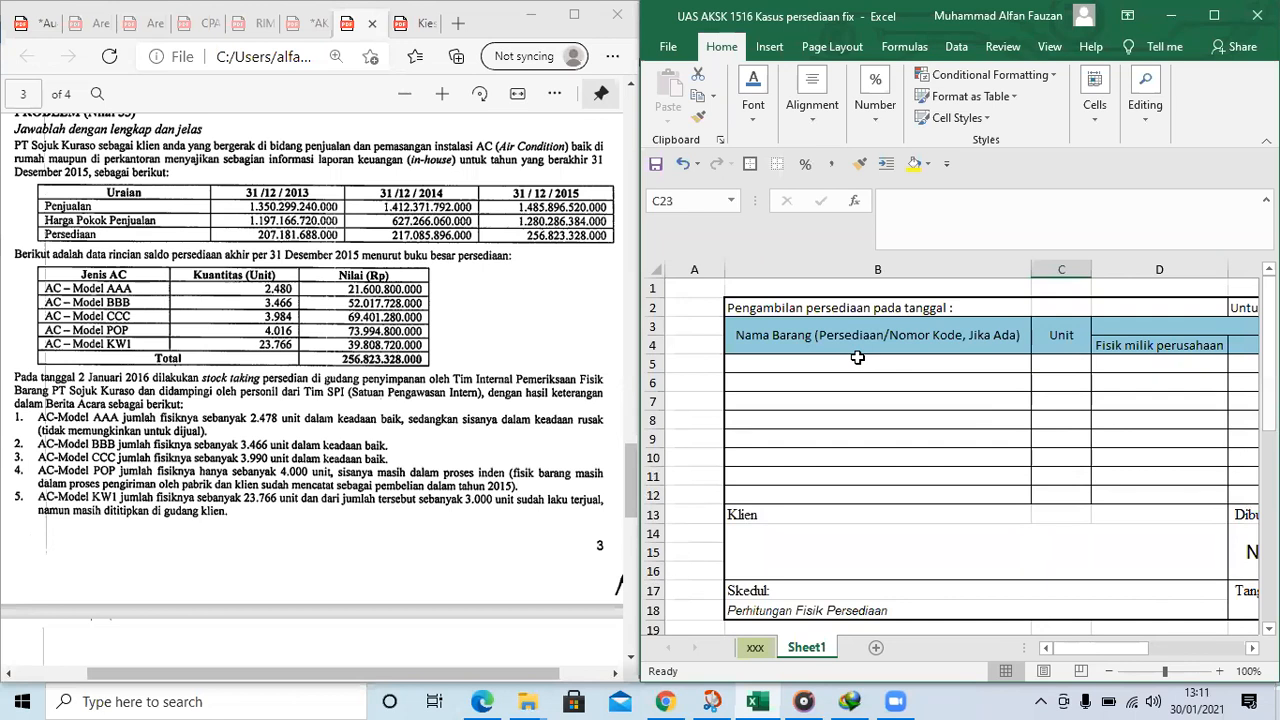
Insert three blank rows above row 1 of Sheet1 to make room for a heading above the inventory form
scroll(252, 225, "up", 1)
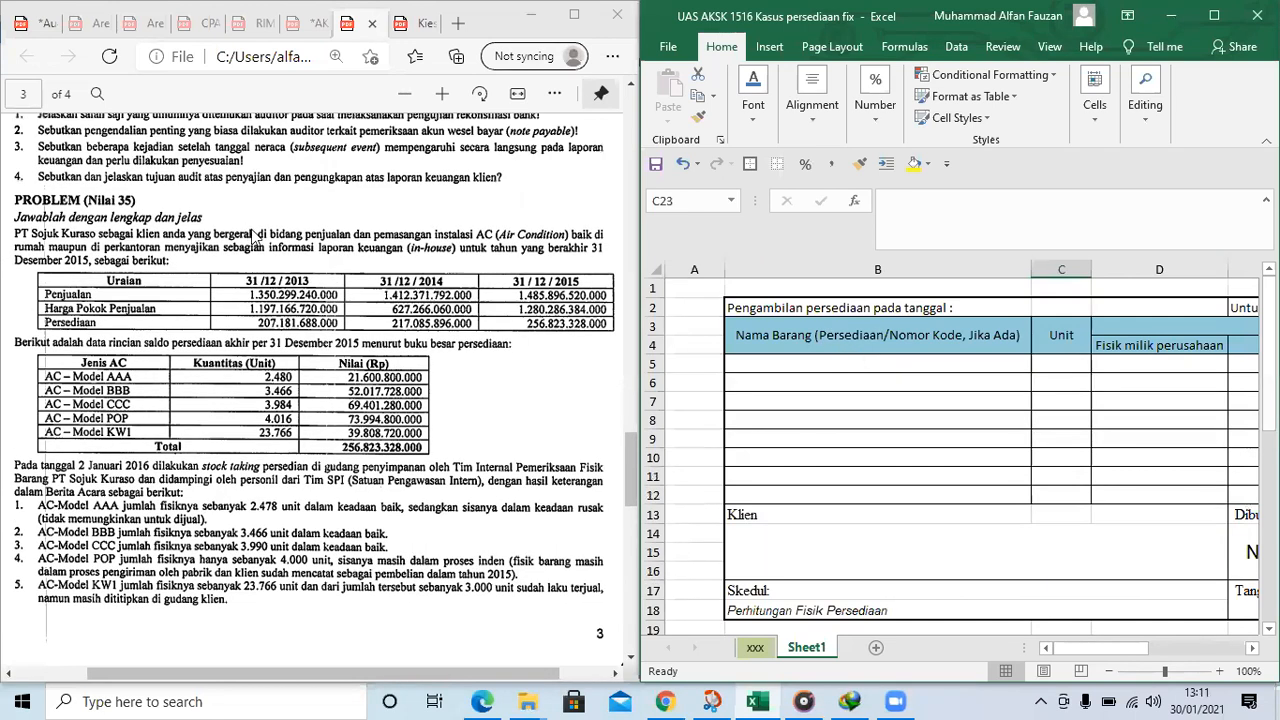
left_click(895, 405)
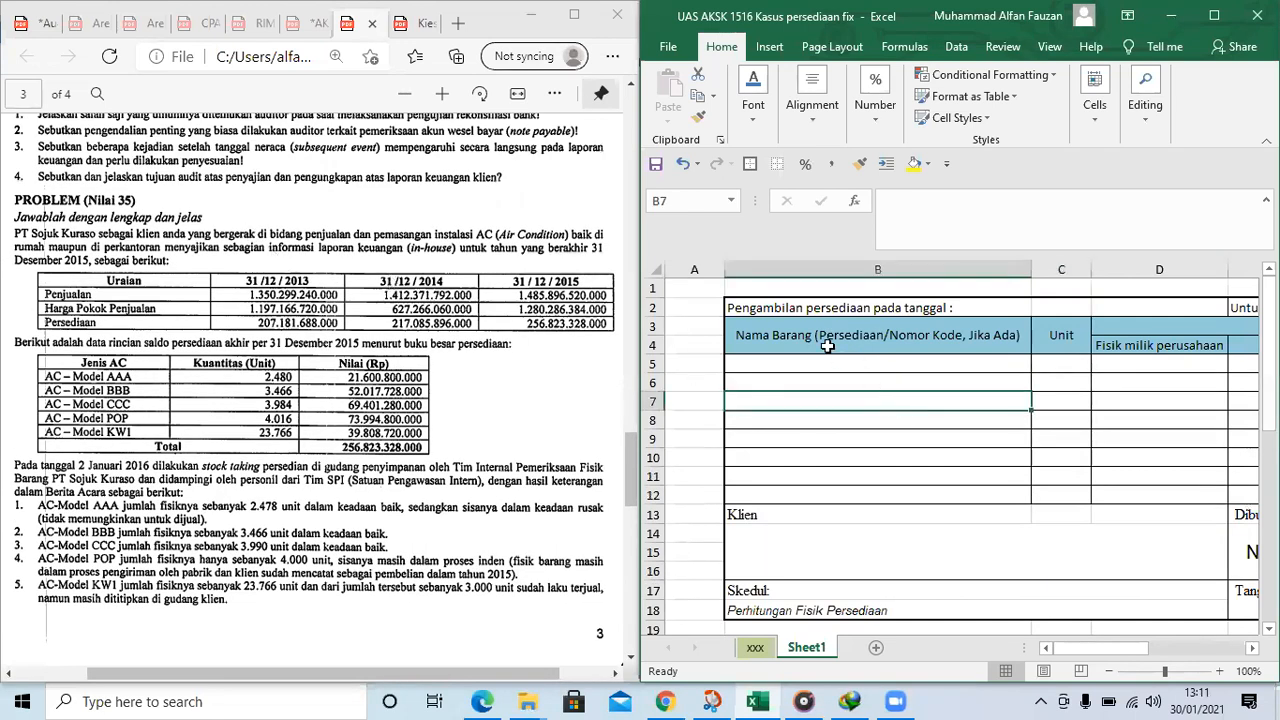
left_click(773, 293)
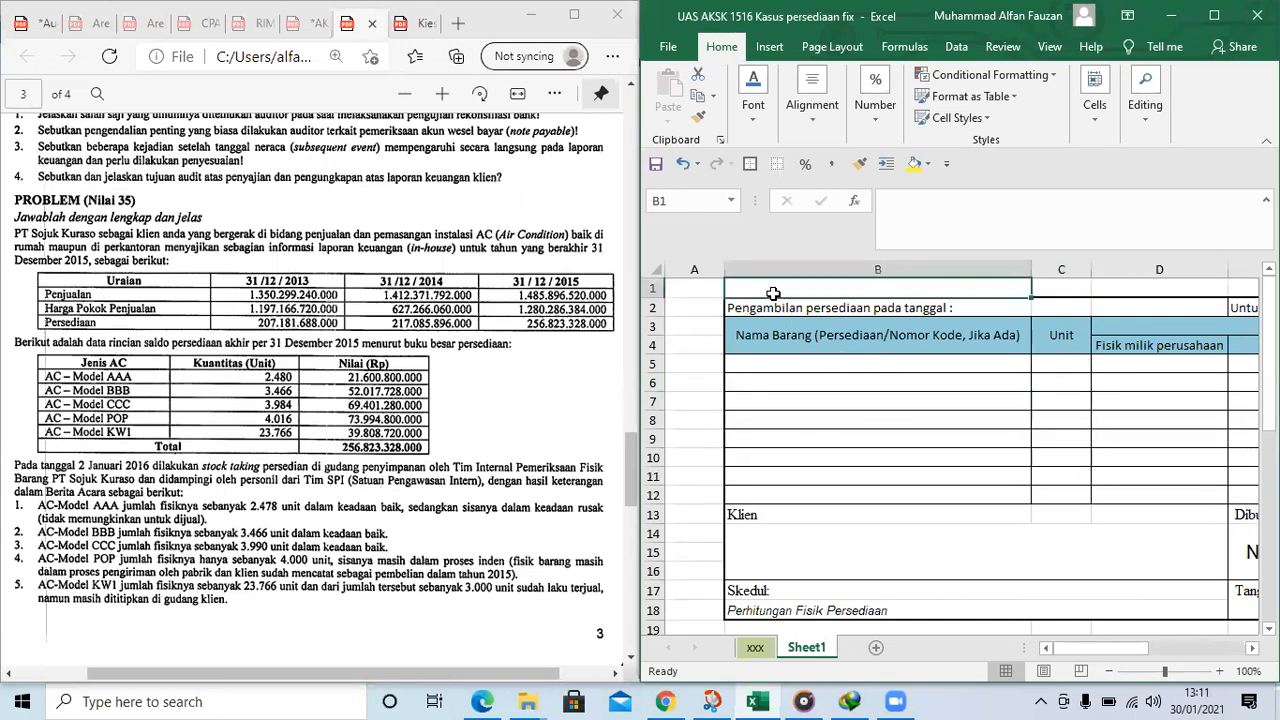
left_click(652, 287)
key("ctrl+shift+plus")
key("ctrl+shift+plus")
key("ctrl+shift+plus")
Enter the heading "Perhitungan Fisik" in cell B2
key("Right")
key("Down")
key("Down")
key("Up")
type("Per")
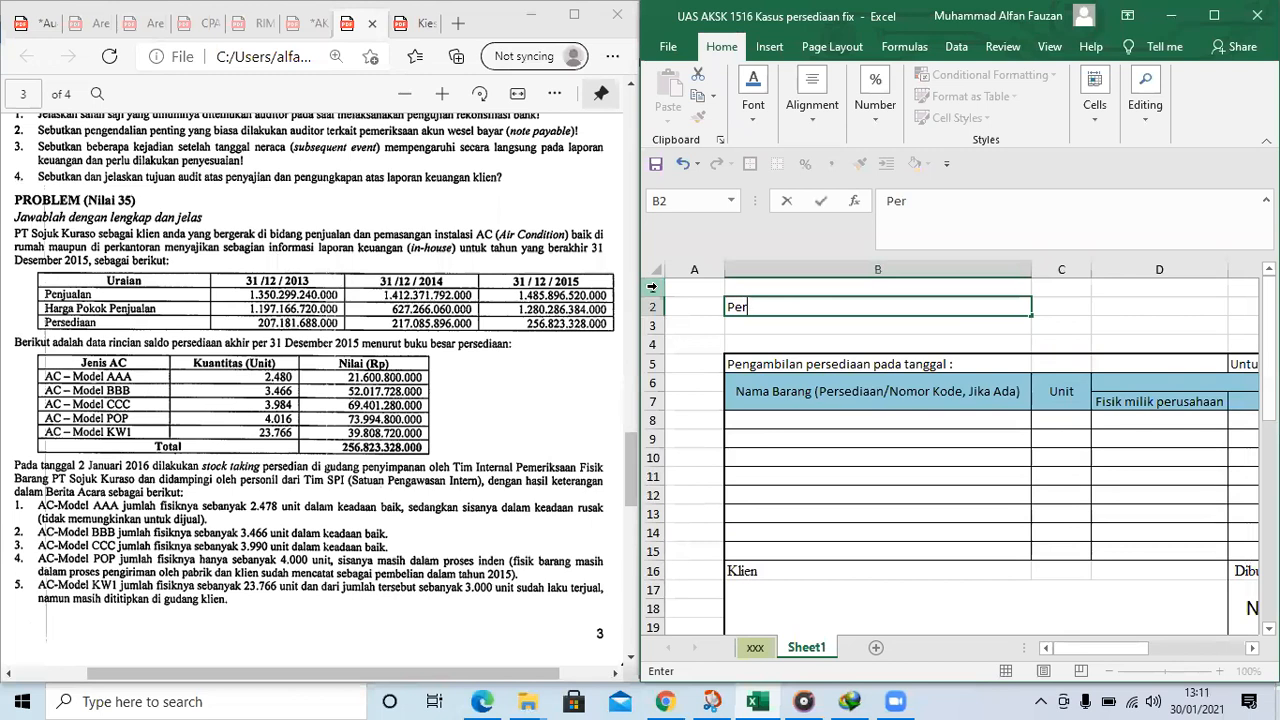
type("hitungan ")
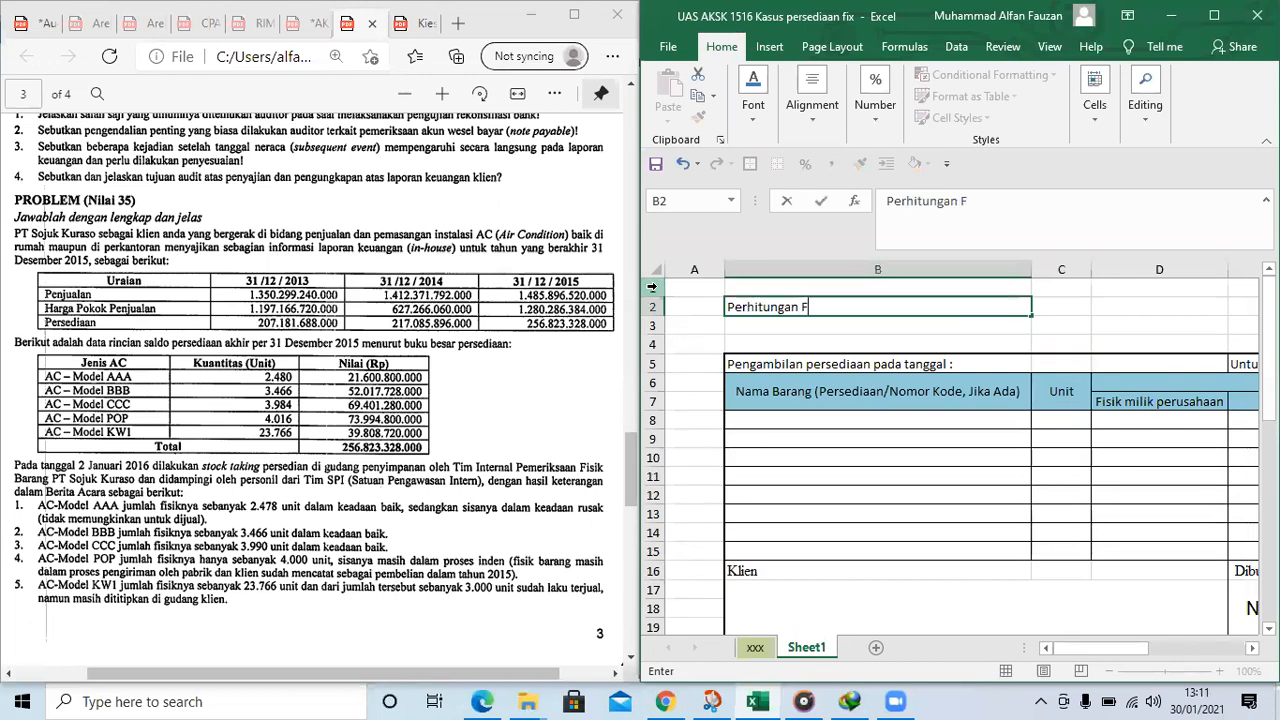
type("Fisik")
key("Return")
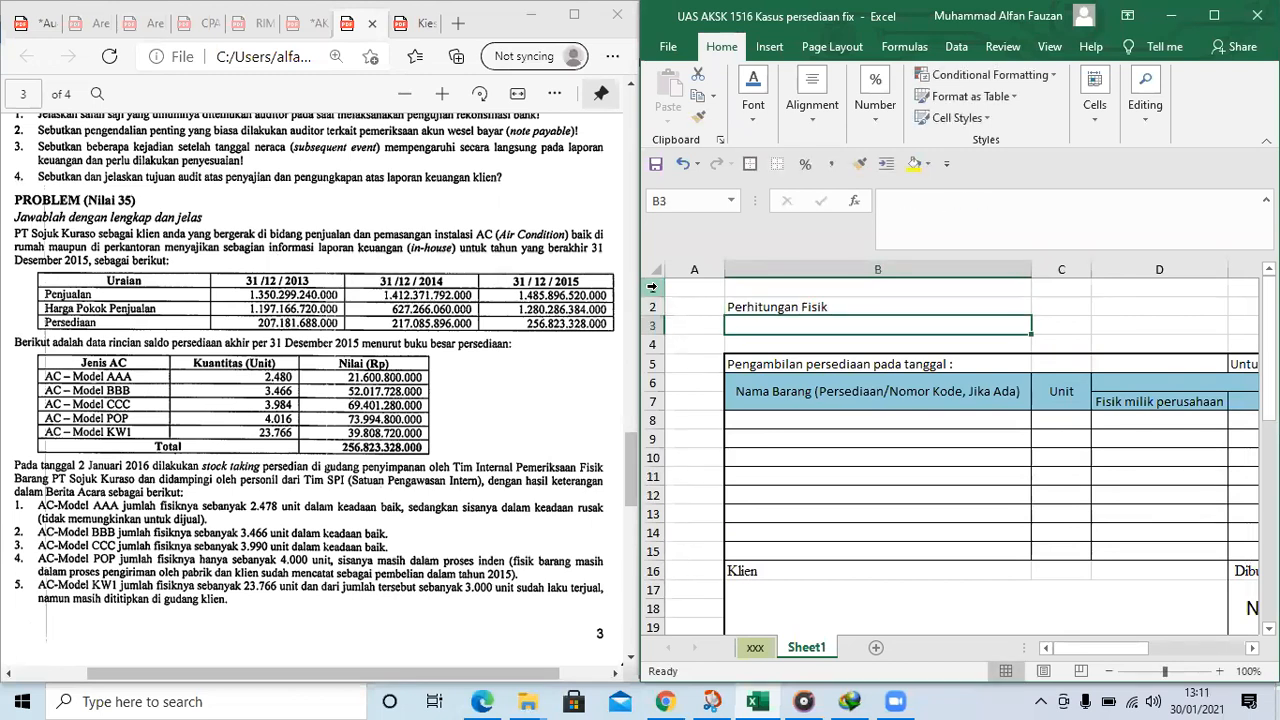
Enter "Metode perpetual / Periodik" in cell B3 and make the heading in B2 bold
type("Metode pe")
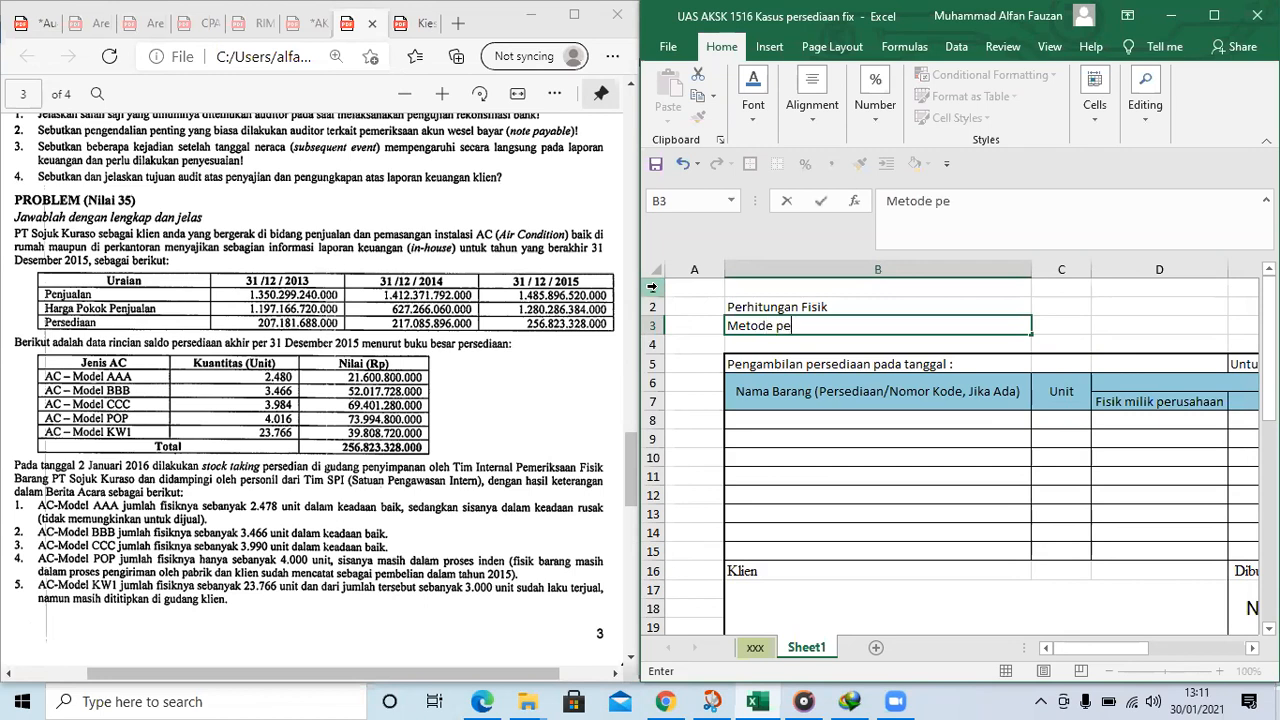
type("rpetual")
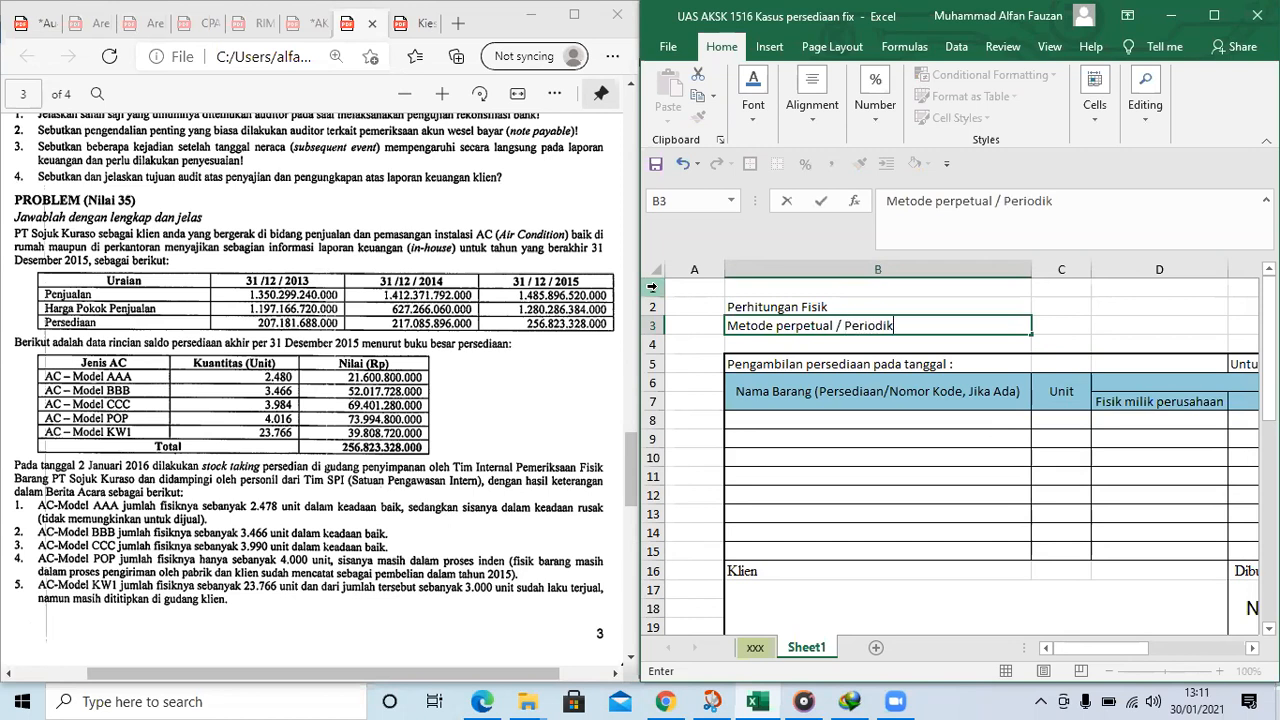
type(" / Periodik")
key("Up")
key("ctrl+b")
key("Down")
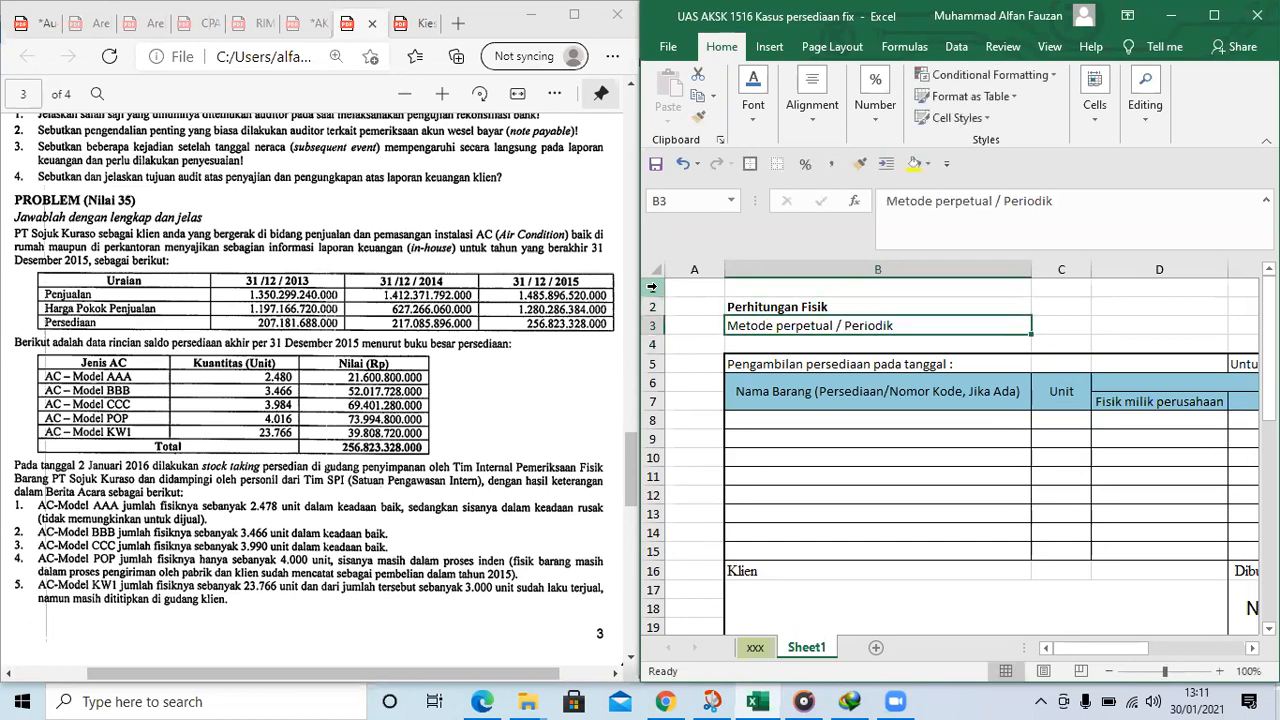
Switch to the problem PDF in Edge, set the drawing pen to red and bracket the row labels of the Uraian table
left_click(558, 115)
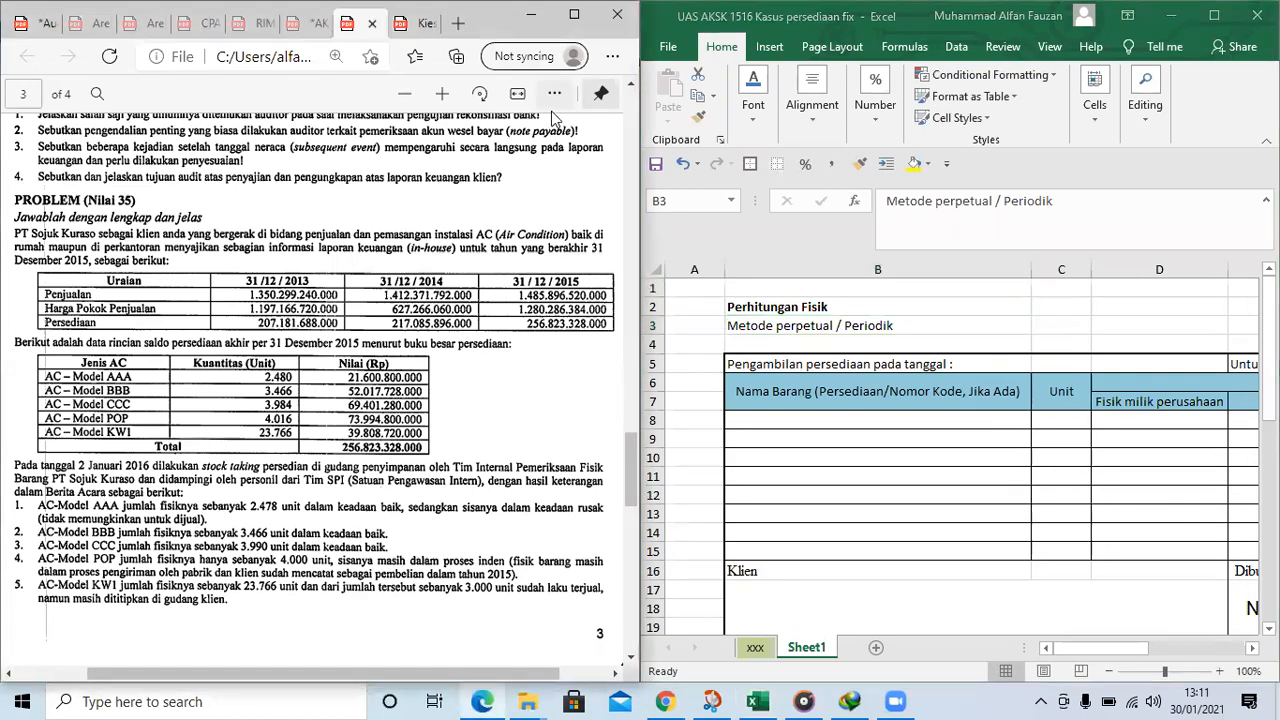
left_click(554, 93)
mouse_move(445, 266)
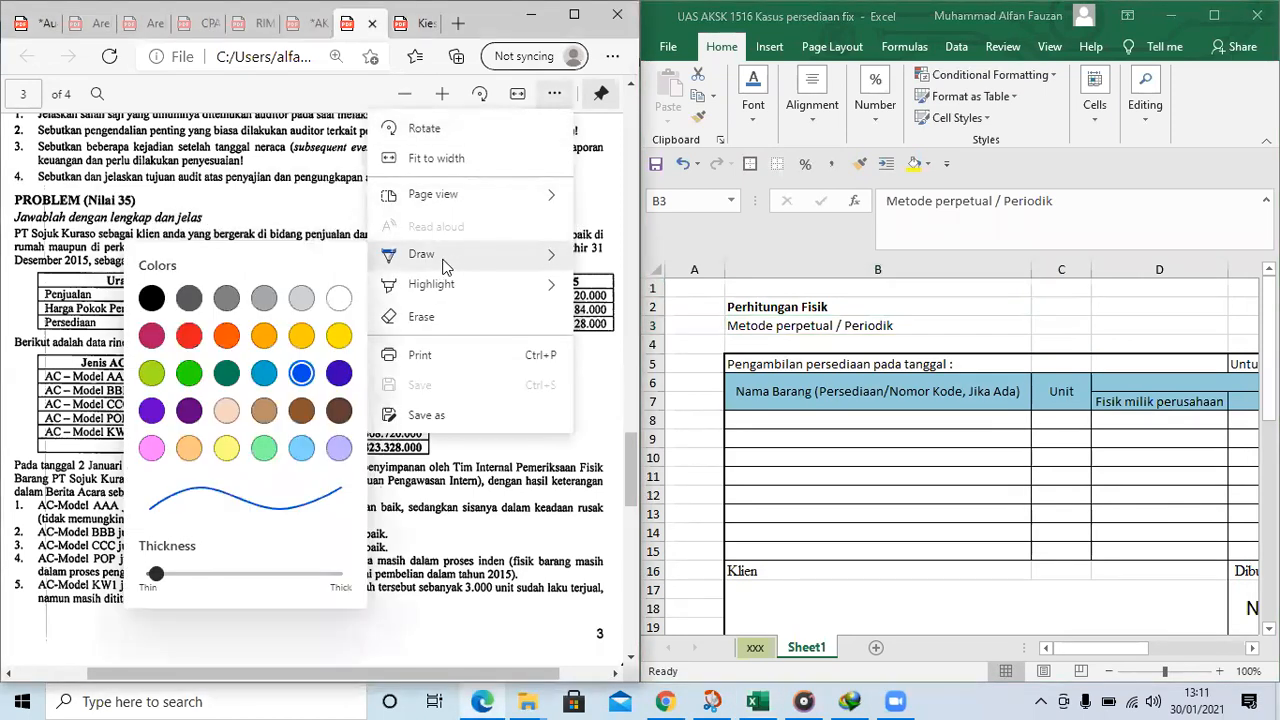
left_click(189, 338)
left_click(24, 302)
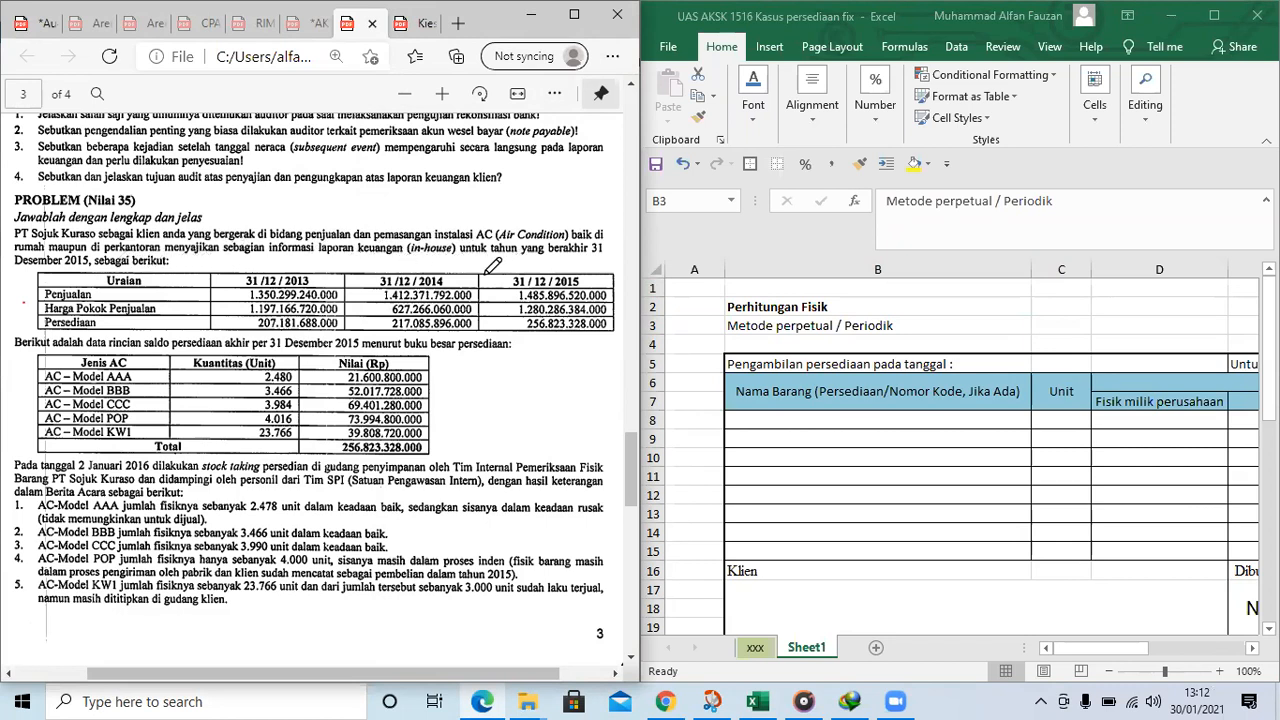
left_click(851, 330)
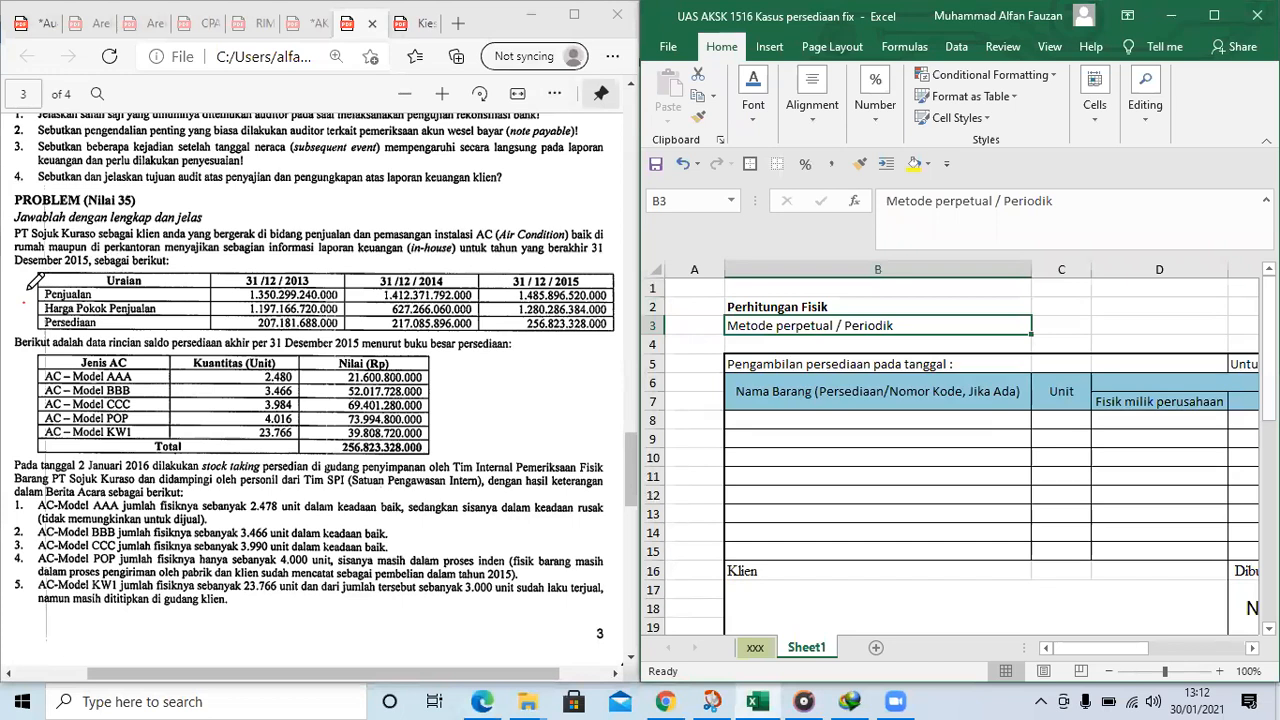
left_click(40, 272)
left_click_drag(31, 277, 37, 327)
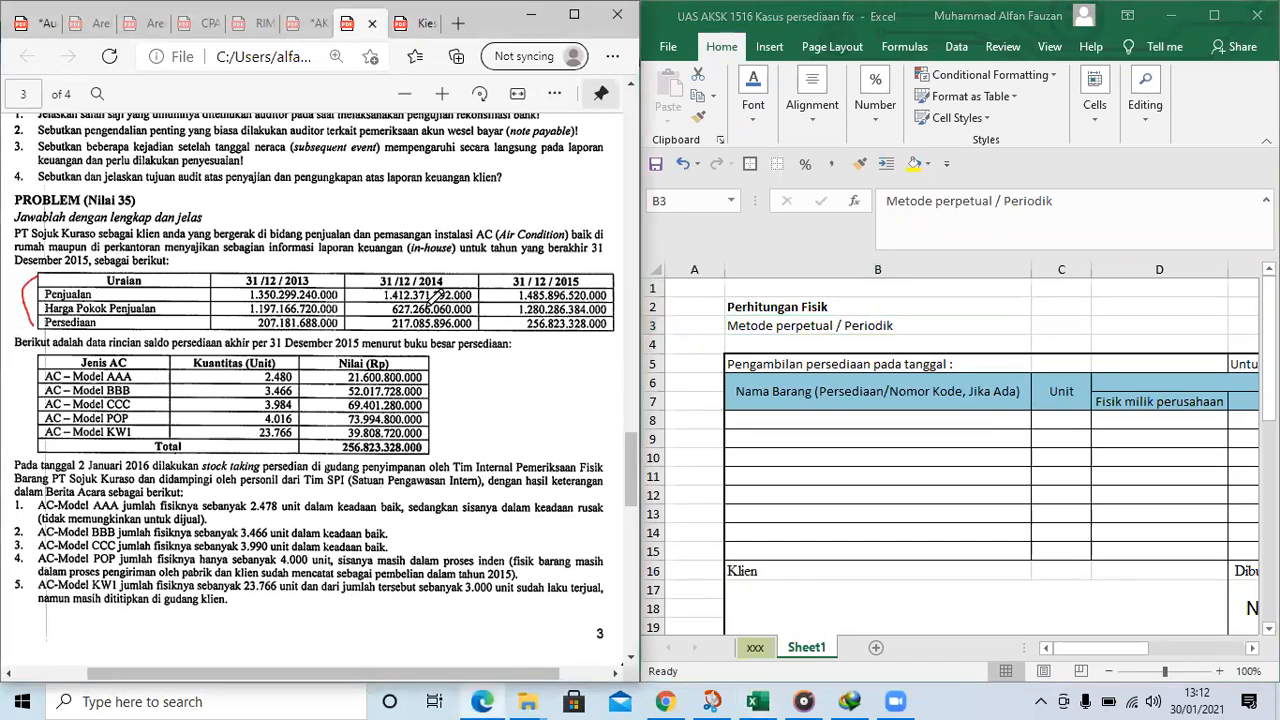
Dot the date headings of the Uraian table and circle its 31/12/2015 column in red
left_click(447, 266)
scroll(383, 293, "down", 2)
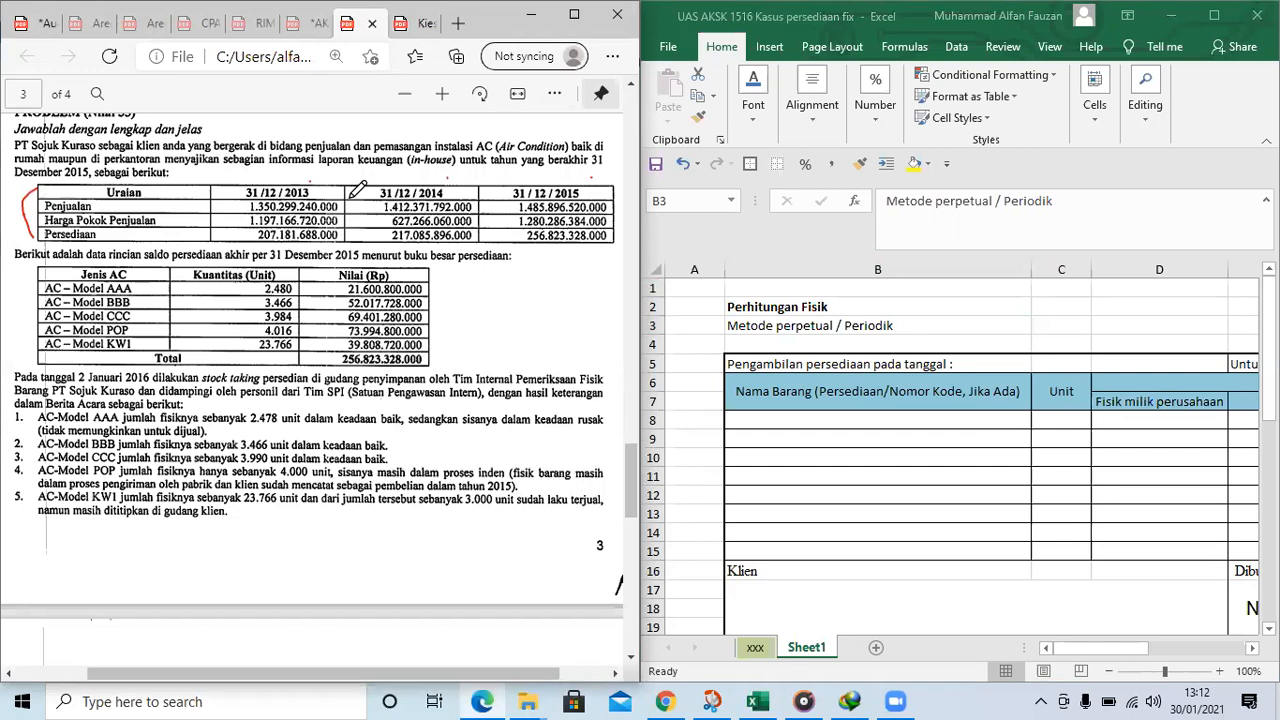
mouse_move(598, 180)
left_mouse_down()
mouse_move(528, 184)
mouse_move(511, 216)
left_mouse_up()
mouse_move(521, 261)
left_mouse_down()
mouse_move(618, 230)
mouse_move(598, 195)
left_mouse_up()
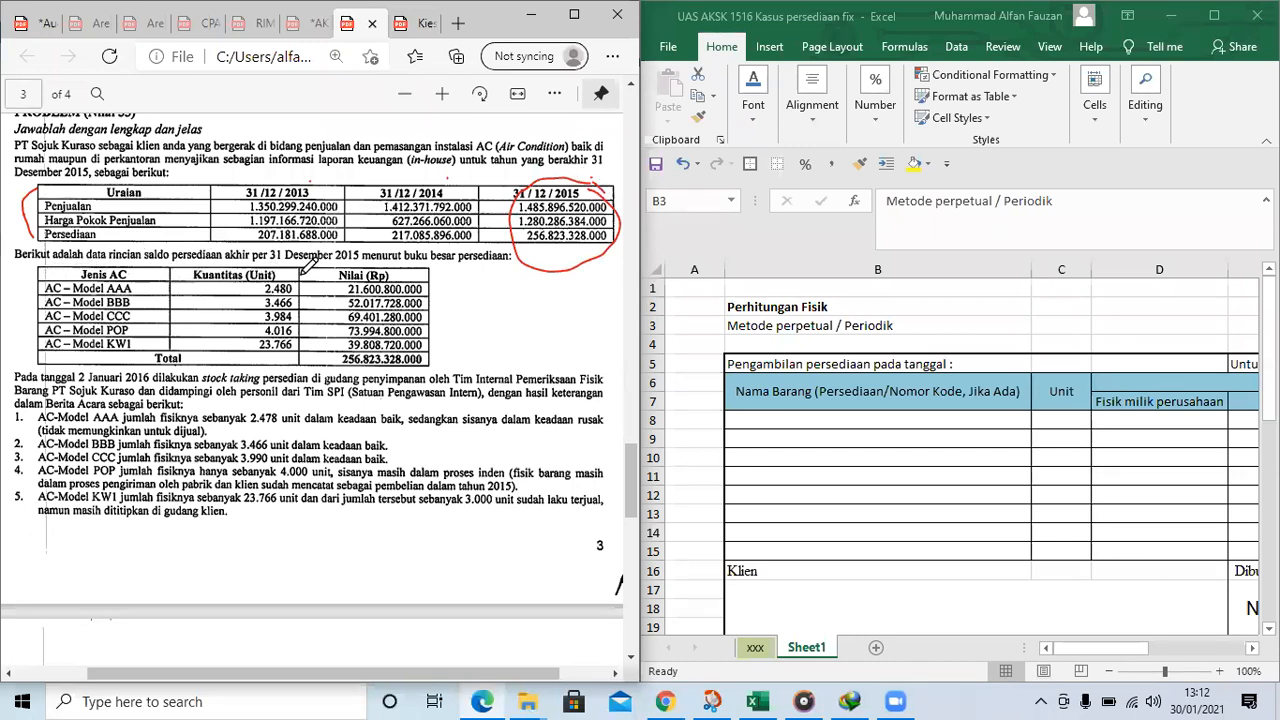
Underline "31 Desember 2015" in the inventory balance sentence and draw a red bracket beside the table of AC models
left_click_drag(266, 265, 360, 266)
left_click_drag(441, 276, 450, 342)
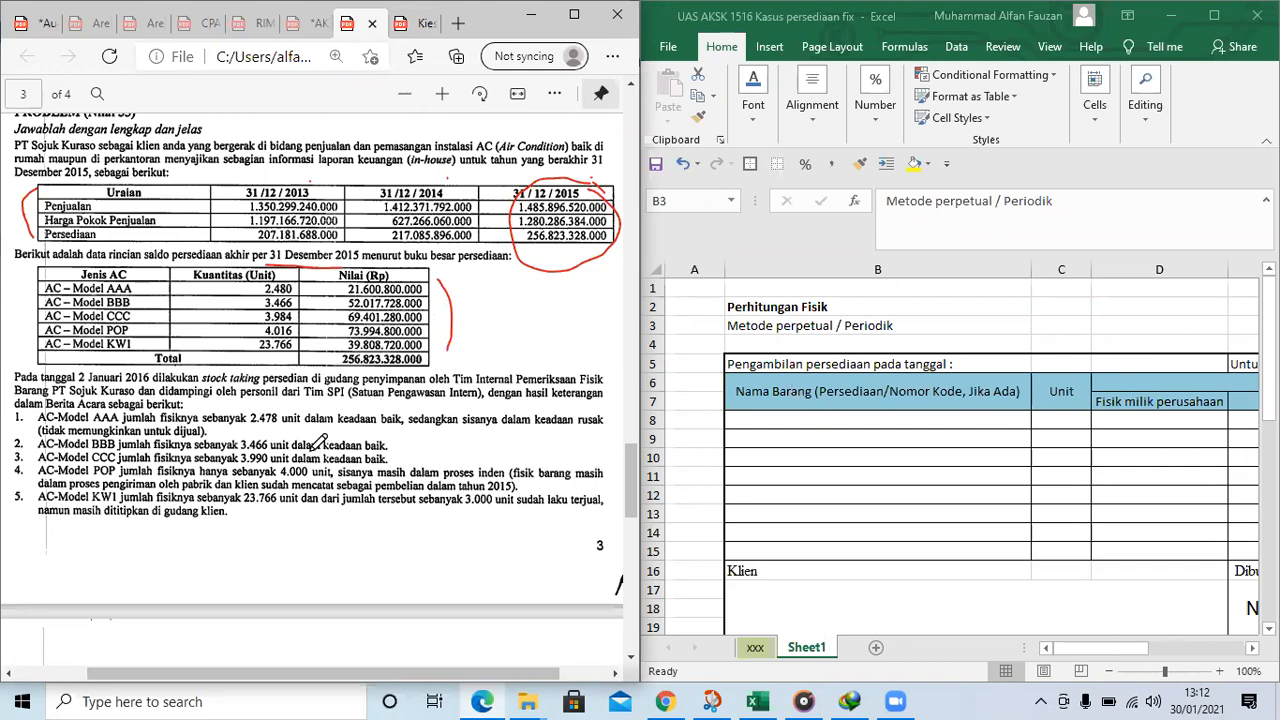
Underline "Berita Acara Stock Taking Fisik" and "utama (lead schedule)" in the list of required tasks on page 4
scroll(325, 442, "down", 5)
scroll(275, 458, "down", 5)
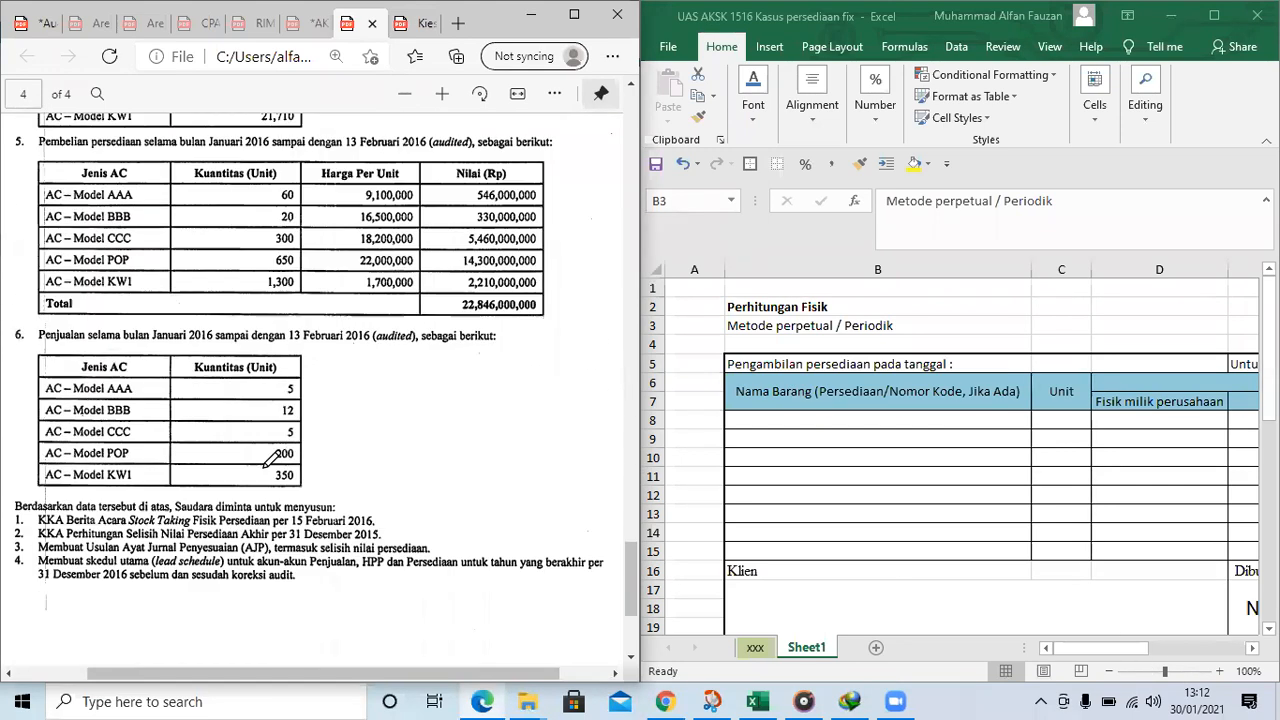
scroll(278, 458, "up", 1)
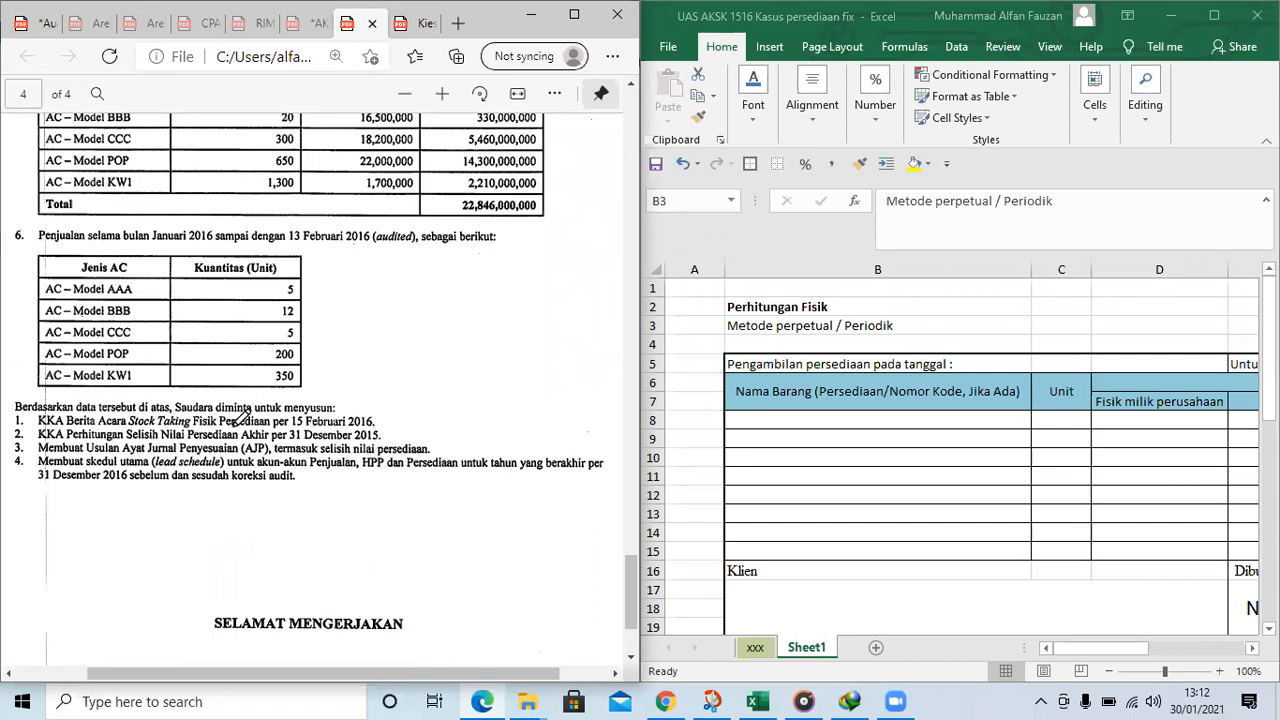
left_click_drag(67, 426, 216, 426)
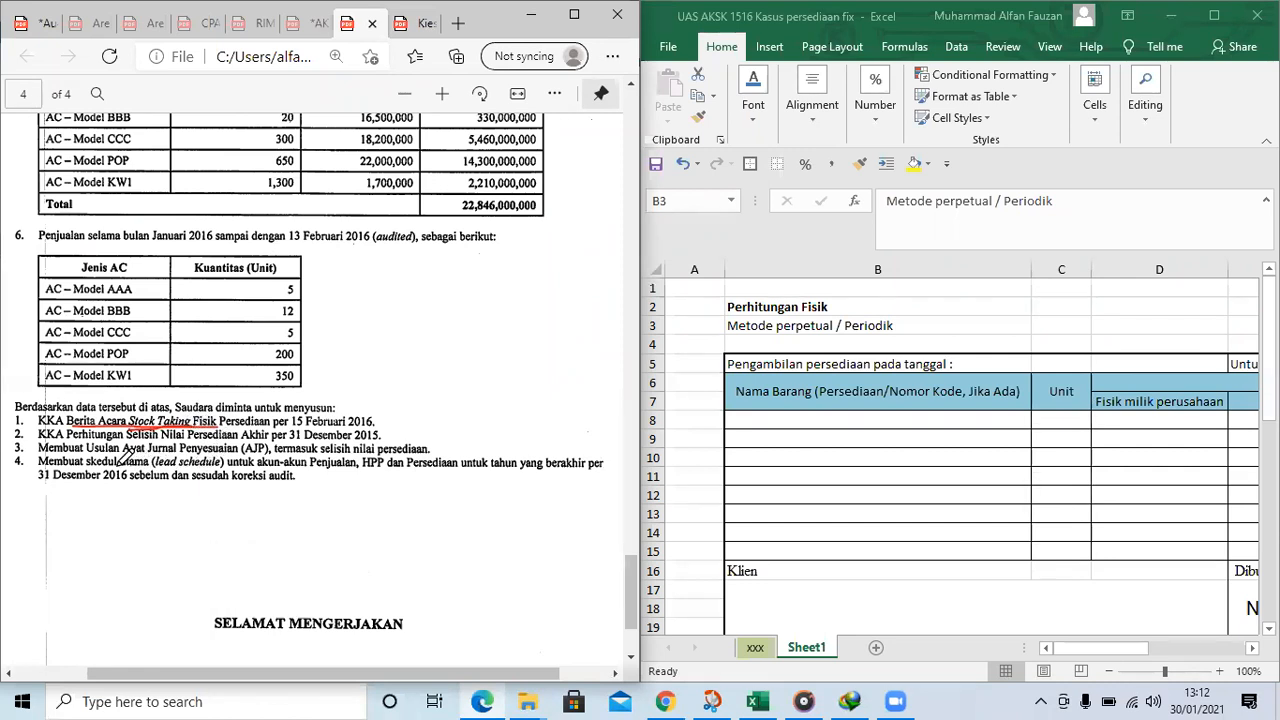
Return to page 3 and draw a second red bracket beside the Nilai (Rp) column of the AC model table
scroll(330, 354, "up", 6)
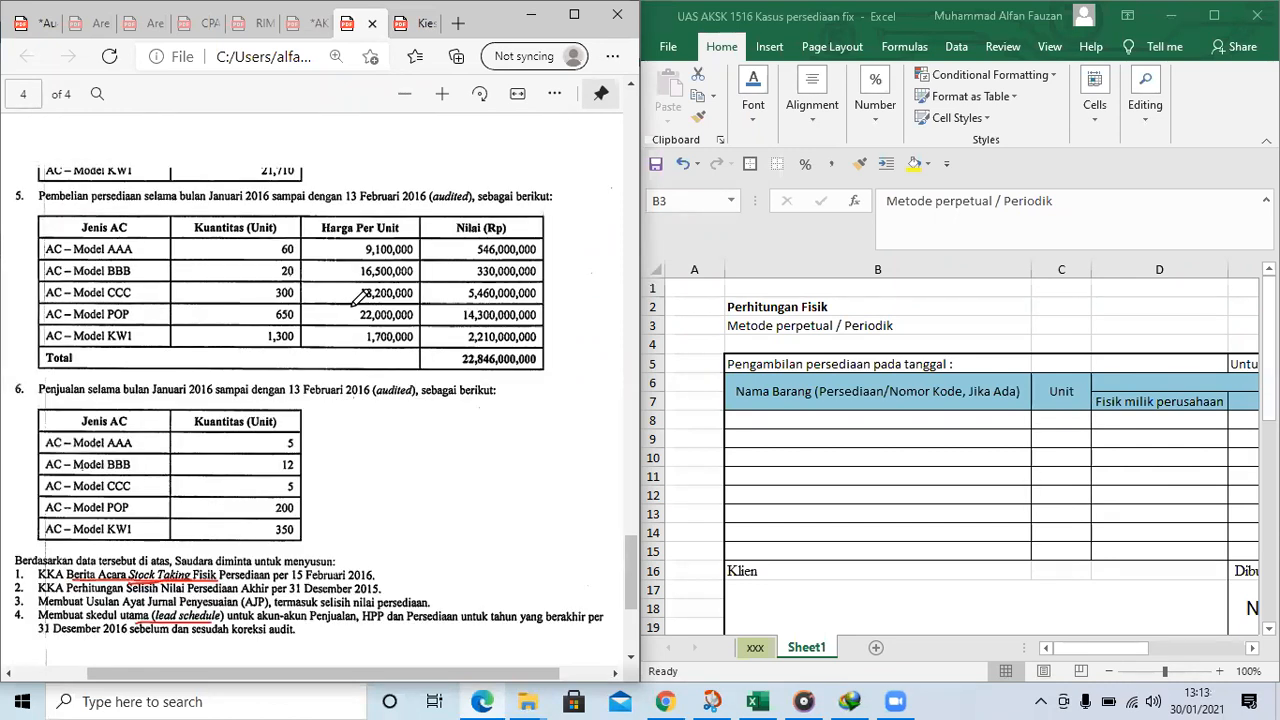
scroll(330, 354, "up", 8)
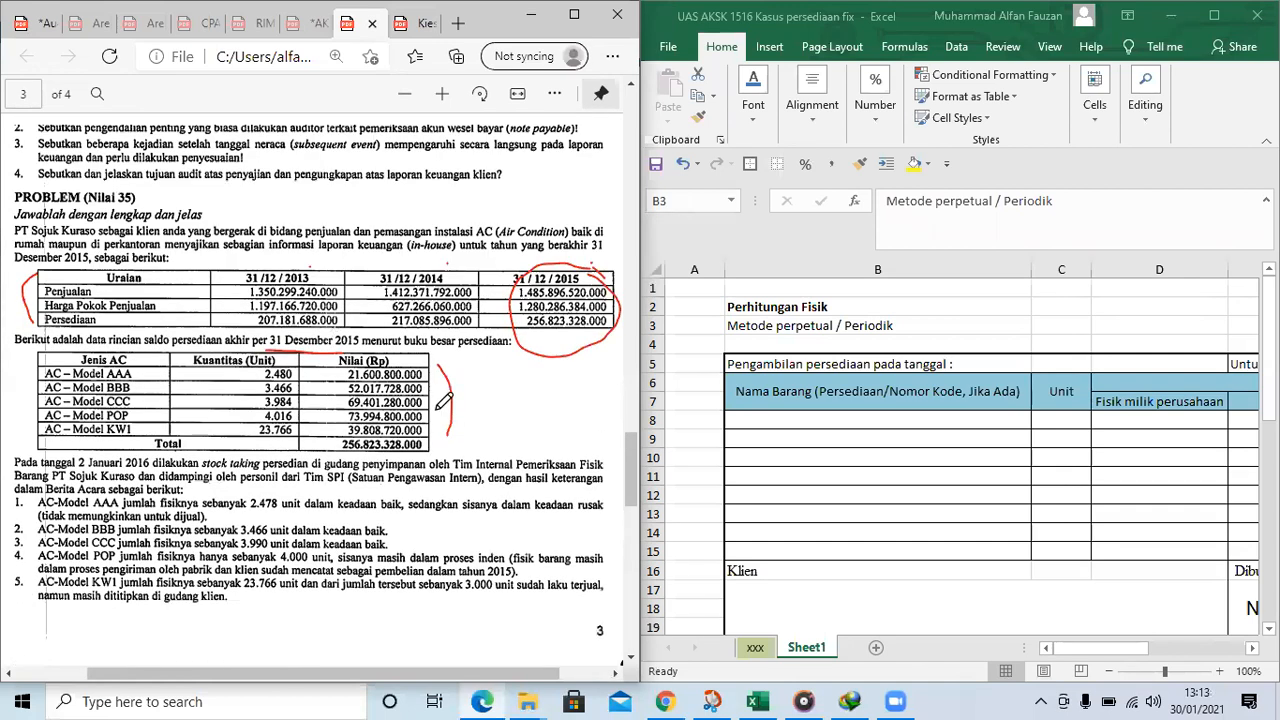
mouse_move(438, 362)
left_mouse_down()
mouse_move(466, 400)
mouse_move(464, 434)
left_mouse_up()
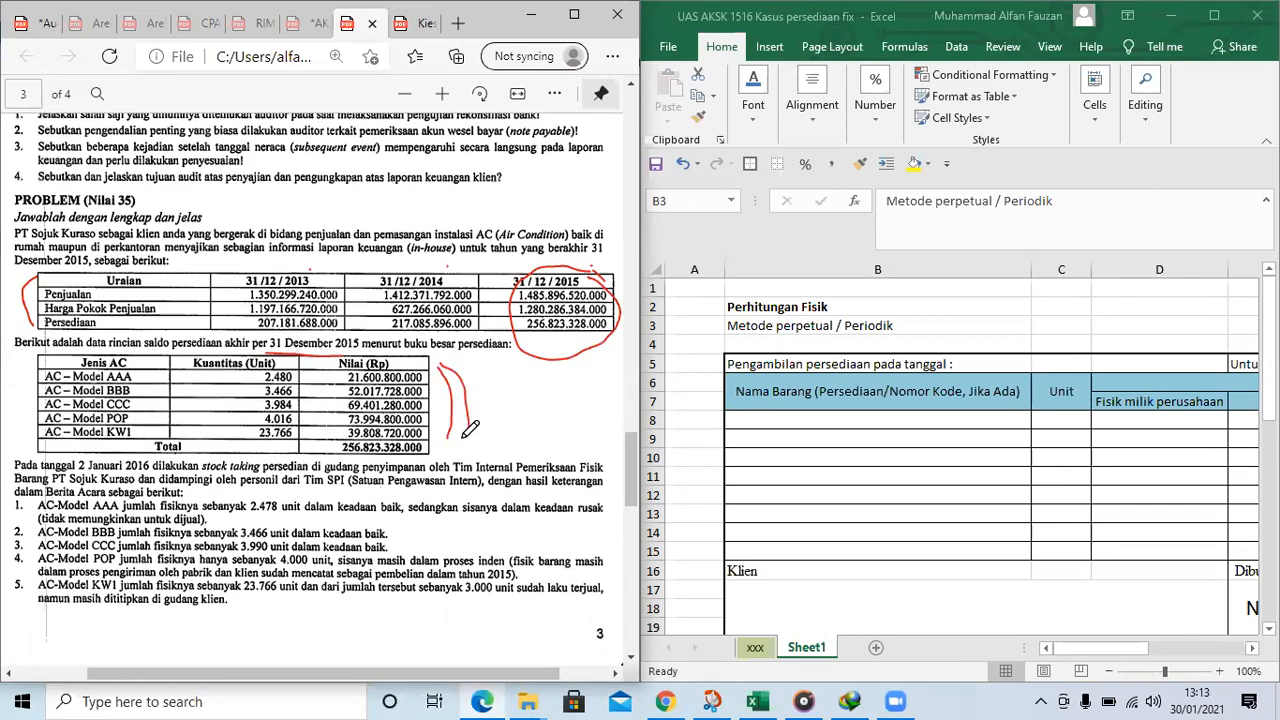
left_click(874, 440)
left_click_drag(1119, 648, 1190, 650)
scroll(1180, 560, "down", 1)
left_click(1175, 550)
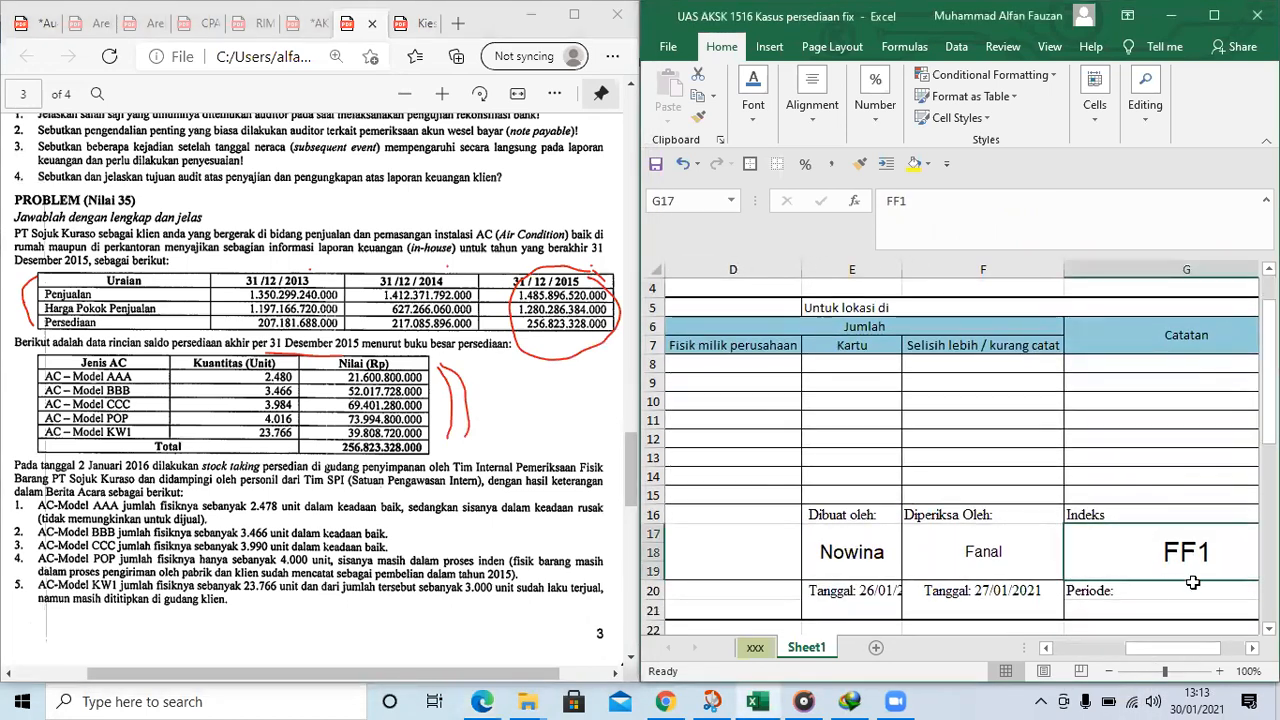
left_click_drag(1162, 652, 1088, 650)
Fill the Nama Barang column in B8:B12 of the Excel form with AAA, BBB, CCC, POP and KW1
left_click_drag(814, 389, 787, 362)
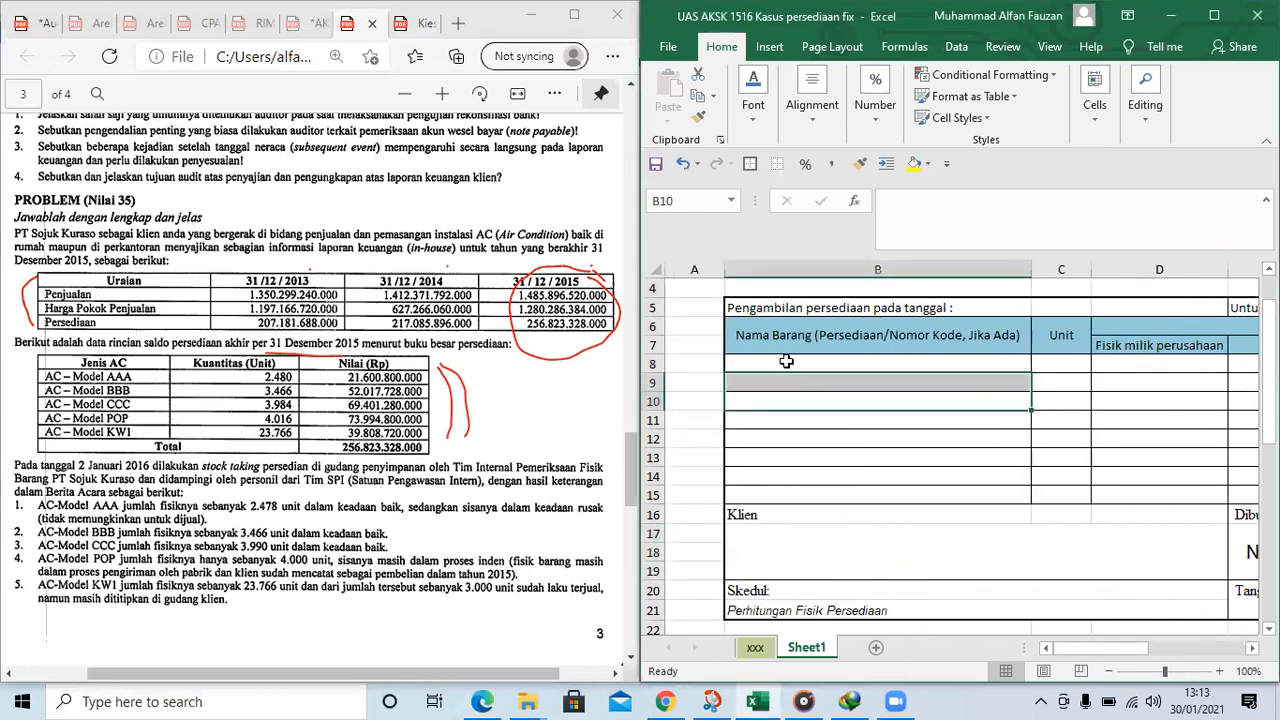
left_click(840, 366)
type("a")
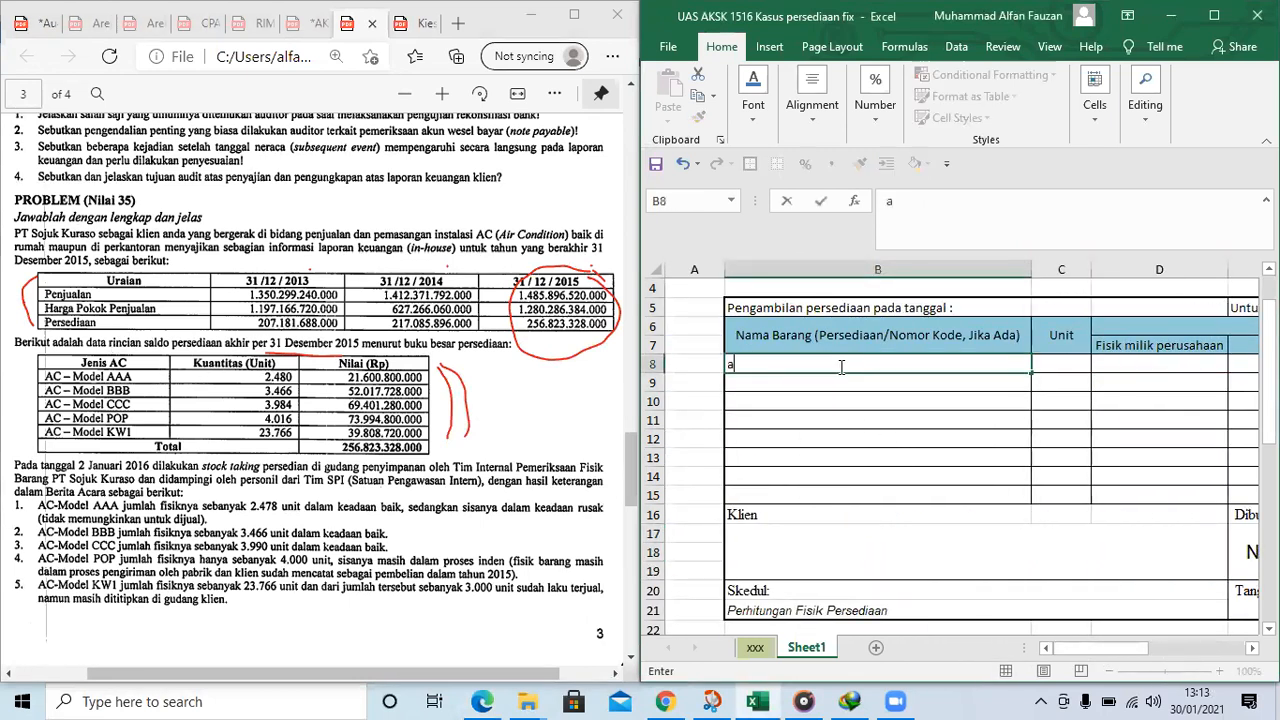
key("Return")
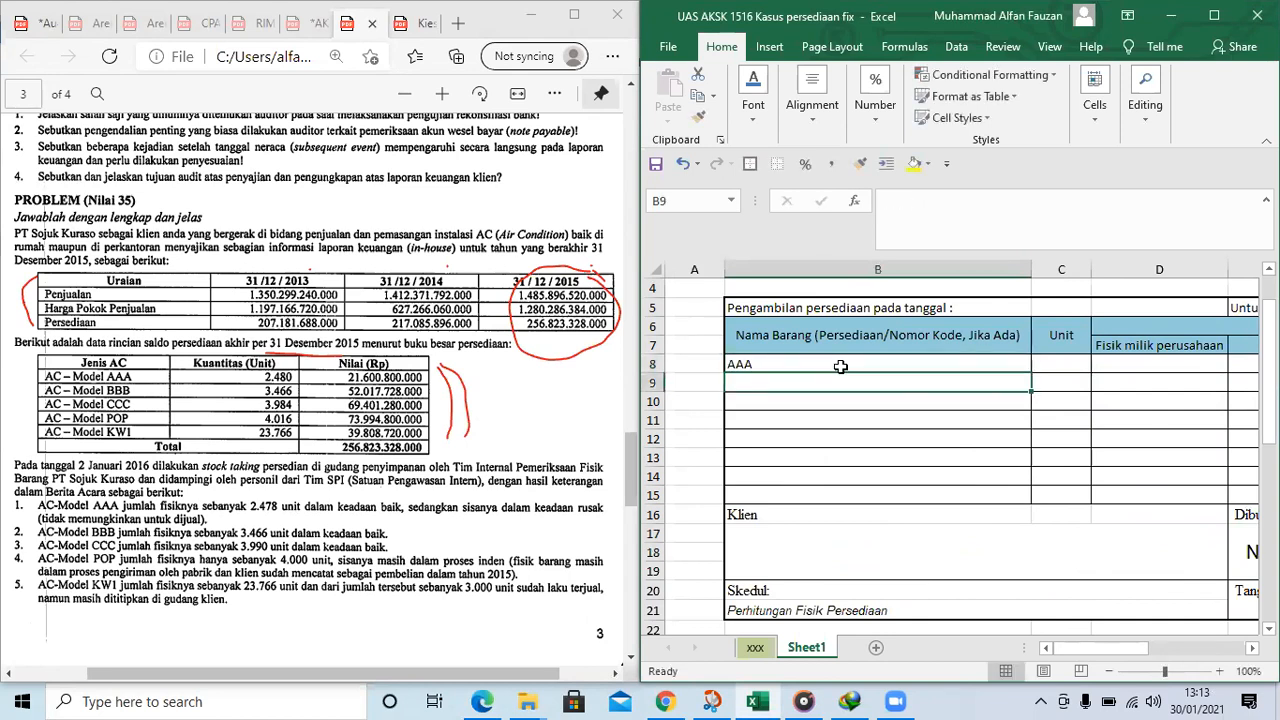
type("BBB")
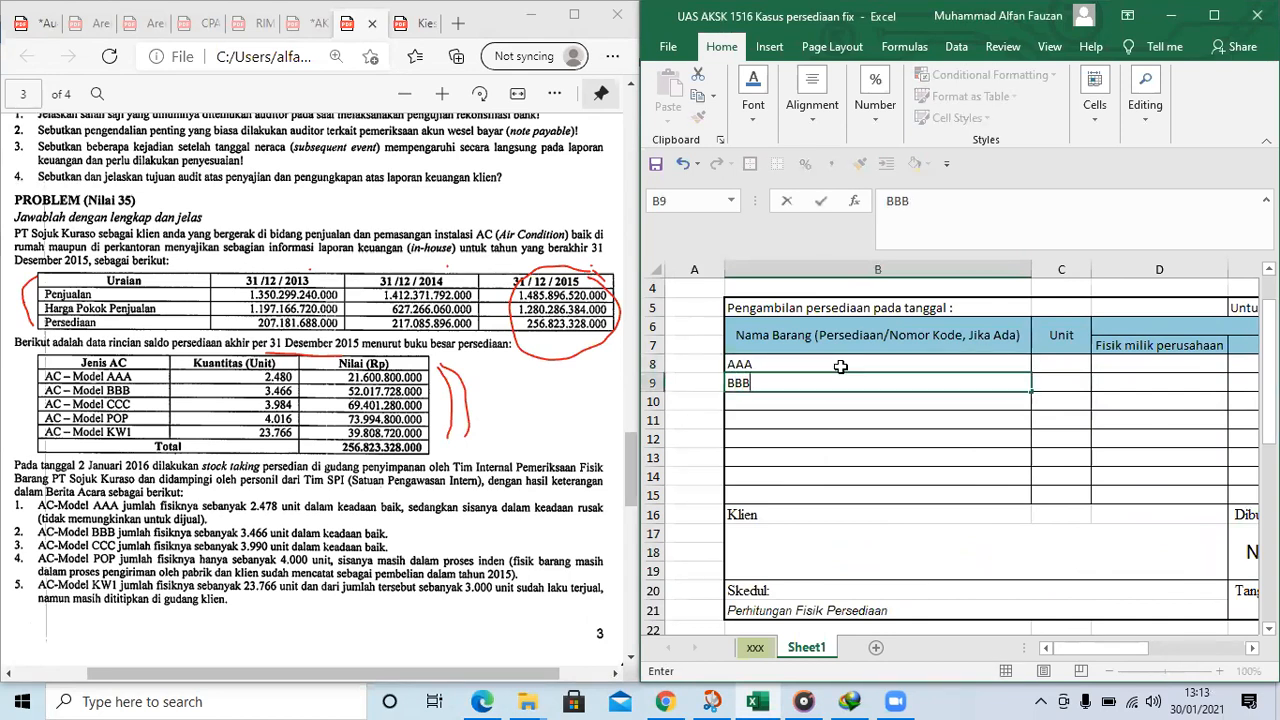
key("Return")
type("CCC")
key("Return")
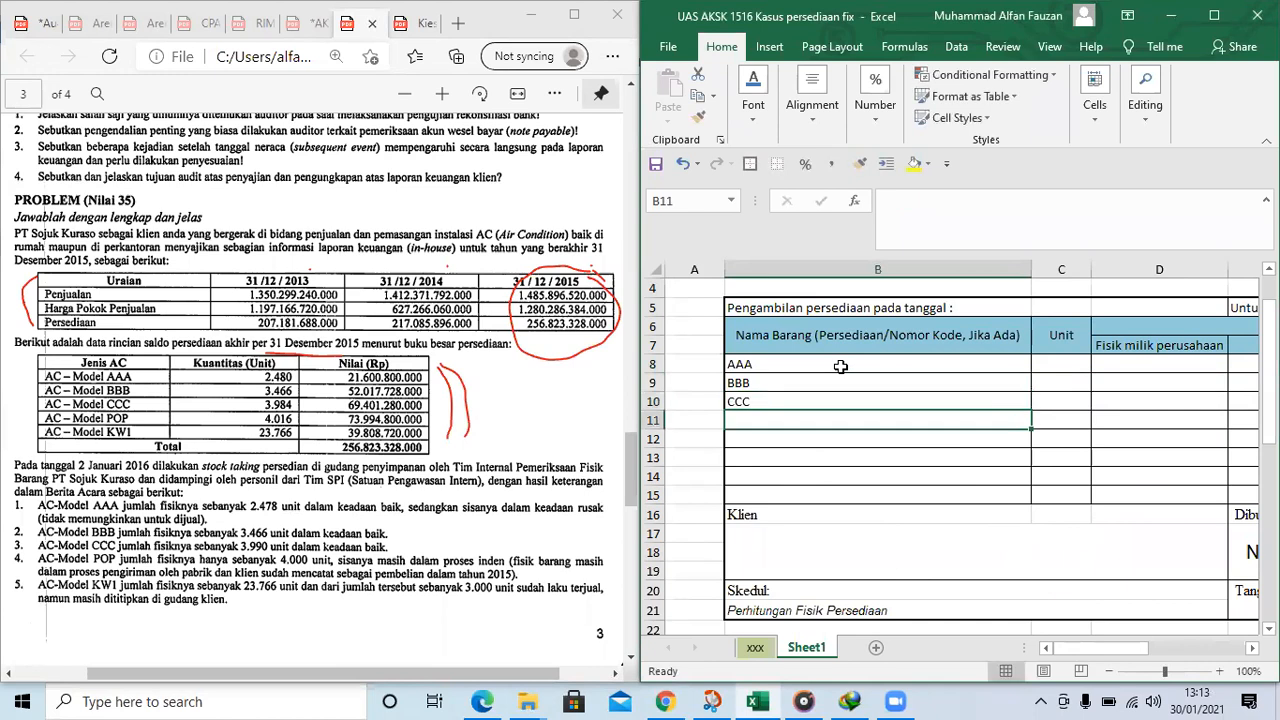
type("POP")
key("Return")
type("K")
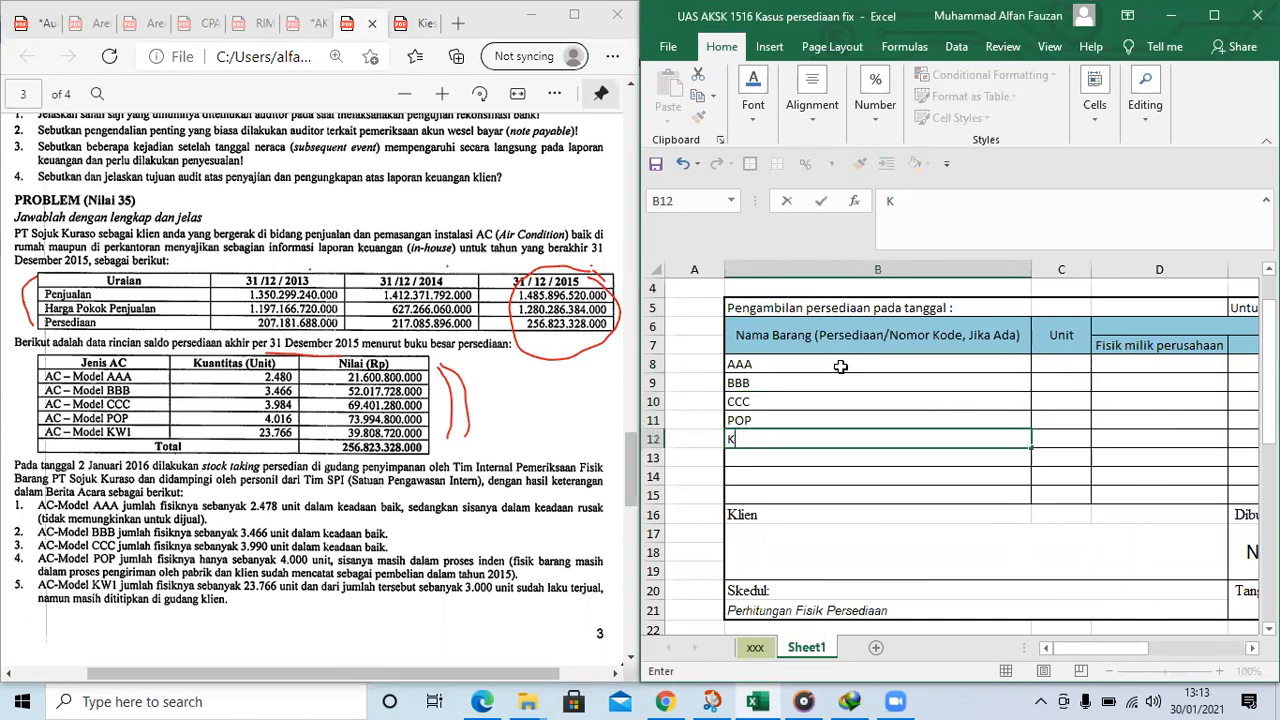
type("W1")
key("Tab")
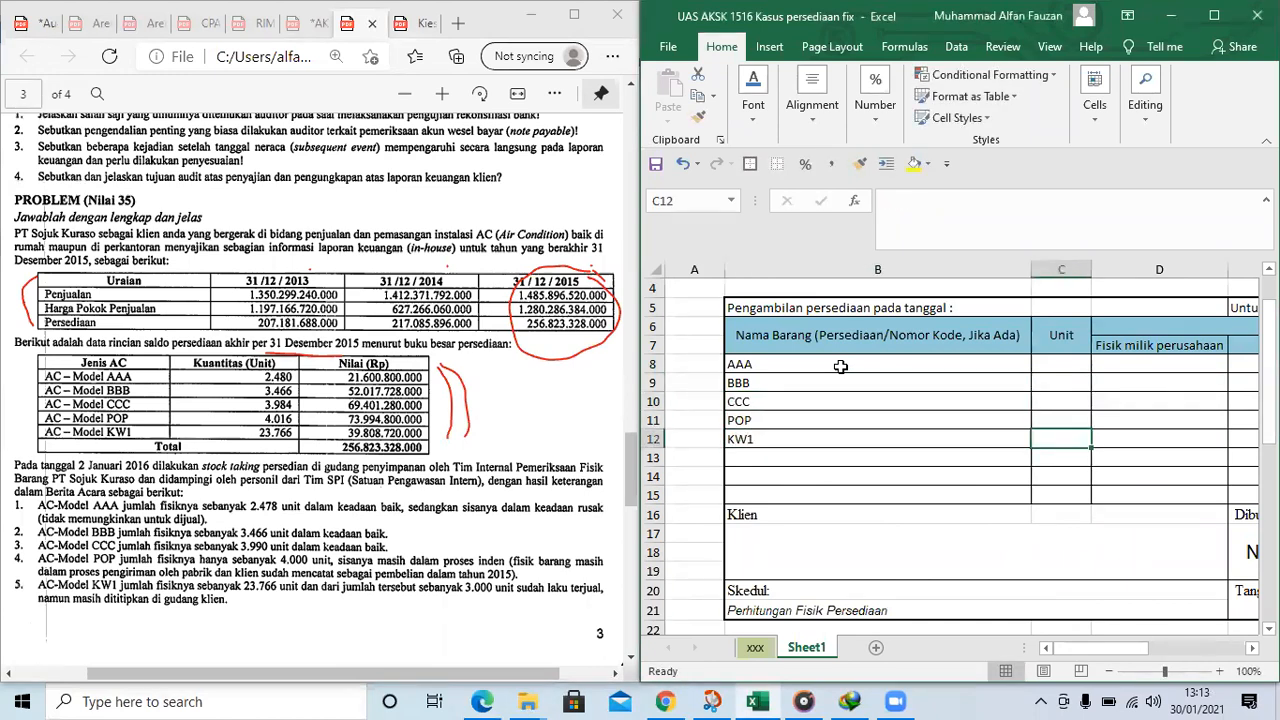
Bracket the Kuantitas (Unit) figures in red and fill Unit cells C8:C12 with 2480, 3466, 3984, 4016 and 23766
left_click(1041, 382)
left_click_drag(256, 377, 247, 436)
left_click(1065, 363)
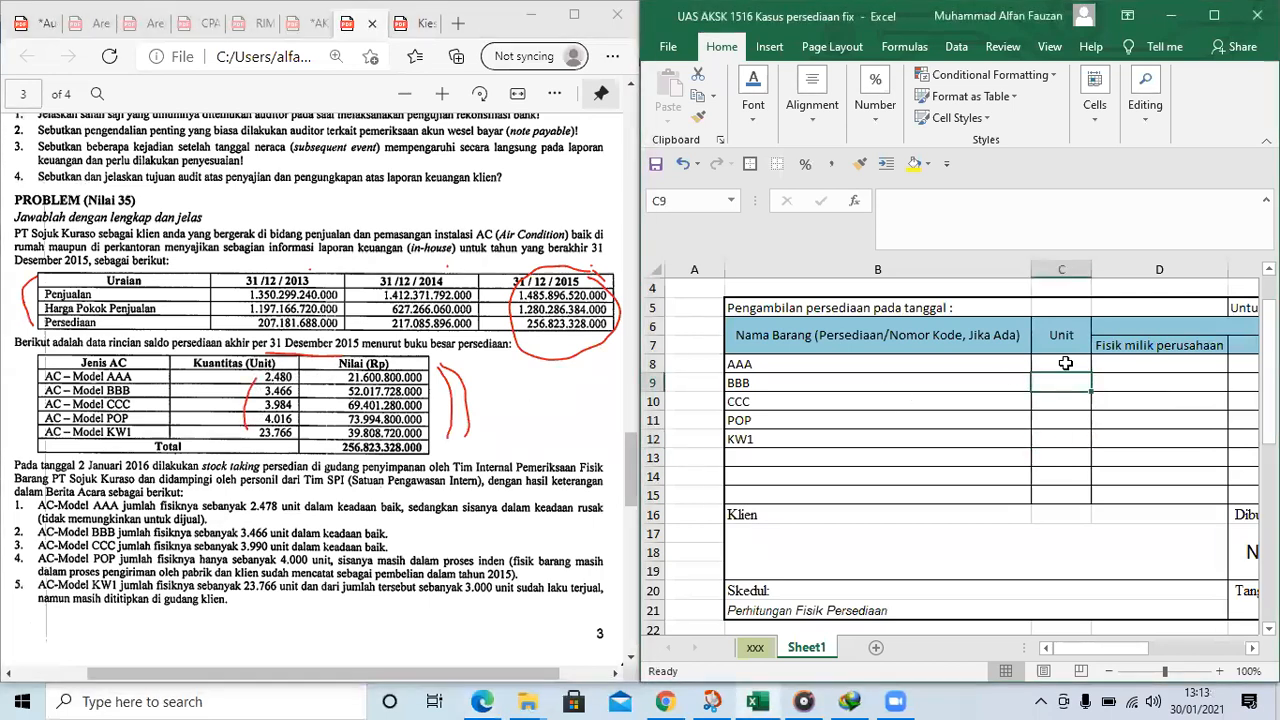
type("2480")
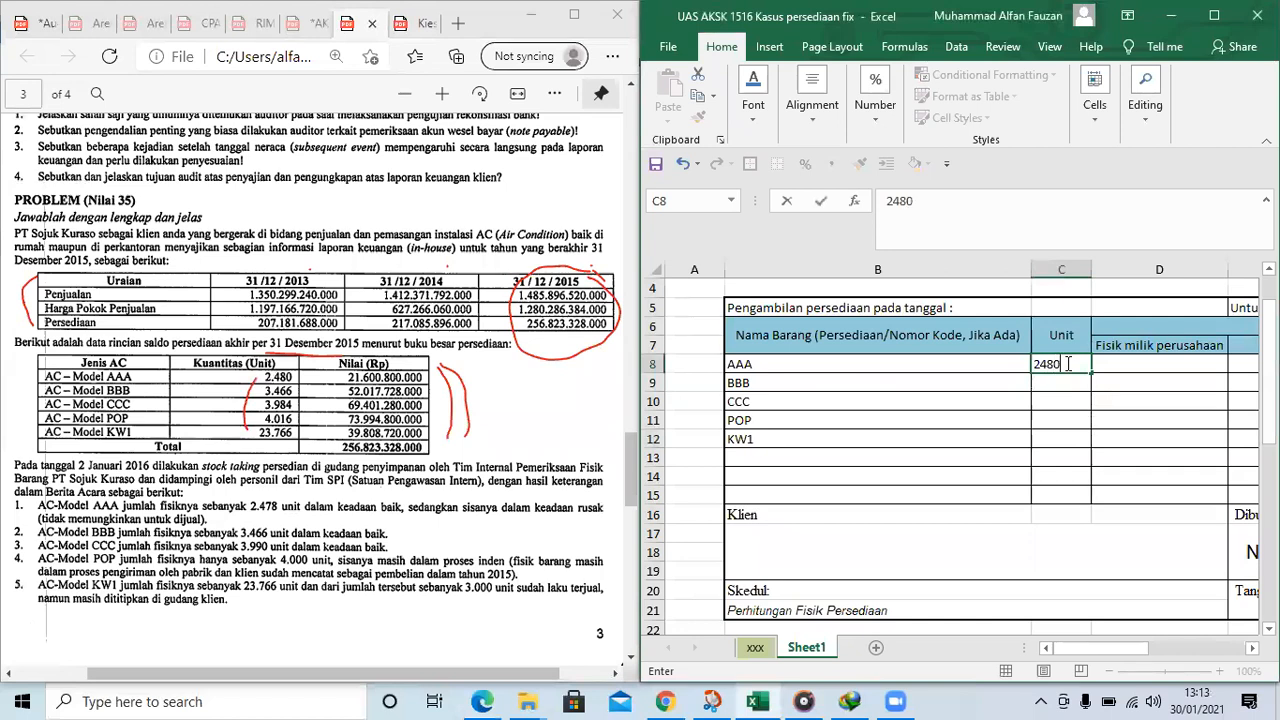
key("Return")
type("34")
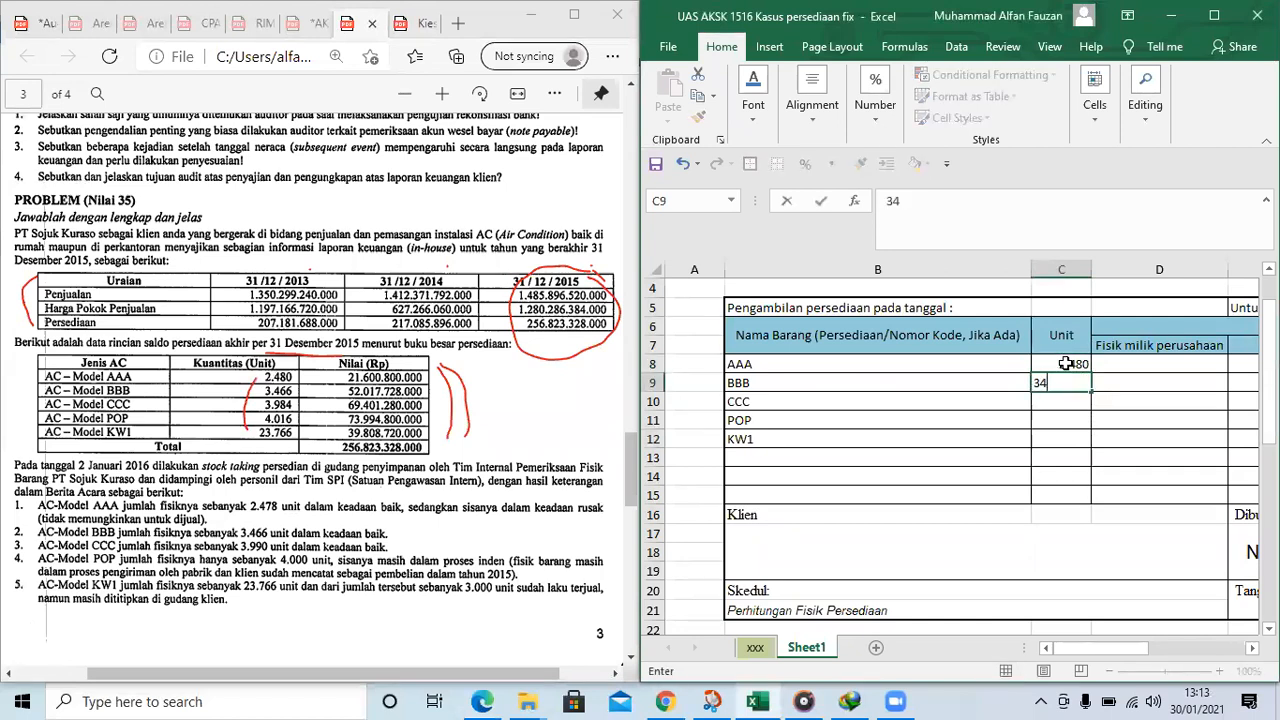
key("Return")
type("3984")
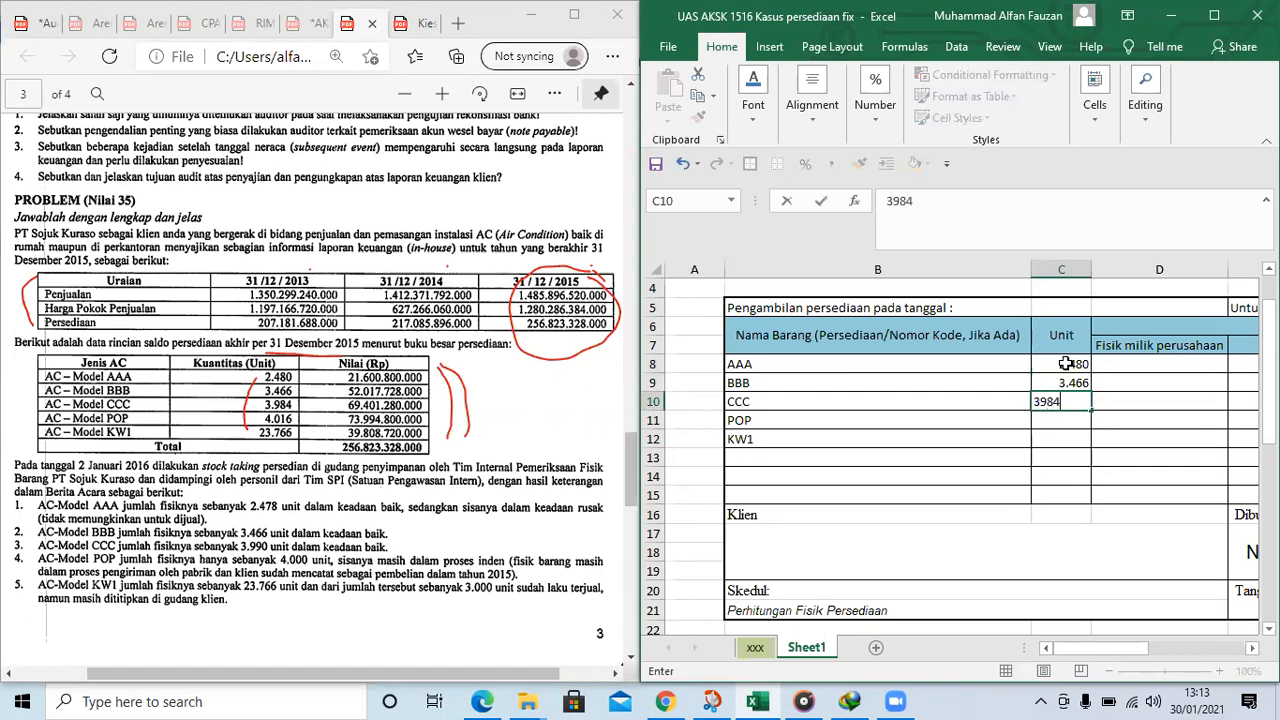
key("Return")
type("4016")
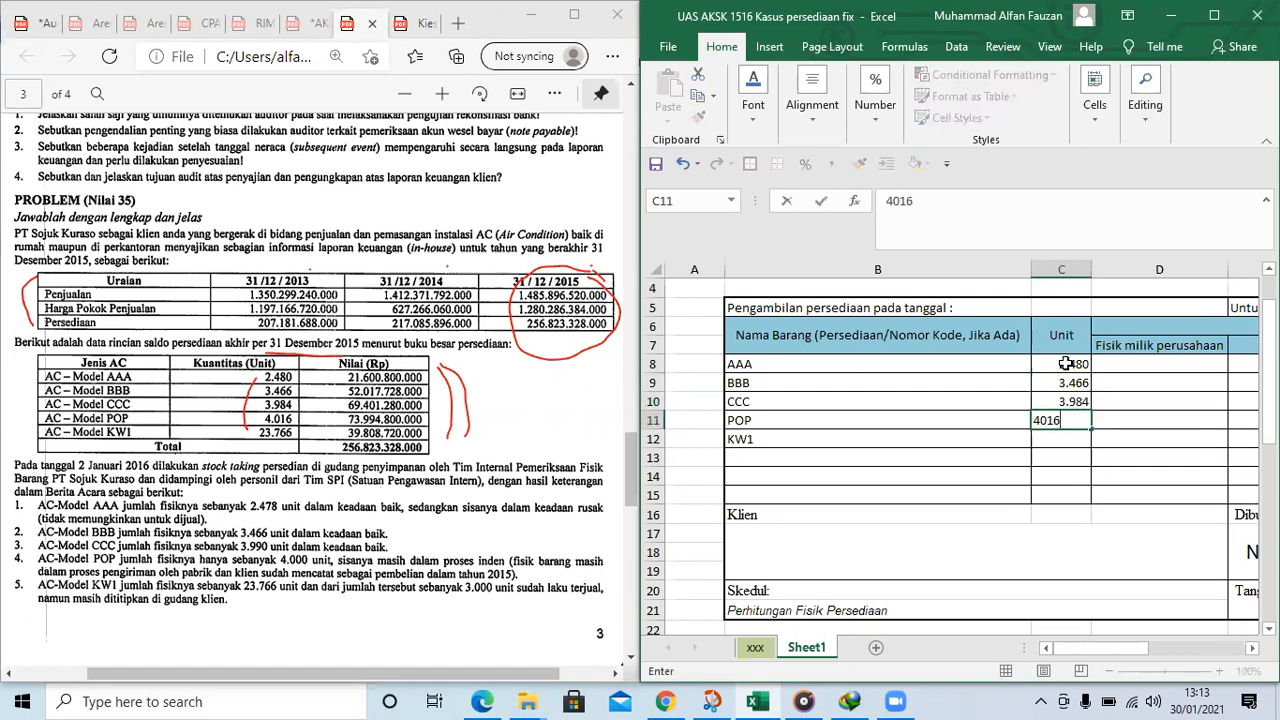
key("Return")
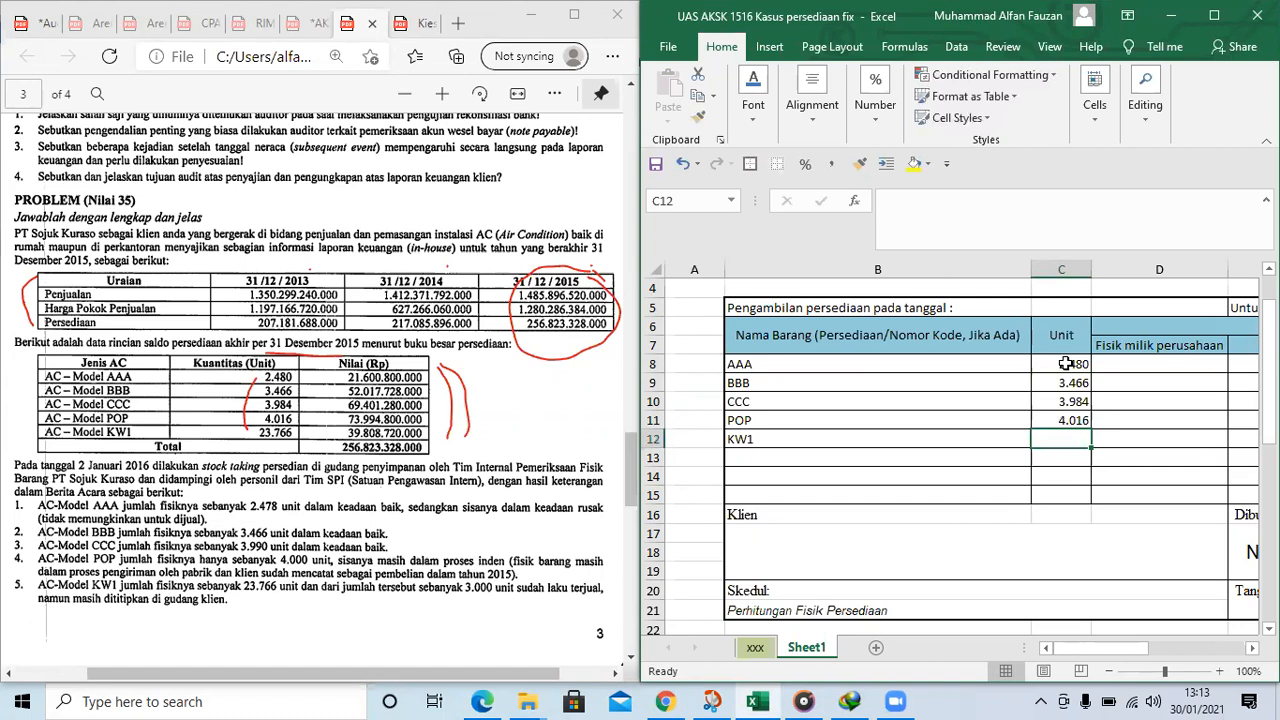
type("237")
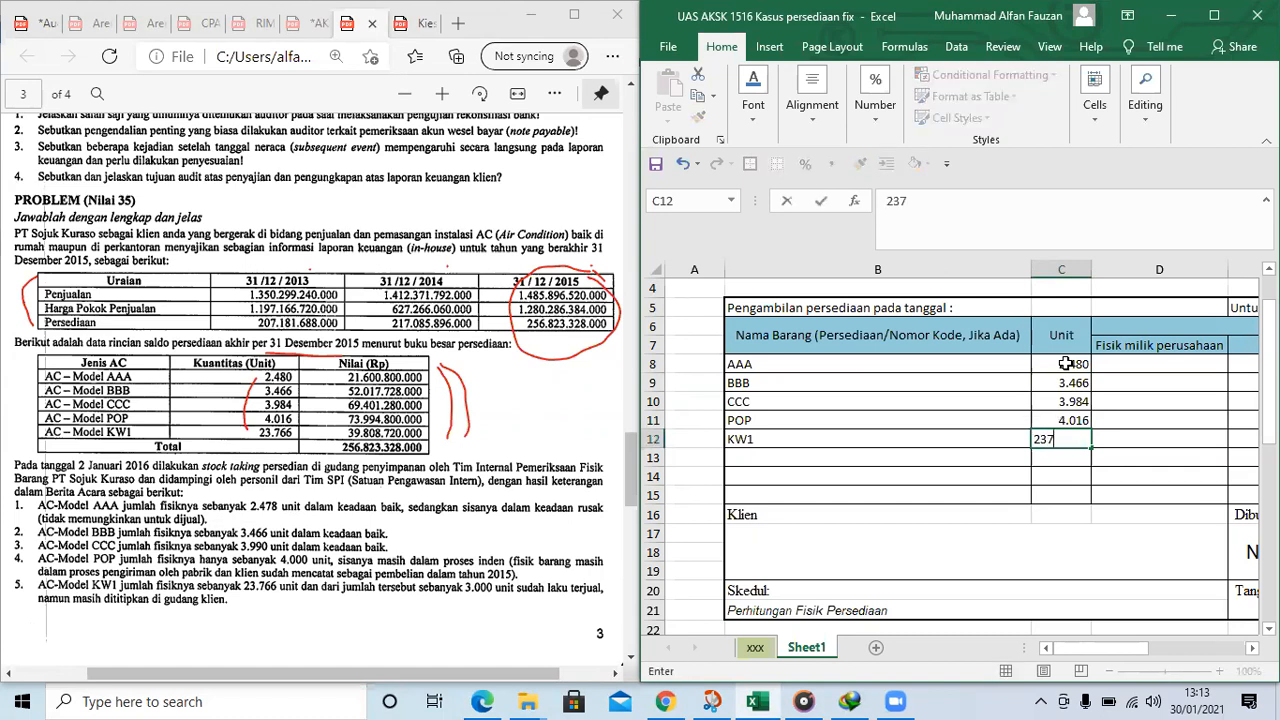
type("3.766")
key("Return")
Enter the formula =C8 in the Kartu cell E8 for item AAA
left_click(1181, 381)
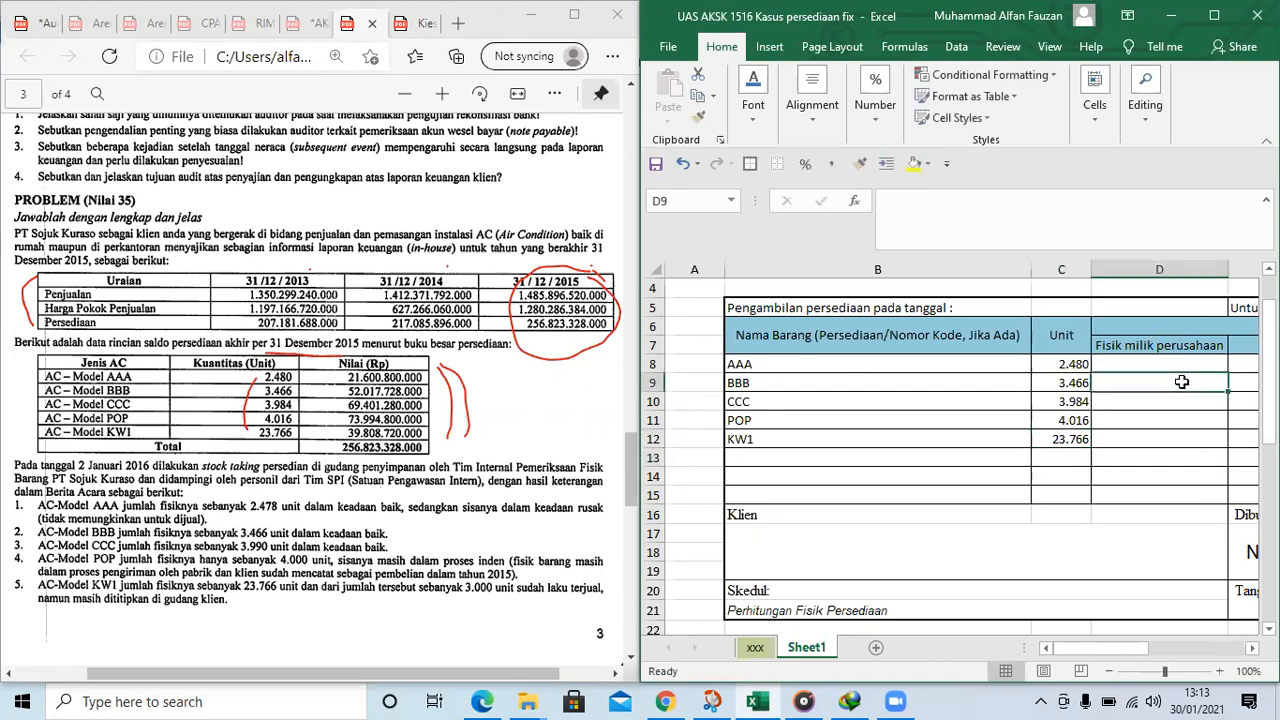
key("Right")
key("Left")
key("Up")
key("Right")
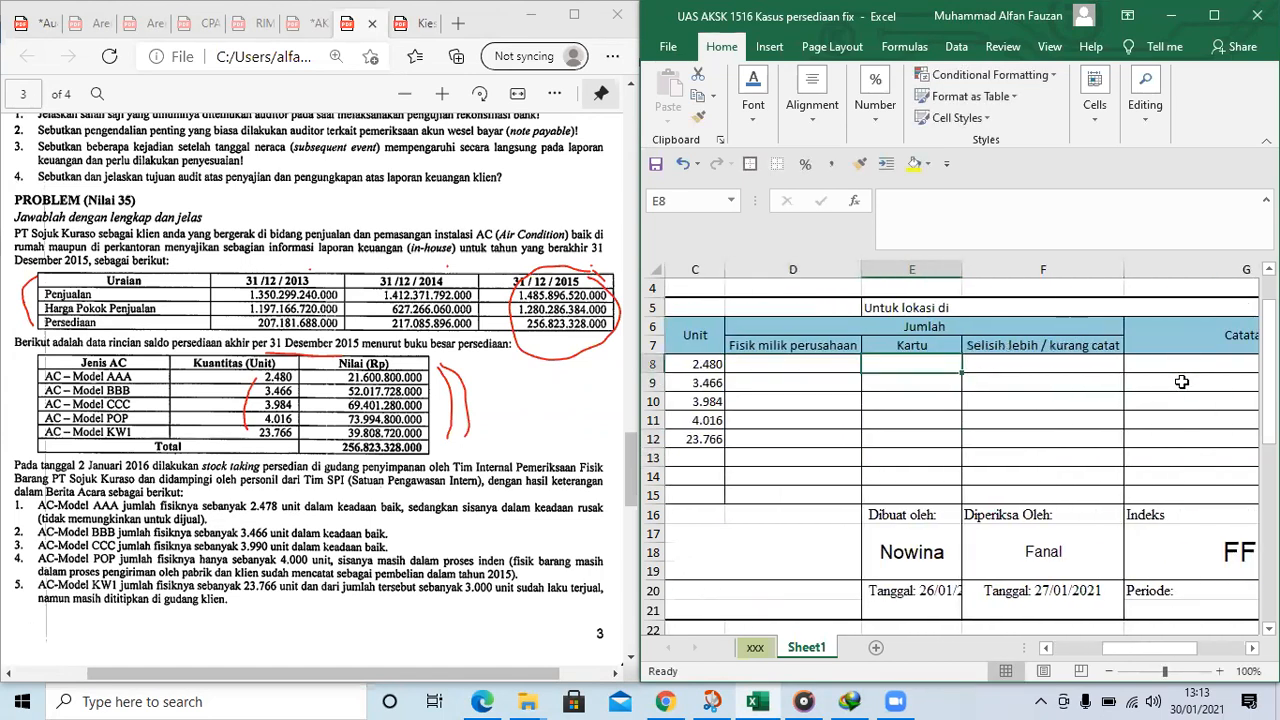
type("=")
key("Left")
key("Left")
key("Return")
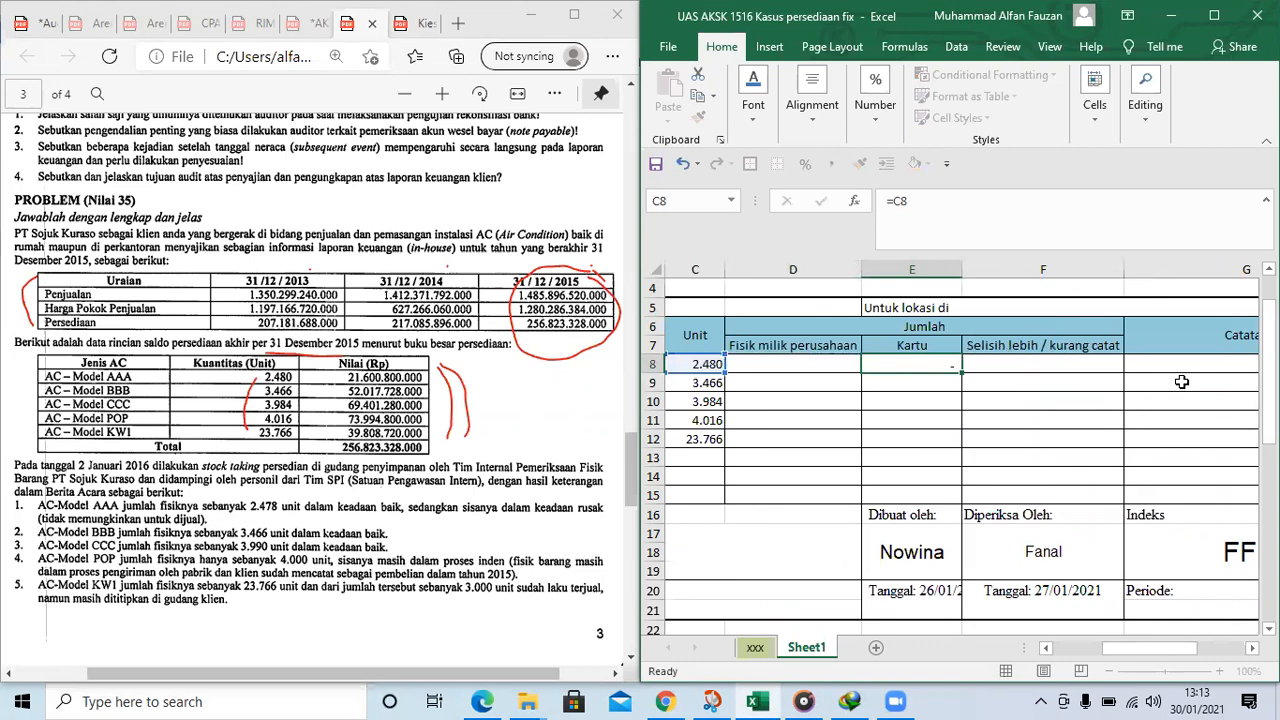
Copy the Kartu formula in E8 down through E12 for the remaining AC models
key("Up")
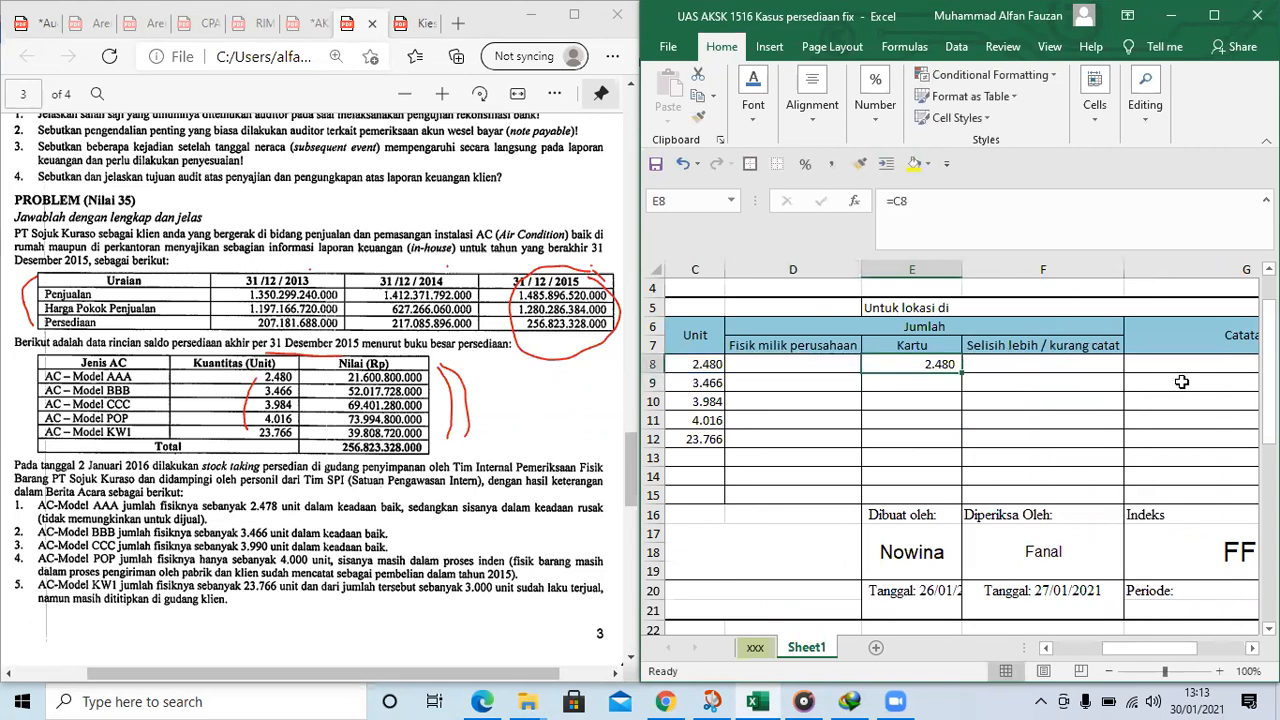
left_click_drag(921, 364, 915, 445)
left_click(909, 366)
key("ctrl+c")
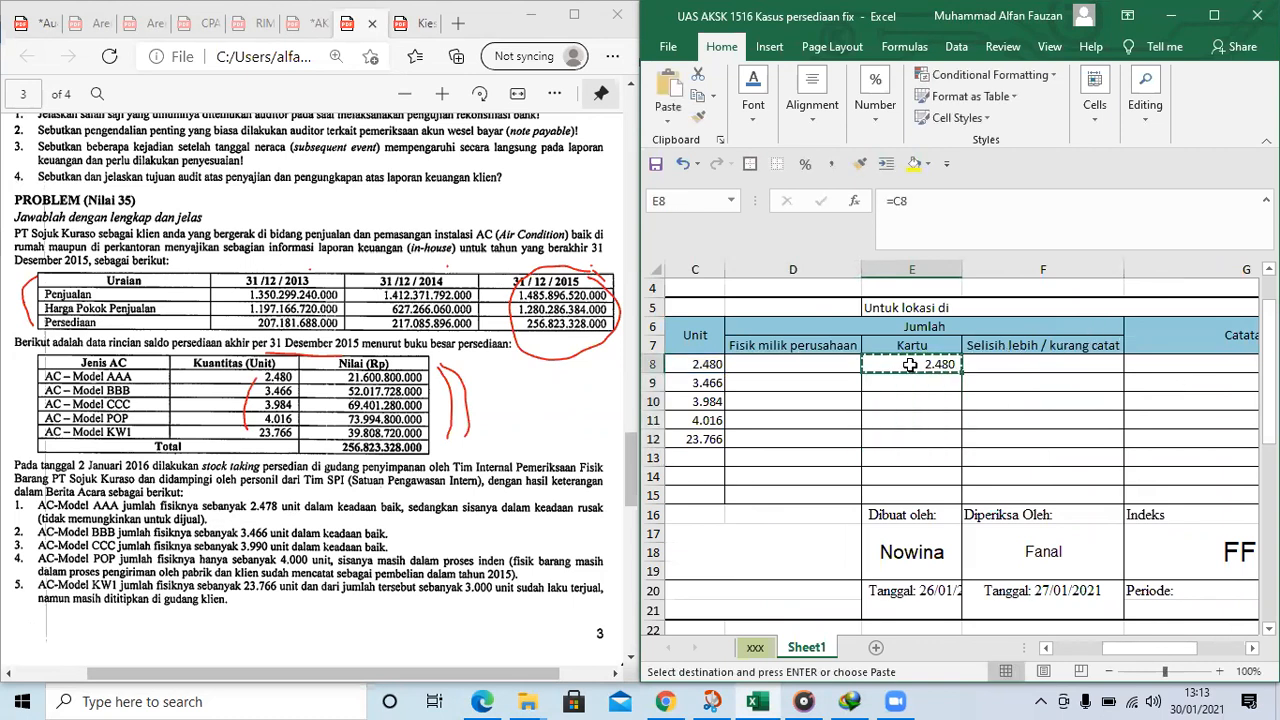
key("shift+Down")
key("shift+Down")
key("shift+Down")
key("shift+Down")
key("ctrl+v")
Label cell B13 below KW1 in the Nama Barang column as TOTAL
key("Left")
key("Left")
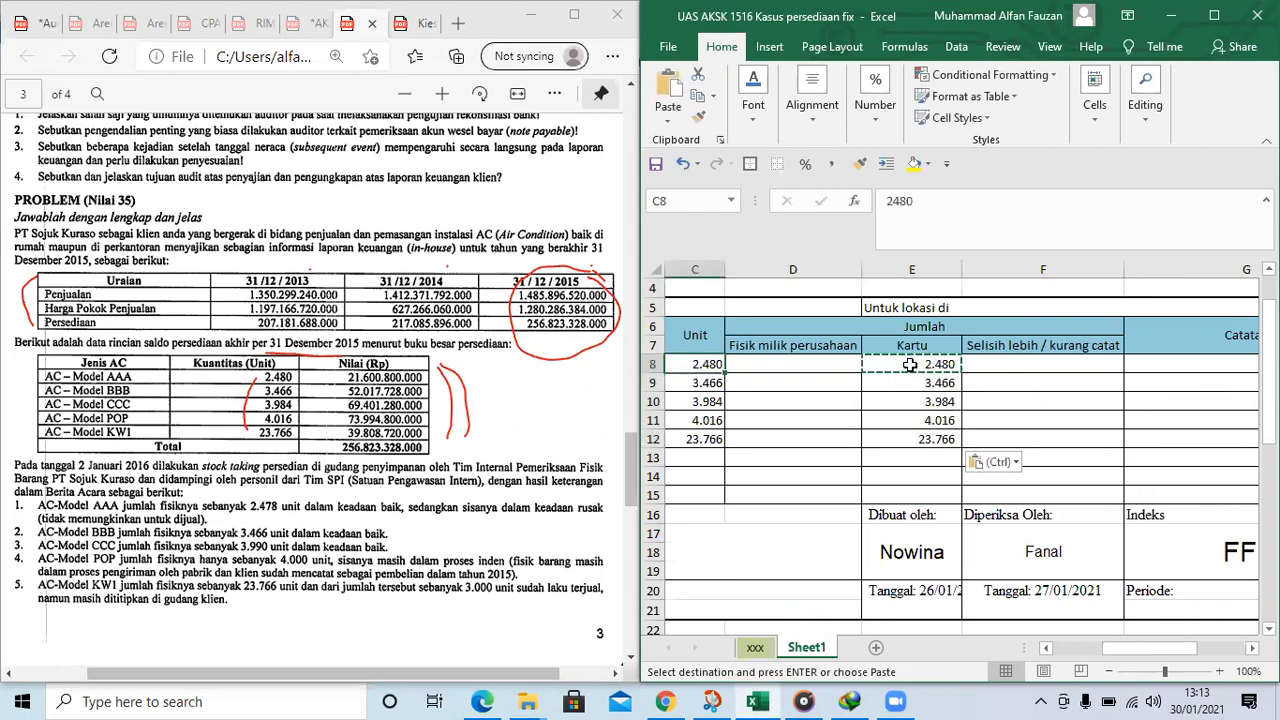
key("Left")
key("Left")
key("Right")
key("Down")
key("Down")
key("Right")
key("Down")
key("Down")
key("Right")
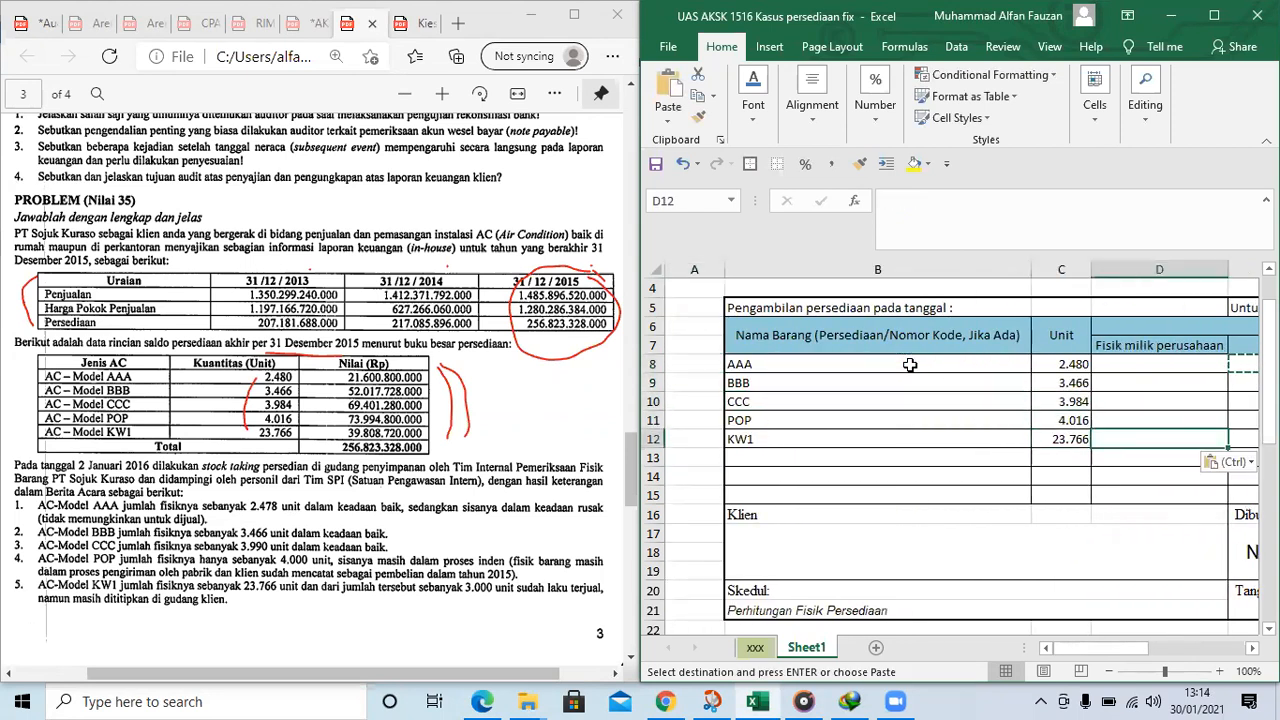
key("Down")
key("Left")
key("Left")
type("tOT")
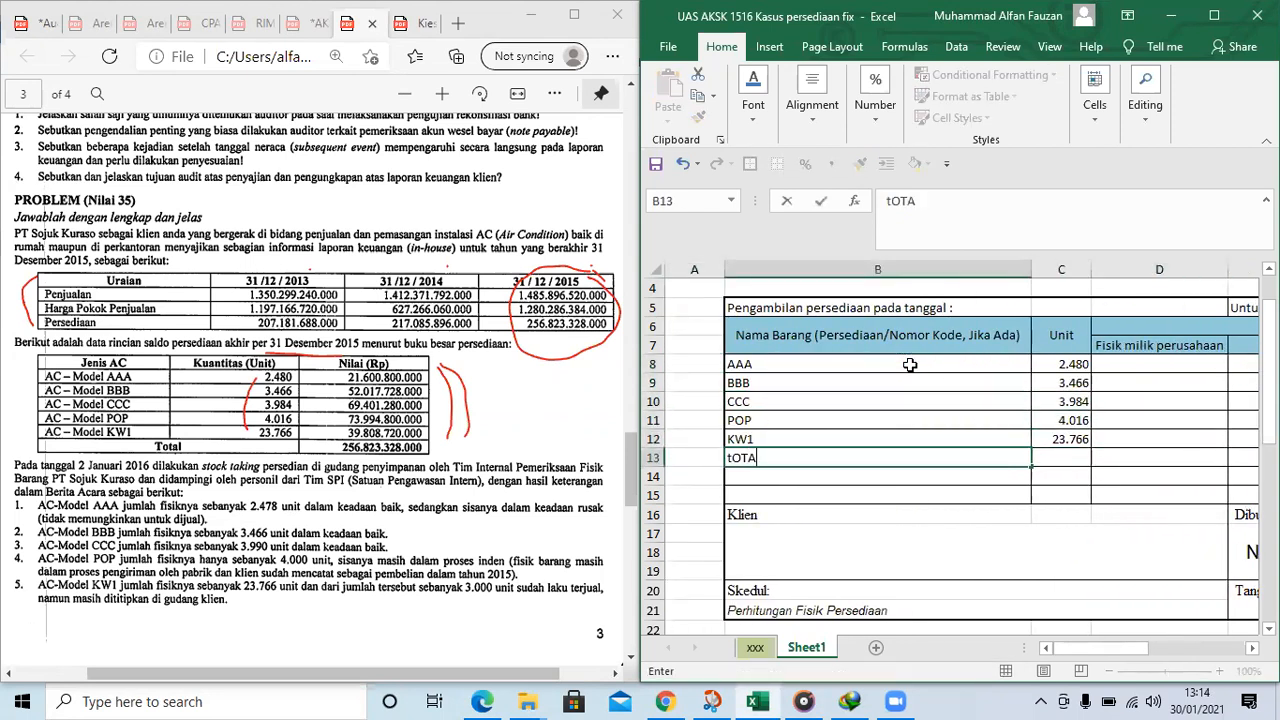
key("BackSpace")
key("BackSpace")
key("BackSpace")
type("TOAL")
key("ctrl+Return")
type("TOTAL")
Total the Unit column in C13 with the formula =SUM(C8:C12)
key("Tab")
type("[")
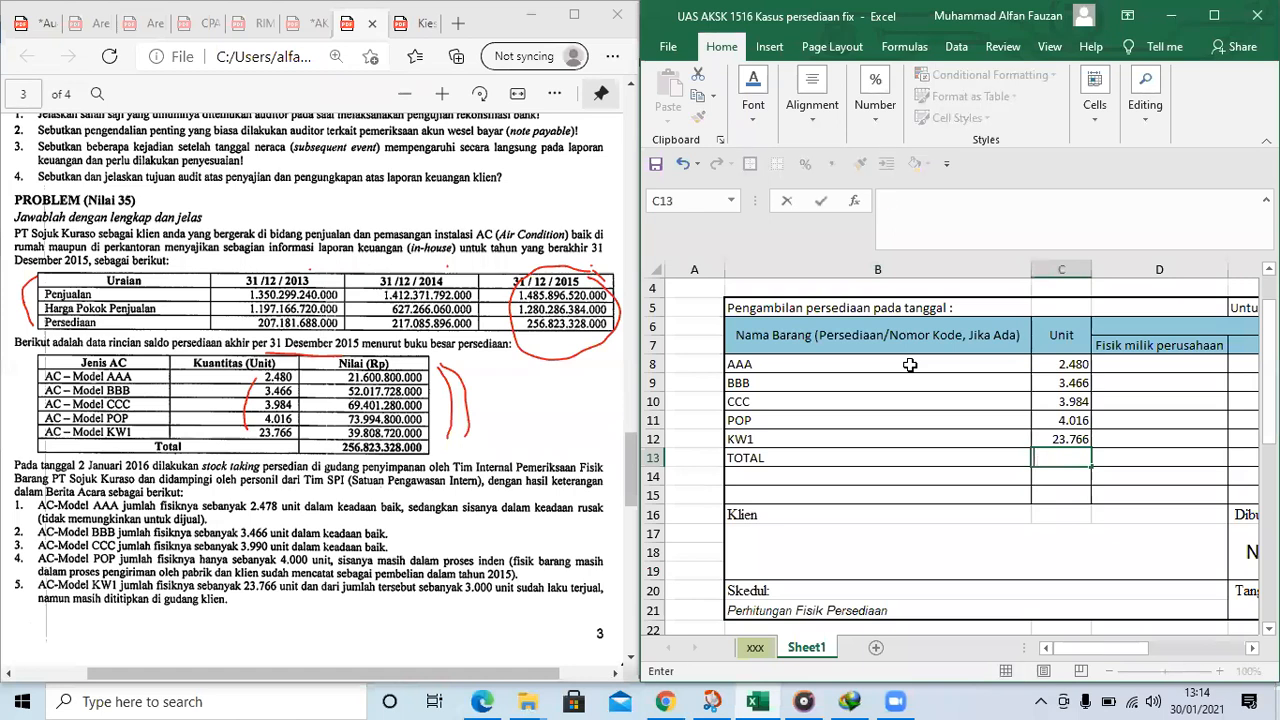
type("=SUM(")
key("Up")
key("Up")
key("Up")
key("Up")
key("Up")
key("shift+Down")
key("shift+Down")
key("shift+Down")
key("shift+Down")
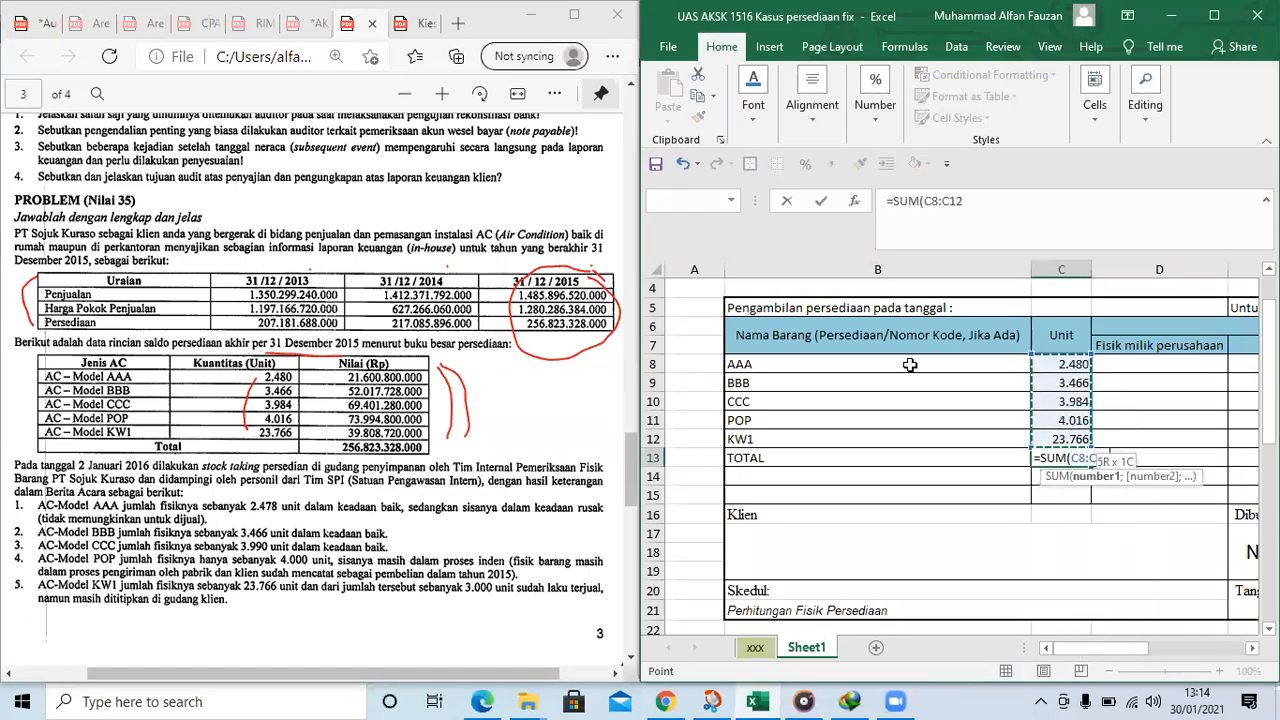
key("Return")
Copy the Unit total formula from C13 across to the Fisik milik perusahaan and Kartu columns in row 13
key("Up")
key("Down")
key("Up")
key("ctrl+c")
key("shift+Right")
key("shift+Right")
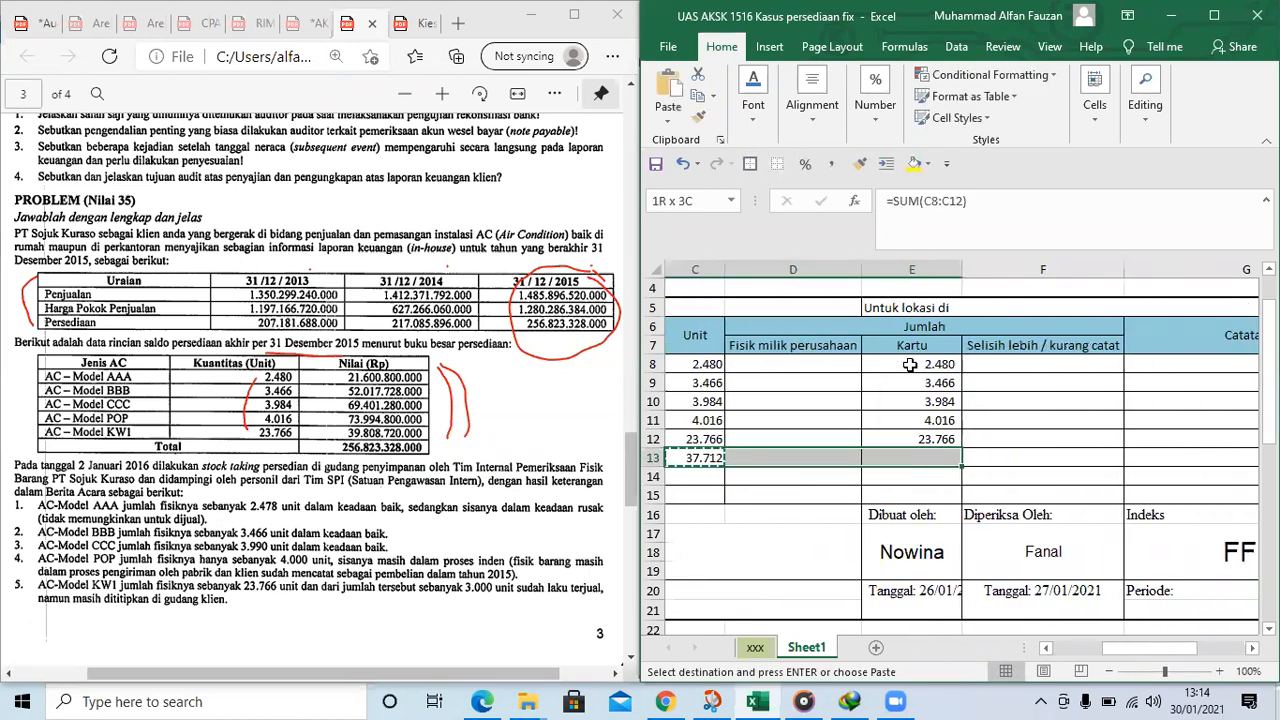
key("ctrl+v")
key("Home")
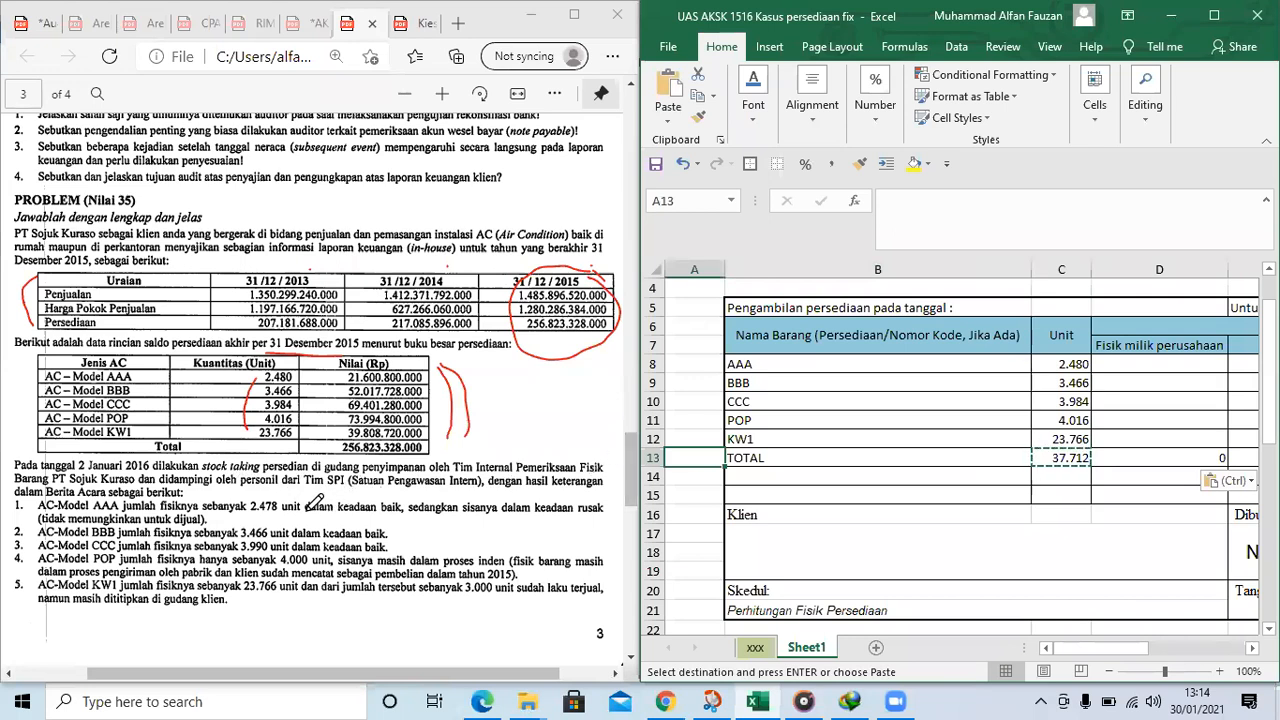
Bracket the five stock-taking results on page 3 in red and enter 2478 in the Fisik milik perusahaan cell D8
scroll(305, 495, "down", 1)
left_click_drag(12, 414, 15, 505)
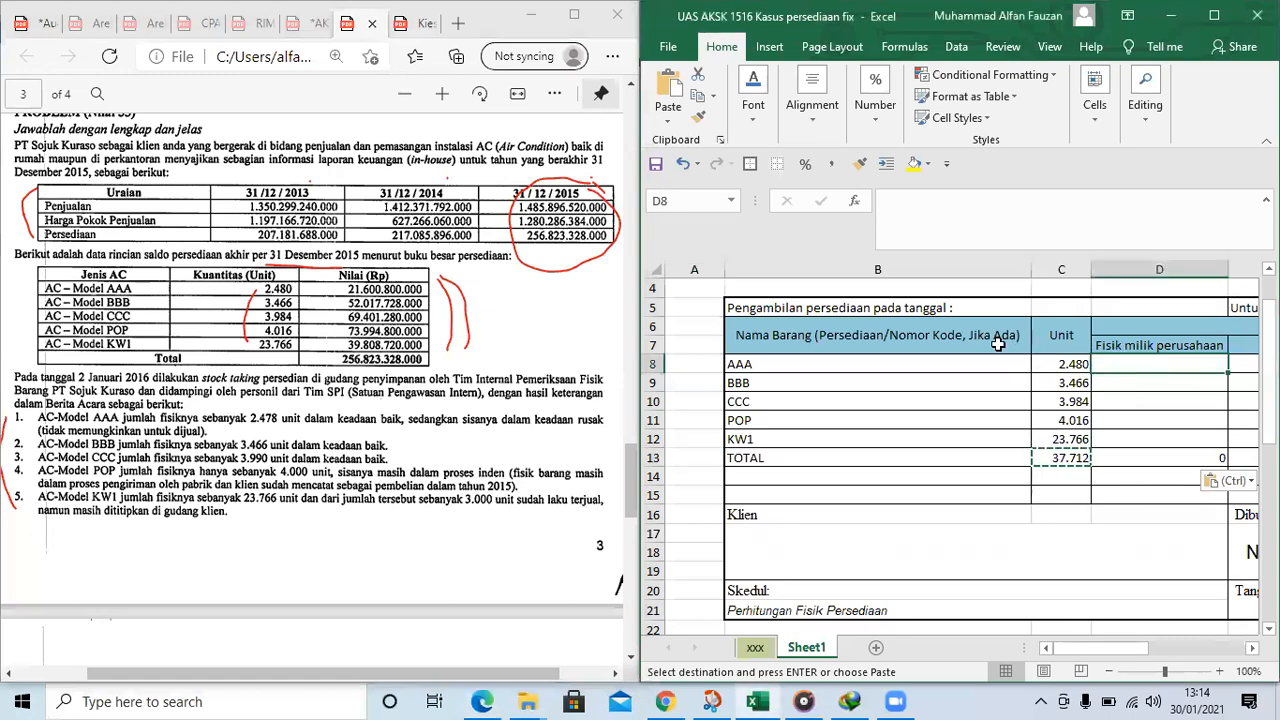
type("24")
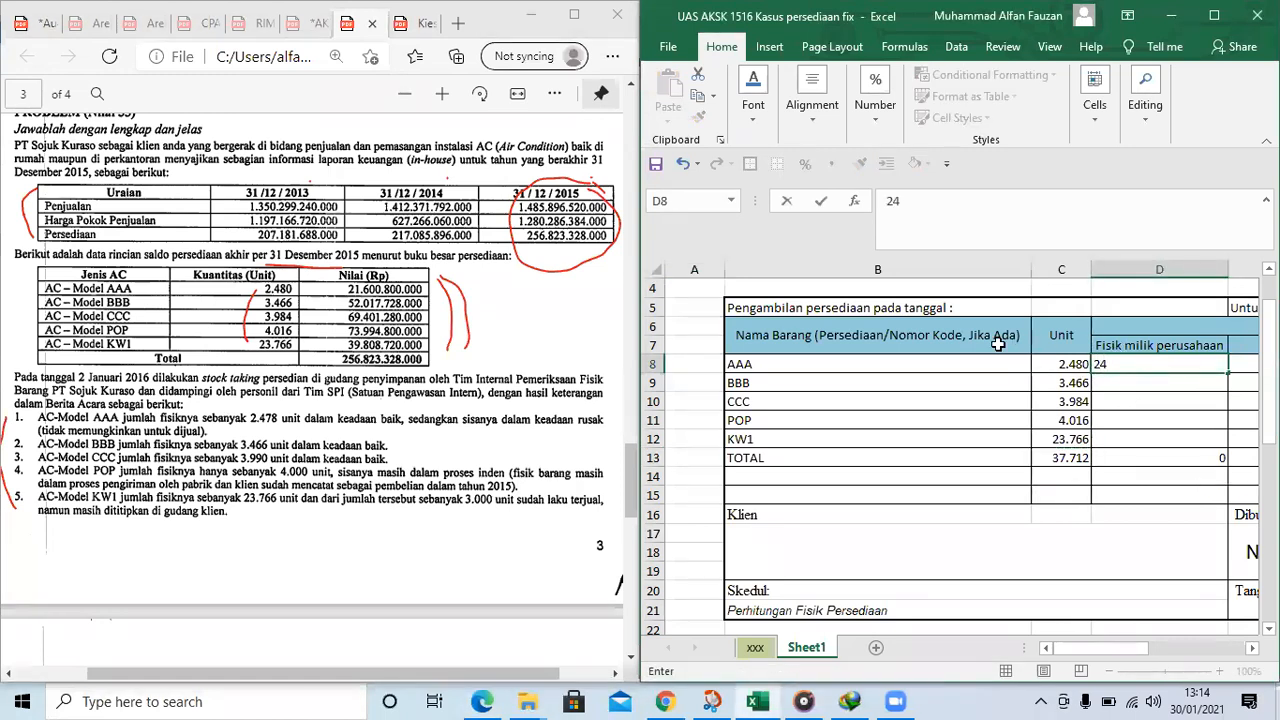
key("Right")
key("Left")
key("Left")
key("Left")
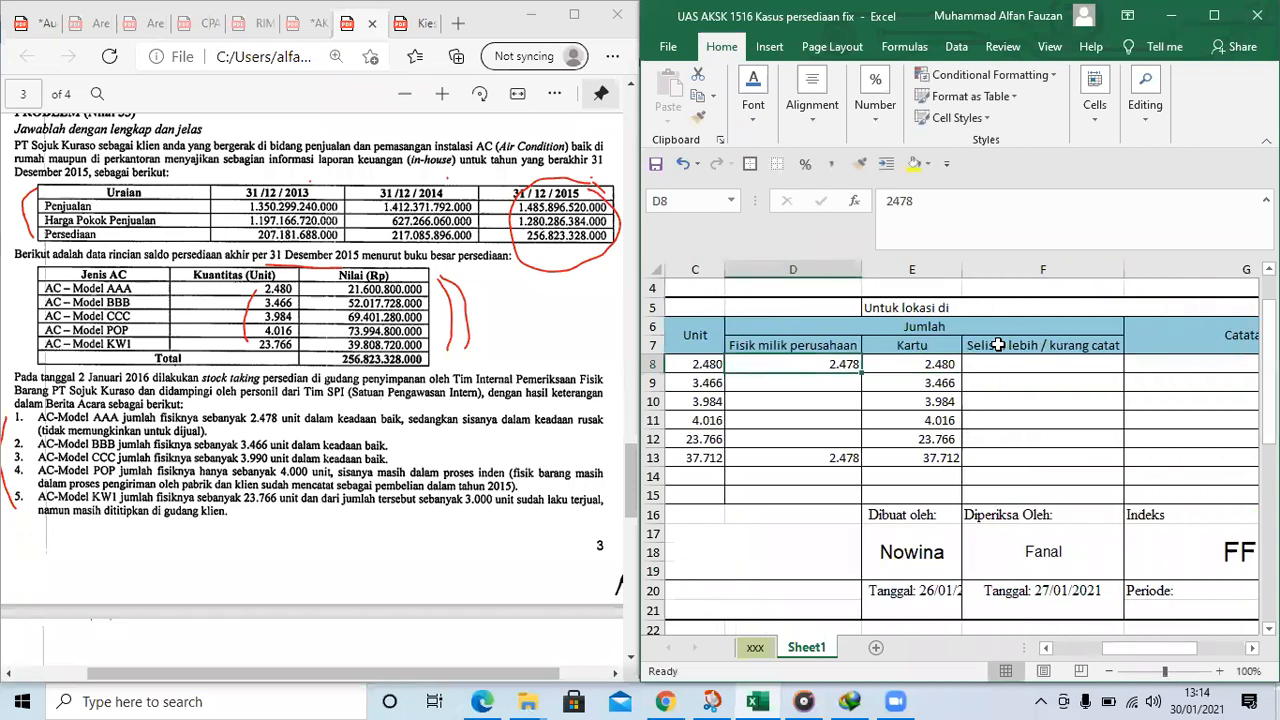
Narrow columns B and D so that more of the form's columns fit in the worksheet view
key("Right")
key("Right")
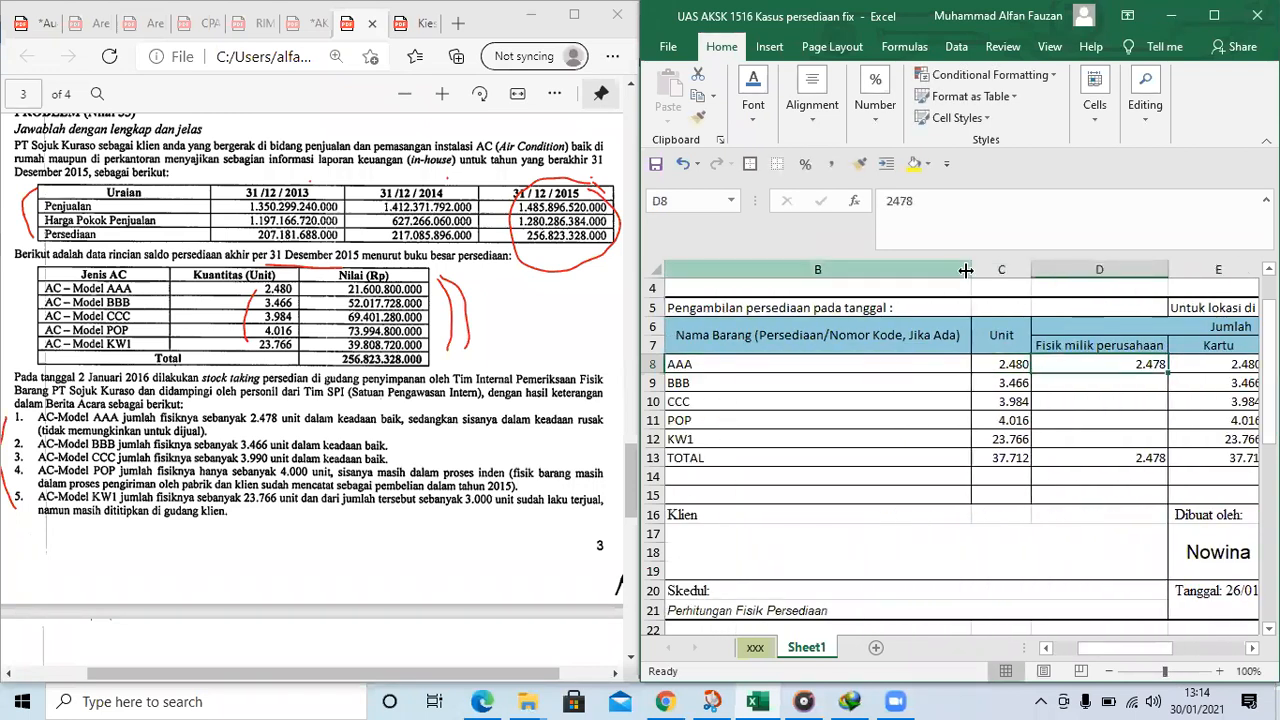
left_click_drag(962, 269, 874, 273)
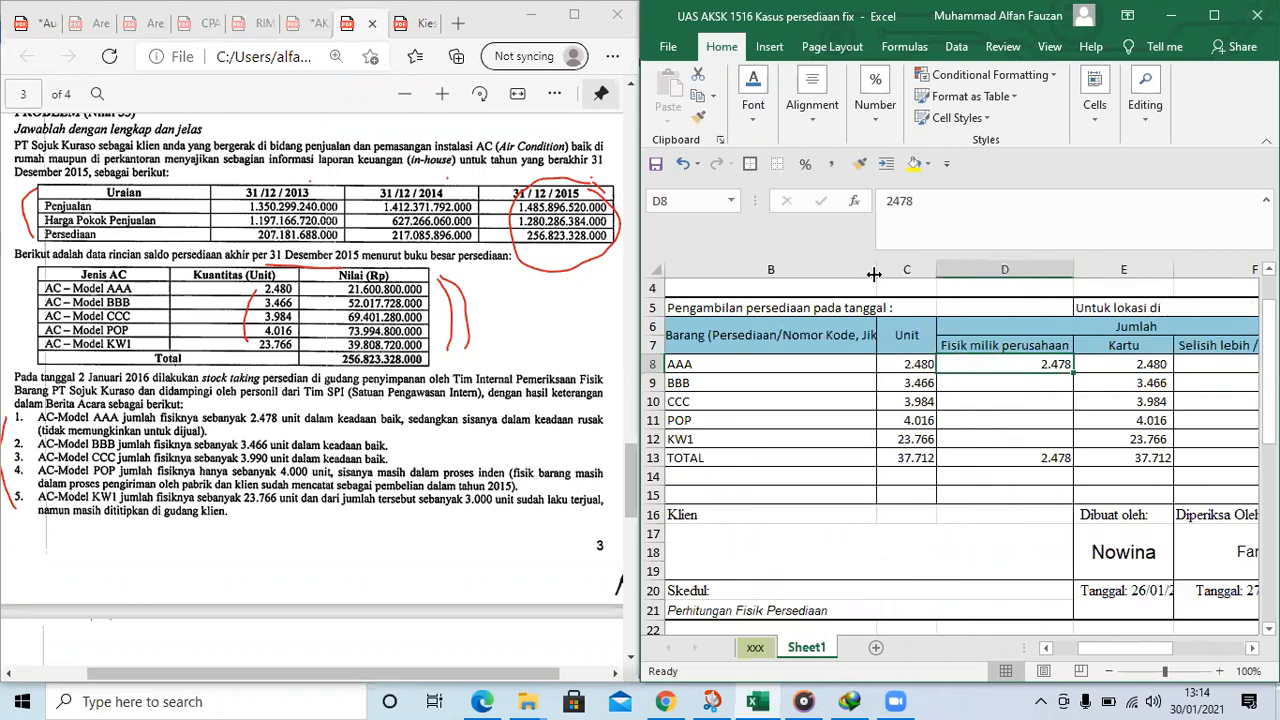
left_click_drag(1074, 278, 1035, 278)
Examine the Fisik milik perusahaan, Kartu and Selisih lebih / kurang catat columns for item AAA
left_click(1198, 364)
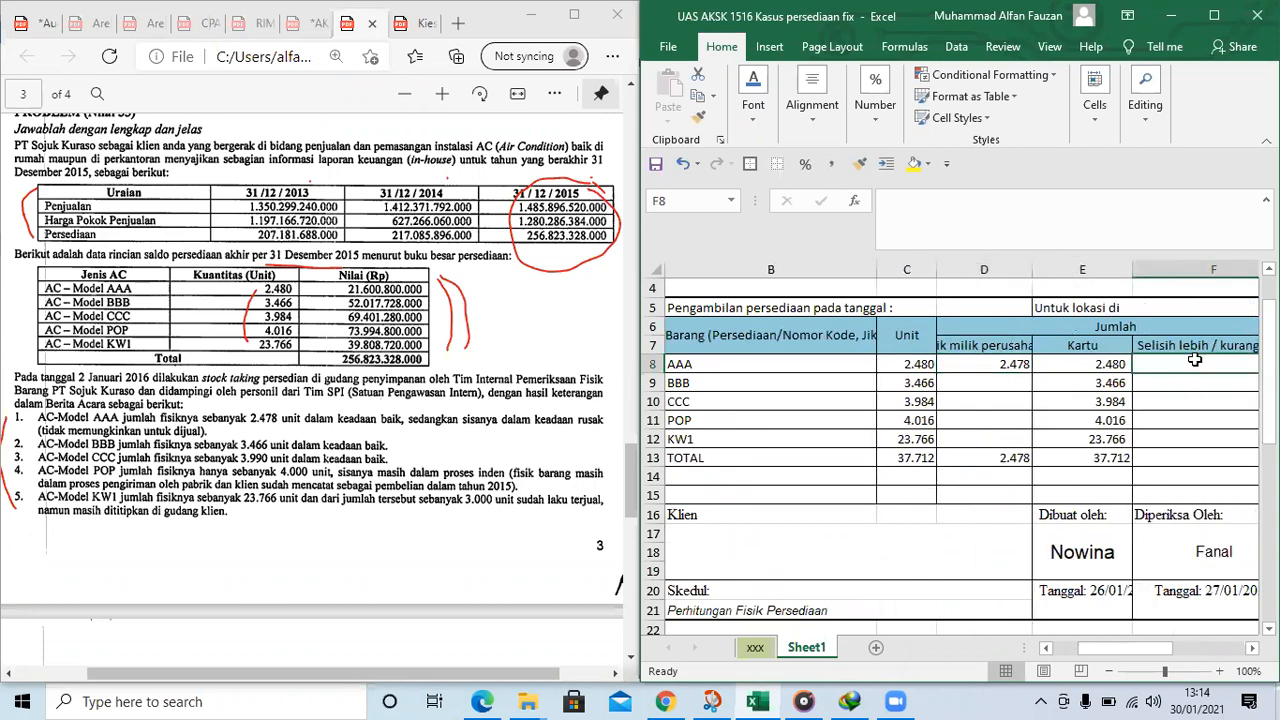
key("Right")
key("Right")
key("Left")
key("Left")
key("Left")
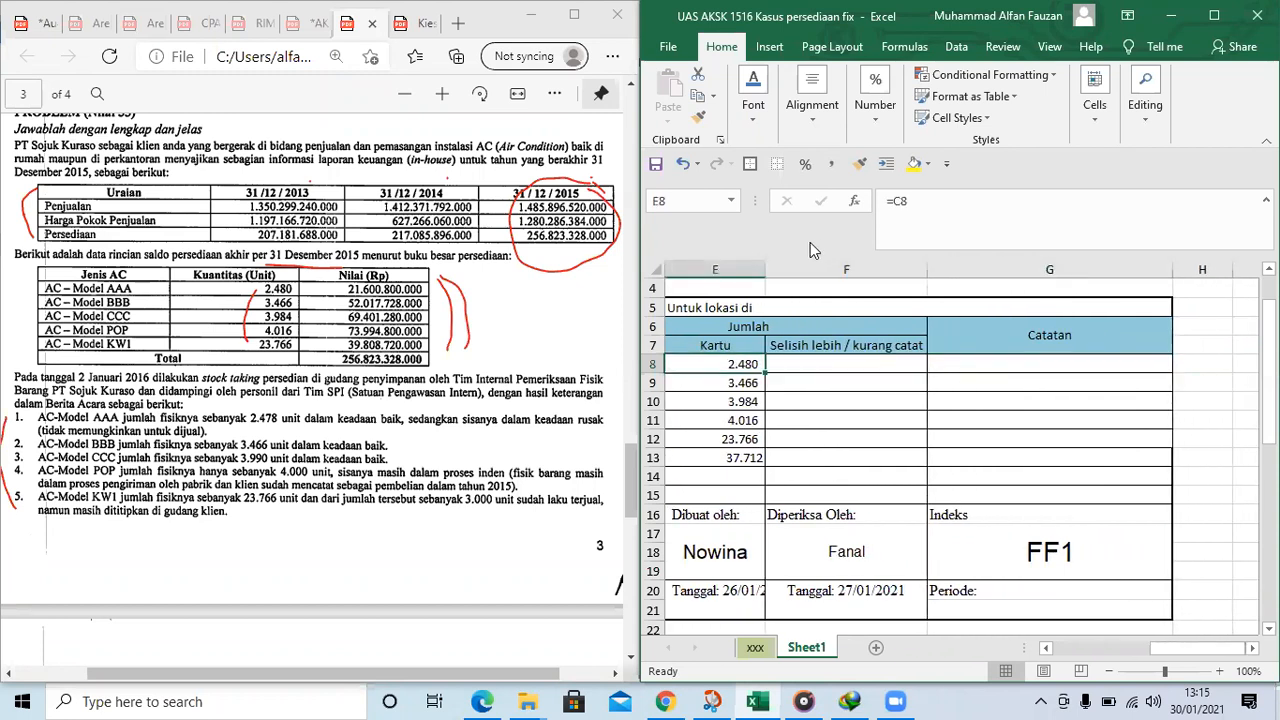
left_click(848, 340)
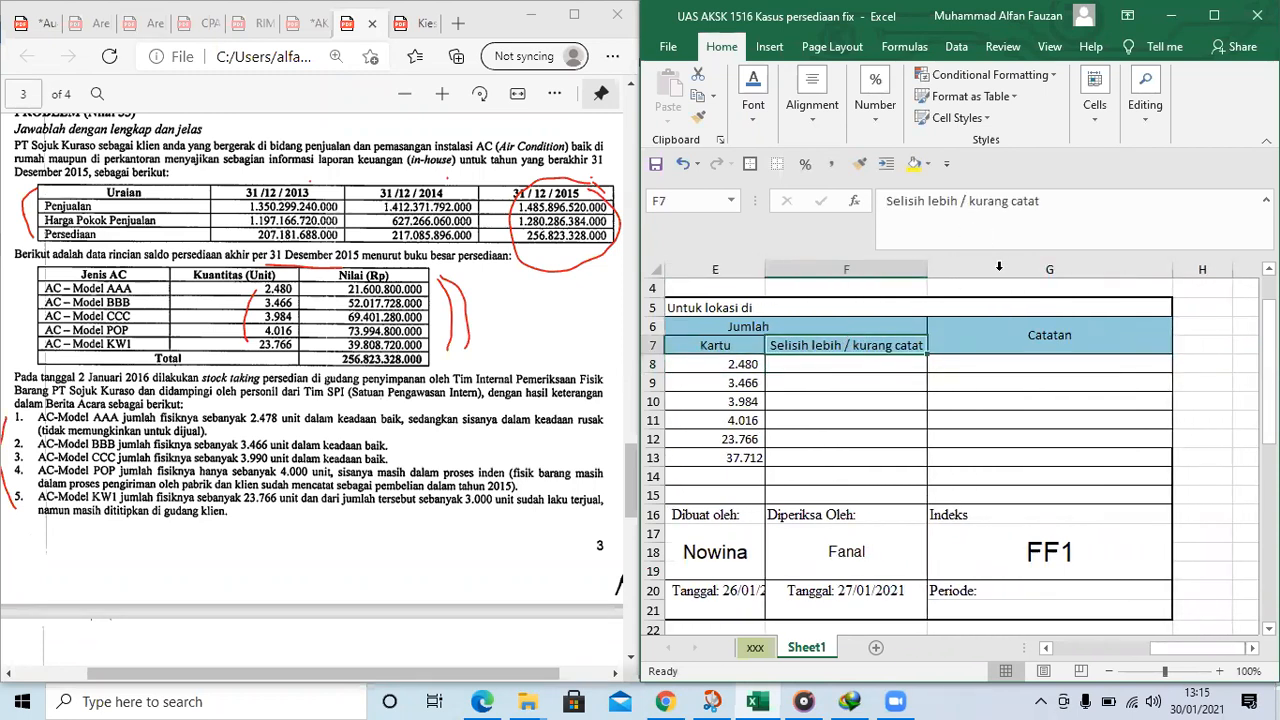
left_click(840, 370)
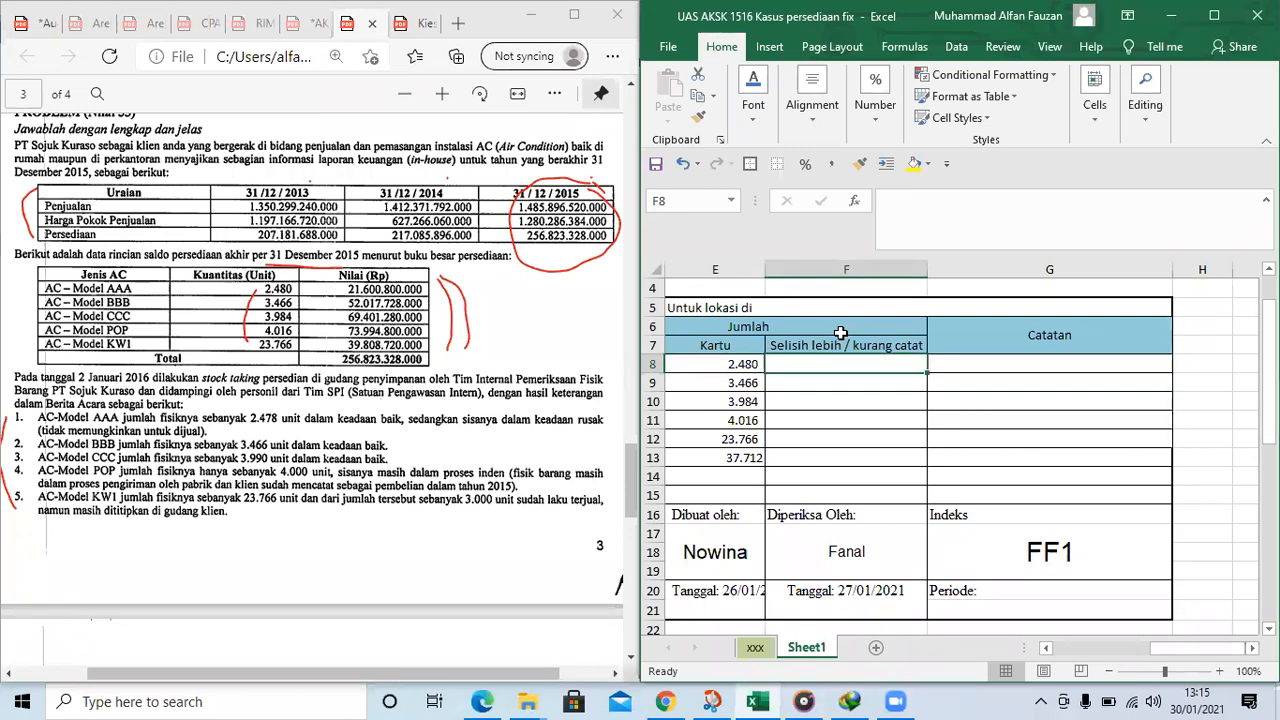
scroll(841, 333, "left", 2)
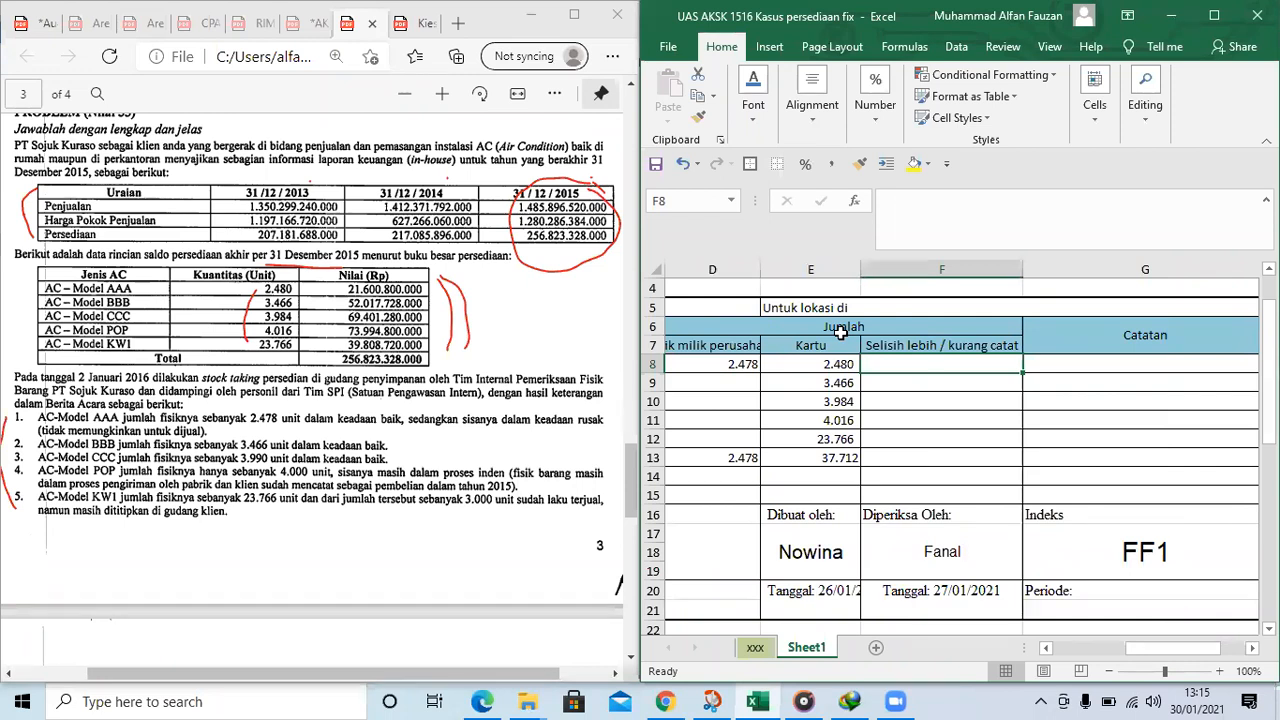
key("Left")
key("Left")
key("Right")
key("Right")
key("Left")
key("Left")
key("Right")
key("Right")
scroll(940, 358, "left", 1)
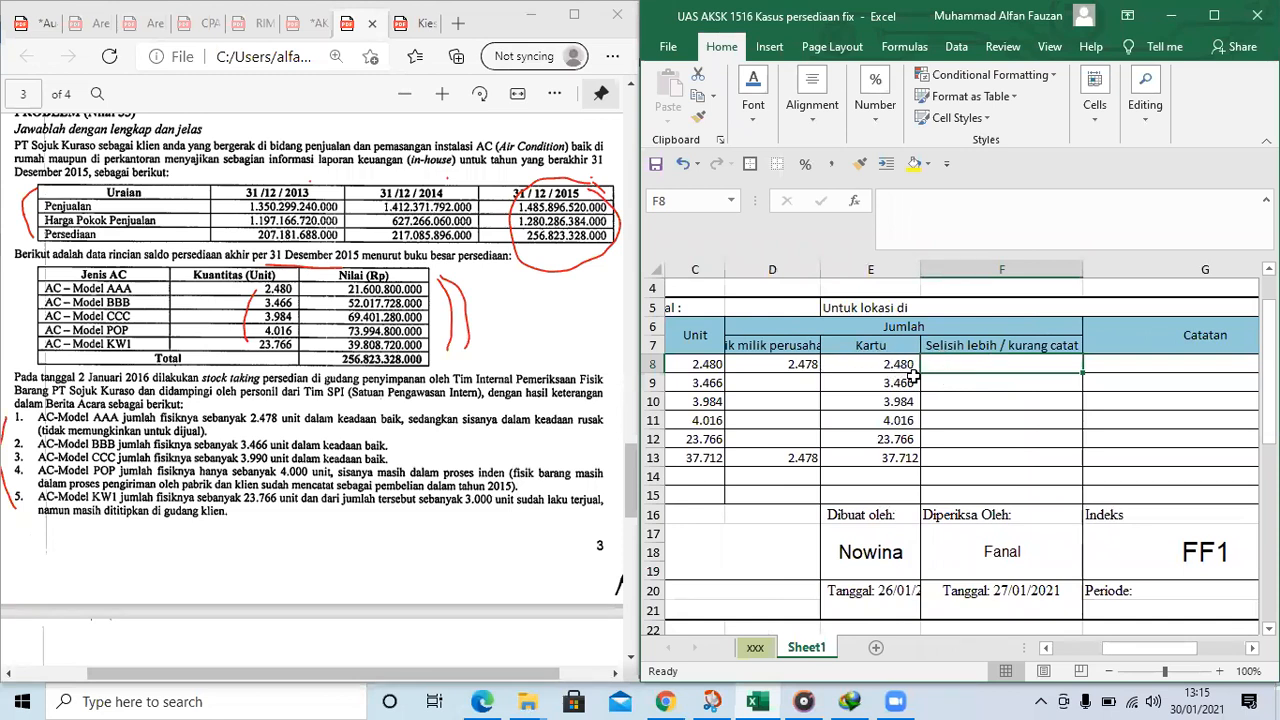
left_click(783, 357)
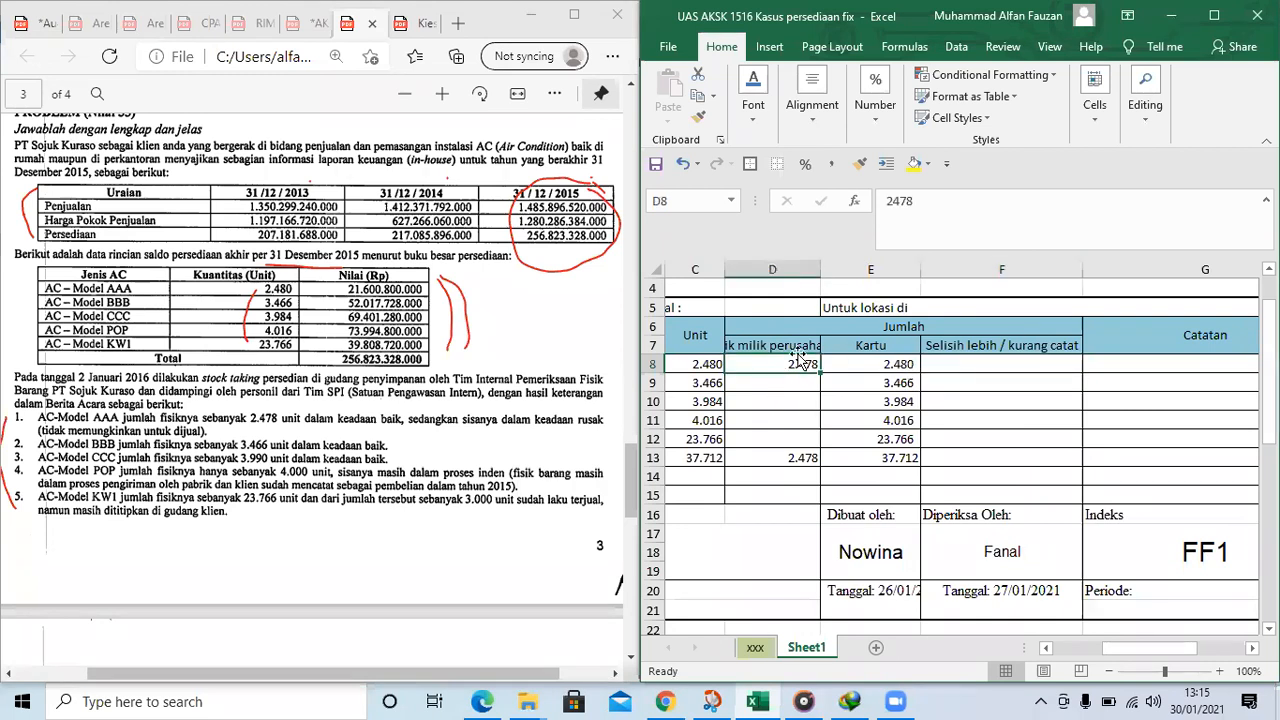
Enter the formula =E8-D8 in the Selisih lebih / kurang catat cell F8 for item AAA
left_click(1001, 363)
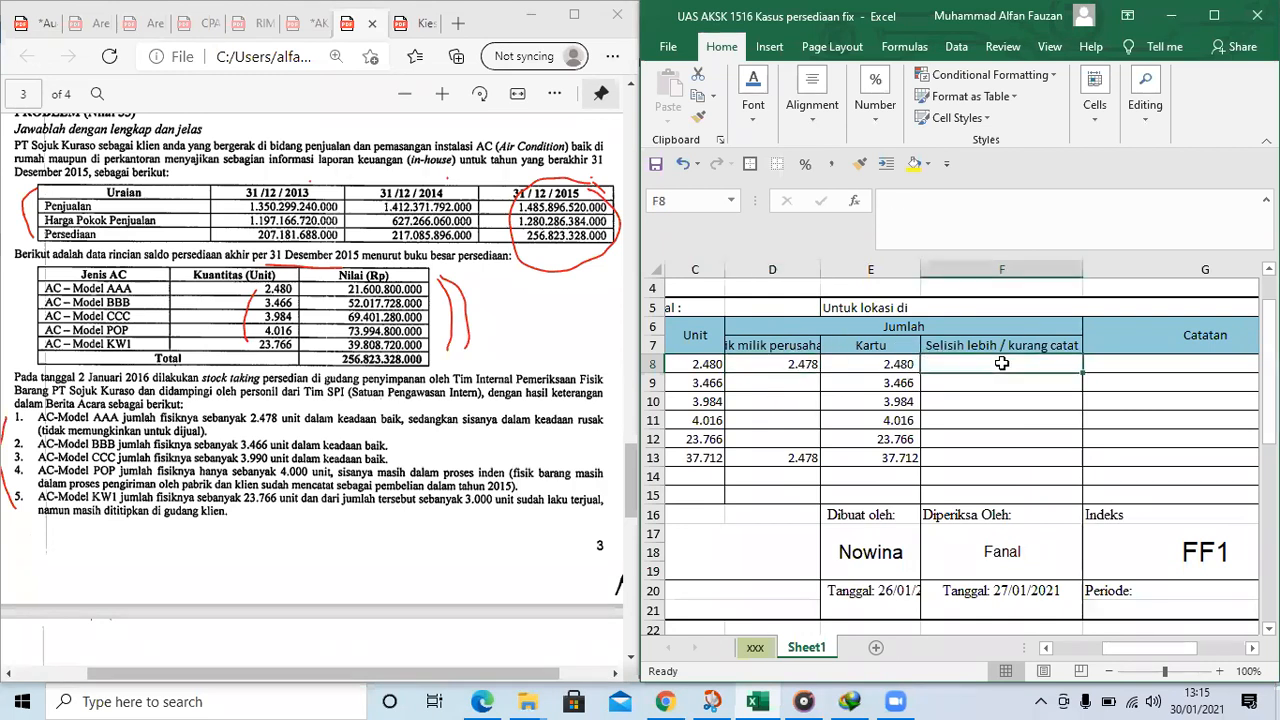
type("=")
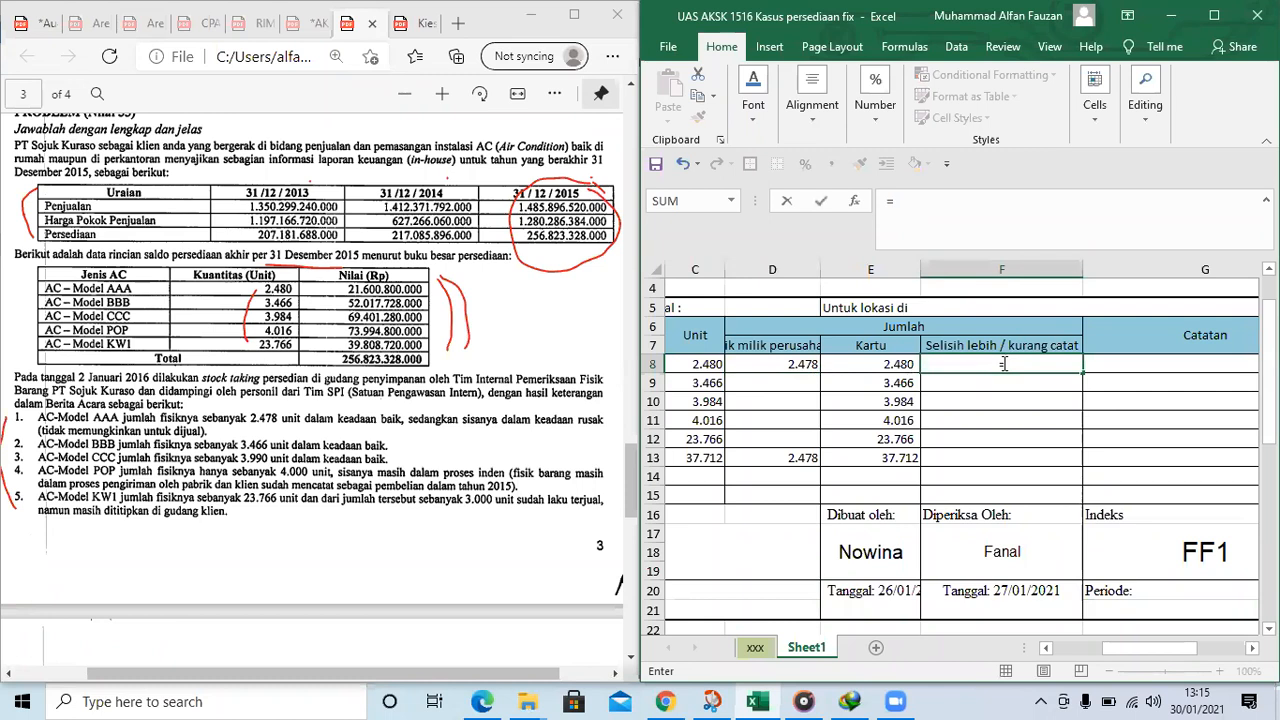
key("Left")
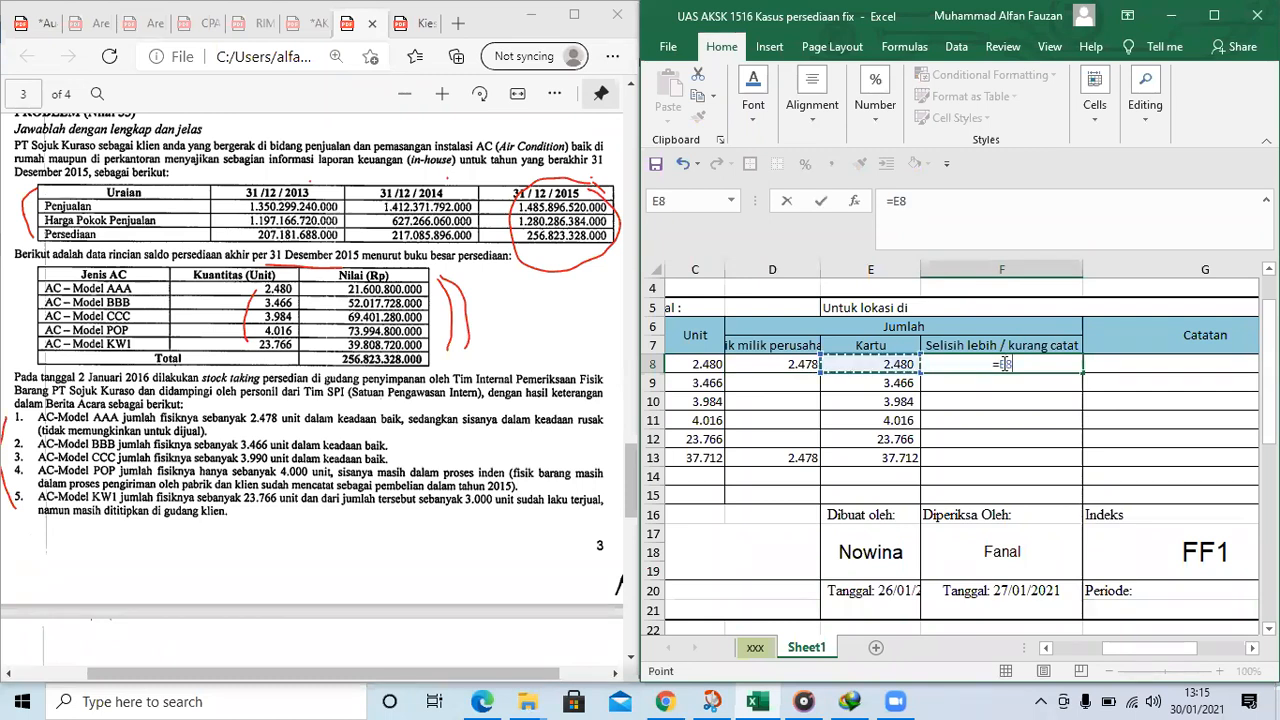
type("-")
key("Left")
key("Left")
key("Return")
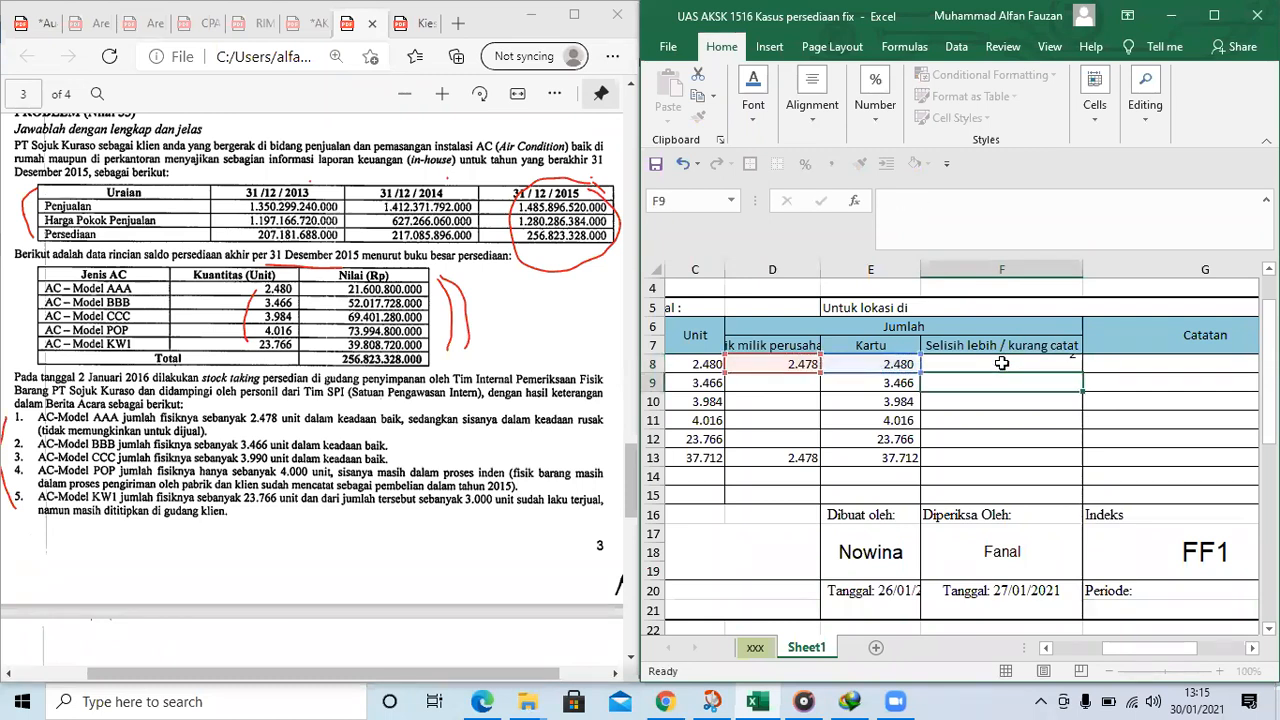
Underline the quantity 2.478 and the word rusak in the AC-Model AAA stock-taking result in red
key("Left")
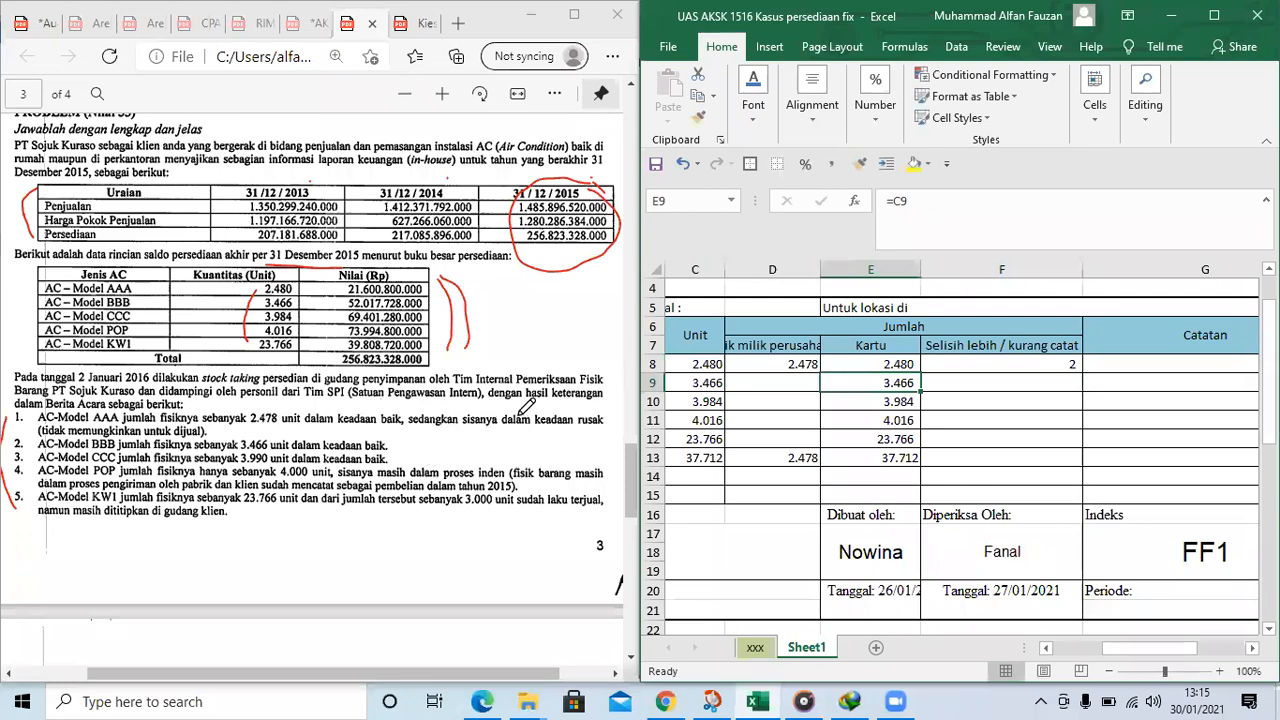
left_click_drag(250, 424, 277, 423)
left_click_drag(579, 427, 602, 426)
key("F2")
key("Home")
key("Delete")
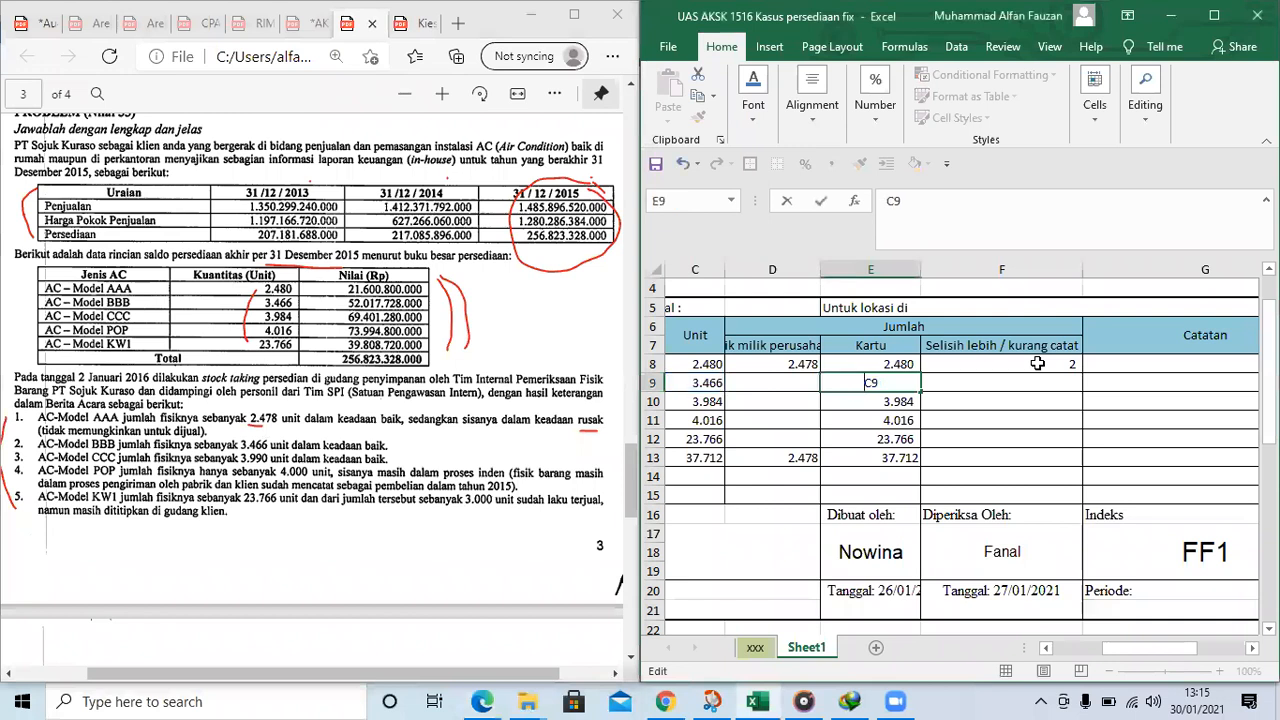
key("Escape")
Enter the note Rusak in the Catatan cell G8 for item AAA
key("Right")
key("Right")
key("Up")
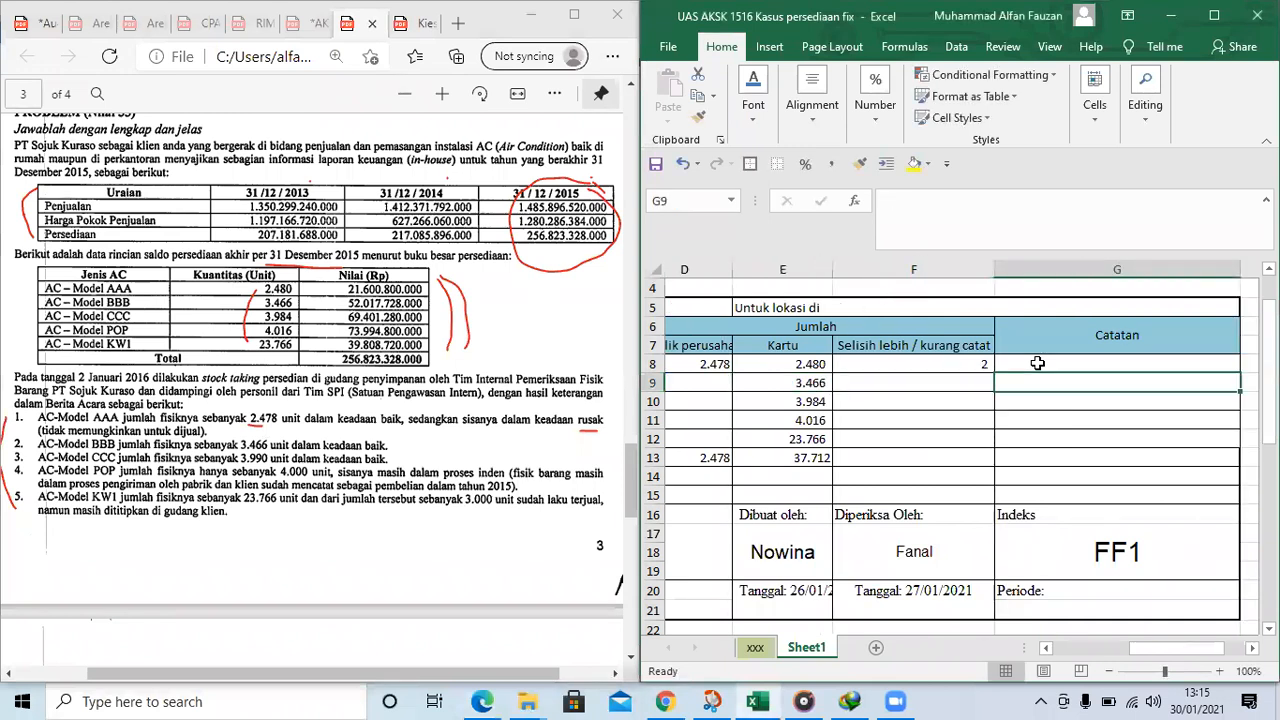
type("r")
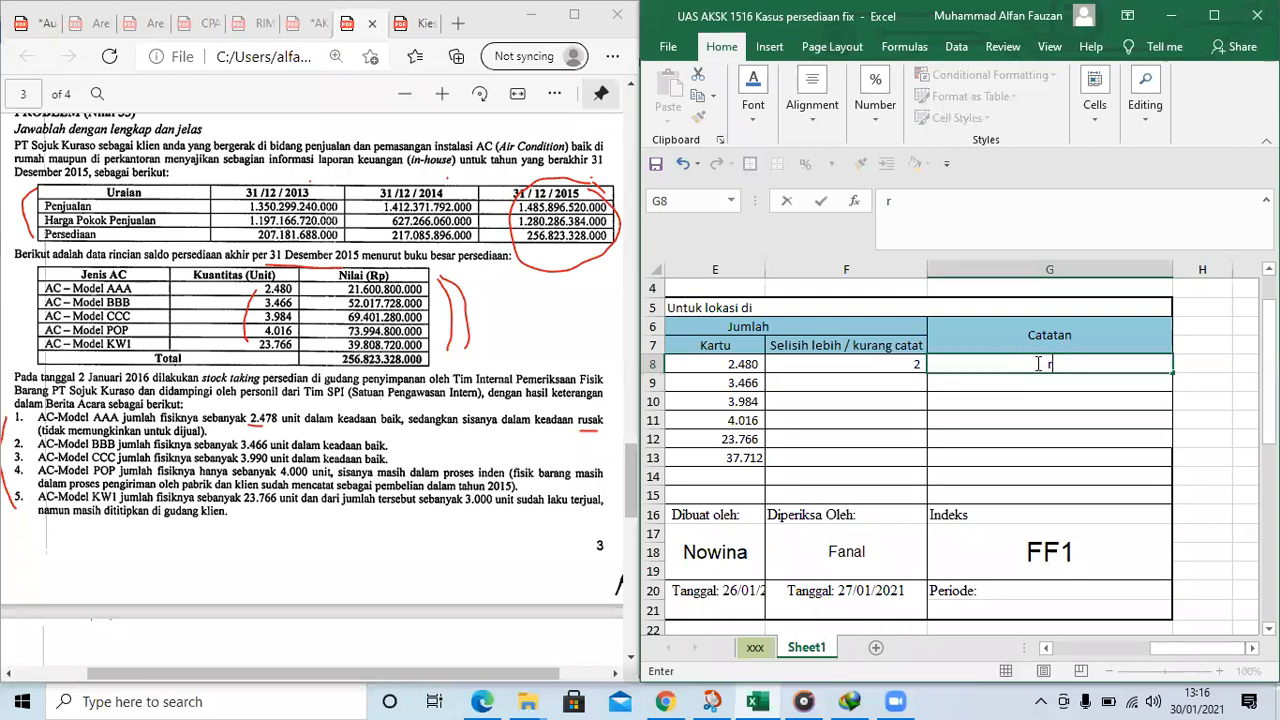
type("Rusak")
key("Return")
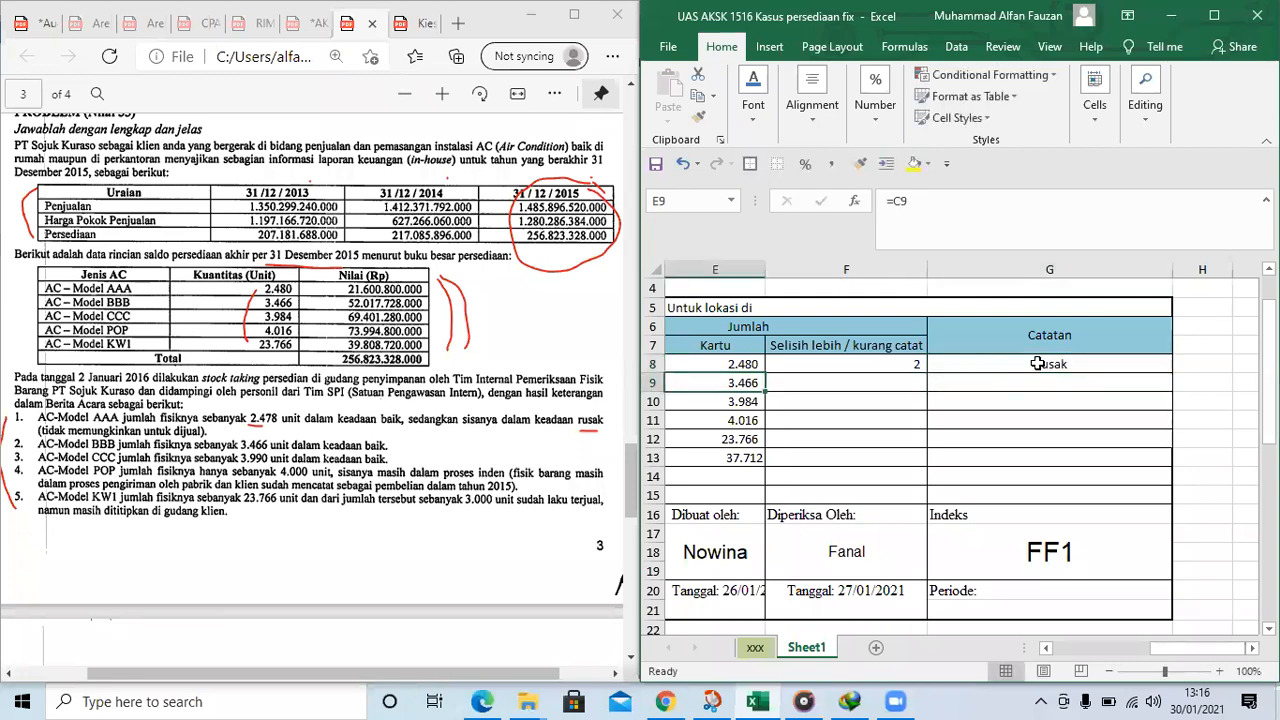
Enter 3466 as the Fisik milik perusahaan quantity for item BBB in cell D9
key("Left")
key("Left")
key("Left")
key("Left")
key("Left")
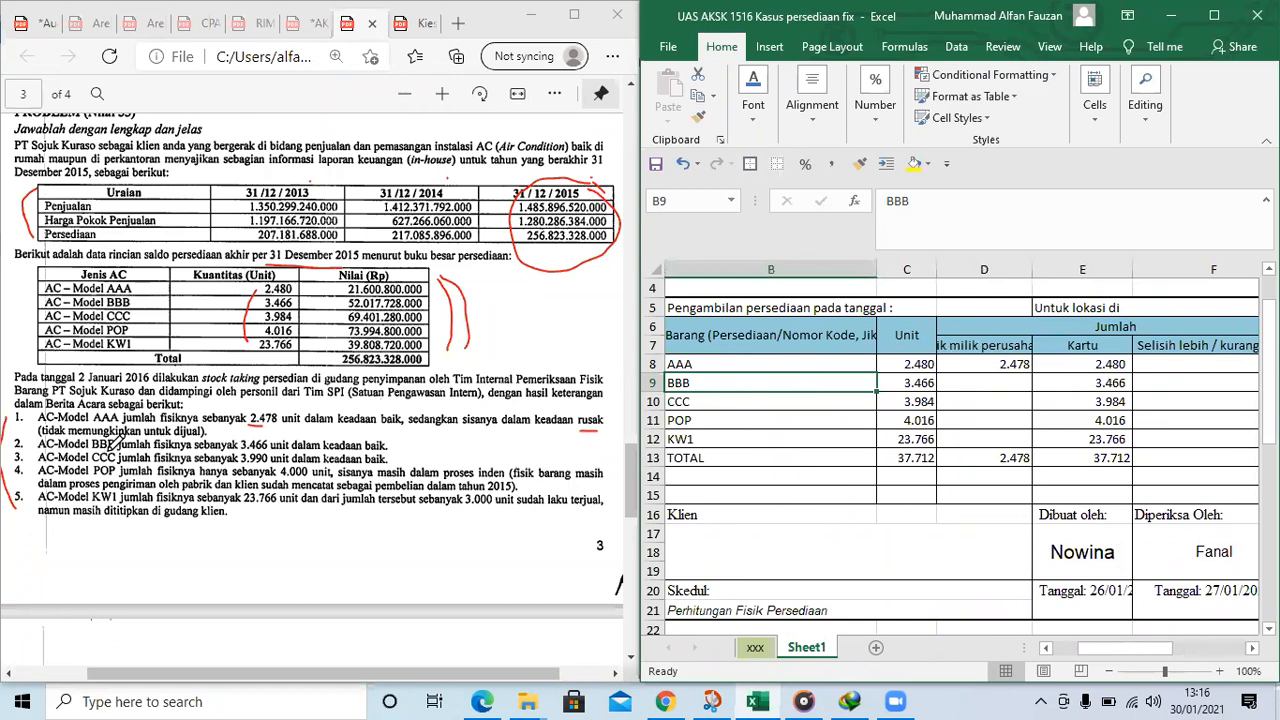
left_click(962, 385)
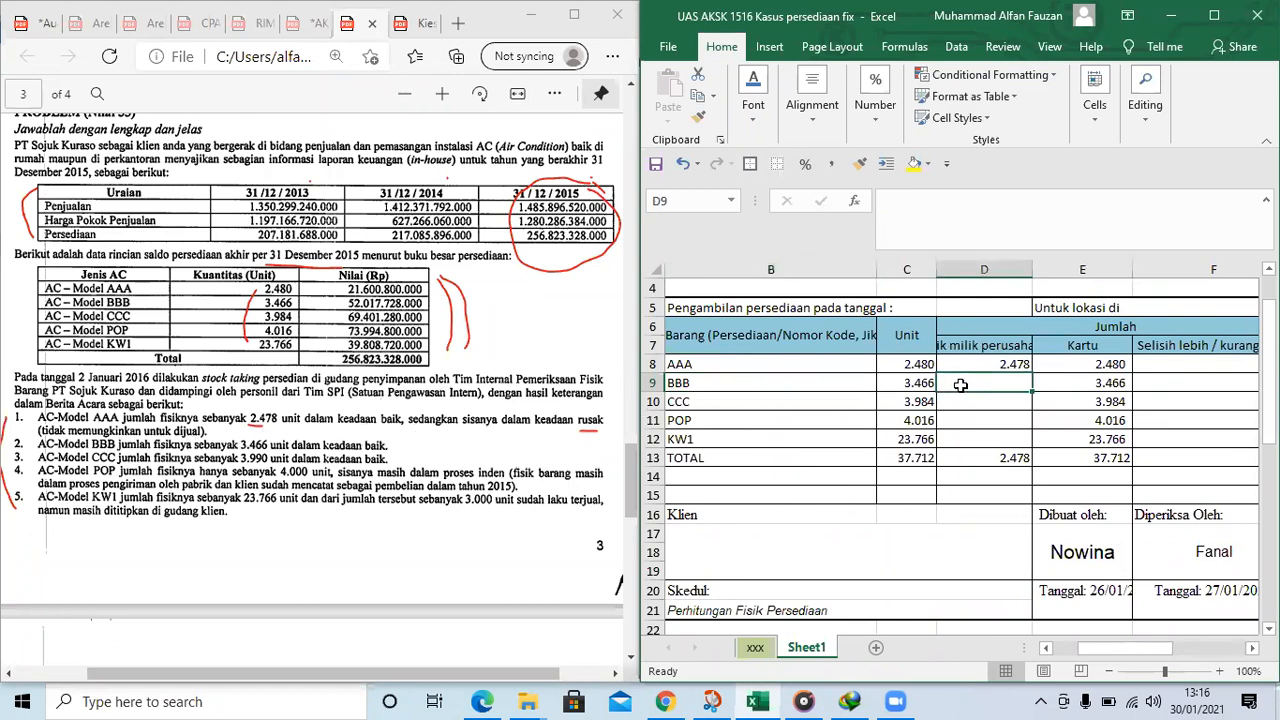
type("3.466")
key("Tab")
key("Tab")
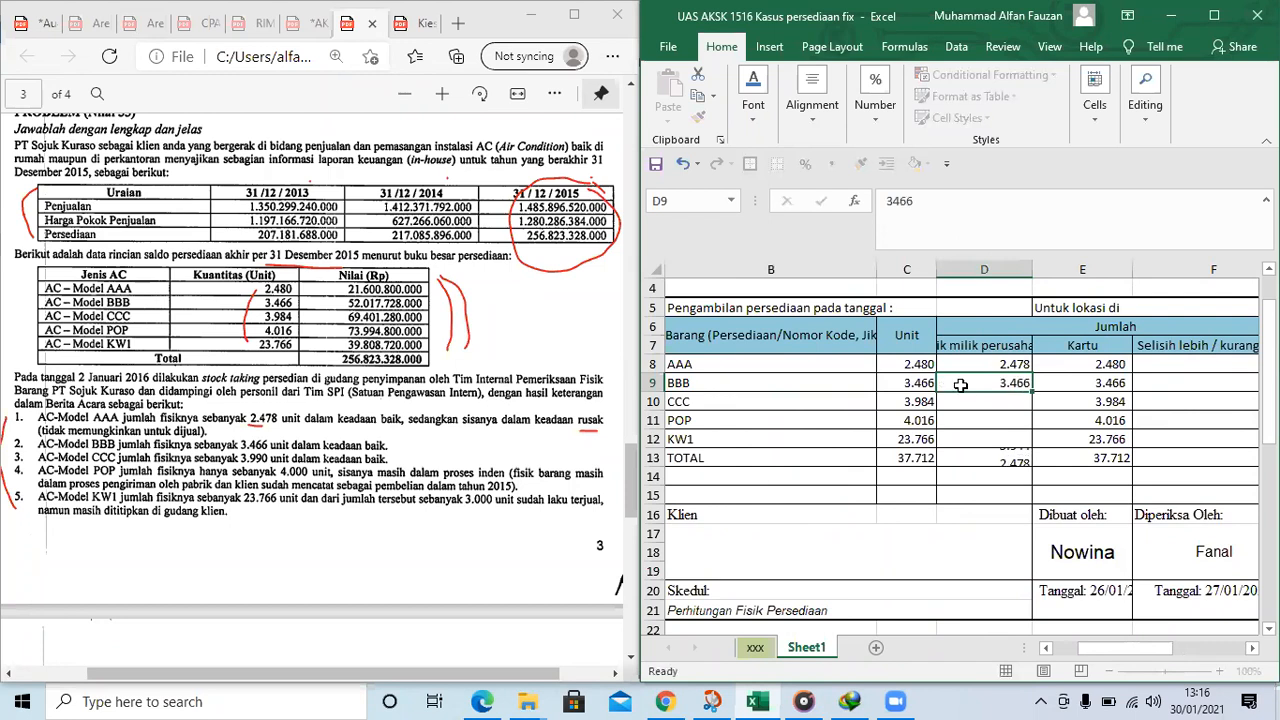
type("=")
key("Left")
key("Left")
key("Left")
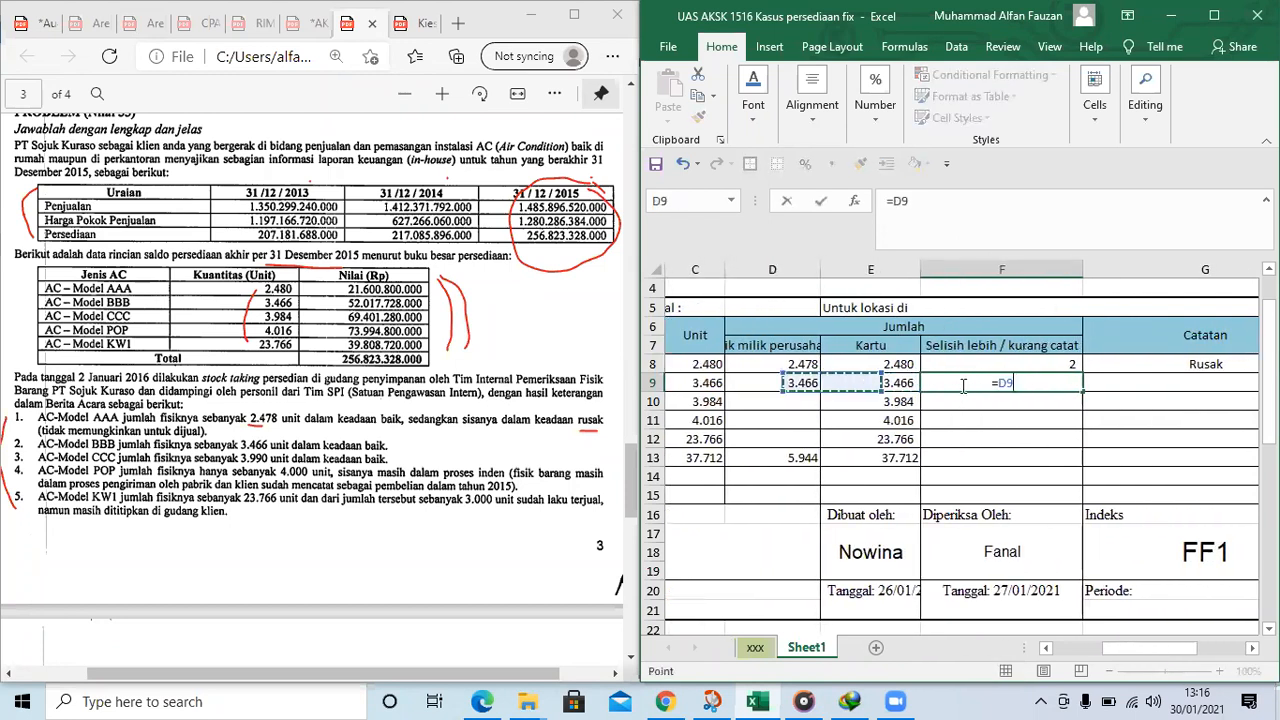
key("Right")
type("-")
key("BackSpace")
key("BackSpace")
key("BackSpace")
key("Return")
Copy the difference formula from F8 into F9 for item BBB
key("Up")
key("Up")
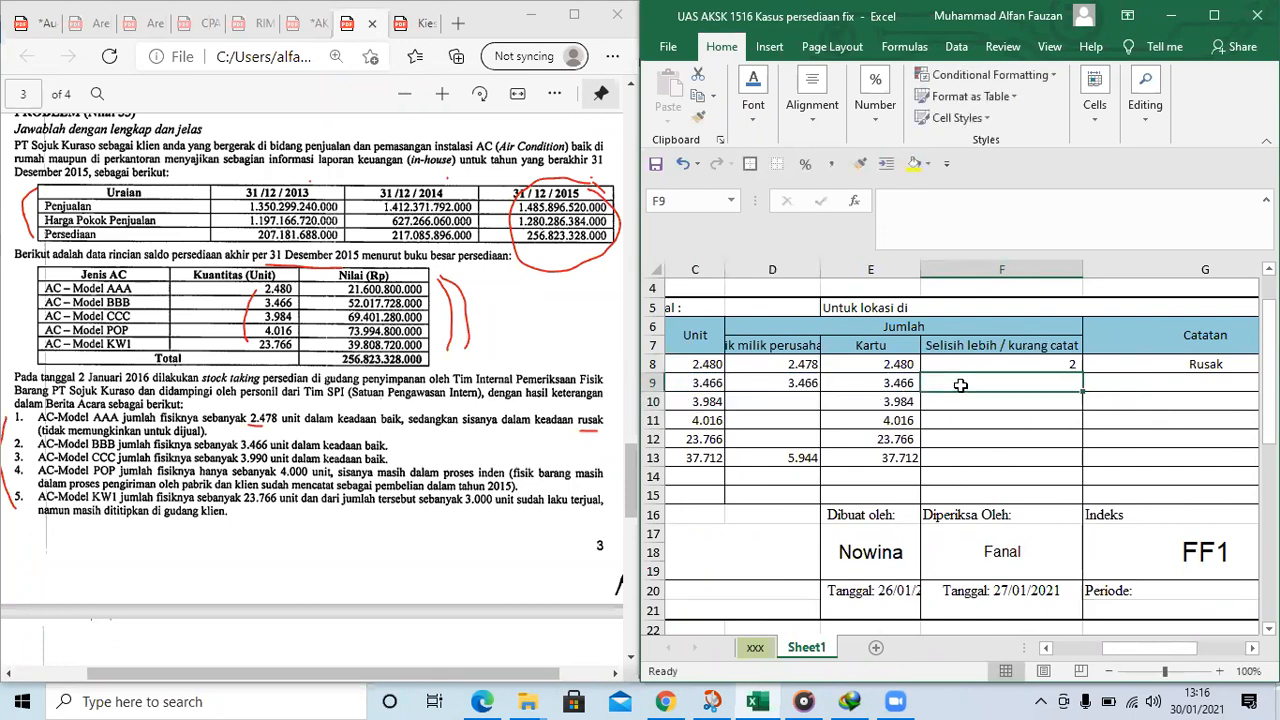
key("ctrl+c")
key("Down")
key("ctrl+v")
key("Right")
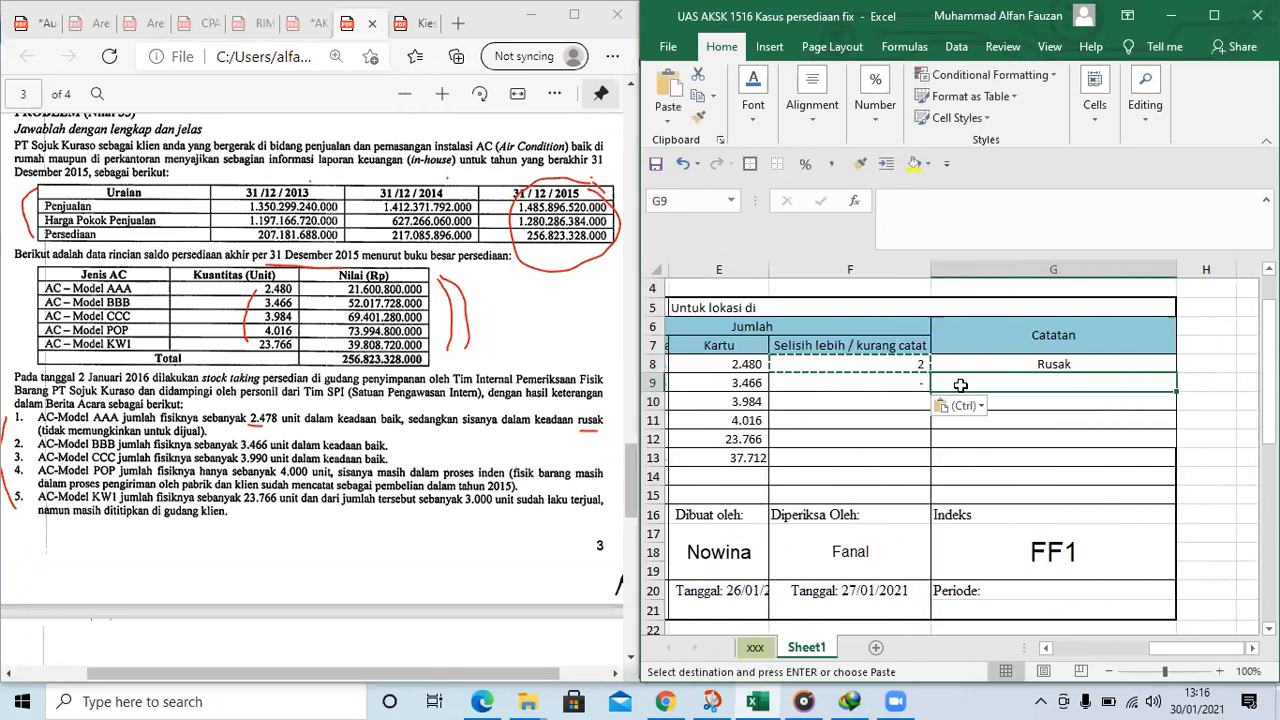
key("BackSpace")
type("-")
key("Left")
key("Left")
key("Left")
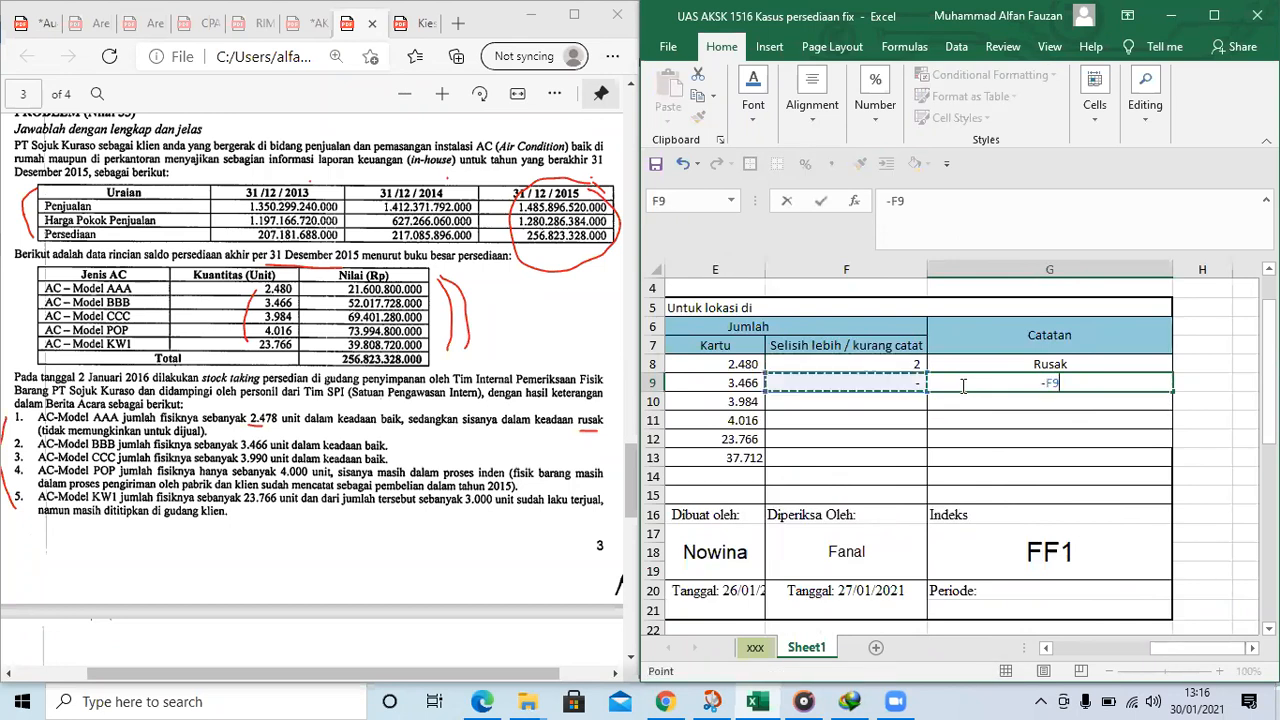
key("Escape")
Narrow columns B and F so that more of the count form fits in the worksheet view
key("Left")
key("Left")
key("Left")
key("Left")
key("Left")
key("Left")
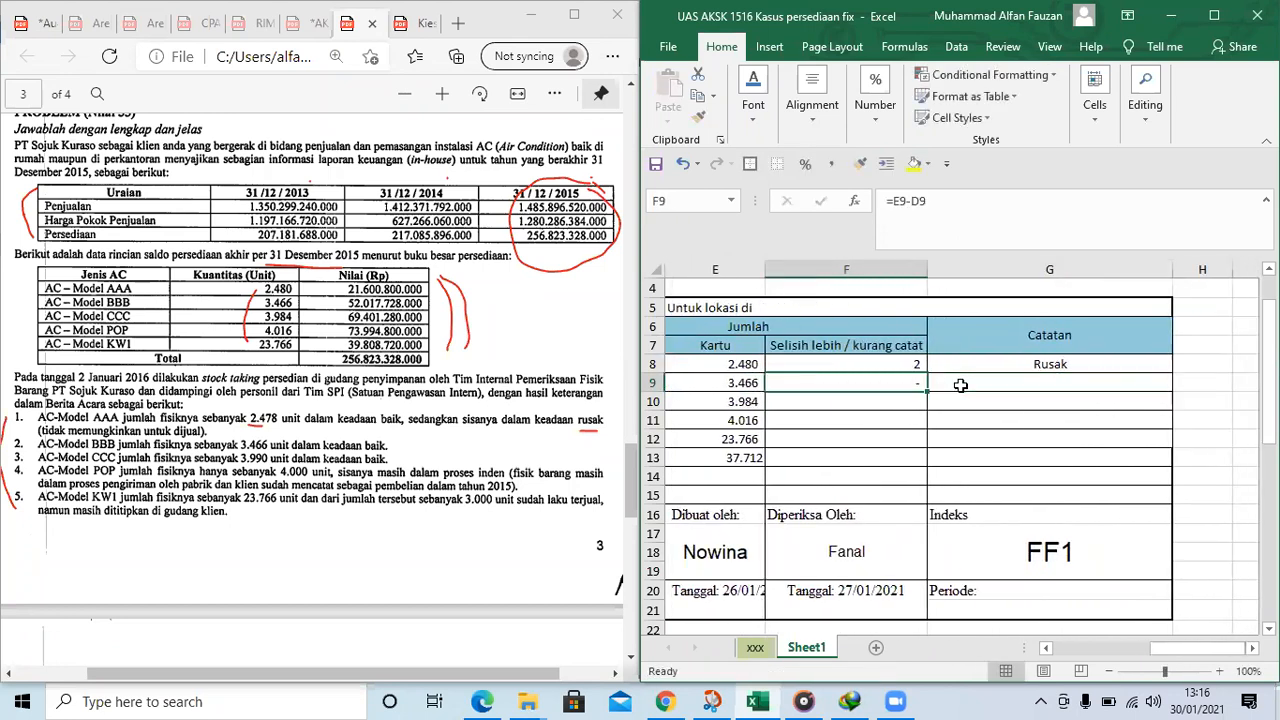
key("Right")
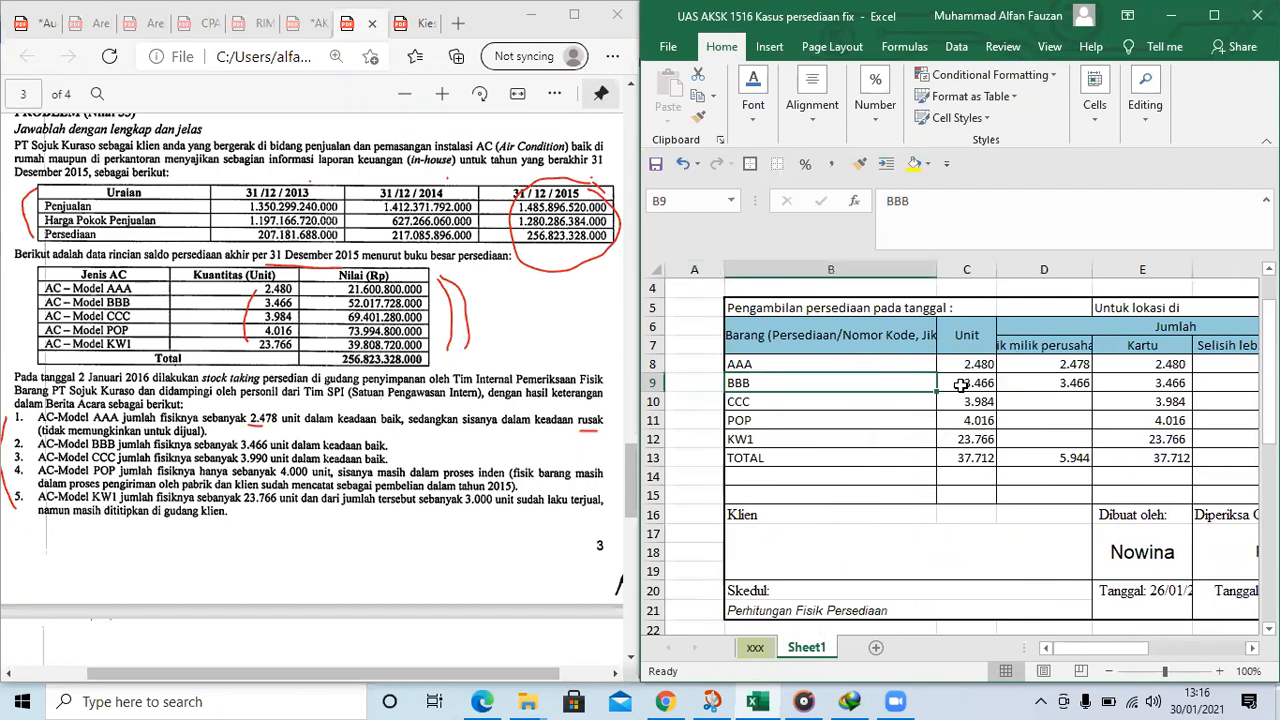
left_click_drag(938, 265, 817, 266)
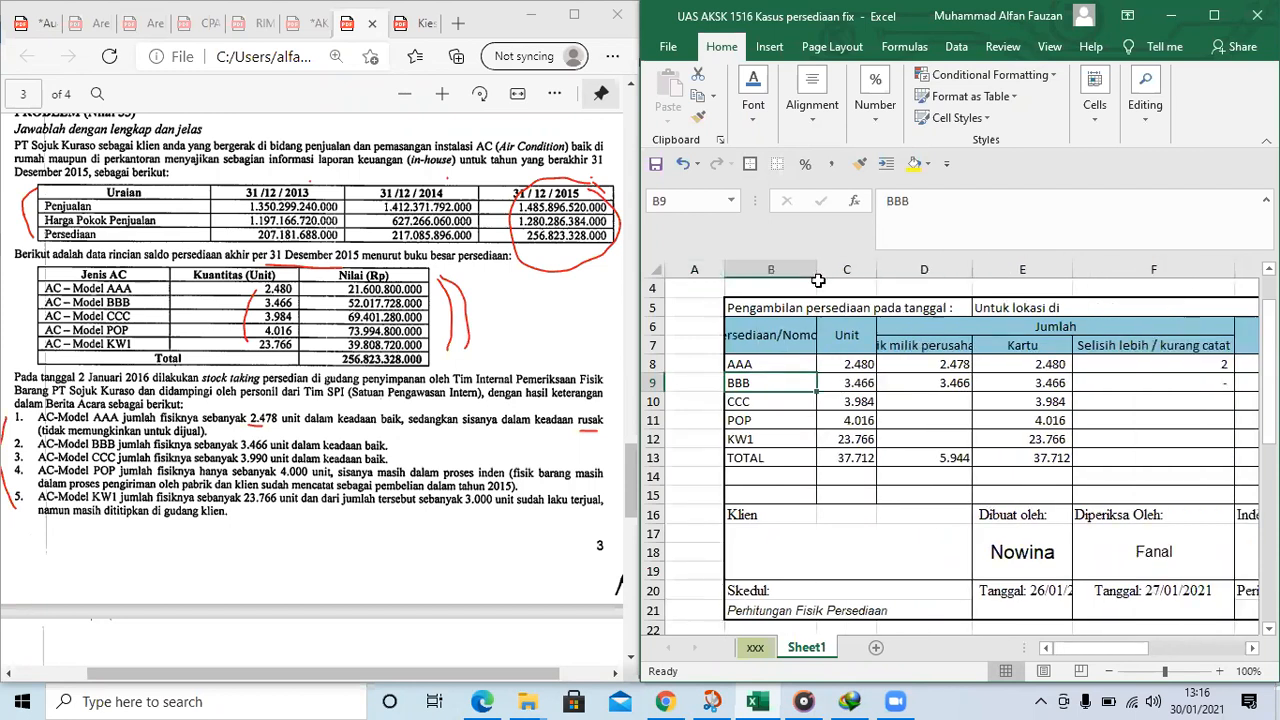
left_click_drag(1236, 274, 1154, 274)
Enter 3990 as the Fisik milik perusahaan quantity for item CCC in cell D10
left_click(990, 405)
key("Right")
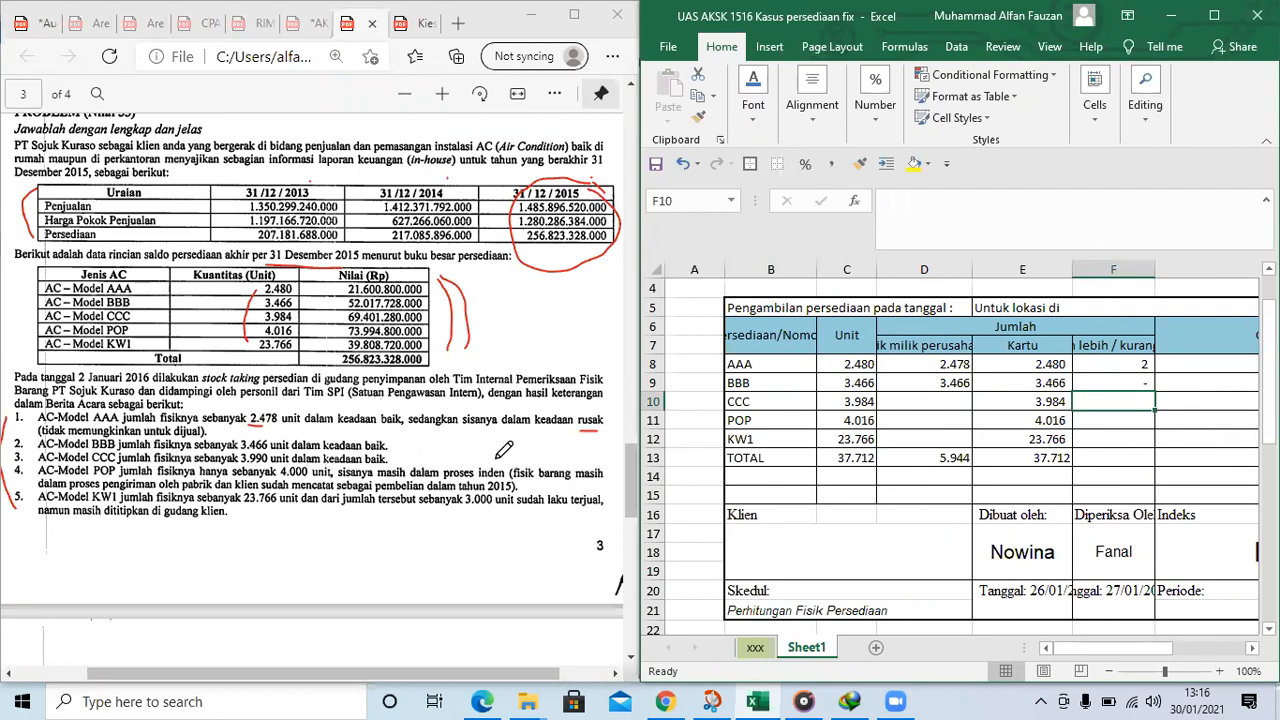
left_click(896, 408)
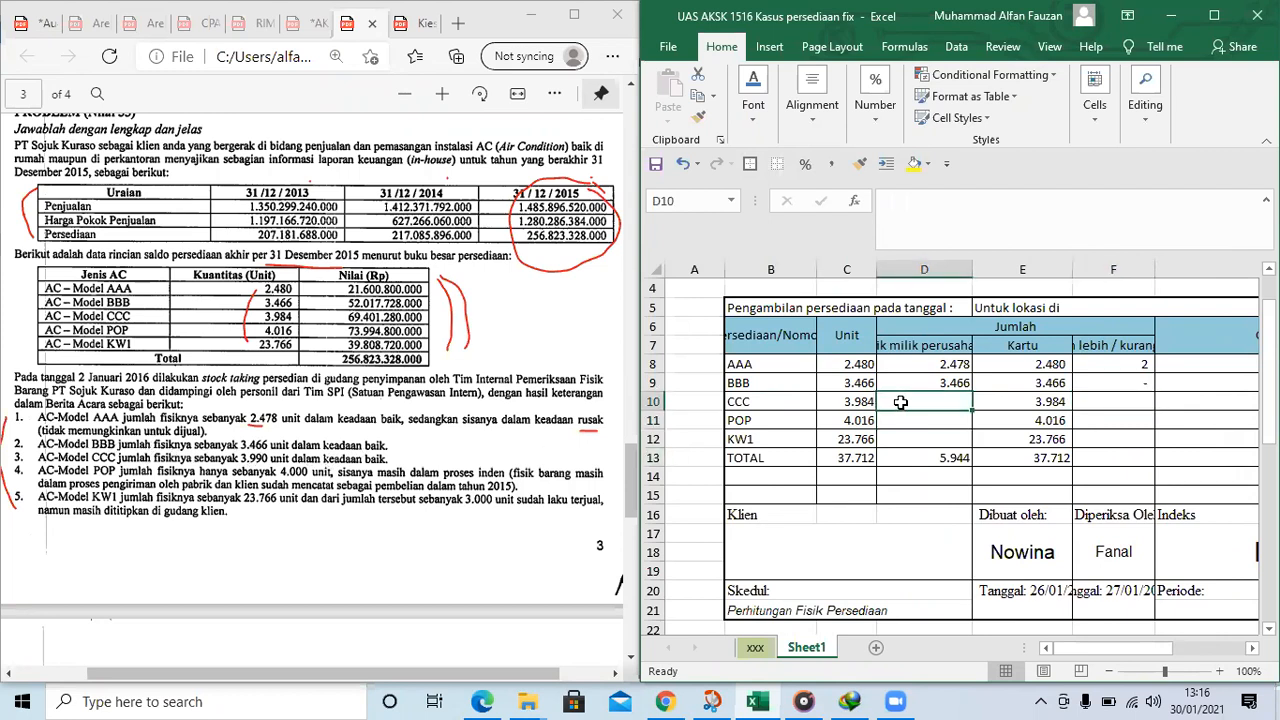
type("3.")
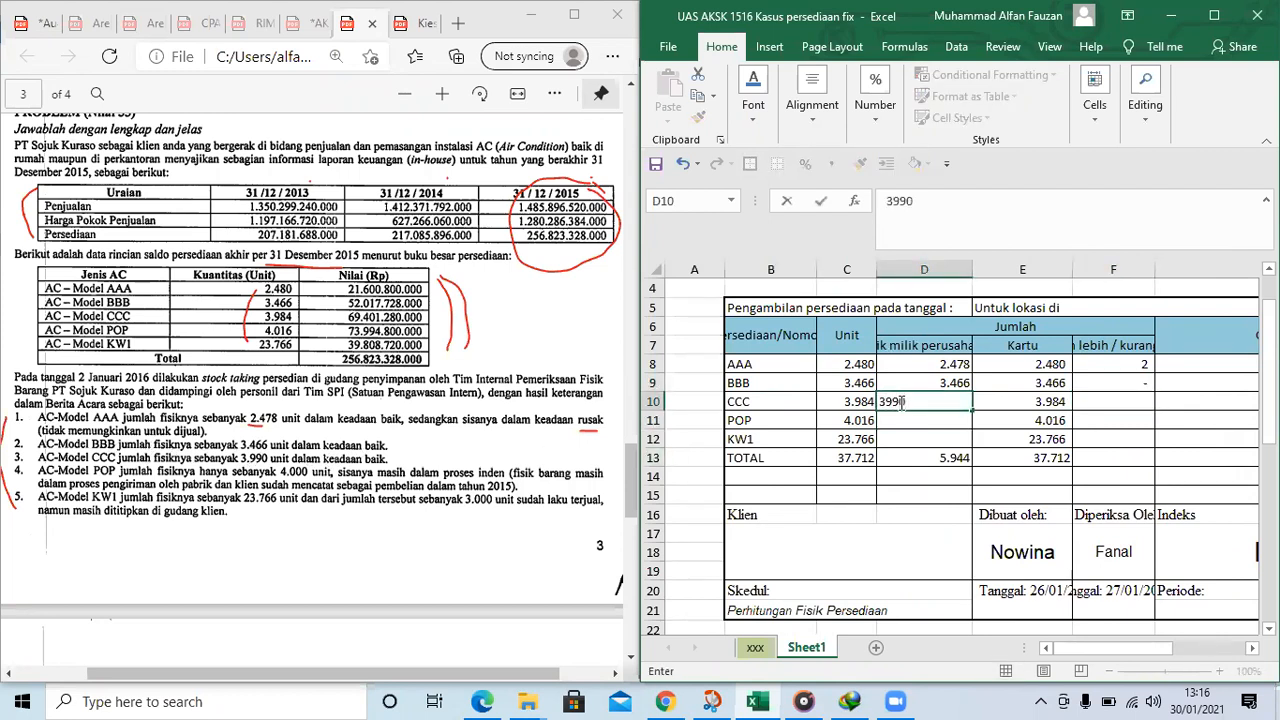
type("990")
key("Tab")
key("Tab")
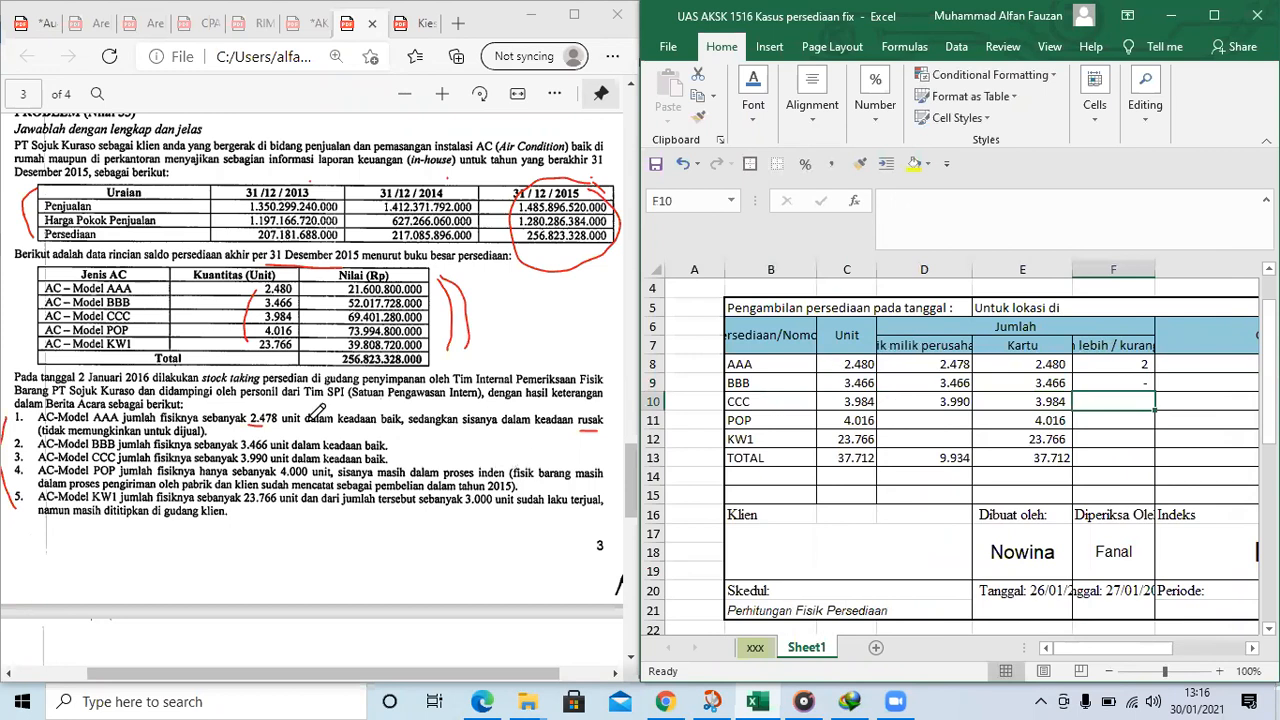
Compare the Fisik milik perusahaan and Kartu quantities for item CCC in row 10
left_click(1030, 408)
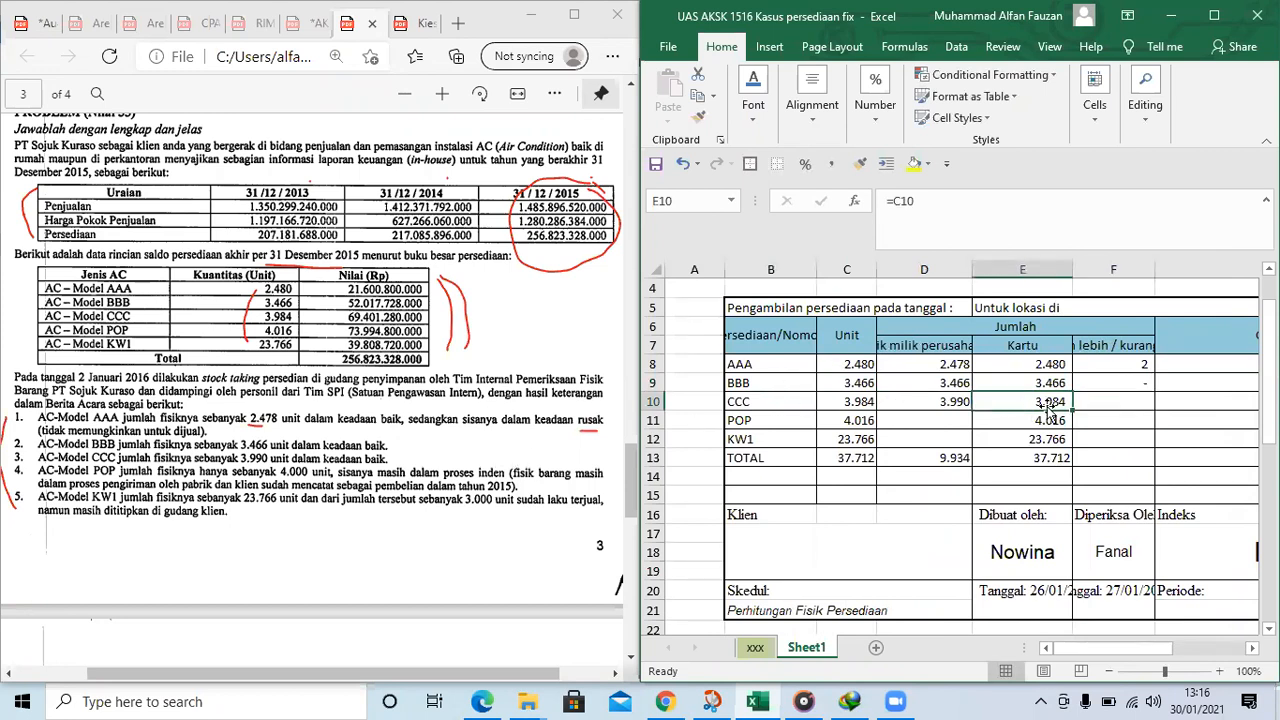
left_click(938, 404)
left_click(1024, 404)
left_click(958, 400)
left_click(1082, 403)
left_click(1038, 403)
left_click(955, 401)
left_click(1034, 400)
Enter the formula =E10-D10 in the Selisih lebih / kurang catat cell F10 for item CCC
left_click(1112, 400)
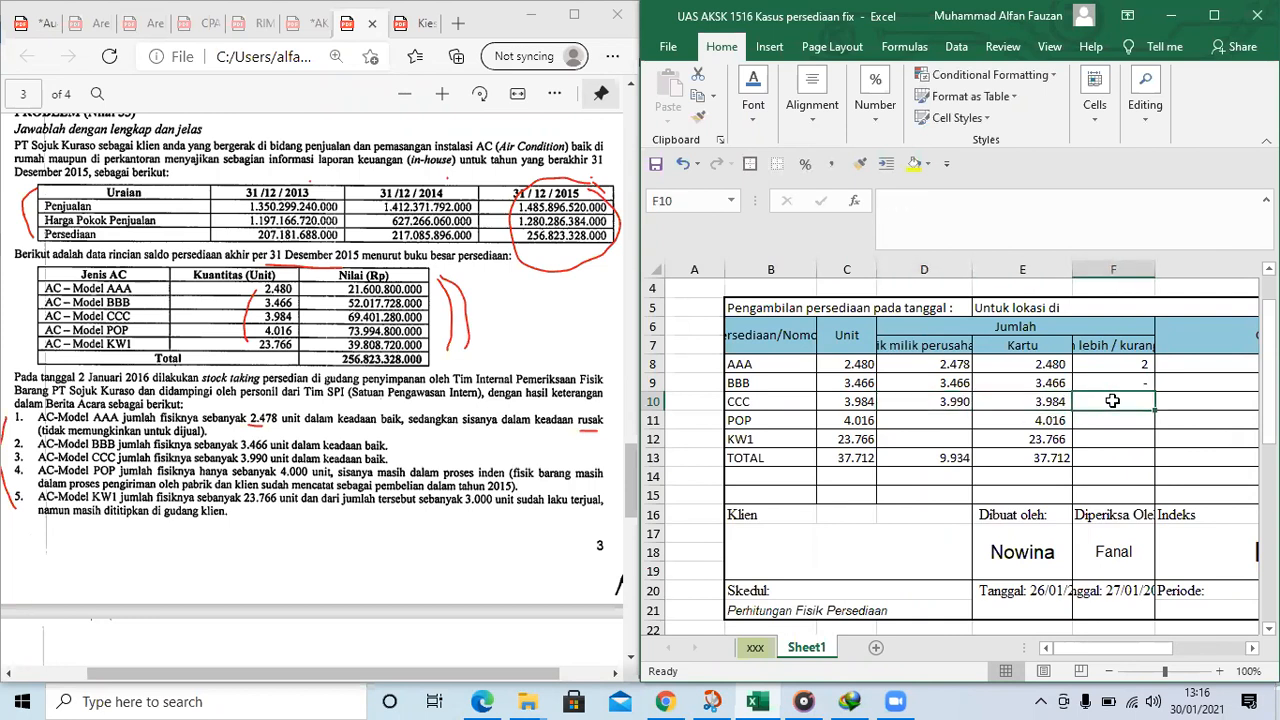
type("=E10-D10")
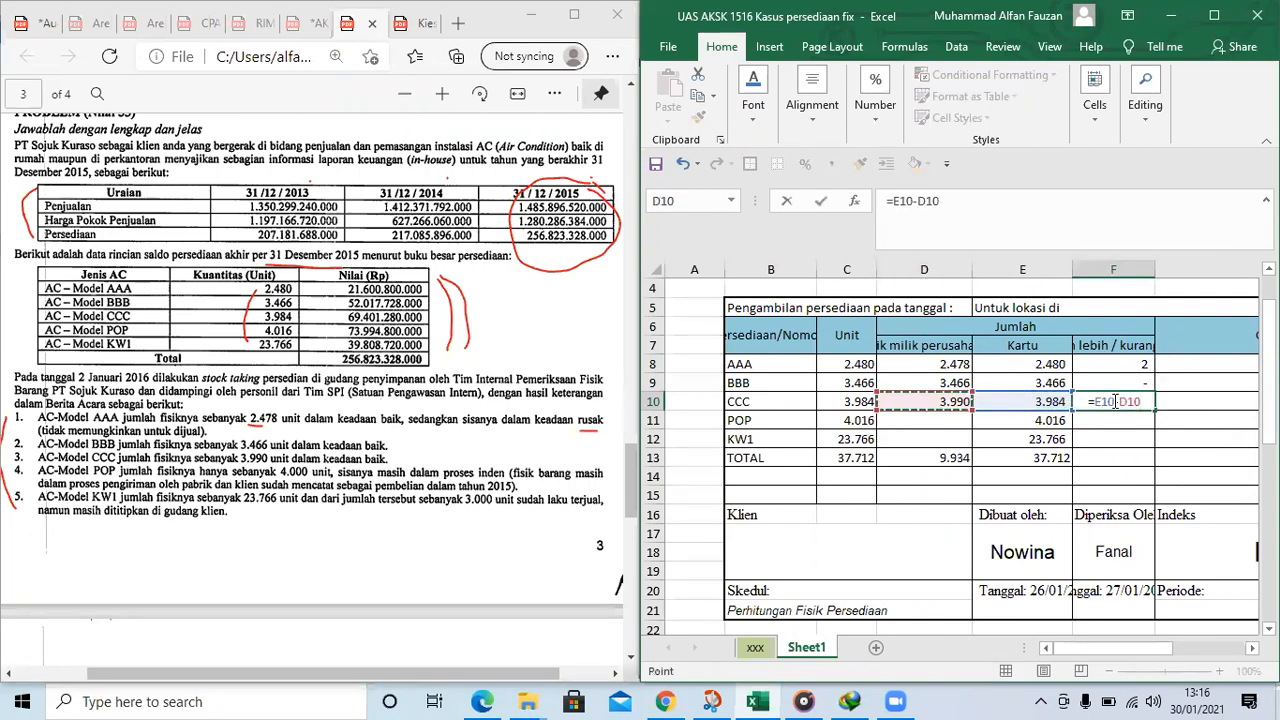
key("Return")
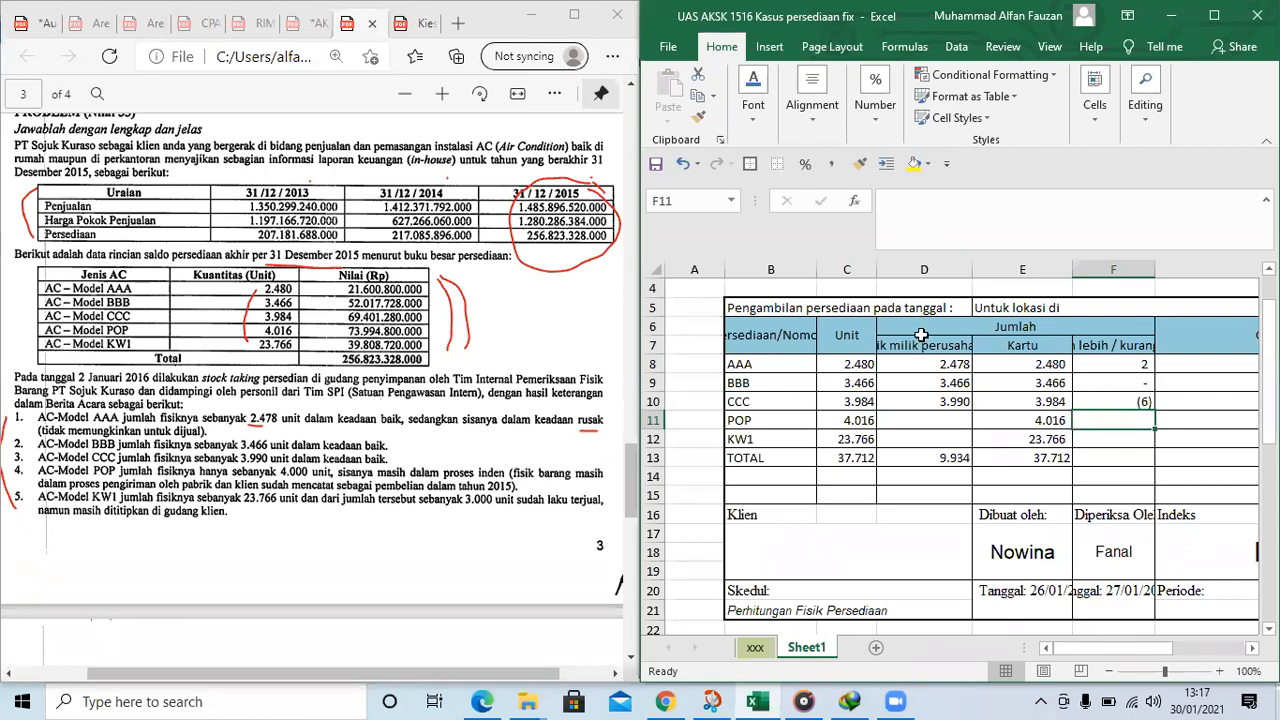
Underline 3.990 and keadaan baik in the AC-Model CCC result in red and compare them with the quantities in row 10
left_click(1138, 401)
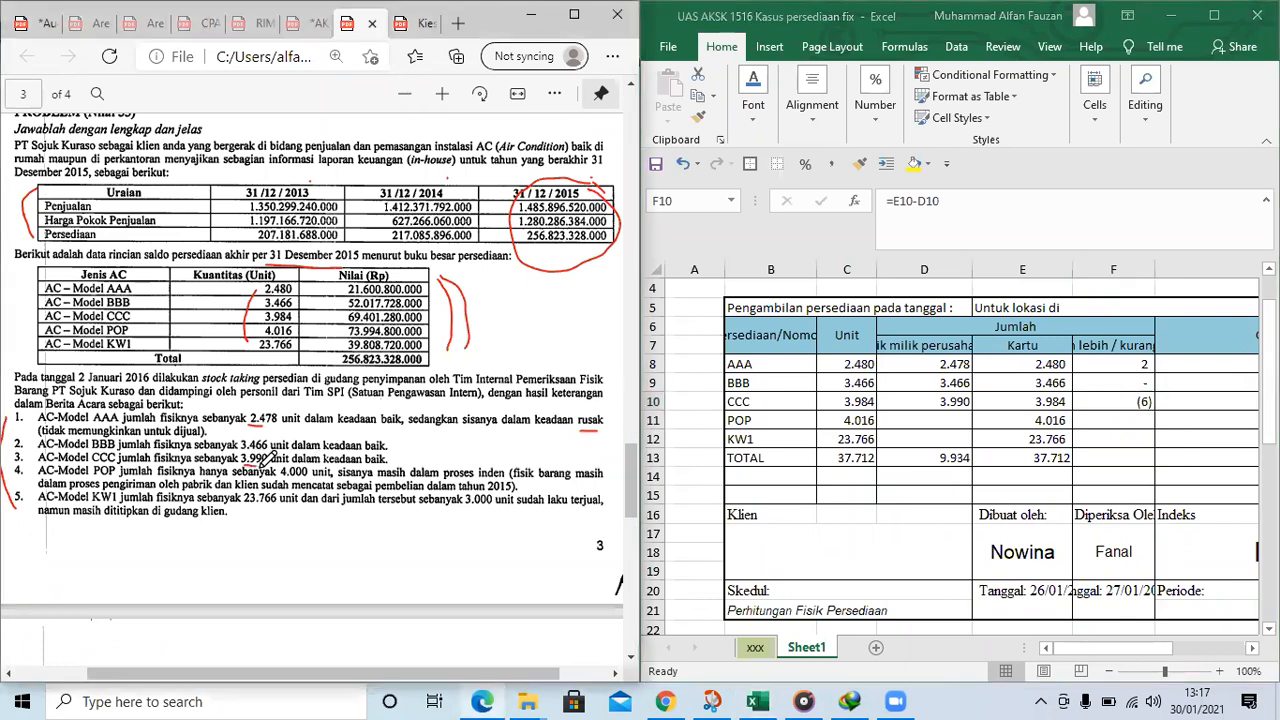
left_click_drag(333, 463, 383, 464)
left_click(1000, 396)
left_click(1000, 396)
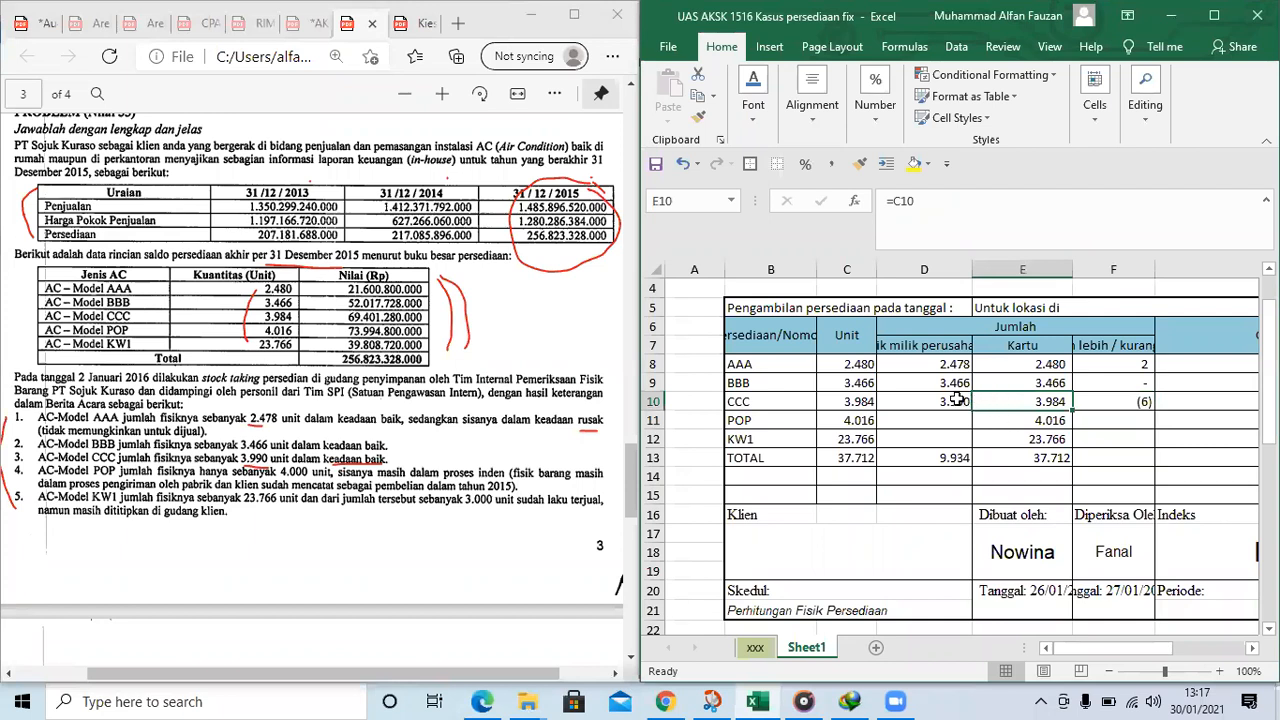
left_click(966, 400)
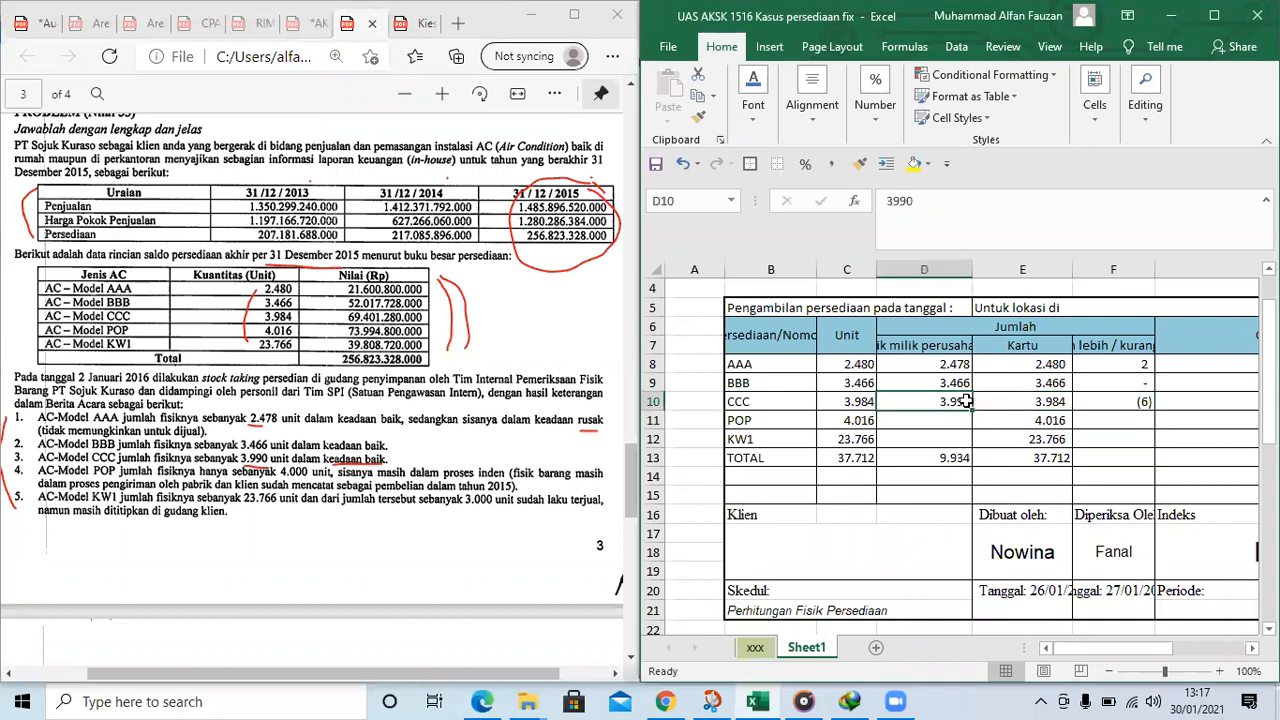
left_click(1018, 401)
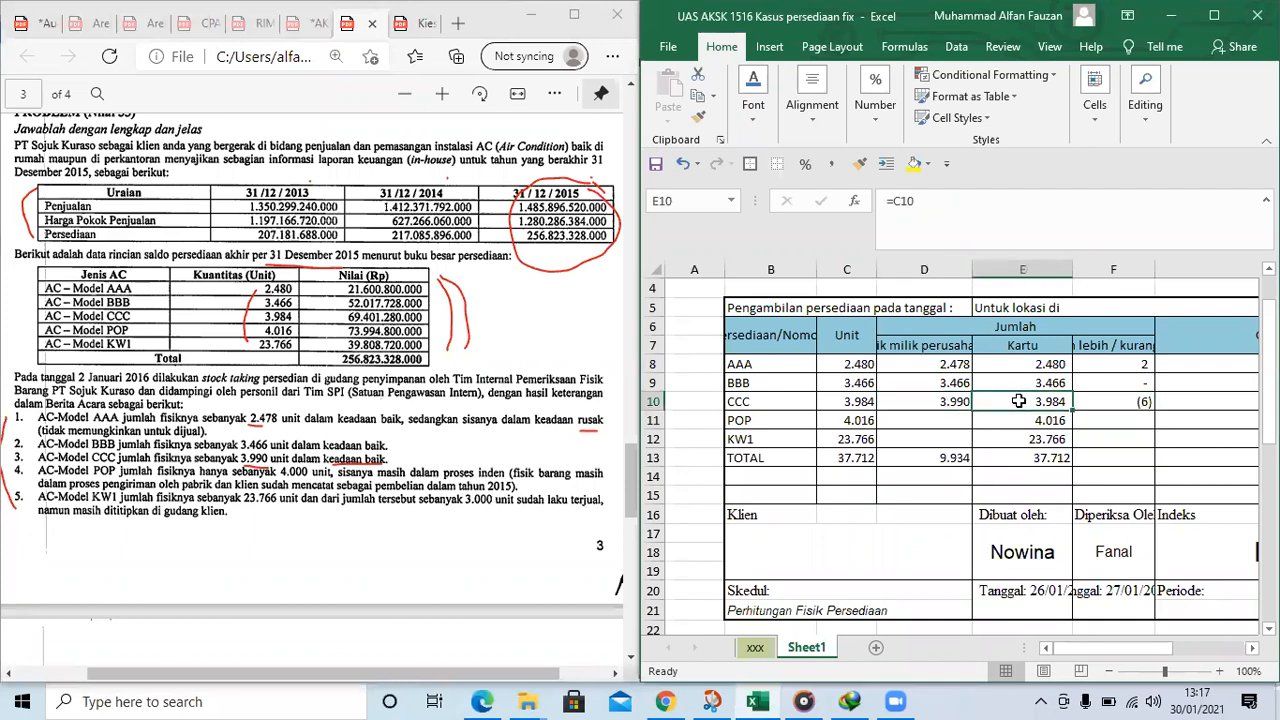
Enter the note Belum dicatat in the Catatan cell G10 for item CCC
left_click(1180, 399)
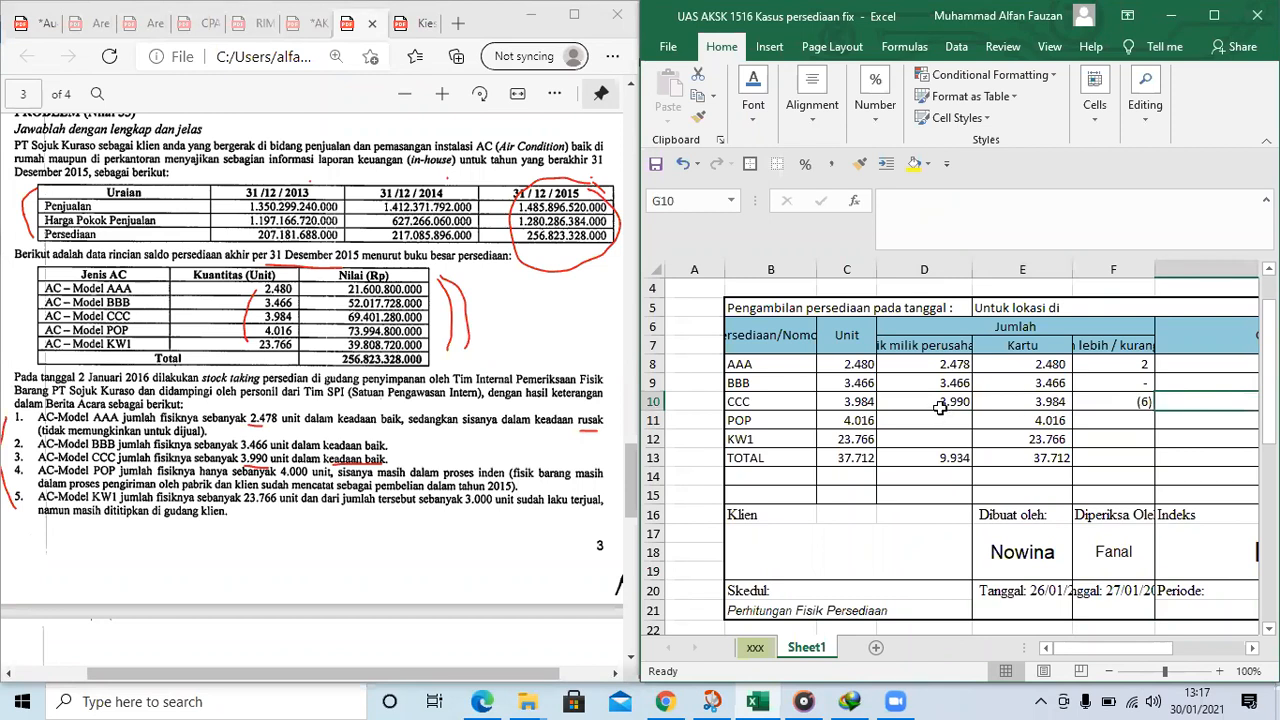
type("Belum dicatat")
key("Return")
Underline klien sudah mencatat sebagai and the year 2015 in the AC-Model POP stock-taking result in red
key("Left")
key("Left")
key("Left")
key("Left")
key("Left")
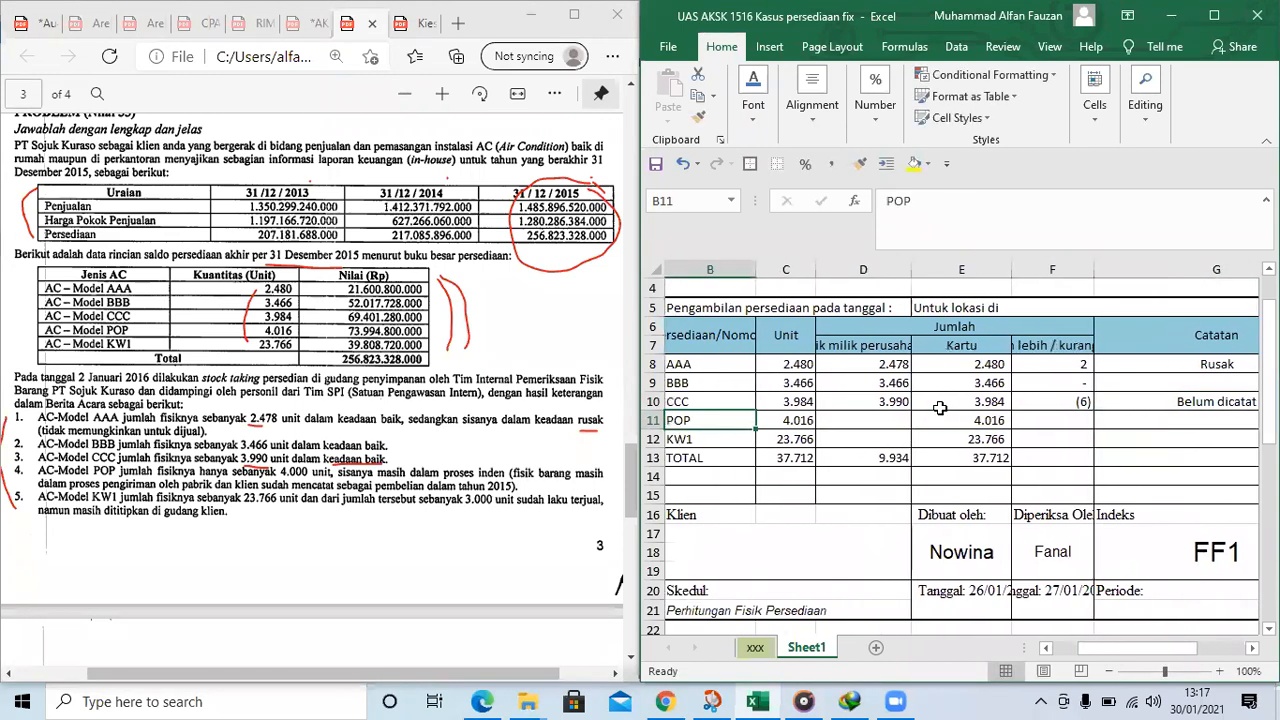
key("Left")
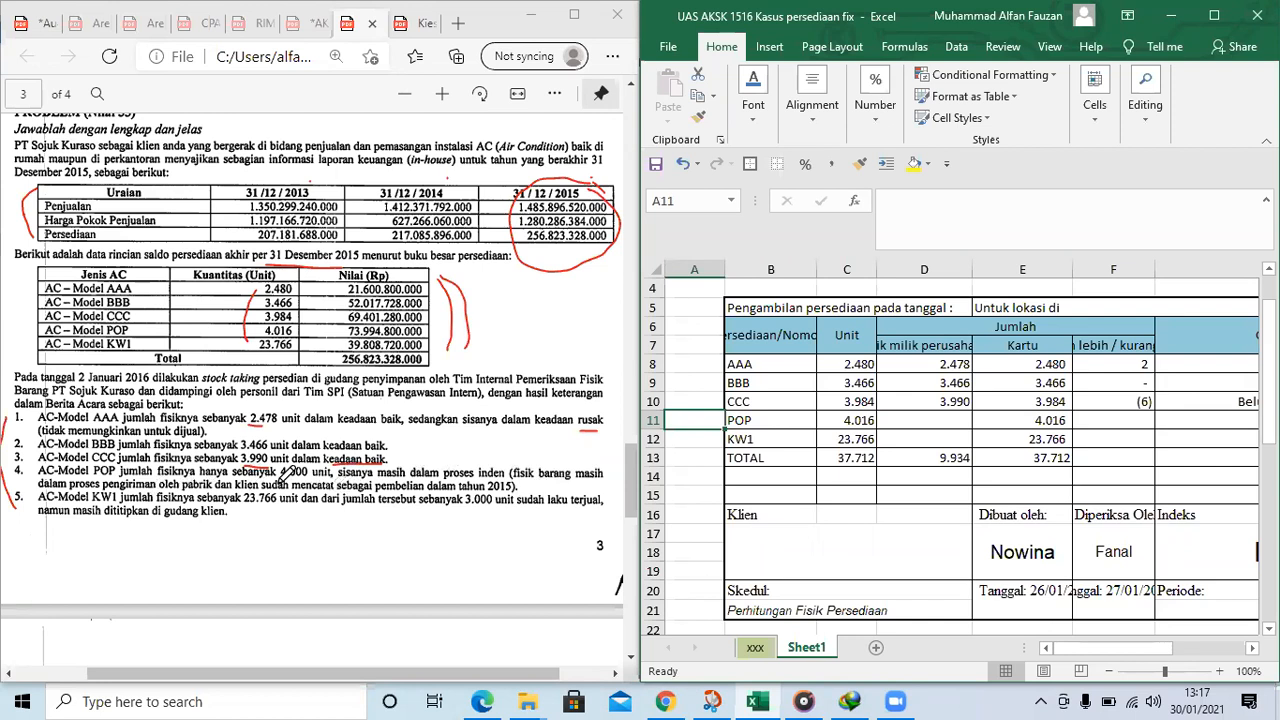
left_click_drag(240, 494, 374, 488)
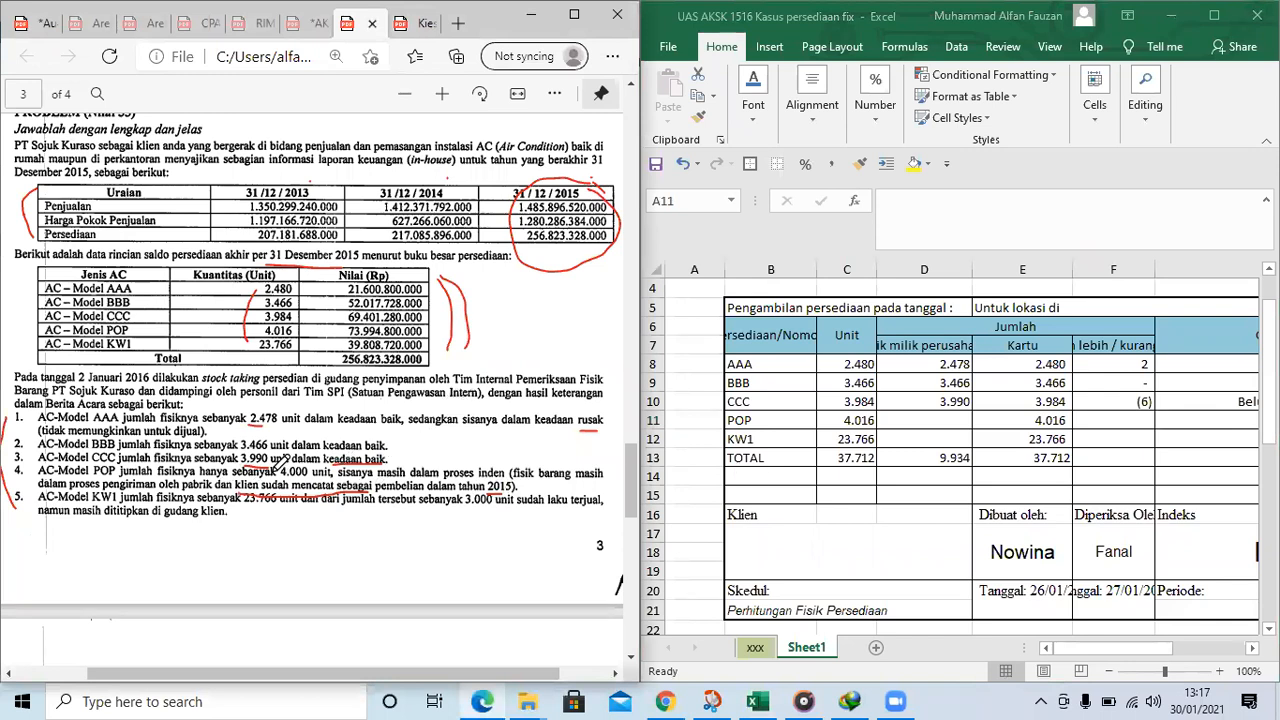
Underline the word tambahan in the Informasi tambahan heading of the problem PDF in red
scroll(300, 455, "down", 2)
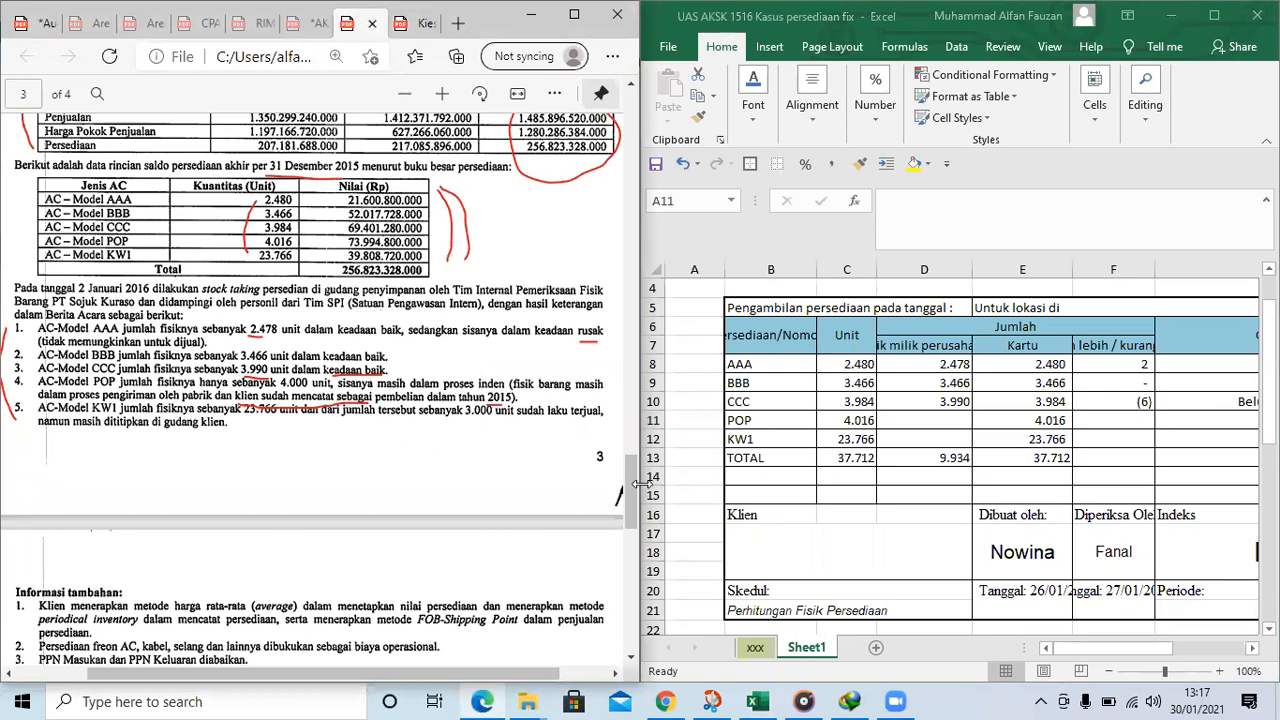
scroll(868, 410, "up", 1)
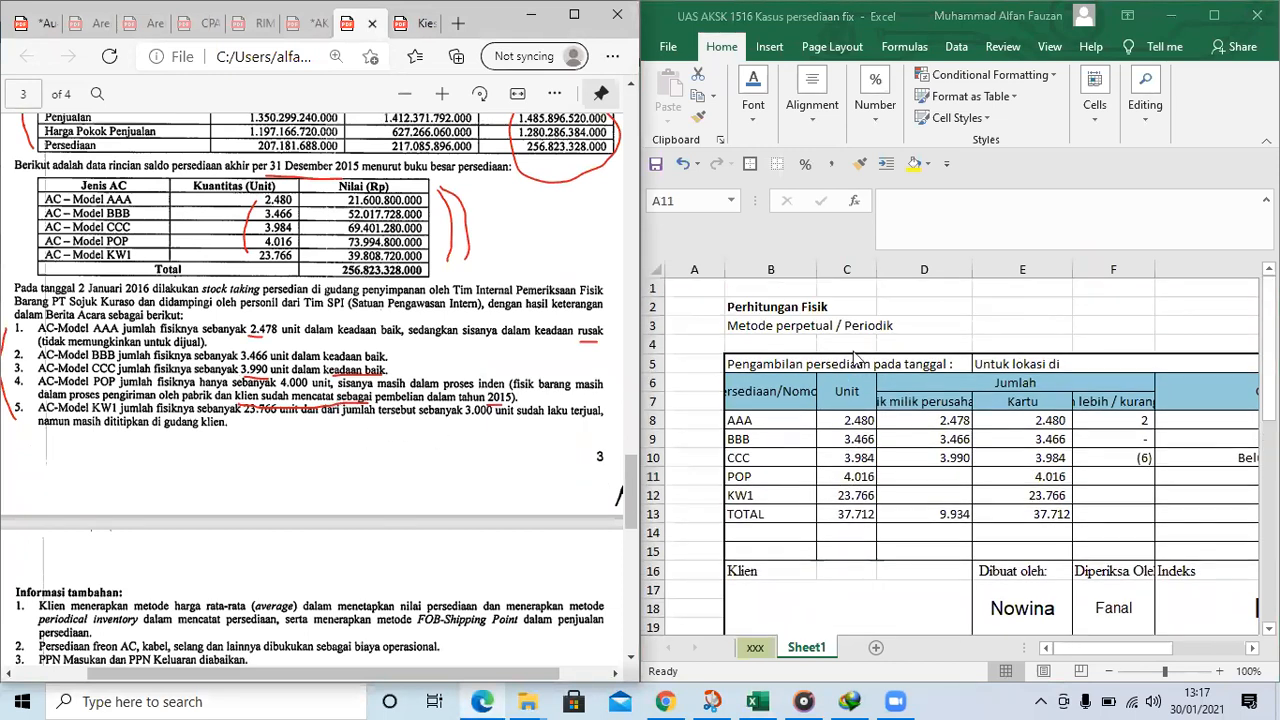
left_click(776, 308)
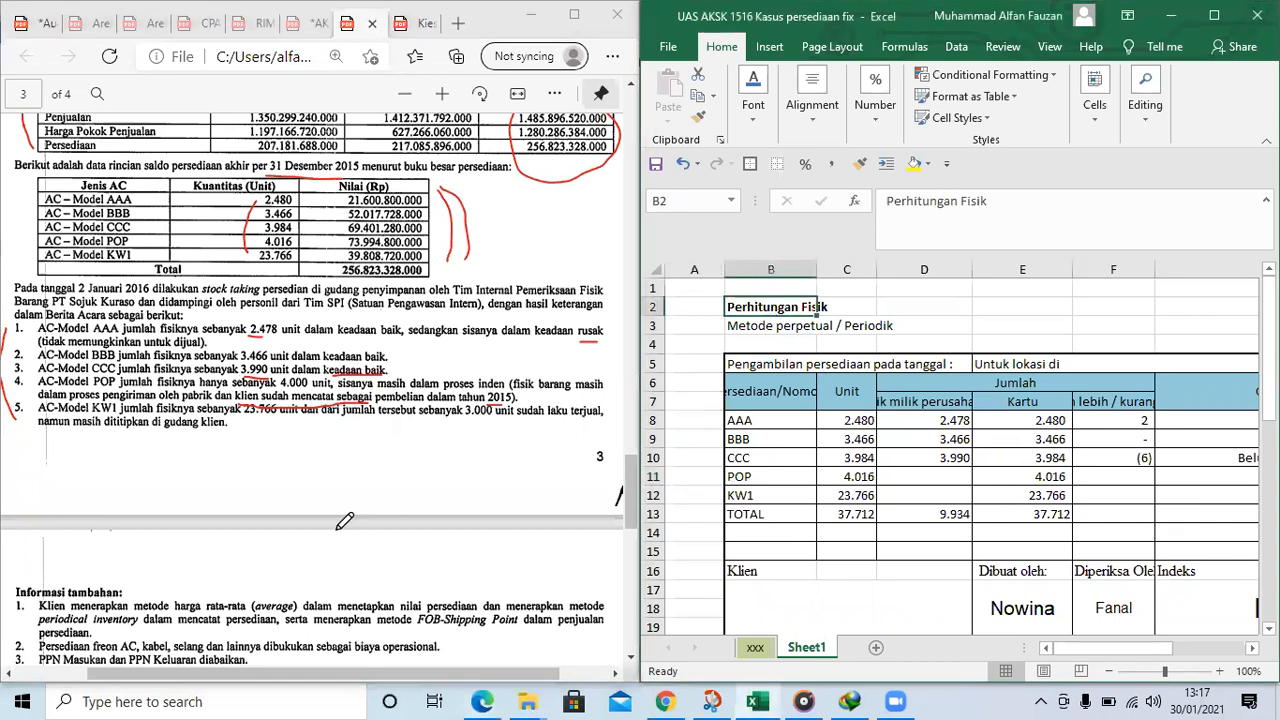
scroll(100, 520, "down", 1)
left_click_drag(68, 510, 116, 513)
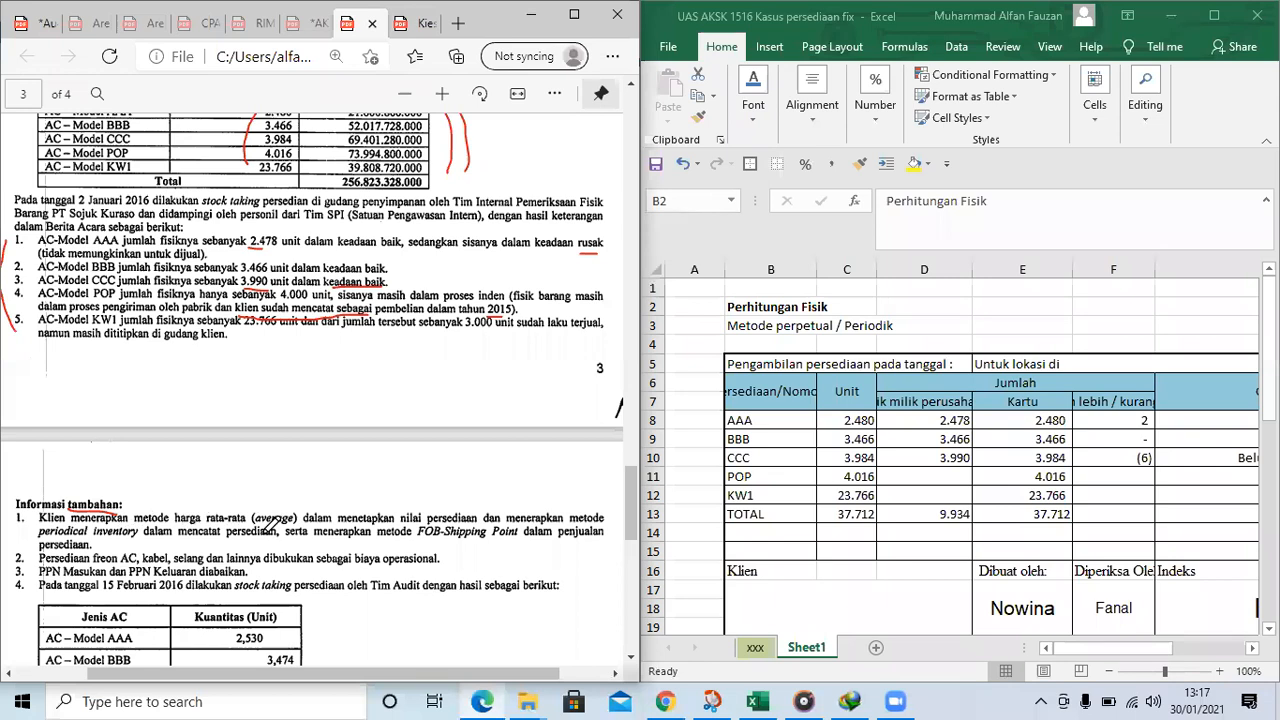
Note the client's inventory methods above the table by entering Average in E1 and Periodik in F1
left_click(1008, 292)
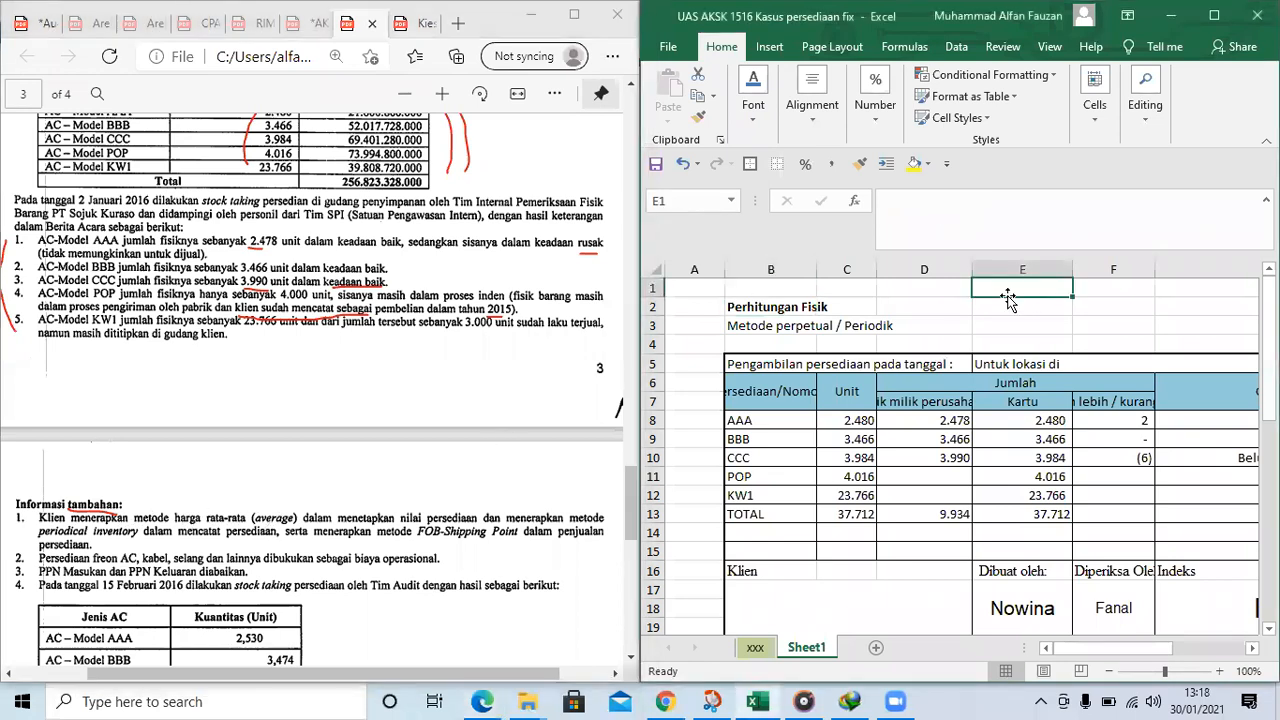
type("Average")
key("Return")
key("Return")
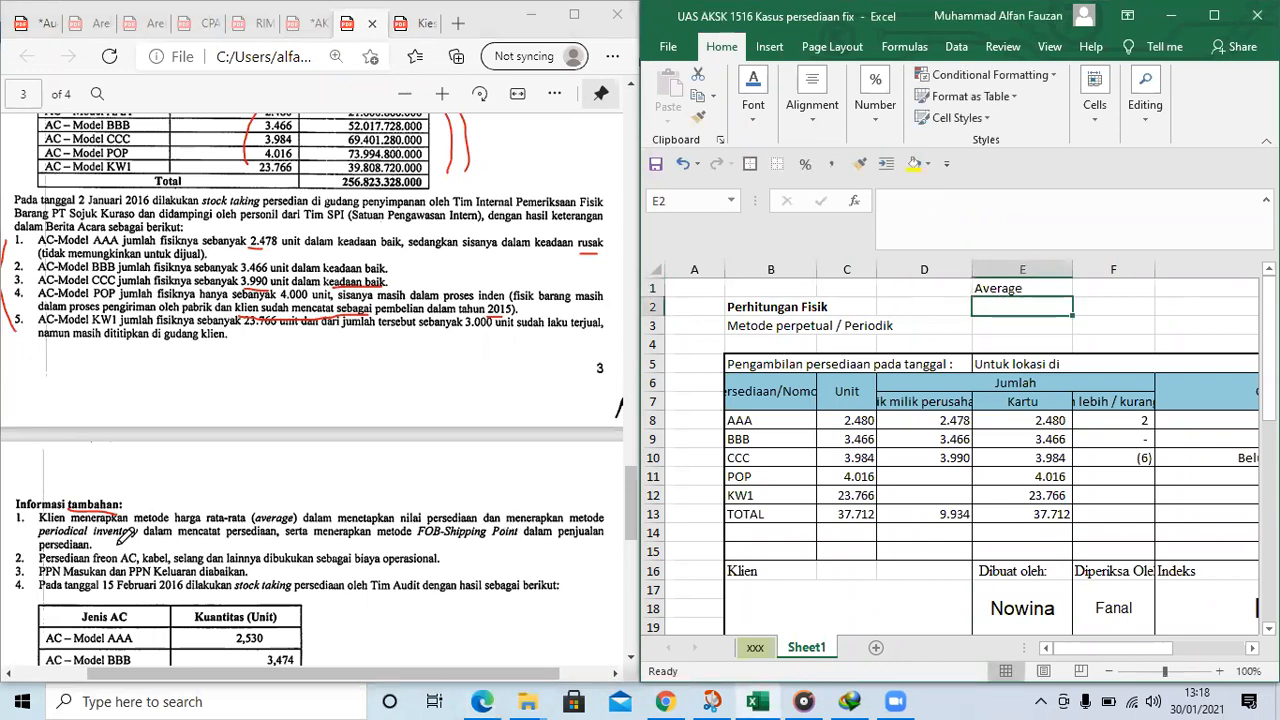
key("Up")
key("Right")
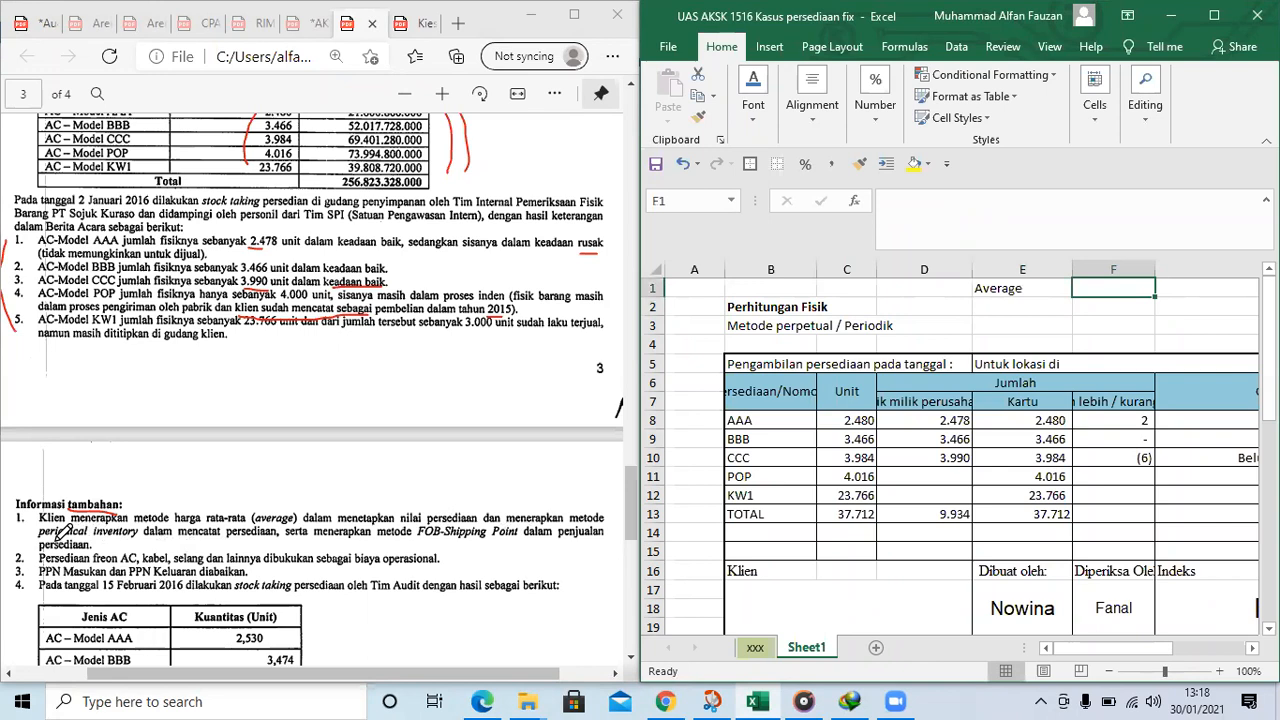
type("Periodik")
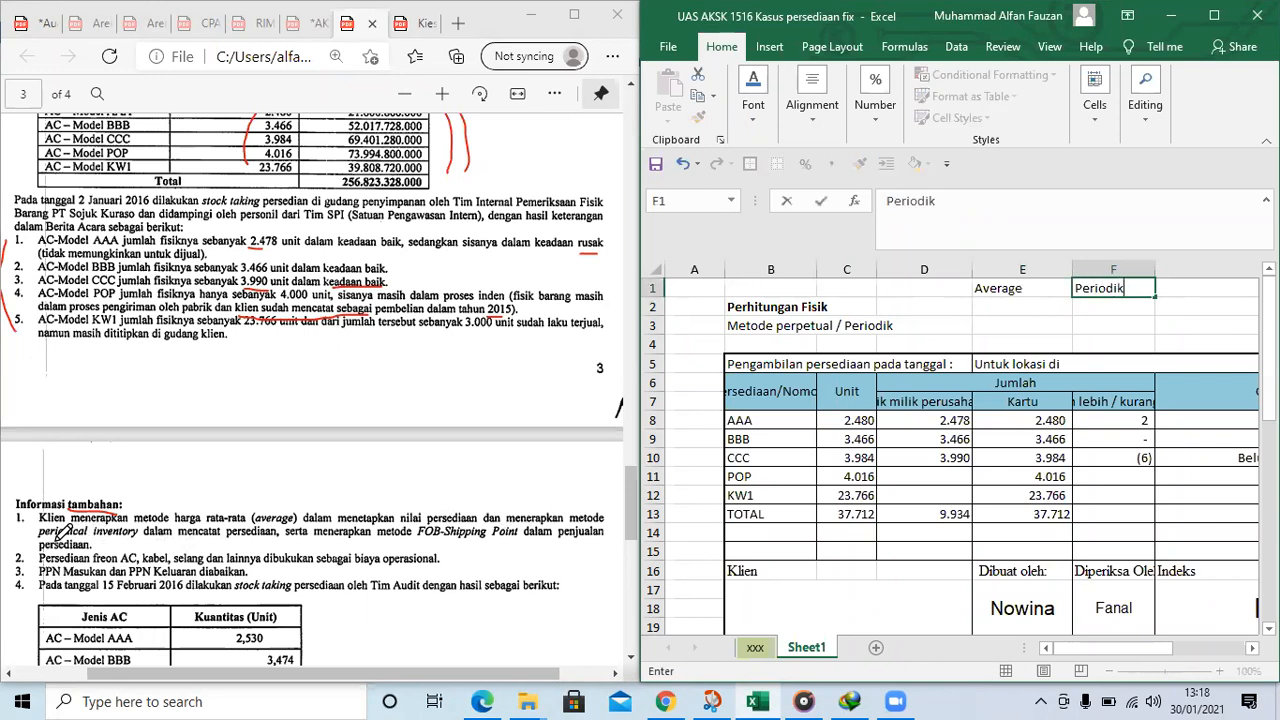
key("Return")
key("Left")
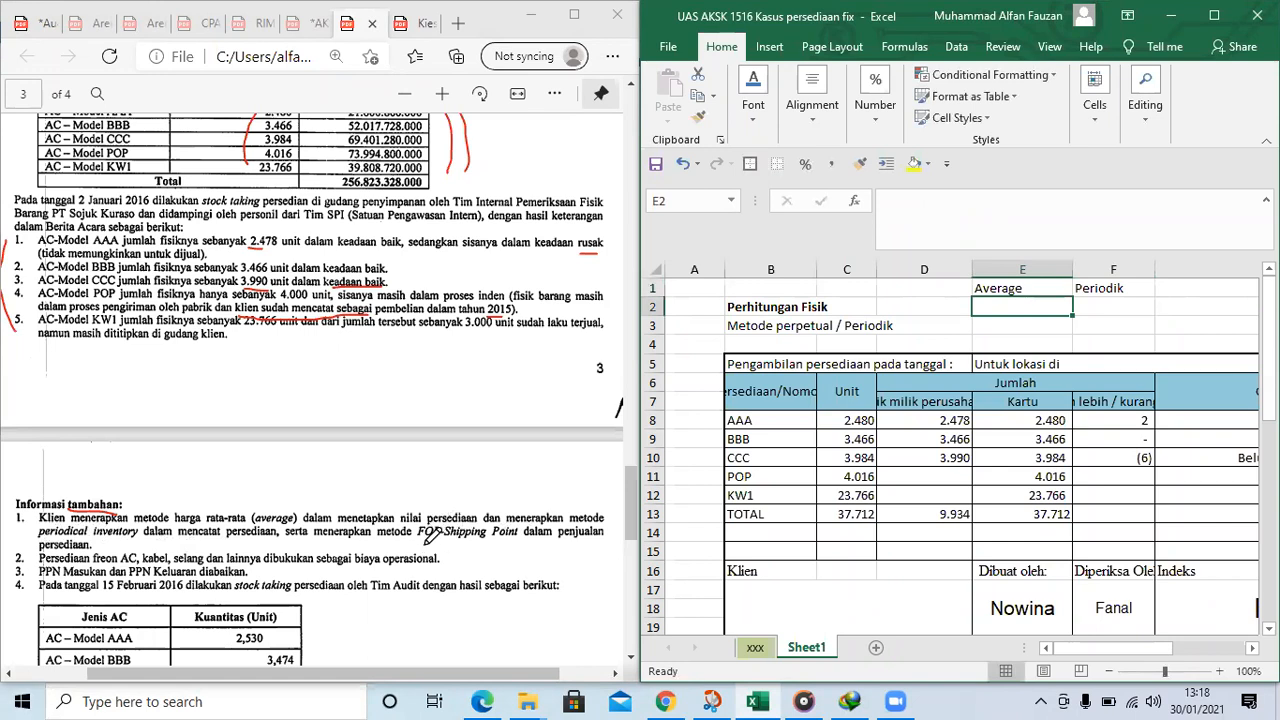
Underline FOB-Shipping Point in the problem PDF in red and enter FOB Shipping point in cell E2
left_click_drag(418, 544, 513, 544)
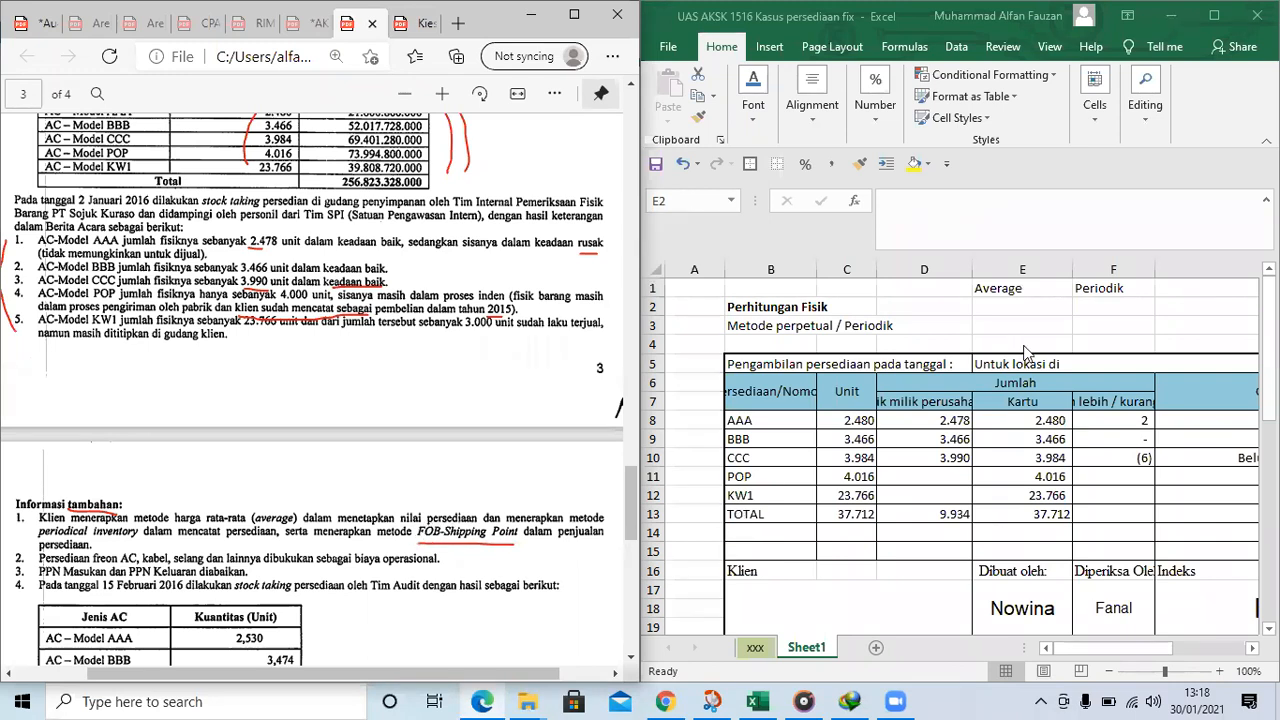
left_click(1026, 304)
type("FOB Shipping point")
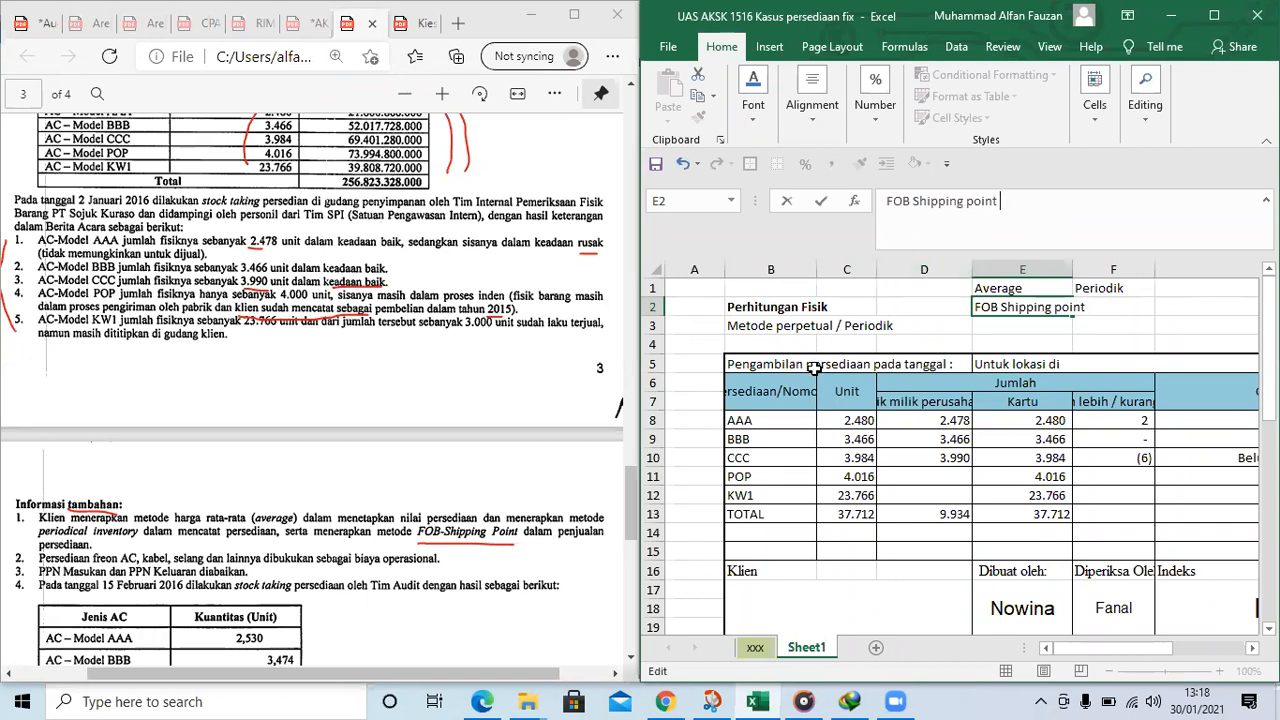
Mark sudah mencatat sebagai pembelian dalam tahun 2015 in the AC-Model POP stock-taking result with red lines
scroll(400, 476, "down", 2)
scroll(382, 412, "up", 2)
left_click_drag(376, 312, 508, 314)
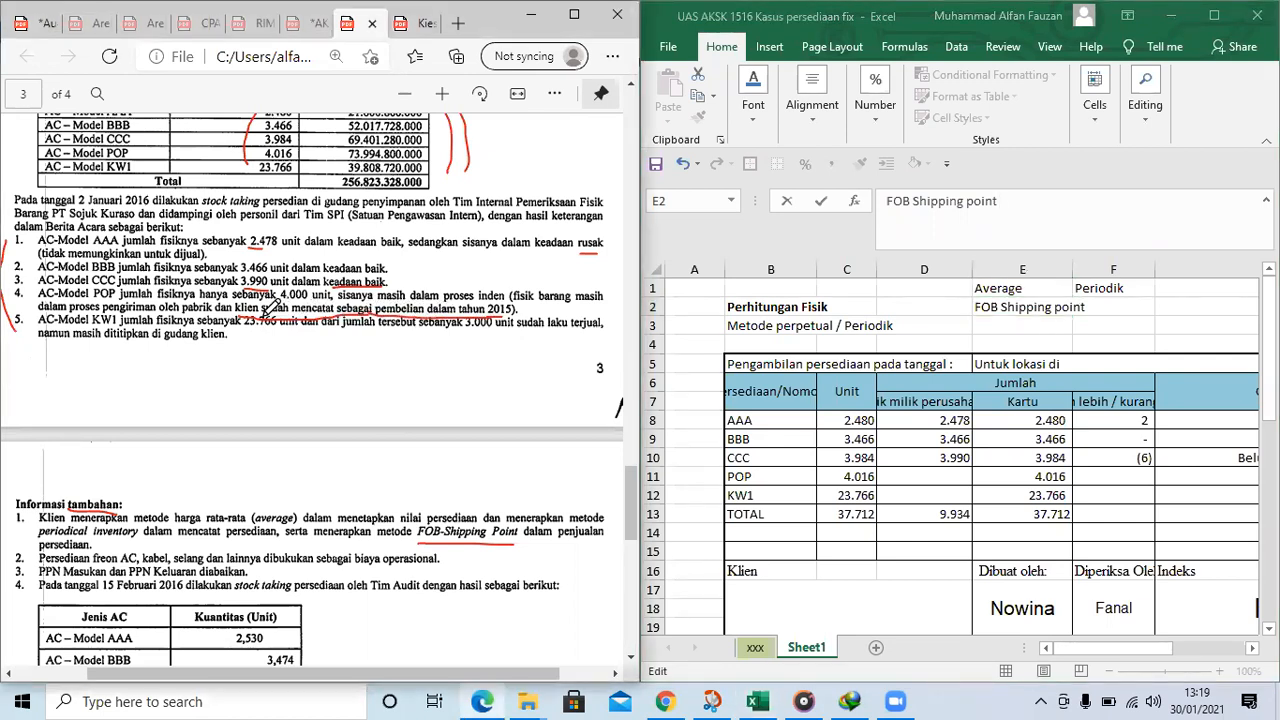
left_click_drag(264, 309, 510, 313)
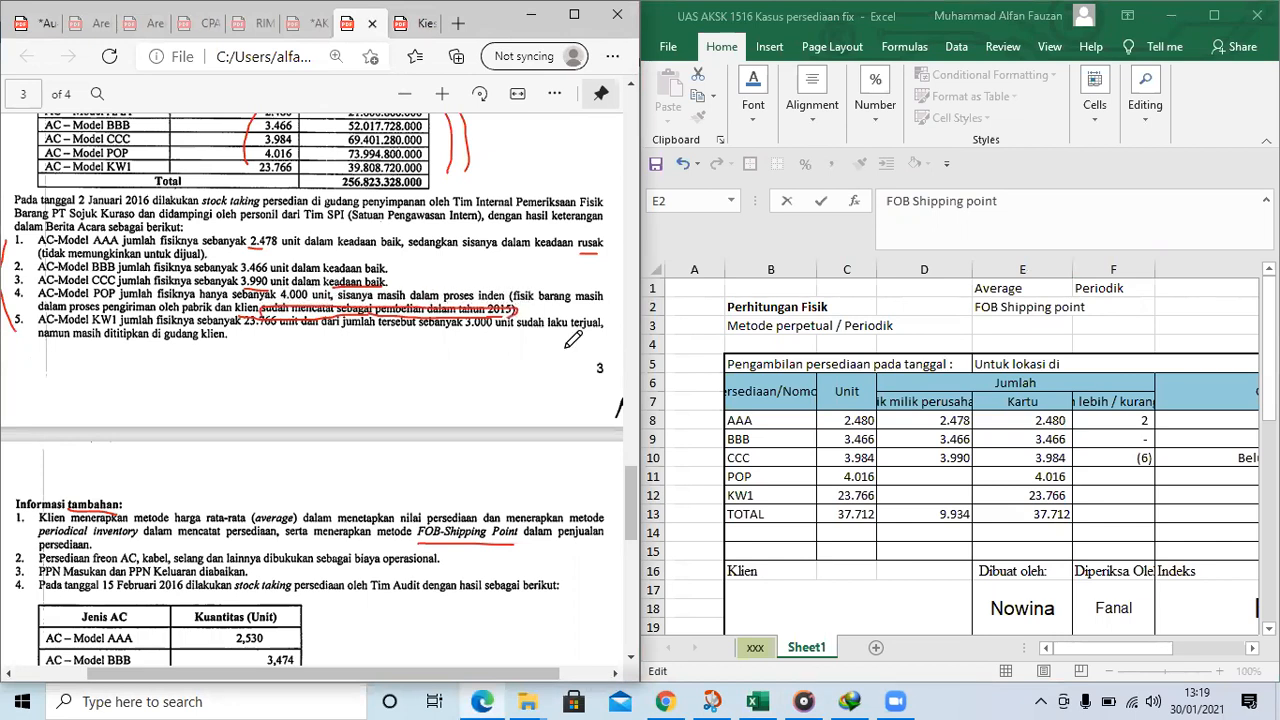
Enter the note Tidak koreksi in the Catatan cell G11 for item POP
left_click(1102, 478)
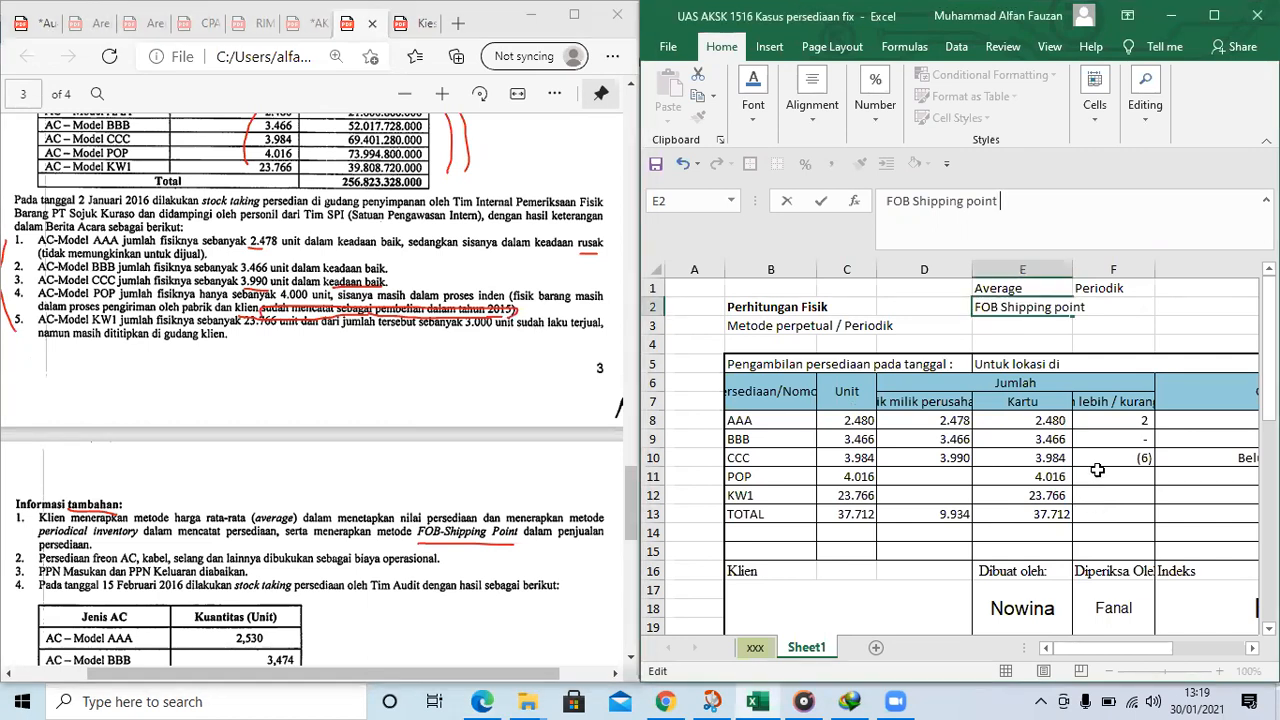
left_click(902, 476)
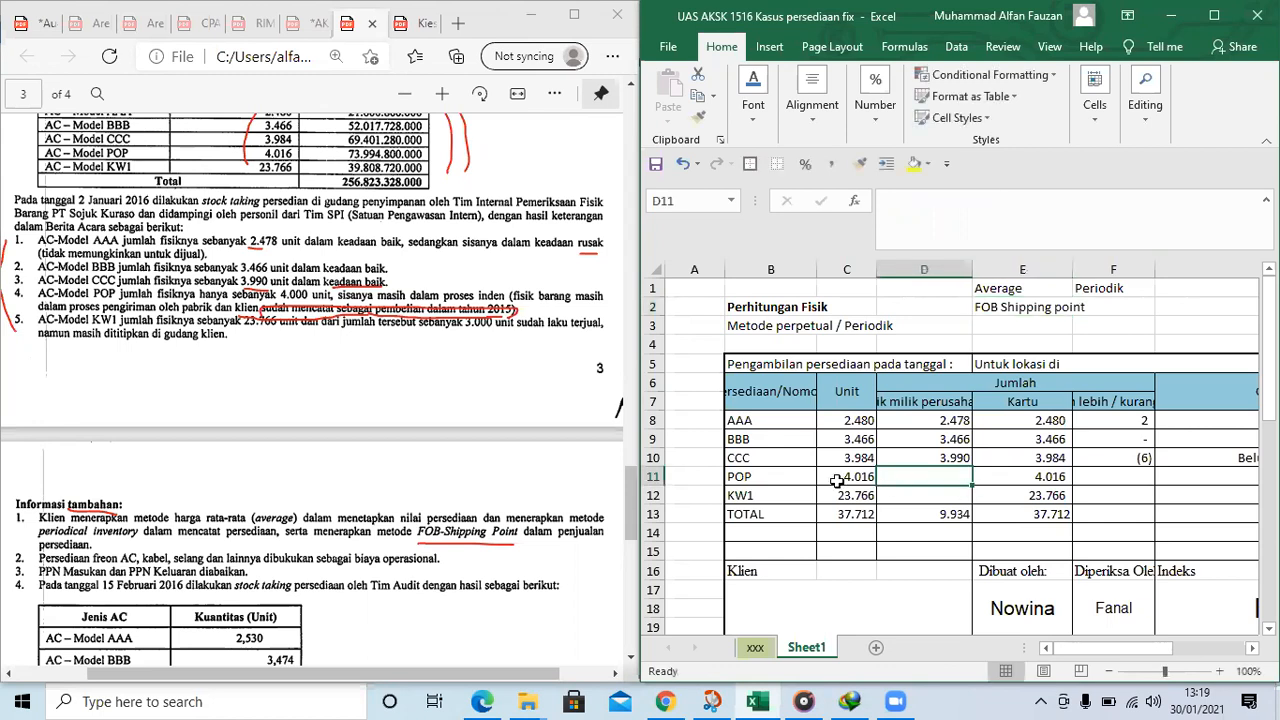
left_click(780, 458)
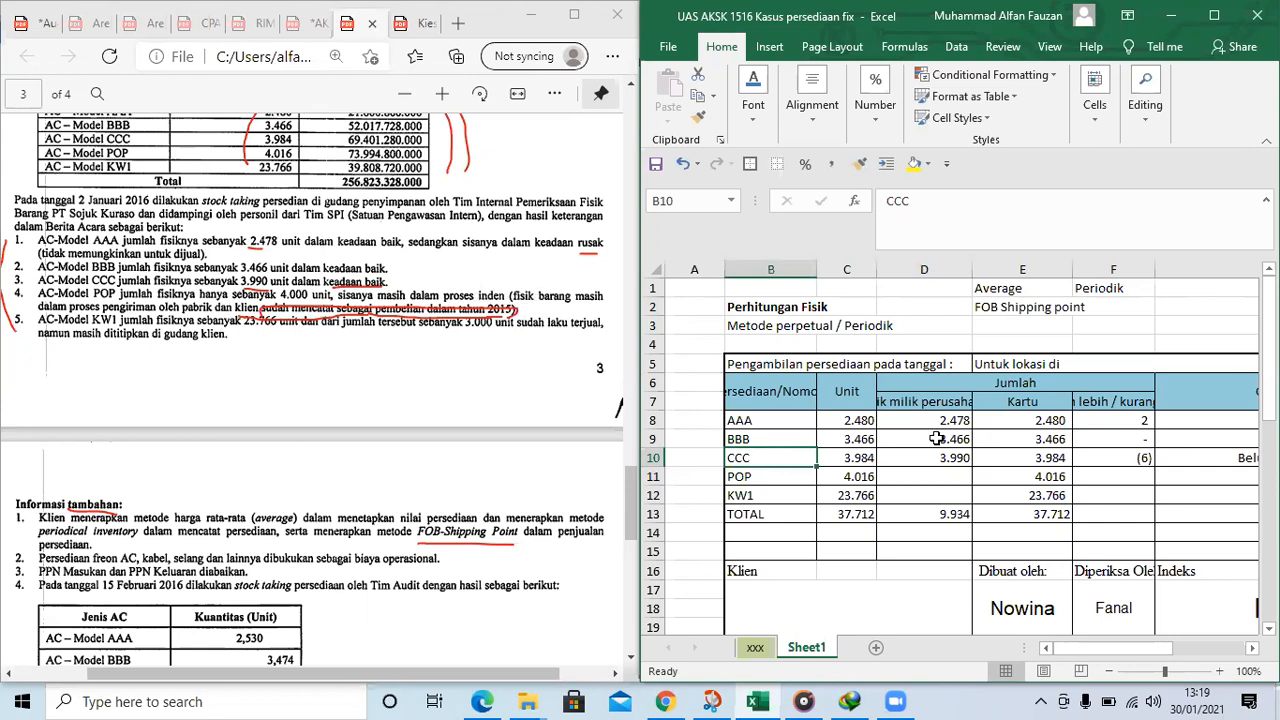
left_click(930, 478)
left_click(790, 480)
left_click(978, 486)
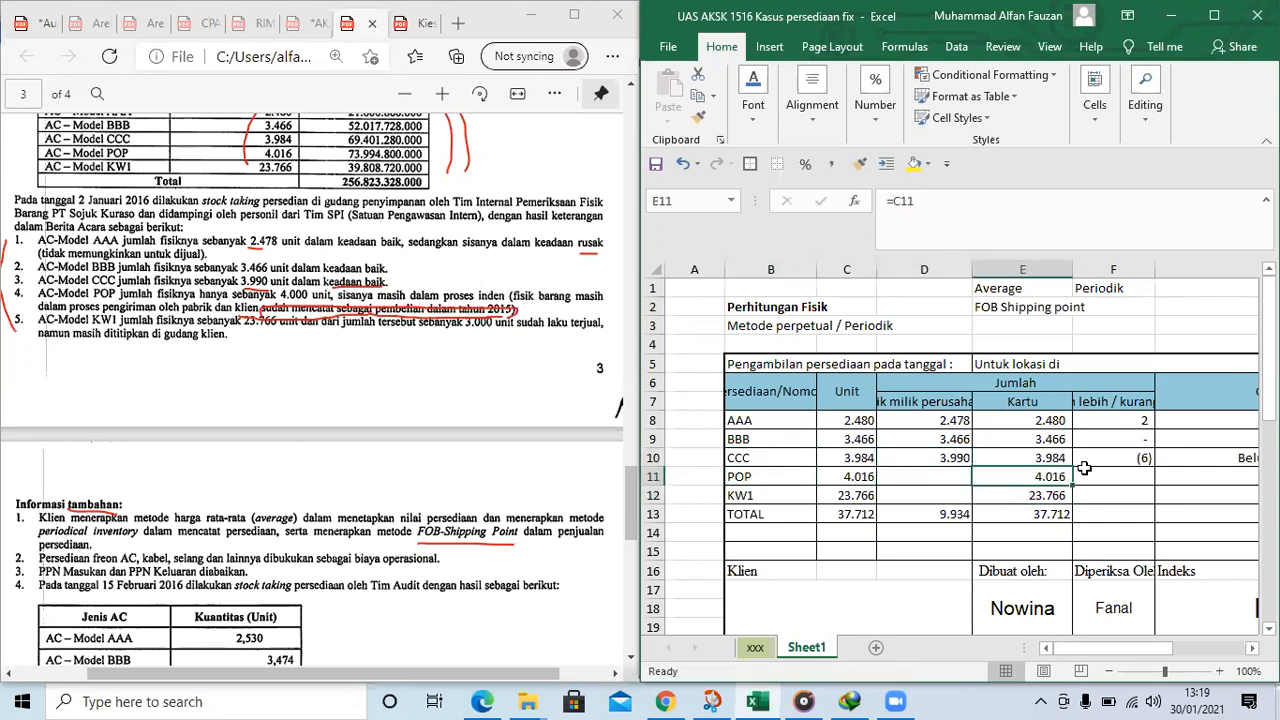
left_click(932, 481)
left_click(1142, 481)
left_click(1180, 478)
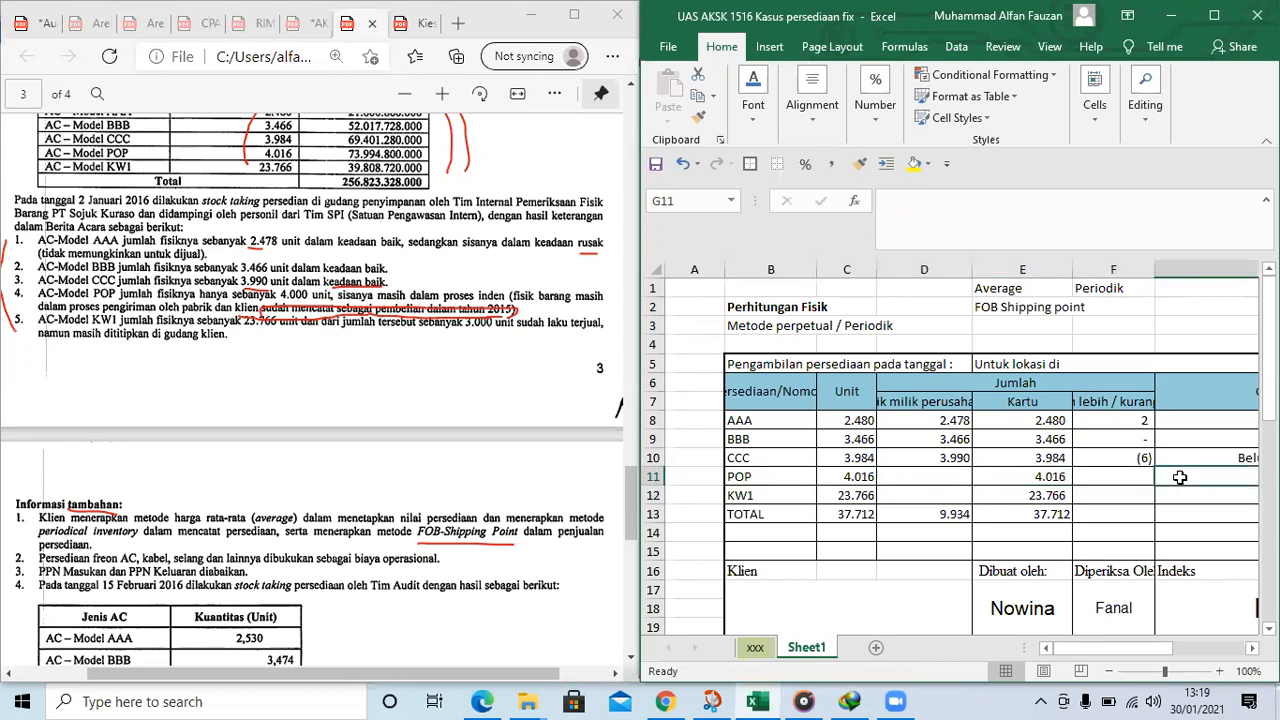
type("Tidak koreksi")
key("Return")
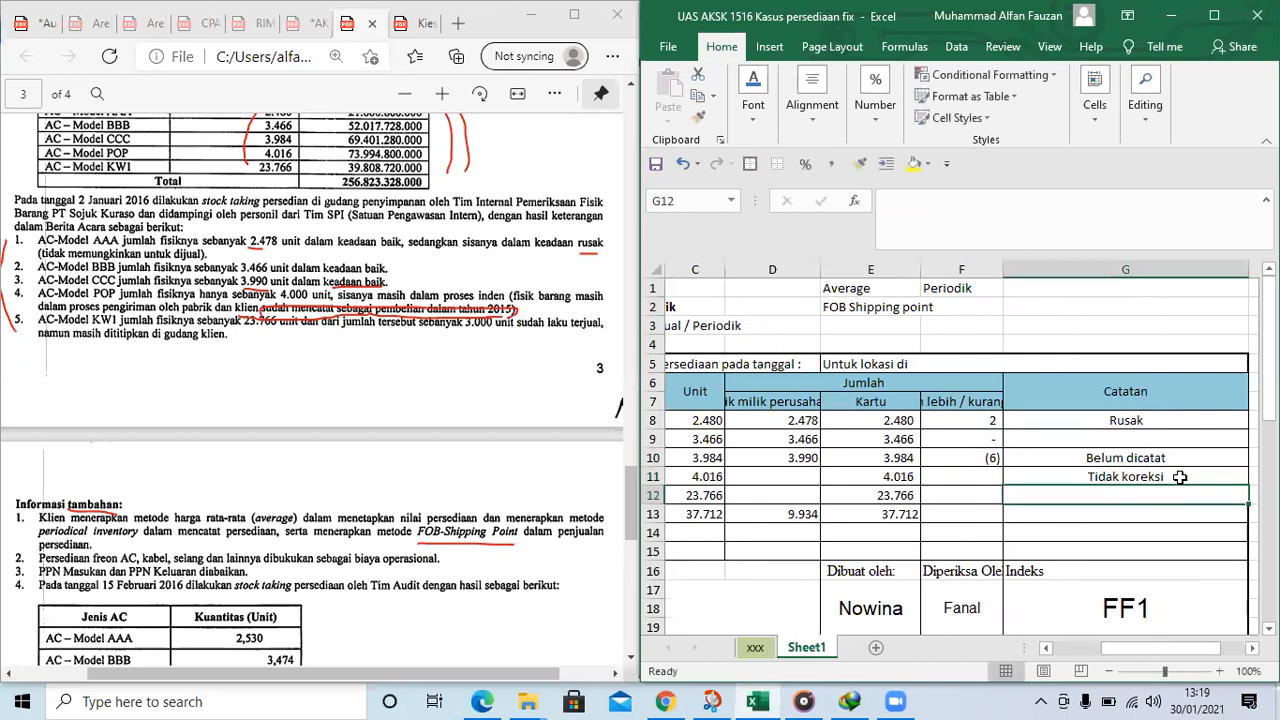
Set the company-owned physical quantity of item POP in D11 to 4000
key("Left")
key("Left")
key("Left")
key("Left")
key("Left")
key("Right")
key("Right")
key("Right")
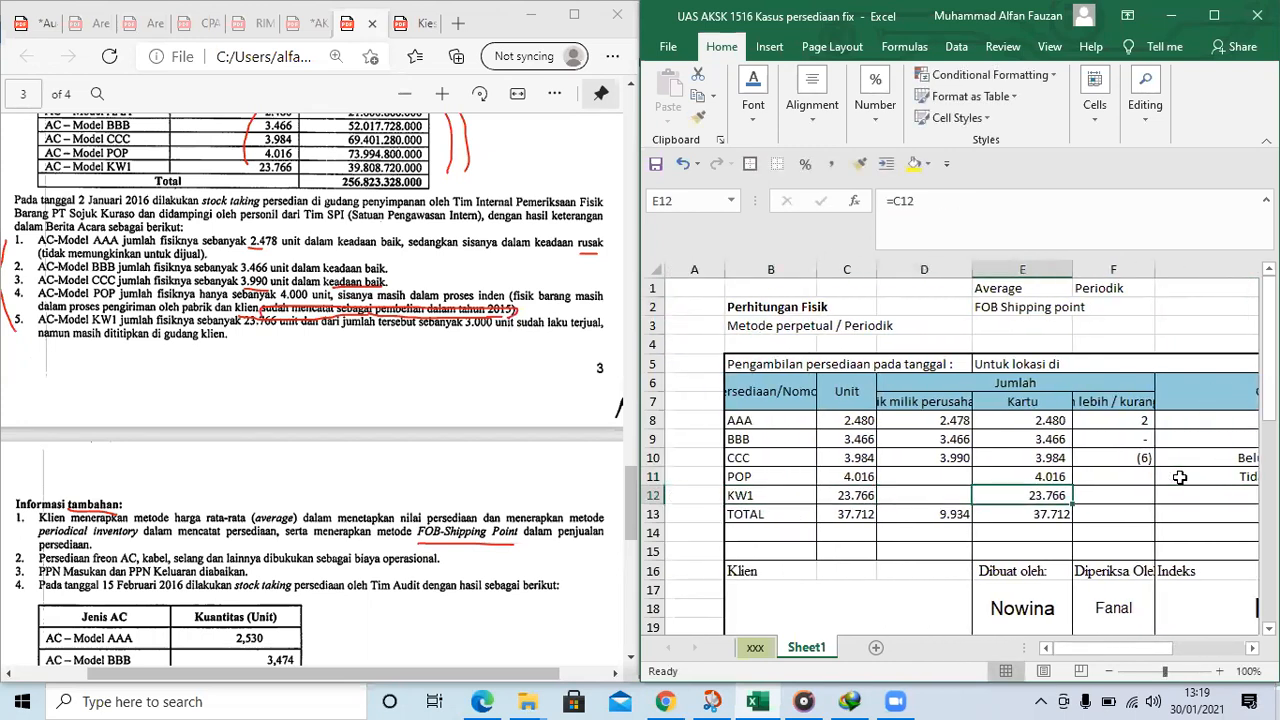
key("Up")
key("Left")
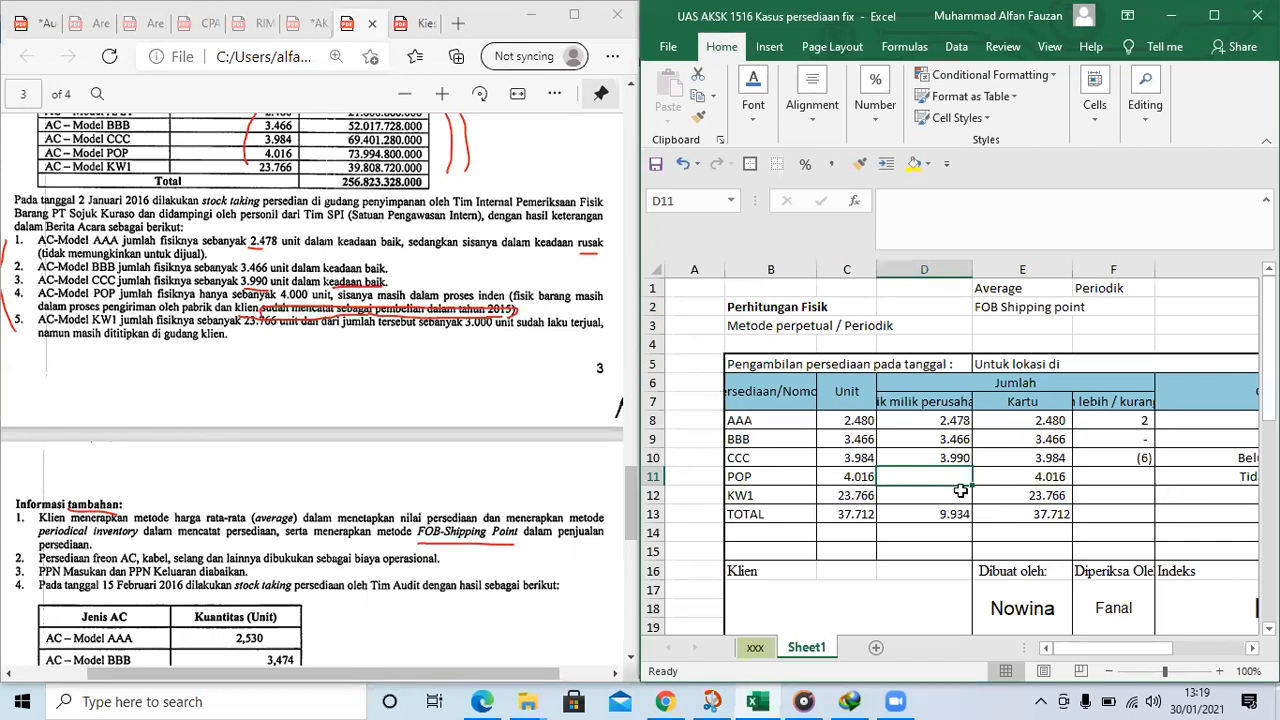
type("=")
key("BackSpace")
type("40000")
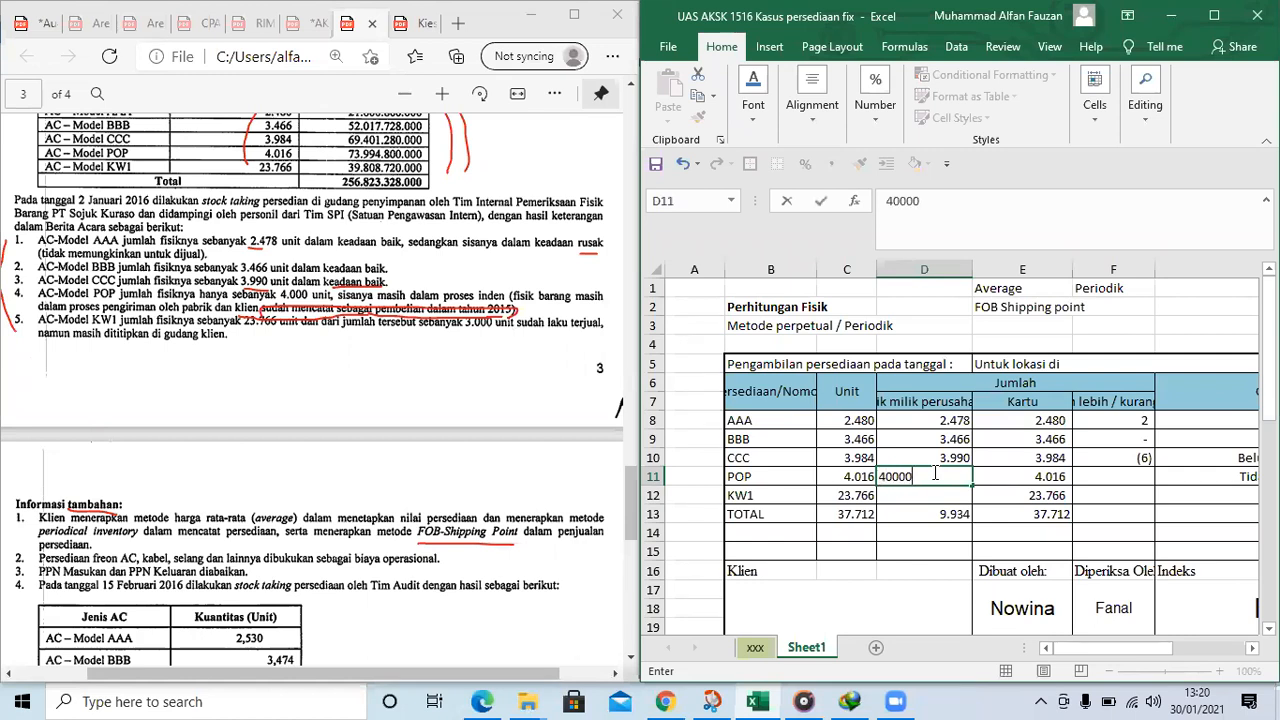
key("Right")
key("Right")
key("Right")
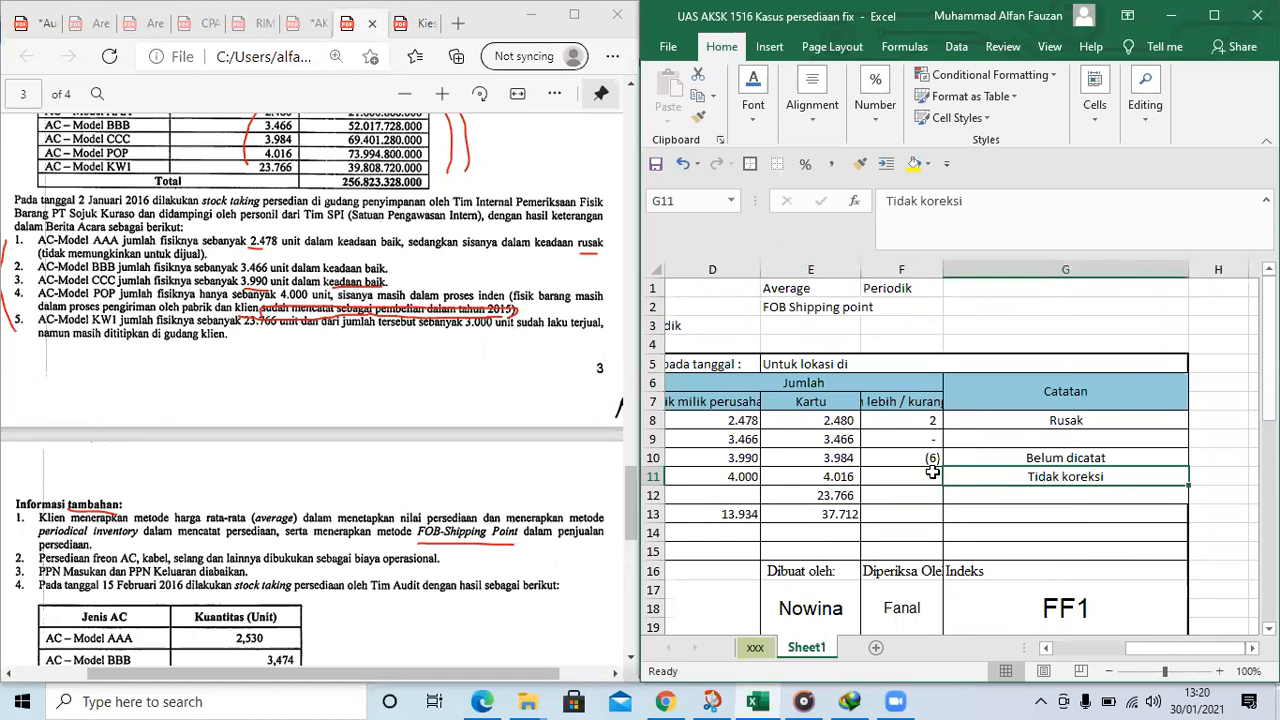
key("Left")
key("Left")
key("Left")
key("Left")
key("Left")
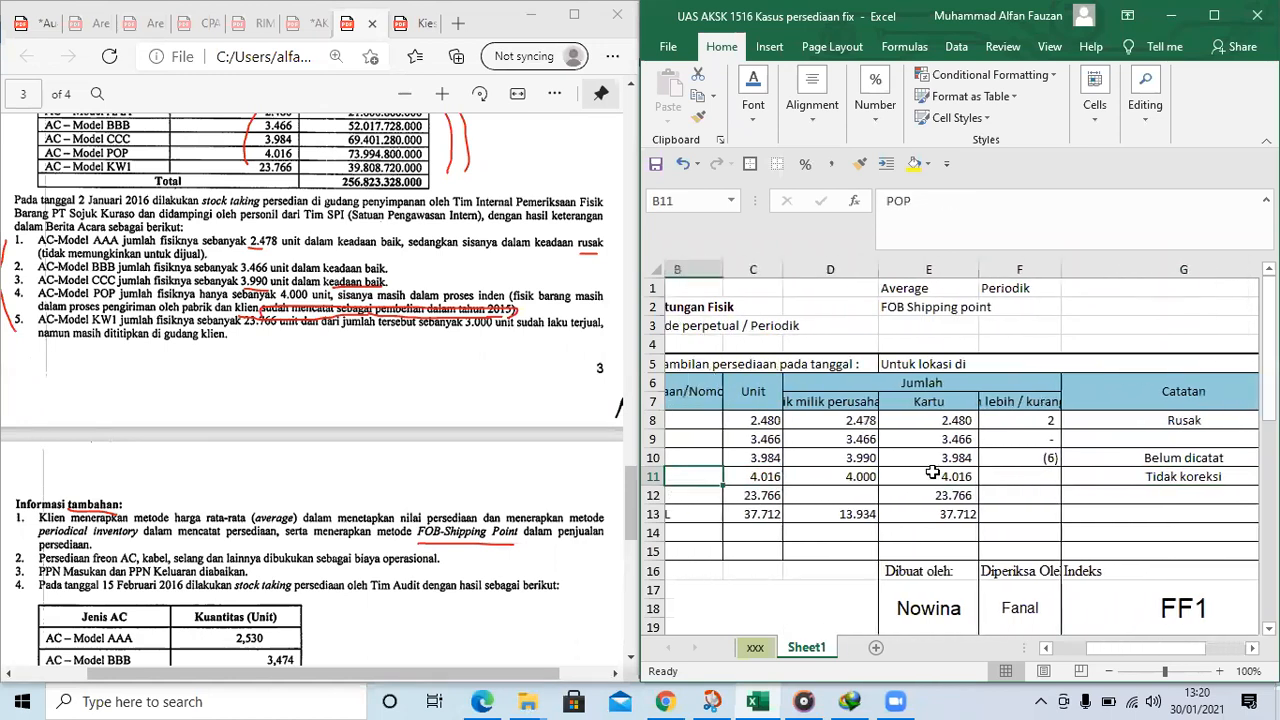
Underline 23.766, 3.000, terjual and dititipkan di gudang klien in the AC-Model KW1 result in red
left_click(766, 499)
left_click(848, 497)
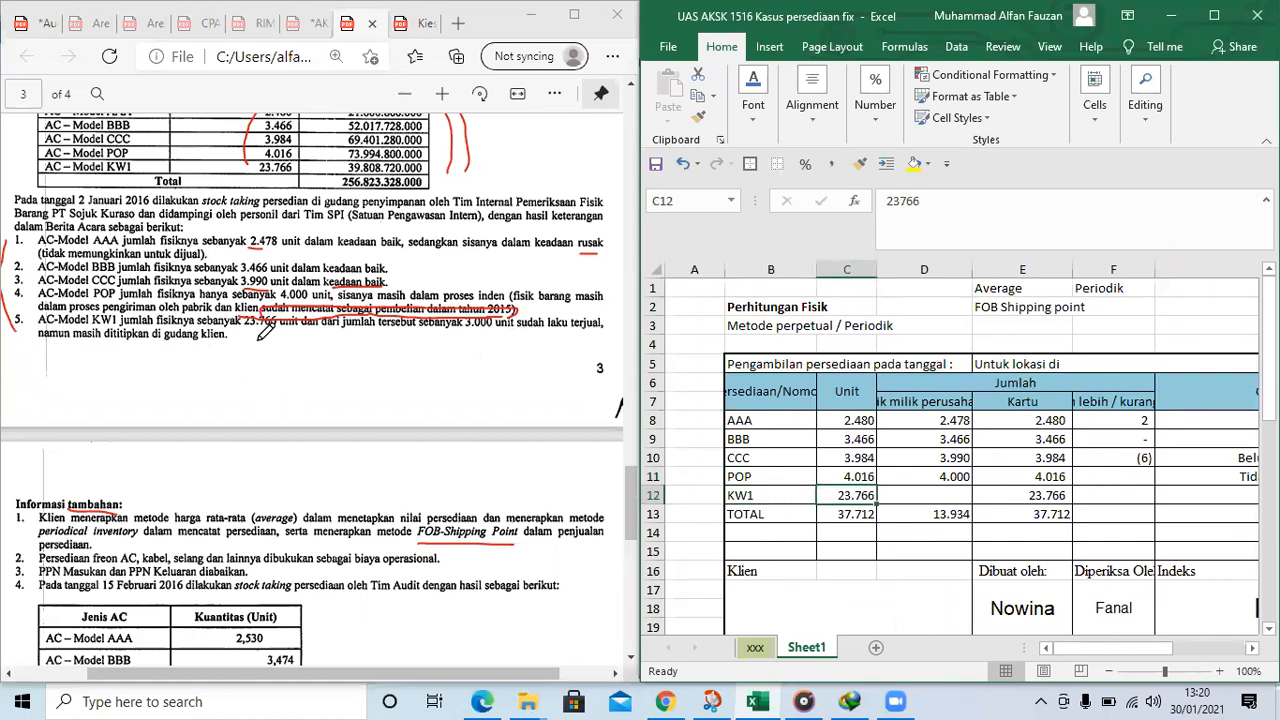
left_click_drag(243, 333, 280, 337)
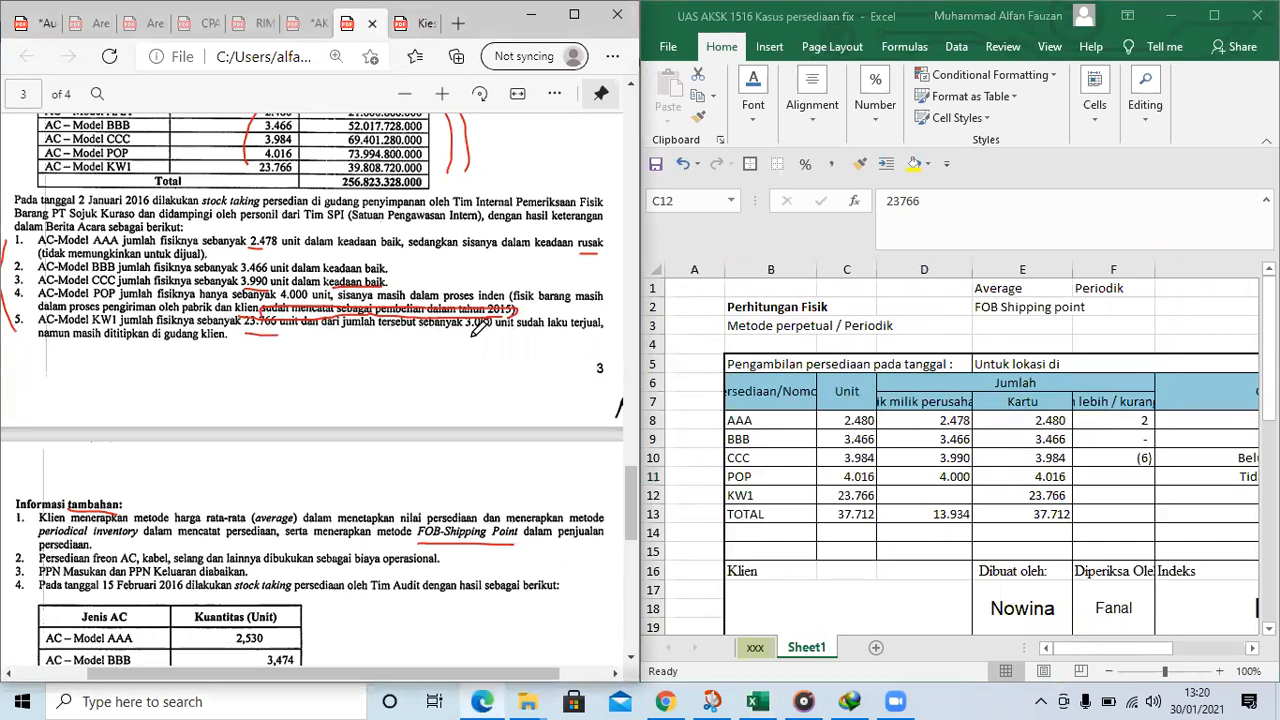
left_click_drag(464, 333, 605, 337)
left_click_drag(108, 343, 224, 342)
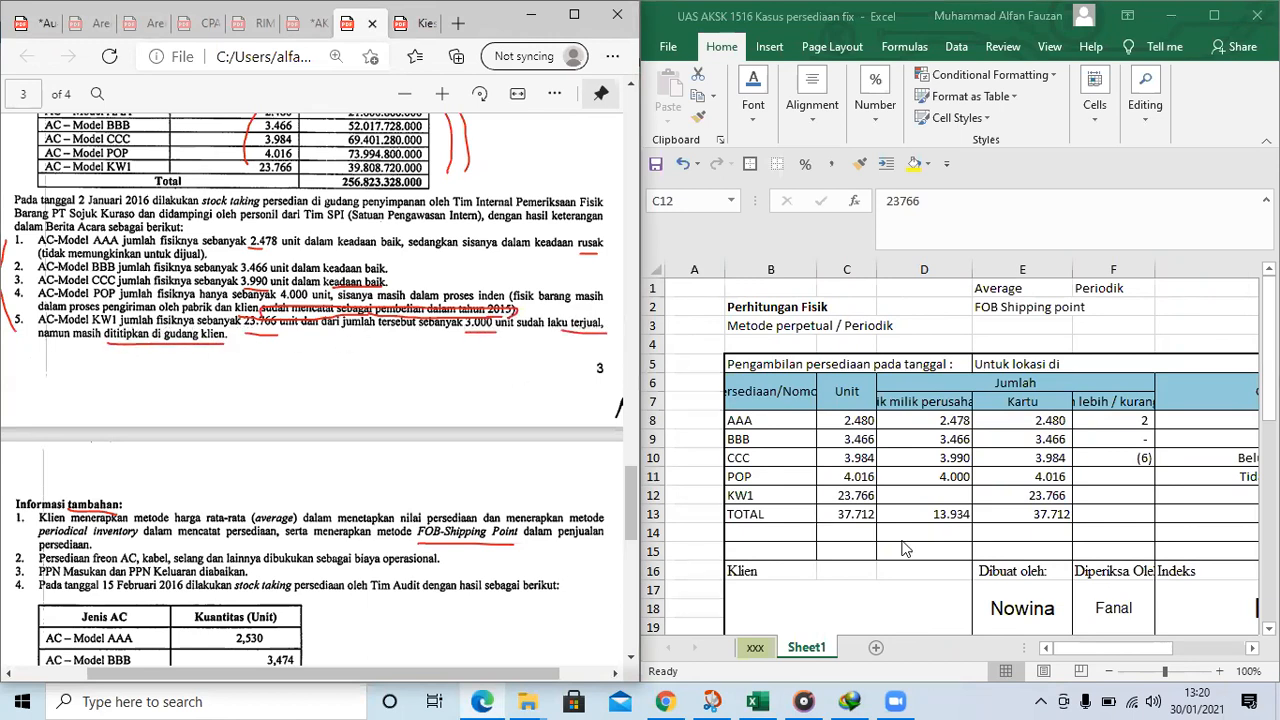
Circle 23.766 and add a second red underline below 3.000 in the AC-Model KW1 stock-taking result
left_click(904, 500)
left_click(1000, 492)
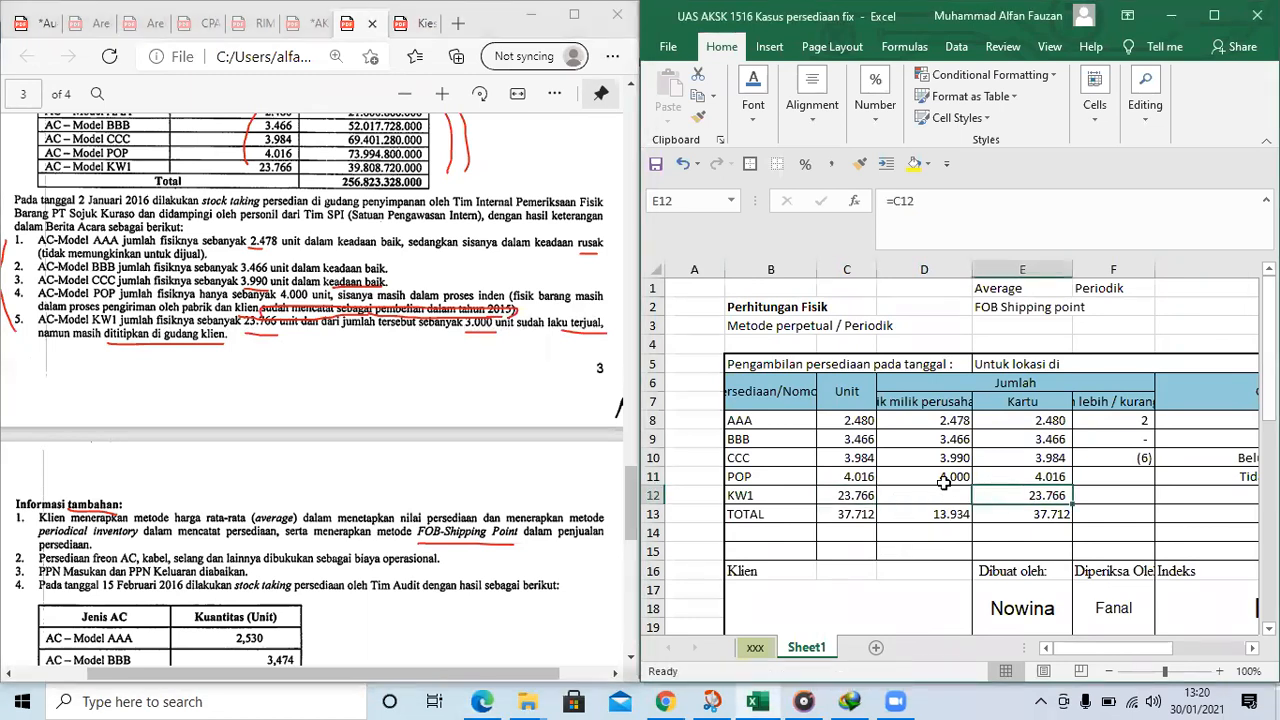
left_click(940, 478)
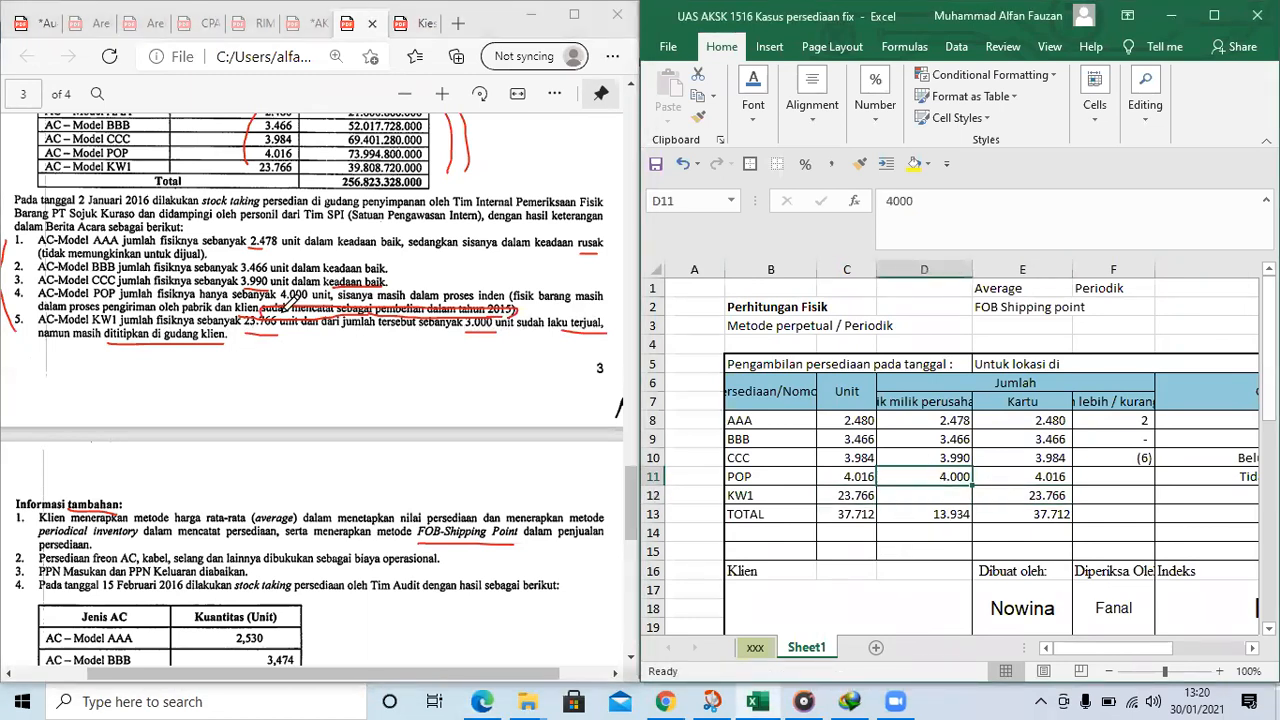
left_click(284, 303)
mouse_move(262, 298)
left_mouse_down()
mouse_move(240, 322)
mouse_move(268, 327)
left_mouse_up()
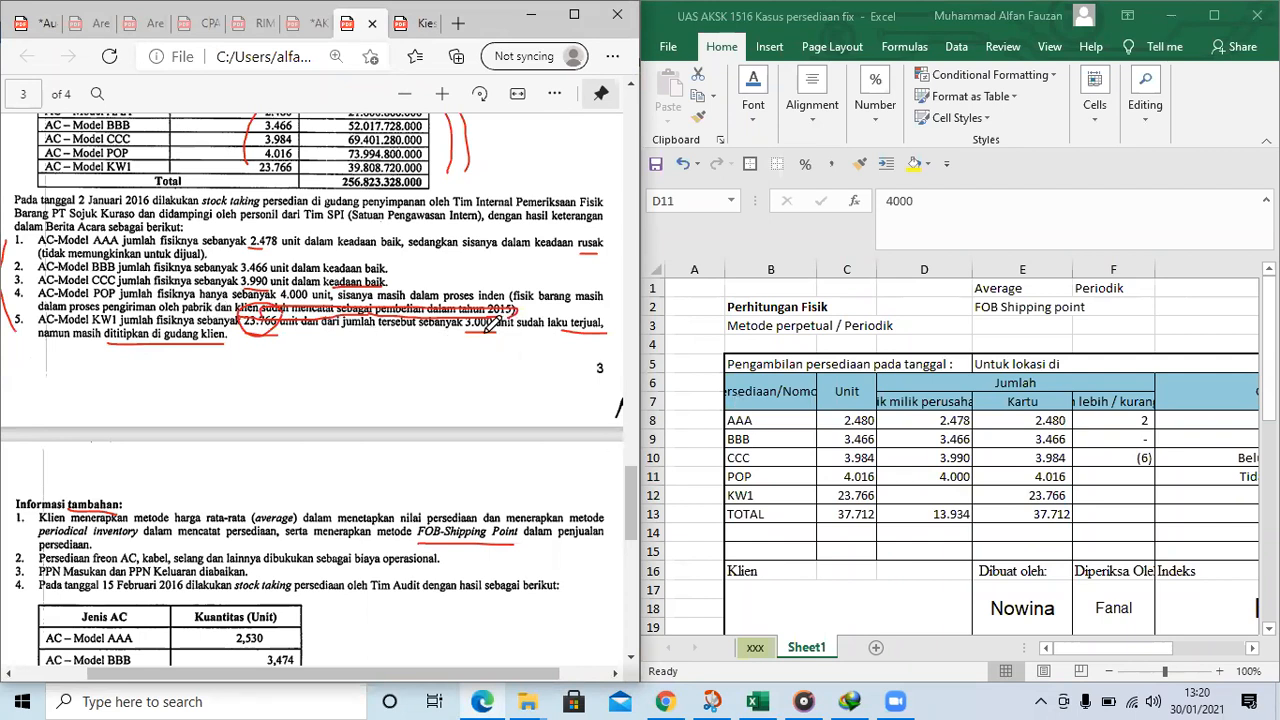
left_click_drag(467, 339, 493, 339)
Widen column D and enter =23766-3000 as the physical quantity of item KW1 in D12
left_click(905, 484)
left_click_drag(982, 270, 1007, 270)
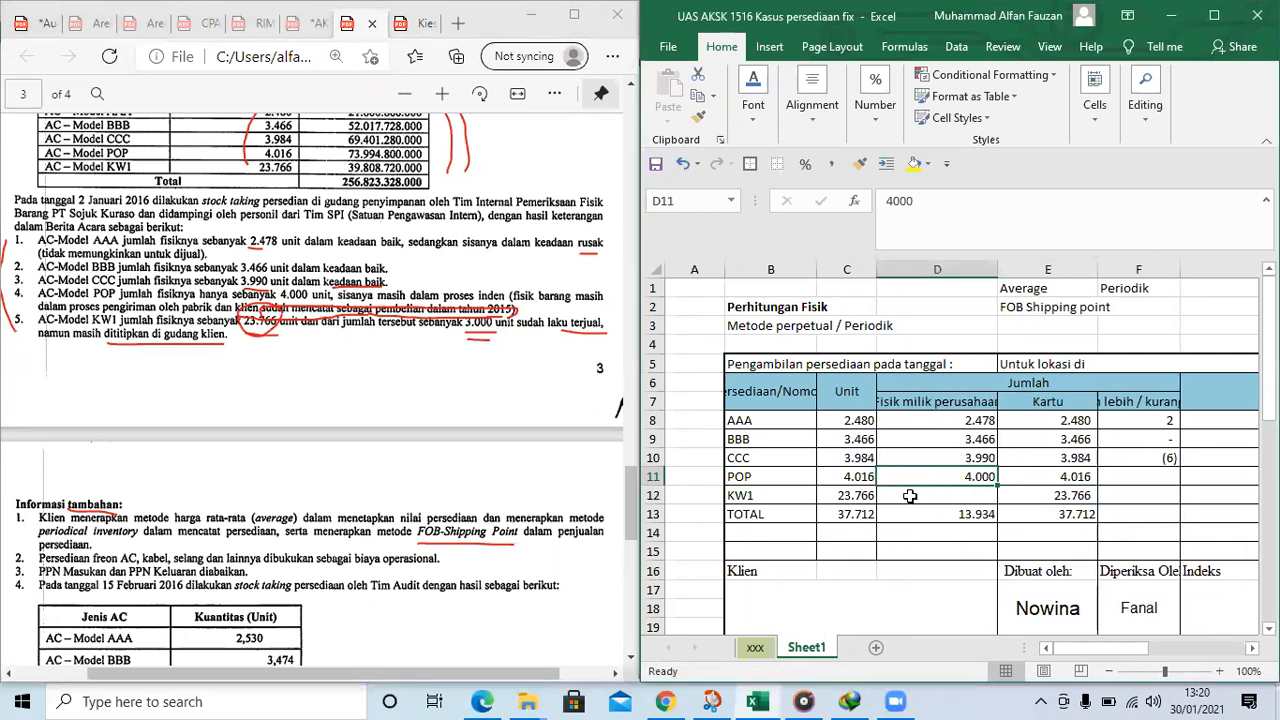
type("2")
type("=")
type("23766-3")
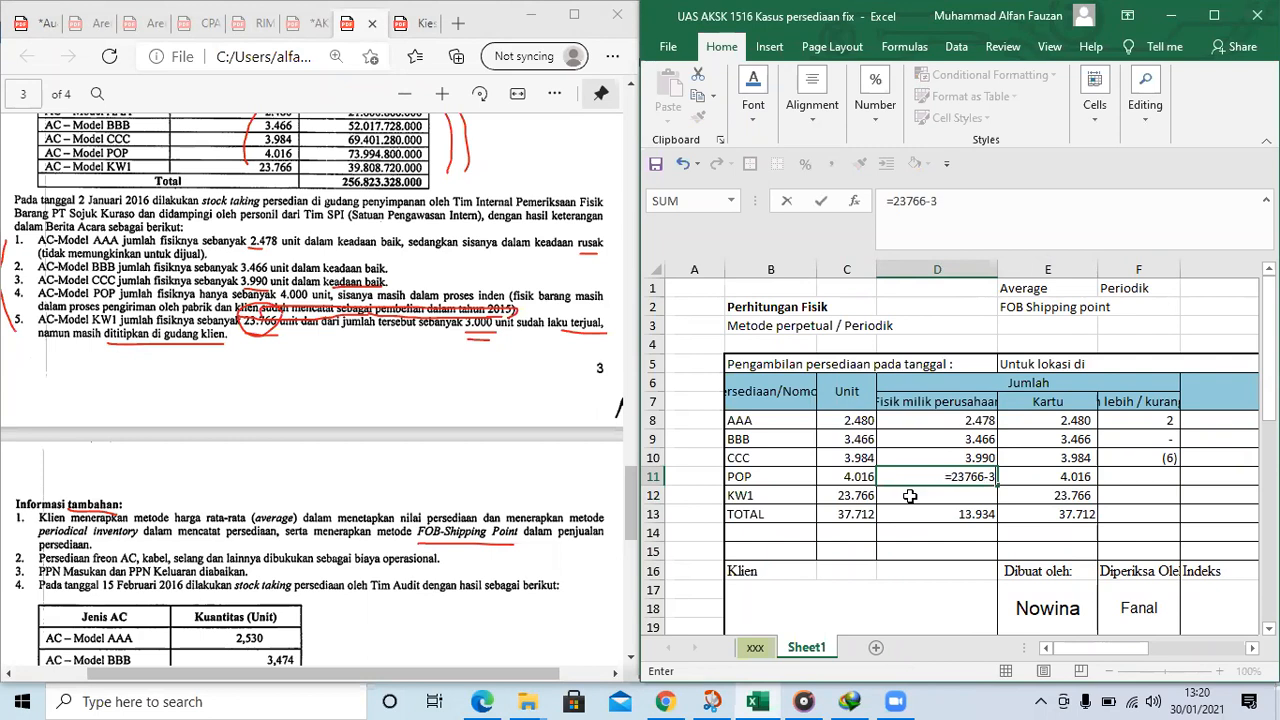
type("000")
key("Return")
key("Up")
key("ctrl+c")
key("Down")
key("ctrl+v")
key("Return")
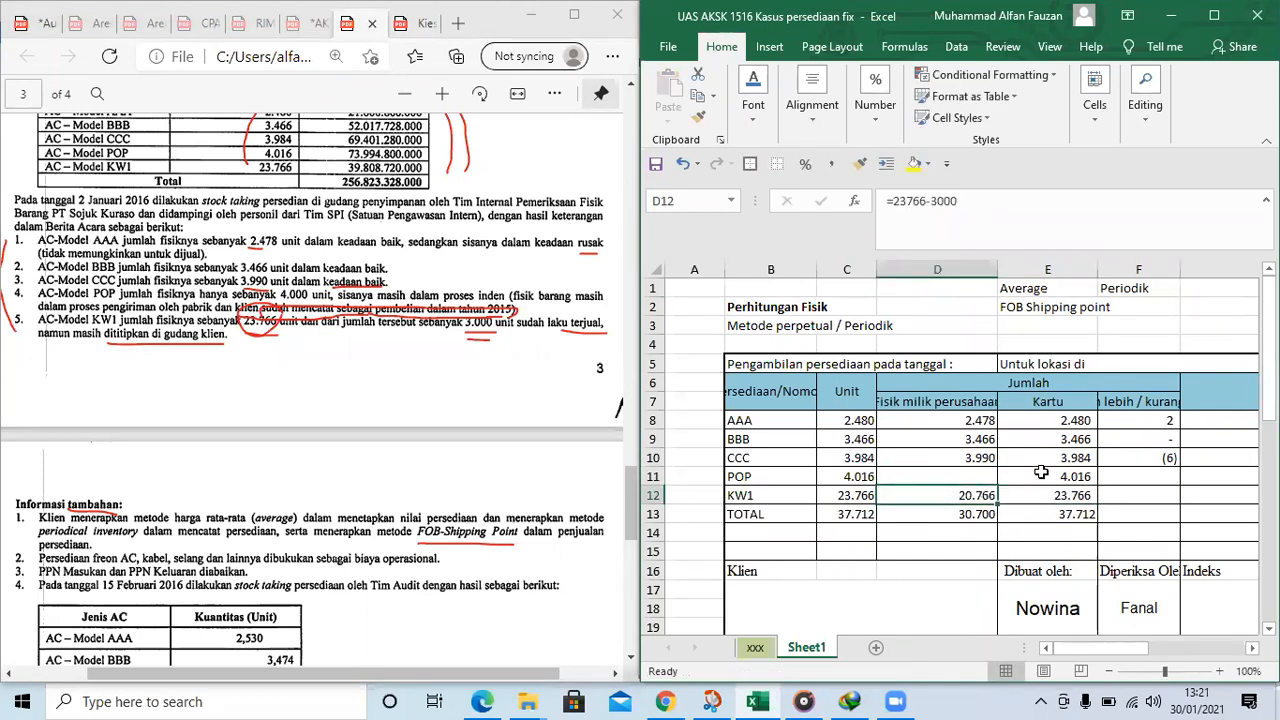
Widen column D until its heading Fisik milik perusahaan fits and enter 4000 for item POP in D11
left_click(981, 471)
left_click_drag(996, 270, 1035, 270)
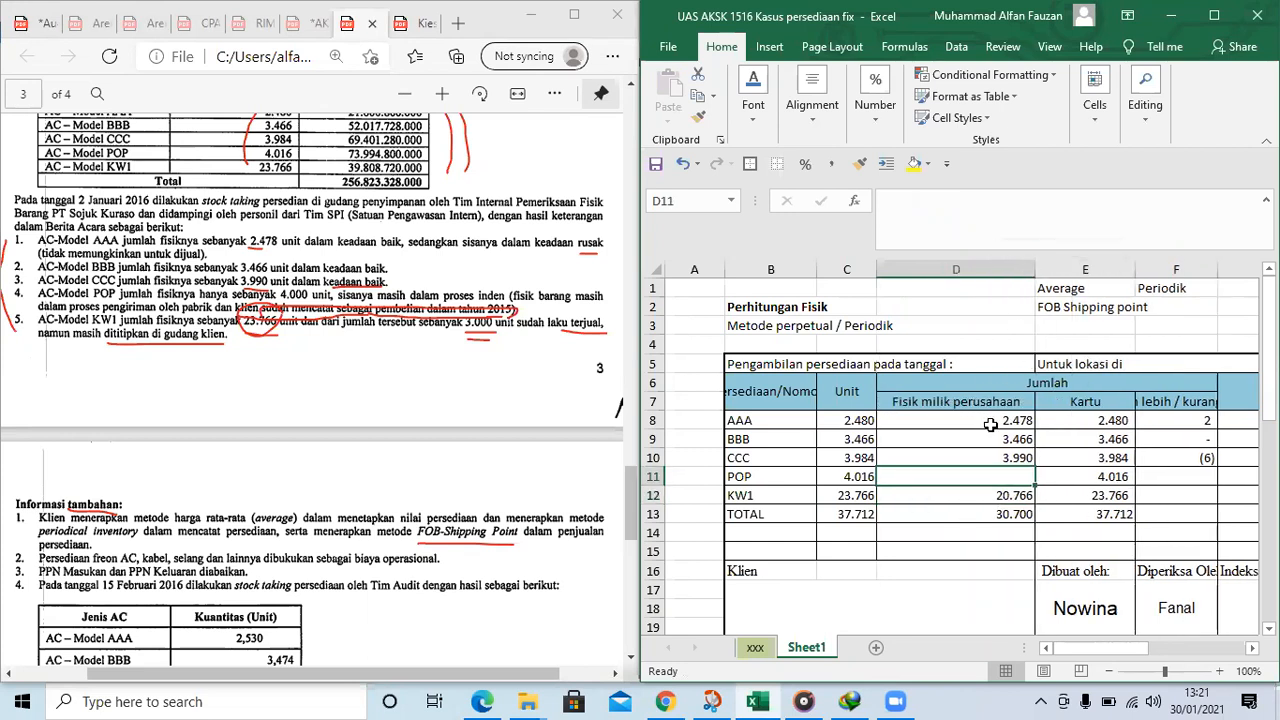
left_click(1018, 492)
left_click(954, 475)
type("4000")
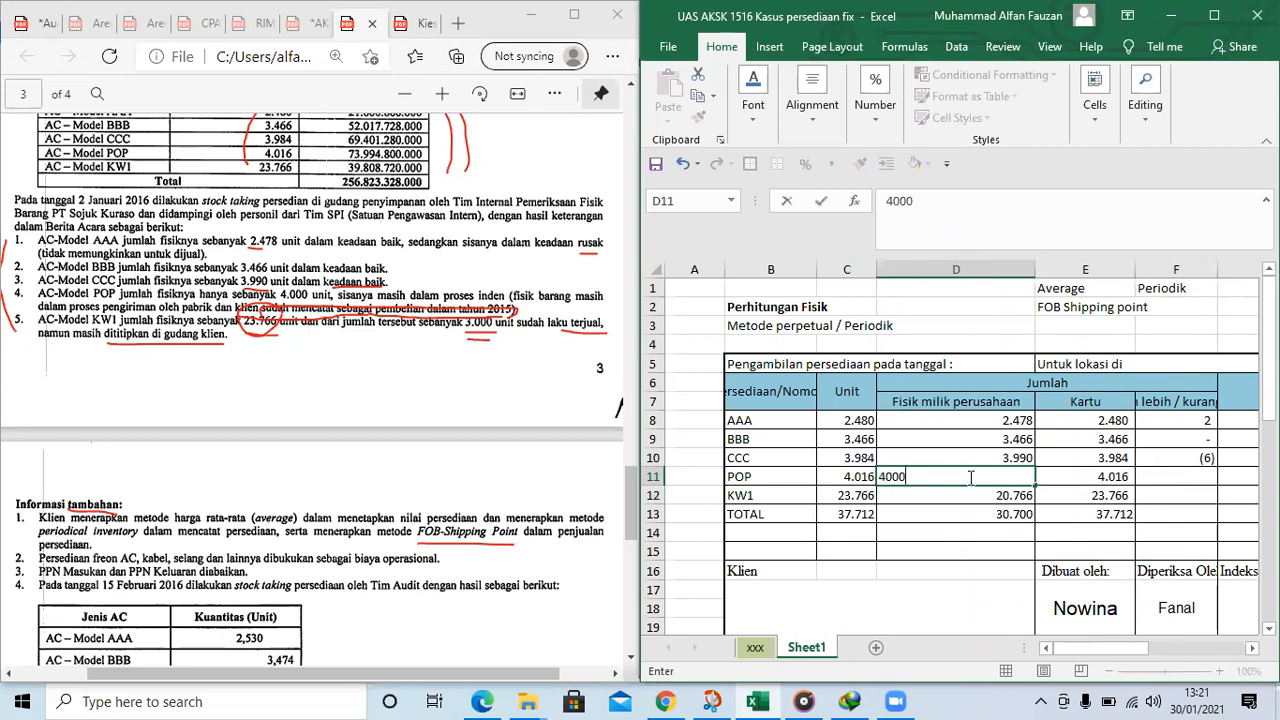
key("Right")
Check the physical quantities of POP and KW1 and the total formula in D13
key("Left")
key("Down")
key("Down")
key("Right")
key("Up")
key("Up")
key("Left")
left_click(997, 513)
left_click(973, 478)
left_click(990, 496)
left_click(985, 475)
scroll(1126, 456, "down", 1)
left_click(1000, 457)
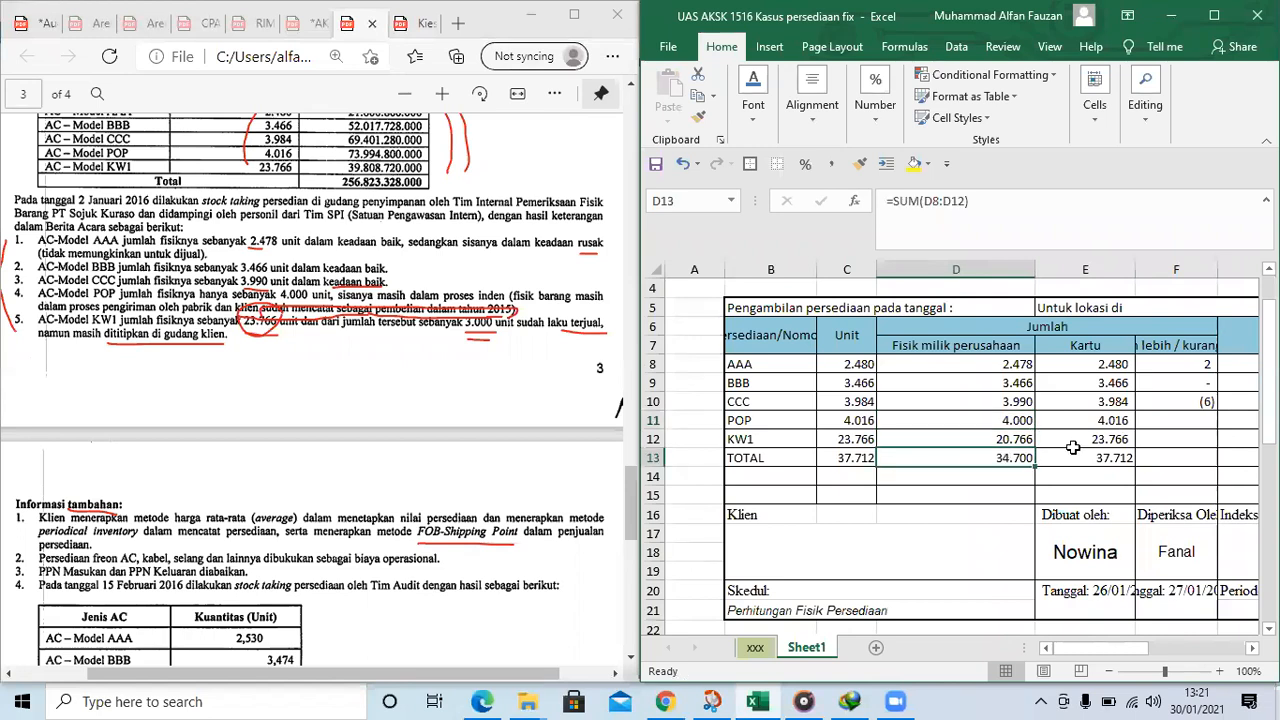
Underline biaya operasional in item 2 of the additional information in the problem PDF in red
scroll(240, 365, "down", 1)
scroll(295, 328, "up", 1)
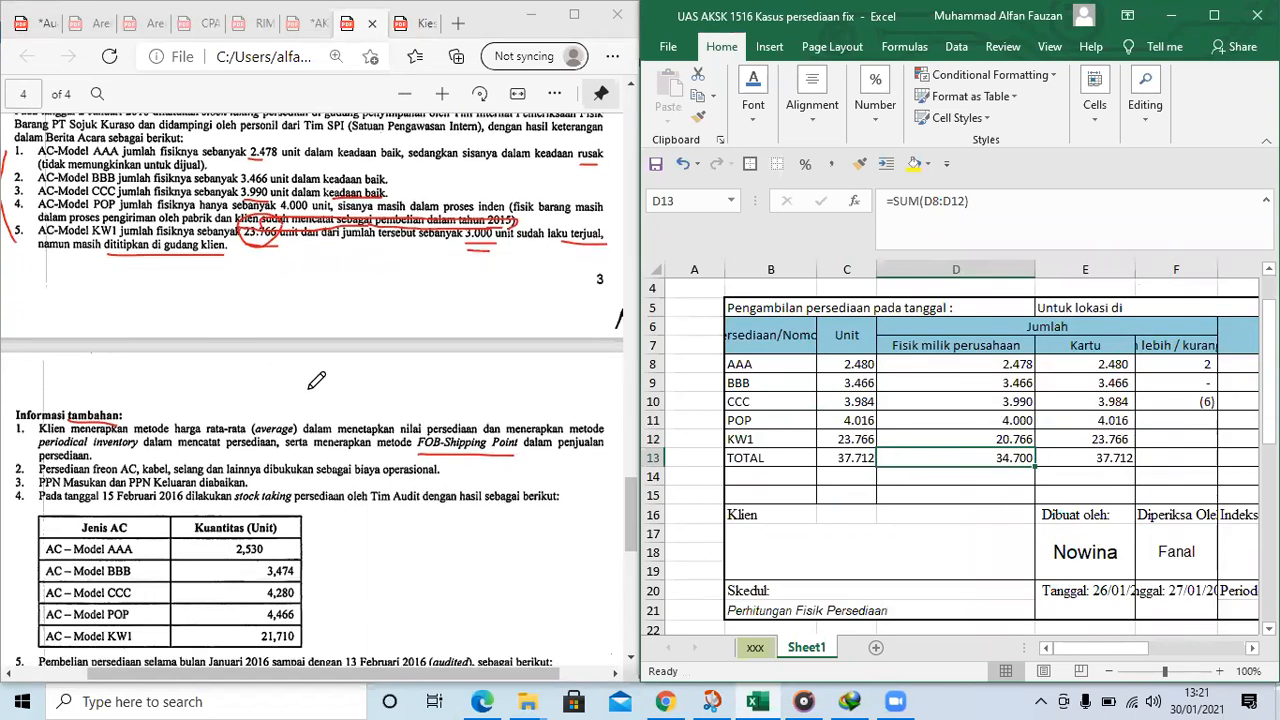
scroll(268, 408, "down", 1)
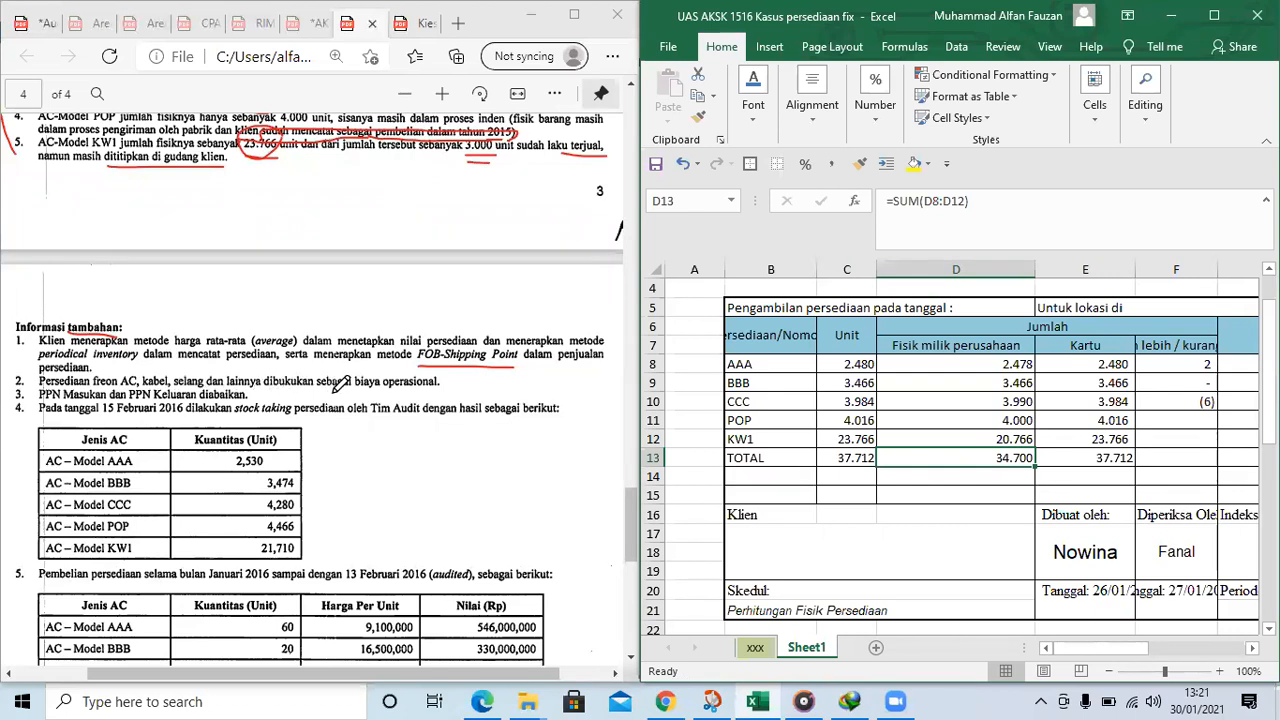
left_click_drag(356, 389, 438, 388)
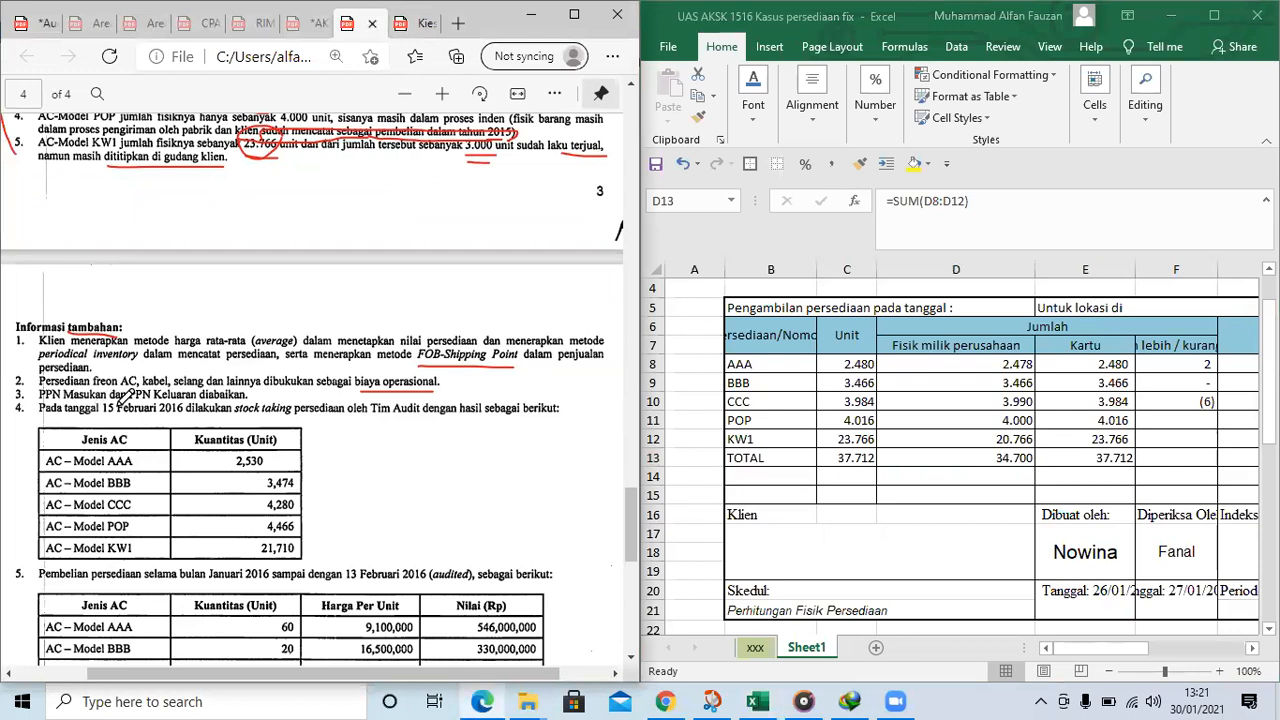
Underline diabaikan in item 3 and 15 Februari 2016, stock taking and Tim Audit in item 4 of the additional information in red
left_click_drag(201, 400, 247, 399)
left_click_drag(104, 416, 420, 425)
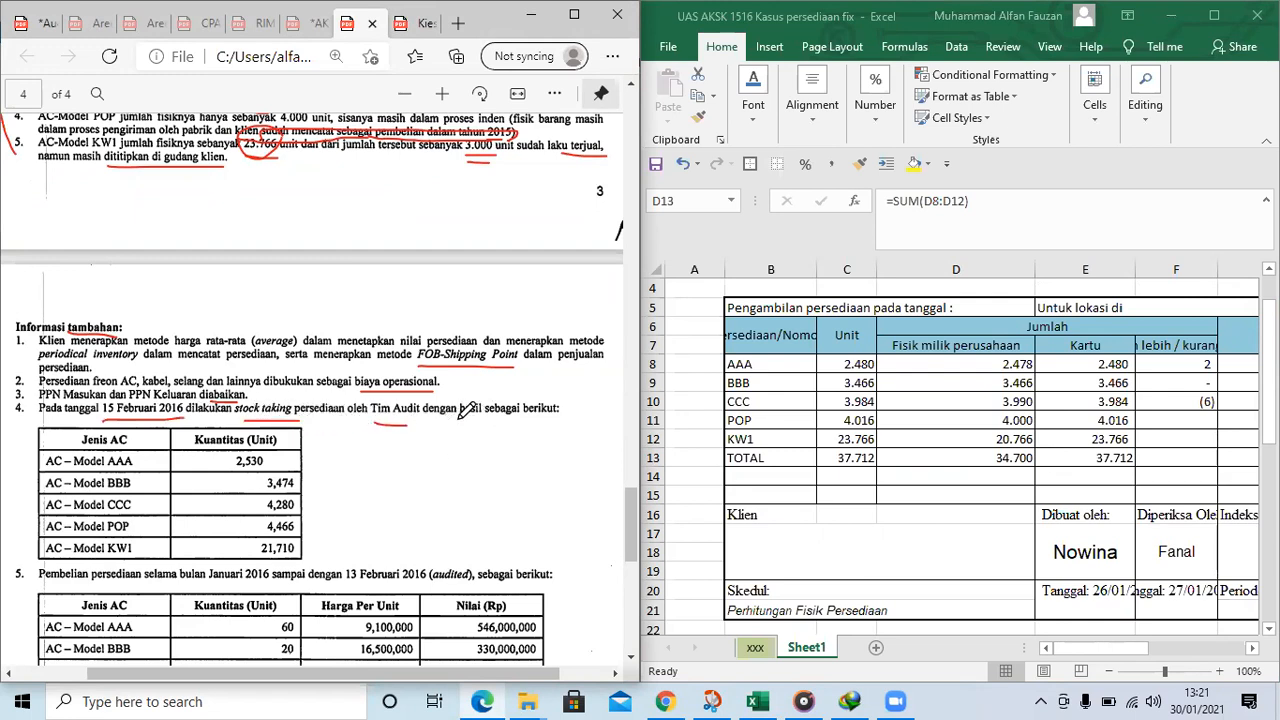
Mark the two stock-taking dates in the problem PDF, 2 Januari 2016 and 15 Februari 2016, in red
scroll(465, 398, "up", 2)
scroll(355, 285, "up", 2)
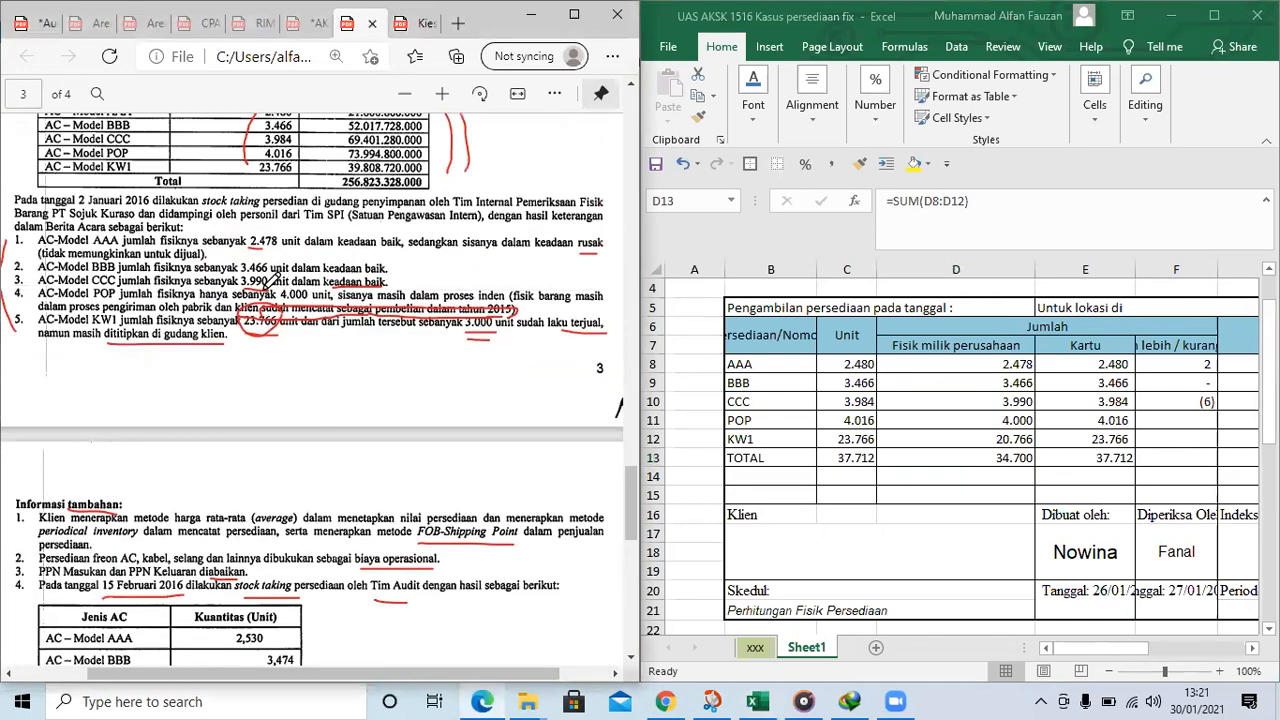
scroll(232, 276, "up", 2)
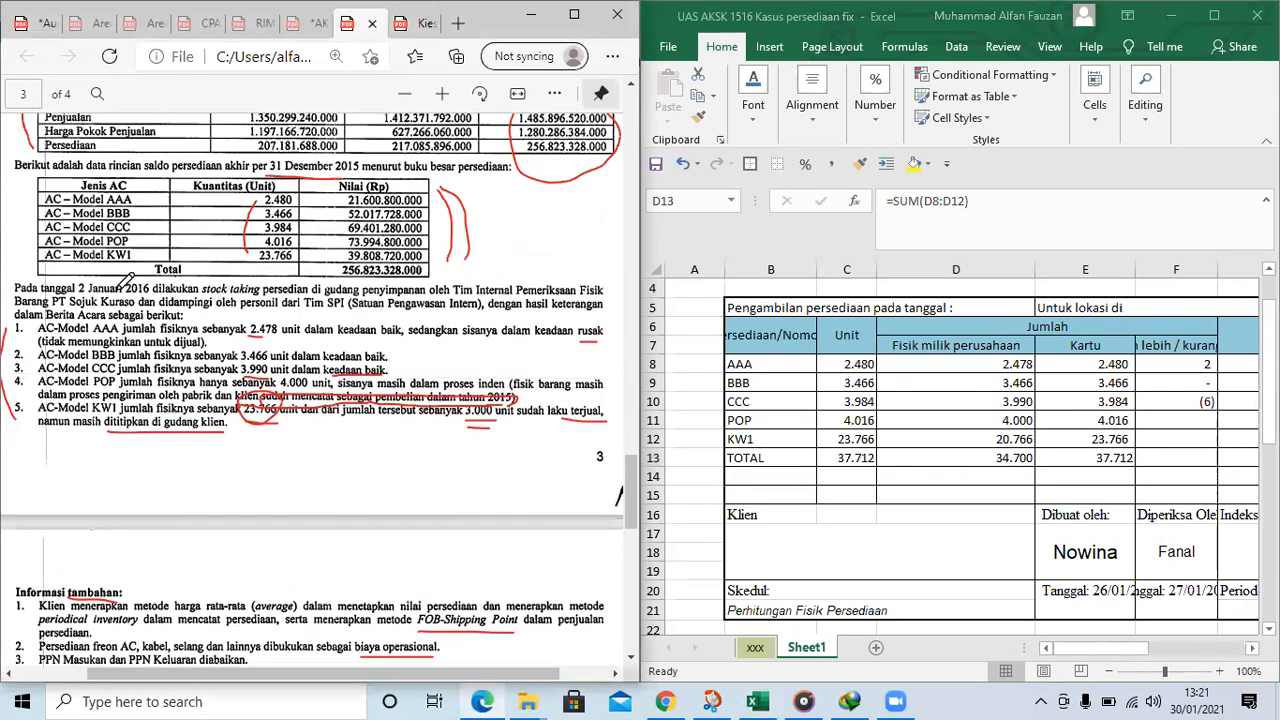
mouse_move(82, 280)
left_mouse_down()
mouse_move(118, 294)
mouse_move(158, 286)
mouse_move(112, 276)
mouse_move(196, 288)
left_mouse_up()
scroll(196, 288, "down", 6)
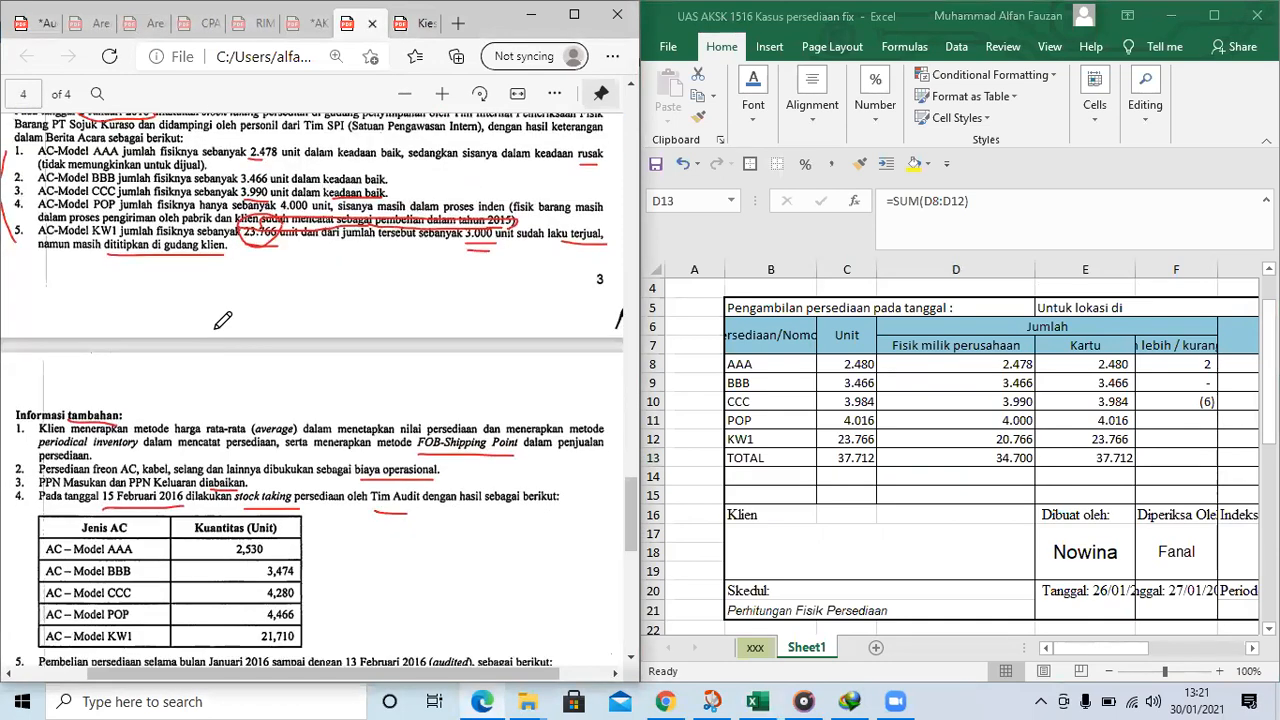
mouse_move(115, 408)
left_mouse_down()
mouse_move(100, 384)
mouse_move(190, 395)
mouse_move(182, 412)
left_mouse_up()
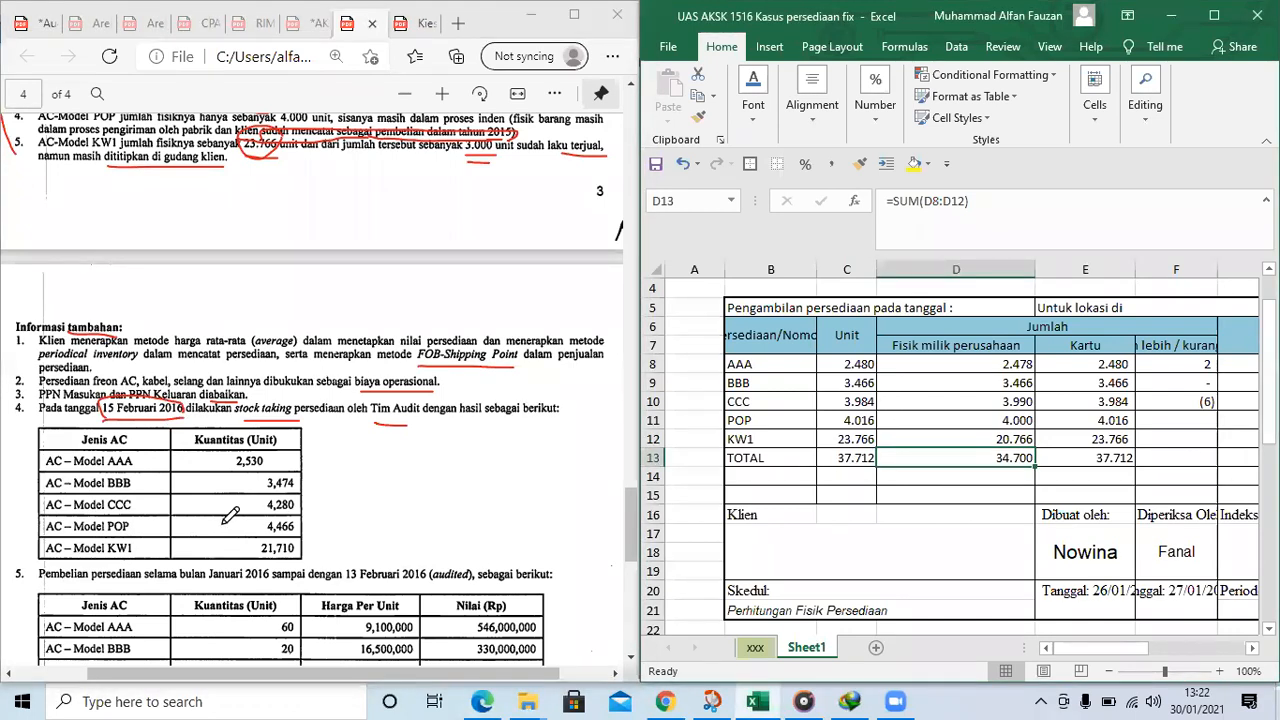
Tick requirements 1 and 2 in the PDF's task list and underline Nilai Persediaan and Ayat Jurnal Penyesuaian in red
scroll(230, 512, "down", 7)
scroll(230, 495, "down", 7)
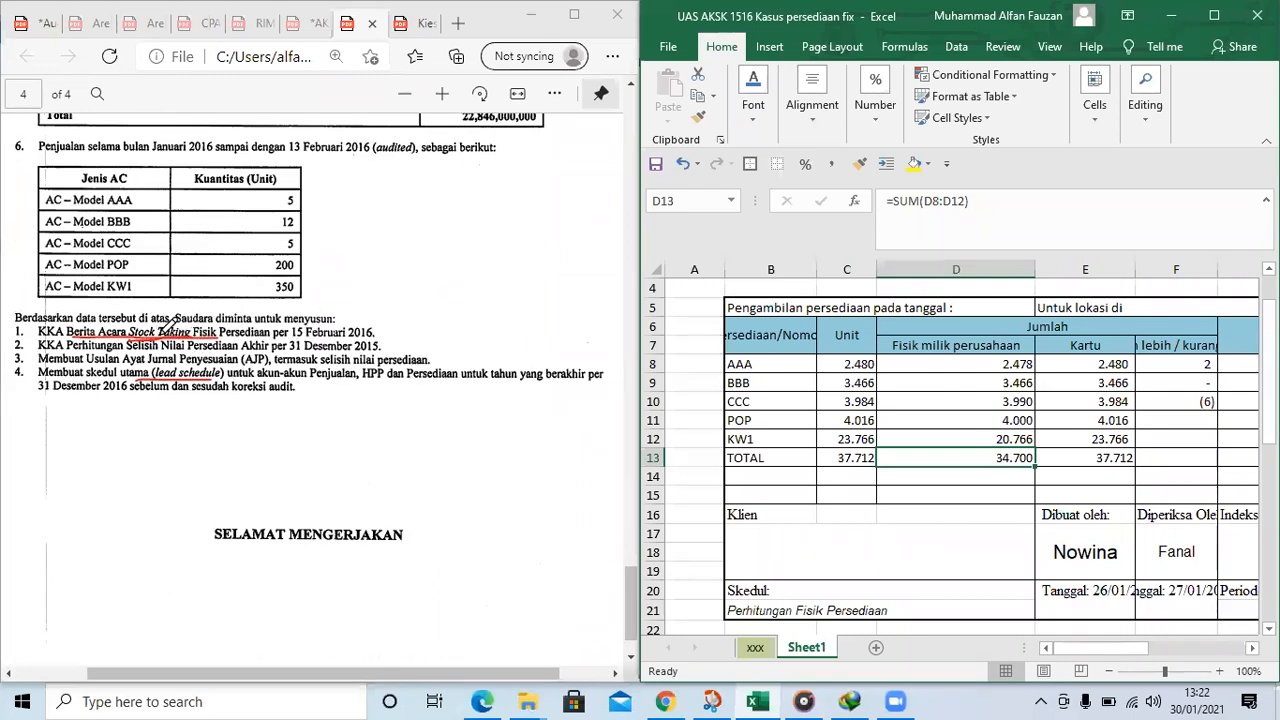
left_click_drag(377, 325, 394, 322)
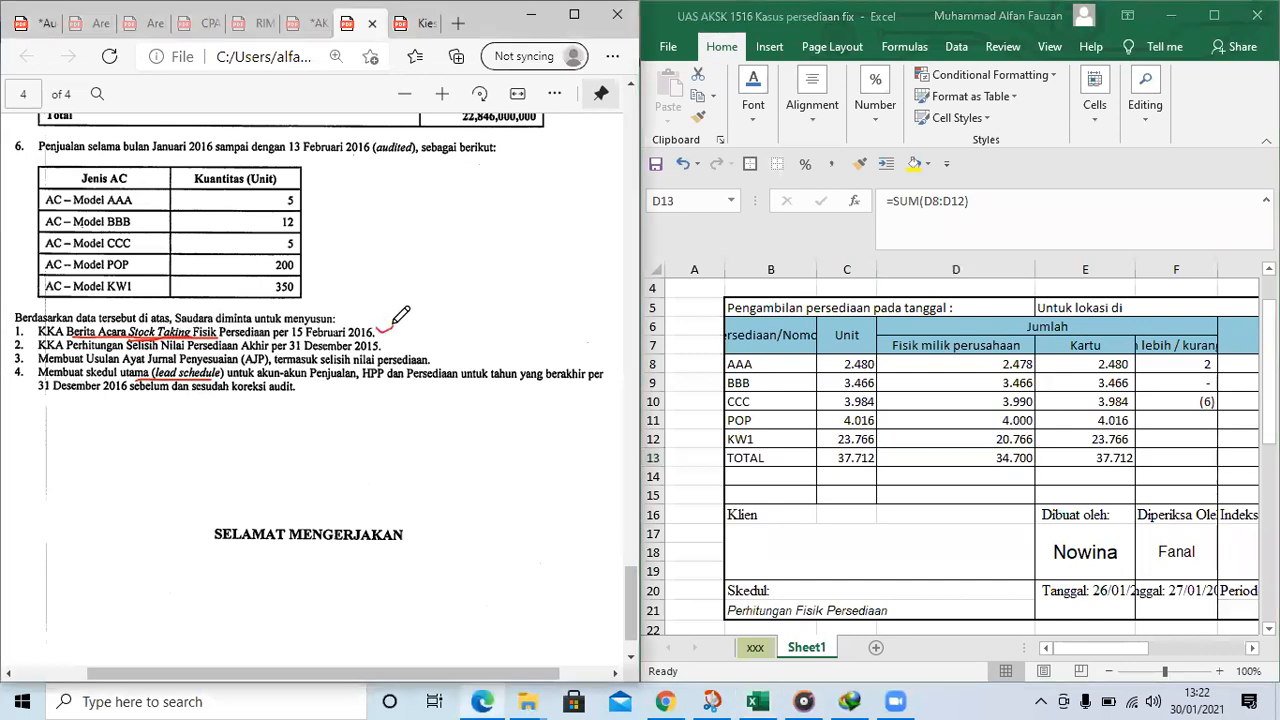
left_click_drag(162, 352, 222, 352)
left_click_drag(126, 365, 266, 366)
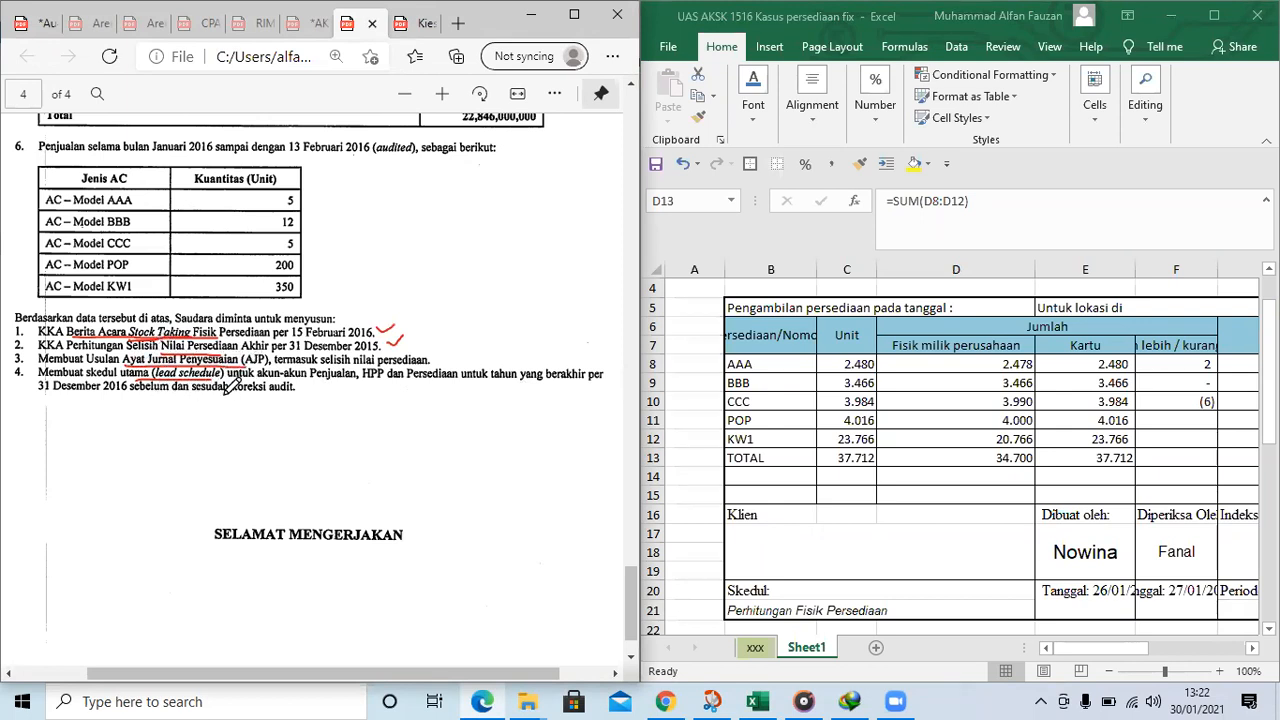
scroll(392, 383, "down", 1)
scroll(420, 378, "up", 3)
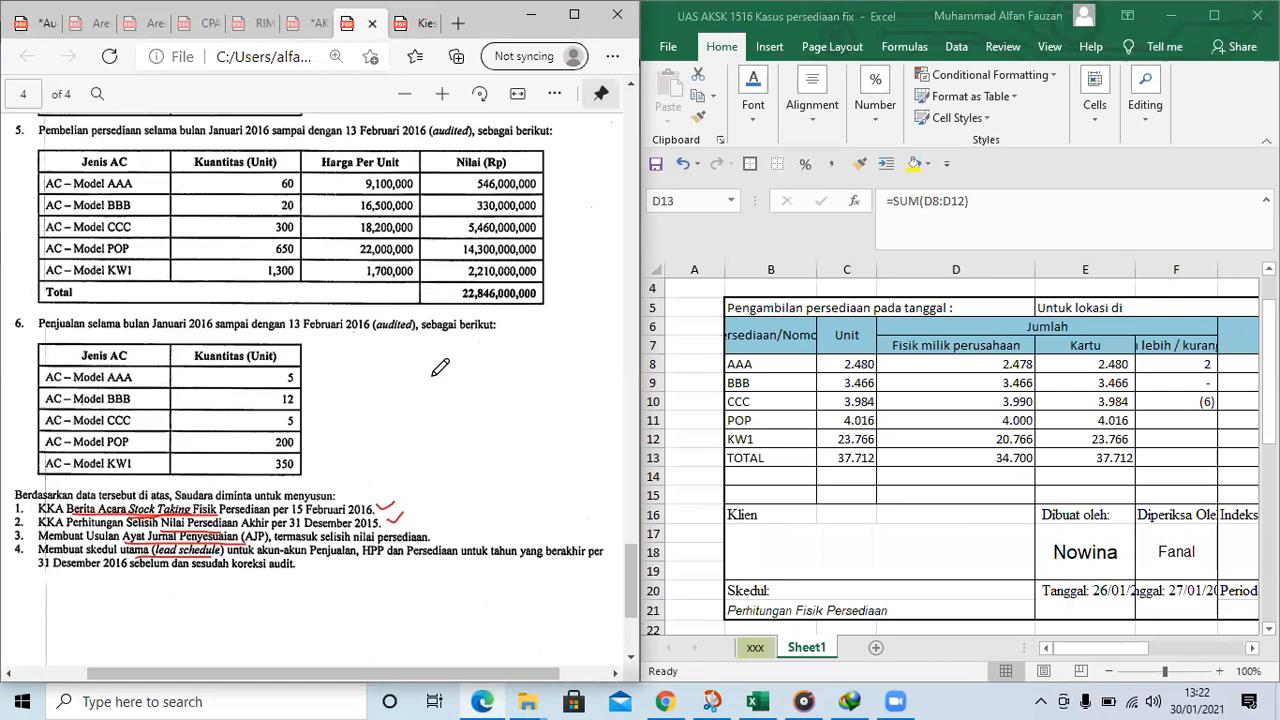
Review the physical and card quantities in the working paper and the difference and note for item POP in row 11
left_click(968, 328)
left_click(1003, 403)
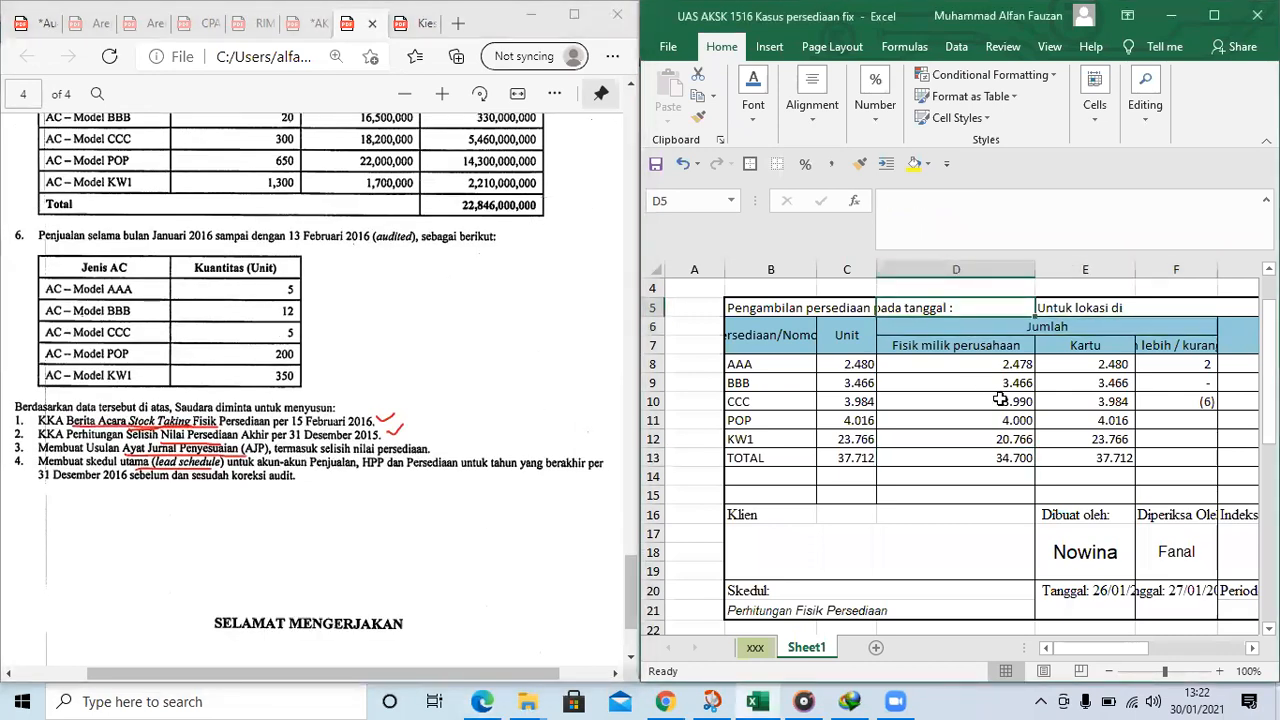
left_click(1025, 364)
left_click_drag(805, 302, 1003, 566)
left_click(1042, 396)
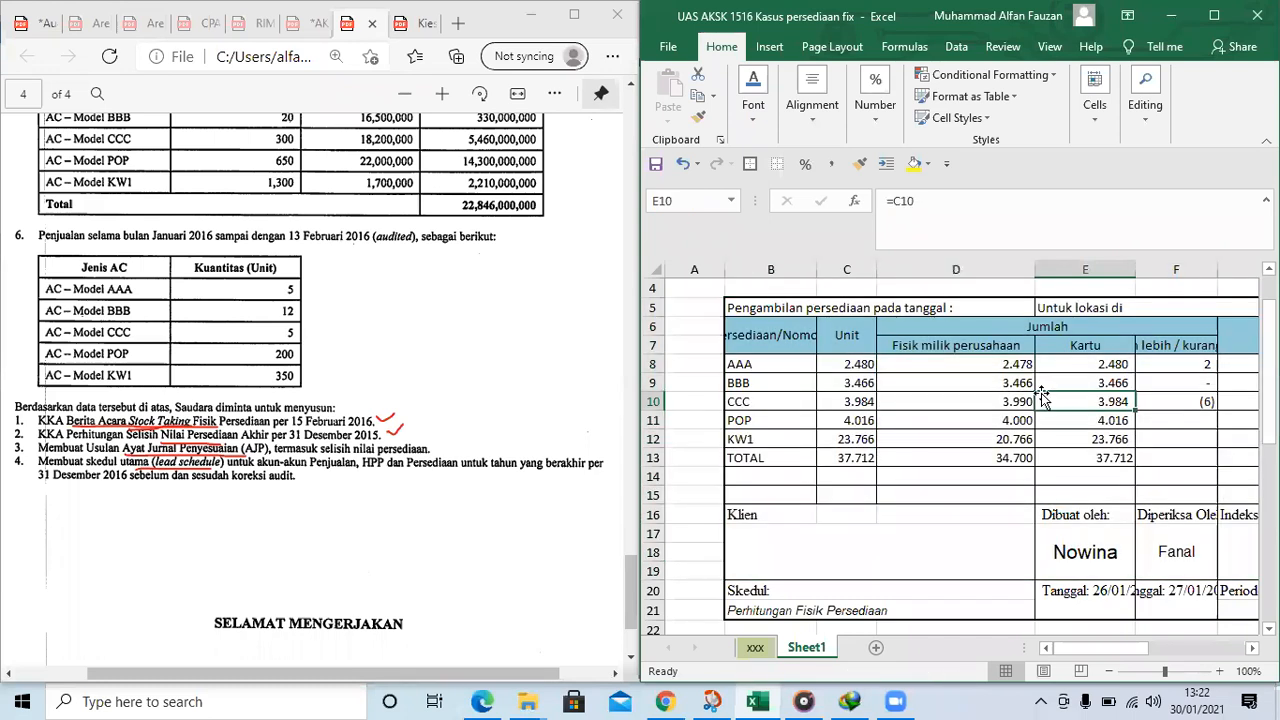
left_click(1182, 413)
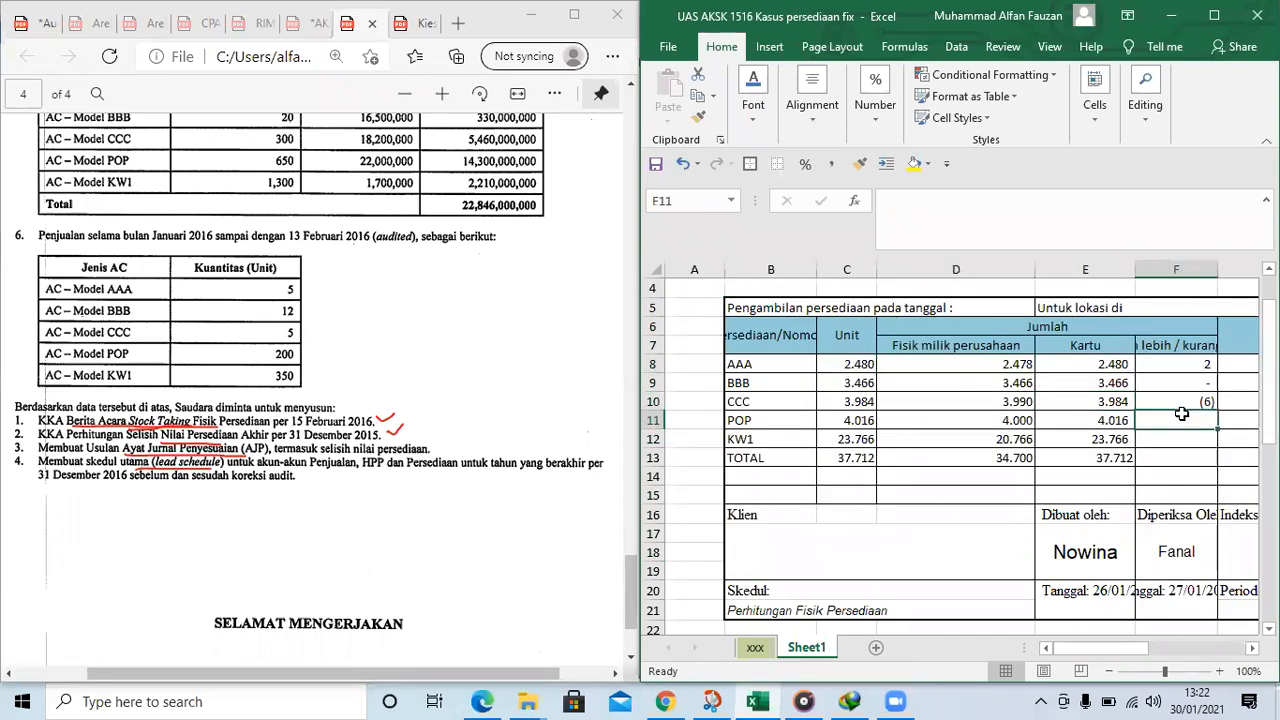
key("Right")
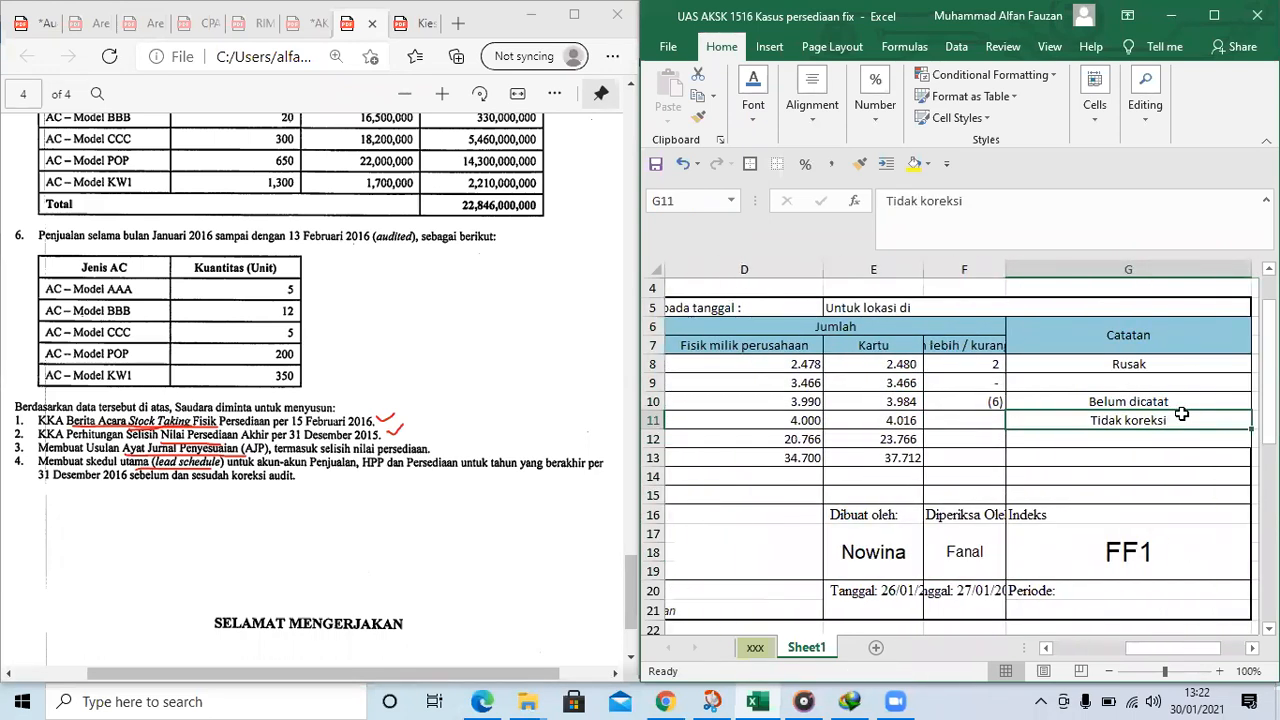
key("Left")
key("Left")
key("Left")
key("Left")
key("Left")
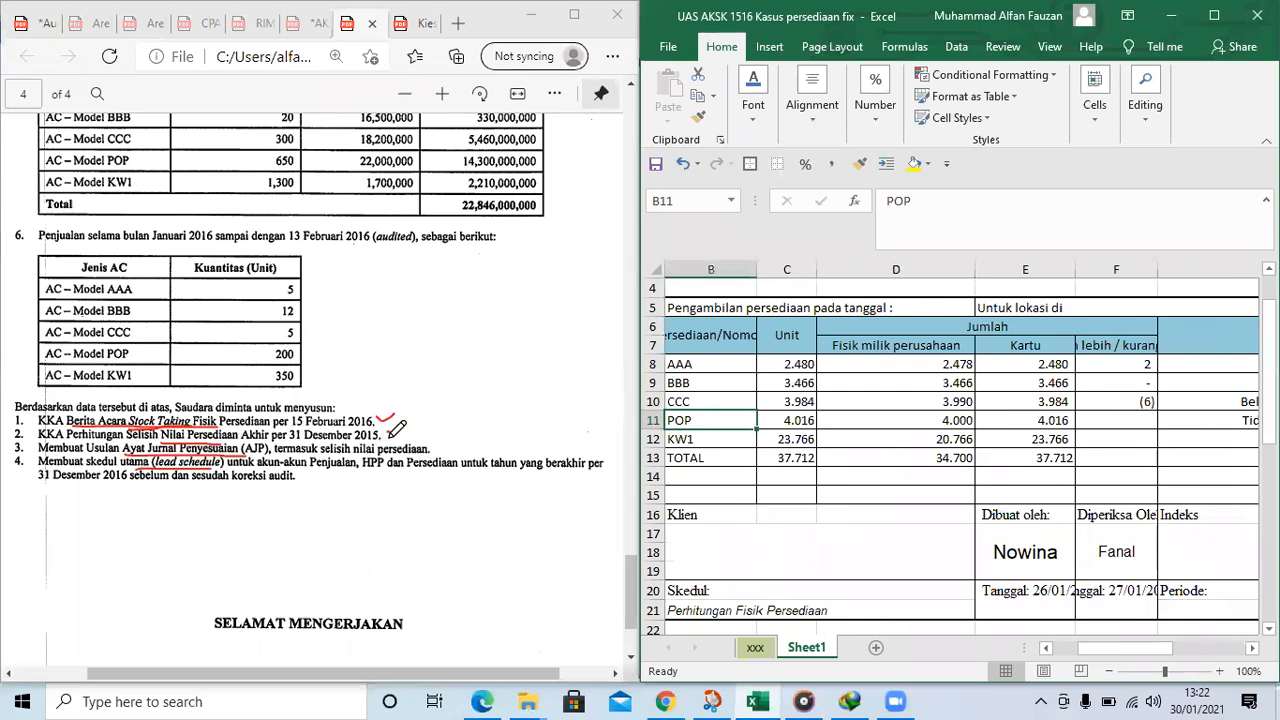
Re-mark the tick on requirement 2 and highlight Selisih Nilai Persediaan Akhir with a red line in the PDF
left_click_drag(384, 429, 403, 424)
left_click_drag(126, 436, 270, 432)
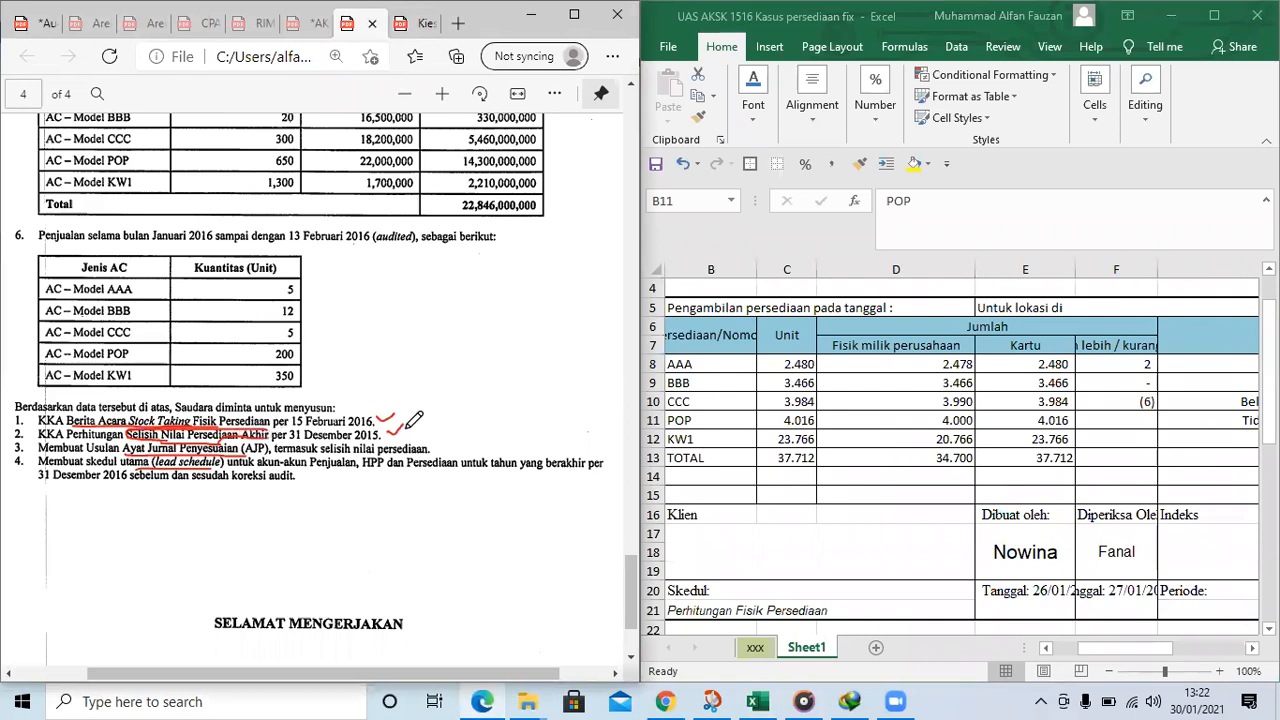
Add the heading Harga Per unit in H6, beside Catatan, and fit column H to it
left_click(1083, 426)
key("Right")
key("Right")
key("Left")
key("Left")
key("Right")
key("Right")
key("Up")
key("Up")
key("Up")
key("Up")
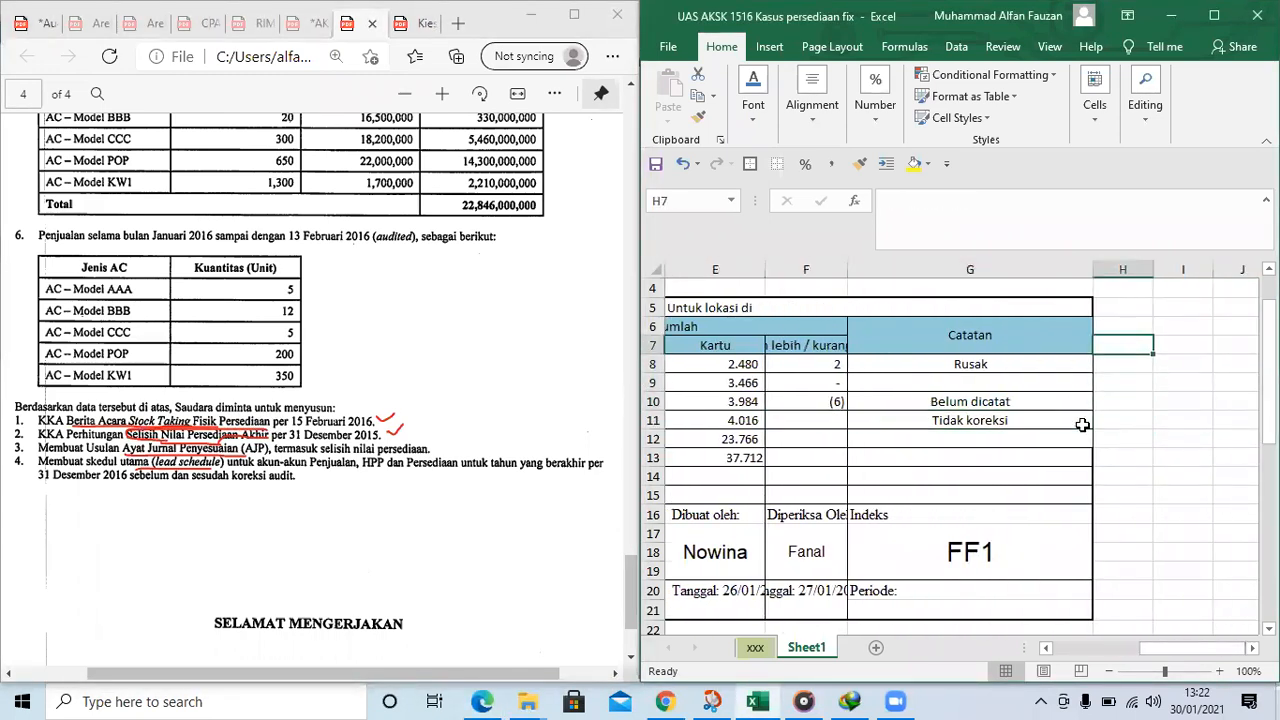
key("Up")
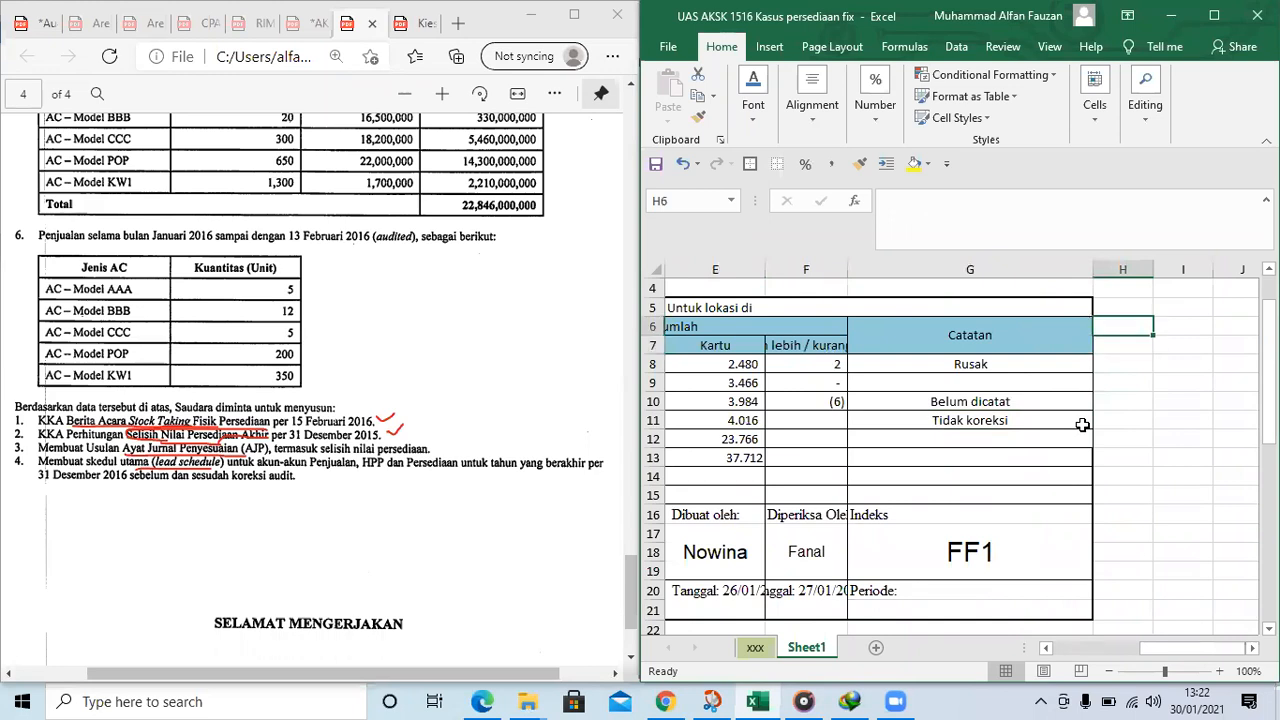
type("Harga Per unit")
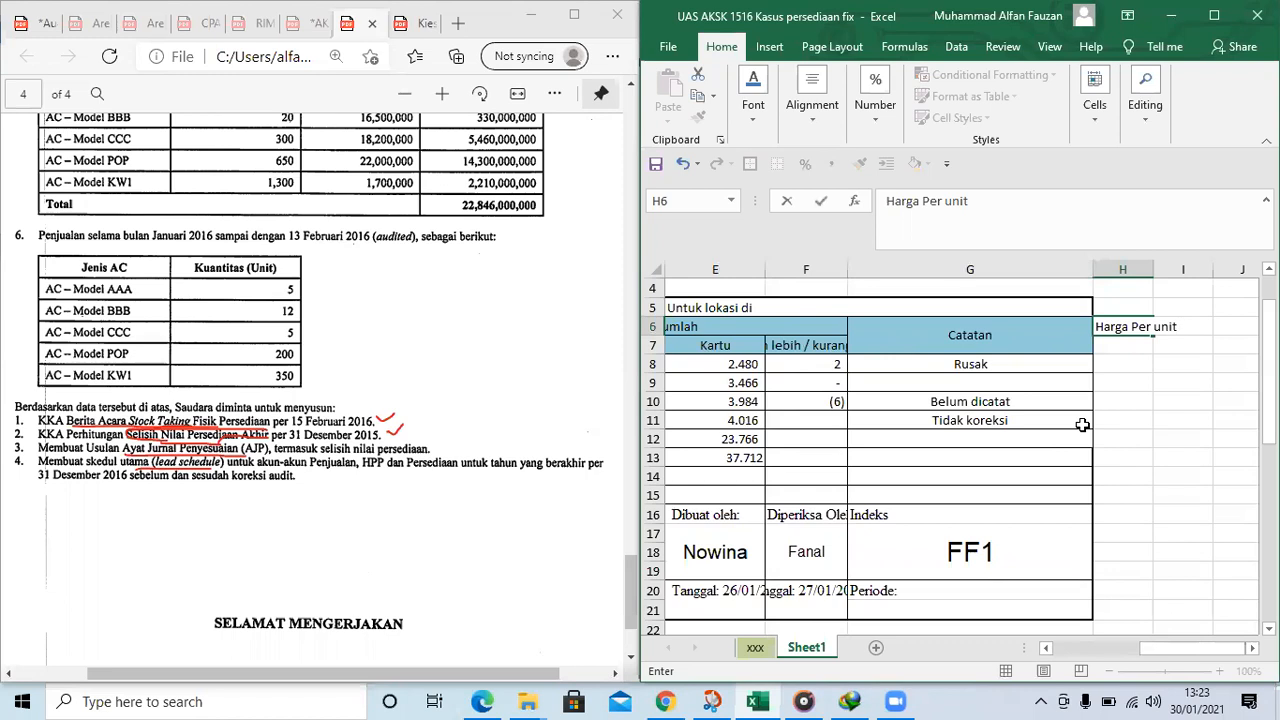
key("Return")
key("Right")
key("Up")
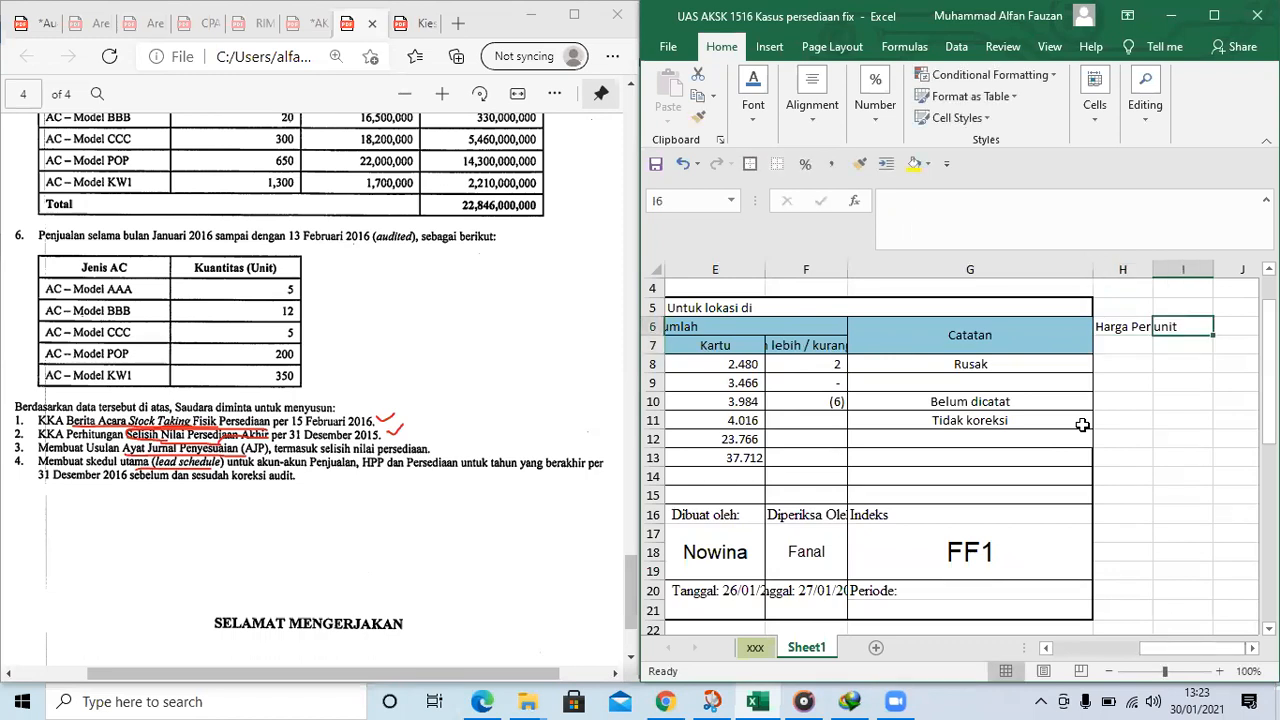
double_click(1153, 269)
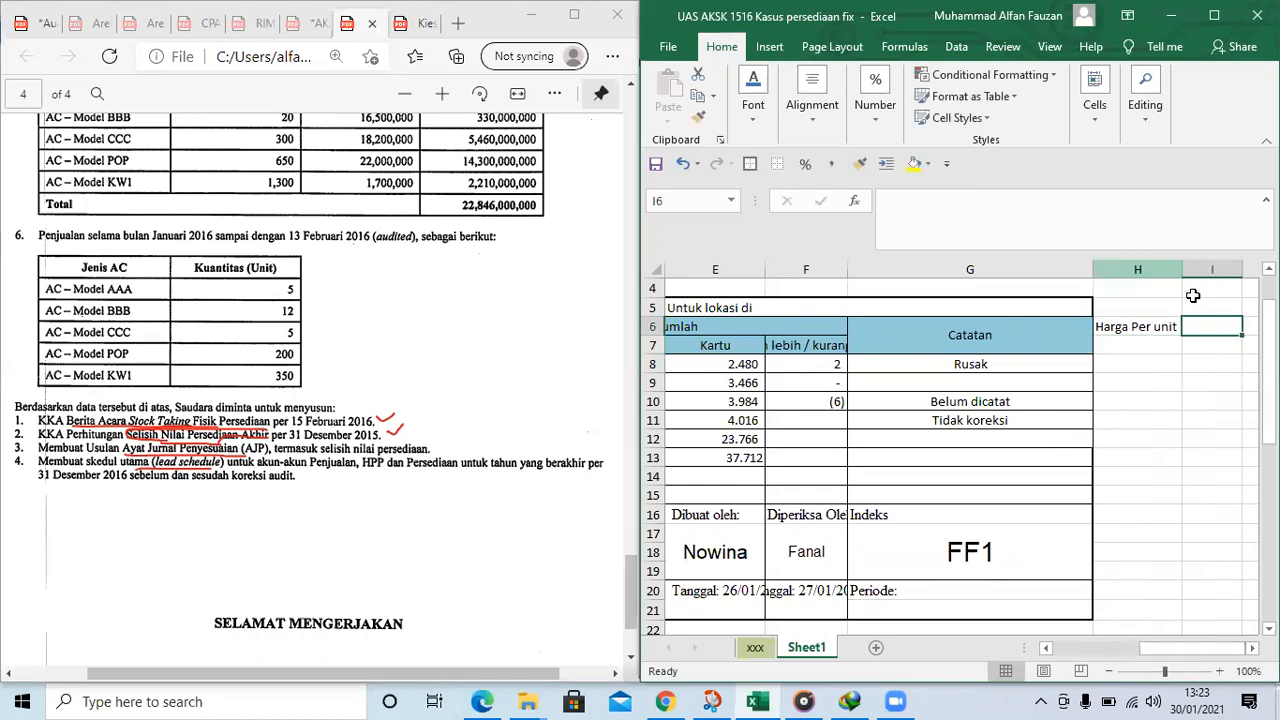
Enter the heading Selisih nilai persediaan in I6
type("Selisig")
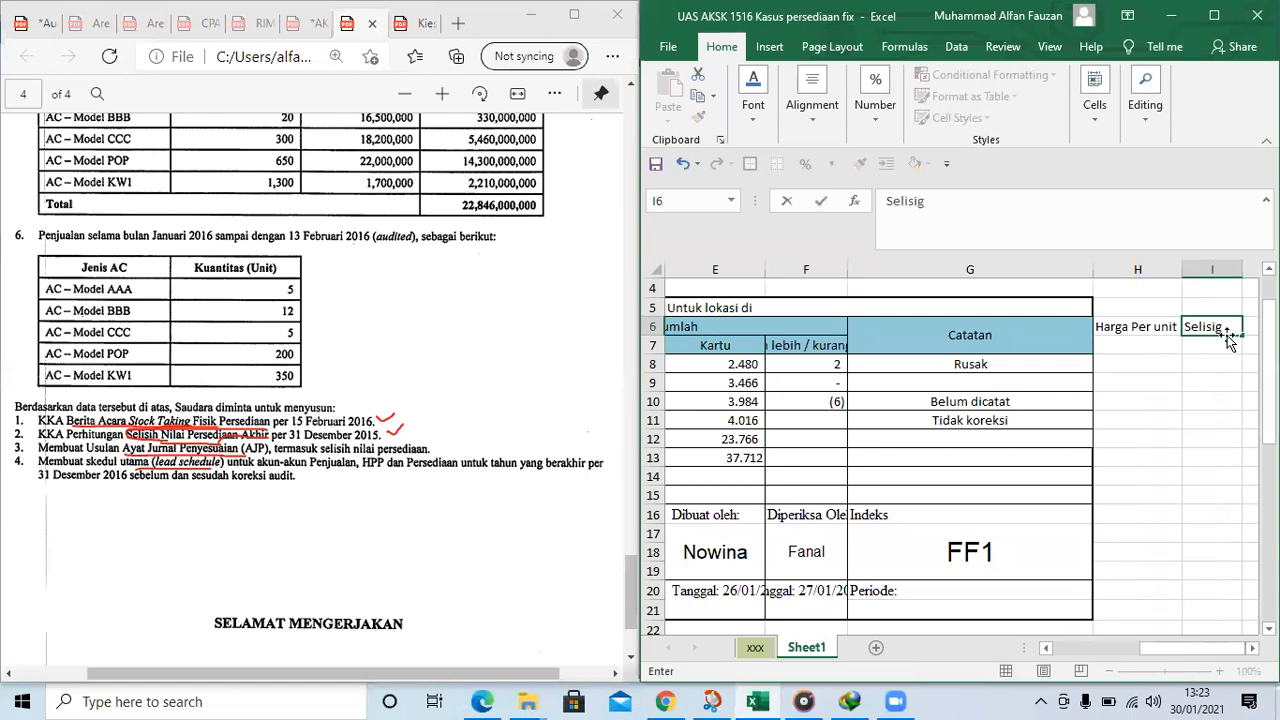
key("BackSpace")
type("h nilai persediaan")
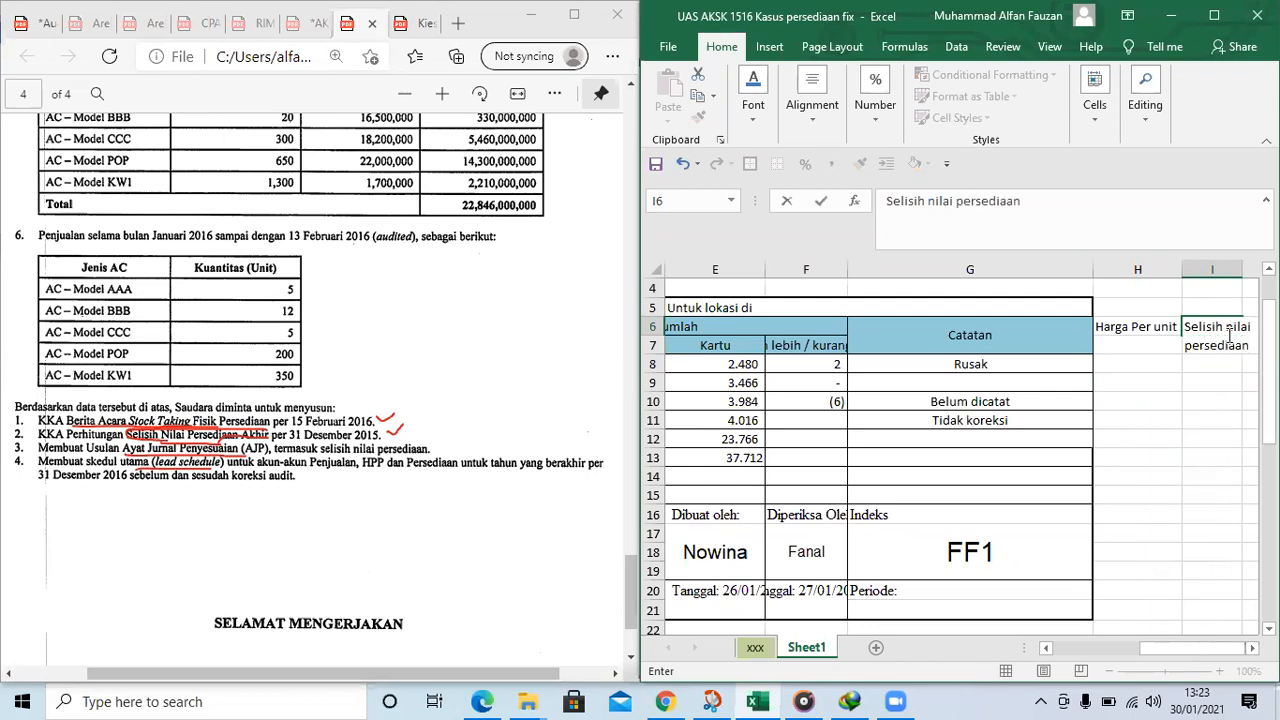
key("Return")
Merge and center H6:H7 for the Harga Per unit heading and align it vertically to the middle
key("Right")
key("Left")
key("Left")
key("Up")
key("shift+Down")
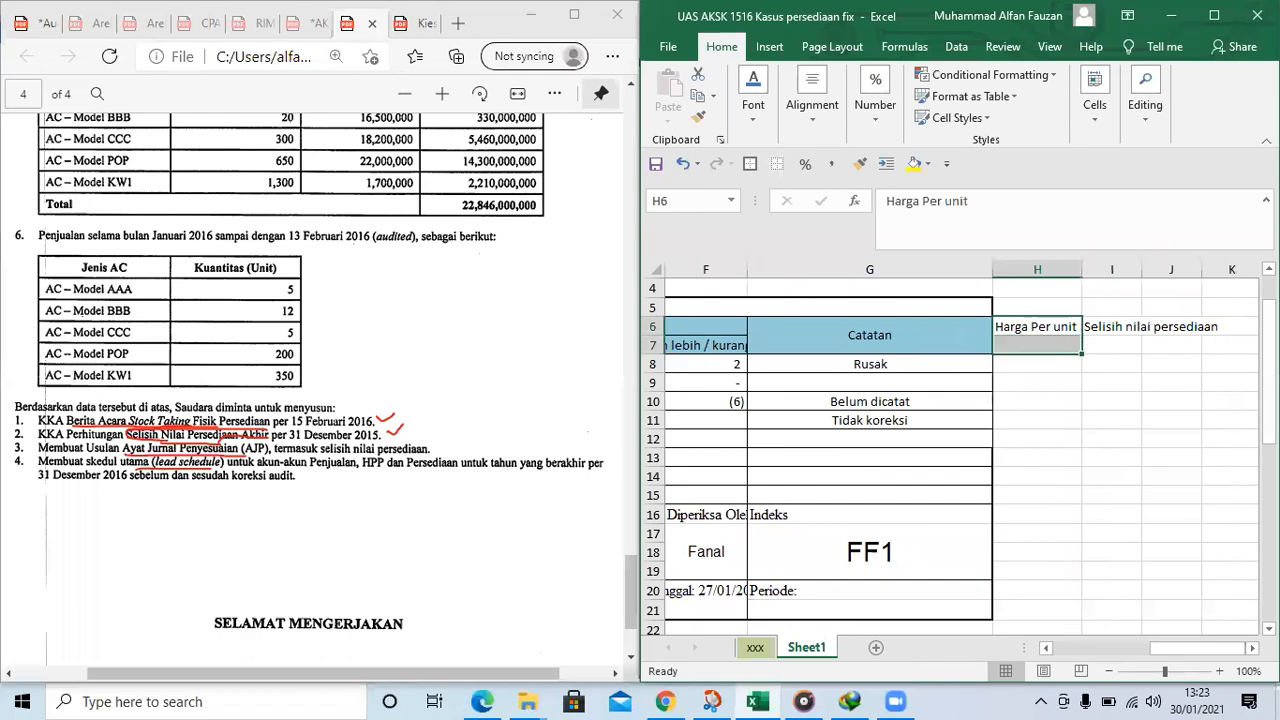
left_click(812, 108)
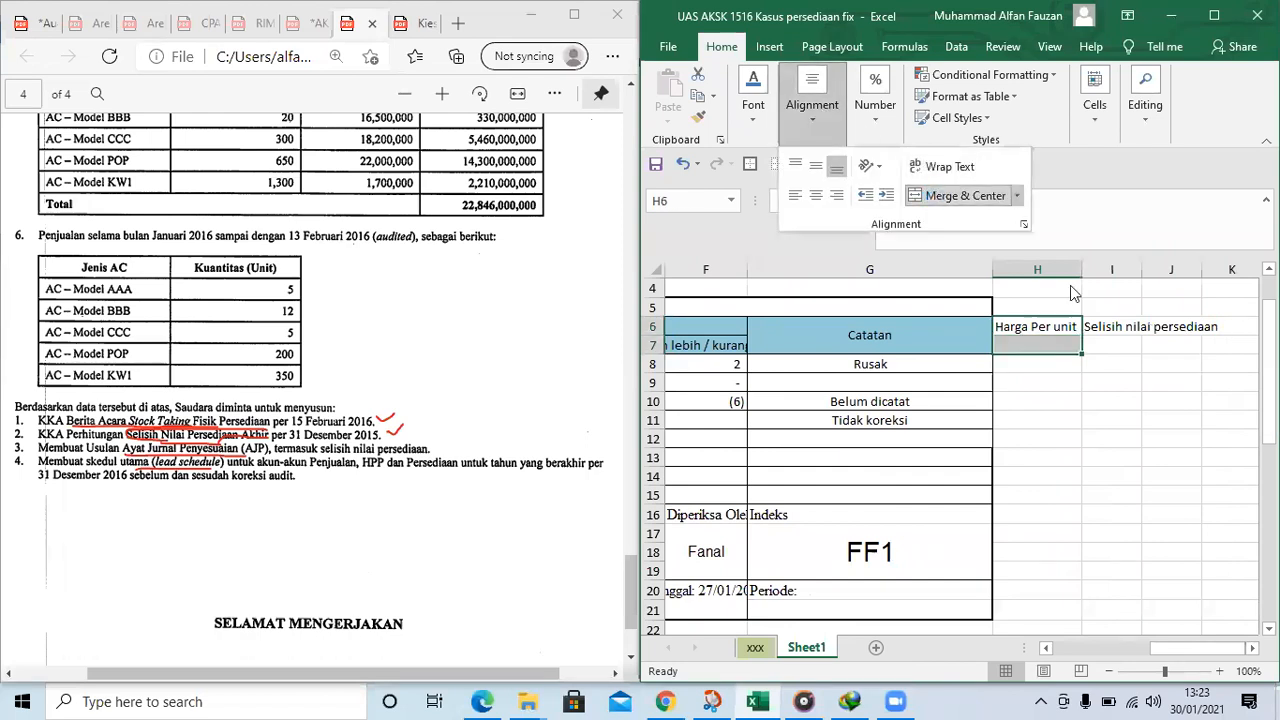
left_click(962, 196)
left_click(1054, 334)
left_click(819, 120)
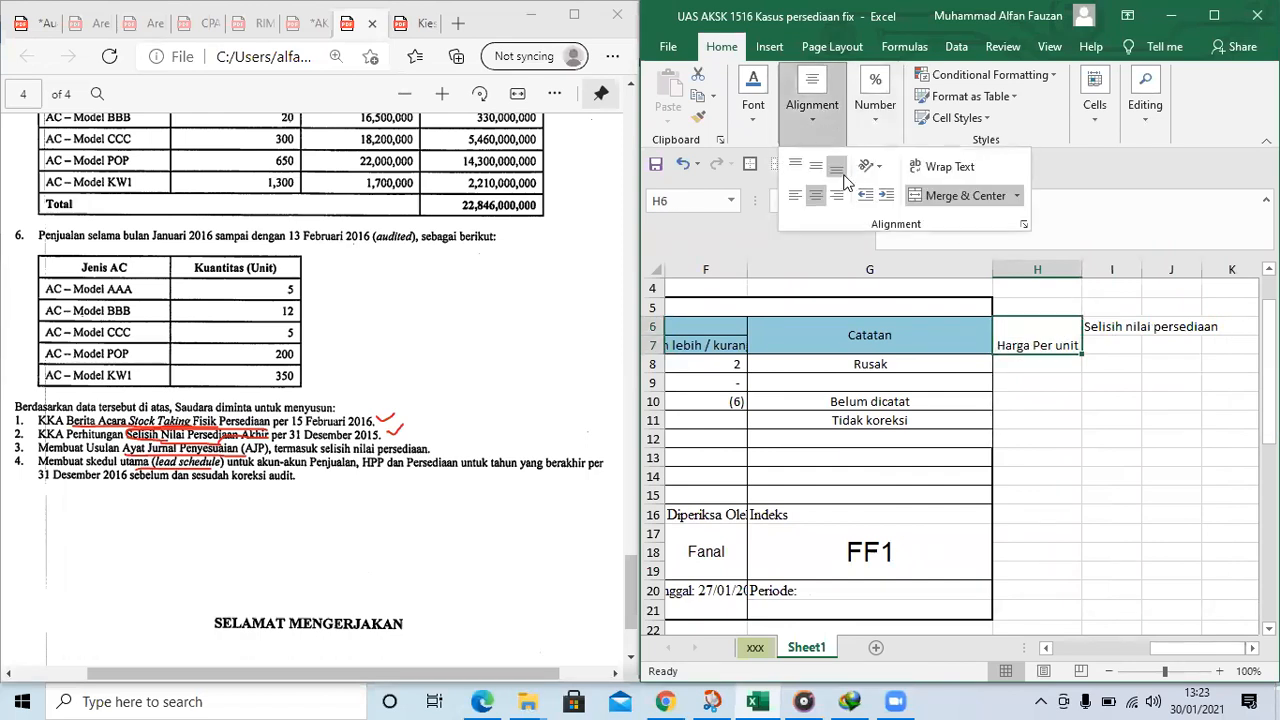
left_click(816, 166)
Fit column I to its heading, then merge and center I6:I7 with middle vertical alignment
left_click(1114, 322)
left_click(1114, 326)
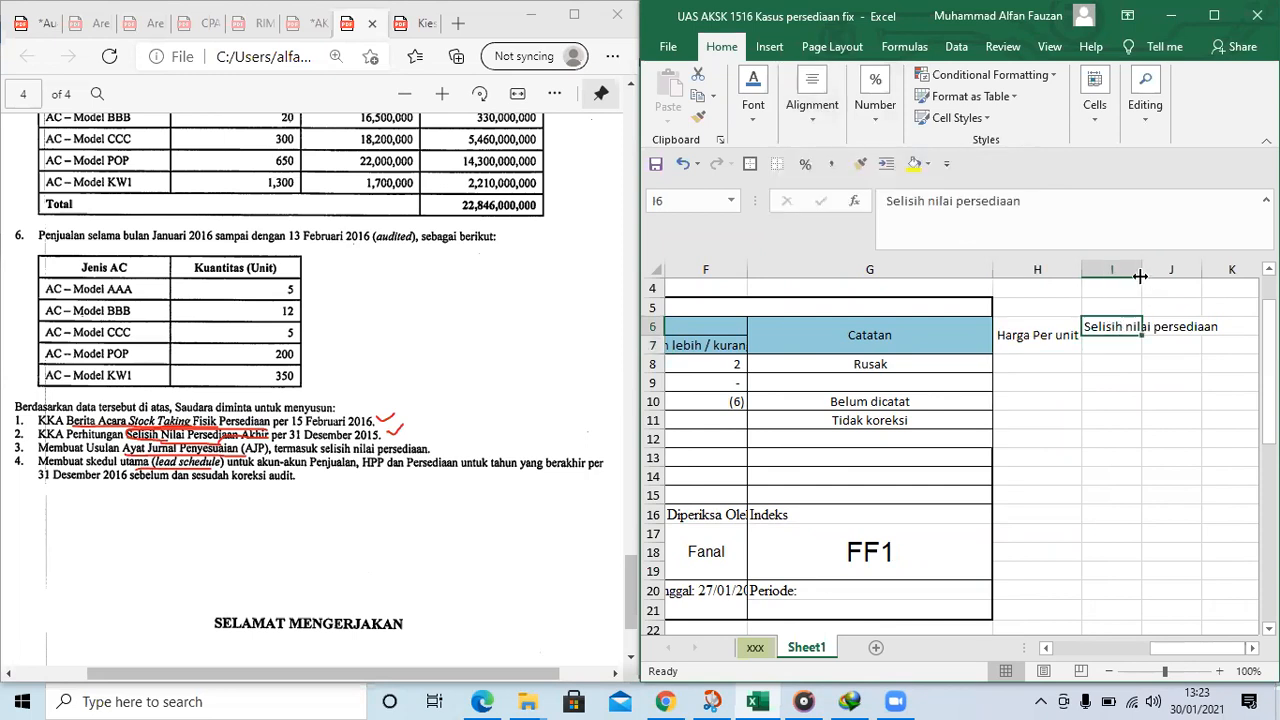
double_click(1142, 270)
left_click(1141, 352)
left_click_drag(1143, 330, 1144, 344)
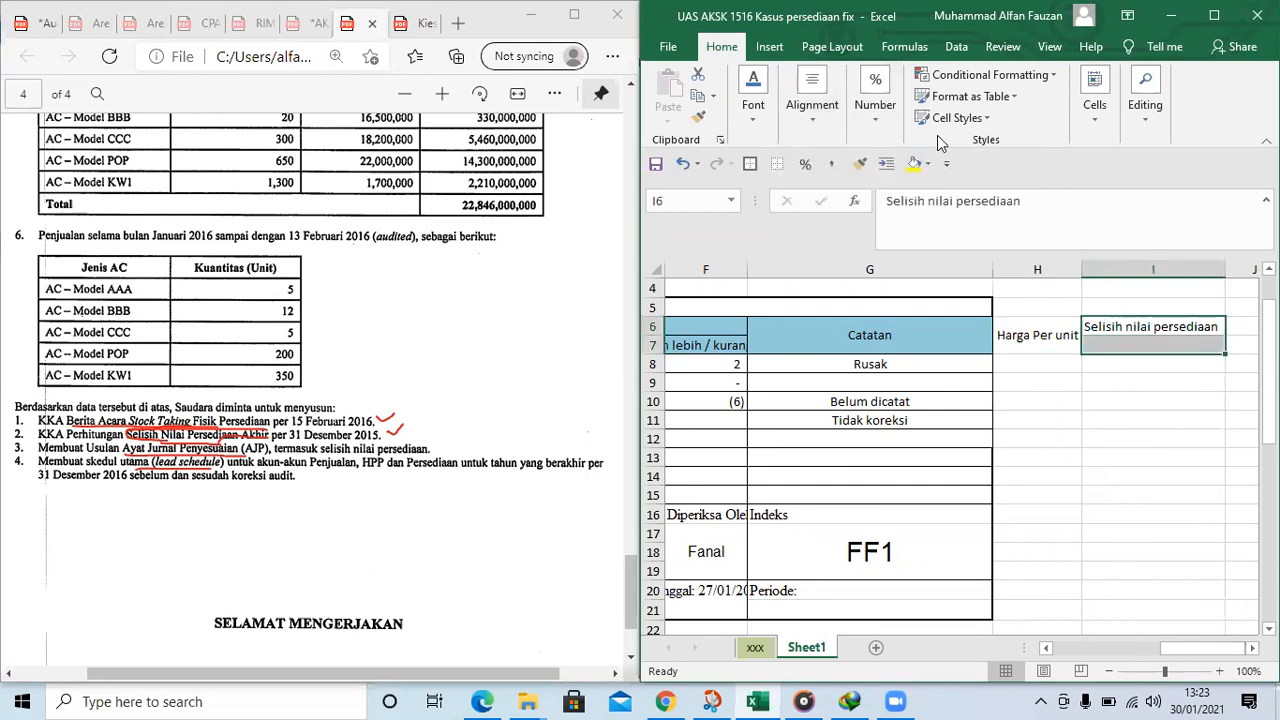
left_click(812, 112)
left_click(962, 196)
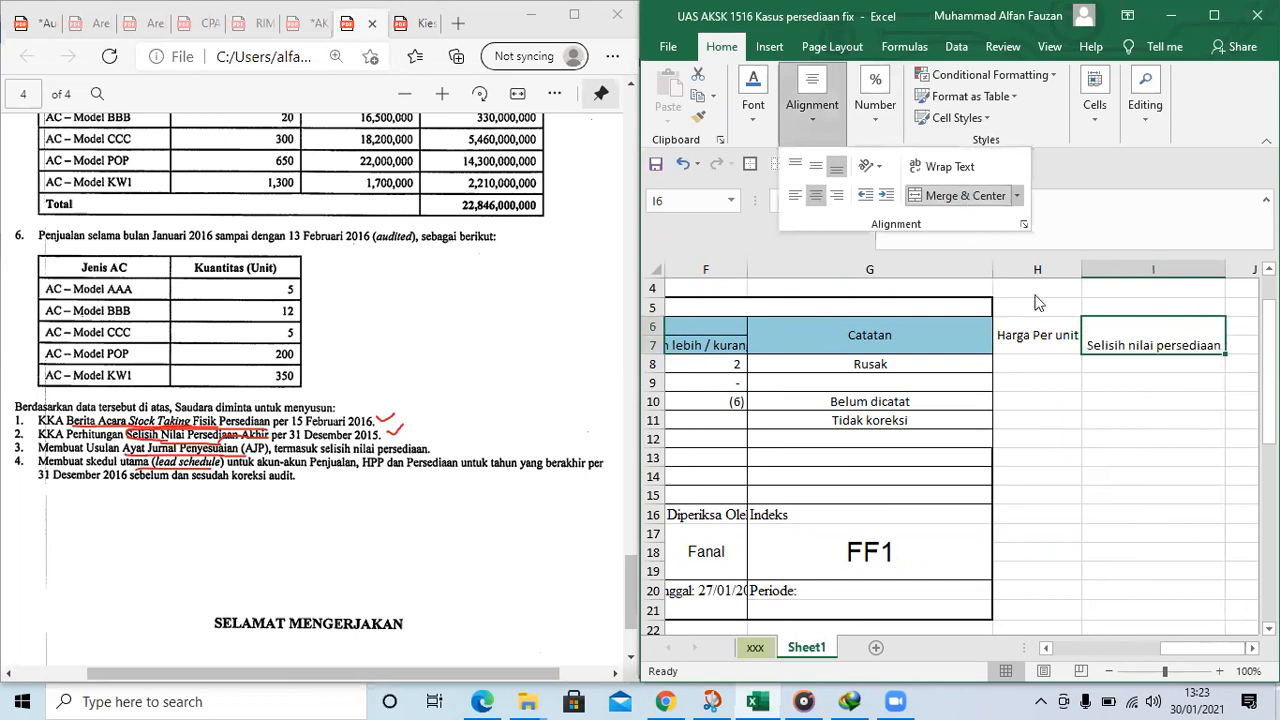
left_click(816, 166)
left_click(1034, 360)
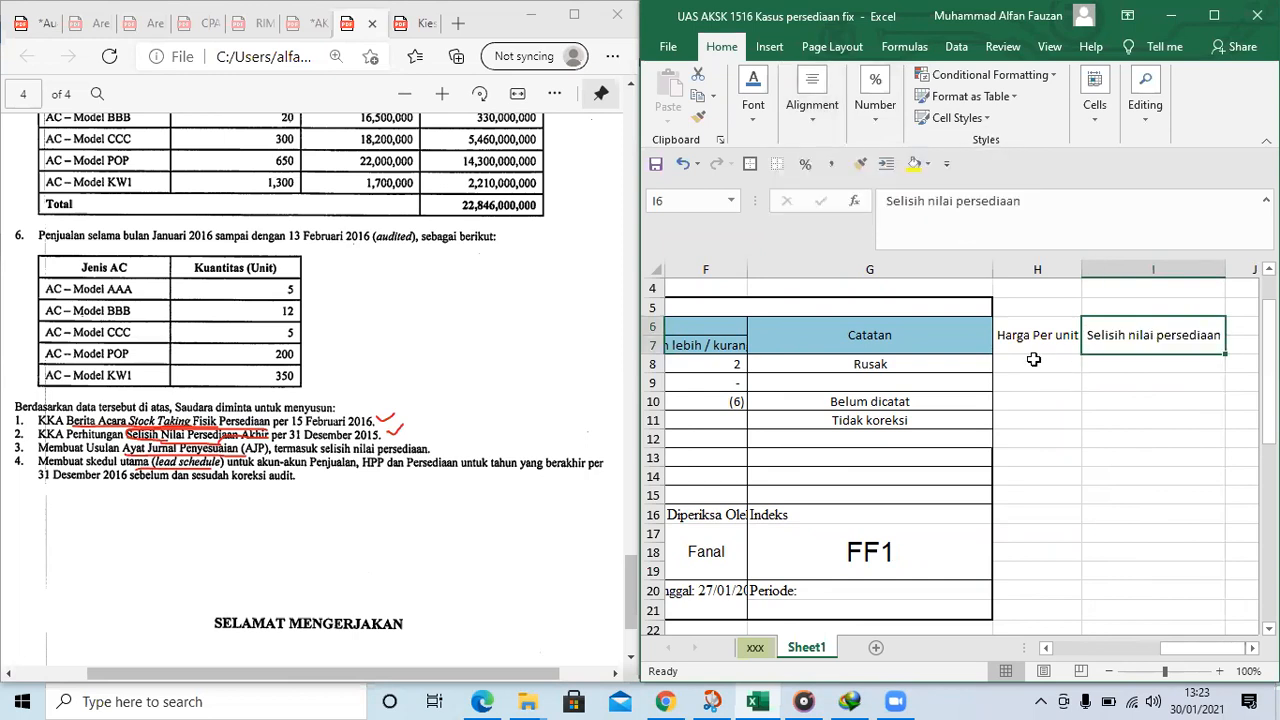
Apply a border to the new heading cells H6:I7
left_click(1014, 356)
left_click_drag(1014, 352, 1150, 338)
left_click(750, 163)
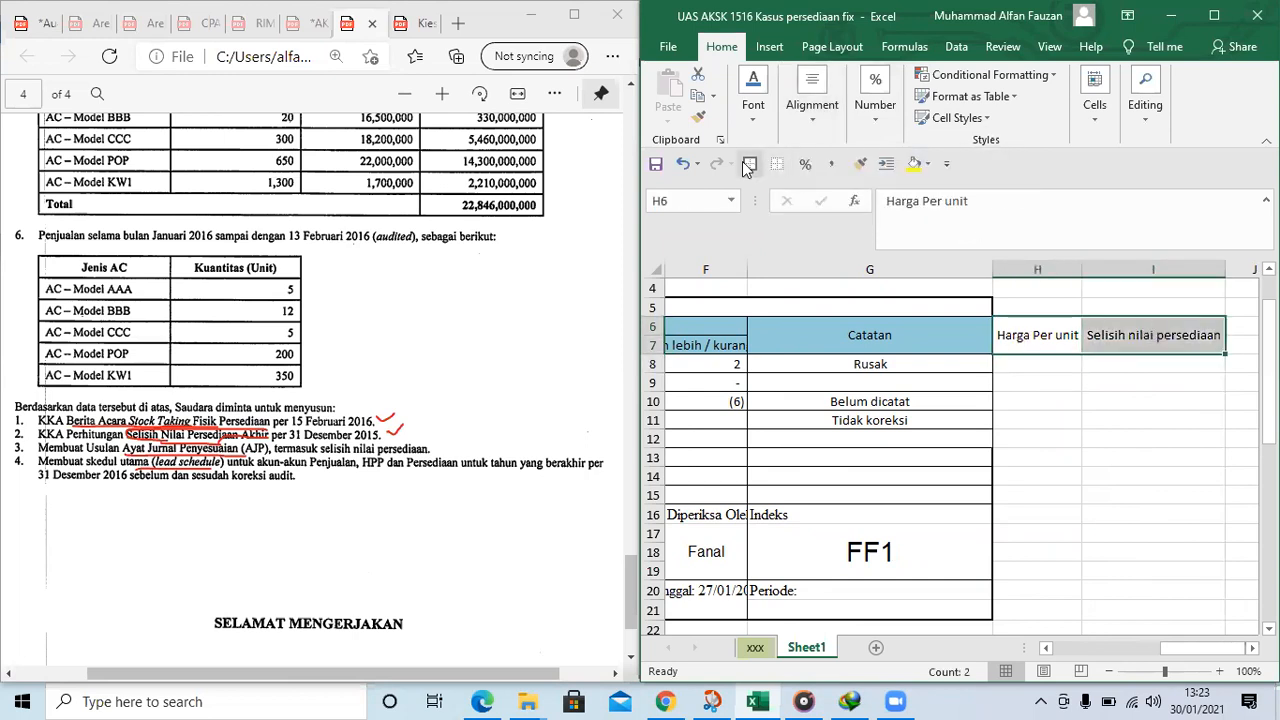
Copy the item codes AAA to KW1 from B8:B12 to J8:J12
left_click(1016, 365)
key("Left")
key("Left")
key("Left")
key("Left")
key("Left")
key("Left")
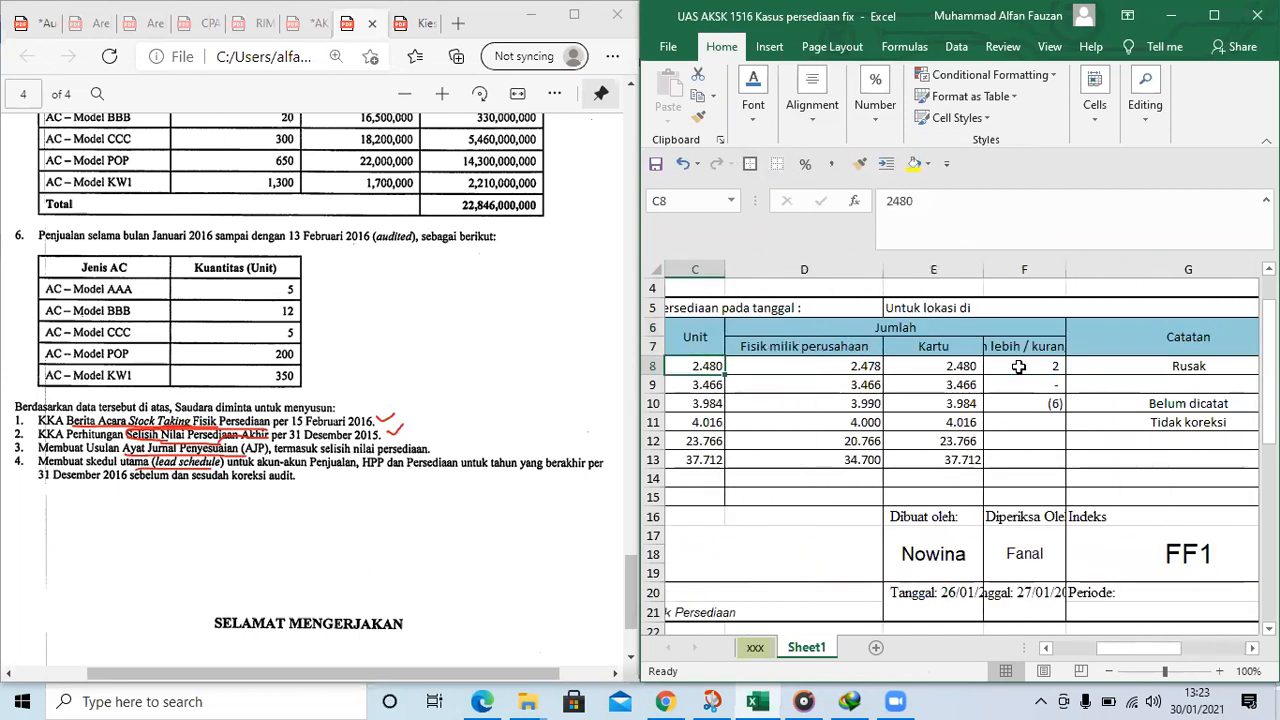
key("shift+Down")
key("shift+Down")
key("shift+Down")
key("shift+Down")
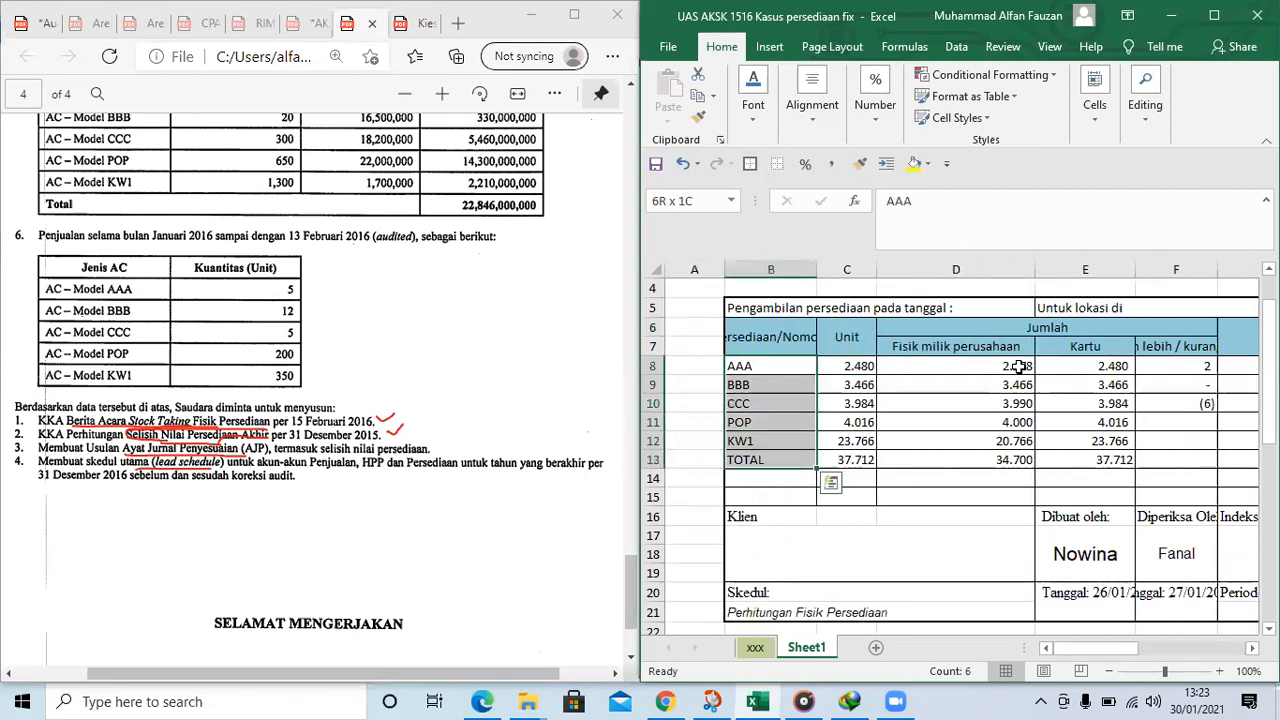
key("ctrl+c")
key("Right")
key("Right")
key("Right")
key("Right")
key("Right")
key("Right")
key("Right")
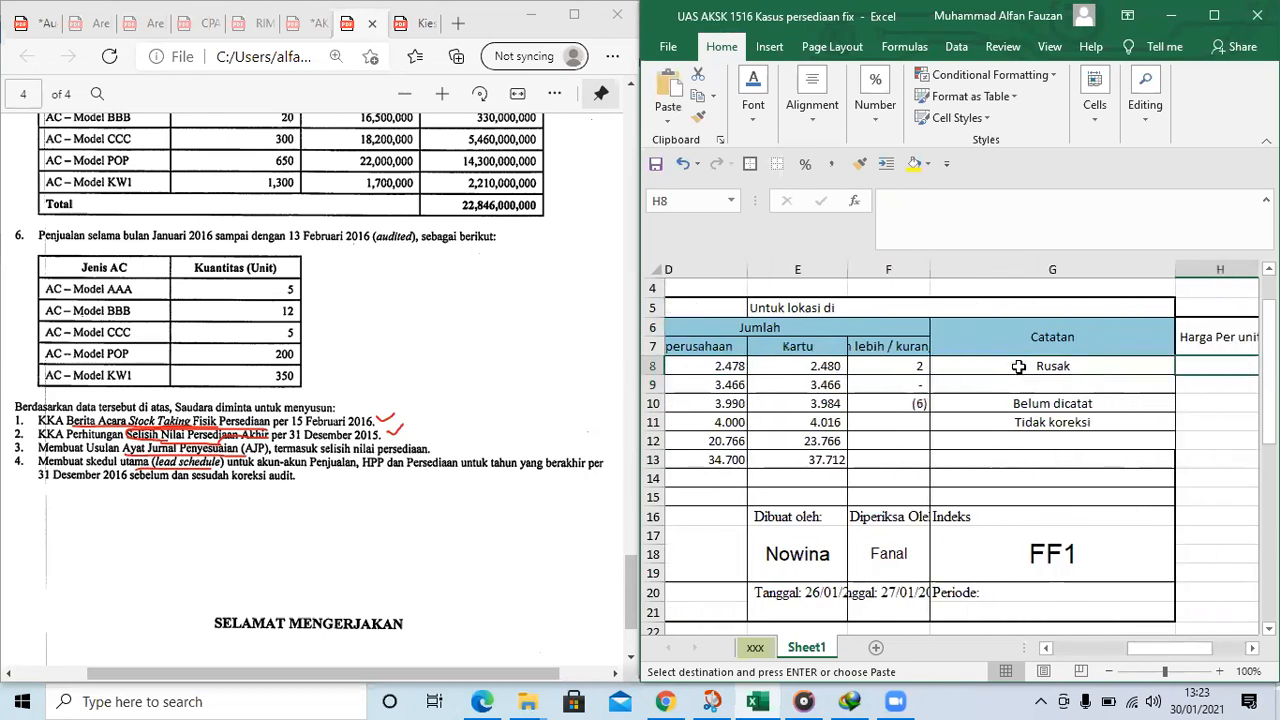
key("Right")
key("ctrl+v")
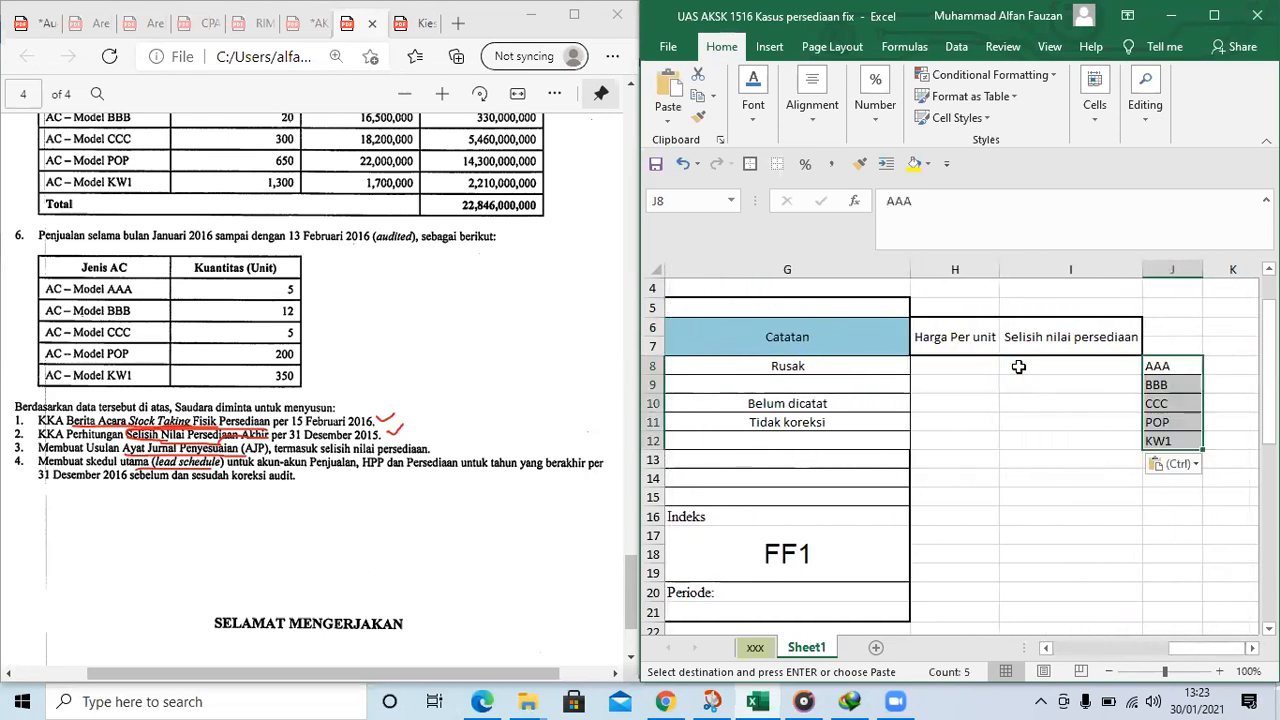
key("Left")
key("Right")
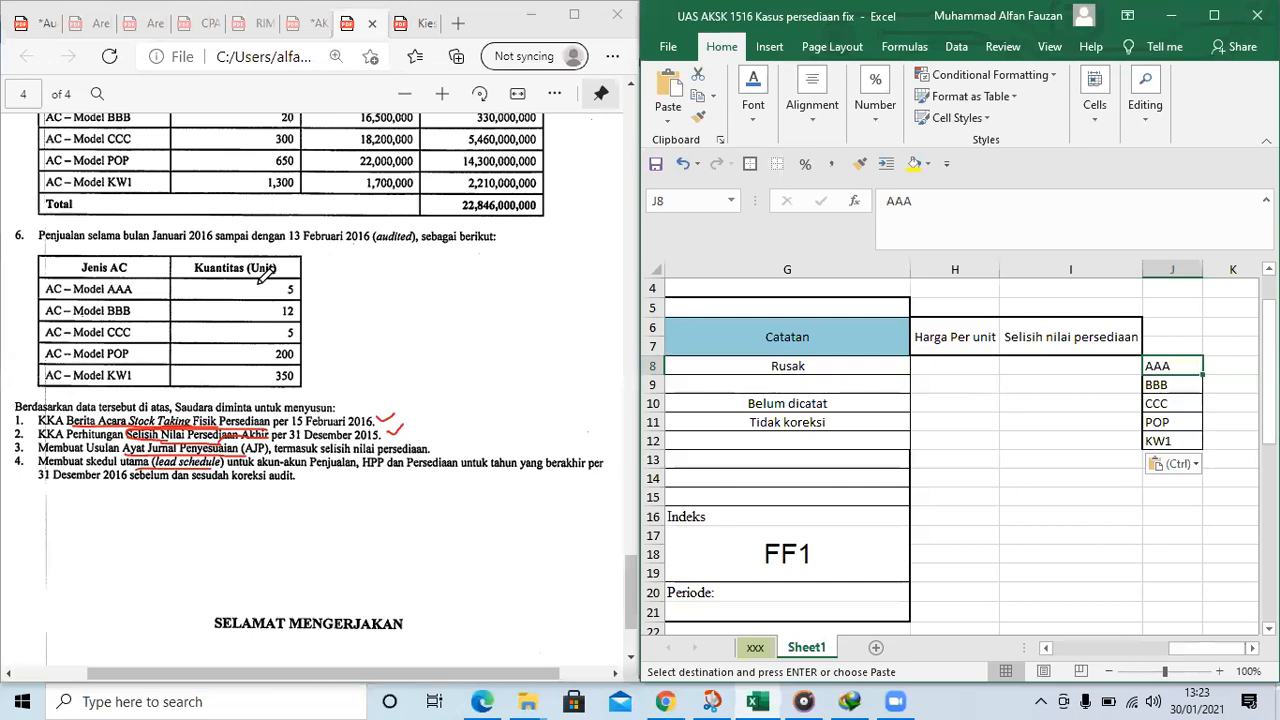
Mark both sides of the 31 December 2015 inventory balance table on page 3 of the PDF with pen strokes
scroll(285, 262, "up", 10)
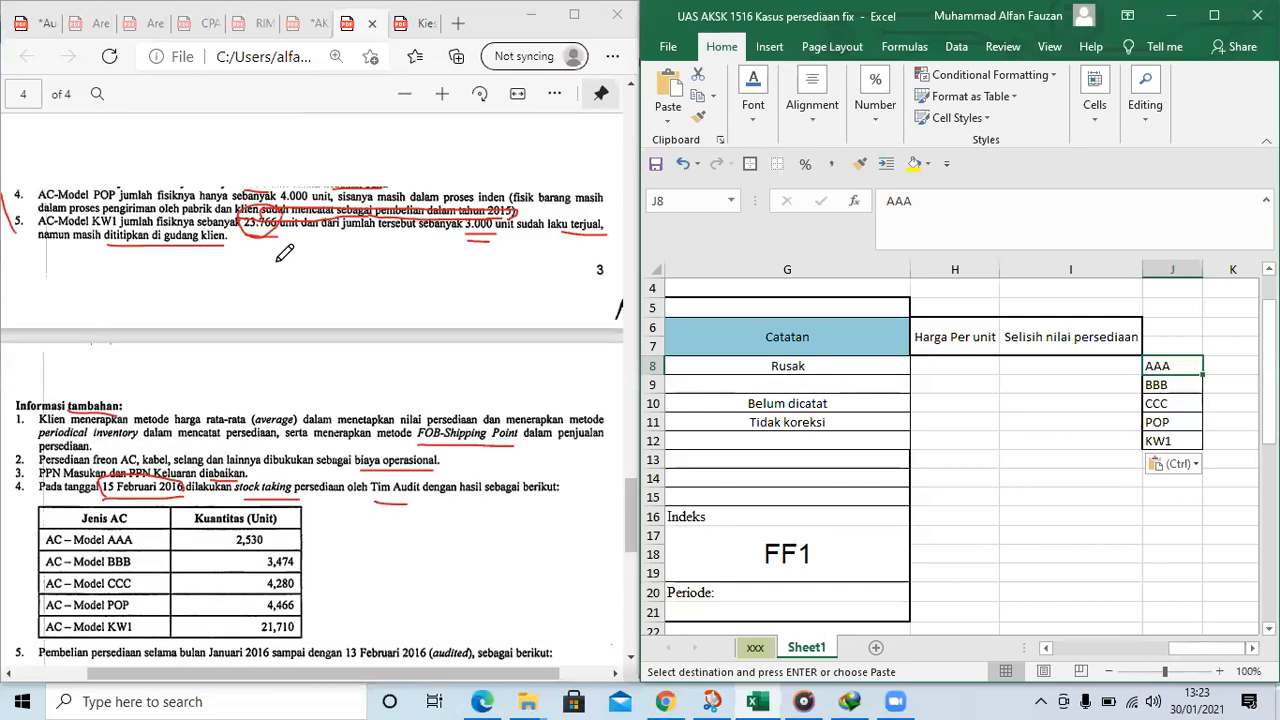
scroll(43, 272, "up", 2)
left_click_drag(35, 266, 24, 352)
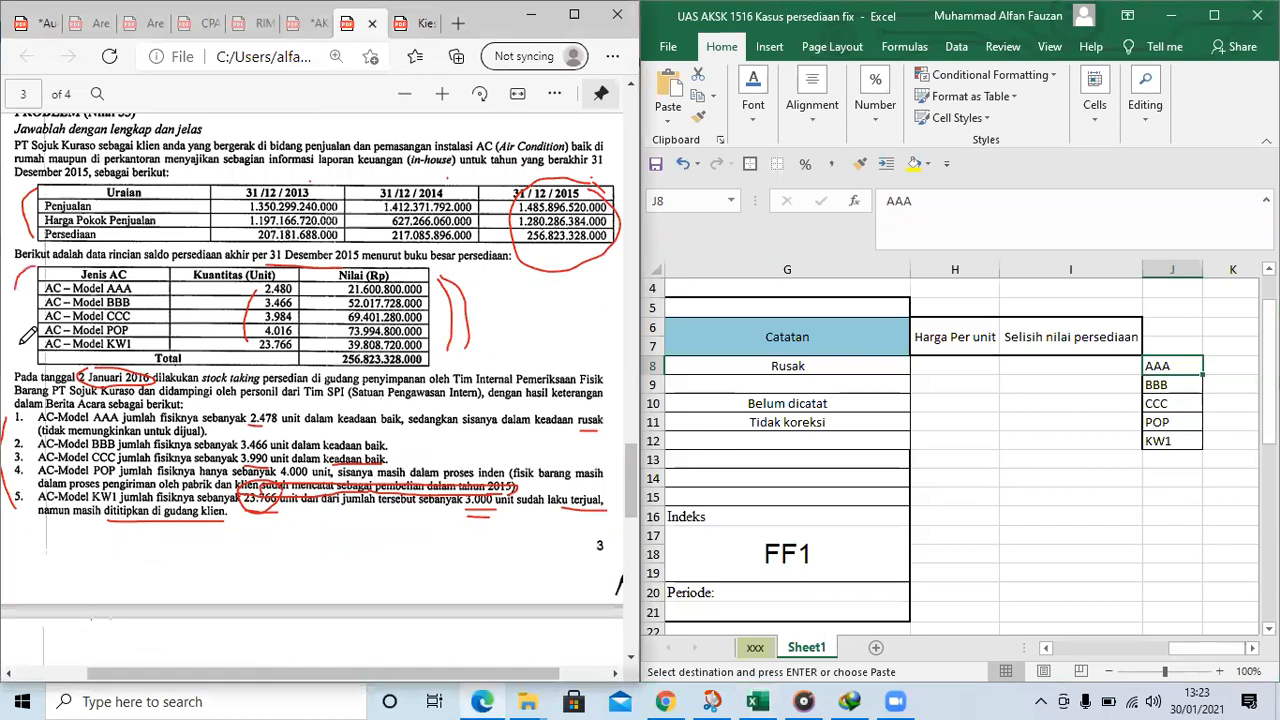
left_click_drag(466, 272, 510, 341)
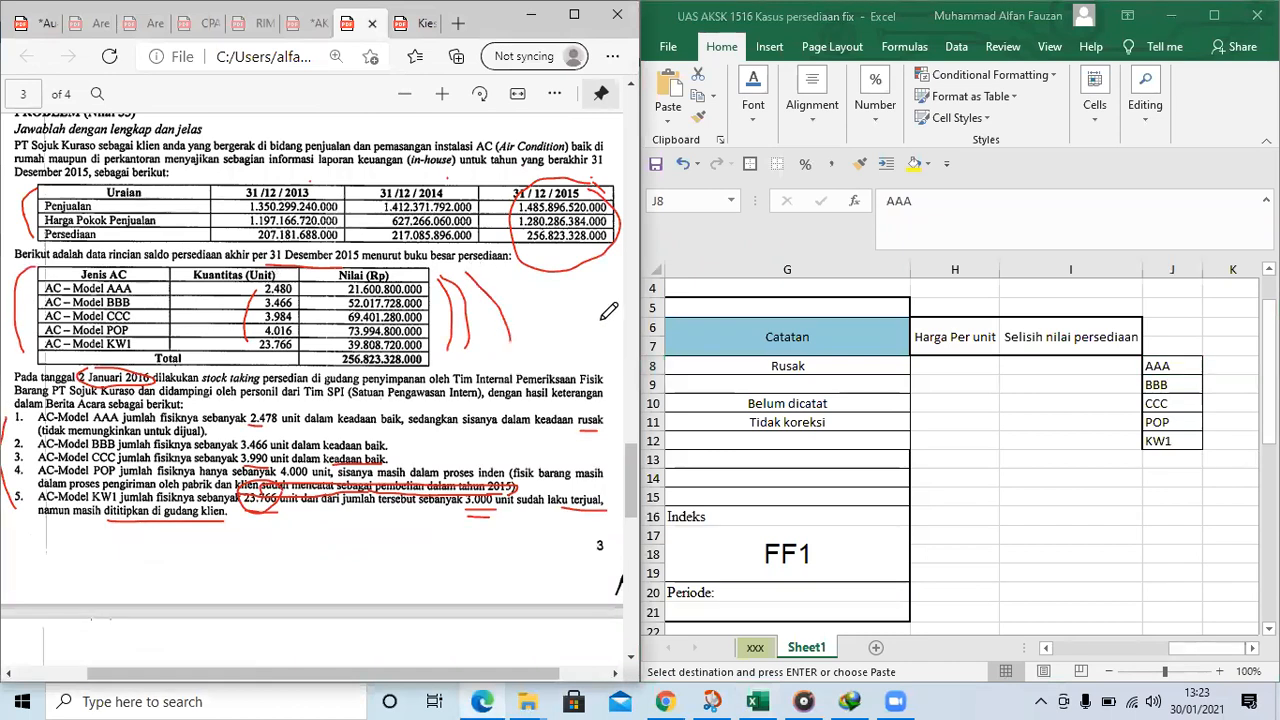
Extend the heading in H6 to "Harga Per unit =Saldo/total unit" and wrap its text
left_click(957, 338)
left_click(987, 200)
type("= Saldo/total unit")
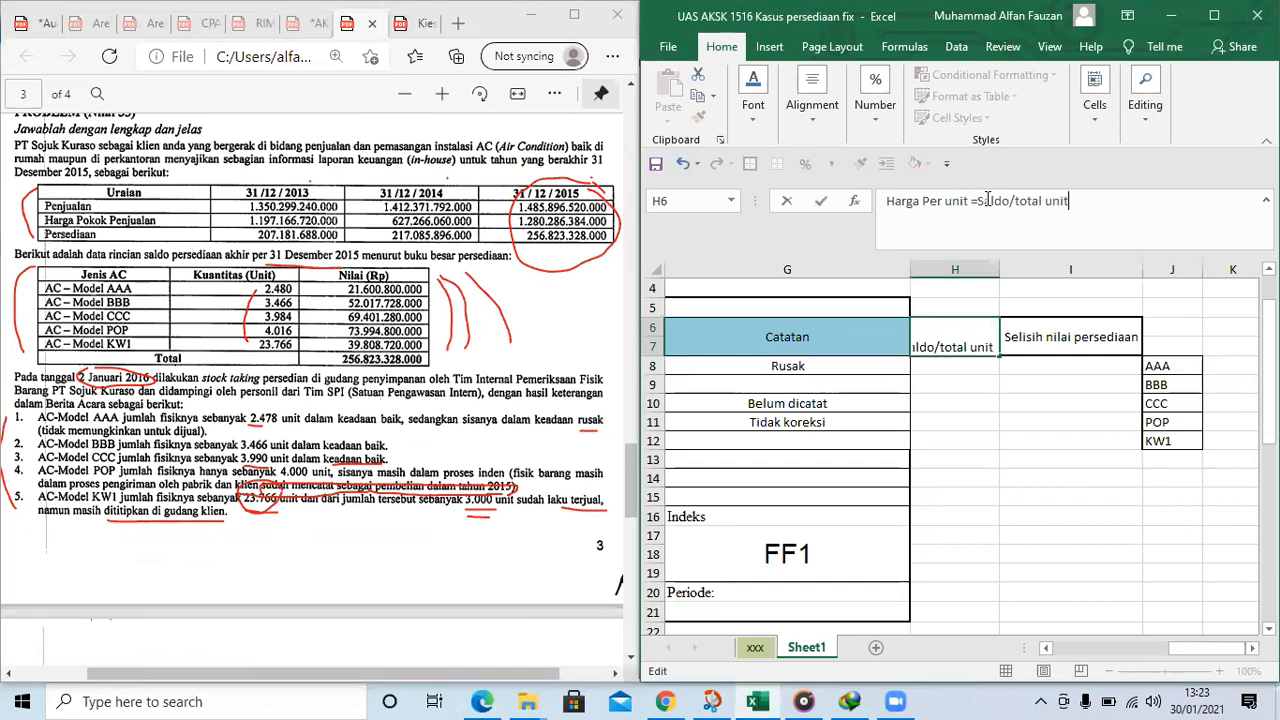
key("Return")
key("Up")
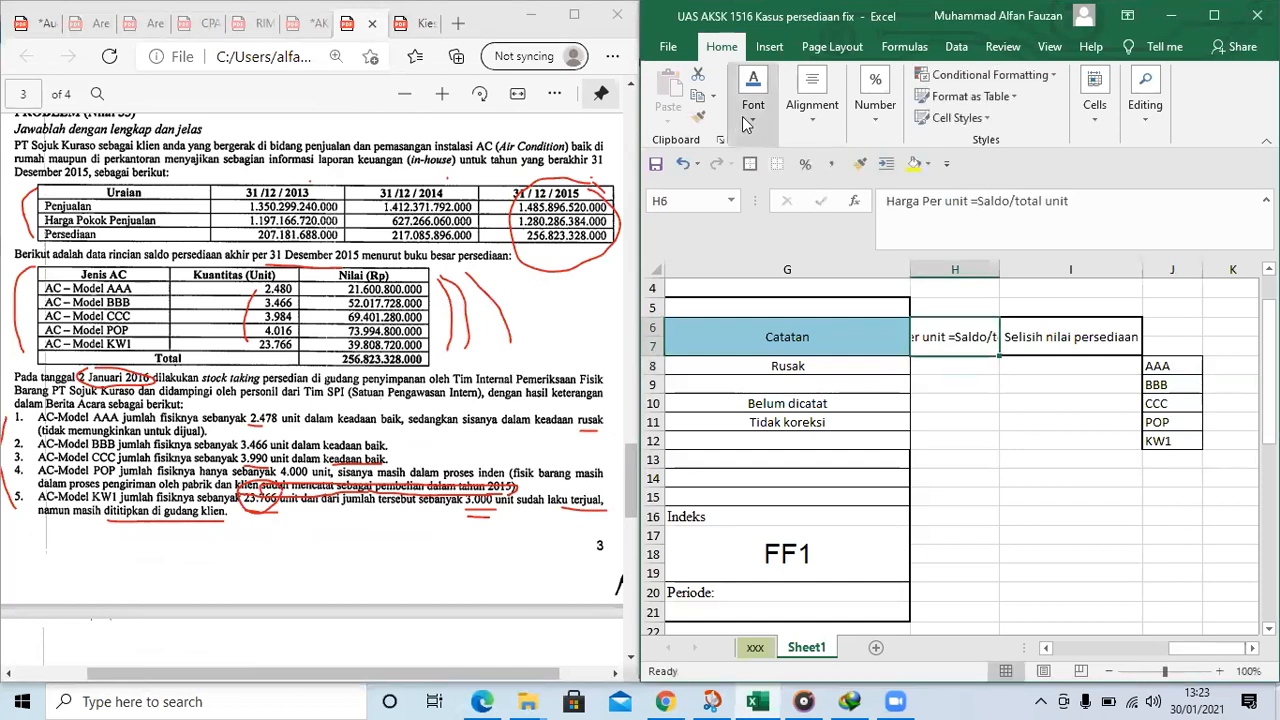
left_click(843, 130)
left_click(950, 168)
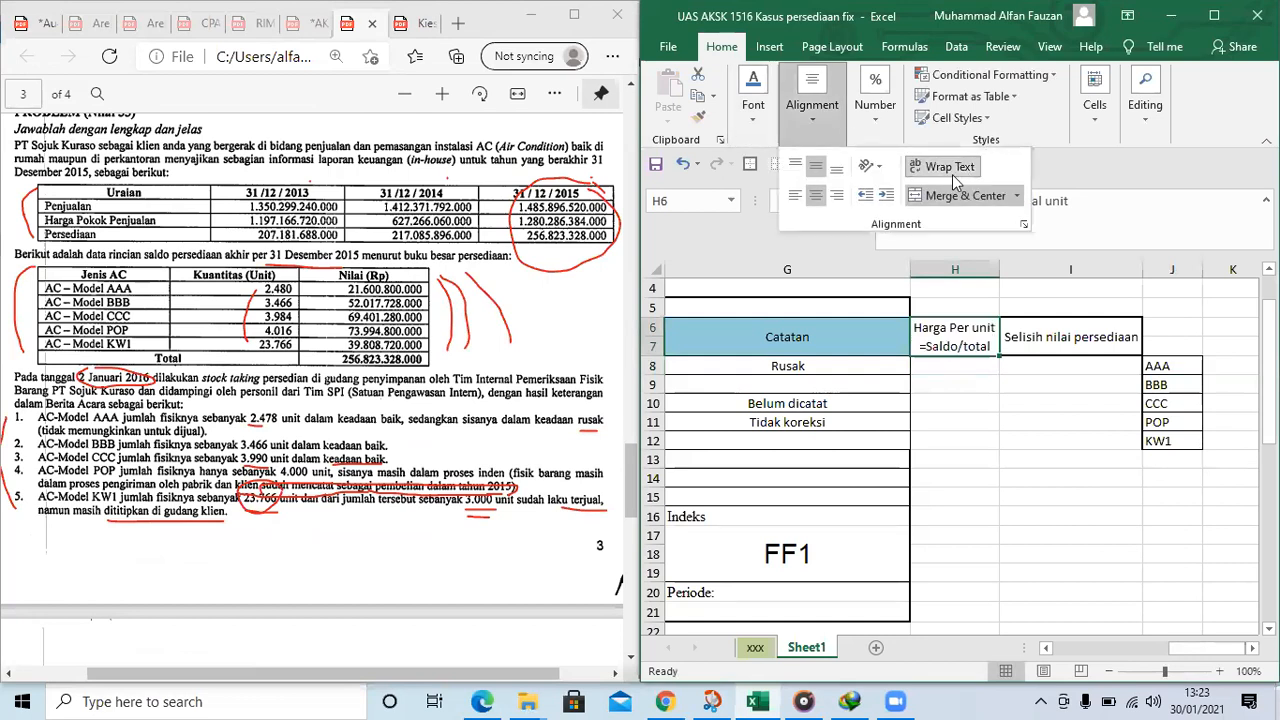
left_click(955, 380)
left_click(905, 392)
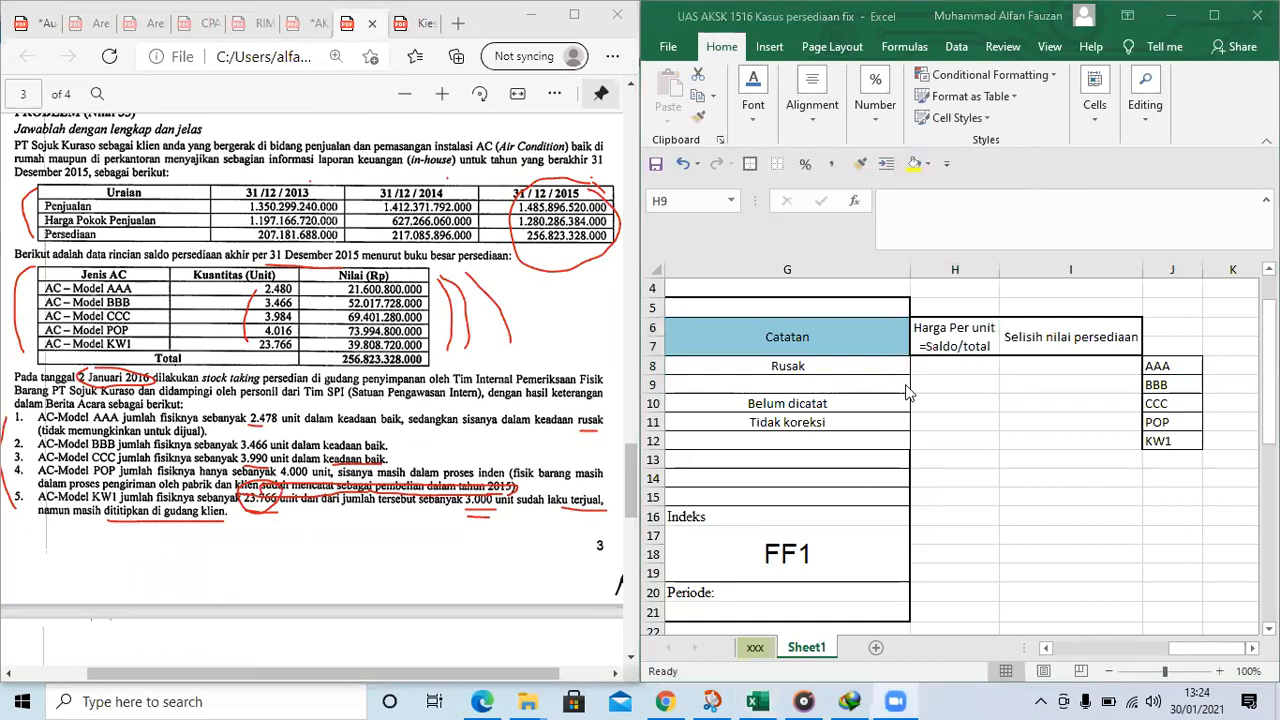
left_click(944, 368)
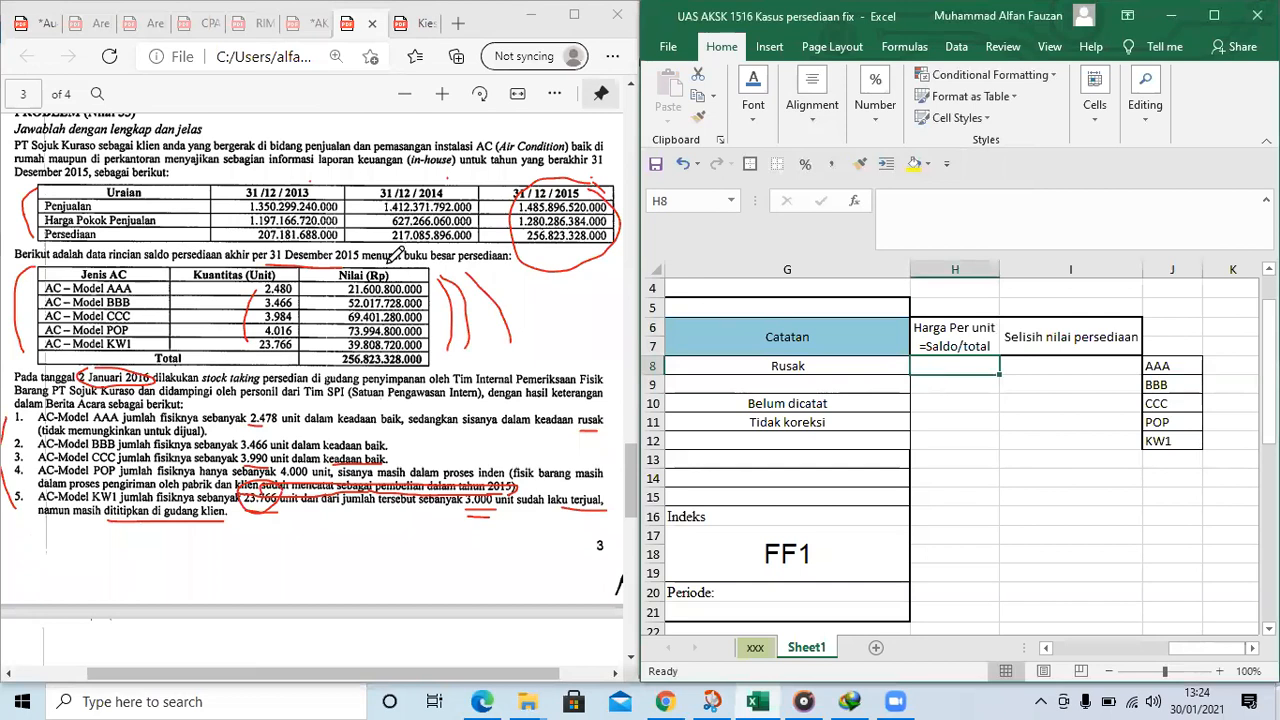
type("=21600800000/")
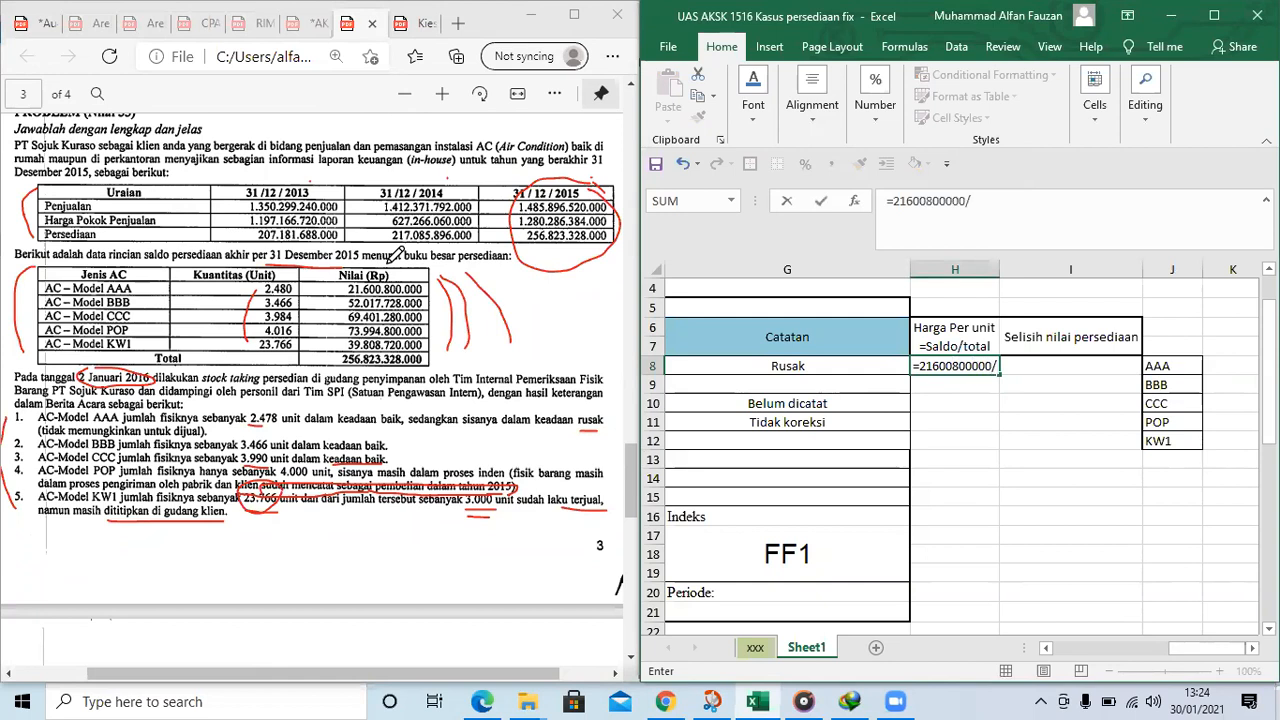
left_click_drag(1163, 655, 1092, 666)
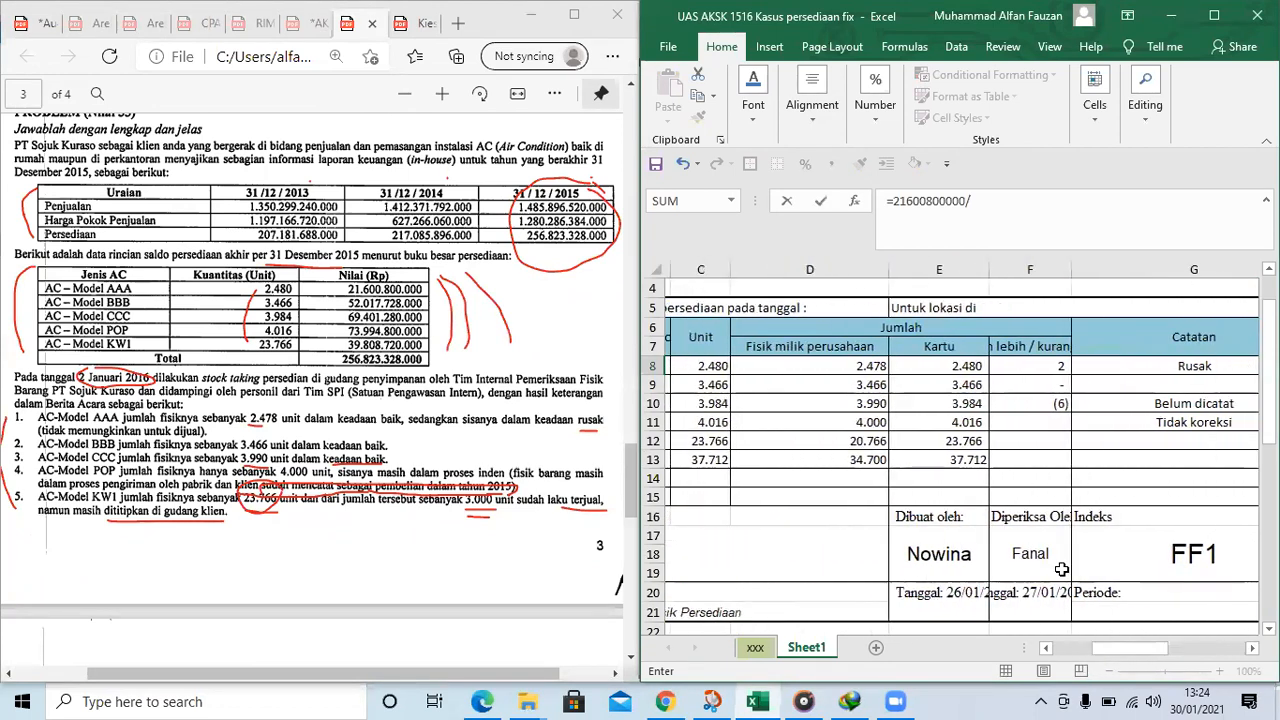
left_click(948, 370)
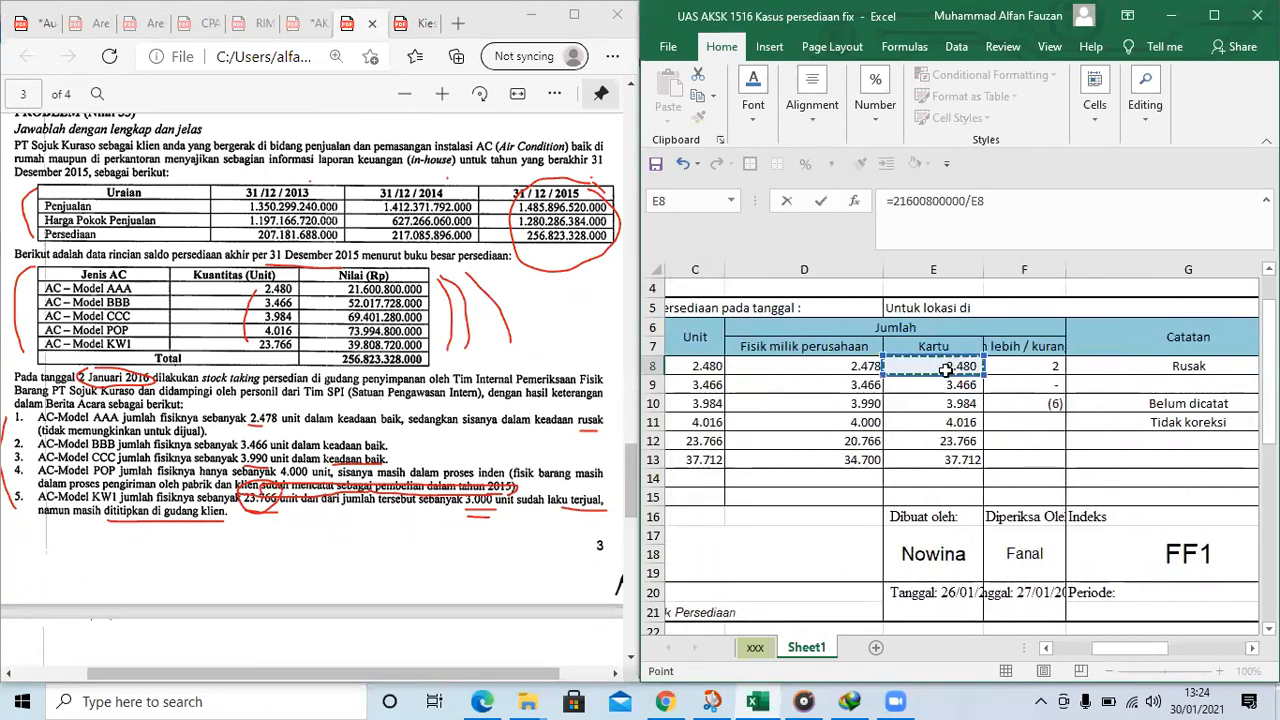
key("ctrl+Return")
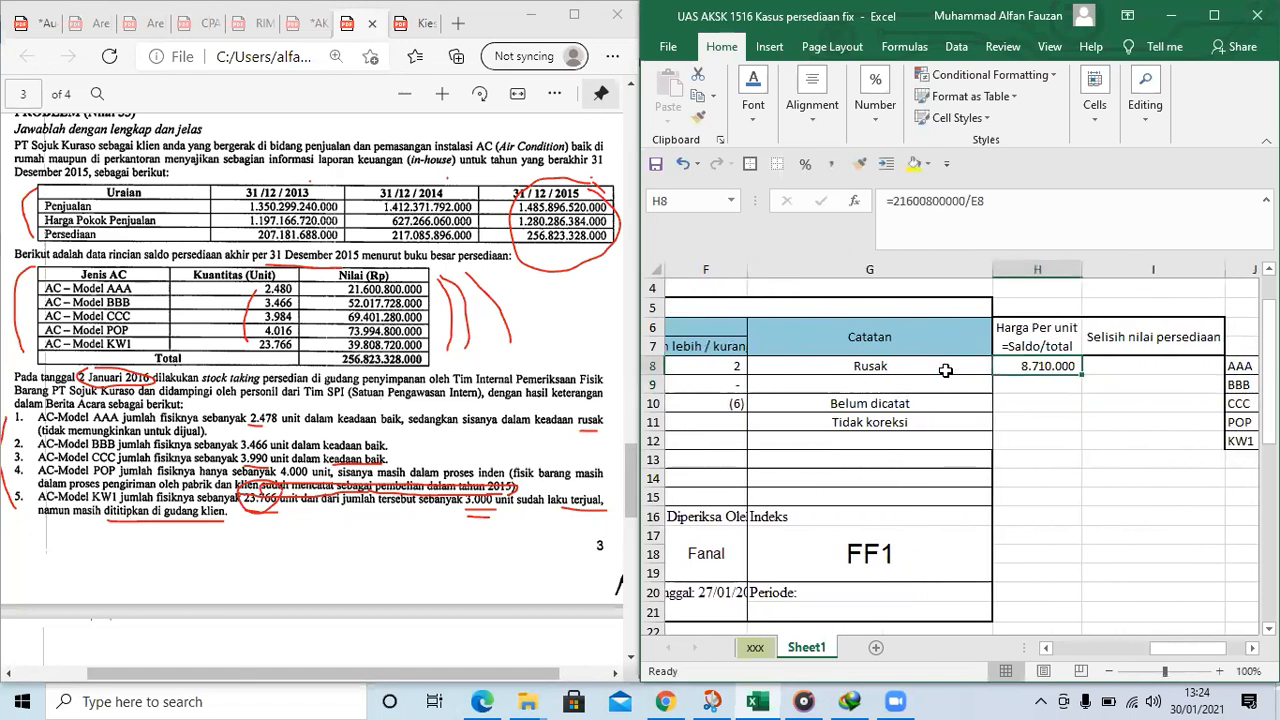
key("Down")
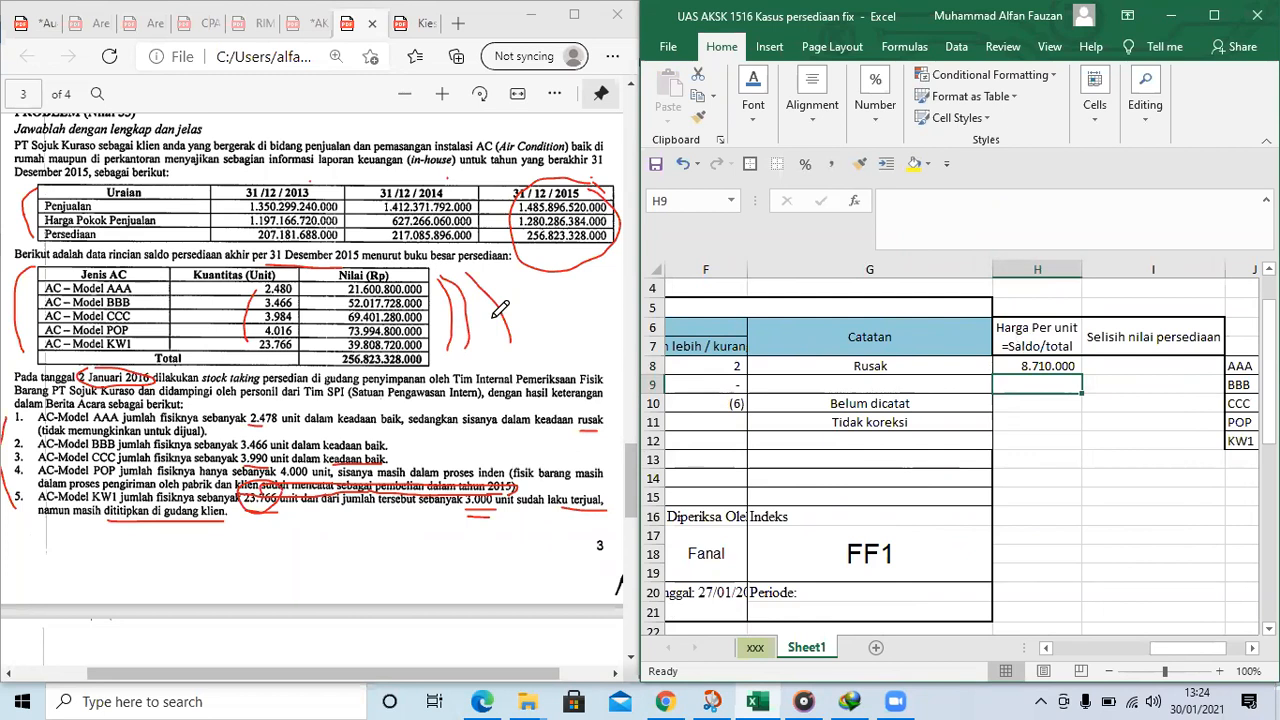
type("=52017728000/")
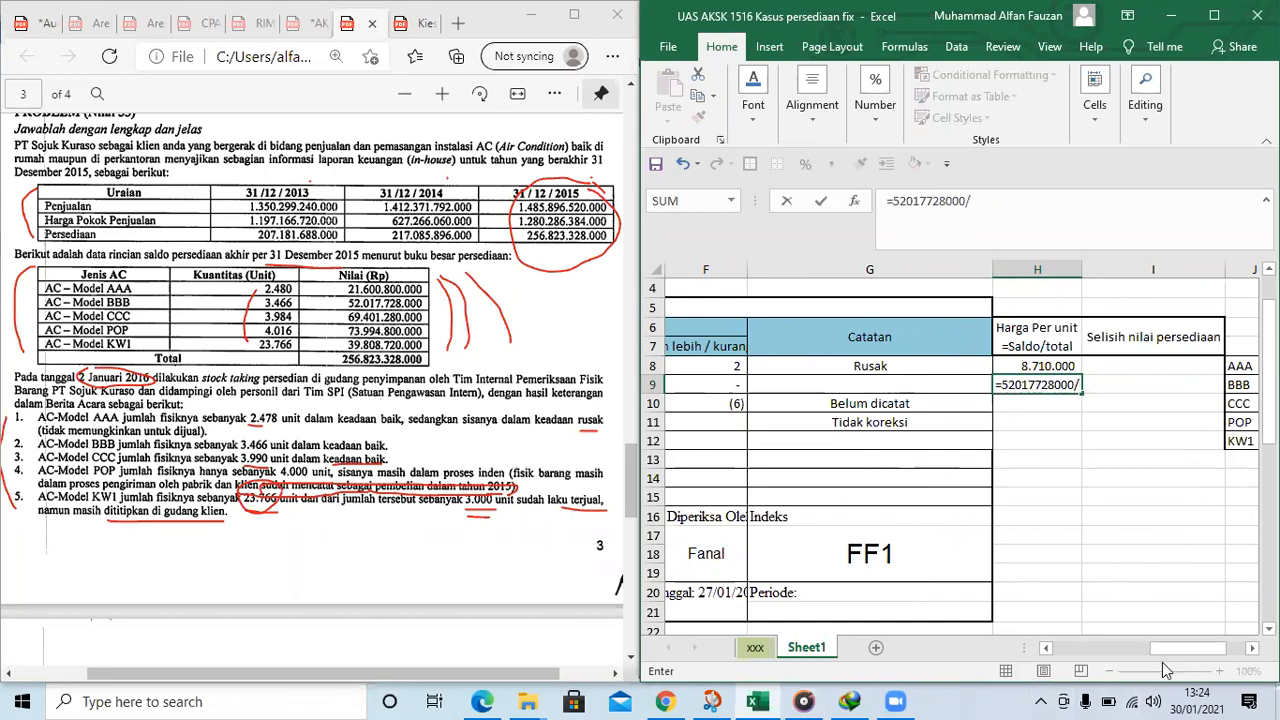
left_click_drag(1168, 654, 1148, 654)
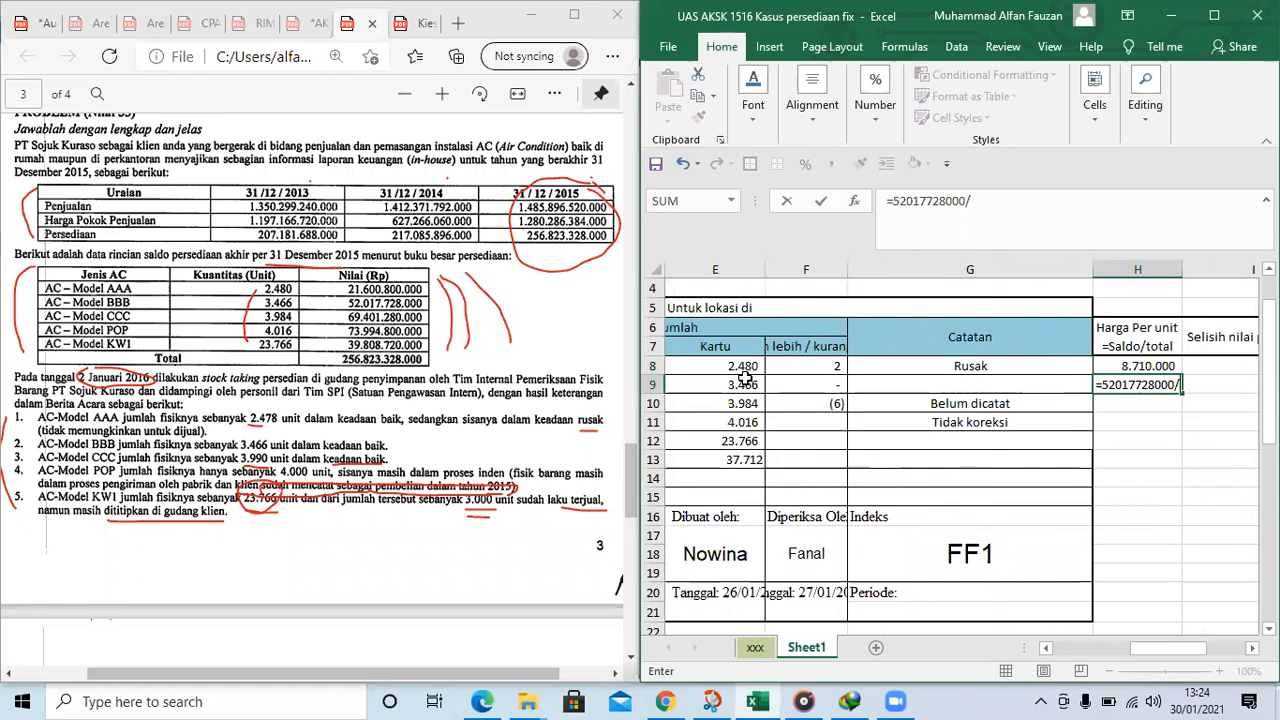
left_click(735, 385)
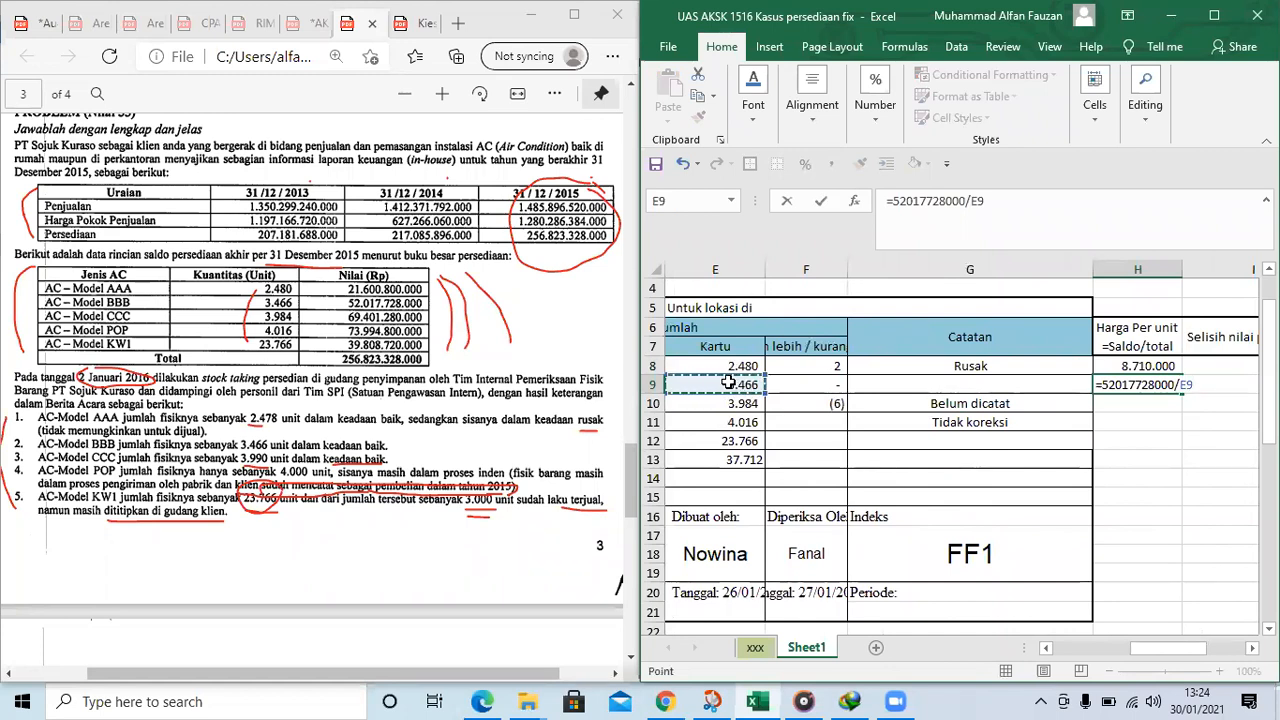
key("ctrl+Return")
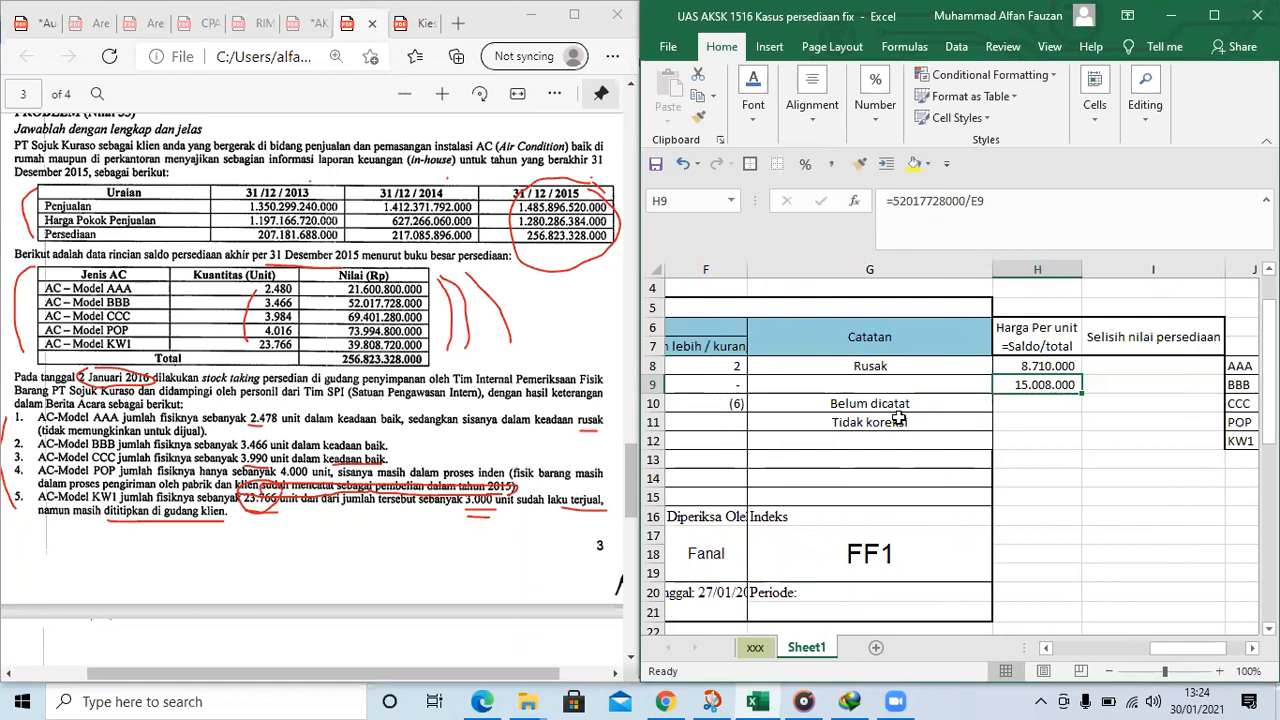
left_click(1037, 410)
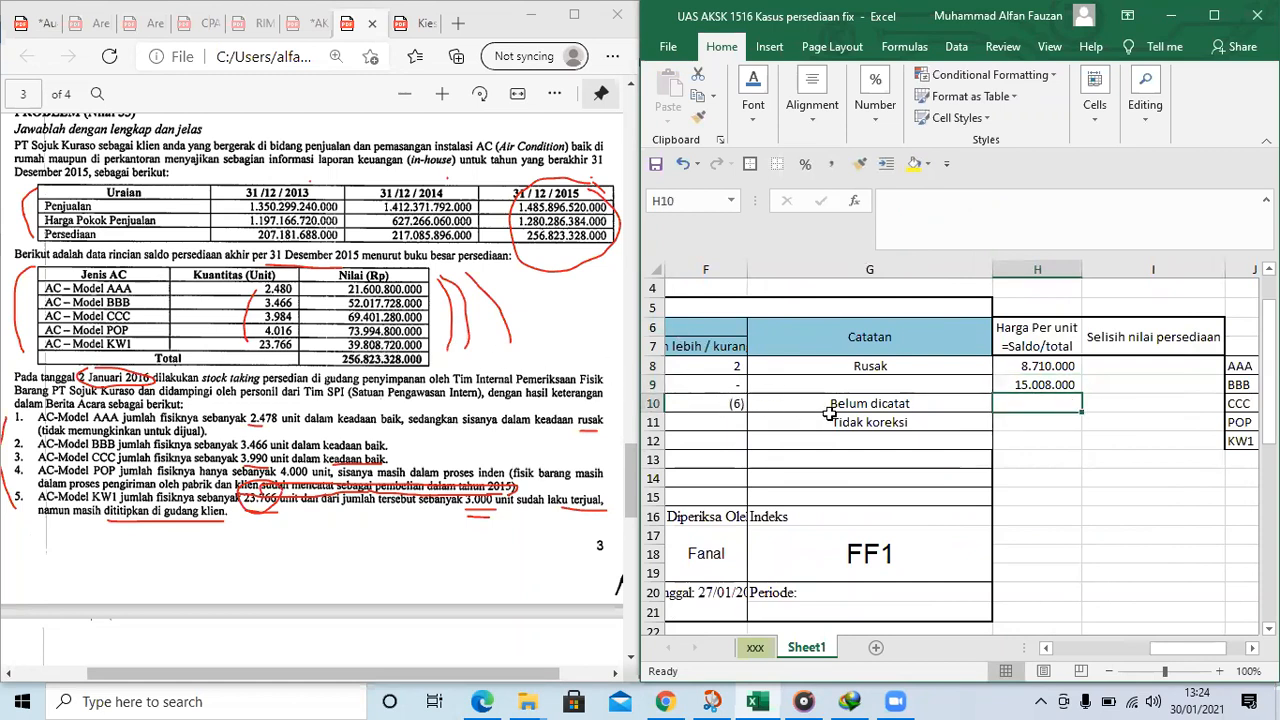
left_click(884, 421)
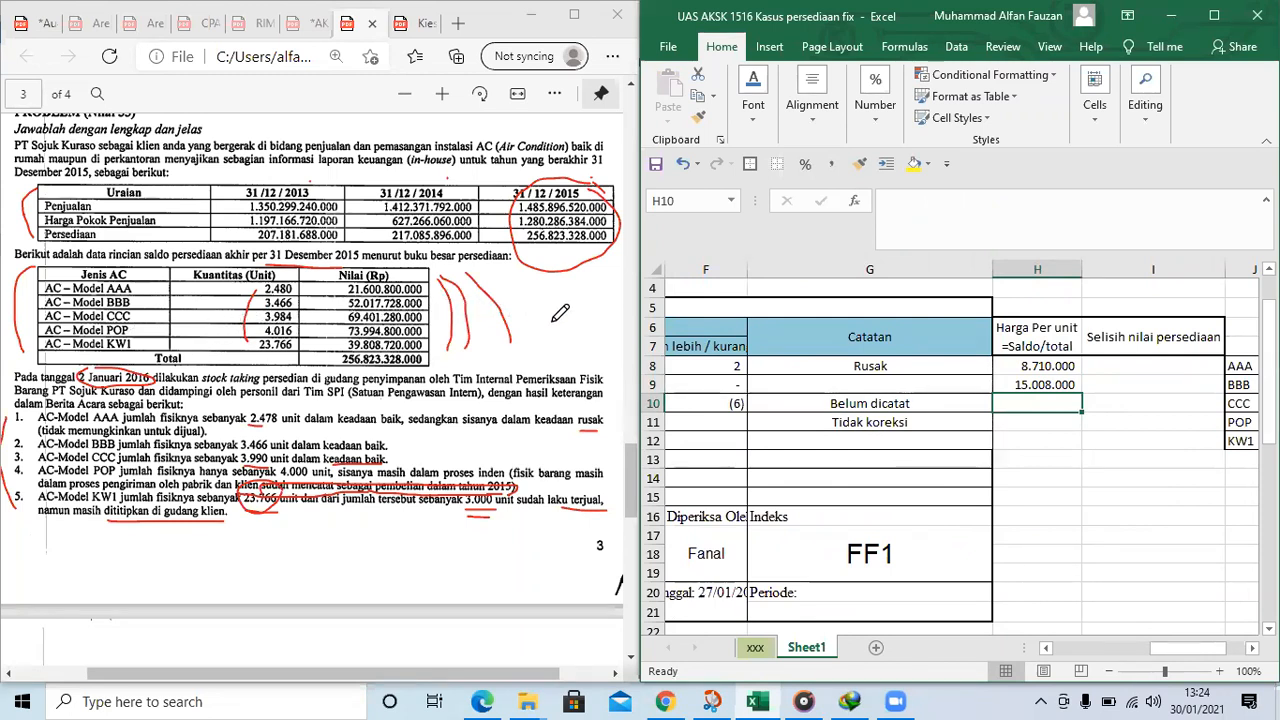
type("=69")
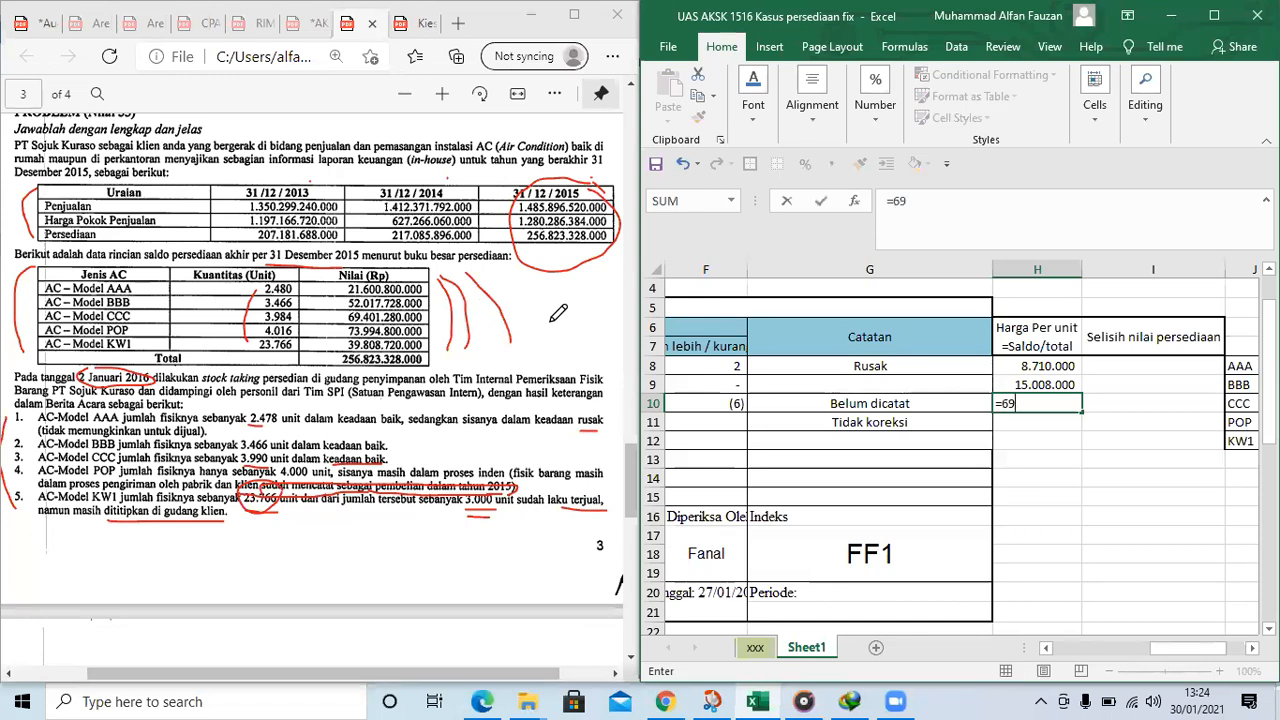
type("401280000")
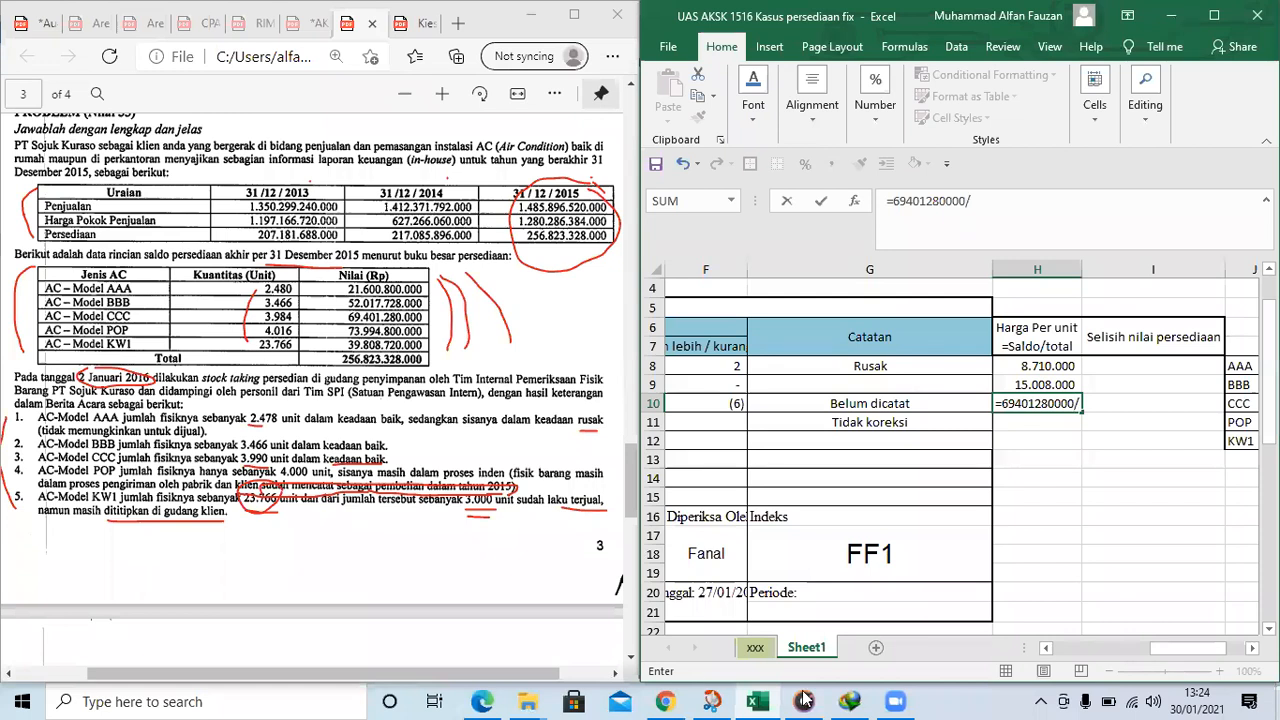
type("/")
left_click(1045, 649)
left_click(1045, 649)
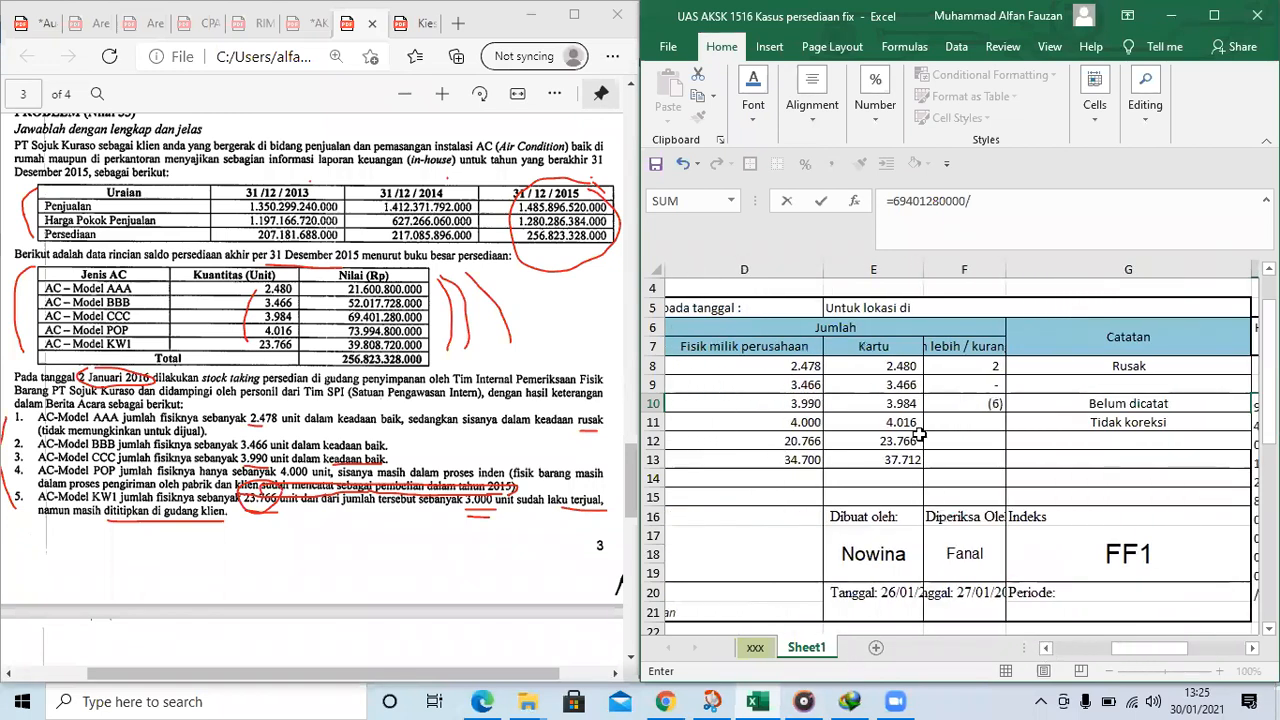
left_click(904, 405)
key("Return")
scroll(904, 407, "right", 2)
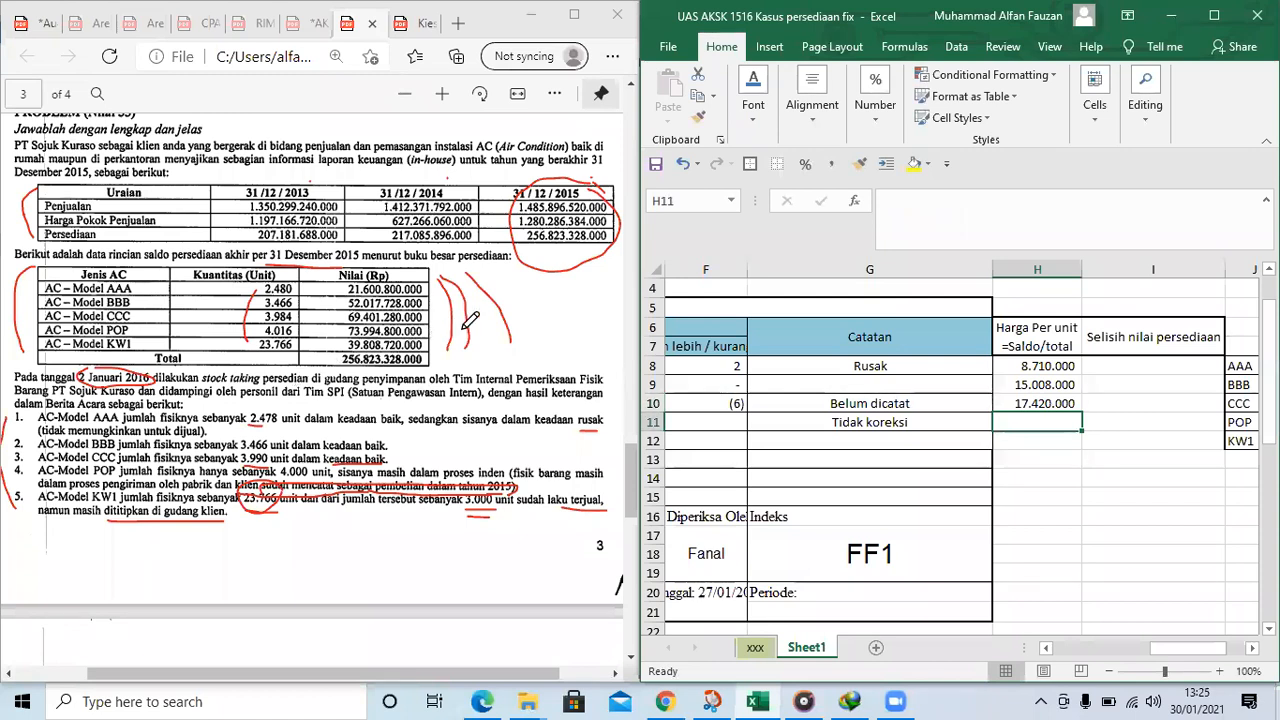
type("=")
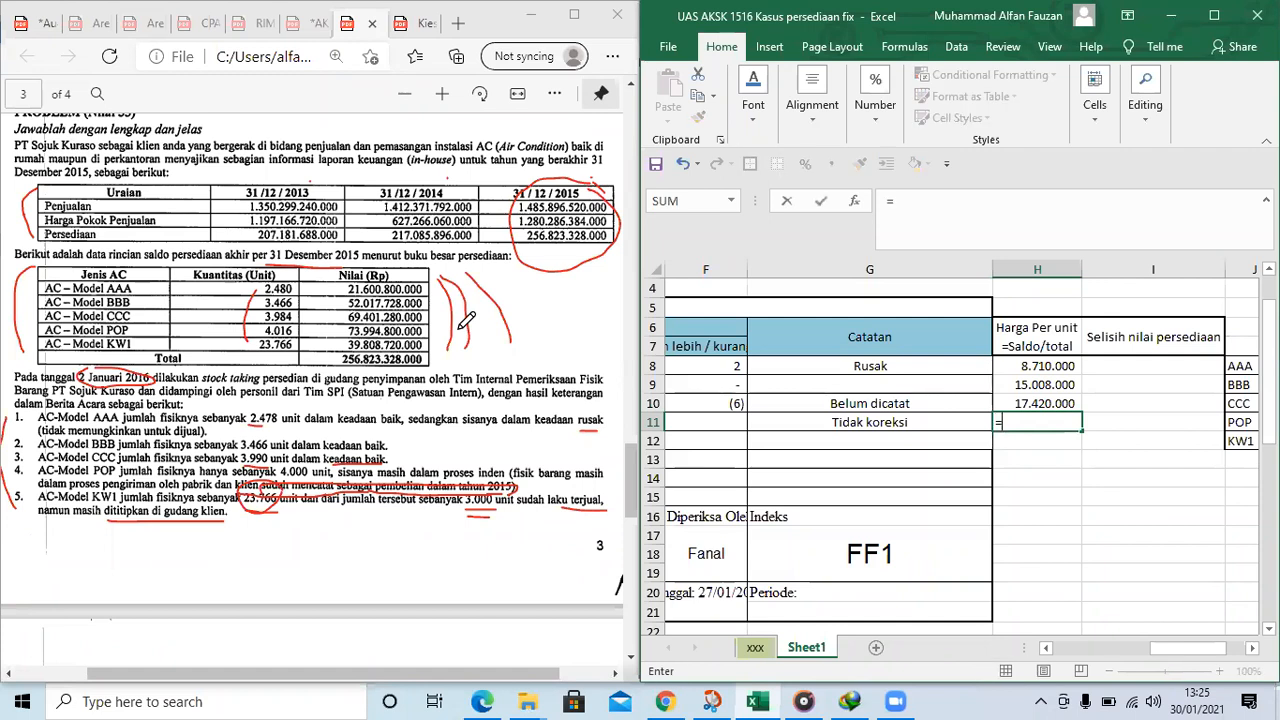
type("739948")
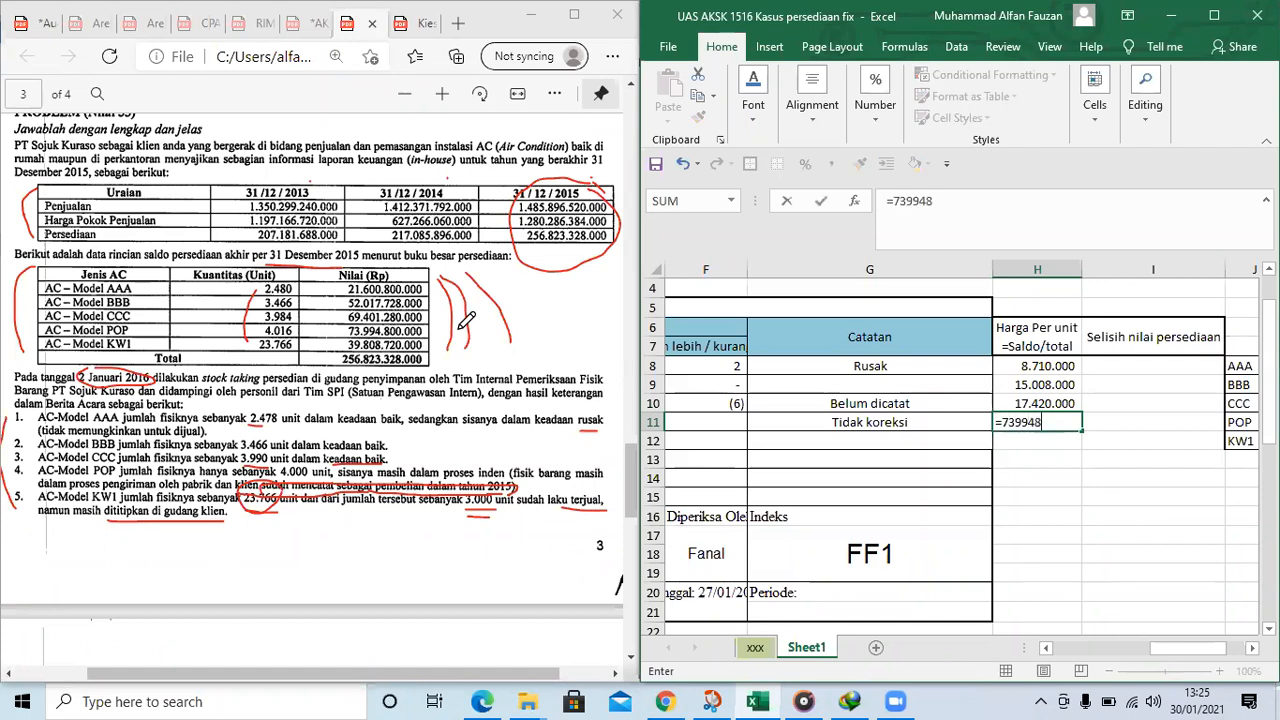
type("00000")
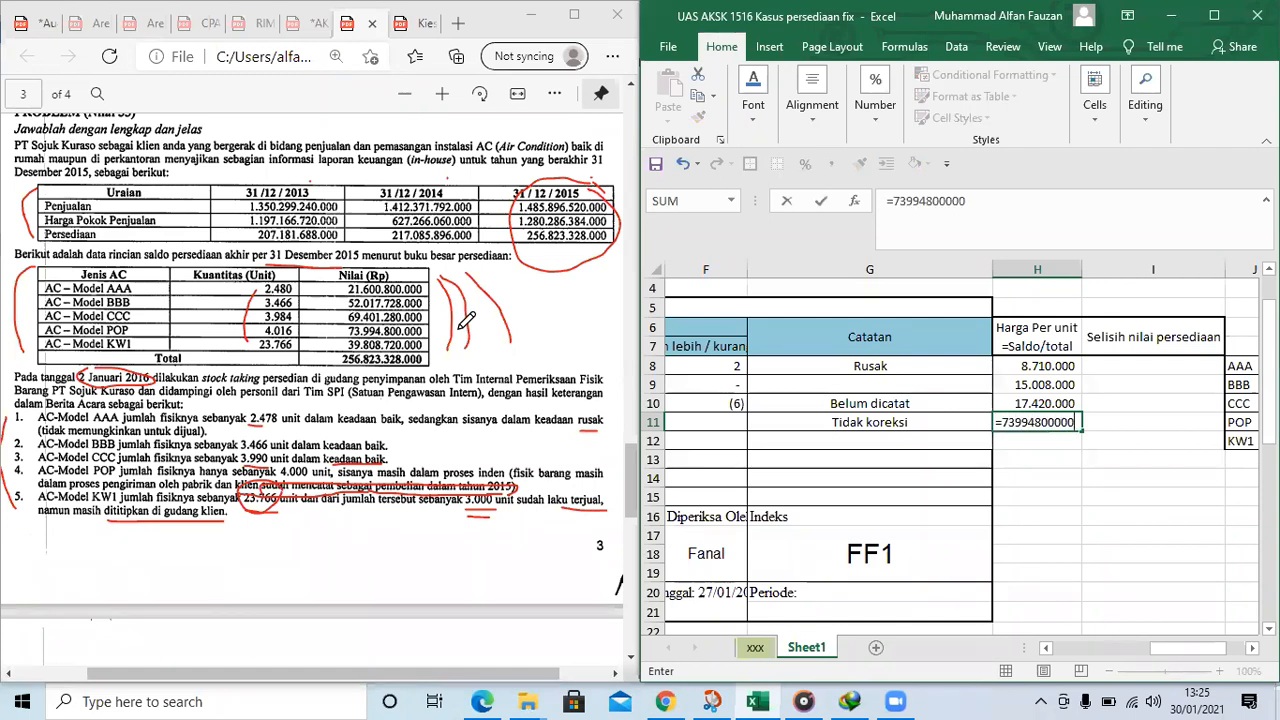
type("/")
left_click(1046, 648)
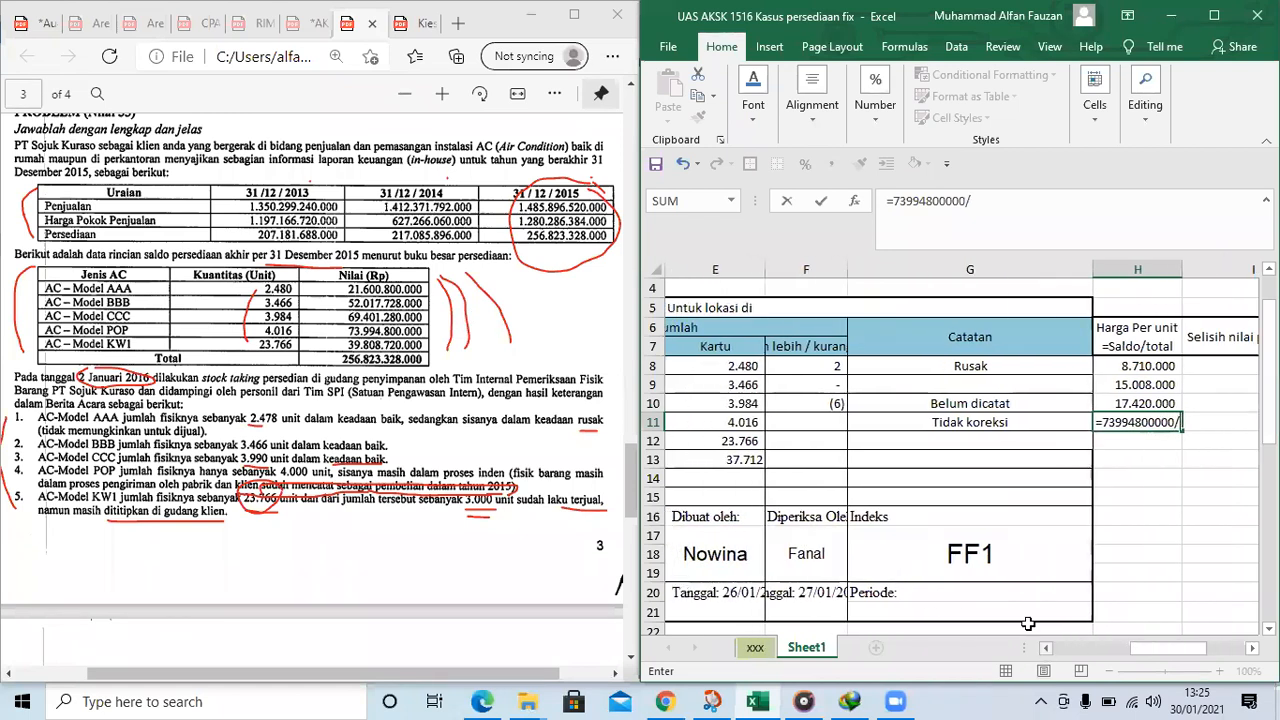
left_click(700, 423)
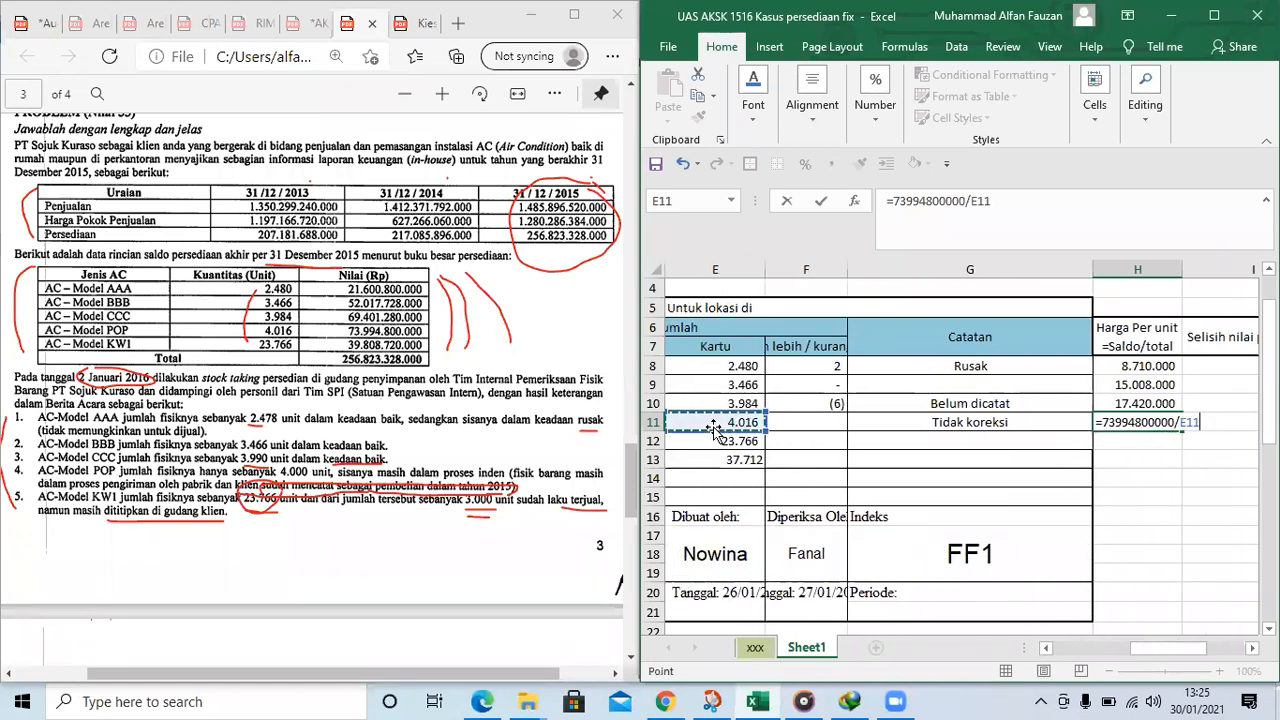
key("Return")
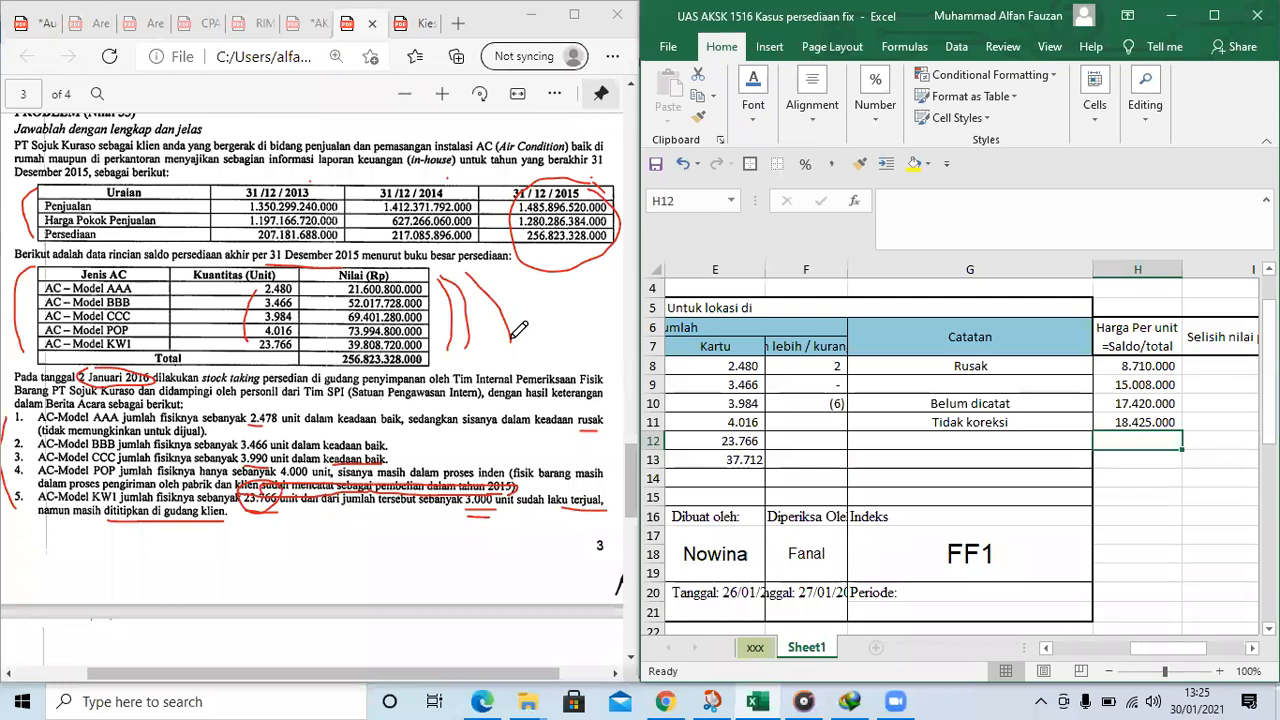
type("=39")
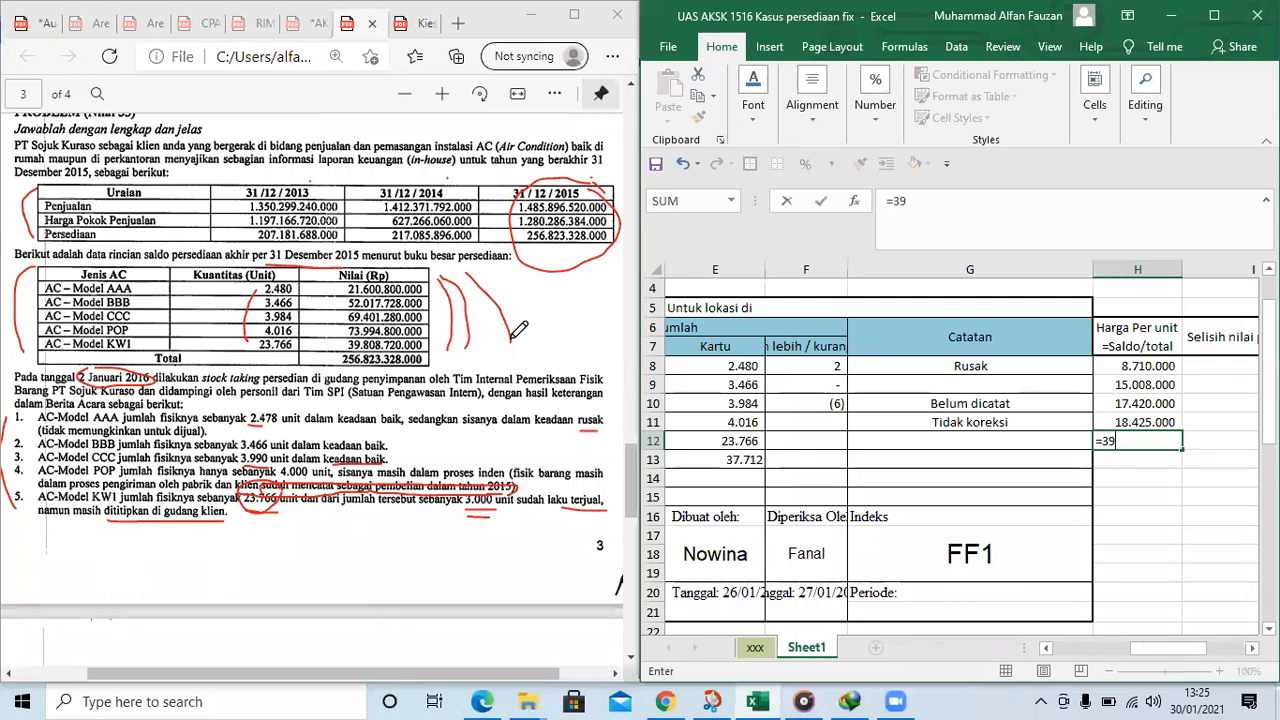
type("80872000/")
left_click(726, 441)
key("Return")
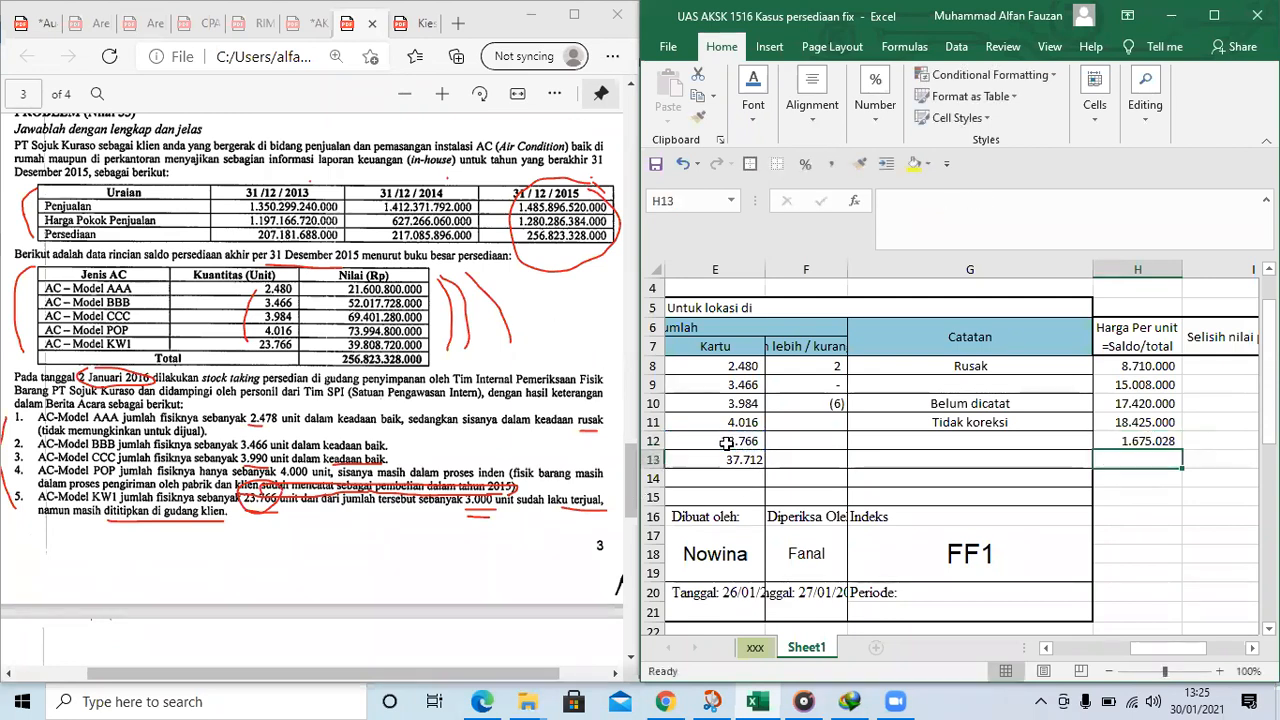
scroll(726, 443, "right", 2)
key("Up")
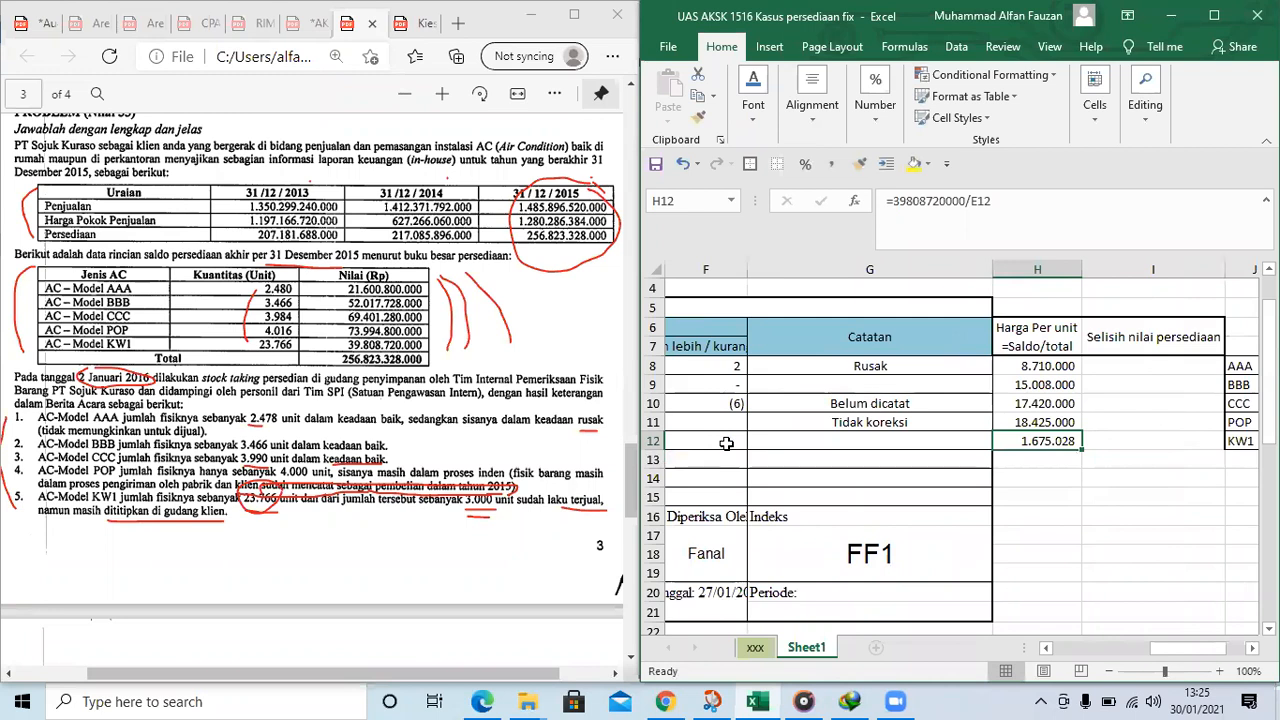
key("Down")
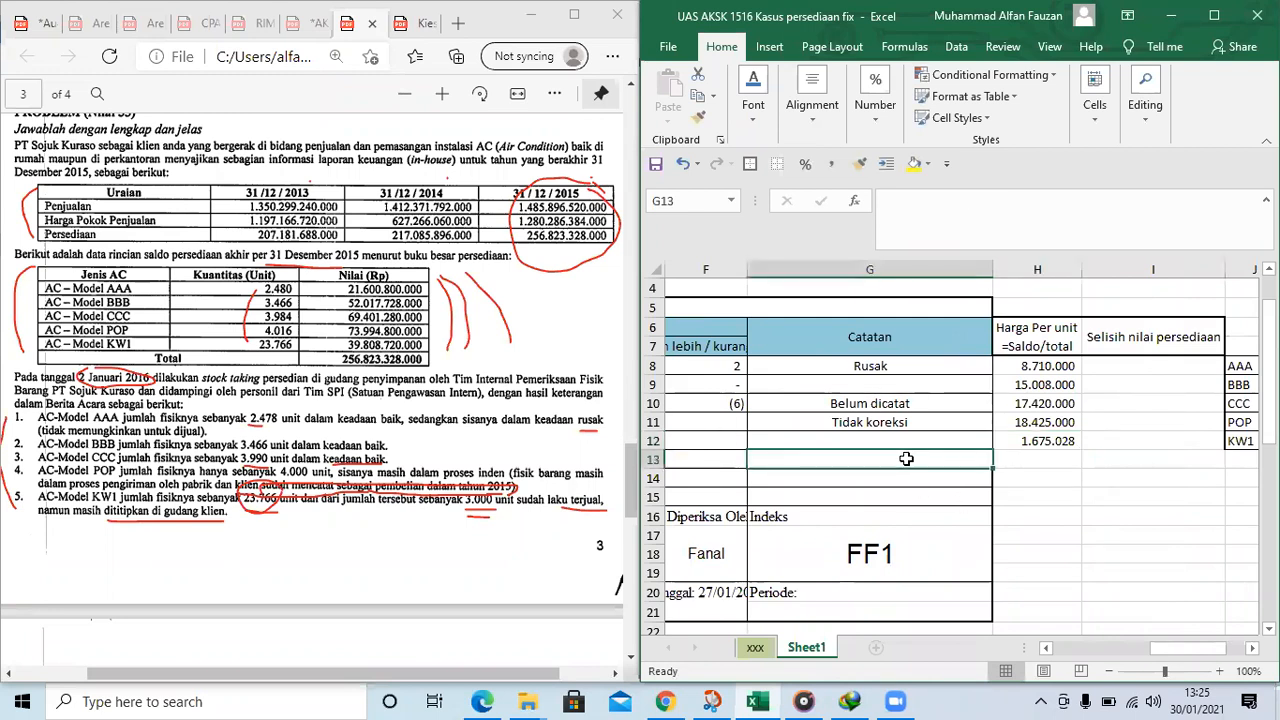
key("Left")
key("Left")
key("Left")
key("Left")
key("Right")
key("Right")
key("Right")
key("Right")
key("Right")
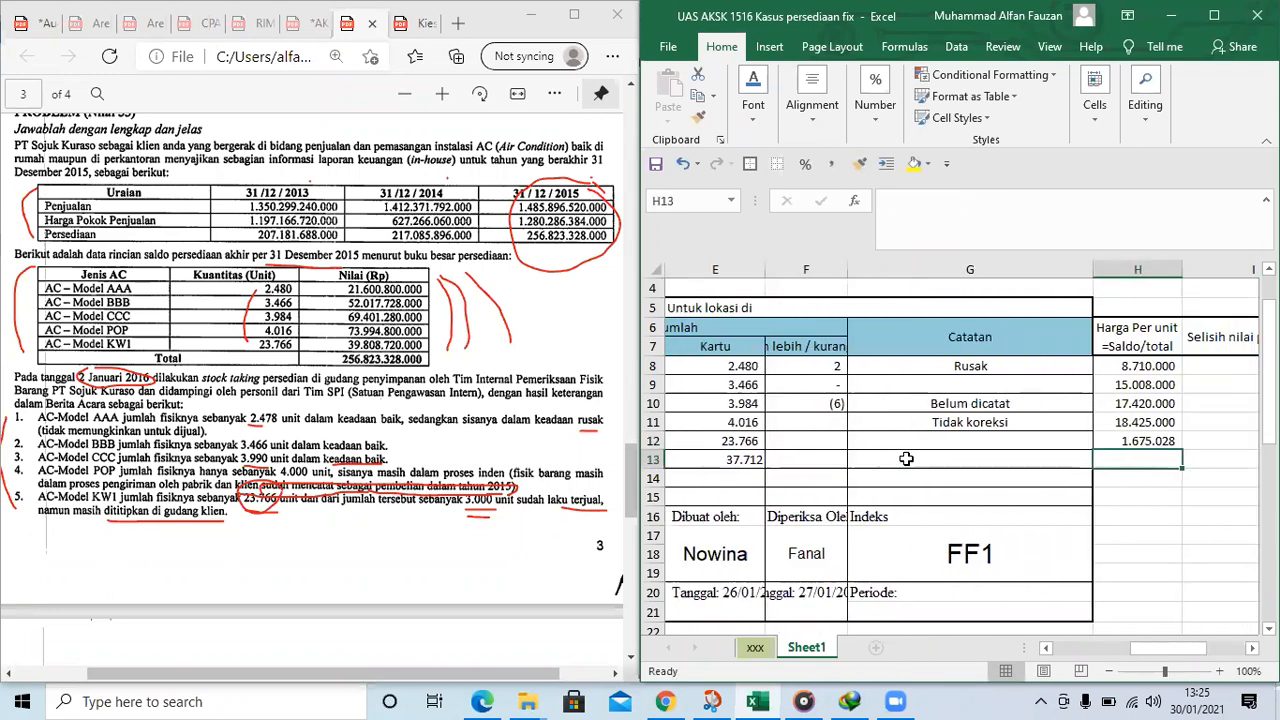
key("Right")
key("Left")
key("Left")
key("Right")
key("Up")
key("Up")
key("Up")
key("Up")
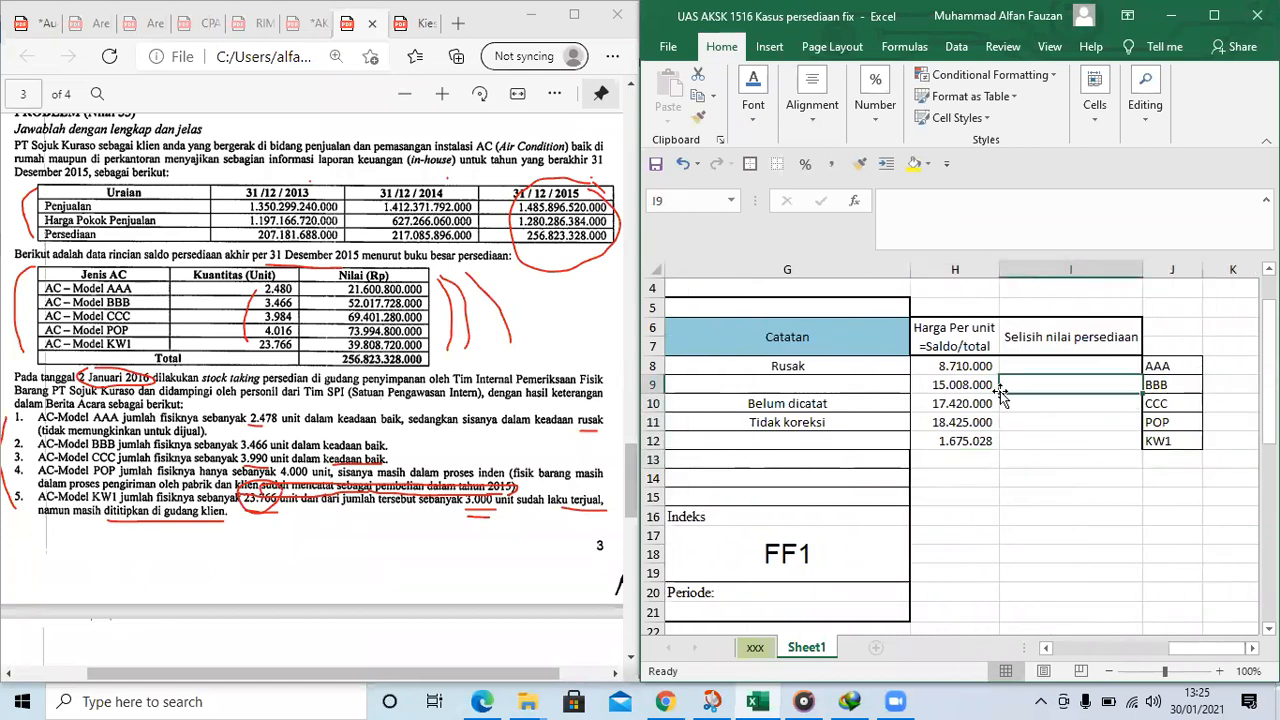
Extend the header in I6 to "Selisih nilai persediaan = selisih x harga per unit" and wrap its text
left_click(1020, 345)
left_click(1028, 204)
type("= ")
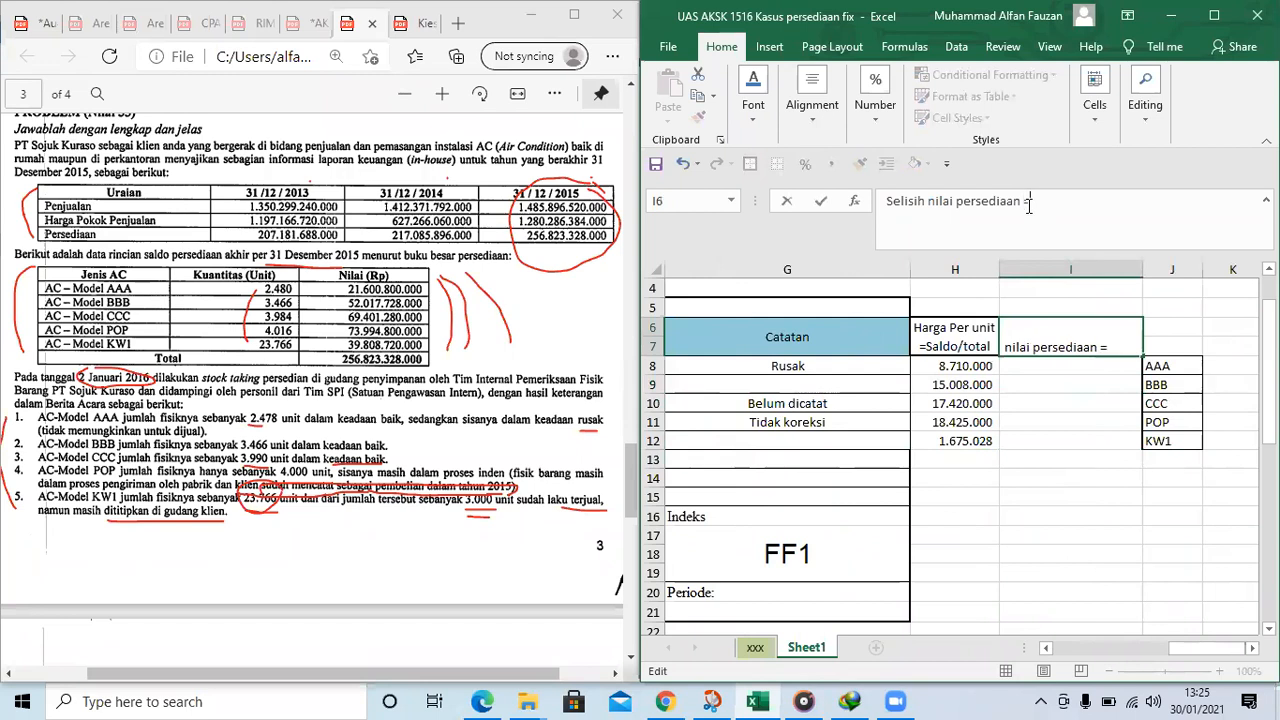
type("selisih")
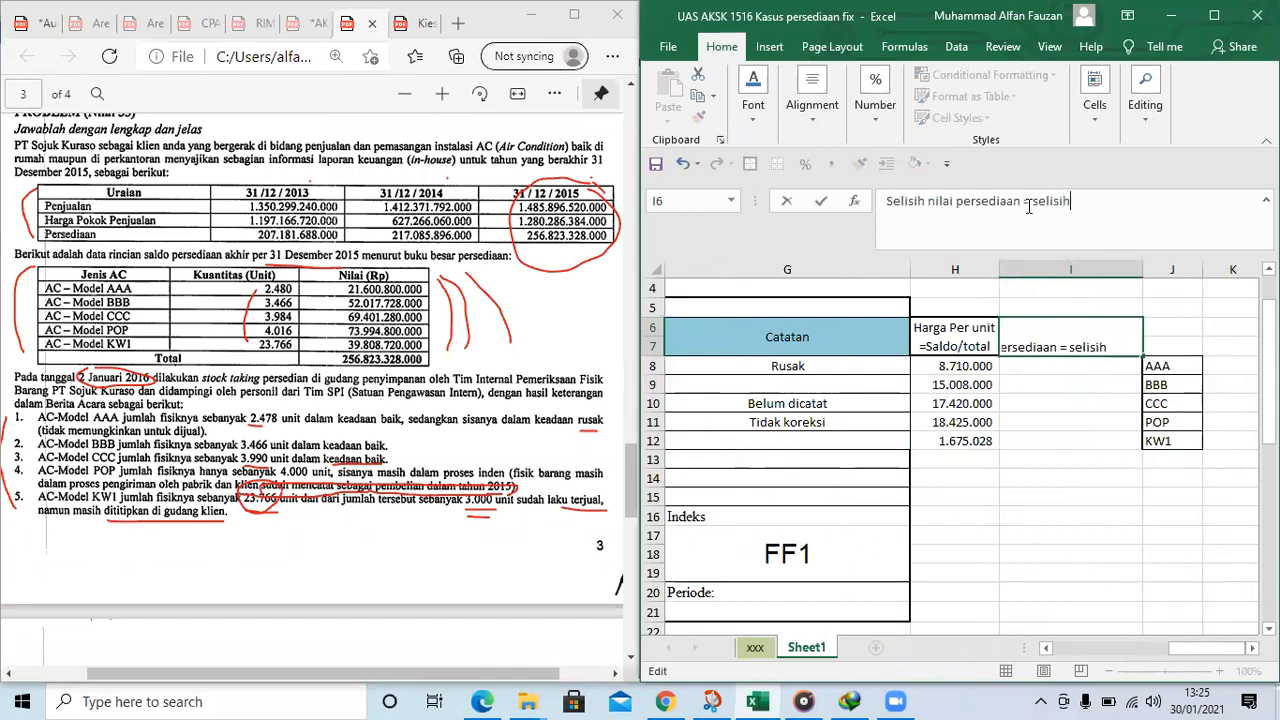
type(" x harga per unit")
key("ctrl+Return")
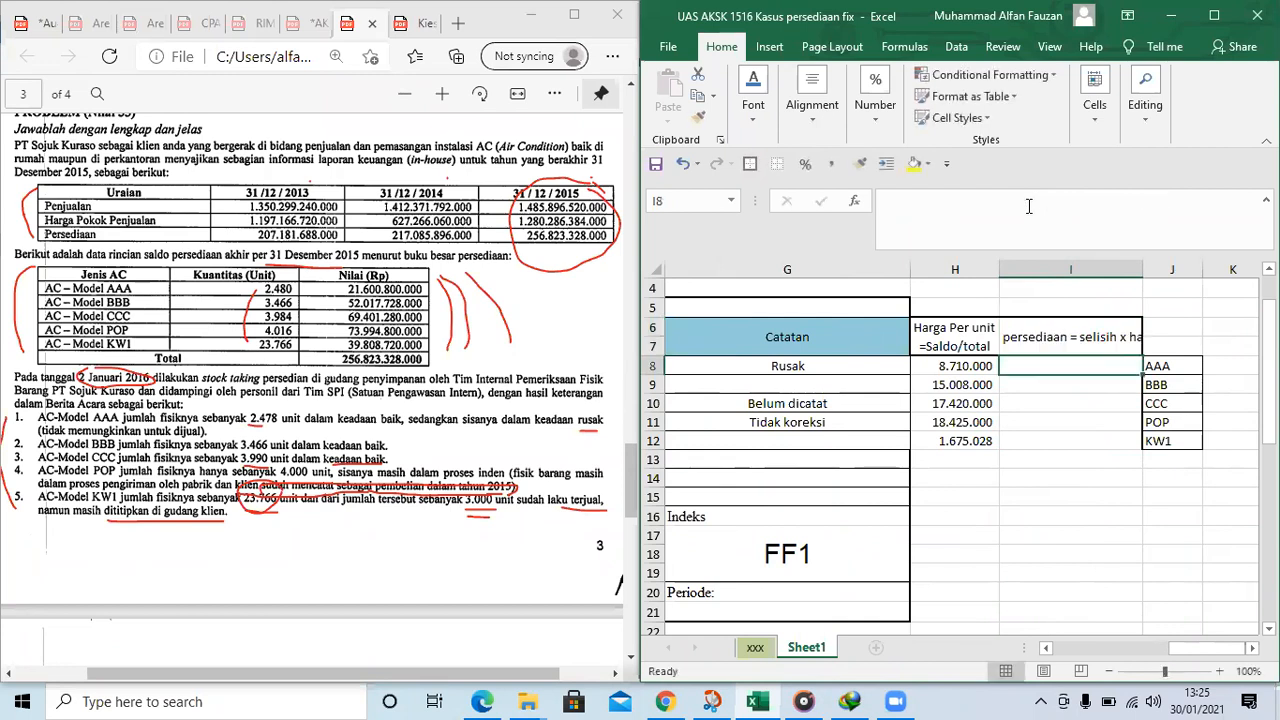
left_click(813, 112)
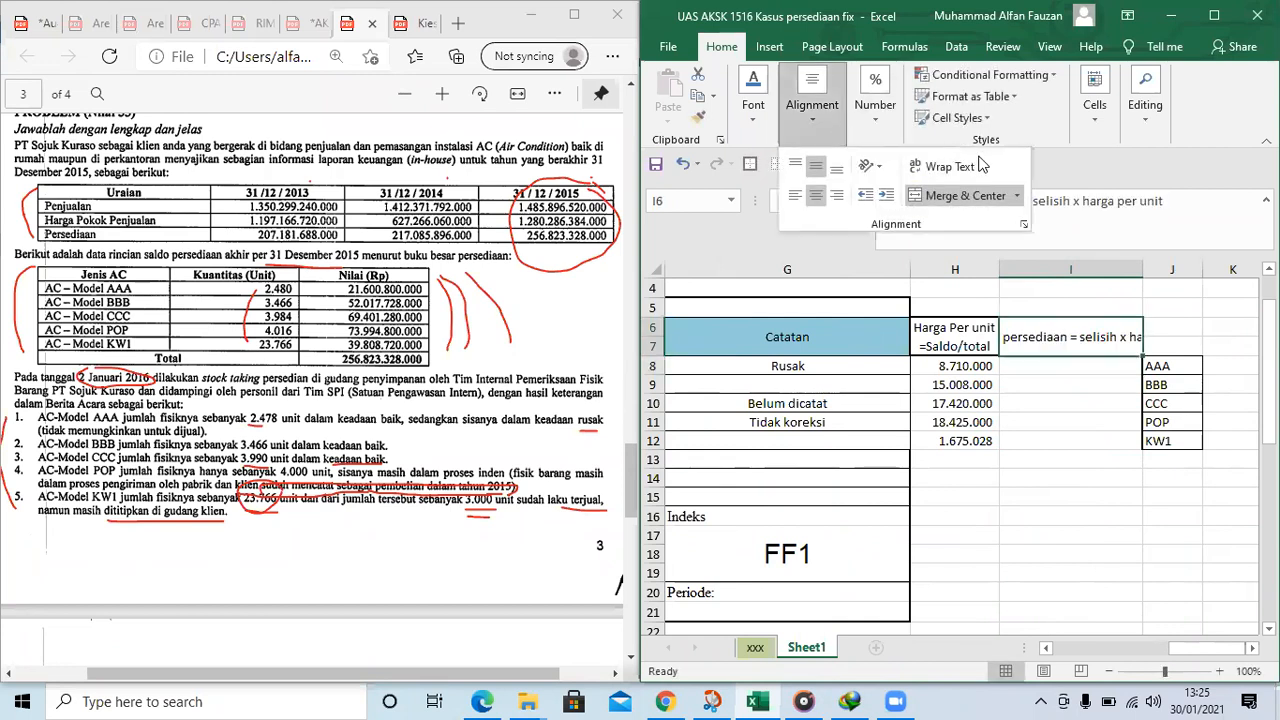
left_click(940, 166)
Calculate the AAA inventory value difference in I8 with the formula =F8*H8
left_click(1043, 362)
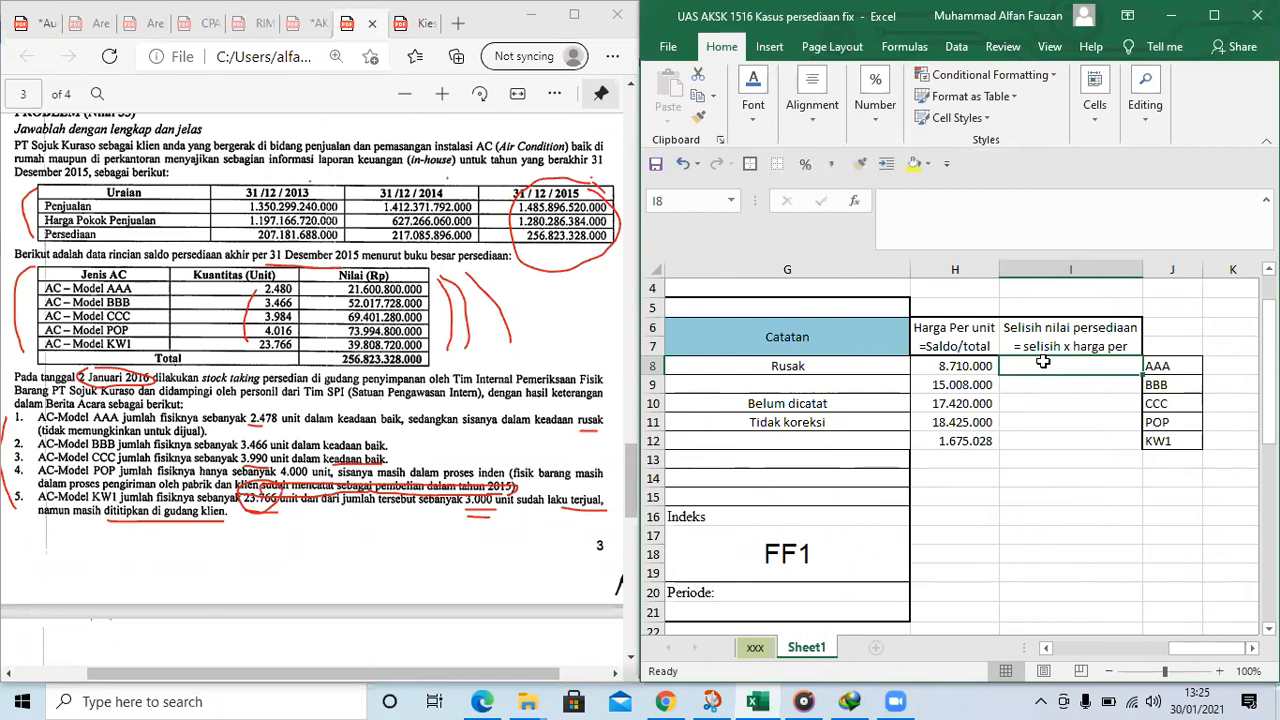
type("=")
key("Left")
key("Left")
key("Left")
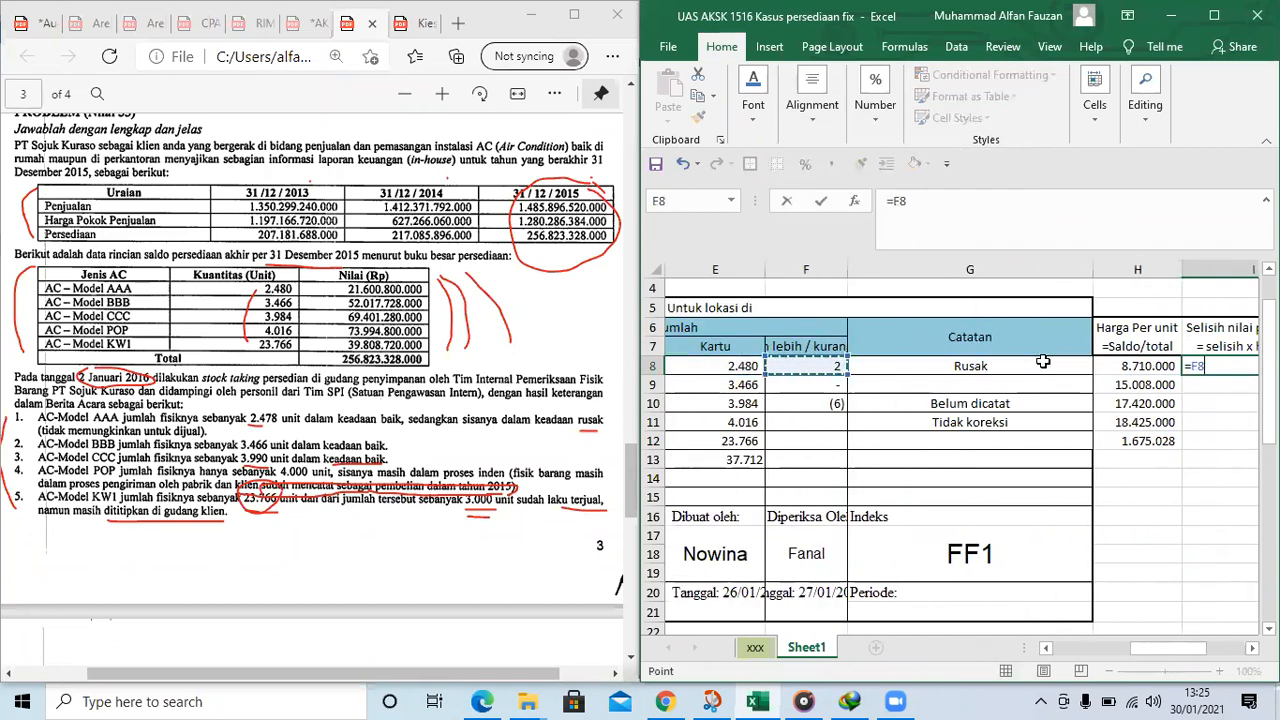
type("*")
key("Left")
key("Left")
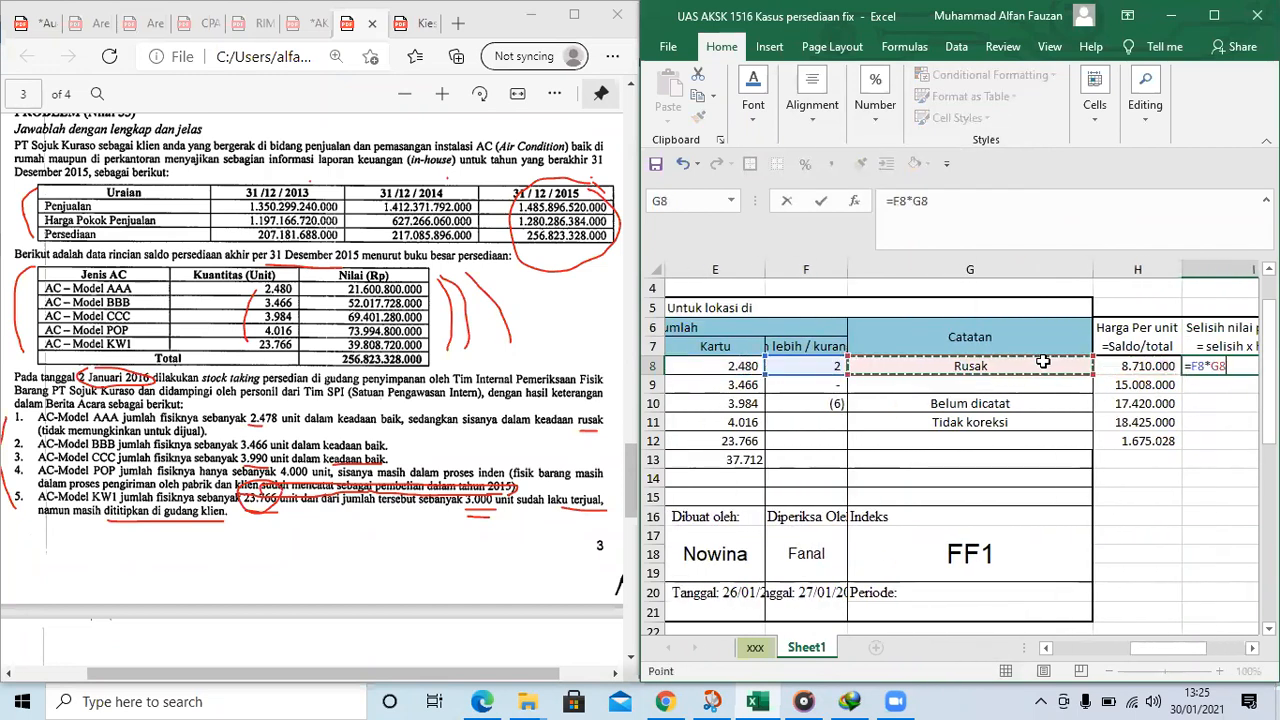
key("Right")
key("Return")
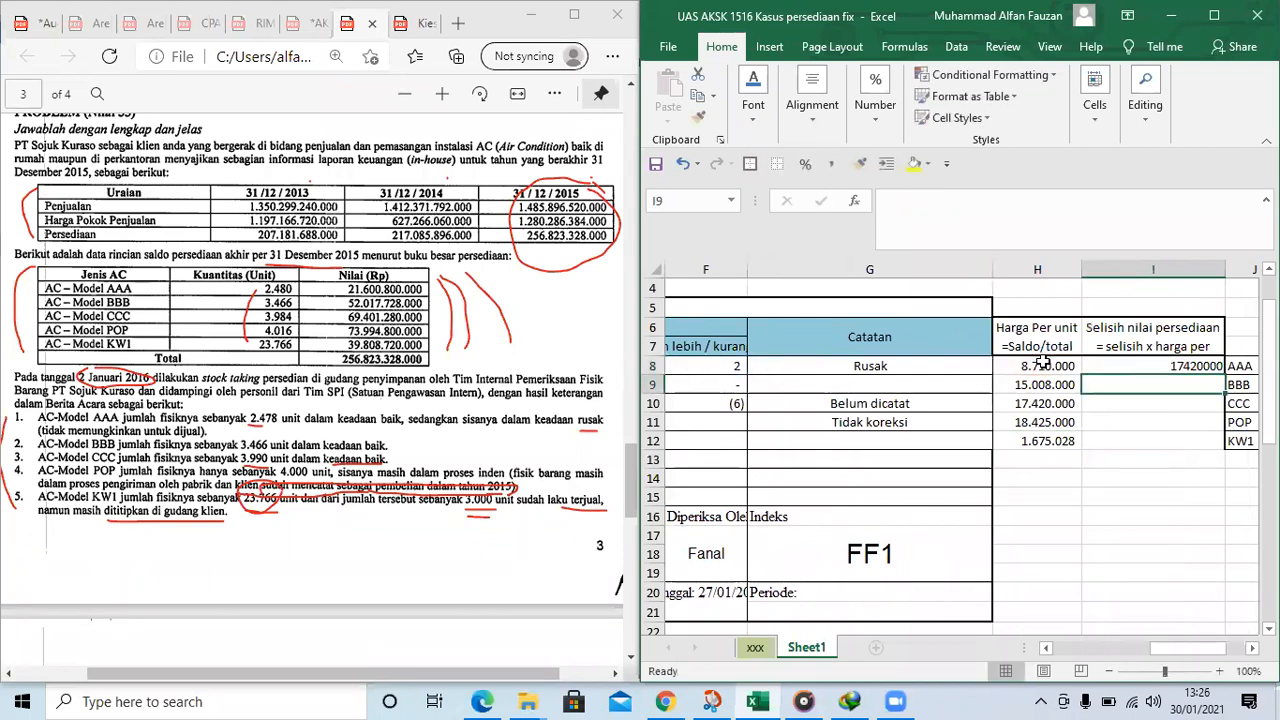
Apply the comma number style to I8:I12 and copy the I8 formula down through I12
left_click(1168, 367)
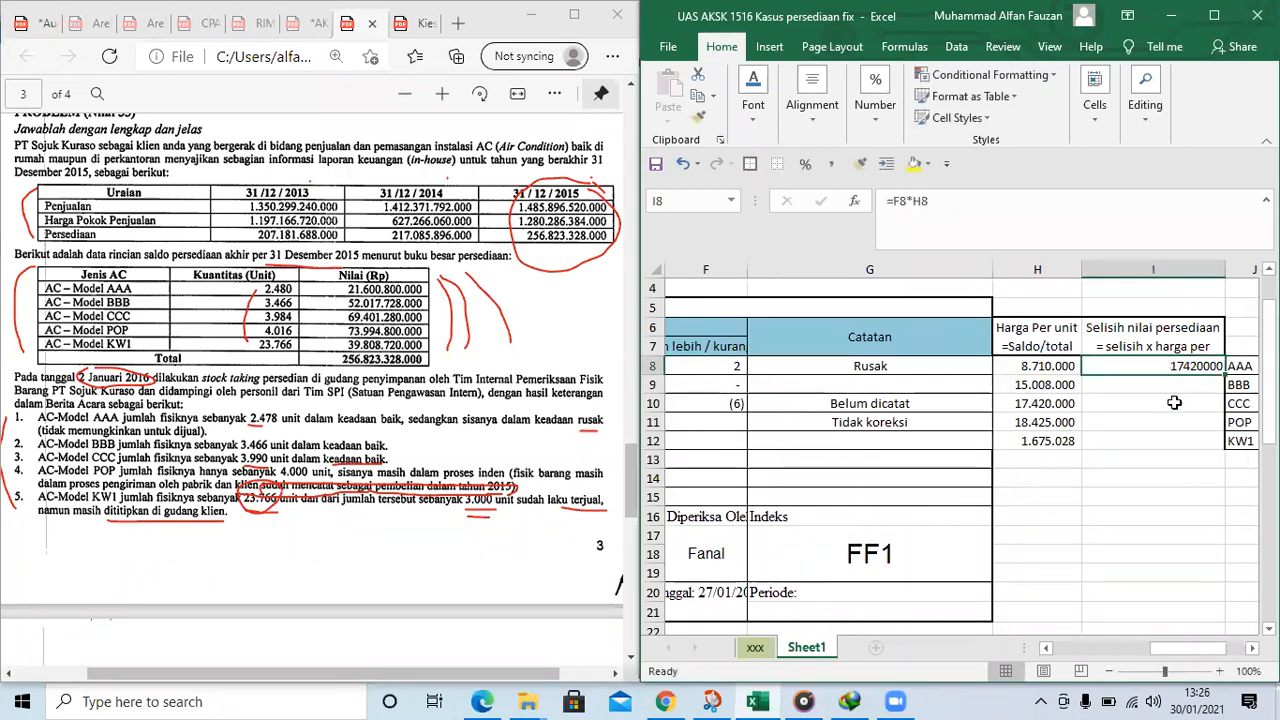
left_click_drag(1174, 402, 1180, 442)
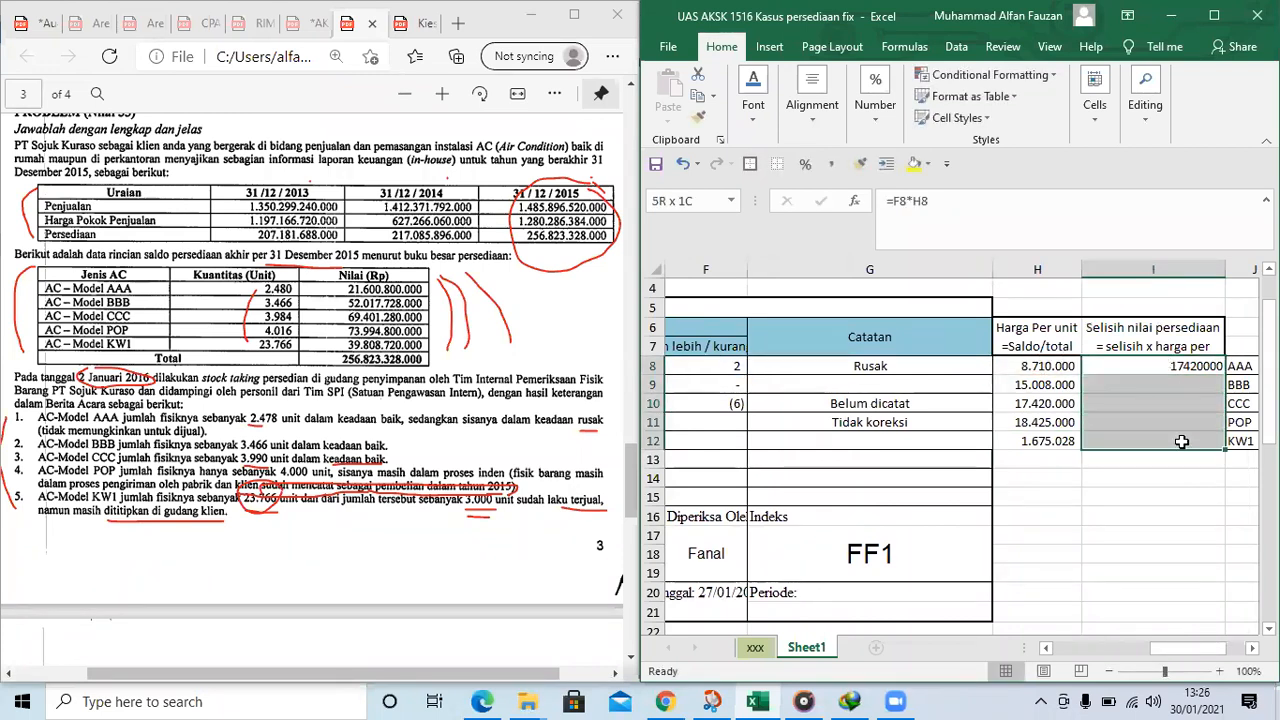
left_click(831, 170)
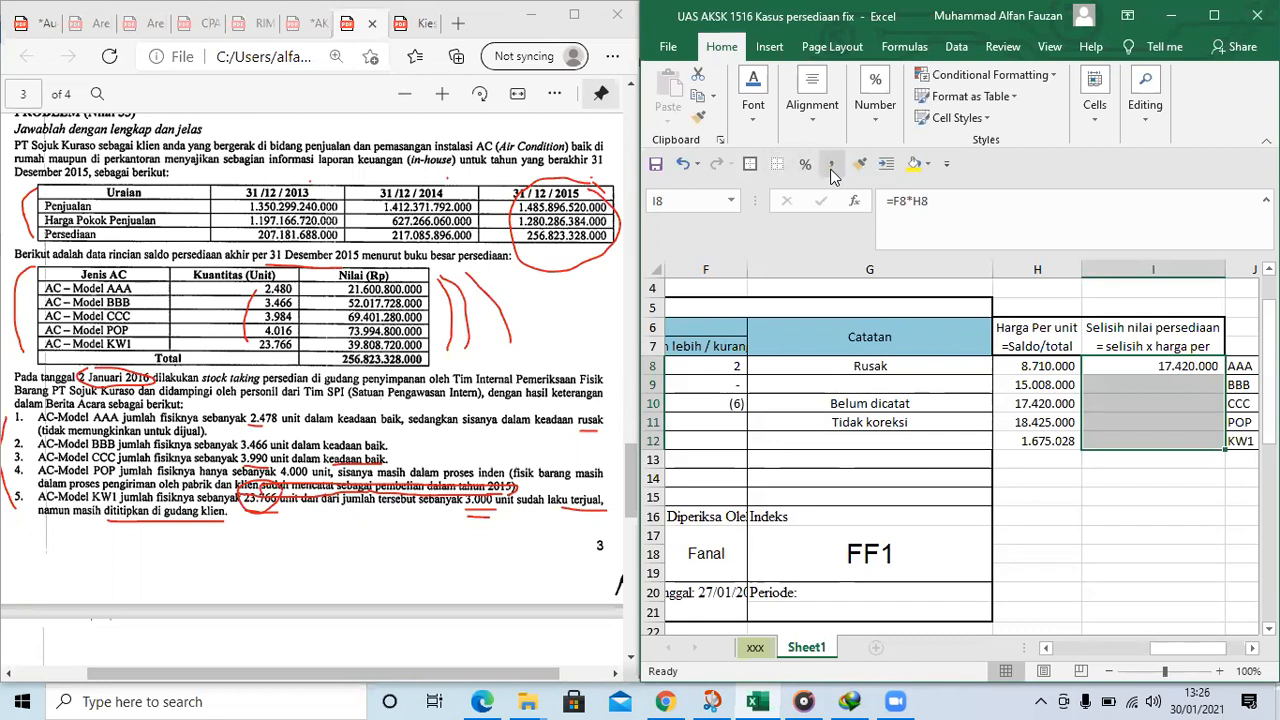
left_click(1140, 385)
left_click(1146, 367)
left_click_drag(1226, 373, 1237, 446)
Examine the CCC row's inventory value difference and the cells its formula is based on
left_click(1178, 410)
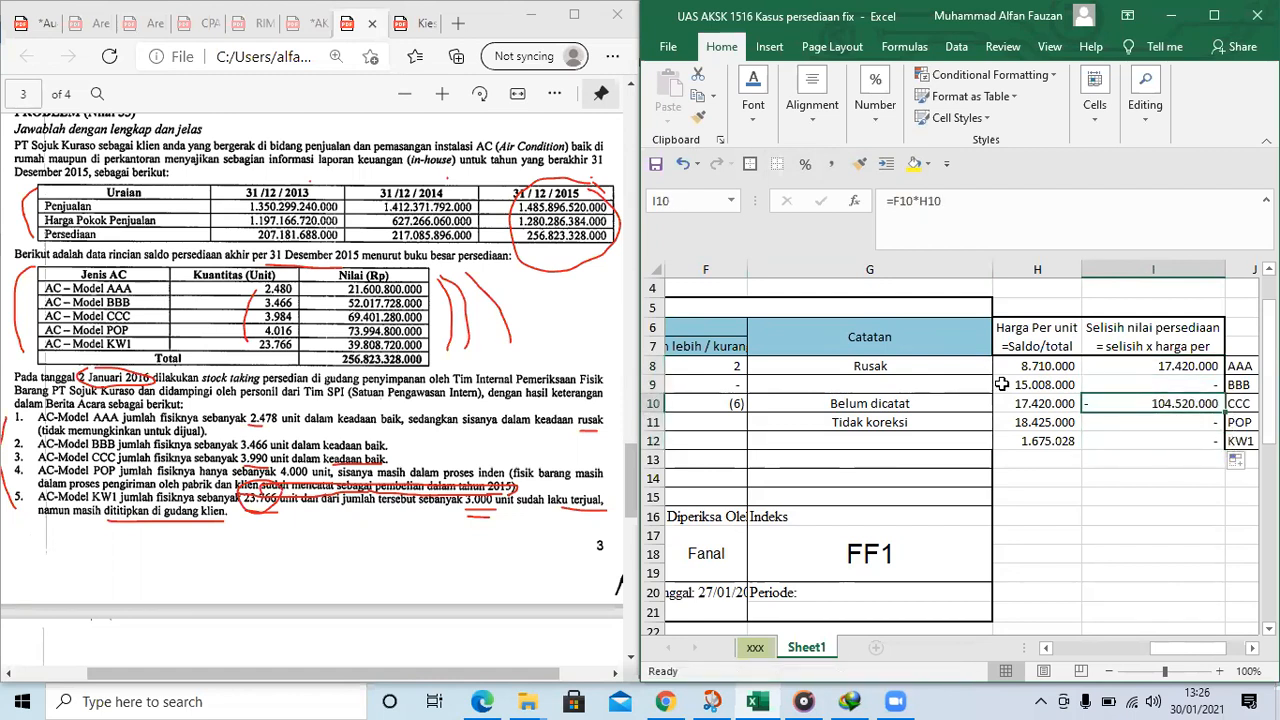
key("Left")
key("Left")
key("Left")
key("Left")
key("Right")
key("Right")
key("Right")
key("Right")
Enter 0 as the POP quantity difference in F11
key("Down")
key("Left")
key("Left")
key("Left")
key("Left")
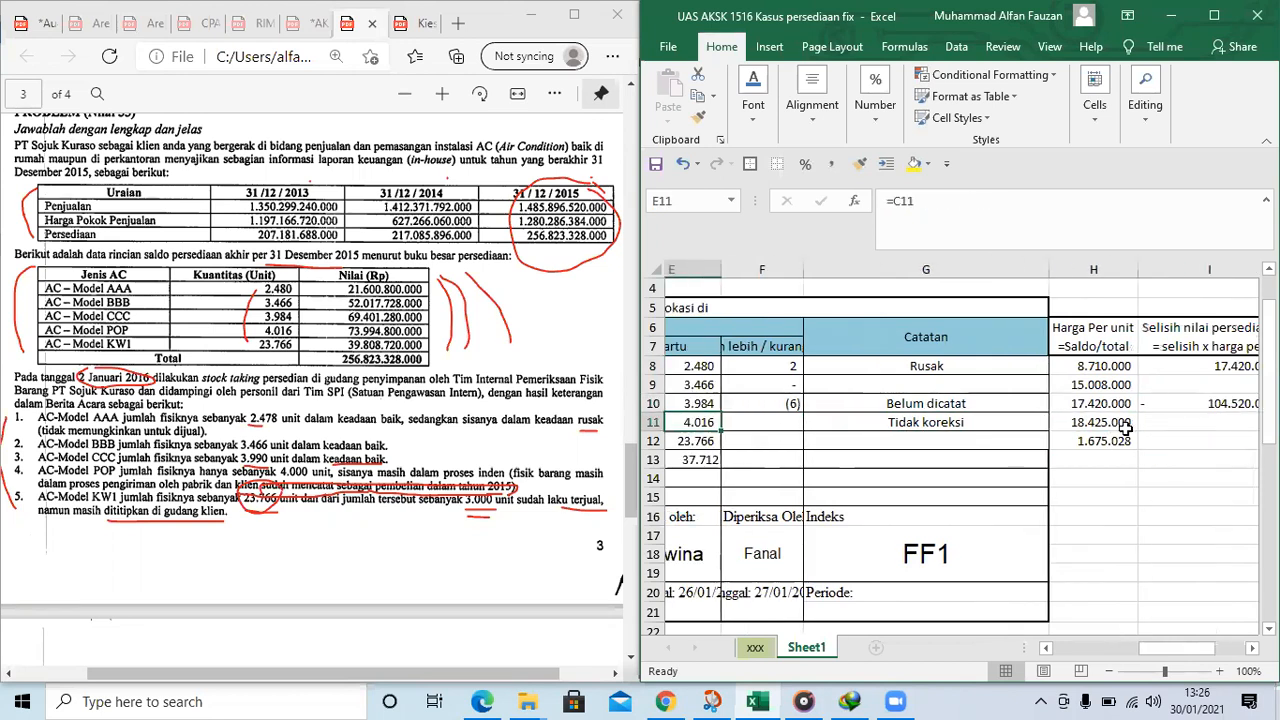
key("Right")
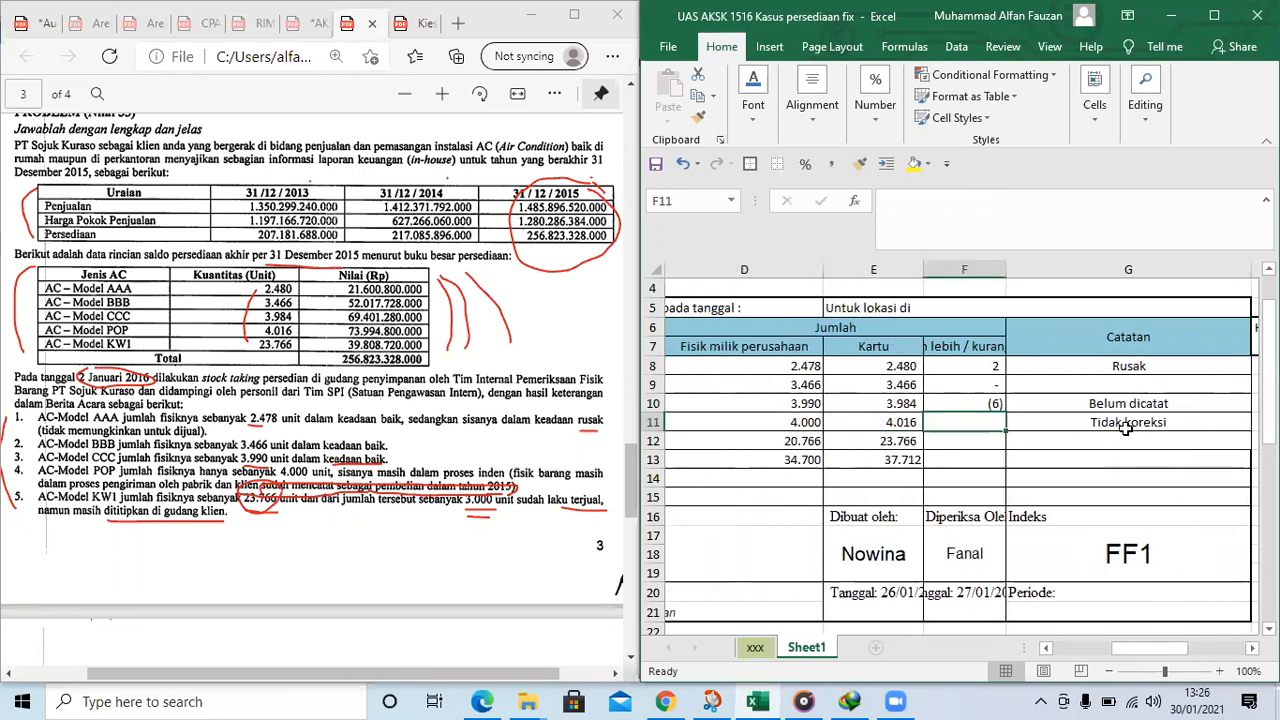
type("-")
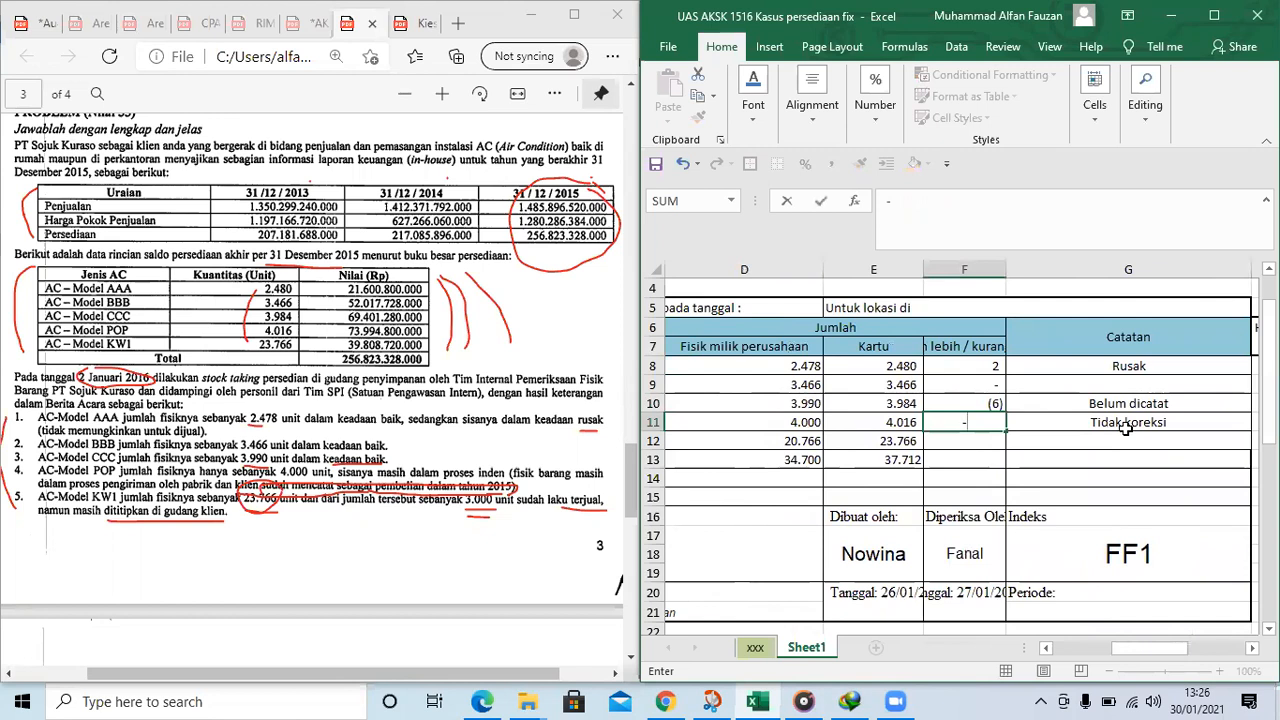
key("Left")
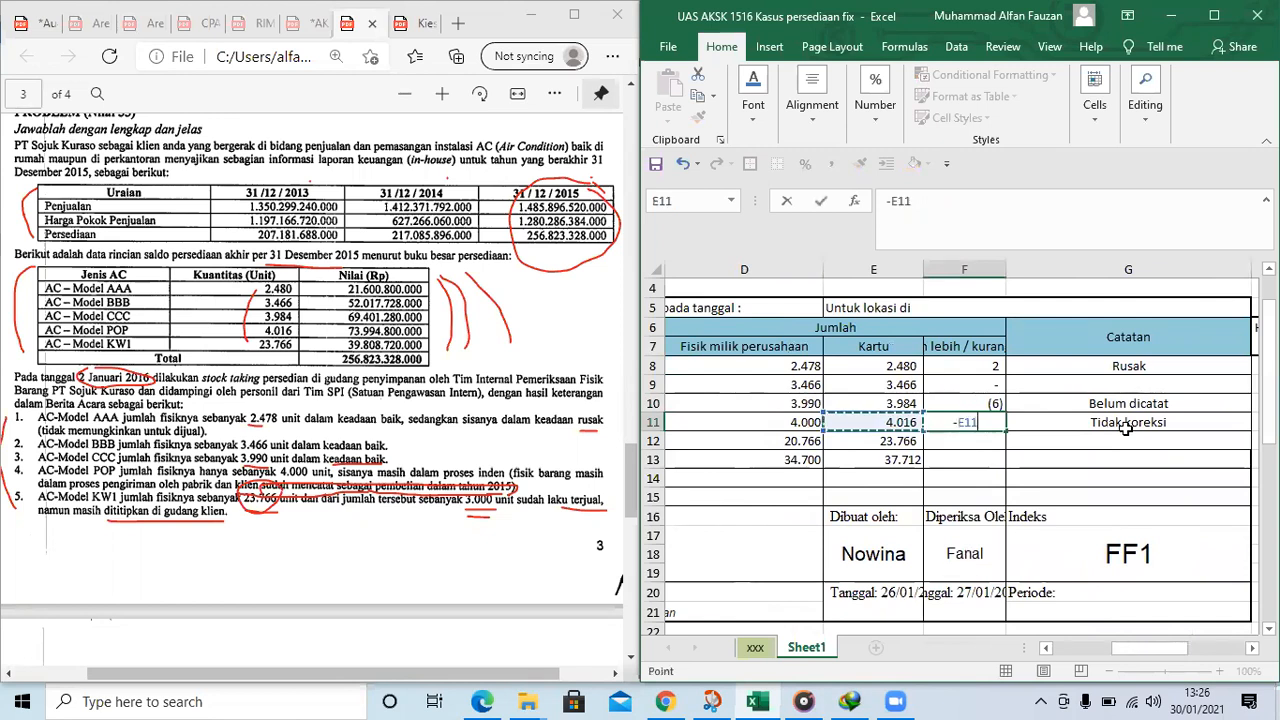
key("Right")
key("BackSpace")
key("BackSpace")
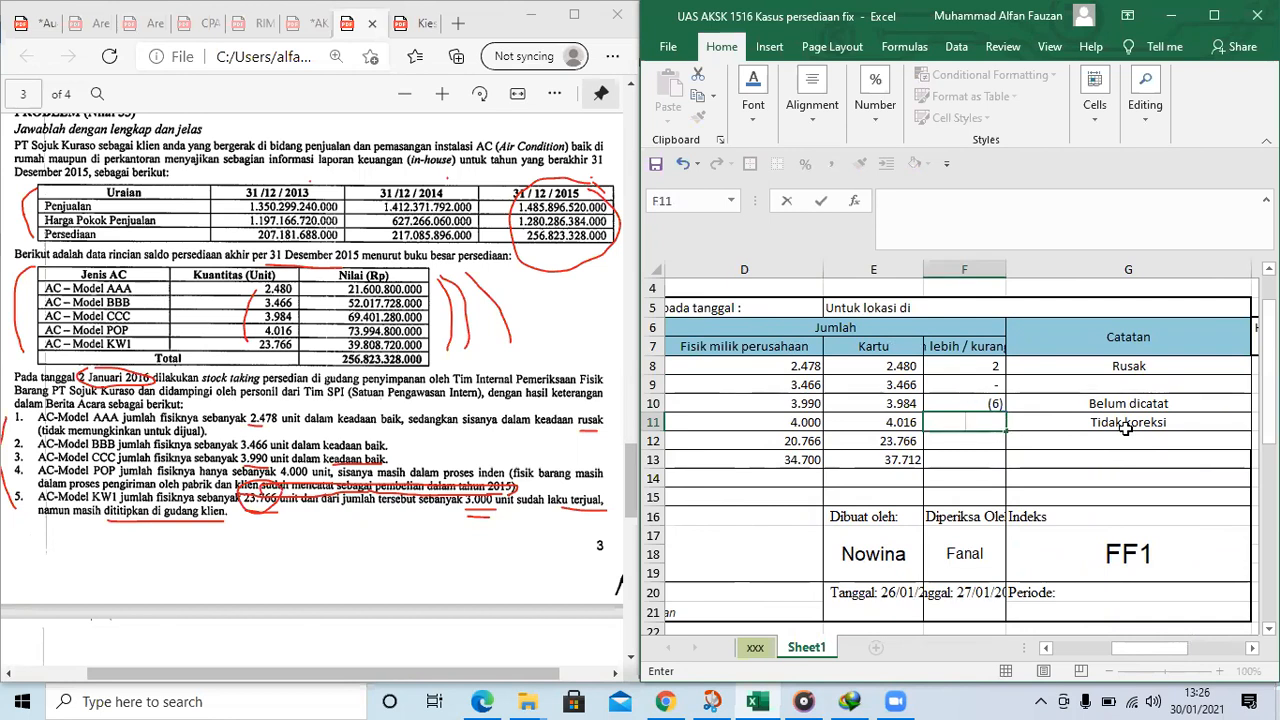
type("0")
key("Return")
Calculate the KW1 quantity difference in F12 with the formula =E12-D12
key("Down")
key("Left")
key("Left")
key("Left")
key("Left")
key("Up")
key("Right")
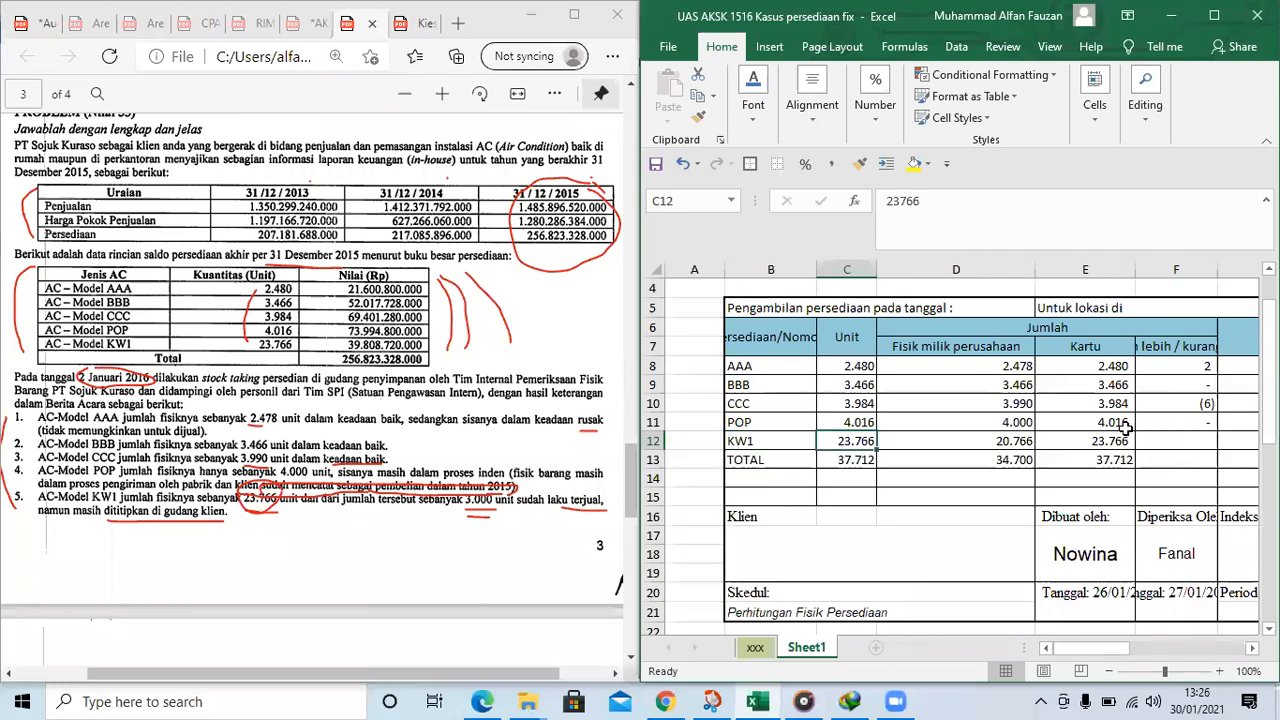
key("Right")
key("Right")
key("Right")
type("=")
key("Left")
key("Left")
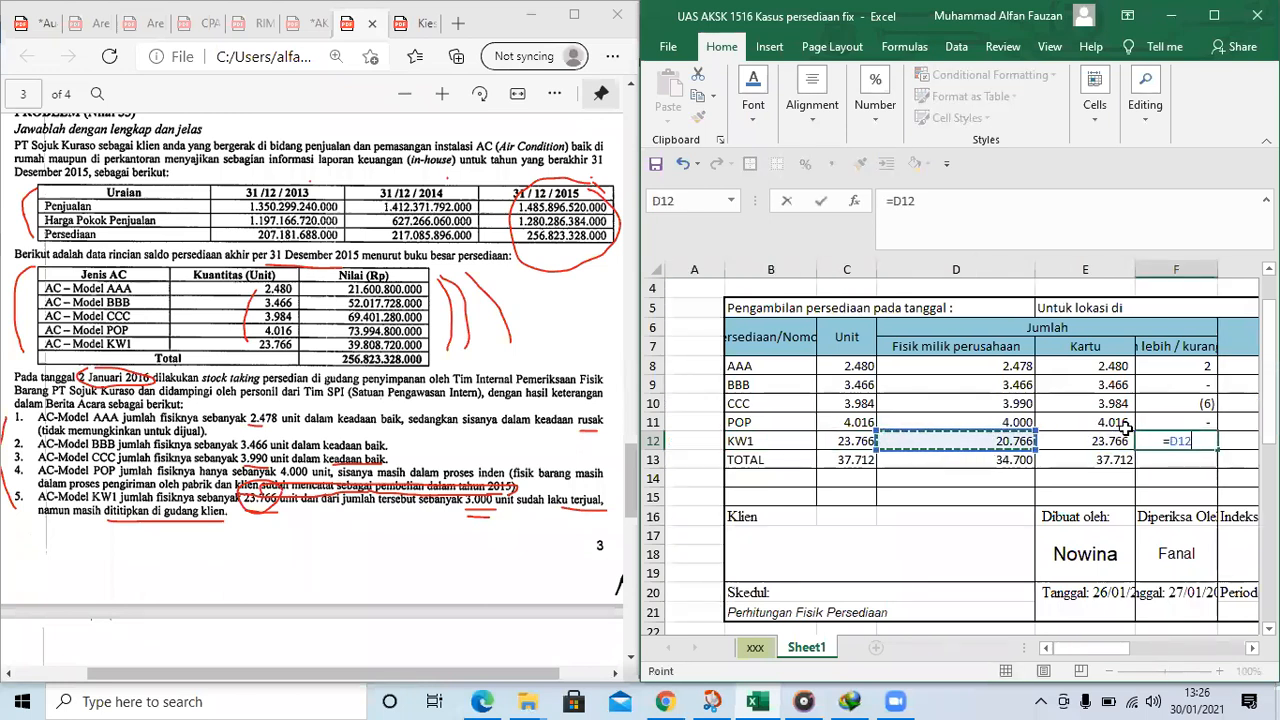
key("Right")
type("-")
key("Left")
key("Left")
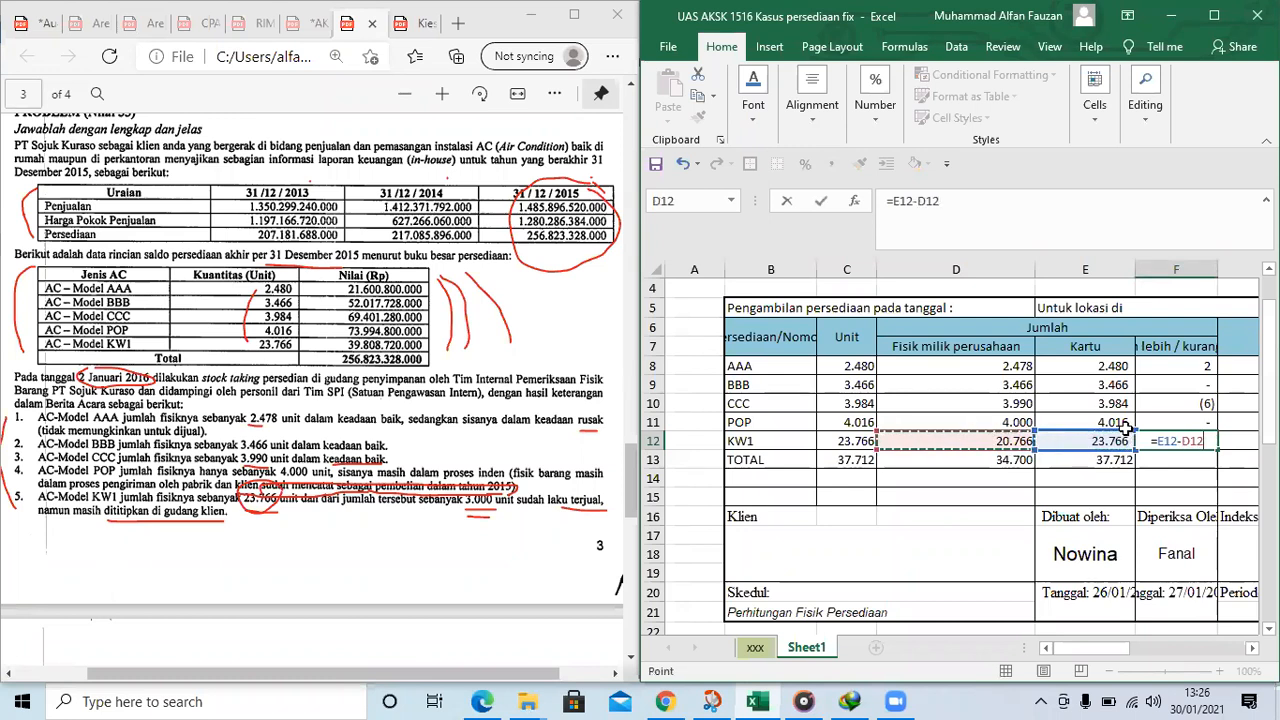
key("Return")
Enter the note "Barang sudah terjual" for KW1 in G12
key("Right")
key("Right")
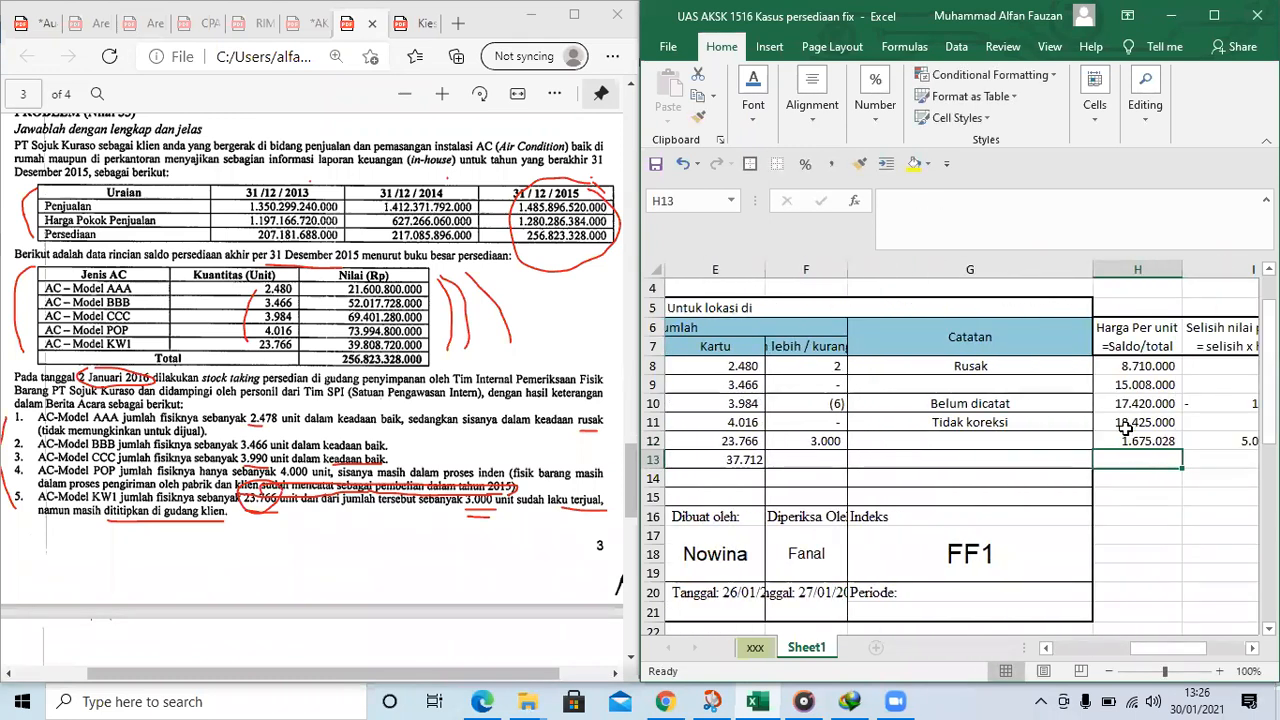
key("Left")
key("Up")
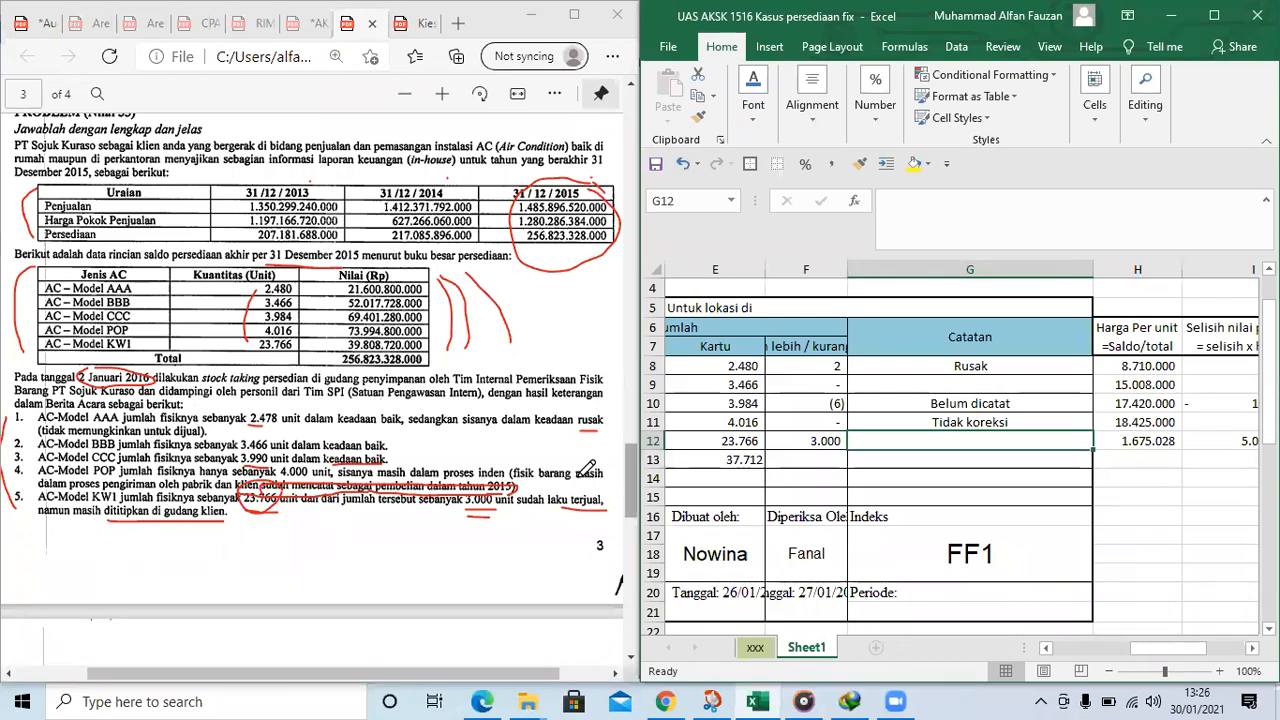
type("Bara")
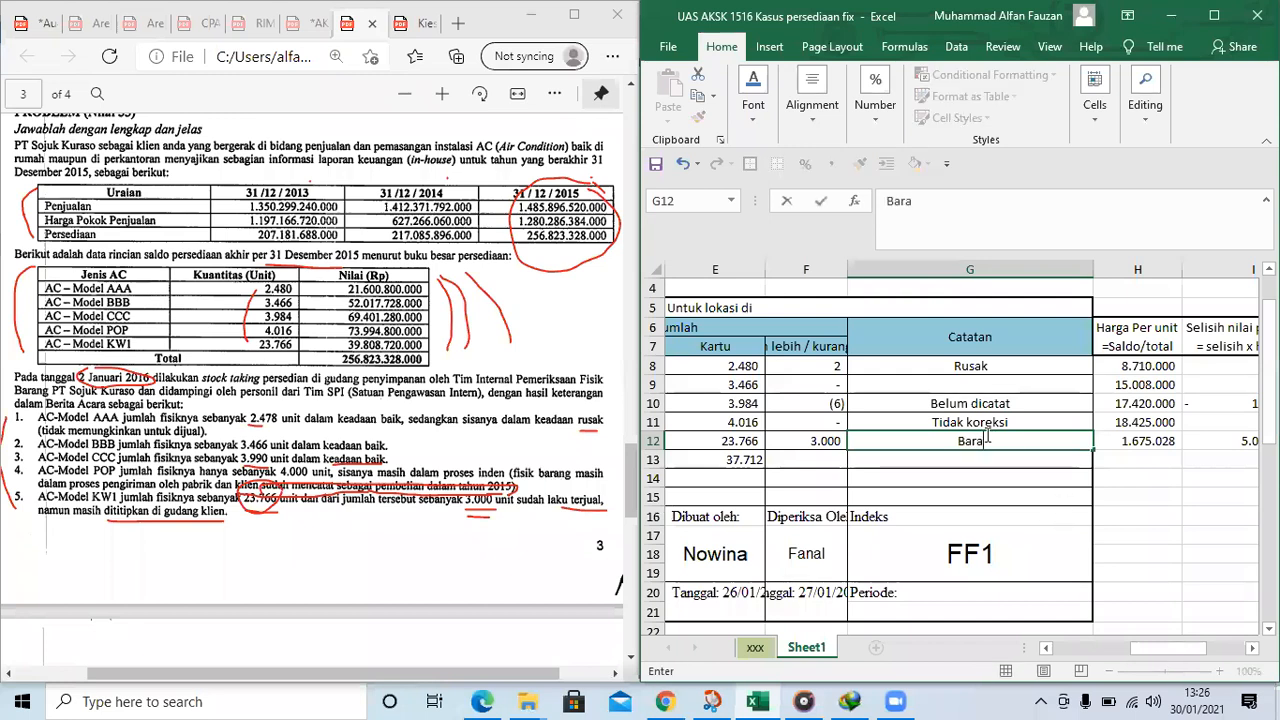
type("ng sudah terjual")
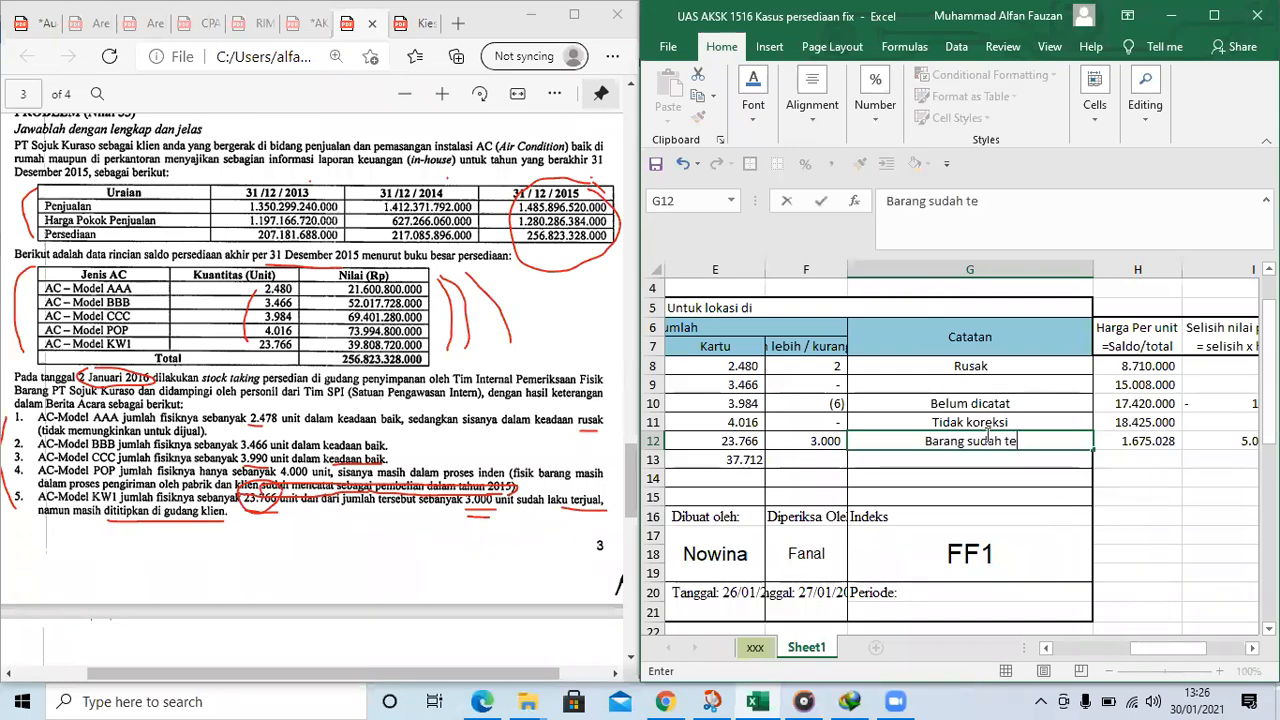
key("Tab")
Enter the label "Total" in H13 below the unit prices
key("Right")
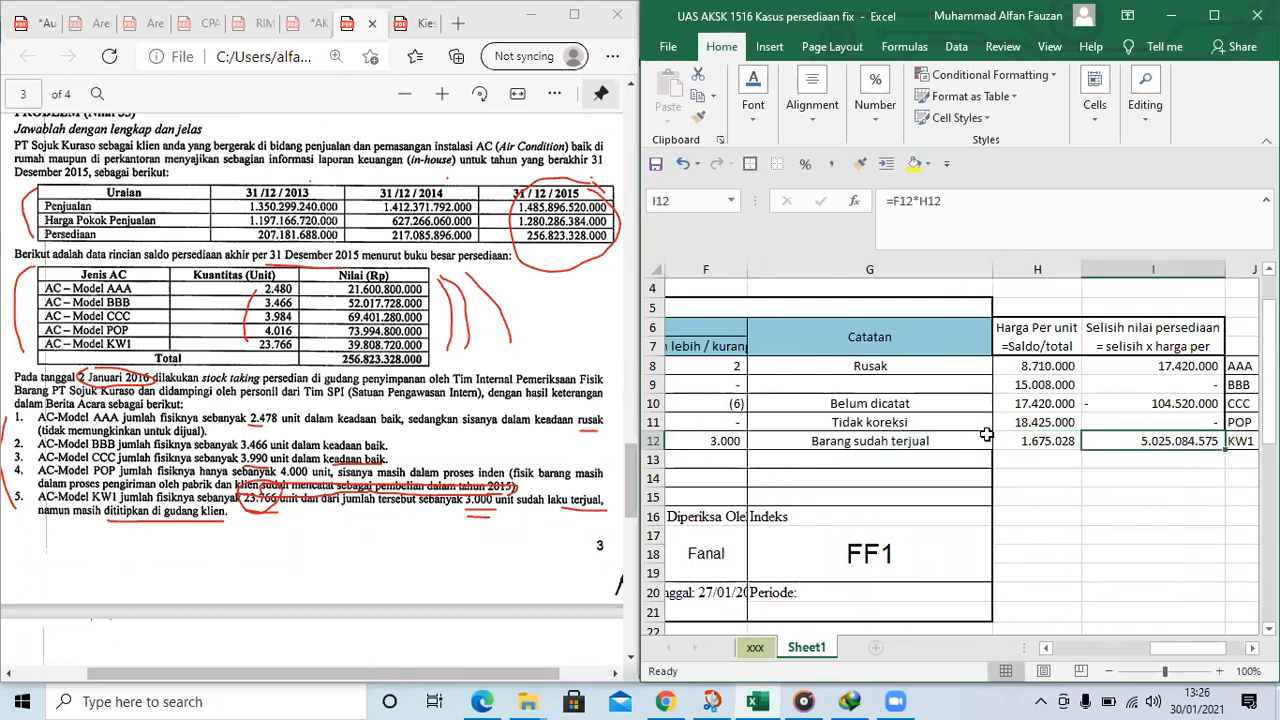
key("Right")
key("Left")
key("Down")
key("Left")
key("Left")
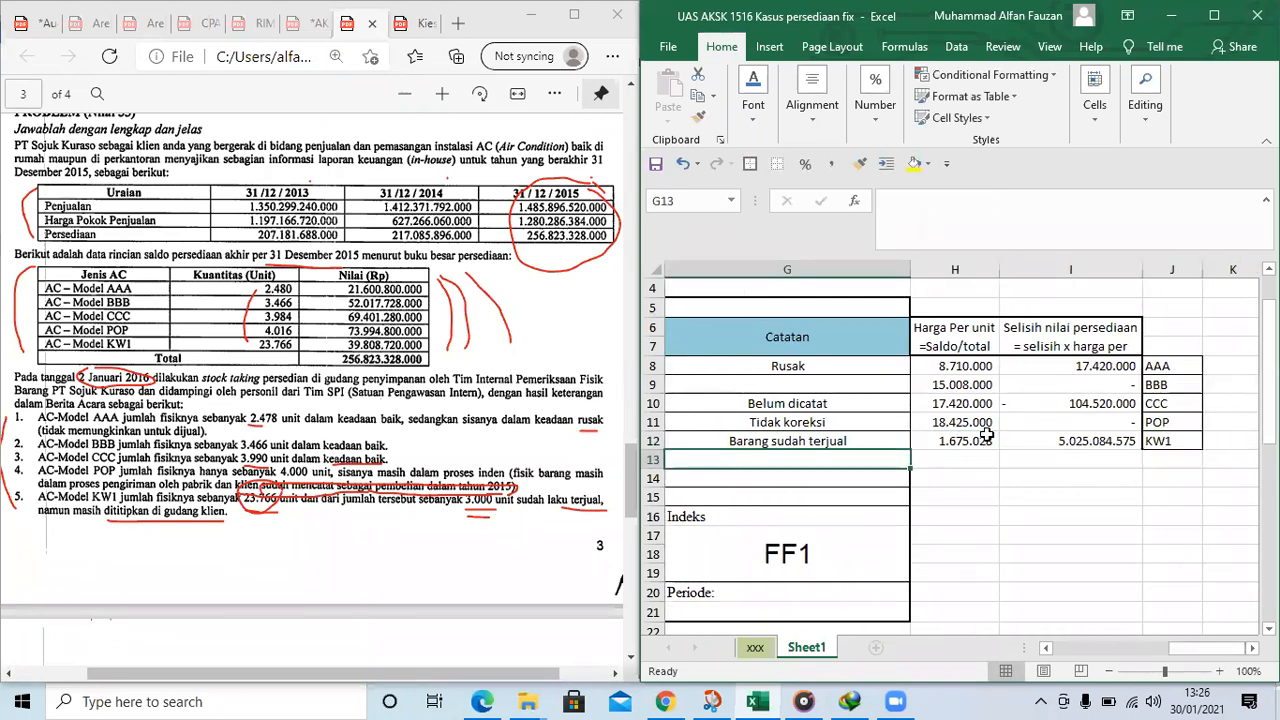
key("Down")
key("Right")
key("Up")
type("Total")
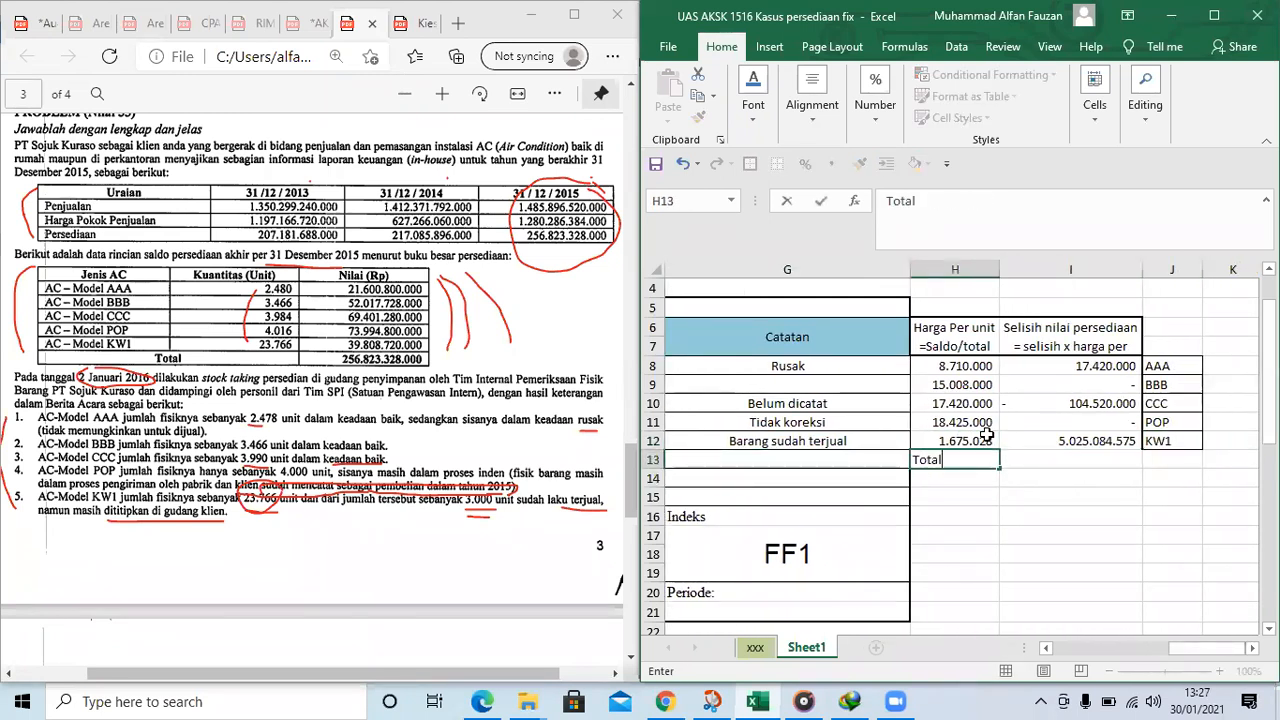
key("Tab")
Sum the inventory value differences I8:I12 in cell I13
type("=sum(")
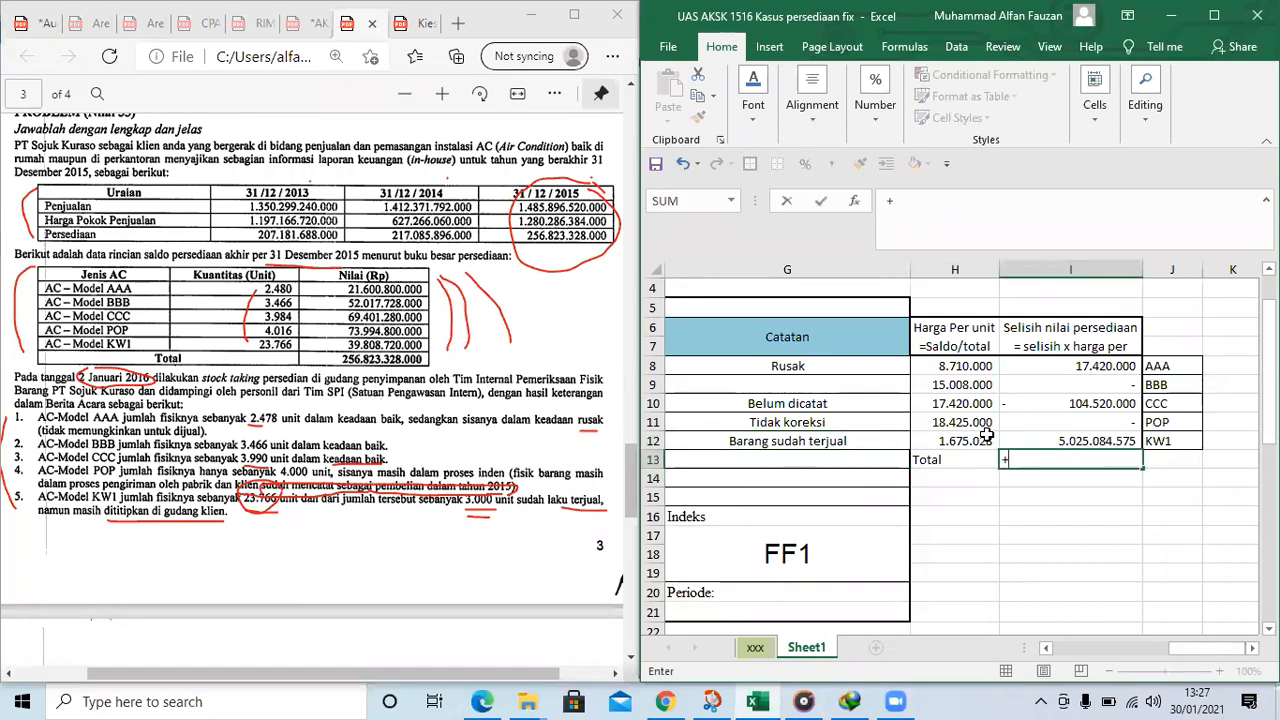
key("Up")
key("Up")
key("Up")
key("Up")
key("Up")
key("shift+Down")
key("shift+Down")
key("shift+Down")
key("shift+Down")
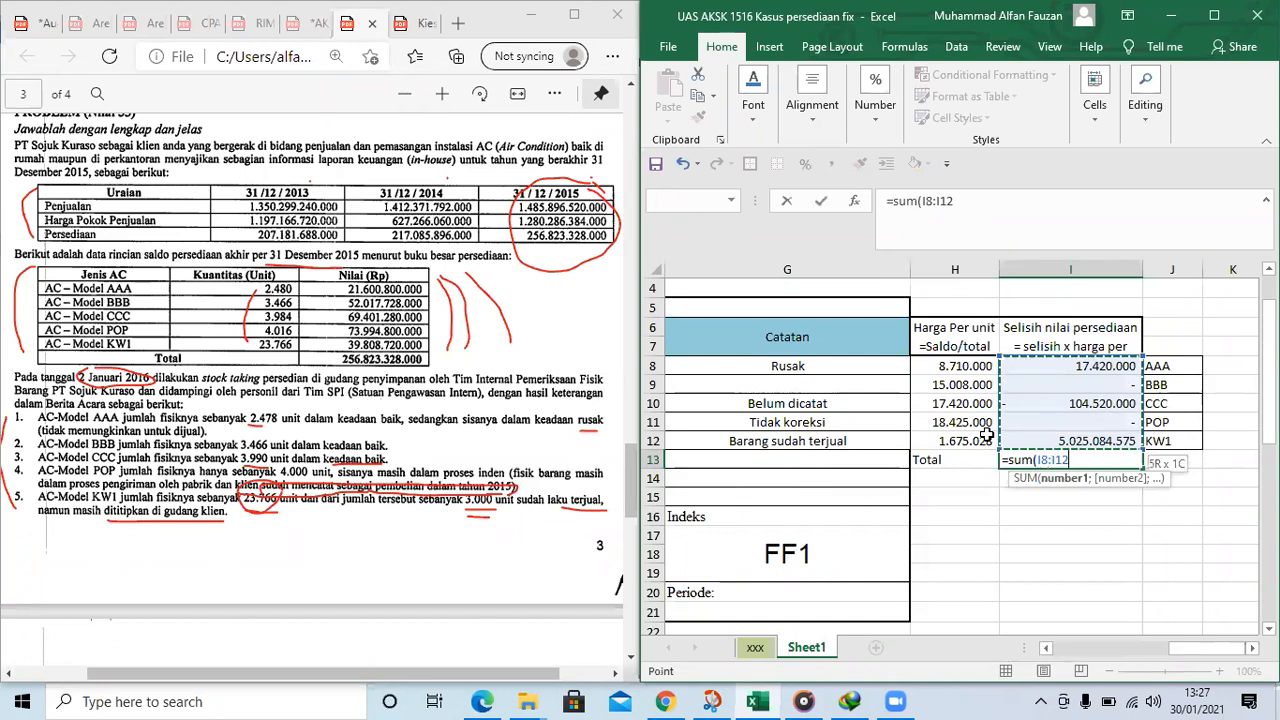
key("Return")
Make the Total label and its amount in H13:I13 bold
key("Left")
key("Up")
key("shift+Right")
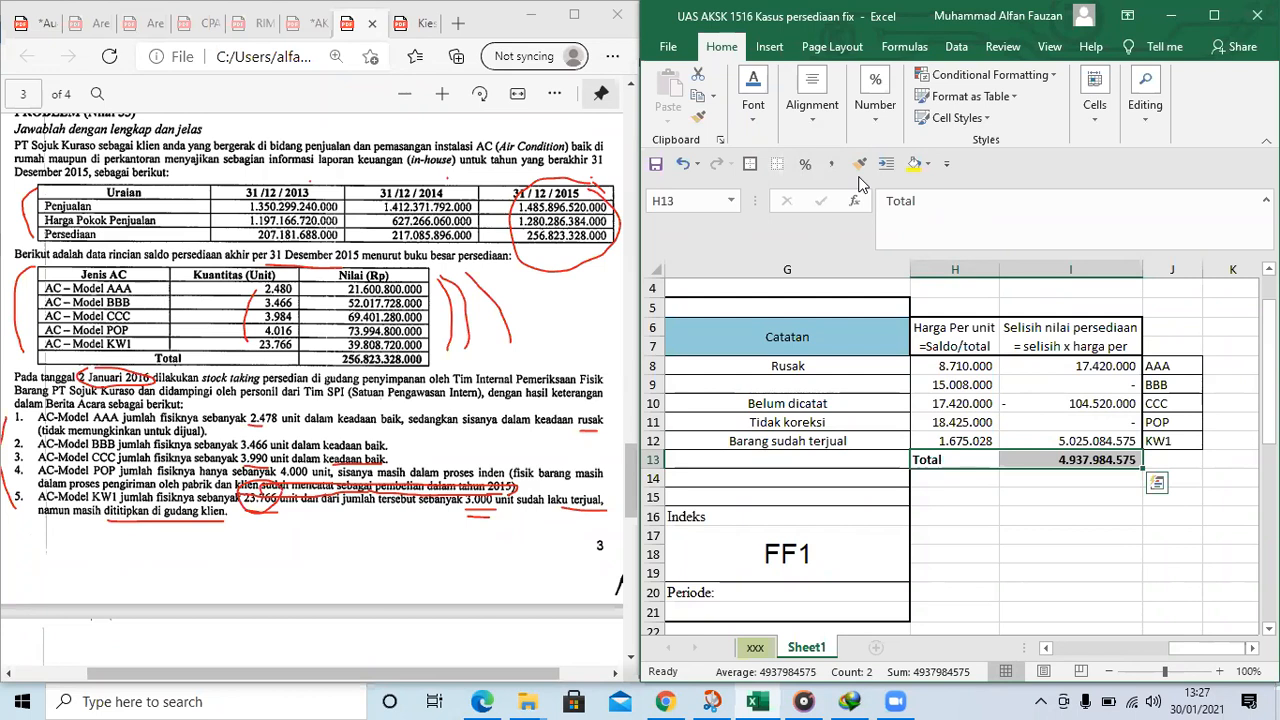
Review the notes, quantity differences and inventory value differences for the CCC and POP models in rows 10 and 11
left_click(1057, 482)
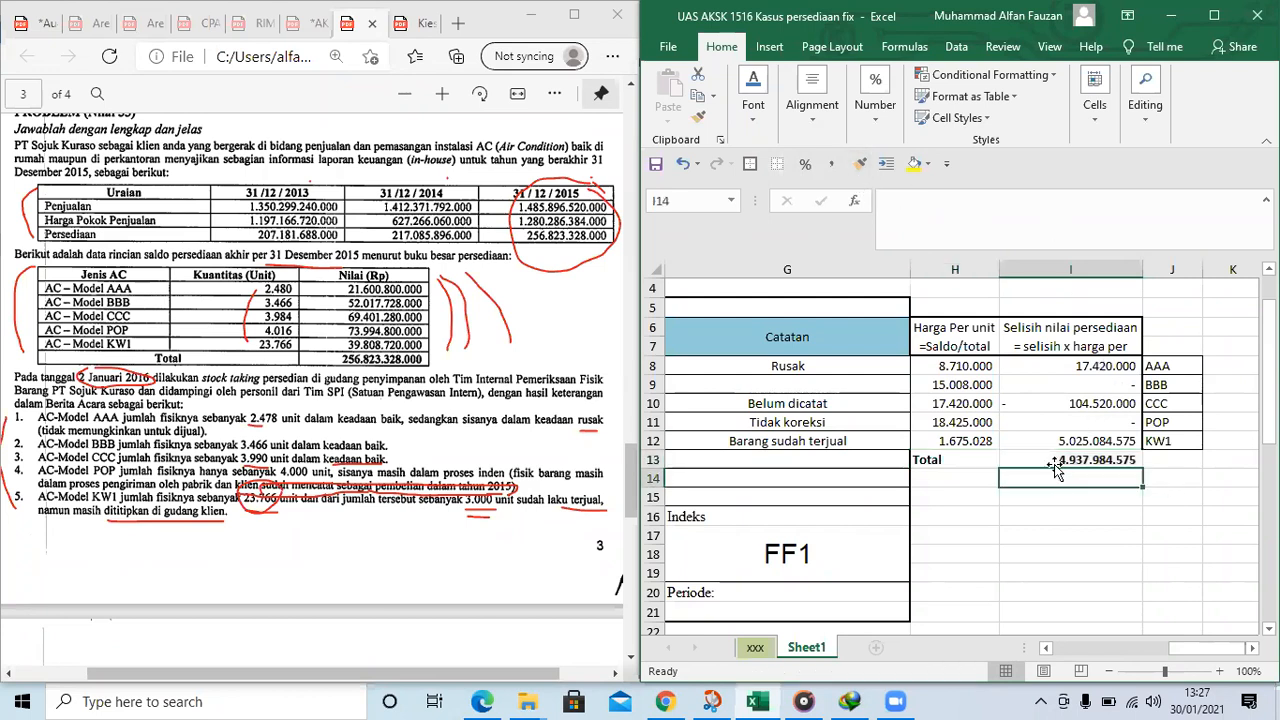
left_click(1003, 425)
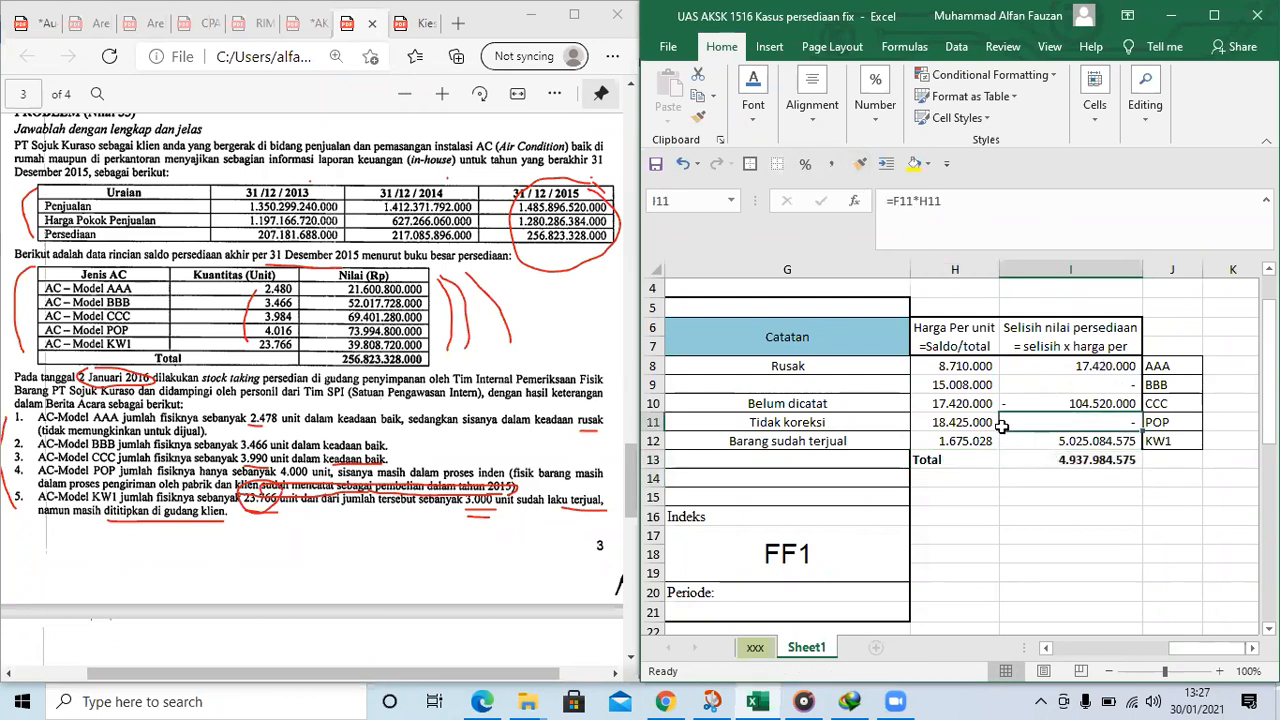
key("Left")
key("Left")
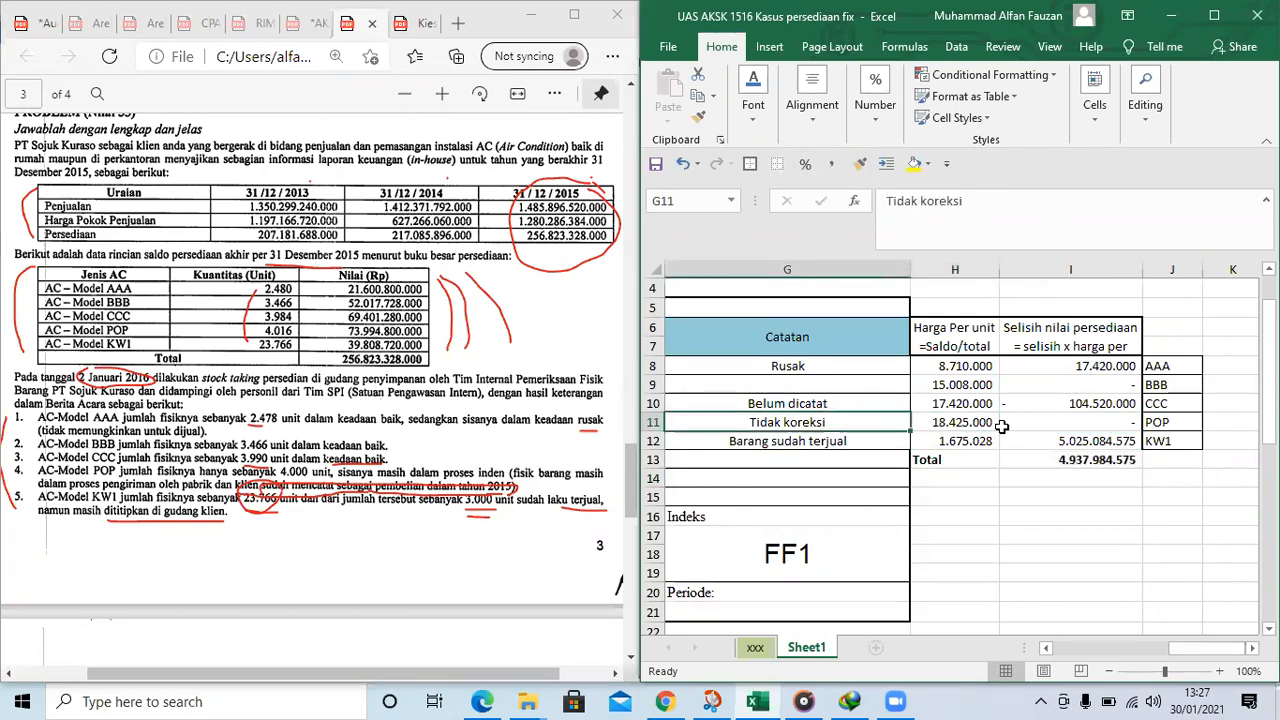
key("Right")
key("Right")
key("Right")
key("Left")
key("Left")
key("Up")
key("Right")
key("Left")
key("Left")
key("Left")
key("Left")
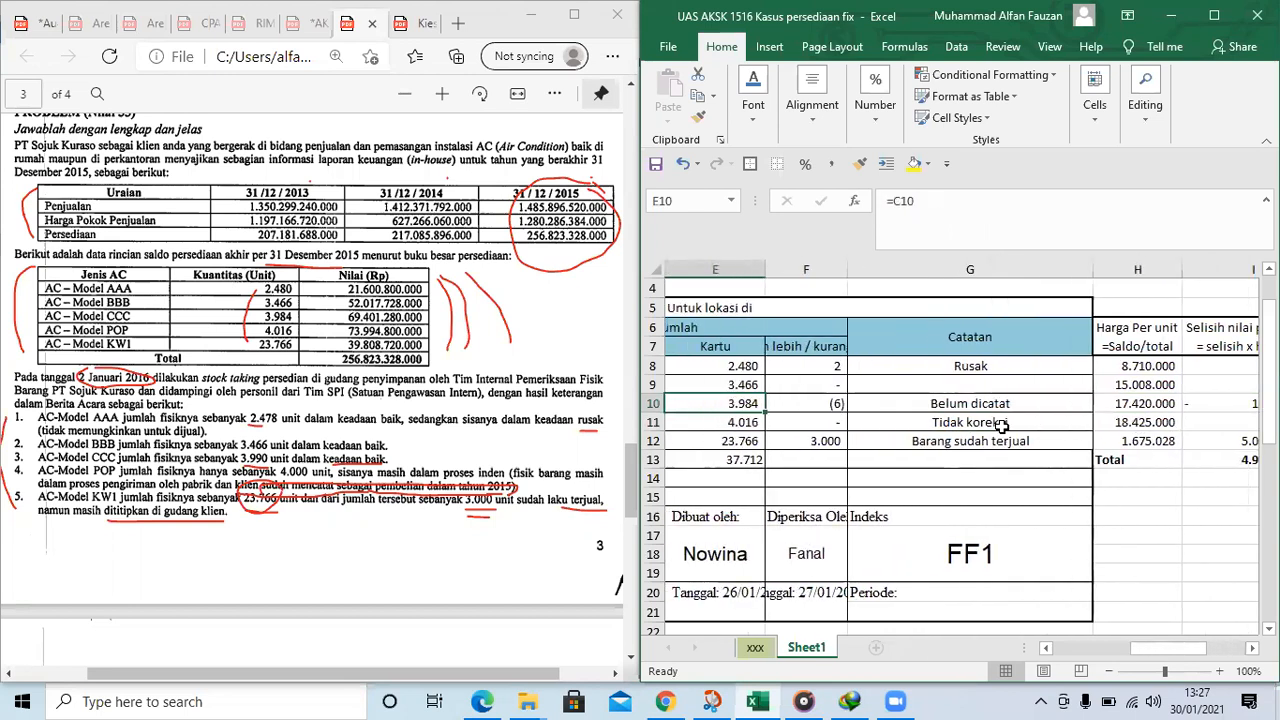
Widen column F to fit its header and reword F7 as "Selisih lebih (kurang) catat"
left_click_drag(847, 269, 938, 269)
left_click(878, 349)
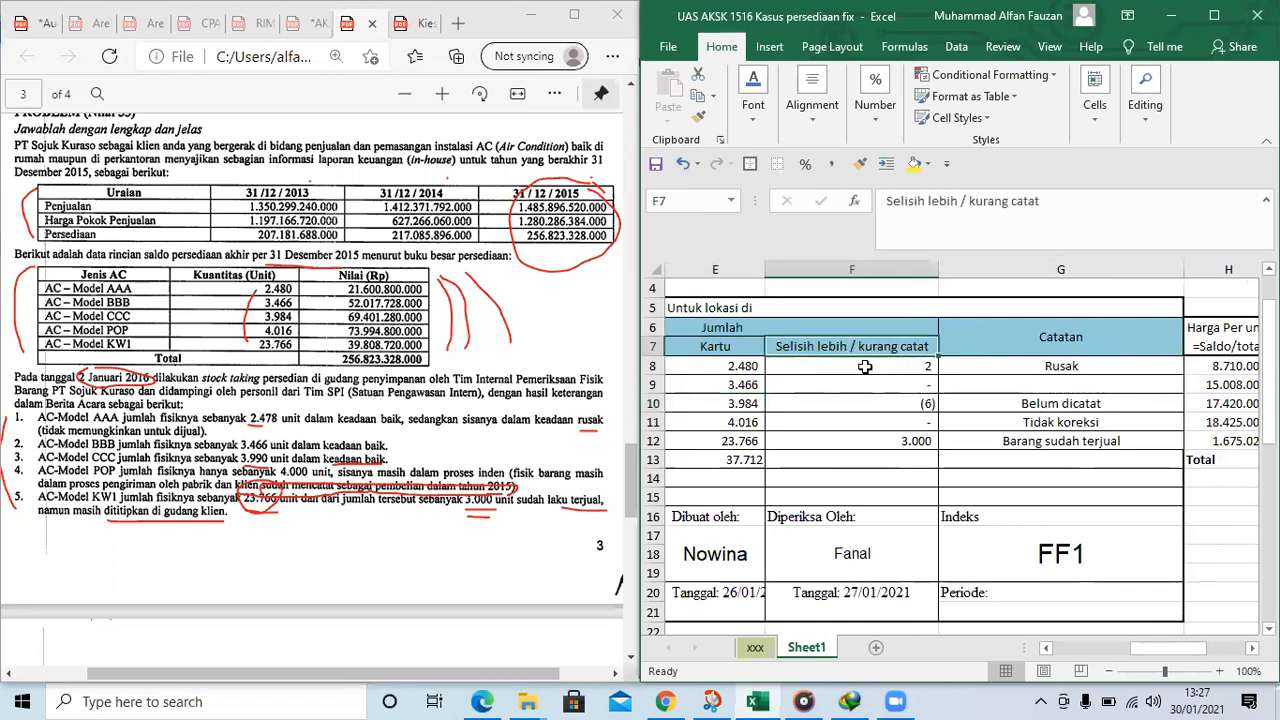
left_click(975, 201)
key("BackSpace")
key("BackSpace")
type("(")
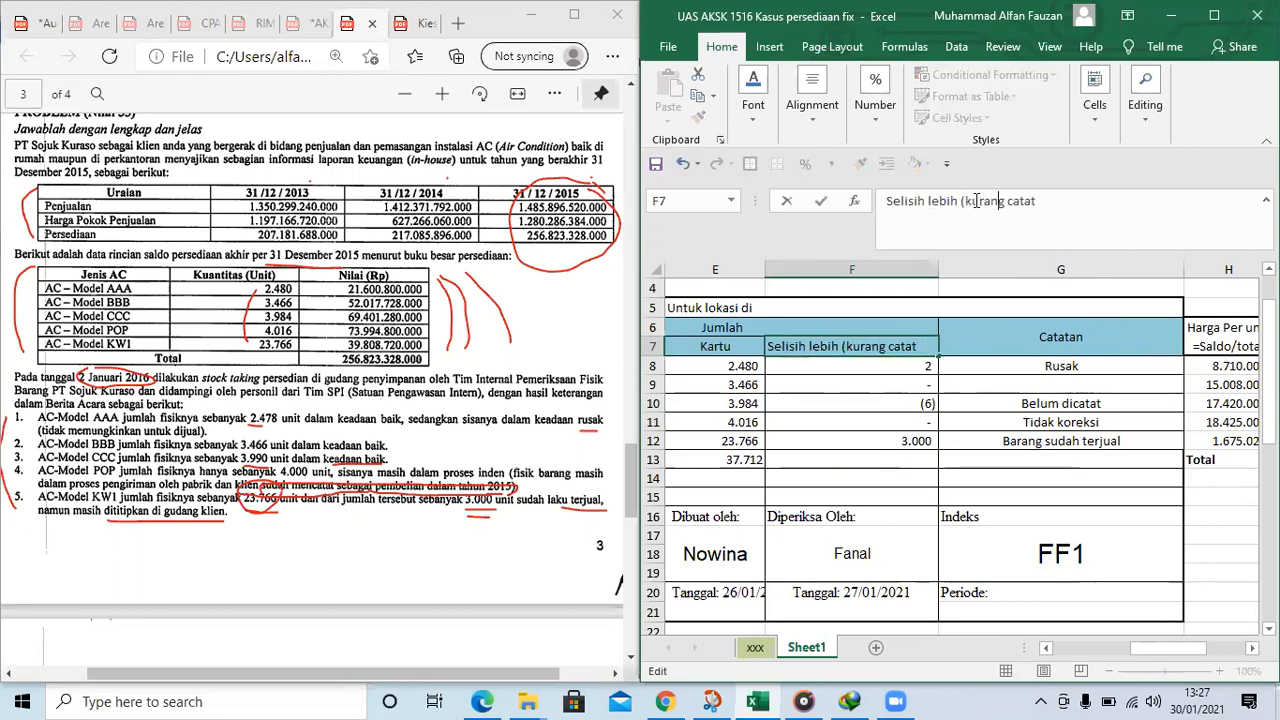
type(")")
key("Return")
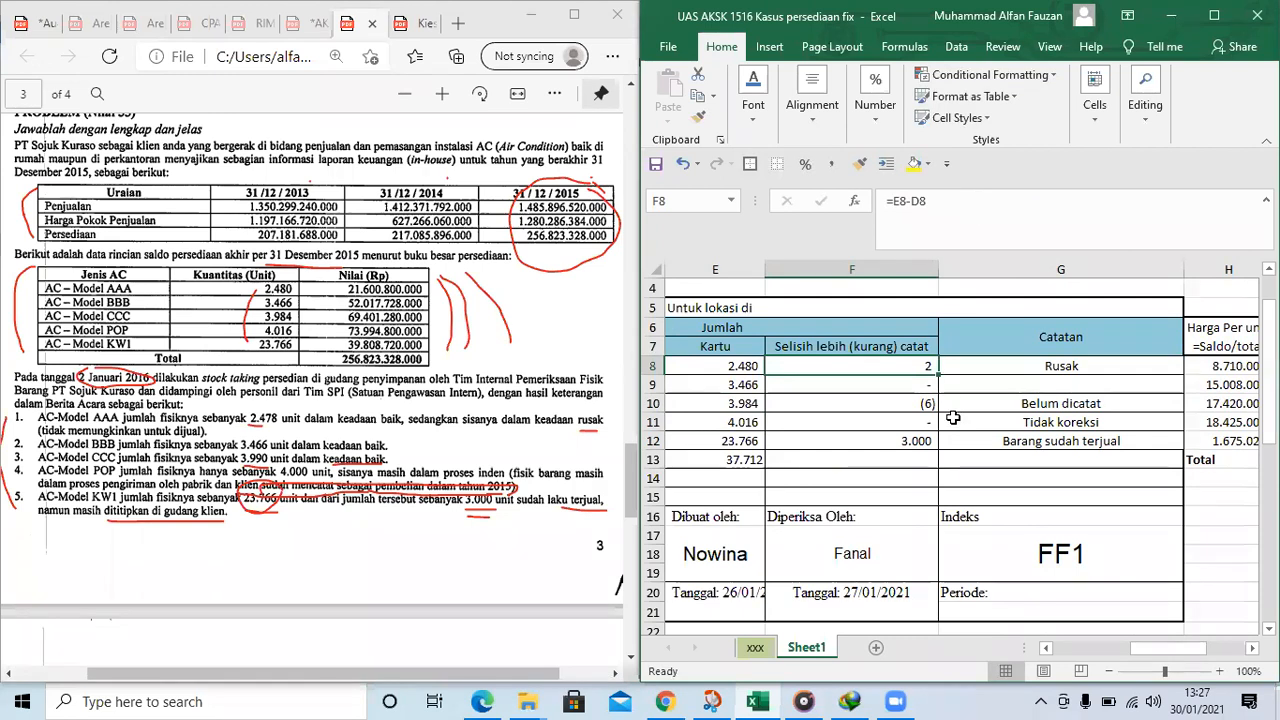
Make the quantity difference header in F7 bold
left_click(1050, 423)
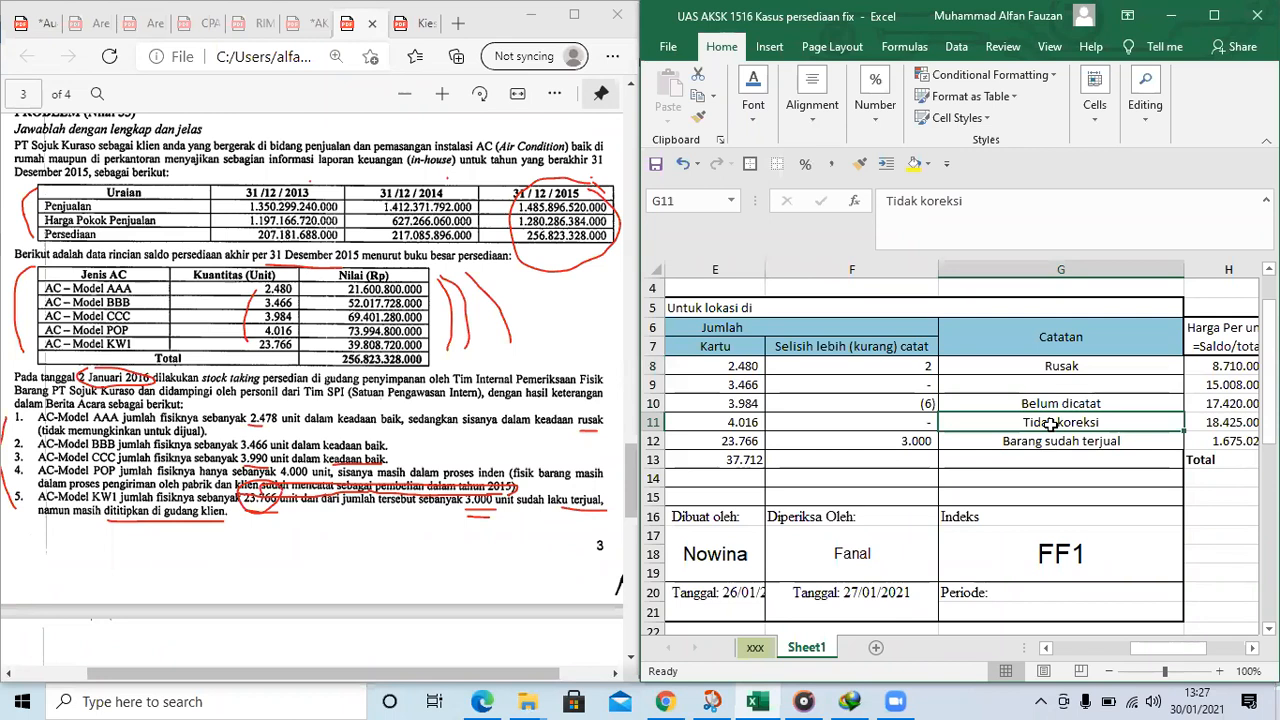
key("Left")
key("Up")
key("Up")
key("Up")
key("Up")
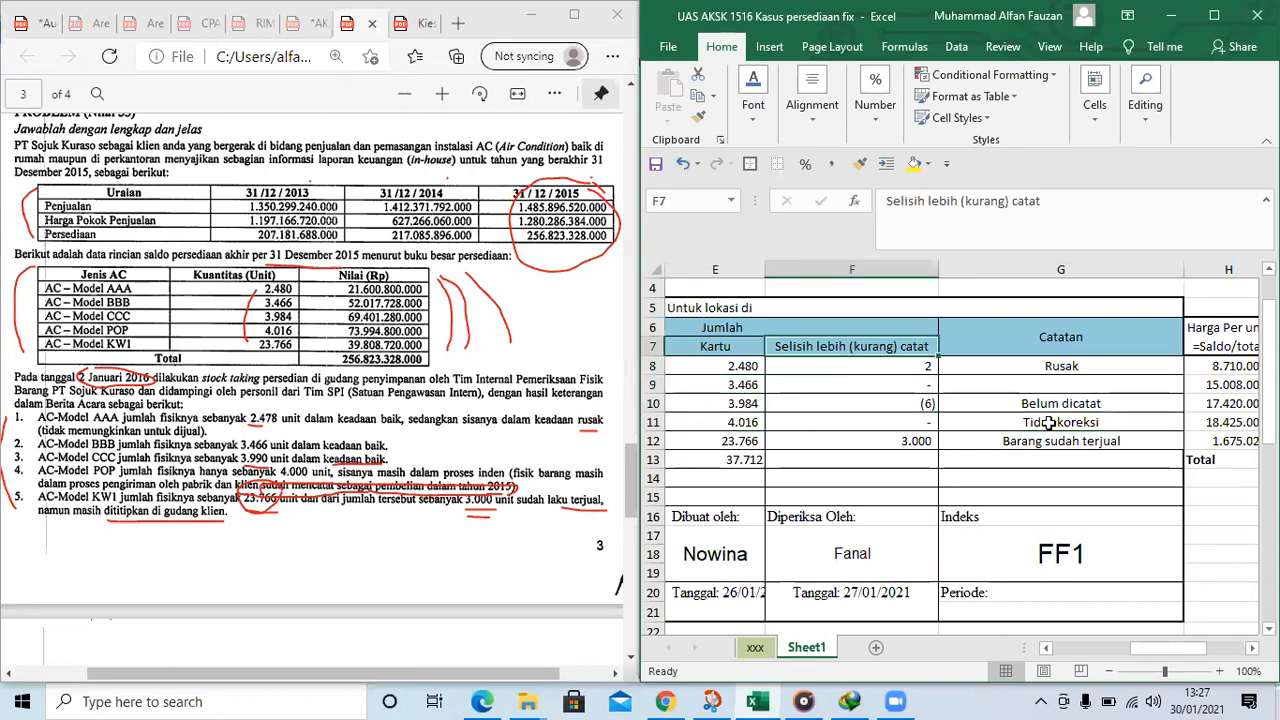
key("ctrl+b")
left_click(720, 344)
left_click(848, 344)
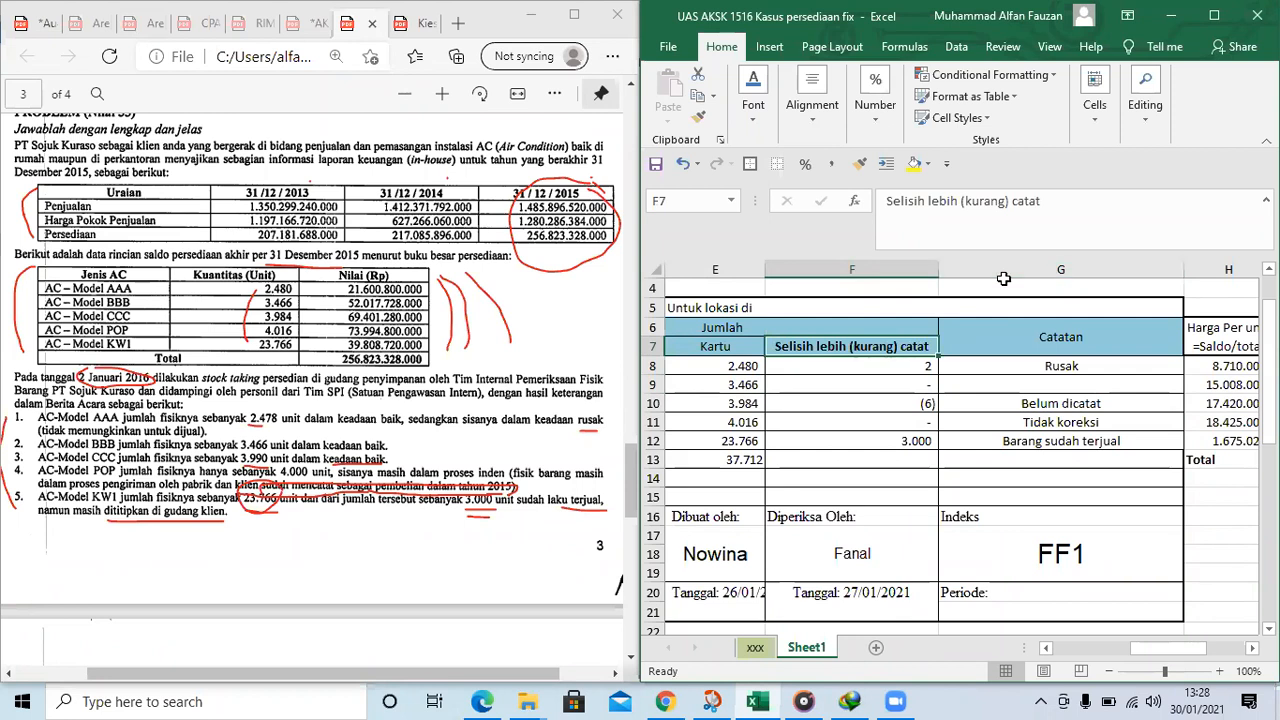
Copy the "Selisih lebih (kurang) catat" header from F7 into I5 above the inventory value difference header
left_click(951, 384)
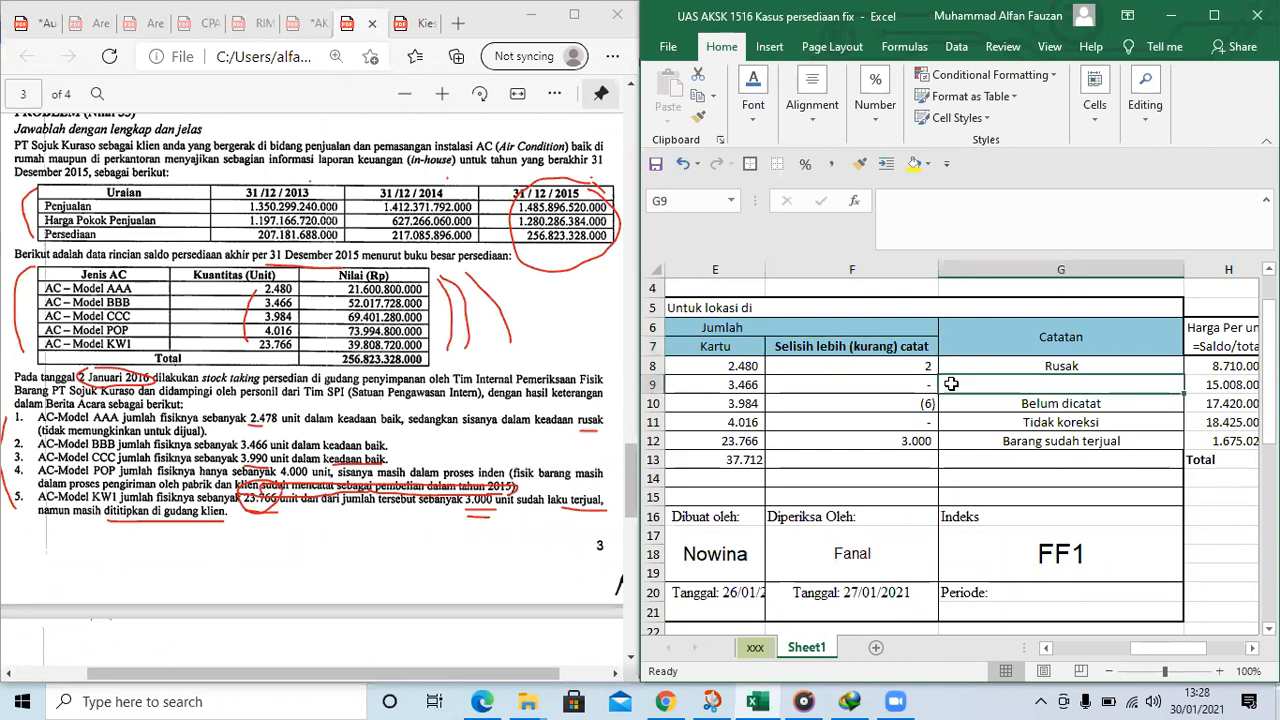
key("Right")
key("Right")
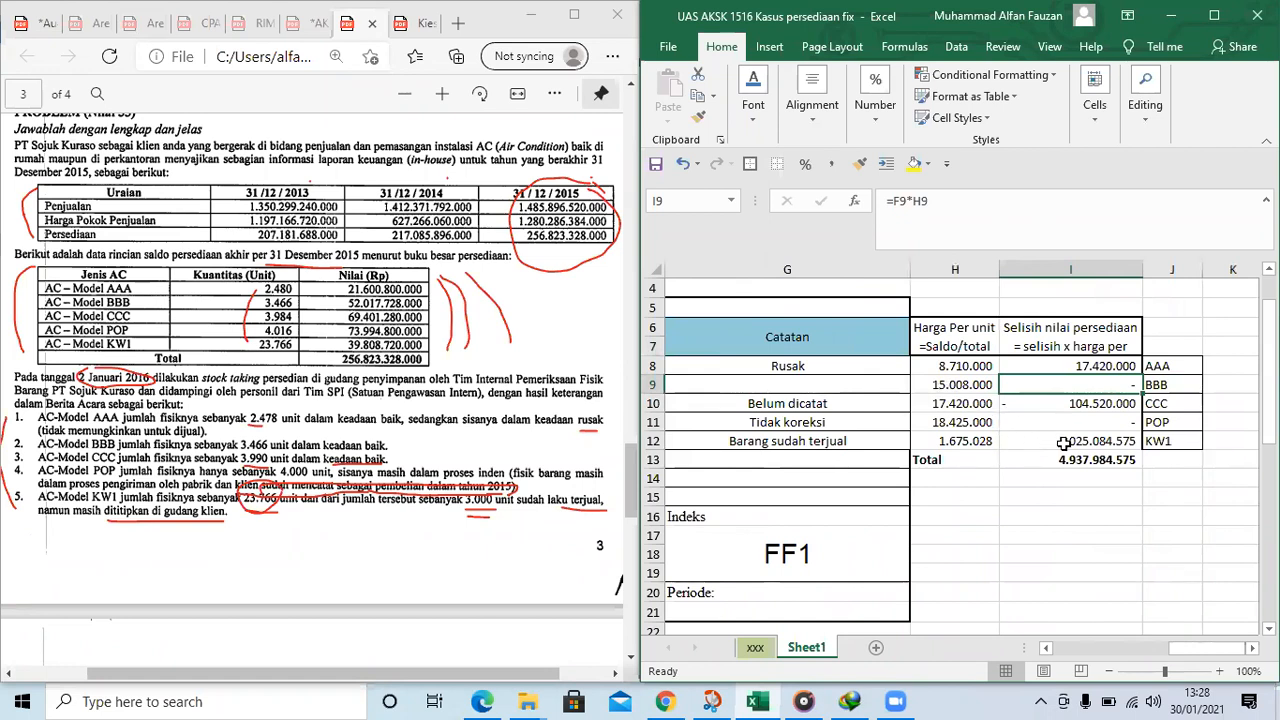
left_click(848, 346)
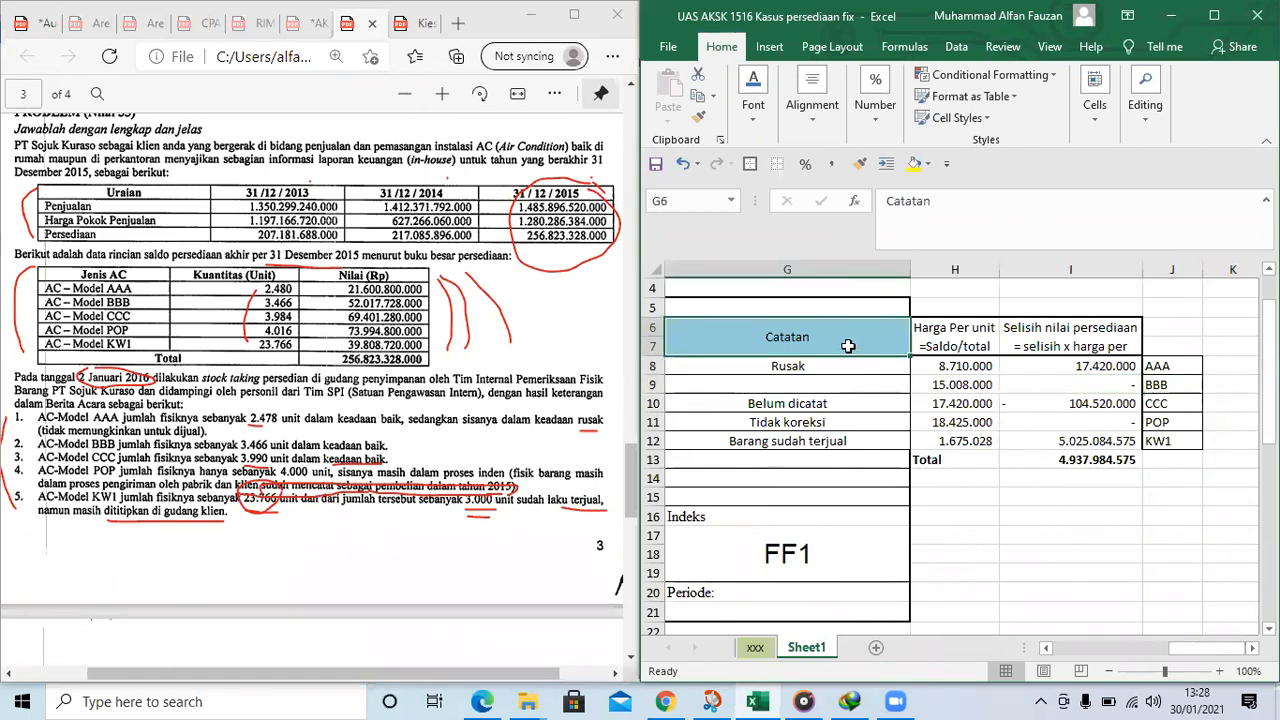
key("Left")
key("Left")
key("Right")
key("Right")
key("Left")
key("Right")
left_click(848, 346)
key("ctrl+c")
left_click(1221, 307)
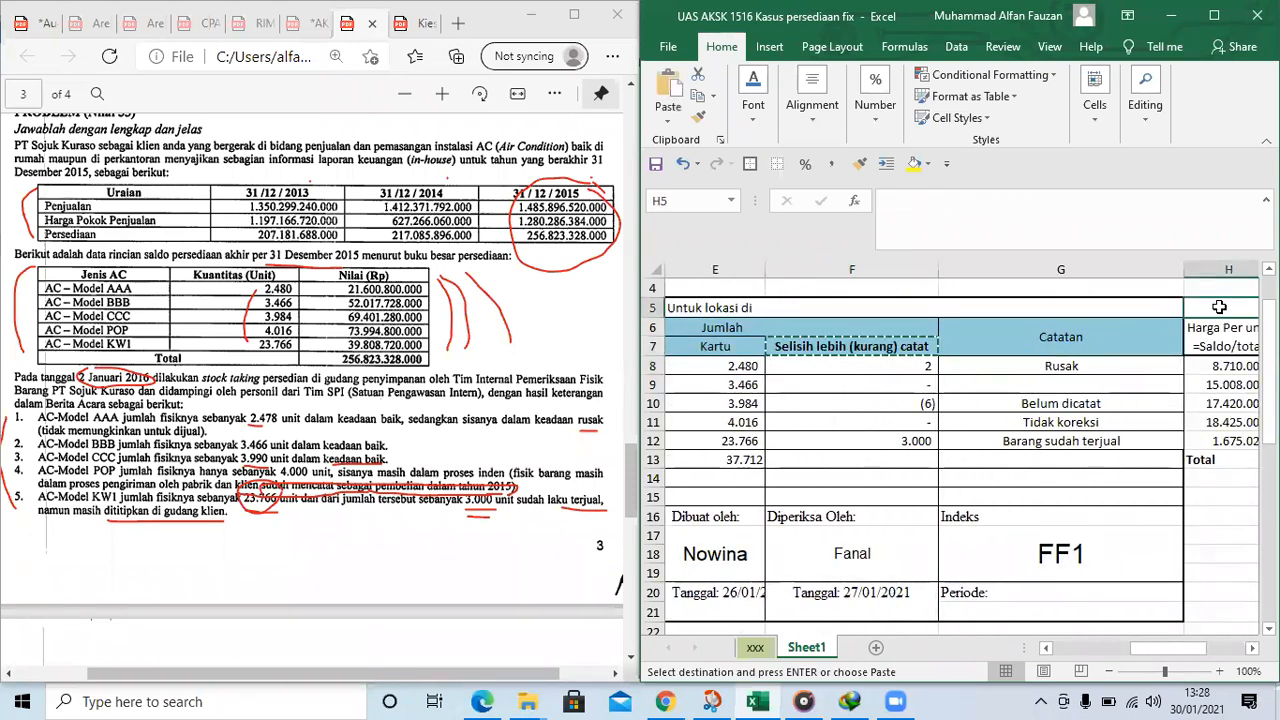
key("Right")
key("ctrl+v")
left_click(1172, 422)
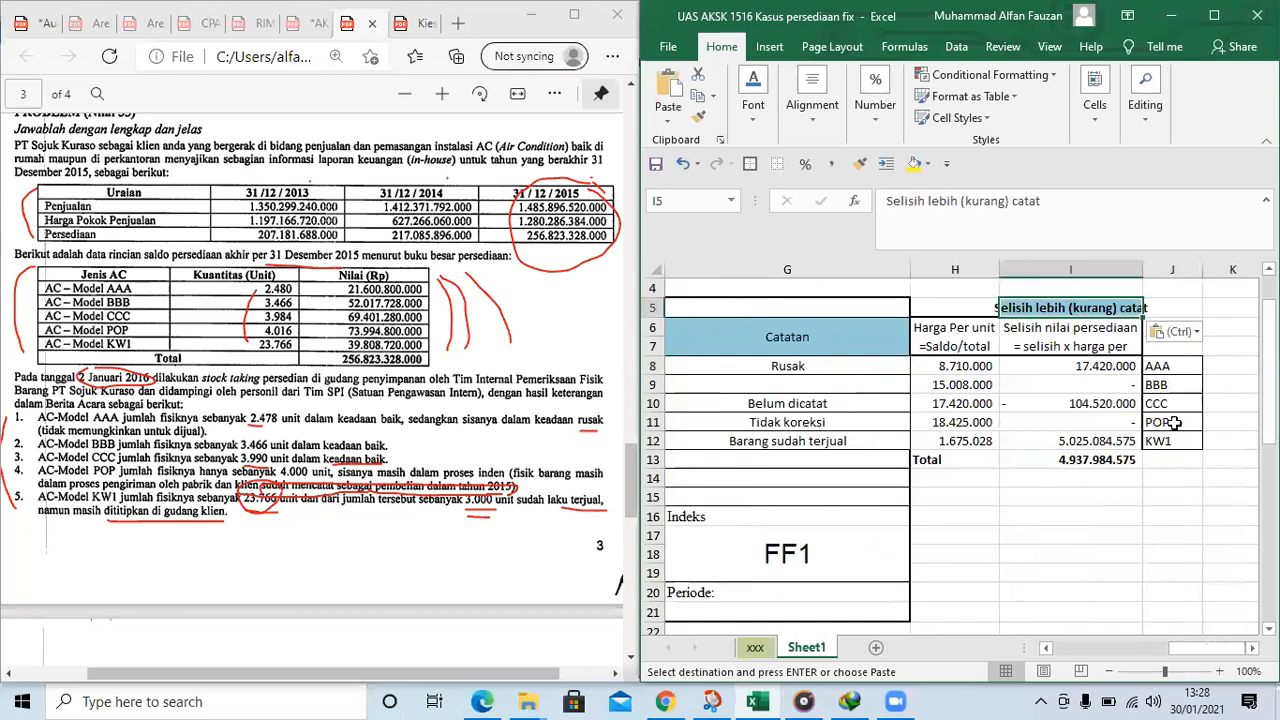
Widen column I so the copied header in I5 fits within the column
left_click_drag(1143, 270, 1168, 270)
left_click(1084, 459)
key("Up")
key("Up")
key("Left")
key("Left")
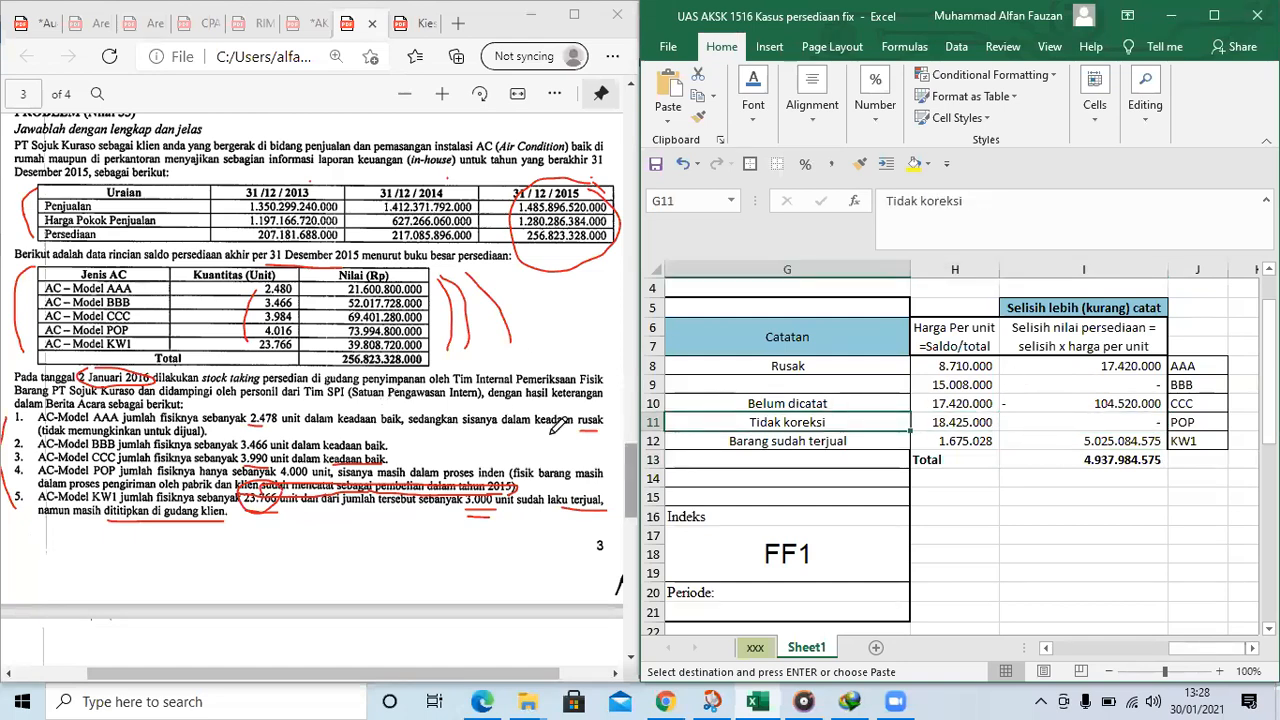
Go to the requirements on page 4 of the problem PDF and draw a tick beside item 3, the adjusting journal entries
scroll(380, 445, "down", 3)
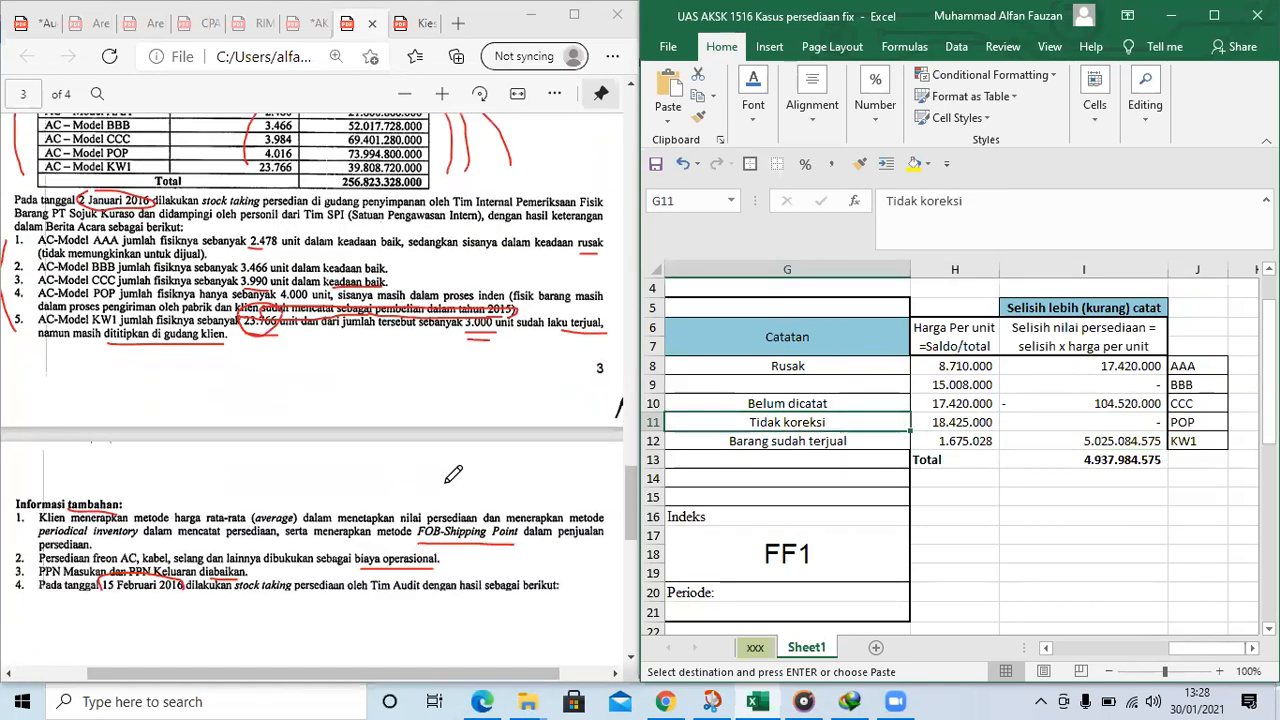
scroll(450, 476, "down", 12)
scroll(427, 480, "down", 2)
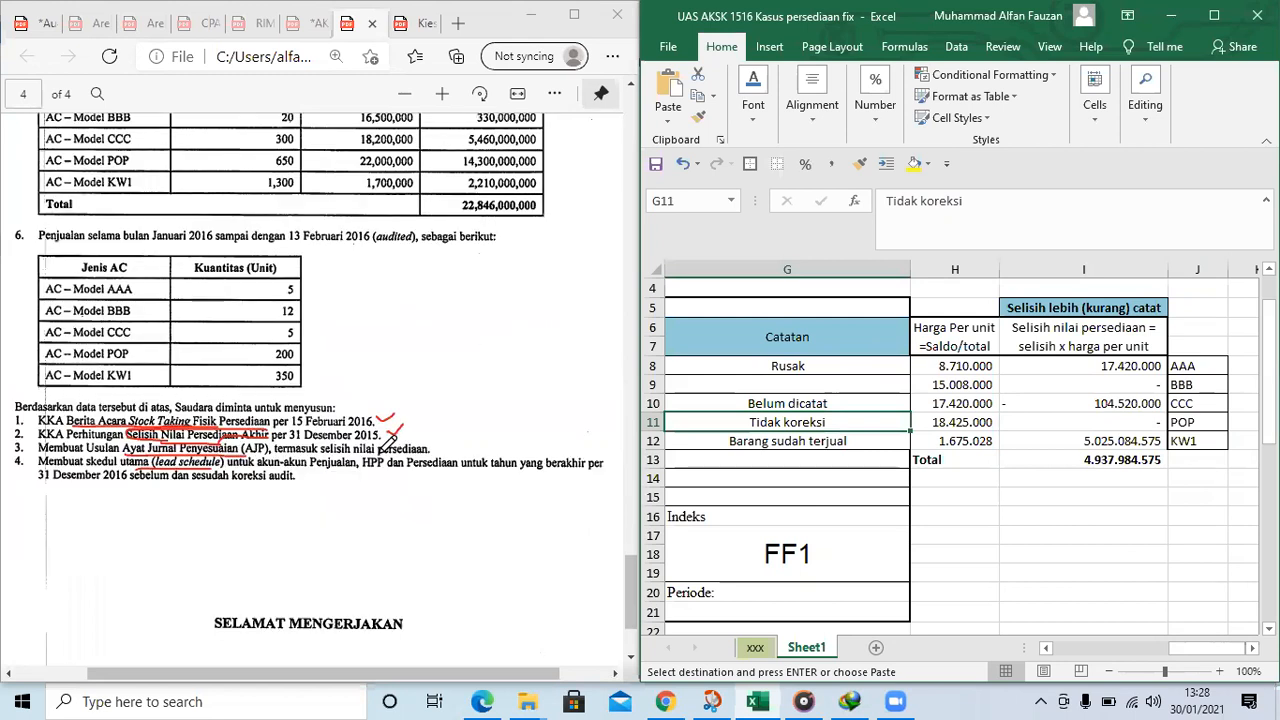
left_click_drag(433, 447, 447, 443)
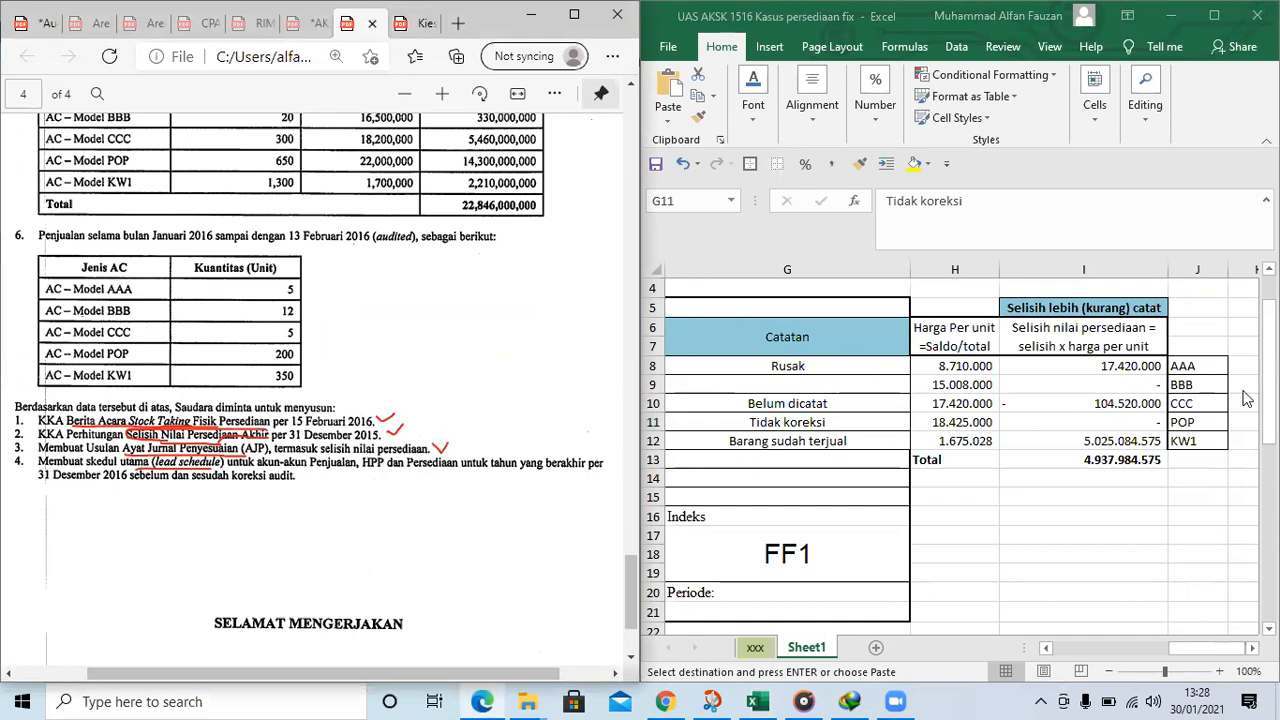
left_click(1111, 398)
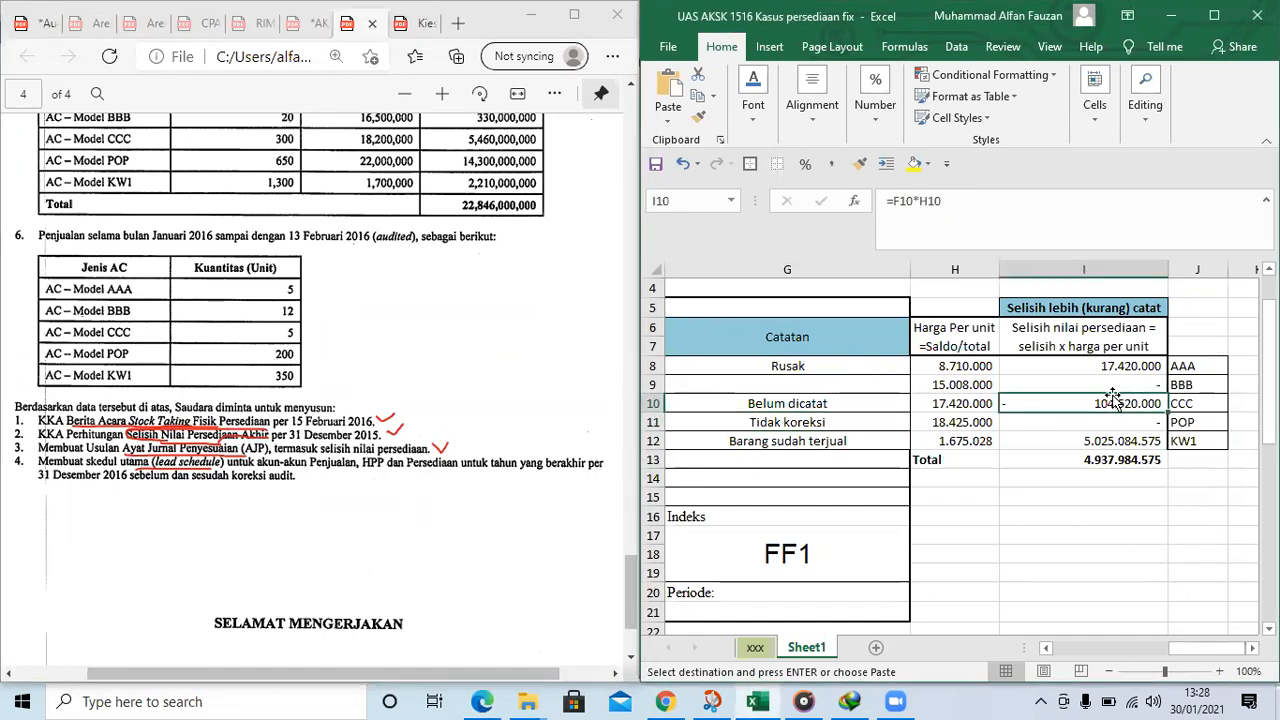
key("Right")
key("Right")
key("Right")
key("Right")
key("Right")
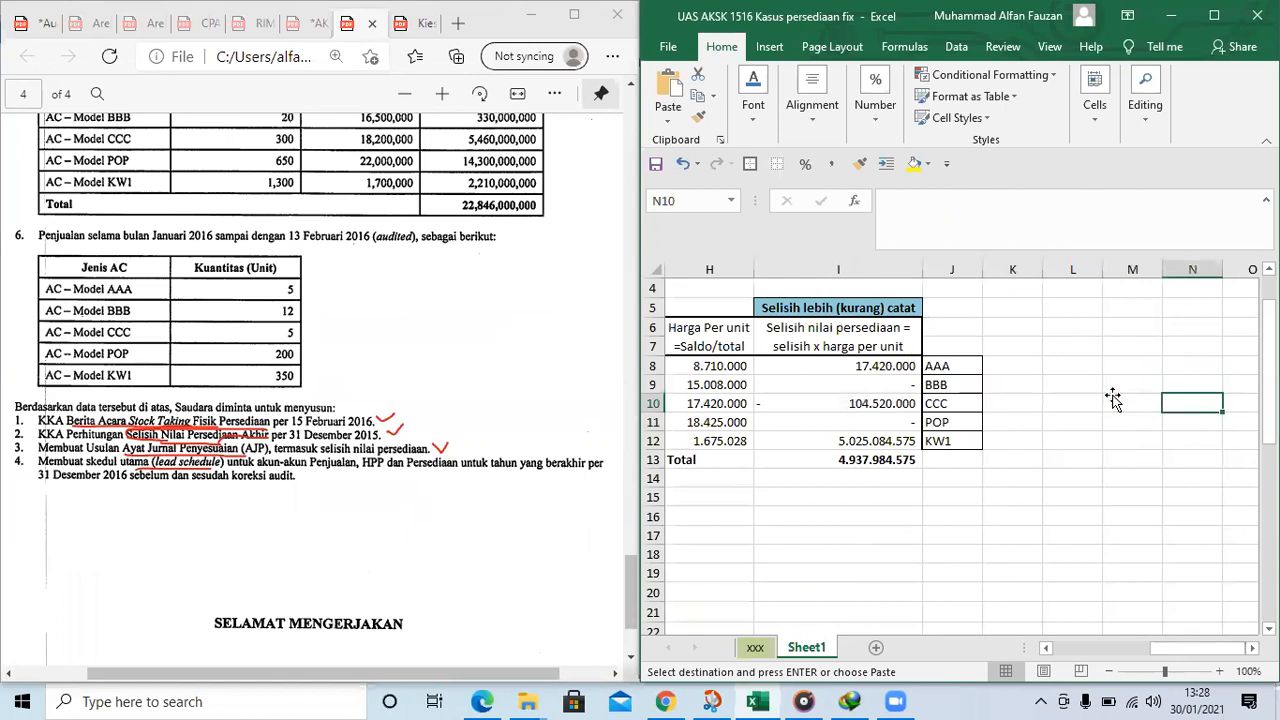
key("Left")
key("Left")
key("Left")
key("Left")
key("Left")
key("Left")
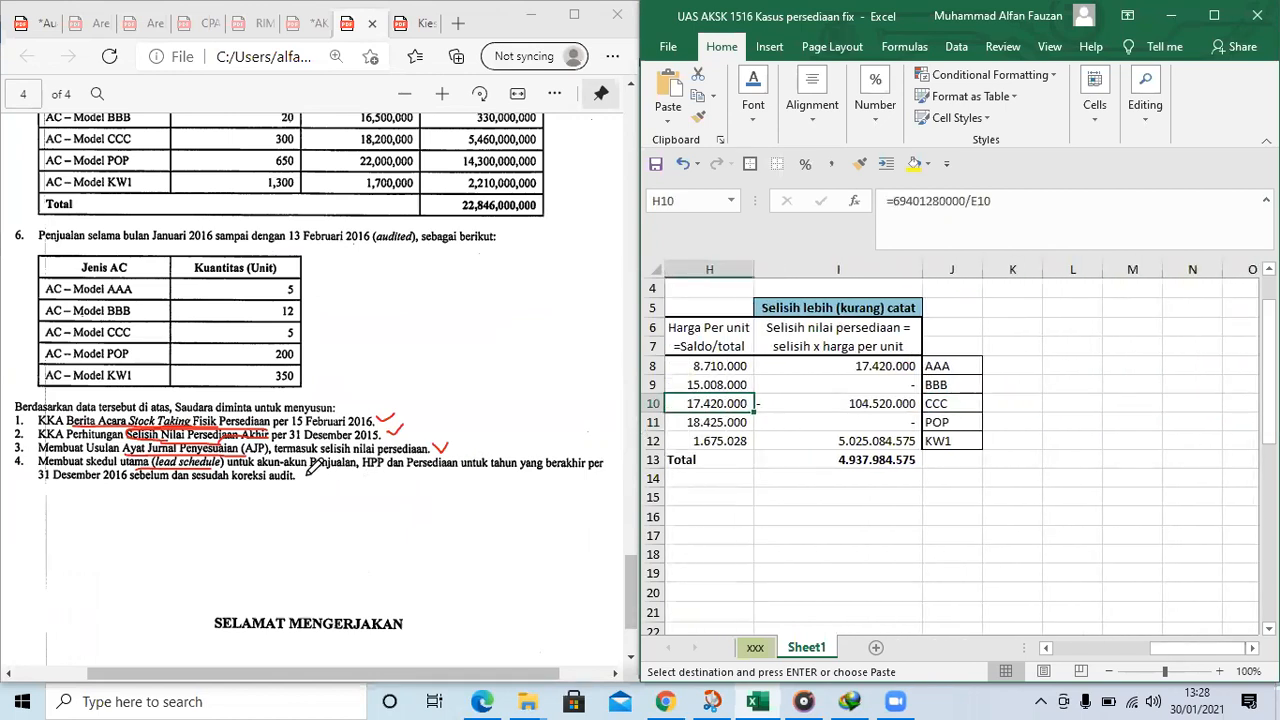
Draw a tick beside requirement 4 in the PDF and underline "Penjualan, HPP dan Persediaan" in it
left_click_drag(307, 473, 320, 474)
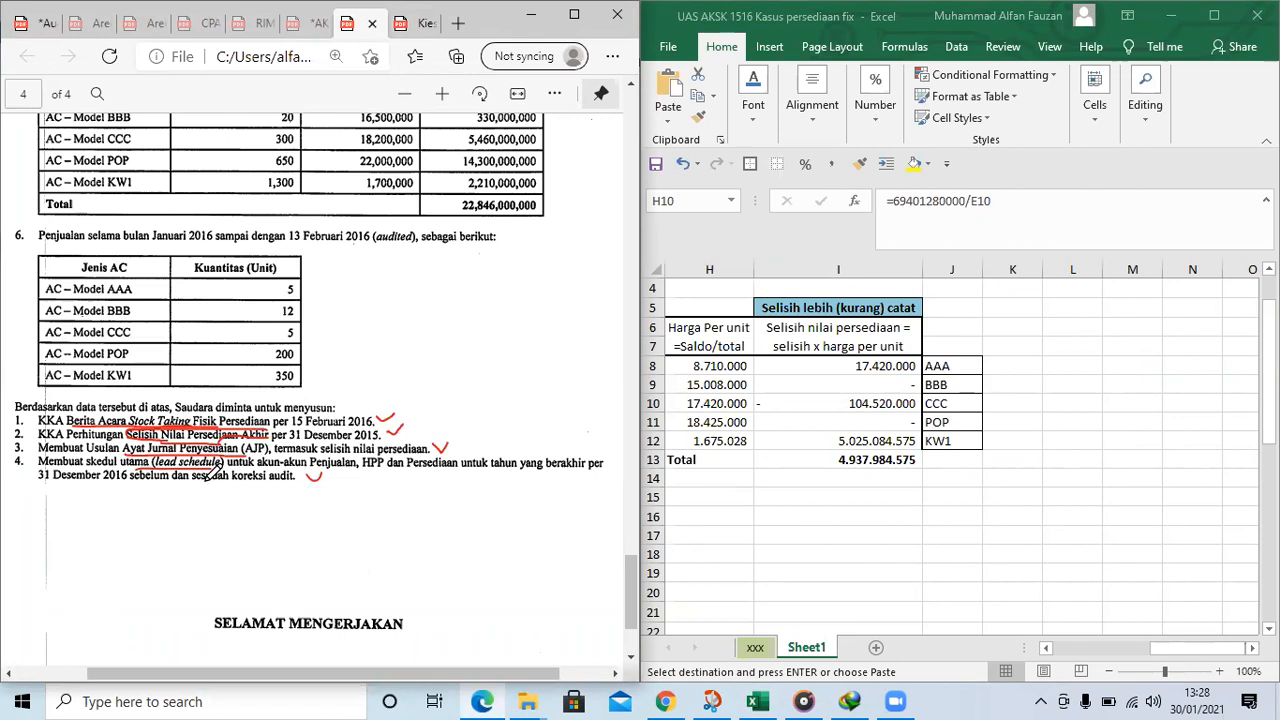
left_click_drag(311, 468, 458, 467)
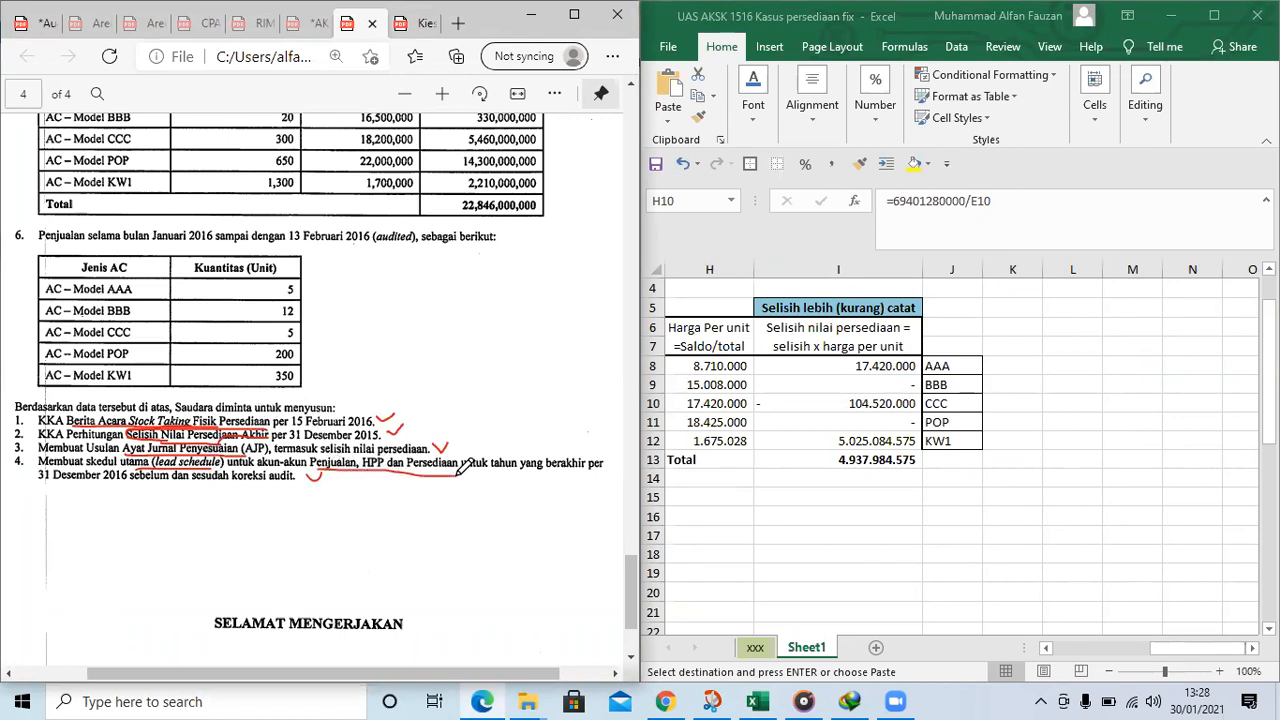
Return to the account summary table on page 3 of the PDF and circle the 31/12/2015 figures again
scroll(307, 372, "up", 10)
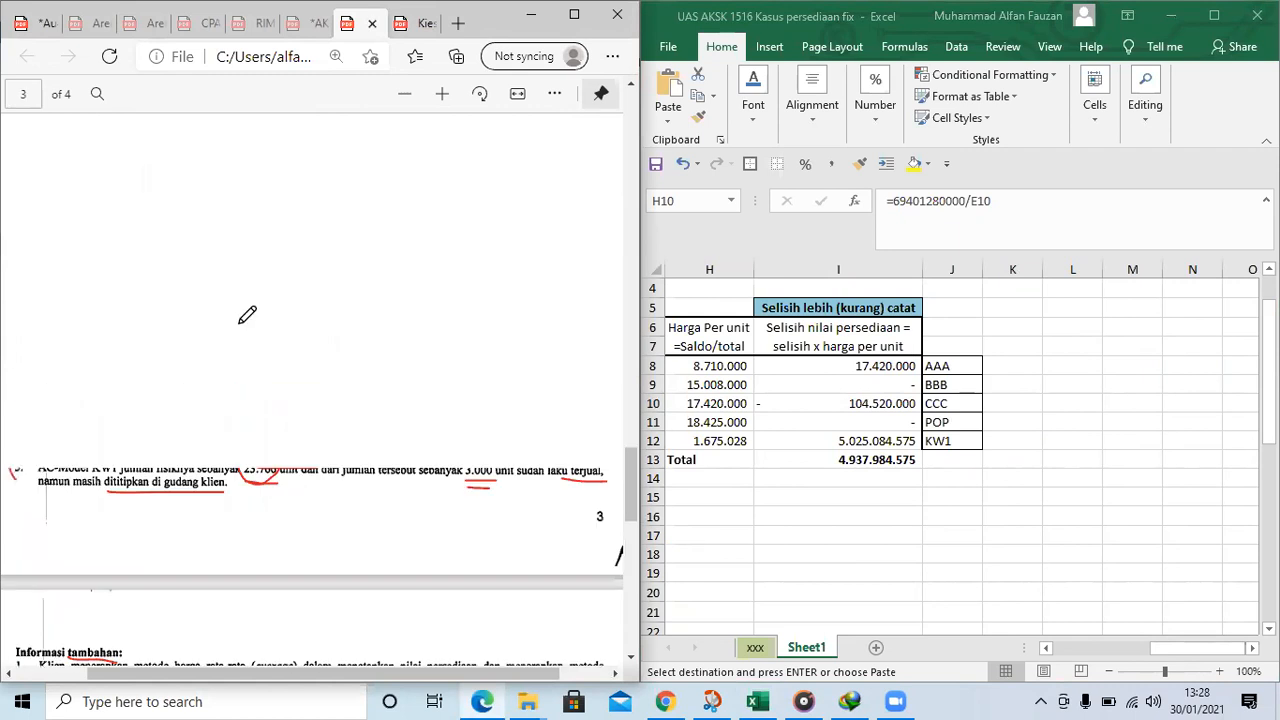
scroll(535, 285, "up", 2)
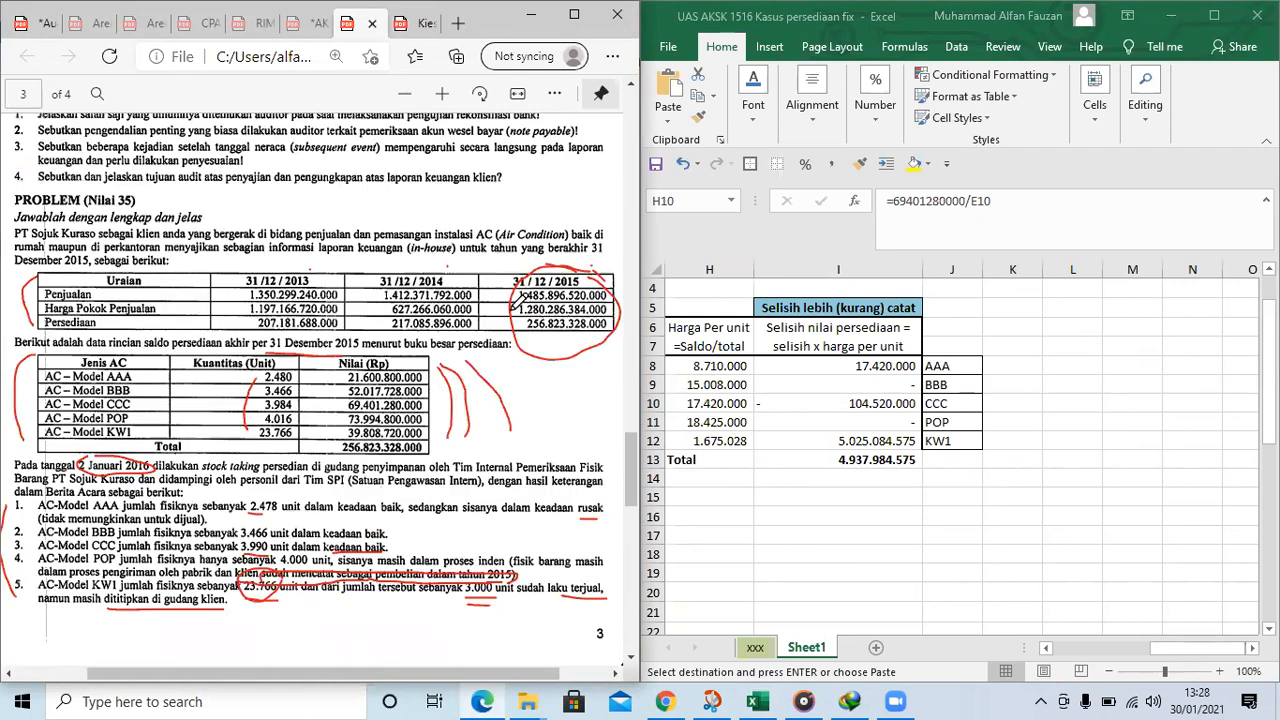
mouse_move(620, 322)
left_mouse_down()
mouse_move(624, 300)
mouse_move(586, 262)
mouse_move(560, 258)
left_mouse_up()
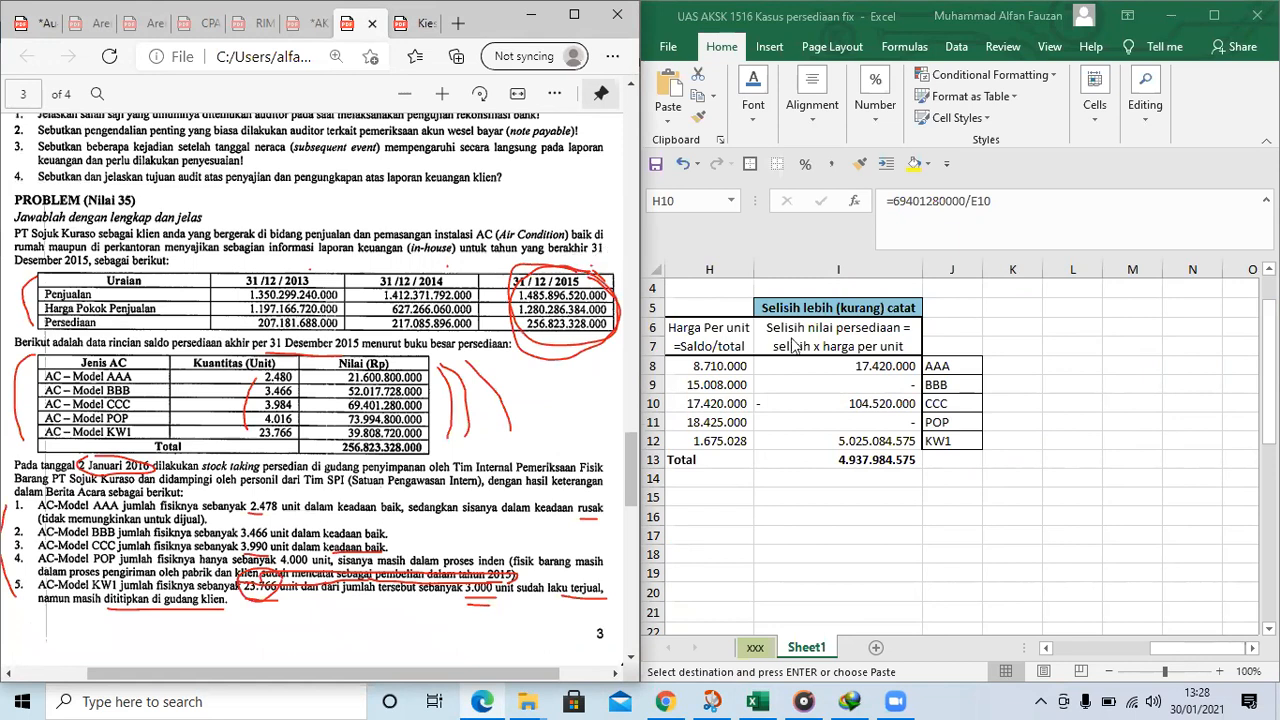
Enter the heading "Jurnal Koreksi" in L7 of the worksheet and make it bold
left_click(1047, 386)
left_click(1028, 443)
left_click(1012, 381)
left_click(1054, 425)
left_click(1032, 397)
left_click(1071, 334)
left_click(1060, 341)
type("Jurnal Koreks")
key("Return")
key("Up")
key("ctrl+b")
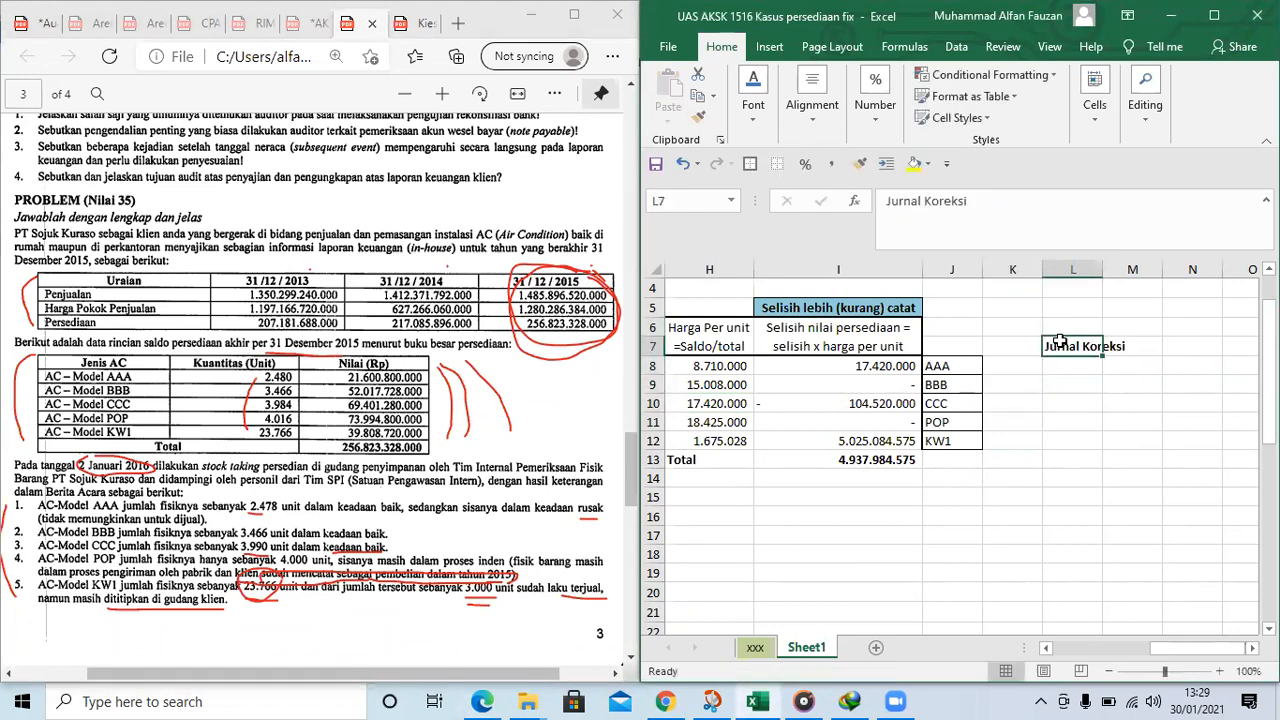
Circle the word "periodical" in the first item of the PDF's "Informasi tambahan" section
key("Right")
key("Right")
key("Right")
key("Right")
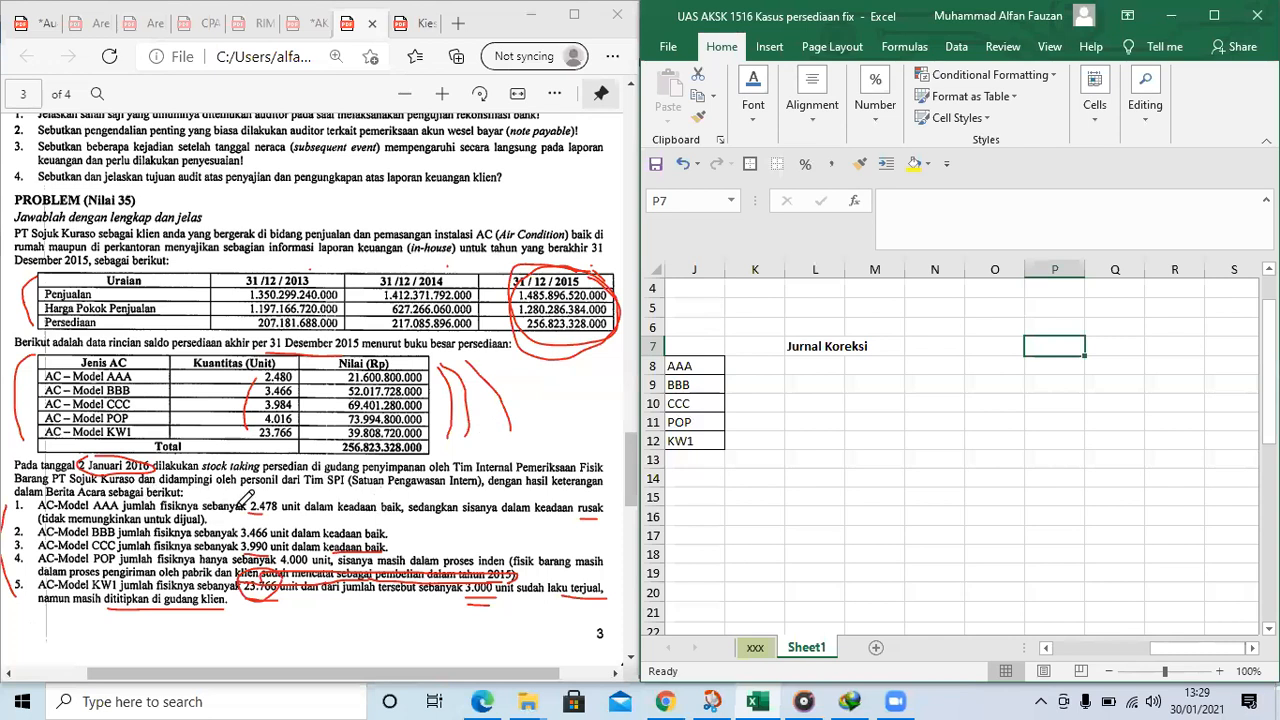
scroll(246, 498, "down", 3)
scroll(129, 445, "down", 1)
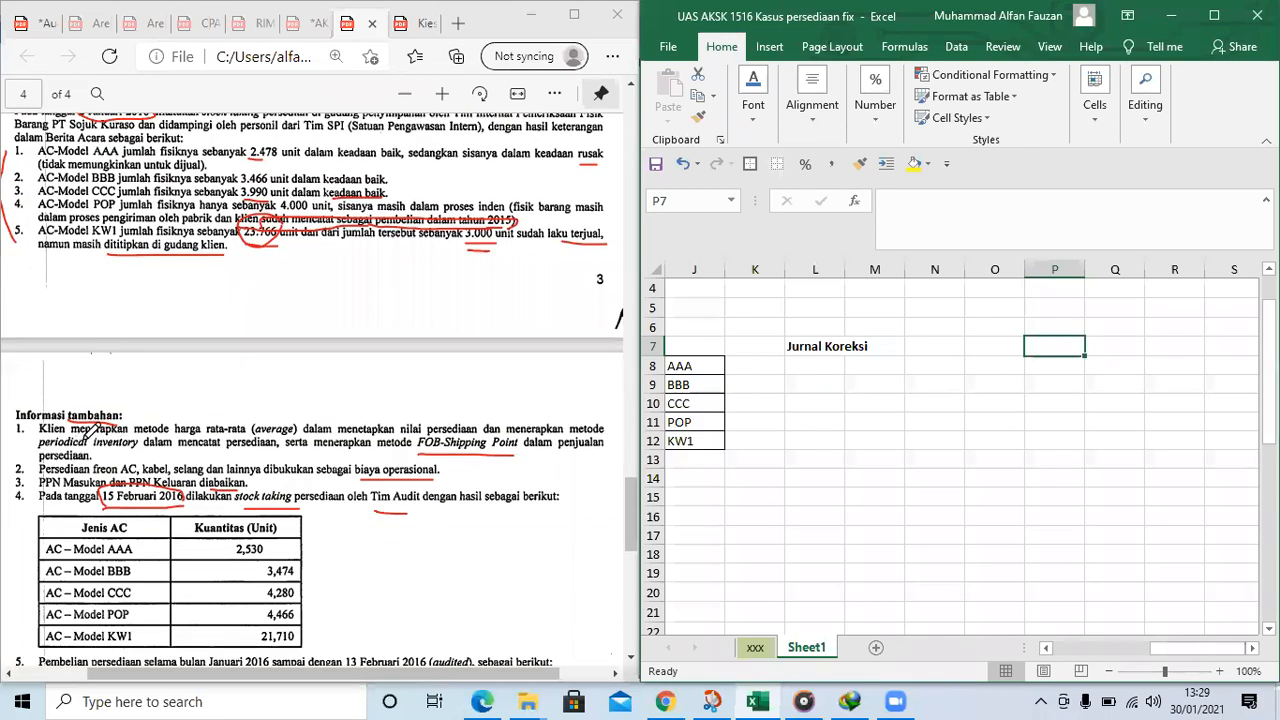
mouse_move(83, 438)
left_mouse_down()
mouse_move(37, 435)
mouse_move(60, 449)
mouse_move(98, 440)
mouse_move(86, 430)
left_mouse_up()
Enter "Pembelian" in O7 and "Pembeliian" in O8 of the worksheet
left_click(975, 344)
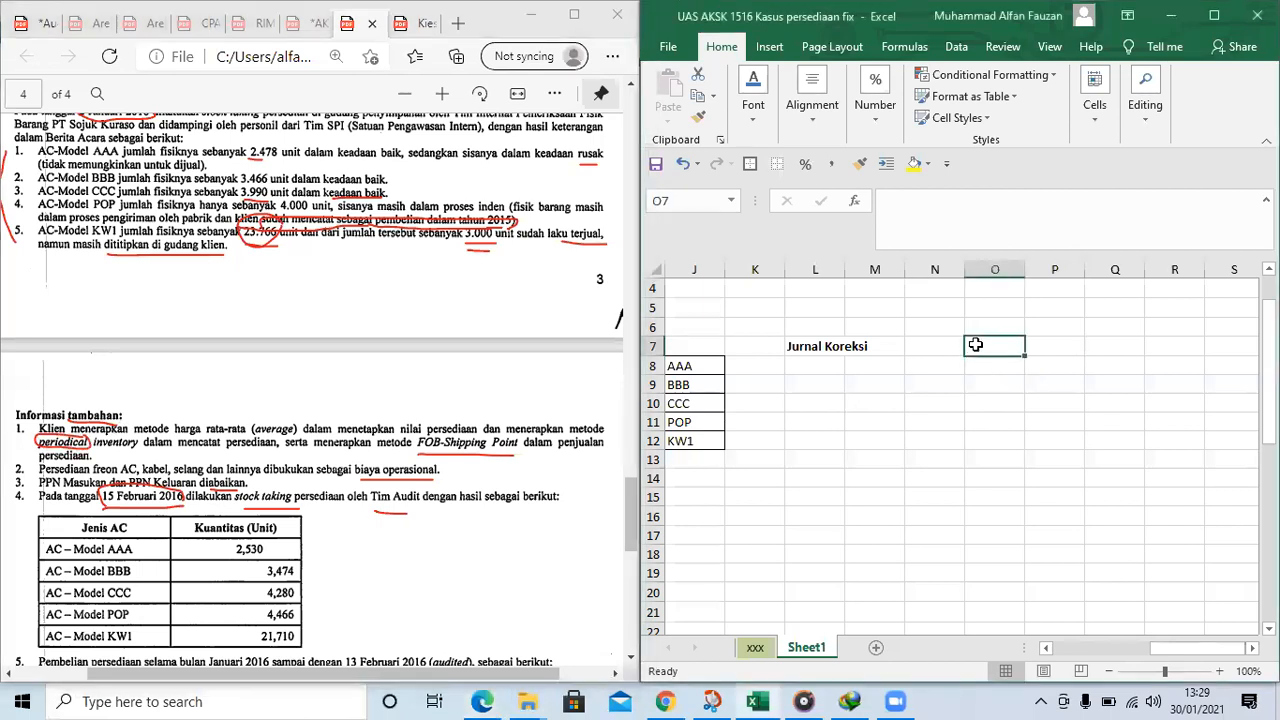
type("Pembelian")
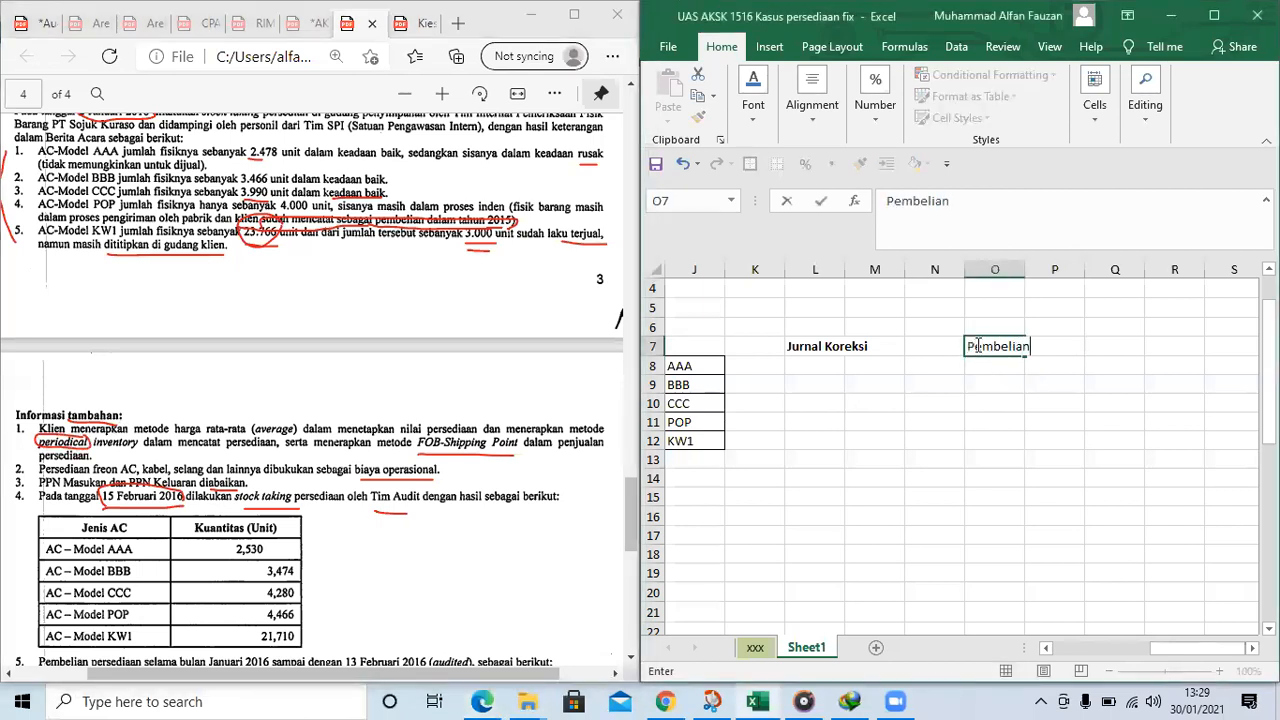
key("Return")
type("Penve")
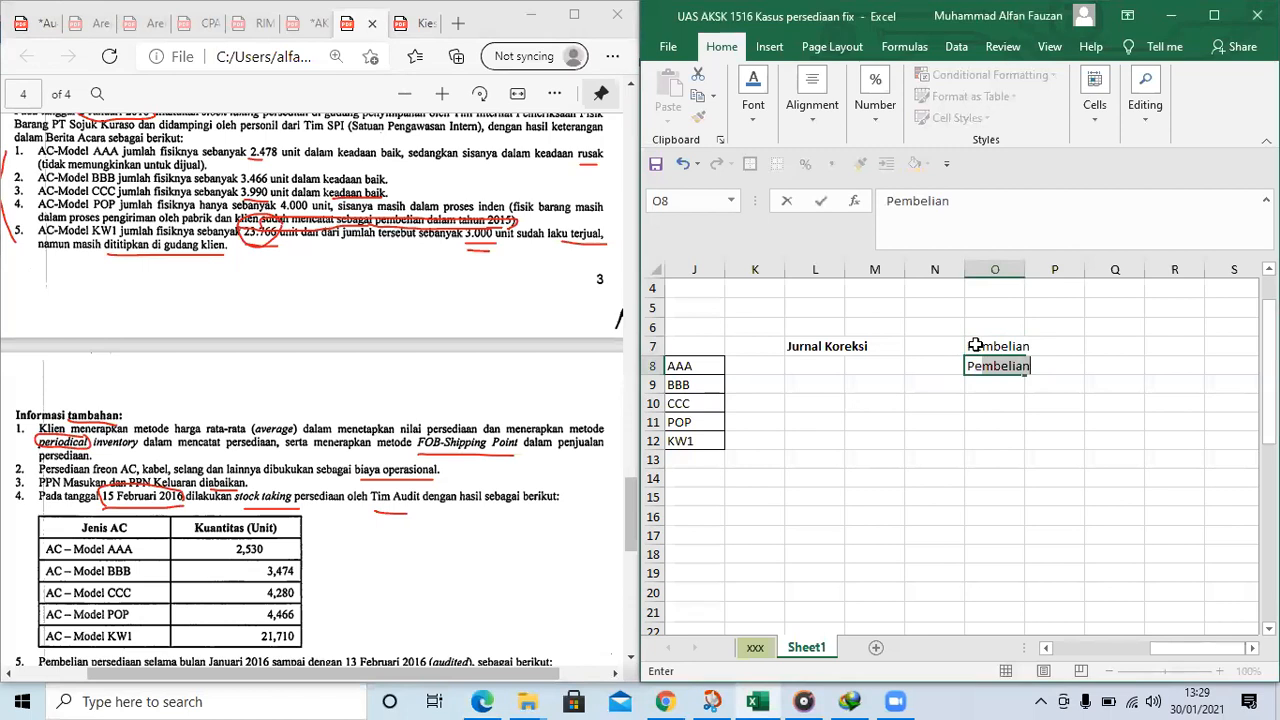
type("mbeluan")
type("iian")
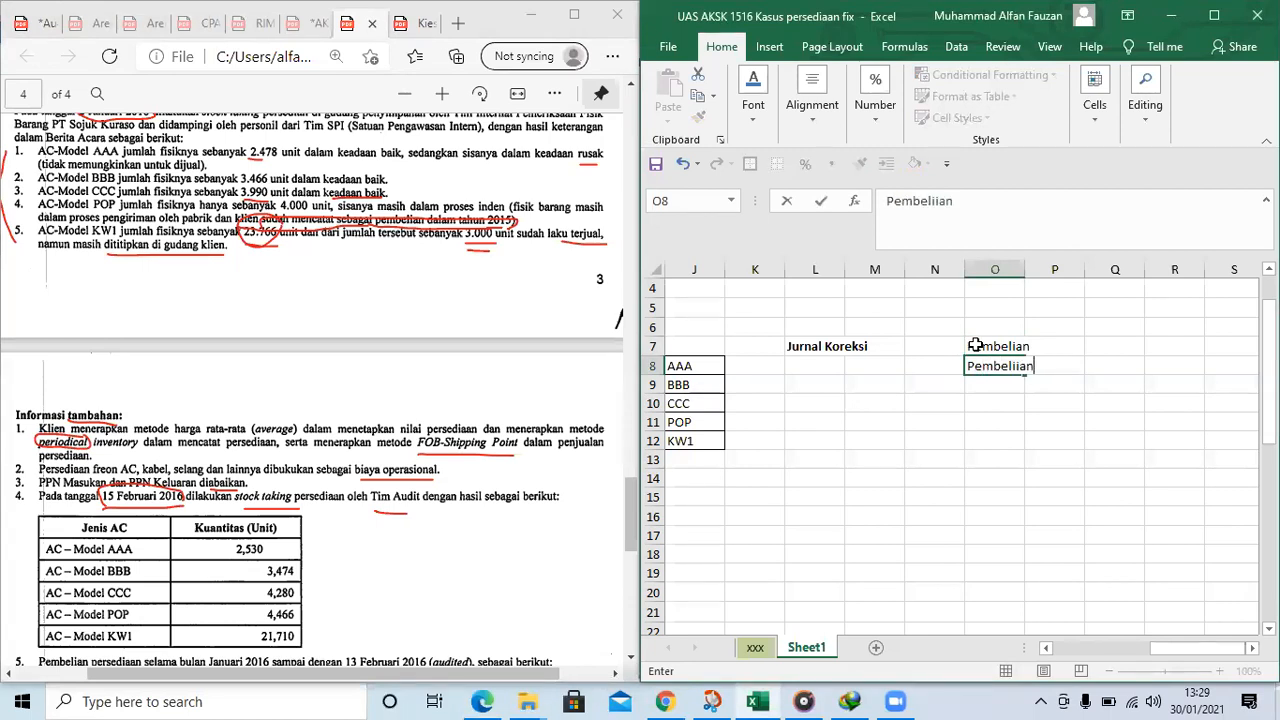
key("Return")
Enter the credit account "Kas/AP" in P9, one column over and one row below the purchase entry
key("Right")
type("Kas/AP")
key("Return")
key("Left")
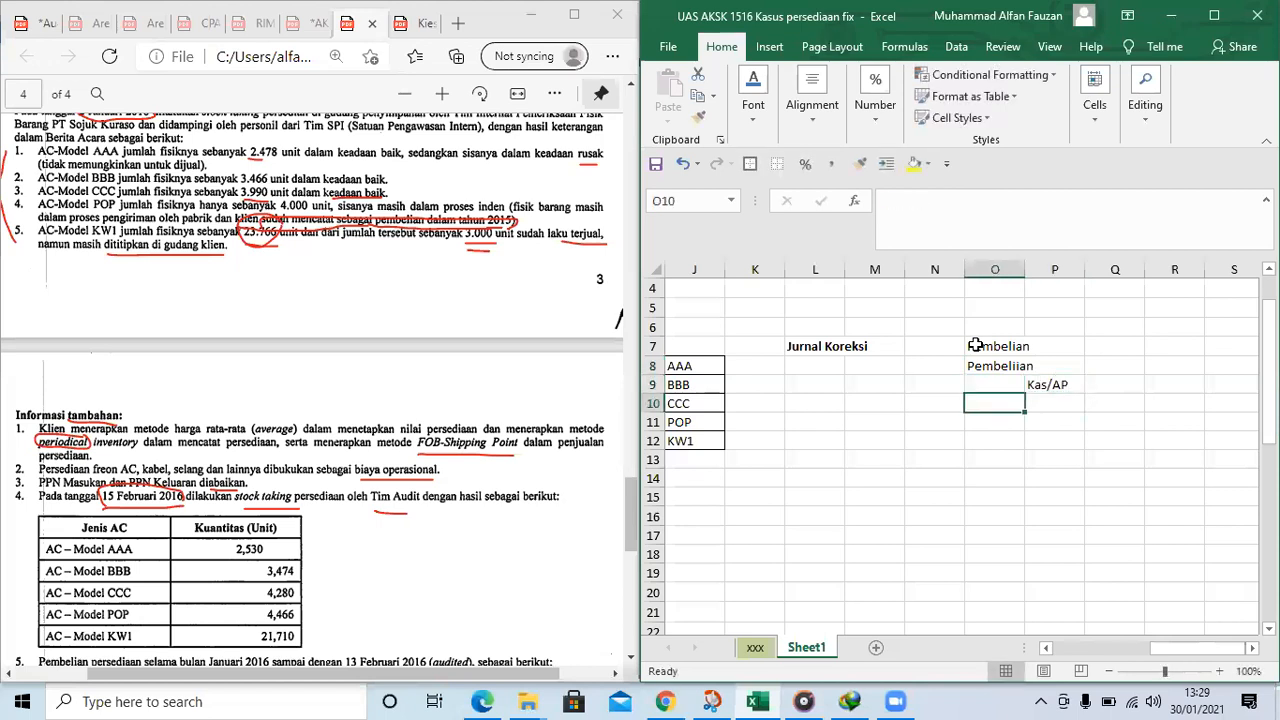
Enter the account "Retur pembelian" and place it on the credit side in P11
type("Retur")
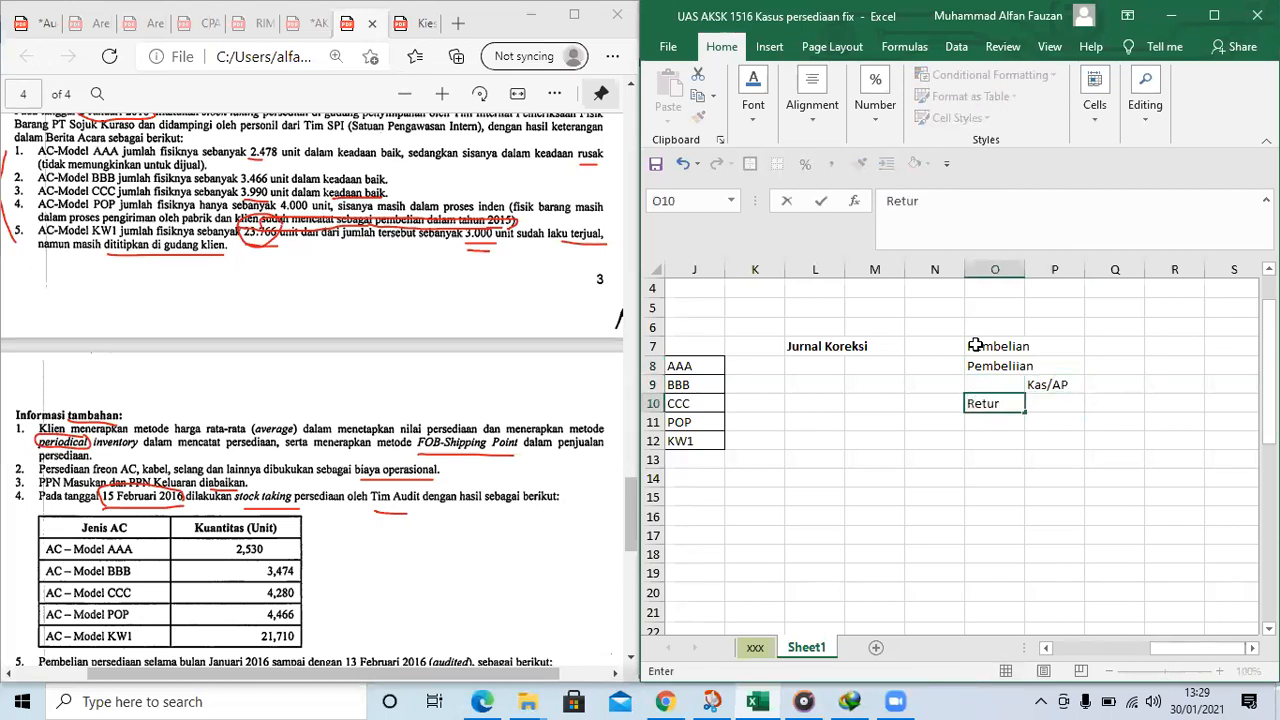
key("Return")
key("Up")
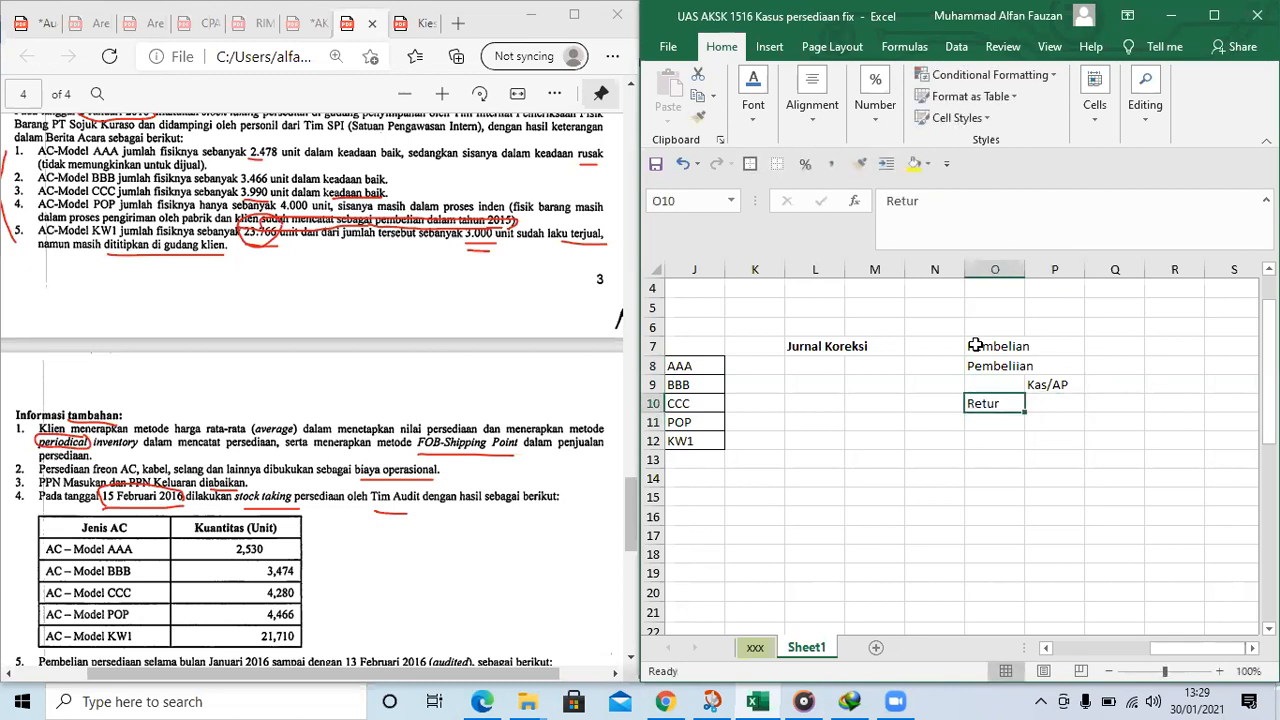
type("Retur pembel")
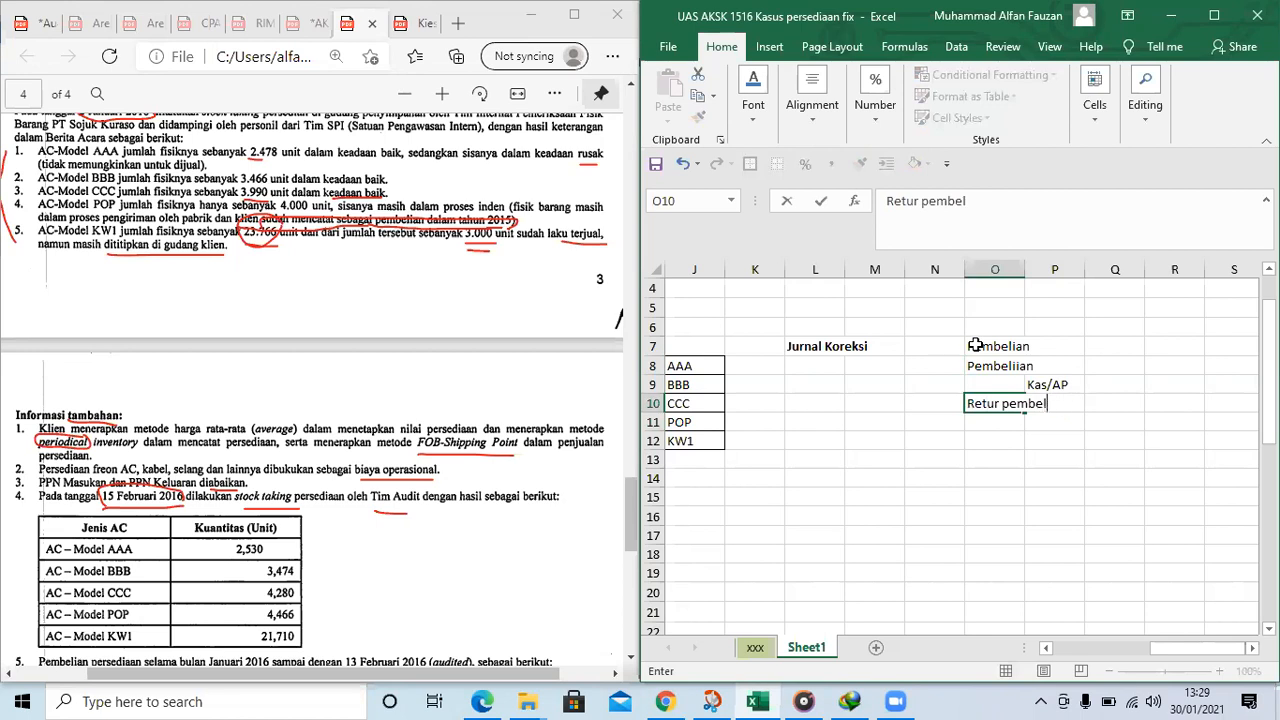
key("Return")
key("Up")
key("ctrl+c")
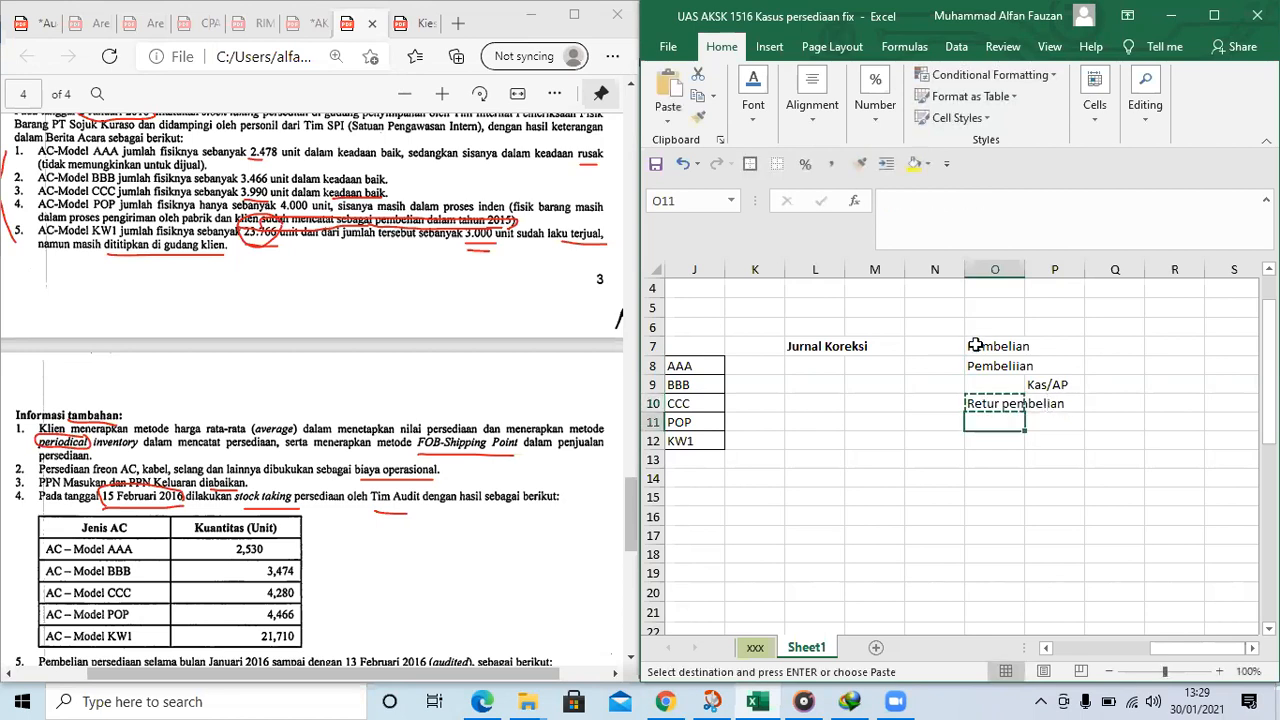
key("Down")
key("Right")
key("ctrl+v")
Move the account "Kas/AP" from P9 to O10 as the debit side of the purchase return
key("Up")
key("Up")
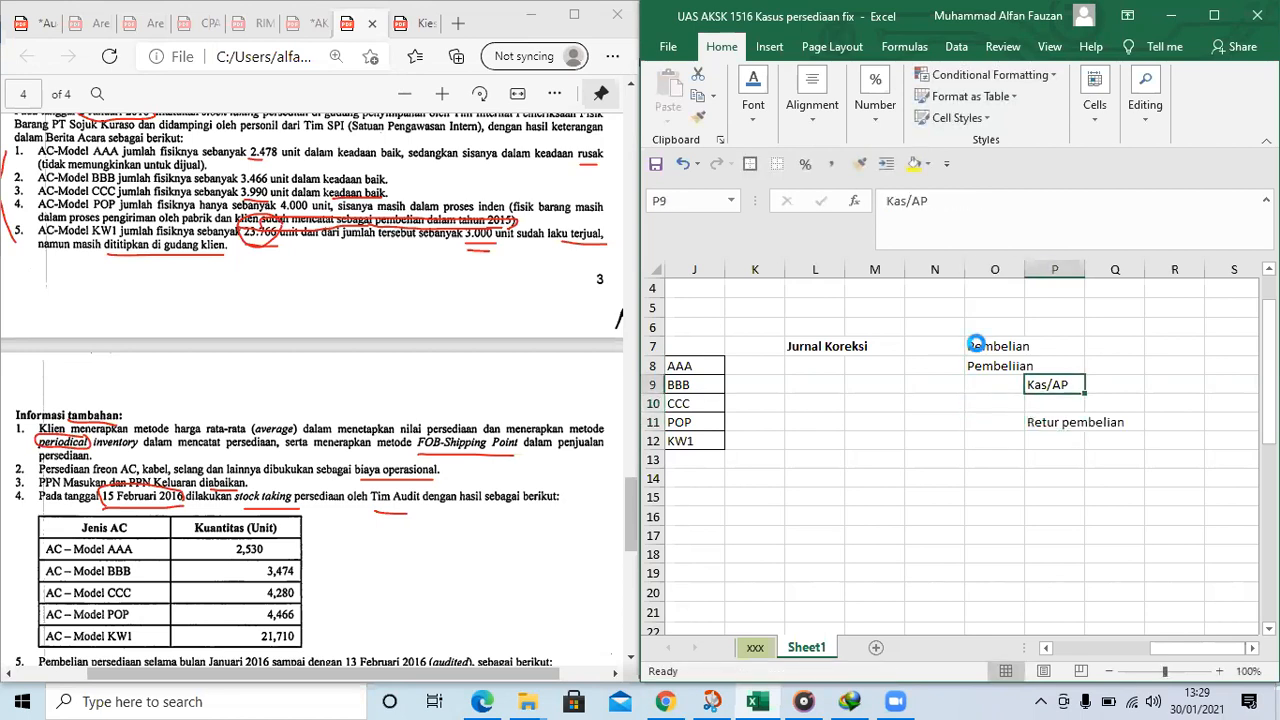
key("ctrl+c")
key("Left")
key("Down")
key("ctrl+v")
key("Down")
key("Right")
Copy "Kas/AP" from O10 back to P9 as the credit side of the purchase entry
key("Up")
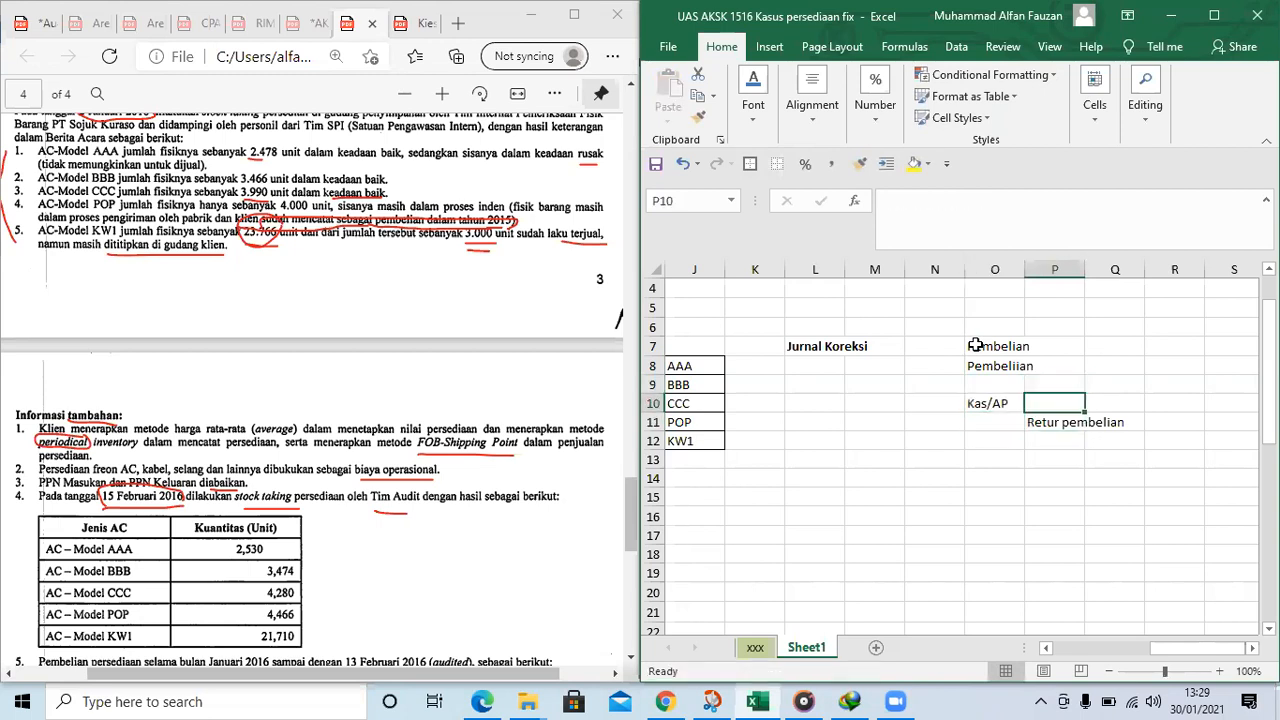
key("Left")
key("ctrl+c")
key("Right")
key("Up")
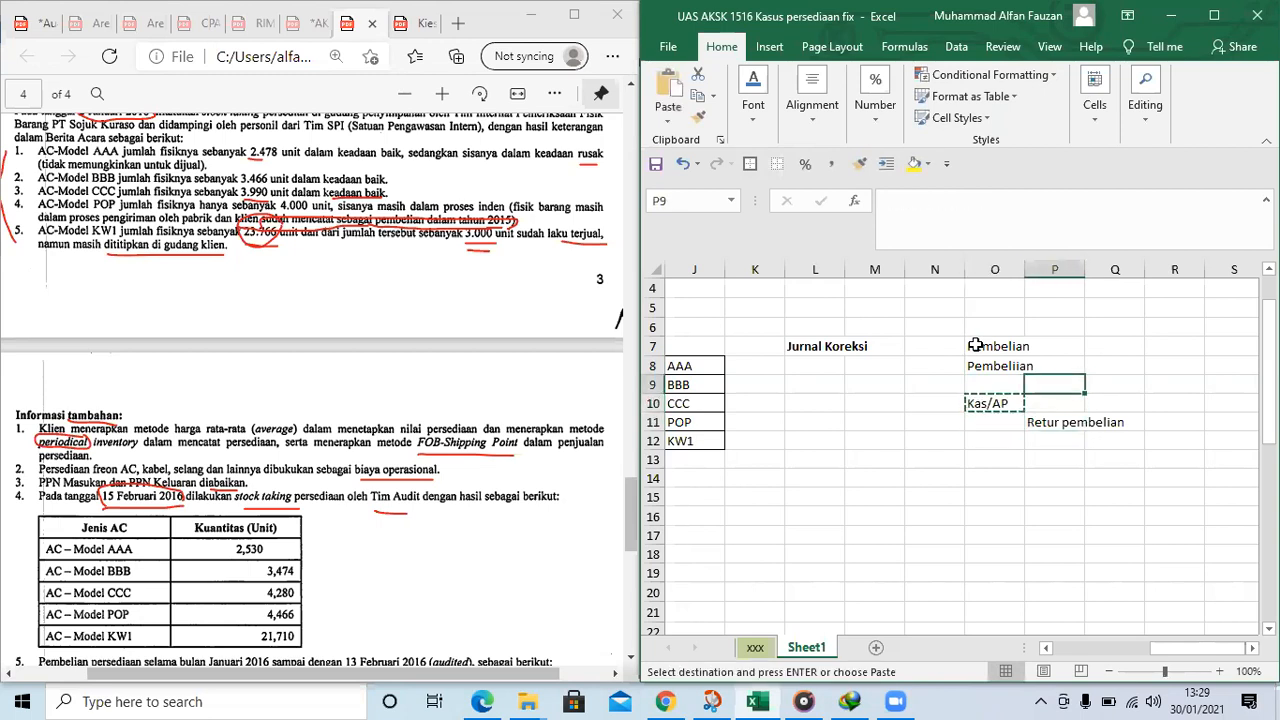
key("ctrl+v")
Enter the credit account "Diskon" in P12, directly below the purchase return account
key("Down")
key("Down")
key("Down")
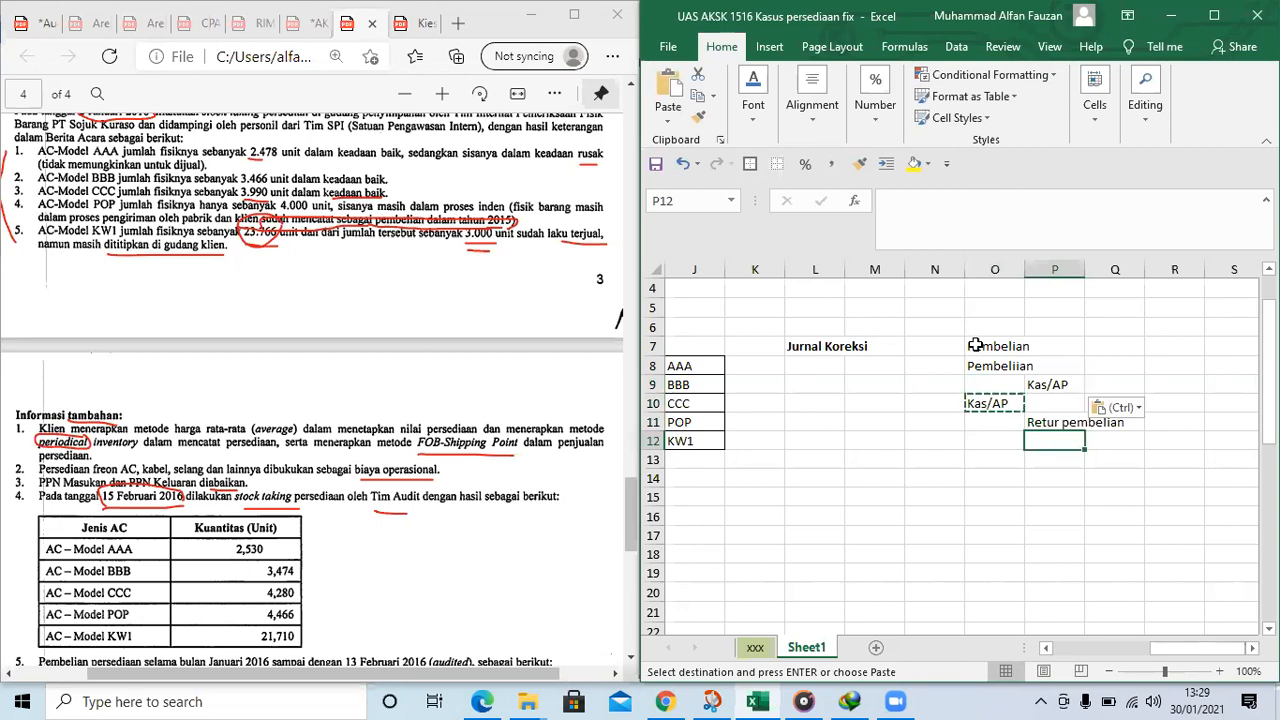
type("Diskon")
key("Return")
Enter the sales entry with "AR" in O14 and "Penjualan" in P15
key("Left")
key("Down")
type("P")
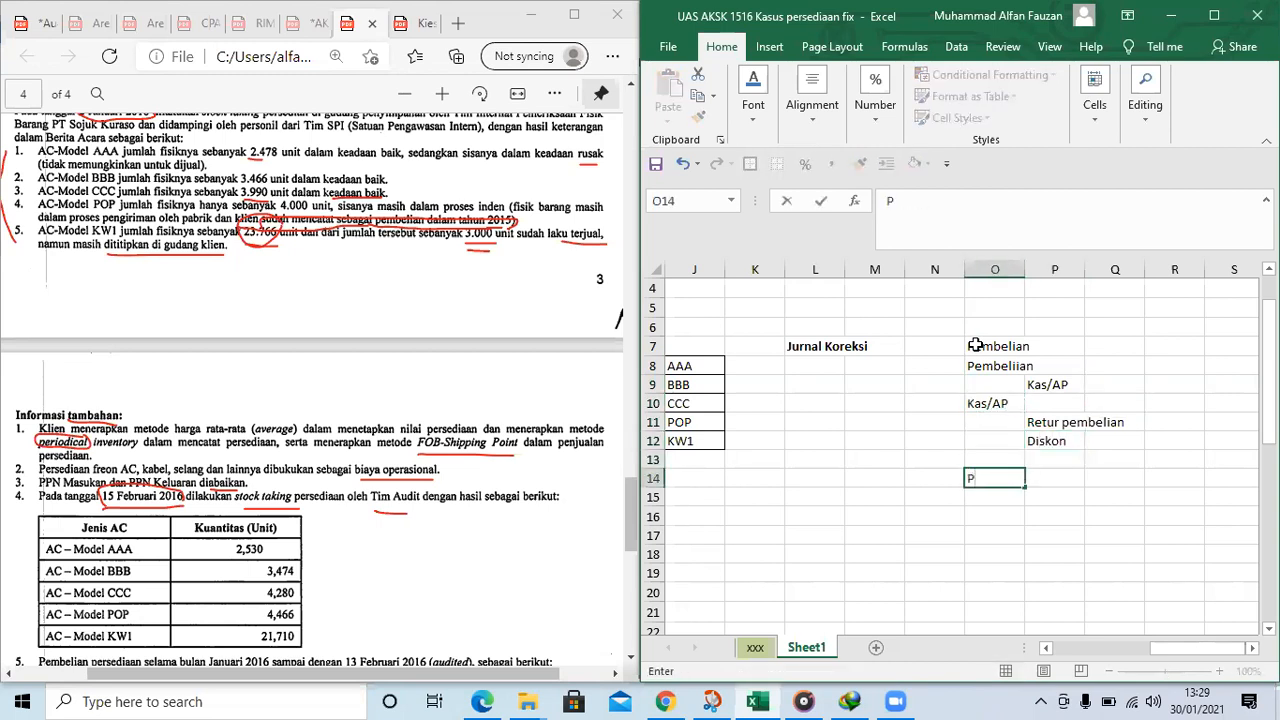
type("R")
key("Return")
key("Right")
type("Penjualan")
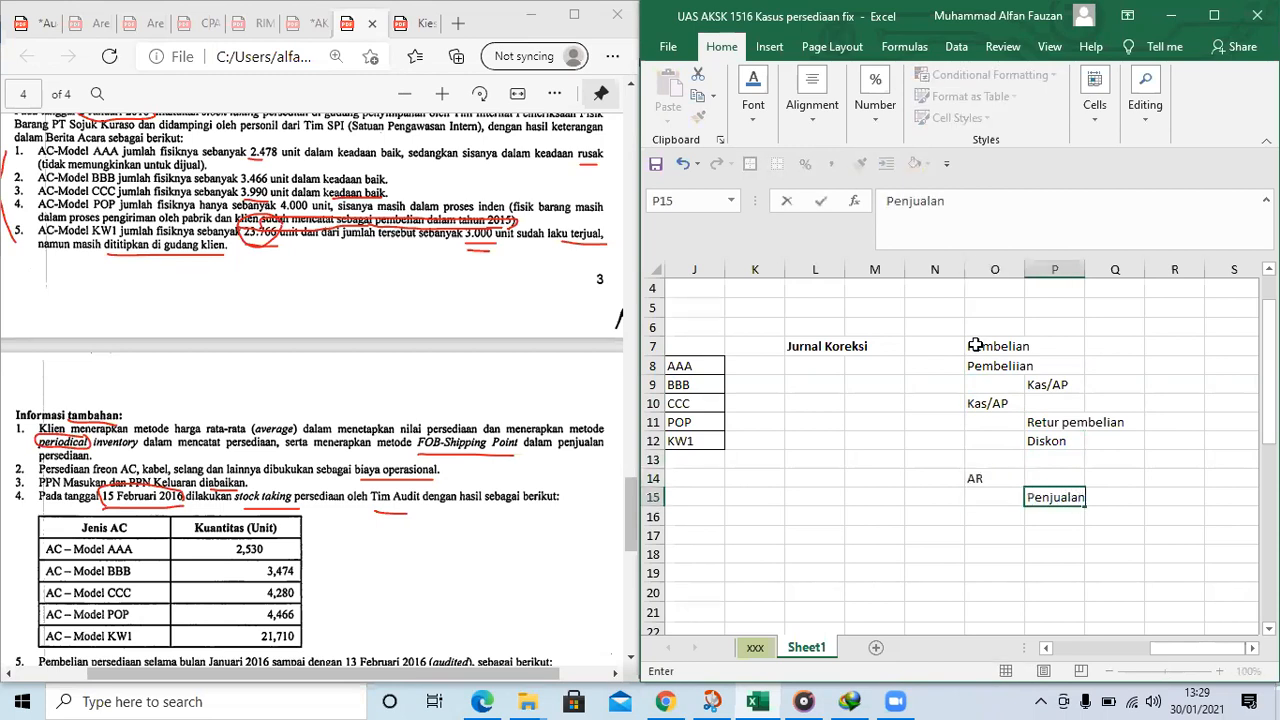
key("Return")
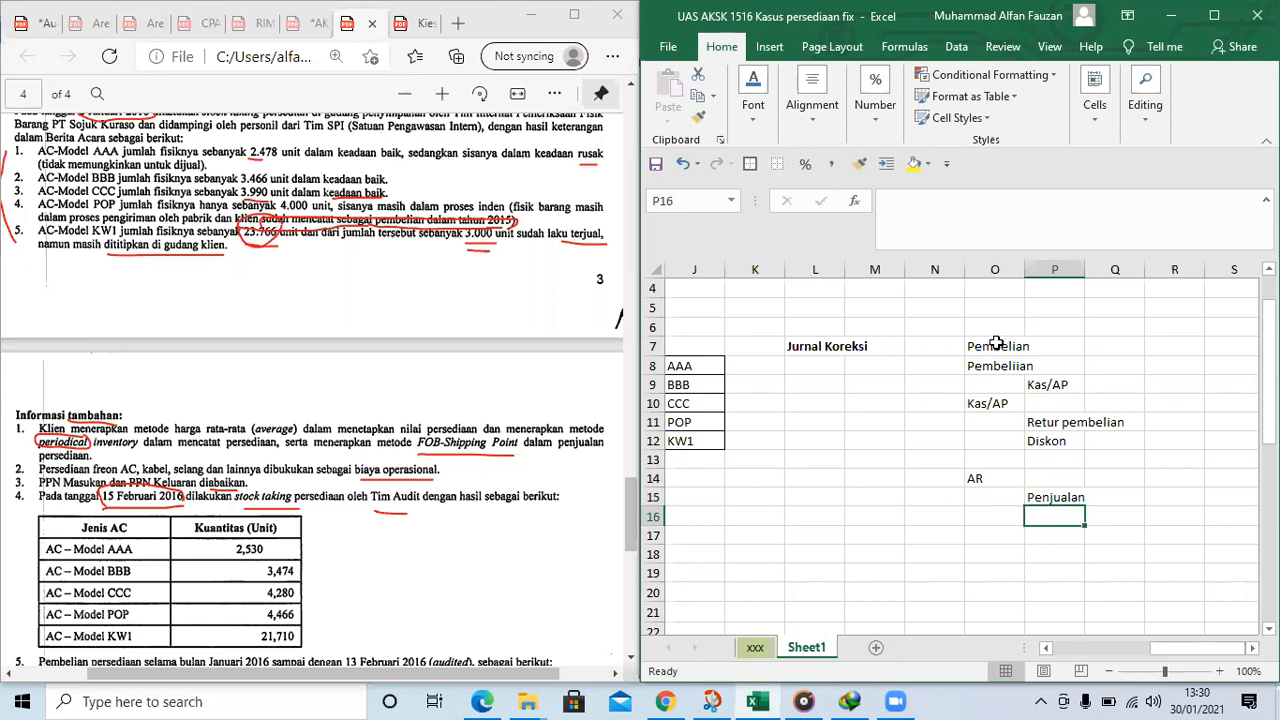
Replace the heading in O7 with a bold "Periodik" and put a thick outline around O7:Q15
left_click(997, 344)
type("Perio")
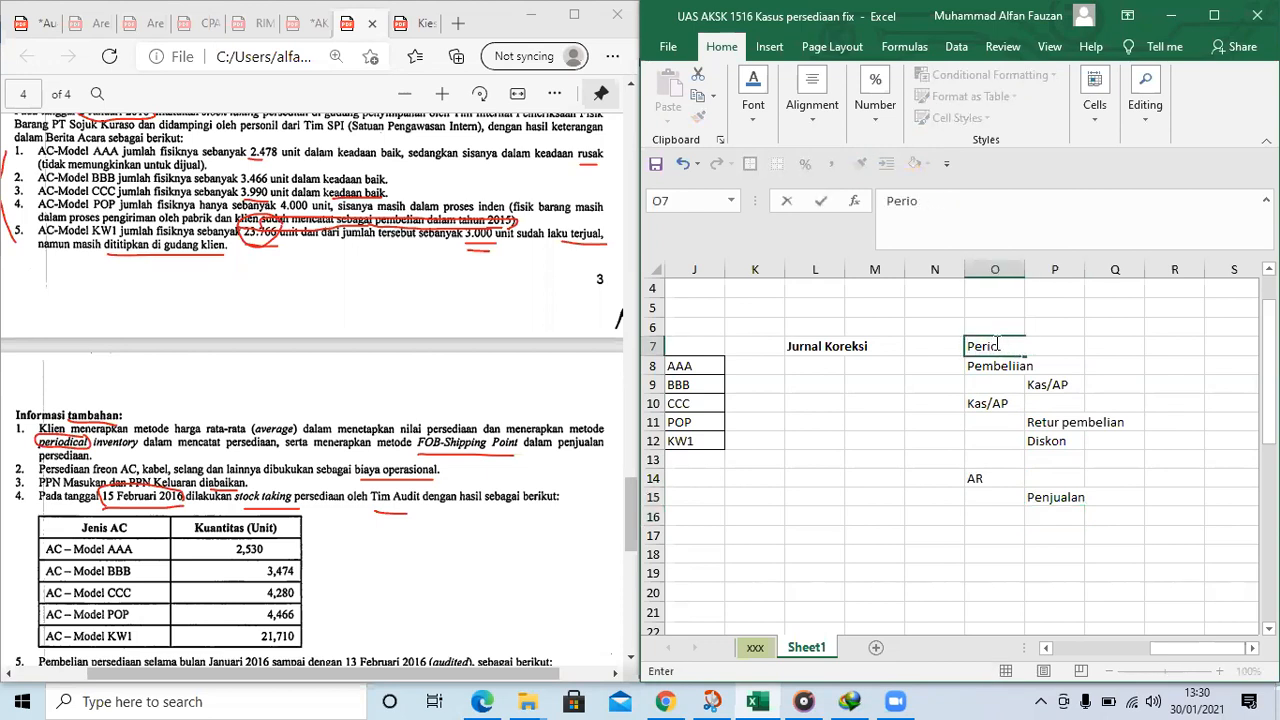
key("Return")
left_click(995, 346)
key("ctrl+b")
left_click_drag(986, 366, 1105, 498)
left_click(748, 168)
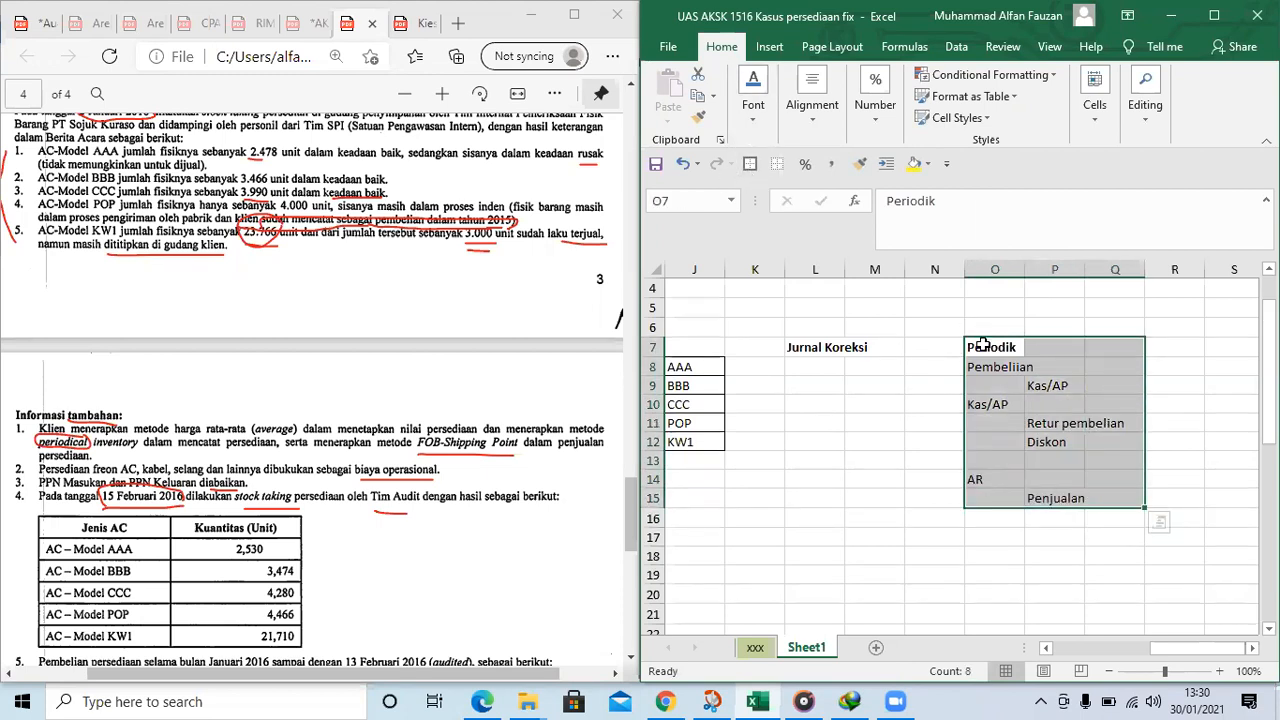
Review the purchase, return and sales entries in the outlined periodic journal block
left_click(1012, 400)
left_click(1012, 370)
left_click(1073, 424)
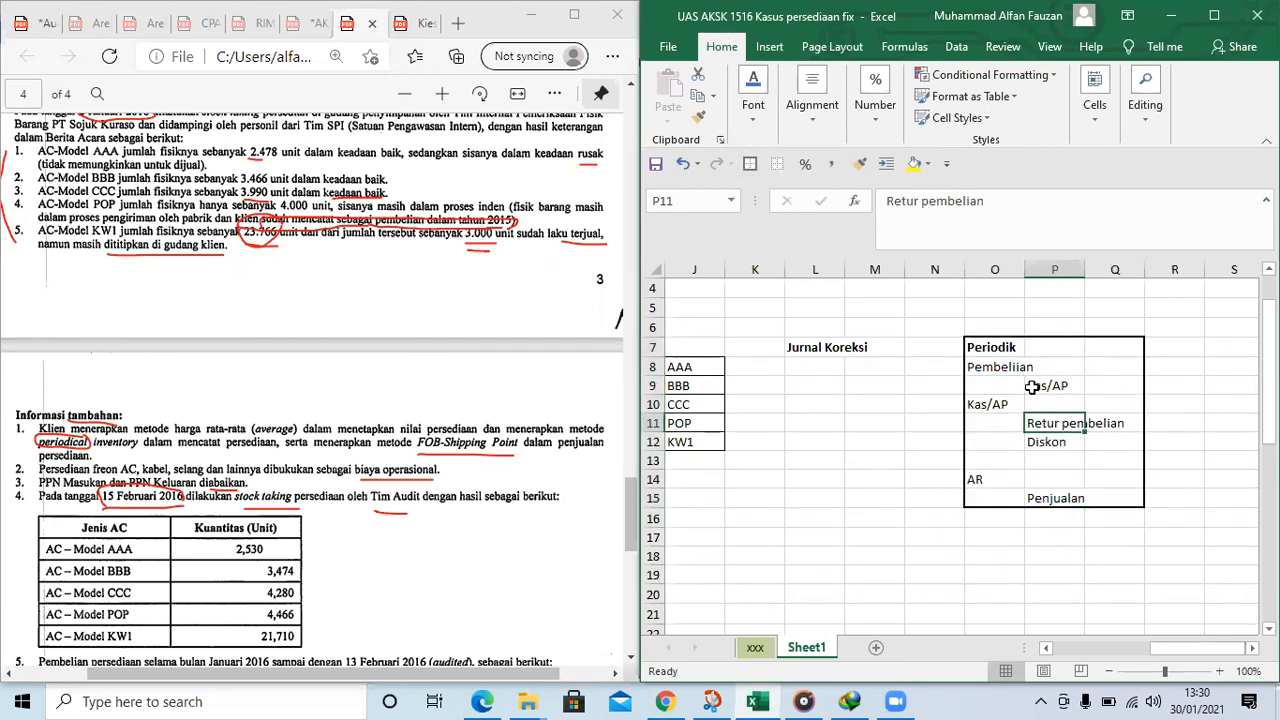
left_click(998, 370)
left_click(1006, 421)
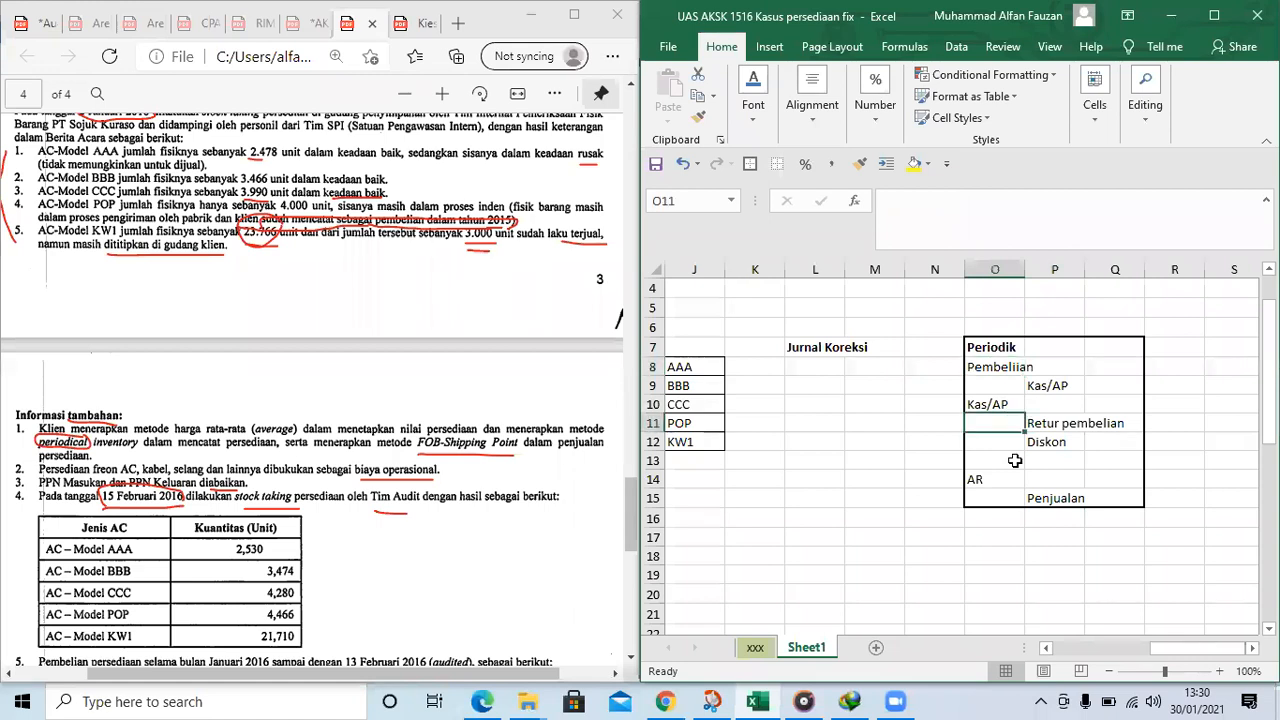
left_click(1003, 479)
left_click(1046, 497)
left_click(990, 476)
left_click(1078, 493)
left_click(1040, 386)
left_click(1035, 372)
Enter the bold heading "COGS?" in S7, beside the periodic journal block
key("Right")
key("Right")
key("Right")
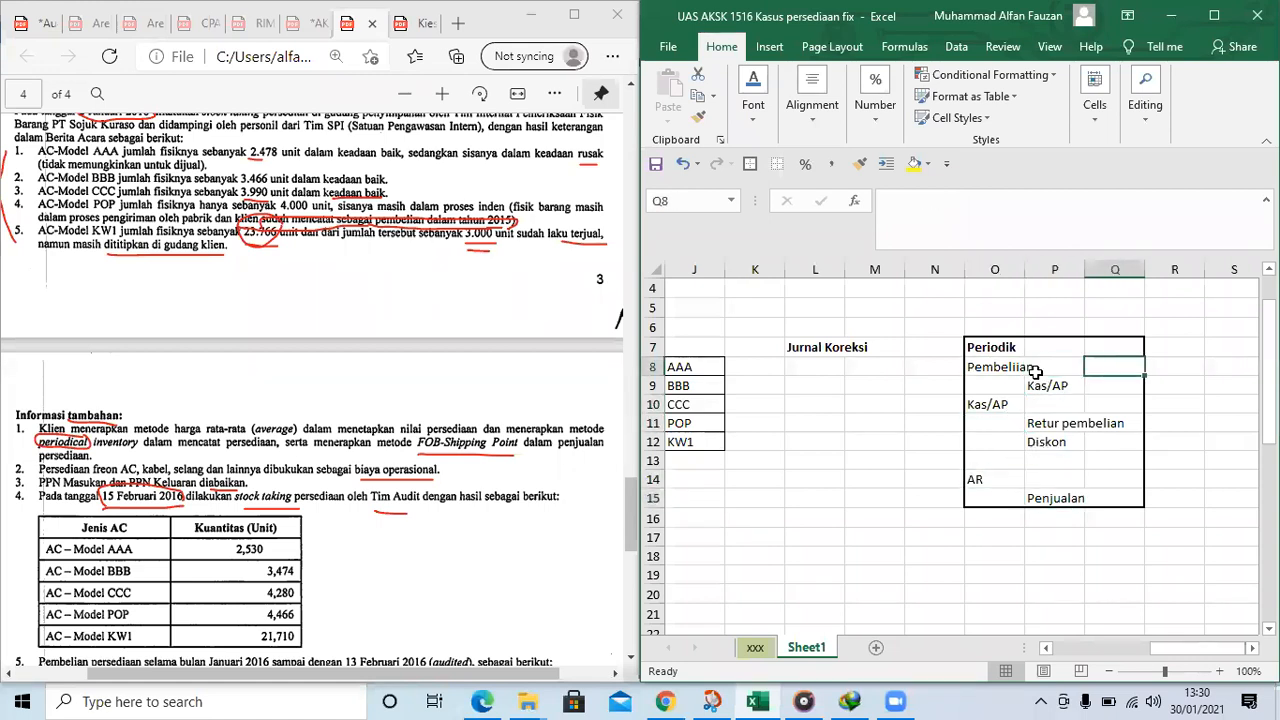
key("Right")
key("Left")
key("Up")
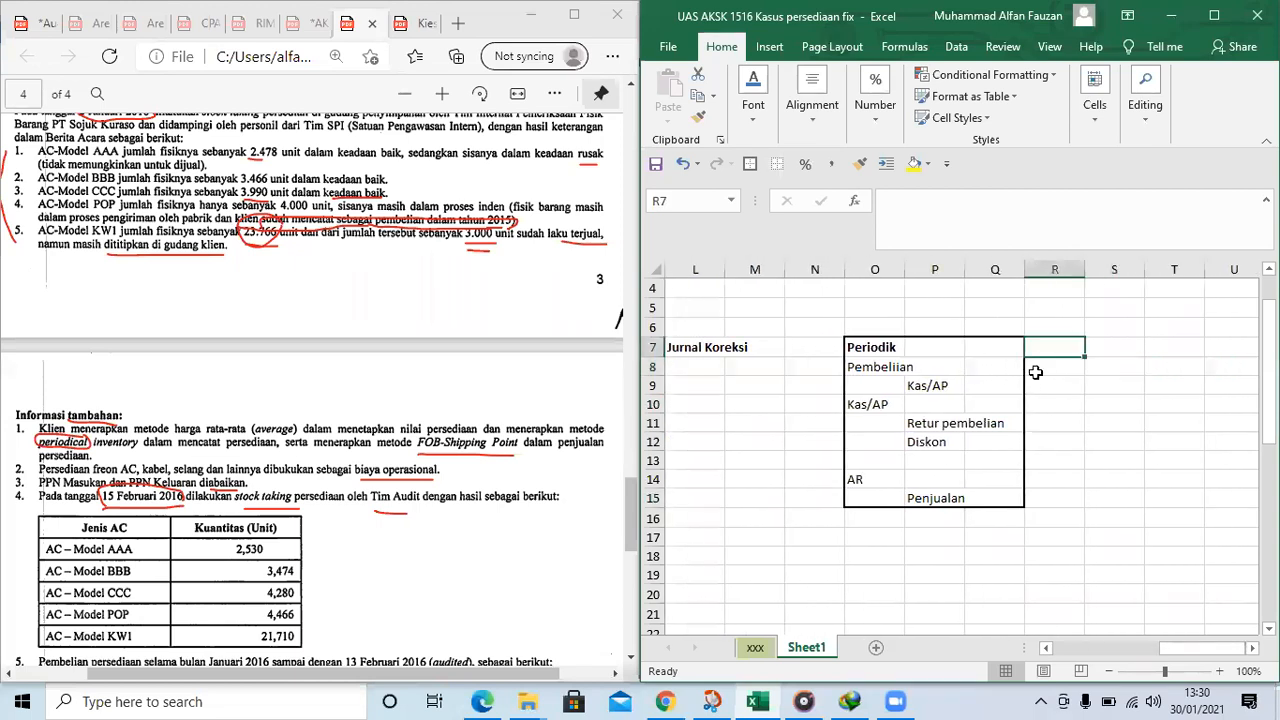
key("Down")
key("Left")
key("Up")
key("Right")
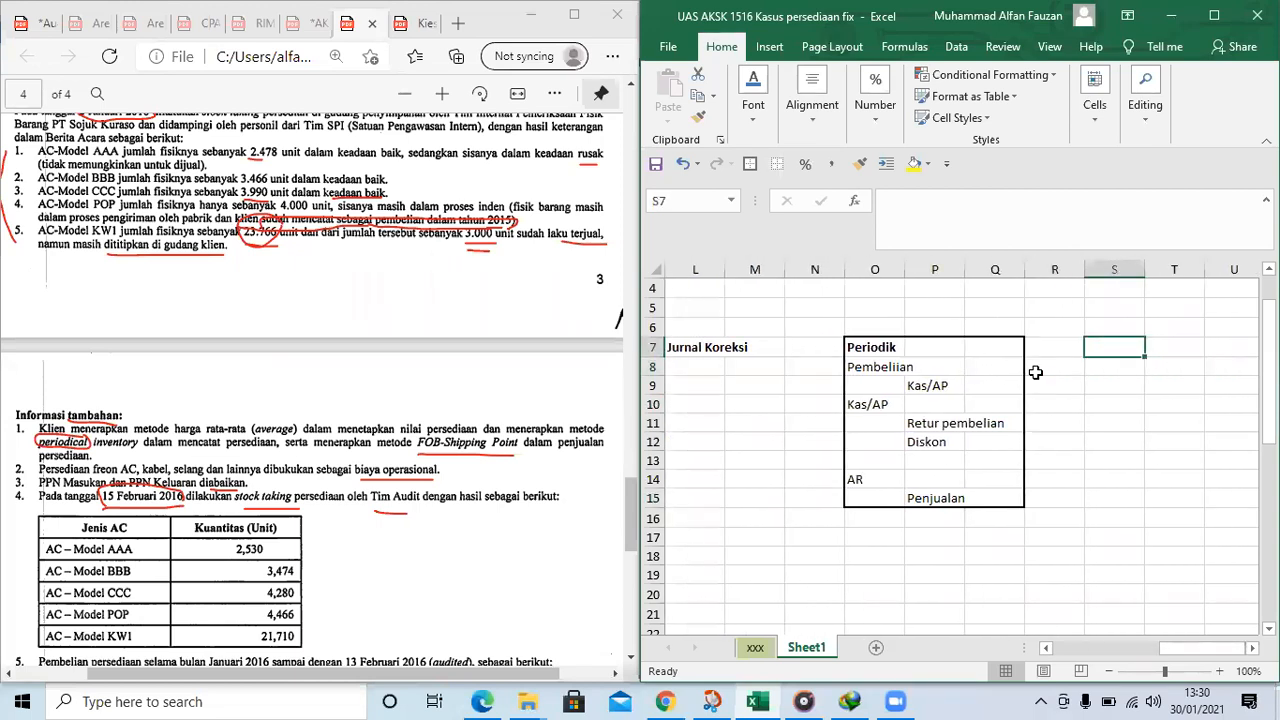
type("COGS")
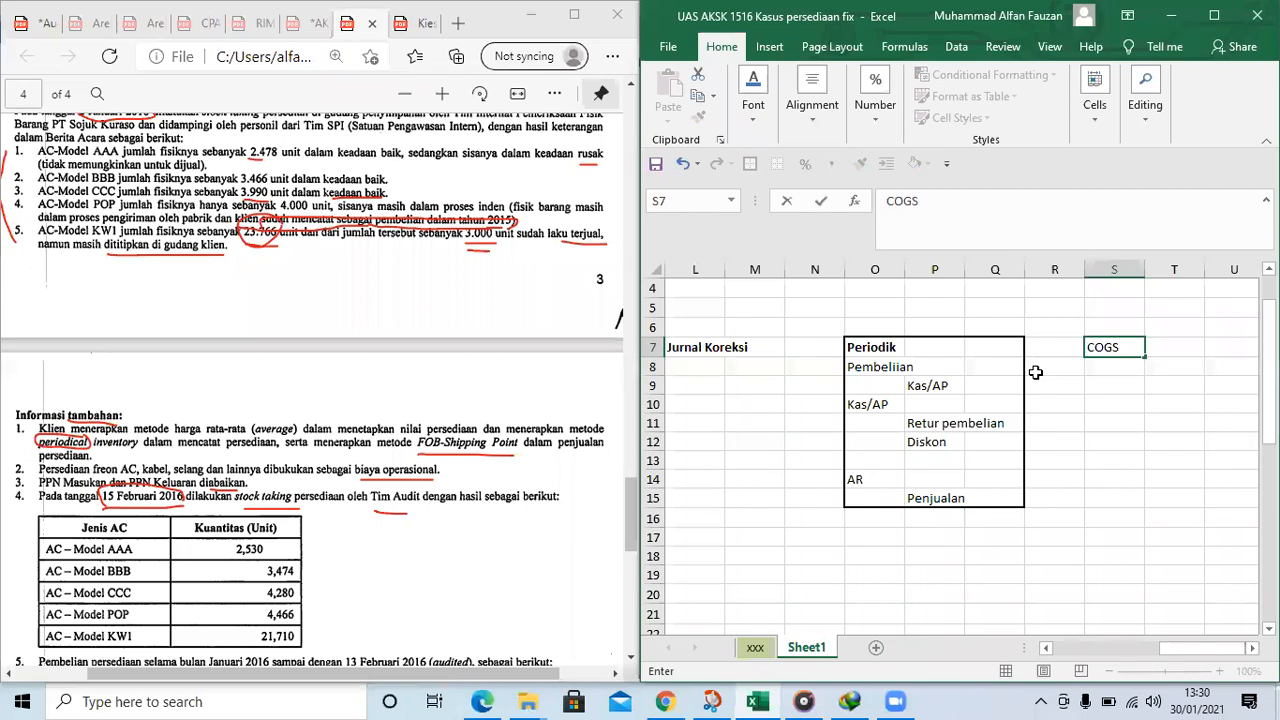
type("?")
key("Return")
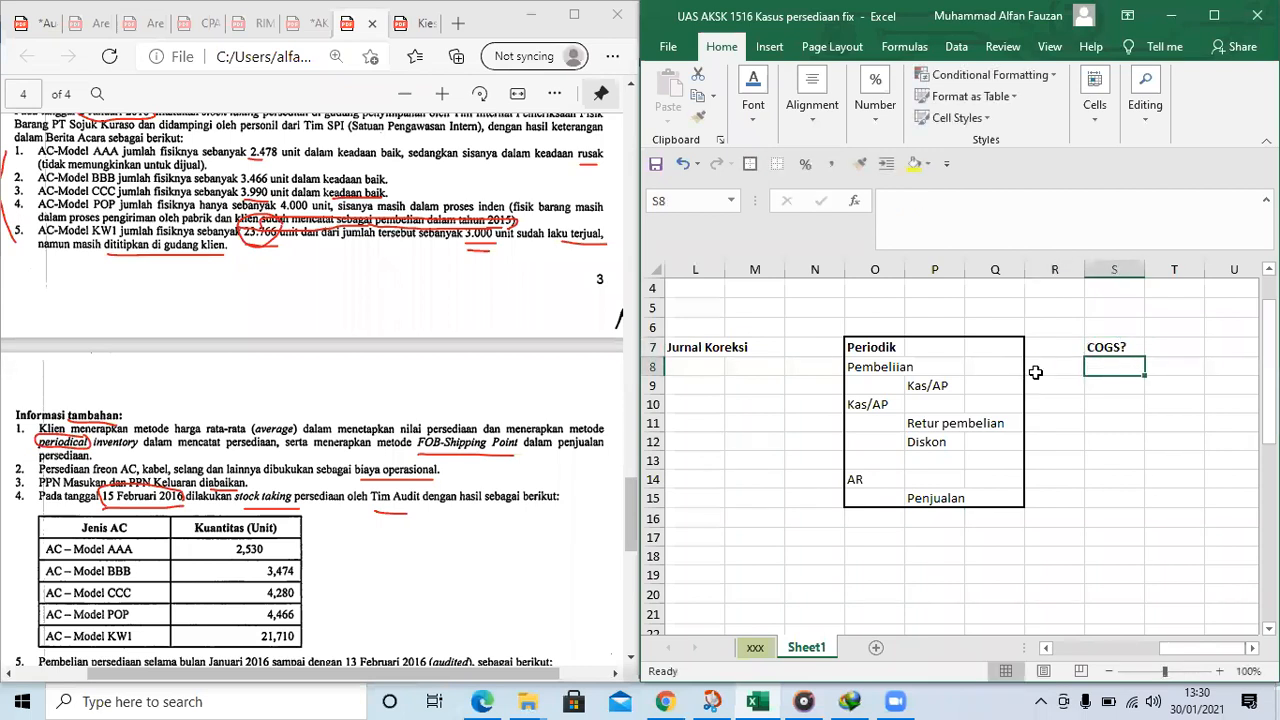
Enter "Persediaan awal" in S8 as the first line of the COGS formula
type("Persediaan awal")
key("Return")
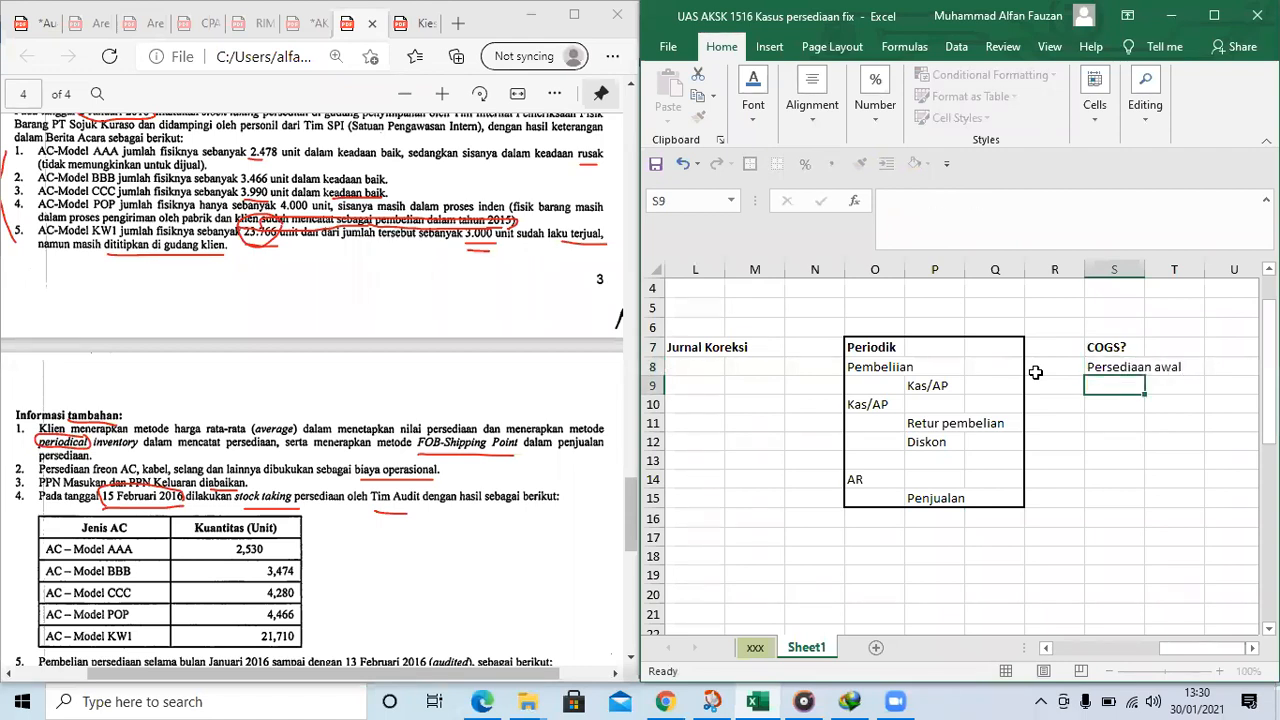
Add the COGS lines "(+) Pembelian" in S9 and "(-) Persediaan akhir" in S10
type("(+) Pembelian")
key("Return")
type("-")
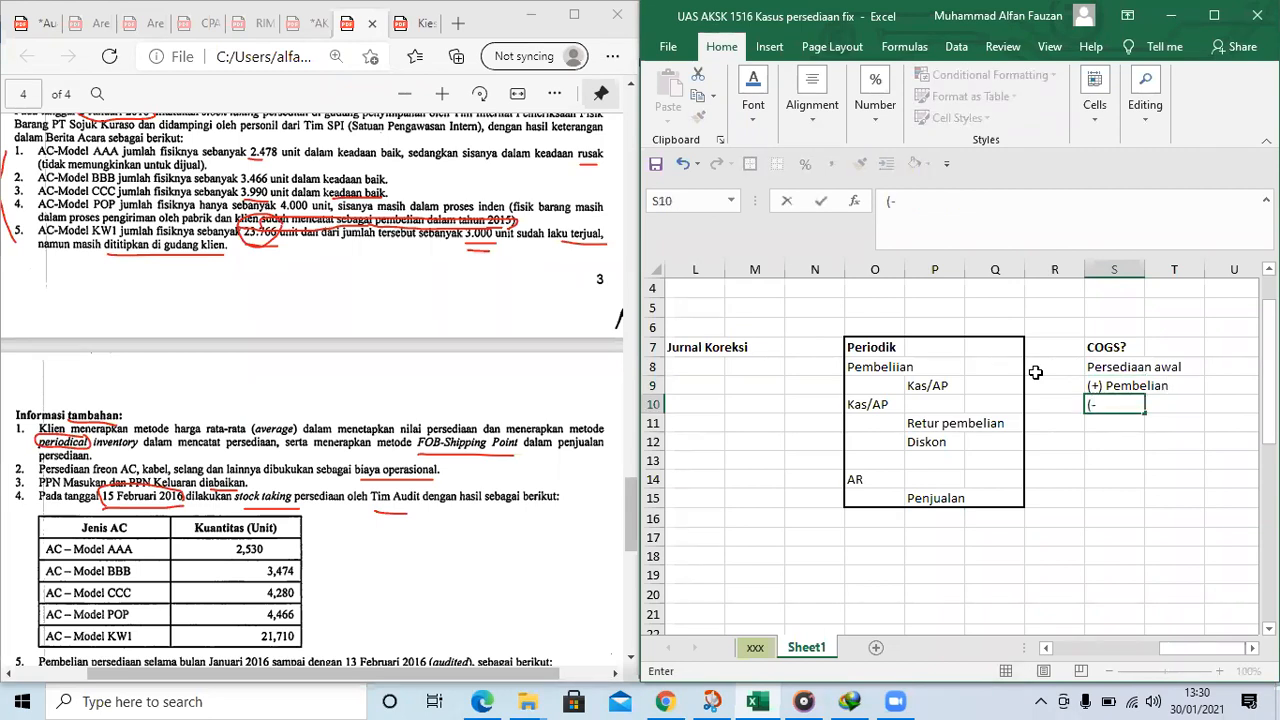
type(") Persediaan akhir")
key("Return")
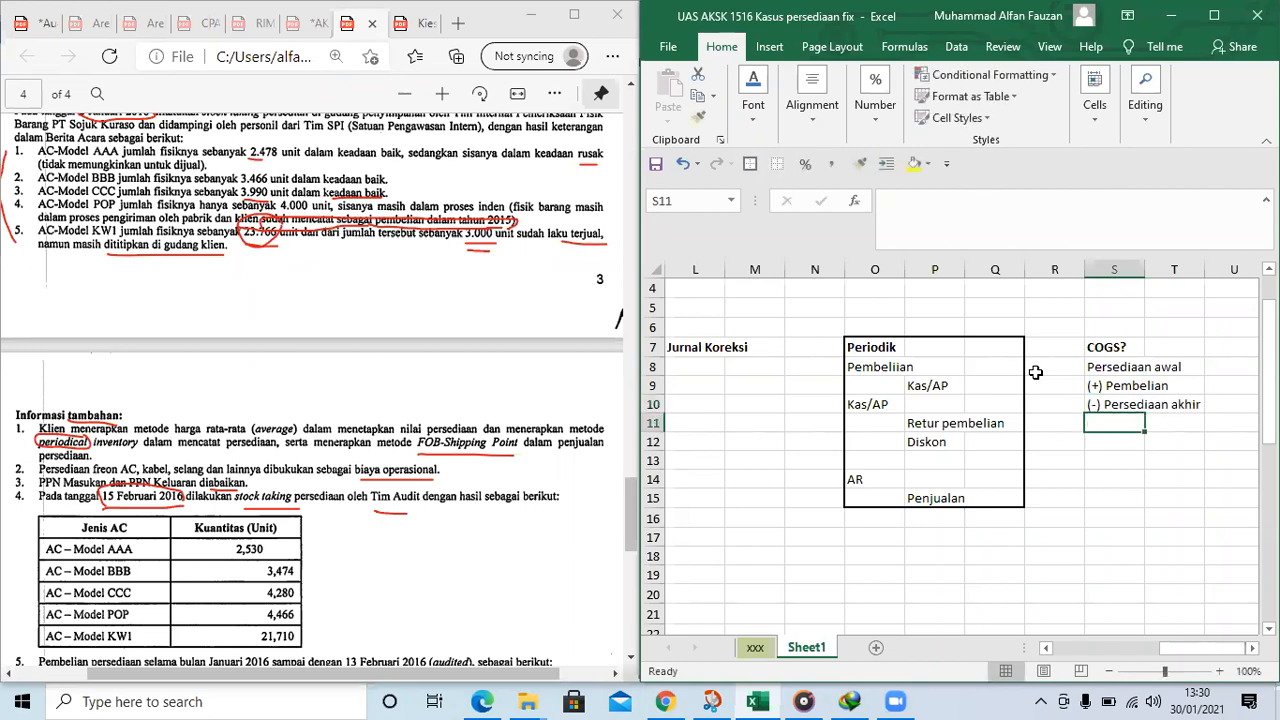
Enter the result label "COGS" in S11 and make it bold
type("CP")
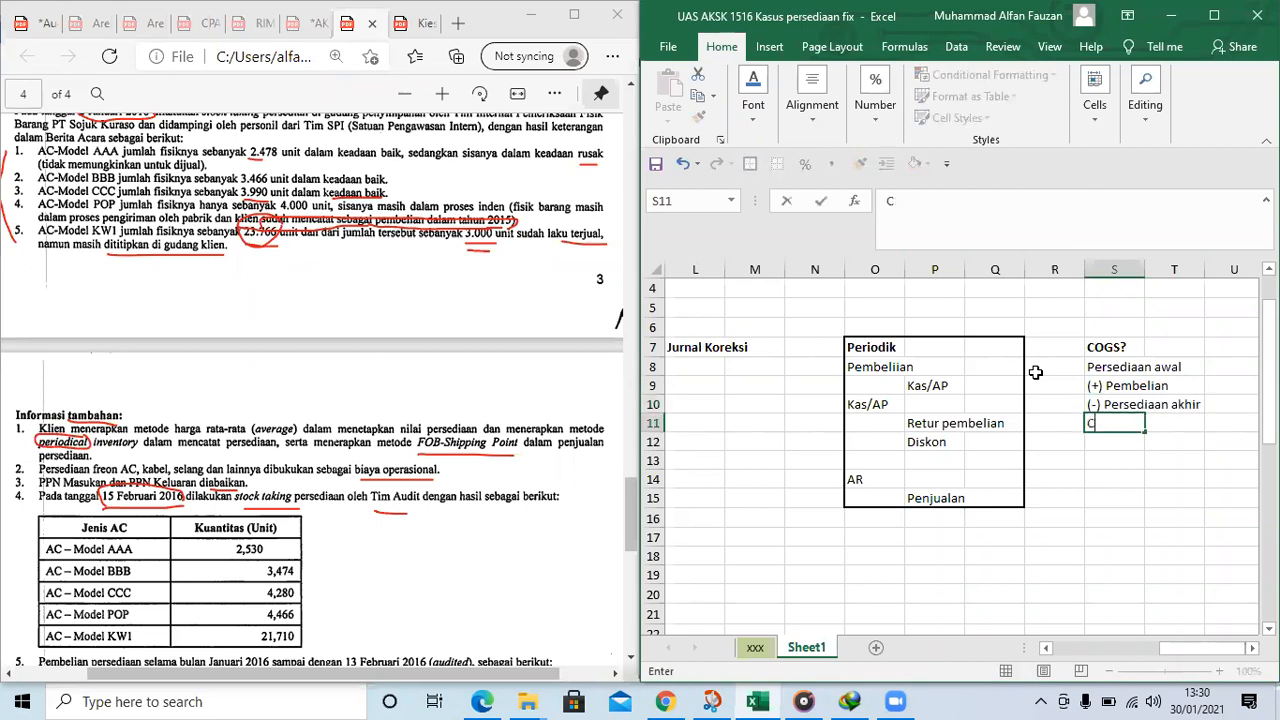
key("Return")
key("Up")
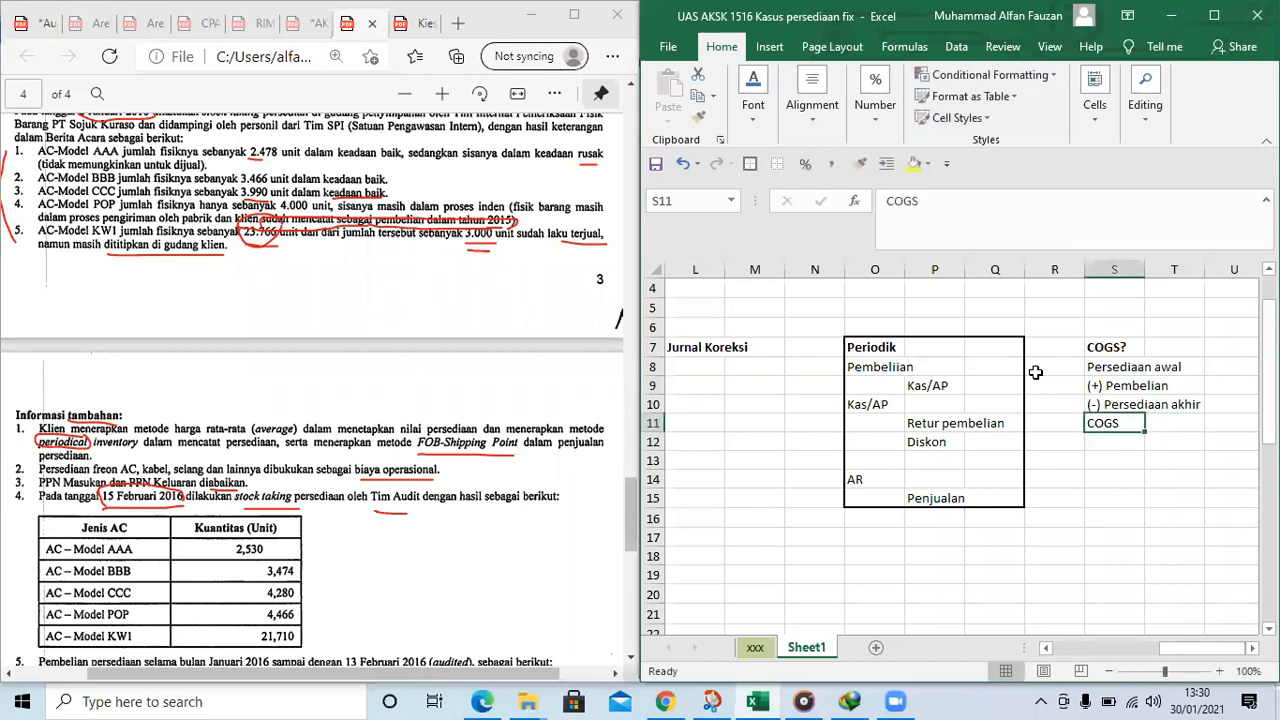
Enter the placeholder amount "XXX" in U8 and U9 for beginning inventory and purchases
key("Right")
key("Right")
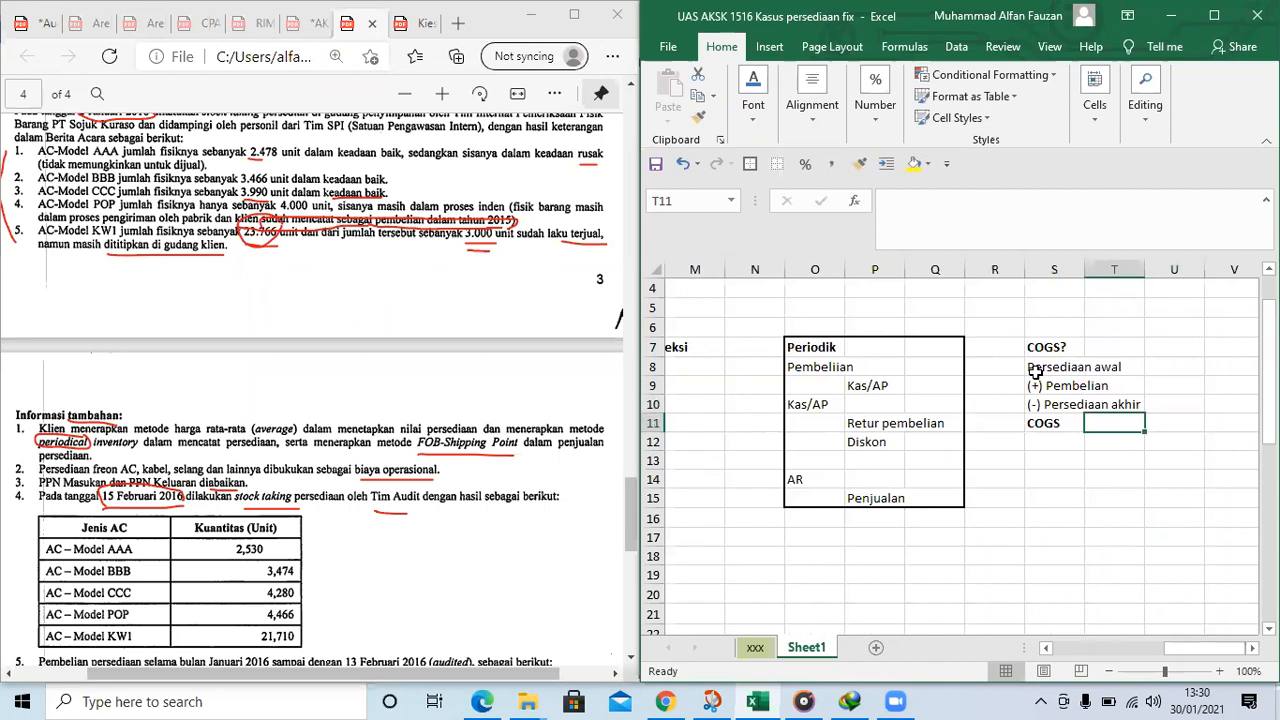
key("Up")
key("Up")
key("Up")
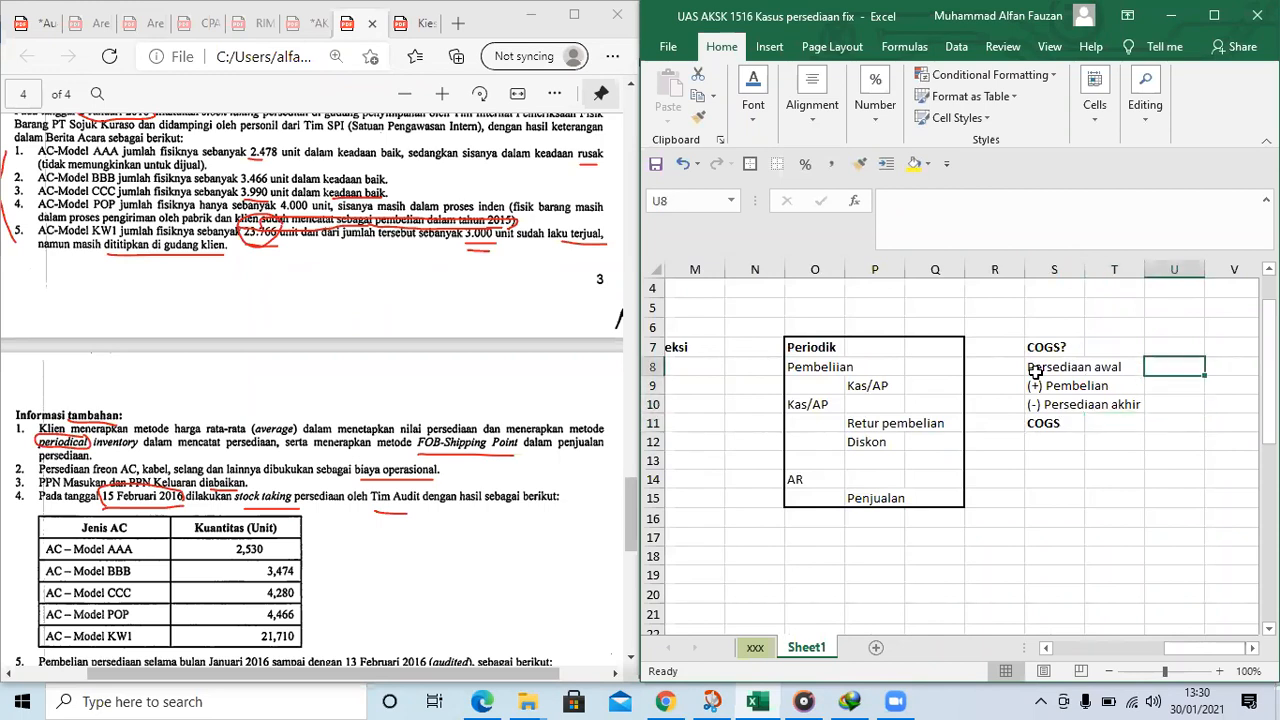
type("XXX")
key("Return")
type("XXX")
key("ctrl+Return")
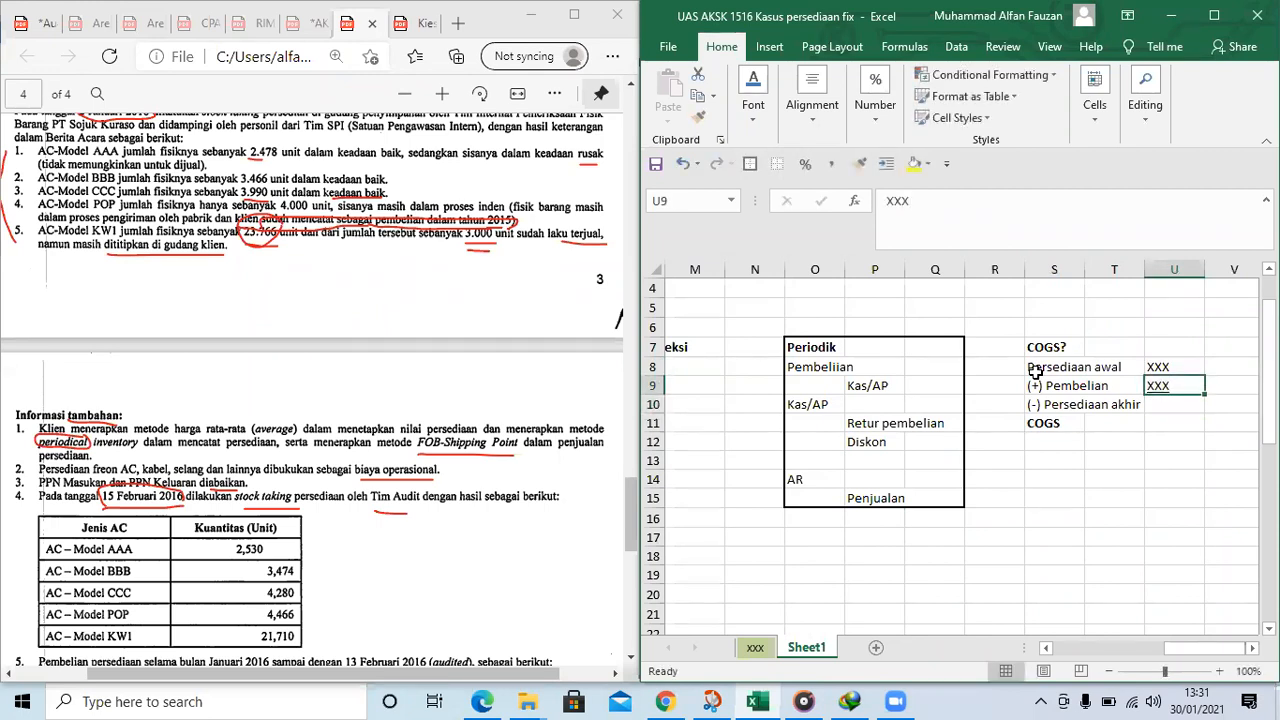
Enter an underlined "(XXX)" in U10 for ending inventory and "XXX" in U11 for COGS
key("Down")
type("(")
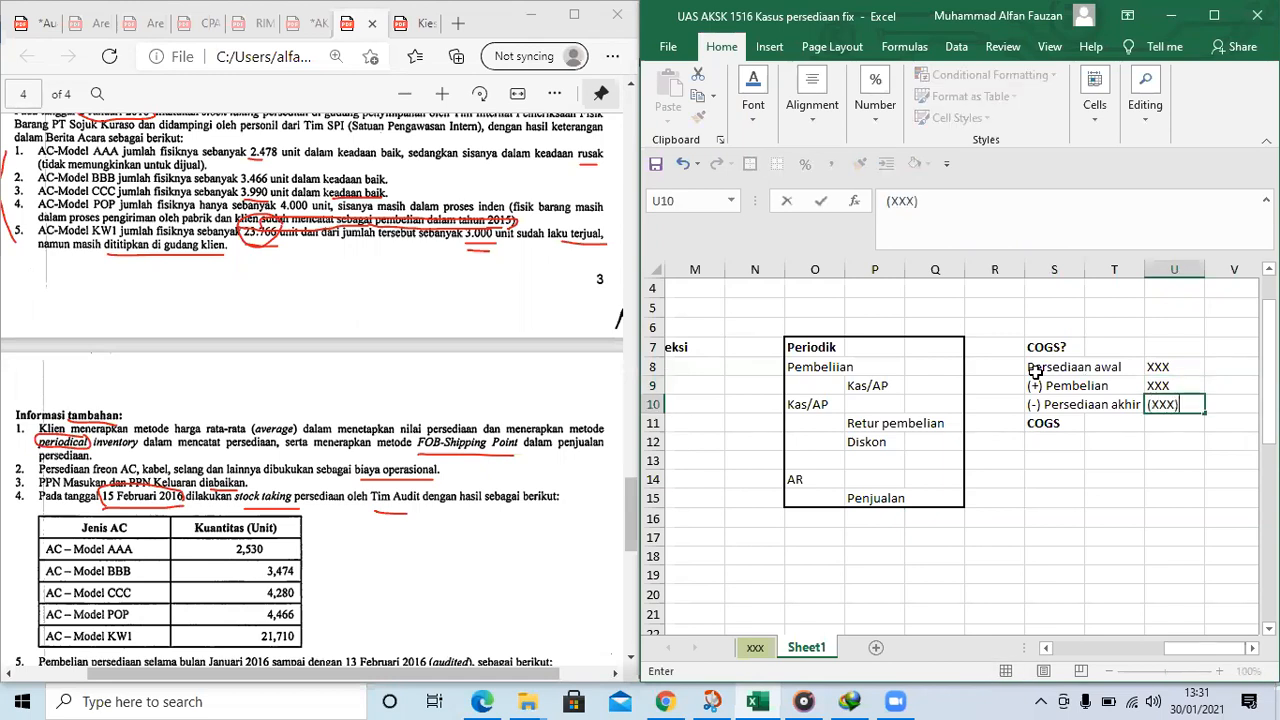
key("ctrl+Return")
key("Down")
type("XXX")
key("Return")
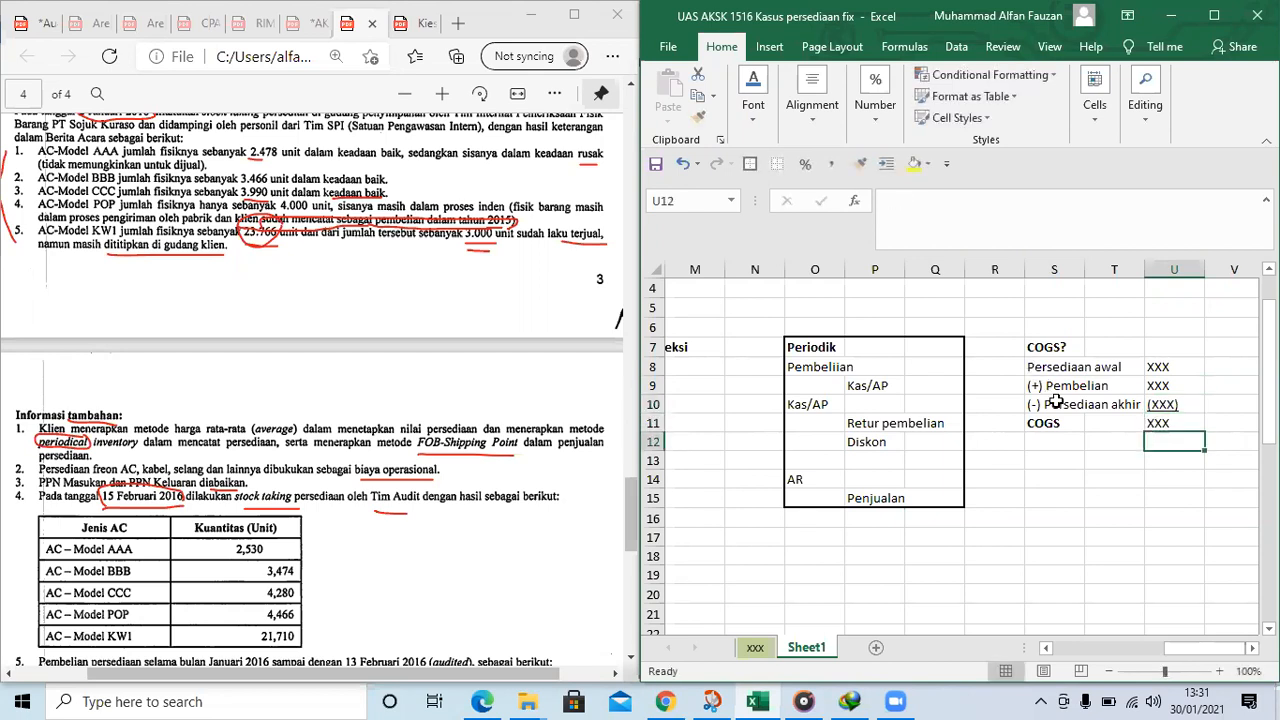
Widen columns L, M and N in the "Jurnal Koreksi" area
left_click(1055, 402)
key("Left")
key("Left")
key("Left")
key("Left")
key("Left")
key("Left")
key("Left")
key("Left")
key("Left")
key("Left")
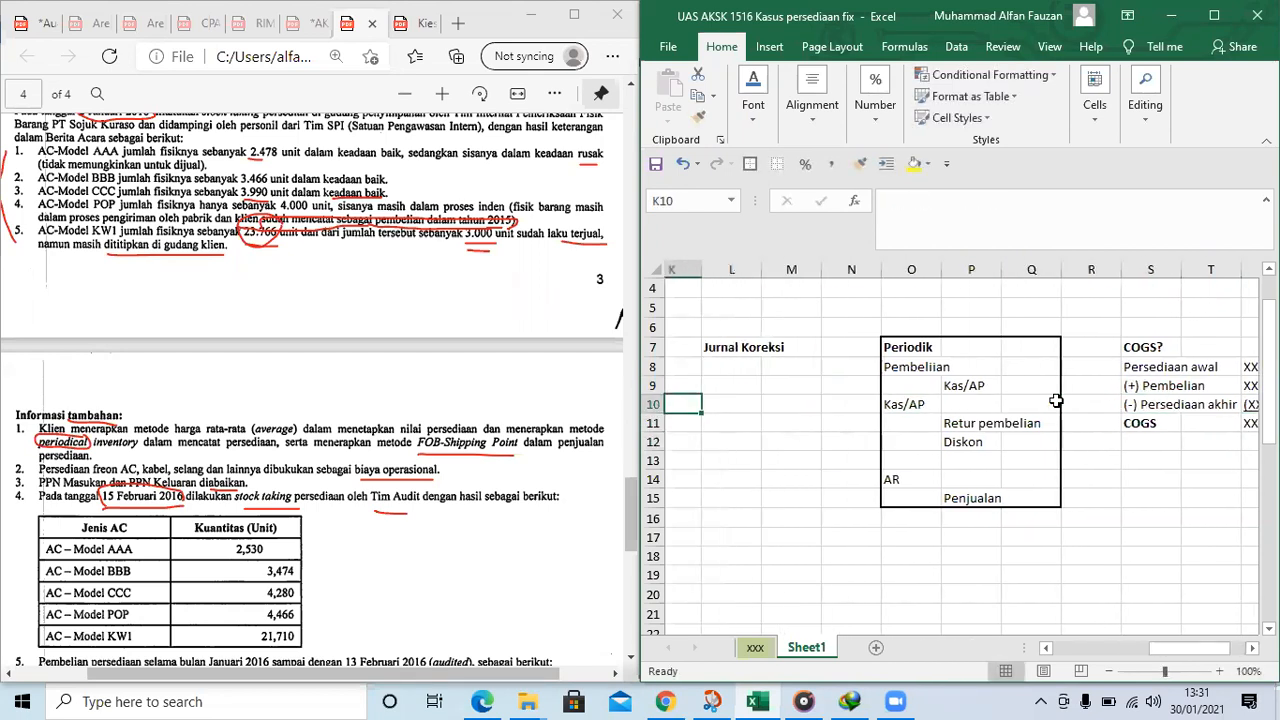
key("Right")
key("Right")
key("Right")
key("Right")
key("Right")
key("Right")
key("Right")
key("Right")
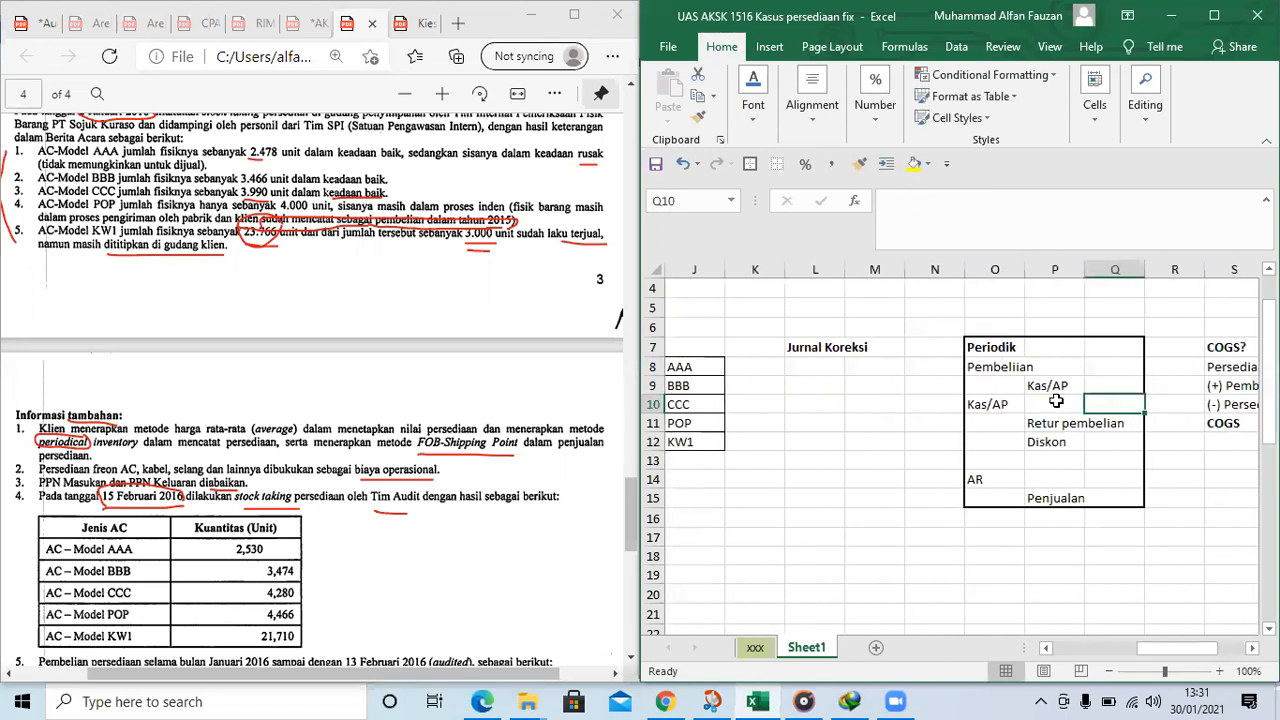
left_click(1032, 399)
left_click_drag(847, 276, 877, 276)
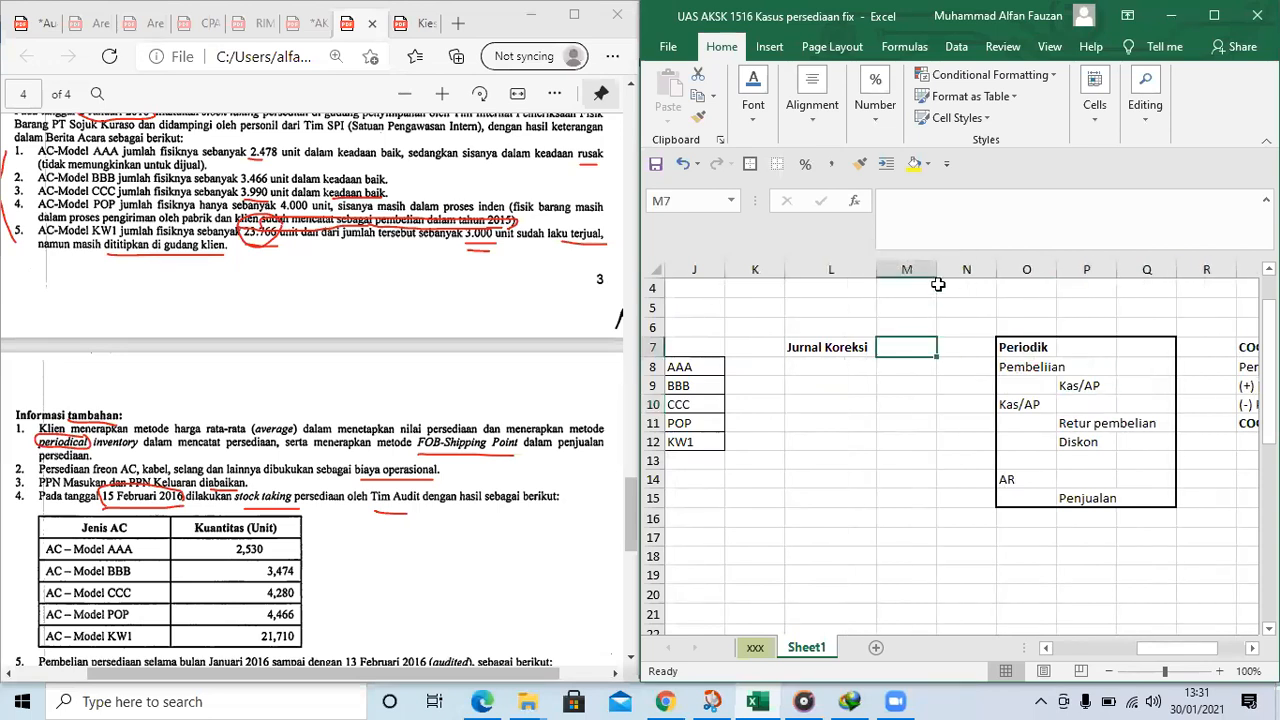
left_click_drag(937, 272, 1018, 266)
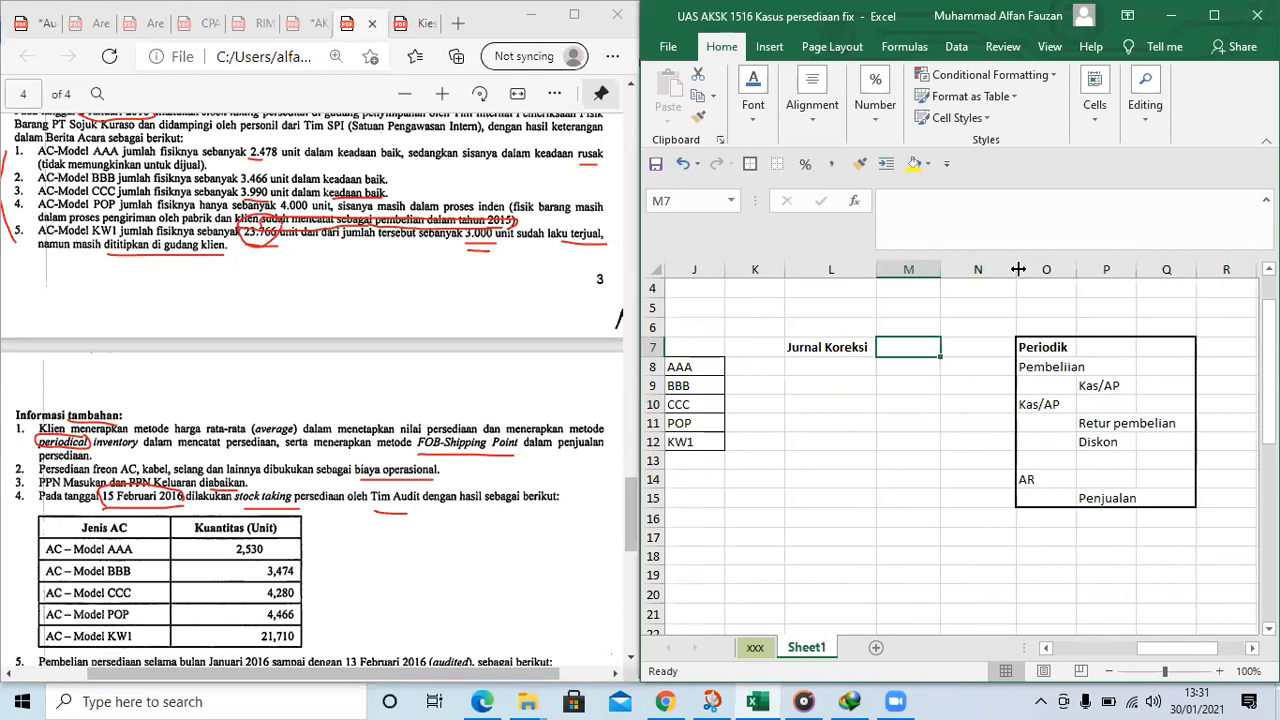
left_click_drag(940, 272, 966, 272)
Enter the bold label "AAA" in K8 to head the AAA correcting entry
left_click(948, 386)
left_click(682, 370)
key("Left")
key("Left")
key("Left")
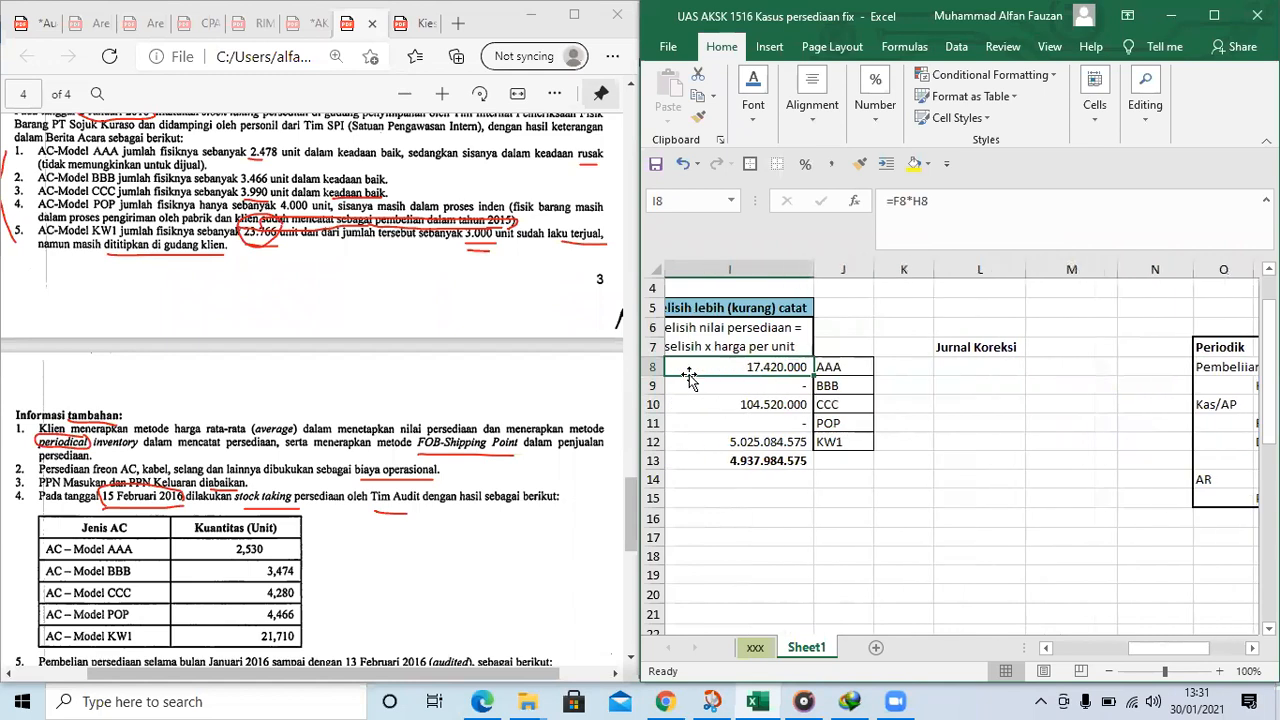
key("Right")
key("Right")
key("Right")
key("Right")
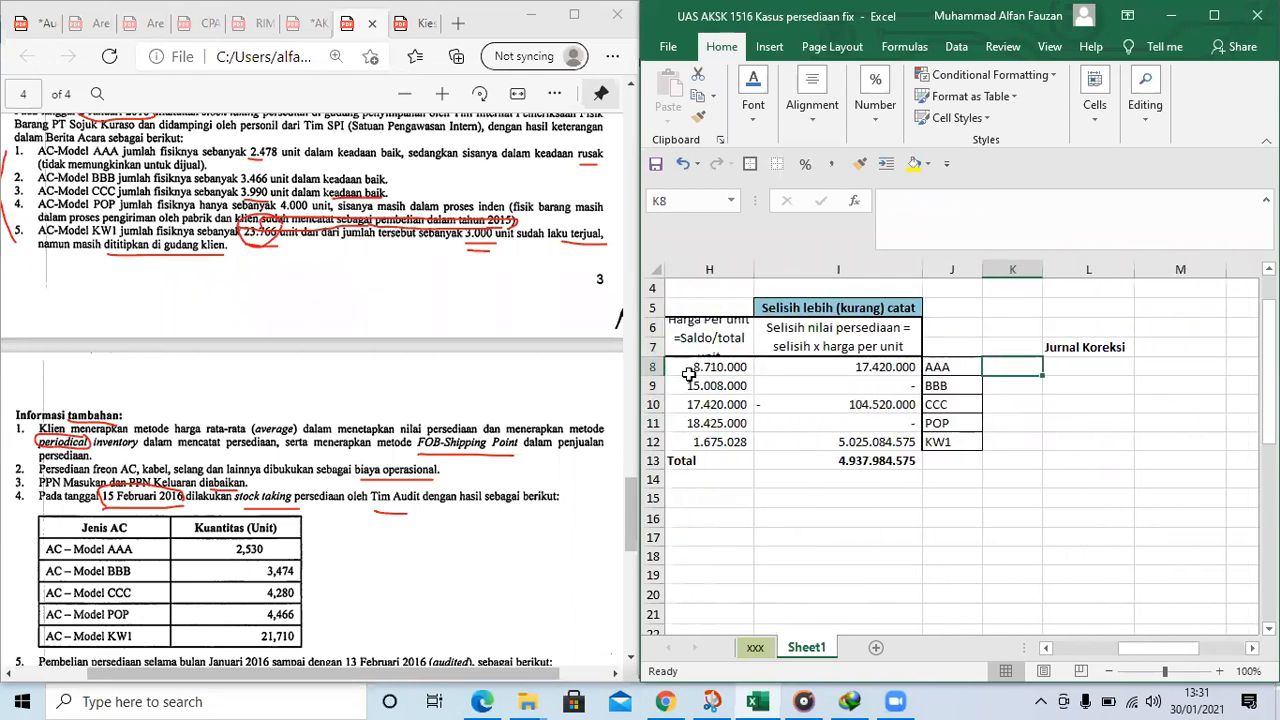
type("AAA")
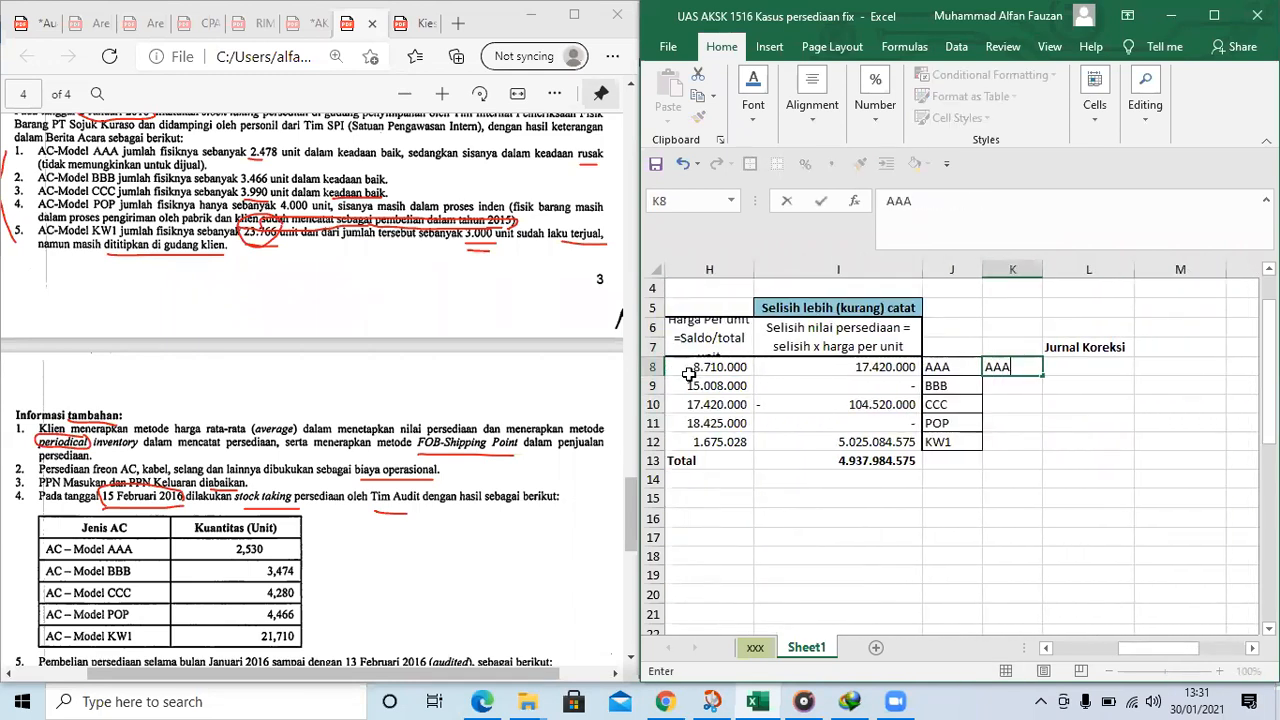
key("ctrl+Return")
Review the AAA row's count difference, note, unit price and value difference against the journal area
key("Left")
key("Left")
key("Left")
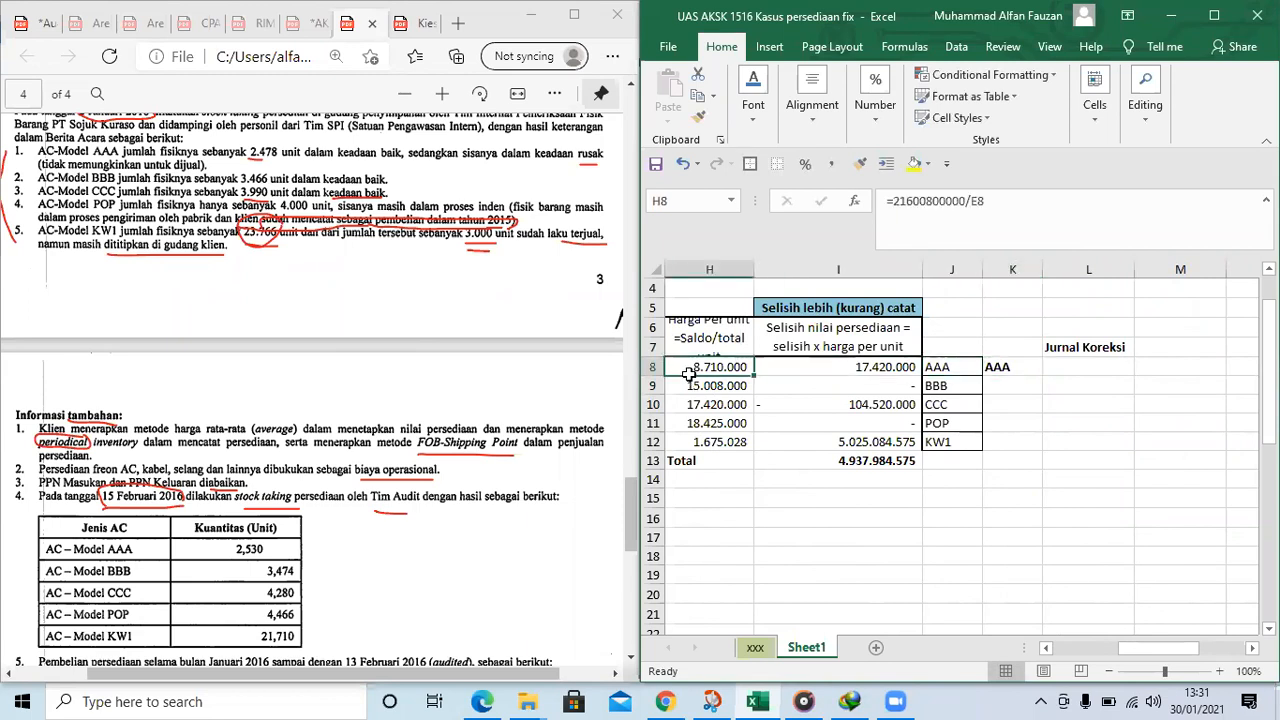
key("Right")
key("Right")
key("Right")
key("Right")
key("Right")
key("Right")
key("Left")
key("Left")
key("Left")
key("Left")
key("Left")
key("Left")
key("Left")
key("Left")
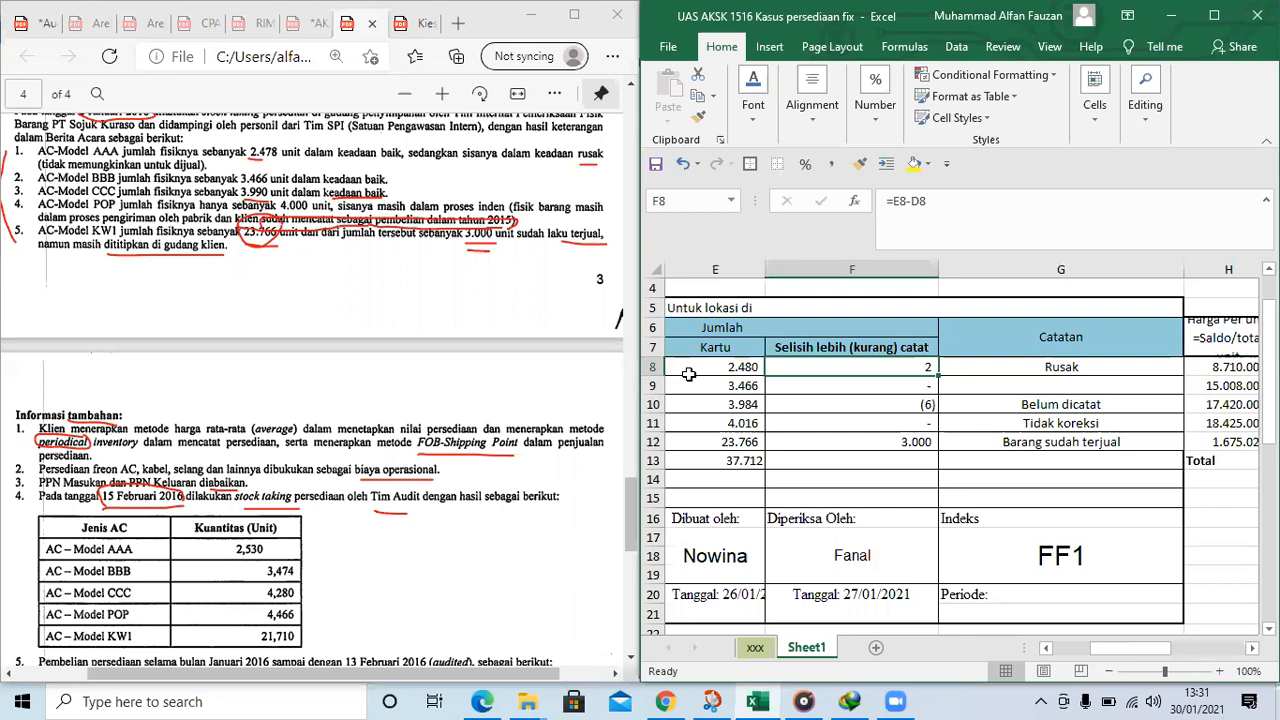
key("Right")
key("Right")
key("Right")
key("Right")
key("Right")
key("Right")
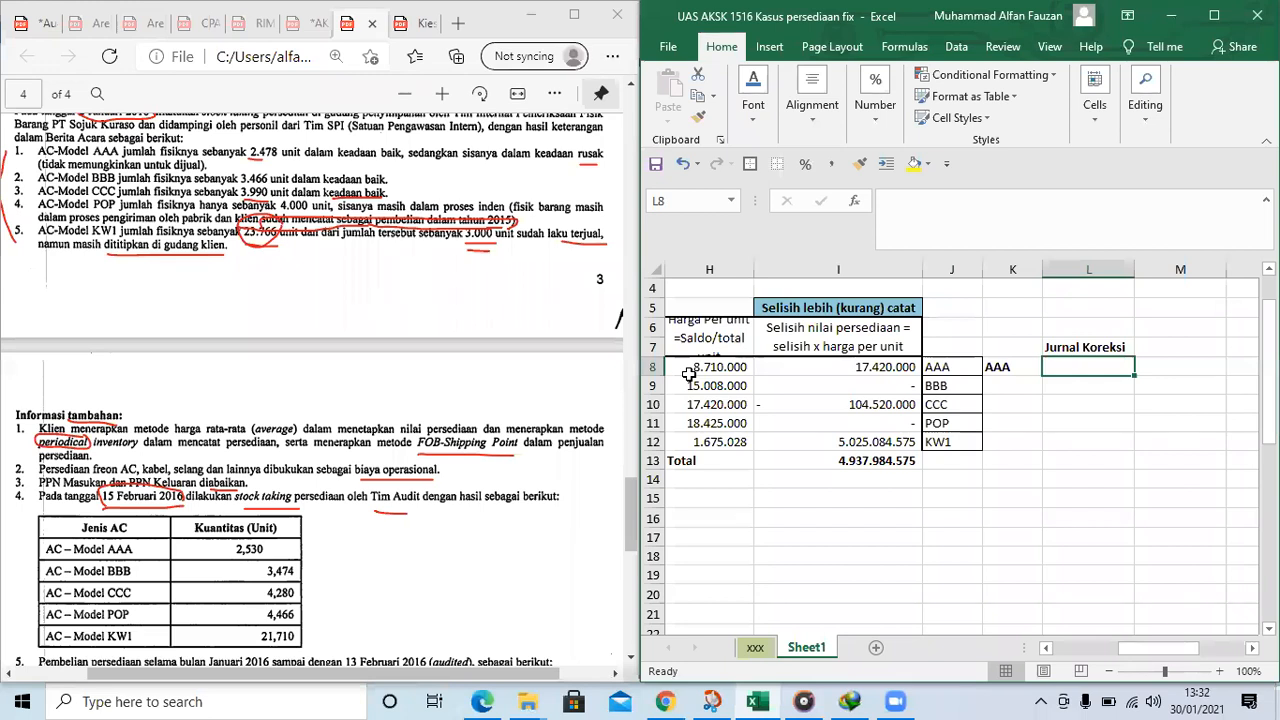
key("Right")
key("Right")
key("Right")
key("Right")
key("Right")
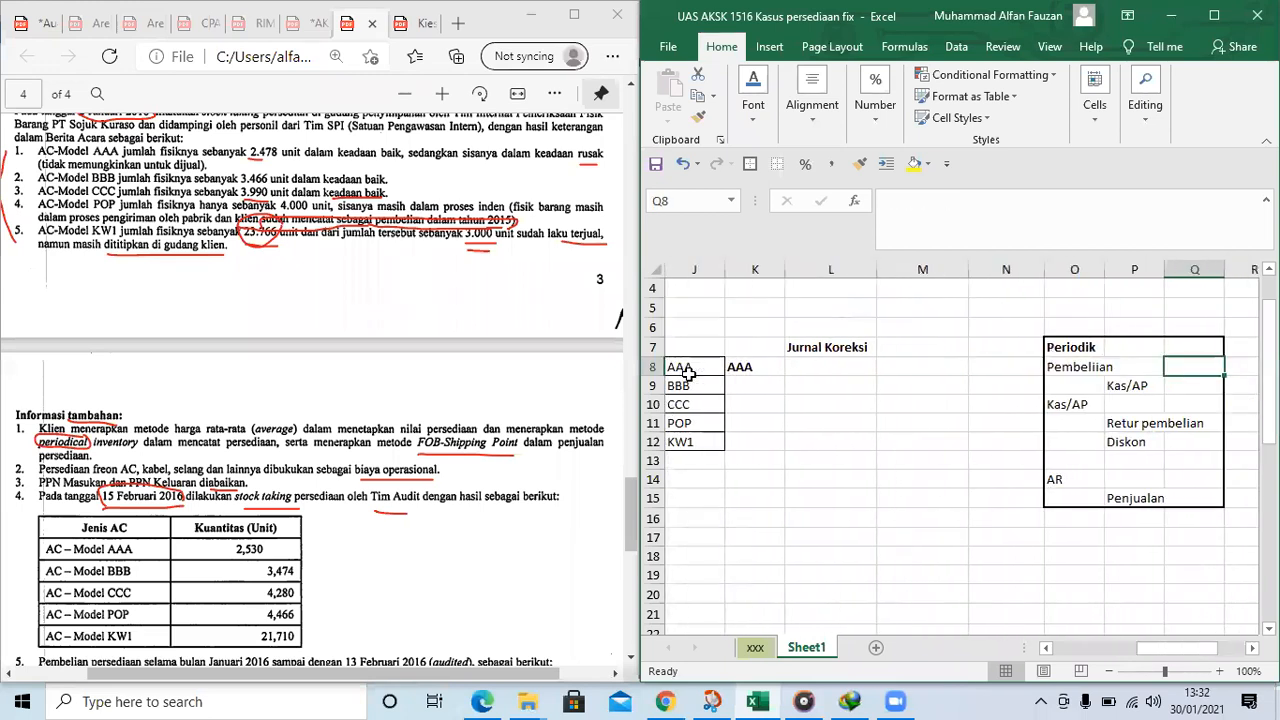
Make the ending inventory line of the COGS formula, S10:U10, bold
key("Right")
key("Left")
key("Left")
key("Left")
key("Down")
key("Down")
key("Down")
key("Right")
key("Right")
key("Right")
key("Right")
key("Right")
key("Right")
key("Right")
key("Up")
key("shift+Left")
key("Left")
key("Left")
key("Left")
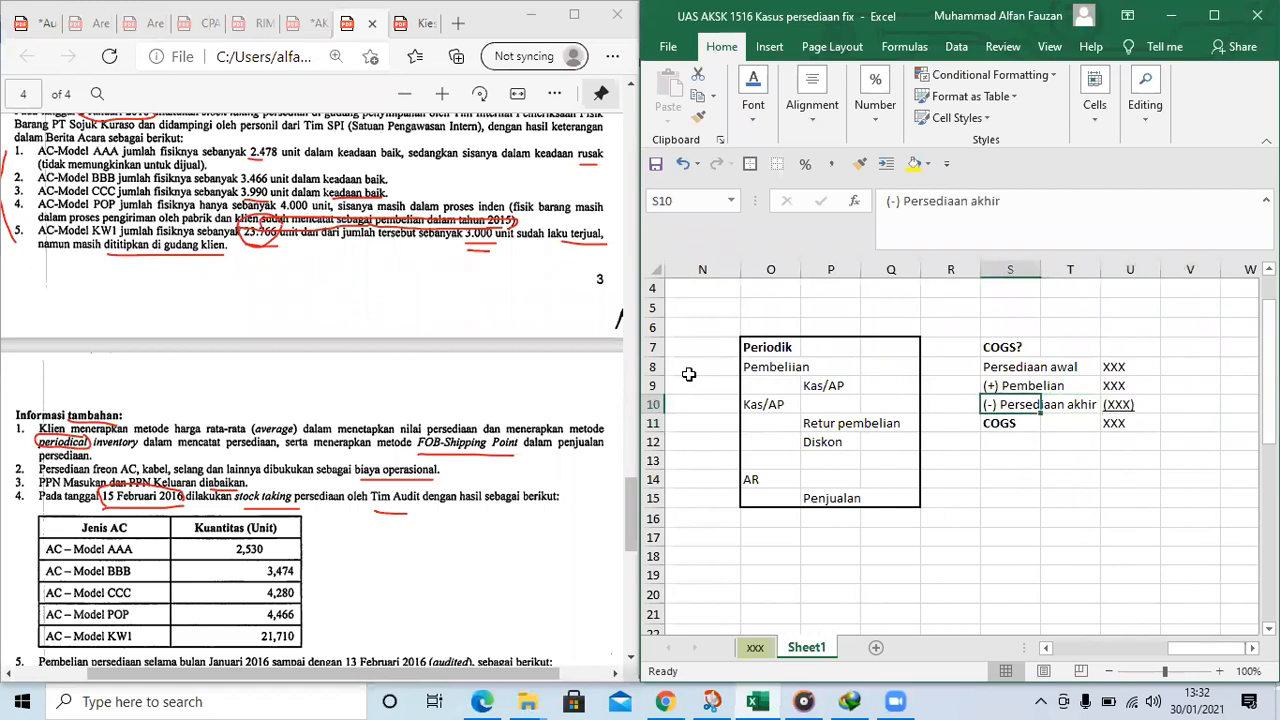
key("shift+Right")
key("shift+Right")
key("ctrl+b")
Enter "Fisik" in V10 beside ending inventory, in italics with a yellow fill
key("Right")
key("Right")
key("Right")
type("Fisi")
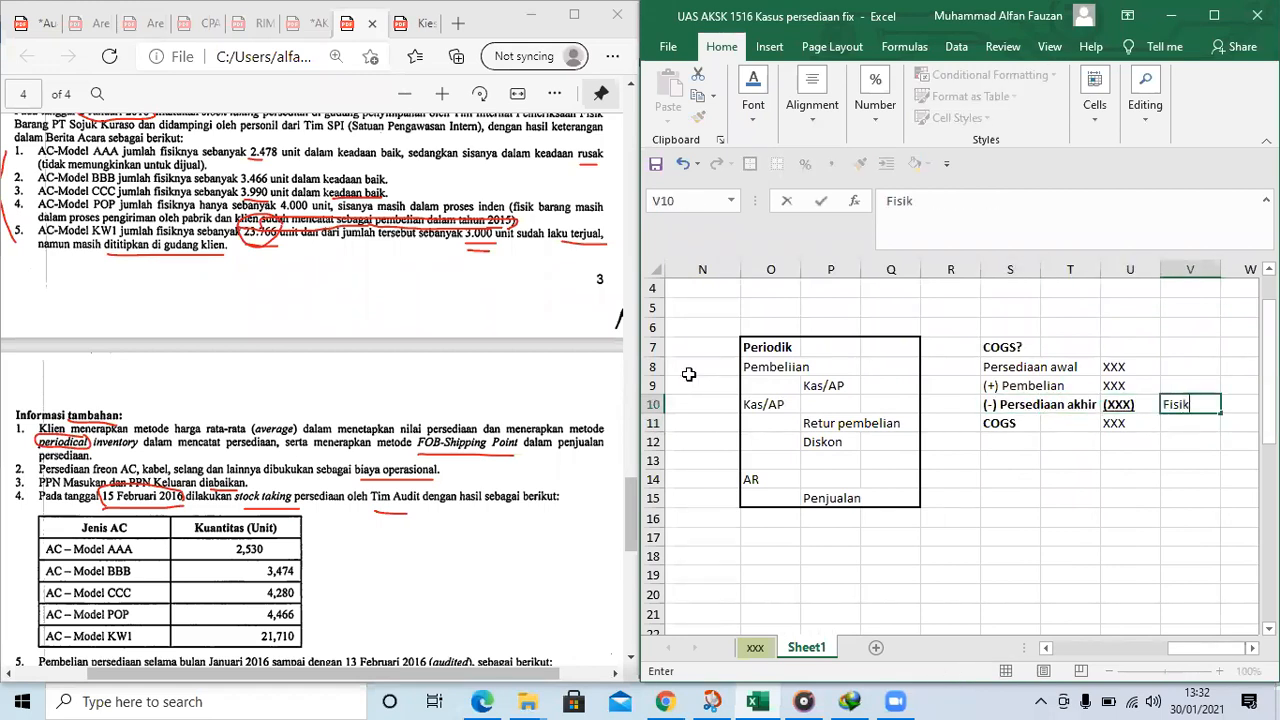
type("k")
key("ctrl+Return")
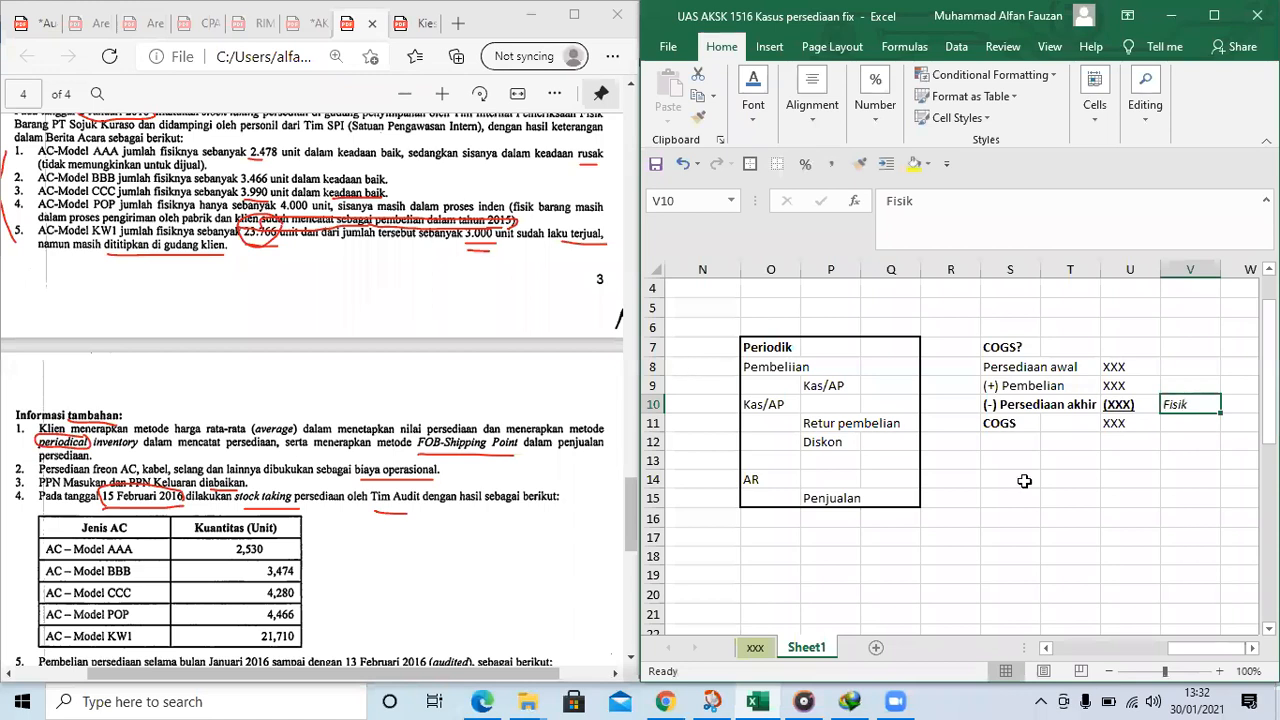
left_click(915, 168)
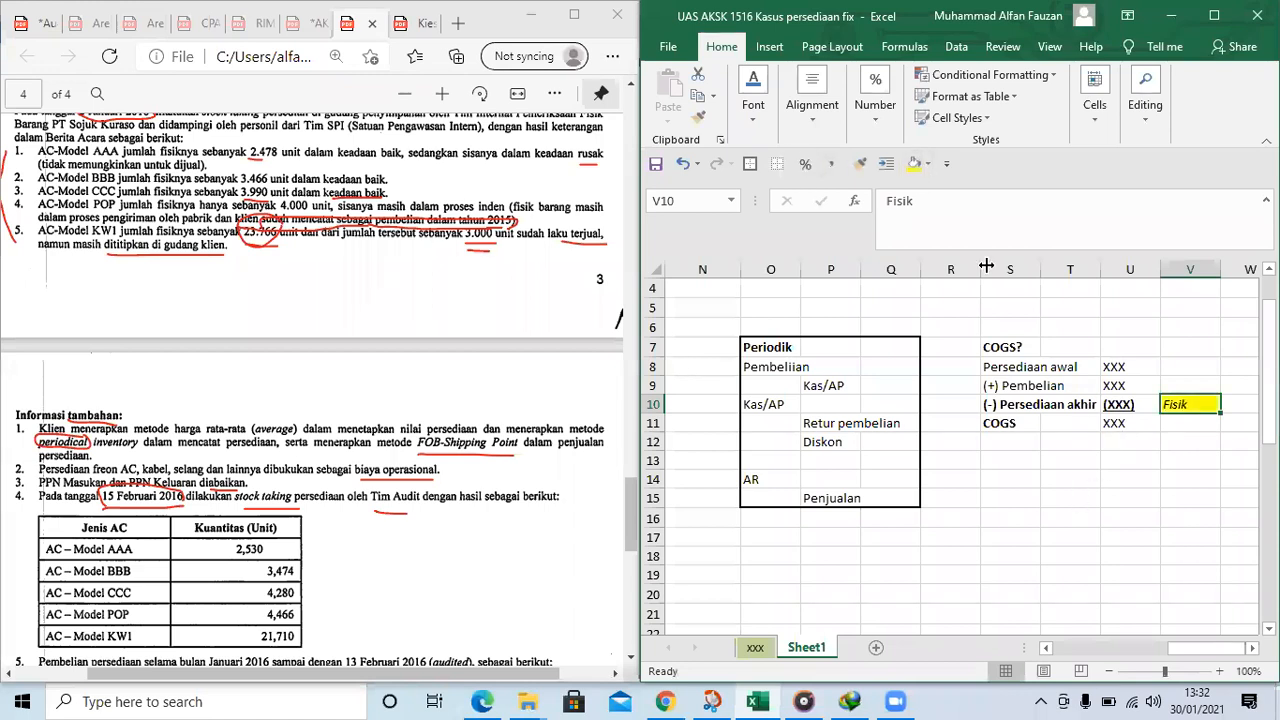
Enter "Rusak" in W10 beside the highlighted physical-count note
left_click(1112, 405)
left_click_drag(1012, 402, 1116, 402)
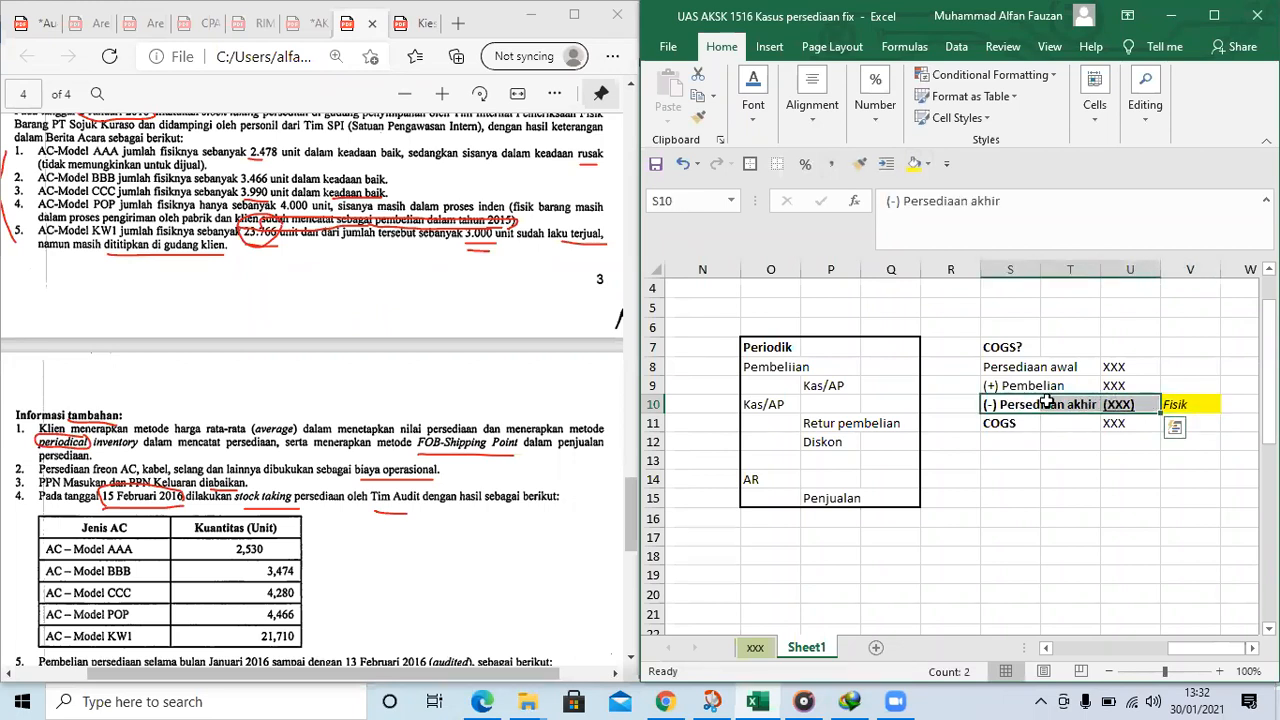
left_click(1145, 404)
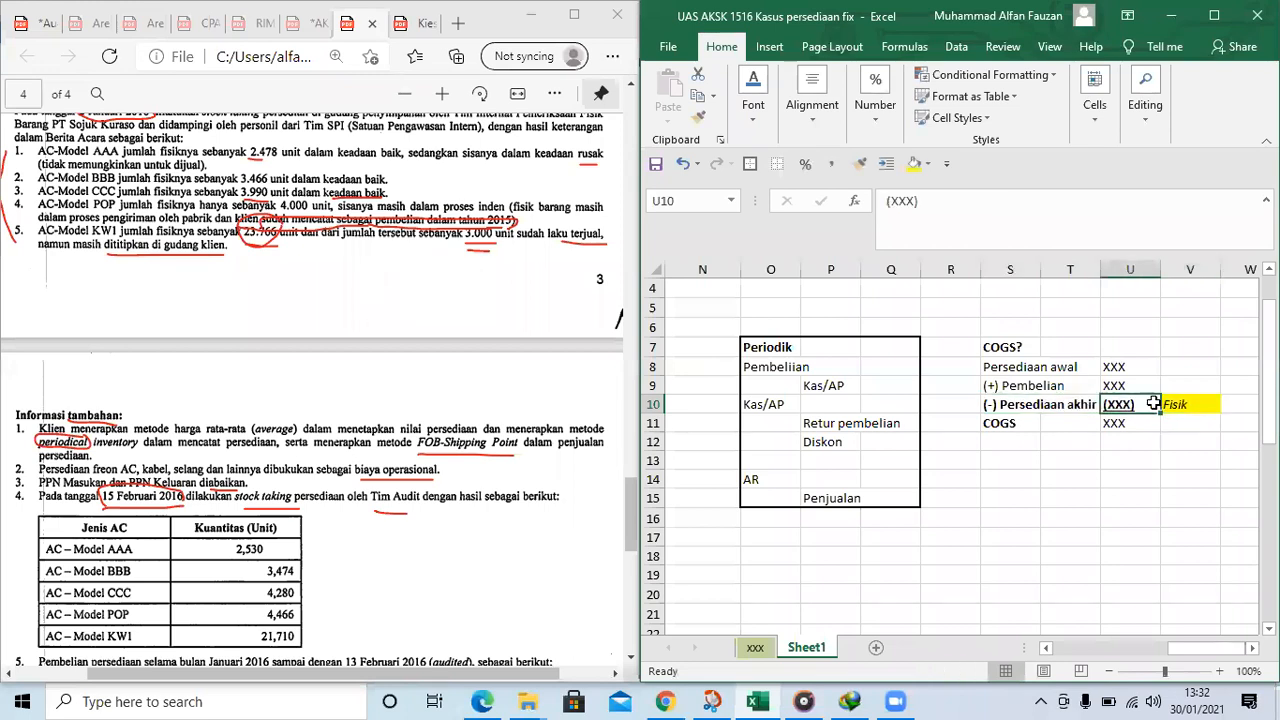
key("Left")
key("Left")
key("Right")
key("Right")
key("Right")
key("Right")
key("Right")
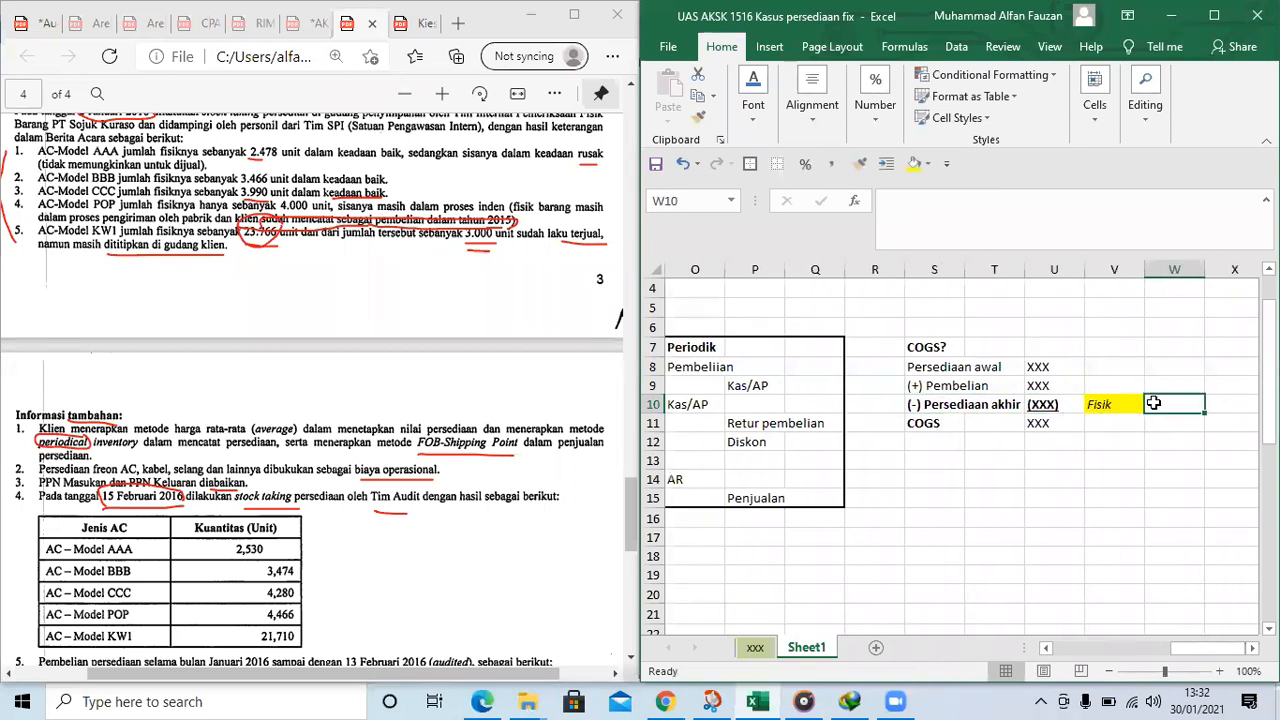
key("Left")
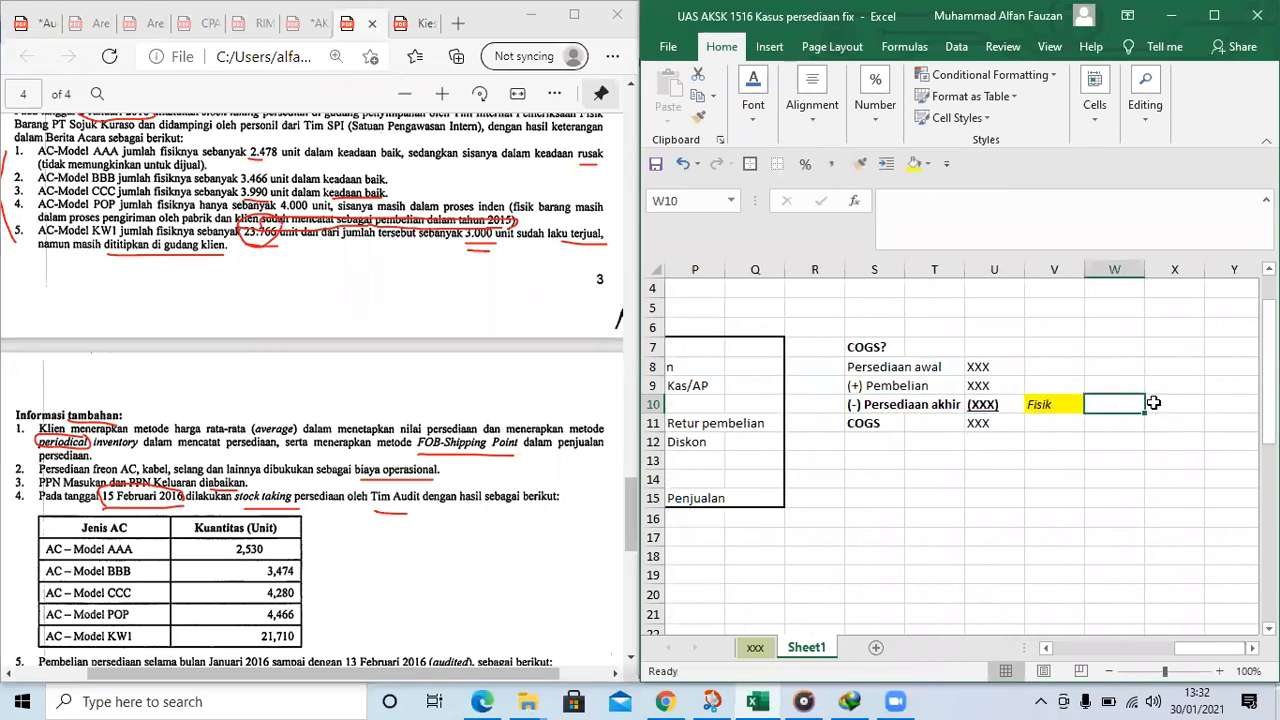
type("Rusak")
key("Return")
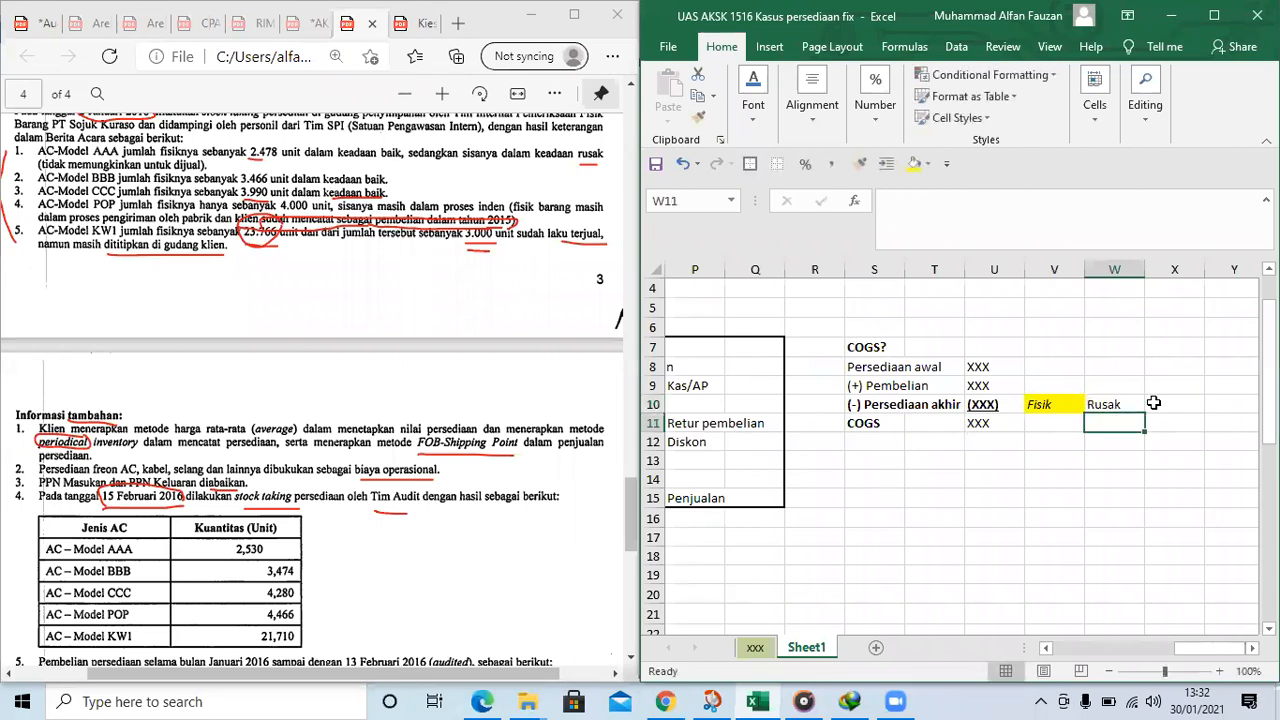
Enter "Pencurian" in W11 and italicize W10:W11
type("Pencurian")
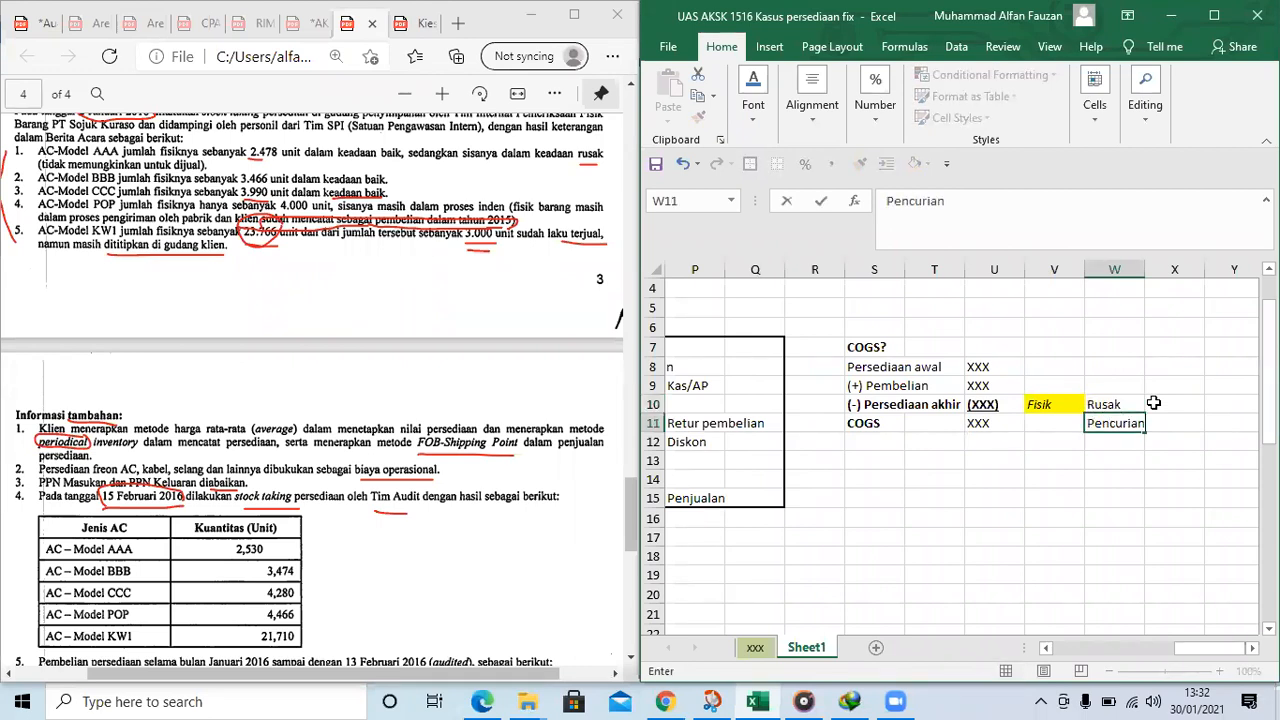
key("Return")
key("Up")
key("Up")
key("shift+Down")
key("ctrl+i")
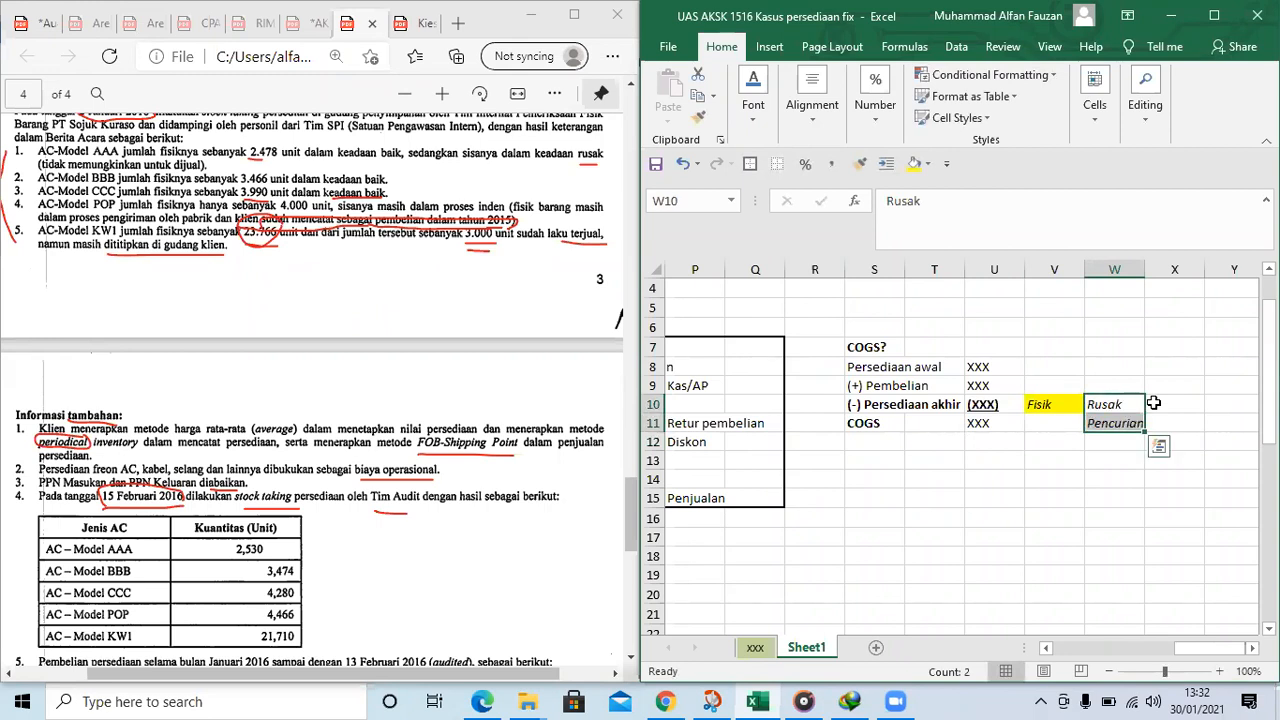
Examine the ending inventory line and its notes alongside the periodic entries and the journal area
left_click(1153, 403)
left_click_drag(894, 405, 985, 406)
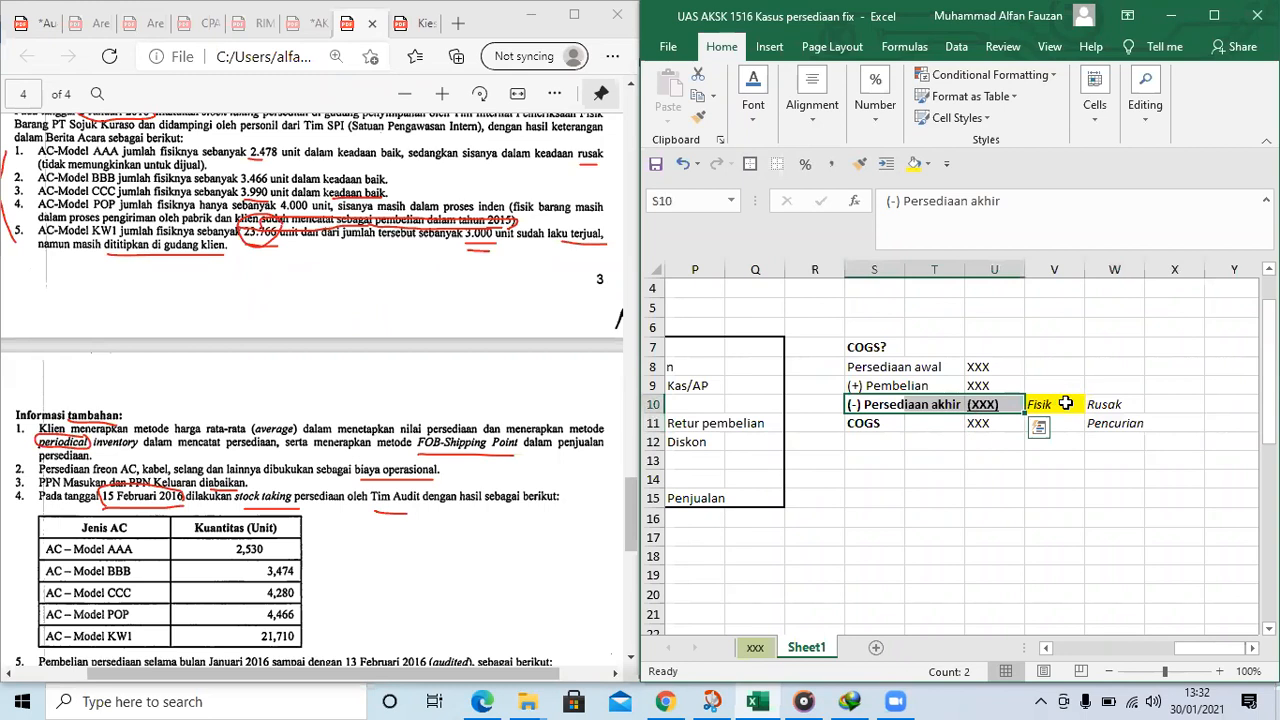
left_click(1133, 406)
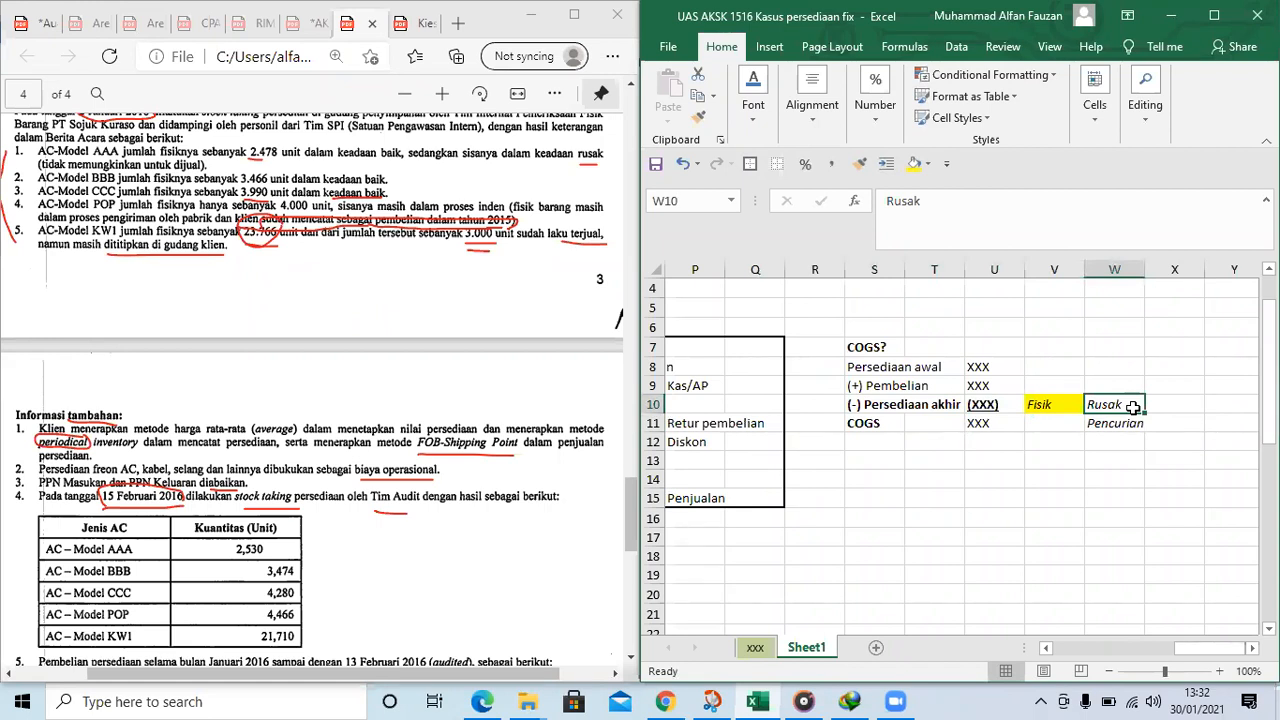
key("Left")
key("Left")
key("Left")
key("Left")
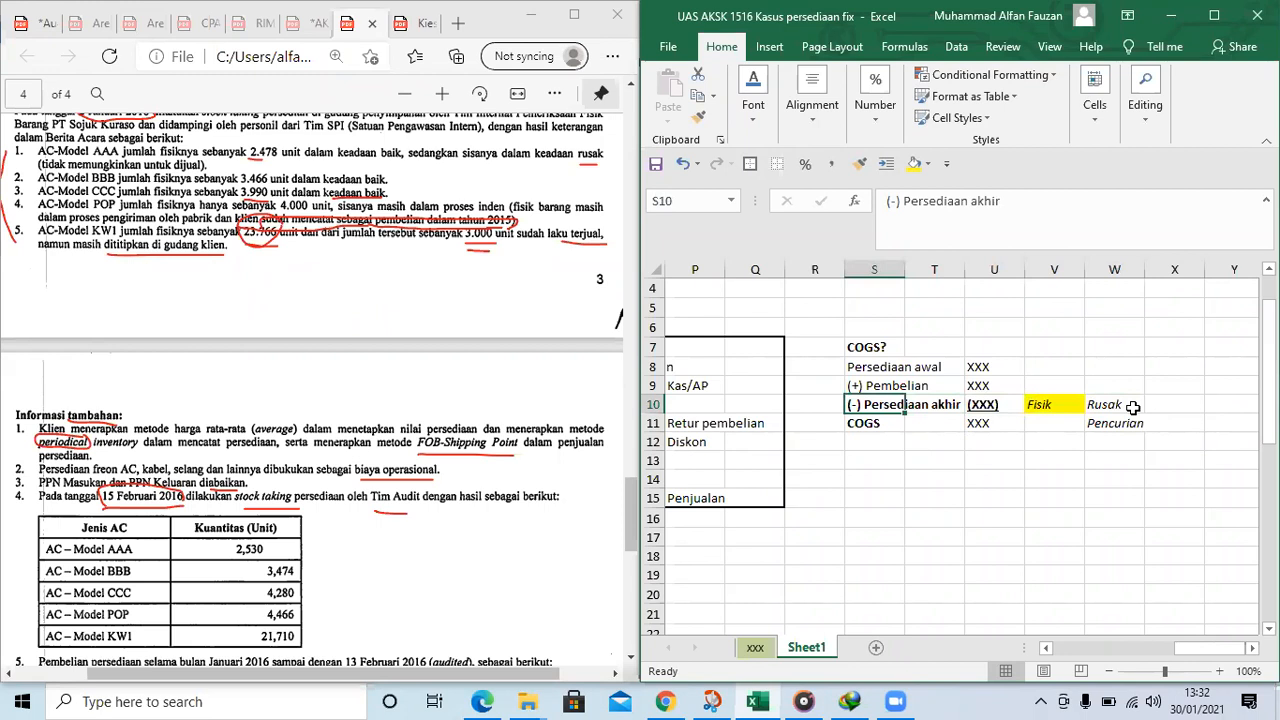
key("Left")
key("Left")
key("Left")
key("Left")
key("Left")
key("Left")
key("Left")
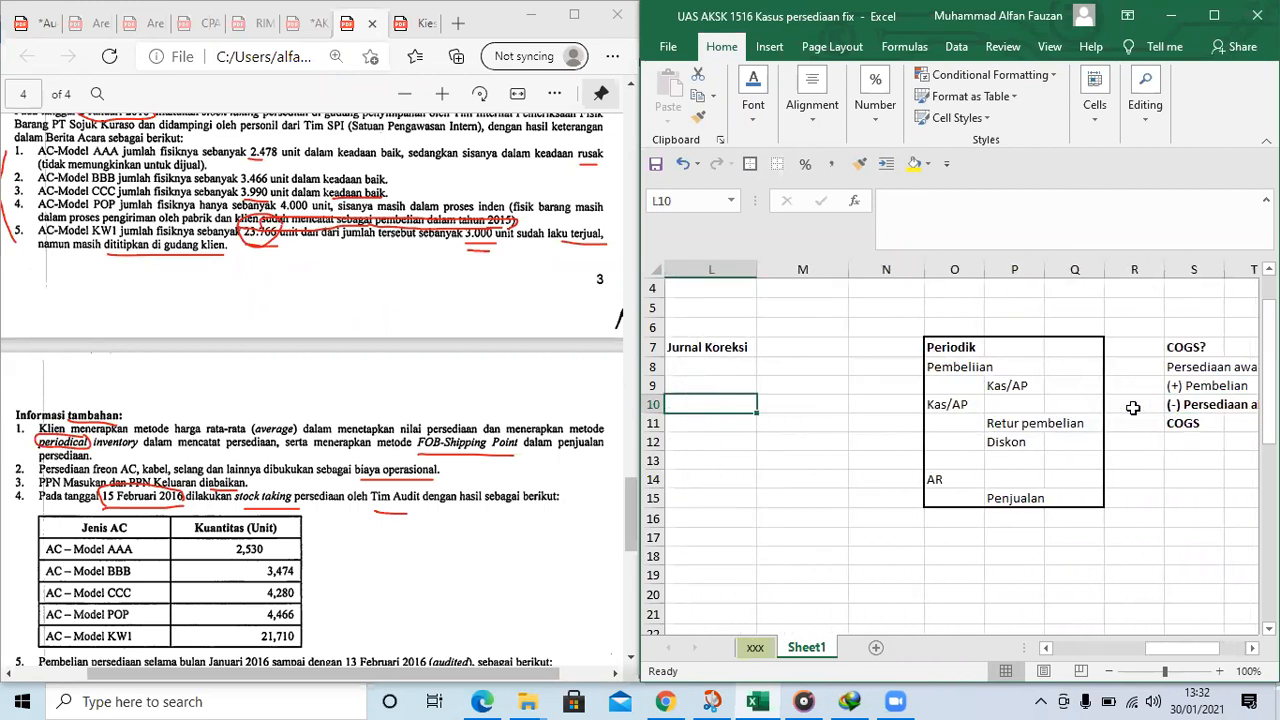
key("Left")
key("Left")
key("Left")
key("Right")
key("Right")
key("Right")
key("Right")
key("Right")
key("Right")
key("Right")
key("Right")
key("Right")
key("Right")
key("Right")
key("Right")
key("Right")
key("Right")
key("Right")
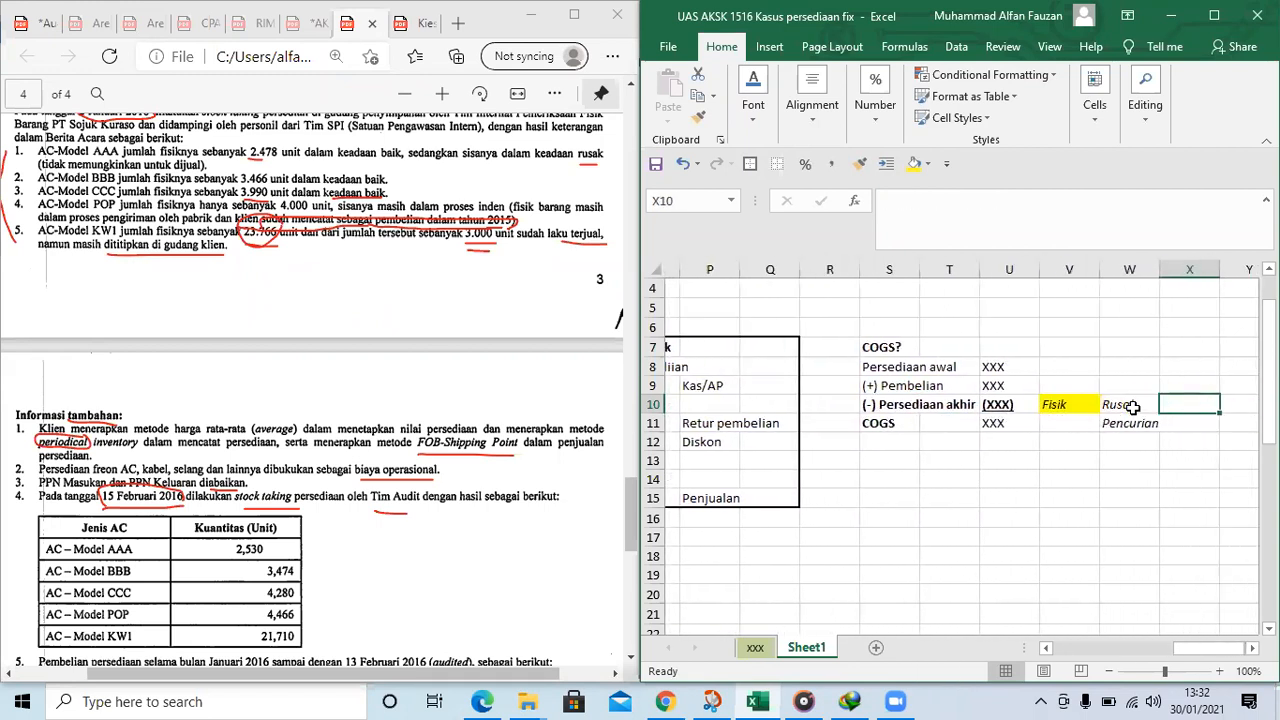
key("Left")
key("Left")
key("Left")
key("Left")
key("Left")
key("Left")
key("Left")
key("Left")
key("Left")
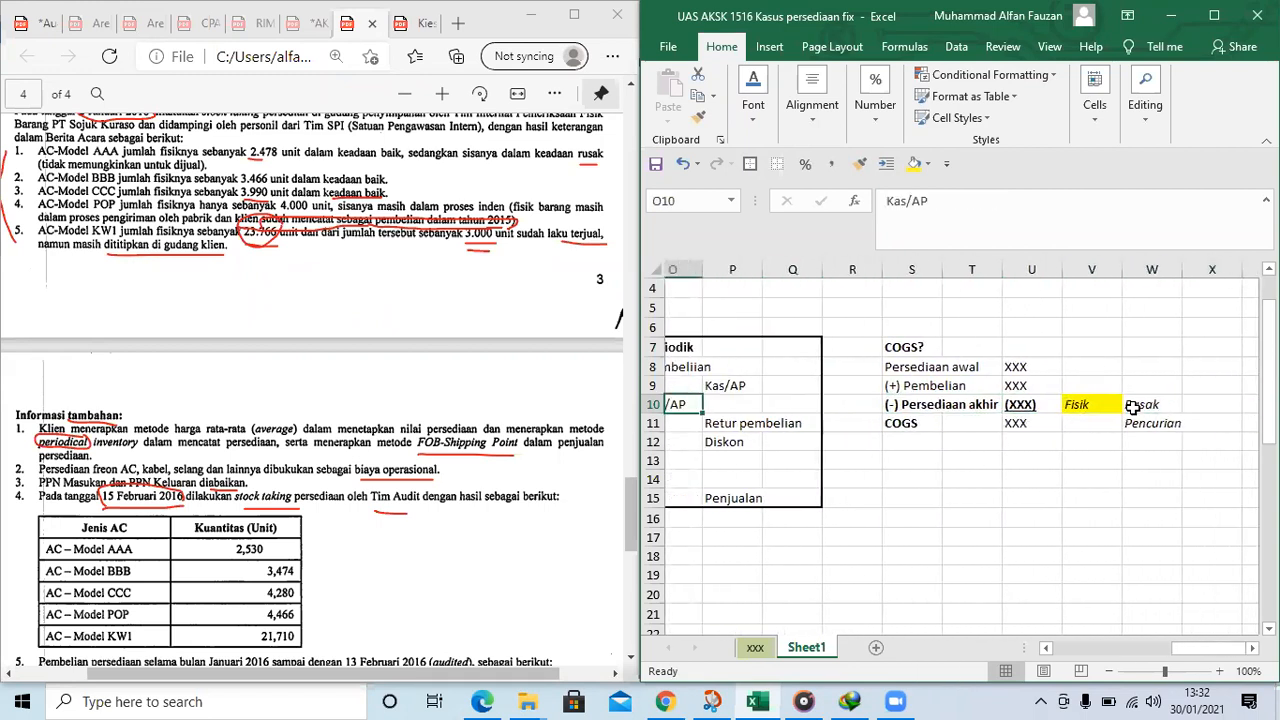
Enter "No Entry" in bold in L8 for model AAA under "Jurnal Koreksi"
key("Left")
key("Left")
key("Left")
key("Up")
key("Up")
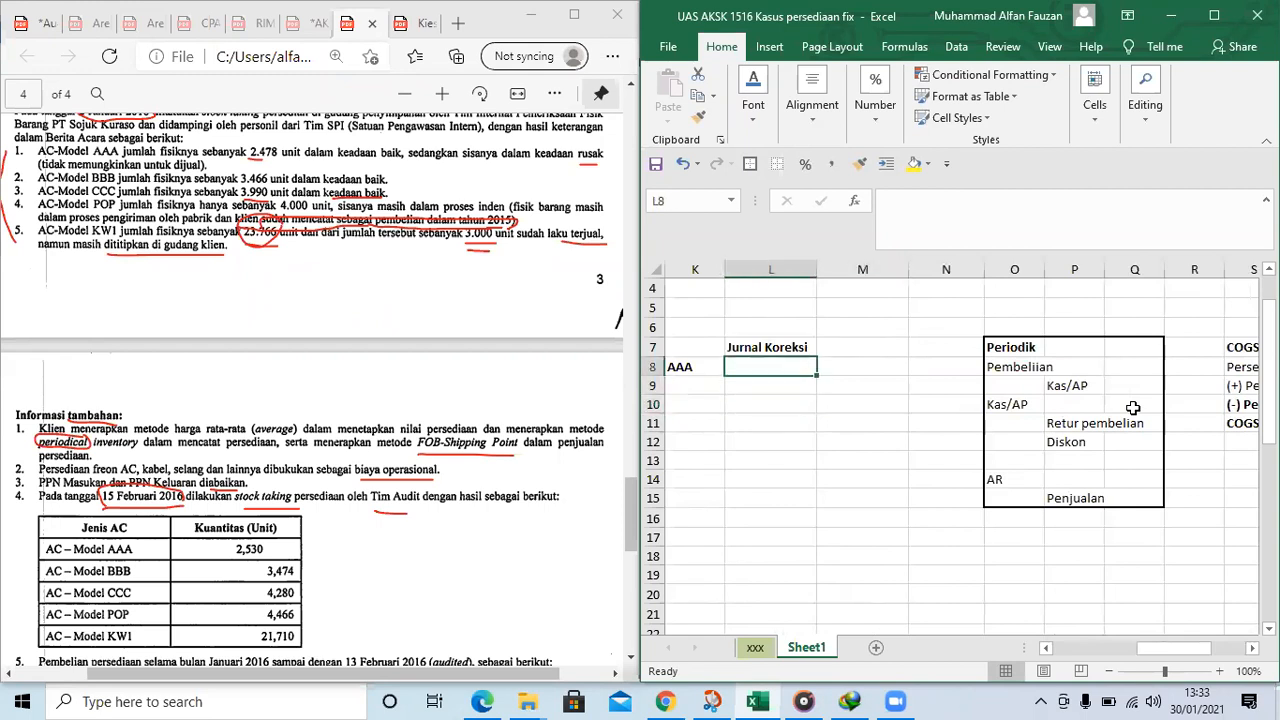
type("No Entry")
key("Right")
key("Down")
key("Left")
key("Up")
key("ctrl+b")
key("Down")
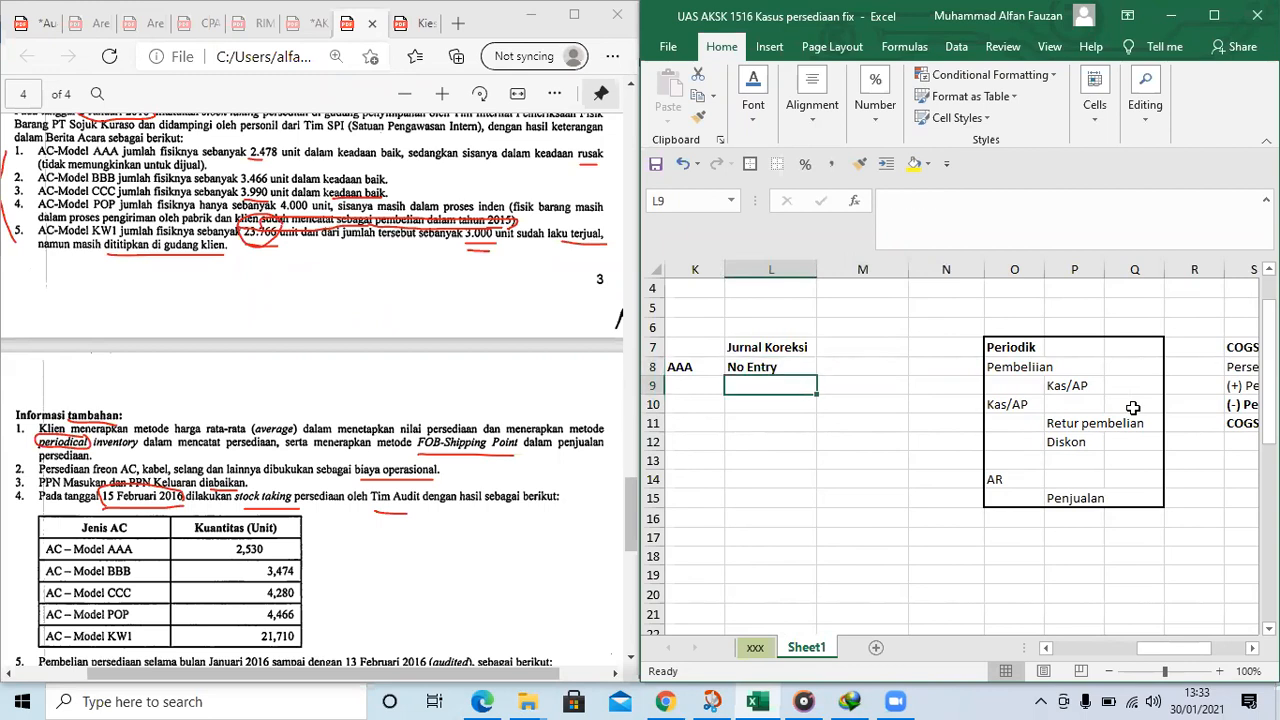
Enter the debit account "COGS" in L9 and the credit account "Inventory" in M10
type("COG")
key("Return")
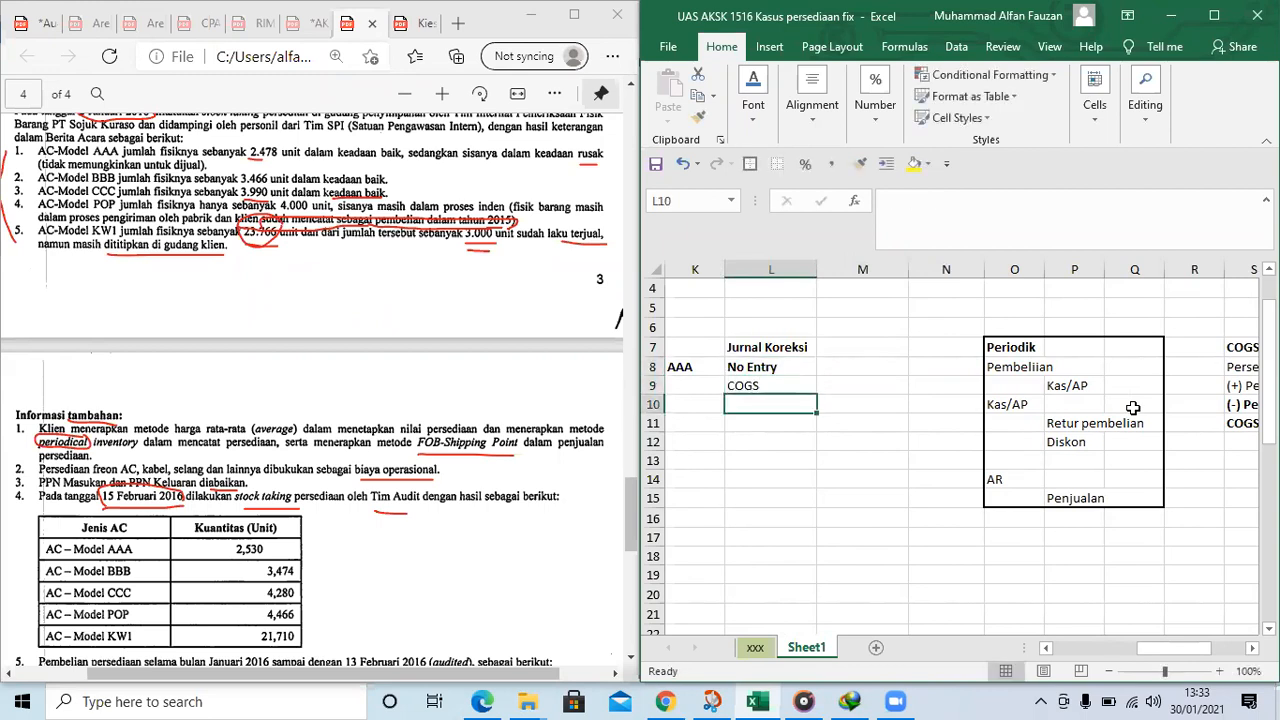
key("Right")
type("Inventory")
key("Up")
key("Left")
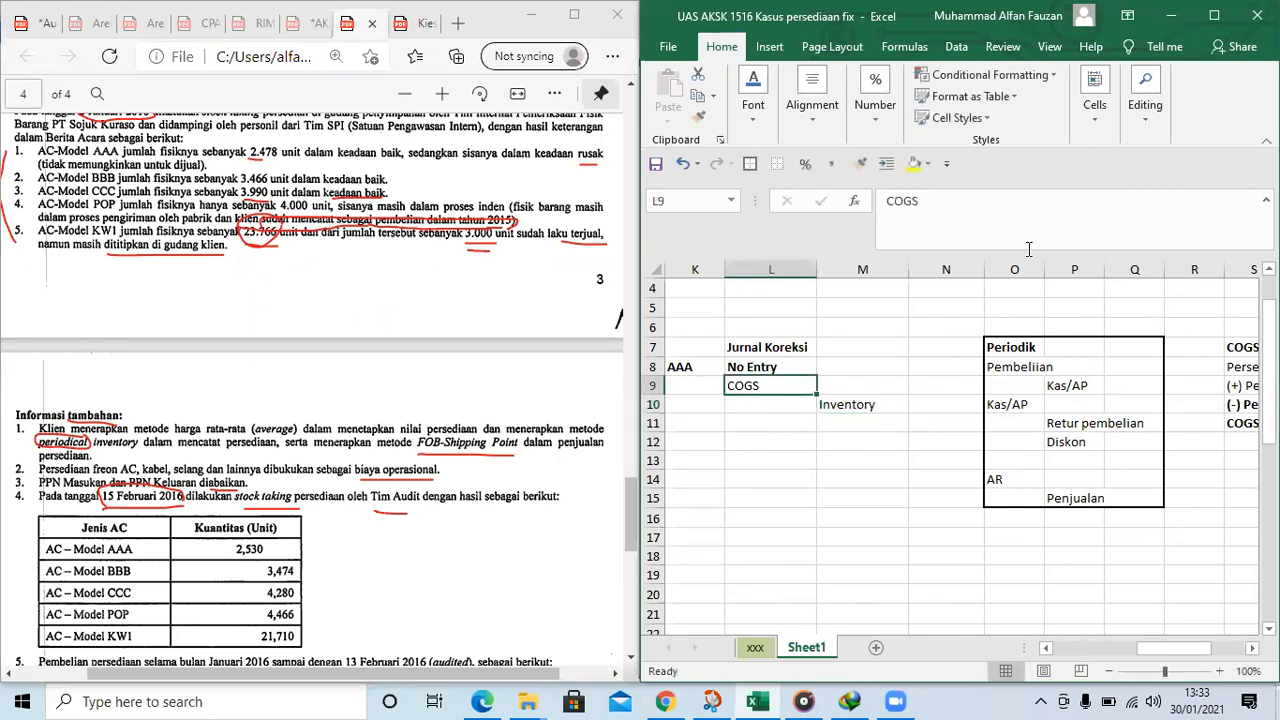
Insert a new column at N between the journal accounts and the Periodik table
left_click(896, 385)
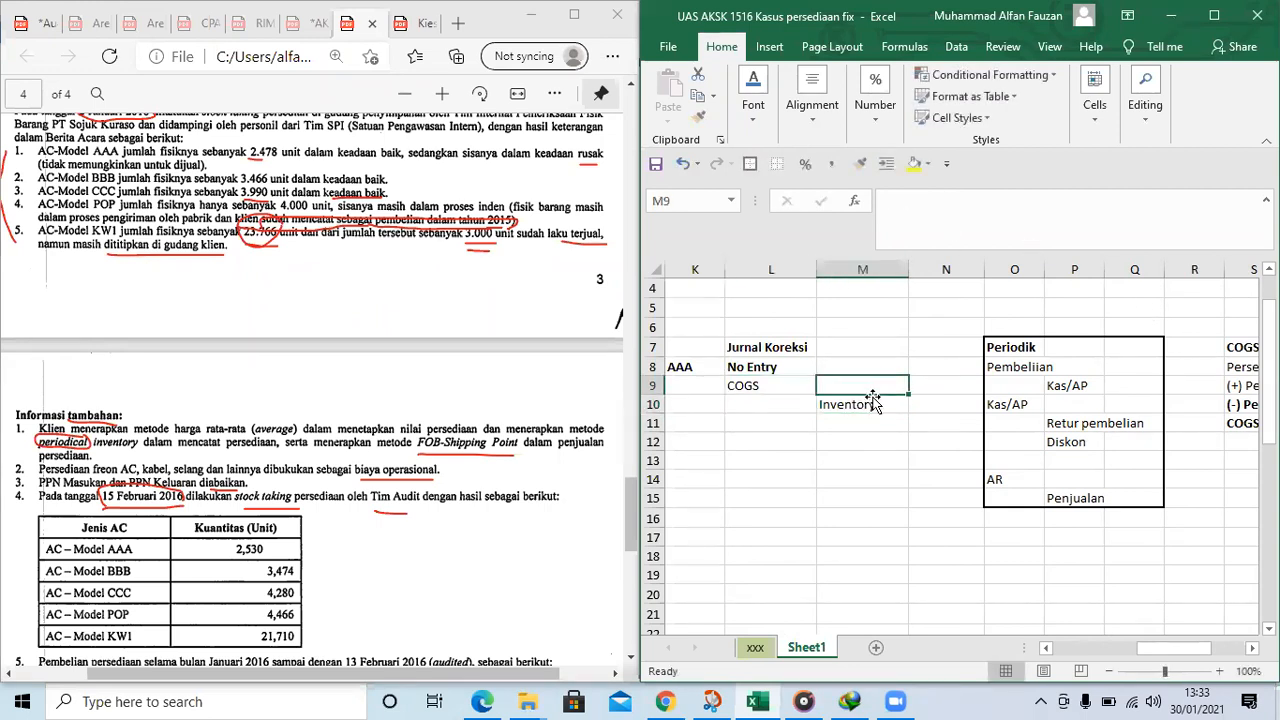
left_click(927, 402)
left_click(736, 379)
left_click(852, 407)
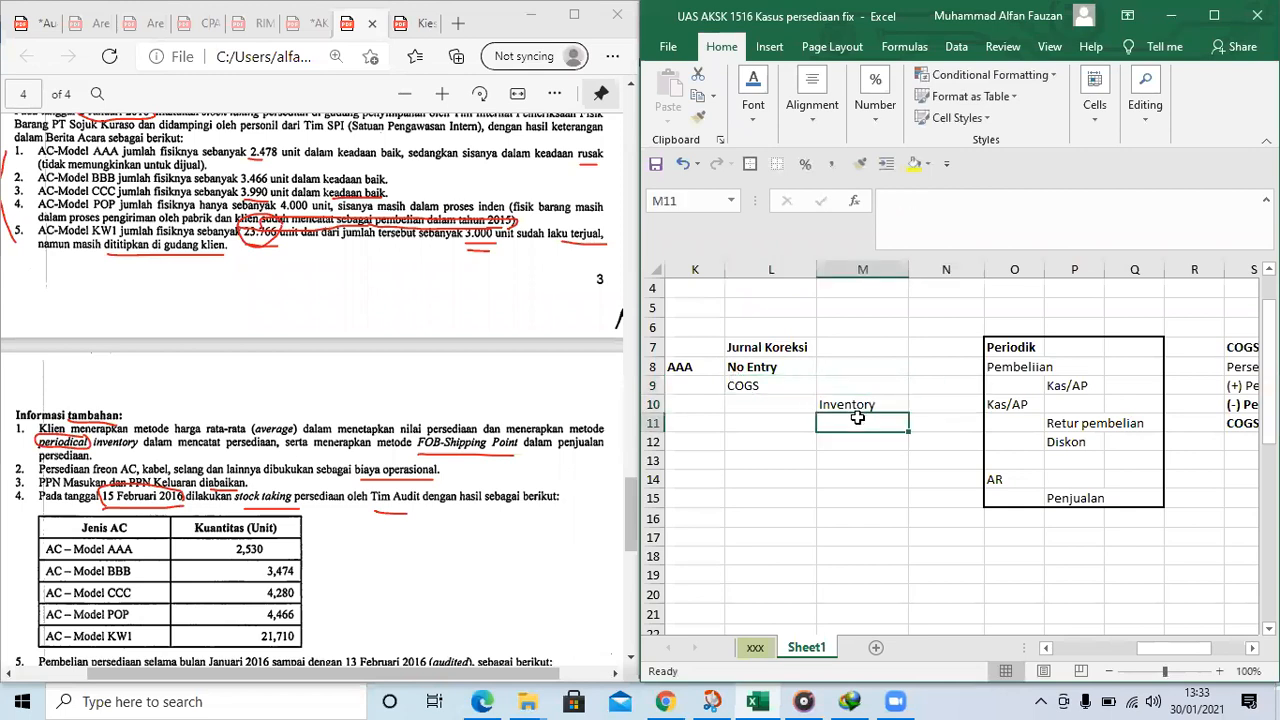
left_click(770, 388)
left_click(970, 265)
key("ctrl+shift+plus")
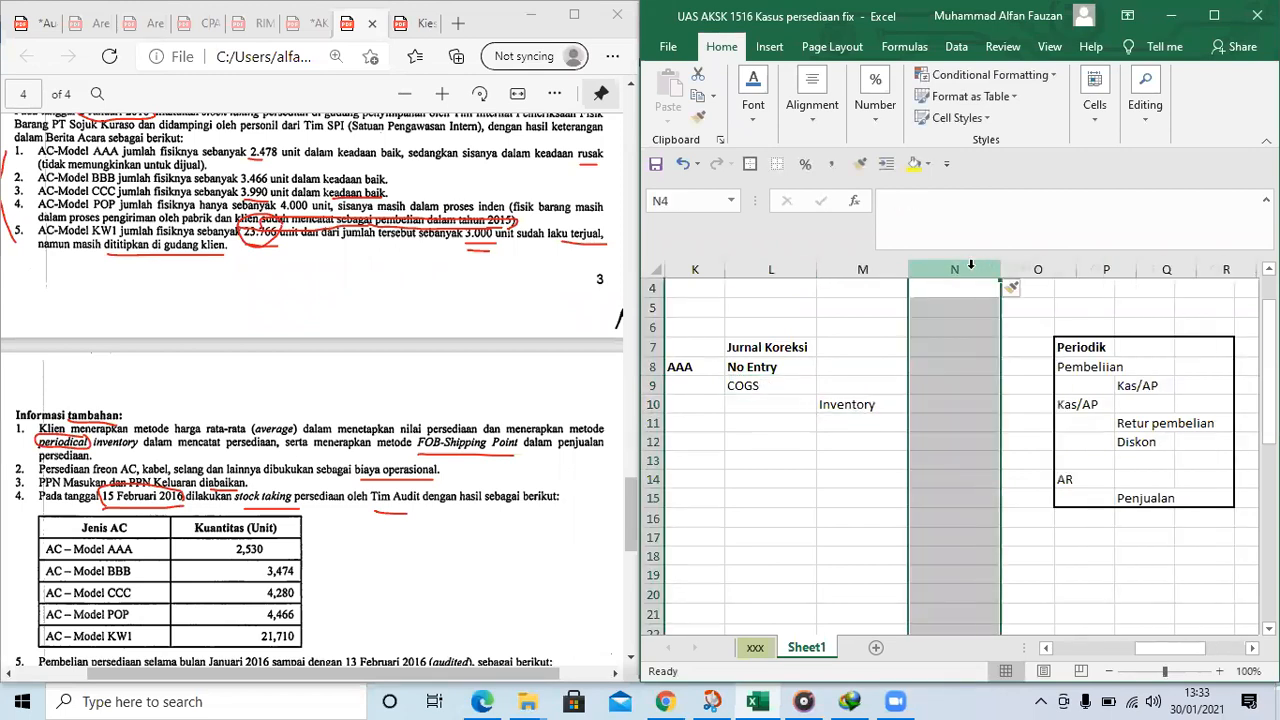
Enter the COGS debit amount in N9 as a reference to AAA's inventory value difference in I8
key("Down")
key("Down")
key("Down")
key("Down")
key("Down")
type("=")
key("Left")
key("Left")
key("Left")
key("Left")
key("Left")
key("Up")
key("Return")
Enter the Inventory credit amount in O10 as a reference to the debit in N9
key("Right")
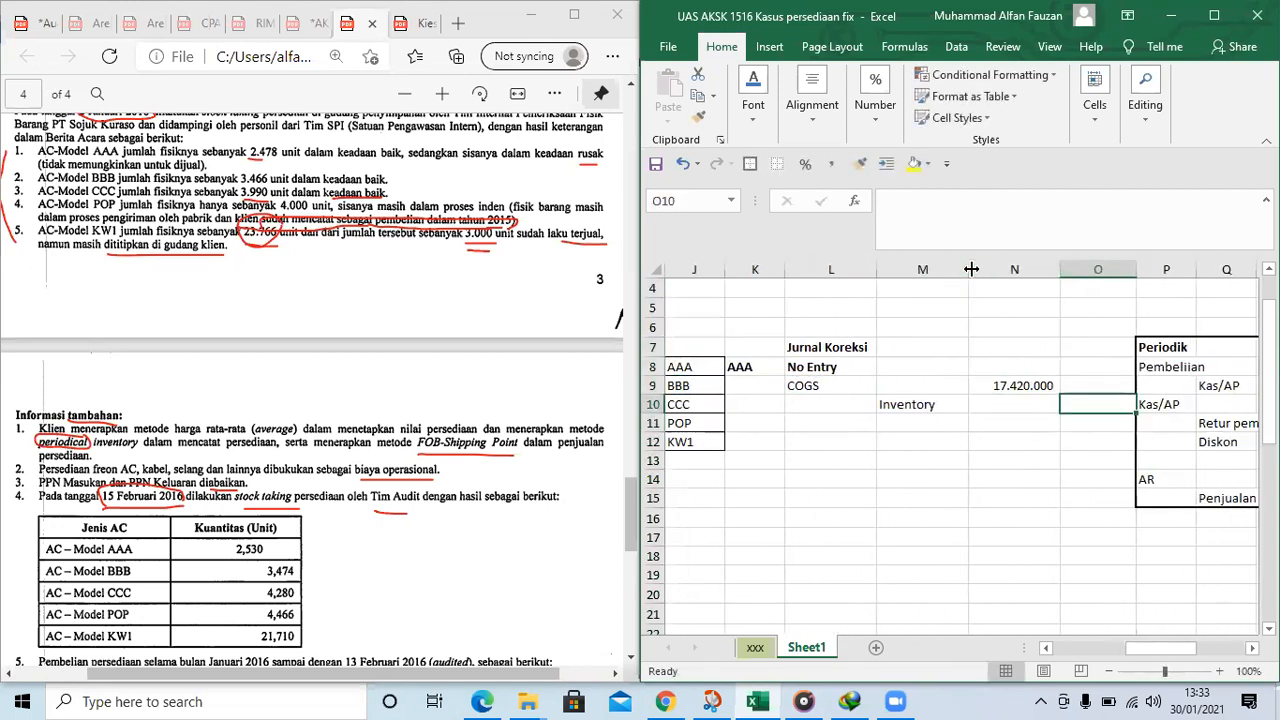
type("=")
key("Left")
key("Up")
key("Return")
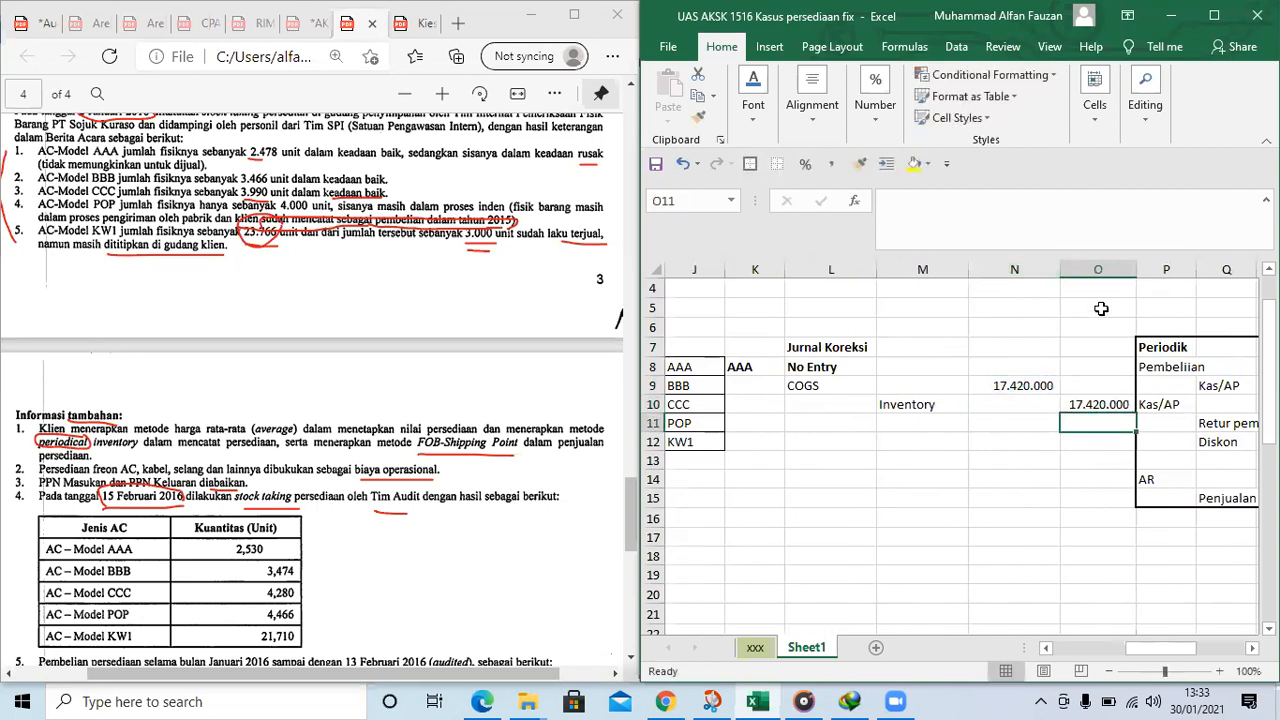
Insert two blank columns at P, before the Periodik table
left_click(1160, 269)
key("ctrl+plus")
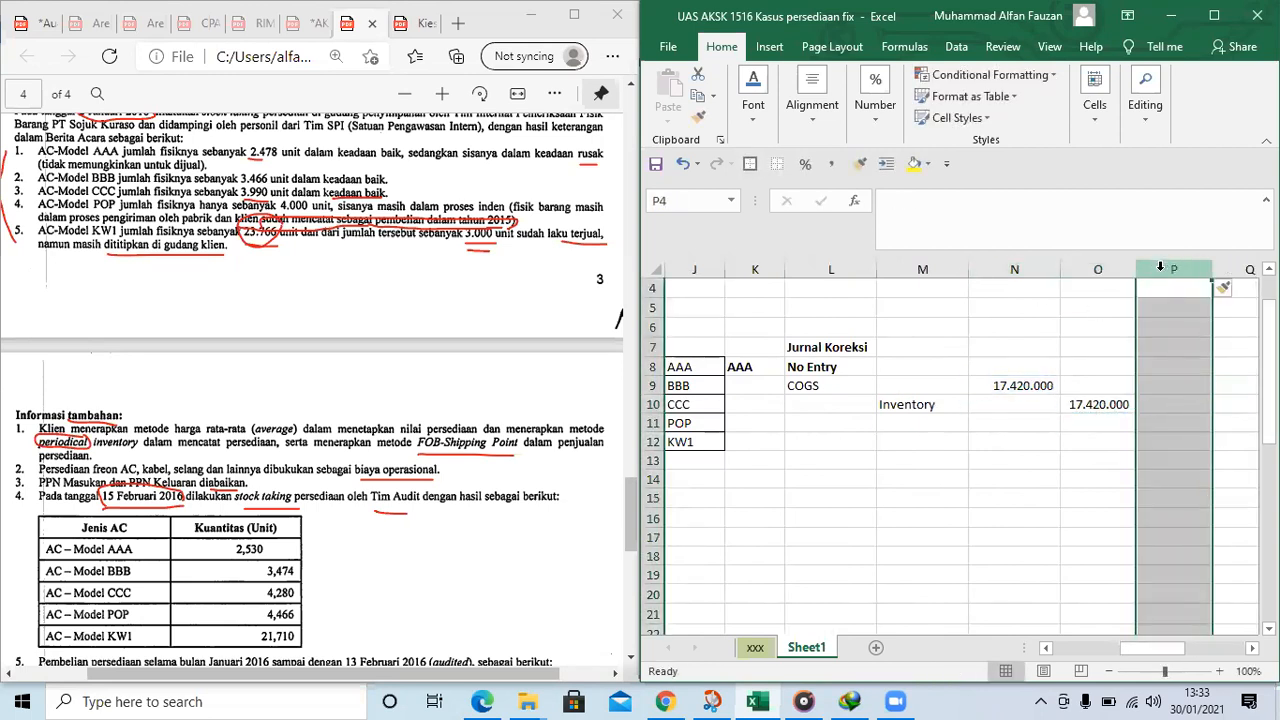
left_click(1166, 371)
scroll(1166, 371, "right", 3)
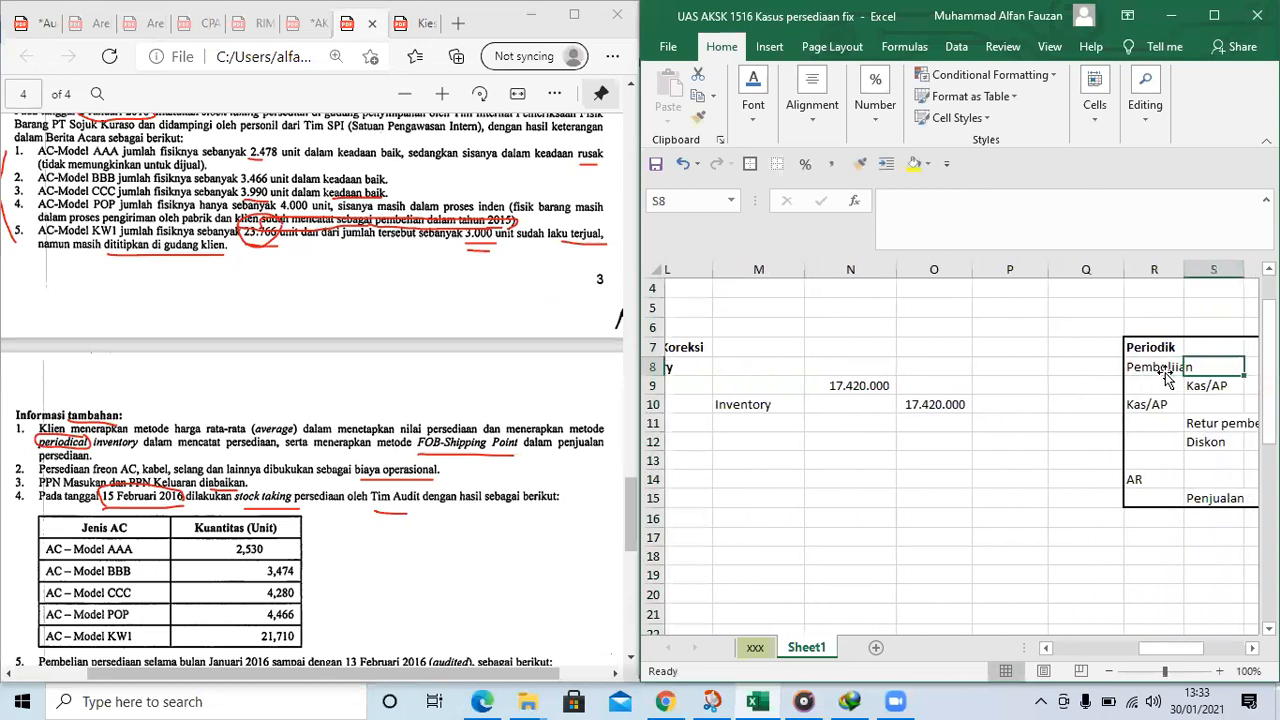
Enter the headings Inventory in P7 and COGS in Q7, just before the Periodik table
key("Left")
key("Up")
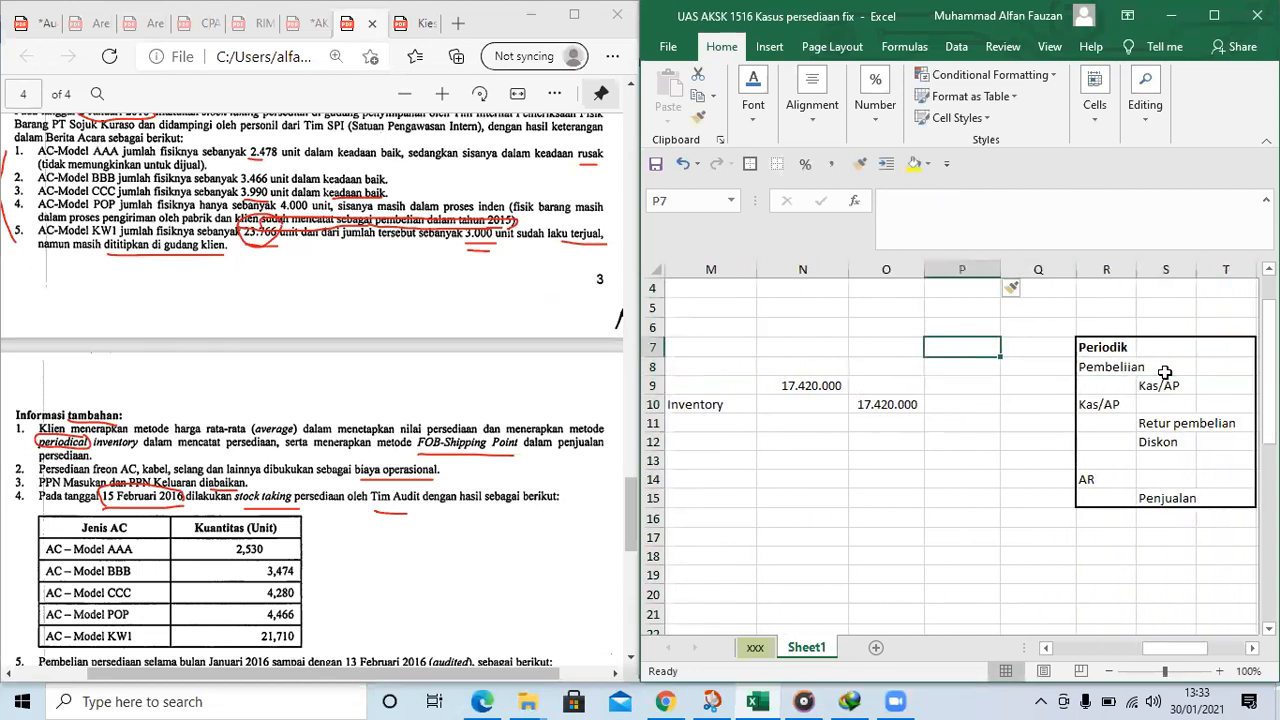
type("Inventory")
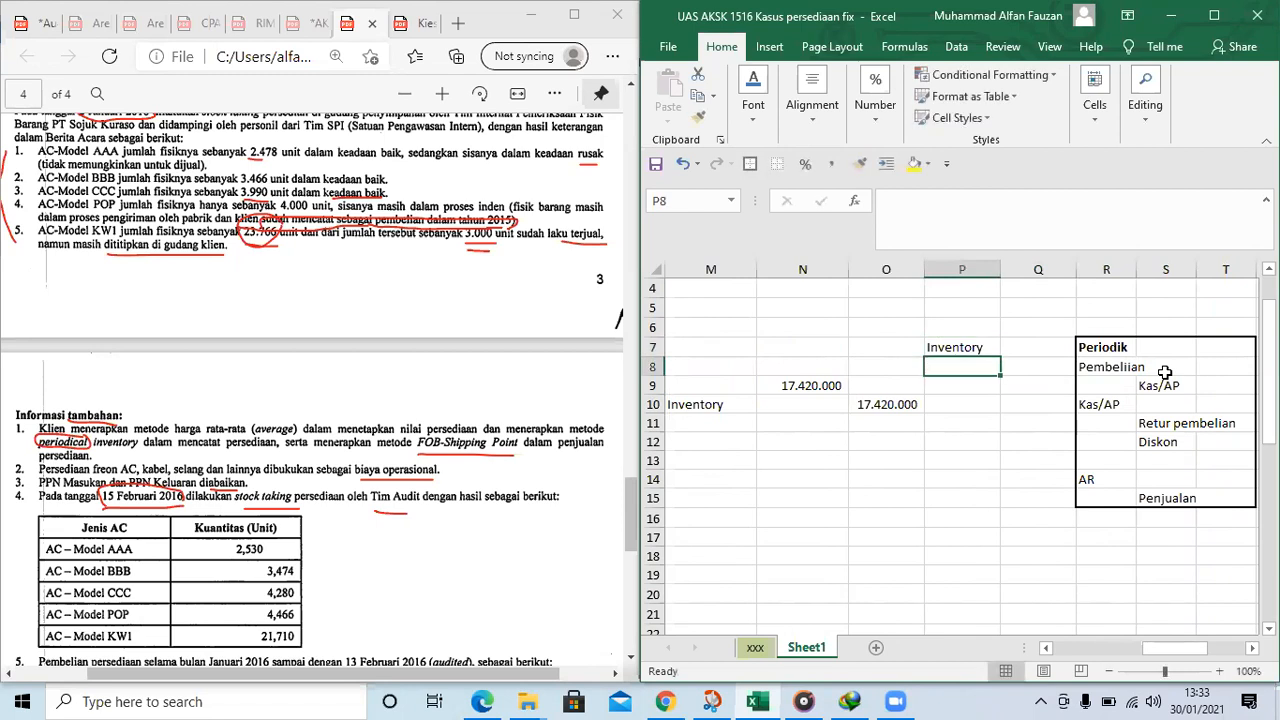
key("Tab")
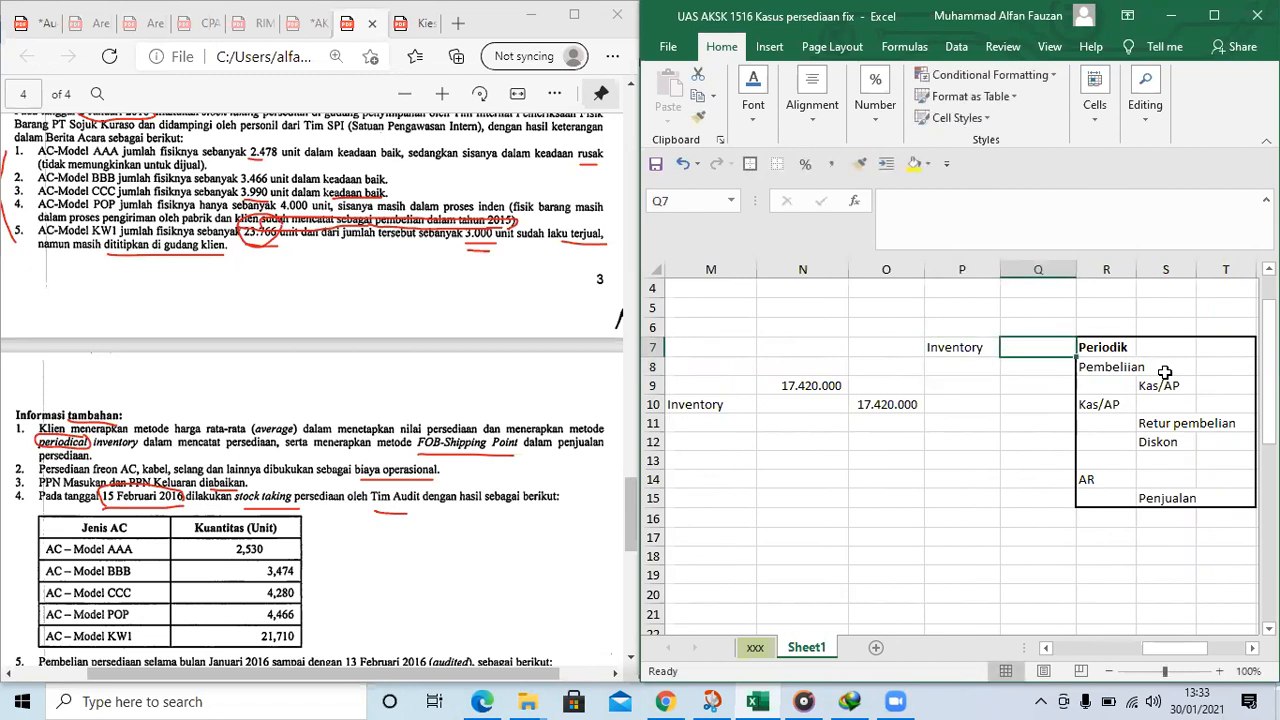
type("CO")
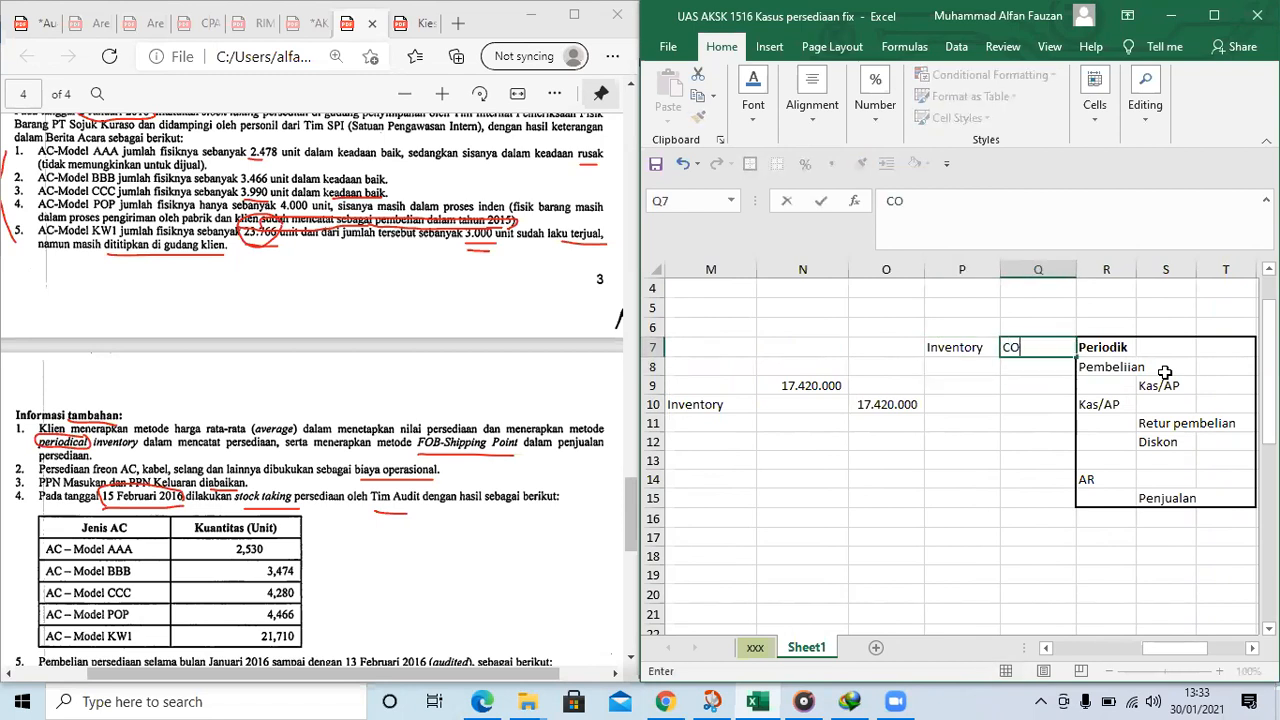
key("Left")
key("Down")
key("Down")
key("Left")
key("Left")
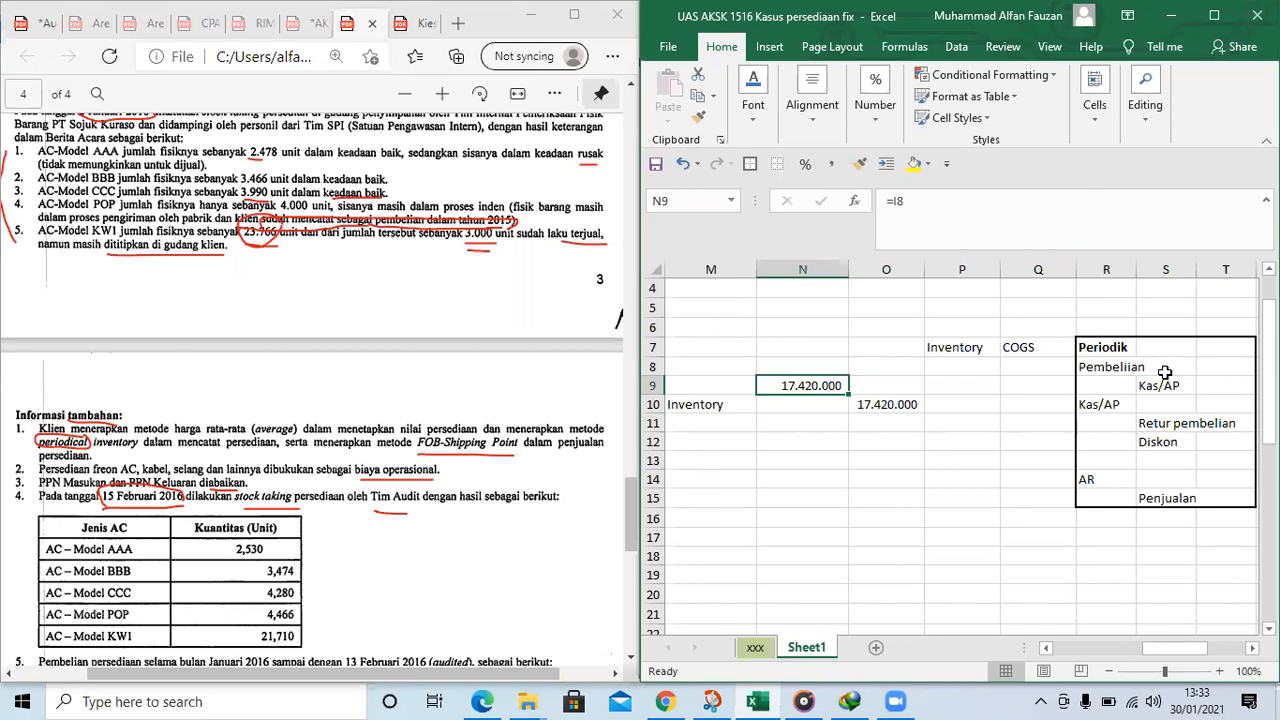
left_click(745, 437)
scroll(745, 437, "left", 2)
key("Right")
key("Right")
key("Right")
key("Up")
key("Up")
key("Up")
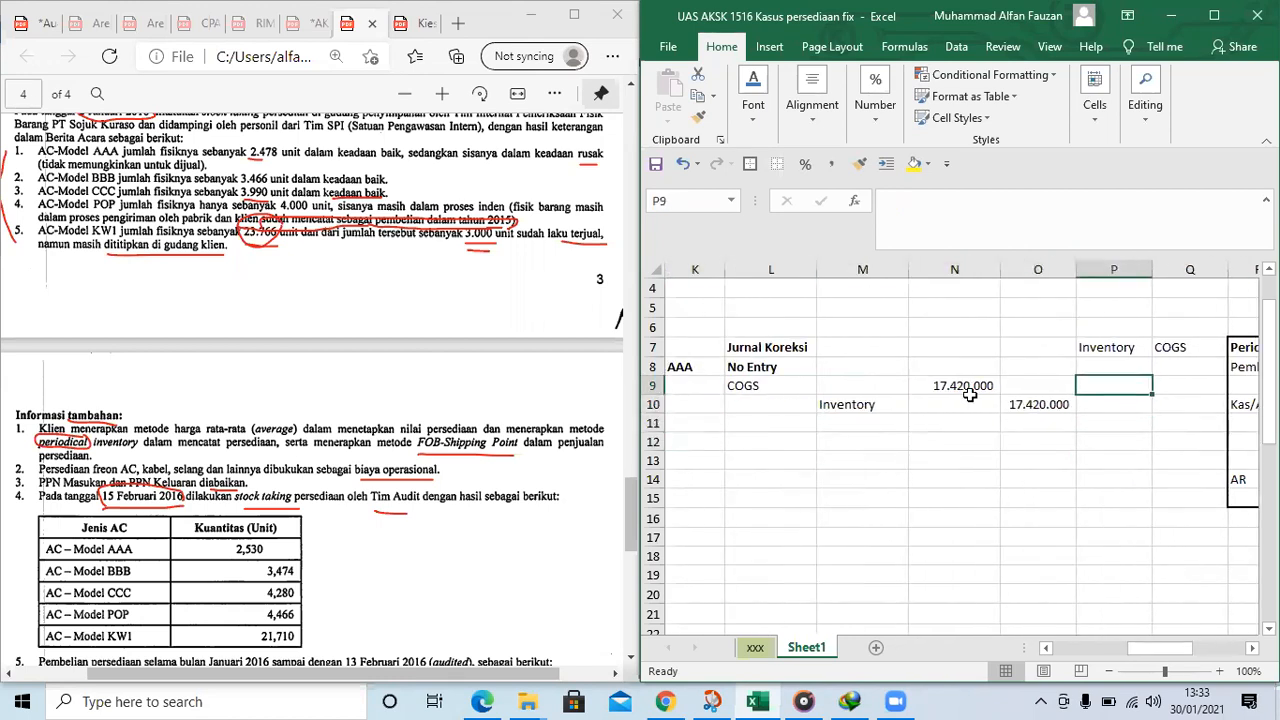
Change the Inventory heading in P7 to "Inventory akhir"
left_click(1094, 350)
left_click(984, 205)
type("akhi")
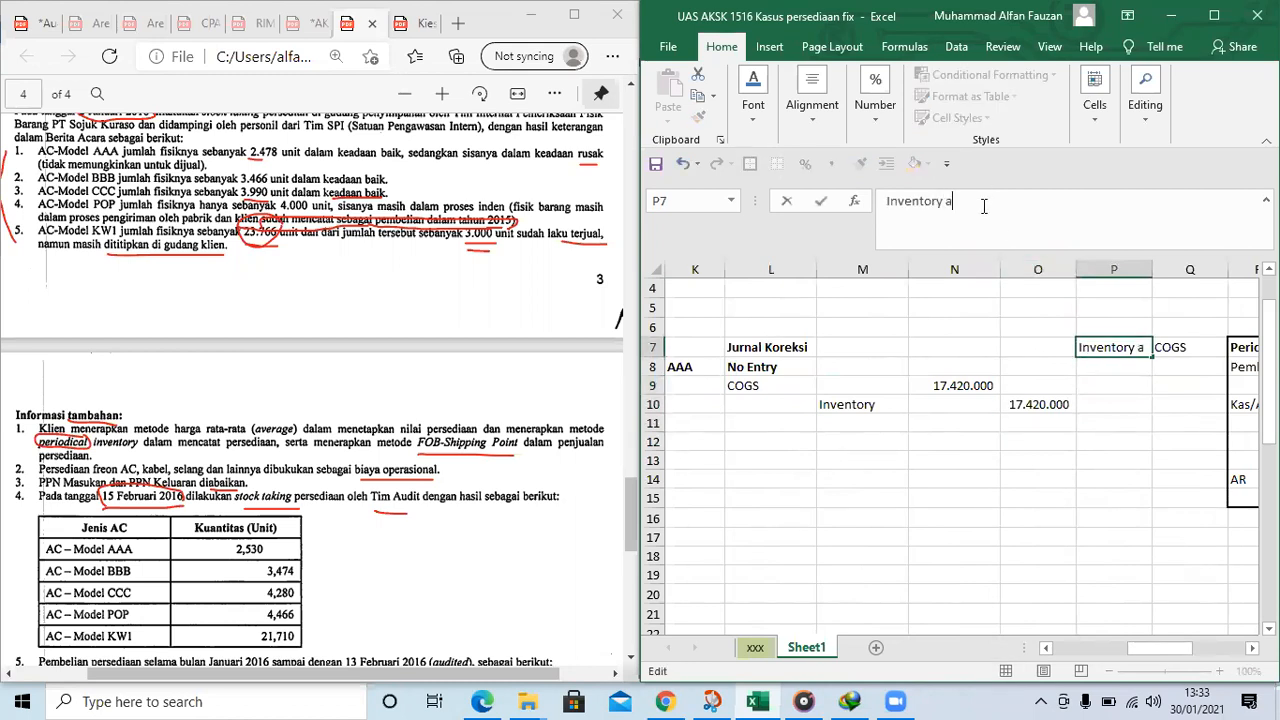
key("Return")
key("Return")
Mark the effect of AAA's correction as (-) under Inventory akhir in P9 and (+) under COGS in Q9
type("(")
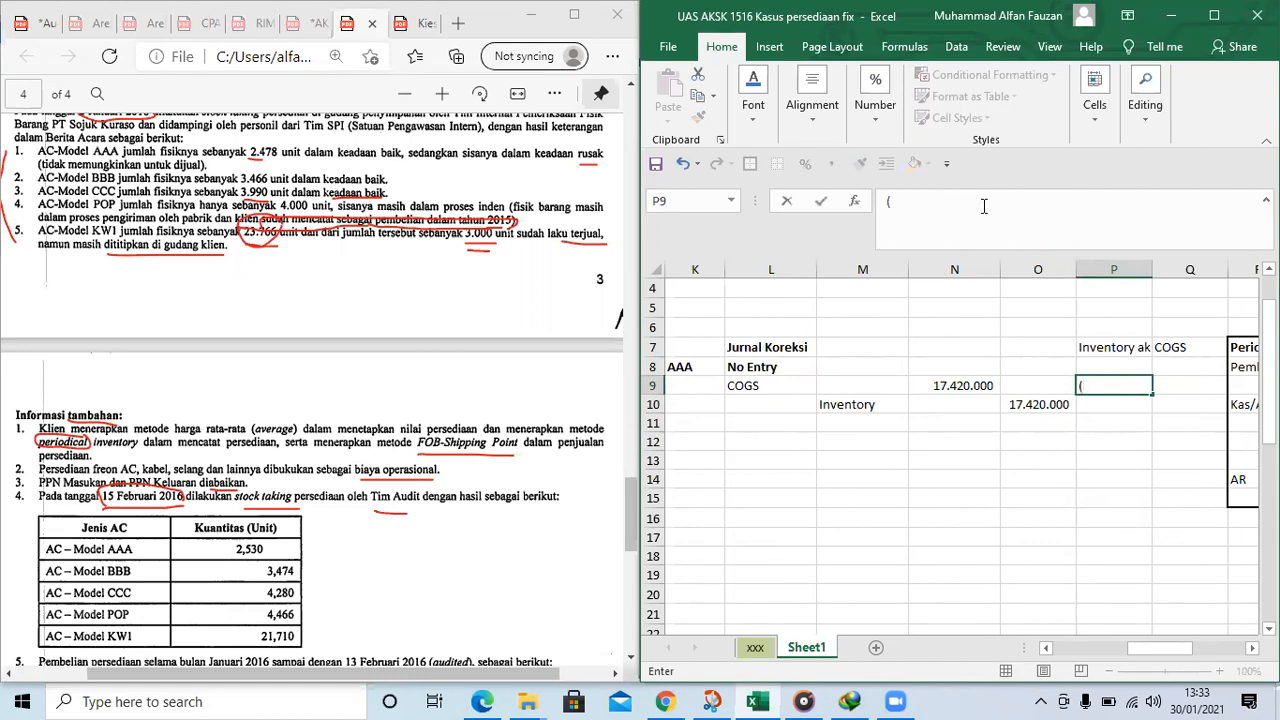
type("-)")
key("Return")
key("Right")
key("Up")
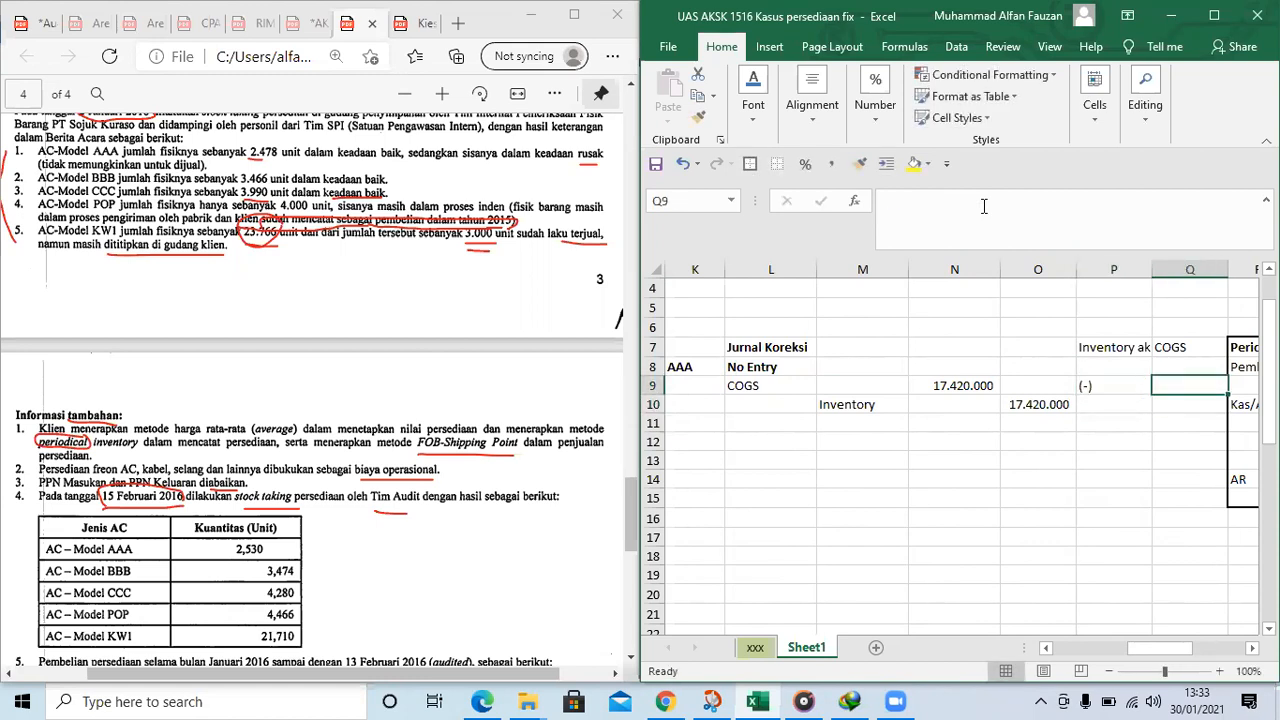
type("(+")
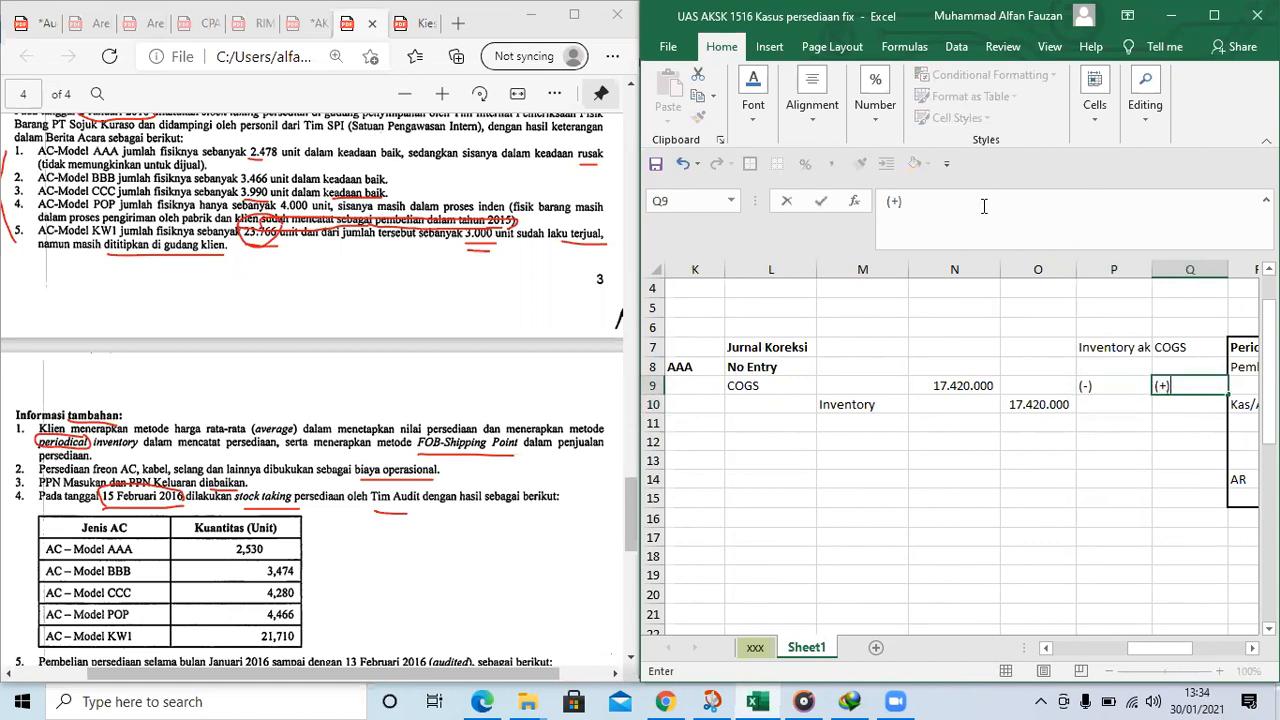
key("Return")
Add the BBB label in K12 with "No entry" as its correcting journal in L12
left_click(1146, 408)
left_click(842, 428)
key("Left")
key("Left")
key("Left")
key("Left")
key("Left")
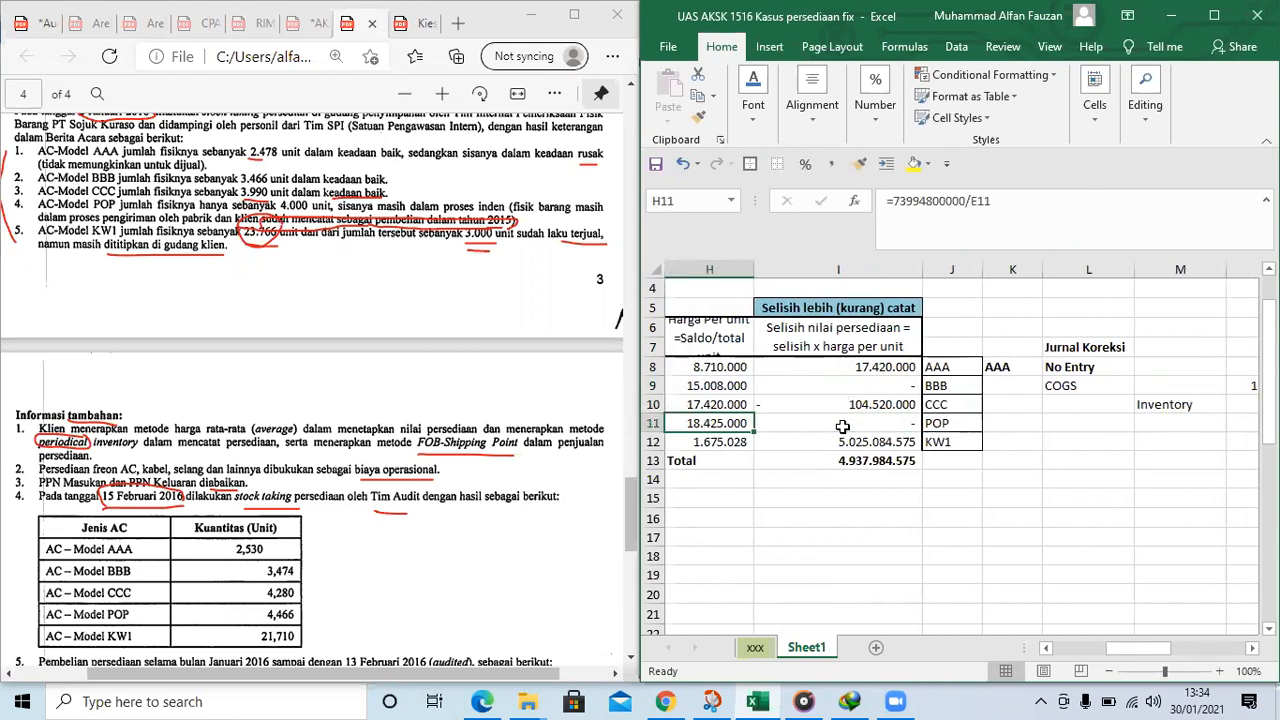
key("Right")
key("Right")
key("Right")
key("Right")
key("Right")
key("Down")
key("Left")
key("Left")
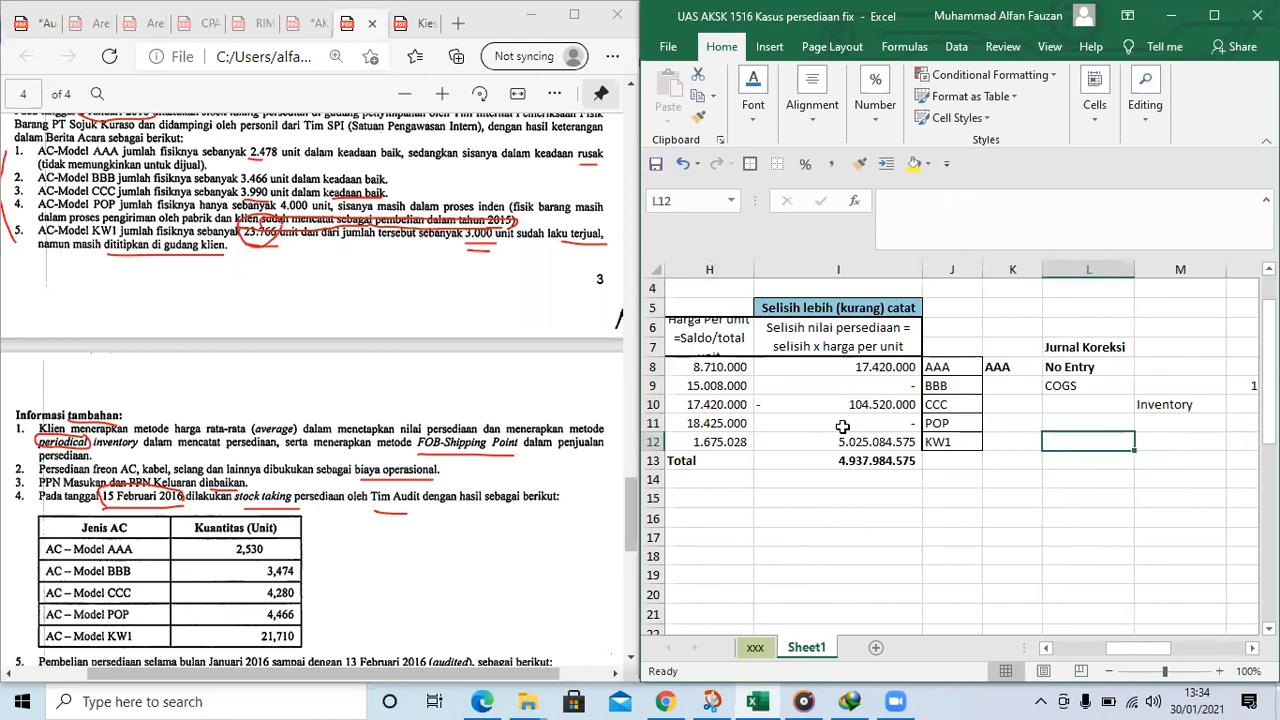
type("BBB")
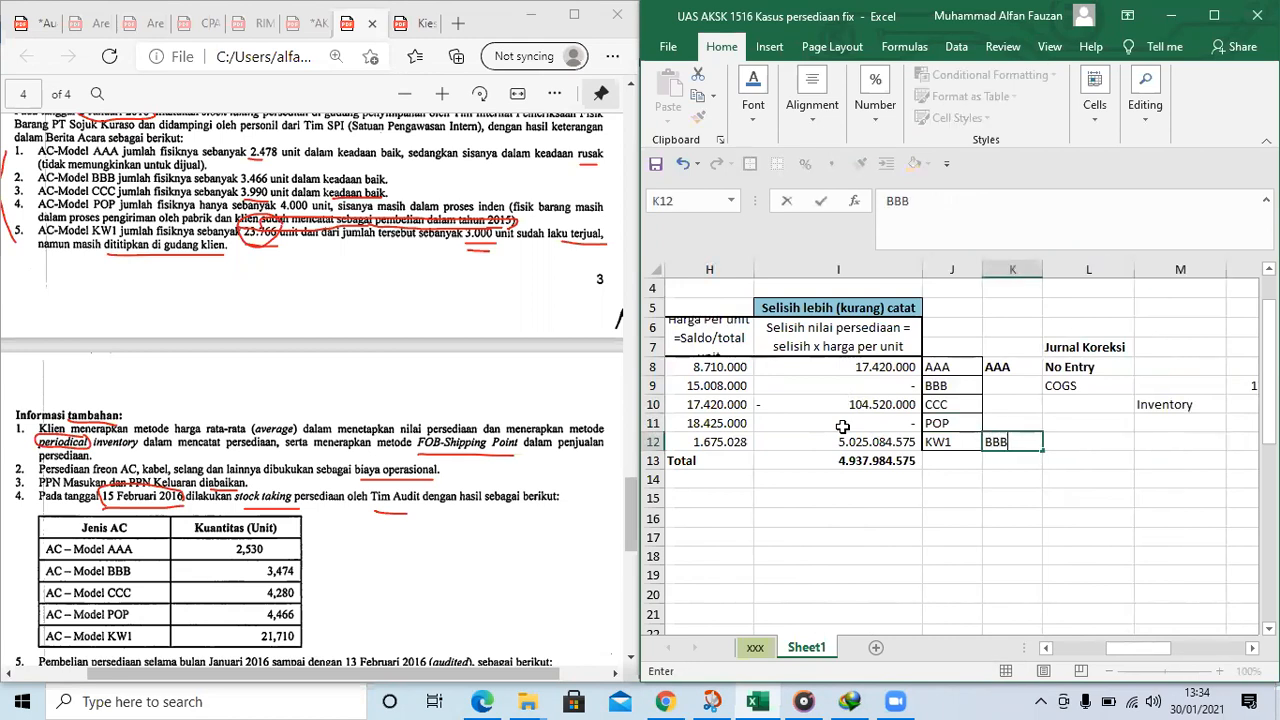
key("Right")
type("No entry")
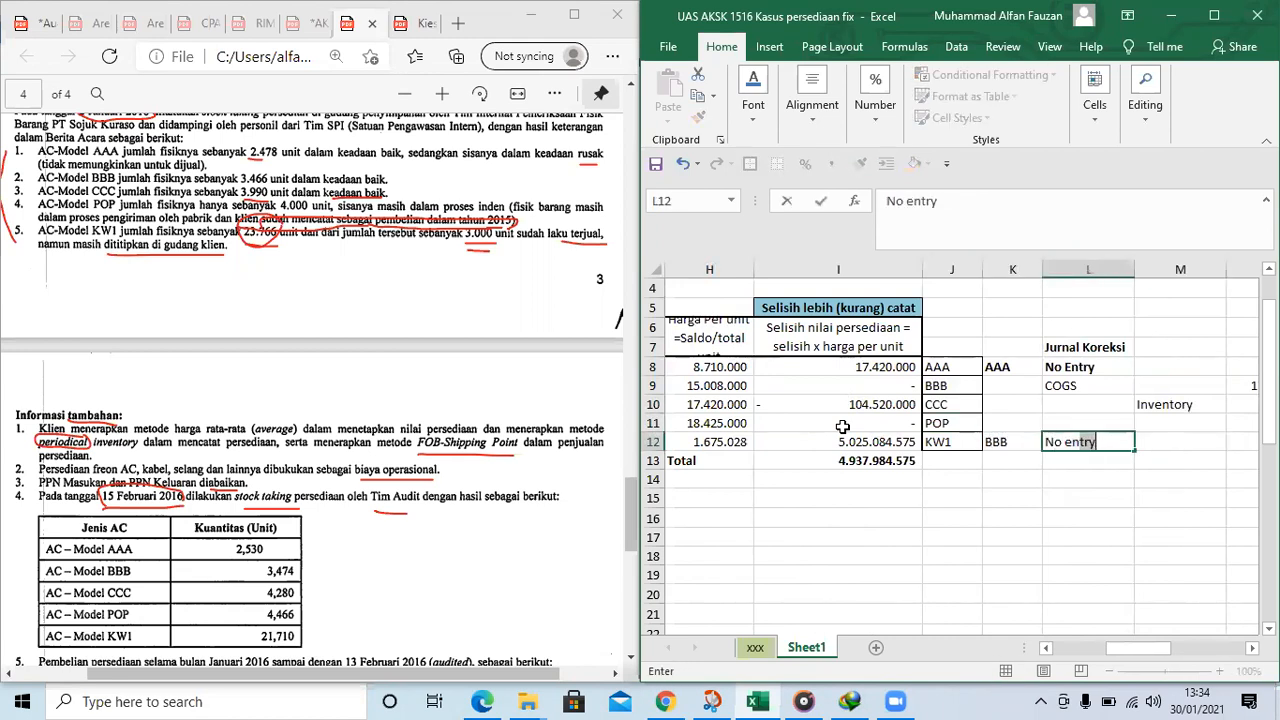
key("Return")
key("Down")
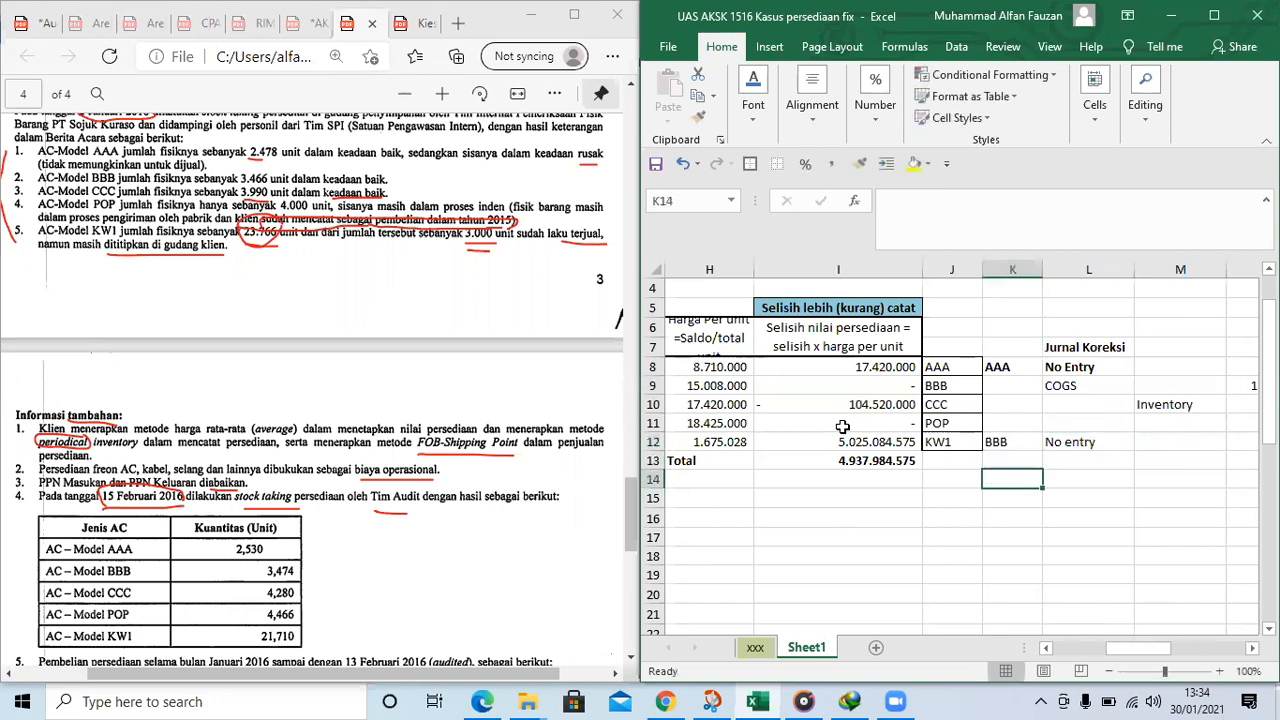
Enter the model label CCC in K14 and make it bold
type("CC")
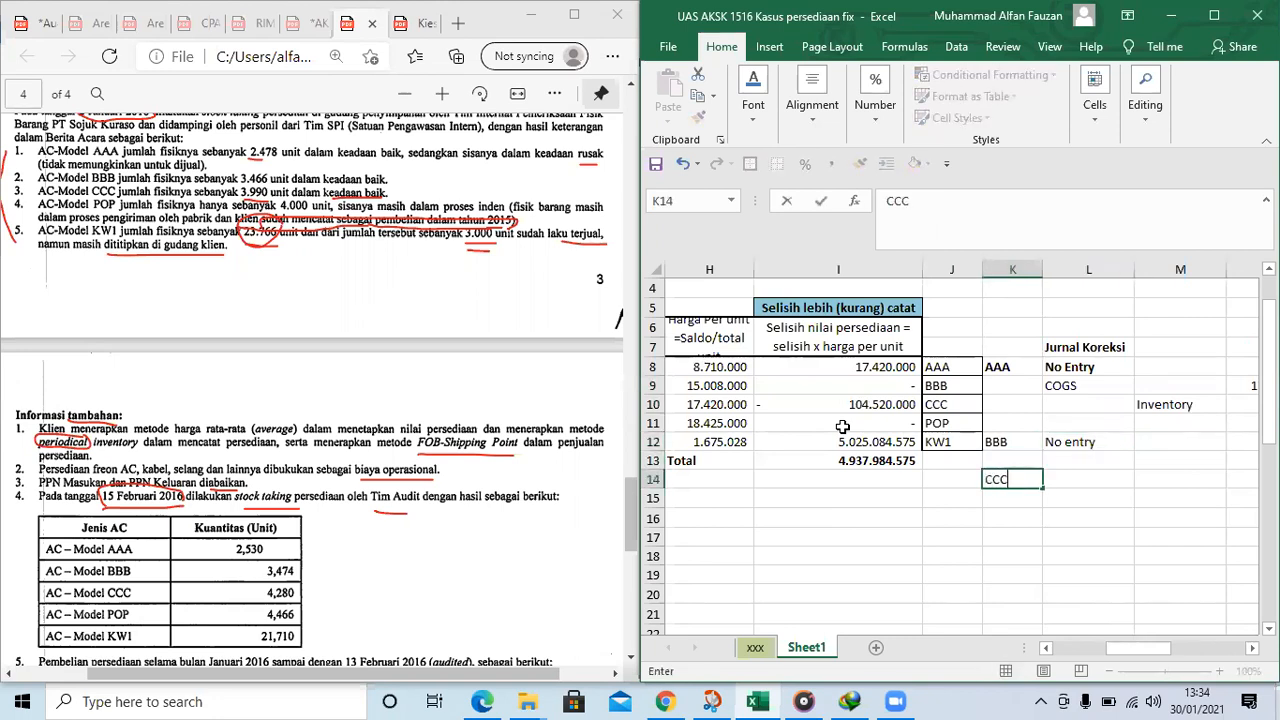
type("C")
key("Left")
left_click_drag(1124, 649, 1137, 653)
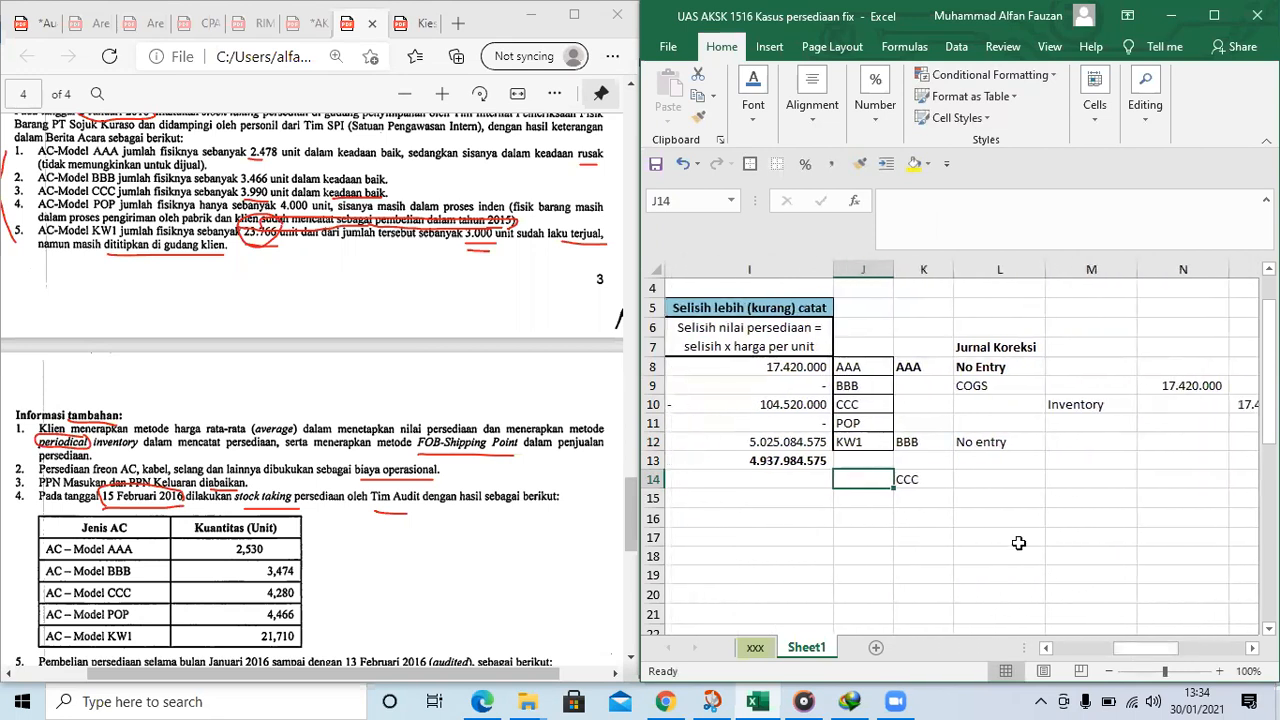
left_click(900, 481)
key("ctrl+b")
Enter CCC's journal accounts, with Pembeluan as the debit in L14 and Kas/AP as the credit in M15
left_click(1001, 482)
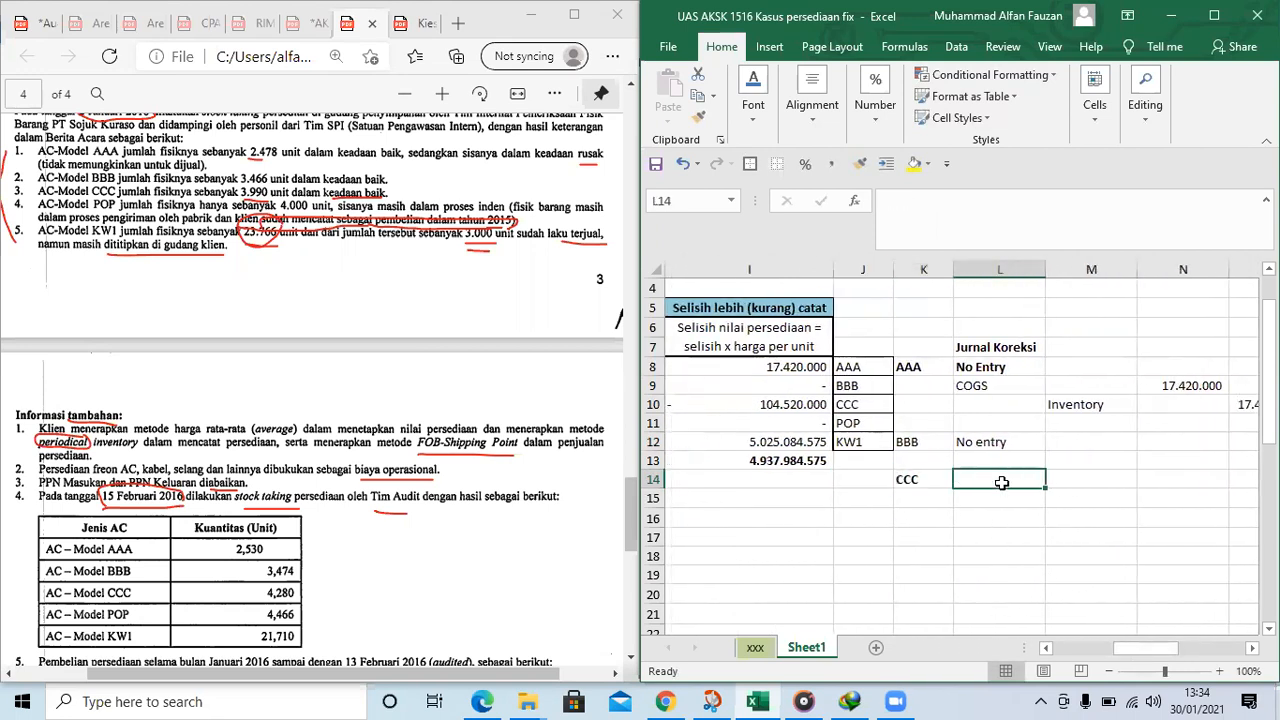
type("Pembelian")
key("Return")
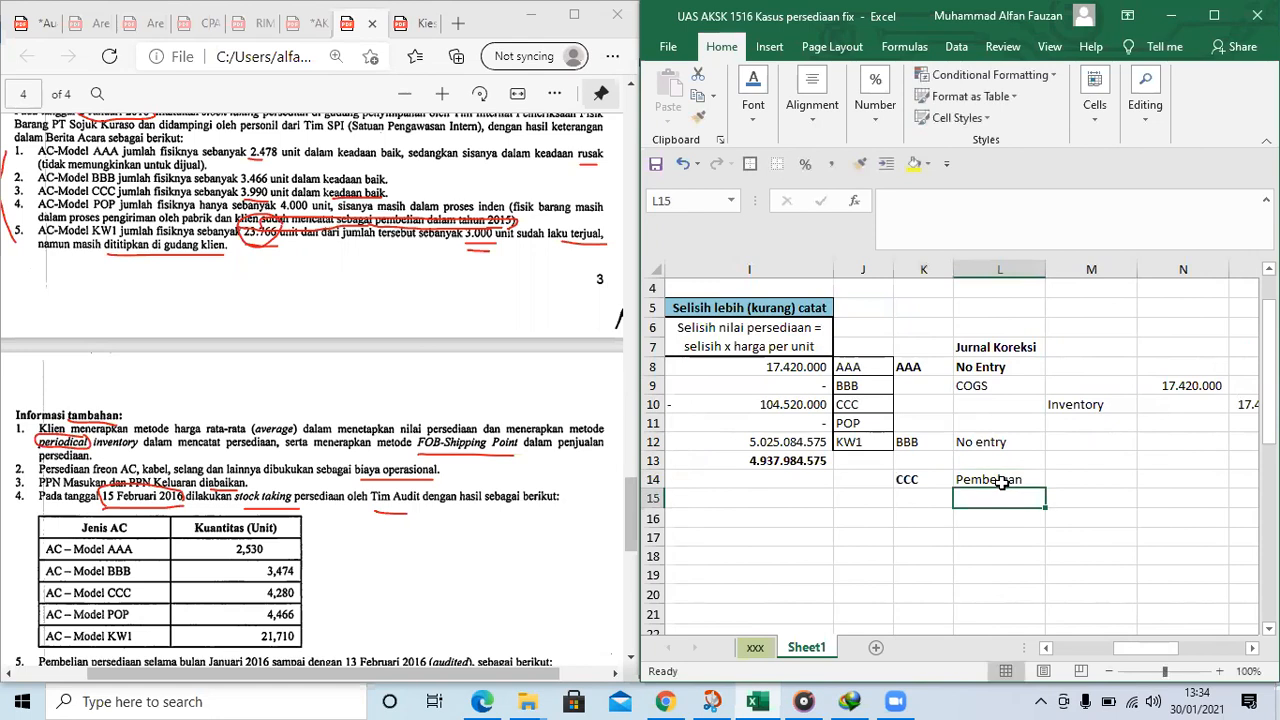
key("Right")
type("Kas")
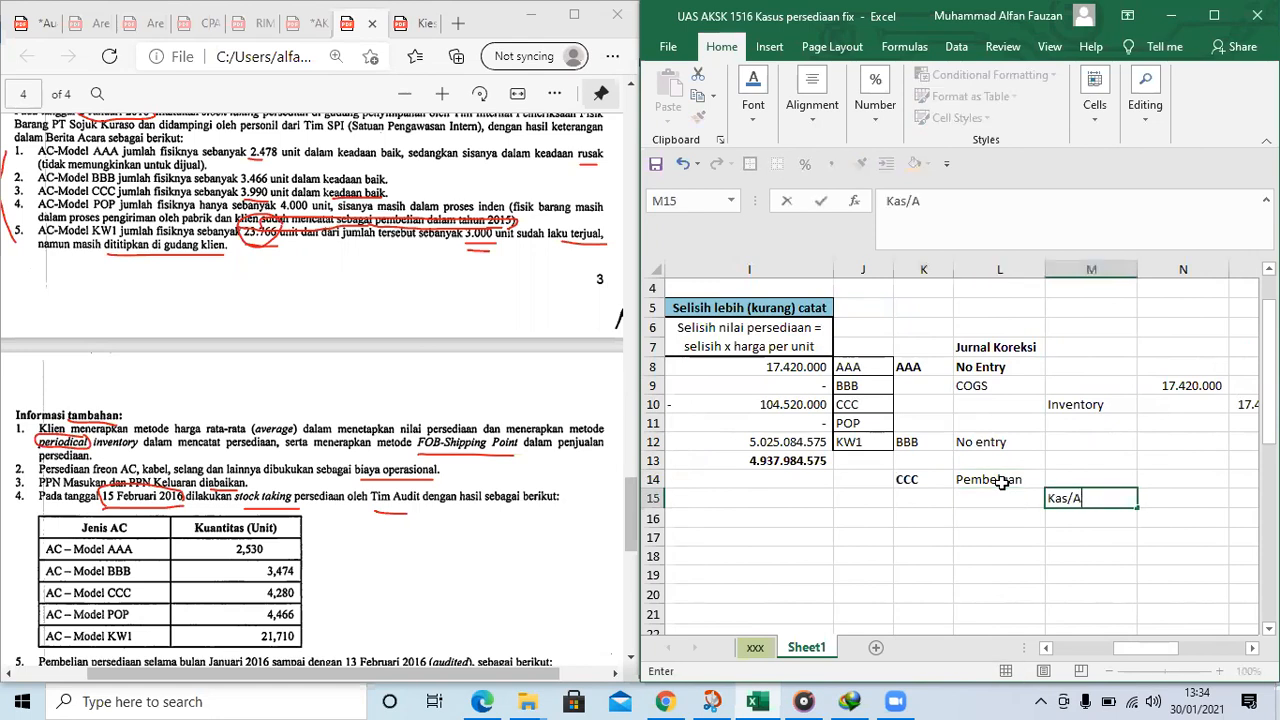
key("Right")
key("Right")
Enter CCC's debit amount in N14 as the negated reference to its inventory value difference in I10
key("Left")
key("Up")
type("=")
key("Left")
key("Left")
key("Left")
key("Left")
key("Left")
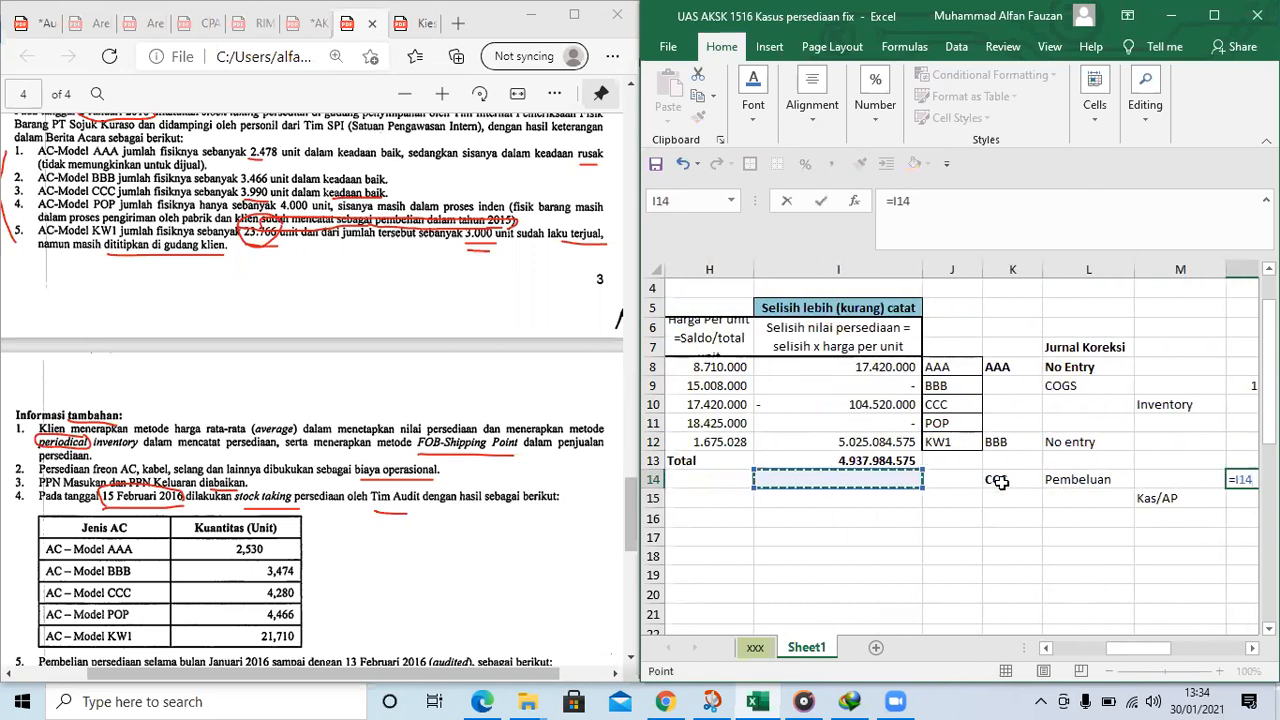
key("BackSpace")
key("BackSpace")
key("BackSpace")
type("-")
key("Left")
key("Left")
key("Left")
key("Left")
key("Left")
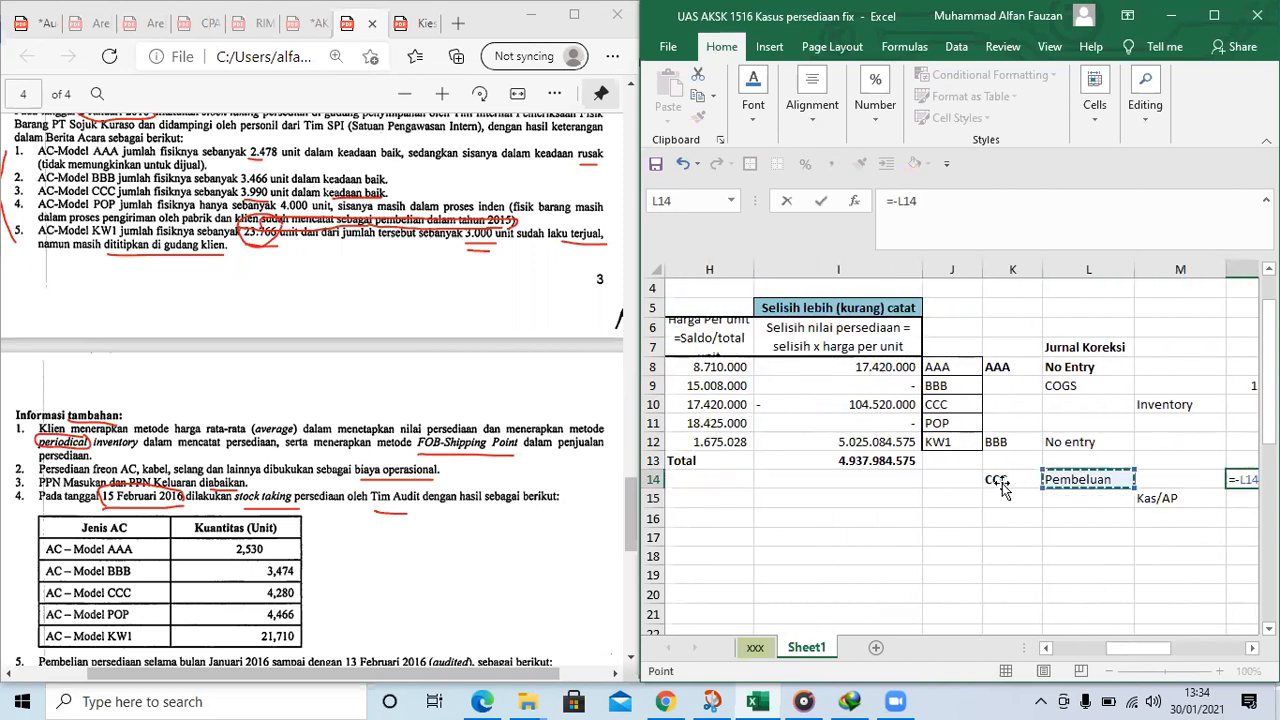
key("Up")
key("Up")
key("Up")
key("Up")
key("Return")
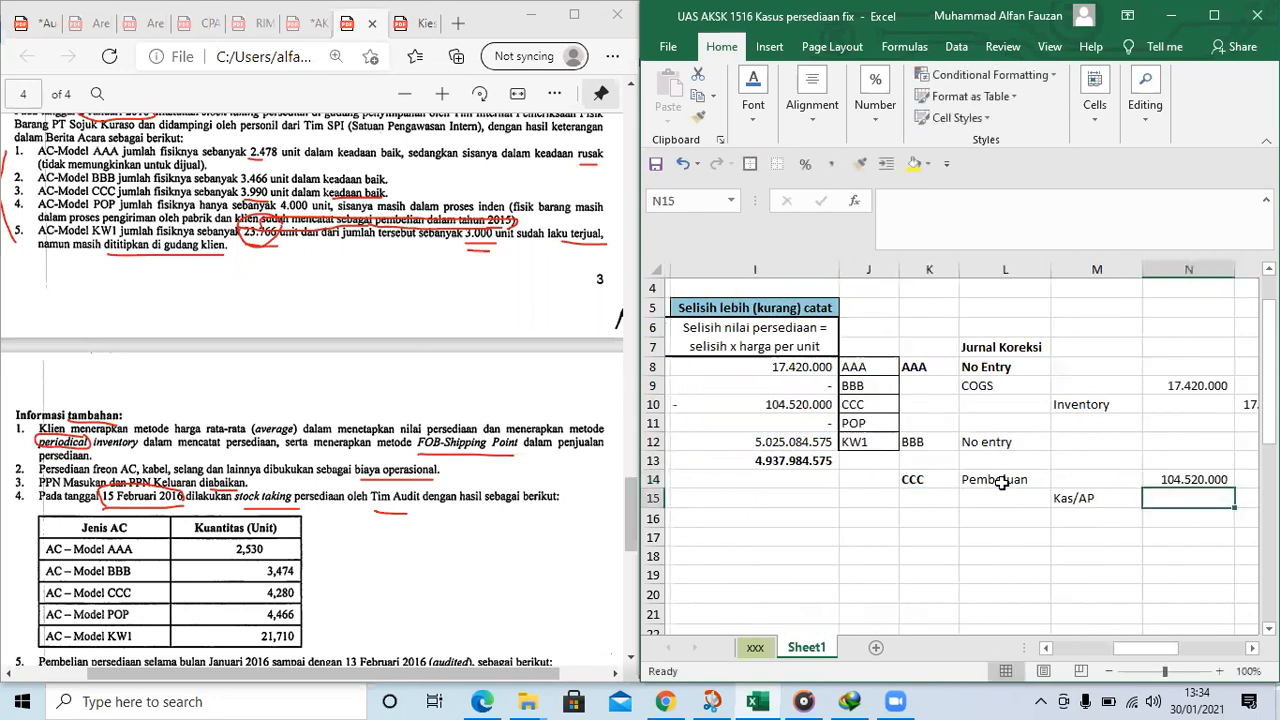
Enter the Kas/AP credit amount in O15 as a reference to CCC's debit in N14
key("Right")
type("=")
key("Up")
key("Left")
key("Return")
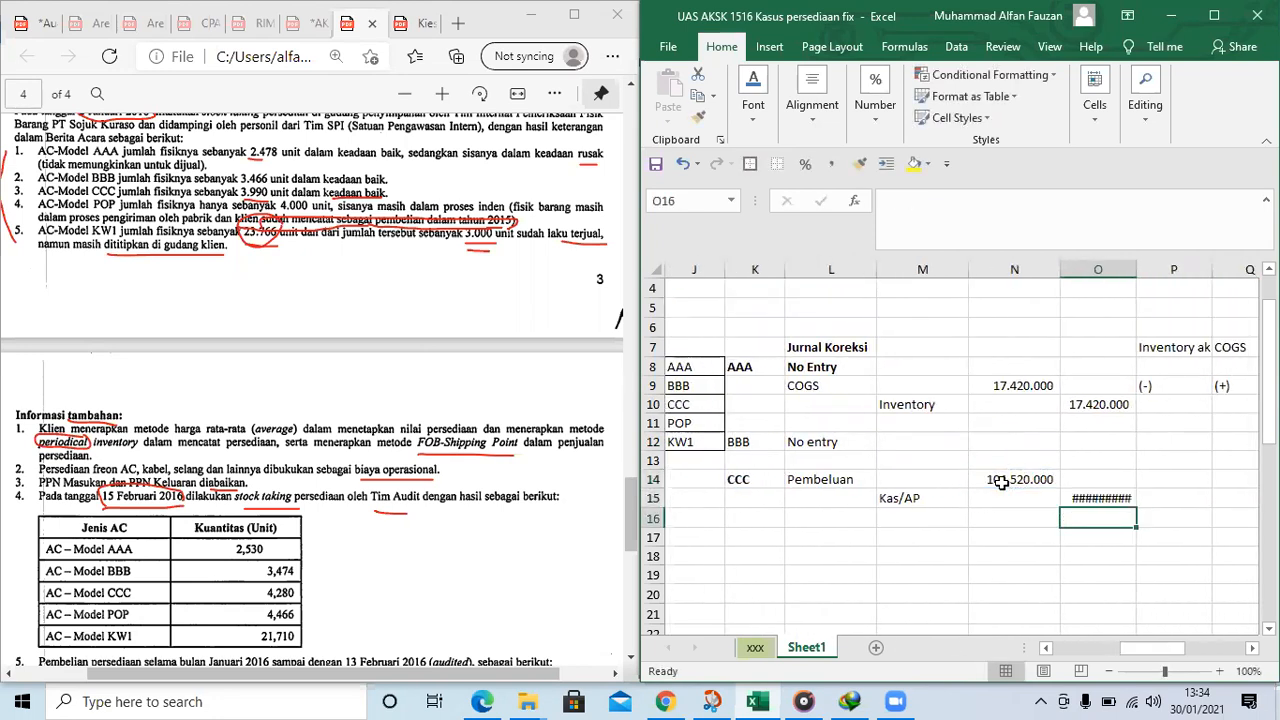
Widen columns O and P to fit the credit amounts and the Inventory akhir heading
left_click_drag(1135, 262, 1148, 262)
left_click(1190, 345)
left_click_drag(1222, 269, 1244, 269)
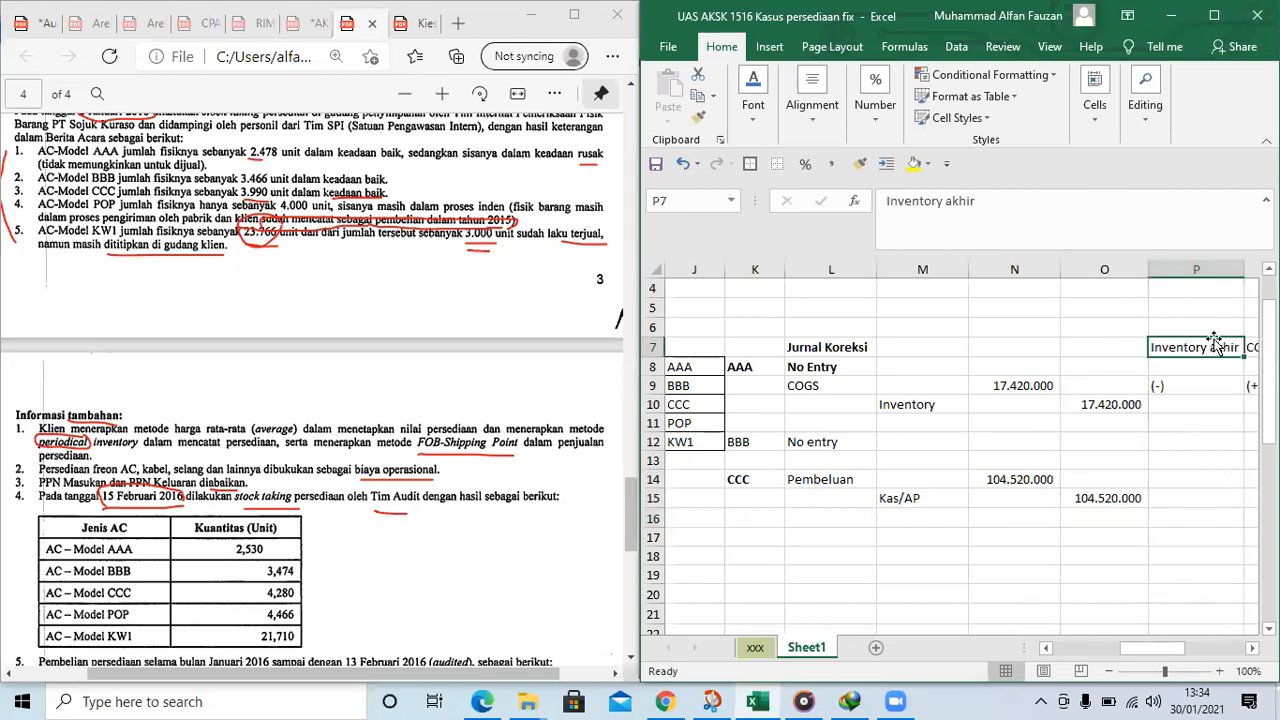
Mark the effect of CCC's correction as (+) under Inventory akhir in P14 and (-) under COGS in Q14
left_click(1011, 494)
left_click(842, 482)
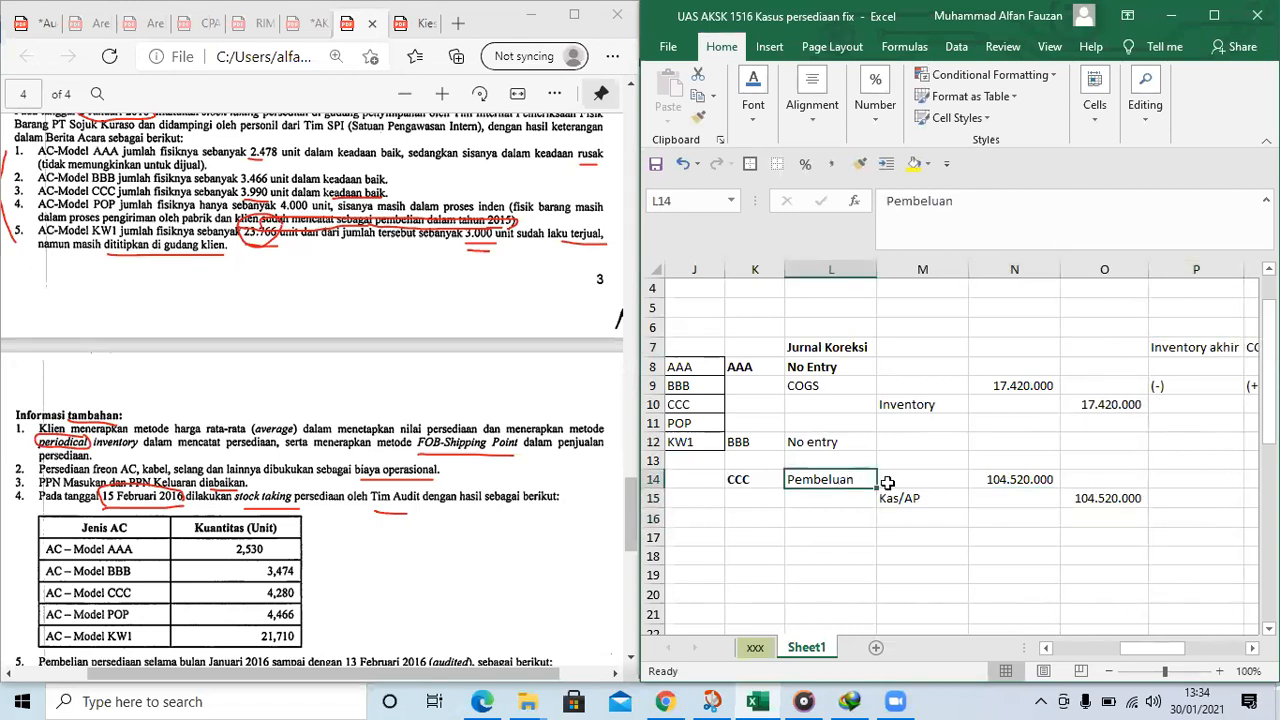
left_click(1174, 482)
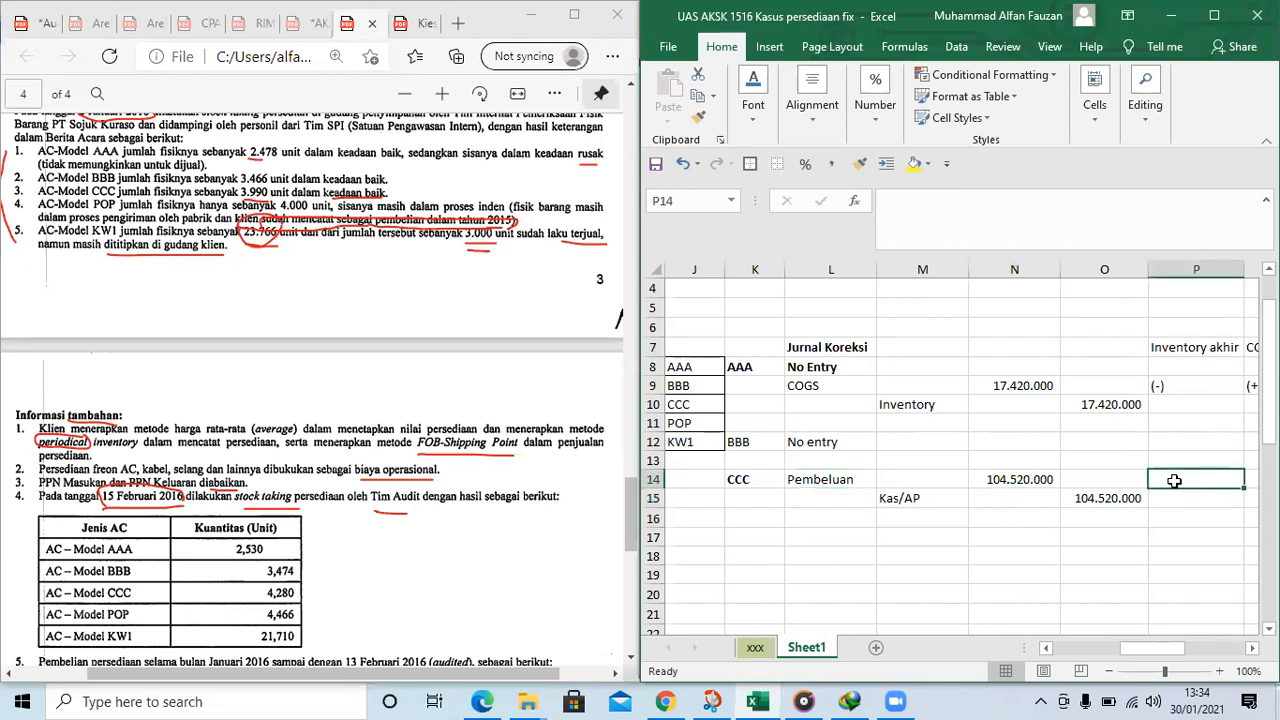
type("(")
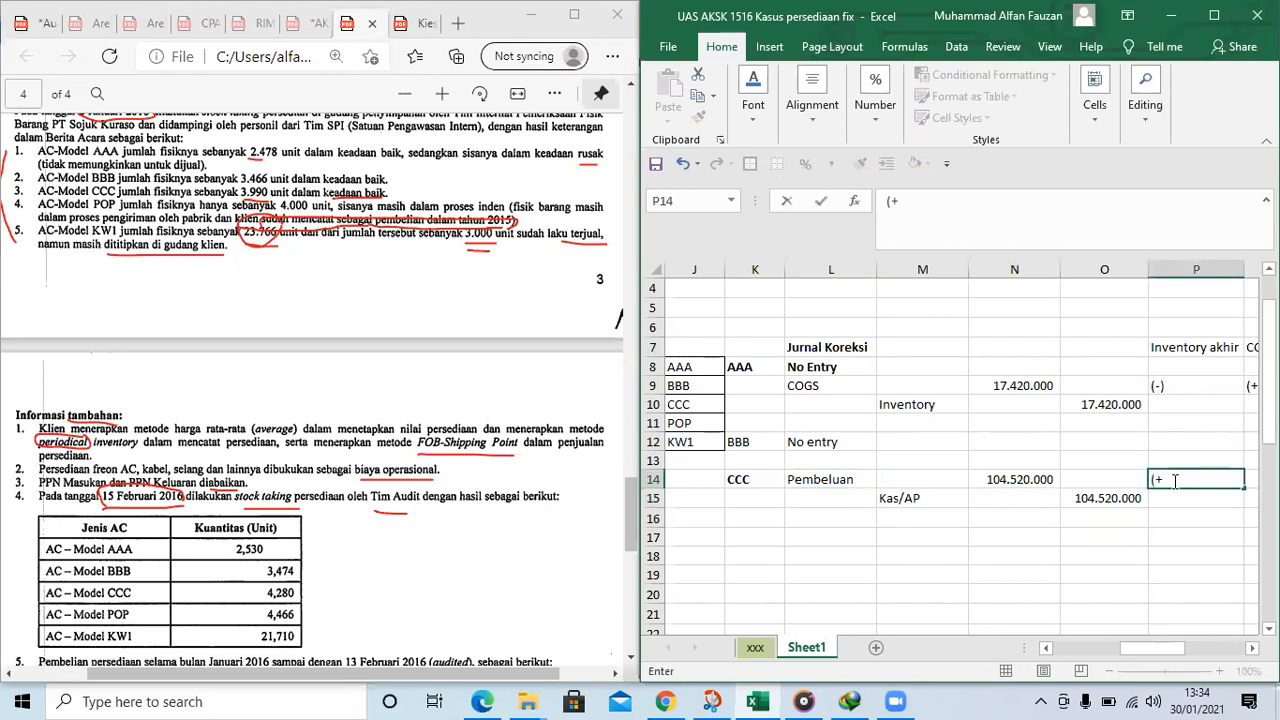
type("+)")
key("Tab")
key("Down")
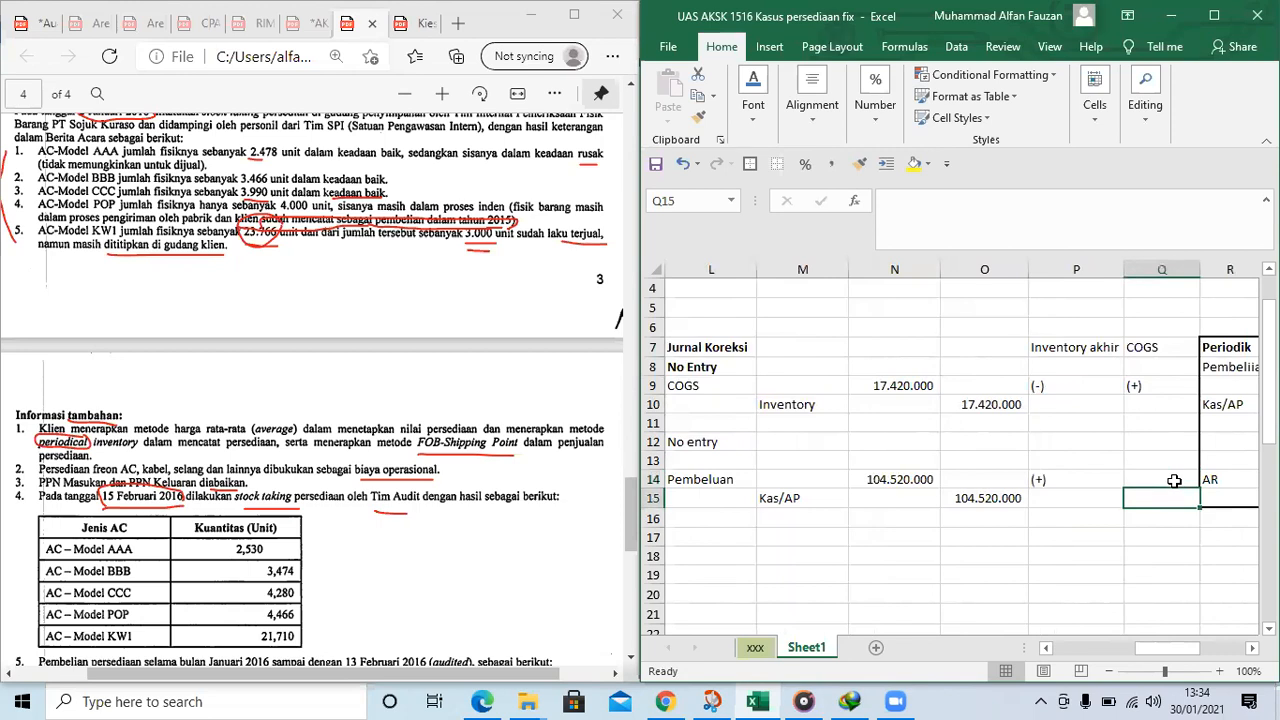
left_click(1175, 481)
type("(")
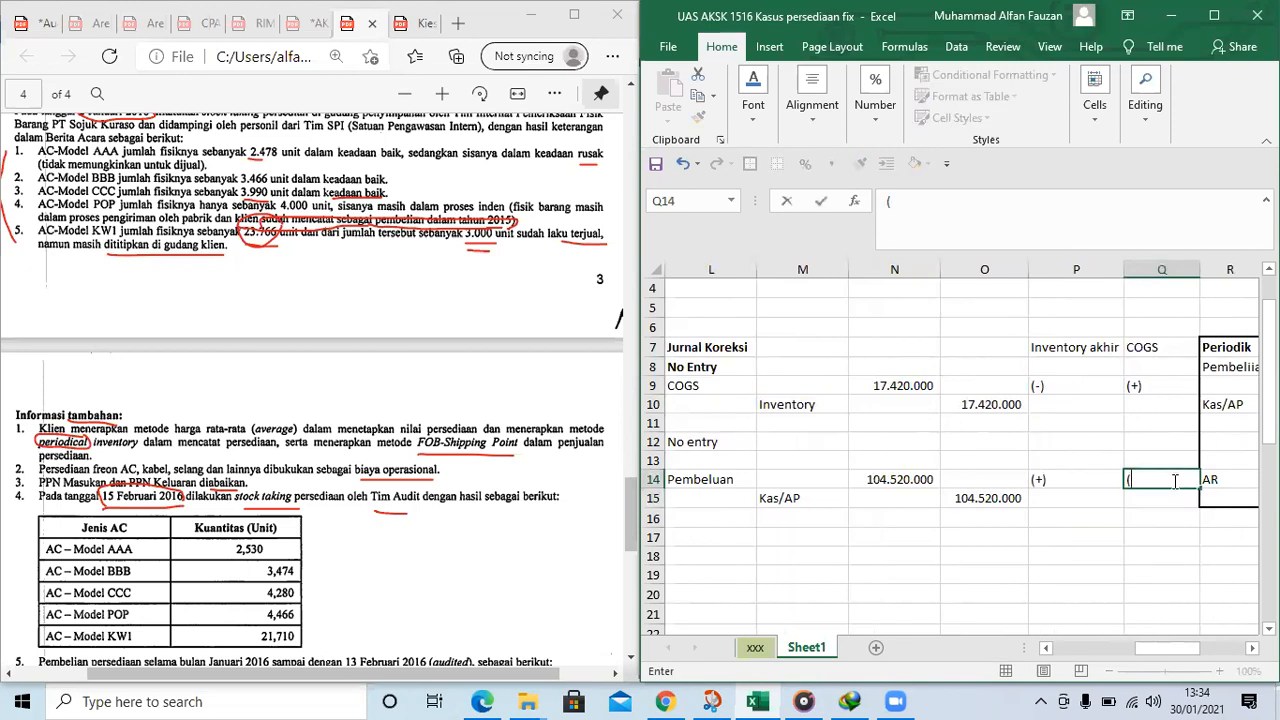
type("-)")
key("Tab")
key("Tab")
key("Tab")
key("Tab")
key("Tab")
key("Tab")
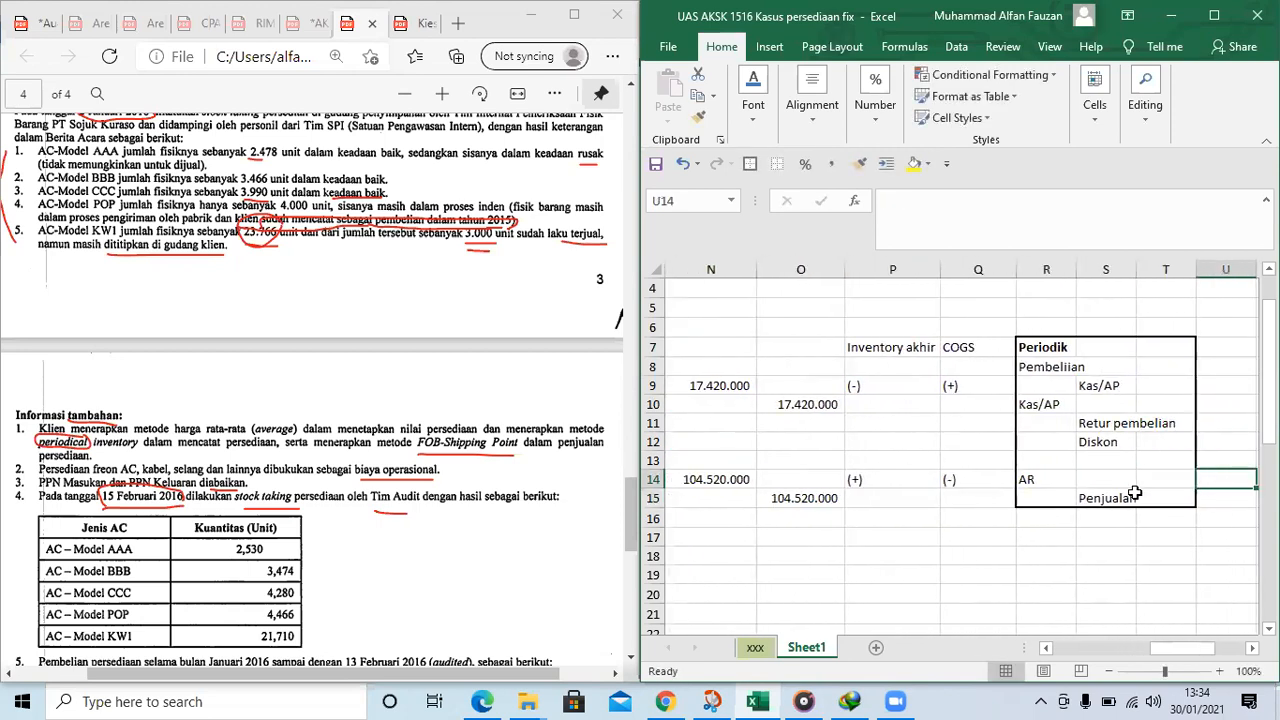
Widen column V so the "(-) Persediaan akhir" label of the COGS outline fits
key("Tab")
left_click(1127, 404)
left_click(1180, 403)
left_click(1210, 408)
left_click(1122, 405)
left_click(1153, 407)
left_click_drag(1137, 270, 1196, 283)
Examine how Pembelian and Persediaan akhir lead to COGS in the outline at V7:X11
left_click(1130, 408)
key("Tab")
key("Tab")
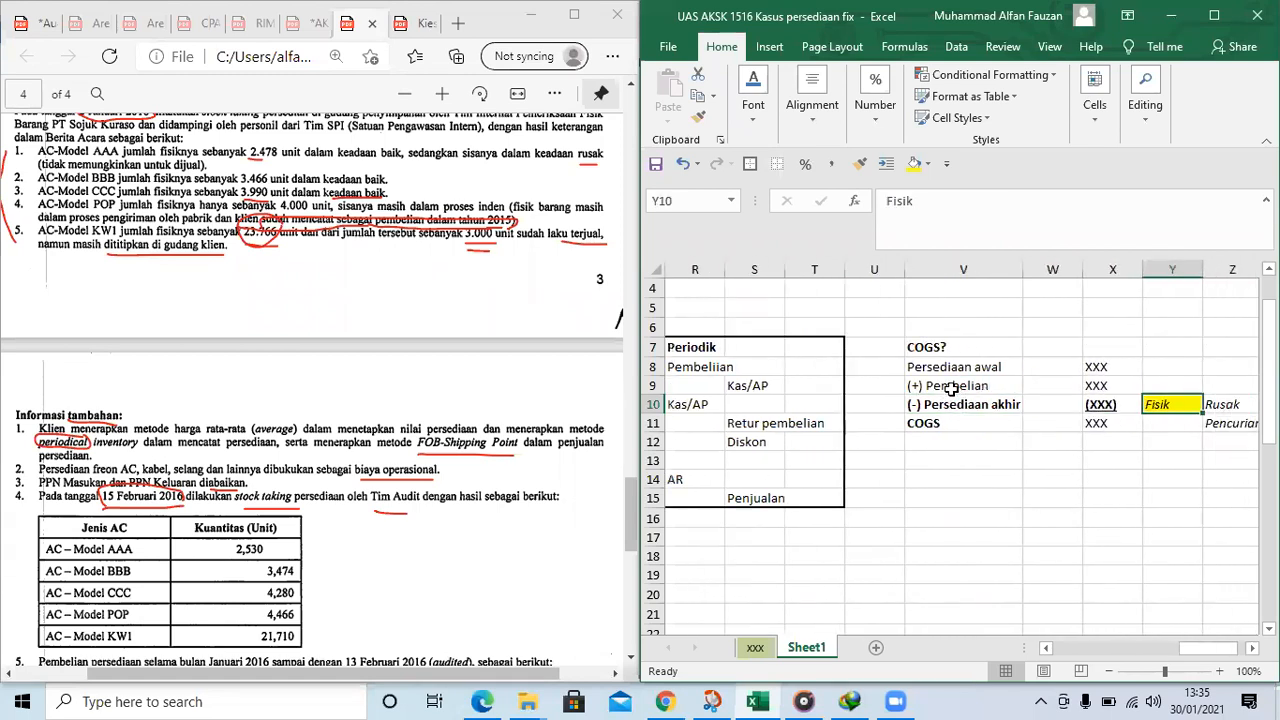
left_click(955, 388)
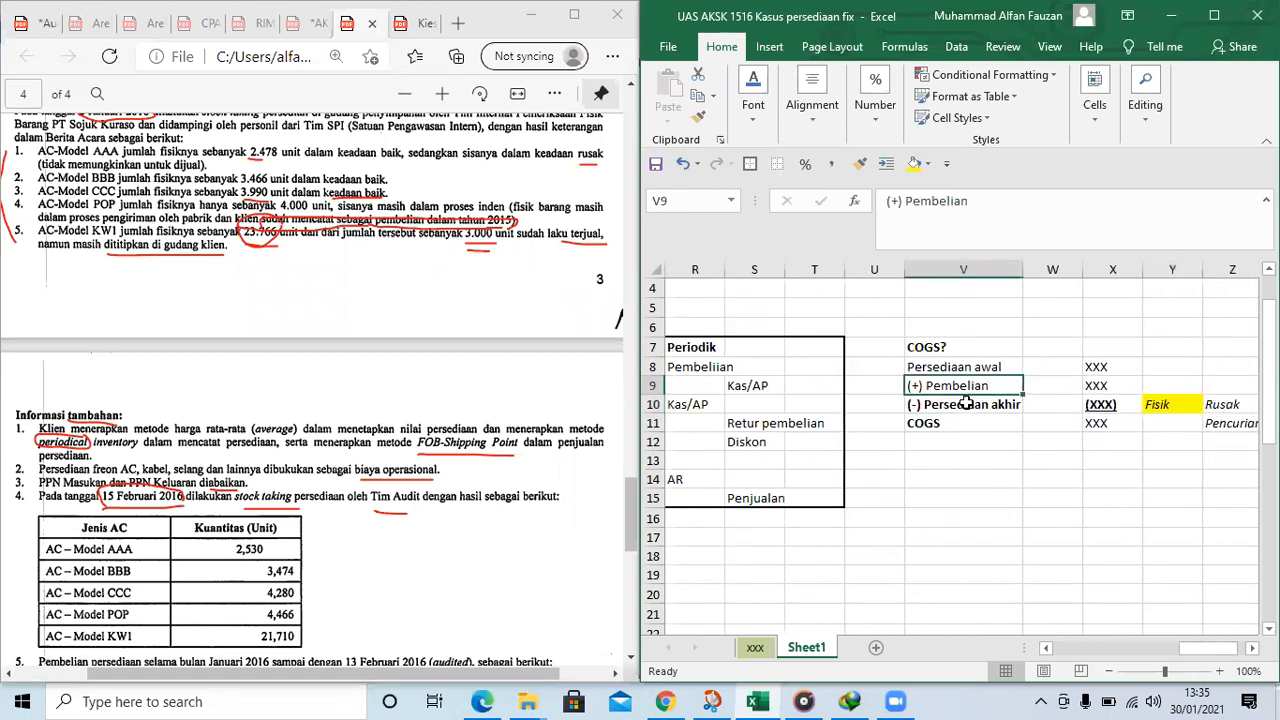
left_click(968, 400)
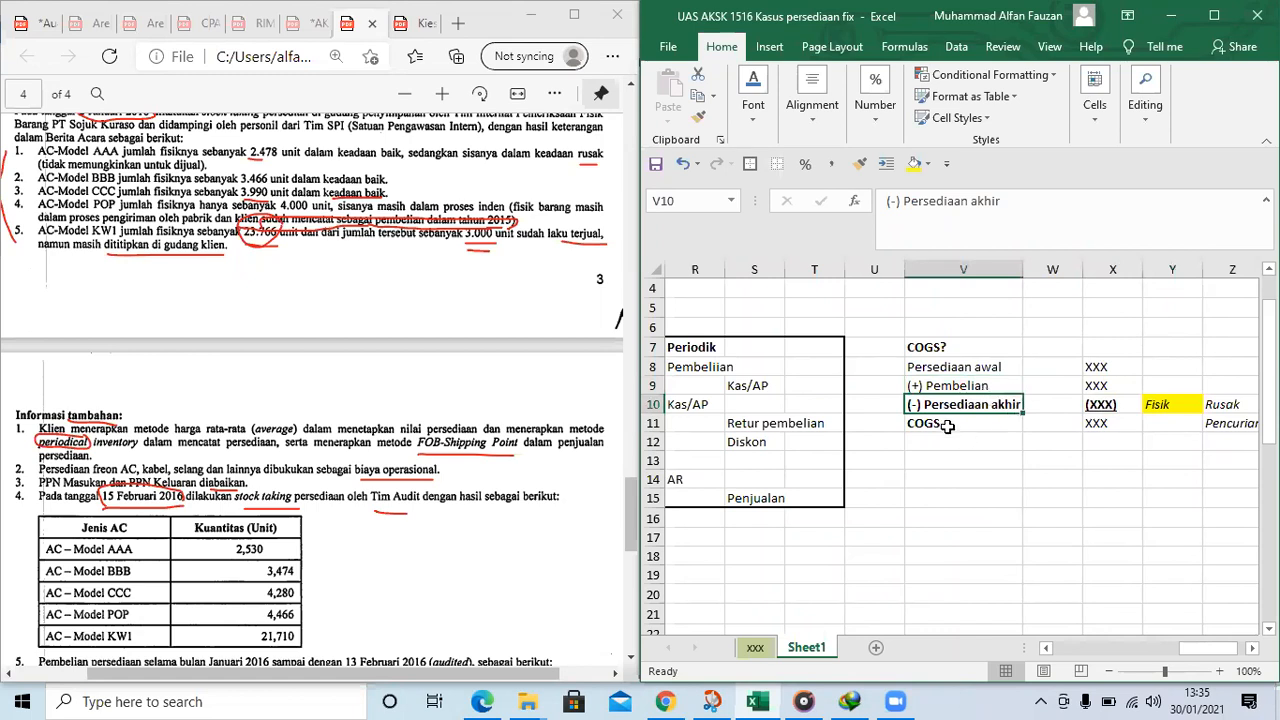
left_click_drag(940, 428, 1050, 428)
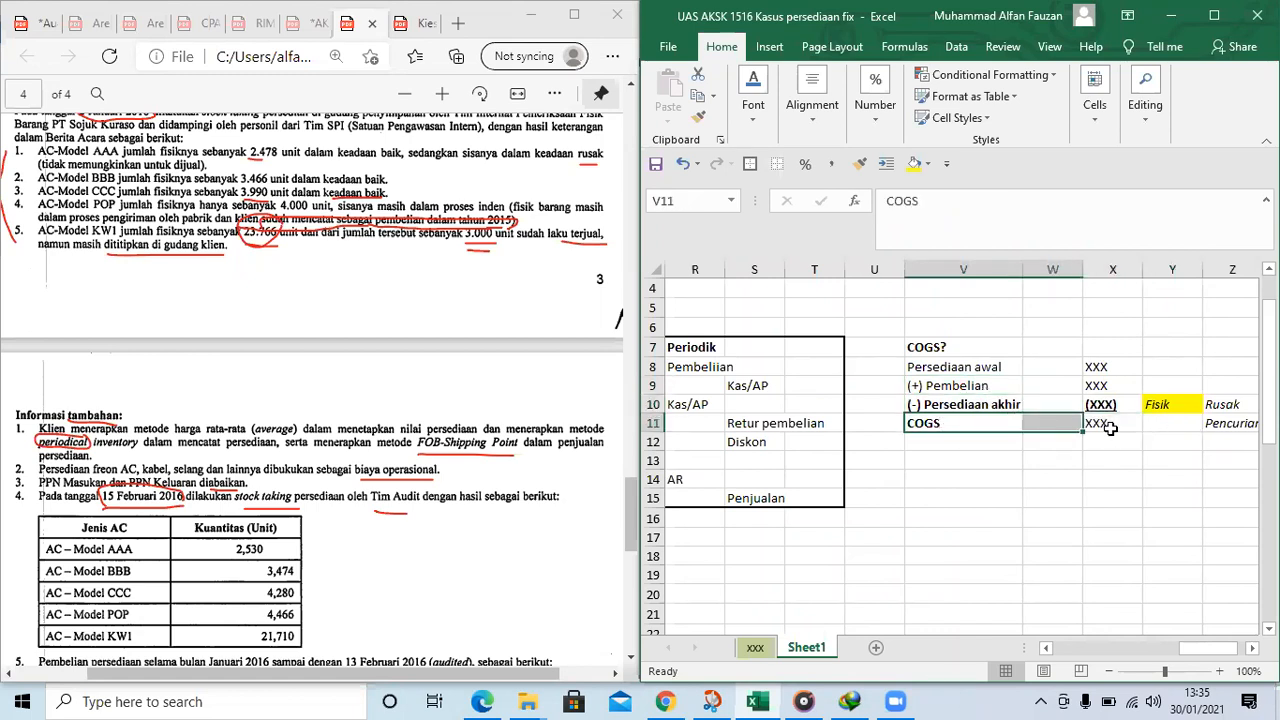
Compare Persediaan akhir and COGS in the outline at V7:X11 with the correction signs marked beside the AAA and CCC journals
left_click(1110, 428)
left_click(985, 405)
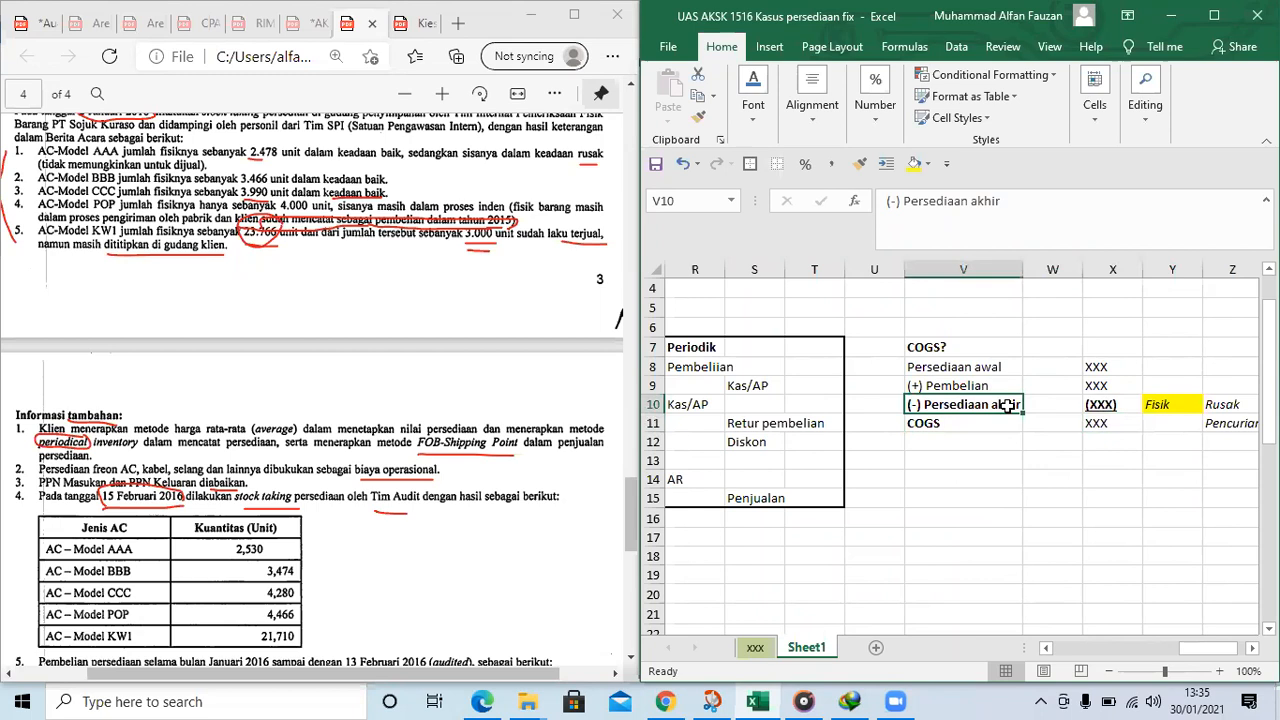
key("Left")
key("Left")
key("Left")
key("Left")
key("Down")
key("Left")
key("Left")
key("Down")
key("Left")
key("Left")
key("Left")
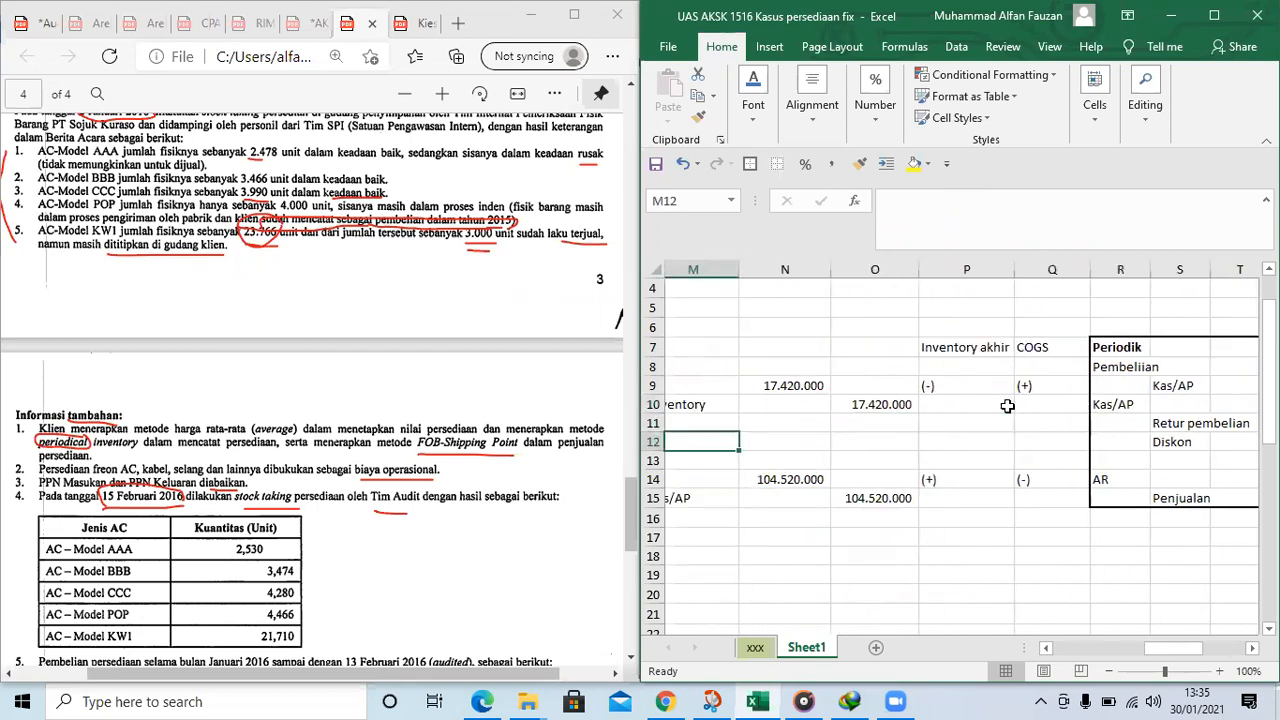
key("Down")
key("Down")
key("Down")
key("Down")
key("Down")
key("Left")
key("Left")
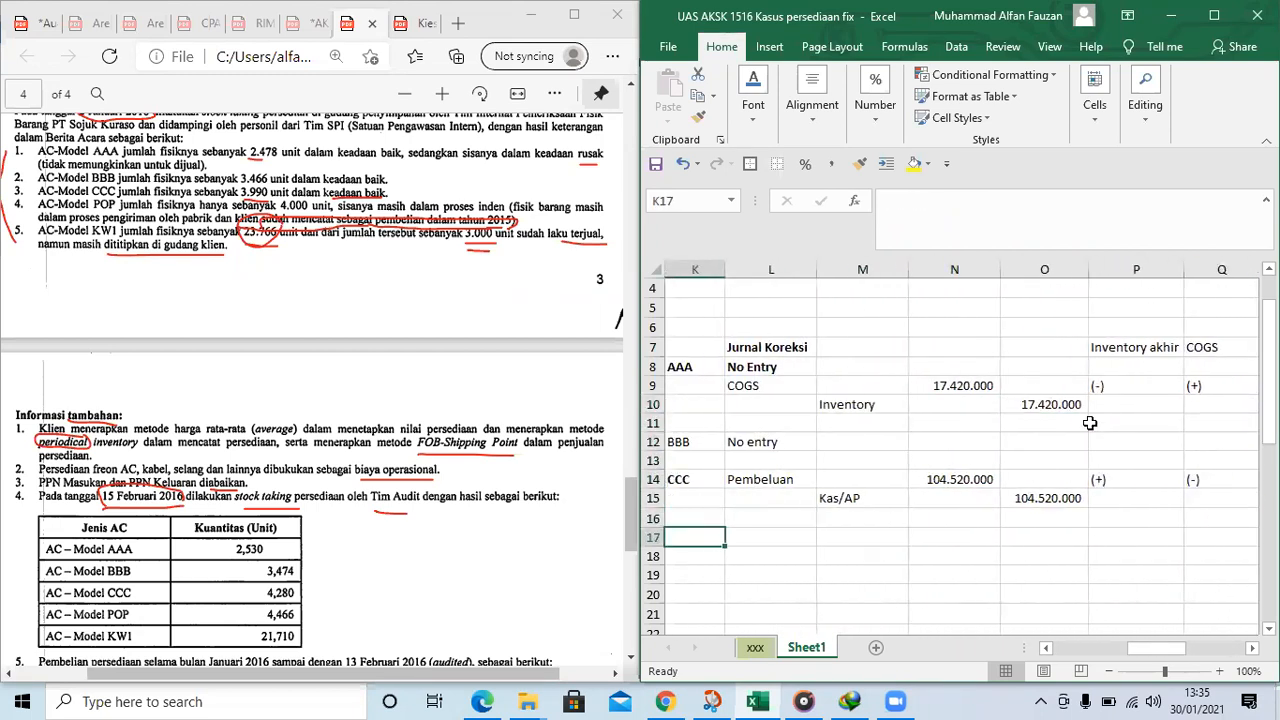
Make the Inventory akhir and COGS headings in P7:Q7 bold
left_click_drag(1110, 344, 1215, 346)
key("ctrl+b")
left_click(1157, 424)
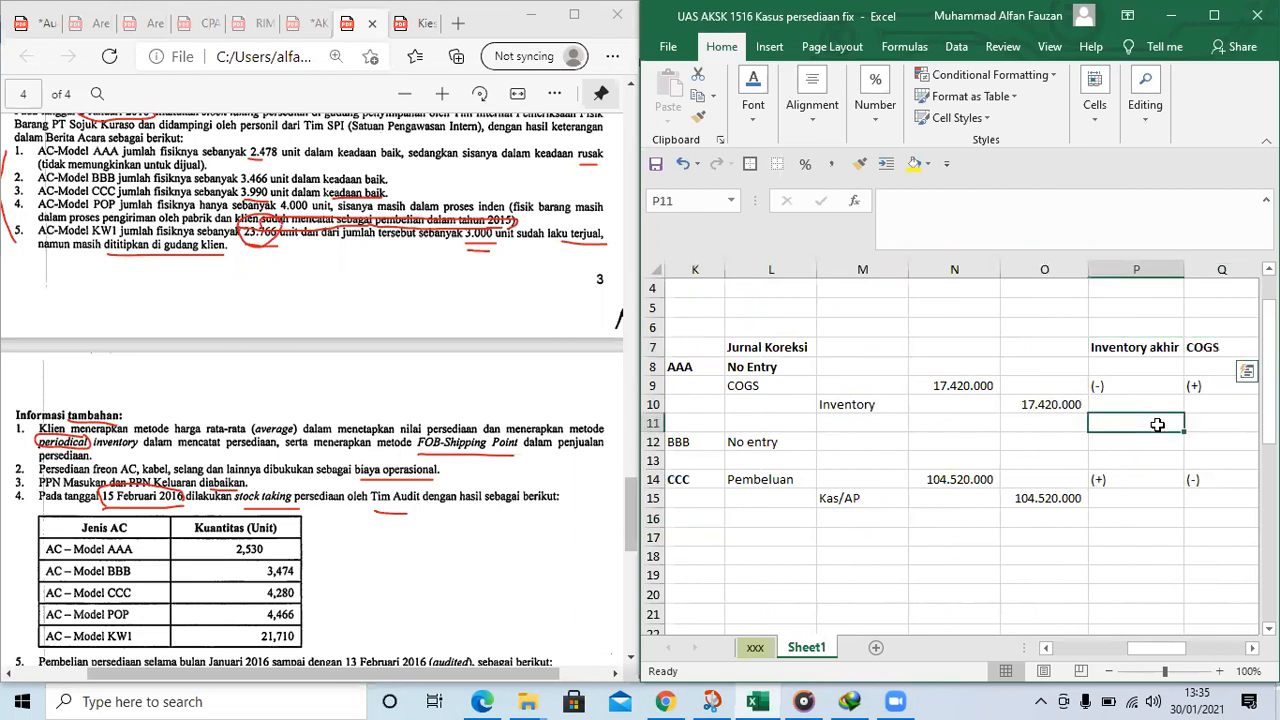
Label the next correcting journal KW1 in bold in K17, below the CCC entry
key("Left")
key("Left")
key("Left")
key("Left")
key("Left")
key("Left")
key("Left")
key("Left")
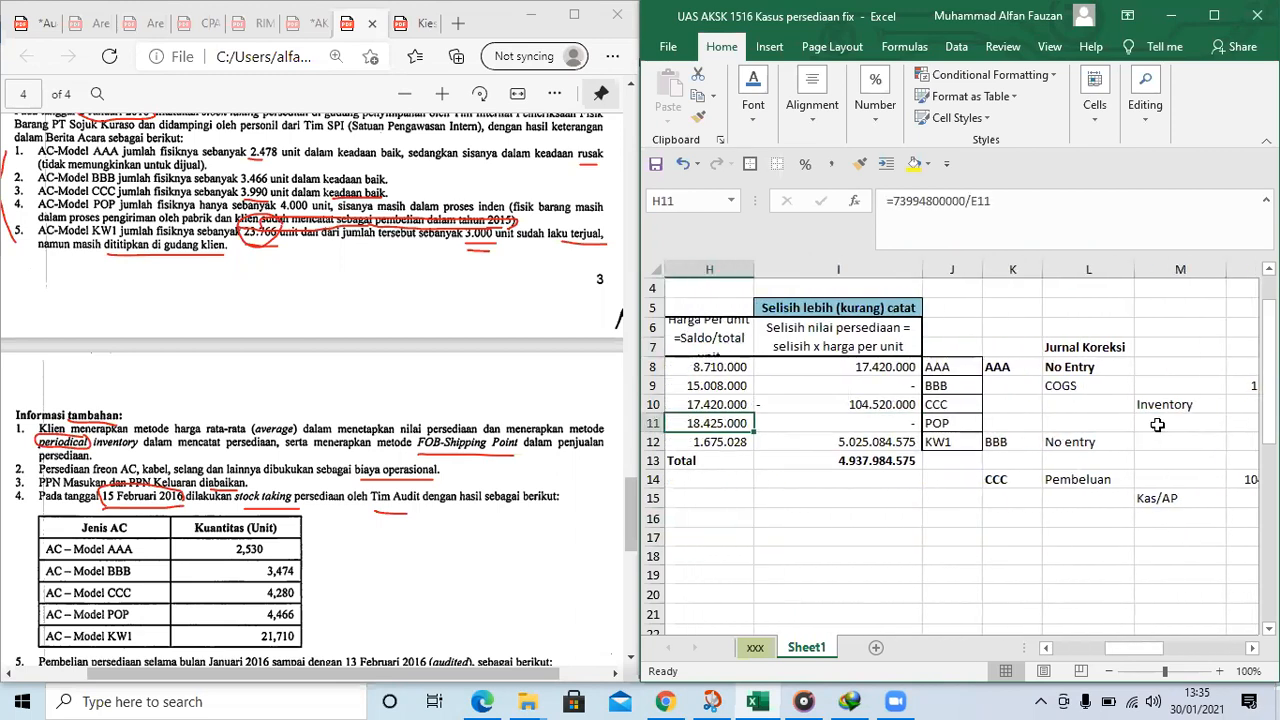
key("Left")
key("Left")
key("Right")
key("Right")
key("Right")
key("Right")
key("Right")
key("Down")
key("Down")
key("Down")
key("Down")
key("Down")
key("Down")
type("K")
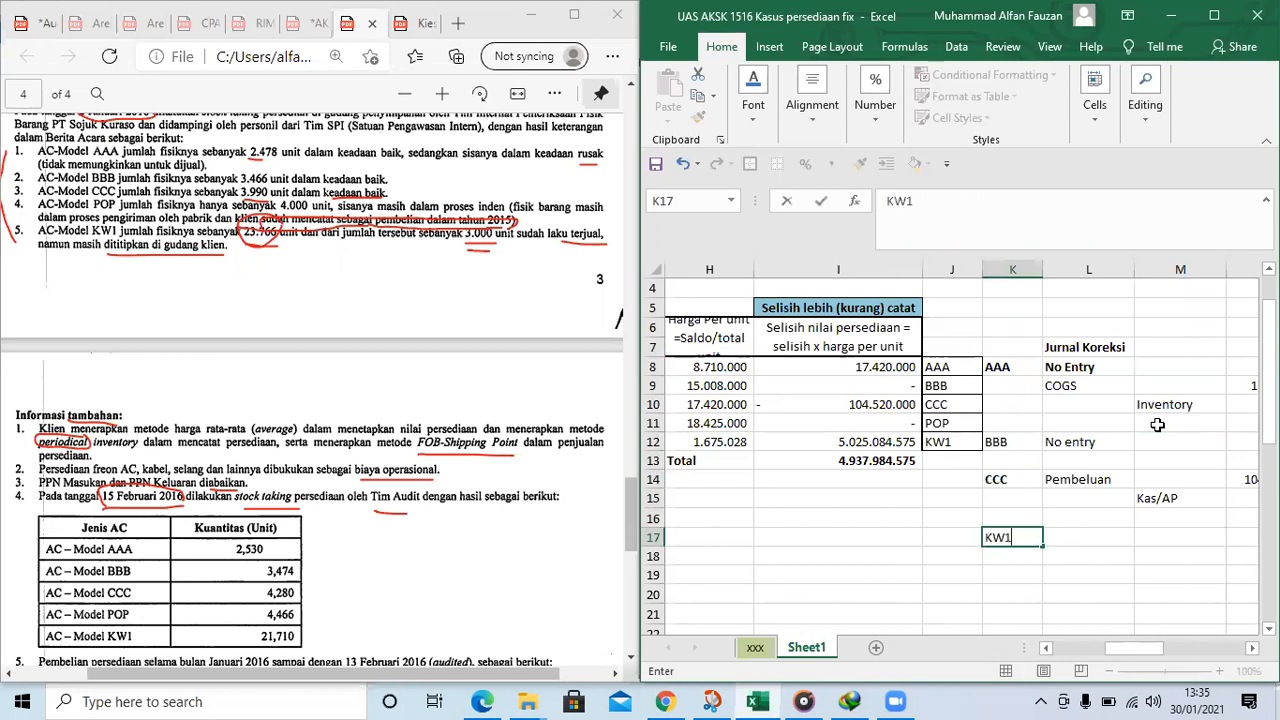
key("ctrl+Return")
Check the Catatan note and the inventory value difference for KW1 in the count table before journalizing it
key("Right")
key("Right")
key("Right")
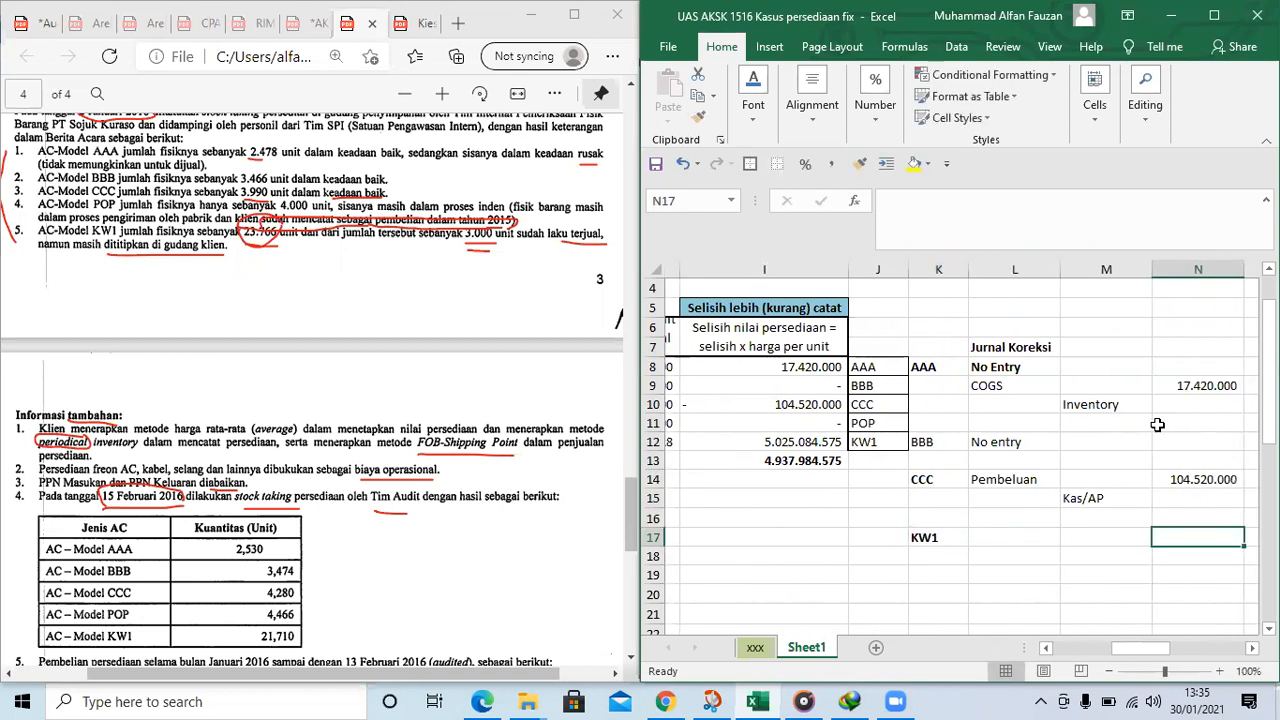
key("Left")
key("Left")
key("Left")
key("Left")
key("Left")
key("Left")
key("Left")
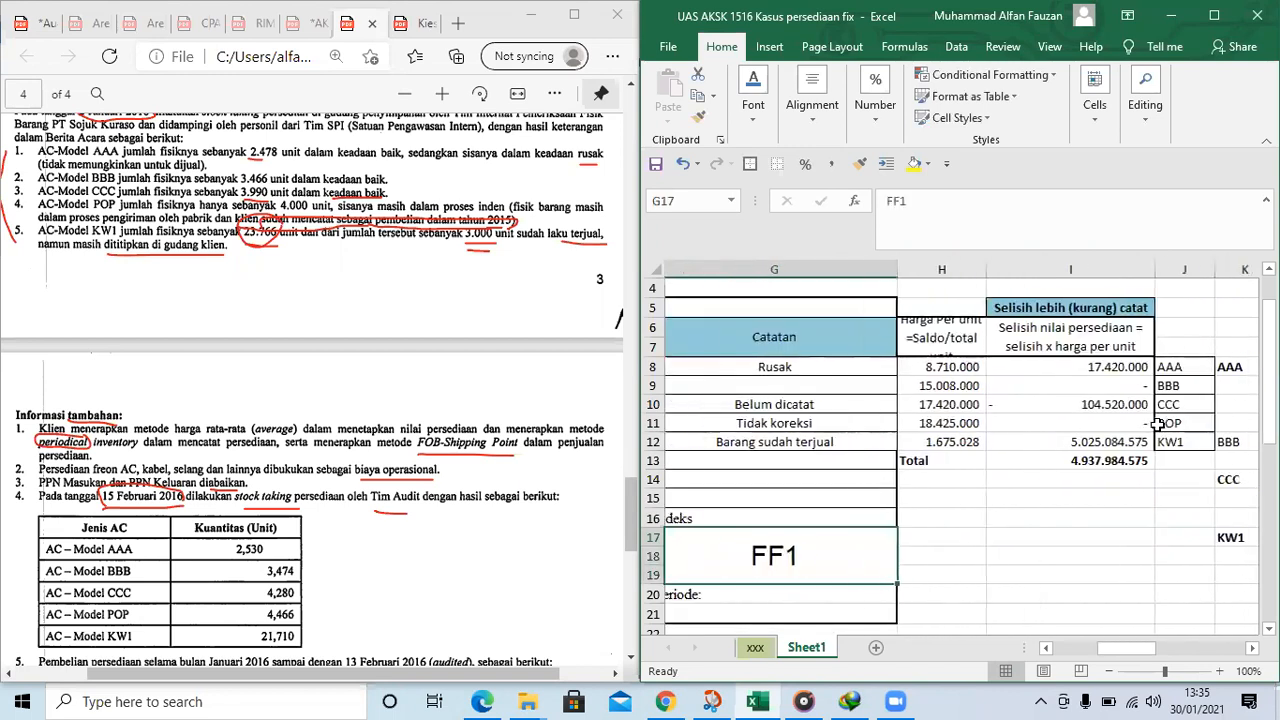
key("Right")
key("Right")
key("Right")
key("Right")
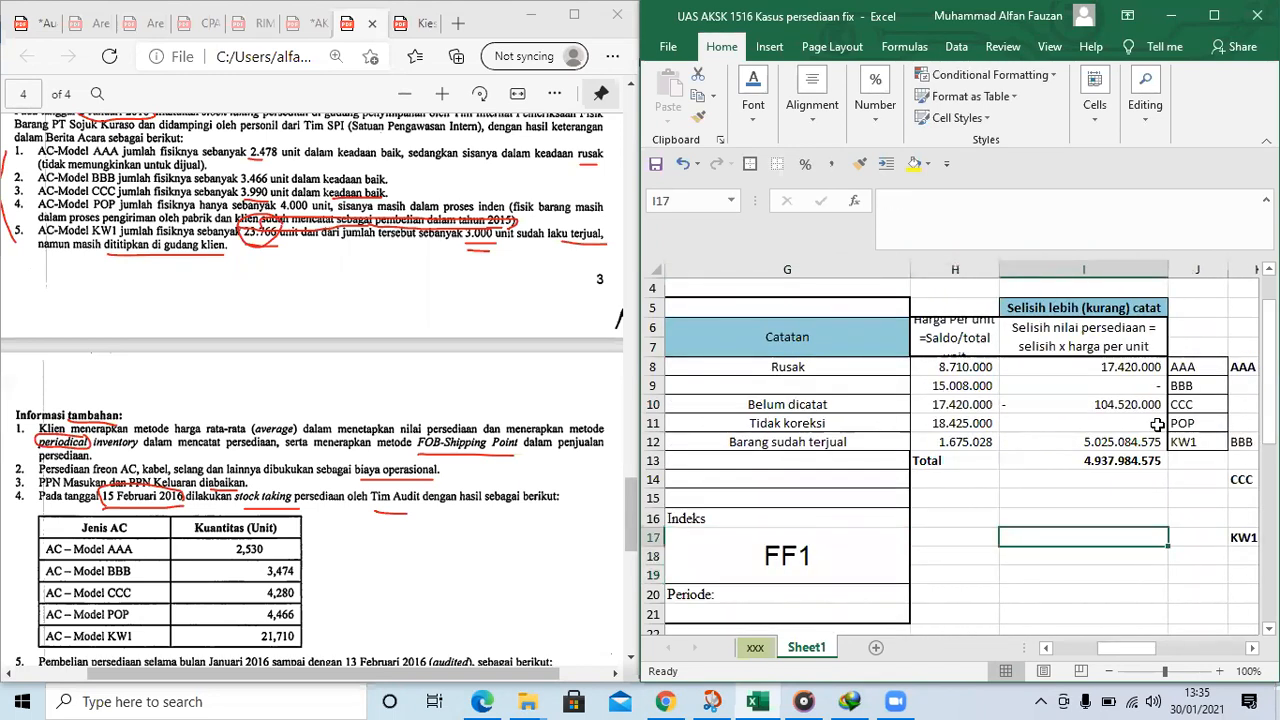
key("Right")
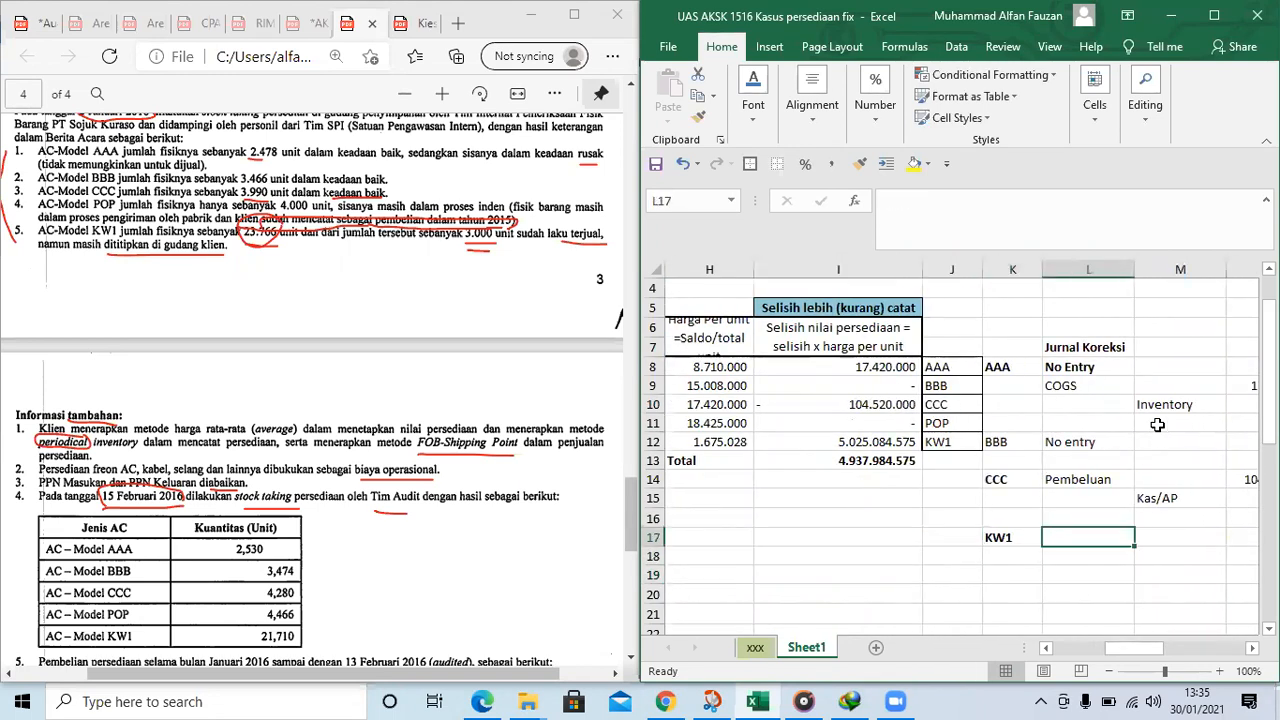
Enter AR in L17 as the debit account and Penjualan in M18 as the credit account of the KW1 journal
type("AR")
key("Return")
key("Right")
type("Sa")
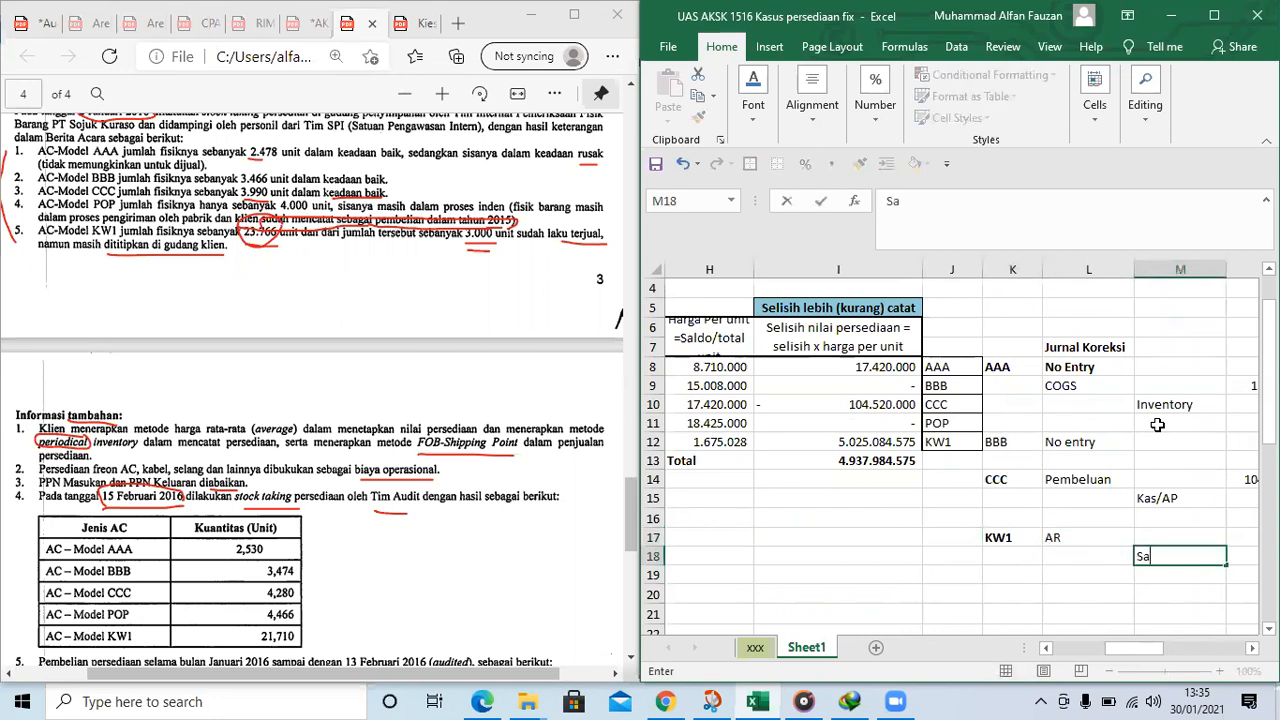
type("les")
key("Tab")
key("Up")
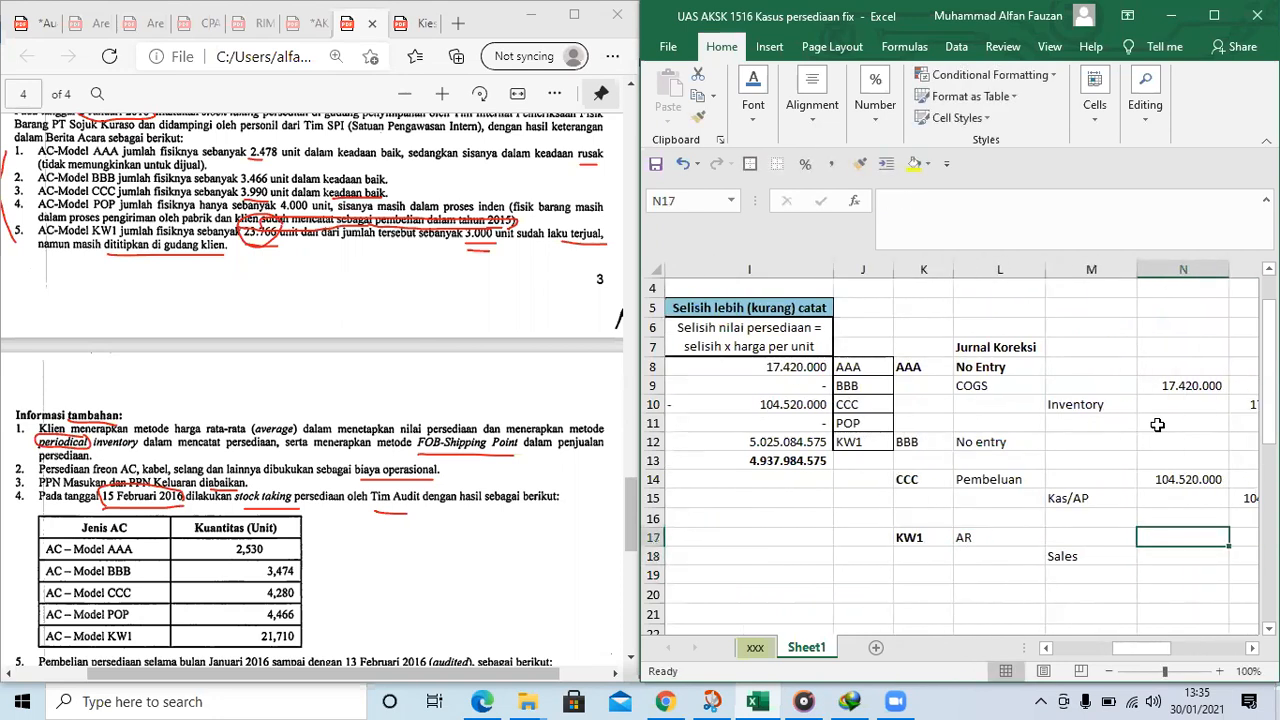
key("Down")
key("Left")
type("Pem")
type("jualan")
key("Tab")
Link the AR debit amount in N17 to KW1's value difference with =I12
key("Up")
type("=")
key("Left")
key("Left")
Set the Penjualan credit in O18 to =N17 and widen column O to fit the amount
key("Left")
key("Left")
key("Left")
key("Up")
key("Up")
key("Up")
key("Up")
key("Up")
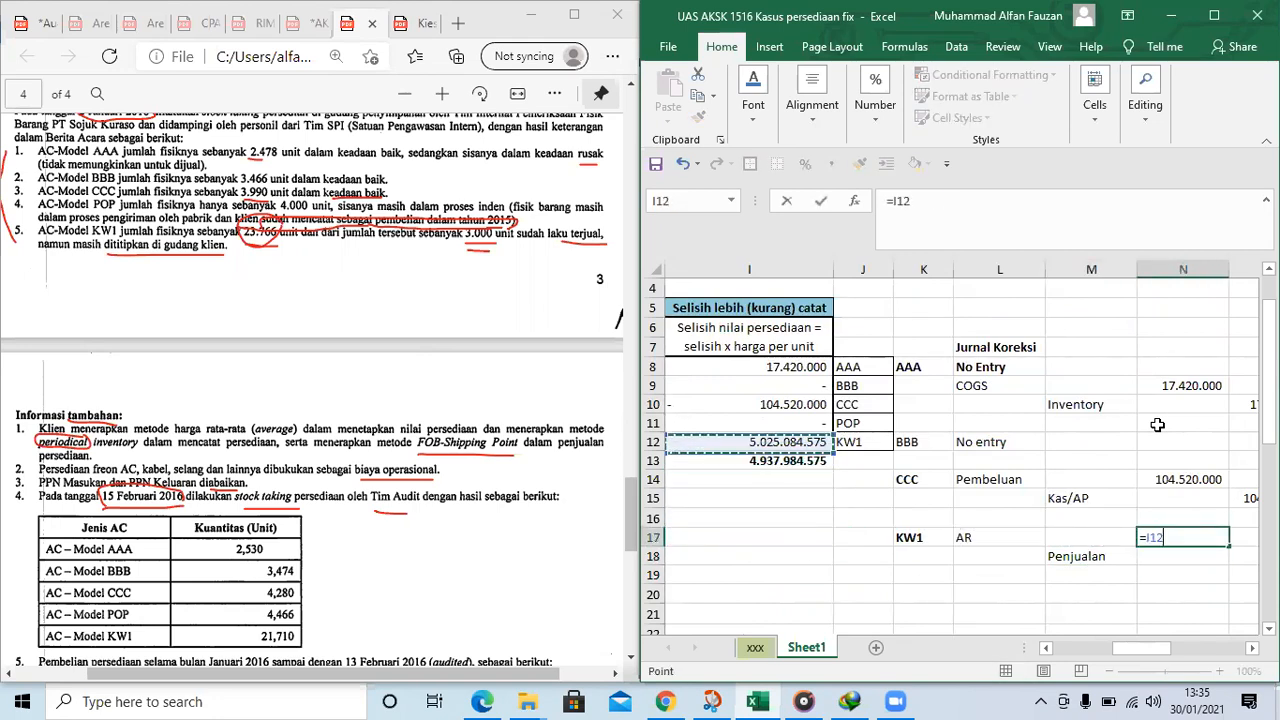
key("Return")
key("Right")
type("=")
key("Left")
key("Up")
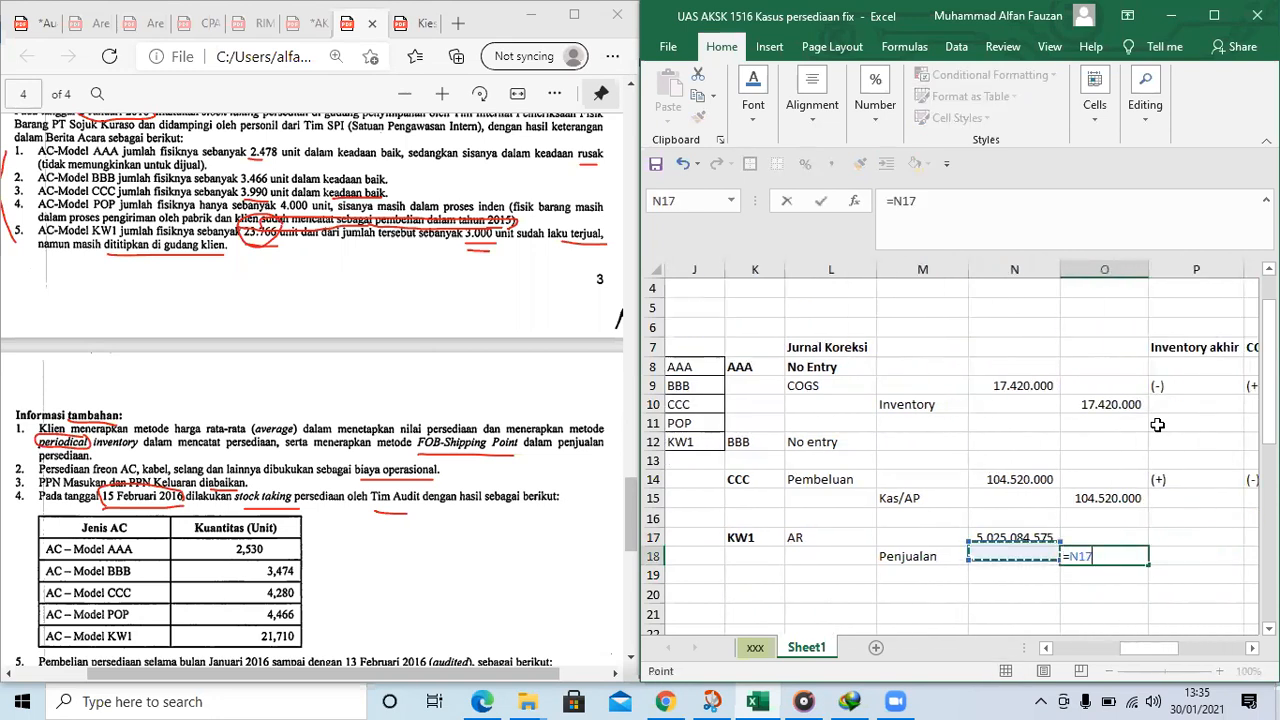
key("Return")
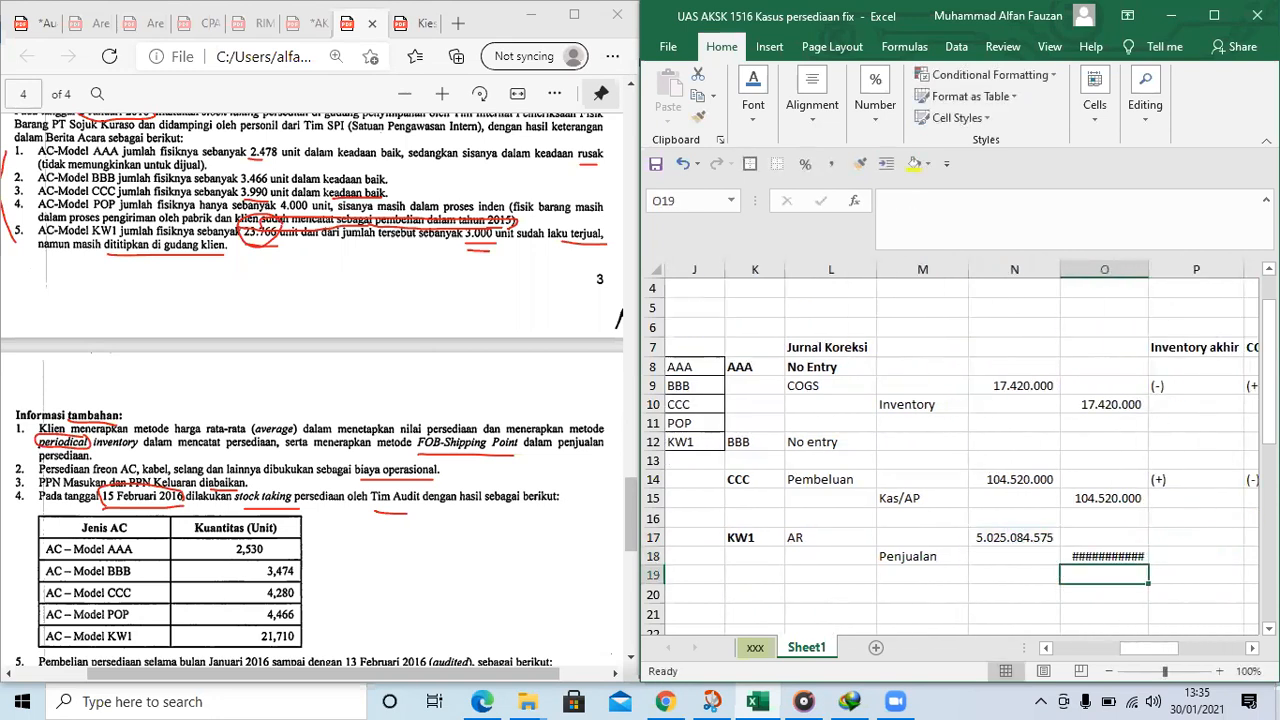
double_click(1148, 270)
Mark the effect of KW1's correction as (-) under Inventory akhir in P17 and (+) under COGS in Q17
left_click(1206, 549)
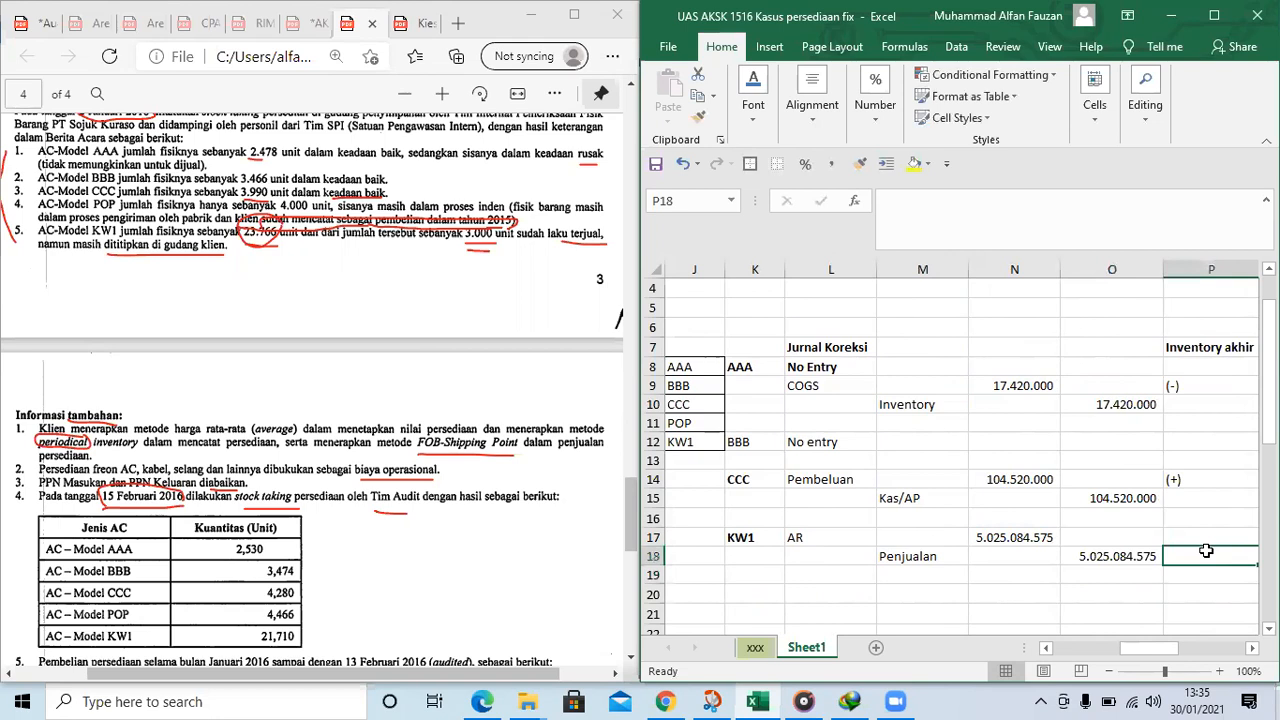
key("Right")
key("Left")
key("Up")
type("9")
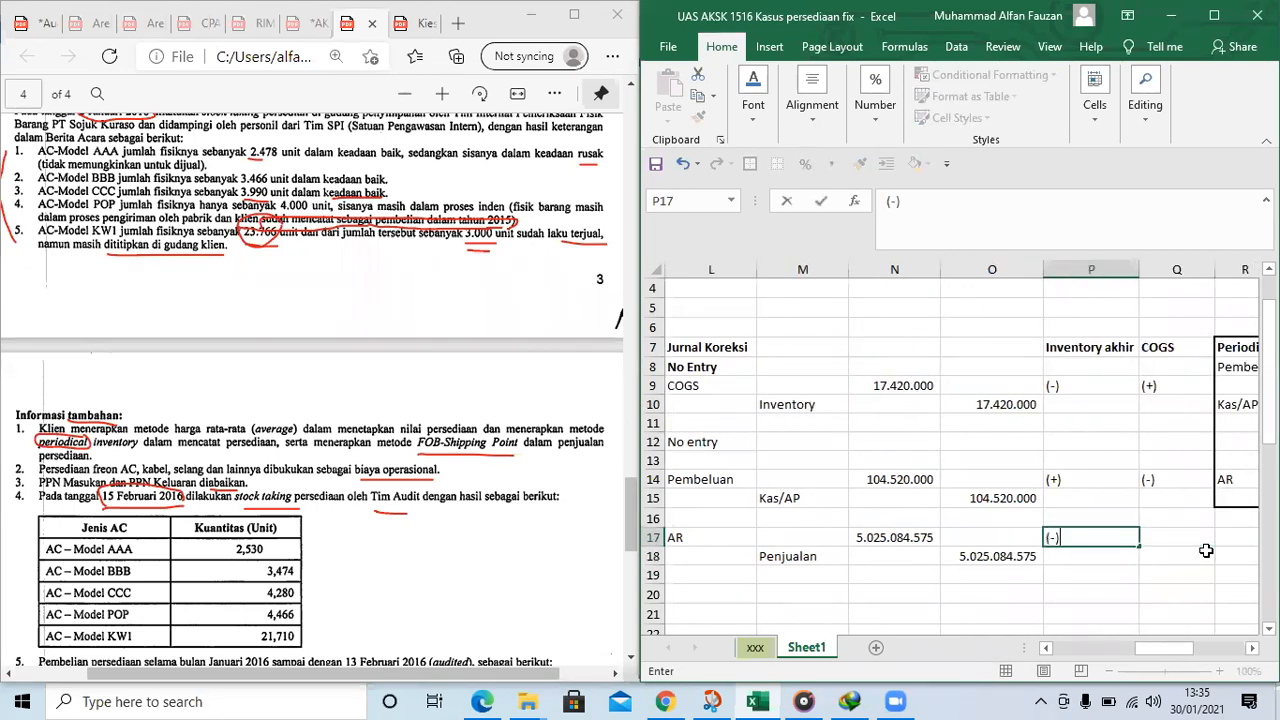
key("Tab")
type("+")
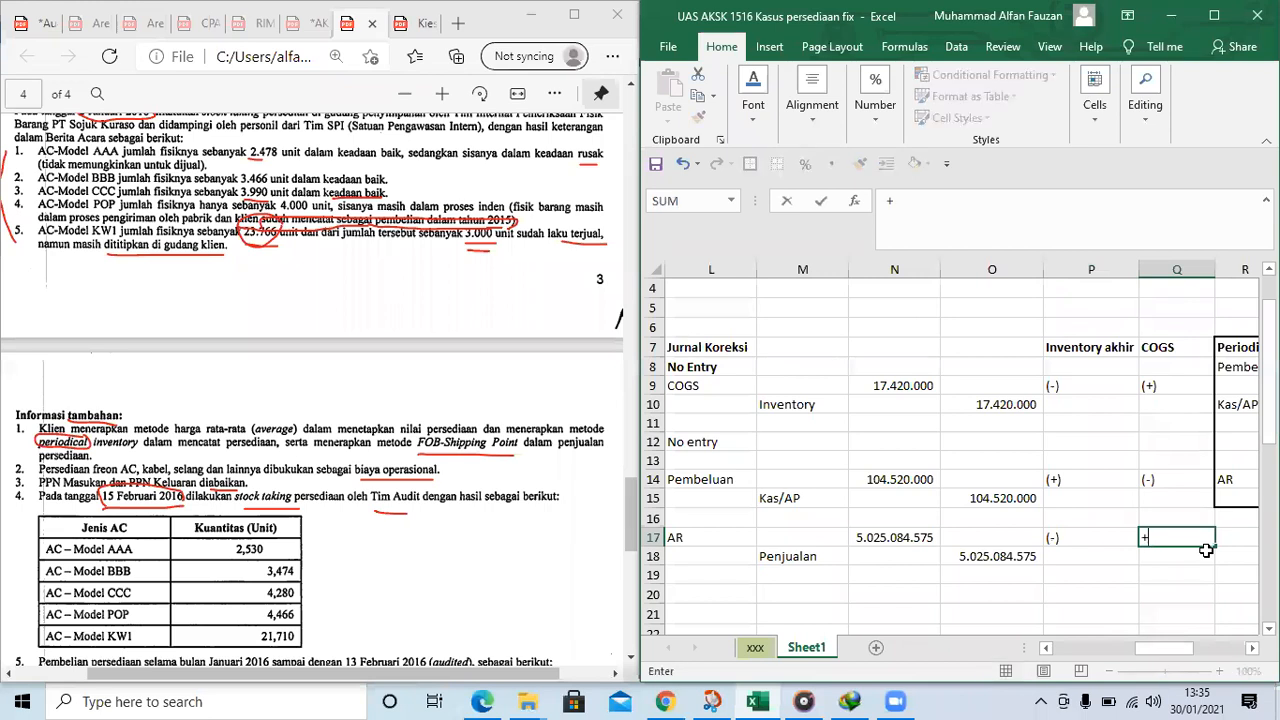
key("BackSpace")
type("(+)")
left_click(1066, 557)
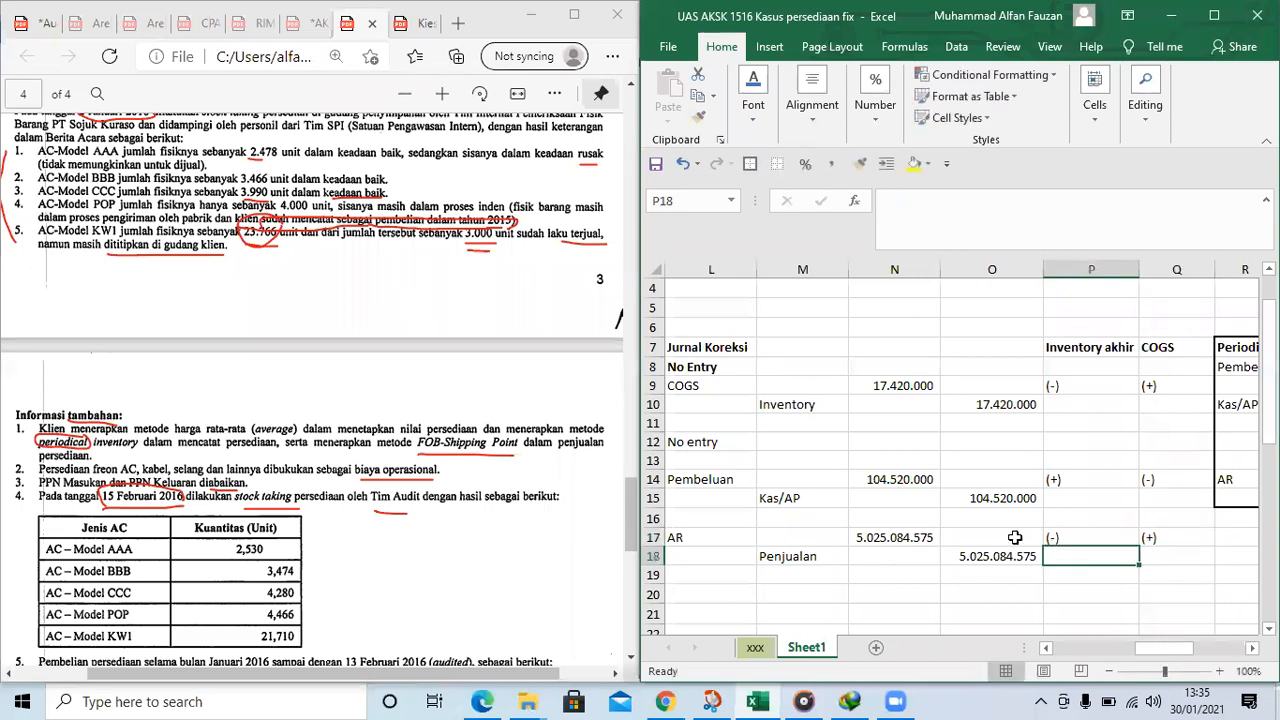
Review the correcting journals from KW1 up to AAA, comparing AAA's No Entry with its COGS and Inventory lines in L9:O10
scroll(938, 528, "down", 1)
left_click(922, 532)
key("Left")
key("Left")
key("Left")
key("Left")
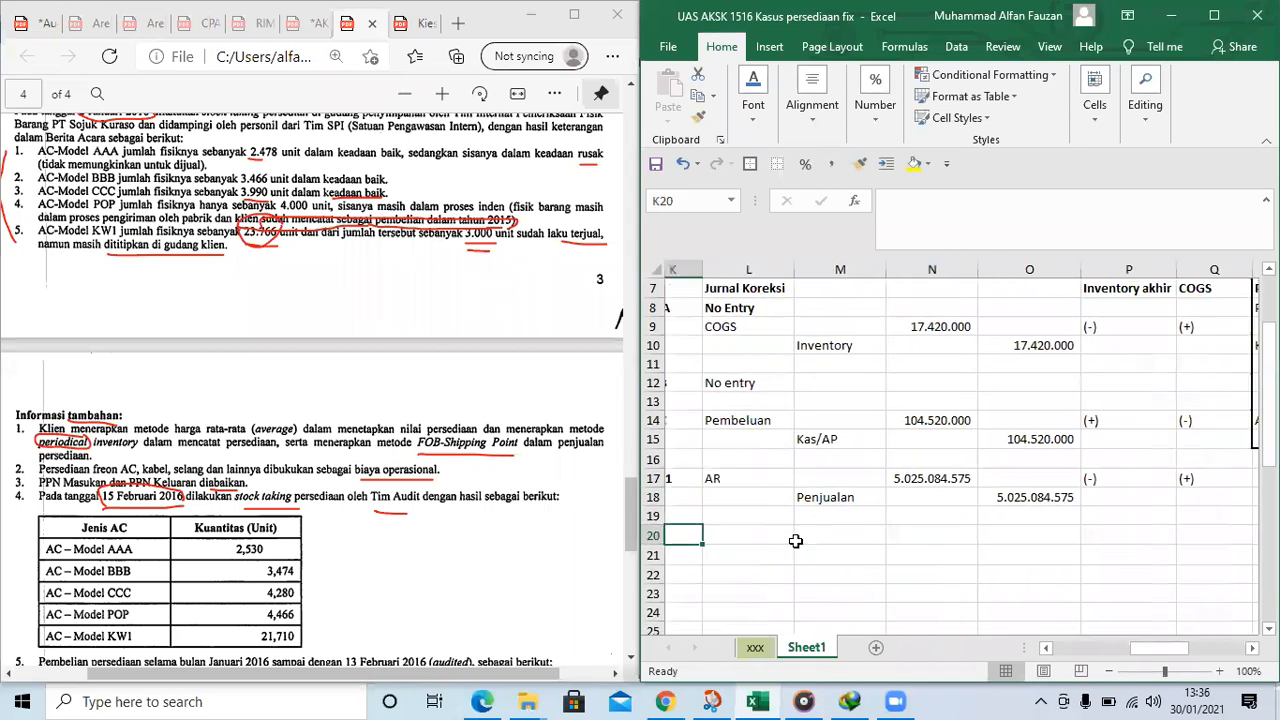
key("Right")
scroll(838, 436, "up", 1)
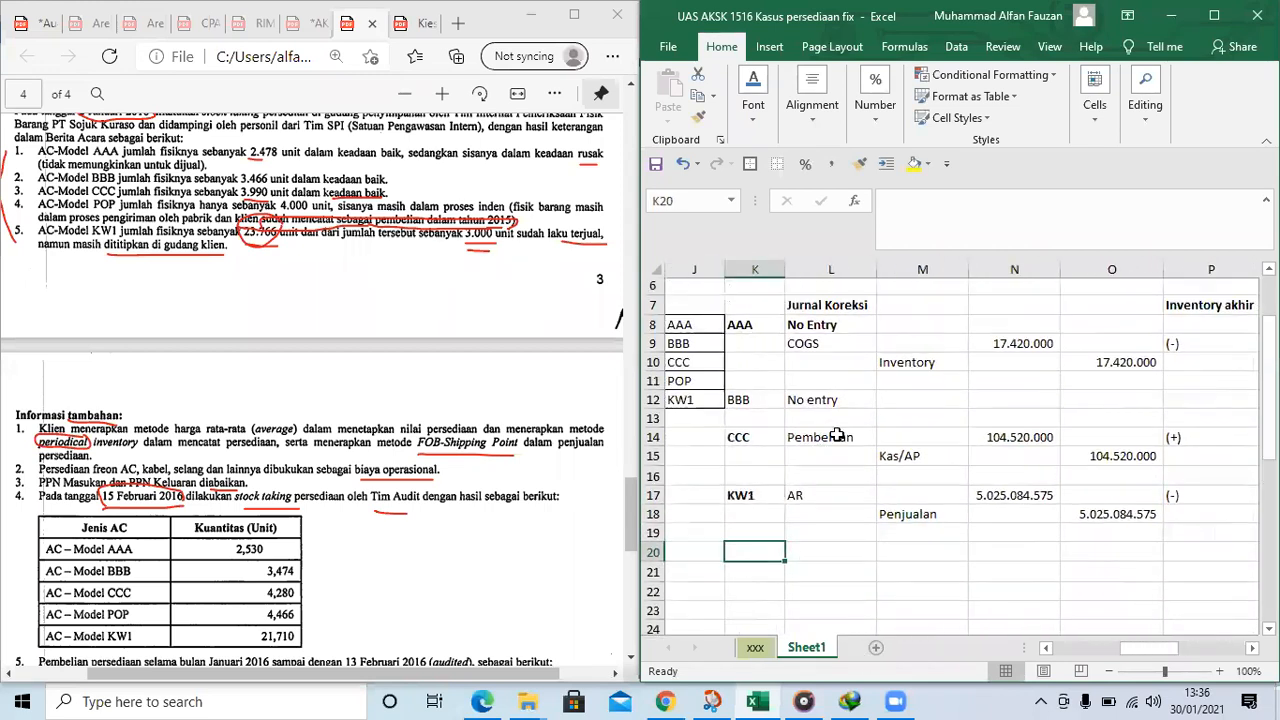
left_click_drag(808, 385, 1110, 405)
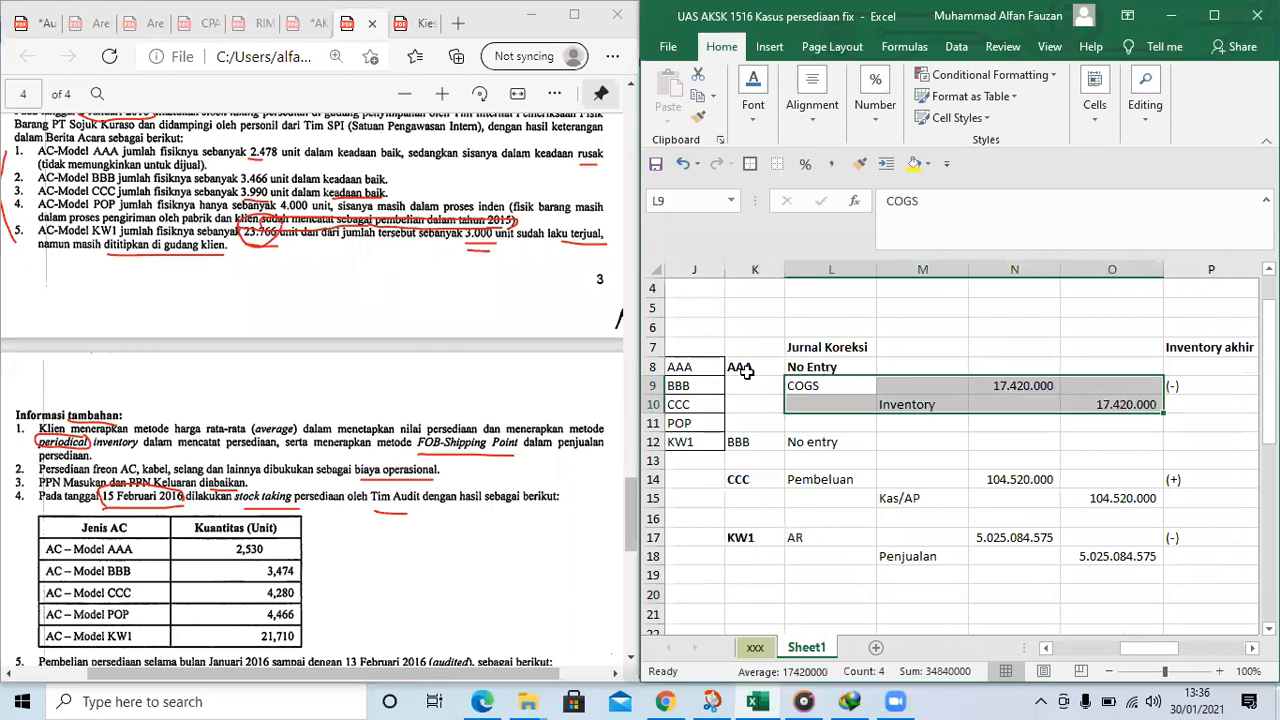
left_click(828, 364)
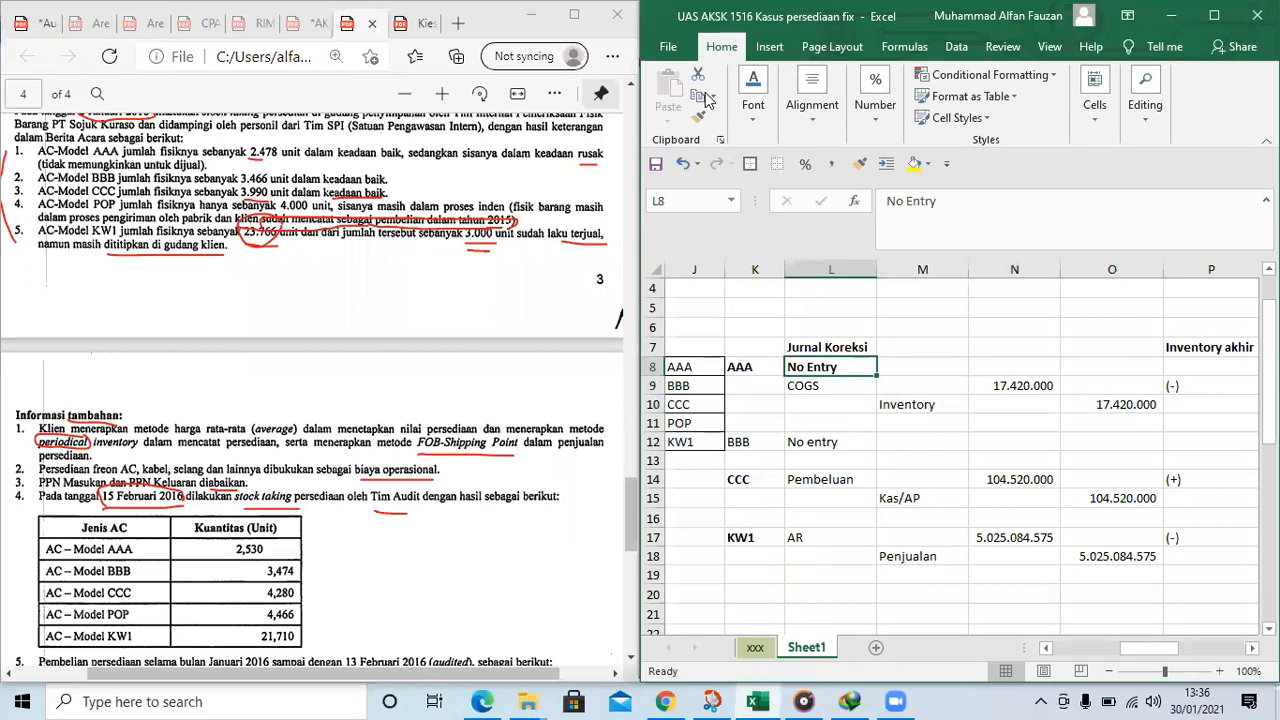
left_click_drag(812, 384, 1061, 404)
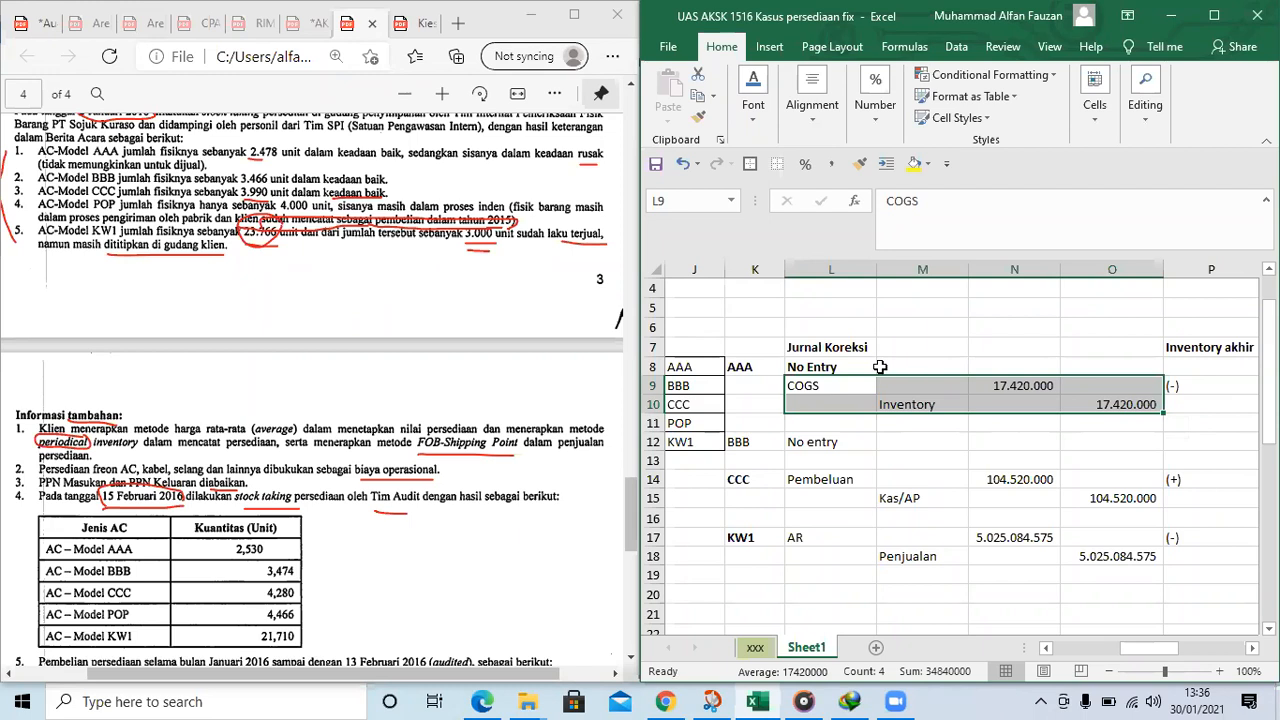
Try bold on the AAA journal lines in L9:O10, and clear it from the account names in L9:M10
left_click_drag(825, 385, 1093, 401)
key("ctrl+b")
left_click(840, 366)
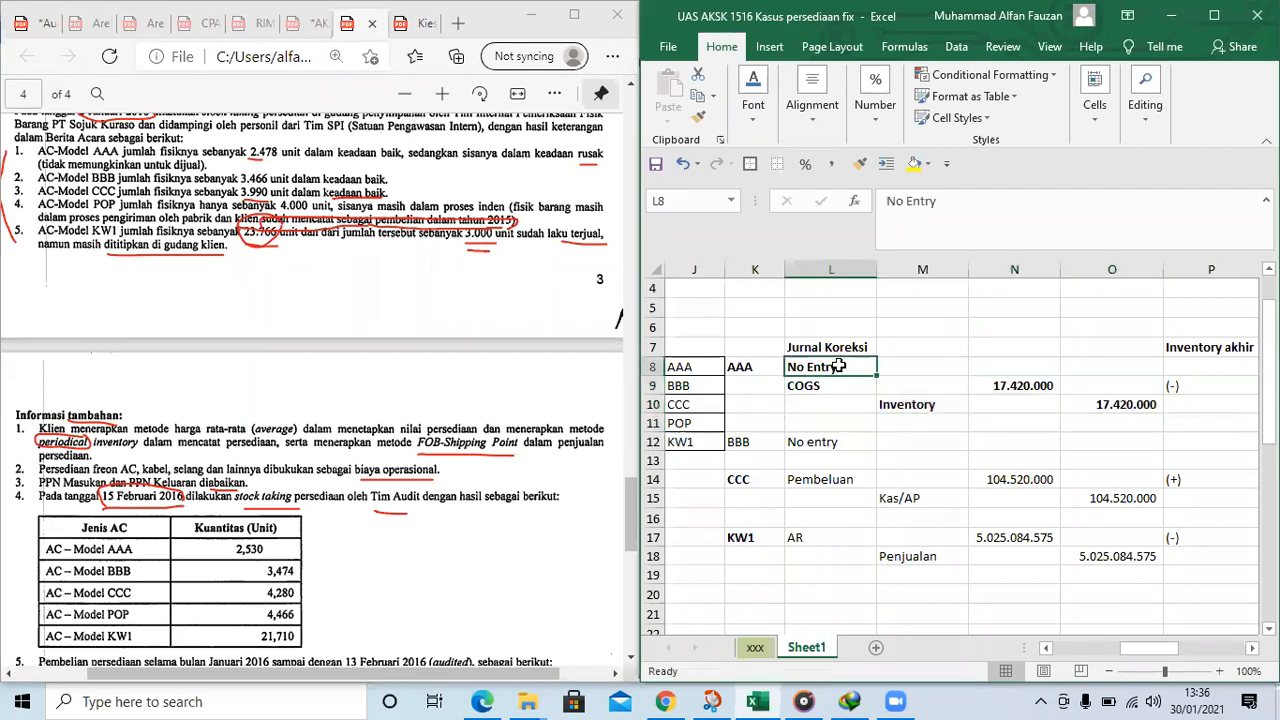
left_click_drag(819, 383, 925, 404)
key("ctrl+b")
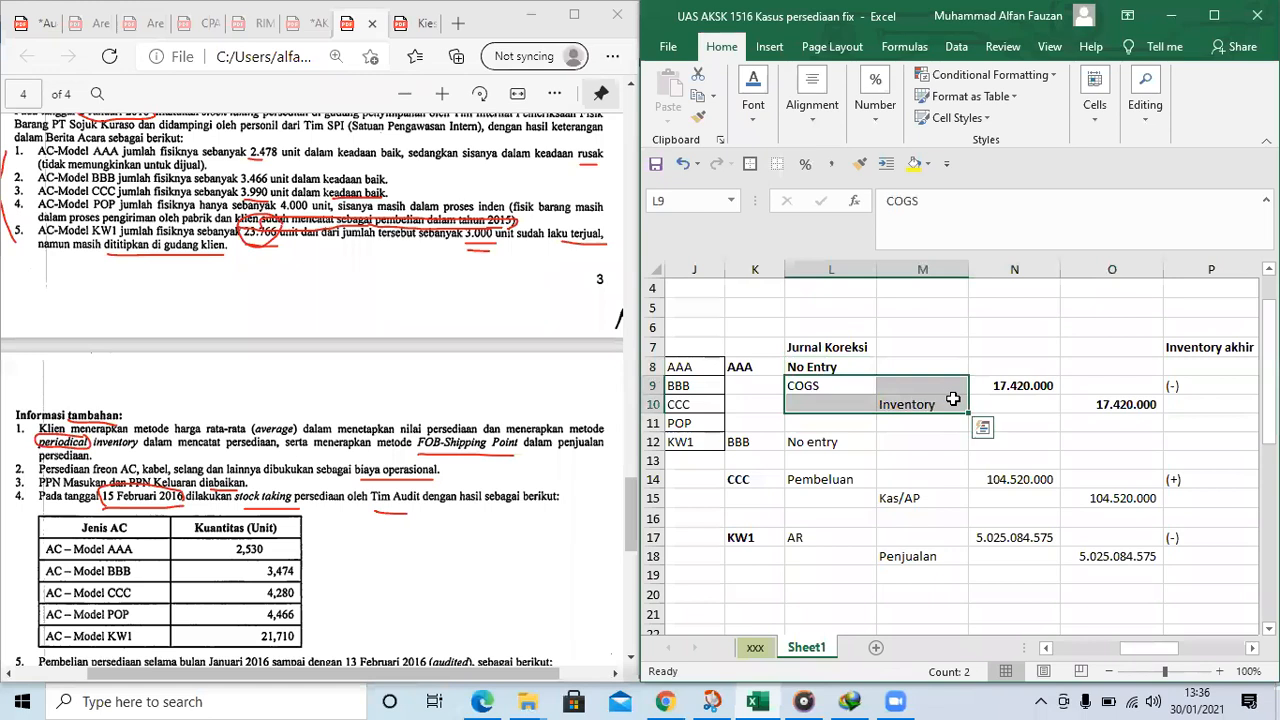
Remove the bold from the whole AAA correction in L8:O10, including No Entry
left_click_drag(833, 367, 1076, 399)
key("ctrl+b")
left_click(936, 400)
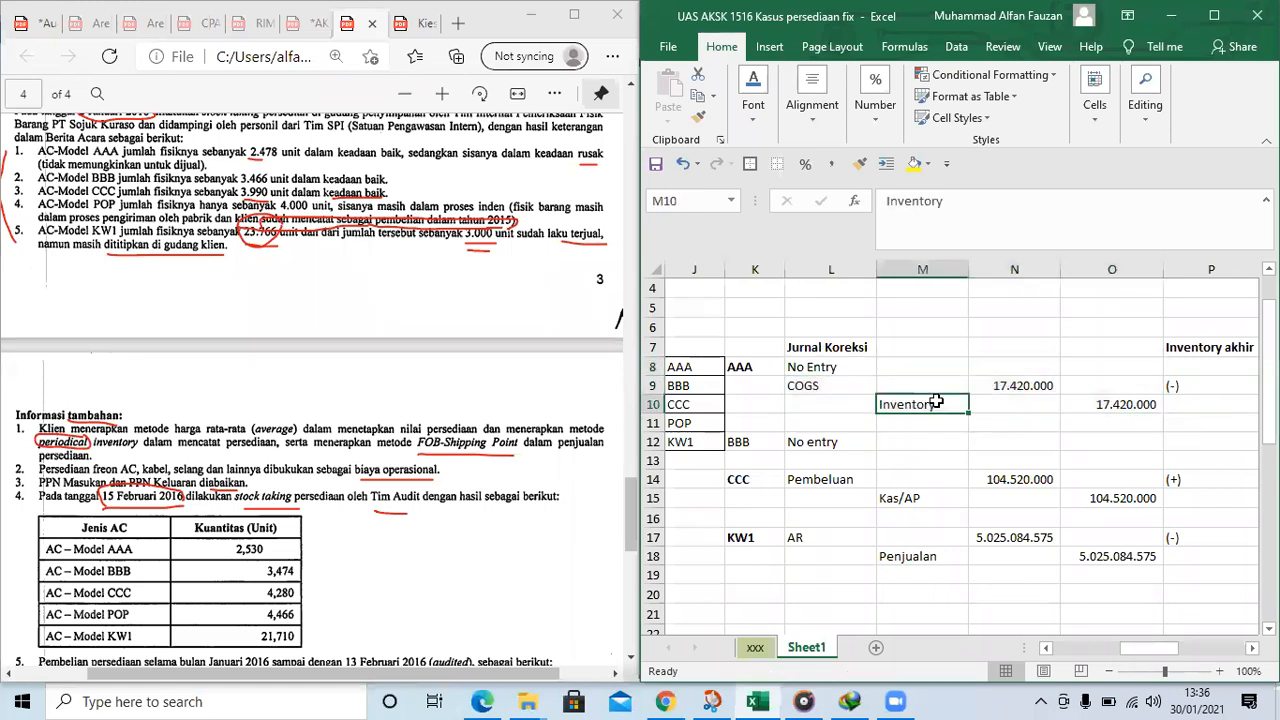
left_click(842, 367)
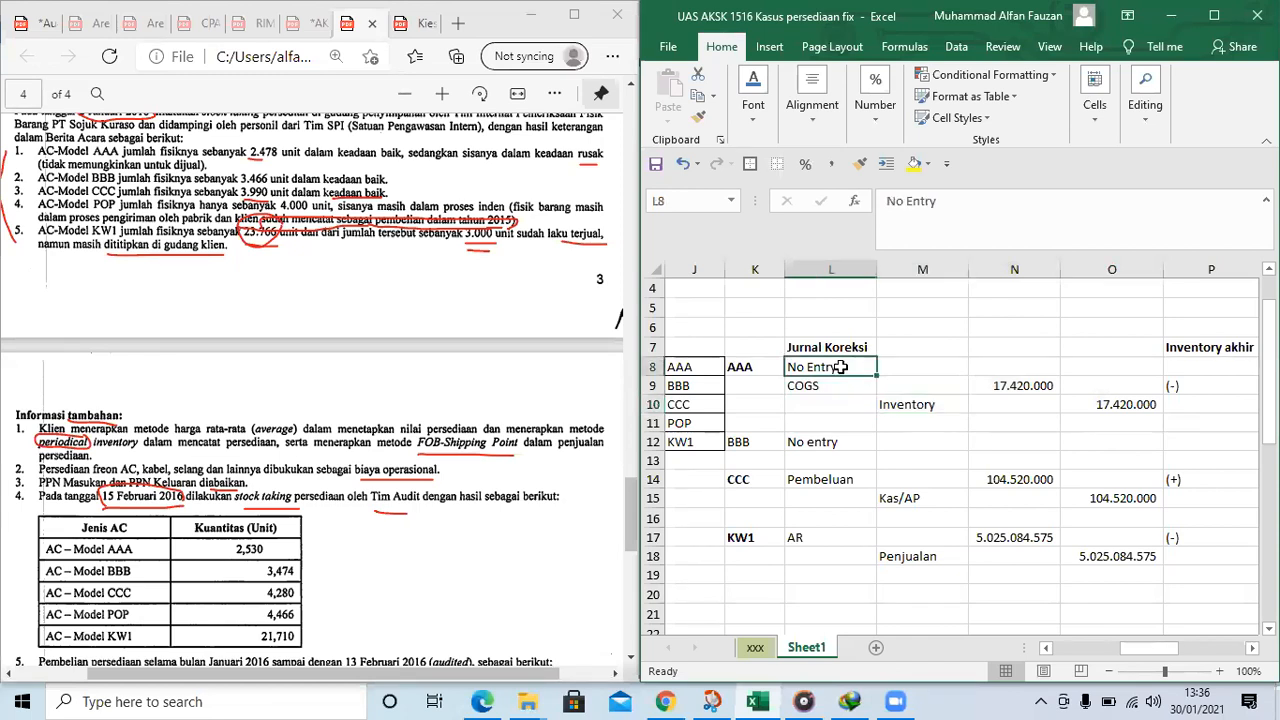
left_click(961, 209)
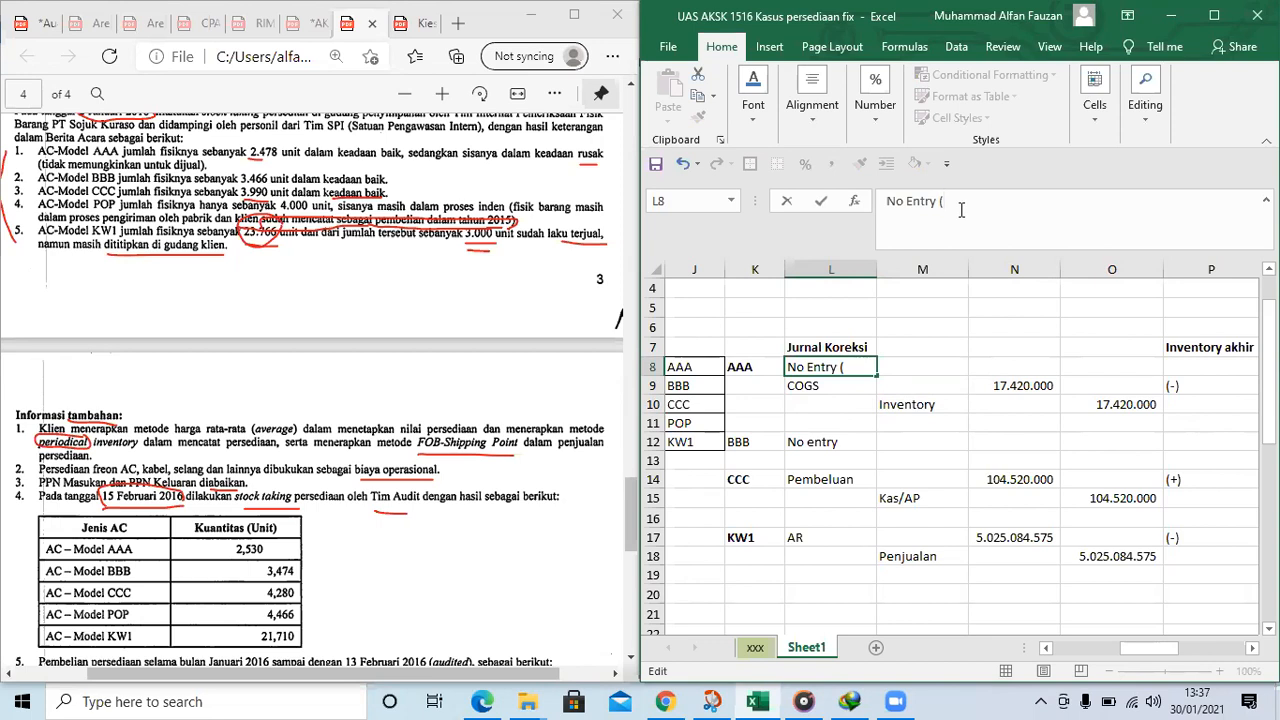
key("Tab")
key("Tab")
key("Tab")
key("Tab")
key("Tab")
key("Tab")
key("Tab")
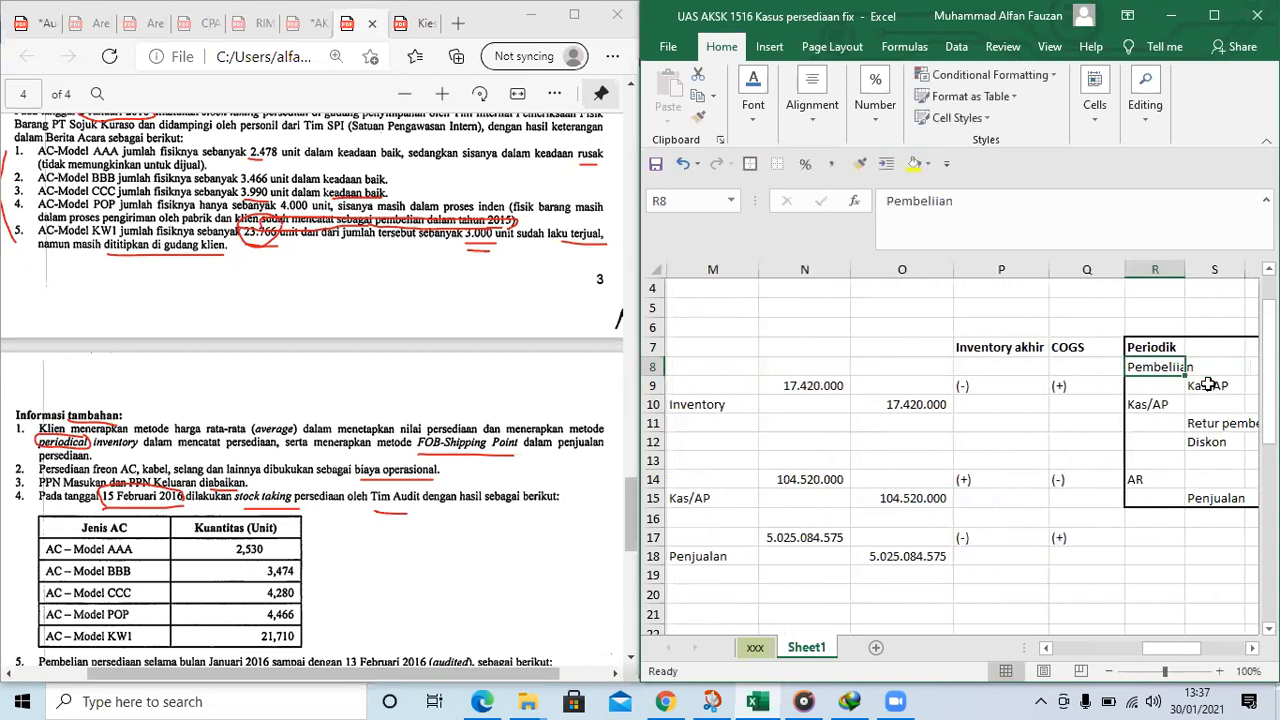
Highlight "(-) Persediaan akhir" in V10 of the COGS outline yellow and widen column V slightly
key("Tab")
key("Tab")
key("Tab")
key("Tab")
key("Tab")
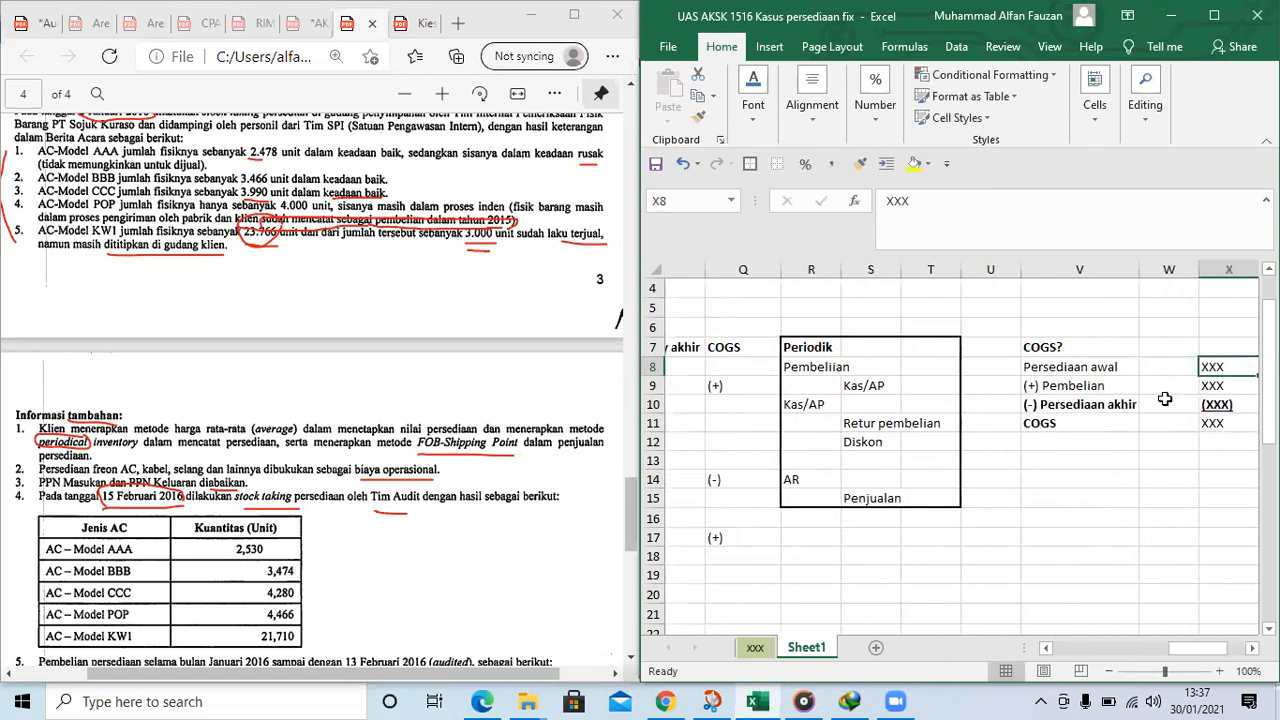
left_click(1030, 400)
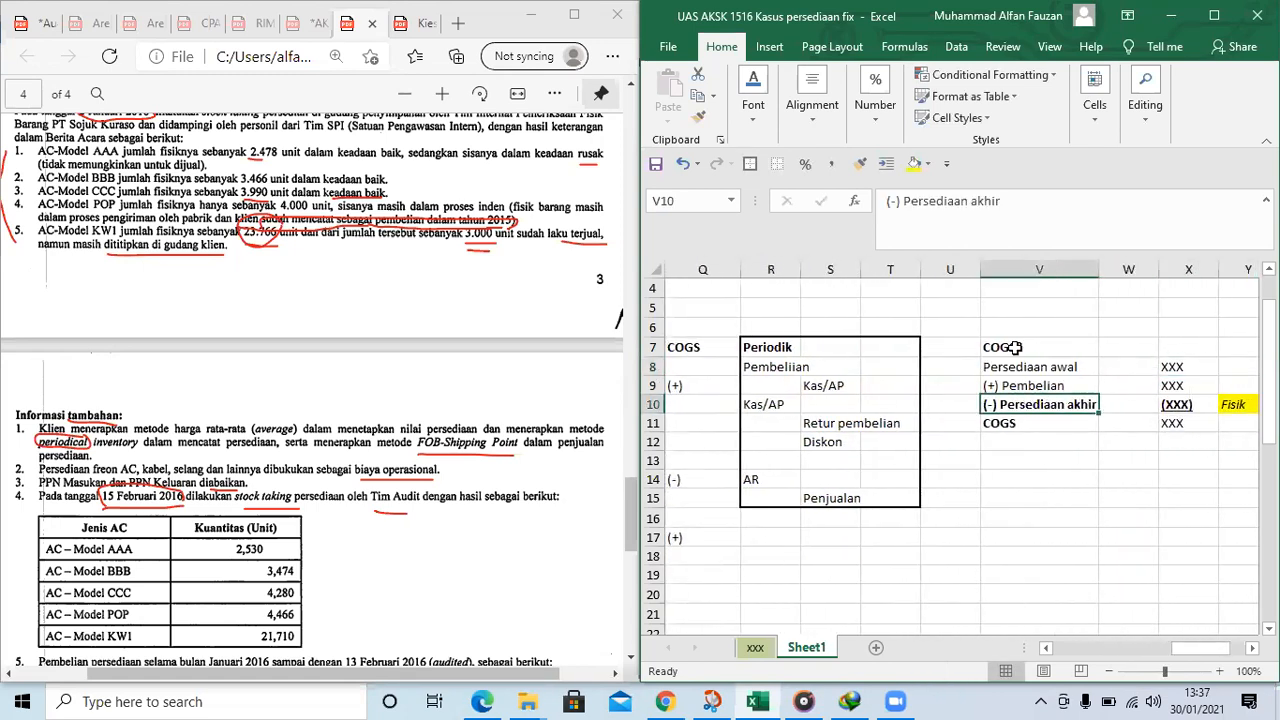
left_click(913, 165)
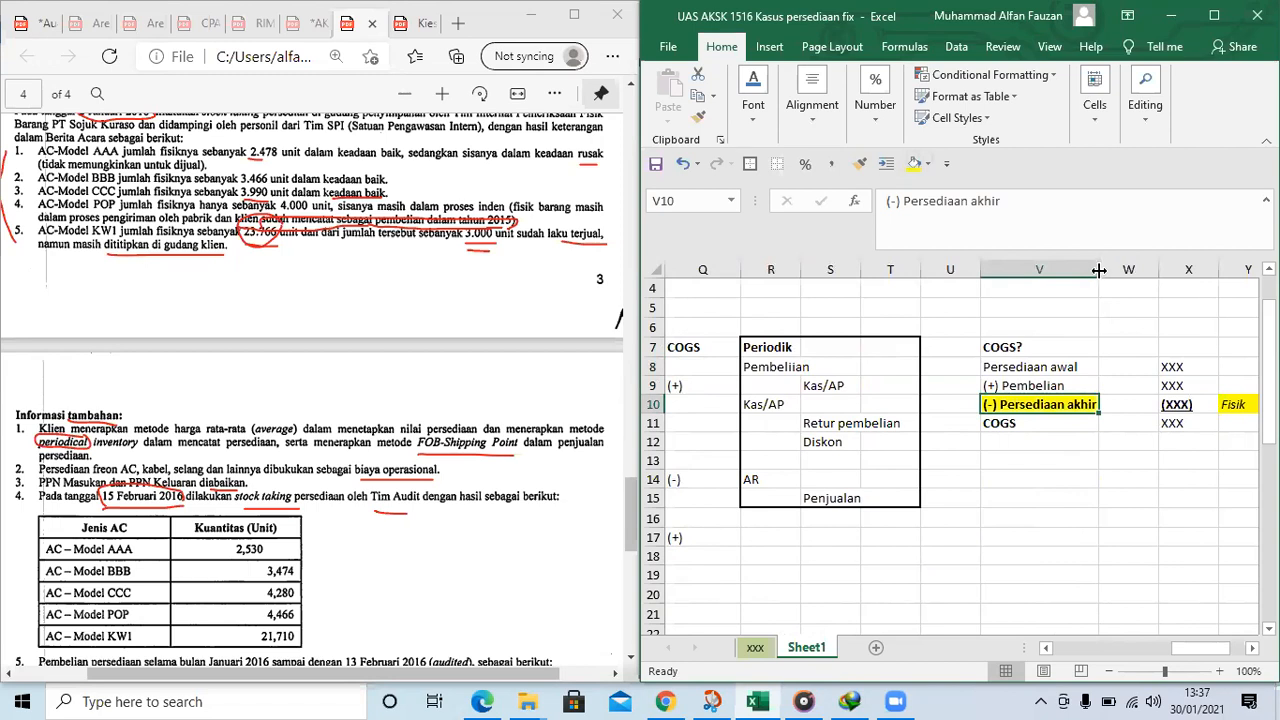
left_click_drag(1098, 270, 1114, 341)
Examine row 10 from the highlighted Persediaan akhir back across to the Inventory line of the AAA journal
key("Left")
key("Right")
key("Right")
key("Right")
key("Left")
key("Left")
key("Left")
key("Left")
key("Left")
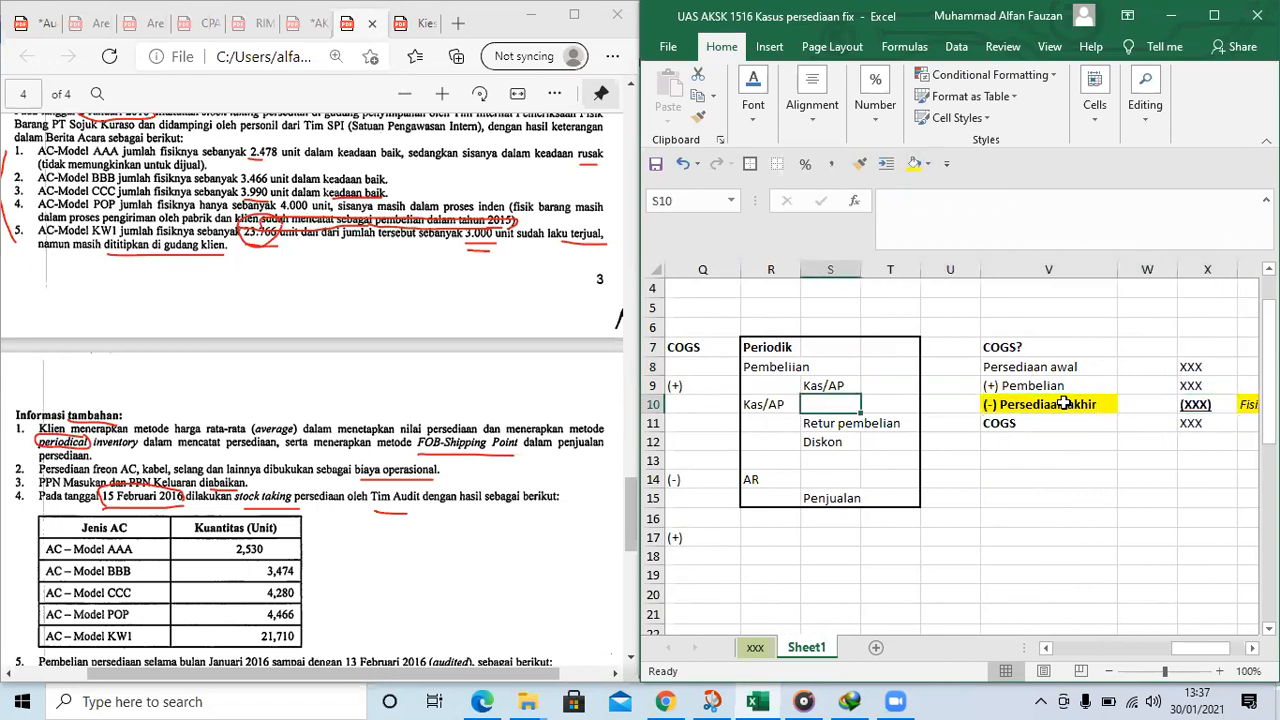
key("Left")
key("Left")
key("Left")
key("Left")
key("Left")
key("Left")
key("Left")
key("Left")
key("Left")
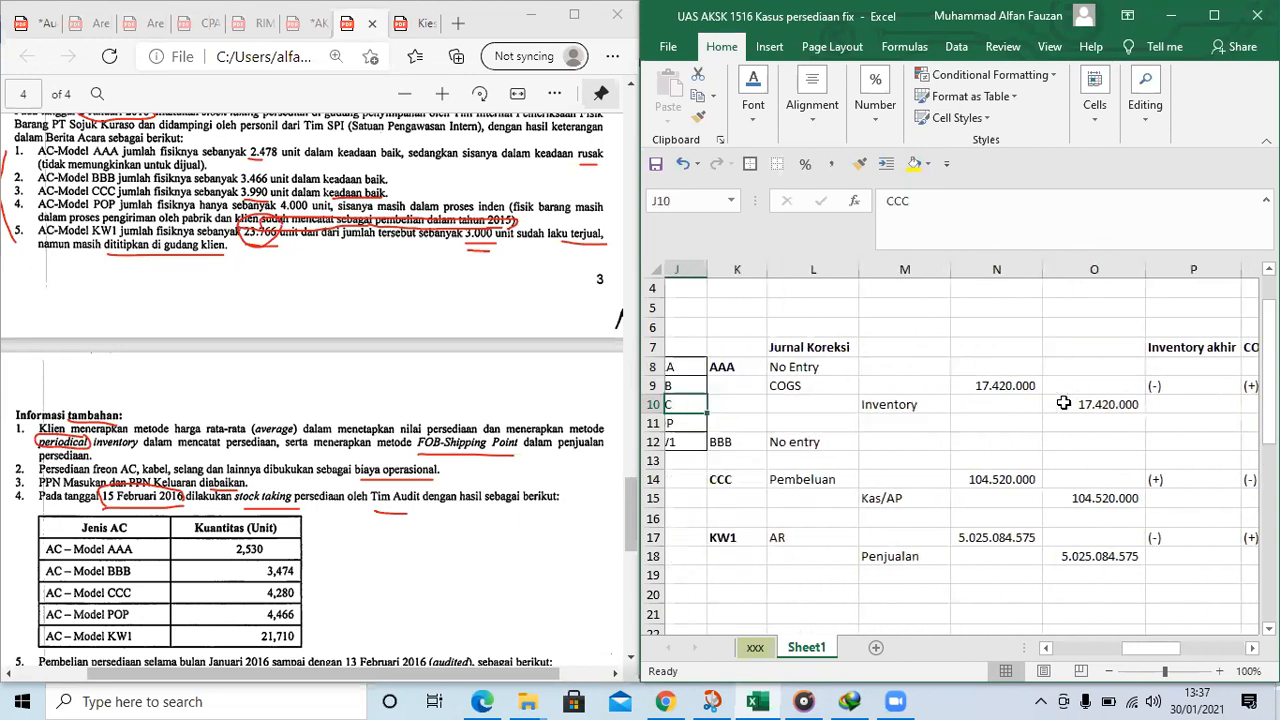
Italicize the "No Entry" line in L8 of the AAA correction
key("Right")
key("Right")
key("Up")
key("Up")
key("Down")
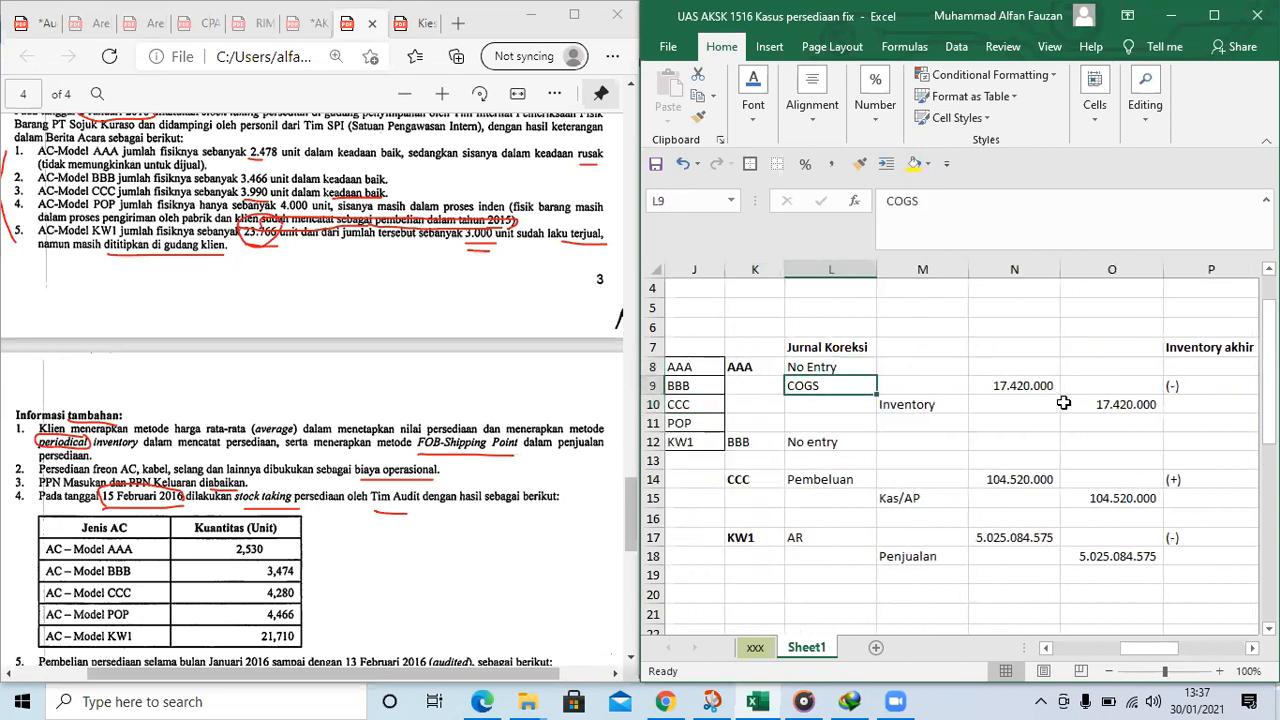
key("shift+Down")
key("shift+Right")
key("shift+Right")
key("shift+Right")
key("Up")
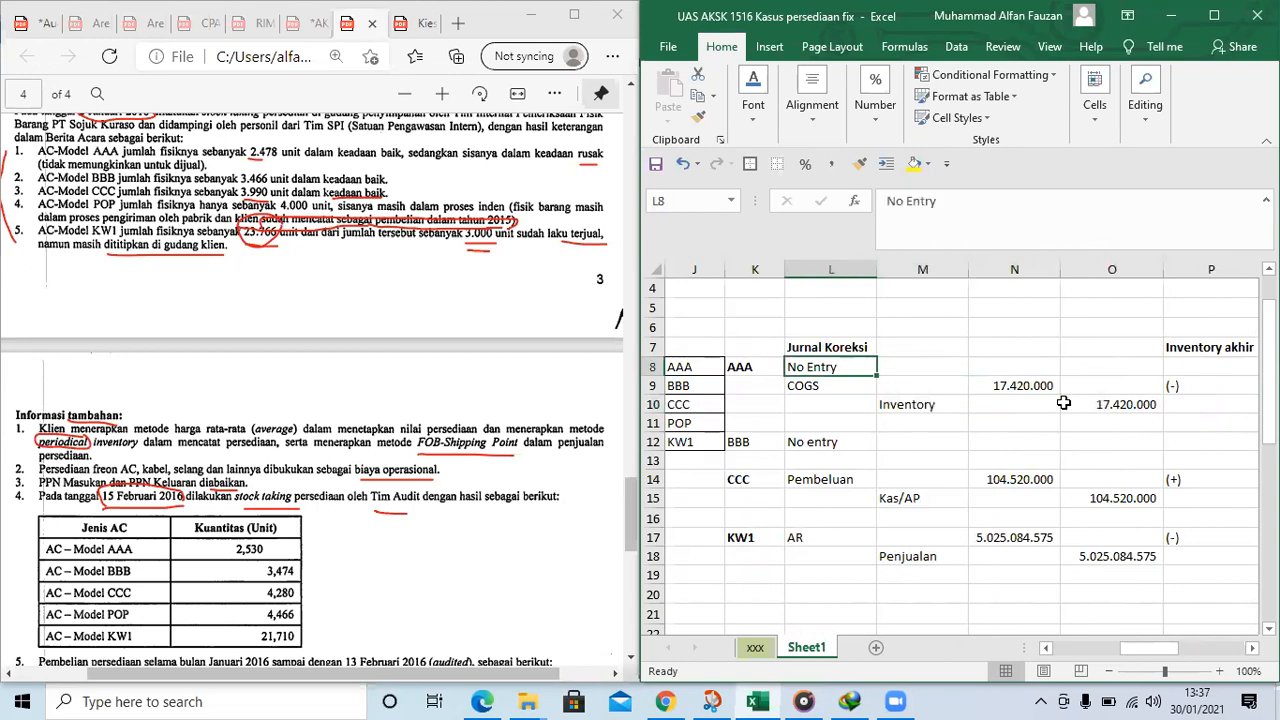
key("Down")
key("Up")
Review the correcting journals from AAA down through KW1 and the empty rows beneath them
scroll(885, 390, "down", 1)
scroll(885, 390, "up", 1)
left_click(990, 443)
scroll(990, 443, "down", 1)
left_click_drag(1160, 648, 1163, 648)
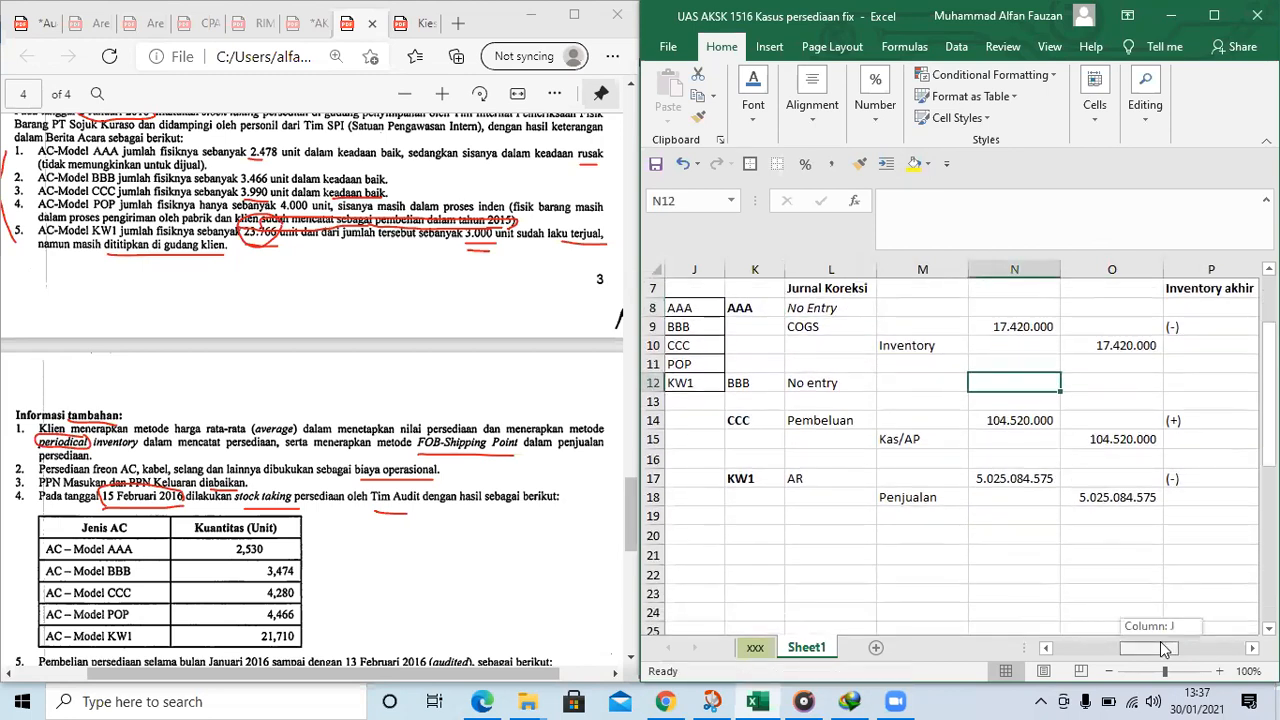
left_click(900, 345)
left_click_drag(830, 328, 917, 347)
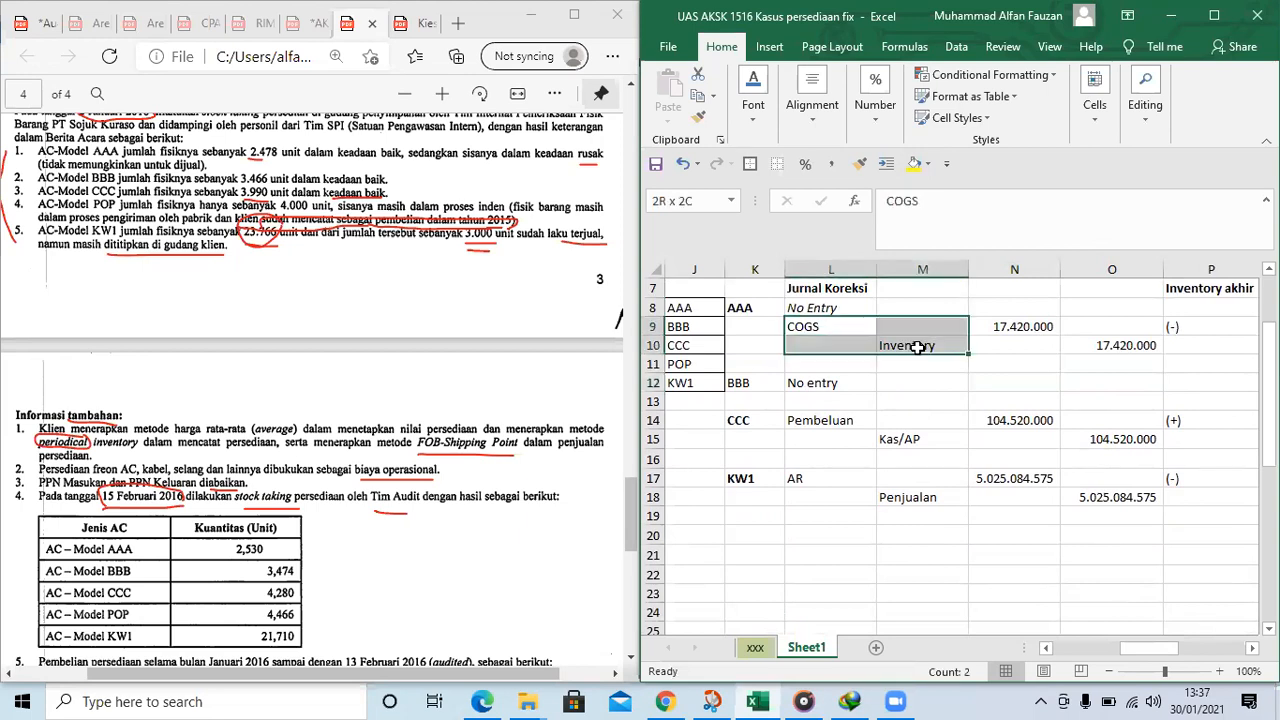
scroll(848, 360, "down", 1)
left_click(848, 360)
scroll(850, 356, "up", 2)
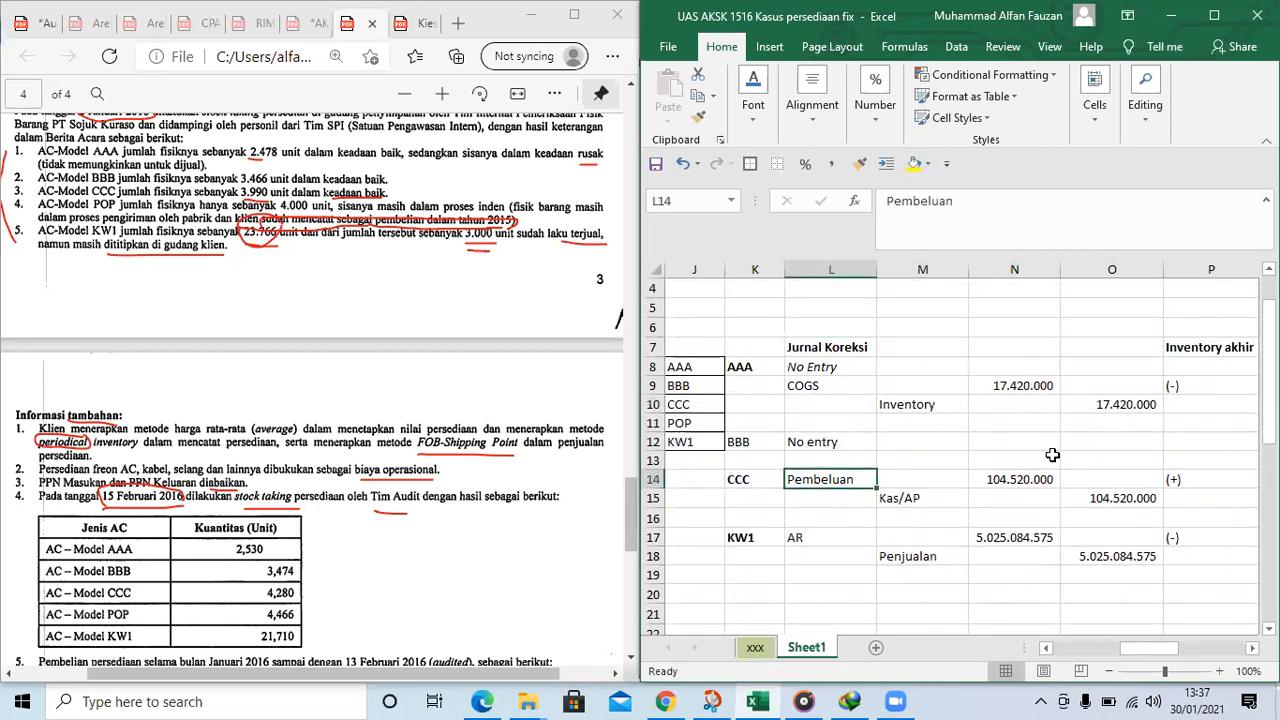
left_click(1050, 457)
scroll(1037, 480, "down", 3)
left_click(832, 464)
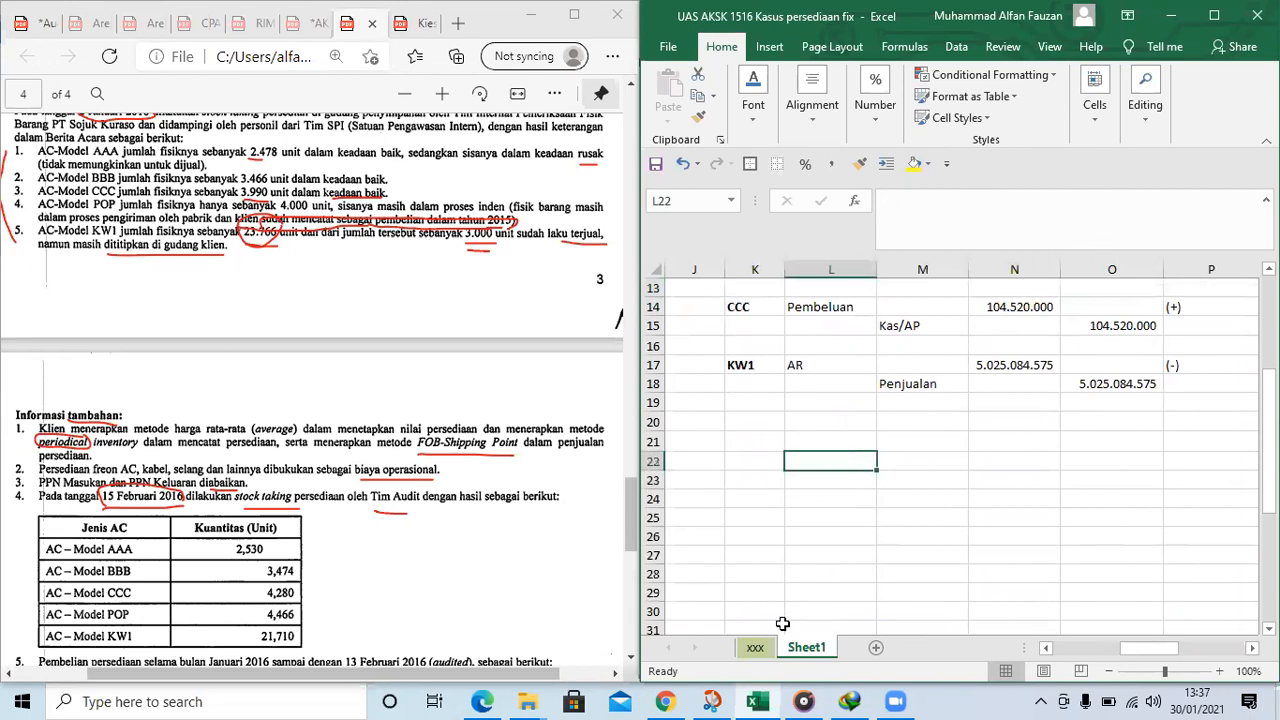
scroll(985, 490, "up", 3)
scroll(998, 514, "down", 3)
scroll(1009, 506, "up", 4)
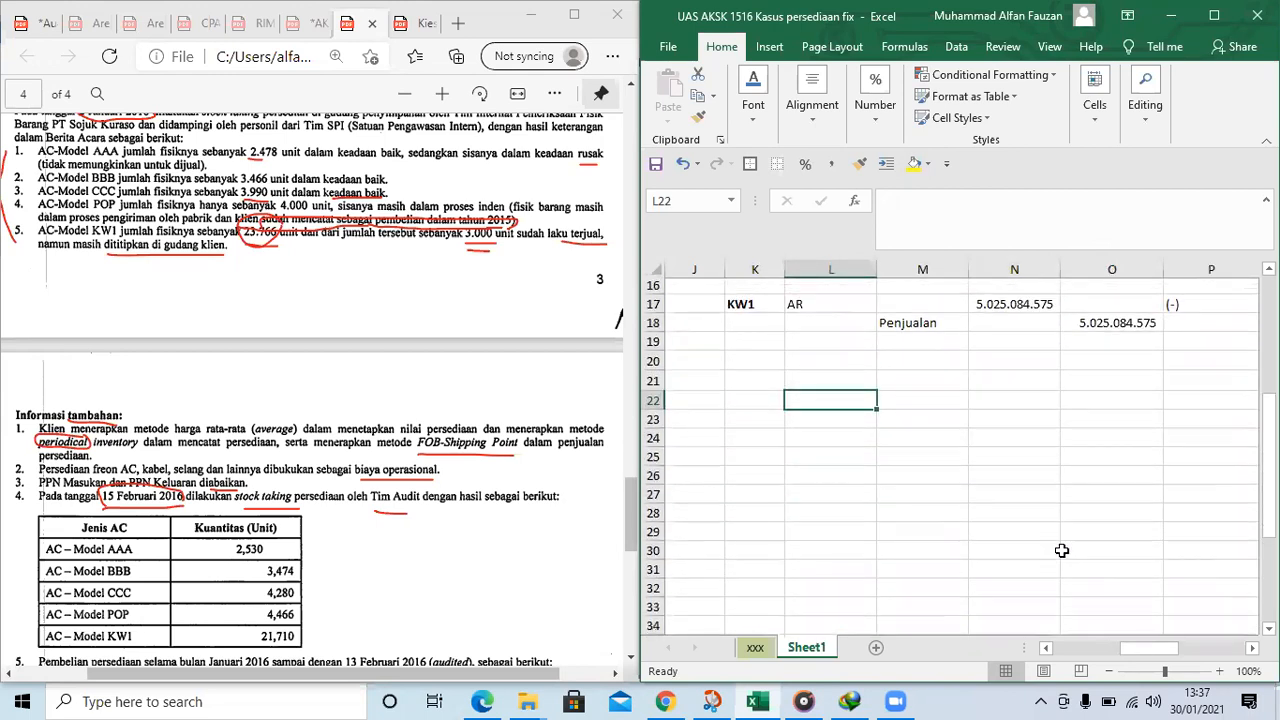
In requirement 4 of the audit PDF, underline "Membuat skedul utama" and box "31 Desember 2016" in red ink
scroll(283, 482, "down", 1)
scroll(300, 478, "down", 5)
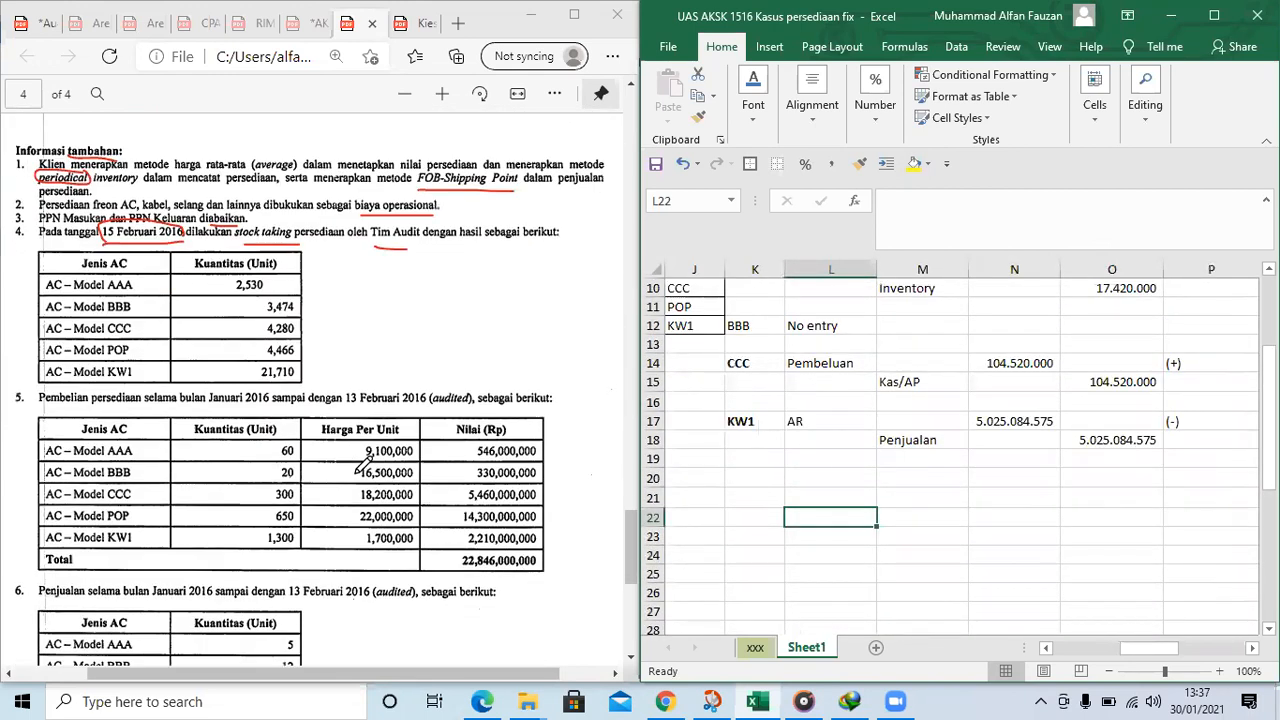
scroll(337, 474, "down", 4)
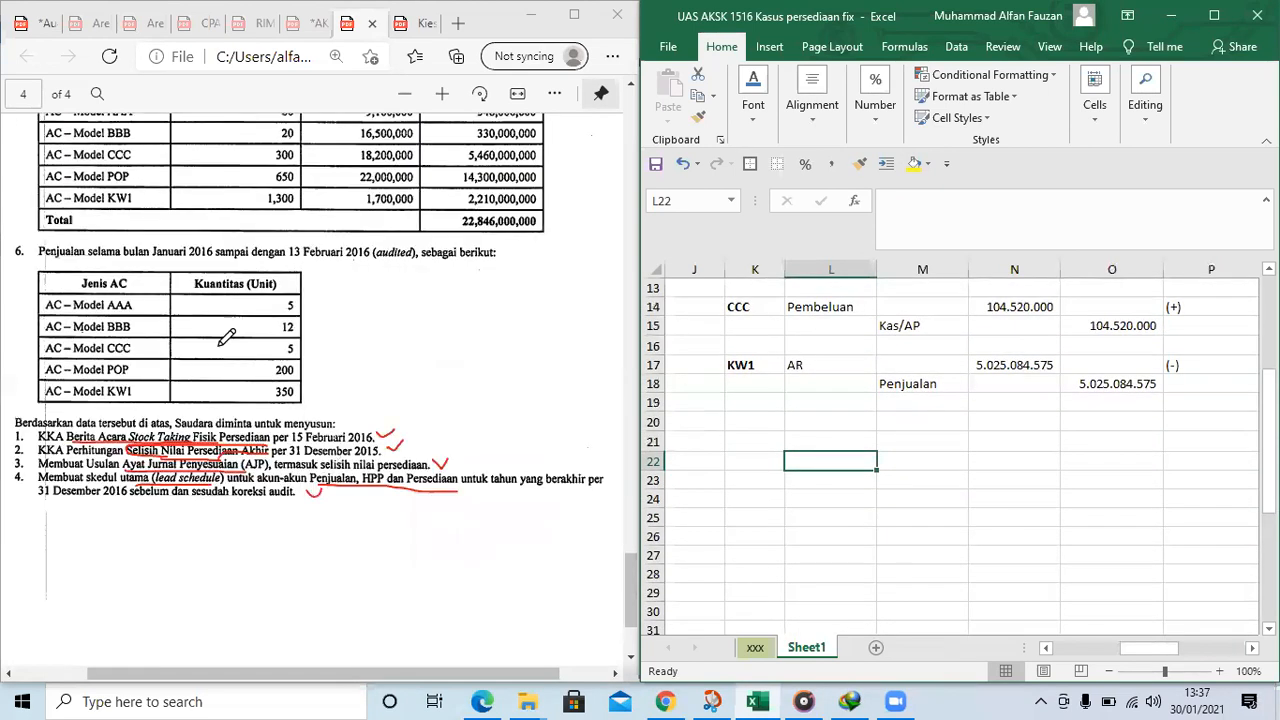
scroll(220, 330, "down", 3)
left_click_drag(304, 314, 321, 309)
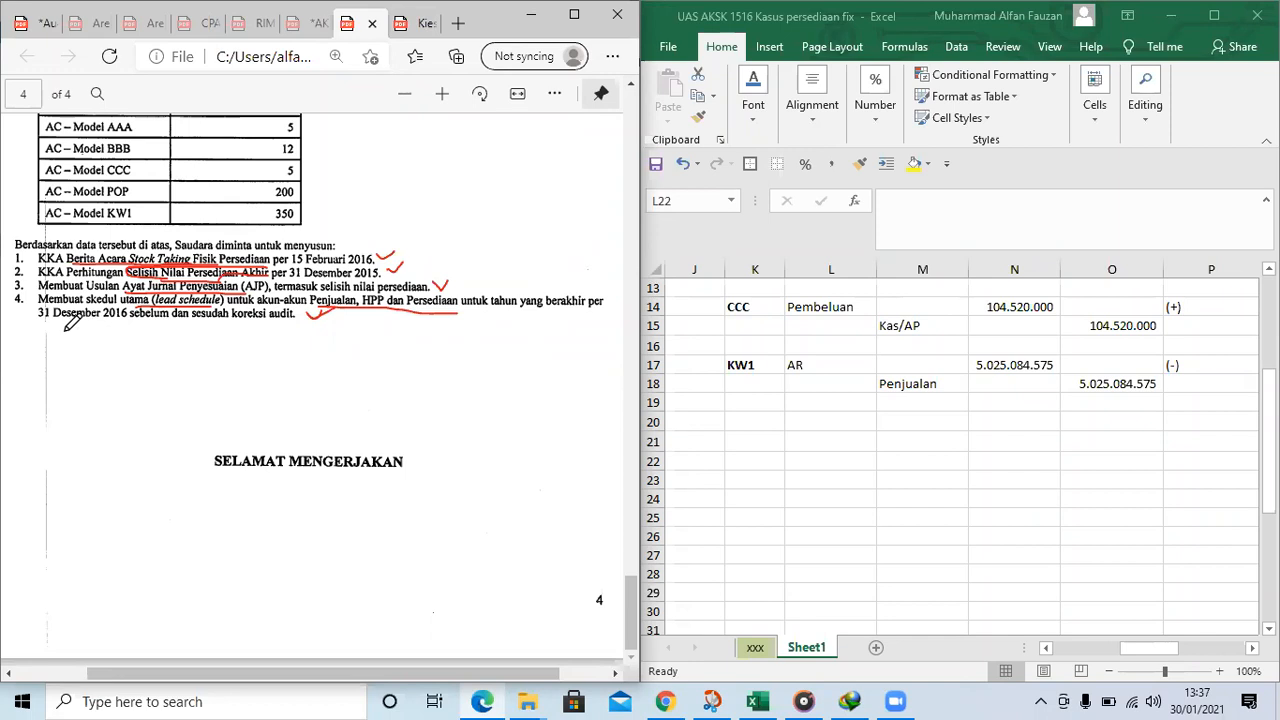
left_click_drag(40, 318, 137, 317)
mouse_move(38, 319)
left_mouse_down()
mouse_move(38, 306)
mouse_move(137, 304)
left_mouse_up()
Compare the year stated in requirement 4 of the PDF with the 31/12/2015 column of the client's financial data
scroll(345, 282, "up", 5)
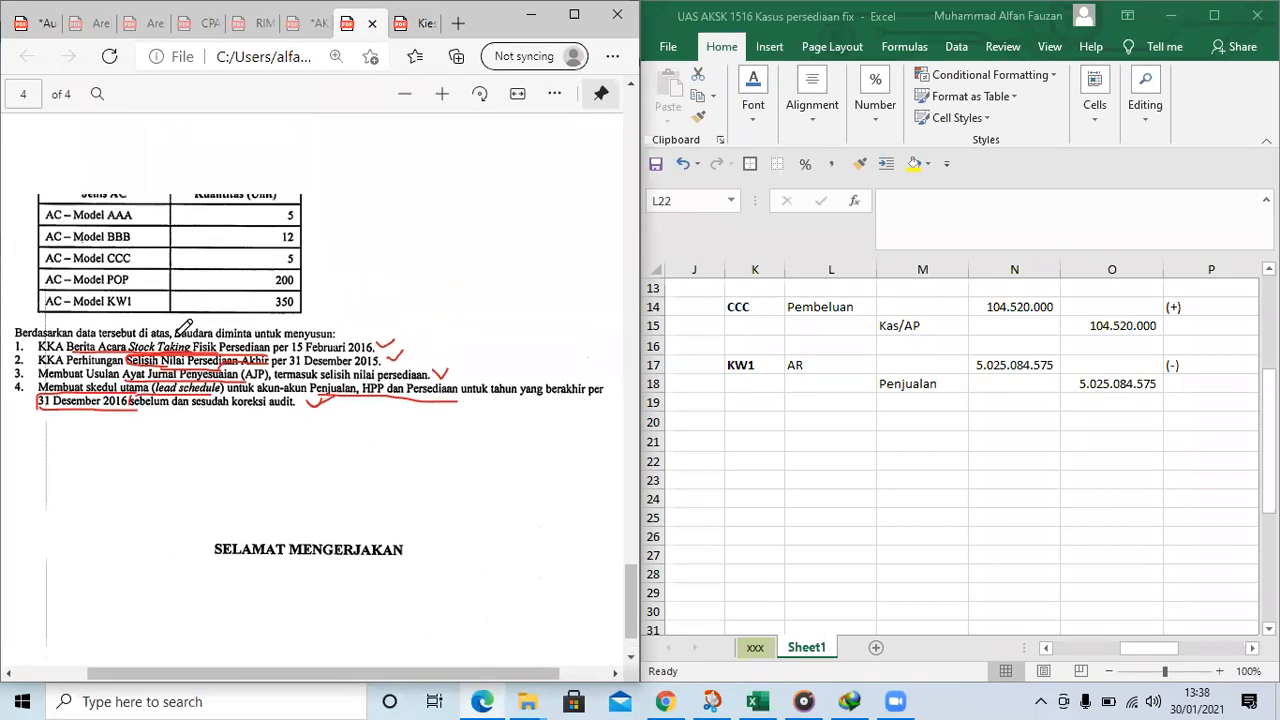
scroll(468, 296, "up", 4)
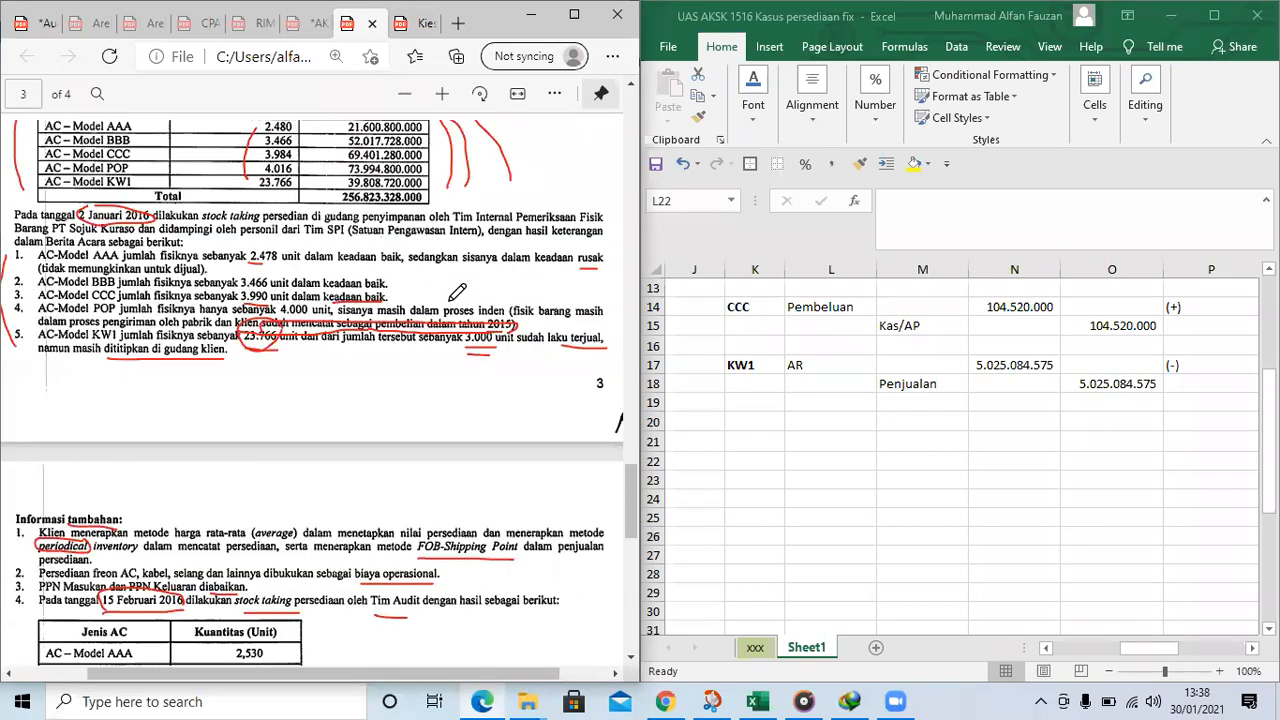
scroll(452, 296, "up", 3)
scroll(455, 308, "down", 3)
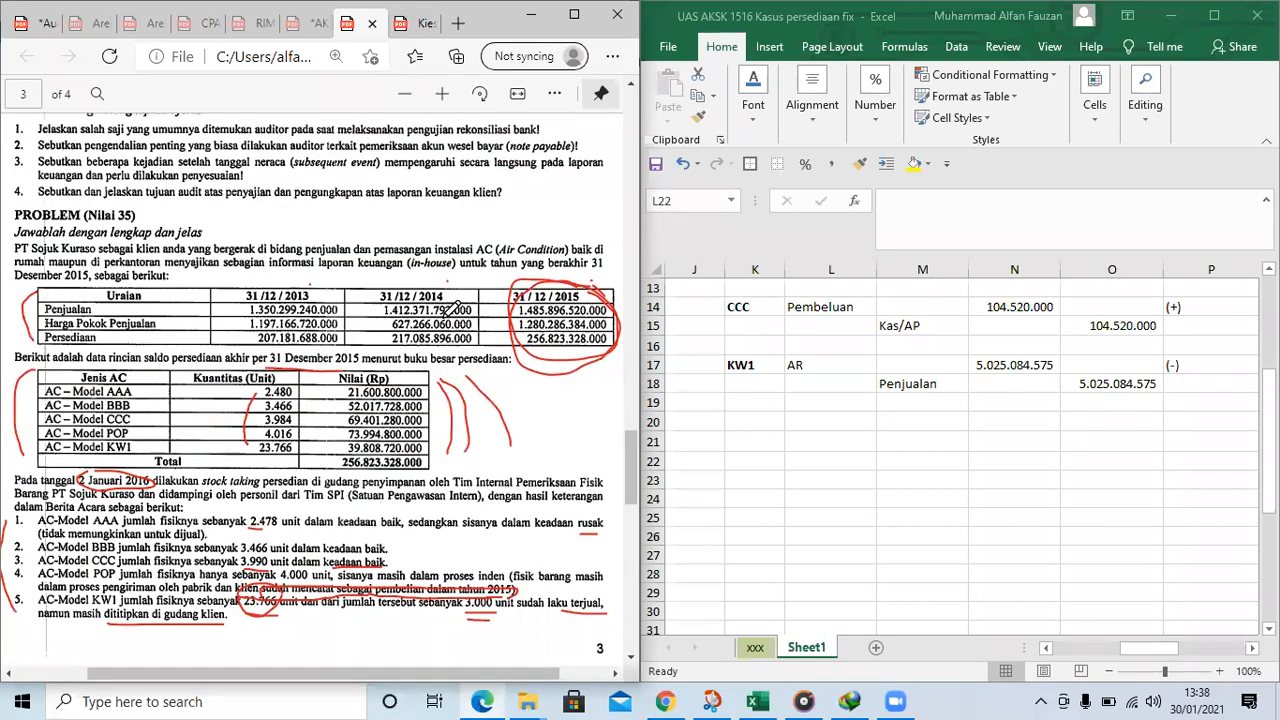
scroll(450, 310, "down", 8)
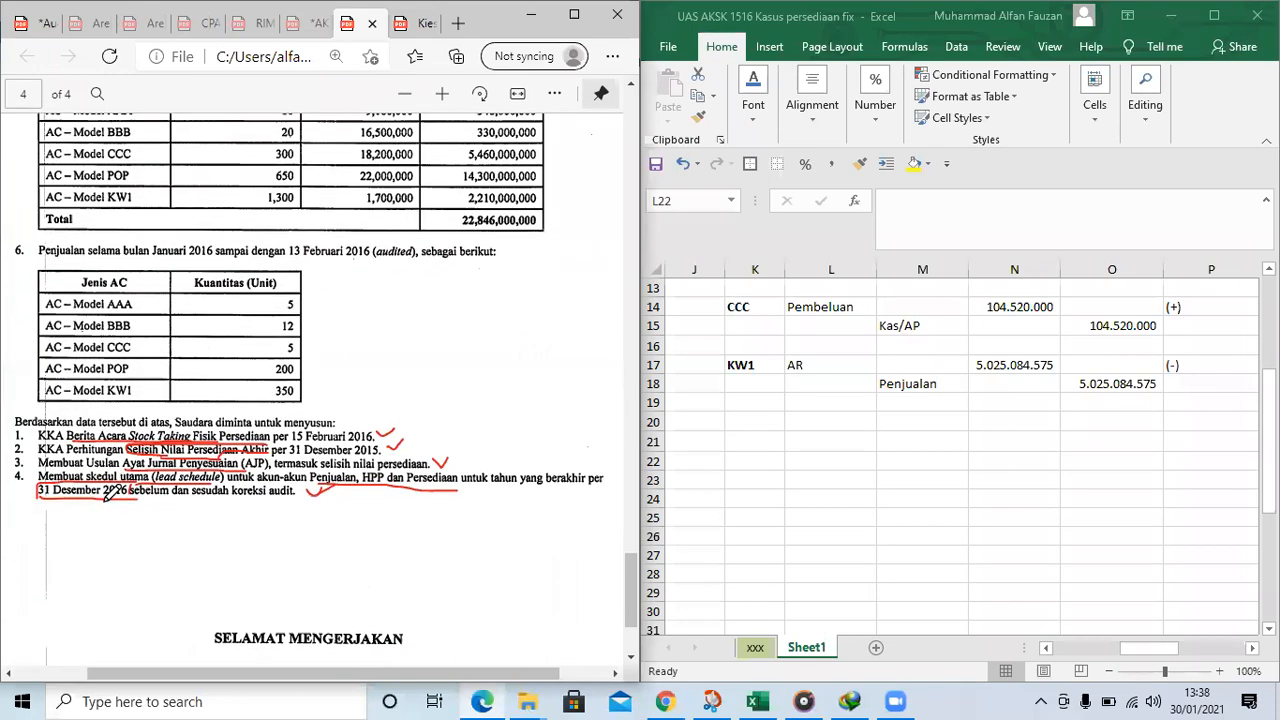
scroll(378, 380, "up", 8)
scroll(403, 324, "up", 3)
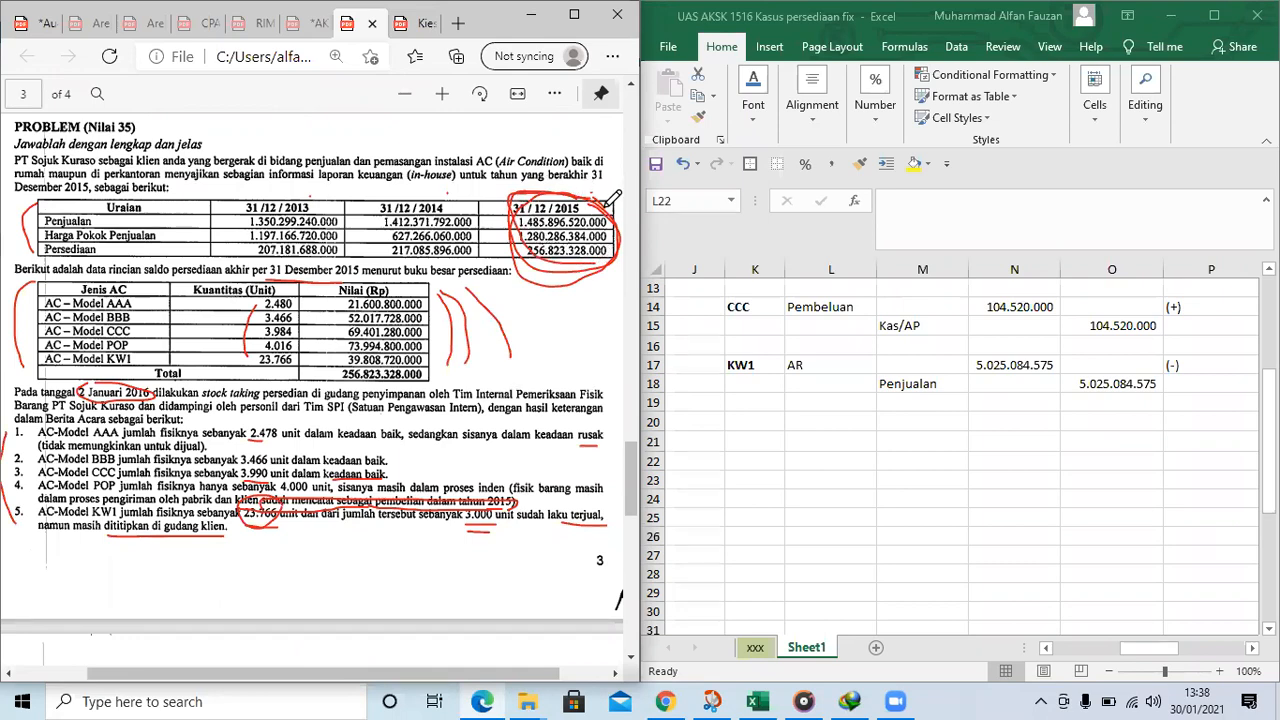
scroll(367, 461, "down", 3)
scroll(367, 461, "down", 10)
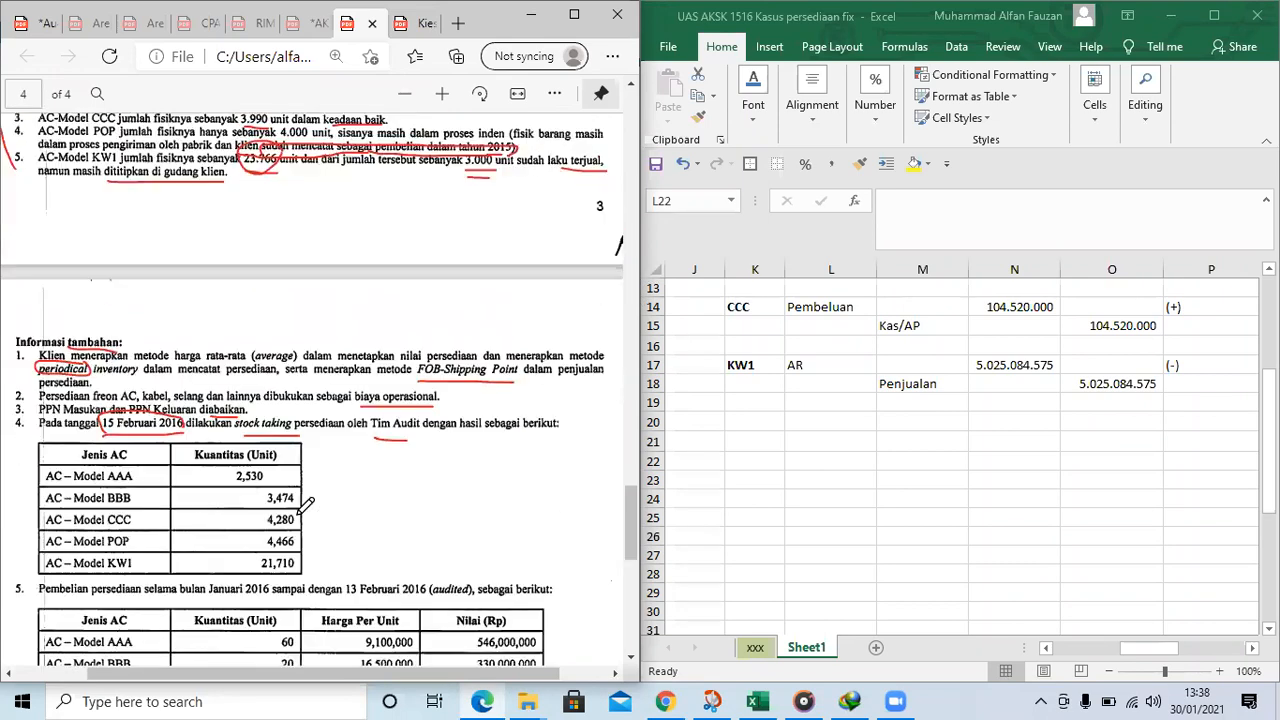
Copy the lead schedule table in B40:G45 of Sheet1 and paste it below the correcting journals at L21
left_click(822, 422)
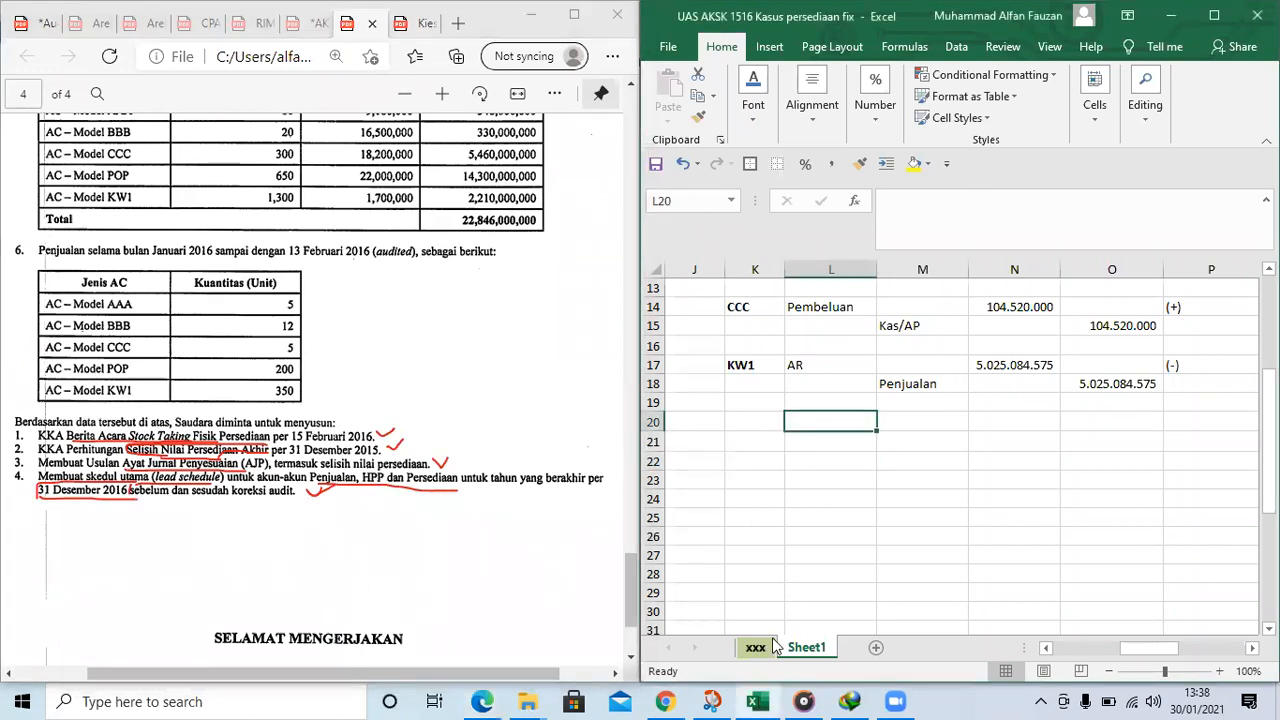
scroll(930, 500, "down", 2)
left_click_drag(1148, 648, 1062, 649)
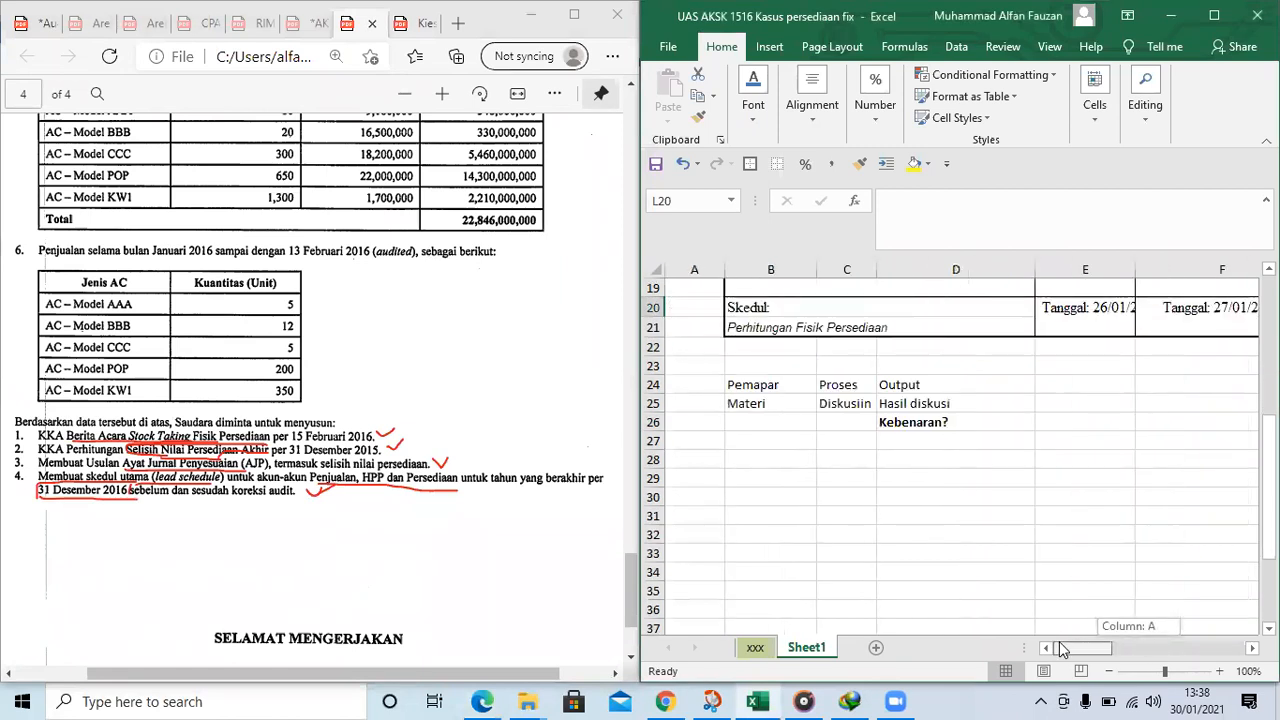
scroll(986, 460, "down", 6)
left_click_drag(735, 350, 806, 350)
left_click(1001, 440)
key("ctrl+c")
key("Escape")
key("ctrl+c")
scroll(1060, 530, "right", 3)
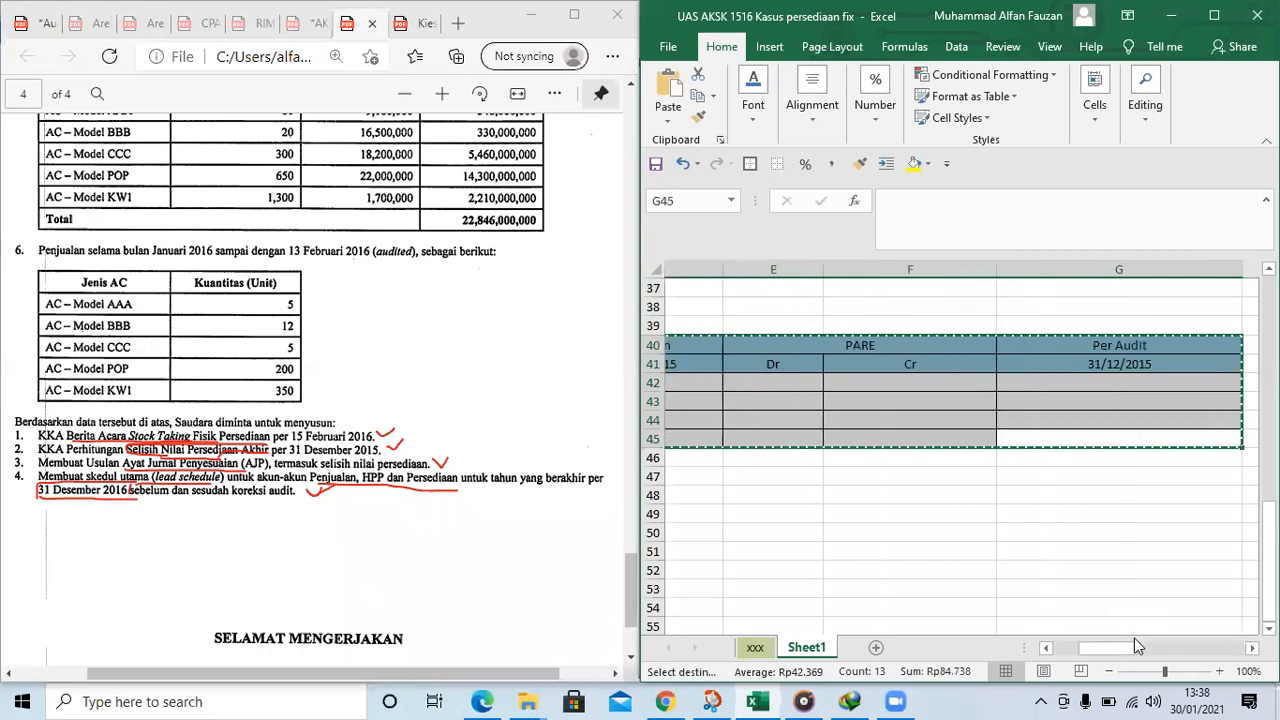
scroll(1137, 646, "right", 3)
scroll(866, 494, "up", 9)
left_click(866, 494)
key("Left")
key("Return")
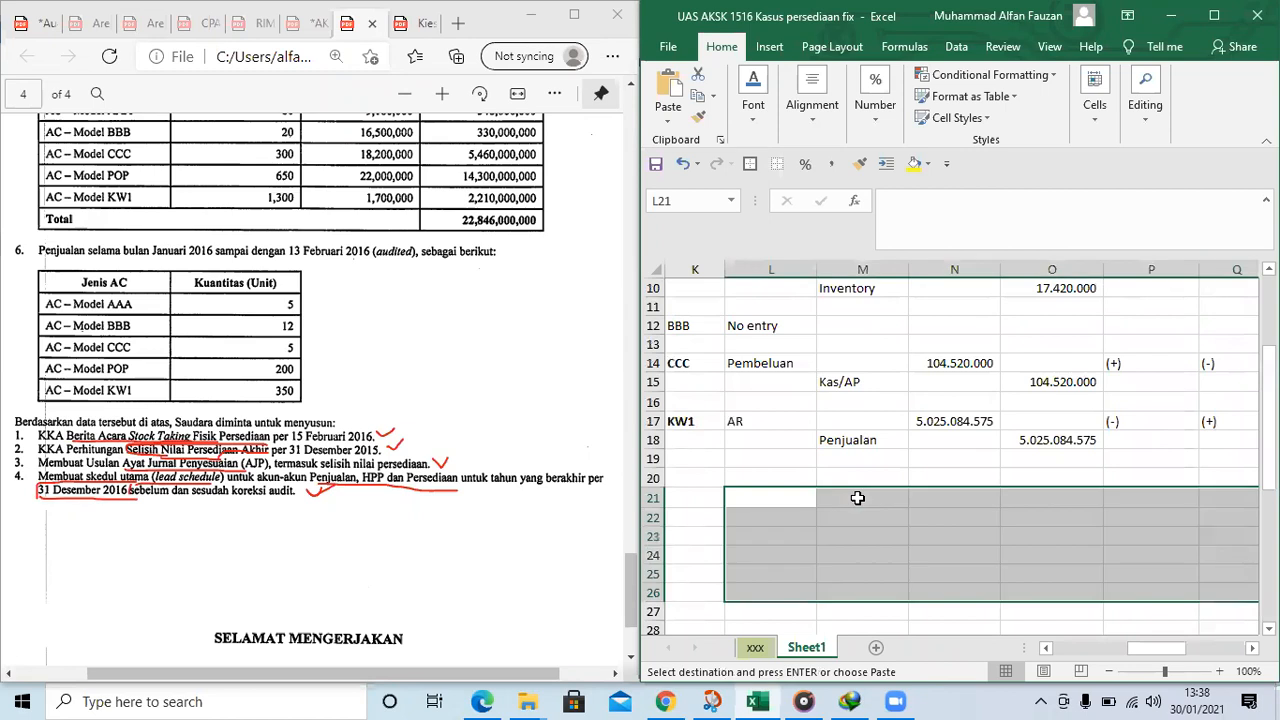
left_click(865, 538)
left_click(949, 531)
left_click(860, 537)
left_click(954, 538)
scroll(237, 285, "up", 10)
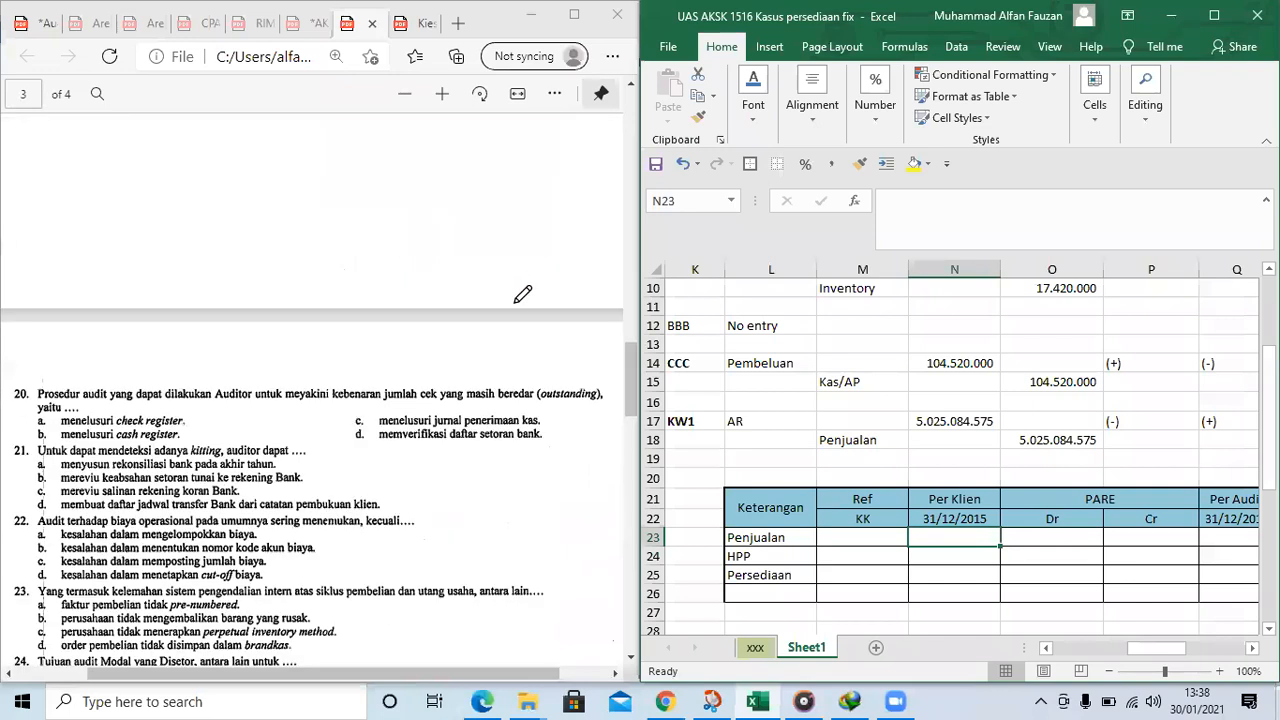
scroll(520, 290, "down", 10)
scroll(543, 305, "down", 2)
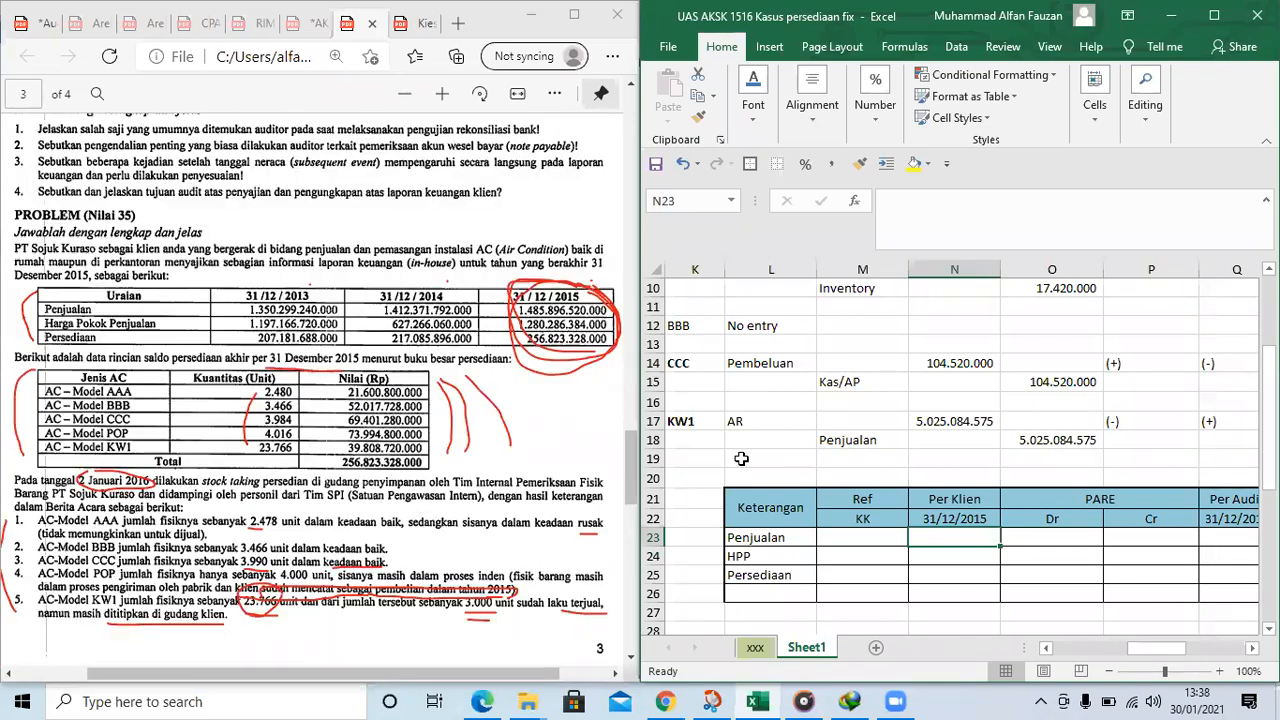
left_click(866, 537)
left_click(954, 538)
type("1485896")
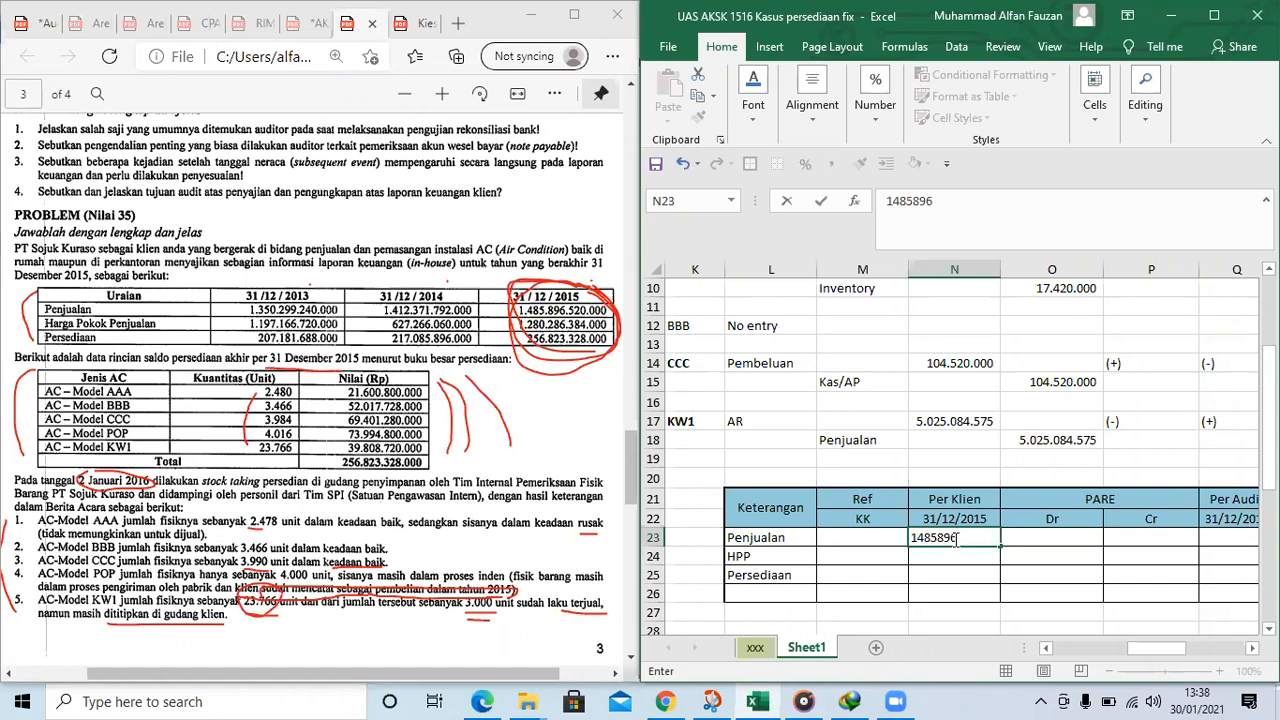
type("52000")
key("Return")
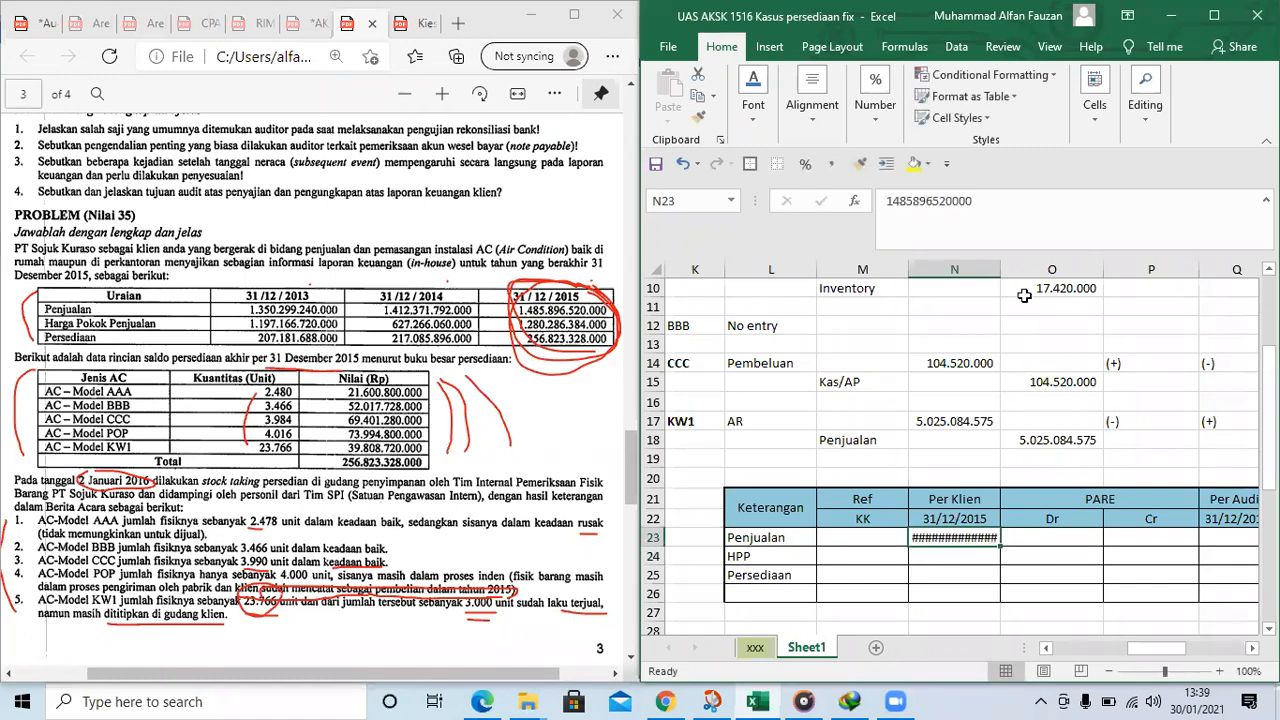
left_click_drag(1001, 271, 1060, 266)
left_click(944, 548)
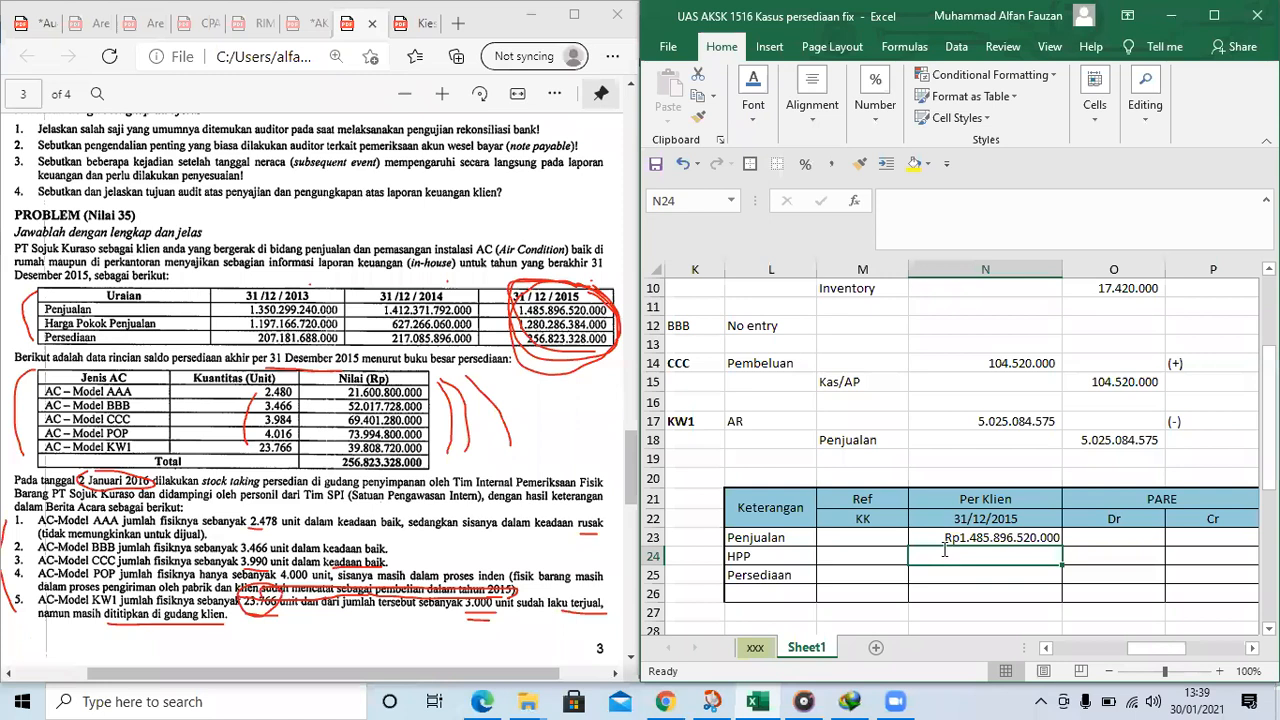
type("1280286384000")
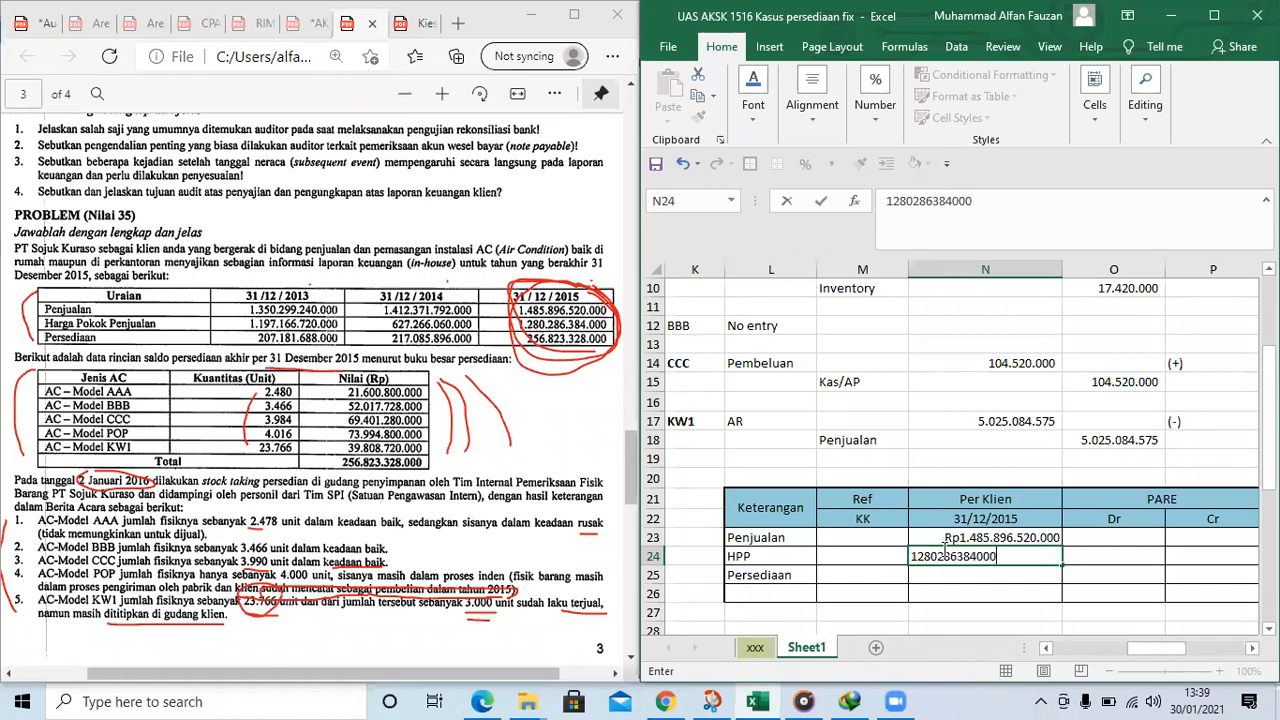
key("Return")
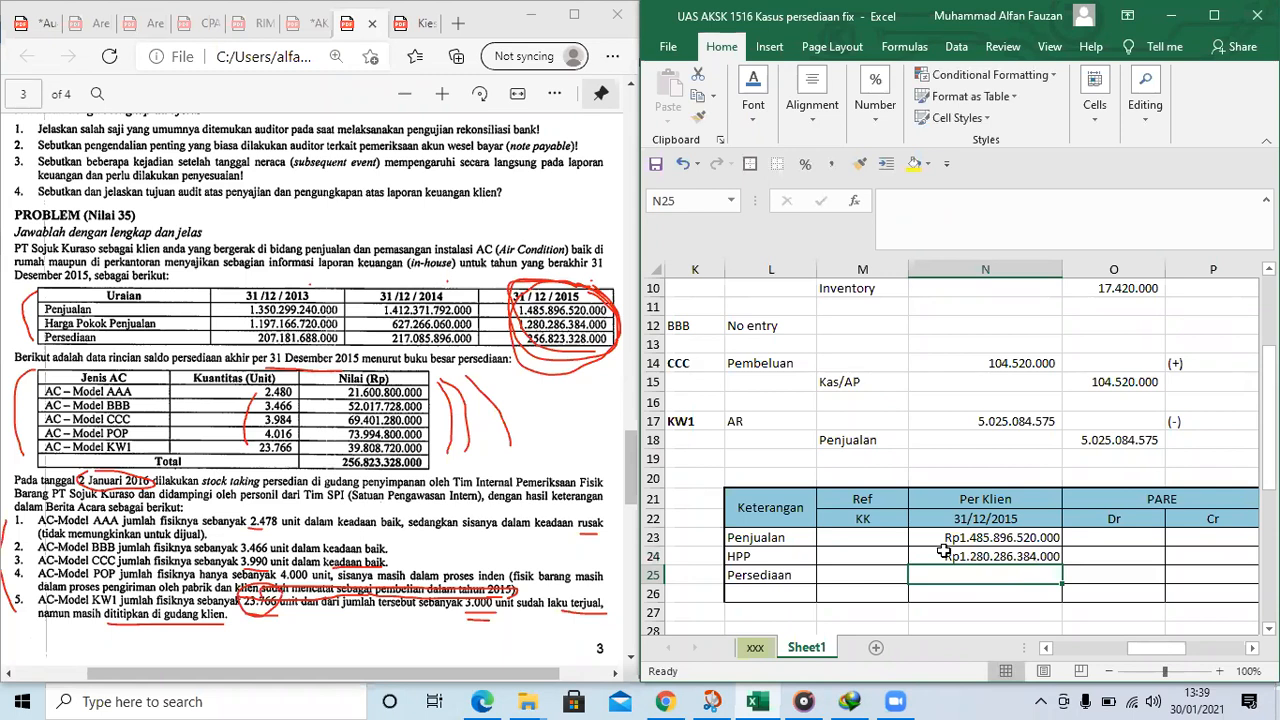
type("2")
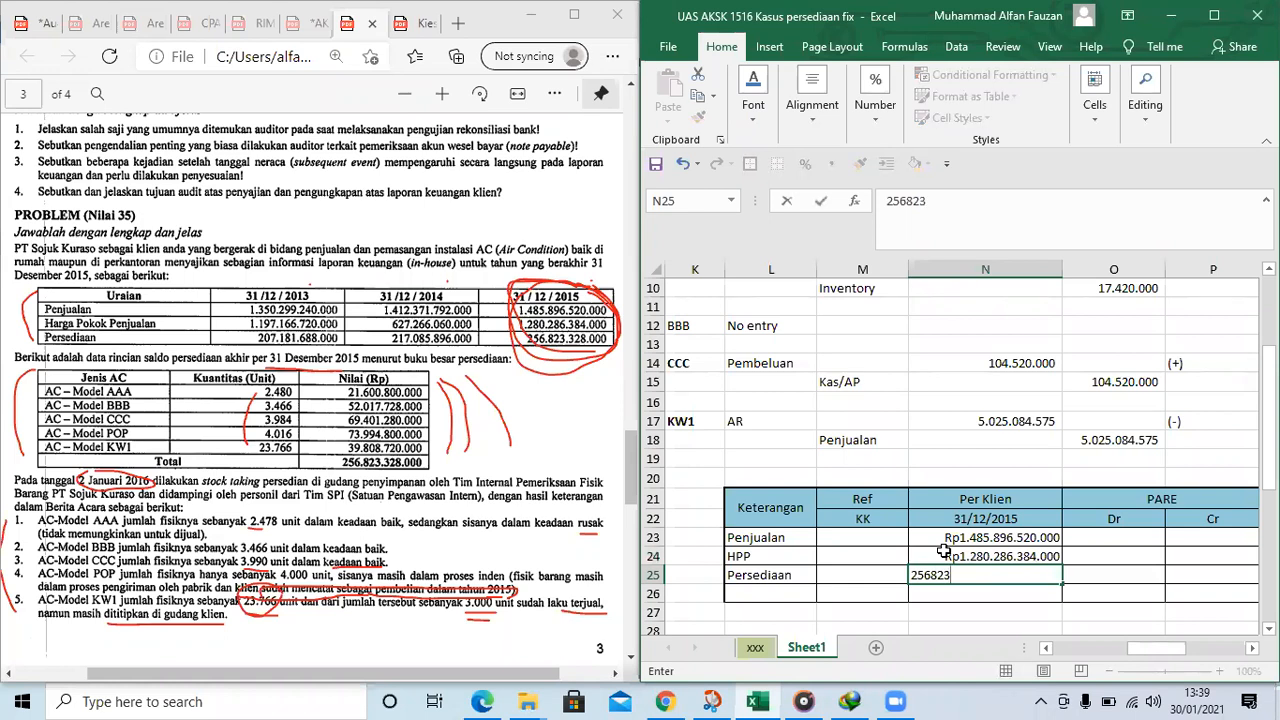
type("56.823.328.000")
key("Tab")
Examine the HPP row of the lead schedule and the journals' Inventory akhir and COGS effects in P7:Q17
left_click(1097, 551)
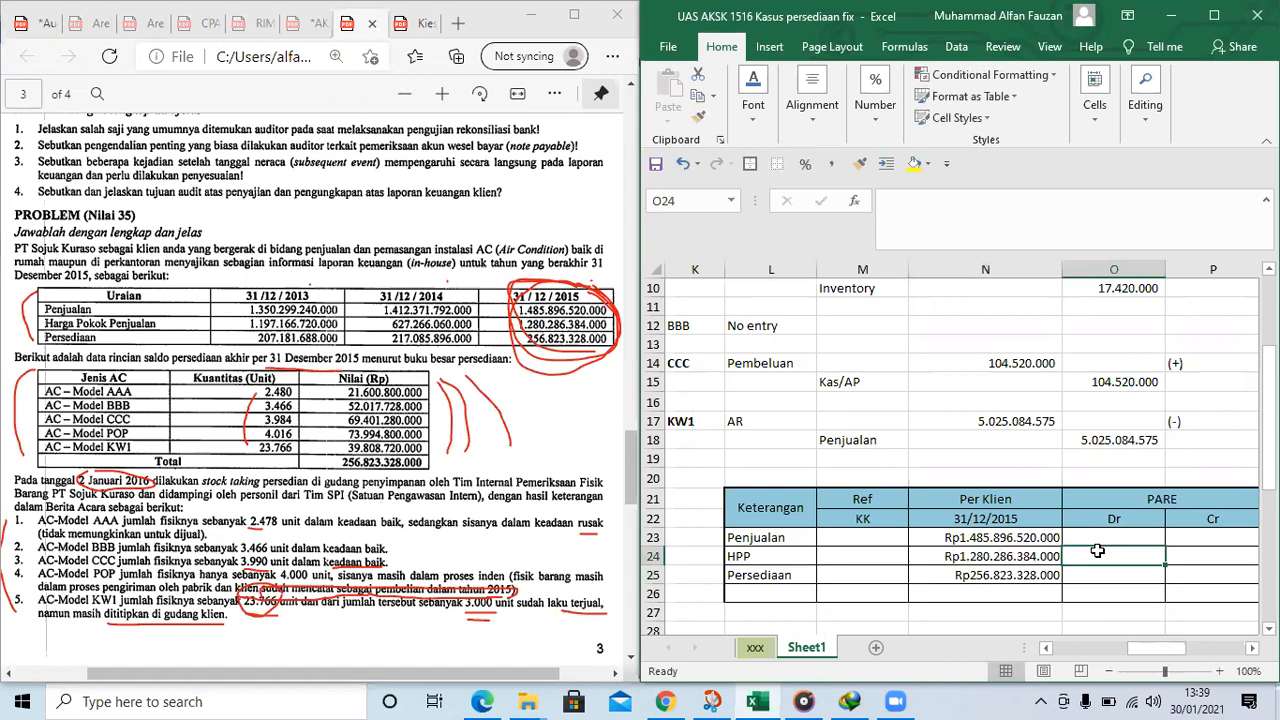
key("Right")
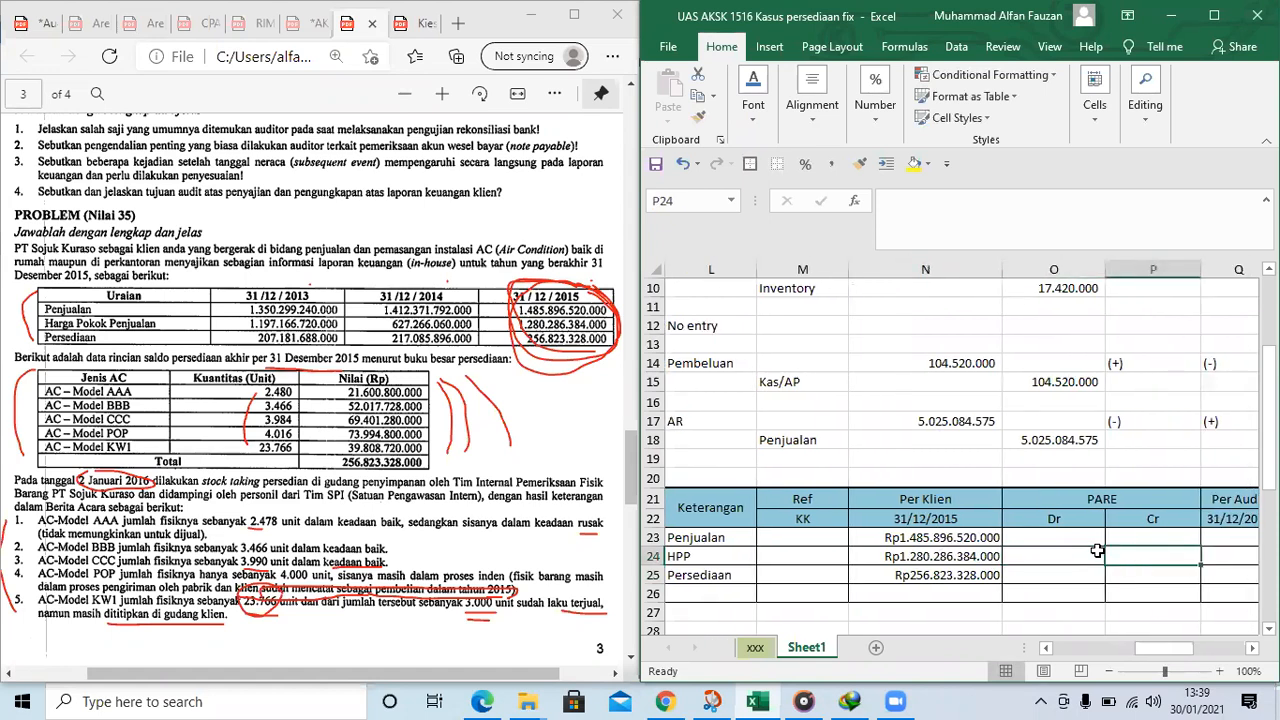
key("Right")
key("Left")
key("Left")
key("Left")
key("Left")
key("Left")
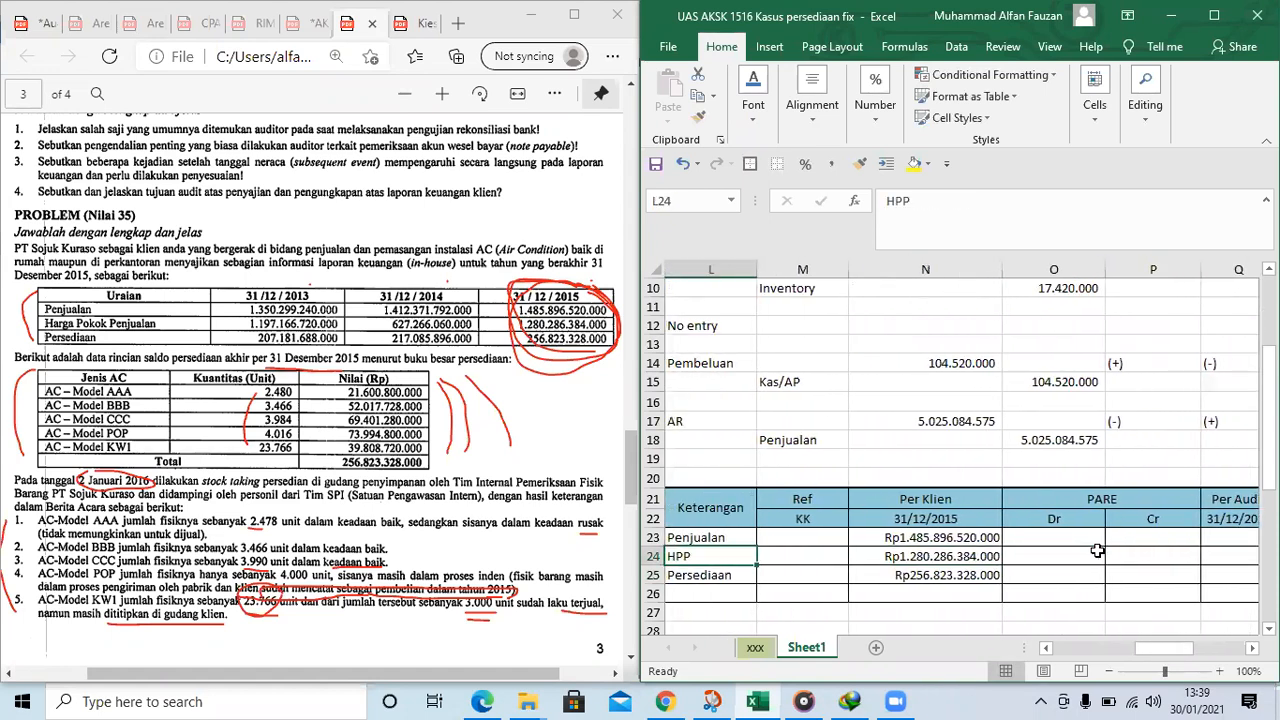
scroll(962, 410, "up", 2)
scroll(962, 410, "down", 1)
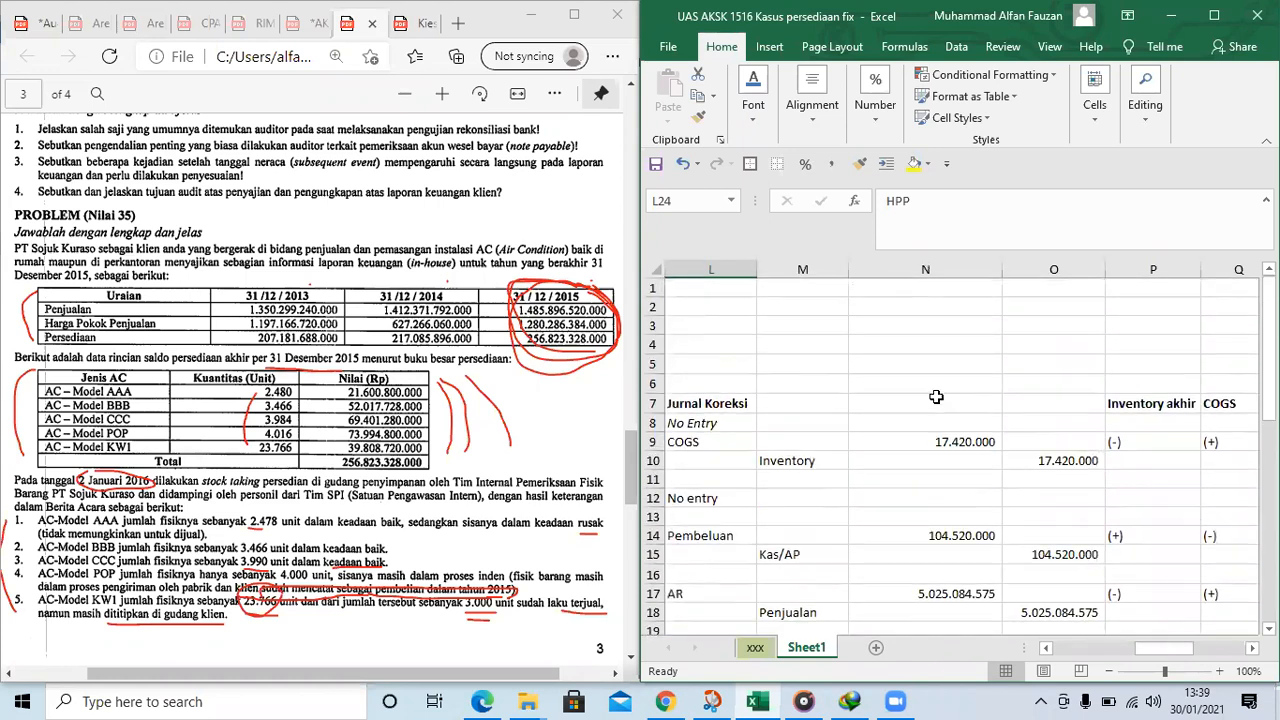
left_click_drag(1142, 296, 1198, 436)
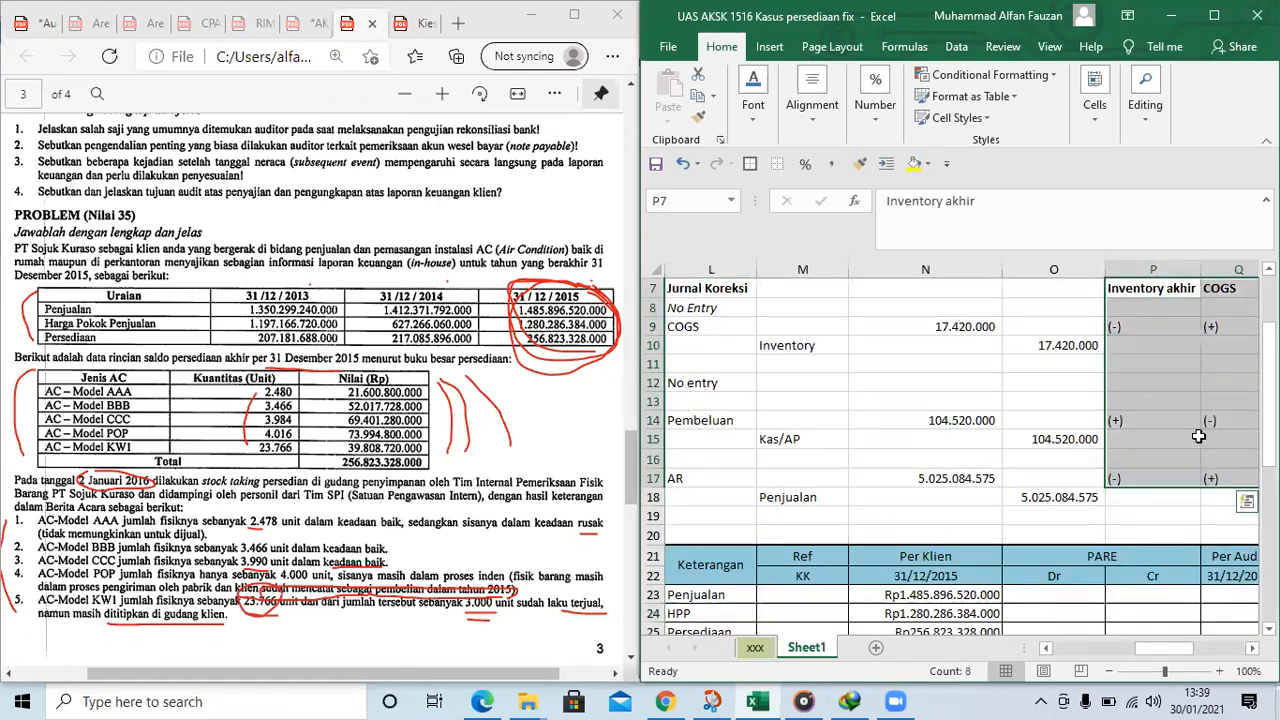
left_click(1160, 286)
left_click(1108, 480)
Link the Penjualan row's PARE Cr cell P23 to the Penjualan journal amount in O18
left_click(912, 590)
left_click(1084, 596)
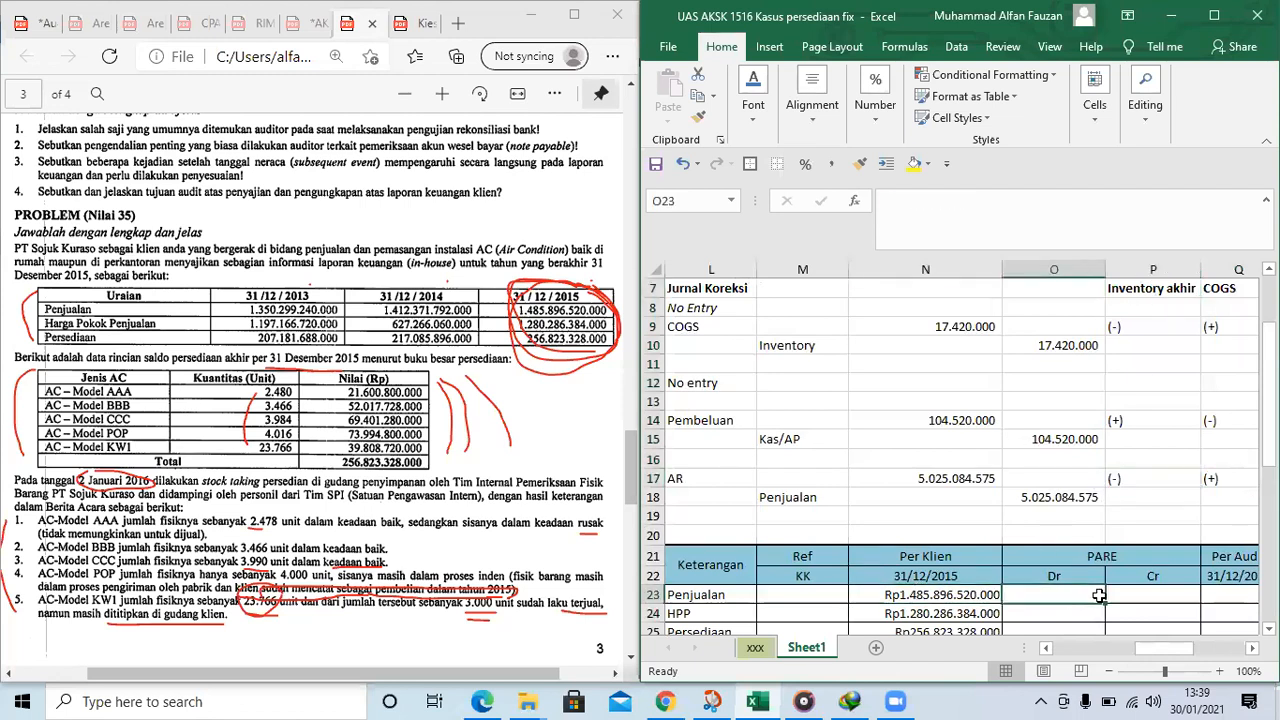
left_click(1147, 595)
type("=")
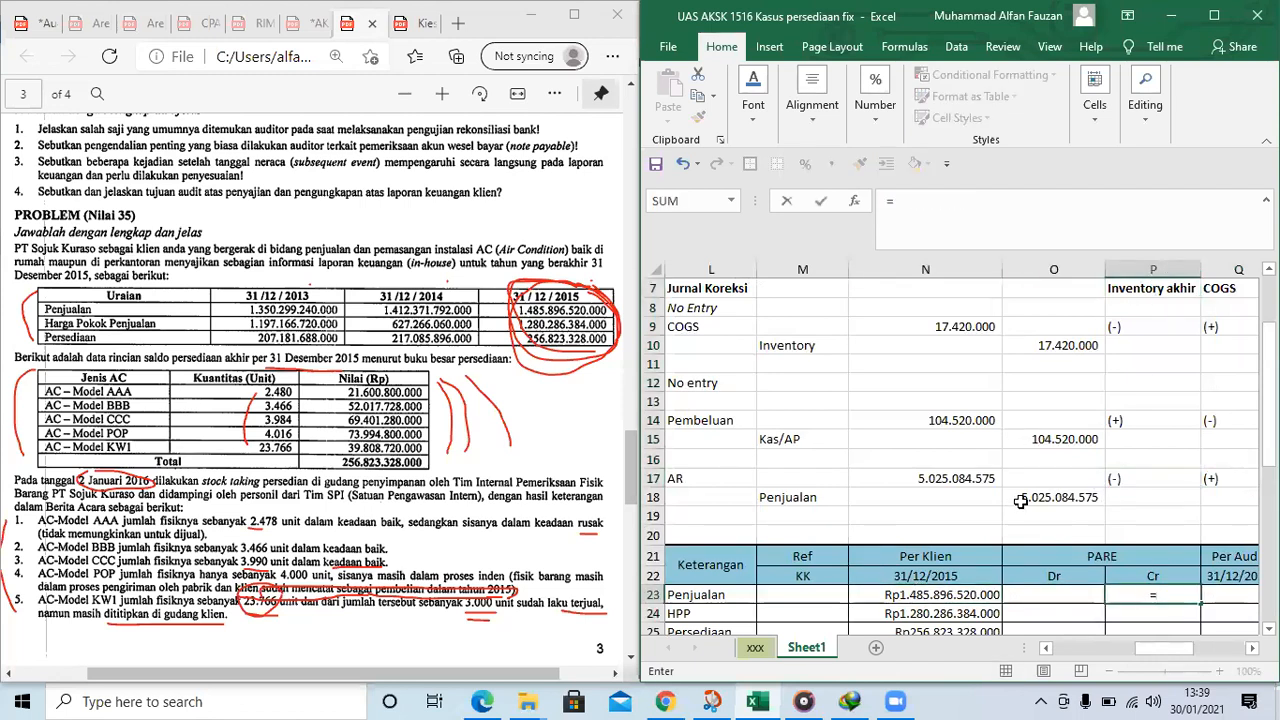
left_click(1082, 496)
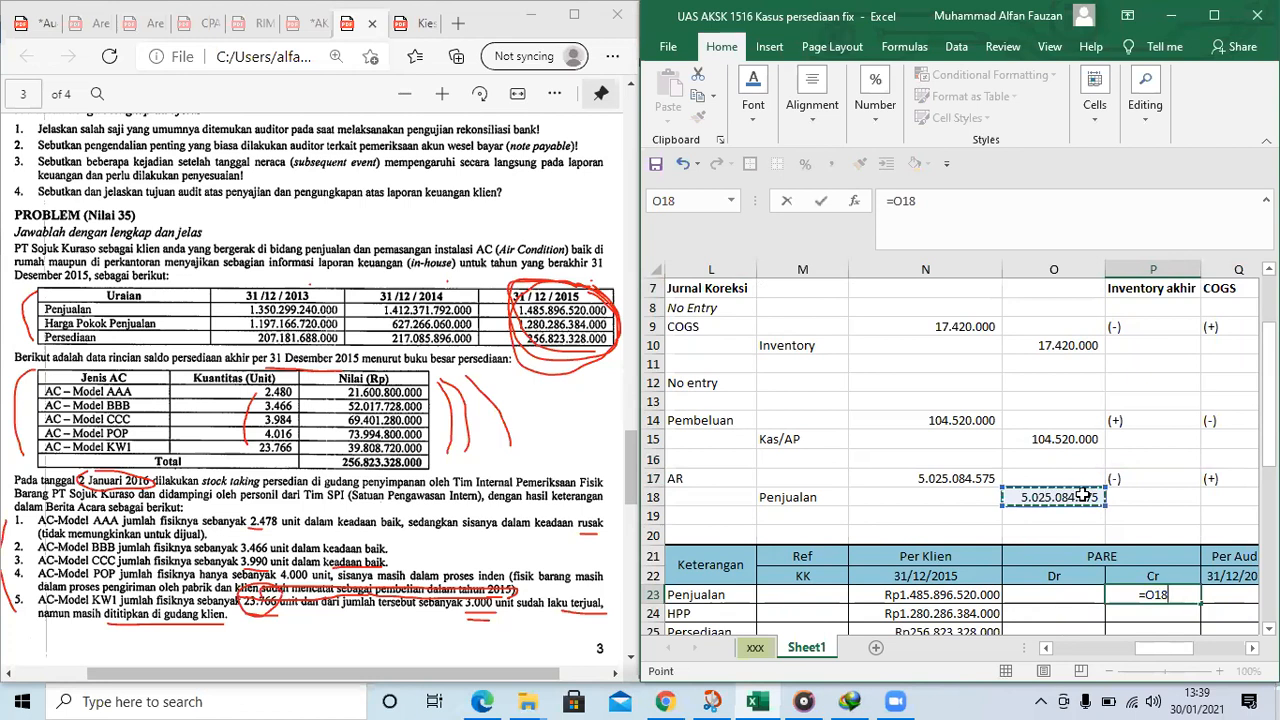
key("Return")
key("Return")
Calculate the journals' net COGS effect in Q19 with =O10-O15+O18 and widen column Q
key("Up")
key("Left")
key("Right")
scroll(1150, 444, "up", 1)
scroll(1170, 400, "up", 2)
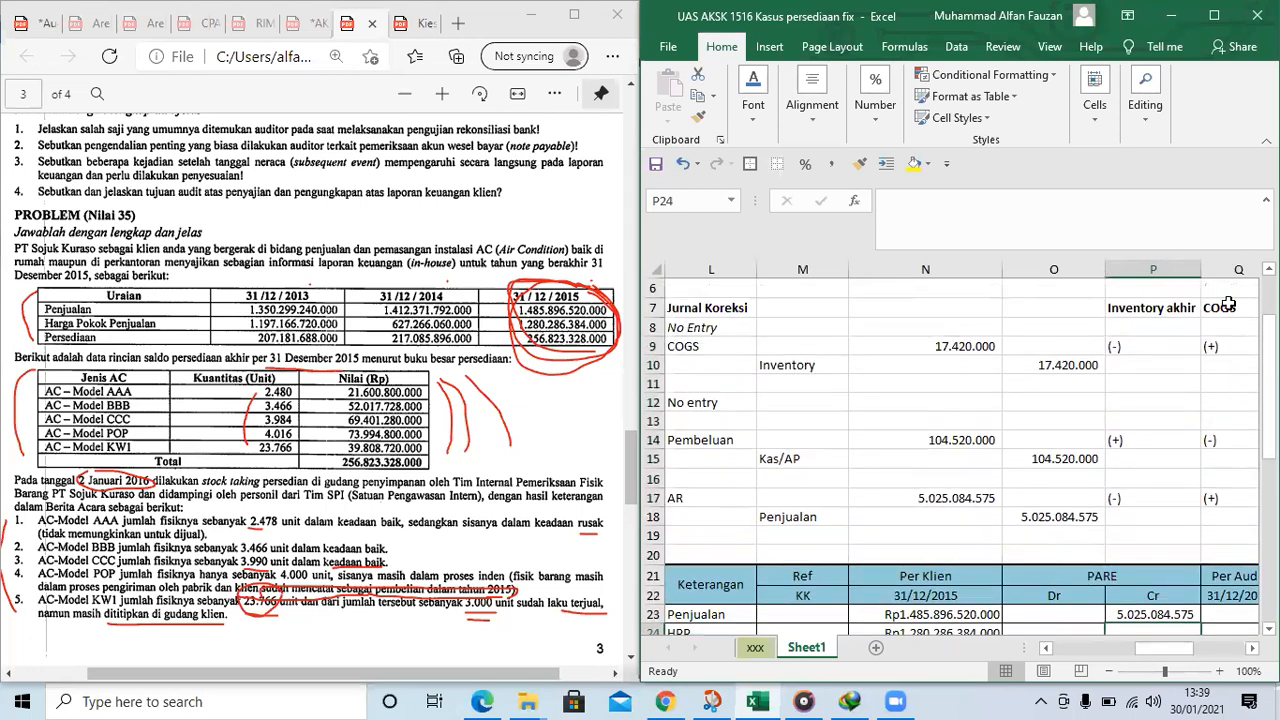
left_click(1228, 305)
left_click(1215, 530)
scroll(1215, 530, "right", 2)
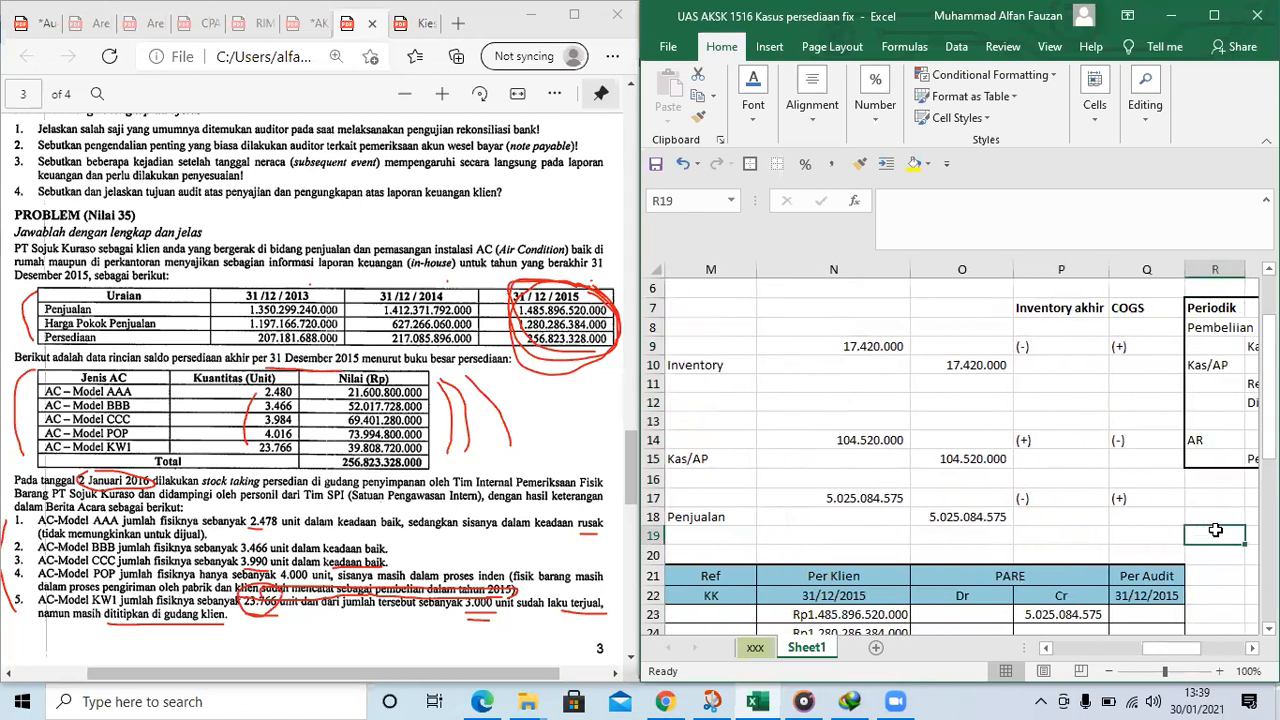
type("=")
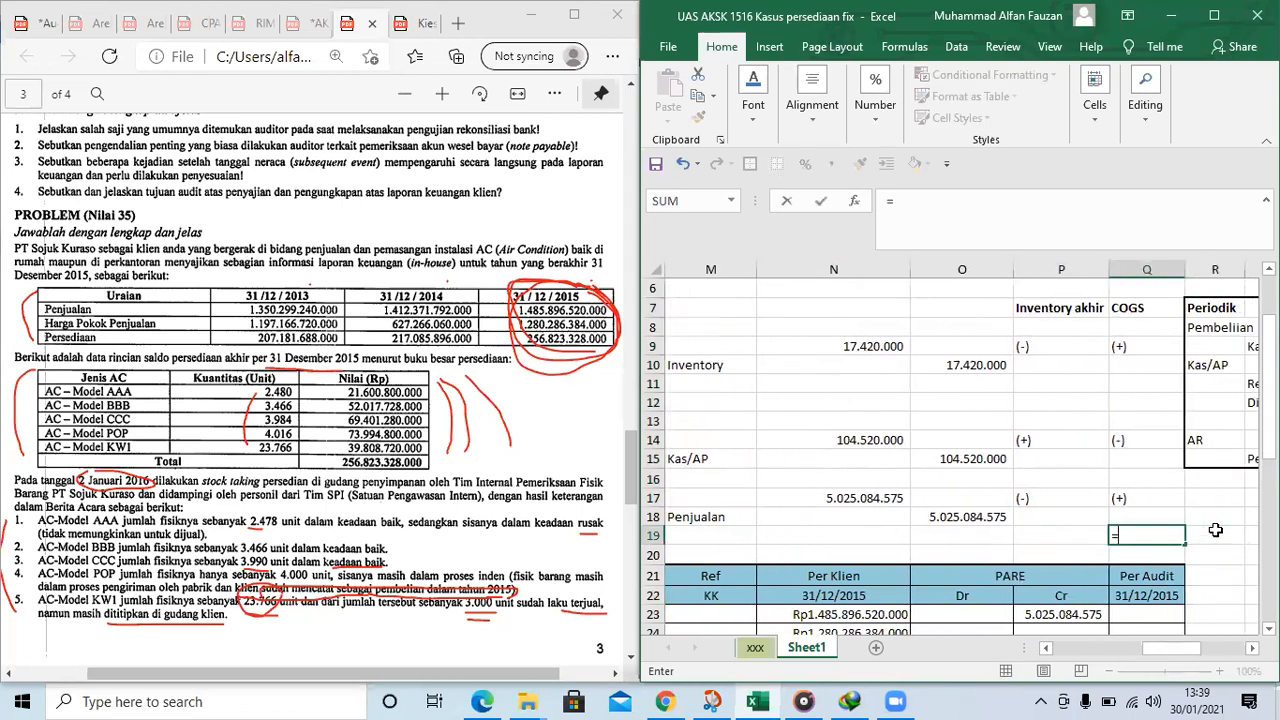
left_click(968, 362)
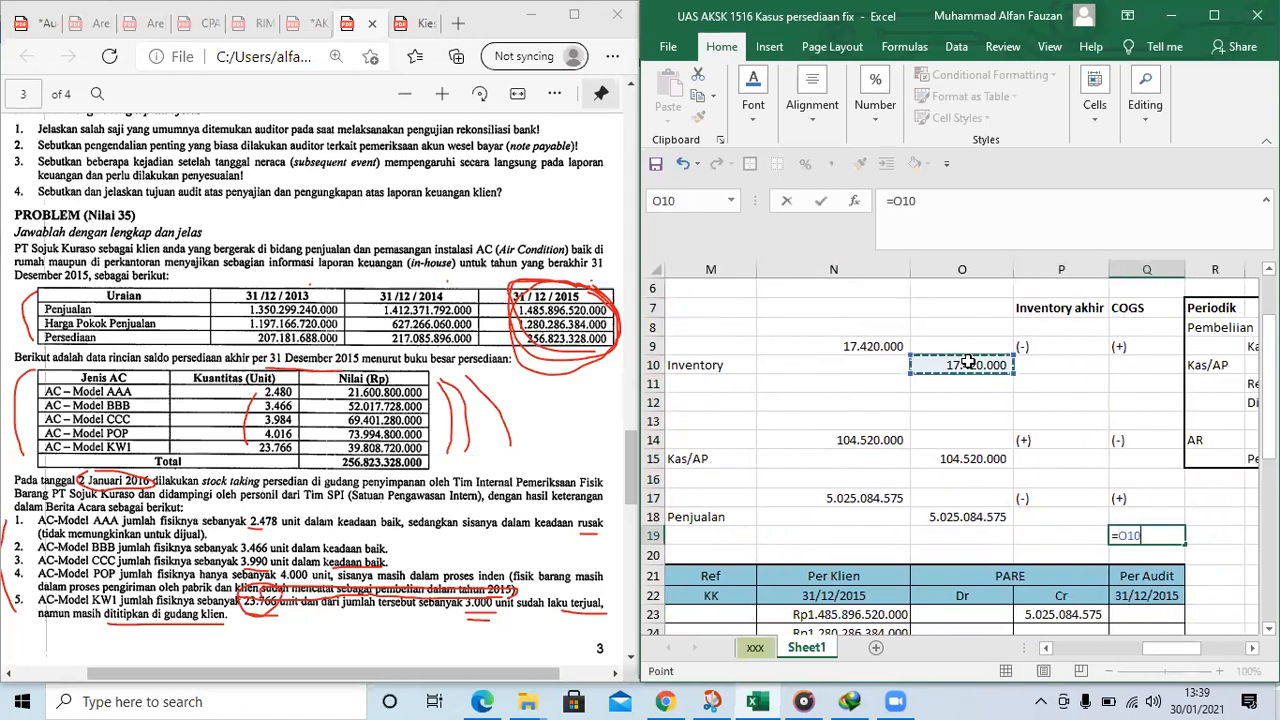
type("-")
left_click(968, 456)
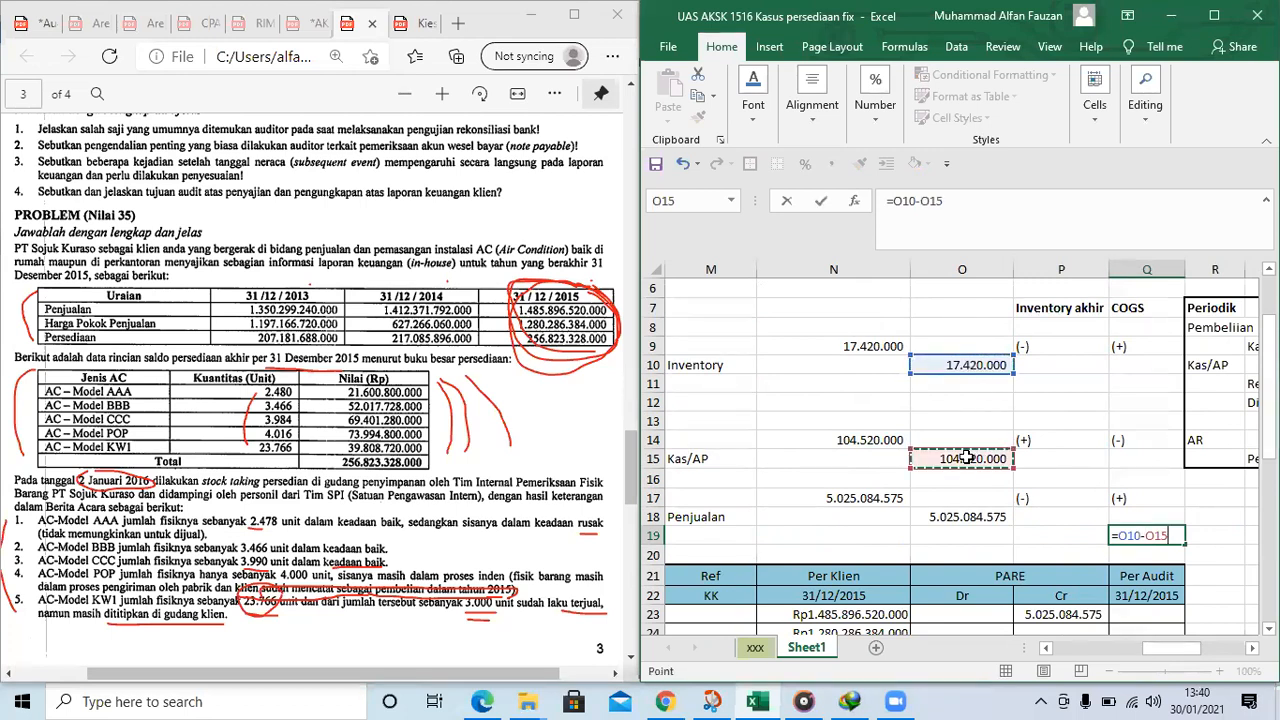
type("+")
left_click(955, 517)
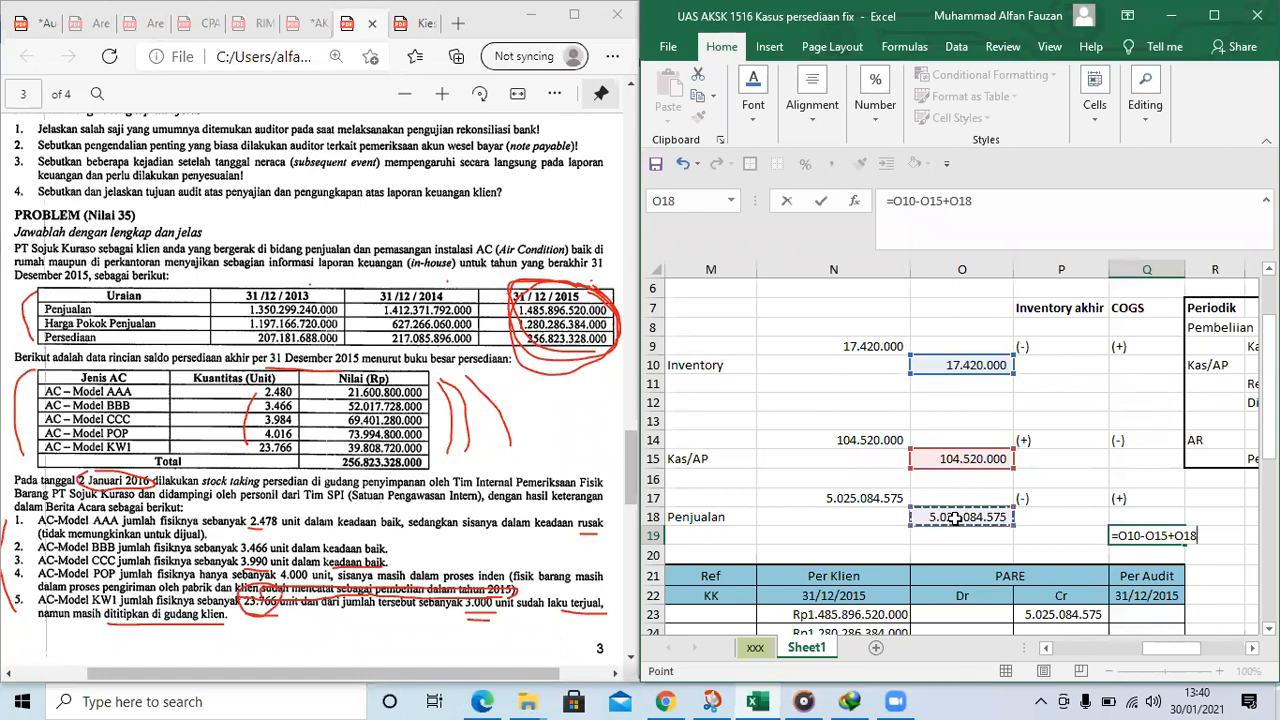
key("Return")
left_click_drag(1185, 270, 1217, 269)
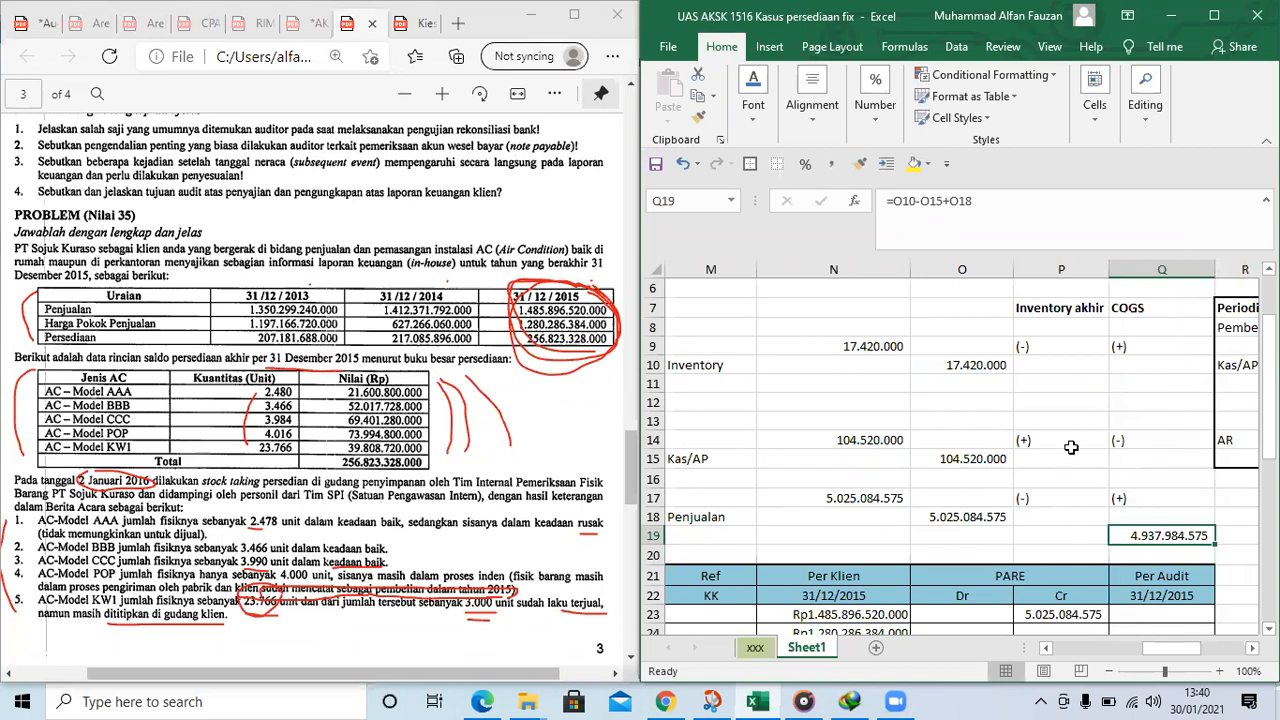
Link the HPP row's PARE Dr cell O24 to the net COGS effect in Q19
scroll(1071, 447, "down", 1)
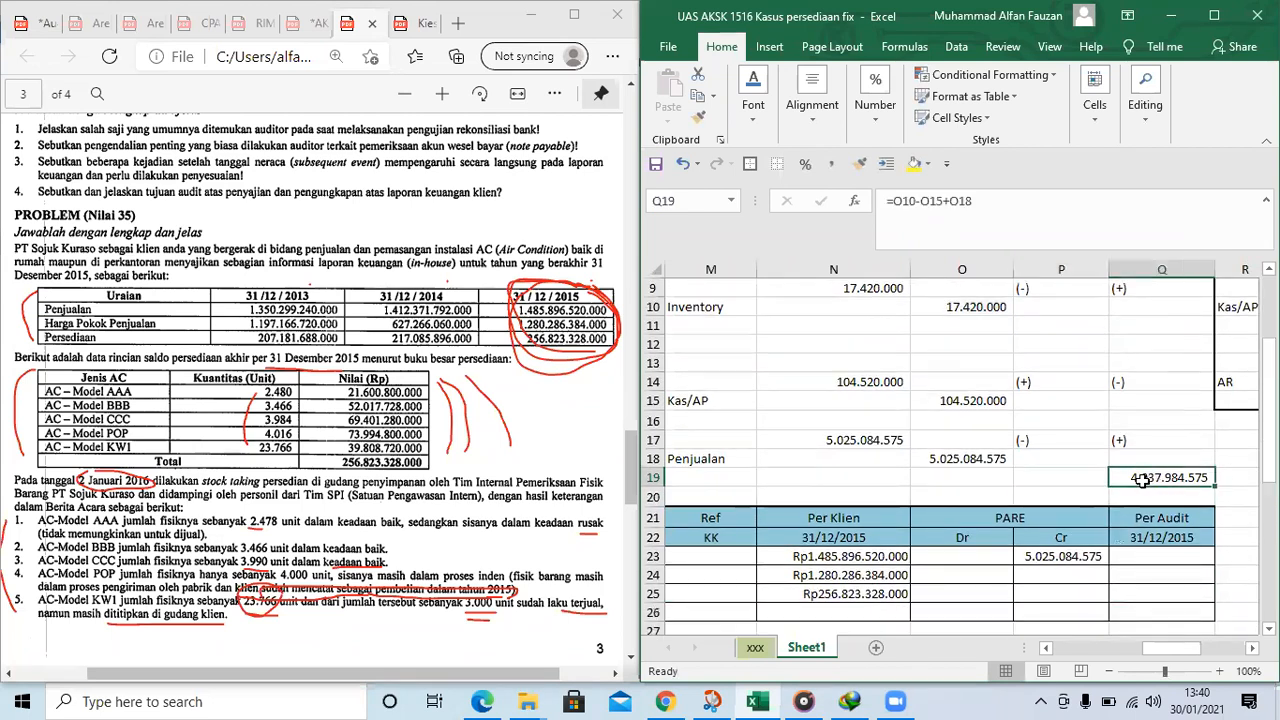
scroll(1142, 479, "up", 1)
left_click(1080, 537)
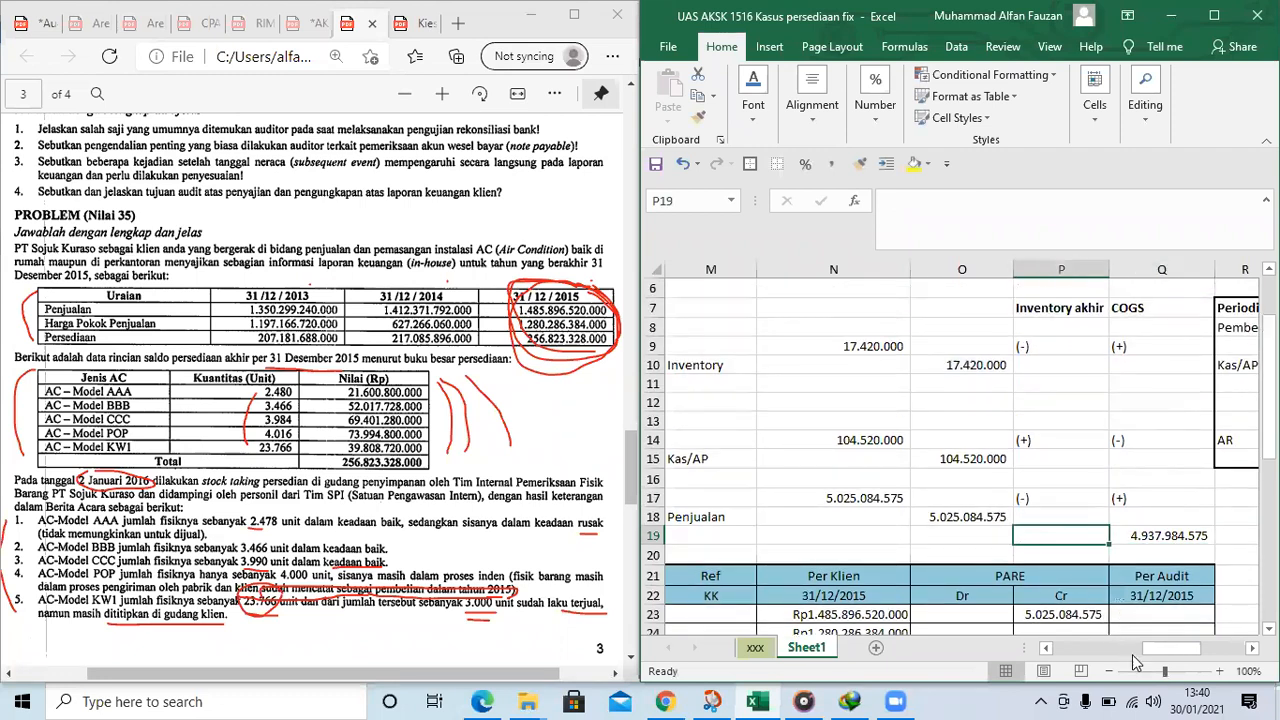
scroll(1145, 665, "down", 1)
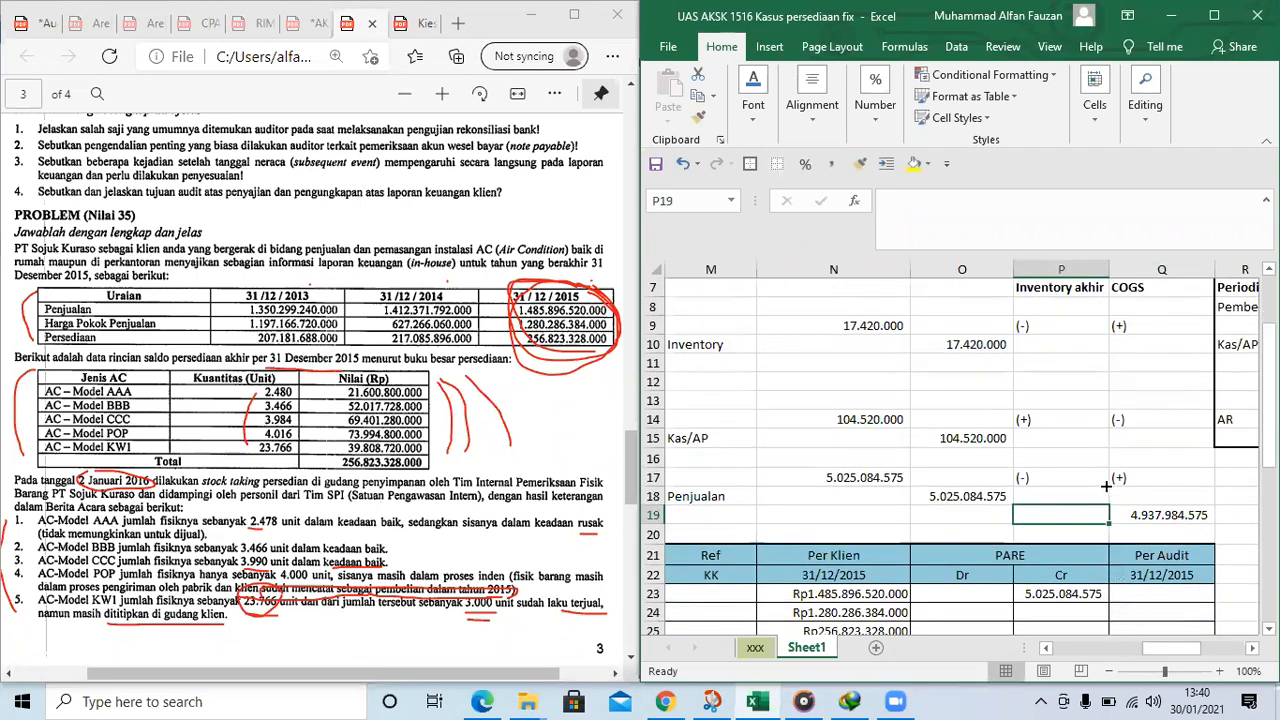
mouse_move(1151, 649)
left_mouse_down()
mouse_move(1132, 651)
mouse_move(1156, 652)
left_mouse_up()
left_click(1053, 458)
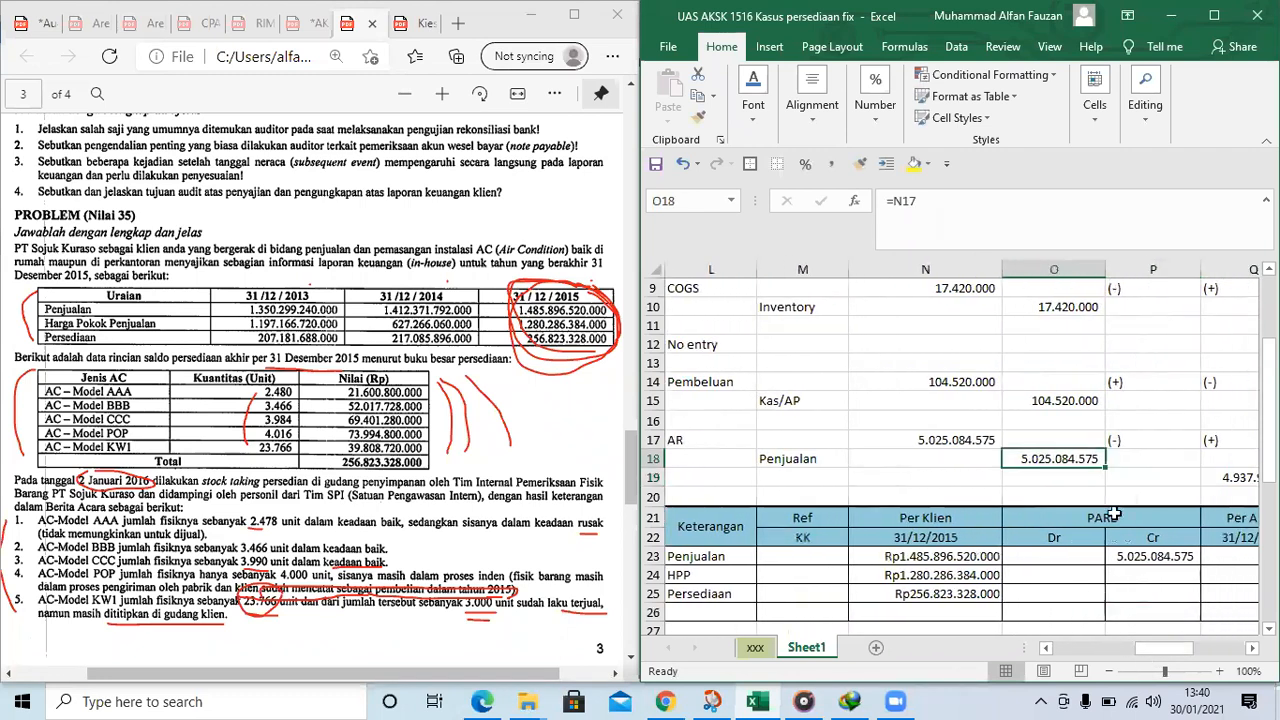
left_click(1091, 580)
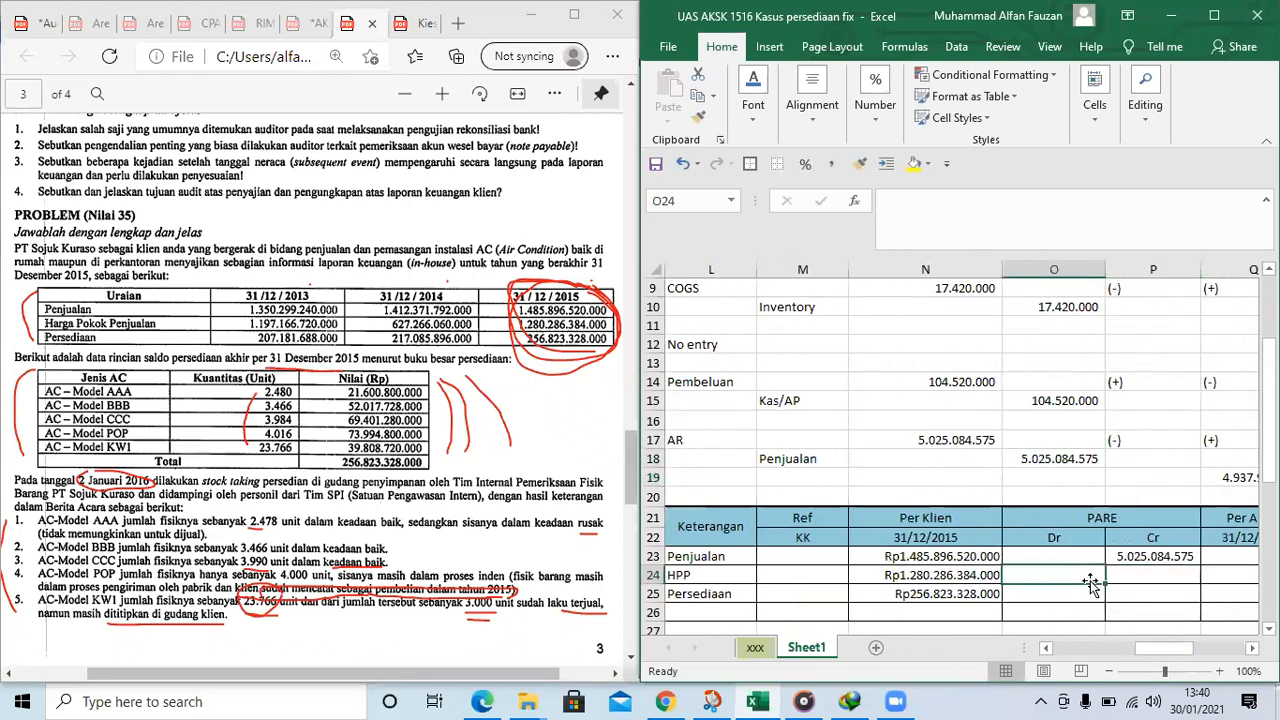
type("=")
key("Right")
key("Right")
key("Up")
key("Up")
key("Up")
key("Up")
key("Up")
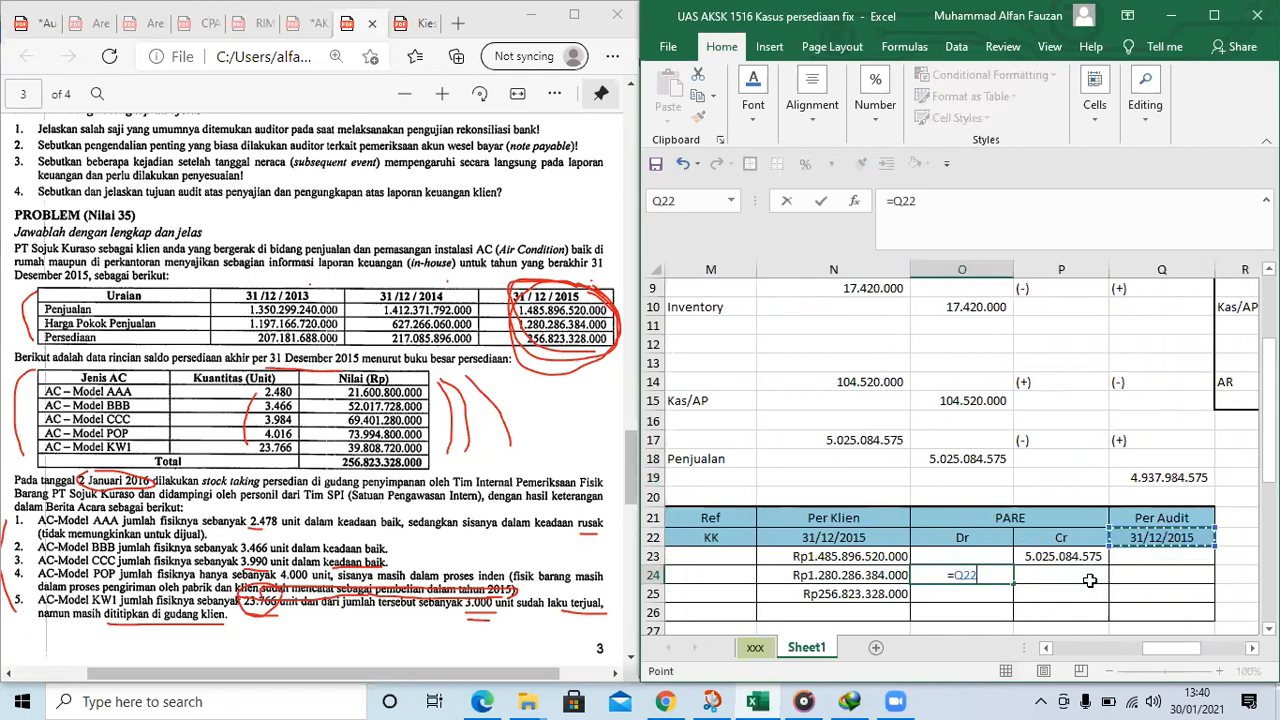
key("Return")
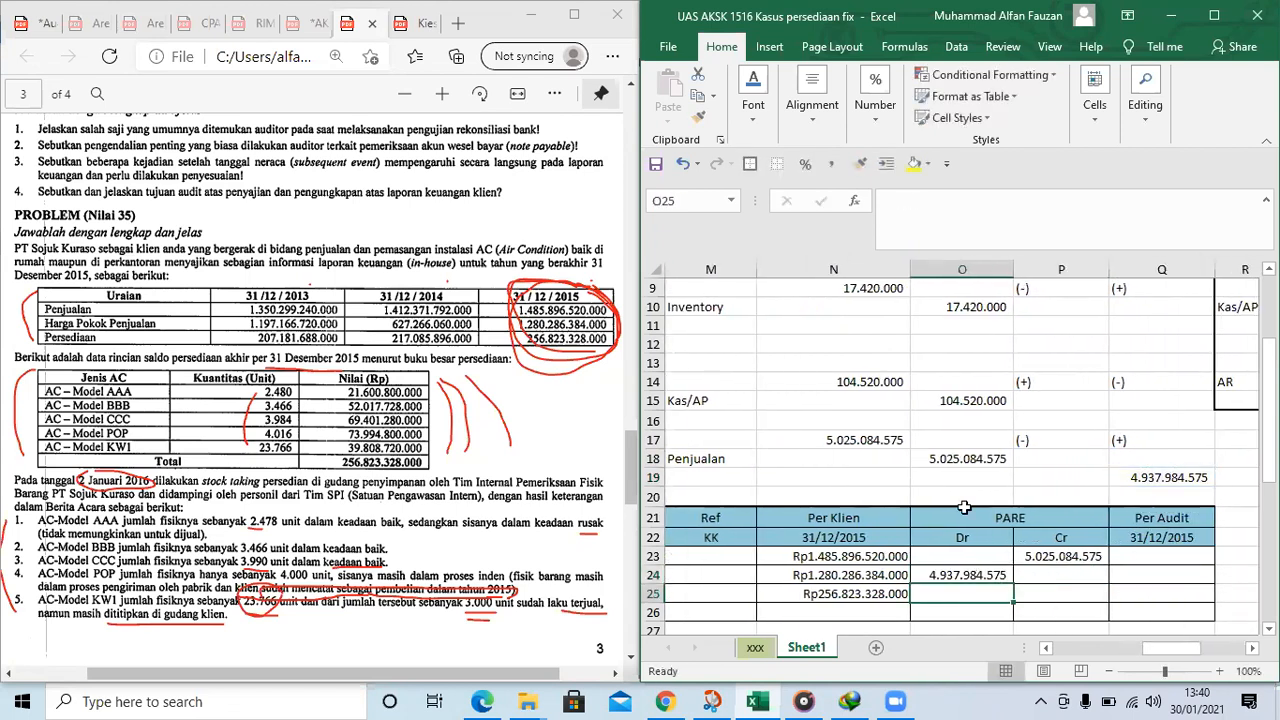
Calculate the journals' net Inventory akhir effect in P19 with =-O10+N14-O18
scroll(1088, 466, "up", 2)
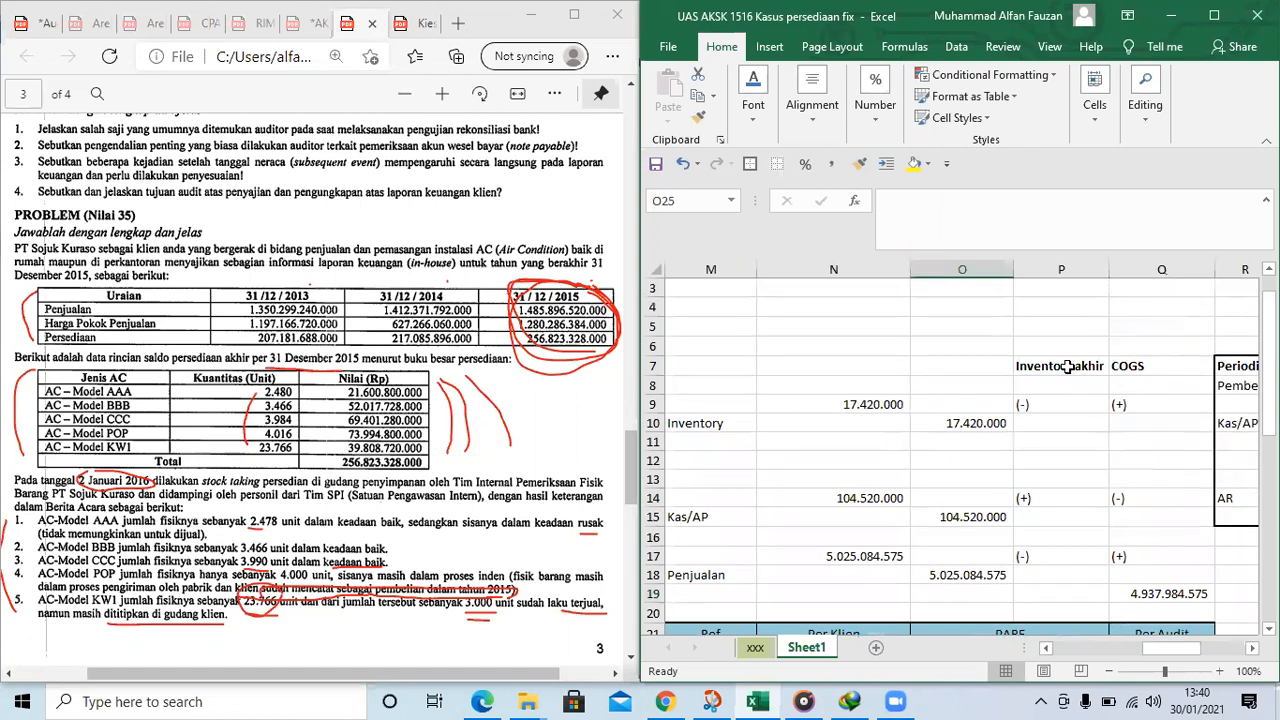
left_click(1072, 597)
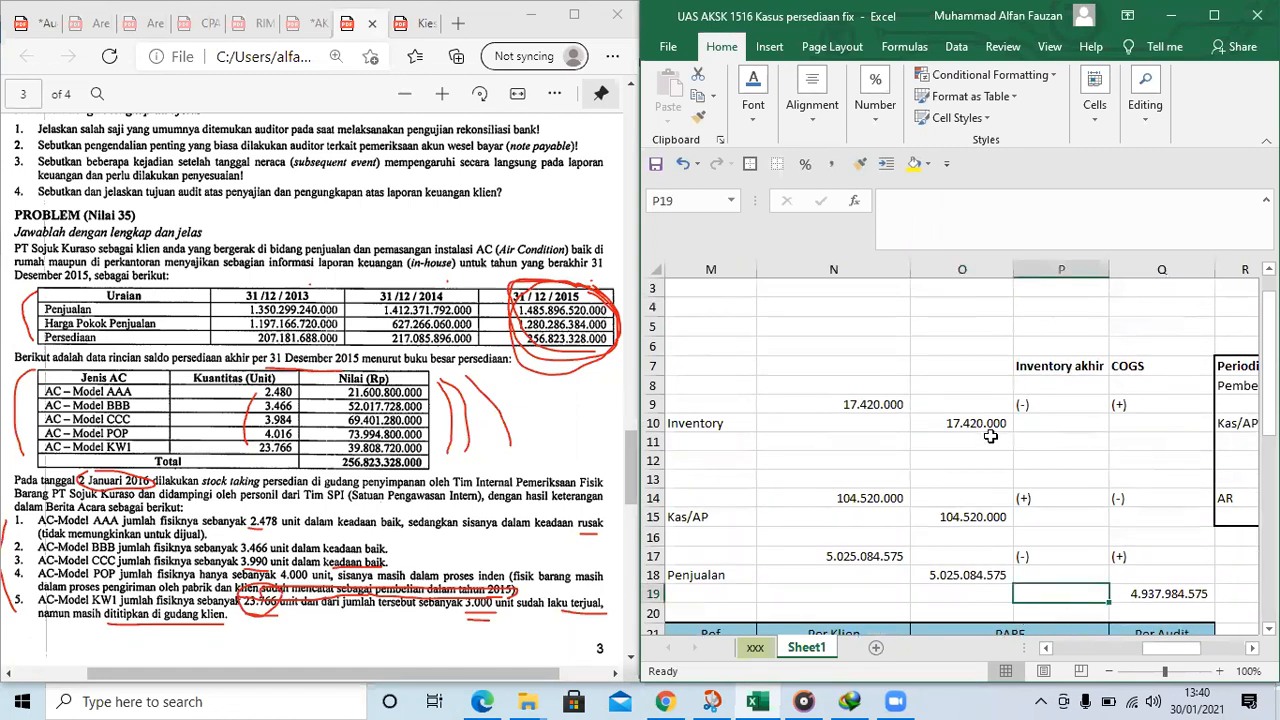
type("=-")
left_click(963, 423)
type("+")
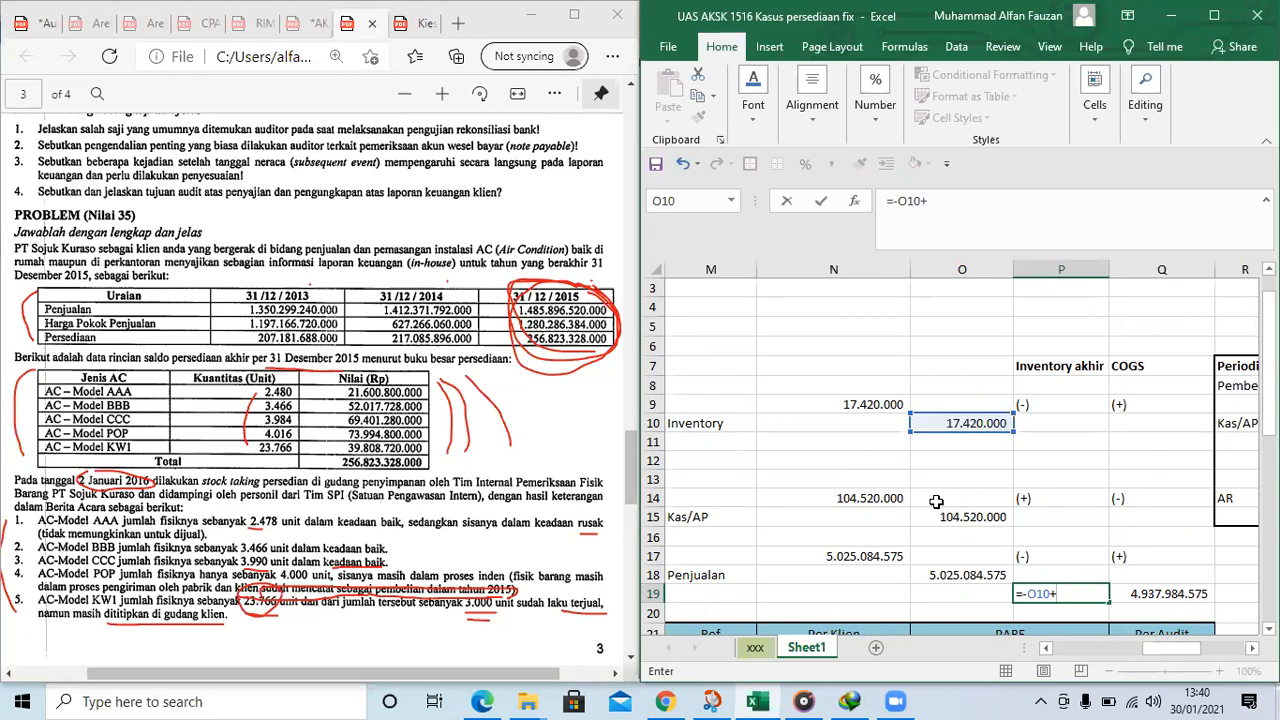
left_click(886, 498)
type("-")
left_click(957, 580)
key("Return")
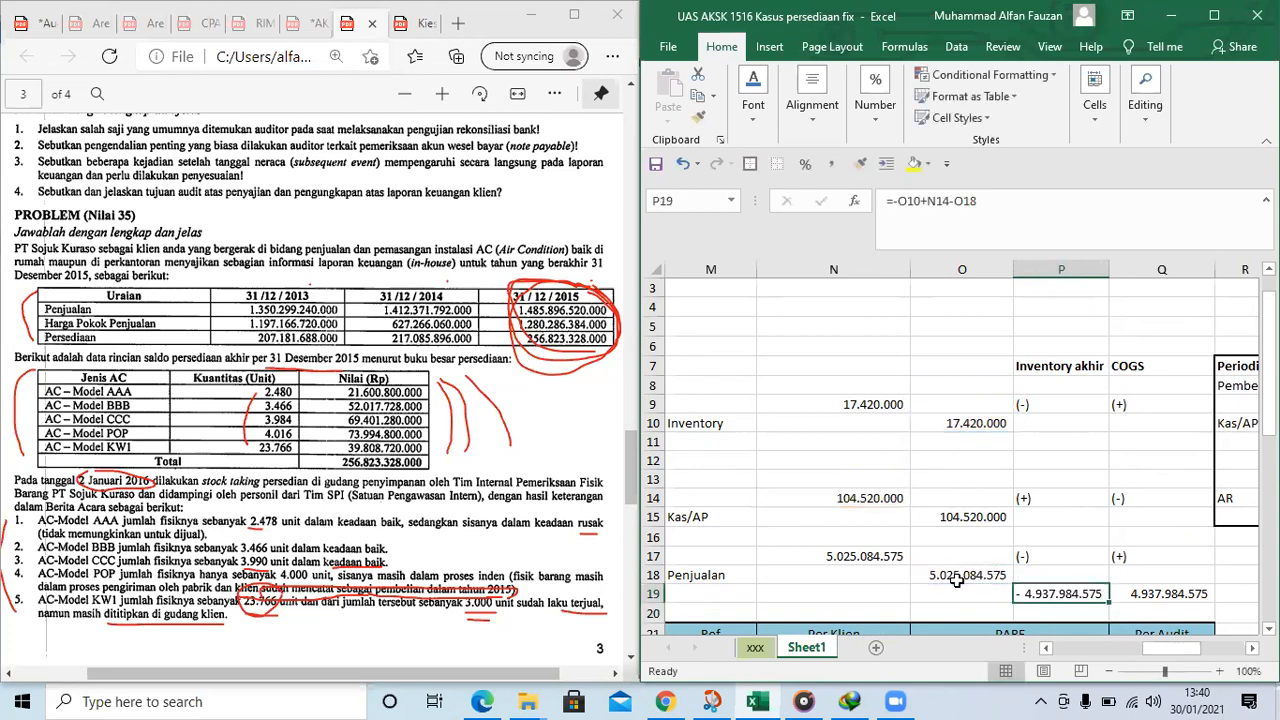
Enter =-P19 in the Persediaan row's PARE Cr cell P25 as a positive credit
scroll(1097, 543, "down", 3)
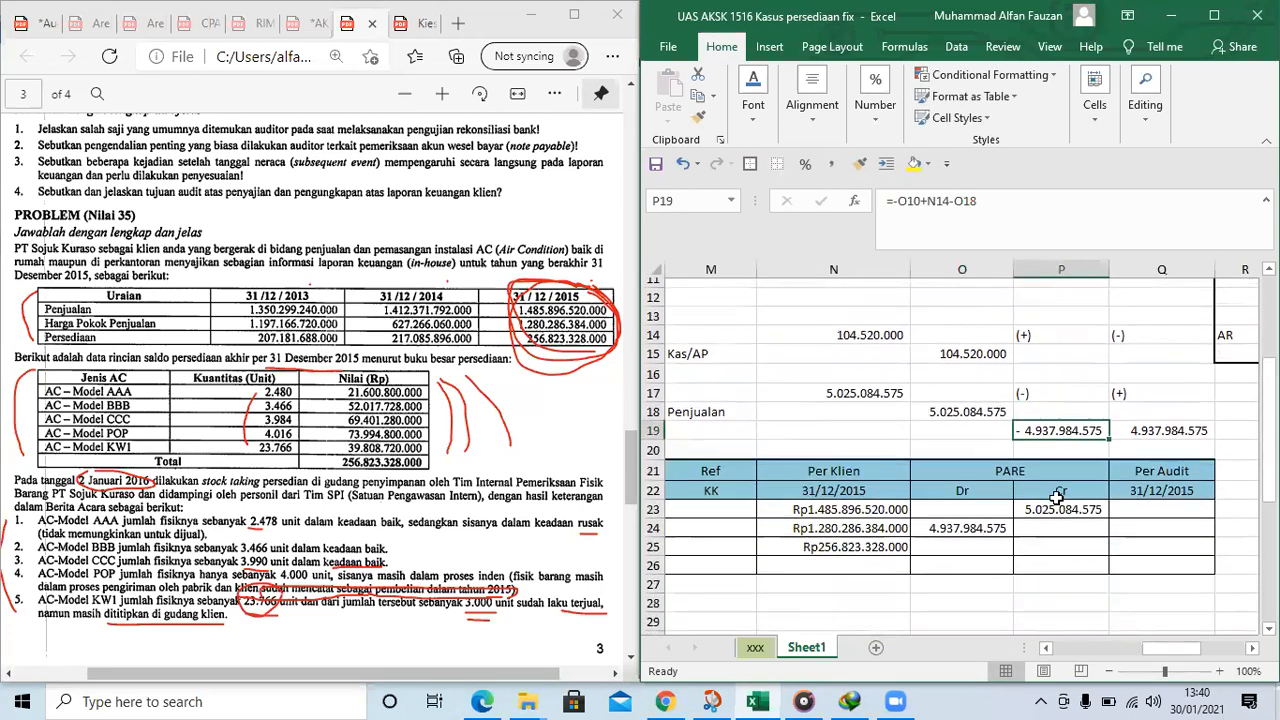
left_click(1052, 537)
type("=")
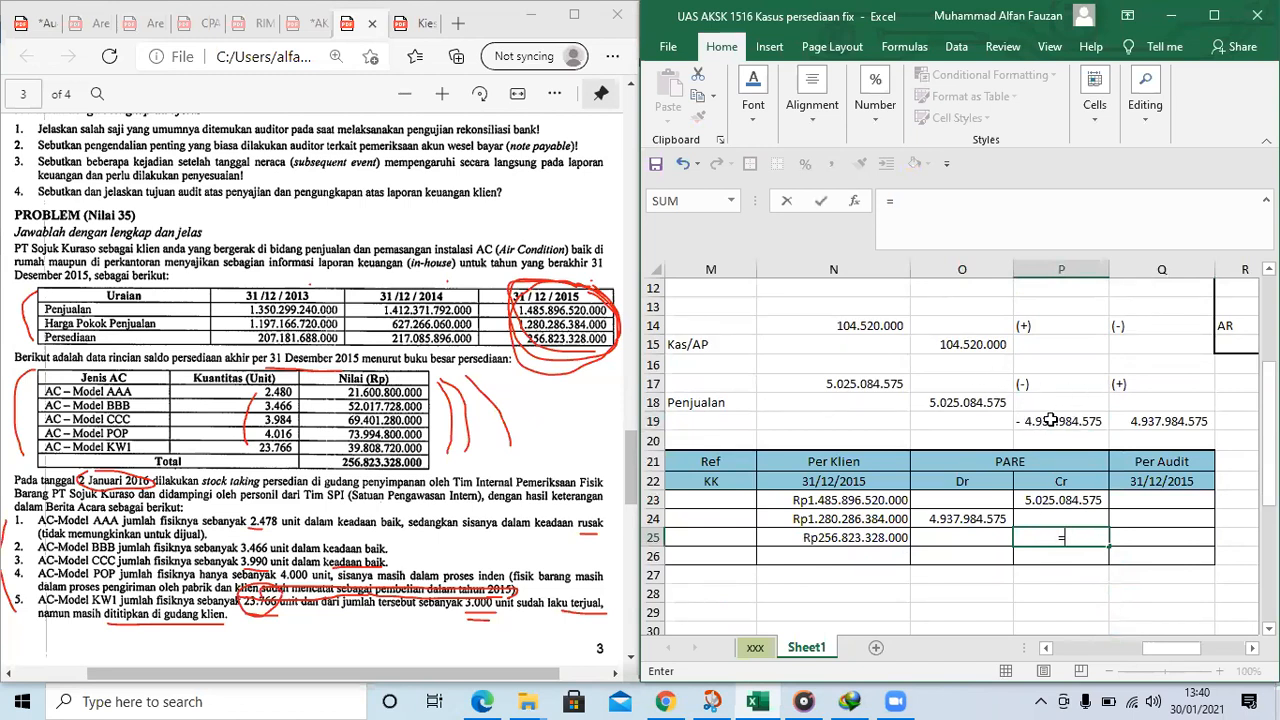
type("-")
left_click(1040, 425)
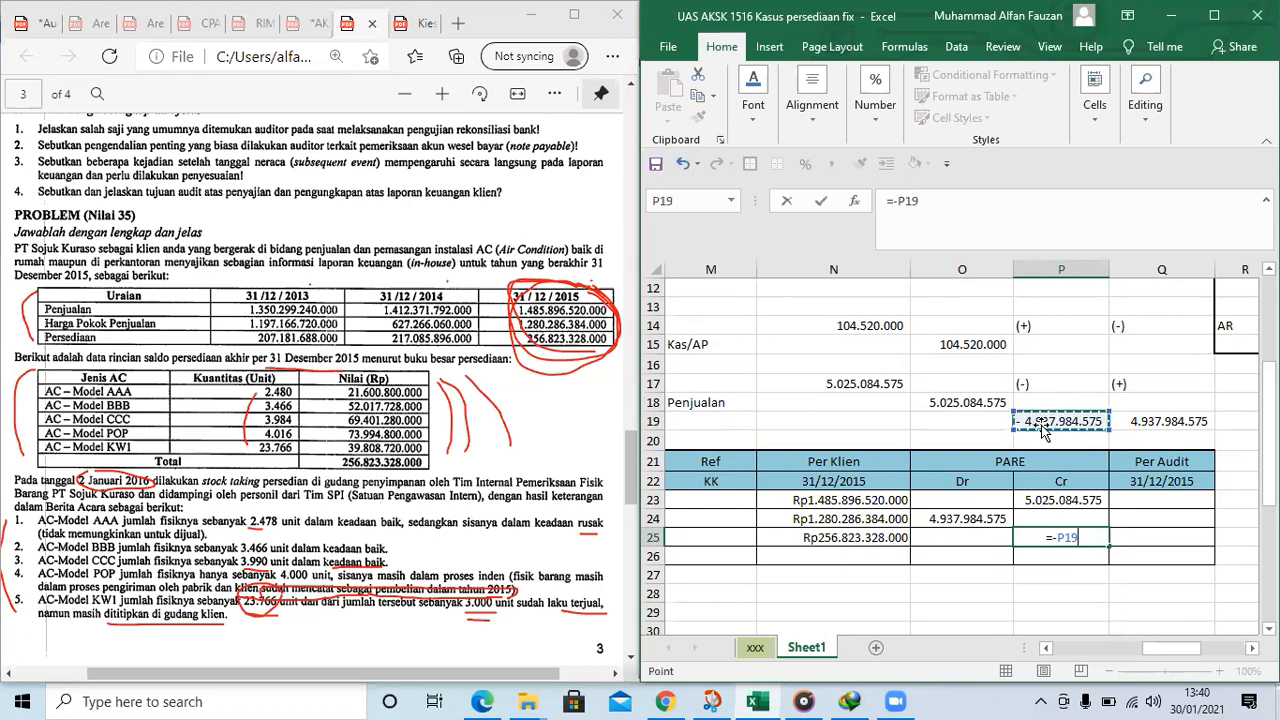
key("Return")
Calculate Penjualan Per Audit in Q23 with =N23+P23 and fit column Q to the amount
key("Right")
key("Up")
key("Up")
key("Up")
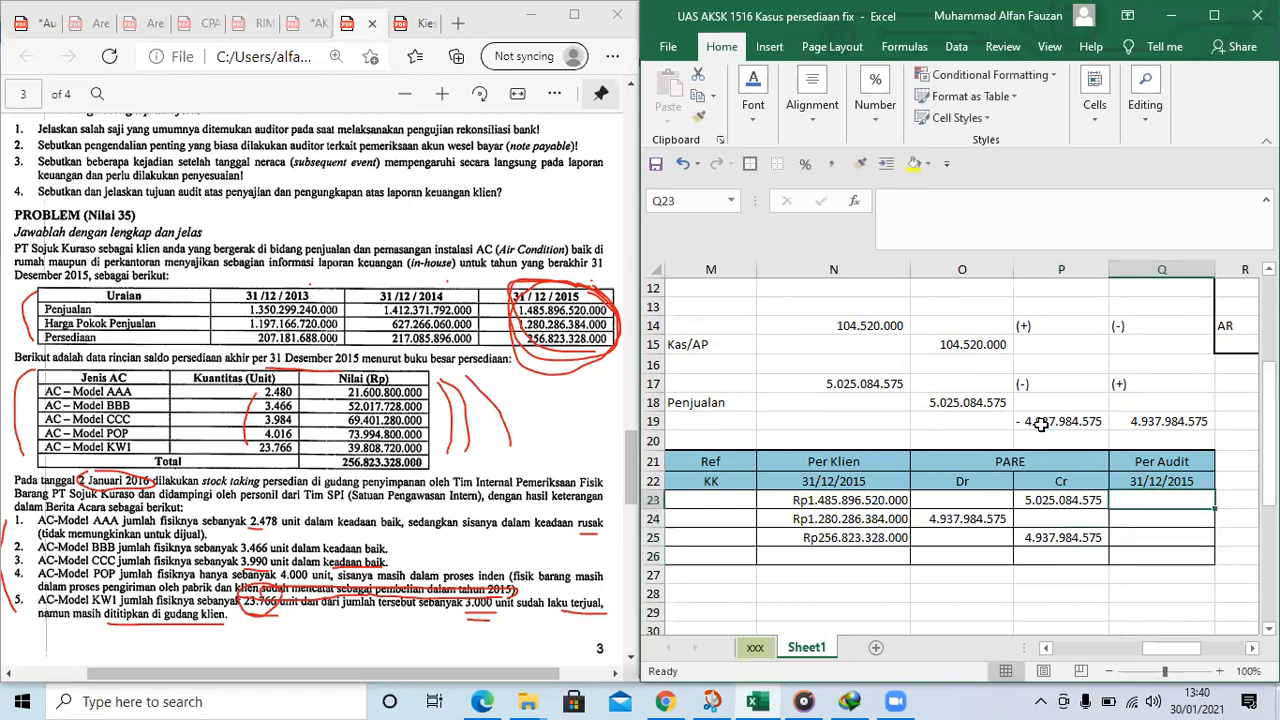
type("=")
key("Left")
key("Left")
key("Left")
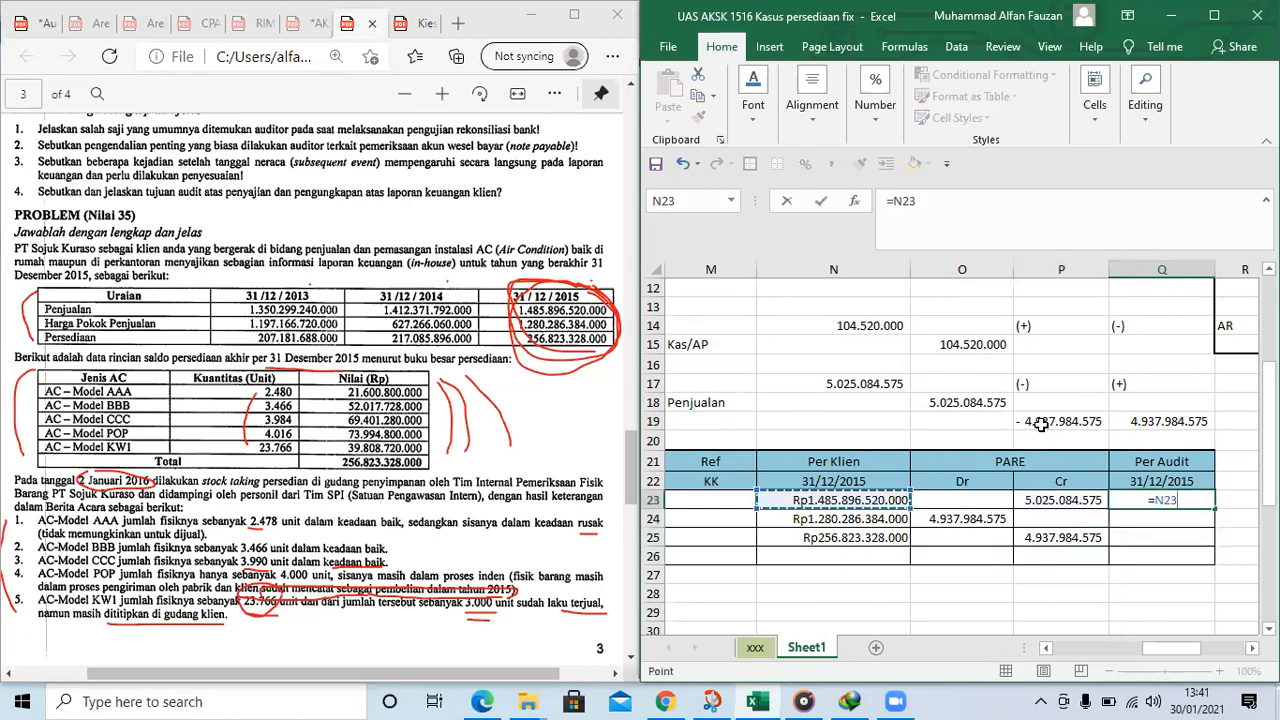
type("+")
key("Right")
key("Right")
key("Return")
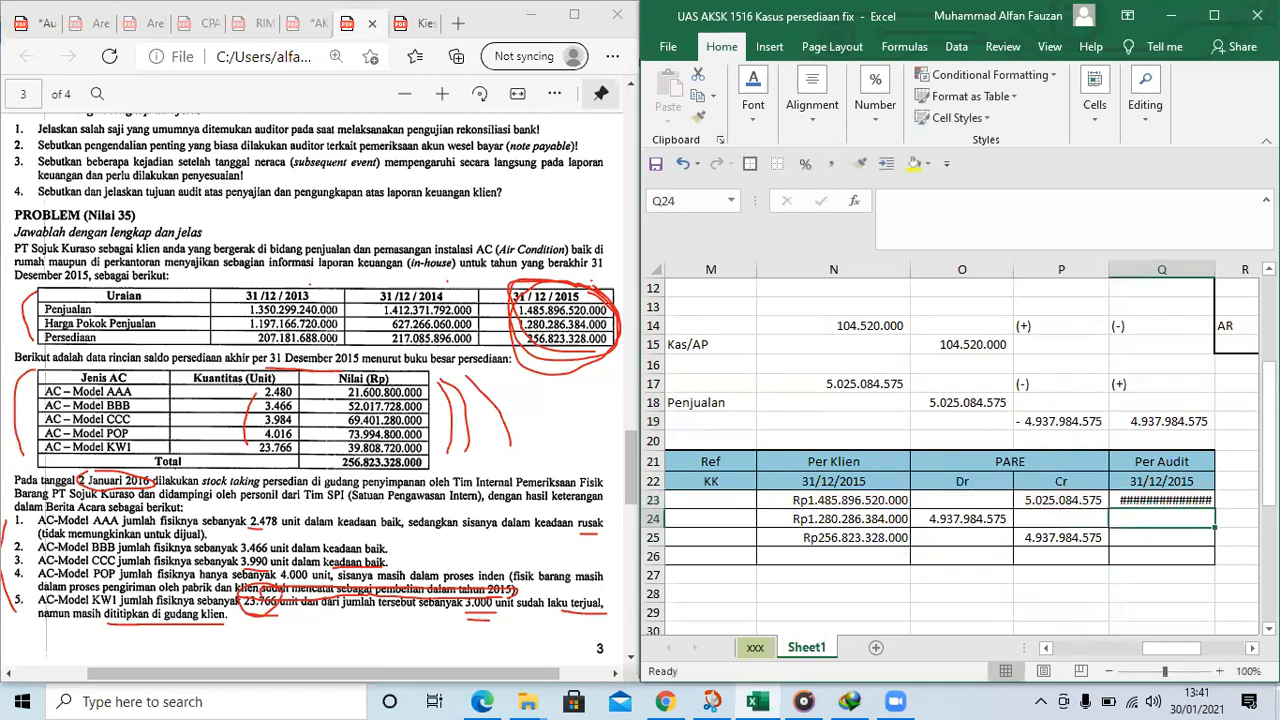
double_click(1214, 269)
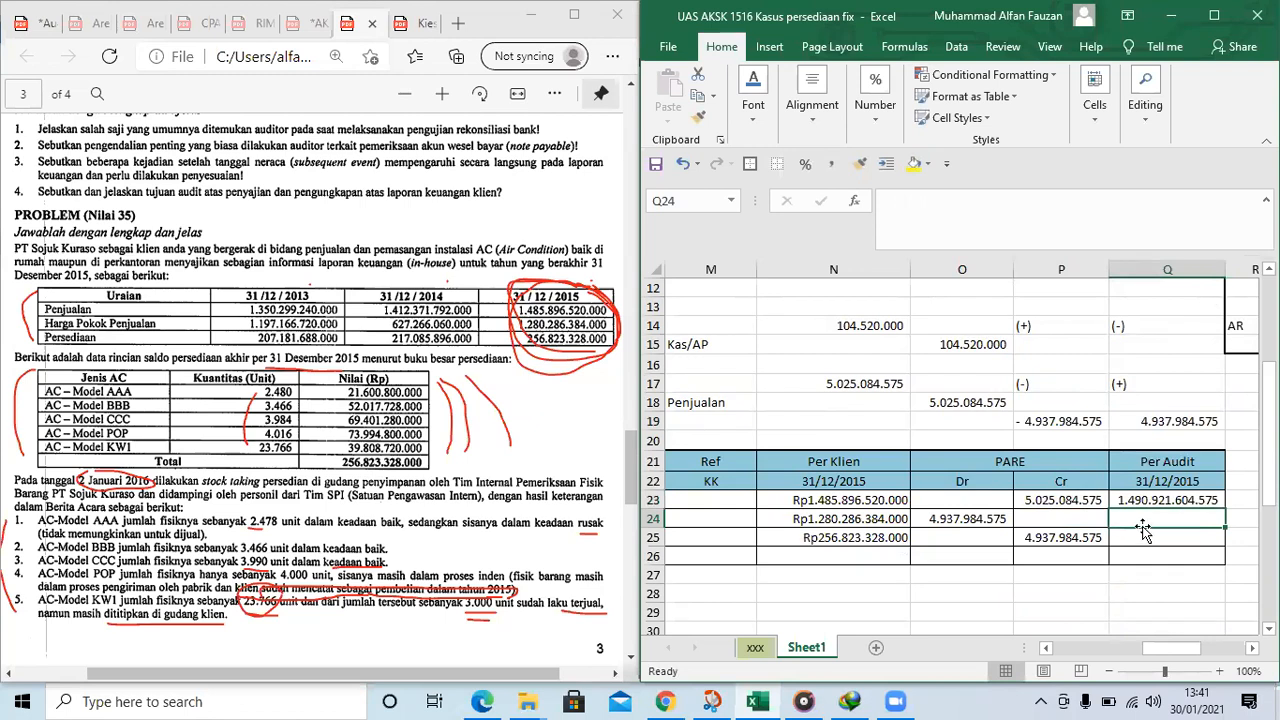
Calculate HPP Per Audit in Q24 by adding the debit adjustment in O24 to the client amount in N24
type("=")
key("Left")
key("Left")
key("Left")
type("+")
key("Right")
key("Right")
key("Left")
key("Return")
Calculate Persediaan Per Audit in Q25 by subtracting the credit adjustment in P25 from the client amount in N25
type("=")
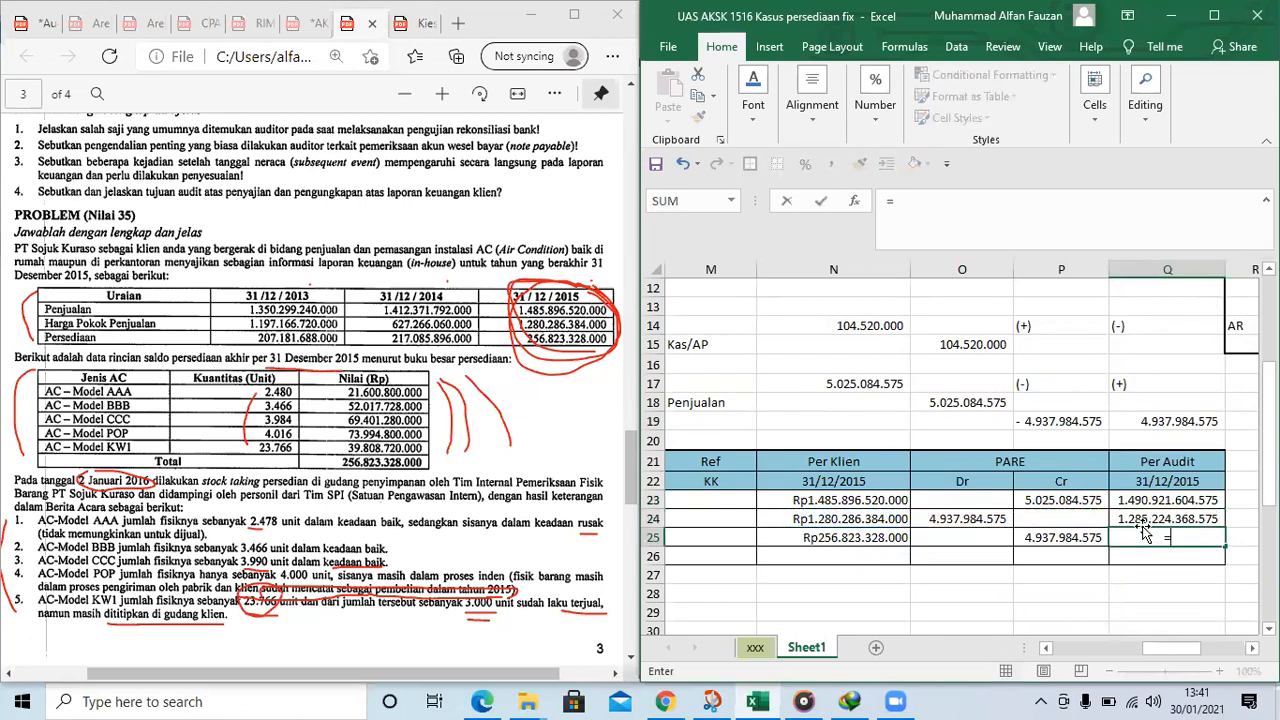
key("Left")
key("Left")
key("Left")
type("-")
key("Left")
key("Return")
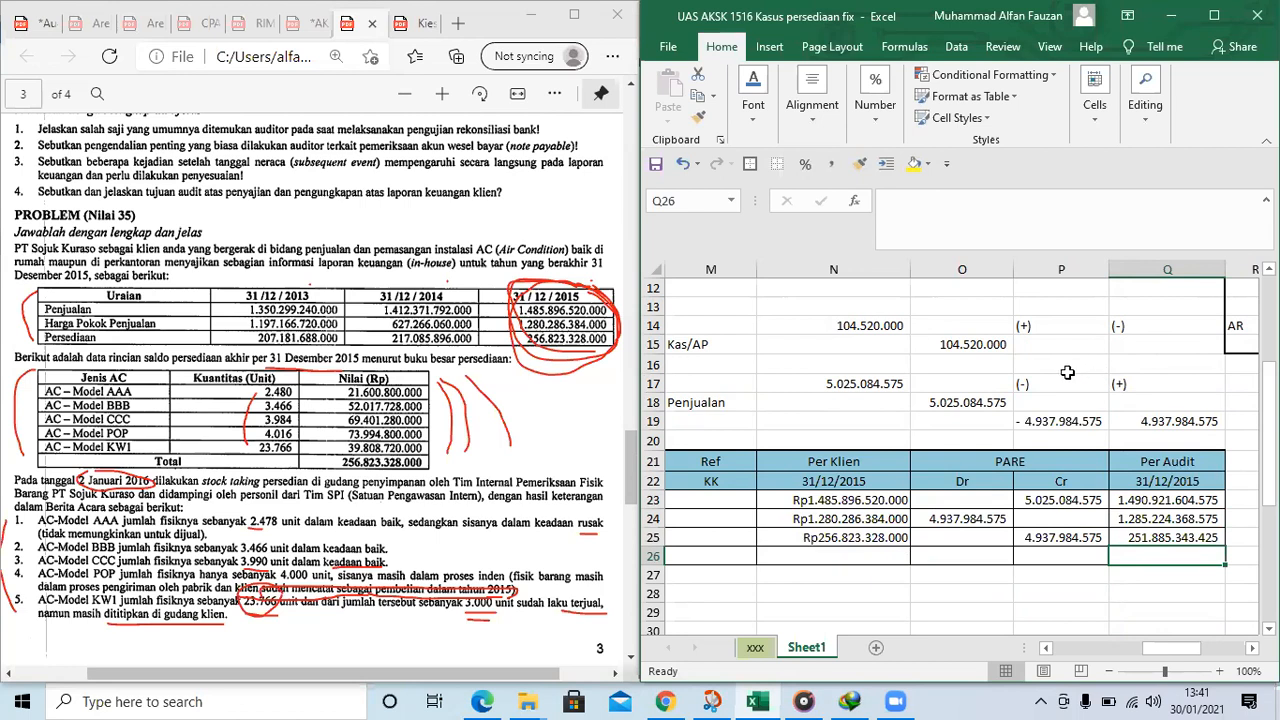
Review the lead schedule in Sheet1 against the list of required working papers on page 4 of the PDF
scroll(1052, 488, "down", 1)
left_click(943, 524)
key("Left")
key("Left")
key("Left")
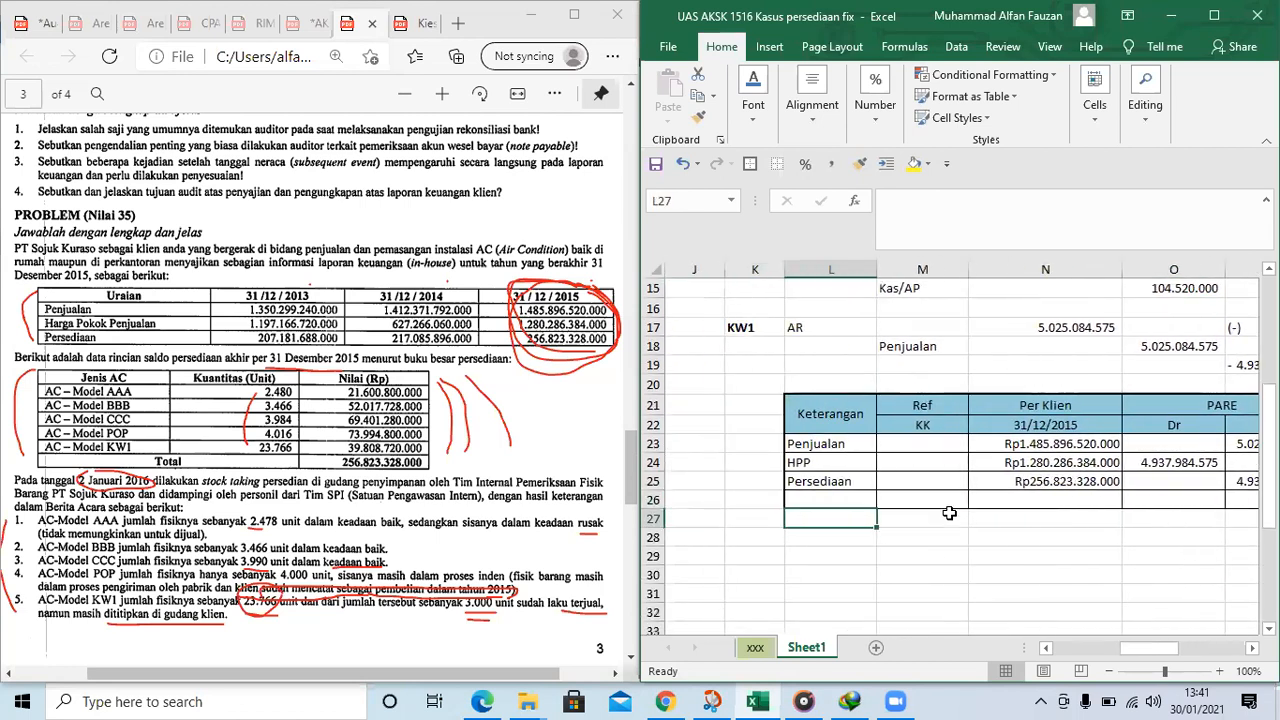
scroll(949, 513, "down", 1)
left_click(900, 497)
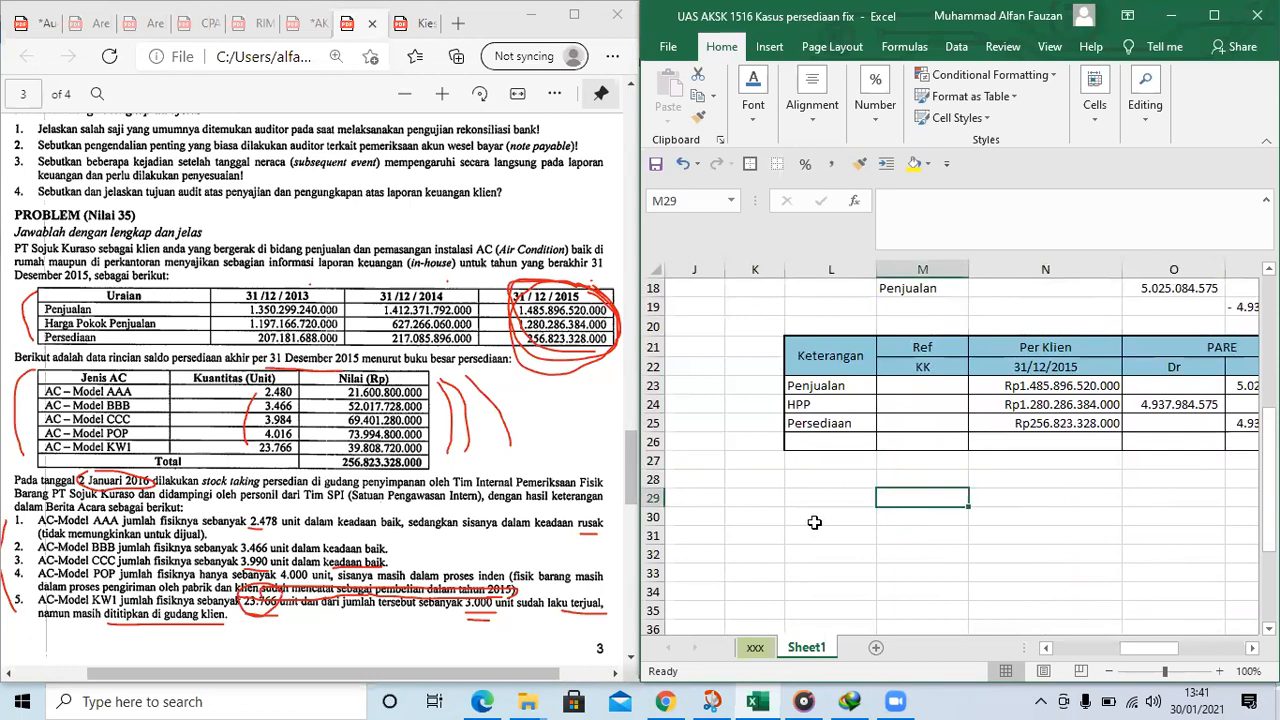
left_click(815, 522)
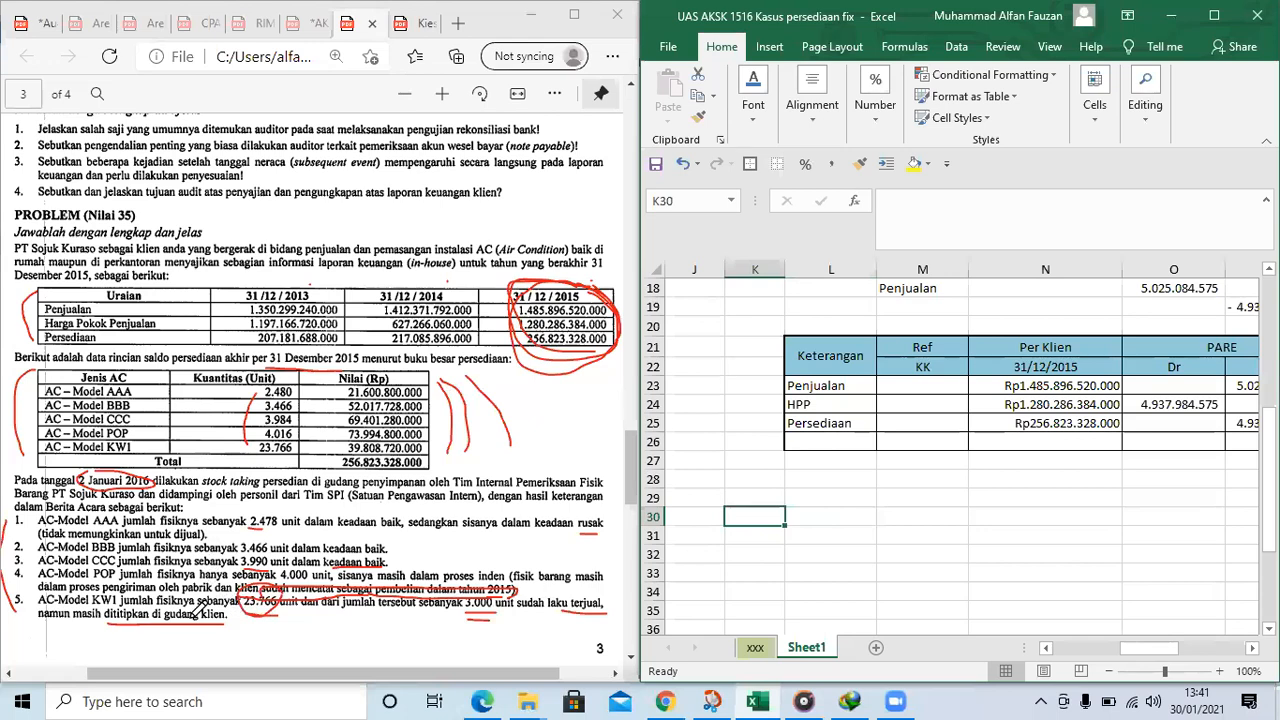
scroll(248, 625, "down", 8)
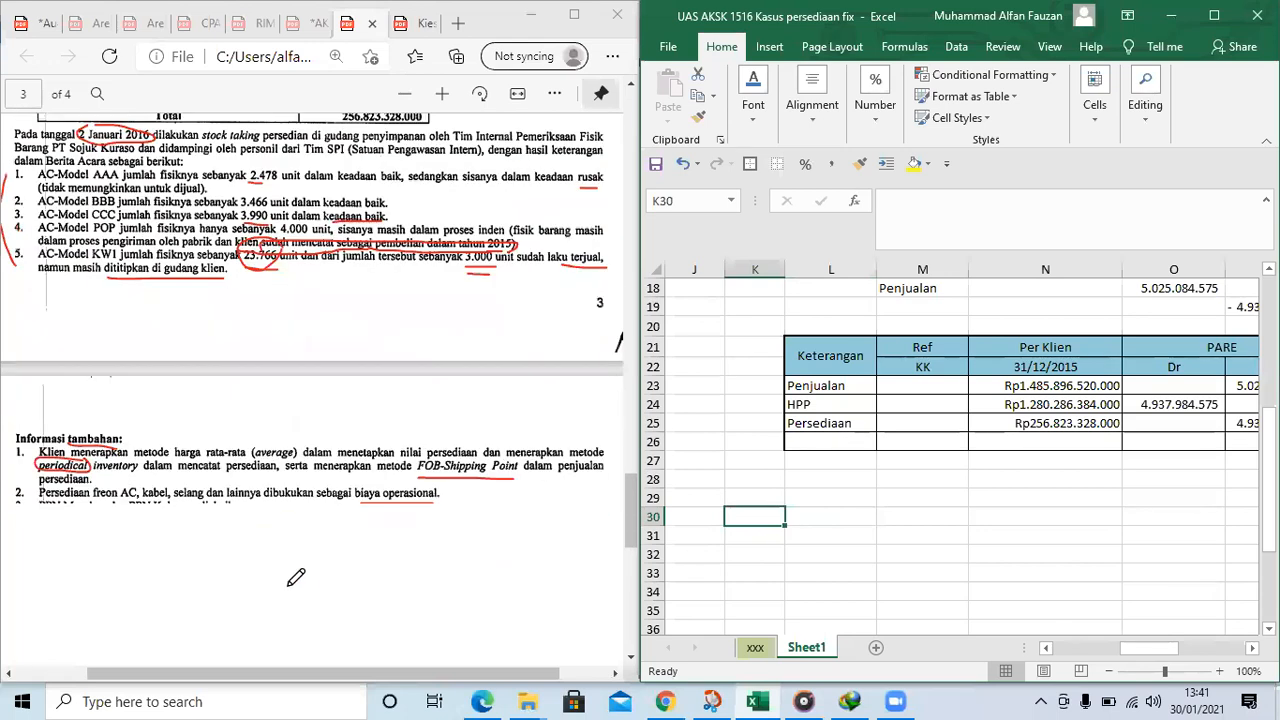
scroll(250, 562, "down", 4)
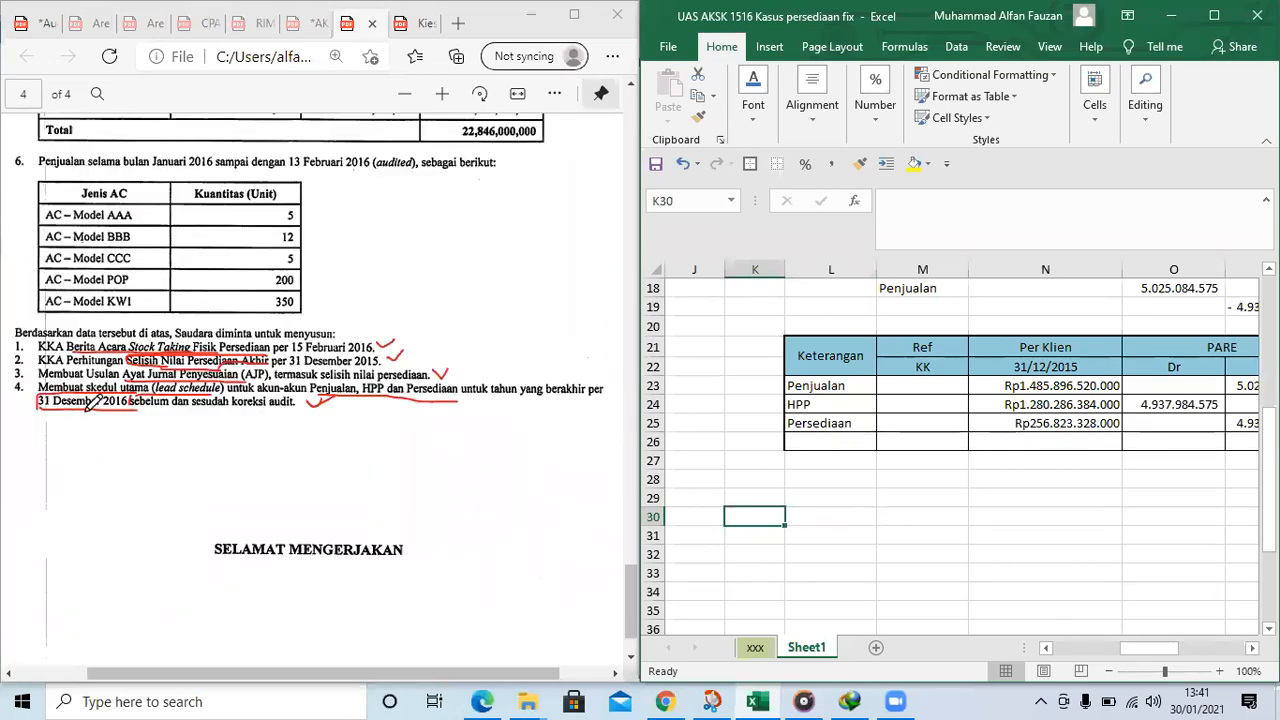
Mark the 31 Desember 2016 date in requirement 4 on page 4 of the PDF with an ink stroke
left_click(128, 408)
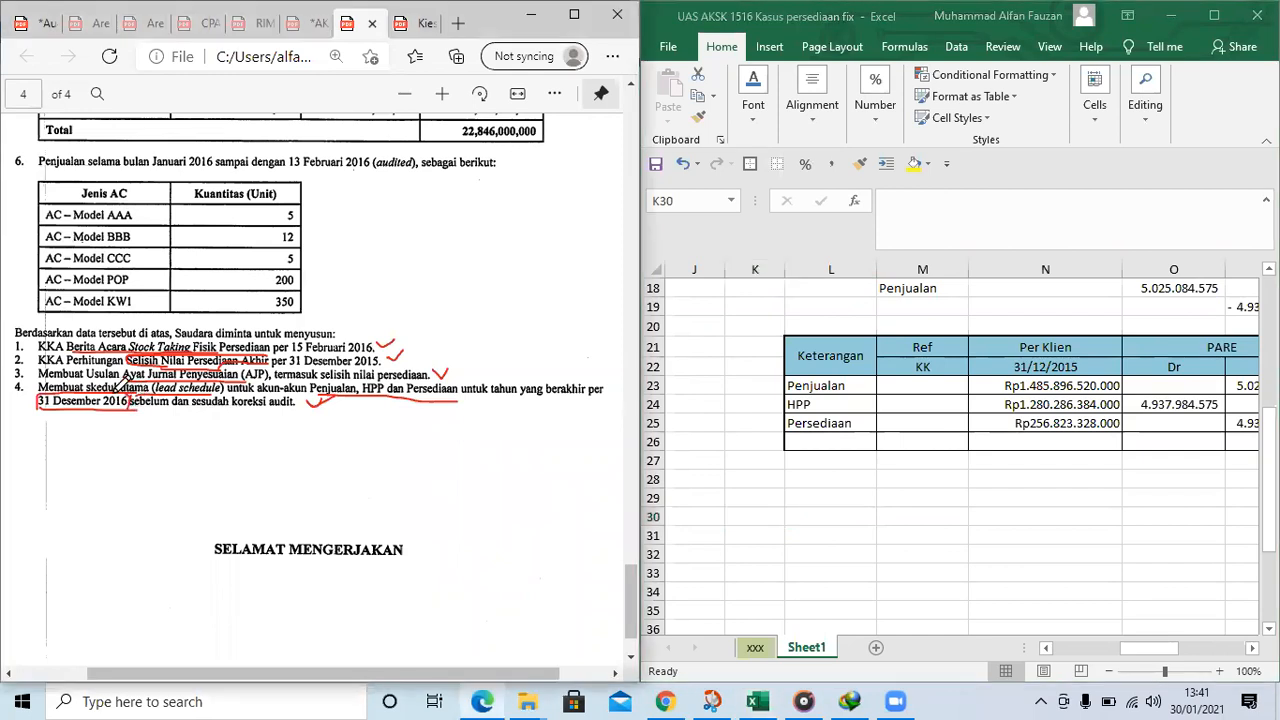
left_click_drag(42, 392, 38, 407)
left_click_drag(379, 343, 395, 339)
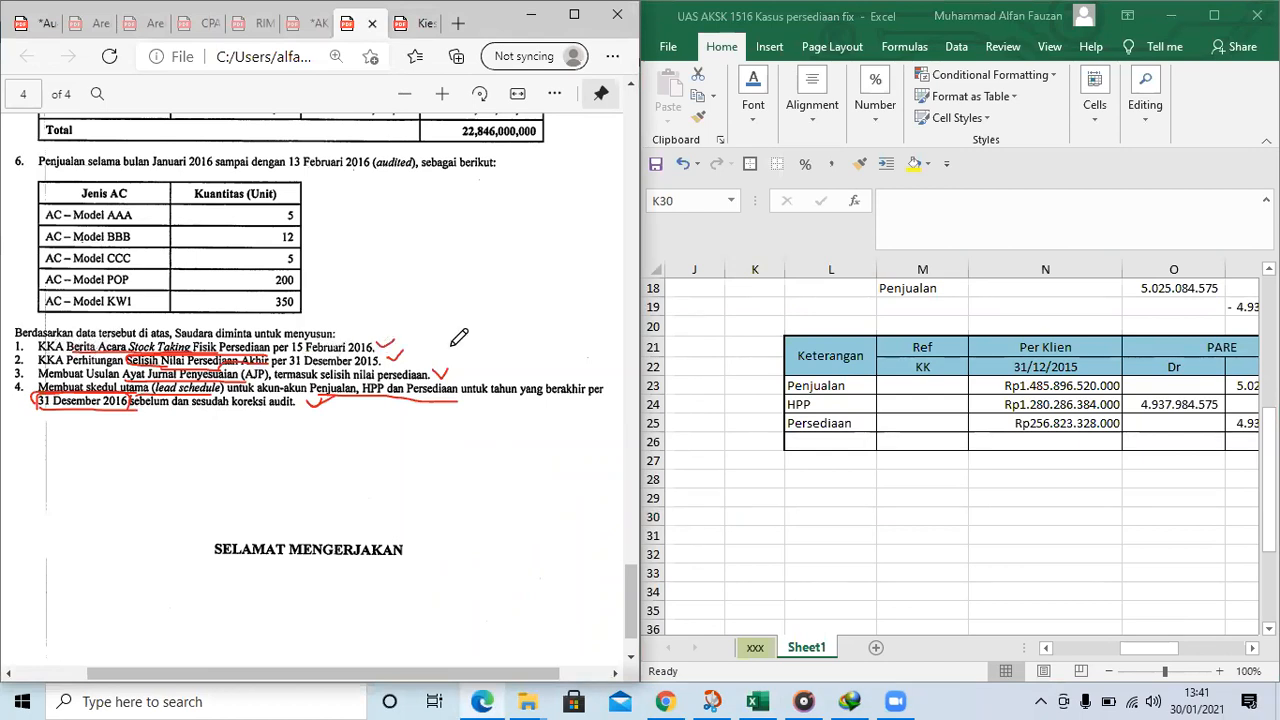
Copy the physical inventory count working paper in B5:G21 of Sheet1, including its sign-off block
left_click(1135, 650)
left_click_drag(1135, 655, 1068, 650)
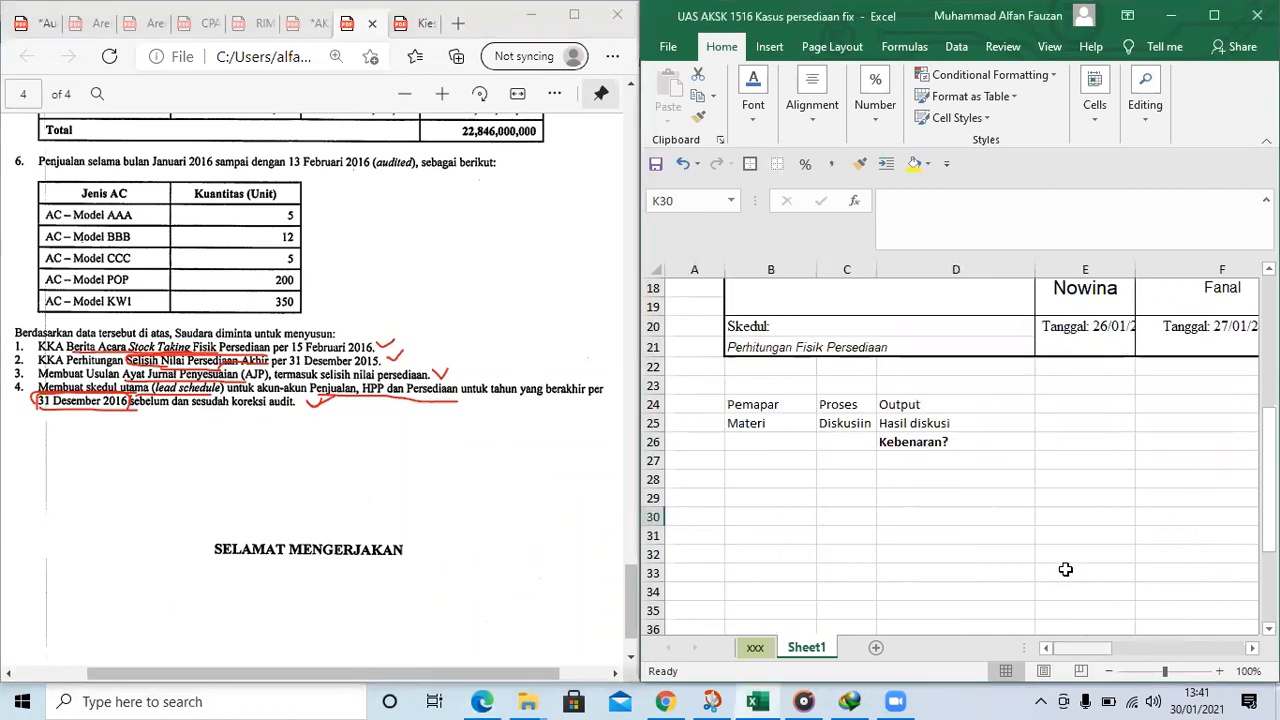
scroll(990, 500, "up", 6)
left_click(745, 418)
left_click_drag(775, 362, 1165, 625)
scroll(1163, 622, "right", 3)
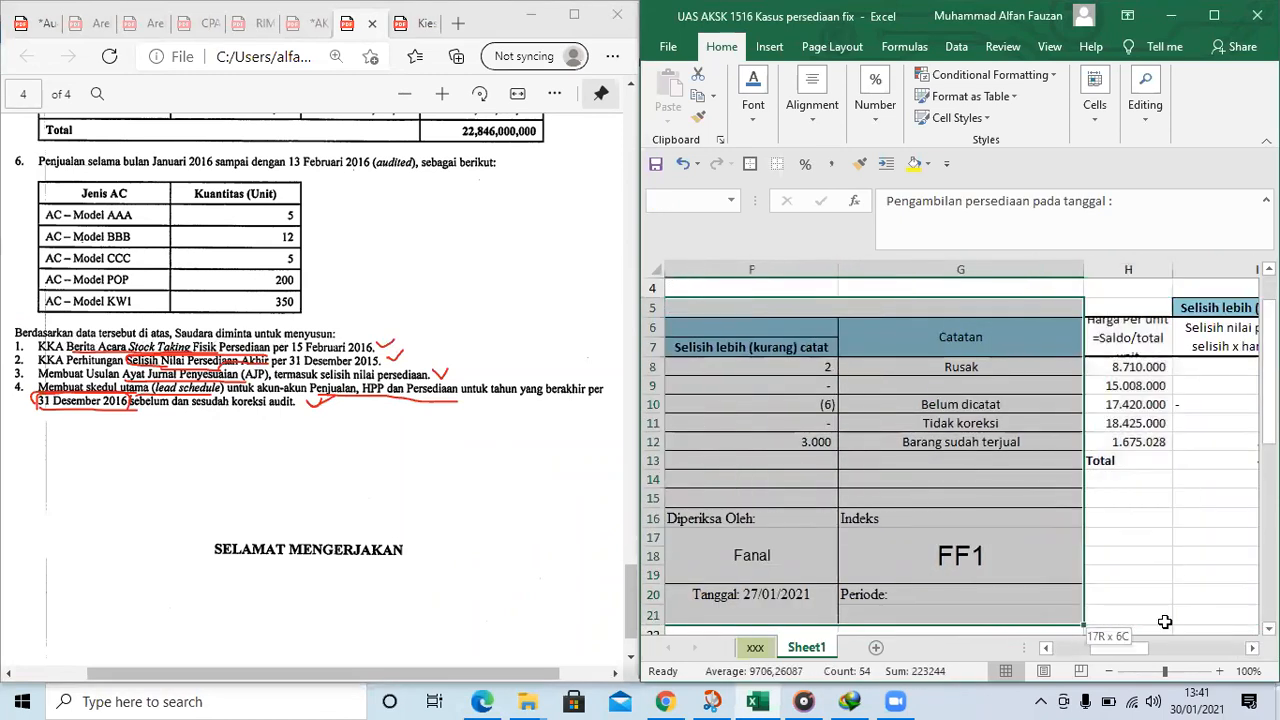
key("ctrl+c")
scroll(963, 500, "down", 4)
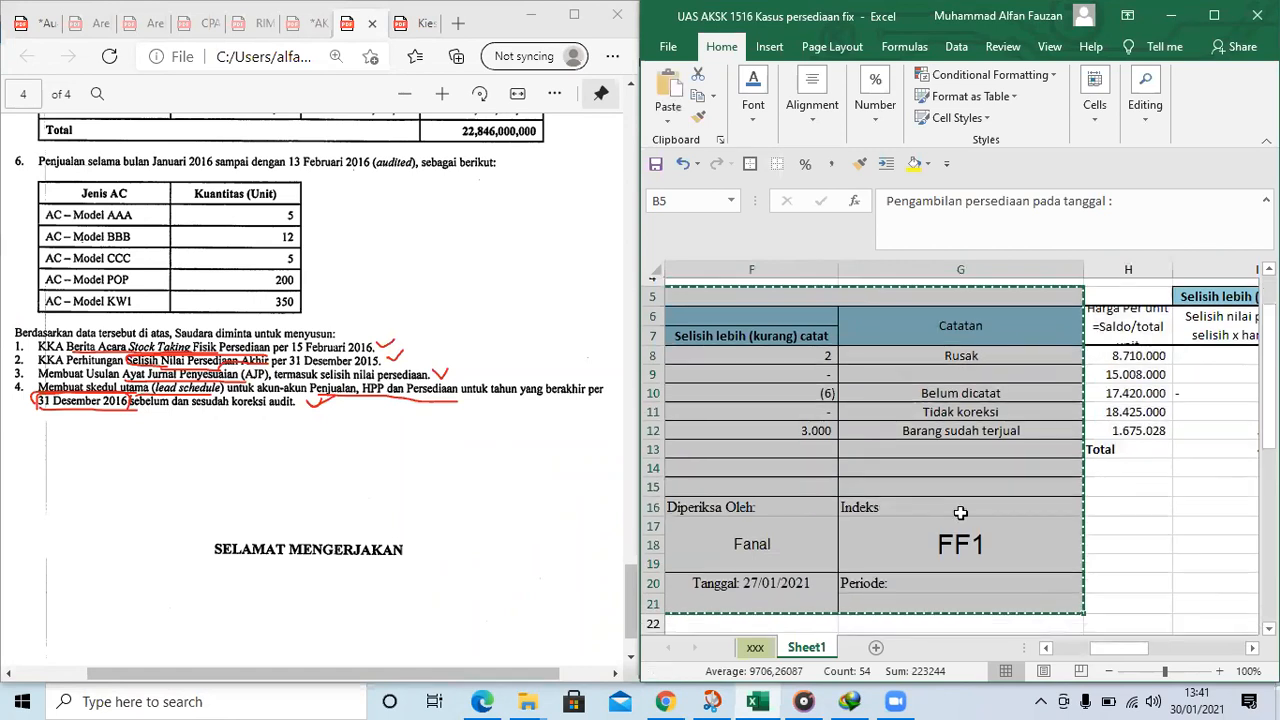
Reduce the formula bar to one line and paste the copied working paper below the discussion notes, starting at B28
left_click_drag(1003, 258, 1003, 219)
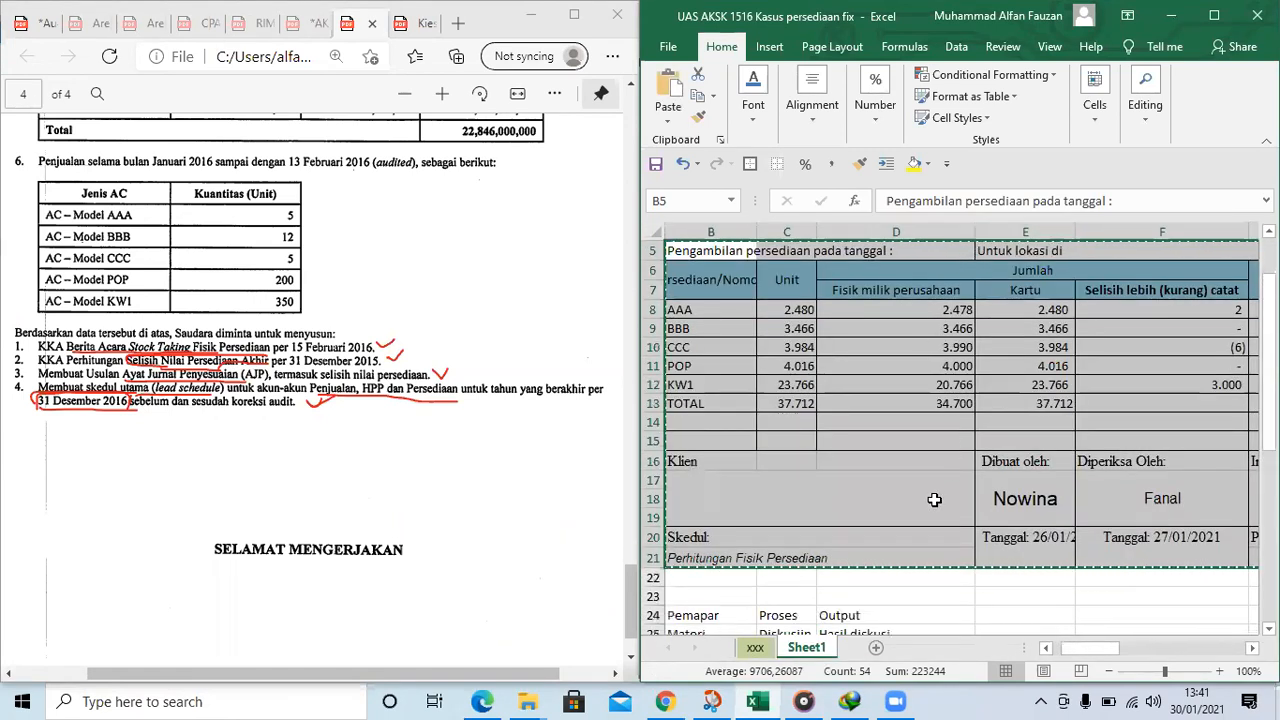
left_click(885, 592)
key("Left")
key("Left")
key("Down")
key("Down")
key("Down")
key("Down")
key("Down")
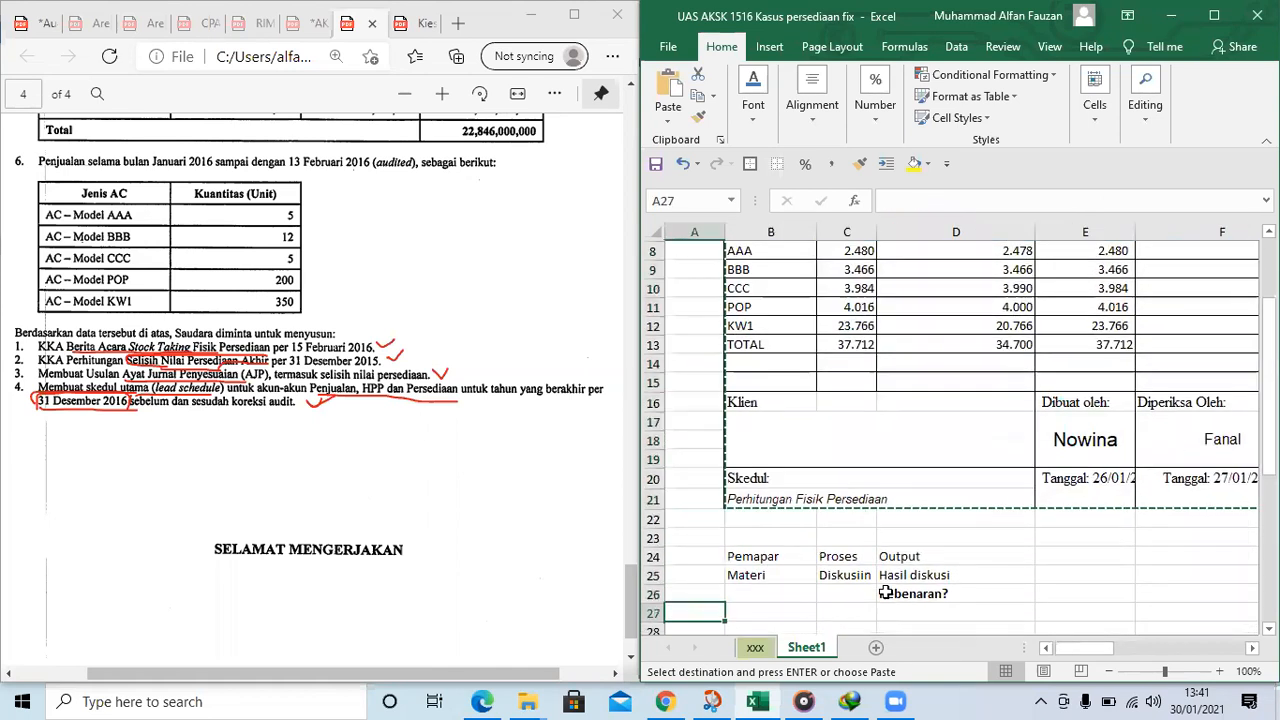
key("ctrl+v")
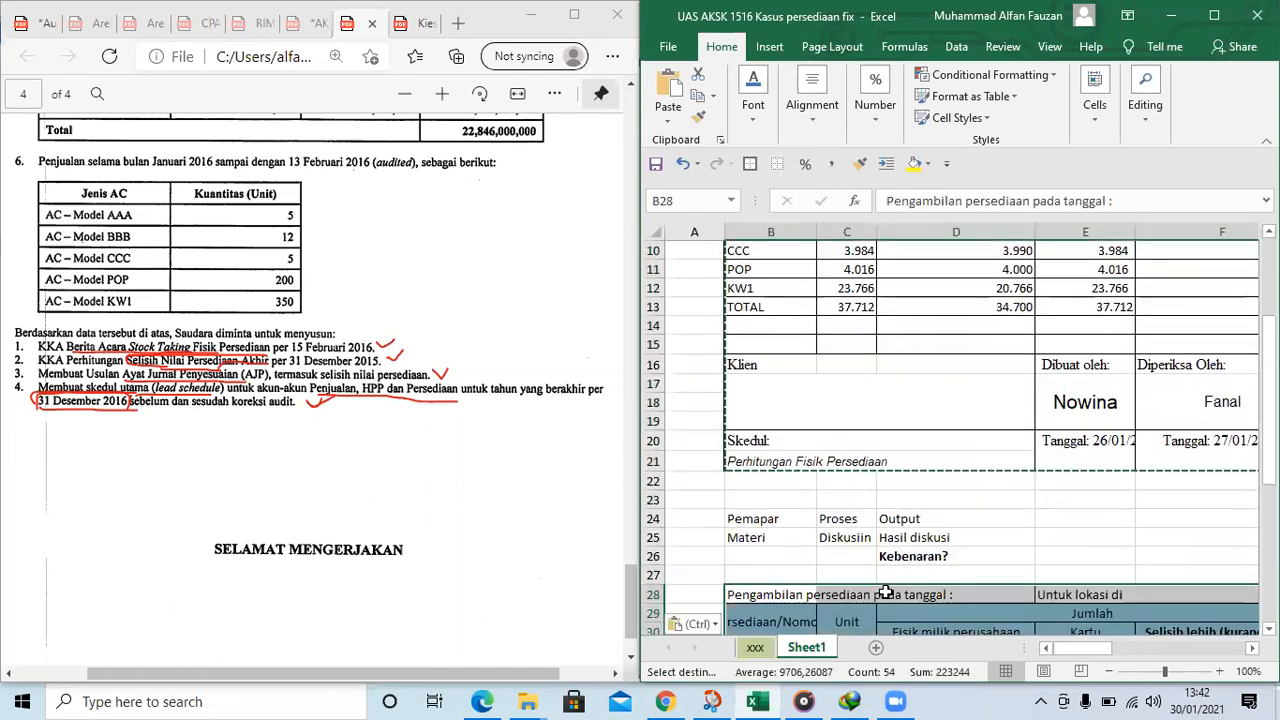
scroll(1000, 520, "down", 5)
Check the pasted count table and widen column B to show more of its Persediaan/Nomor heading
left_click(970, 477)
left_click(852, 420)
left_click(953, 438)
left_click(784, 474)
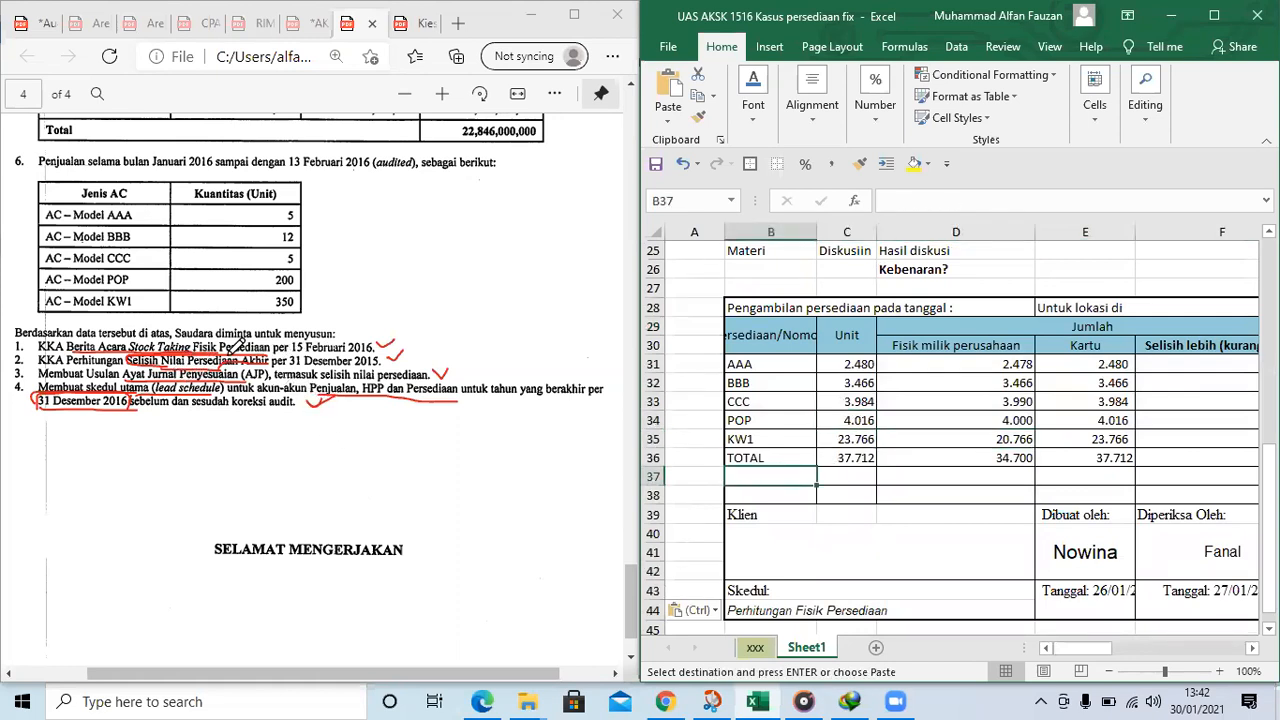
left_click(850, 402)
left_click(850, 383)
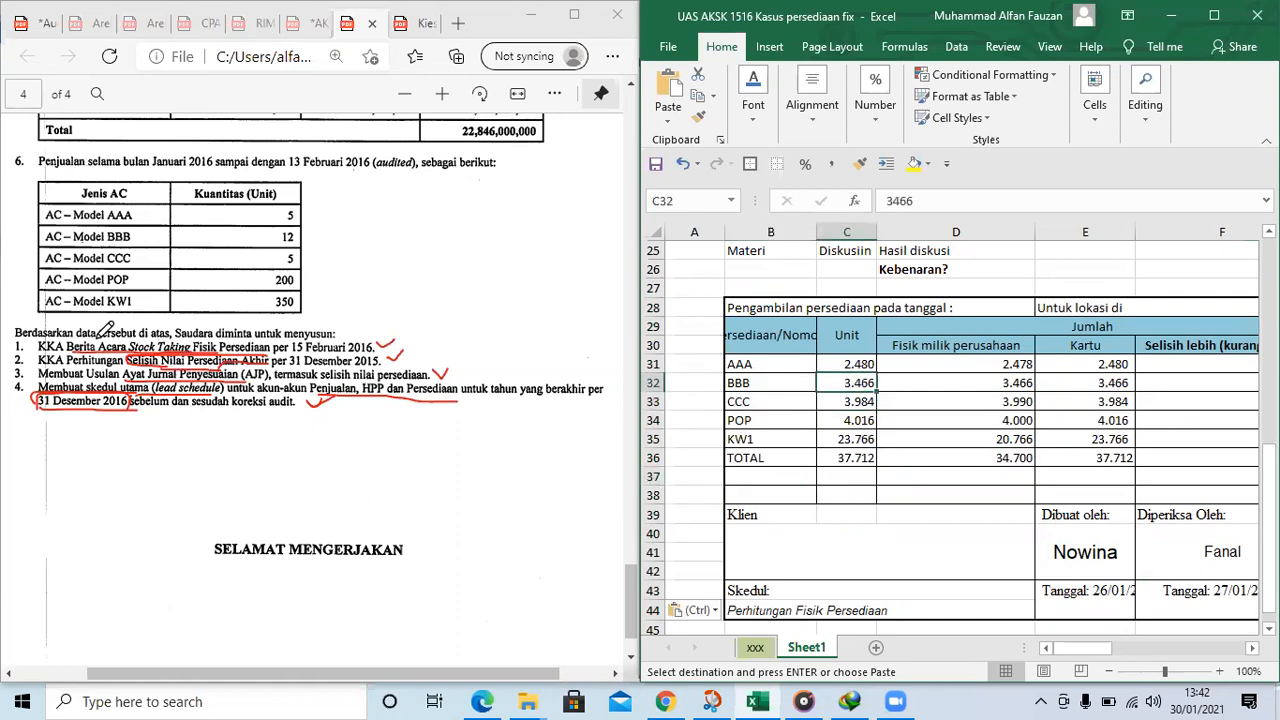
left_click(886, 364)
left_click_drag(816, 232, 866, 228)
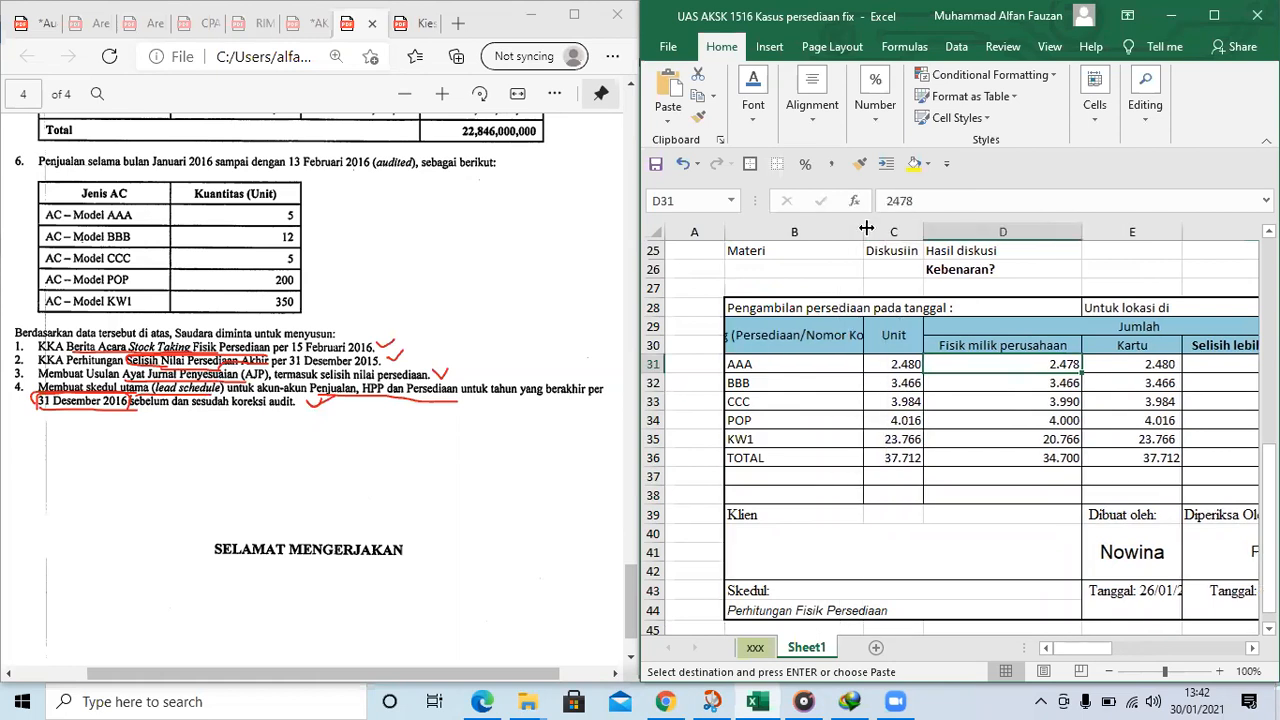
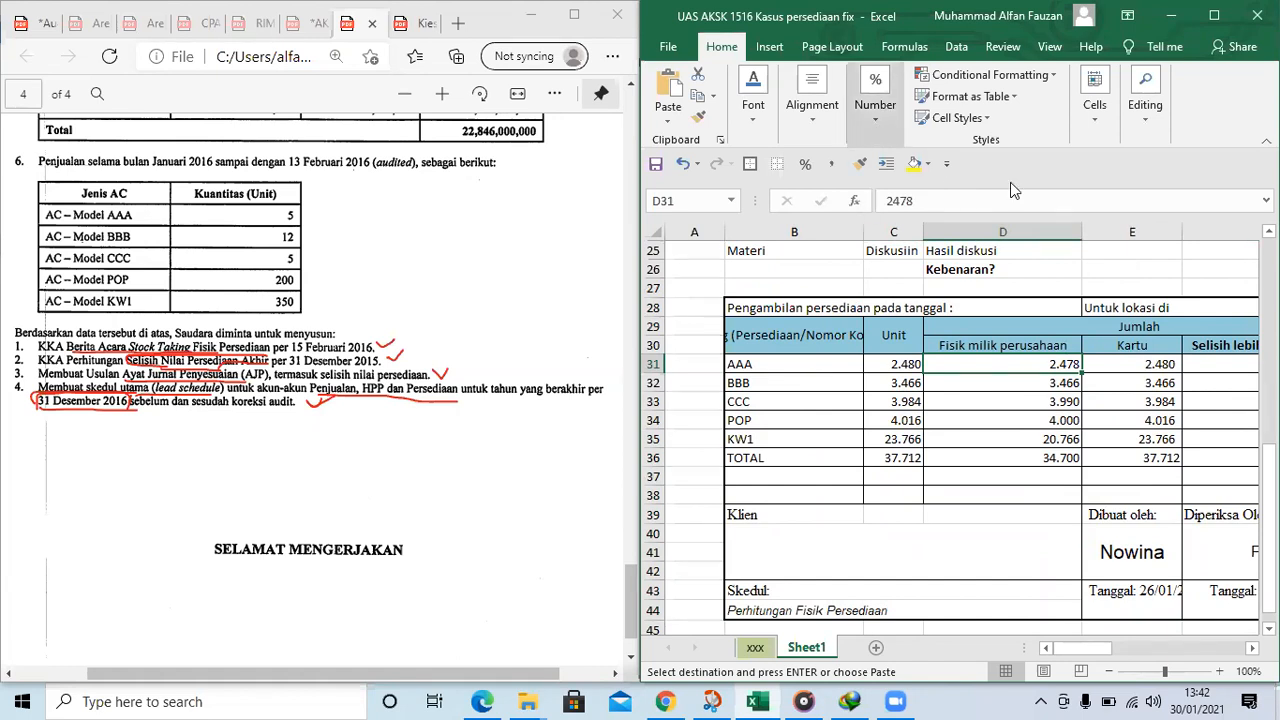
Underline "stock taking" once more in item 4 of the additional information in the PDF
left_click(1010, 420)
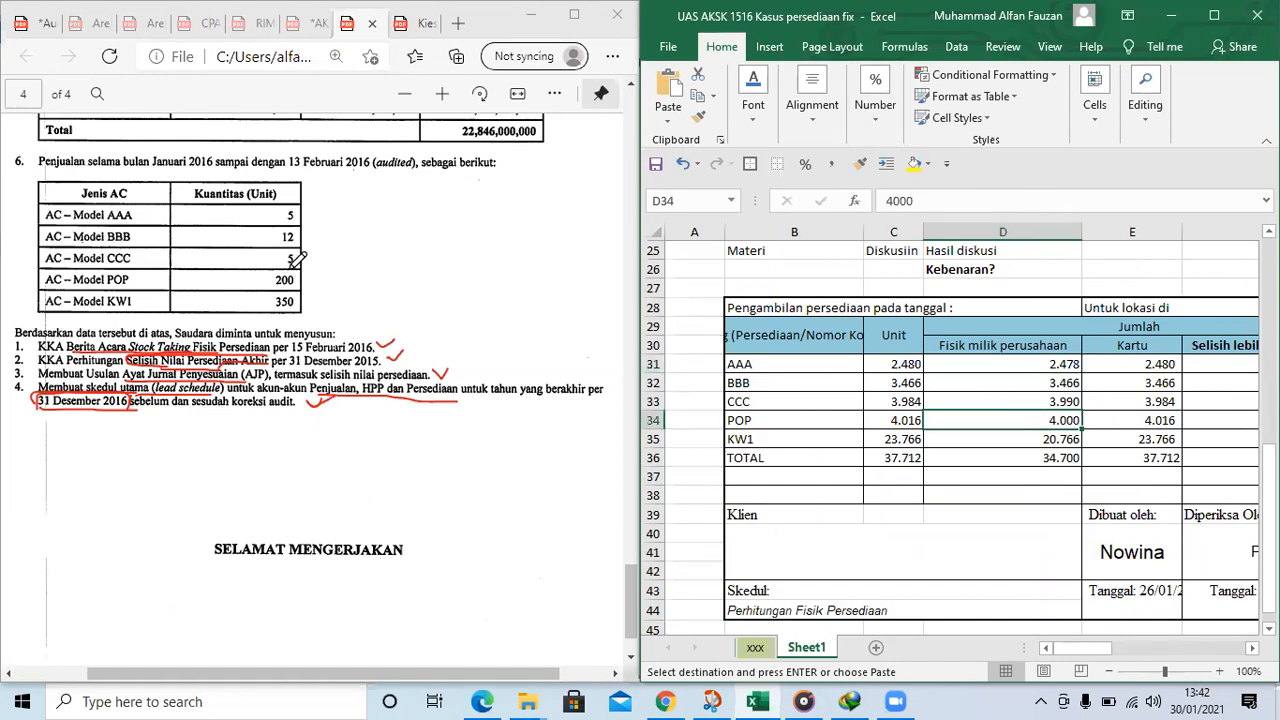
scroll(290, 258, "up", 6)
scroll(175, 285, "up", 2)
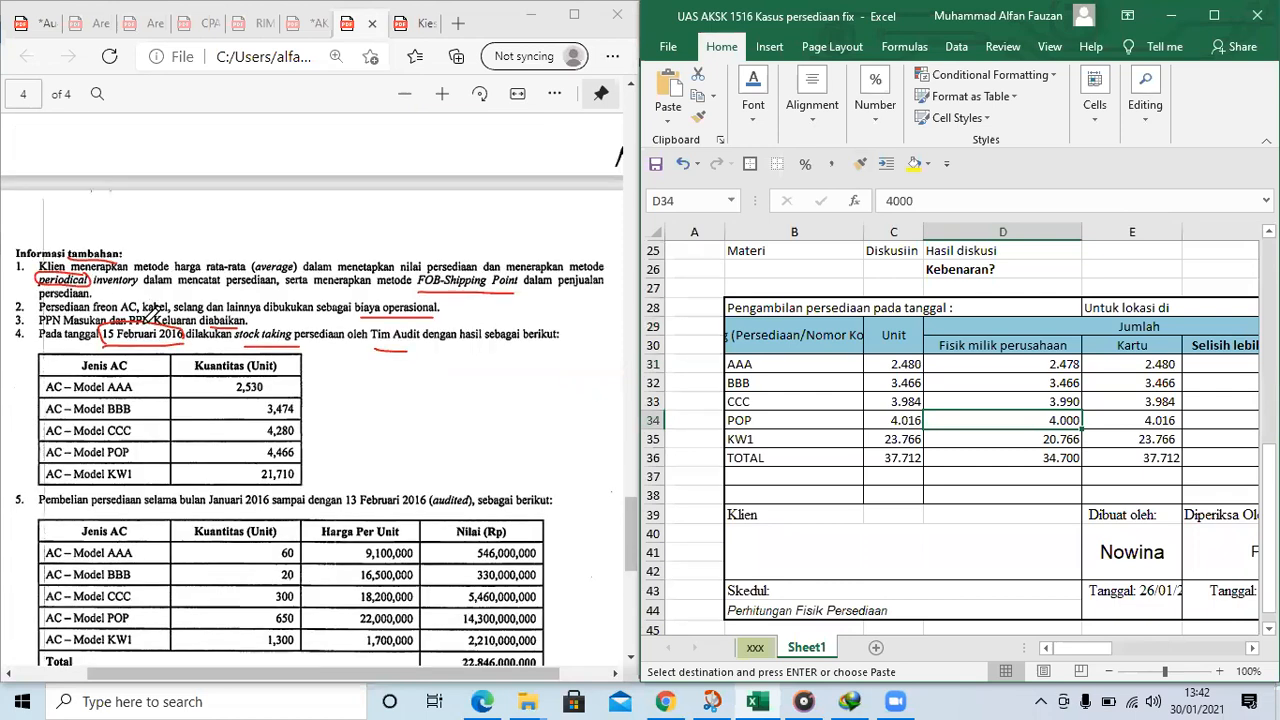
scroll(152, 315, "up", 1)
left_click_drag(390, 268, 406, 263)
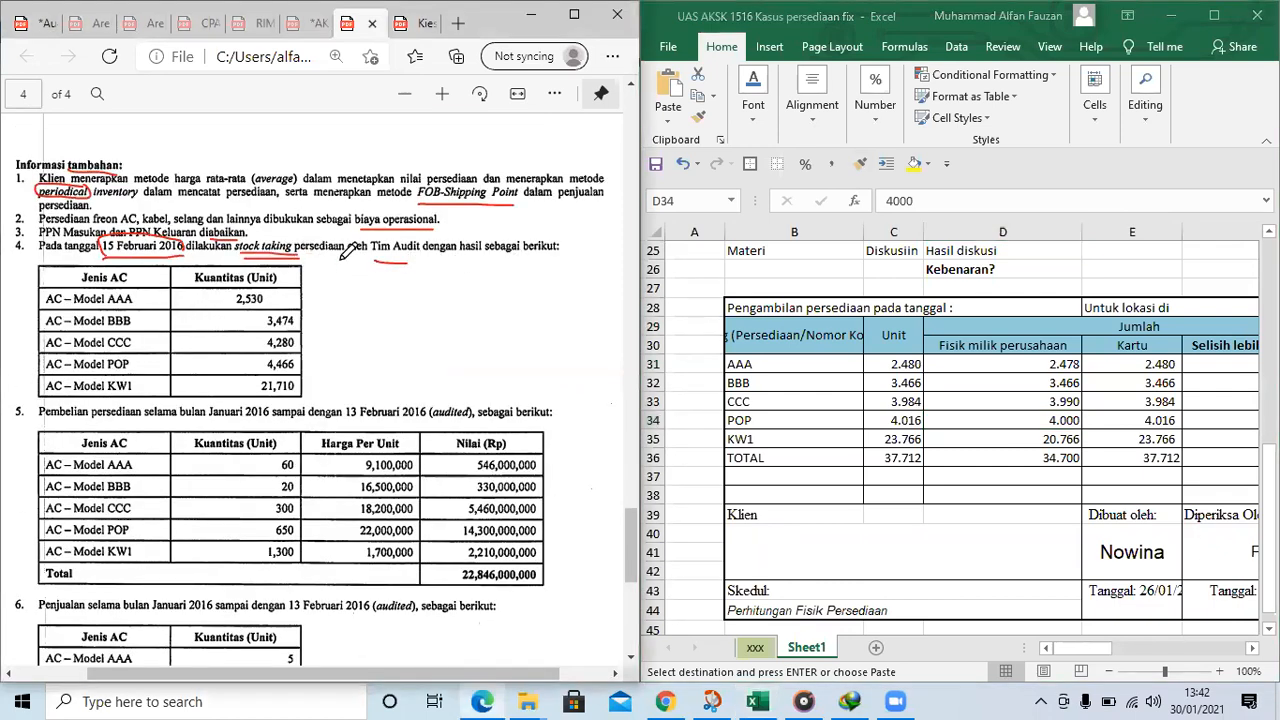
Clear the physical counts in D31:D36 and bracket the item 4 stock-taking quantities in the PDF with ink
left_click_drag(1041, 369, 1036, 458)
key("Delete")
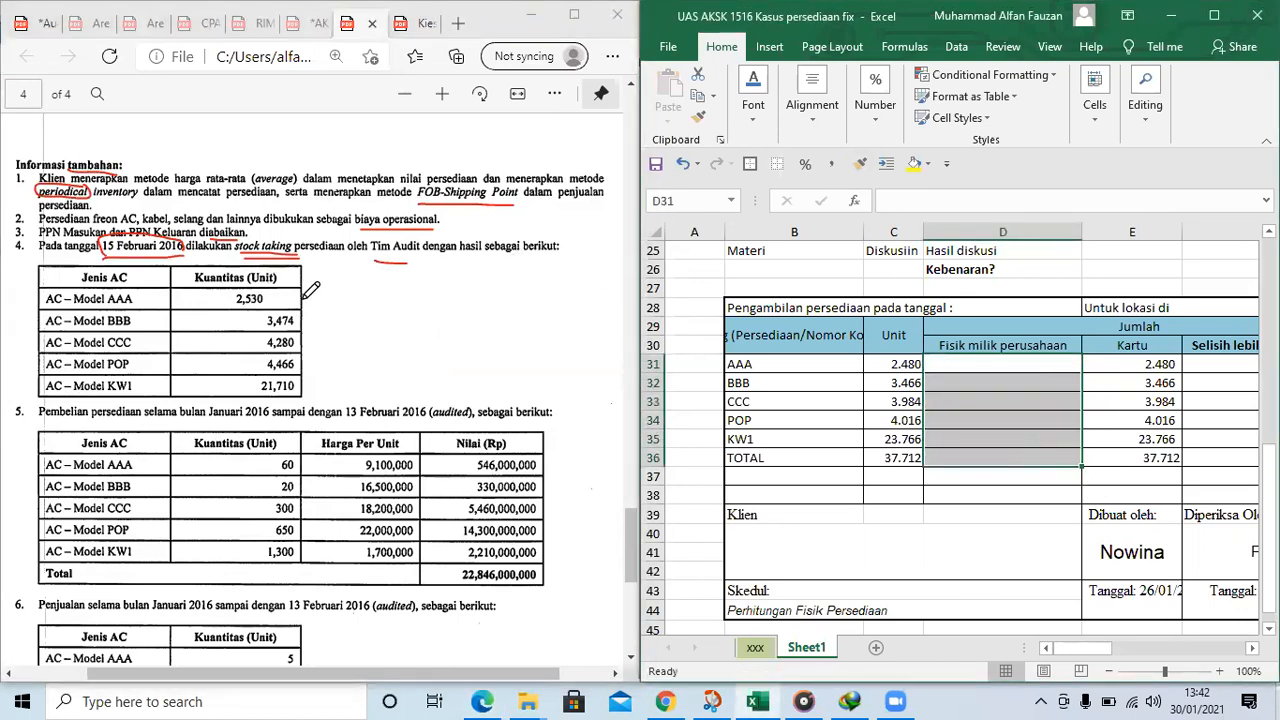
left_click_drag(310, 300, 311, 375)
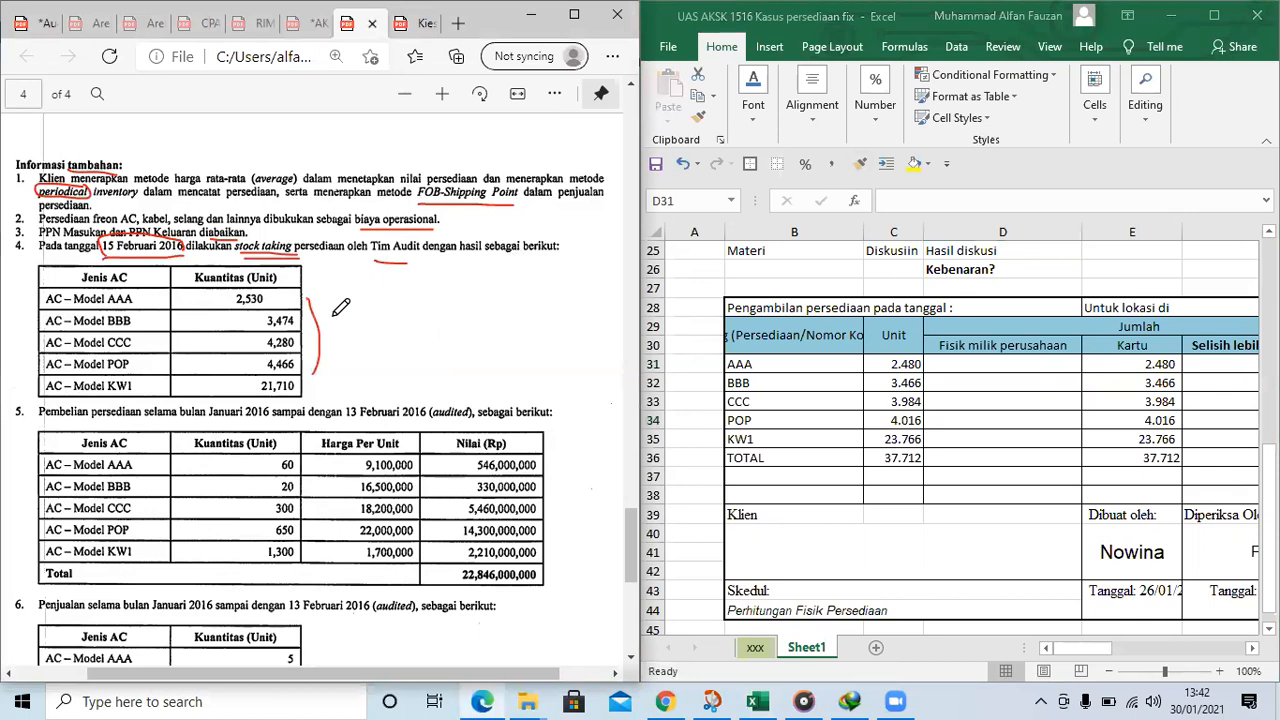
Enter the physical counts 2530 for AAA in D31 and 3473 for BBB in D32
double_click(951, 364)
type("2530")
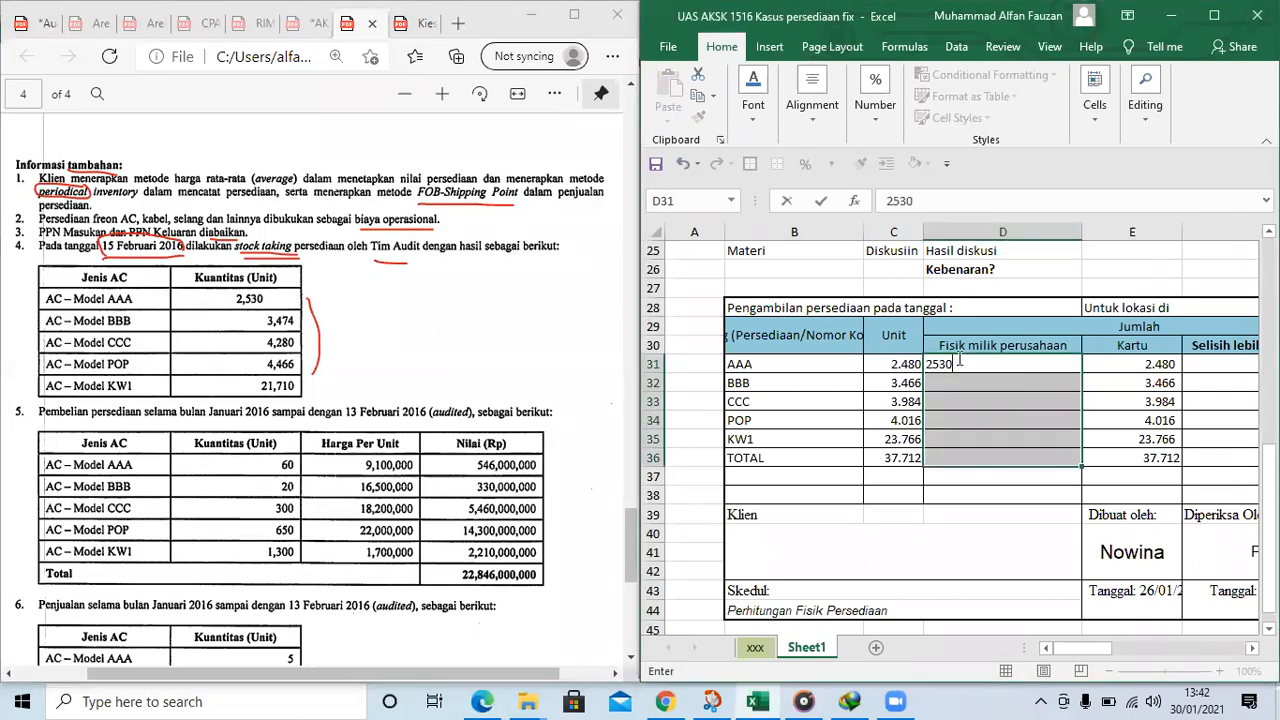
key("Return")
key("Down")
key("Up")
type("347")
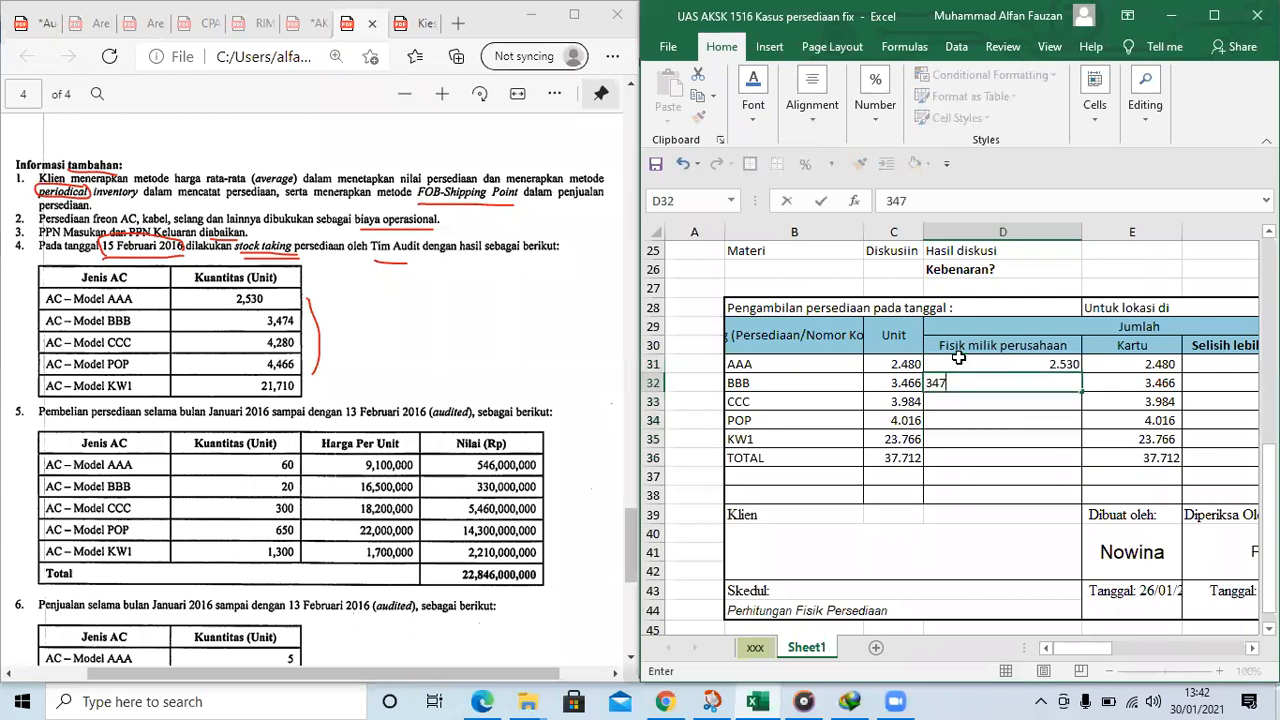
key("Return")
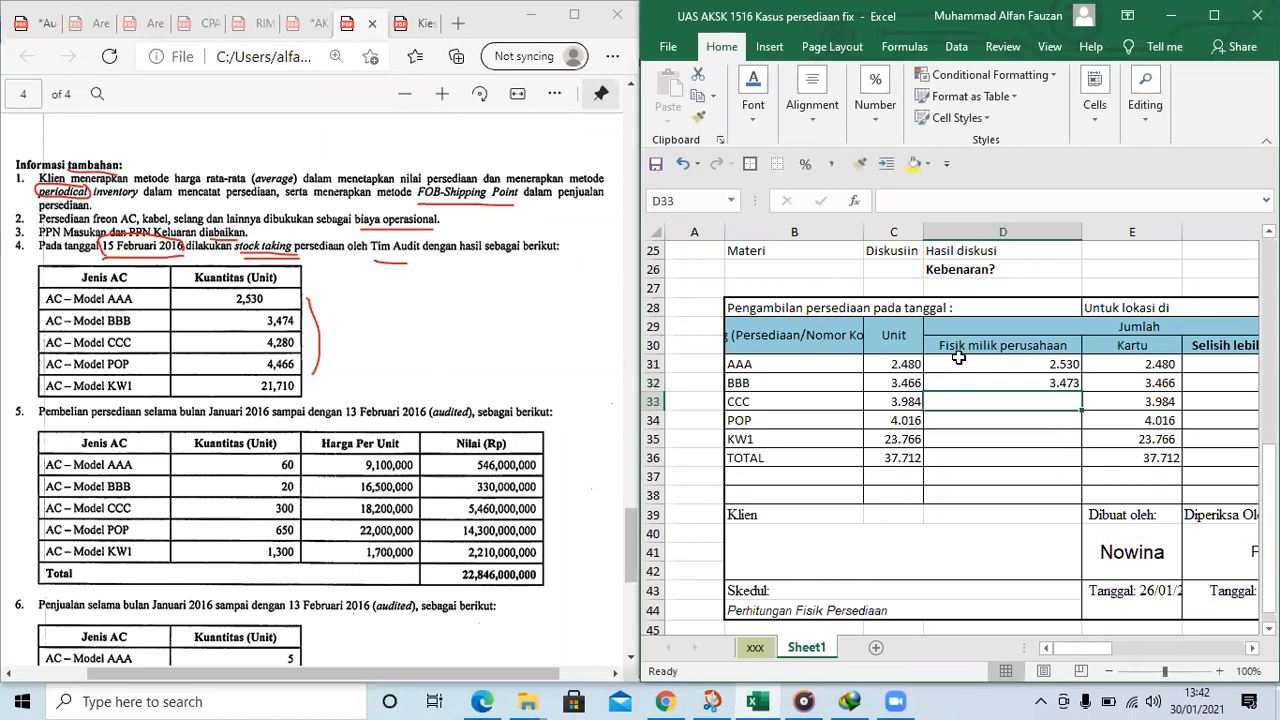
Enter the physical counts 4280 for CCC, 4466 for POP and 21466 for KW1 in D33:D35
type("4.2")
type("80")
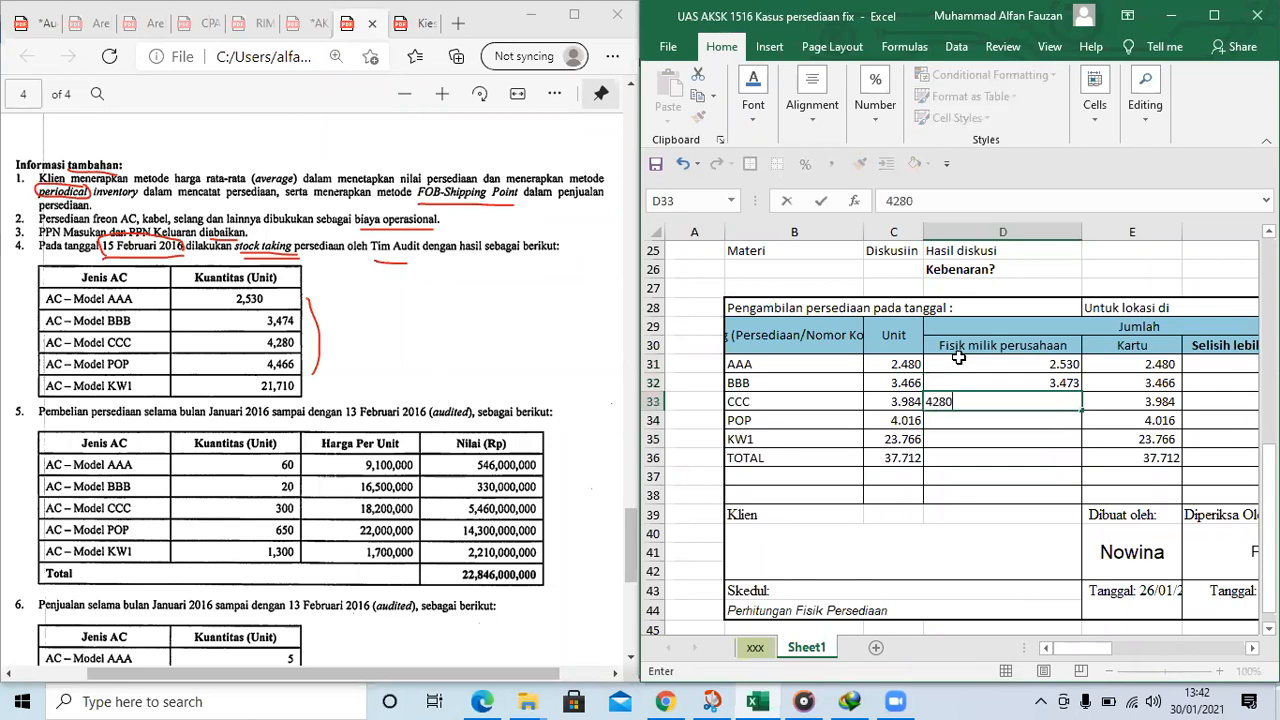
key("Return")
type("4.4")
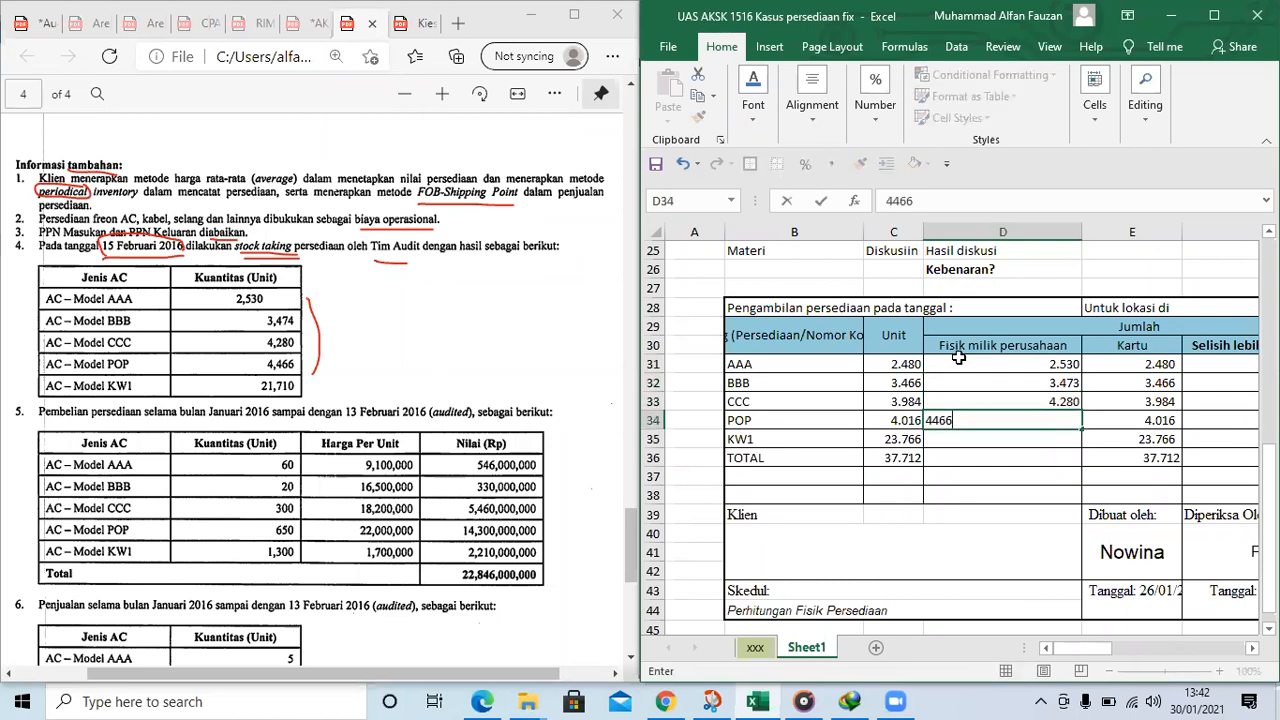
type("66")
key("Return")
type("21")
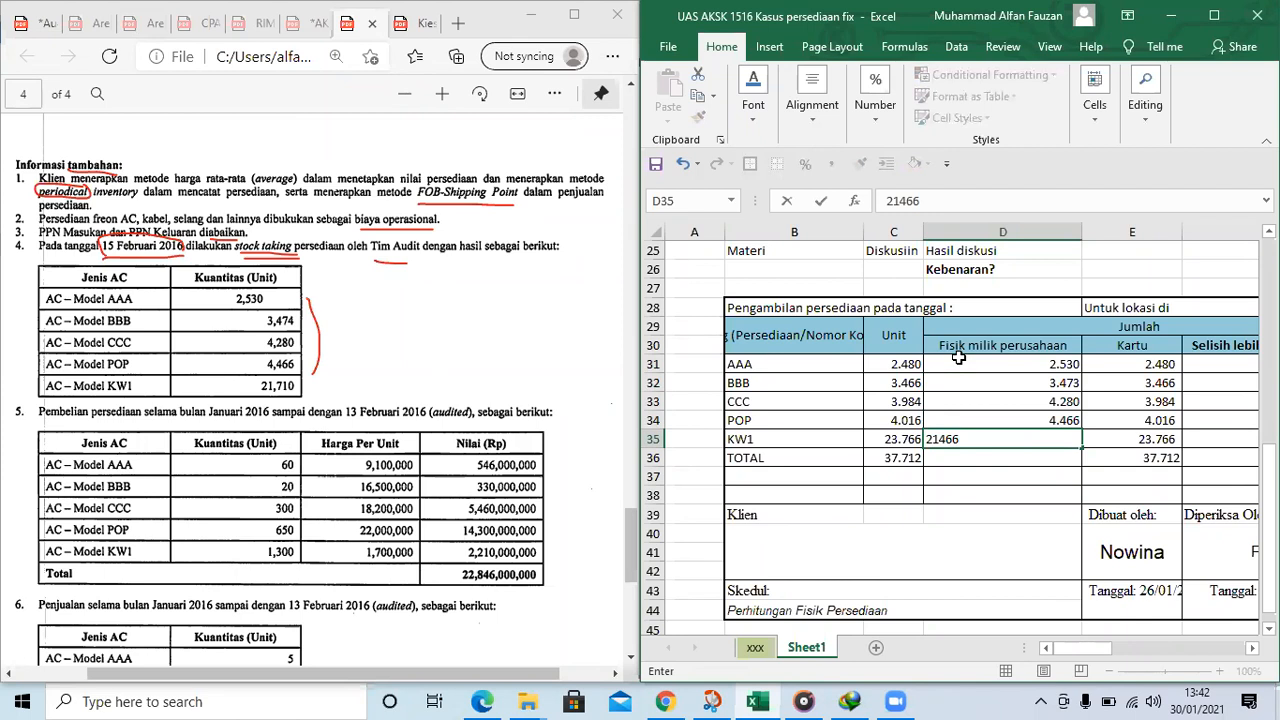
key("Tab")
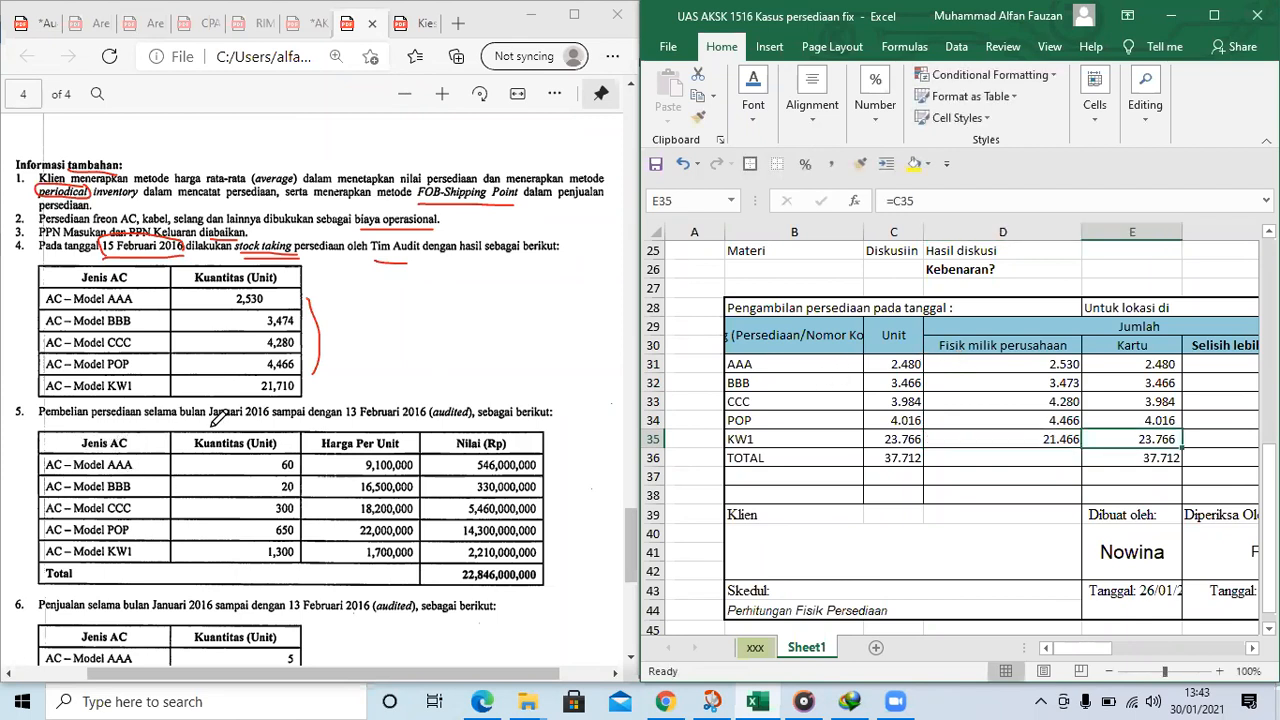
Mark item 5's 13 Februari 2016 date and "audited" in the PDF, and bracket the product rows of items 5 and 6
mouse_move(350, 421)
left_mouse_down()
mouse_move(428, 421)
mouse_move(438, 402)
mouse_move(442, 420)
mouse_move(472, 416)
mouse_move(470, 404)
left_mouse_up()
scroll(360, 445, "down", 2)
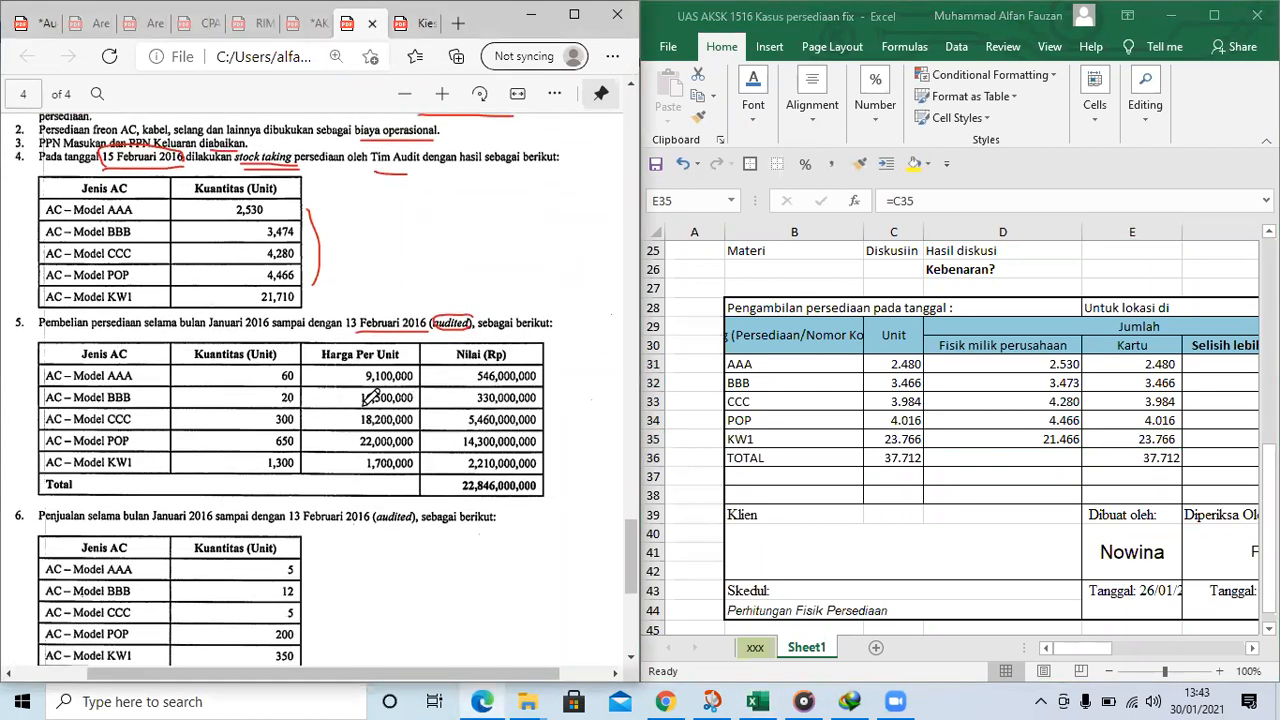
mouse_move(32, 365)
left_mouse_down()
mouse_move(22, 392)
mouse_move(38, 465)
left_mouse_up()
scroll(190, 444, "down", 2)
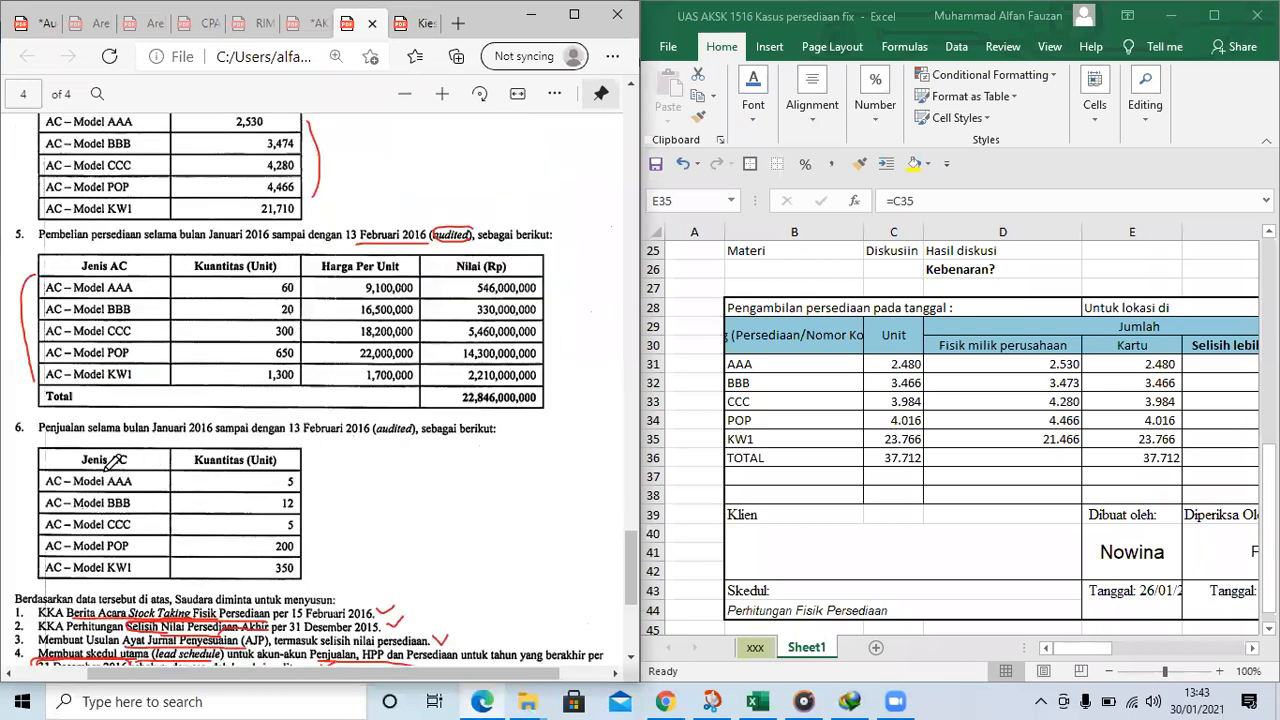
mouse_move(32, 468)
left_mouse_down()
mouse_move(24, 500)
mouse_move(40, 550)
left_mouse_up()
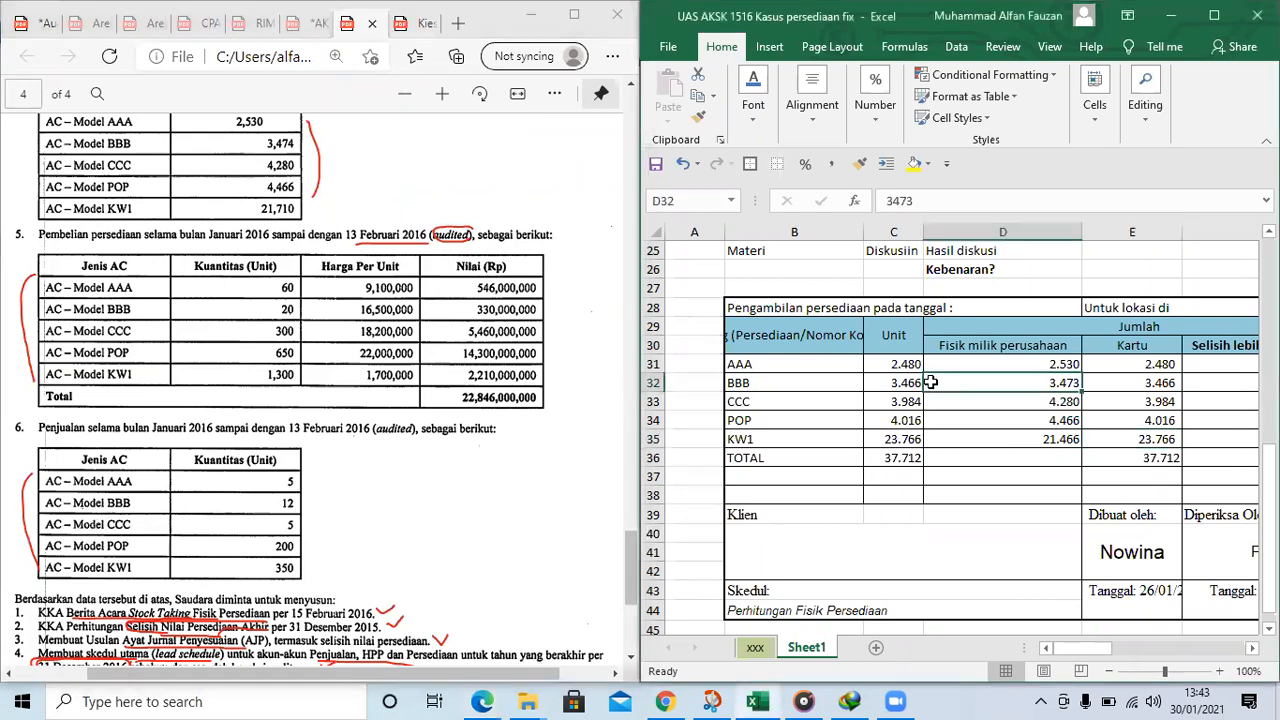
Clear the Unit figures in C31:C36 of the copied count table
left_click(904, 366)
key("shift+Down")
key("shift+Down")
key("shift+Down")
Clear the Kartu figures in E31:E35 of the copied count table
key("shift+Down")
key("shift+Down")
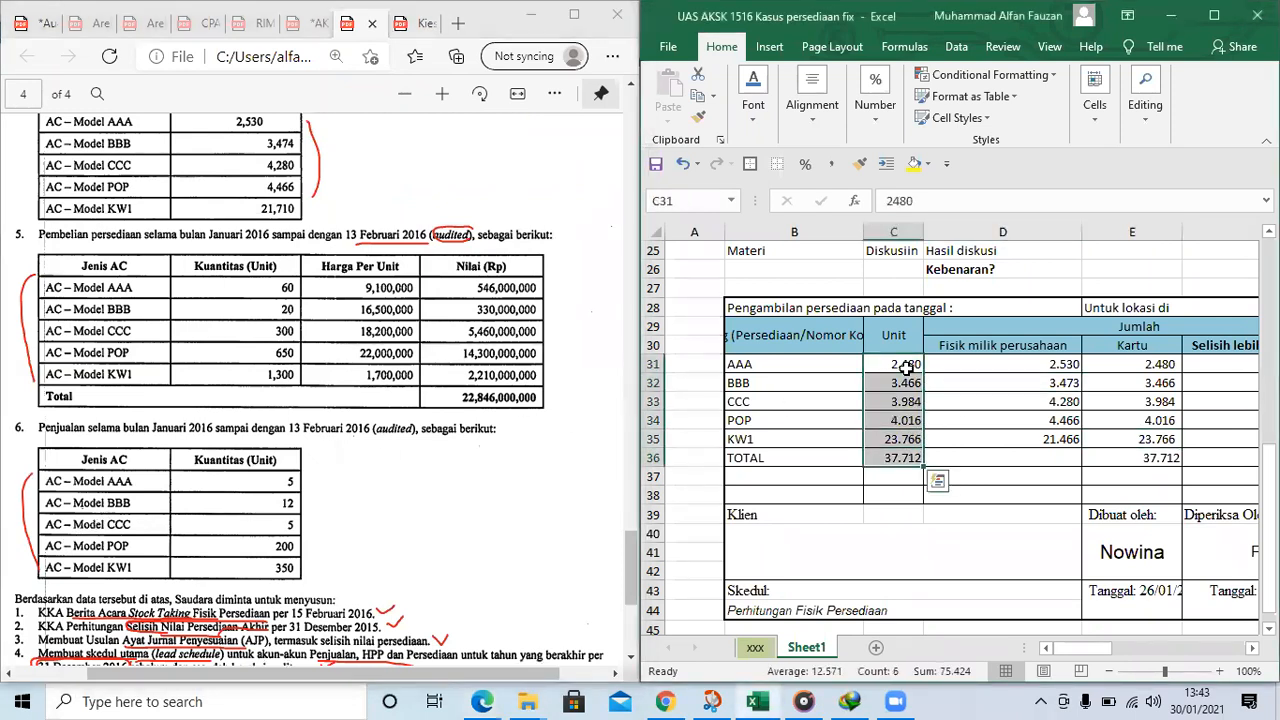
key("Delete")
key("Right")
key("Right")
key("shift+Down")
key("shift+Down")
key("shift+Down")
key("shift+Down")
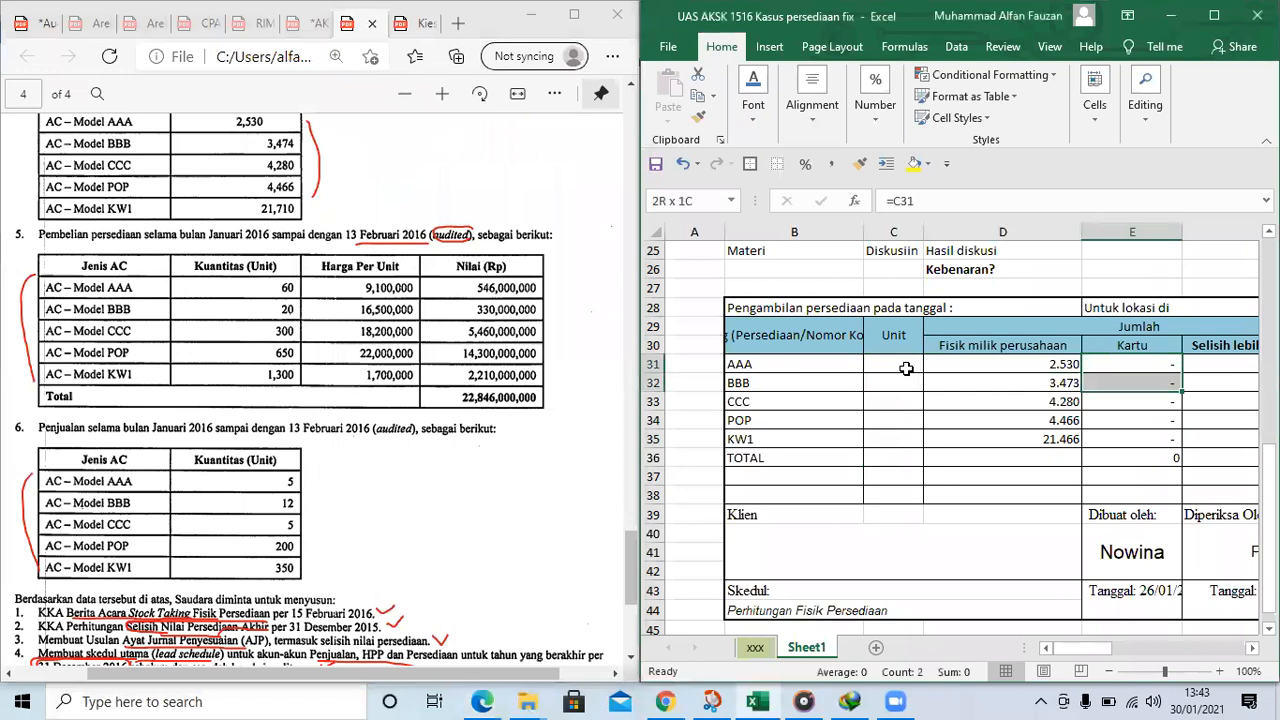
key("Delete")
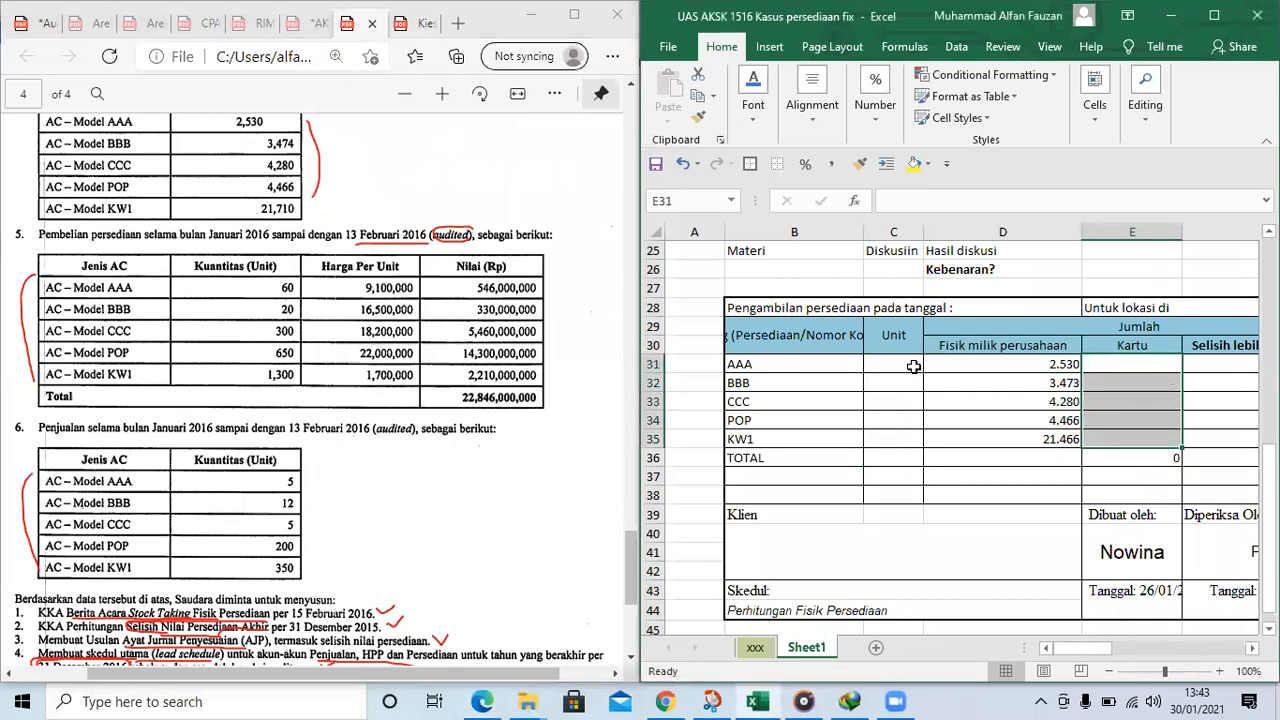
left_click(979, 368)
left_click(897, 370)
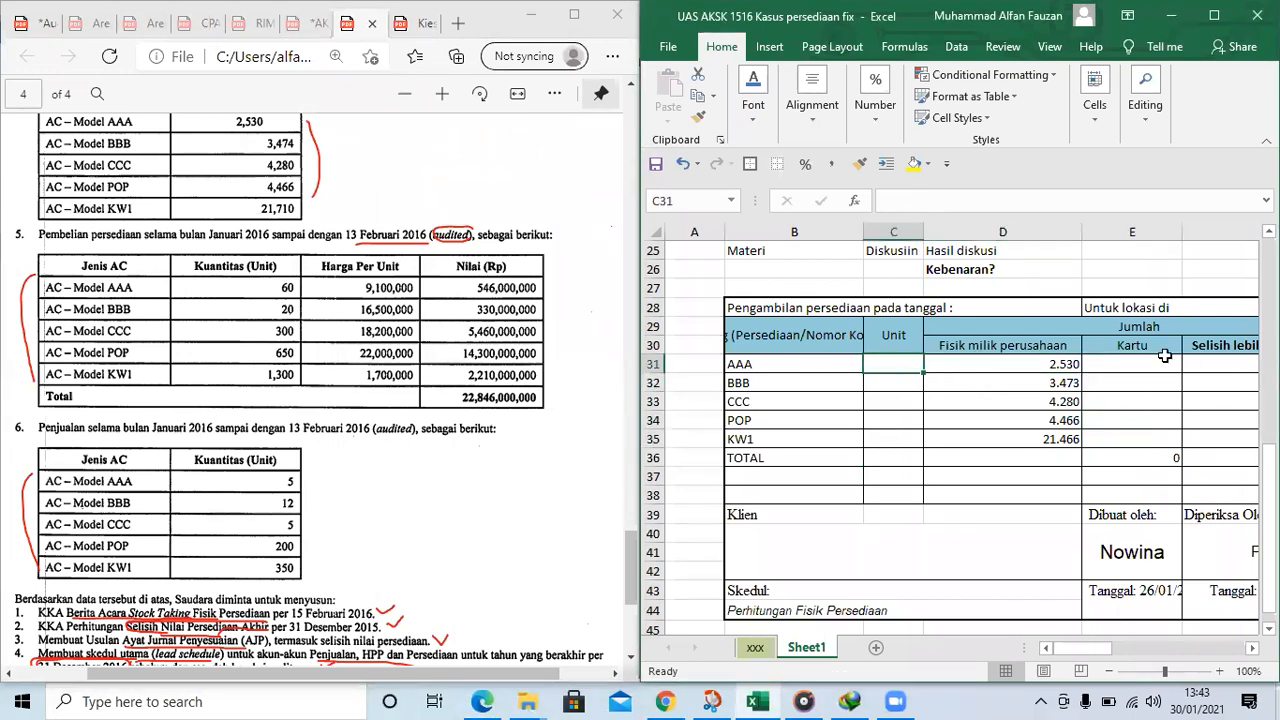
Highlight the physical counts in D8:D12 of the original table in yellow, keeping the total in D13 without fill
scroll(1058, 367, "up", 6)
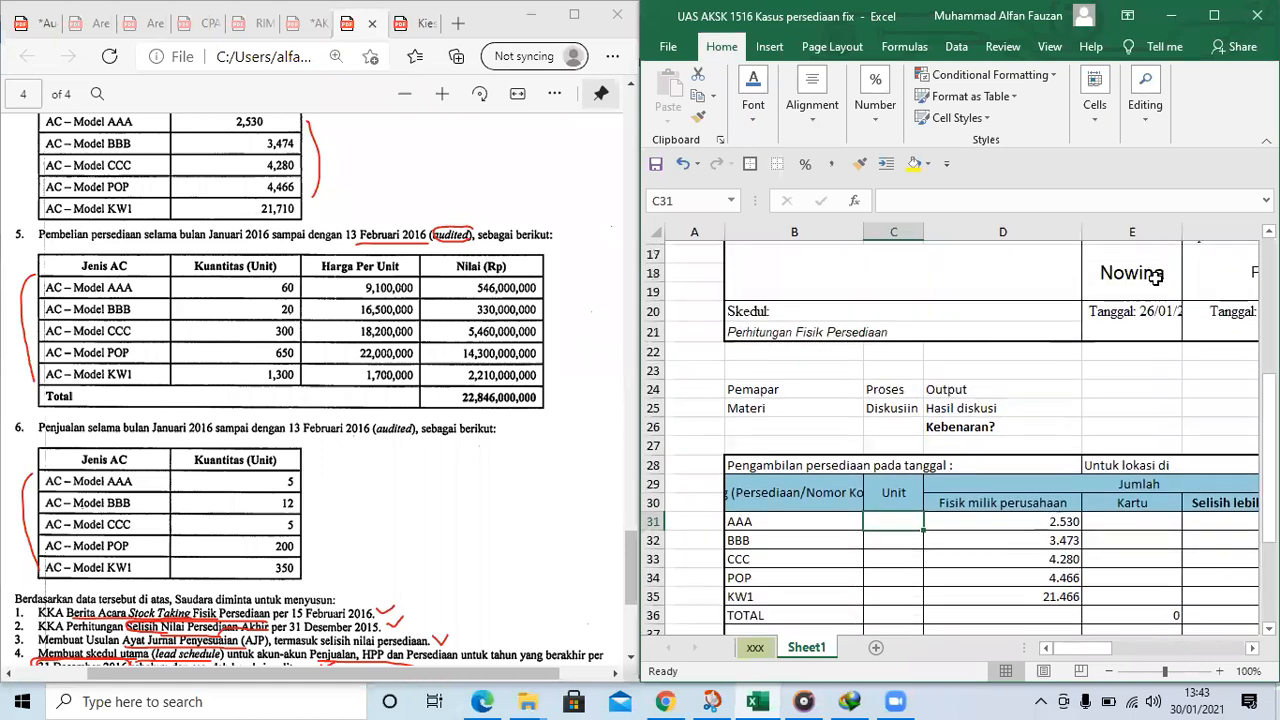
scroll(1155, 278, "up", 3)
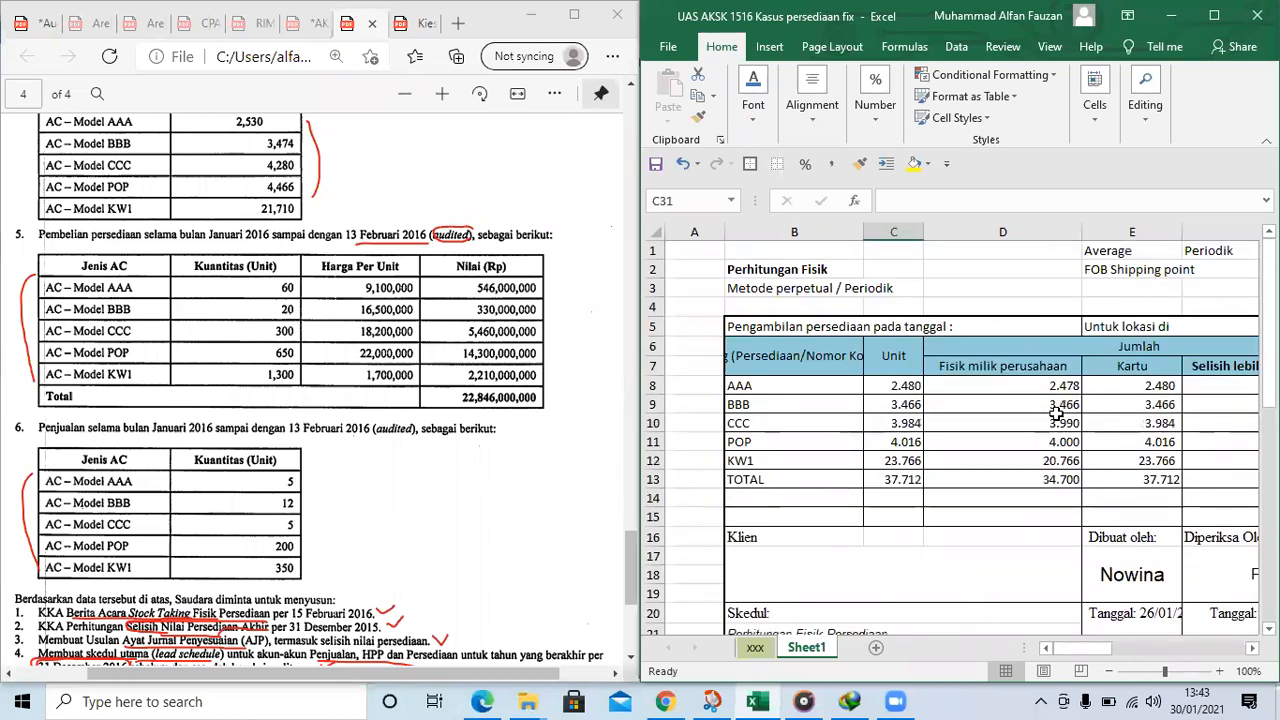
scroll(1034, 422, "down", 3)
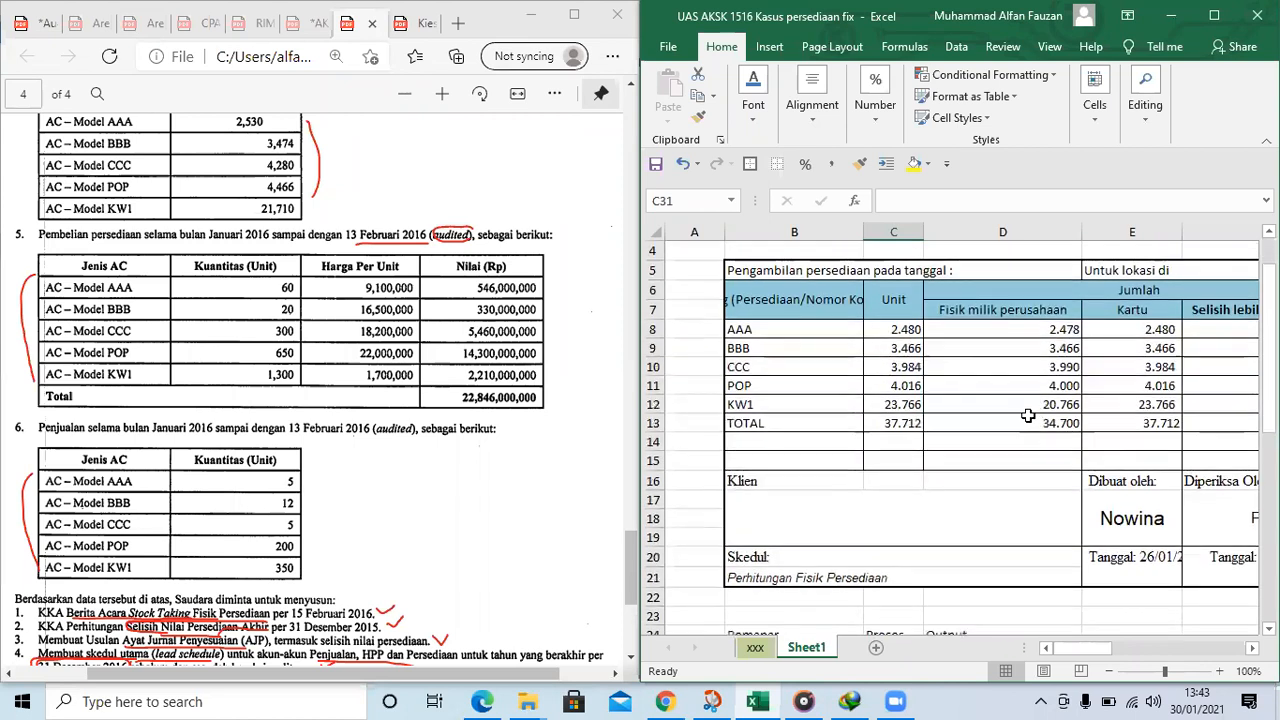
scroll(1009, 350, "up", 1)
scroll(1009, 350, "up", 2)
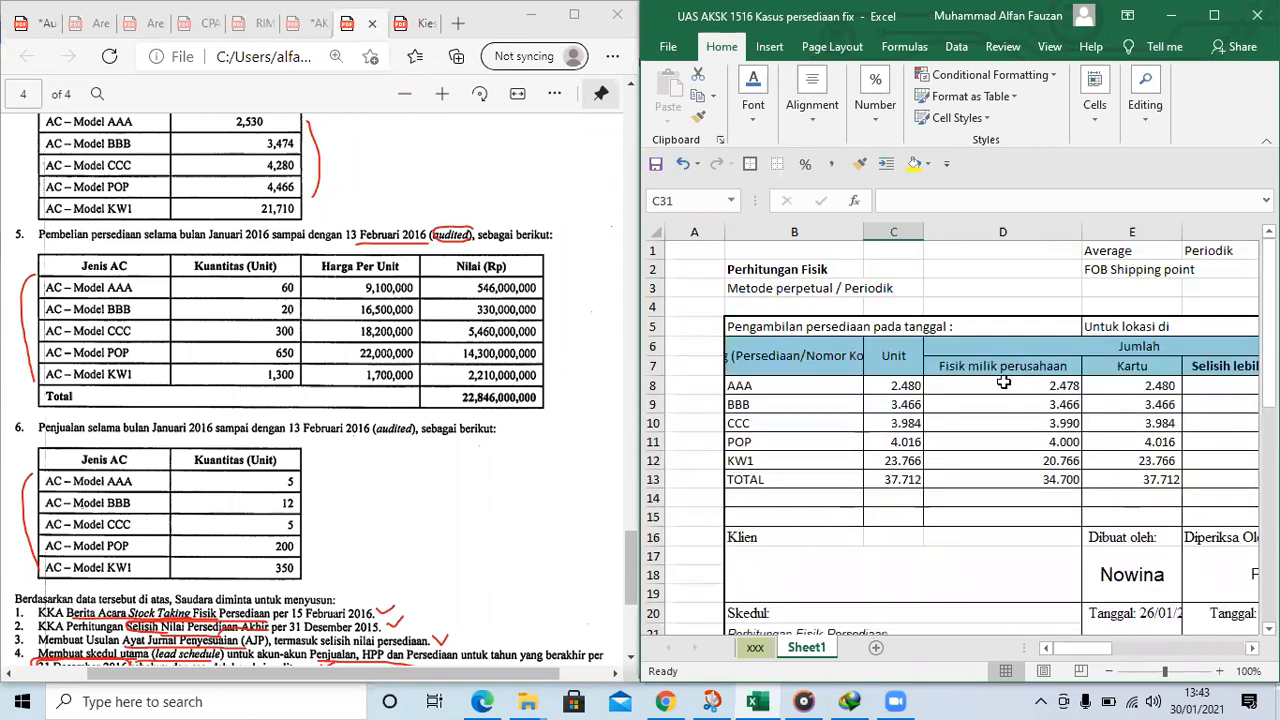
left_click_drag(1009, 381, 1014, 482)
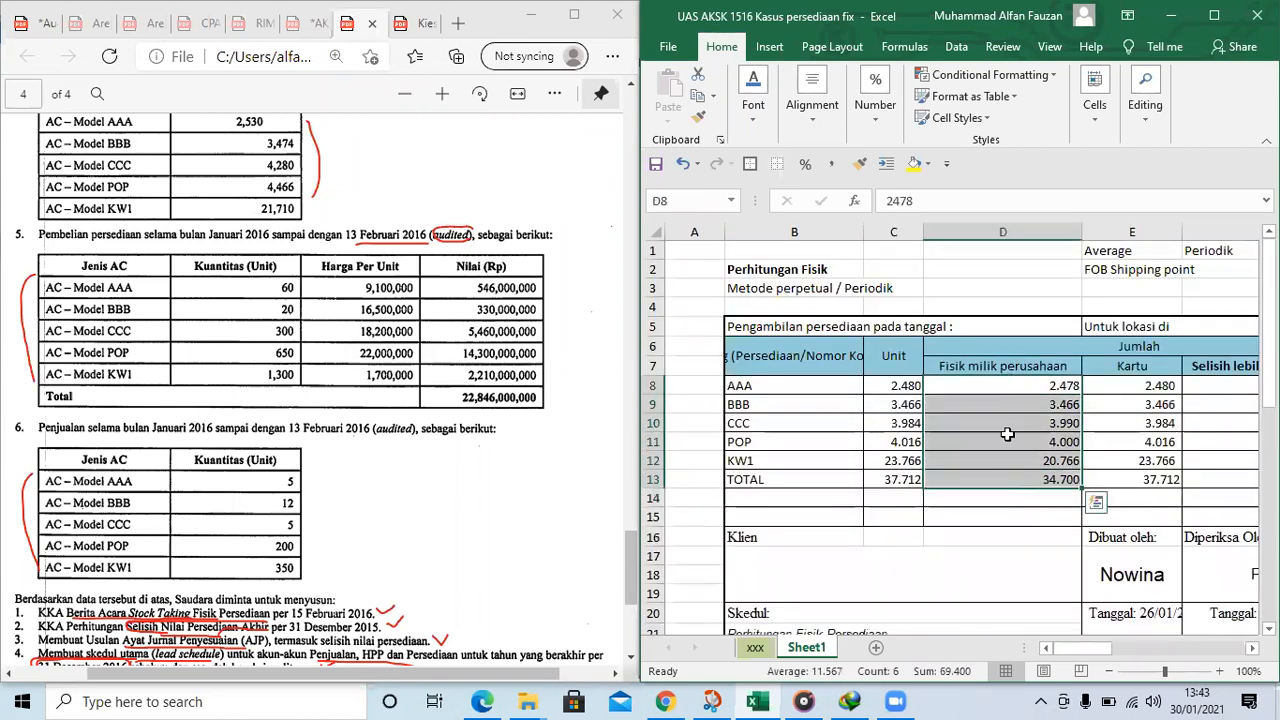
left_click(913, 163)
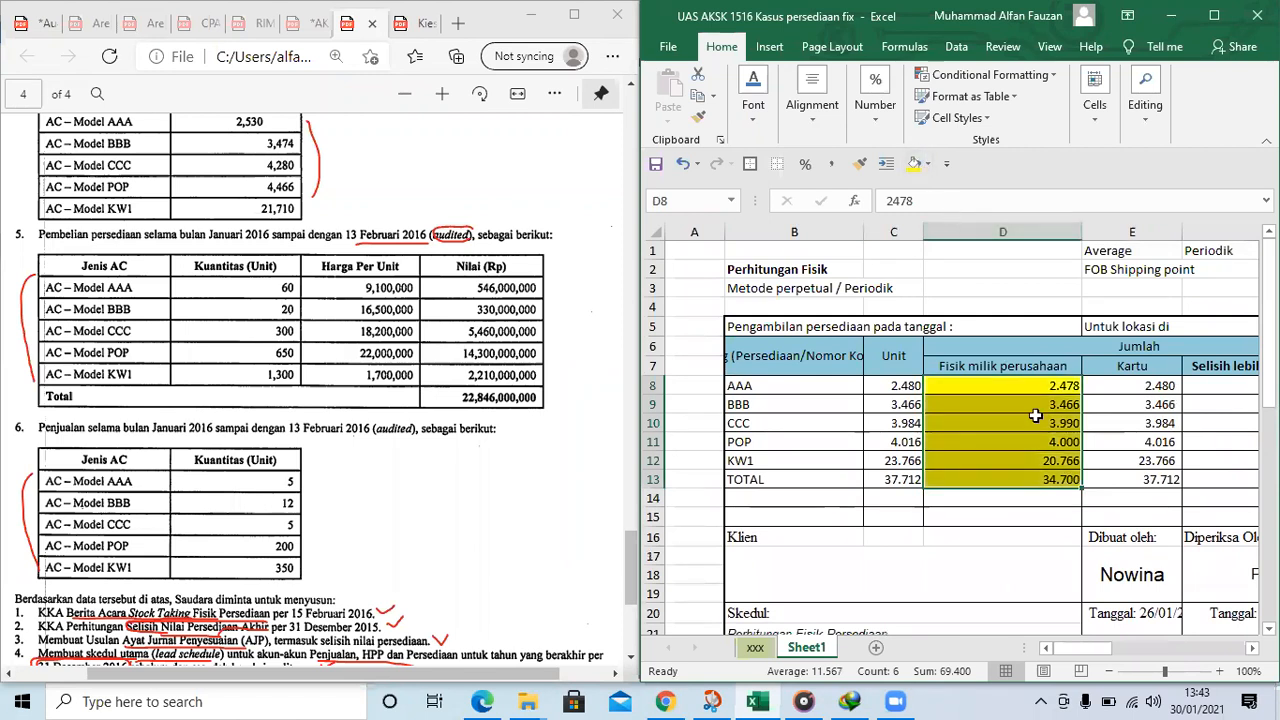
left_click(1030, 477)
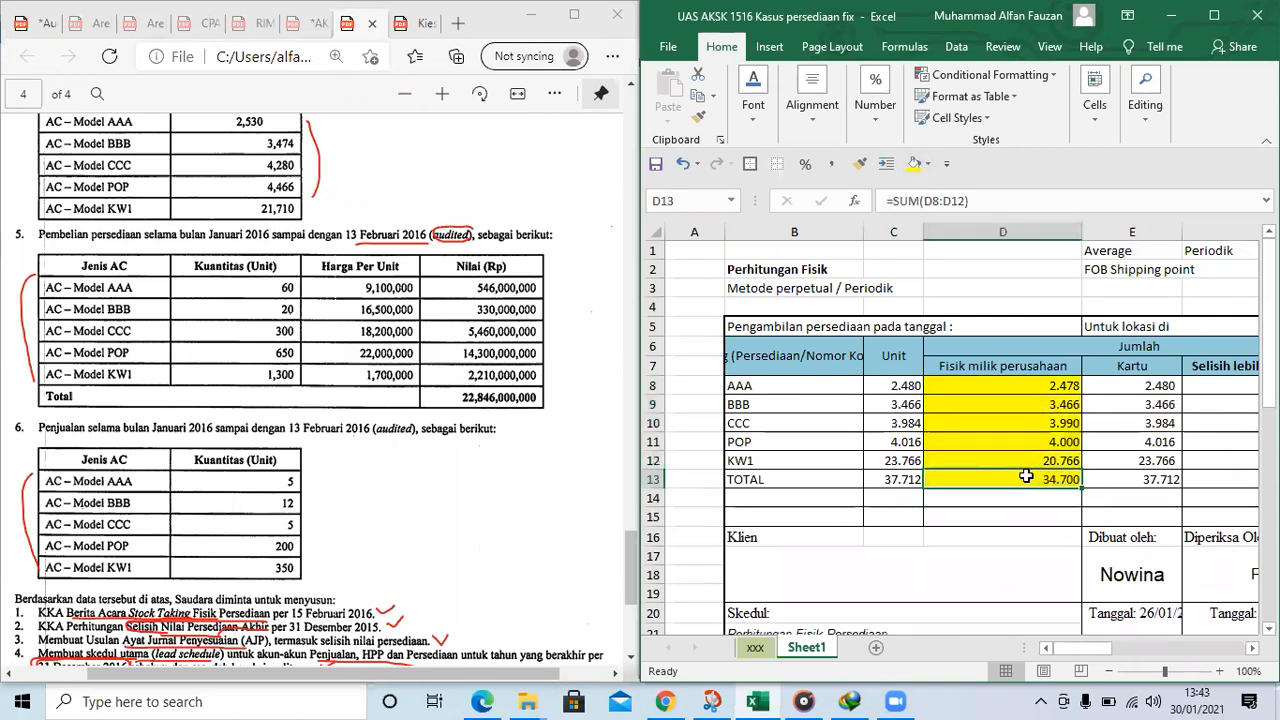
left_click(928, 164)
left_click(940, 331)
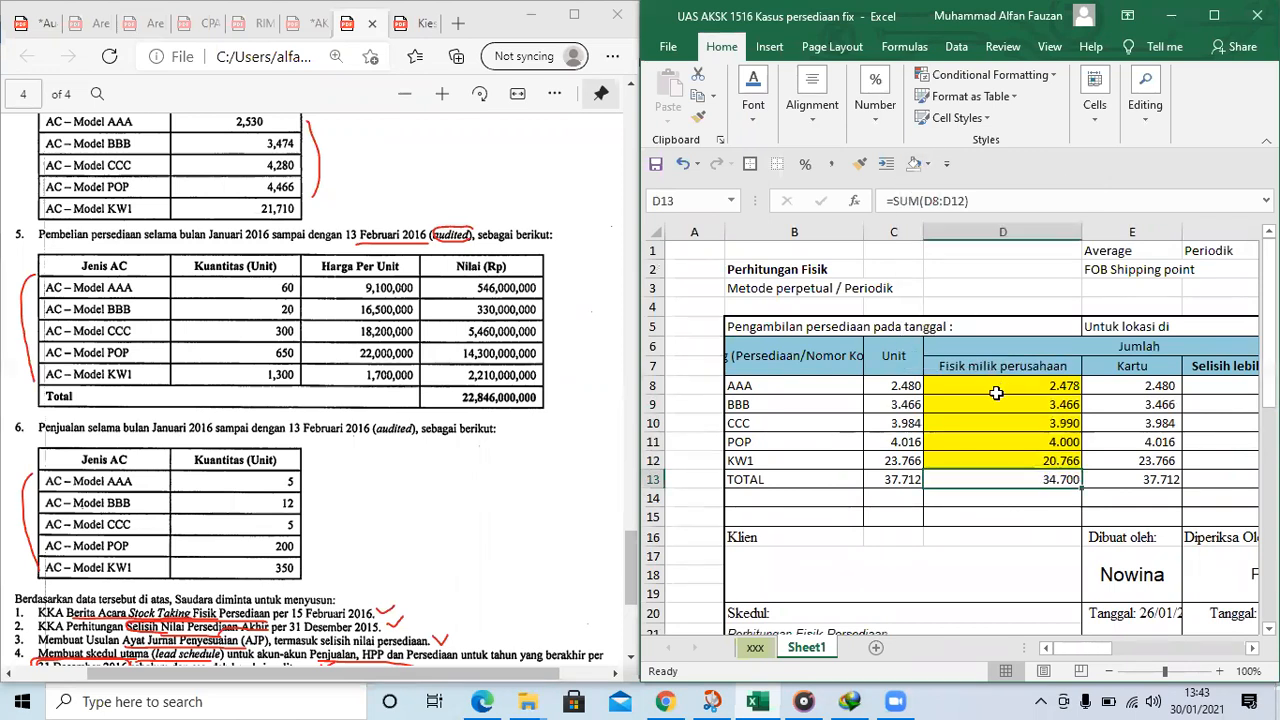
left_click(995, 388)
left_click(1140, 404)
scroll(1140, 404, "right", 2)
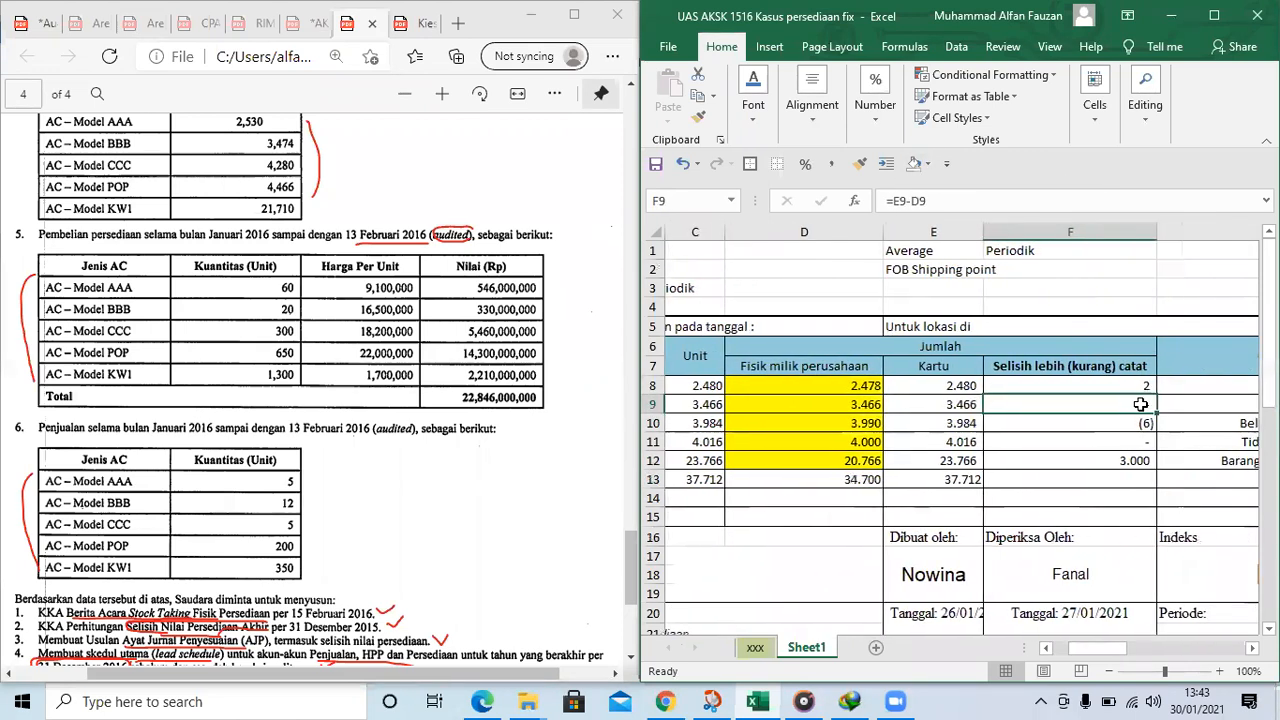
key("Left")
key("Left")
key("Left")
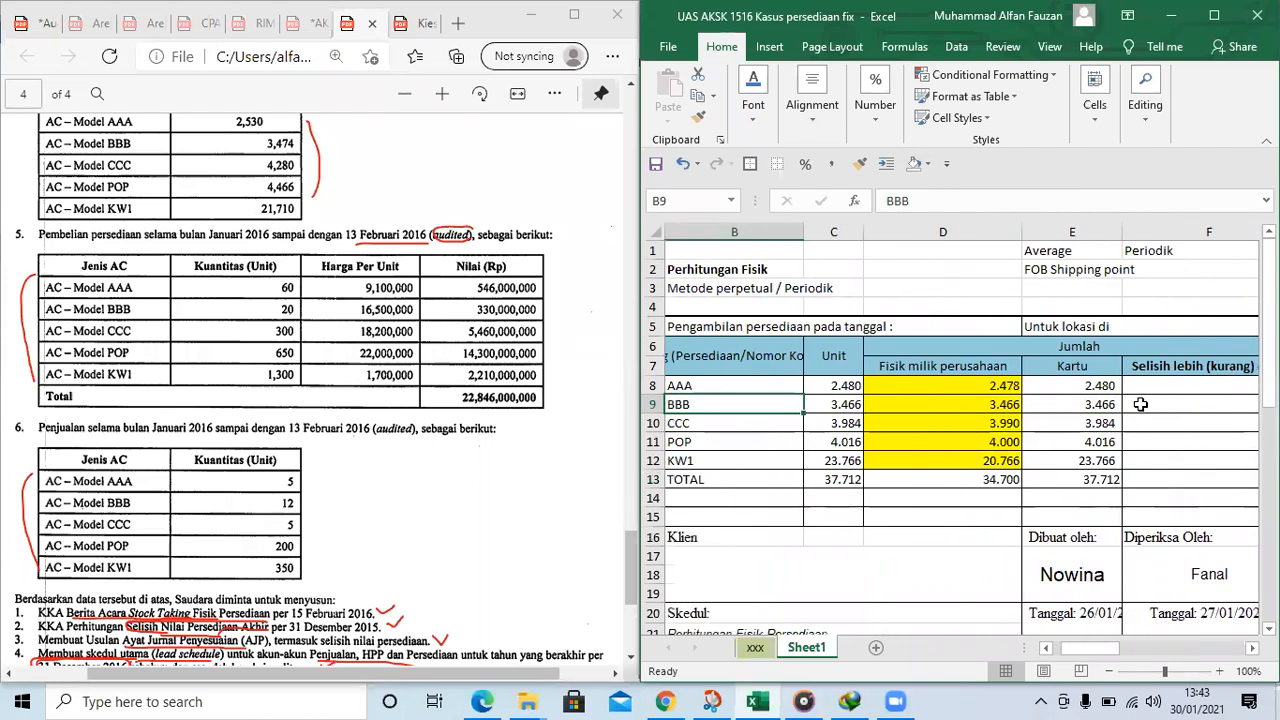
Add the 2016 stock-taking date to the "Pengambilan persediaan pada tanggal :" label in B5
left_click(752, 326)
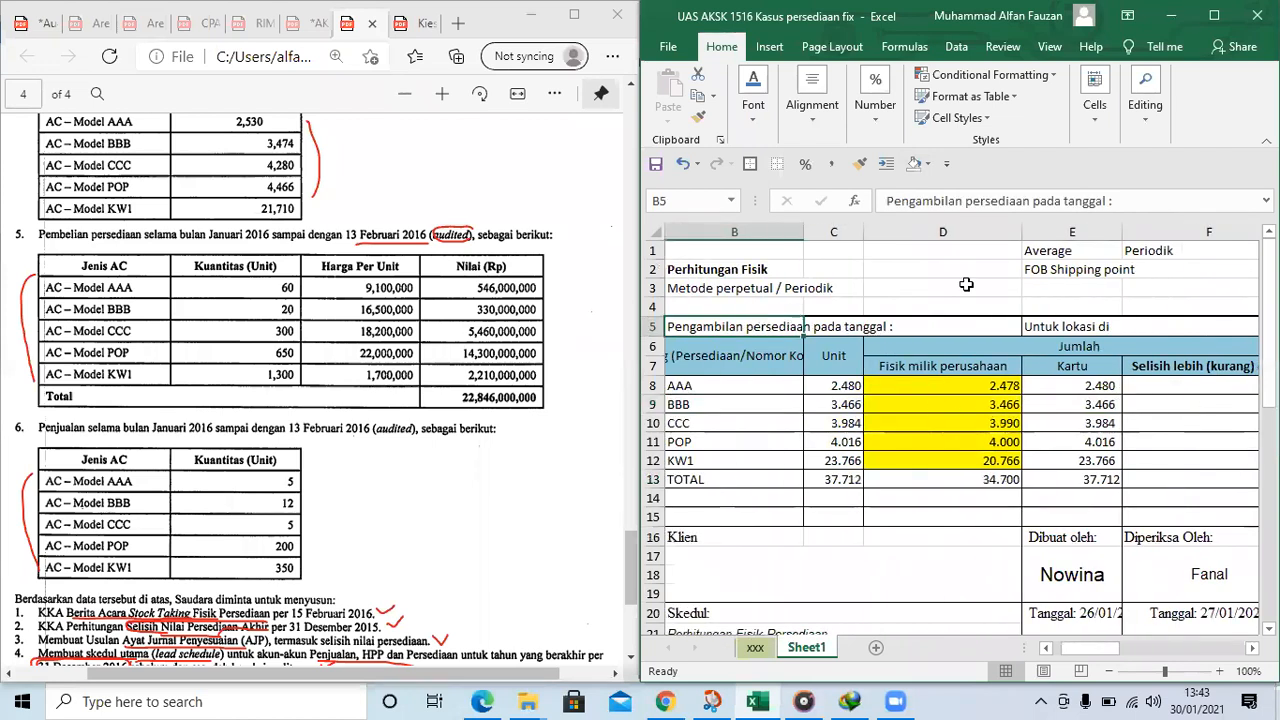
left_click(1167, 203)
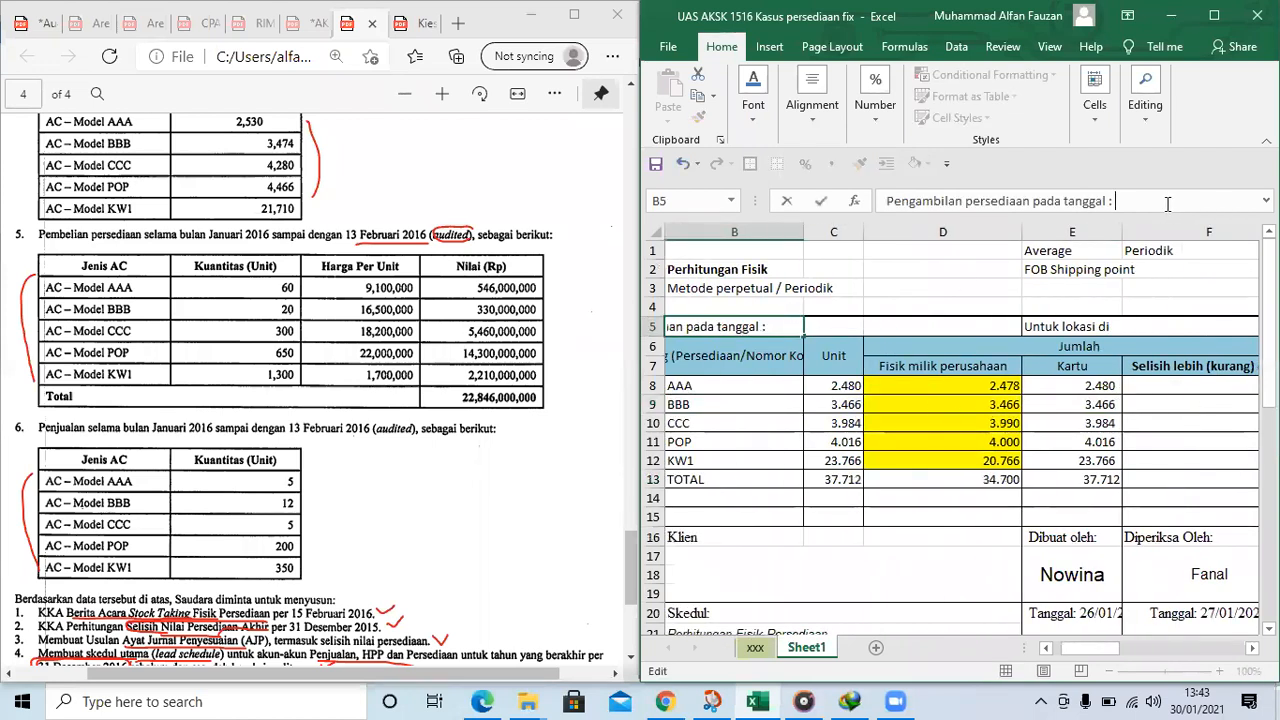
type("ari 2016")
key("Return")
Circle "audited" again in item 5 and circle it in item 6 of the PDF
scroll(1138, 339, "down", 5)
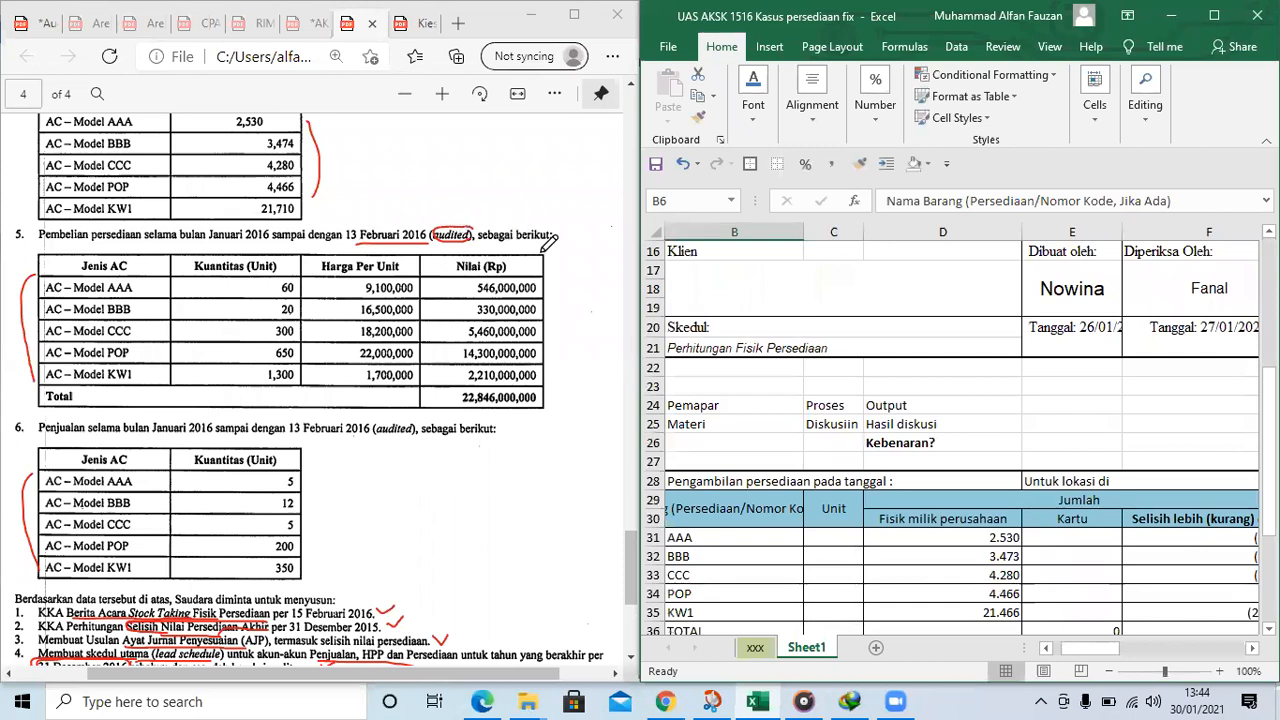
mouse_move(474, 222)
left_mouse_down()
mouse_move(445, 224)
mouse_move(470, 224)
left_mouse_up()
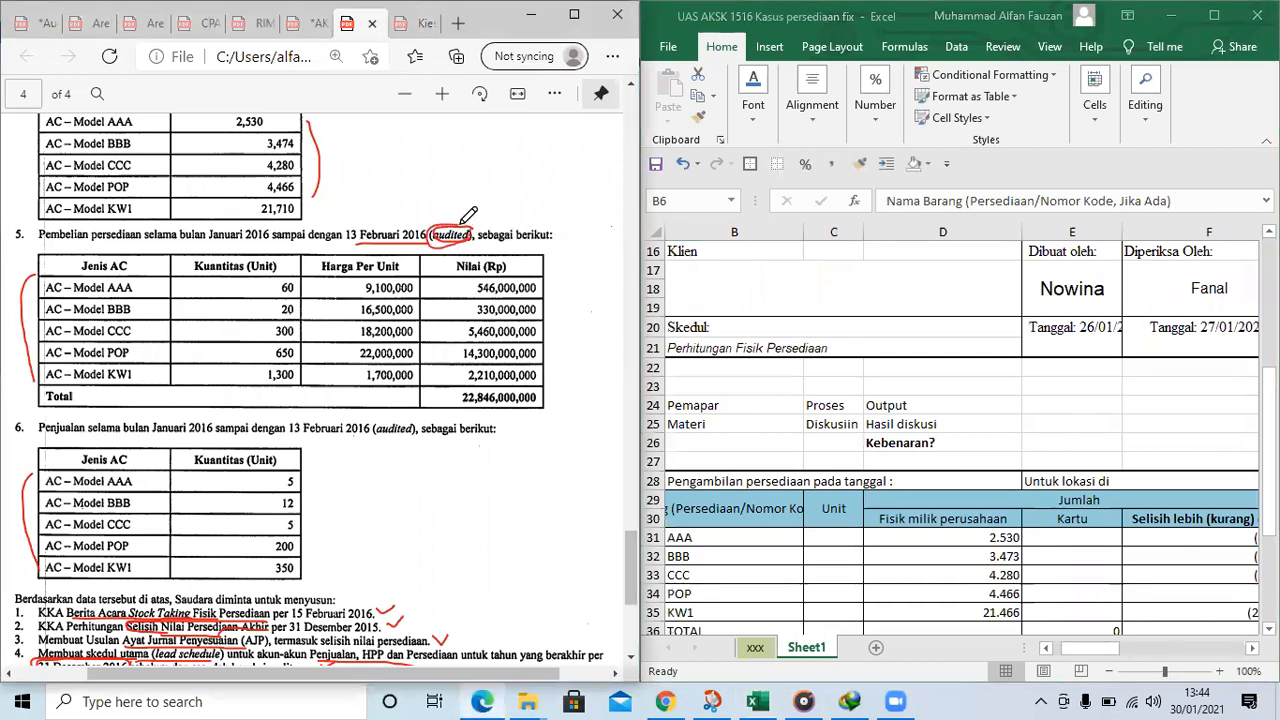
scroll(415, 304, "down", 1)
mouse_move(410, 322)
left_mouse_down()
mouse_move(368, 340)
mouse_move(420, 348)
mouse_move(440, 325)
left_mouse_up()
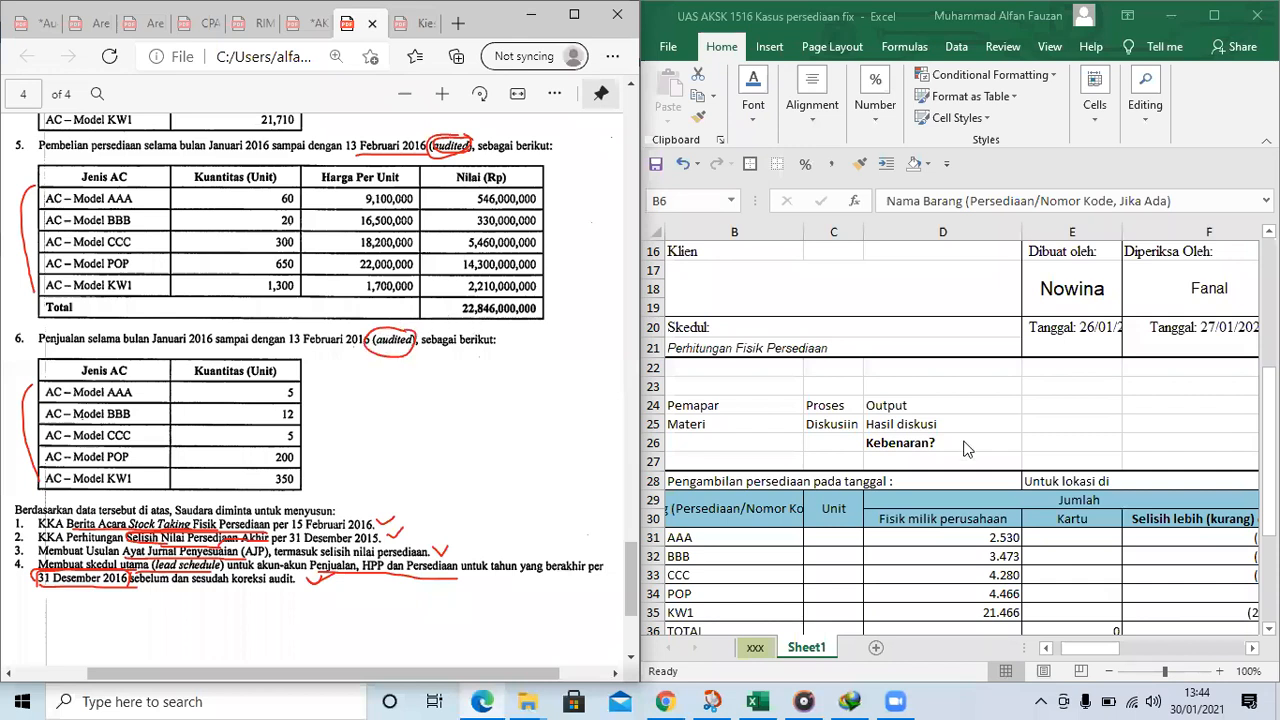
scroll(966, 500, "down", 1)
left_click(966, 522)
scroll(866, 411, "down", 2)
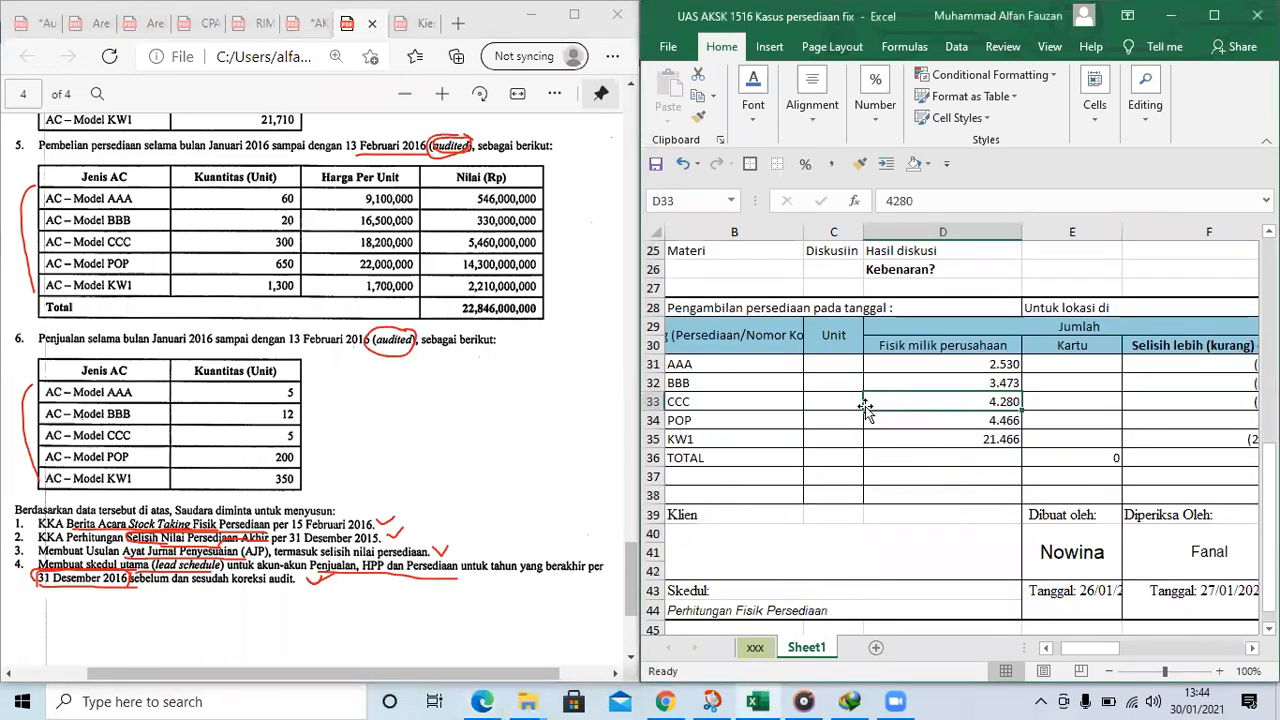
Widen column C, which holds the Unit figures of the count tables
left_click(833, 329)
left_click_drag(864, 232, 906, 234)
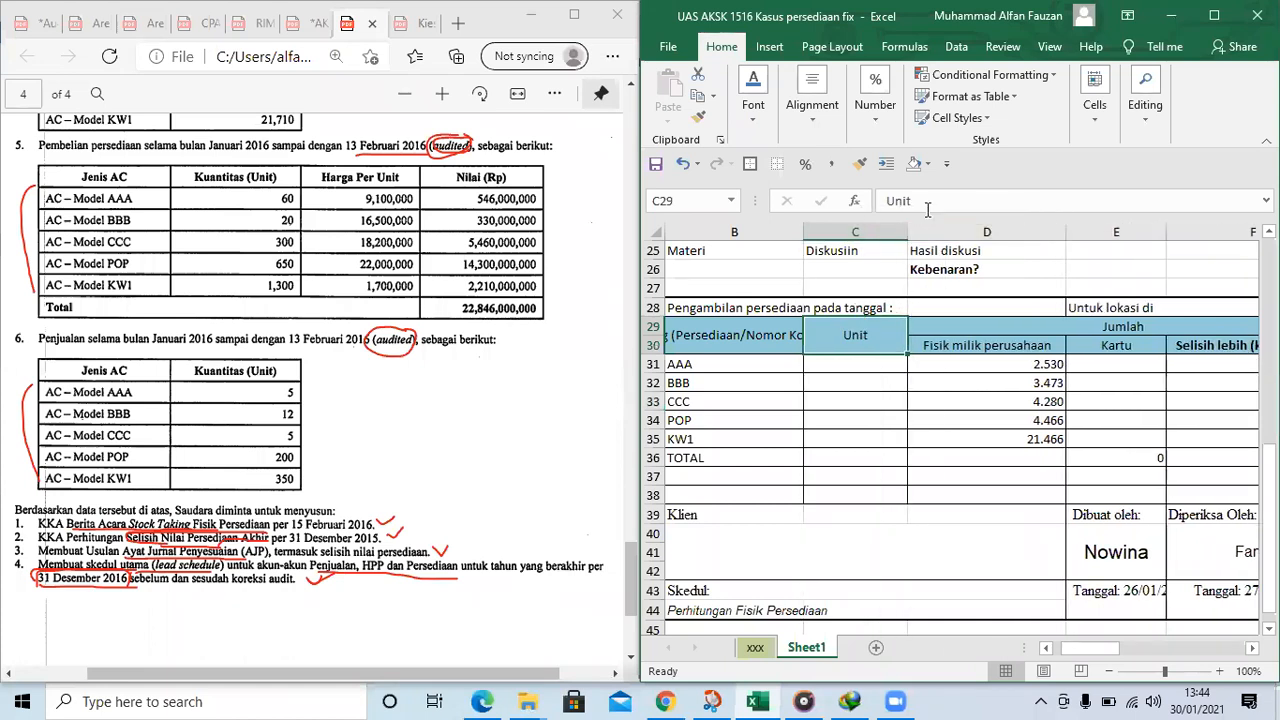
left_click(942, 211)
Enter the calculation note "Fisik 2 jan + Pembelian - penjualan" in C39 below the copied count table
left_click(843, 510)
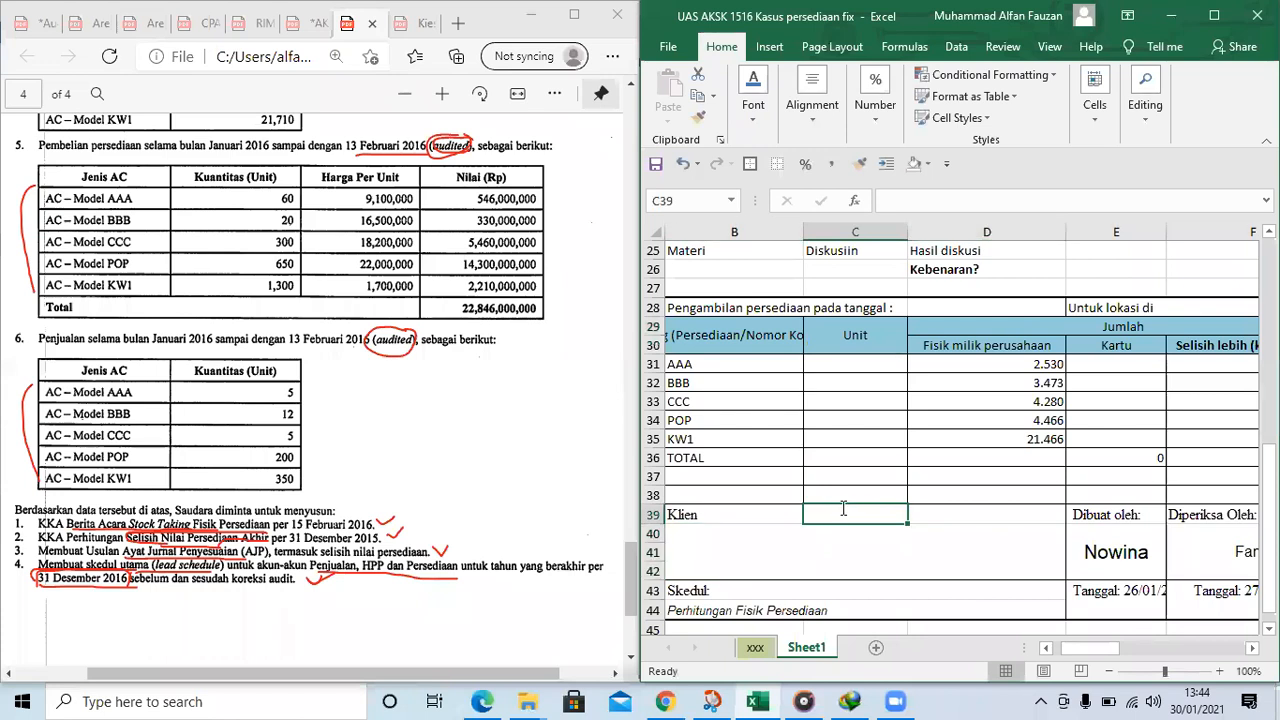
type("FPe")
key("BackSpace")
key("BackSpace")
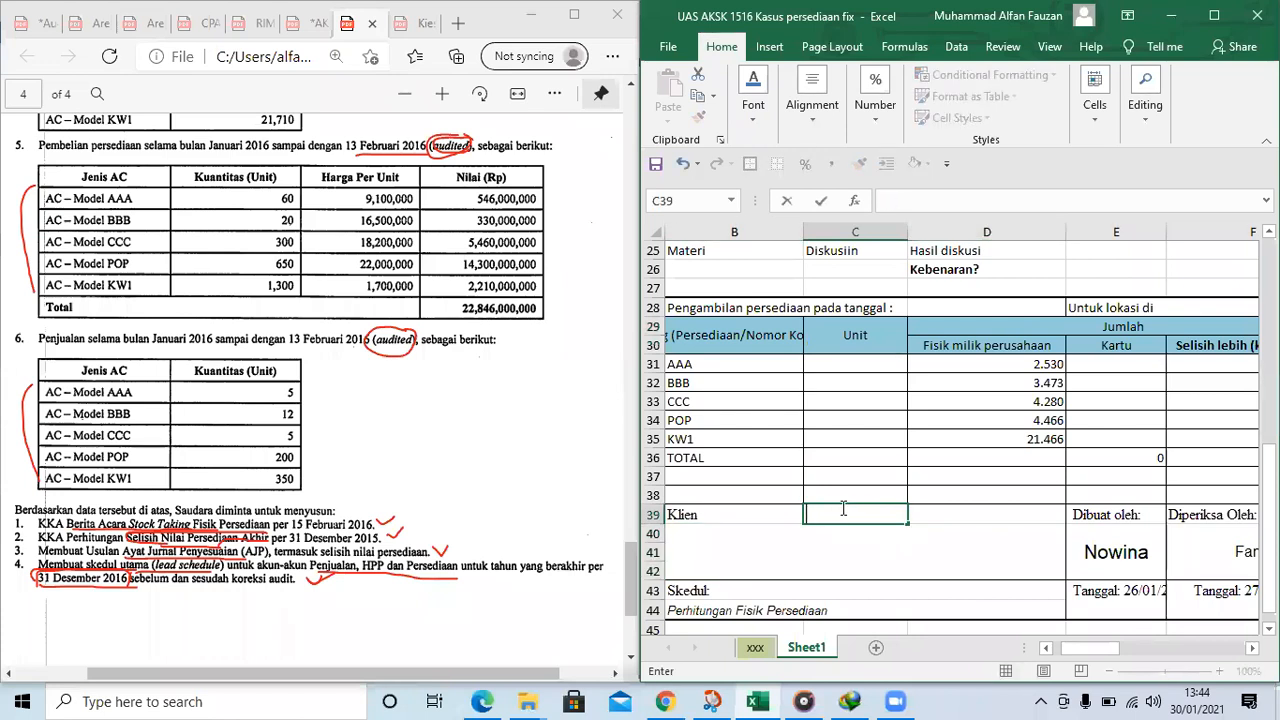
type("isik 2 jan + Pembelian - penjualan")
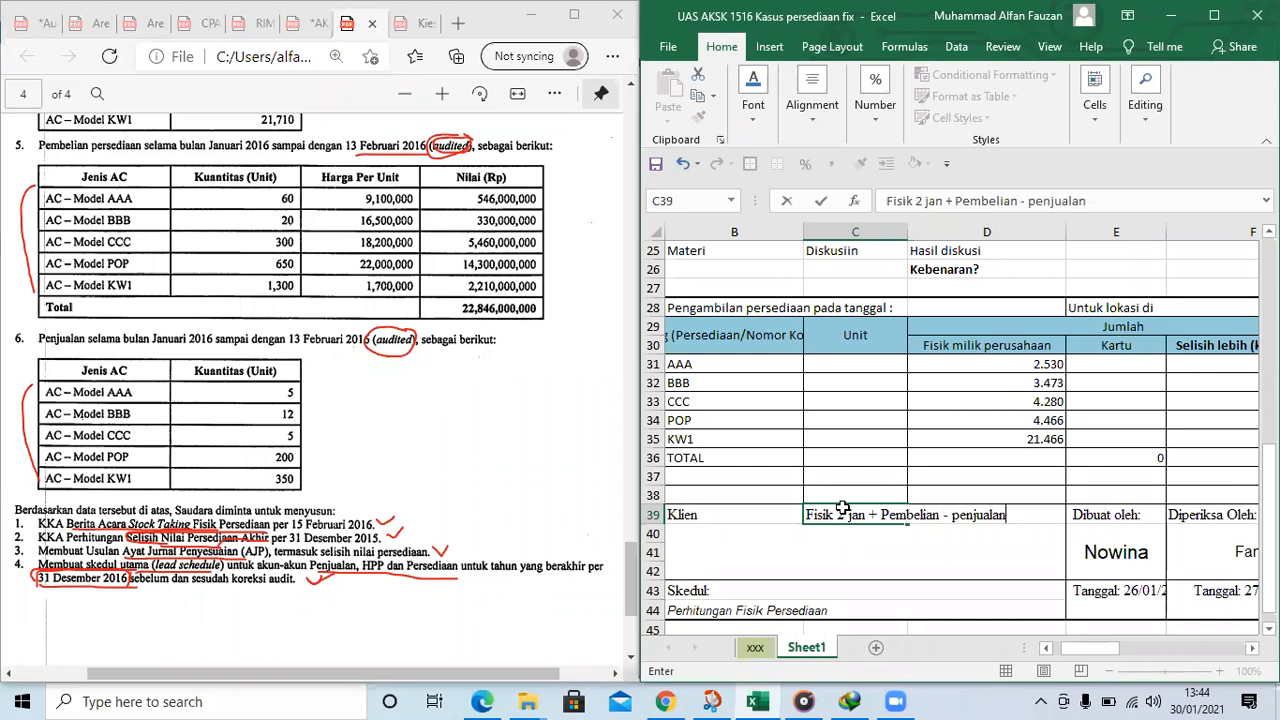
key("Return")
left_click(841, 384)
left_click(850, 363)
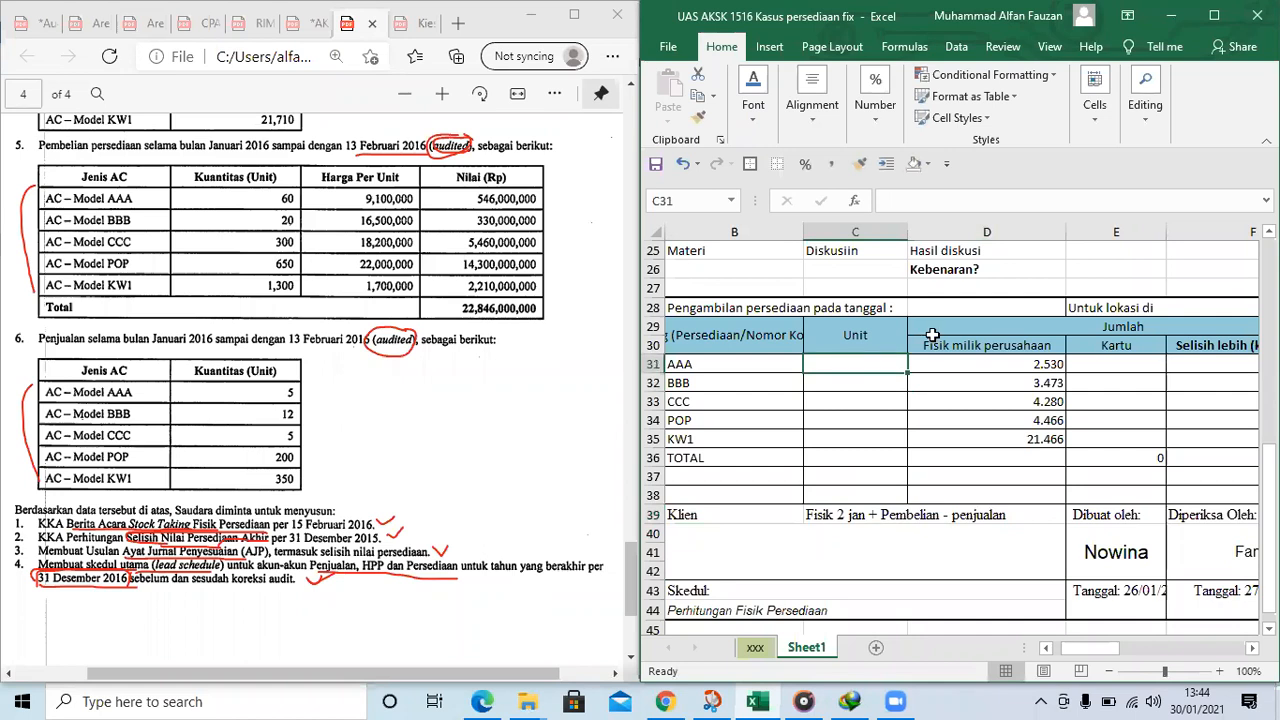
left_click(865, 345)
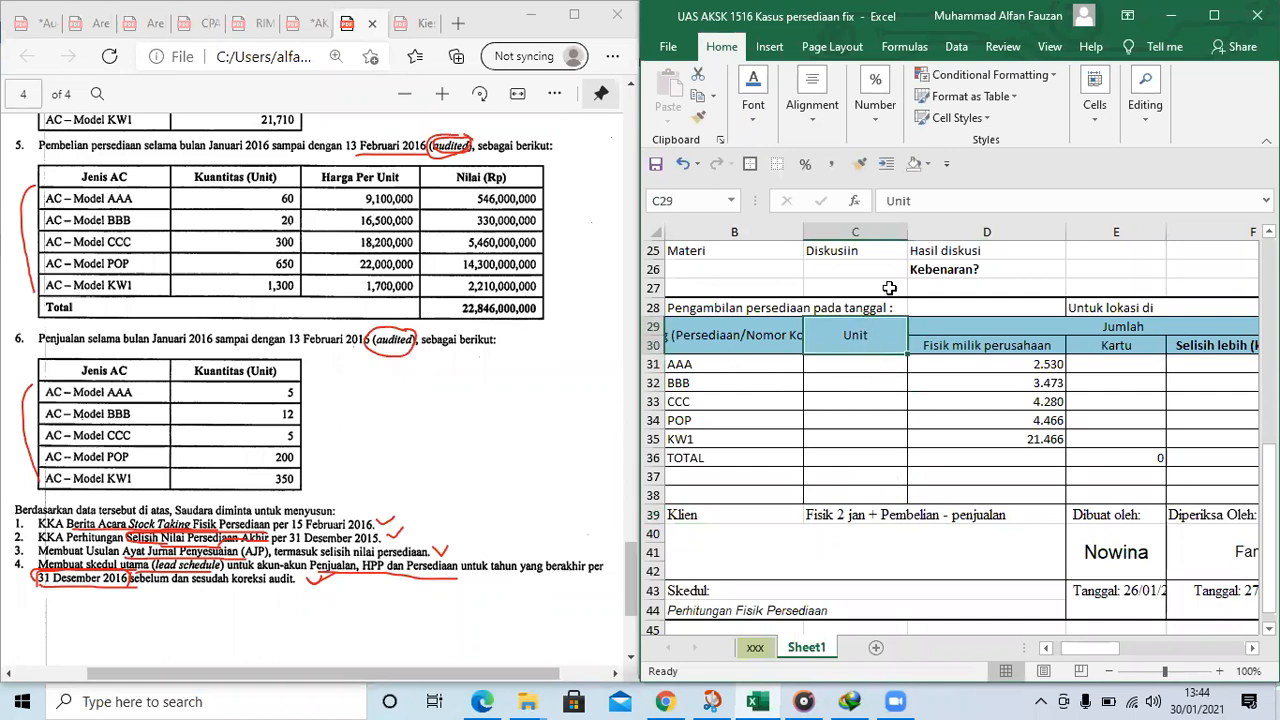
left_click(937, 202)
type("Catata")
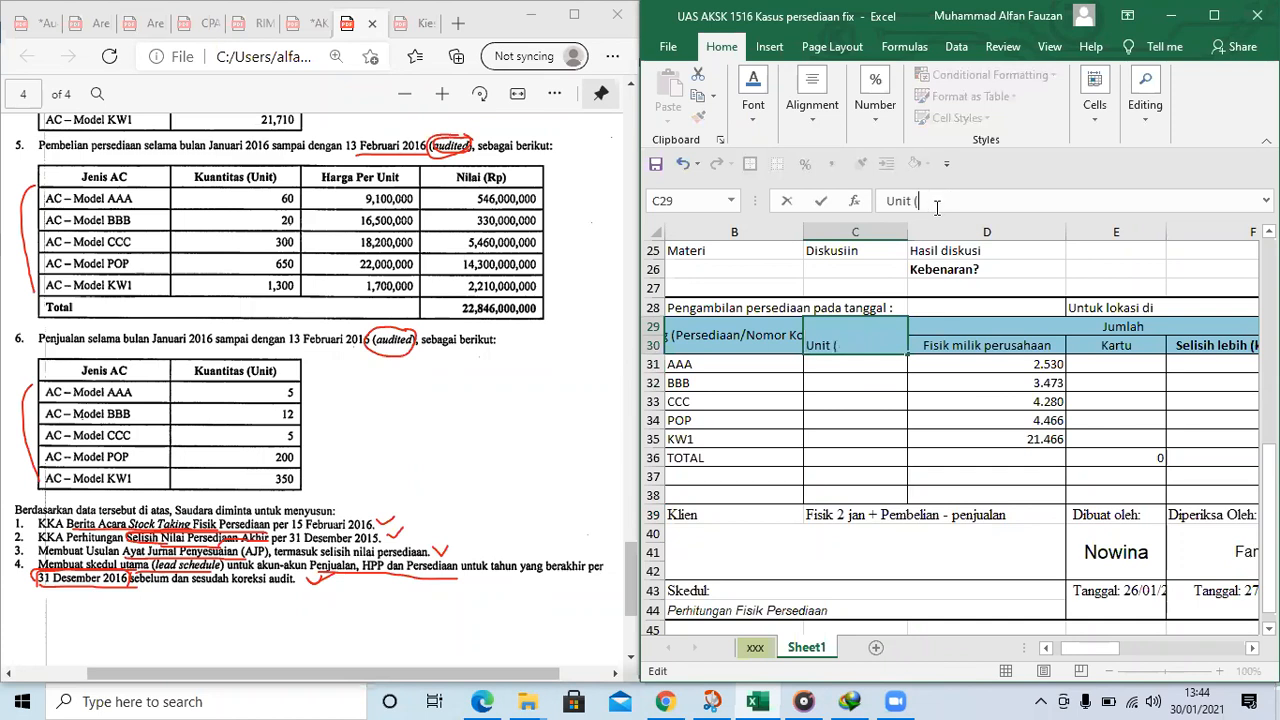
key("Tab")
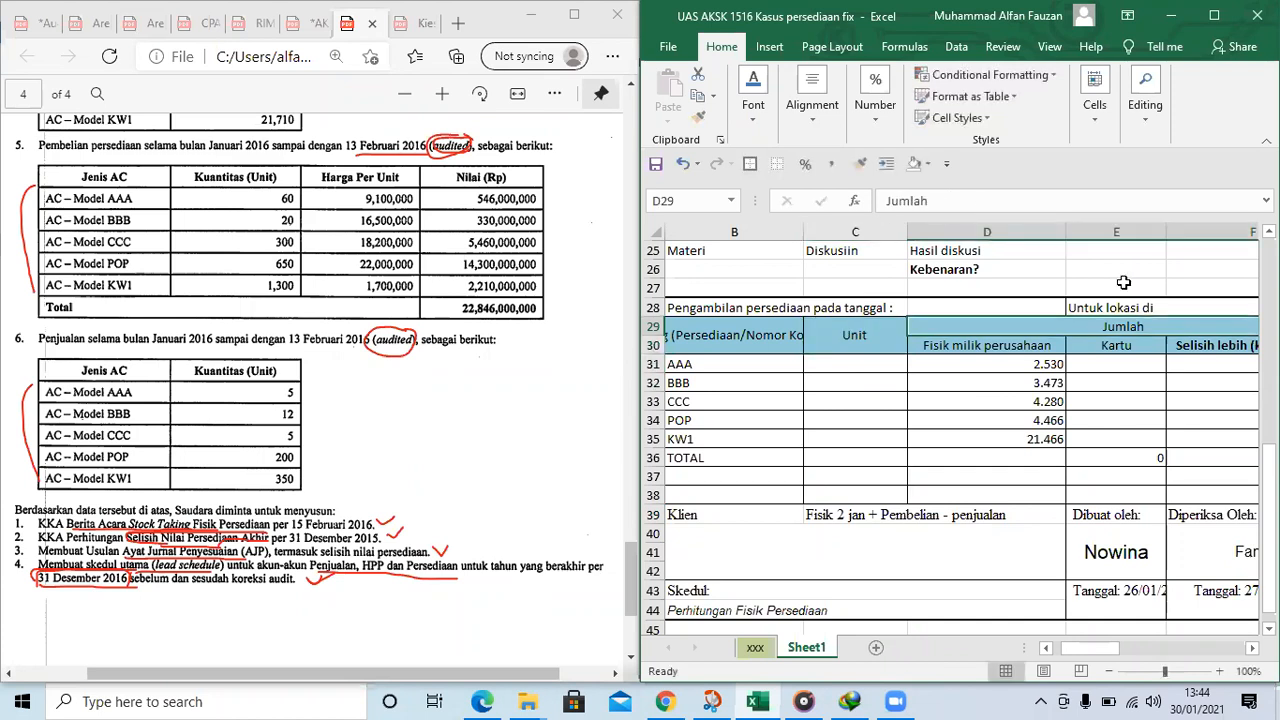
left_click(1139, 382)
left_click(900, 325)
left_click(1077, 347)
left_click(866, 511)
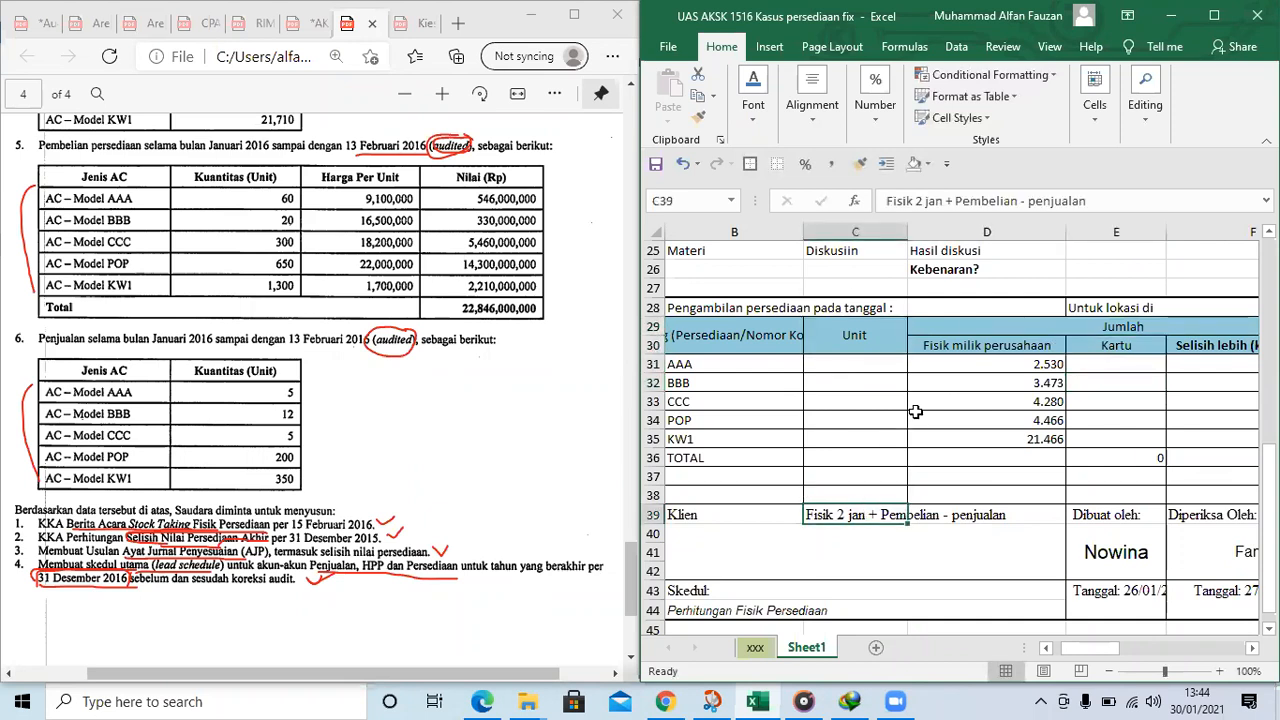
Enter the formula =D8+60-5 in C31 for the AAA units of the copied count table
scroll(915, 411, "up", 1)
left_click(860, 424)
type("=")
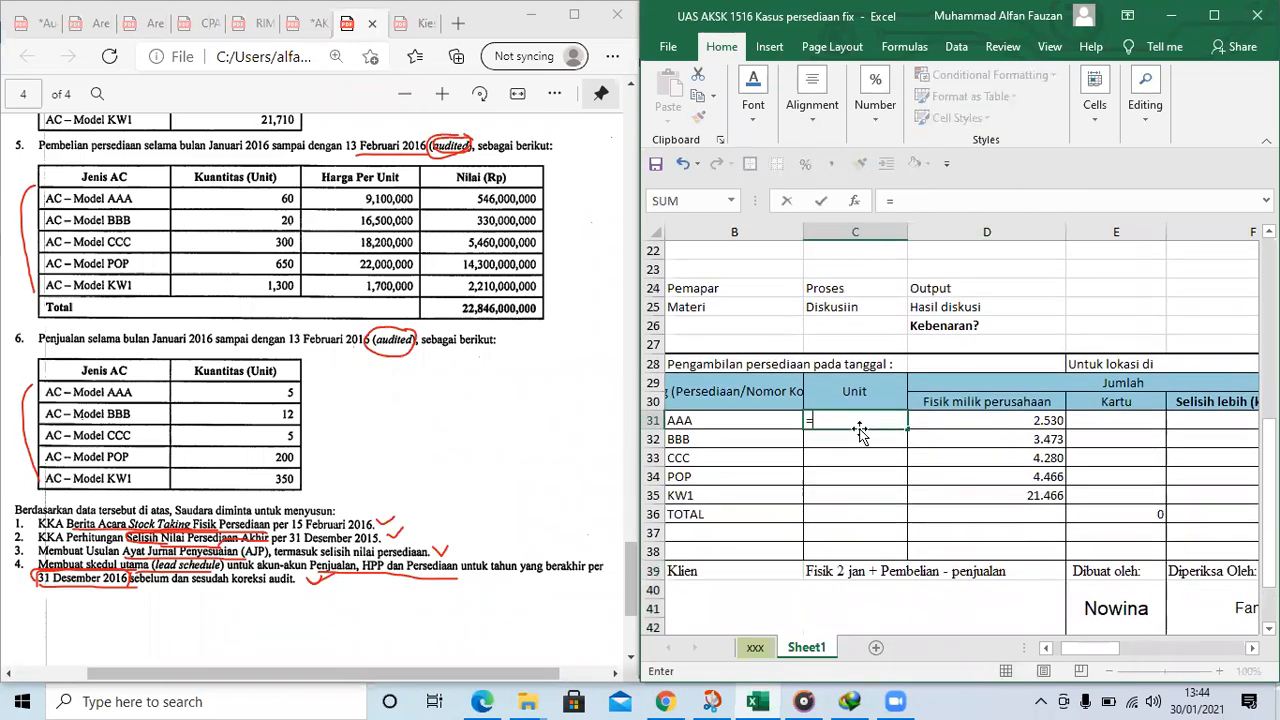
scroll(860, 430, "up", 5)
scroll(1060, 348, "up", 1)
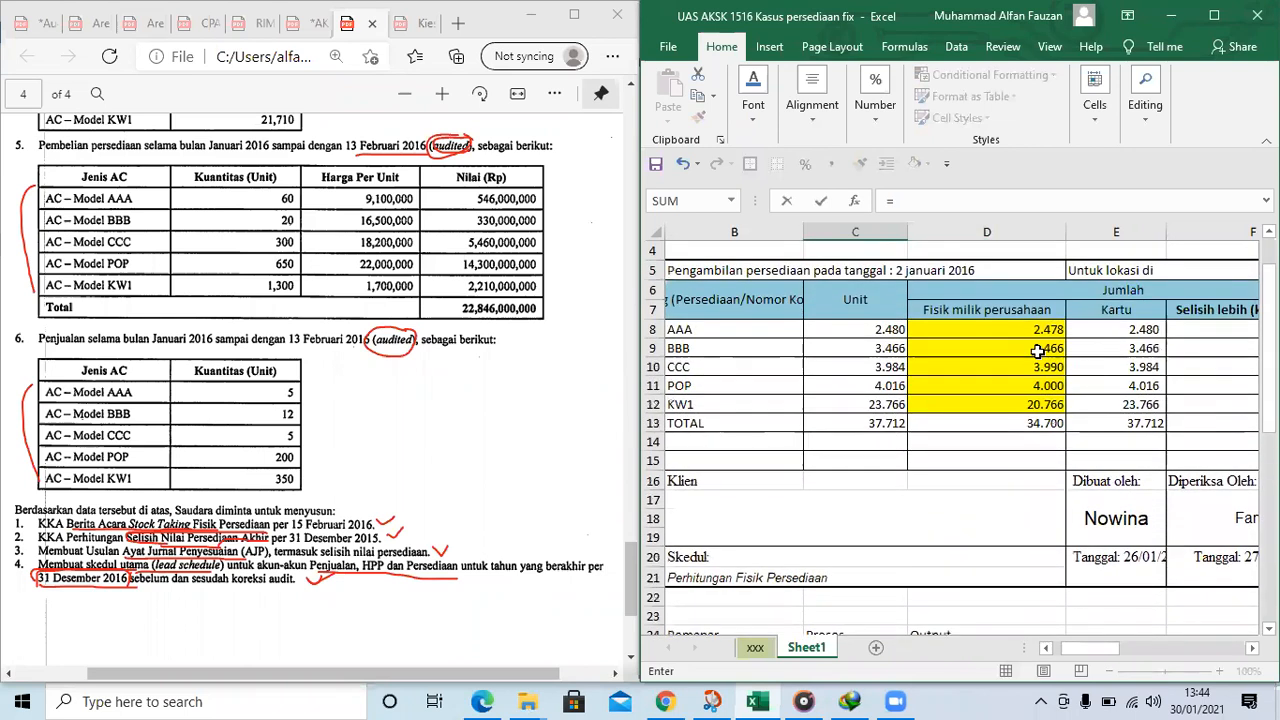
left_click(1010, 328)
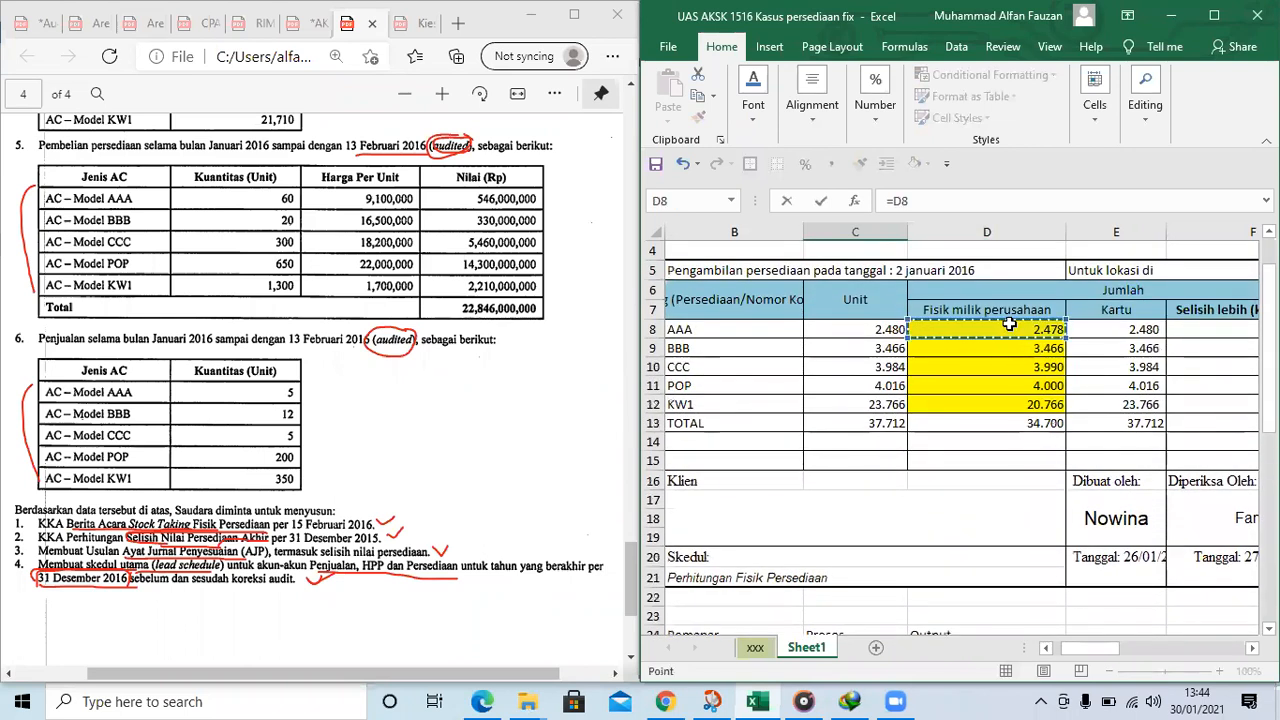
type("+")
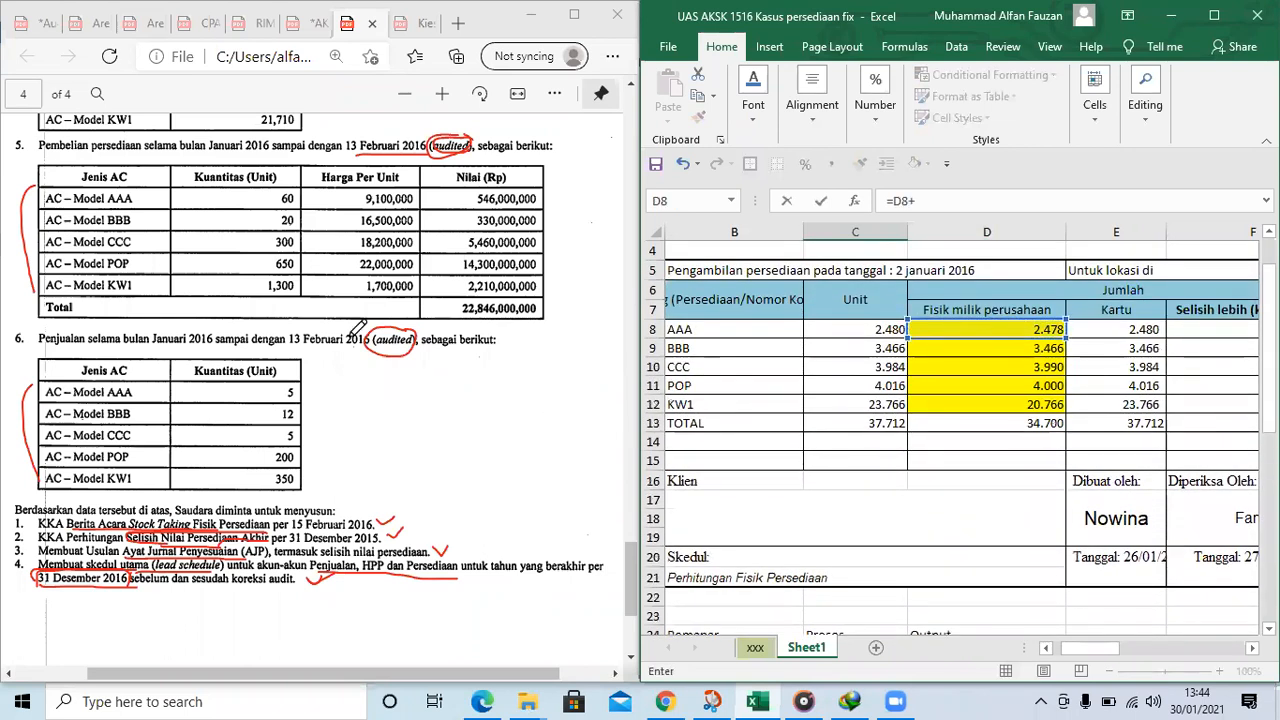
left_click(280, 195)
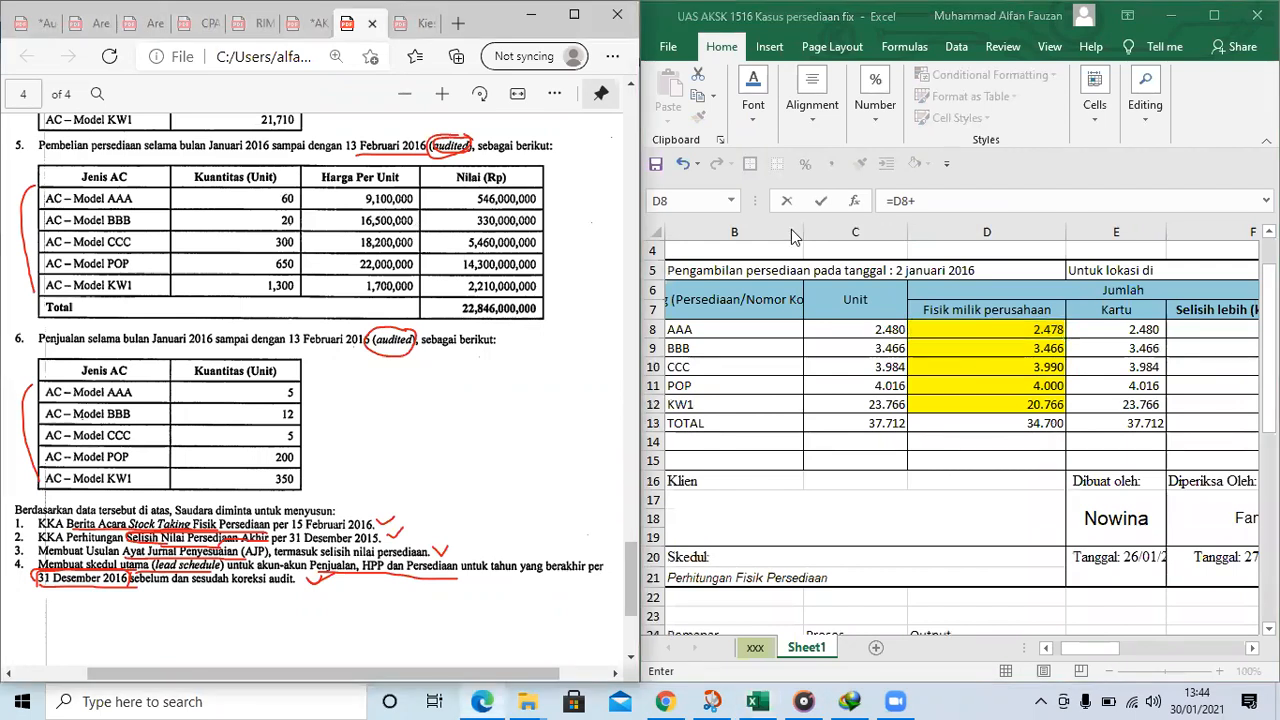
left_click(944, 196)
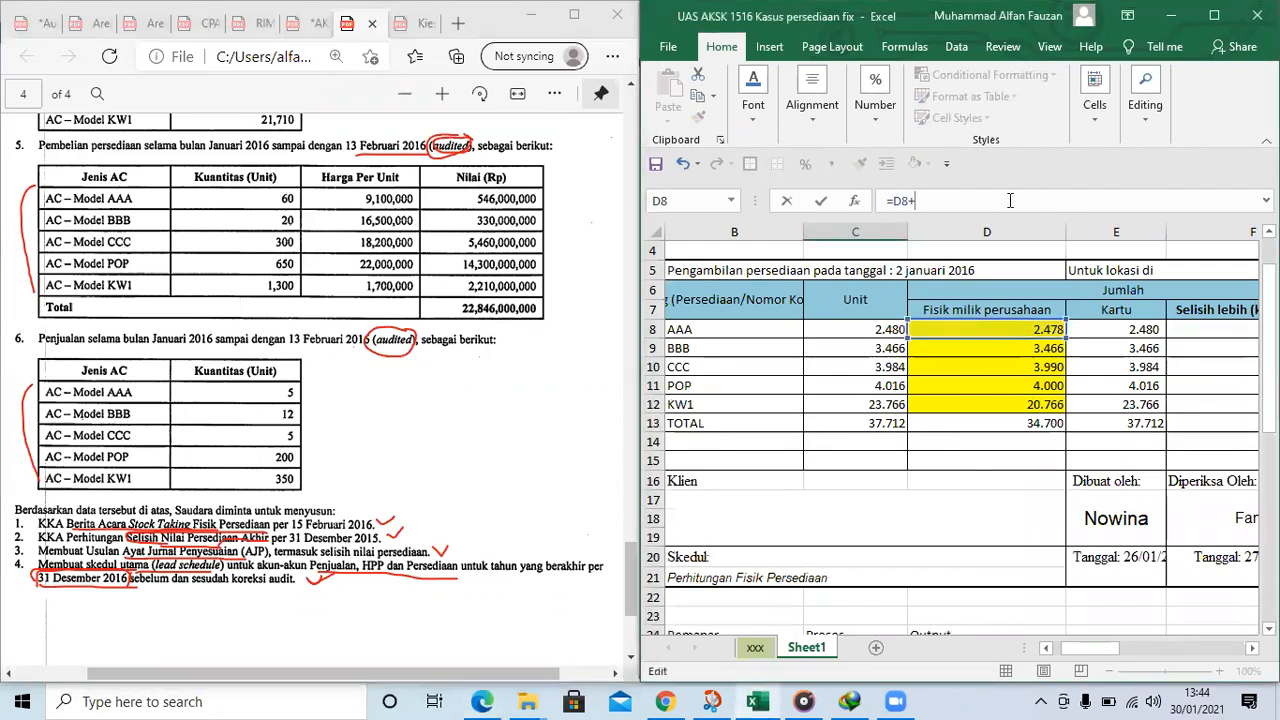
type("60-5")
key("ctrl+Return")
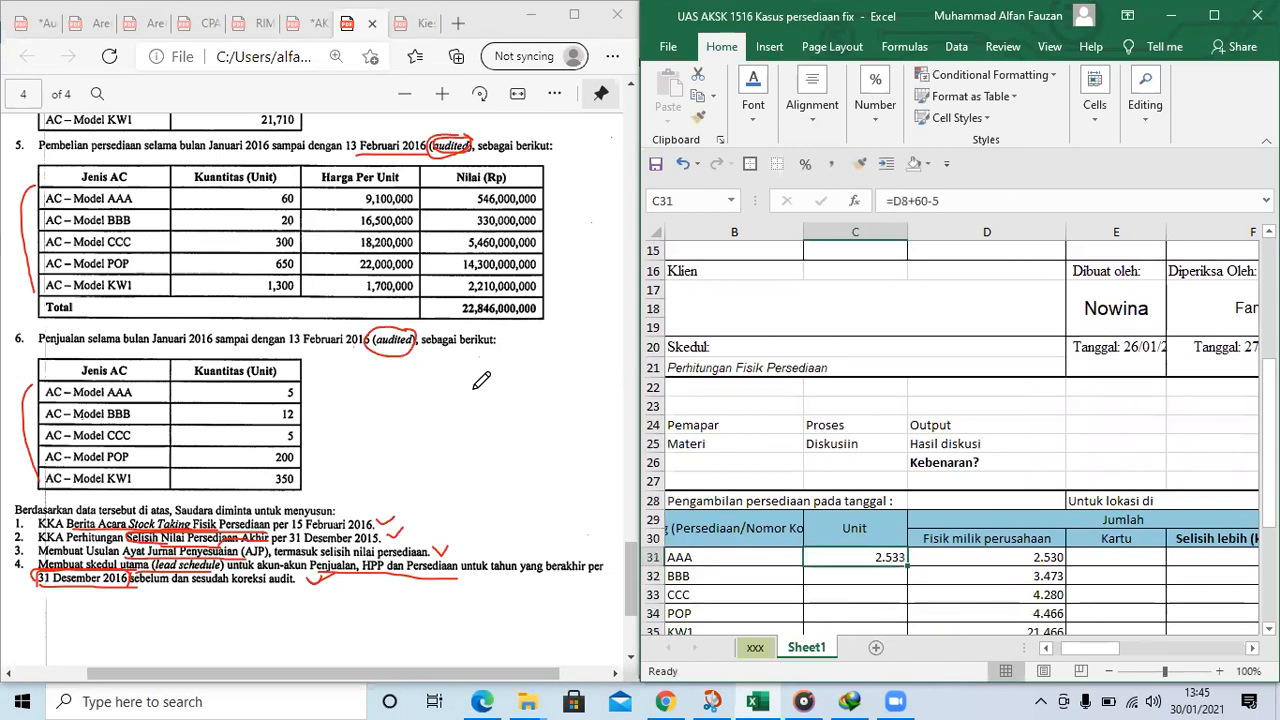
Enter the formula =D9+20-12 in C32 for the BBB units of the copied count table
key("Down")
type("=")
scroll(476, 410, "up", 2)
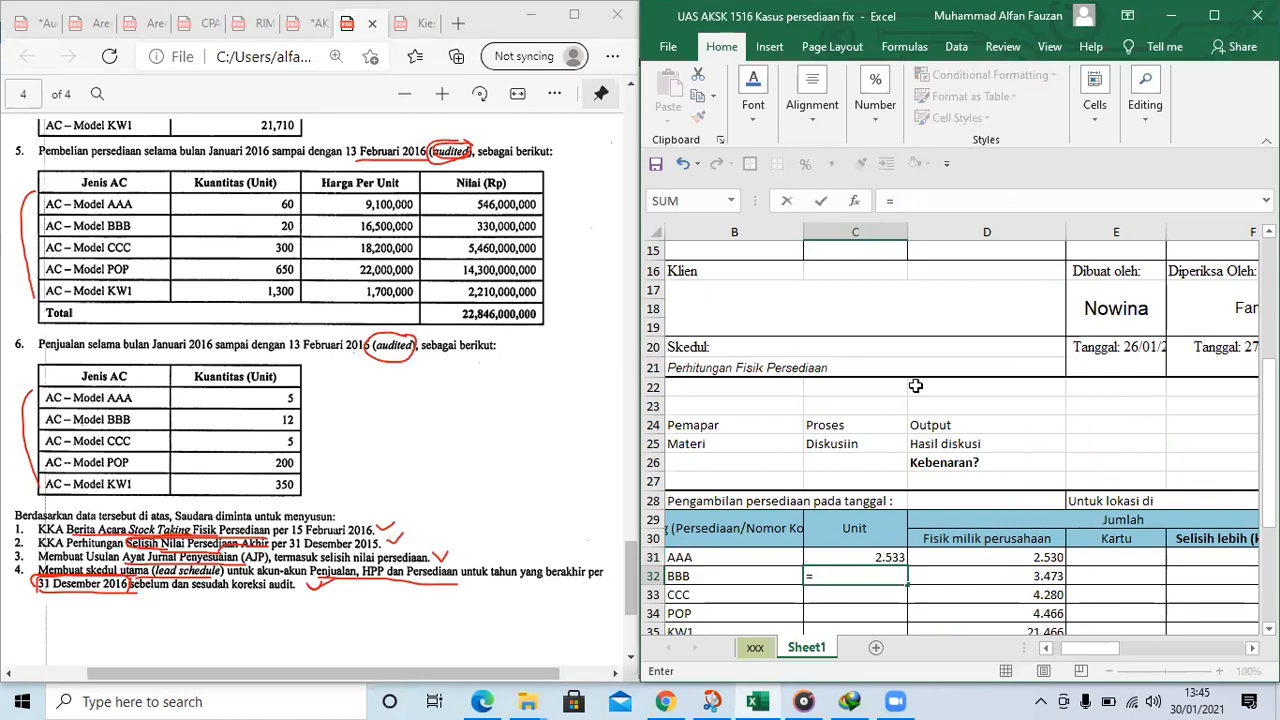
scroll(1013, 321, "up", 3)
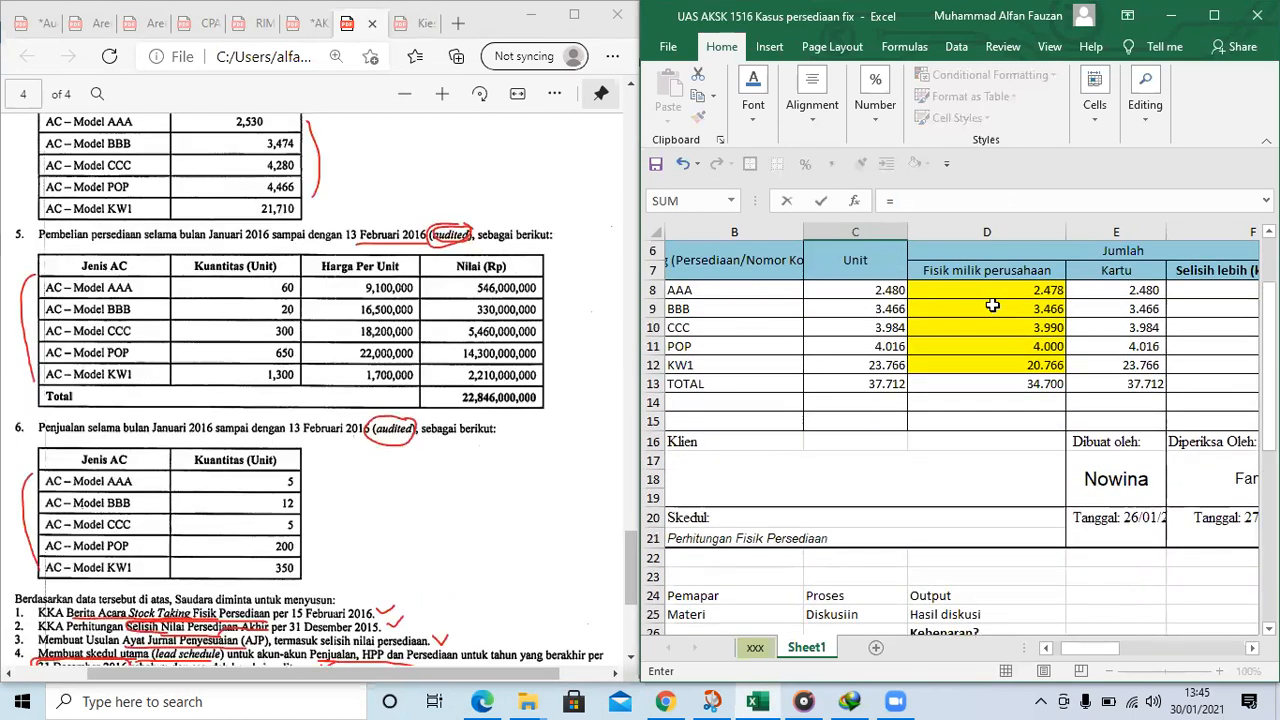
left_click(991, 308)
type("+20-12")
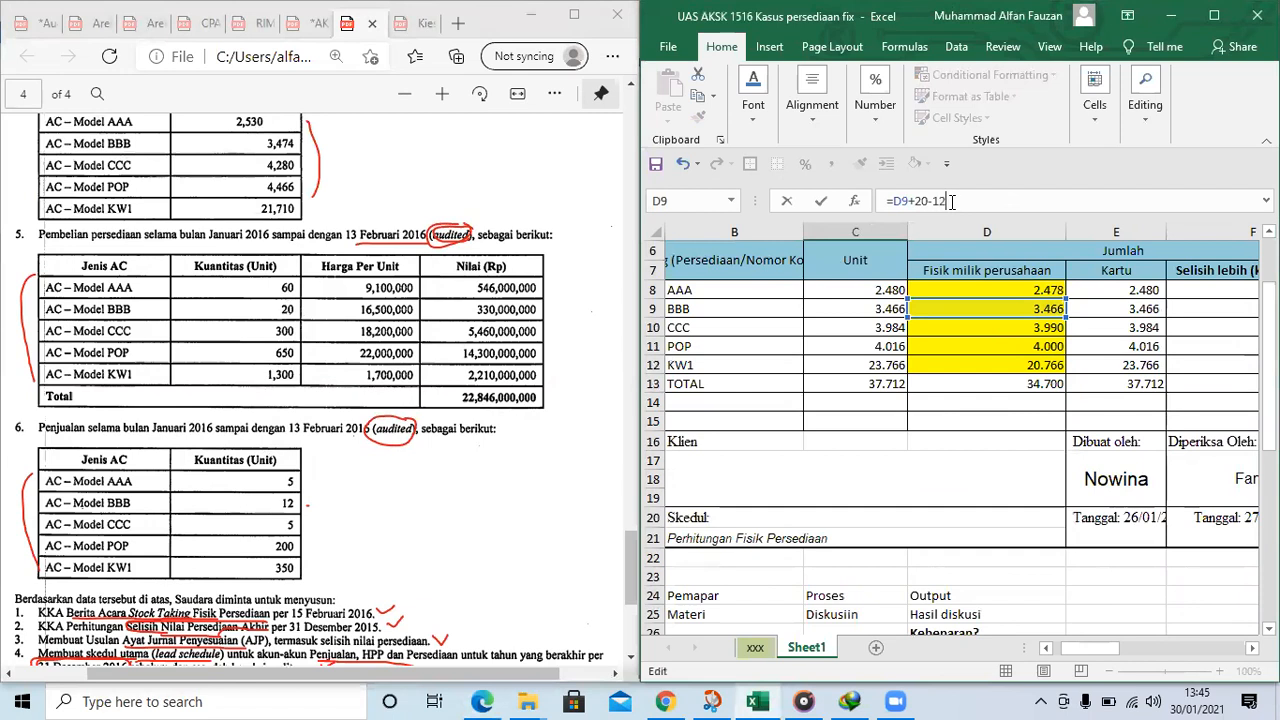
key("Return")
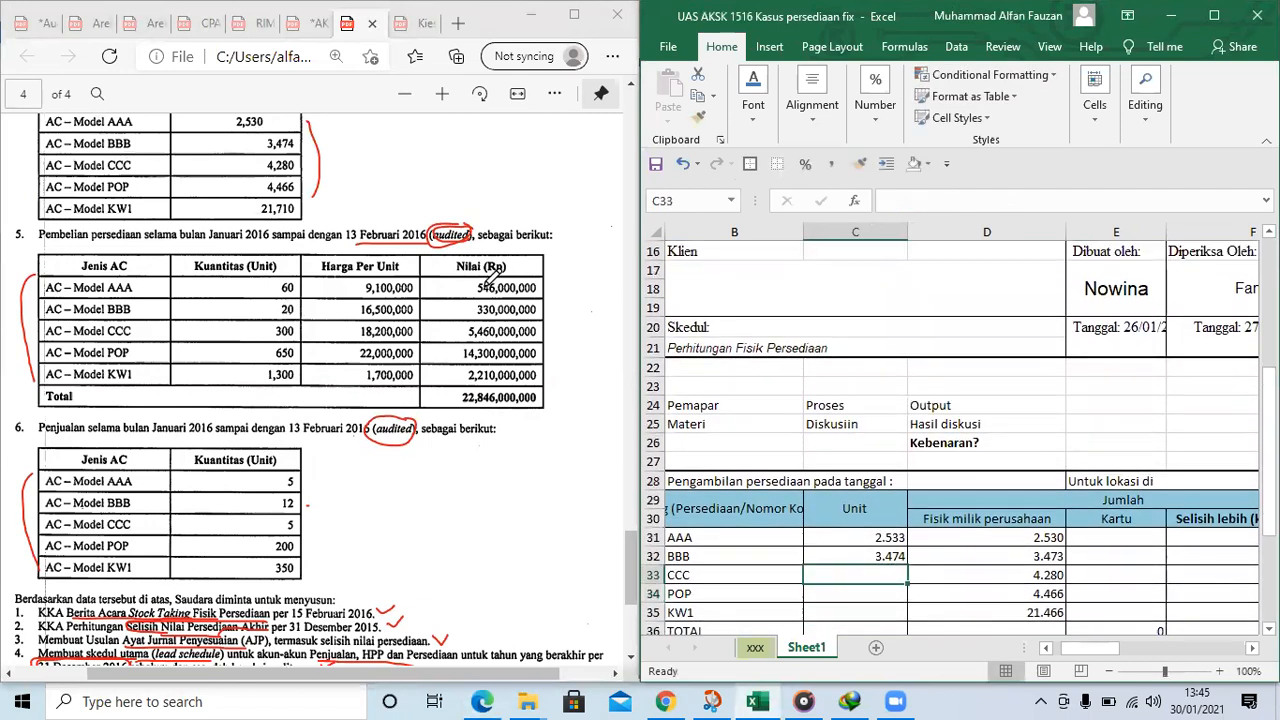
Calculate the CCC units in C33 as the physical count in D10 plus 300 purchased minus 5 sold
scroll(919, 383, "up", 4)
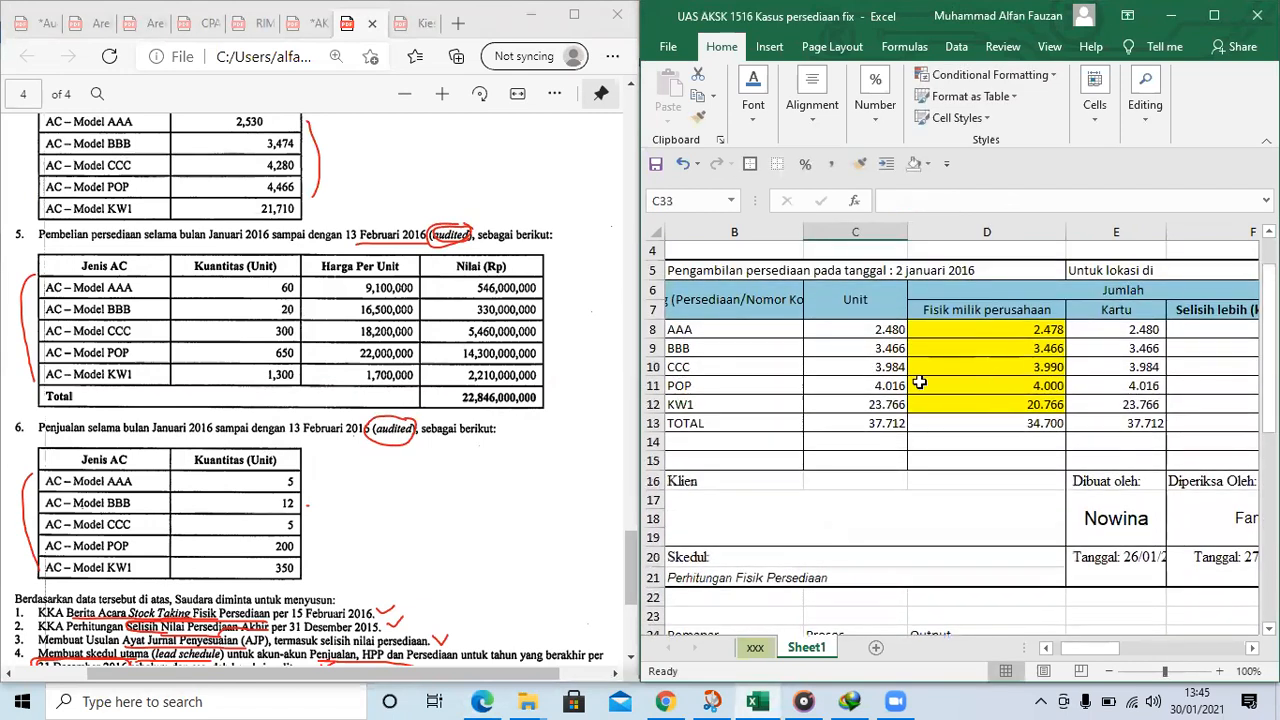
scroll(919, 383, "down", 4)
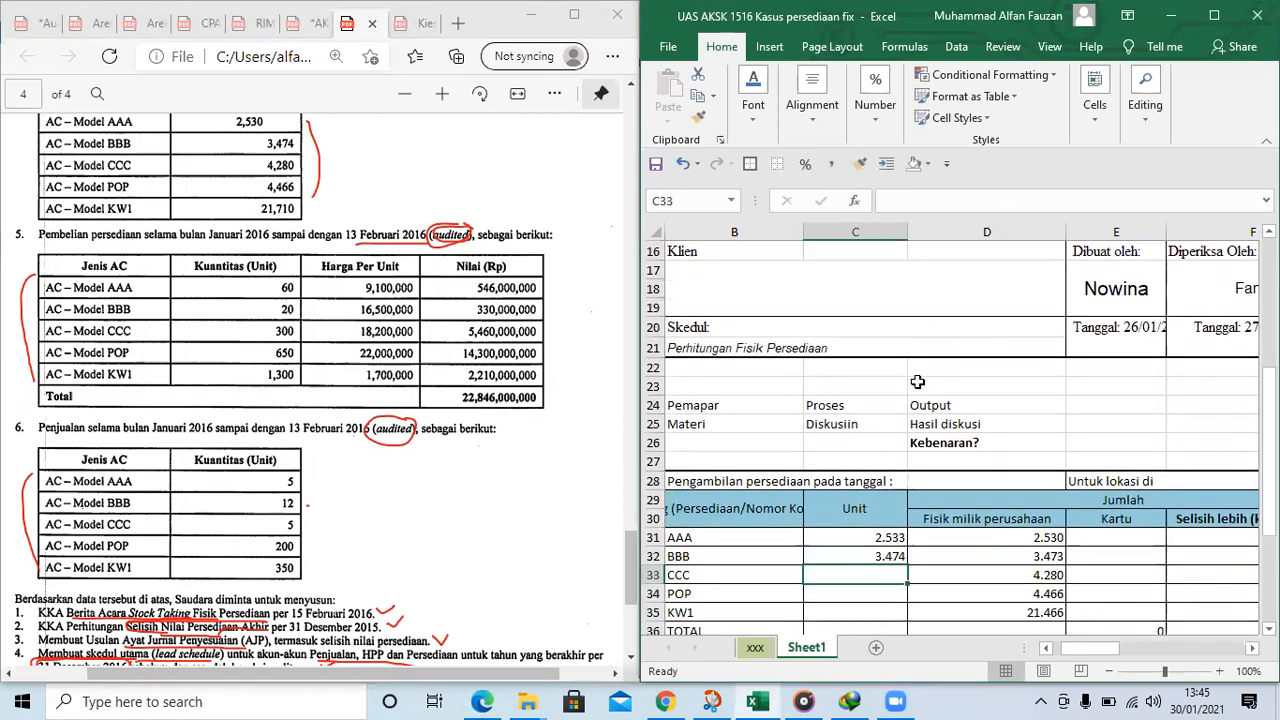
type("=")
scroll(913, 357, "up", 3)
left_click(1005, 310)
left_click(948, 204)
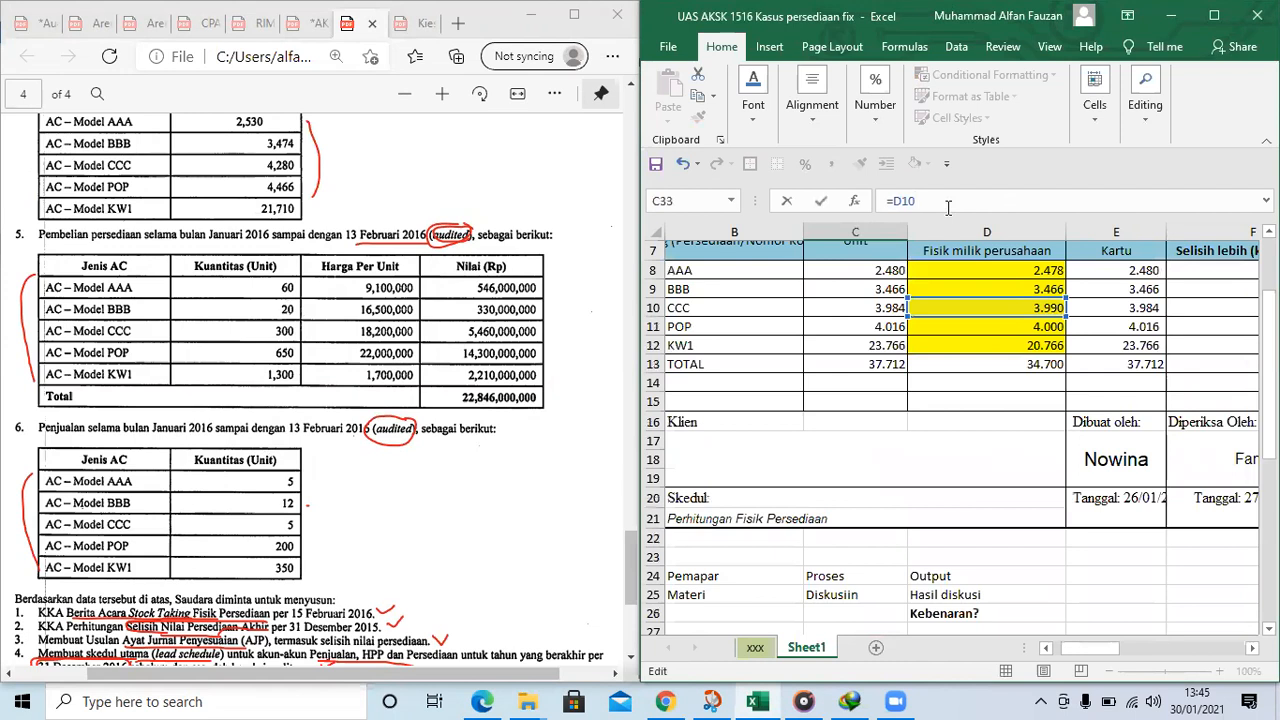
type("+")
key("Return")
Replace the POP physical count in D11 of the original table with the formula =E11
scroll(1058, 307, "up", 2)
left_click(1018, 288)
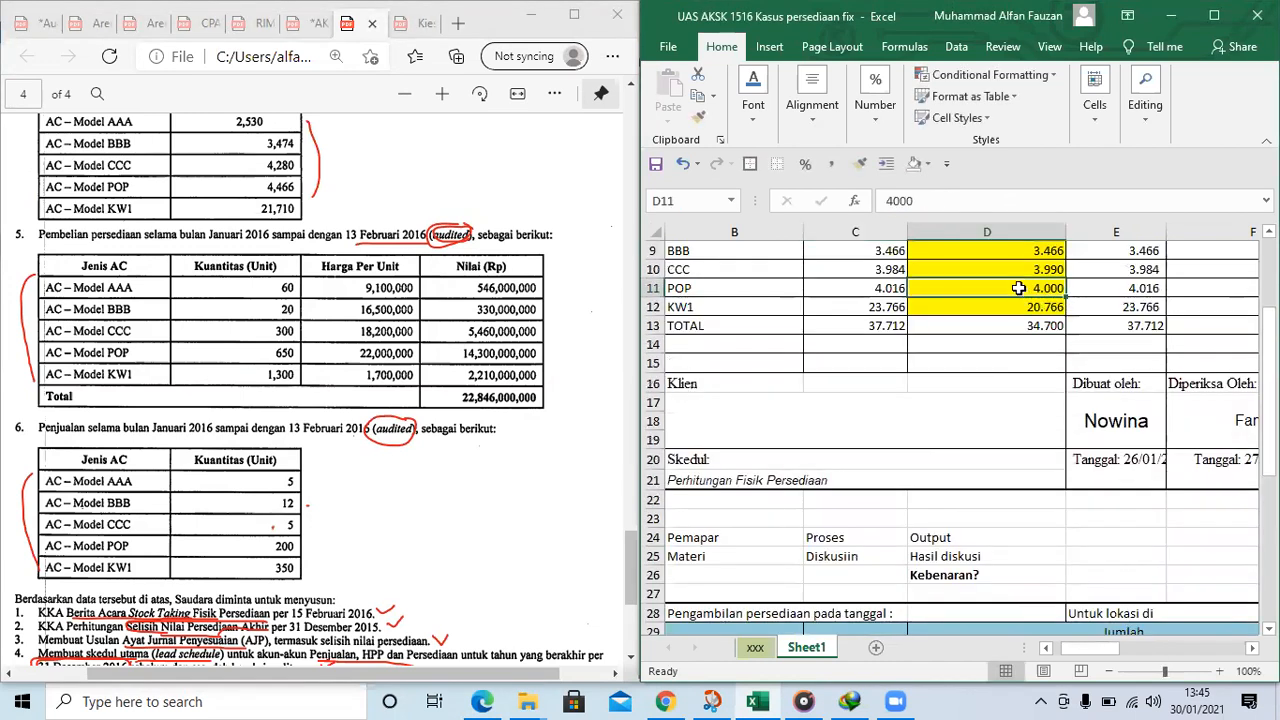
scroll(1018, 288, "up", 2)
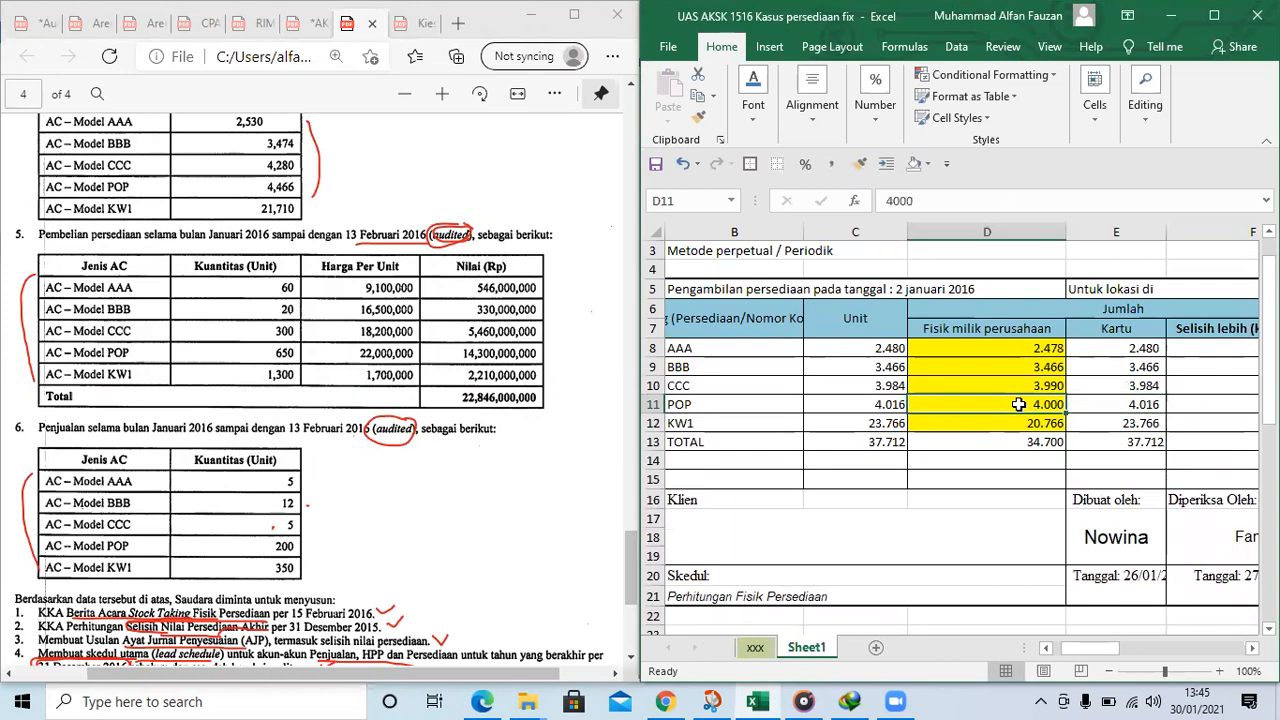
type("=")
key("Right")
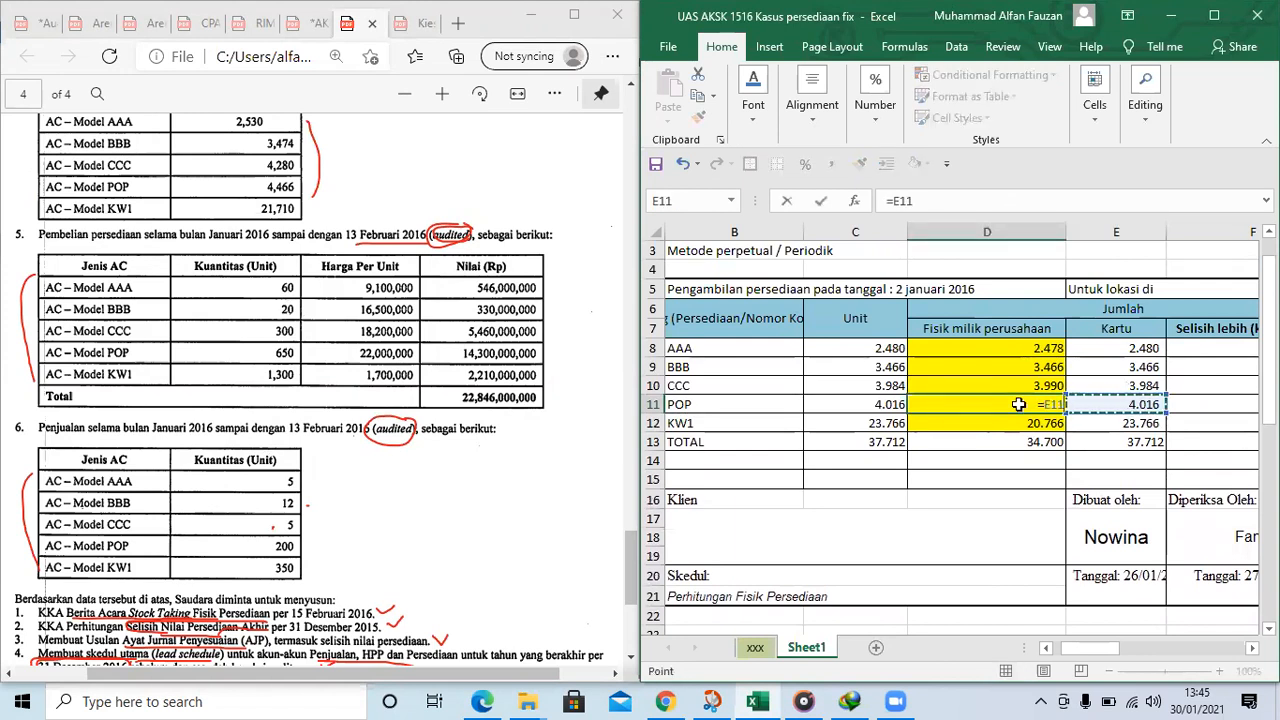
key("Return")
Review the POP and KW1 entries in rows 11 and 12 against the physical count notes on page 3 of the PDF
key("Right")
key("Right")
key("Left")
key("Left")
key("Up")
key("Right")
key("Left")
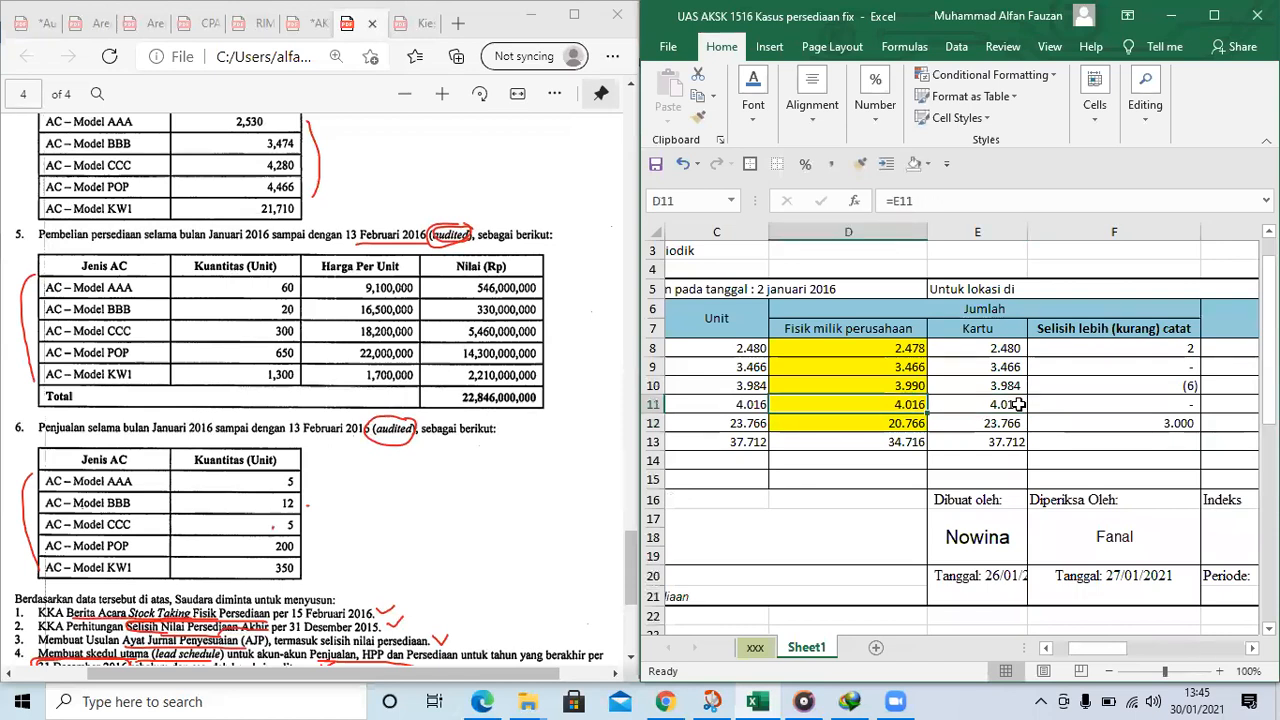
key("Down")
key("Left")
key("Left")
key("Right")
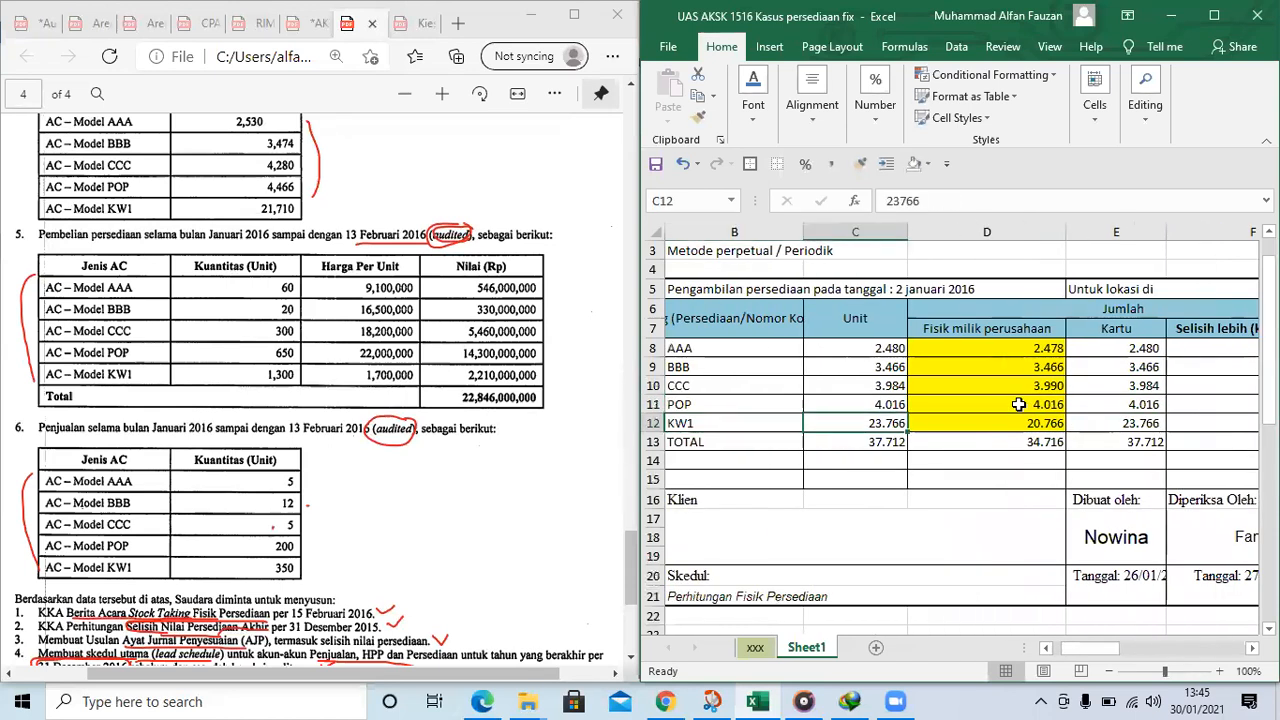
key("Right")
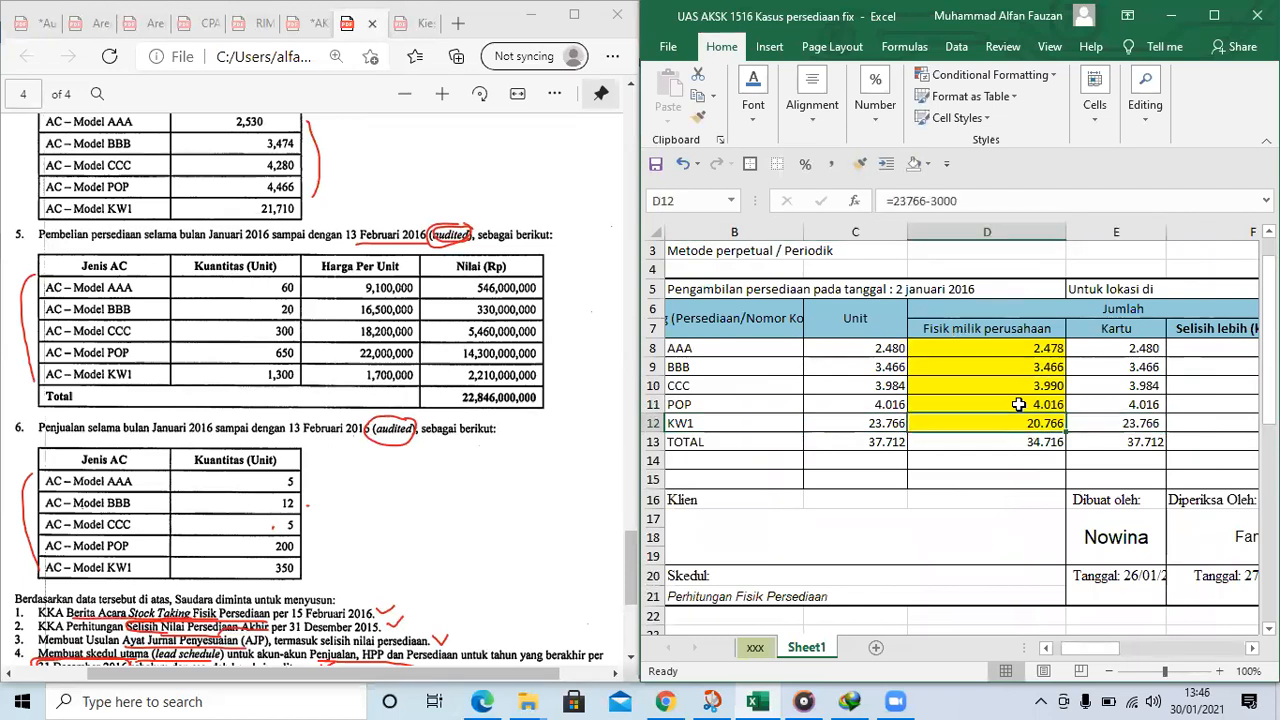
left_click(878, 425)
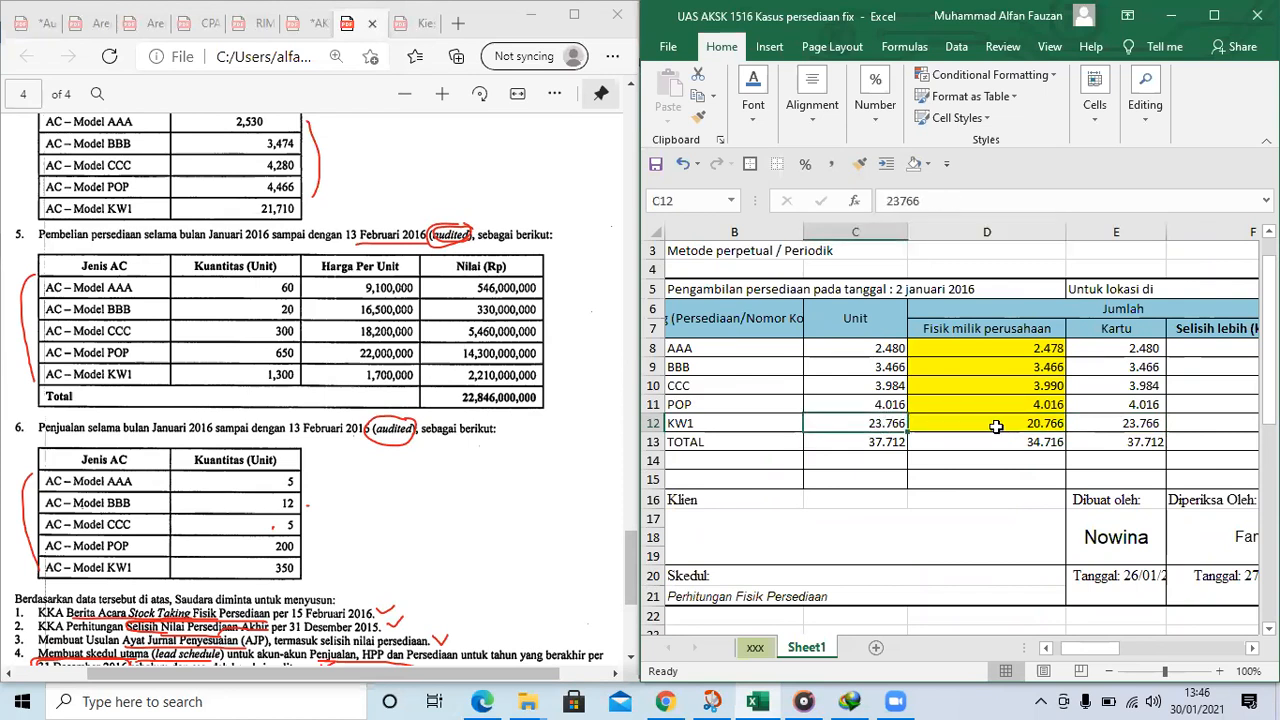
left_click(1030, 425)
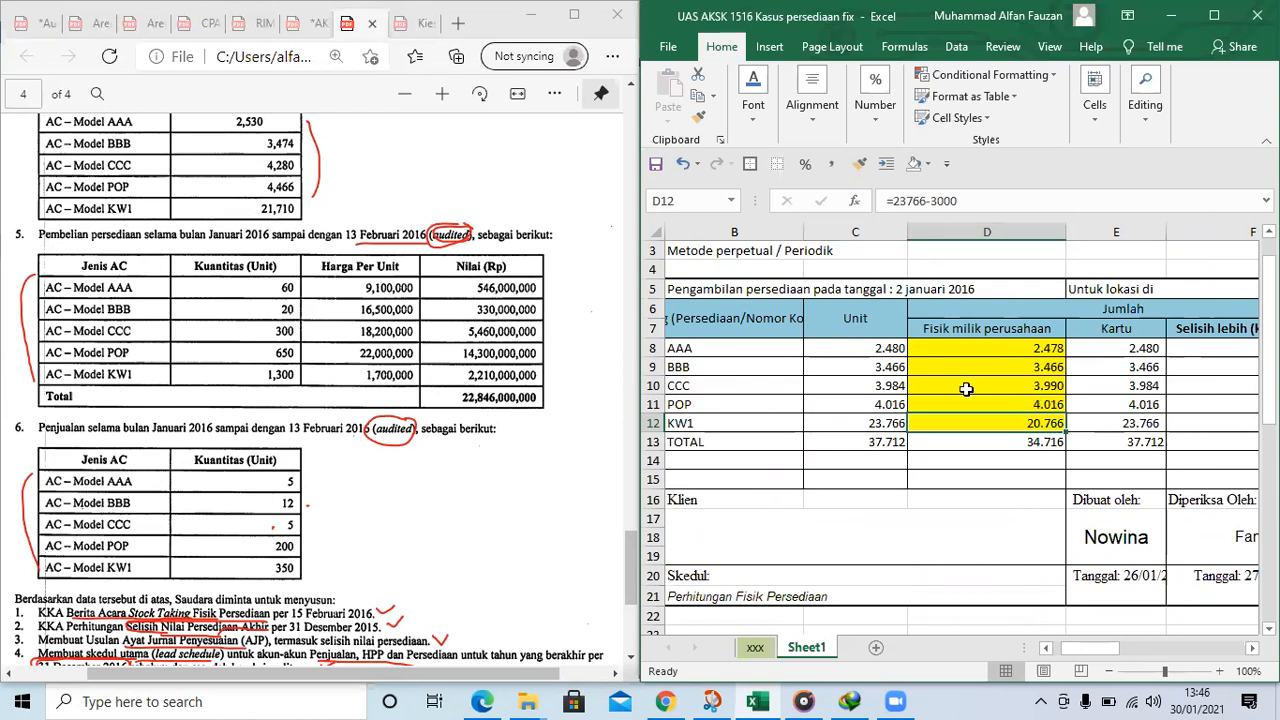
left_click(1022, 405)
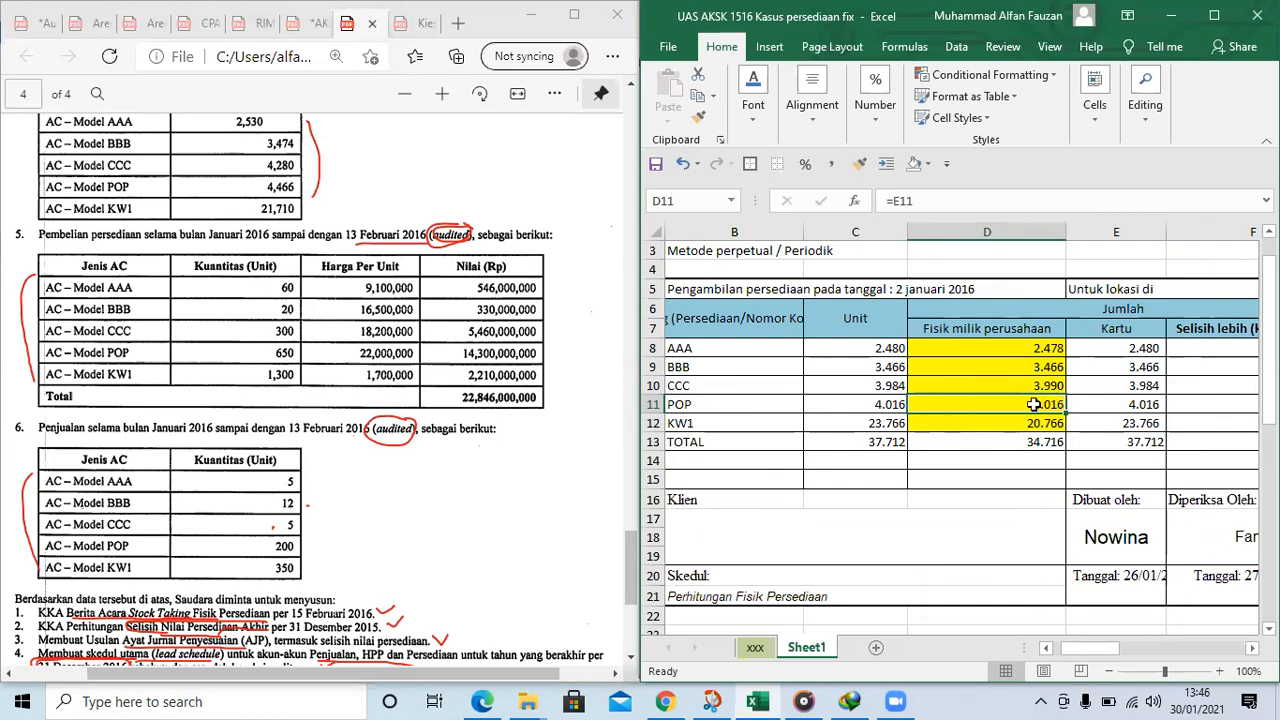
scroll(1030, 400, "up", 1)
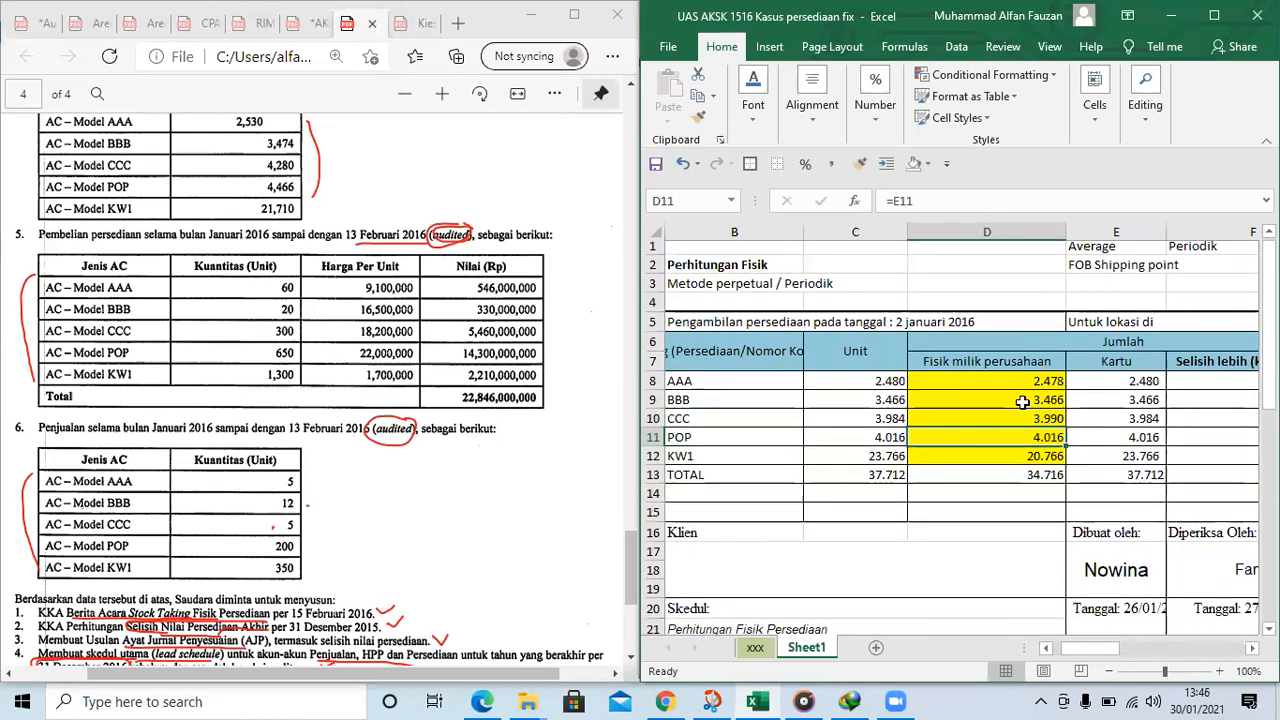
scroll(352, 319, "up", 3)
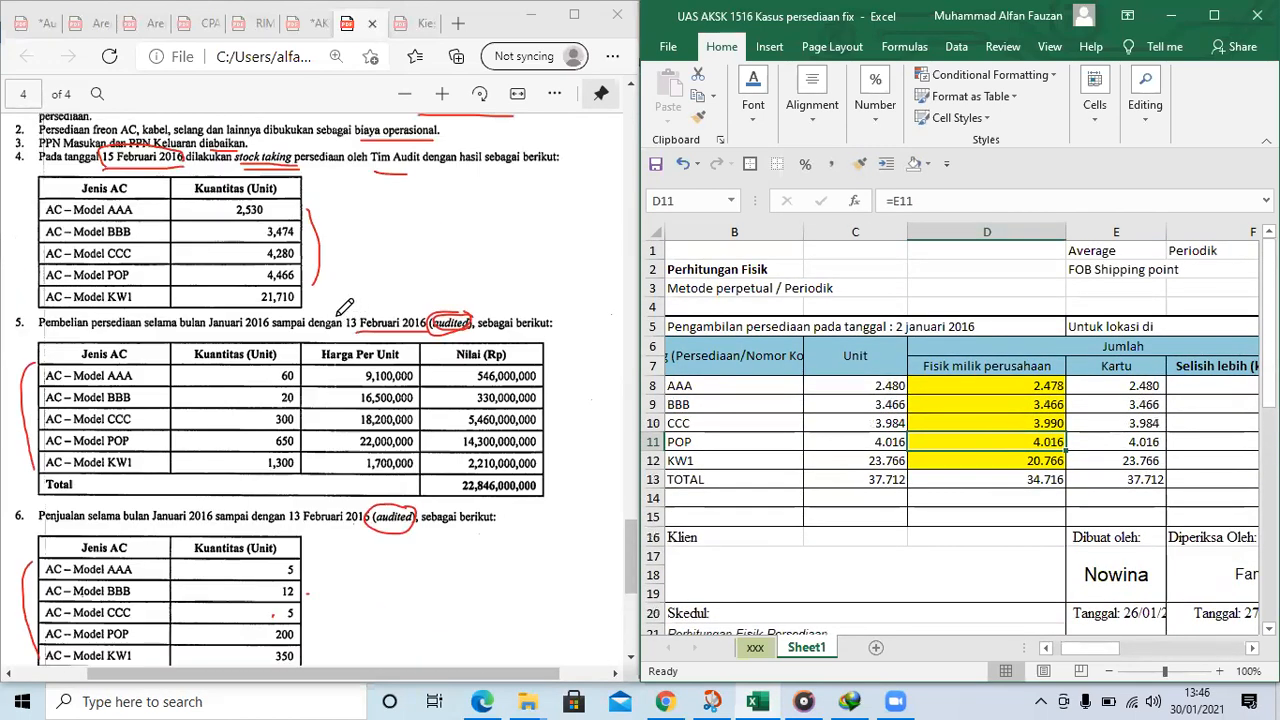
scroll(338, 290, "up", 3)
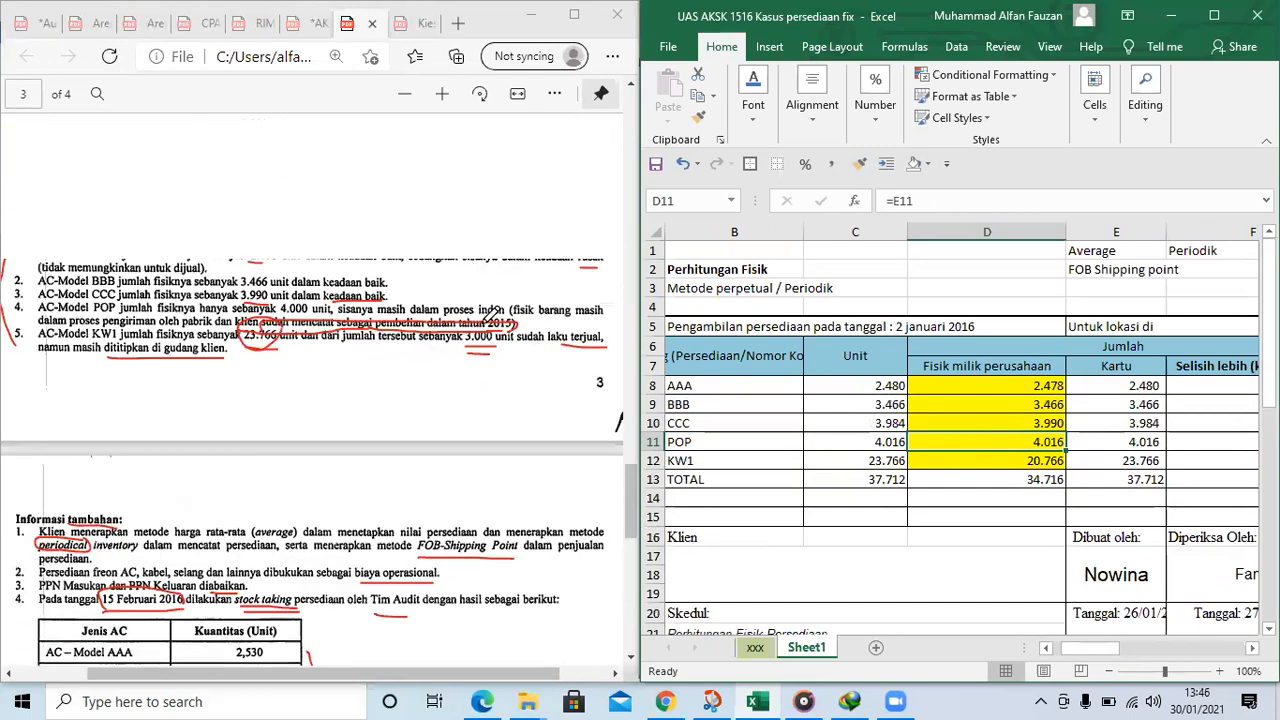
Calculate the POP units in C34 as the physical count in D11 plus 650 purchased minus 200 sold
scroll(500, 410, "down", 1)
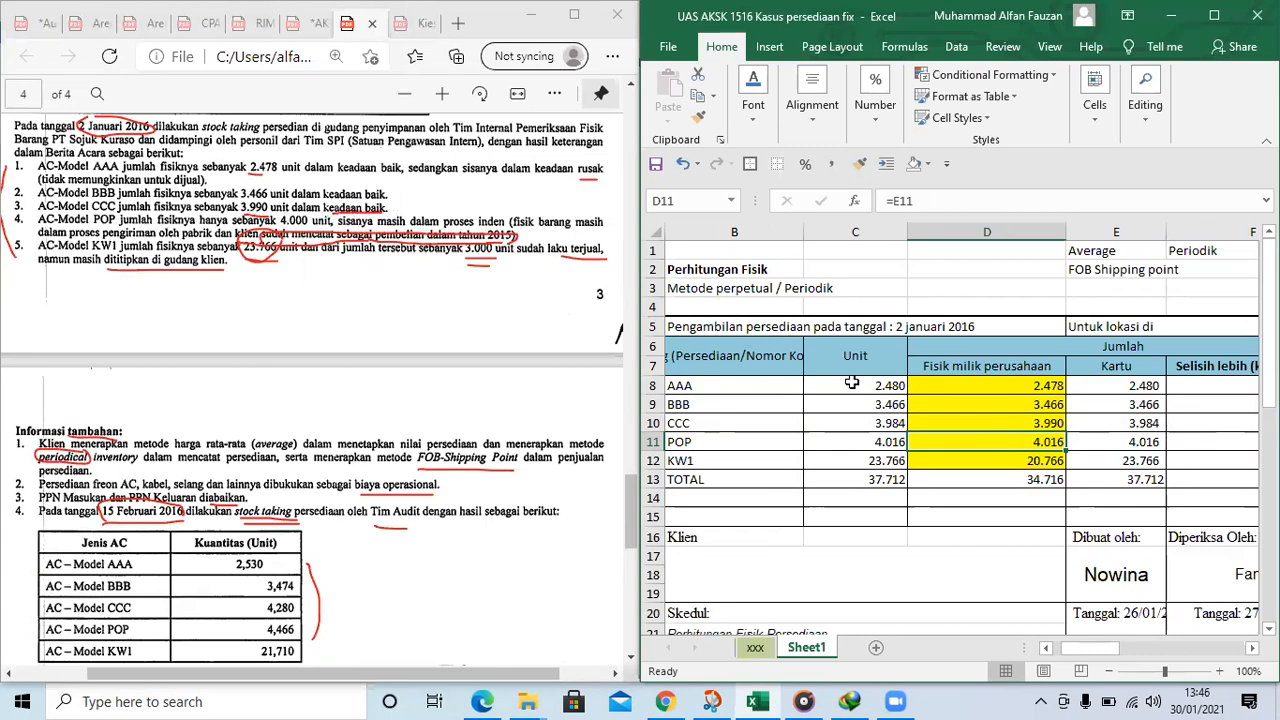
left_click(1120, 445)
left_click(992, 443)
scroll(1018, 432, "down", 1)
scroll(1018, 432, "down", 7)
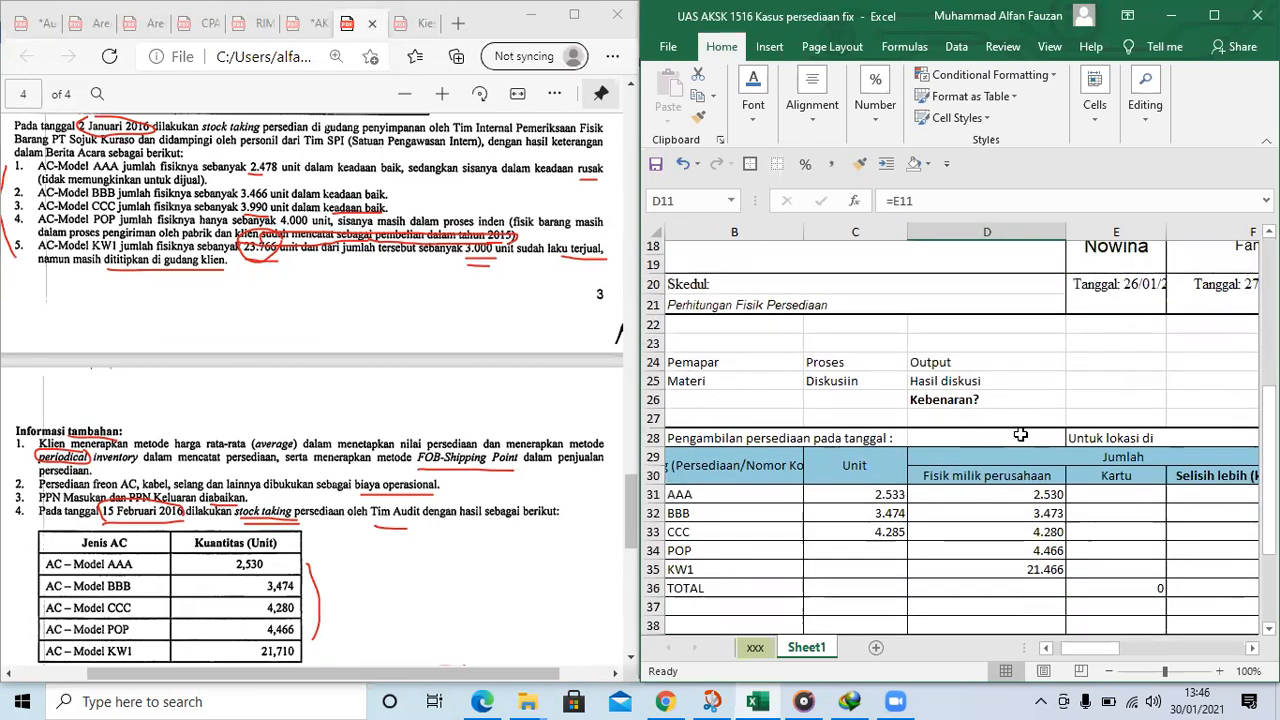
left_click(1009, 415)
left_click(796, 418)
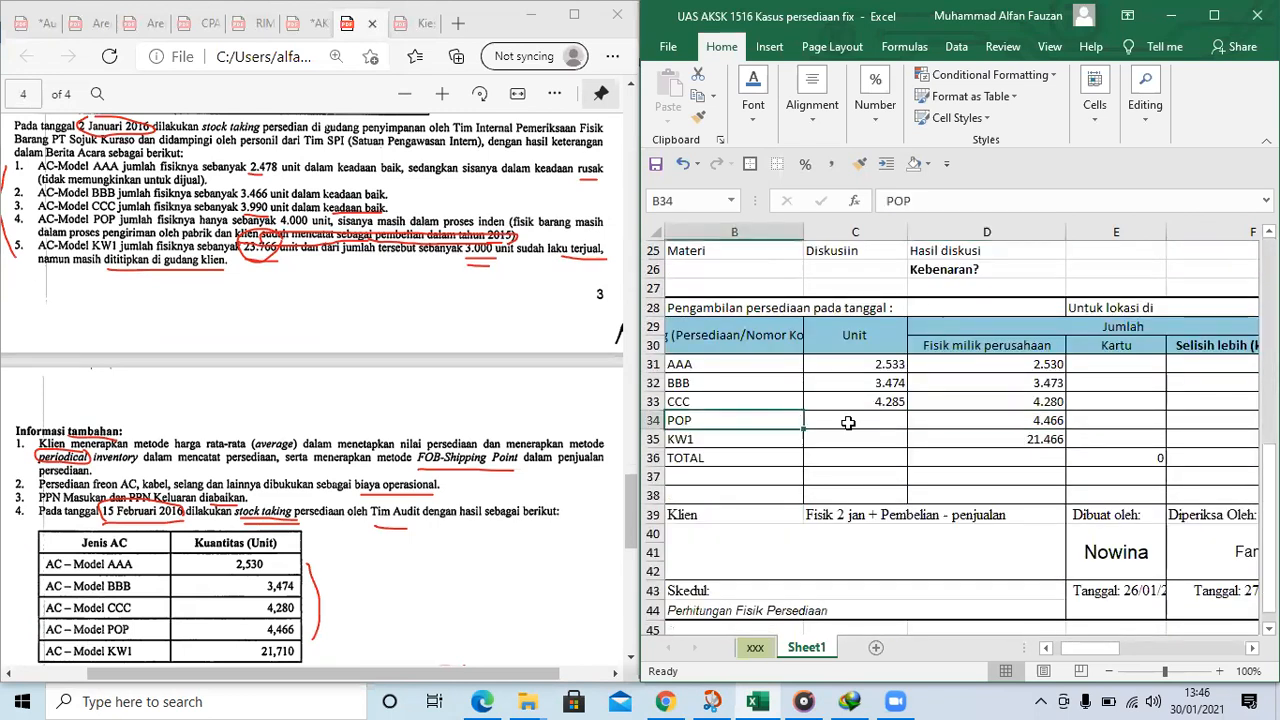
left_click(877, 422)
type("=")
scroll(1000, 269, "up", 5)
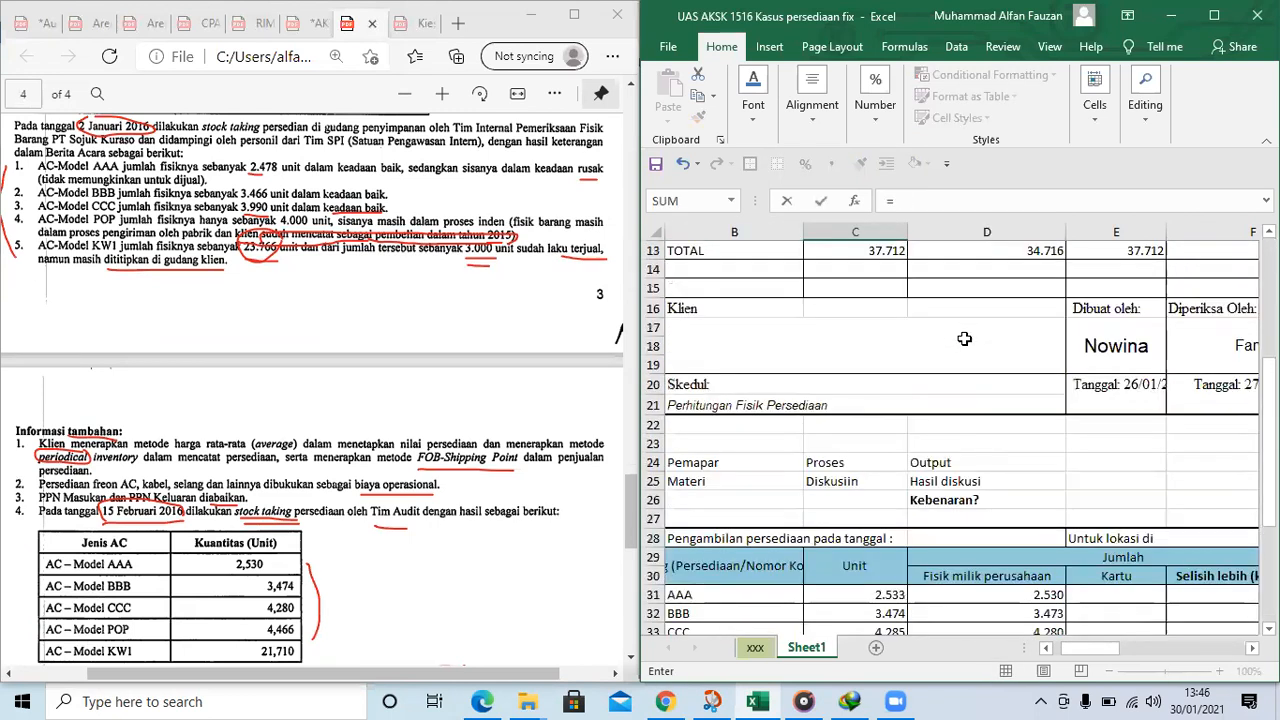
left_click(1000, 269)
type("+")
scroll(290, 455, "down", 3)
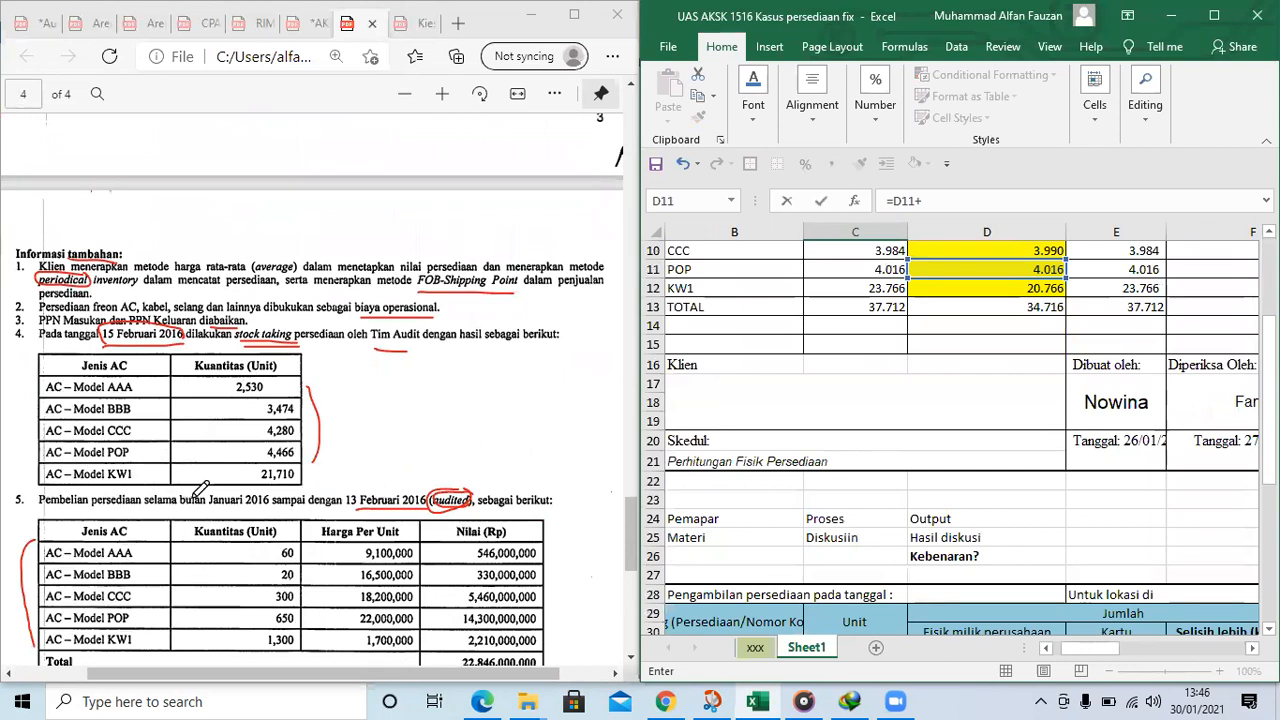
scroll(201, 488, "down", 2)
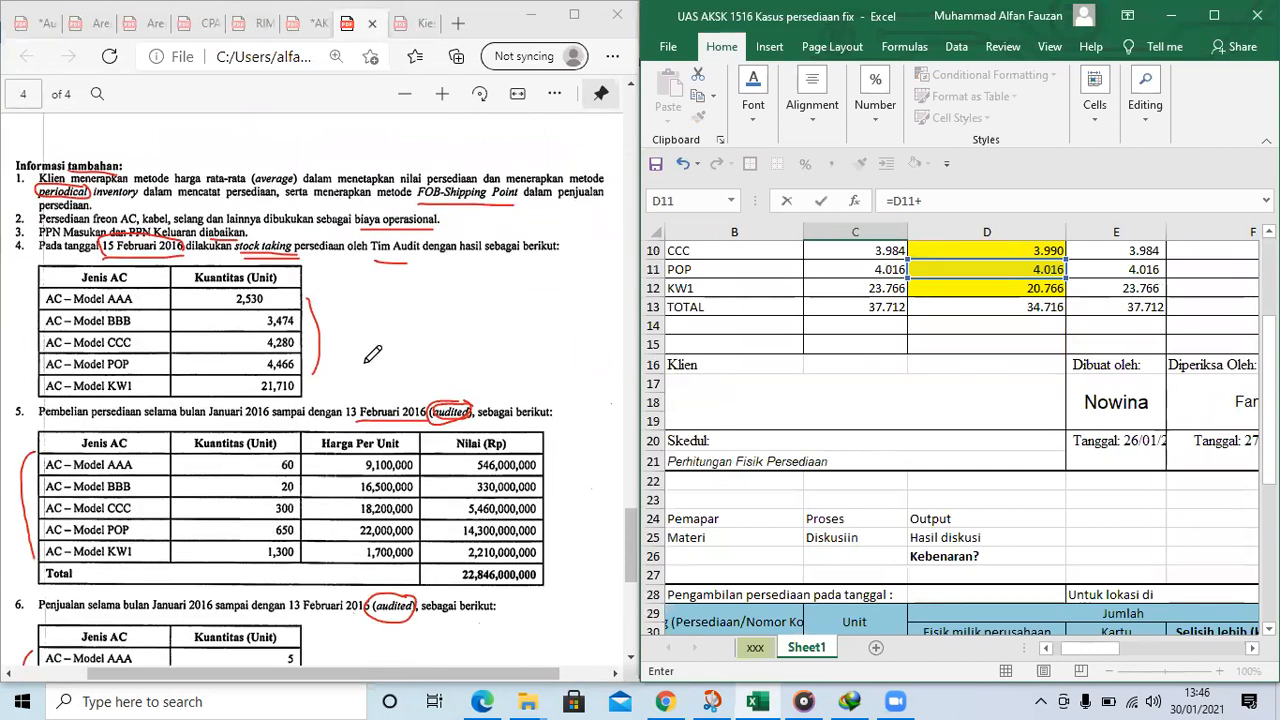
scroll(317, 468, "down", 2)
scroll(317, 468, "down", 2)
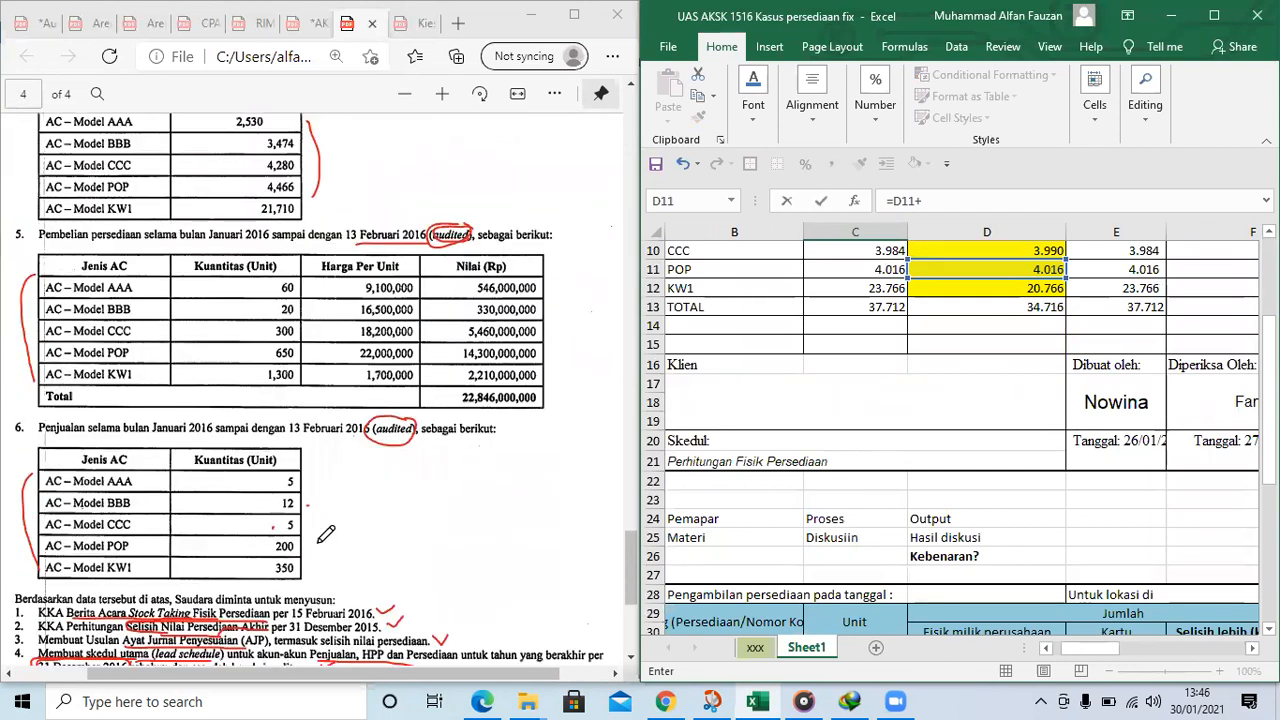
left_click(938, 198)
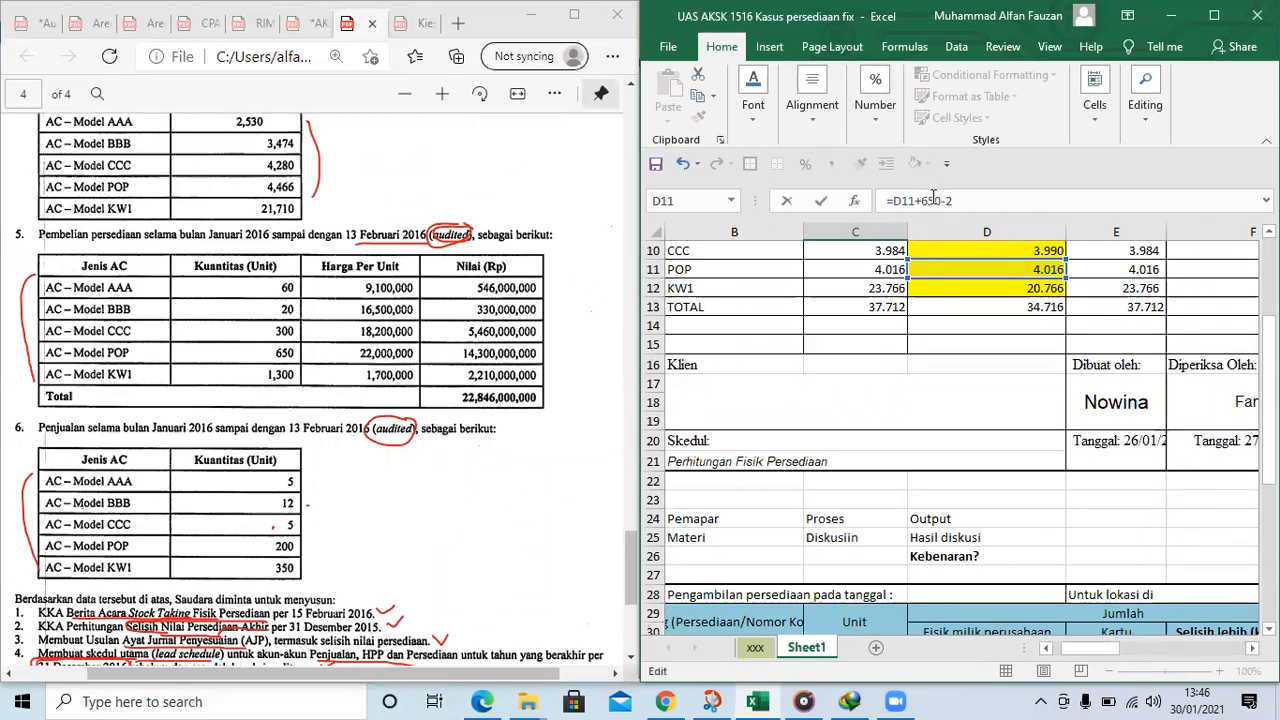
key("Escape")
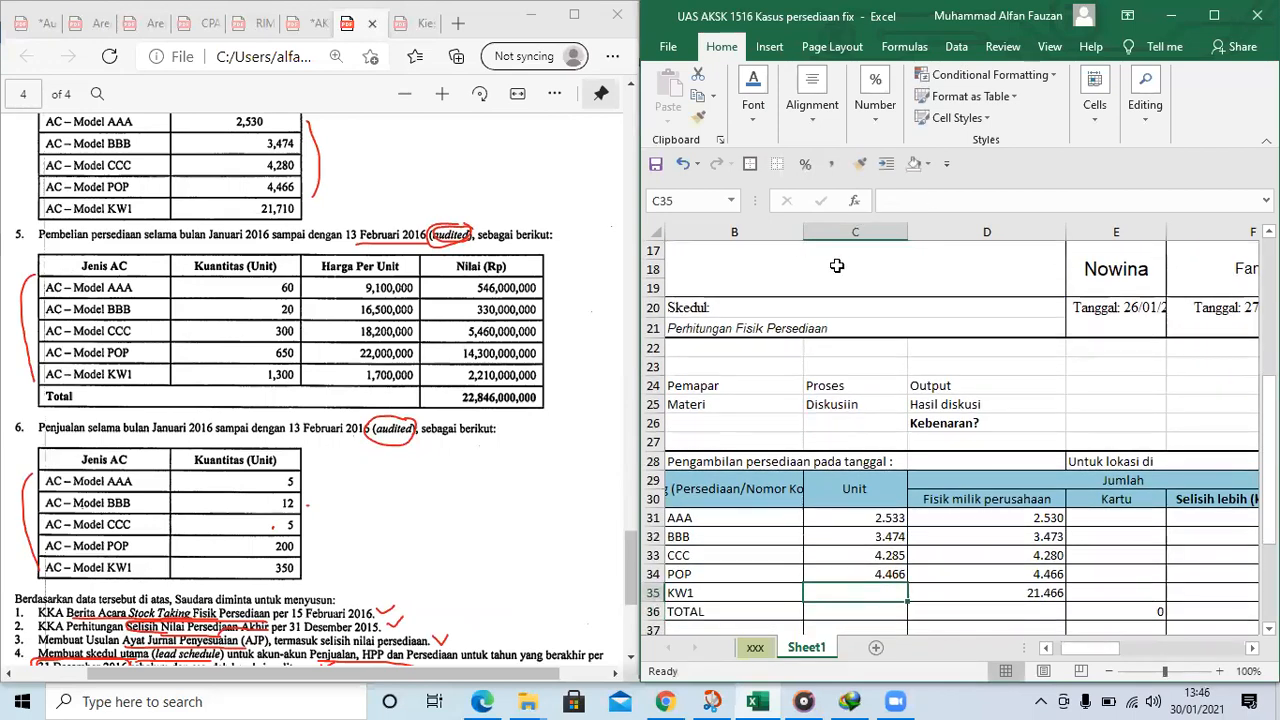
Enter the formula =D12+1300-350 in C35 for the KW1 units
scroll(837, 265, "up", 3)
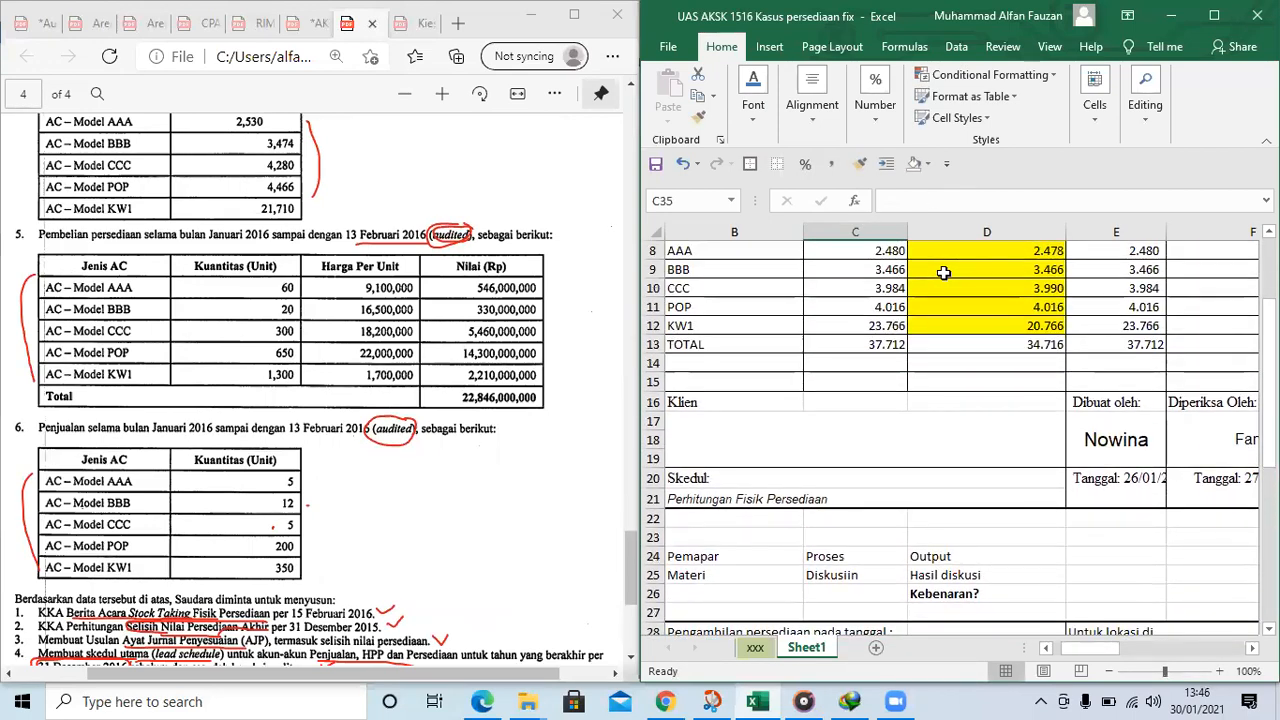
type("=")
scroll(990, 310, "up", 3)
left_click(1018, 341)
type("+")
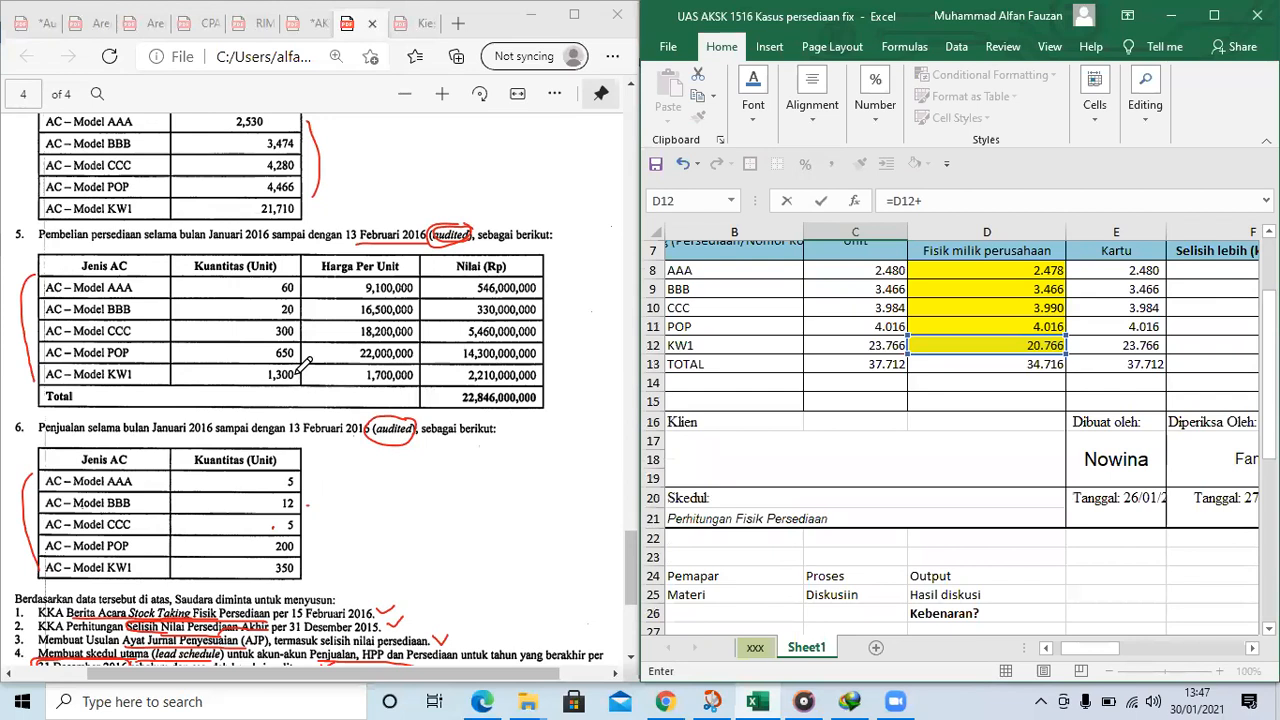
left_click(952, 205)
key("ctrl+Return")
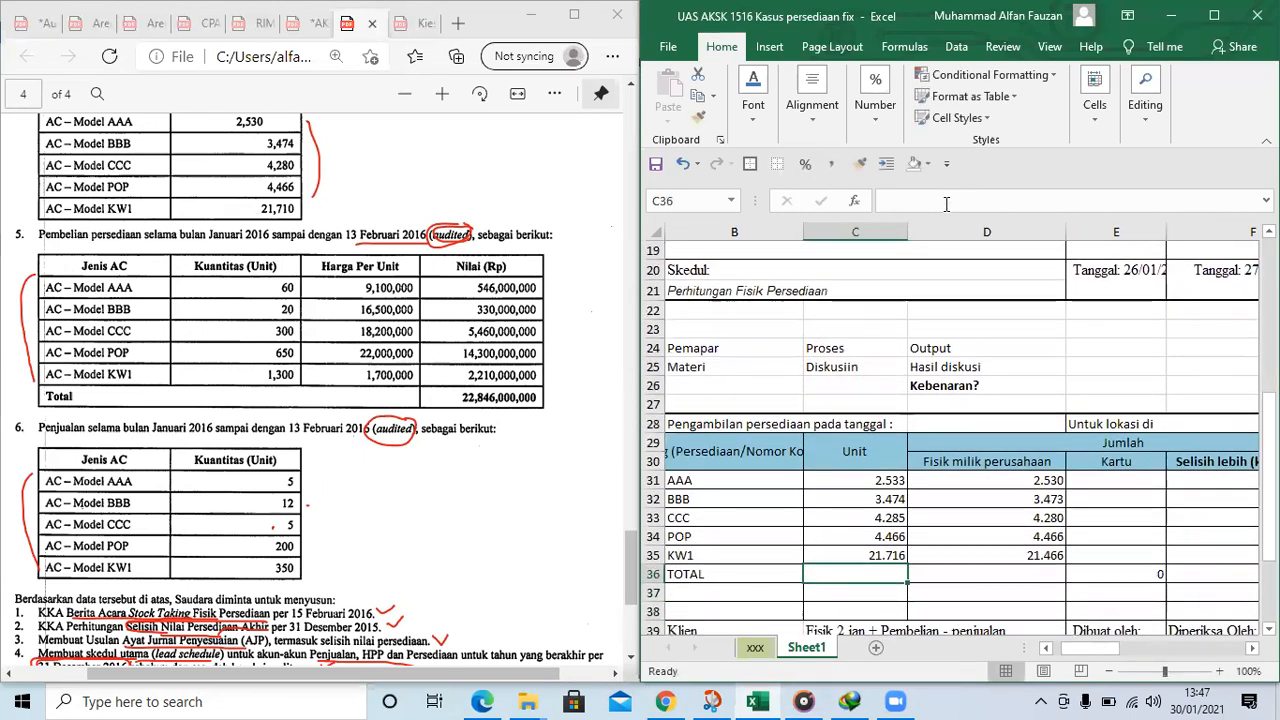
Link the AAA card quantity in E31 to its computed units with the formula =C31
key("Right")
key("Right")
key("Right")
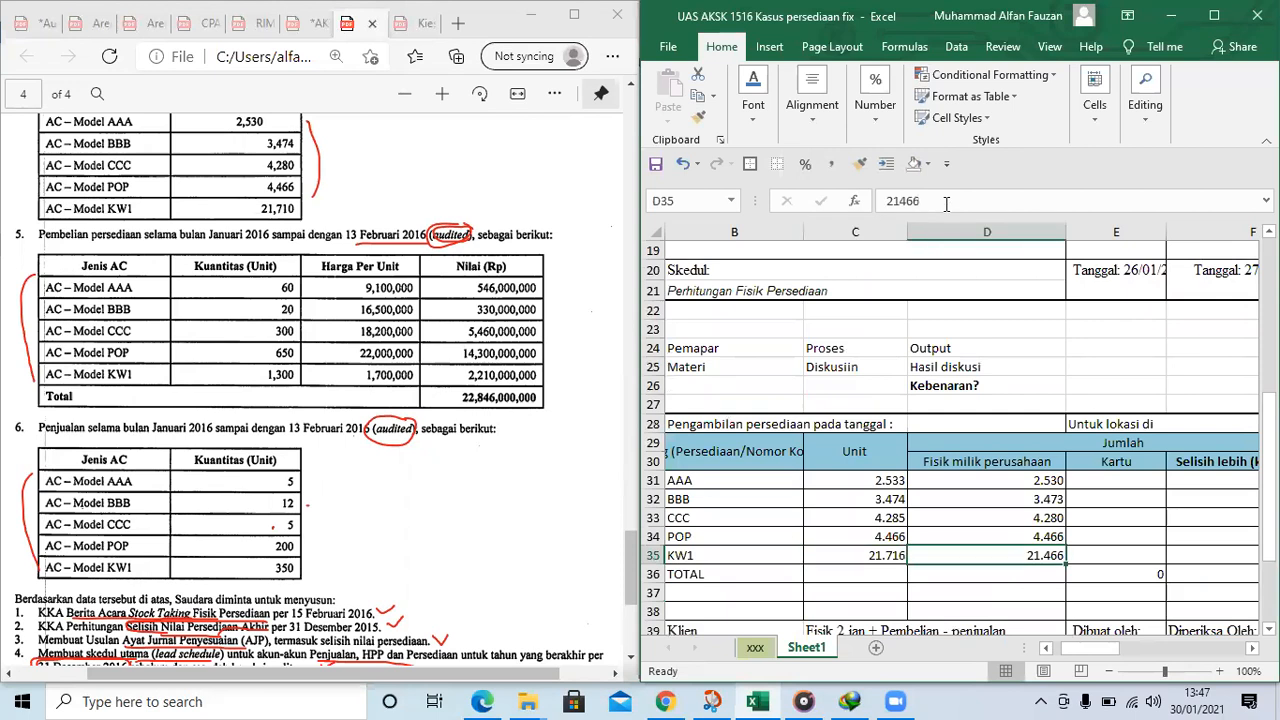
key("Left")
key("Left")
key("Up")
key("Up")
key("Right")
key("Up")
key("Up")
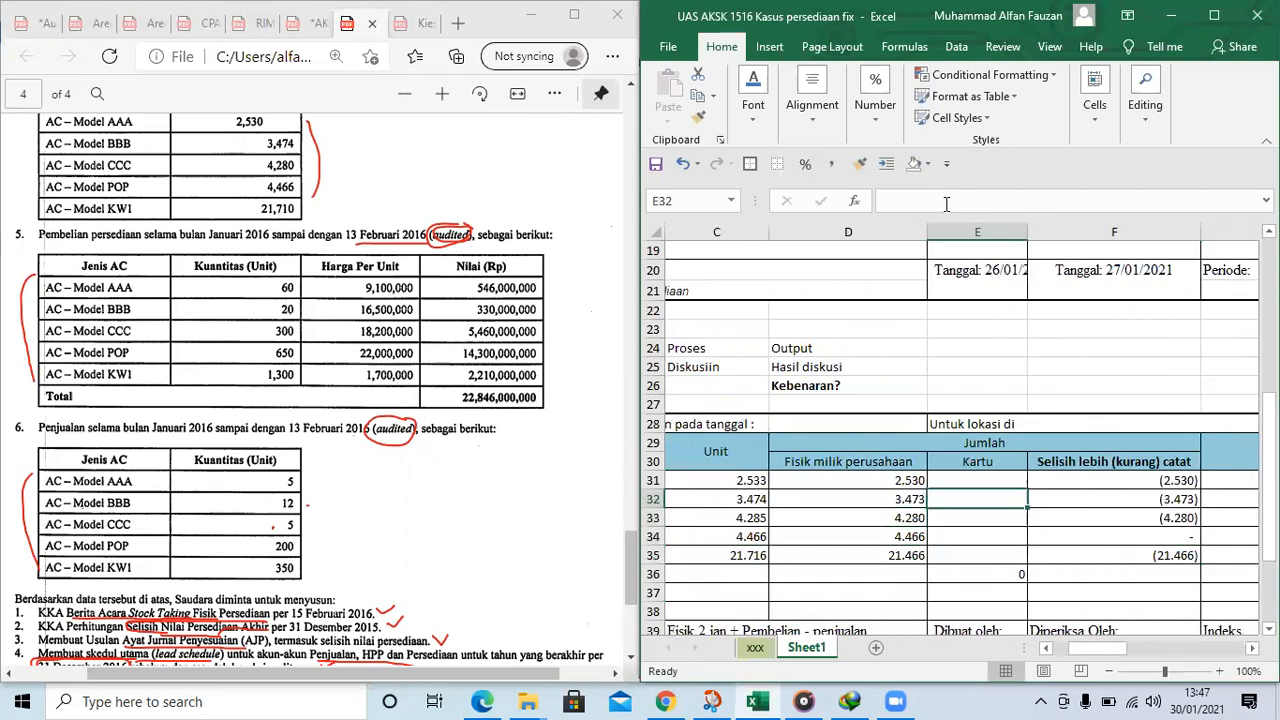
type("=")
key("Left")
key("Left")
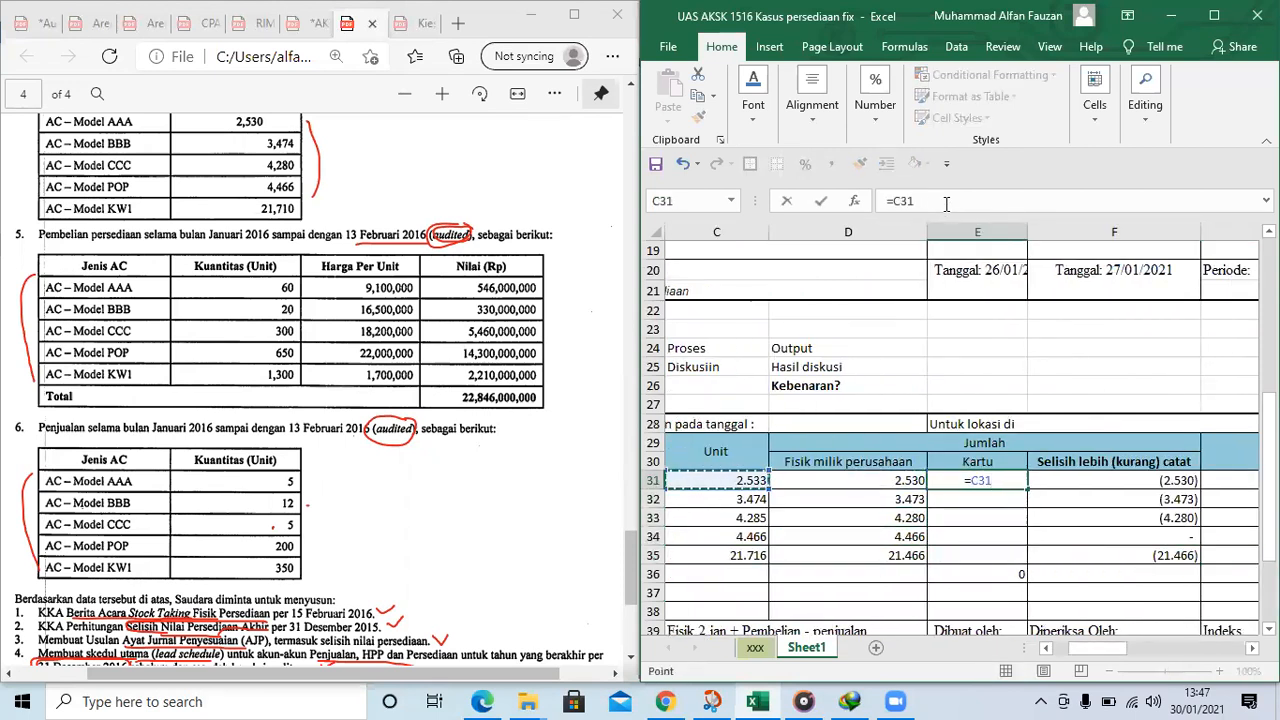
type("-")
key("Left")
key("BackSpace")
key("BackSpace")
key("BackSpace")
key("BackSpace")
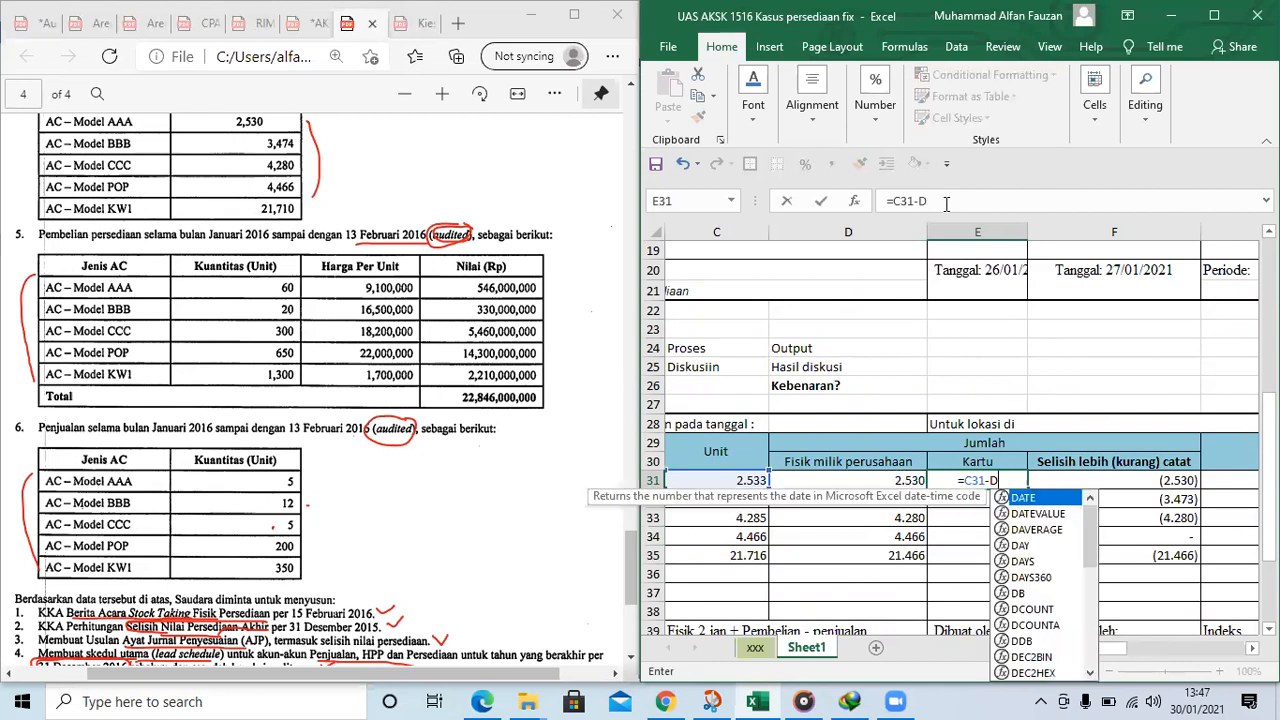
key("Return")
key("Up")
Copy the E31 card formula down to the BBB, CCC, POP and KW1 rows, E32 to E35
key("ctrl+c")
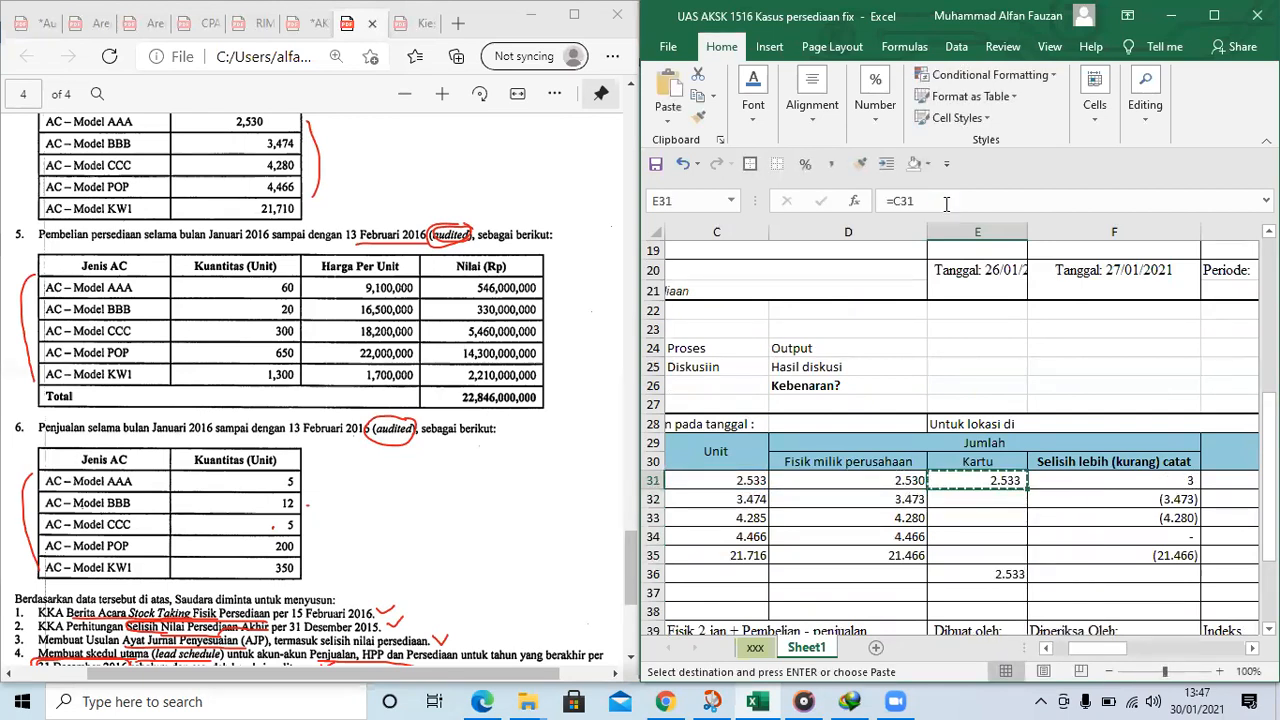
key("shift+Down")
key("shift+Down")
key("shift+Down")
key("shift+Down")
key("ctrl+v")
Clear the old notes in the Catatan column, G31 to G35, of the February count table
key("Right")
key("Right")
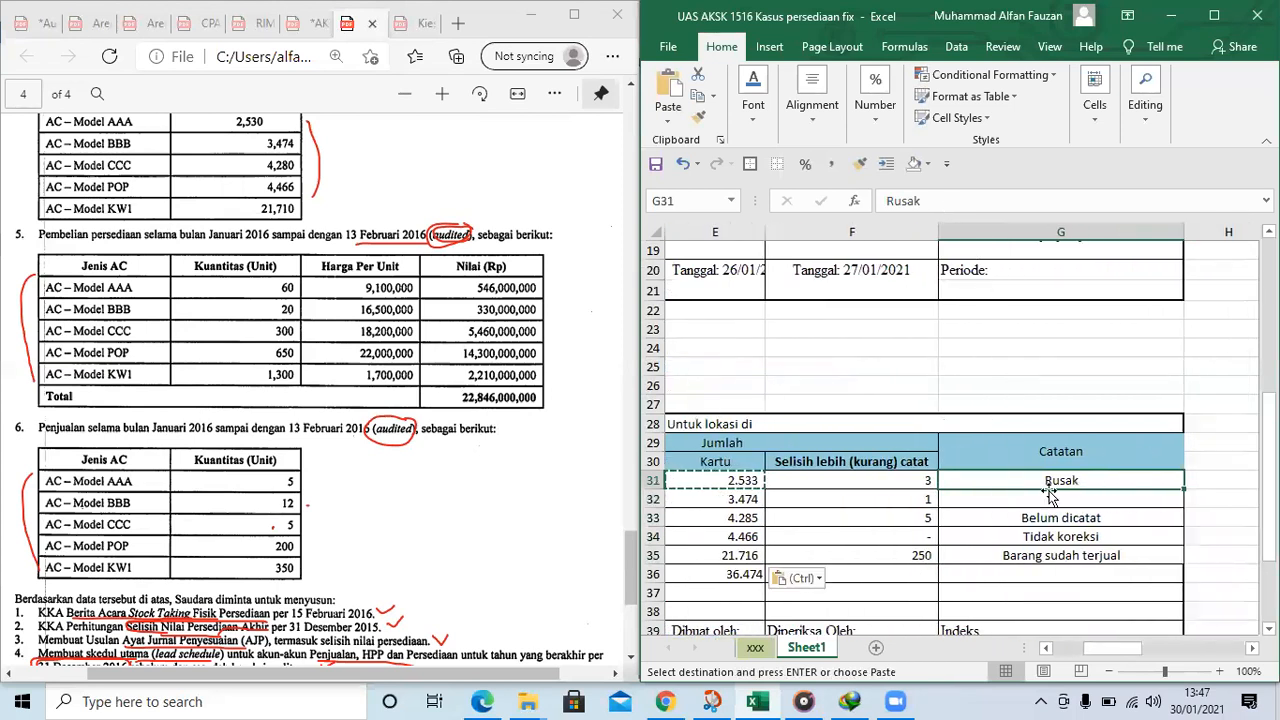
left_click_drag(1050, 482, 1068, 557)
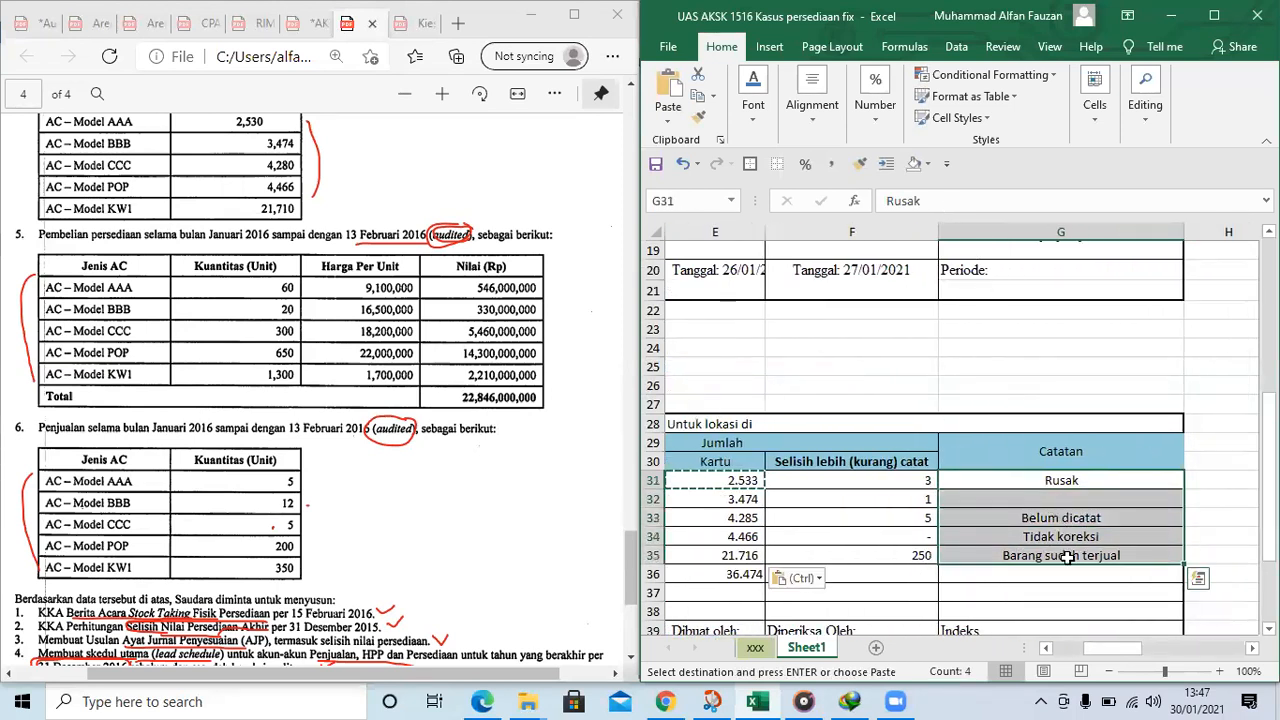
key("Delete")
Examine the physical counts, card quantities and recorded differences in rows 31 to 35 of the February table
key("Left")
key("Left")
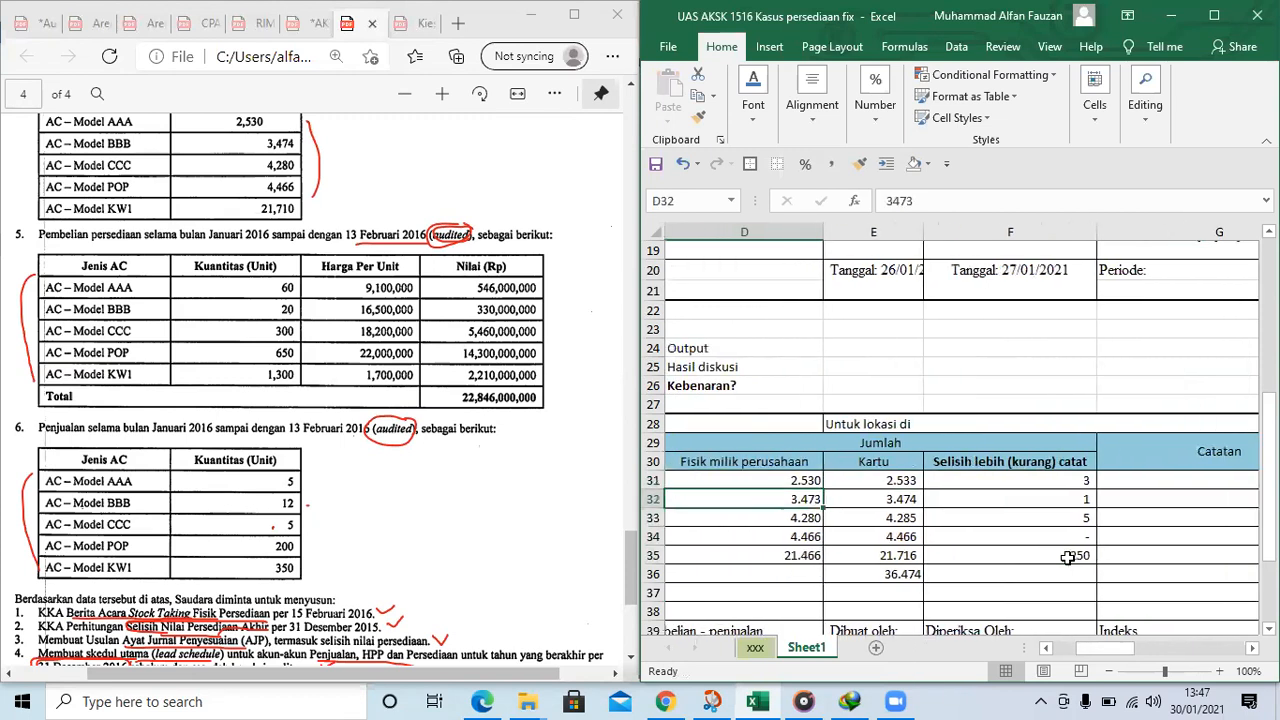
key("Down")
key("Down")
key("Left")
key("Left")
key("Down")
key("Down")
key("Right")
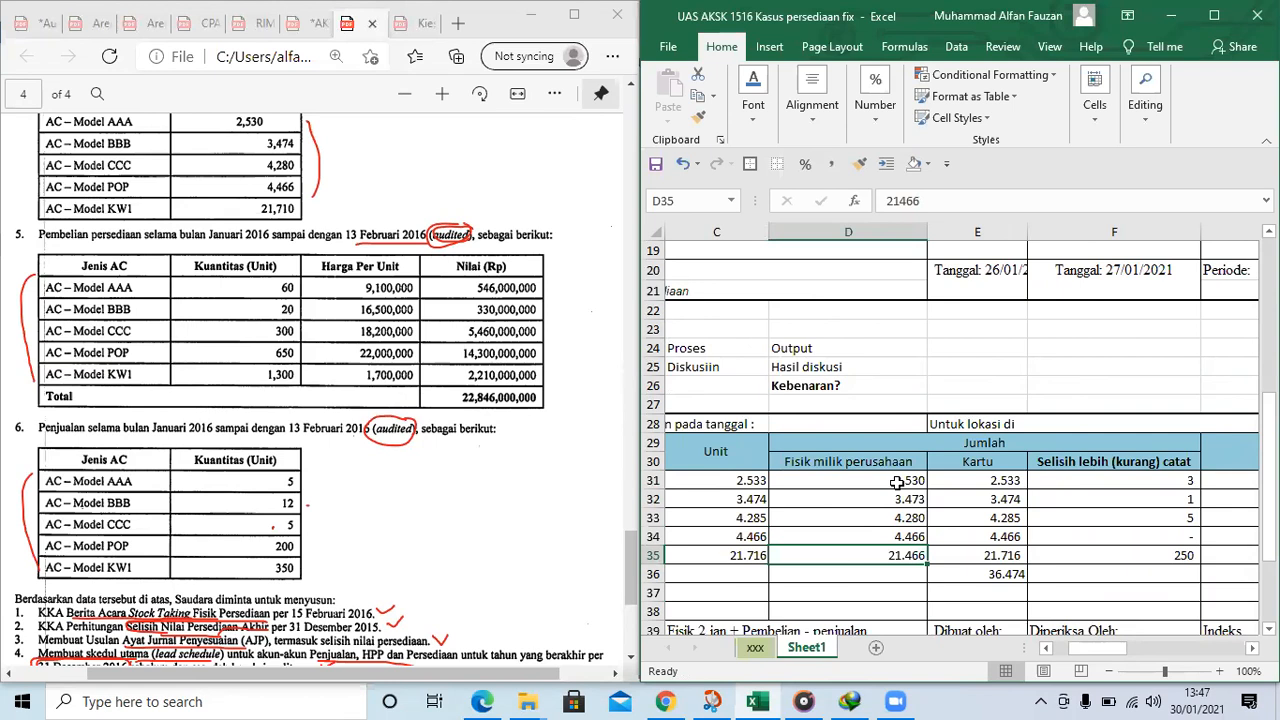
left_click(1203, 482)
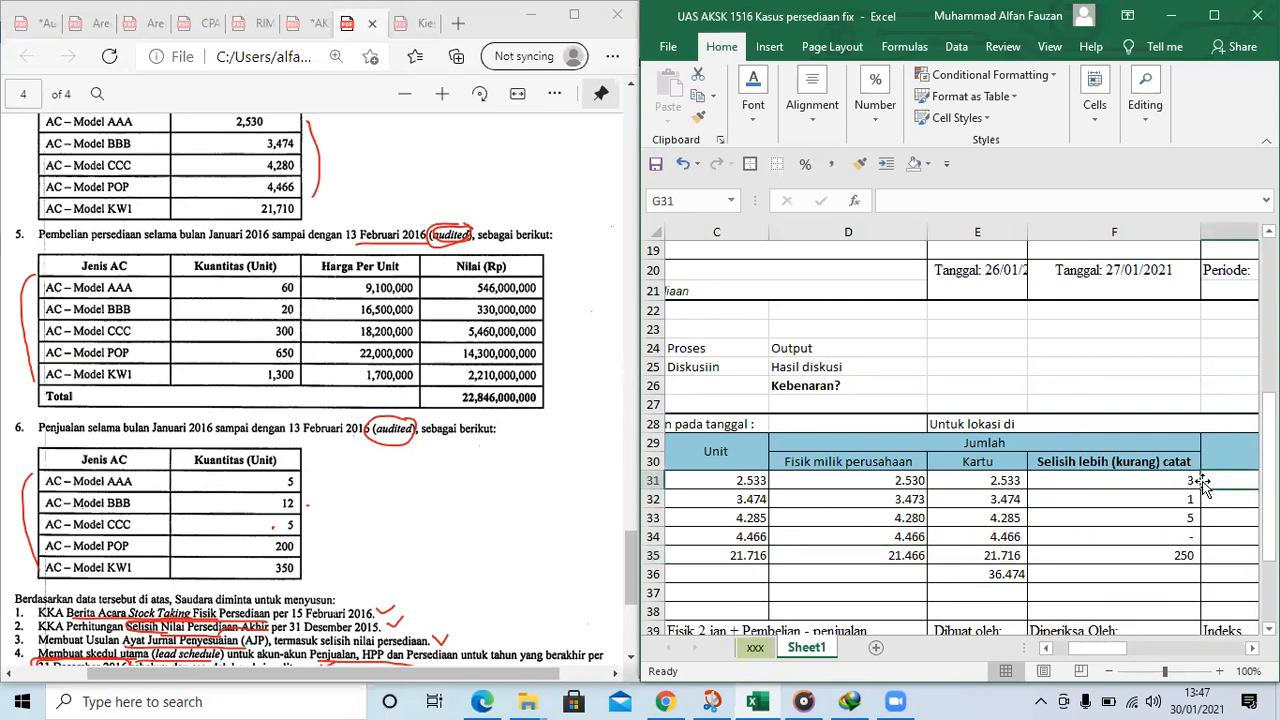
left_click(1068, 478)
left_click(989, 481)
left_click(1120, 476)
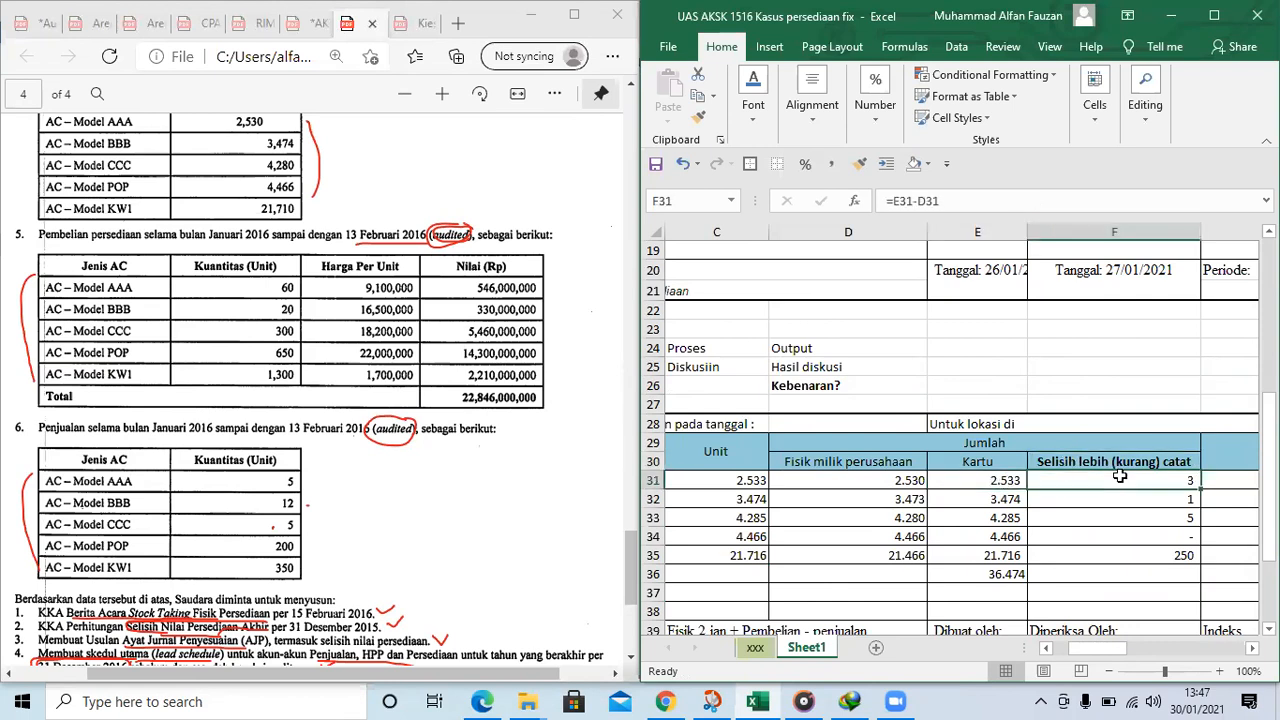
left_click(1131, 458)
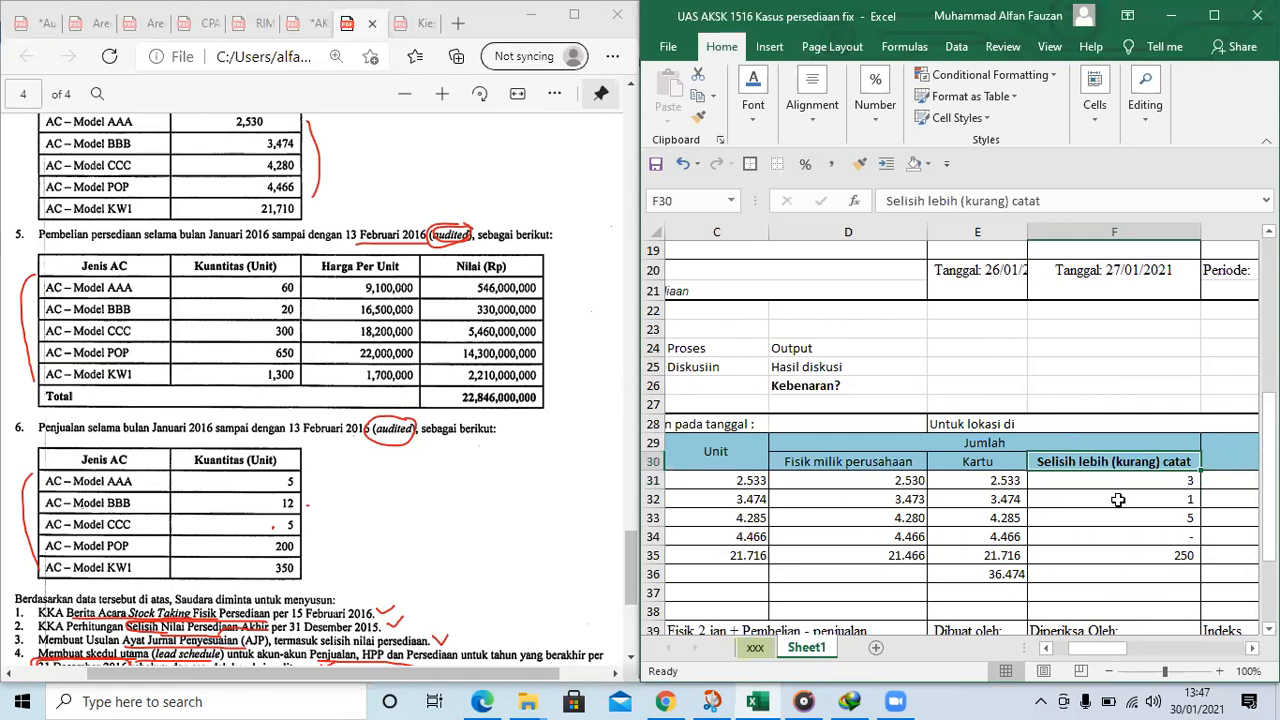
left_click(1118, 499)
left_click(1116, 518)
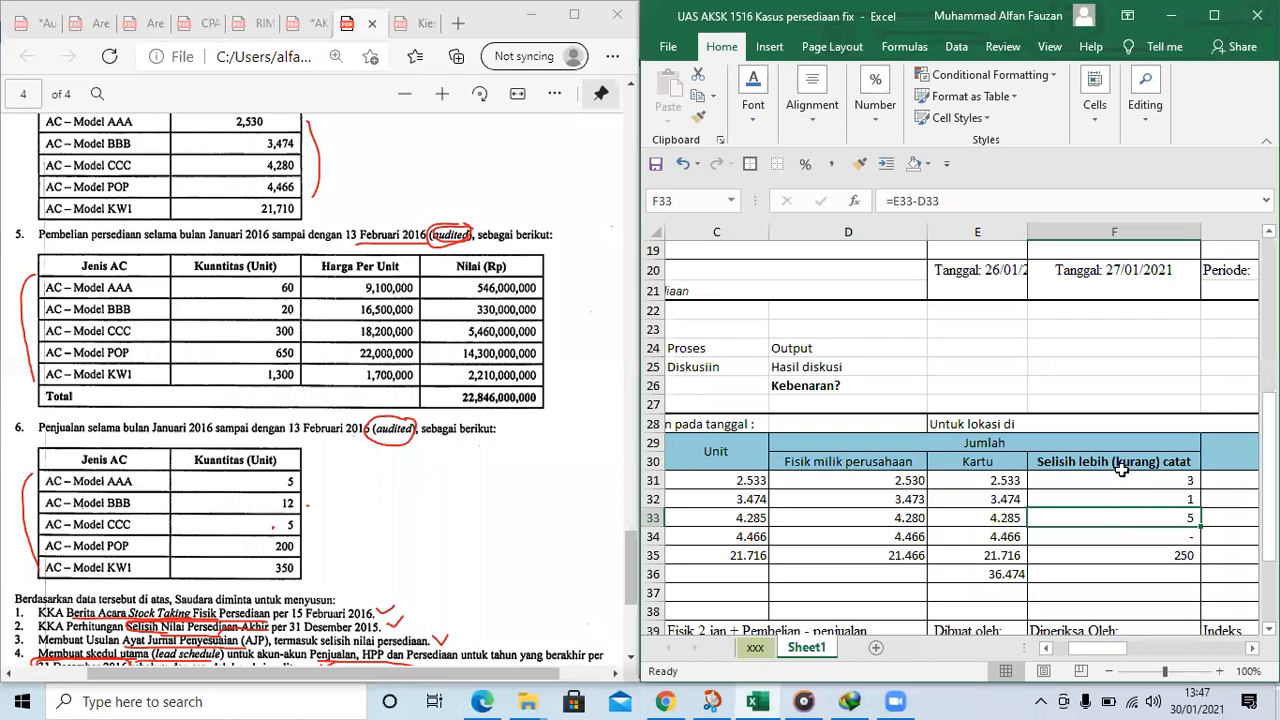
left_click(902, 570)
key("Left")
key("Left")
key("Left")
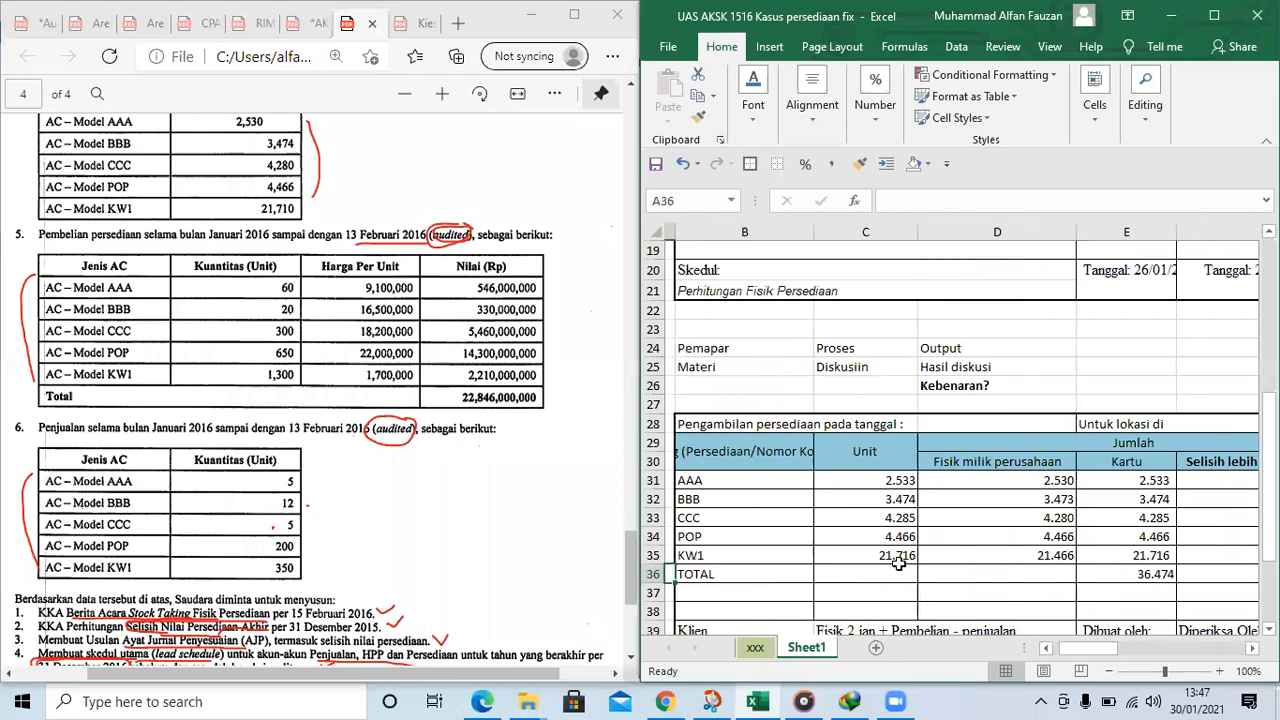
key("Right")
key("Right")
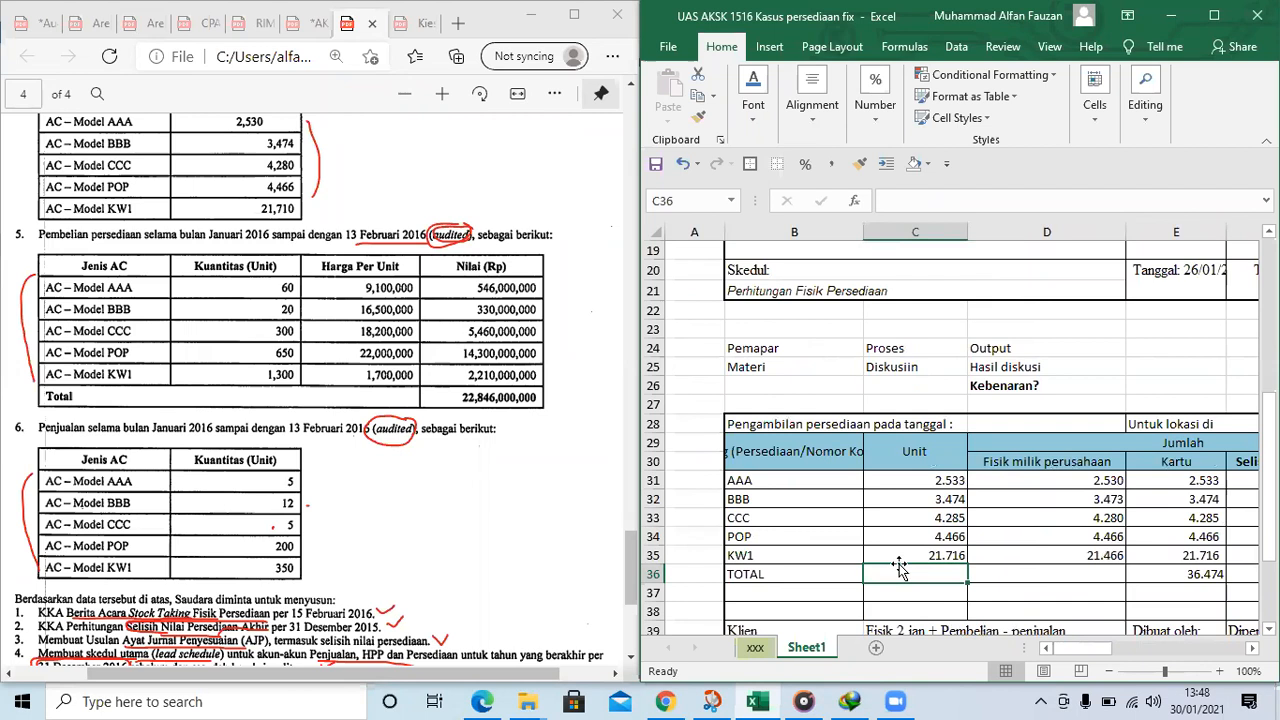
Compare the KW1 computed units with the physical count and correct the count in D35 to 21710
left_click(1083, 557)
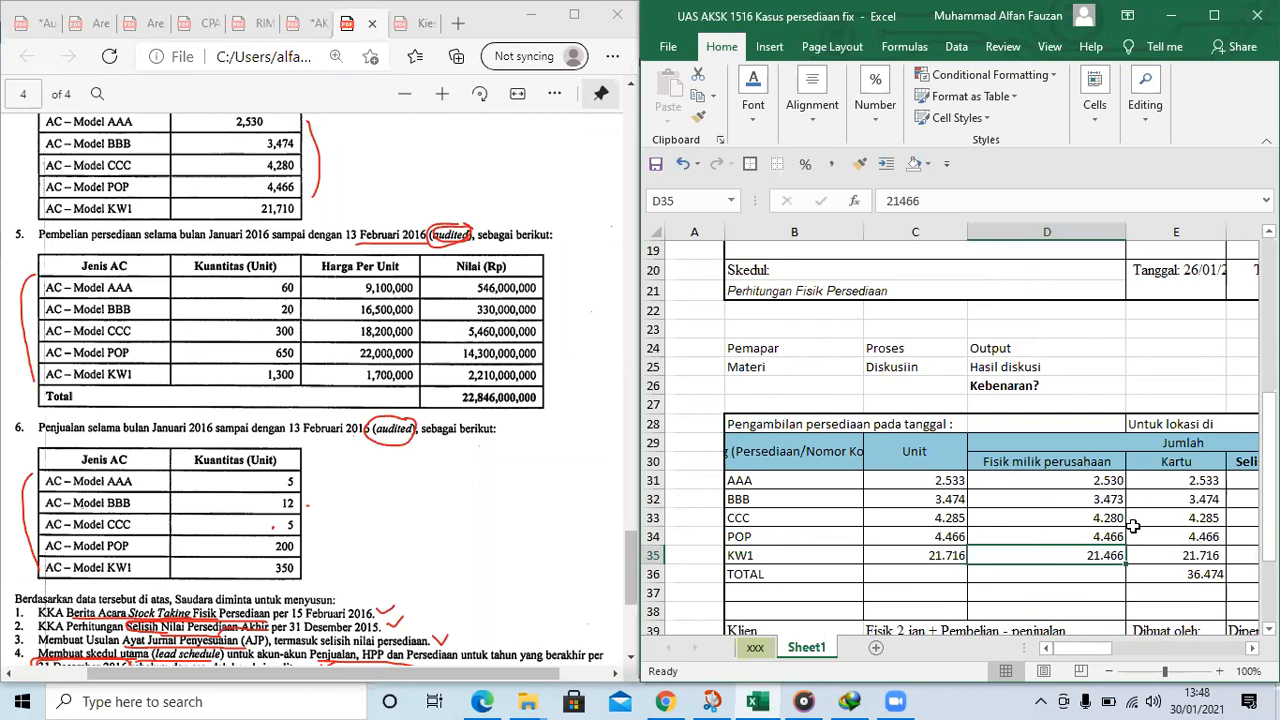
left_click(943, 551)
left_click(1058, 556)
left_click(955, 556)
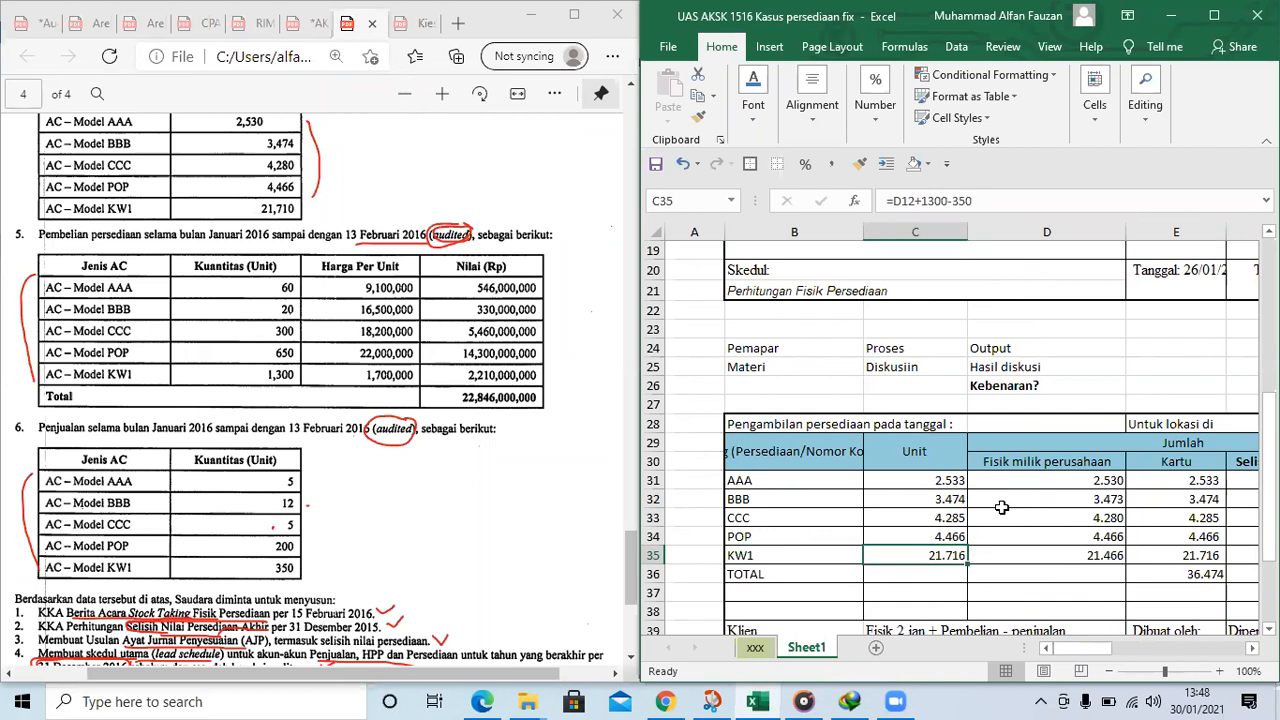
left_click(1074, 555)
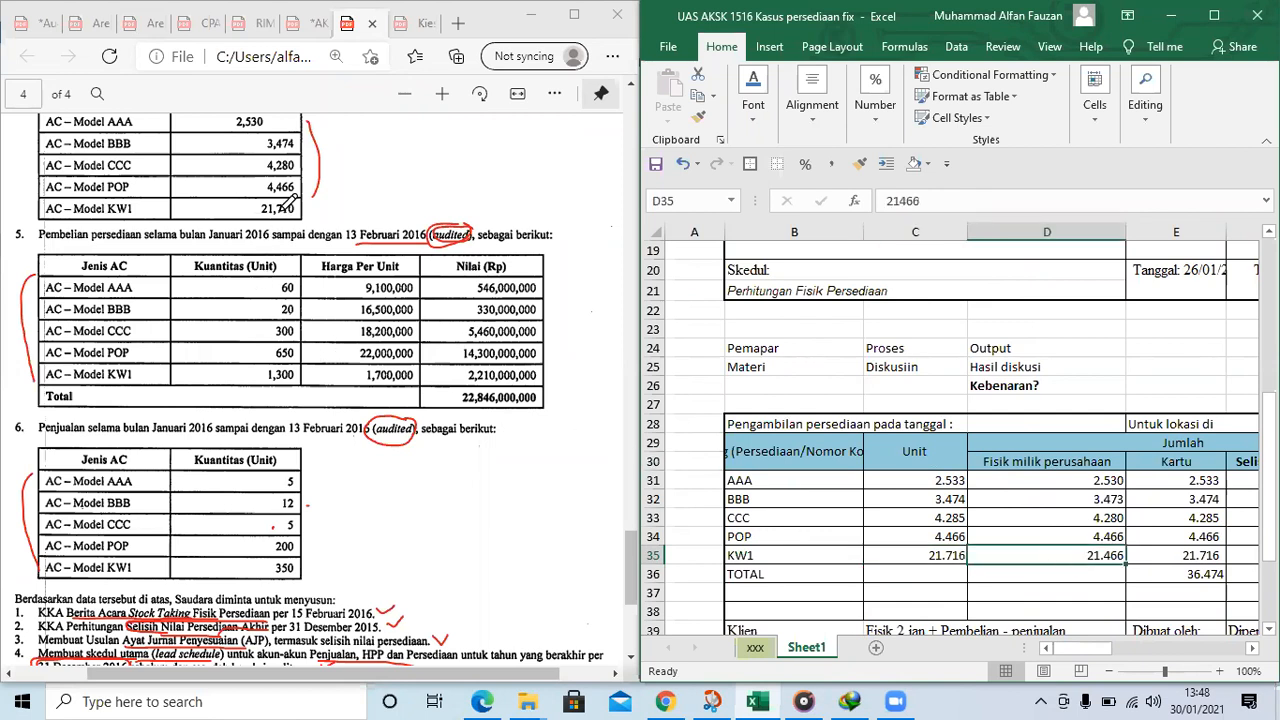
type("21")
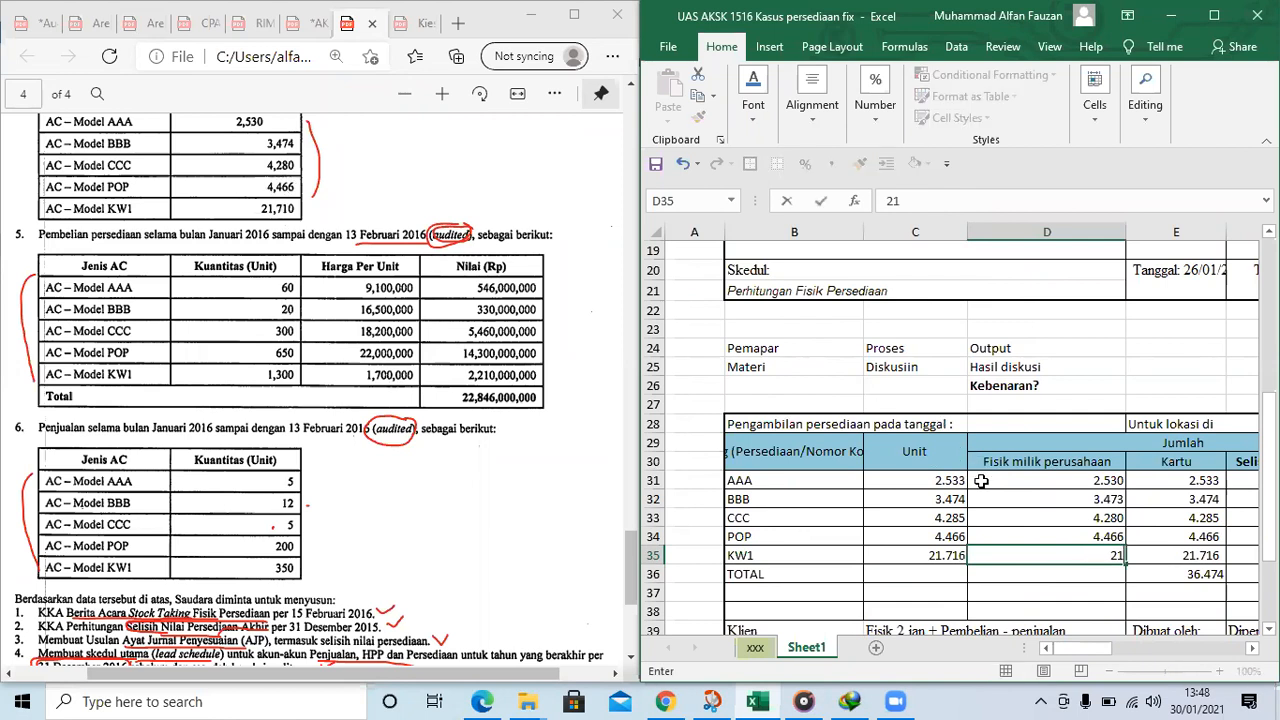
type(".710")
key("Return")
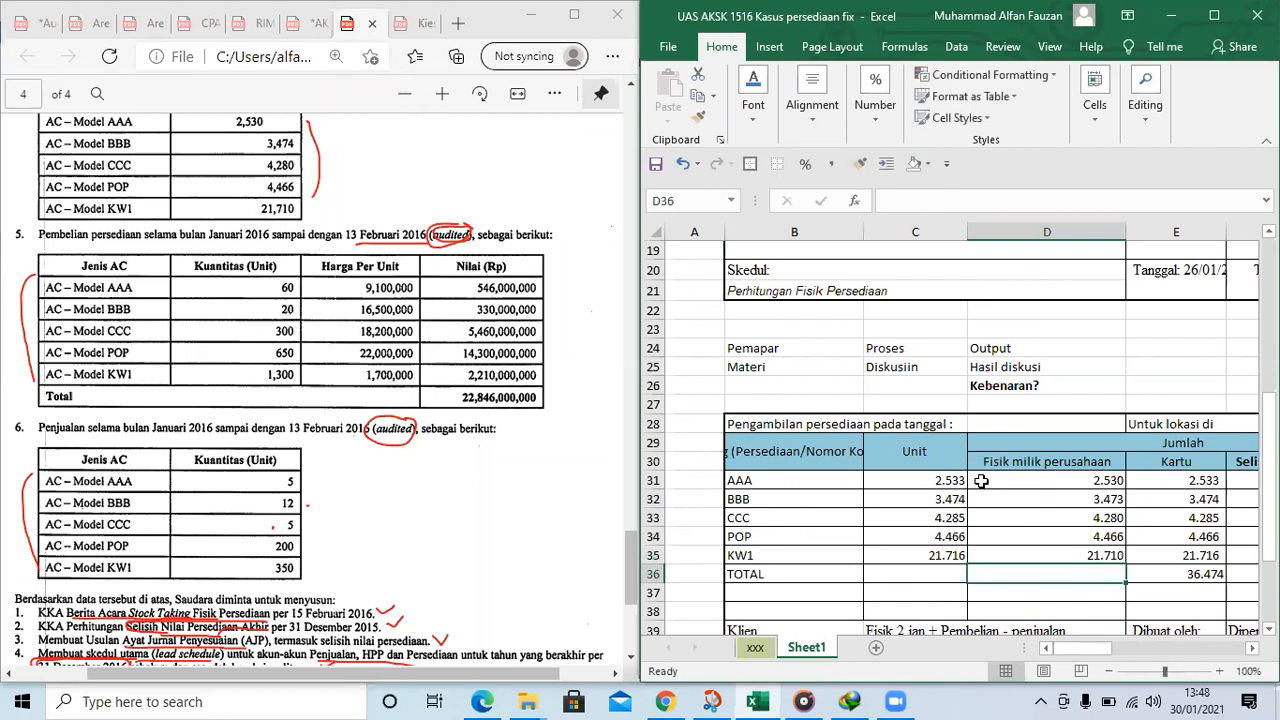
Check the KW1 difference in F35 and the list of required working papers at the end of the PDF
left_click(1191, 562)
key("Right")
key("Right")
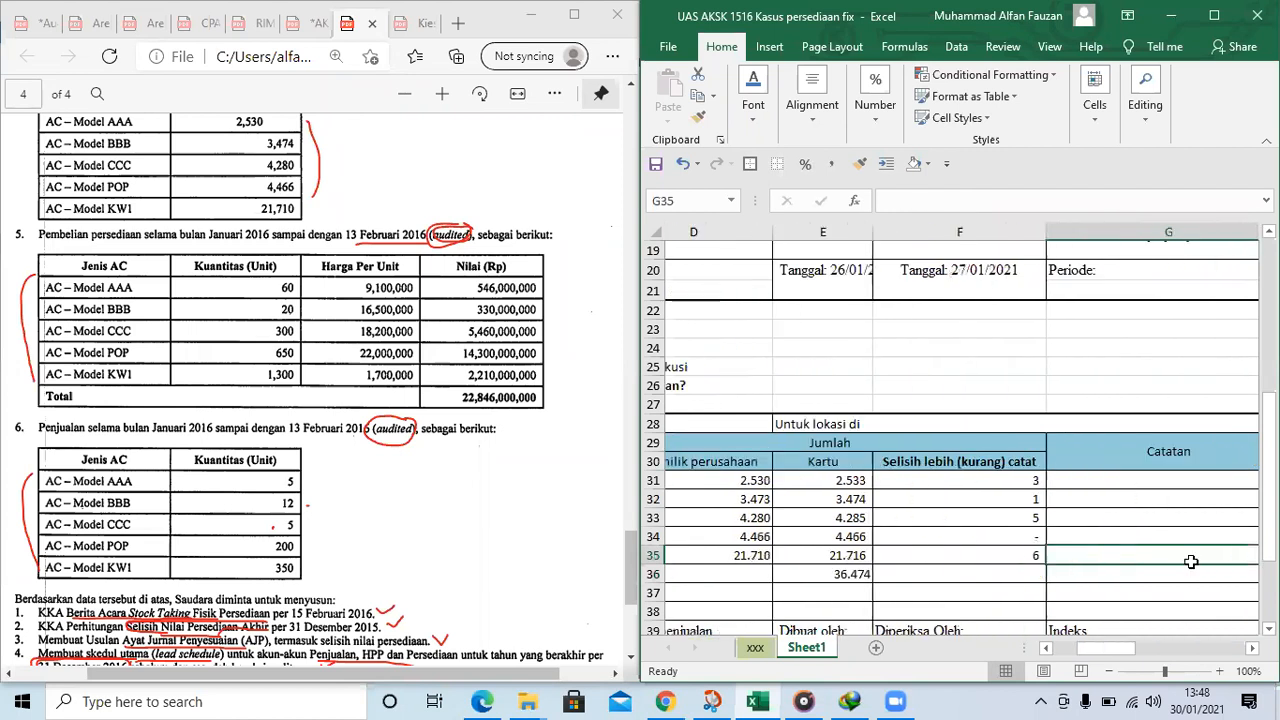
key("Left")
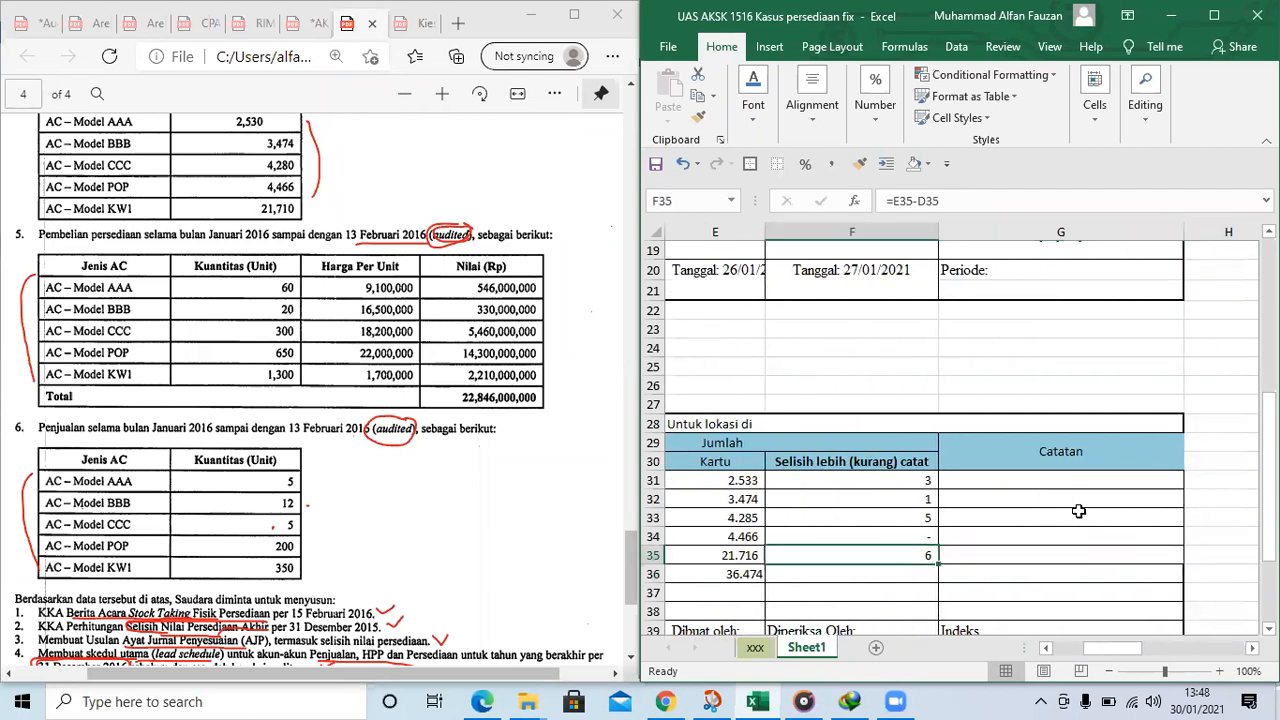
scroll(366, 550, "down", 3)
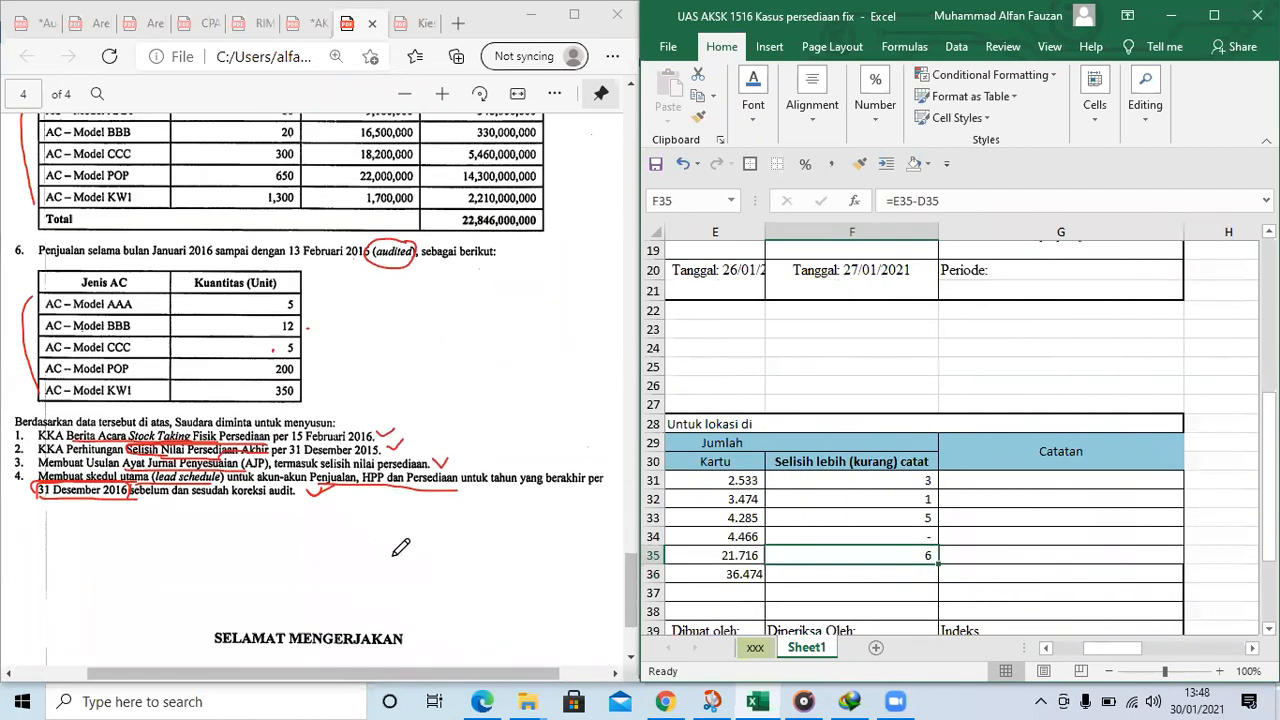
left_click(410, 418)
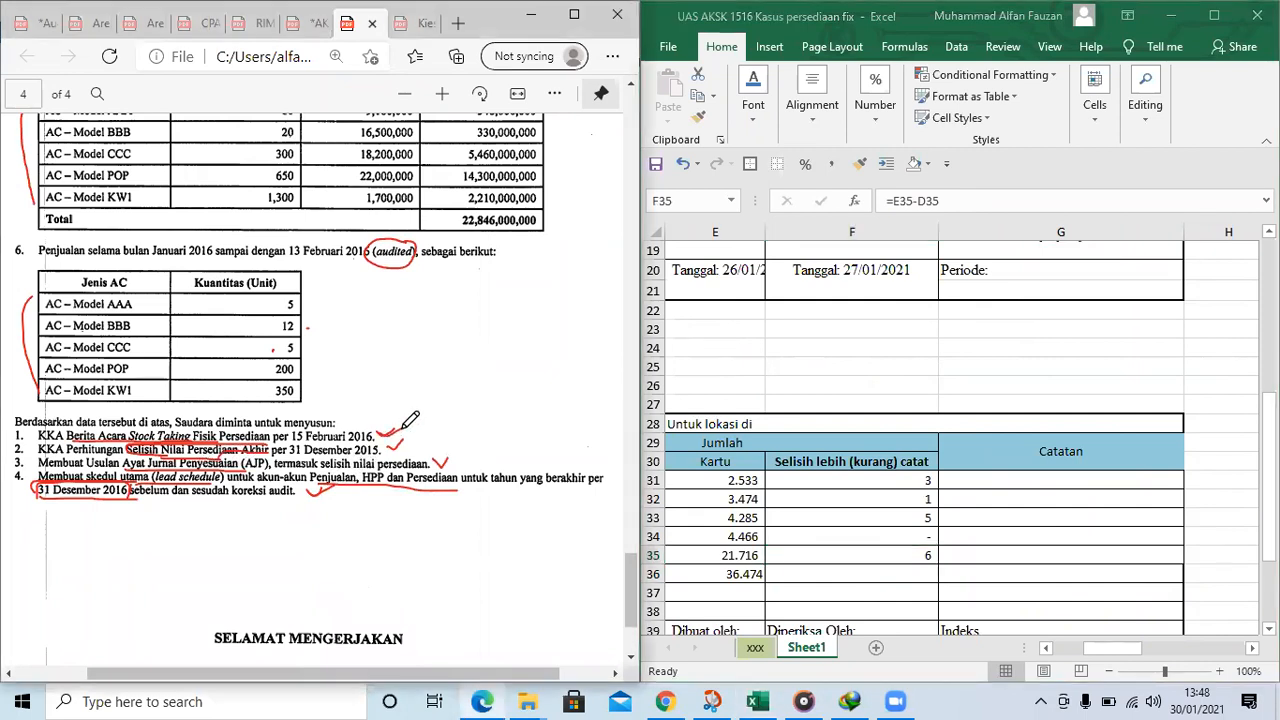
scroll(910, 443, "down", 2)
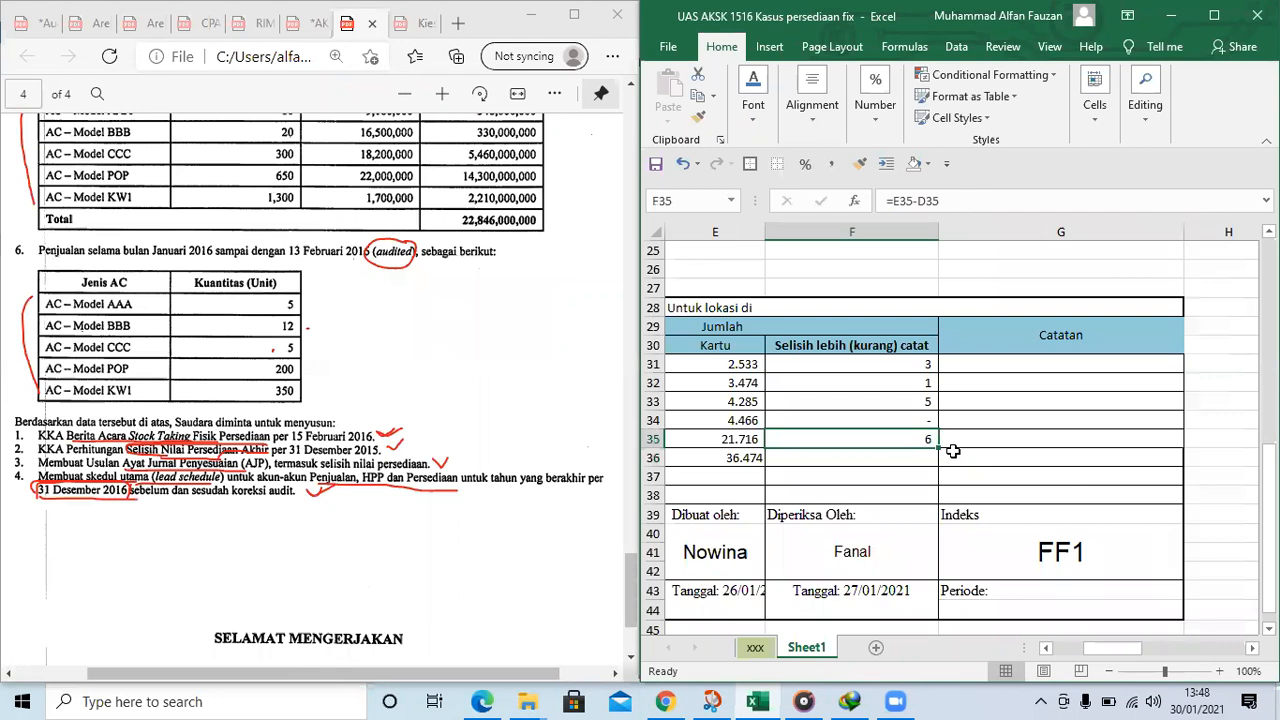
left_click(995, 382)
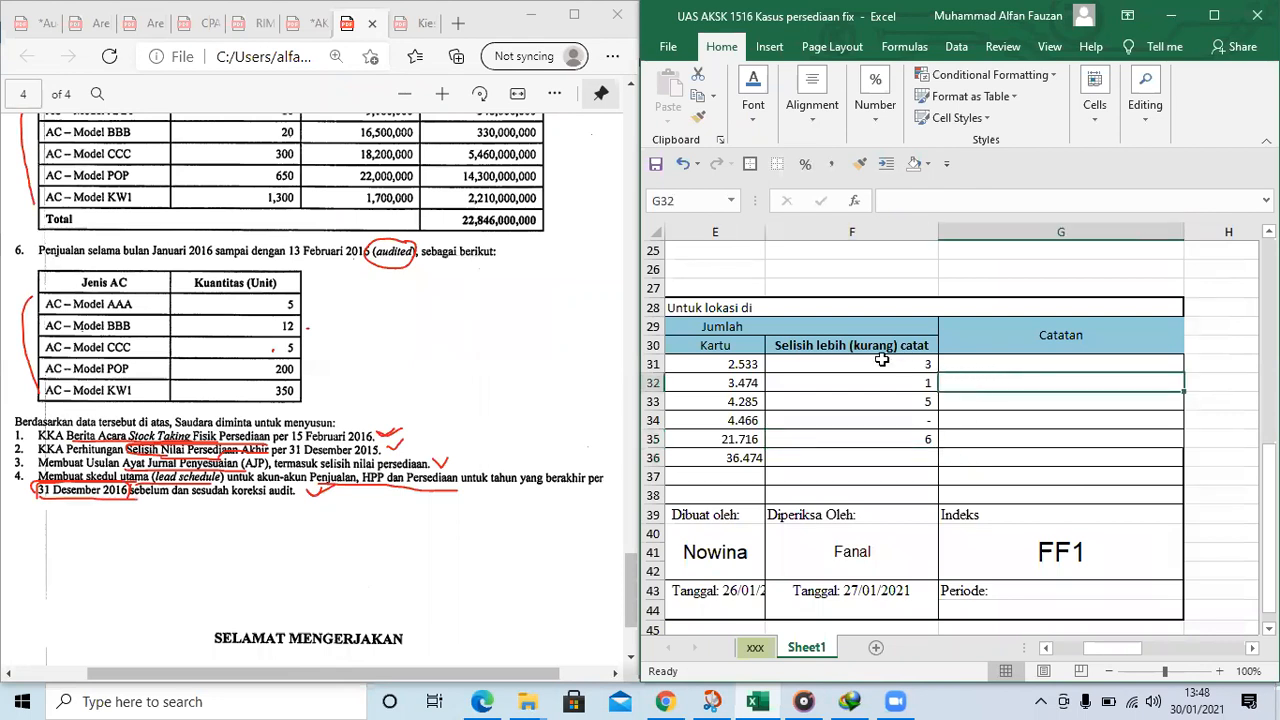
left_click(1011, 365)
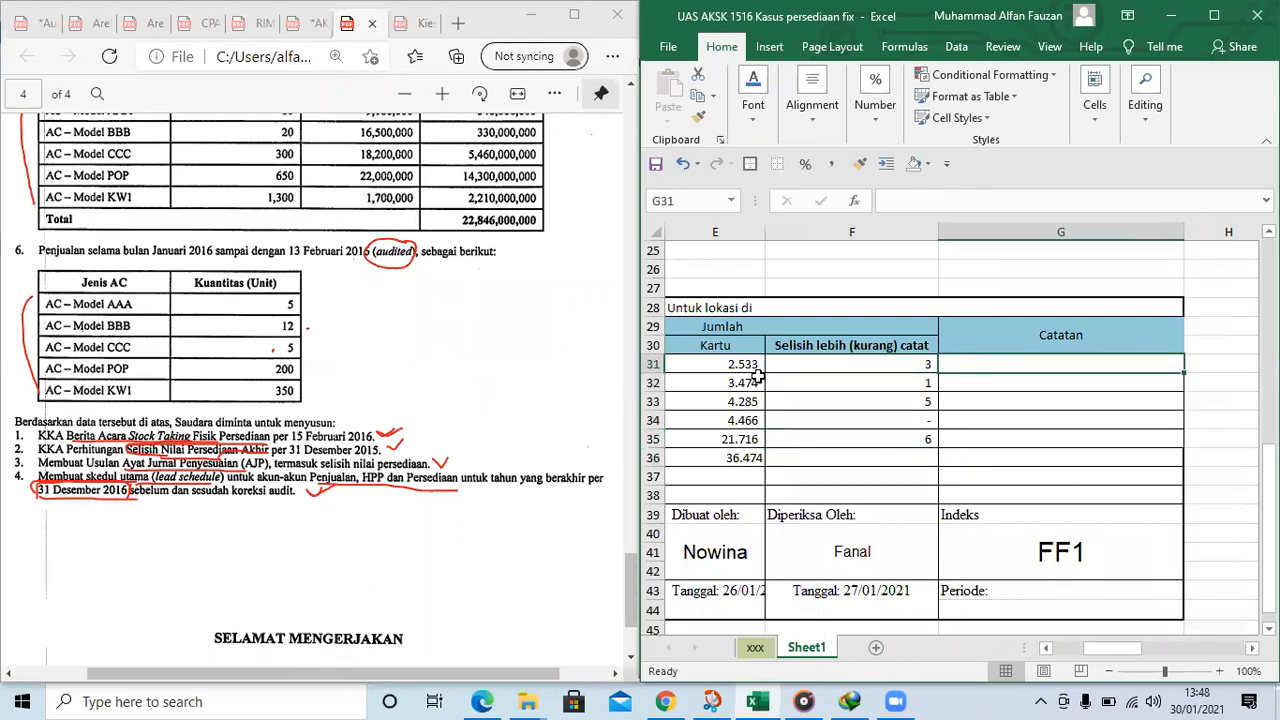
type("PEny")
key("BackSpace")
key("BackSpace")
key("BackSpace")
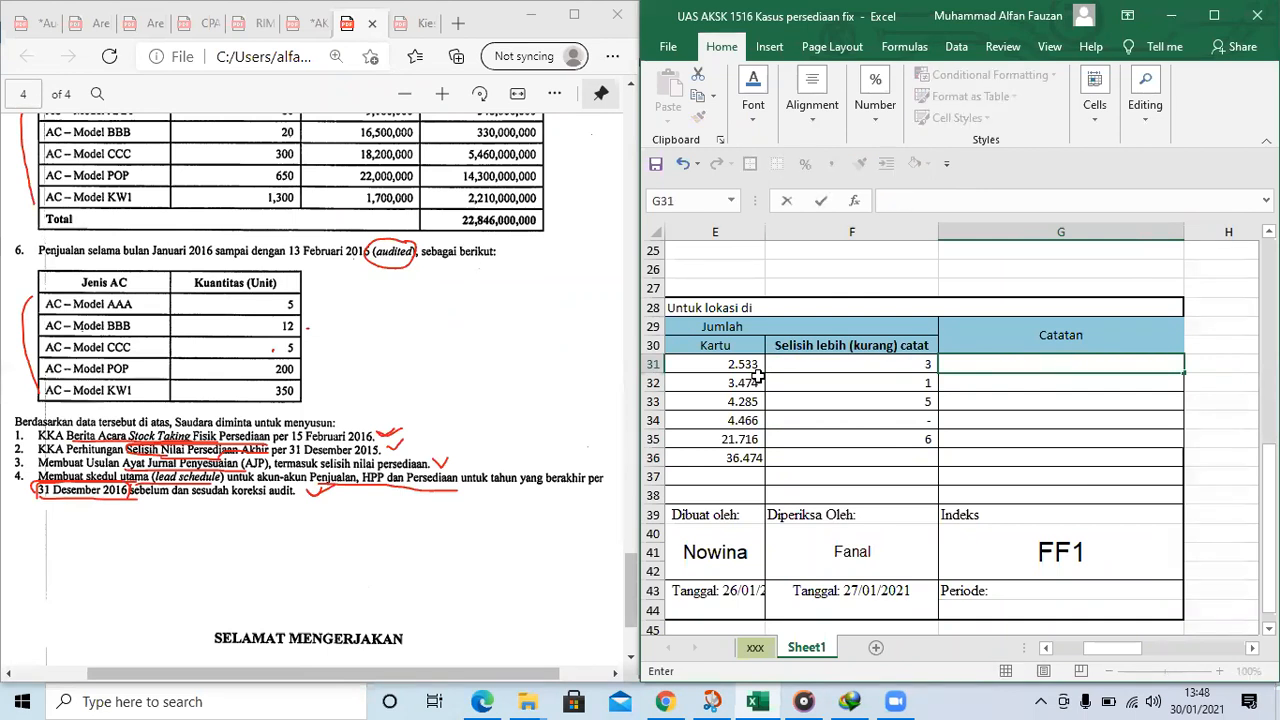
key("Return")
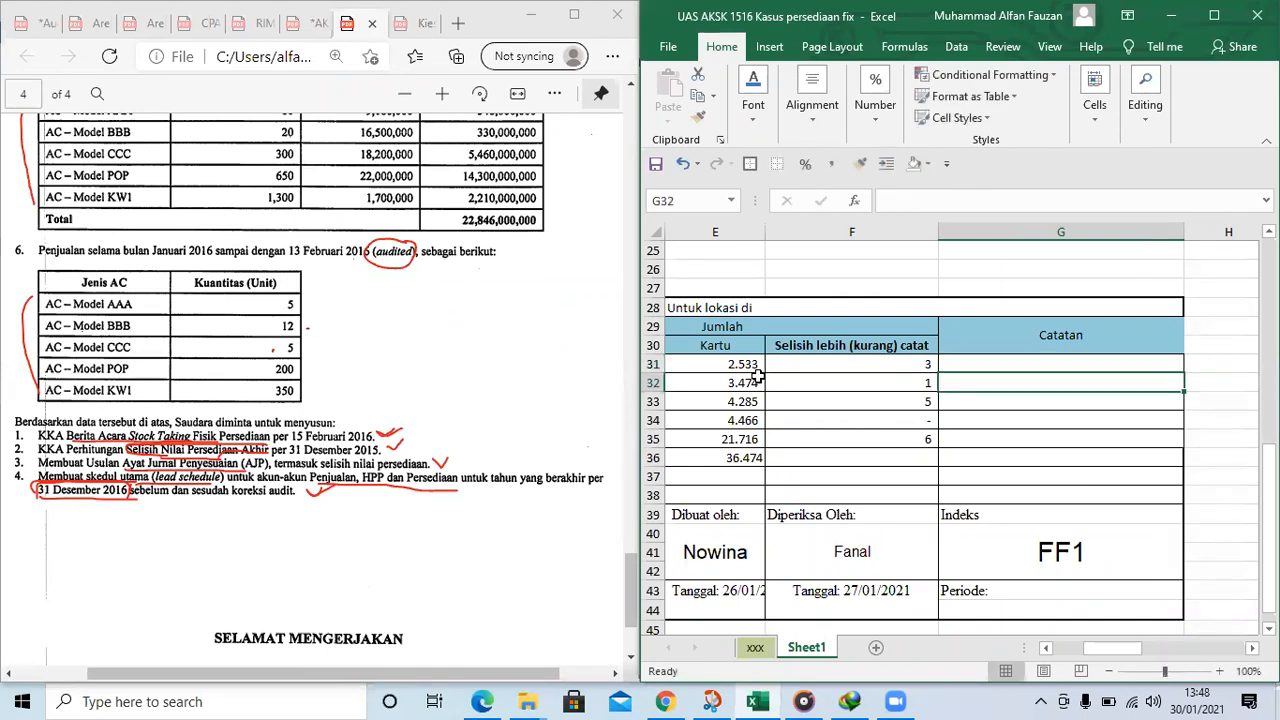
Examine the item names, card quantities, differences and Catatan cells in rows 31 to 35 of the February count table
left_click(1001, 436)
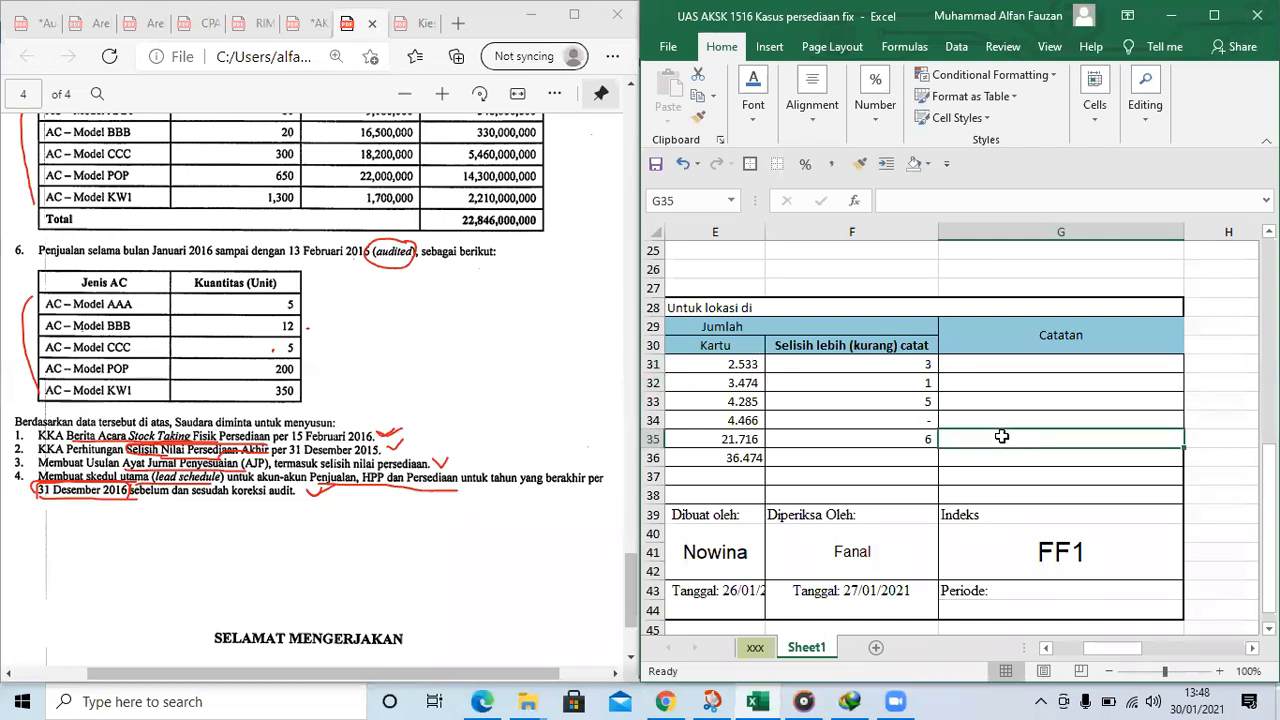
scroll(1001, 436, "left", 3)
scroll(1001, 436, "right", 2)
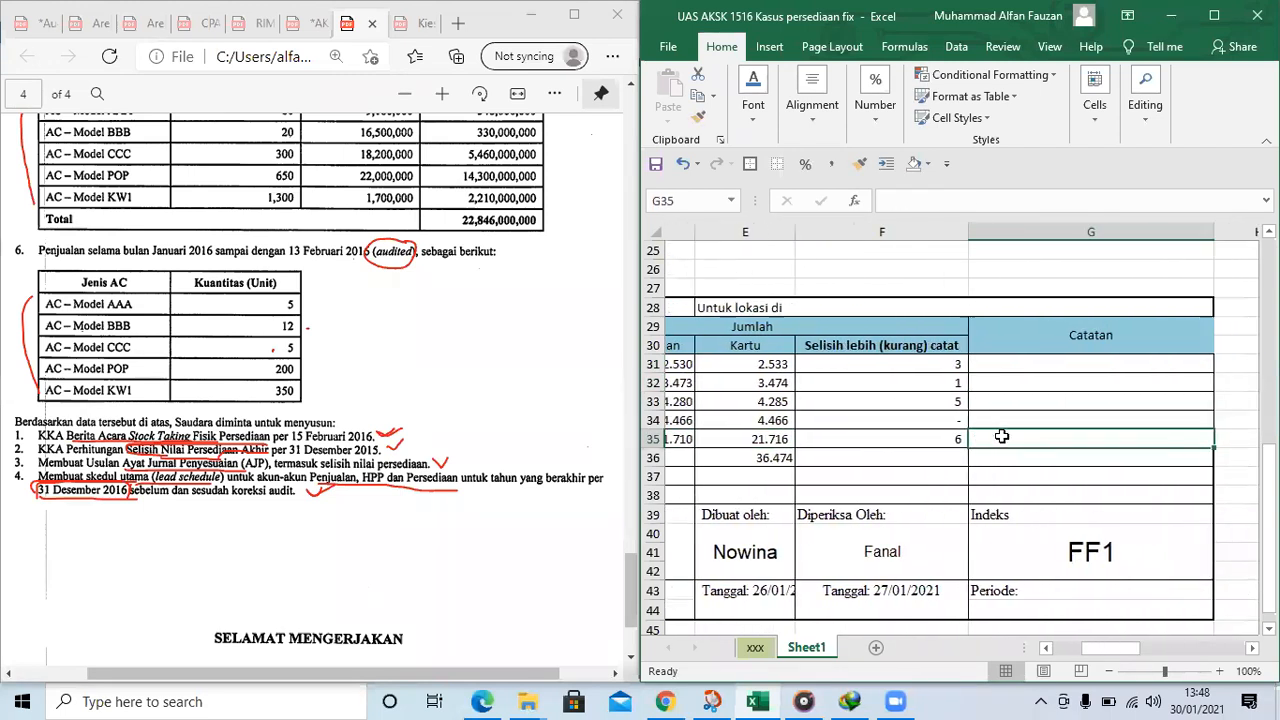
scroll(1001, 436, "right", 1)
key("Up")
key("Up")
key("Up")
key("Up")
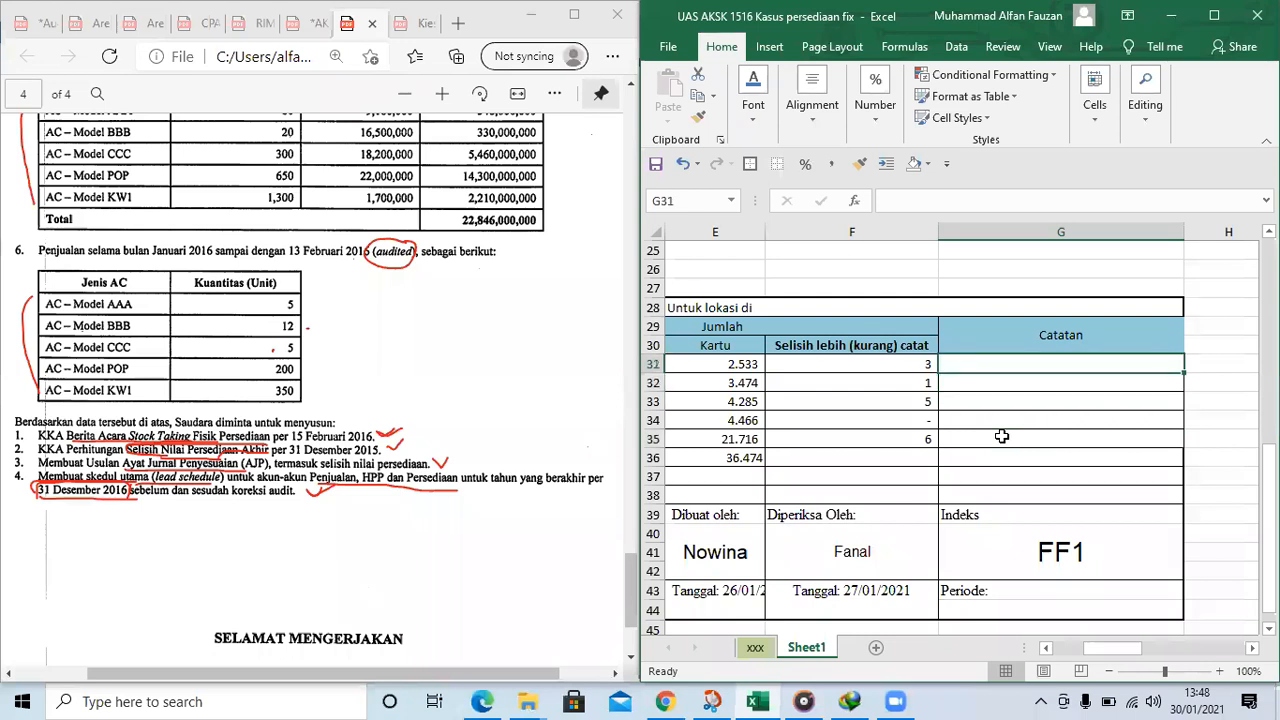
left_click(925, 427)
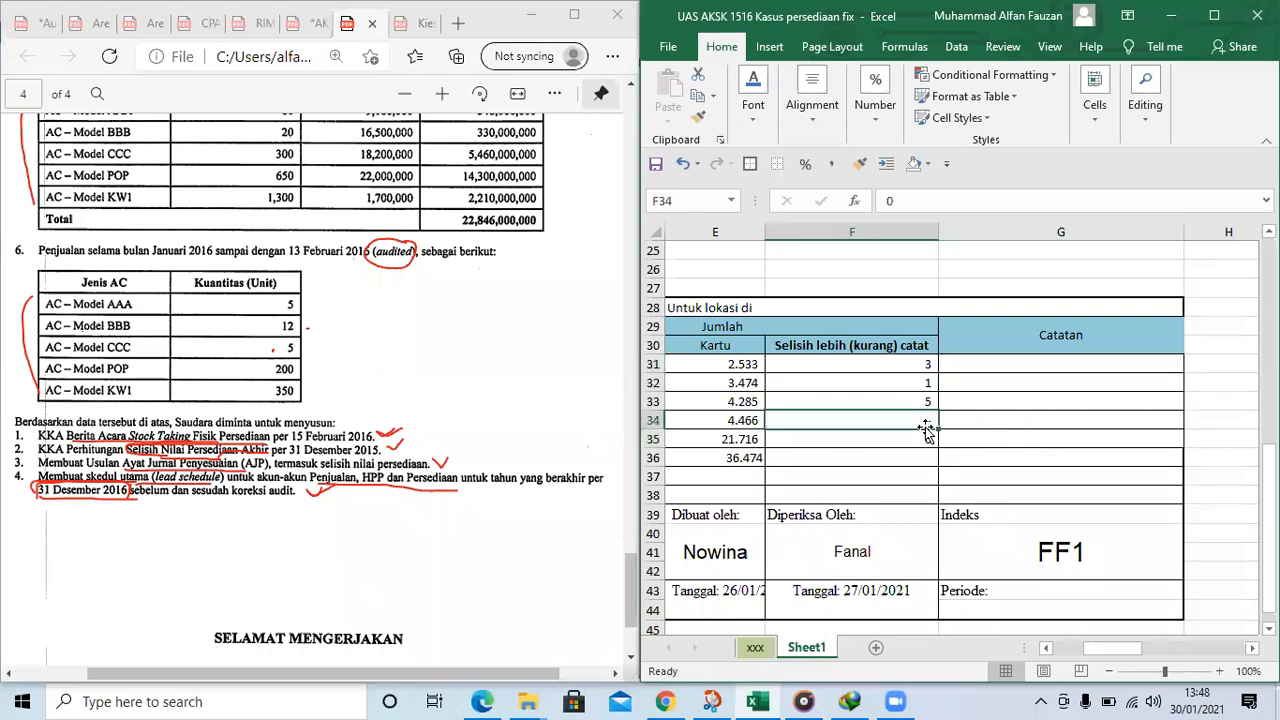
key("Home")
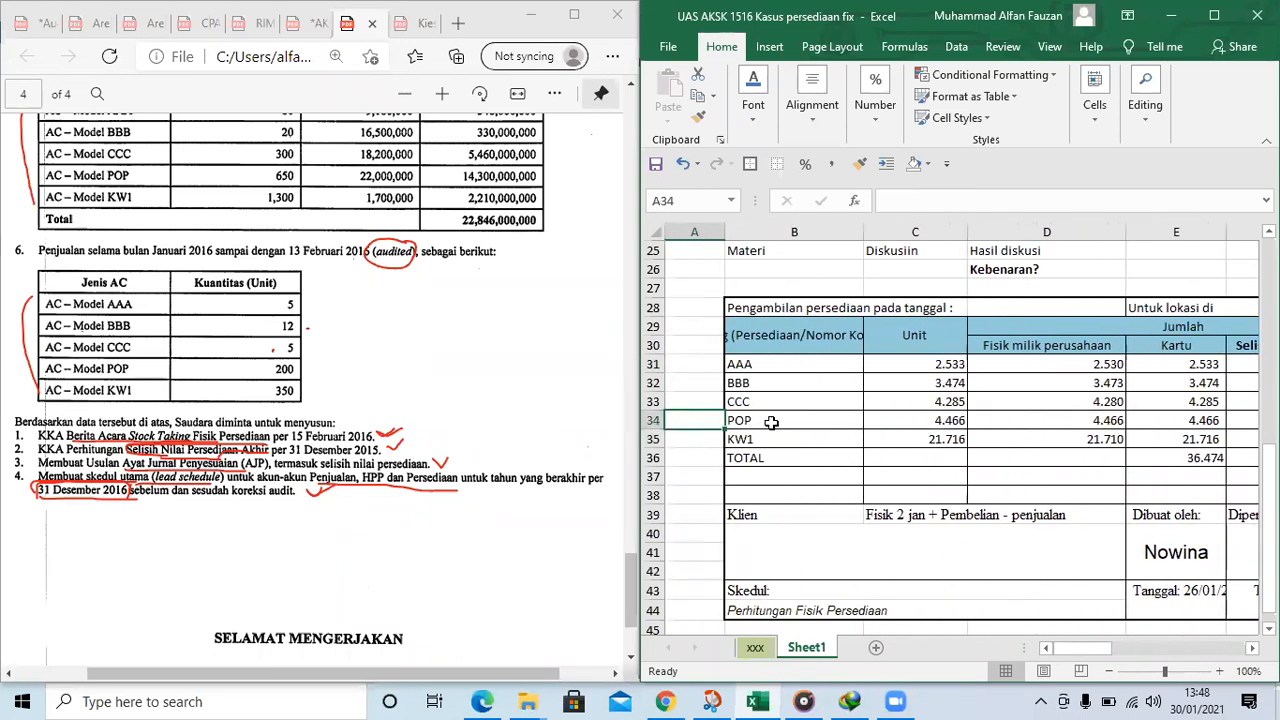
Circle the numbers 1 to 4 of the required working papers in the PDF and mark the year 2016 in item 4
scroll(440, 332, "up", 2)
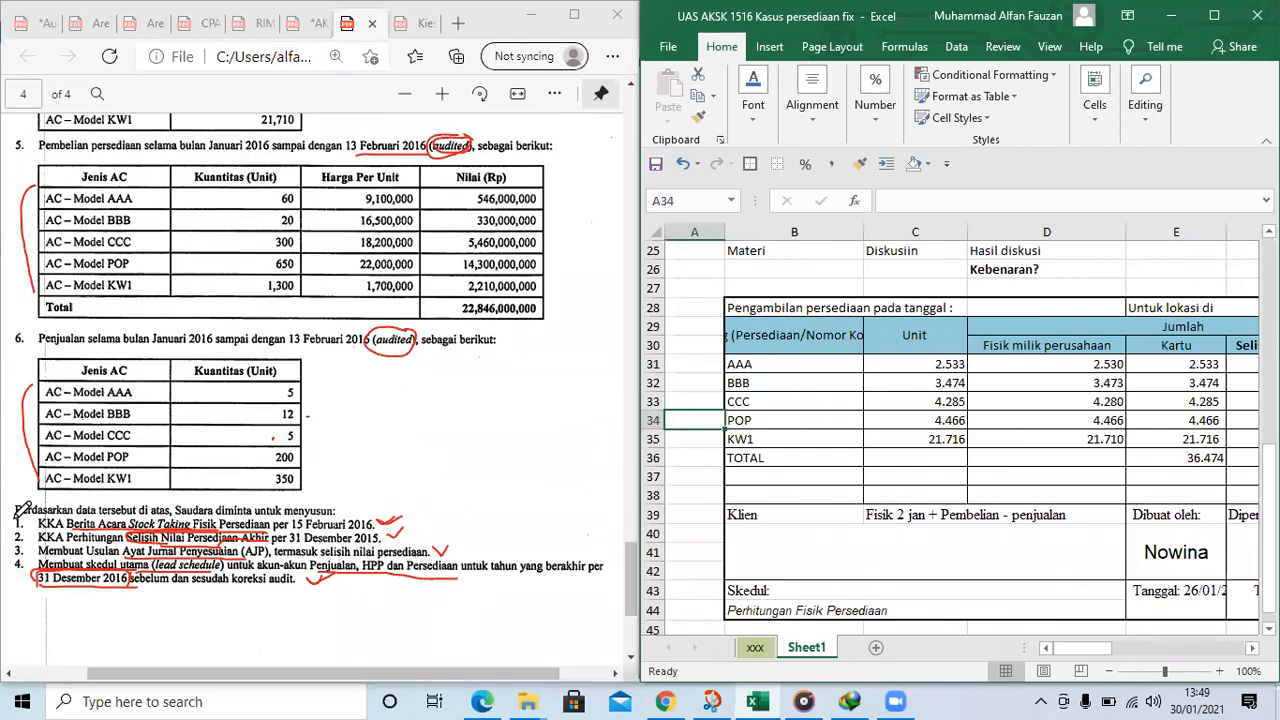
left_click_drag(18, 518, 9, 574)
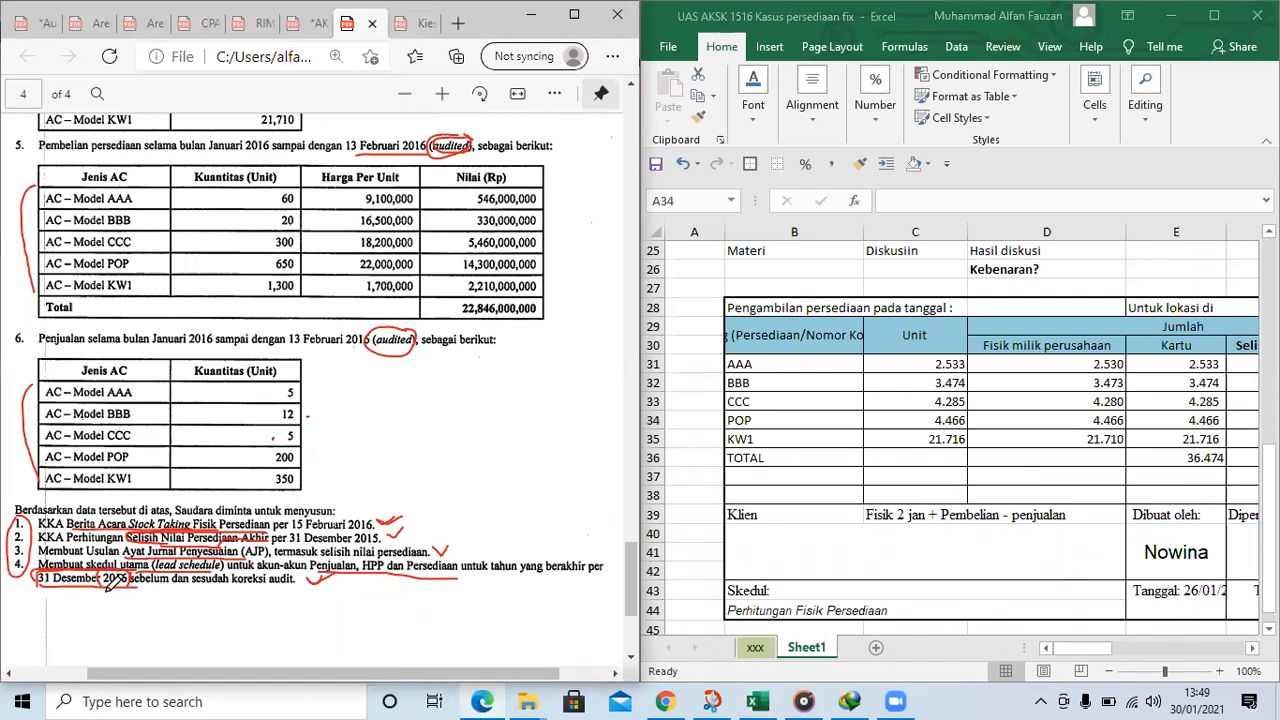
left_click_drag(130, 583, 135, 566)
Underline and circle "harga rata-rata (average)" in item 1 of the PDF's Informasi tambahan section
scroll(400, 360, "up", 3)
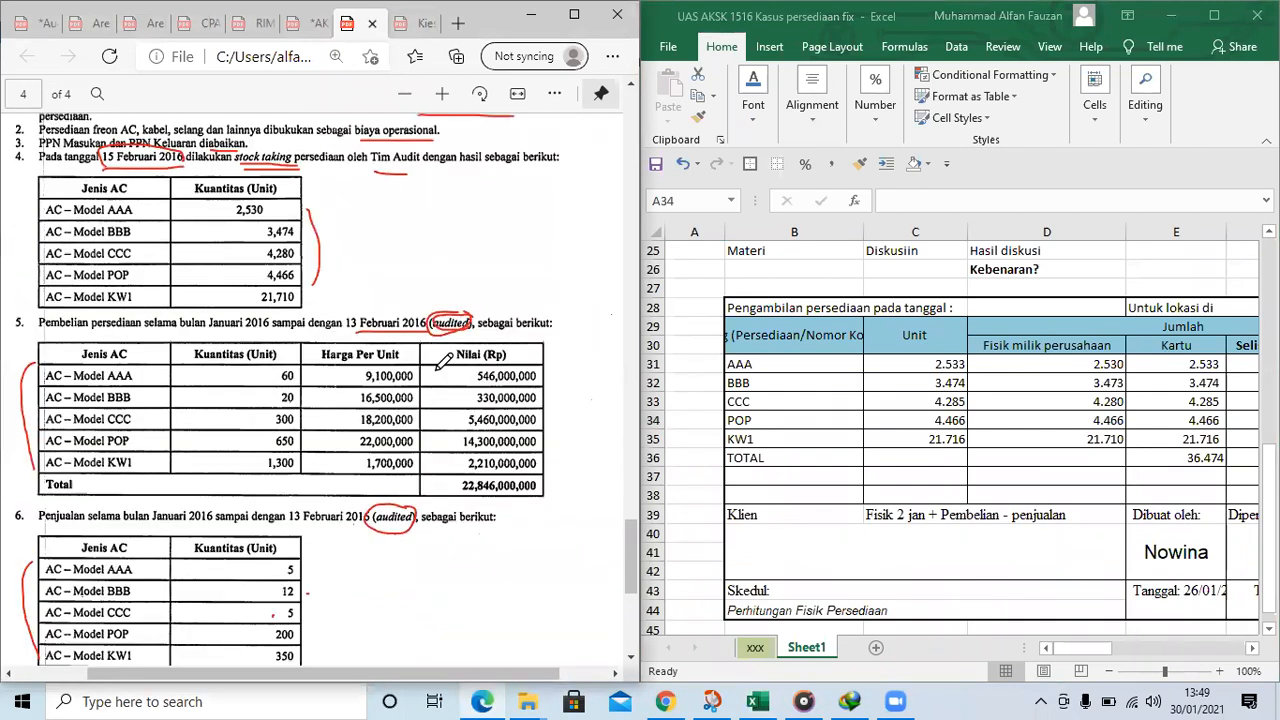
scroll(412, 342, "up", 2)
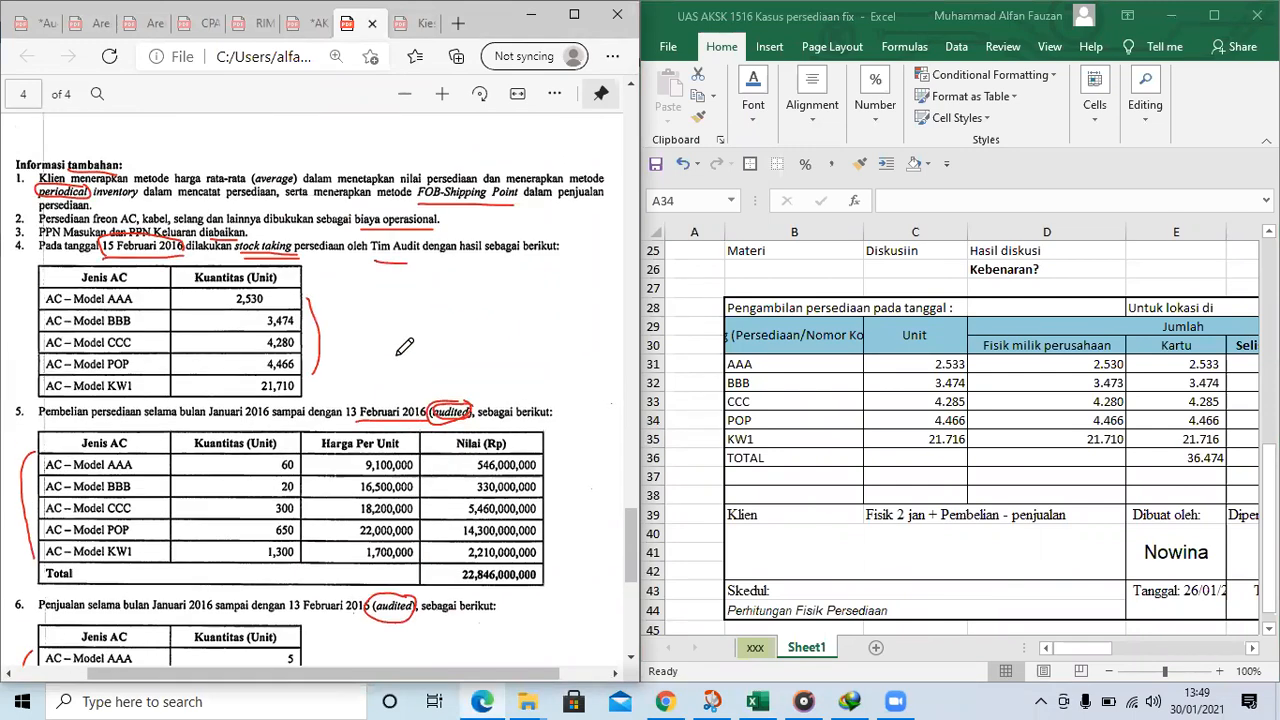
scroll(404, 346, "down", 4)
scroll(400, 346, "down", 2)
scroll(382, 362, "up", 6)
scroll(376, 320, "up", 2)
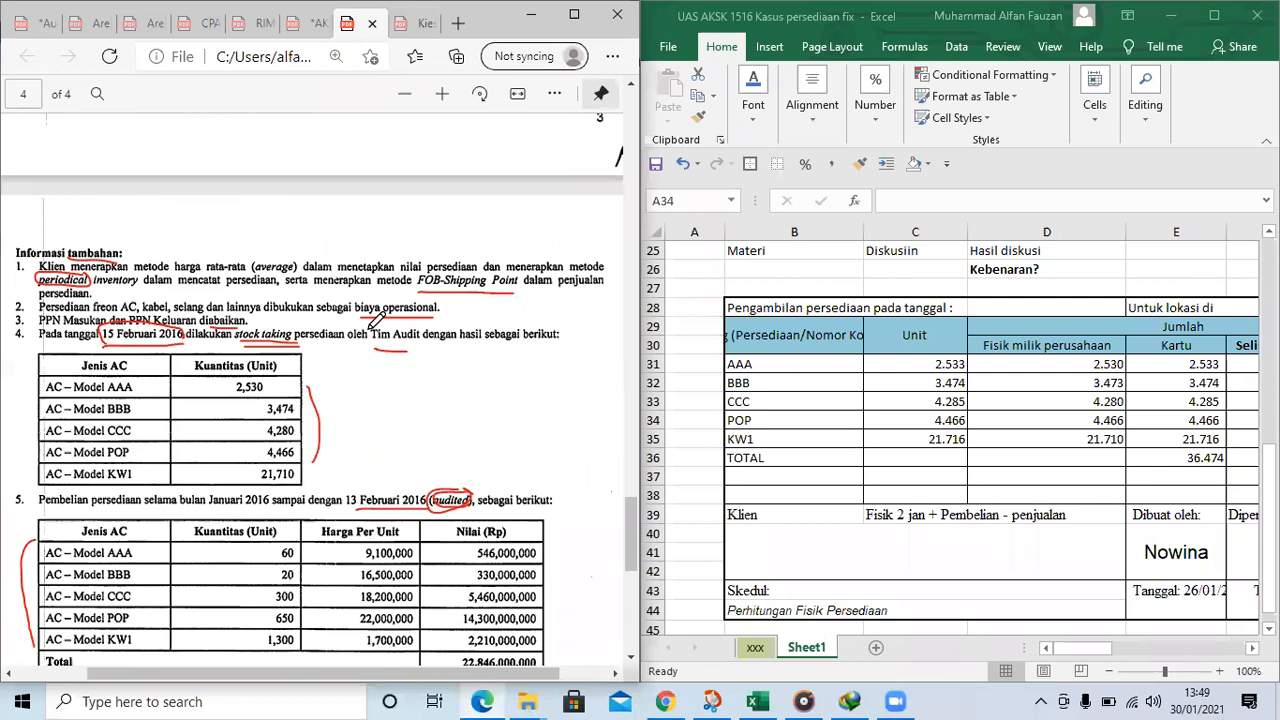
left_click_drag(178, 271, 282, 270)
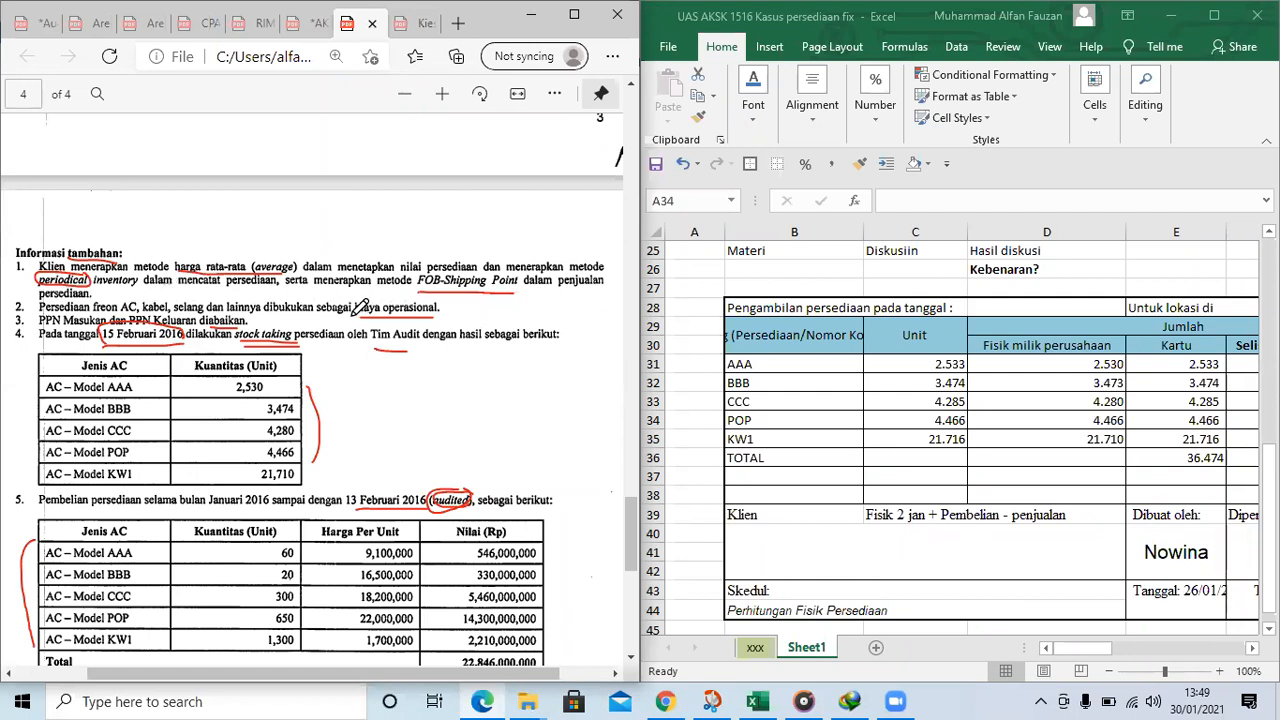
mouse_move(178, 265)
left_mouse_down()
mouse_move(297, 263)
mouse_move(290, 272)
left_mouse_up()
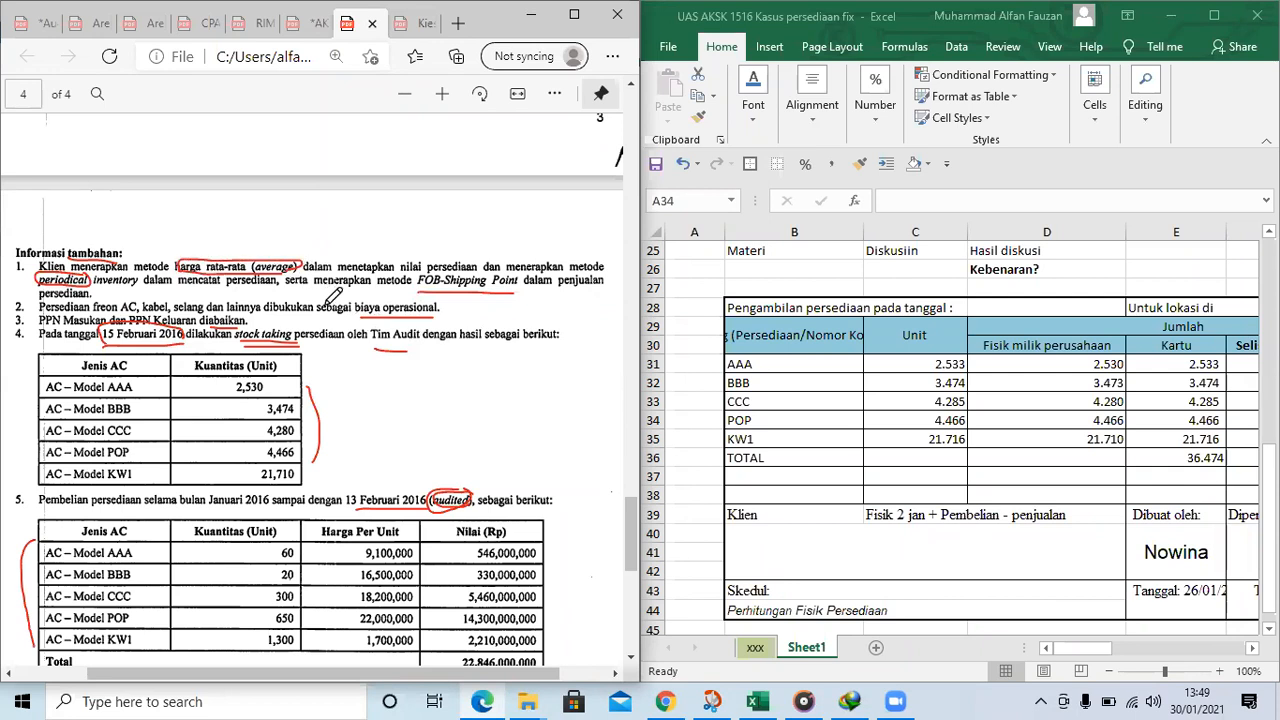
Review the list of required working papers against the additional information on page 4 of the PDF
scroll(330, 300, "down", 4)
scroll(160, 410, "down", 1)
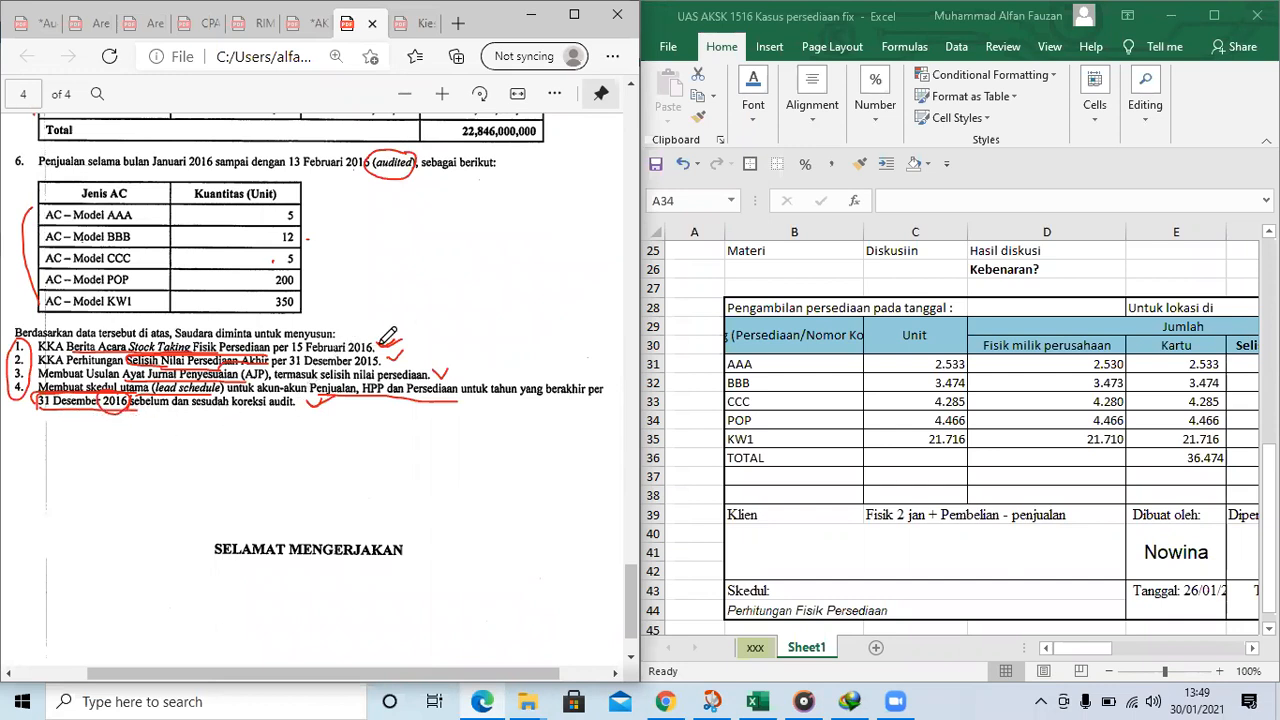
scroll(410, 333, "up", 2)
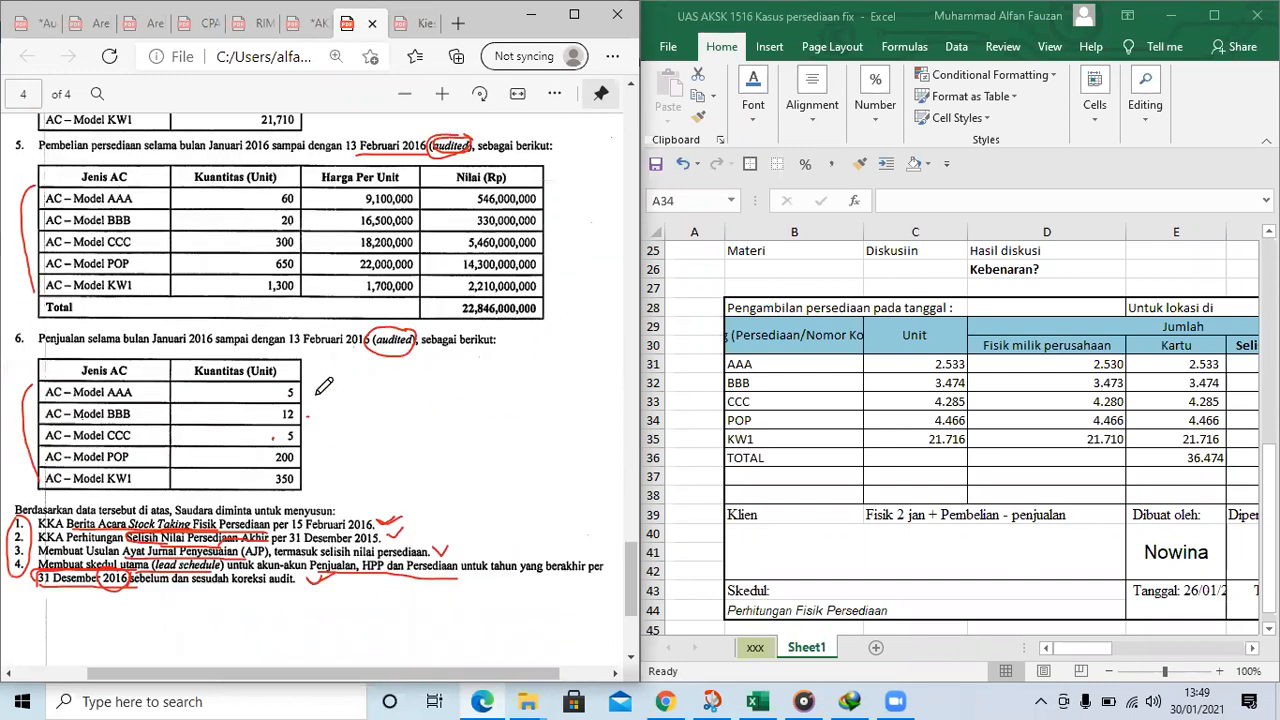
scroll(400, 335, "down", 1)
scroll(386, 334, "up", 2)
scroll(379, 336, "up", 3)
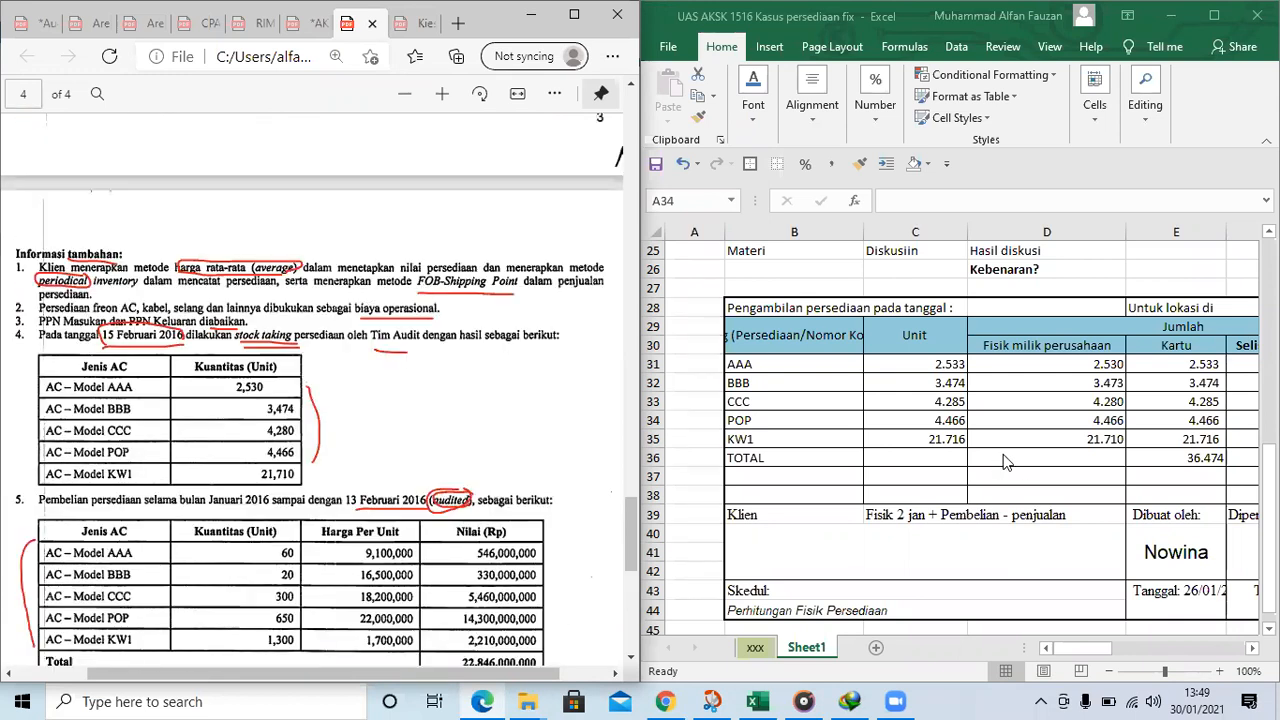
Examine the February table's total row, footer, differences and Catatan column from row 31 down to row 44
scroll(1043, 473, "down", 2)
left_click(1020, 499)
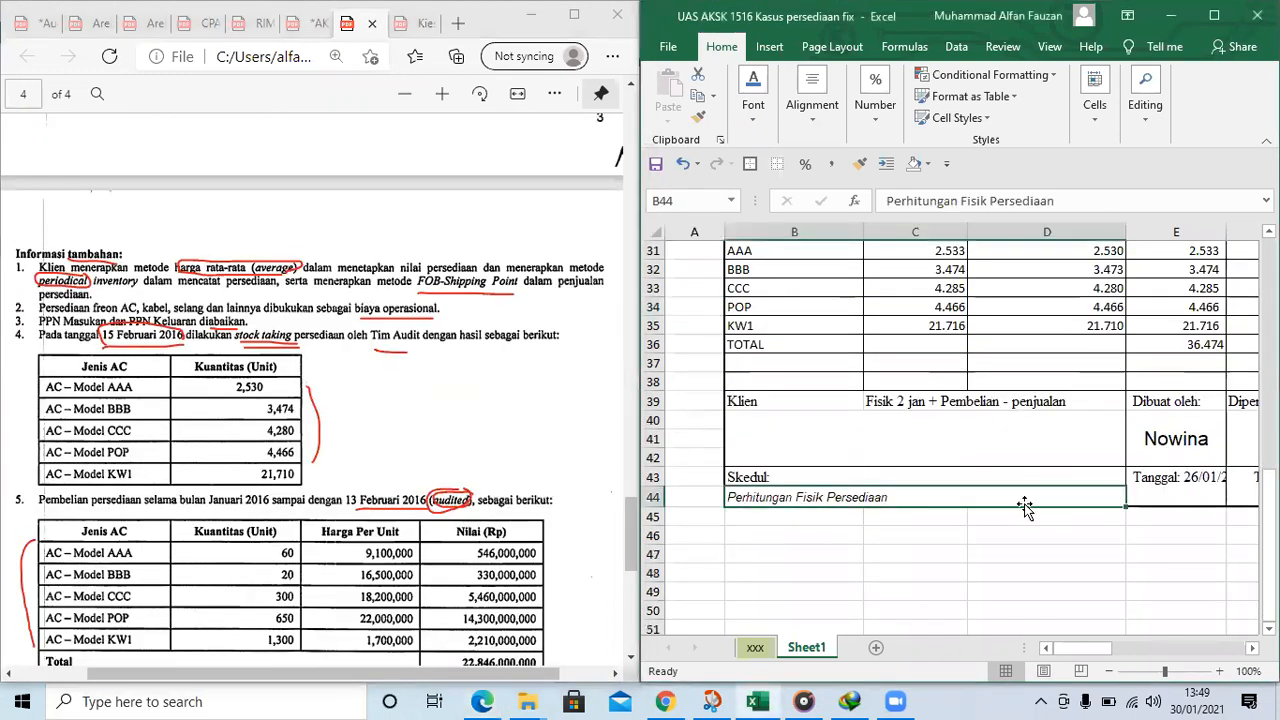
left_click(1022, 434)
left_click(1071, 371)
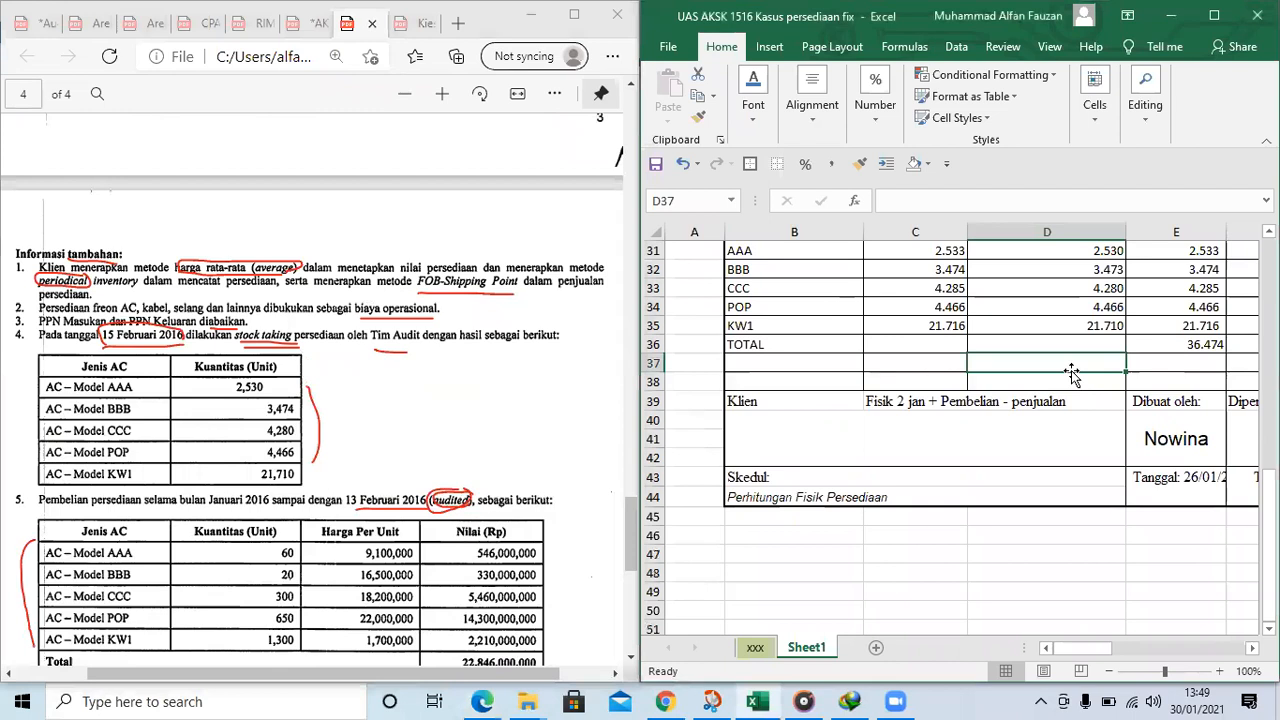
key("Right")
key("Right")
key("Right")
key("Right")
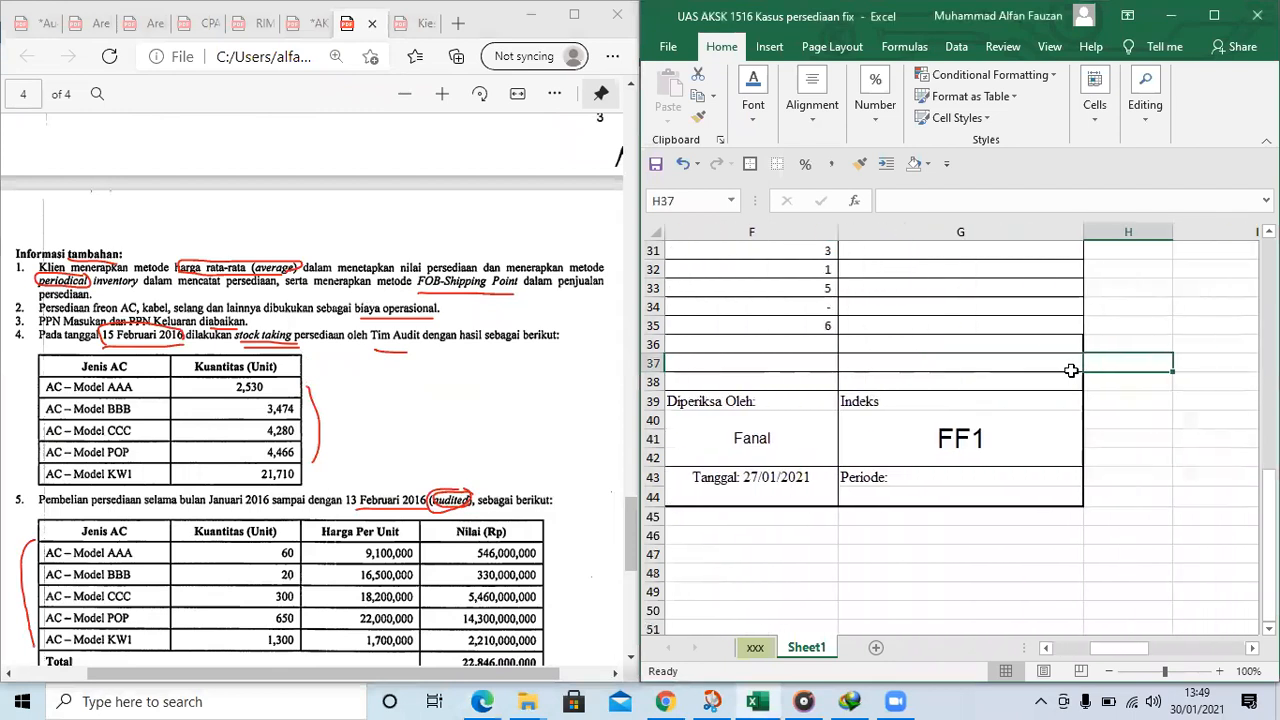
key("Left")
key("Left")
key("Left")
key("Left")
key("Left")
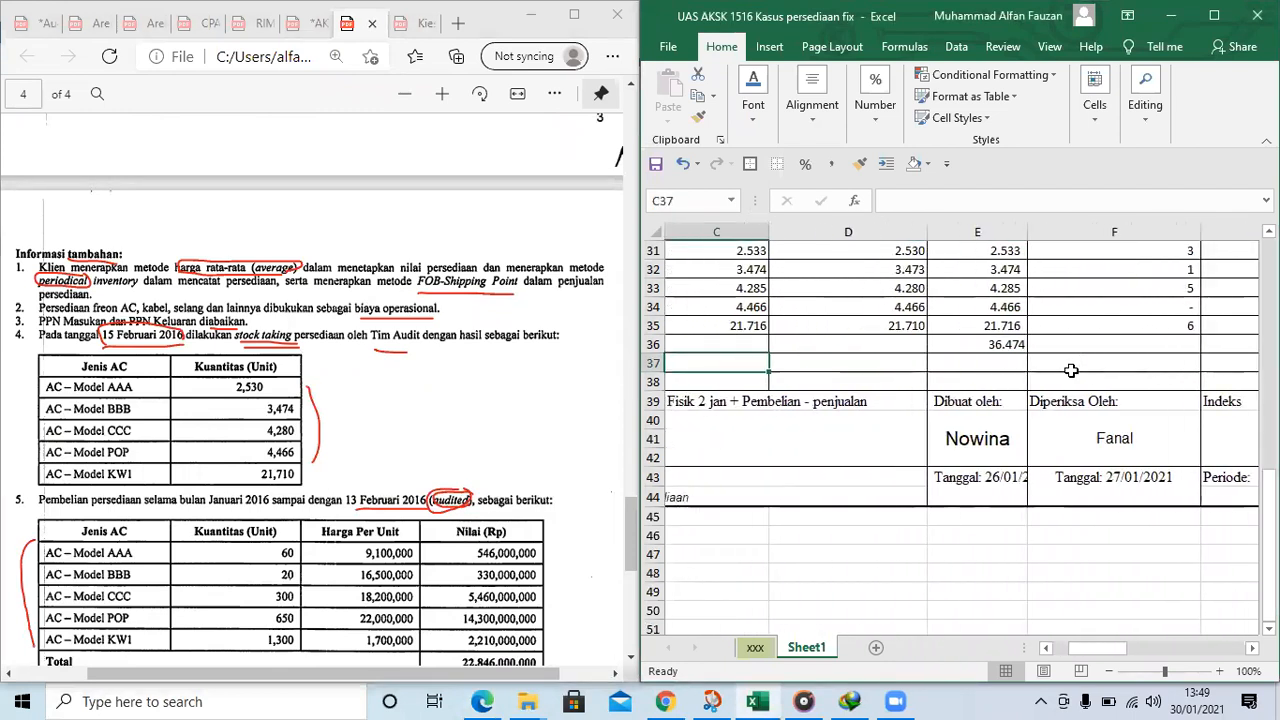
scroll(927, 421, "up", 1)
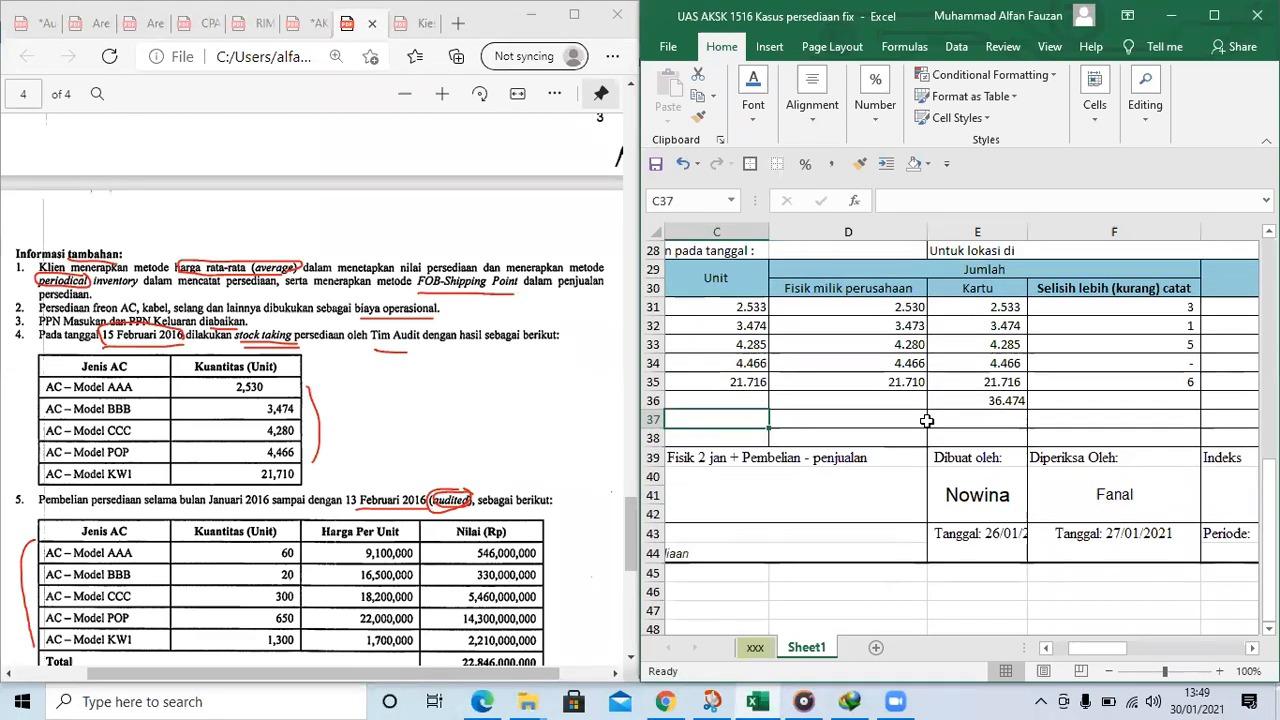
scroll(927, 421, "up", 1)
left_click(1101, 378)
scroll(1101, 378, "right", 2)
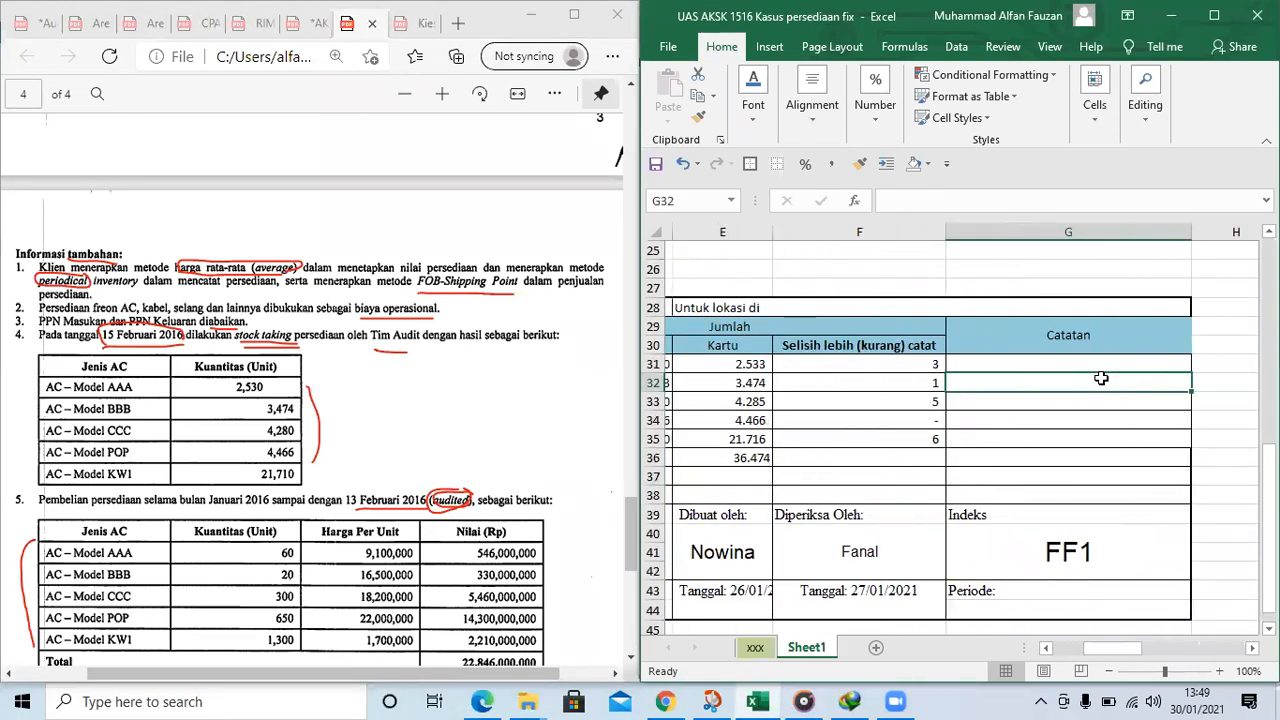
key("Up")
key("Right")
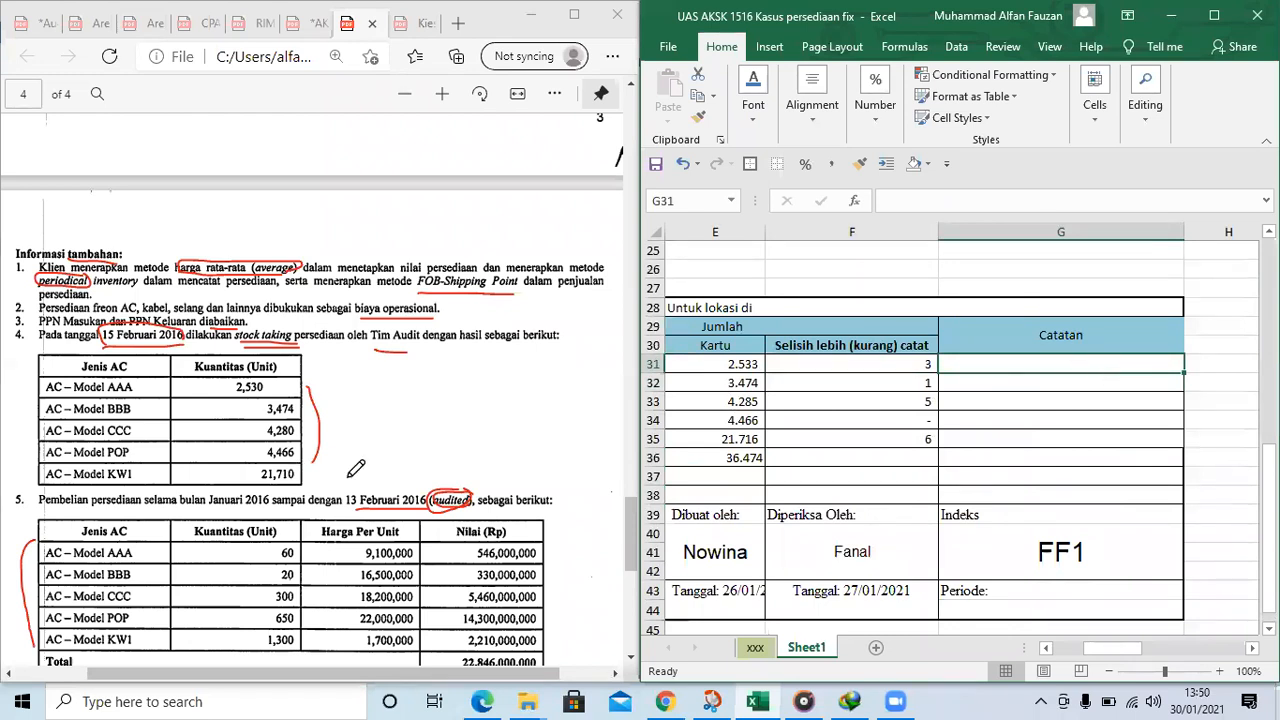
Fill the company's physical counts in D31 to D35 of the February table with yellow
scroll(404, 420, "down", 2)
left_click(898, 369)
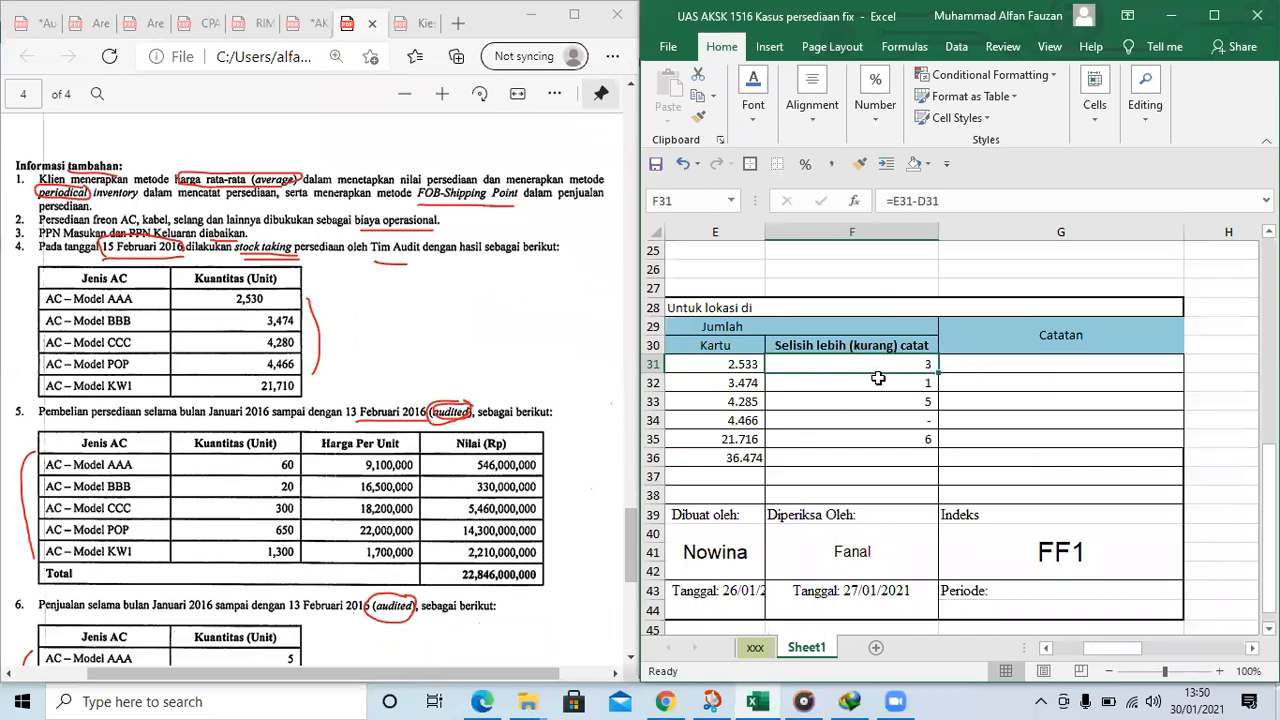
key("Left")
key("Left")
key("shift+Down")
key("shift+Down")
key("shift+Down")
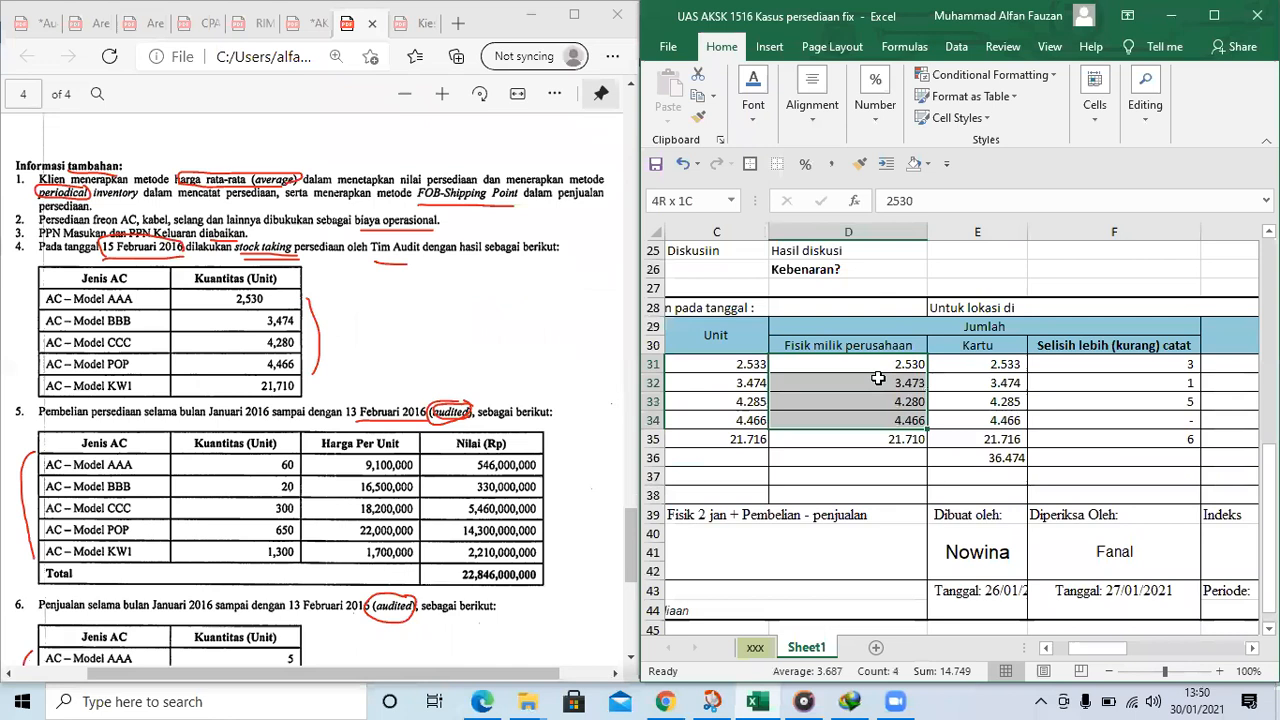
key("shift+Down")
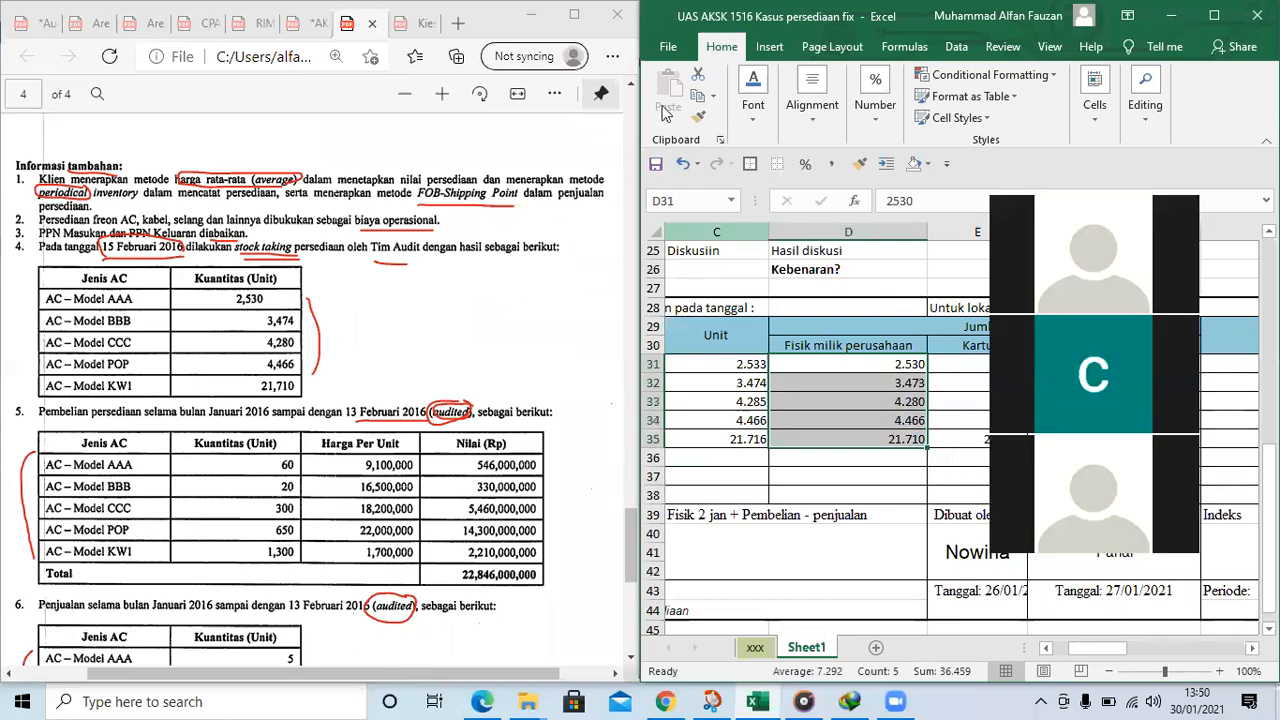
left_click(755, 118)
left_click(882, 197)
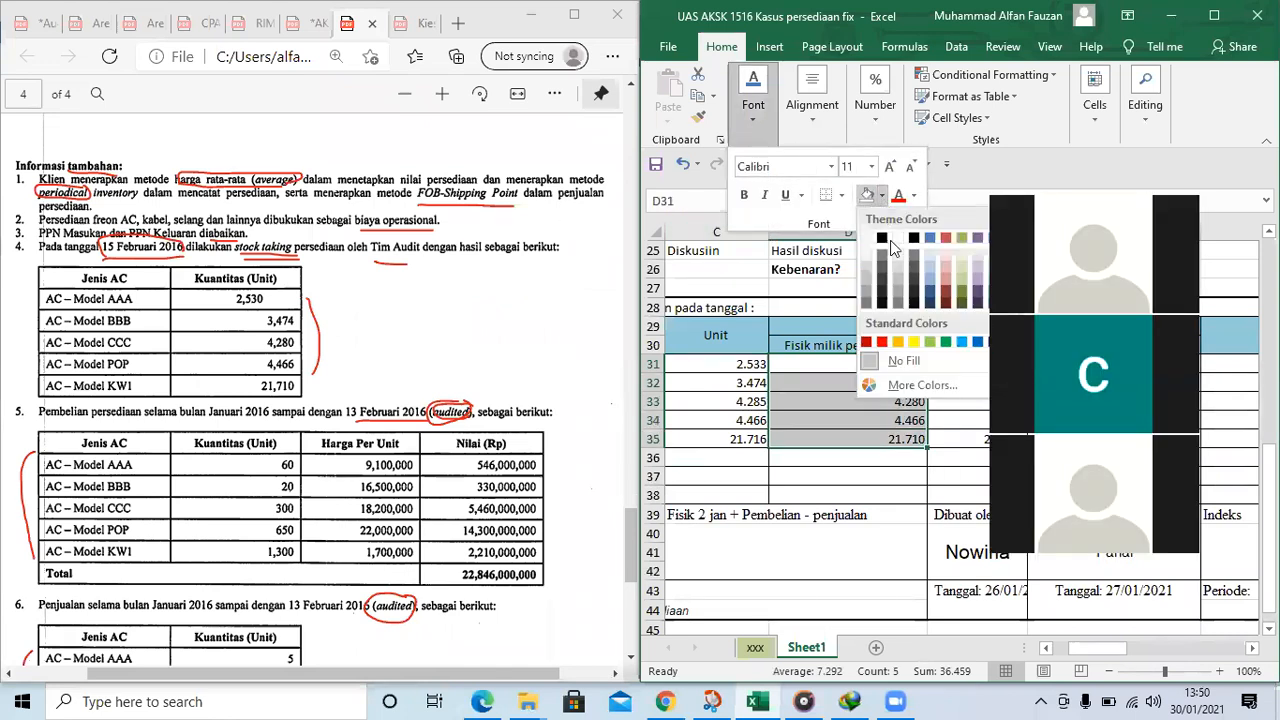
left_click(916, 345)
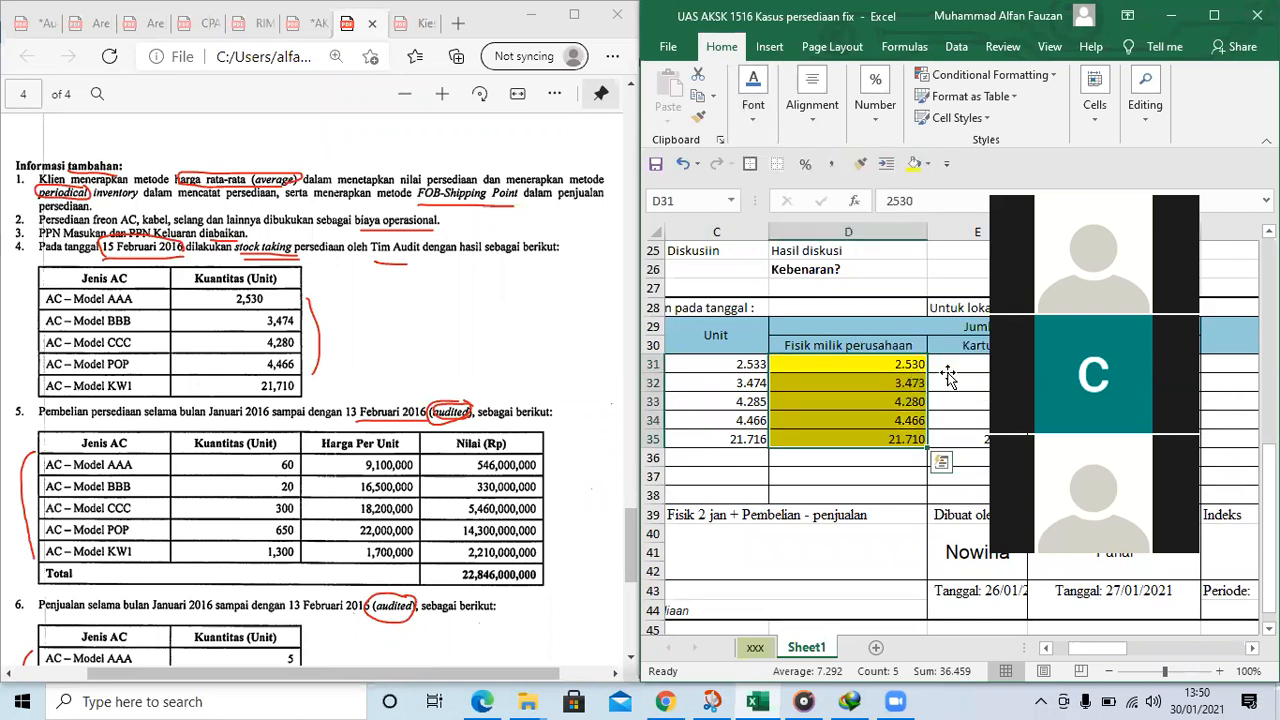
Compare the AAA card quantity in E31 with the physical count in D31 and check the difference heading in F30
left_click(946, 370)
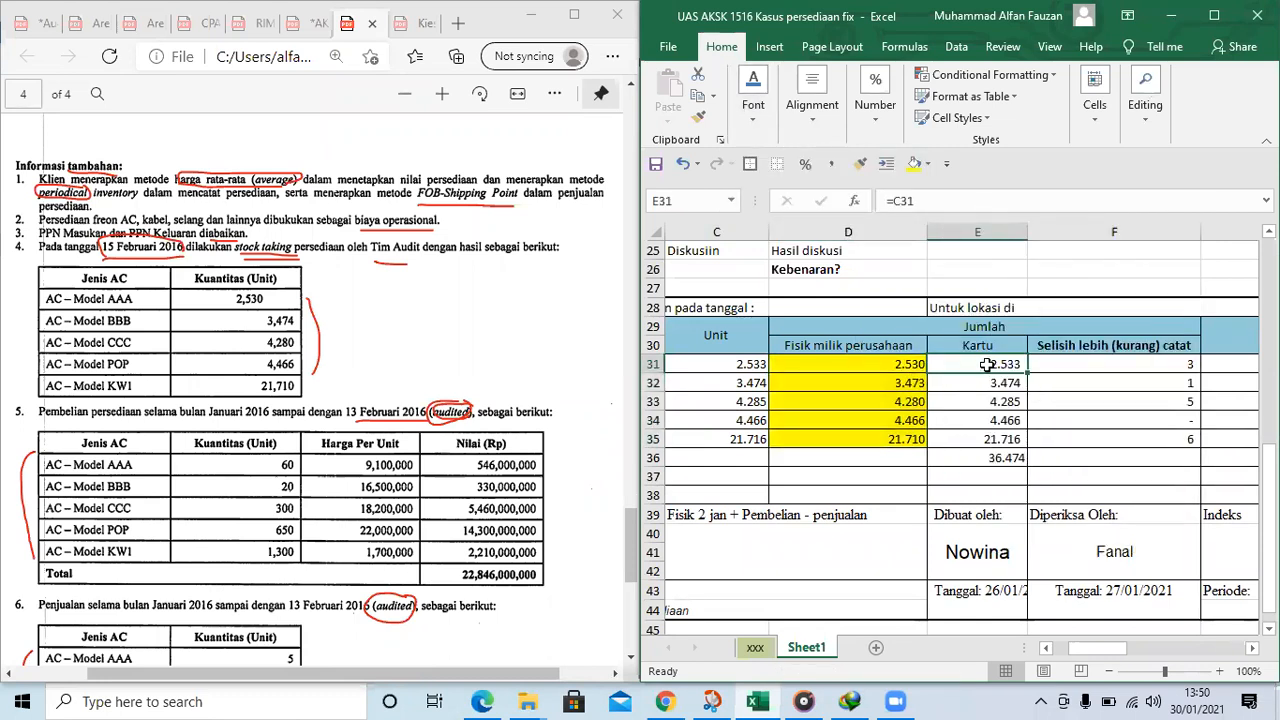
left_click(871, 364)
left_click(990, 375)
left_click(992, 369)
left_click(1112, 351)
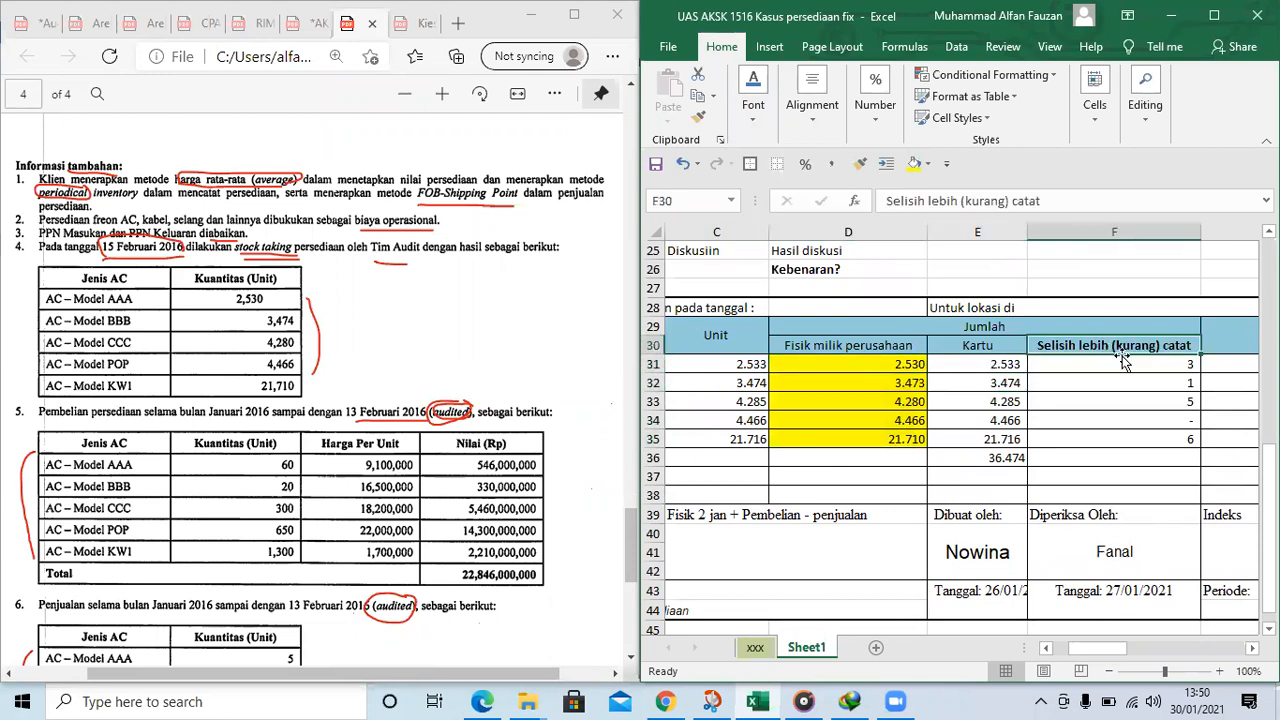
Enter the note "Barang rusak" for the AAA difference in G31 of the February table's Catatan column
left_click(1205, 366)
left_click(987, 369)
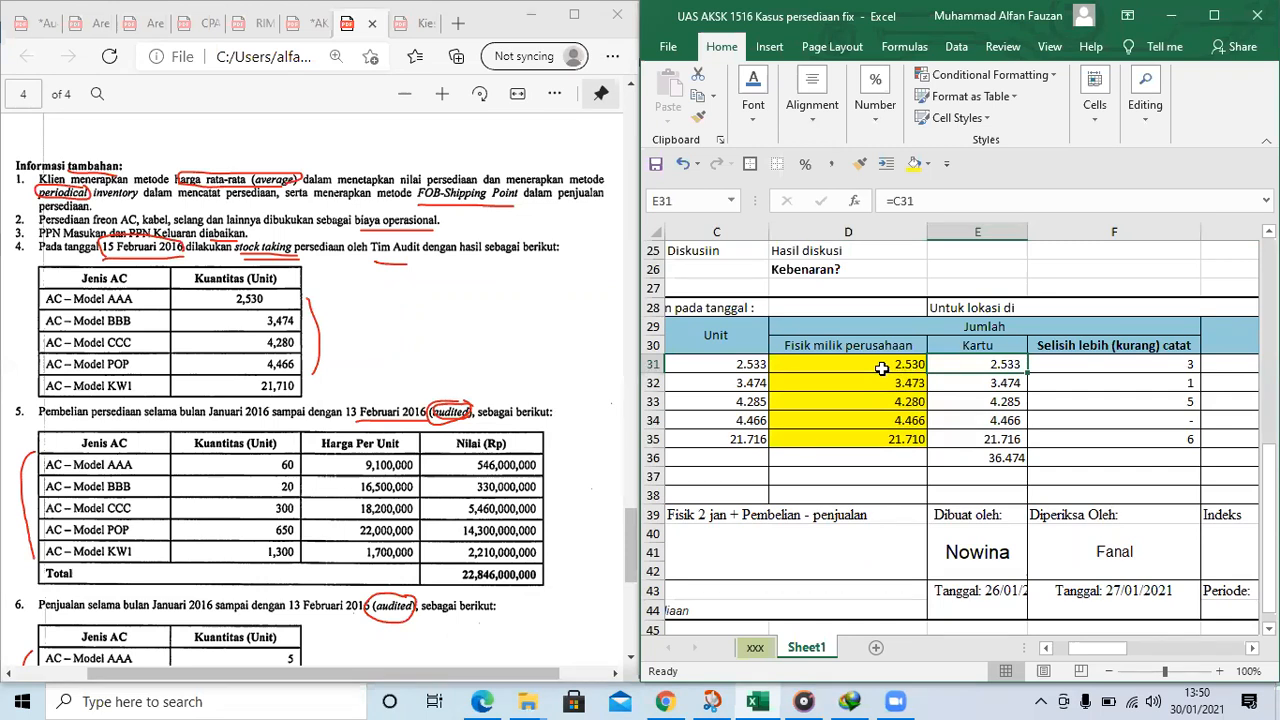
left_click(1146, 362)
left_click(1212, 360)
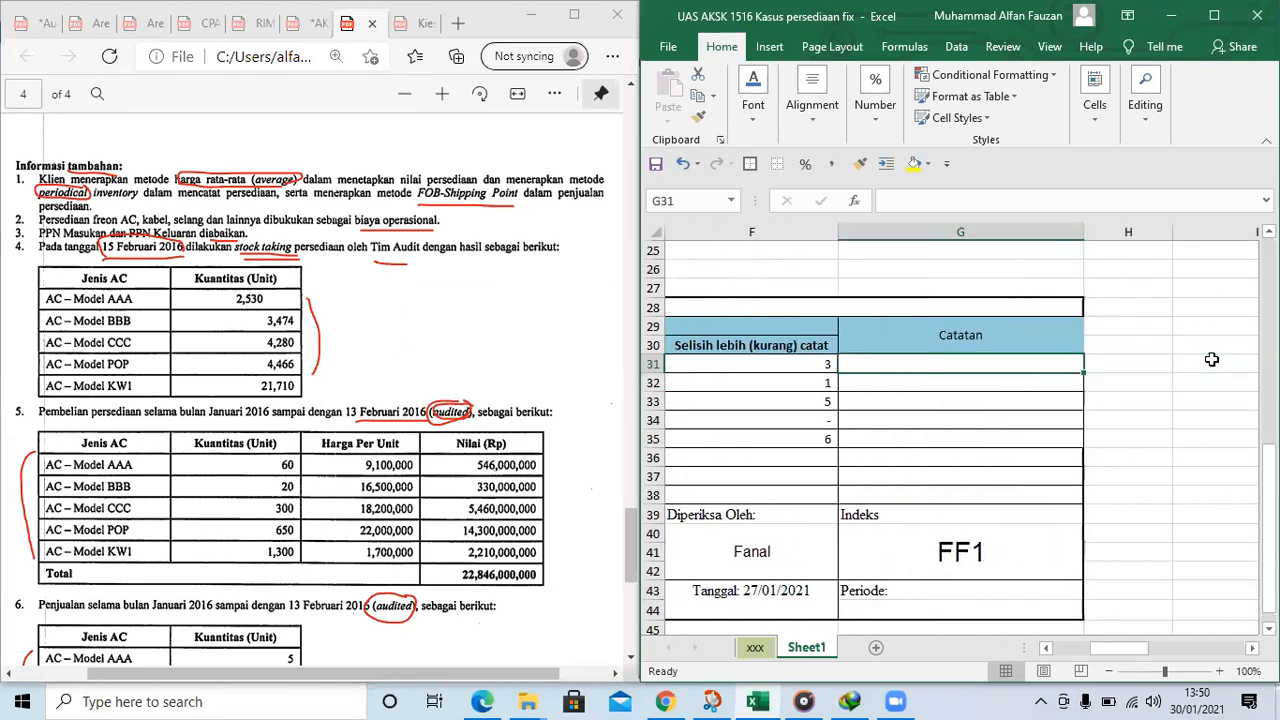
type("p")
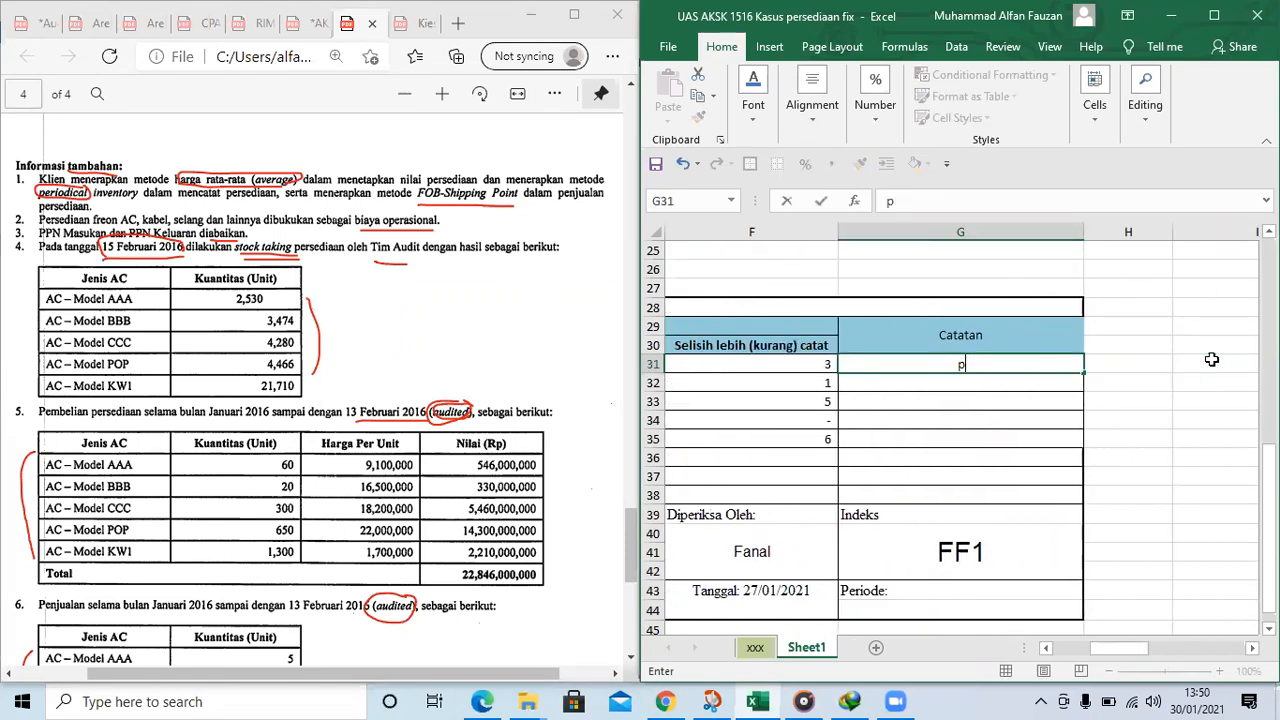
type("ENJualan yang elu")
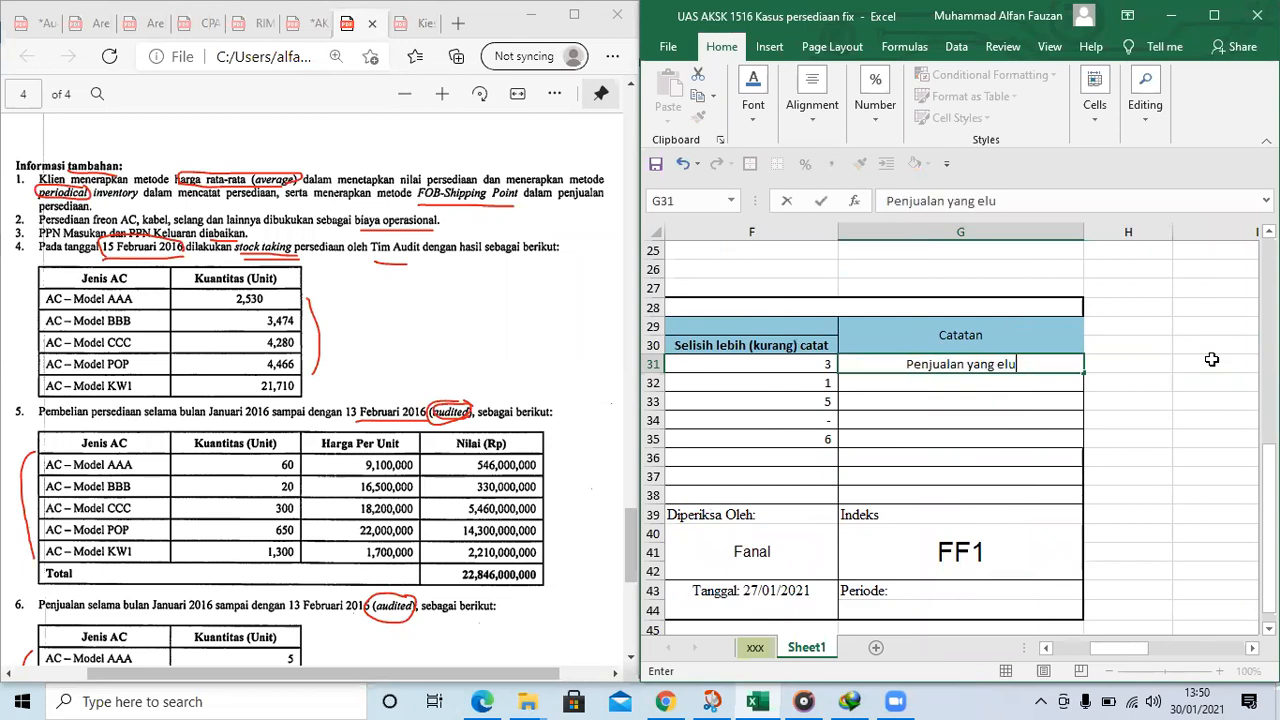
type(" s")
key("BackSpace")
key("BackSpace")
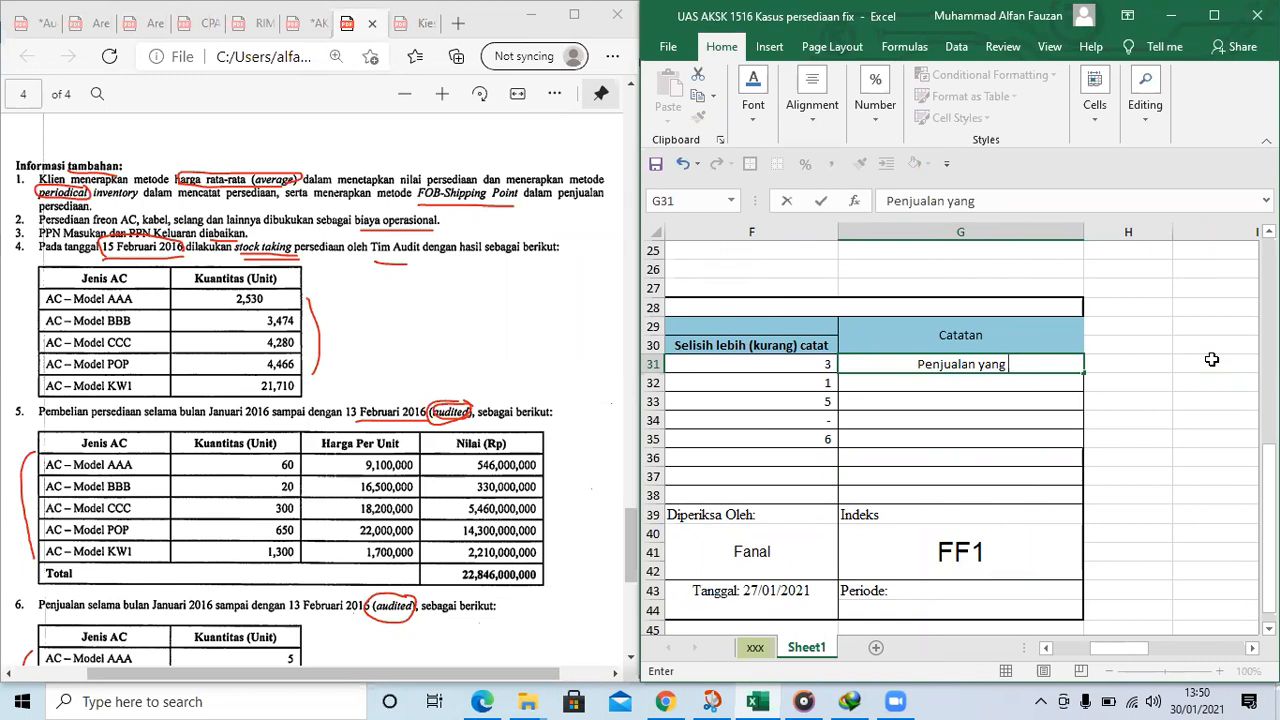
key("BackSpace")
key("BackSpace")
key("BackSpace")
key("BackSpace")
key("BackSpace")
key("BackSpace")
key("BackSpace")
key("BackSpace")
key("BackSpace")
key("BackSpace")
key("BackSpace")
key("BackSpace")
key("BackSpace")
key("BackSpace")
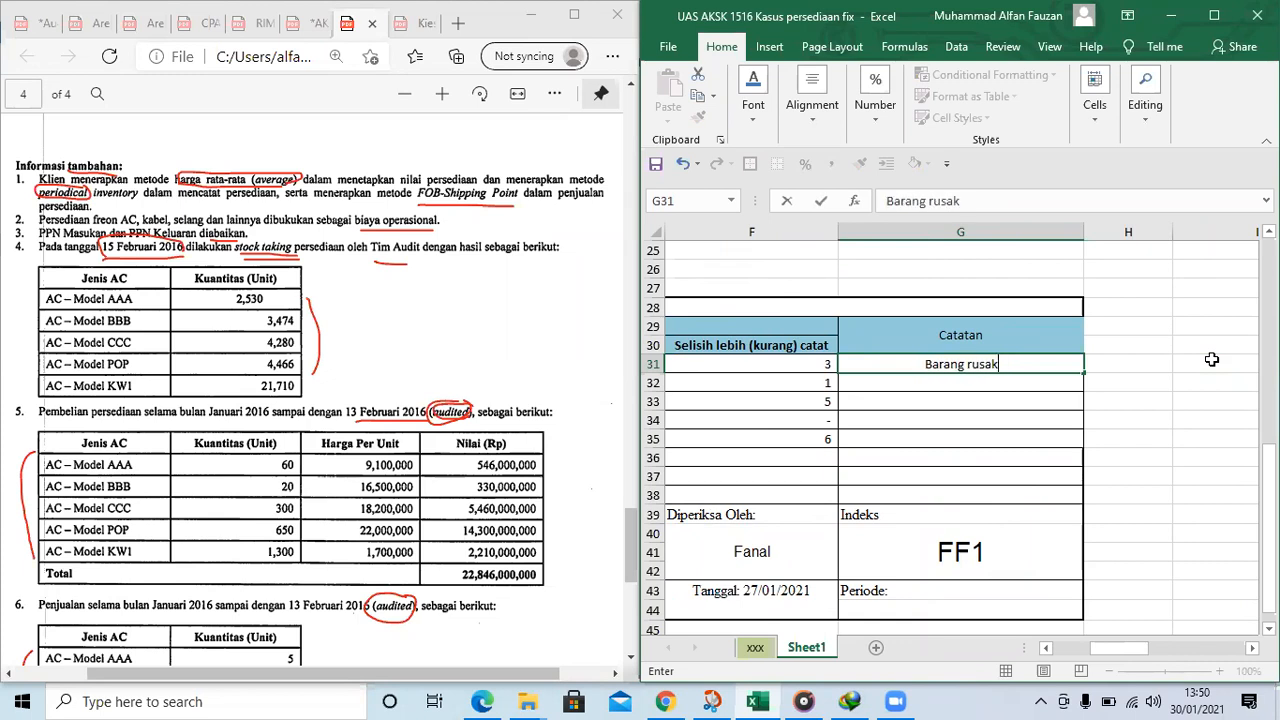
key("Return")
Enter the note "Penjualan yang belum tercatat" for the BBB difference in G32
type("Penjuaa\\")
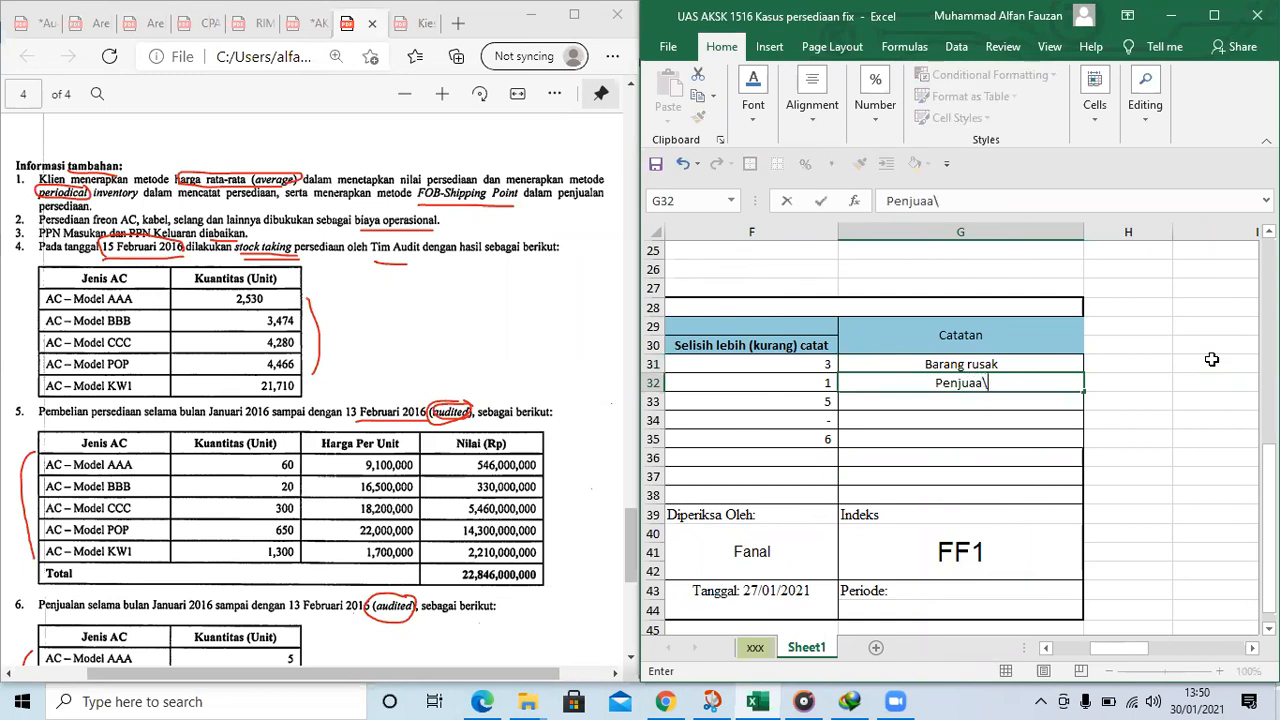
key("BackSpace")
key("BackSpace")
type("lan yang belum tercatat")
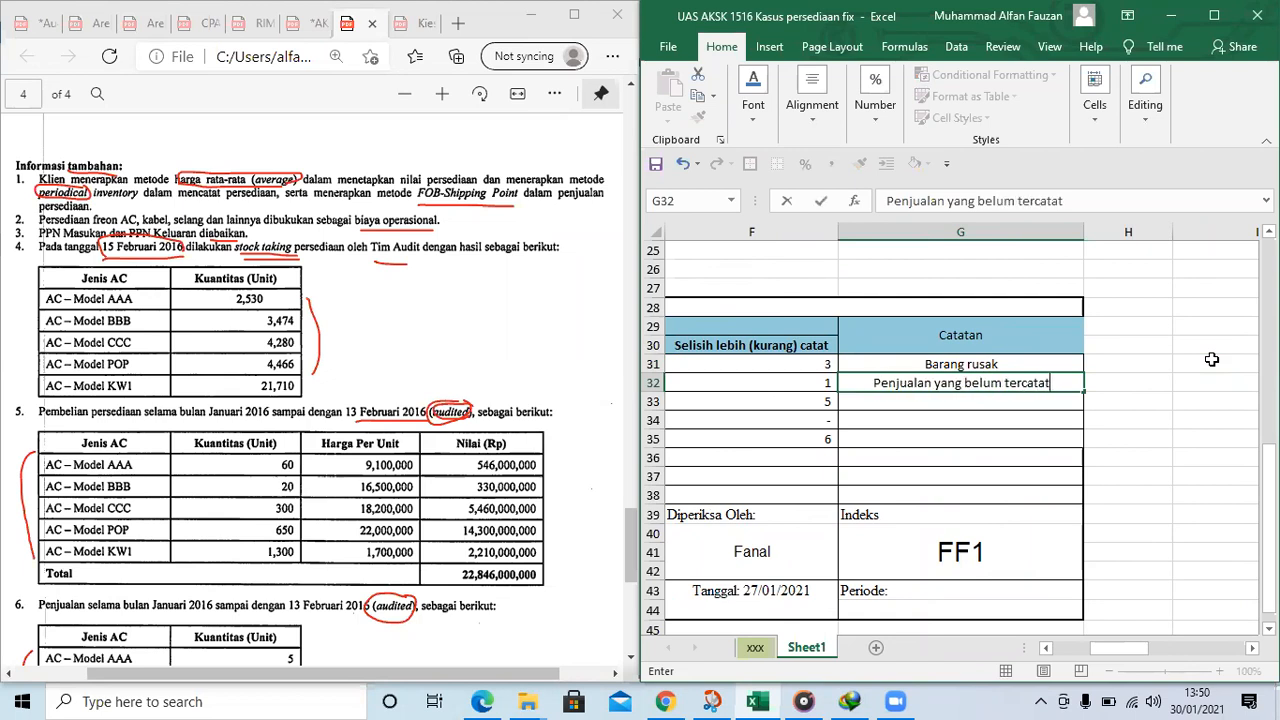
key("Tab")
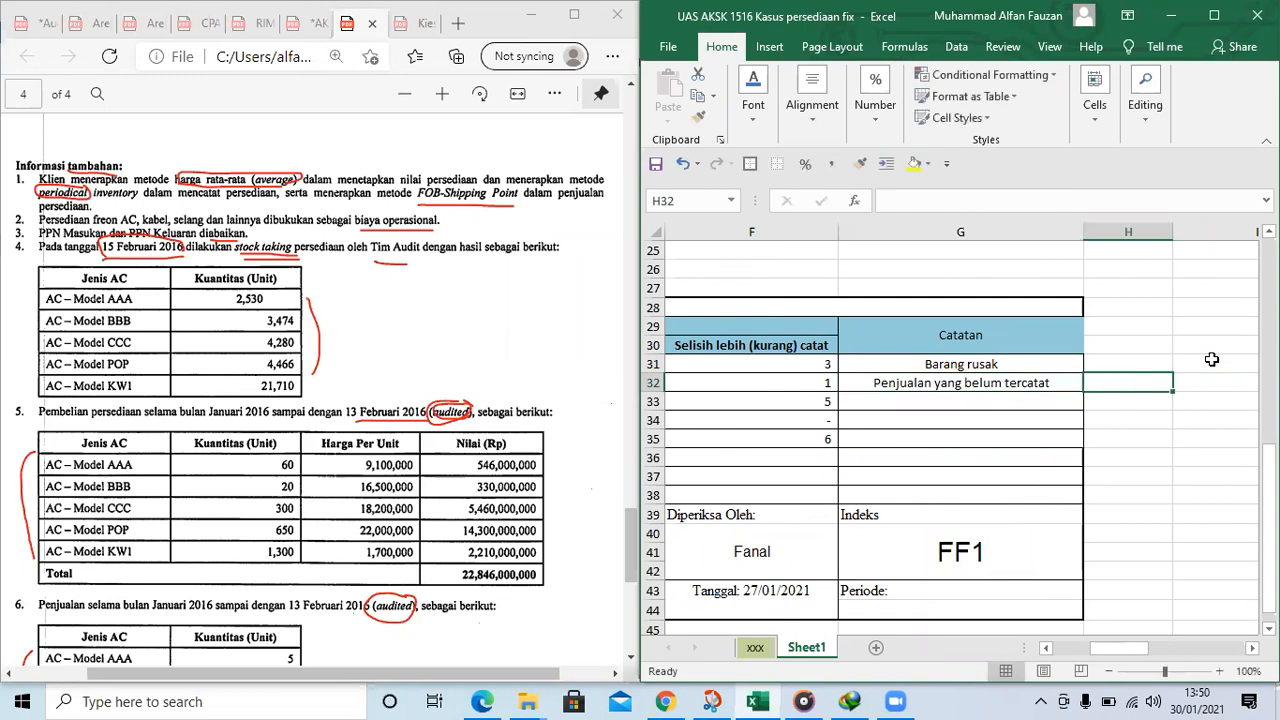
Copy the lead schedule for Penjualan, HPP and Persediaan that starts at L21 and paste it at I31
scroll(1150, 368, "up", 3)
left_click(1101, 376)
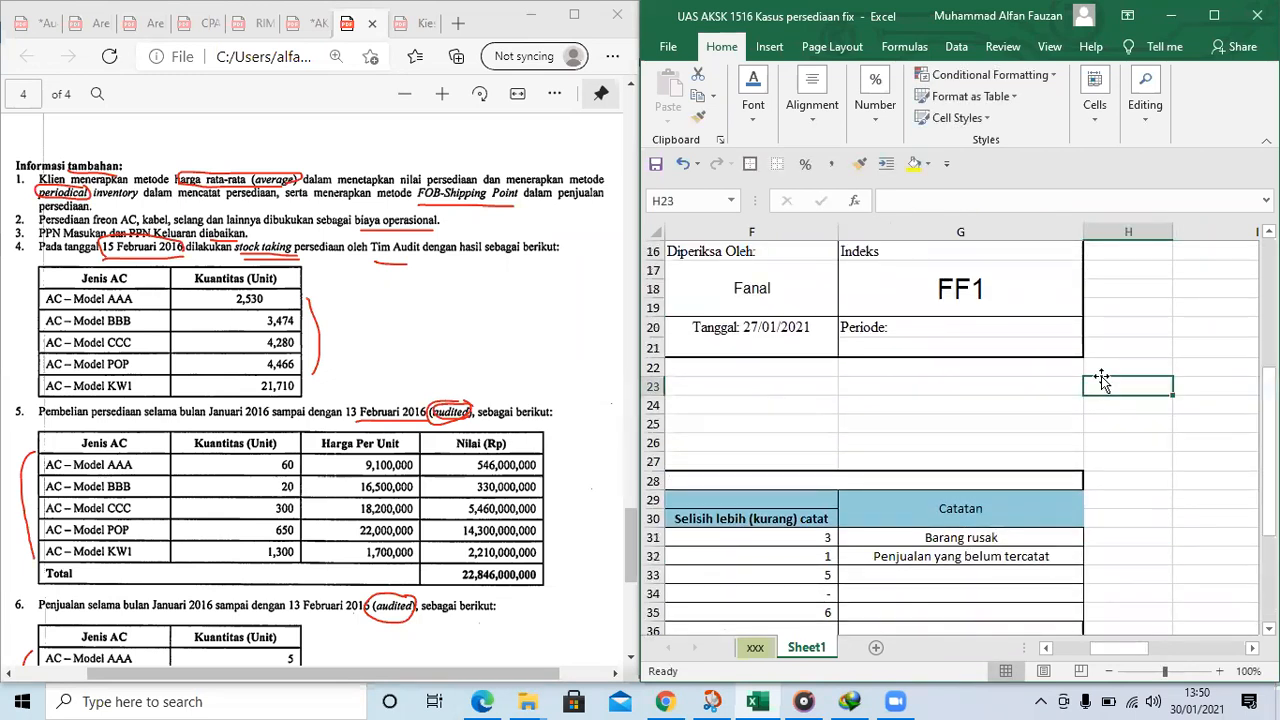
key("Right")
key("Right")
scroll(1101, 376, "right", 2)
scroll(1060, 440, "up", 3)
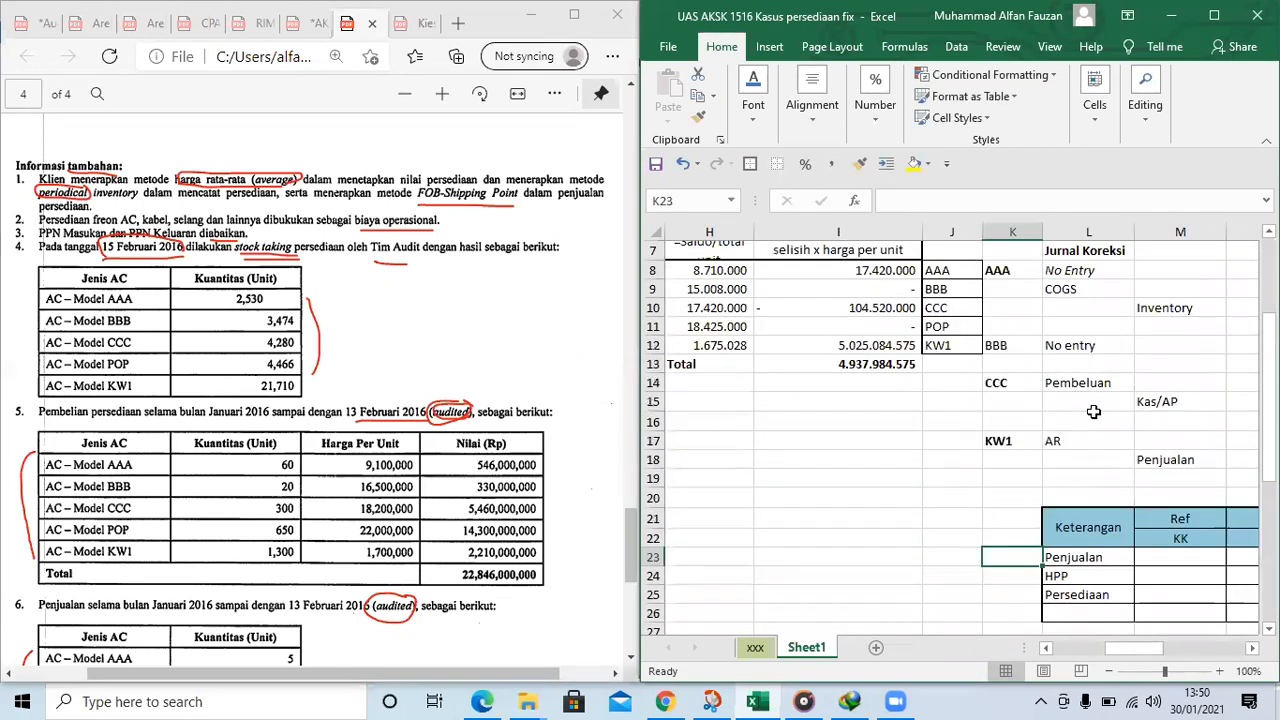
left_click(1066, 397)
scroll(1066, 397, "right", 2)
scroll(1066, 397, "down", 2)
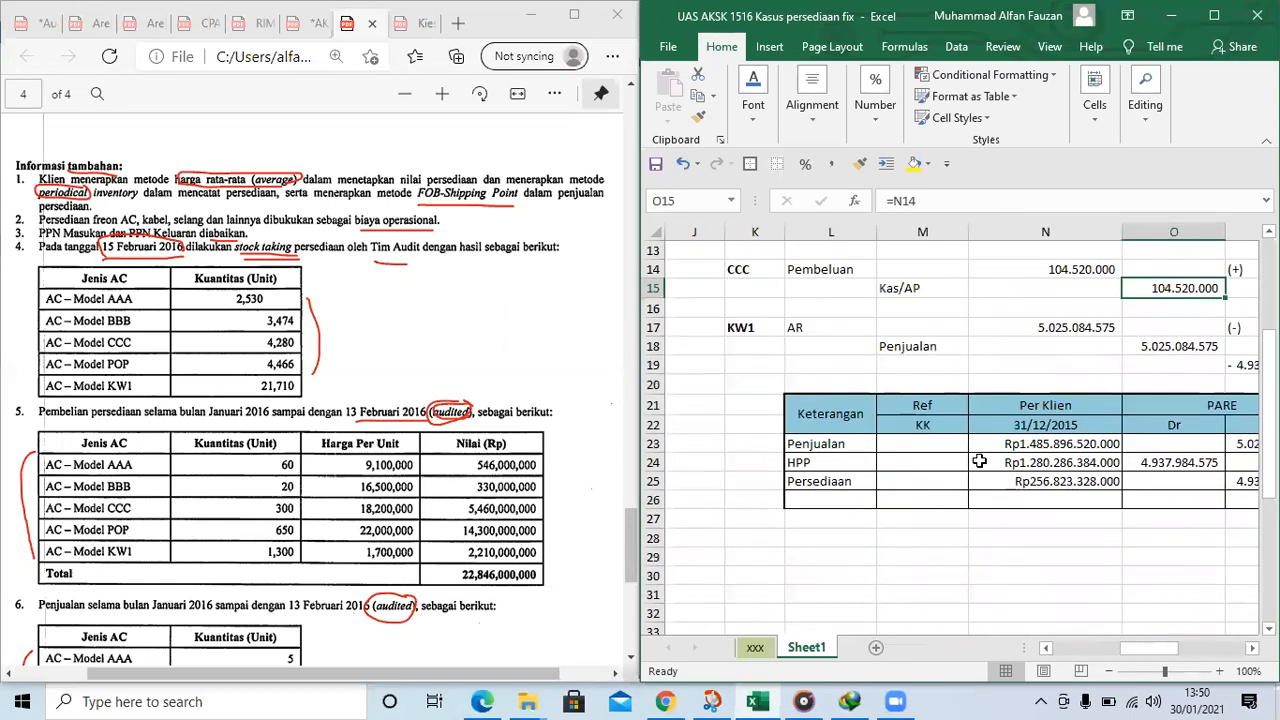
left_click_drag(812, 414, 1118, 498)
key("ctrl+c")
scroll(1010, 514, "down", 3)
left_click_drag(1165, 648, 1100, 653)
left_click(1044, 418)
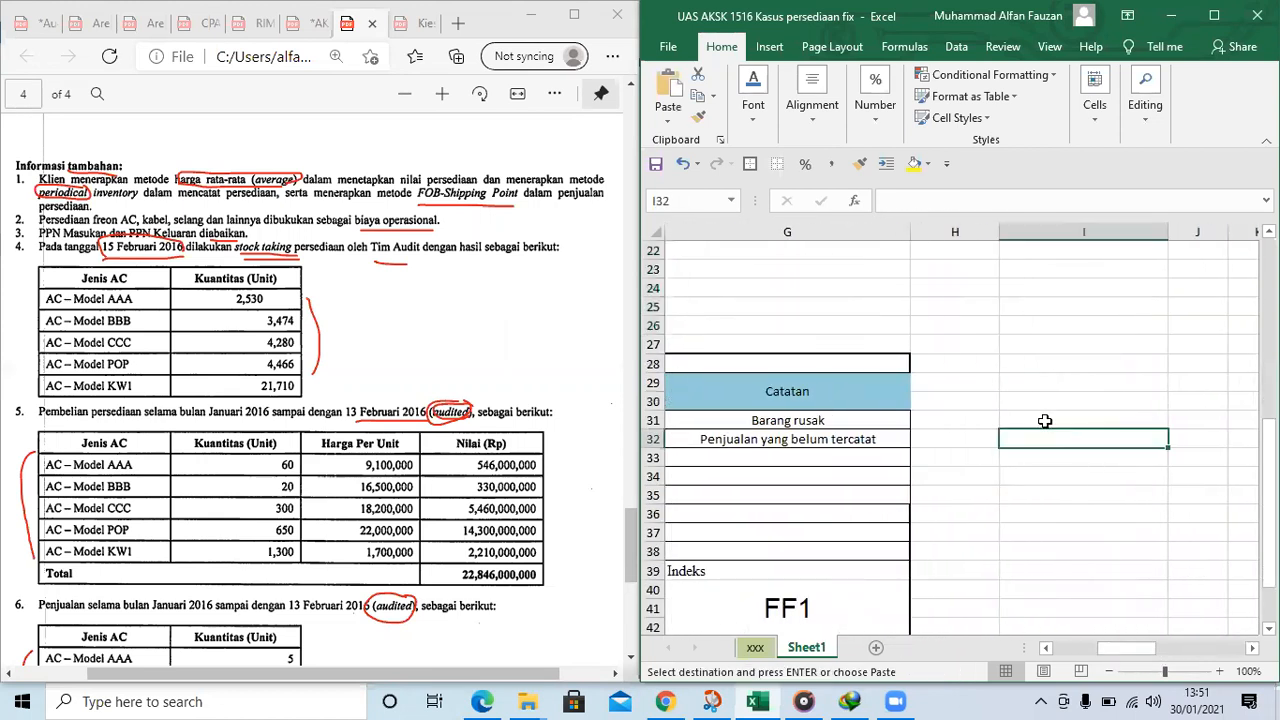
key("ctrl+v")
Widen column K of the copied schedule so the 31/12/2015 date fits
left_click(1129, 514)
key("Right")
key("Right")
key("Right")
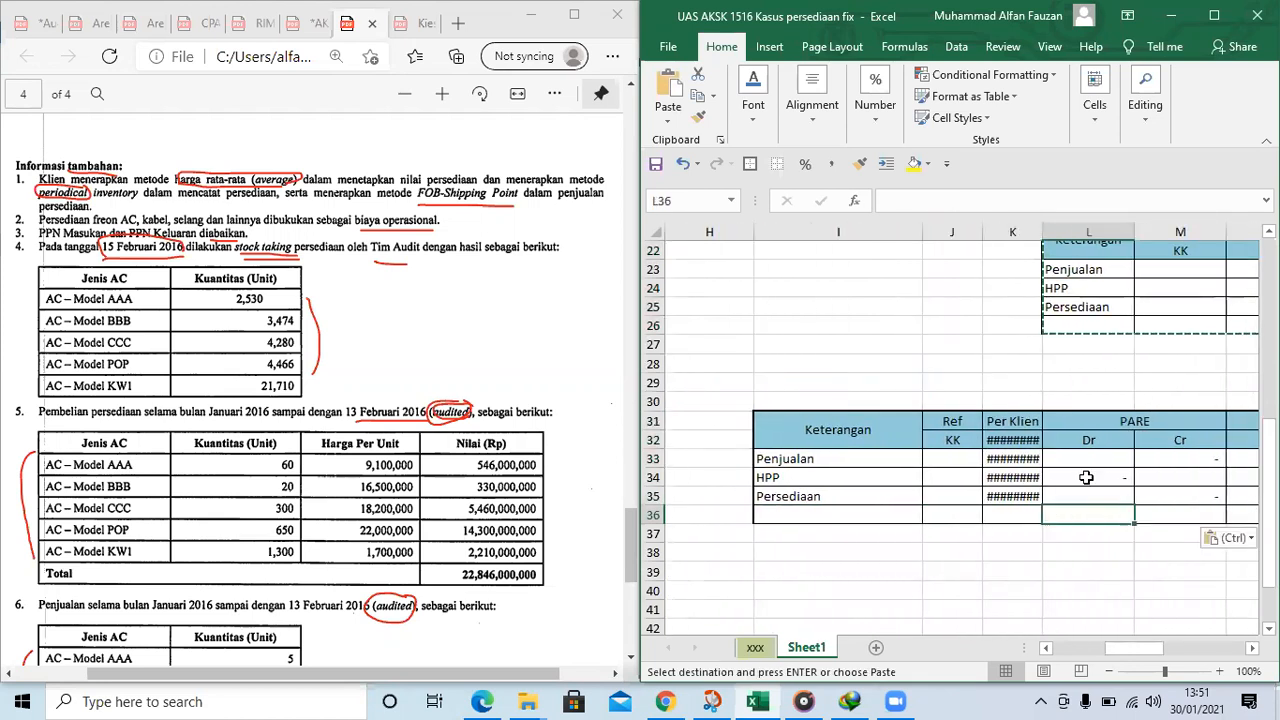
left_click_drag(1042, 231, 1072, 232)
Change the heading in K31 of the copied schedule to "Per Audit"
left_click(1050, 419)
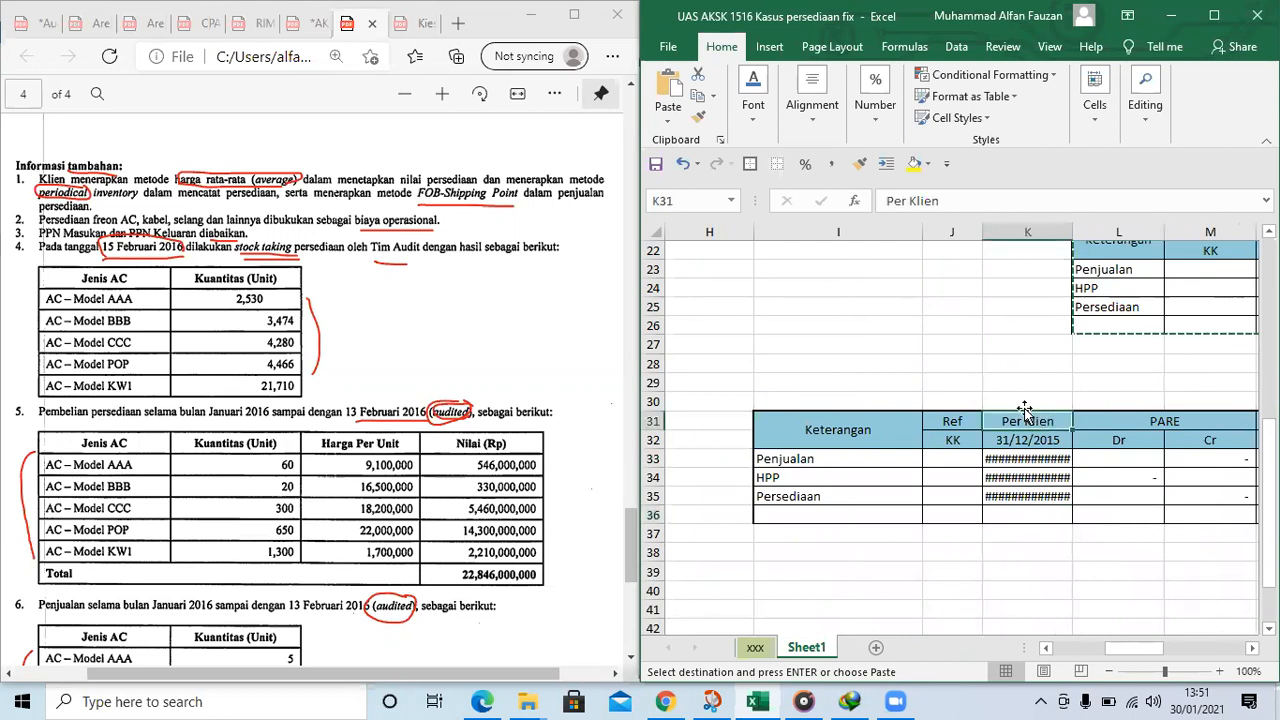
left_click(967, 197)
key("BackSpace")
key("BackSpace")
key("BackSpace")
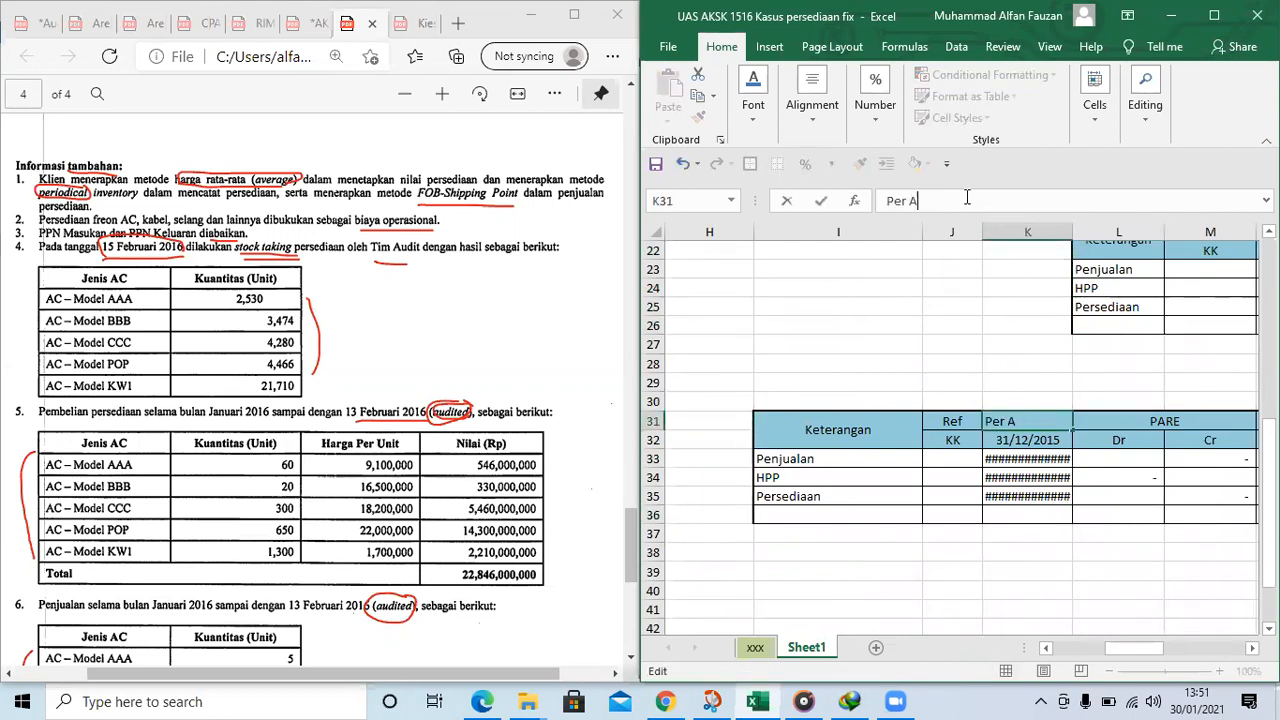
type("Audit")
key("Return")
Widen column K further so the full rupiah amounts in K33 to K35 fit
key("Right")
key("Right")
key("Right")
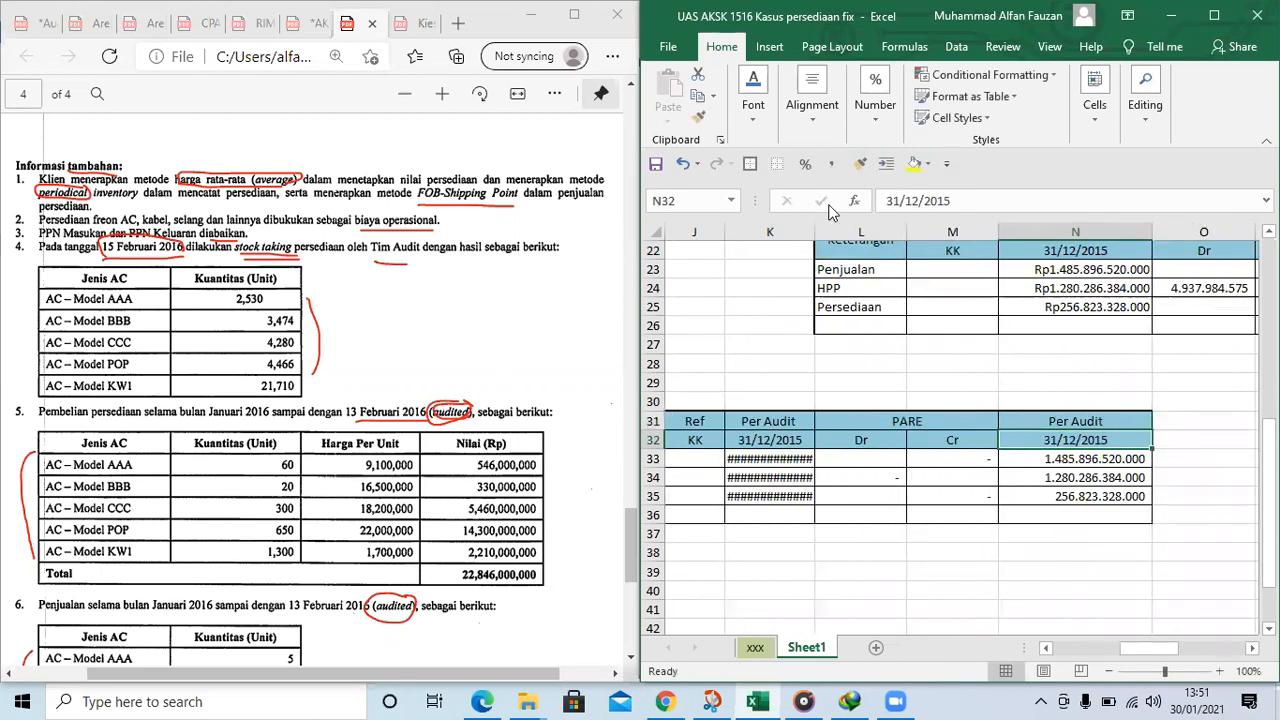
left_click_drag(815, 232, 840, 232)
left_click_drag(840, 232, 858, 232)
left_click(803, 440)
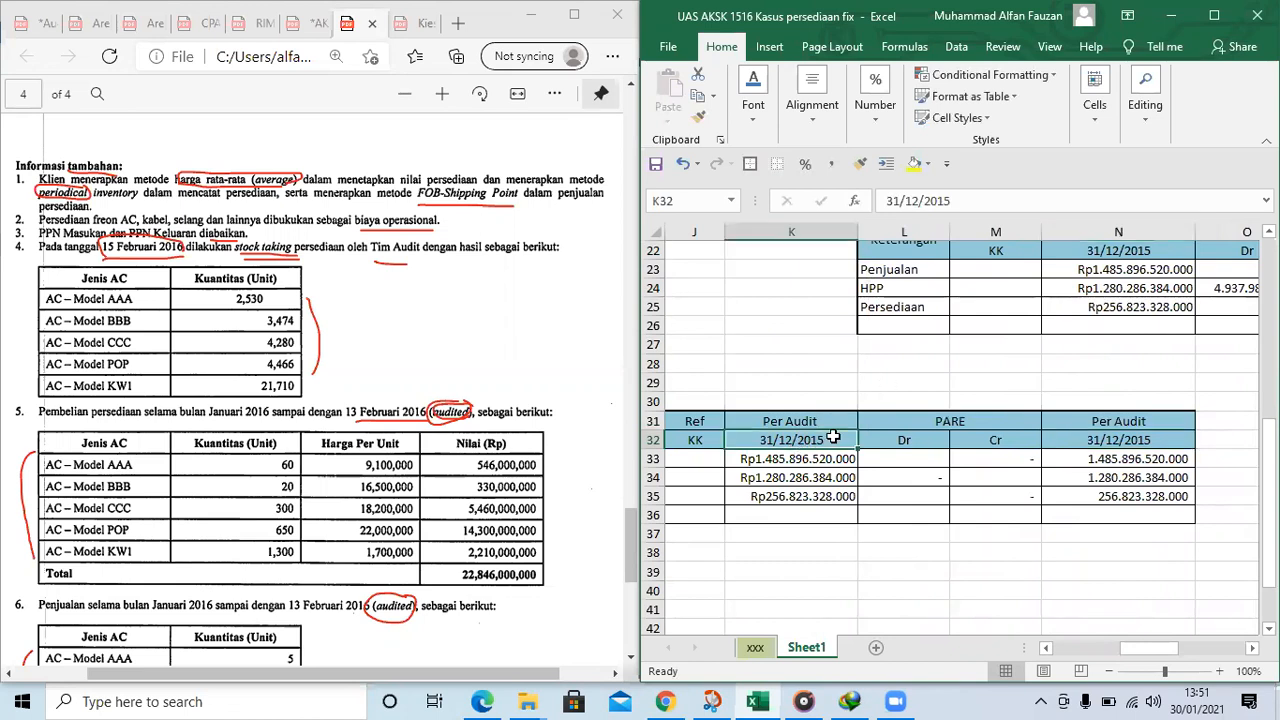
left_click(810, 422)
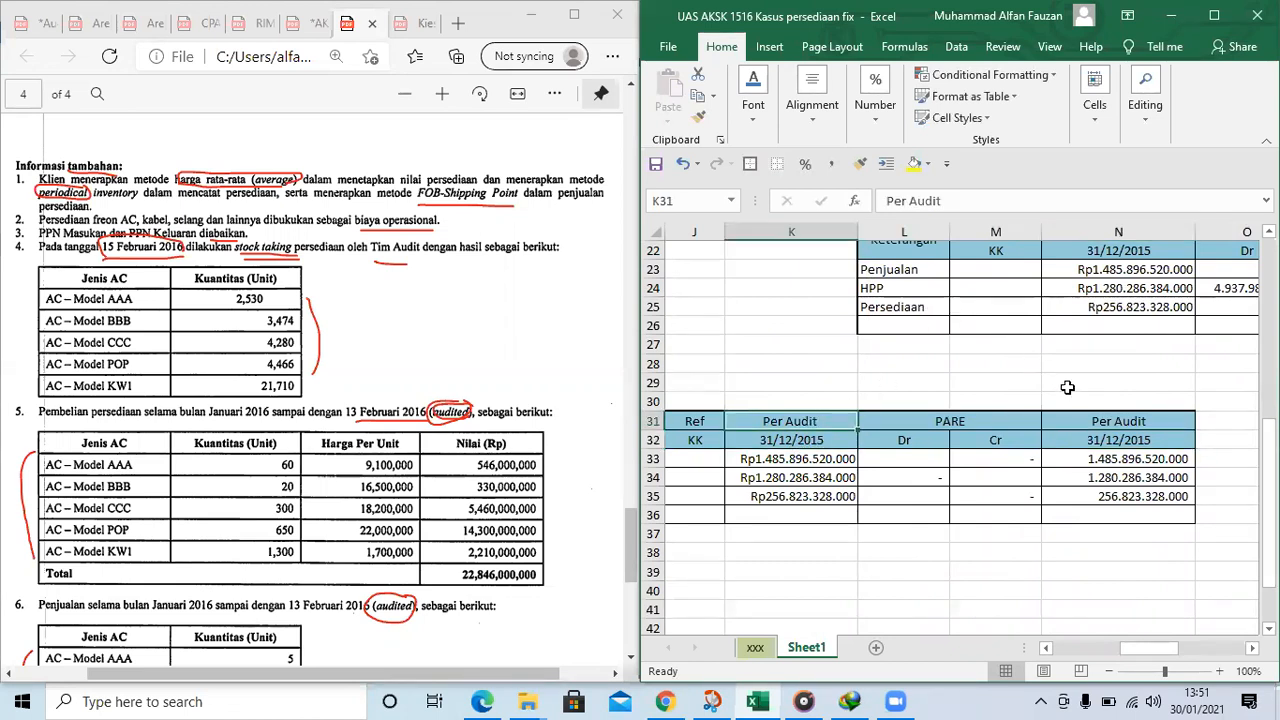
Examine the copied schedule's headings across rows 31 and 32, comparing the K and N columns around PARE
scroll(900, 440, "up", 1)
left_click(835, 492)
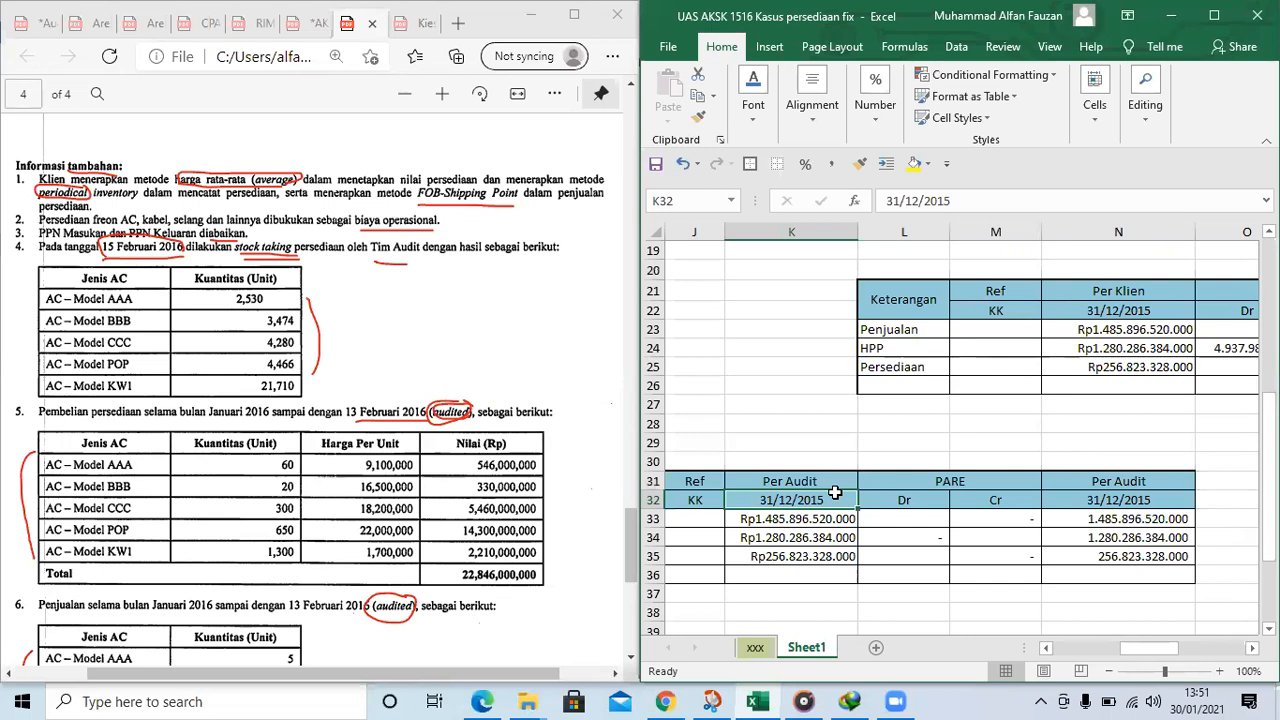
key("Right")
key("Right")
key("Right")
key("Left")
key("Left")
key("Left")
key("Left")
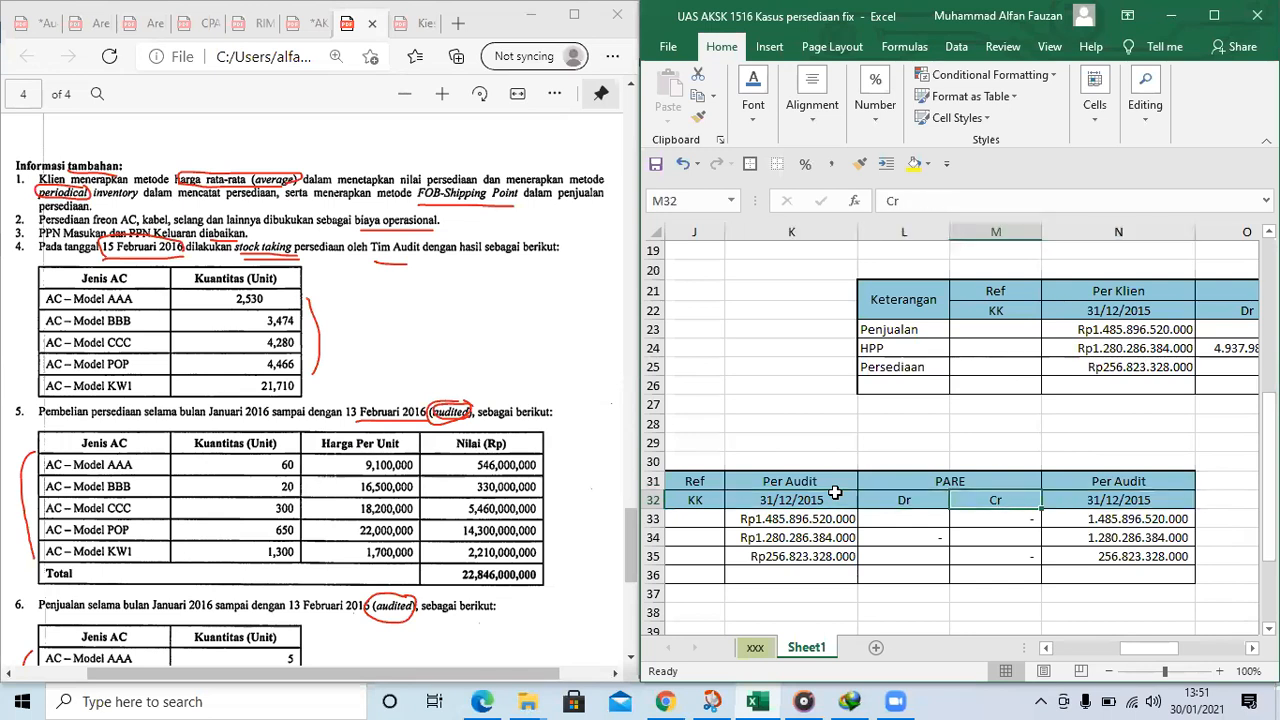
key("Left")
key("Right")
key("Right")
key("Right")
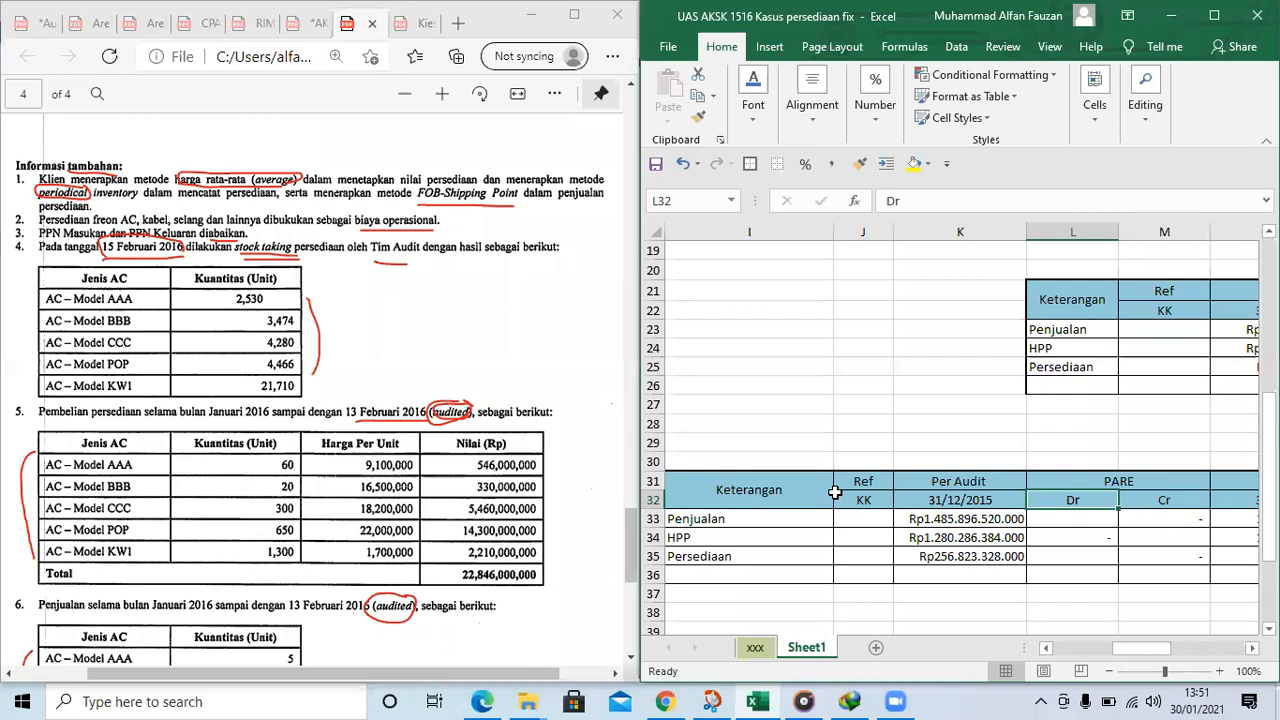
key("Right")
key("Right")
key("Right")
key("Right")
key("Left")
key("Left")
key("Left")
key("Left")
key("Left")
key("Left")
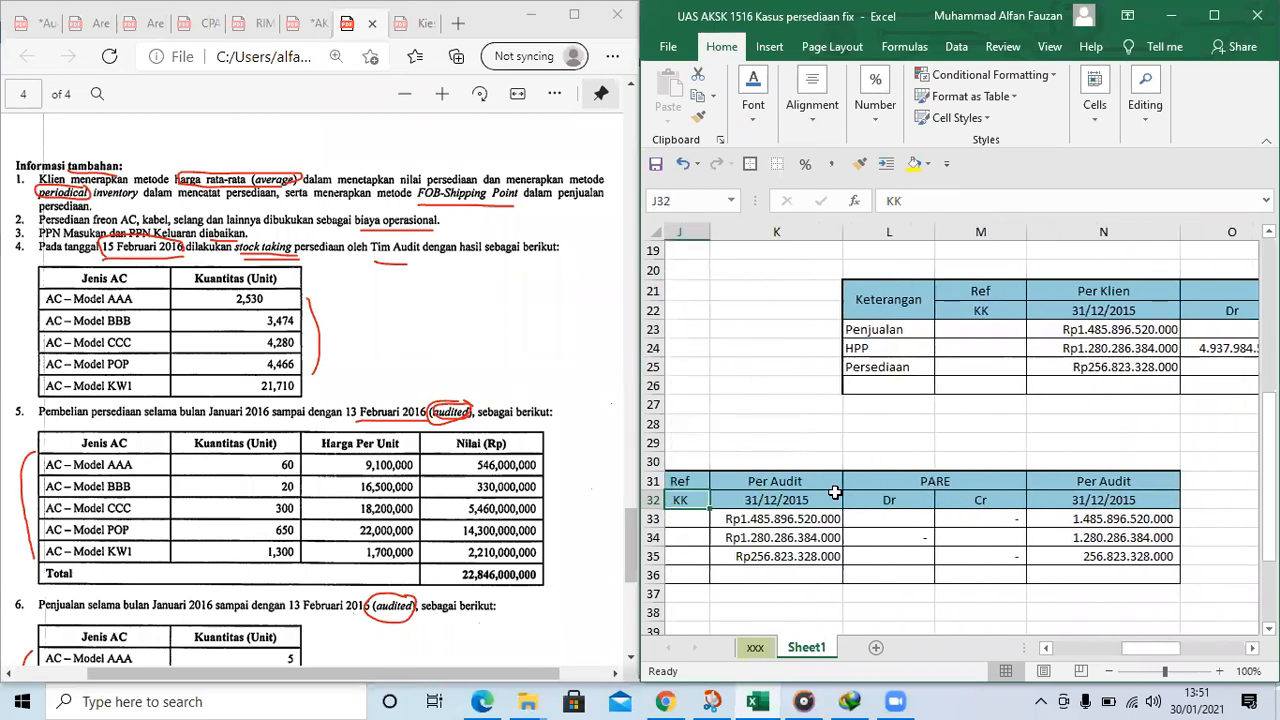
key("Left")
key("Right")
key("Right")
key("Right")
key("Right")
key("Right")
key("Right")
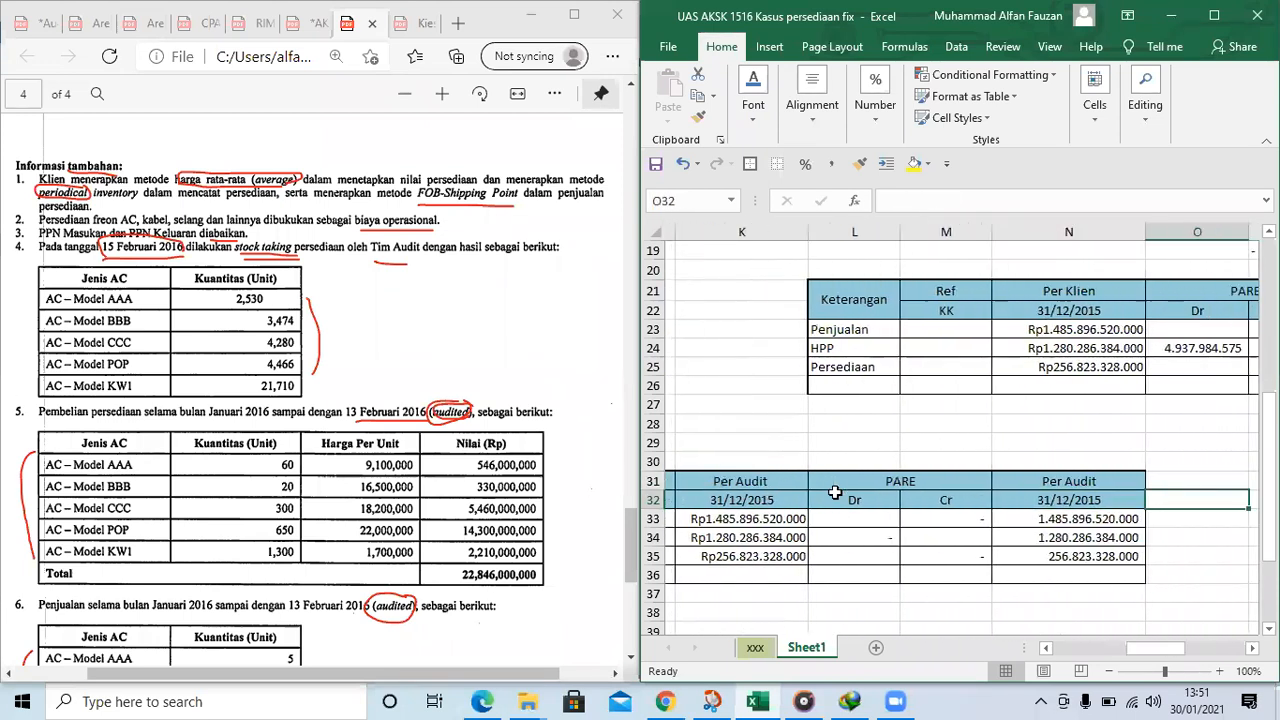
key("Right")
key("Left")
key("Left")
key("Left")
key("Left")
key("Left")
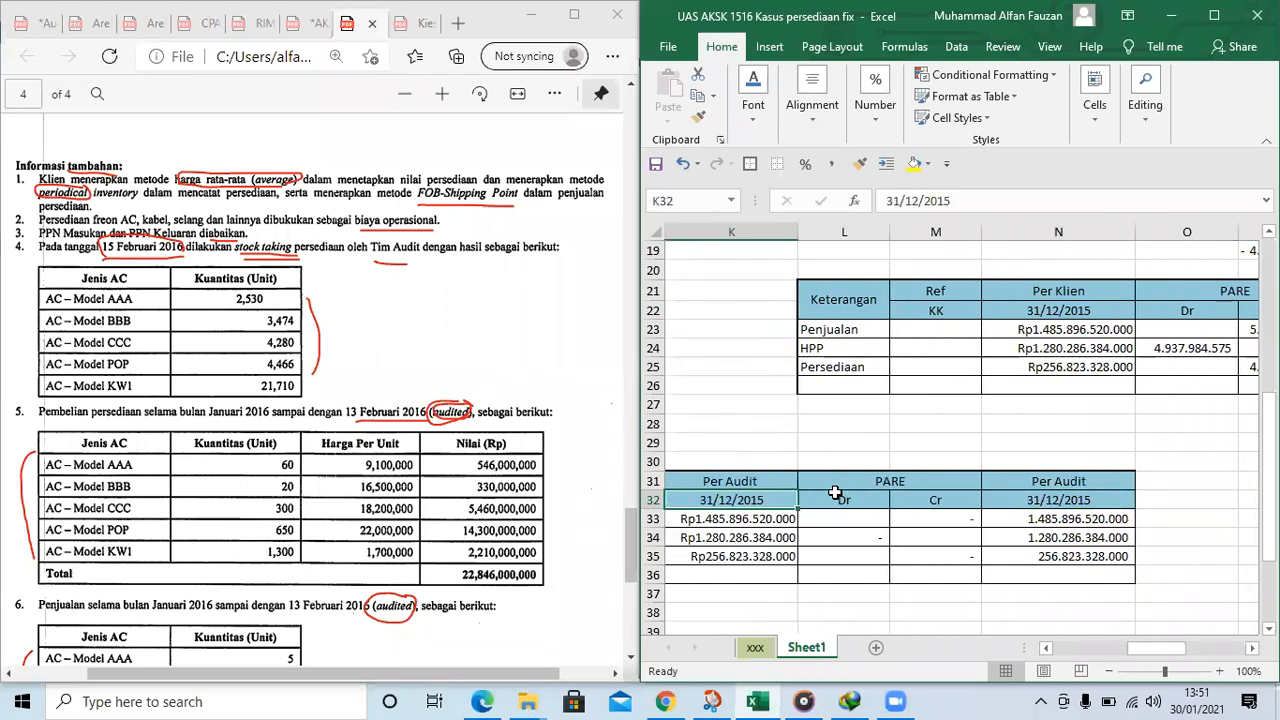
key("Left")
Set the heading in K31 of the copied schedule to "Per Klien"
left_click(835, 488)
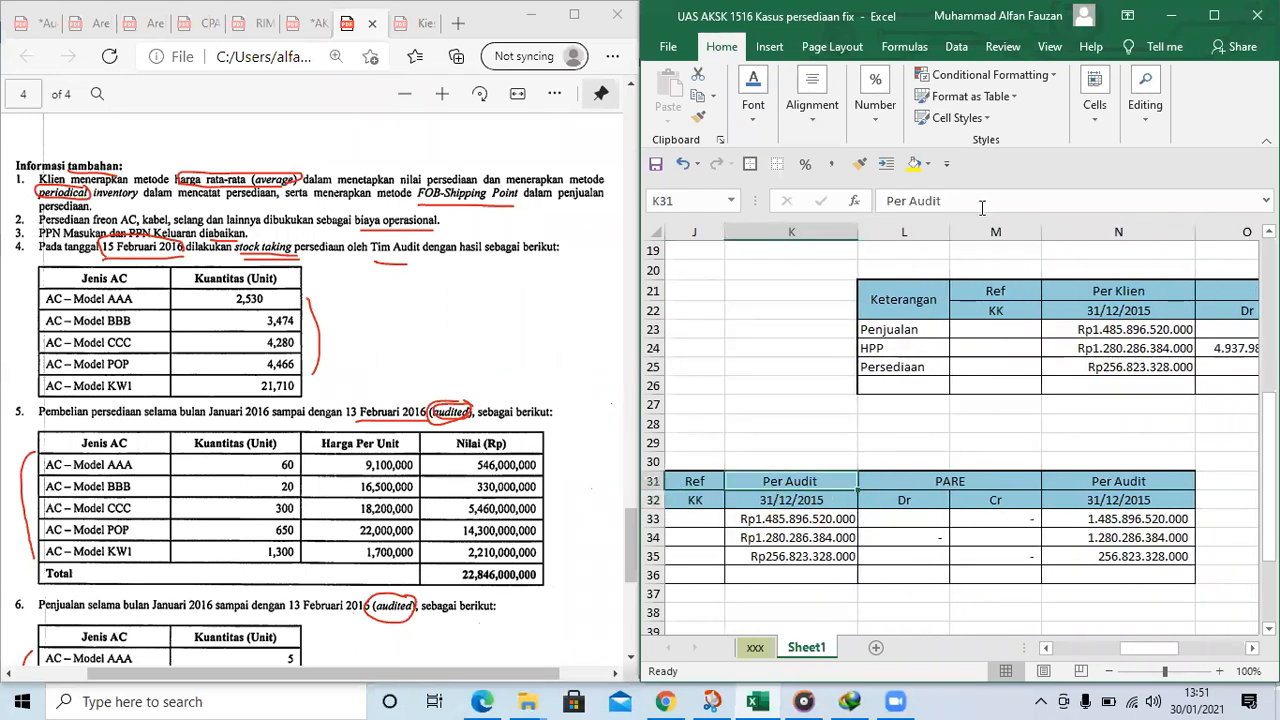
left_click(921, 201)
type("Klie")
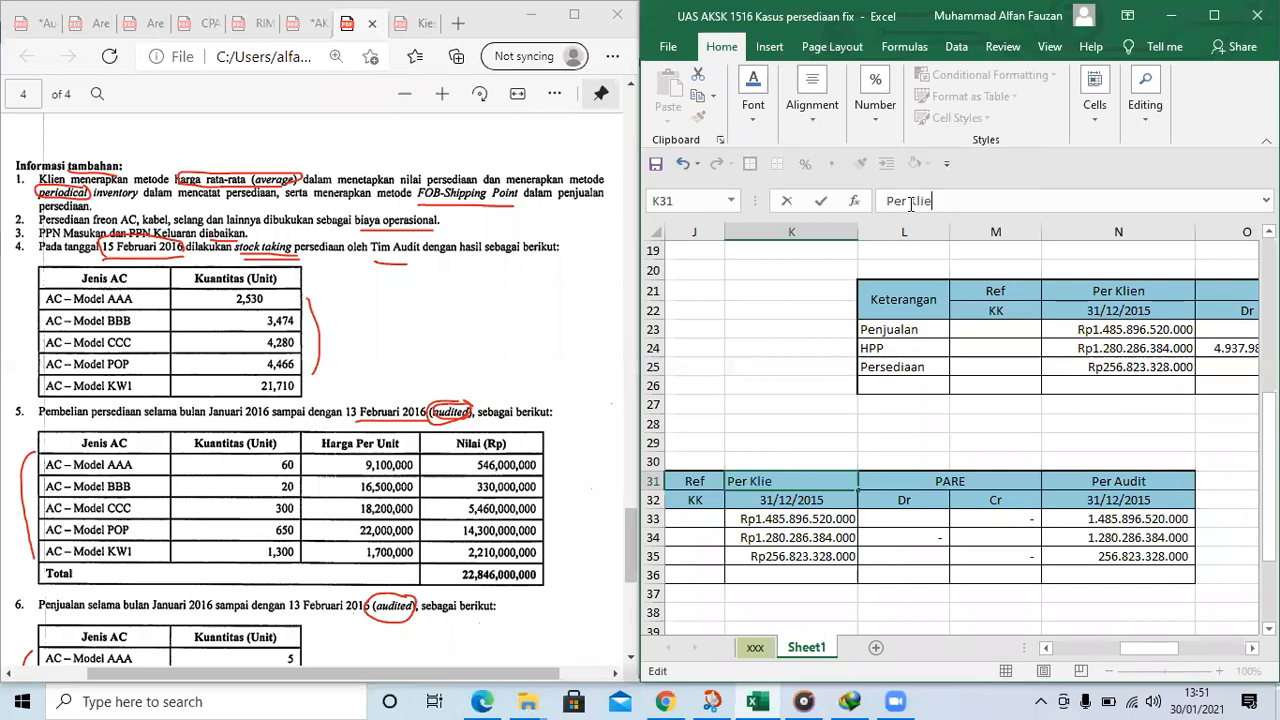
type("n")
key("Tab")
Copy the PARE block with its Dr and Cr columns from L31:M36 to the columns starting at O31
key("Down")
key("Down")
key("Right")
key("Right")
key("Right")
key("Up")
key("Left")
key("Left")
key("Left")
key("Up")
key("shift+Down")
key("shift+Down")
key("shift+Down")
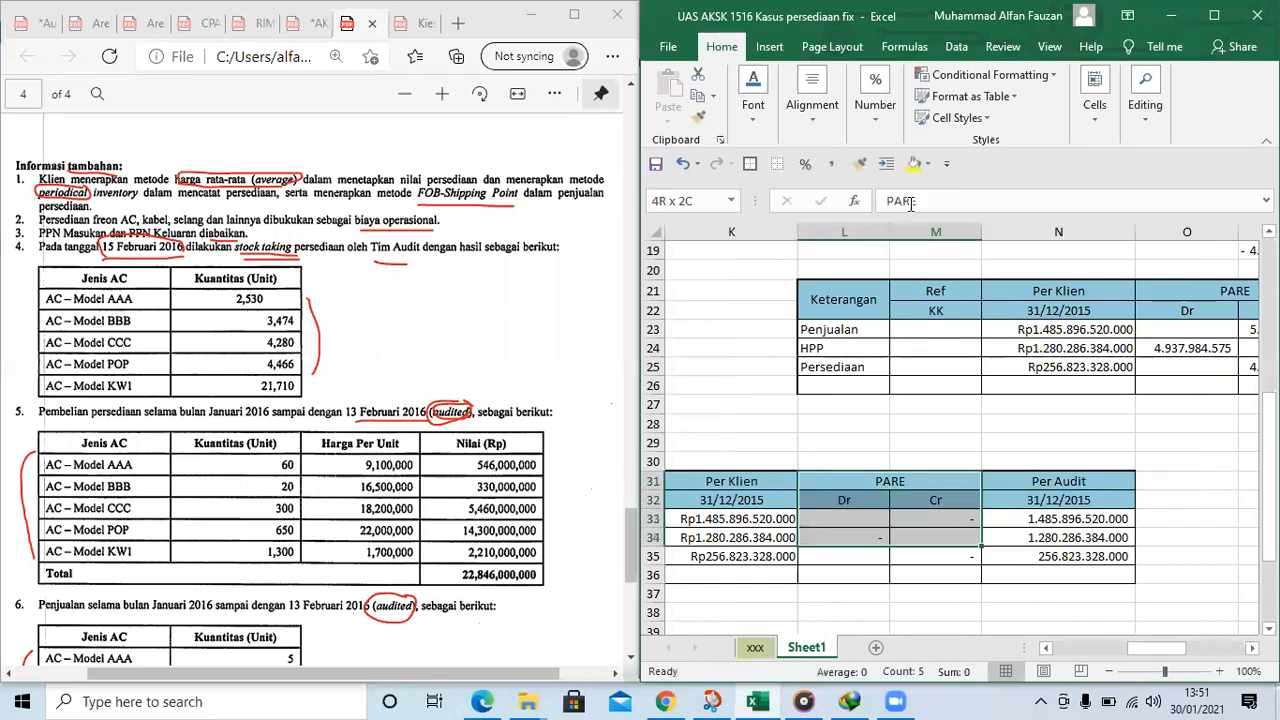
key("shift+Down")
key("shift+Down")
key("ctrl+c")
key("Right")
key("Right")
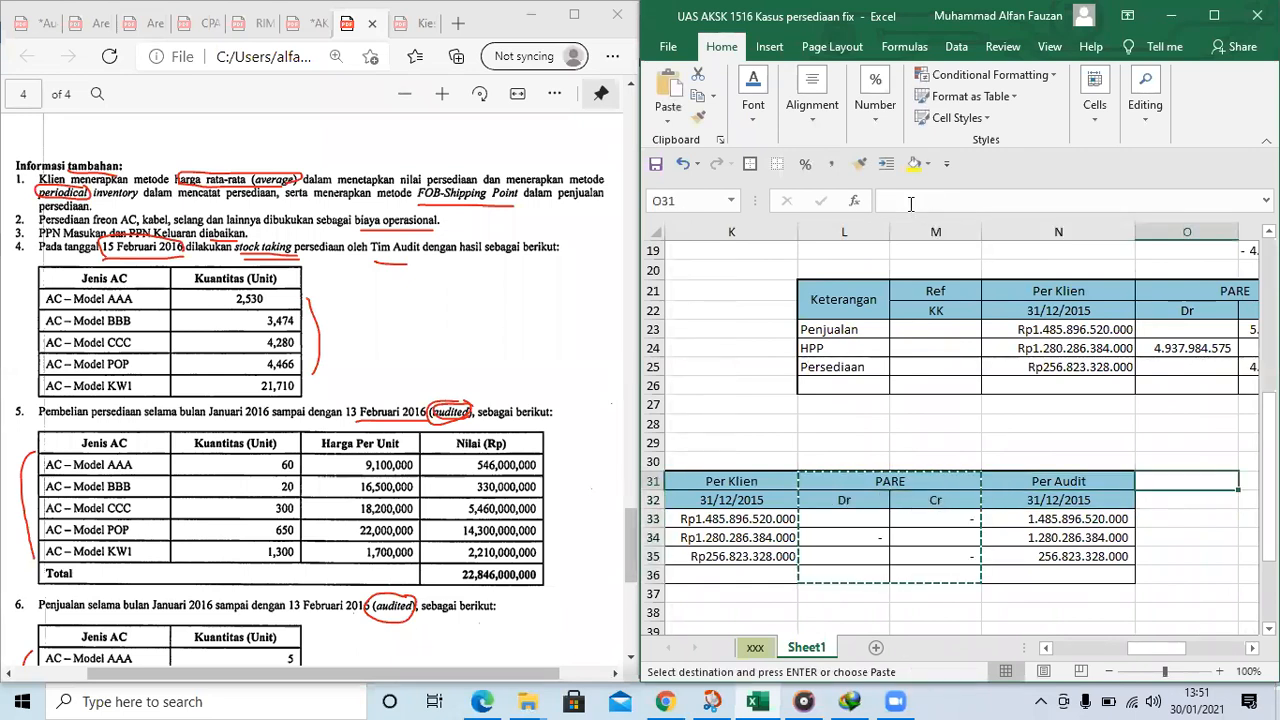
key("ctrl+v")
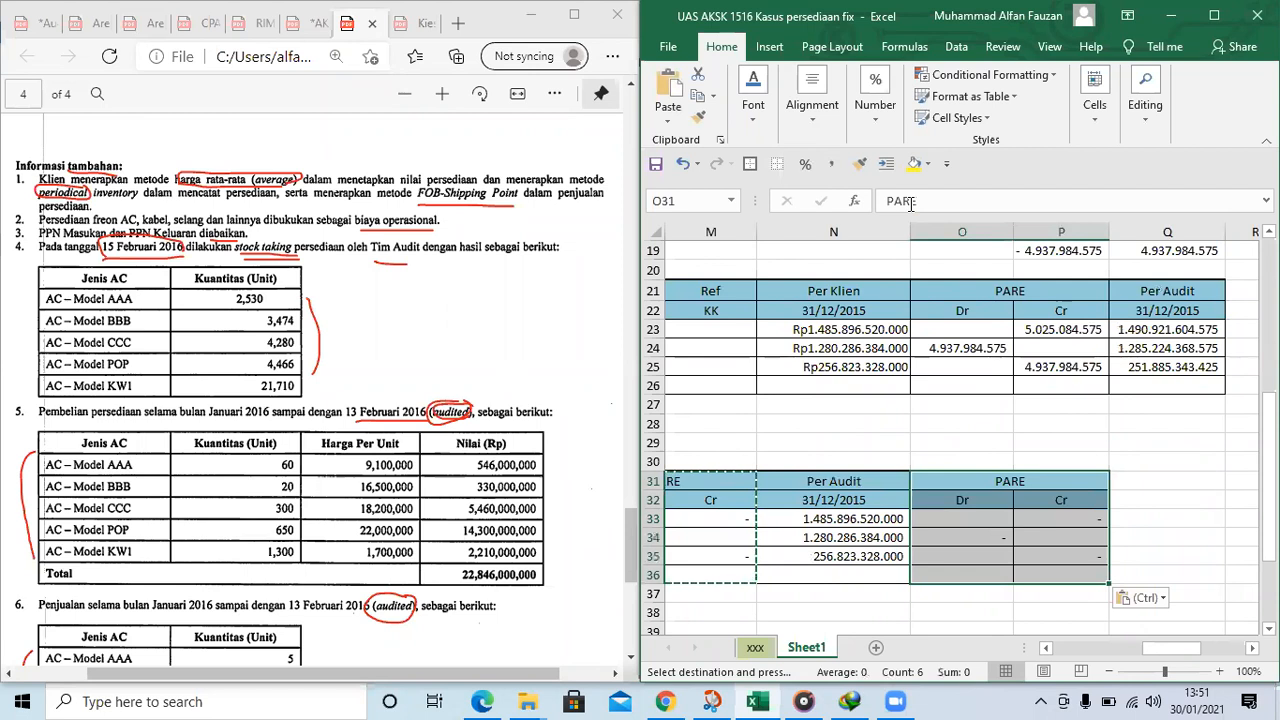
key("Left")
key("Left")
key("Left")
key("Escape")
Check row 34 of the extended schedule against the lead schedule requirement on page 4 of the PDF
key("Right")
key("Right")
key("Right")
key("Right")
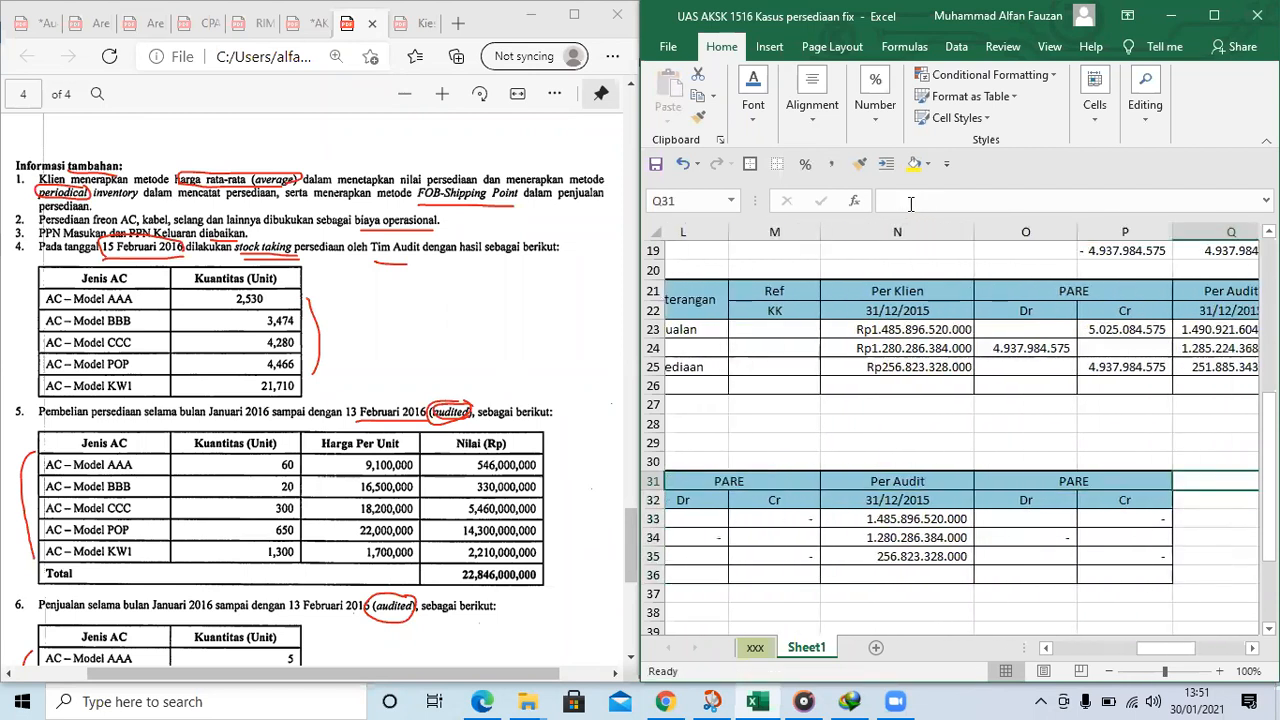
key("Down")
key("Left")
key("Left")
key("Left")
key("Down")
key("Down")
key("Left")
key("Left")
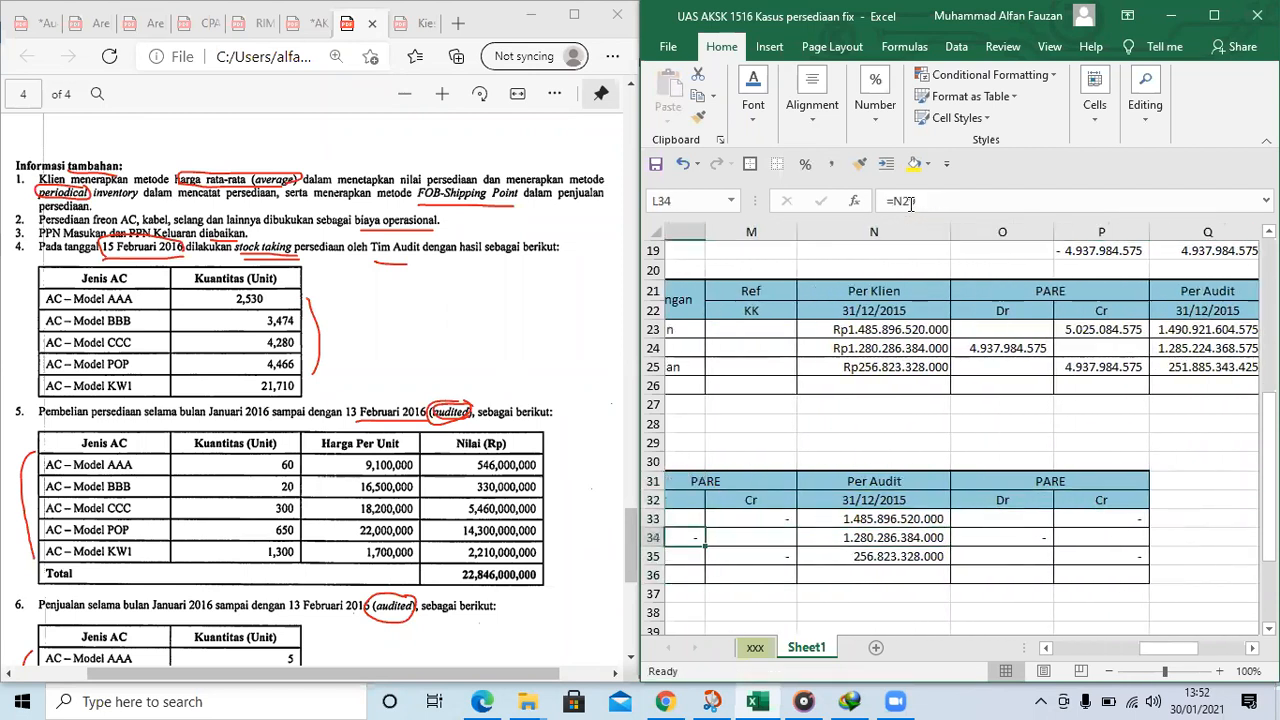
key("Left")
scroll(148, 414, "down", 1)
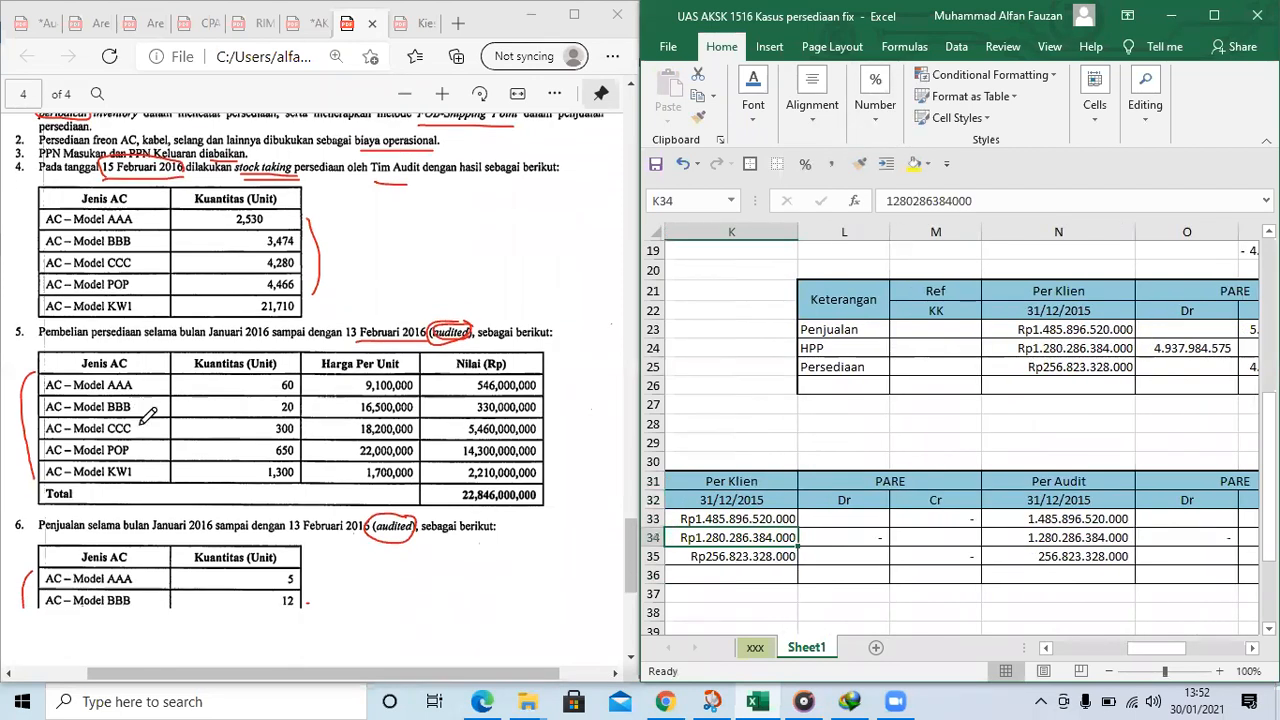
scroll(148, 414, "down", 4)
left_click(1084, 535)
key("Right")
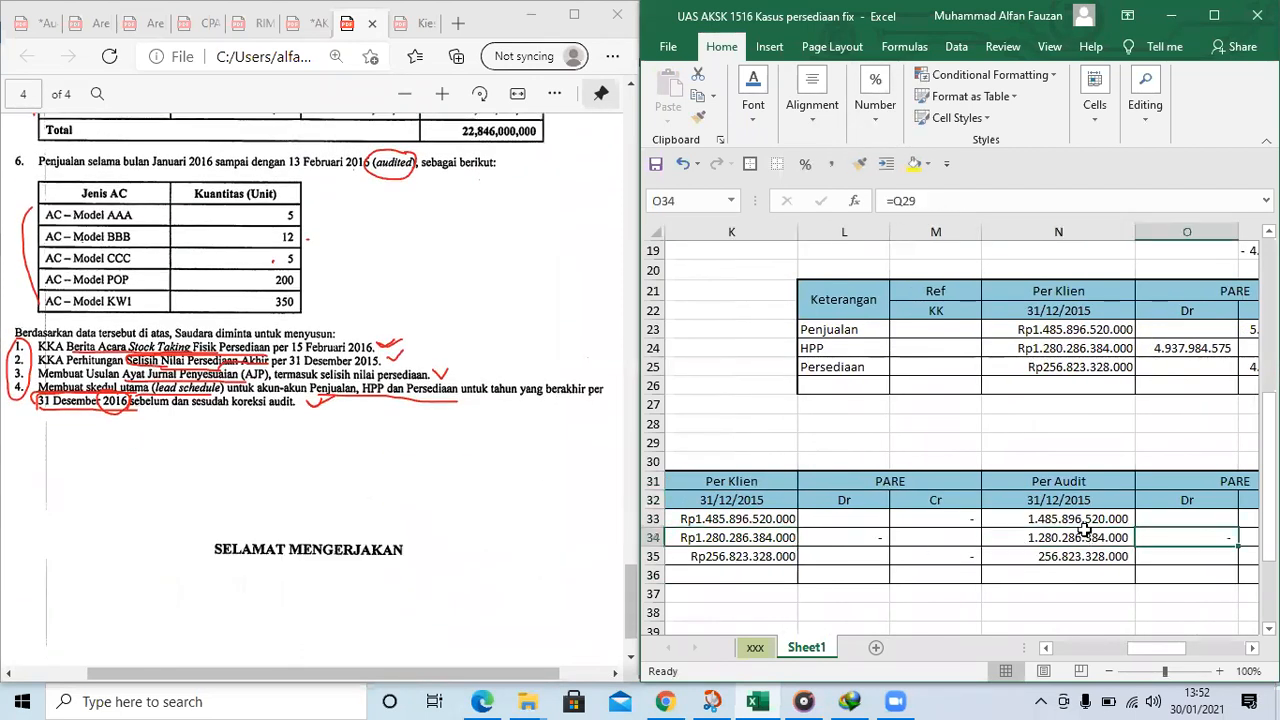
key("Right")
Copy the Per Audit column from N31:N36 to the column starting at Q31
key("Left")
key("Left")
key("Up")
key("Up")
key("Up")
key("shift+Down")
key("shift+Down")
key("shift+Down")
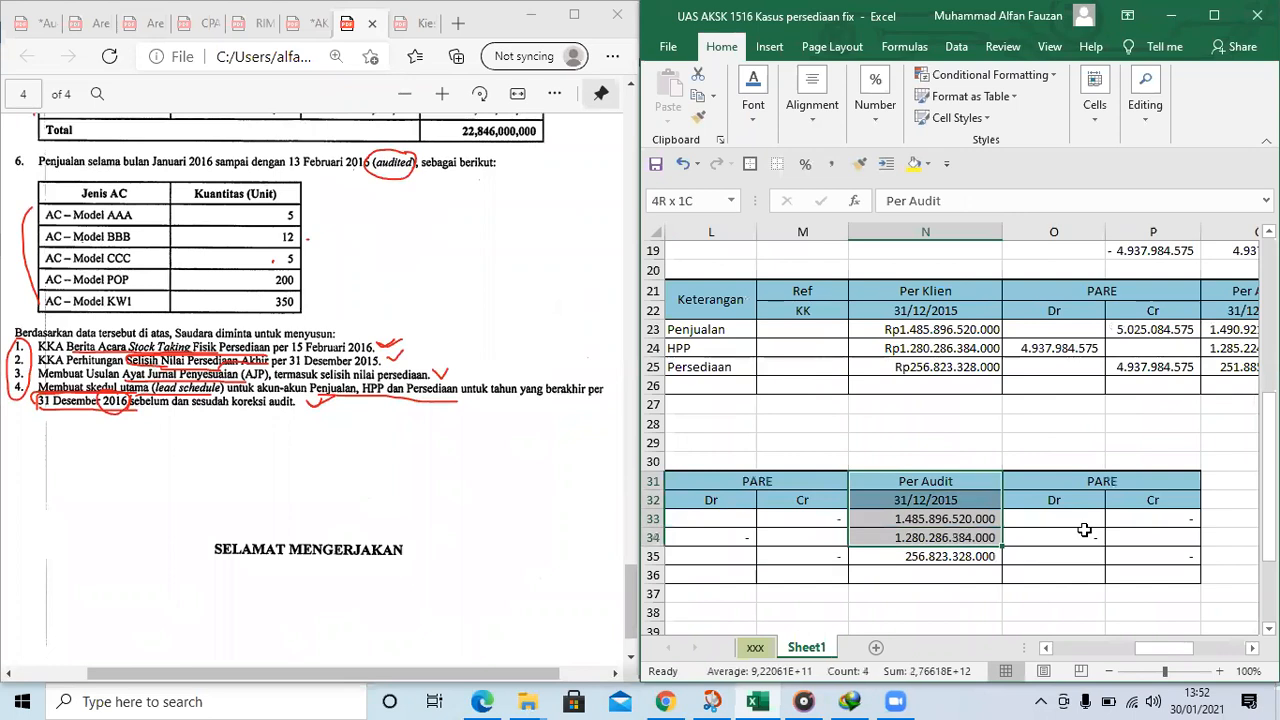
key("shift+Down")
key("shift+Down")
key("ctrl+c")
key("Right")
key("Right")
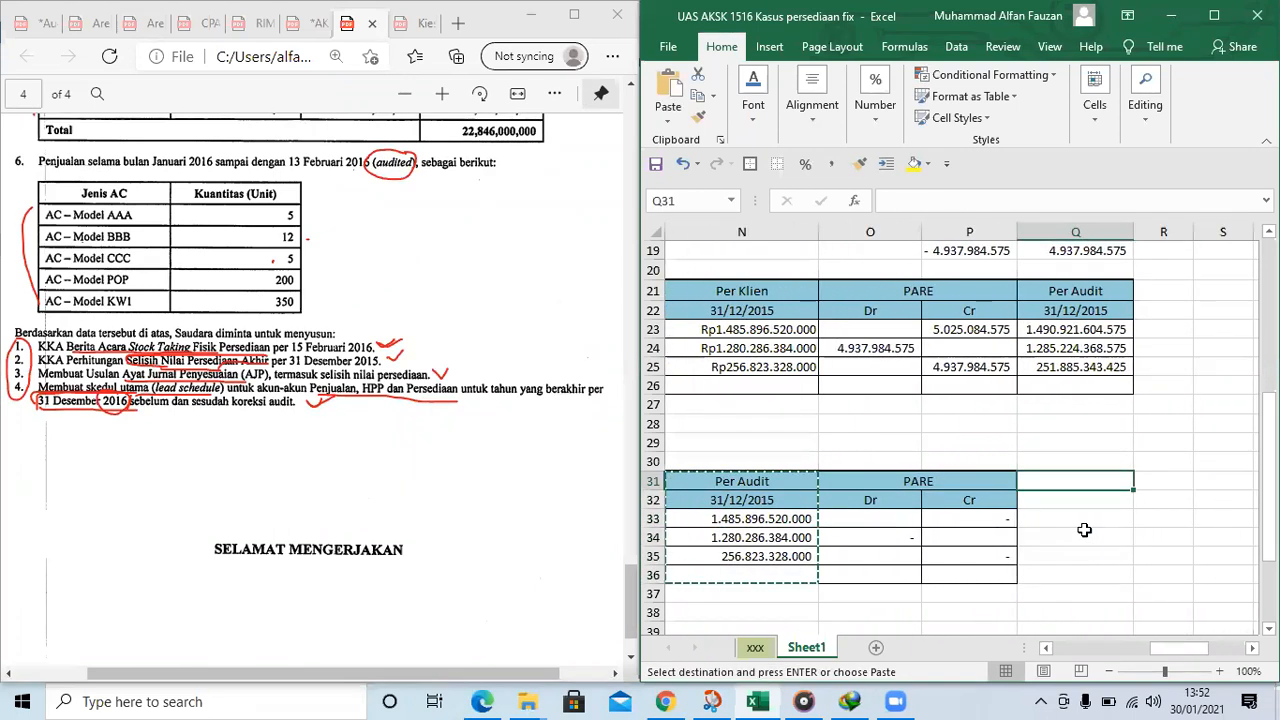
key("ctrl+v")
Set the date under the Per Audit heading in Q32 to 31/12/2016
key("Down")
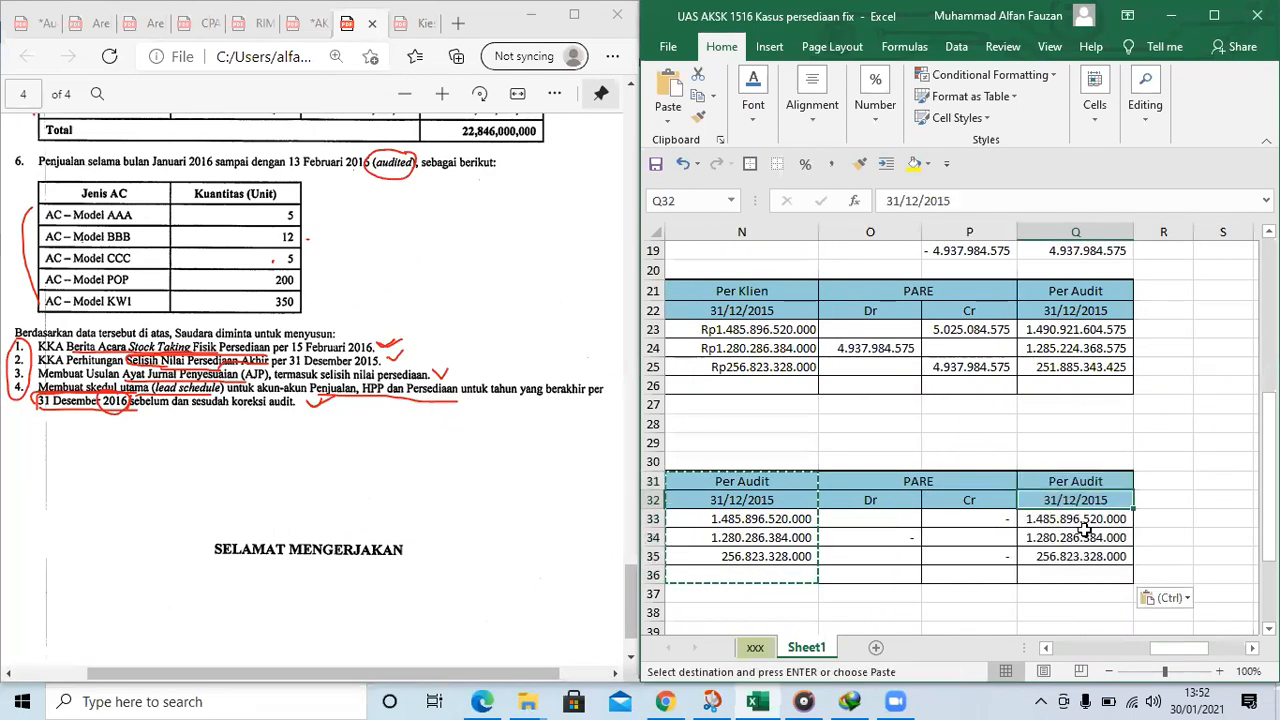
left_click(987, 200)
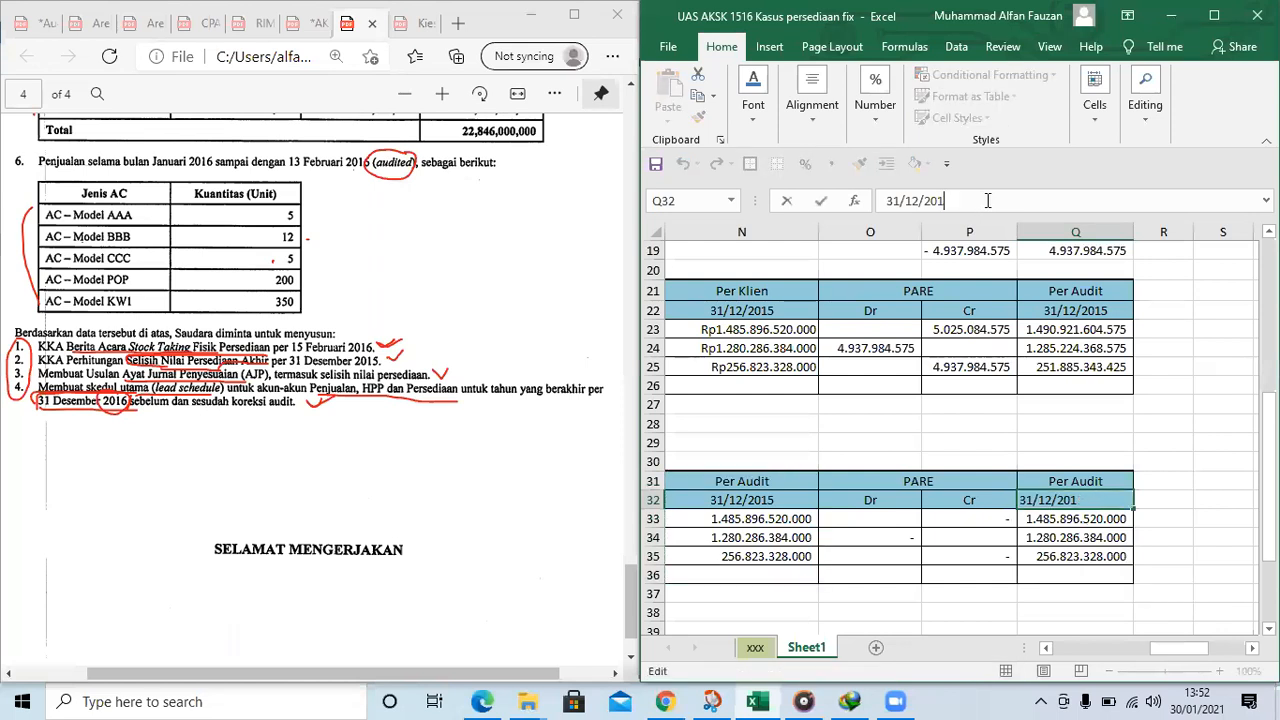
type("6")
key("Return")
Compare the extended schedule's PARE cells with the Dr and Cr adjustments in the lead schedule above it
key("Left")
key("Left")
key("Left")
key("Up")
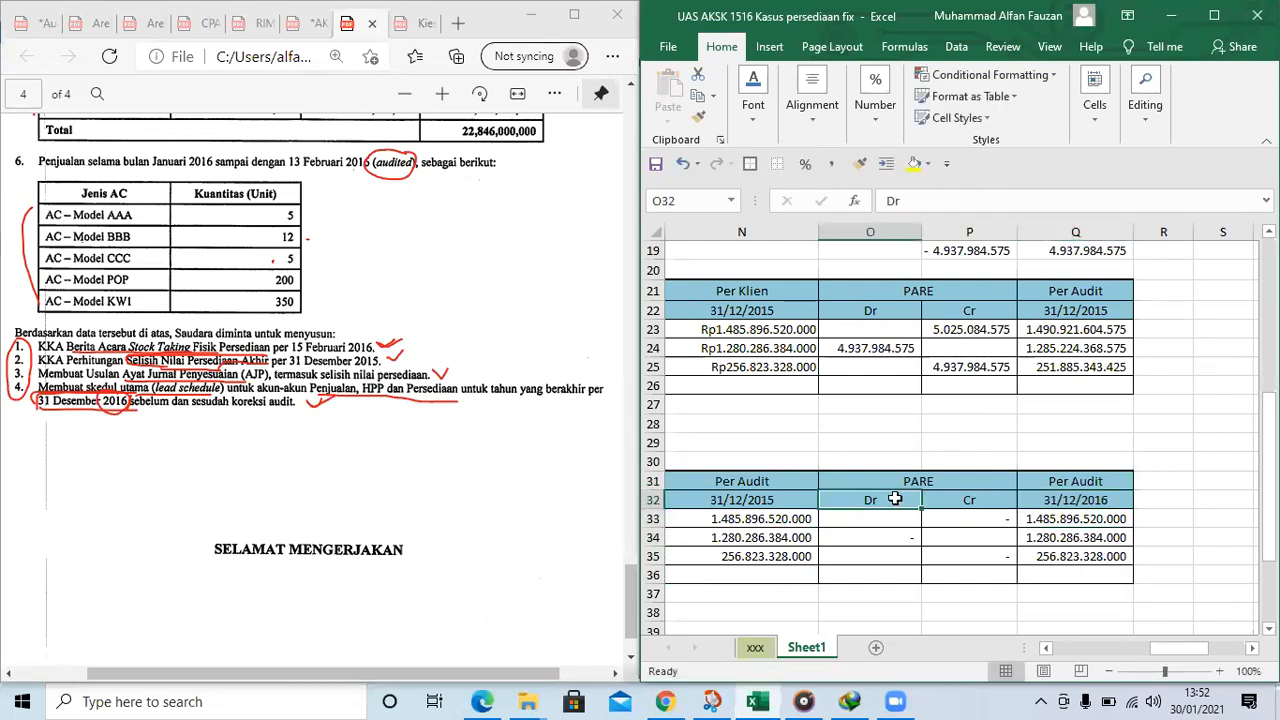
left_click(895, 533)
left_click(887, 326)
left_click(983, 364)
left_click(891, 348)
left_click(990, 551)
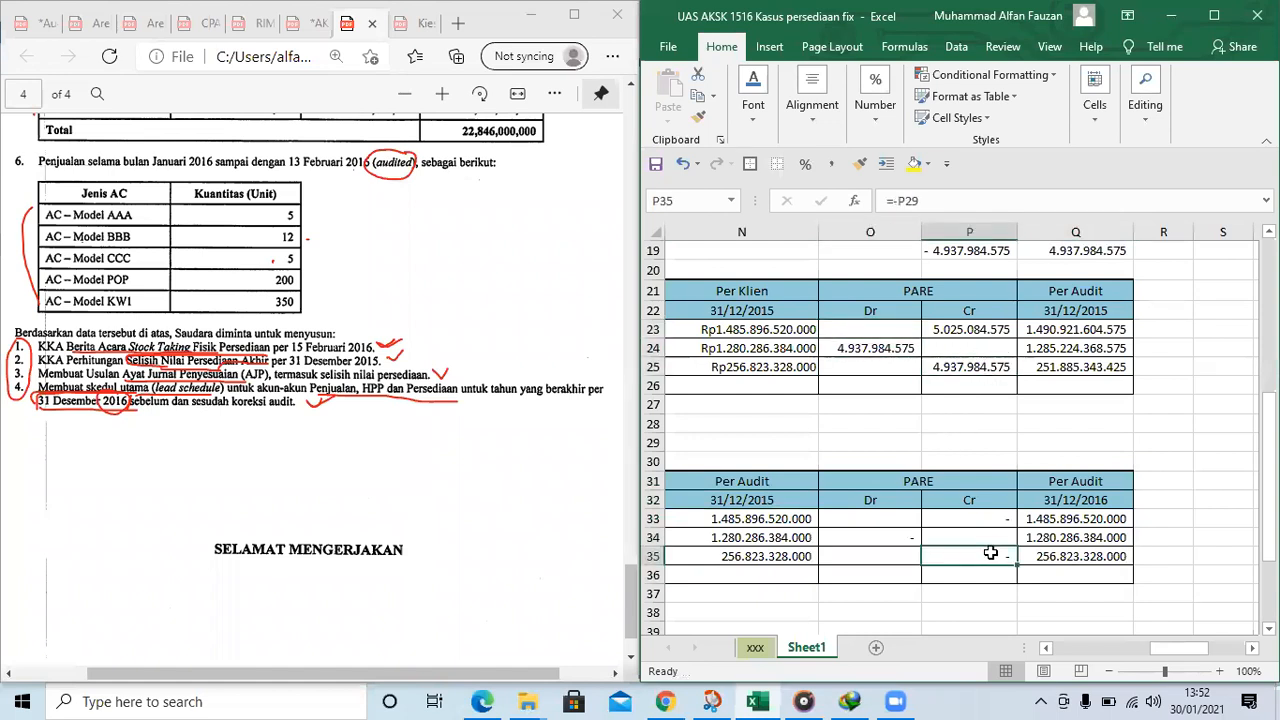
key("Left")
key("Left")
key("Left")
key("Left")
key("Left")
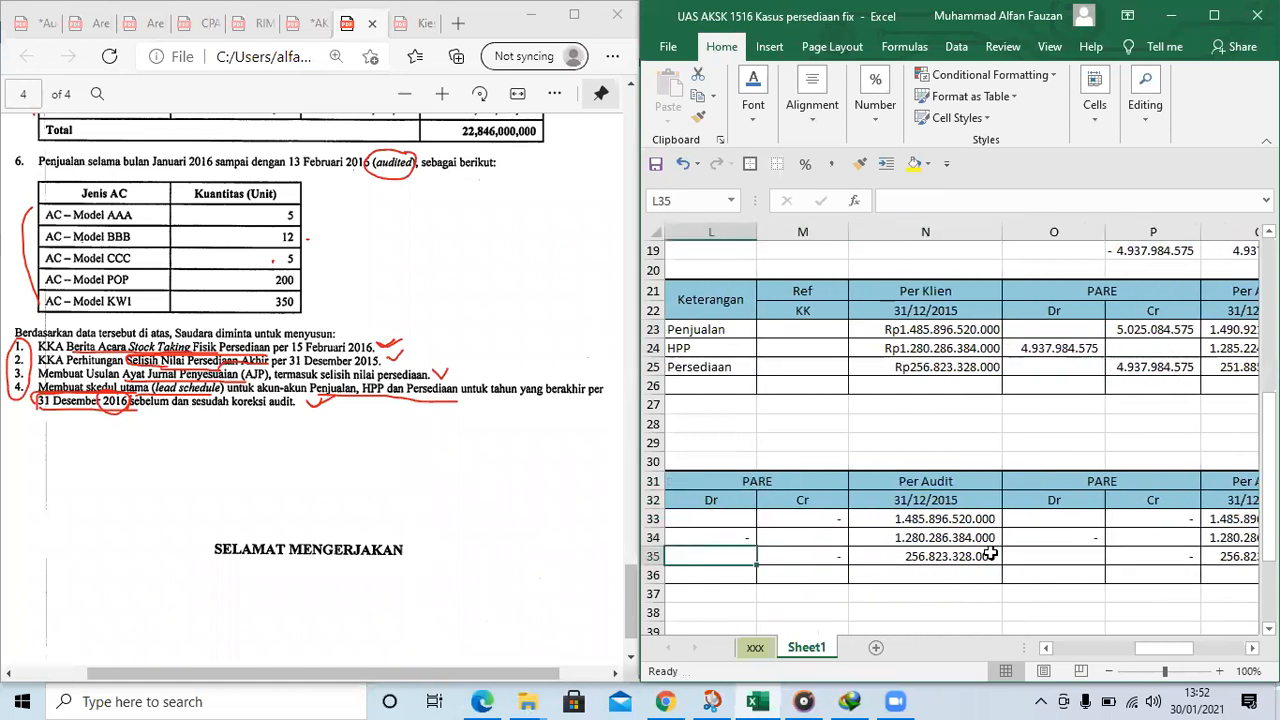
Copy the PARE adjustments from O23:P25 into L33:M35 of the extended schedule as values
left_click_drag(1188, 333, 988, 368)
key("ctrl+c")
left_click(809, 531)
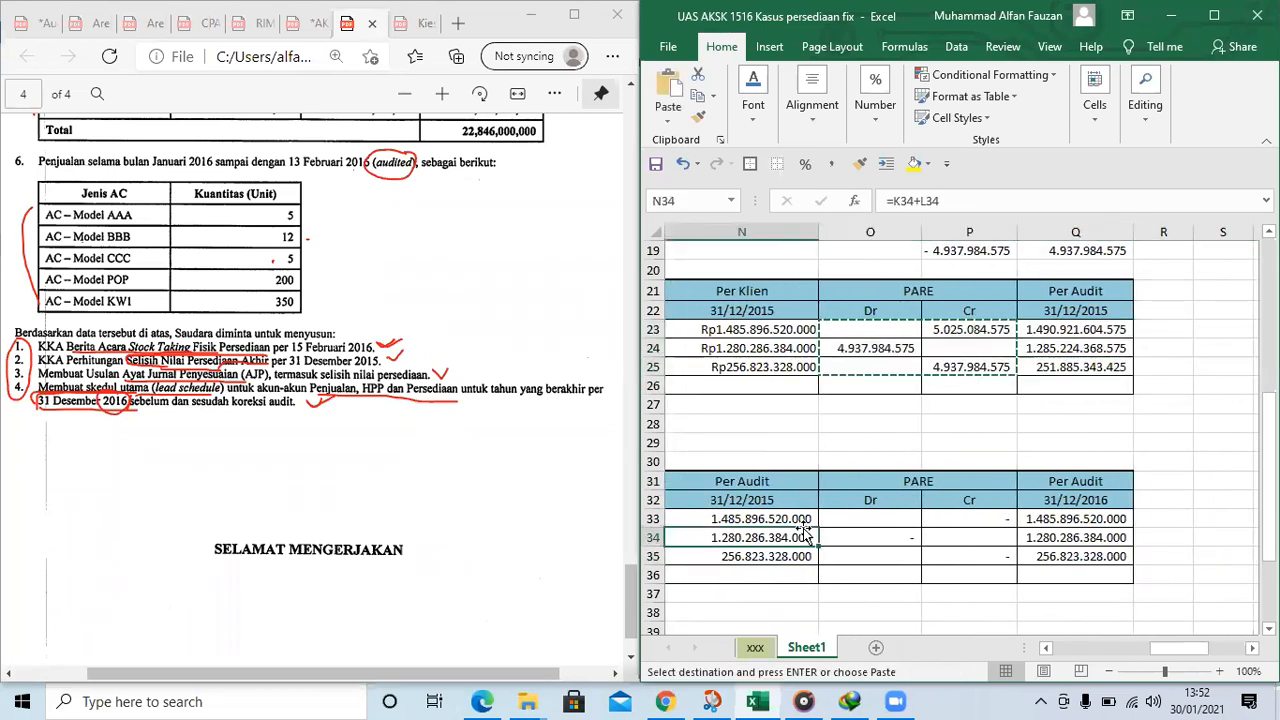
key("Left")
key("Left")
key("Left")
left_click(803, 524)
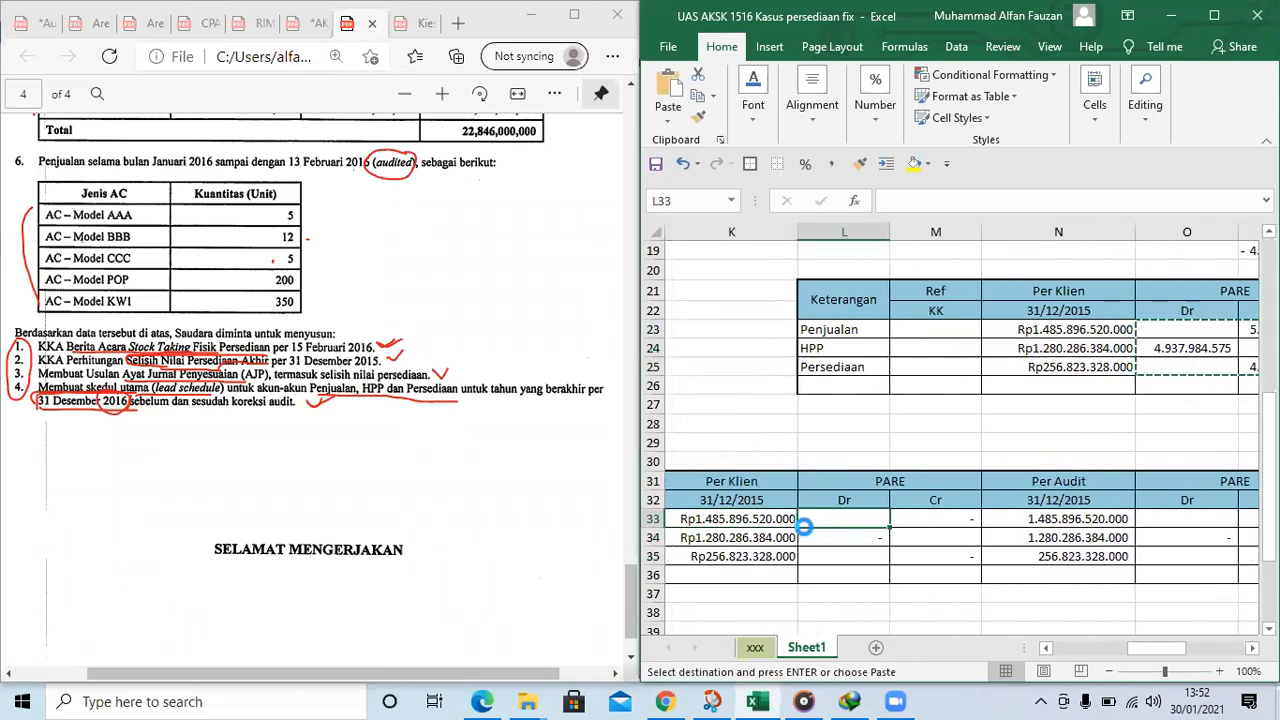
key("ctrl+v")
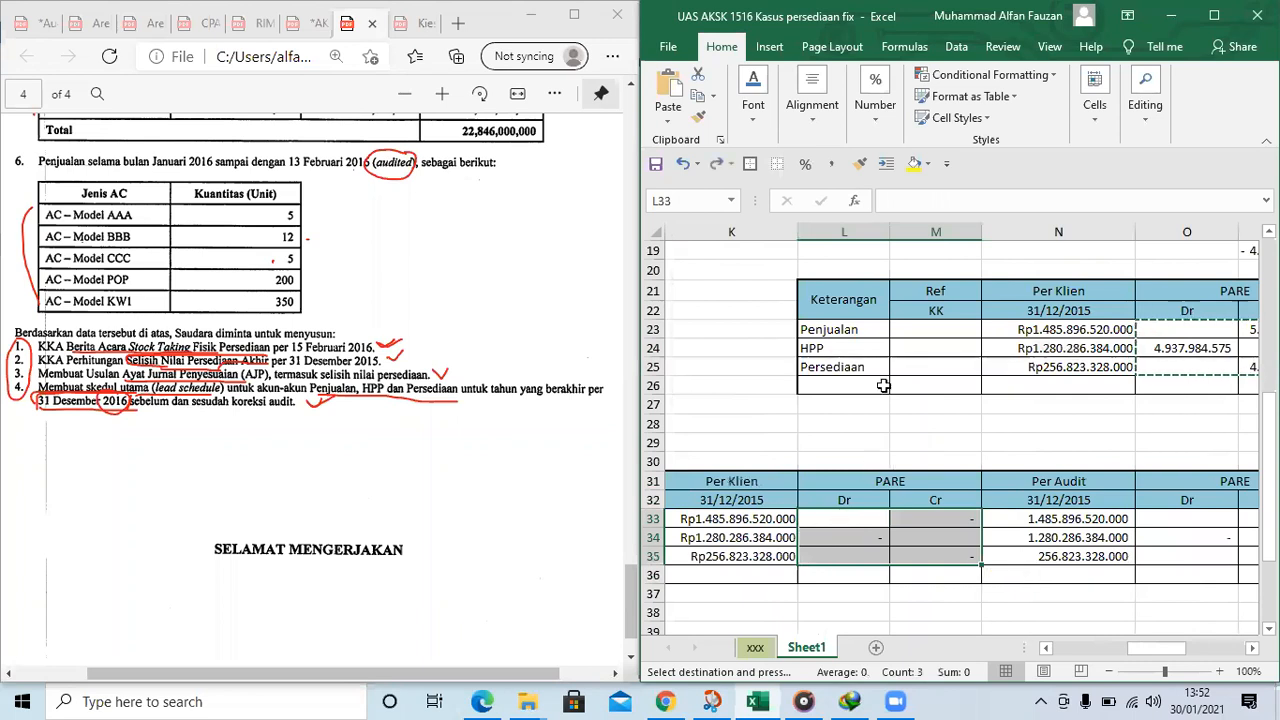
right_click(843, 519)
left_click(911, 188)
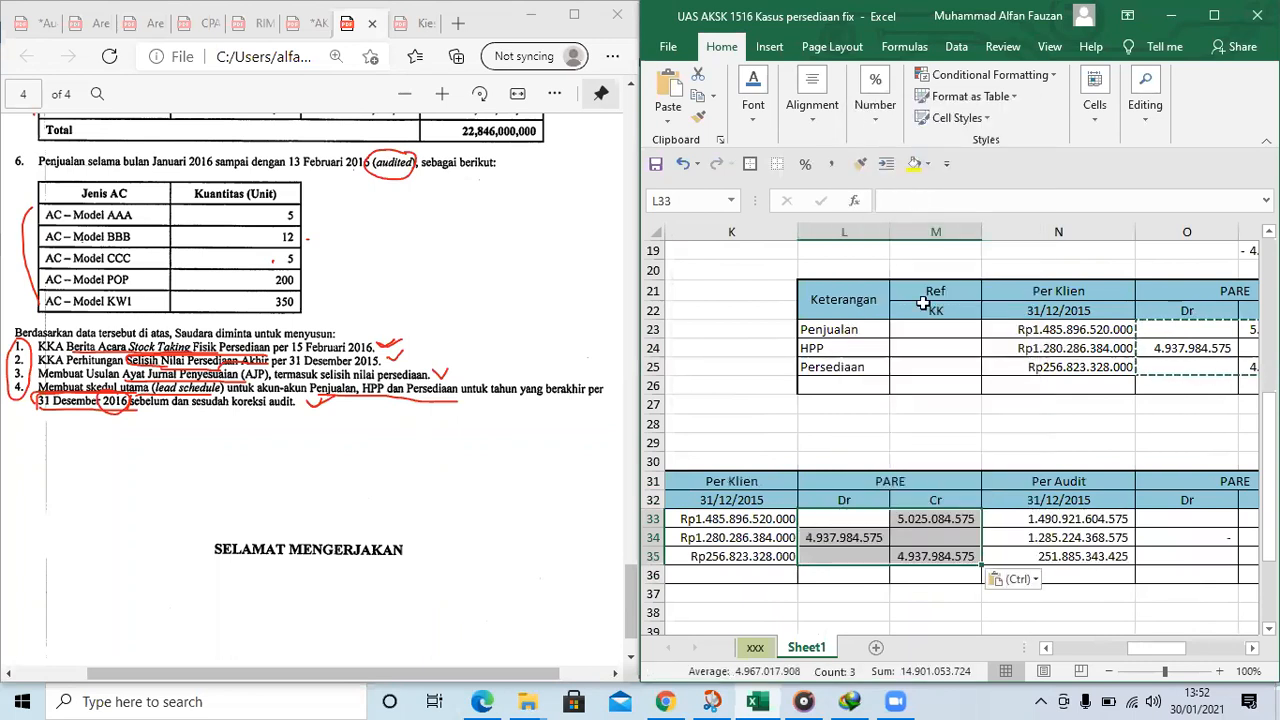
left_click(1042, 534)
key("Right")
key("Right")
key("Right")
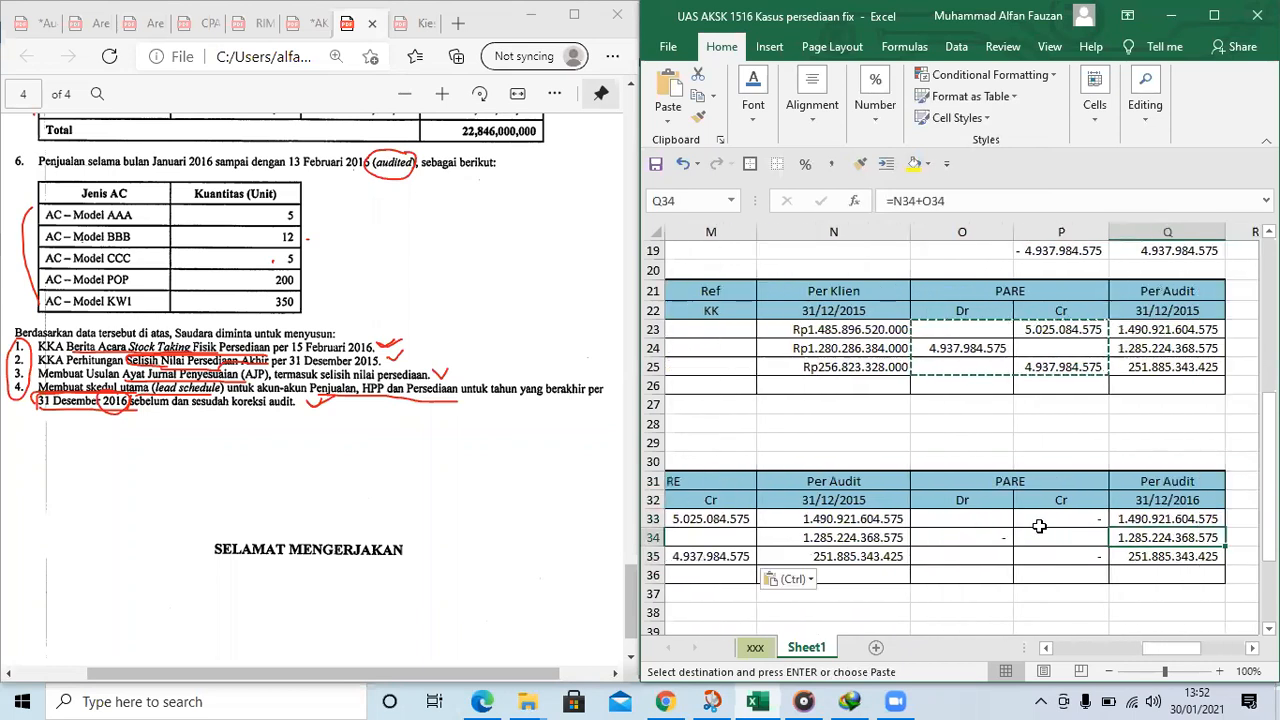
Copy the "Barang rusak" note from G31 of the physical count table to G32 and G33
key("Left")
key("Left")
key("Left")
key("Left")
key("Left")
key("Left")
key("Left")
key("Left")
key("Left")
key("Left")
key("Left")
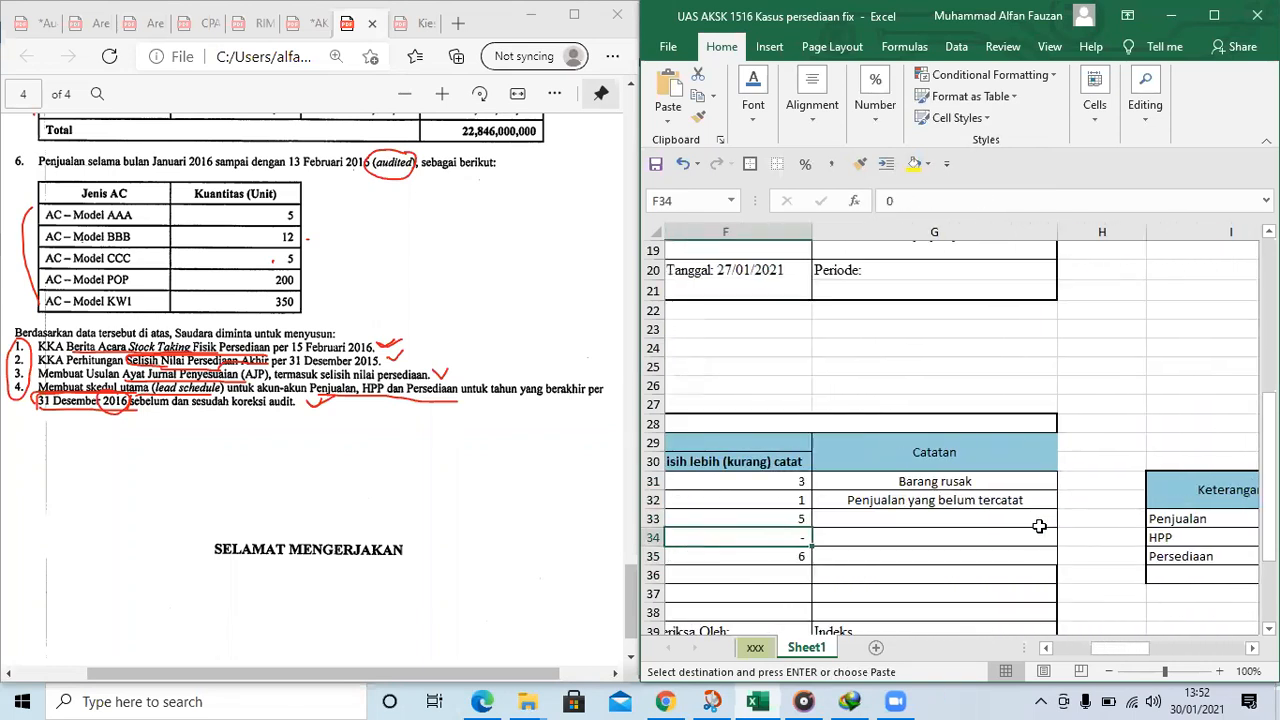
scroll(1129, 478, "down", 1)
left_click(945, 440)
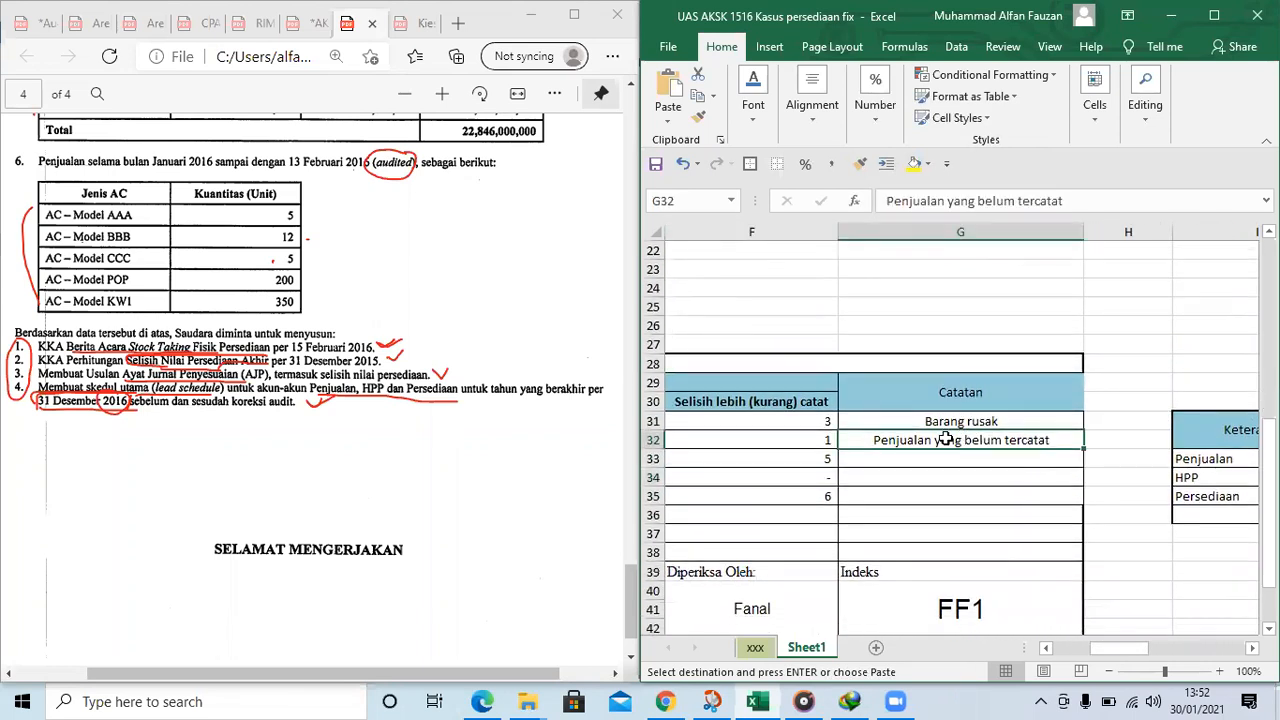
left_click(968, 424)
key("ctrl+c")
key("shift+Down")
key("ctrl+v")
left_click(1008, 456)
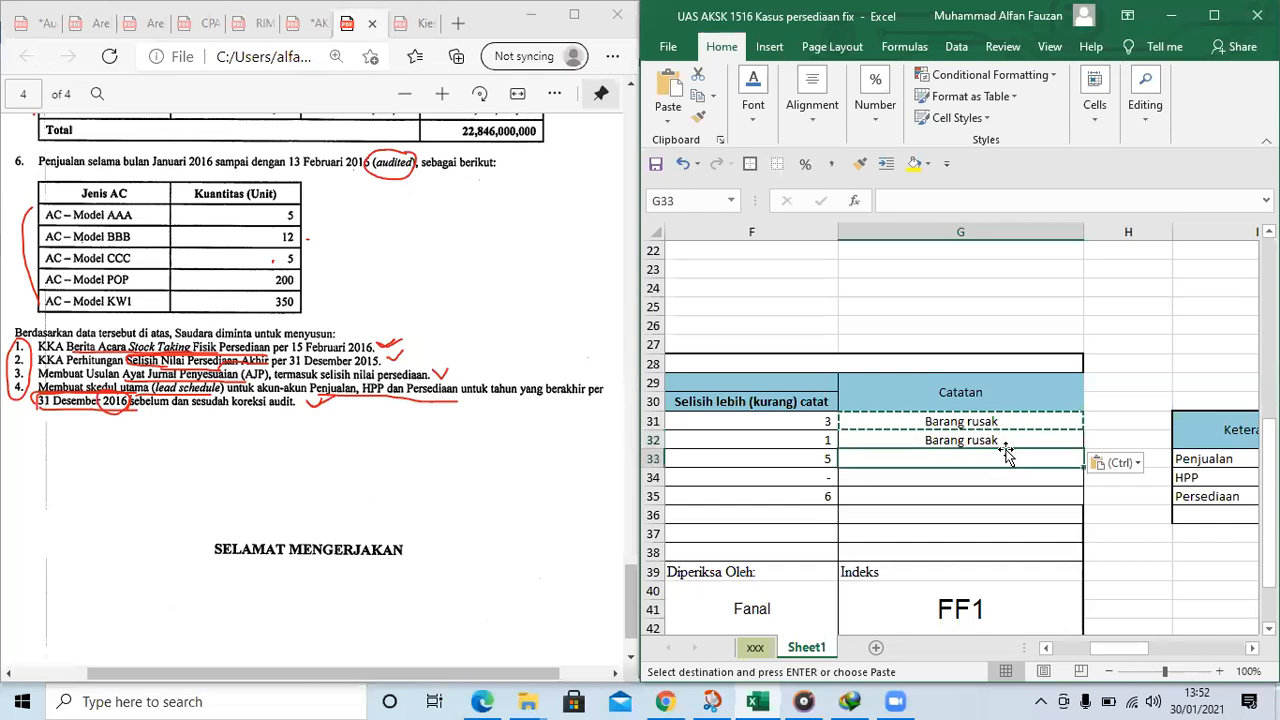
key("ctrl+v")
Enter "Barang hilang" as the Catatan note in G35
key("Down")
key("Down")
key("ctrl+v")
key("Left")
scroll(1005, 449, "left", 2)
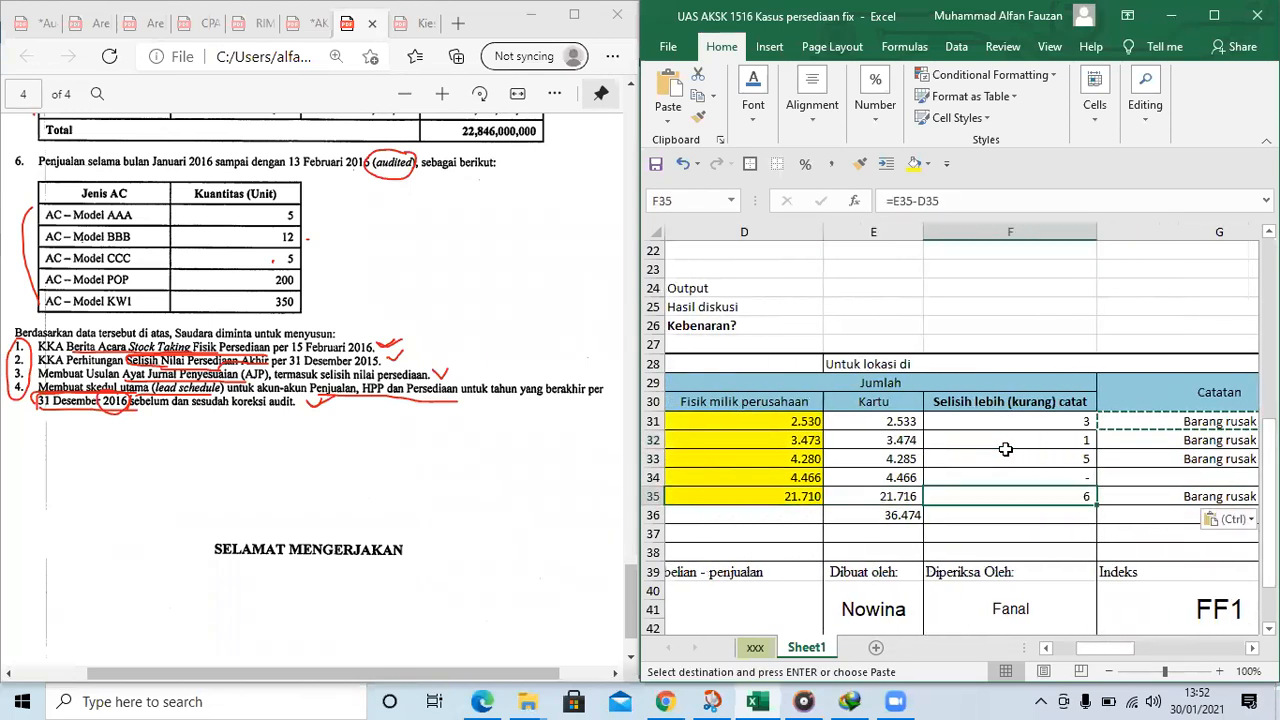
key("Right")
key("Escape")
type("Barang hilang")
key("Right")
key("Right")
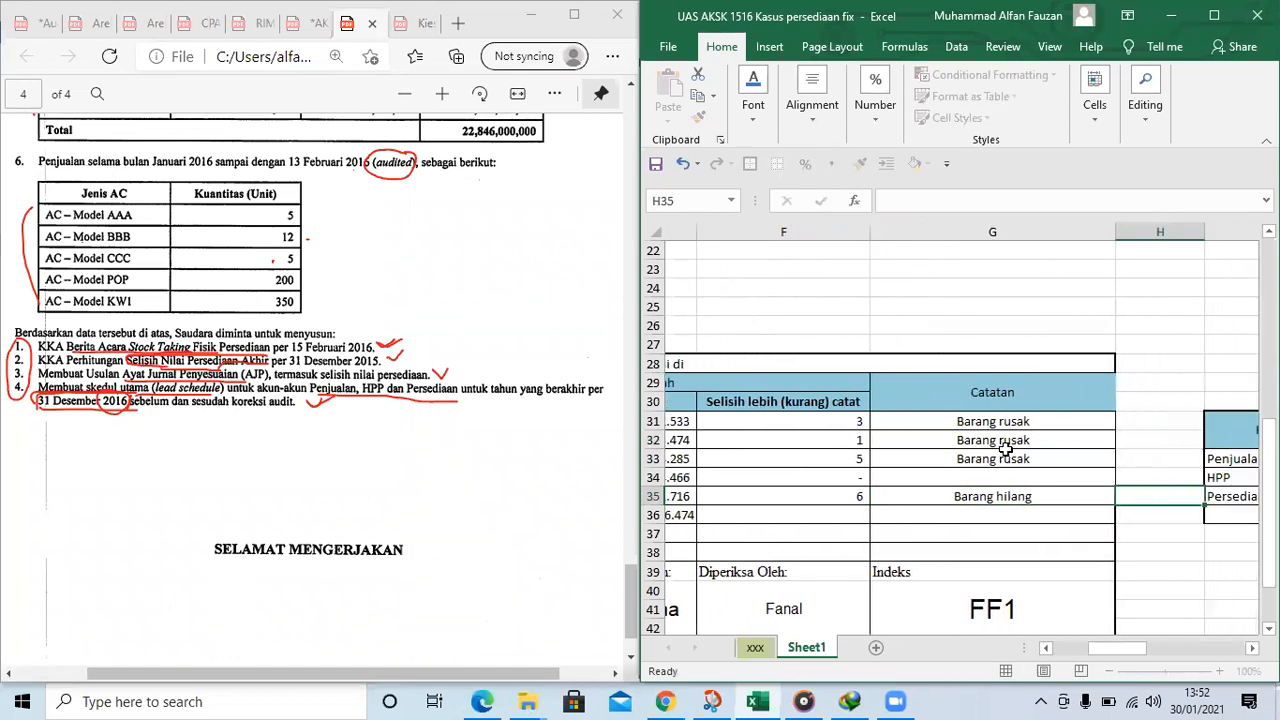
Examine the physical count table across row 34, including the formulas in the Kartu and Unit columns
key("Left")
key("Down")
key("Down")
key("Left")
key("Left")
key("Left")
key("Left")
key("Down")
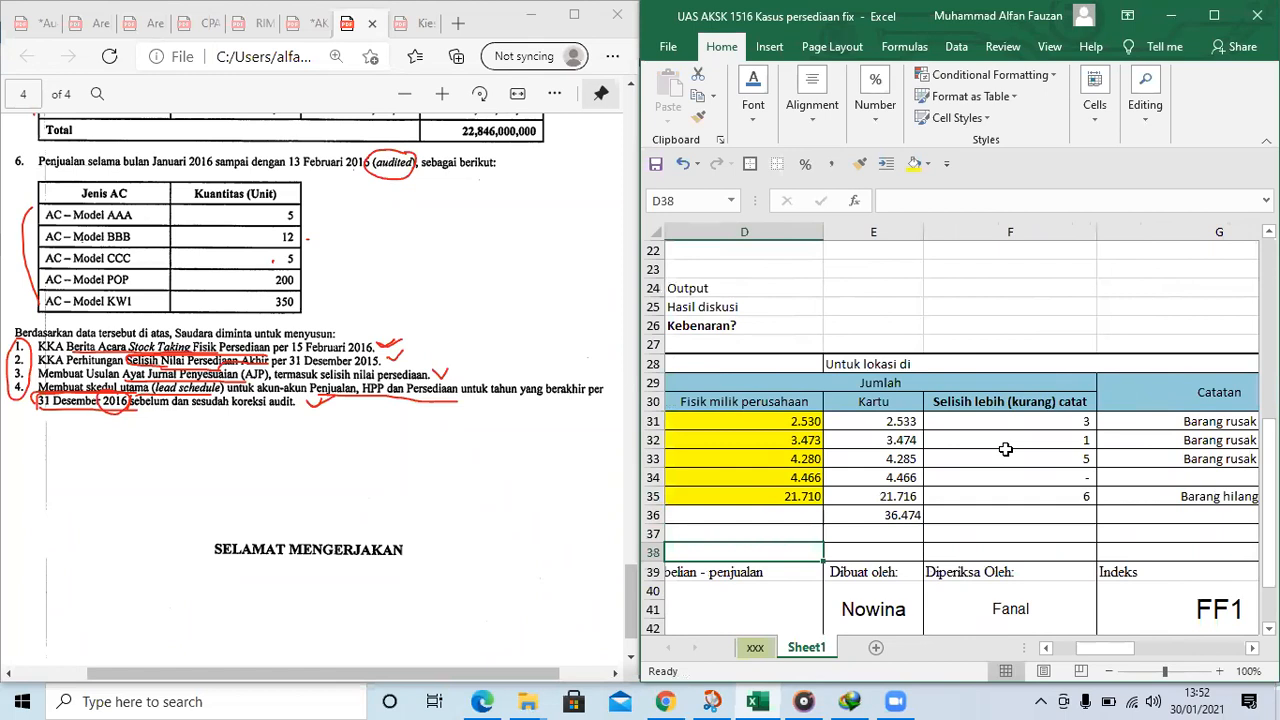
left_click(889, 480)
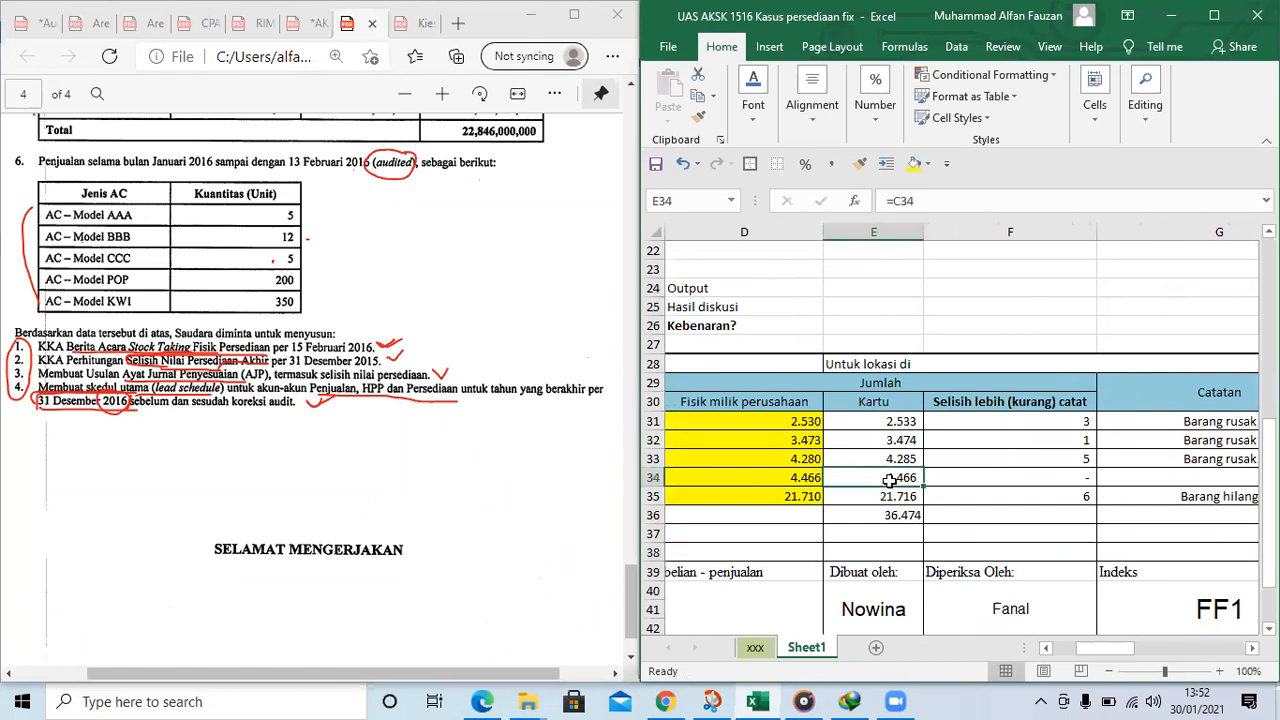
key("Left")
key("Left")
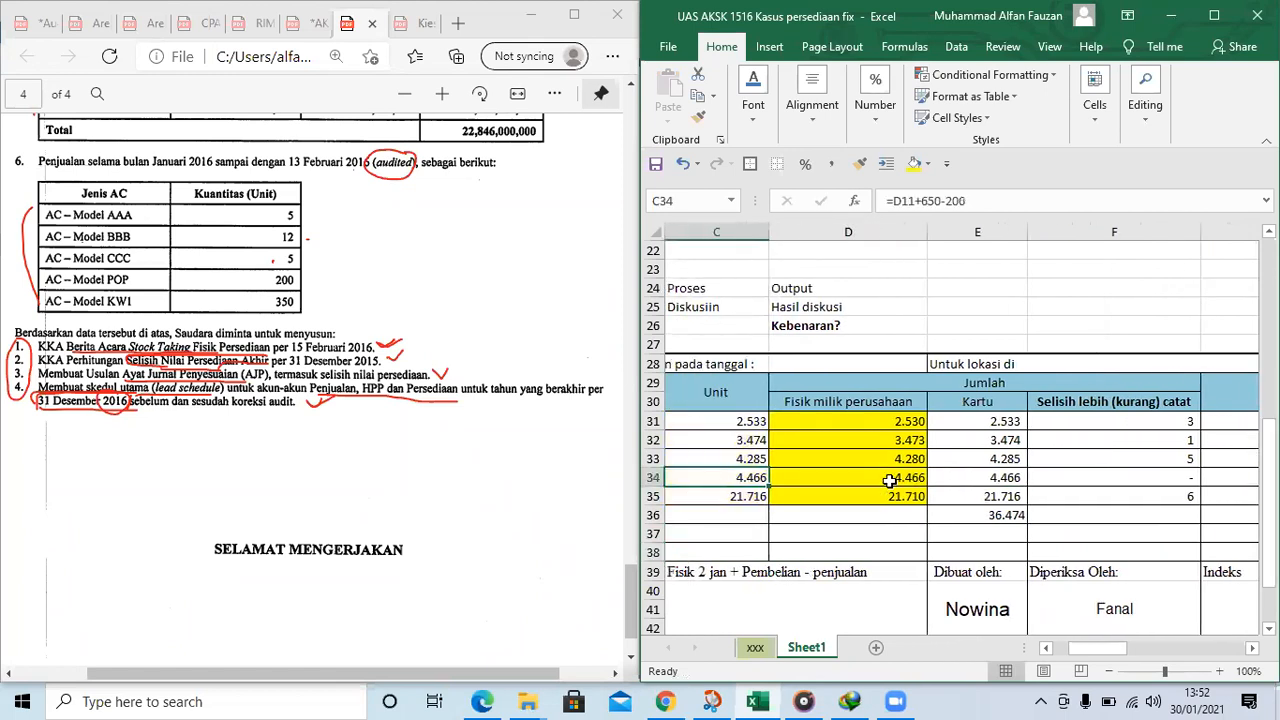
scroll(956, 439, "down", 2)
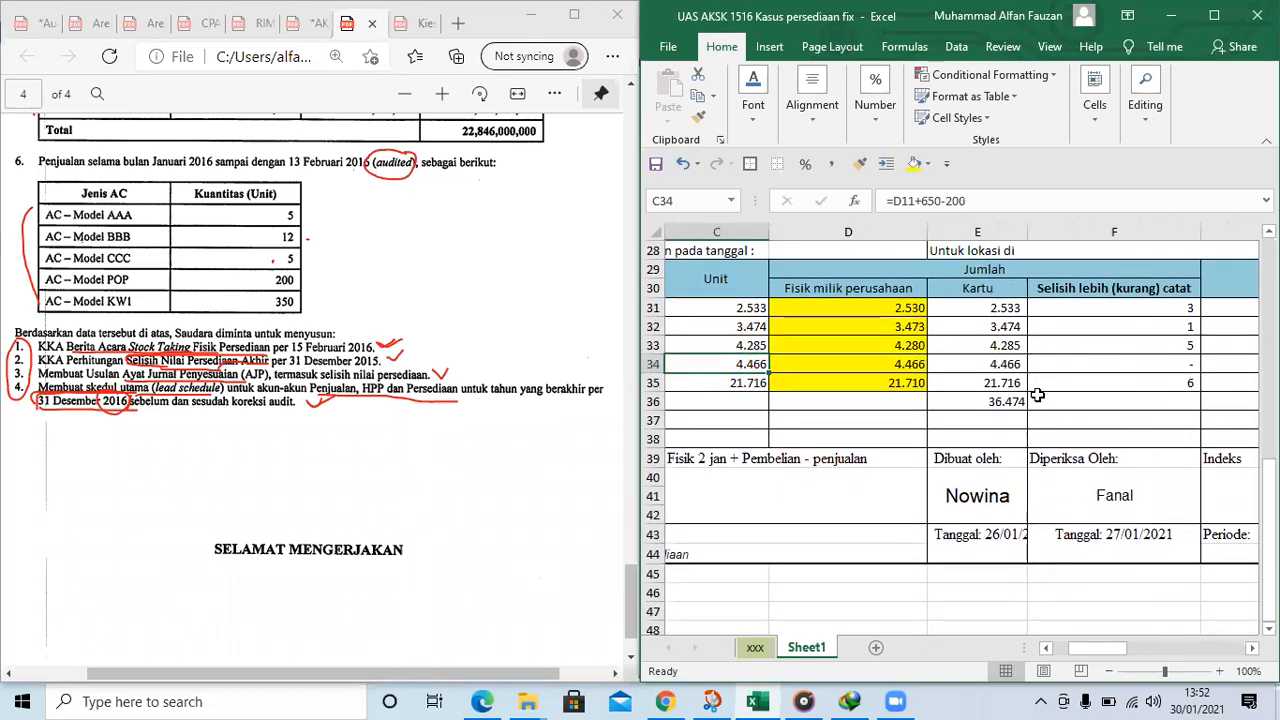
left_click(1187, 367)
key("Right")
key("Right")
key("Right")
key("Right")
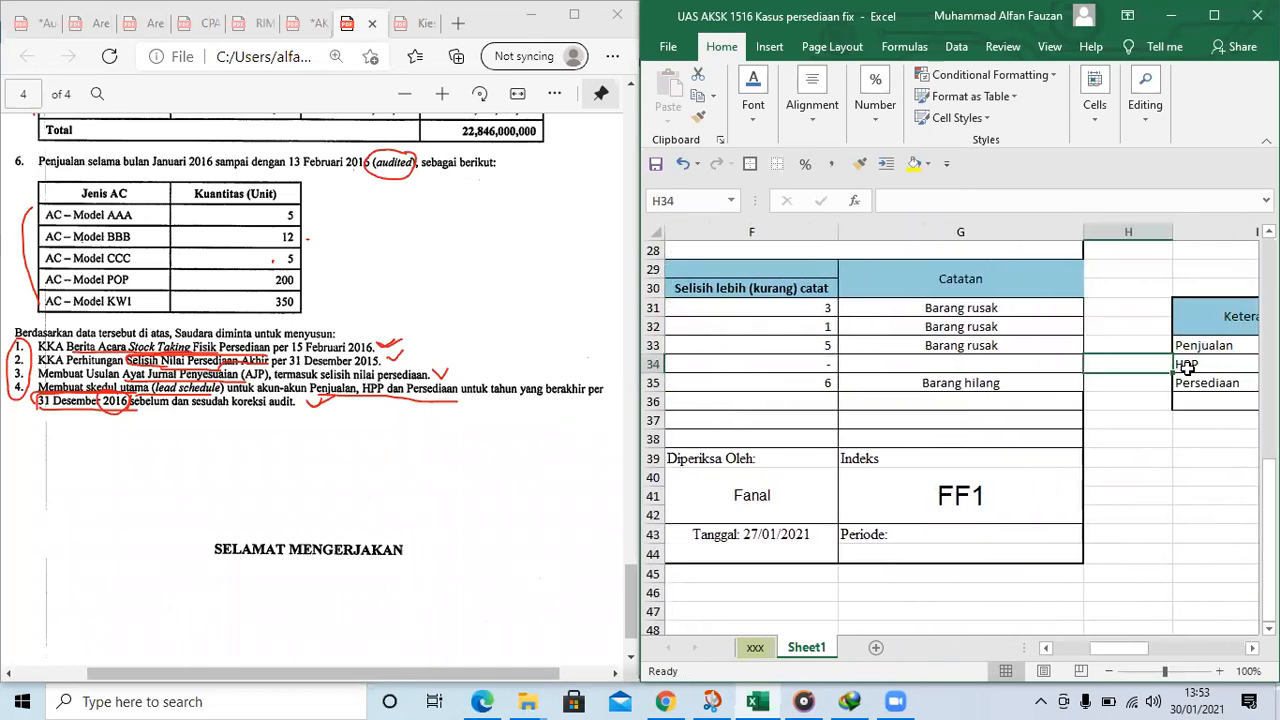
Move the extended lead schedule from I31:Q36 to the area starting at H49
scroll(1069, 263, "up", 1)
scroll(1069, 263, "up", 8)
scroll(1076, 466, "down", 6)
left_click_drag(1066, 484, 1111, 573)
key("ctrl+c")
key("Right")
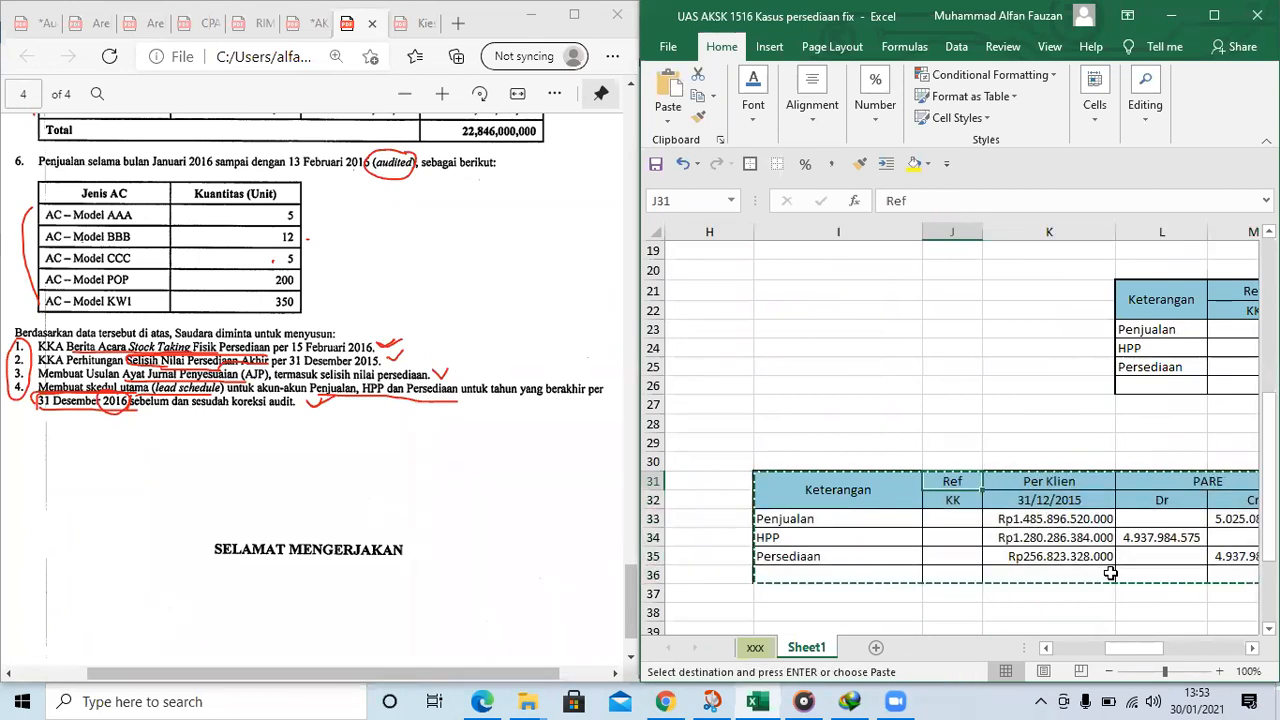
key("Down")
key("Up")
key("Down")
key("Down")
key("Down")
key("Down")
key("Down")
key("Down")
key("Down")
key("Down")
key("Down")
key("Down")
key("Down")
key("Down")
key("Down")
key("Down")
key("Down")
key("Down")
key("Left")
key("Left")
key("Left")
key("Left")
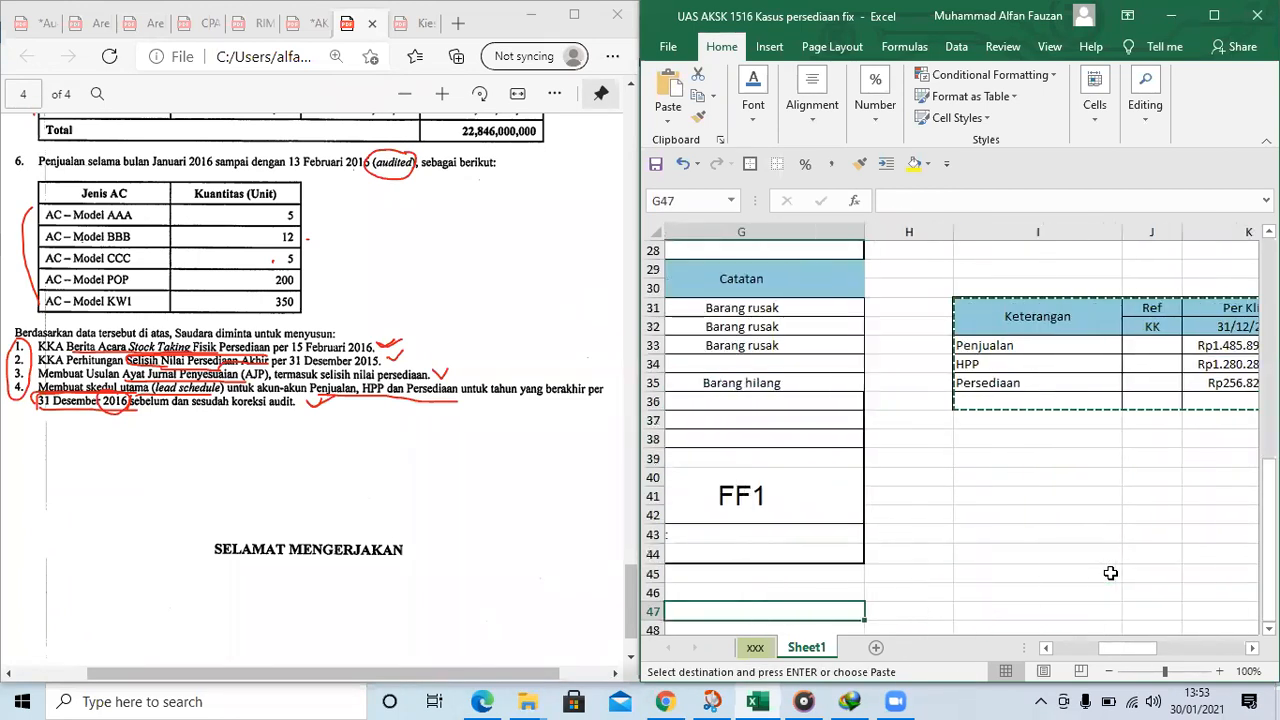
key("Down")
key("Down")
key("Right")
key("Right")
key("Right")
key("Left")
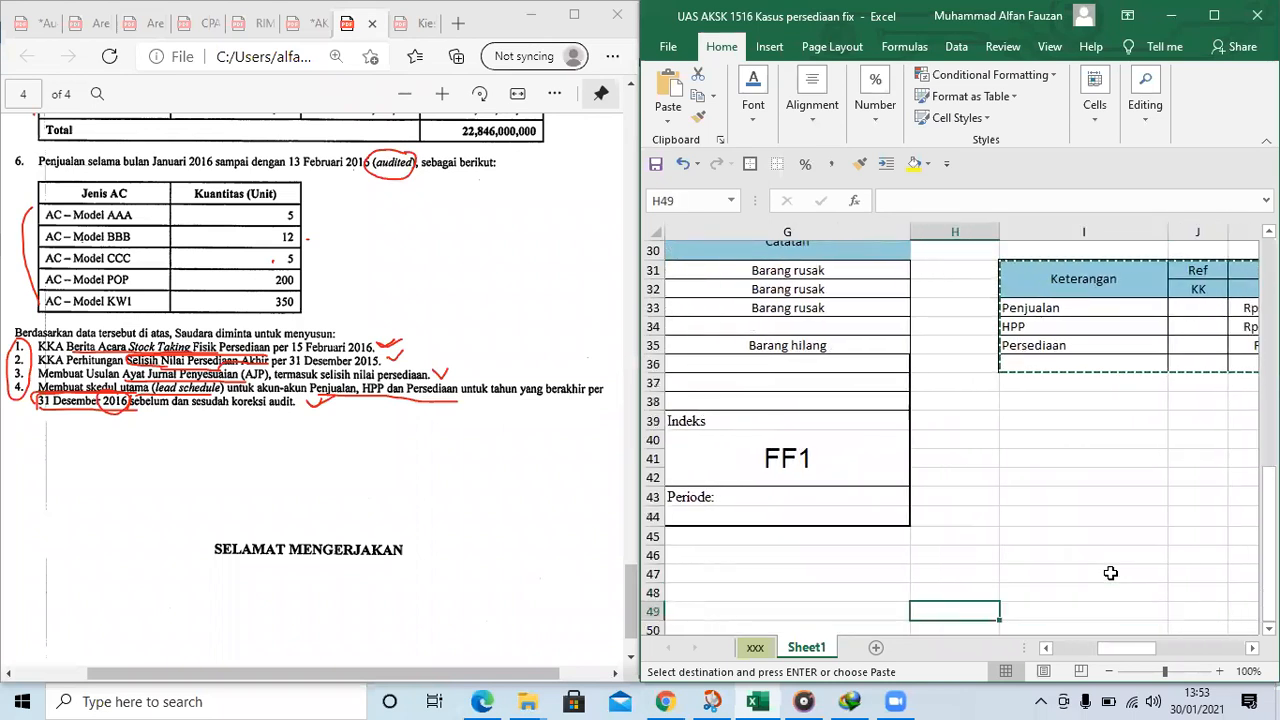
key("Return")
Enter the headings "Harga per unit" in H29 and "Selisih nilai" in I29 beside the Catatan column
scroll(1001, 368, "up", 1)
scroll(1001, 368, "up", 1)
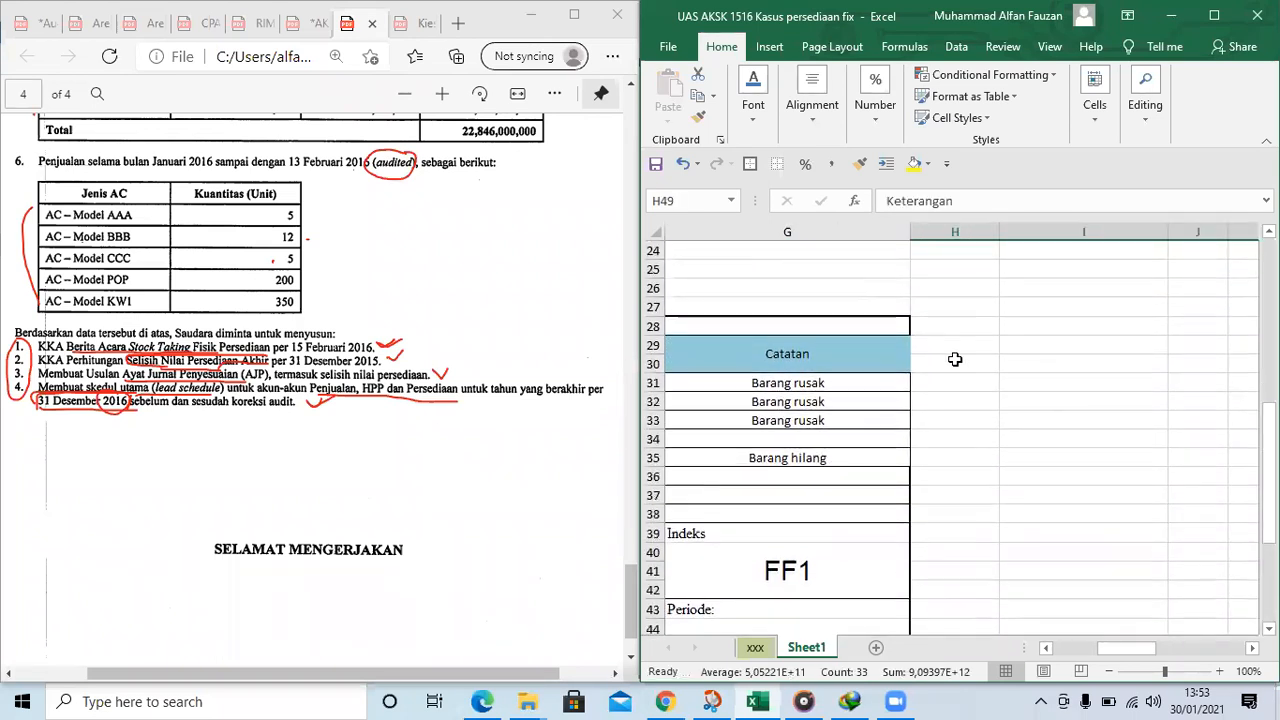
left_click(955, 350)
type("Harga per unit")
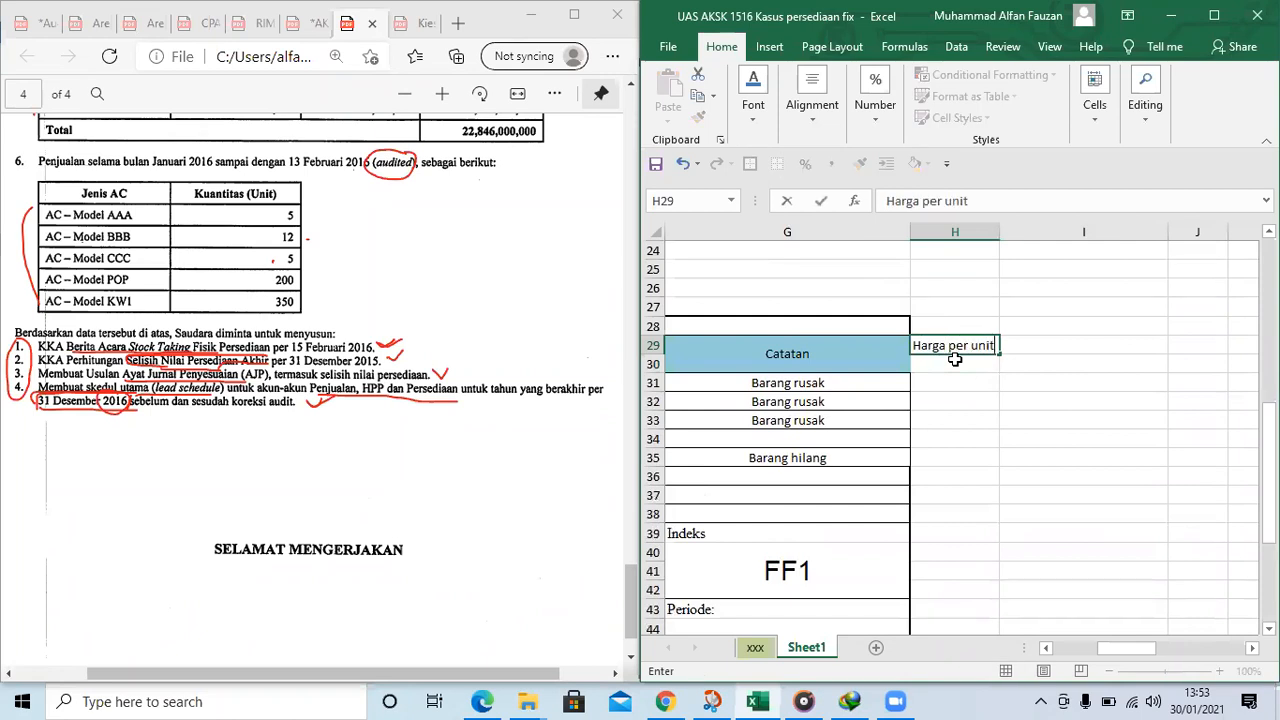
key("Tab")
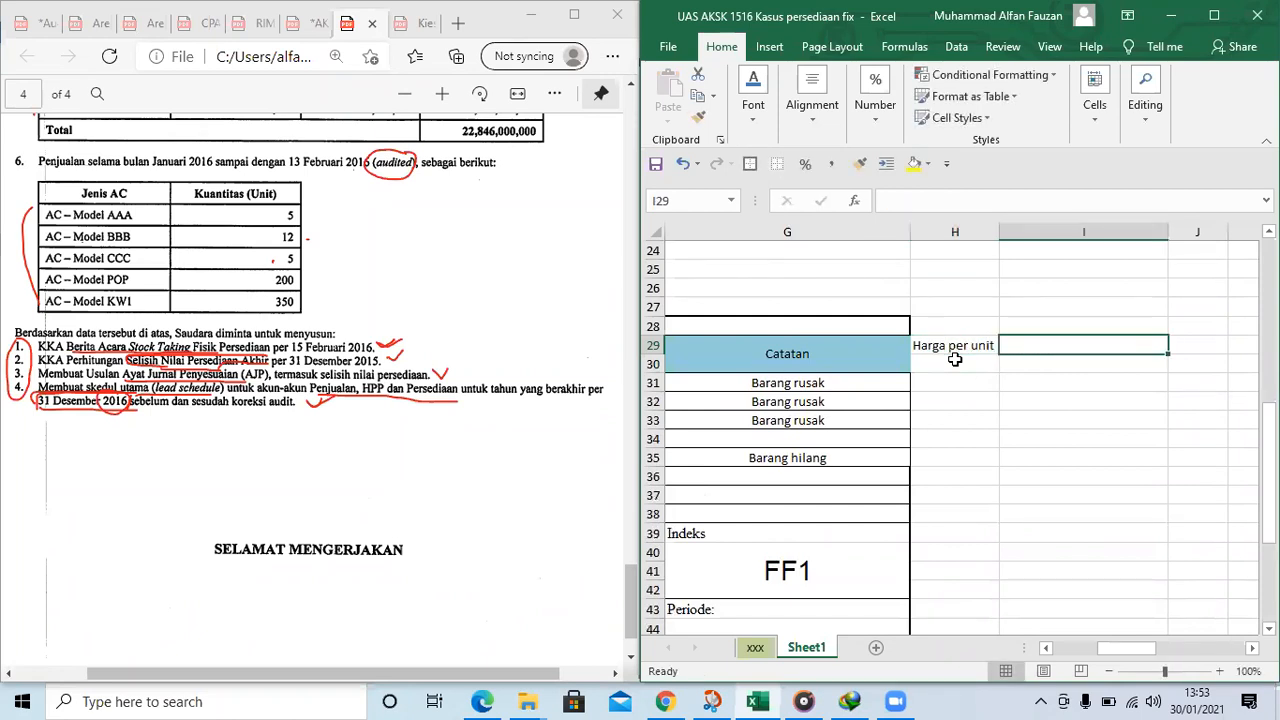
type("Se")
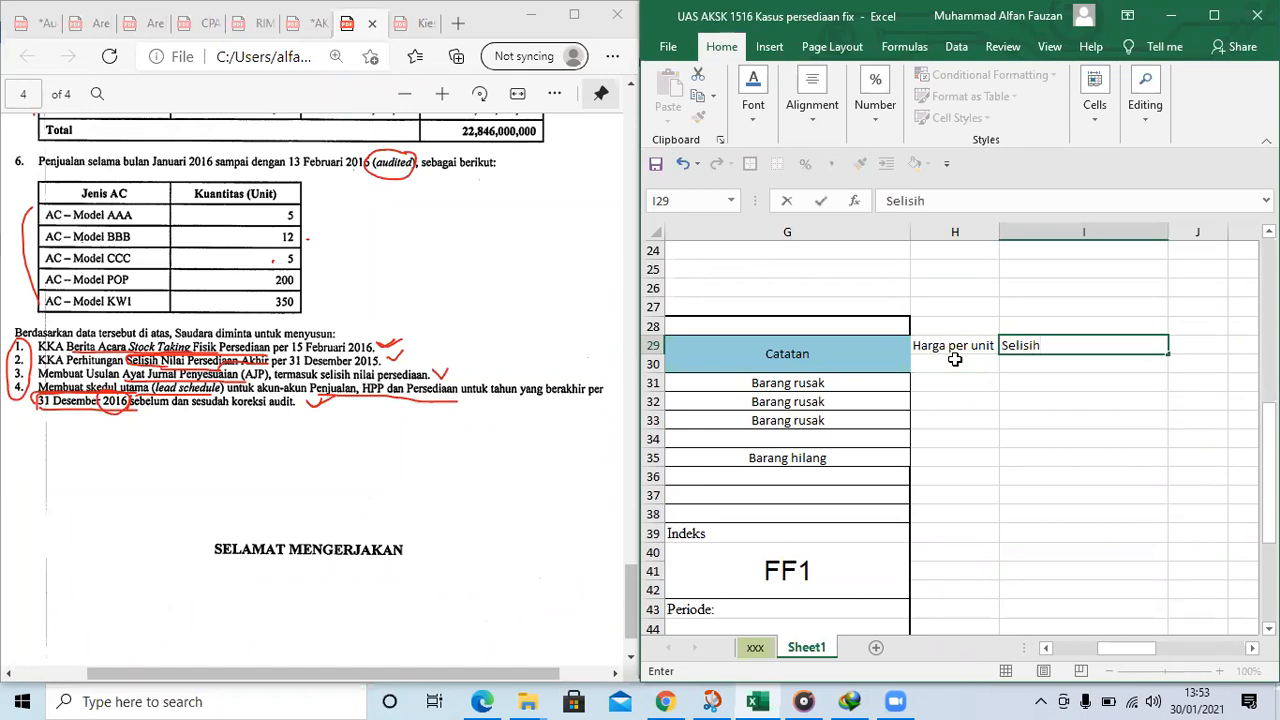
type("lisih")
key("ctrl+Return")
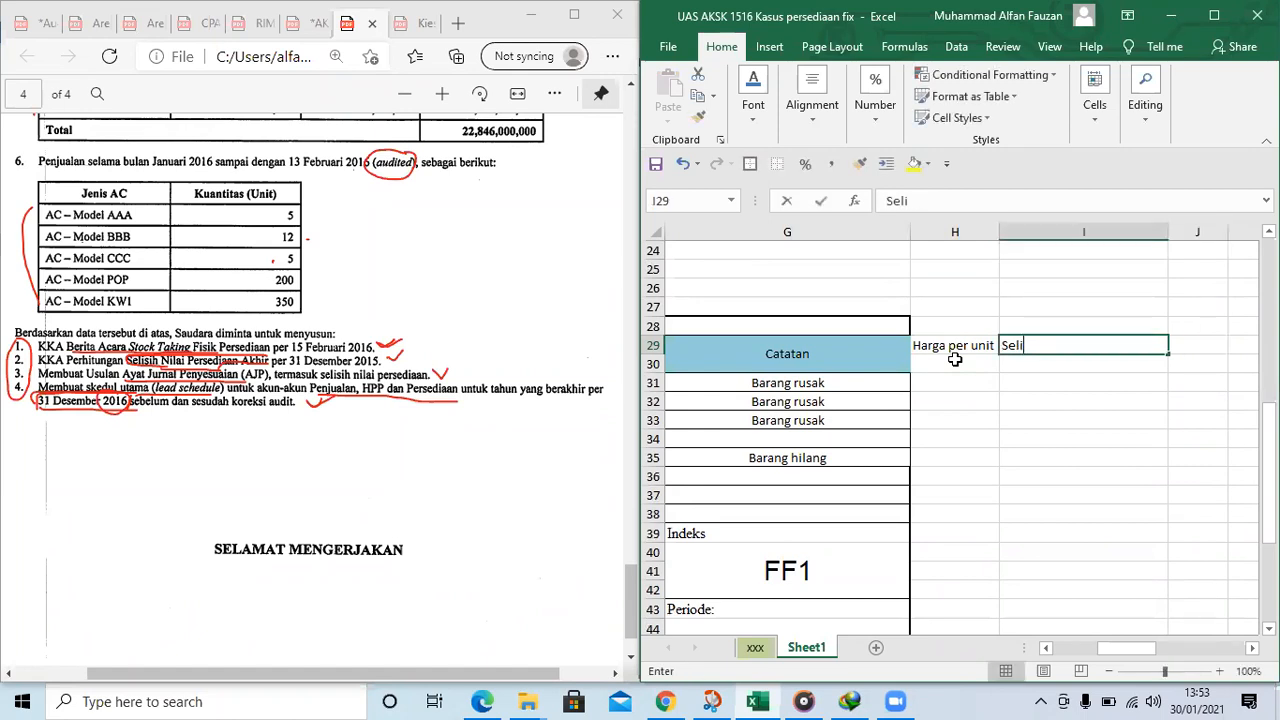
type("nilai")
key("Return")
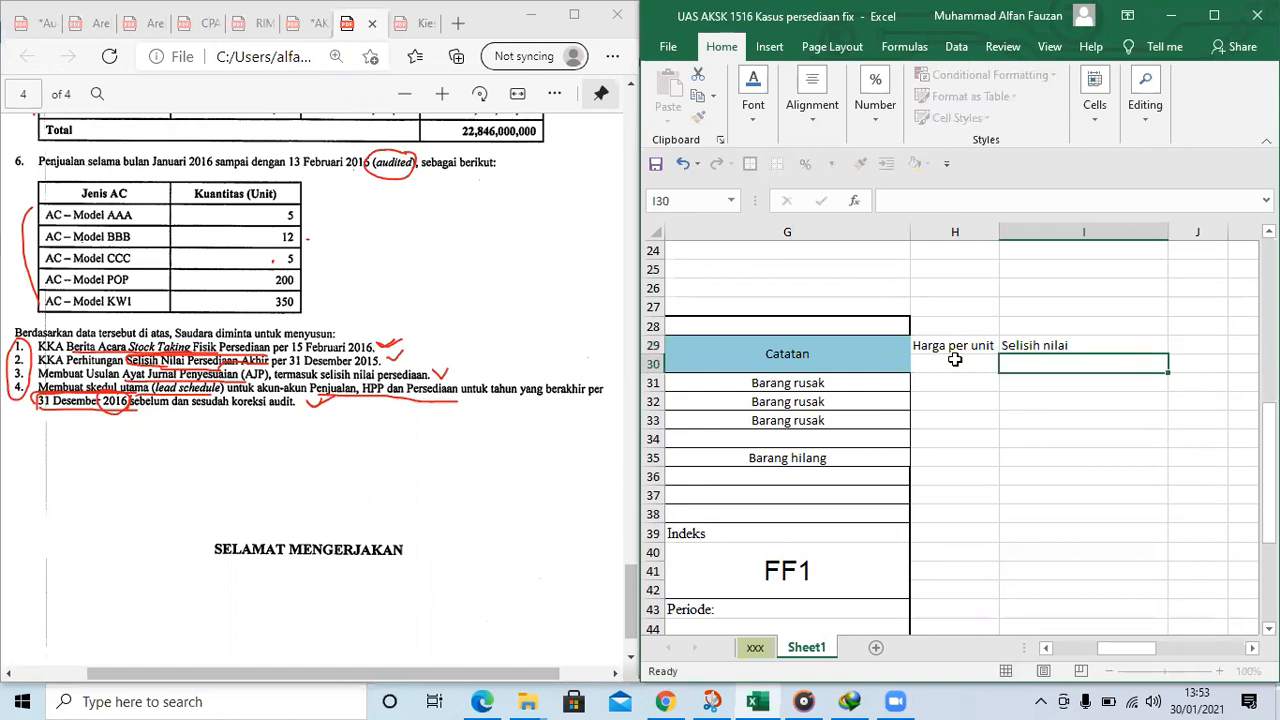
Widen column H slightly to give the "Harga per unit" heading more room
key("Left")
key("Up")
left_click_drag(999, 232, 1014, 232)
Copy the five AC model names from B31:B35 to the cells starting at B46 below the count sheet
left_click(992, 414)
key("Left")
key("Left")
key("Left")
key("Left")
key("Left")
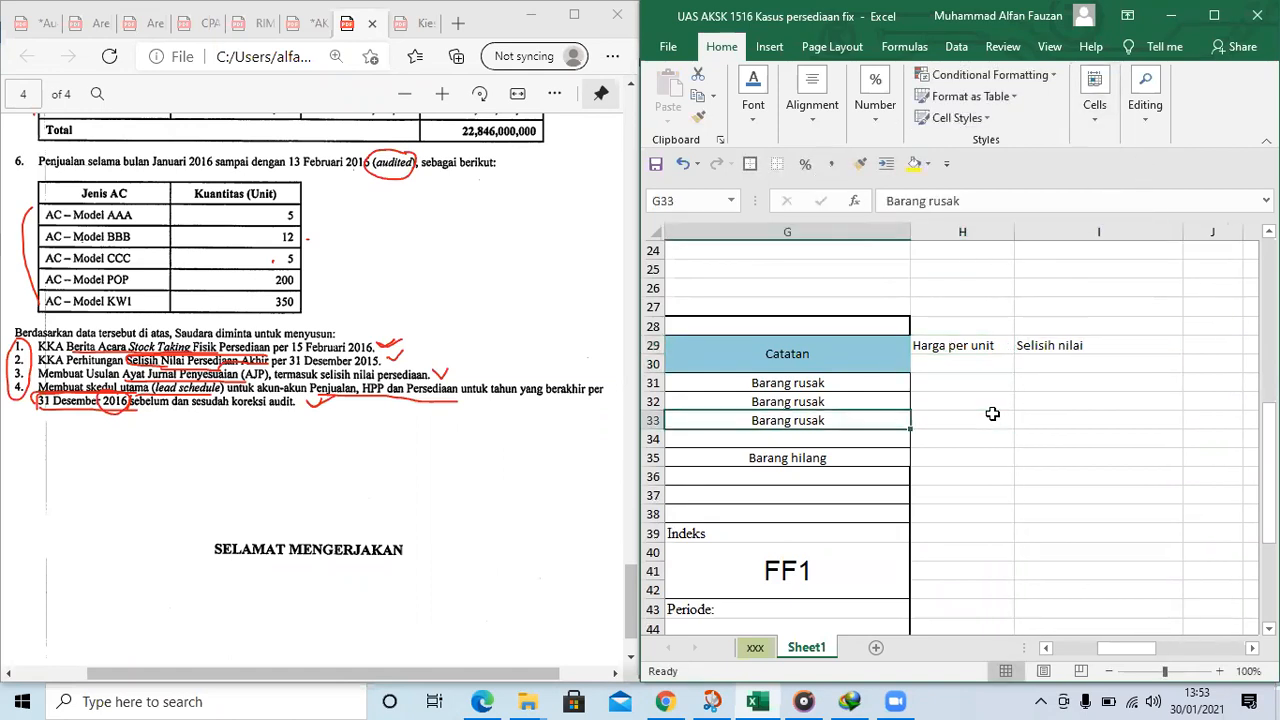
scroll(990, 408, "down", 2)
scroll(915, 408, "down", 3)
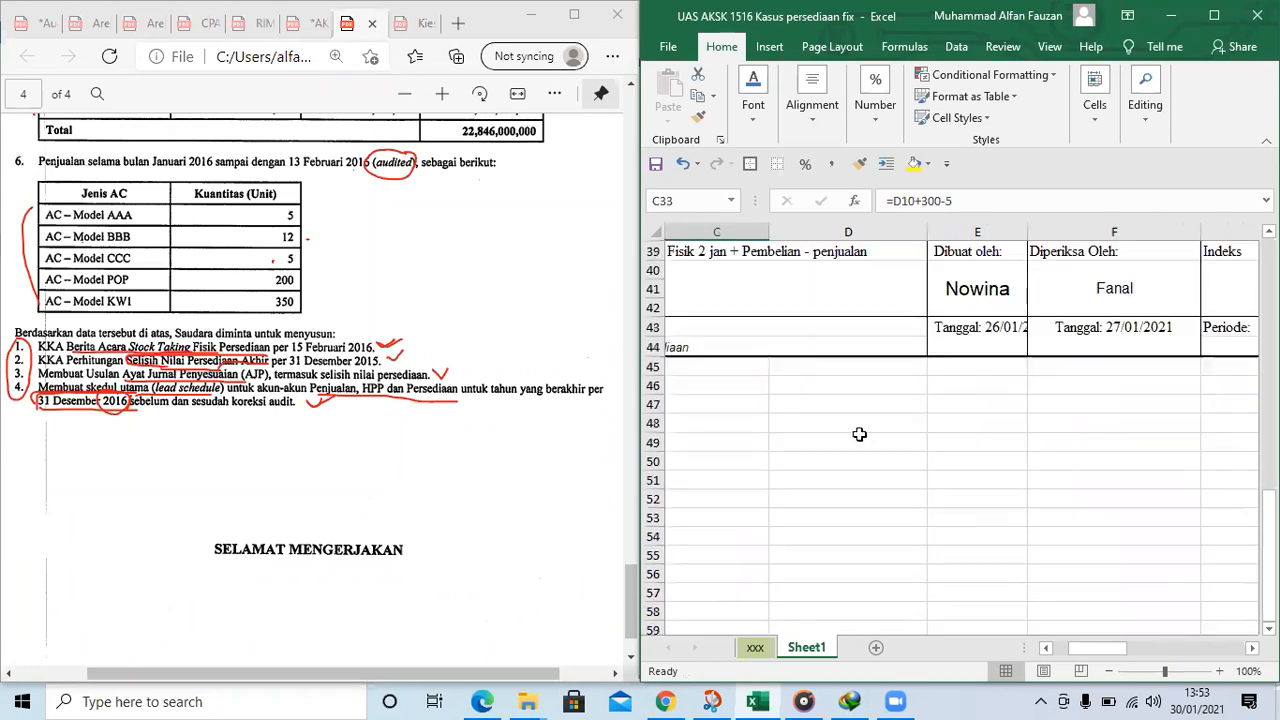
scroll(849, 460, "up", 1)
left_click(740, 462)
scroll(740, 462, "up", 2)
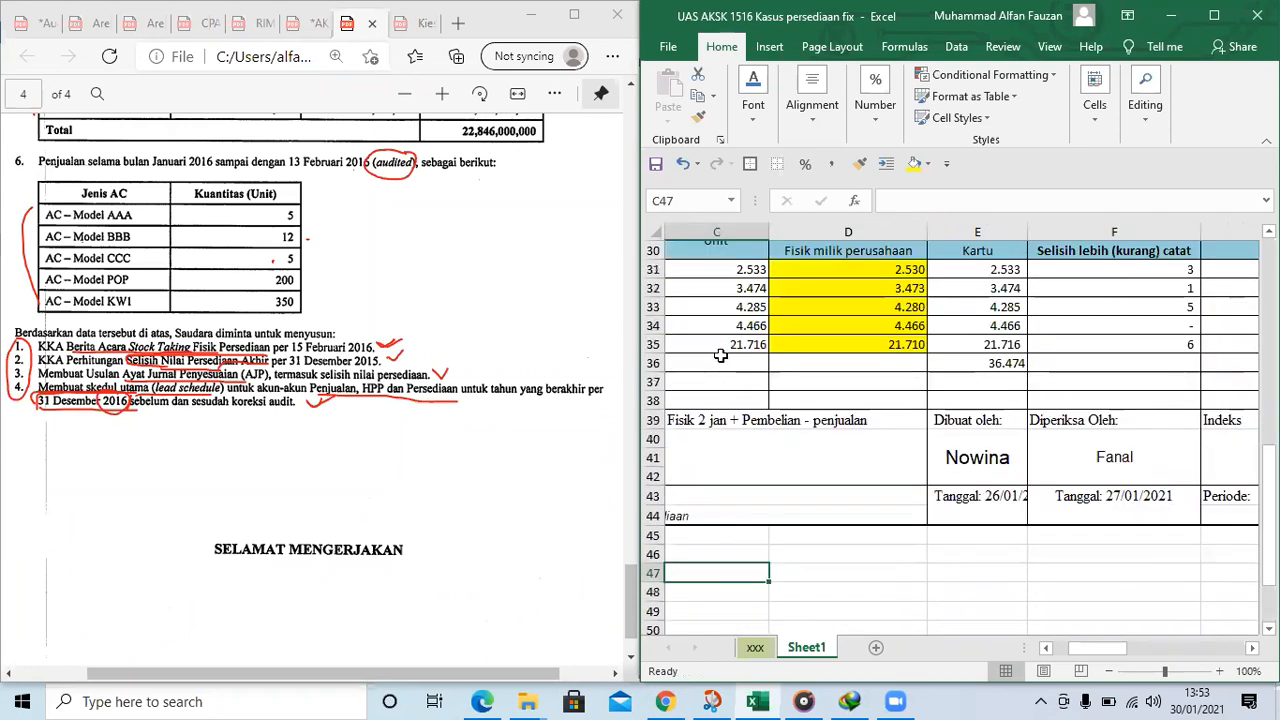
key("Left")
key("Left")
left_click_drag(781, 270, 772, 344)
key("ctrl+c")
scroll(800, 420, "down", 4)
scroll(816, 441, "up", 2)
left_click(816, 441)
key("ctrl+v")
Move the model names BBB, CCC, POP and KW1 down to B49:B52
left_click_drag(747, 466, 762, 516)
key("ctrl+c")
left_click(760, 537)
left_click(757, 494)
key("ctrl+v")
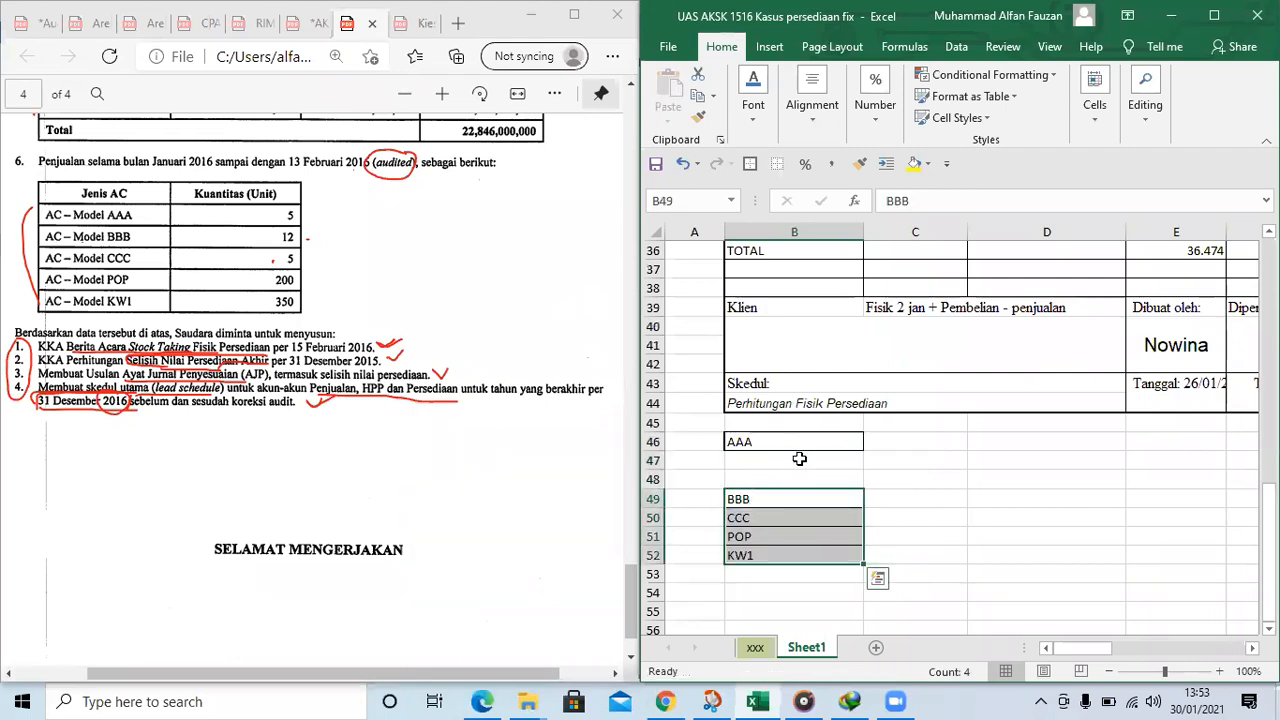
Label the rows beside model AAA "Saldo awal", "Pembelian" and "Penjualan" in cells C46:C48
left_click(800, 459)
left_click(900, 455)
left_click(891, 441)
type("Saldo awal")
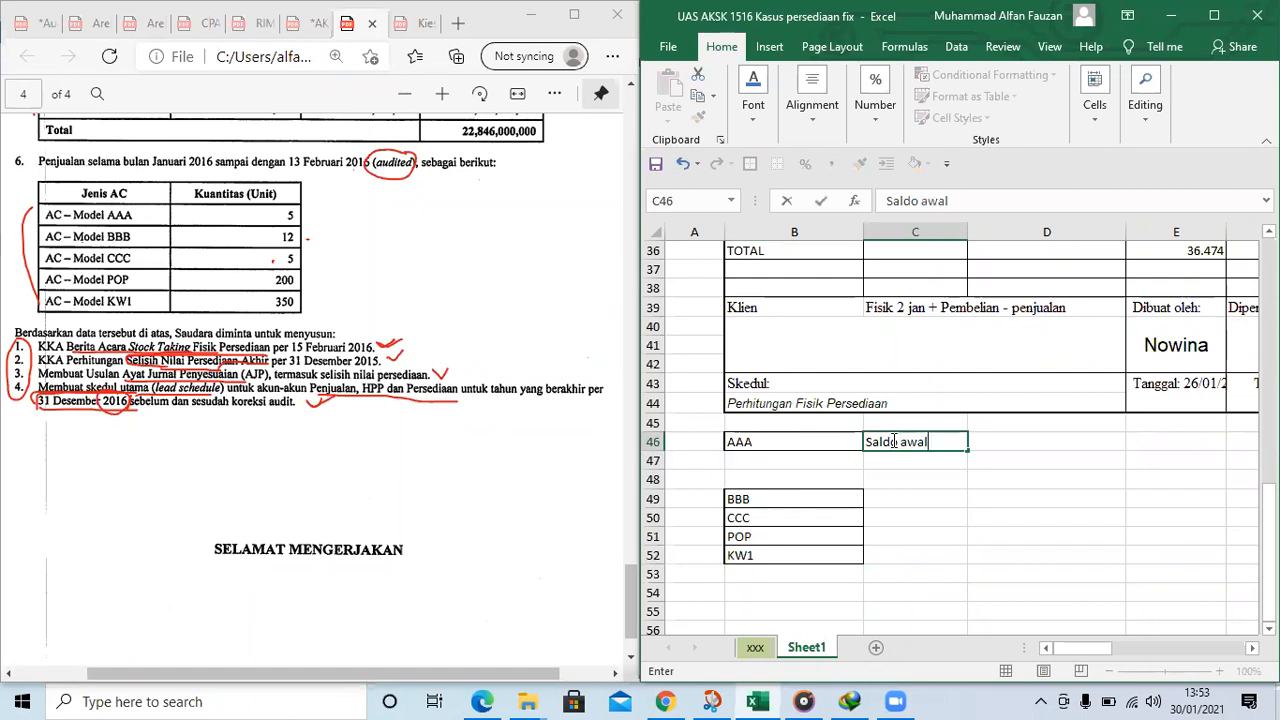
key("Tab")
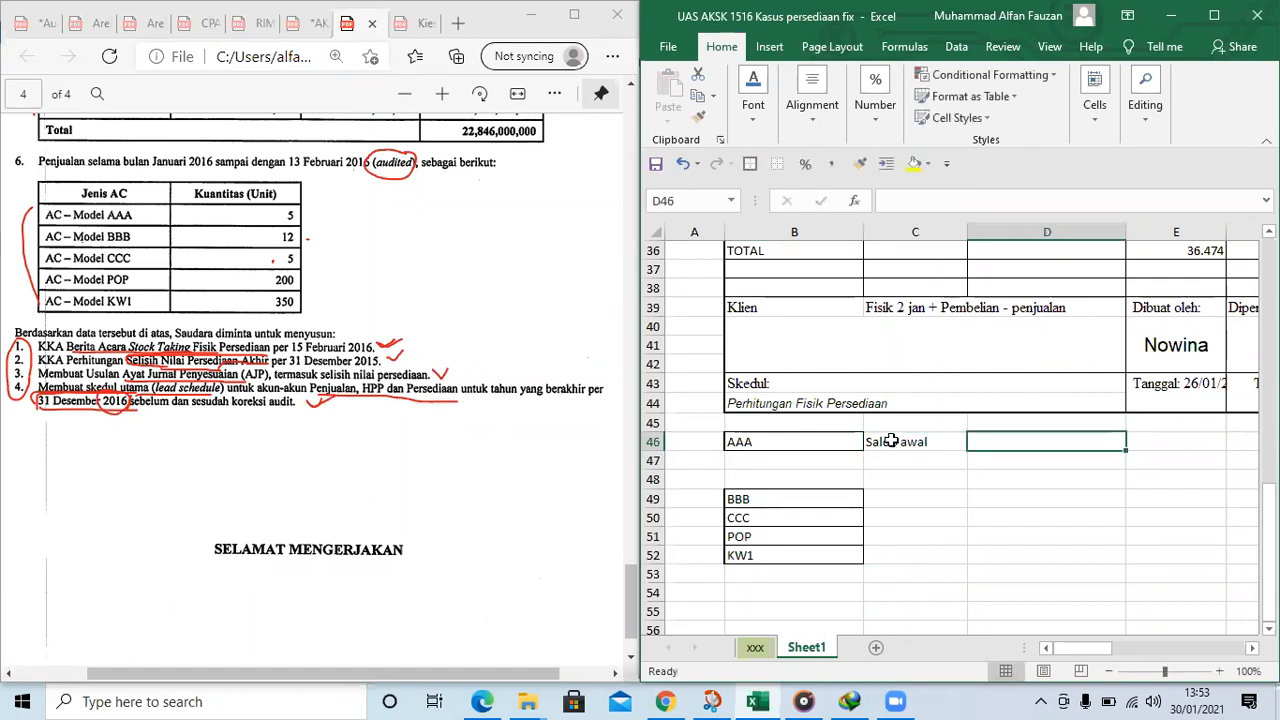
left_click(811, 464)
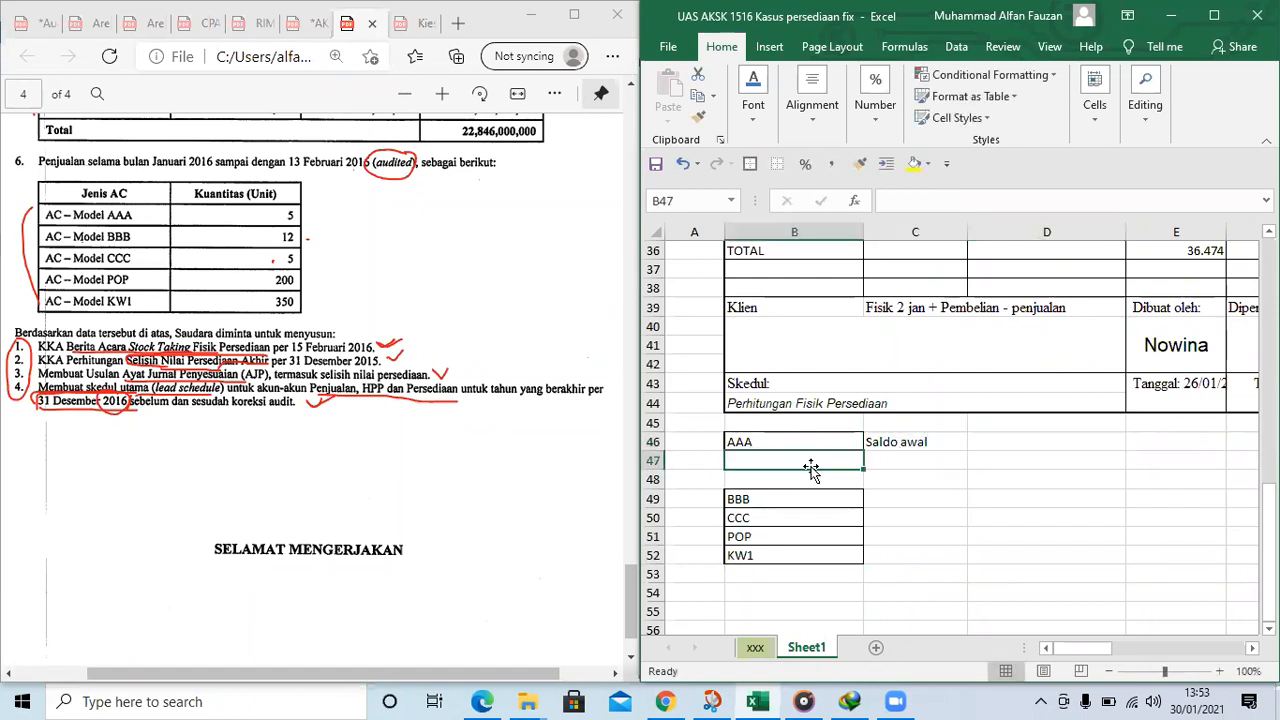
key("Tab")
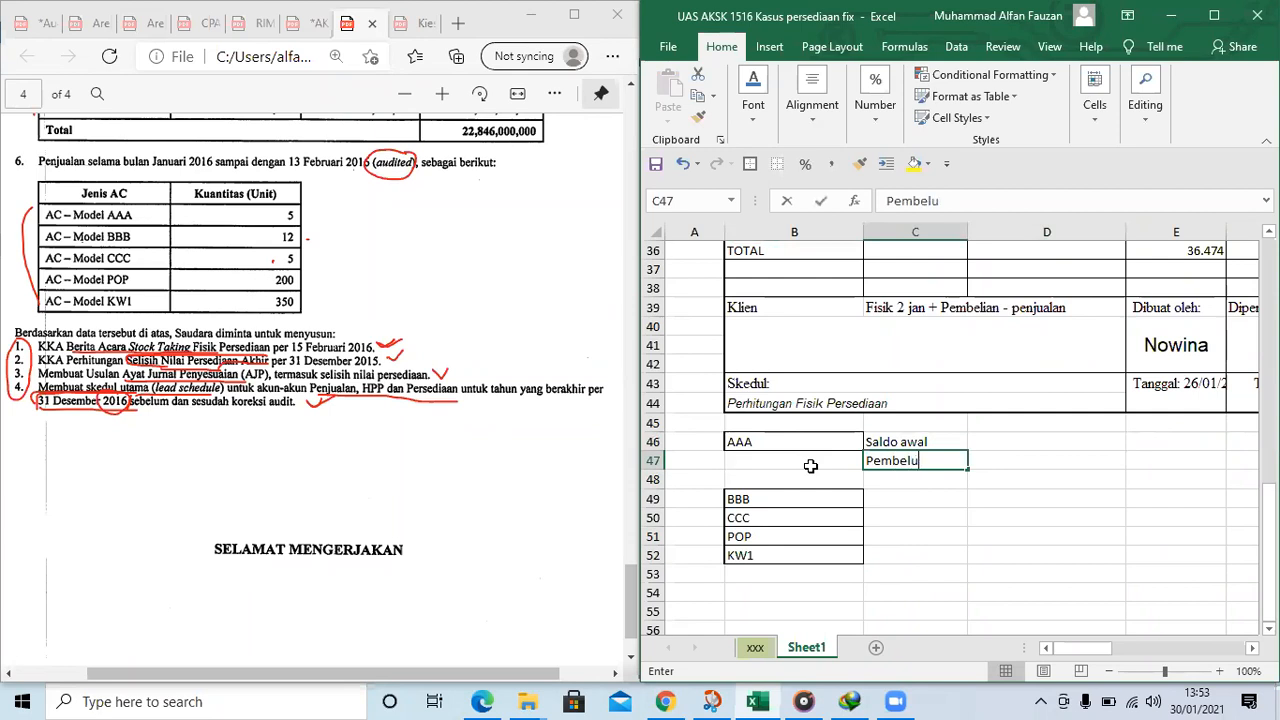
key("BackSpace")
key("Return")
type("Penjua")
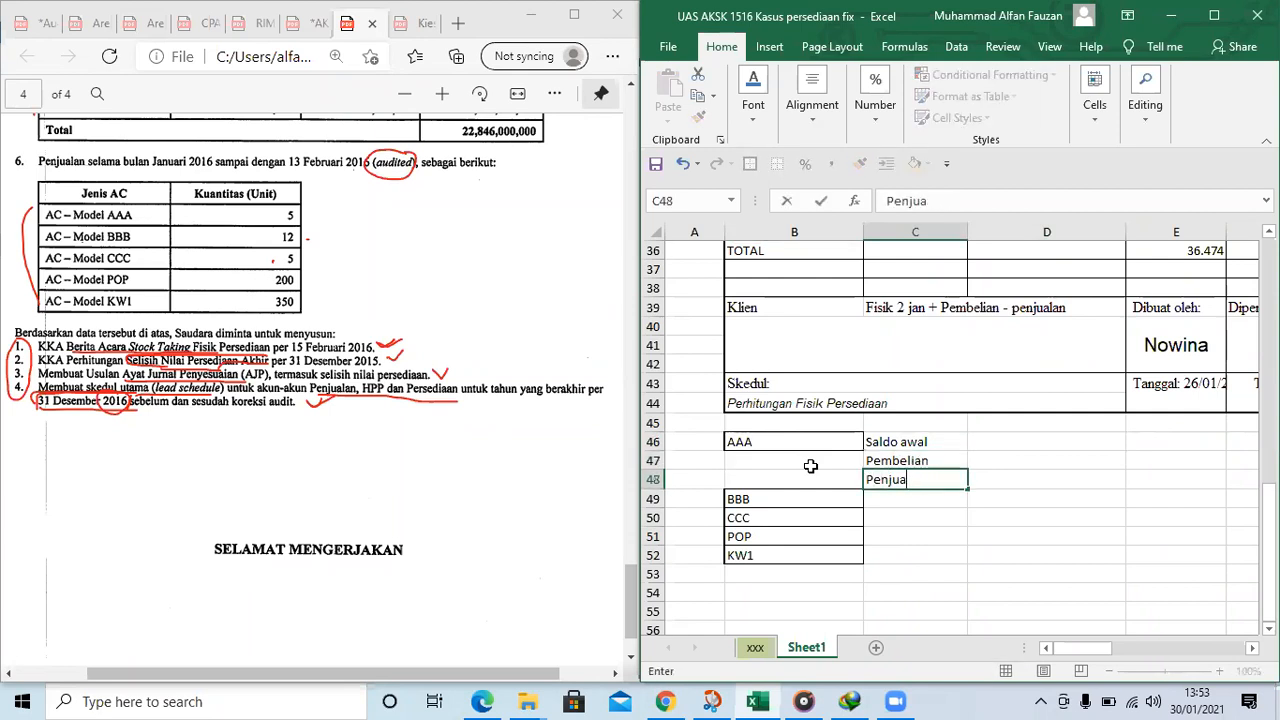
key("Right")
key("Left")
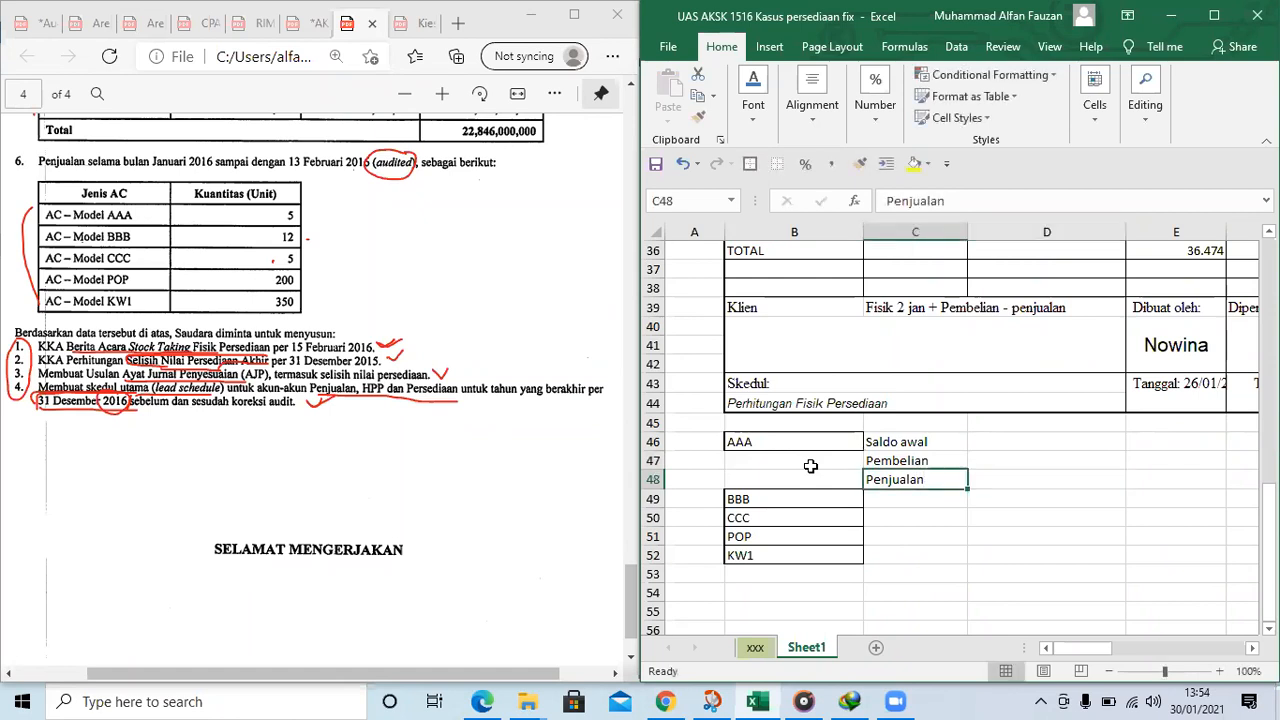
Move the model names BBB, CCC, POP and KW1 down one row to B50:B53
key("Left")
key("shift+Down")
key("Down")
key("shift+Down")
key("shift+Down")
key("shift+Down")
key("ctrl+c")
key("Down")
key("Down")
key("Up")
key("ctrl+v")
Clear the "Penjualan" label from cell C48
key("Up")
key("Up")
key("Right")
key("BackSpace")
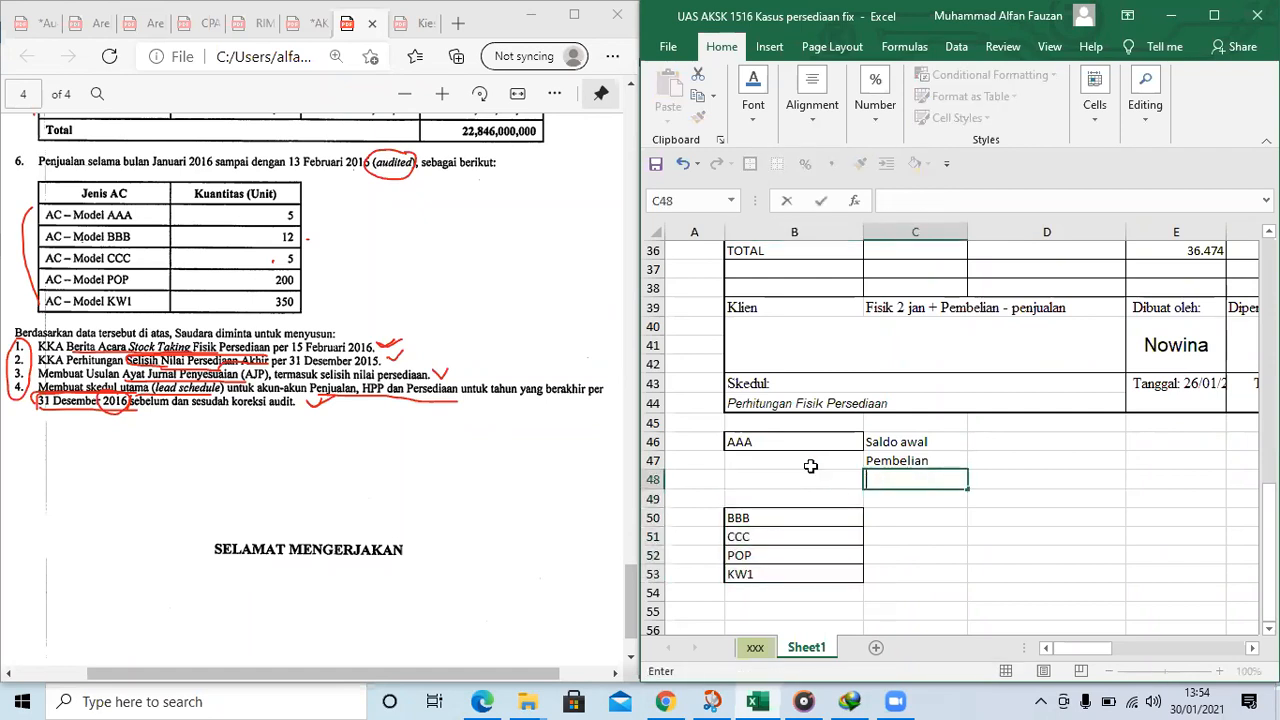
key("Right")
key("Right")
key("Right")
Enter the column headings "Harga Per unit" in D45, "Unit" in E45 and "Saldo" in F45
key("Left")
key("Left")
key("Up")
key("Right")
key("Up")
key("Left")
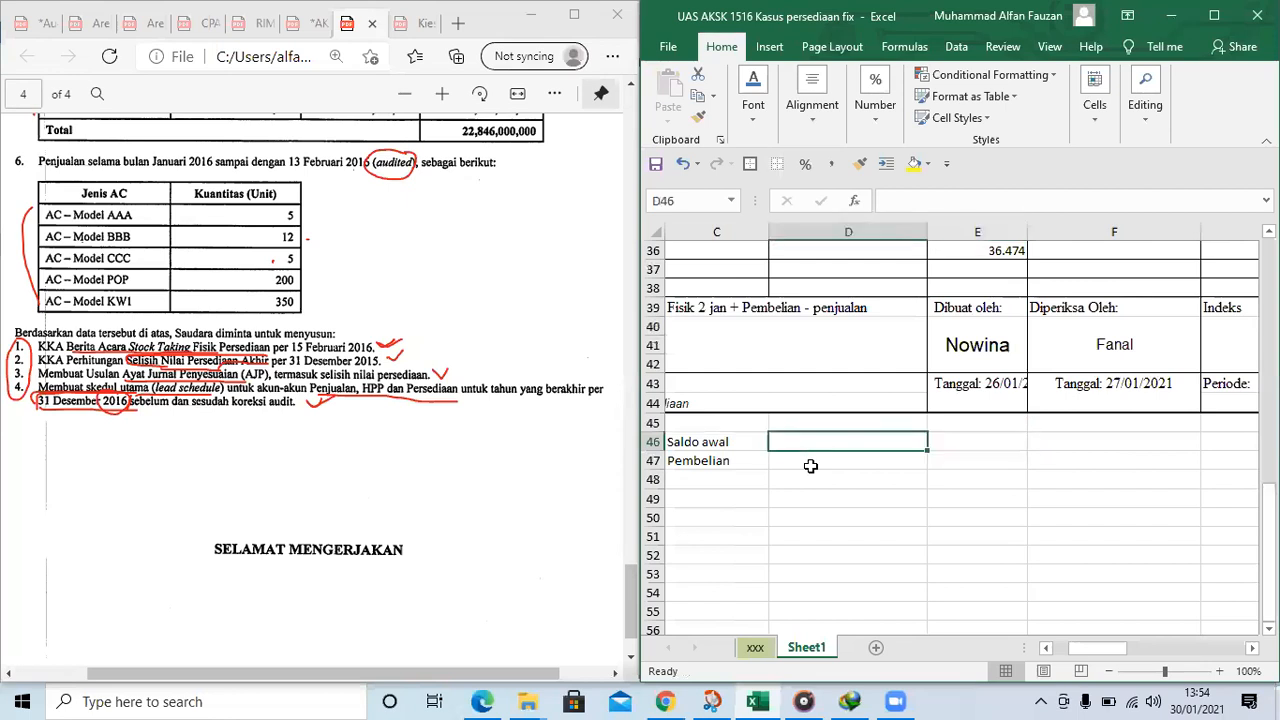
scroll(829, 553, "up", 2)
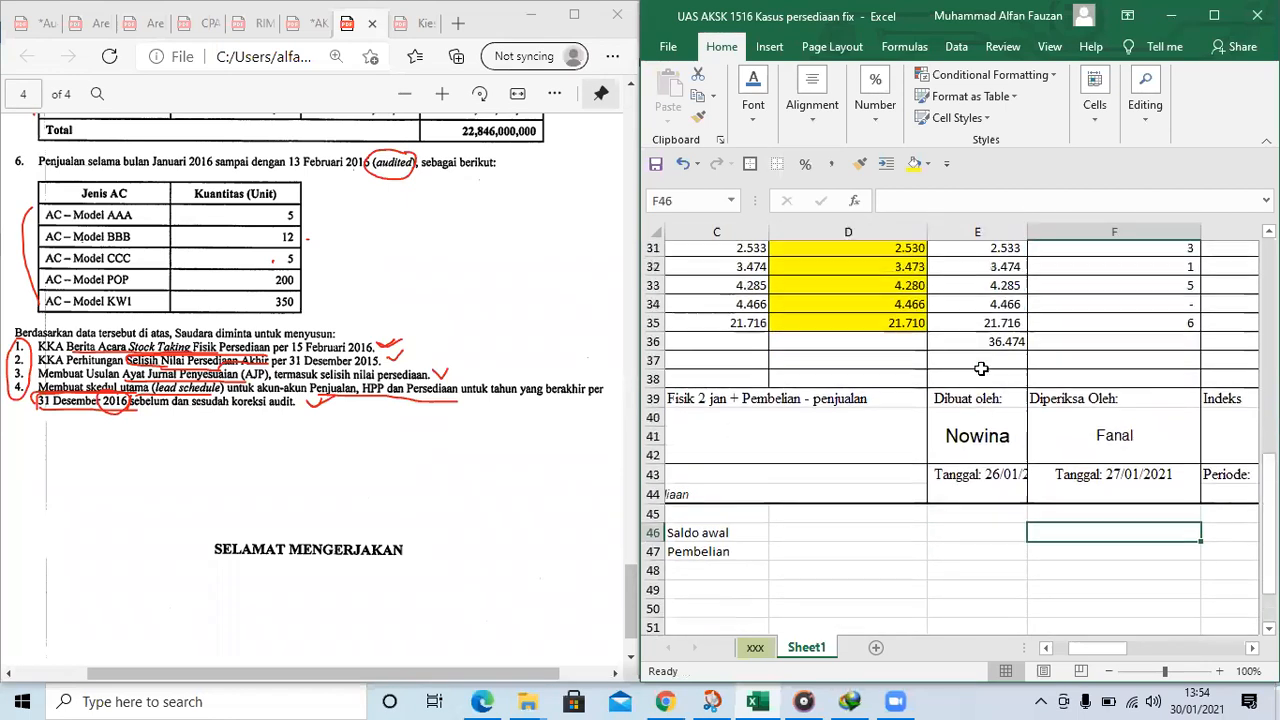
key("Left")
key("Left")
key("Right")
key("Right")
key("Right")
key("Left")
key("Right")
key("Left")
type("Ha")
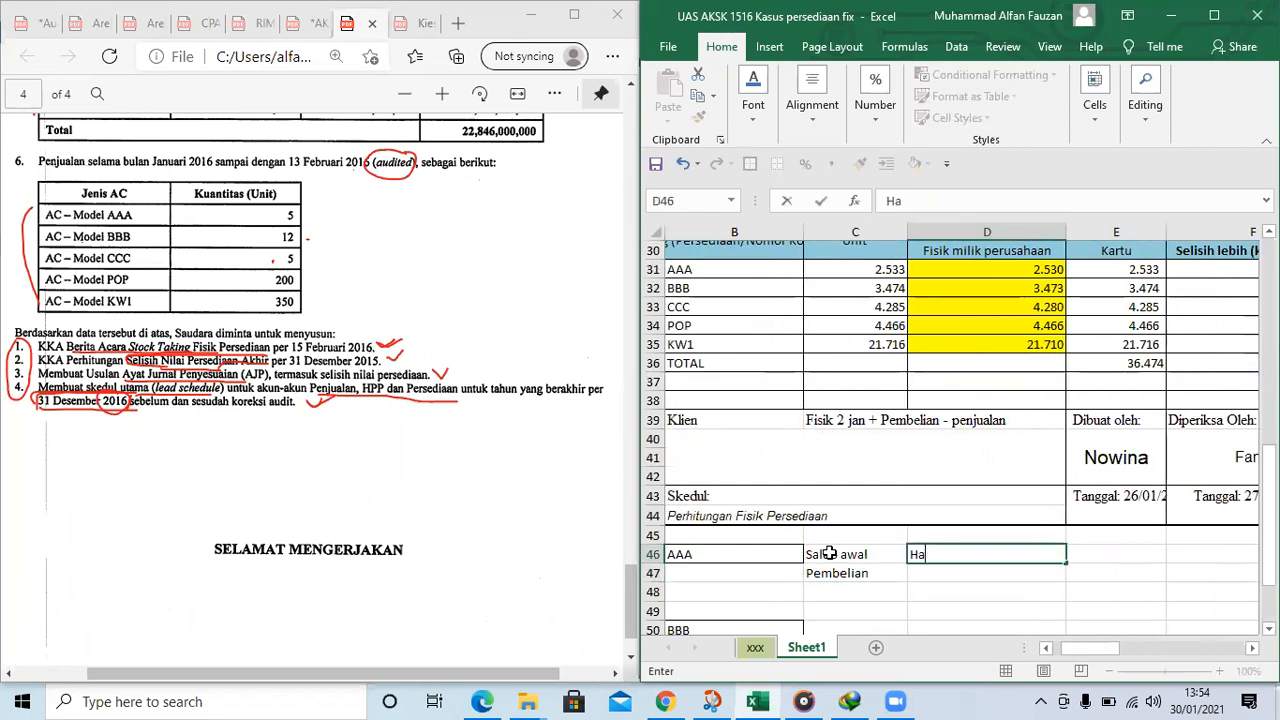
key("Up")
type("Harga Per unit")
key("Tab")
type("Unit")
key("Tab")
type("Sal")
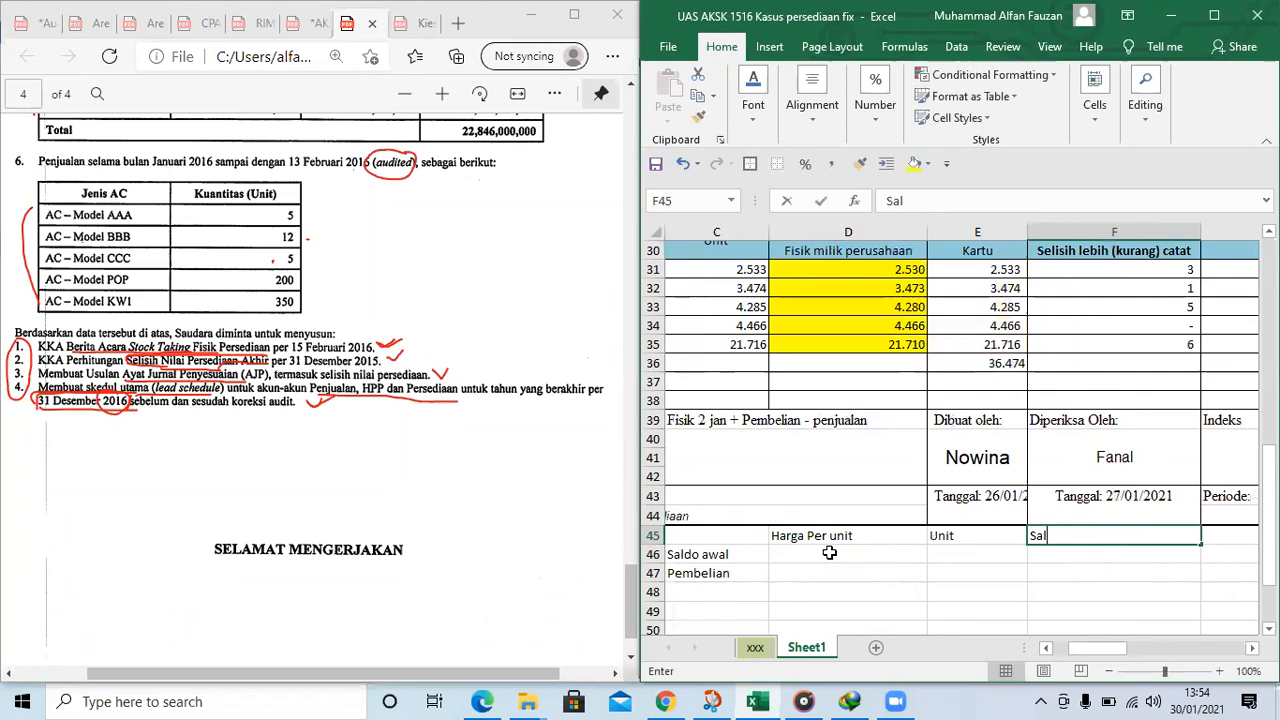
type("do")
key("Return")
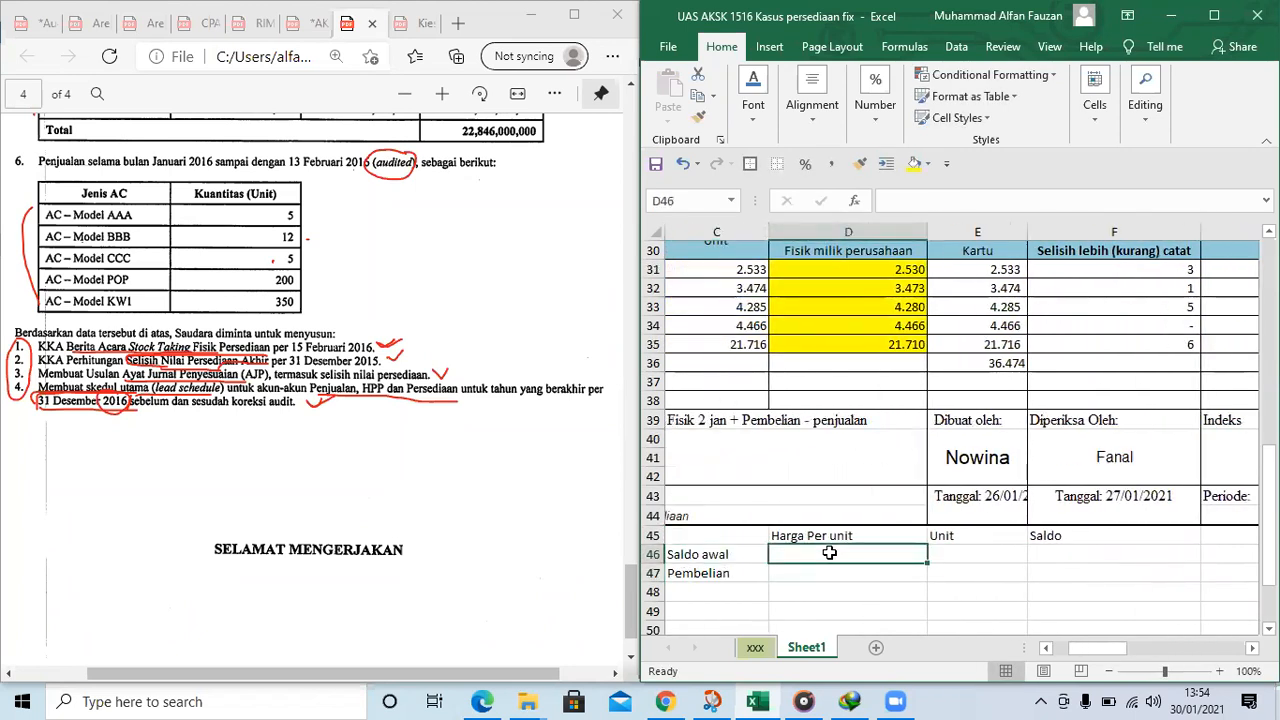
Link the AAA opening balance's unit price in D46 to the AAA price per unit in H8
type("=")
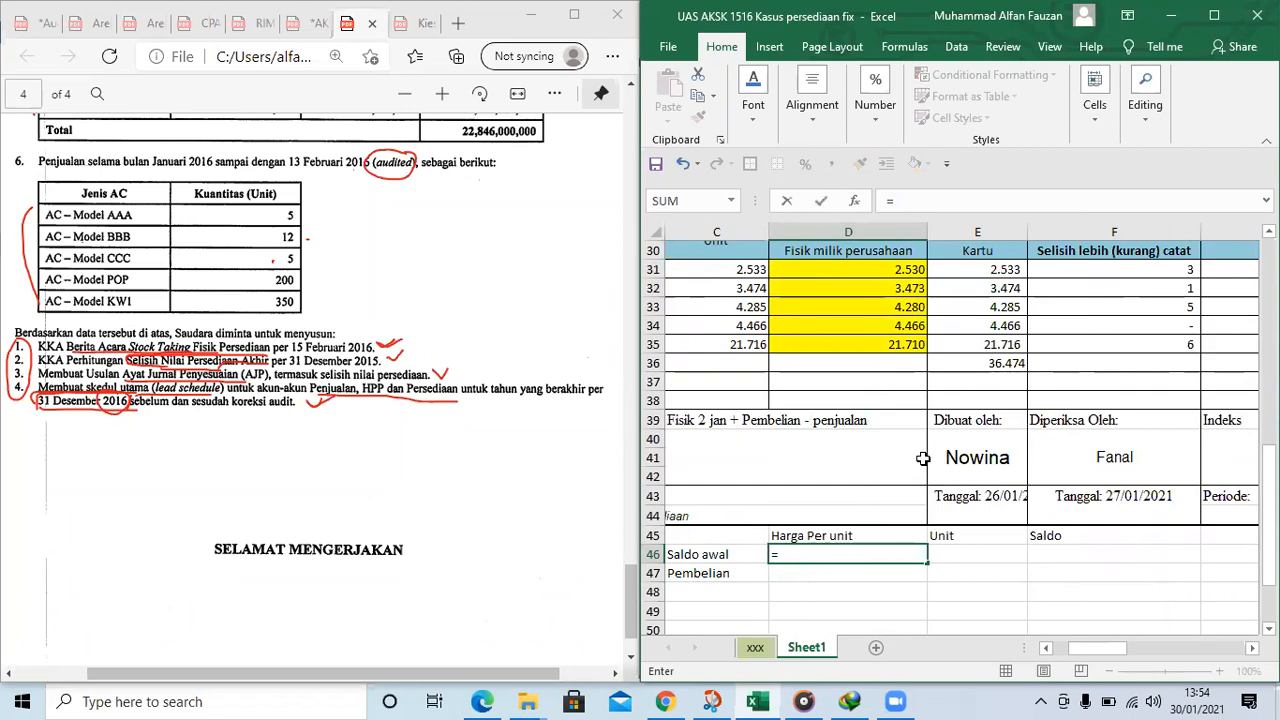
type("=")
scroll(1110, 590, "up", 8)
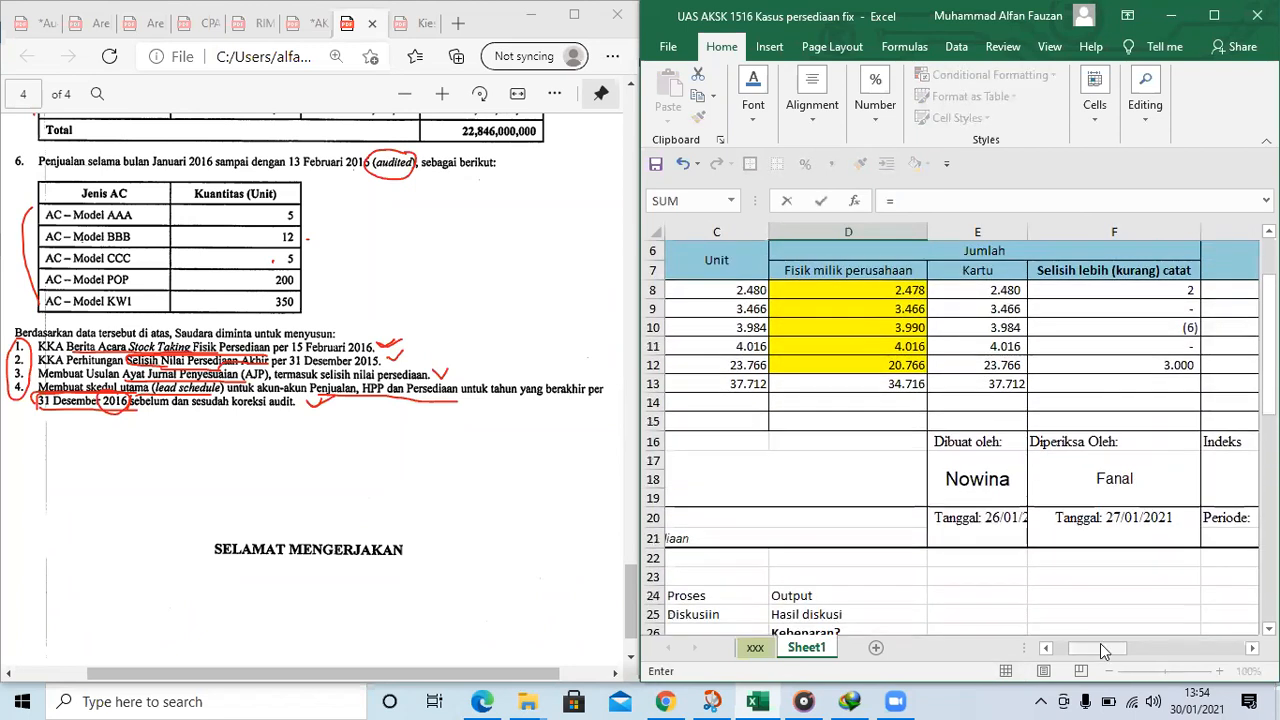
scroll(1110, 590, "right", 3)
scroll(1110, 590, "right", 1)
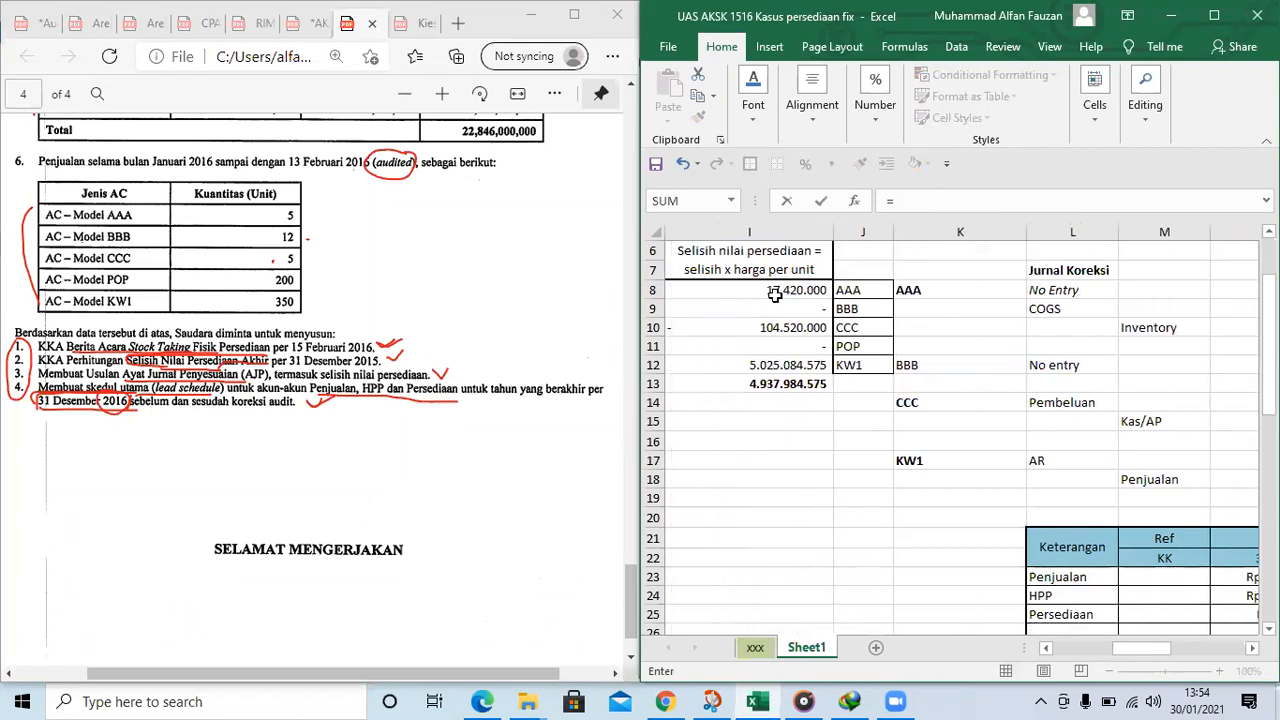
left_click_drag(1155, 650, 1140, 650)
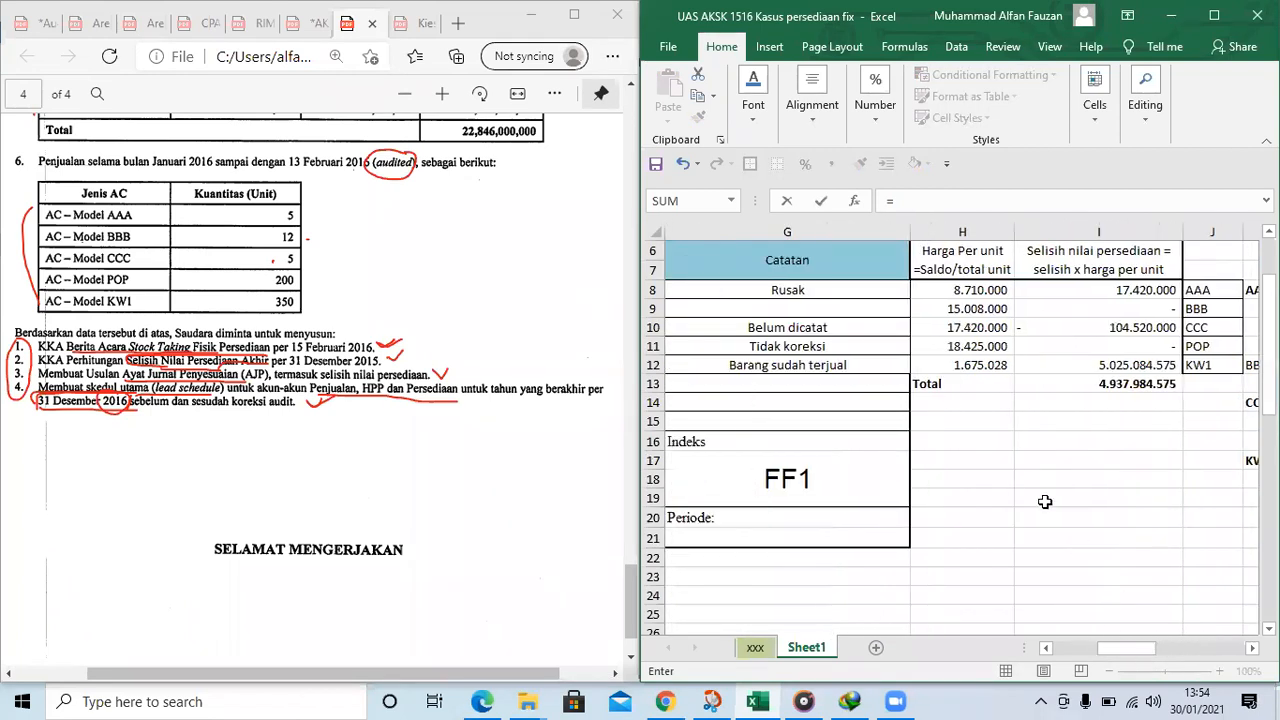
left_click(984, 292)
key("Return")
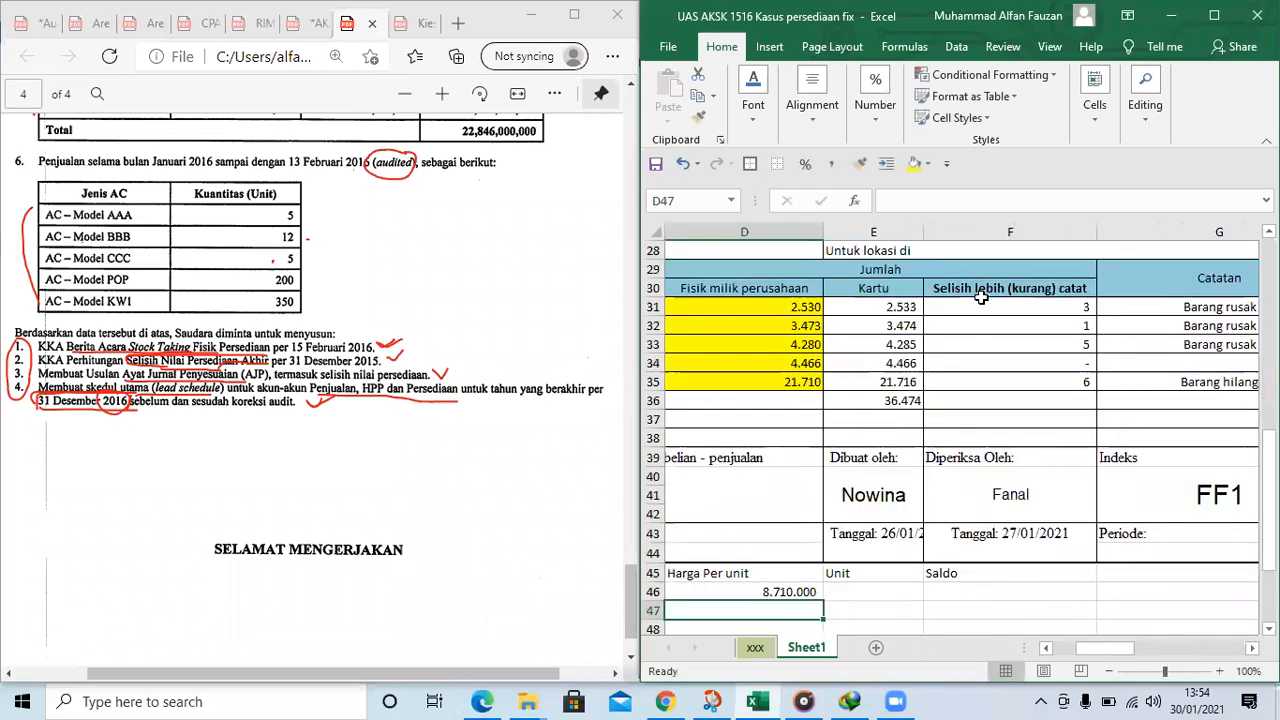
Link the AAA opening balance's units in E46 to the 2 January physical count in D8
scroll(984, 298, "down", 1)
key("Down")
key("Up")
key("Up")
key("Right")
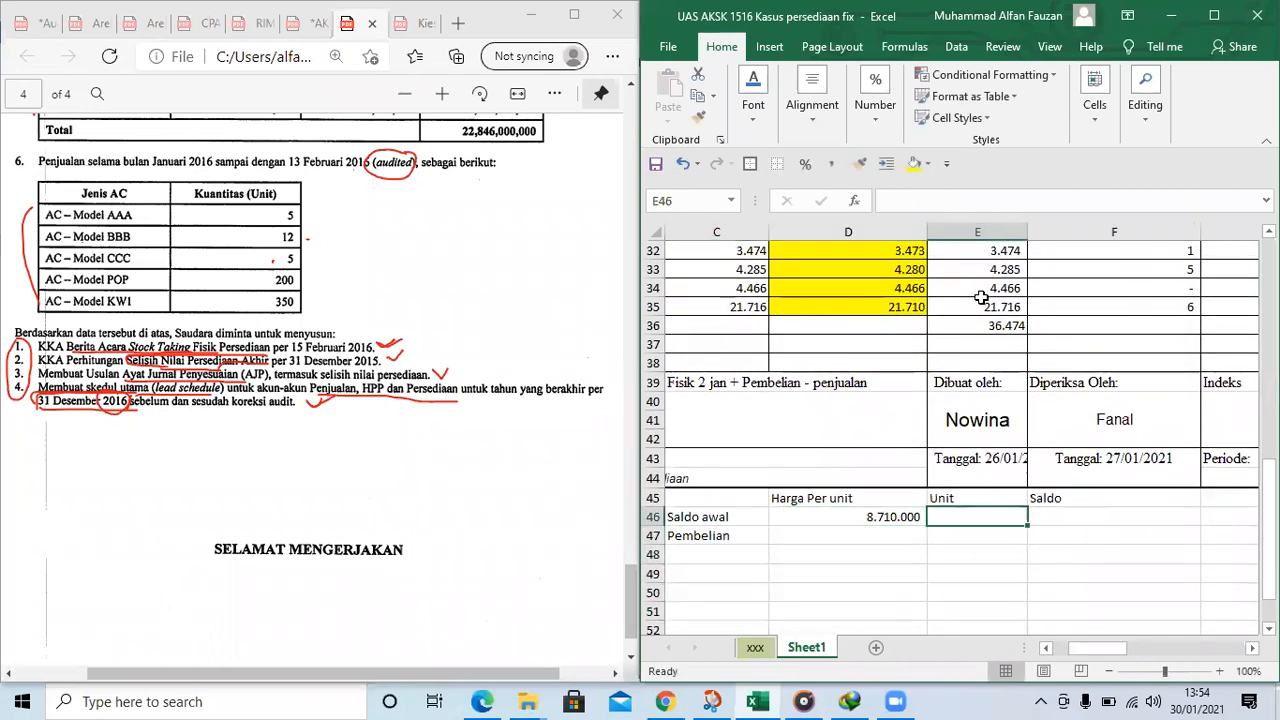
type("=")
scroll(995, 390, "up", 7)
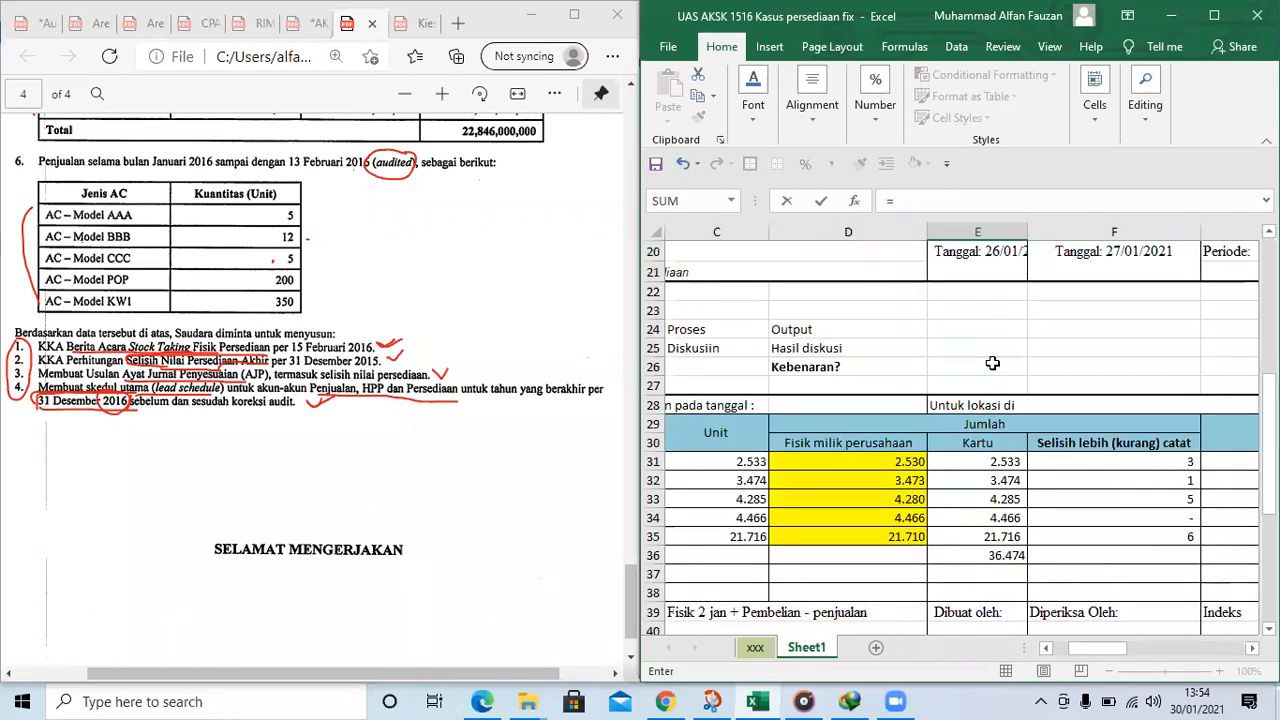
scroll(873, 324, "up", 2)
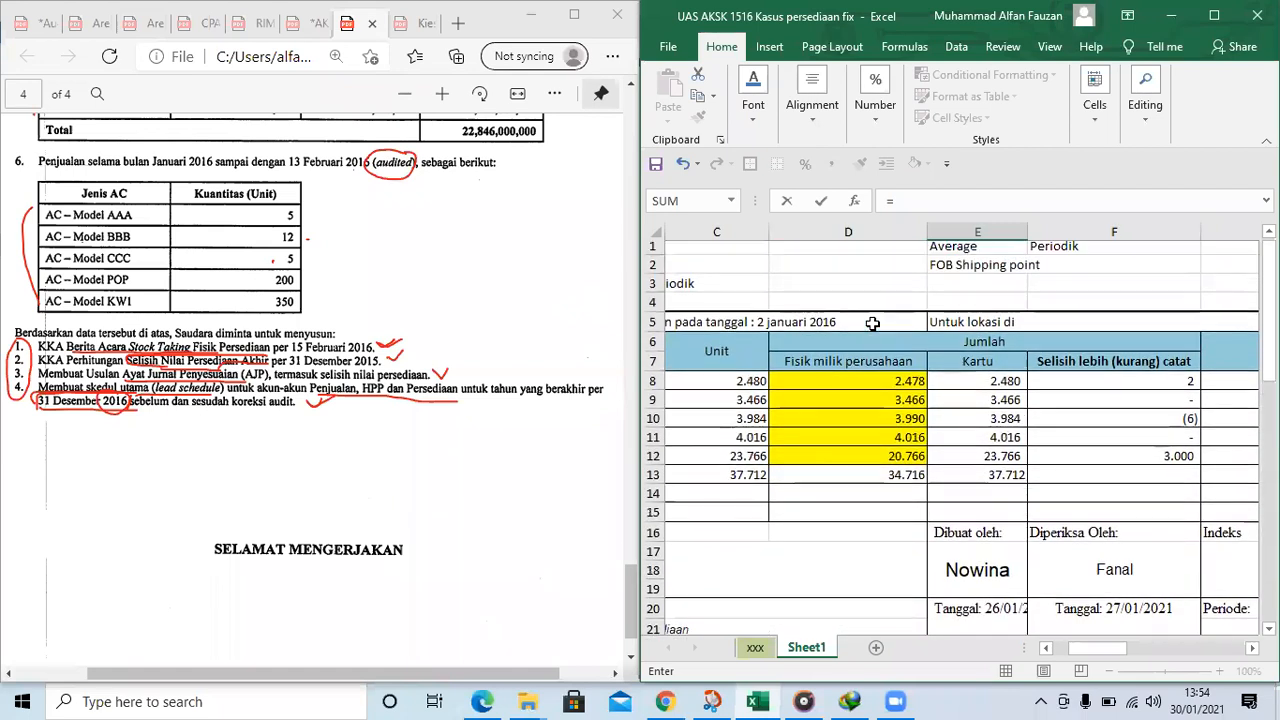
left_click_drag(1101, 647, 1095, 648)
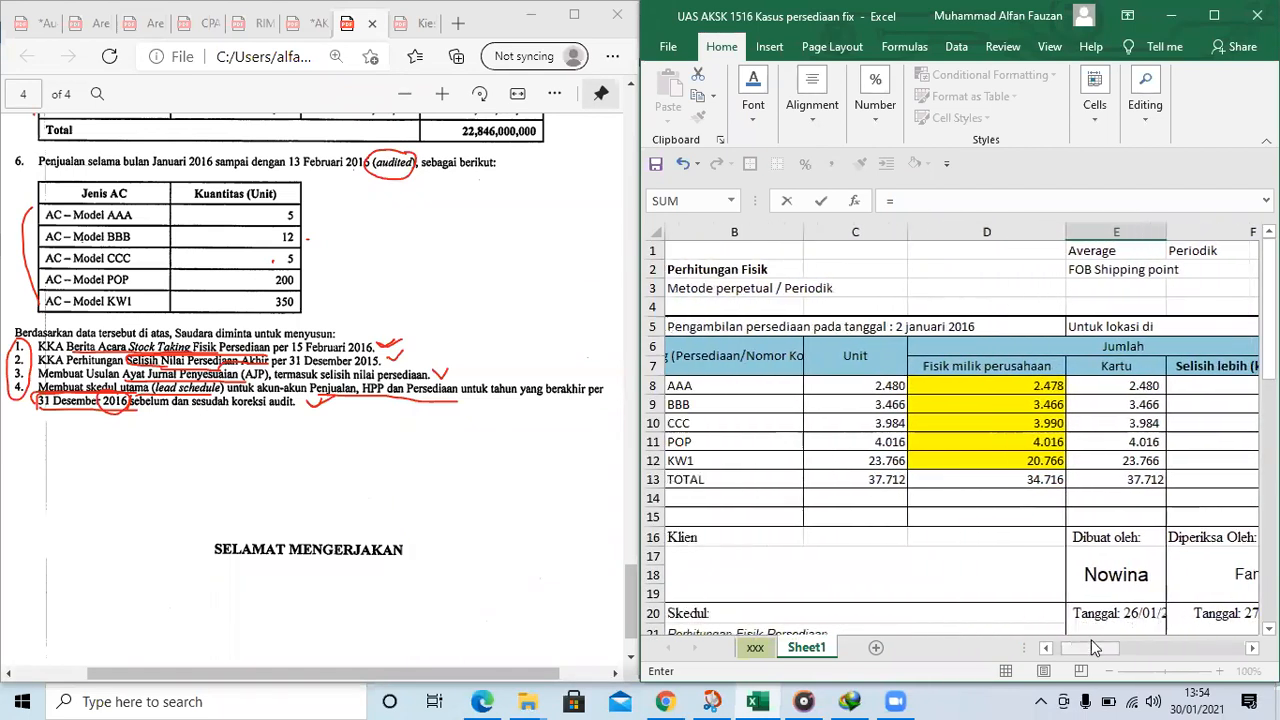
left_click(998, 385)
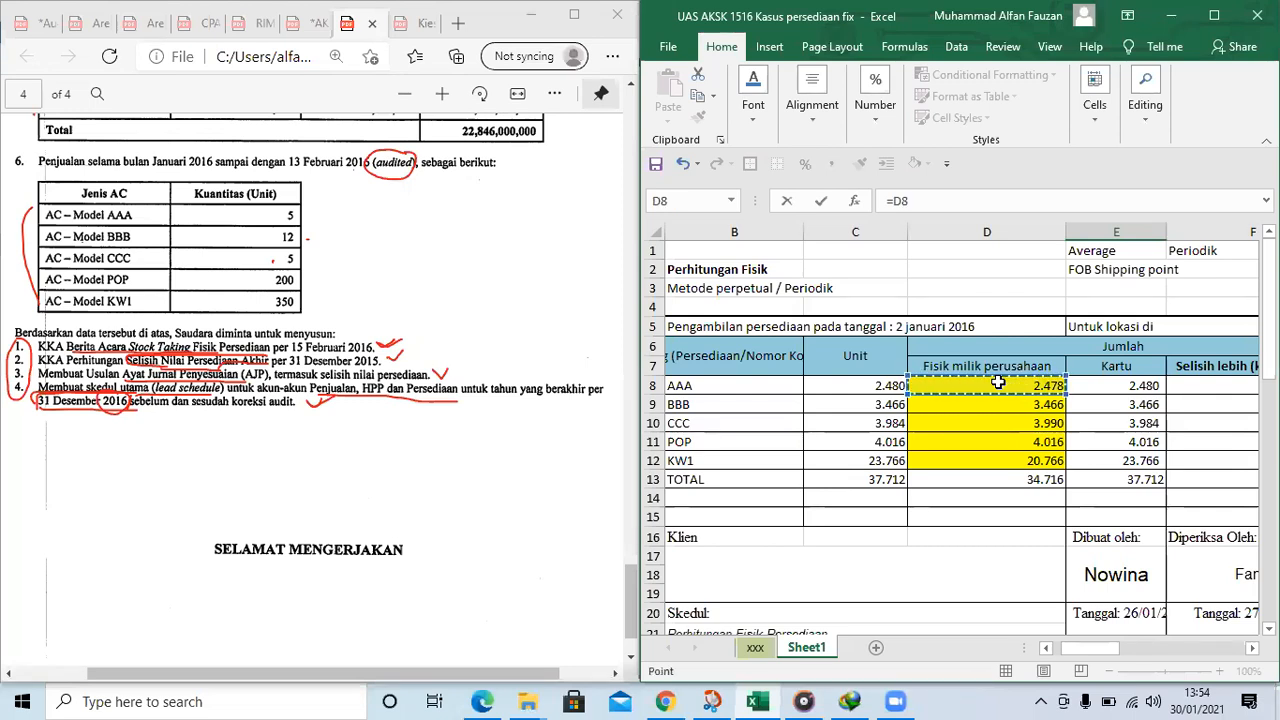
key("Return")
Calculate the AAA opening balance value in F46 with the formula =D46*E46
key("Right")
key("Up")
key("Up")
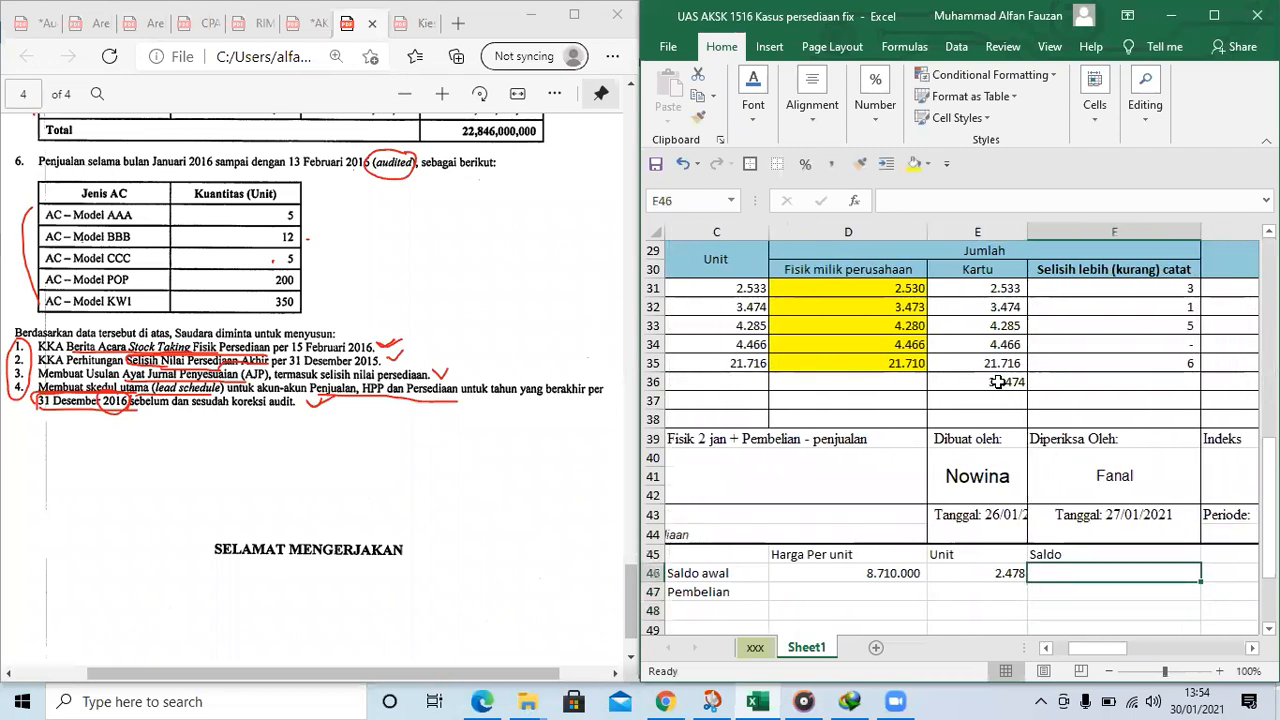
type("=")
key("Left")
key("Left")
type("*")
key("Left")
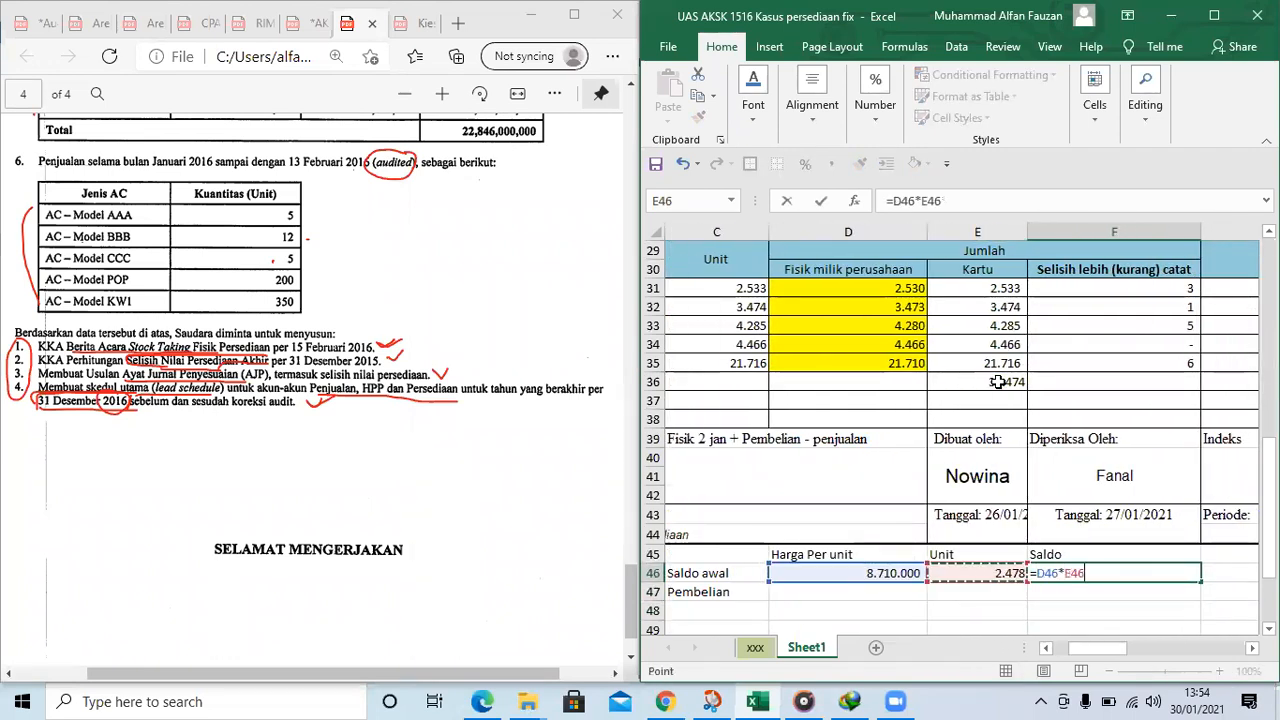
key("Return")
Enter the AAA purchase from the PDF in the Pembelian row: 60 units in E47 and a unit price of 9100000 in D47
key("Left")
key("Left")
scroll(998, 382, "left", 2)
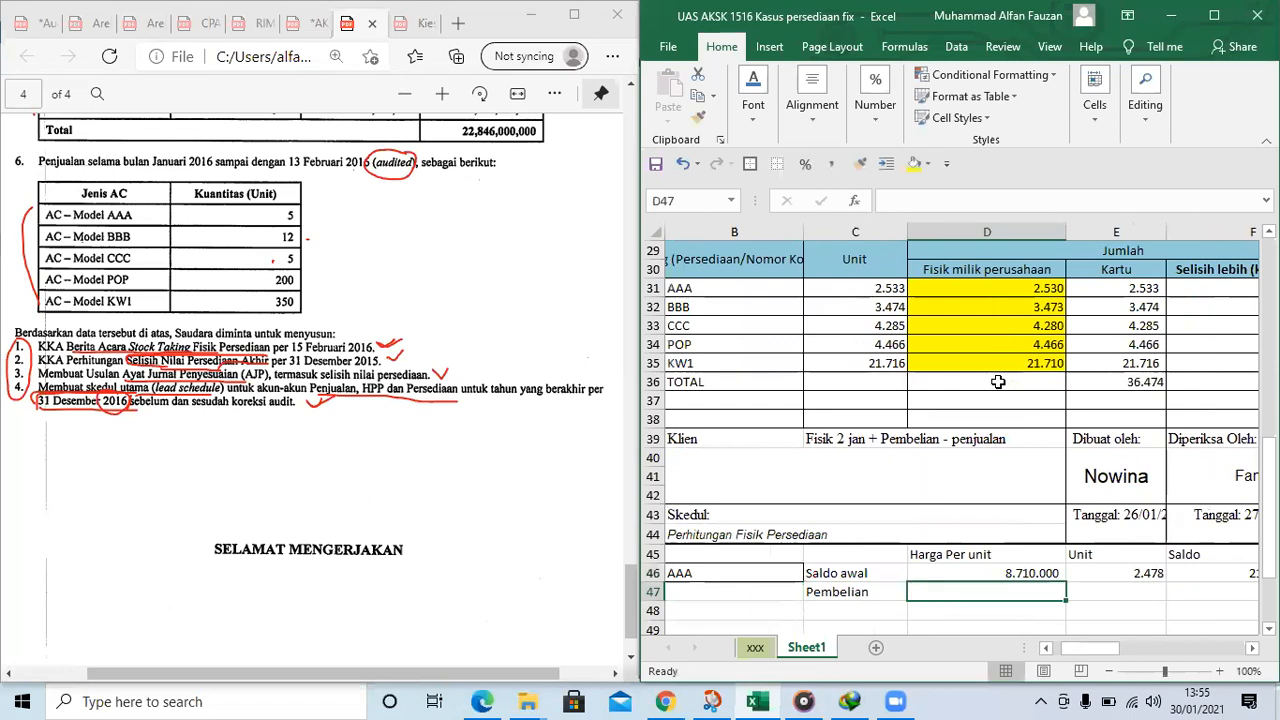
scroll(430, 215, "up", 3)
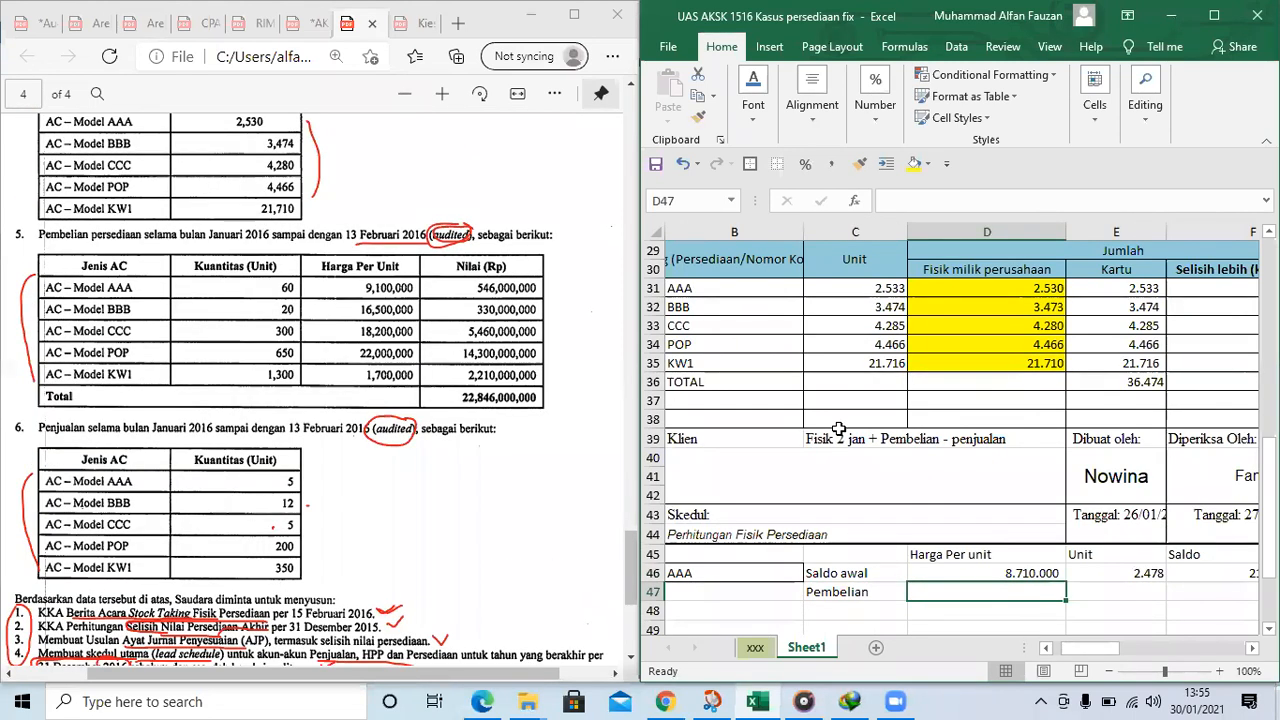
key("Right")
type("60")
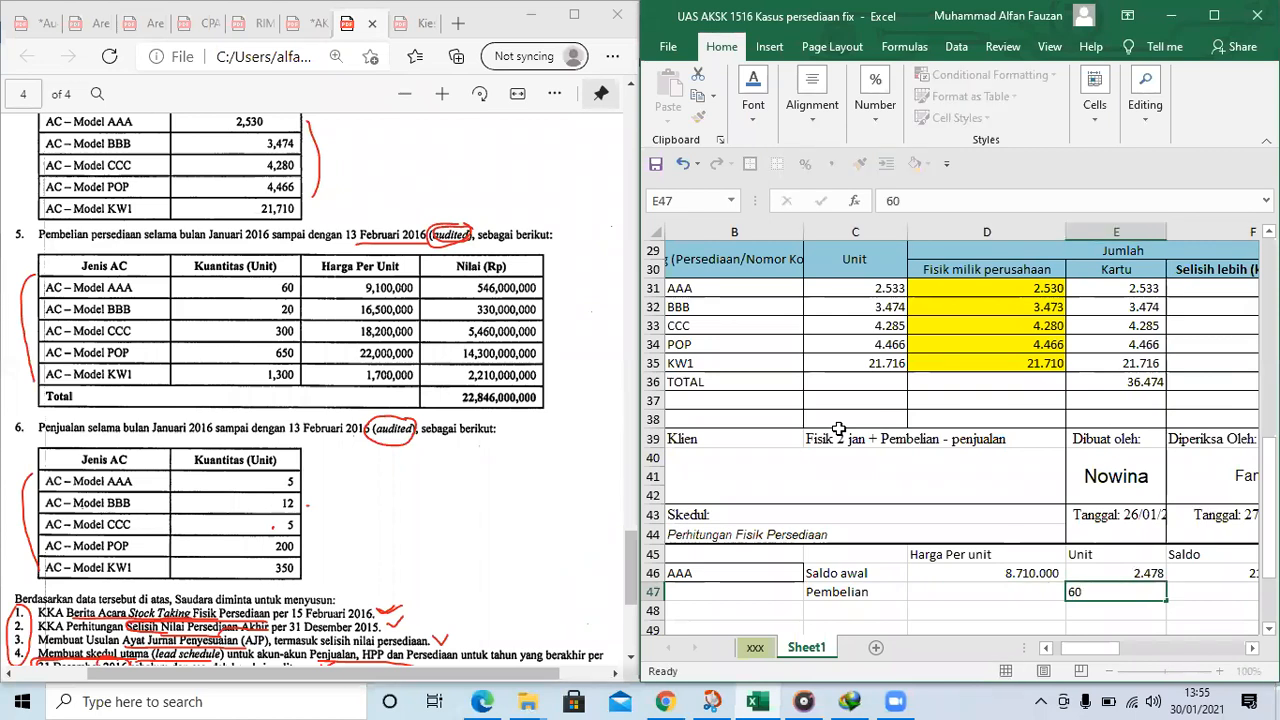
key("Left")
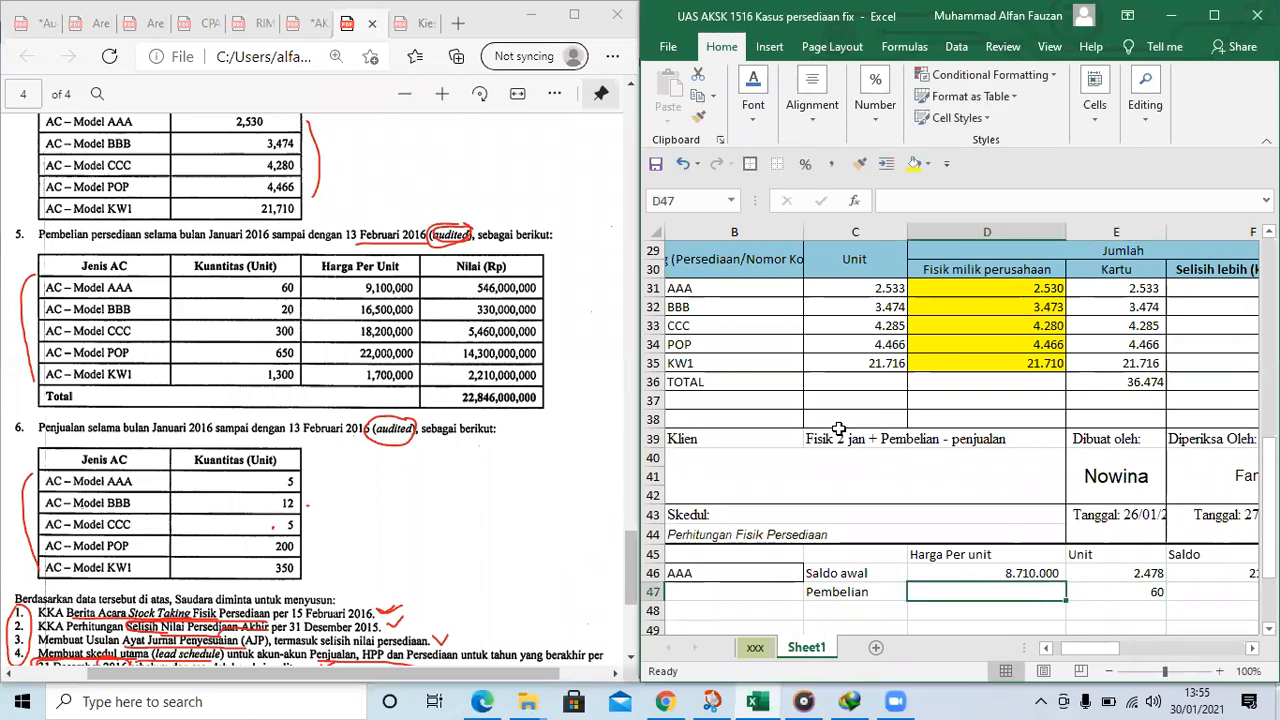
type("9100000")
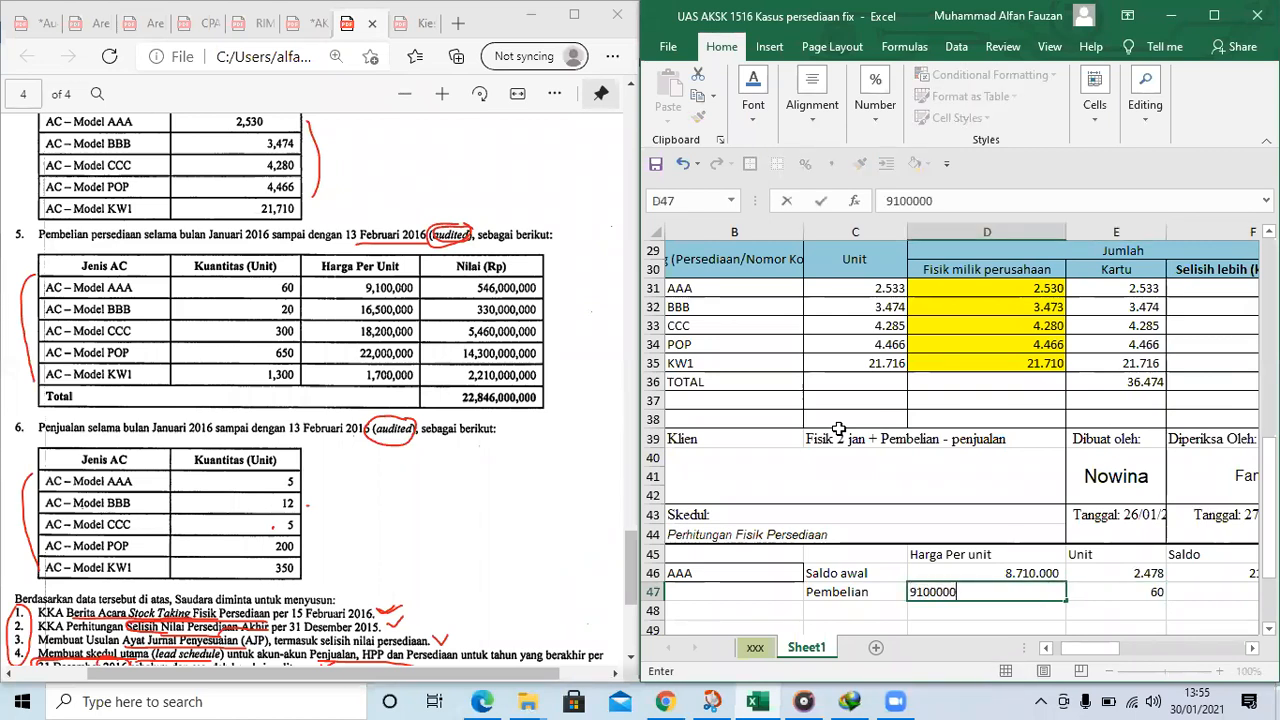
key("Right")
key("Right")
Apply the comma number style to the purchase unit price in D47
key("Left")
key("Left")
key("Up")
left_click(837, 595)
left_click(831, 163)
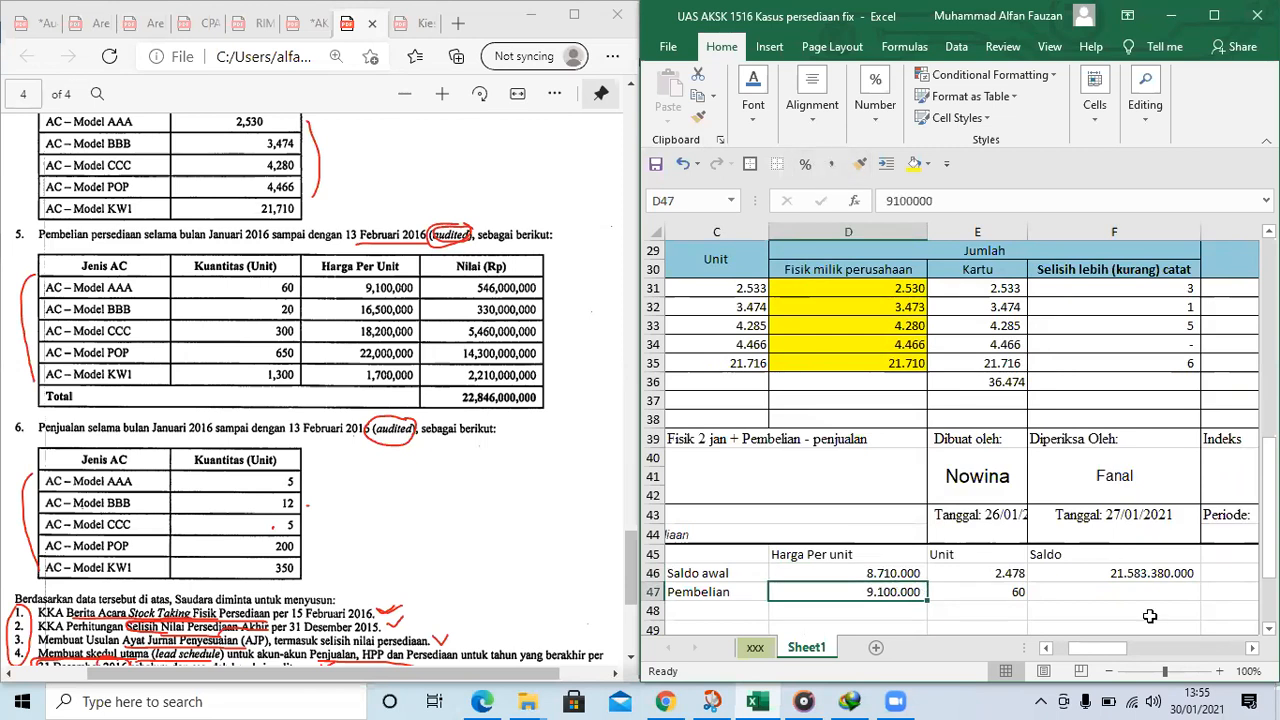
Calculate the AAA purchase value in F47 with the formula =D47*E47
left_click(1086, 594)
type("=")
key("Left")
key("Left")
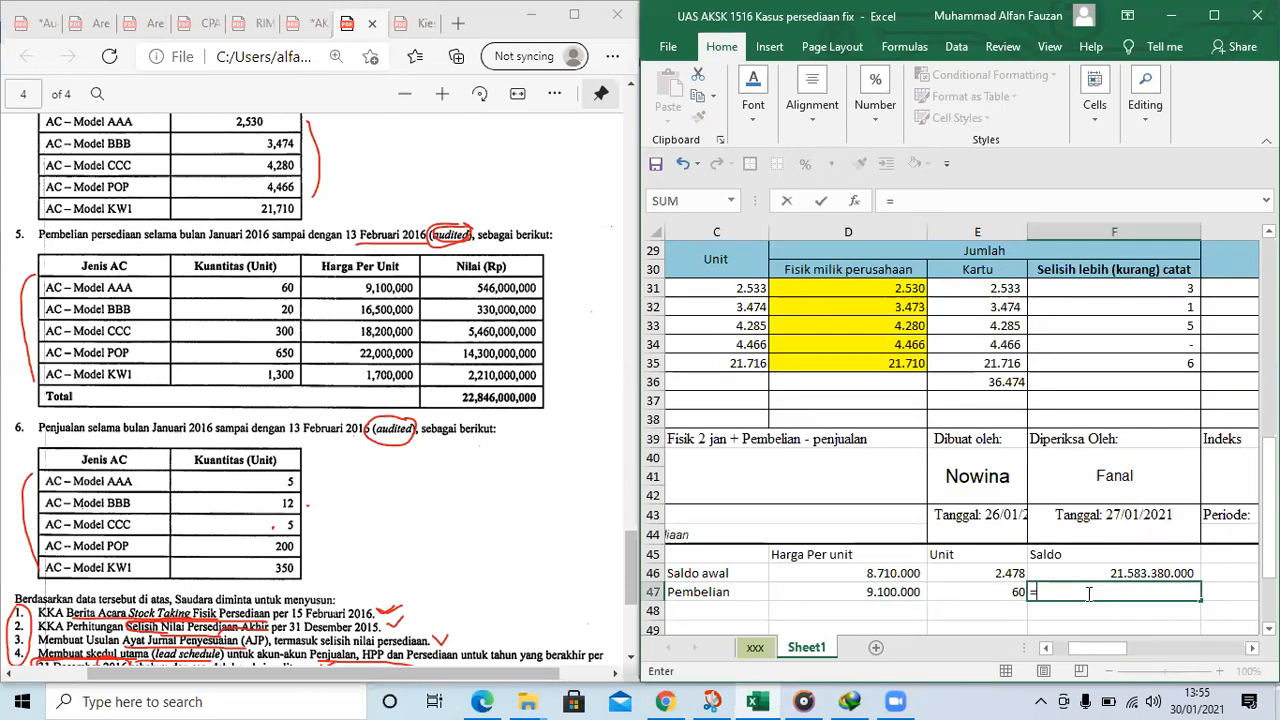
type("*")
key("Left")
key("Return")
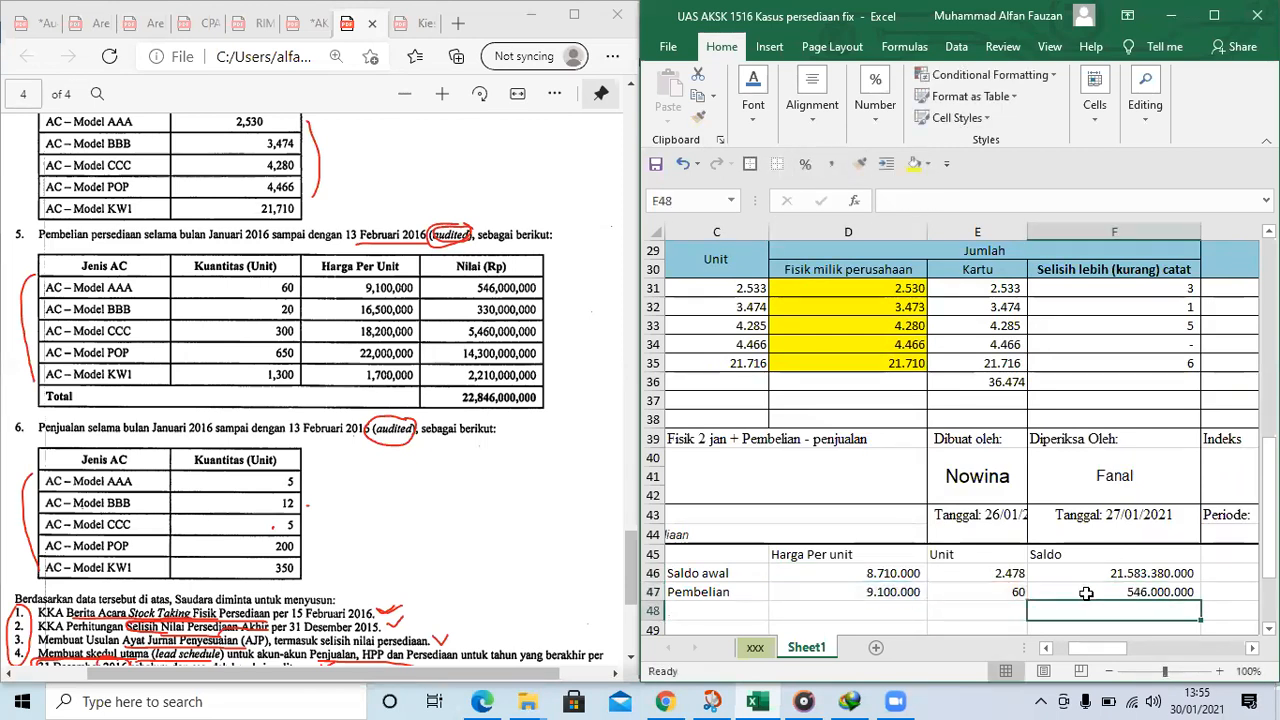
Enter the label "Saldo awal" in C48 below the Pembelian row
key("Left")
key("Left")
key("Left")
key("Left")
key("Right")
type("Saldo")
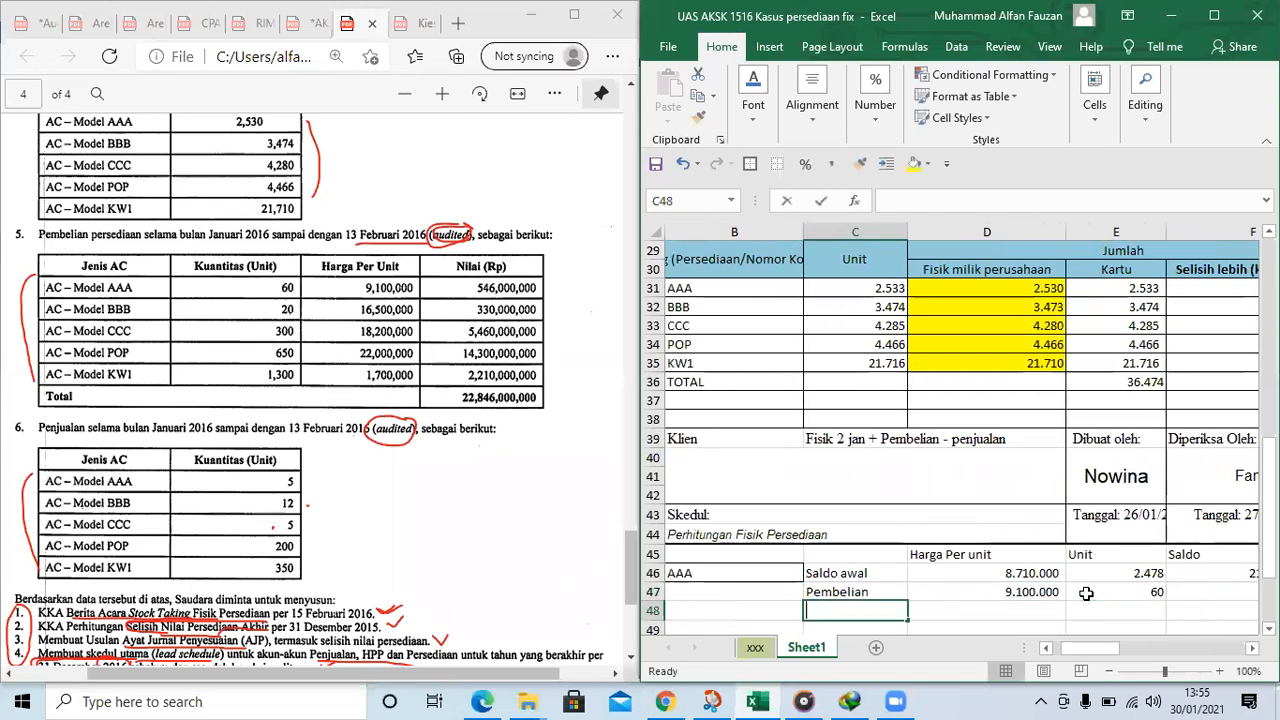
type("p")
key("BackSpace")
type("o awal")
key("Right")
key("Right")
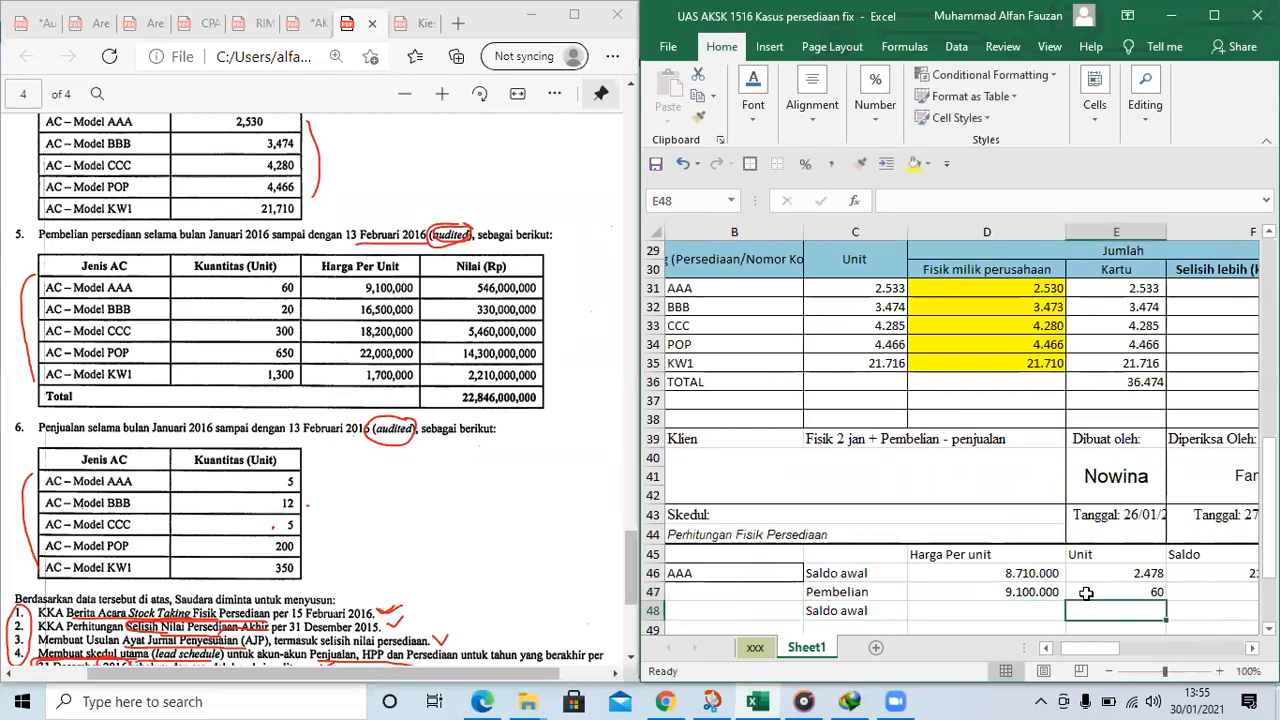
Add the AAA opening and purchased units in E48 with the formula =E46+E47
type("=")
key("Up")
key("Up")
type("+")
key("Up")
key("Return")
Copy the unit total formula from E48 to F48 to add up the Saldo values
key("Up")
key("Right")
key("Left")
key("ctrl+c")
key("Right")
key("ctrl+v")
key("Left")
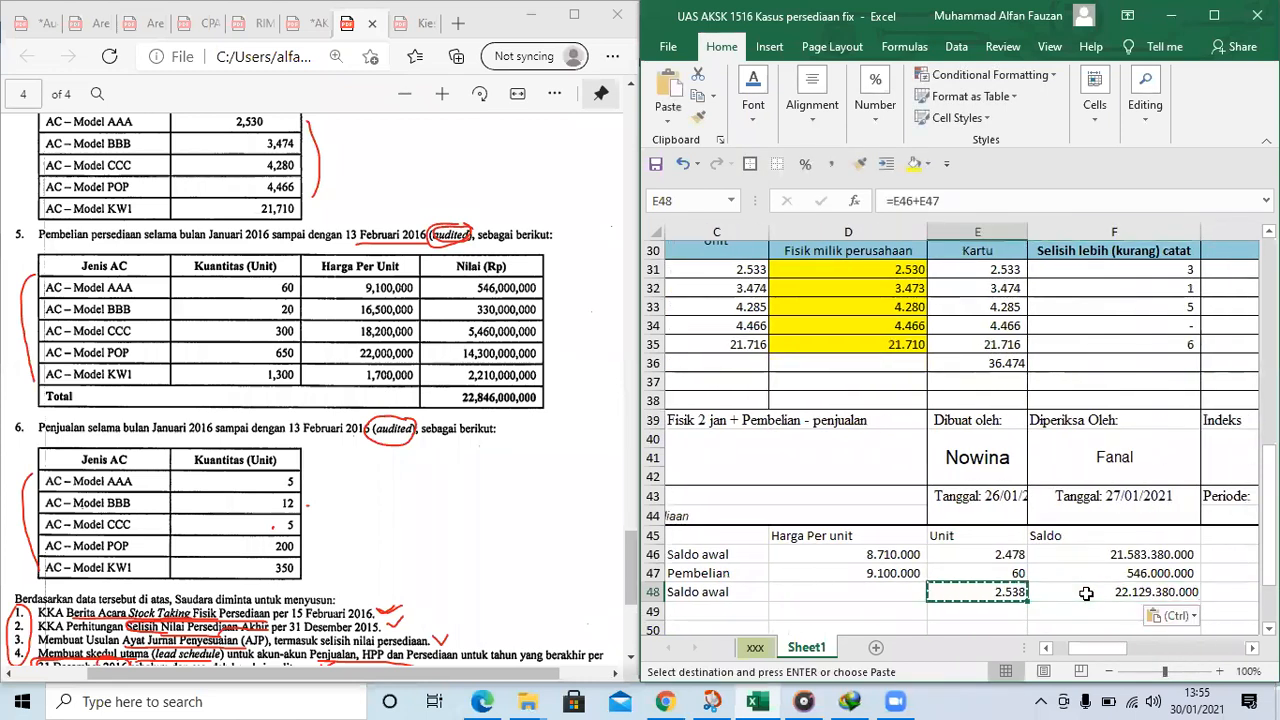
Enter the label "Harga Per unit yang baru" in C49 below the second Saldo awal row
key("Down")
left_click(729, 613)
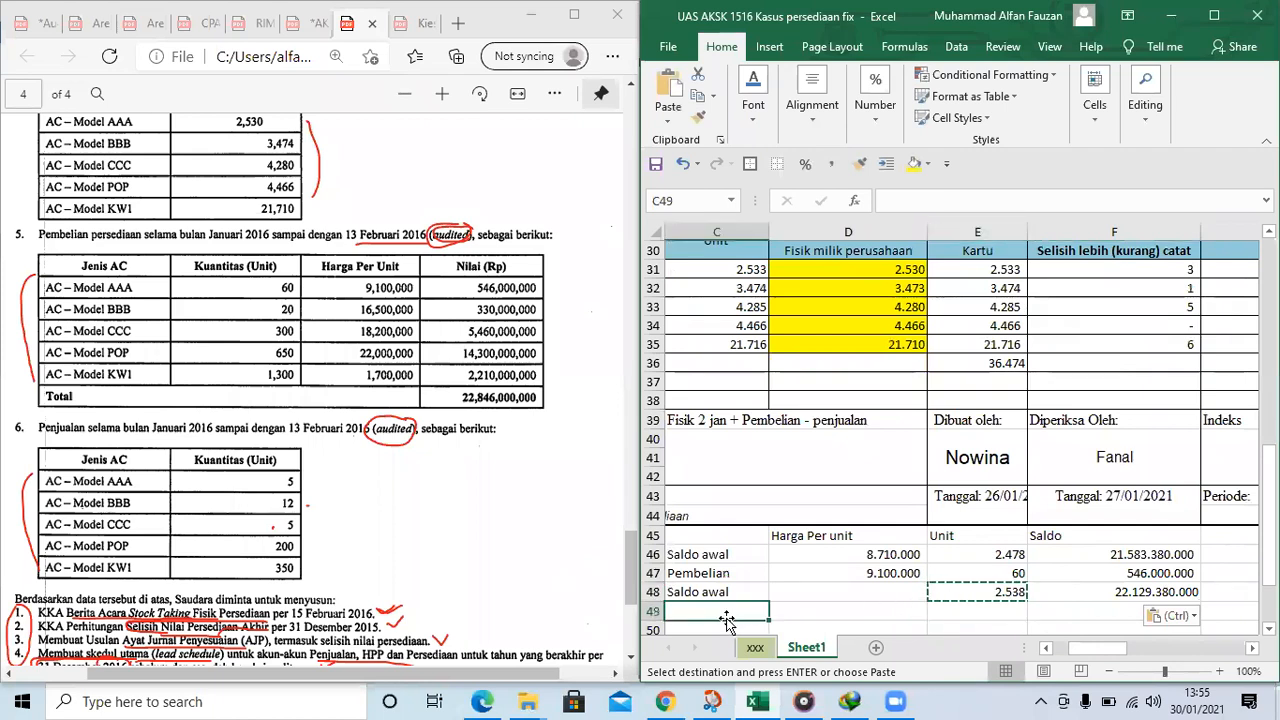
type("Harga Per unit yang")
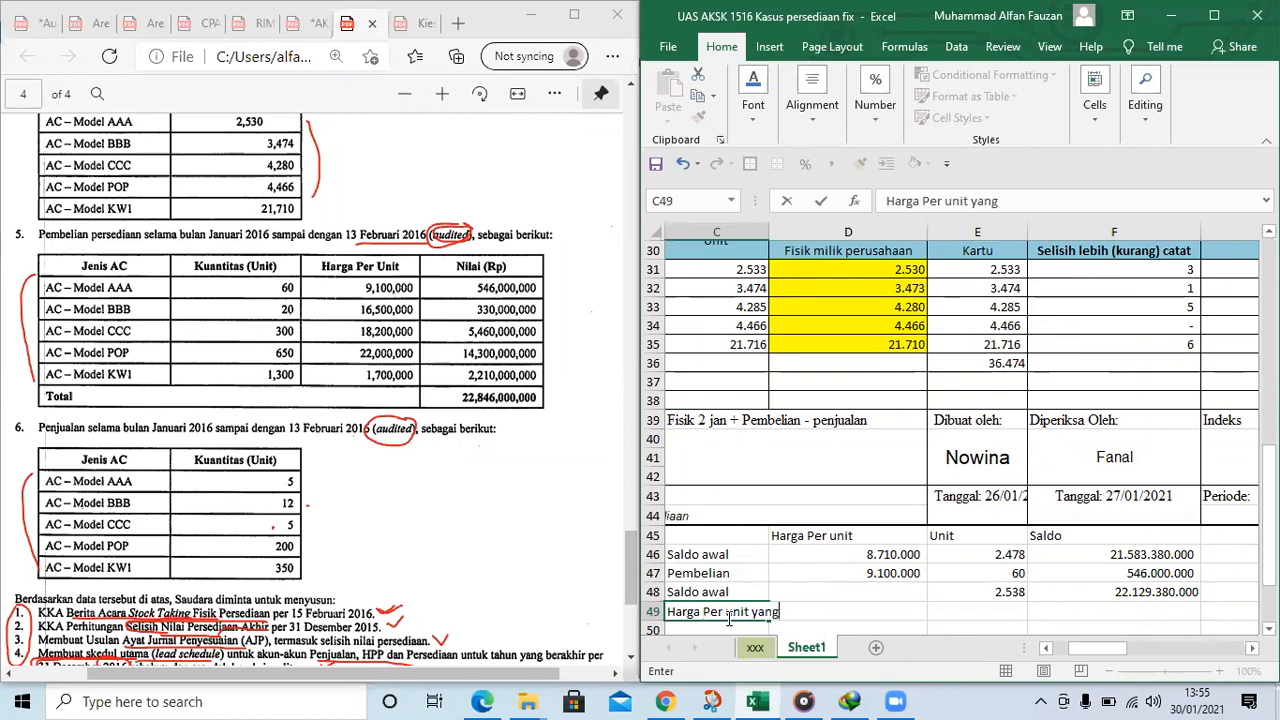
Calculate the new AAA average unit price in F49 with the formula =F48/E48
key("Right")
key("Right")
key("Right")
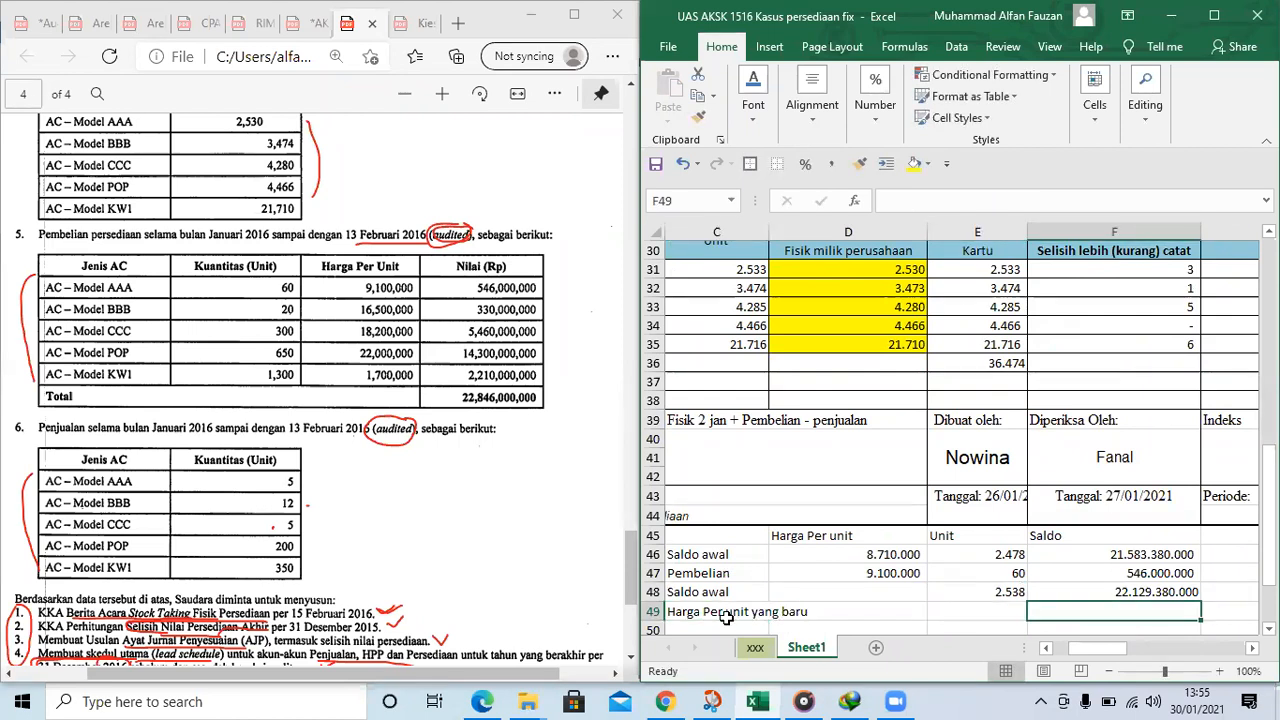
type("=")
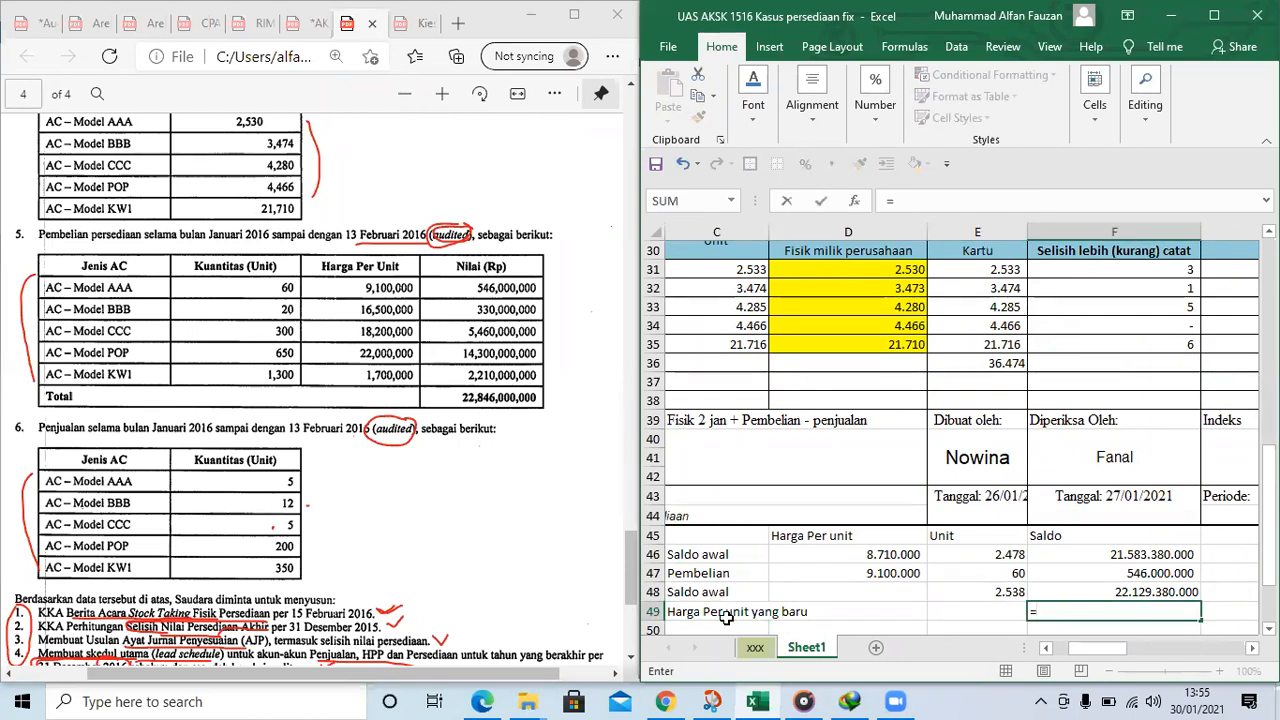
key("Up")
type("/")
key("Left")
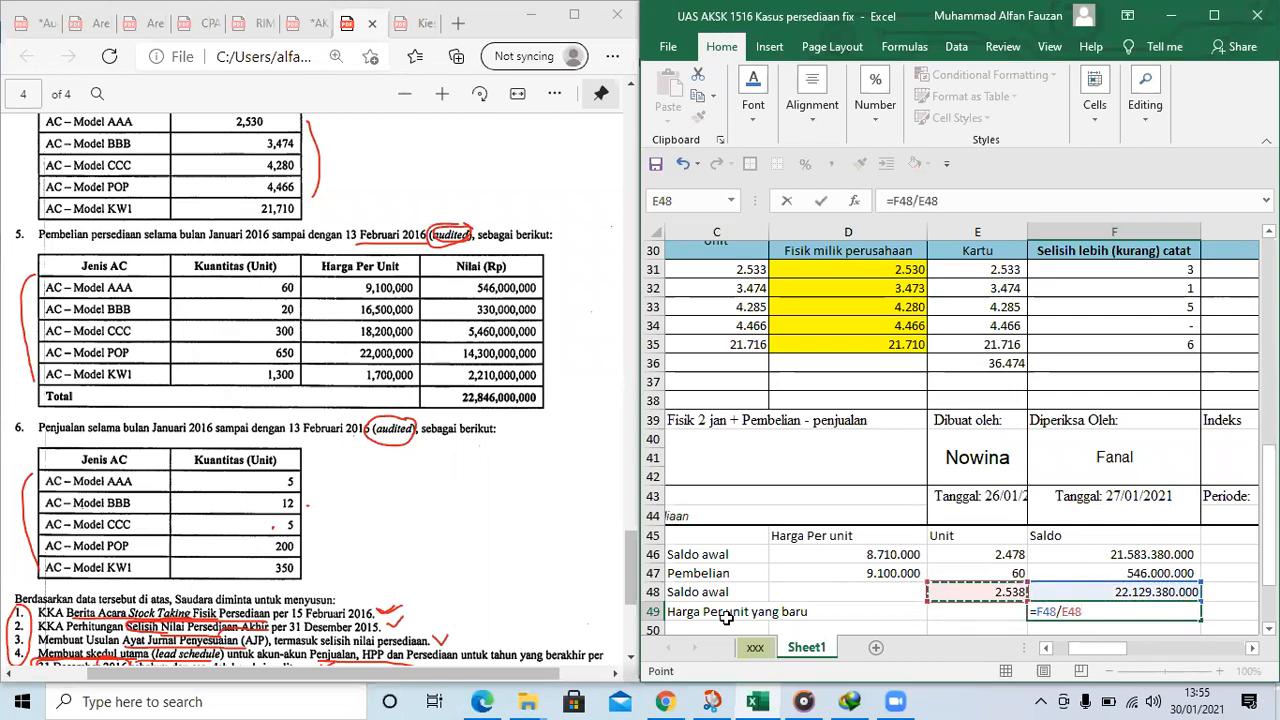
key("Return")
Move the average unit price formula from F49 to D49 in the Harga Per unit column
key("Up")
key("Right")
key("Up")
key("Right")
key("Right")
key("Down")
key("ctrl+x")
key("Left")
key("Left")
key("ctrl+v")
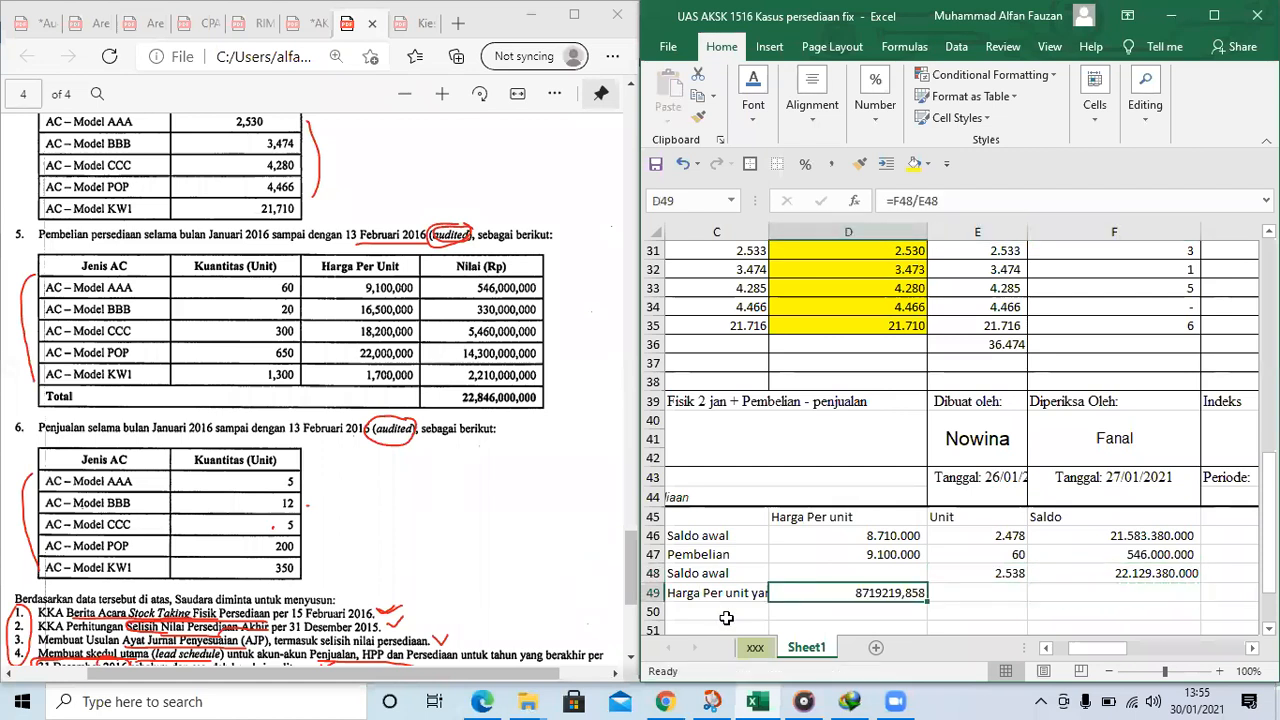
Widen column C to fit the label in C49 and apply the comma number style to the new unit price in D49
left_click_drag(767, 234, 822, 235)
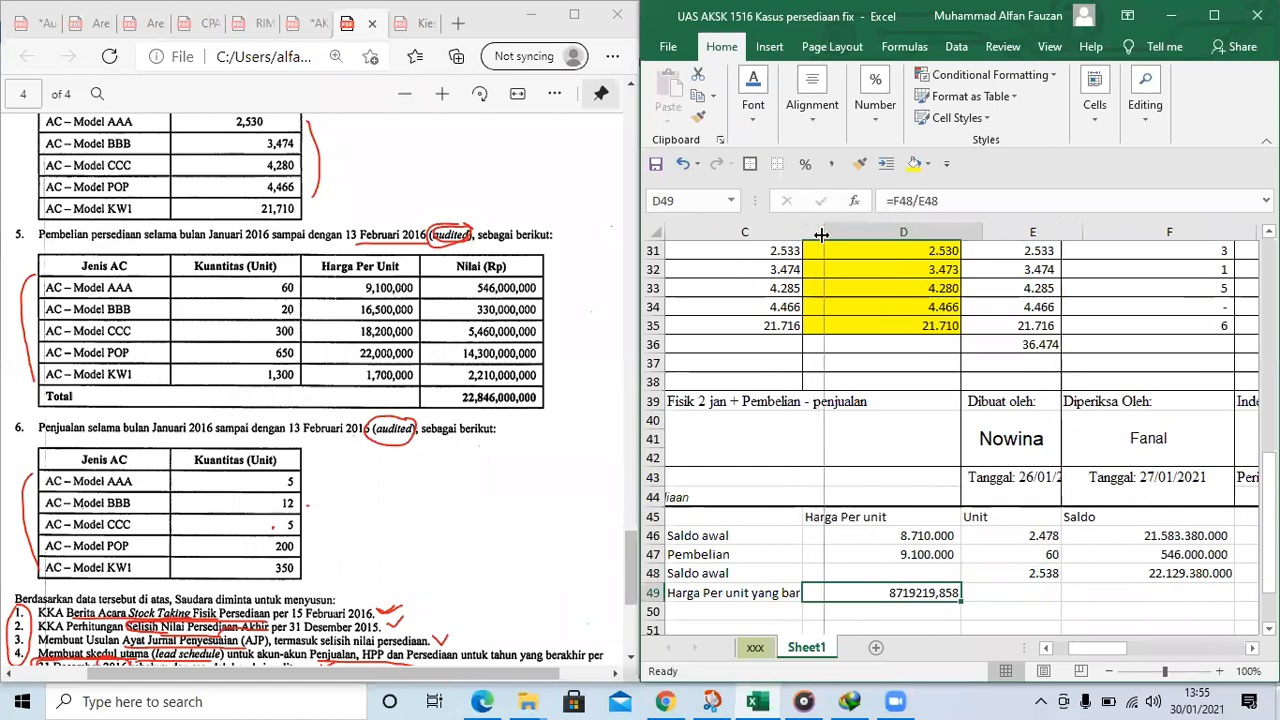
left_click(831, 163)
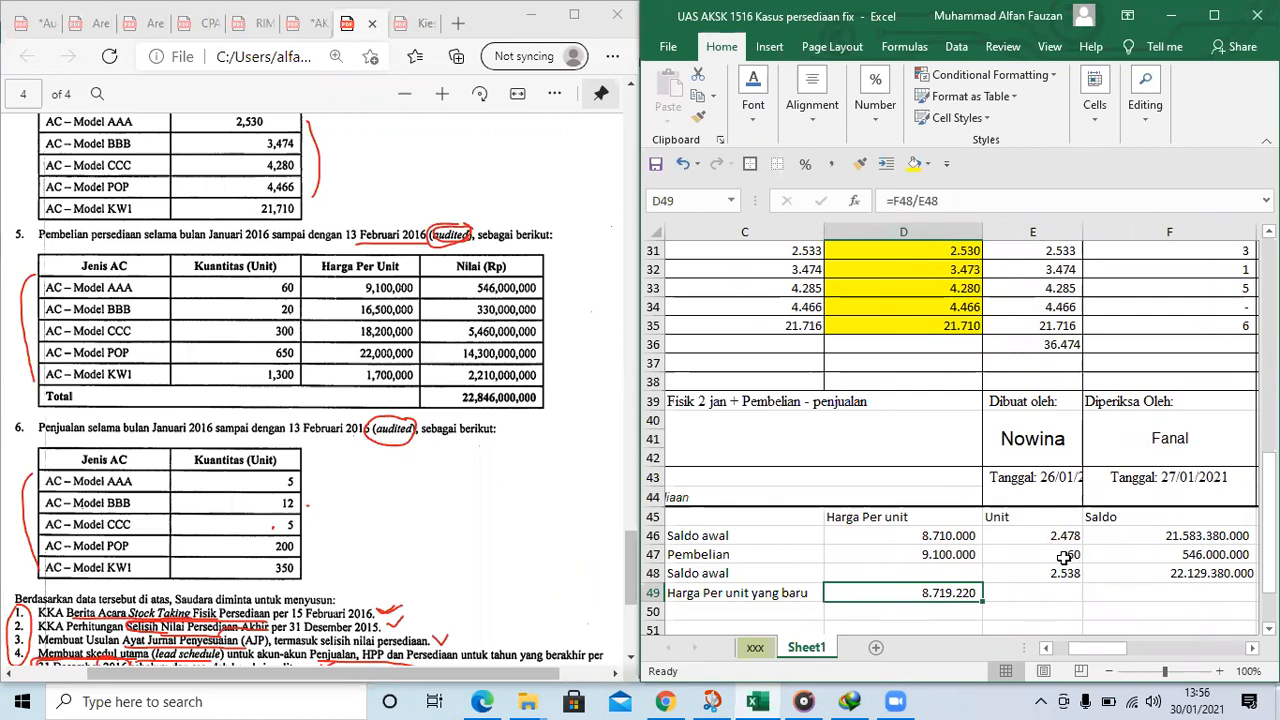
Examine the purchase price, the new unit price and its label in the AAA average price calculation
left_click(922, 553)
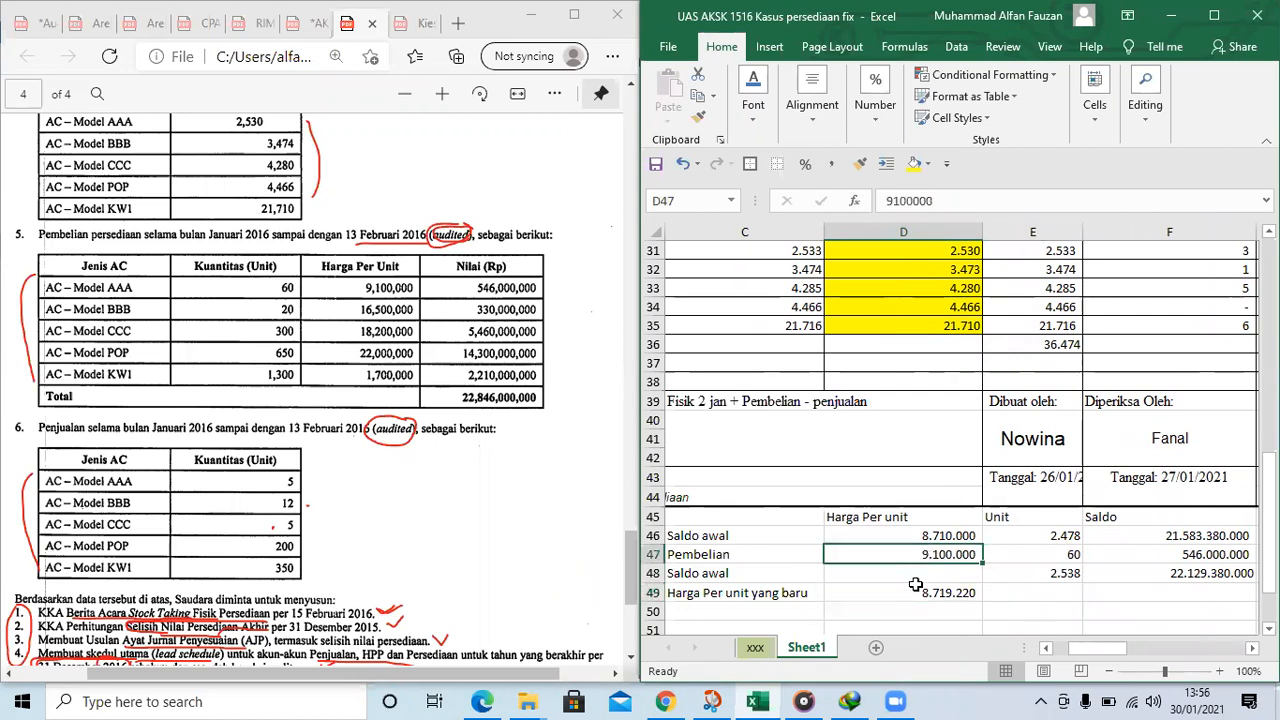
left_click(938, 590)
left_click(810, 594)
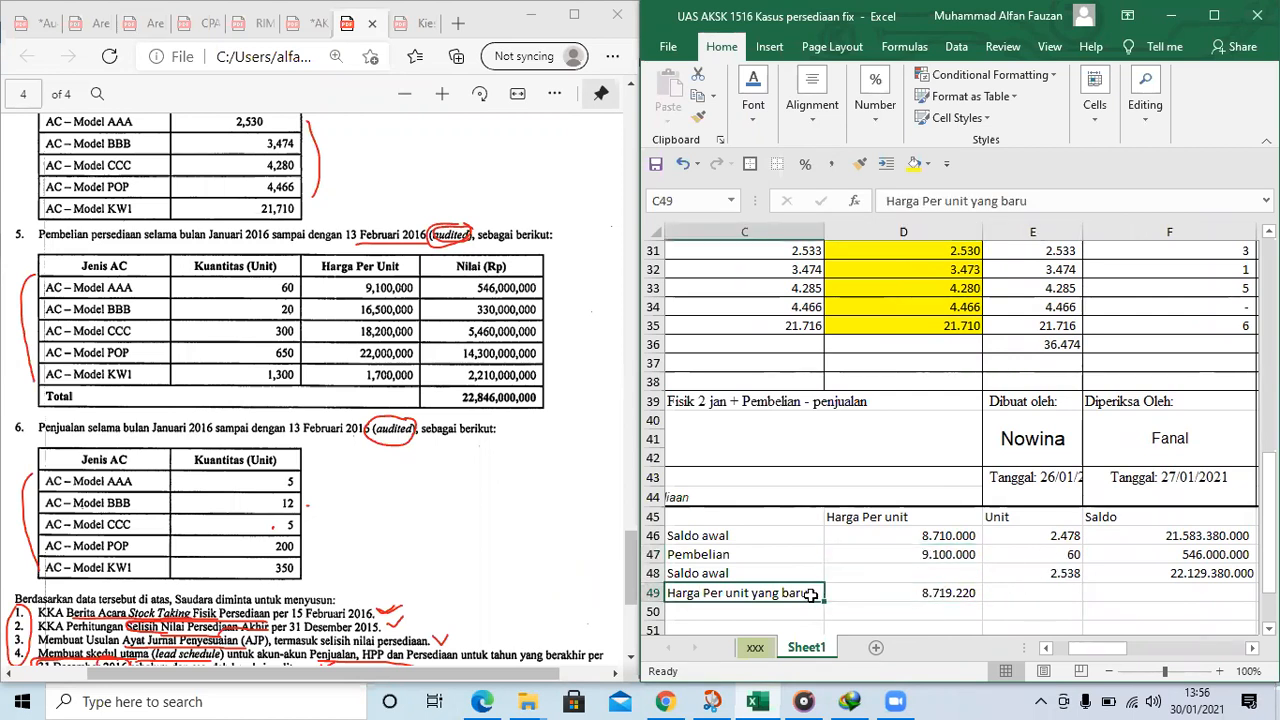
key("Right")
key("Right")
key("Right")
key("Right")
key("Right")
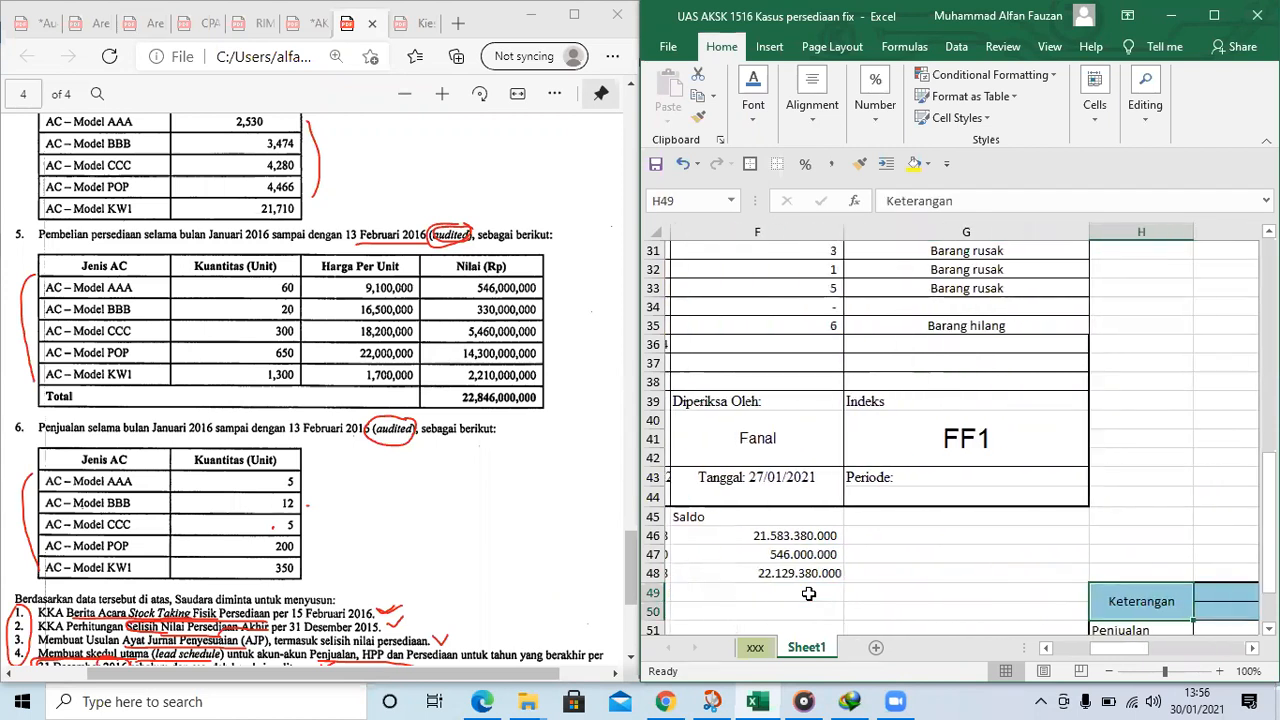
key("Left")
key("Left")
key("Left")
Link AAA's Harga per unit in H31 to the new average unit price with the formula =D49
key("Left")
scroll(1186, 343, "up", 1)
left_click(1186, 322)
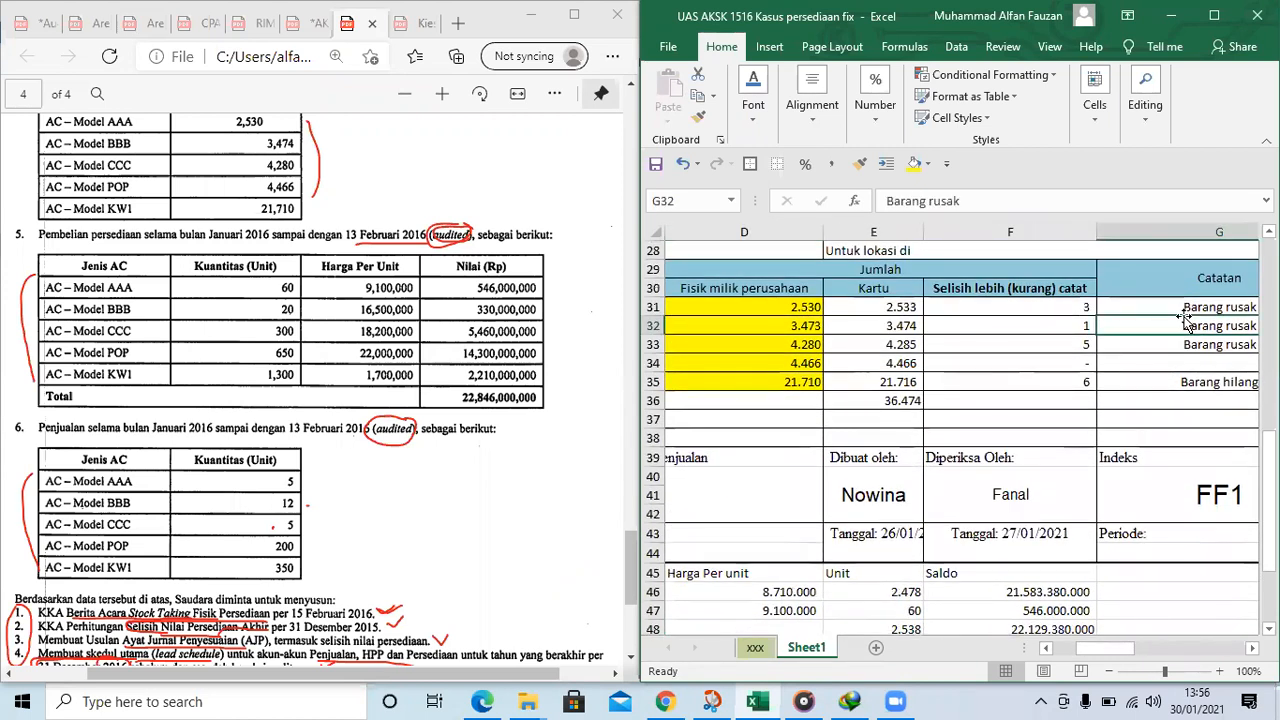
key("Right")
key("Right")
scroll(1186, 320, "right", 1)
key("Up")
key("Left")
type("=")
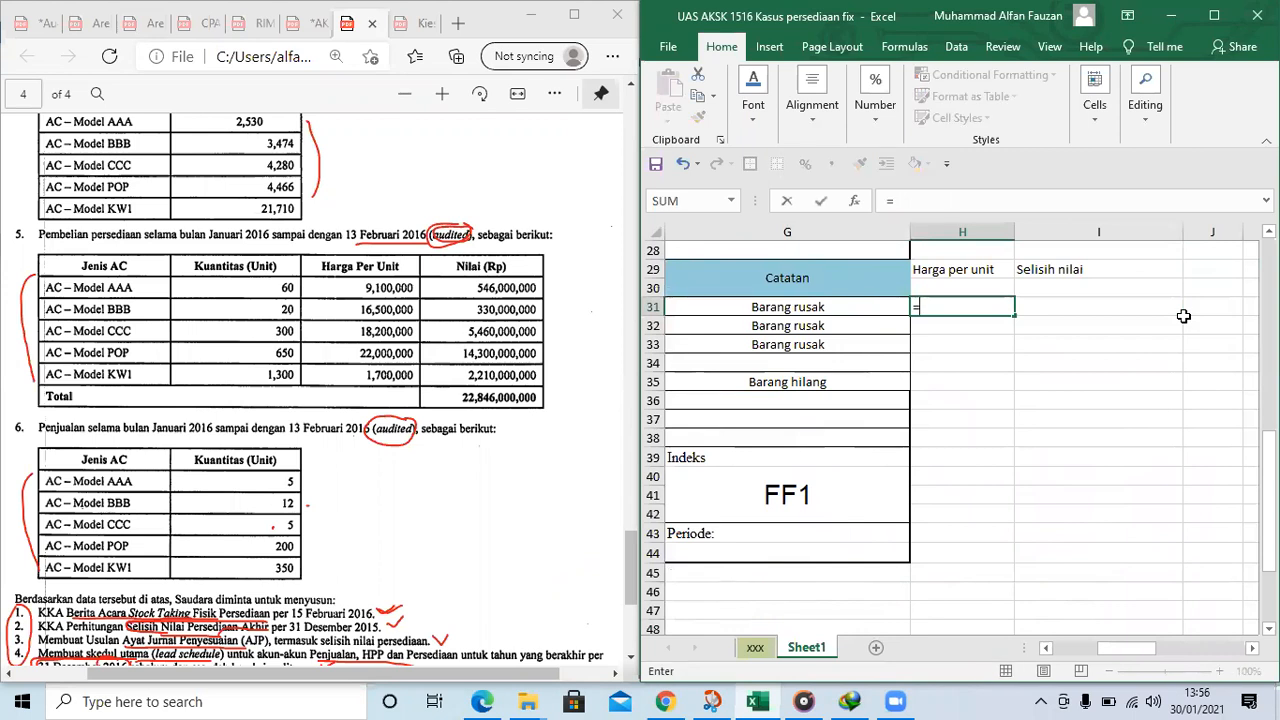
left_click_drag(1138, 650, 1076, 653)
scroll(1038, 566, "down", 1)
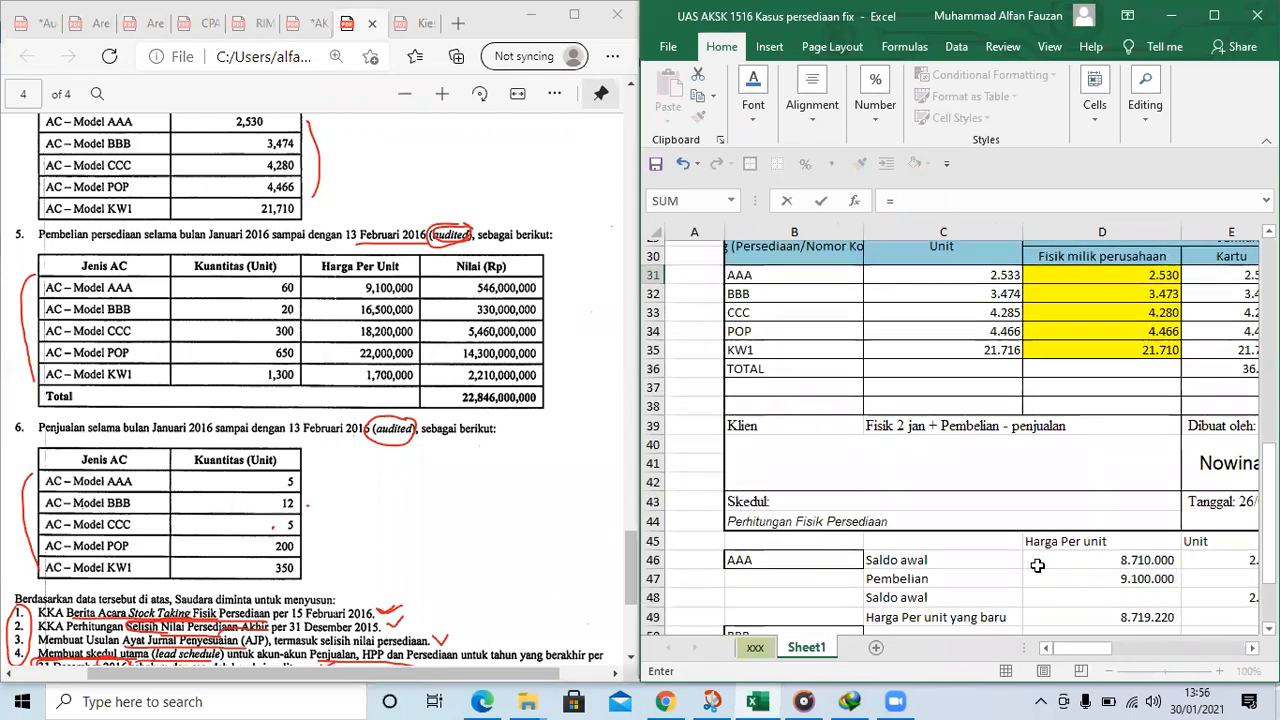
scroll(1120, 563, "down", 2)
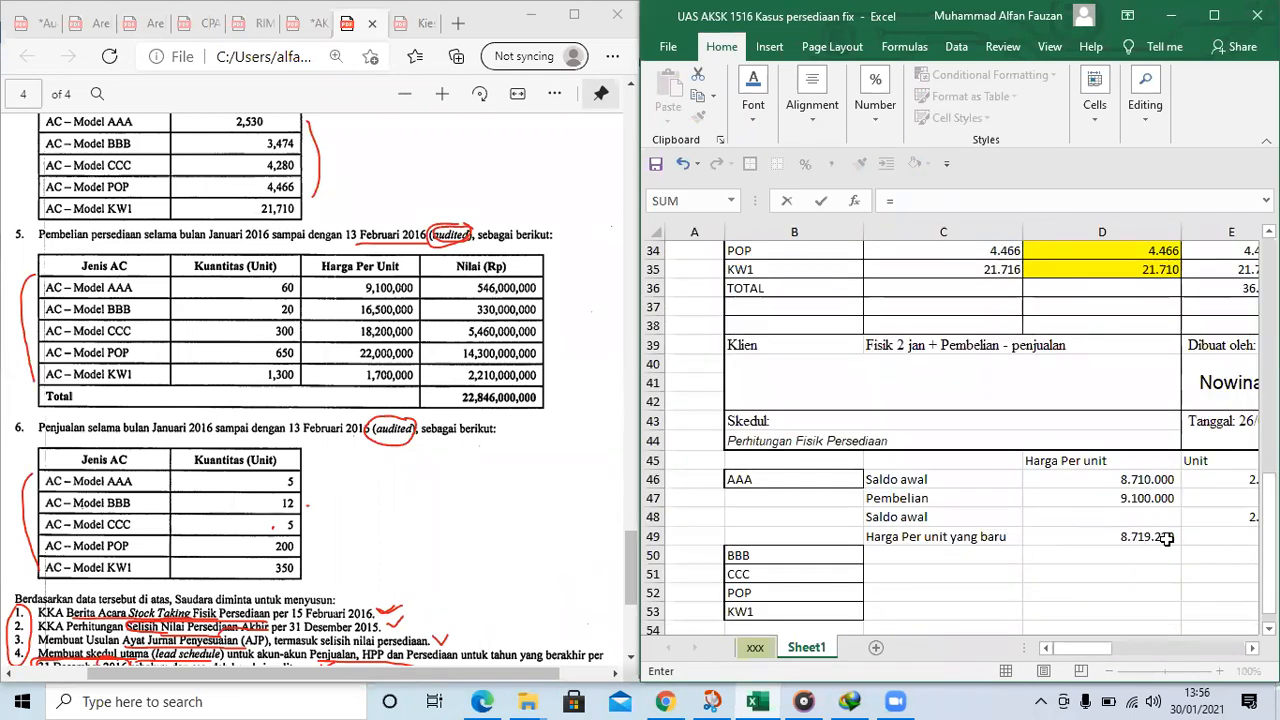
left_click(1138, 539)
key("Return")
Calculate AAA's Selisih nilai in I31 by multiplying unit price by count difference with the formula =H31*F31
key("Up")
key("Right")
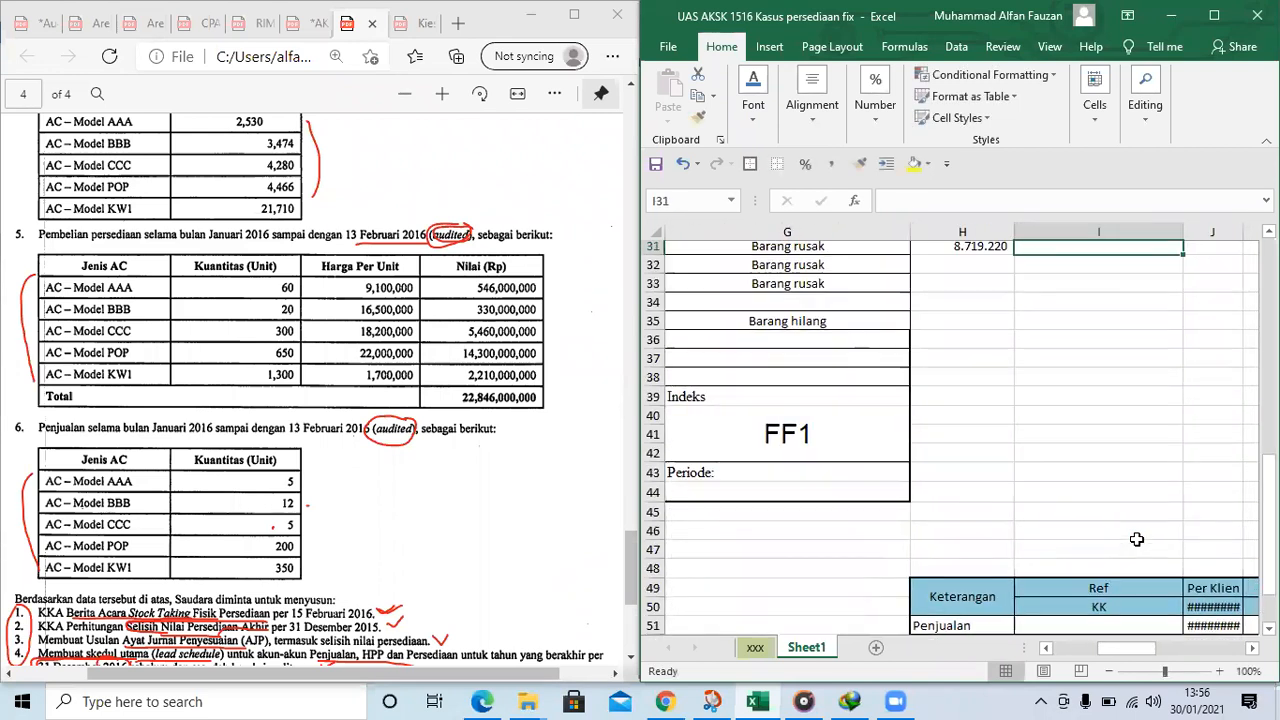
key("Up")
key("Left")
key("Left")
key("Left")
key("Right")
key("Down")
key("Right")
key("Right")
type("=")
key("Left")
type("*")
key("Left")
key("Left")
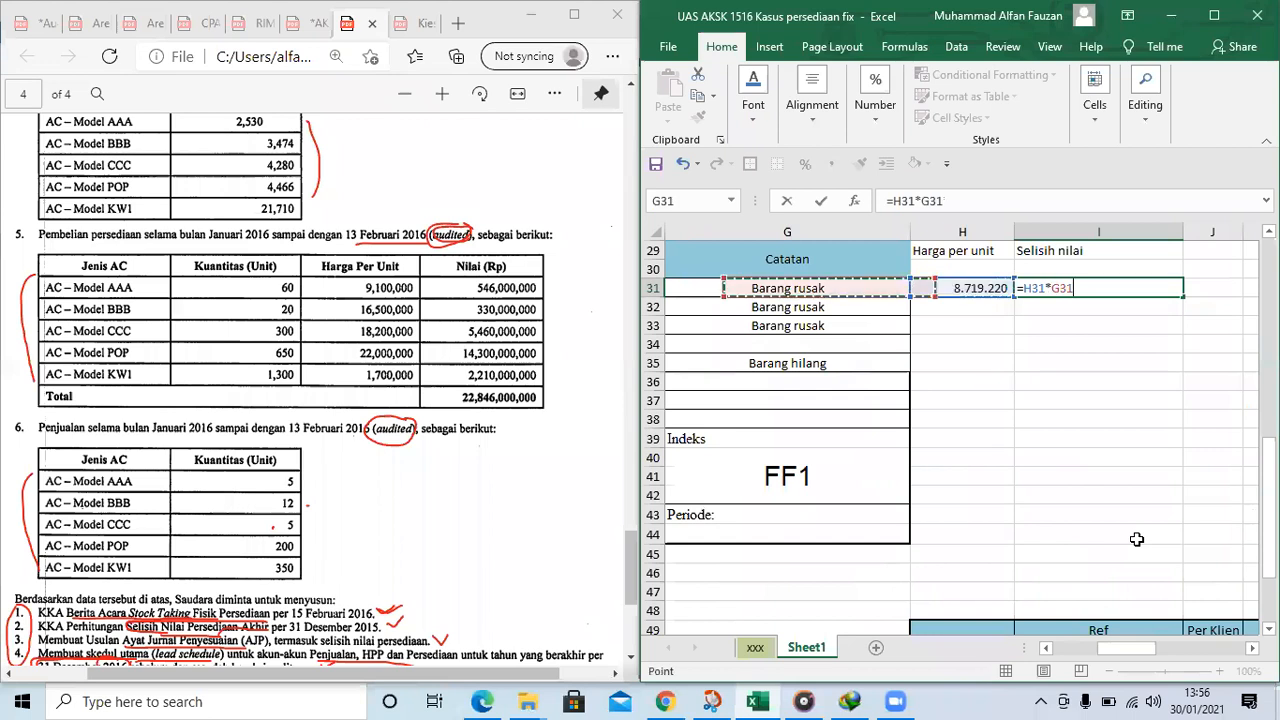
key("Left")
key("Left")
key("Left")
key("Tab")
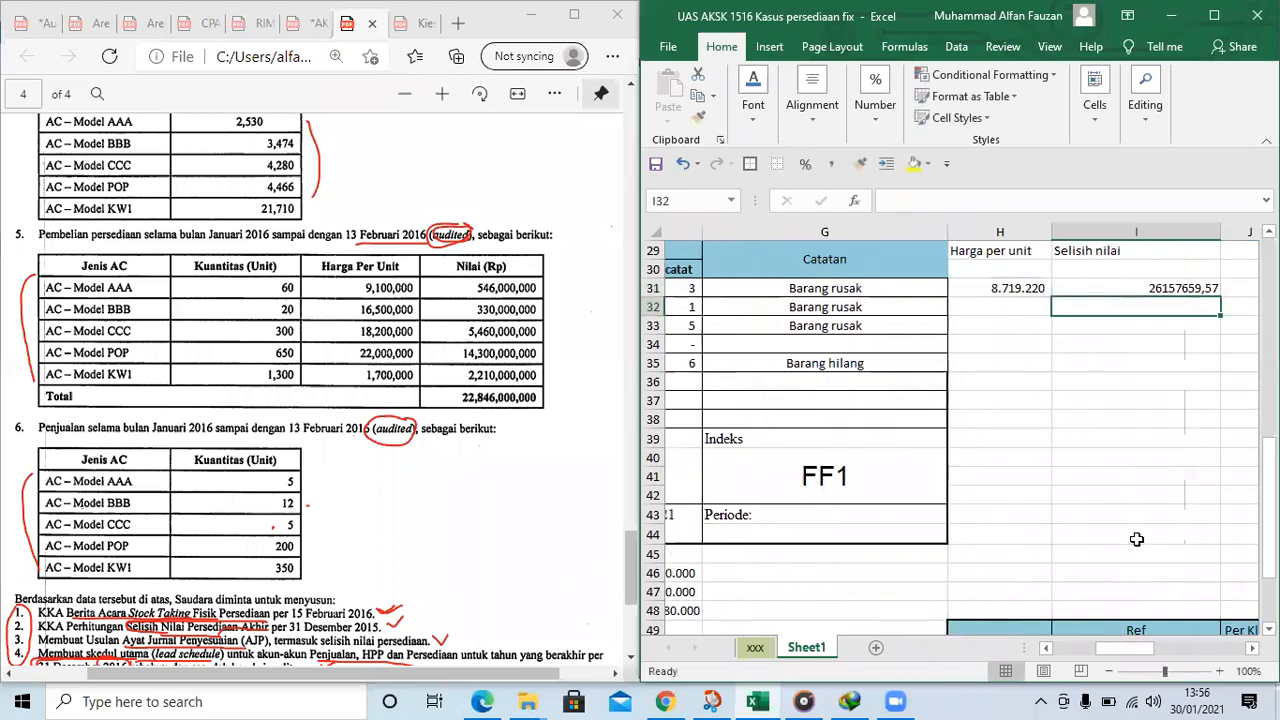
Apply the comma number style to the Selisih nilai cells I31:I37
key("Left")
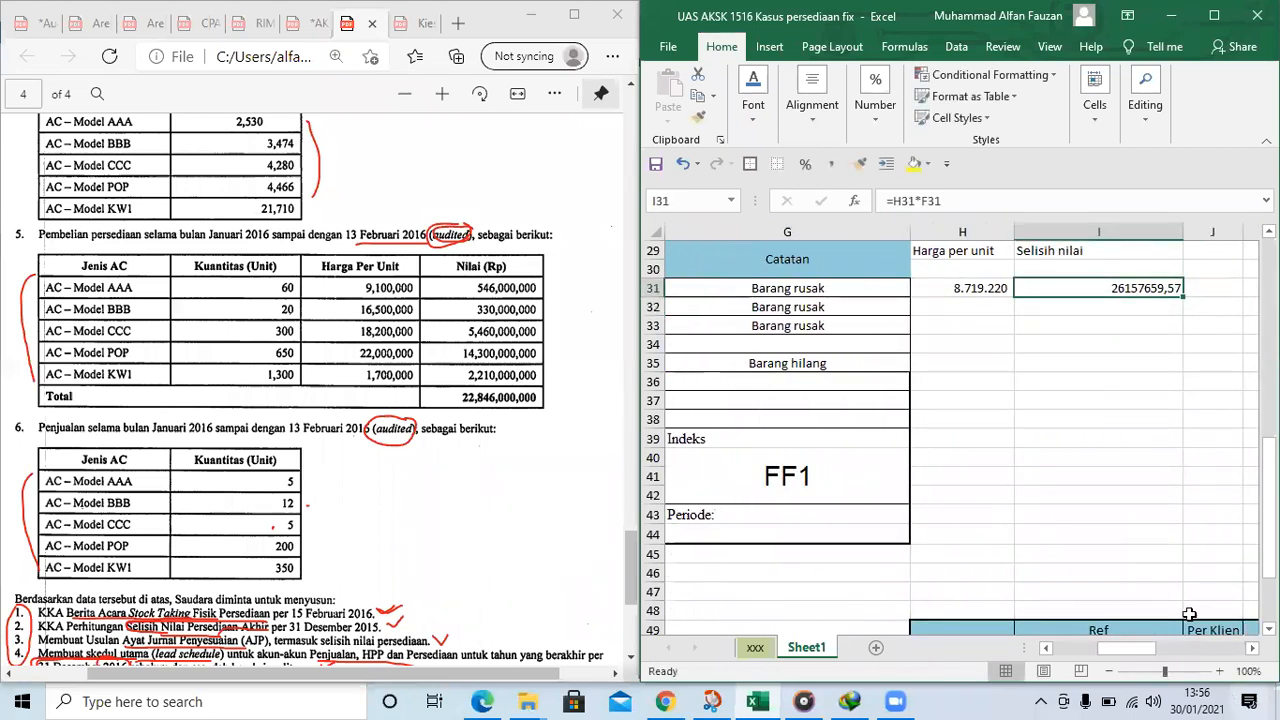
left_click_drag(1074, 288, 1060, 404)
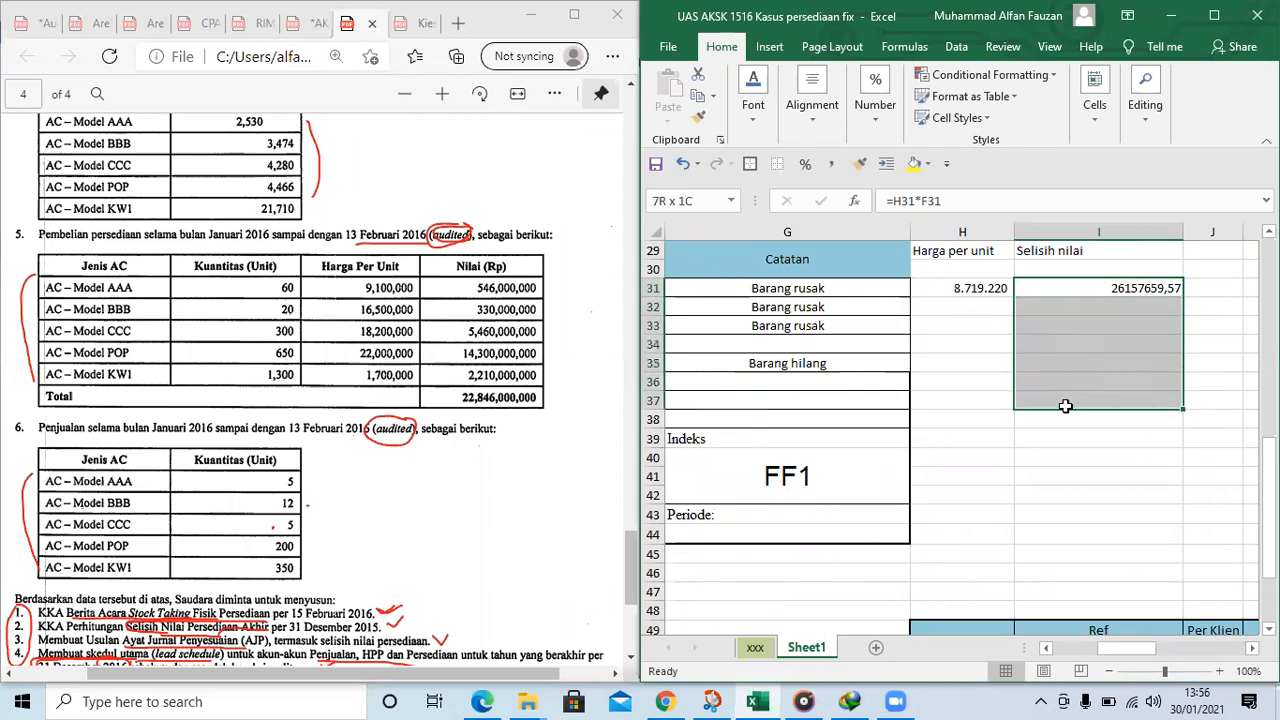
left_click(831, 164)
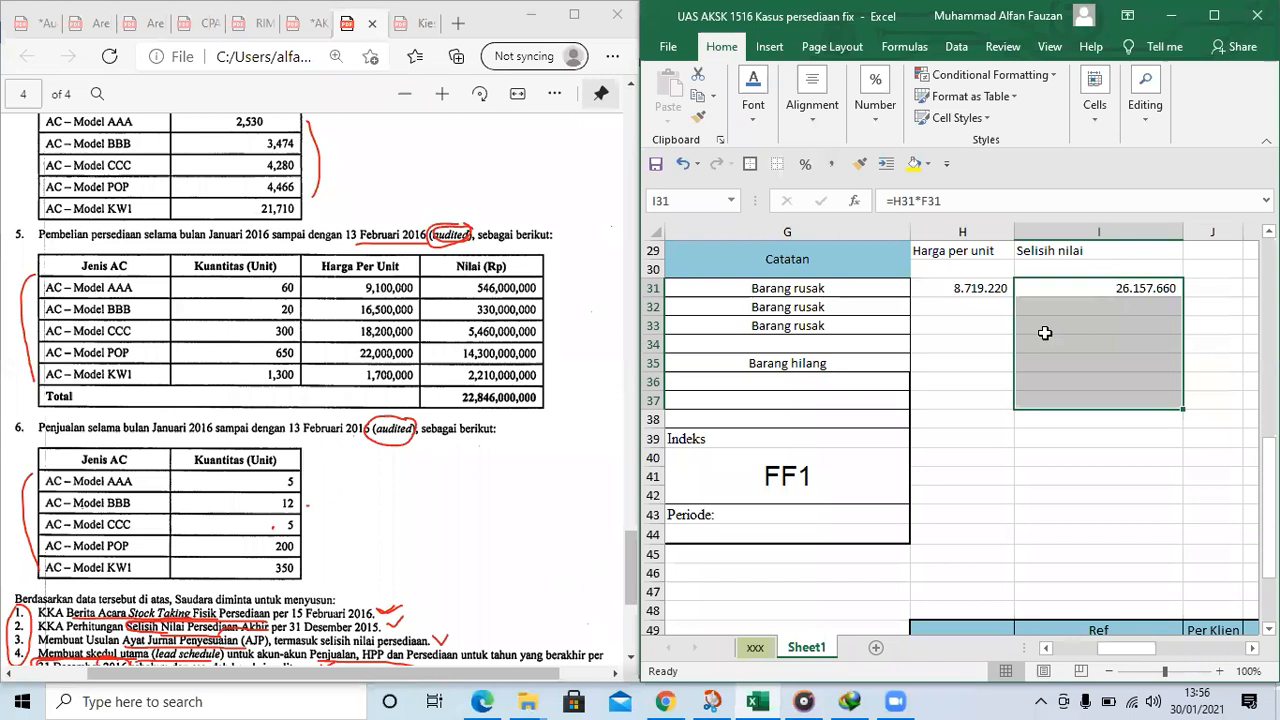
Review the AAA unit price reference in H31 and the remaining models BBB to KW1 in the count table
left_click(979, 295)
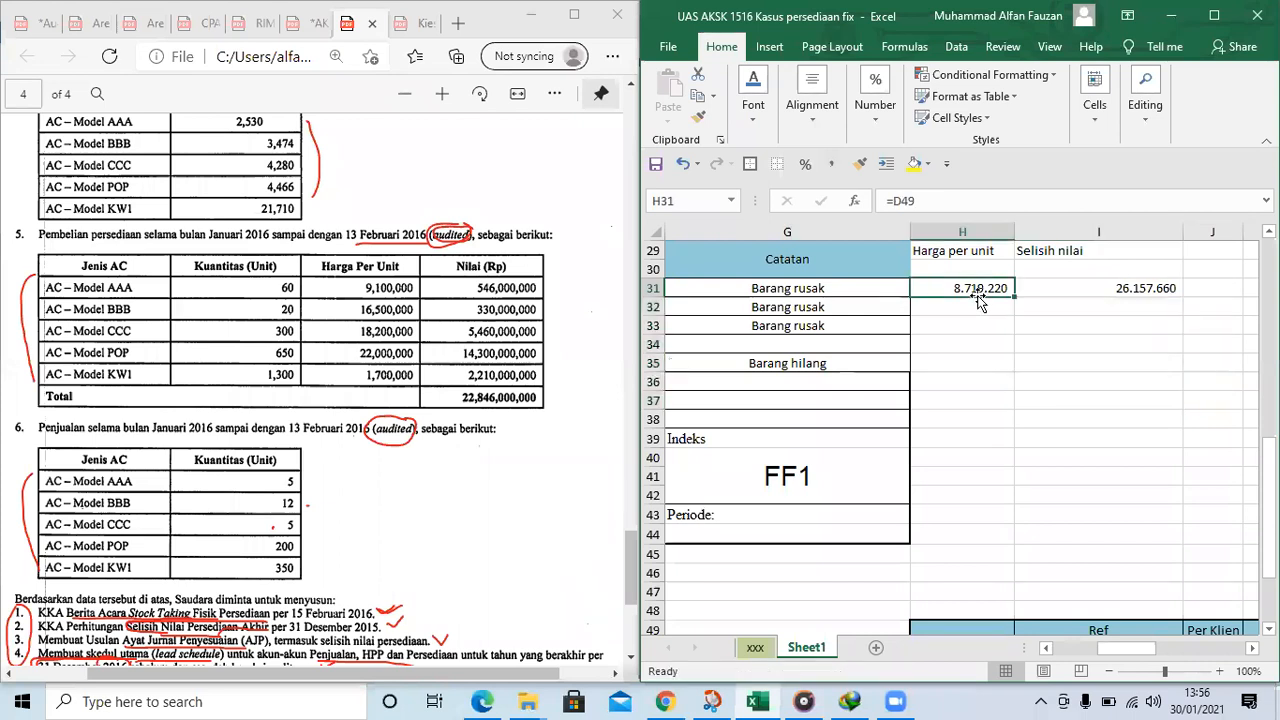
left_click(886, 468)
key("Left")
key("Left")
key("Left")
key("Down")
key("Right")
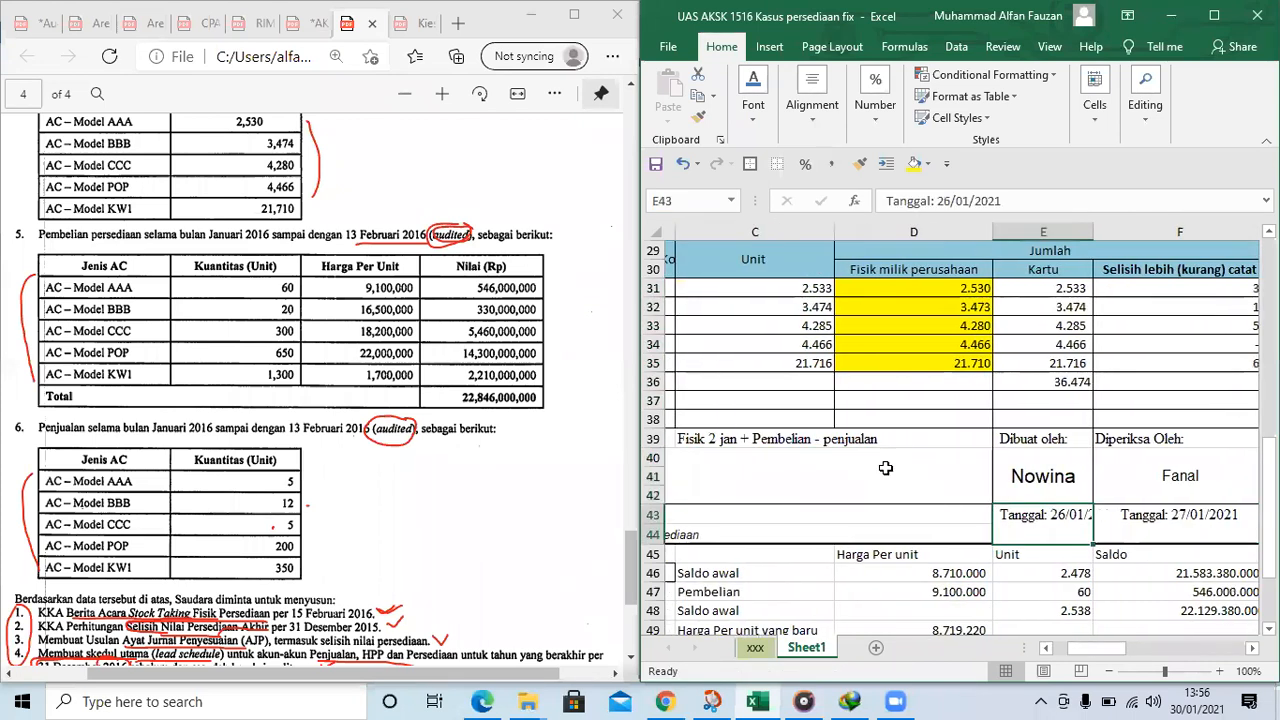
key("Left")
key("Left")
left_click_drag(752, 304, 762, 359)
scroll(771, 350, "down", 1)
scroll(775, 325, "up", 1)
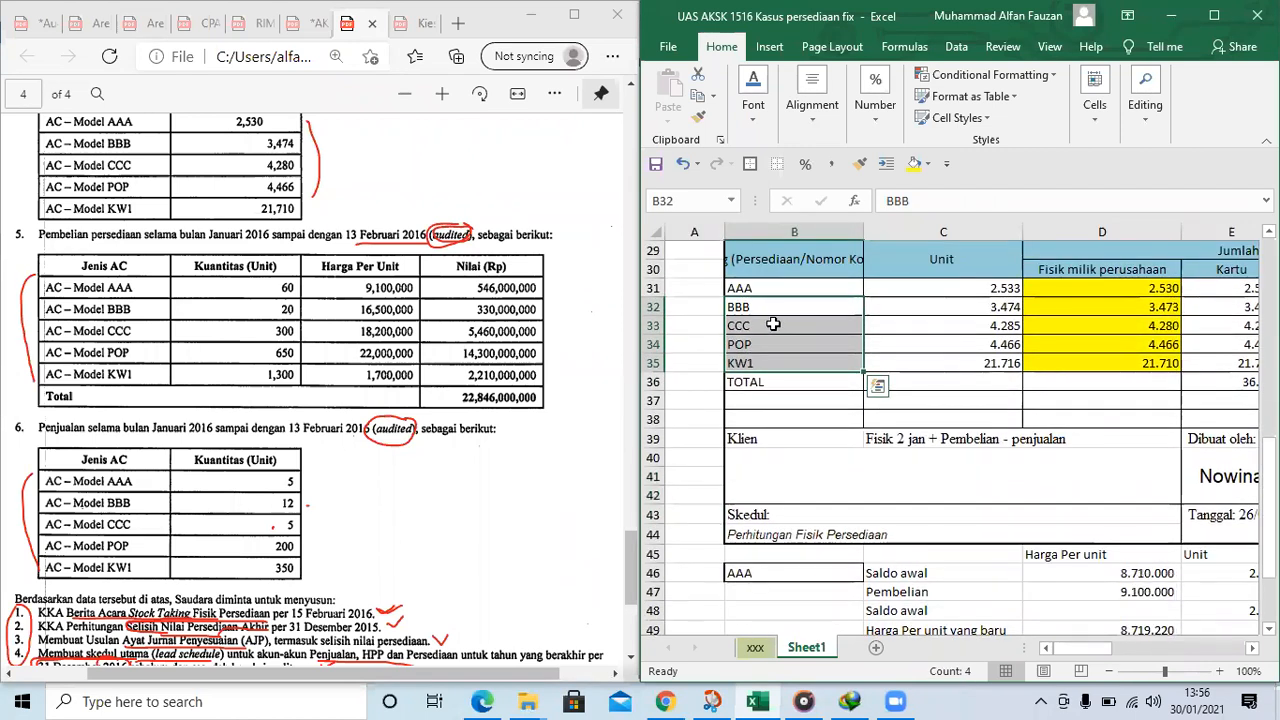
left_click(756, 326)
left_click(765, 348)
Copy the AAA average price calculation C46:F49 to C50 to create the block for BBB
scroll(816, 372, "down", 4)
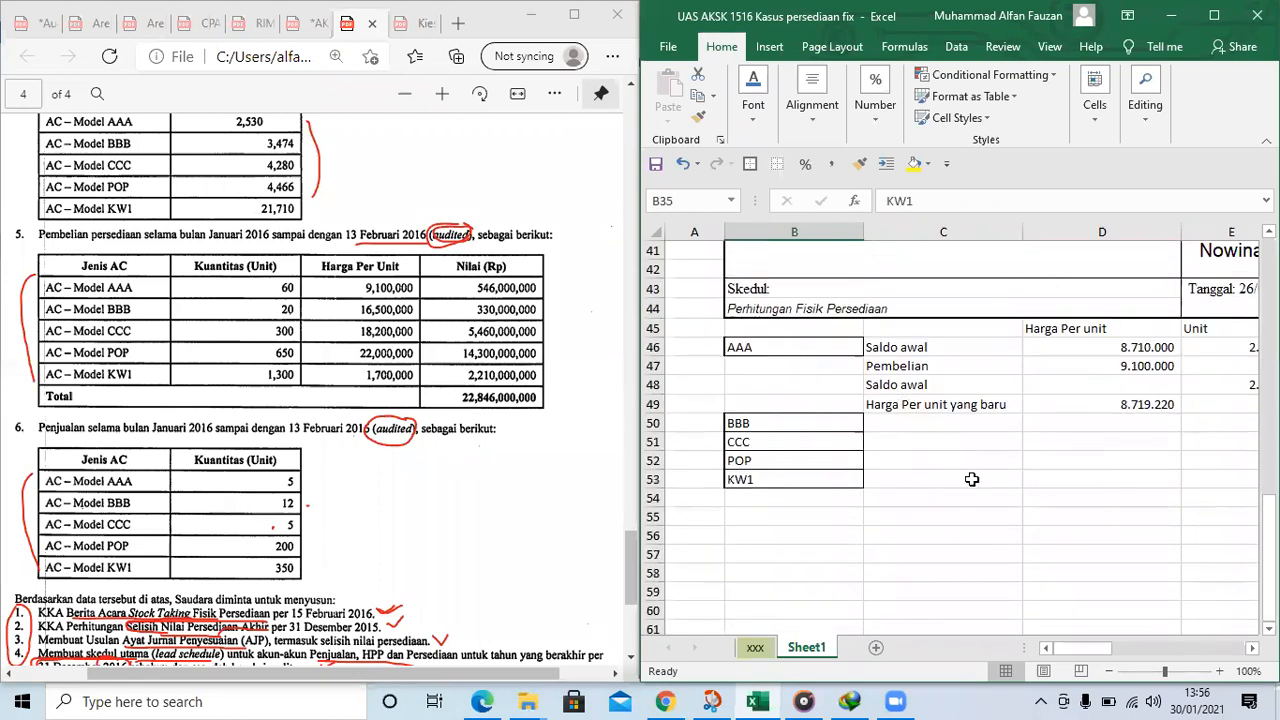
left_click(971, 479)
left_click_drag(900, 348, 1121, 403)
key("ctrl+c")
key("ctrl+q")
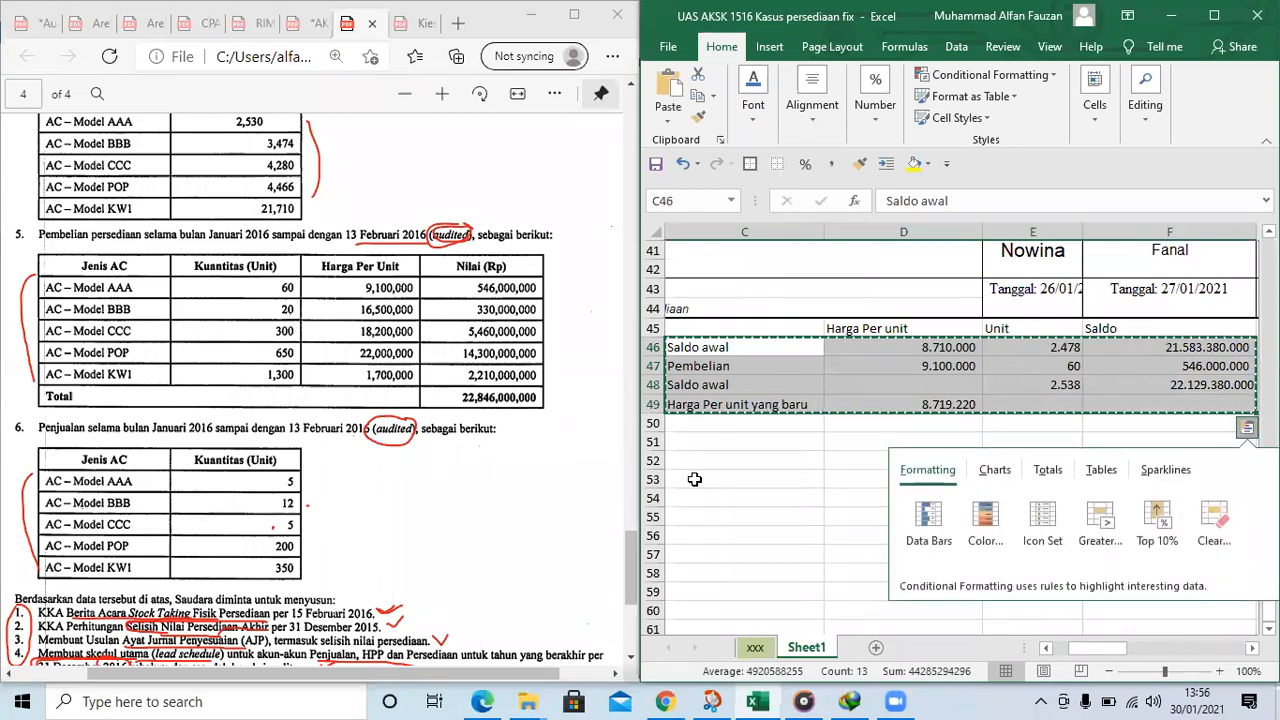
left_click(694, 479)
key("Up")
key("Up")
key("Up")
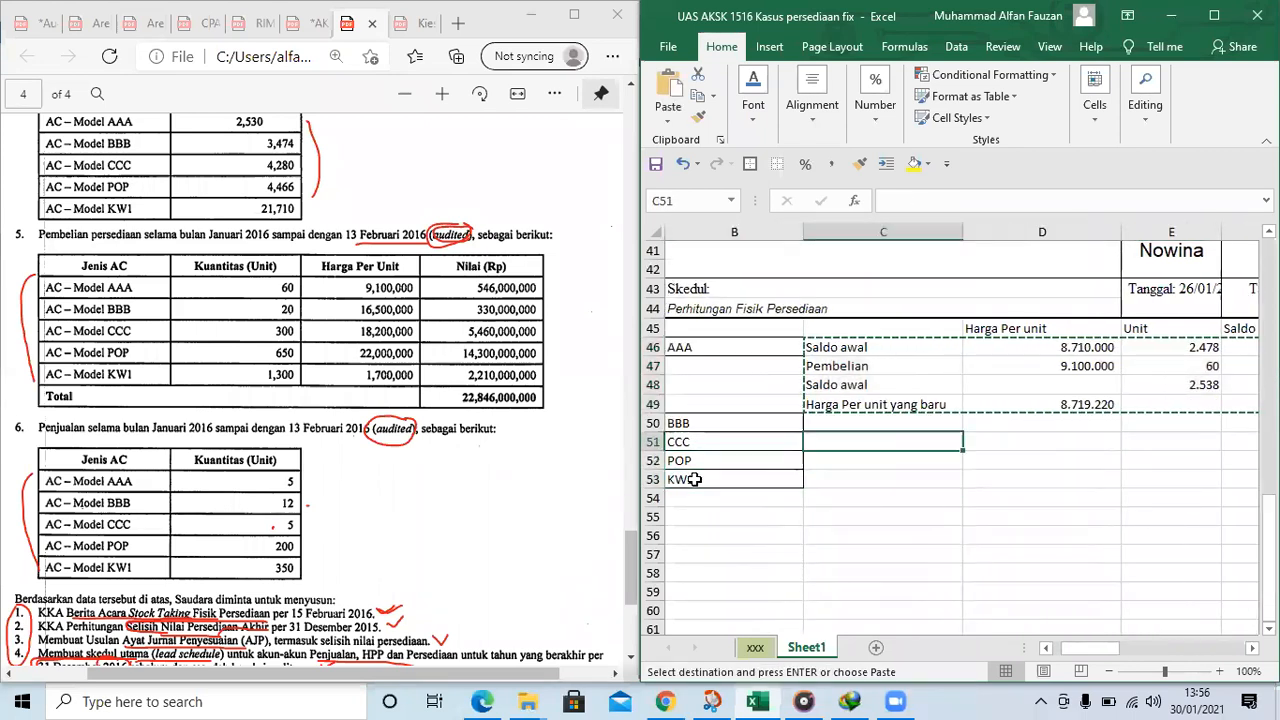
key("ctrl+v")
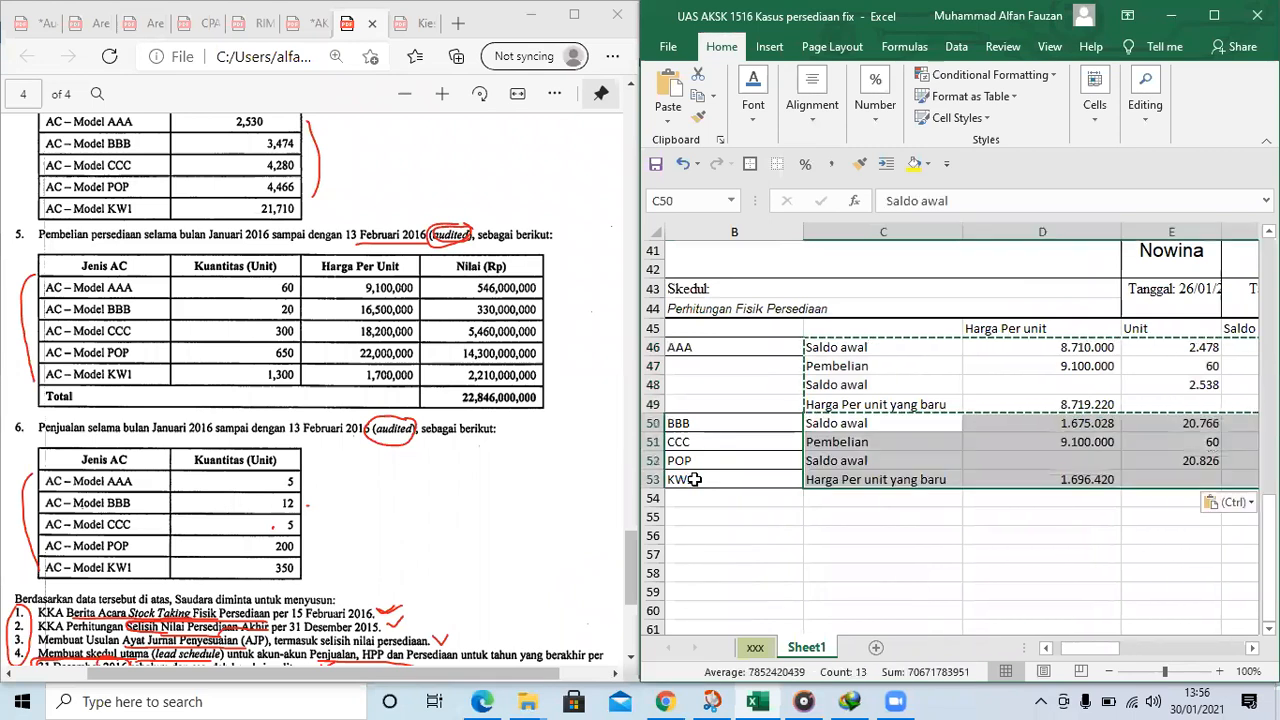
Move the model labels CCC, POP and KW1 from B51:B53 to B54:B56, below the BBB block
key("Left")
key("Down")
key("shift+Down")
key("shift+Down")
key("ctrl+x")
key("Down")
key("Down")
key("Down")
key("Down")
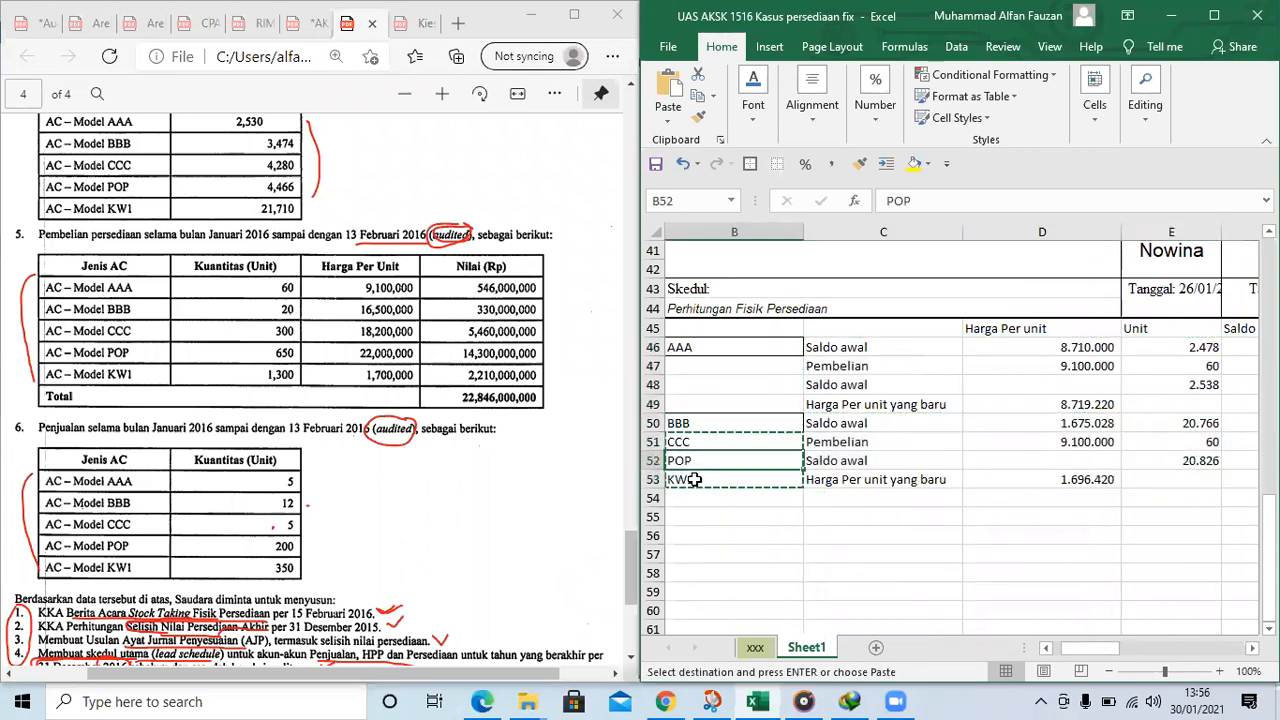
key("Up")
key("ctrl+v")
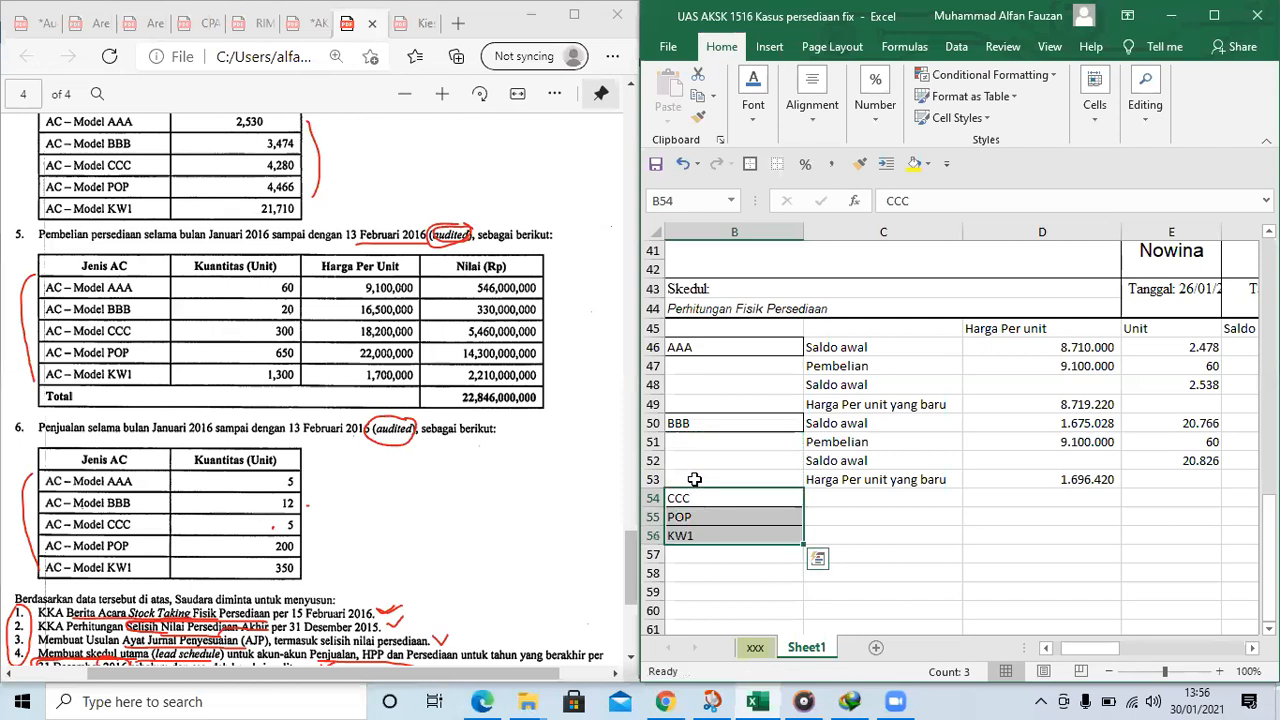
Clear the copied unit prices and quantities in D50:E52 of the BBB block
left_click_drag(1058, 426, 1150, 462)
scroll(1150, 468, "right", 3)
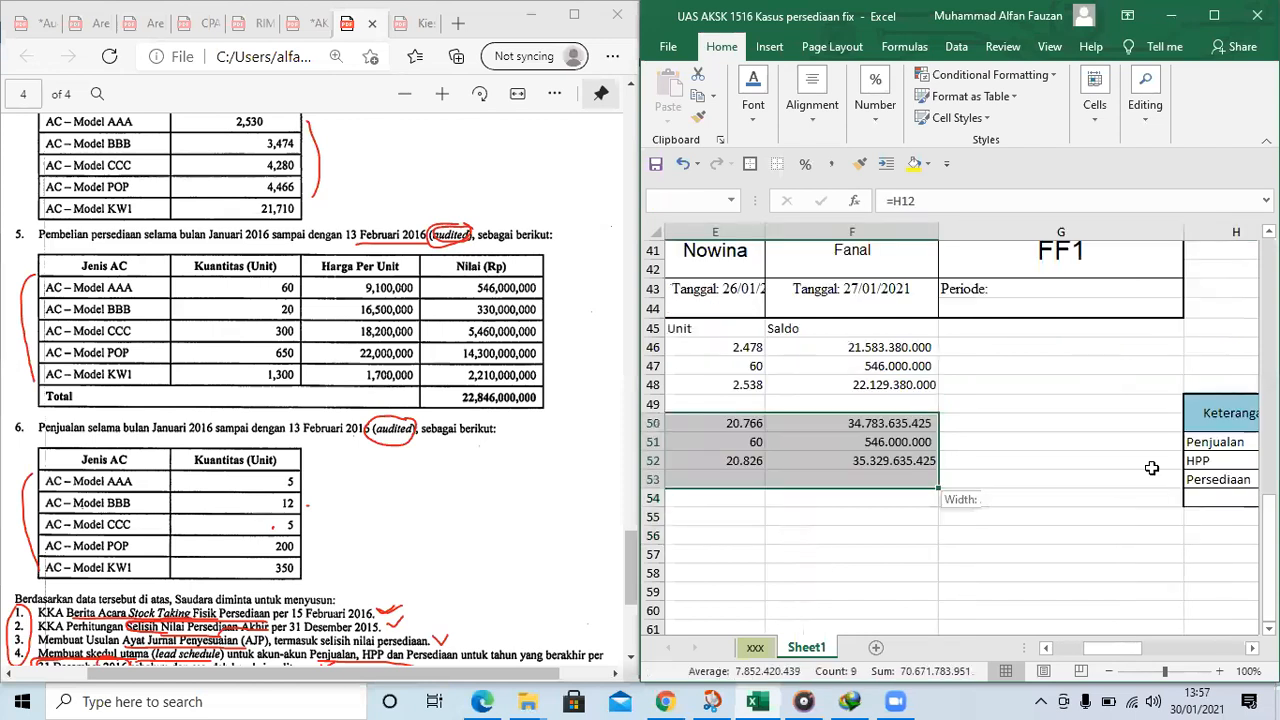
left_click_drag(698, 468, 738, 459)
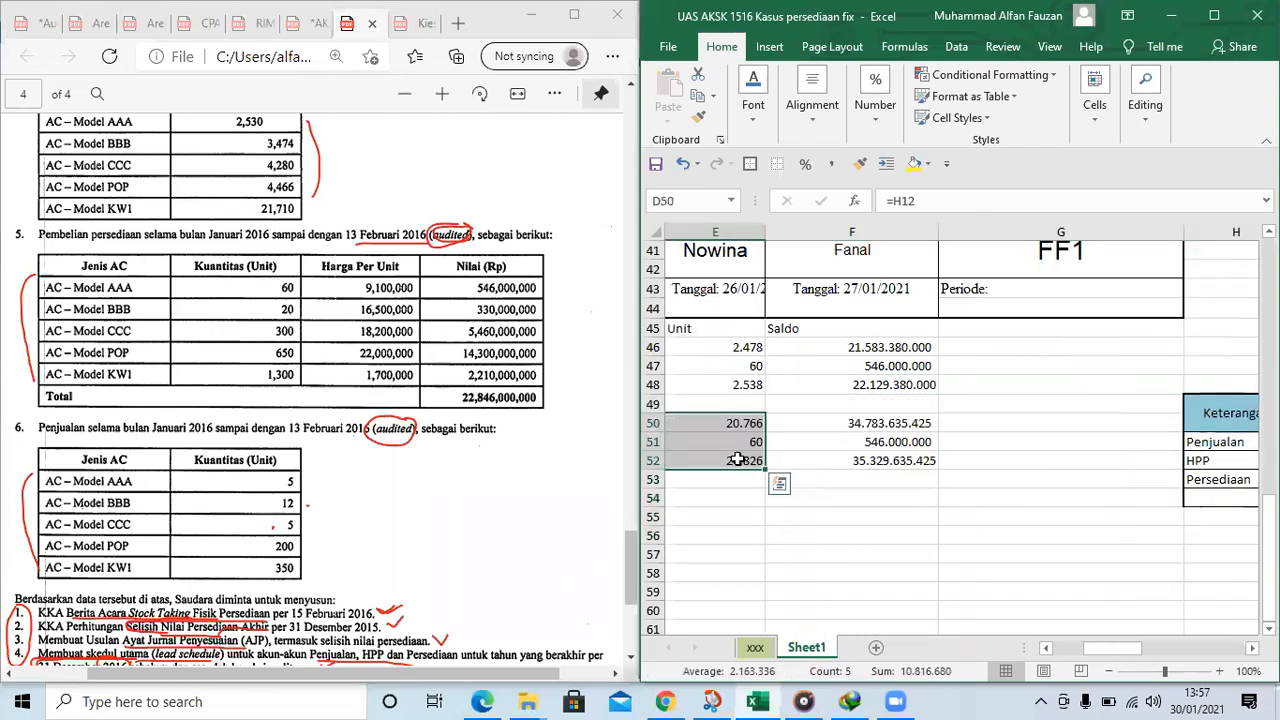
key("Delete")
key("Up")
key("Down")
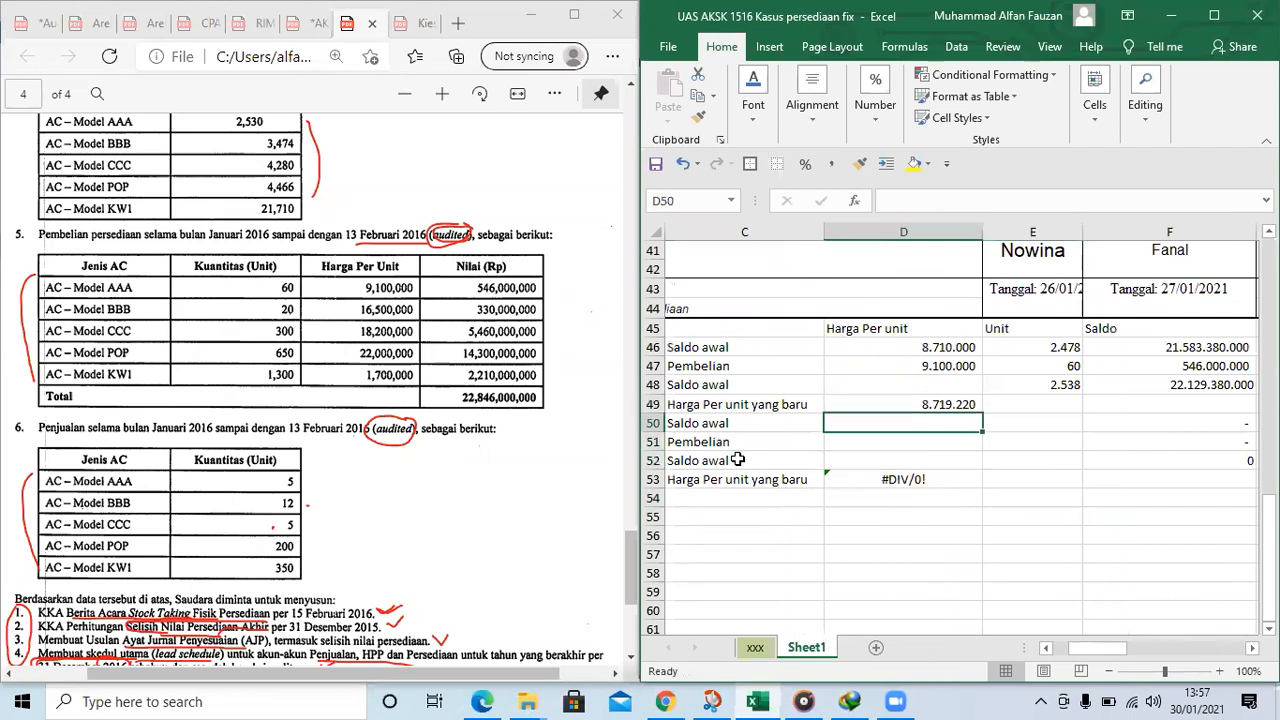
Link BBB's Saldo awal unit price in D50 to the 2 January count table with the formula =H9
type("=")
scroll(1050, 342, "up", 2)
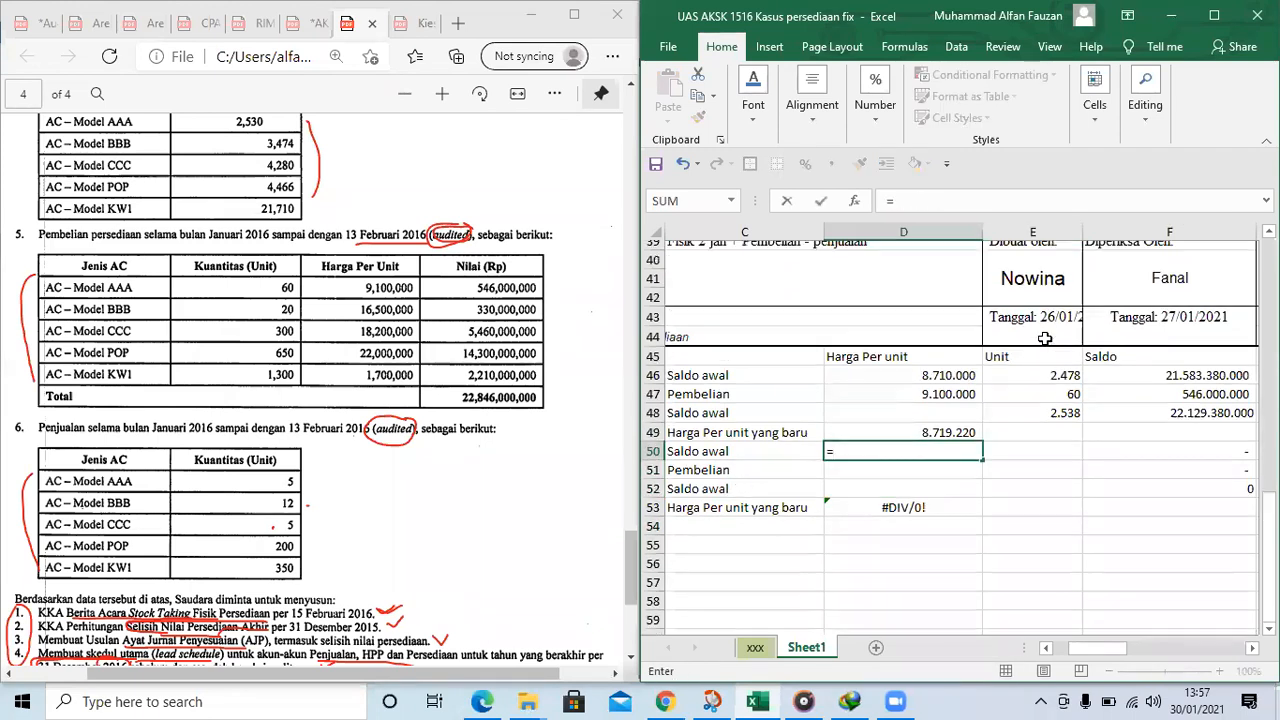
scroll(1076, 345, "up", 11)
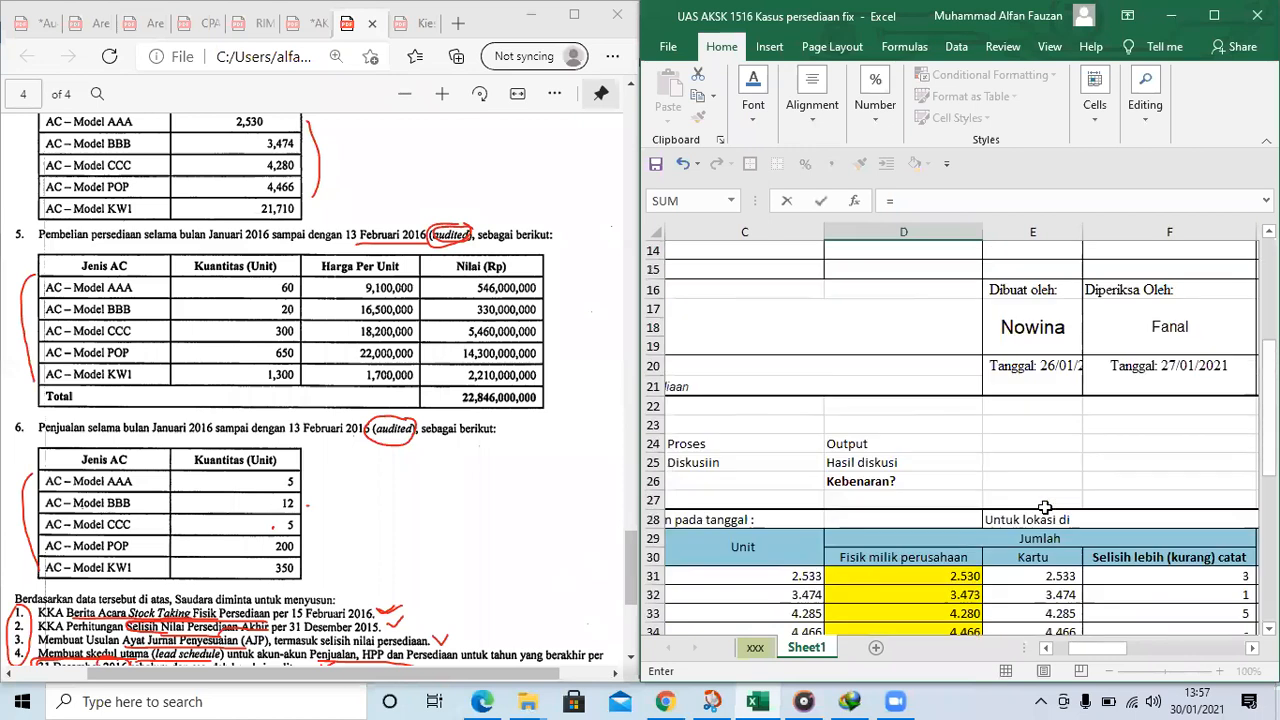
scroll(1048, 503, "up", 1)
left_click_drag(1100, 648, 1110, 650)
left_click(1132, 404)
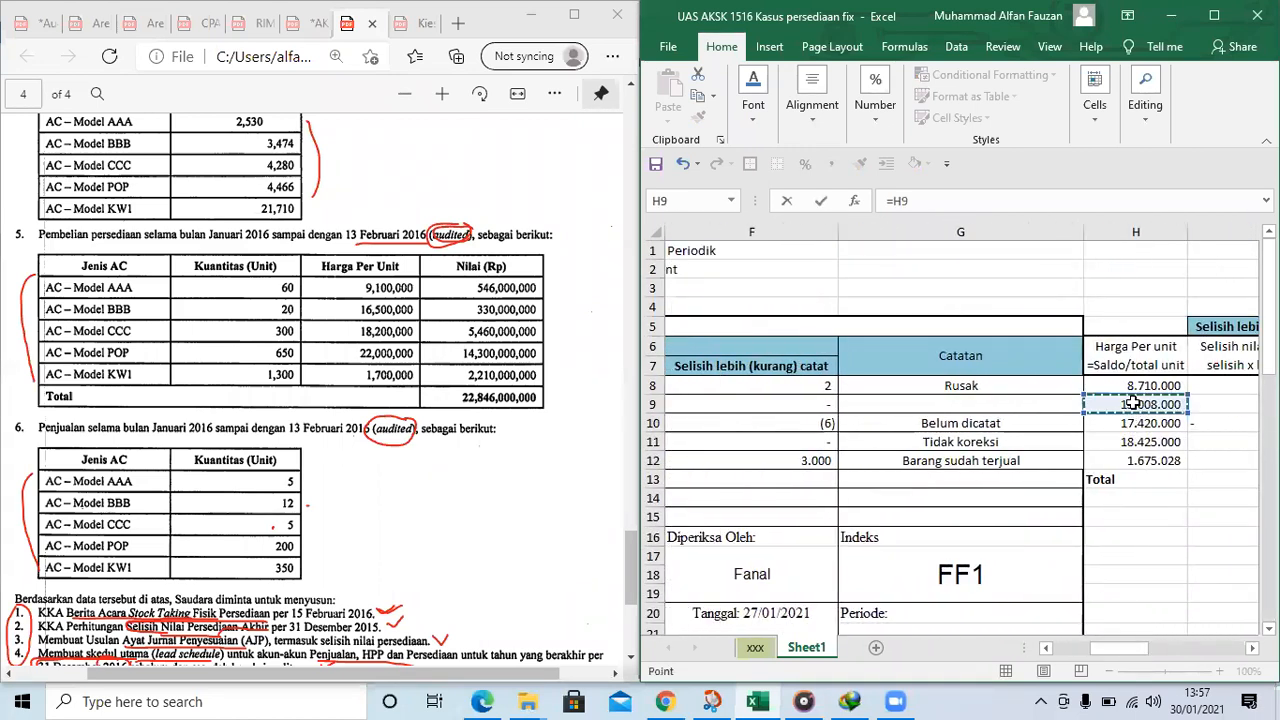
key("Escape")
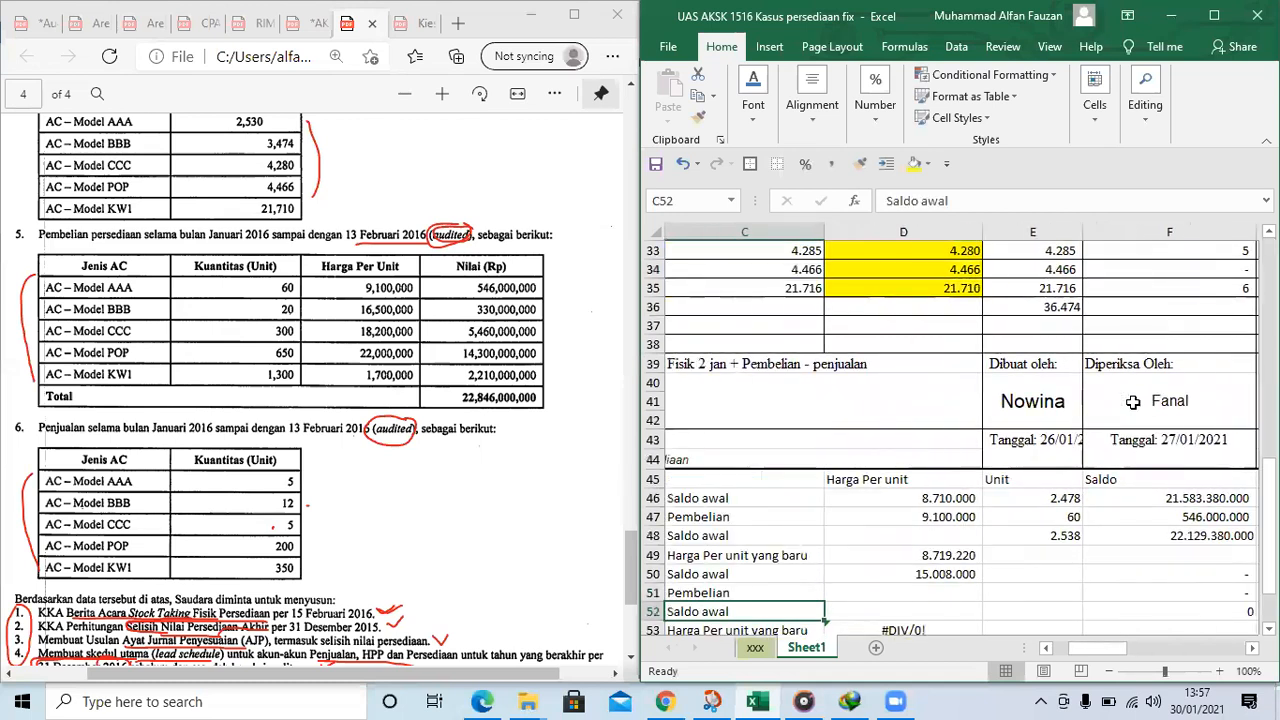
key("Up")
key("Up")
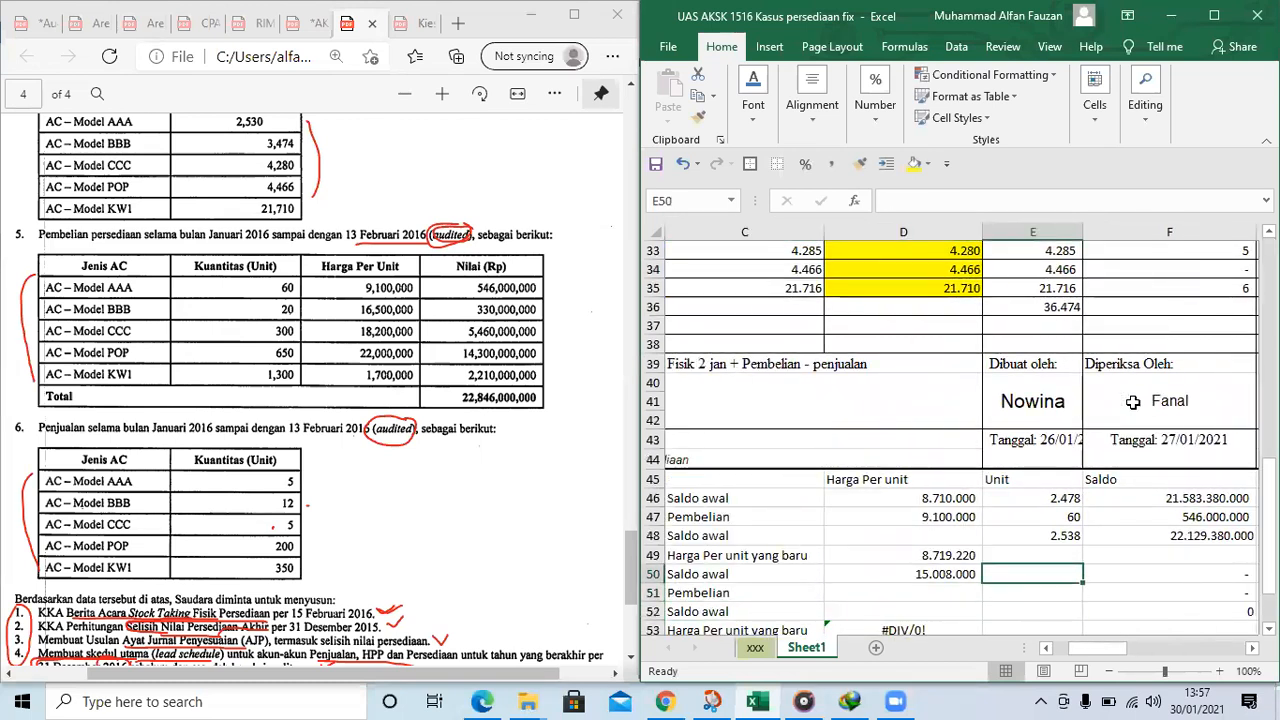
Insert a blank row at row 50 to separate the AAA block from the BBB block
key("Up")
key("Left")
key("Left")
key("Left")
key("Left")
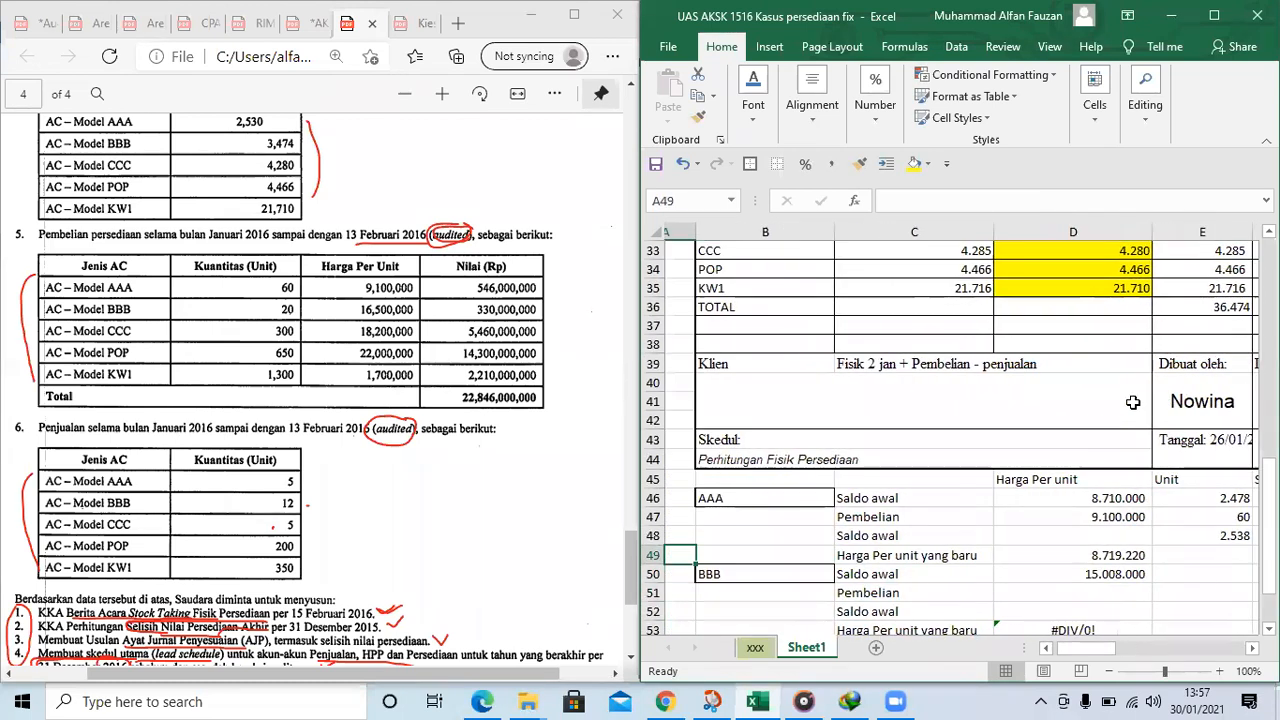
left_click(648, 554)
left_click(646, 575)
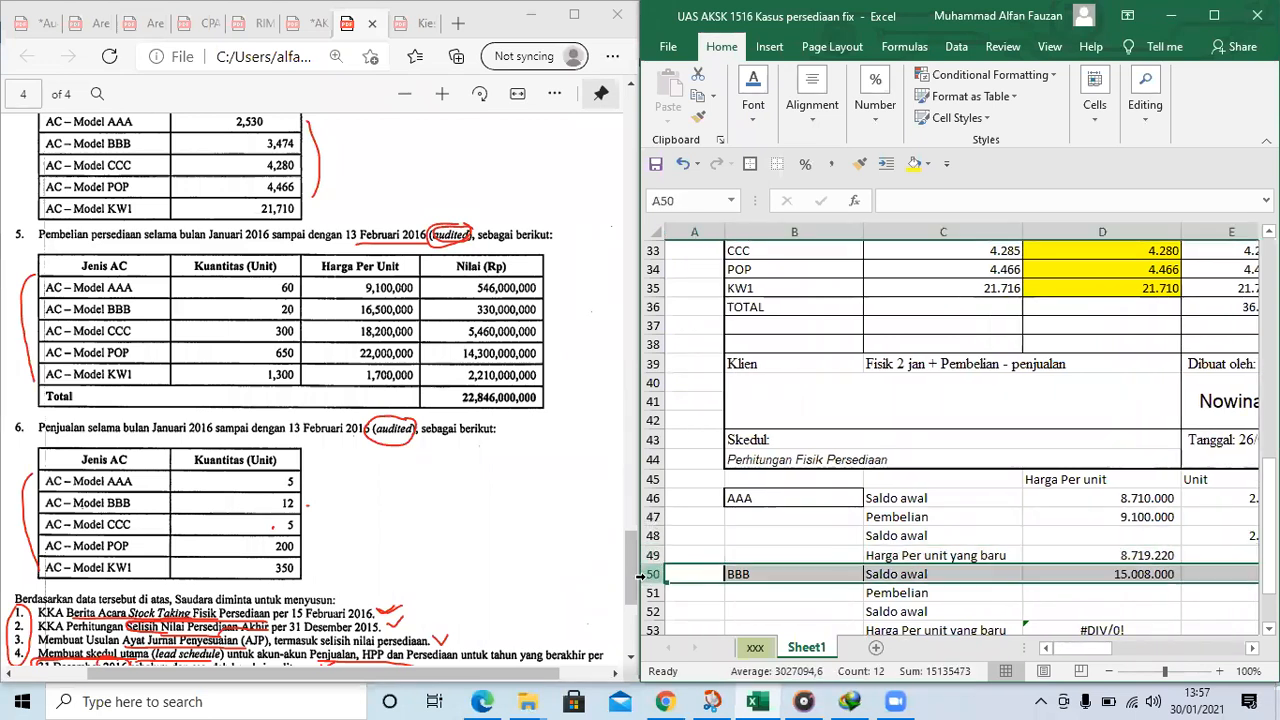
key("ctrl+shift+plus")
left_click(1157, 608)
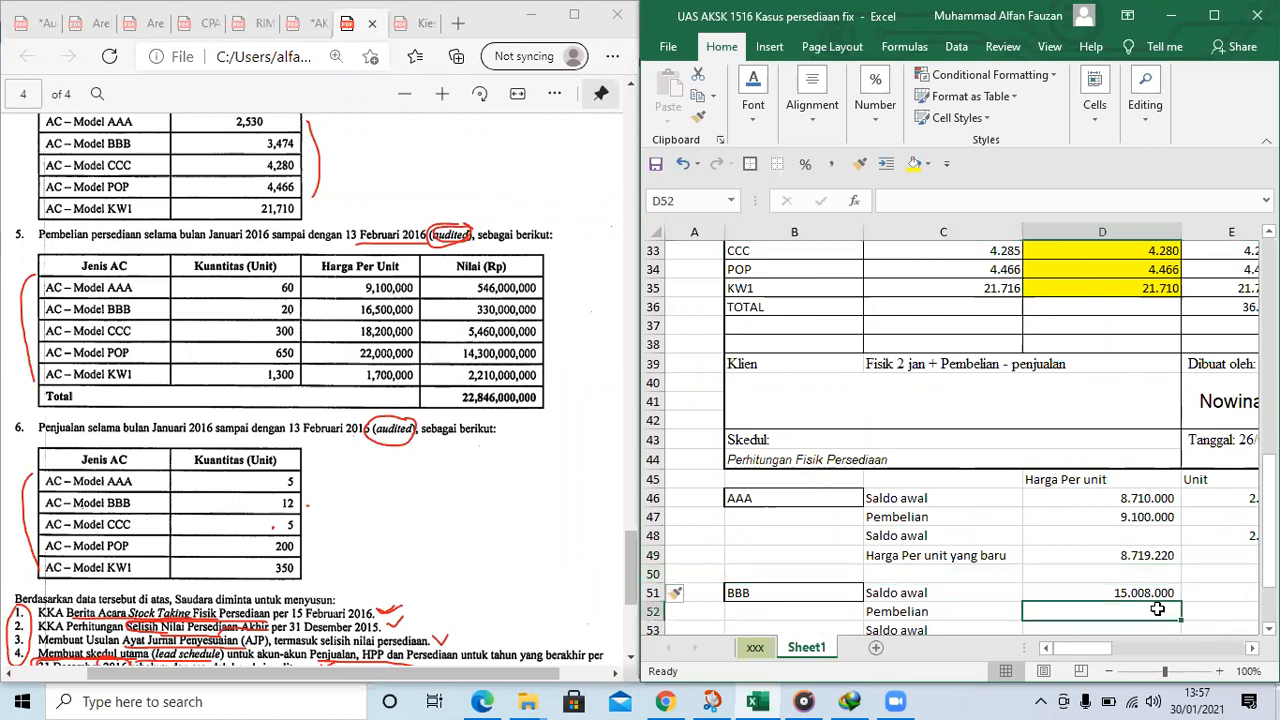
Link BBB's Saldo awal quantity in E51 to the 2 January physical count with the formula =D9
key("Right")
key("Up")
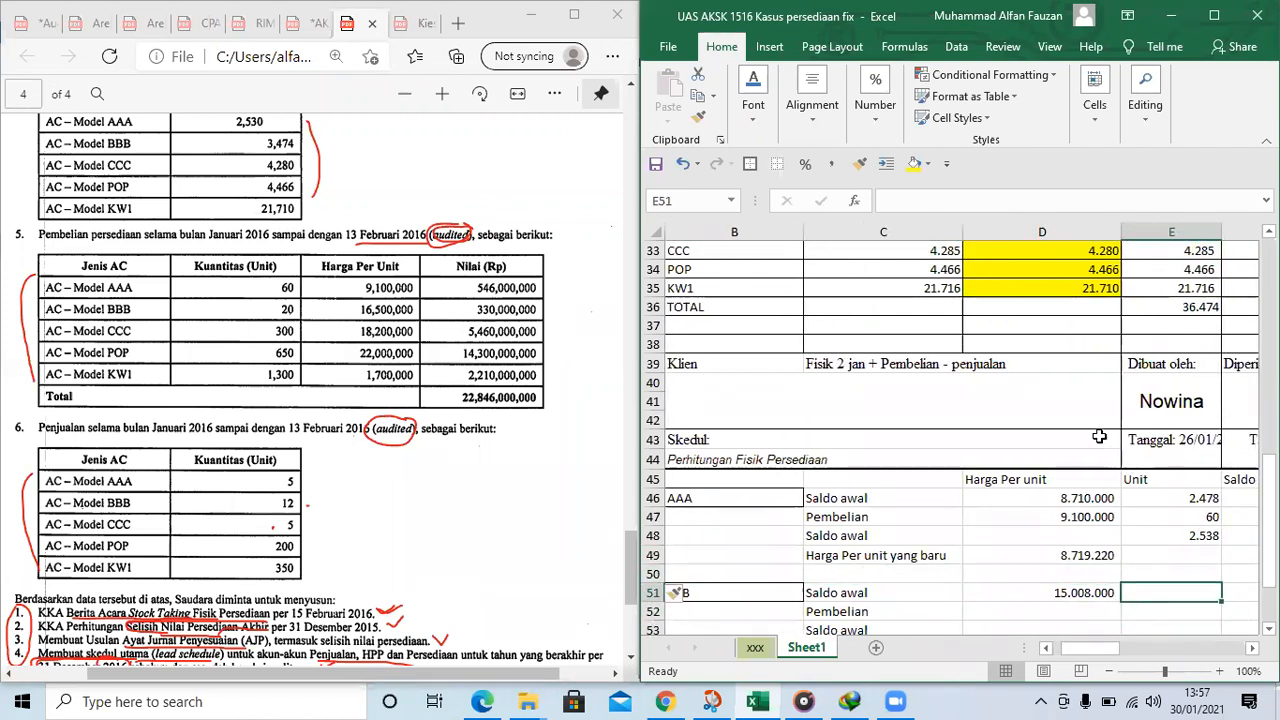
type("=")
scroll(1099, 437, "up", 10)
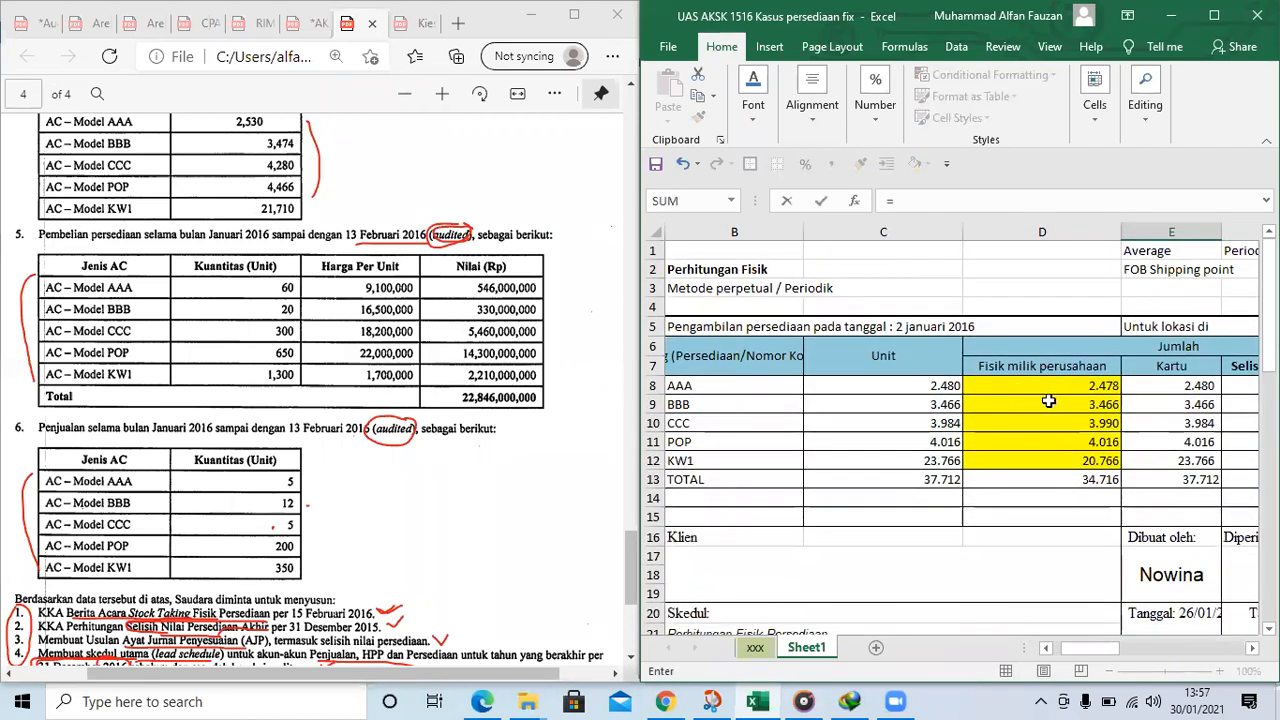
left_click(1059, 398)
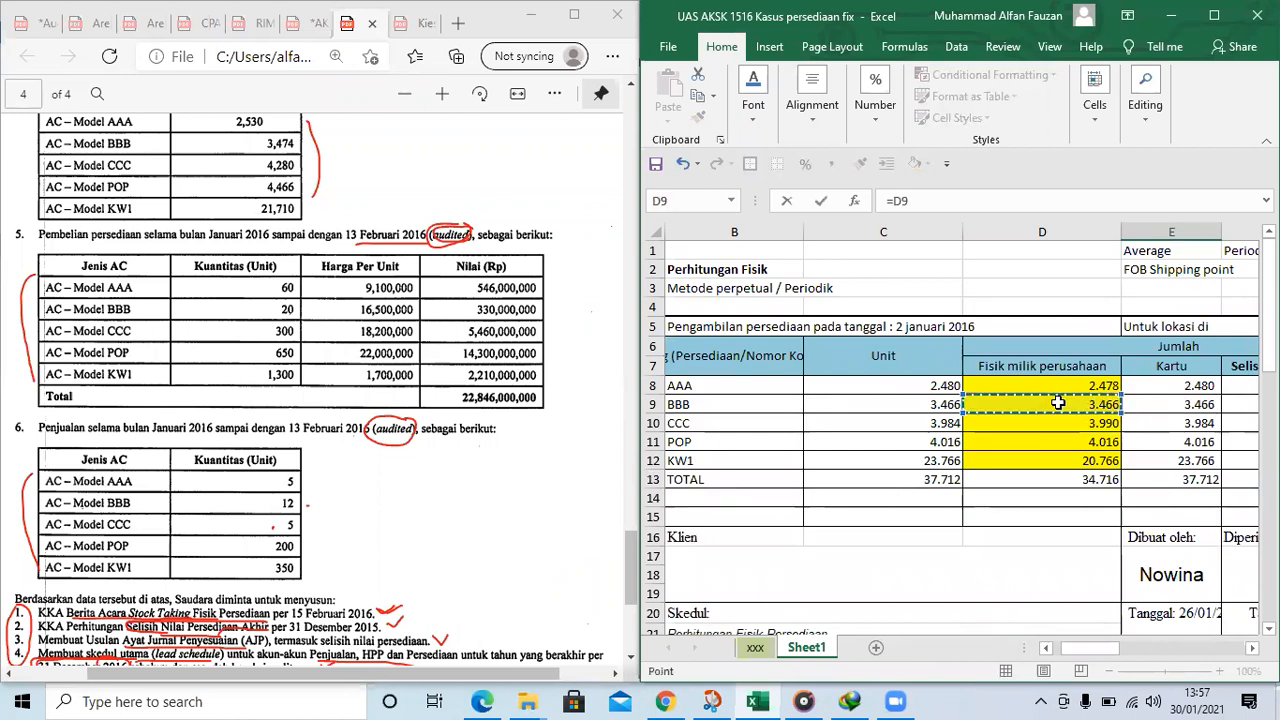
key("Return")
key("Right")
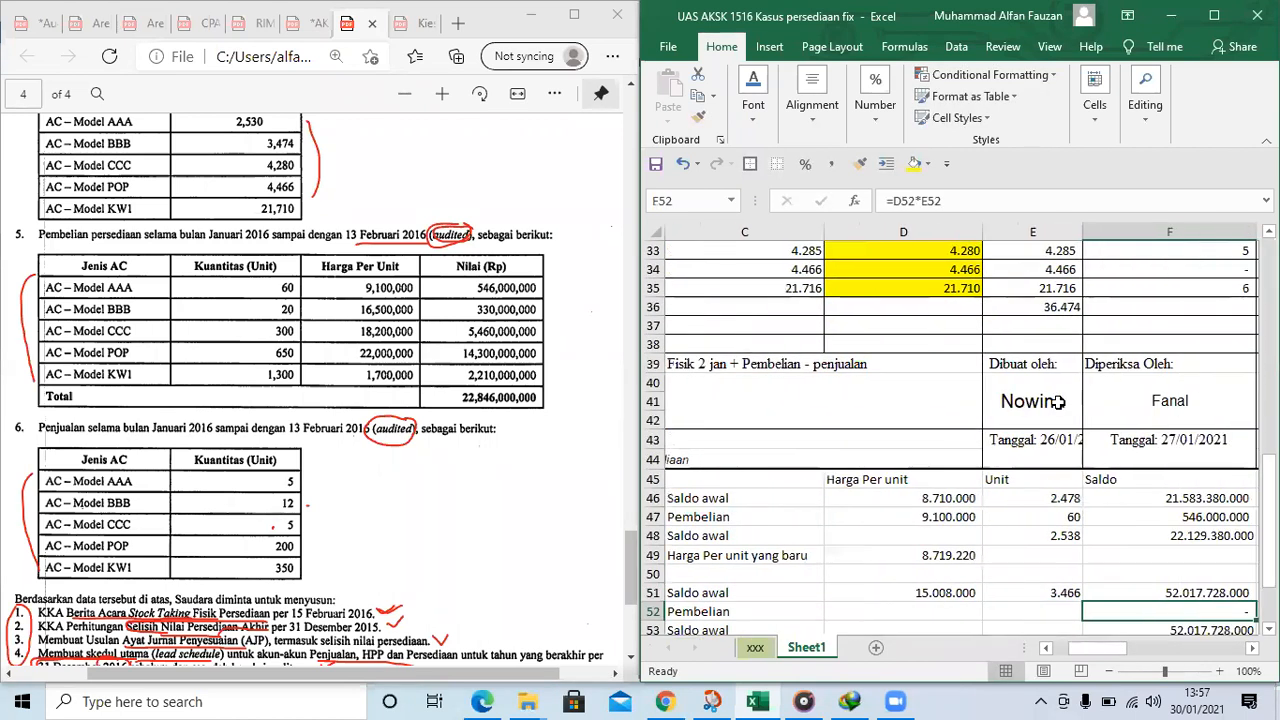
Tick BBB's purchase price in the PDF and fill BBB's Pembelian row with =16500000 in D52 and 20 units in E52
scroll(1057, 401, "down", 1)
key("Left")
key("Left")
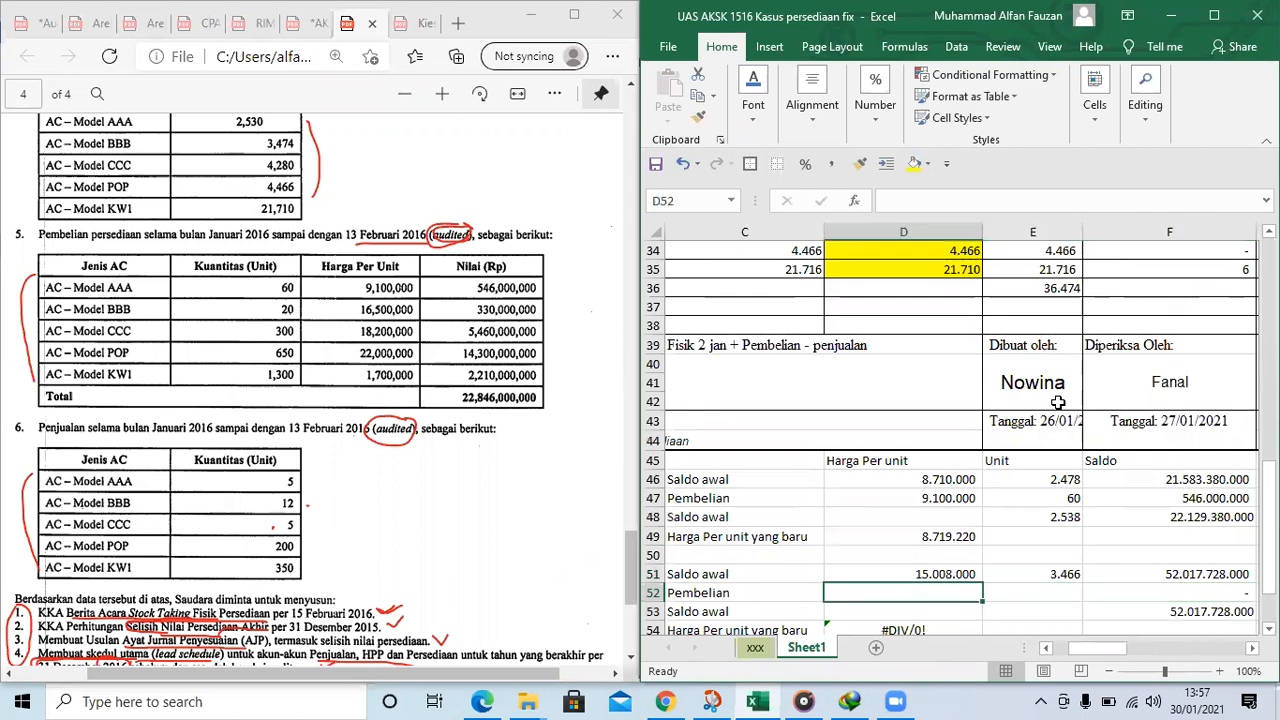
type("=")
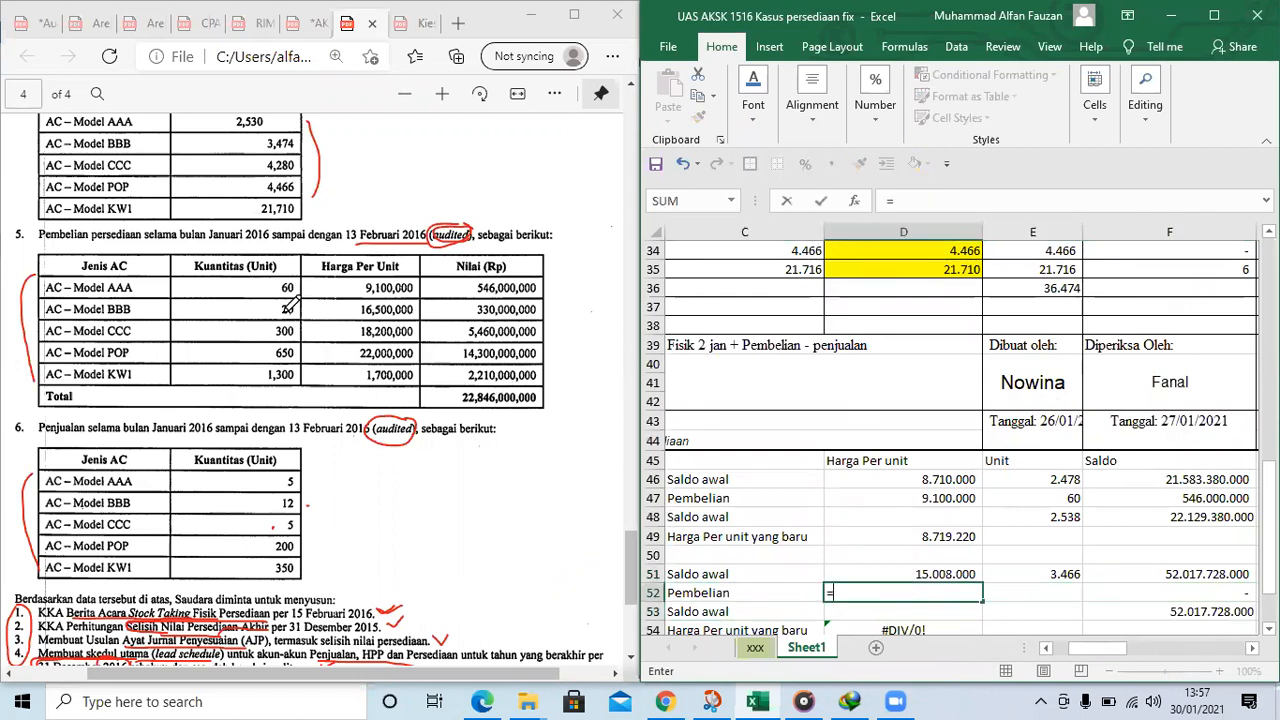
left_click_drag(351, 311, 357, 312)
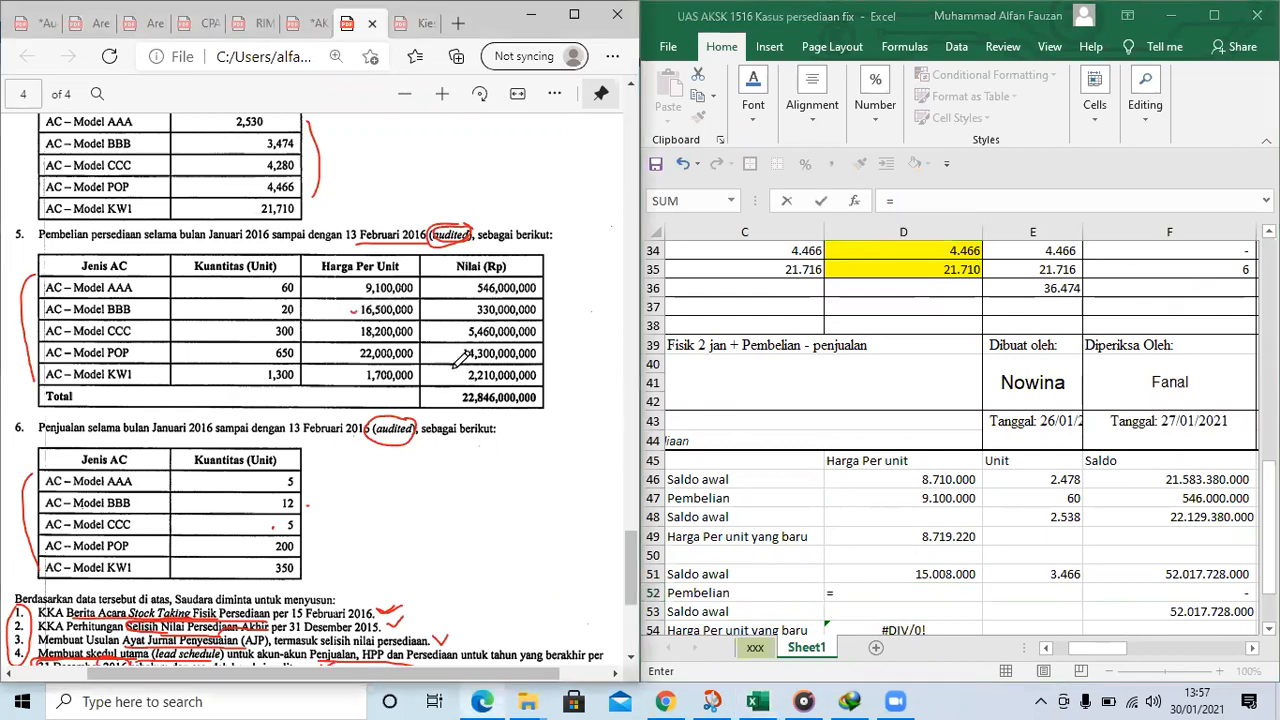
left_click(869, 593)
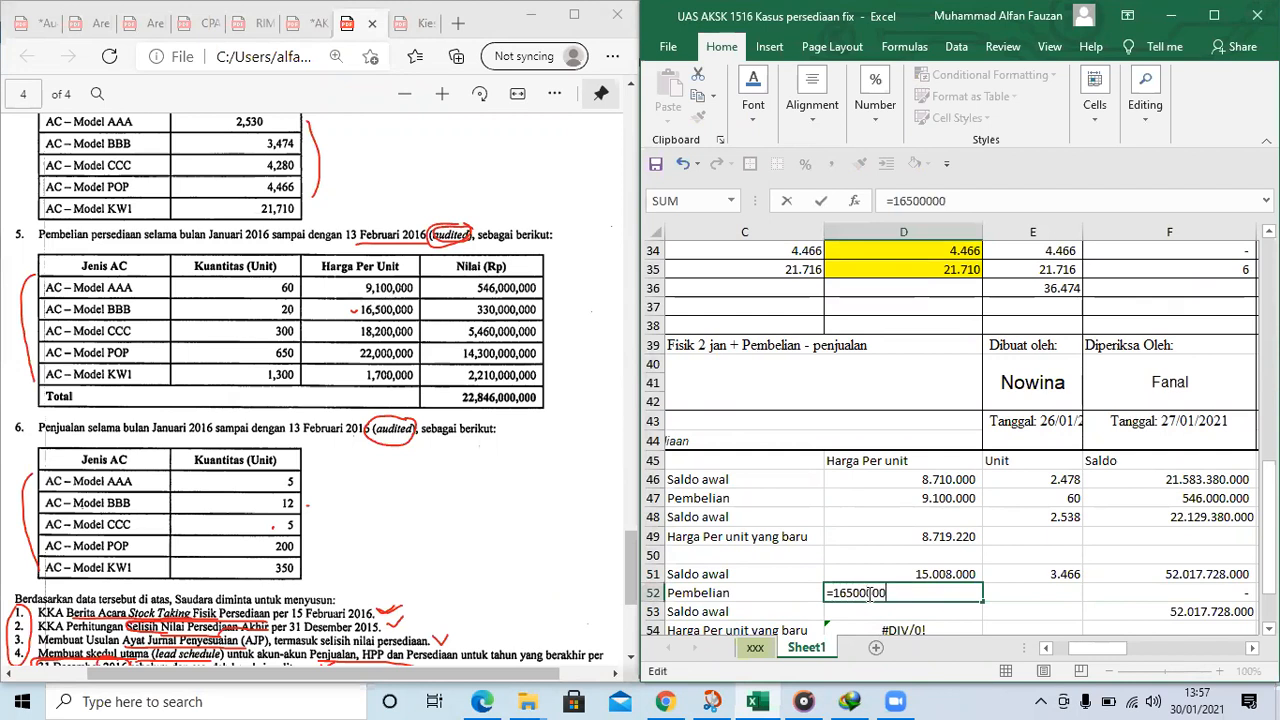
type("16500000")
key("Tab")
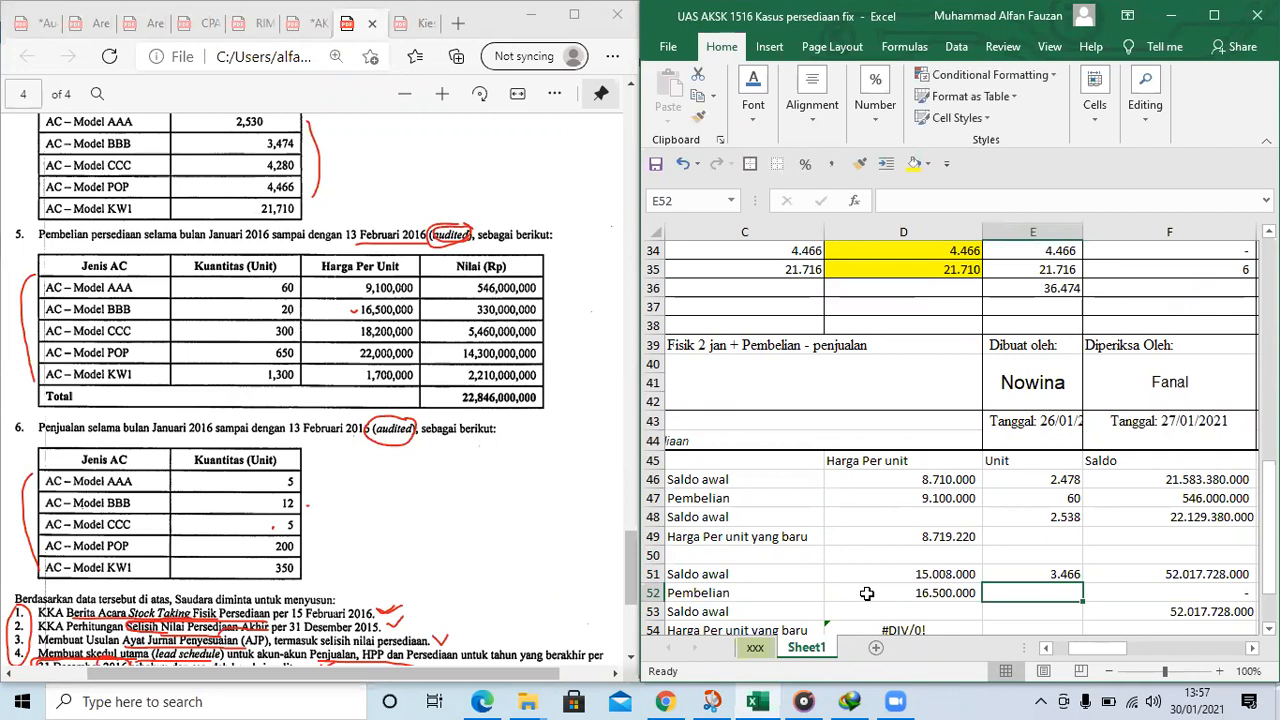
type("20")
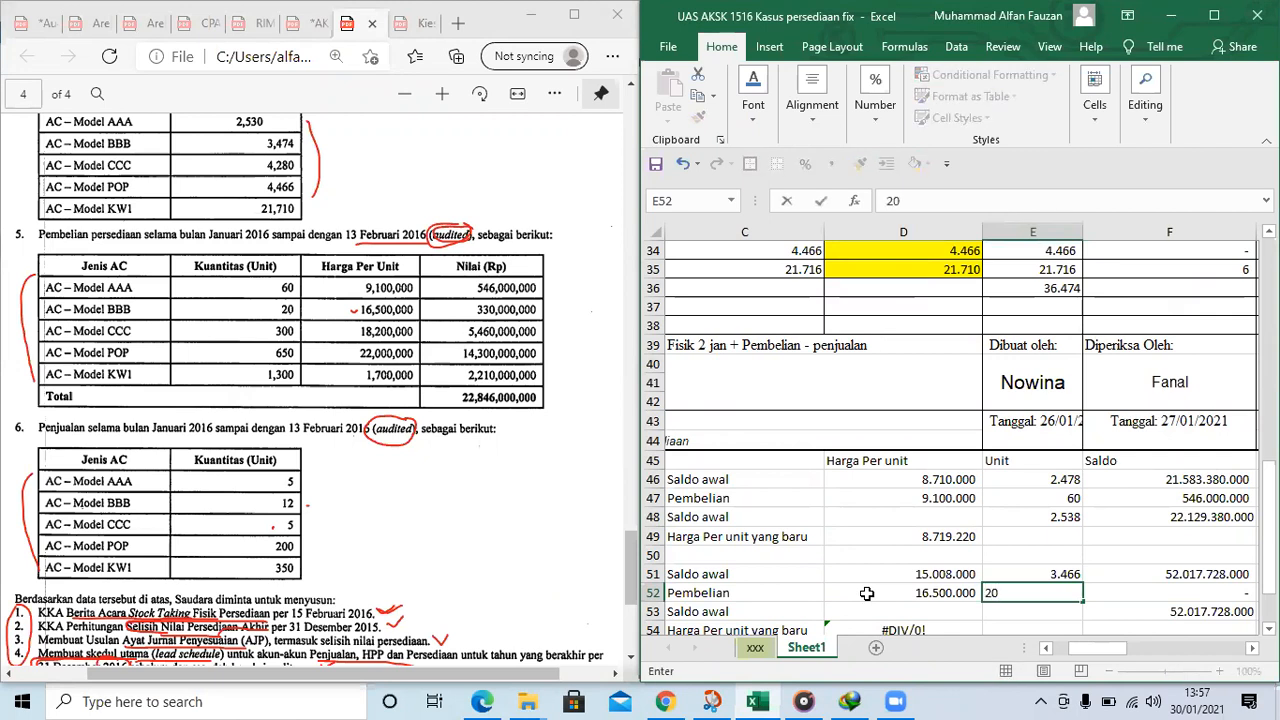
key("Tab")
Copy the AAA block's total quantity formula from E48 into BBB's second Saldo awal row at E53
scroll(900, 560, "down", 2)
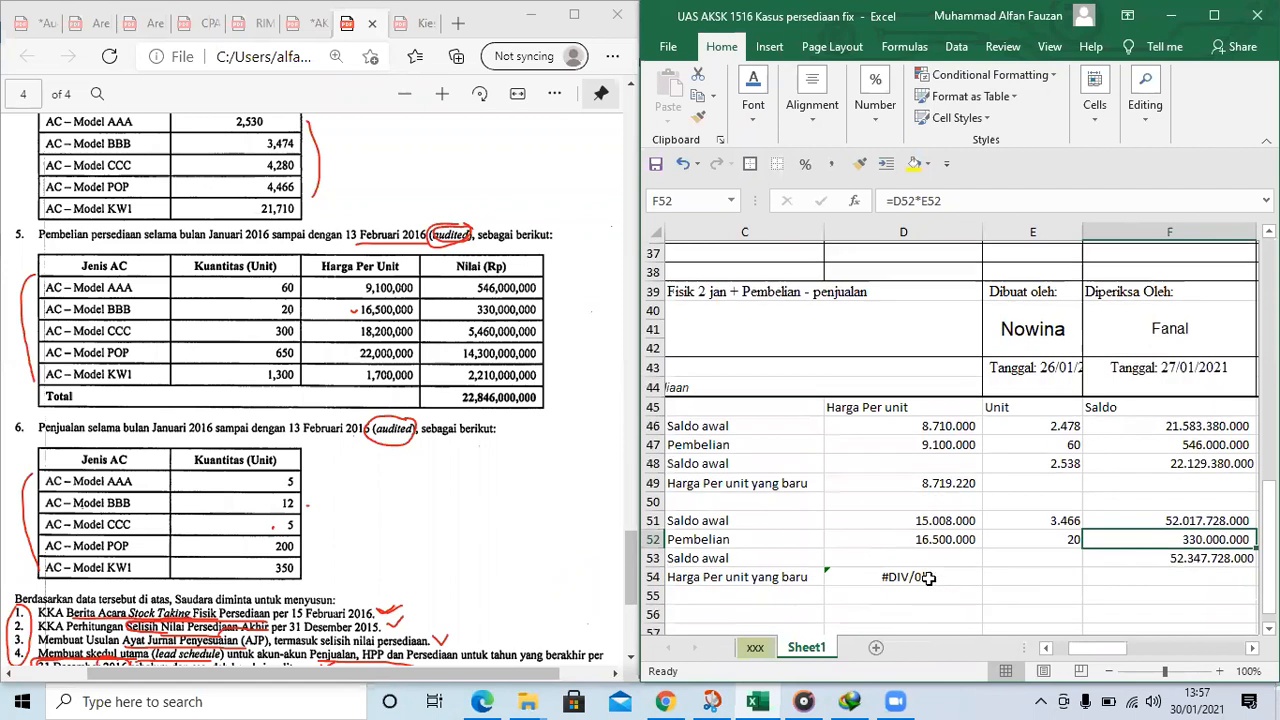
left_click(743, 497)
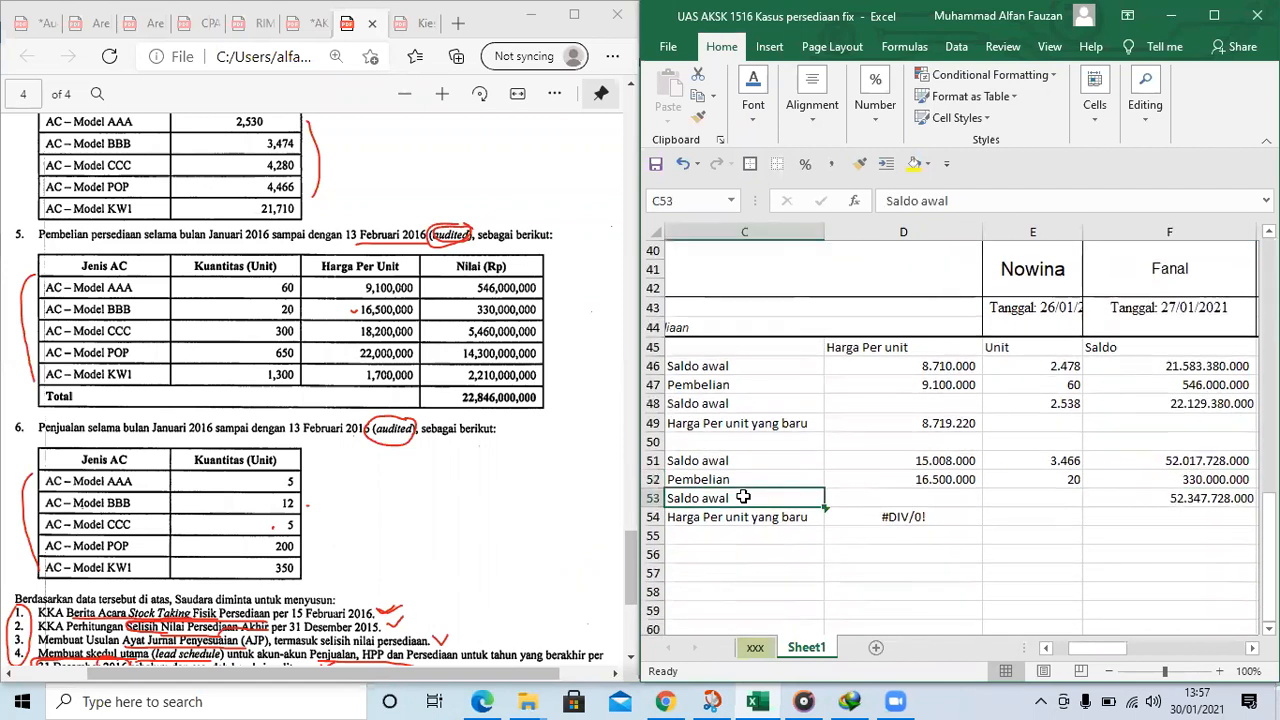
left_click(729, 405)
left_click(1142, 497)
left_click(904, 520)
left_click(959, 197)
key("Return")
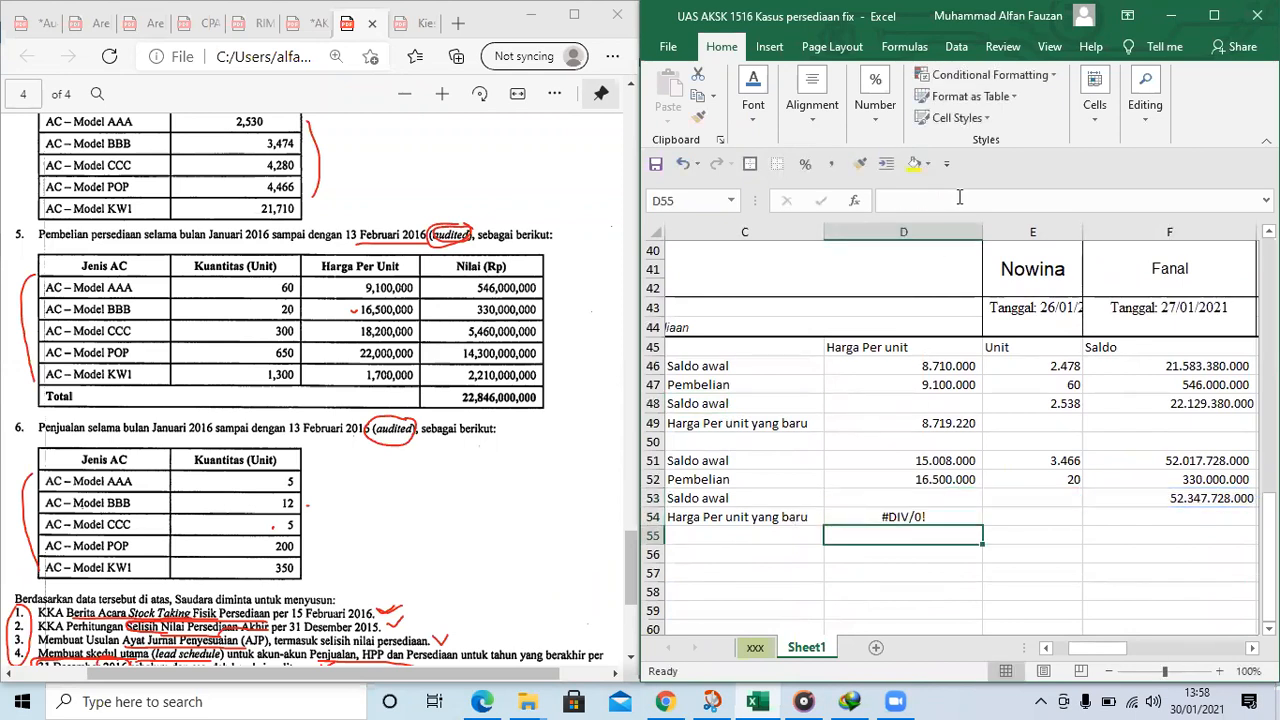
key("Up")
key("Right")
key("ctrl+c")
left_click(1045, 497)
key("ctrl+v")
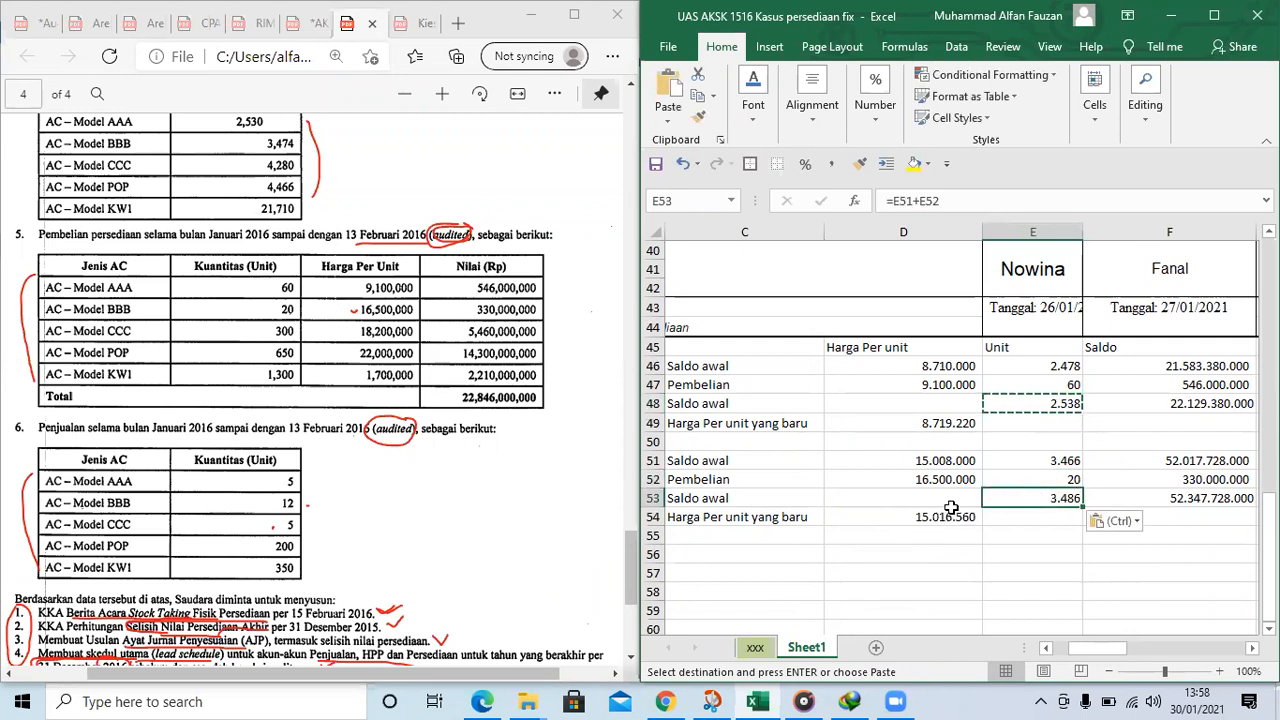
Reposition the remaining model labels, with CCC in B56 and POP and KW1 in B60:B61
left_click(951, 508)
key("Left")
key("Left")
left_click_drag(745, 537, 737, 578)
key("ctrl+c")
left_click(707, 555)
key("Return")
scroll(753, 539, "down", 2)
left_click_drag(724, 458, 730, 553)
left_click_drag(1113, 655, 1070, 678)
scroll(1073, 534, "up", 9)
scroll(1073, 534, "down", 1)
scroll(958, 490, "down", 8)
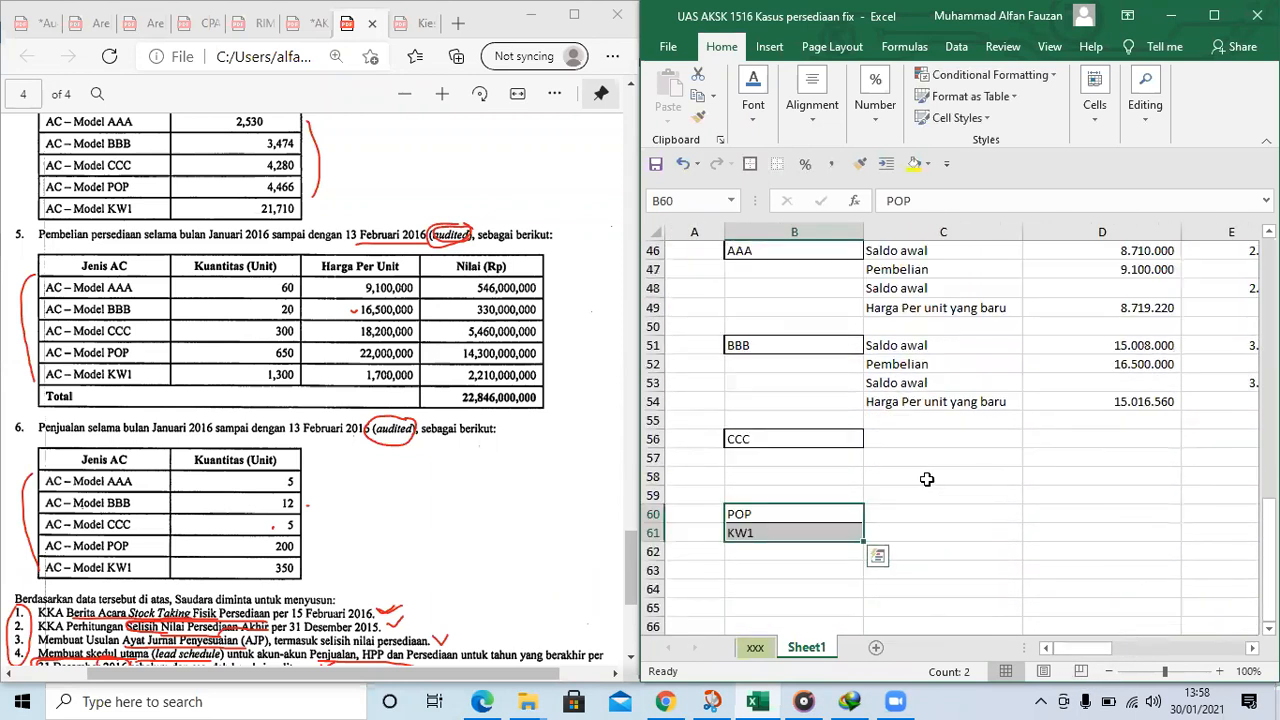
Clear the POP label from cell B60
left_click(781, 533)
left_click(871, 436)
left_click(773, 515)
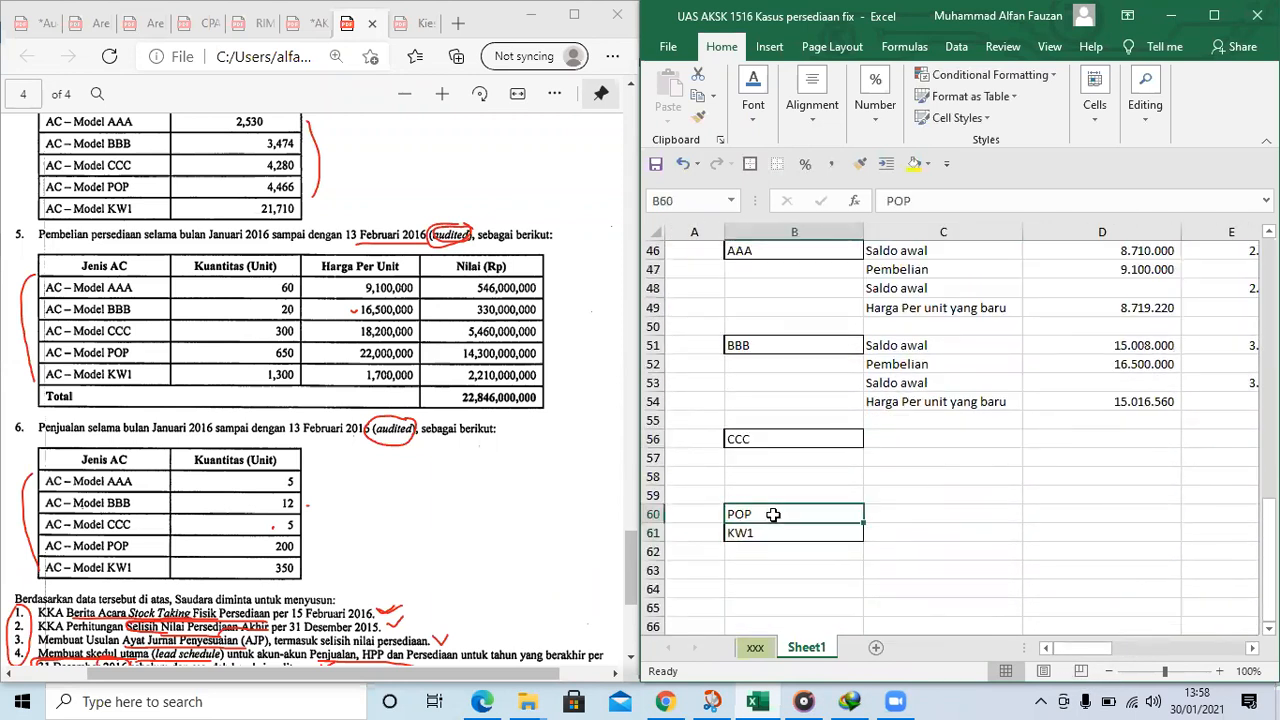
key("BackSpace")
Copy the BBB calculation block C51:F54 into the CCC block at C56 and the block below it at C61
left_click_drag(910, 439, 912, 418)
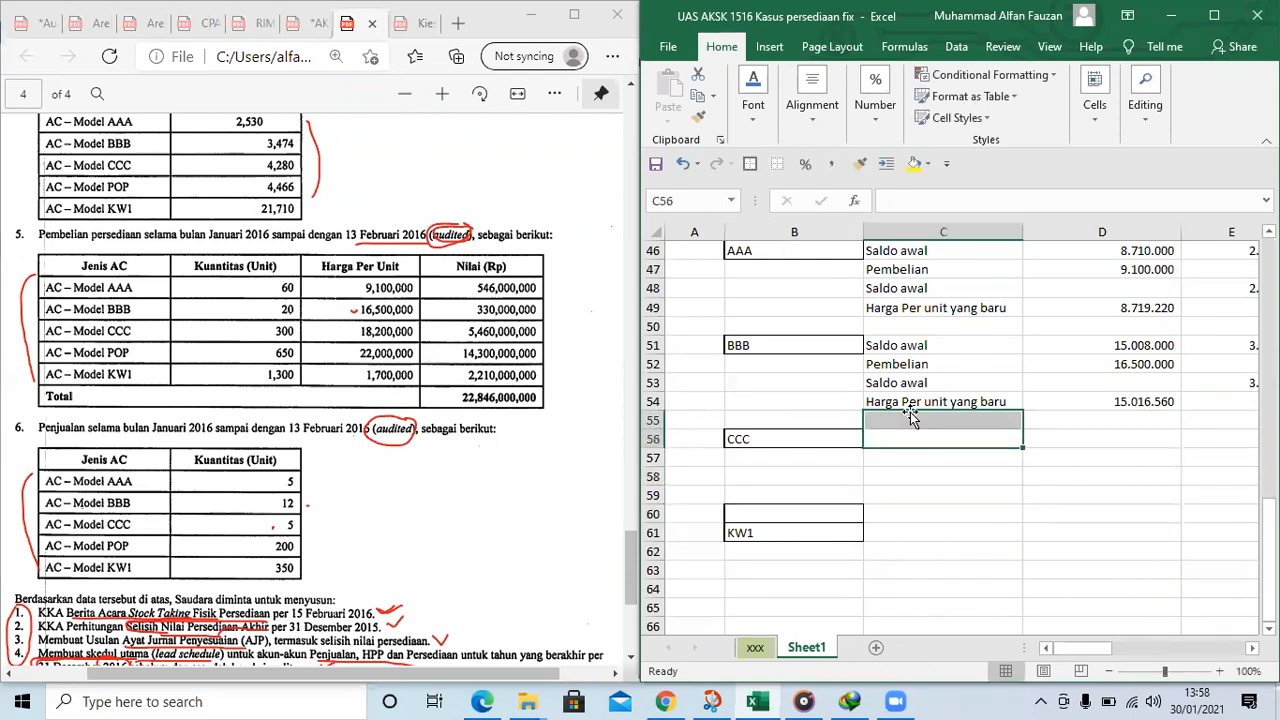
left_click_drag(908, 347, 900, 402)
key("ctrl+c")
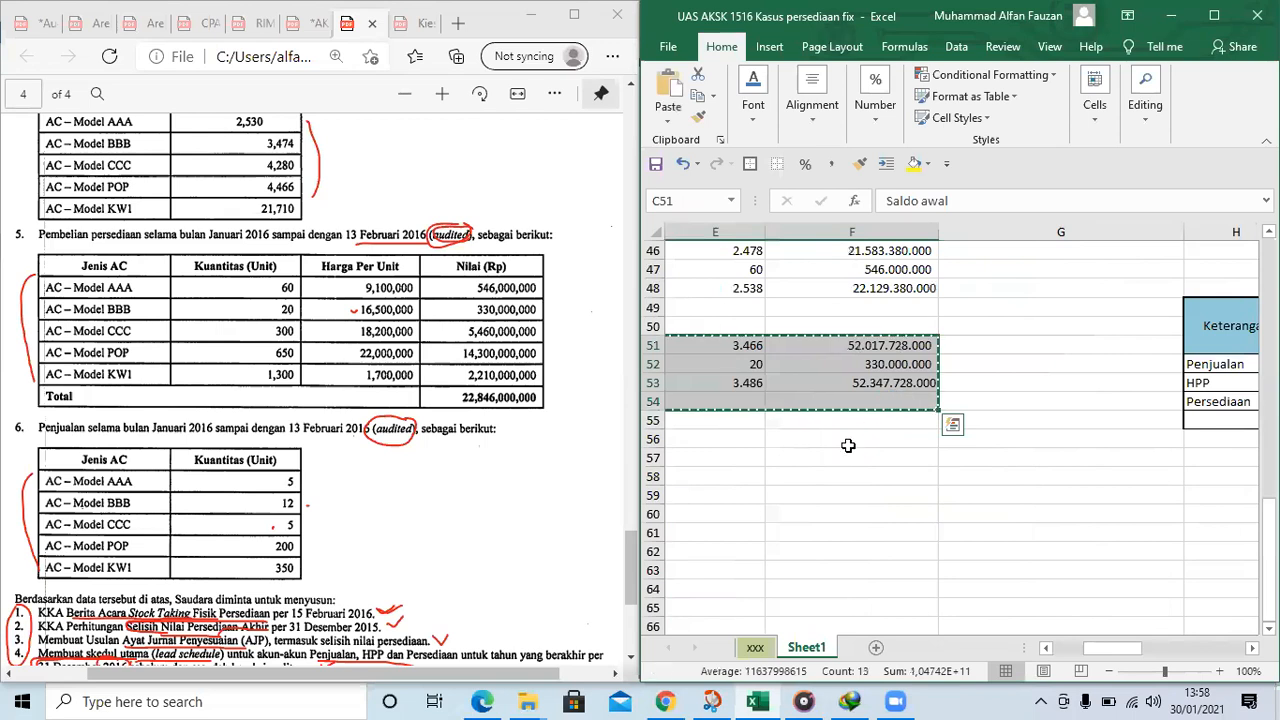
scroll(848, 445, "left", 3)
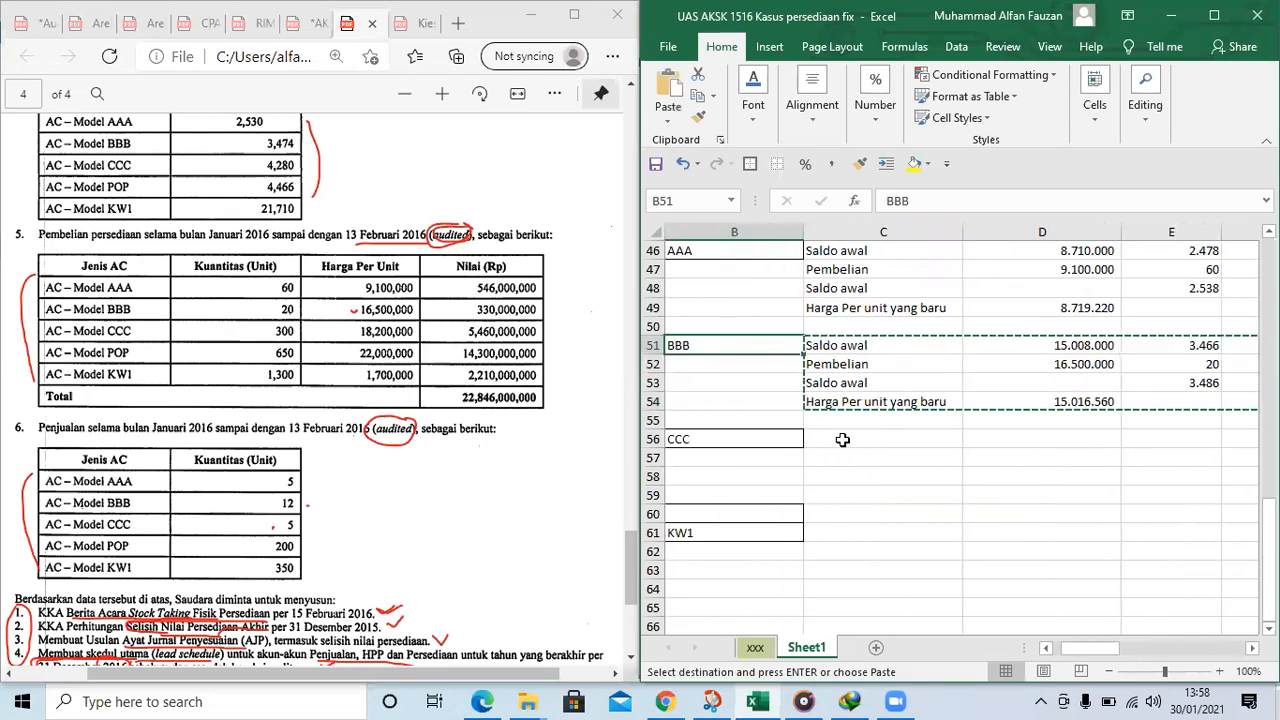
left_click(846, 432)
key("ctrl+v")
left_click(830, 532)
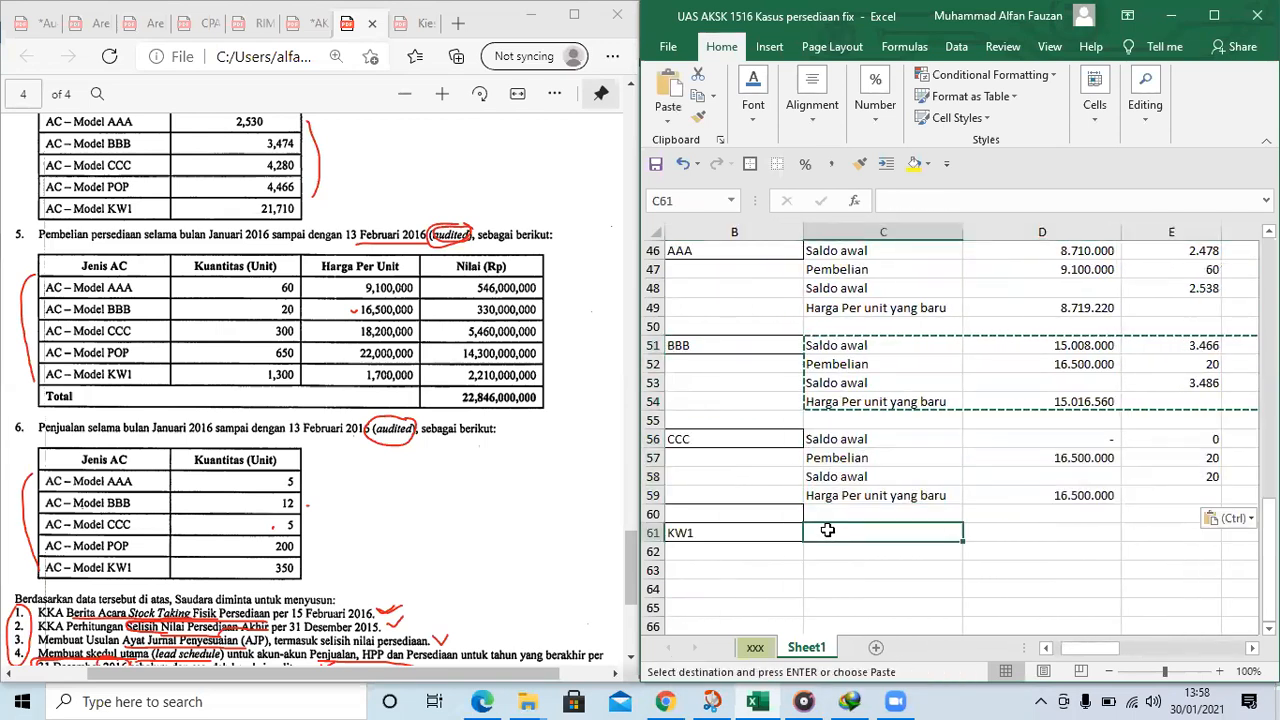
key("ctrl+v")
Link CCC's Saldo awal unit price in D56 to CCC's Harga Per unit in H10 of the 2 January table
key("Up")
key("Up")
key("Up")
key("Right")
key("Right")
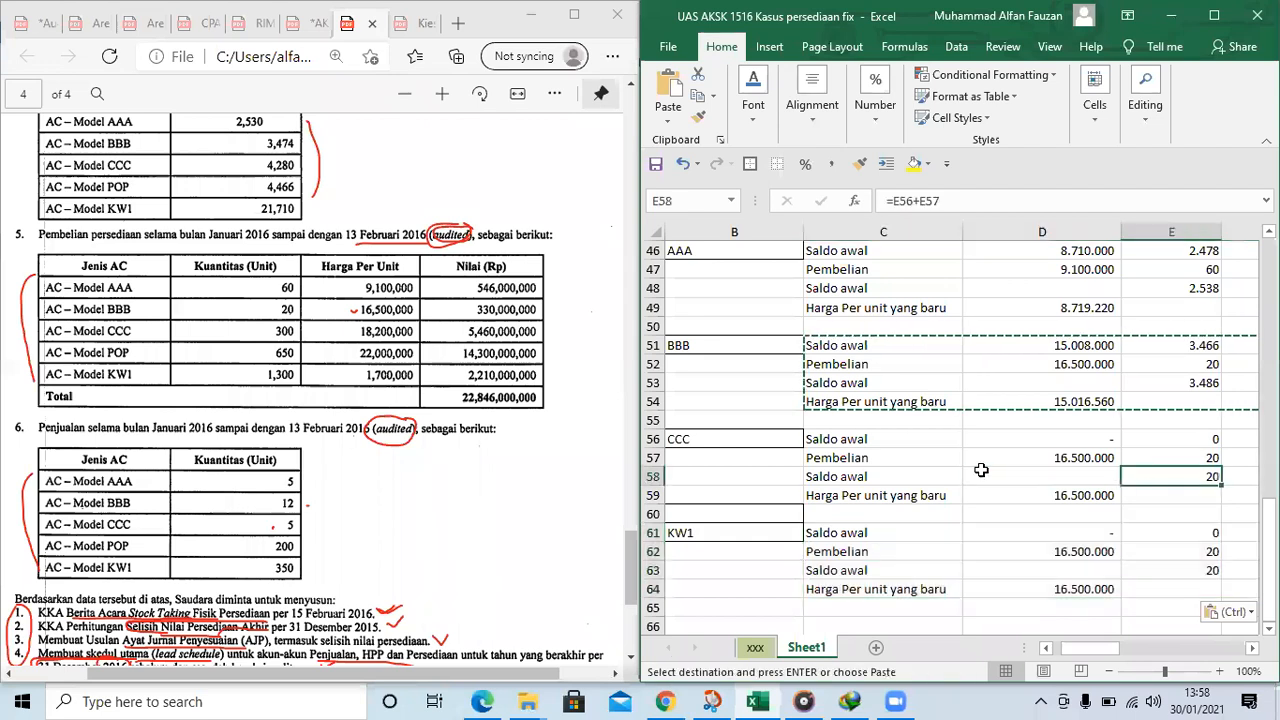
key("Left")
key("Up")
key("Up")
type("=")
scroll(955, 439, "up", 11)
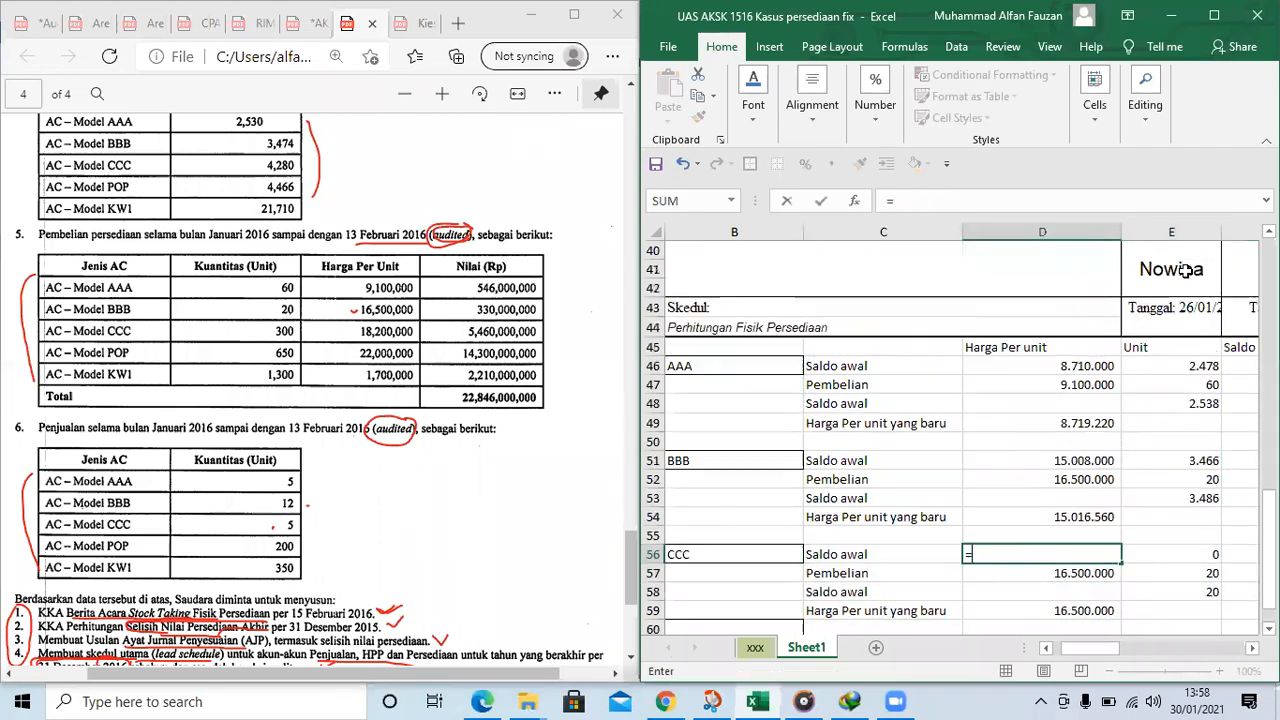
left_click_drag(1113, 657, 1146, 655)
scroll(1168, 531, "up", 4)
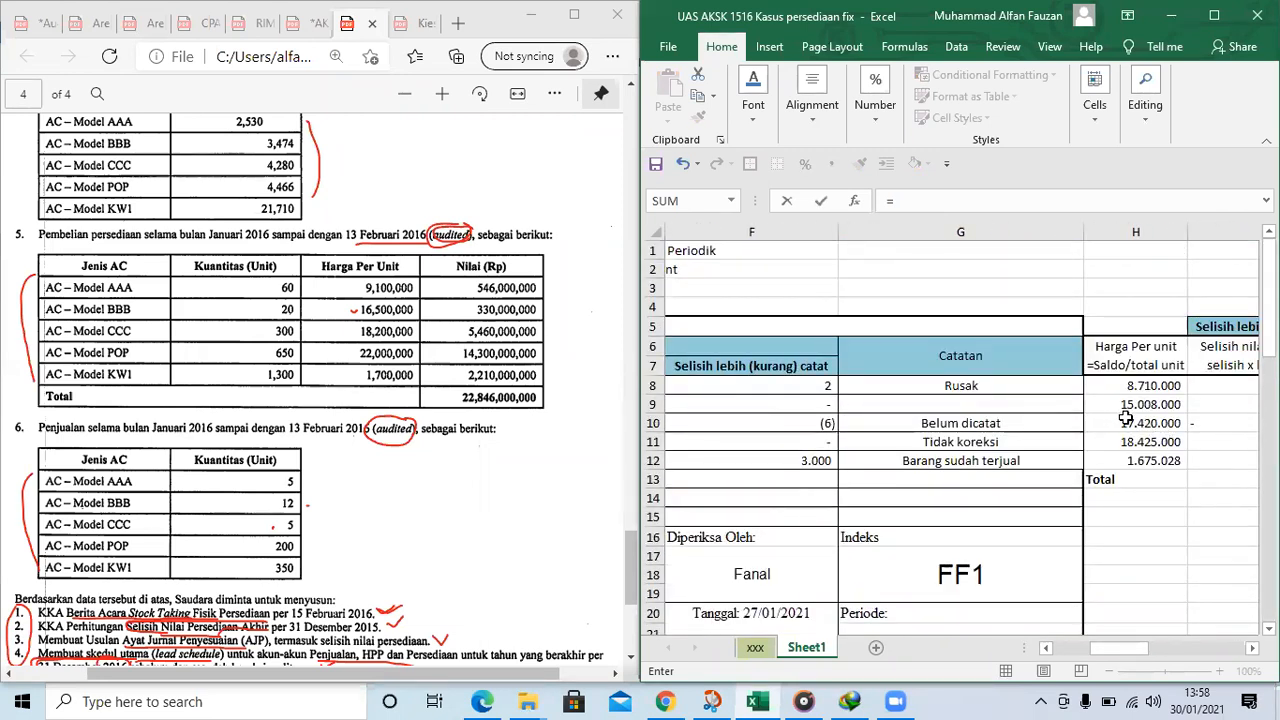
key("Escape")
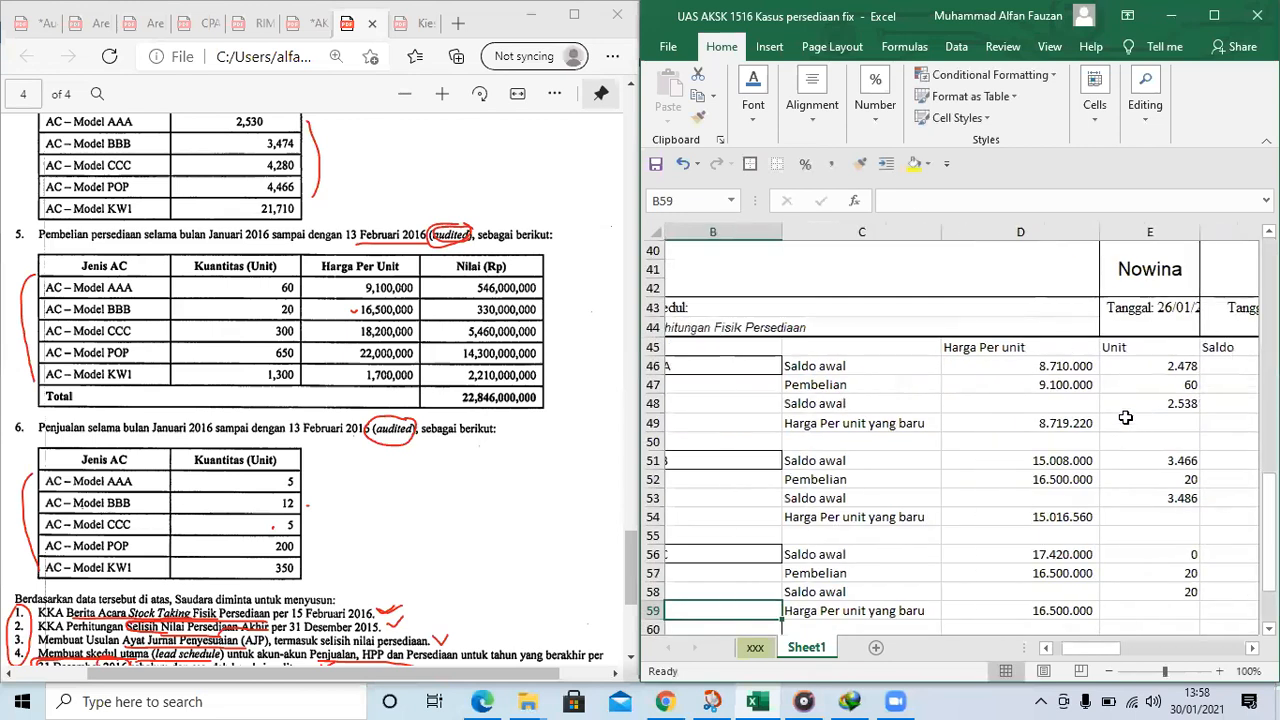
Fill CCC's Pembelian row from the PDF with a unit price of 18200000 in D57 and 300 units in E57
key("Up")
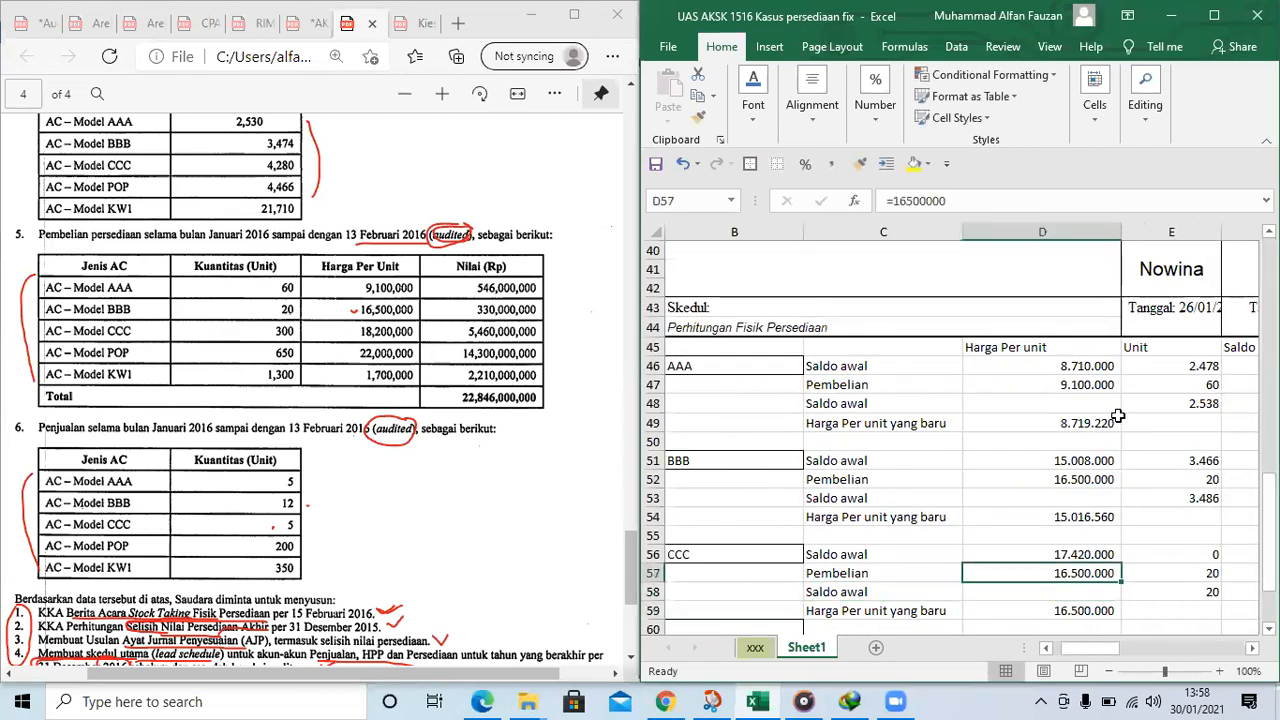
left_click(205, 323)
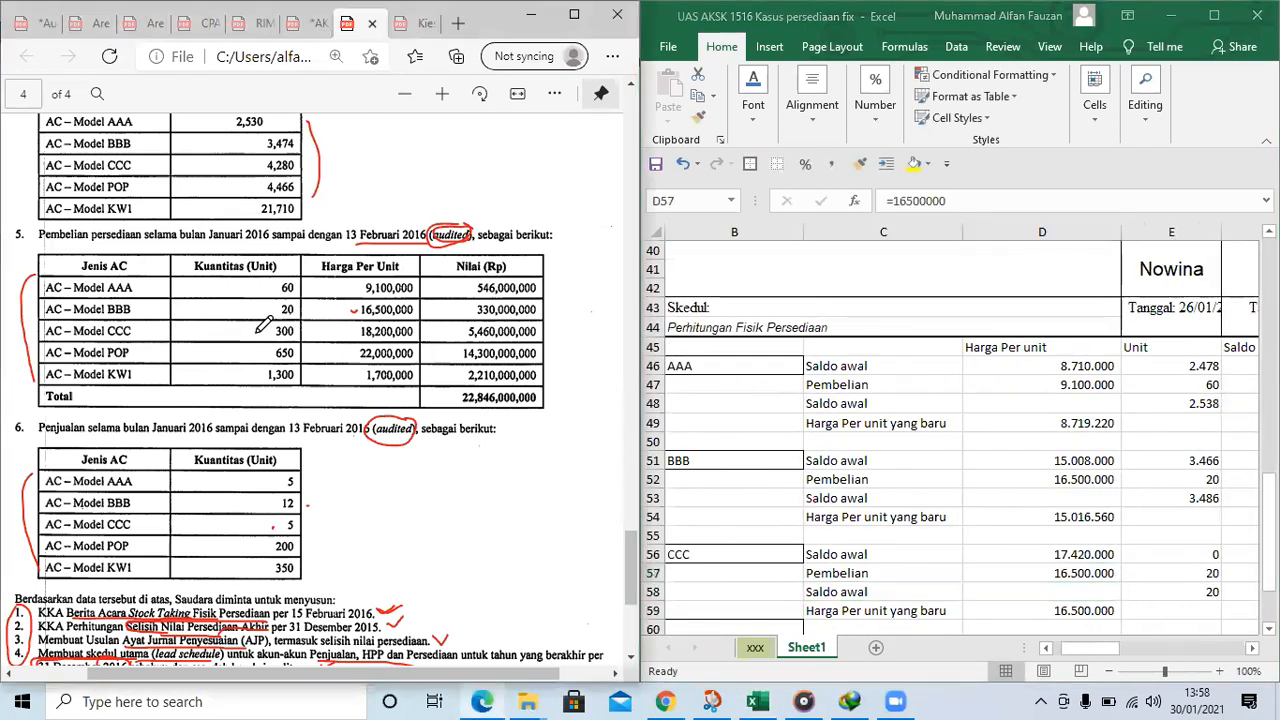
left_click(1083, 572)
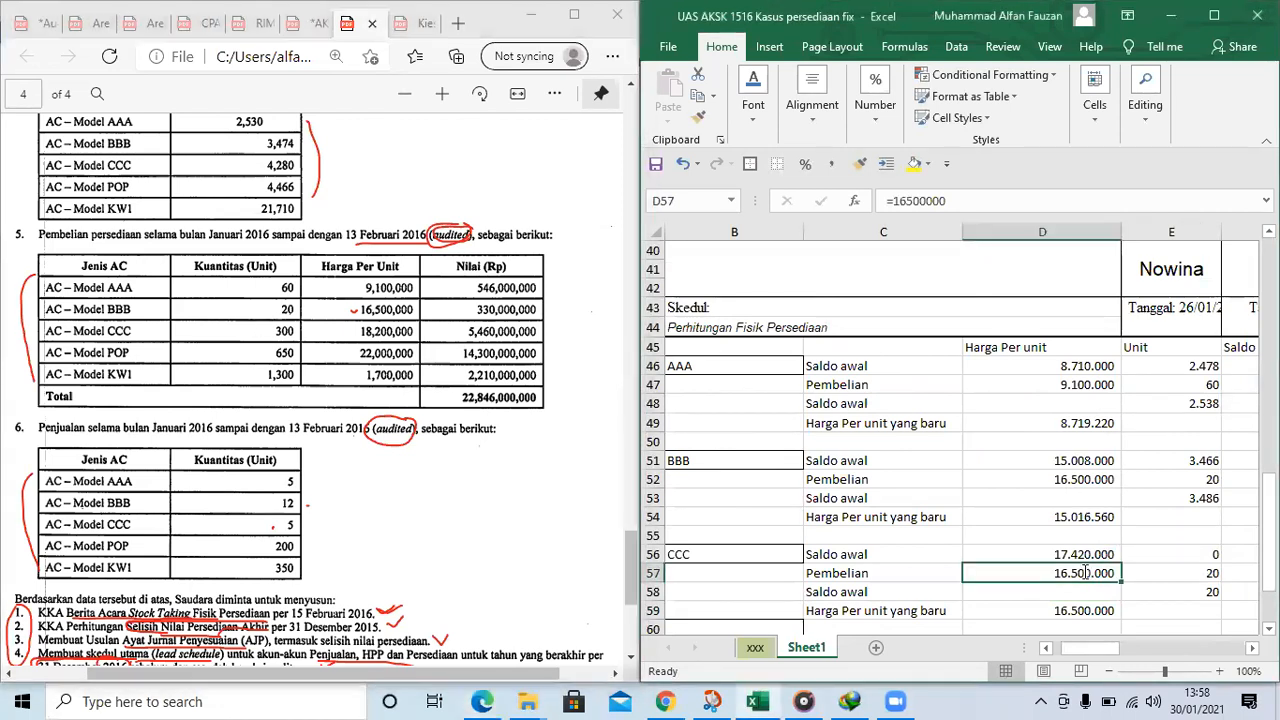
type("182")
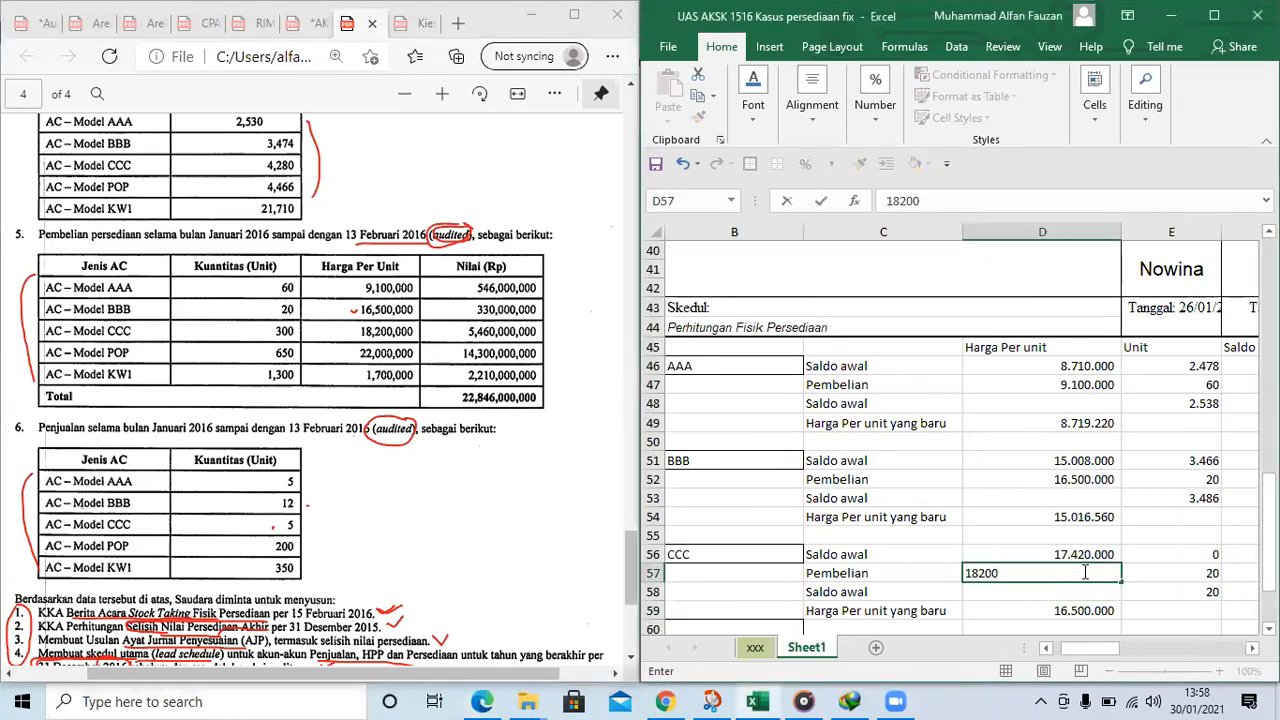
type("00")
key("ctrl+Return")
scroll(1080, 572, "right", 2)
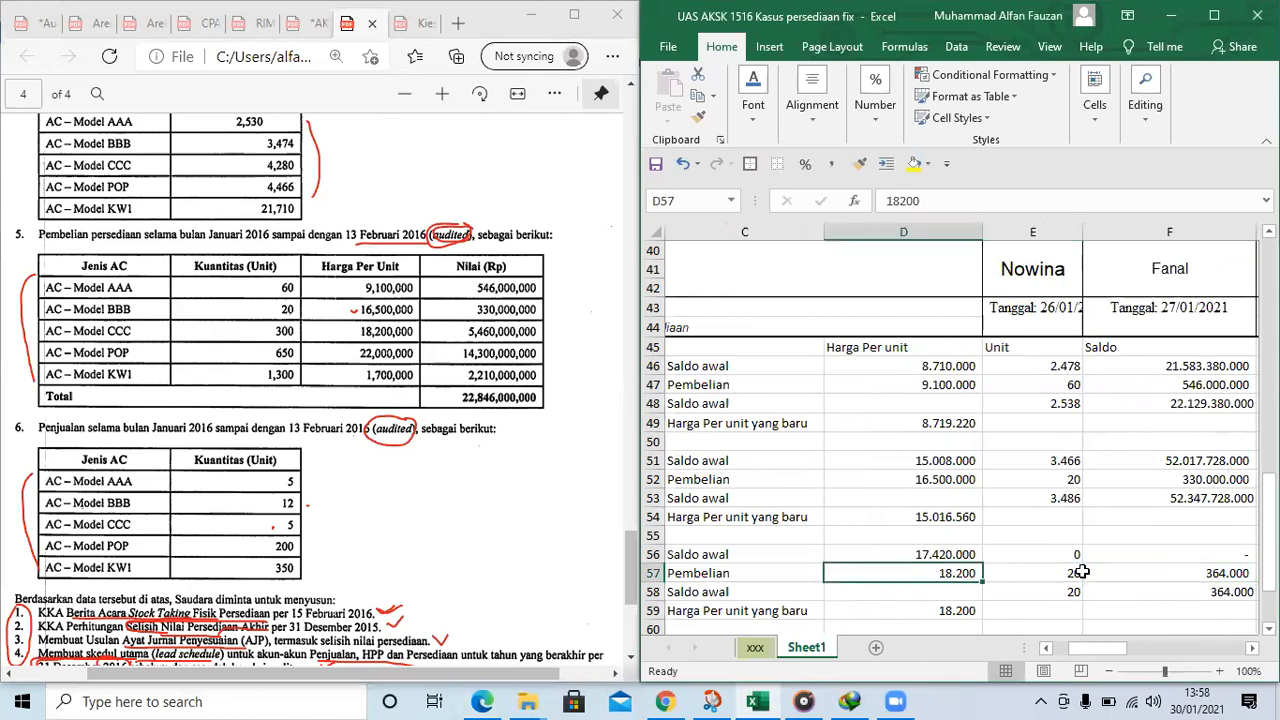
type("1")
type("8.200.0")
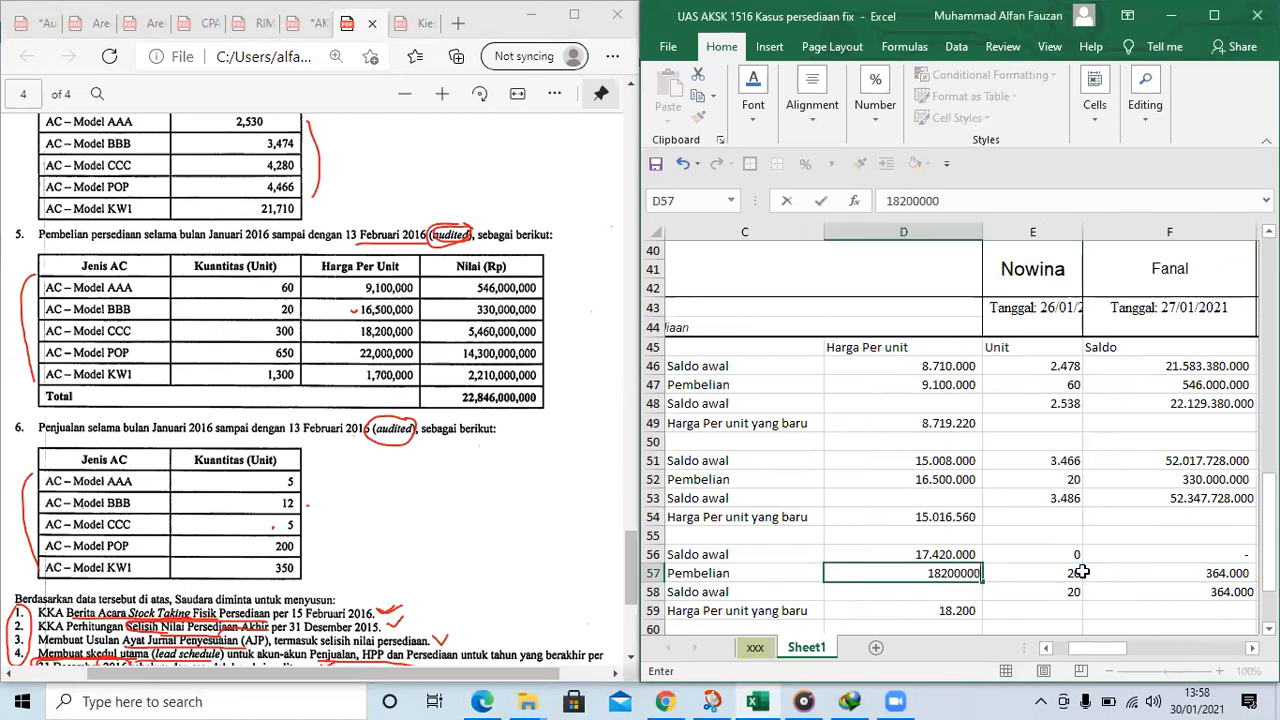
left_click(1081, 572)
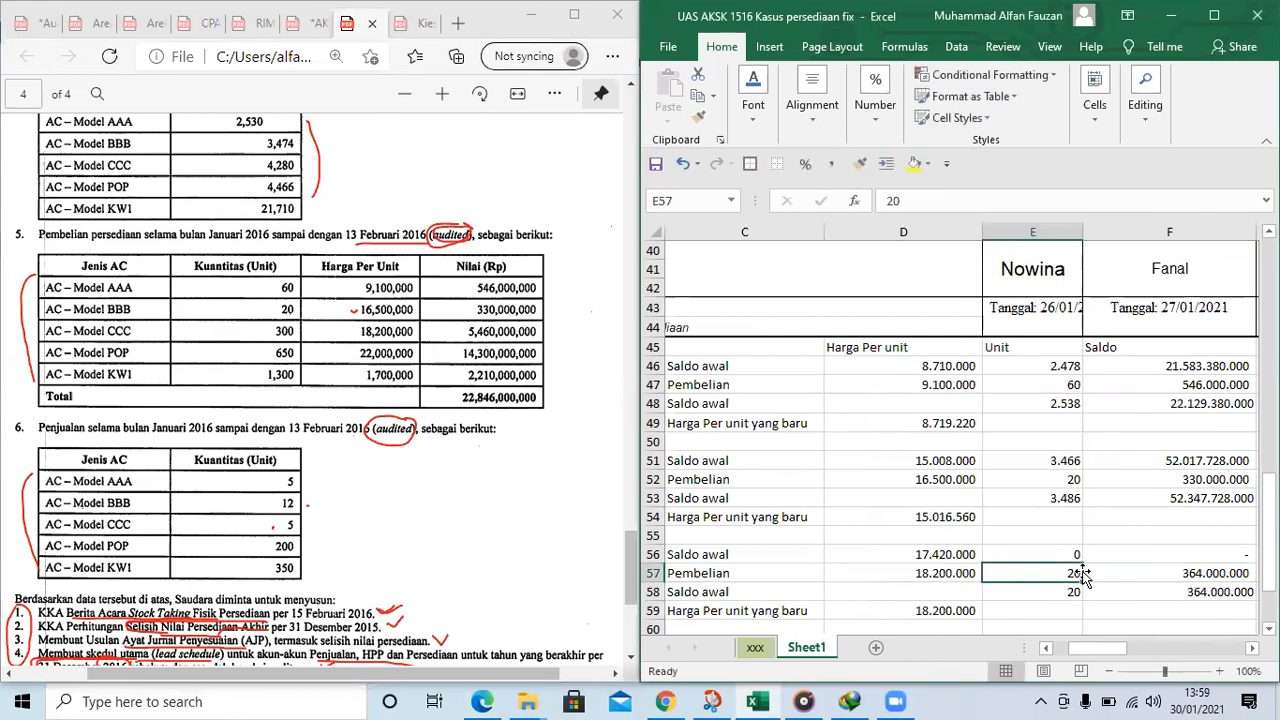
type("300")
Link CCC's Saldo awal units in E56 to CCC's Fisik milik perusahaan count in D10 of the 2 January table
key("Up")
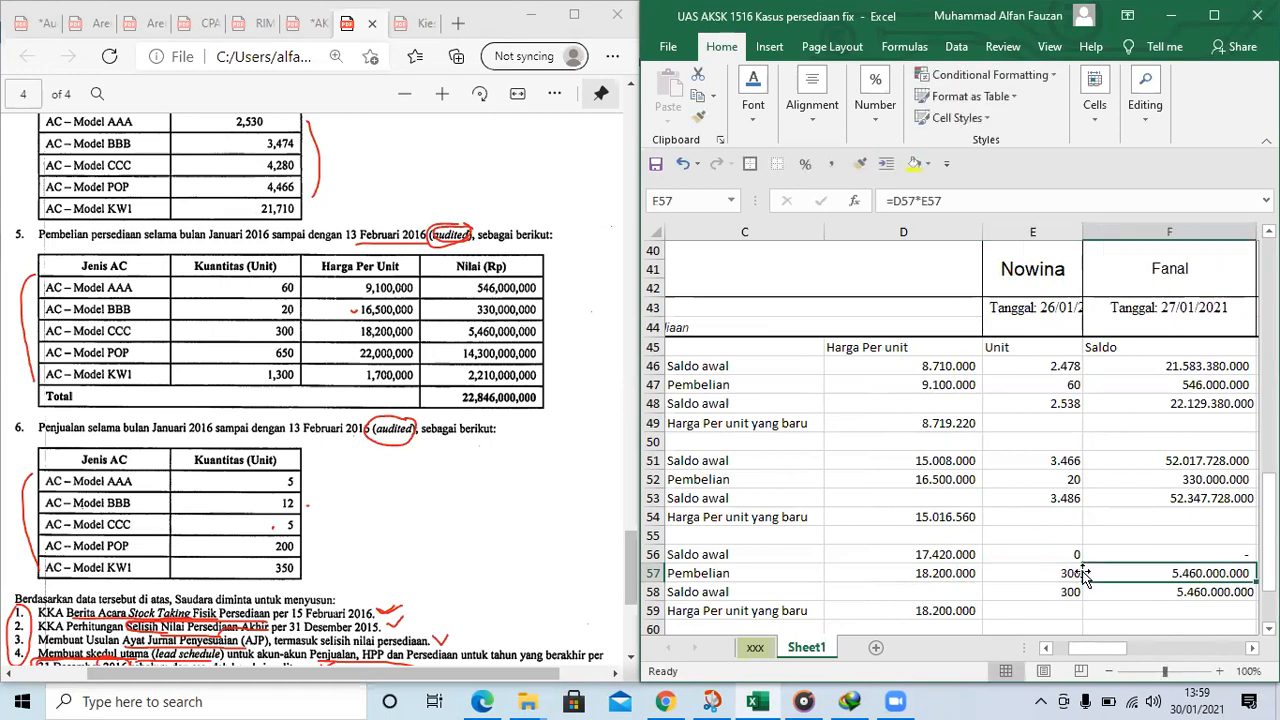
type("=")
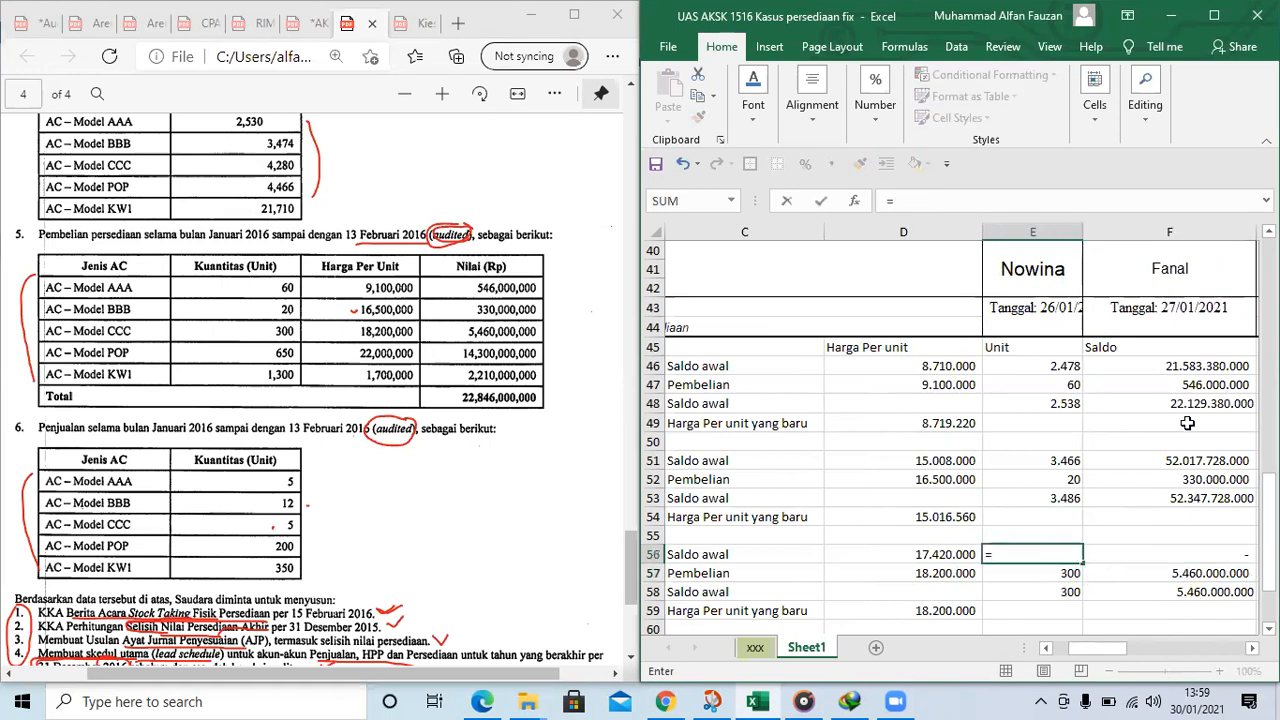
scroll(1187, 423, "up", 13)
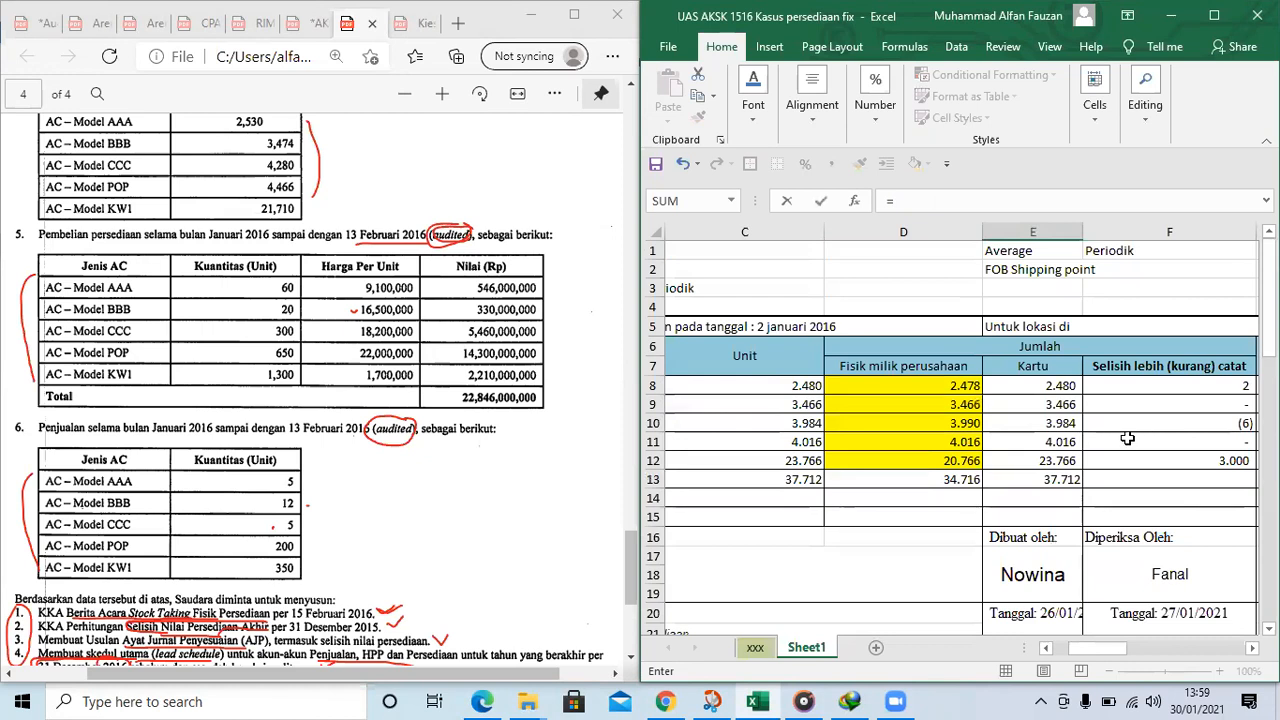
left_click(936, 423)
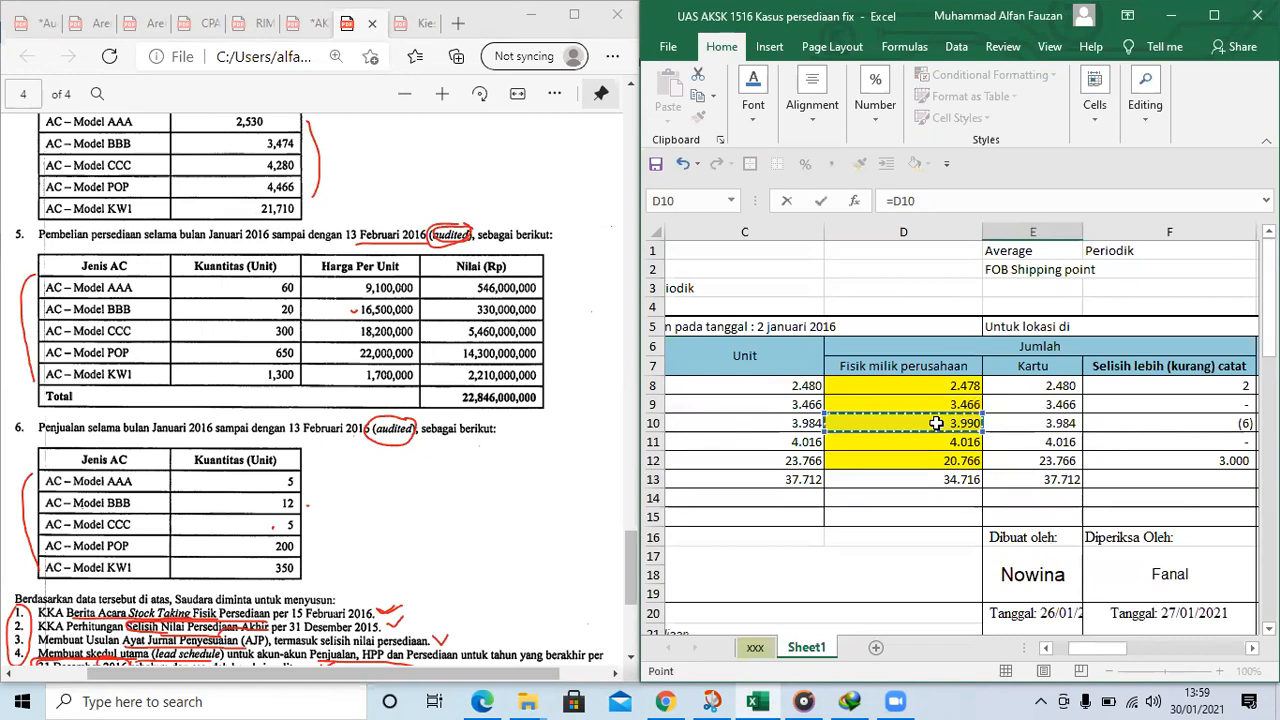
key("Return")
key("Return")
key("Return")
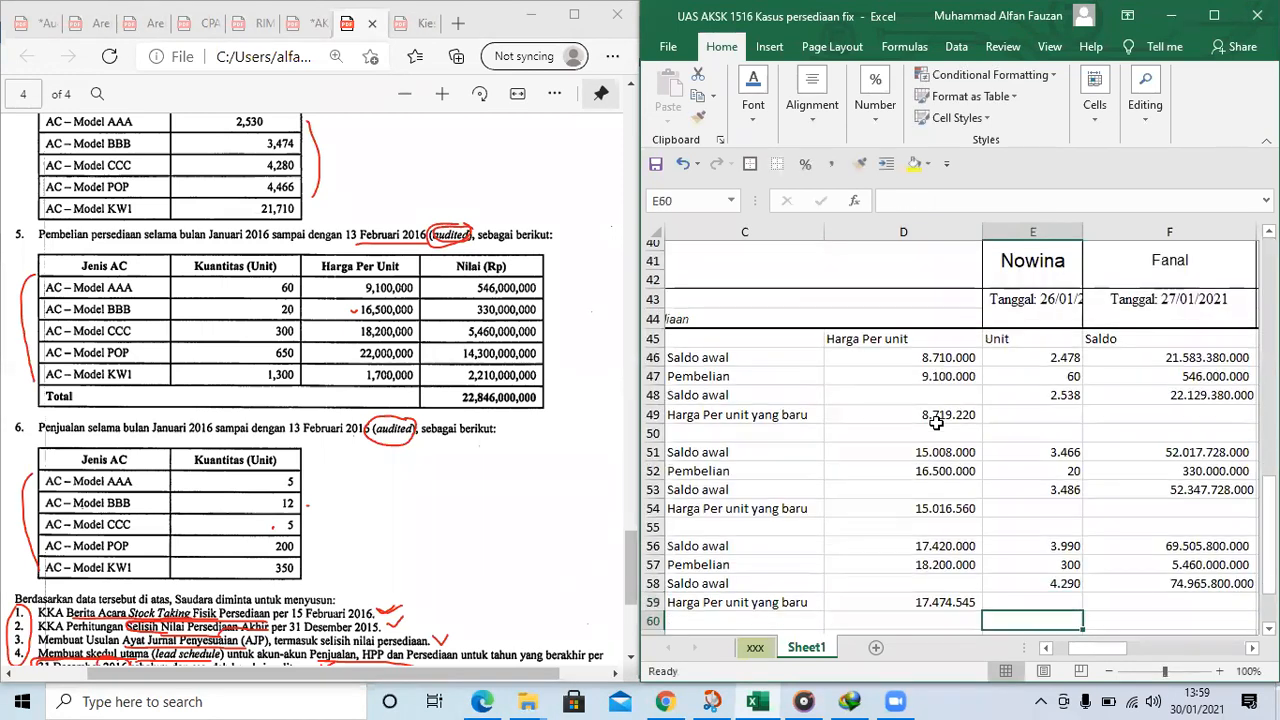
scroll(936, 423, "down", 1)
key("Left")
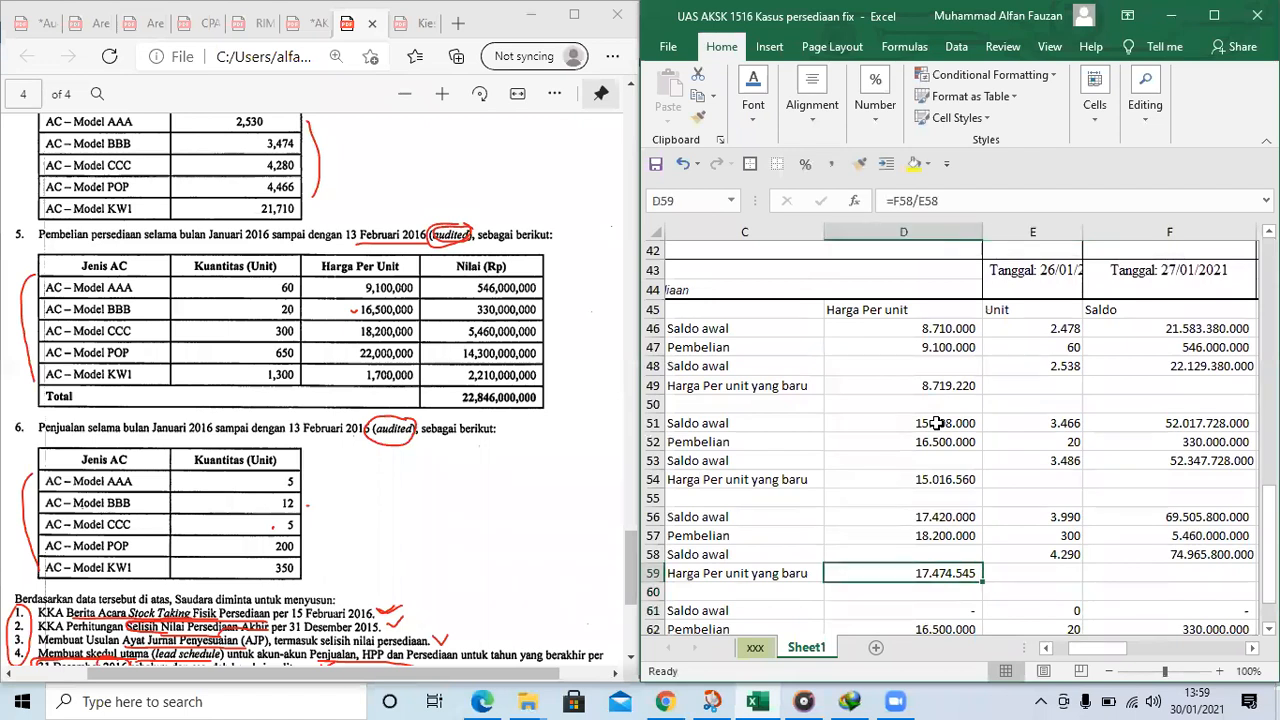
left_click(1025, 535)
left_click(948, 535)
left_click(1078, 554)
Link KW1's Saldo awal unit price in D61 to KW1's Harga Per unit in H12 of the 2 January table
scroll(977, 551, "down", 2)
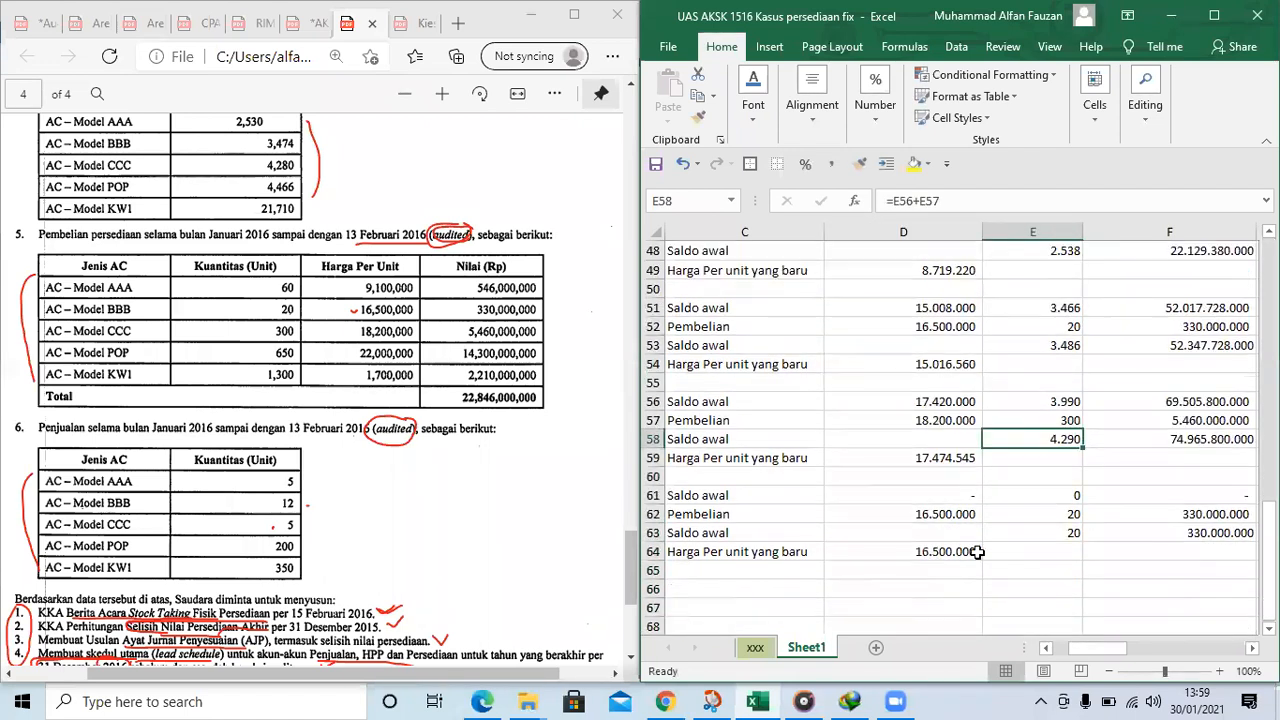
left_click(927, 496)
type("=")
scroll(1155, 336, "up", 12)
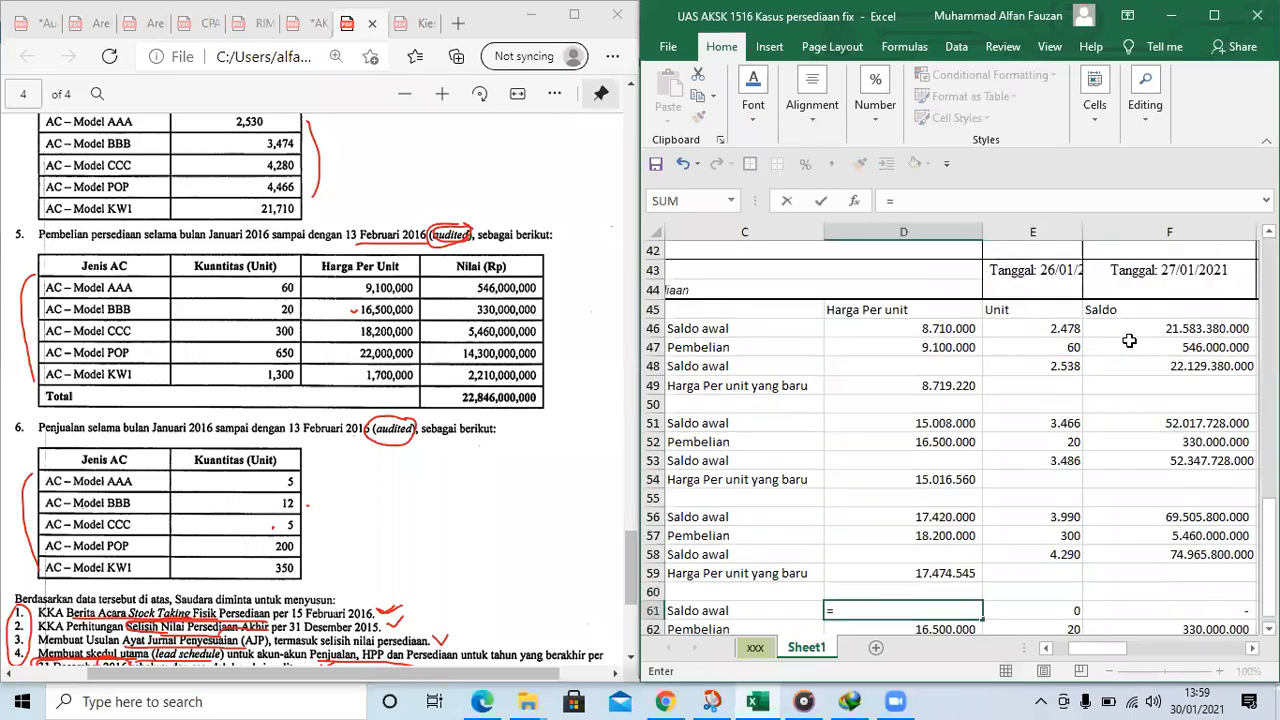
scroll(1155, 336, "up", 3)
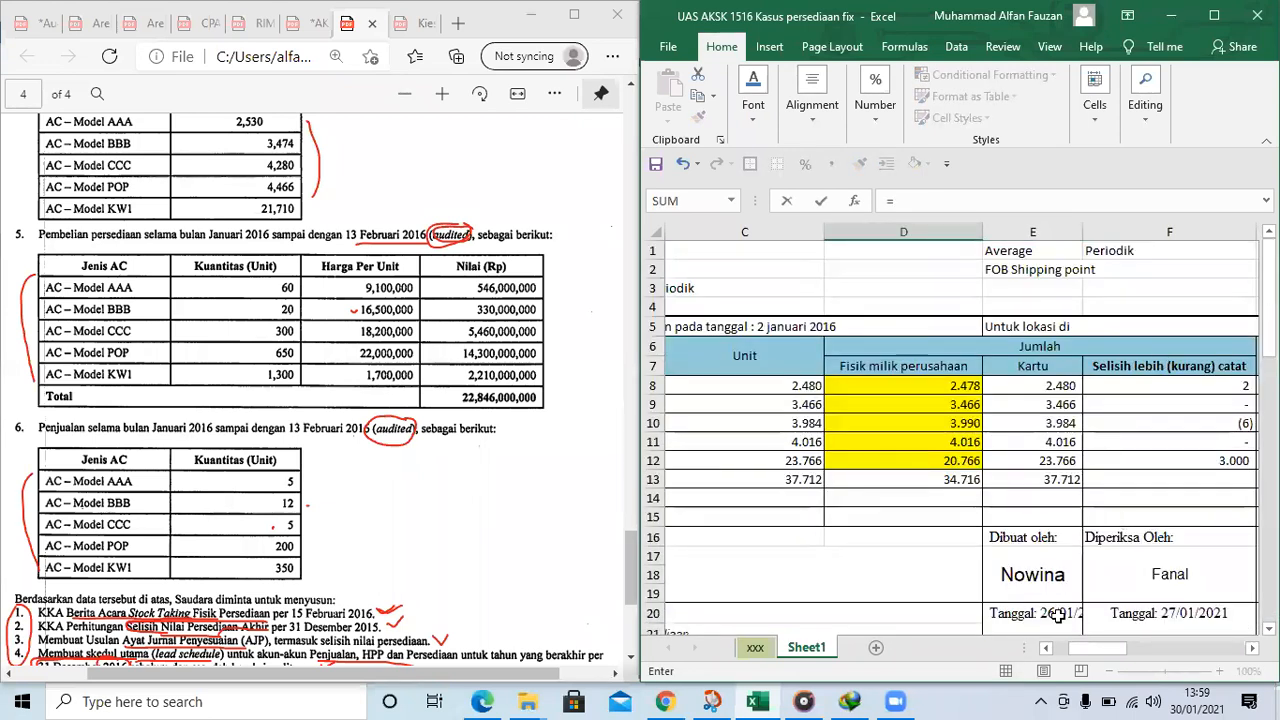
left_click_drag(1097, 651, 1120, 651)
left_click(1154, 461)
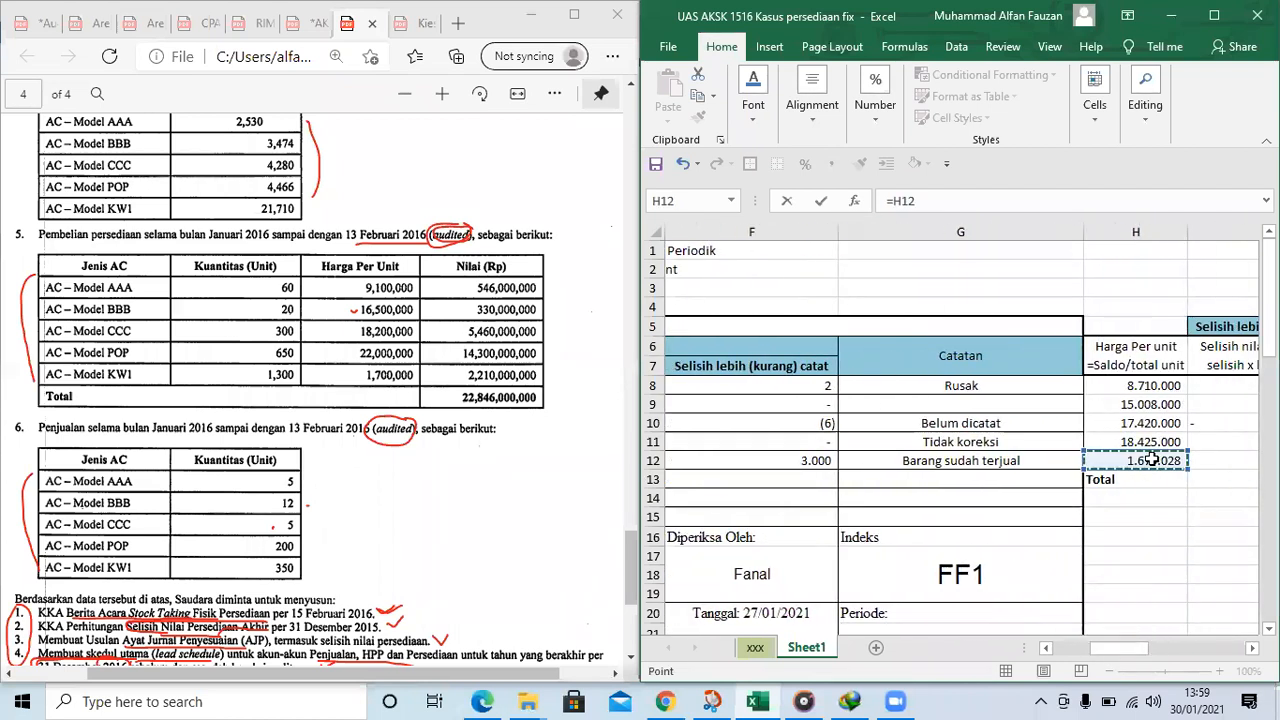
key("Return")
Fill KW1's Pembelian row with a unit price of 1700000 in D62 and 1300 units in E62, circling the 1,300 in the PDF
key("Down")
key("Down")
key("Left")
key("Down")
key("Up")
key("Up")
key("Up")
key("Right")
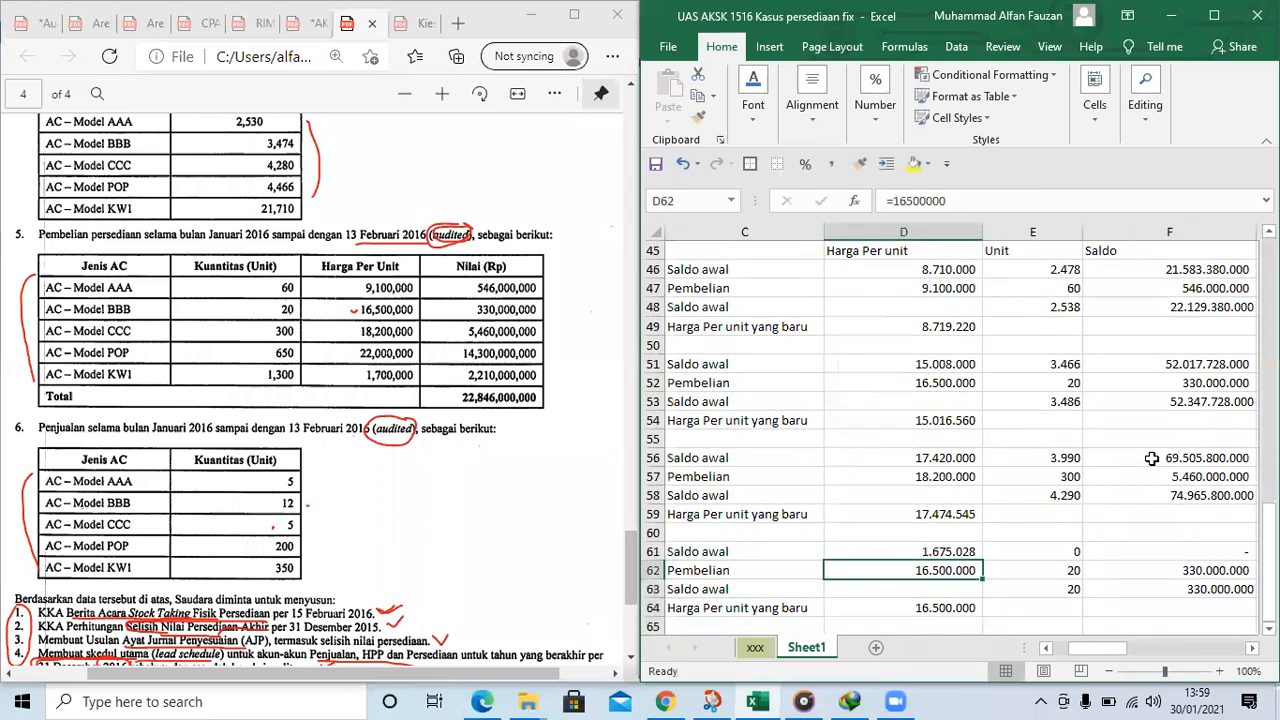
type("1.700.")
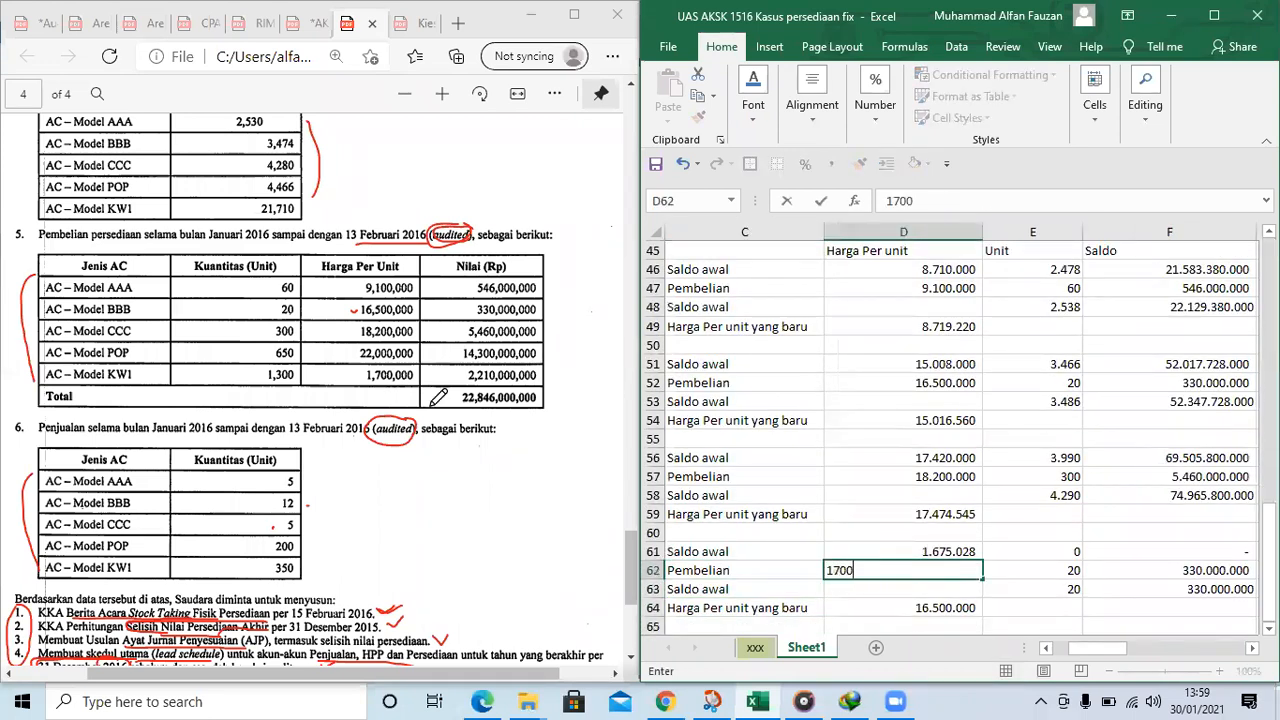
type("000")
key("Tab")
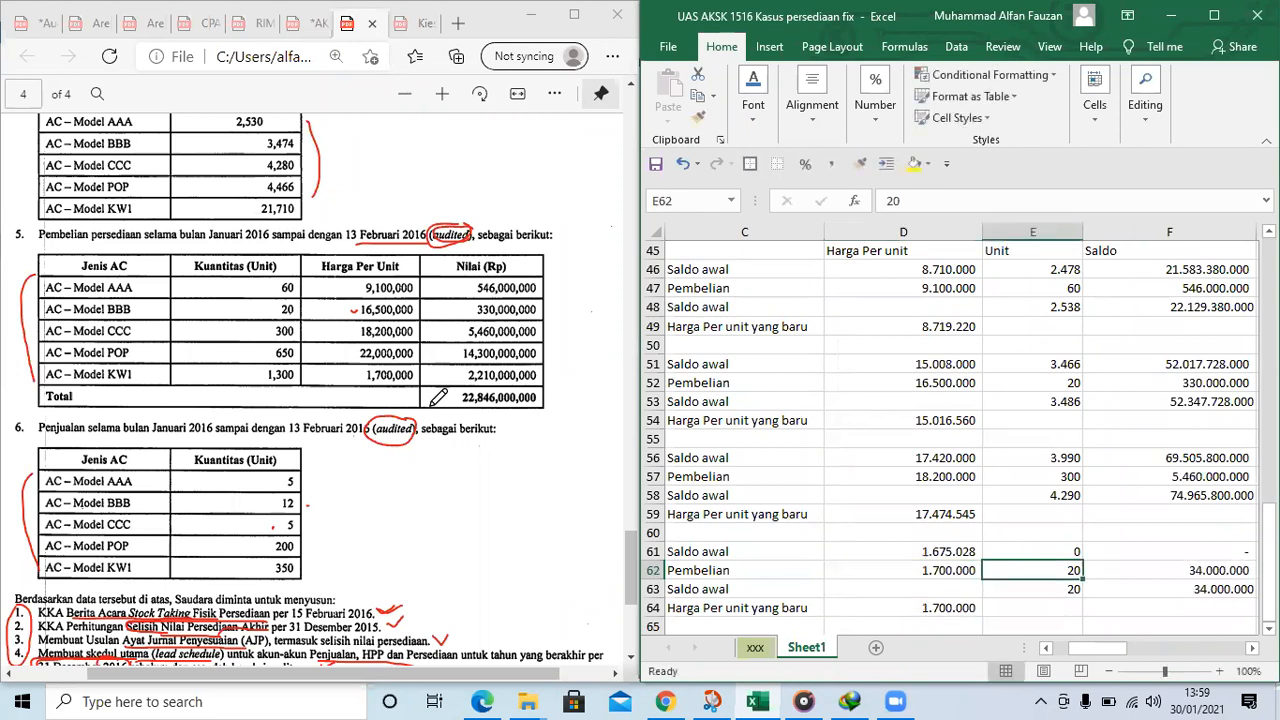
left_click_drag(262, 372, 268, 378)
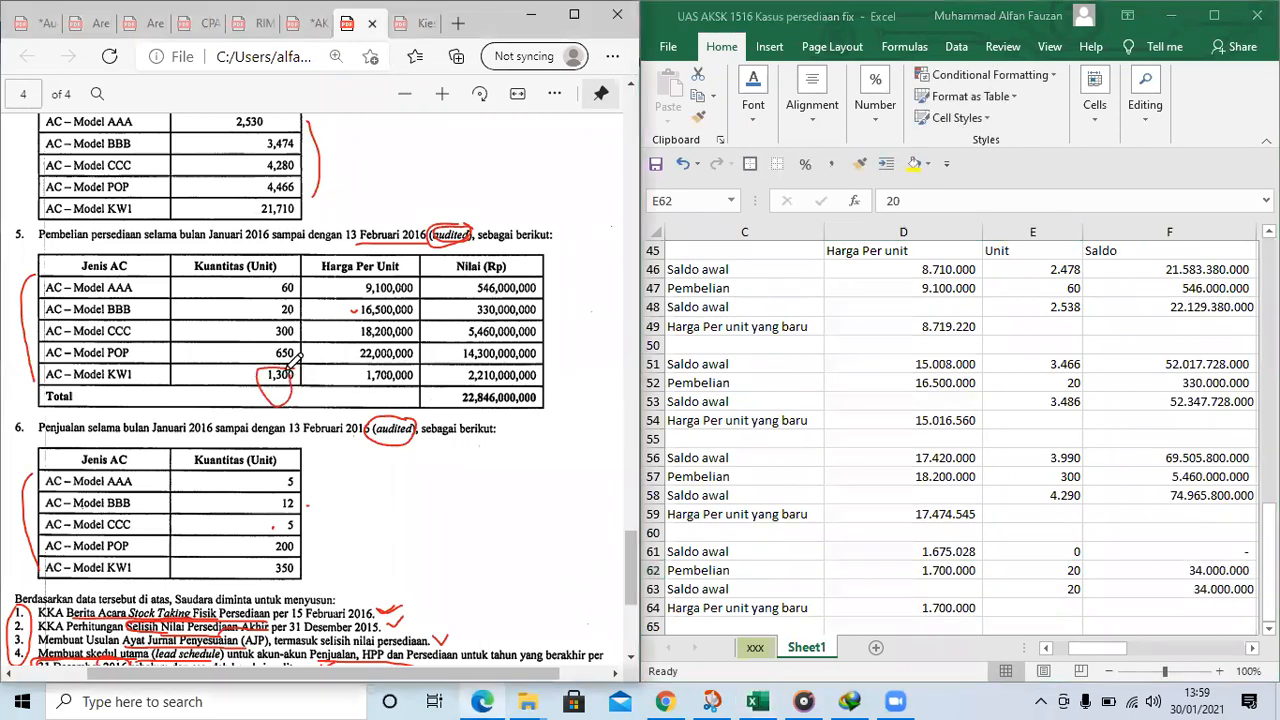
type("1.300")
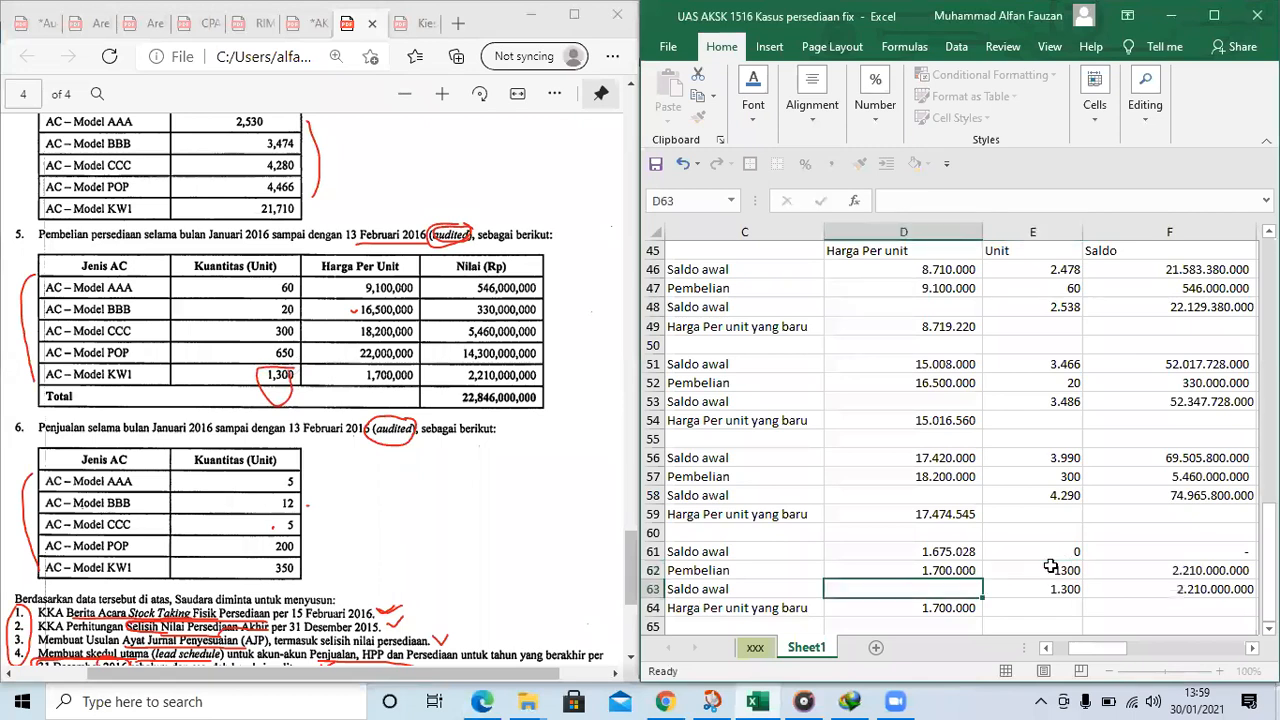
Link KW1's Saldo awal units in E61 to KW1's Fisik milik perusahaan count in D12 of the 2 January table
key("Up")
type("=")
scroll(917, 334, "up", 13)
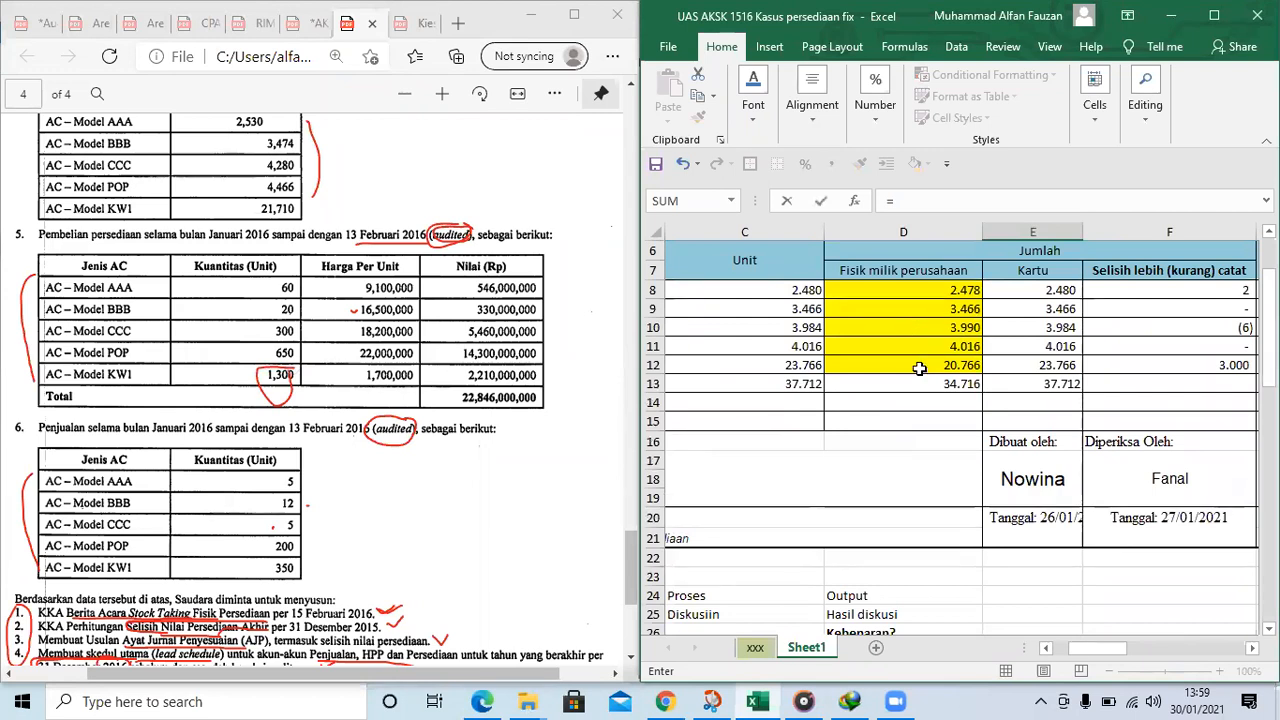
left_click(917, 364)
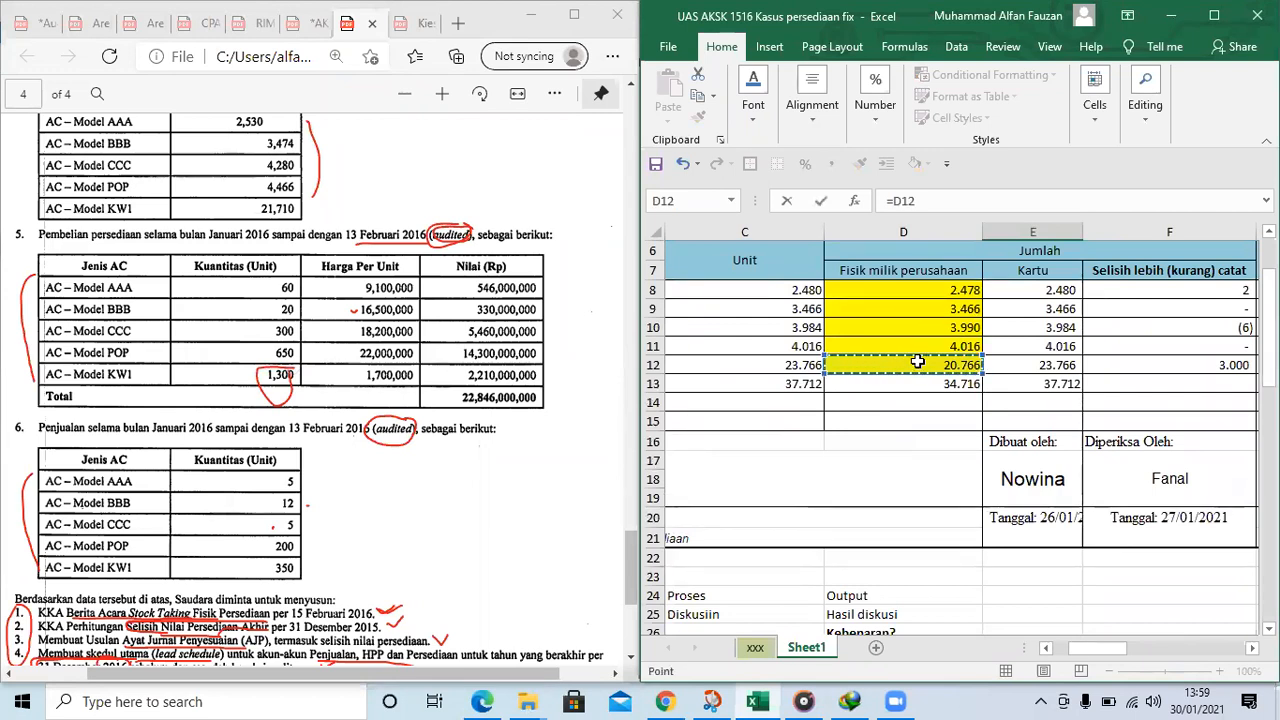
key("Return")
key("Return")
key("Return")
key("Return")
key("Up")
key("Up")
key("Right")
key("Left")
key("Down")
key("Left")
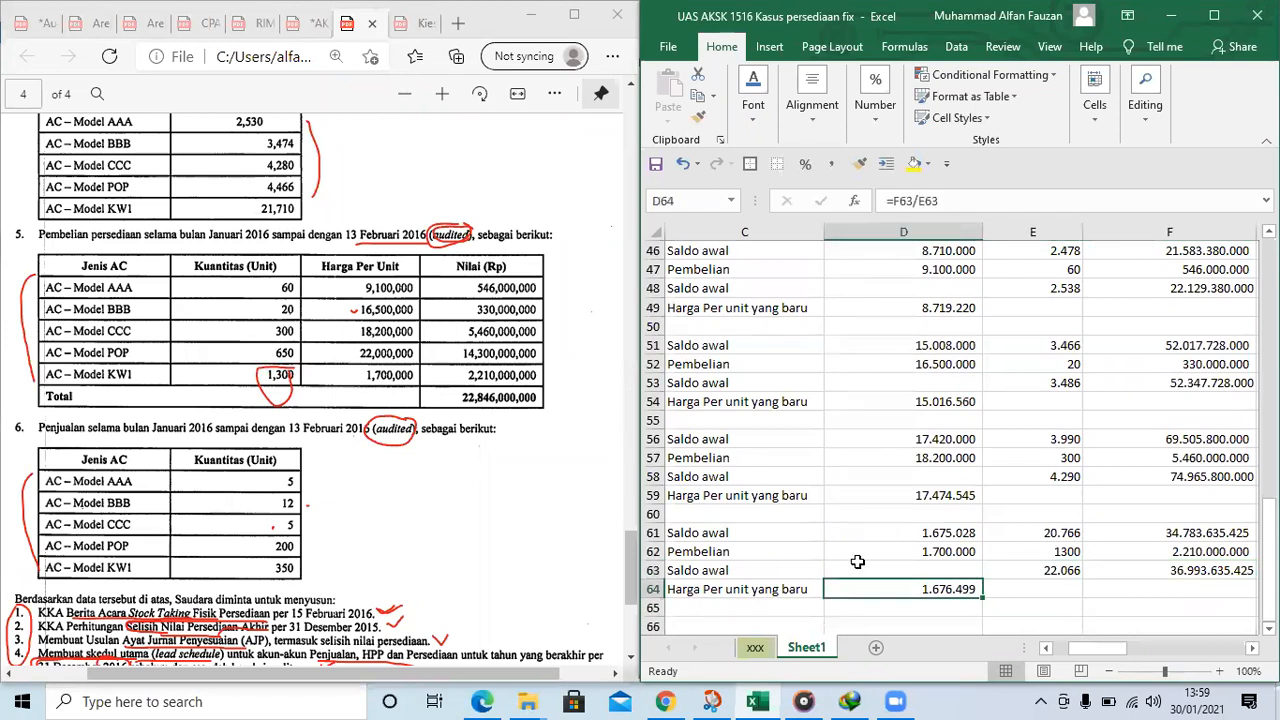
Link BBB's Harga per unit in H32 of the February count table to its Harga Per unit yang baru in D54
scroll(865, 593, "up", 2)
left_click(947, 427)
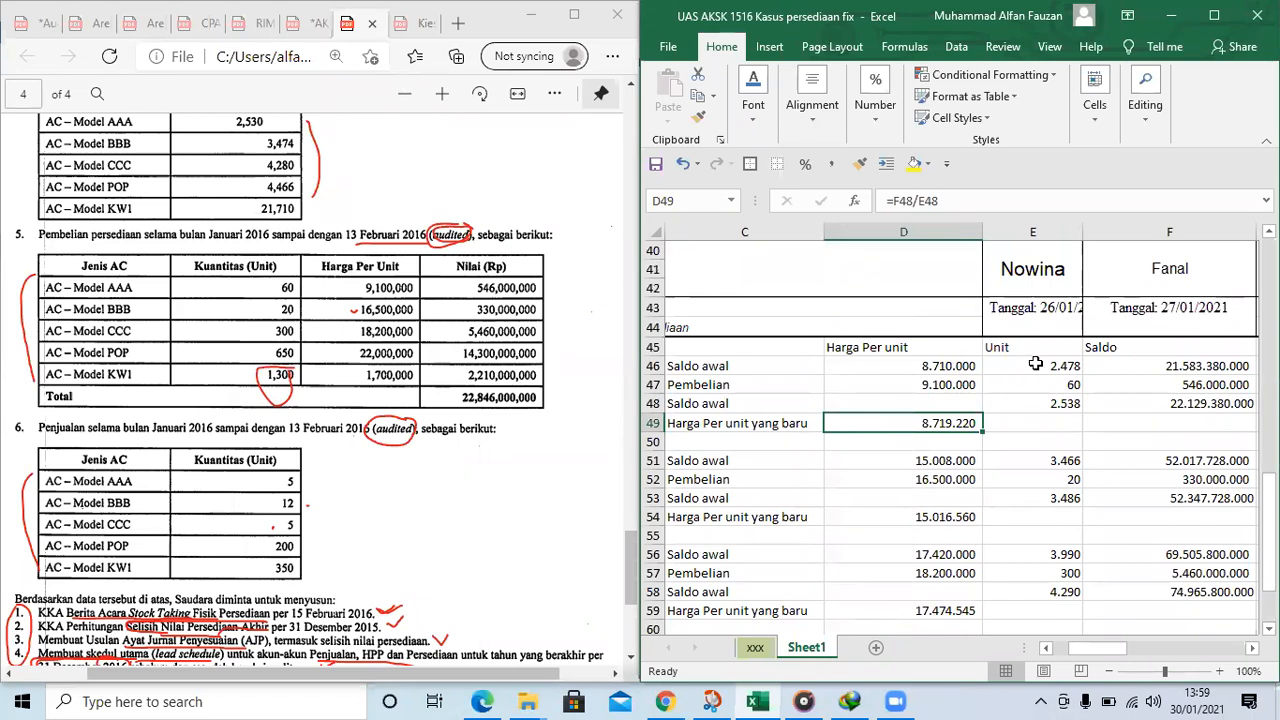
left_click(1120, 382)
key("Right")
key("Right")
key("Right")
scroll(992, 403, "up", 6)
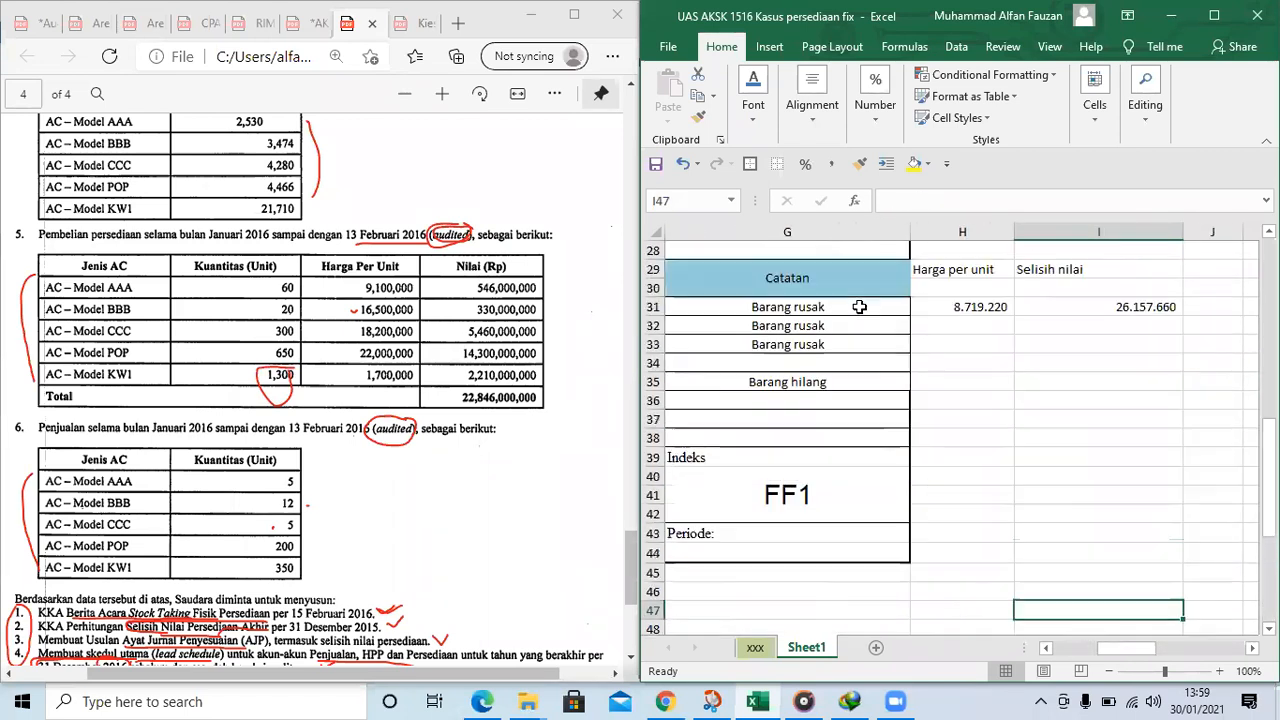
left_click(966, 436)
type("=")
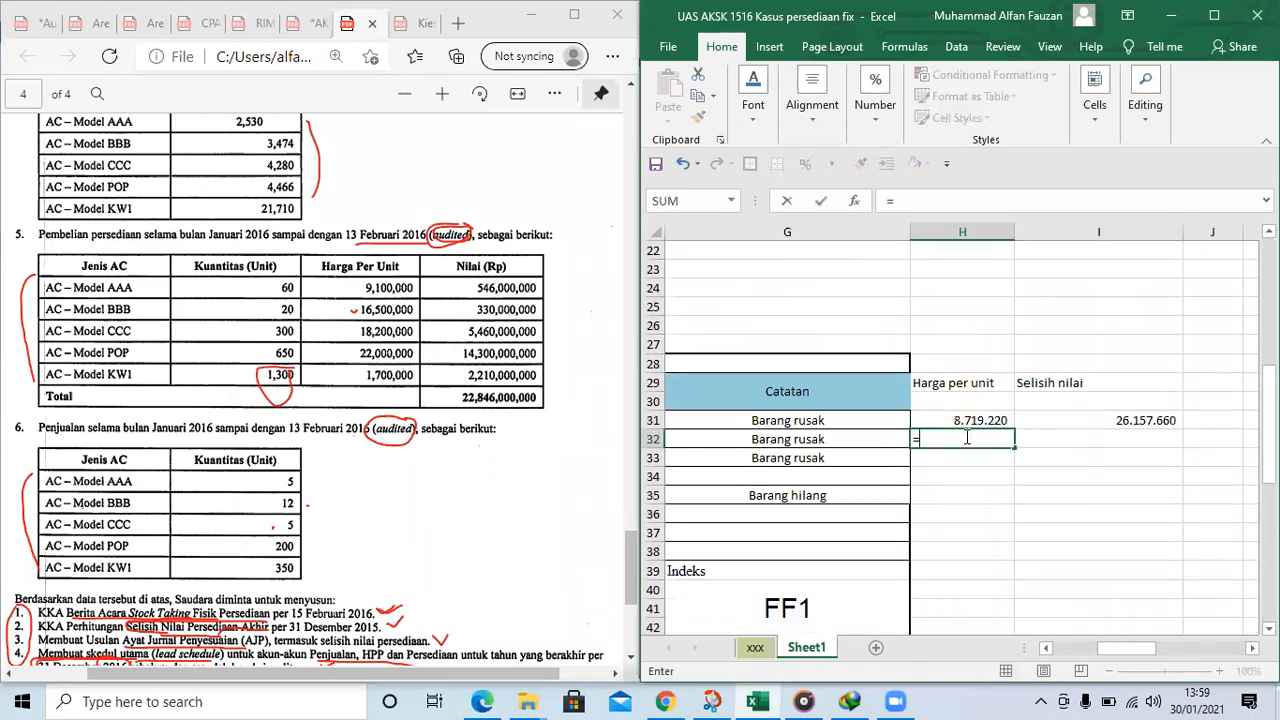
left_click_drag(1128, 648, 1084, 648)
scroll(1028, 487, "down", 6)
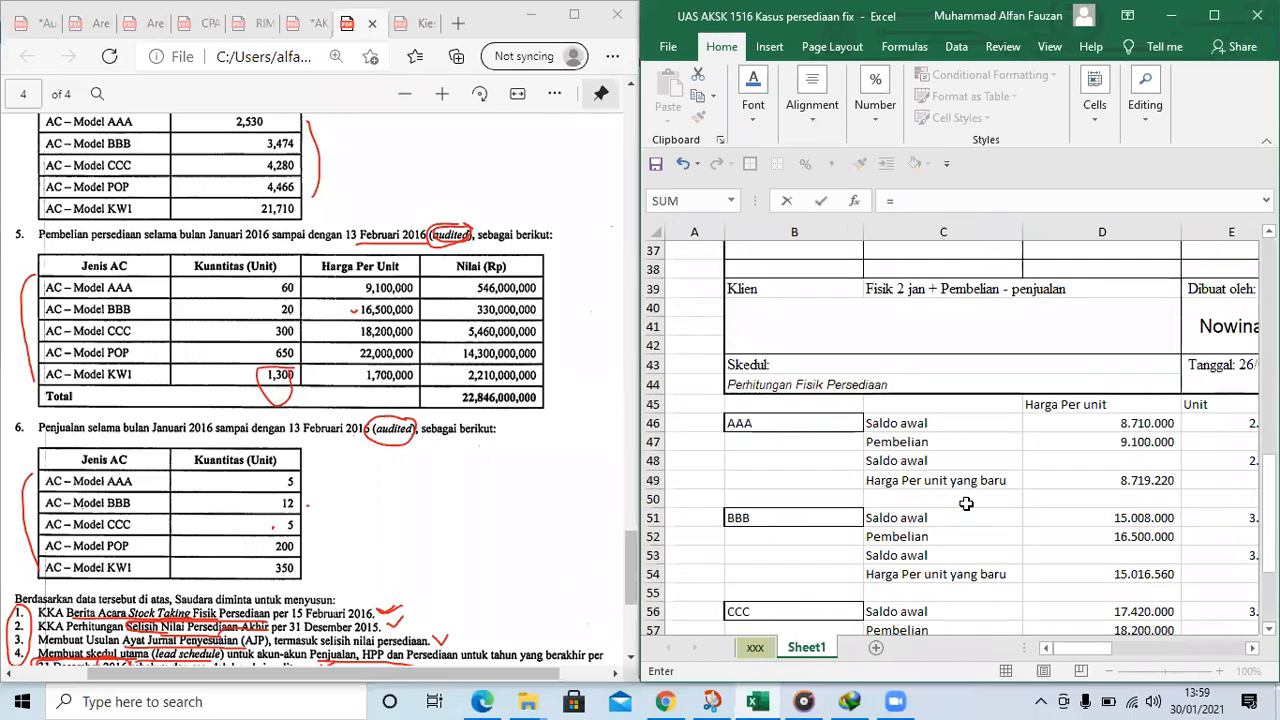
left_click(1142, 516)
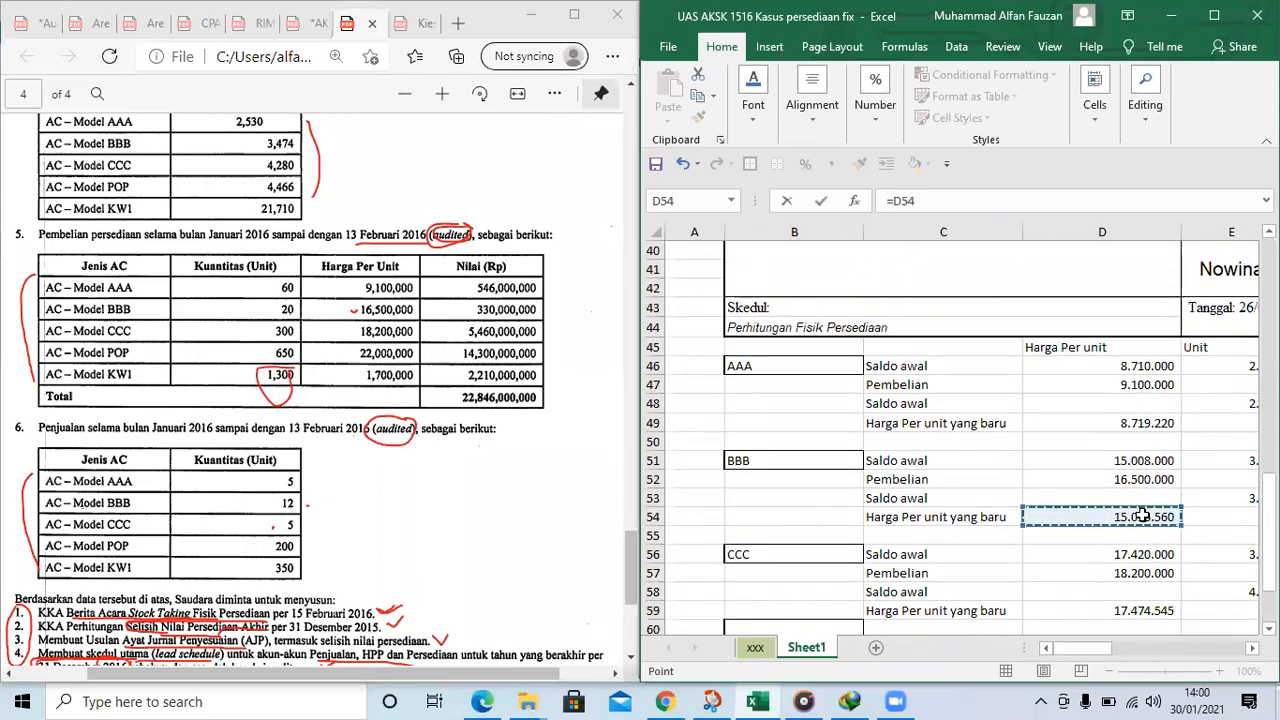
key("Return")
Link CCC's Harga per unit in H33 to CCC's Harga Per unit yang baru in D59
scroll(1133, 314, "up", 2)
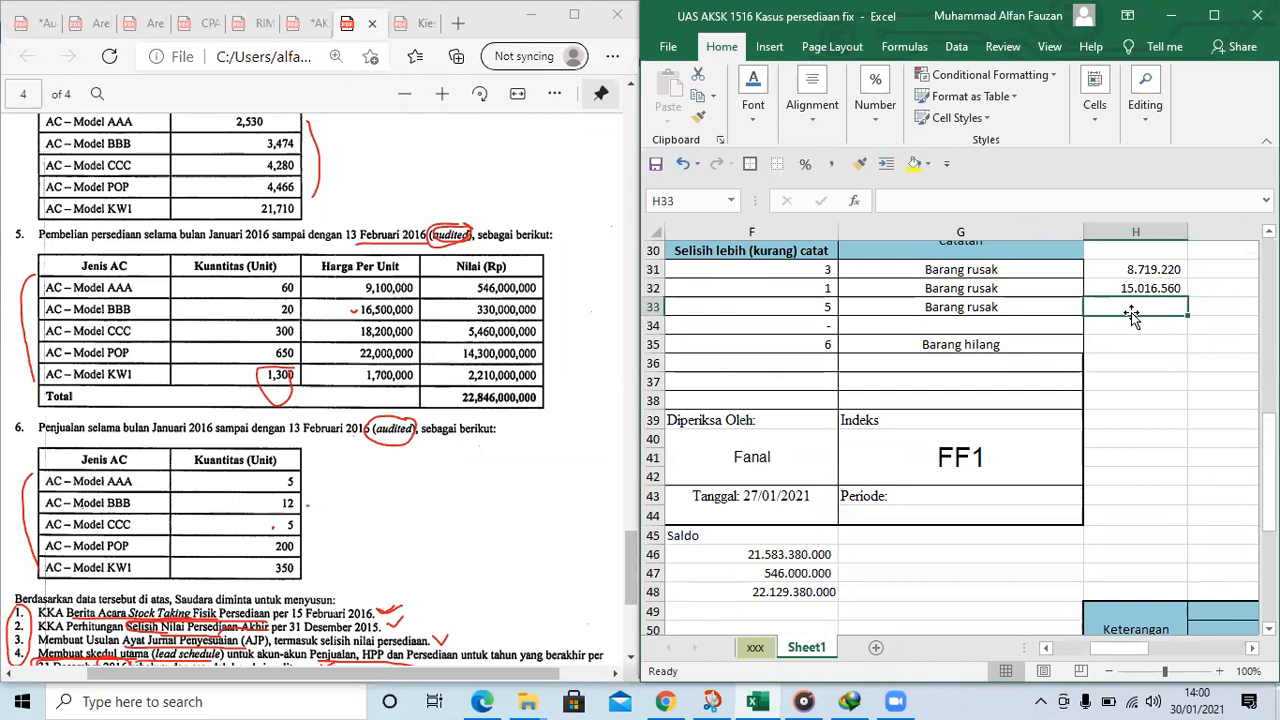
type("=")
scroll(1134, 500, "down", 1)
left_click_drag(1121, 650, 1089, 652)
scroll(1031, 560, "down", 2)
scroll(1088, 570, "down", 1)
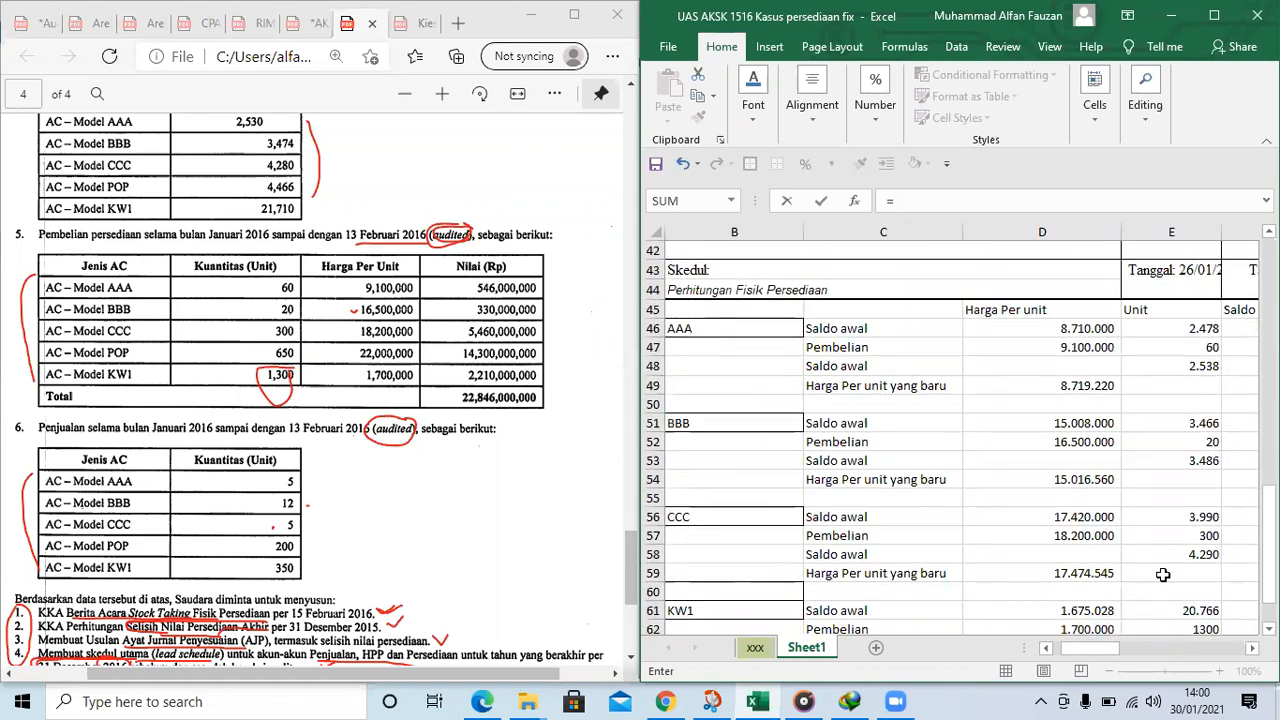
left_click(1090, 570)
key("Return")
Link KW1's Harga per unit in H35, the Barang hilang row, to KW1's Harga Per unit yang baru in D64
scroll(1110, 460, "up", 3)
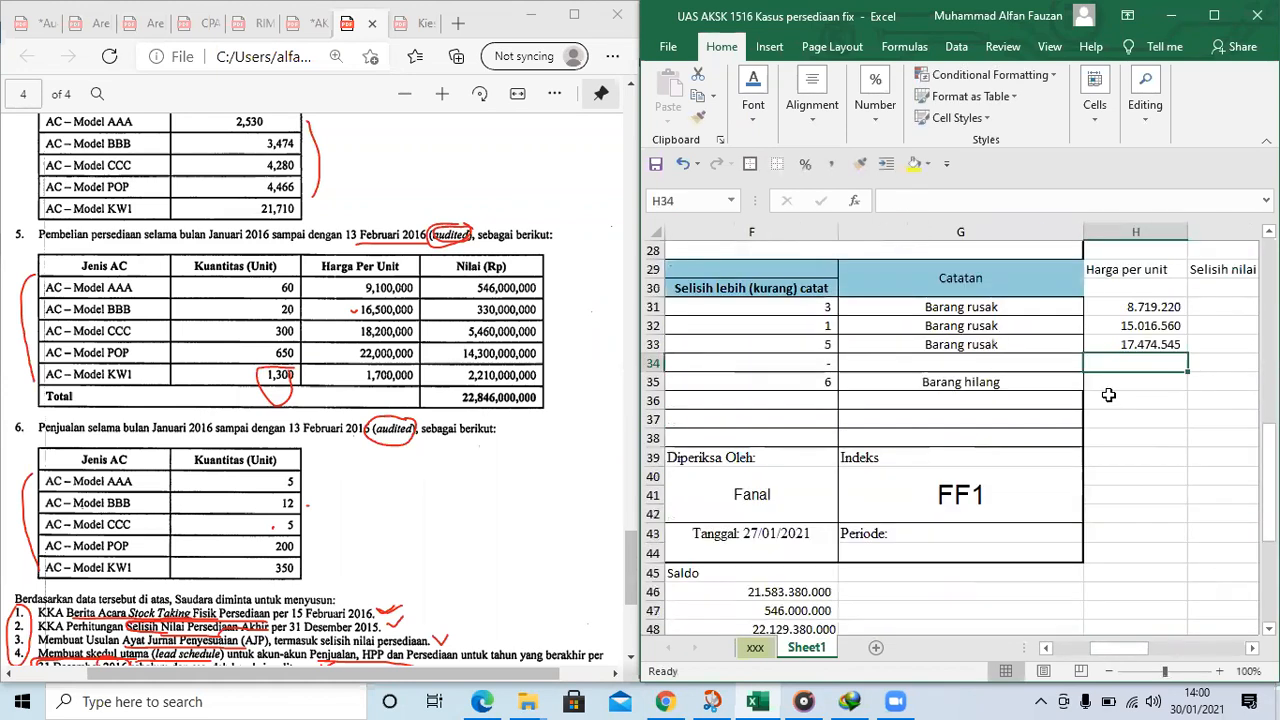
left_click(1124, 376)
type("=")
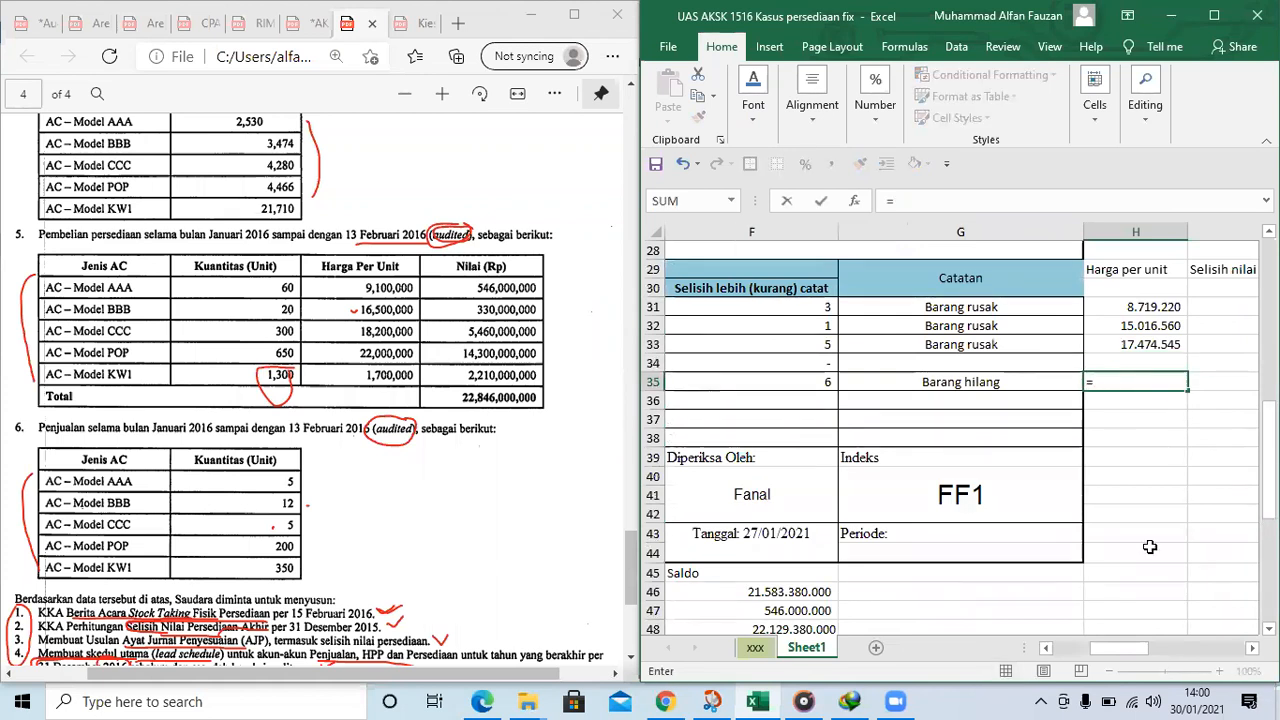
left_click_drag(1134, 649, 1112, 646)
scroll(995, 518, "down", 4)
scroll(995, 518, "down", 3)
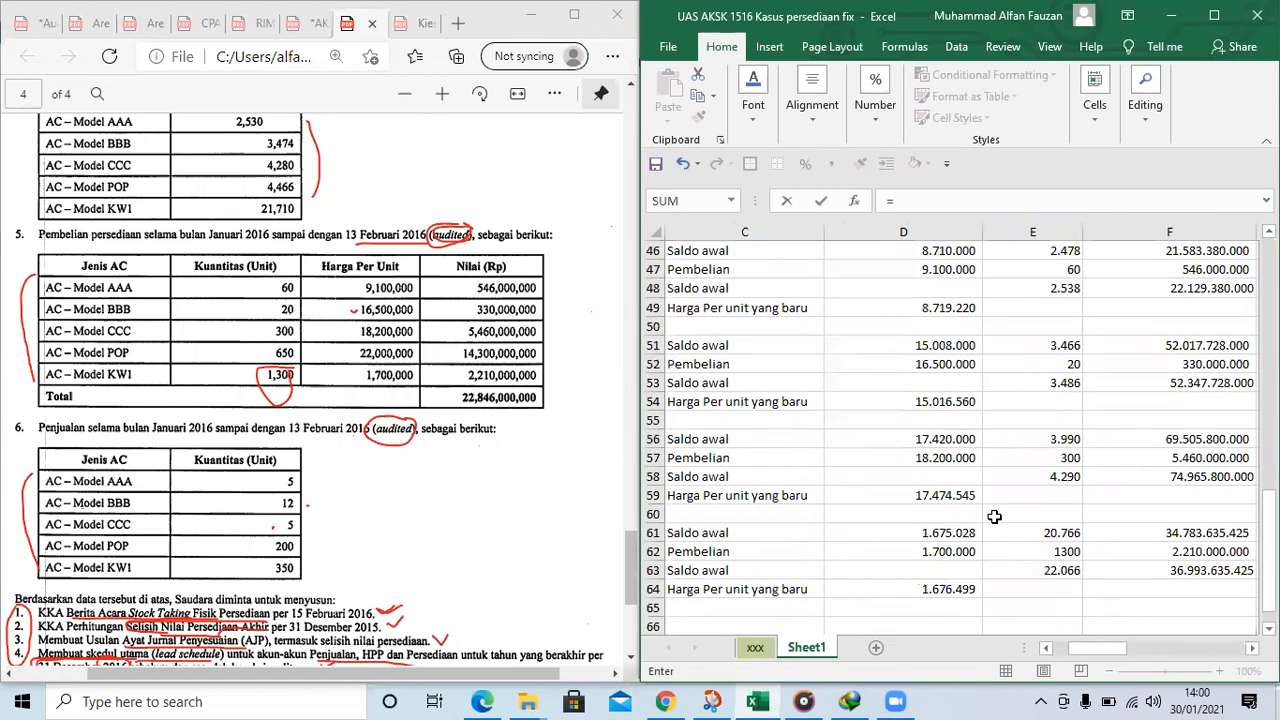
left_click(968, 530)
key("Return")
Re-enter AAA's Selisih nilai in I31 as =H31*F31, unit price times the unit difference
scroll(1047, 397, "up", 3)
left_click(1165, 347)
key("Right")
key("Up")
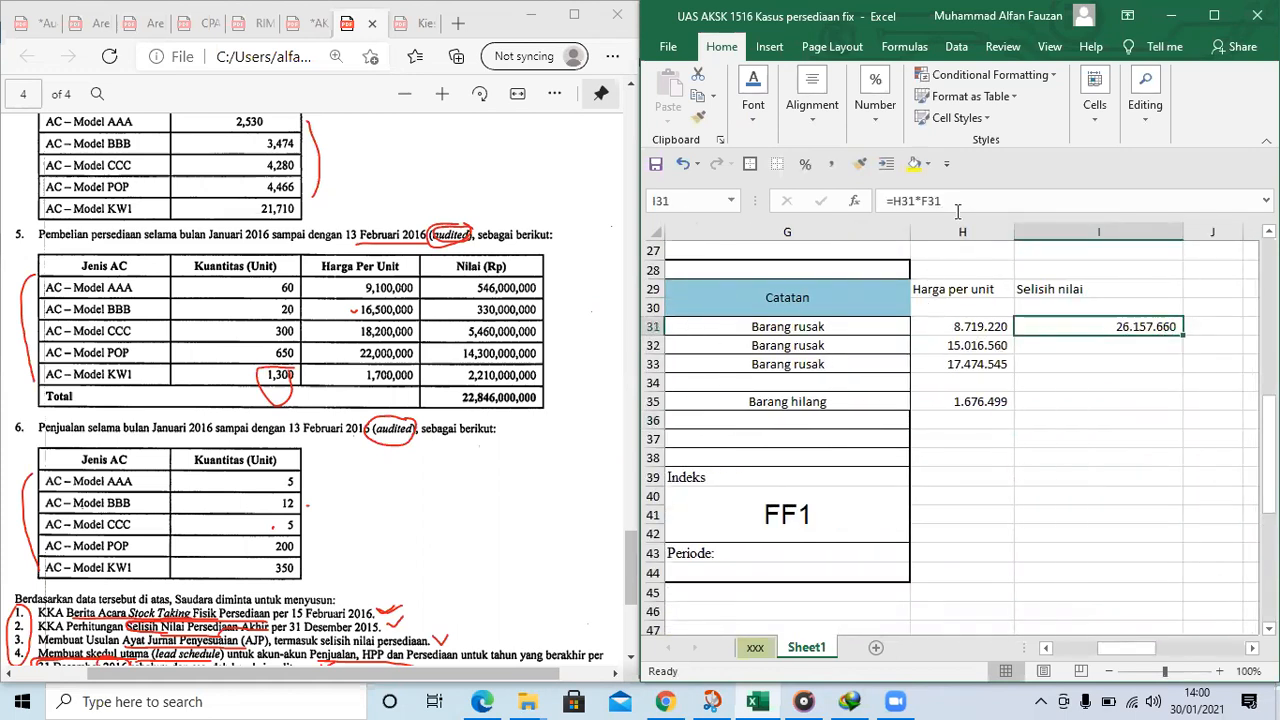
type("=")
key("Left")
type("*")
key("Left")
key("Left")
key("Left")
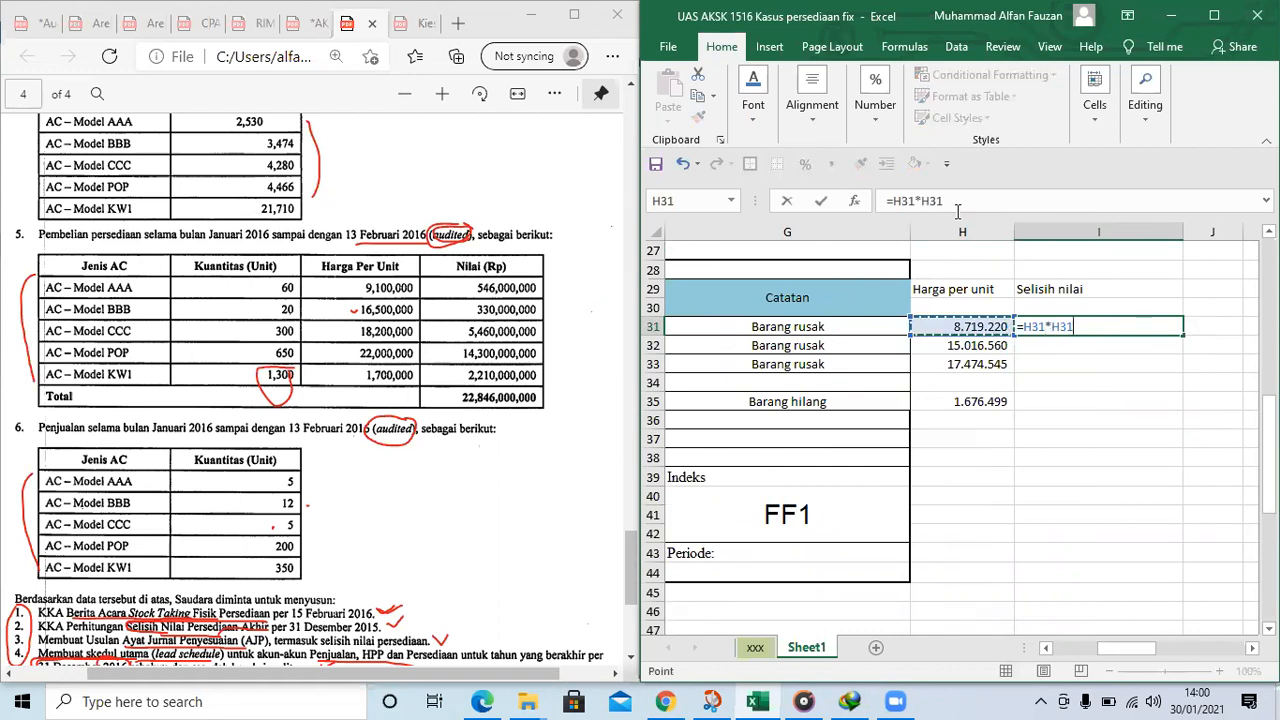
key("Return")
Copy the Selisih nilai formula from I31 down through I35 for the remaining AC models
key("Up")
key("ctrl+c")
key("shift+Down")
key("shift+Down")
key("shift+Down")
key("shift+Down")
key("ctrl+v")
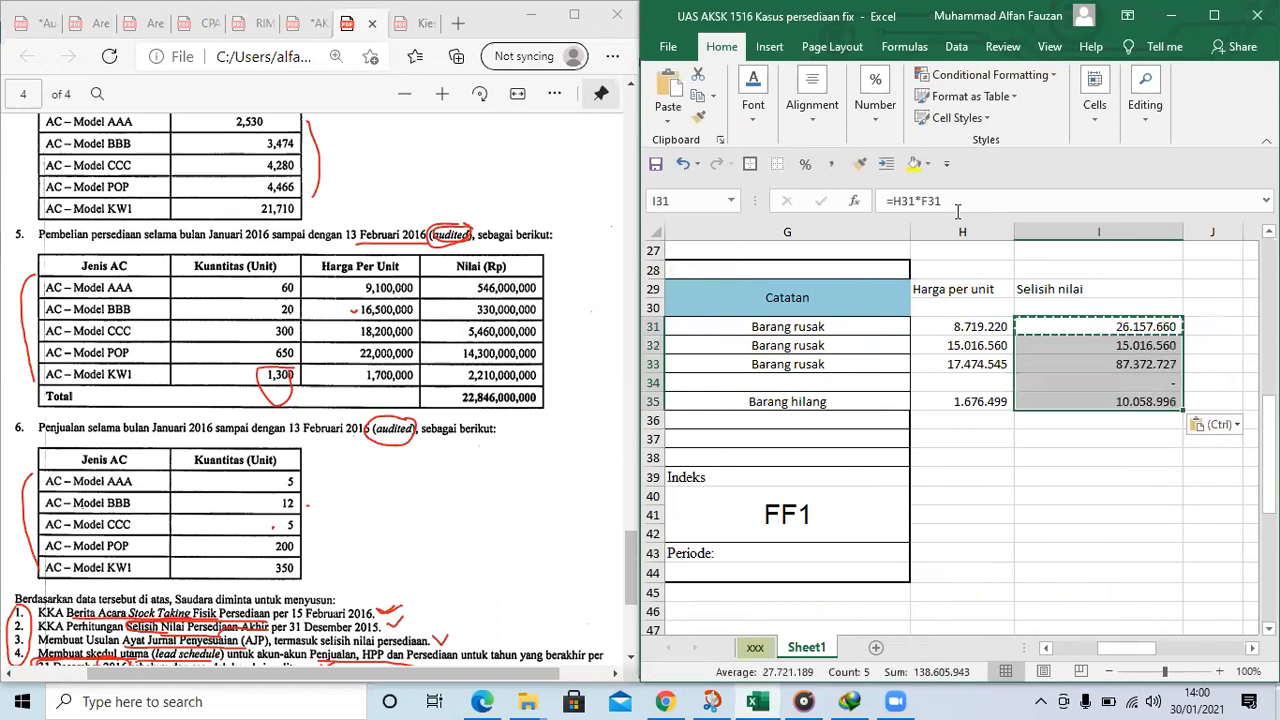
Total the Selisih nilai column in I36 with =SUM(I31:I35)
key("Down")
key("Down")
key("Down")
key("Down")
key("Down")
type("=")
key("BackSpace")
type("s")
key("BackSpace")
key("BackSpace")
type("sum(")
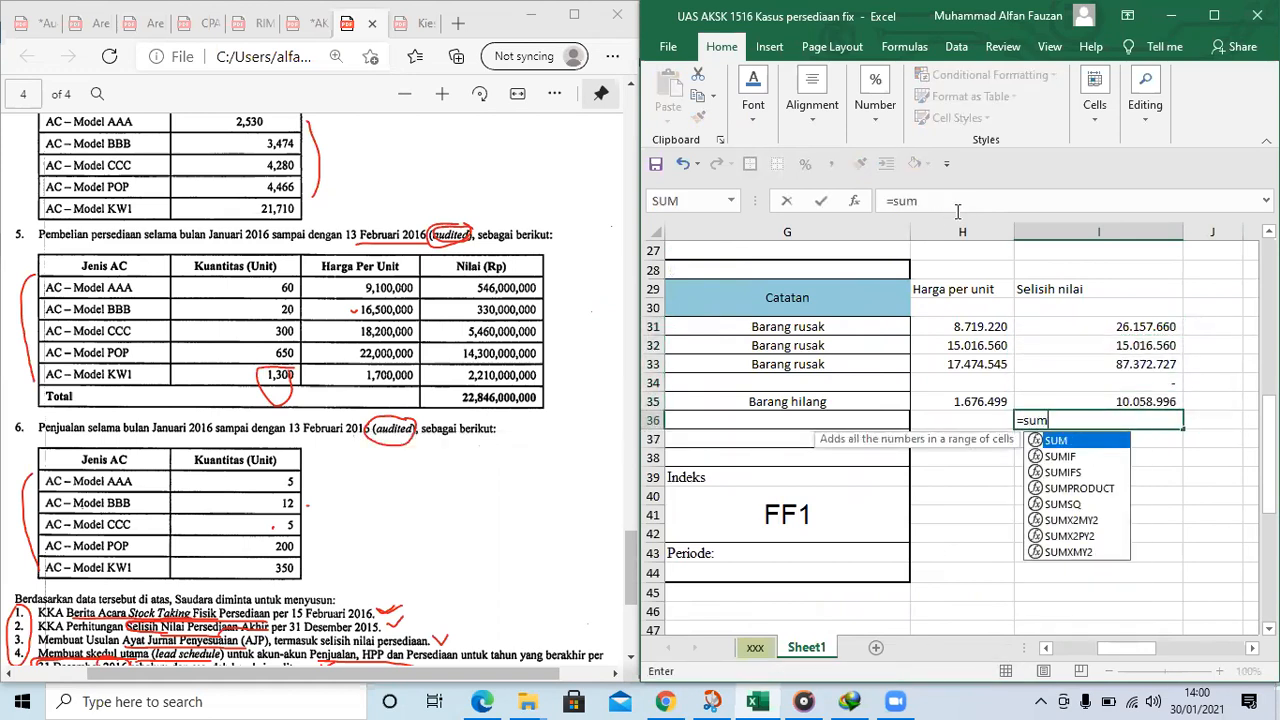
key("Up")
key("Up")
key("Up")
key("Up")
key("Up")
key("Up")
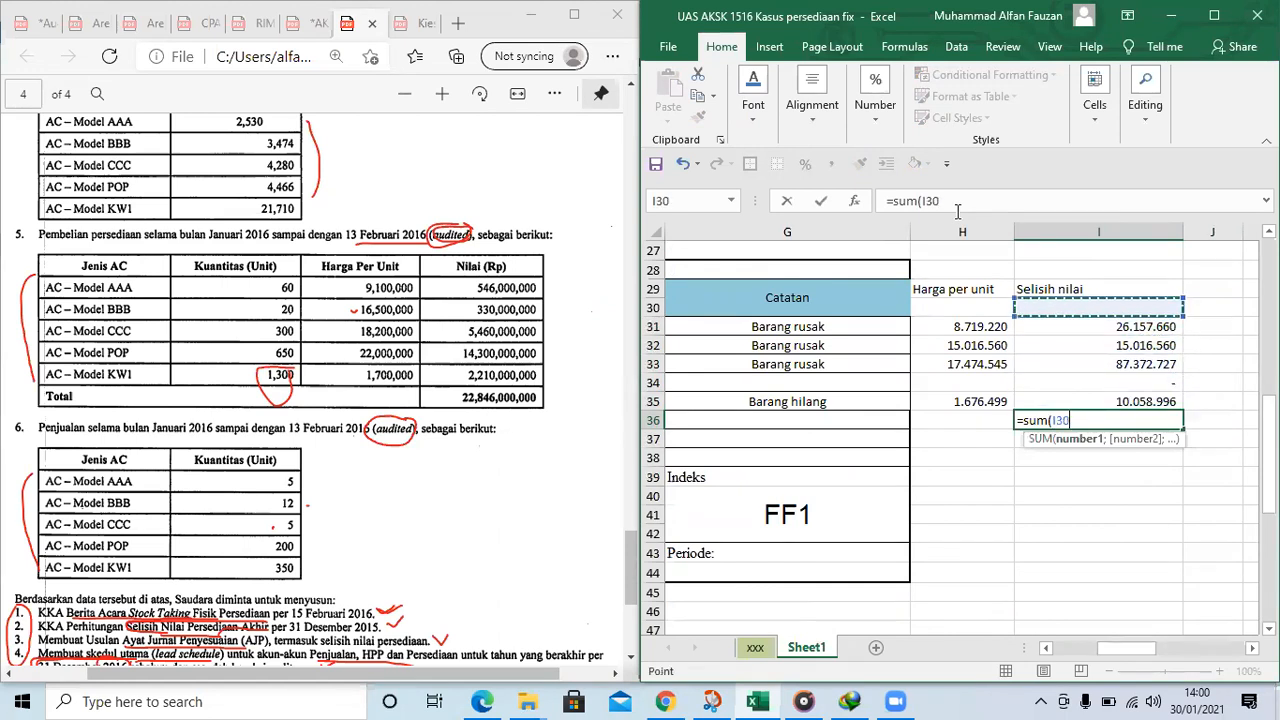
key("shift+Down")
key("shift+Down")
key("shift+Down")
key("shift+Down")
key("shift+Down")
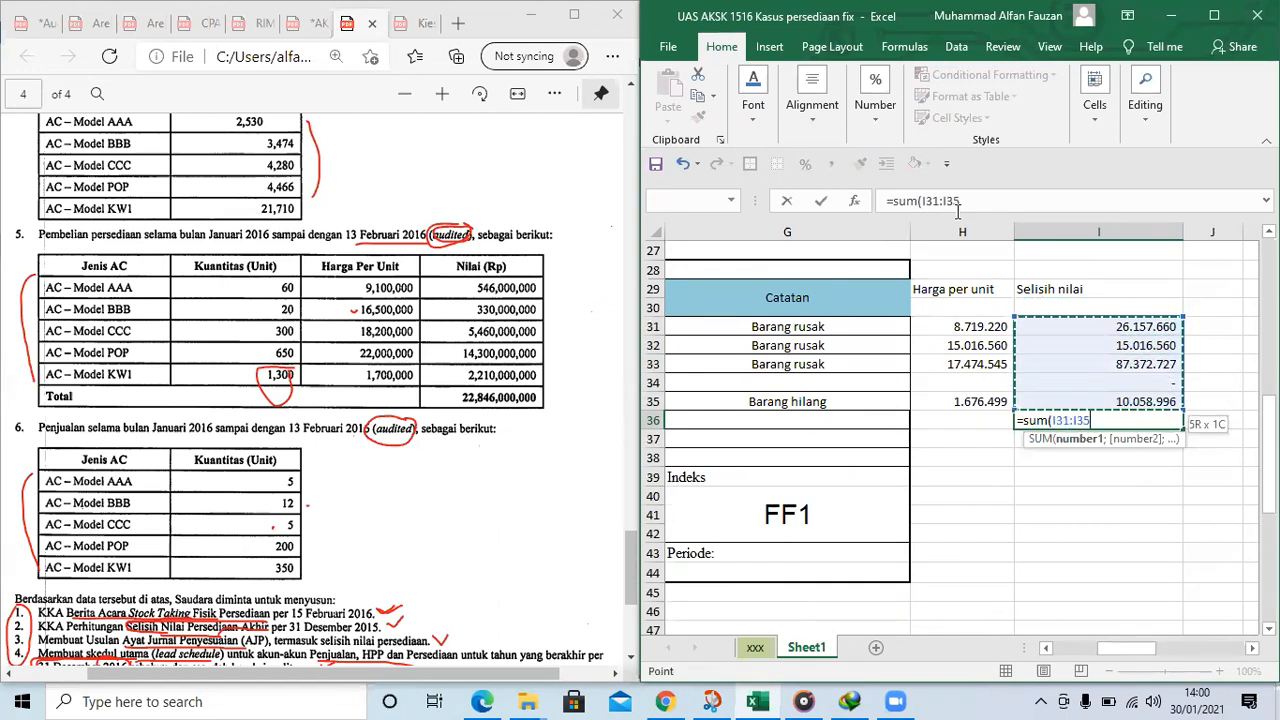
key("Return")
key("Up")
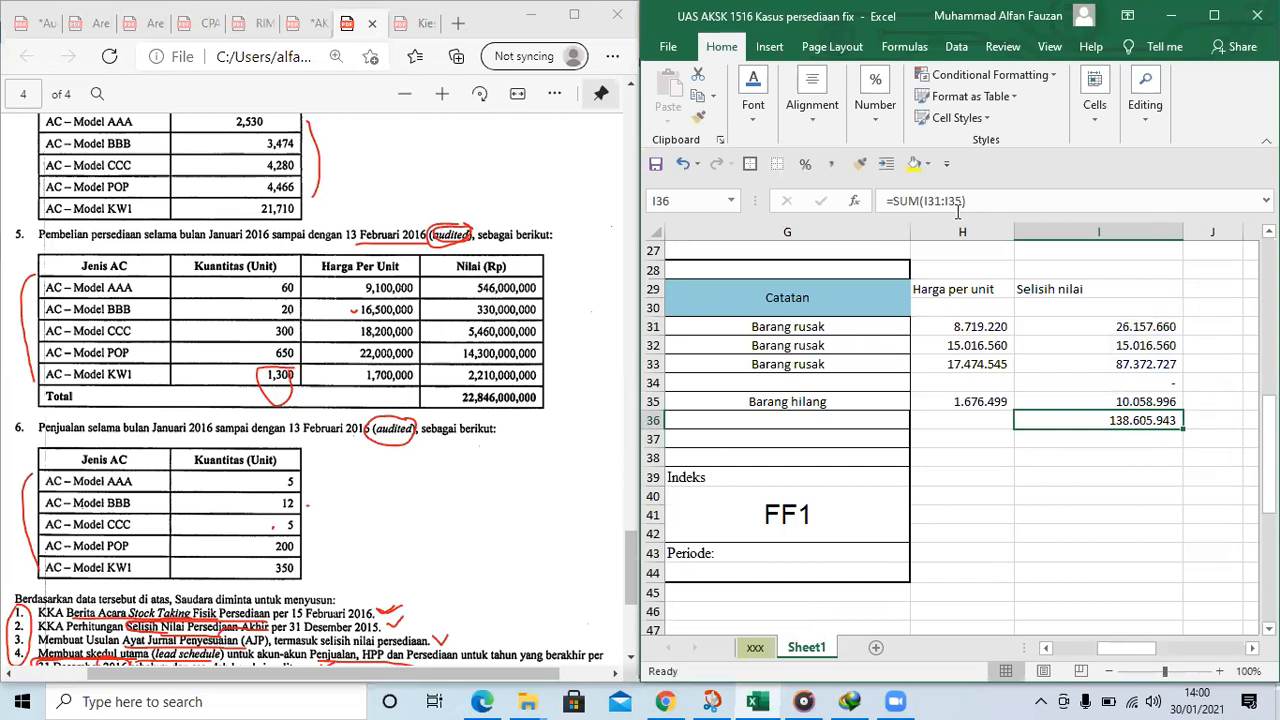
Head a new block "Jurnal Koreksi" in K31, with COGS in K32 and Inventory indented in L33
key("Right")
key("Right")
key("Up")
key("Up")
key("Up")
key("Up")
key("Up")
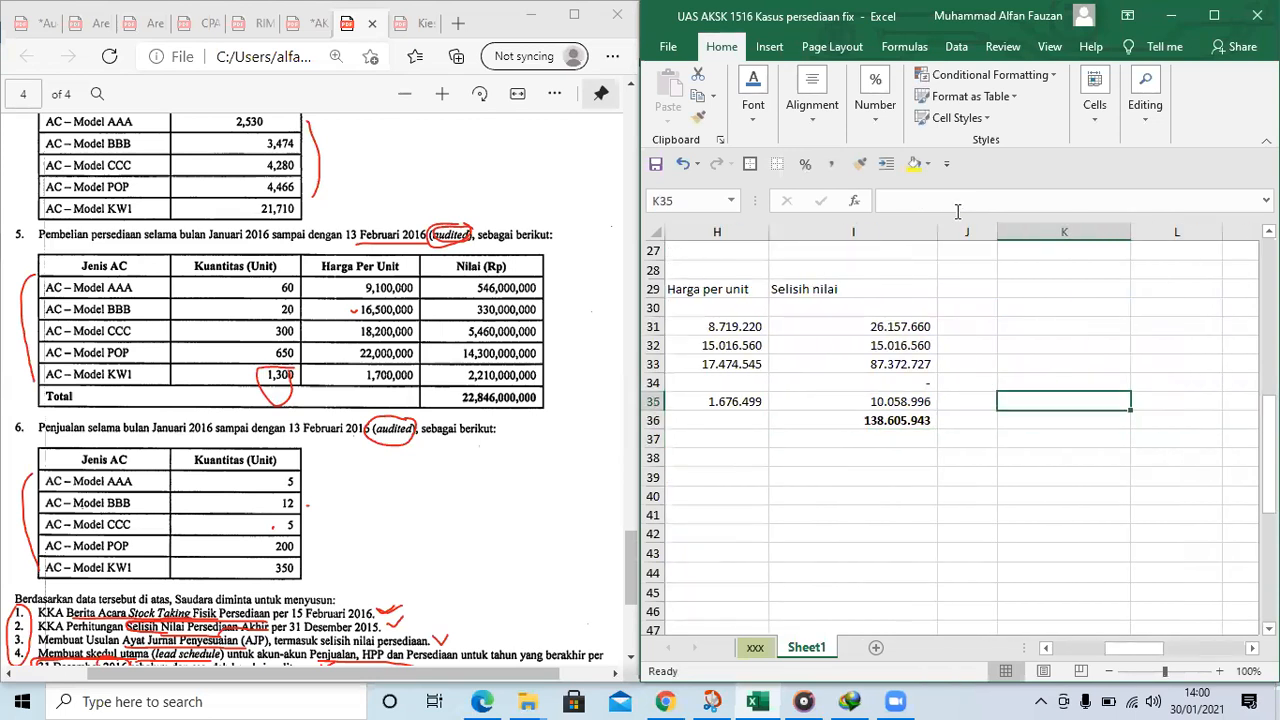
type("Jurnal Koreksi")
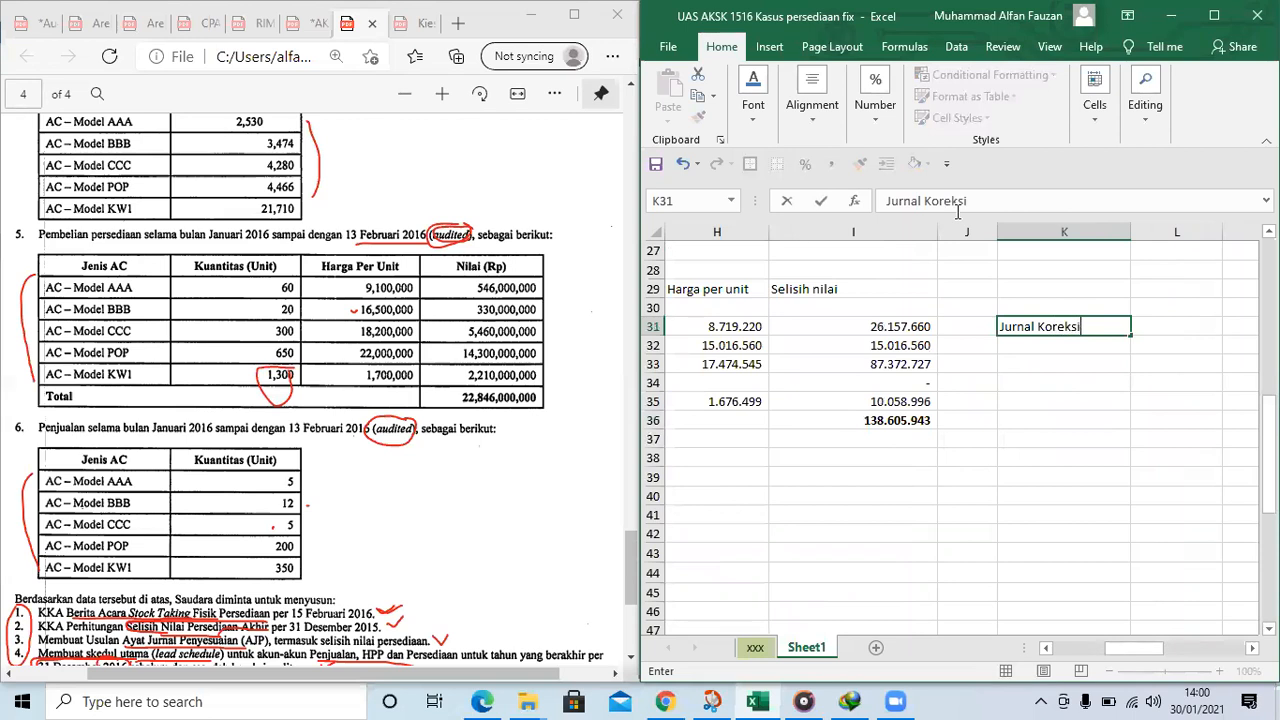
key("Return")
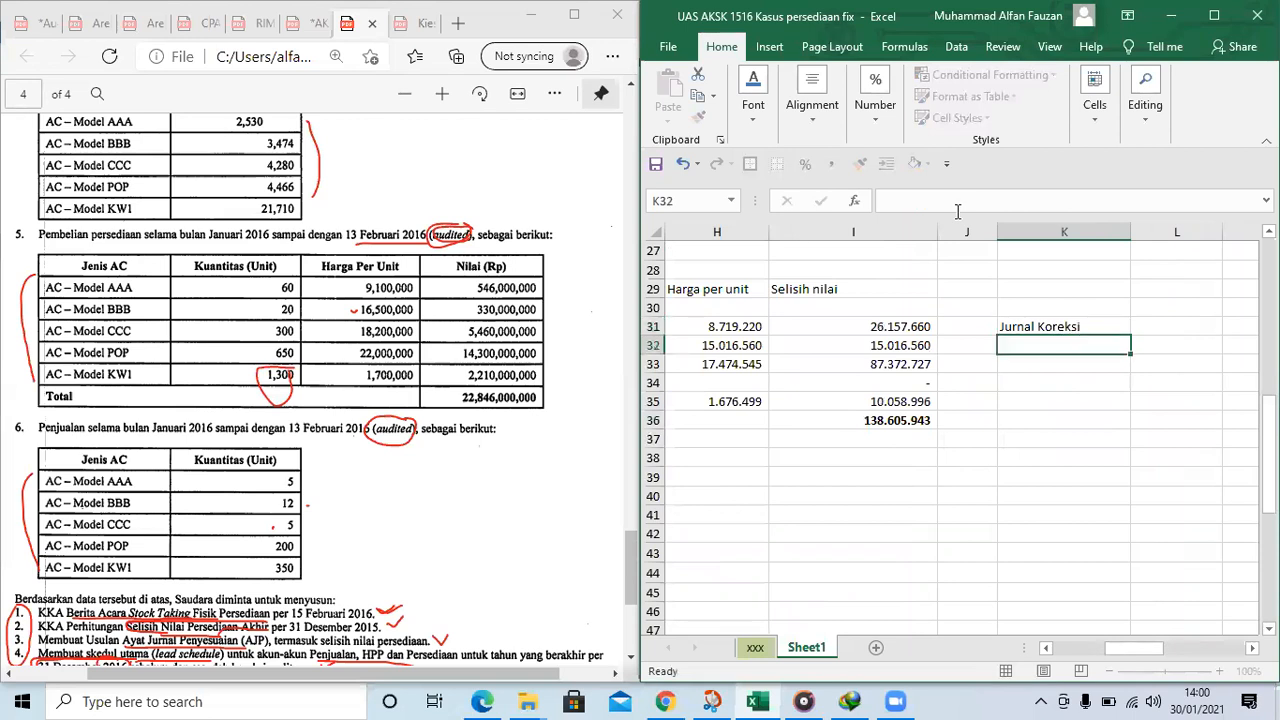
type("COGS")
key("Return")
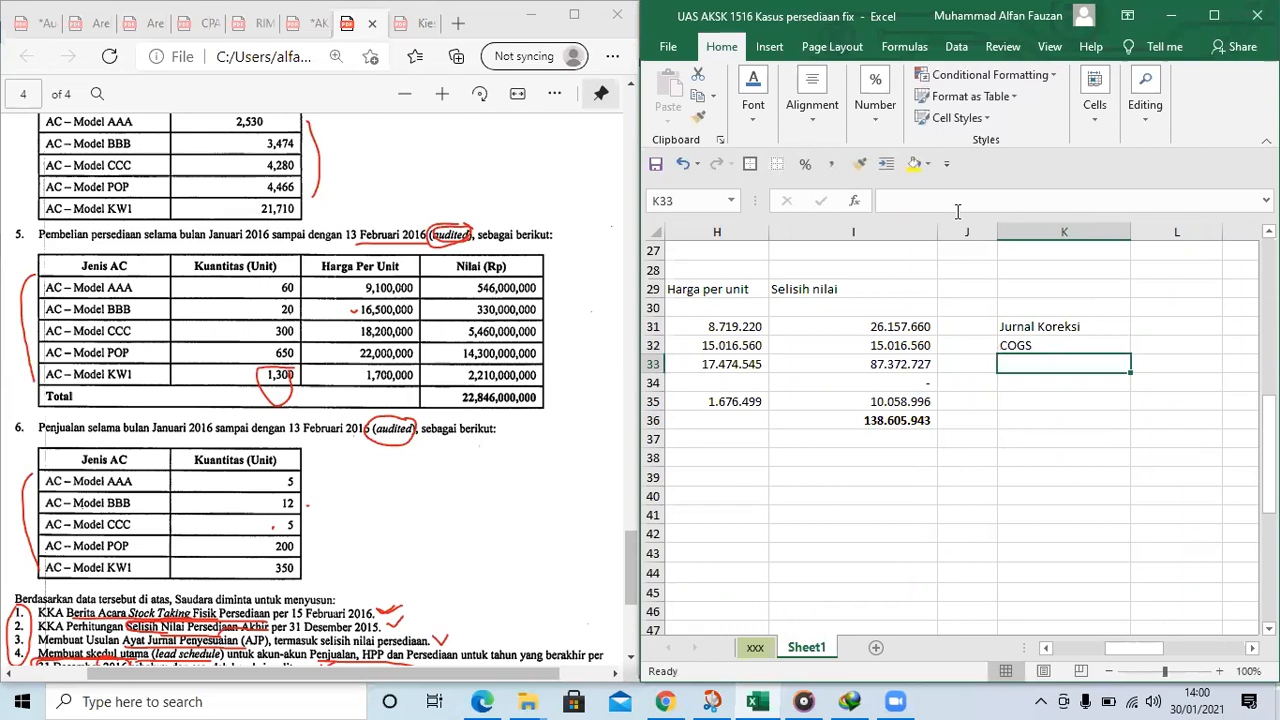
key("Right")
type("Inventor")
Link the COGS debit in M32 to the Selisih nilai total with =I36
key("Right")
key("Up")
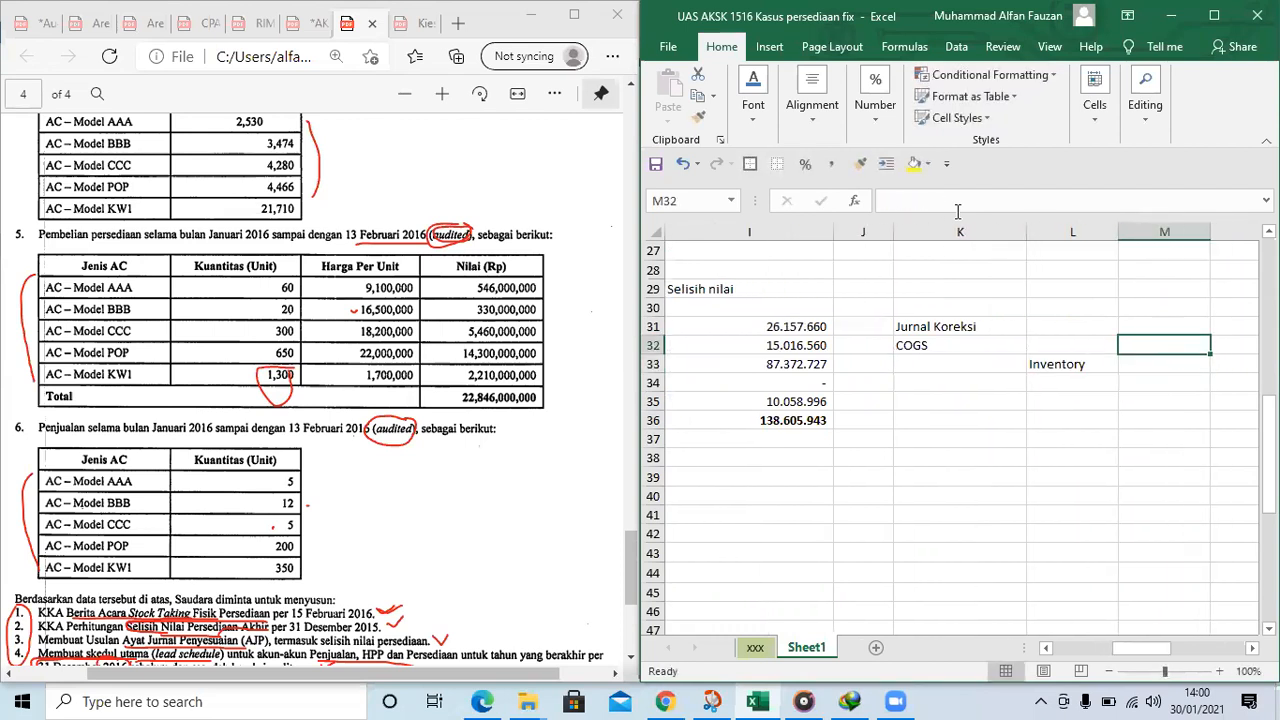
type("=")
key("Left")
key("Left")
Link the Inventory credit in N33 to the COGS debit with =M32
key("Left")
key("Left")
key("Down")
key("Down")
key("Down")
key("Down")
key("Return")
key("Right")
type("=")
key("Left")
key("Up")
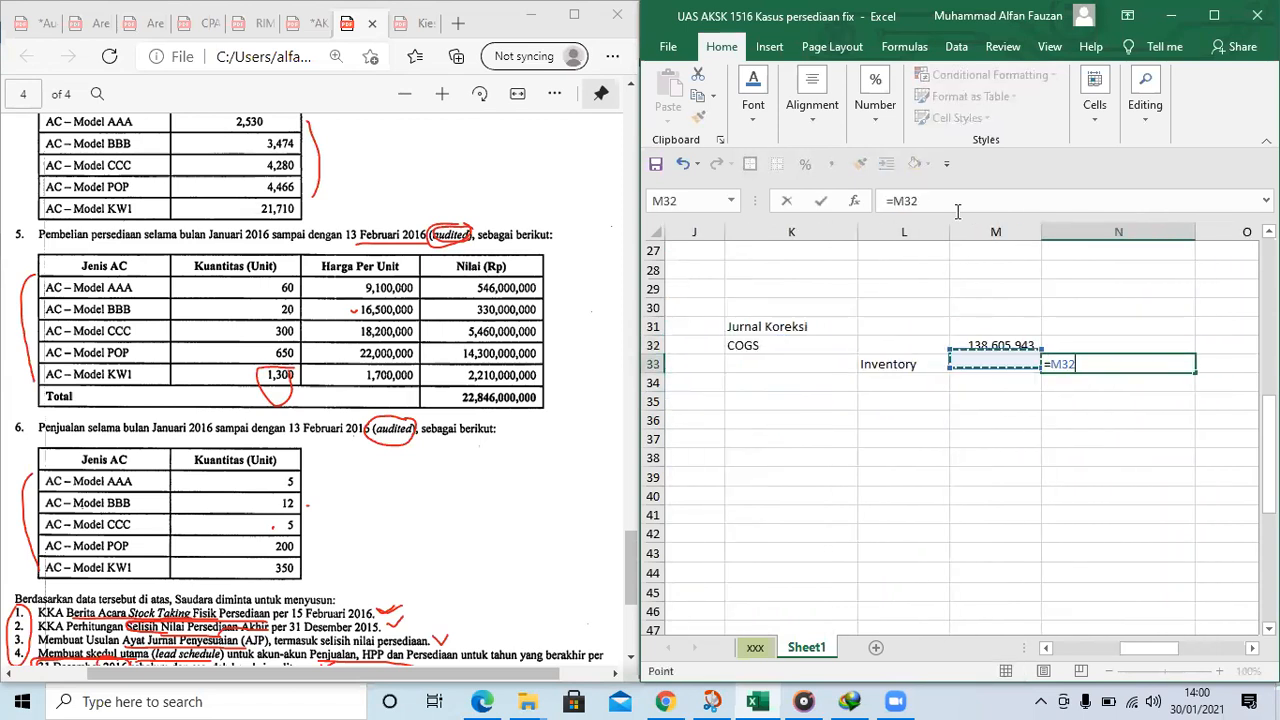
key("Return")
scroll(1211, 479, "up", 2)
left_click(1008, 459)
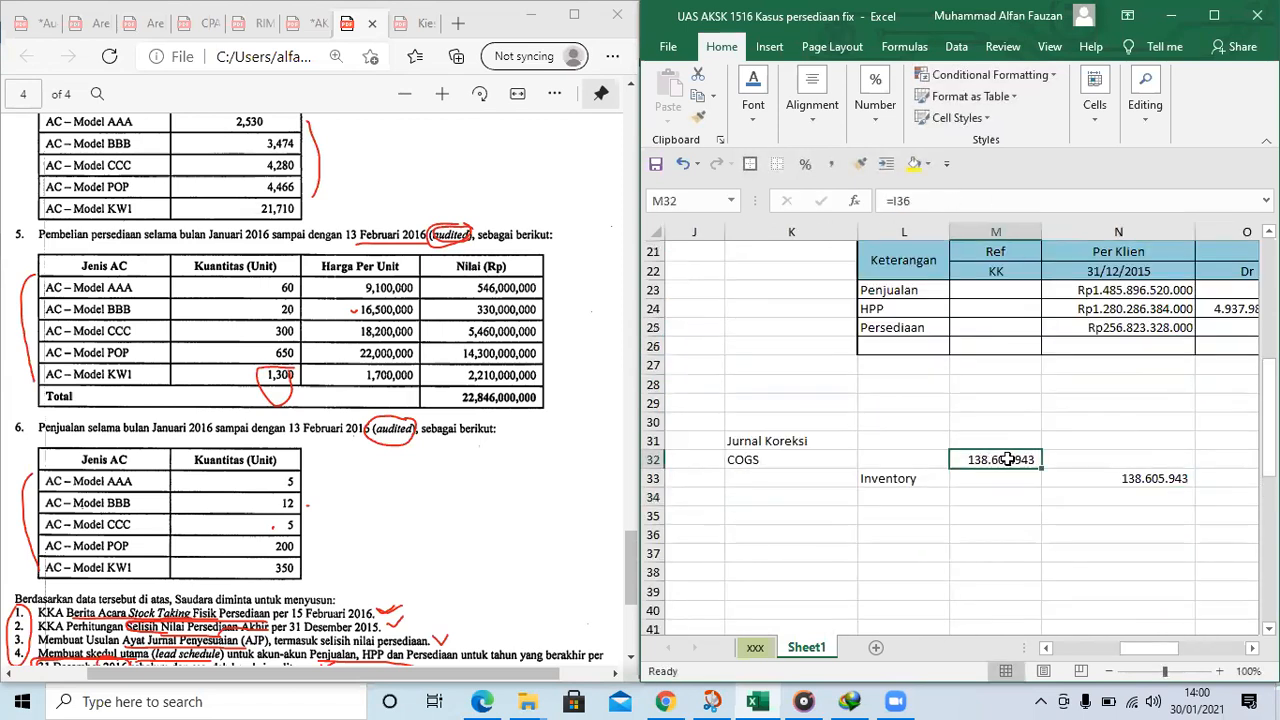
Add the date to the journal heading in K31 so it reads "Jurnal Koreksi 13 feb 2016"
left_click(752, 441)
left_click(1002, 199)
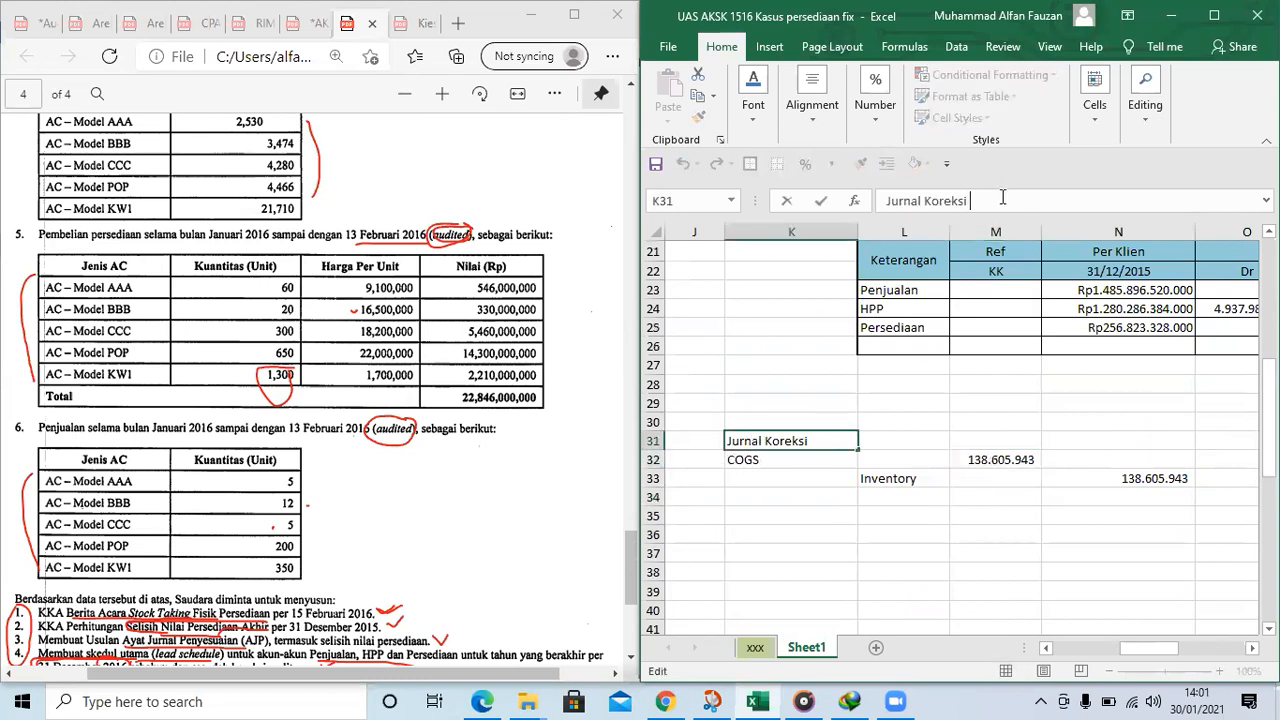
type("13 feb 2016")
key("Tab")
left_click(781, 440)
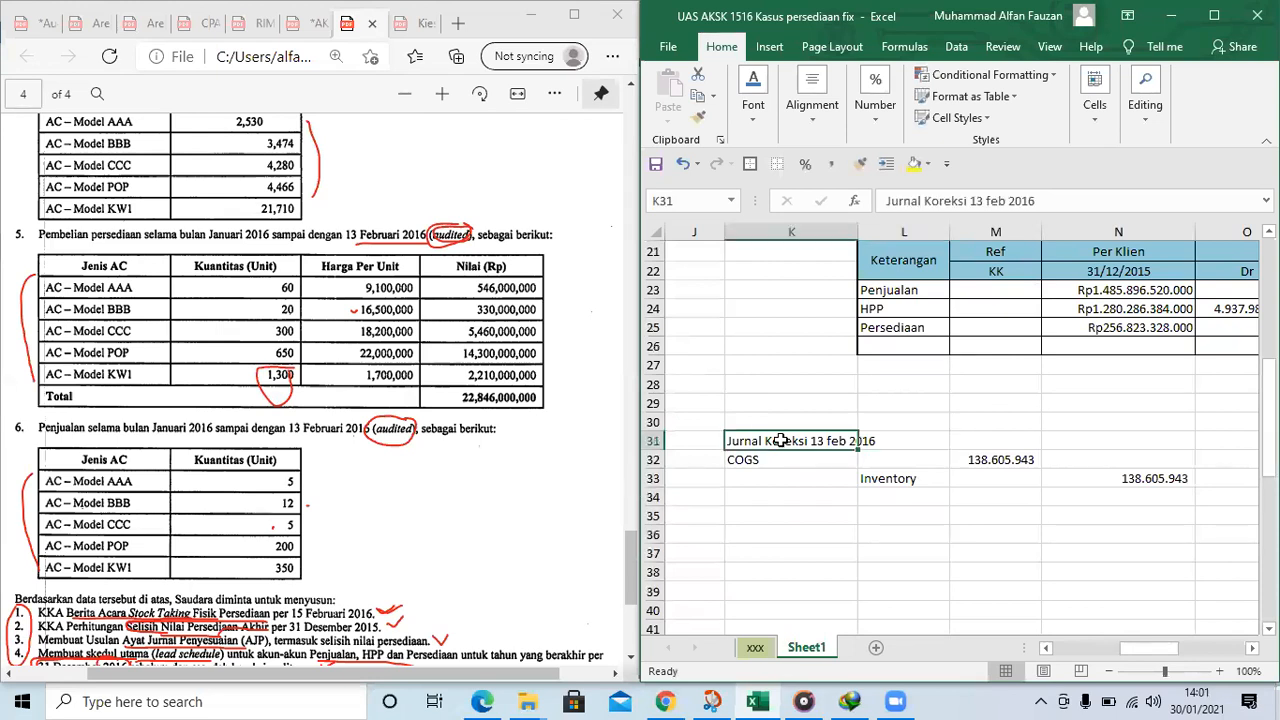
Widen column J so the Per Klien amounts of the lead schedule at row 49 are readable
left_click(1090, 414)
scroll(1090, 410, "right", 2)
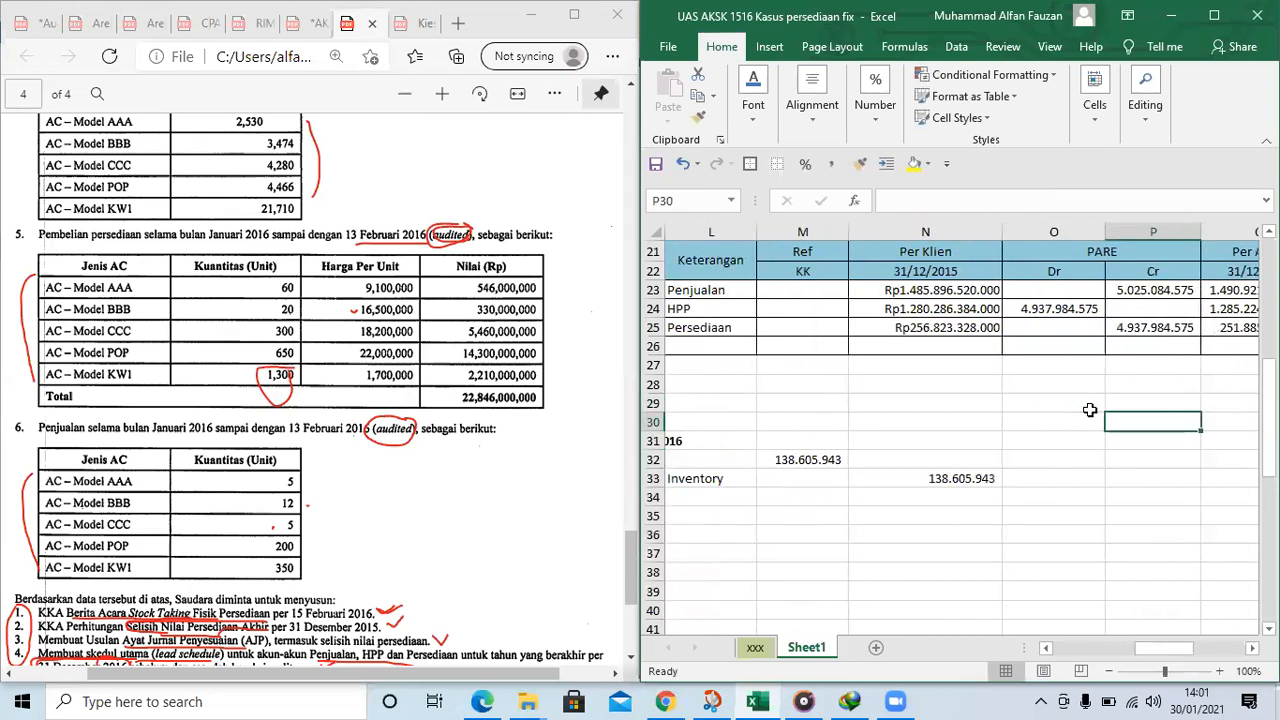
key("Right")
key("Right")
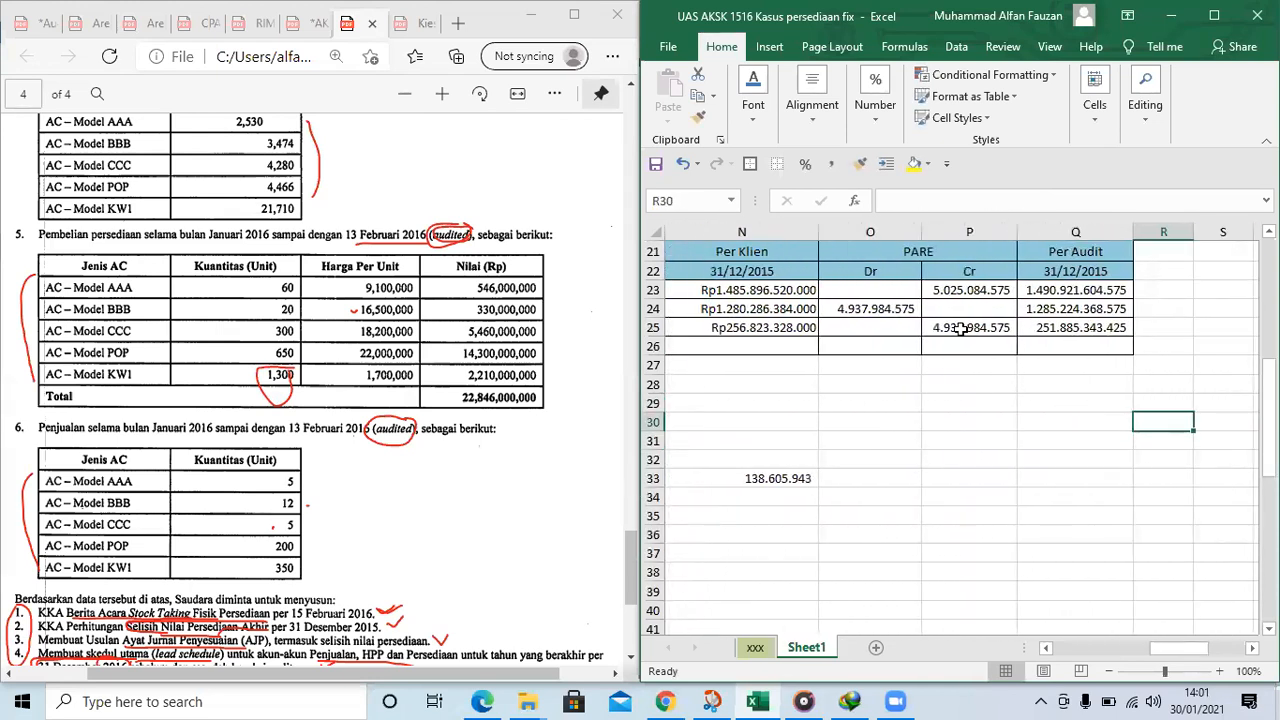
scroll(840, 548, "down", 1)
left_click_drag(1160, 645, 1112, 645)
scroll(1108, 600, "down", 3)
scroll(1108, 593, "down", 1)
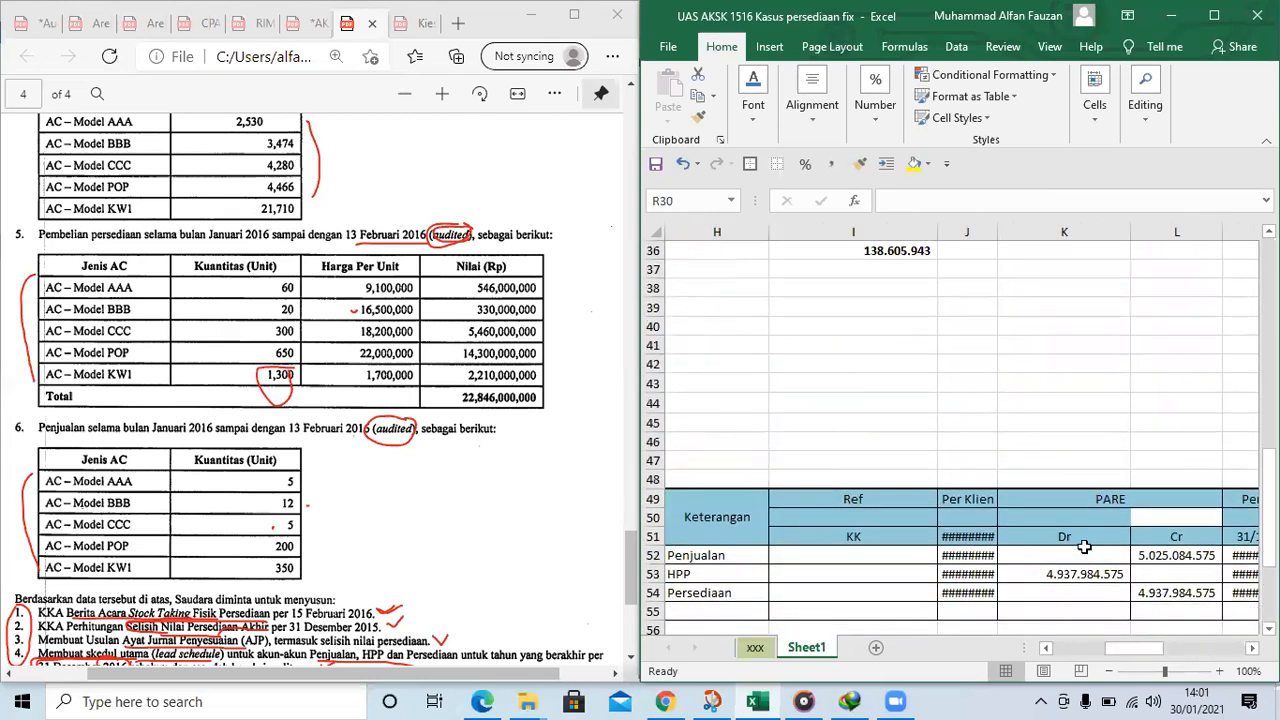
left_click_drag(1005, 232, 1084, 232)
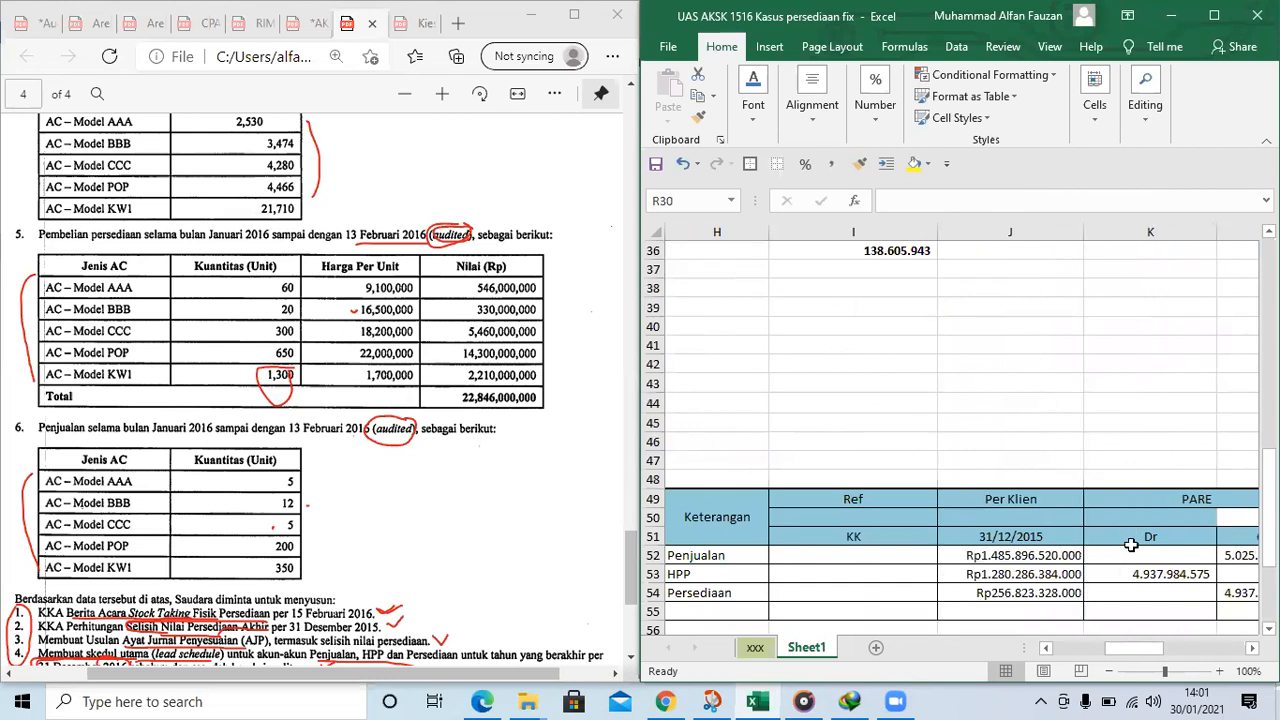
Widen the lead schedule's two Per Audit columns, M and P, and maximize the workbook window
left_click(1131, 548)
key("Right")
key("Right")
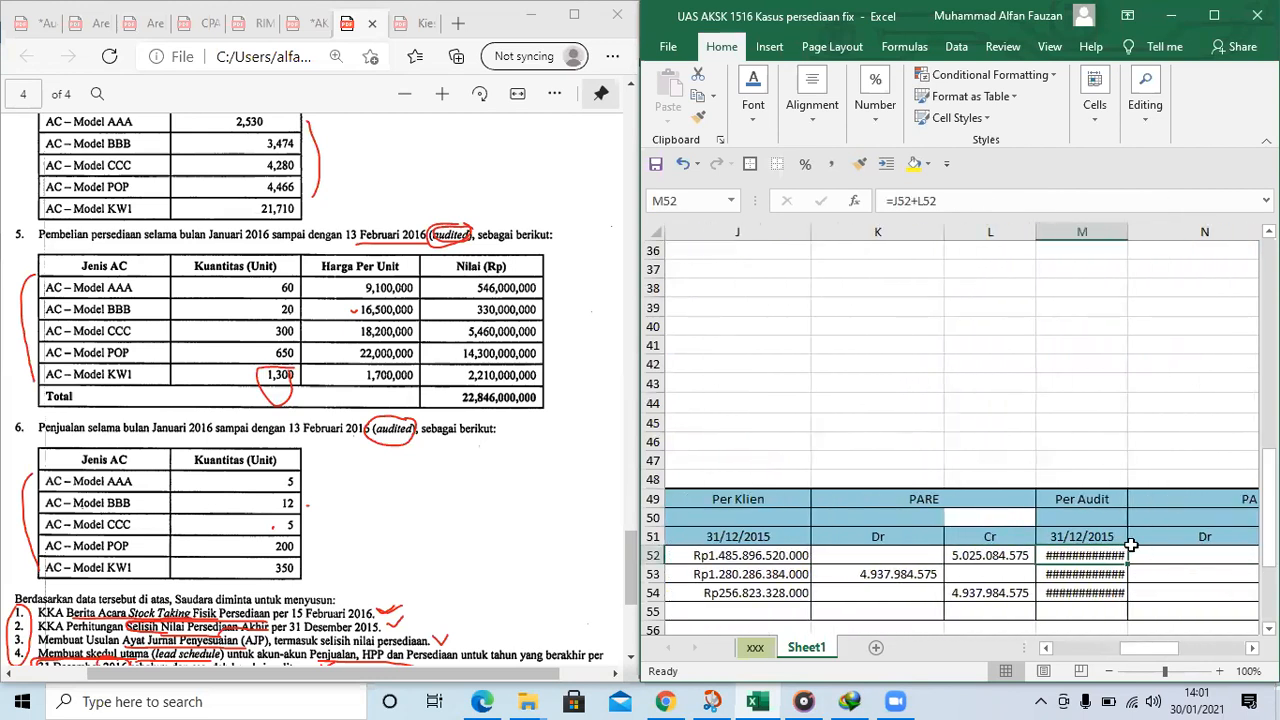
left_click_drag(1128, 232, 1172, 234)
left_click(1214, 16)
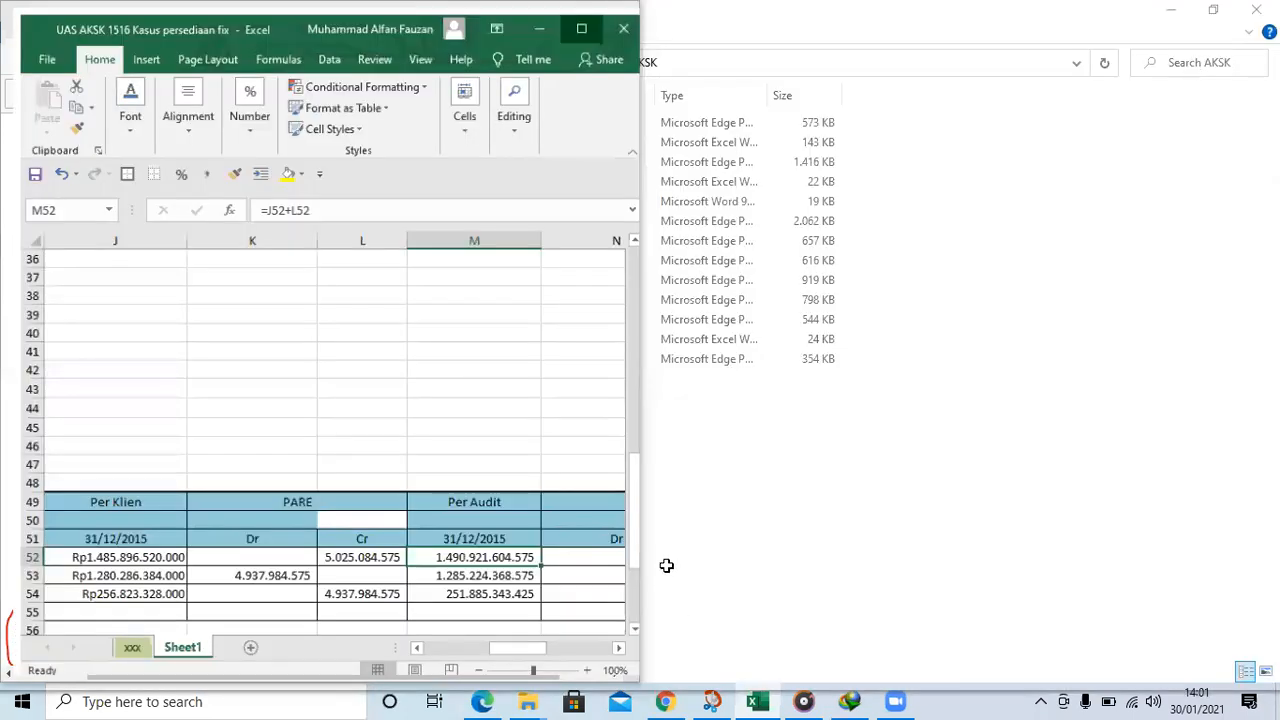
left_click_drag(889, 229, 918, 224)
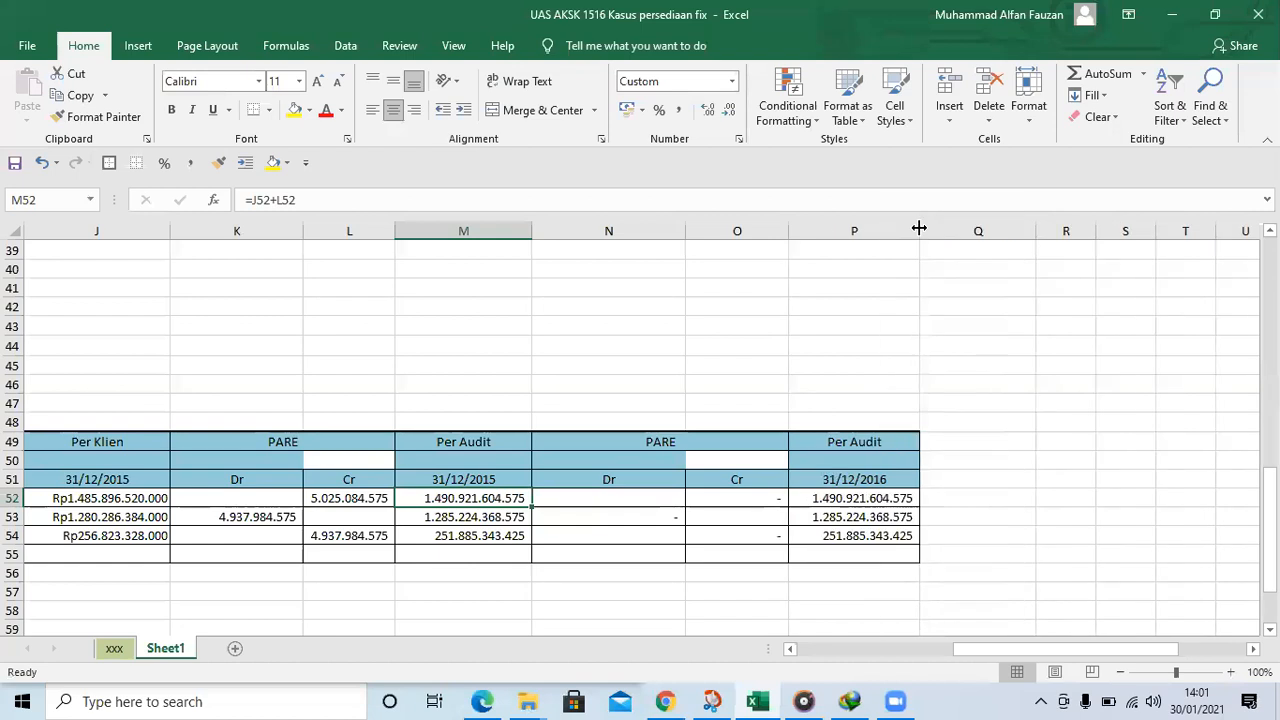
Link HPP's second PARE debit in N53 to the COGS amount in the 13 feb 2016 correcting journal
left_click(617, 512)
left_click(694, 495)
scroll(660, 488, "up", 1)
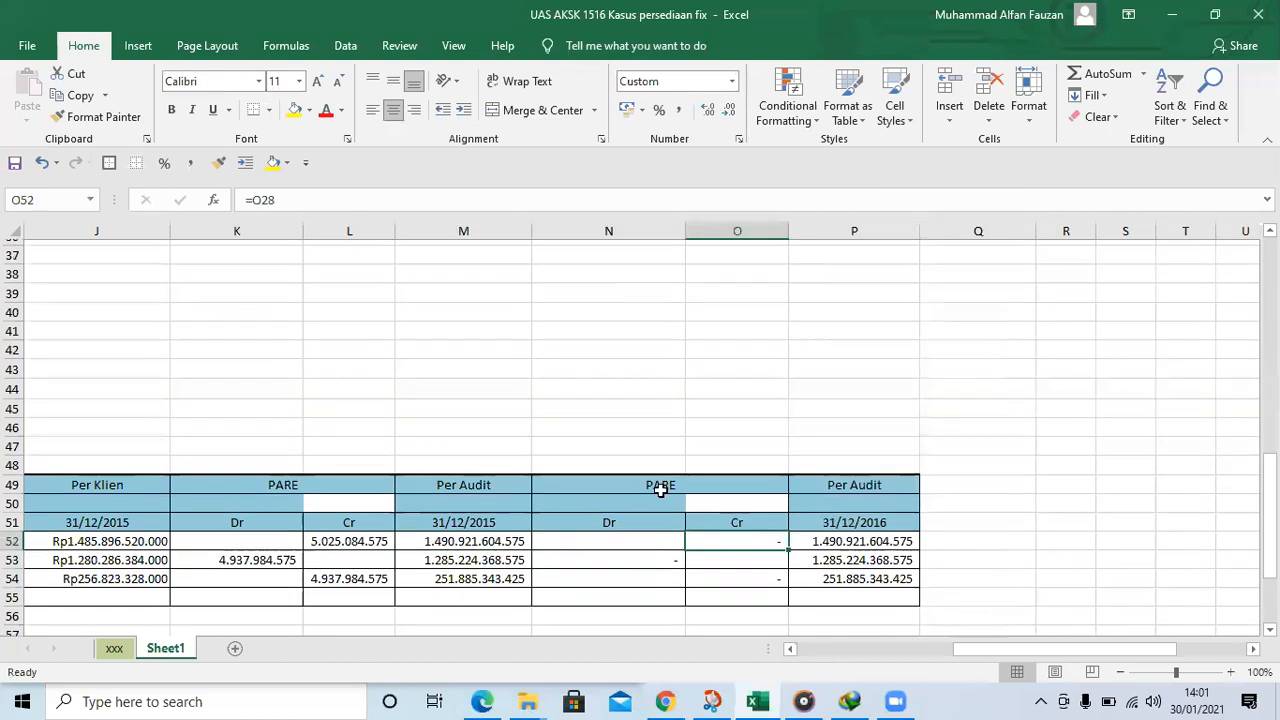
left_click(588, 580)
type("=")
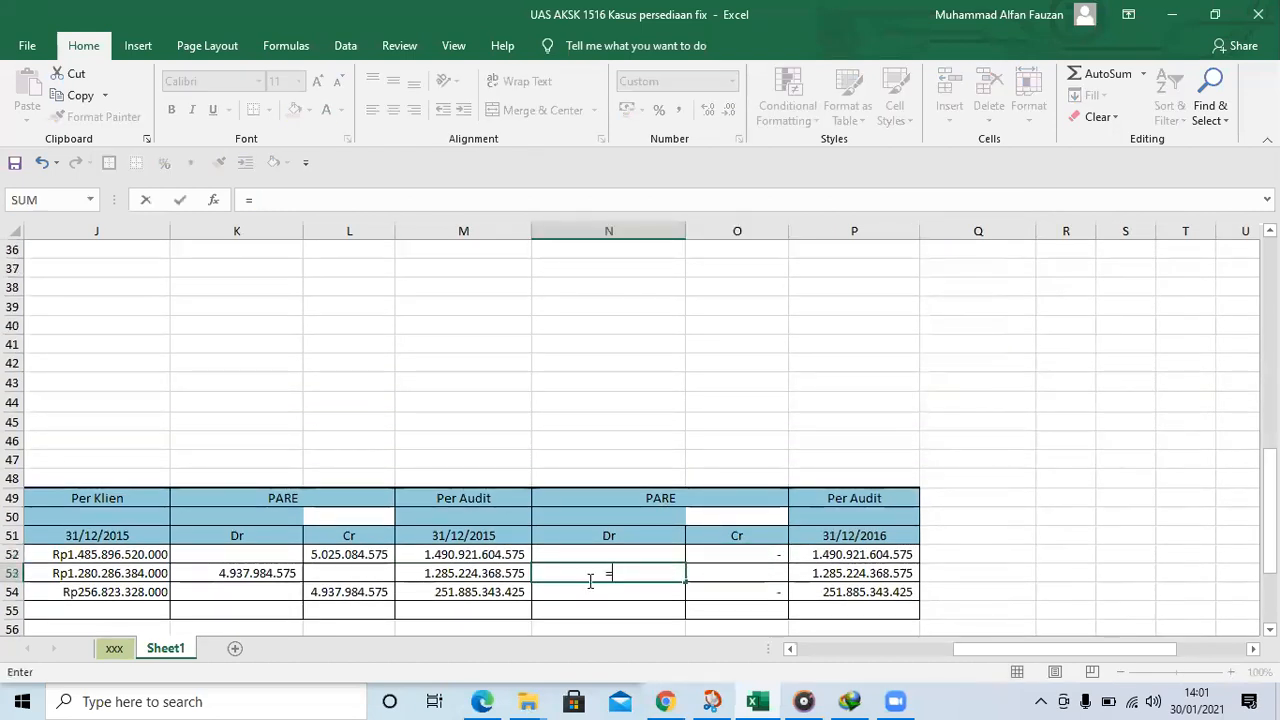
scroll(603, 391, "up", 4)
left_click(503, 402)
key("Return")
key("Return")
key("Return")
Link Persediaan's second PARE credit in O54 to the Inventory amount in the 13 feb 2016 correcting journal
key("Right")
key("Up")
key("Up")
type("=")
scroll(585, 445, "up", 2)
left_click(657, 286)
key("Return")
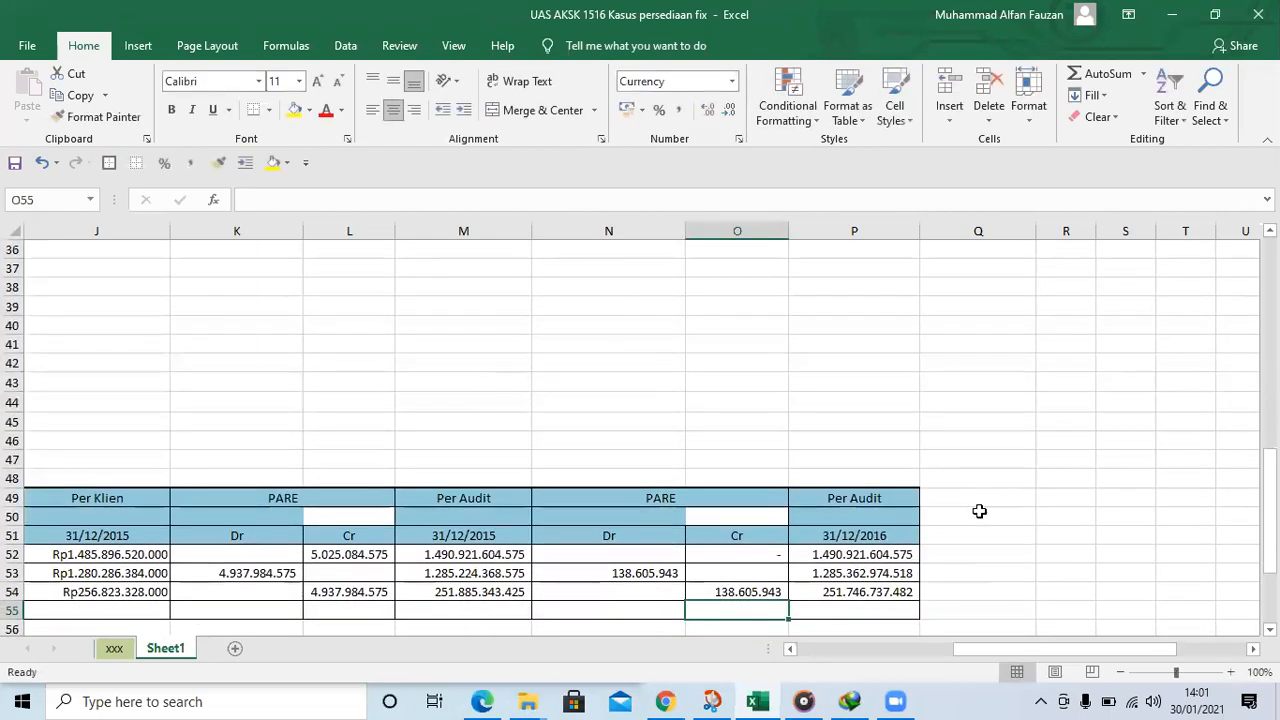
Check the list of required working papers at the end of the PDF in Edge and return to the maximized Excel workbook
left_click_drag(1049, 649, 887, 660)
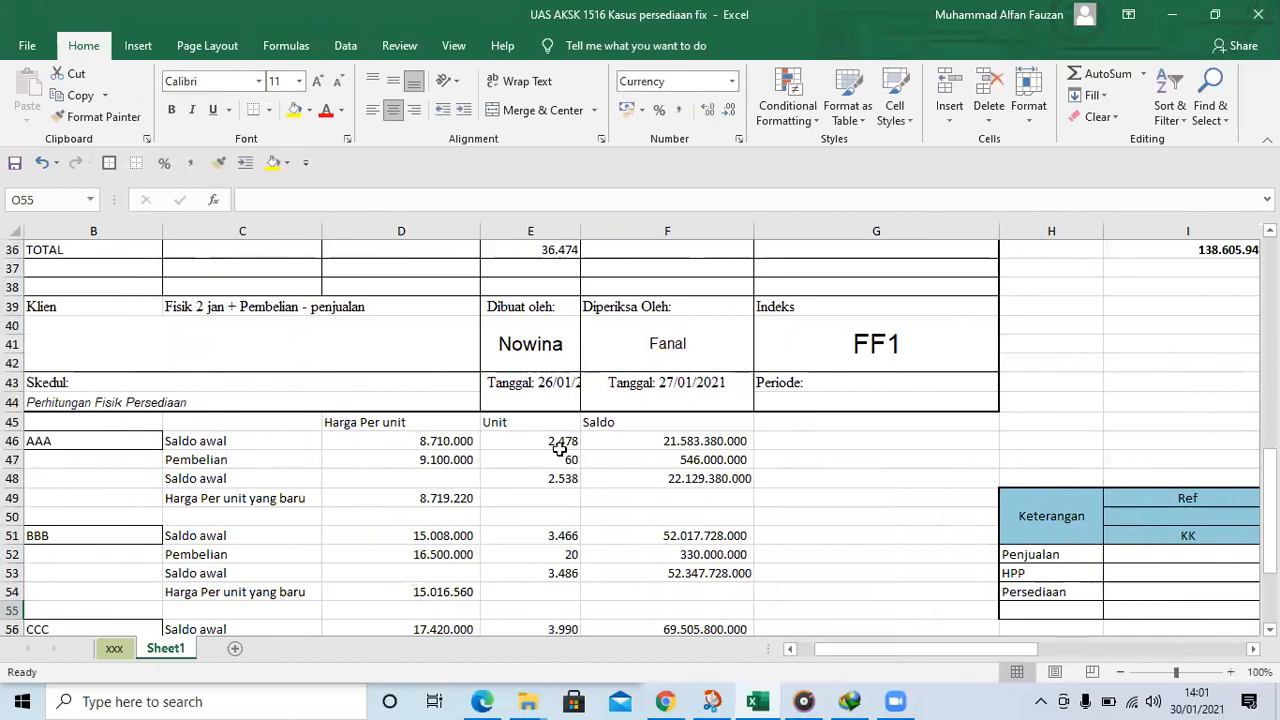
left_click(759, 456)
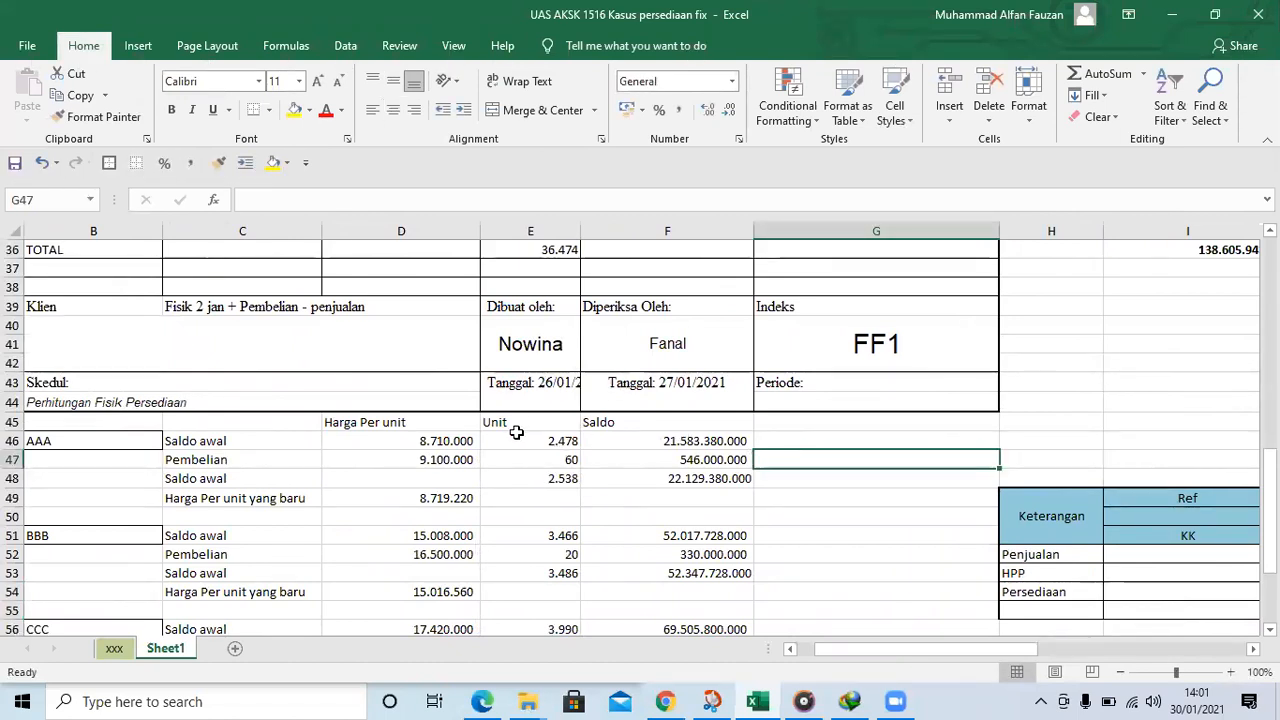
key("alt+Tab")
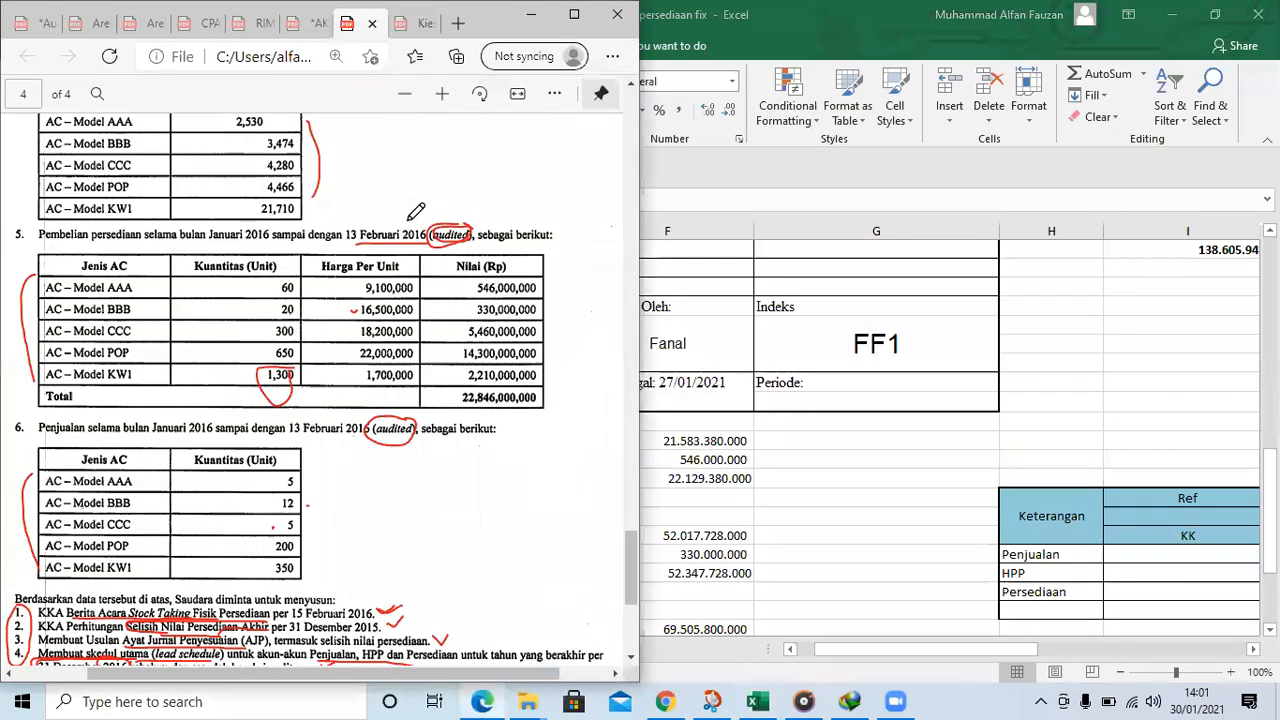
left_click(408, 225)
scroll(360, 428, "down", 1)
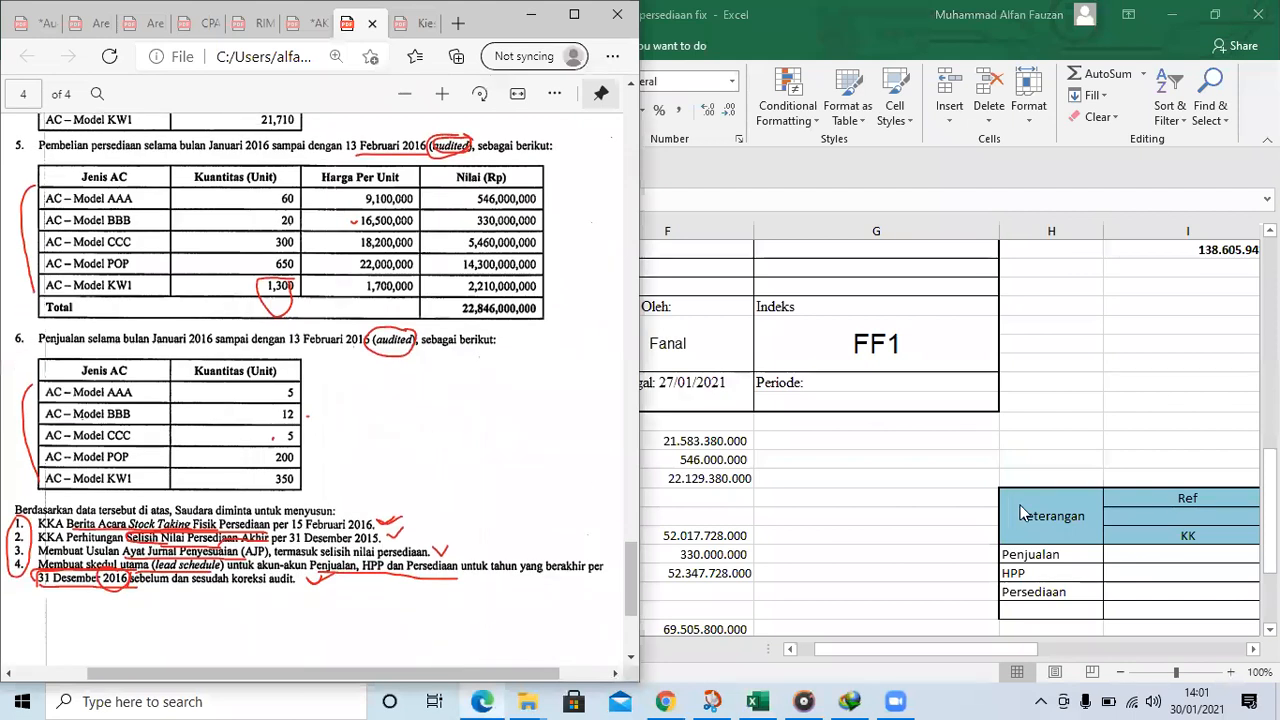
left_click(1214, 14)
left_click(1214, 14)
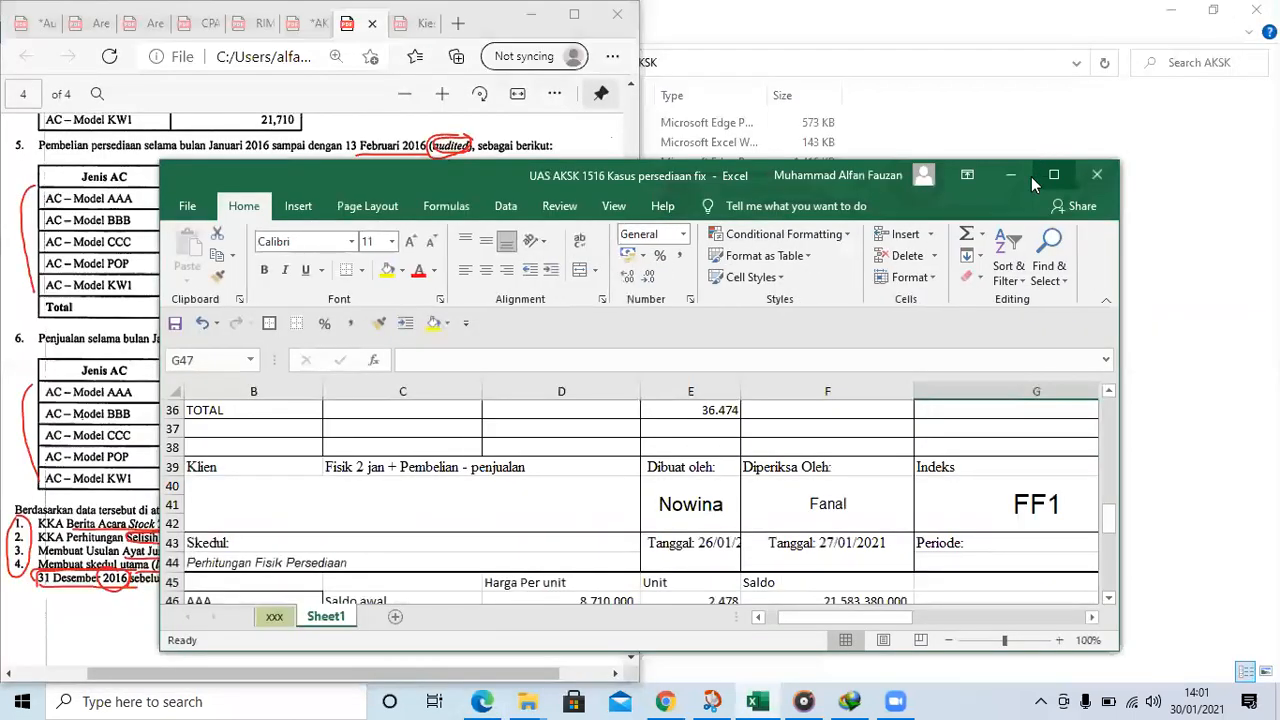
left_click(1053, 175)
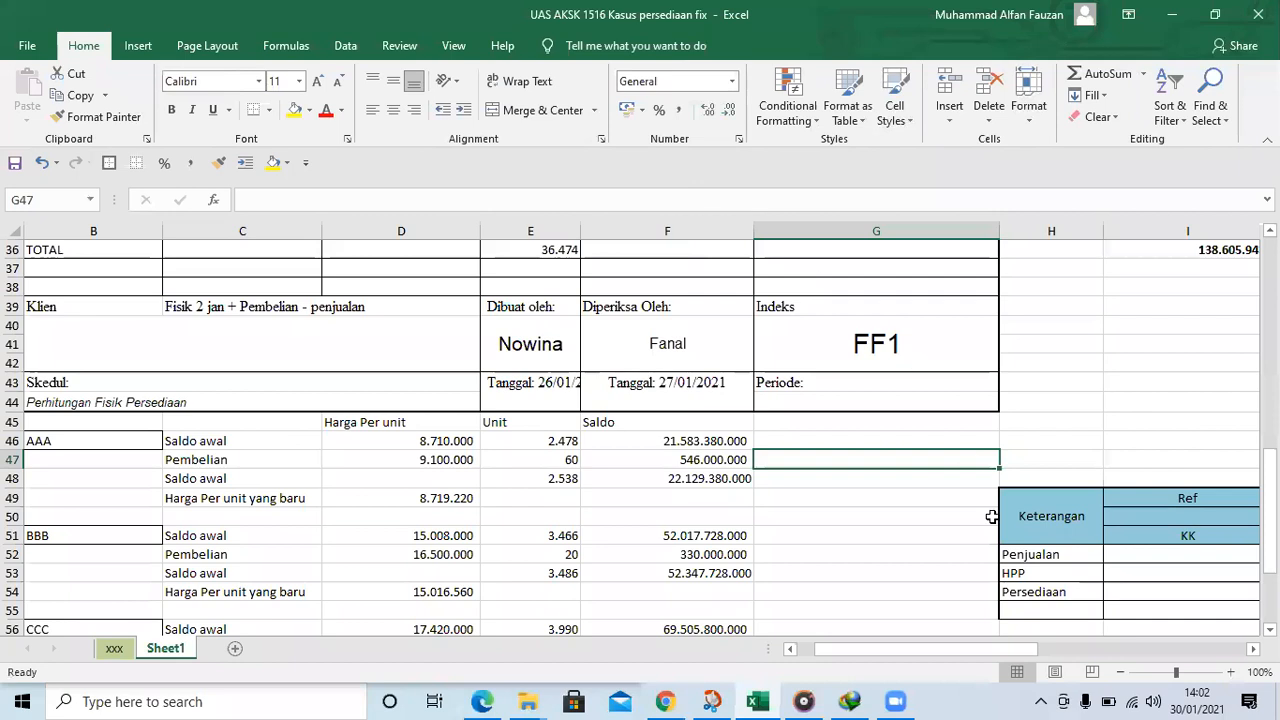
Review both physical count working papers, examining each AC model's unit differences, notes and KW1's difference formula in F12
left_click_drag(1005, 651, 950, 652)
scroll(947, 477, "up", 4)
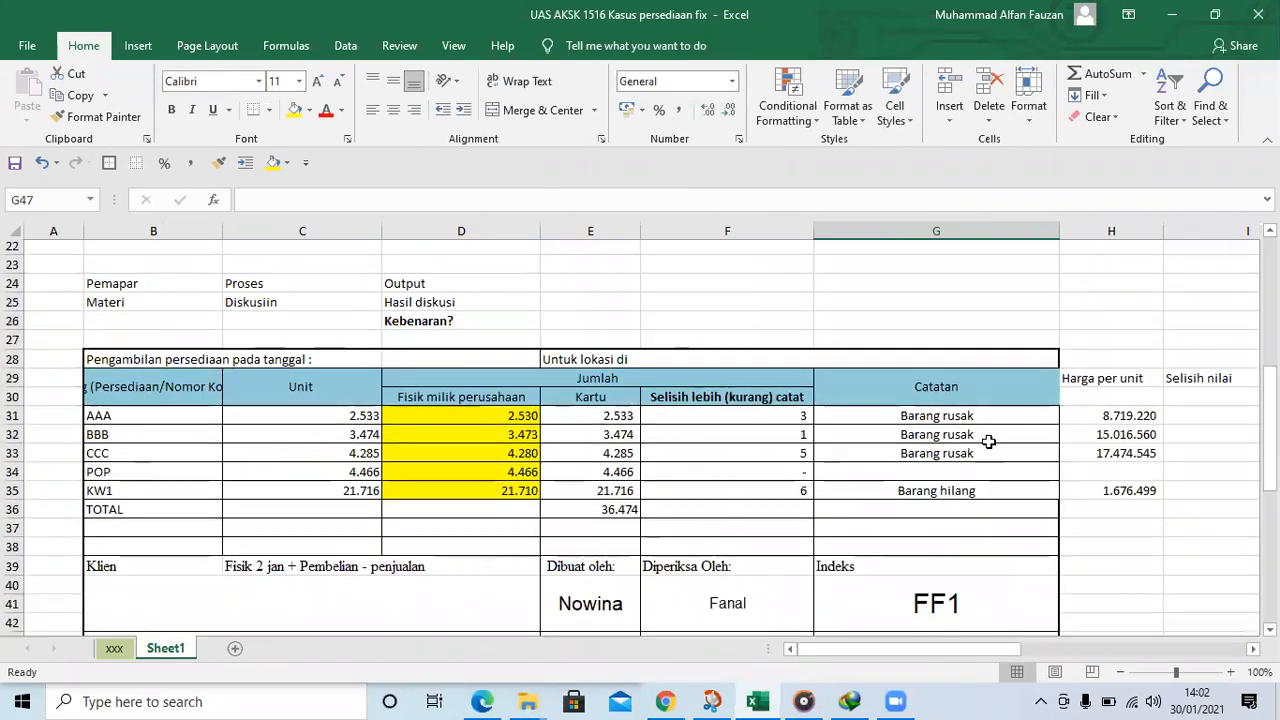
scroll(946, 423, "up", 6)
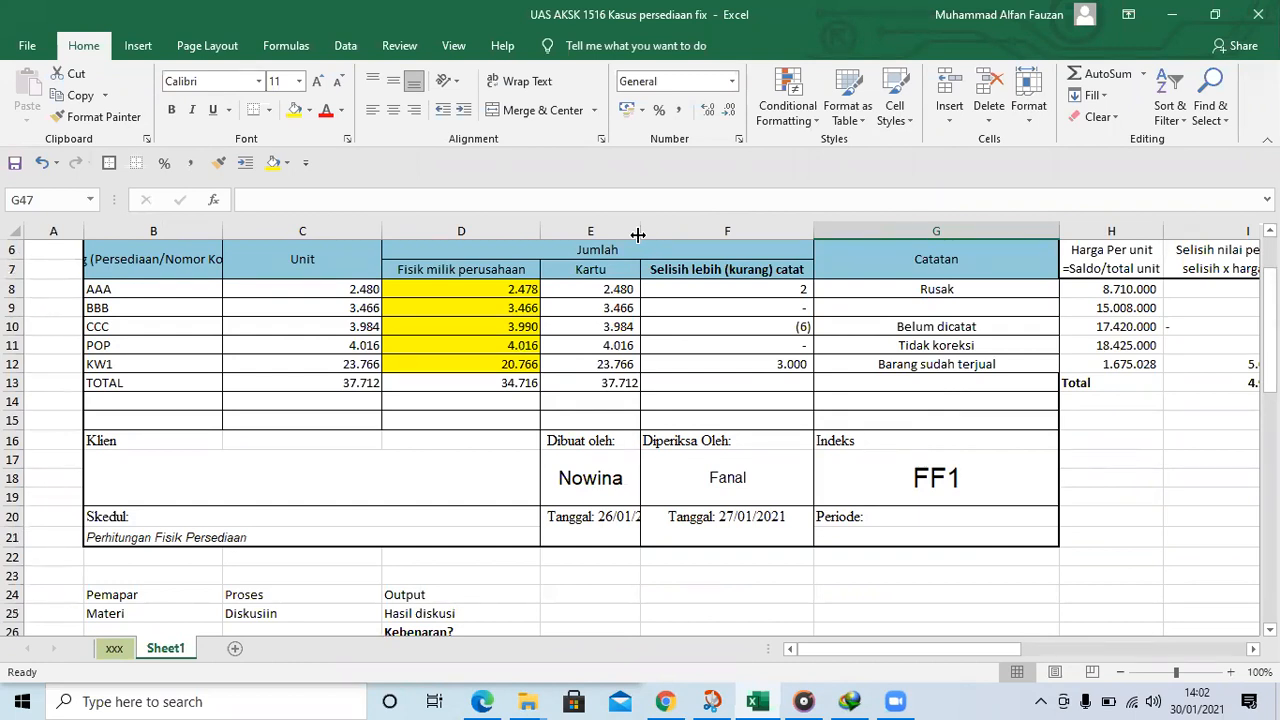
left_click(854, 395)
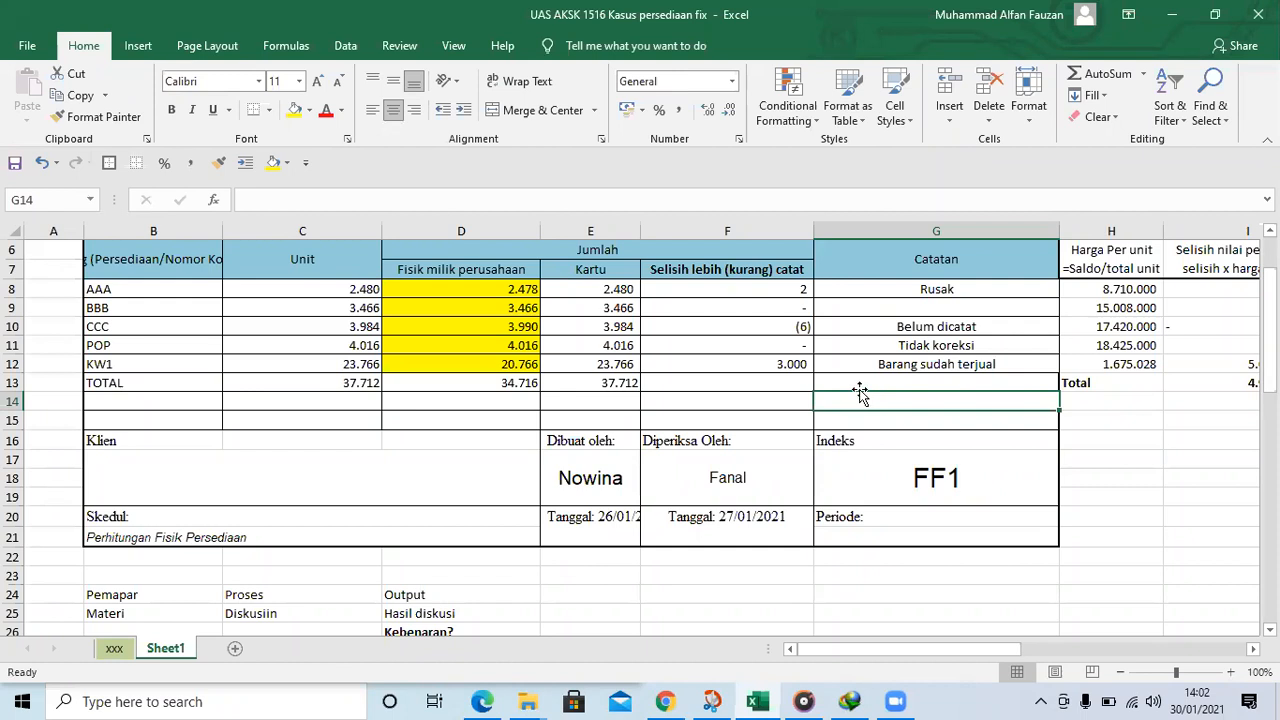
left_click(688, 350)
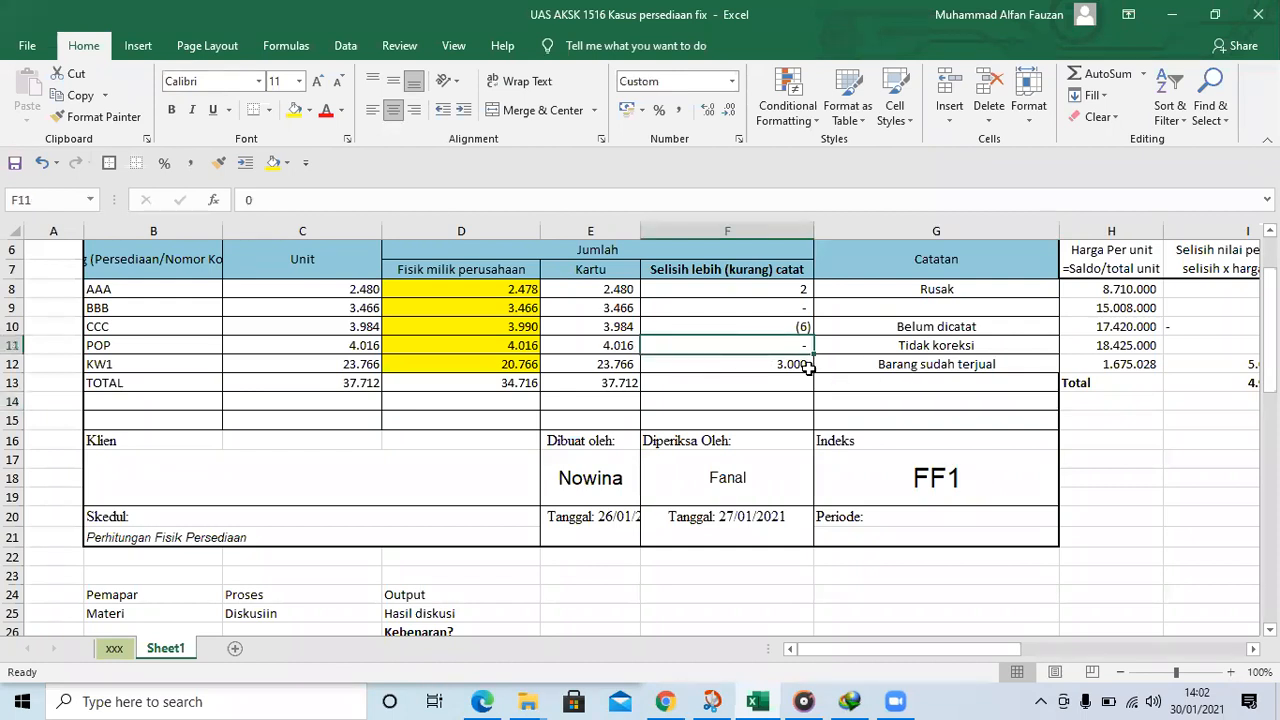
left_click(775, 364)
scroll(565, 262, "up", 2)
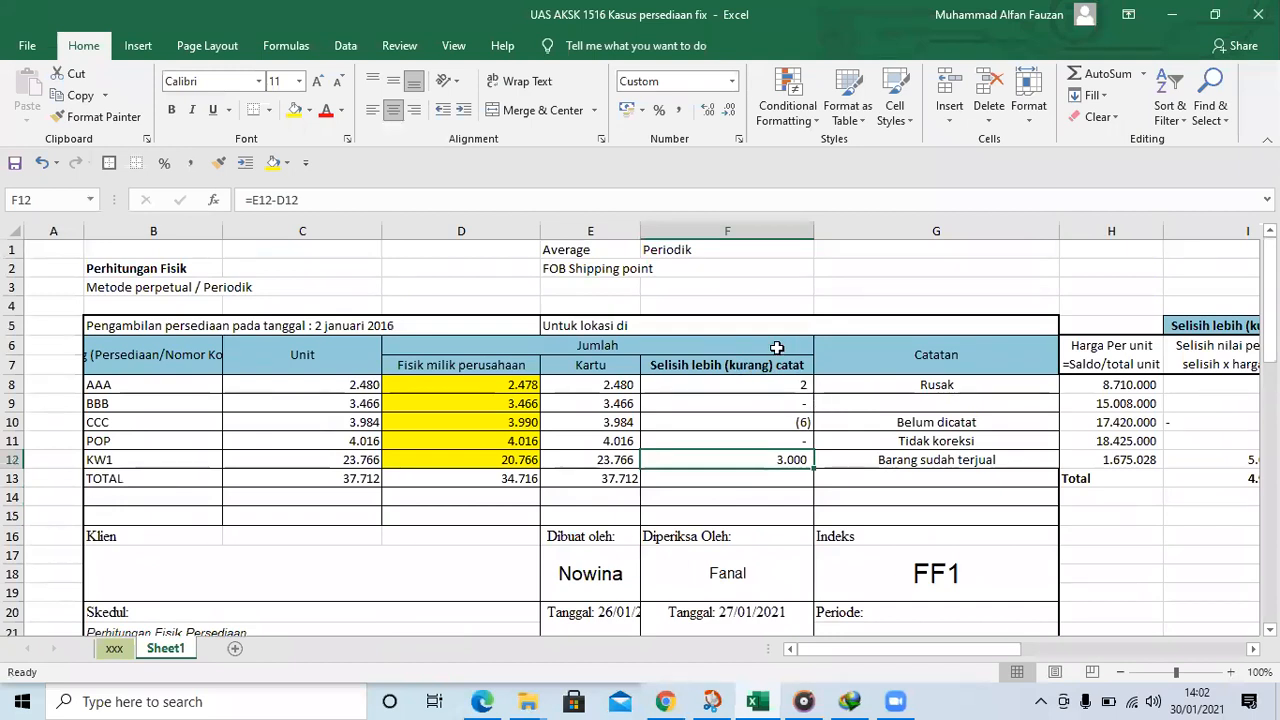
scroll(830, 365, "down", 1)
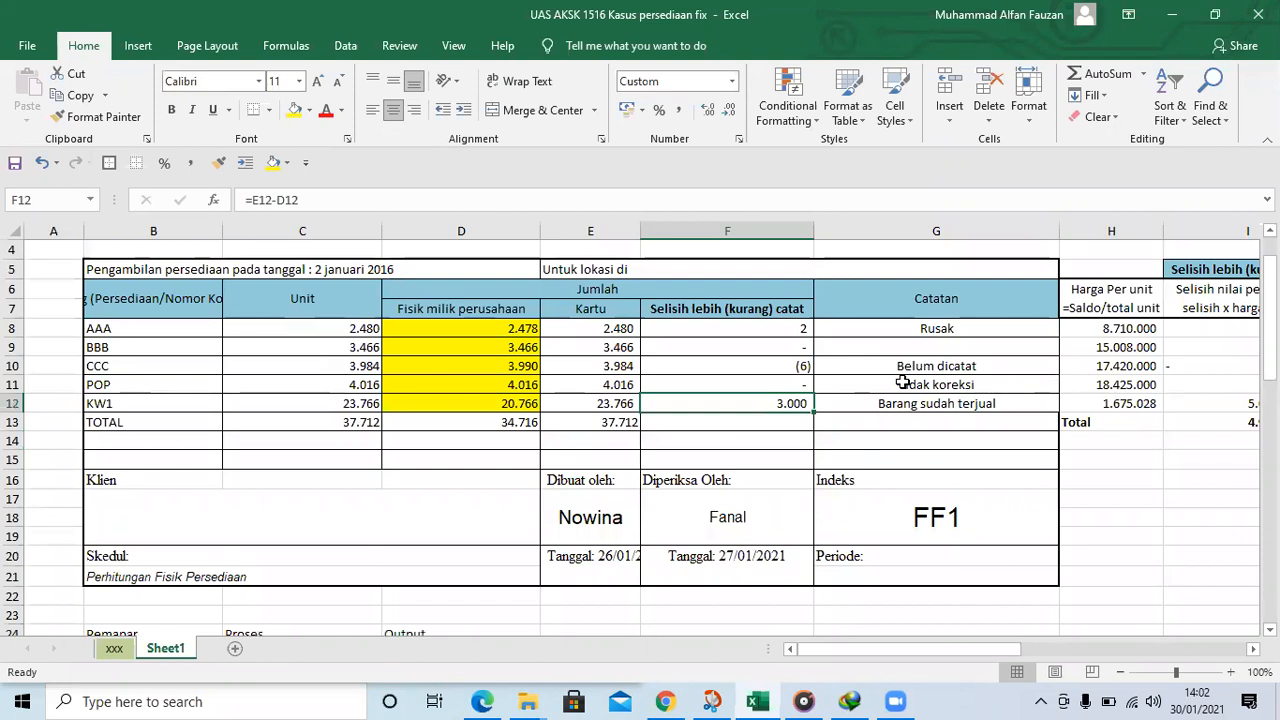
scroll(1110, 385, "down", 4)
scroll(1165, 392, "up", 4)
scroll(1158, 388, "up", 1)
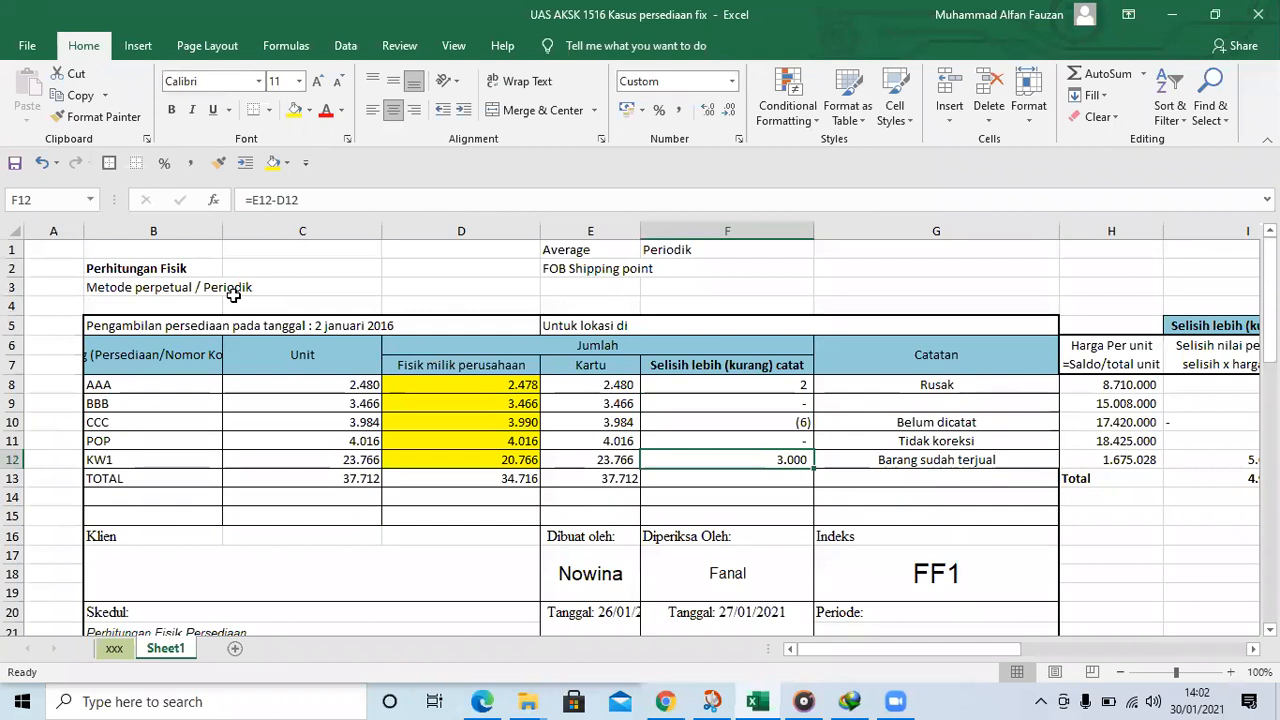
scroll(843, 375, "down", 6)
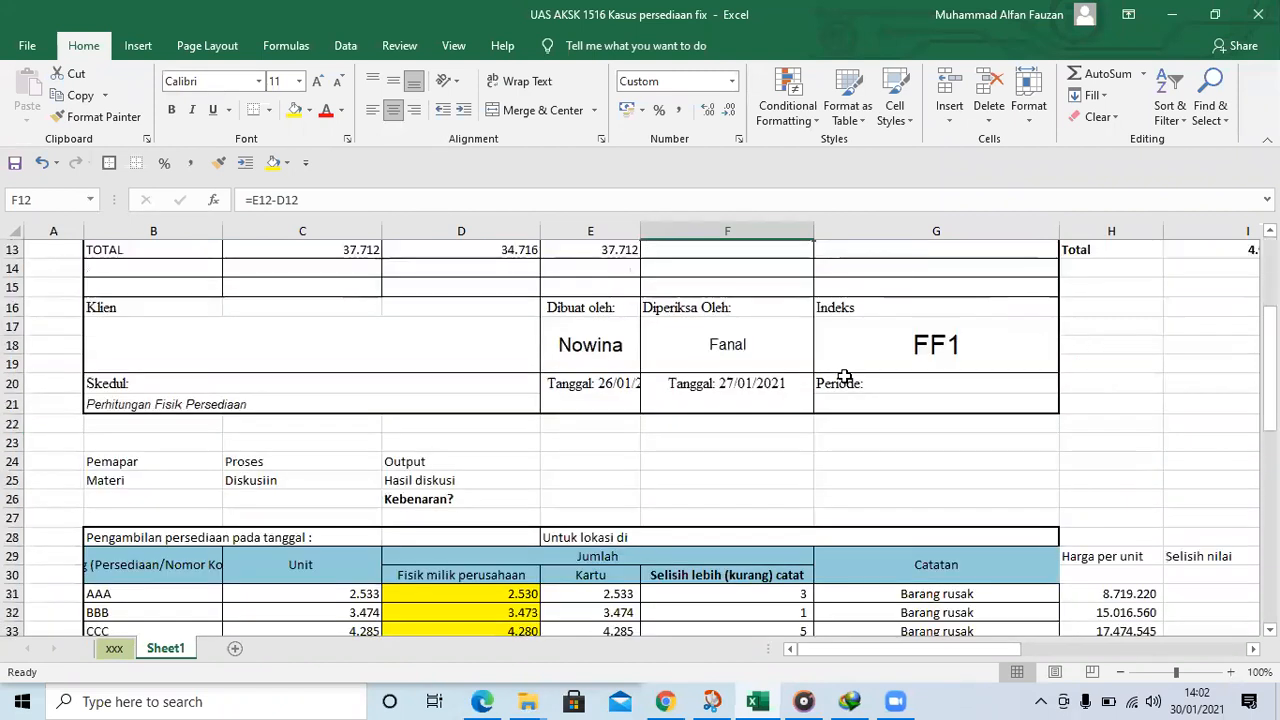
scroll(905, 385, "down", 4)
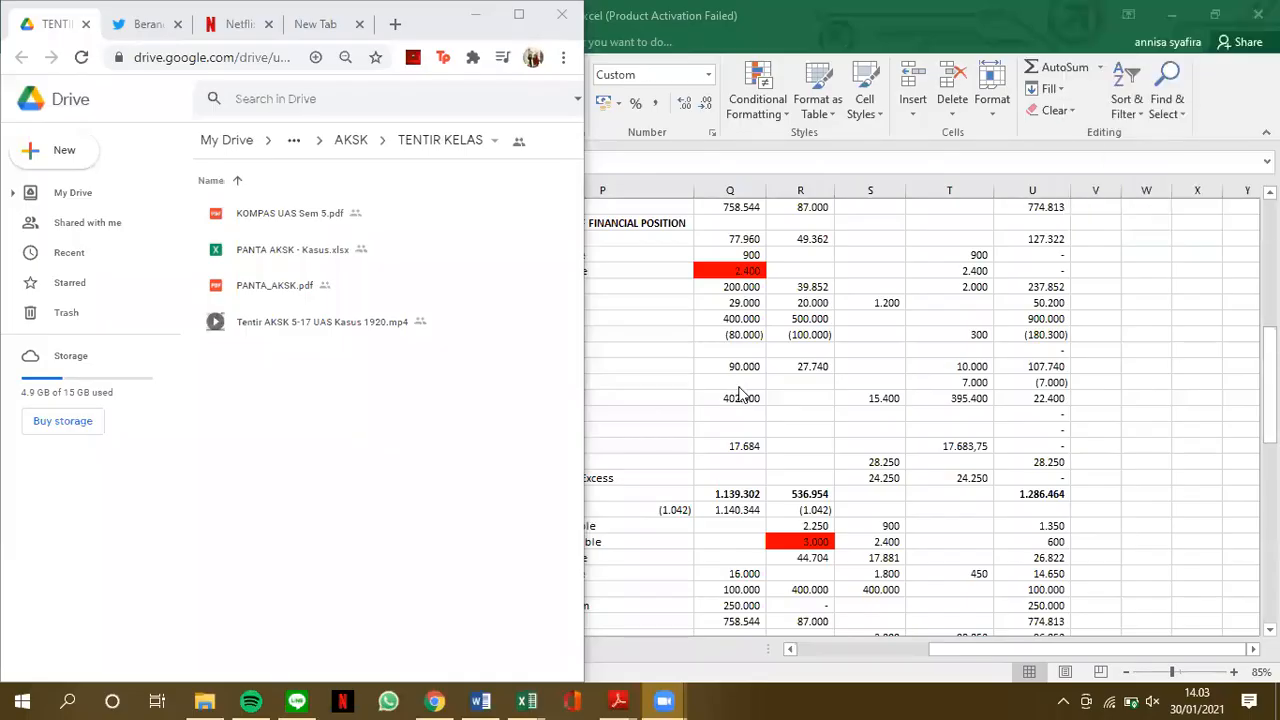
Close the kk (2) workbook without saving changes and switch to Pak Adi_Quiz_Jawaban.pdf in Adobe Reader
left_click(1258, 14)
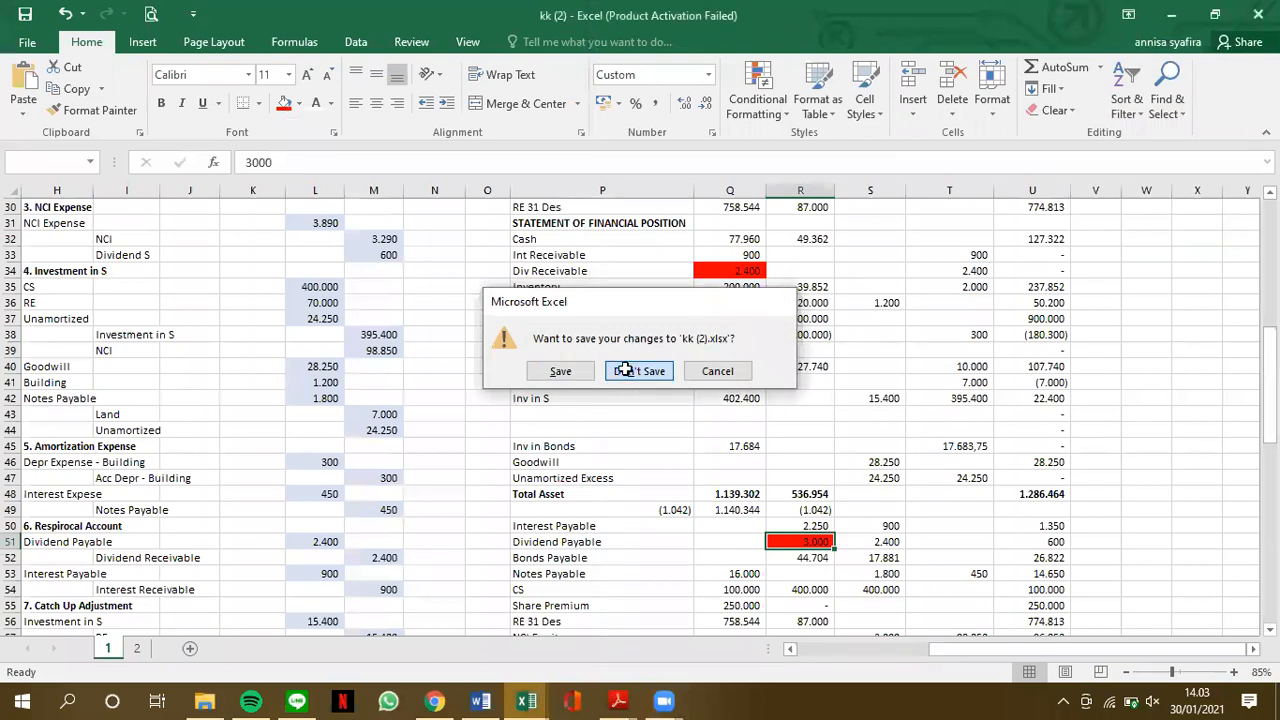
left_click(628, 371)
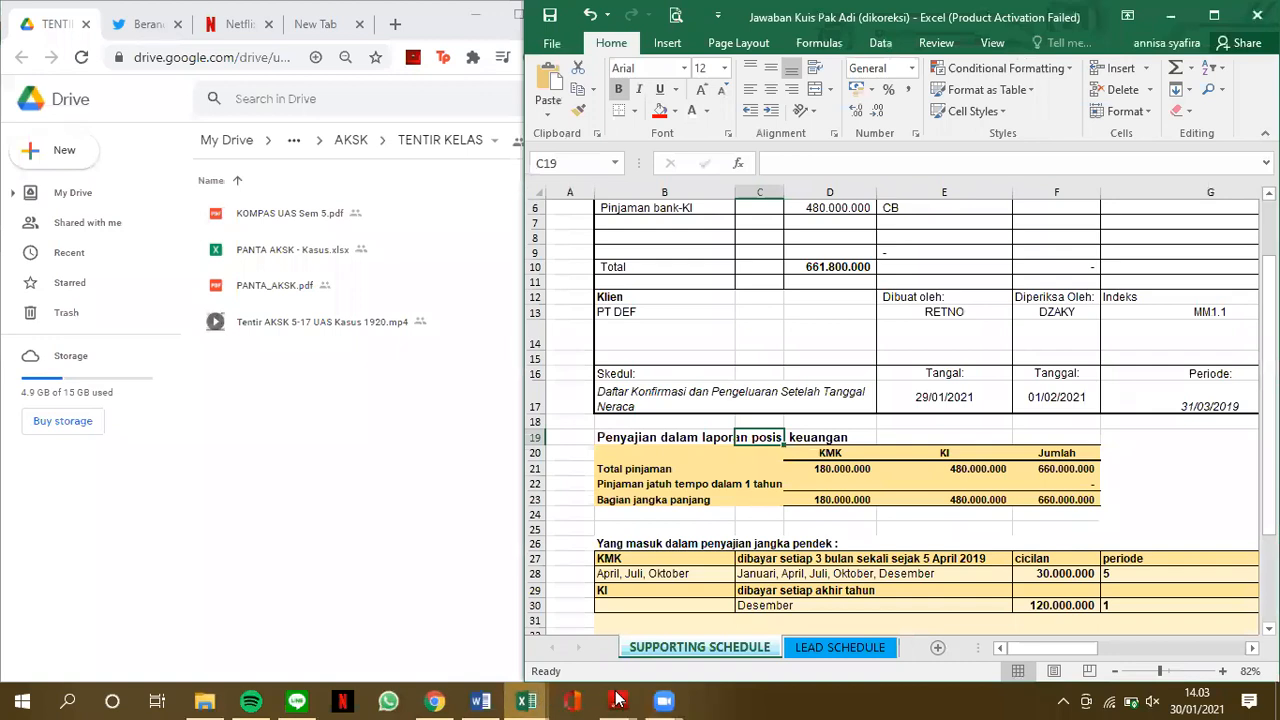
mouse_move(620, 698)
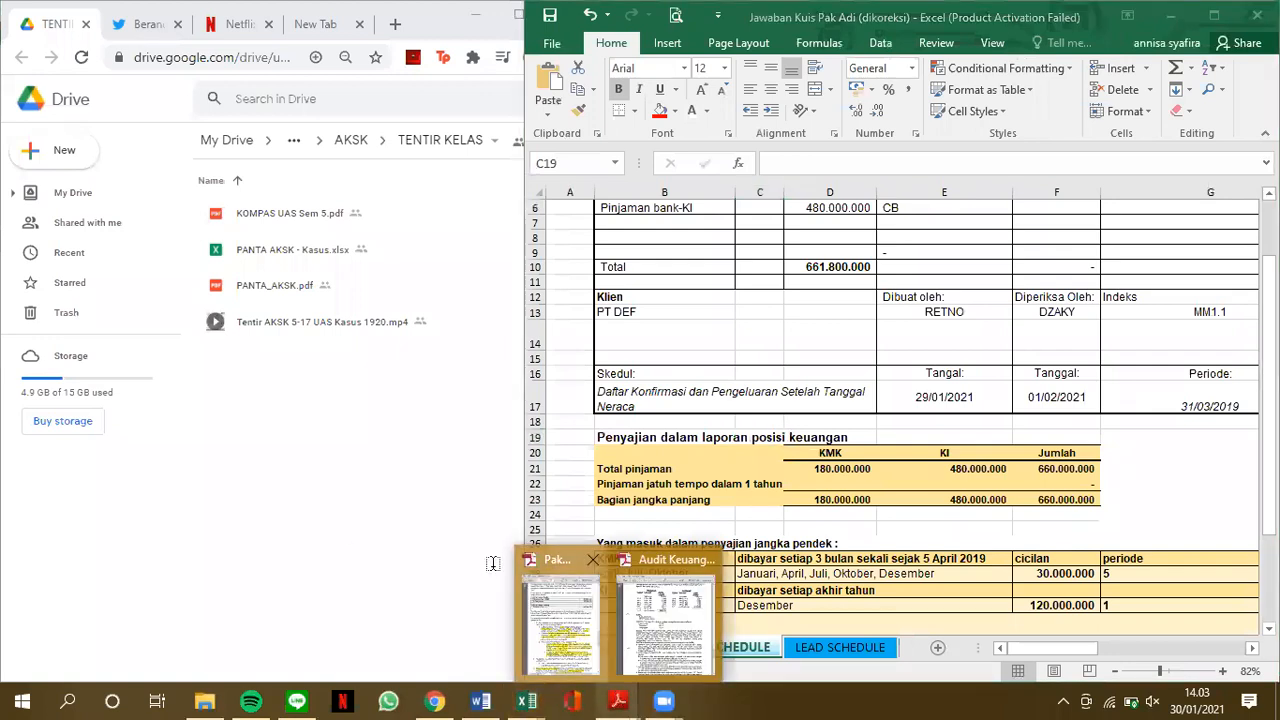
left_click(583, 645)
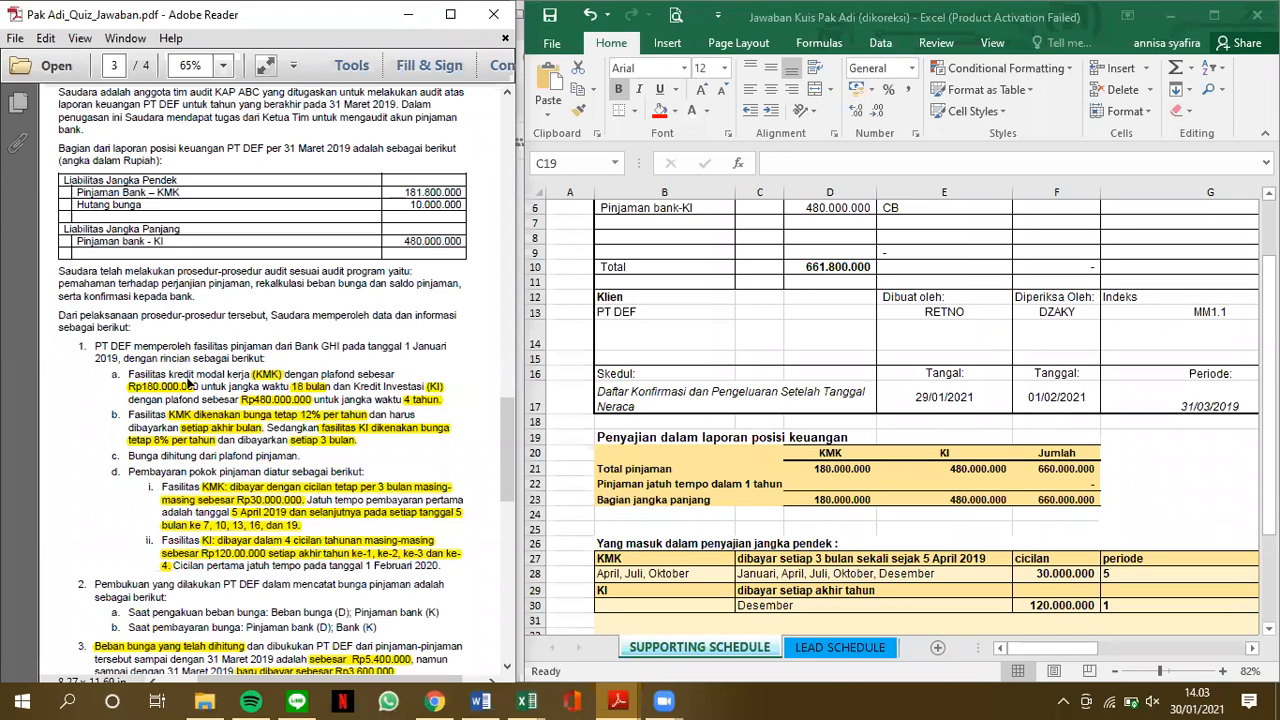
Read the PT DEF bank loan case, covering reported liabilities, KMK and KI terms, interest bookkeeping, bank confirmation and required tasks
scroll(270, 343, "up", 3)
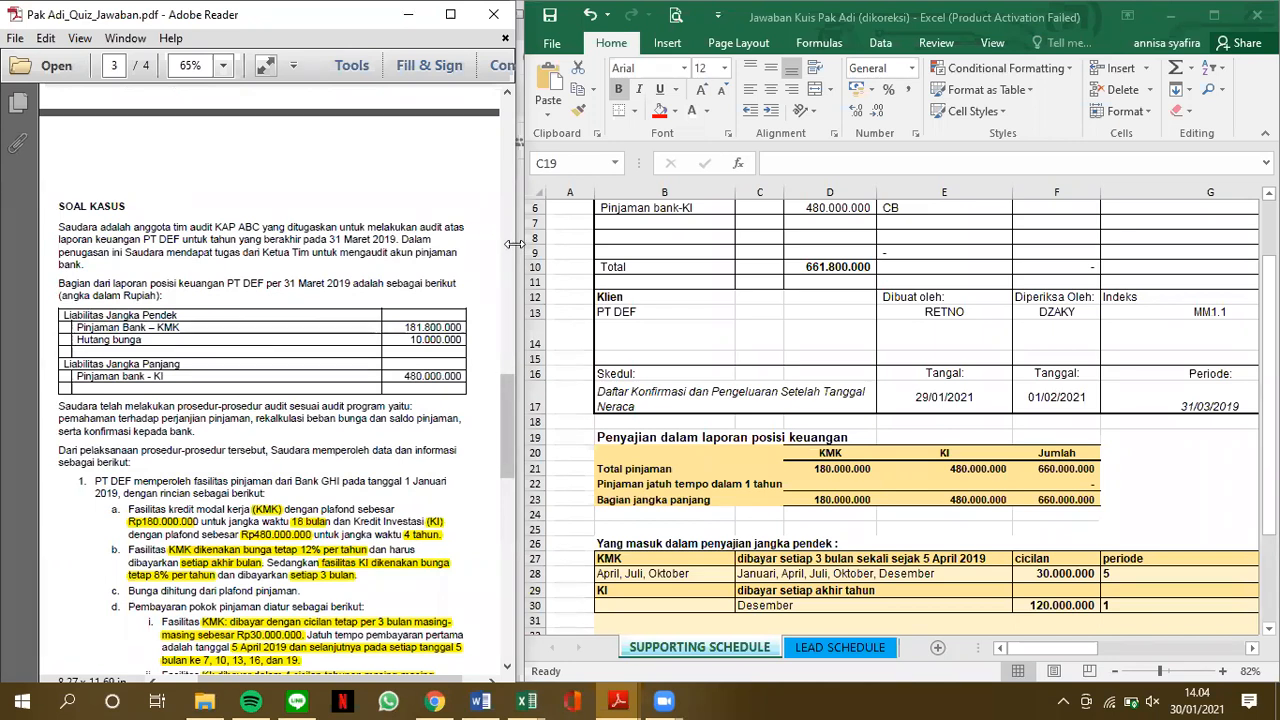
left_click_drag(513, 246, 527, 251)
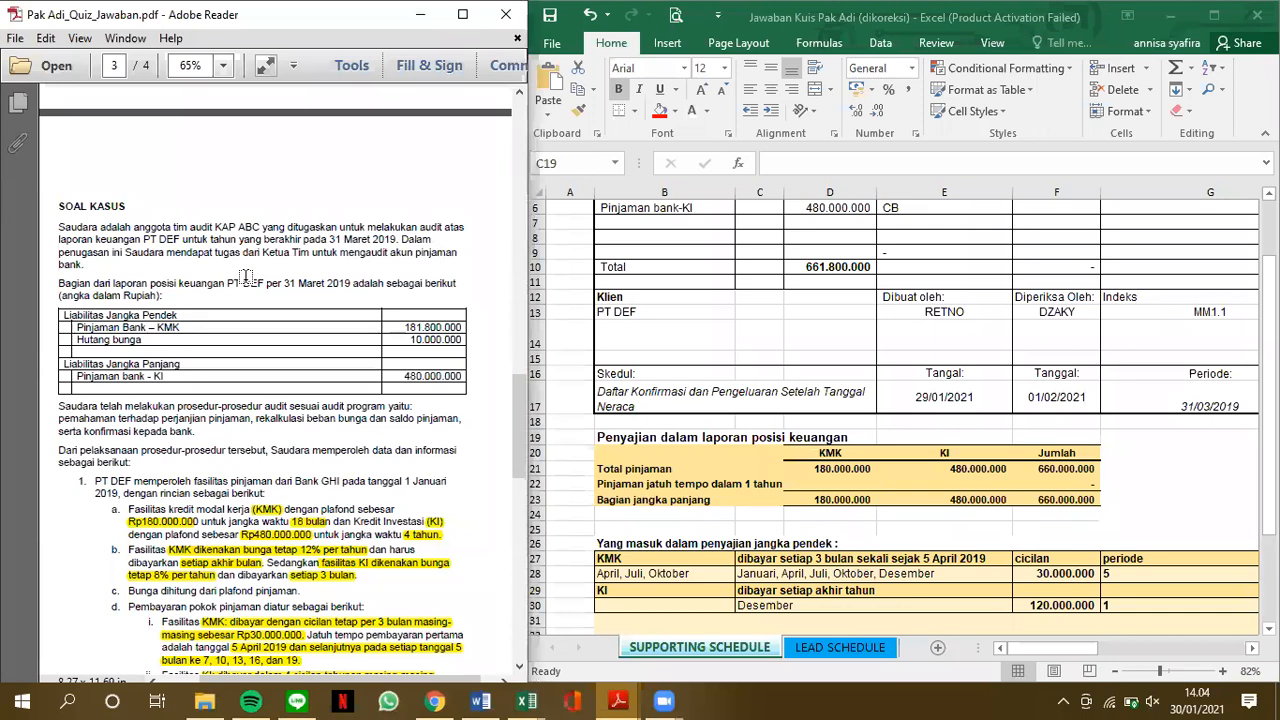
scroll(246, 277, "down", 1)
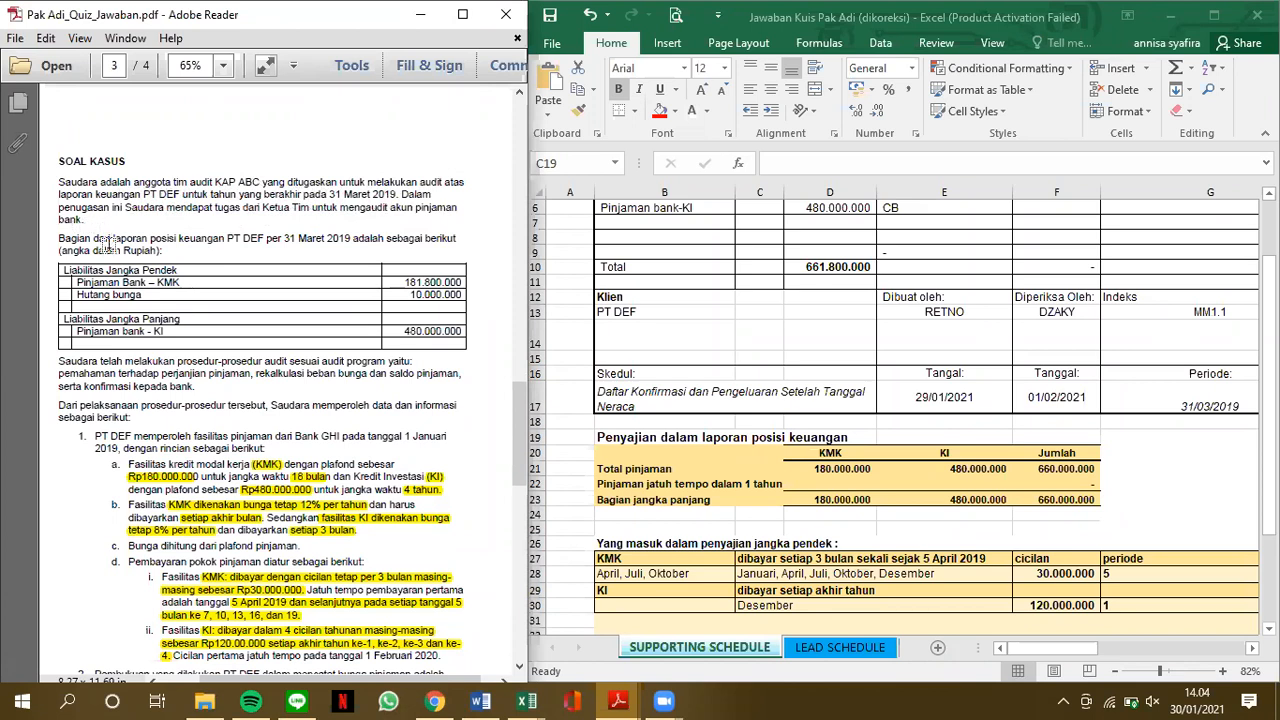
scroll(121, 277, "down", 1)
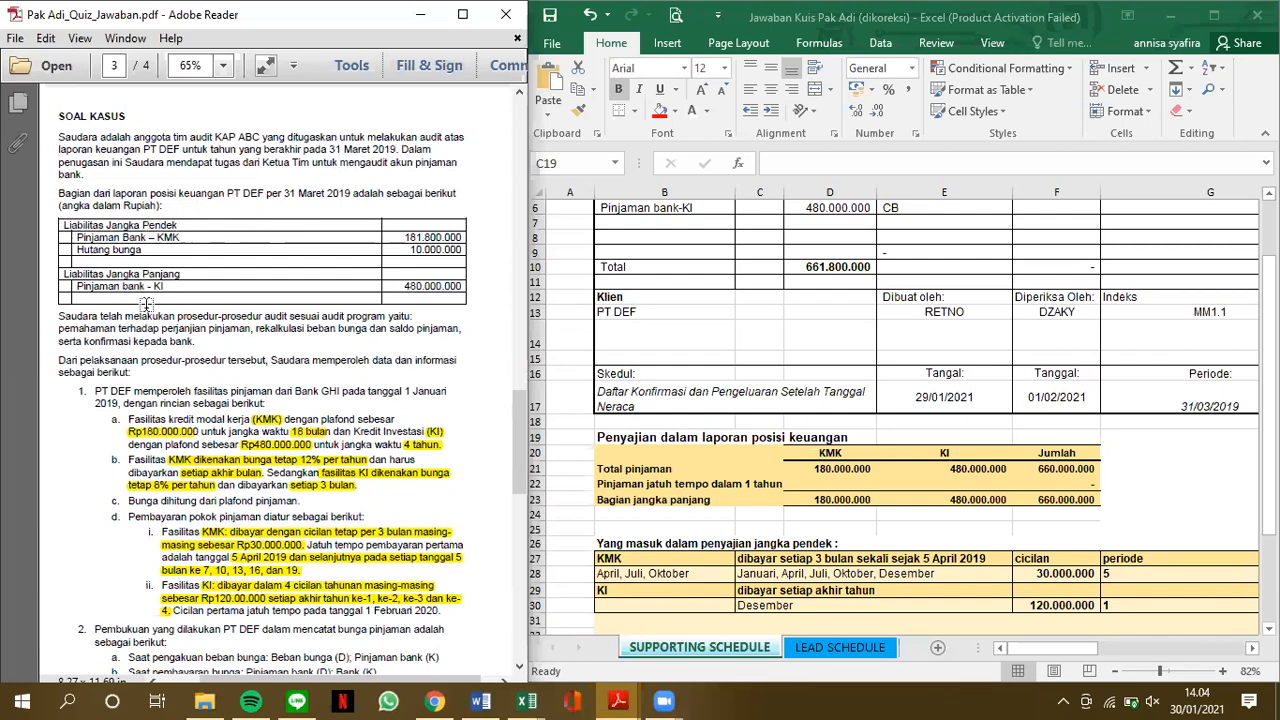
scroll(205, 338, "down", 3)
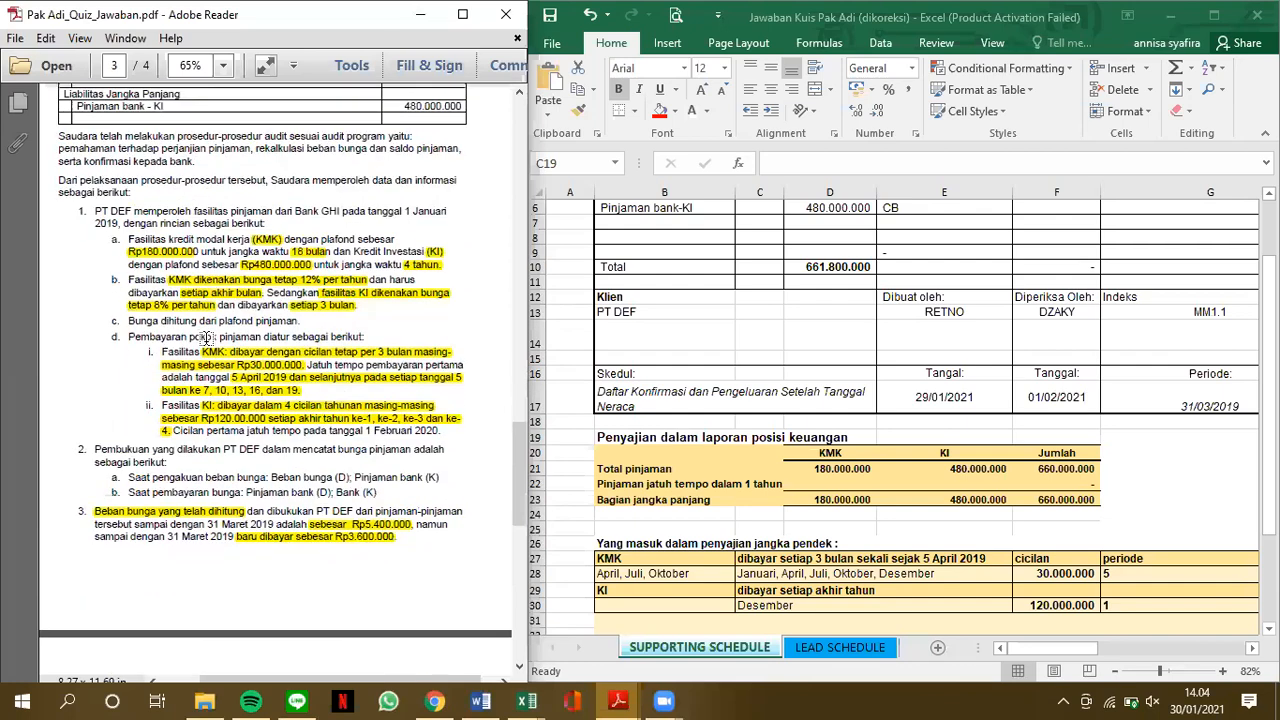
scroll(205, 338, "down", 5)
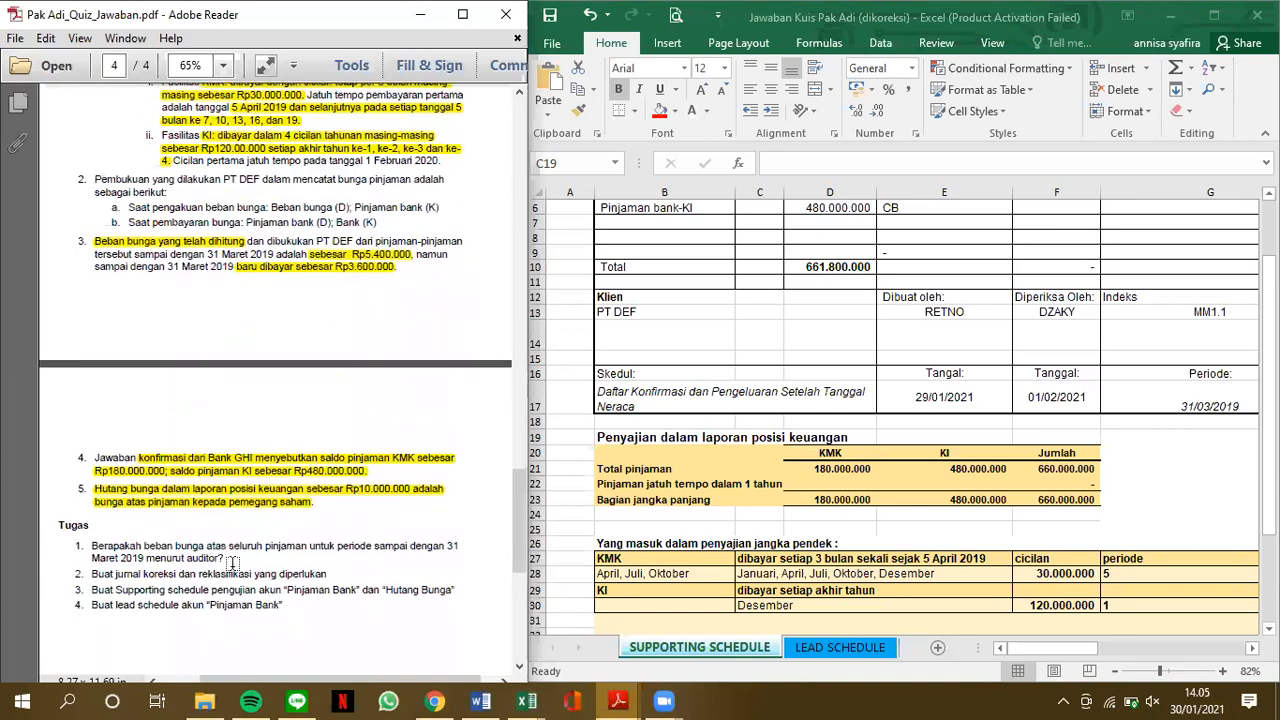
scroll(231, 562, "up", 3)
scroll(231, 563, "up", 2)
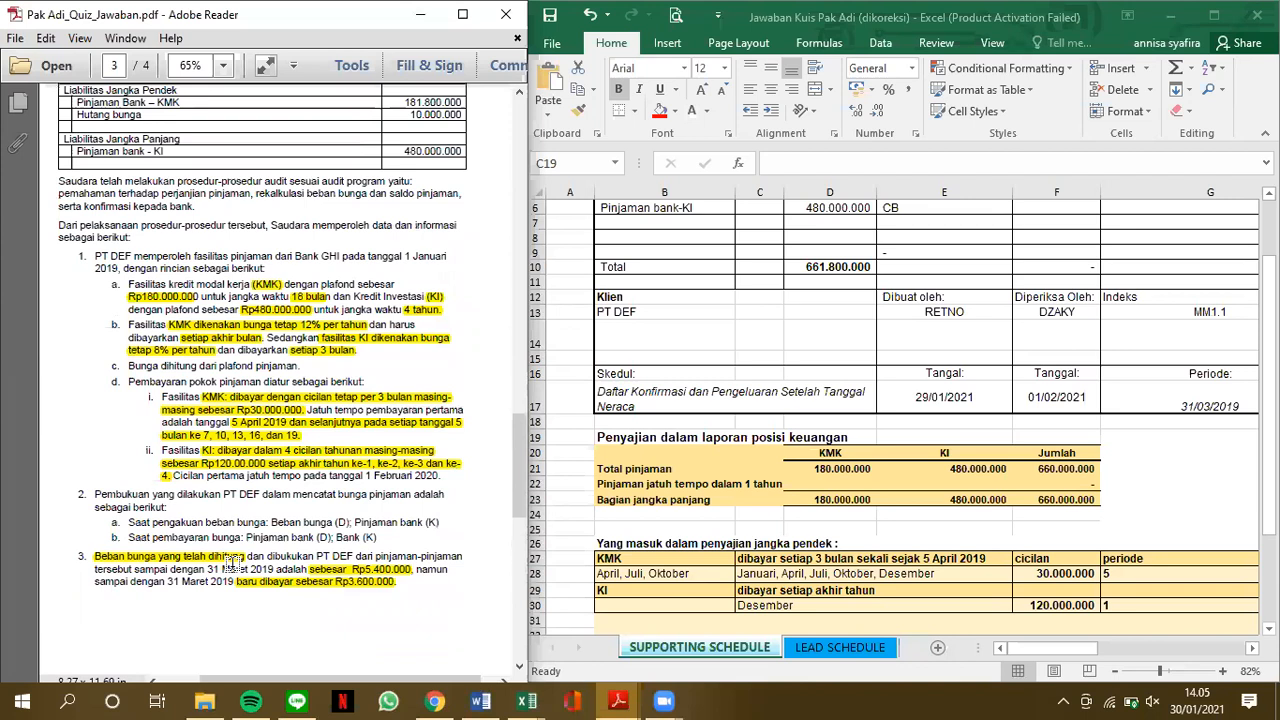
scroll(231, 562, "up", 2)
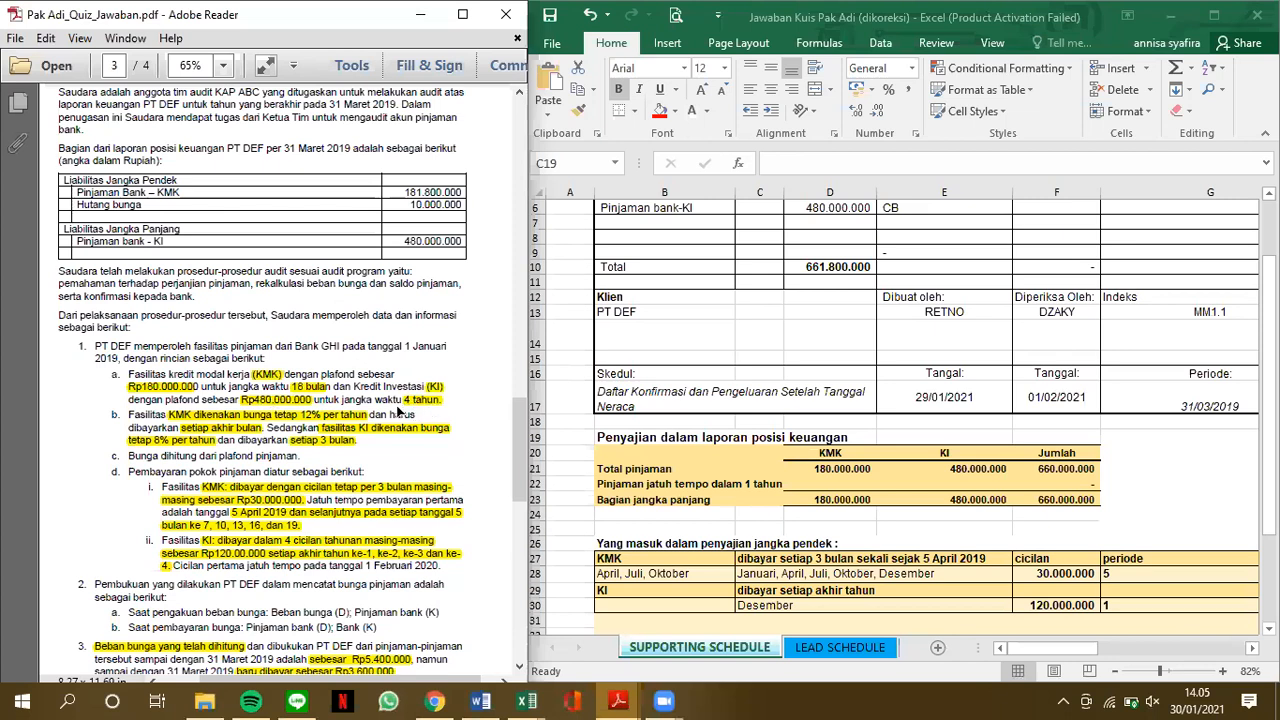
Set the quiz PDF's zoom to 70%
left_click(205, 66)
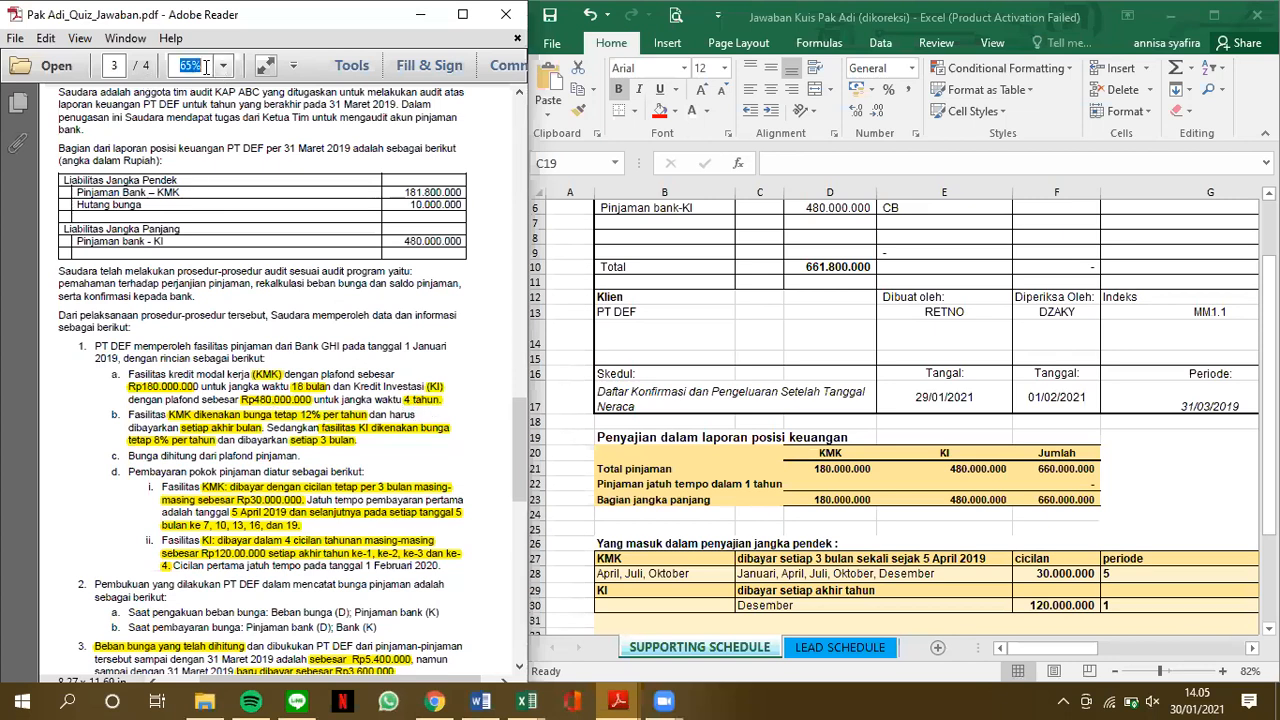
type("70")
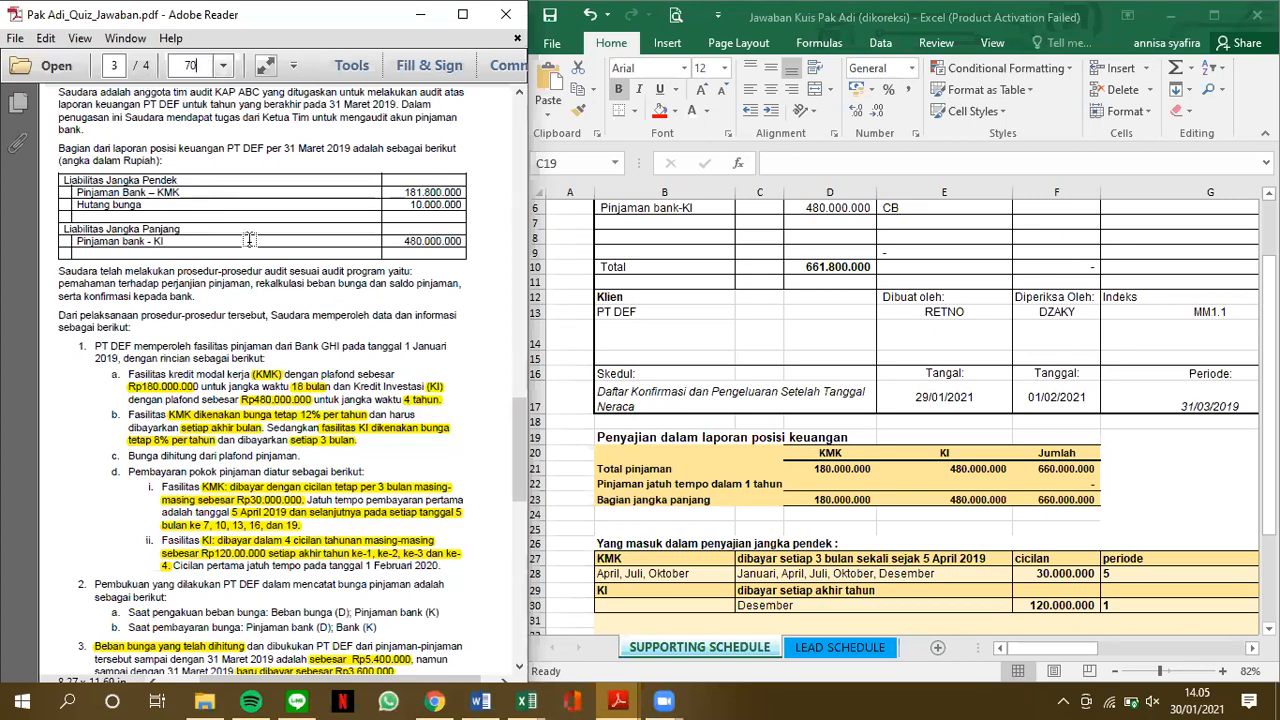
key("Return")
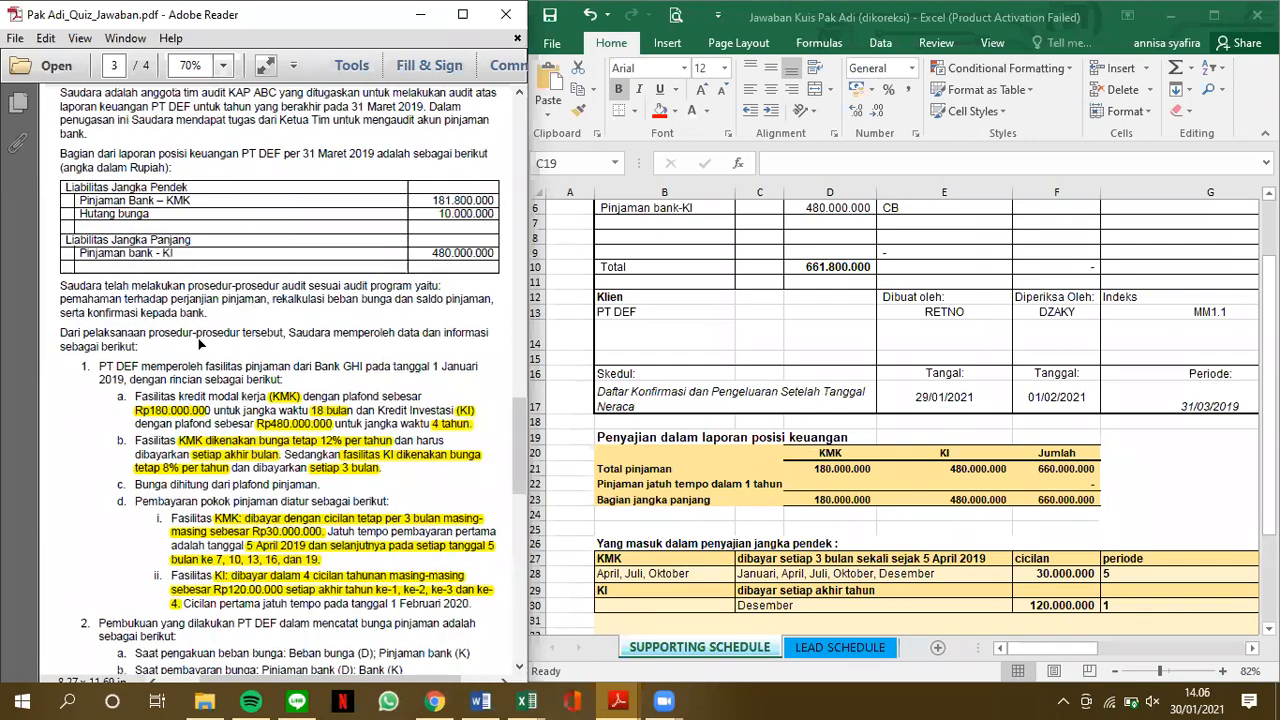
Review the case's KMK and KI repayment terms, recorded and paid interest, Bank GHI confirmation and shareholder loan interest
scroll(210, 340, "down", 3)
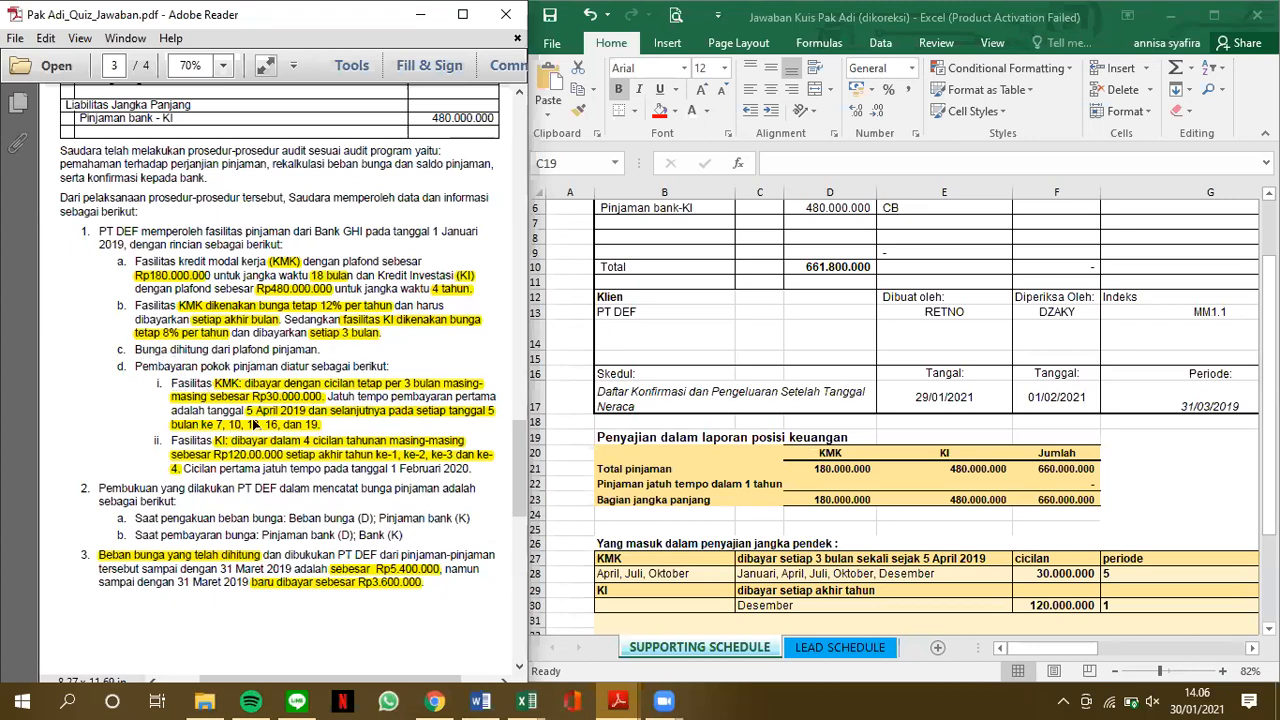
scroll(256, 424, "down", 1)
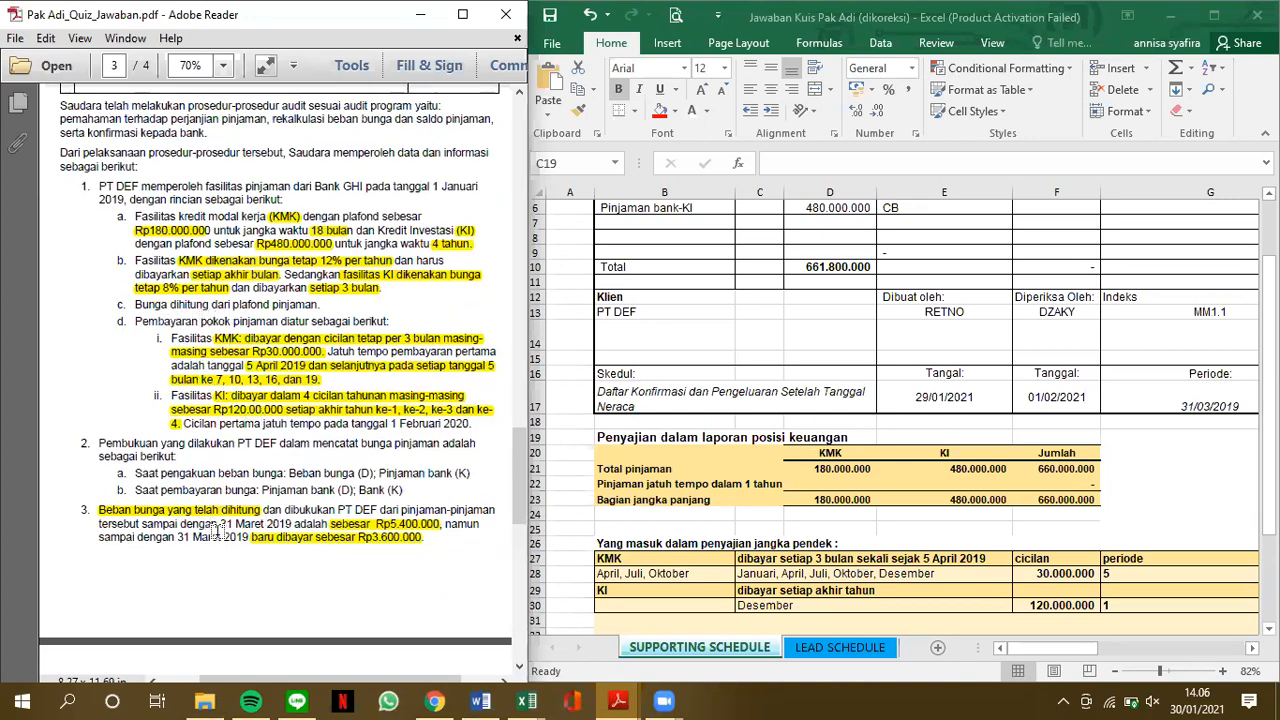
scroll(175, 520, "down", 5)
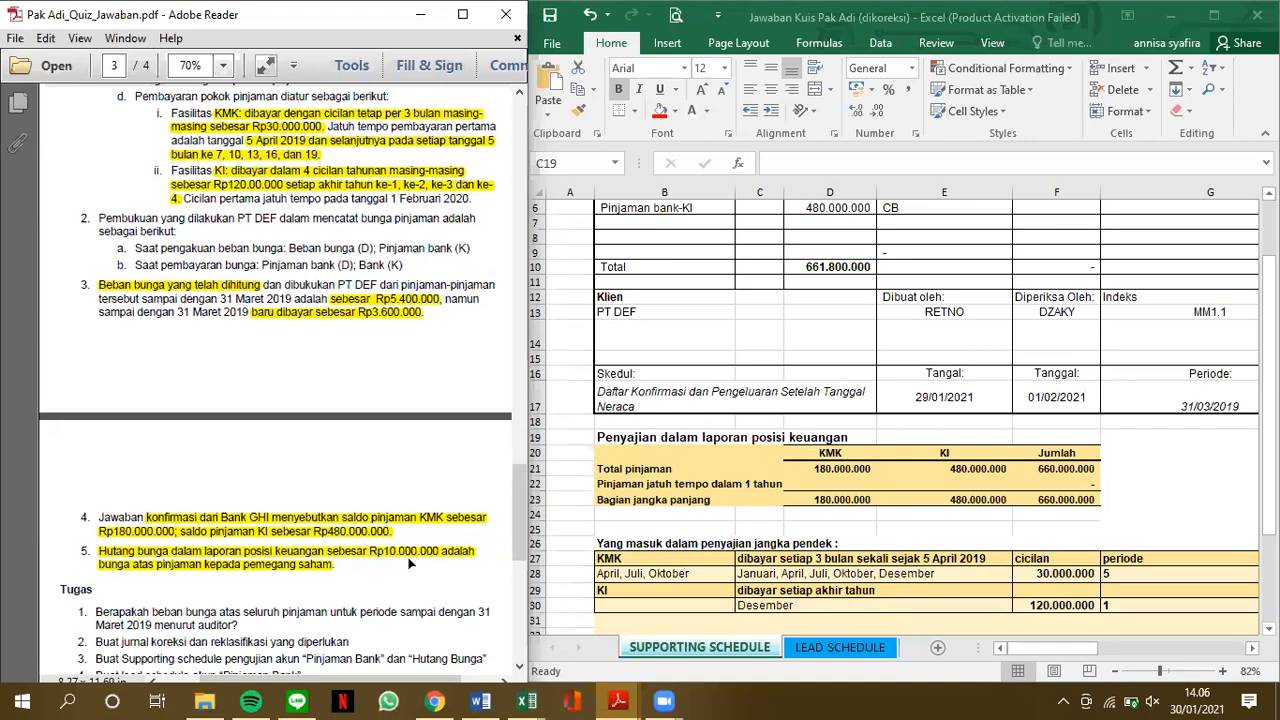
scroll(410, 565, "up", 1)
scroll(409, 560, "up", 1)
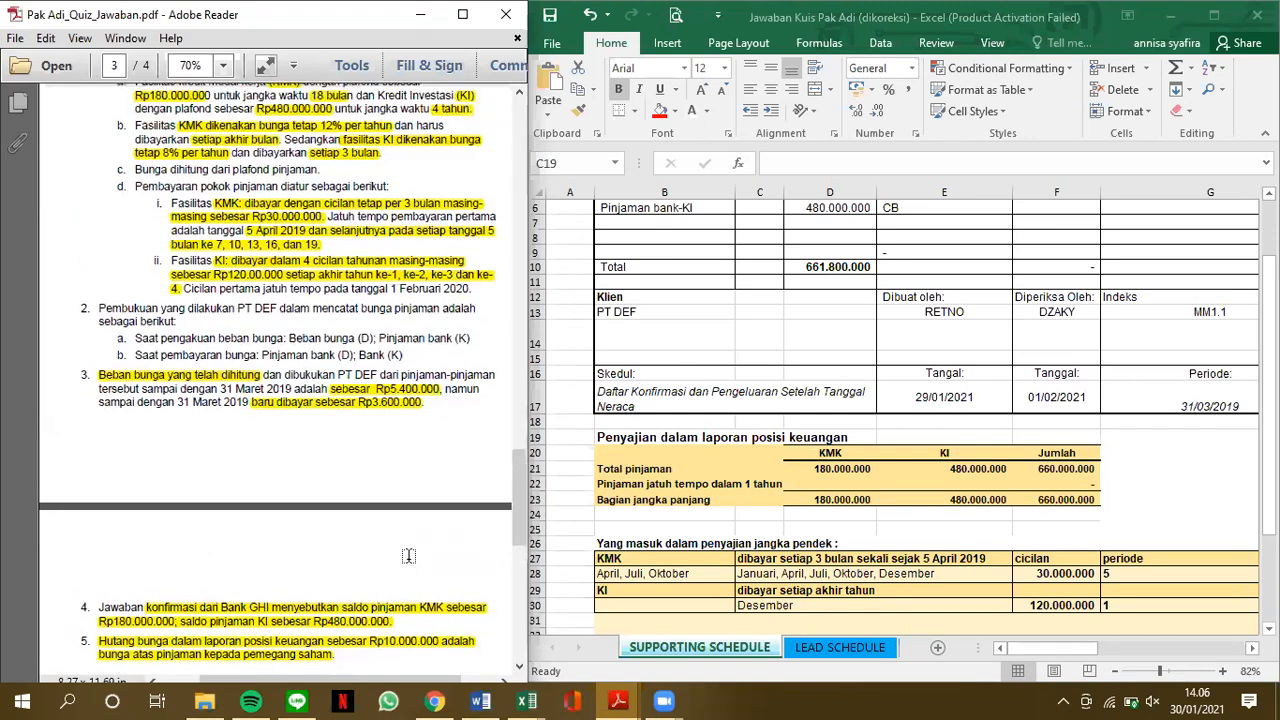
scroll(409, 556, "up", 2)
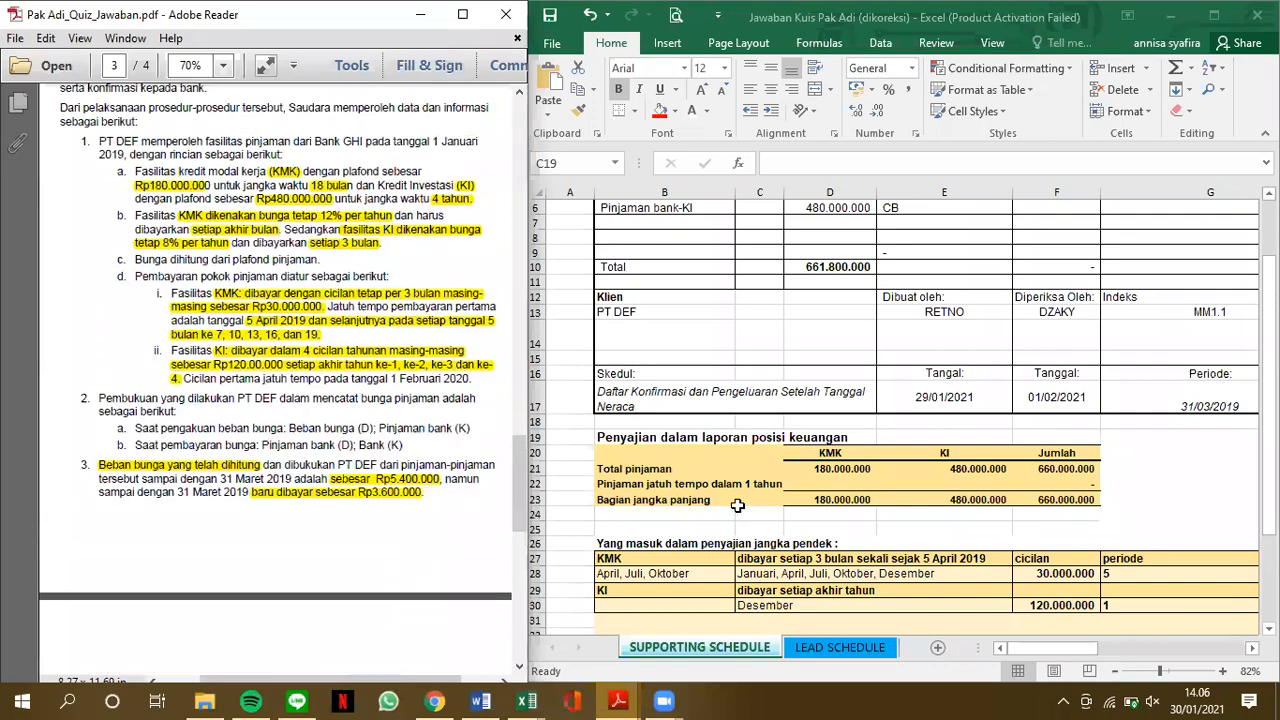
Compare the supporting schedule's KMK and KI client balances and schedule title with the liabilities and loan details in the PDF
left_click(738, 506)
scroll(738, 506, "up", 2)
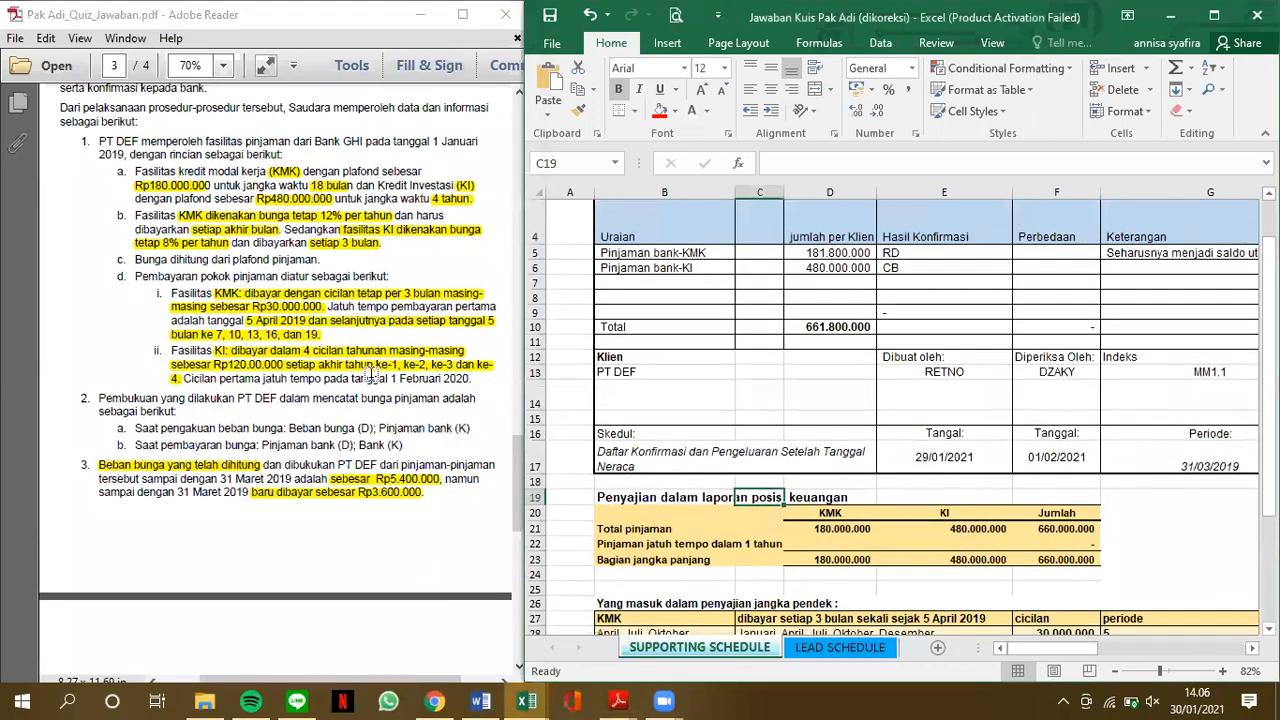
scroll(345, 365, "up", 4)
scroll(257, 289, "up", 2)
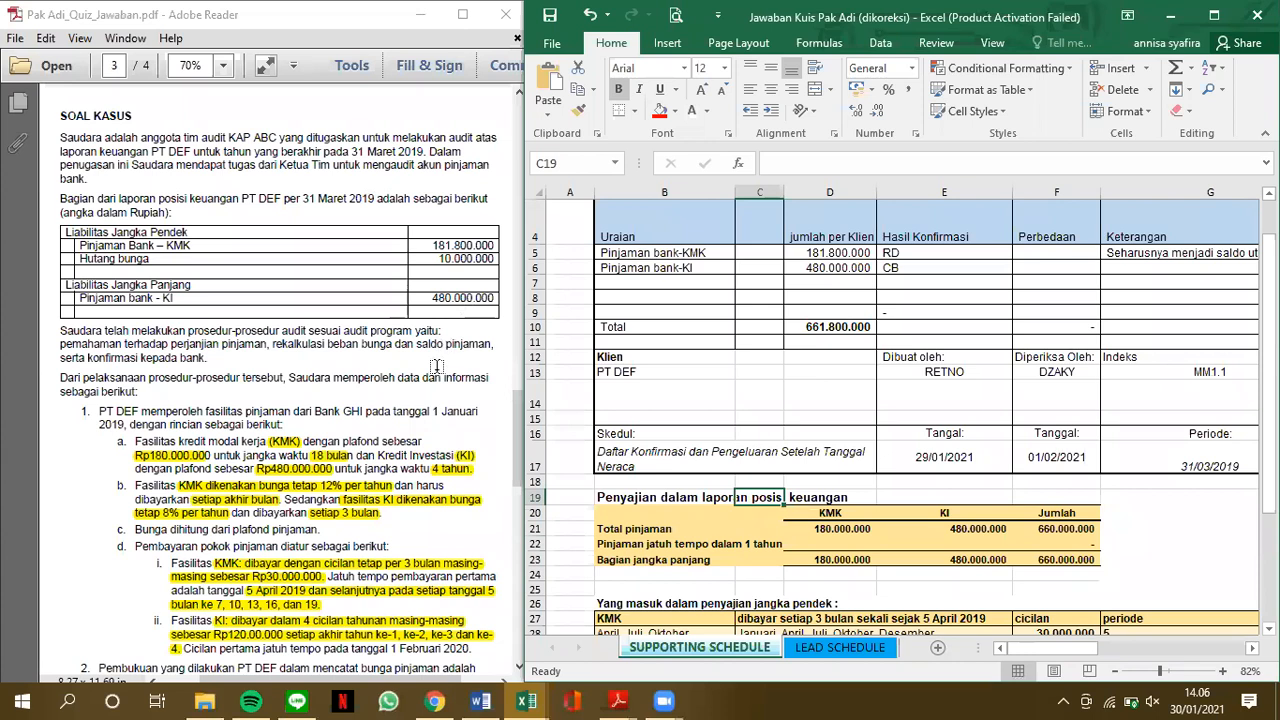
scroll(437, 366, "down", 2)
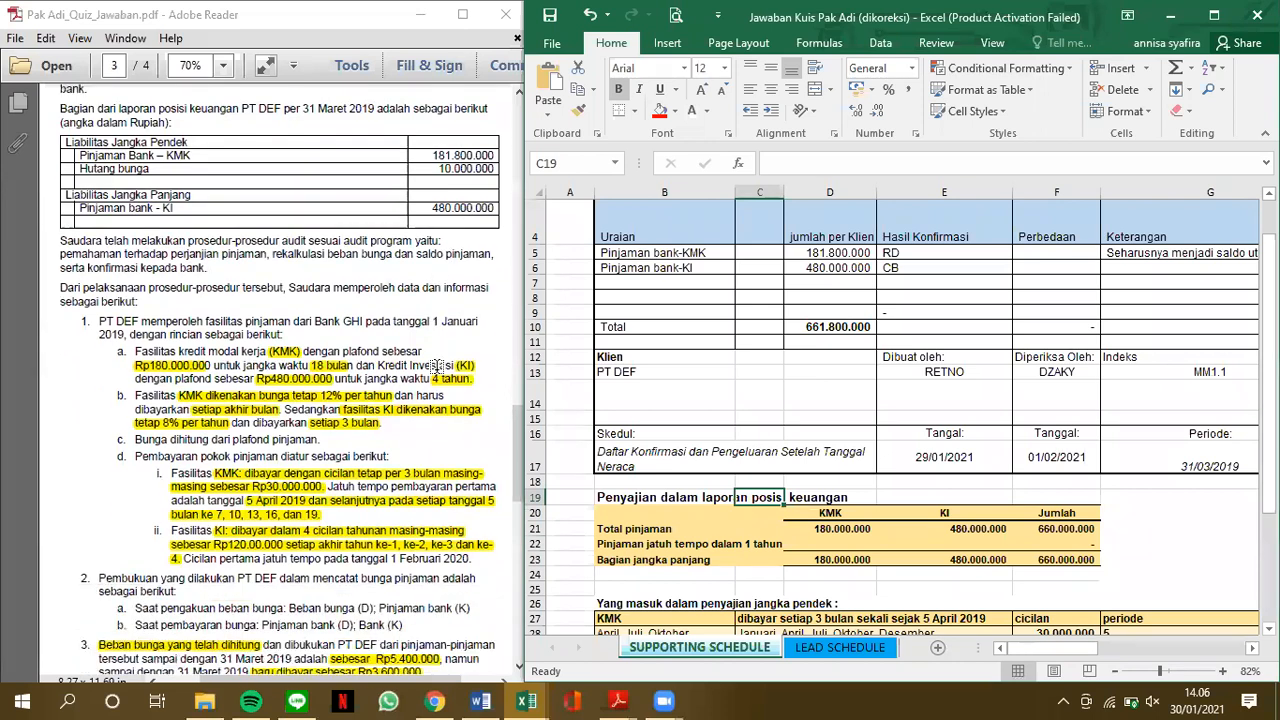
left_click(735, 466)
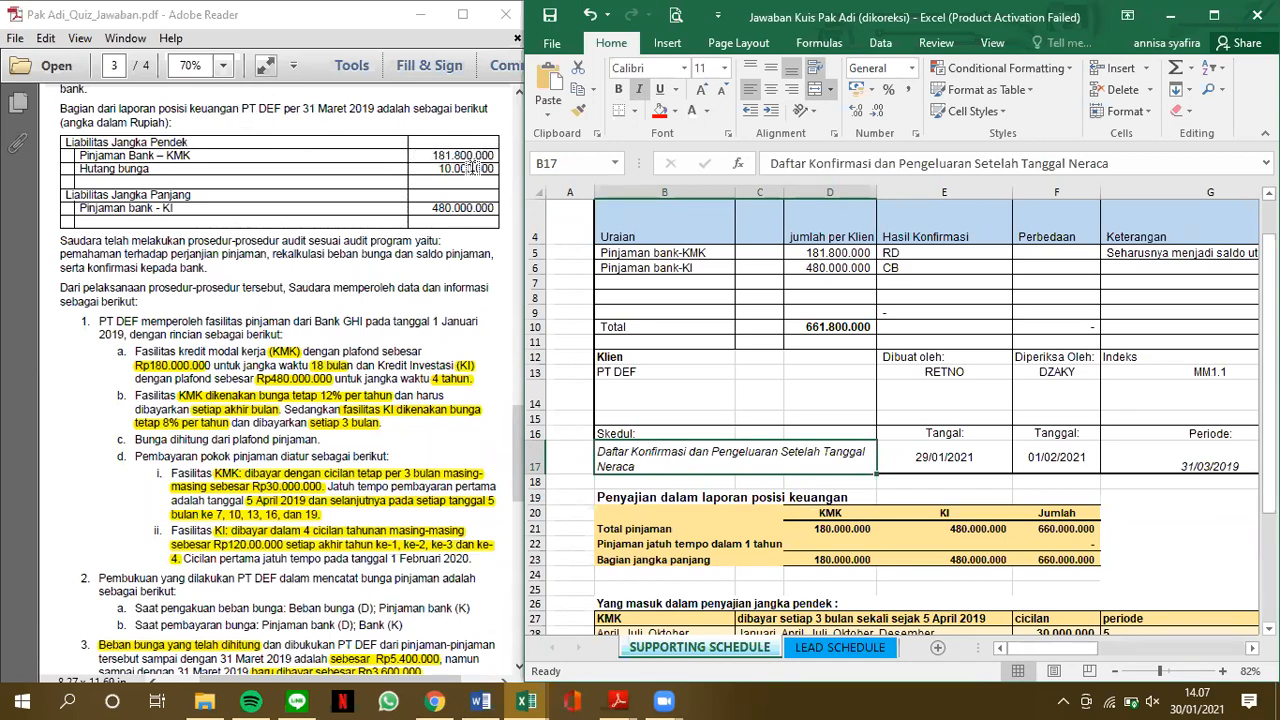
scroll(386, 300, "down", 3)
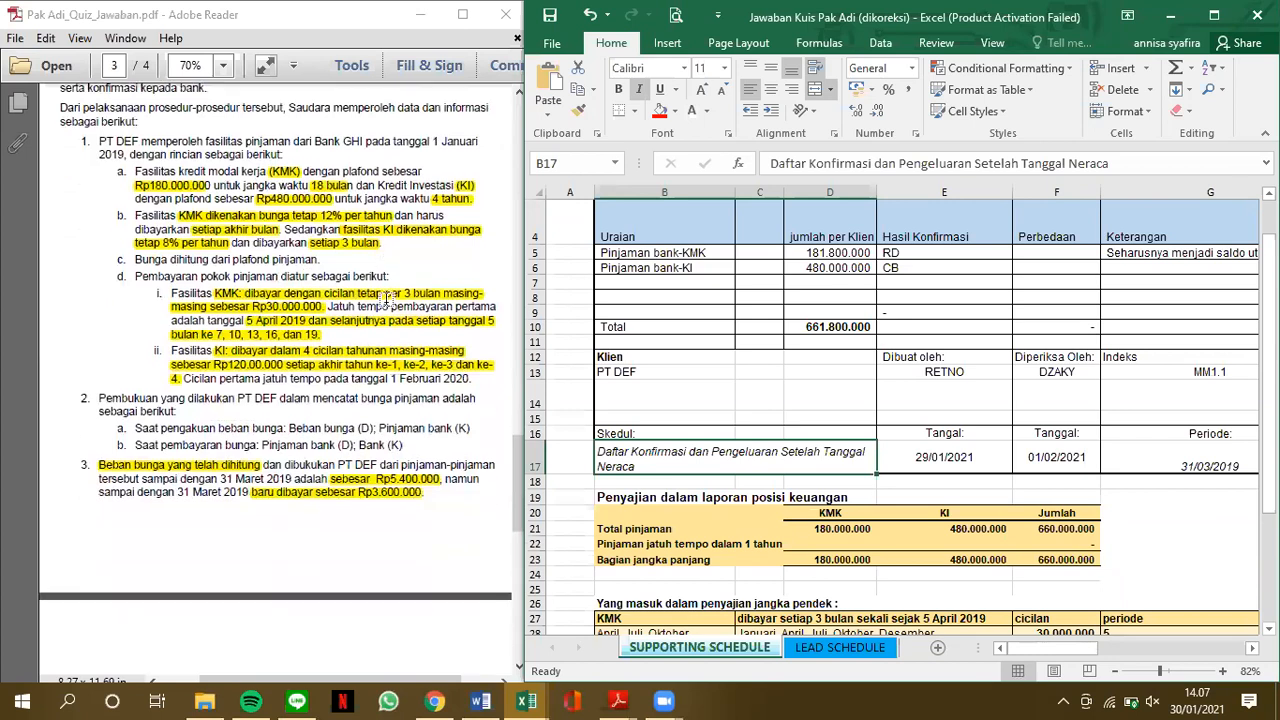
scroll(205, 607, "down", 3)
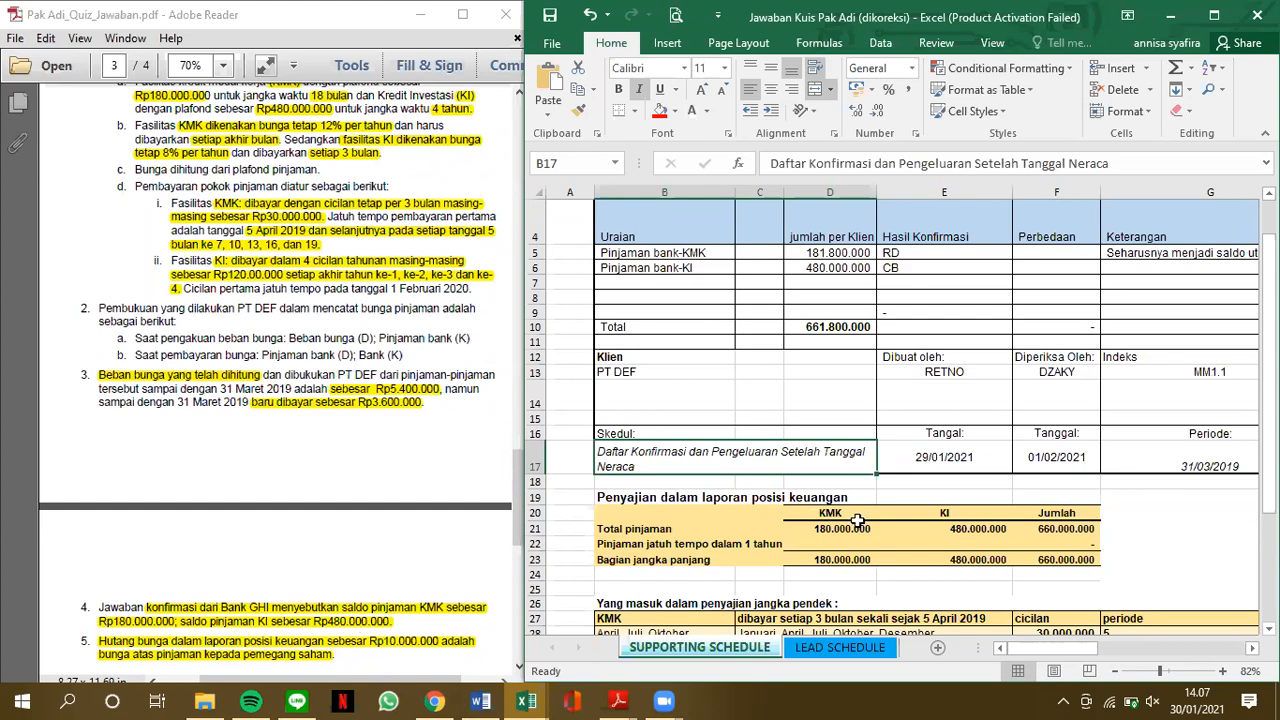
Examine the supporting schedule's loan presentation, short-term instalment and January–March 2019 interest sections against the case's loan terms
scroll(858, 521, "down", 3)
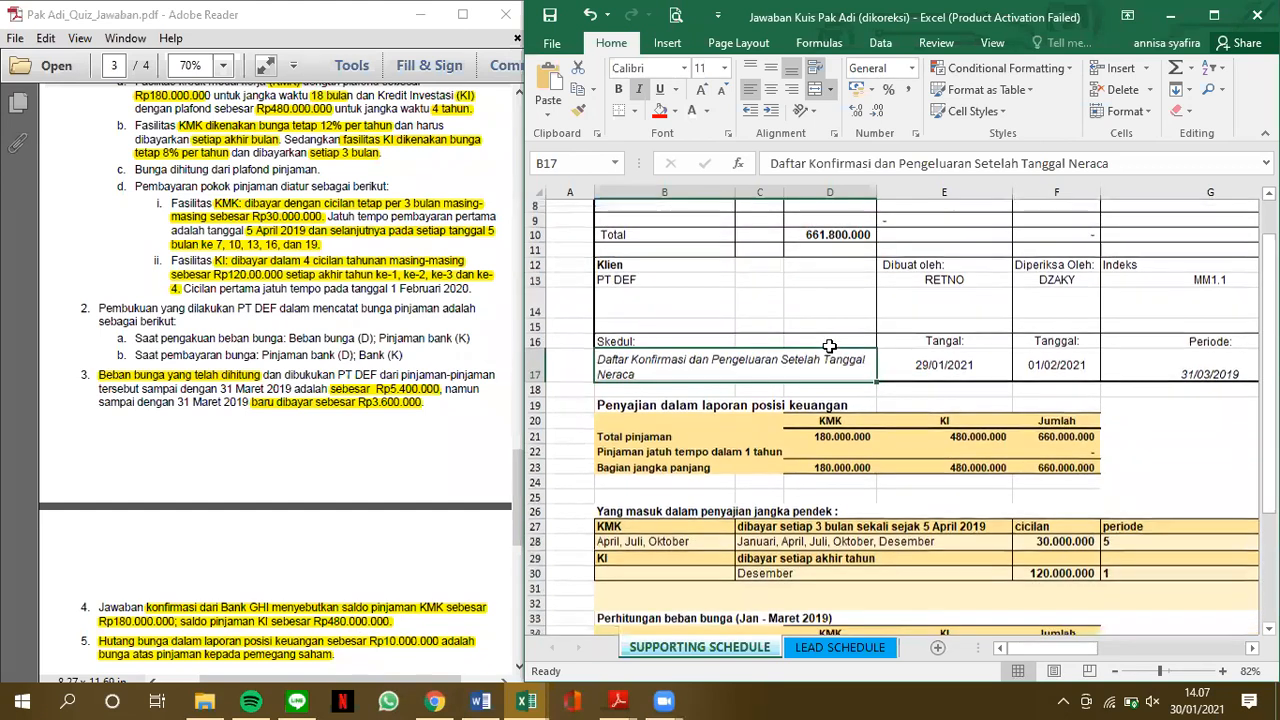
scroll(880, 360, "down", 2)
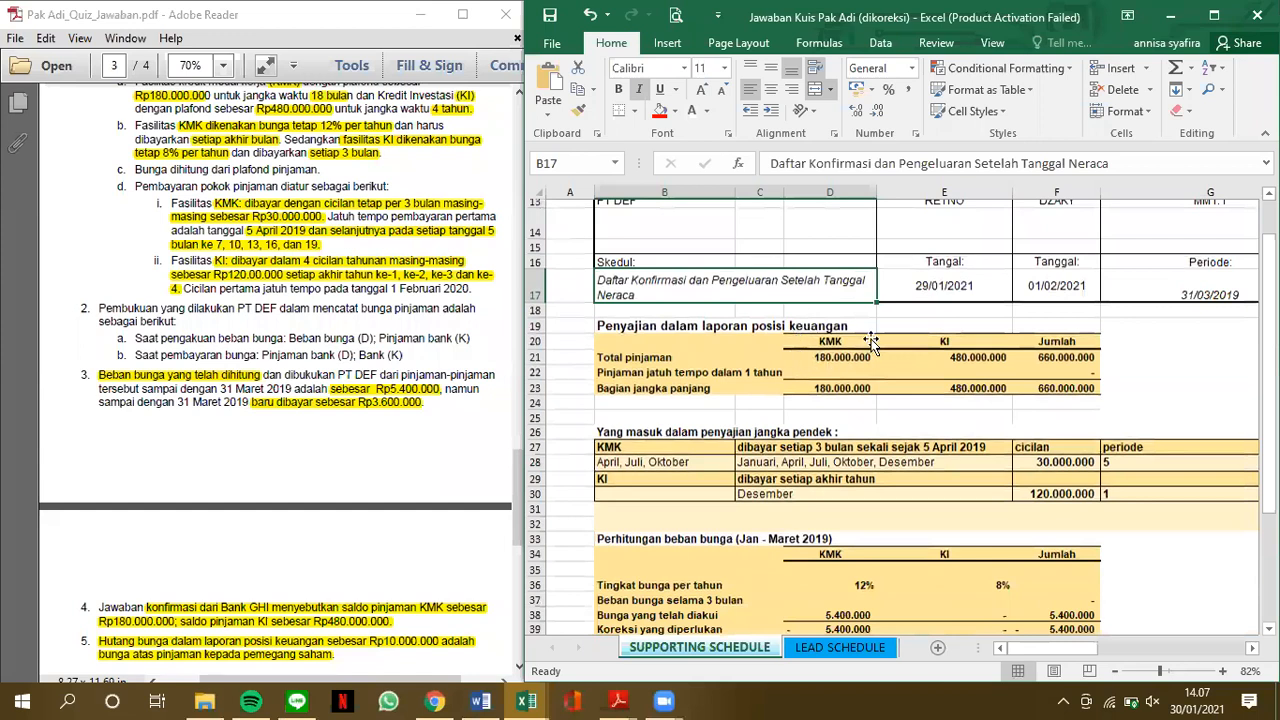
scroll(865, 345, "up", 1)
left_click(832, 352)
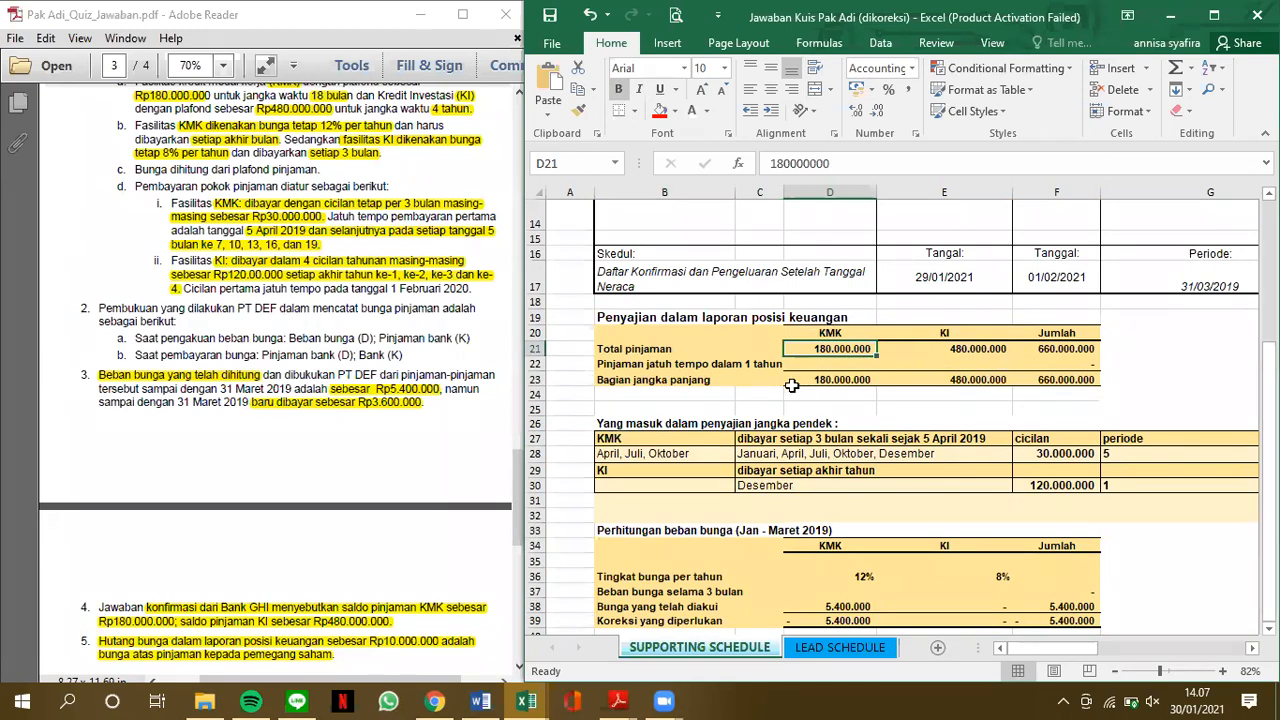
scroll(791, 385, "up", 1)
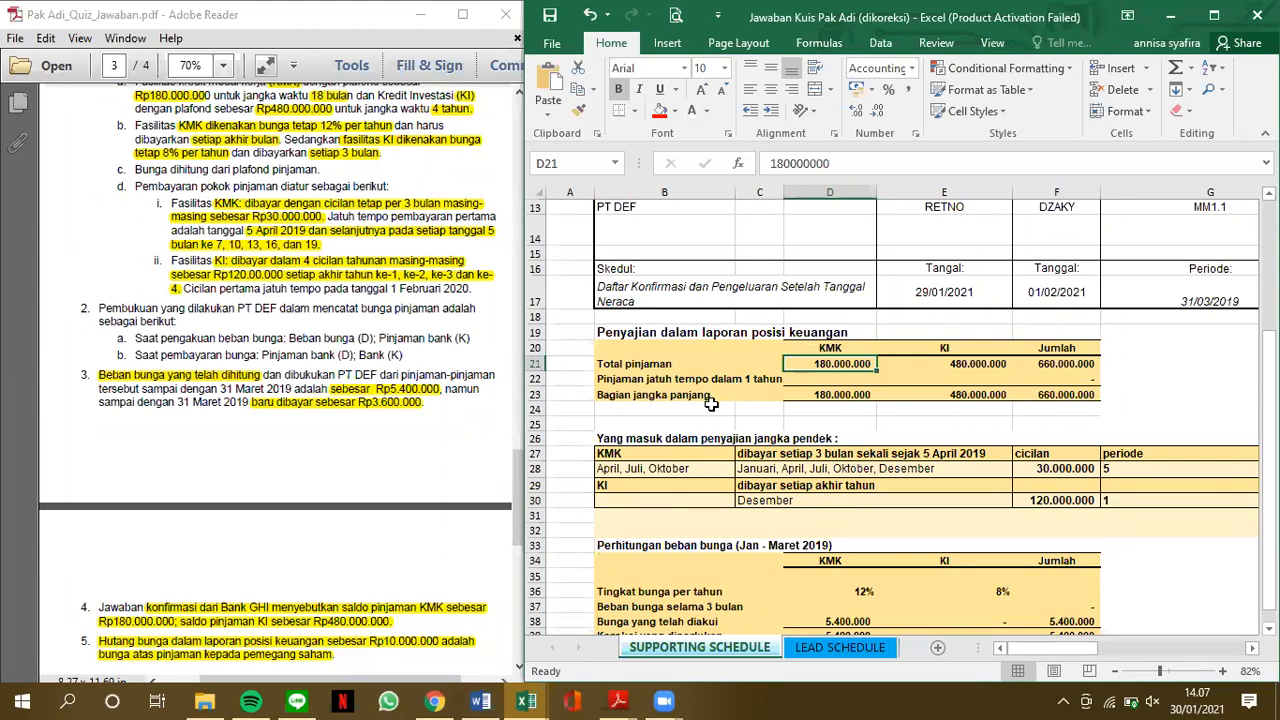
scroll(711, 404, "down", 1)
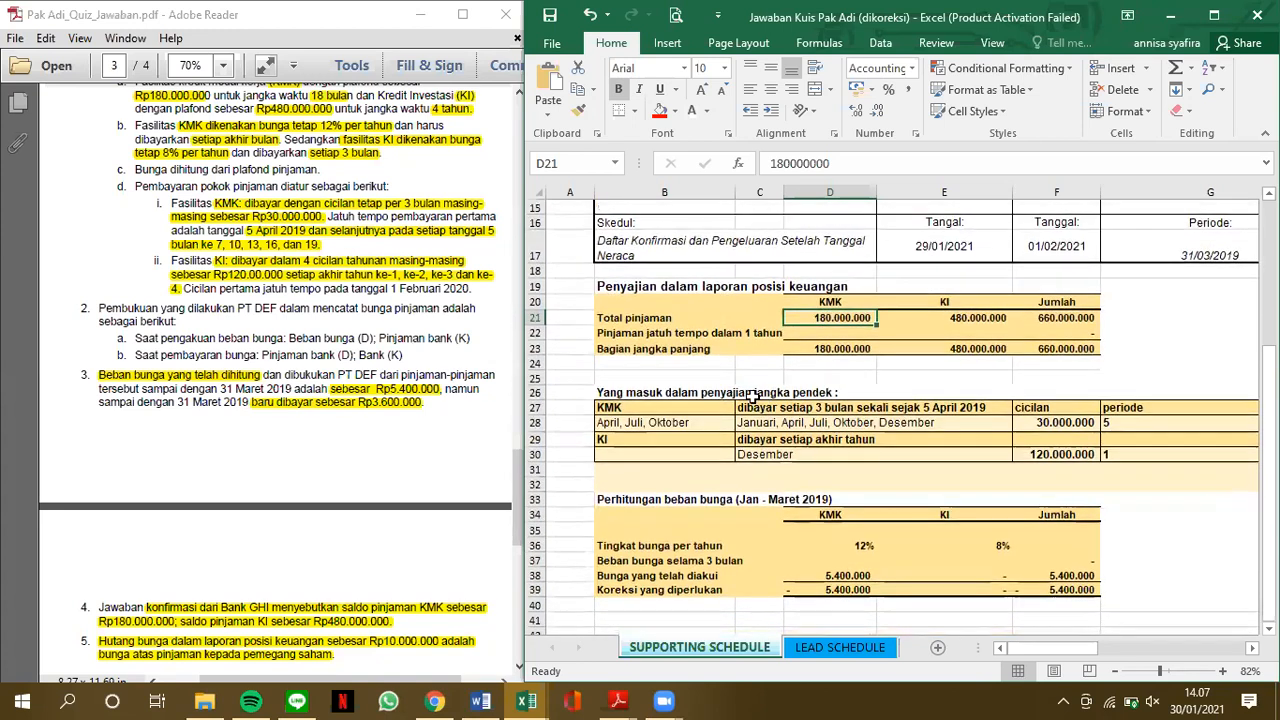
left_click(828, 332)
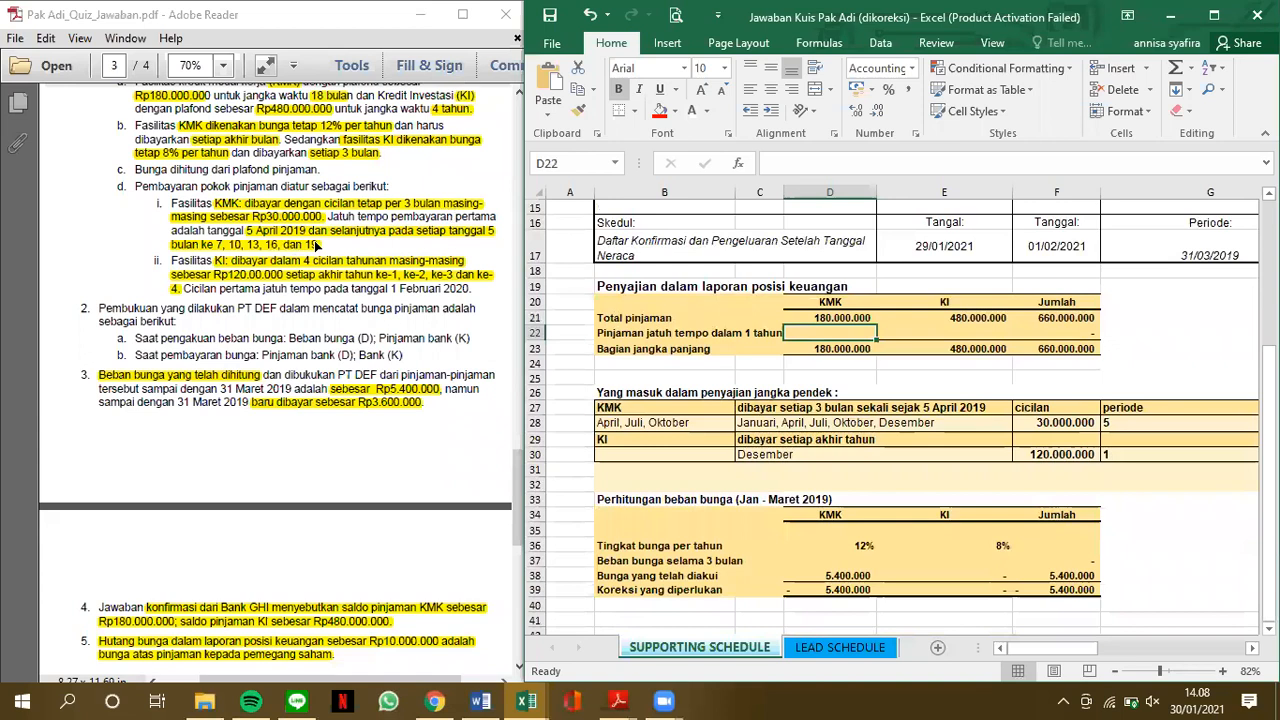
left_click(684, 433)
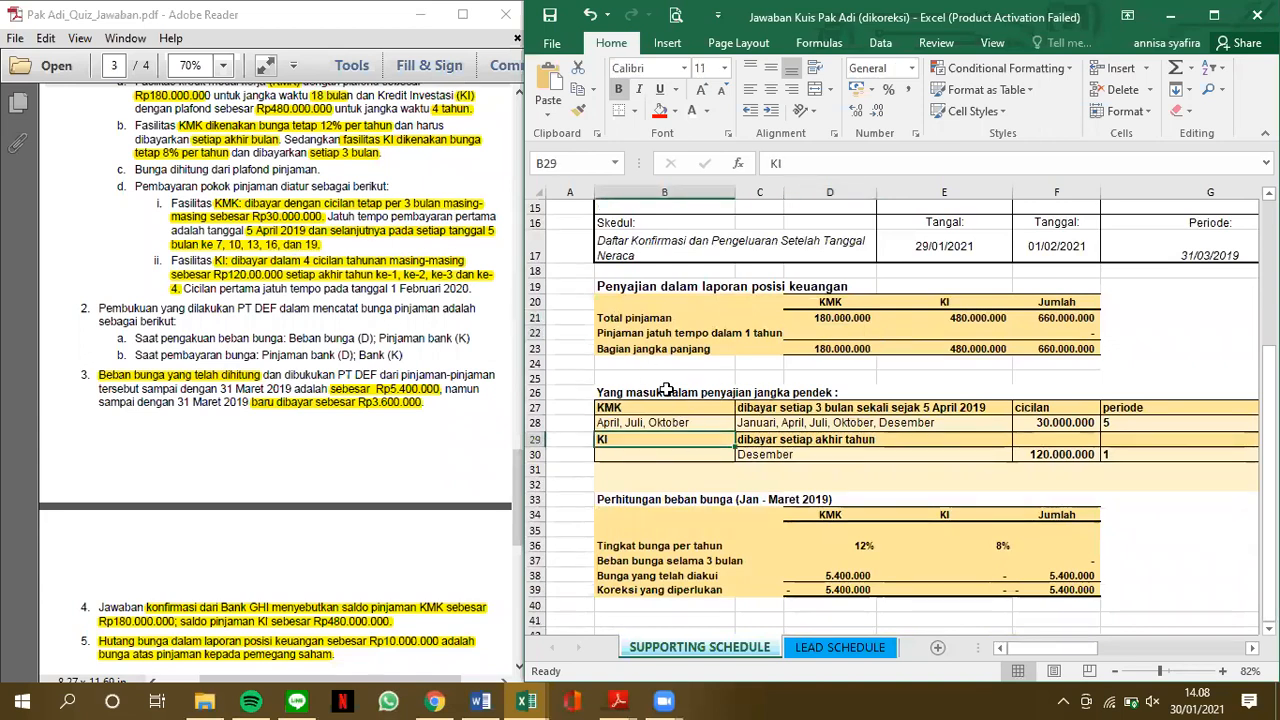
scroll(666, 390, "up", 4)
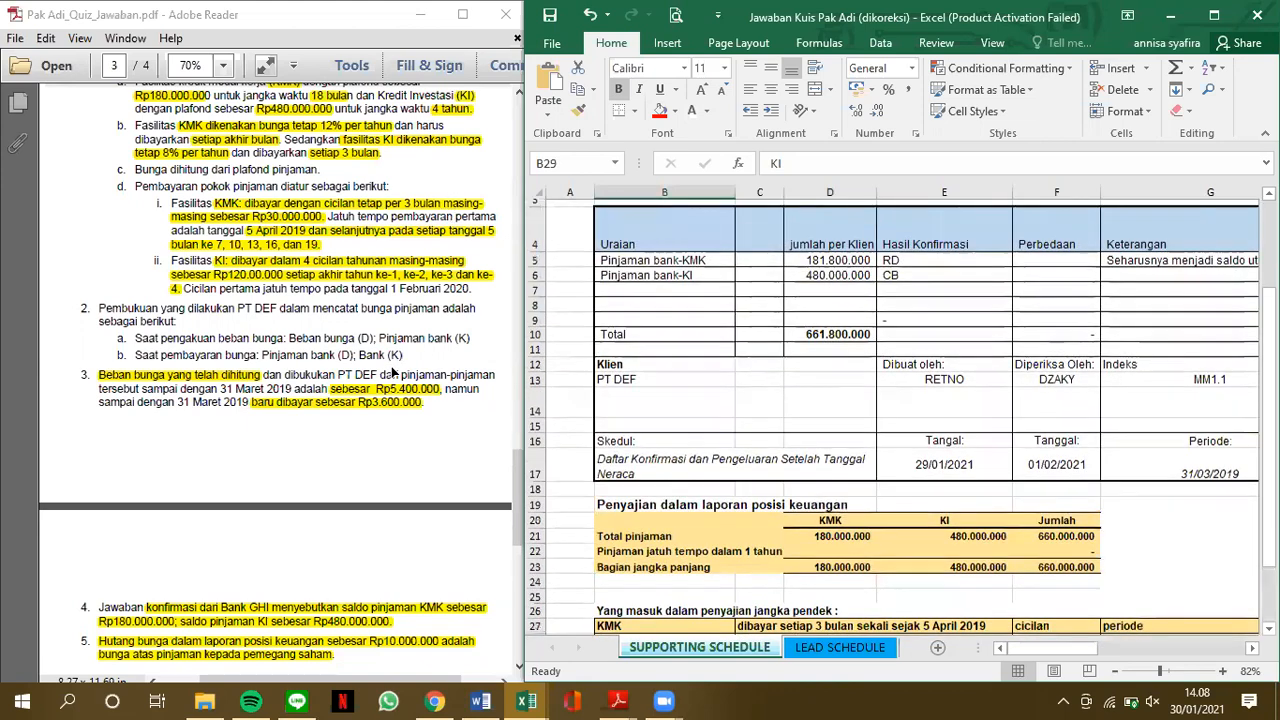
scroll(393, 371, "up", 5)
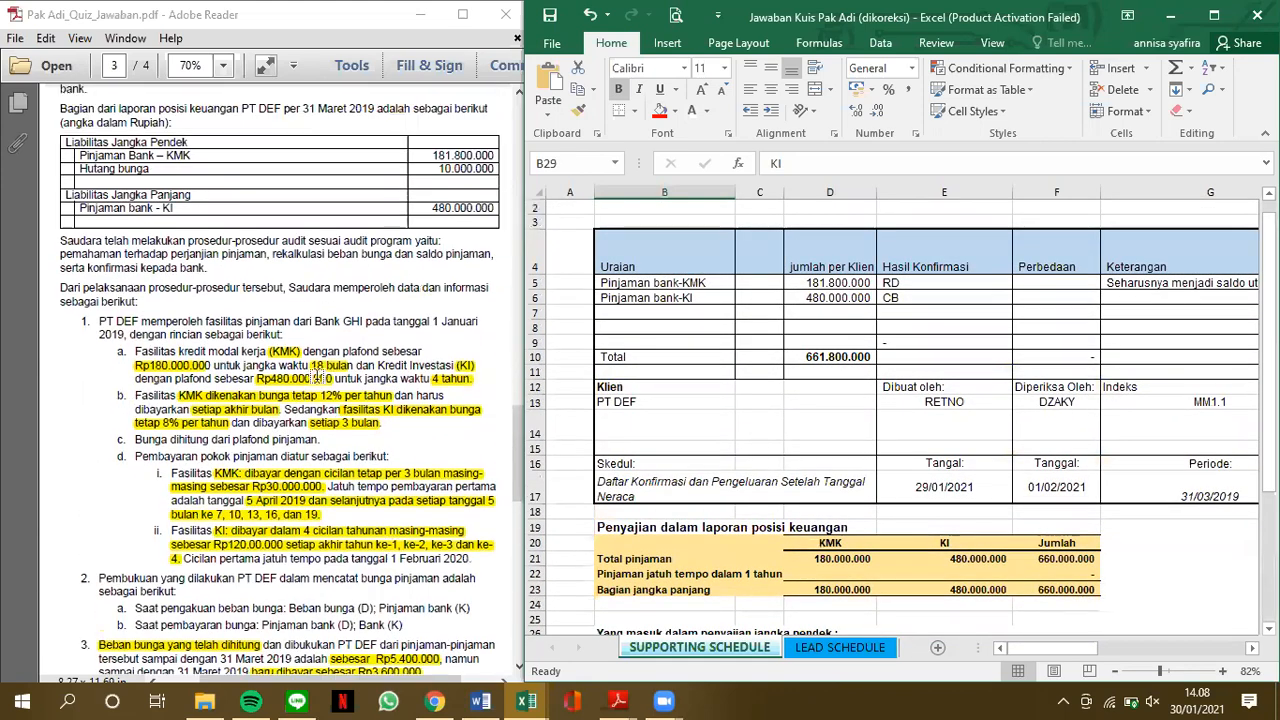
Highlight the 31 Maret 2019 reporting date in the PDF's sentence introducing PT DEF's statement of financial position
scroll(316, 376, "up", 5)
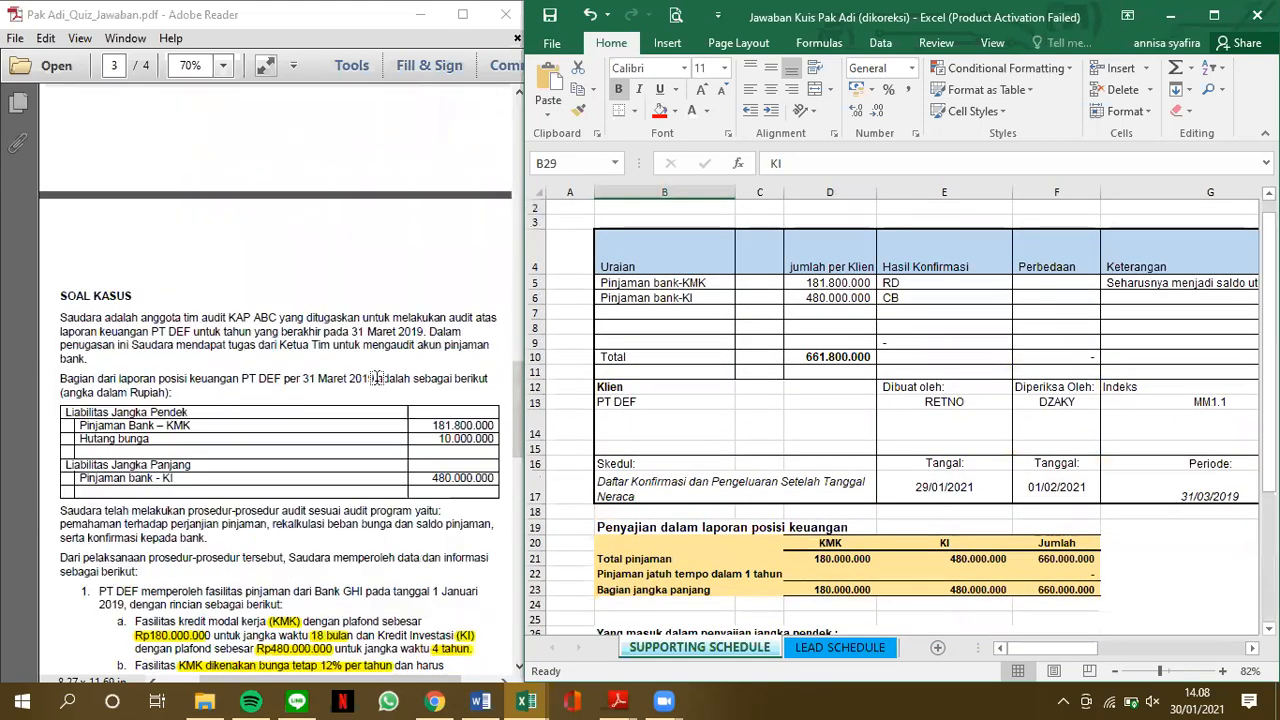
left_click(373, 378)
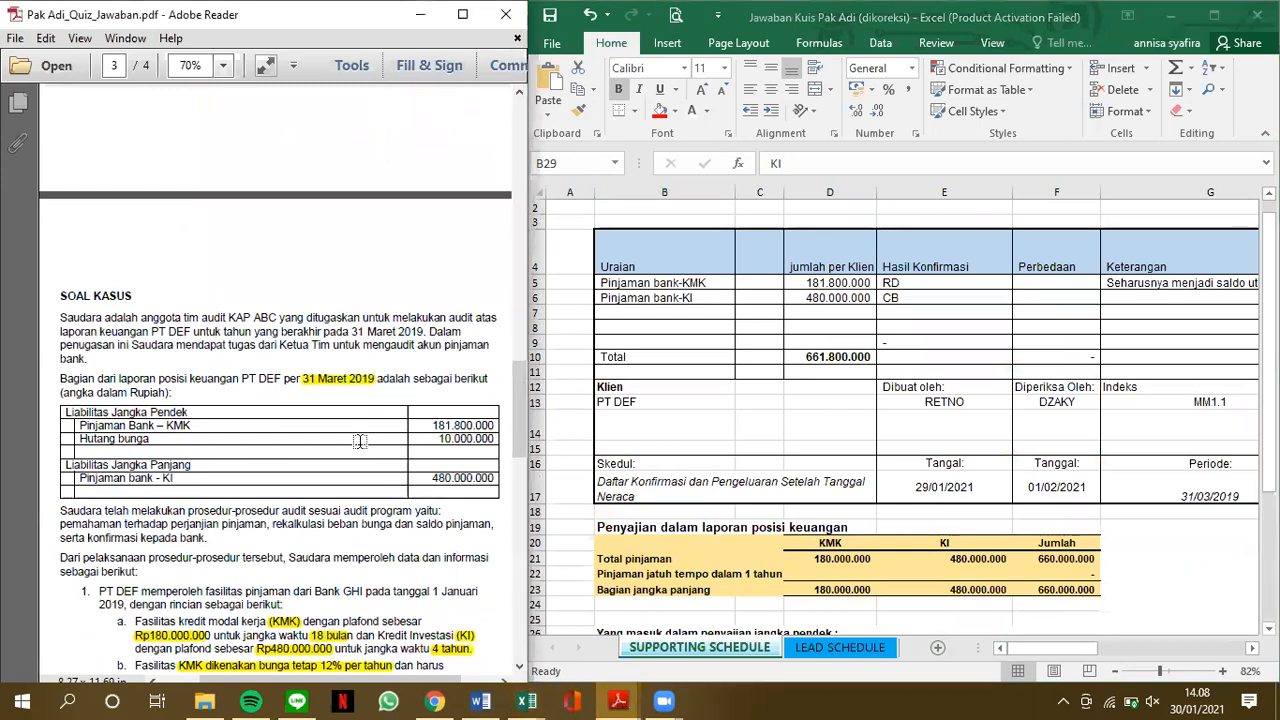
scroll(365, 410, "down", 4)
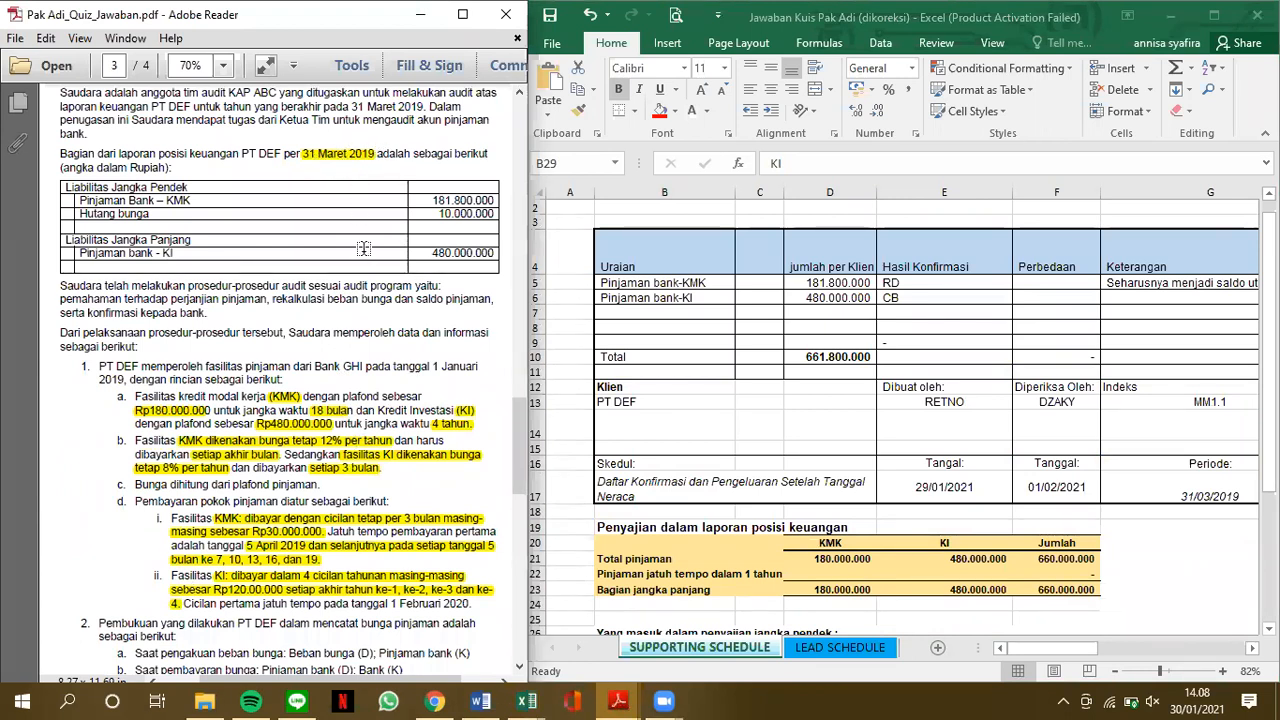
scroll(364, 248, "down", 3)
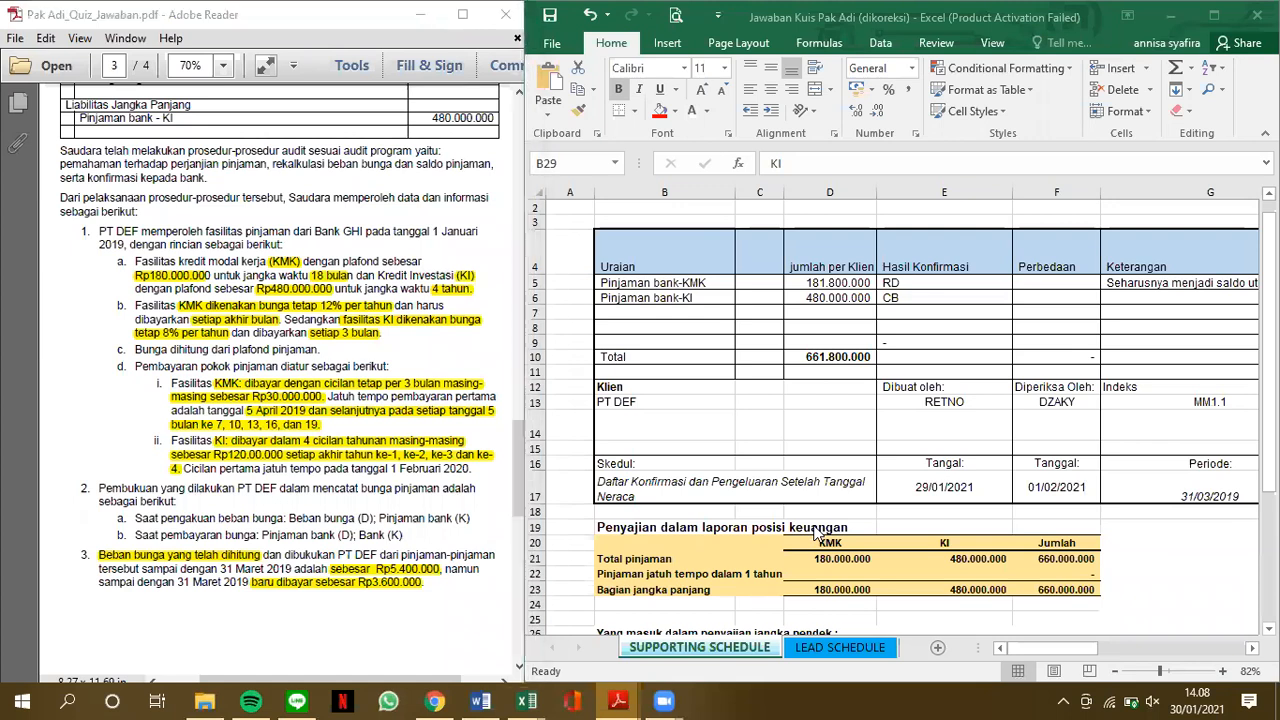
Change the KI payment month in the short-term presentation table to Maret in cell C30
scroll(815, 530, "down", 4)
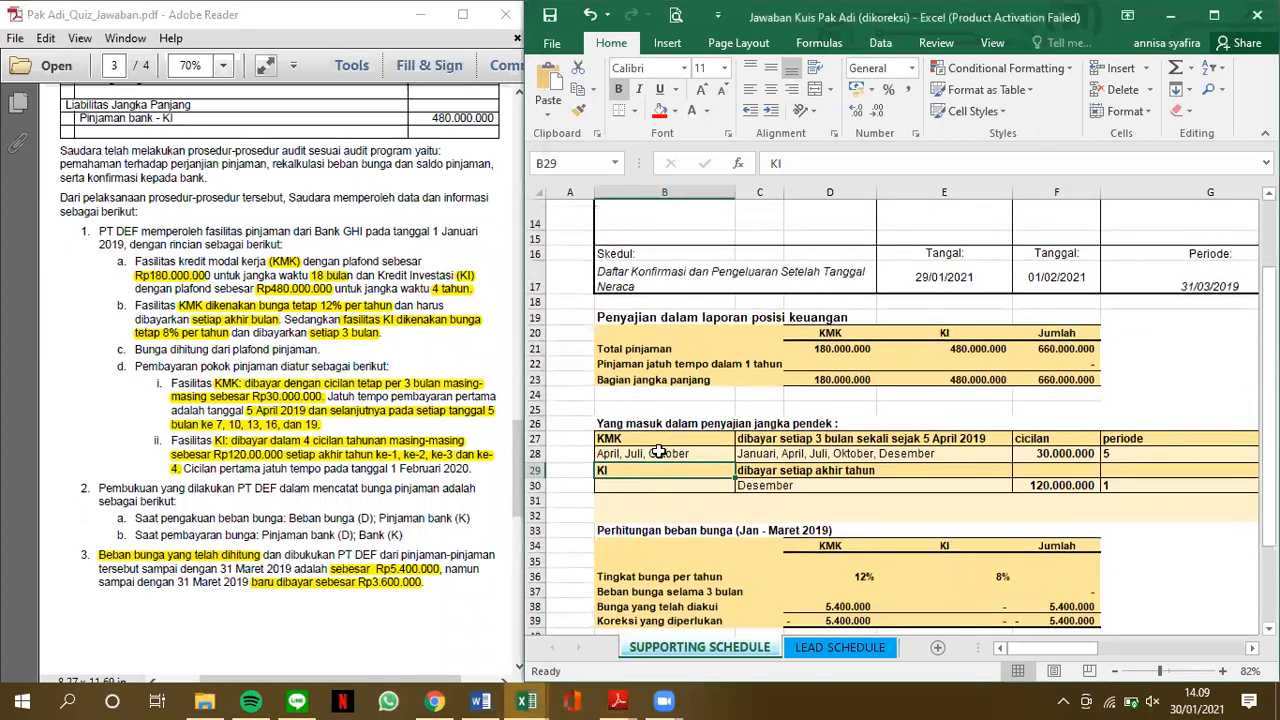
left_click(692, 453)
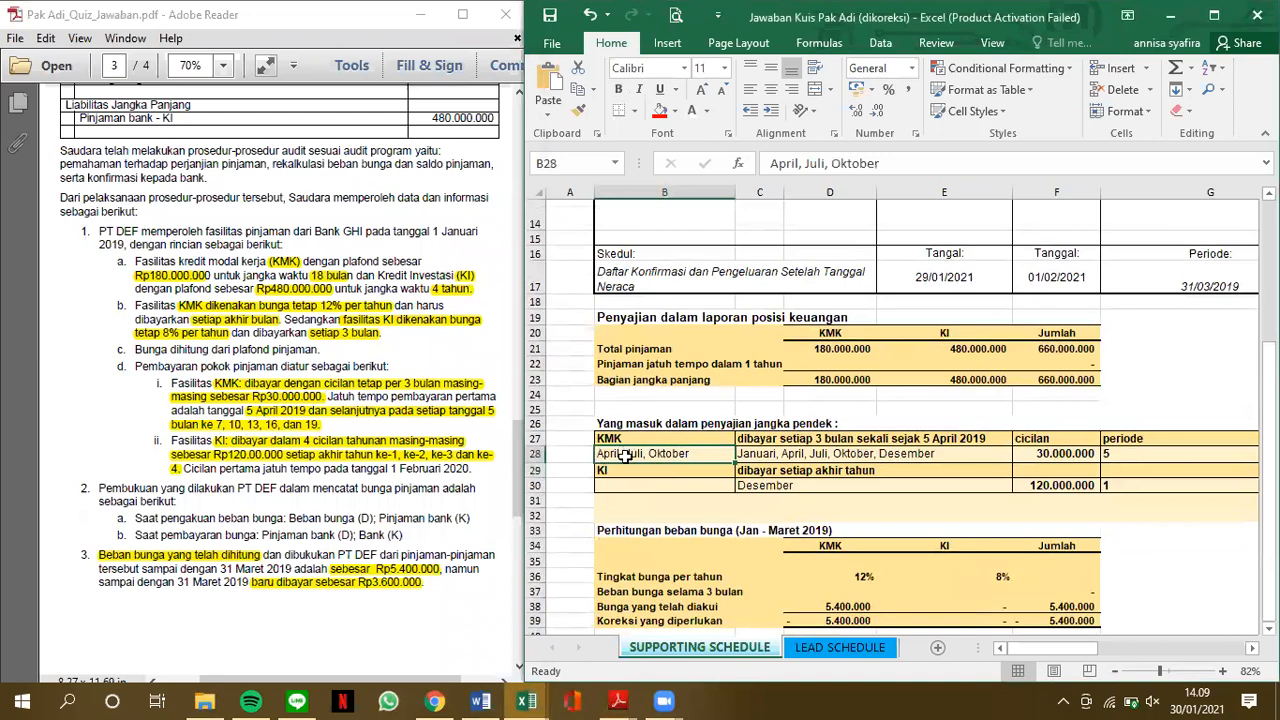
left_click(788, 452)
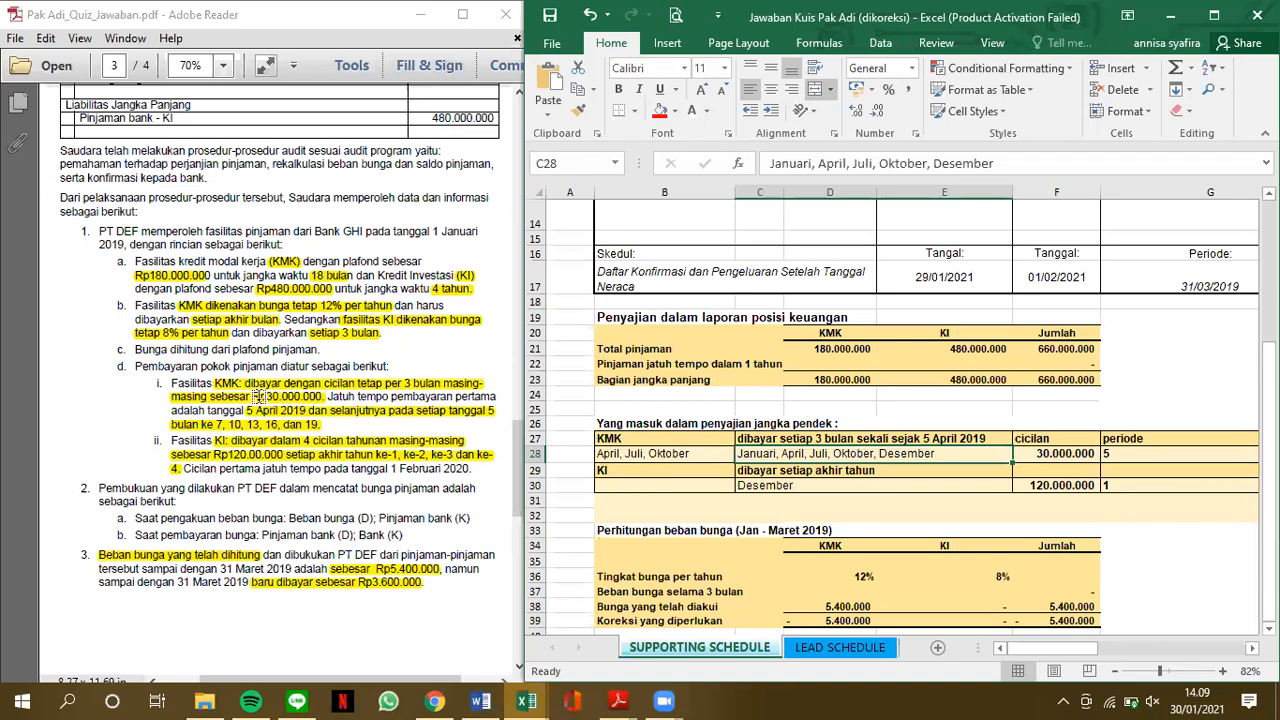
left_click(1175, 455)
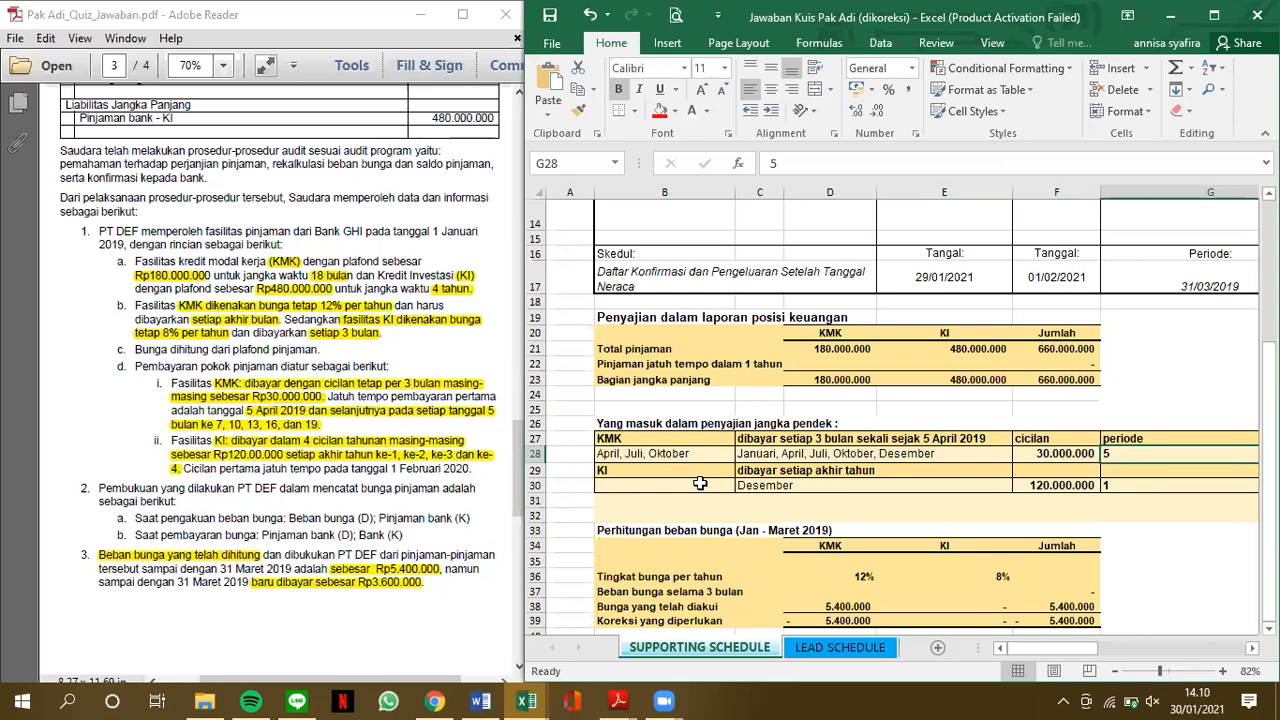
left_click(811, 490)
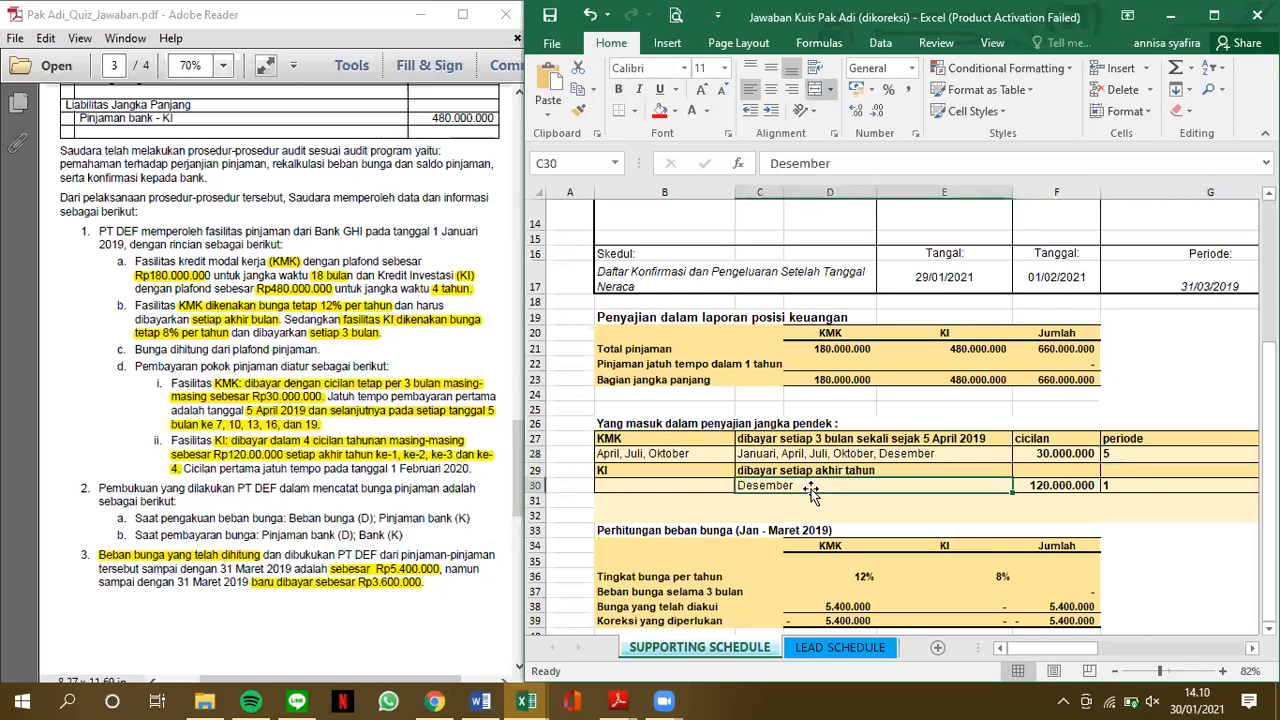
type("Maret")
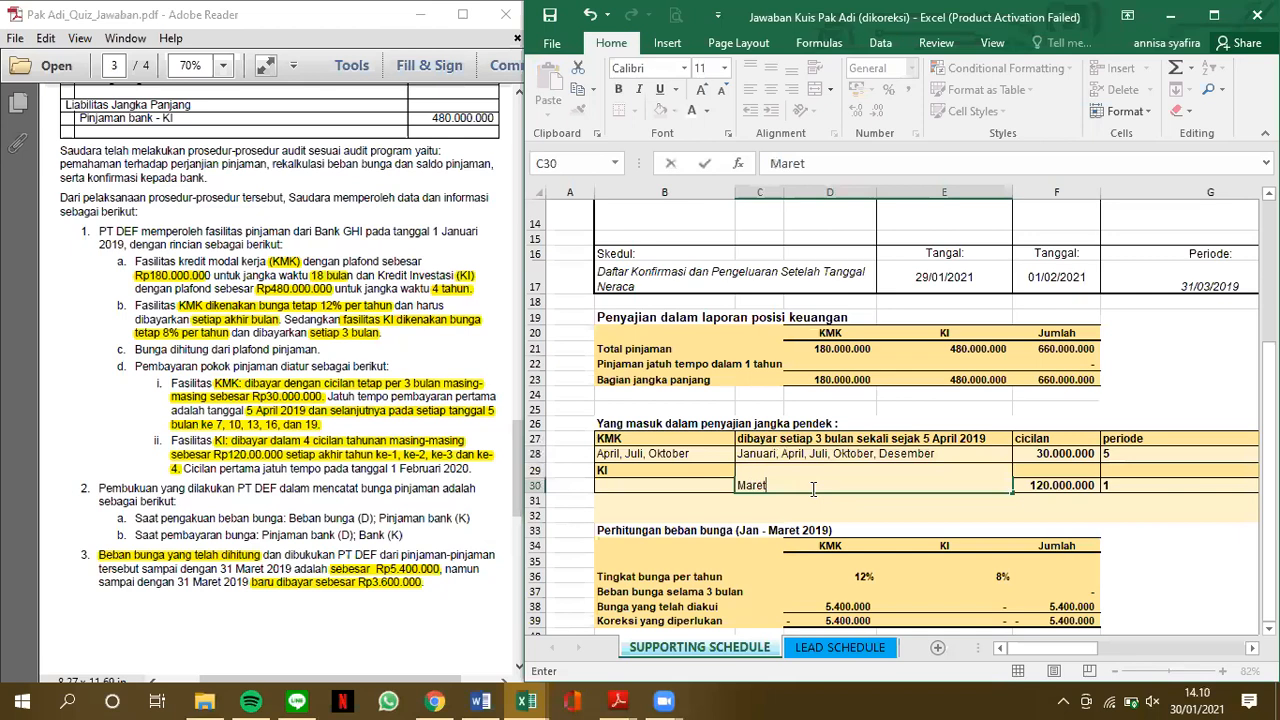
key("ctrl+Return")
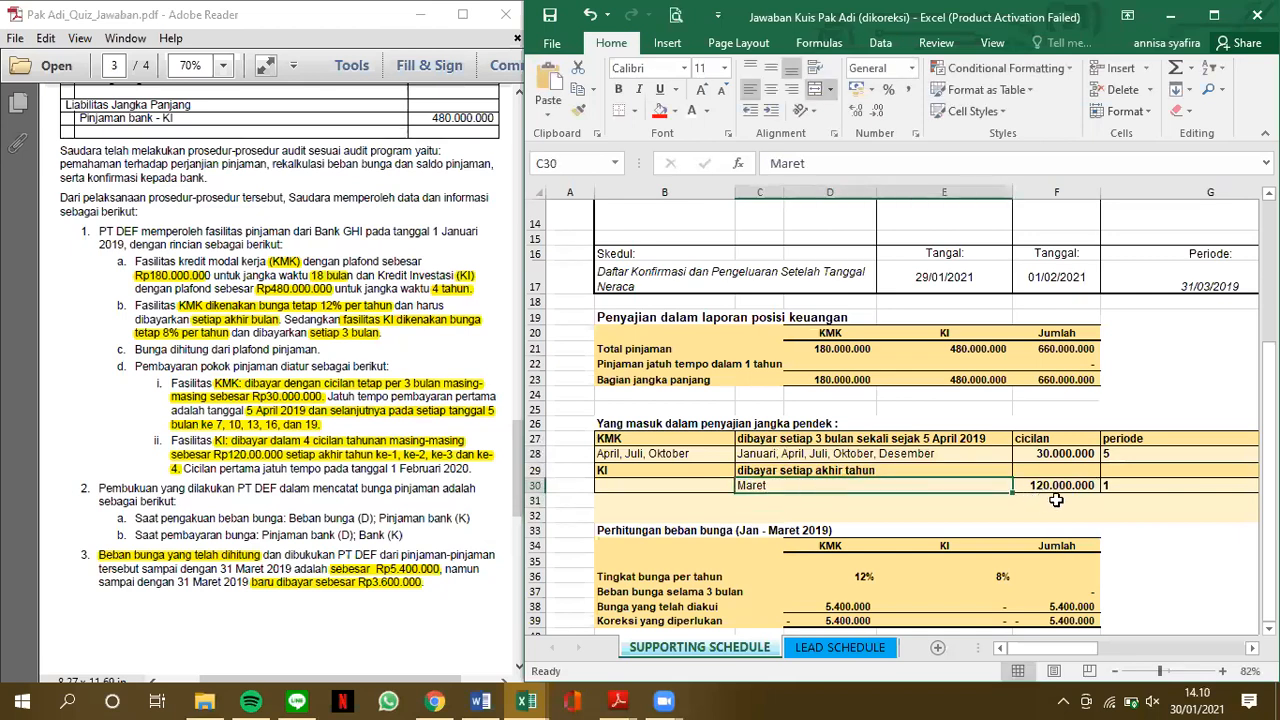
Calculate the KMK loan due within one year in D22 as instalment times number of periods, =F28*G28
left_click(1127, 482)
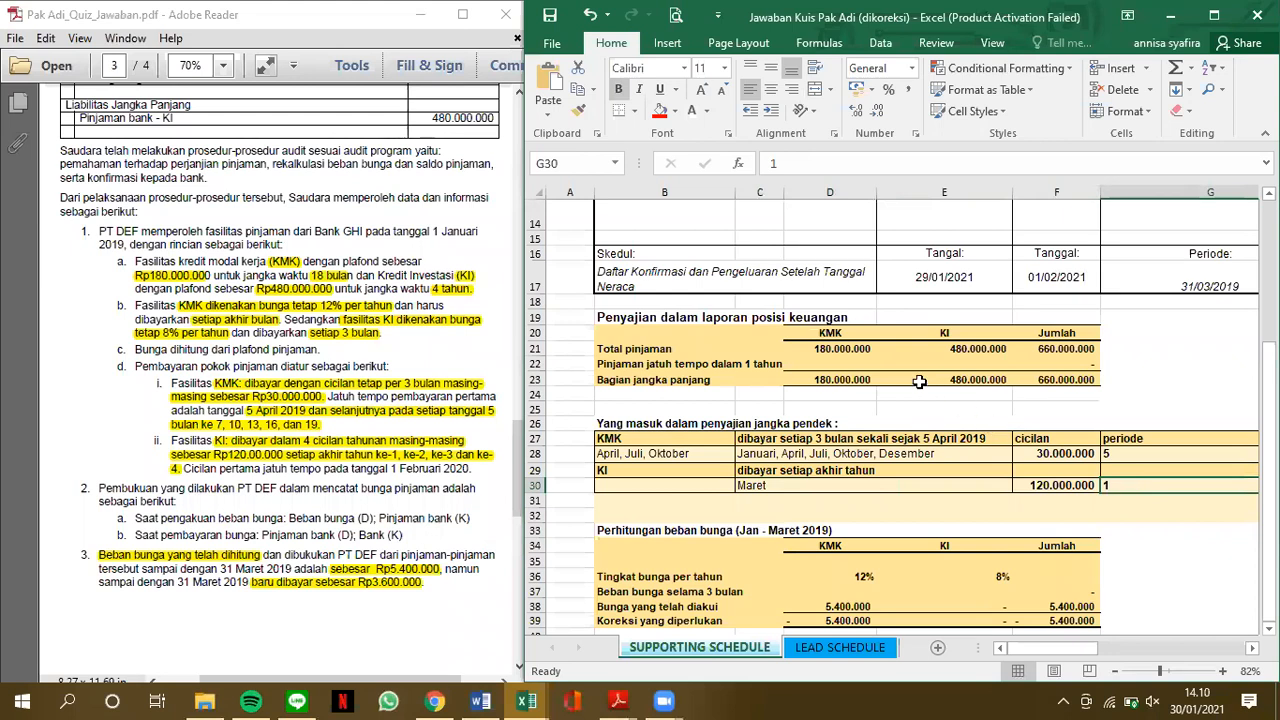
left_click(834, 364)
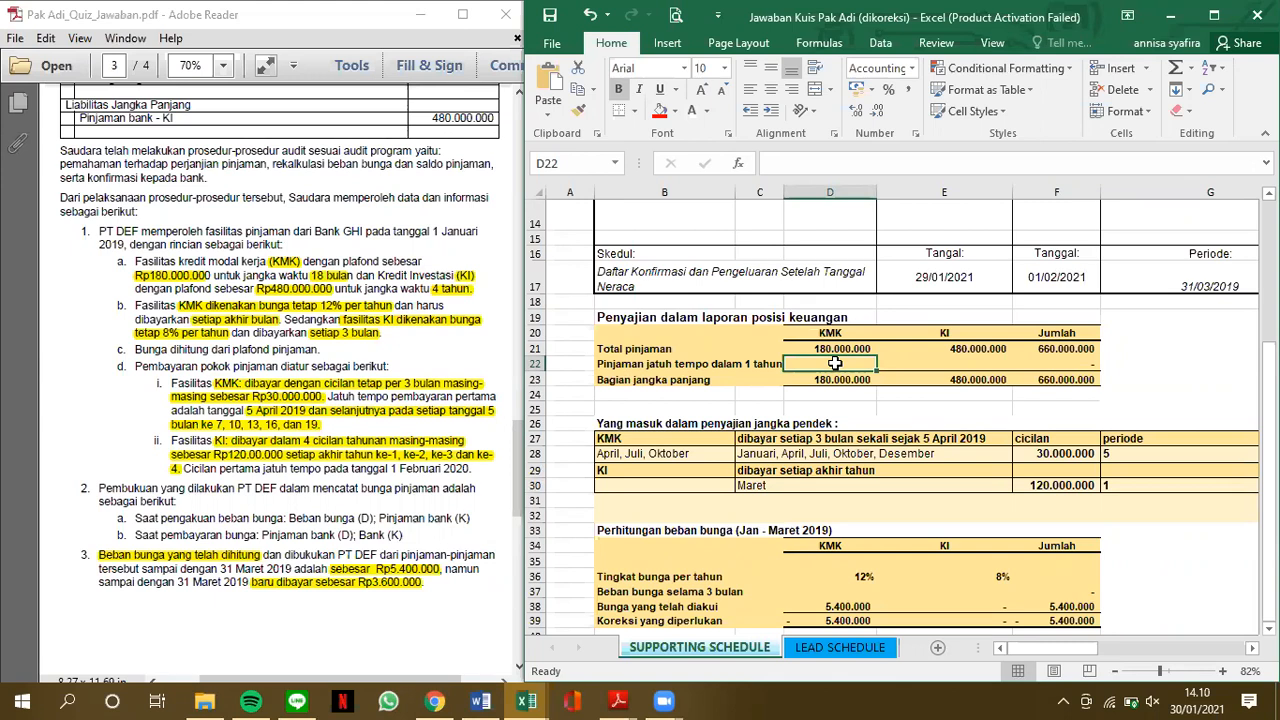
type("=")
left_click(1081, 454)
type("*")
left_click(1135, 456)
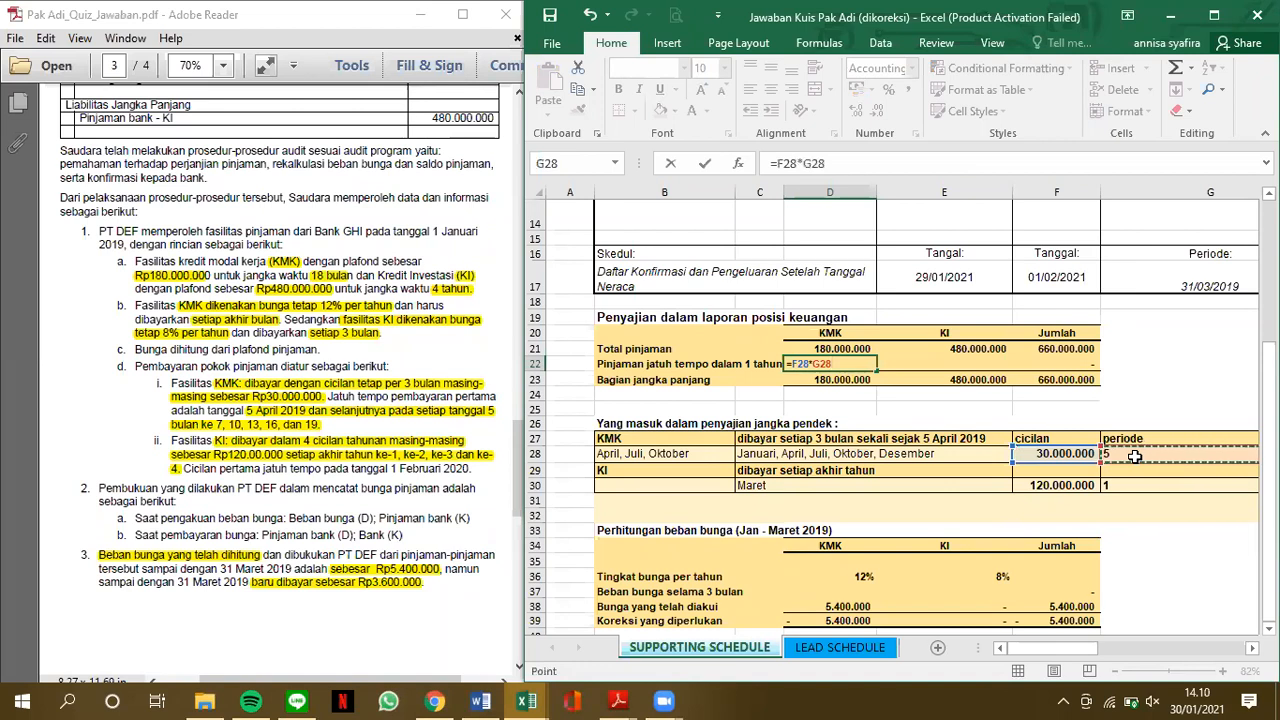
key("Return")
key("Up")
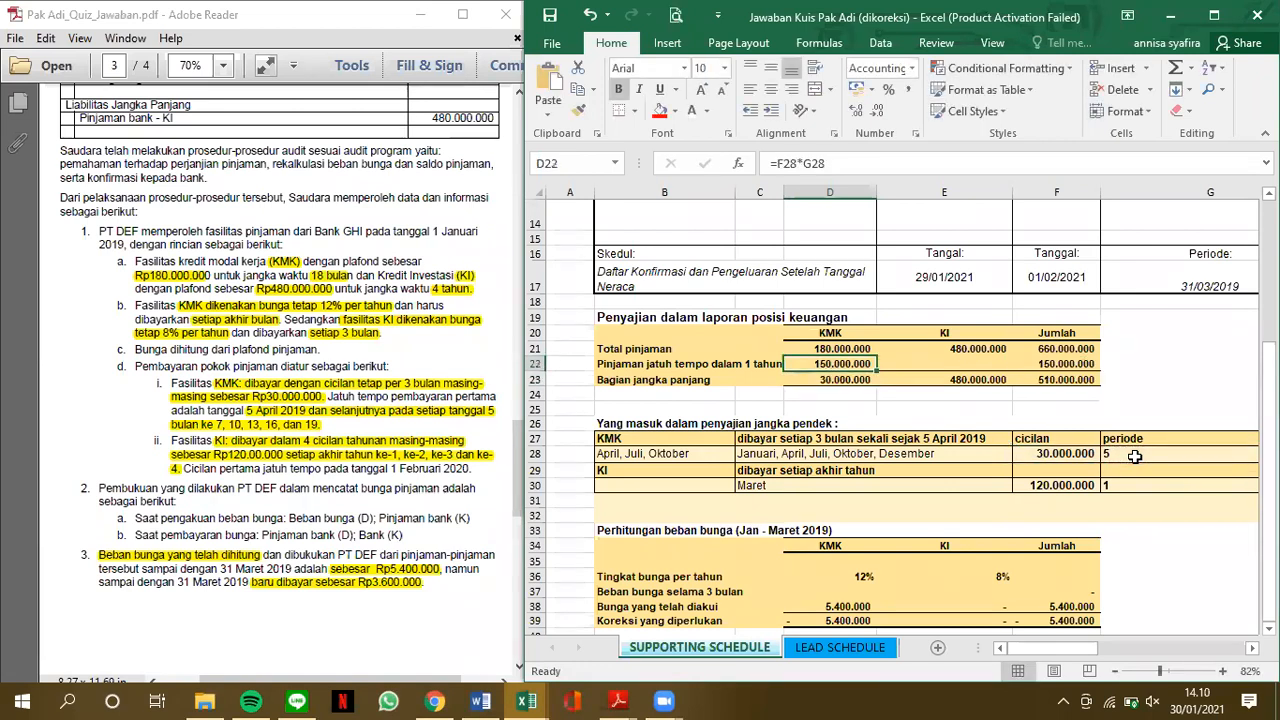
Calculate the KI loan due within one year in E22 as instalment times number of periods, =F30*G30
key("Right")
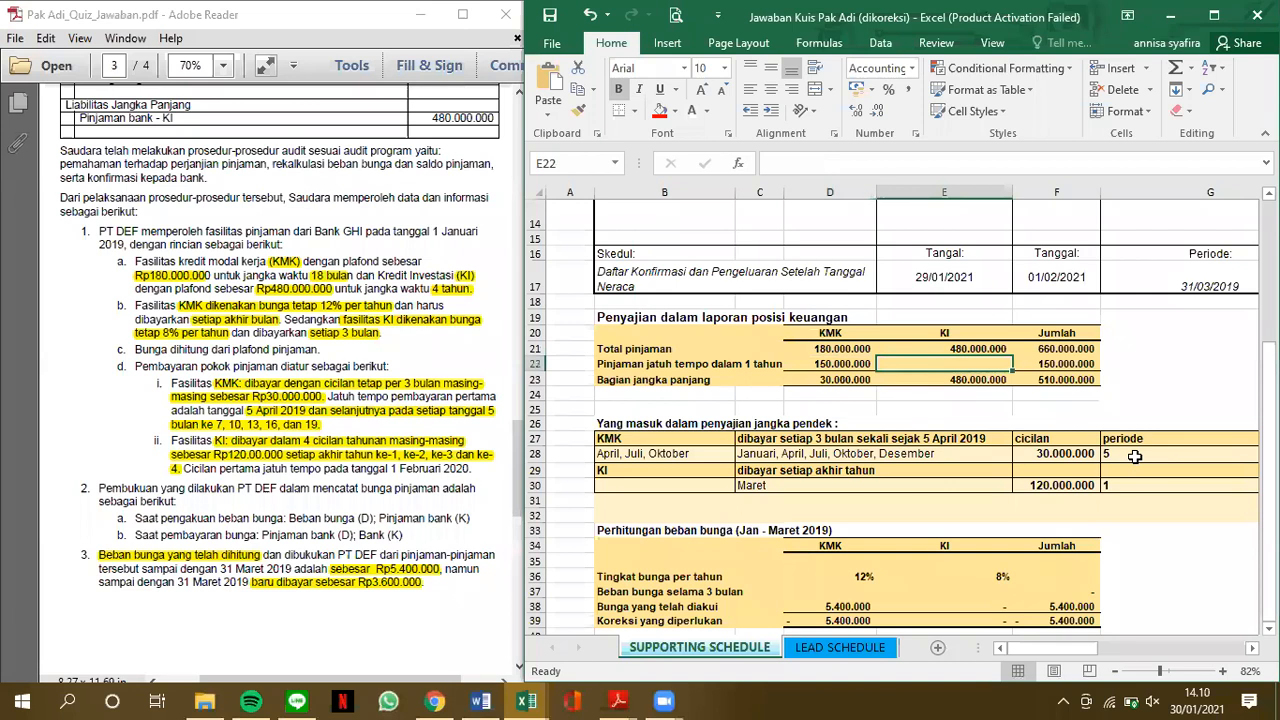
type("=")
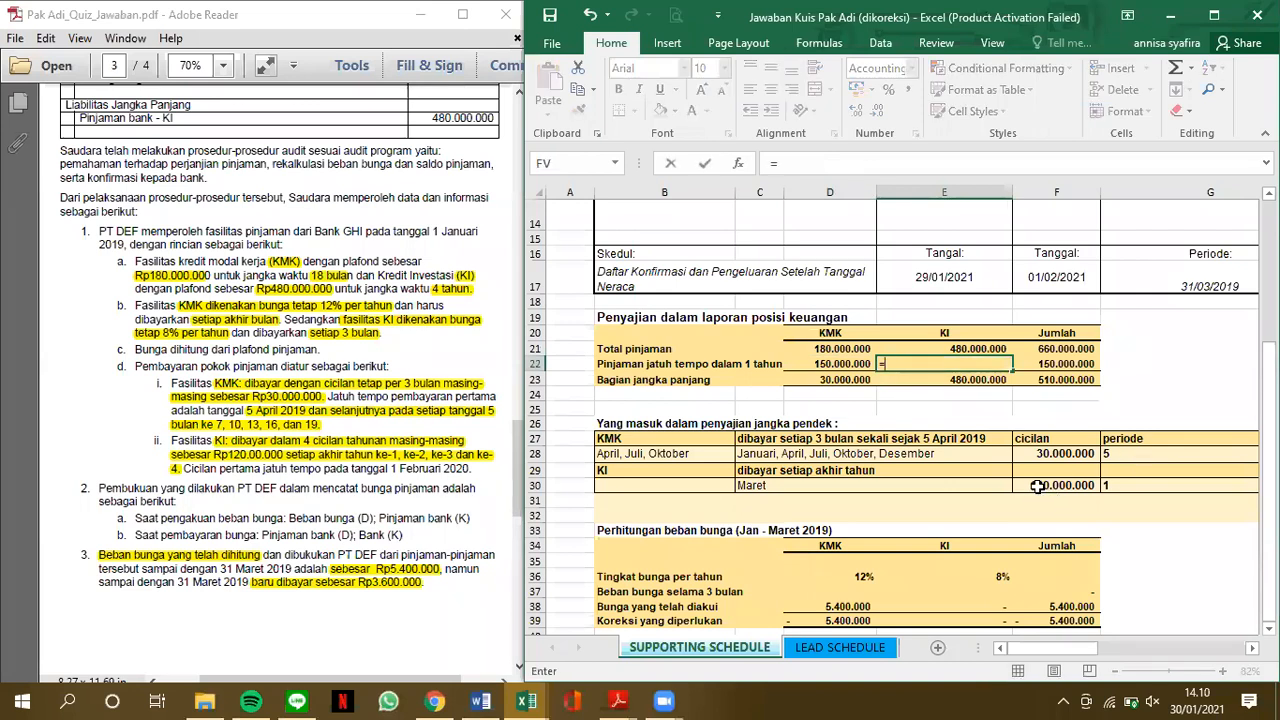
left_click(1040, 485)
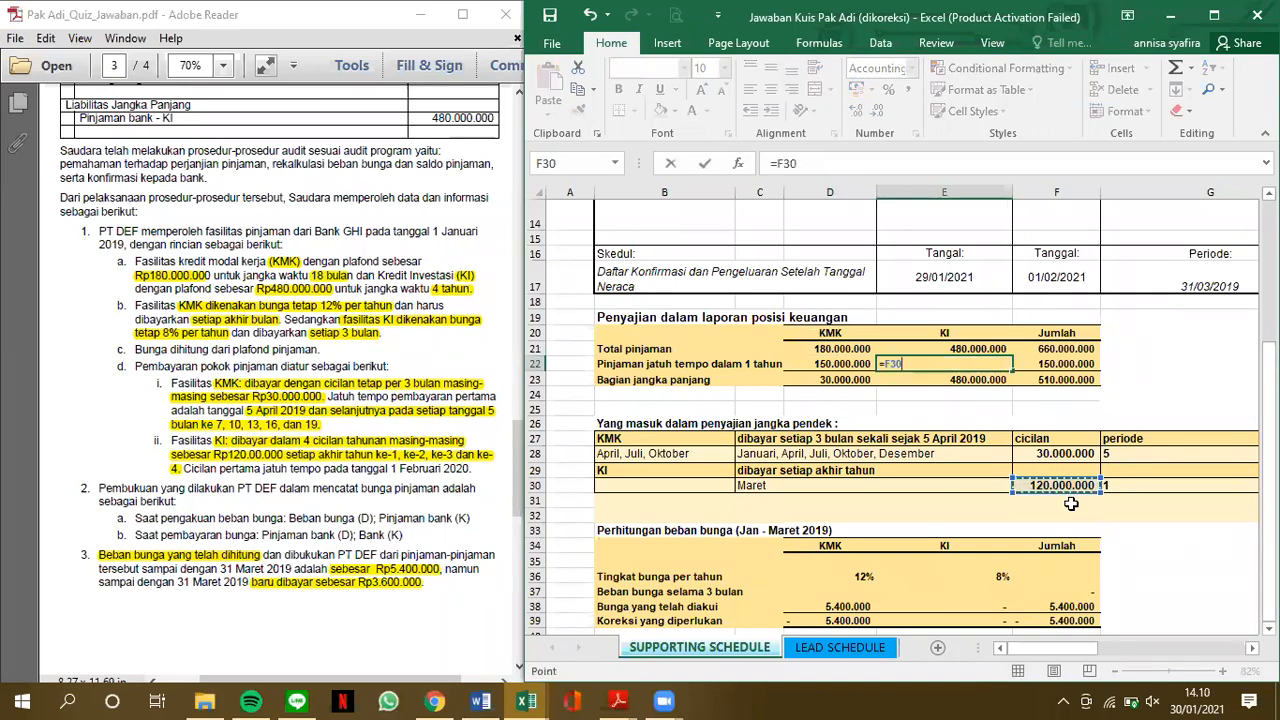
type("*")
left_click(1140, 485)
key("Return")
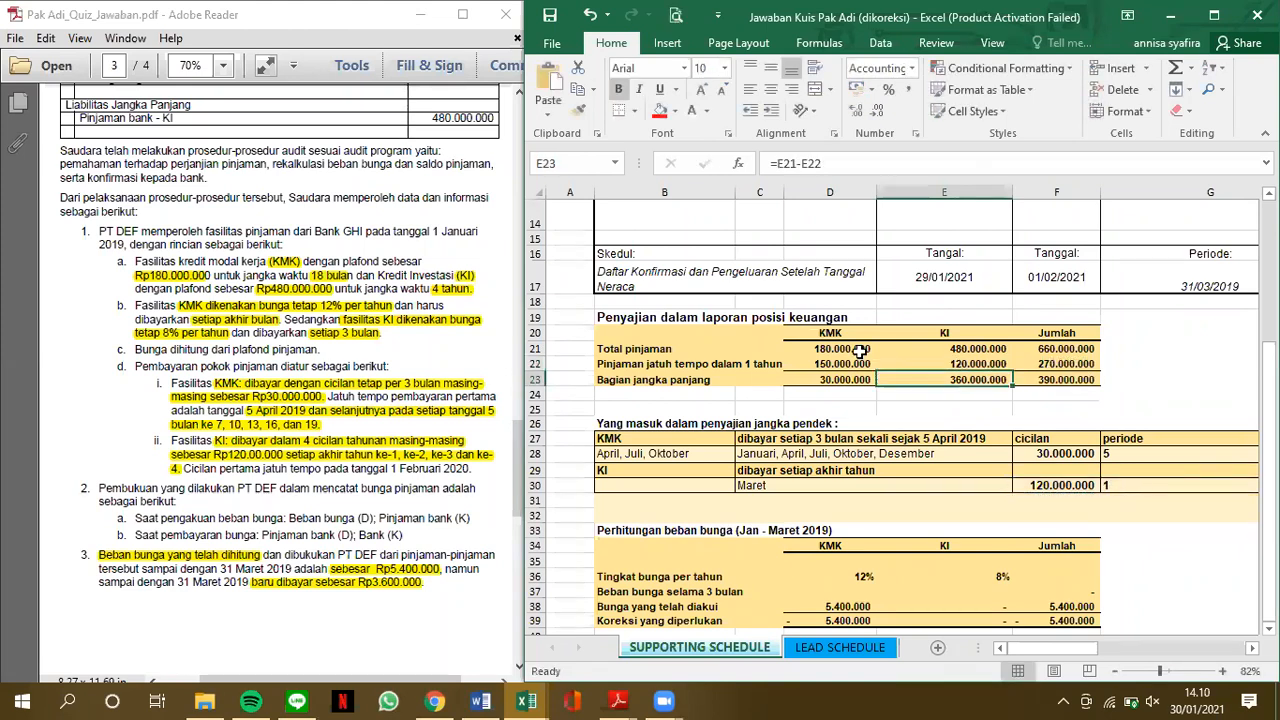
Review the loan presentation and interest calculation sections against the PDF's KI repayment terms and recorded interest expense
scroll(853, 349, "up", 1)
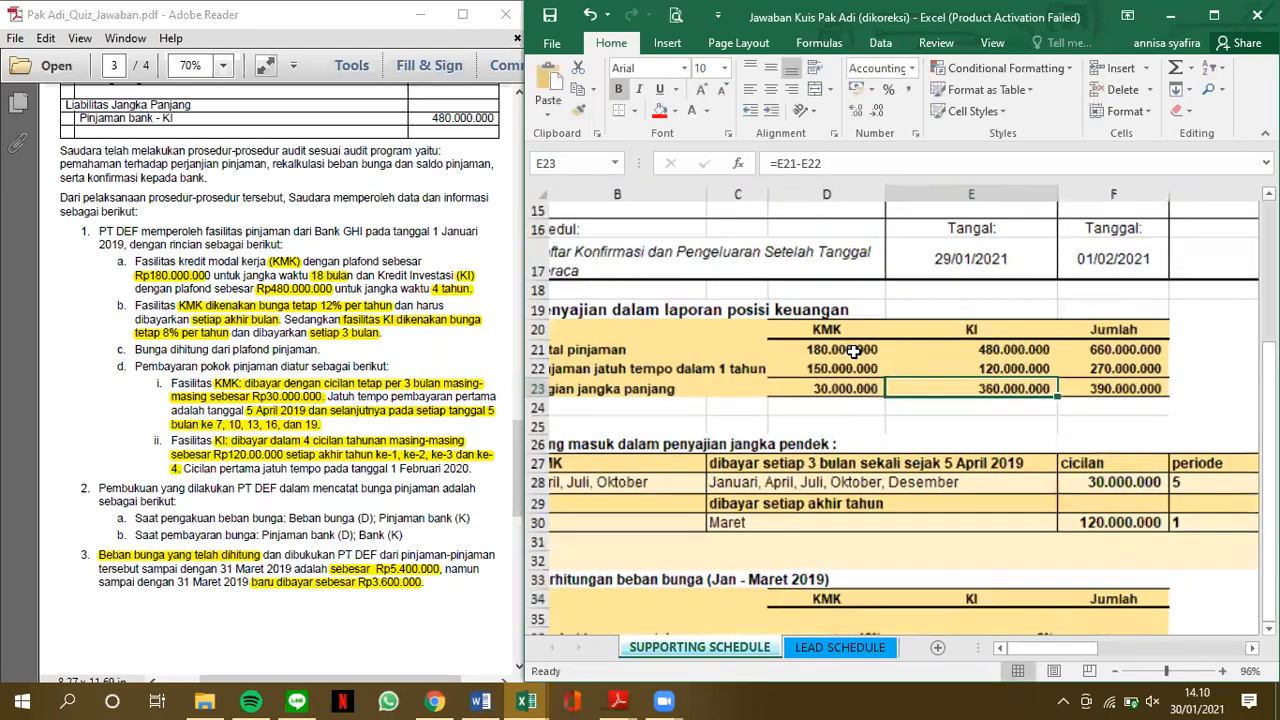
scroll(853, 349, "up", 1)
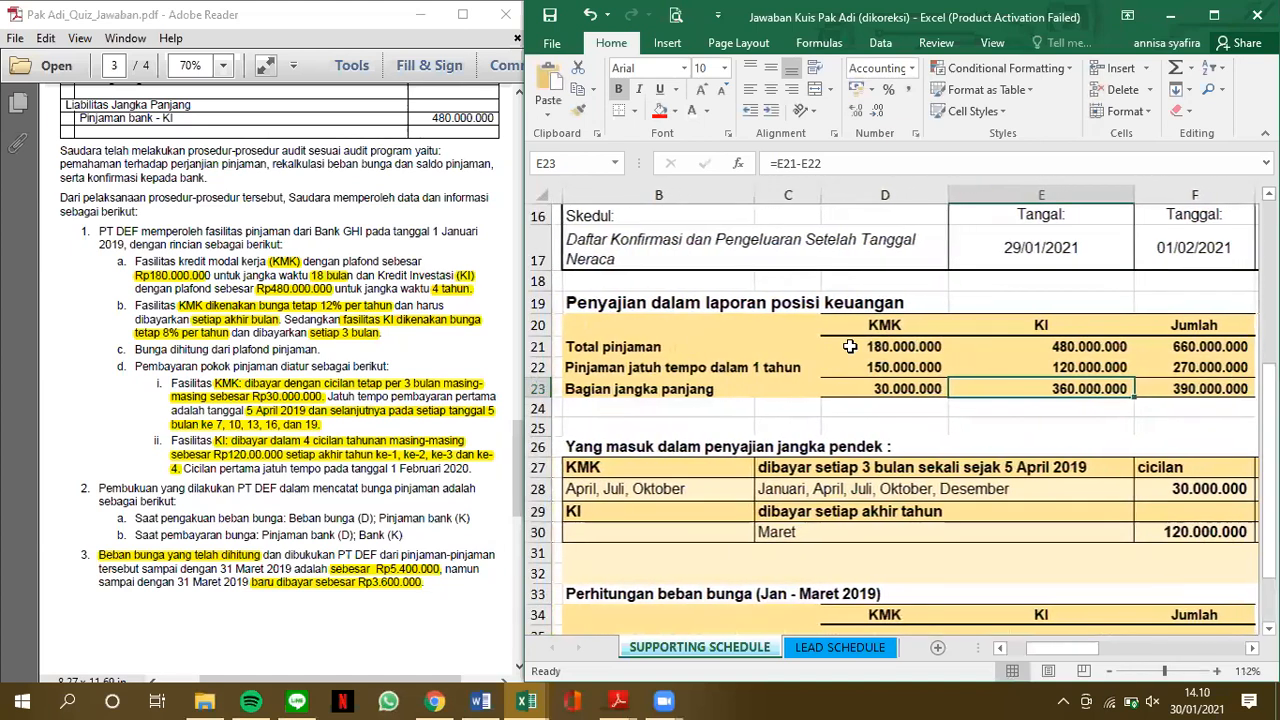
scroll(850, 346, "right", 1)
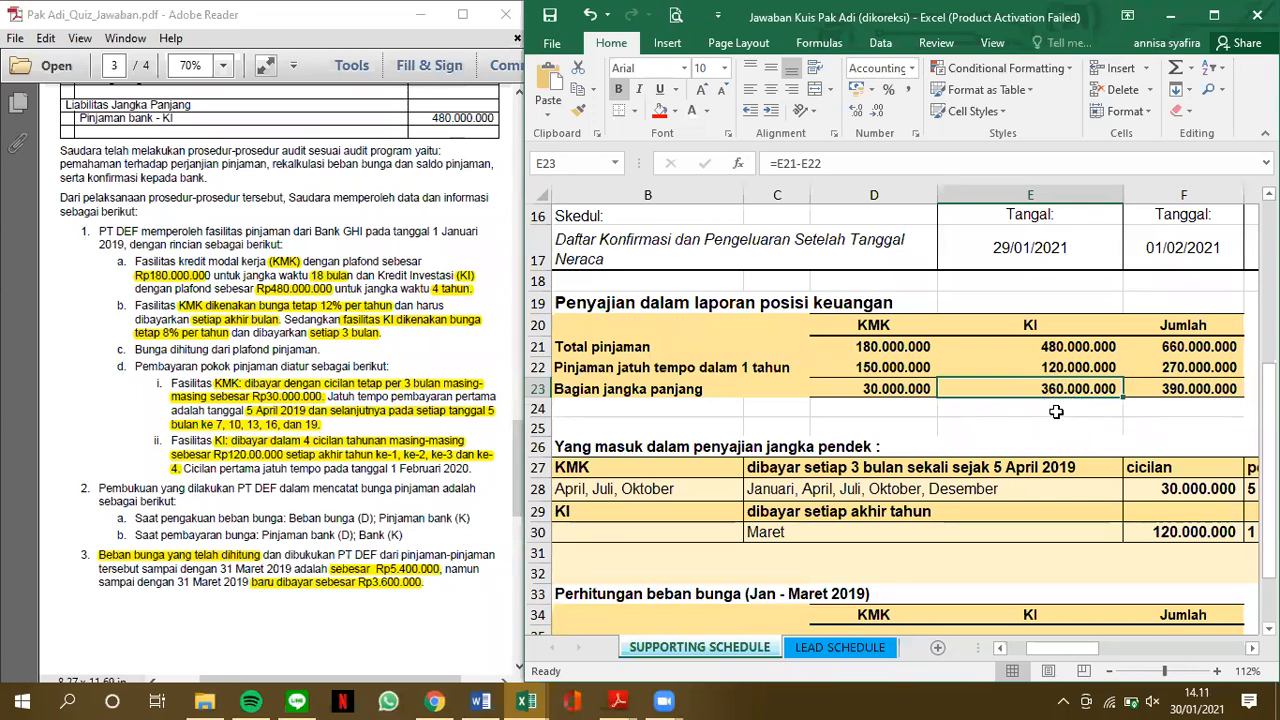
scroll(315, 276, "up", 2)
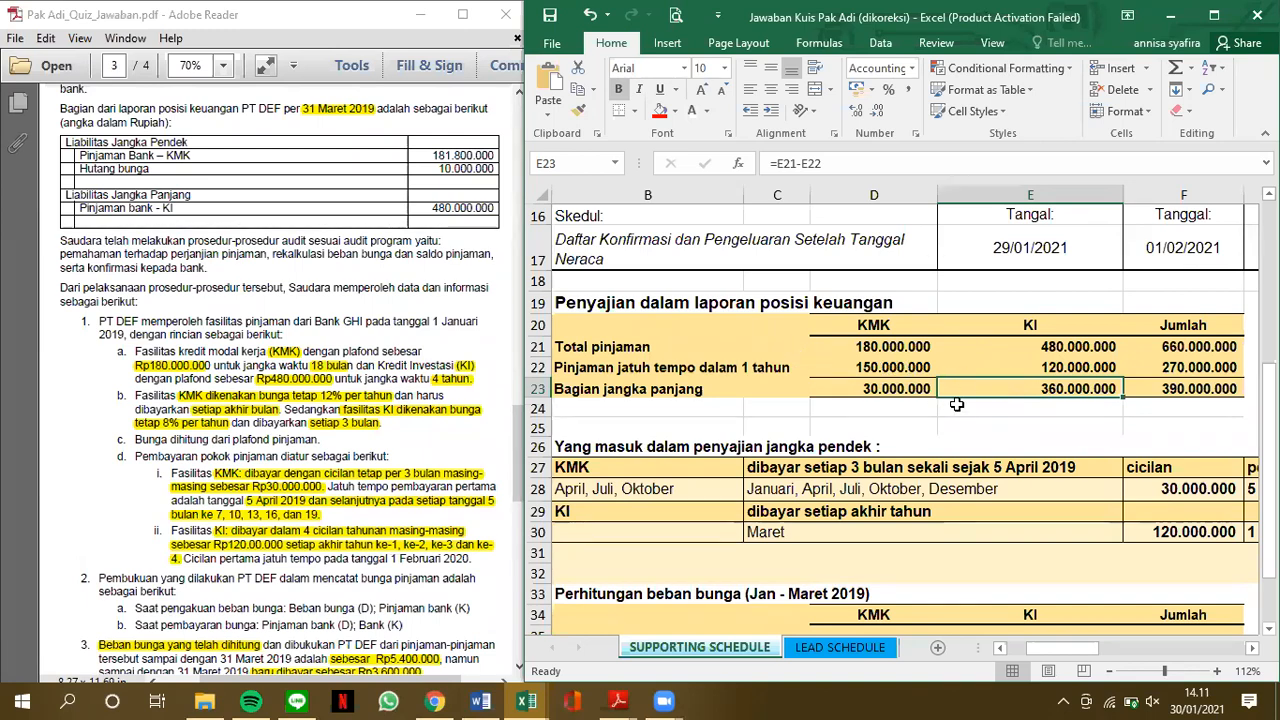
scroll(957, 404, "down", 3)
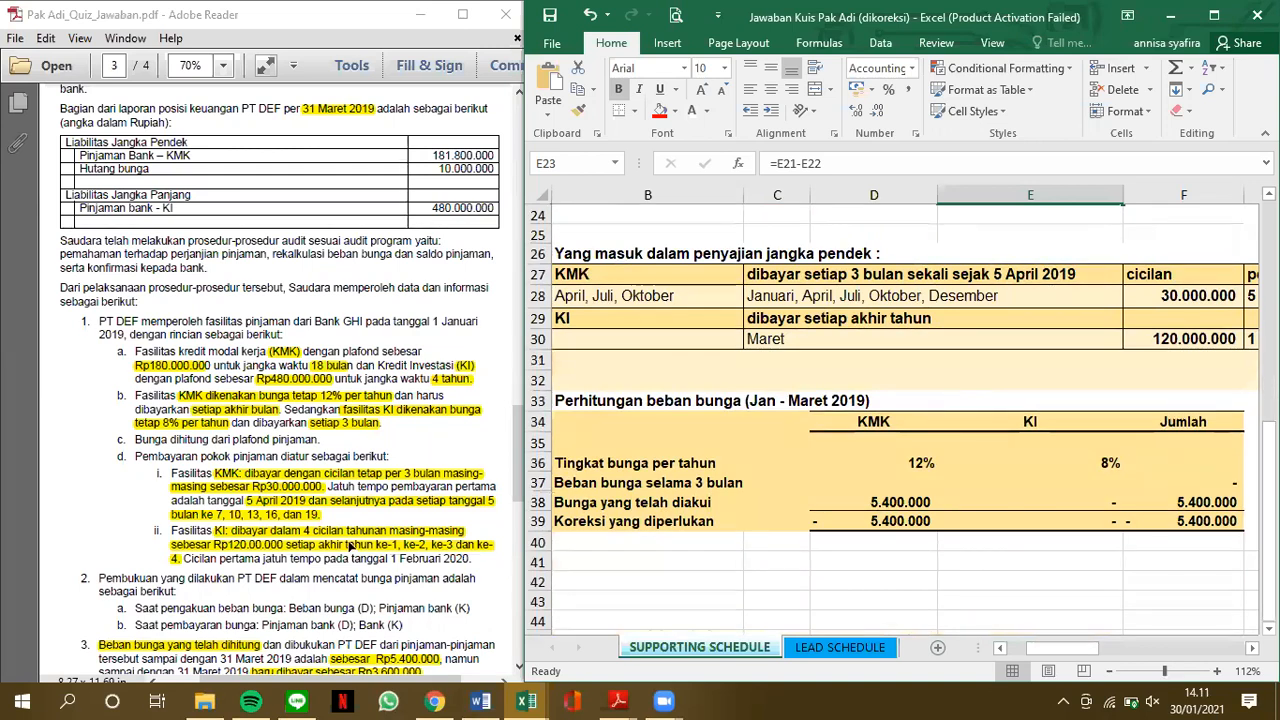
left_click(350, 545)
scroll(350, 545, "down", 2)
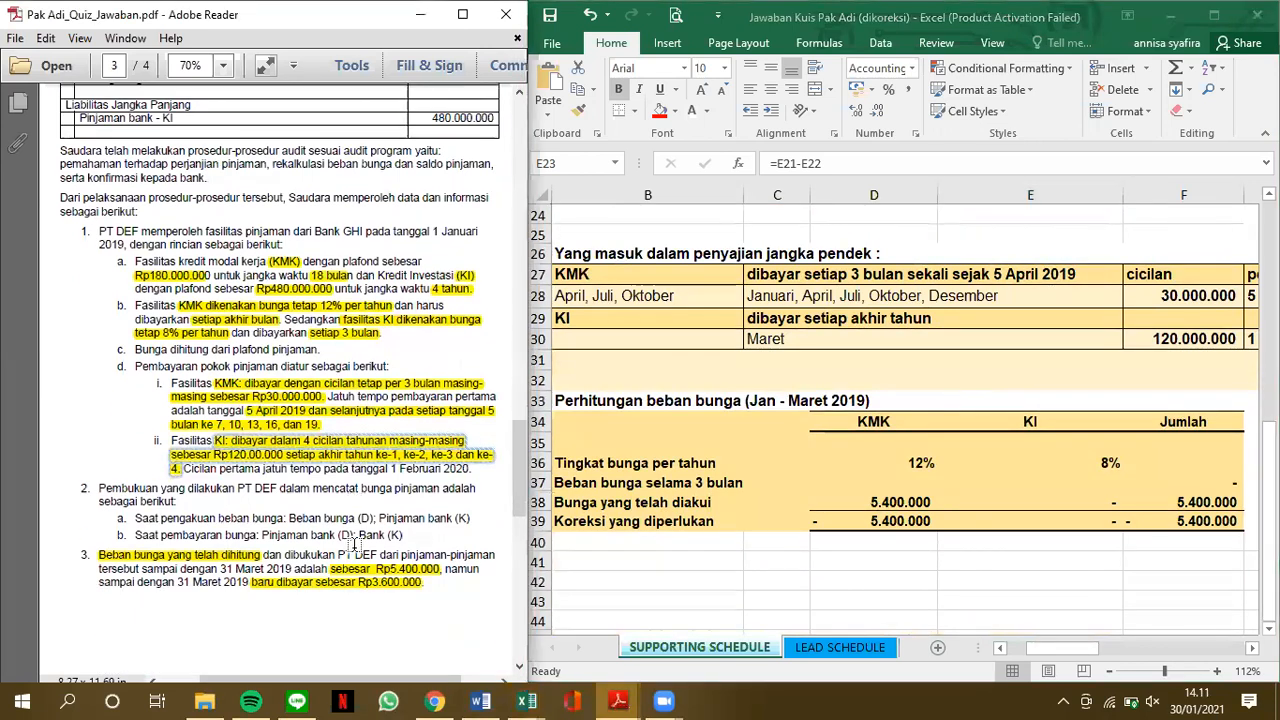
left_click(258, 557)
scroll(258, 540, "down", 2)
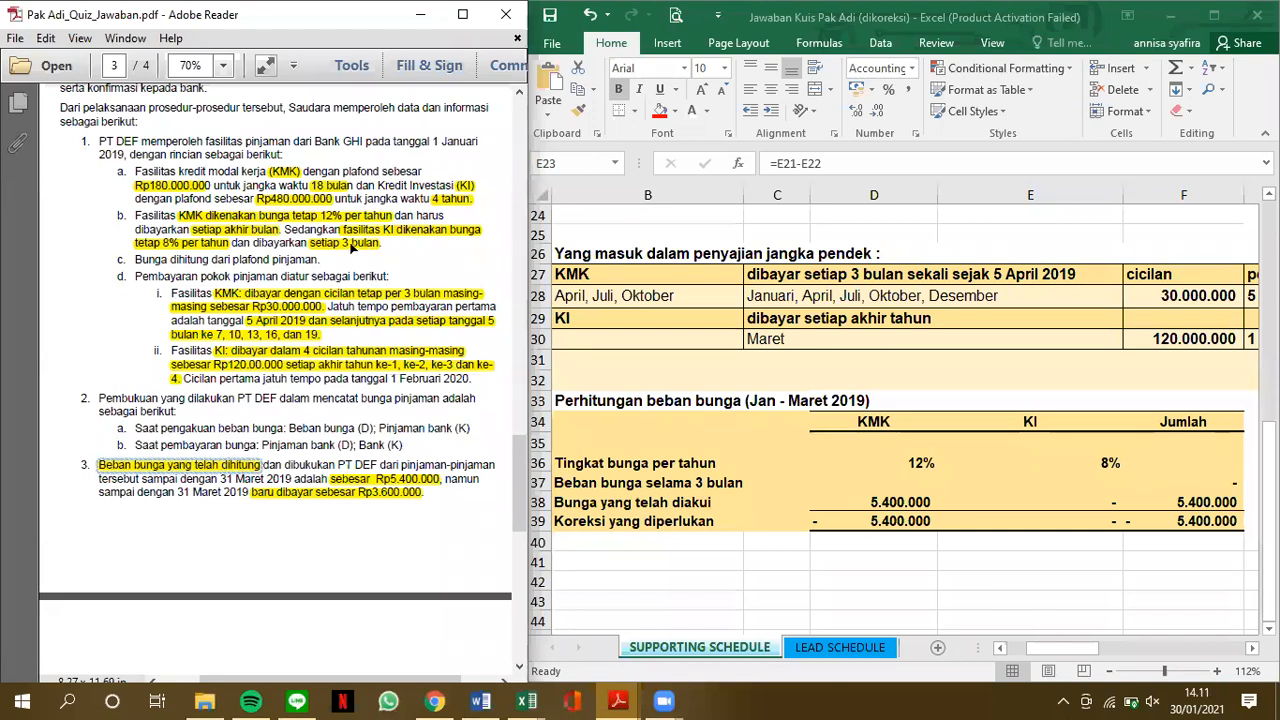
Calculate the KMK three-month interest expense in D37 from the annual rate and total loan, =D36*D21*3/12
left_click(903, 465)
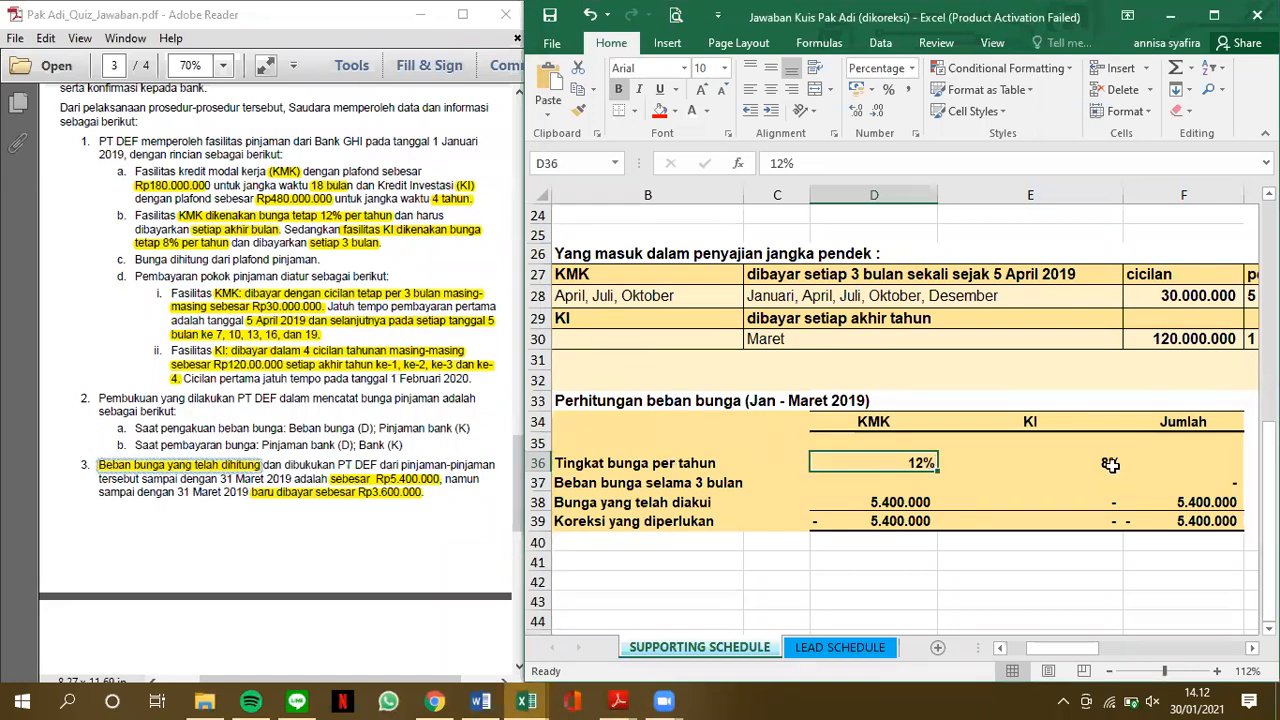
left_click(868, 488)
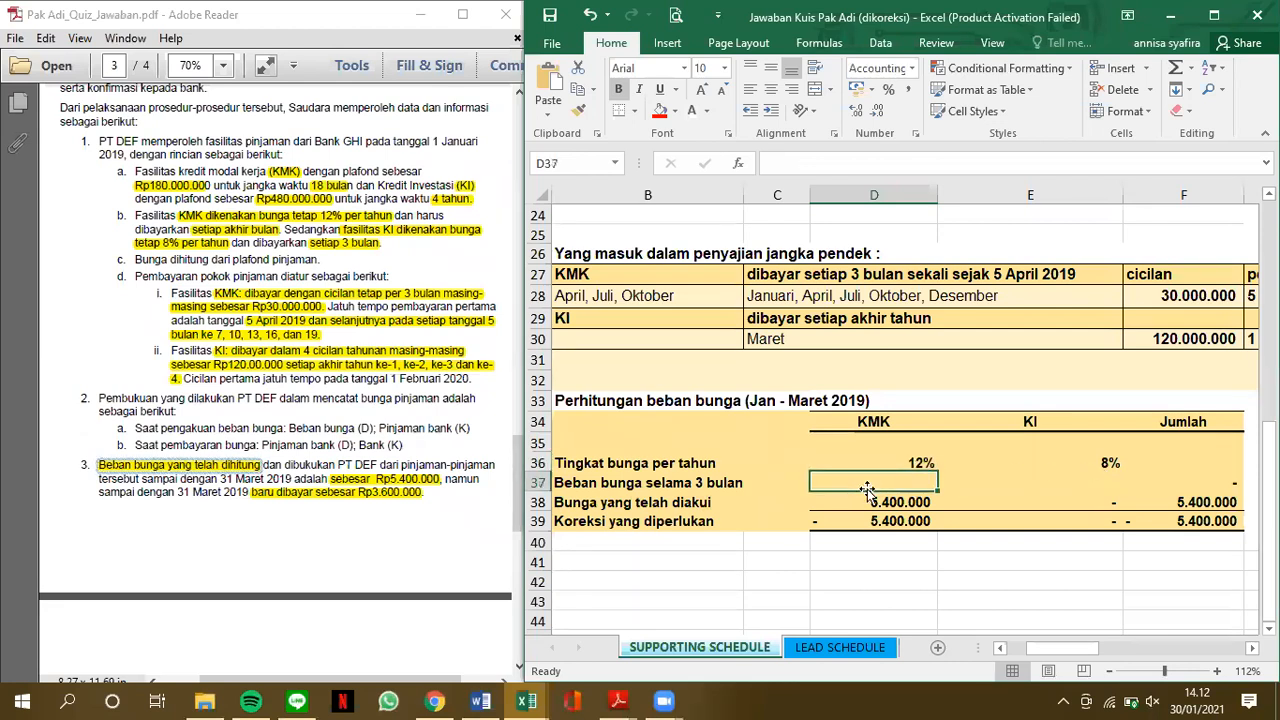
type("=")
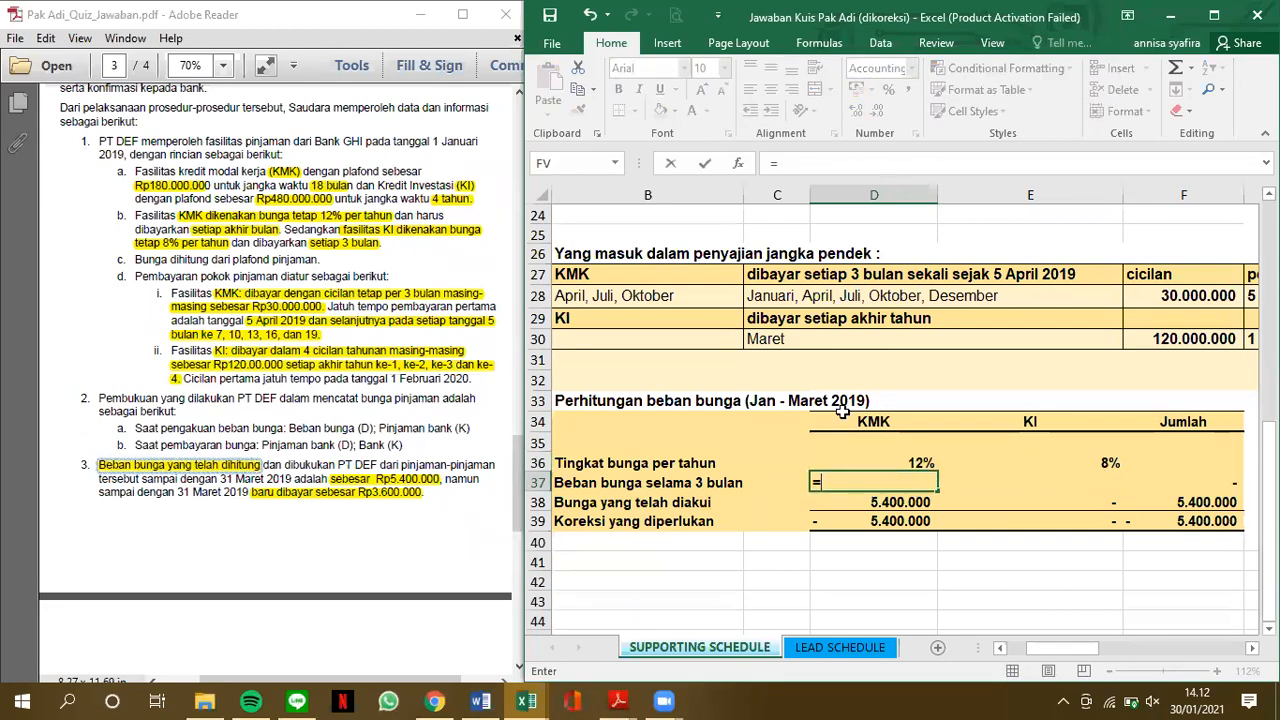
left_click(914, 460)
type("*")
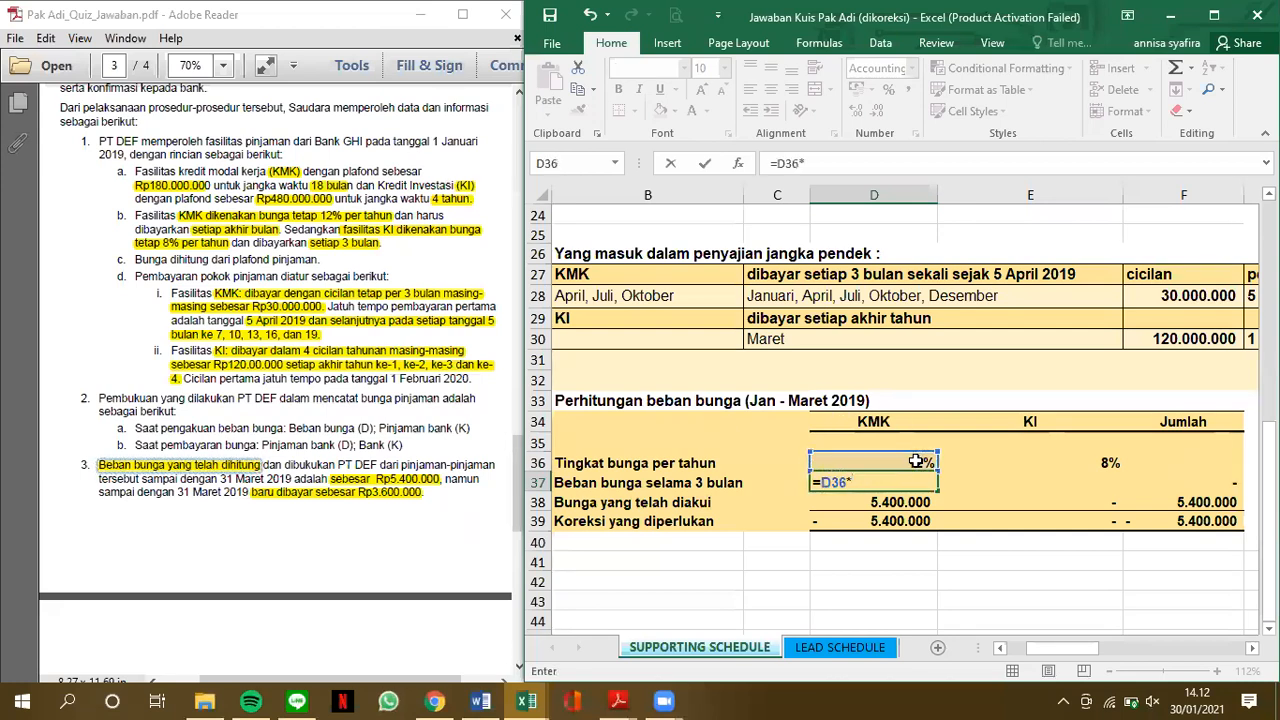
scroll(916, 461, "up", 3)
left_click(897, 367)
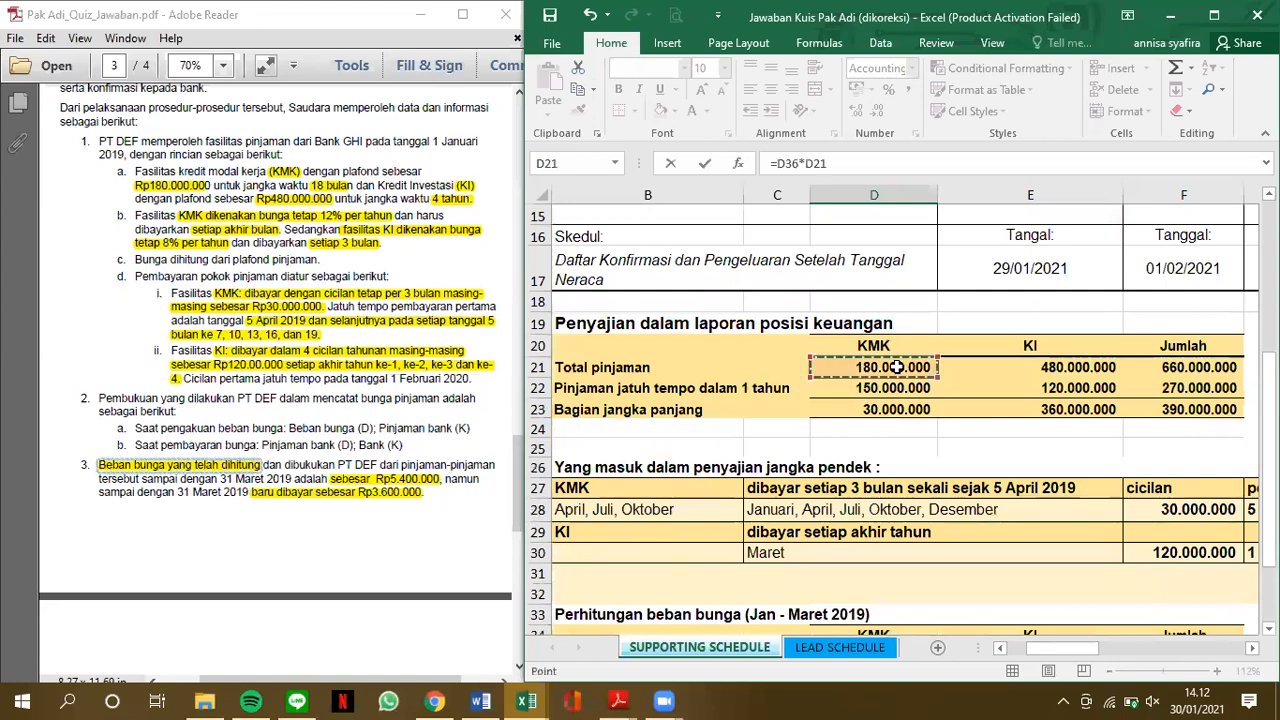
type("*3/12")
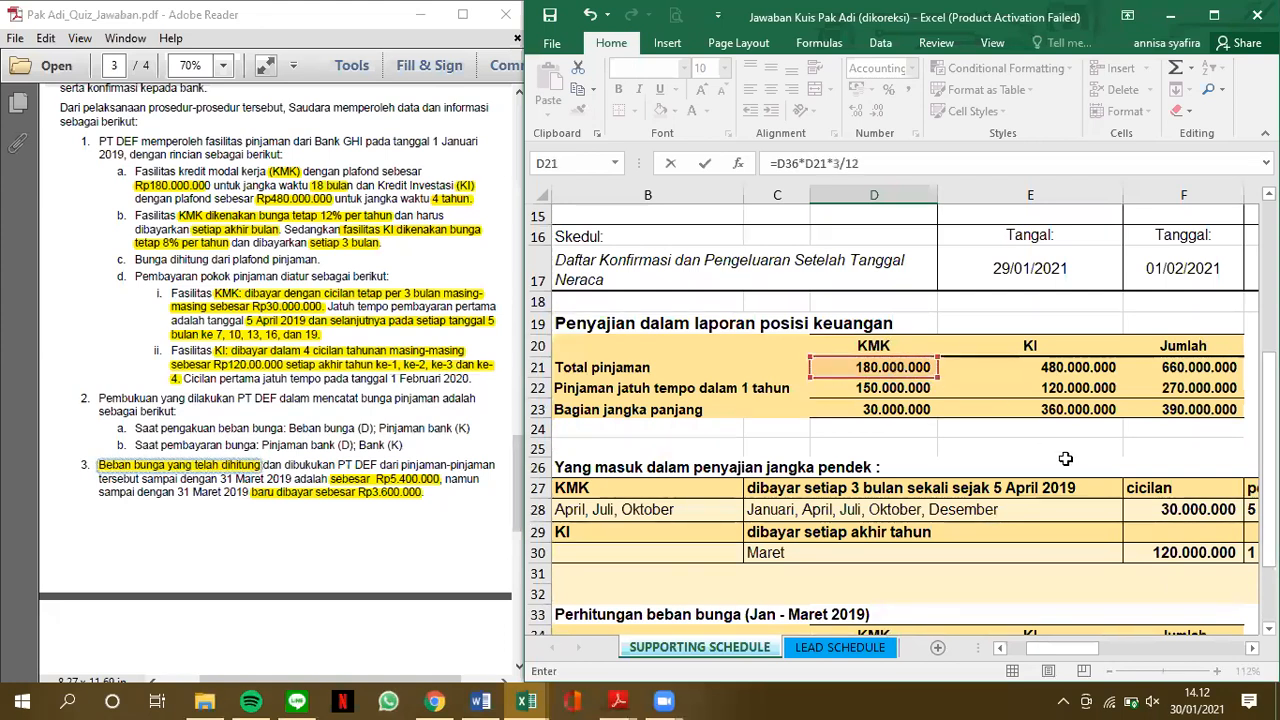
key("Return")
Calculate the KI three-month interest expense in E37 from the annual rate and total loan, =E36*E21*3/12
scroll(1004, 530, "down", 1)
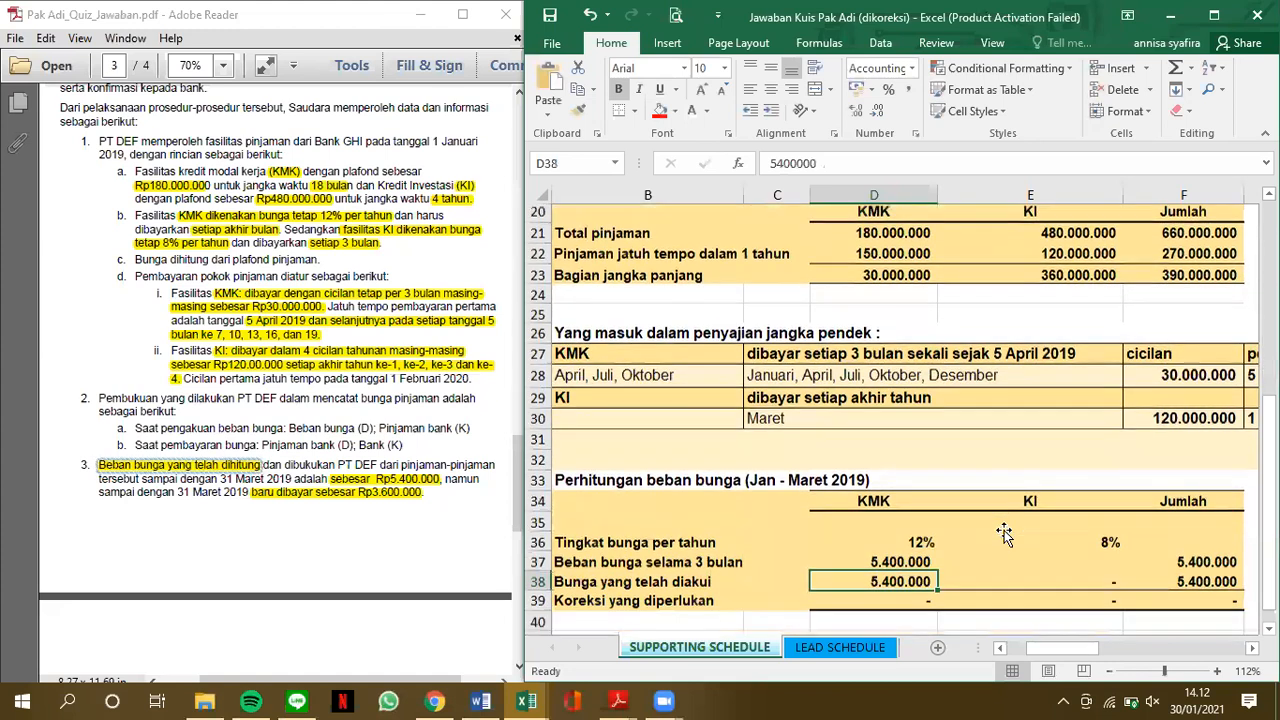
key("Up")
key("Right")
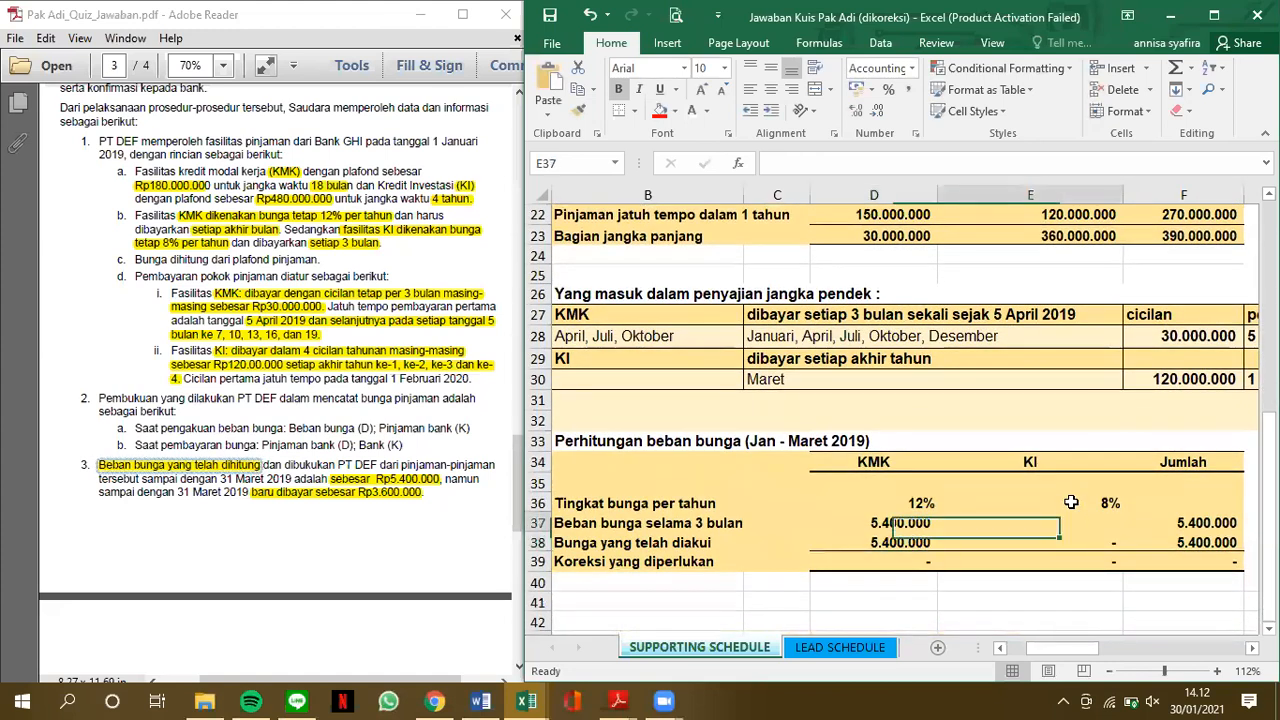
type("=")
left_click(1071, 502)
type("*")
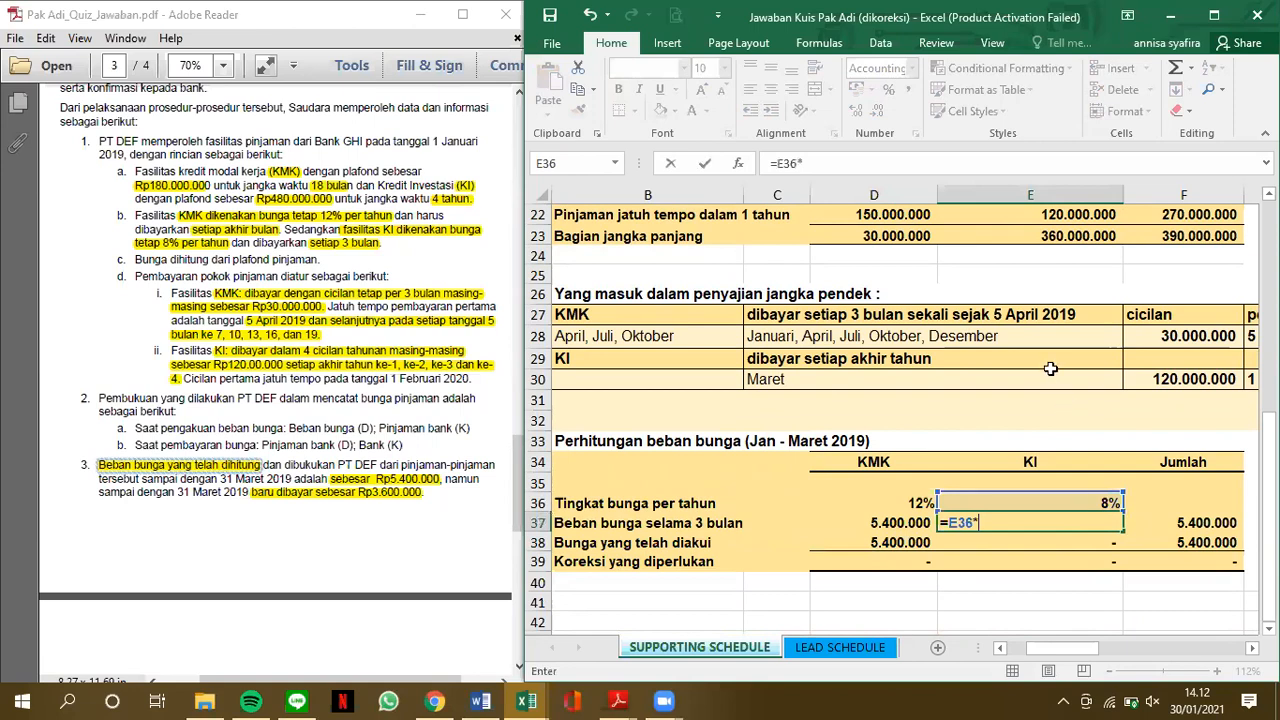
scroll(1050, 368, "up", 3)
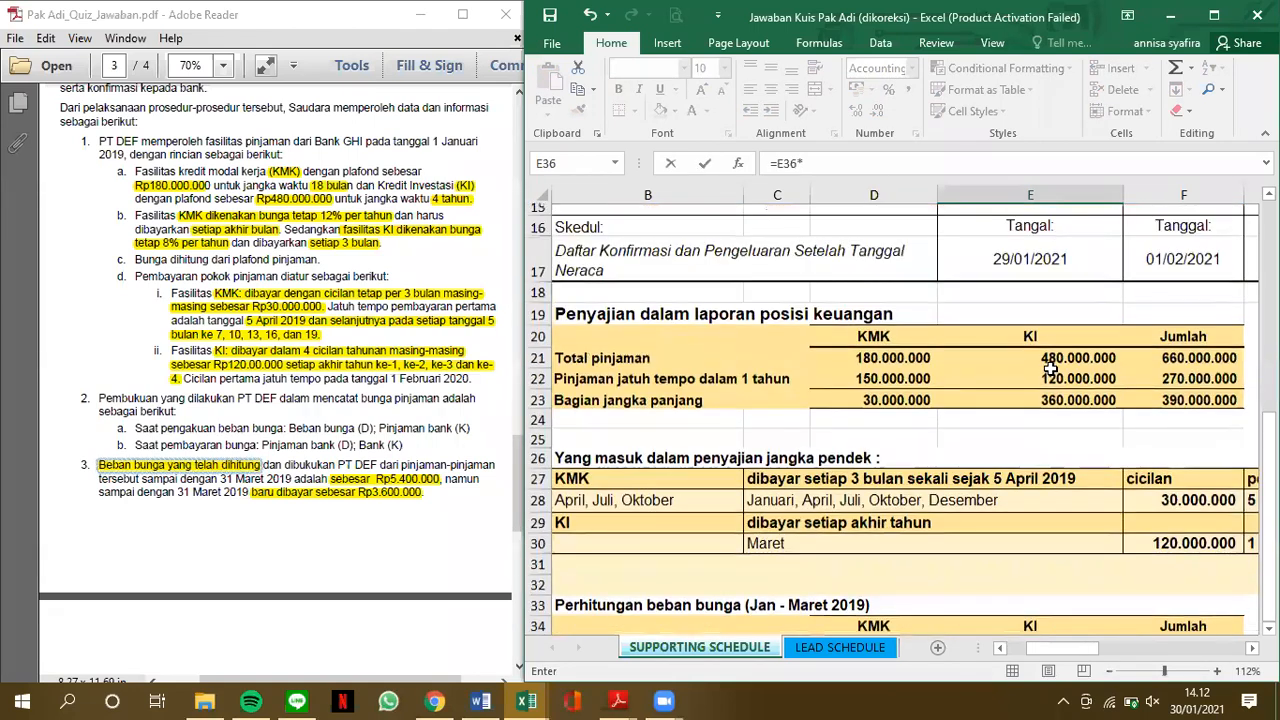
left_click(1050, 368)
type("*3/12")
key("Return")
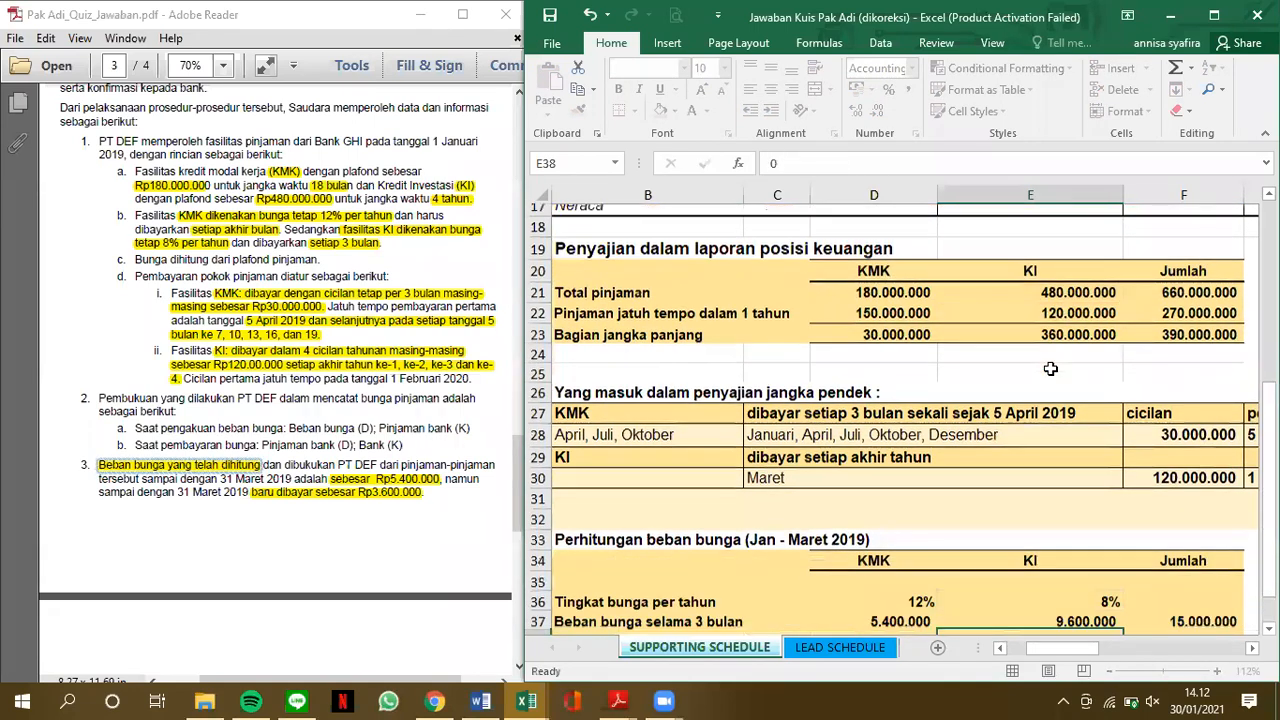
Compare the KMK and KI interest expense and recognised interest in rows 37 and 38 with the PDF's recorded interest in point 3
scroll(1050, 545, "down", 1)
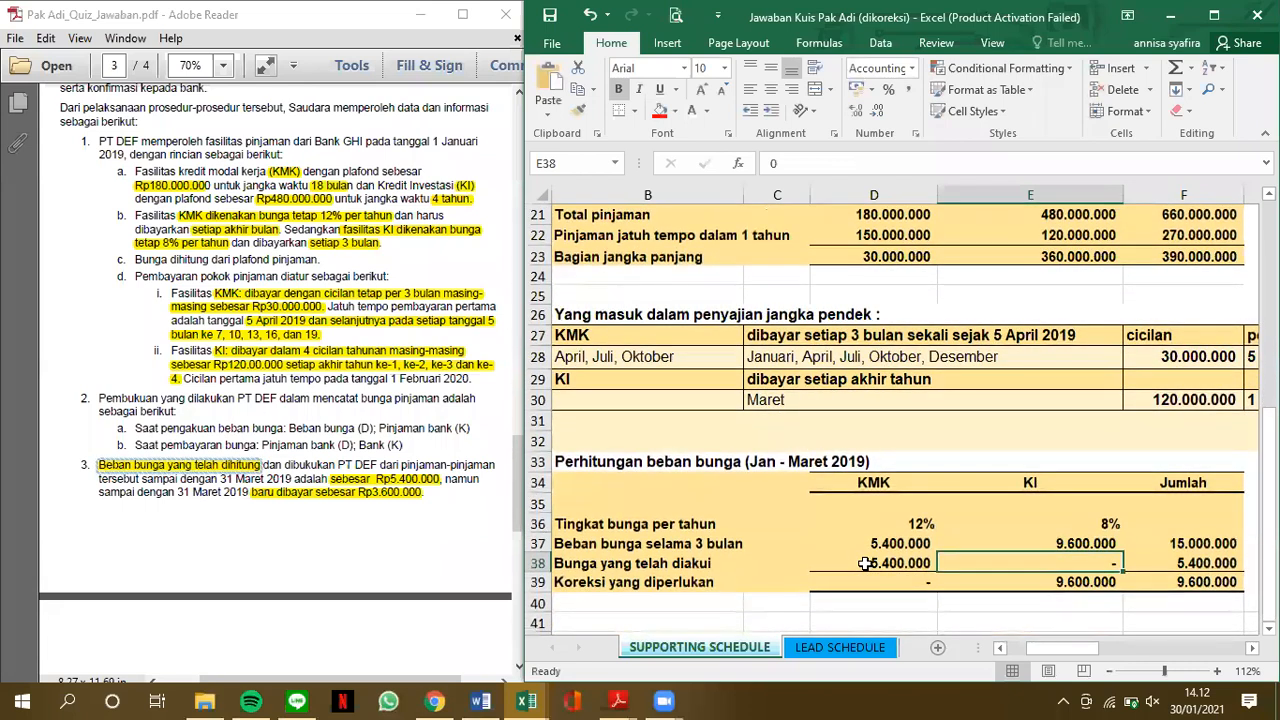
key("Left")
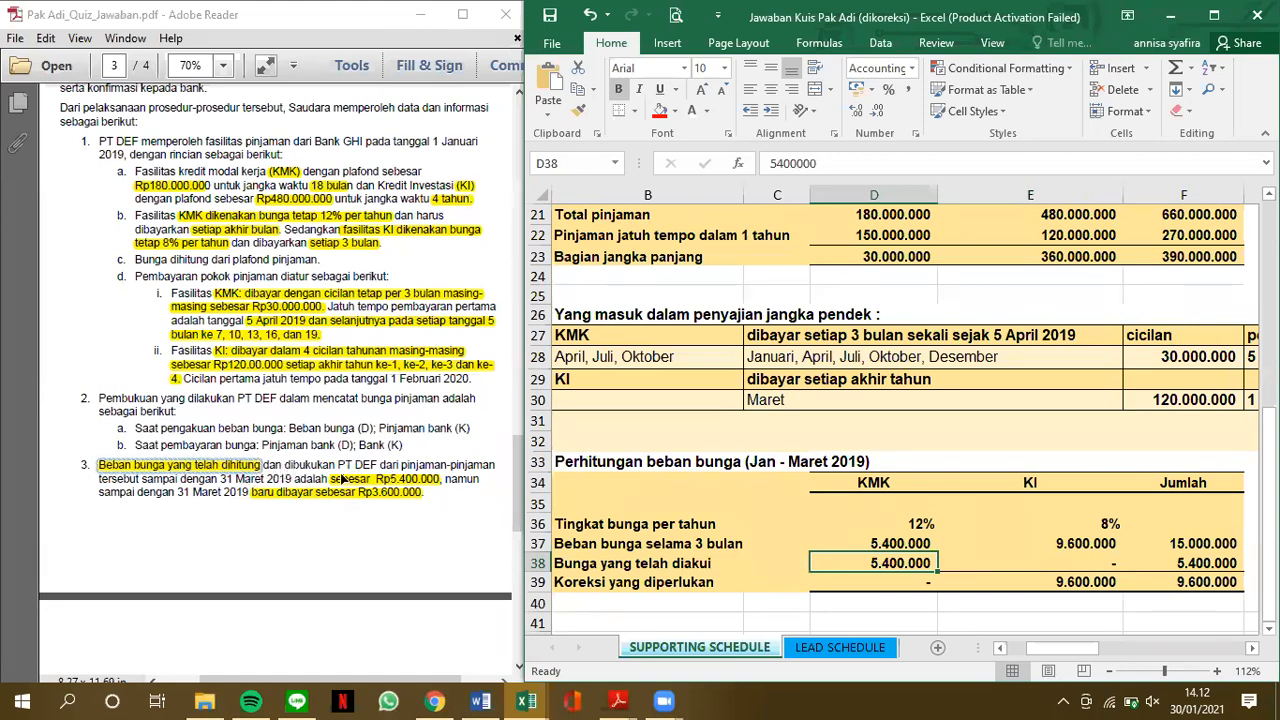
left_click(273, 520)
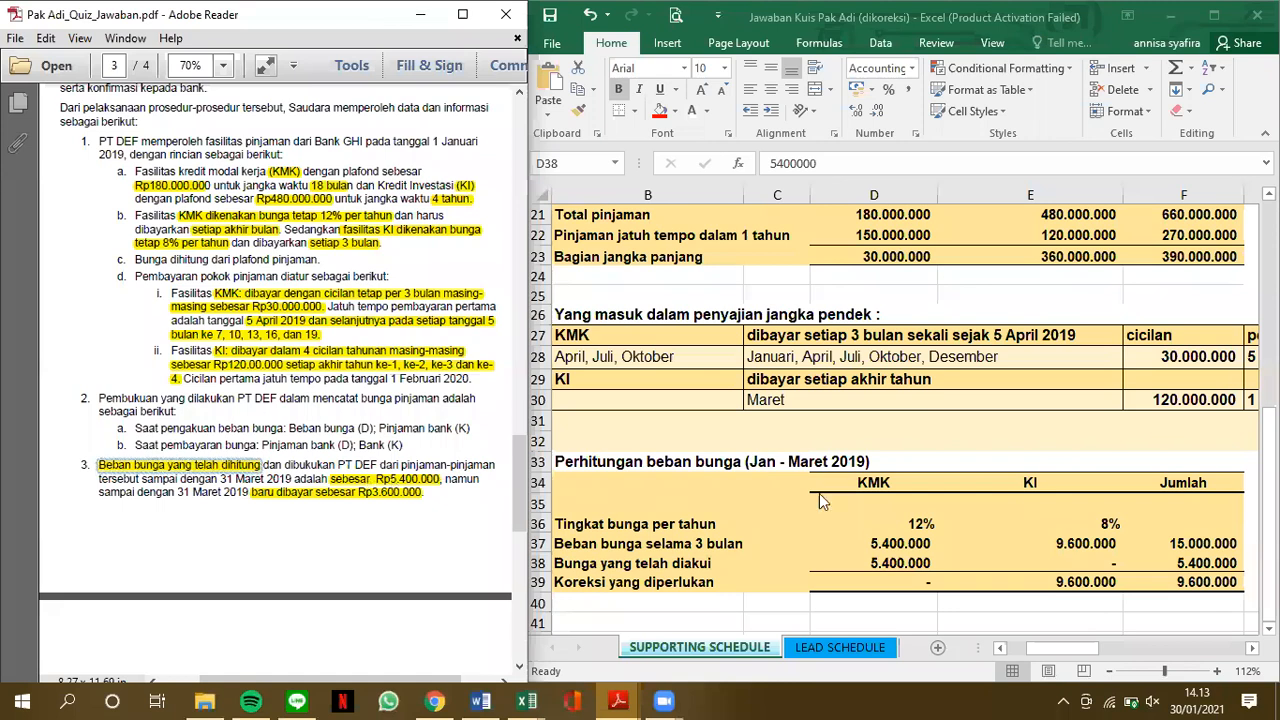
left_click(920, 565)
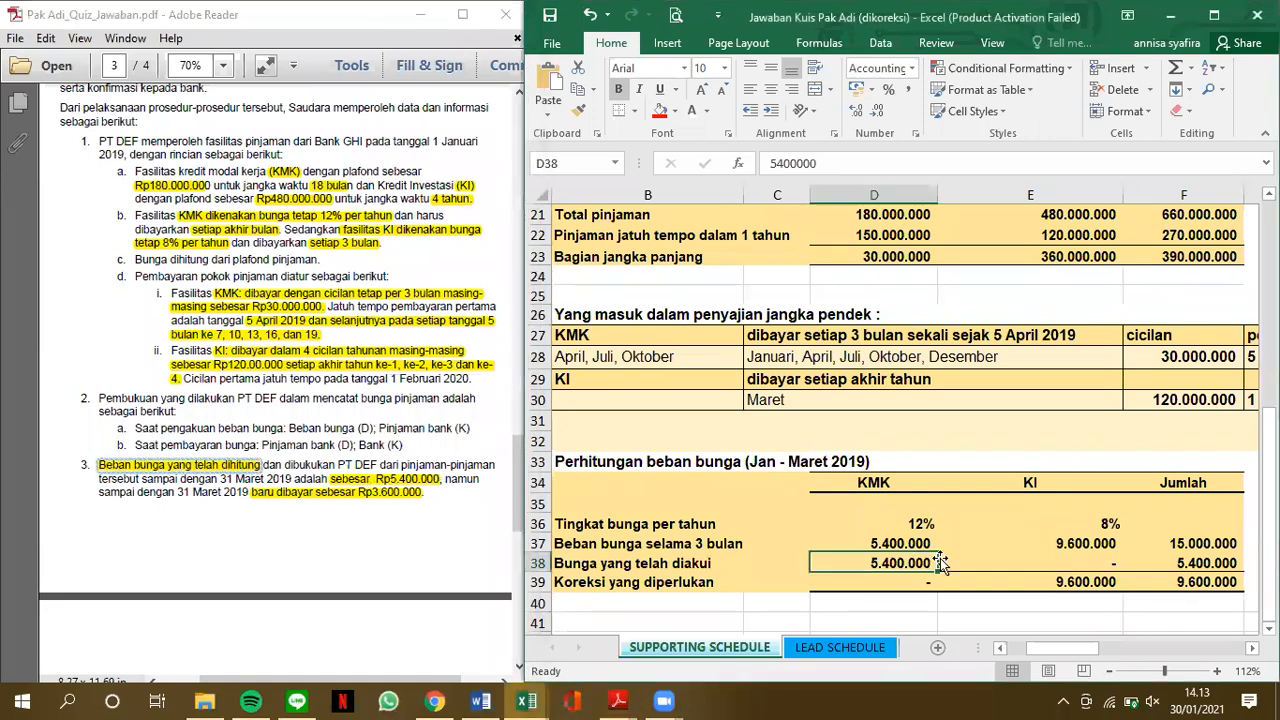
left_click(1079, 545)
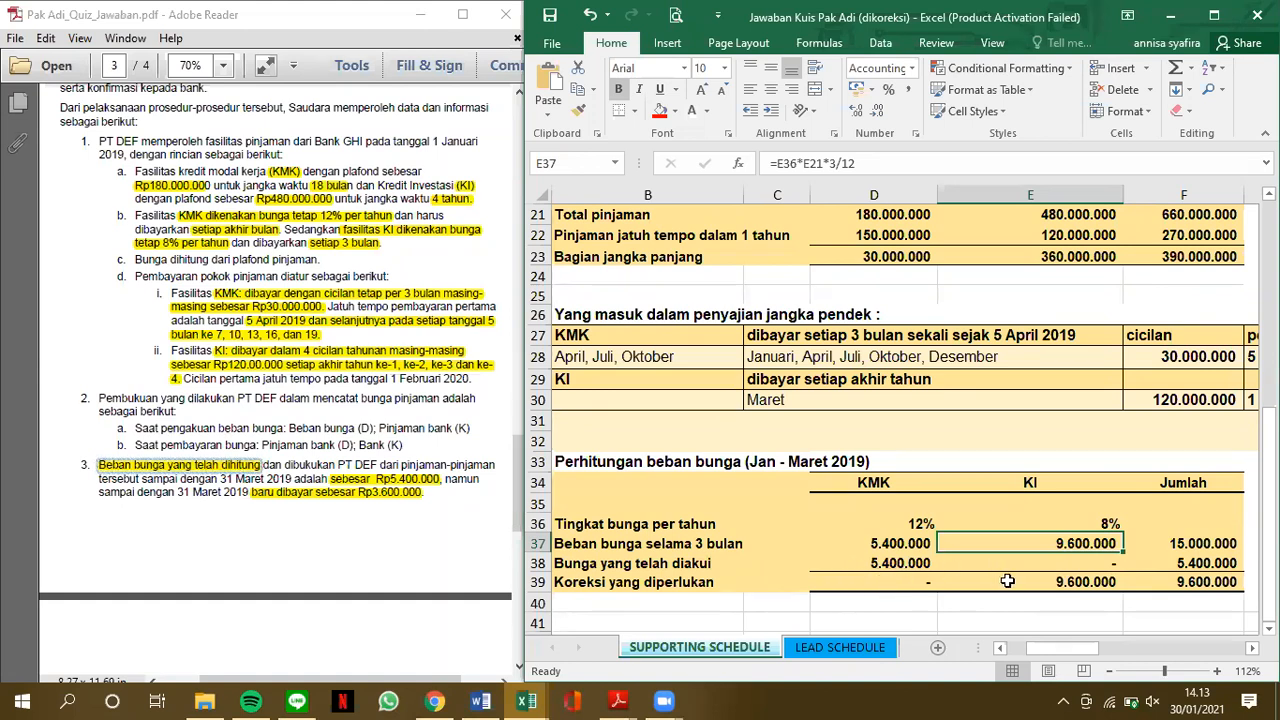
left_click(1048, 566)
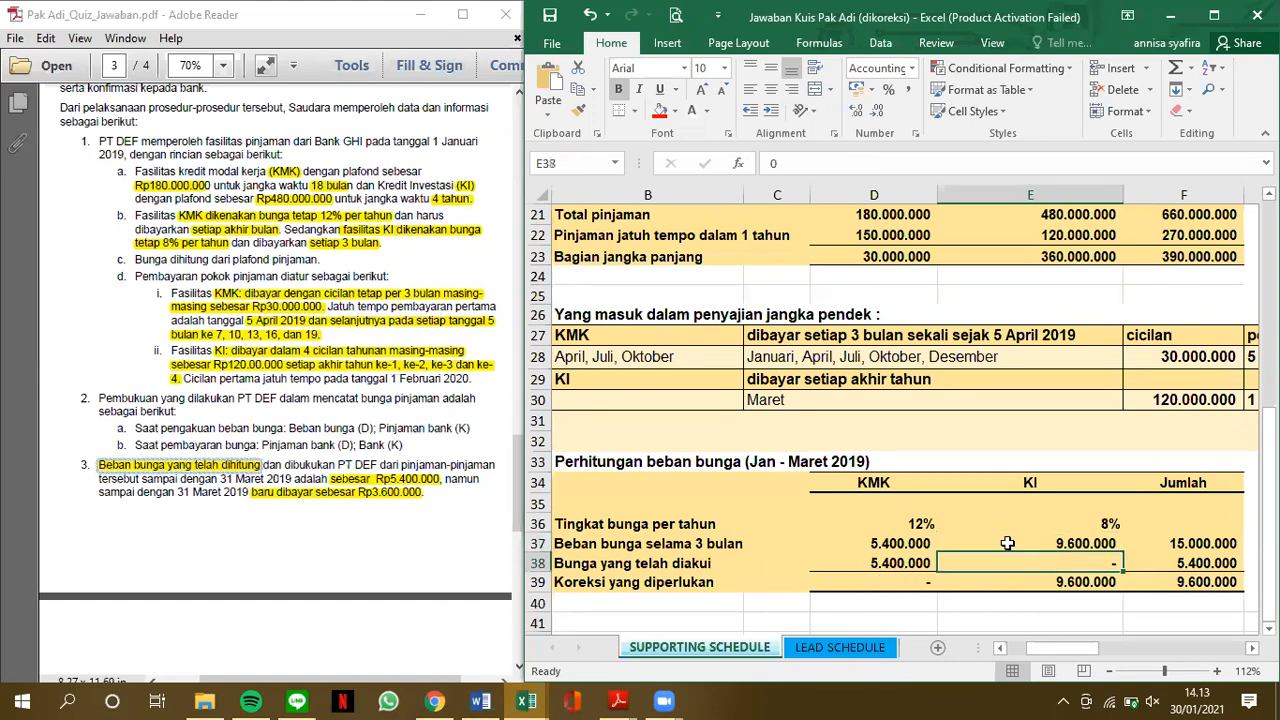
scroll(1008, 543, "down", 1)
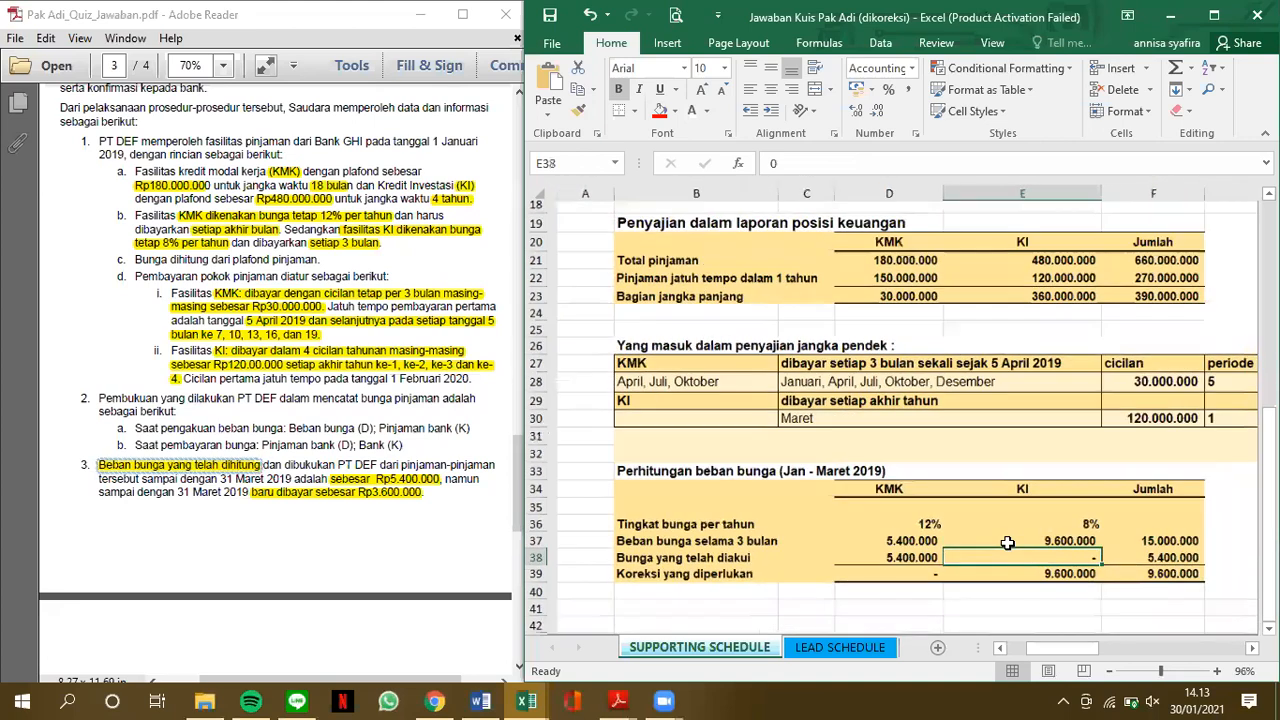
scroll(1008, 543, "up", 1)
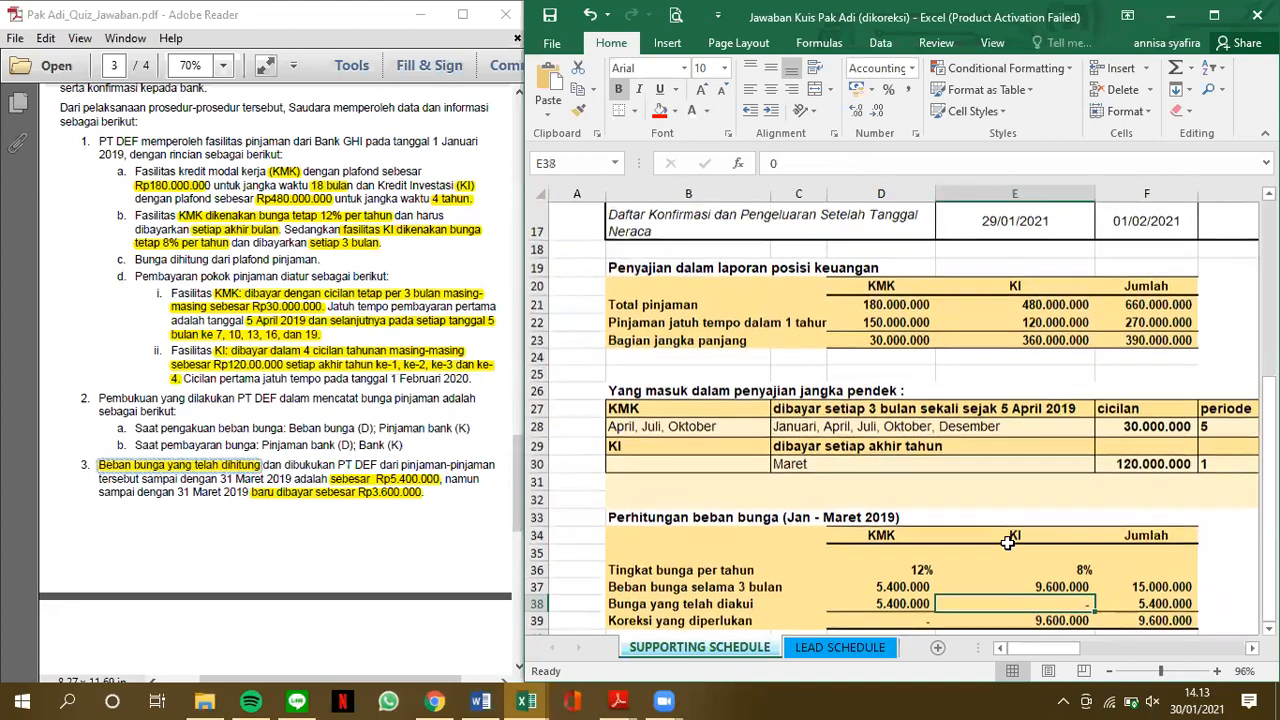
Check the client's KMK and KI loan balances in D5 and D6 against the liabilities table in the PDF case
scroll(1008, 543, "up", 3)
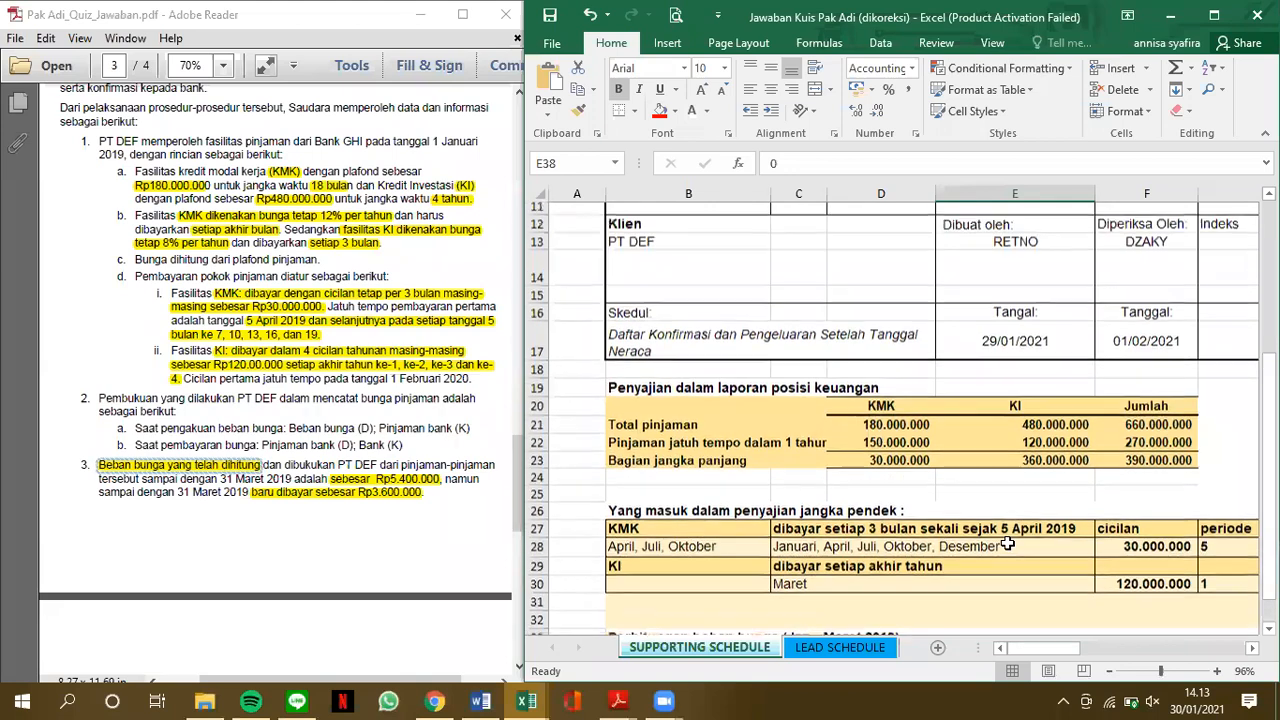
scroll(1008, 543, "up", 2)
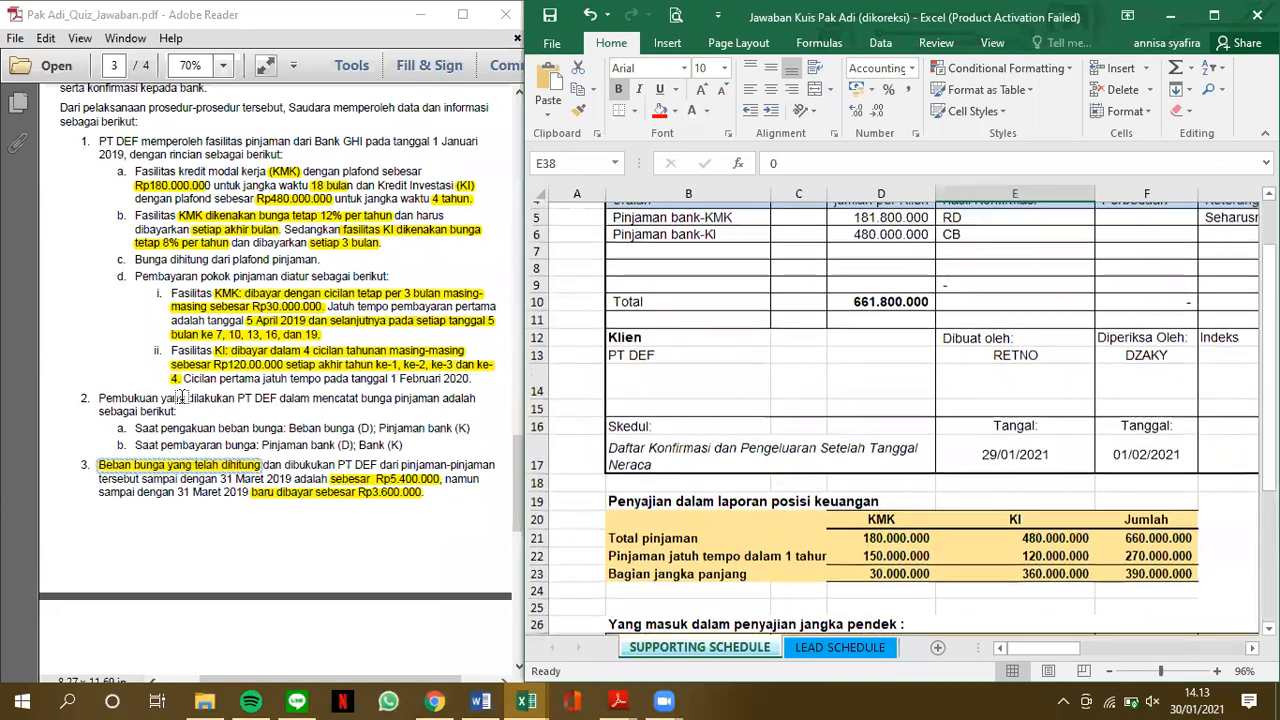
scroll(178, 395, "up", 1)
scroll(178, 395, "up", 5)
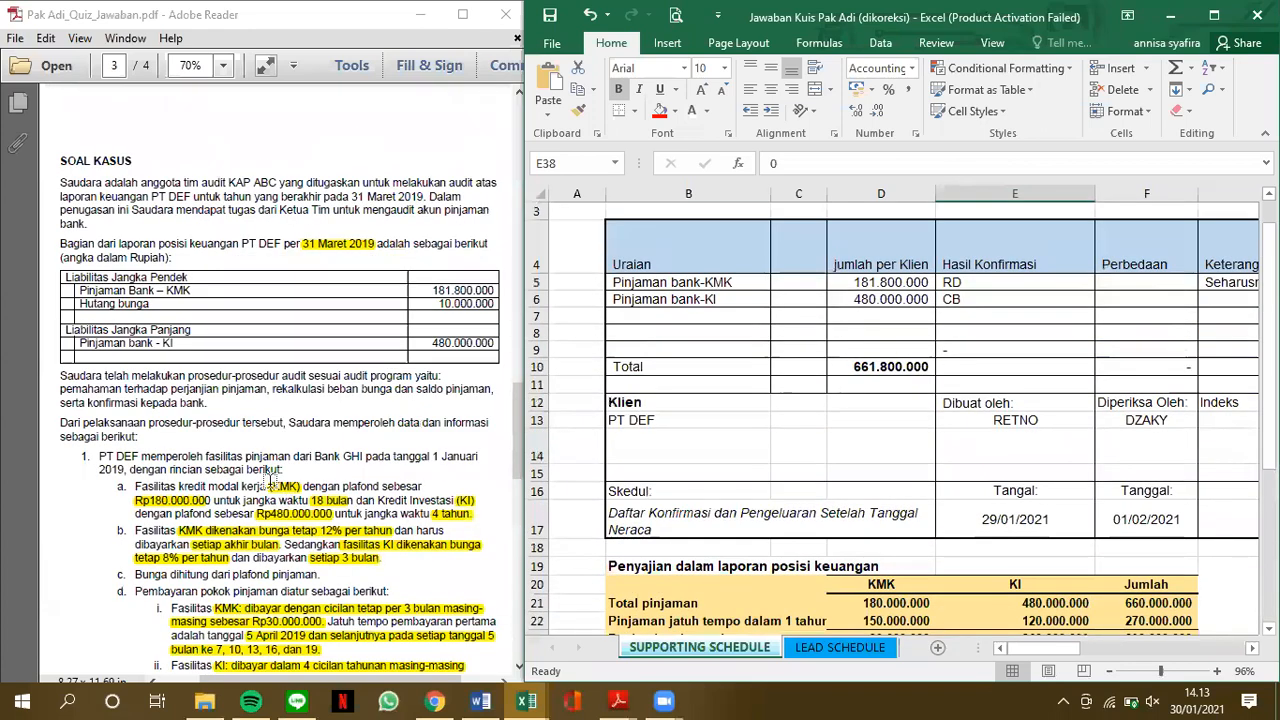
scroll(270, 480, "up", 2)
scroll(270, 480, "up", 3)
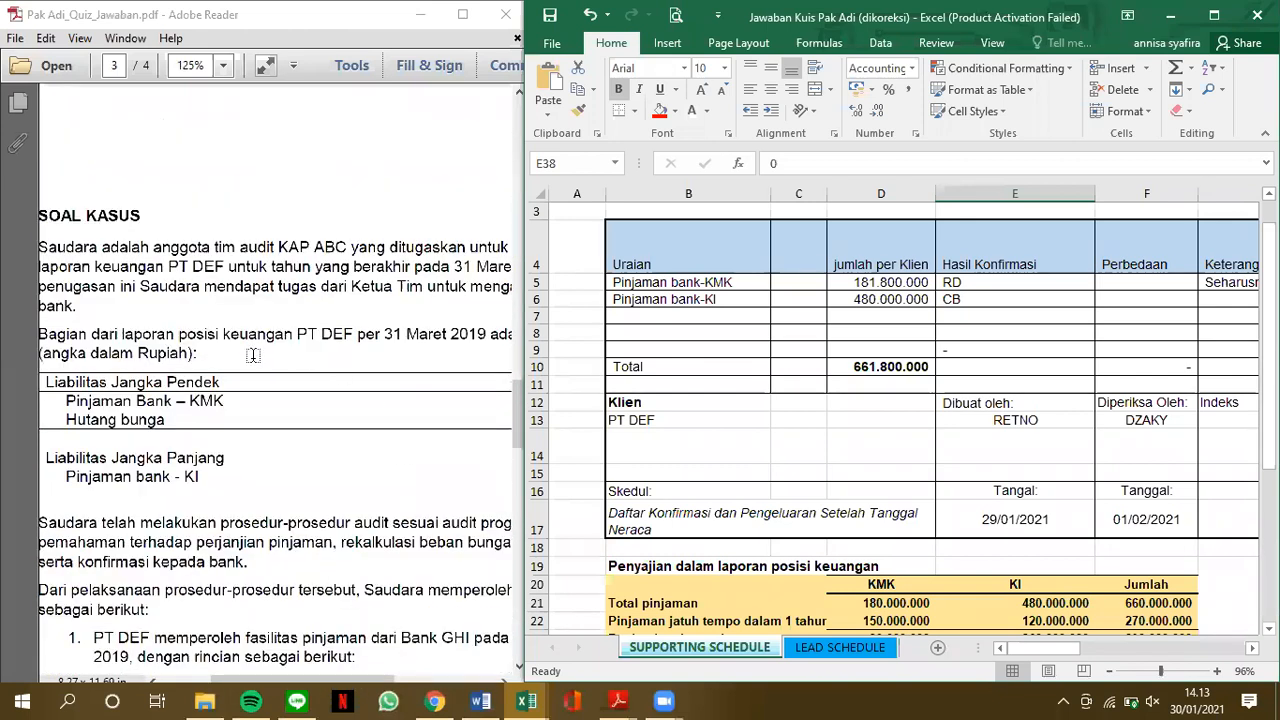
left_click(489, 413)
scroll(489, 413, "down", 2)
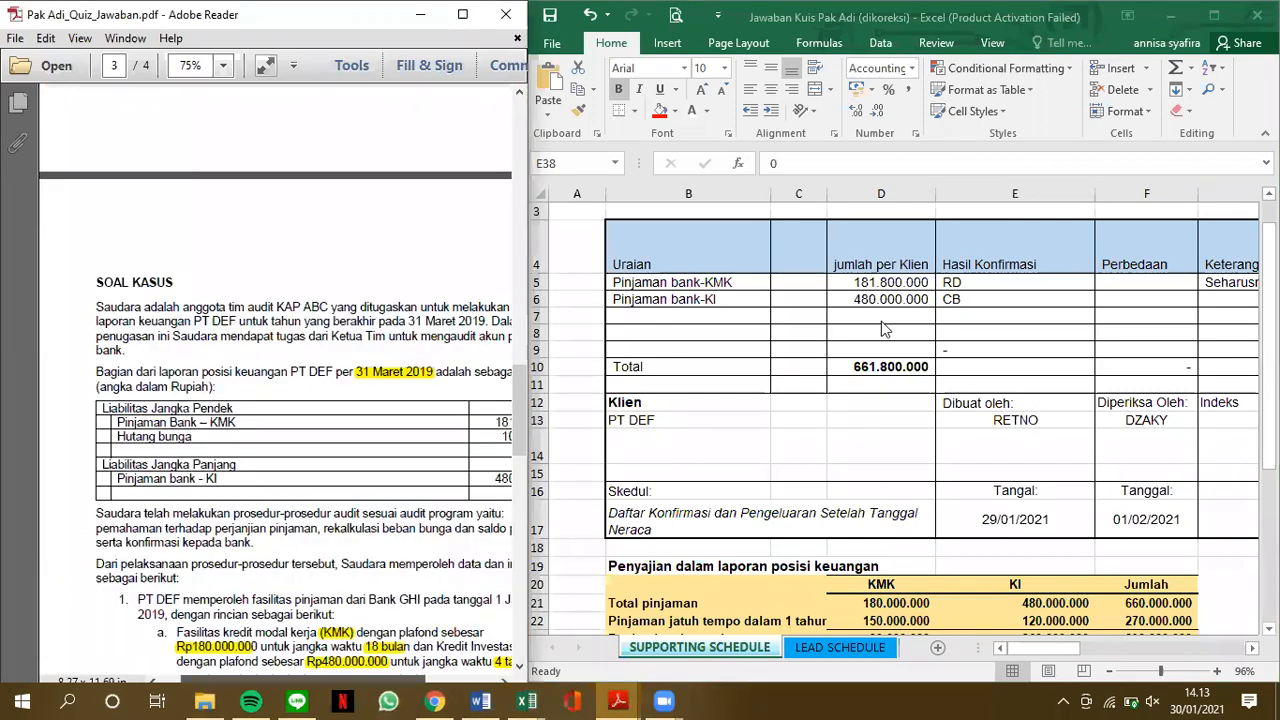
left_click(859, 282)
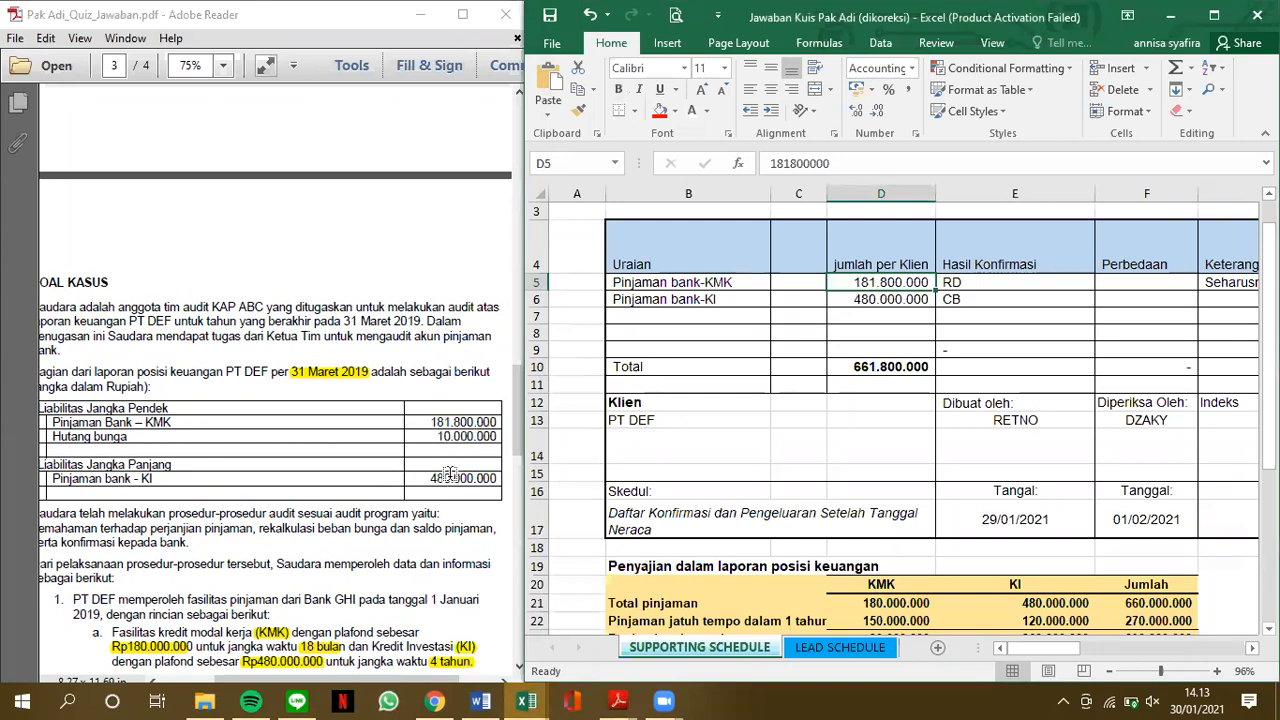
left_click(873, 302)
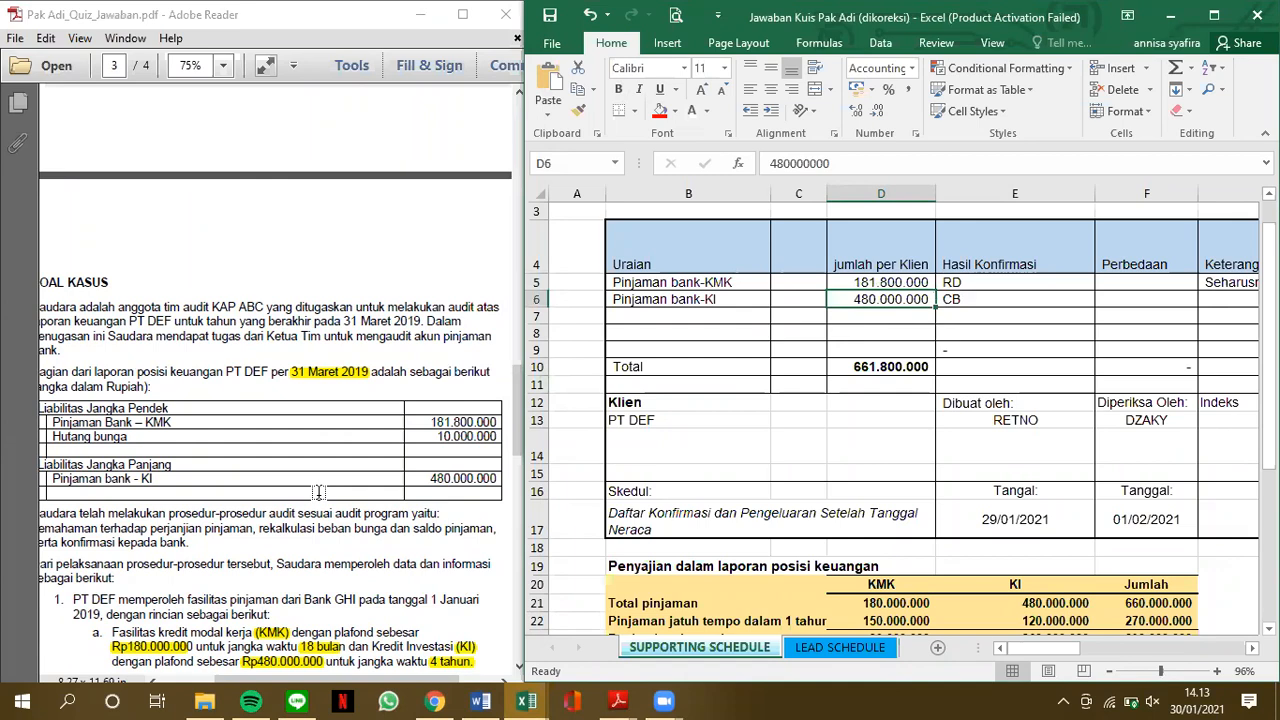
Check the confirmation result codes in E5 and E6 and the total in D10 against the PDF's Bank GHI confirmation
scroll(318, 492, "down", 8)
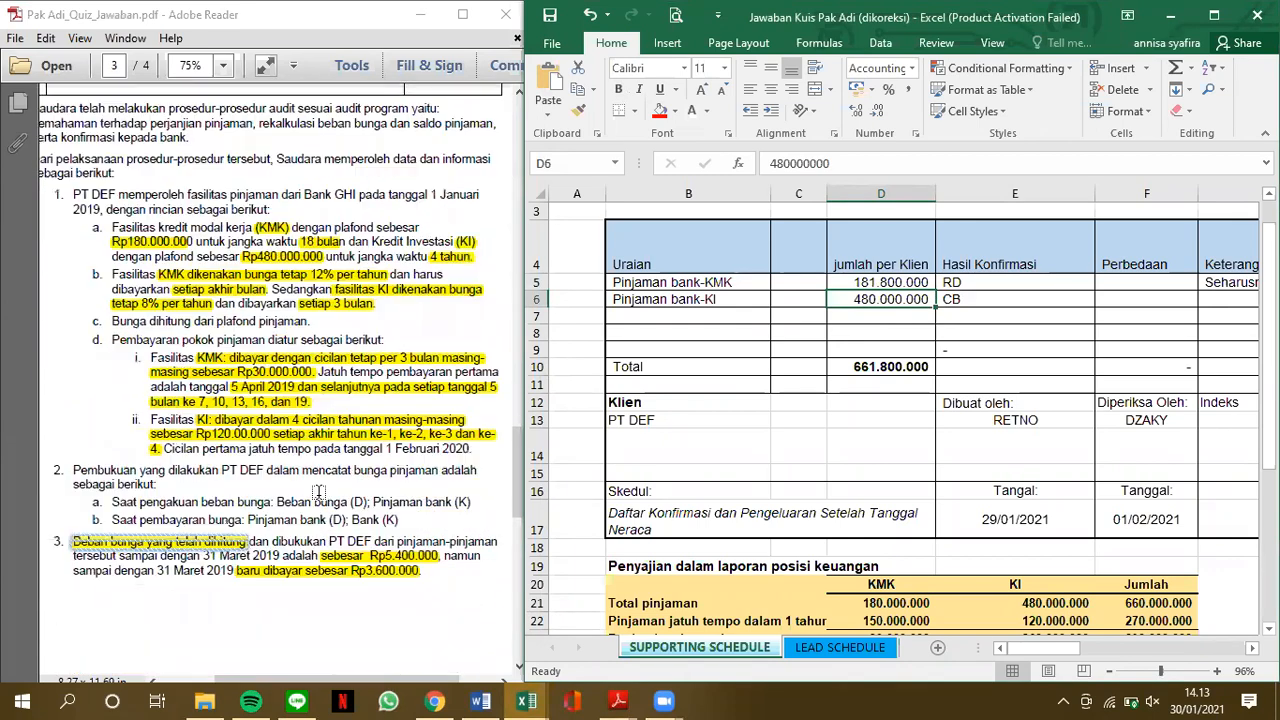
scroll(318, 492, "down", 6)
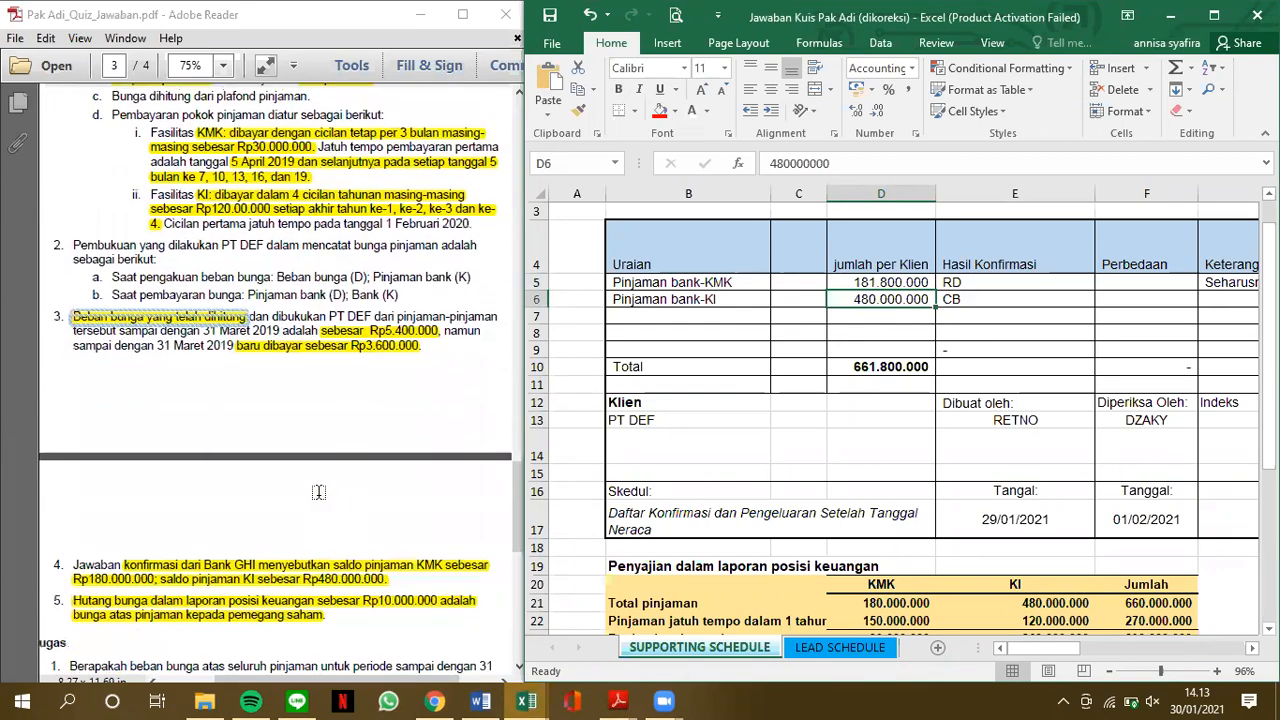
scroll(319, 494, "down", 2)
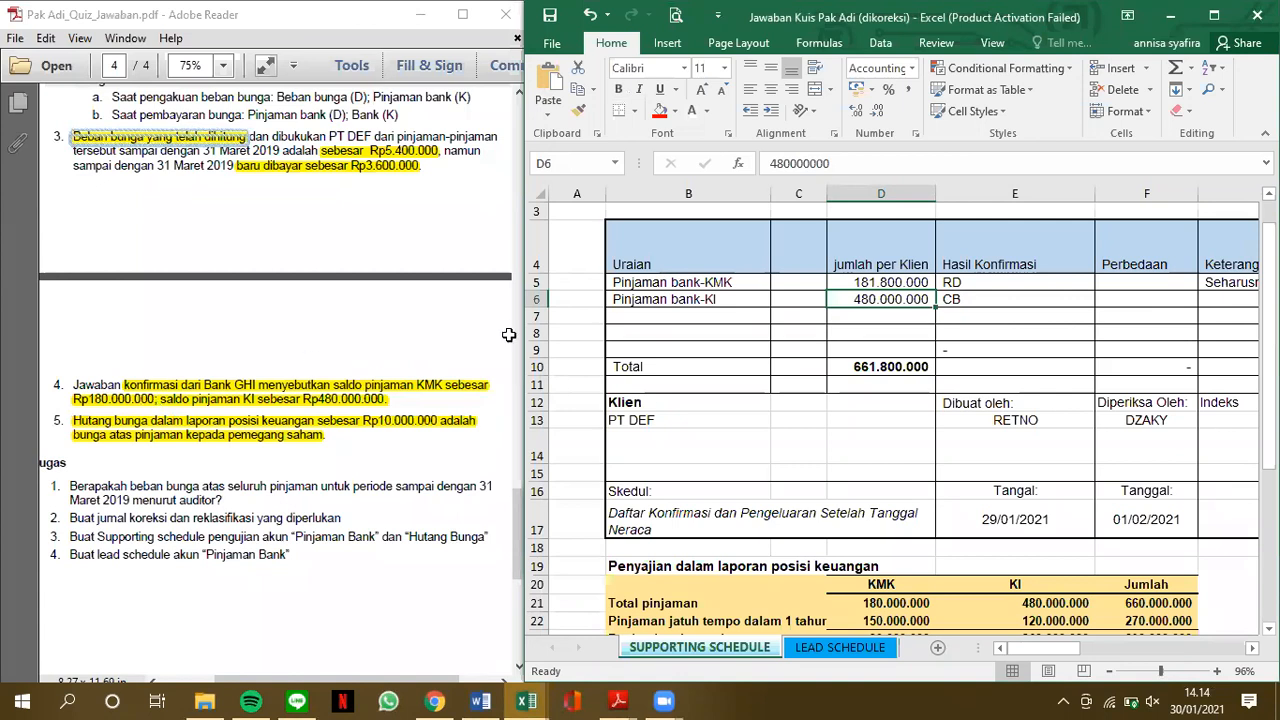
left_click(1035, 278)
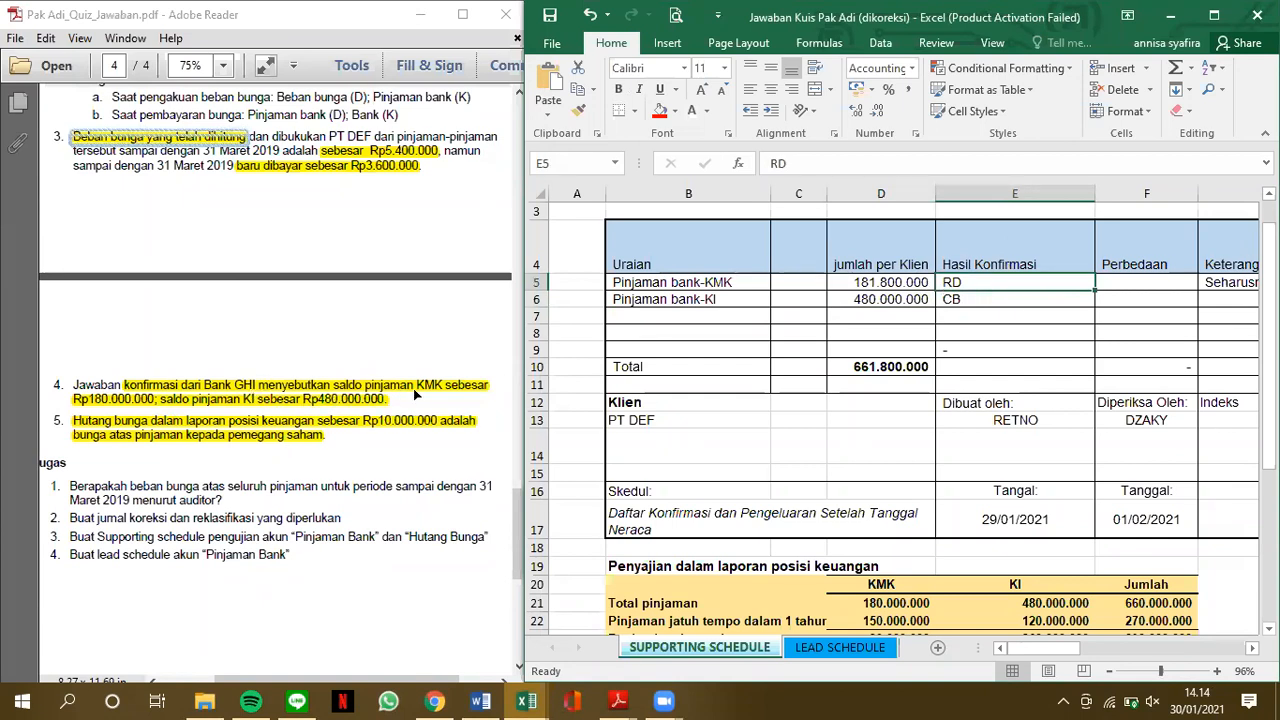
left_click(1015, 295)
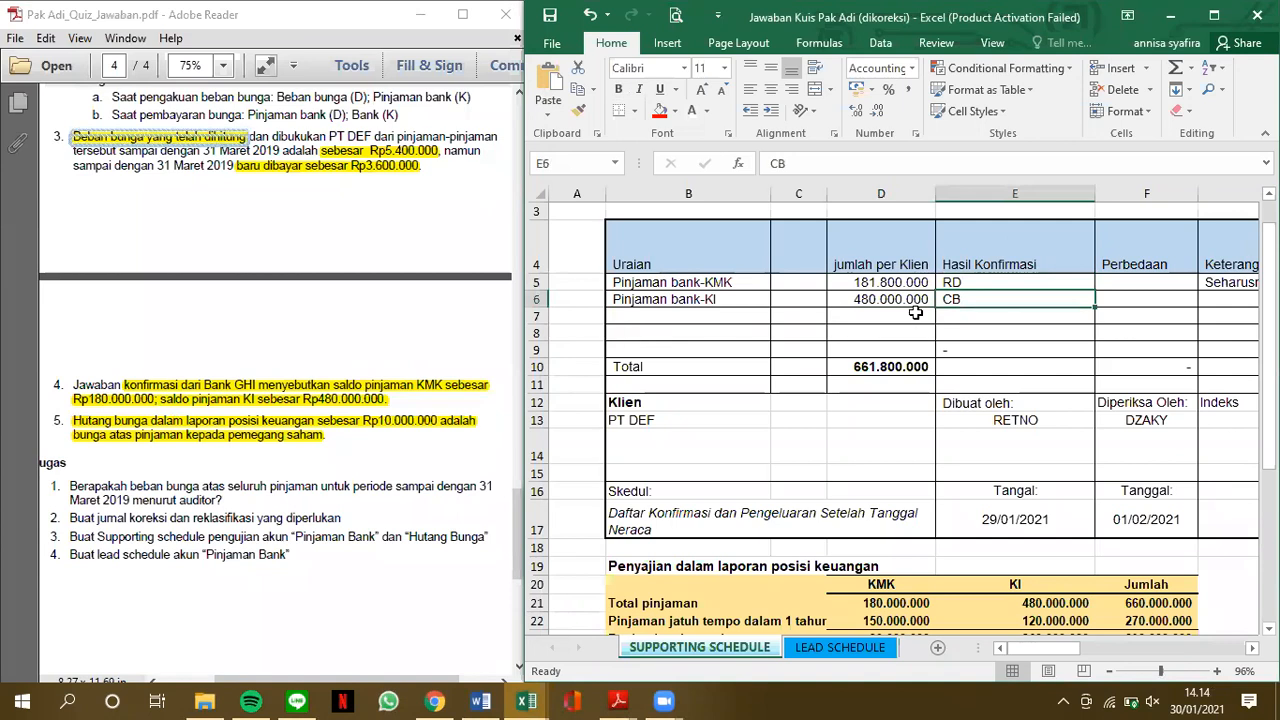
left_click(871, 373)
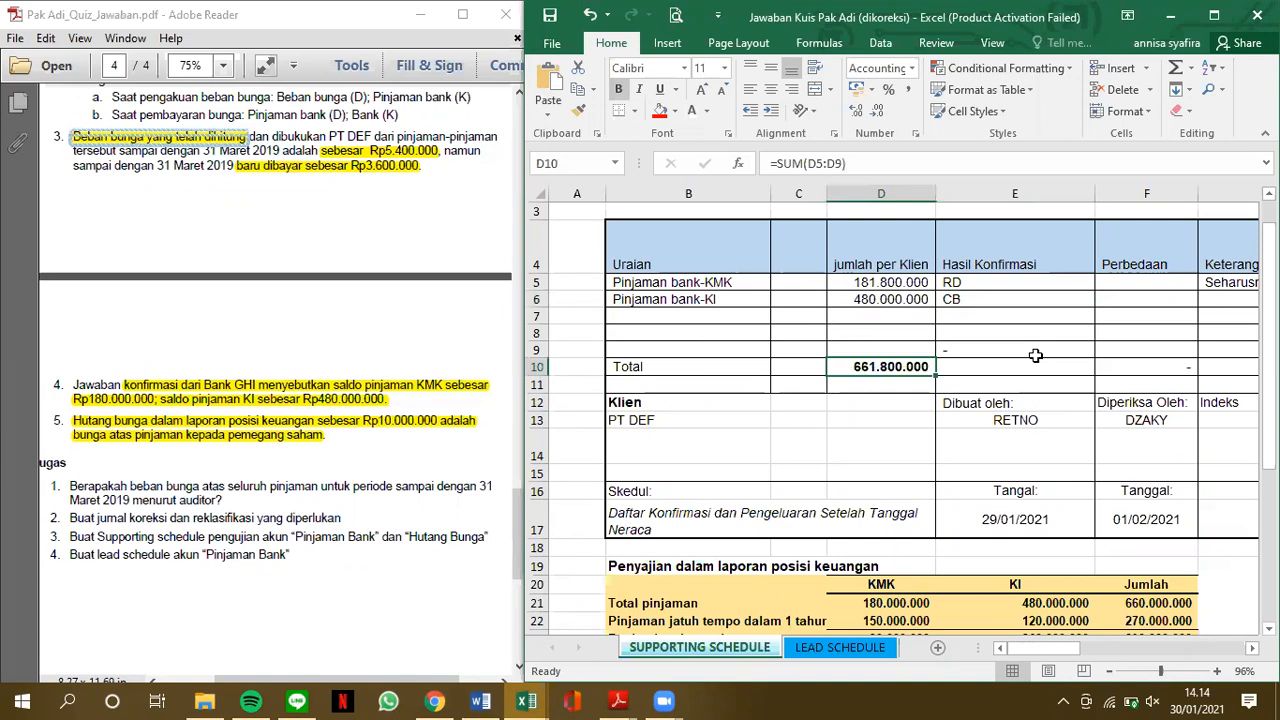
Review the KMK note in the Keterangan column against the PDF's loan terms and interest bookkeeping
scroll(1035, 355, "right", 3)
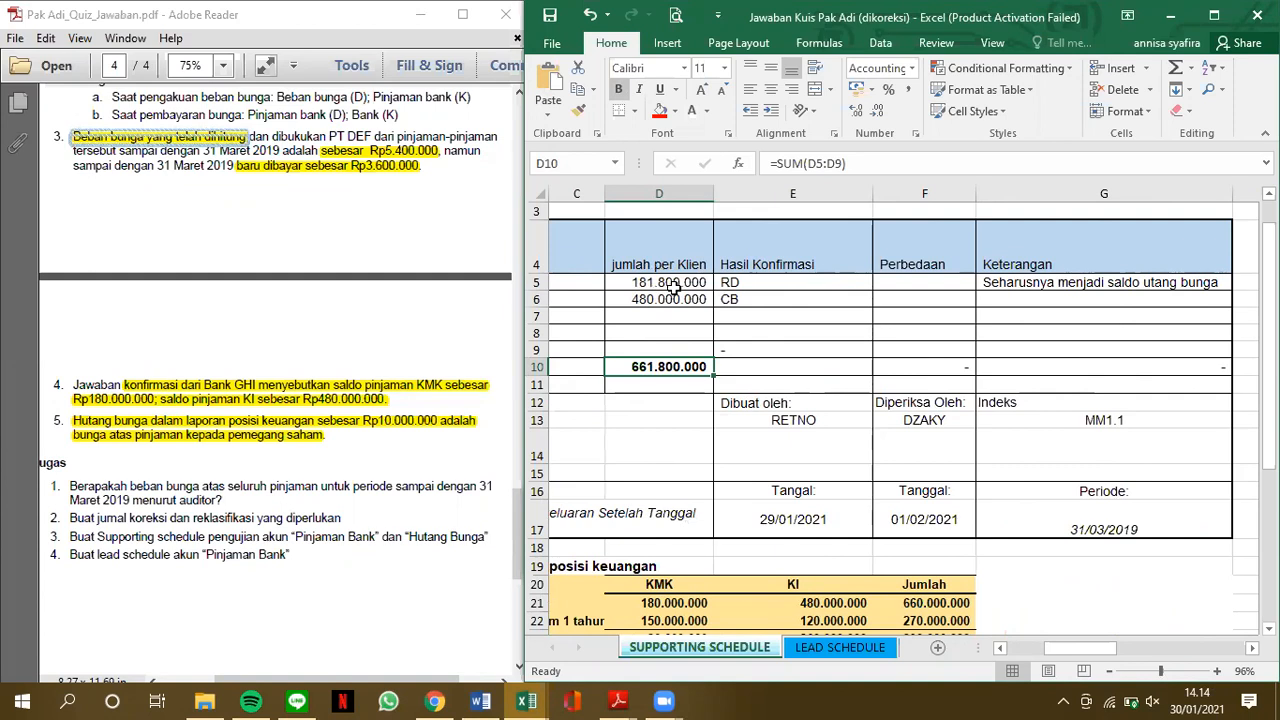
scroll(310, 349, "up", 5)
scroll(312, 352, "up", 3)
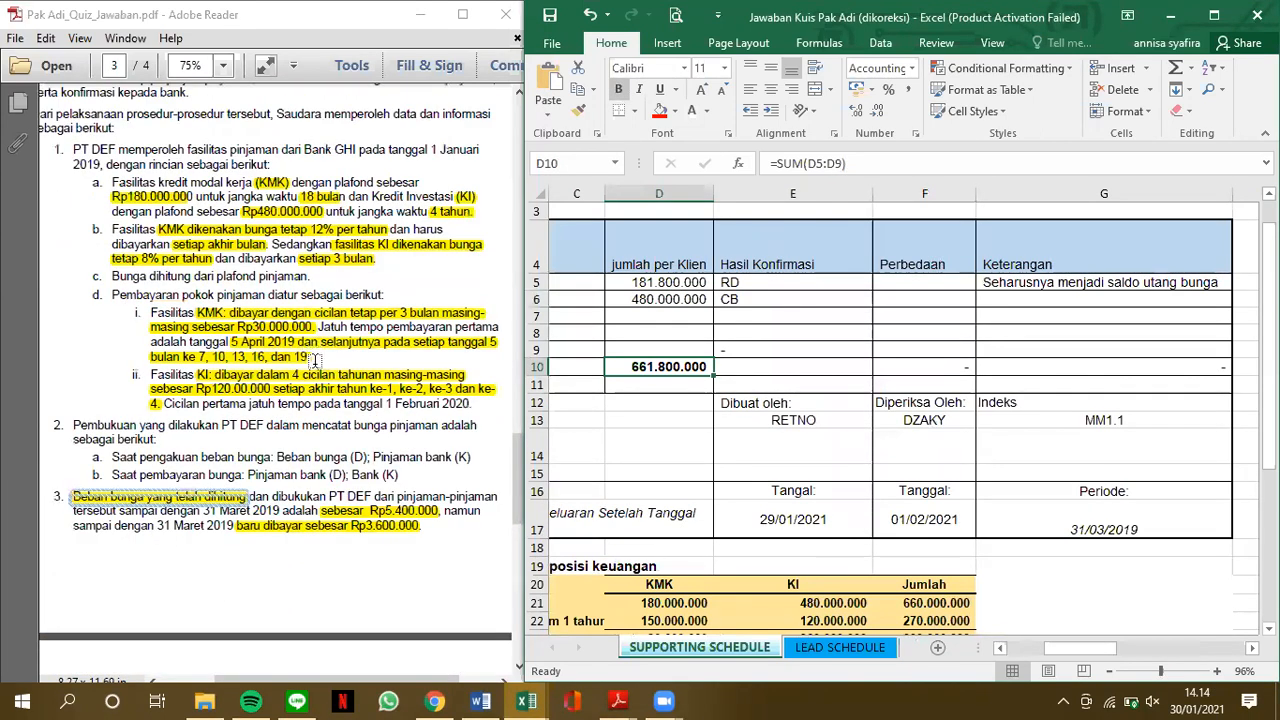
scroll(312, 350, "up", 2)
scroll(255, 456, "up", 3)
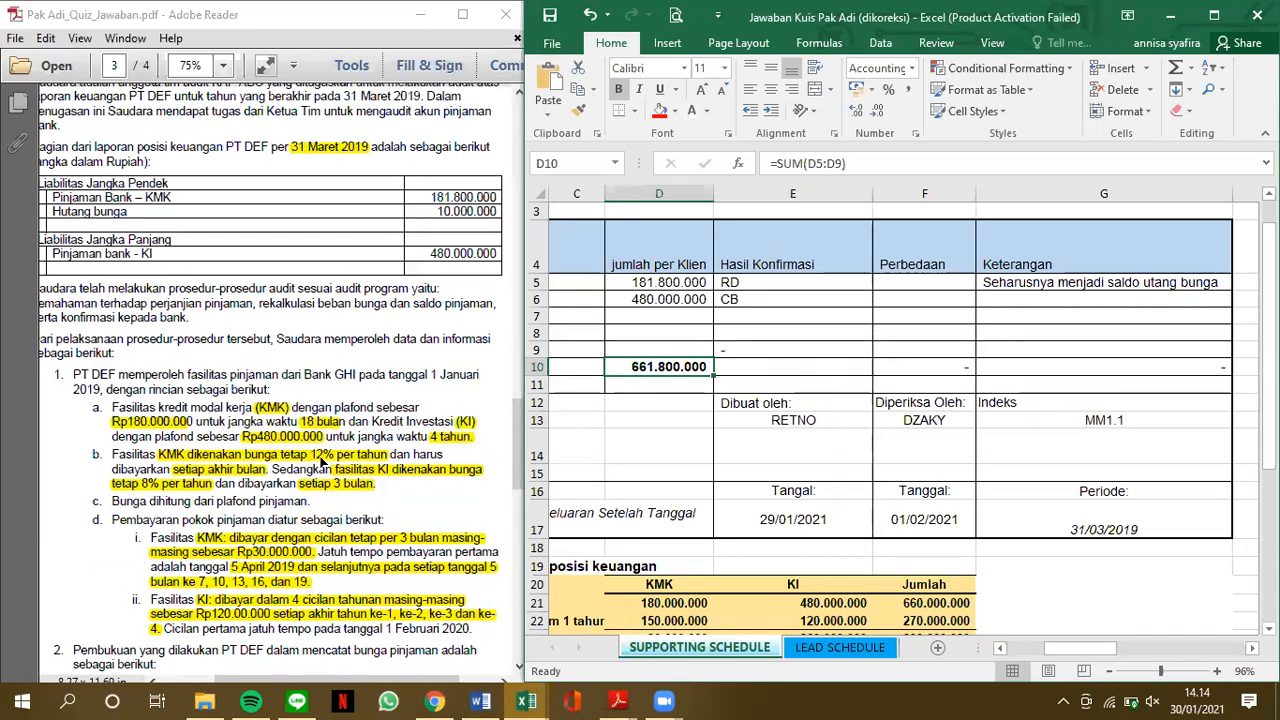
Calculate the yearly KMK interest in G2 with the formula =D21*12%
scroll(849, 293, "up", 1)
scroll(849, 293, "down", 1)
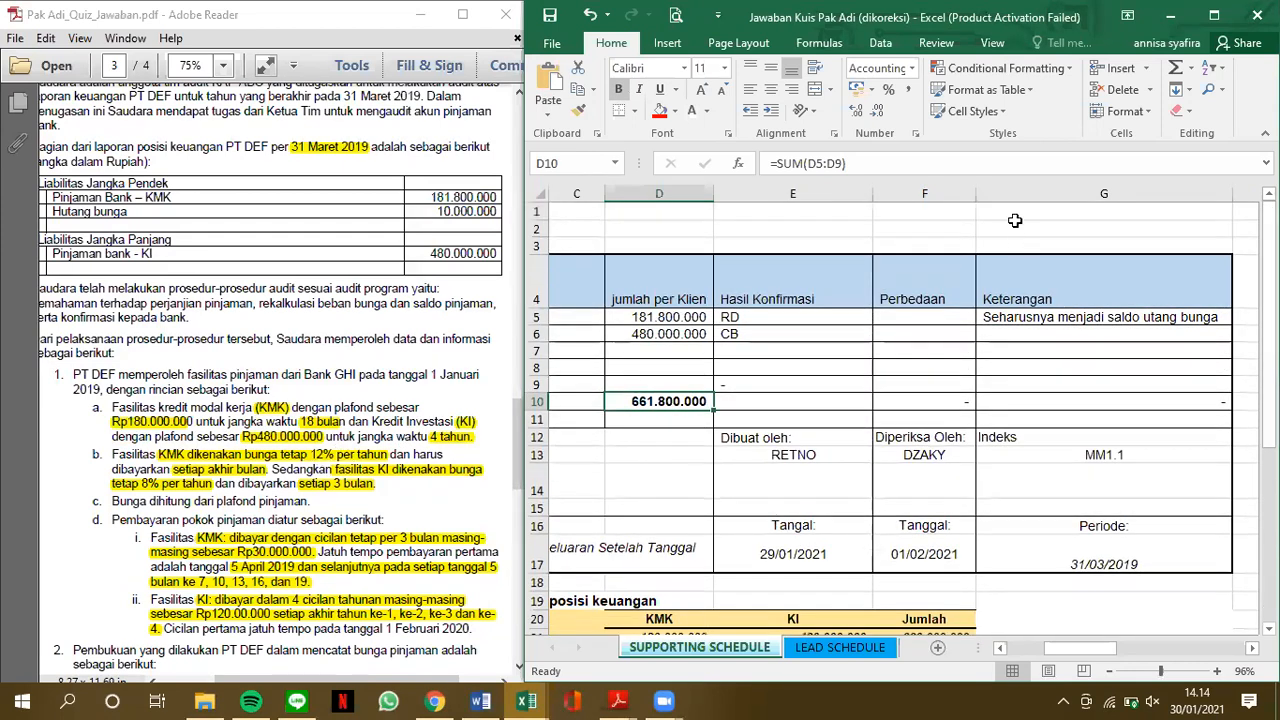
left_click(1011, 224)
type("=")
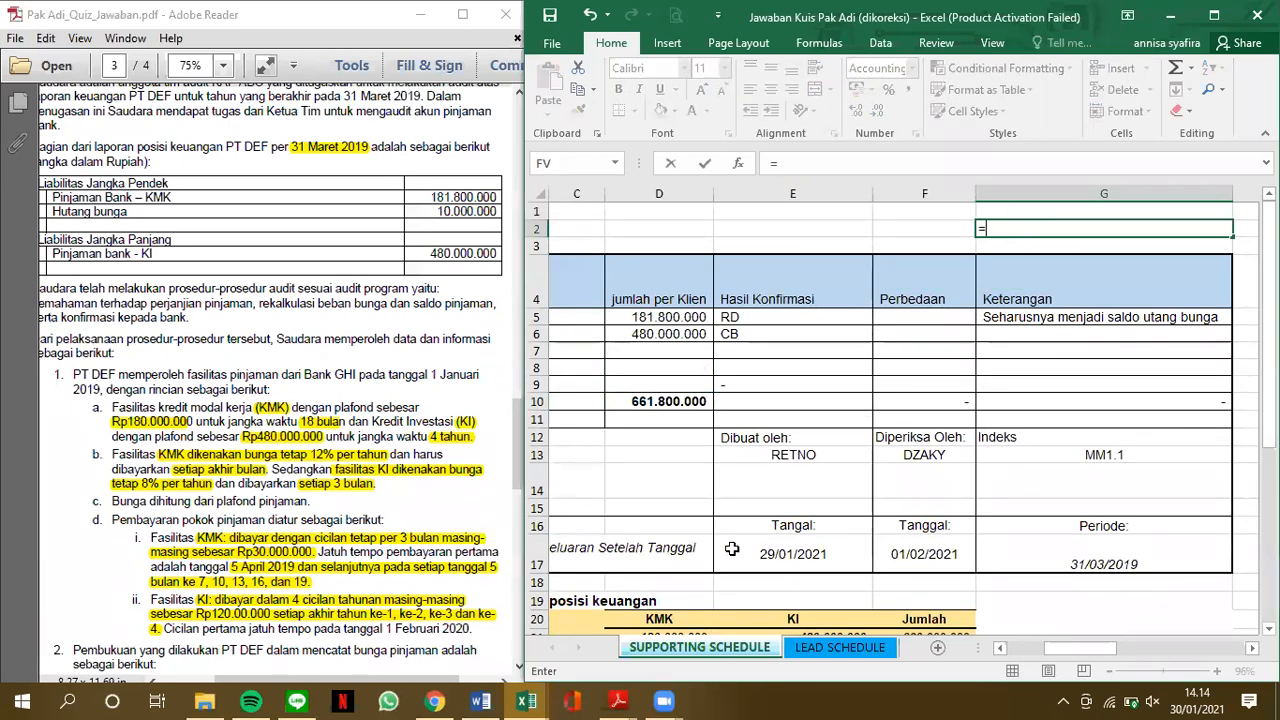
scroll(670, 585, "down", 1)
left_click(670, 585)
type("*")
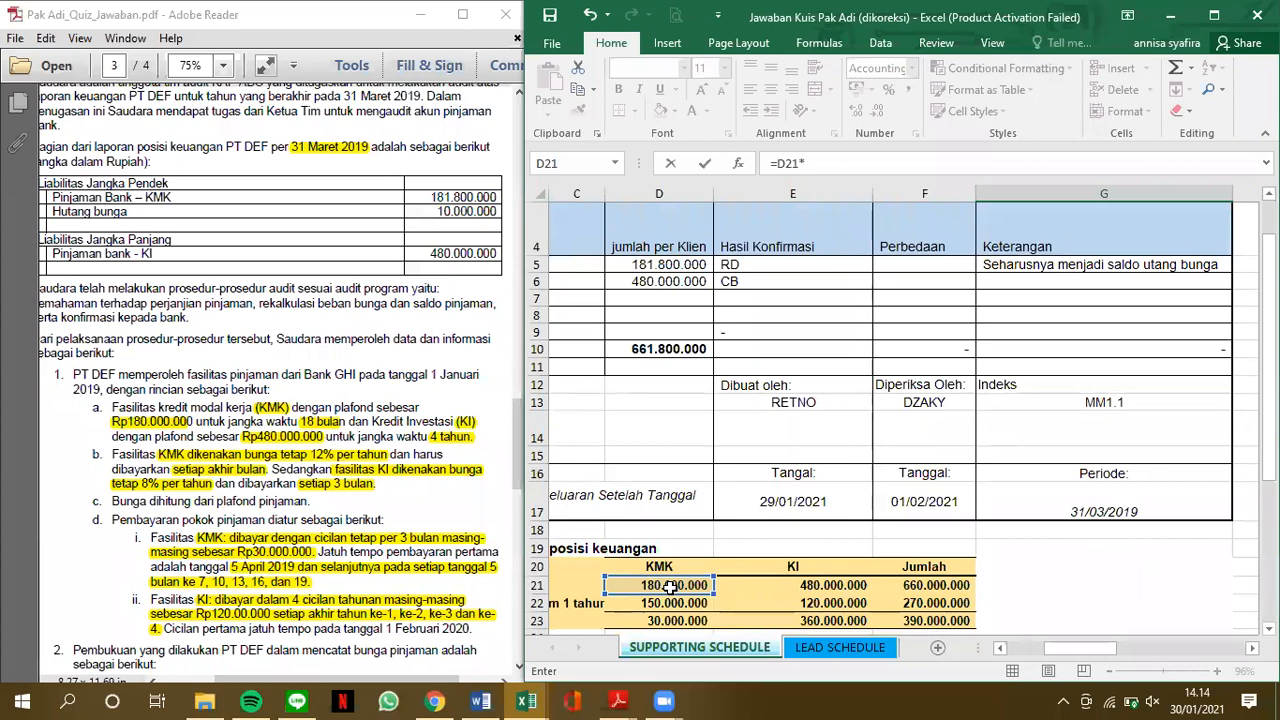
type("125")
key("Return")
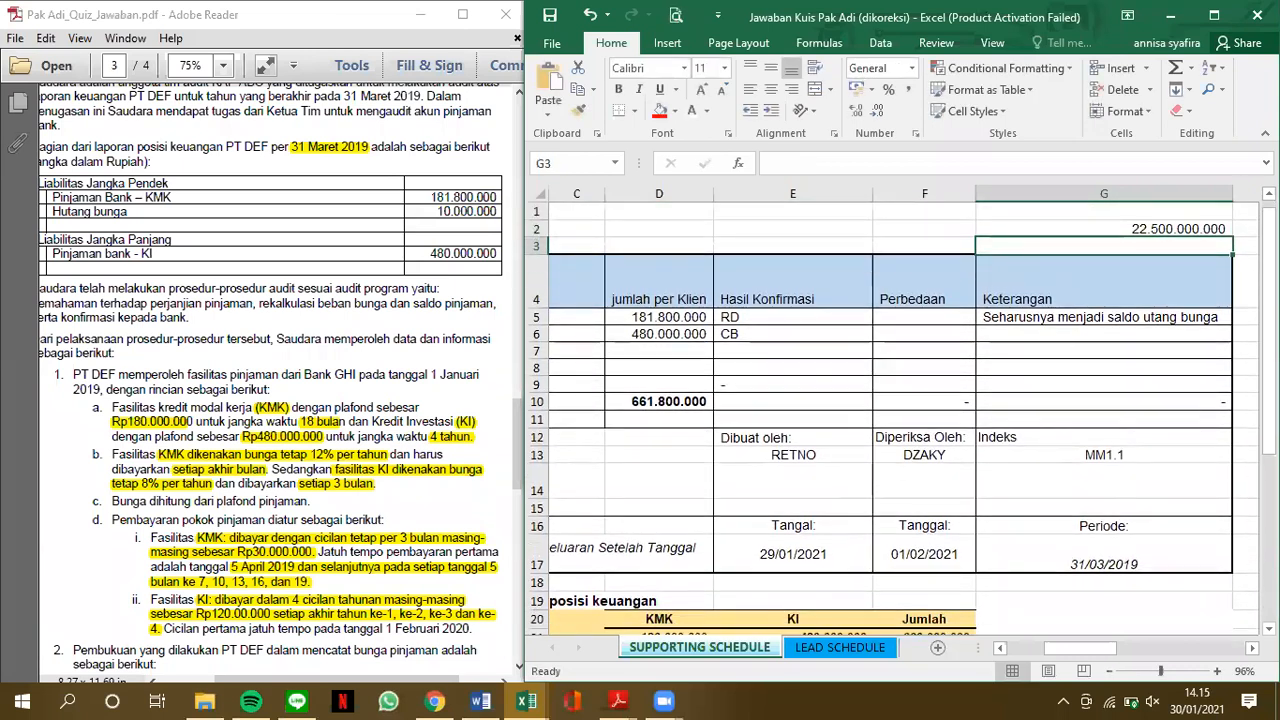
left_click(1205, 222)
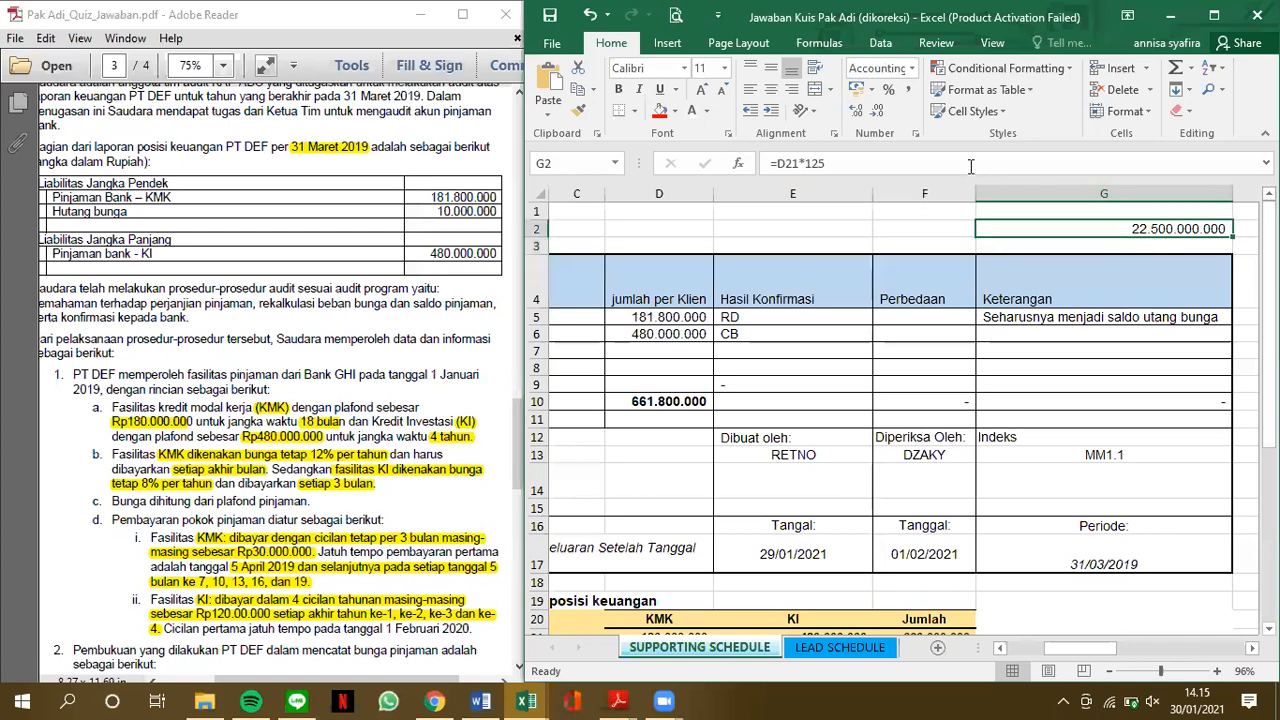
left_click(970, 165)
key("BackSpace")
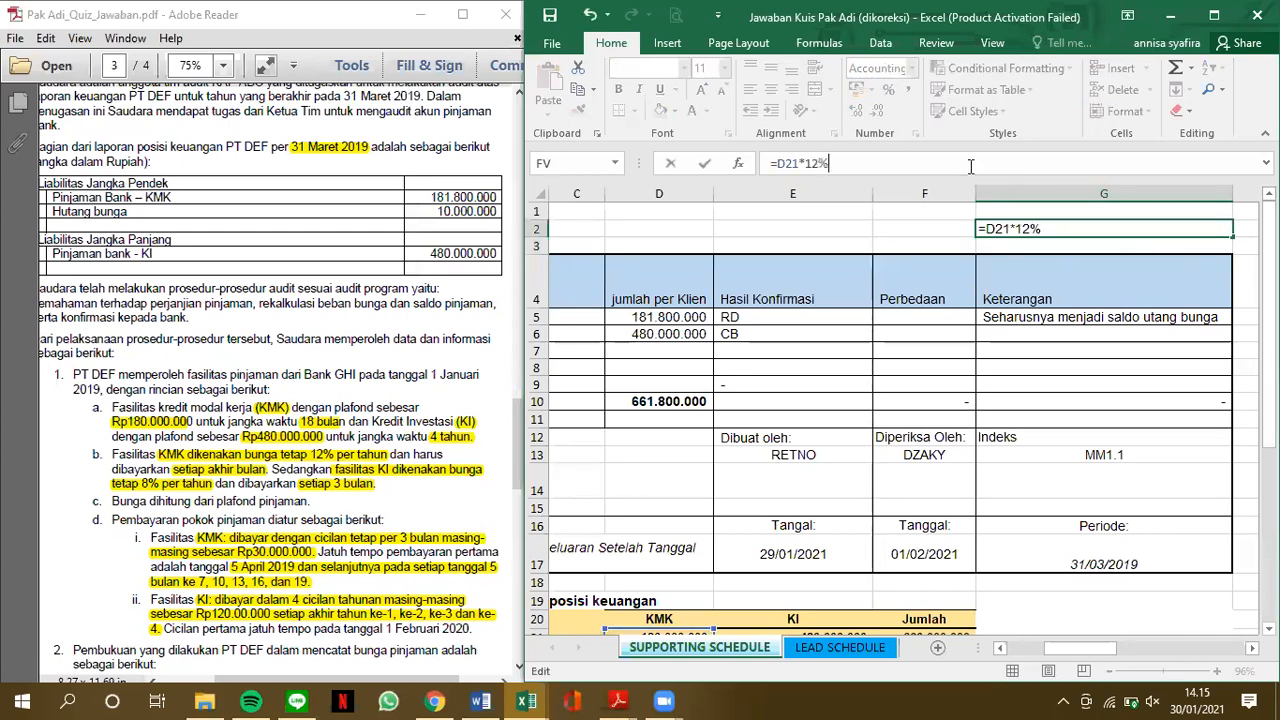
type("%")
key("ctrl+Return")
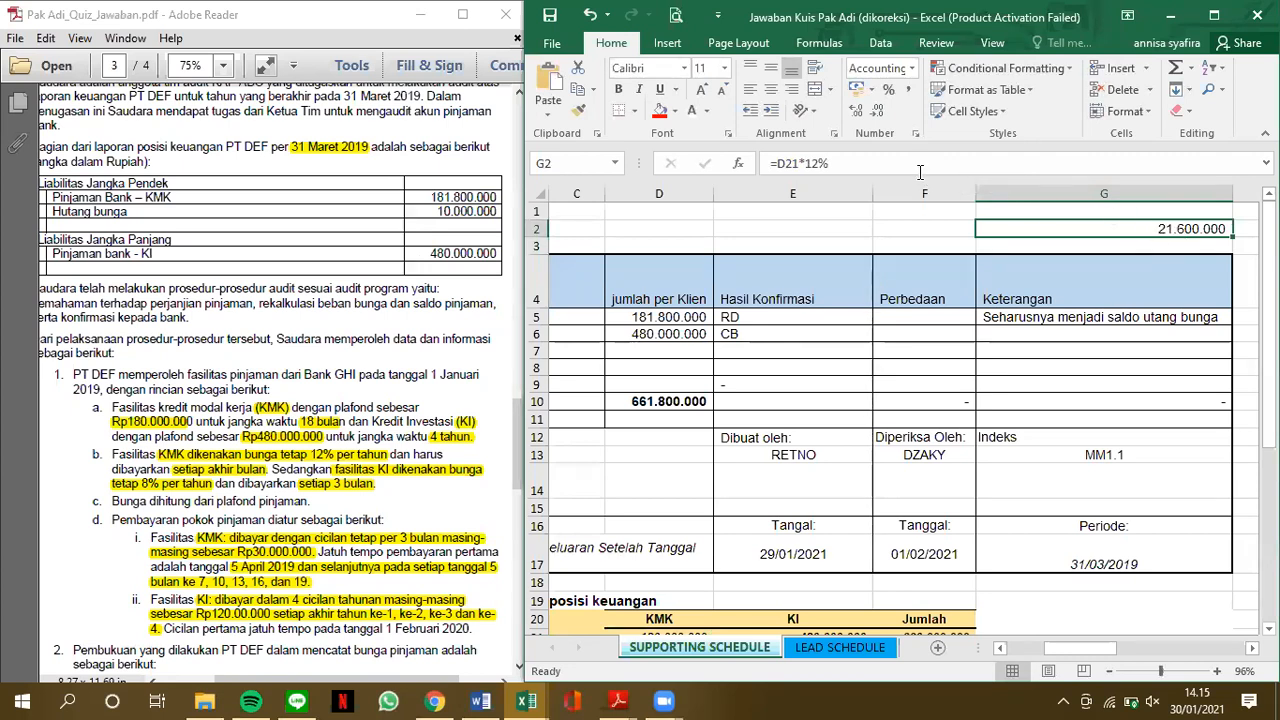
Extend the interest formula in G2 to one month, as =D21*12%*1/12
left_click(916, 164)
type("*")
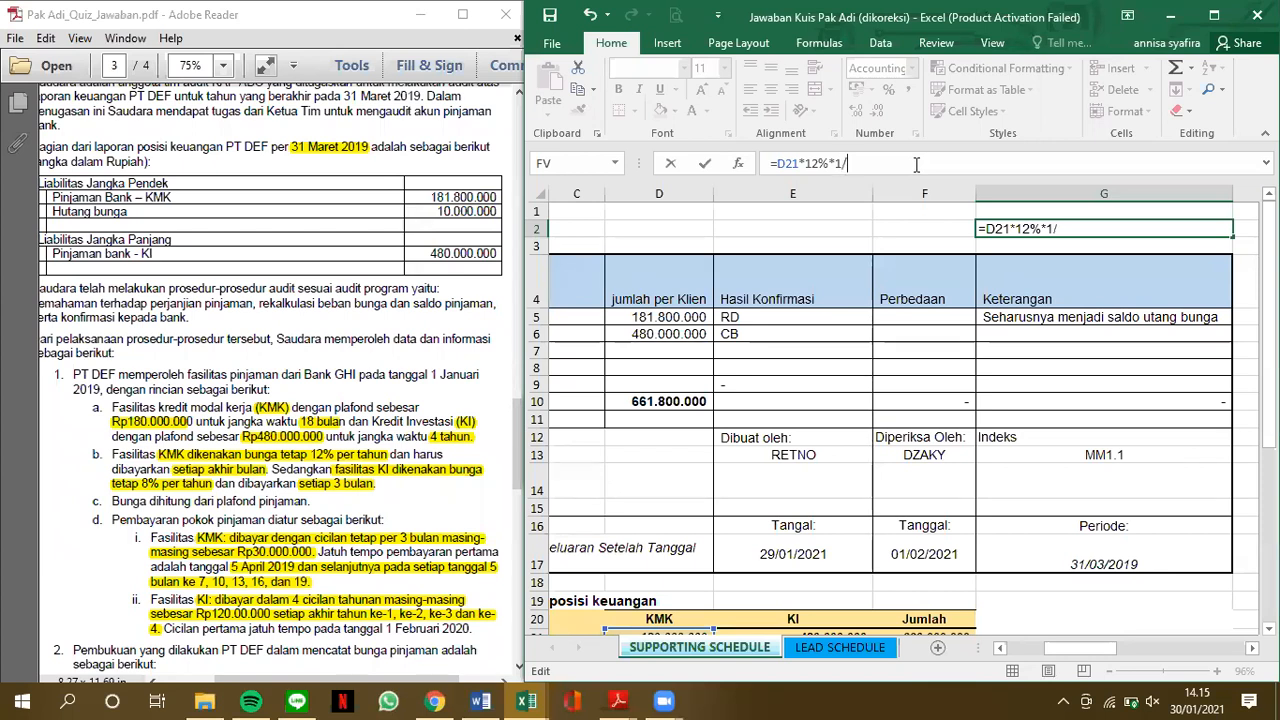
type("12")
key("Return")
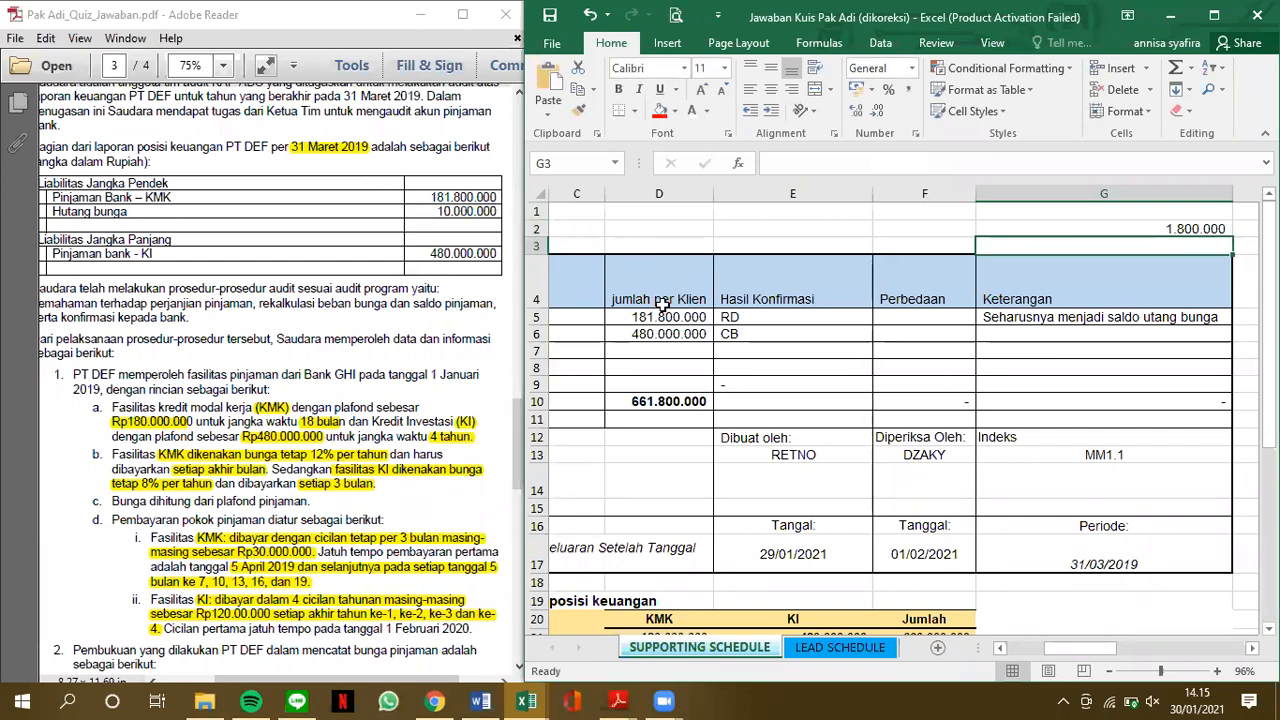
Review the monthly interest formula in G2 and trace it to the KMK loan total it refers to
scroll(722, 484, "down", 2)
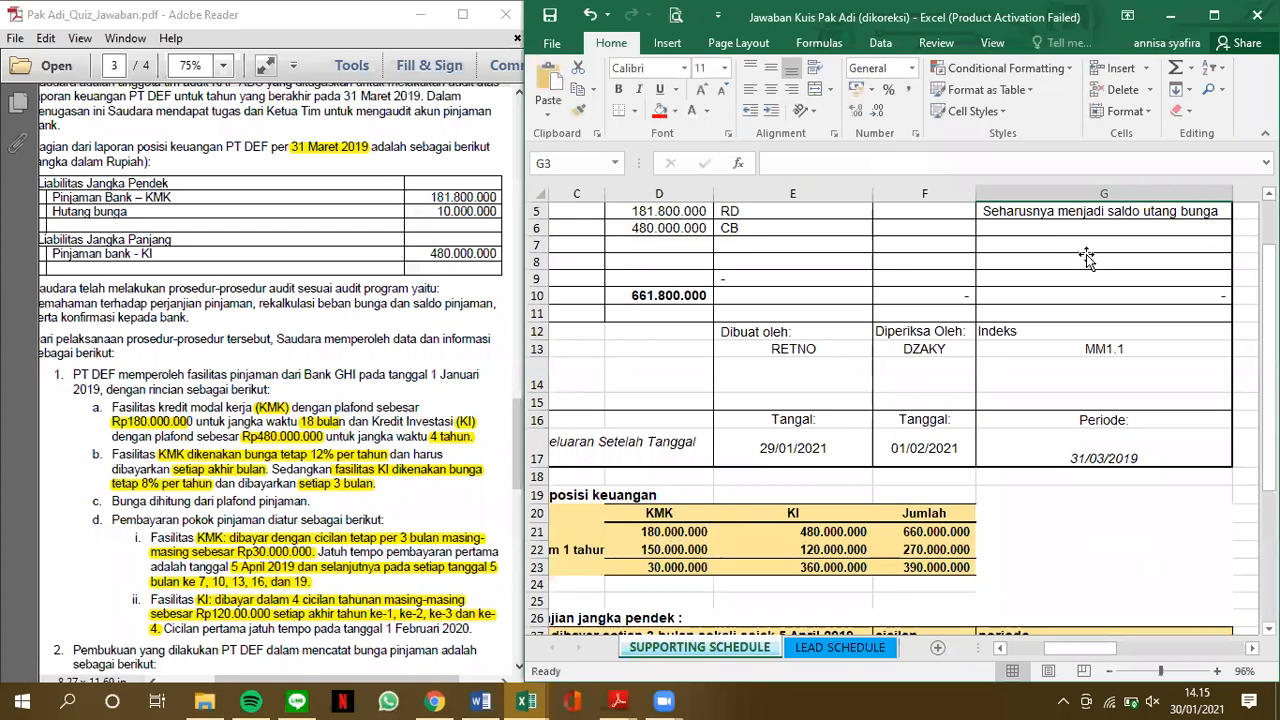
scroll(1127, 229, "up", 2)
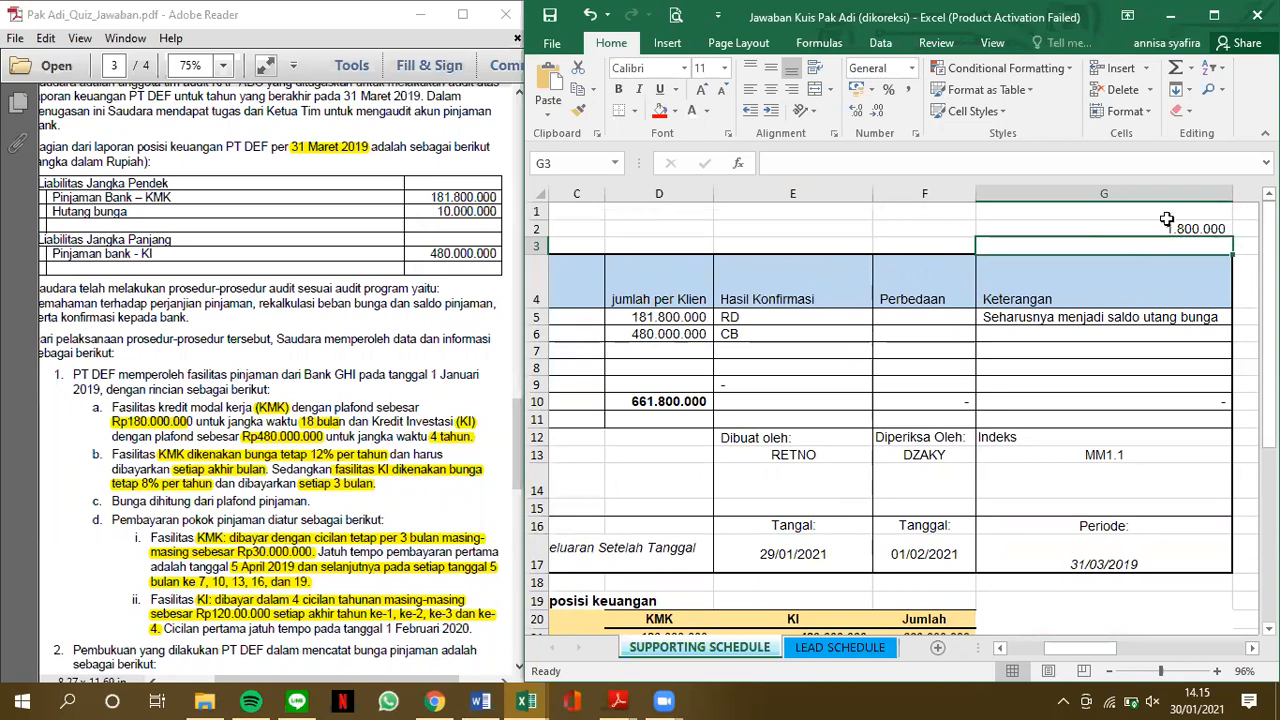
left_click(1158, 230)
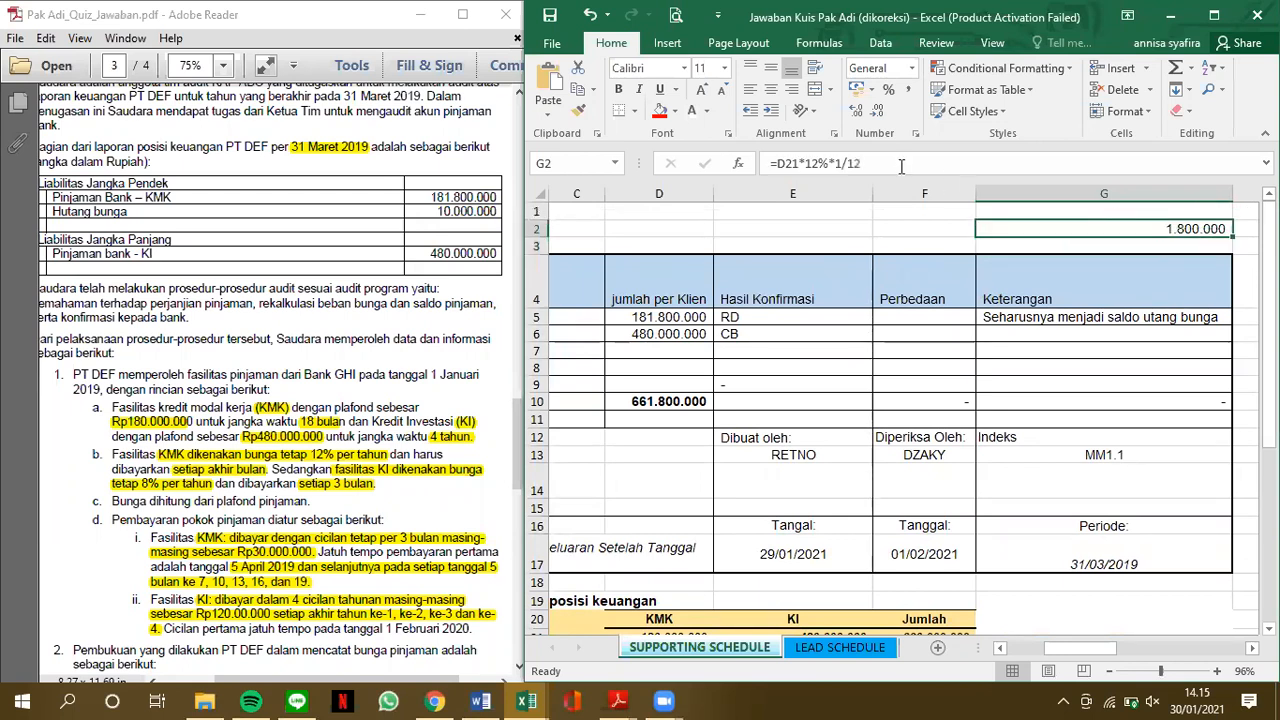
left_click(1098, 243)
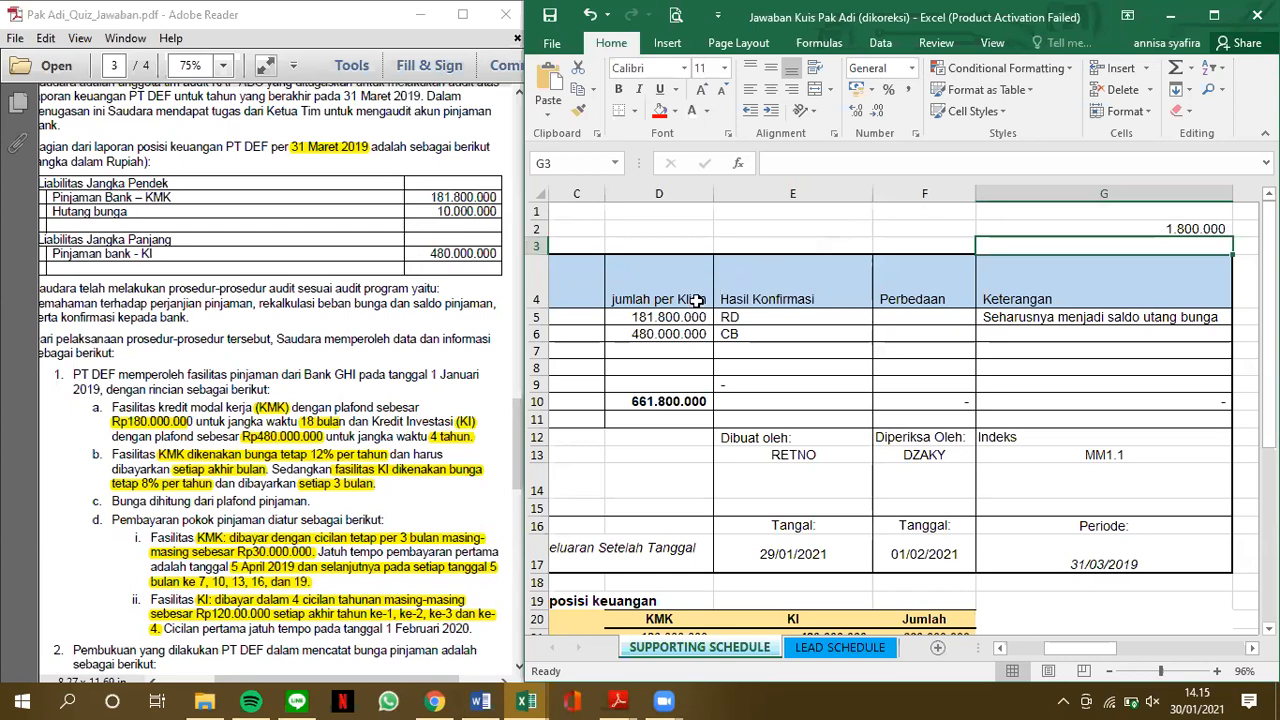
key("Up")
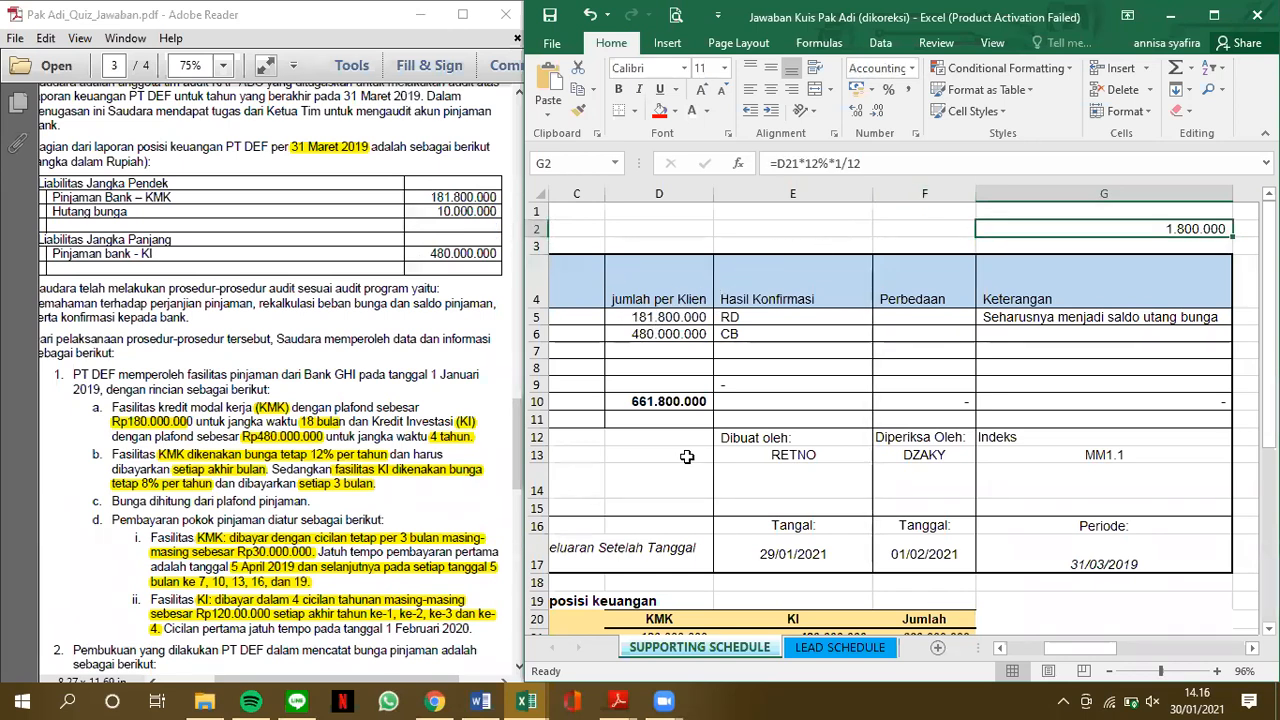
scroll(690, 534, "down", 2)
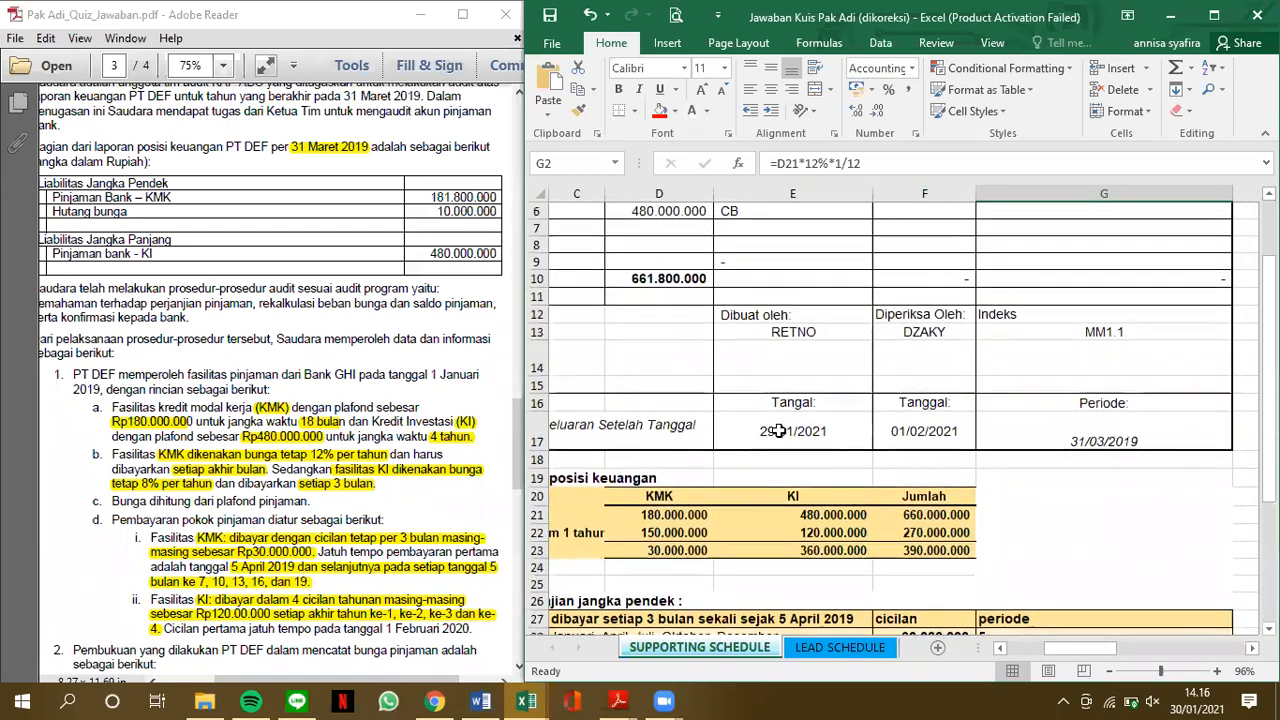
key("ctrl+bracketleft")
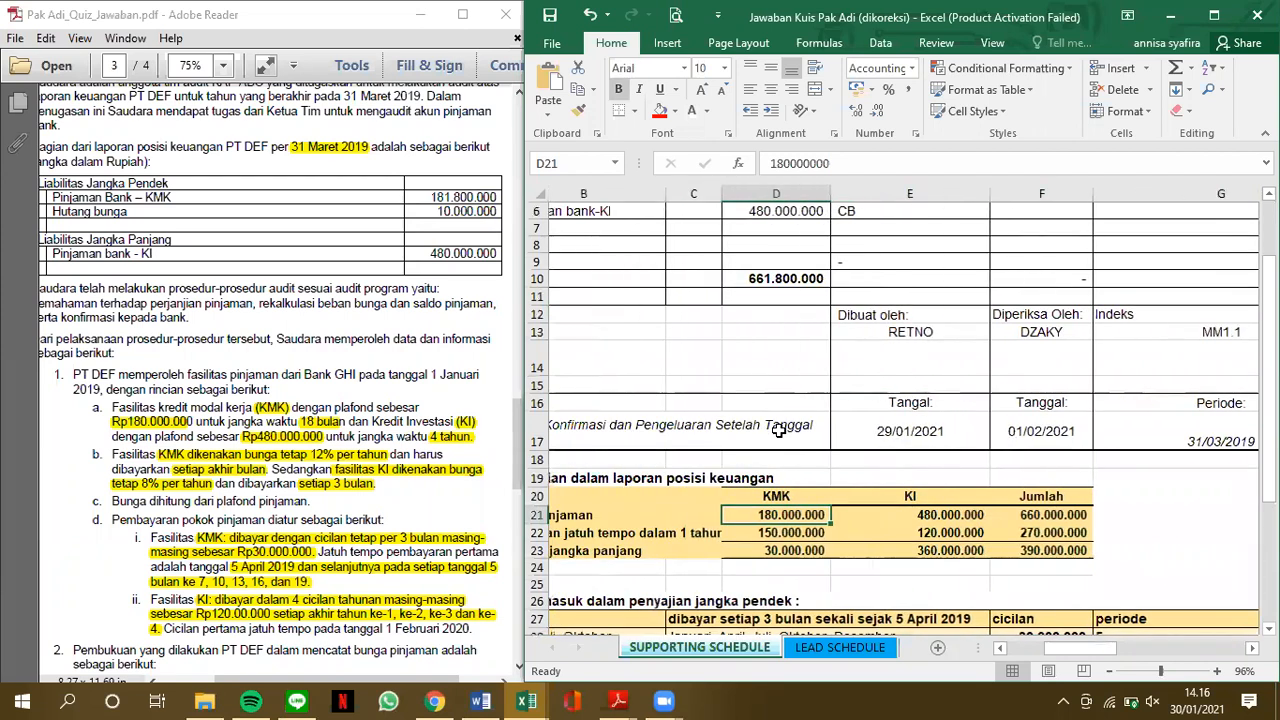
In the confirmation summary table, set Jumlah Konfirmasi to 2 for both Hasil Konfirmasi (J7) and Total yang dikirim (J11)
scroll(779, 430, "down", 1)
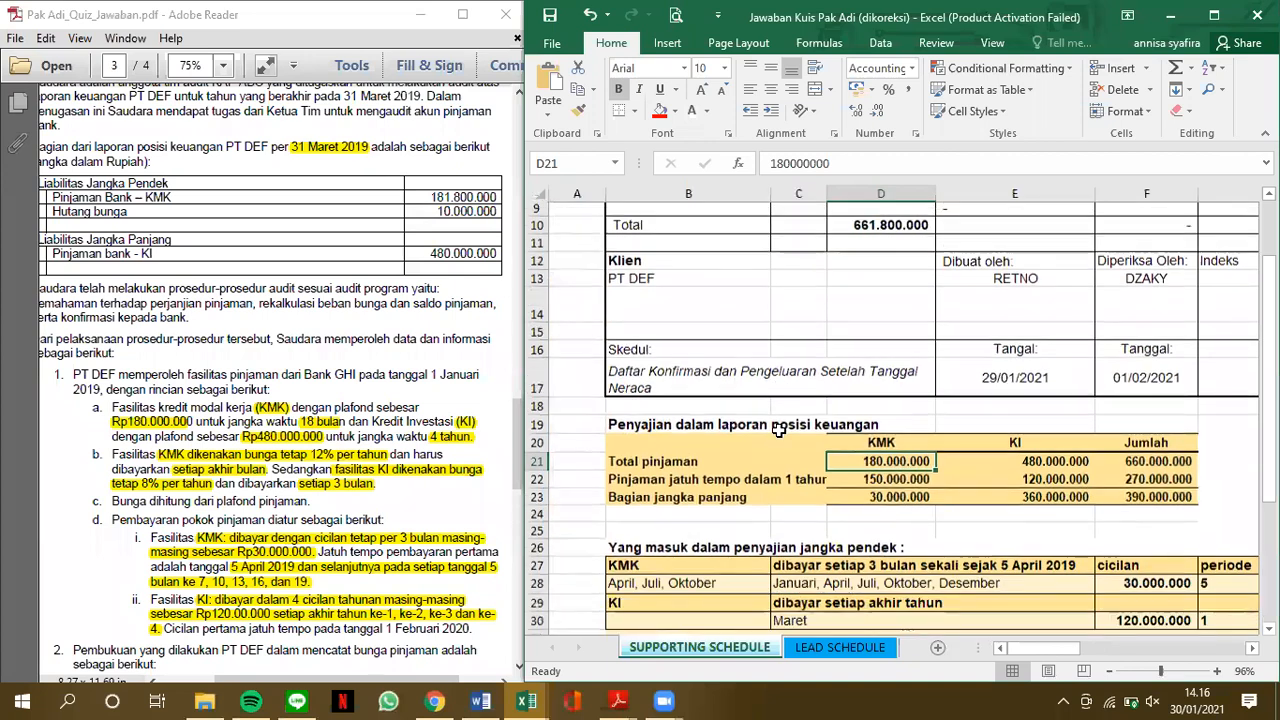
scroll(779, 430, "down", 1)
scroll(779, 430, "down", 2, "ctrl")
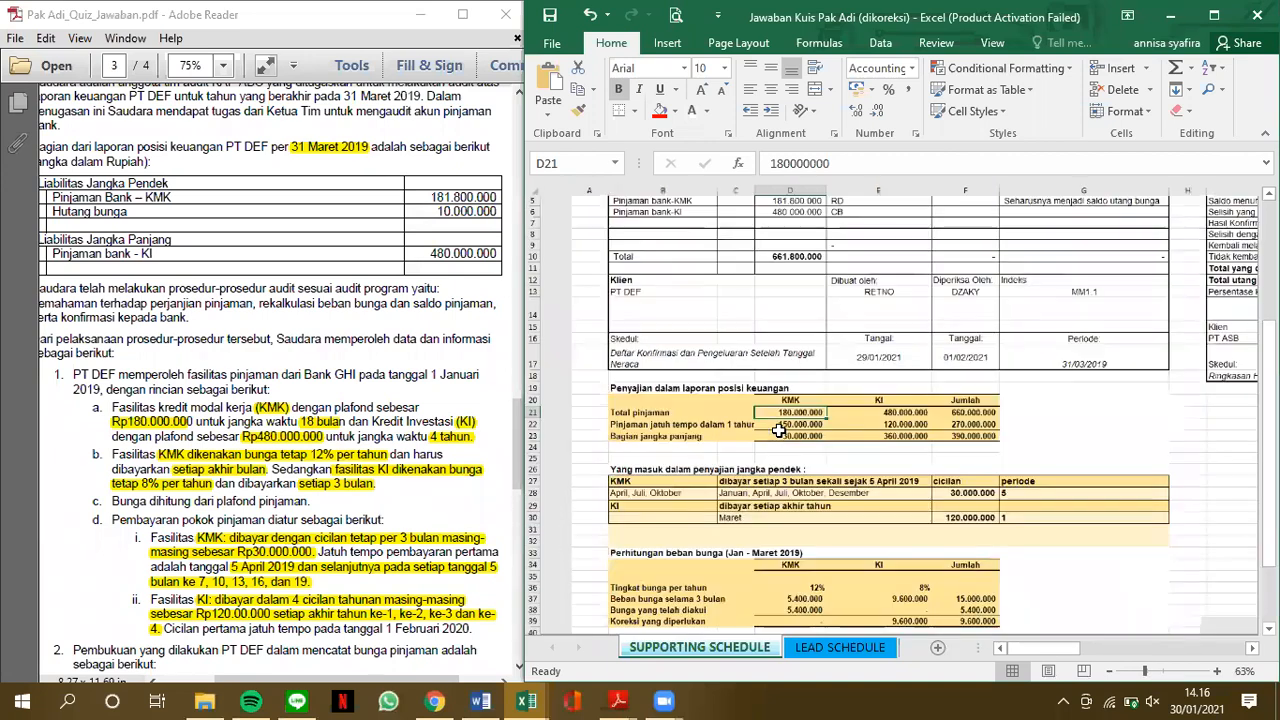
scroll(779, 430, "right", 3)
scroll(779, 430, "up", 1)
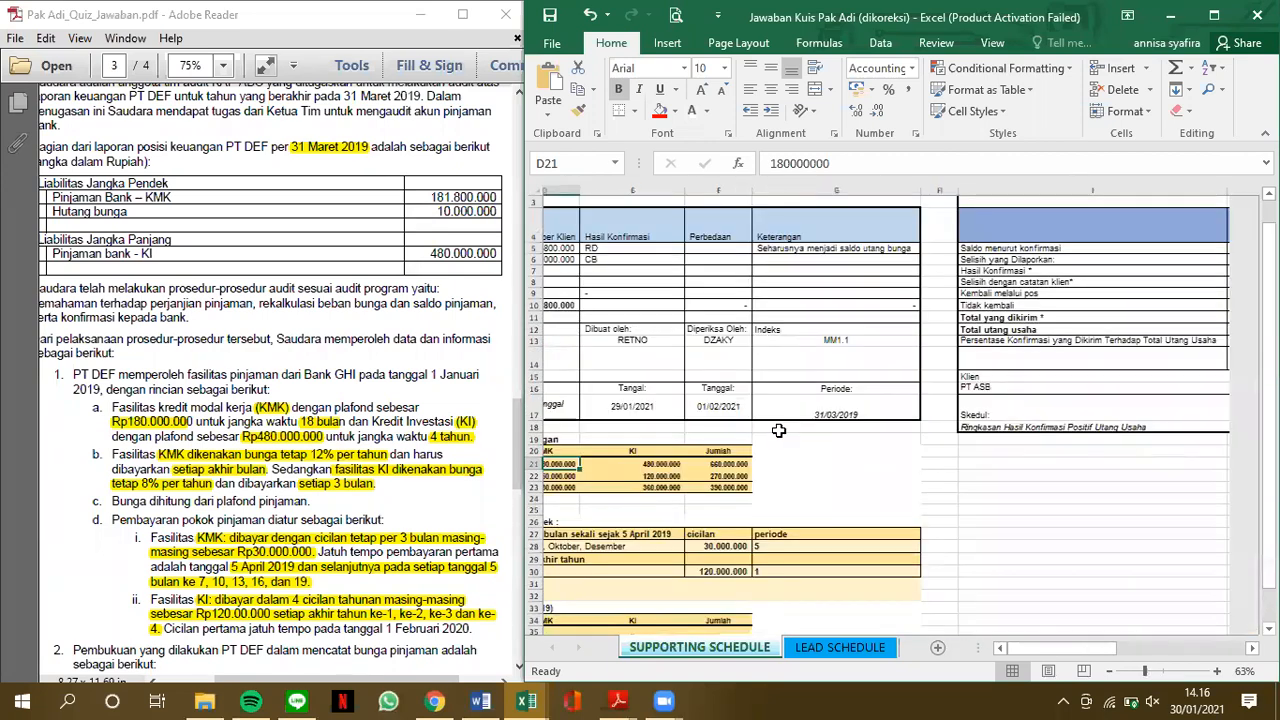
scroll(779, 430, "right", 3)
scroll(779, 430, "up", 2, "ctrl")
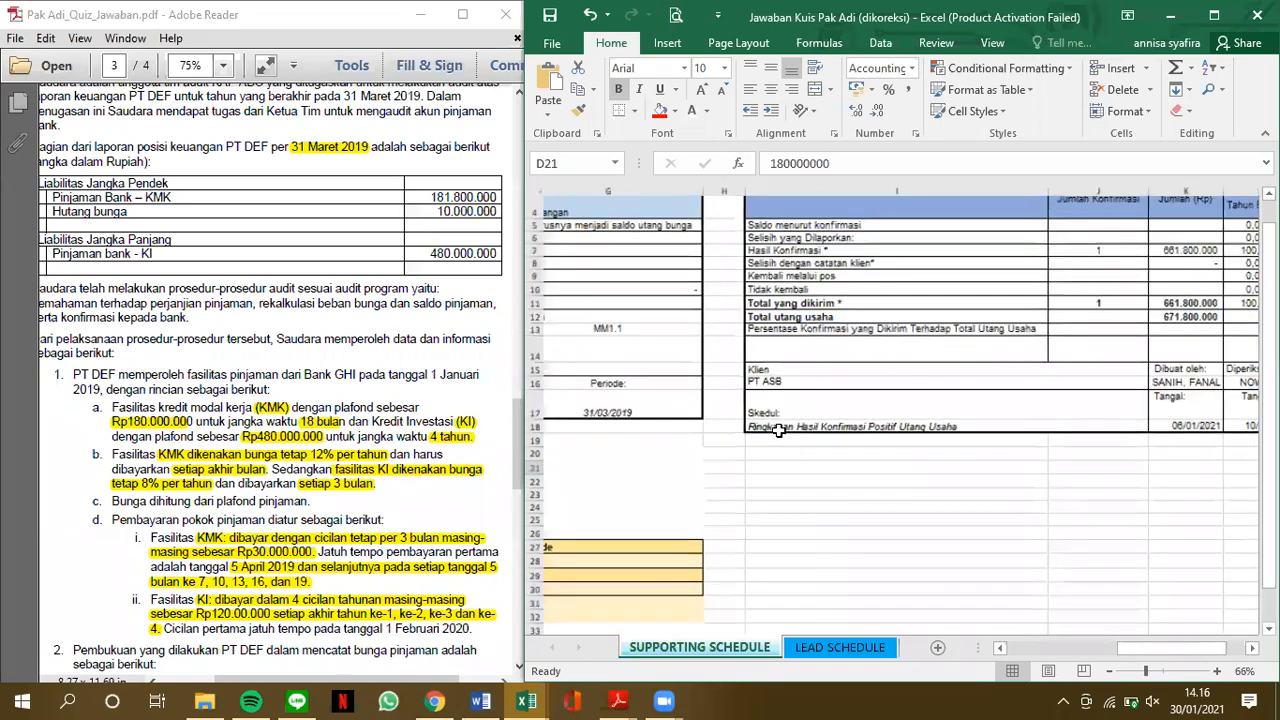
scroll(1024, 303, "right", 2)
scroll(1024, 303, "left", 2)
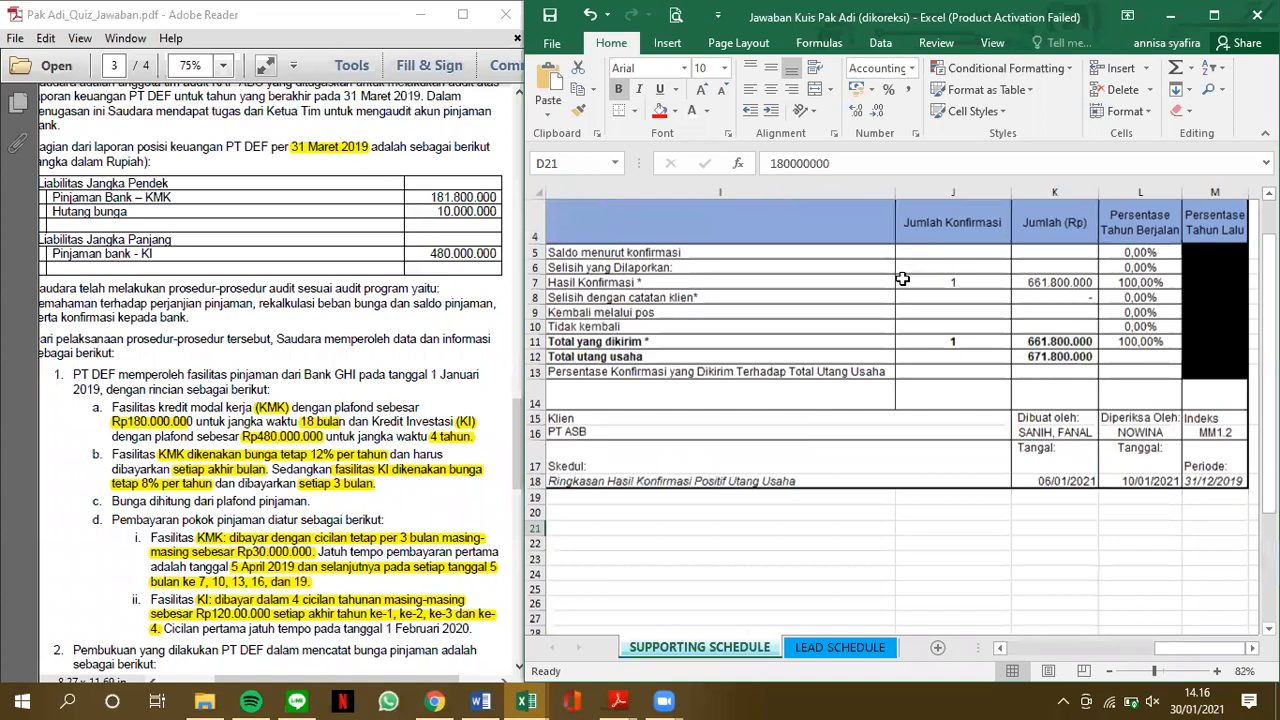
left_click(691, 297)
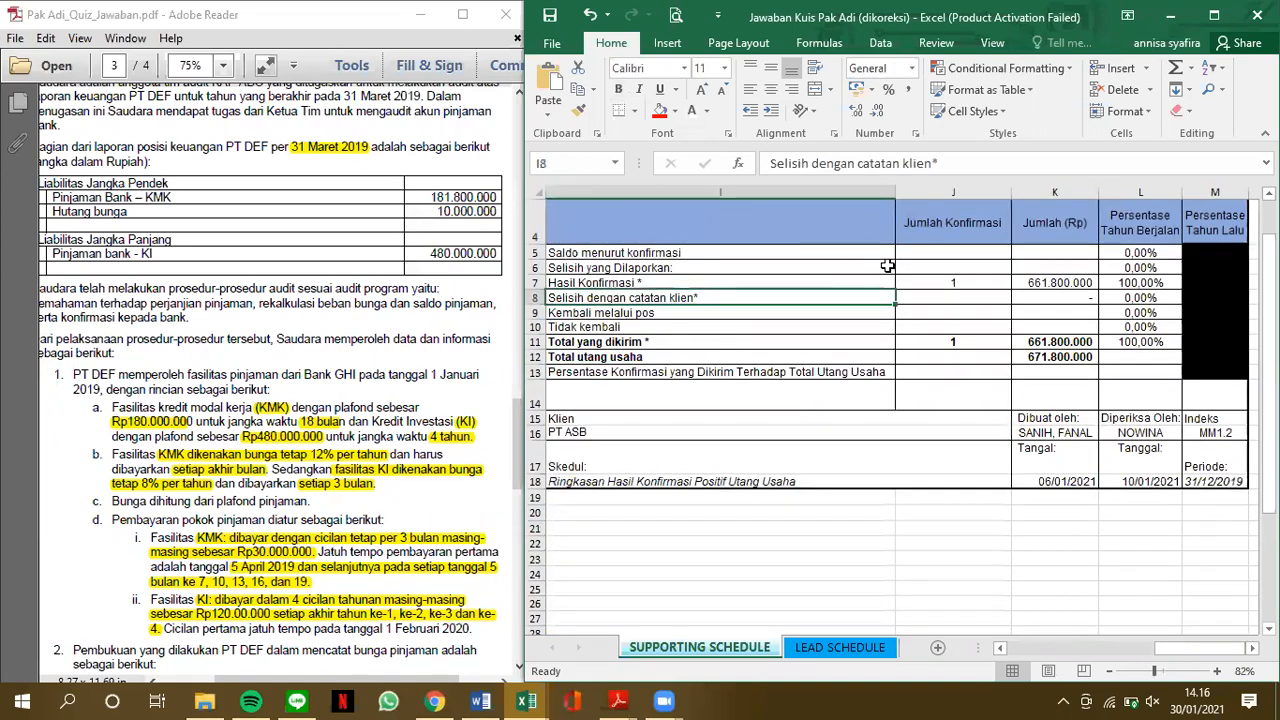
left_click(938, 280)
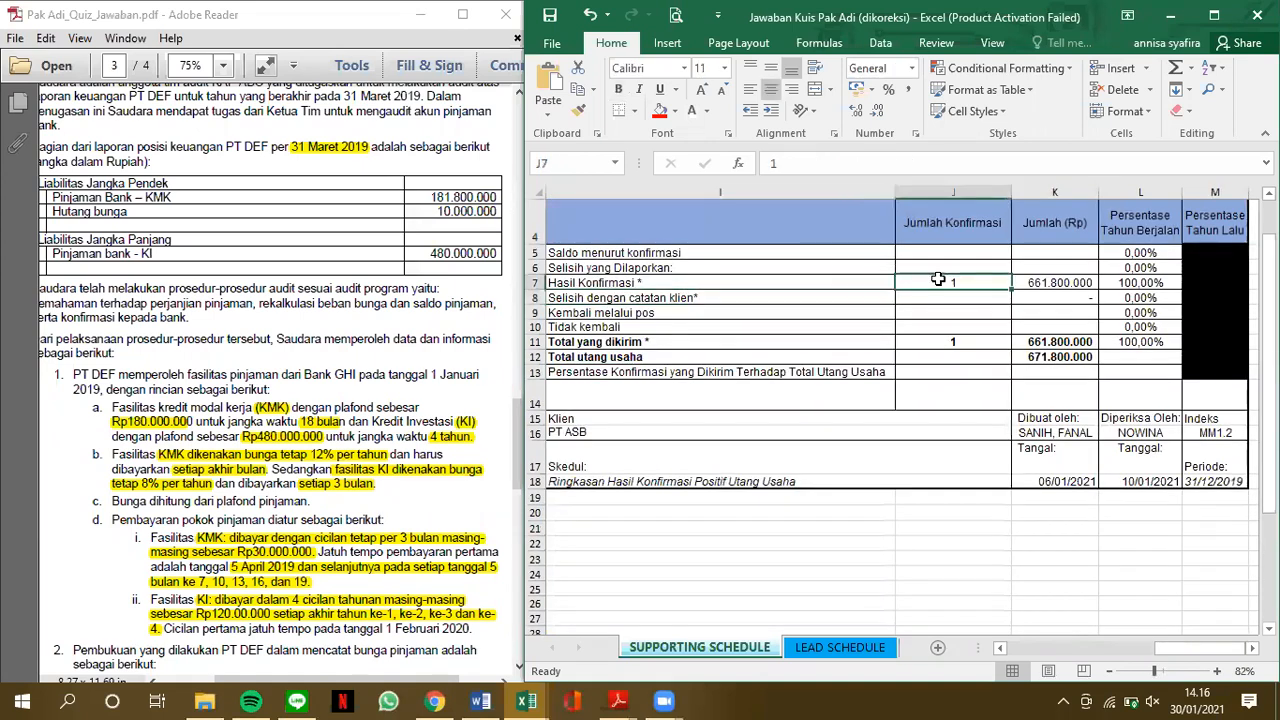
type("2")
key("Return")
key("Down")
key("Down")
key("Down")
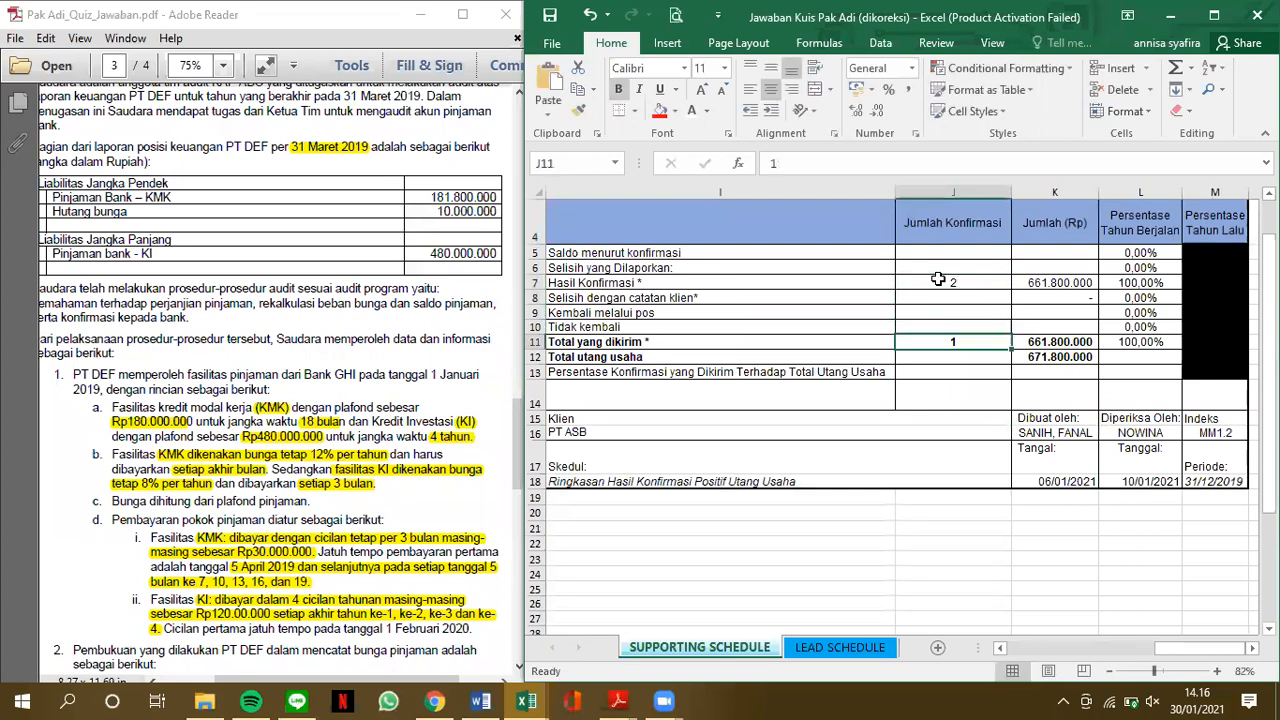
type("2")
Check the formulas behind the Hasil Konfirmasi amount in K7 and the Selisih dengan catatan klien amount in K8
left_click(1077, 284)
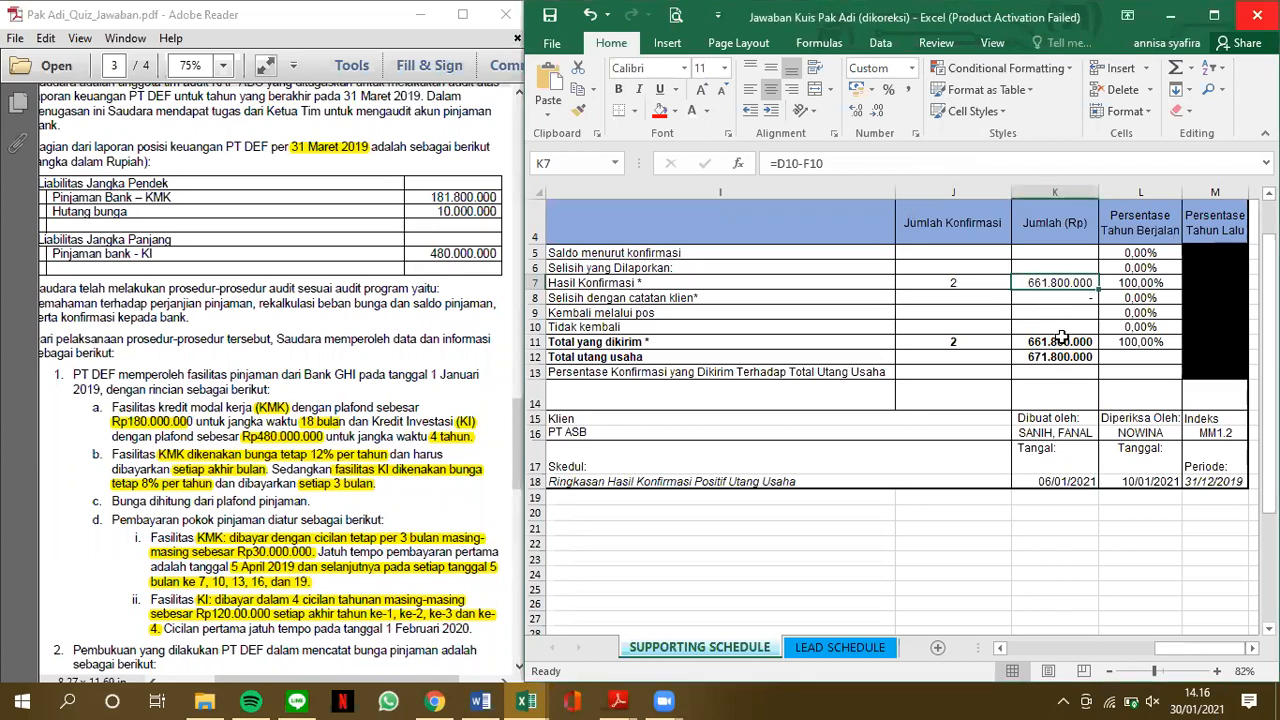
left_click(1044, 300)
left_click(886, 164)
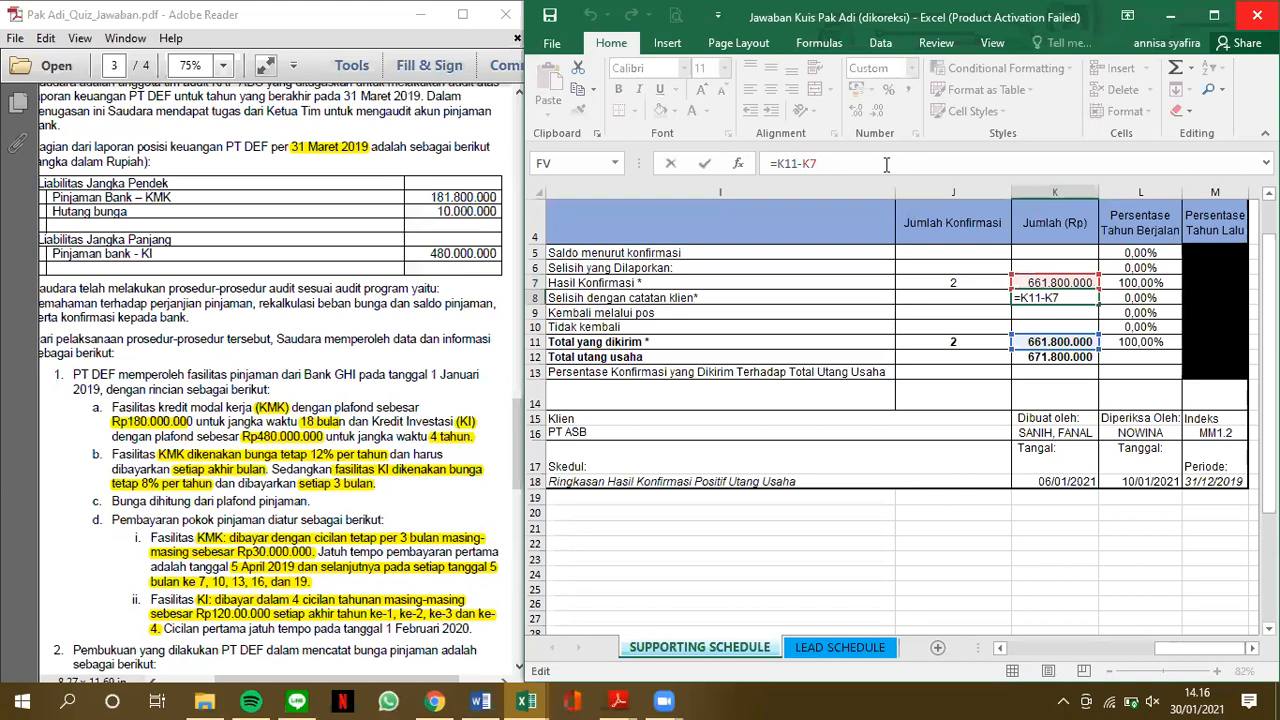
key("Return")
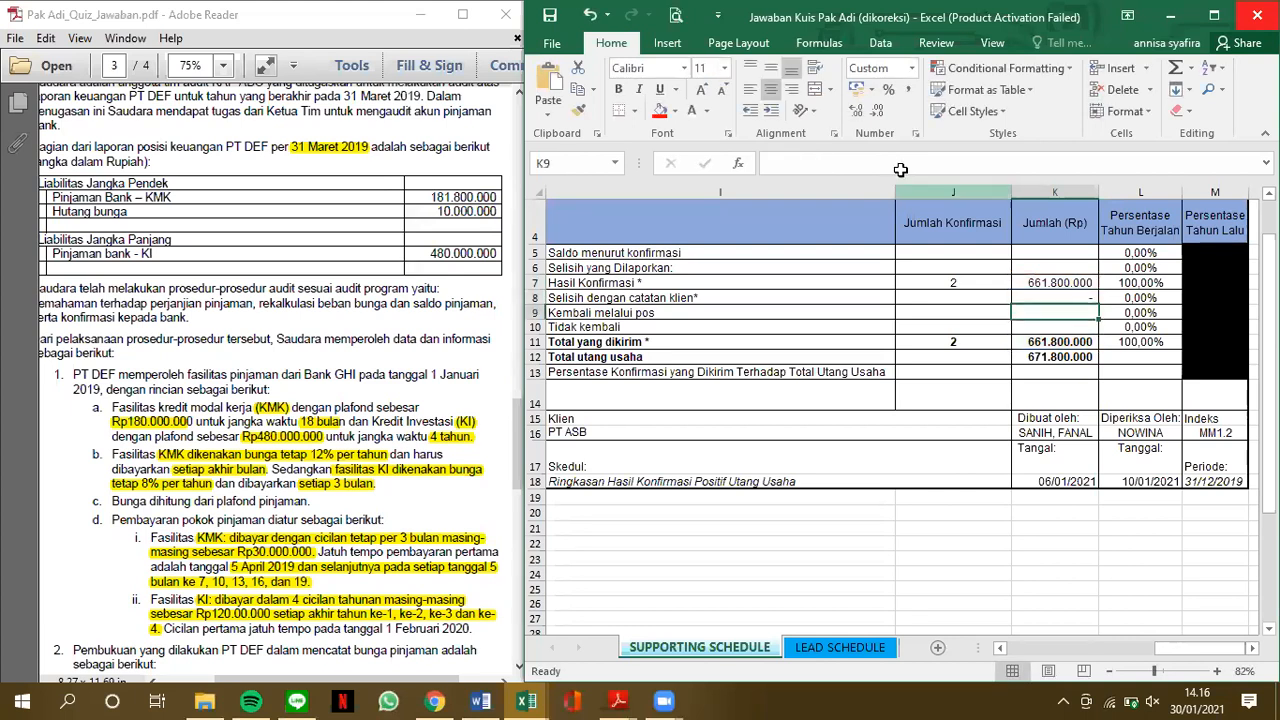
left_click(1066, 283)
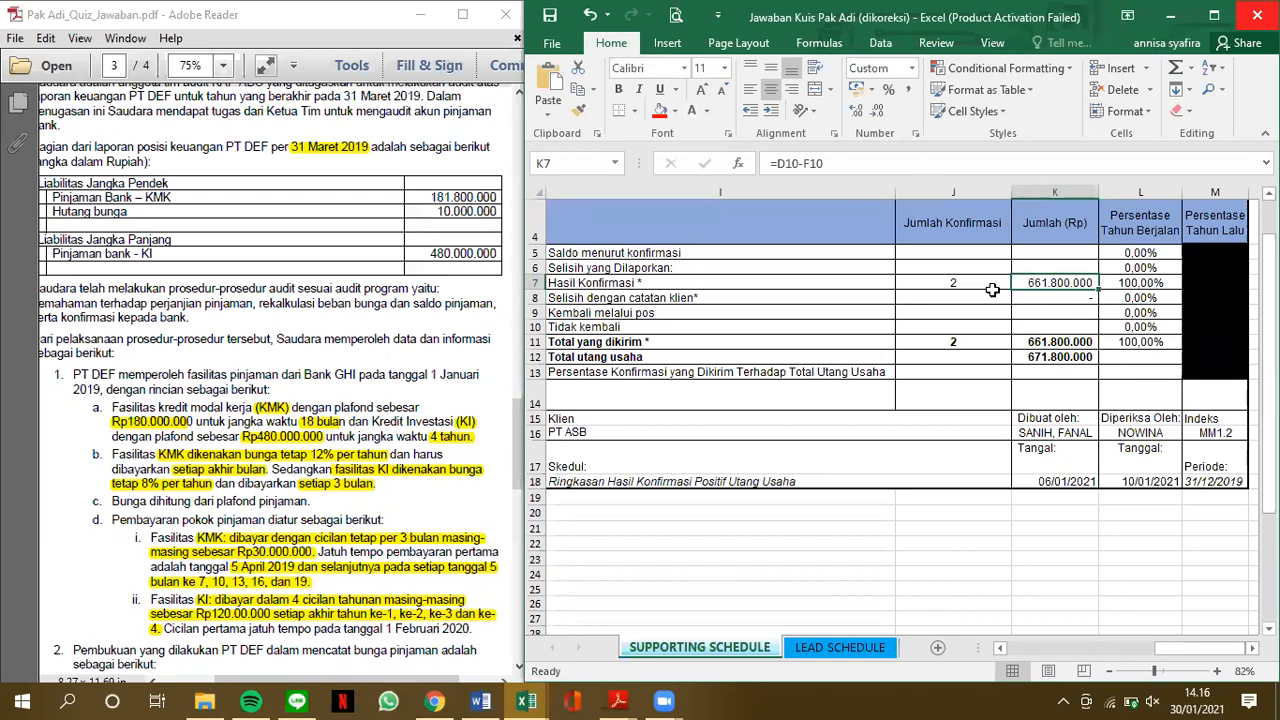
left_click(1051, 297)
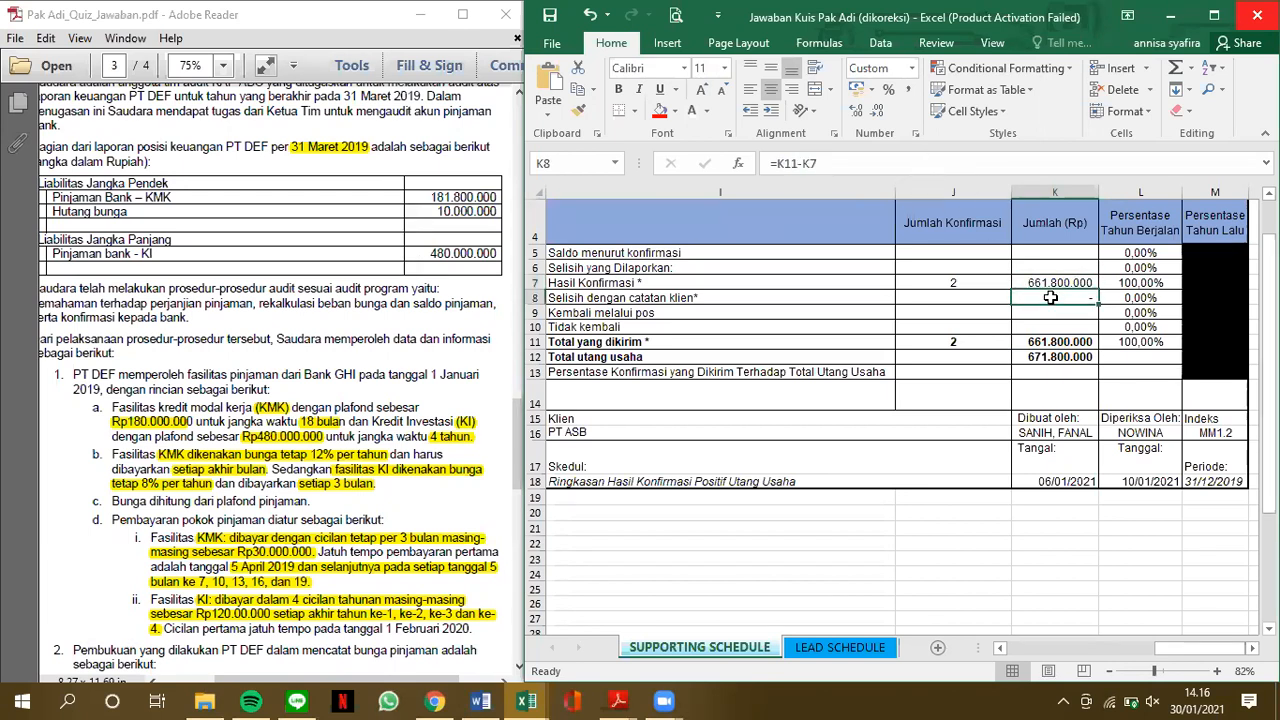
Maximize the workbook window and enter the KMK difference in F5 (Perbedaan) with the formula =D5-D21
left_click(1203, 25)
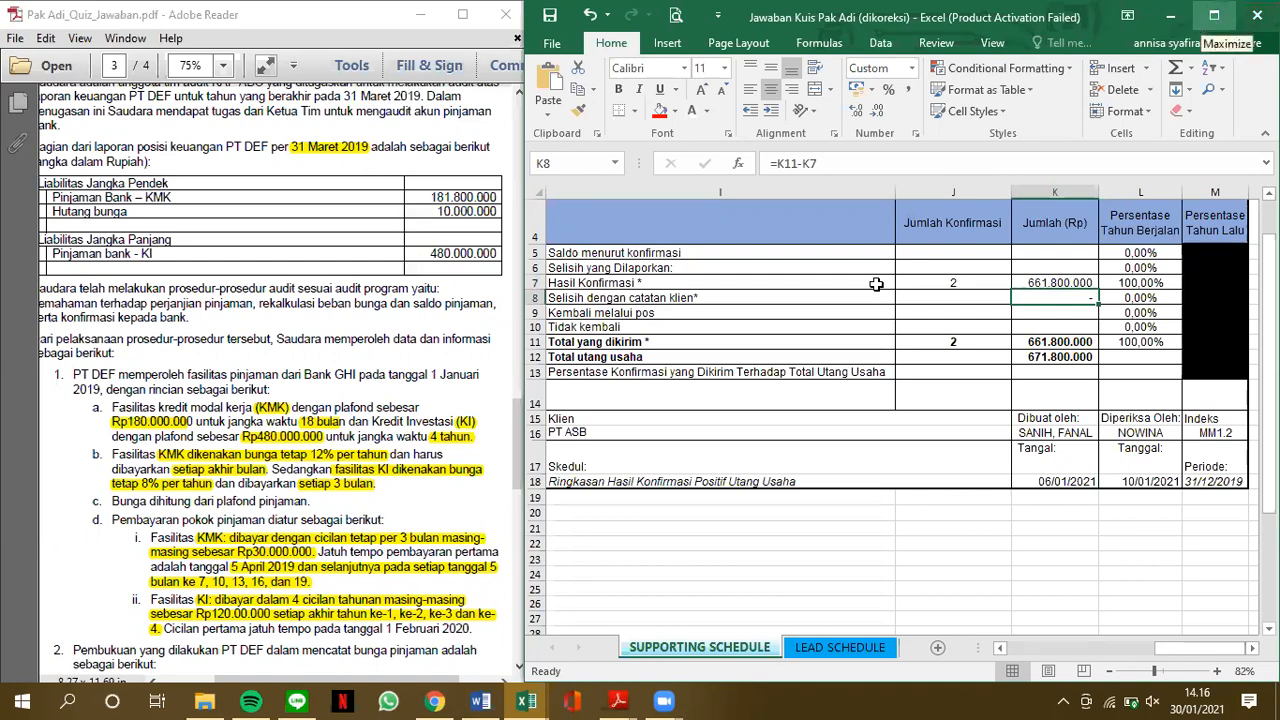
scroll(788, 365, "left", 5)
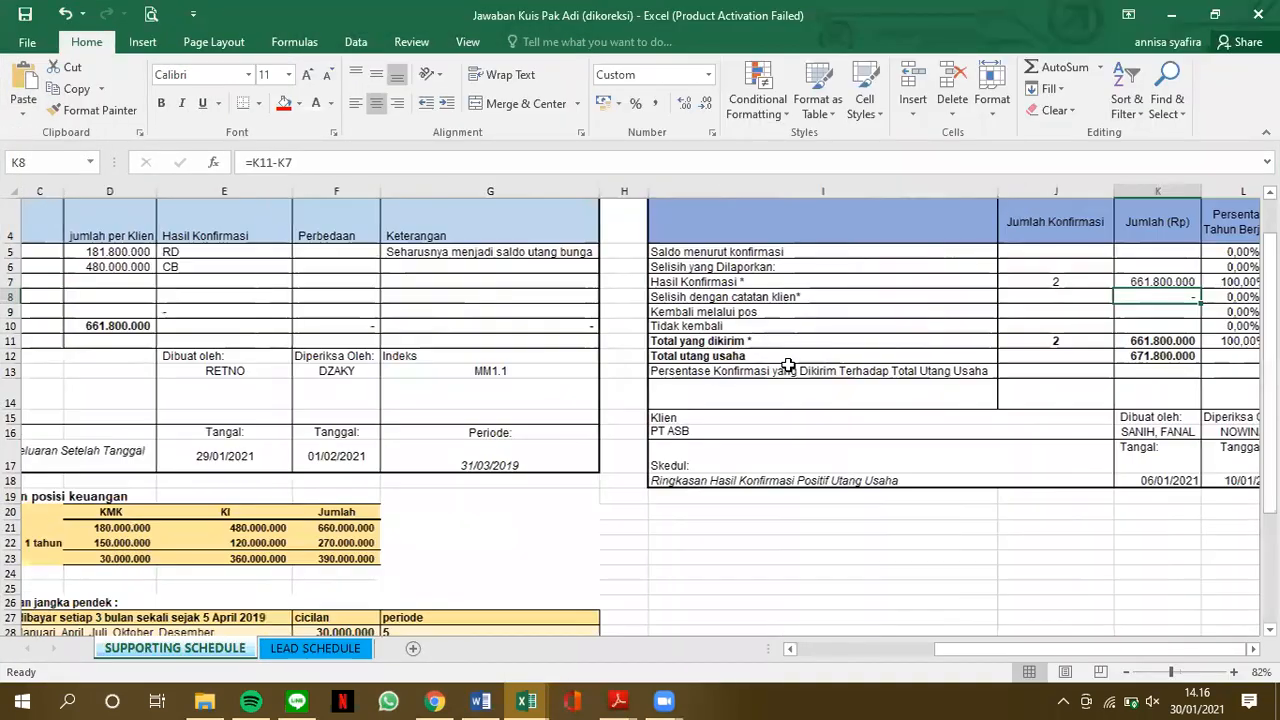
scroll(788, 365, "down", 1)
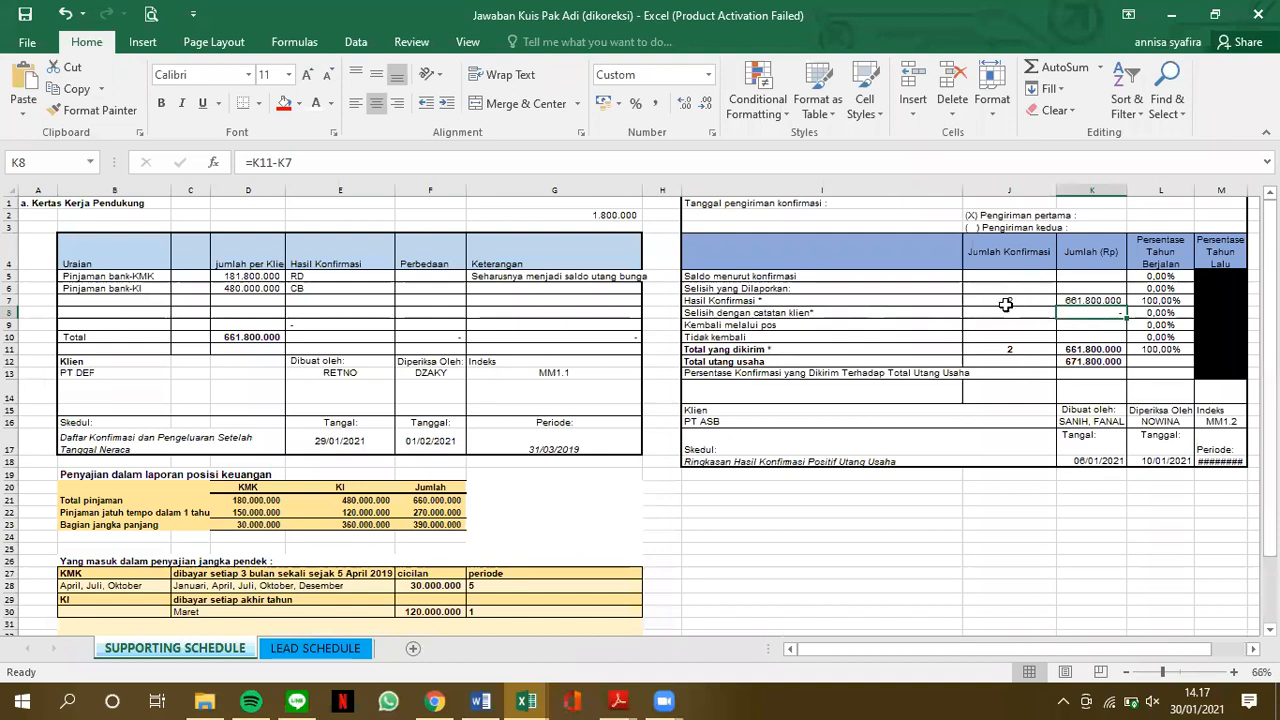
left_click(425, 279)
type("18")
key("BackSpace")
key("BackSpace")
type("=")
left_click(228, 279)
type("-")
left_click(256, 502)
key("Return")
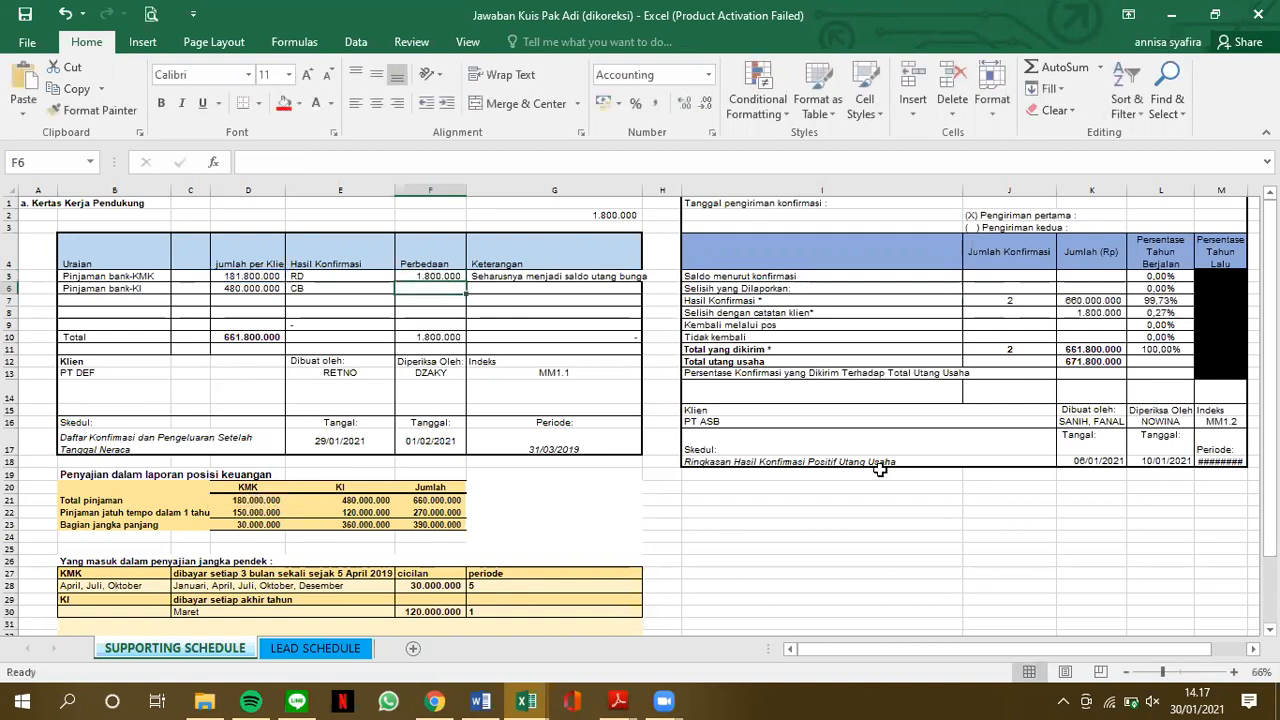
Restore the workbook from full screen and arrange it side by side with the Pak Adi_Quiz_Jawaban PDF
left_click(1230, 14)
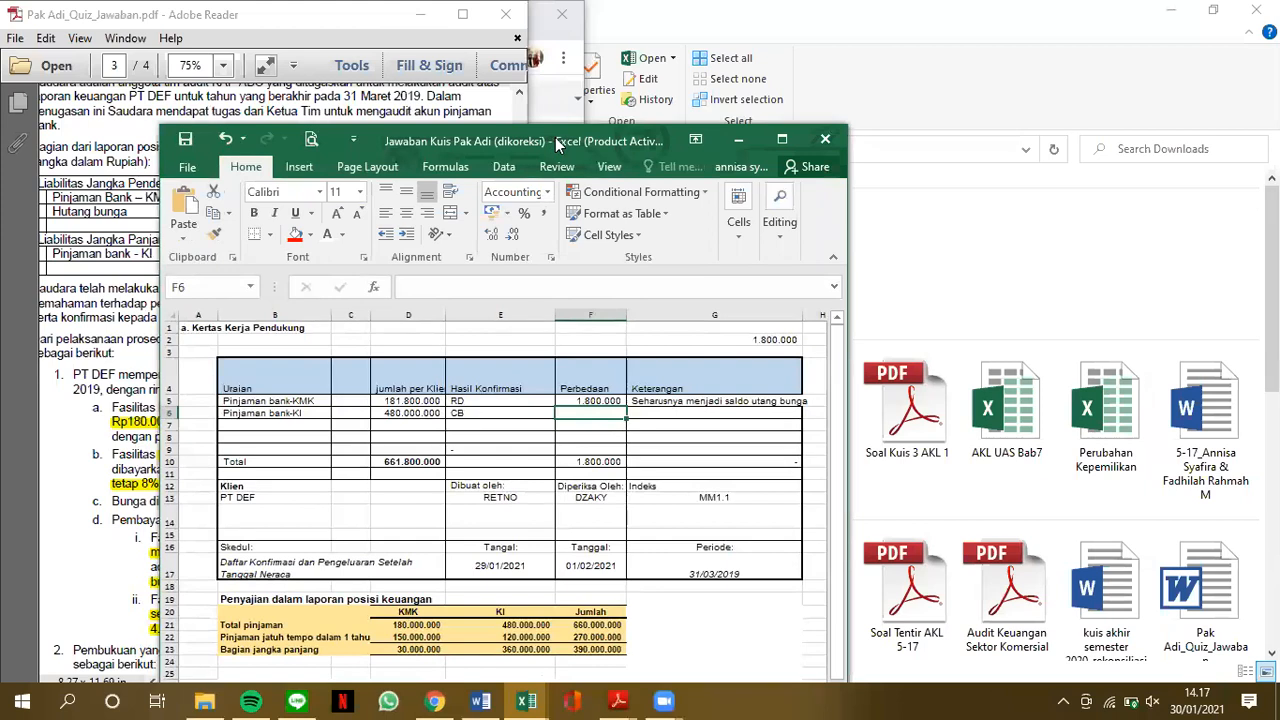
left_click_drag(558, 144, 915, 30)
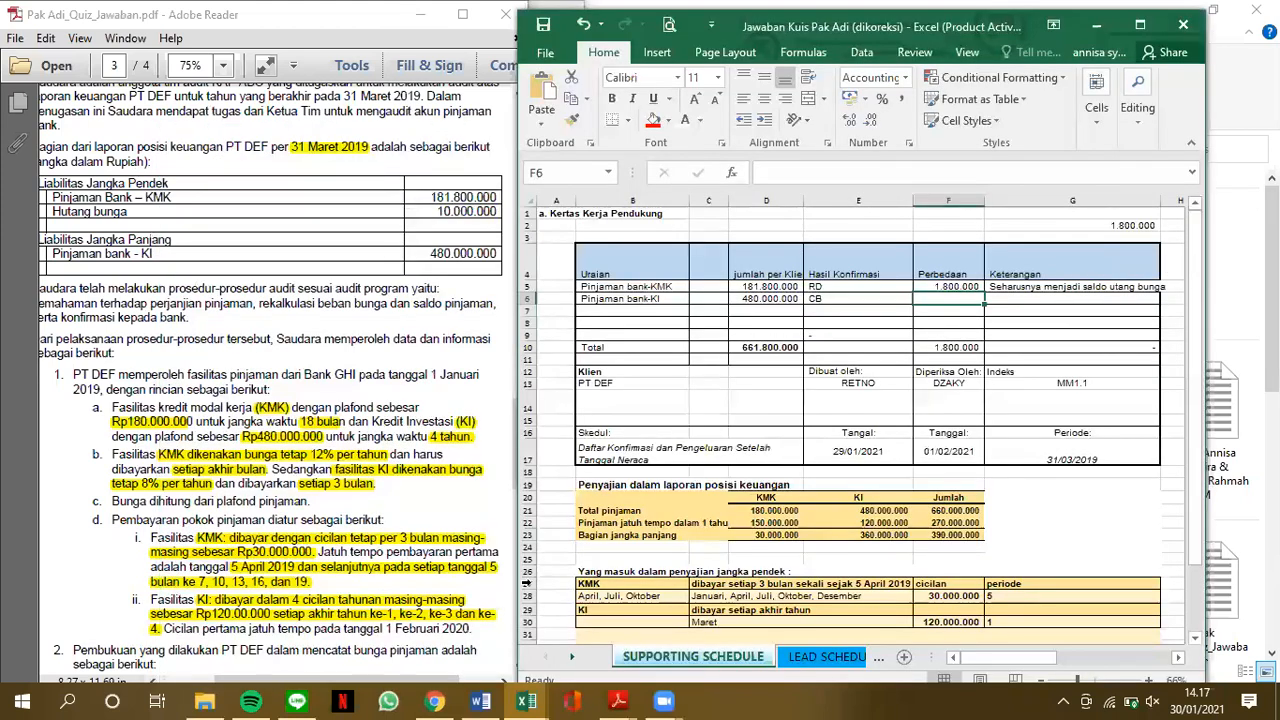
left_click(225, 188)
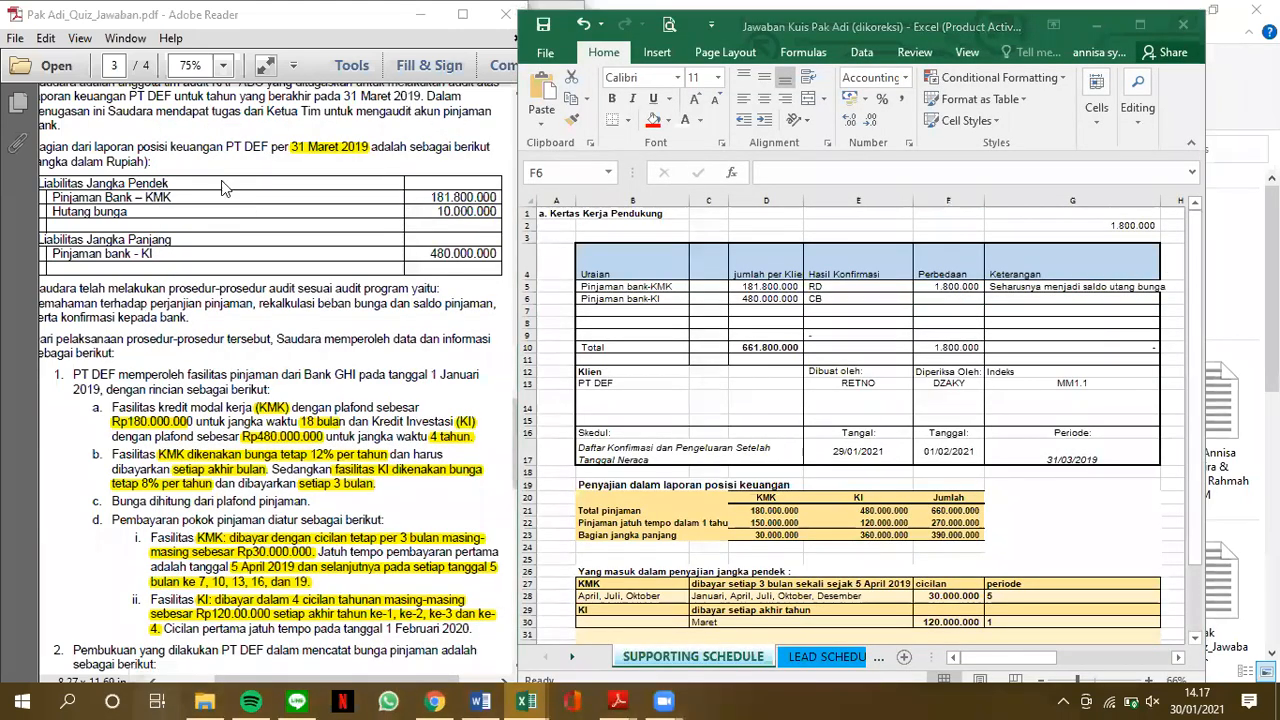
key("super+Tab")
right_click(145, 187)
left_click(196, 235)
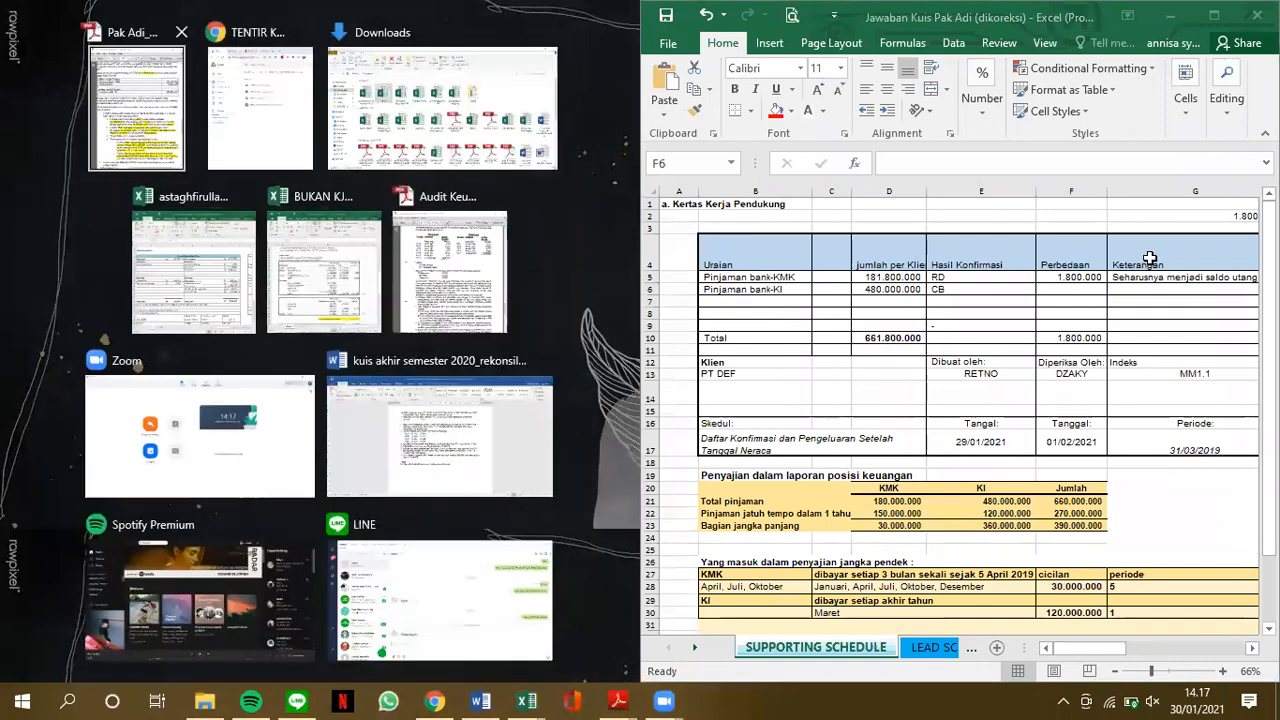
key("Return")
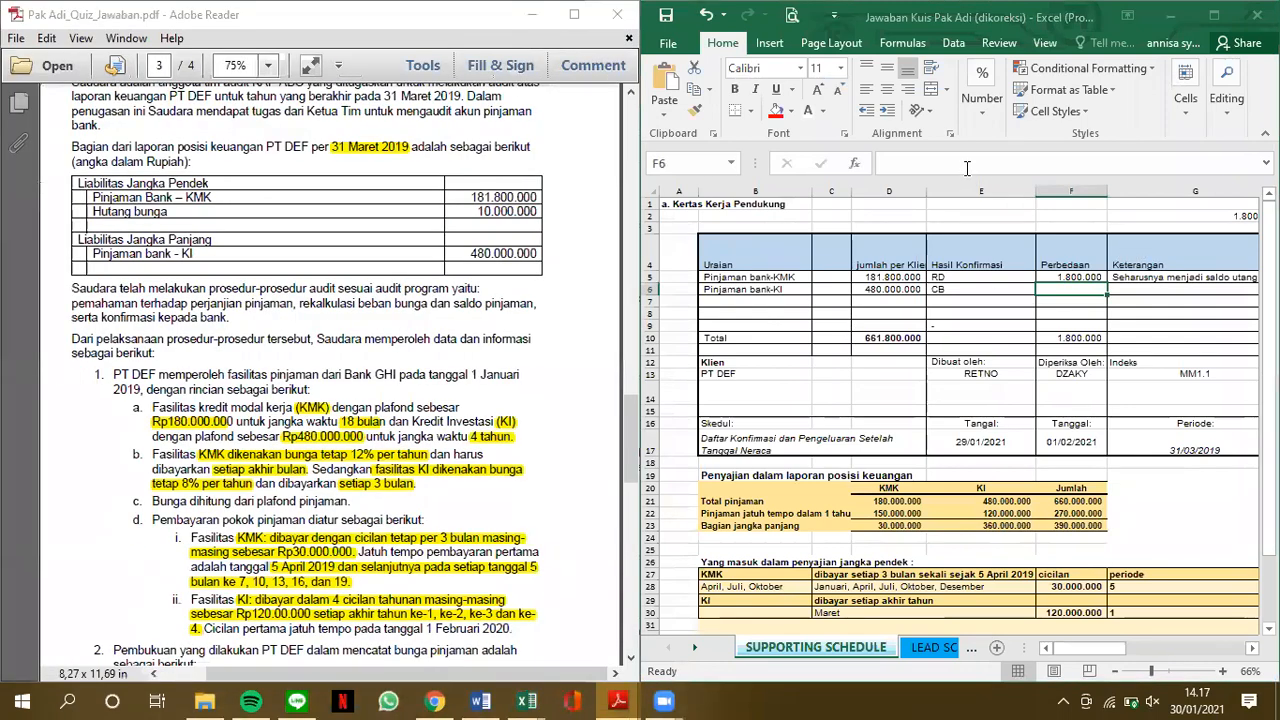
Check the Hasil Konfirmasi formula in K7 and trace it to the totals in D10 and F10 of the loan table
left_click(968, 170)
scroll(932, 323, "up", 3, "ctrl")
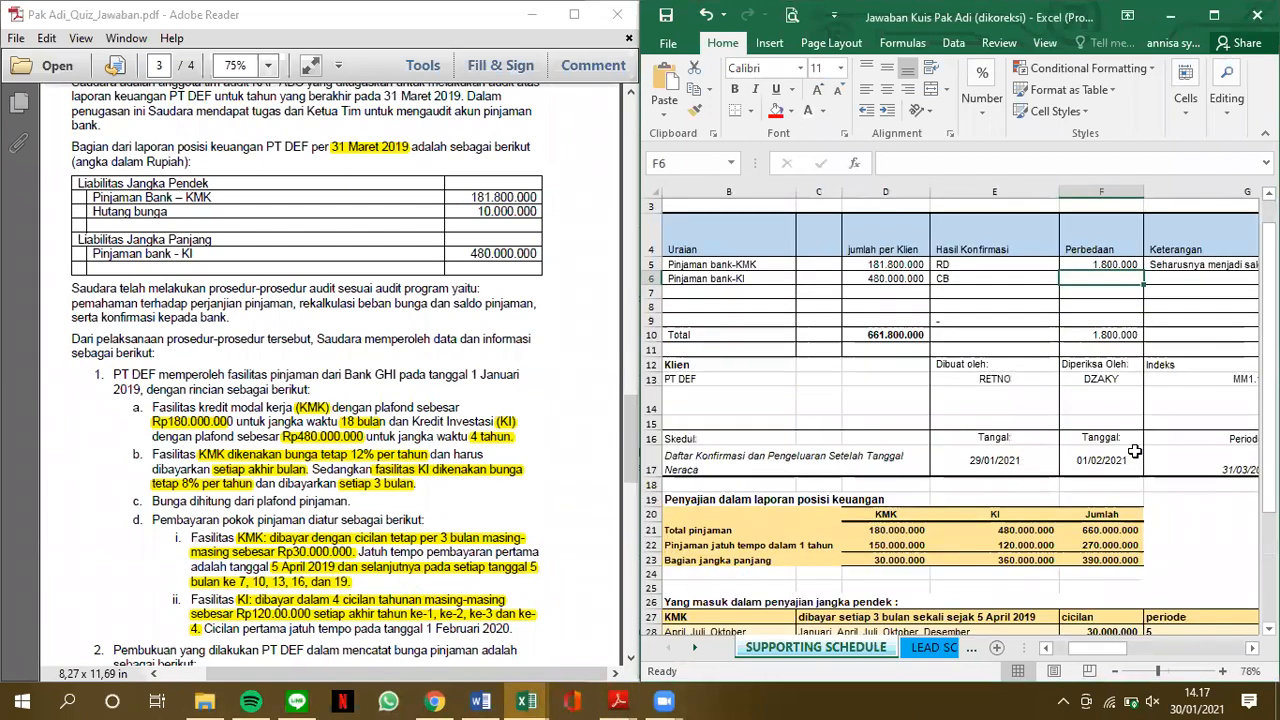
scroll(1135, 452, "right", 3)
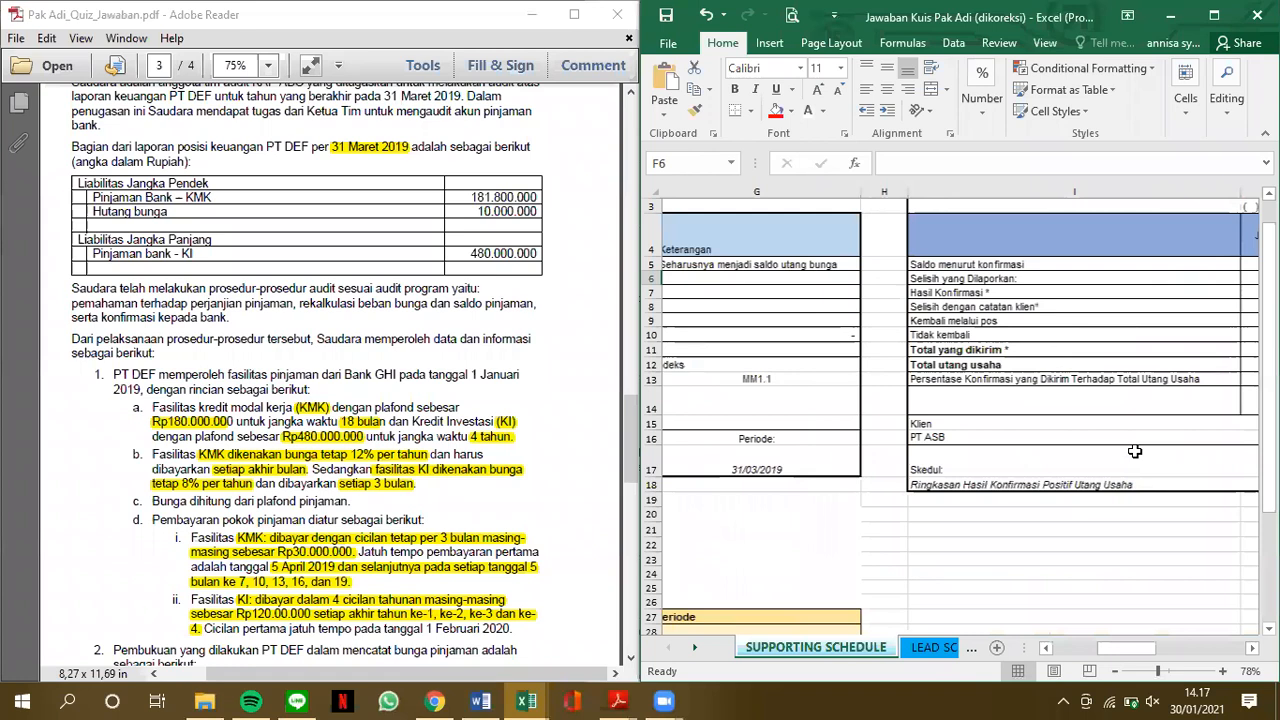
scroll(1135, 452, "right", 3)
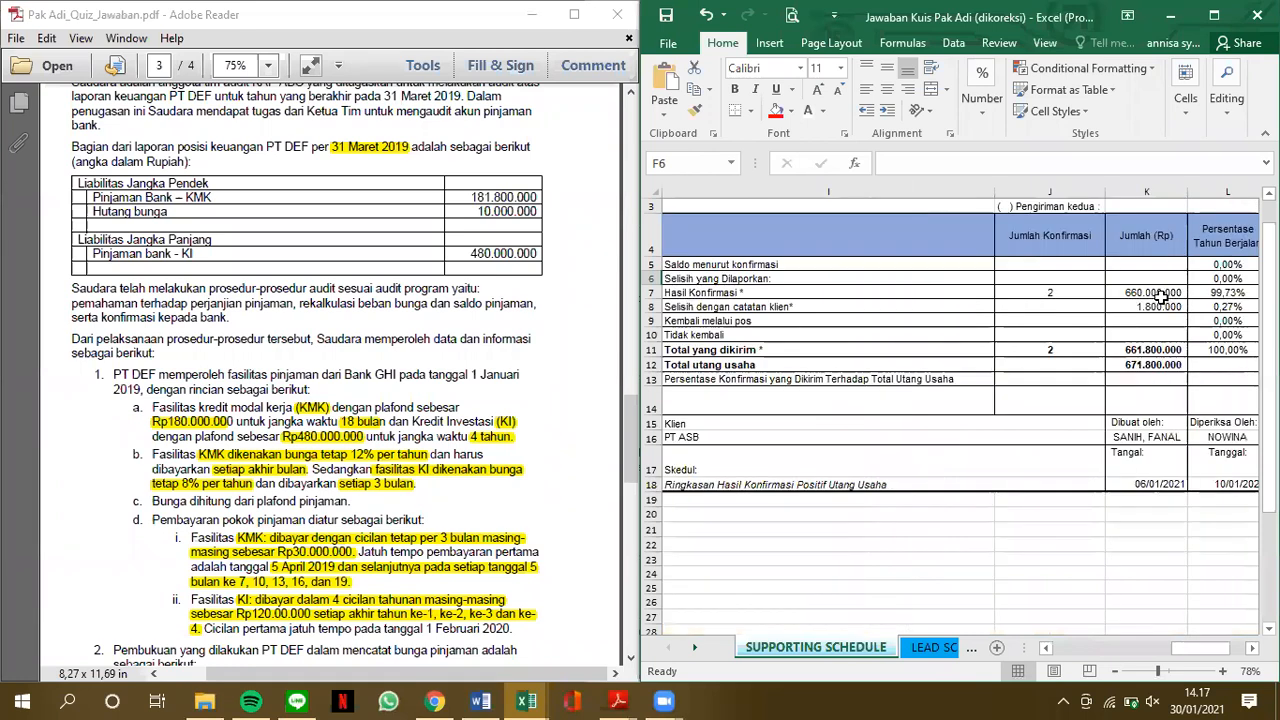
left_click(1157, 294)
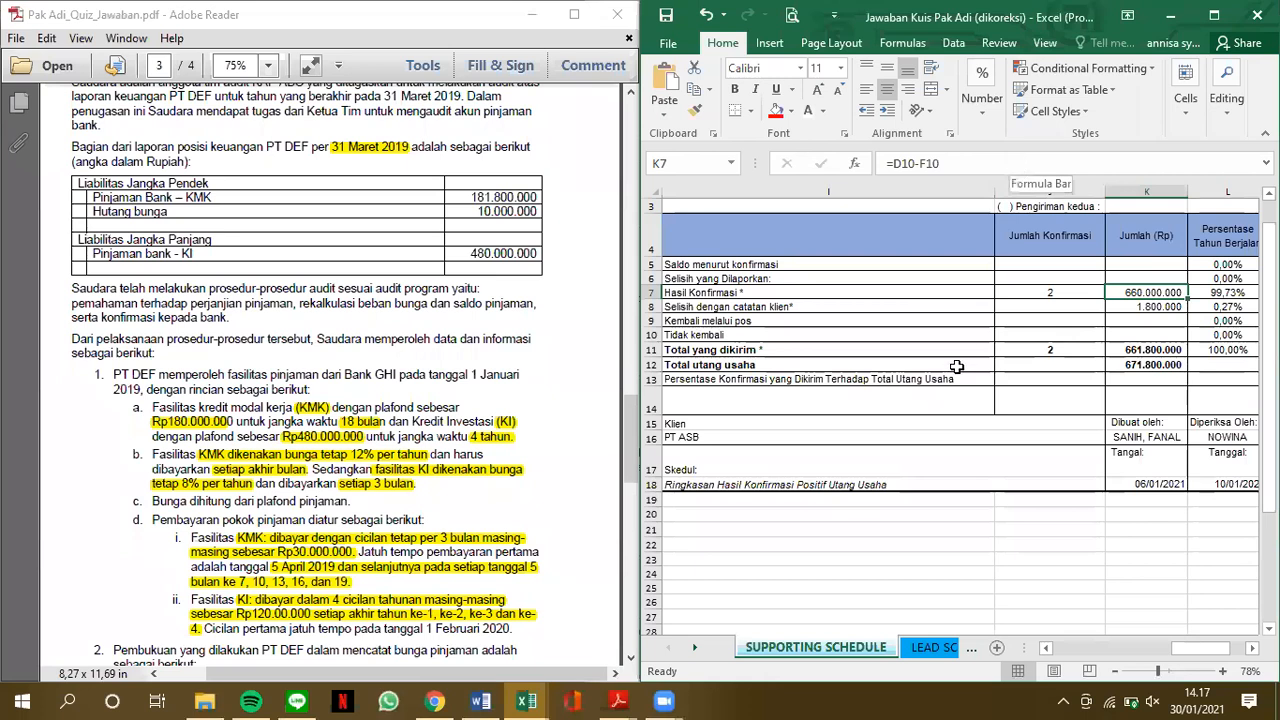
scroll(957, 367, "left", 3)
scroll(957, 367, "left", 2)
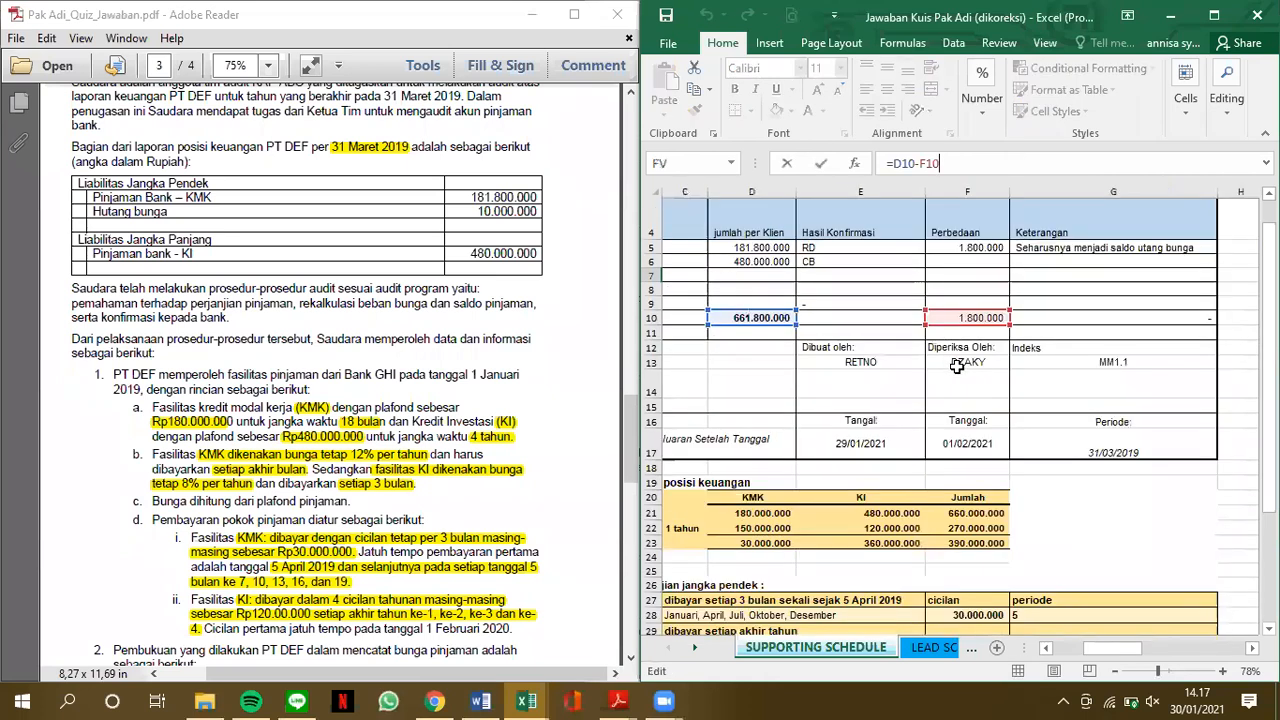
scroll(955, 437, "left", 2)
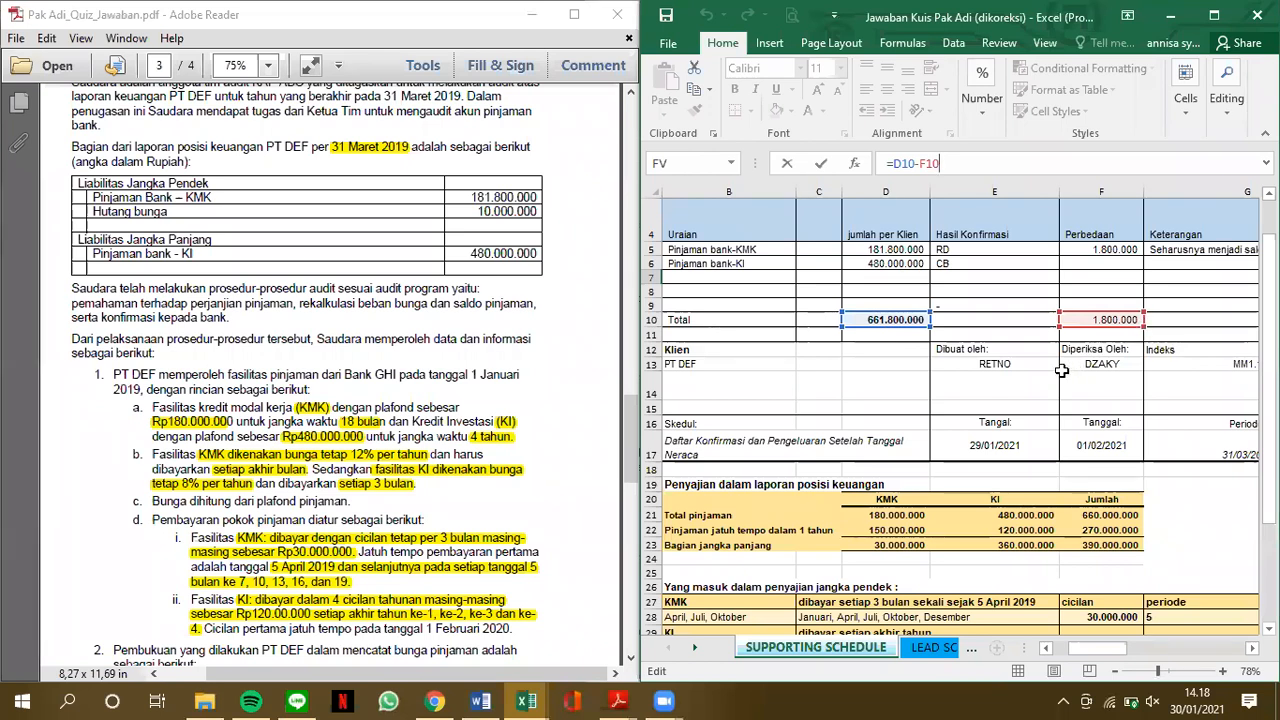
key("Return")
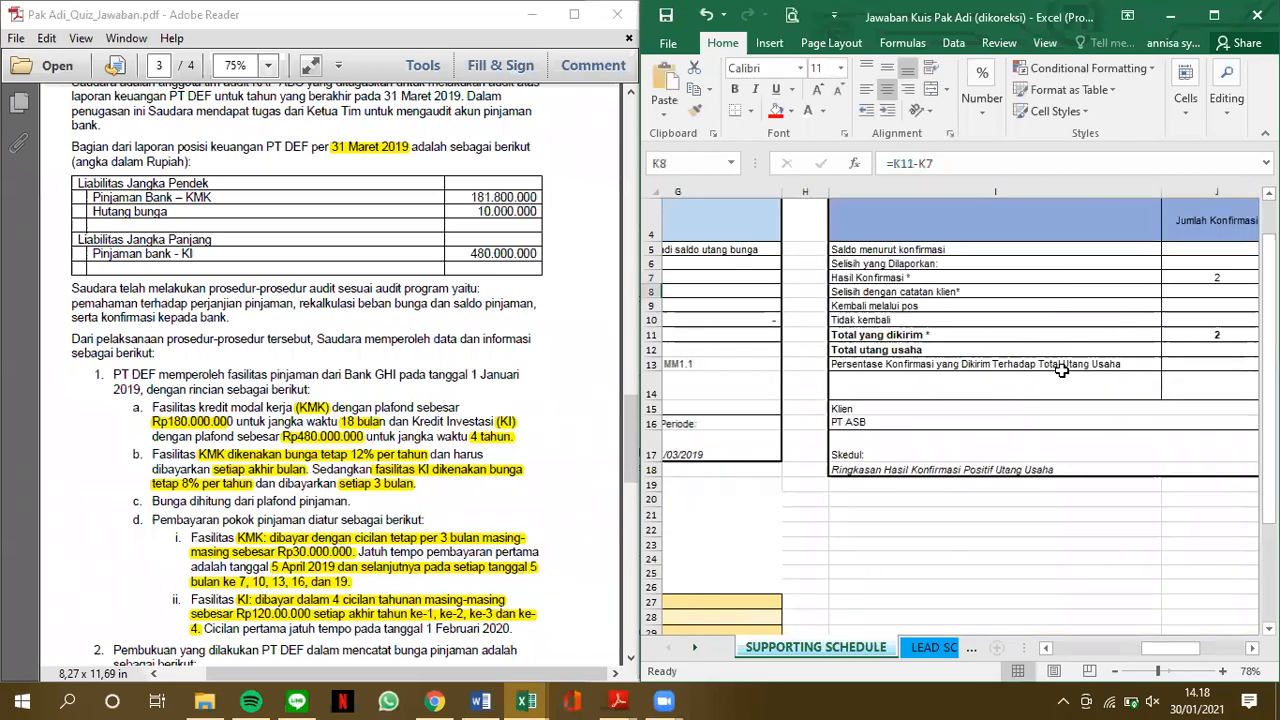
Check the Selisih dengan catatan klien formula in K8 and compare it with the KMK difference and remark in the loan table
scroll(1062, 371, "right", 1)
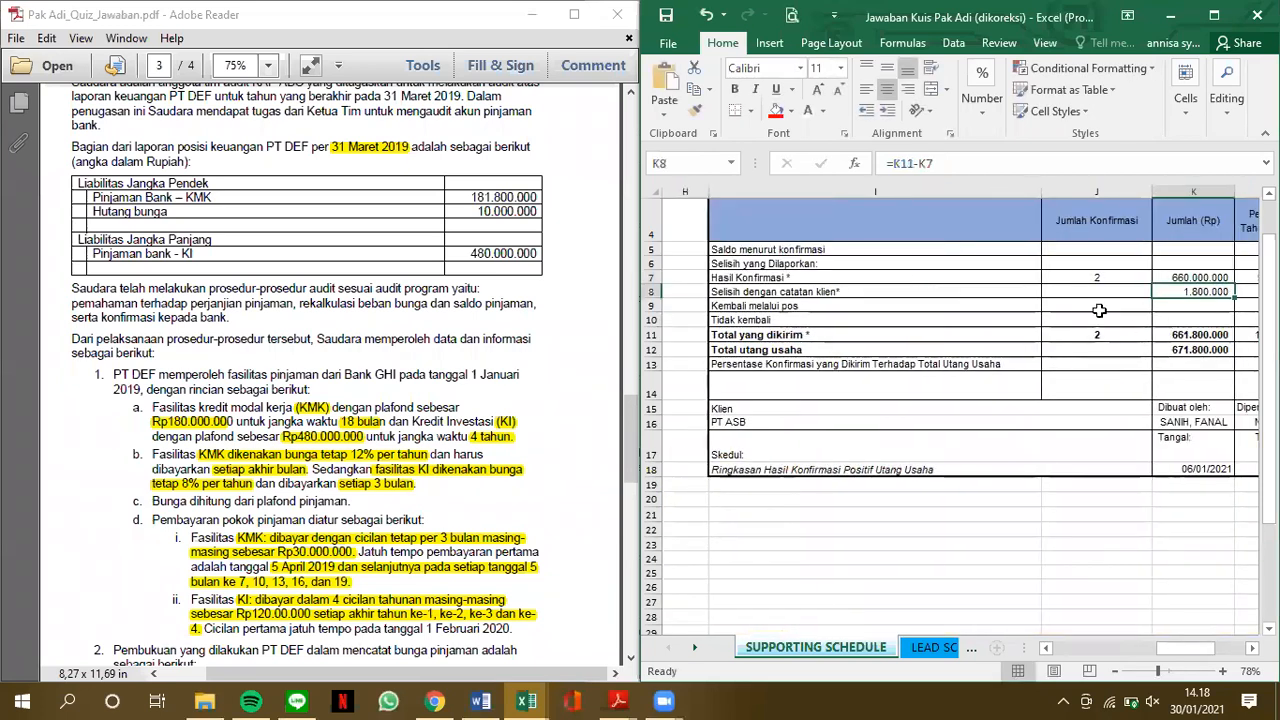
left_click(974, 174)
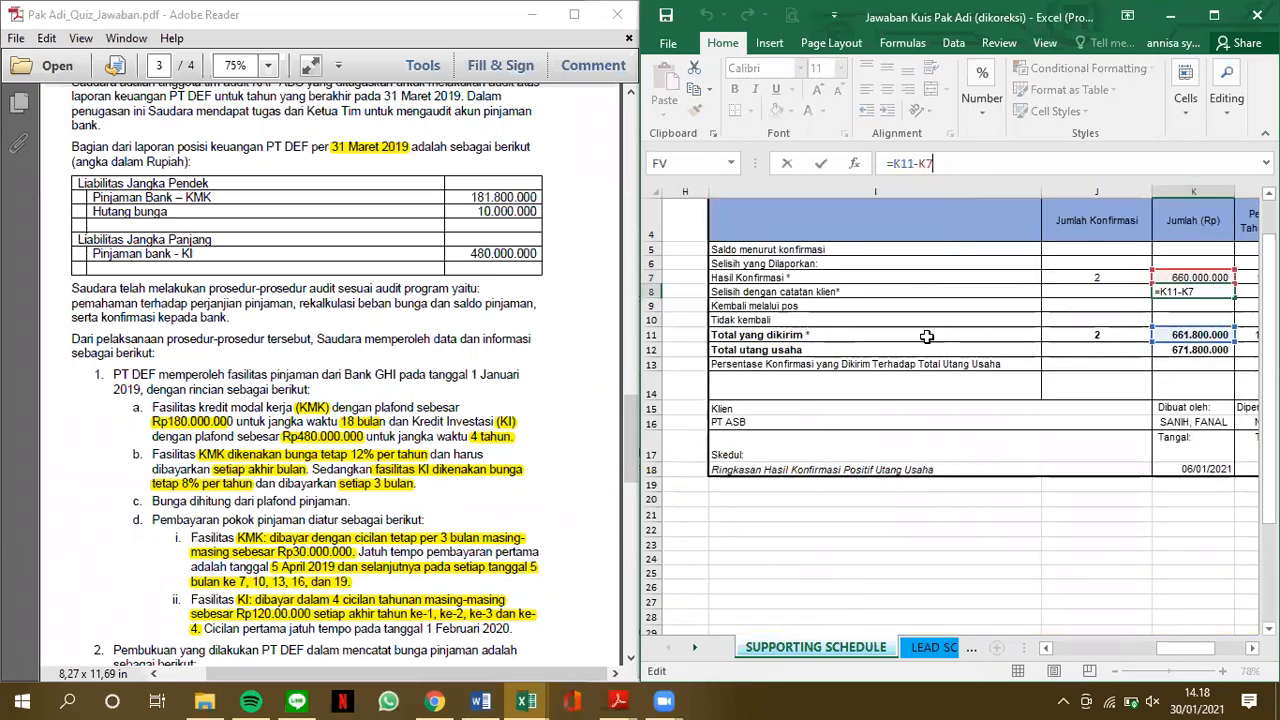
scroll(927, 337, "left", 2)
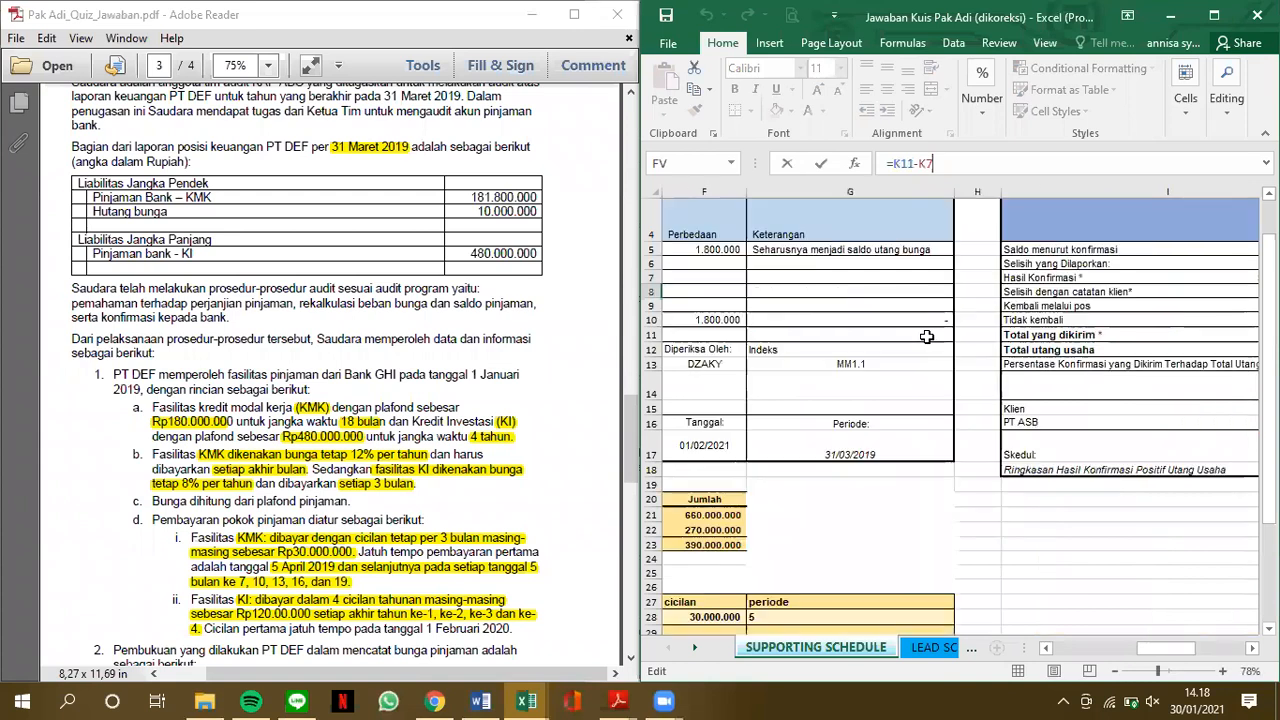
scroll(927, 337, "left", 3)
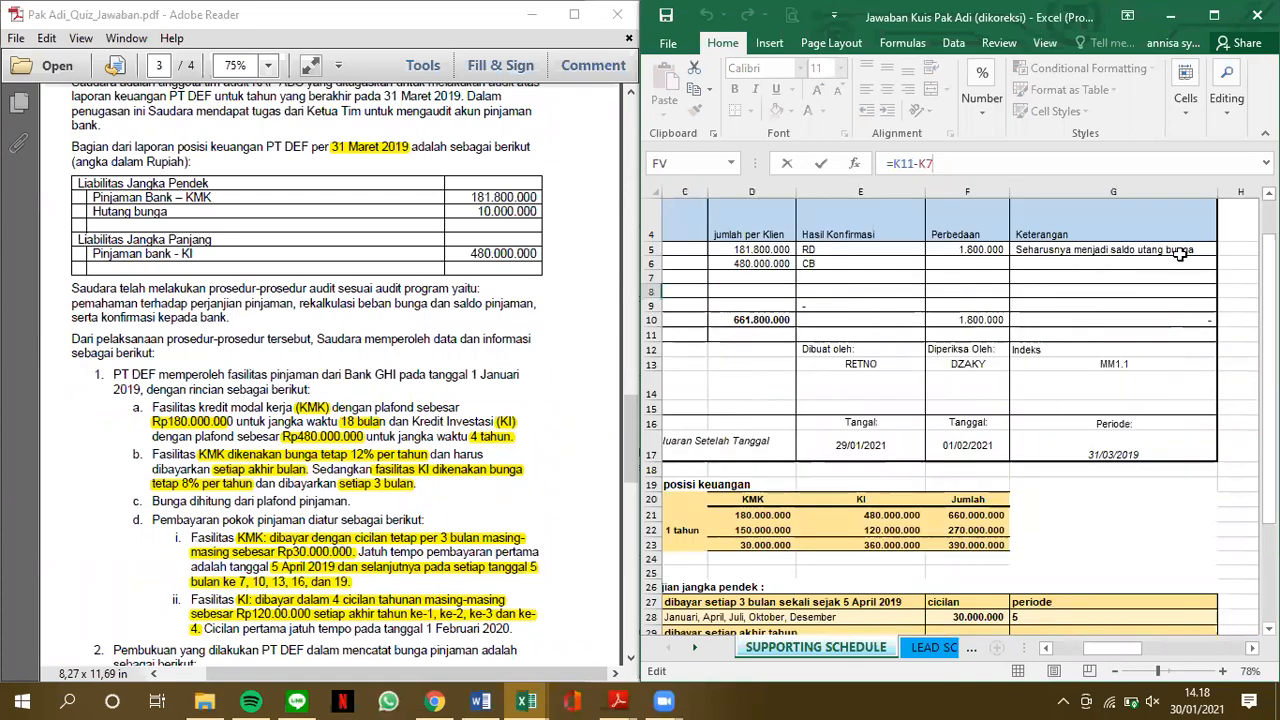
scroll(1180, 248, "left", 3)
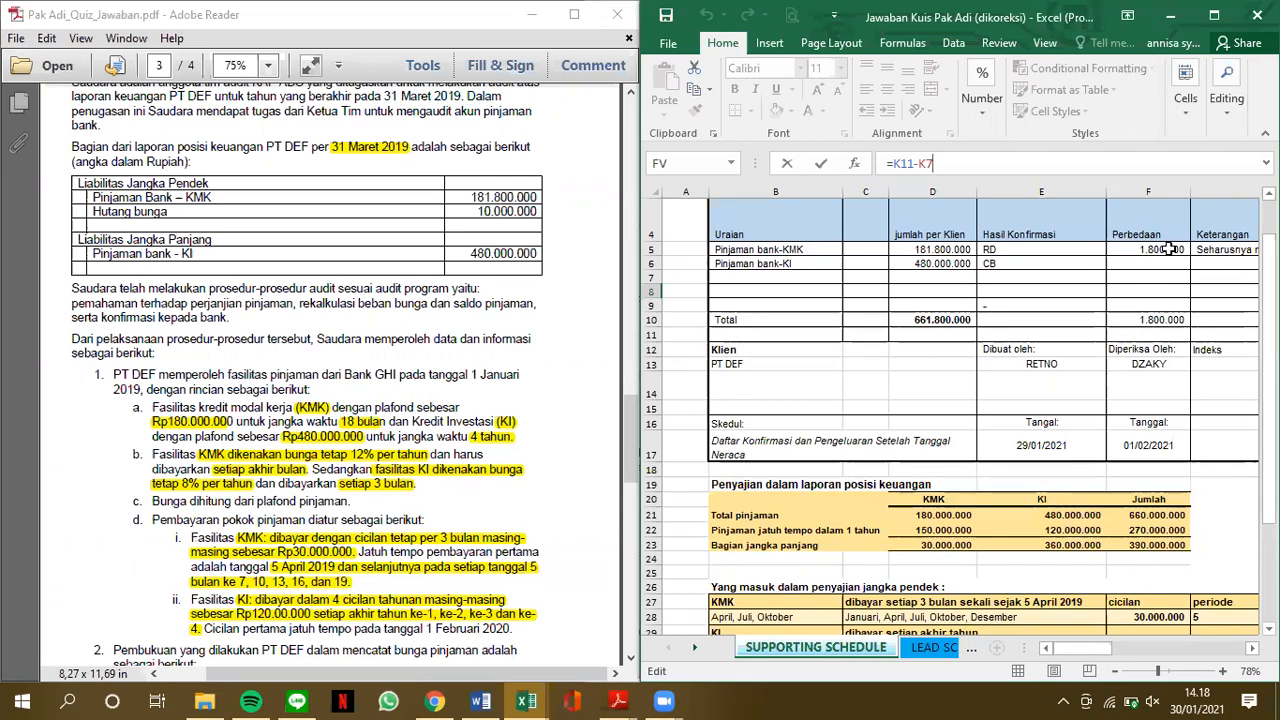
key("Return")
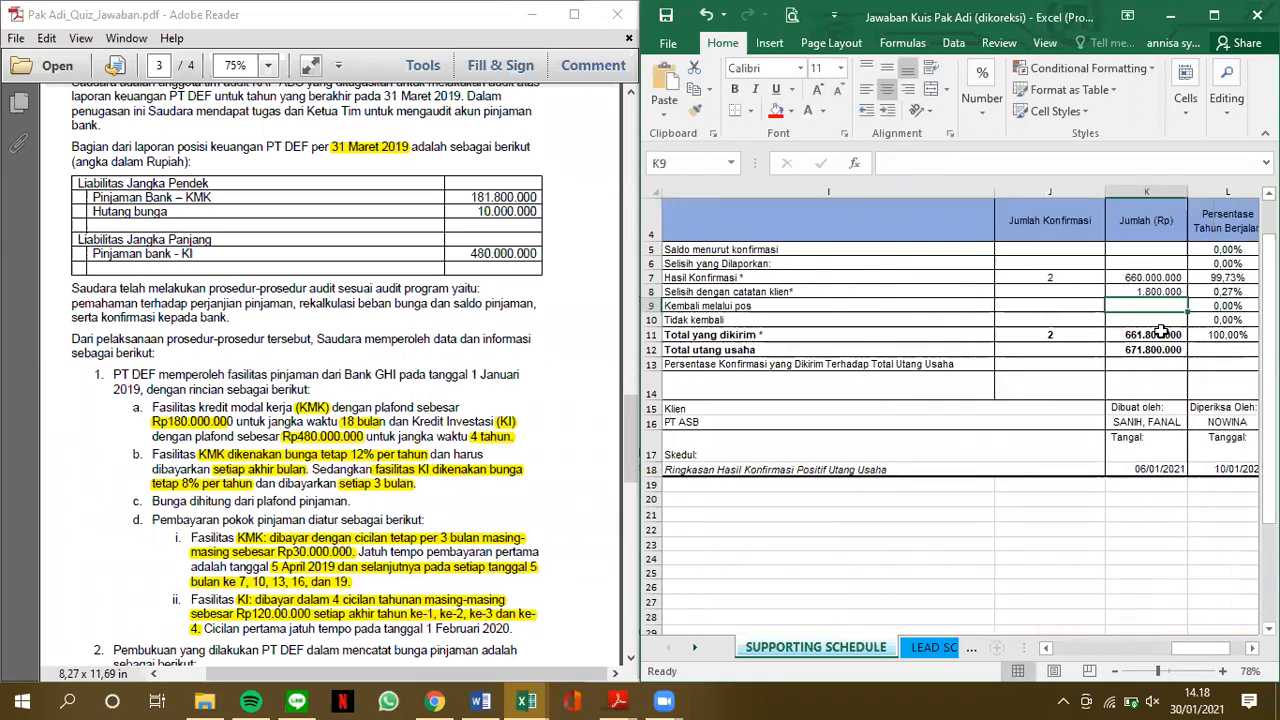
Check the Total yang dikirim formula in K11 and trace it to the client loan total in D10
left_click(1160, 332)
type("=D10")
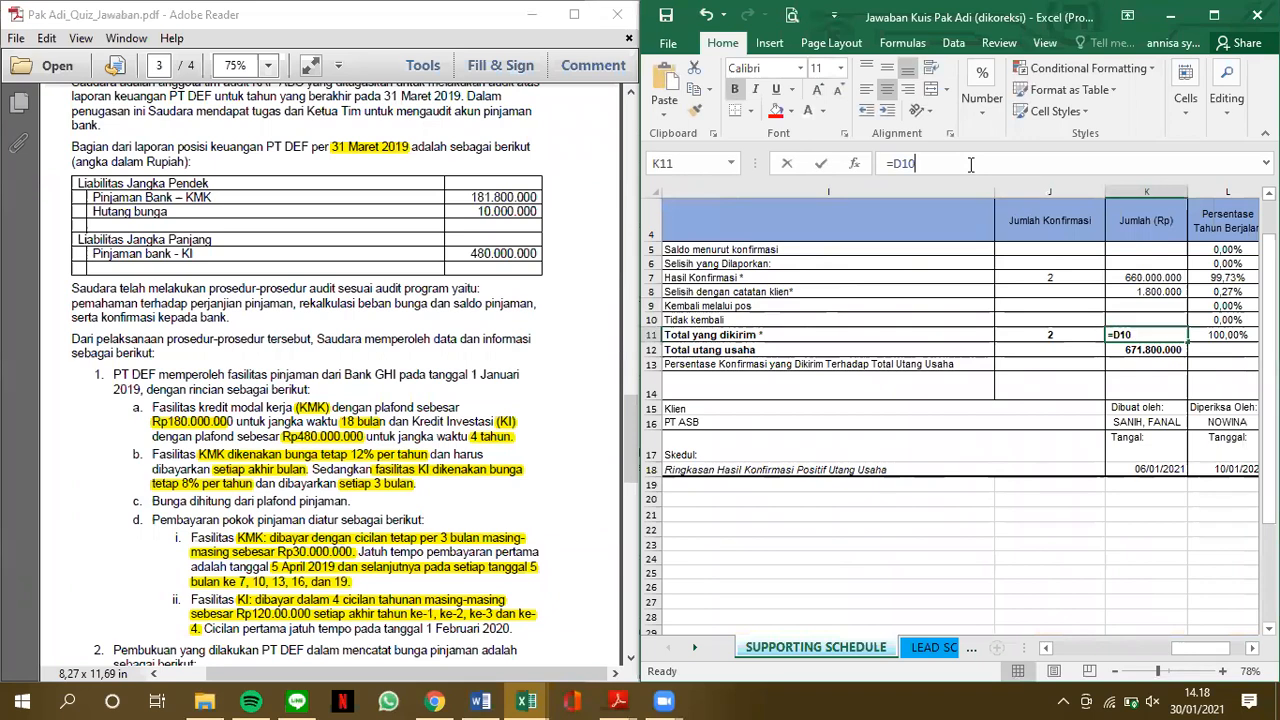
key("Escape")
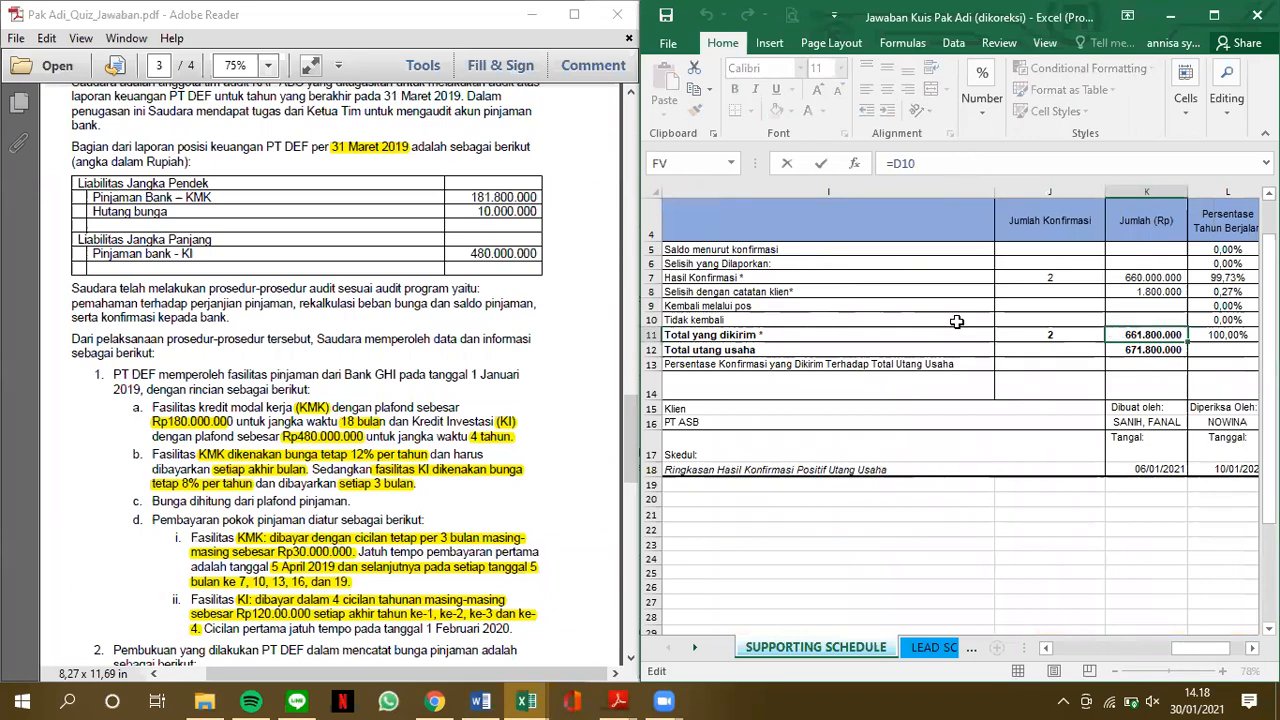
scroll(957, 321, "left", 5)
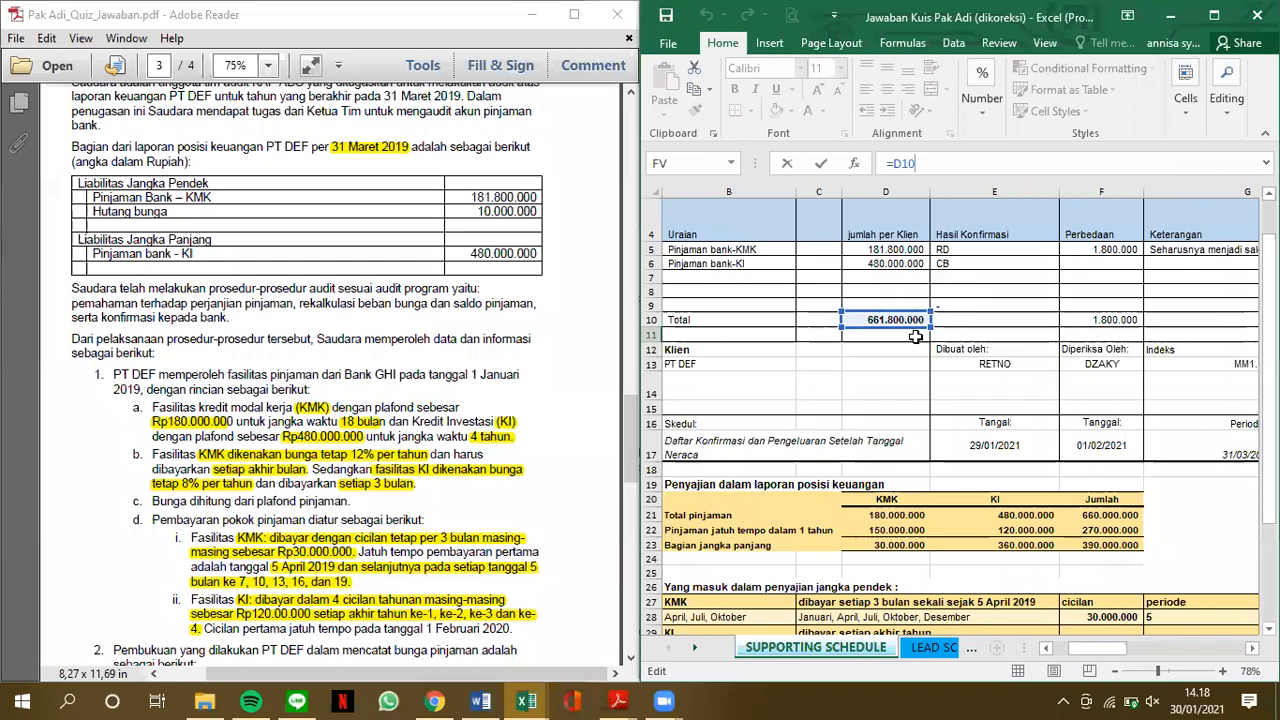
type("+10000000")
key("Return")
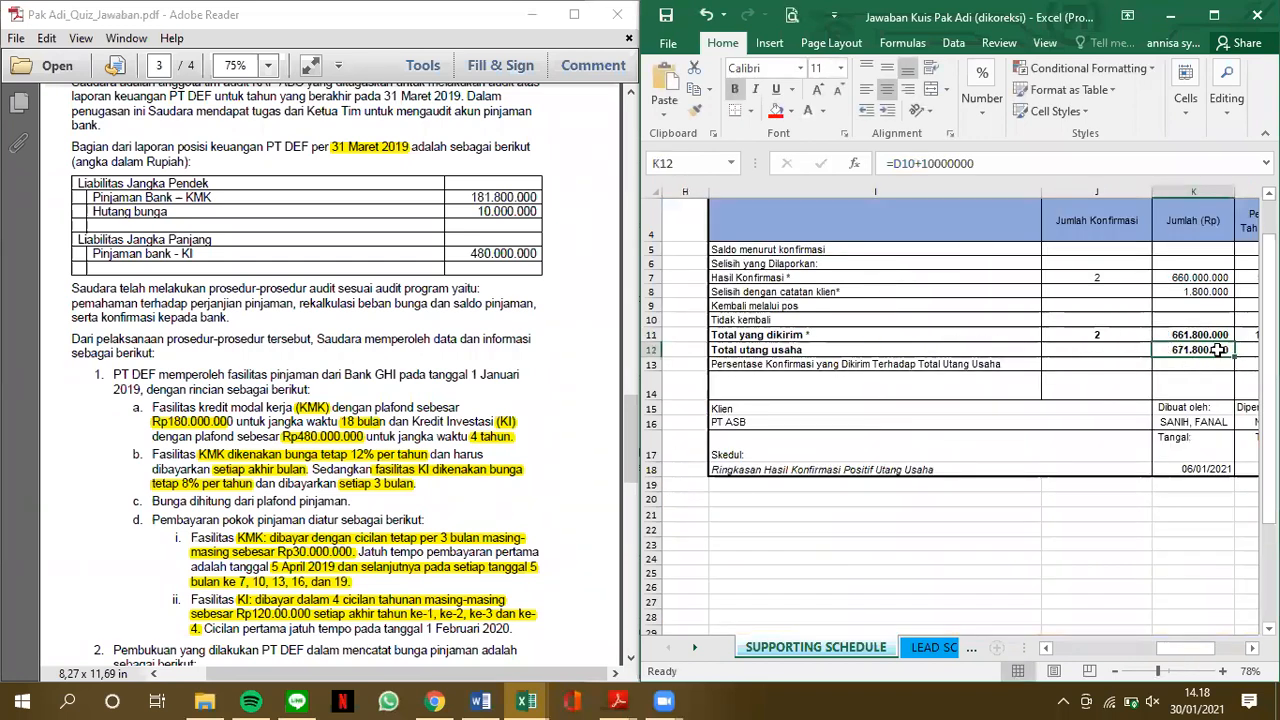
Check the Total utang usaha formula in K12 and trace its reference back to the loan table
left_click(1002, 158)
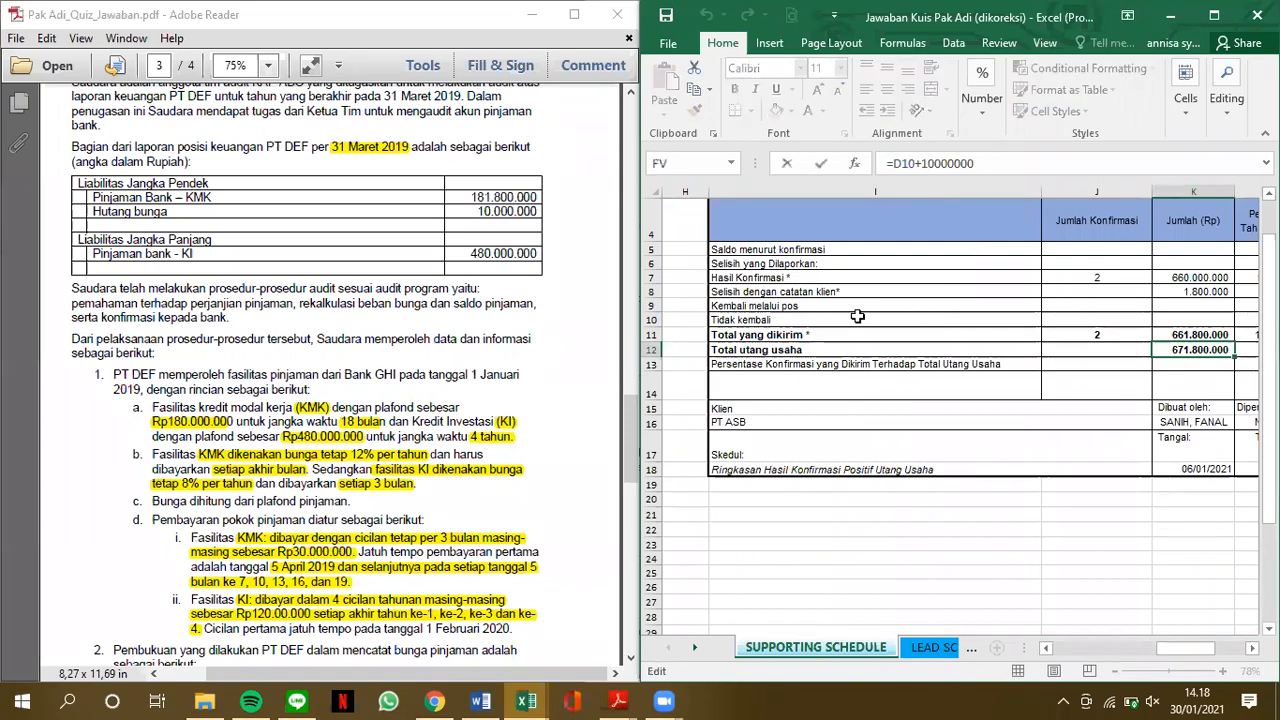
scroll(886, 330, "left", 3)
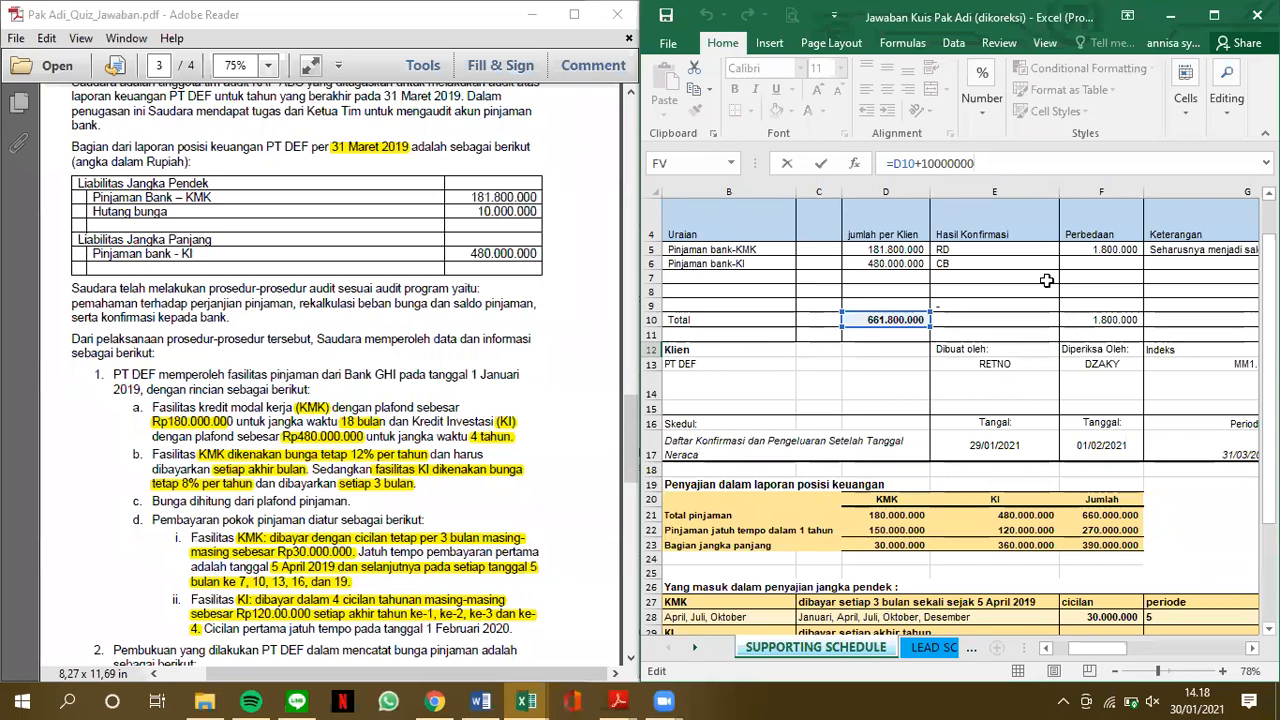
key("Return")
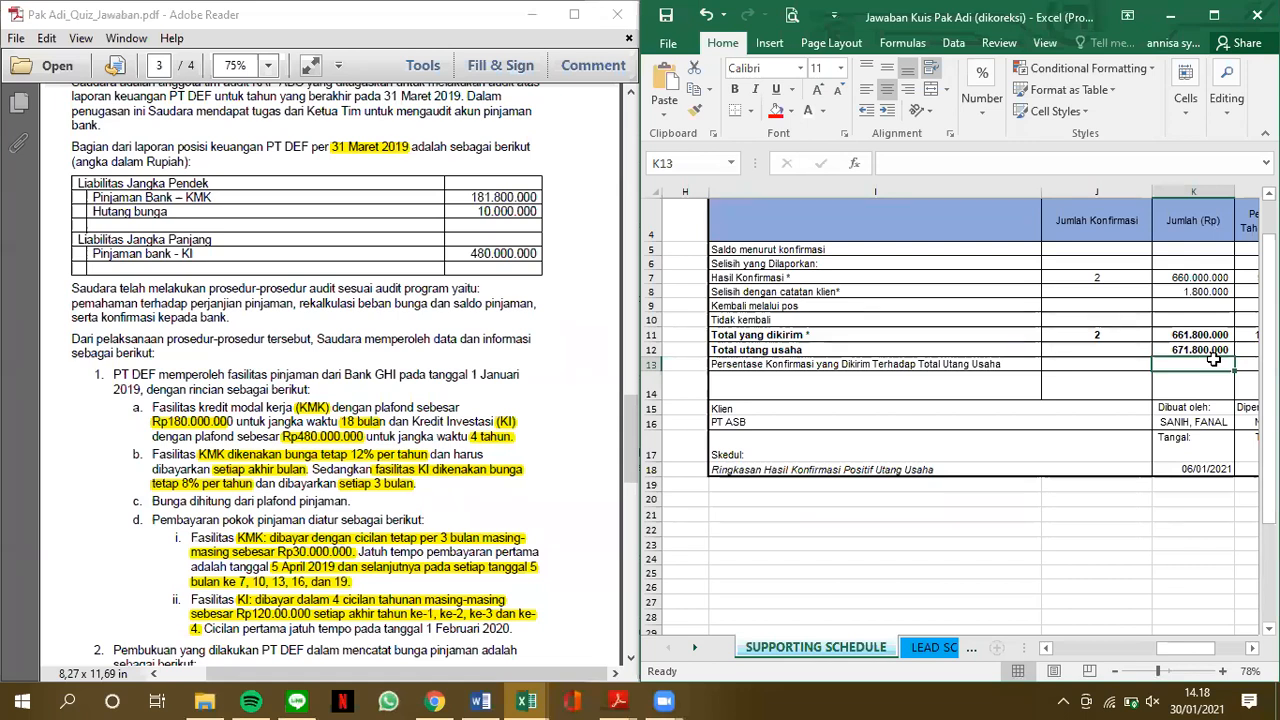
Review the confirmation summary table once more alongside the loan confirmation table
scroll(1213, 358, "right", 2)
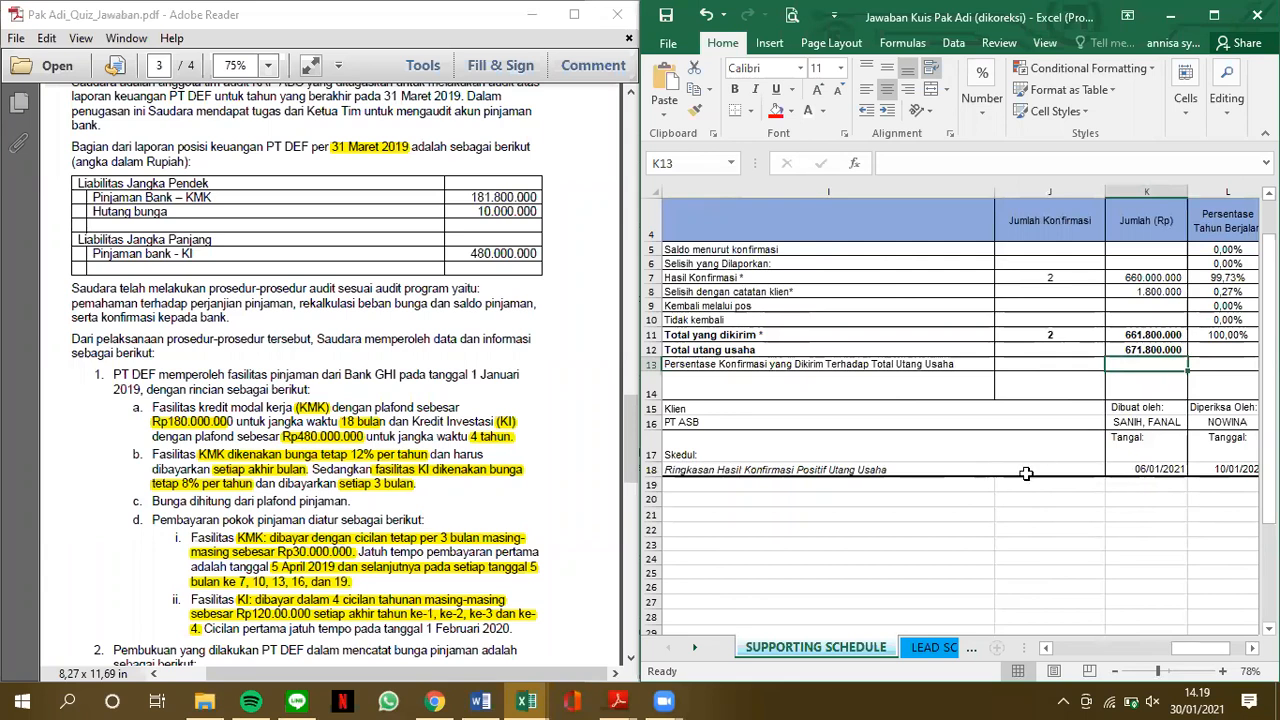
scroll(1026, 473, "left", 2)
scroll(1026, 473, "left", 2)
scroll(1026, 473, "right", 2)
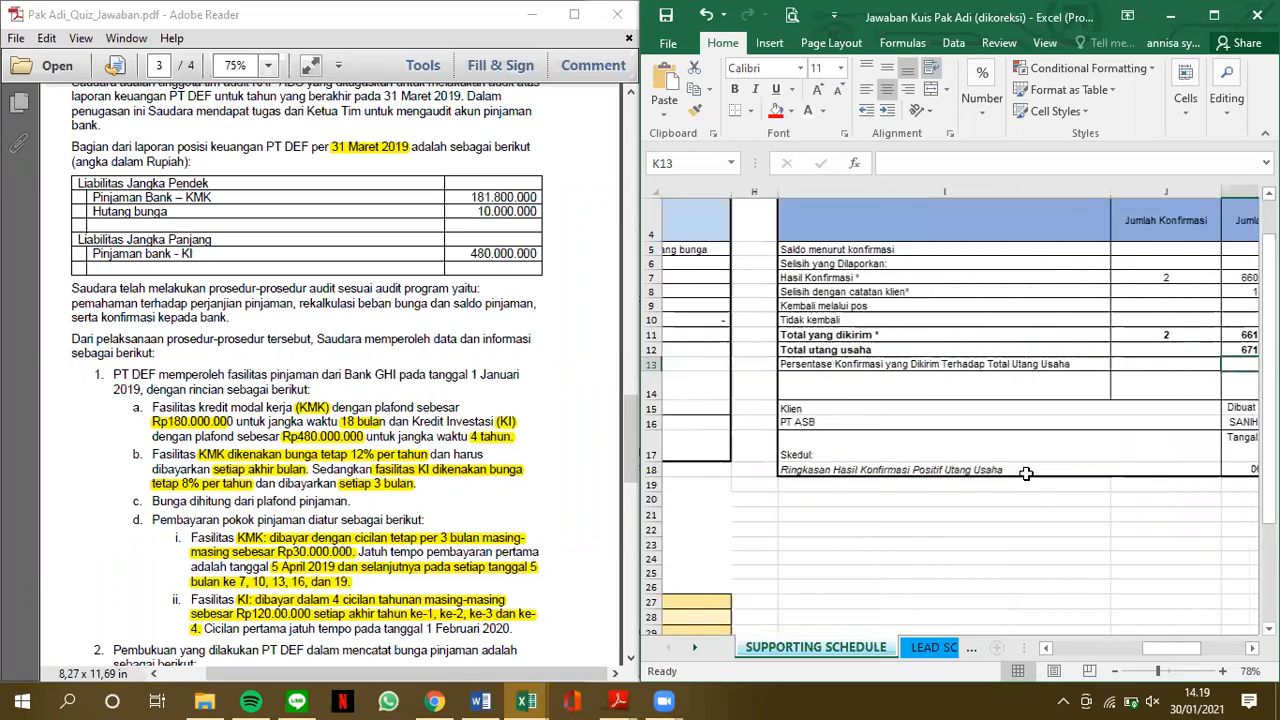
scroll(1026, 473, "right", 1)
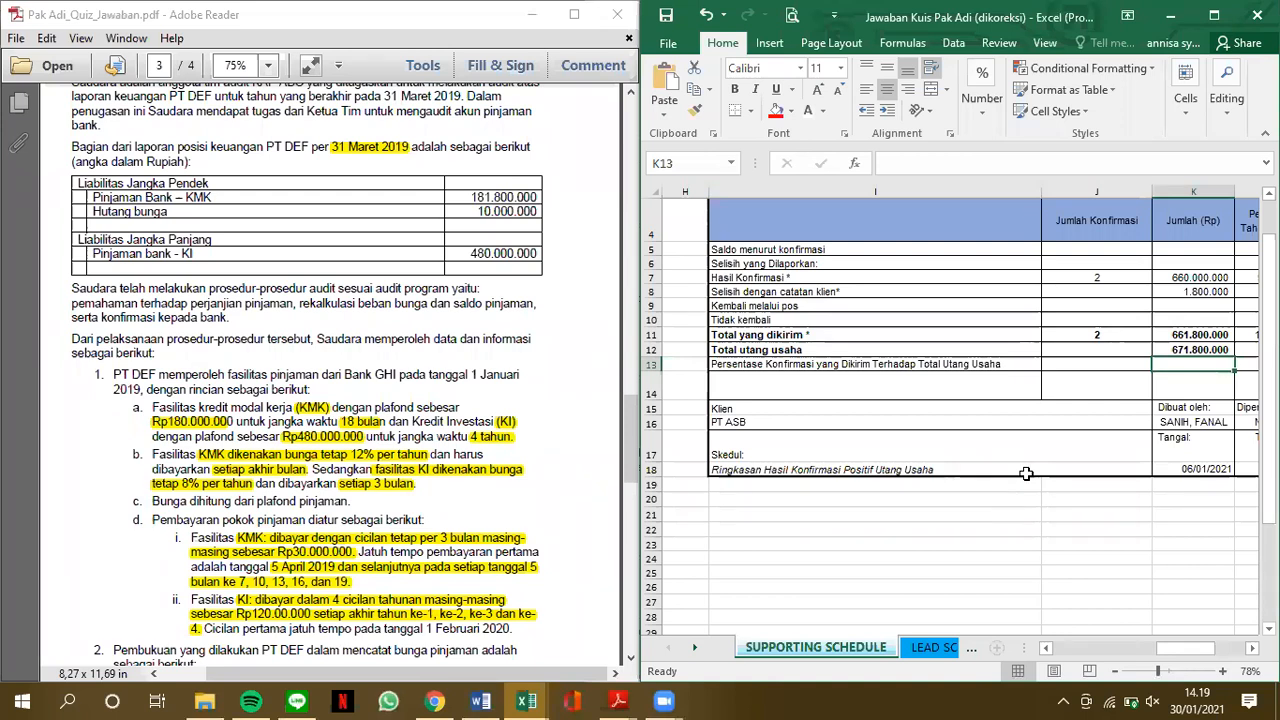
scroll(1026, 473, "up", 1)
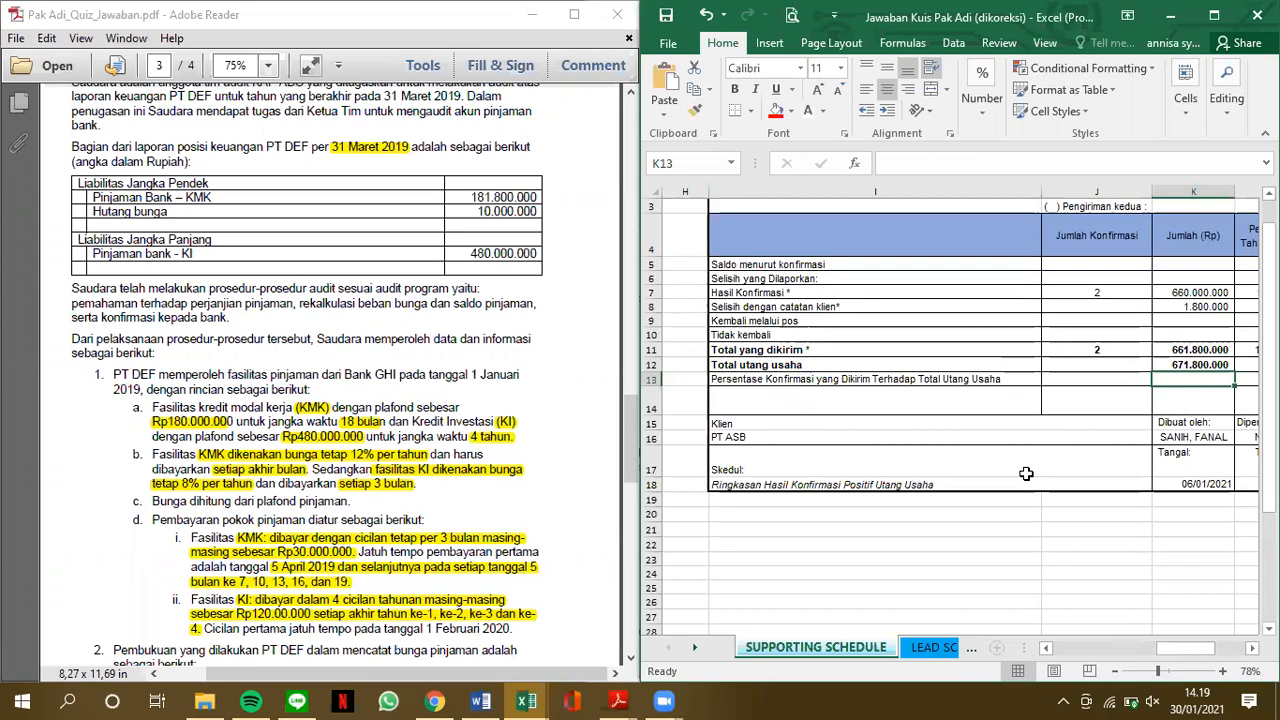
Inspect the KMK instalment months in C28 of the short-term presentation table
scroll(1026, 473, "left", 4)
scroll(1026, 473, "down", 1)
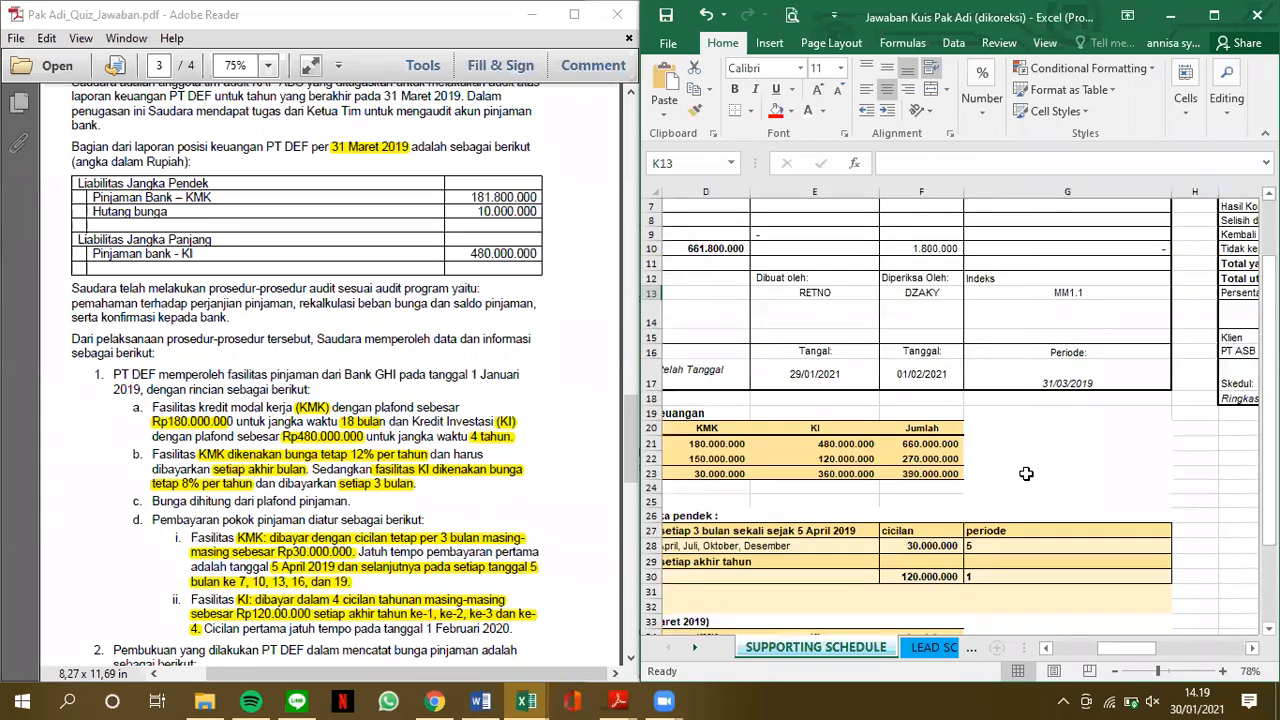
scroll(1026, 473, "left", 2)
scroll(1026, 473, "down", 4)
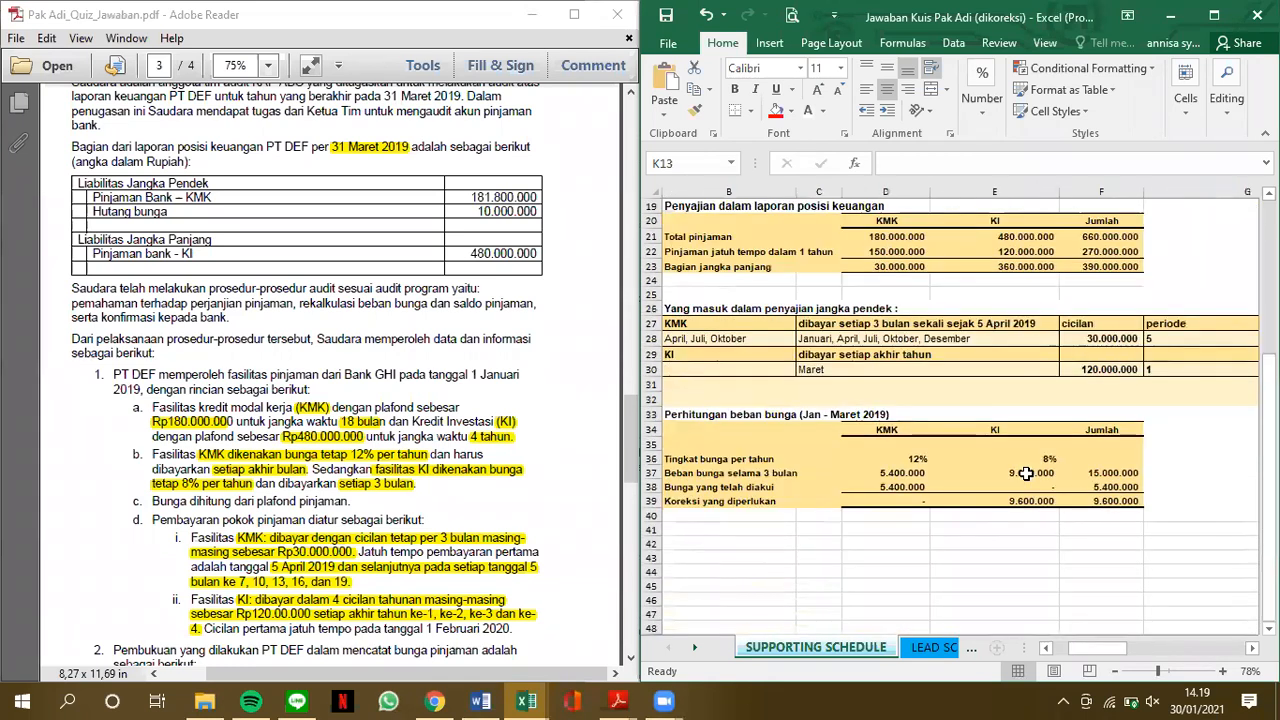
left_click(869, 338)
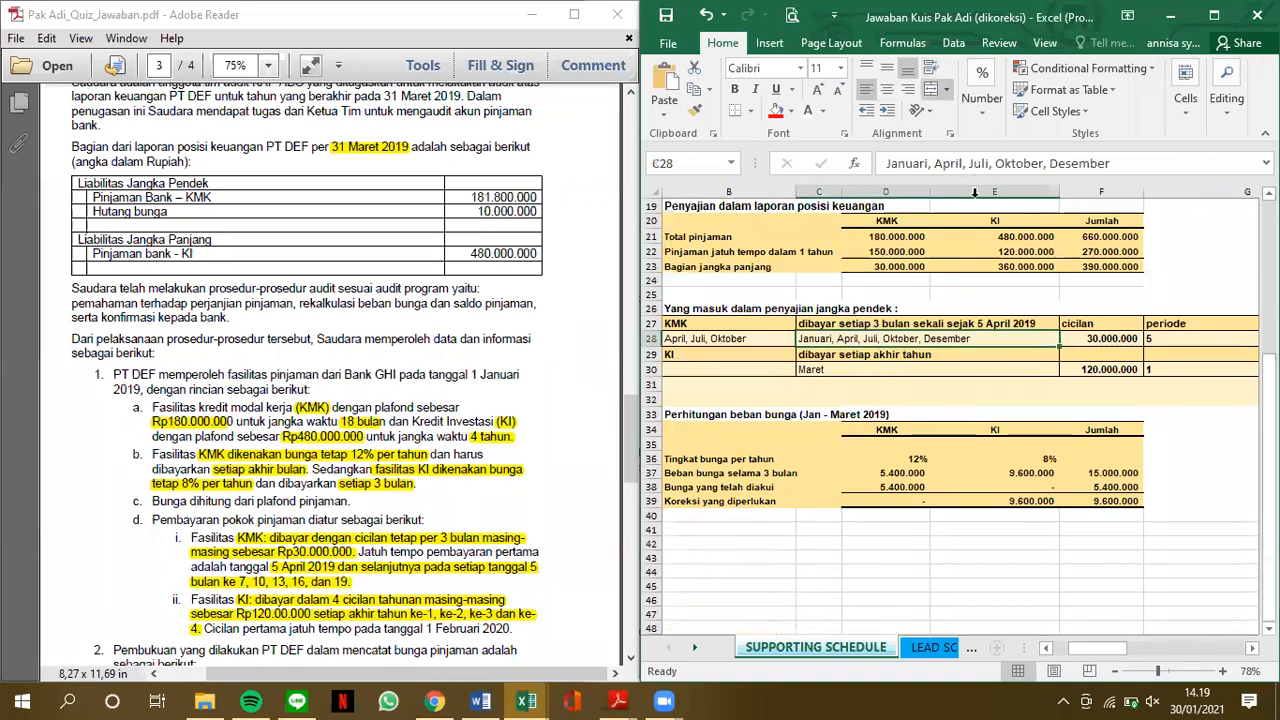
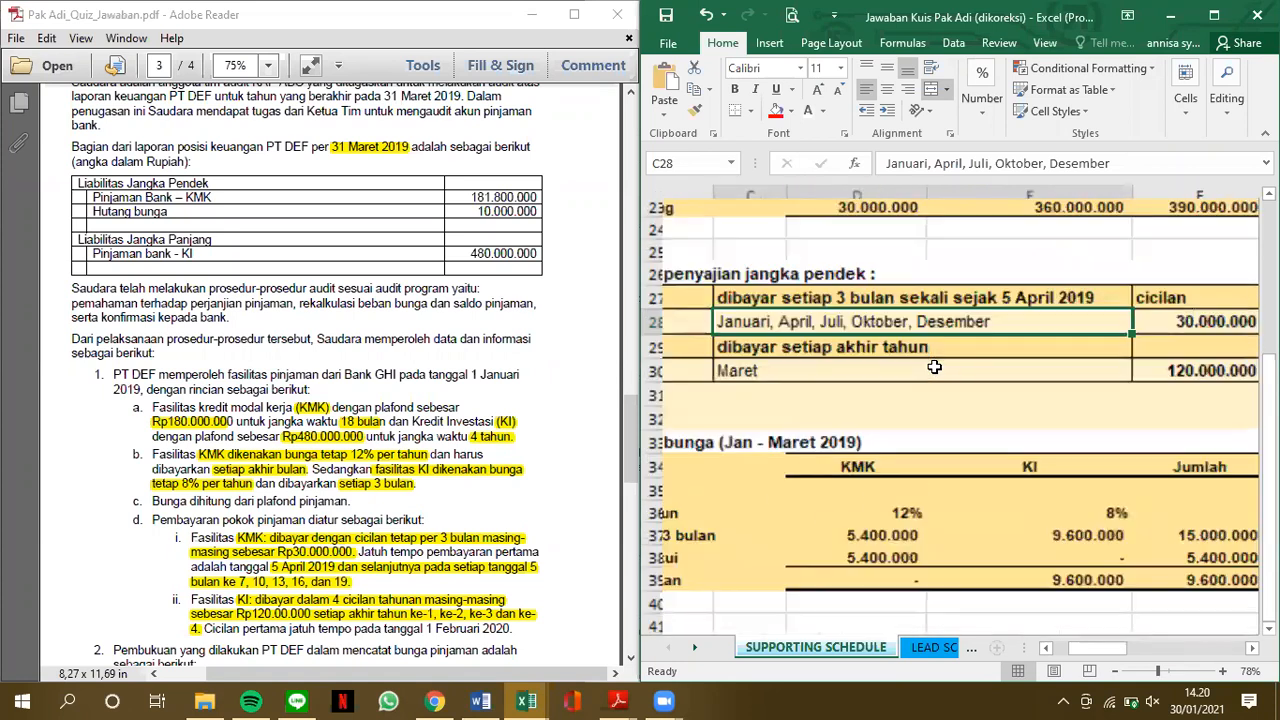
Review the short-term loan presentation and the January–March 2019 interest calculation on the SUPPORTING SCHEDULE sheet
scroll(934, 367, "up", 4)
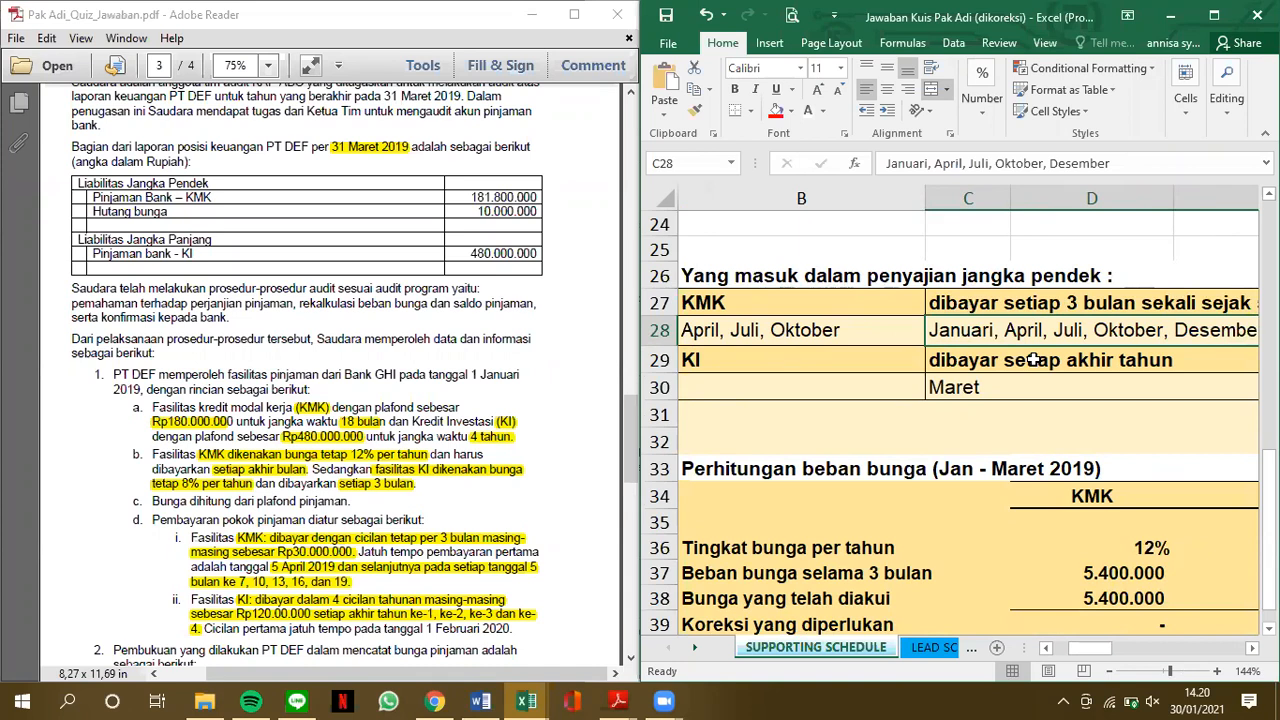
scroll(1033, 360, "down", 3, "ctrl")
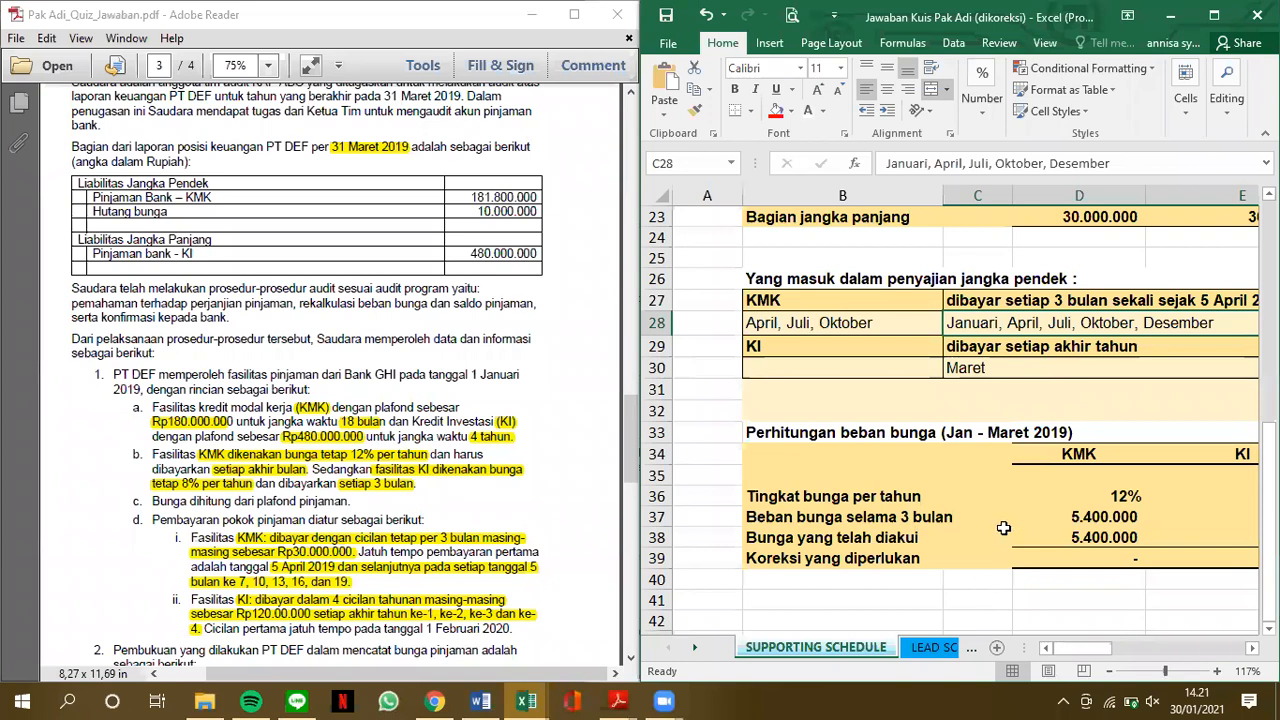
scroll(1005, 528, "down", 1)
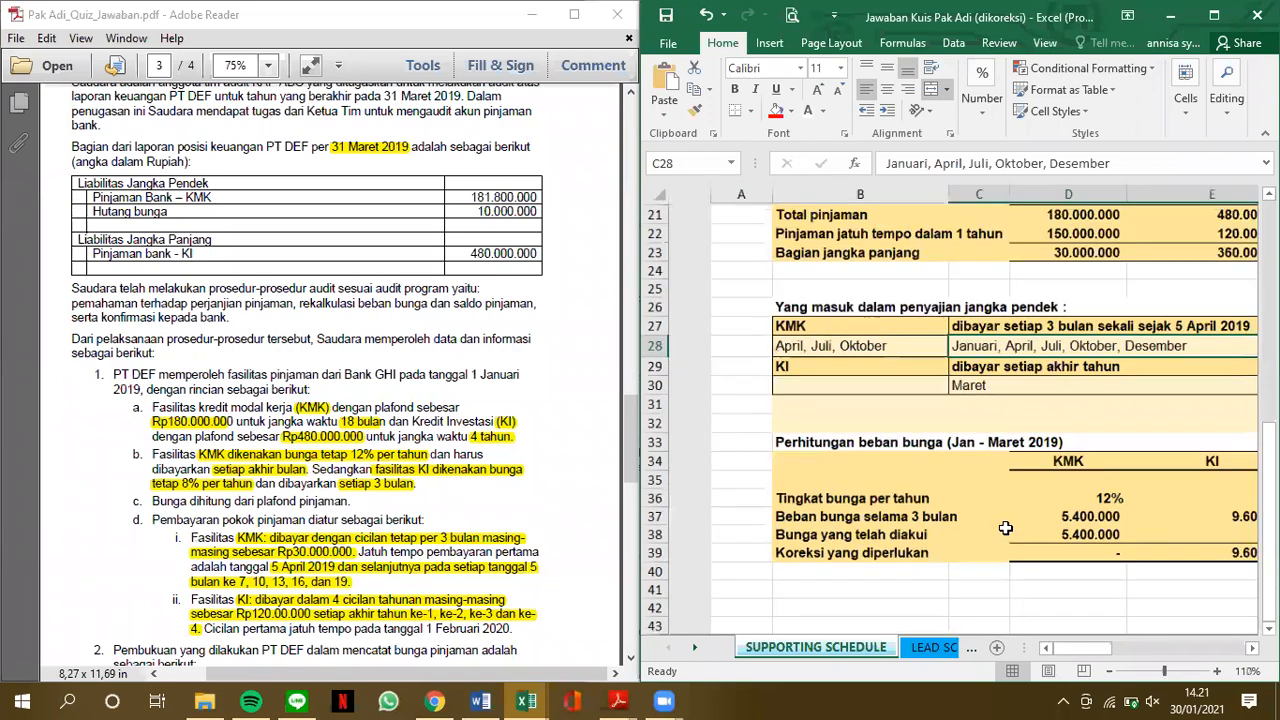
scroll(1005, 528, "down", 2)
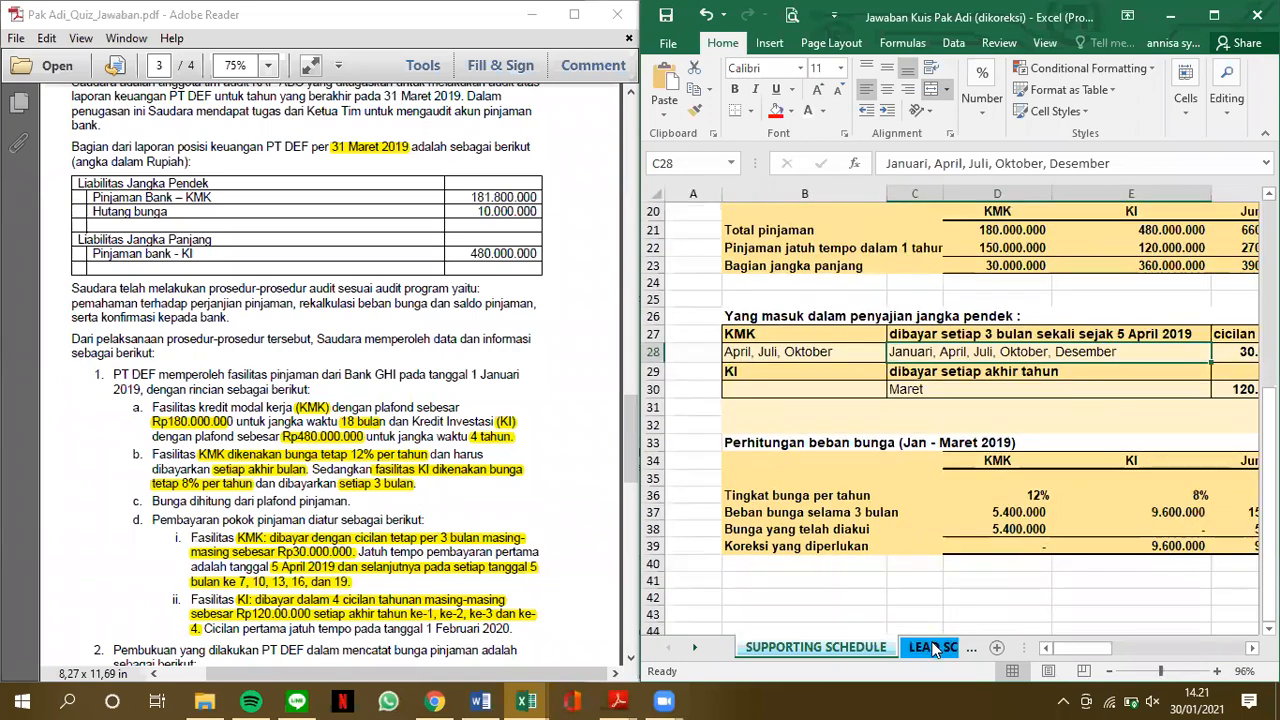
Open the LEAD SCHEDULE sheet and bring its full Jurnal Koreksi table with the amounts into view
left_click(933, 648)
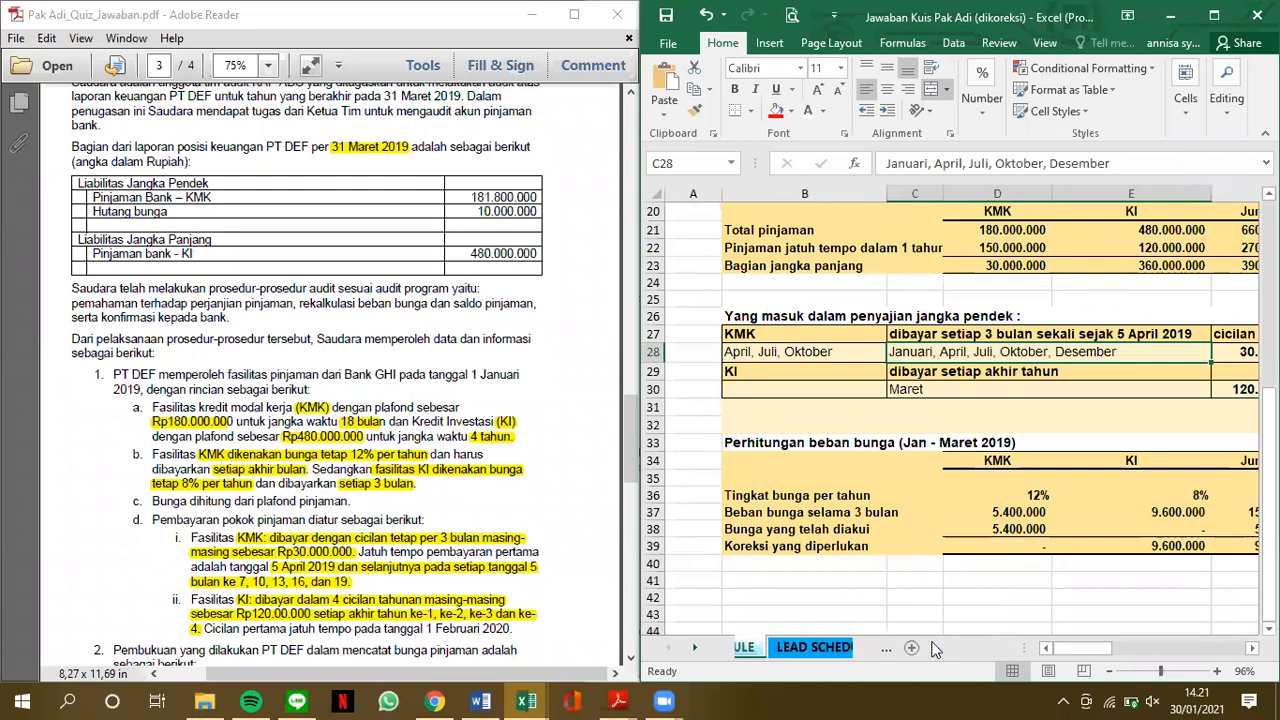
scroll(947, 419, "up", 3)
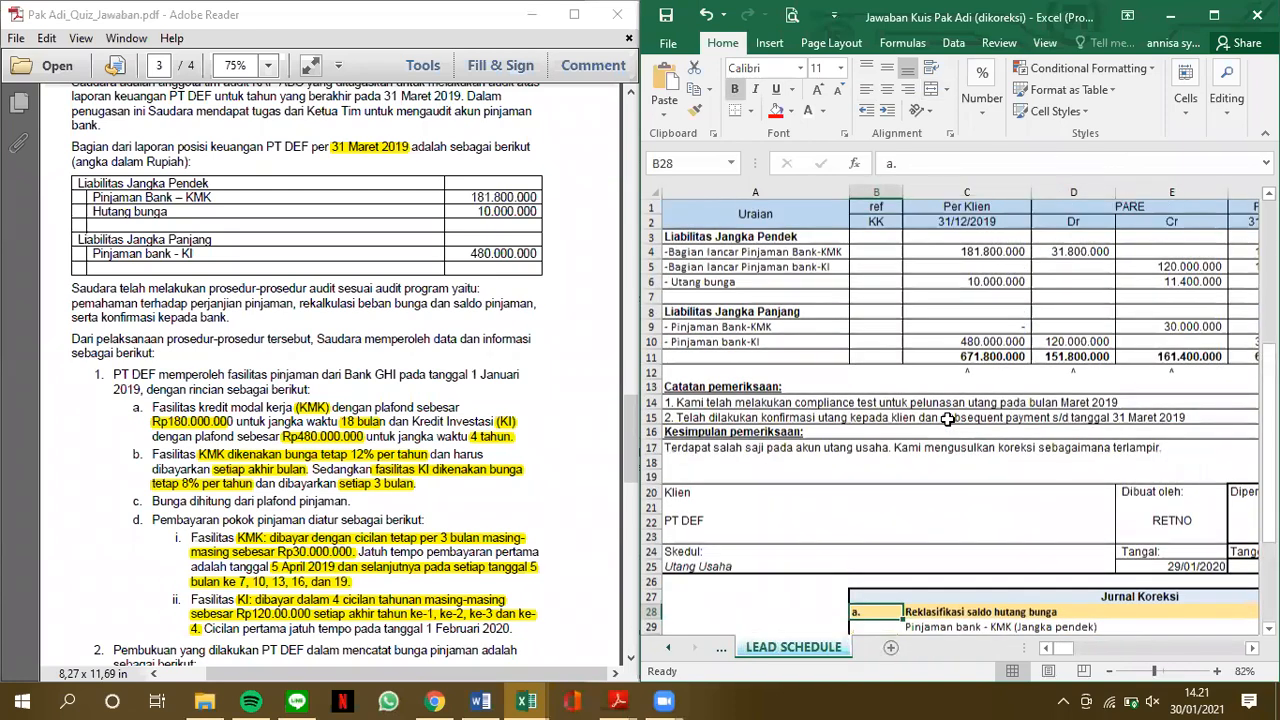
scroll(947, 419, "down", 5)
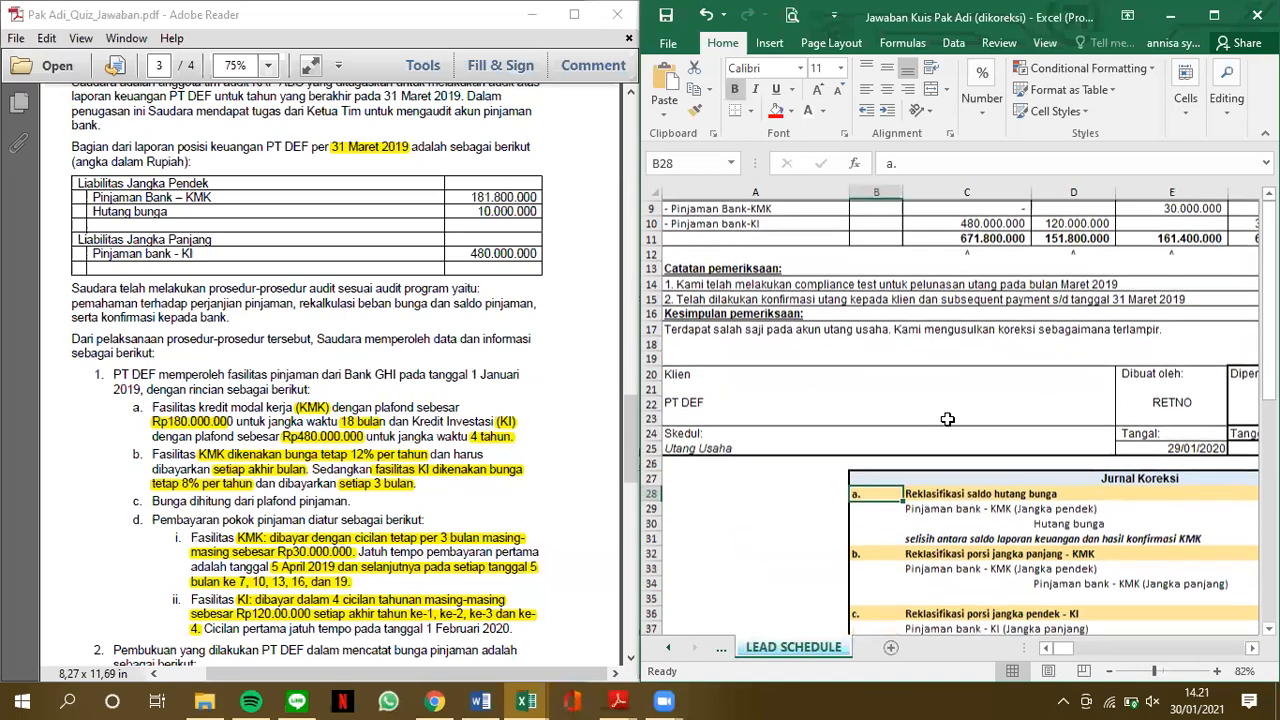
scroll(889, 416, "down", 3)
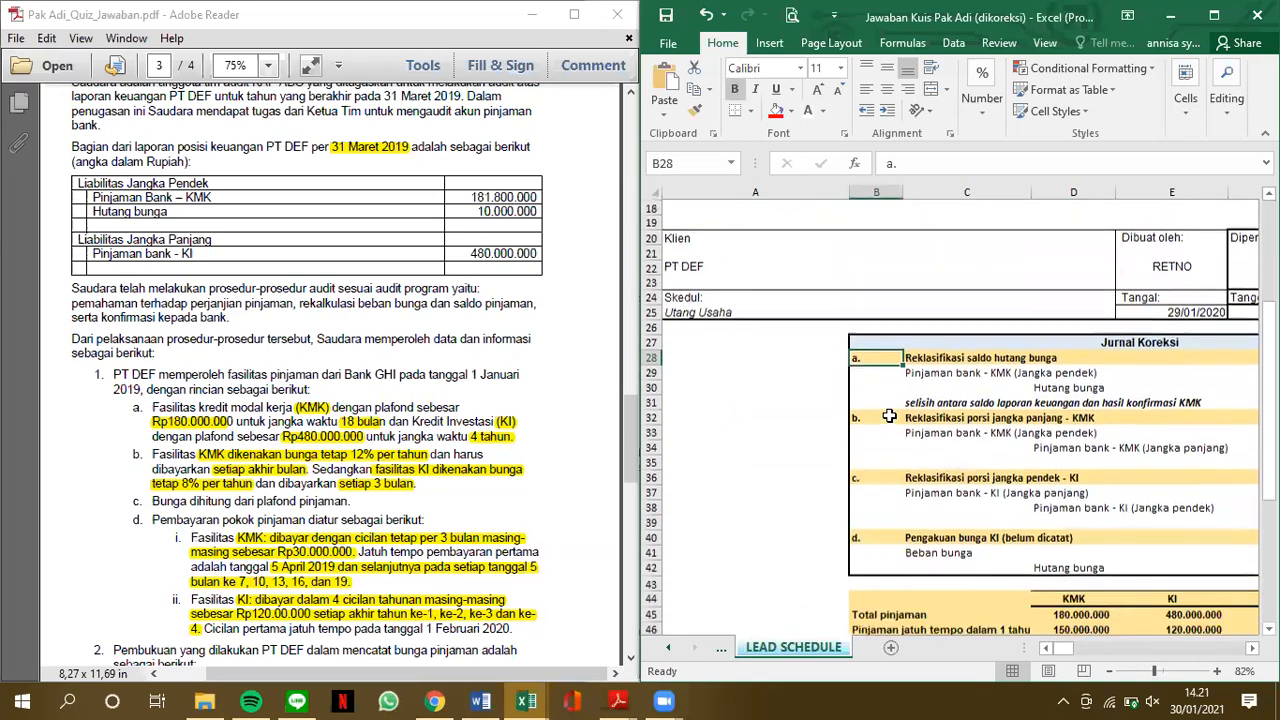
scroll(889, 416, "right", 2)
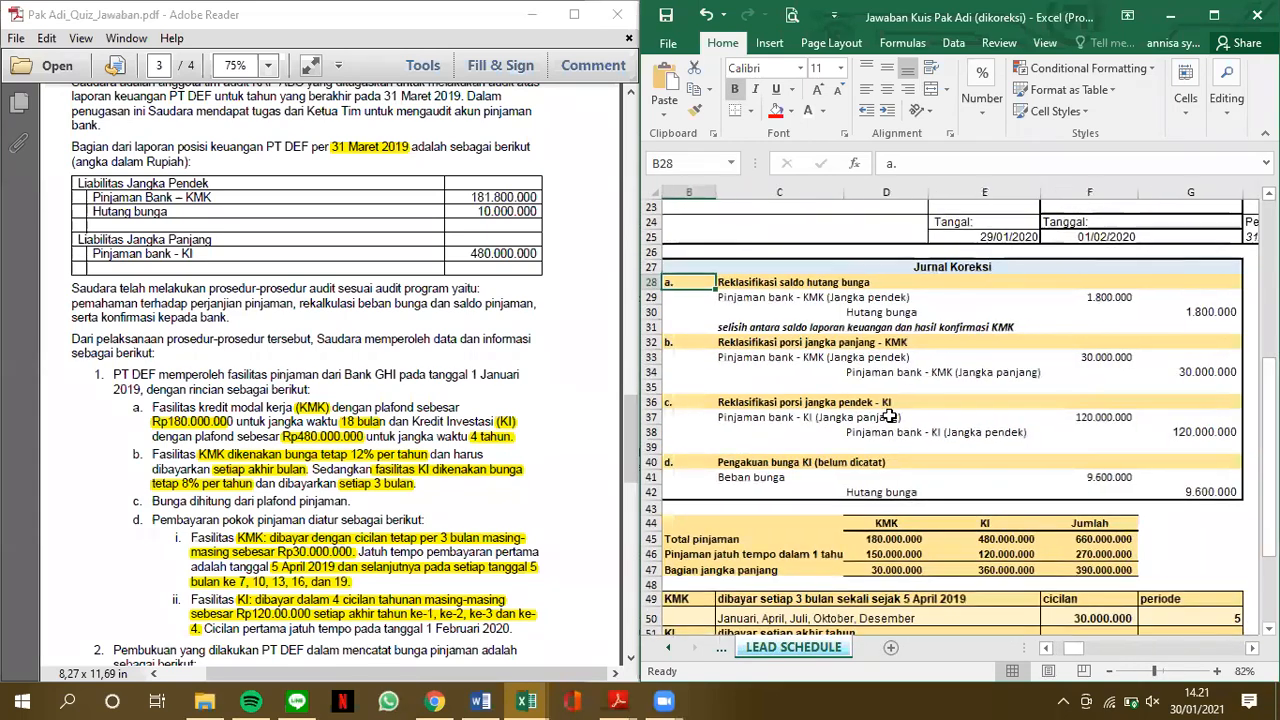
scroll(889, 416, "down", 1)
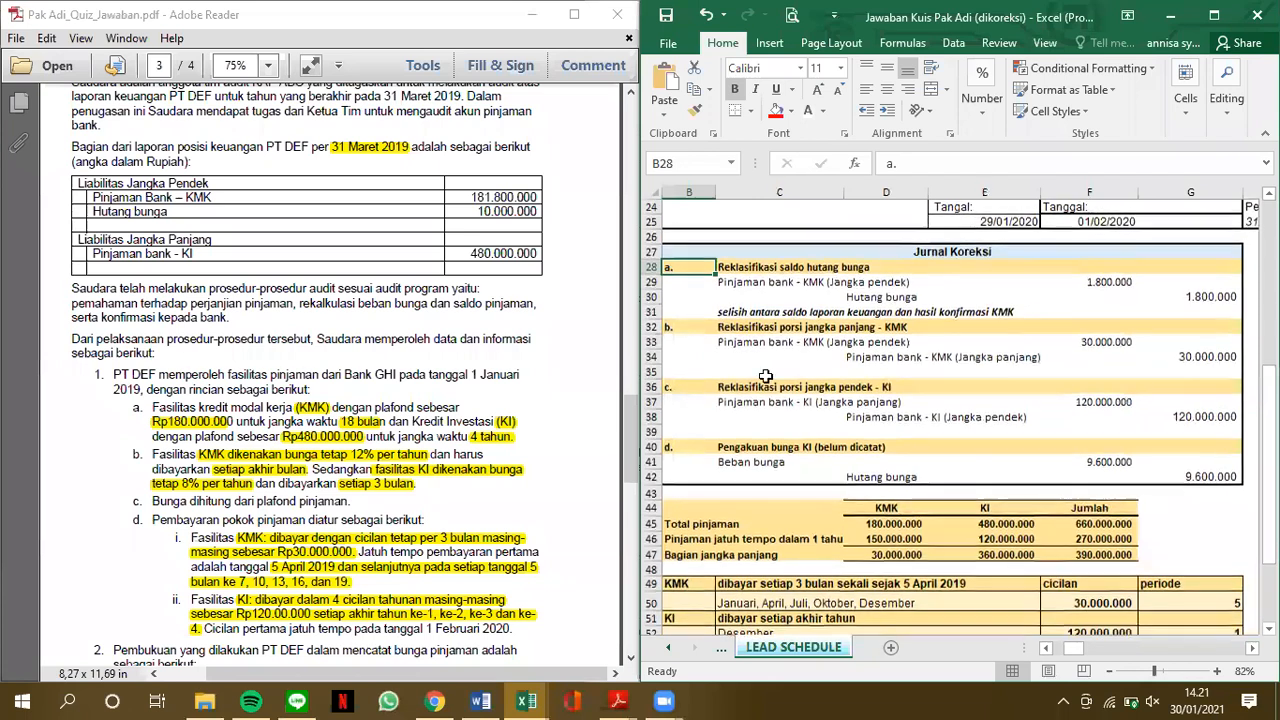
Examine the KMK loan and Hutang bunga lines of correcting entry a, which reclassifies the interest payable balance
key("alt+Tab")
left_click(872, 297)
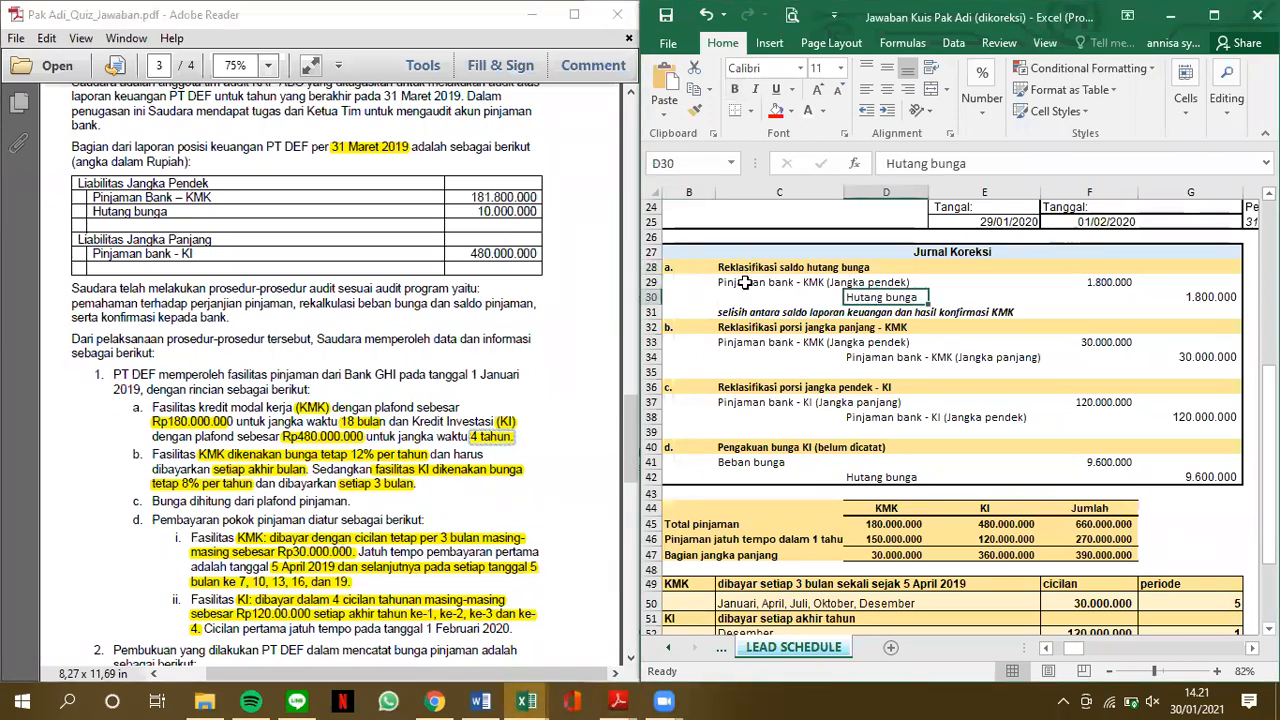
left_click(745, 283)
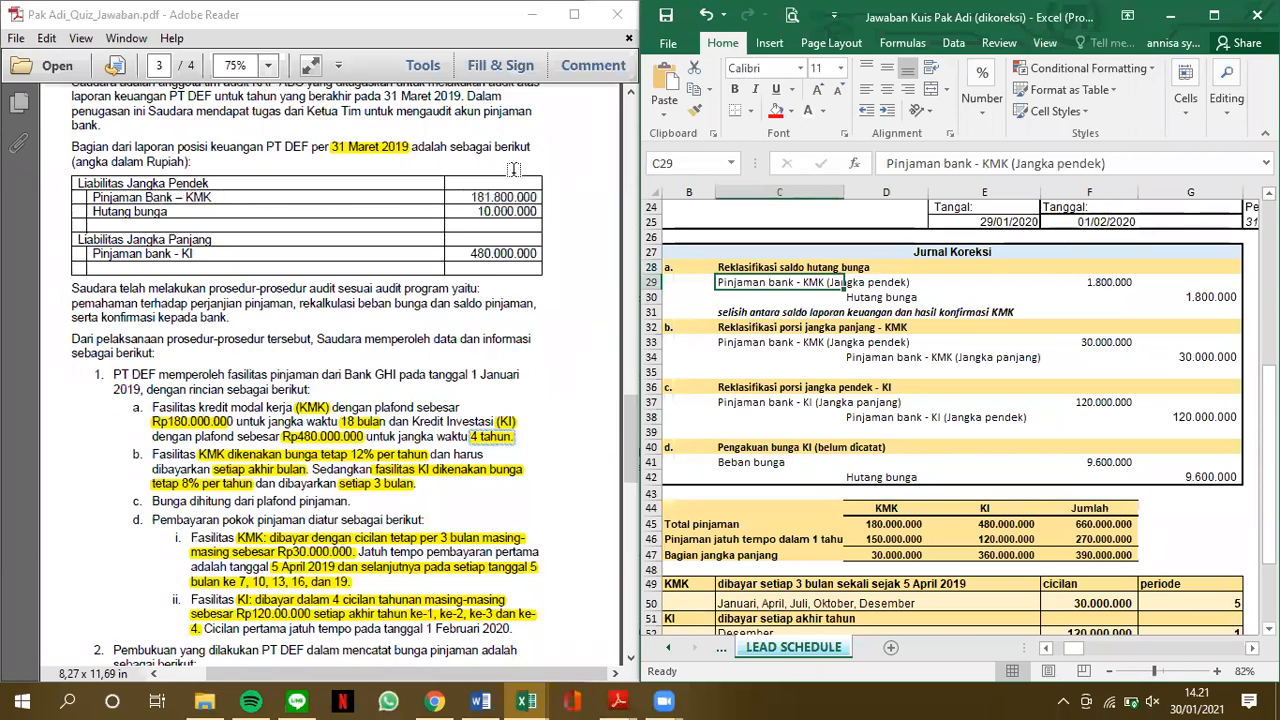
left_click(848, 301)
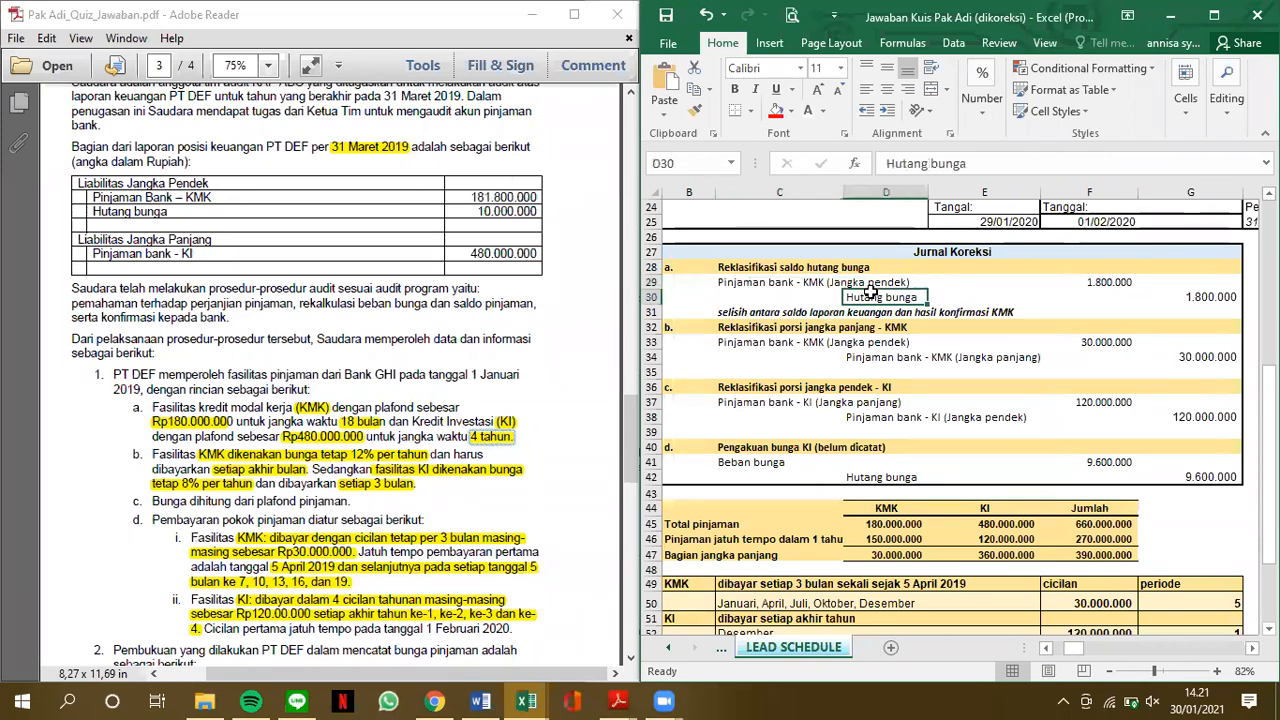
left_click(1030, 164)
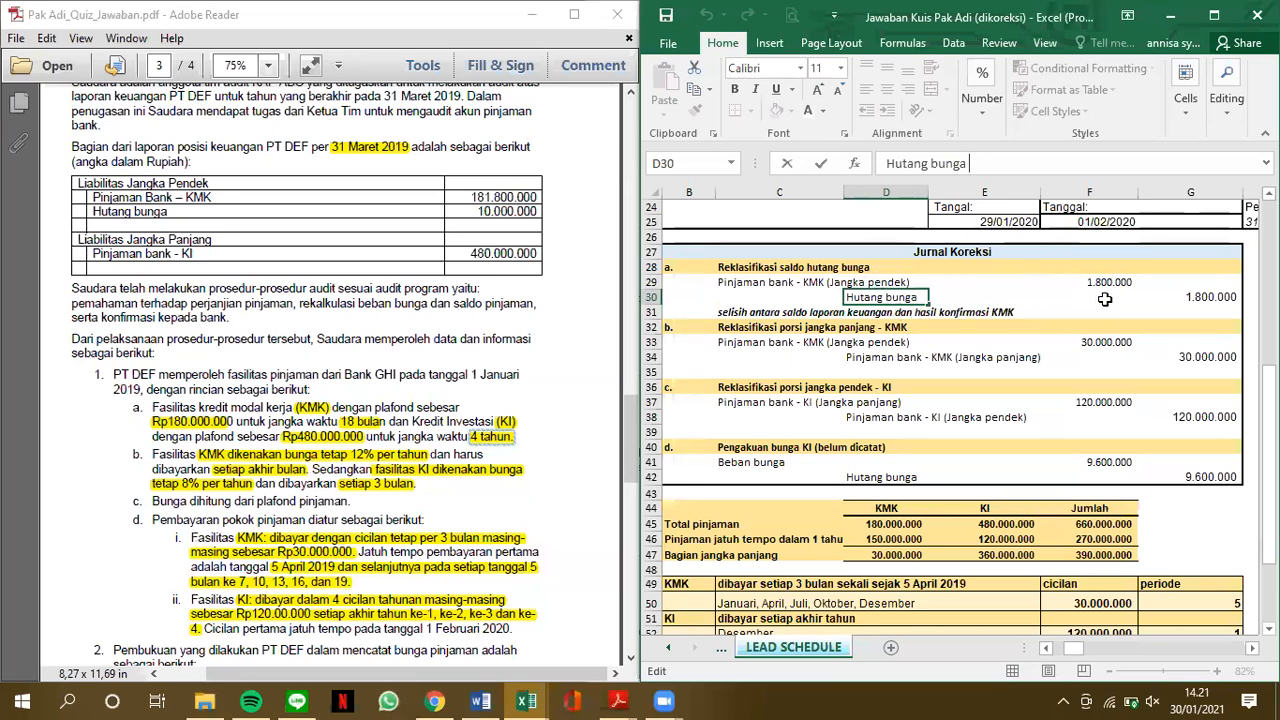
key("Return")
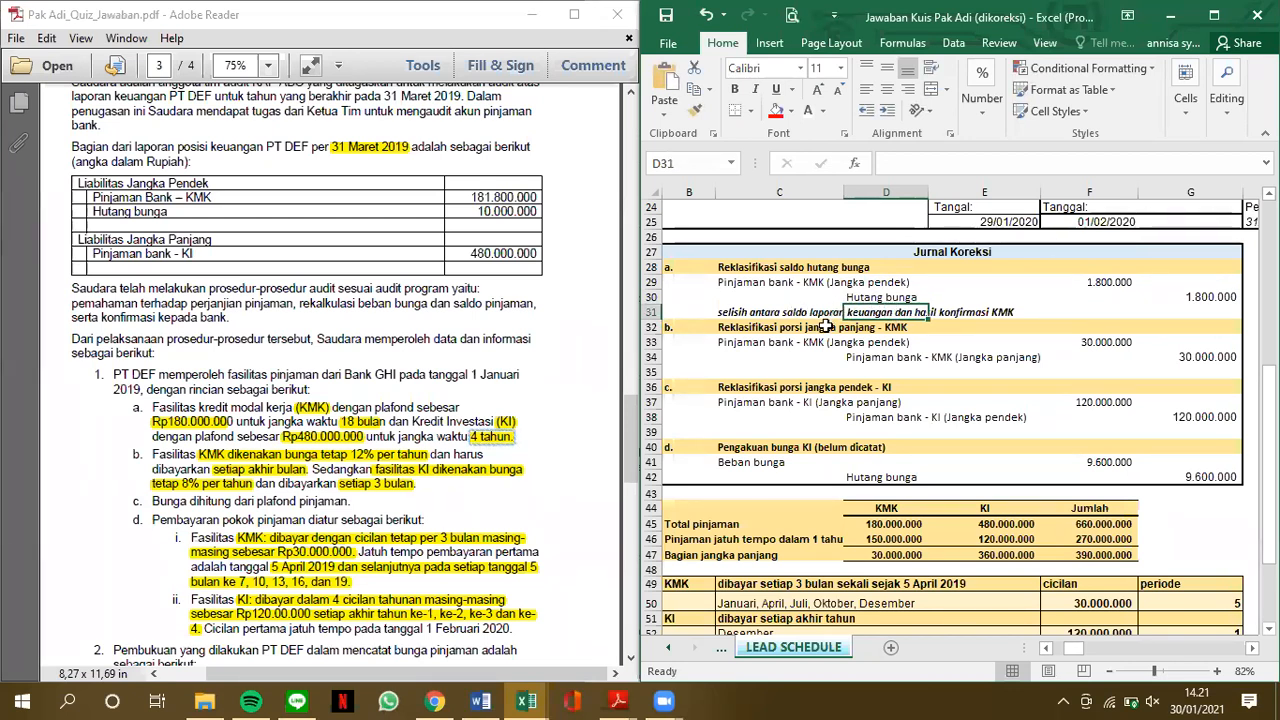
Inspect the formulas behind the KMK long-term portion in D47 and the debit amount of correcting entry b
scroll(818, 345, "down", 2)
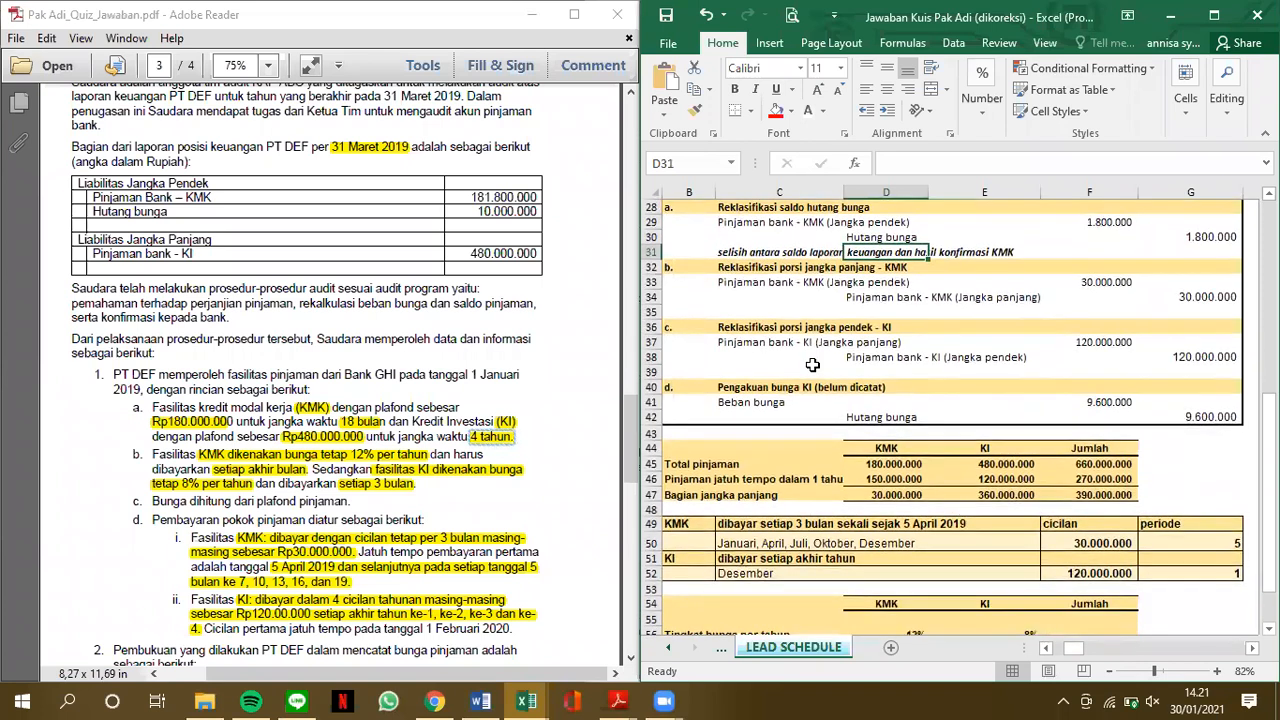
scroll(812, 365, "right", 1)
left_click(890, 497)
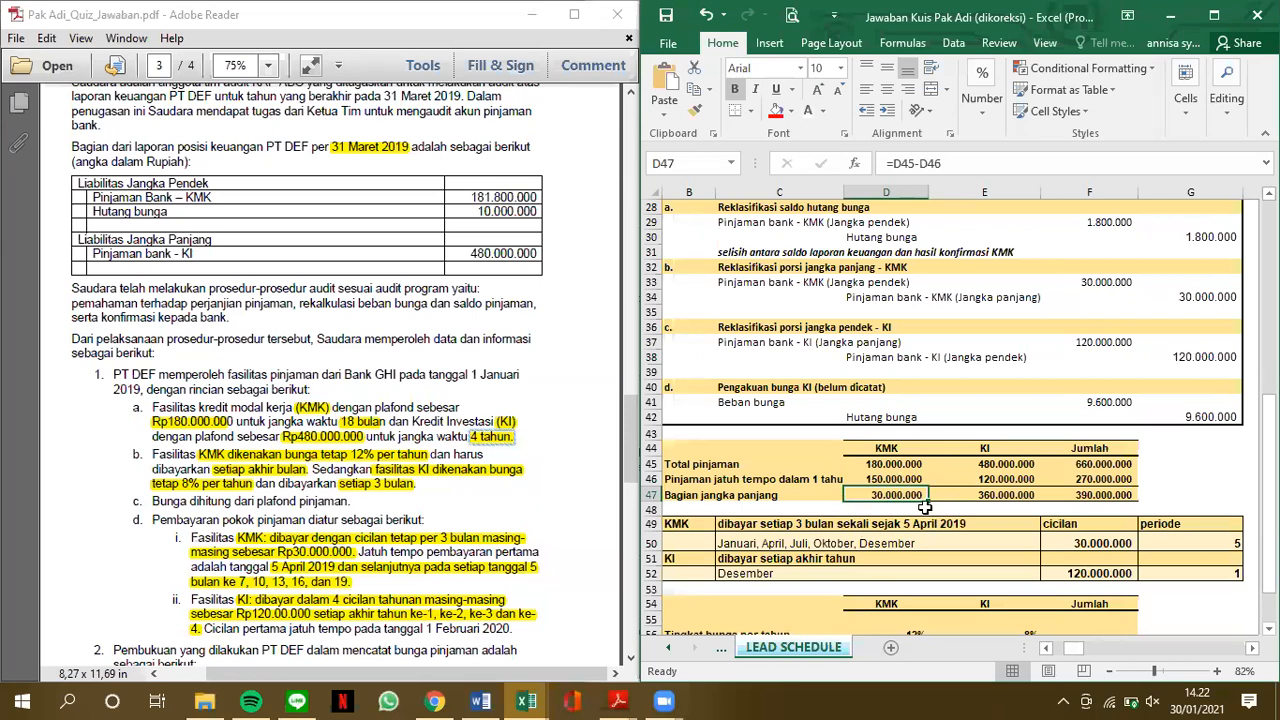
left_click(979, 298)
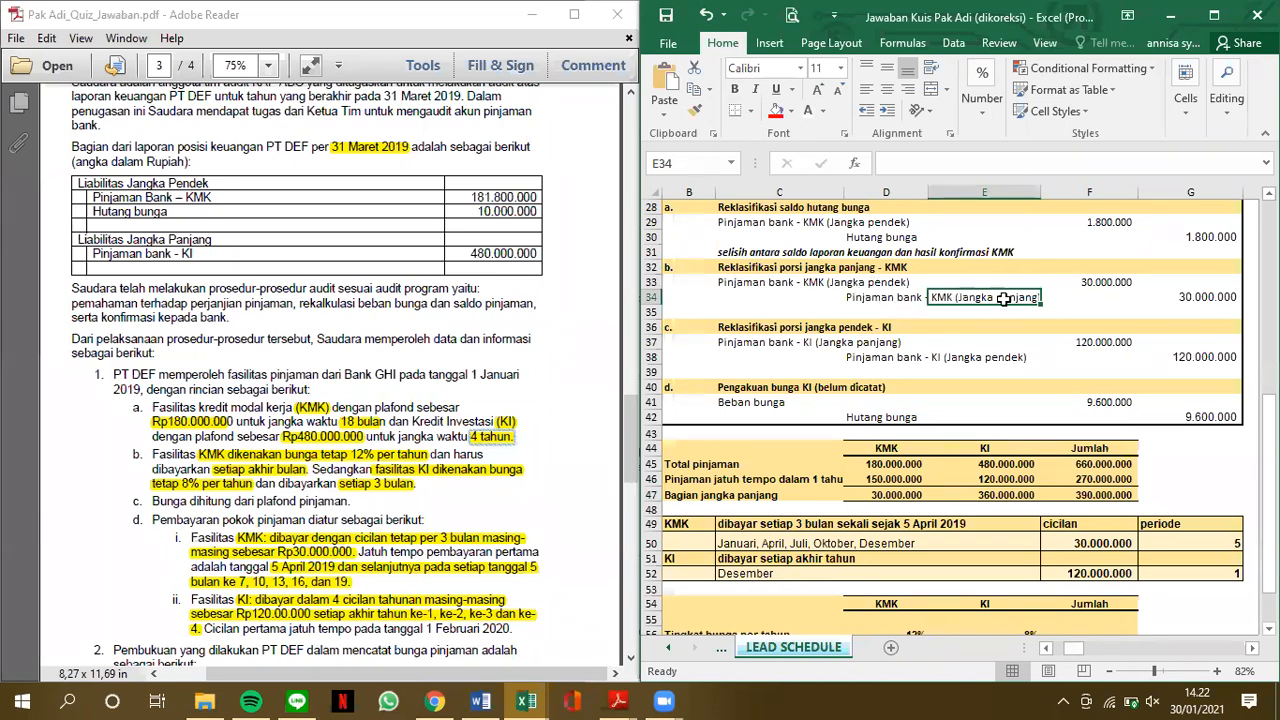
left_click(1086, 281)
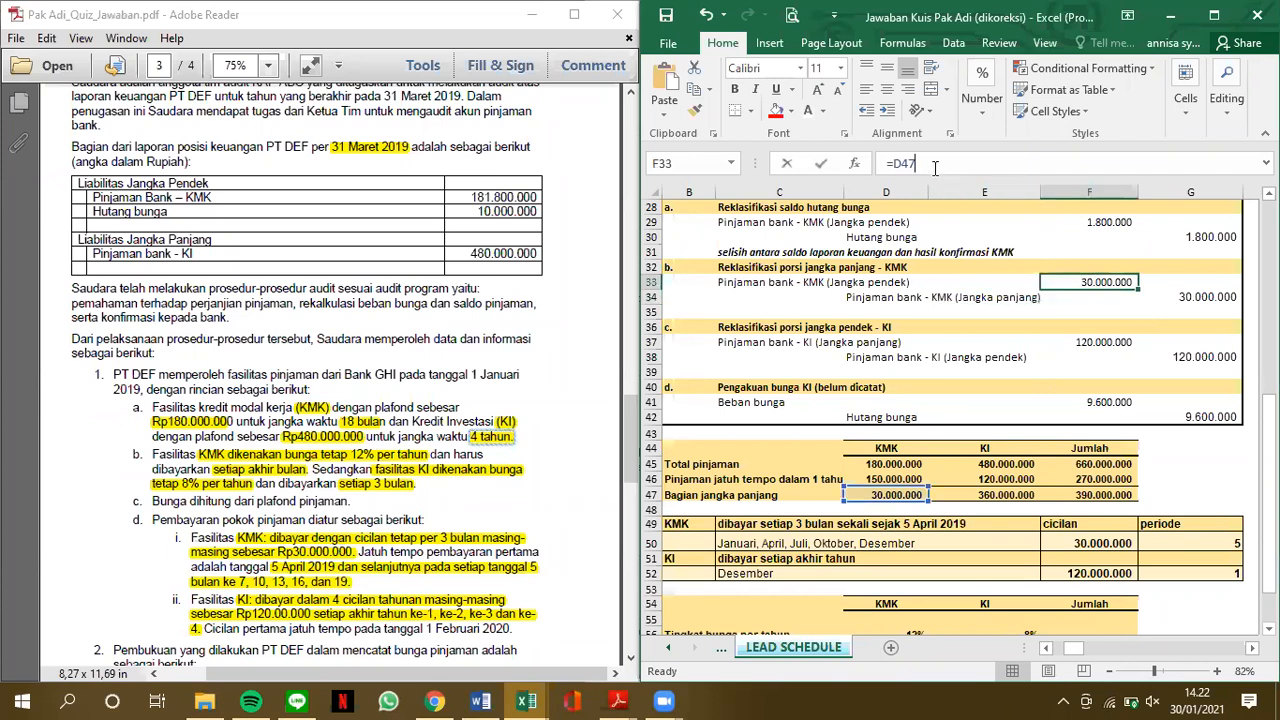
key("Down")
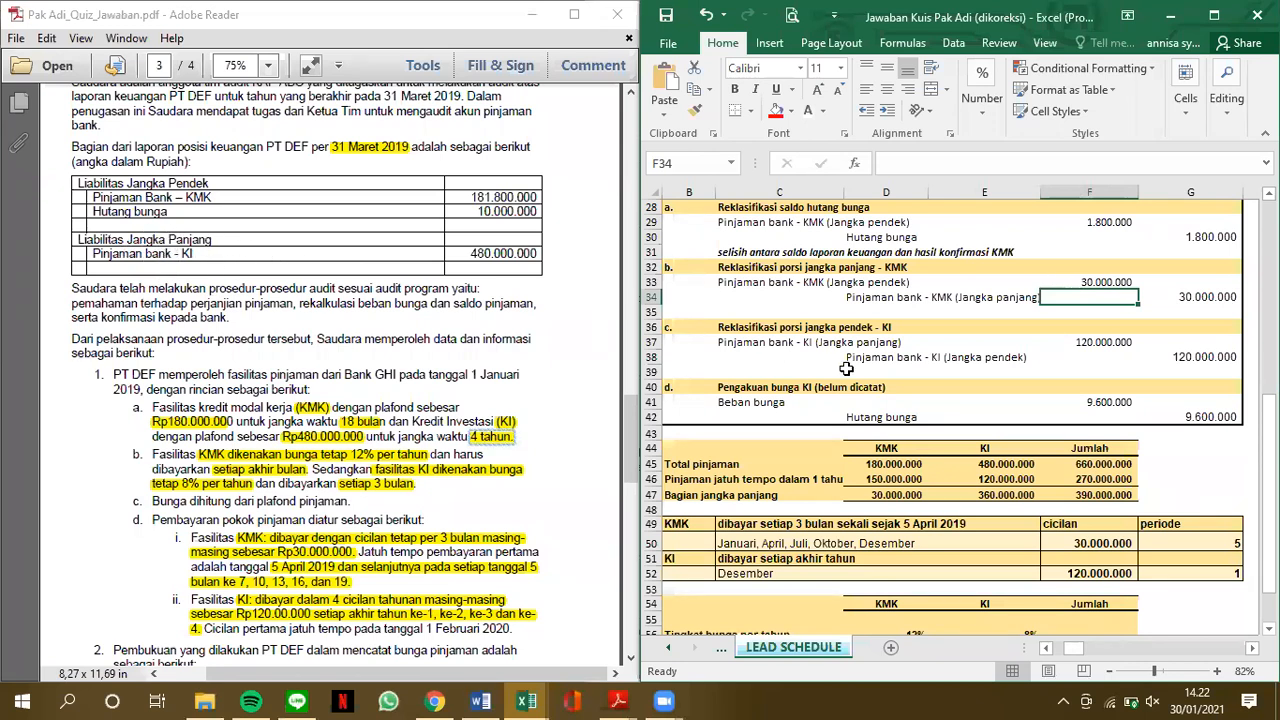
Link the debit amount of correcting entry c in F37 to the KI loan due within one year in E46
left_click(990, 481)
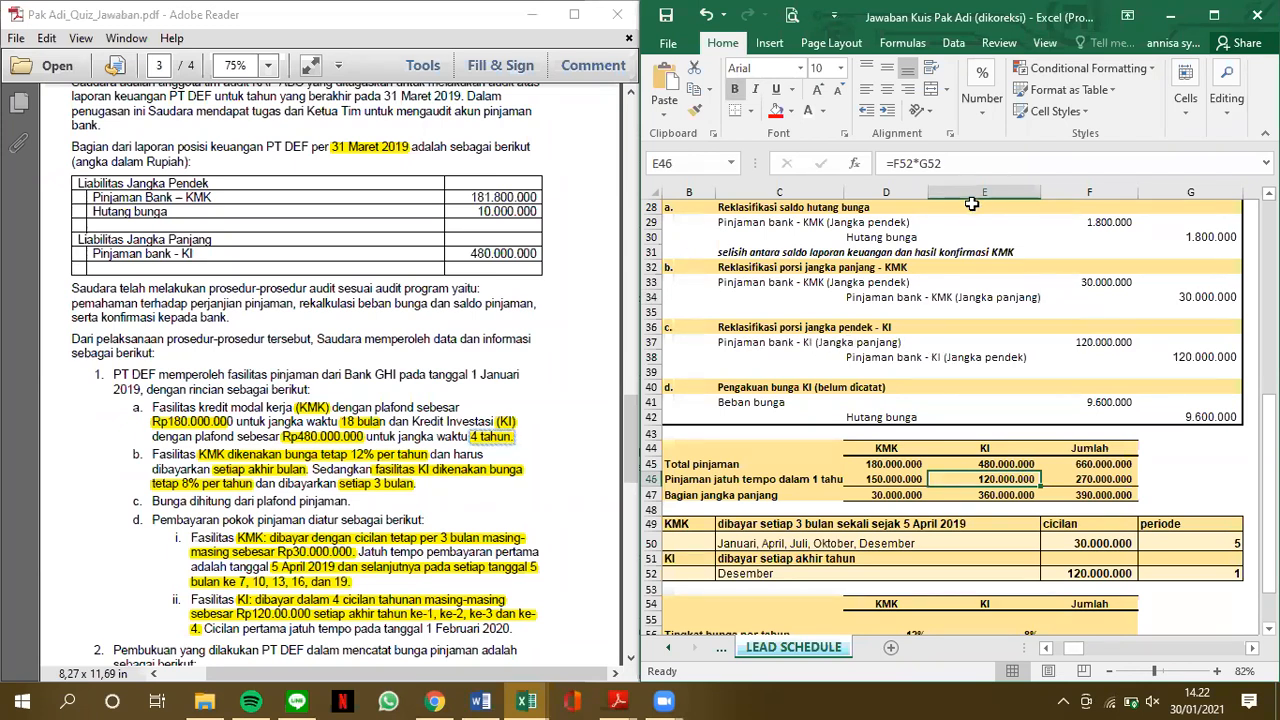
left_click(1110, 343)
type("=")
left_click(984, 479)
key("Return")
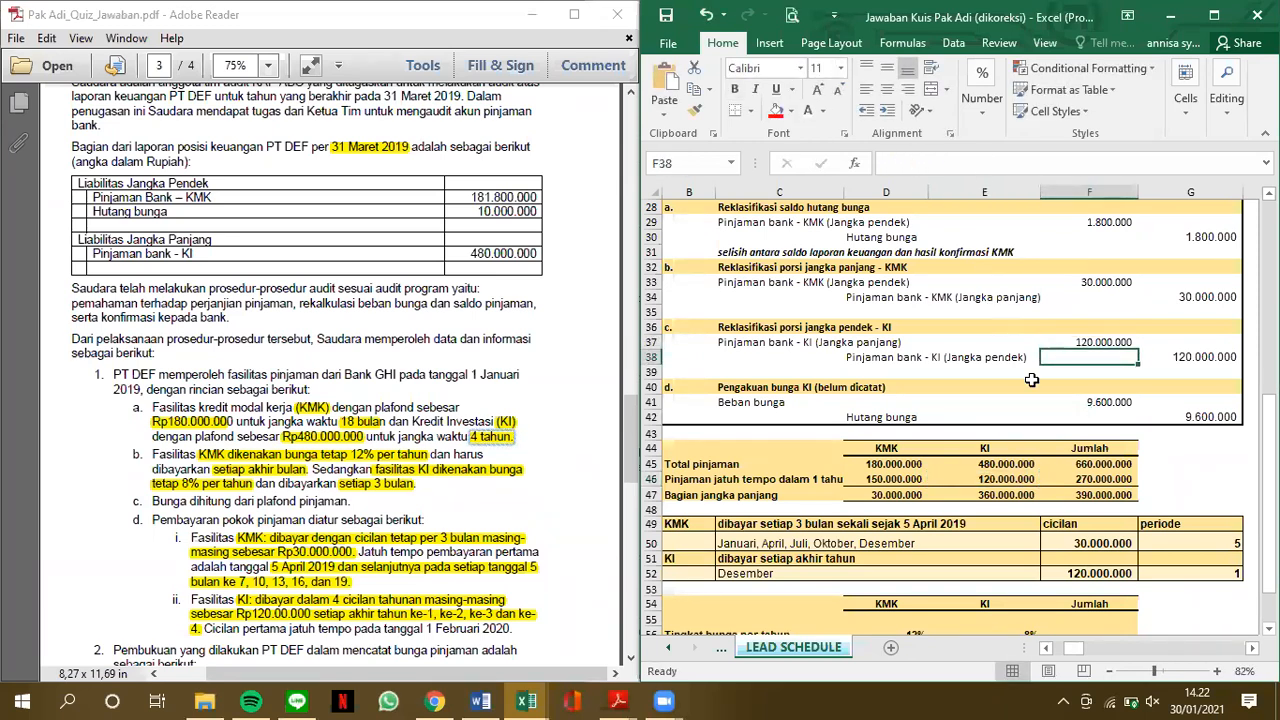
Compare the interest calculation below the journal with the KI interest recognised in correcting entry d
scroll(1031, 380, "down", 2)
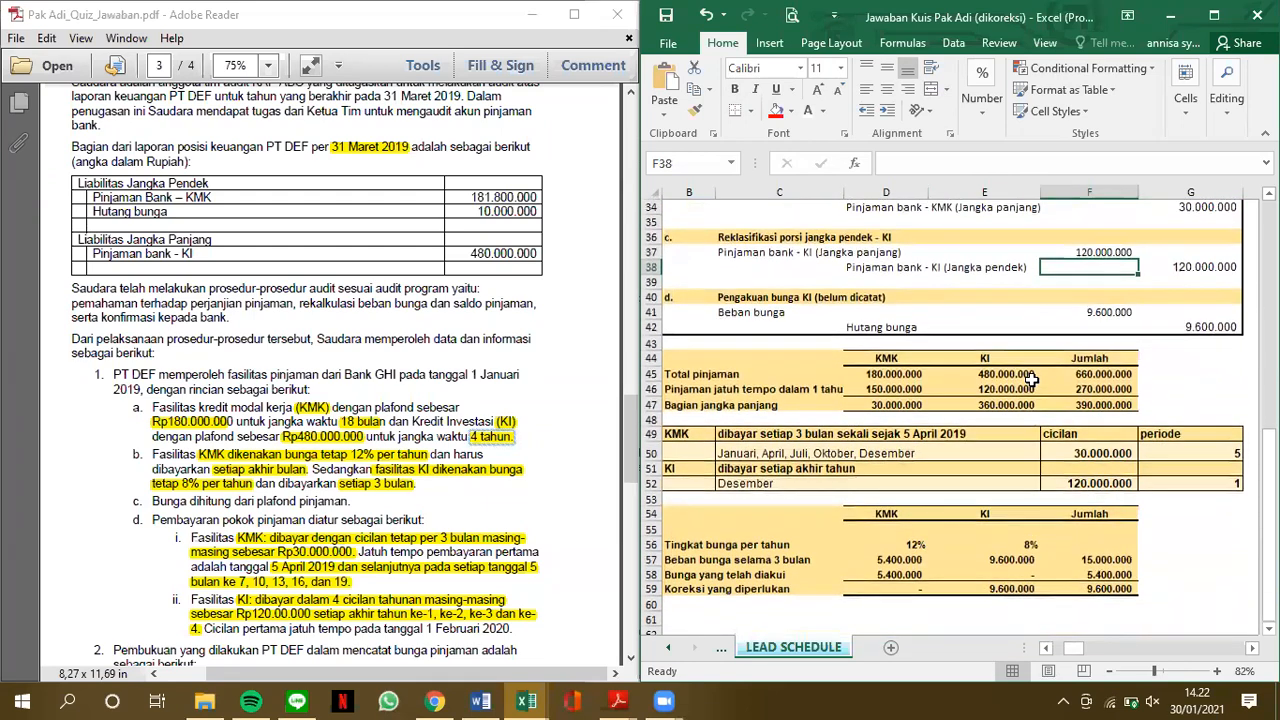
scroll(984, 511, "down", 1)
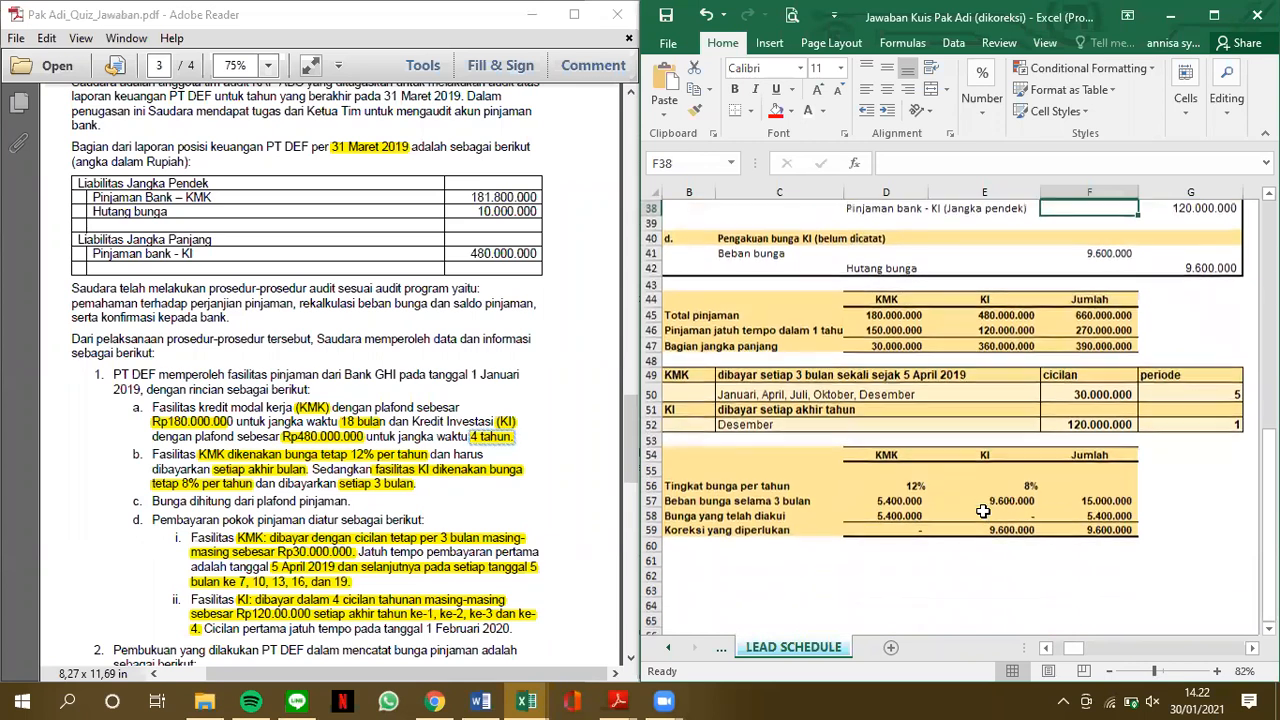
scroll(960, 510, "up", 1)
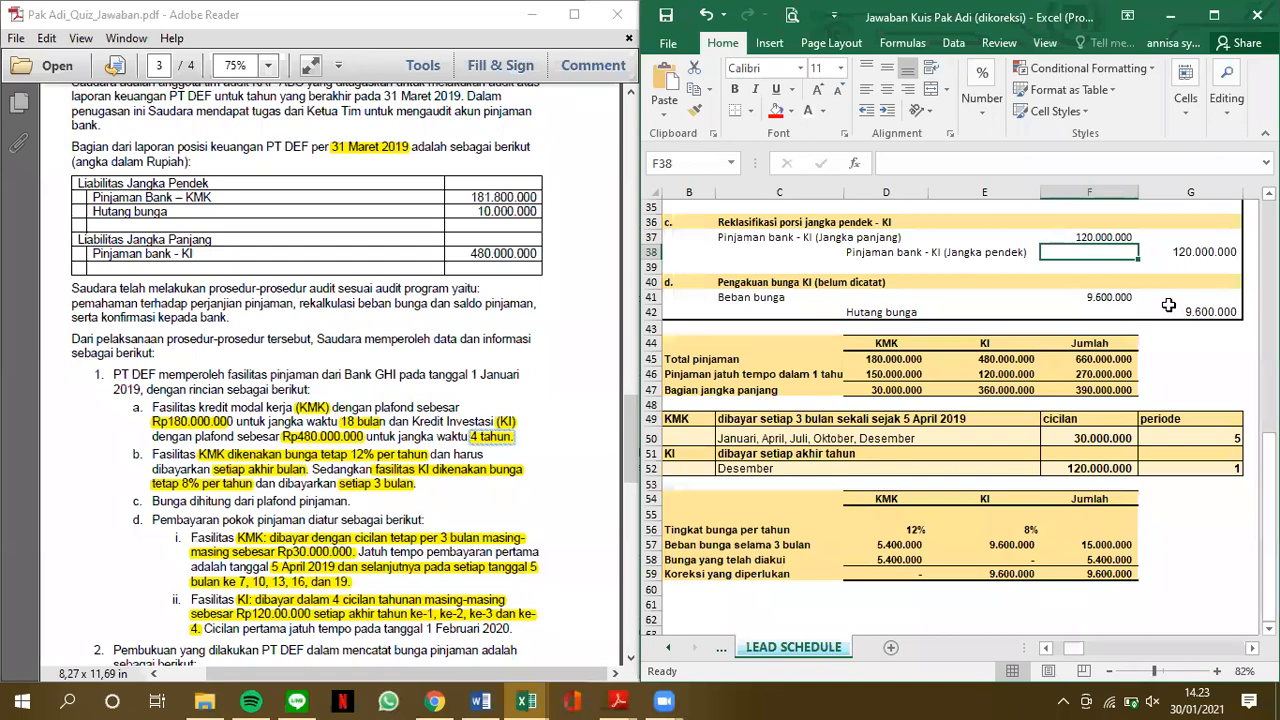
Maximize the workbook window and show the liabilities table at the start of the lead schedule
left_click(1209, 11)
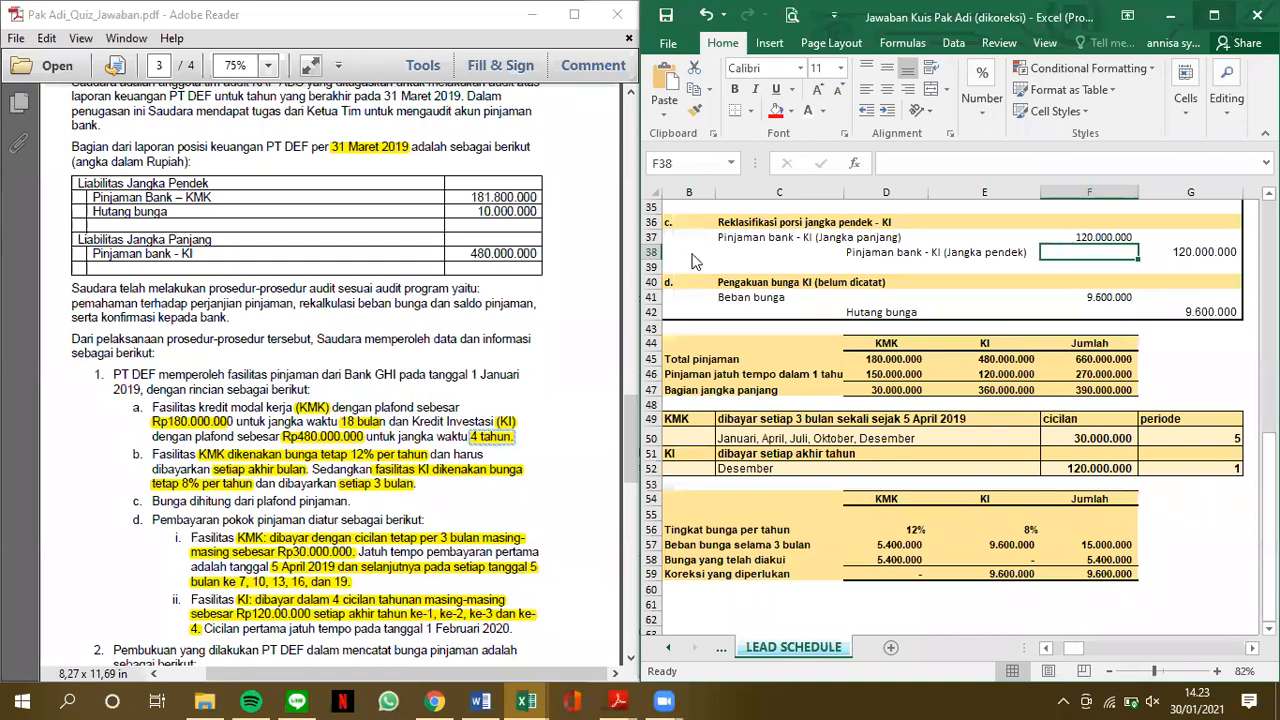
scroll(460, 371, "up", 5)
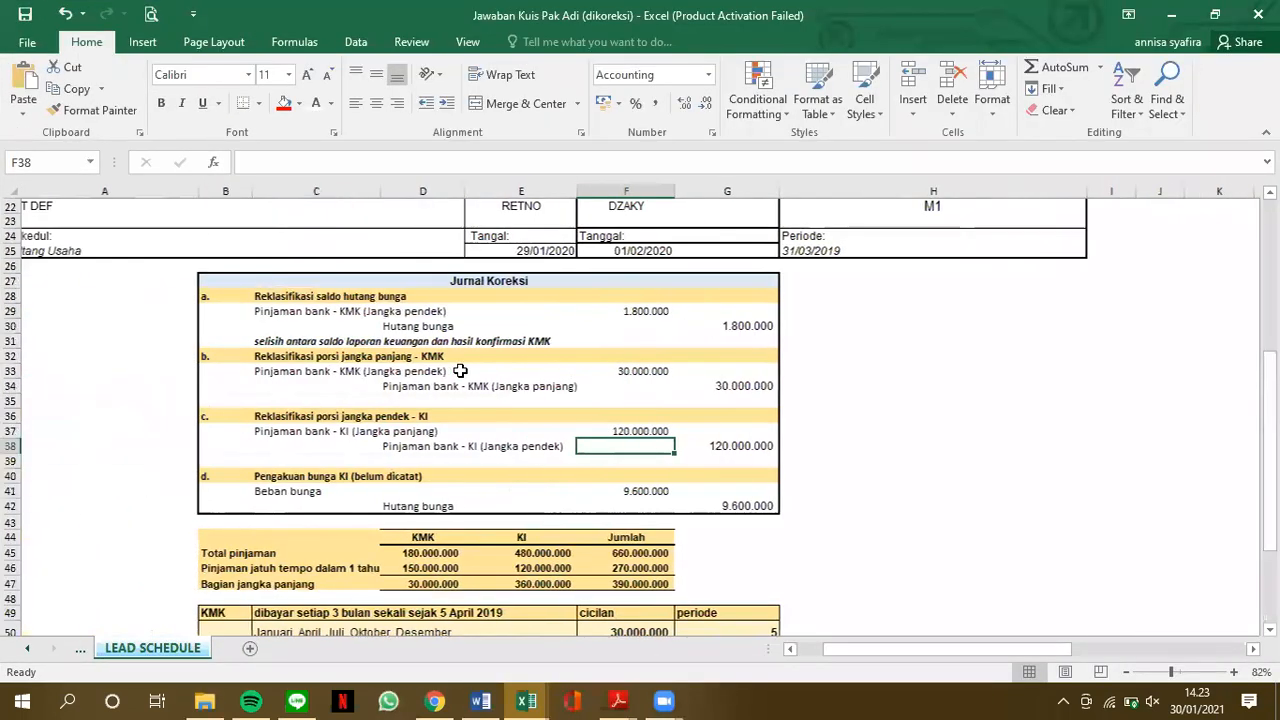
scroll(460, 371, "up", 6)
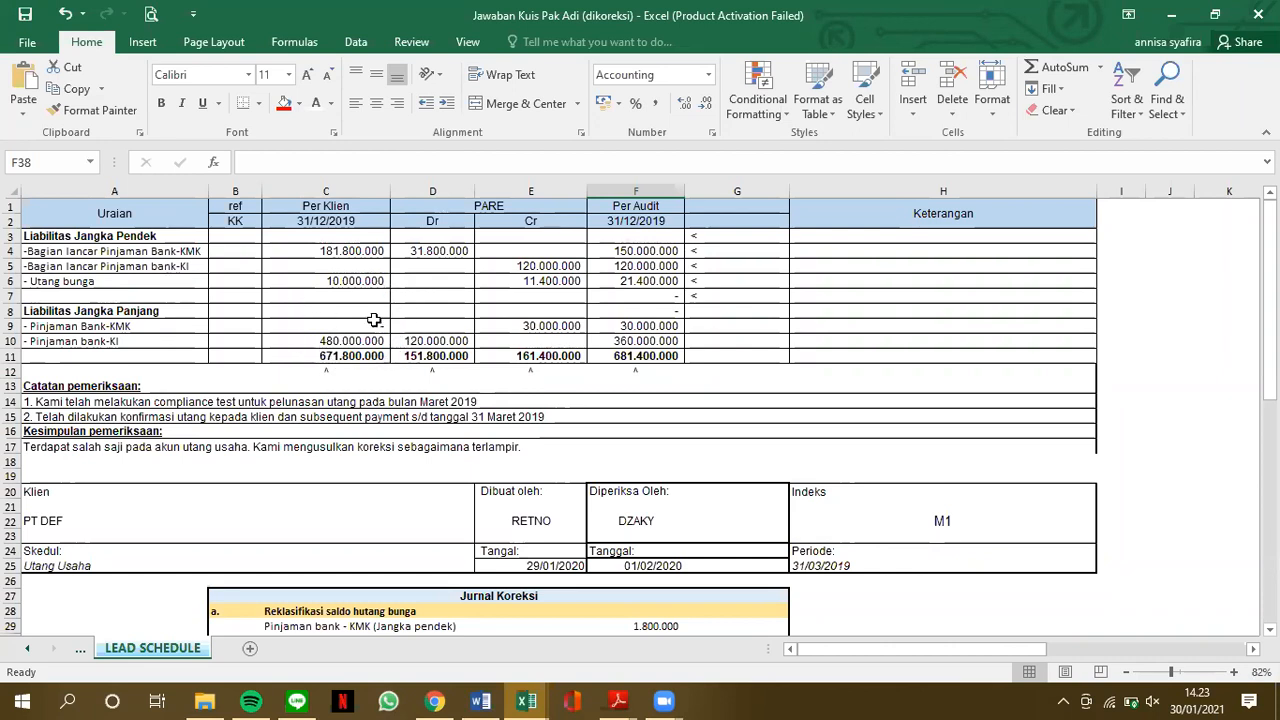
Trace the formula of the KMK current-portion debit adjustment in D4 to its amounts in the correction journal
left_click(446, 251)
left_click(405, 160)
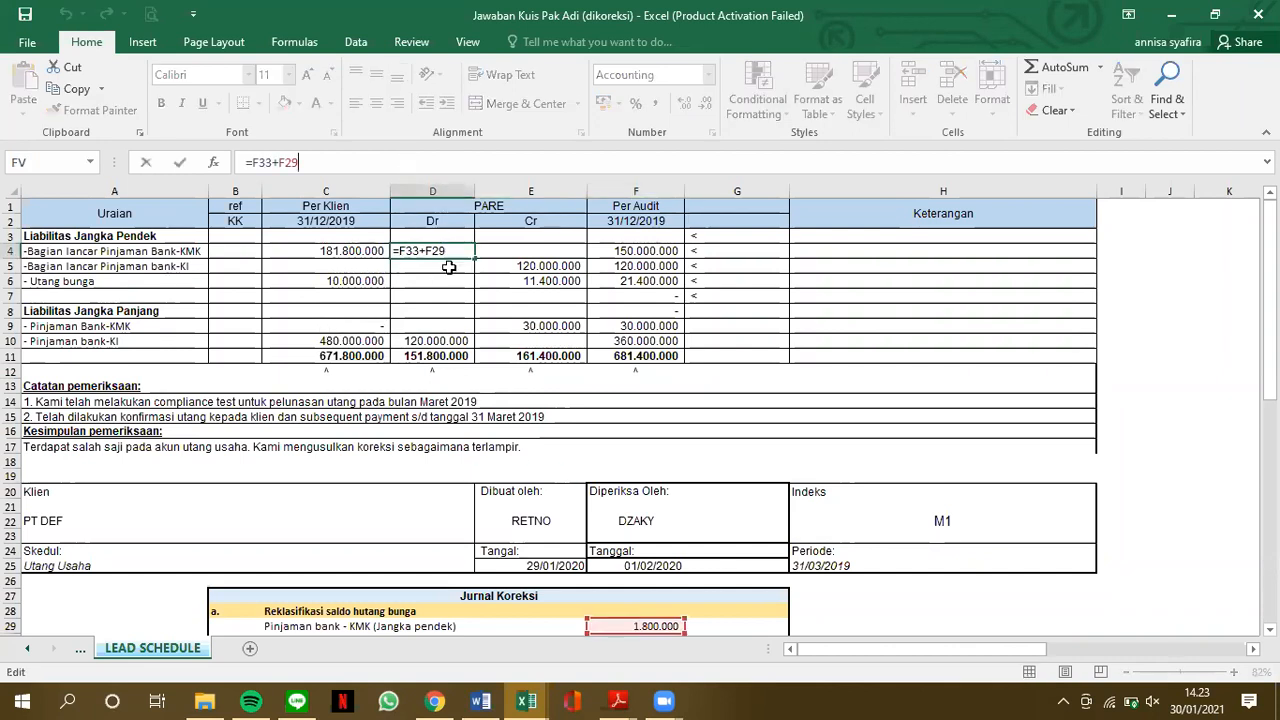
scroll(514, 410, "down", 2)
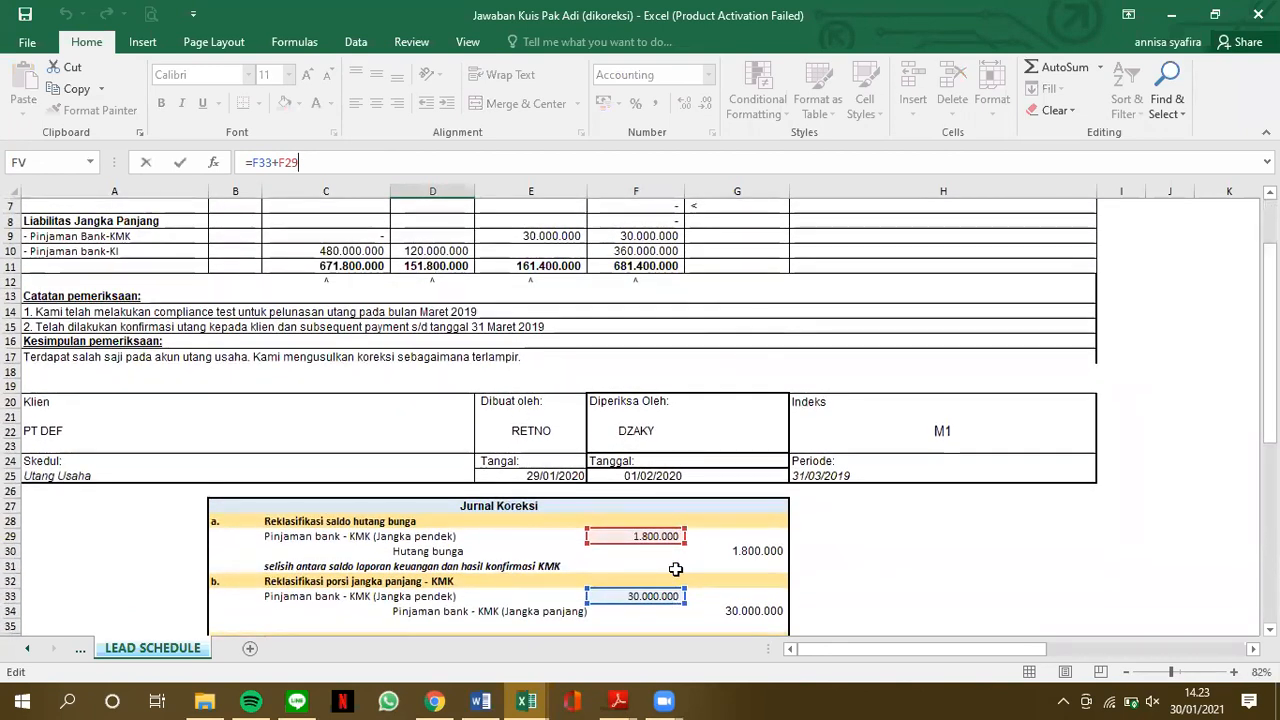
scroll(676, 569, "up", 1)
scroll(604, 390, "up", 2)
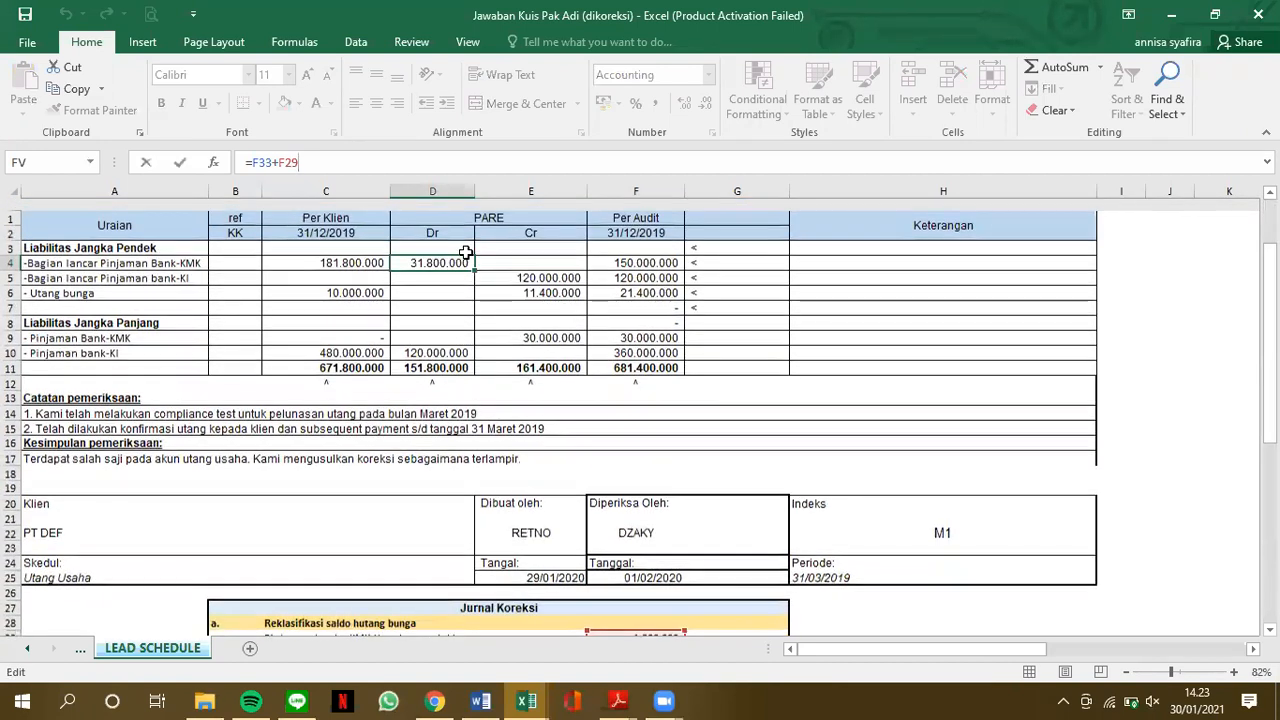
key("Return")
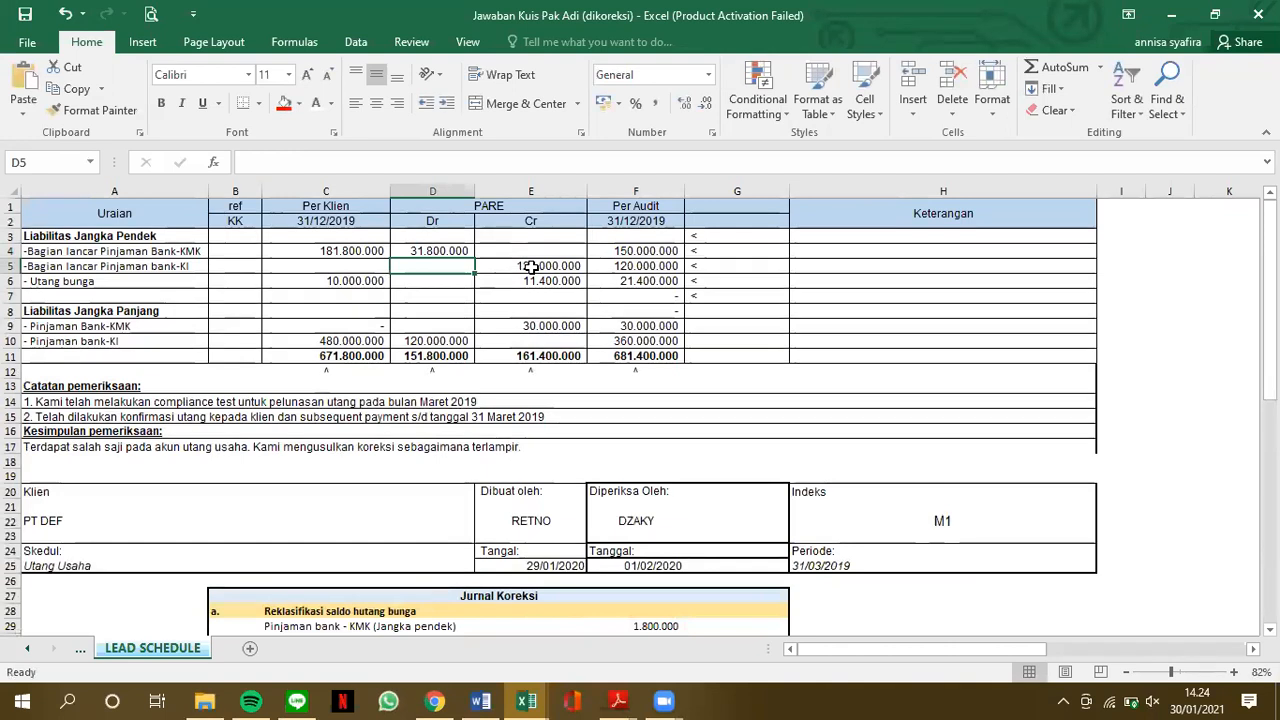
Trace the formula of the KI current-portion credit adjustment in E5 to its amount in the correction journal
left_click(531, 267)
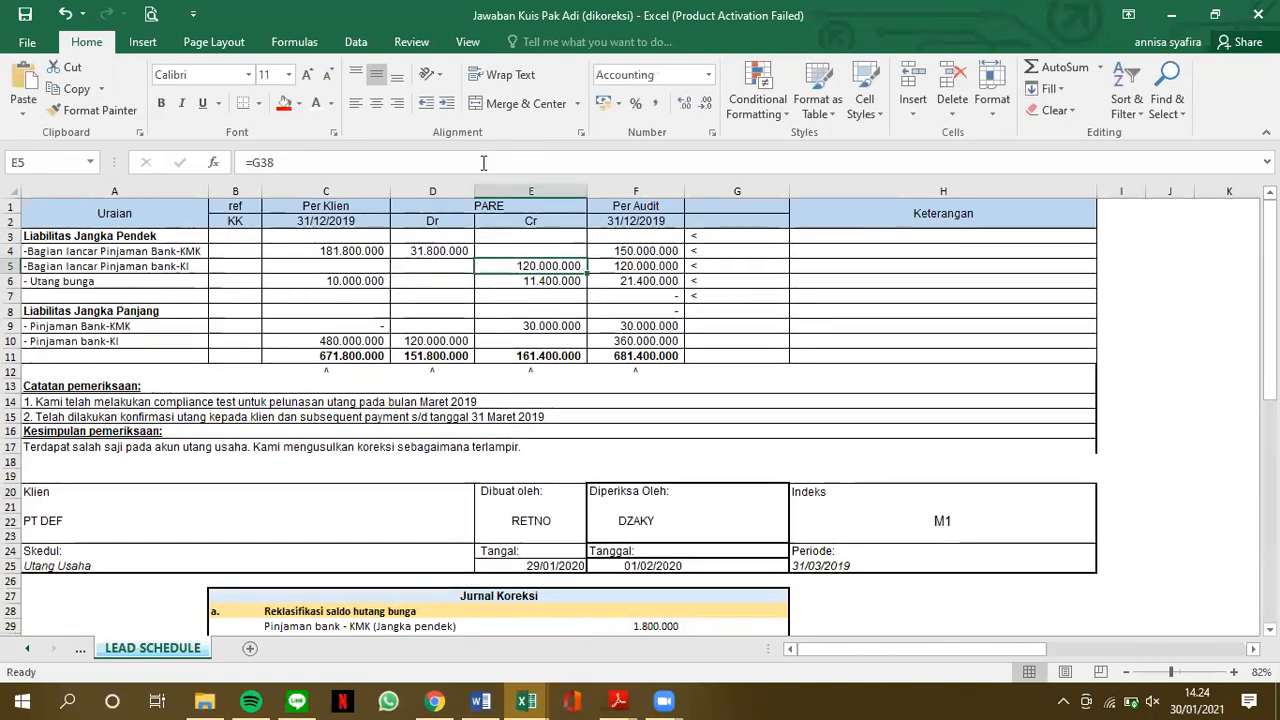
key("F2")
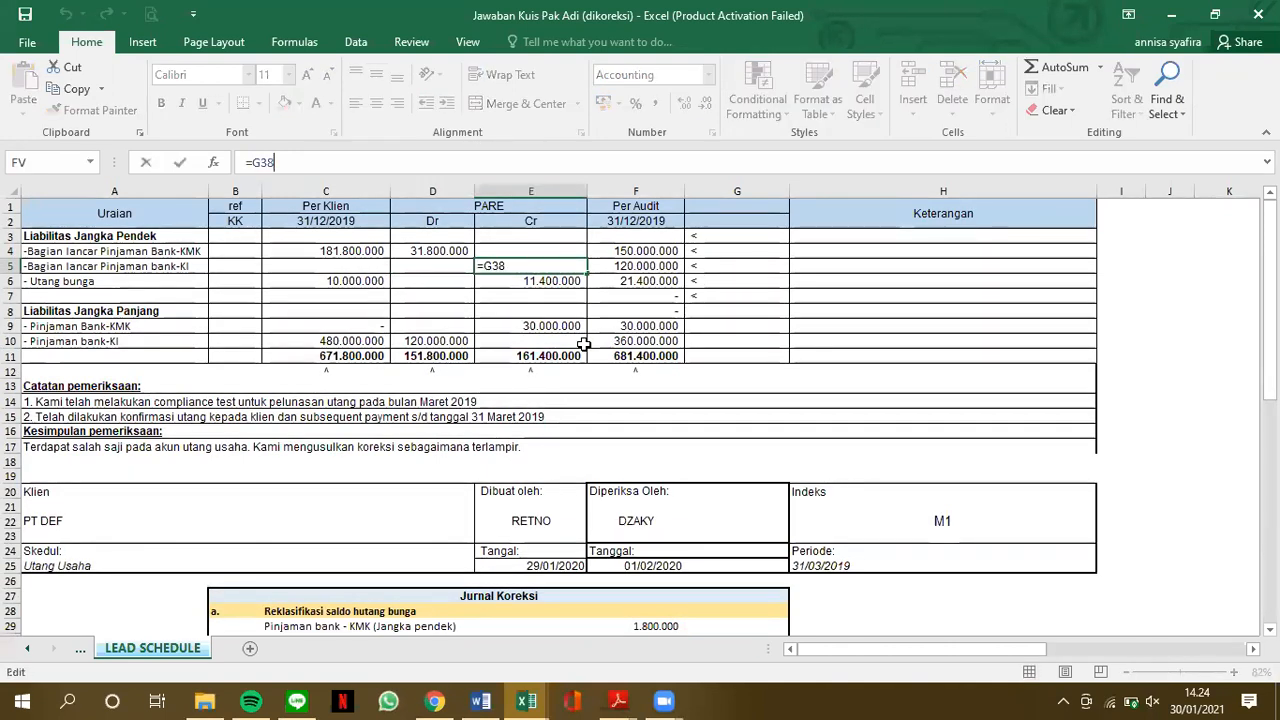
scroll(584, 344, "down", 1)
scroll(584, 344, "down", 5)
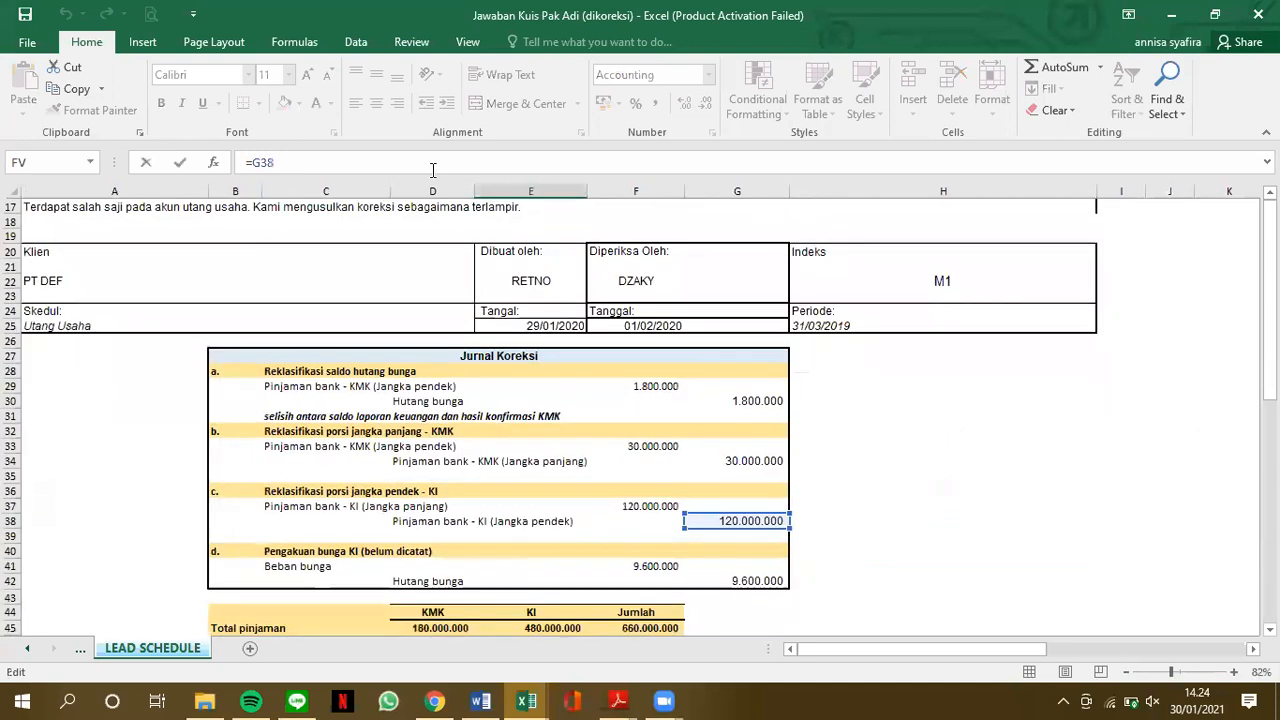
scroll(514, 457, "down", 1)
key("Return")
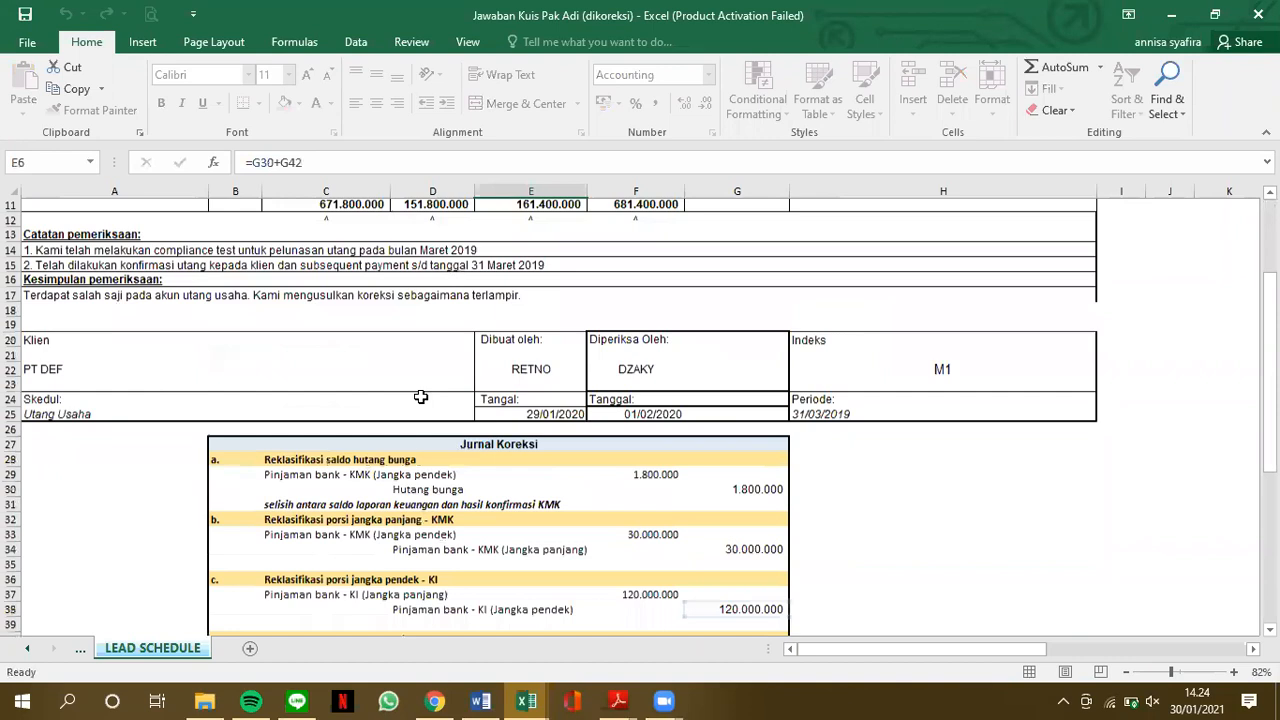
Trace the formula of the interest payable credit adjustment in E6 to its amounts in correcting entries a and d
key("F2")
scroll(740, 410, "down", 5)
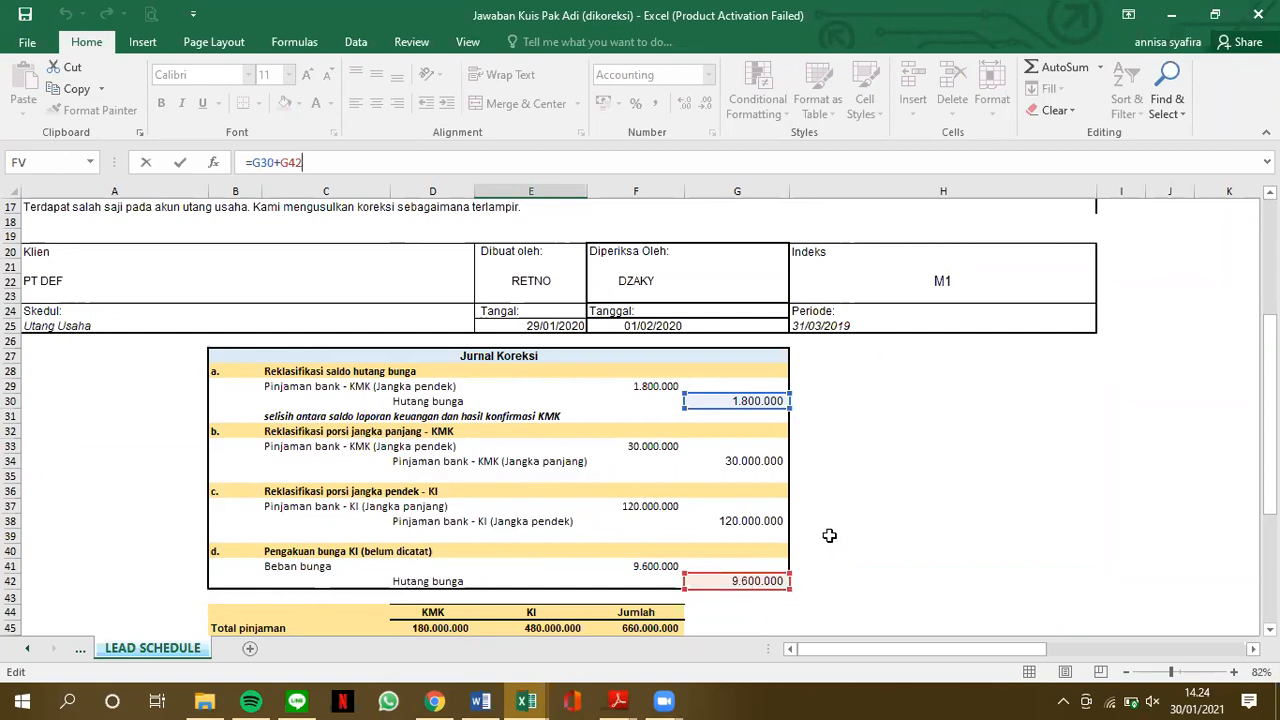
scroll(829, 535, "up", 5)
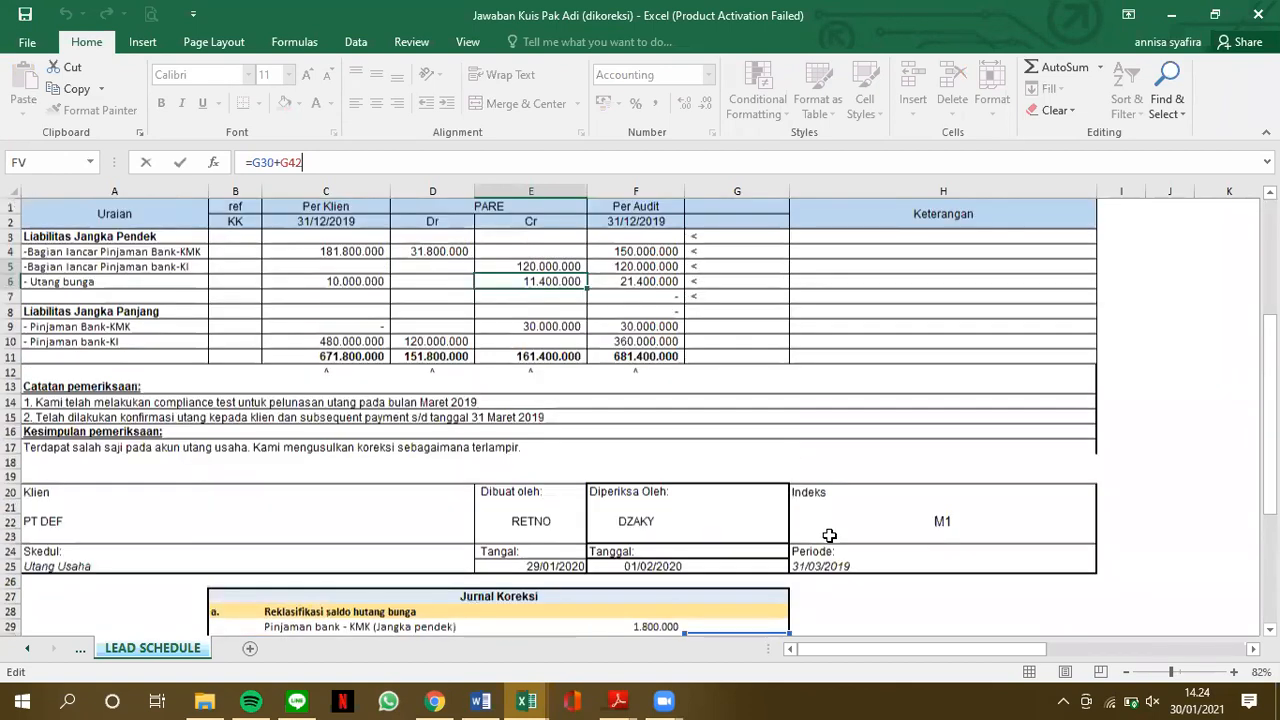
scroll(829, 535, "down", 6)
key("Return")
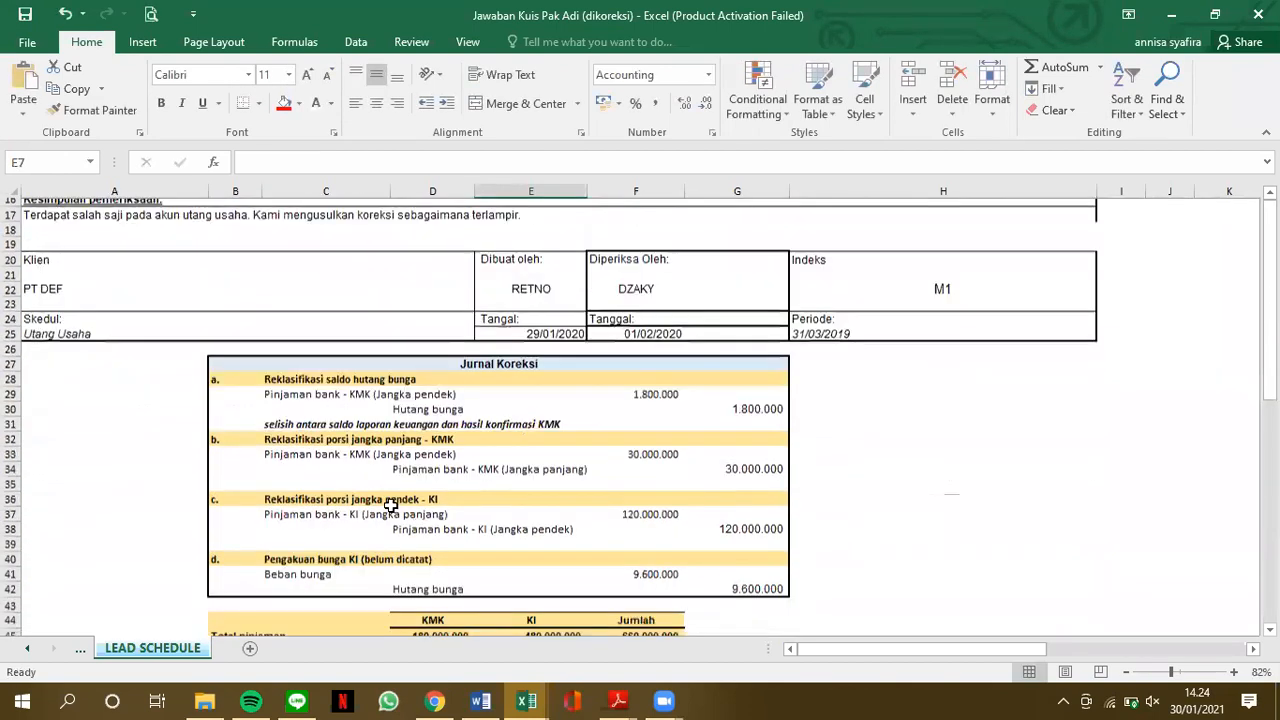
Review the correction journal against the liabilities table and check the formula of the audited total in F11
scroll(307, 526, "down", 1)
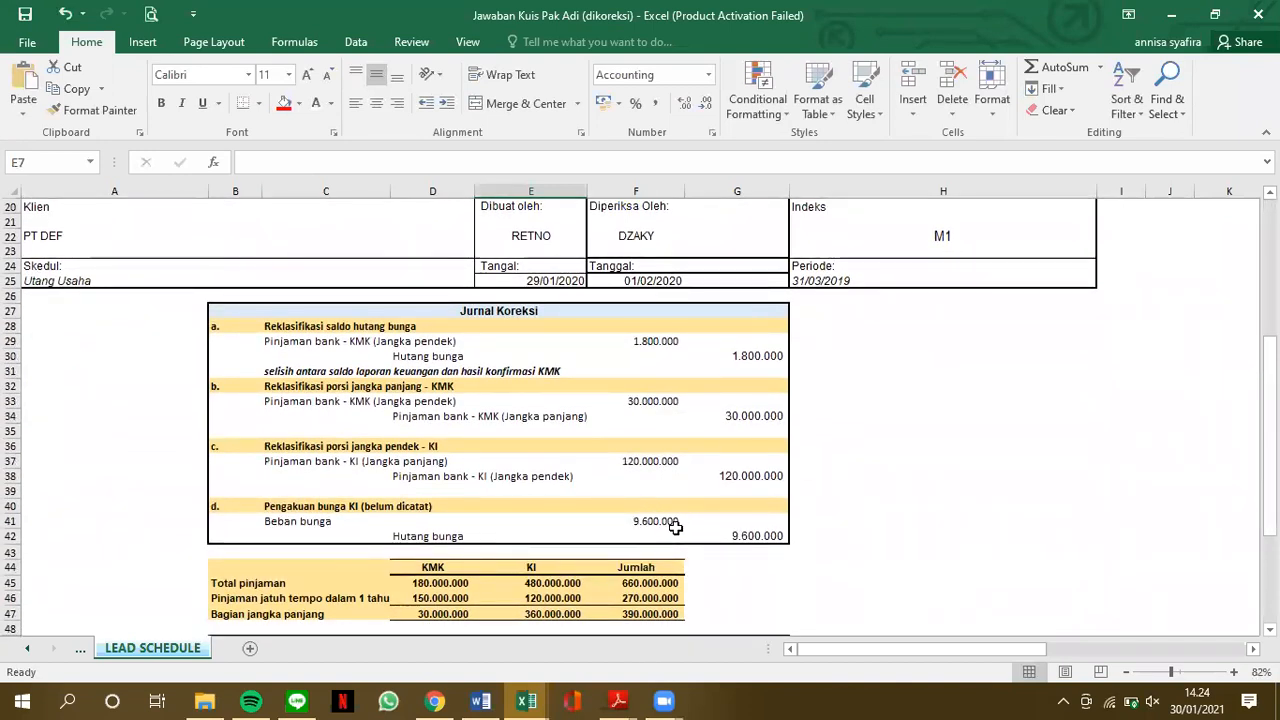
scroll(447, 268, "up", 3)
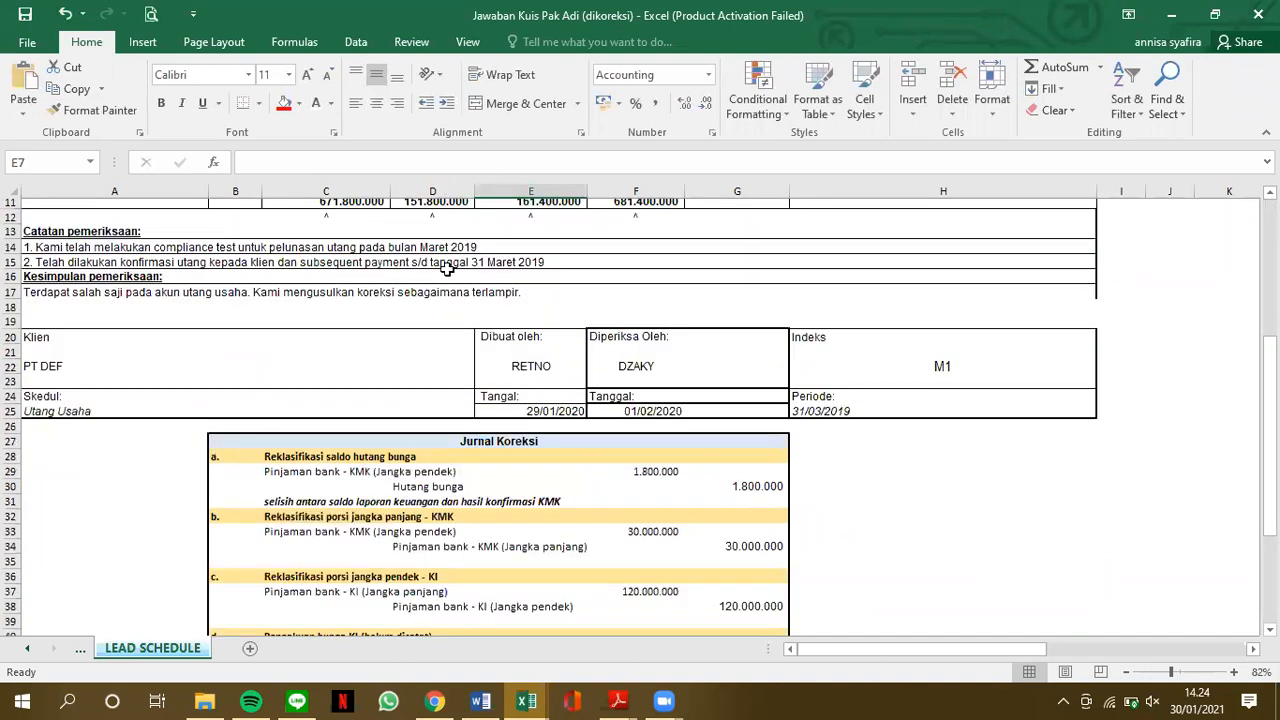
scroll(447, 268, "up", 4)
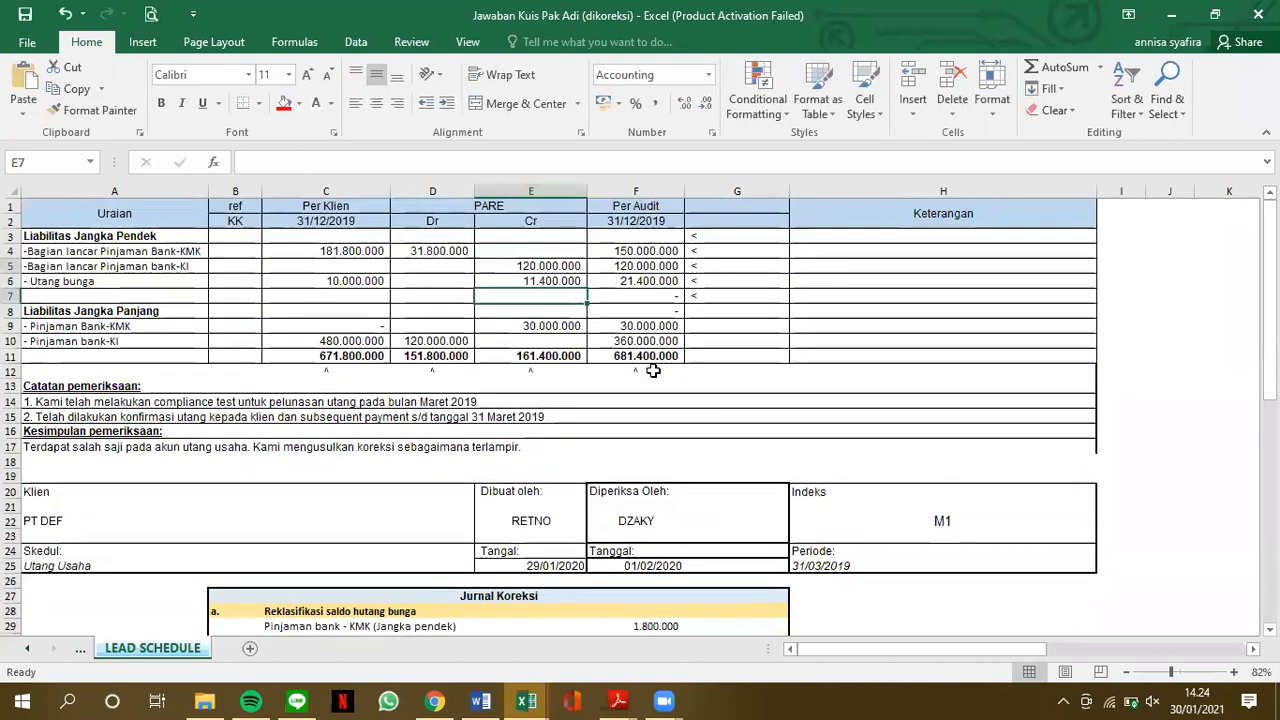
left_click(652, 357)
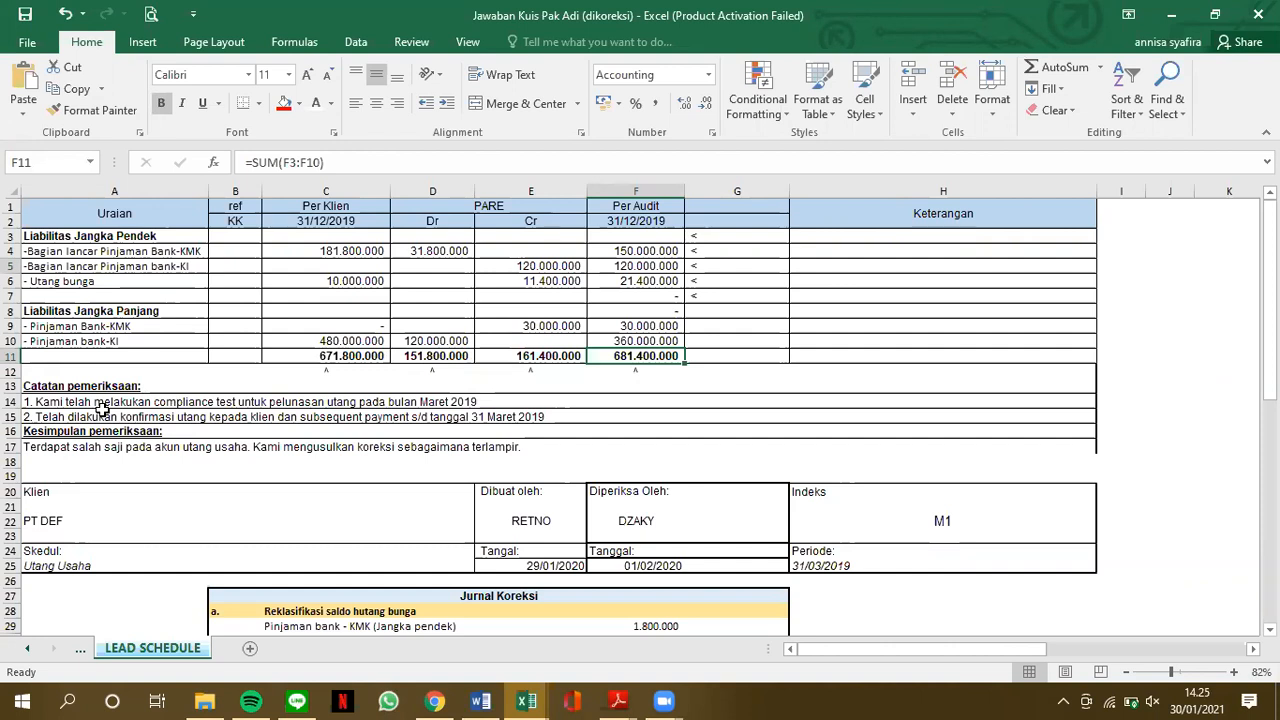
Read the audit conclusion under Kesimpulan pemeriksaan together with the correcting entries it refers to
left_click(108, 459)
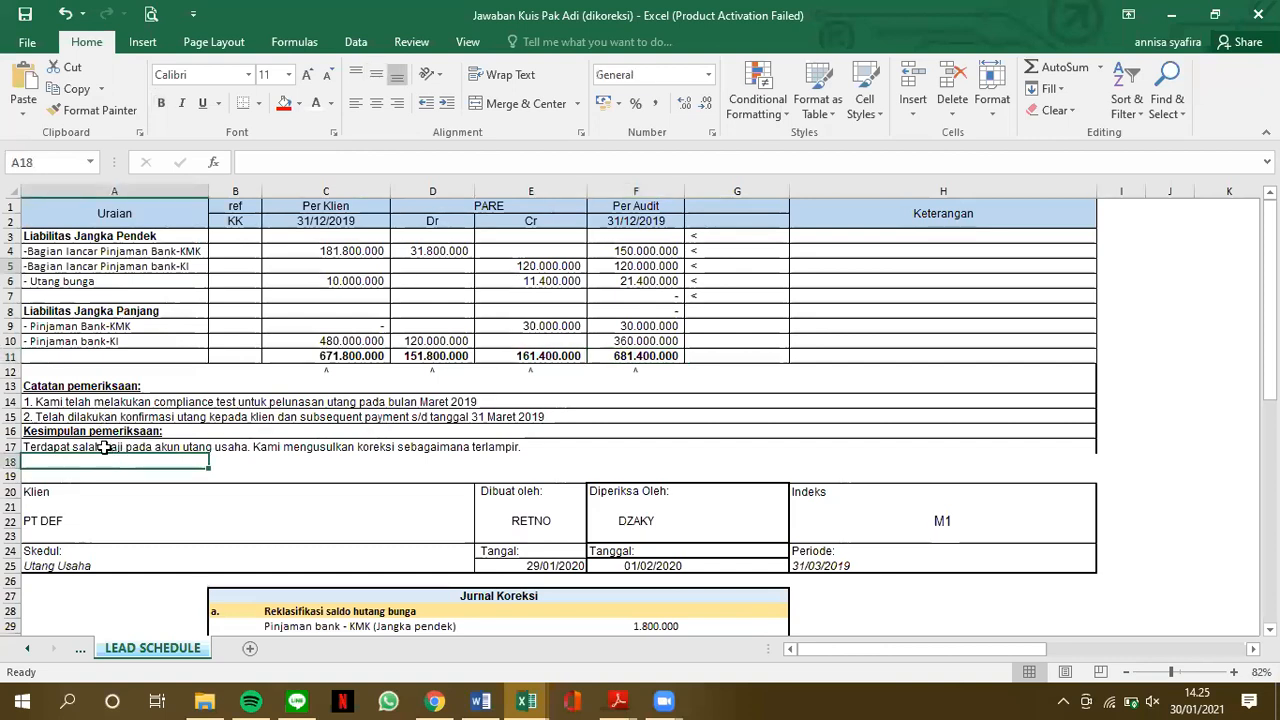
left_click(106, 447)
left_click(175, 473)
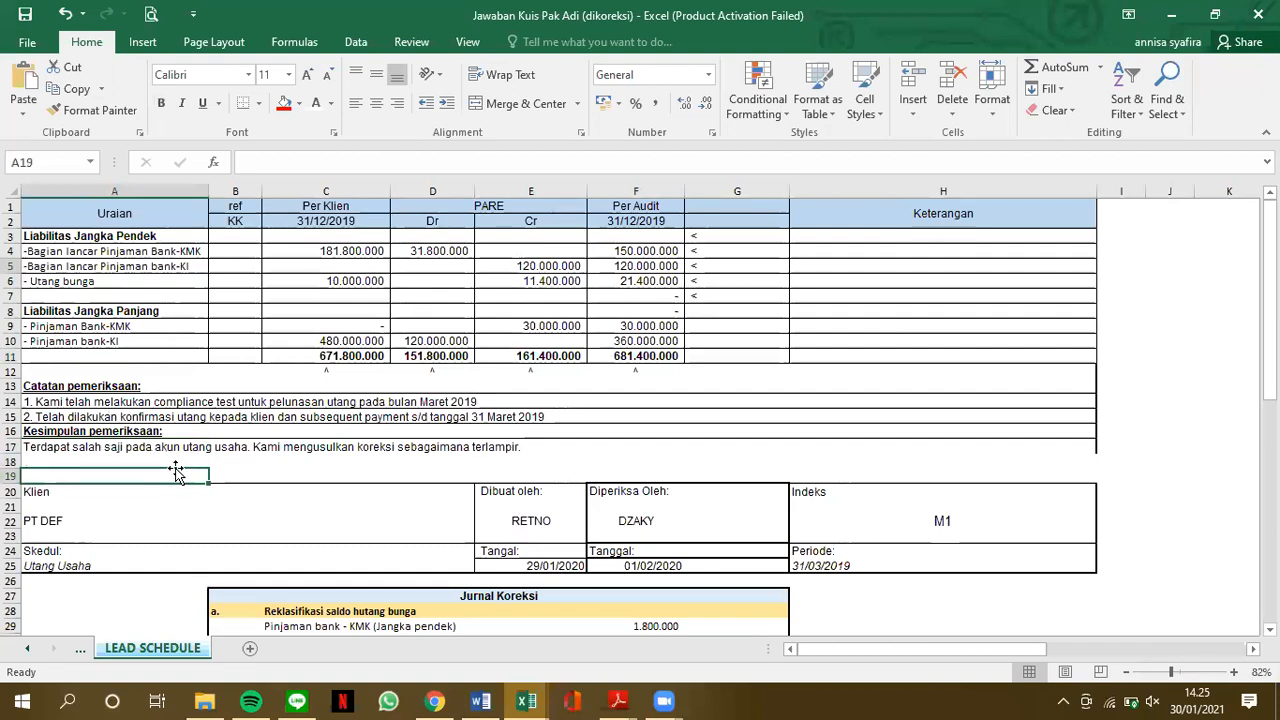
scroll(175, 473, "down", 2)
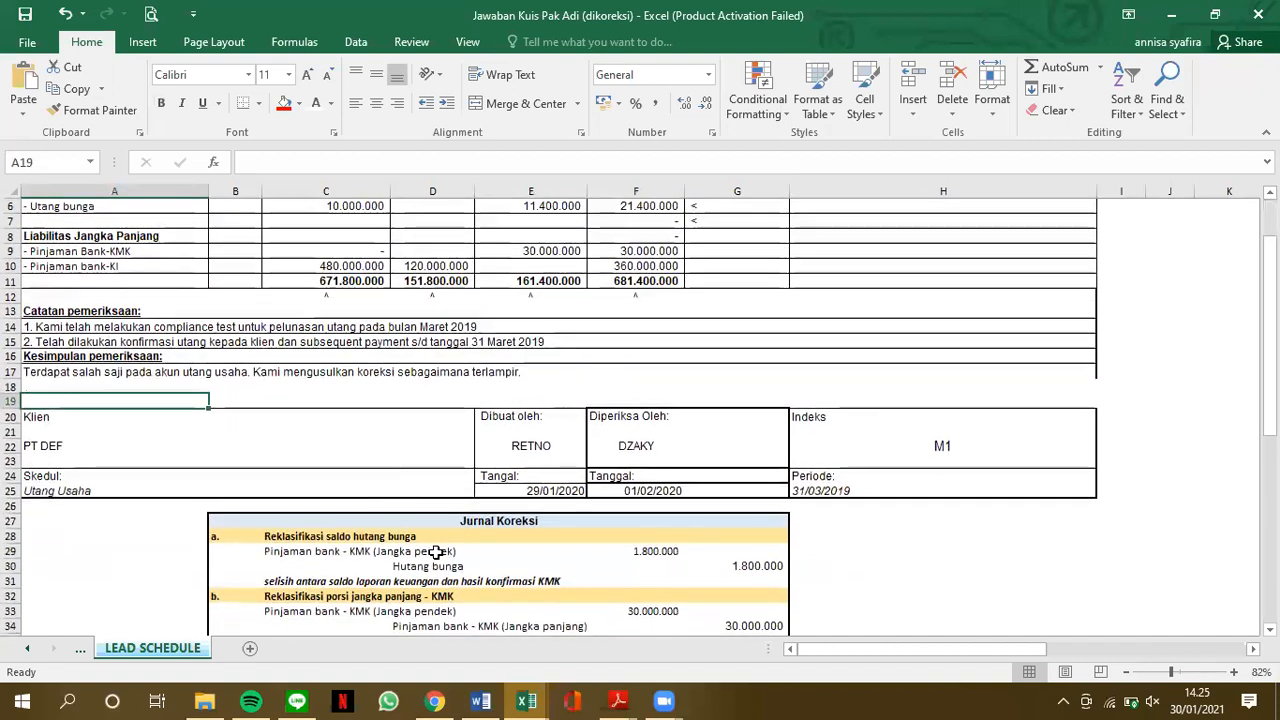
scroll(437, 552, "down", 1)
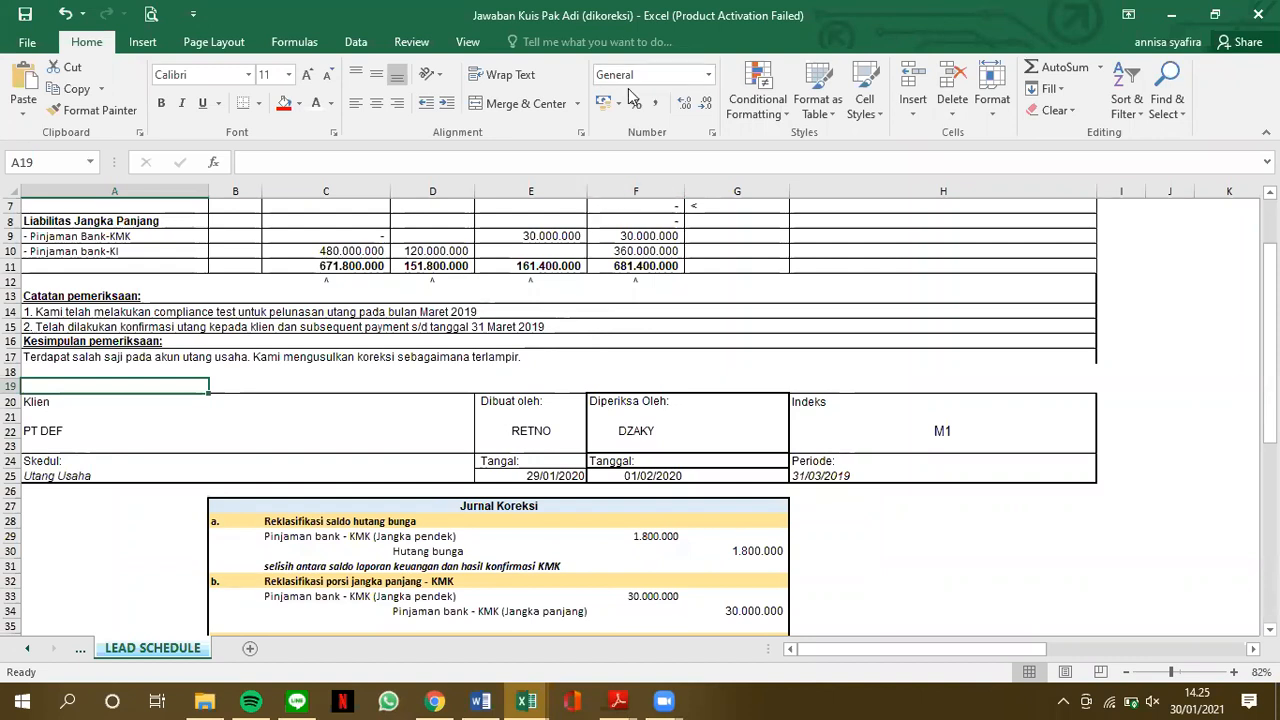
Trace the formula of the audited long-term KMK loan balance in F9 to the cells it uses
left_click(631, 236)
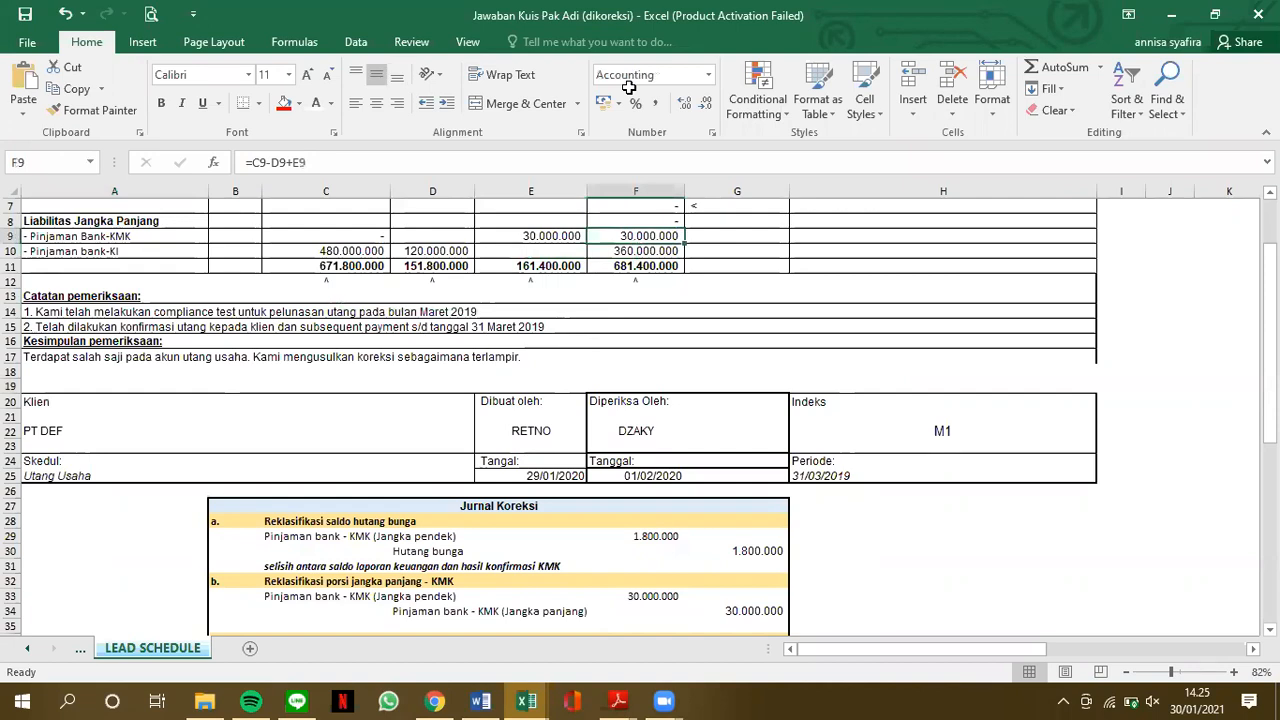
scroll(612, 233, "up", 2)
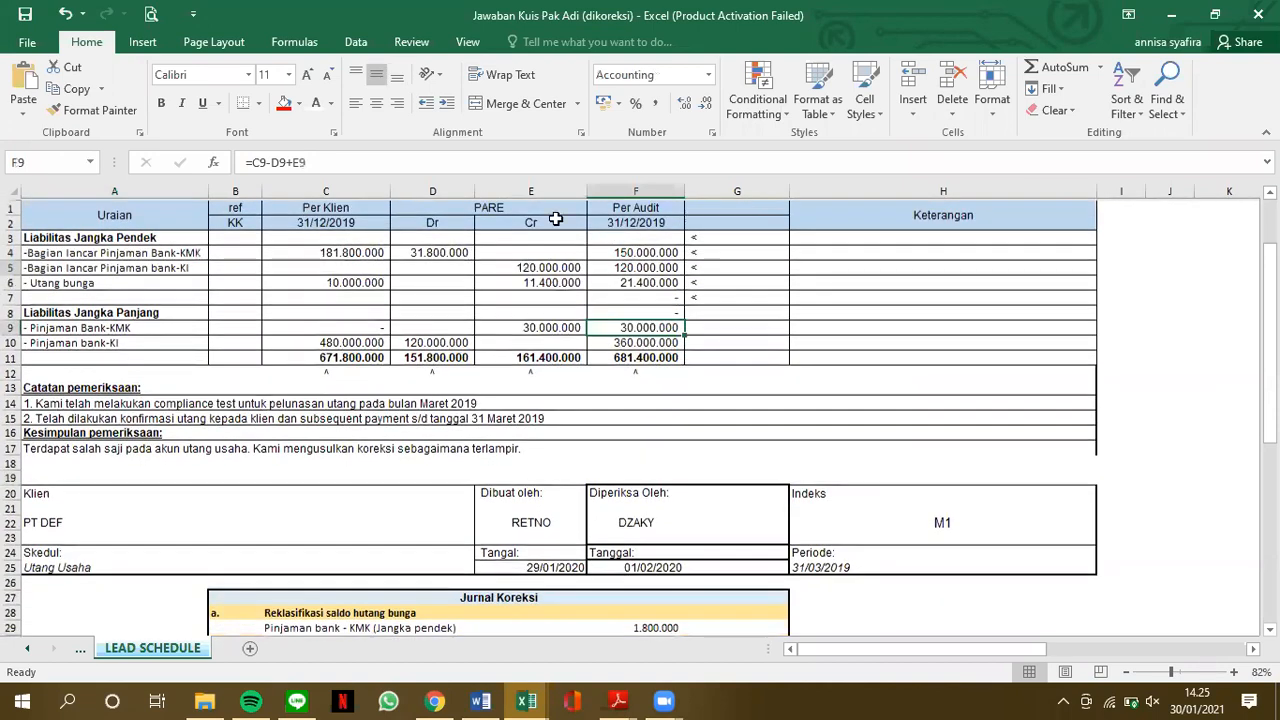
left_click(702, 90)
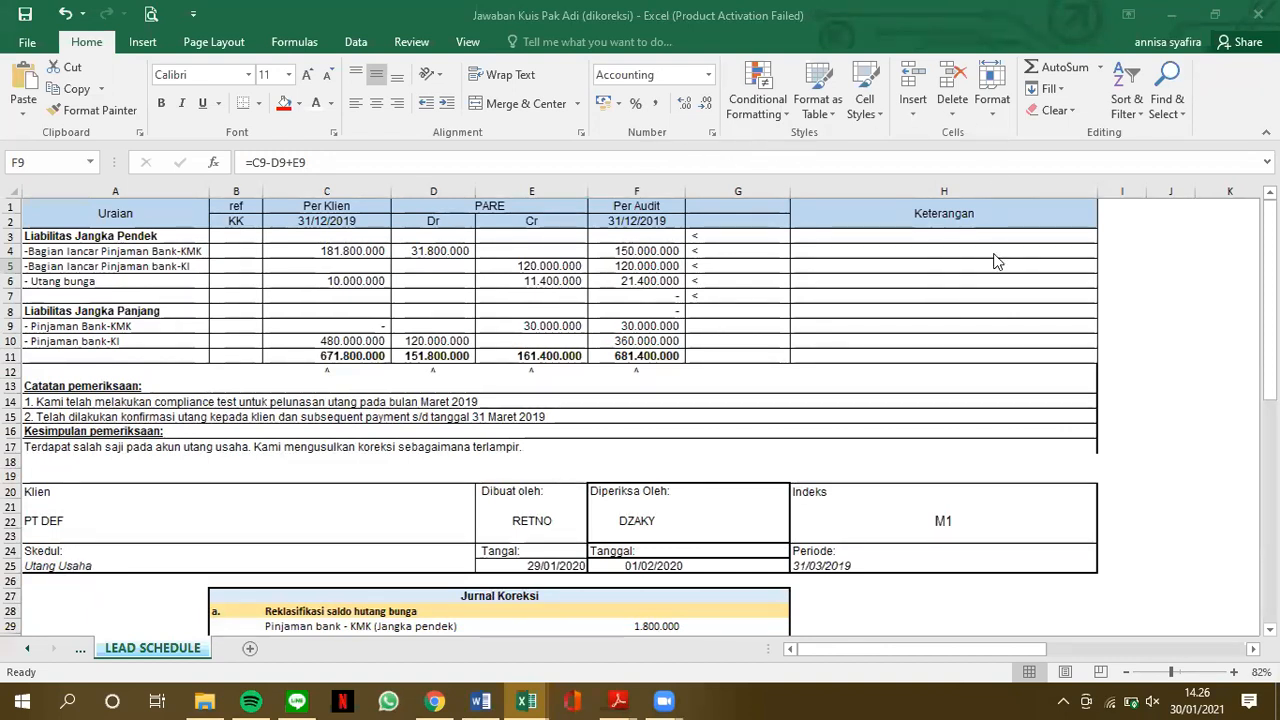
key("F2")
scroll(994, 254, "down", 1)
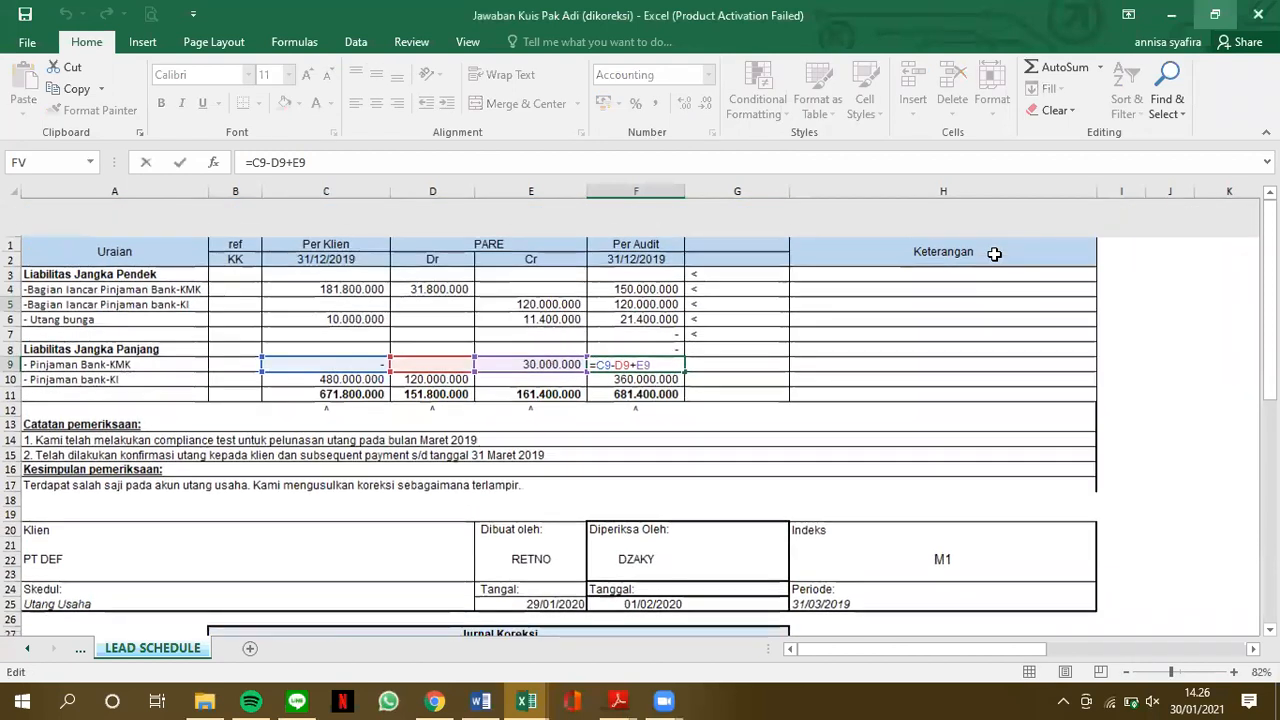
key("Return")
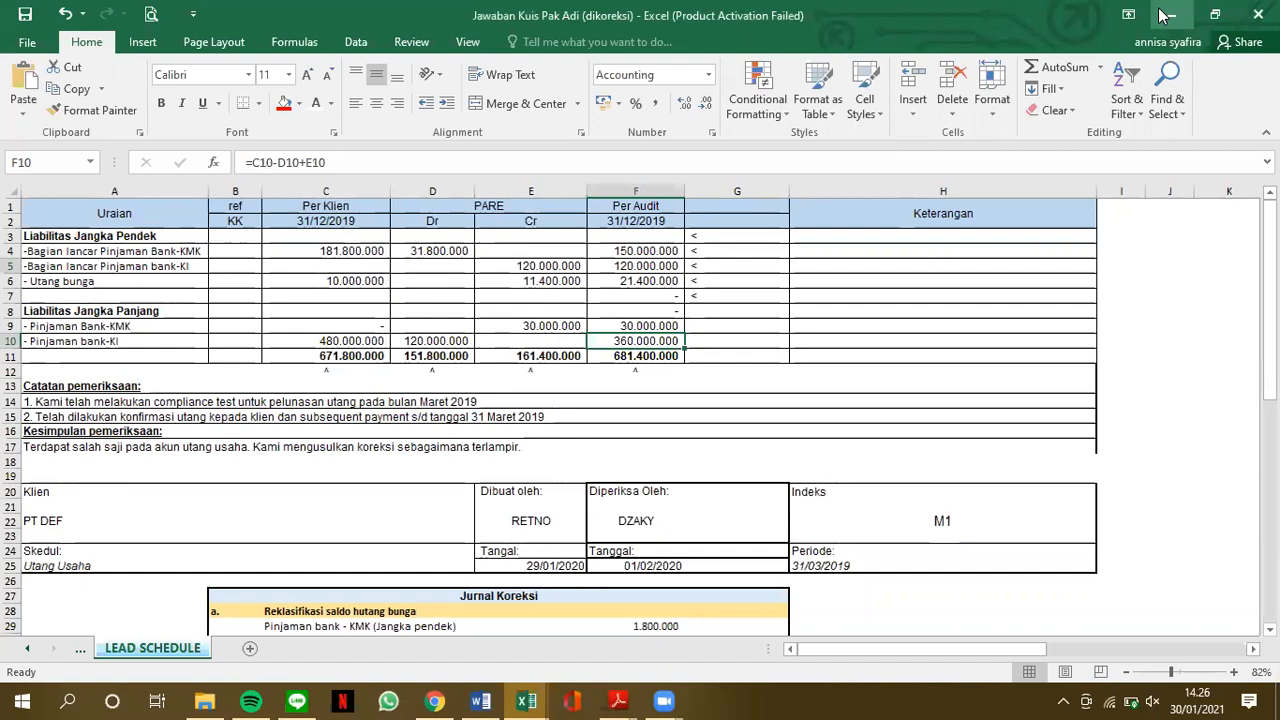
left_click(923, 385)
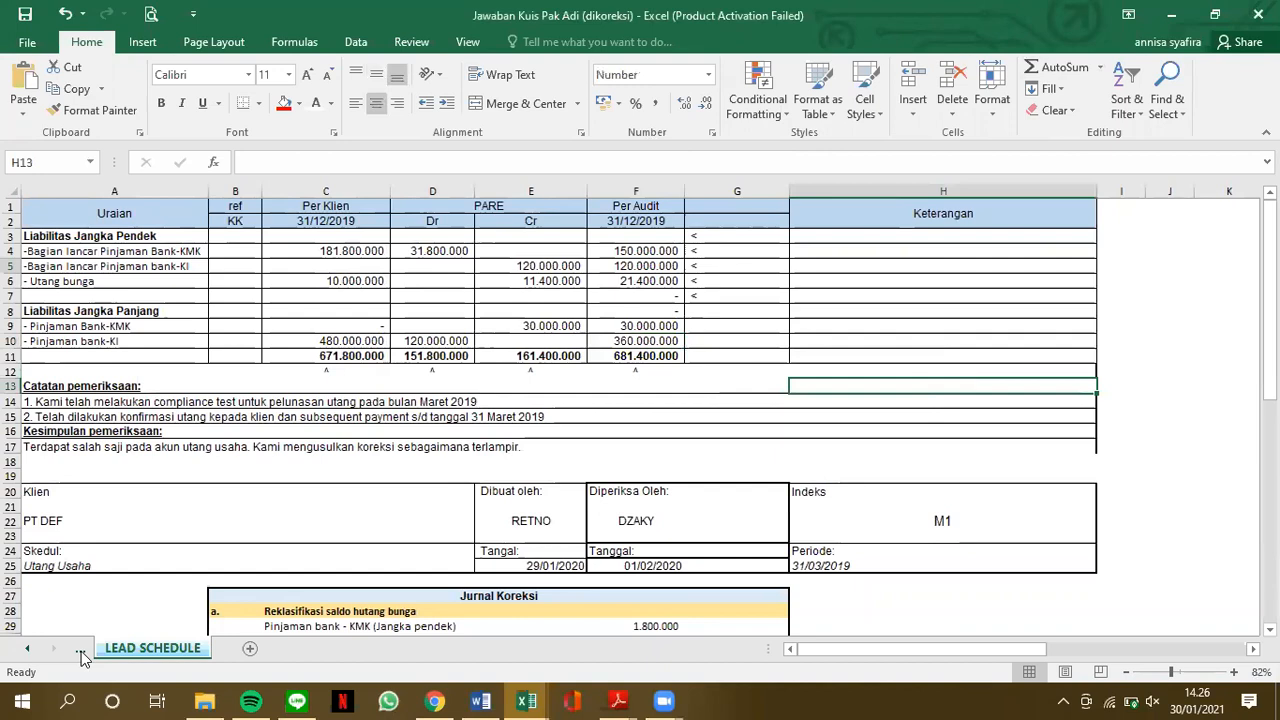
Open the SUPPORTING SCHEDULE sheet and show its loan confirmation table at the start
left_click(146, 645)
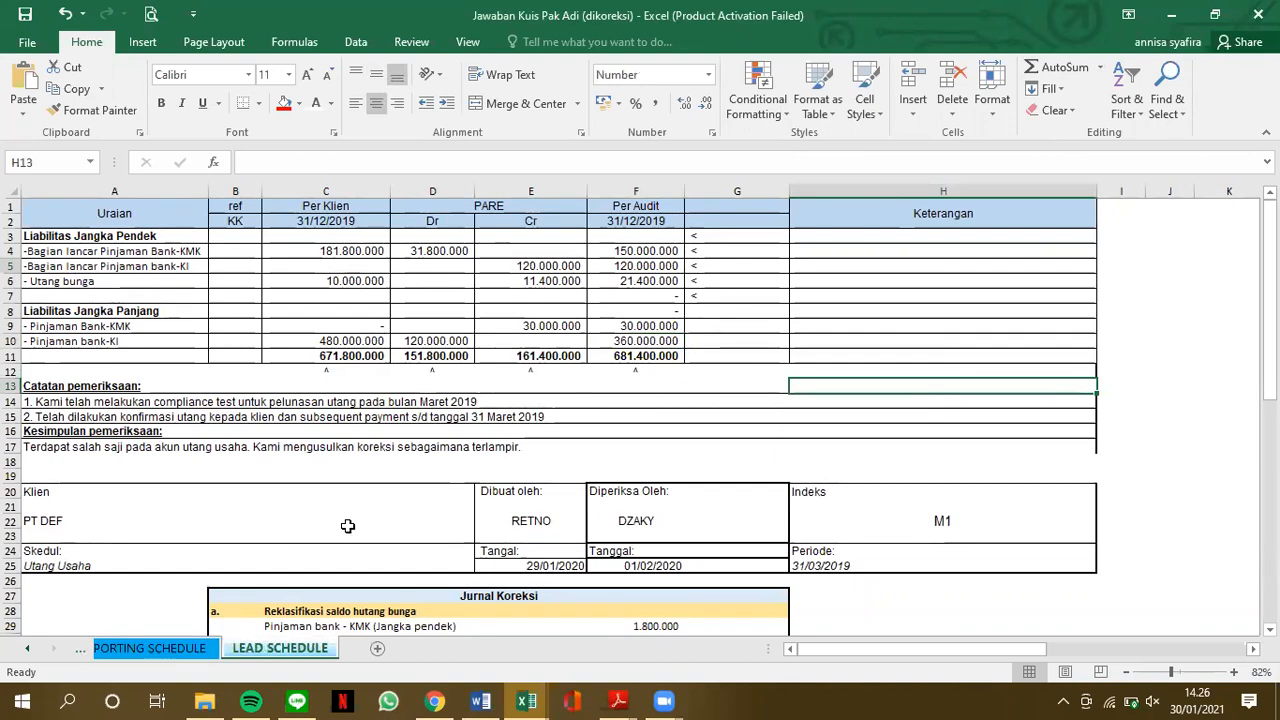
scroll(471, 462, "up", 1)
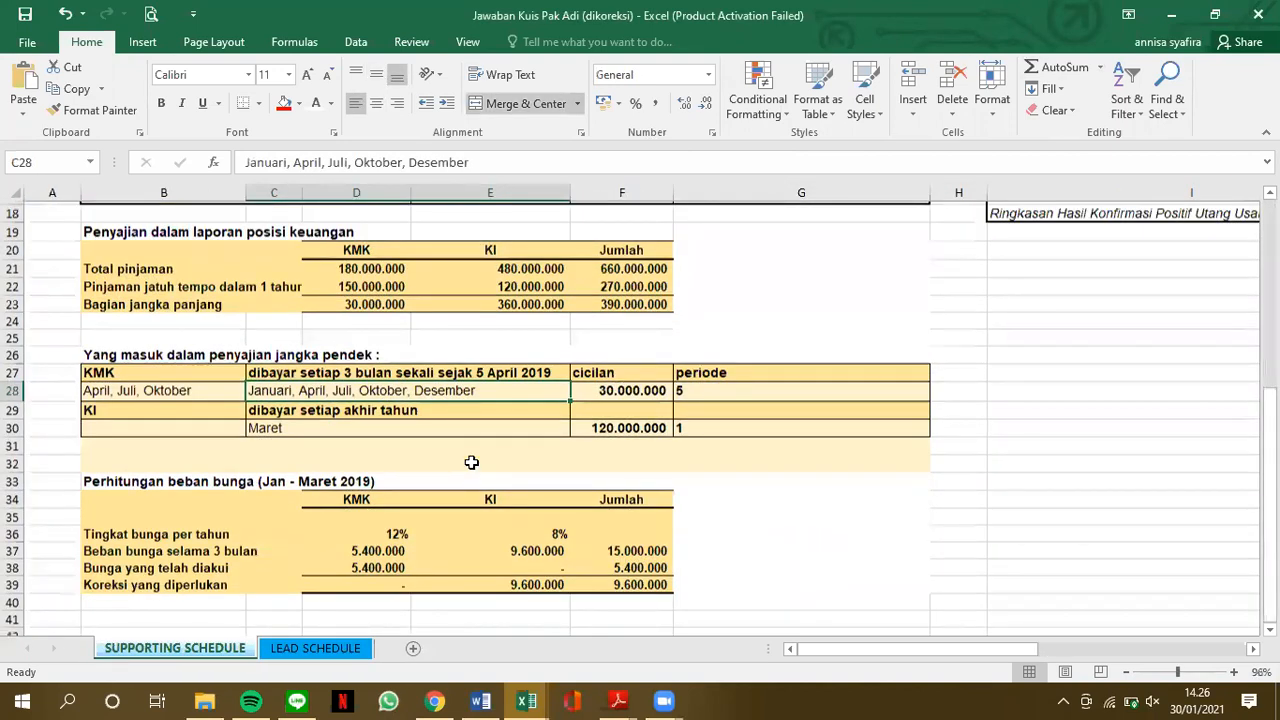
scroll(471, 462, "up", 6)
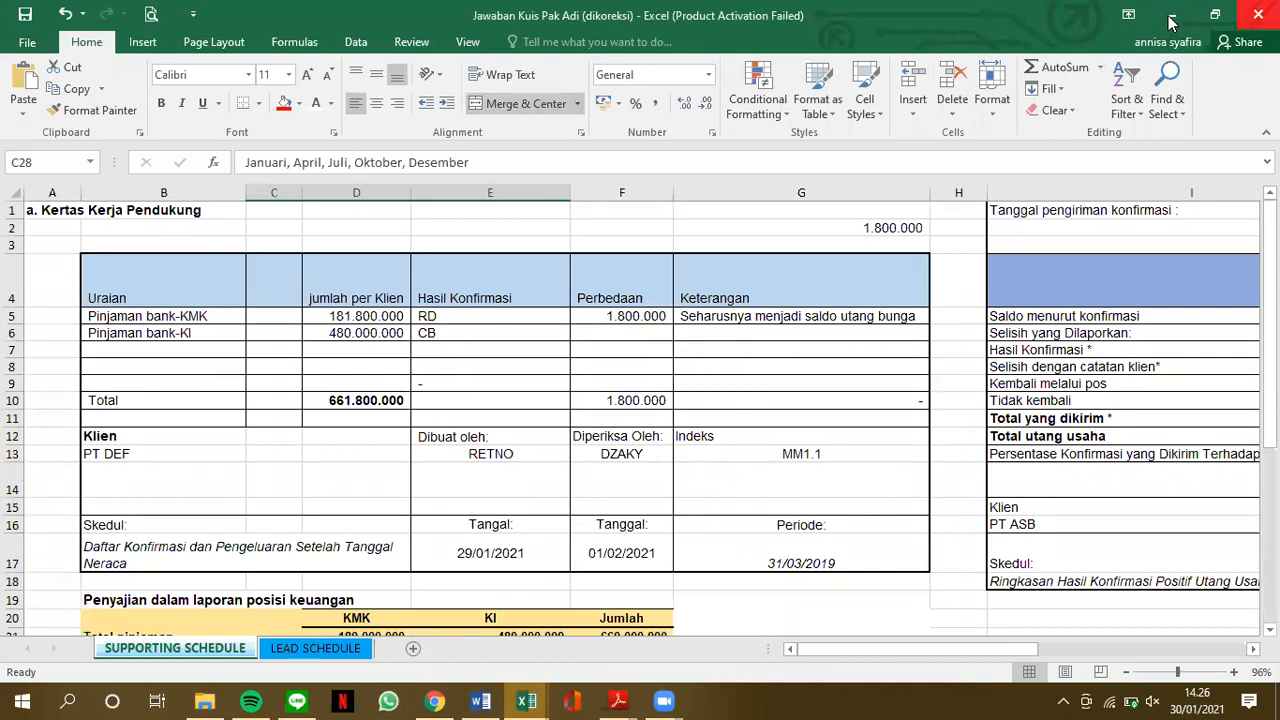
Minimize the workbook and bring up Audit Keuangan Sektor Komersial.pdf beside the Excel workbook BUKAN KJ ! Kasus kas 1718
left_click(1172, 22)
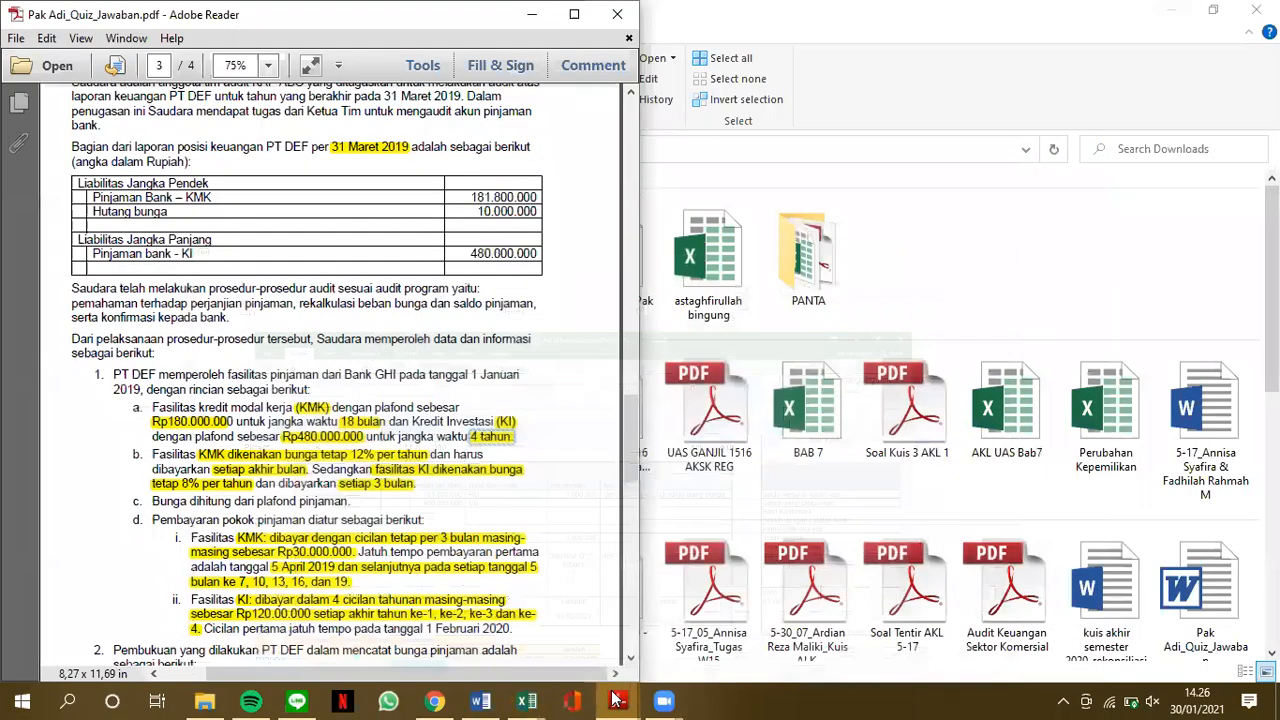
mouse_move(620, 700)
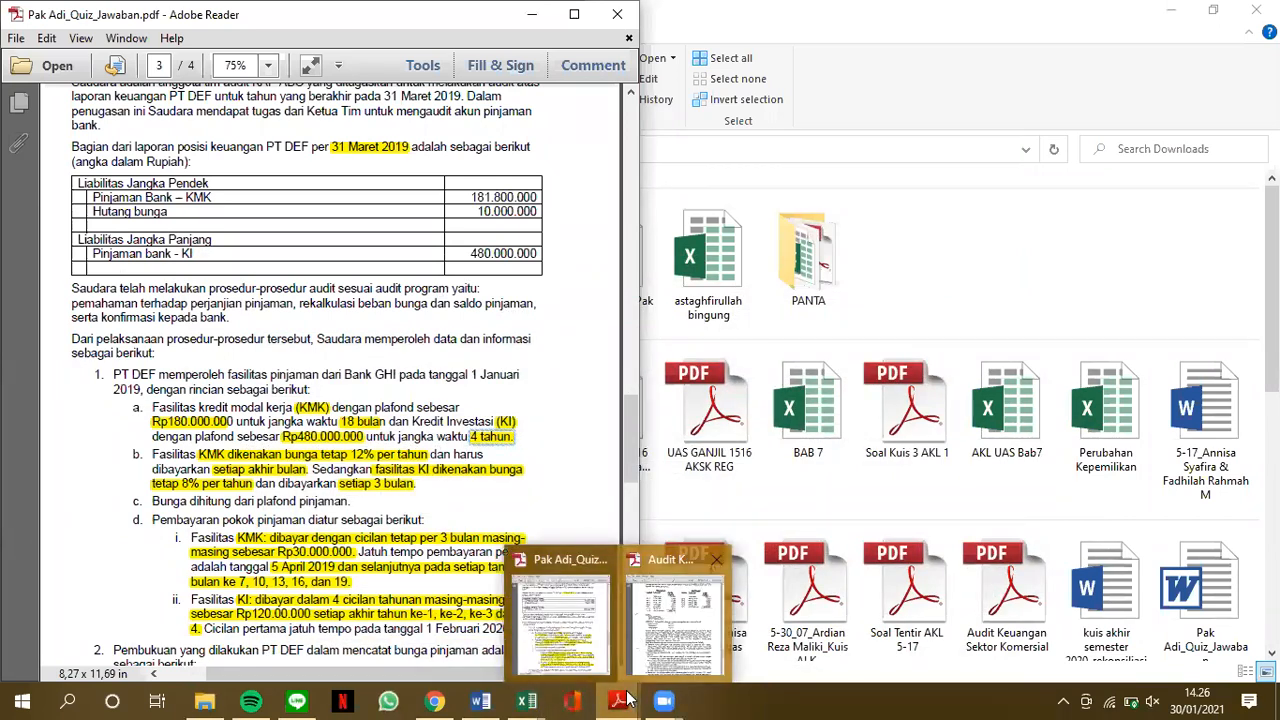
left_click(673, 615)
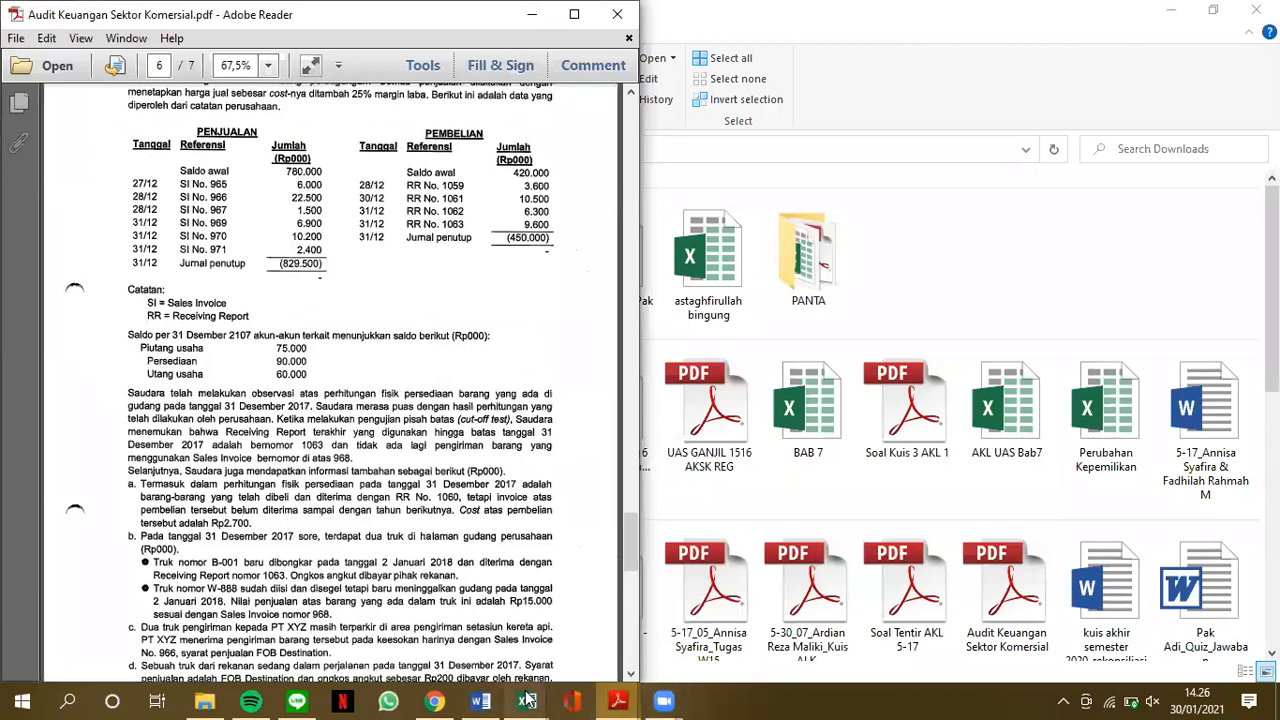
mouse_move(527, 700)
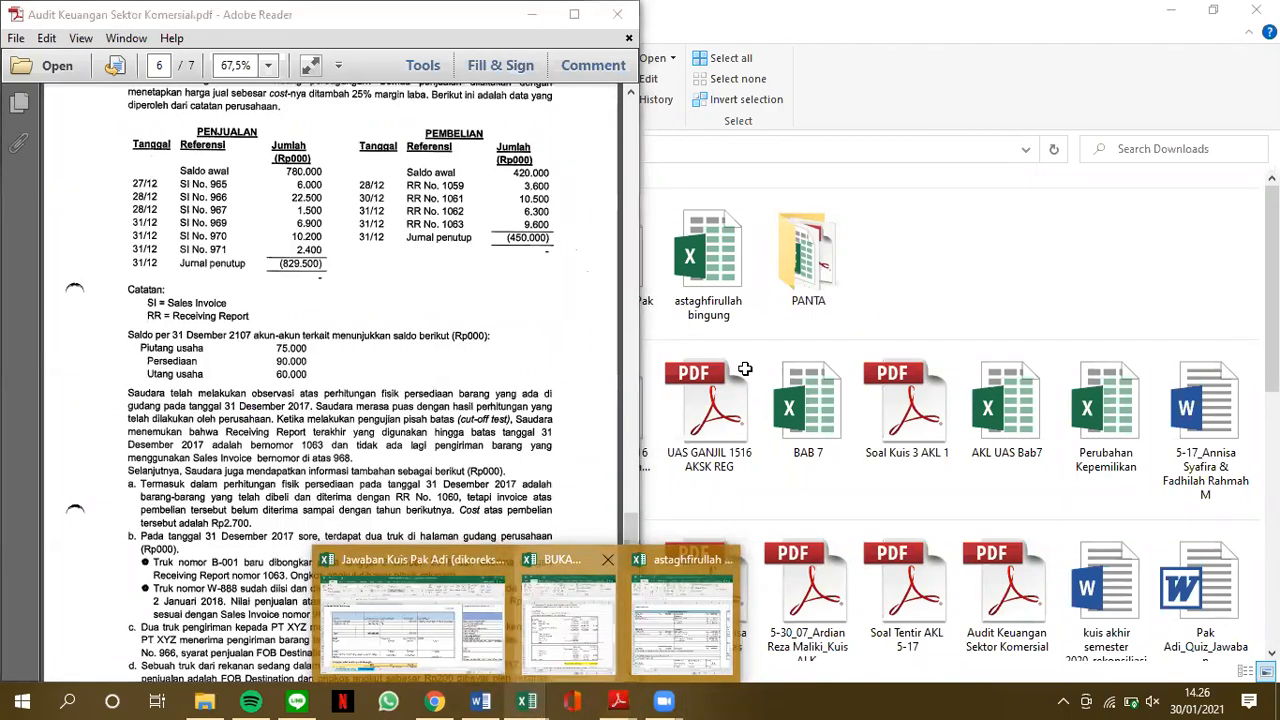
left_click(570, 630)
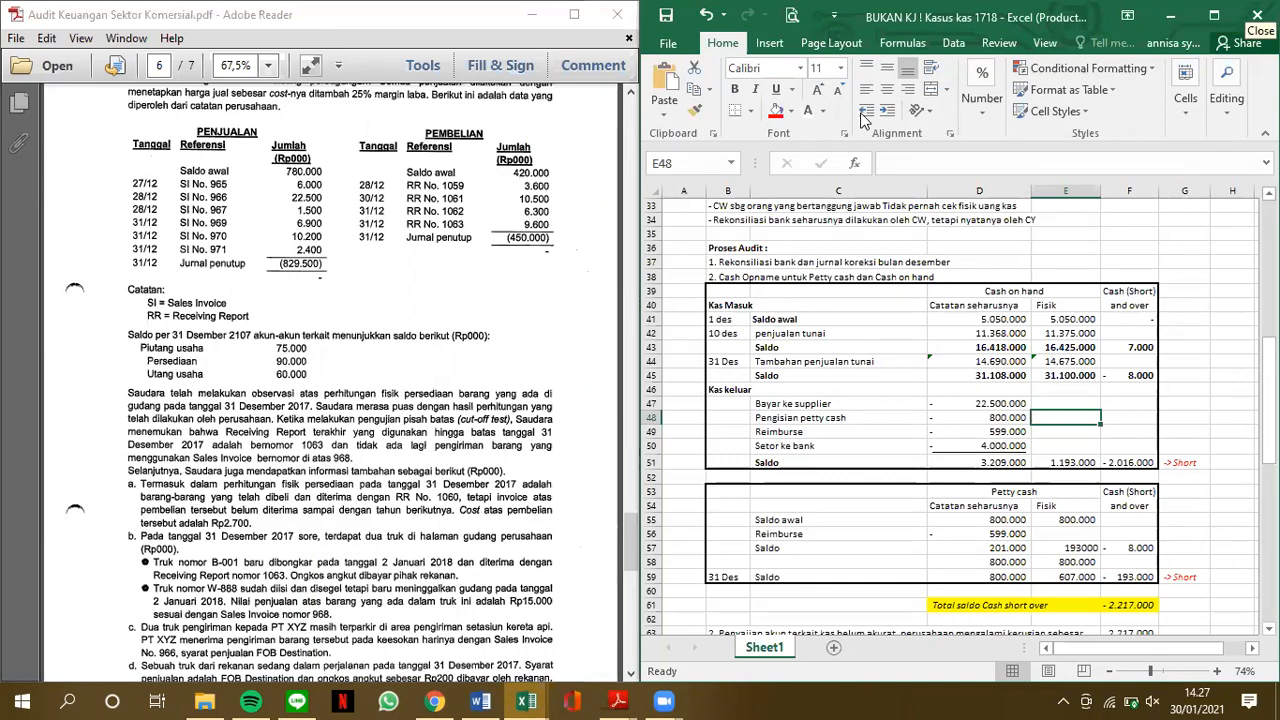
Show the Kitting & Lapping answer at the start of the cash case workbook
left_click(893, 381)
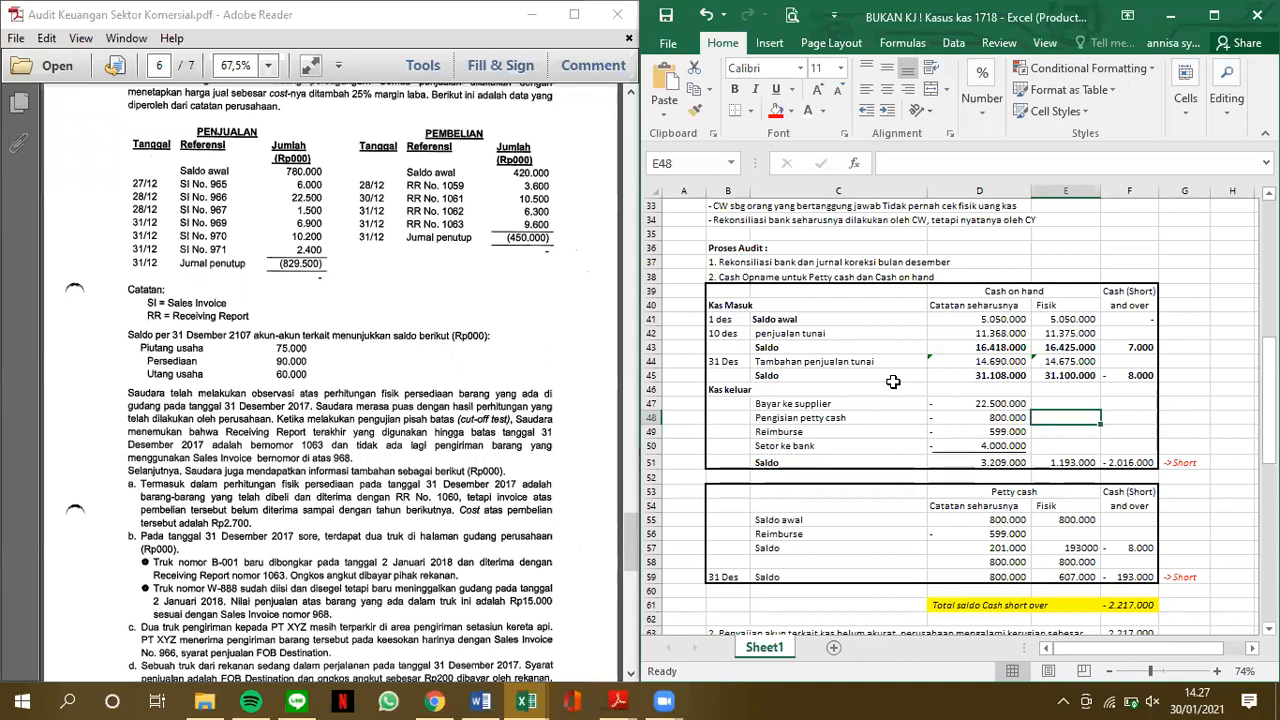
scroll(893, 381, "up", 4)
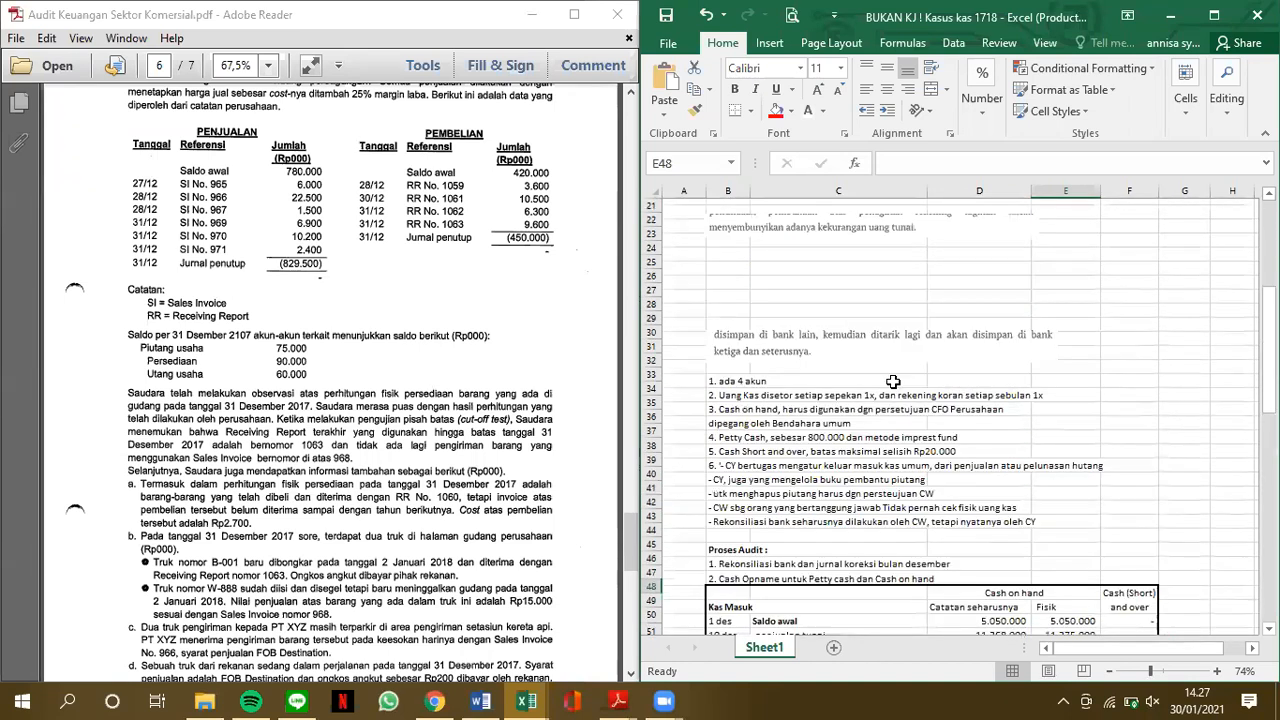
scroll(893, 381, "up", 7)
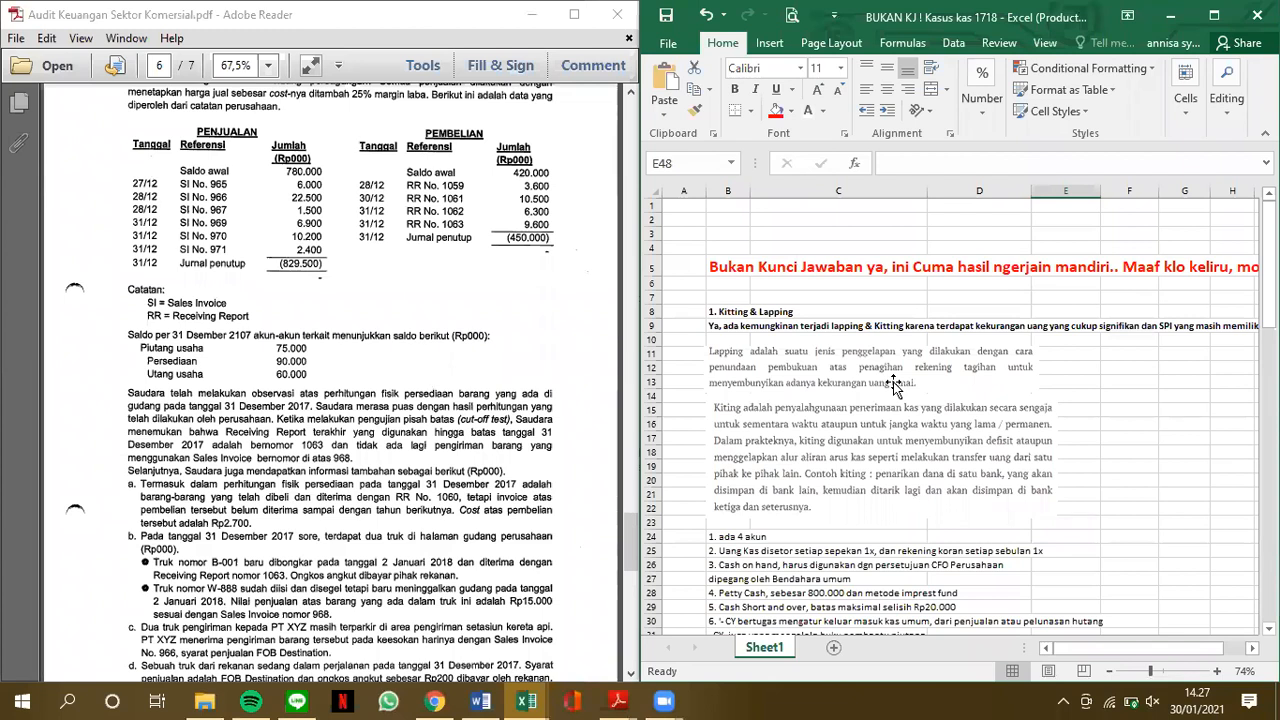
Find Kasus 1 on page 4 of the exam PDF and bring its full text width into view
scroll(457, 333, "up", 2)
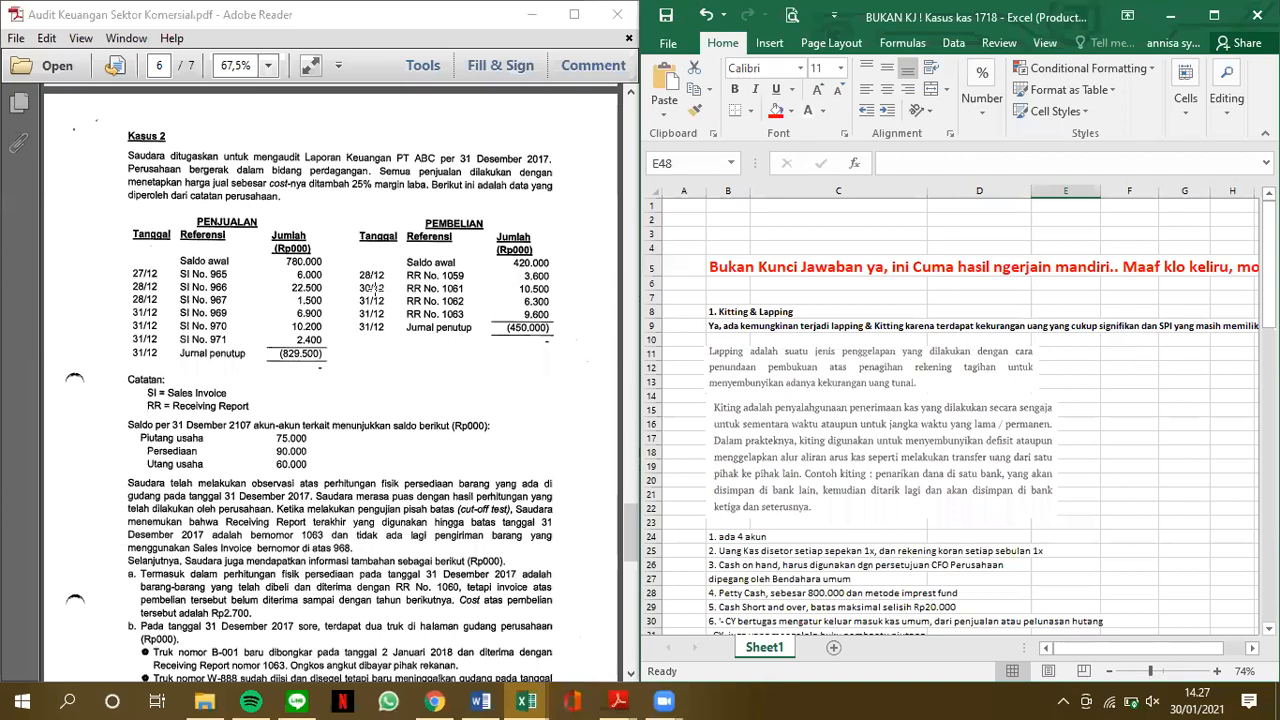
scroll(375, 289, "up", 2)
scroll(375, 289, "down", 2)
scroll(375, 289, "down", 4)
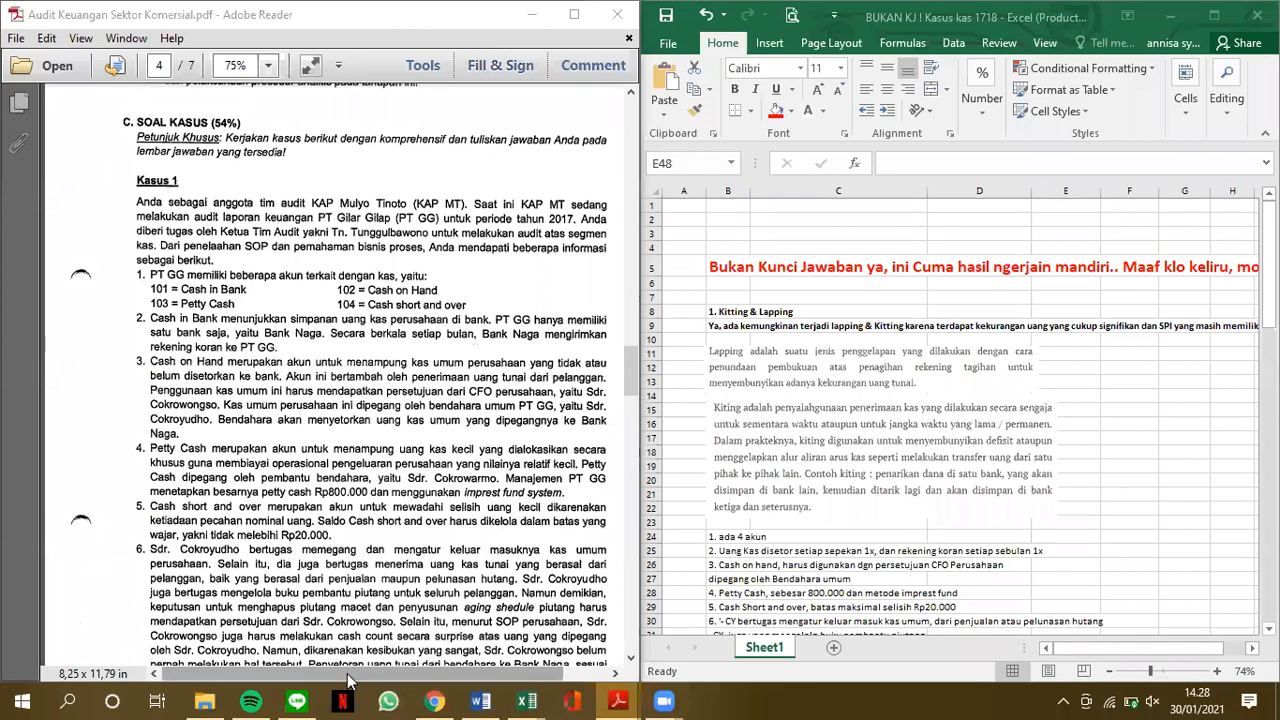
left_click_drag(352, 678, 395, 678)
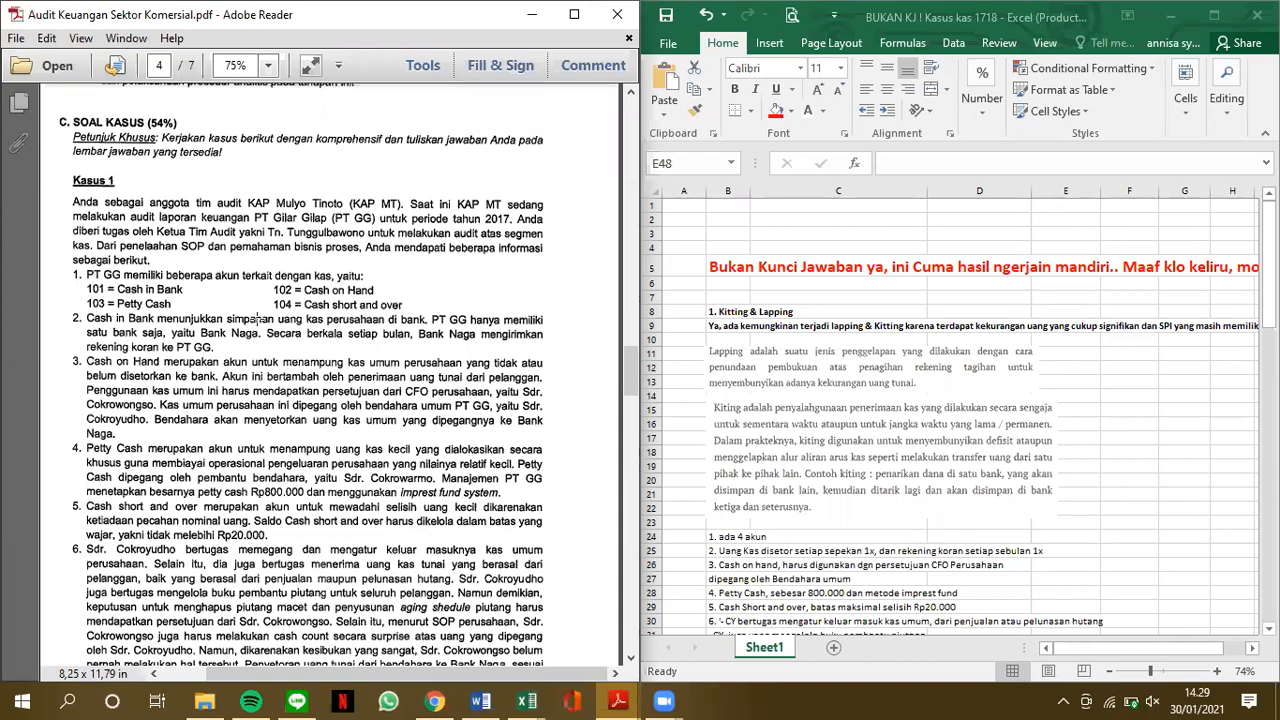
Read the PT GG cash account descriptions in items 1 to 6 of Kasus 1 on page 4 of the PDF
scroll(257, 318, "down", 3)
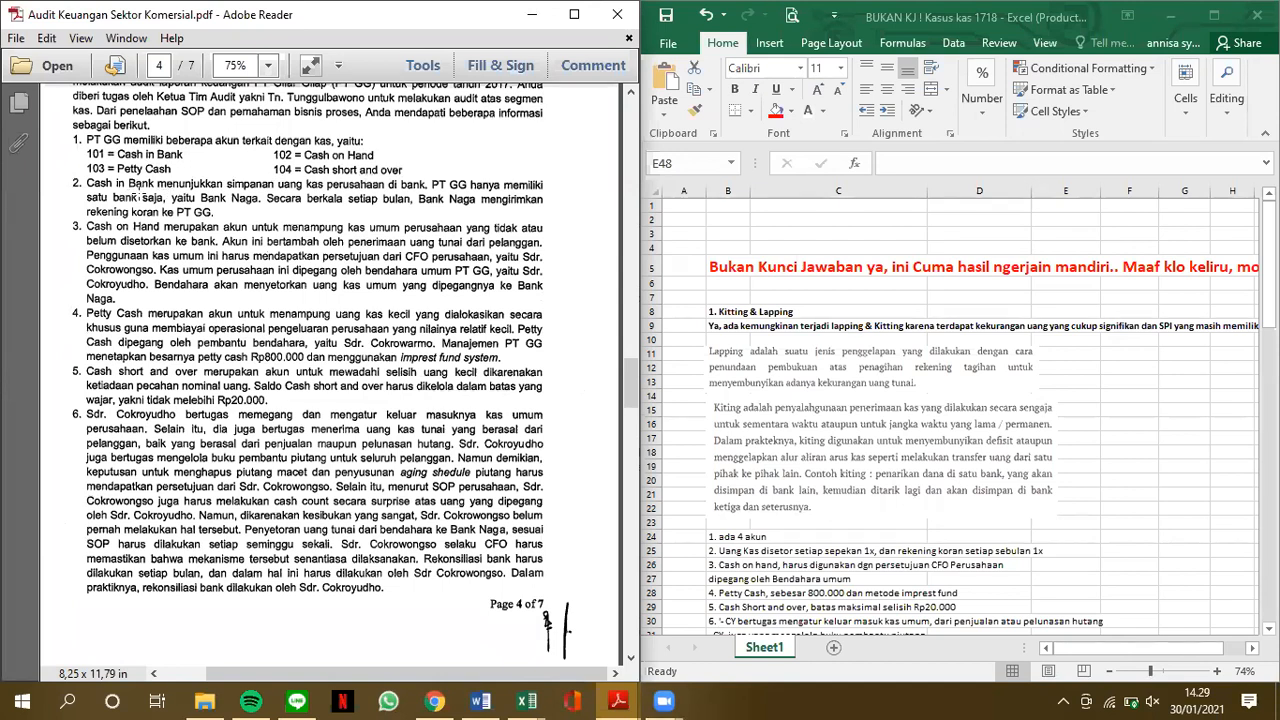
left_click(519, 134)
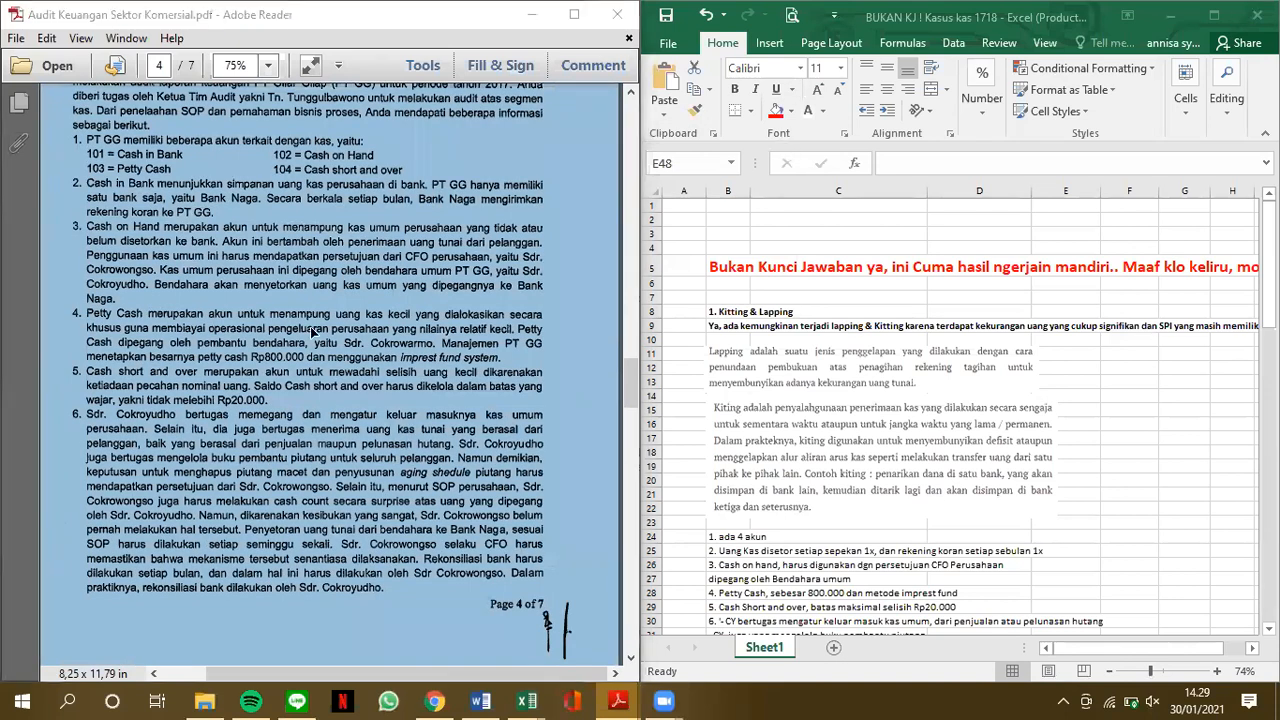
left_click(205, 227)
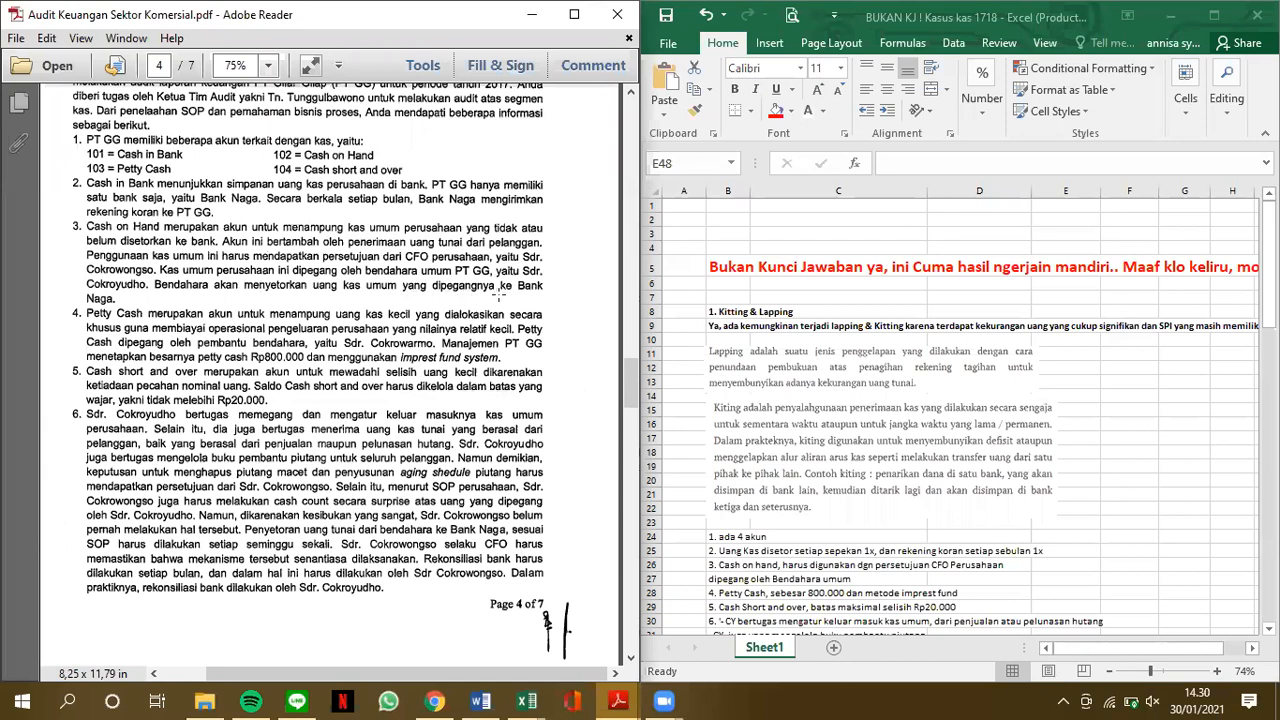
Enlarge the answer sheet and examine the case fact notes in rows 24 to 34
left_click(930, 335)
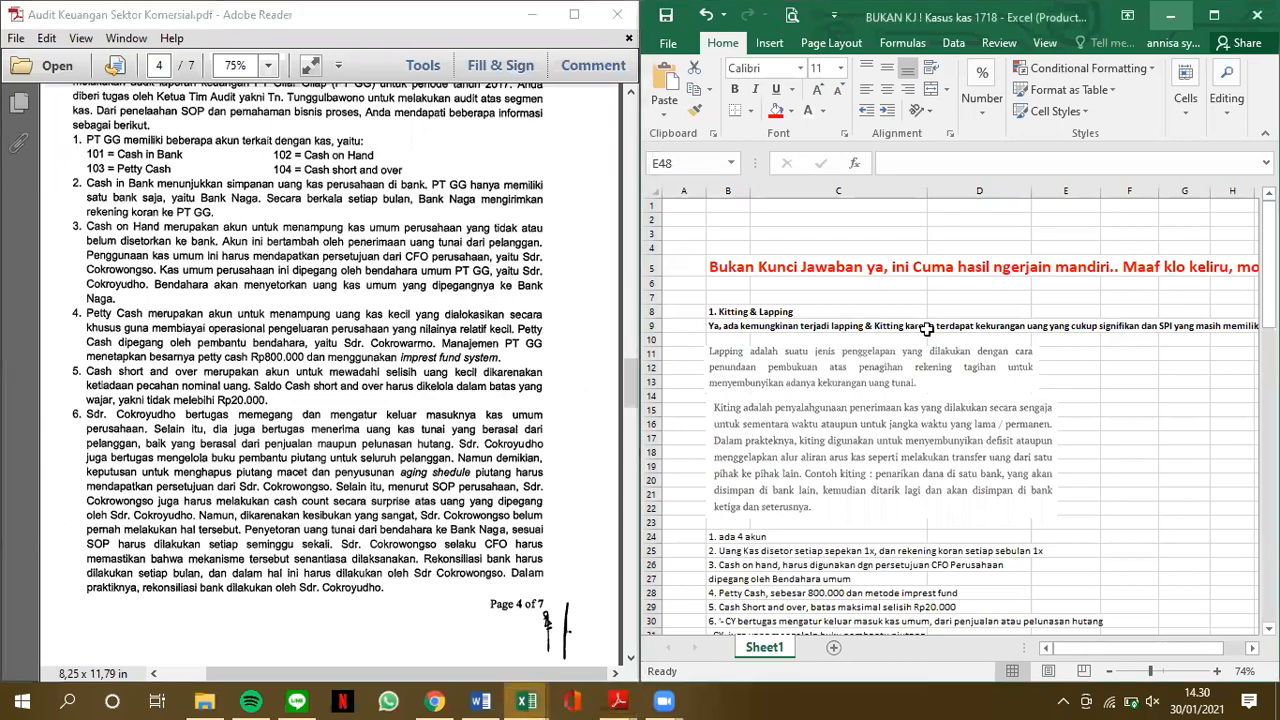
scroll(928, 333, "down", 2)
scroll(928, 333, "up", 3)
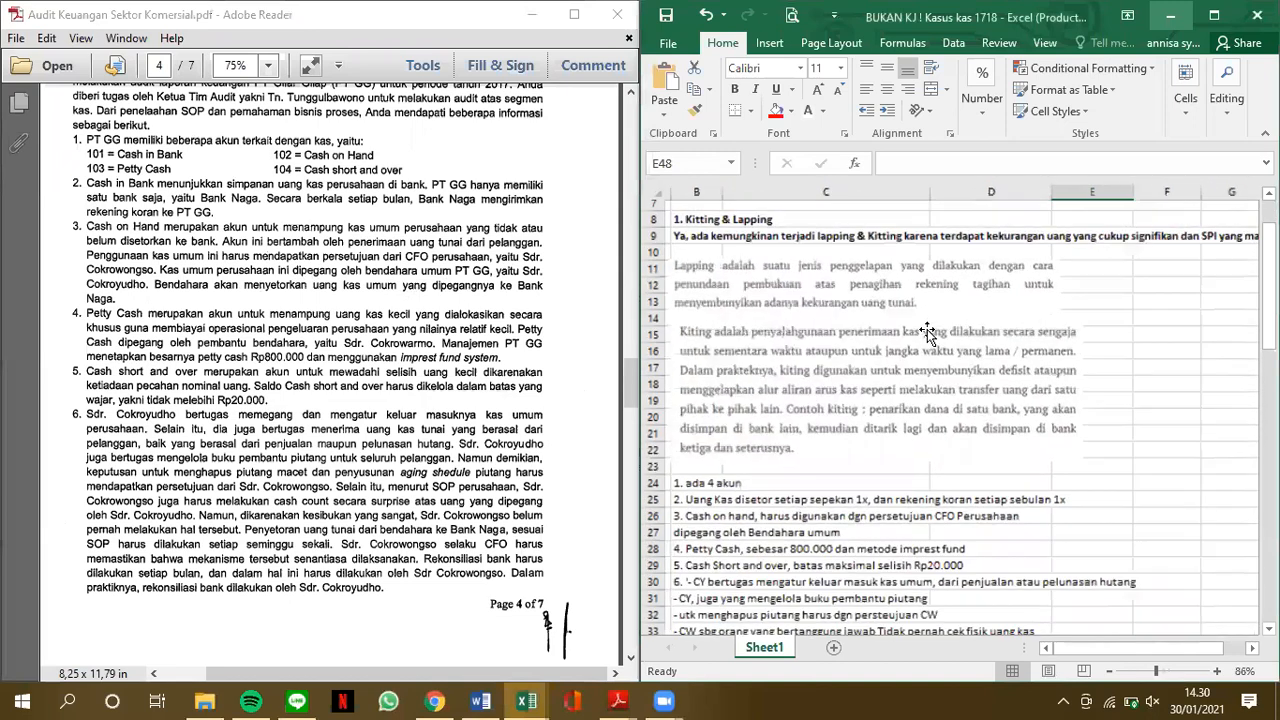
scroll(928, 333, "up", 2)
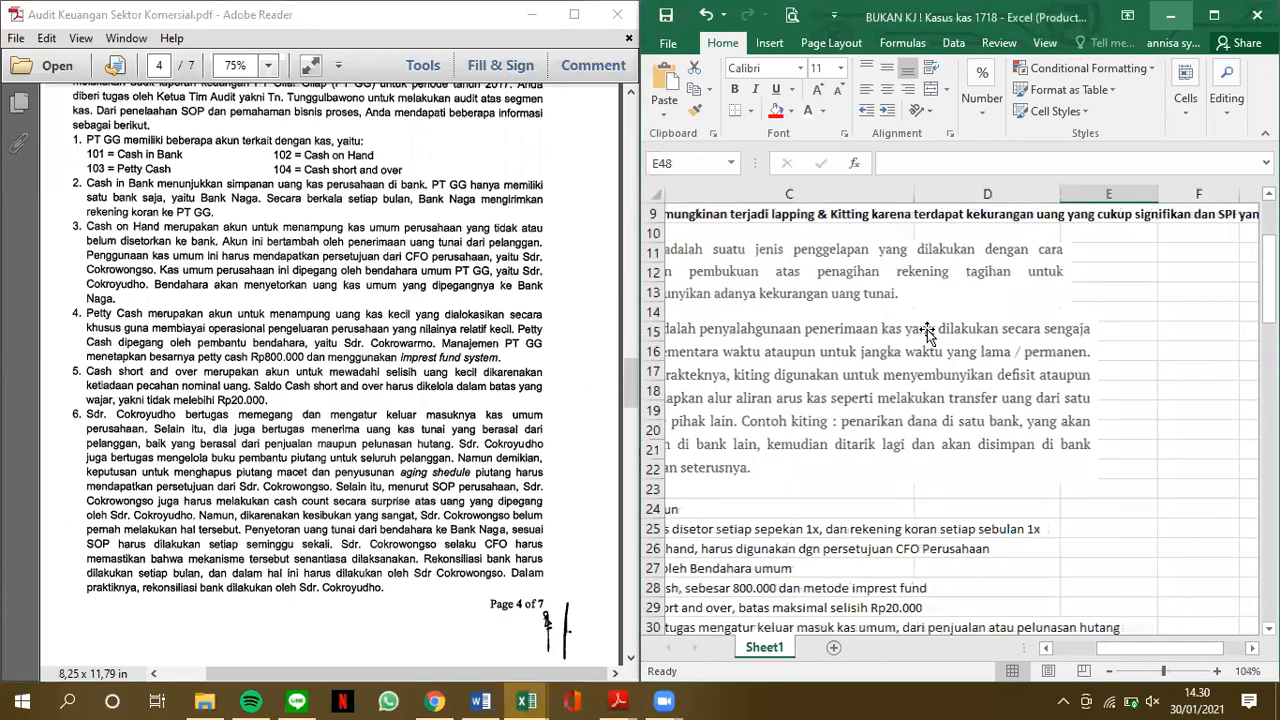
scroll(792, 380, "left", 3)
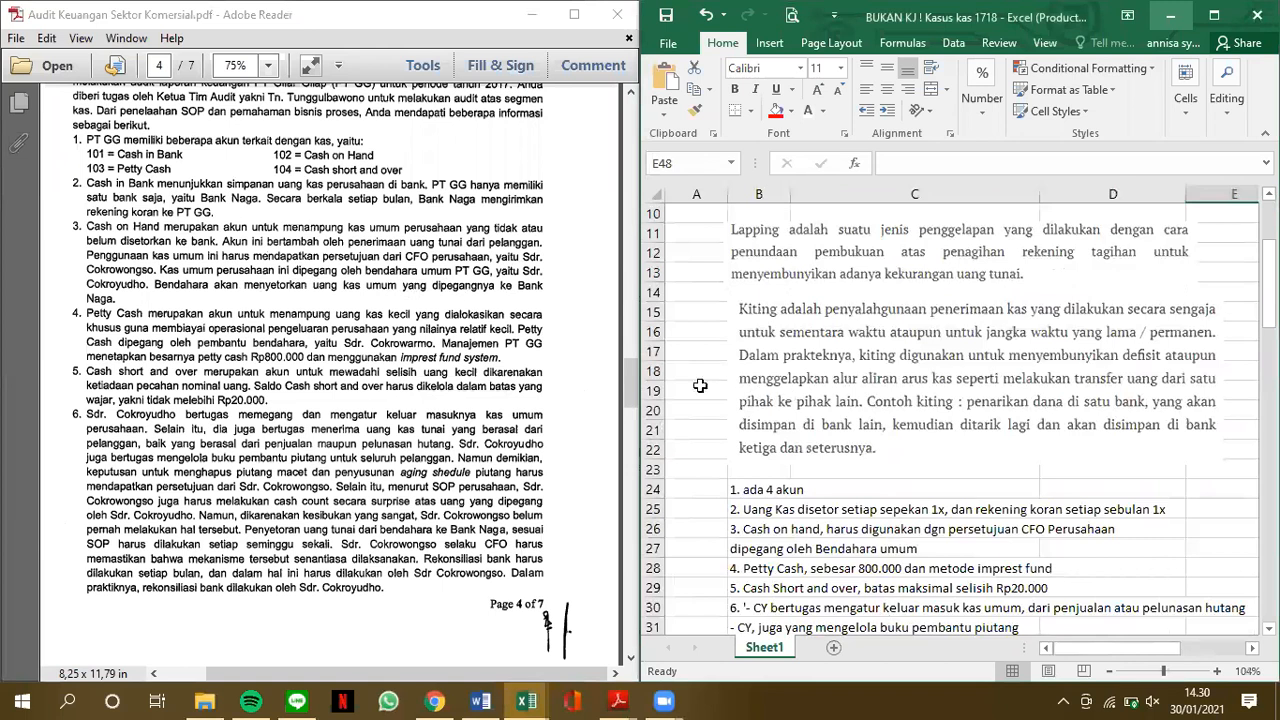
scroll(928, 400, "down", 2)
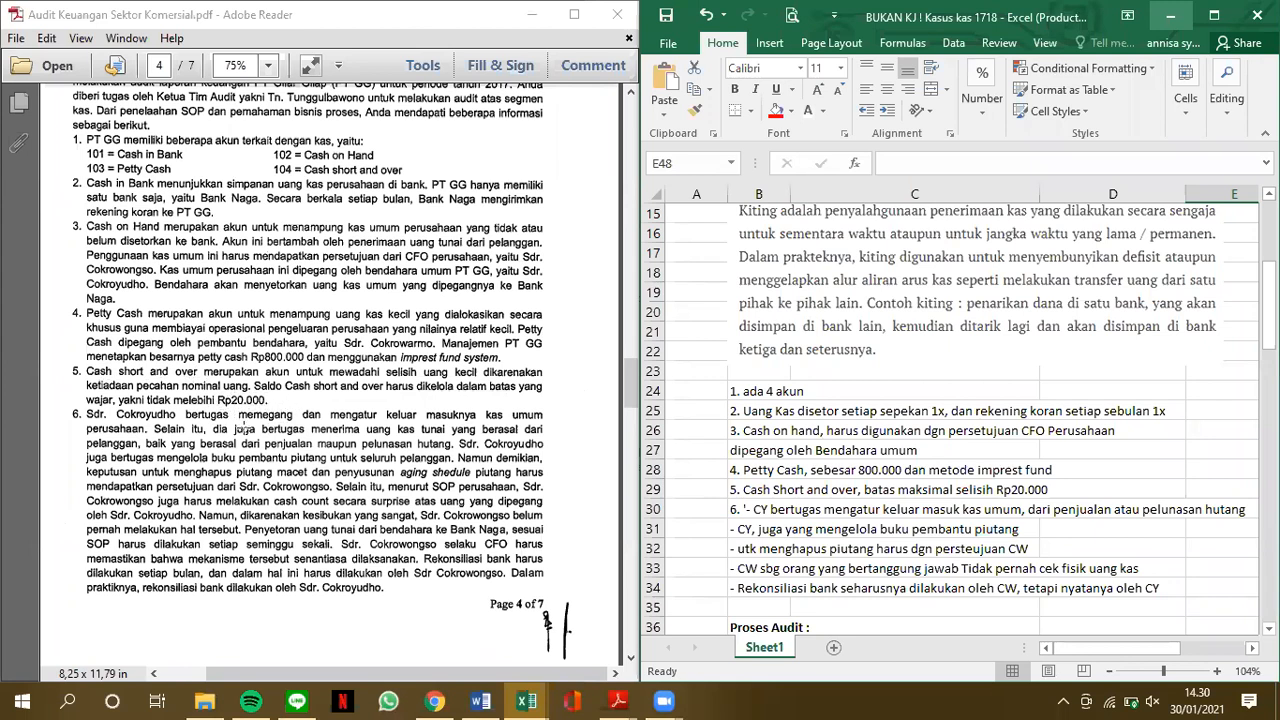
Examine the audit evidence and the list of questions for Kasus 1 on page 5 of the PDF
scroll(260, 410, "down", 3)
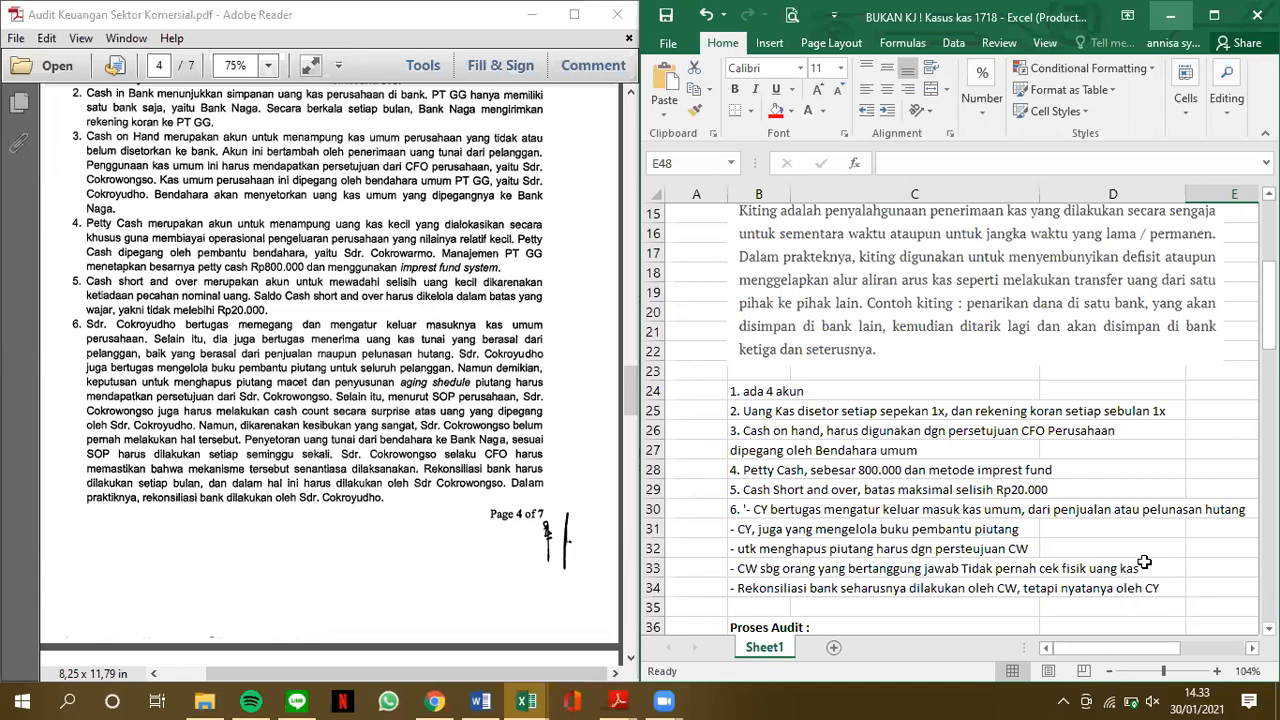
scroll(458, 518, "down", 3)
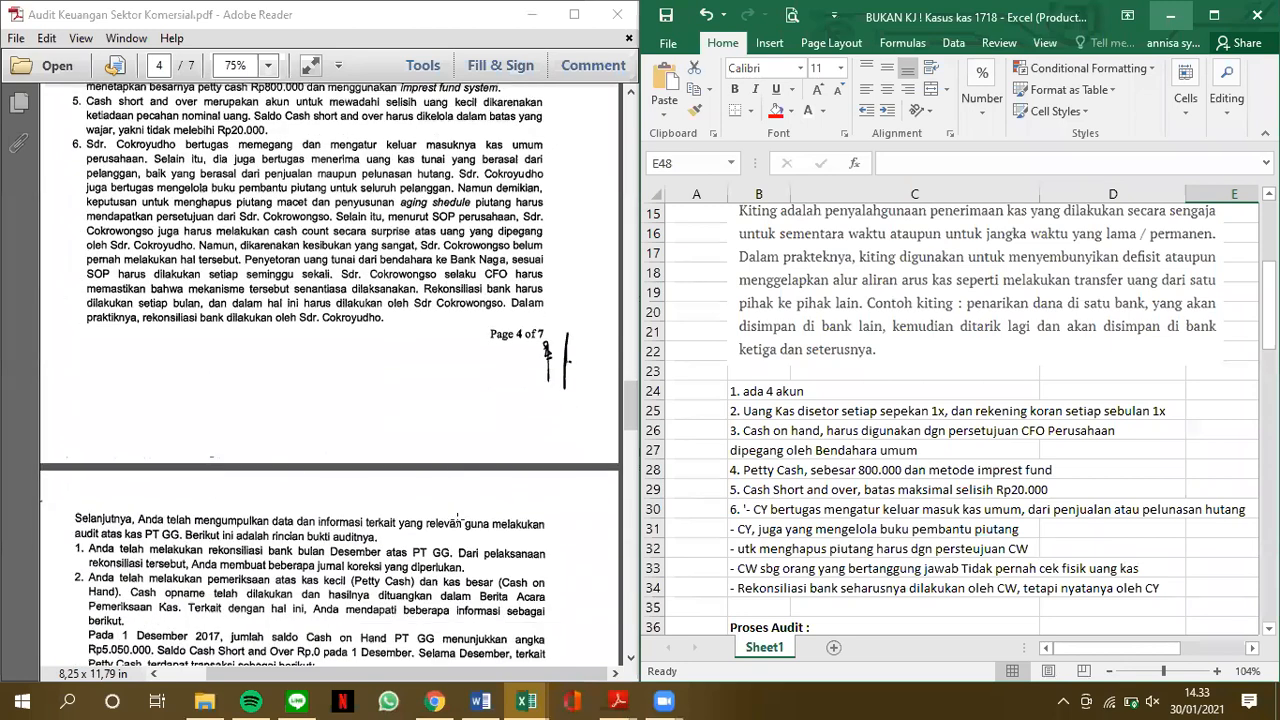
scroll(458, 518, "down", 1)
scroll(458, 520, "down", 5)
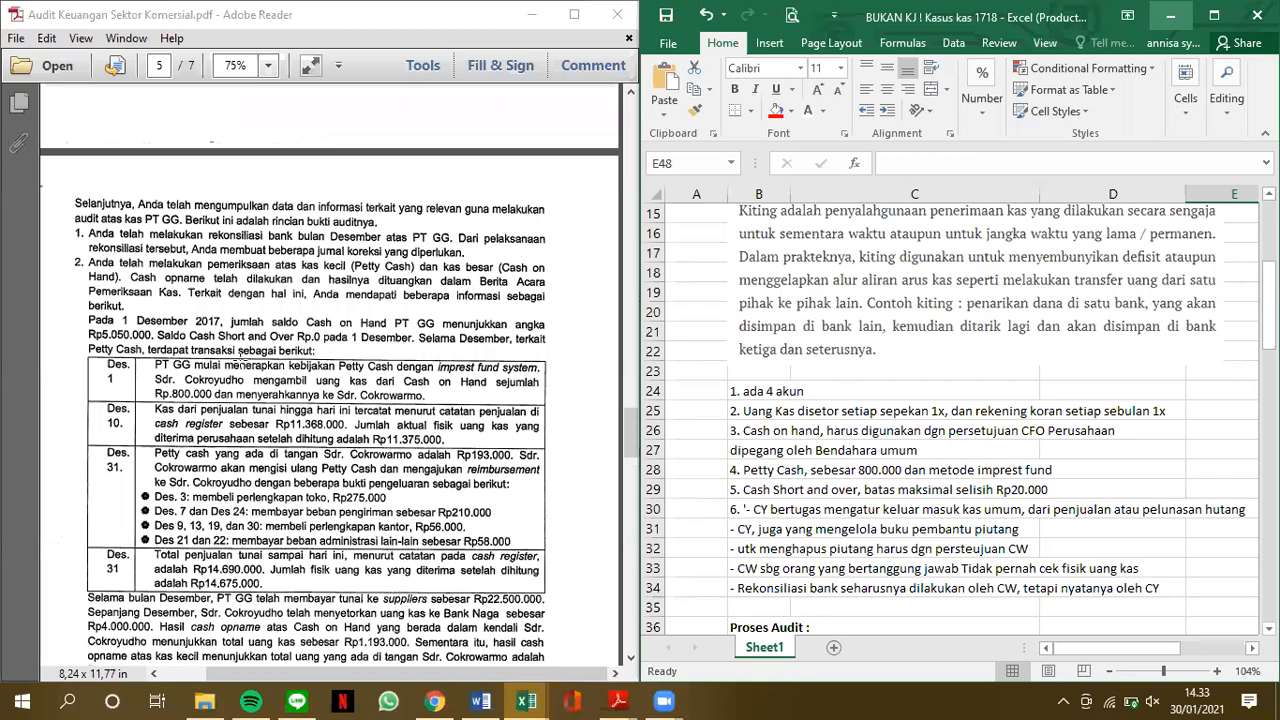
scroll(281, 500, "down", 3)
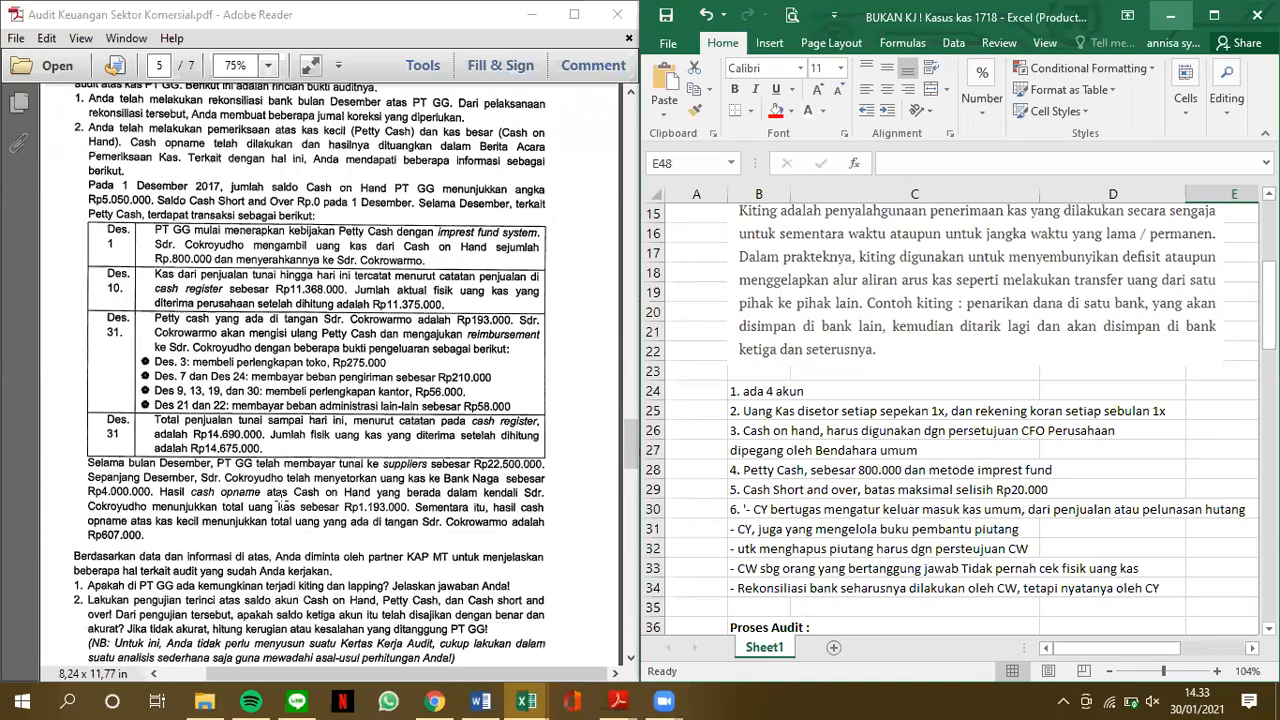
scroll(281, 503, "down", 1)
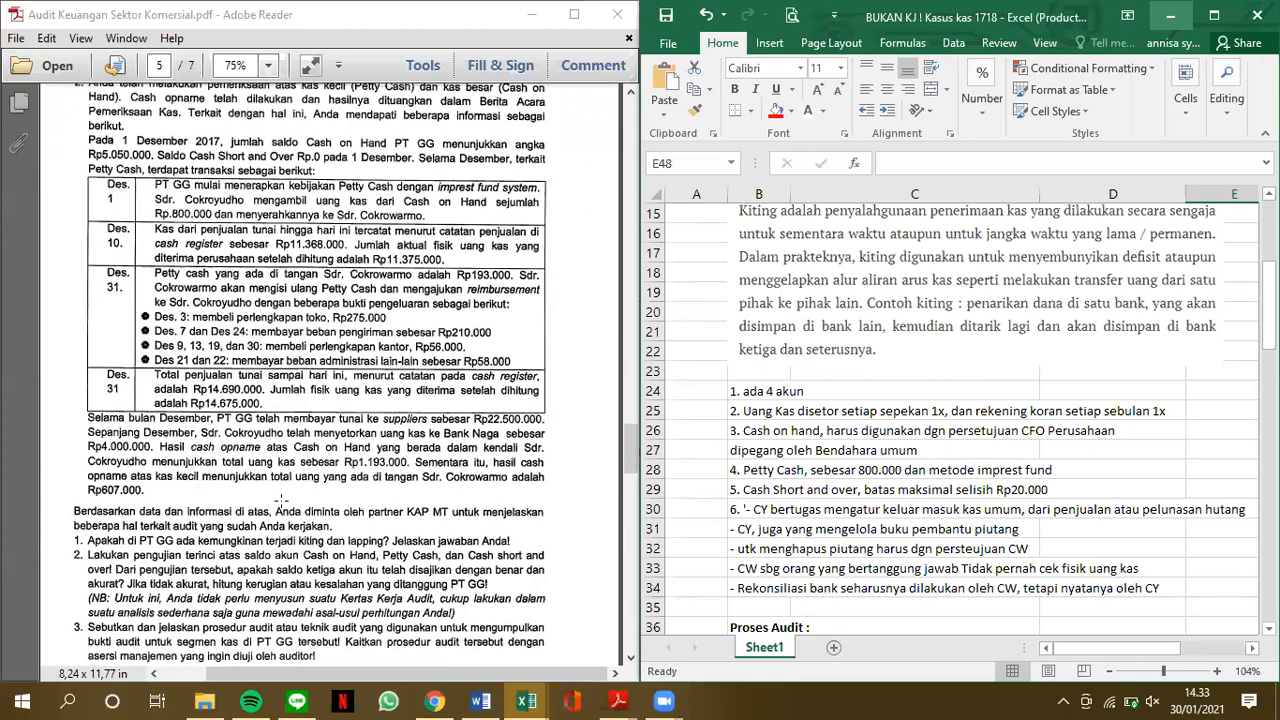
scroll(281, 500, "down", 3)
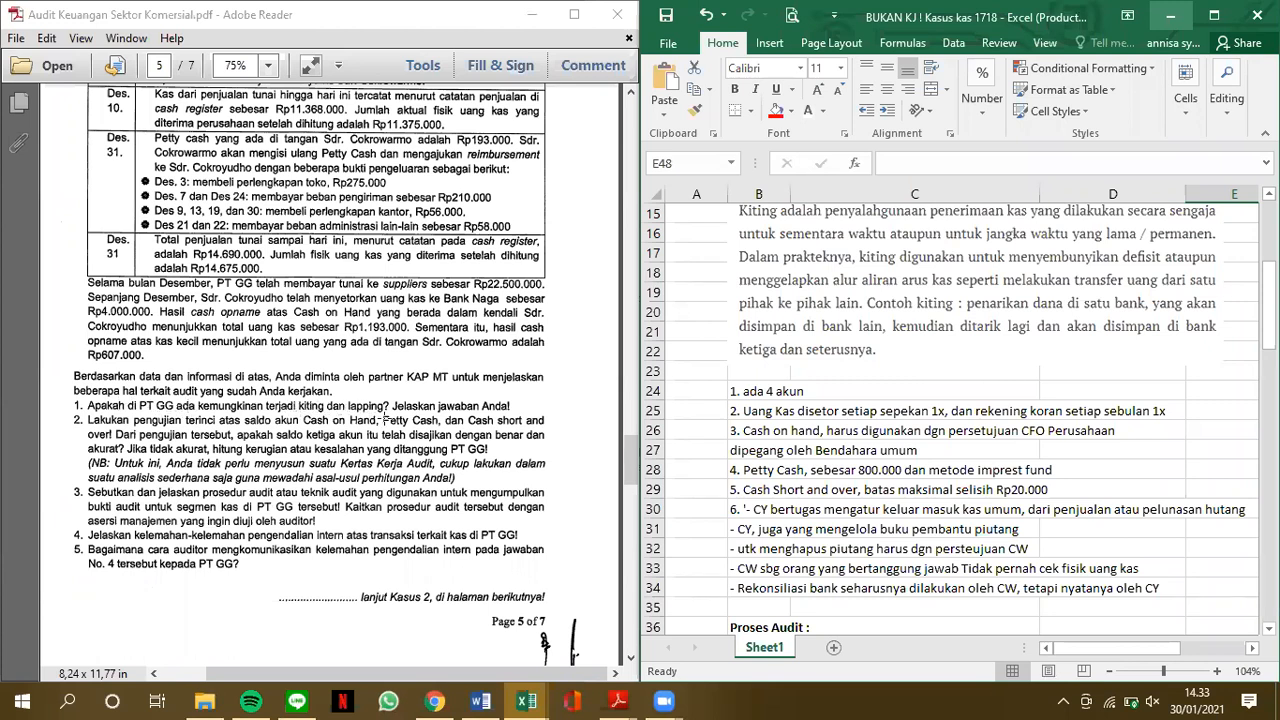
Compare the Lapping and Kiting definitions in the answer sheet with the case fact notes below them
left_click(830, 379)
scroll(830, 381, "up", 3)
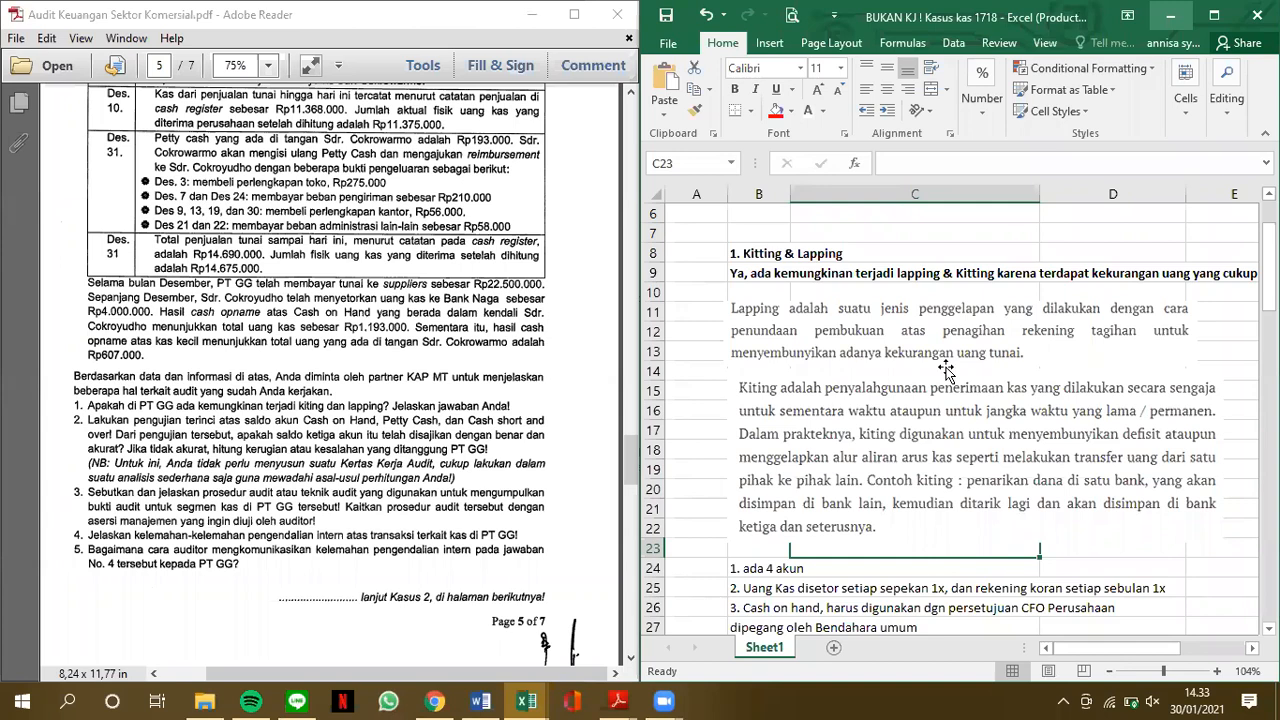
scroll(946, 370, "down", 8)
scroll(953, 434, "up", 10)
scroll(962, 463, "down", 4)
scroll(962, 484, "down", 5)
scroll(981, 514, "up", 2)
scroll(981, 514, "up", 6)
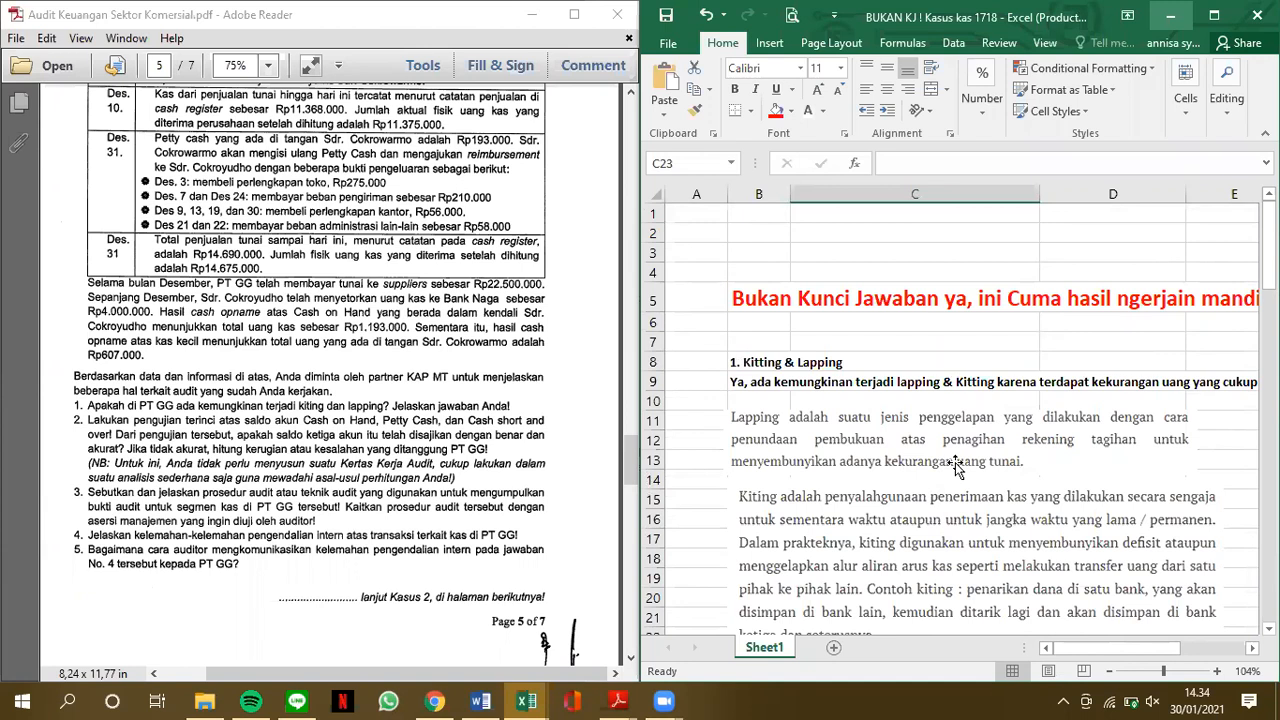
scroll(955, 467, "down", 5)
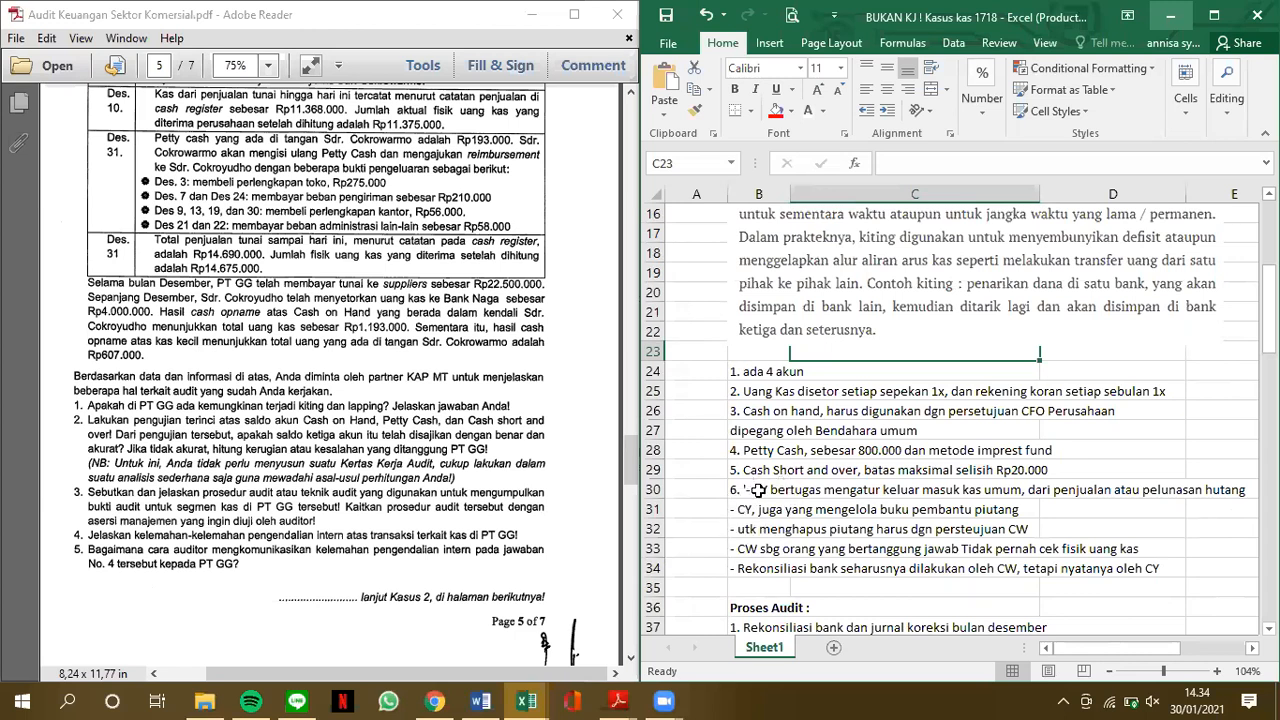
Return to the Kitting & Lapping answer and read the whole sentence in row 9 to its end
scroll(785, 502, "up", 3)
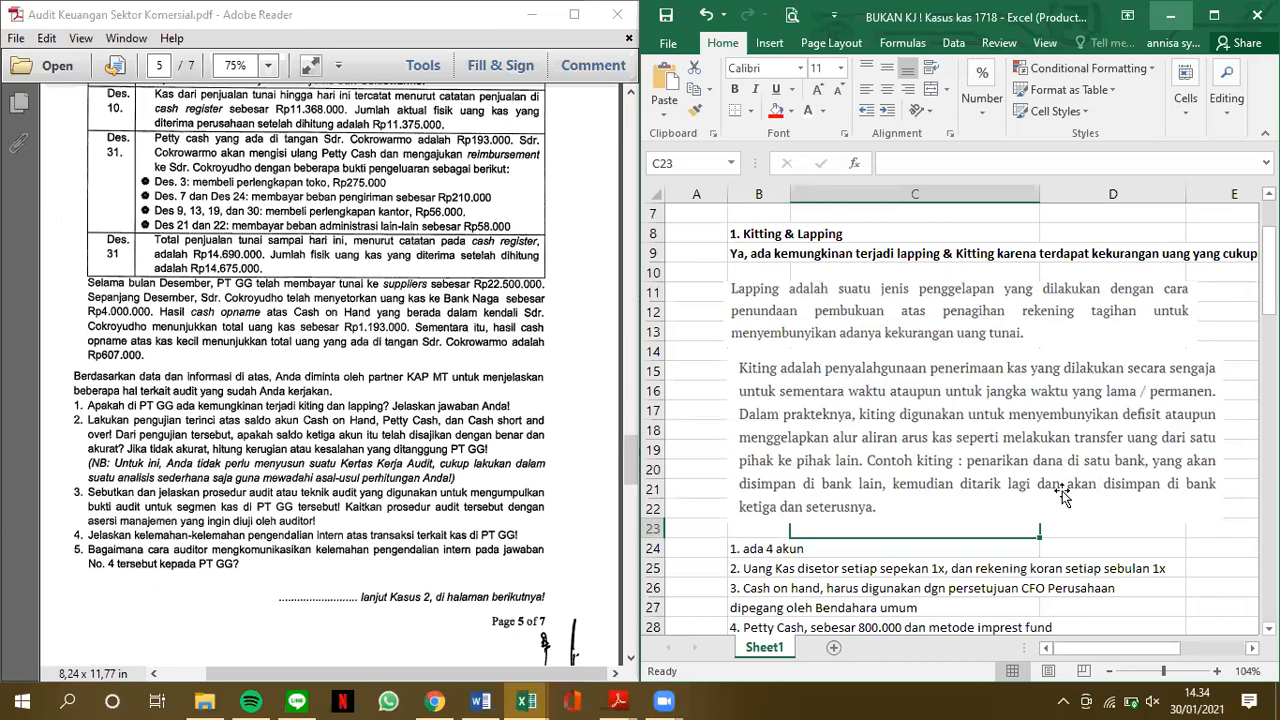
scroll(1063, 497, "up", 1)
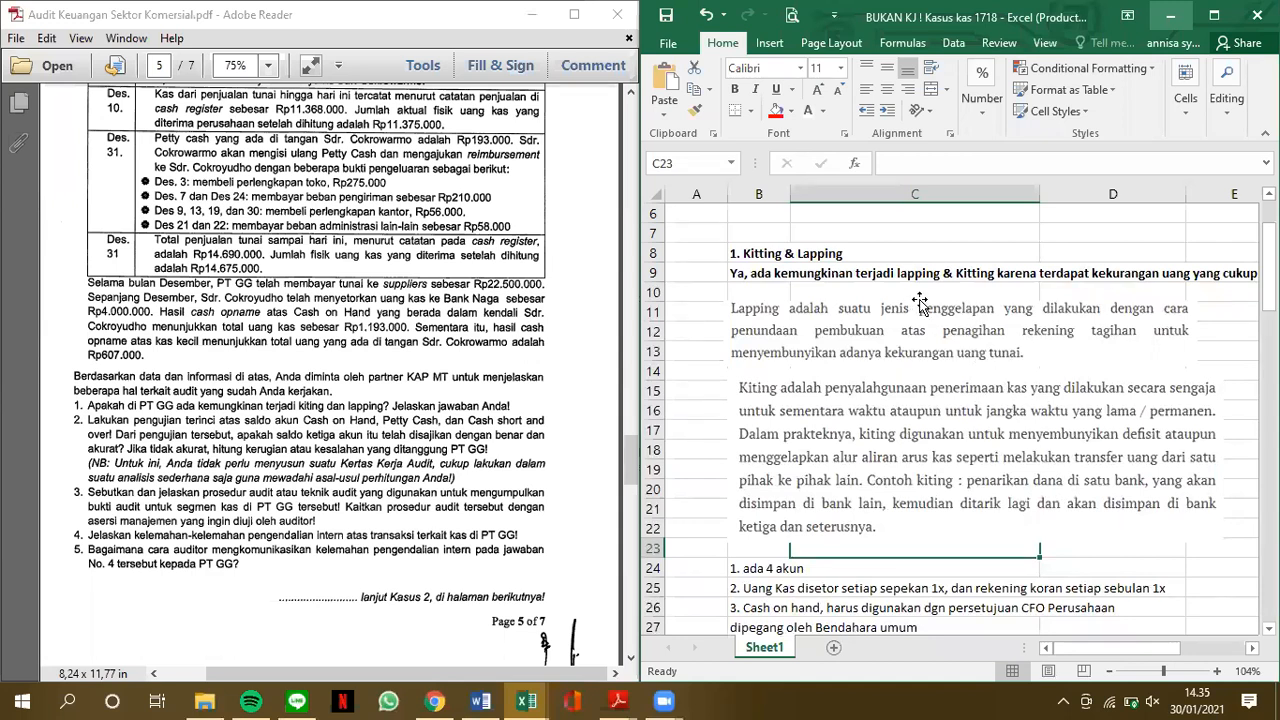
scroll(920, 302, "right", 3)
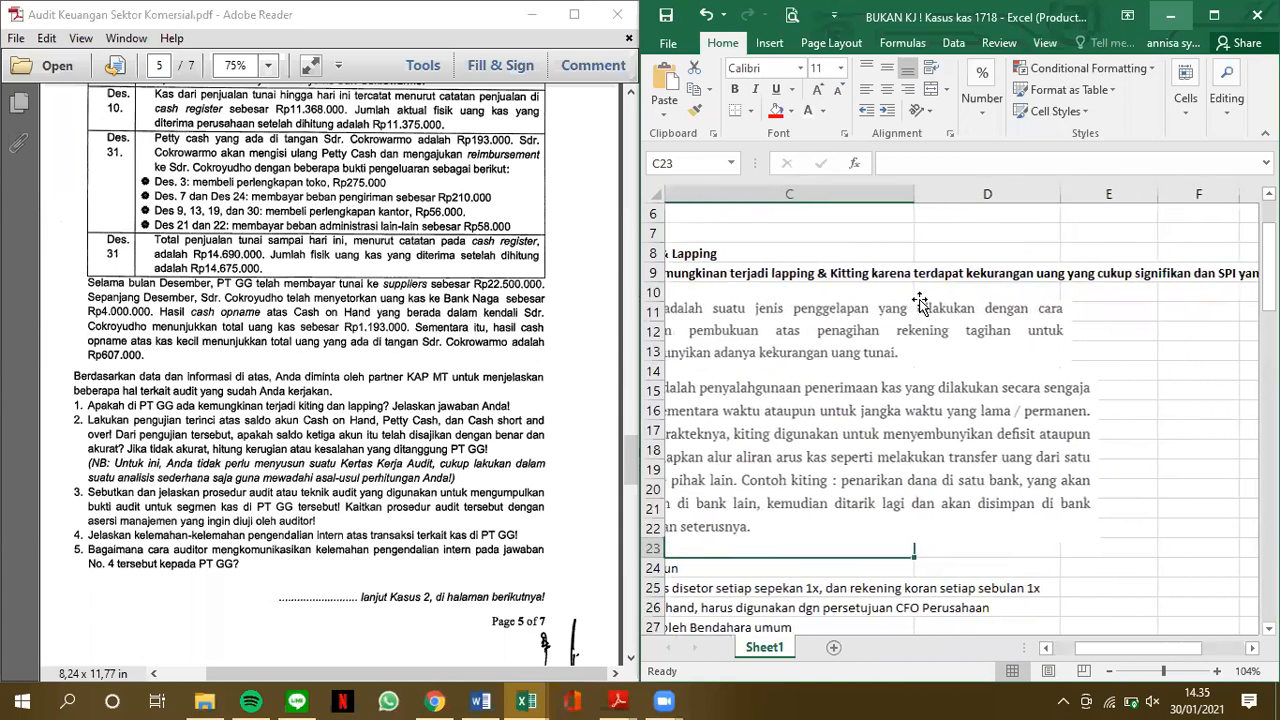
scroll(920, 302, "right", 5)
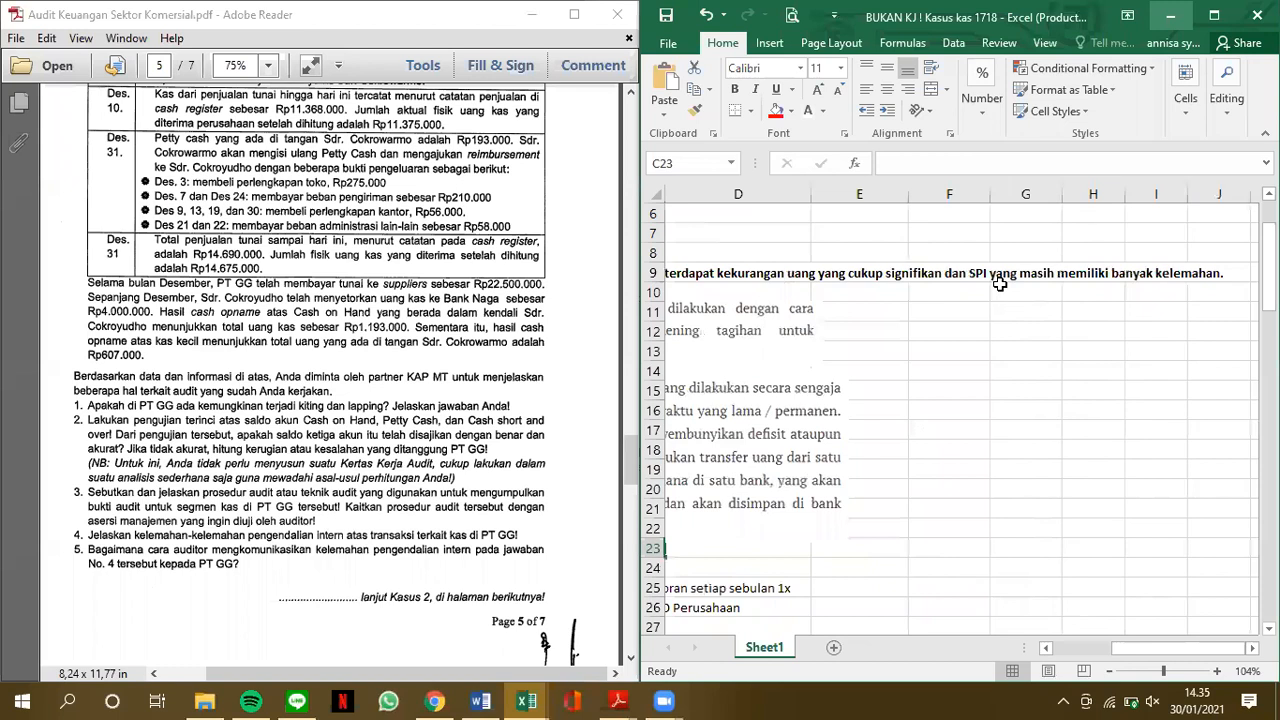
scroll(999, 284, "left", 5)
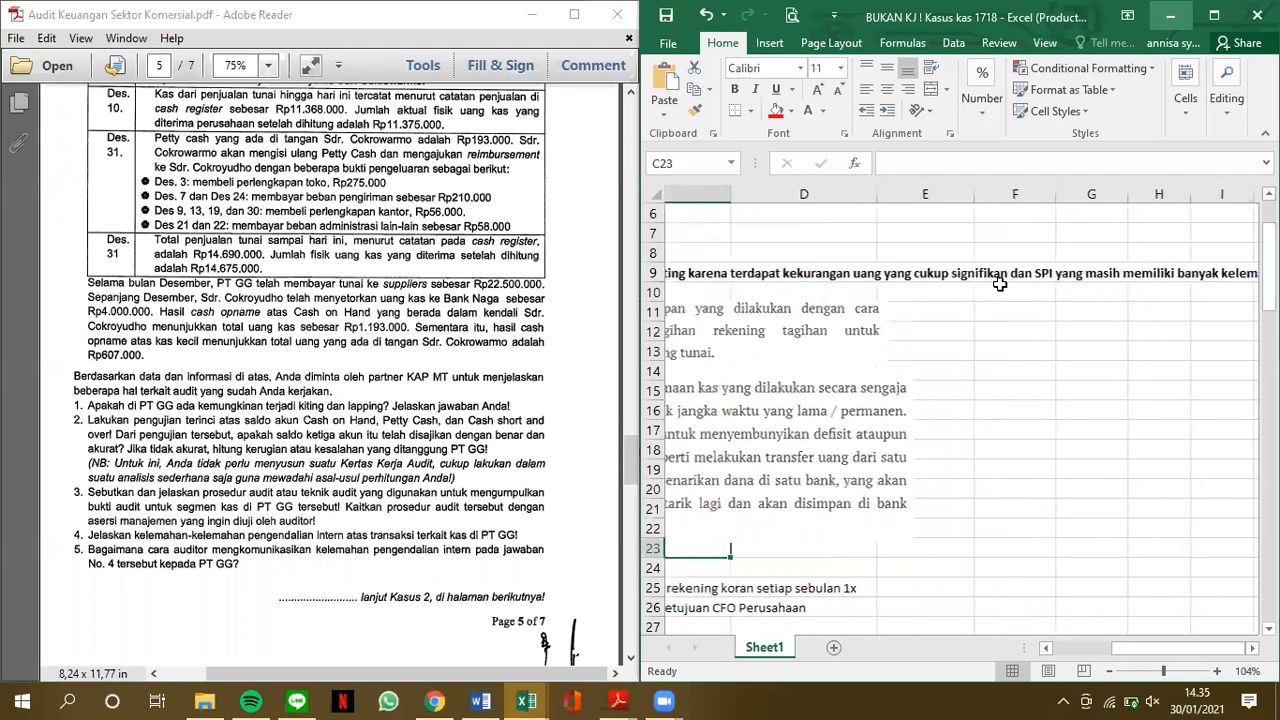
Show the Proses Audit section with the complete Cash on hand table in rows 39 to 51
scroll(999, 284, "down", 3)
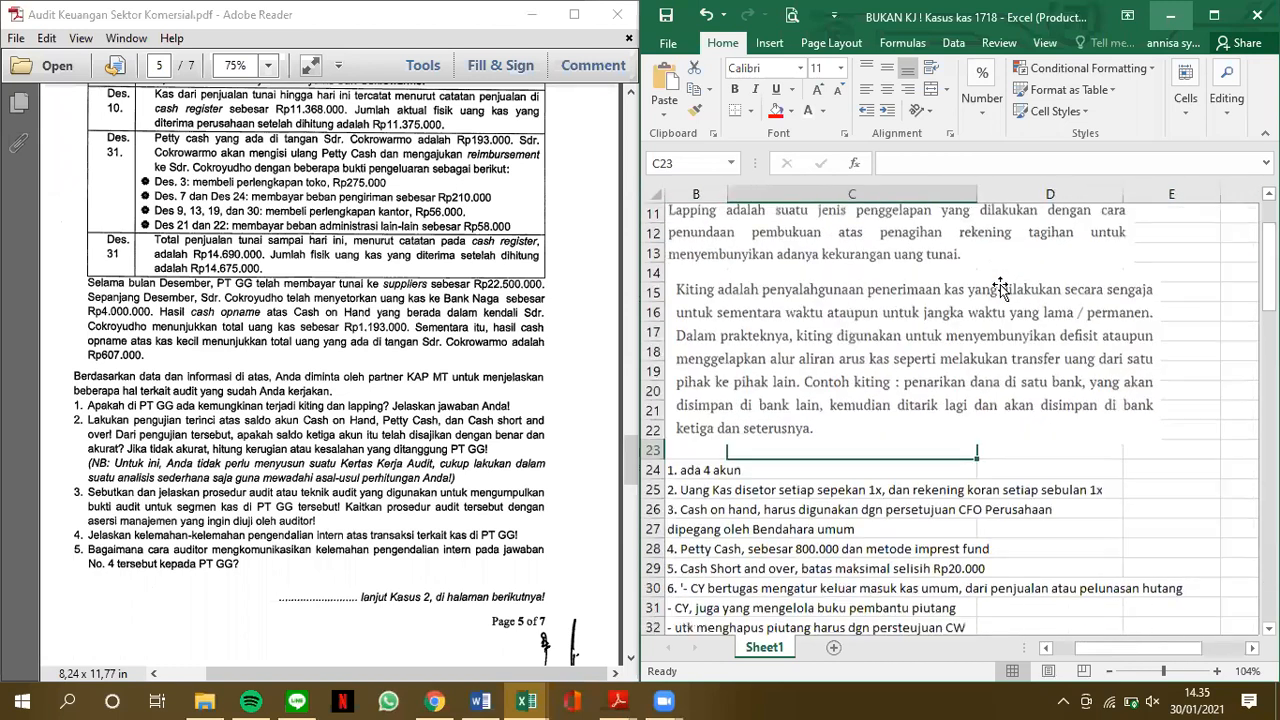
scroll(999, 284, "down", 3)
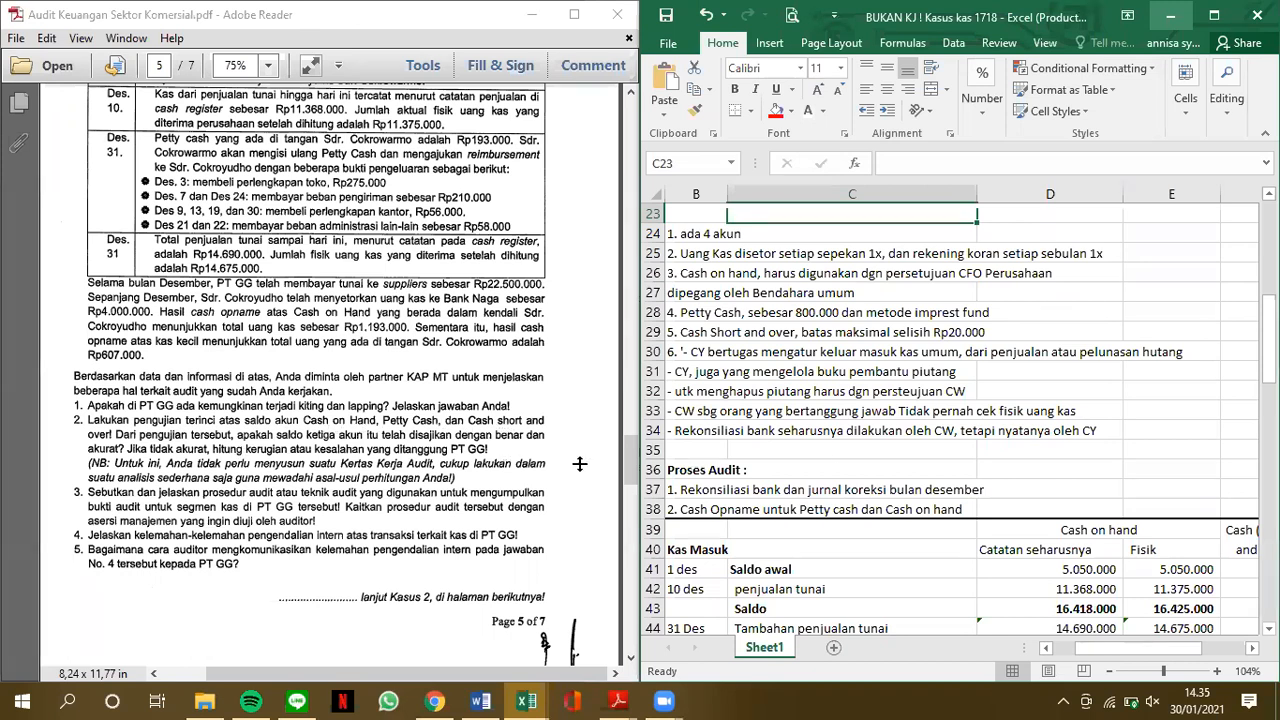
left_click(848, 452)
scroll(848, 458, "down", 4)
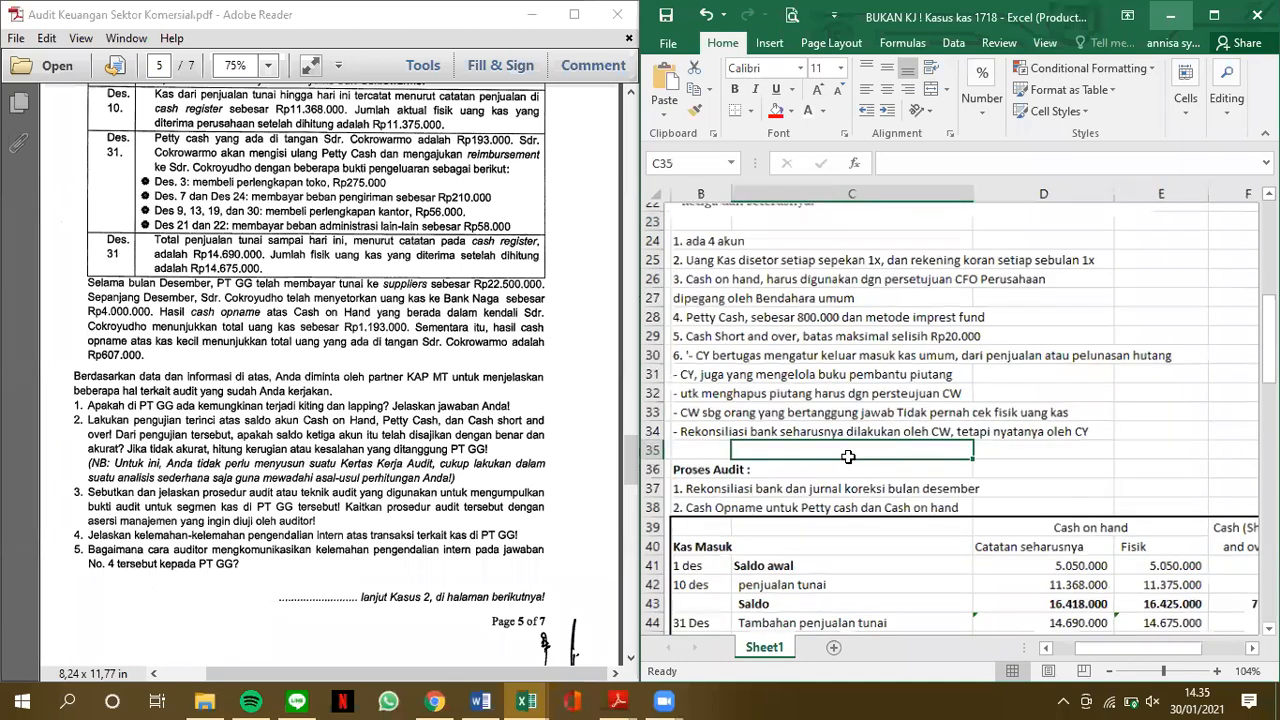
scroll(848, 457, "down", 3)
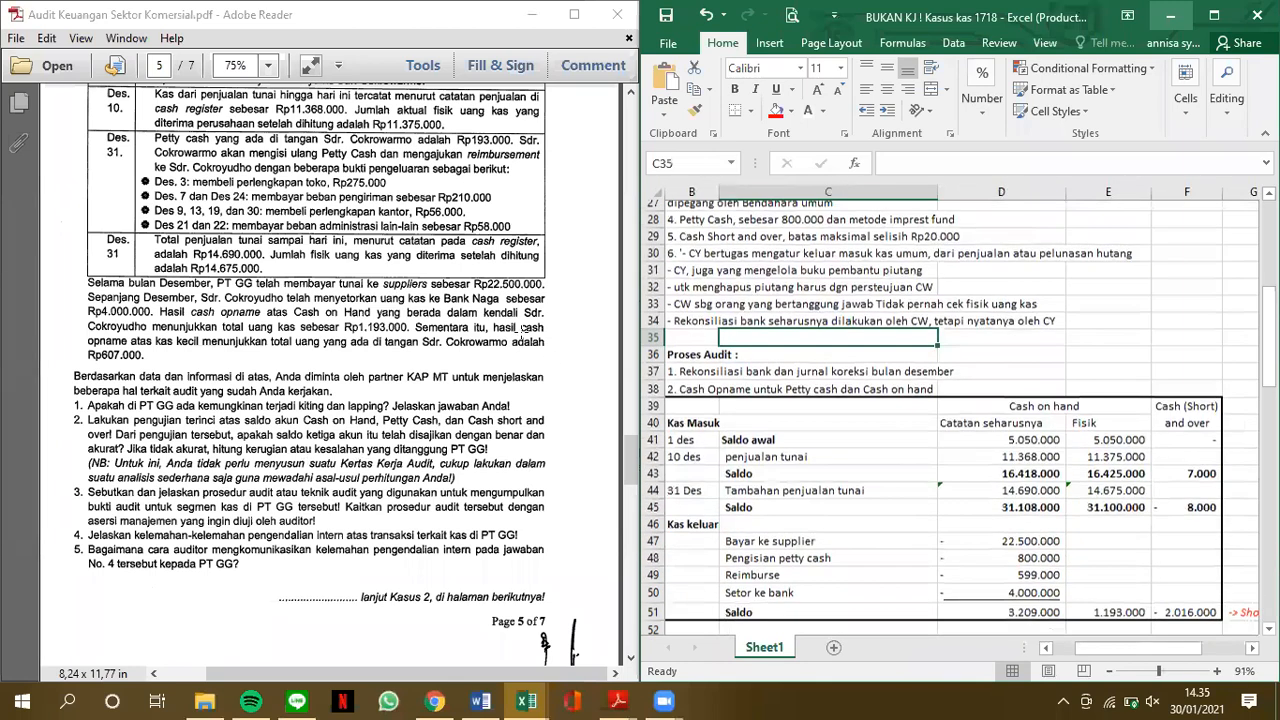
Check the 1 December Cash on hand opening balance in D41 against the transaction details on page 5 of the PDF
scroll(520, 331, "up", 3)
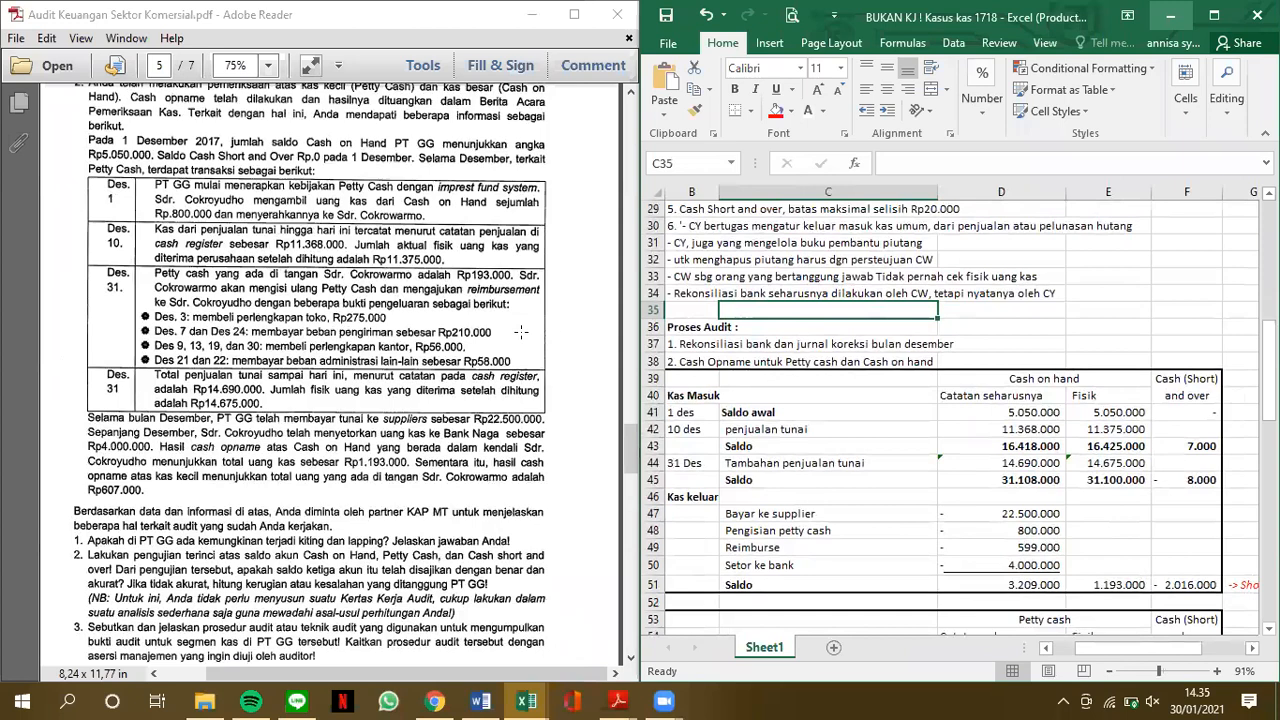
scroll(921, 346, "down", 2)
scroll(921, 346, "down", 2)
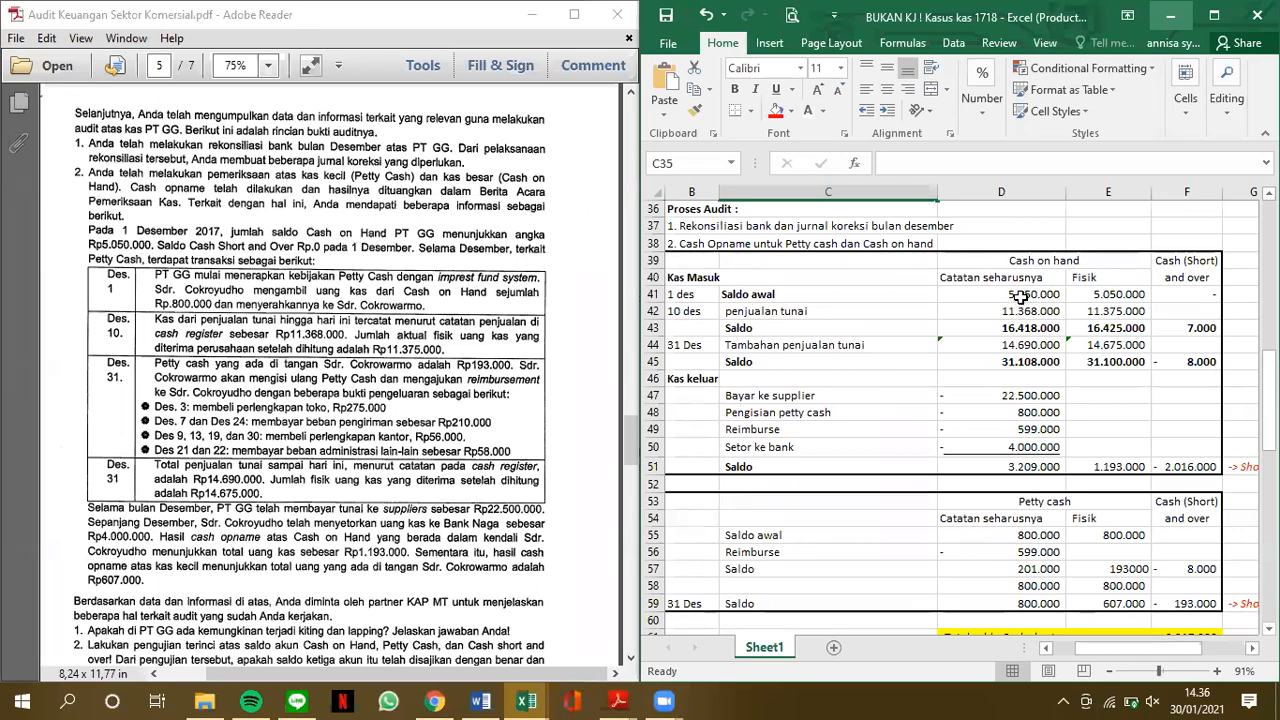
left_click(1020, 297)
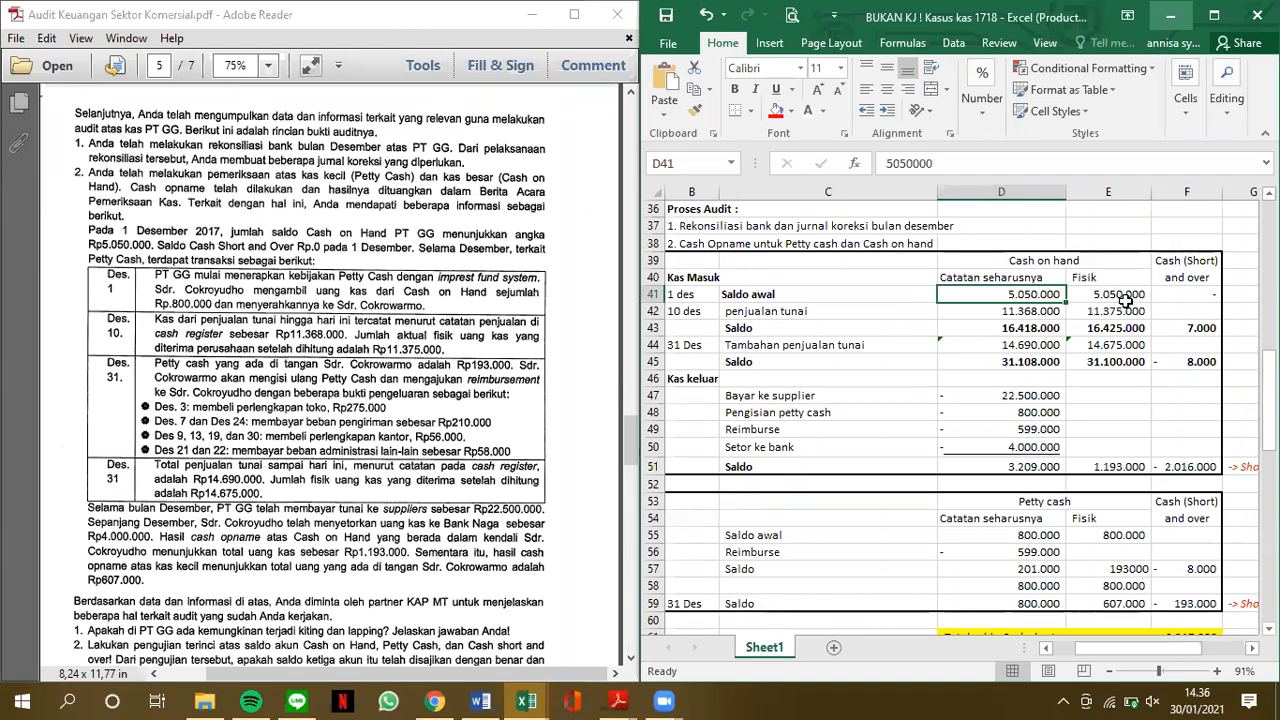
Check the Petty cash opening balance in D55 against item 4 on PDF page 4, and return to the December transactions on page 5
scroll(1019, 420, "down", 1)
scroll(1019, 420, "left", 1)
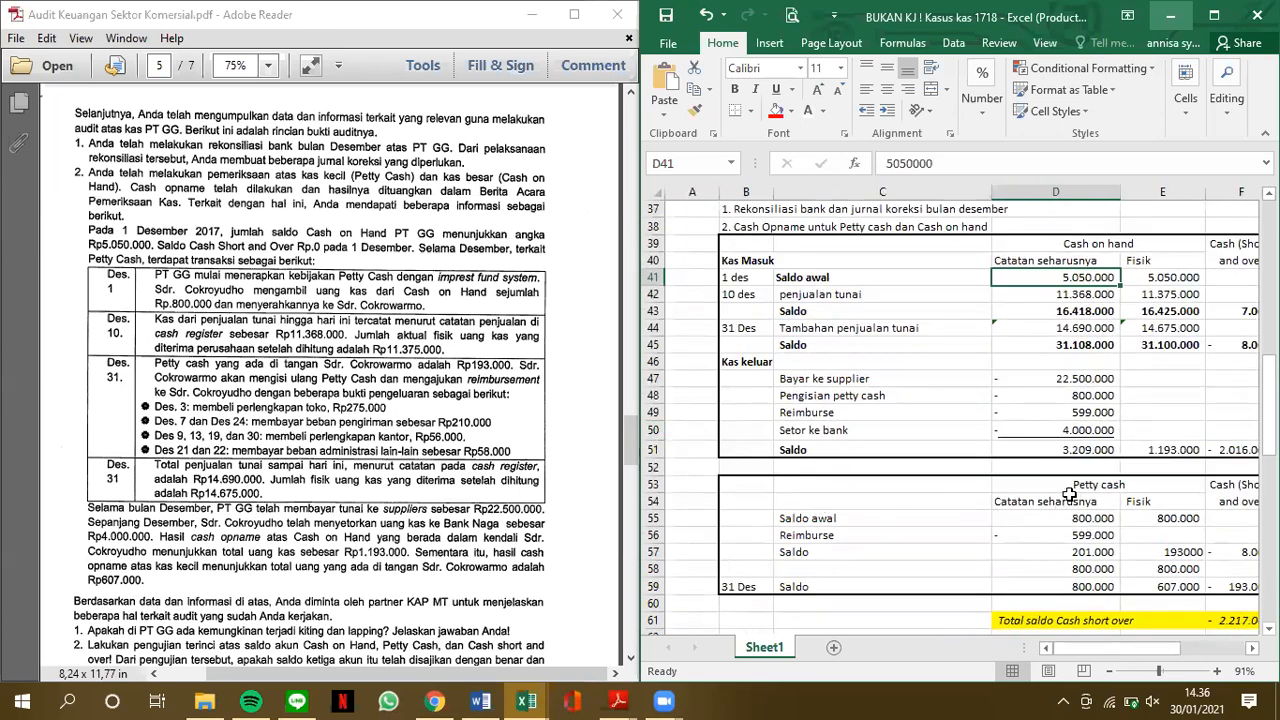
scroll(470, 451, "up", 10)
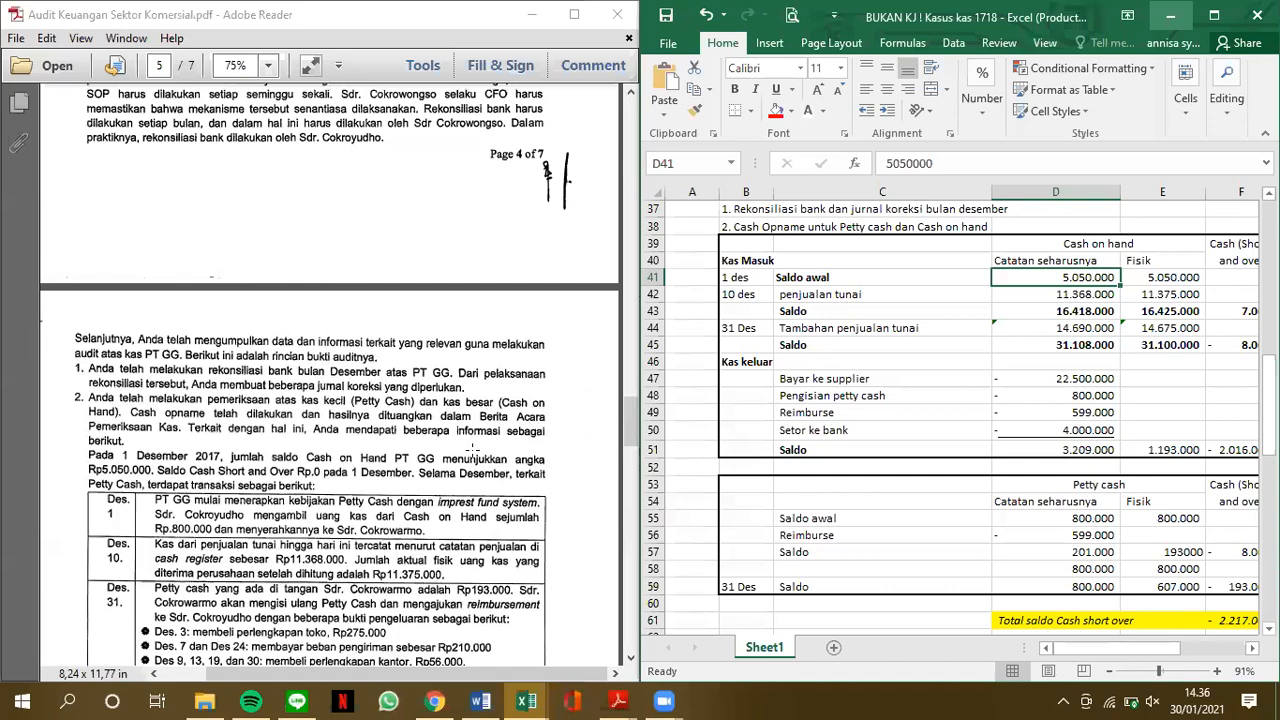
scroll(194, 293, "up", 2)
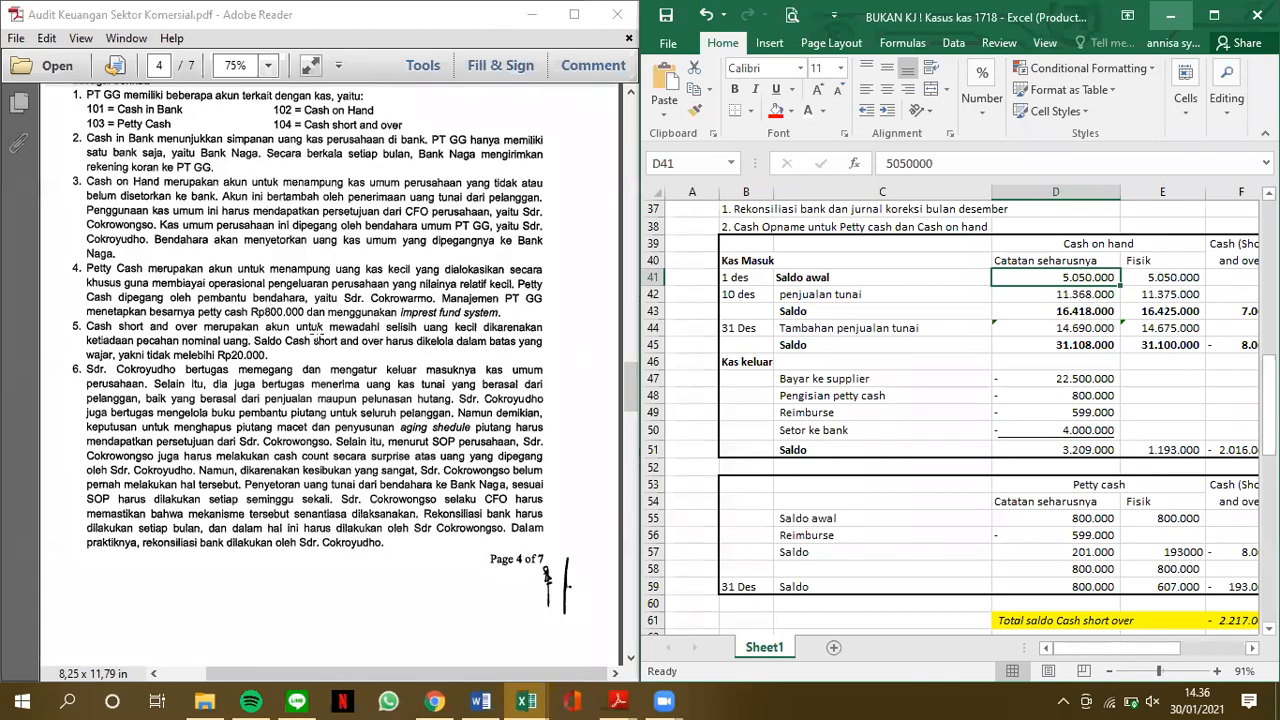
left_click(1105, 518)
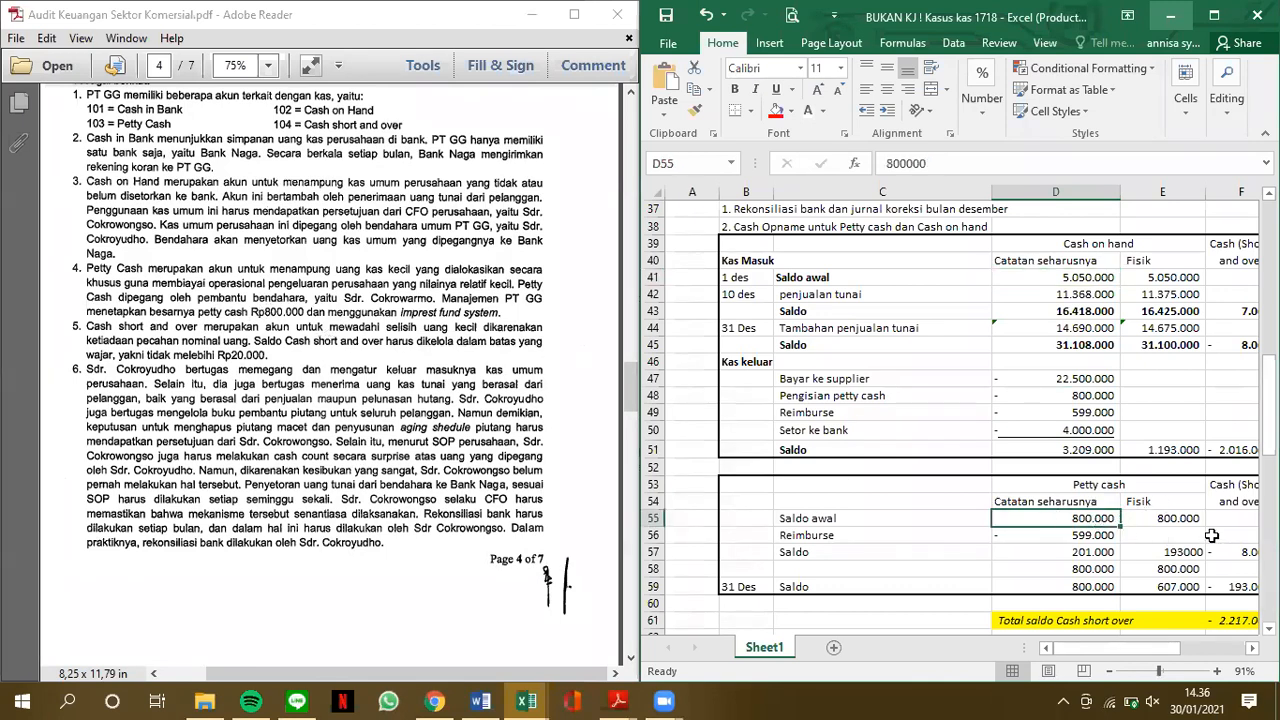
scroll(453, 527, "down", 5)
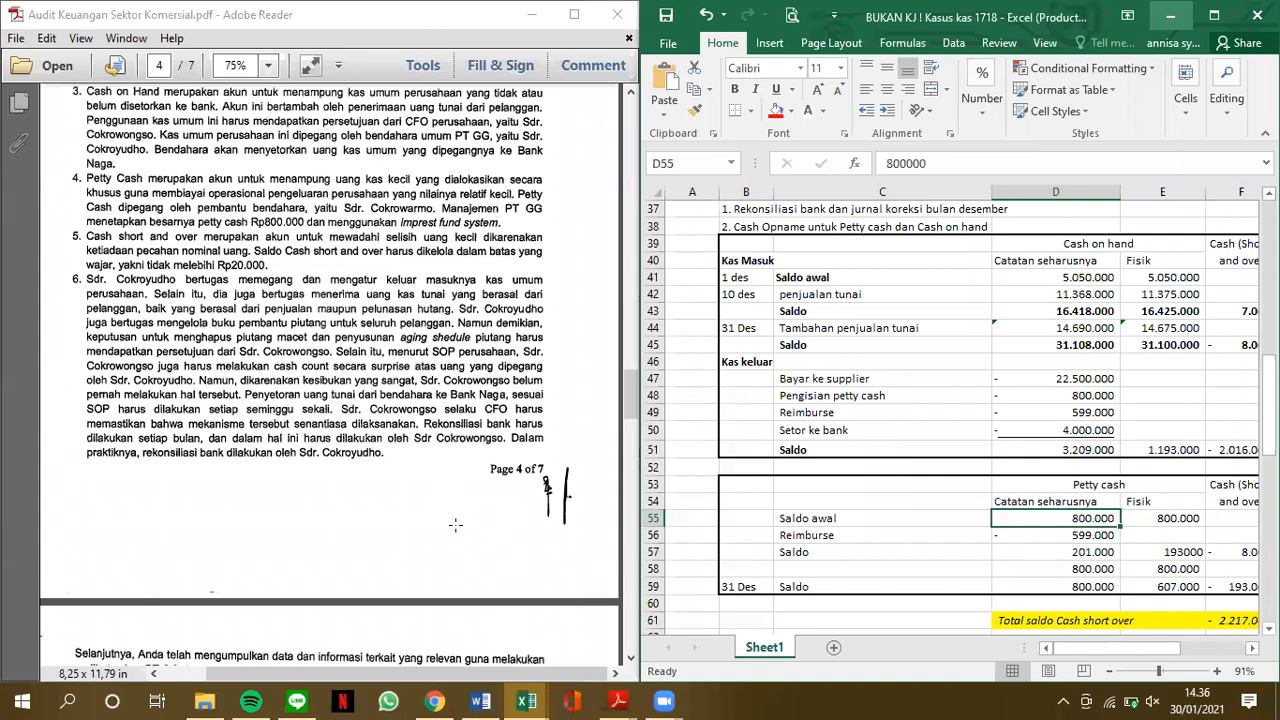
scroll(460, 522, "down", 5)
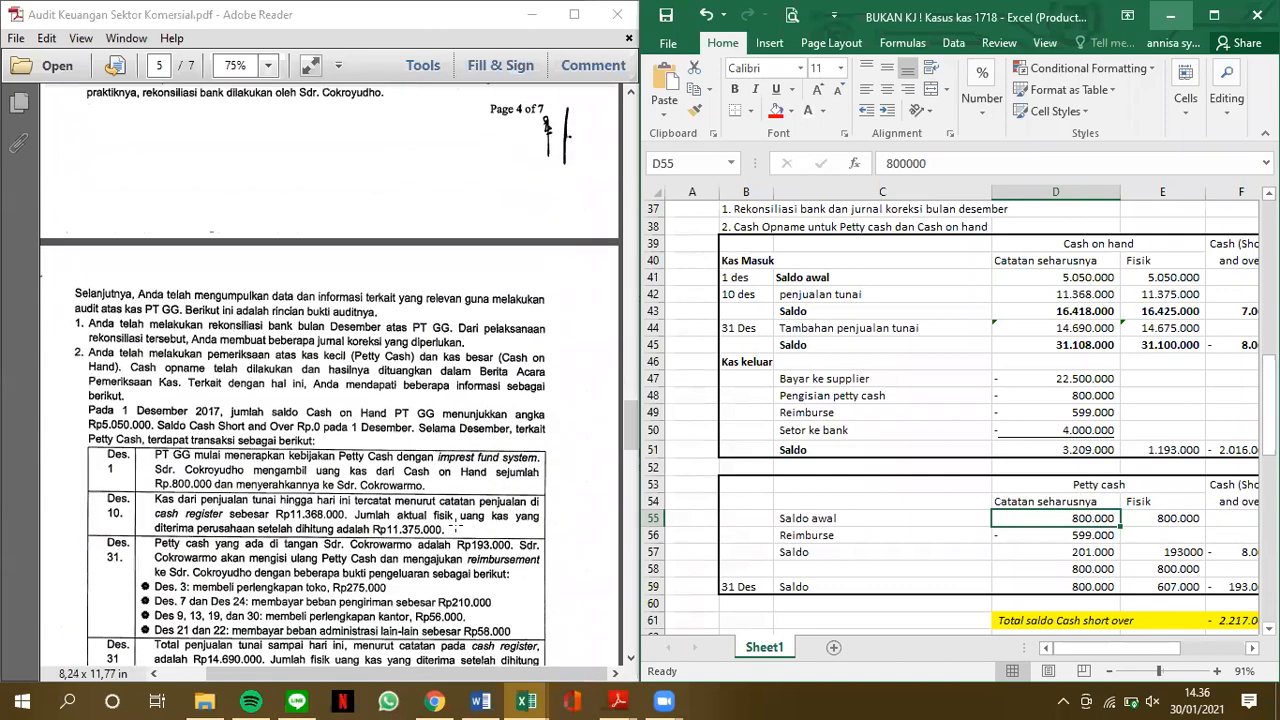
Check the 10 December cash sales in D42 against PDF page 5, and inspect the Cash (Short) and over formula in F43
scroll(189, 411, "down", 2)
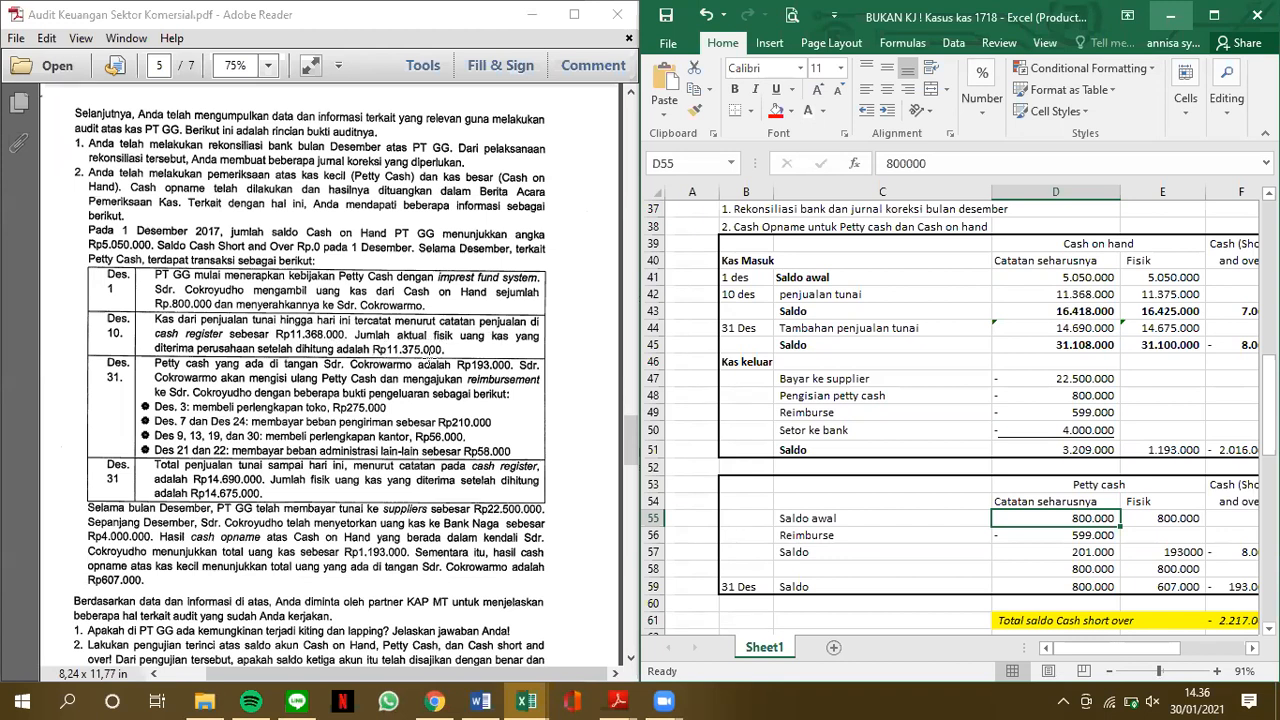
left_click(1105, 294)
scroll(1105, 294, "right", 2)
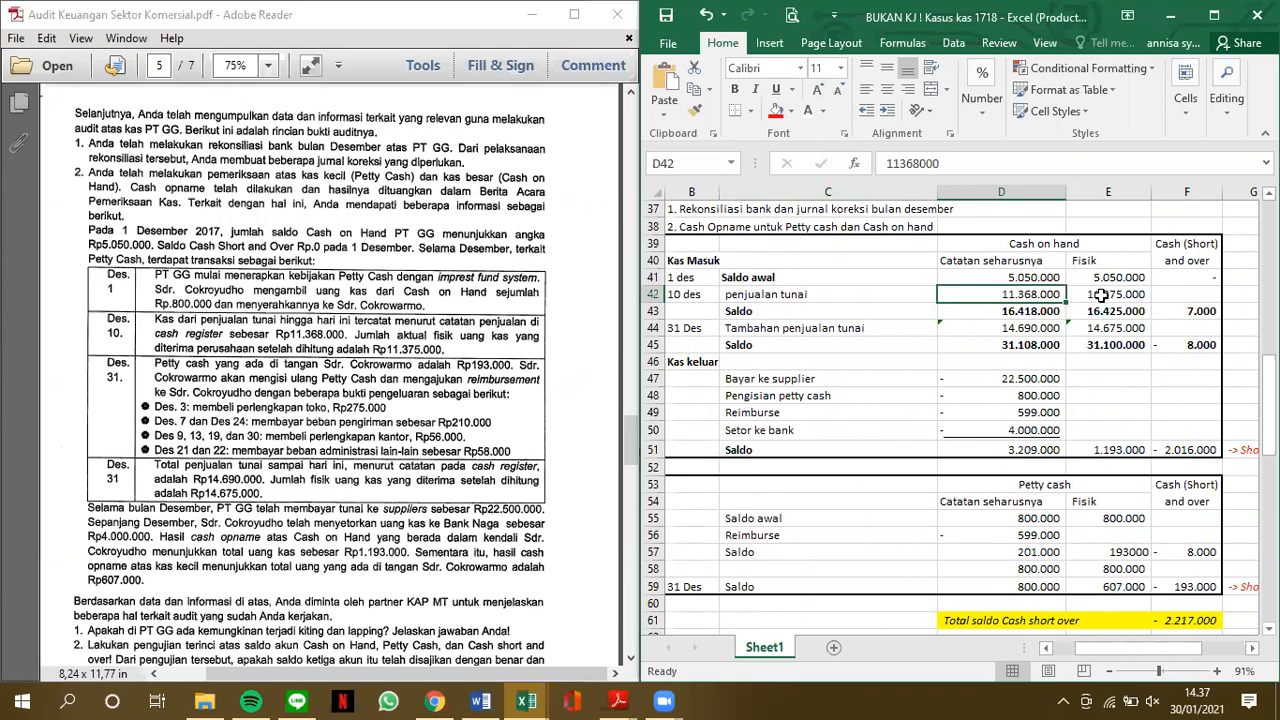
left_click(1205, 311)
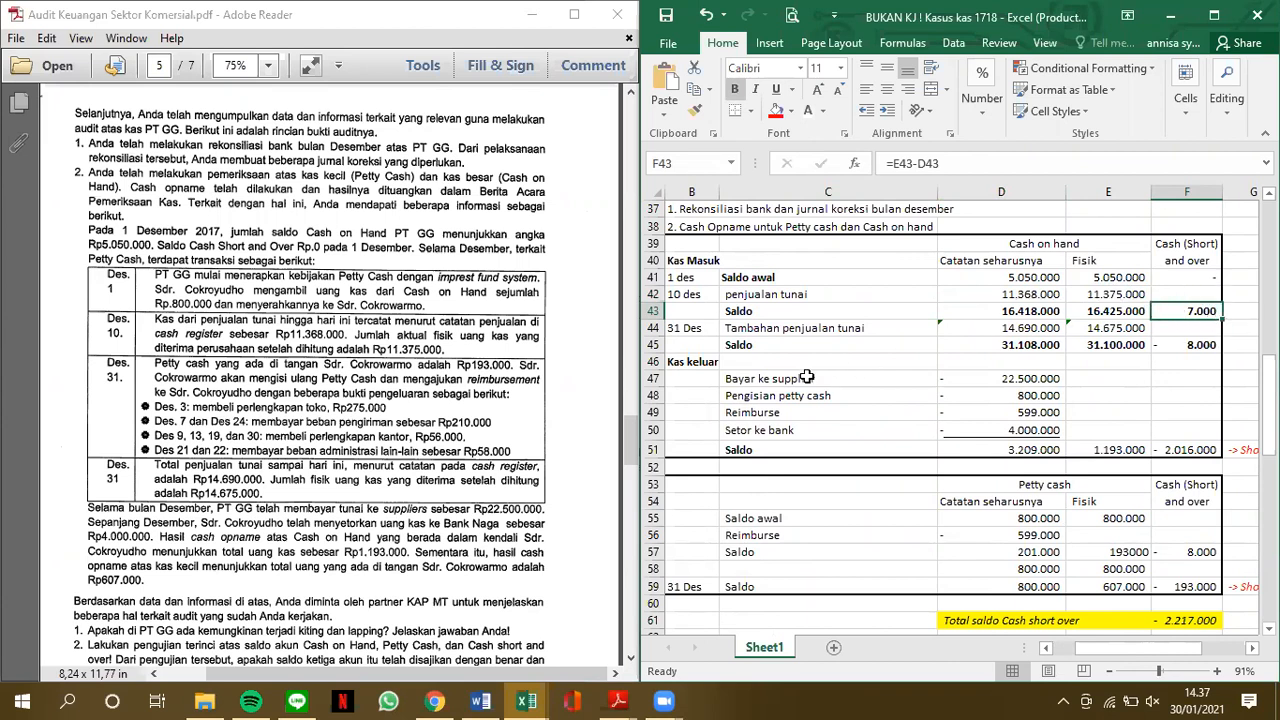
Read the 31 December petty cash and cash sales entries on PDF page 5, down to the audit questions
left_click(312, 400)
left_click(362, 355)
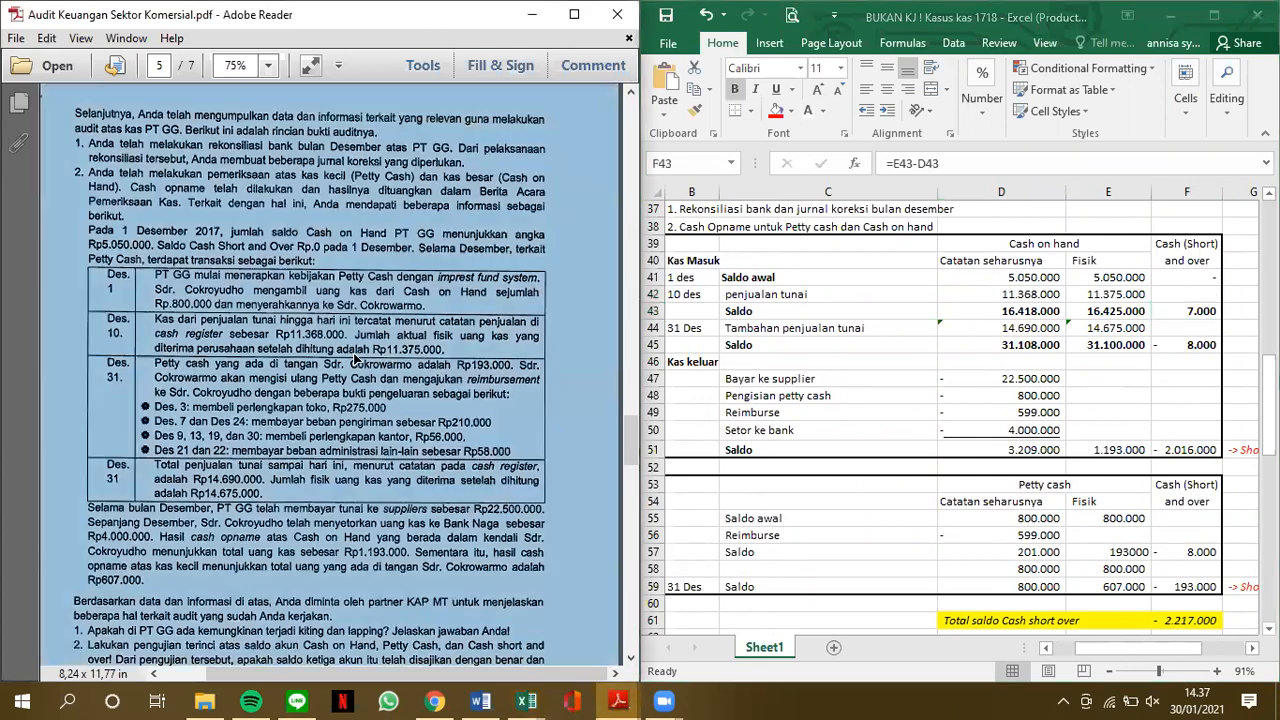
left_click(357, 358)
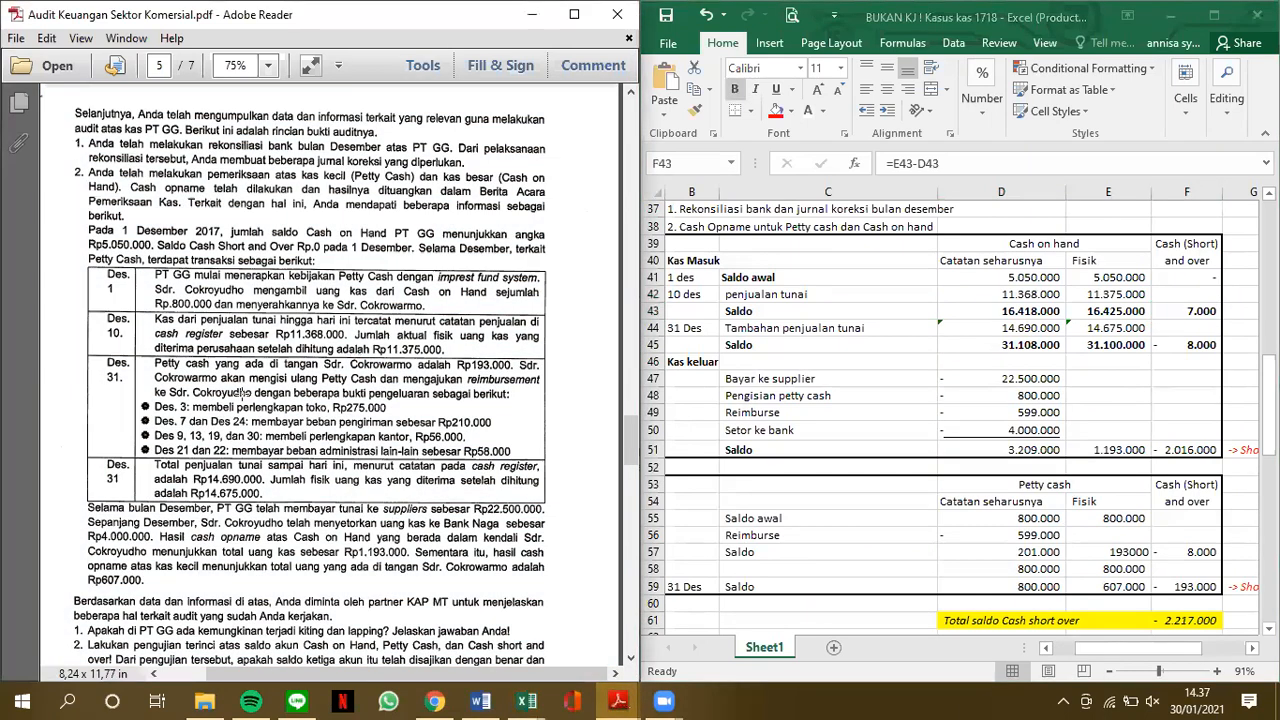
scroll(244, 392, "down", 2)
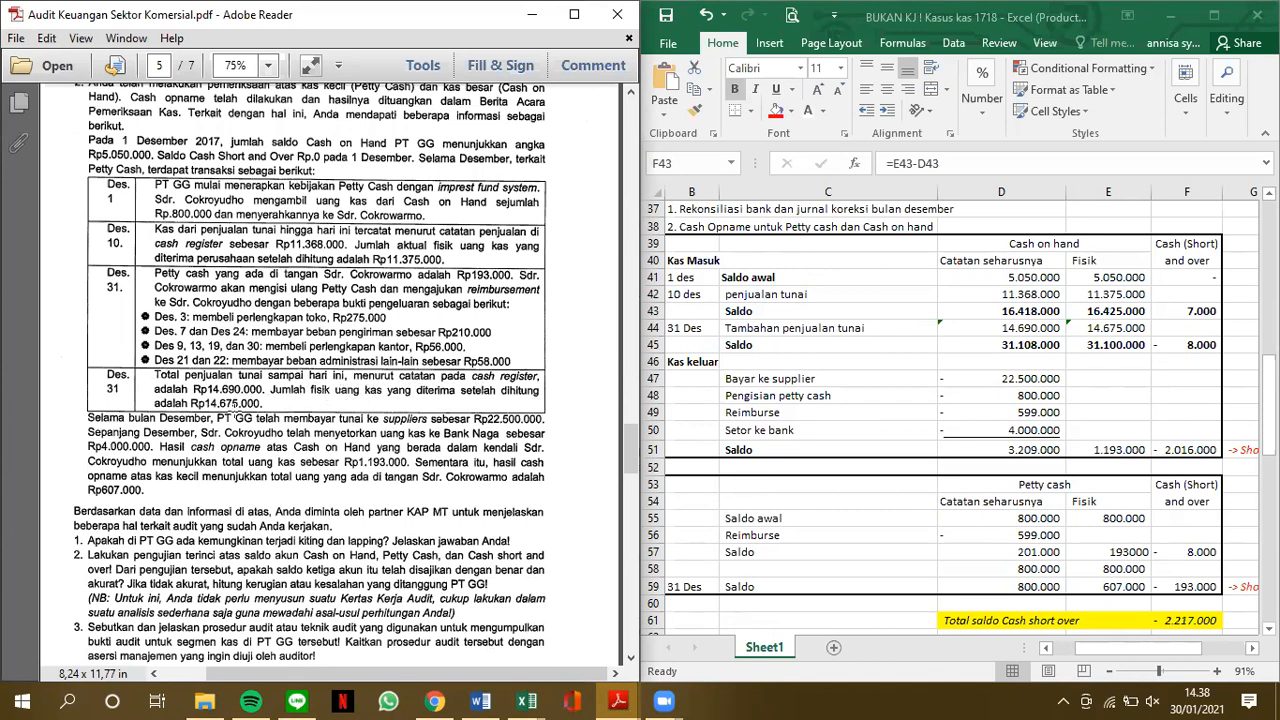
Check the 31 December additional cash sales in D44 and E44, and inspect the short and over formula in F45
left_click(1049, 329)
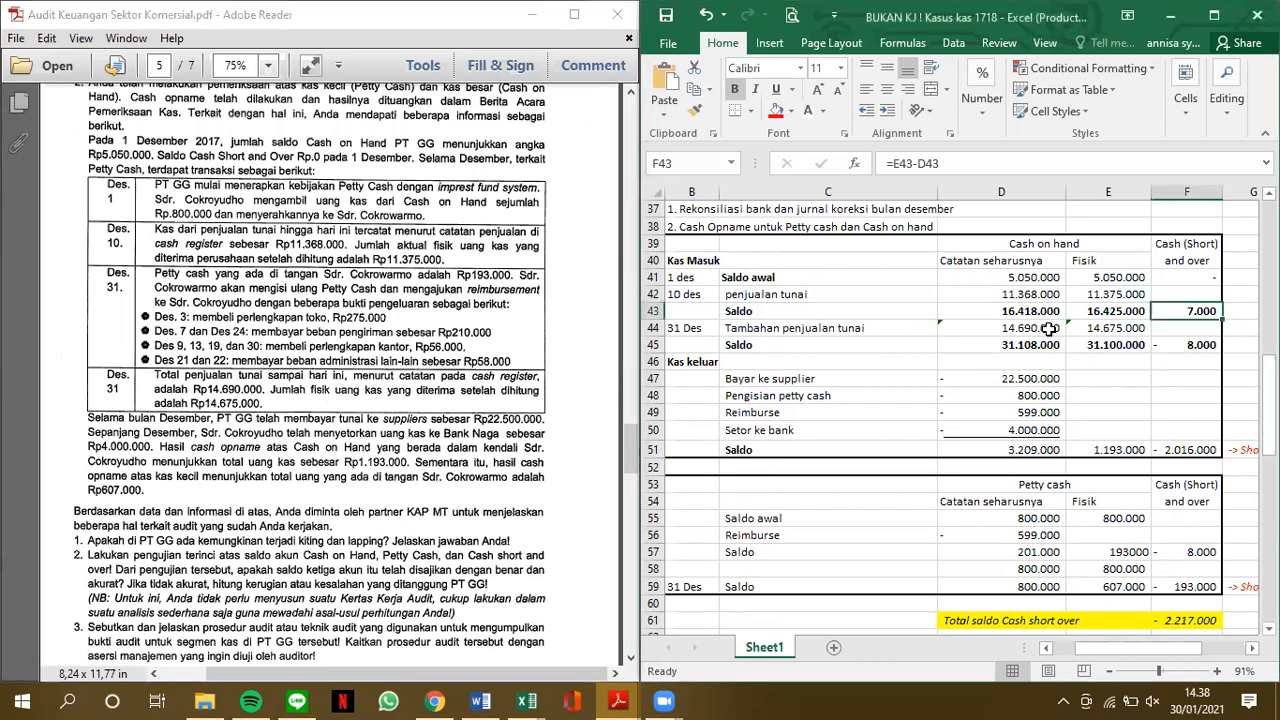
left_click(1049, 329)
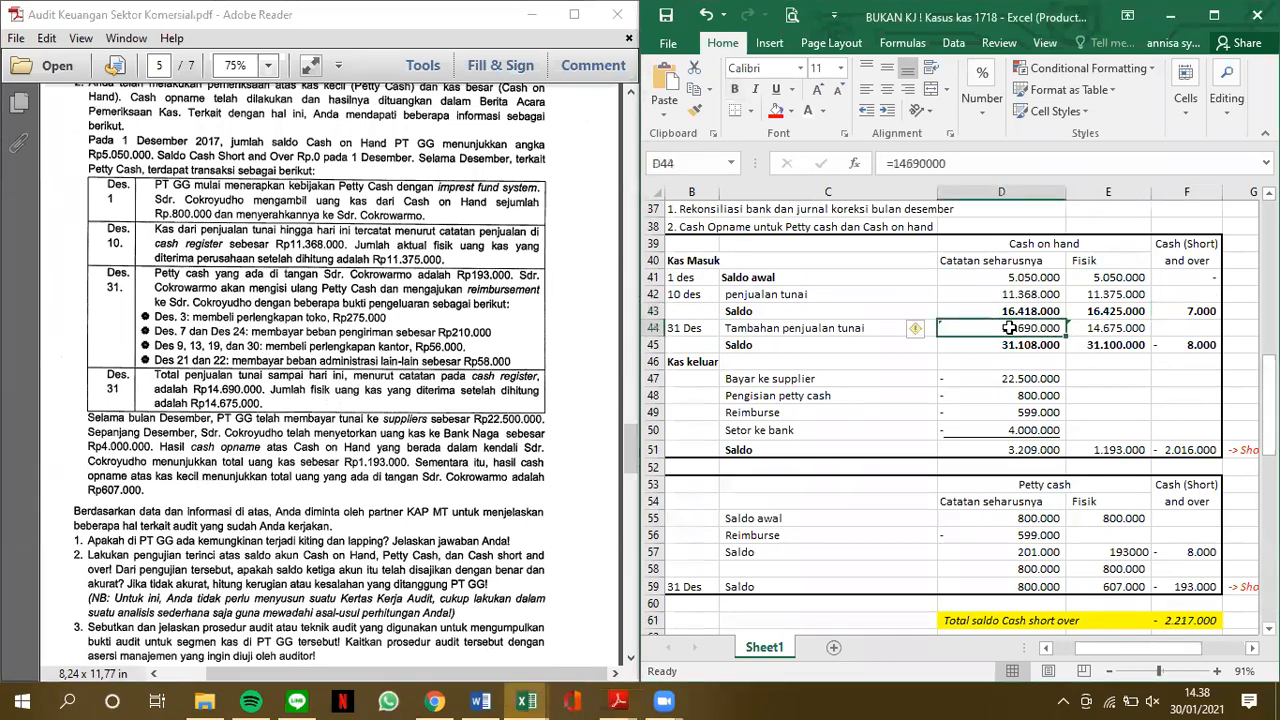
left_click(1134, 326)
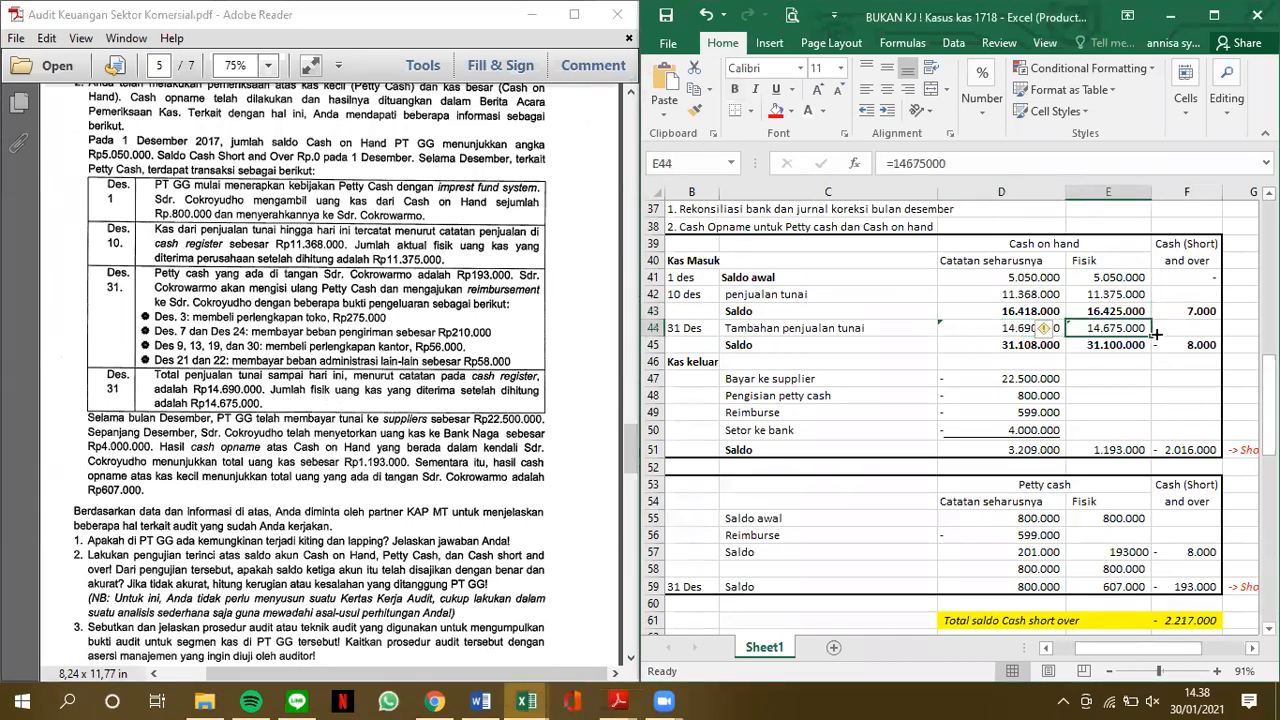
left_click(1190, 345)
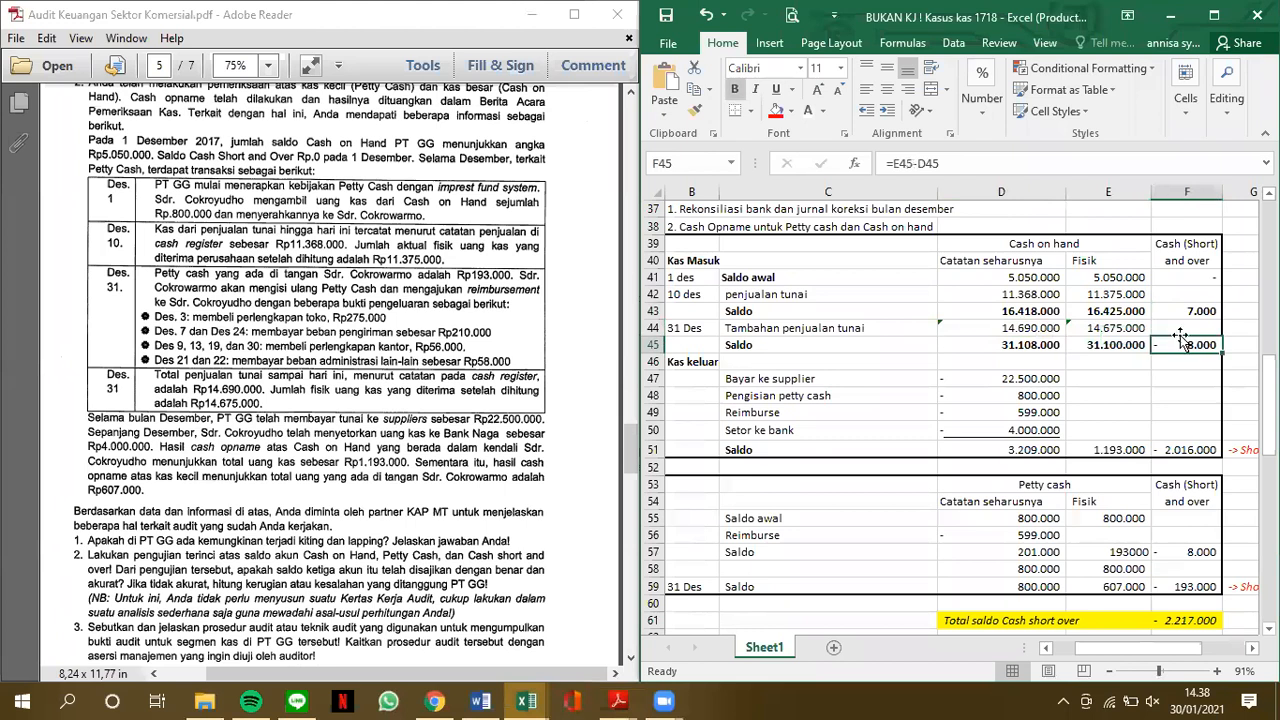
left_click(1015, 163)
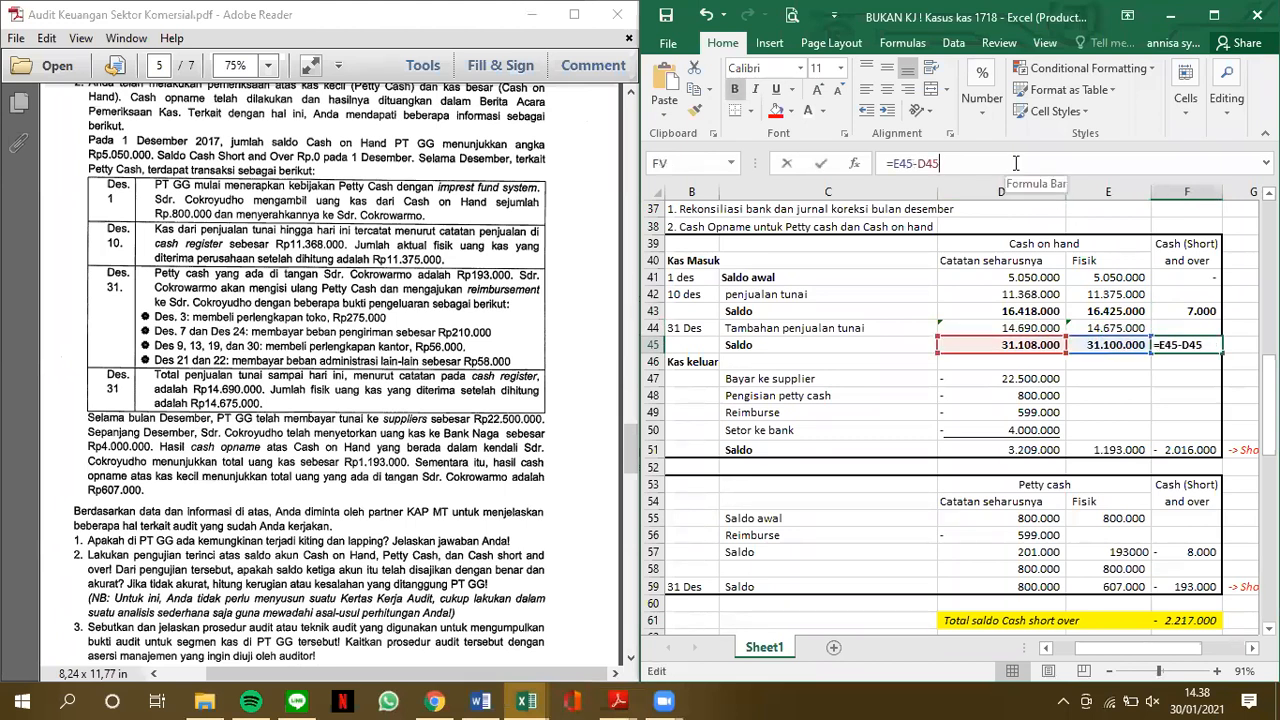
key("Return")
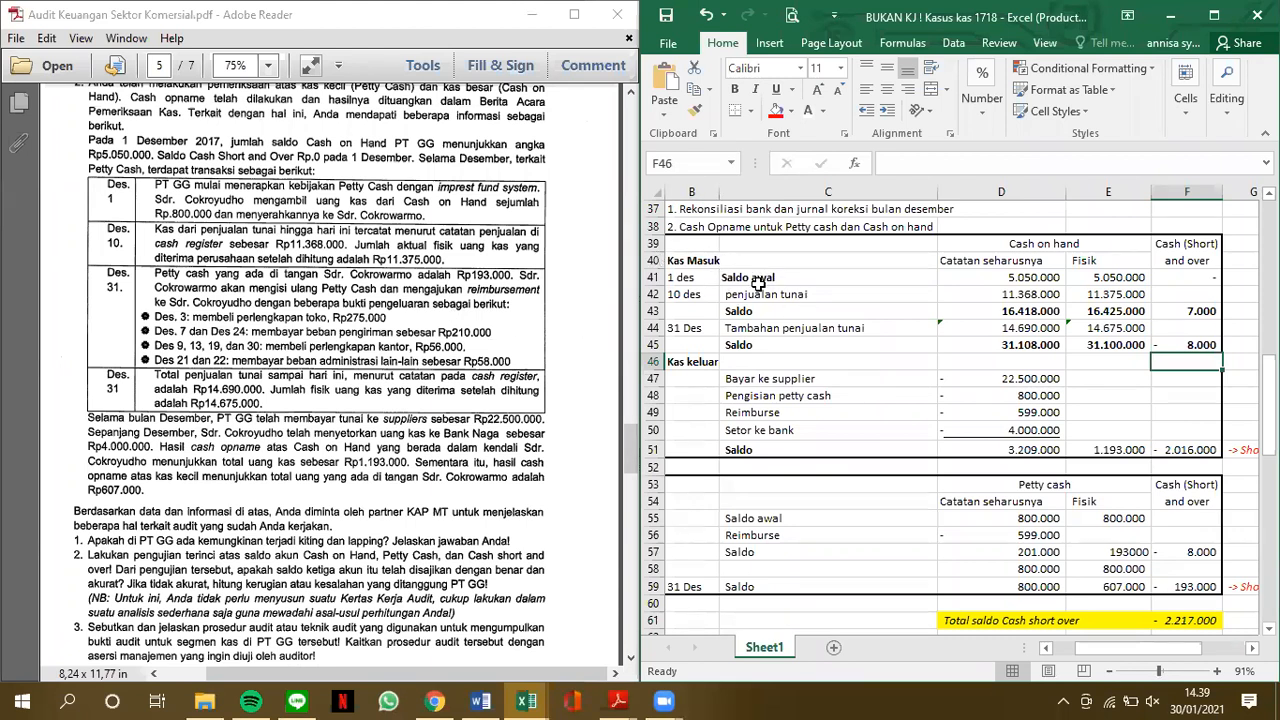
Go through the Kas keluar section, inspecting the Reimburse, Pengisian petty cash and Setor ke bank amounts in D48 to D50
left_click(706, 365)
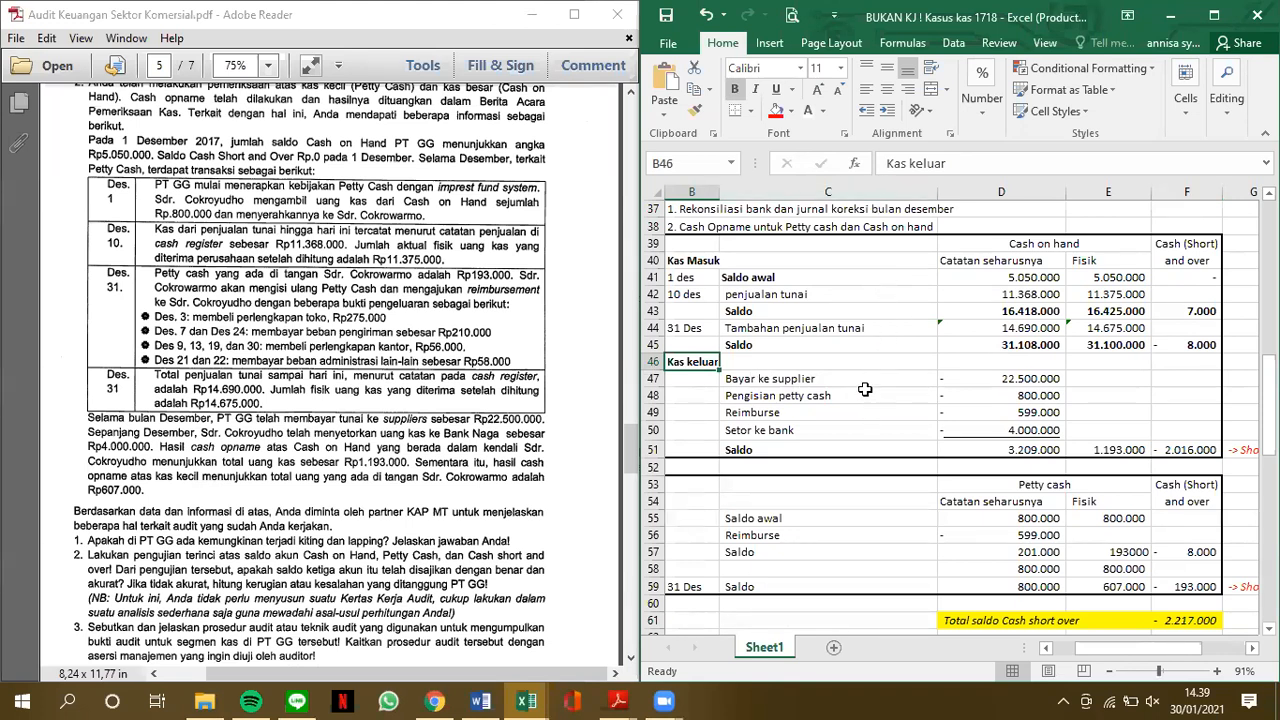
left_click(834, 413)
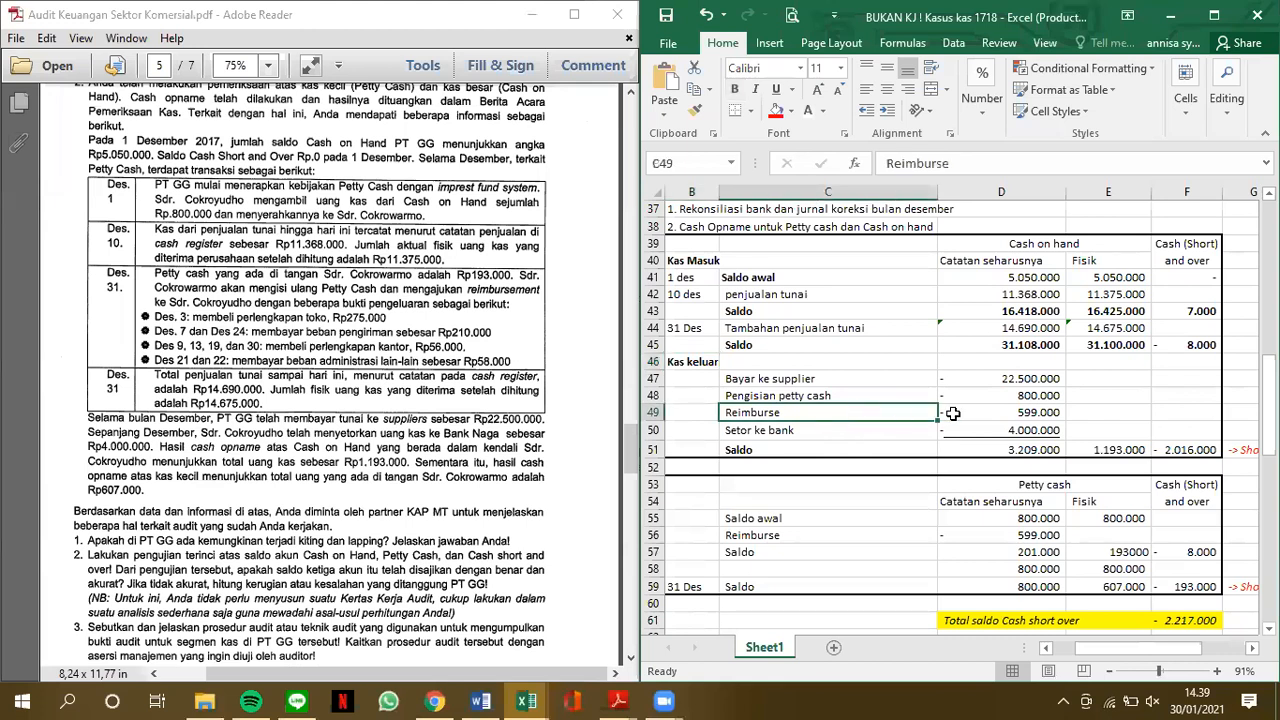
left_click(997, 413)
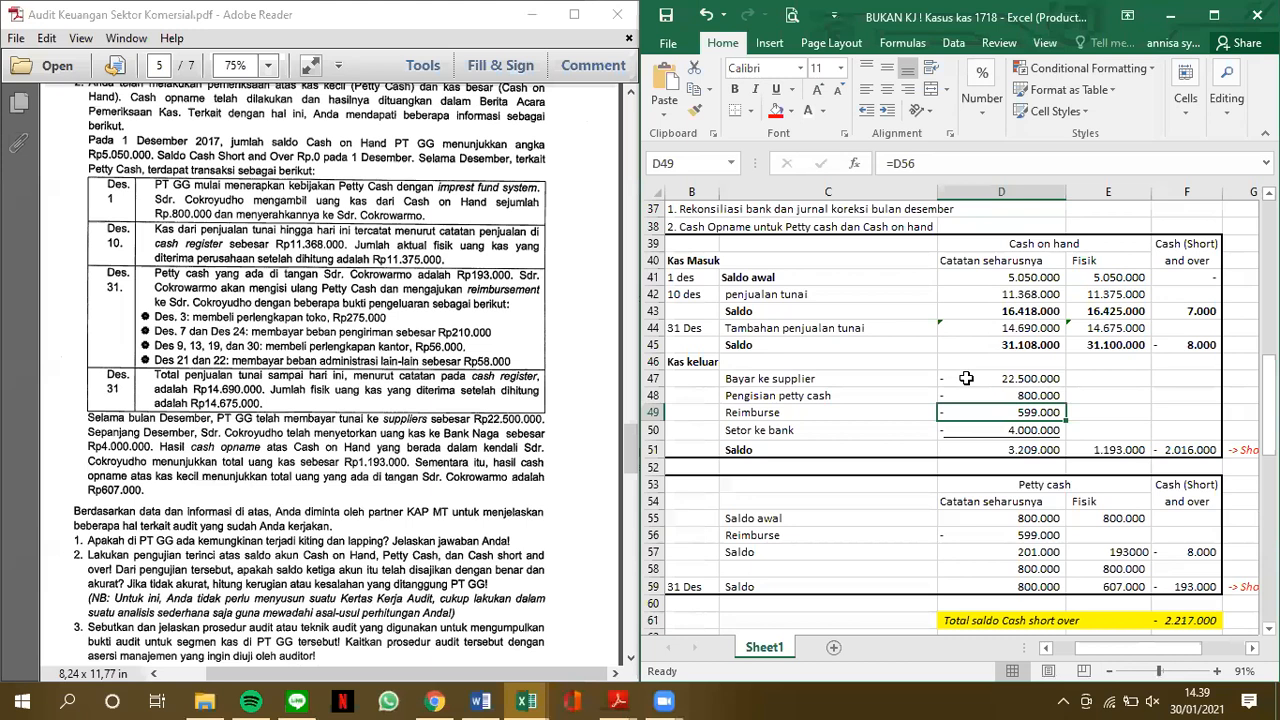
left_click(1046, 394)
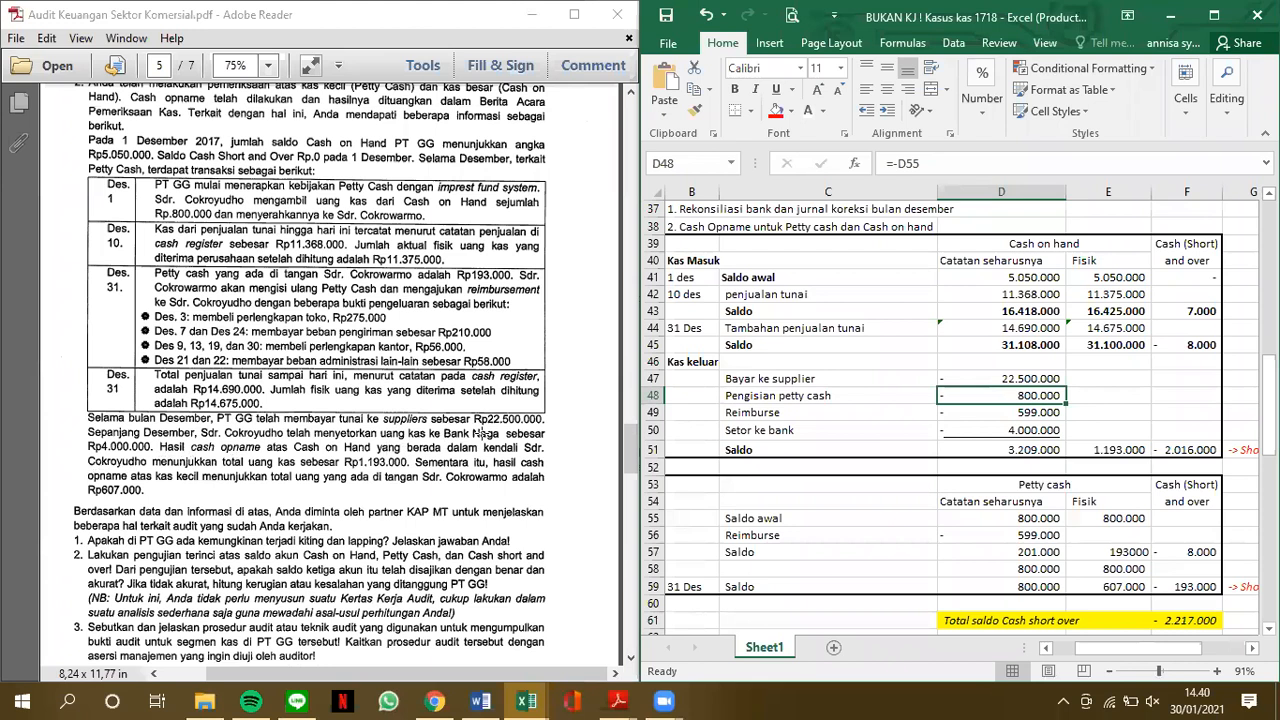
left_click(1030, 432)
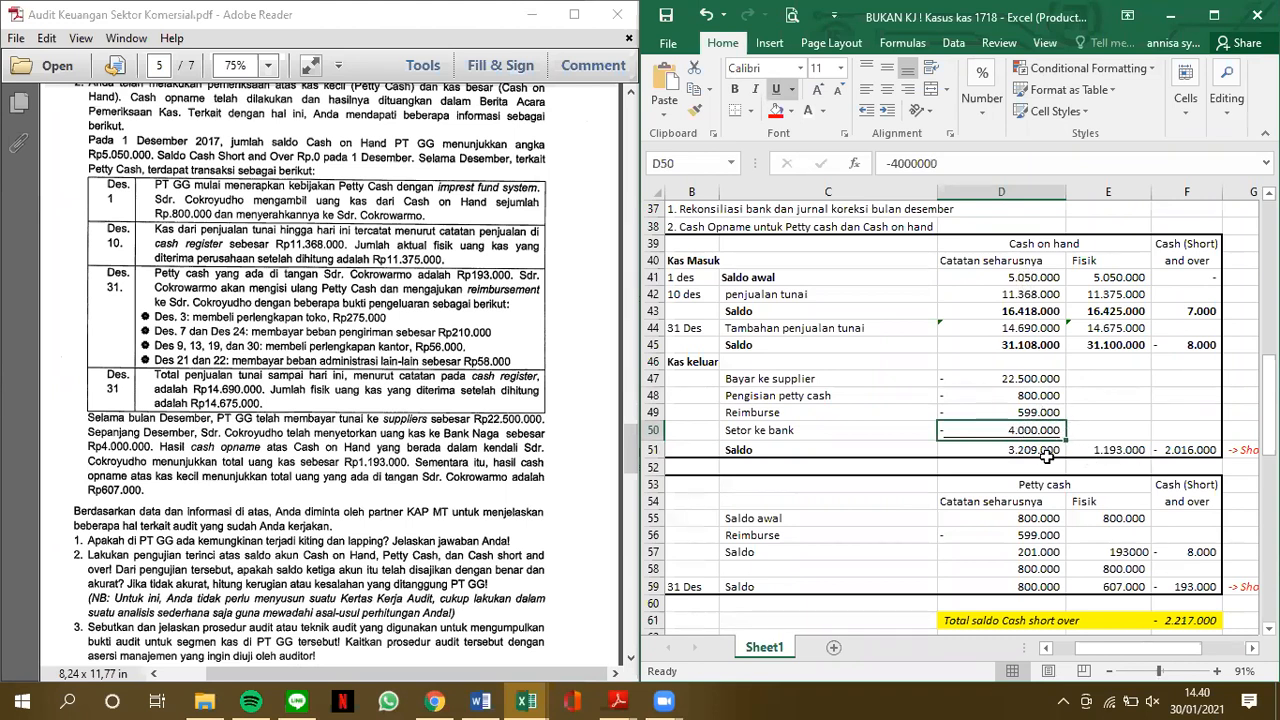
Inspect the closing Cash on hand row 51: the recorded balance in D51, physical count in E51 and difference in F51
left_click(1045, 452)
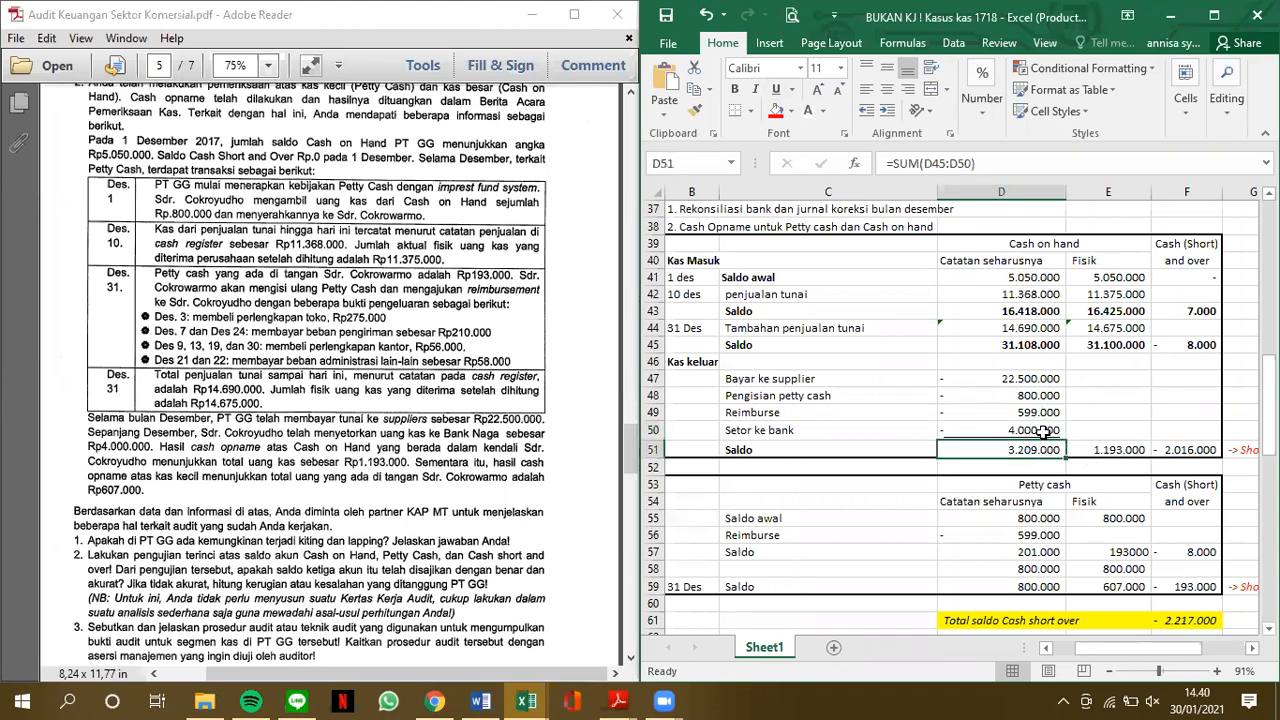
left_click(995, 163)
key("Return")
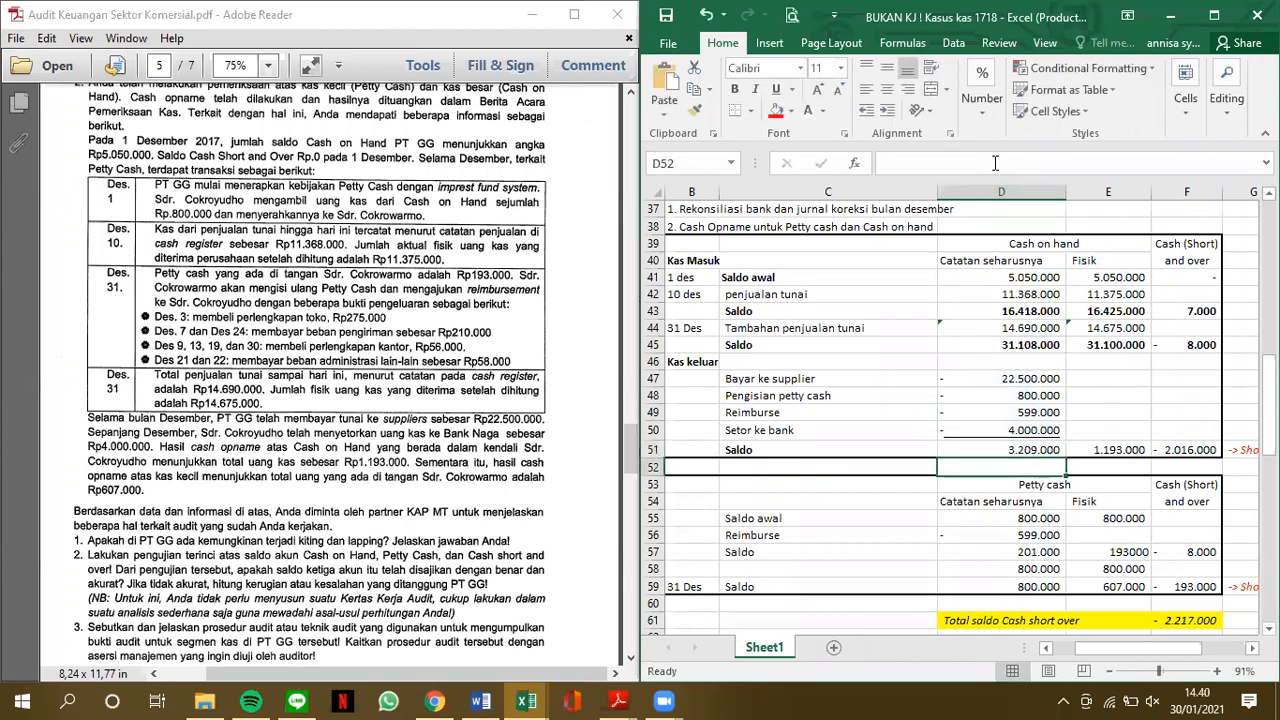
key("Up")
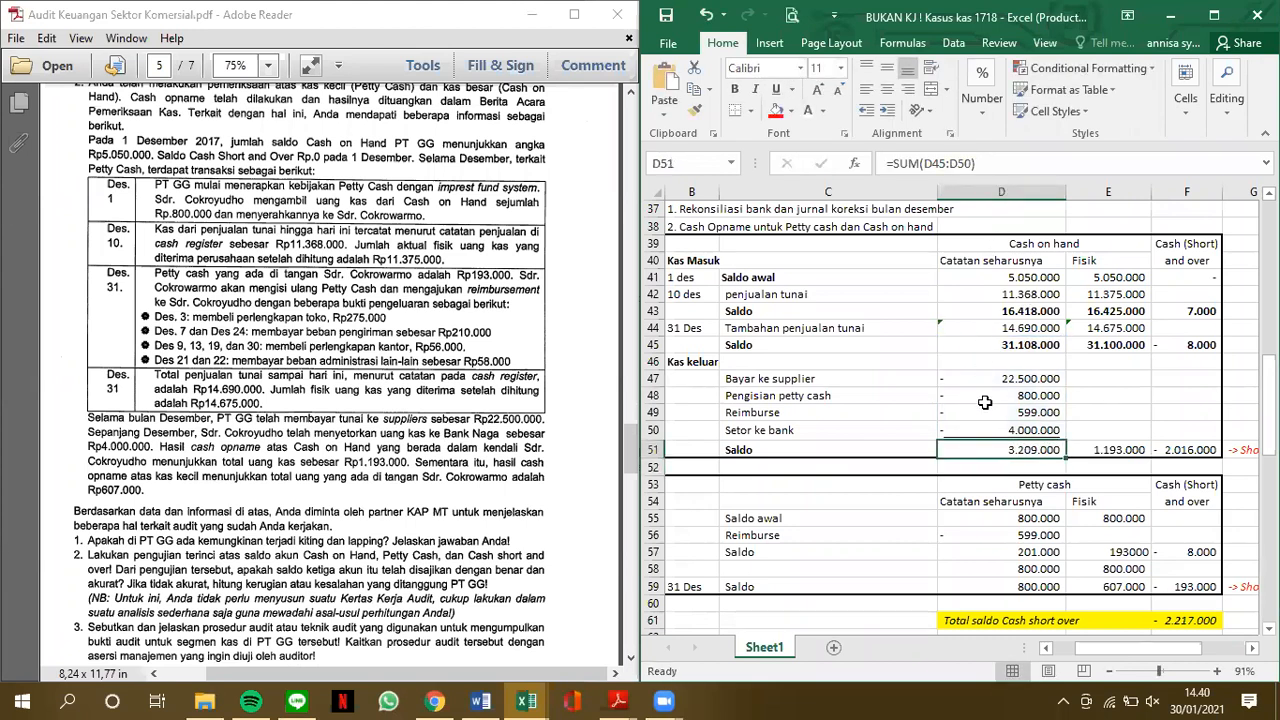
left_click(1118, 449)
key("F2")
key("Return")
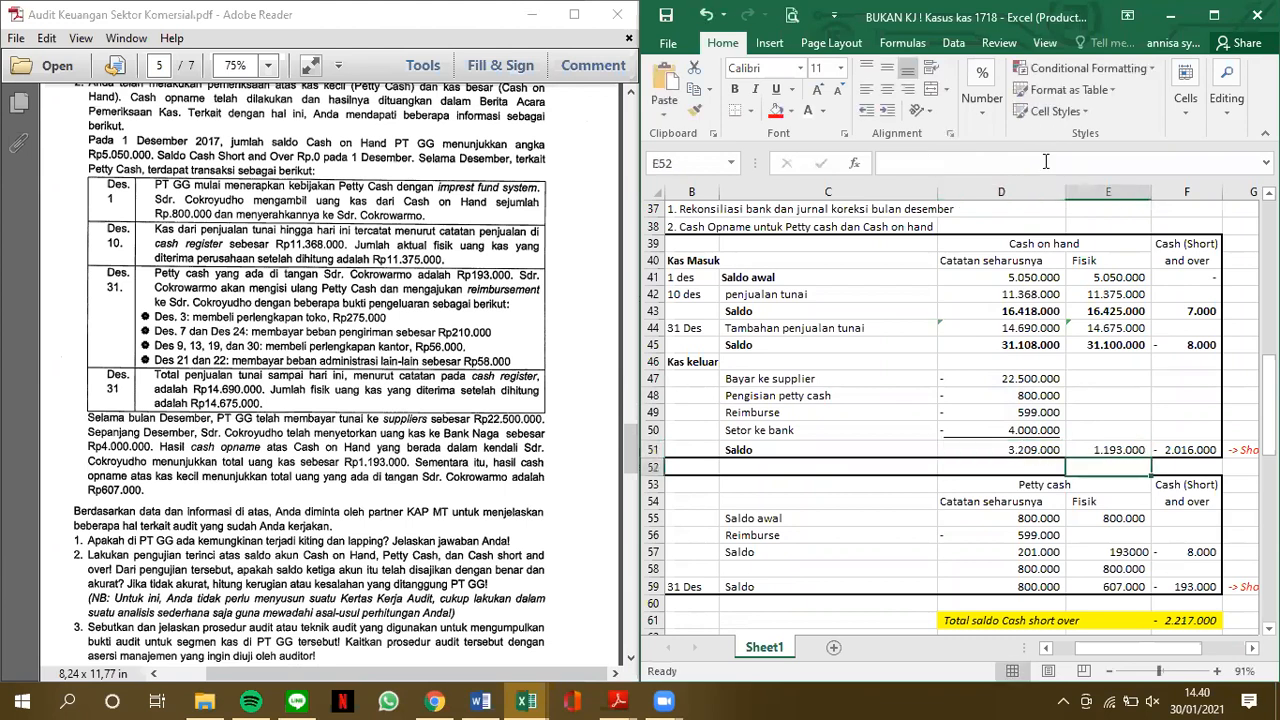
left_click(1180, 450)
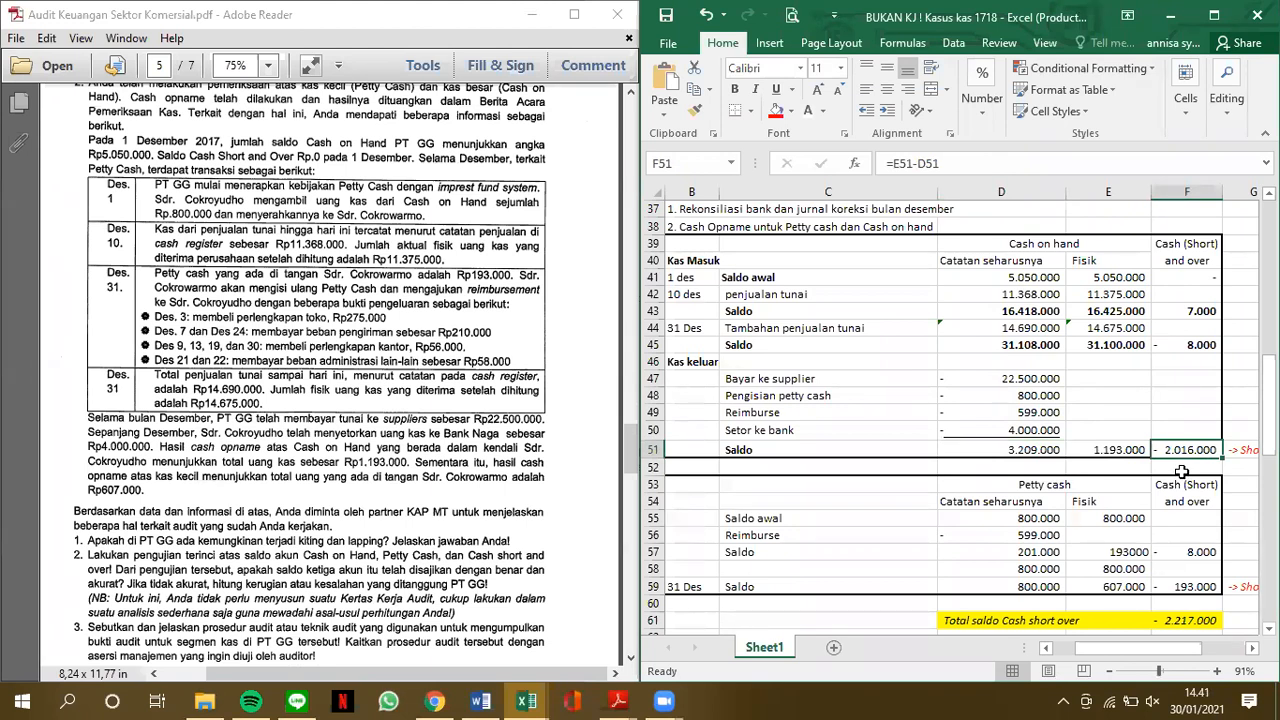
Show the Petty cash table and inspect the Reimburse formula in D56 and the Saldo formula in D57
scroll(1182, 471, "down", 1)
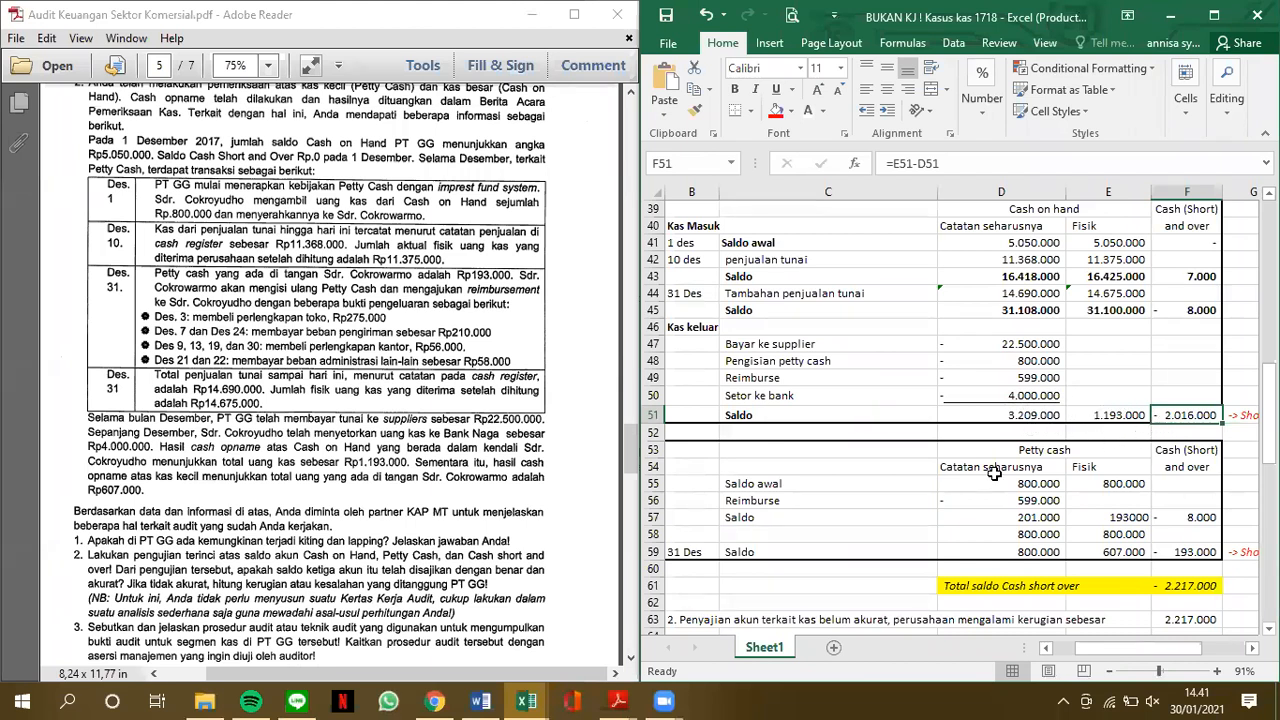
scroll(993, 474, "down", 1)
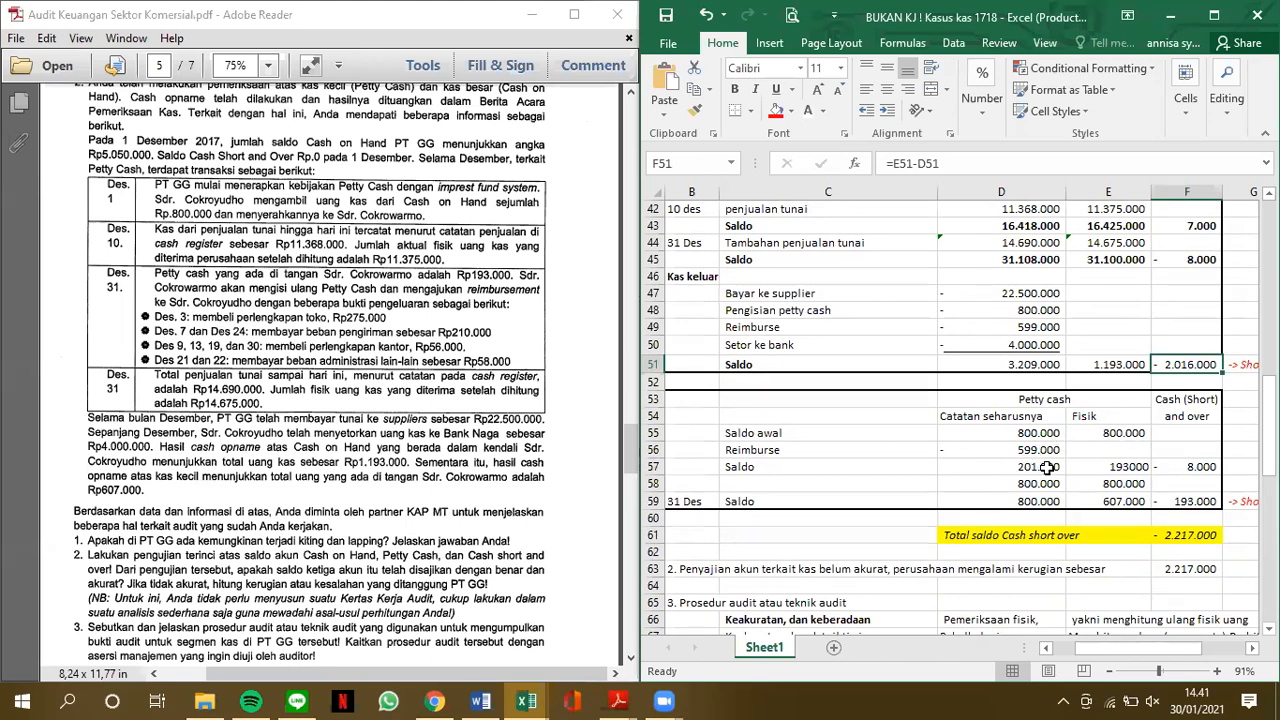
left_click(898, 164)
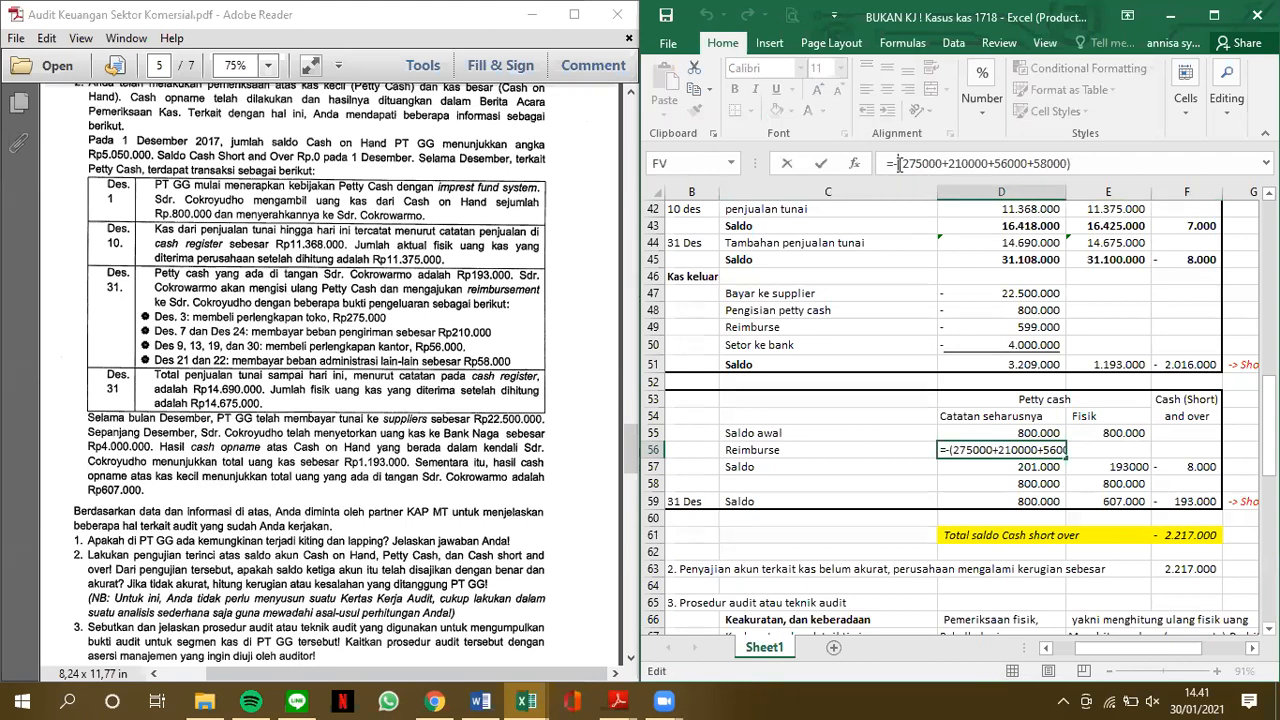
key("Return")
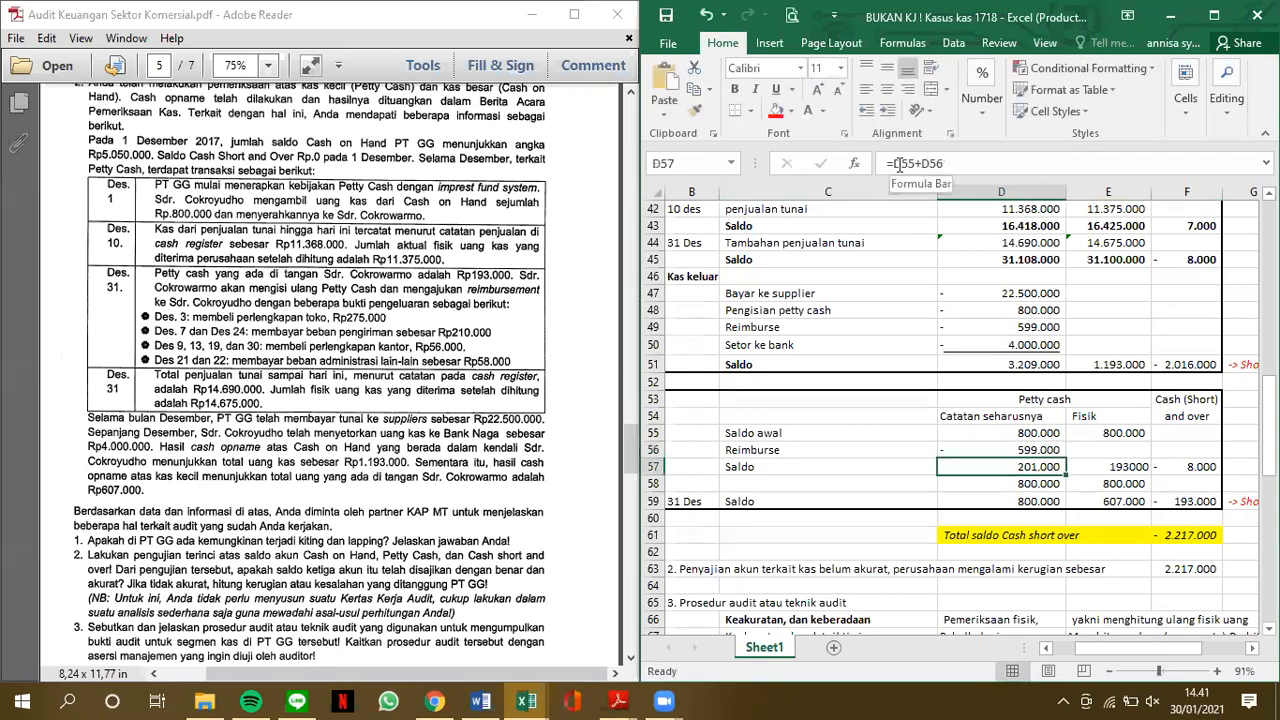
left_click(968, 163)
key("Return")
Replace the Reimburse label in C56 of the Petty cash table with "Penggunaan"
key("Up")
key("Up")
key("Left")
key("Left")
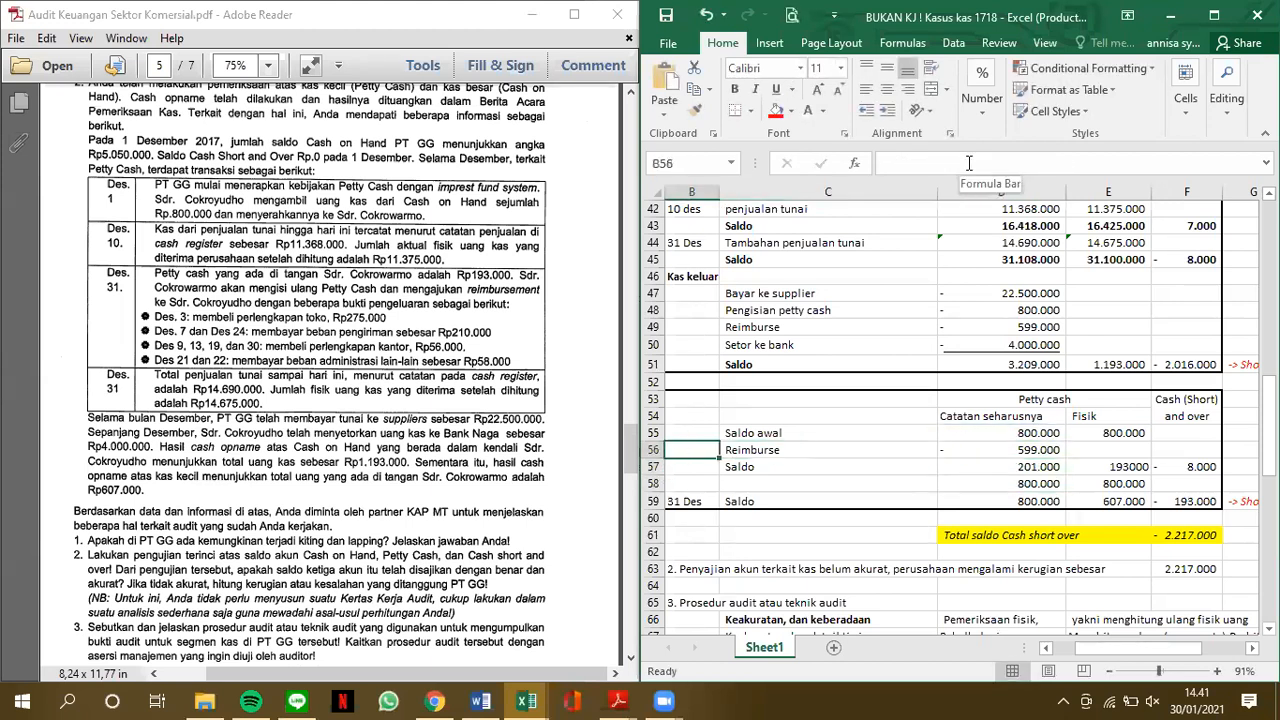
key("Right")
type("Pen")
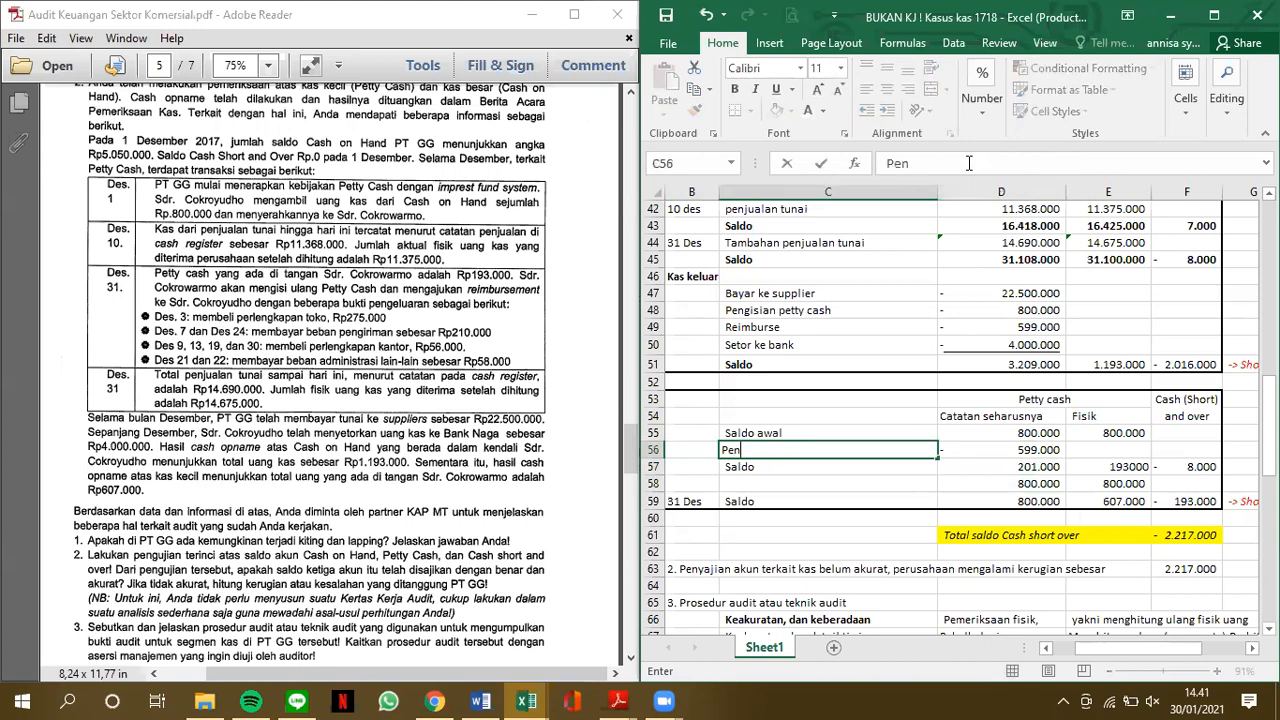
type("ggunaan")
key("Return")
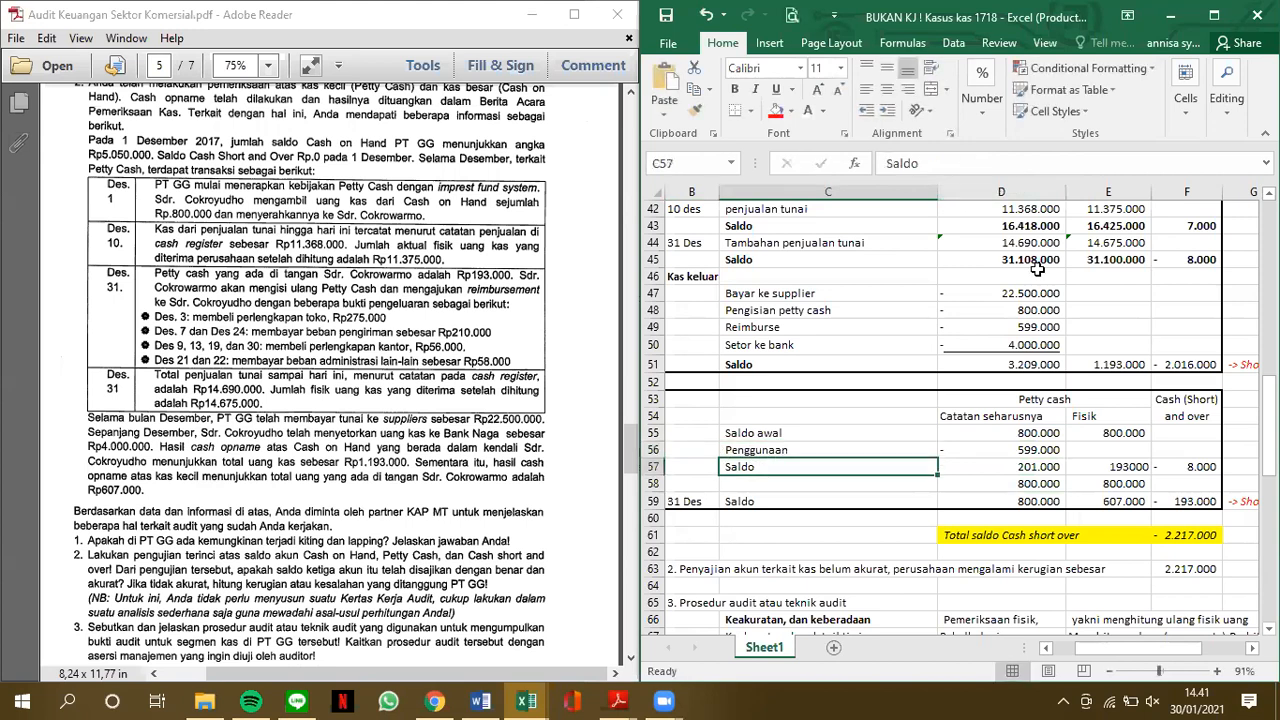
Review the Penggunaan expense formula in D56 and how the Saldo formula in D57 uses it
left_click(1032, 450)
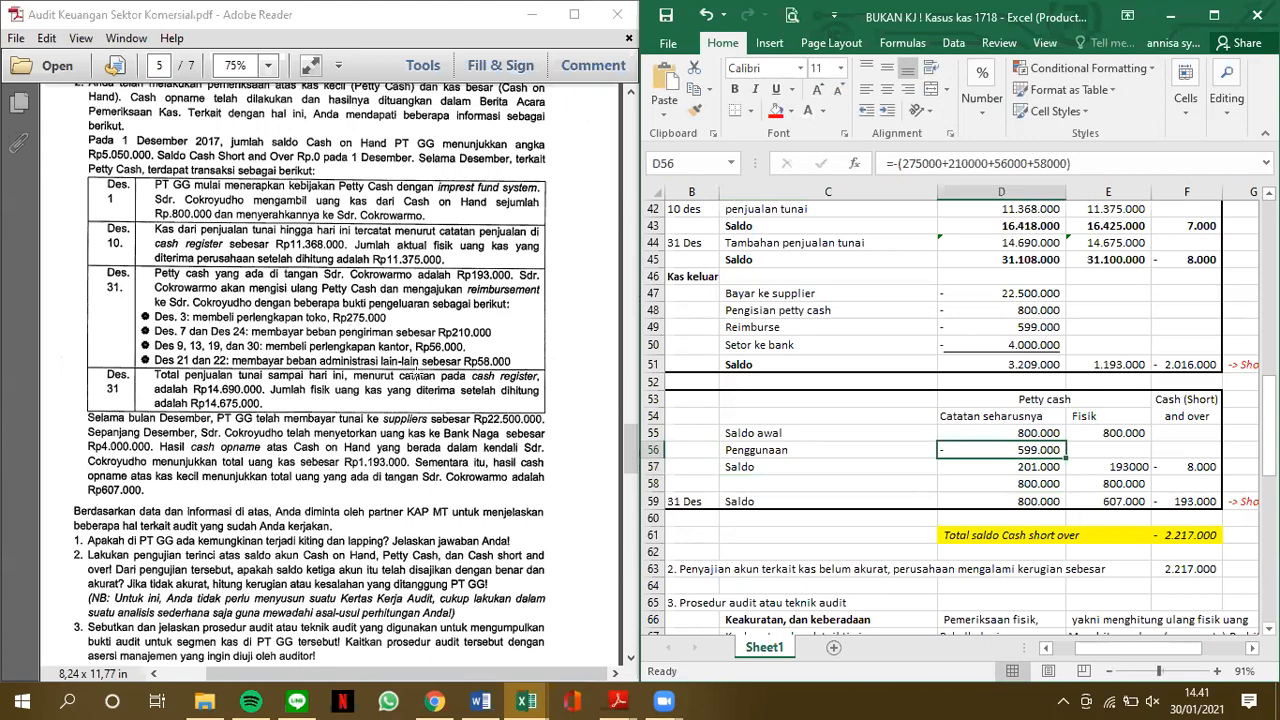
left_click(1028, 470)
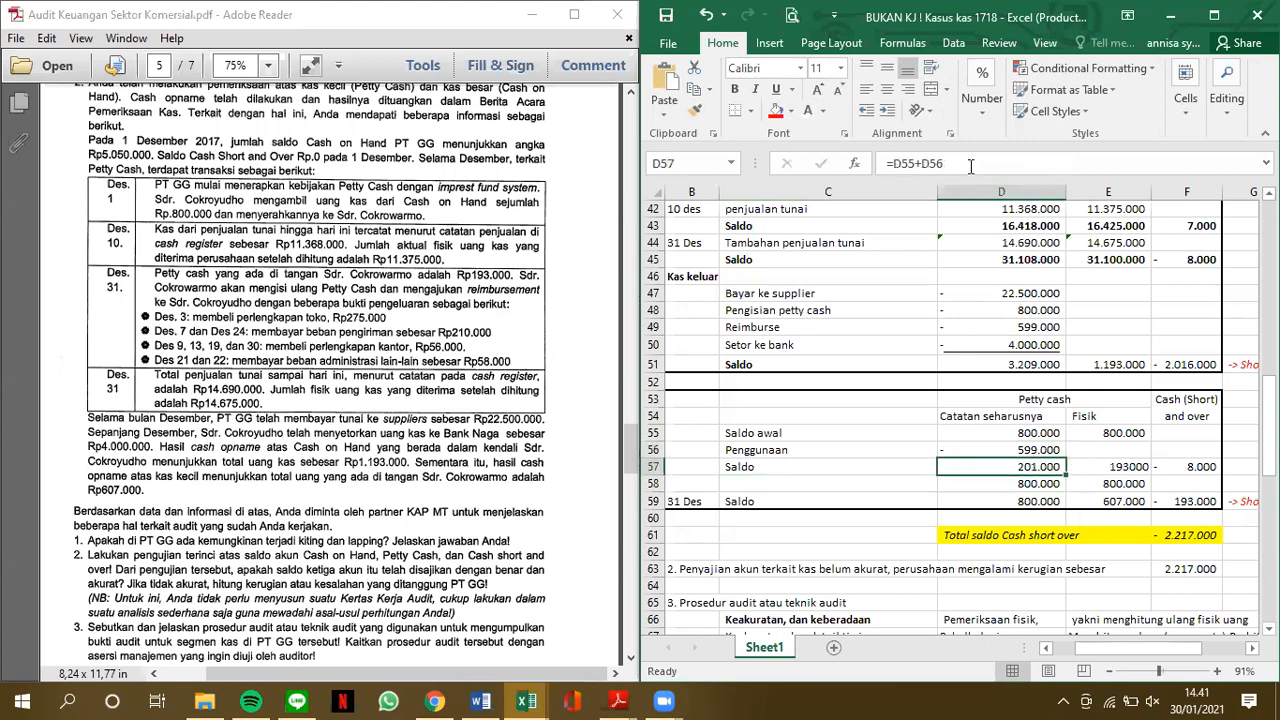
left_click(970, 165)
key("BackSpace")
key("BackSpace")
key("BackSpace")
key("BackSpace")
type("-D56")
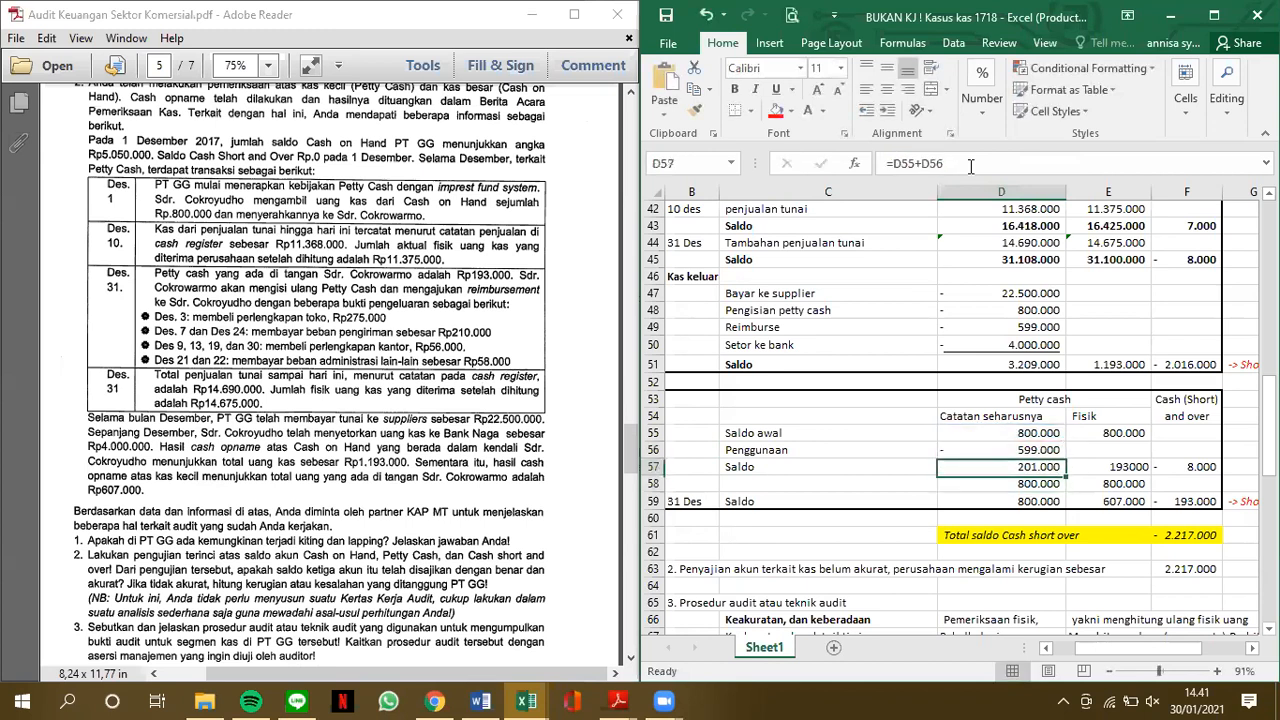
Examine the physical petty cash in E57, the short and over formula in F57, and the 31 December physical balance in E59
key("Tab")
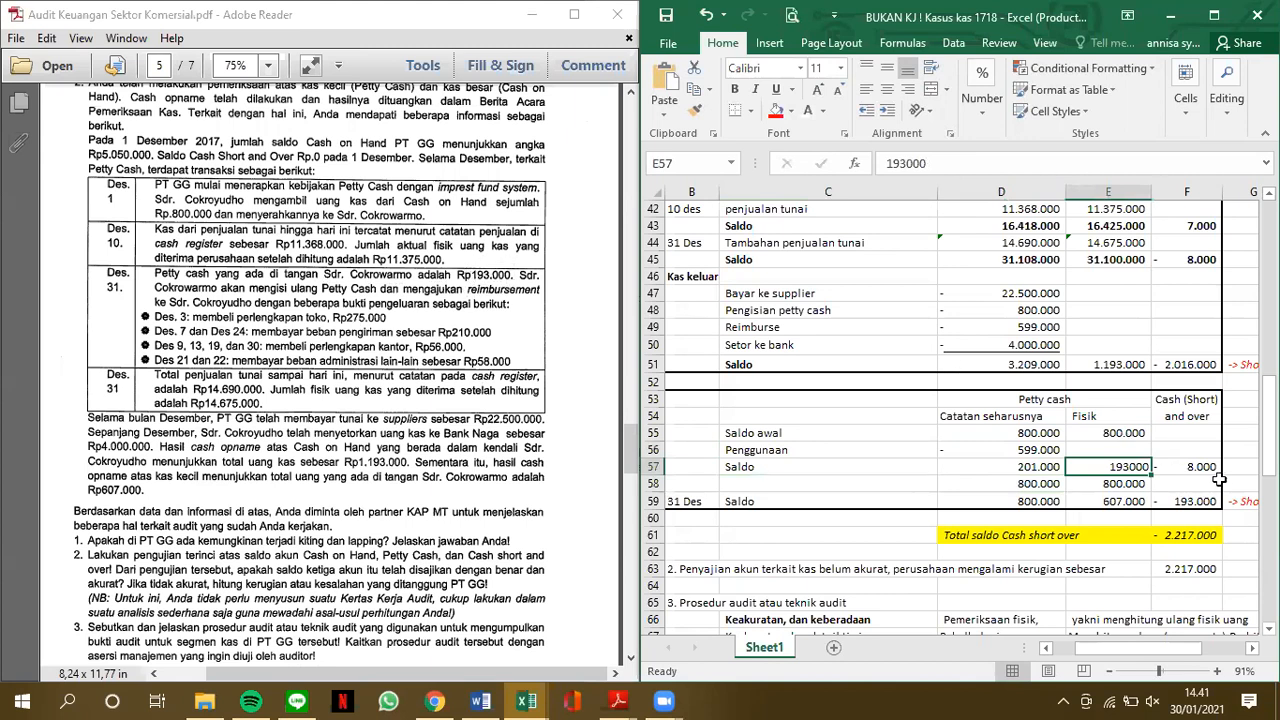
left_click(1210, 470)
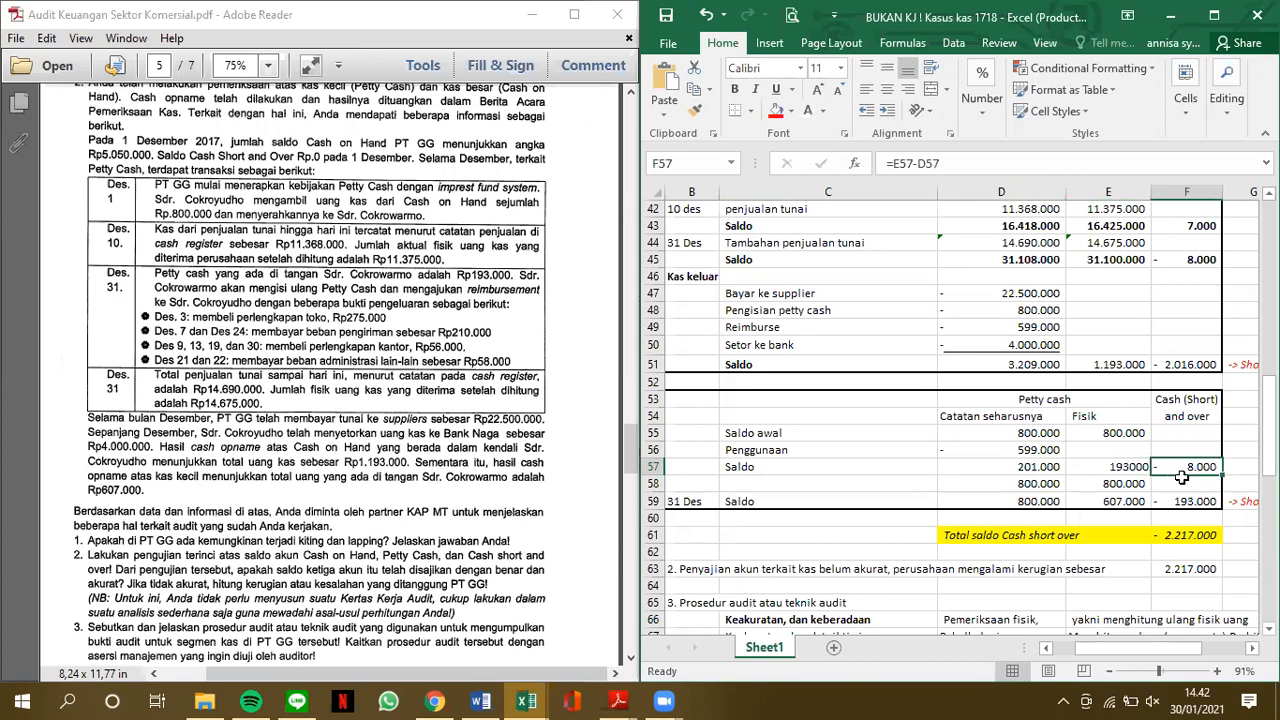
left_click(1125, 500)
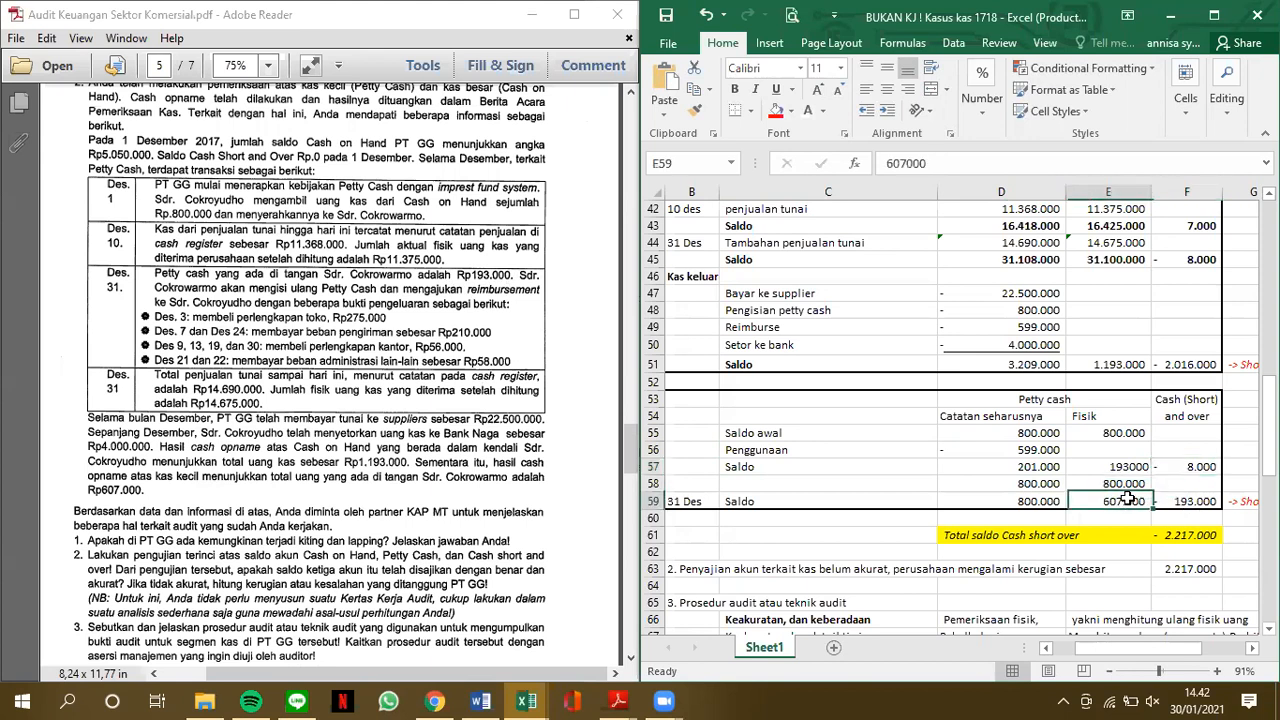
Examine the 31 December Saldo row of the Petty cash table, comparing D59 with E59 and checking the short and over formula in F59
left_click(1042, 502)
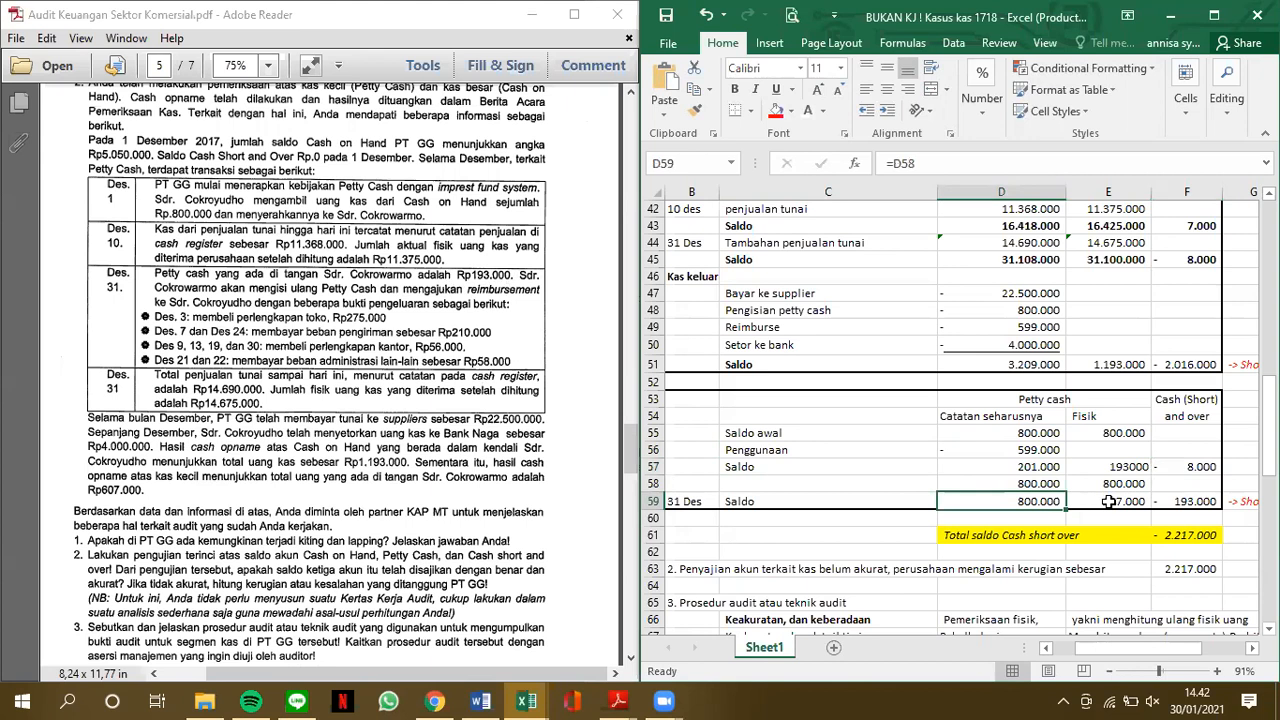
left_click(1110, 502)
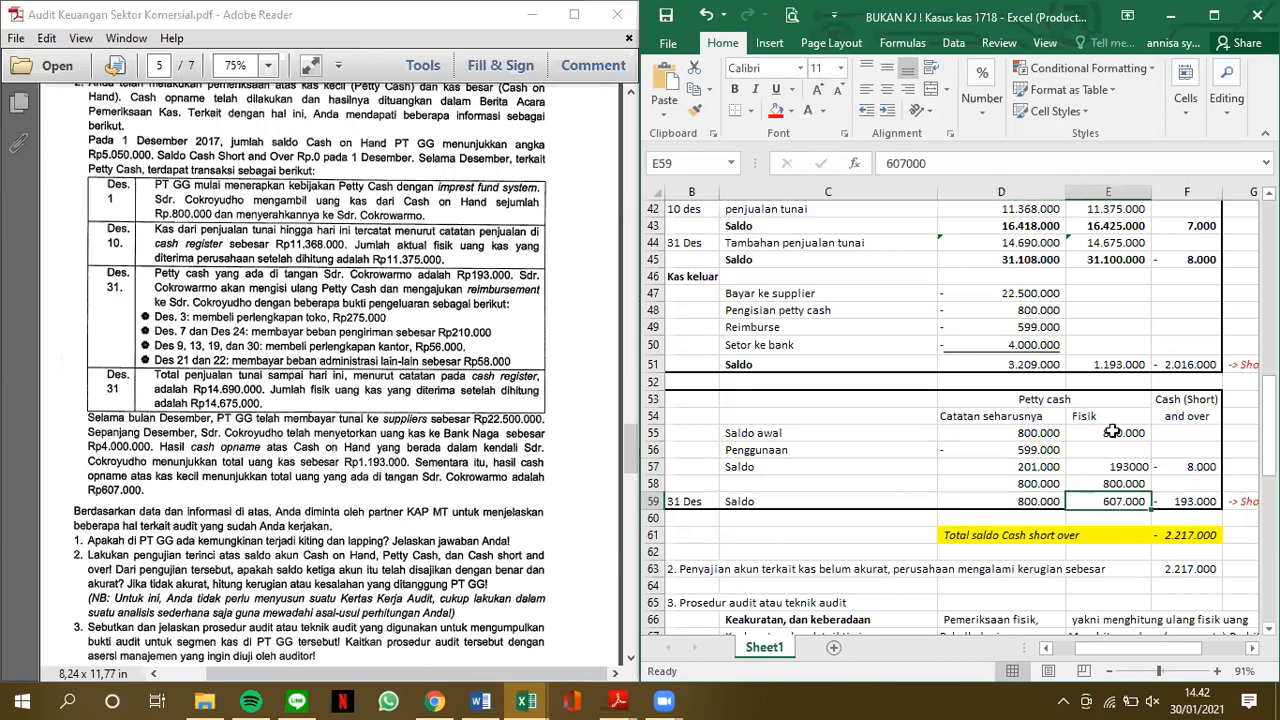
left_click(1192, 502)
left_click(987, 158)
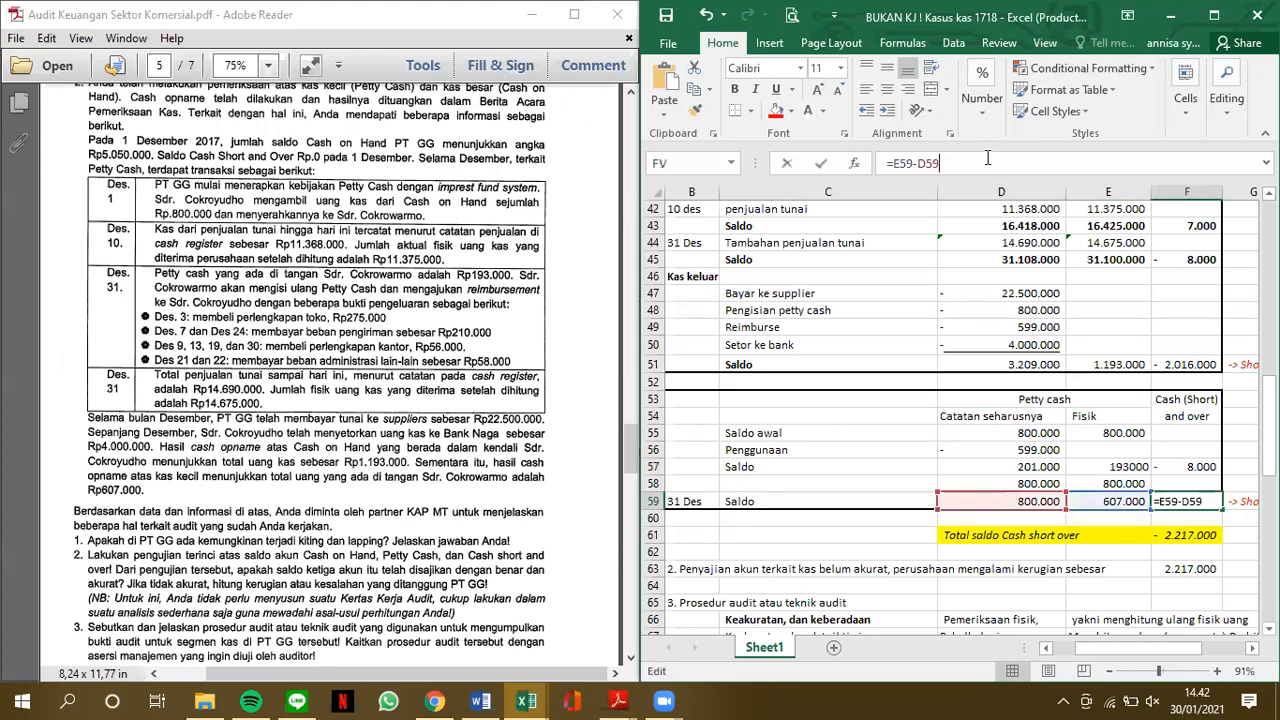
key("Return")
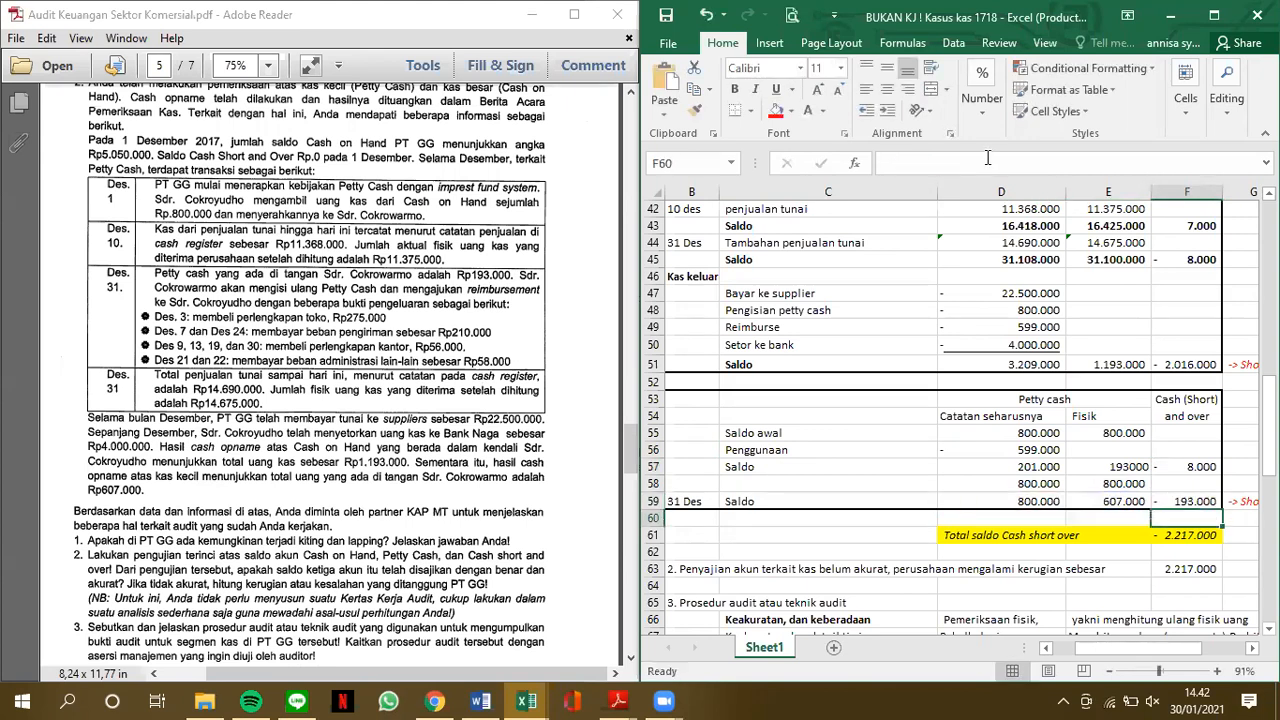
Inspect the Total saldo Cash short over formula in F61 and the short and over cells it adds up
scroll(1015, 490, "down", 1)
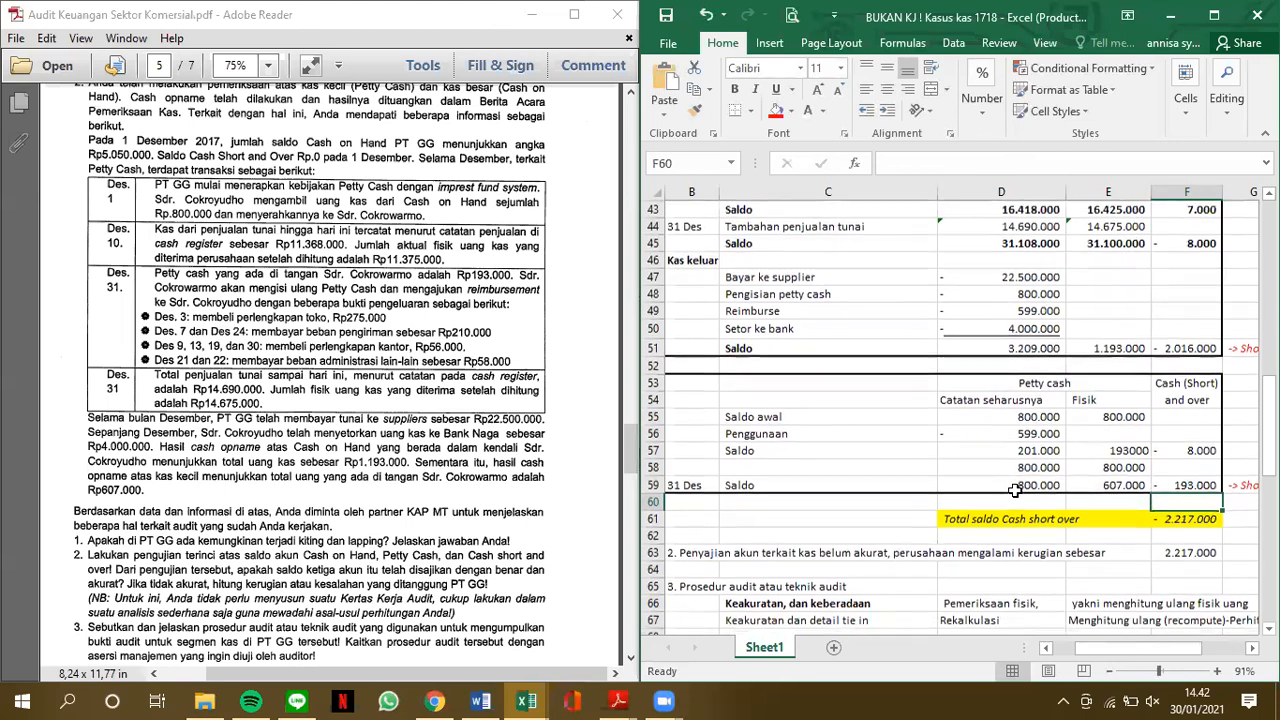
left_click(1189, 520)
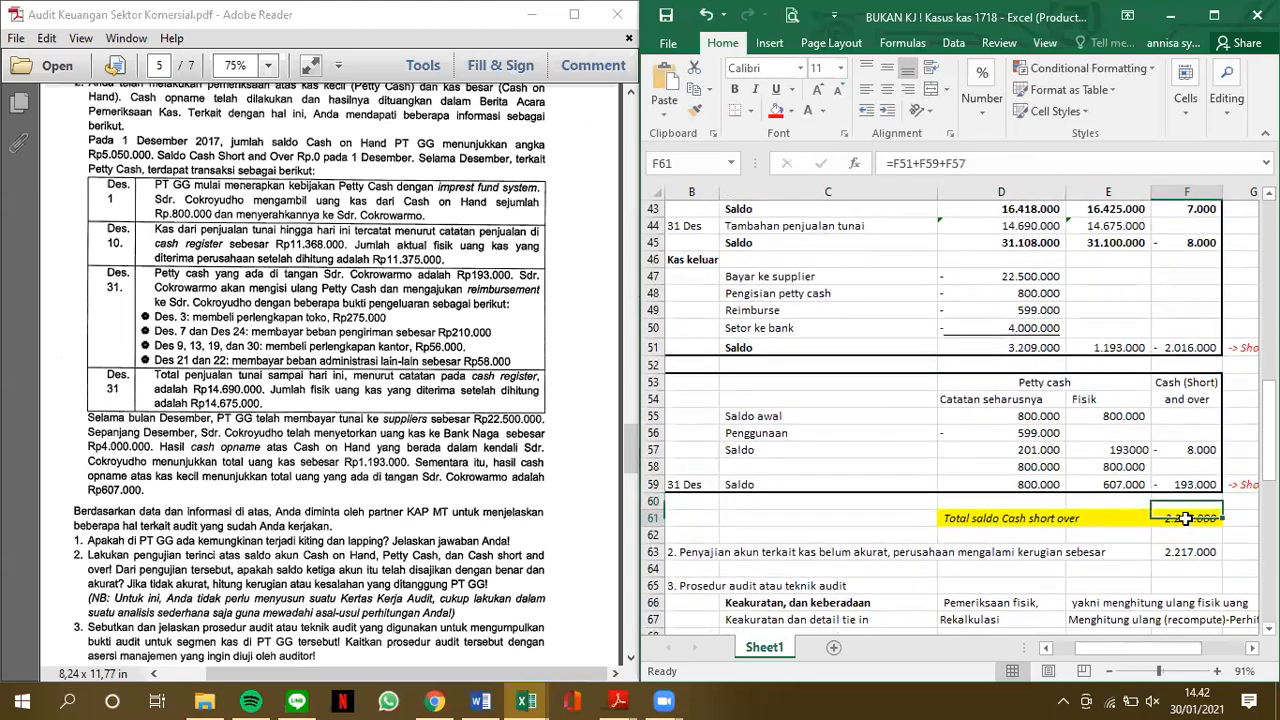
left_click(1023, 163)
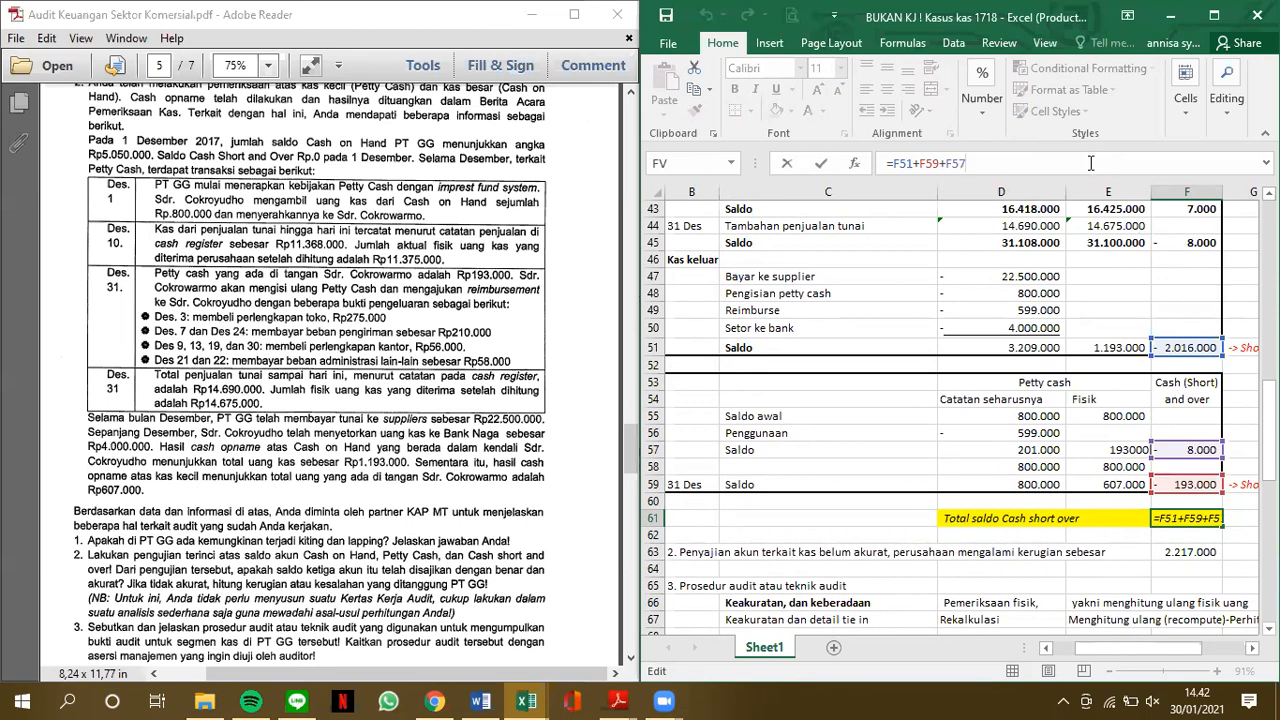
key("Return")
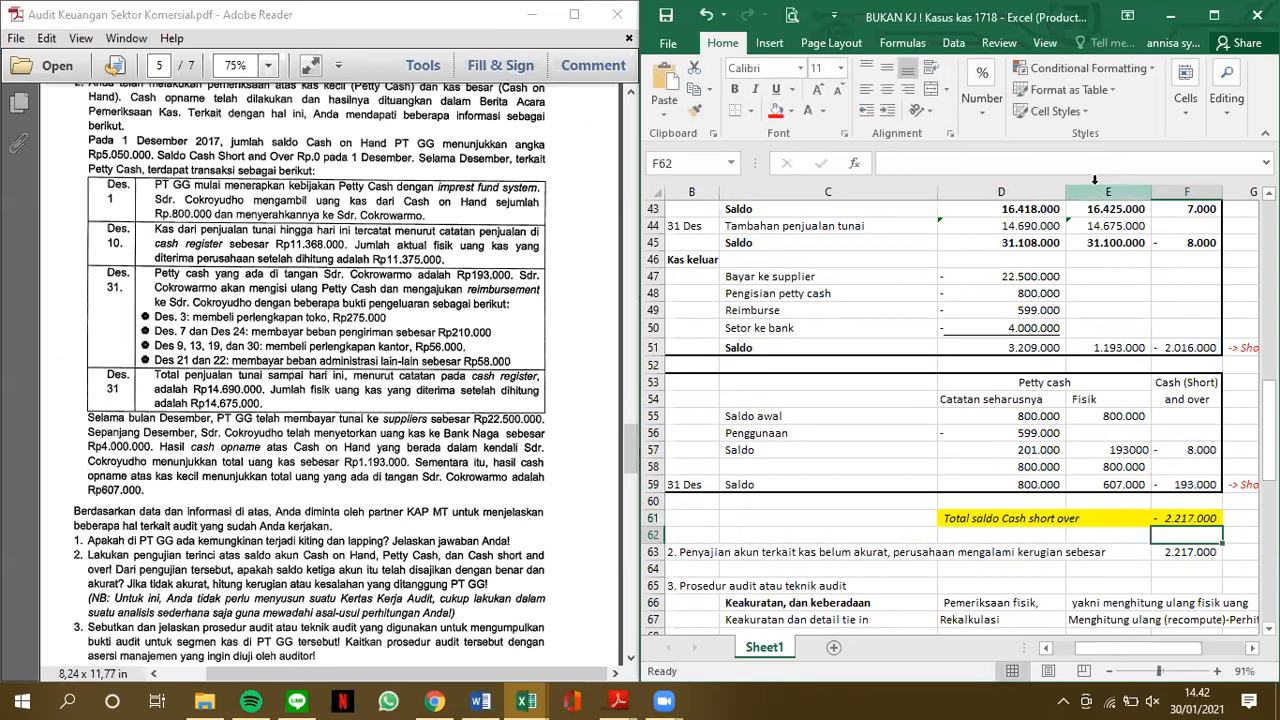
key("Up")
key("Up")
key("Up")
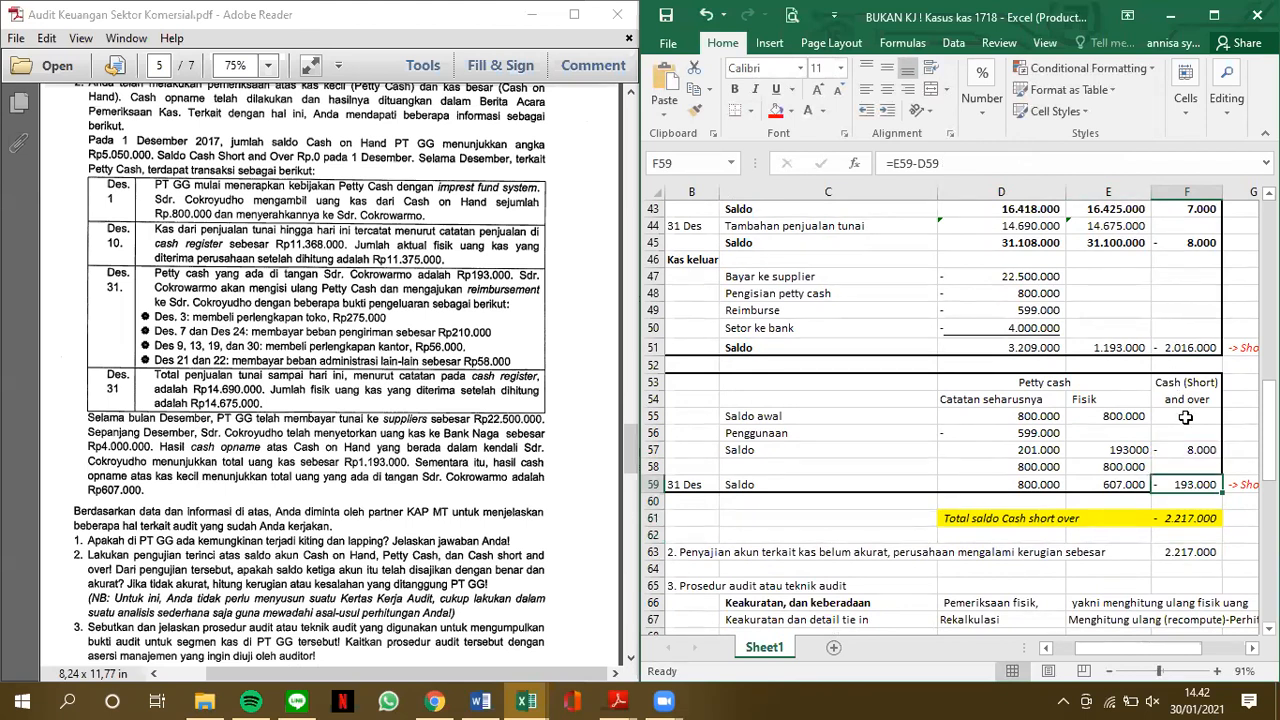
Clear the short and over formula in F57 of the Petty cash table, keeping the 31 December difference in F59
left_click(1189, 451)
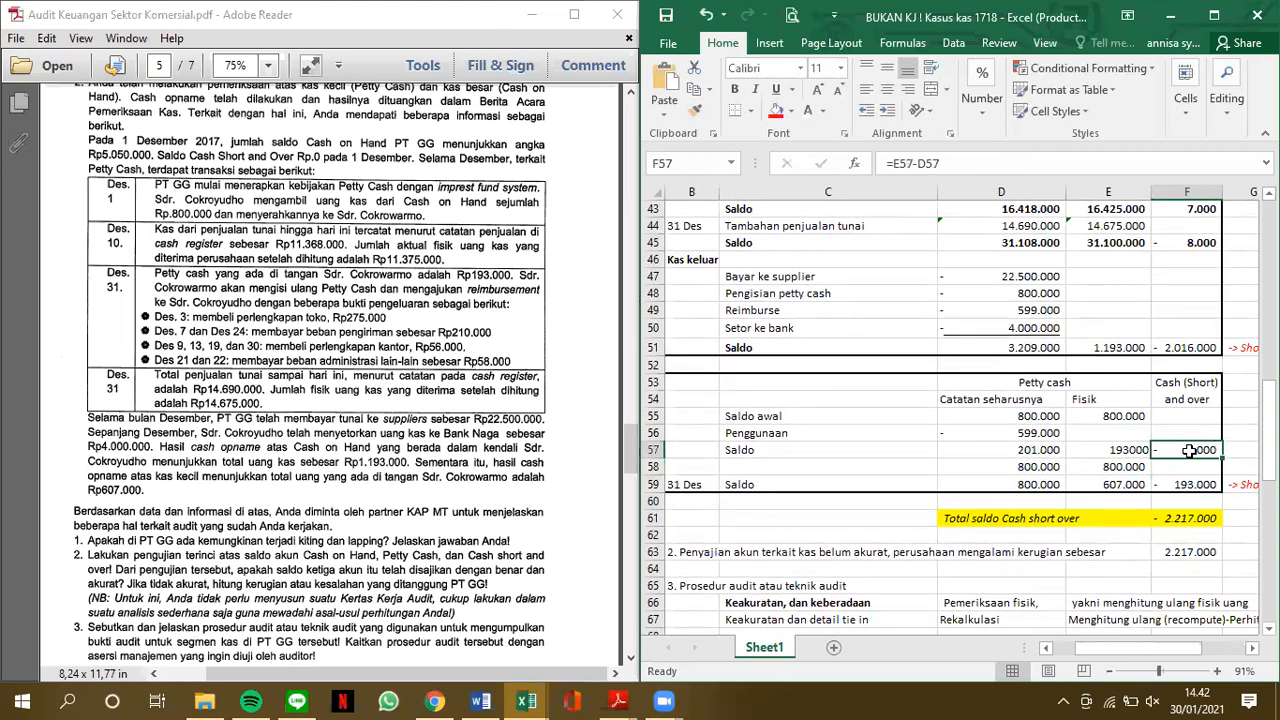
key("Delete")
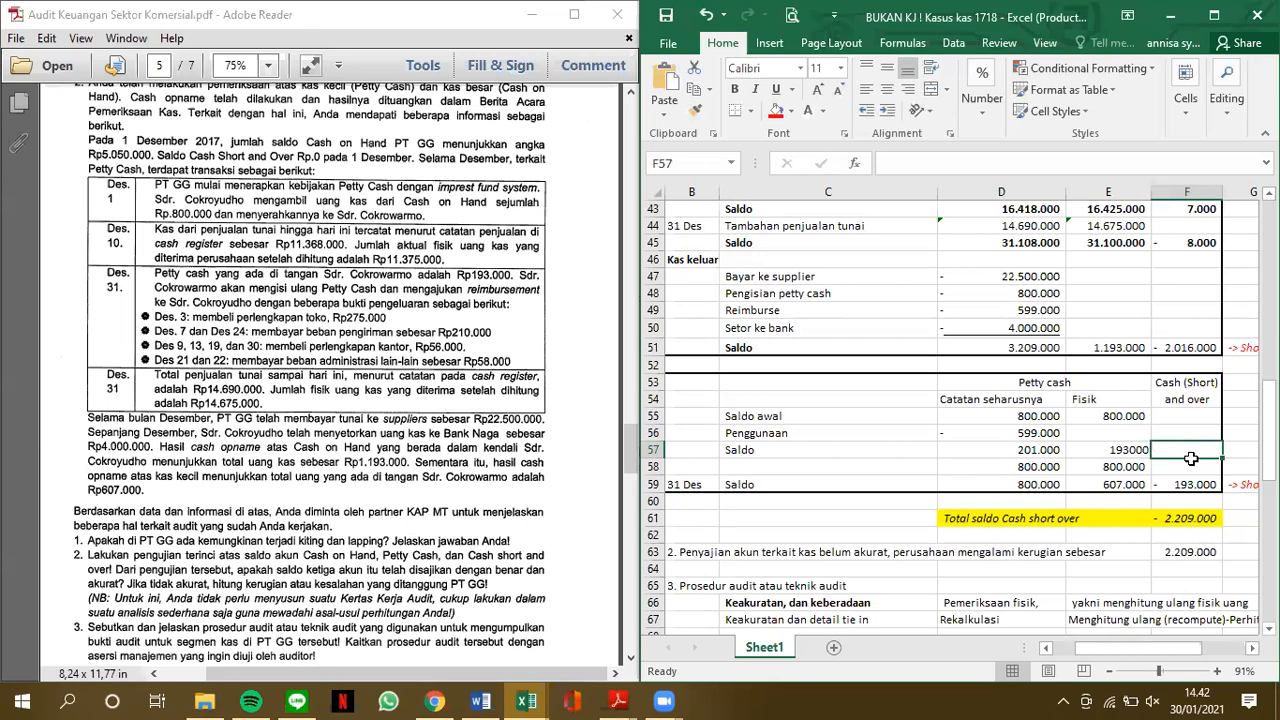
left_click(1197, 484)
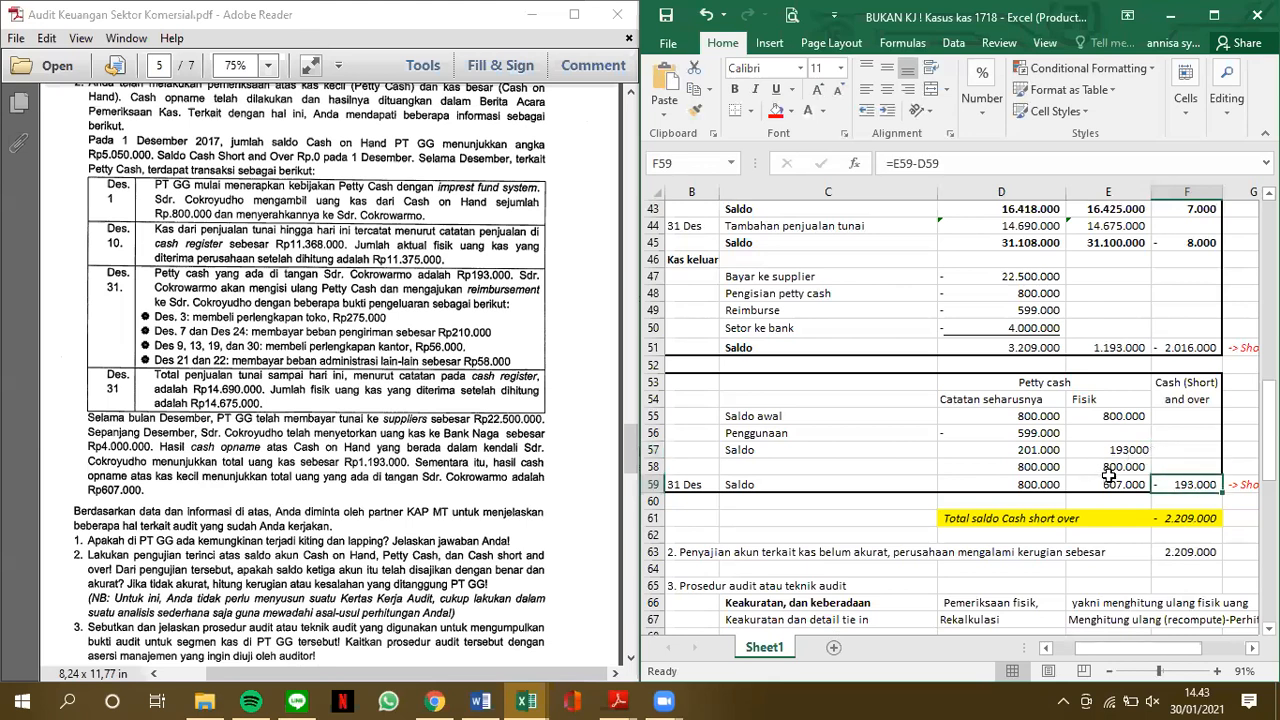
left_click_drag(1110, 482, 1034, 282)
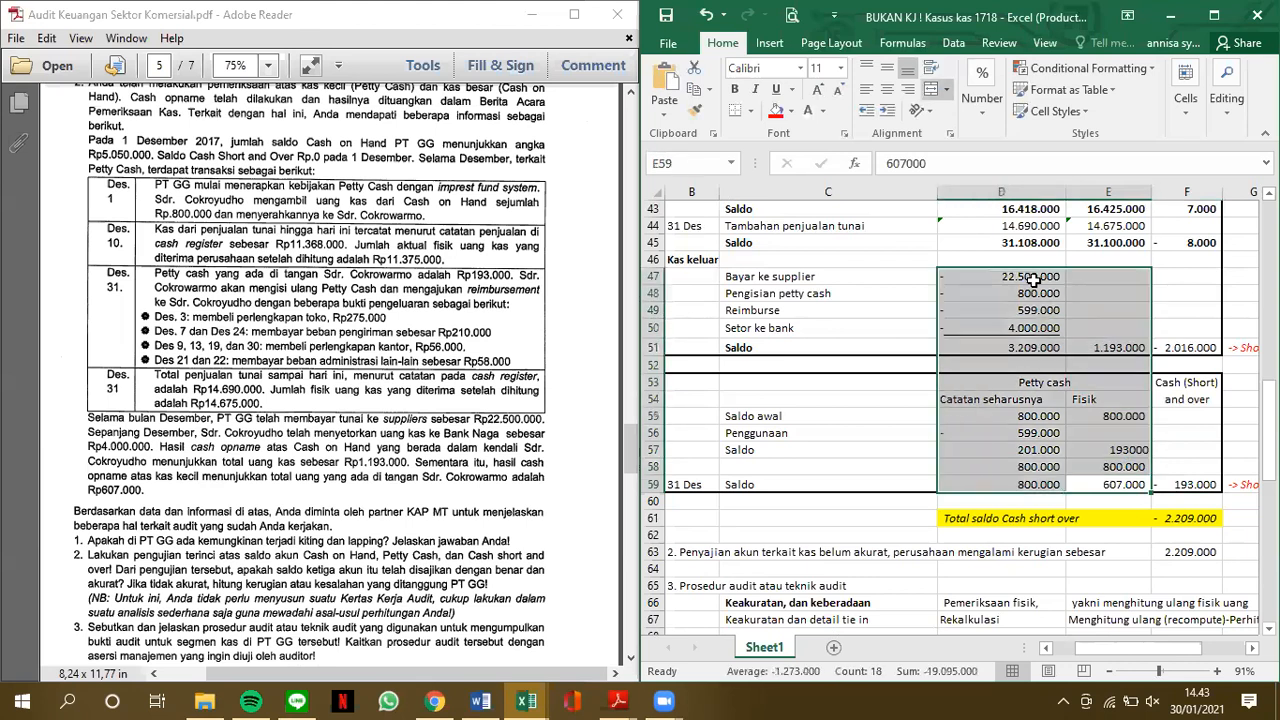
left_click(1123, 482)
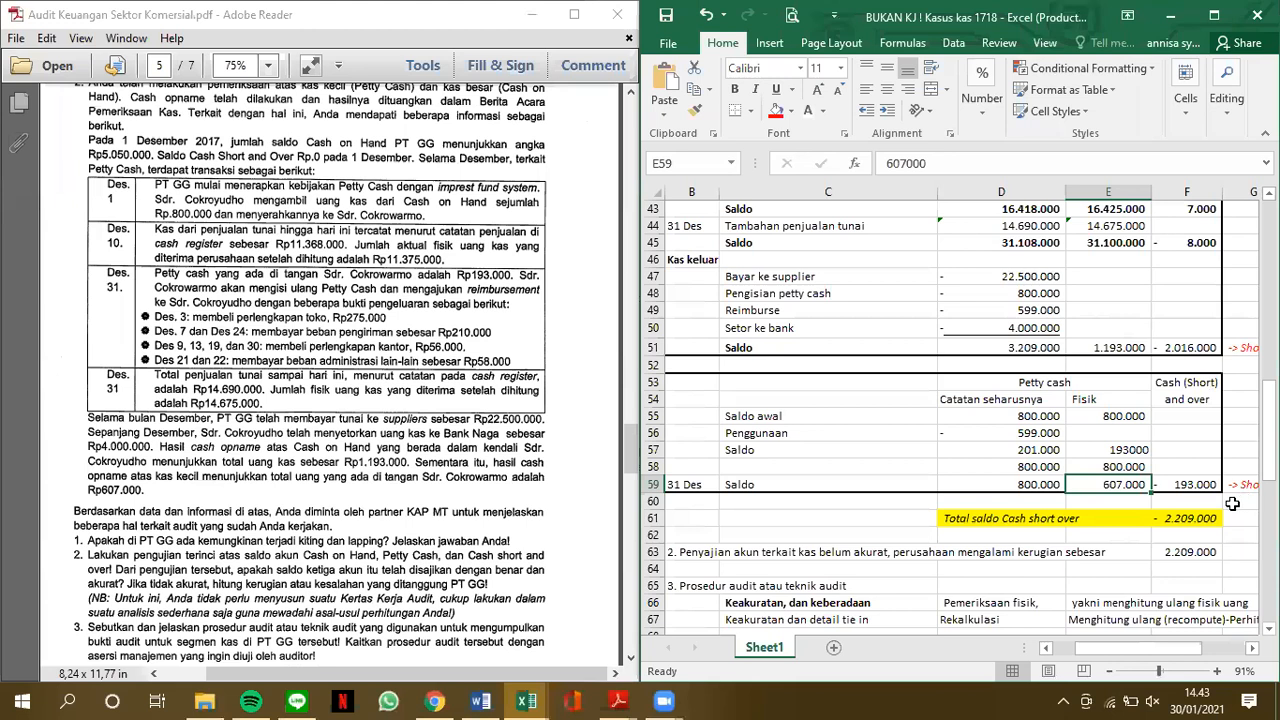
Change the Total saldo Cash short over formula in F61 to =F51+F59 and check the cells it references
left_click(1197, 518)
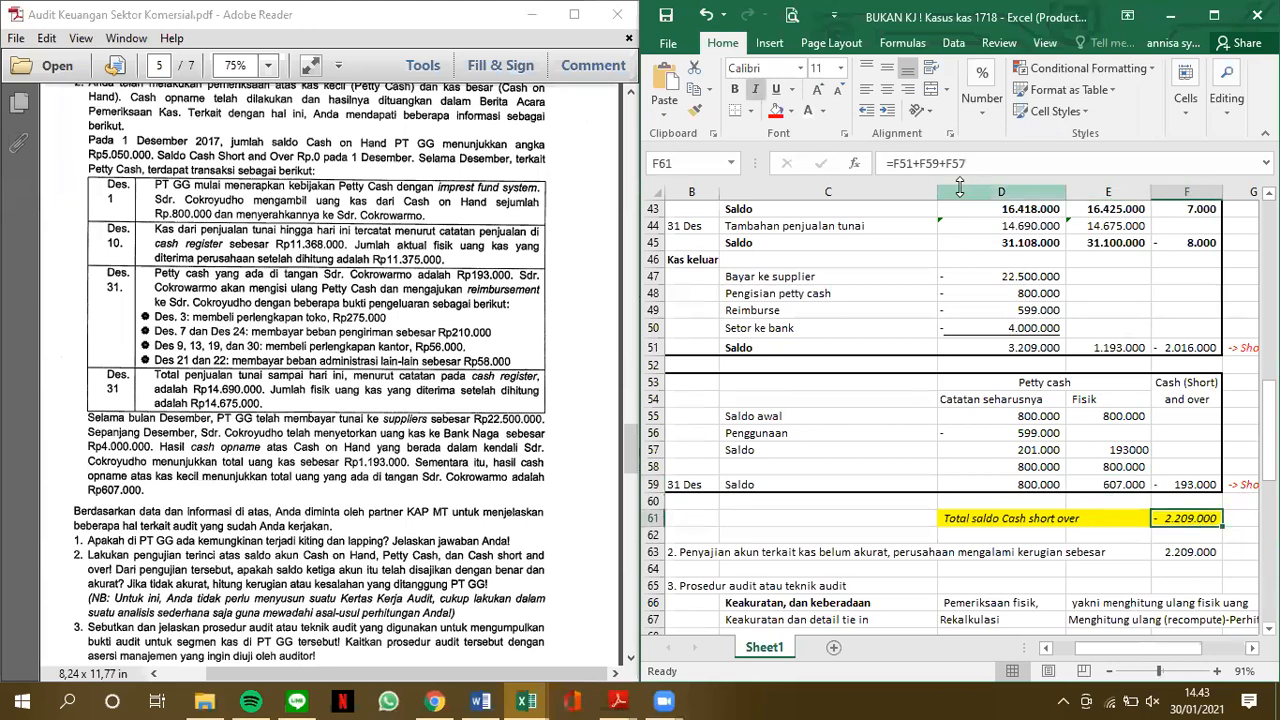
left_click(985, 163)
key("BackSpace")
key("BackSpace")
key("BackSpace")
key("BackSpace")
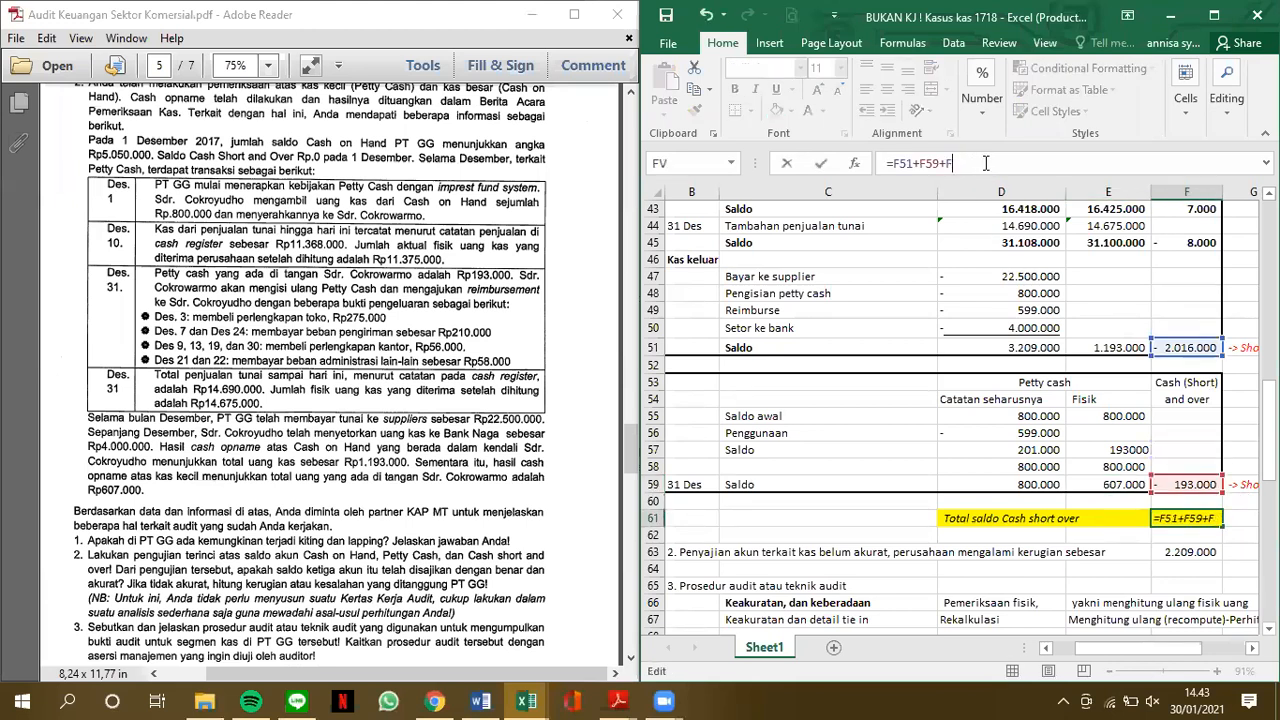
key("Return")
left_click(1212, 520)
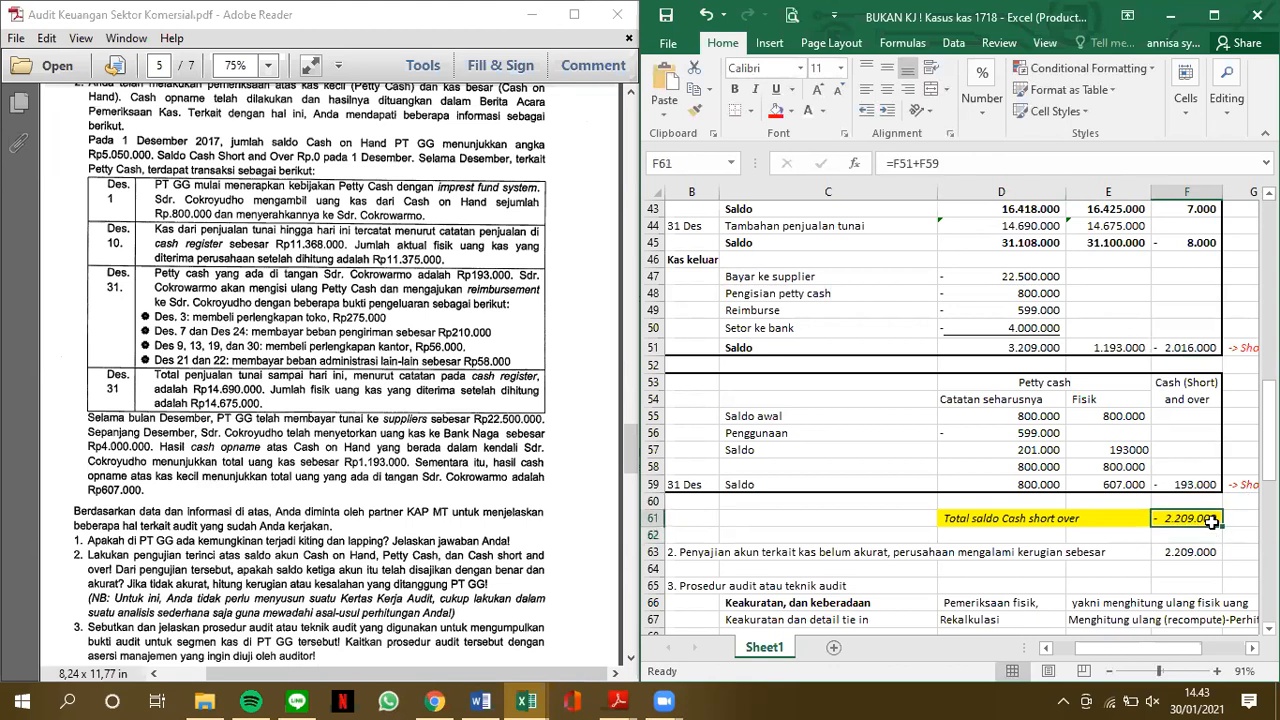
left_click(965, 163)
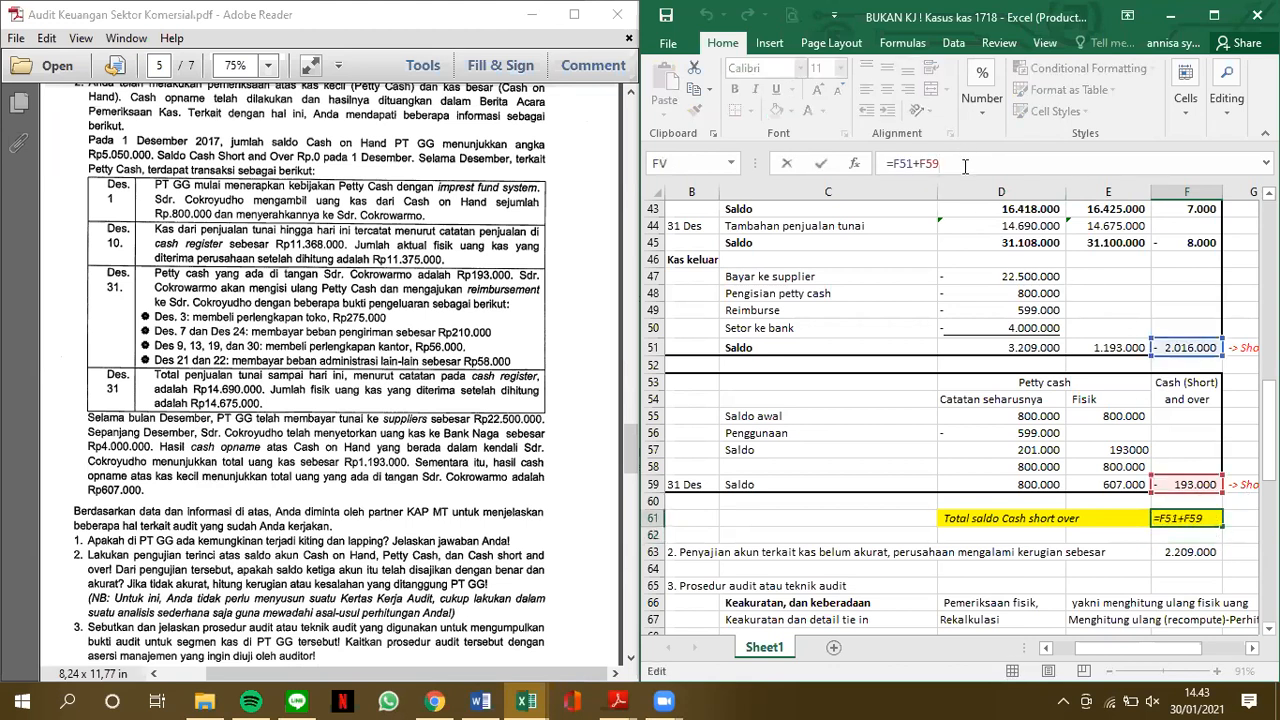
key("Return")
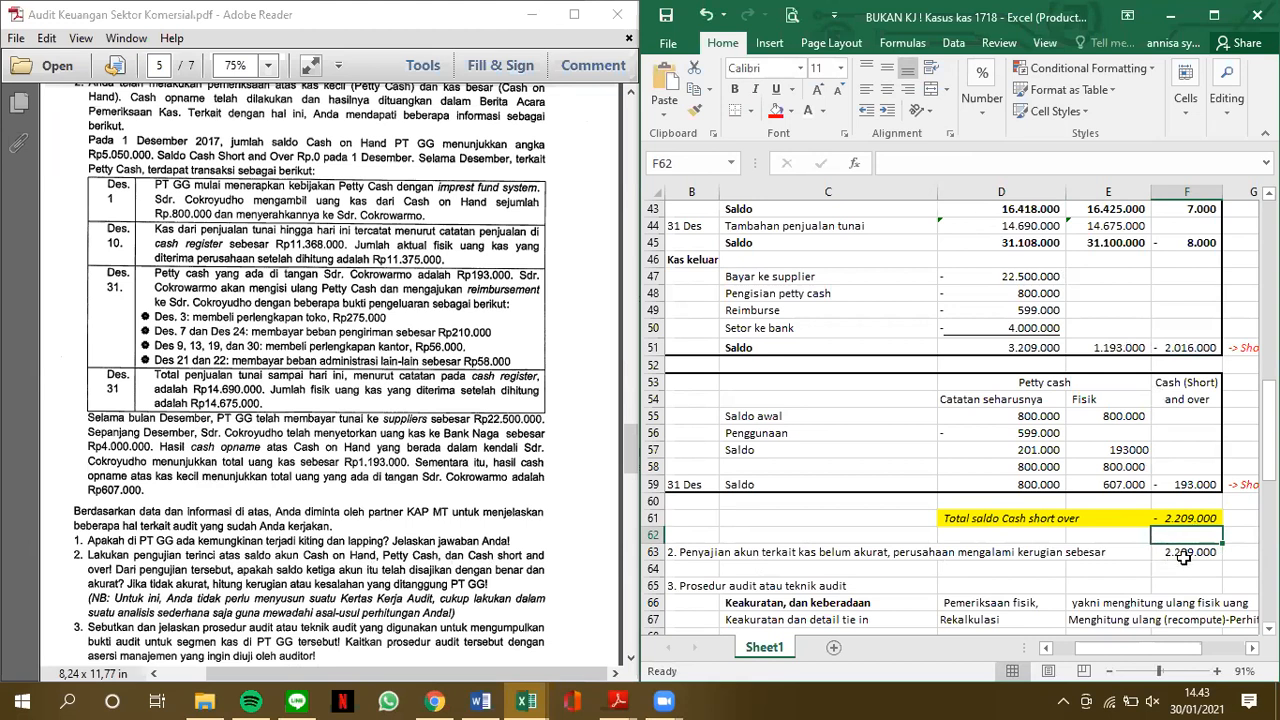
Review the answer 2 loss statement, exam question 3 in the PDF, and the assertions and audit techniques listed in rows 66 and 67
scroll(1183, 558, "down", 1)
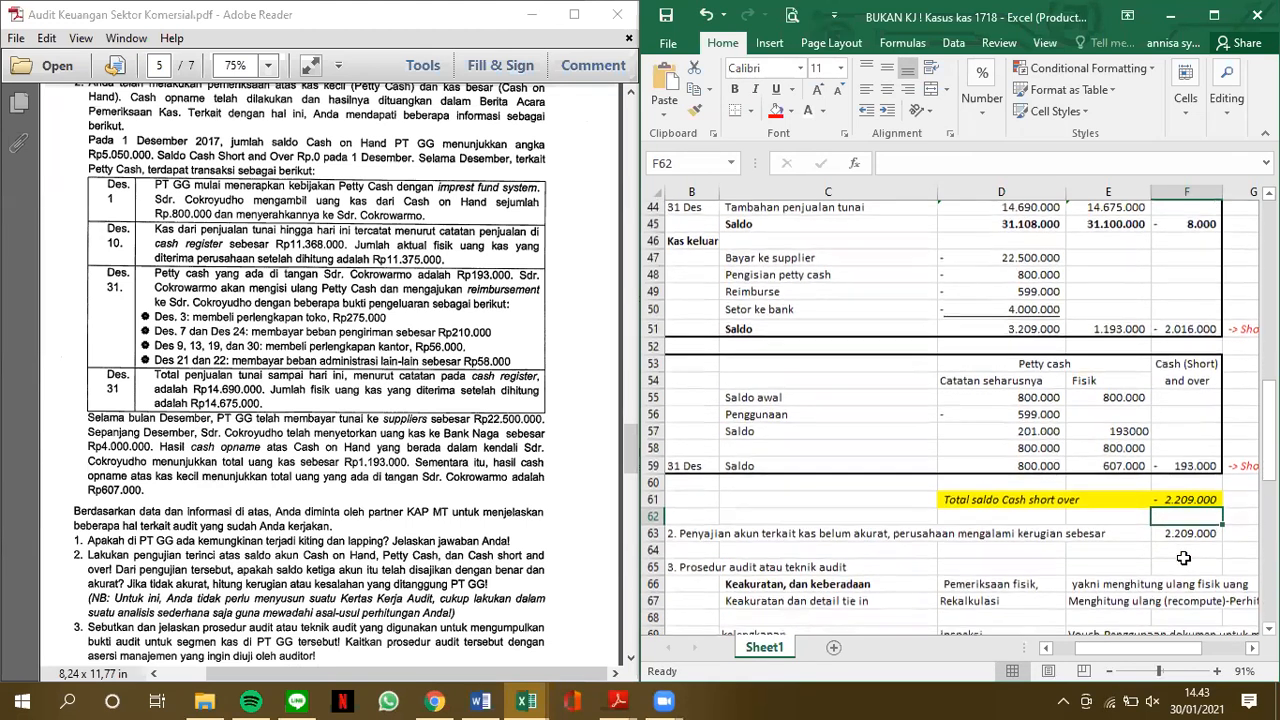
scroll(400, 535, "down", 3)
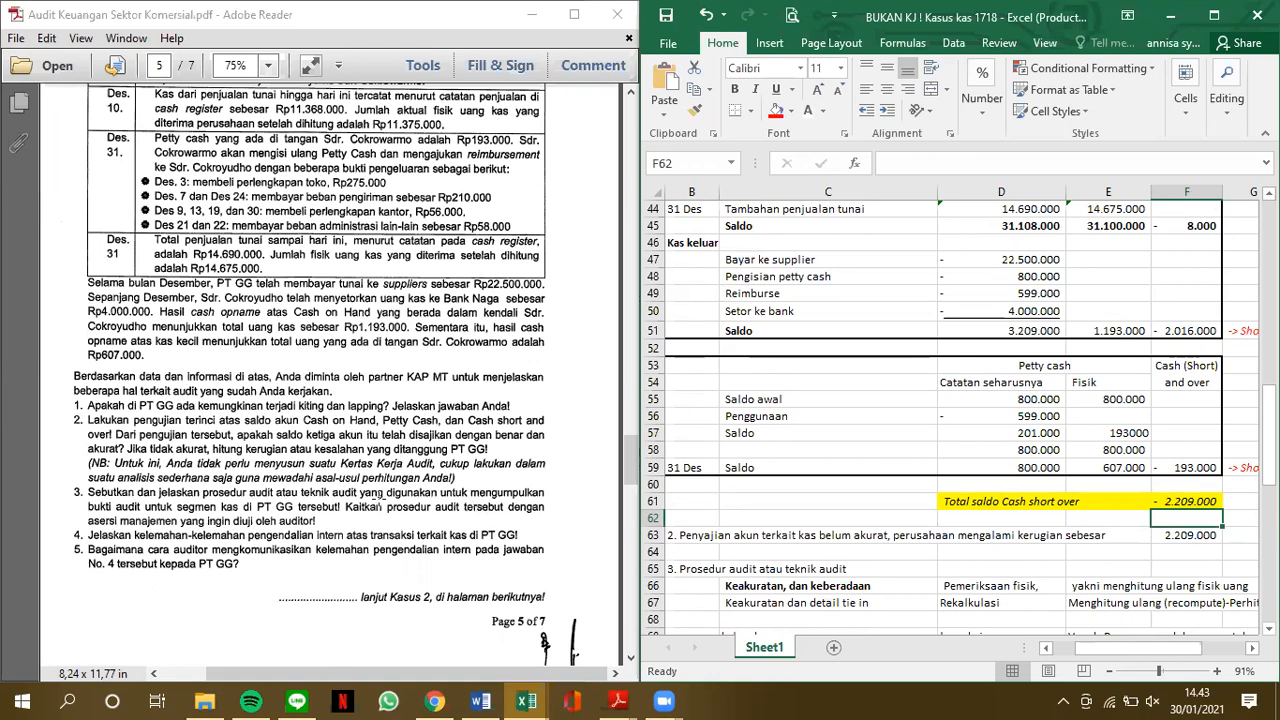
left_click(775, 552)
scroll(775, 556, "down", 3)
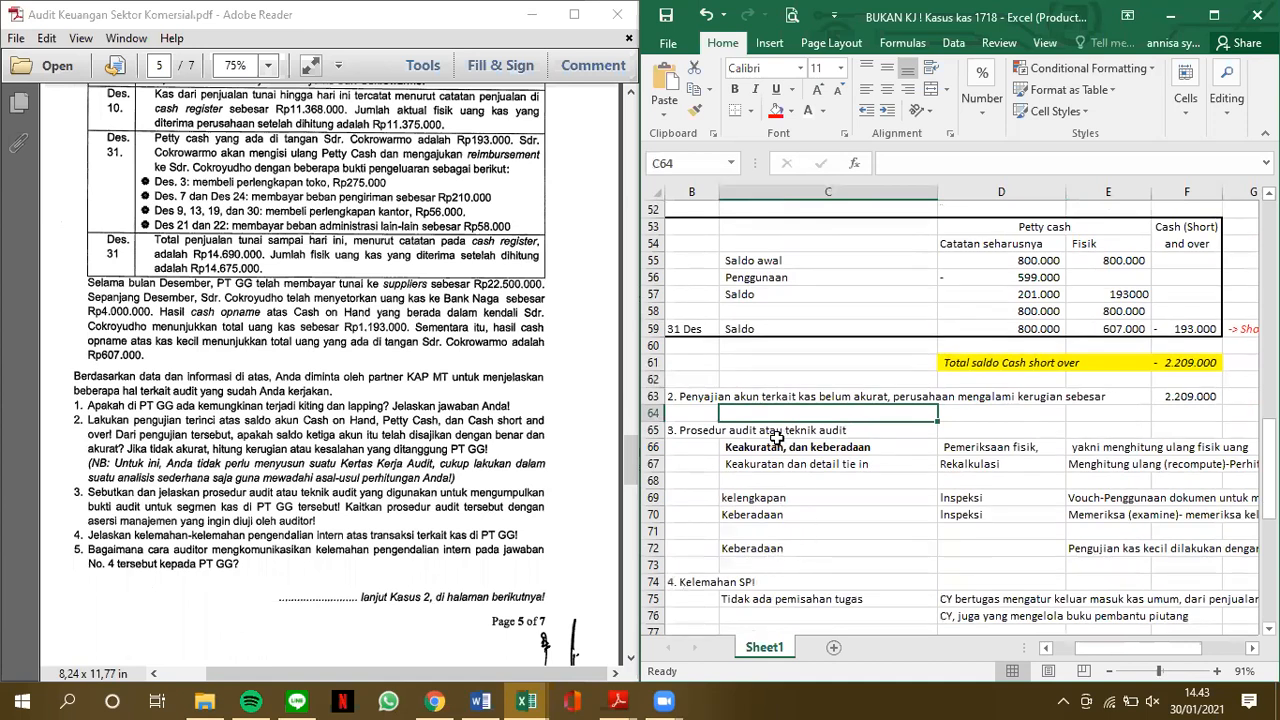
left_click(855, 453)
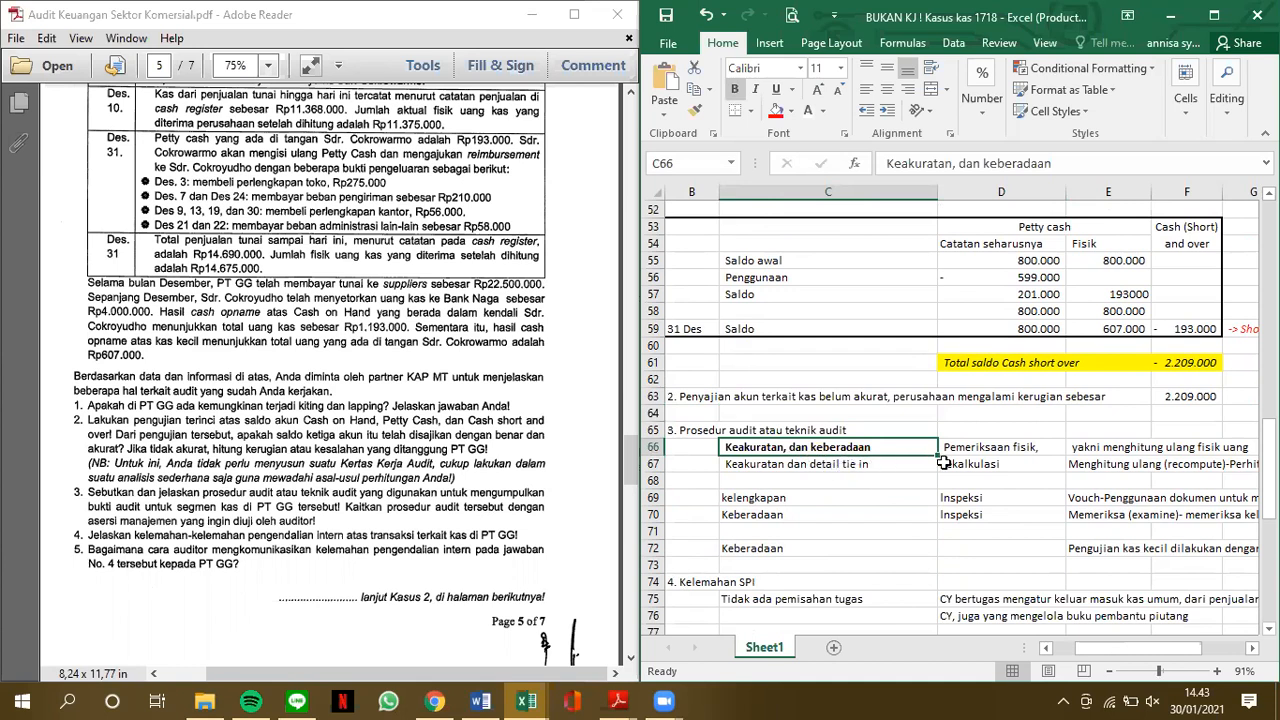
left_click(1034, 451)
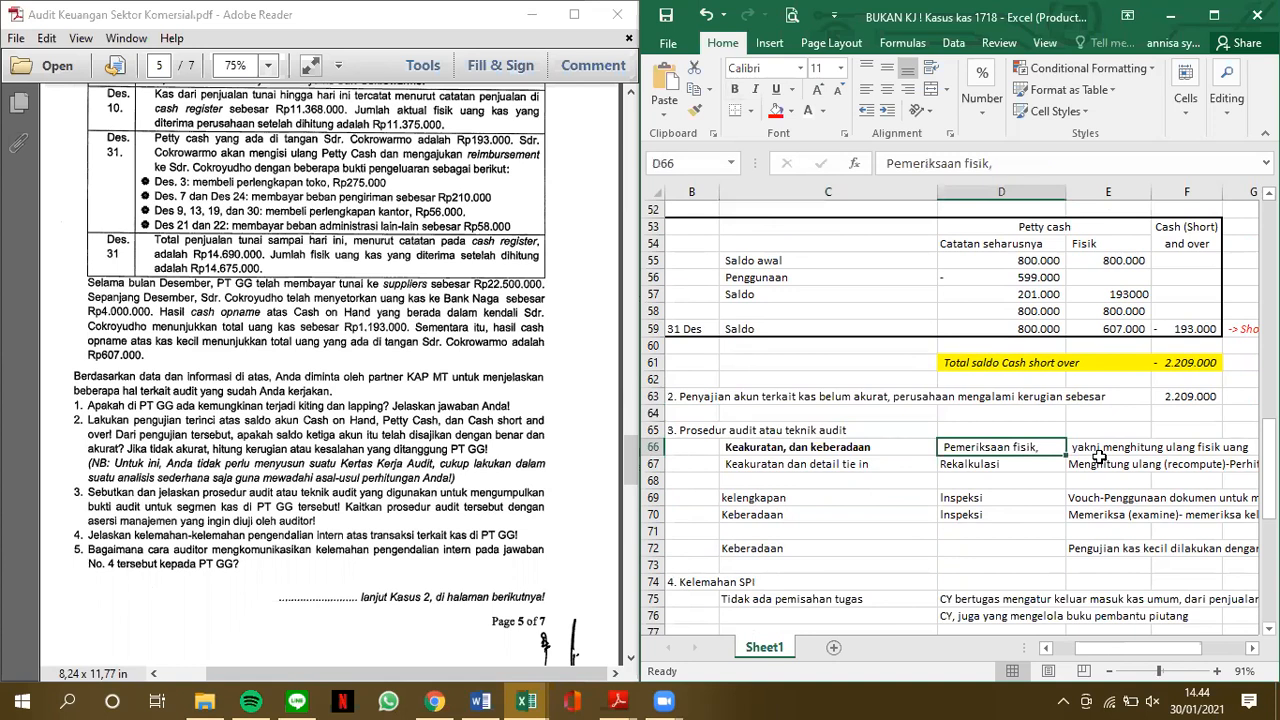
left_click(898, 463)
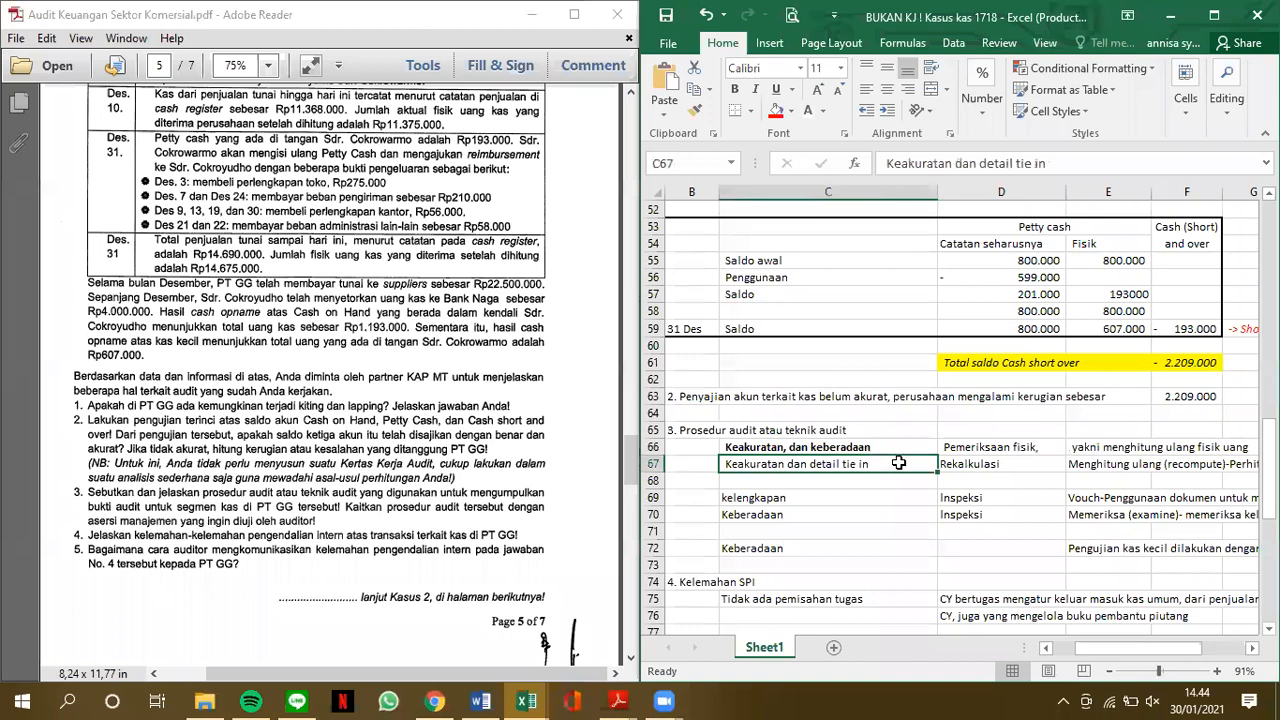
left_click(1034, 465)
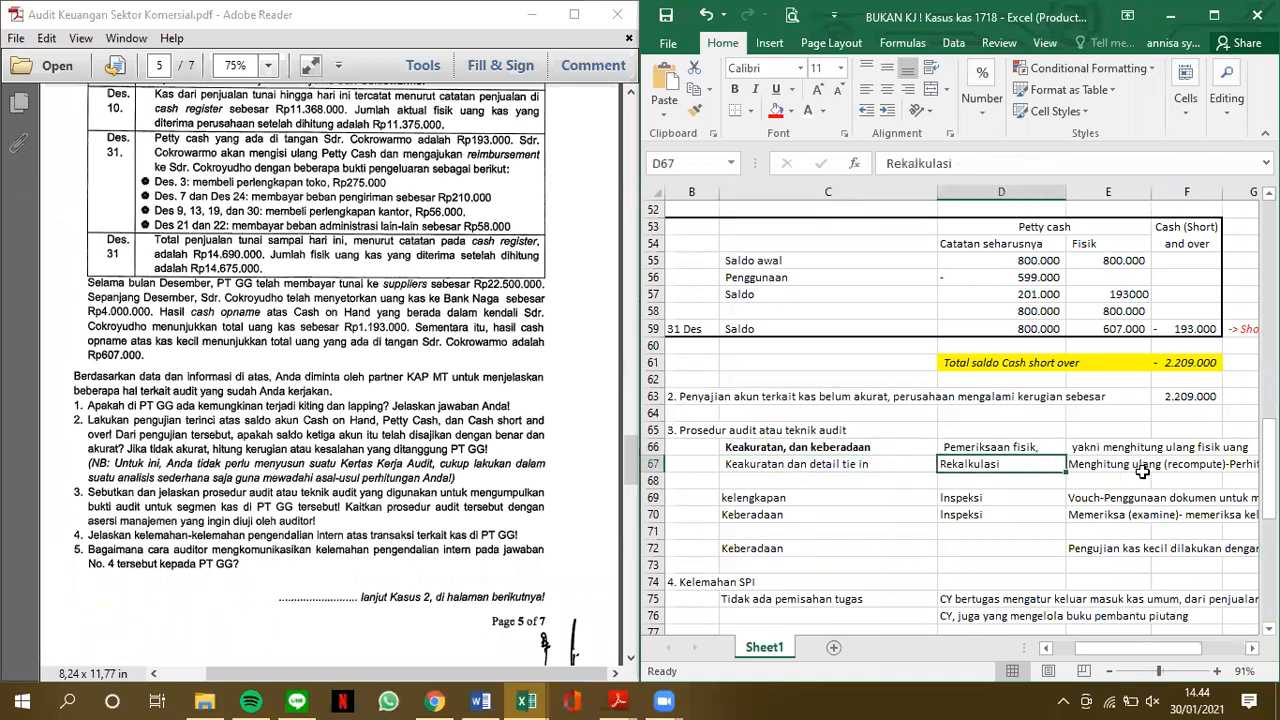
Read the full recompute explanation in E67 beside the Rekalkulasi technique
scroll(1142, 470, "right", 2)
scroll(1142, 470, "right", 6)
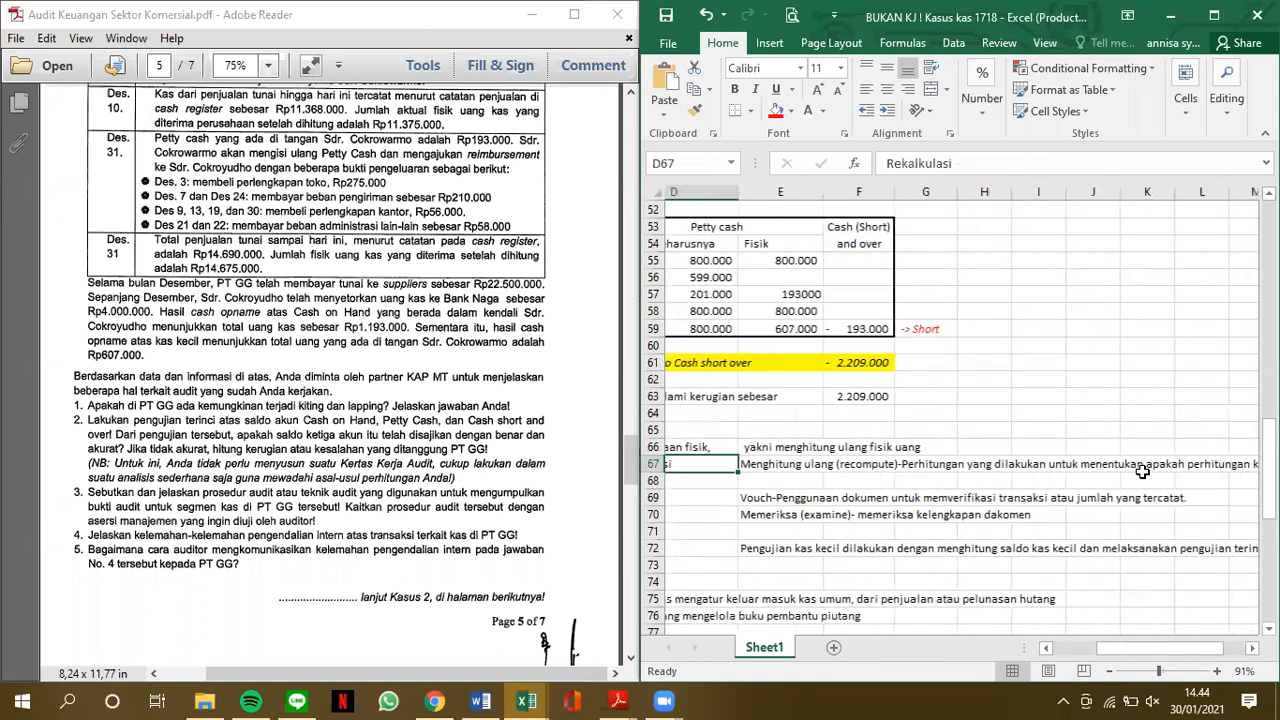
scroll(1142, 470, "right", 2)
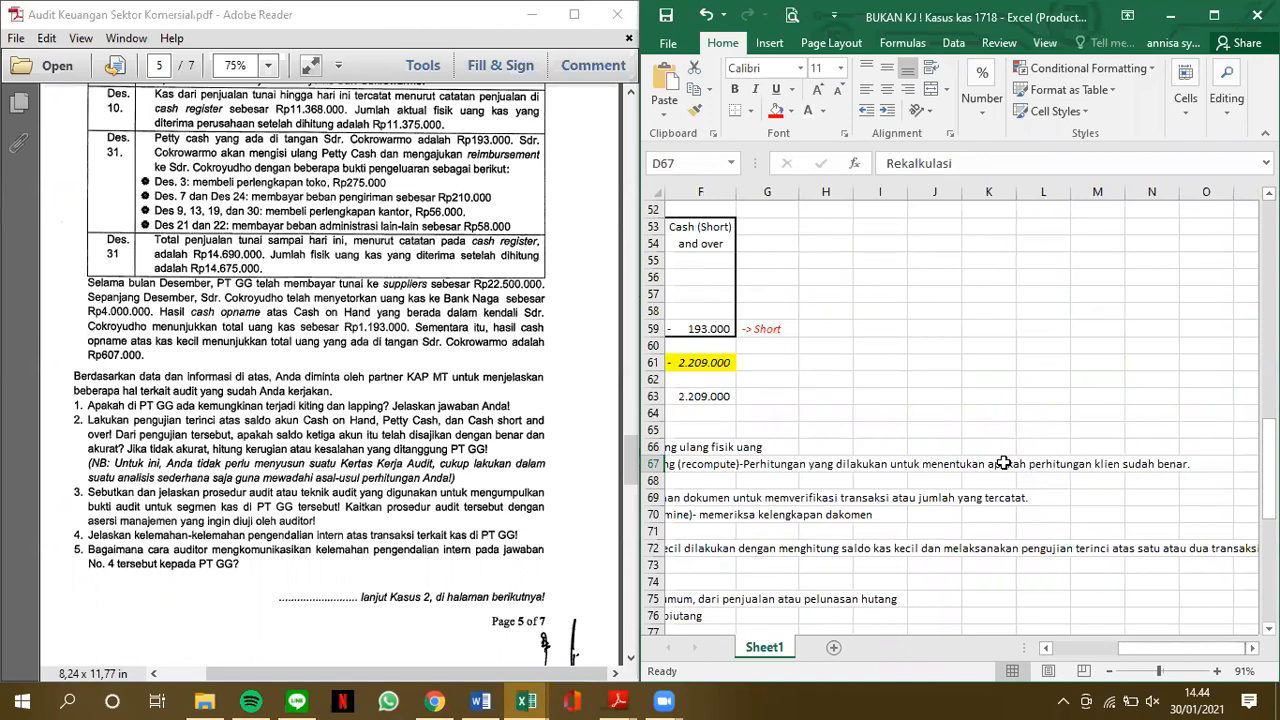
scroll(1003, 463, "left", 3)
scroll(1003, 463, "left", 3)
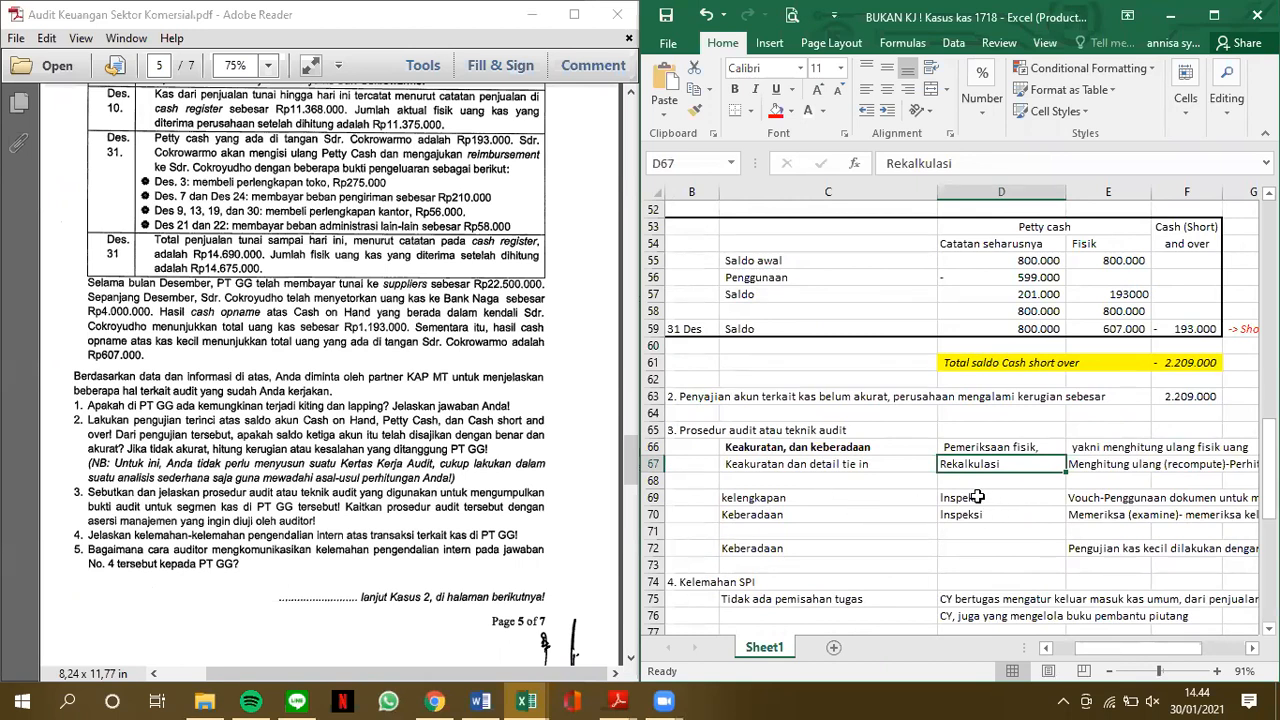
Read the Vouch and Memeriksa (examine) explanations beside the two Inspeksi techniques in rows 69 and 70
scroll(1001, 505, "right", 4)
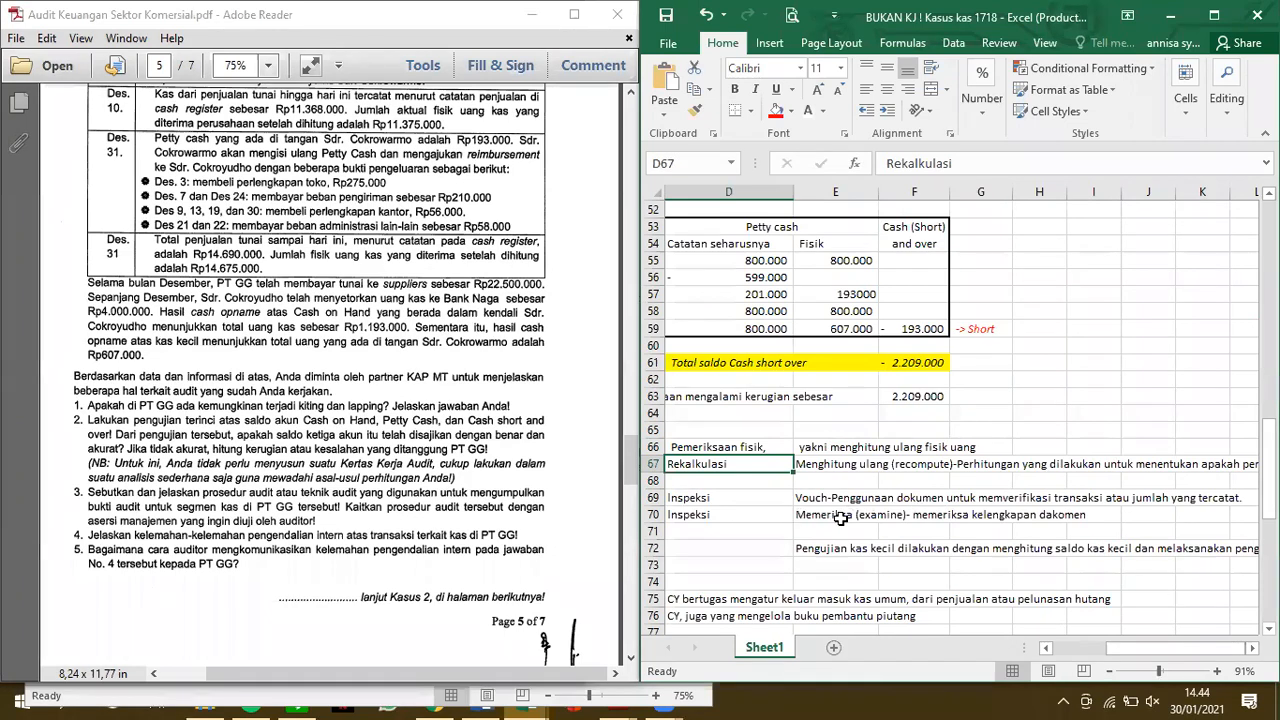
scroll(921, 511, "down", 3)
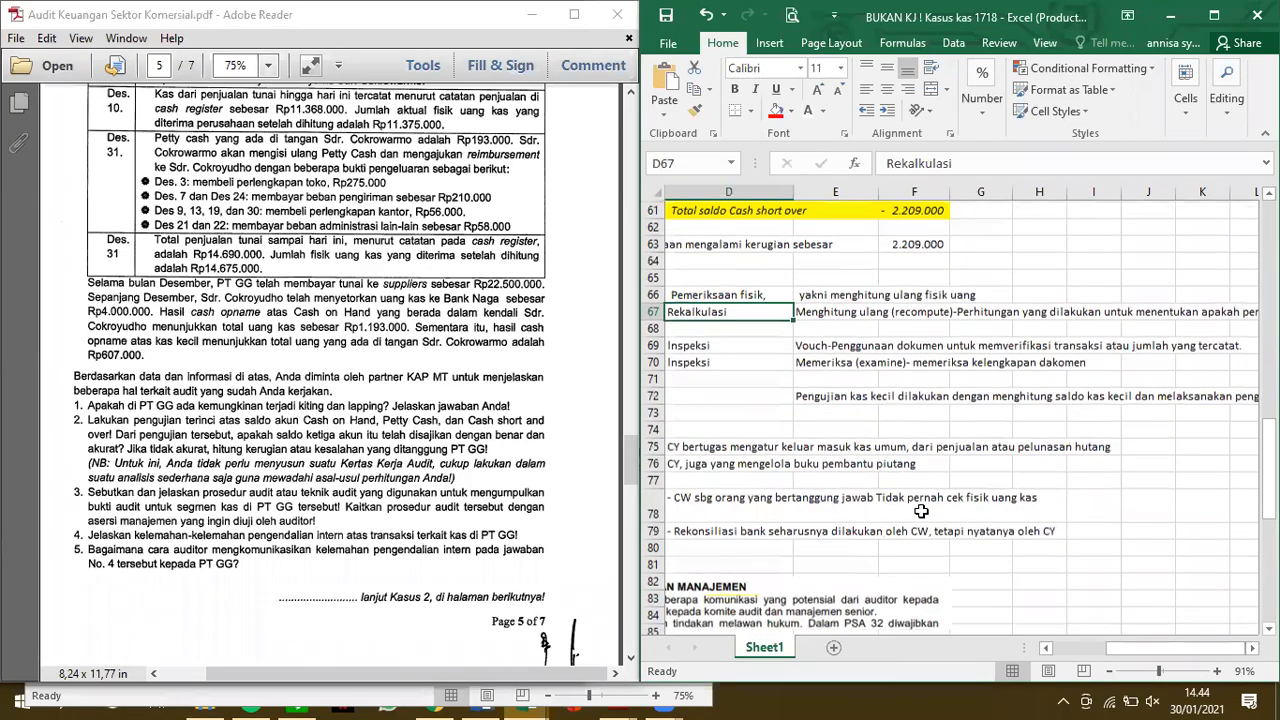
scroll(921, 511, "left", 2)
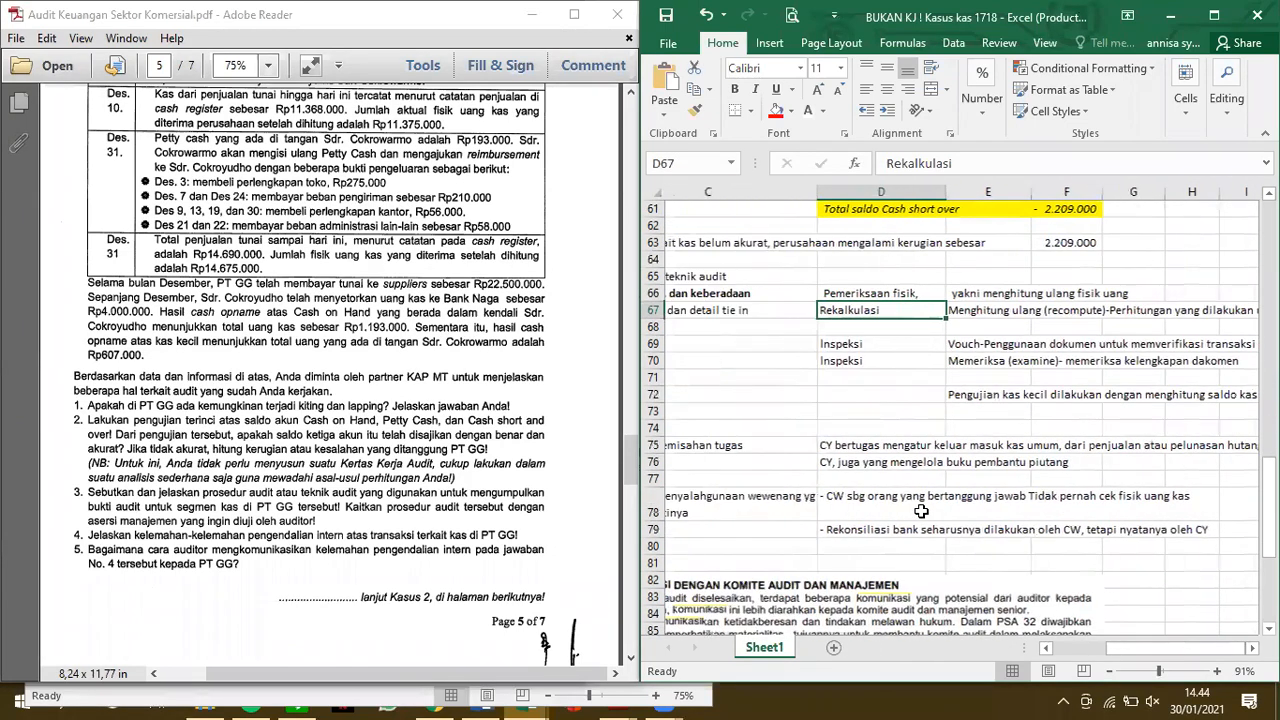
Read the full petty cash testing explanation in E72 for the Keberadaan assertion in C72
left_click(760, 396)
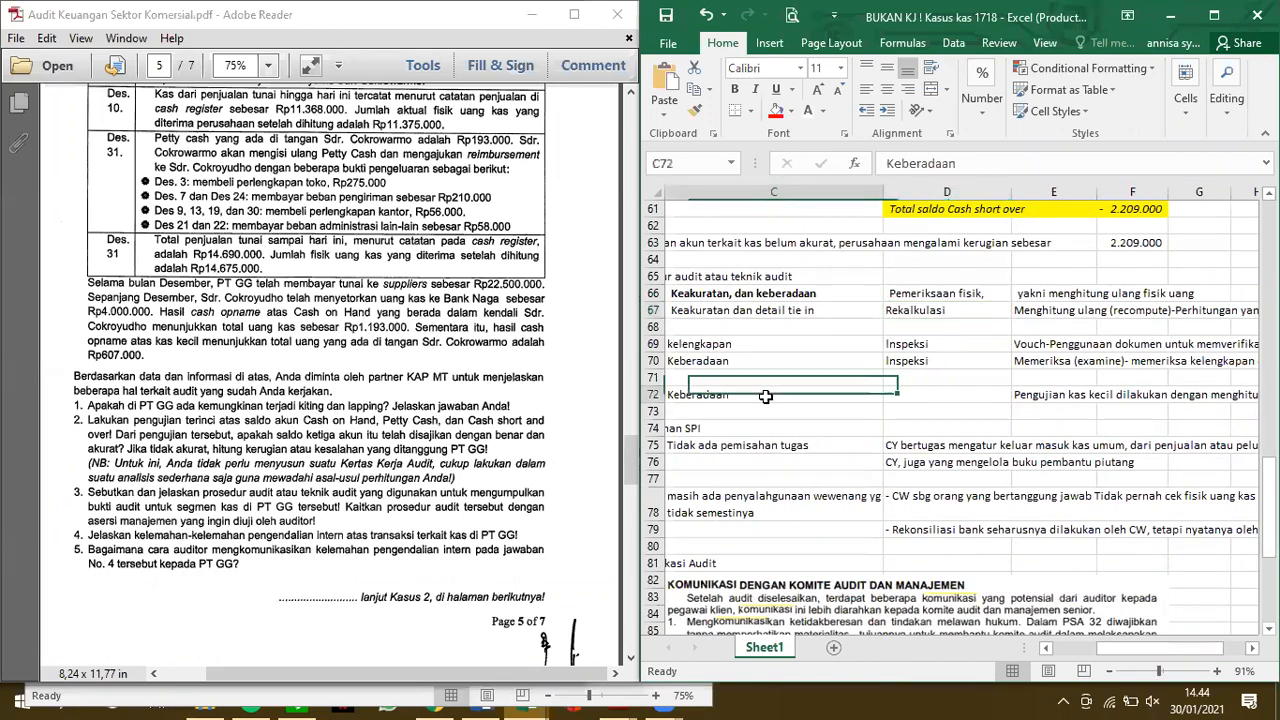
scroll(765, 396, "right", 1)
scroll(765, 396, "right", 2)
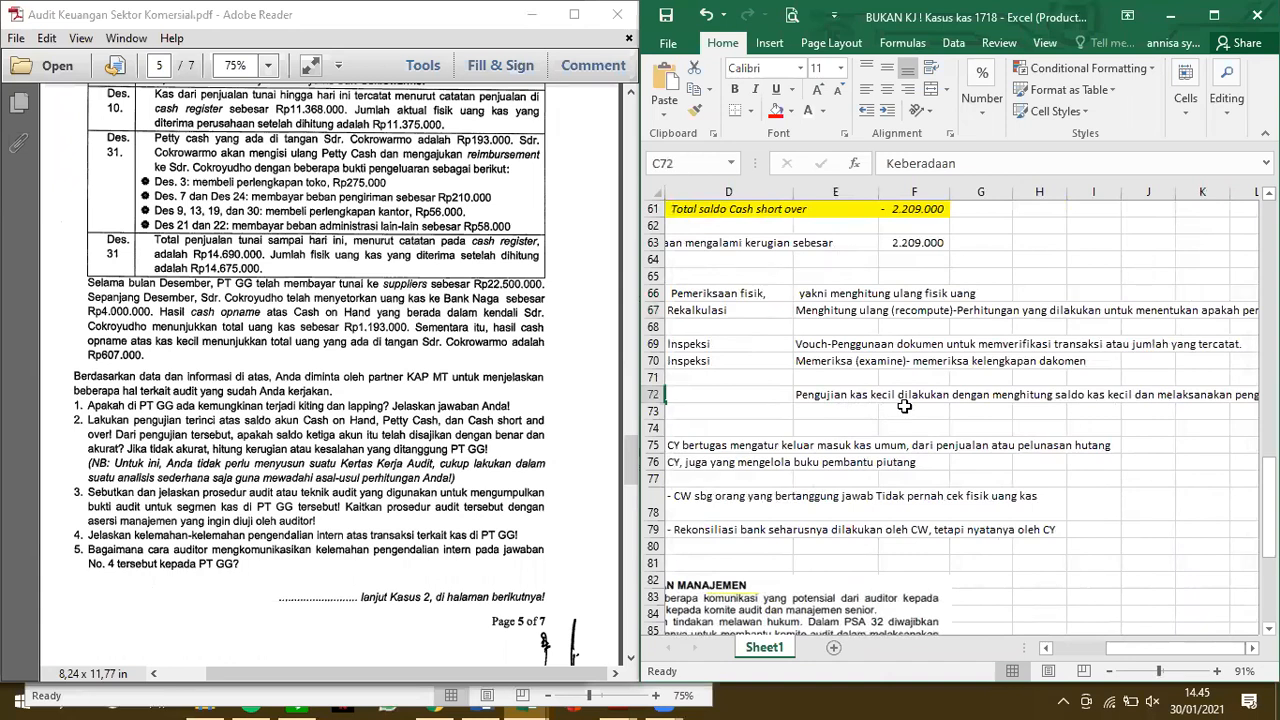
scroll(890, 405, "right", 1)
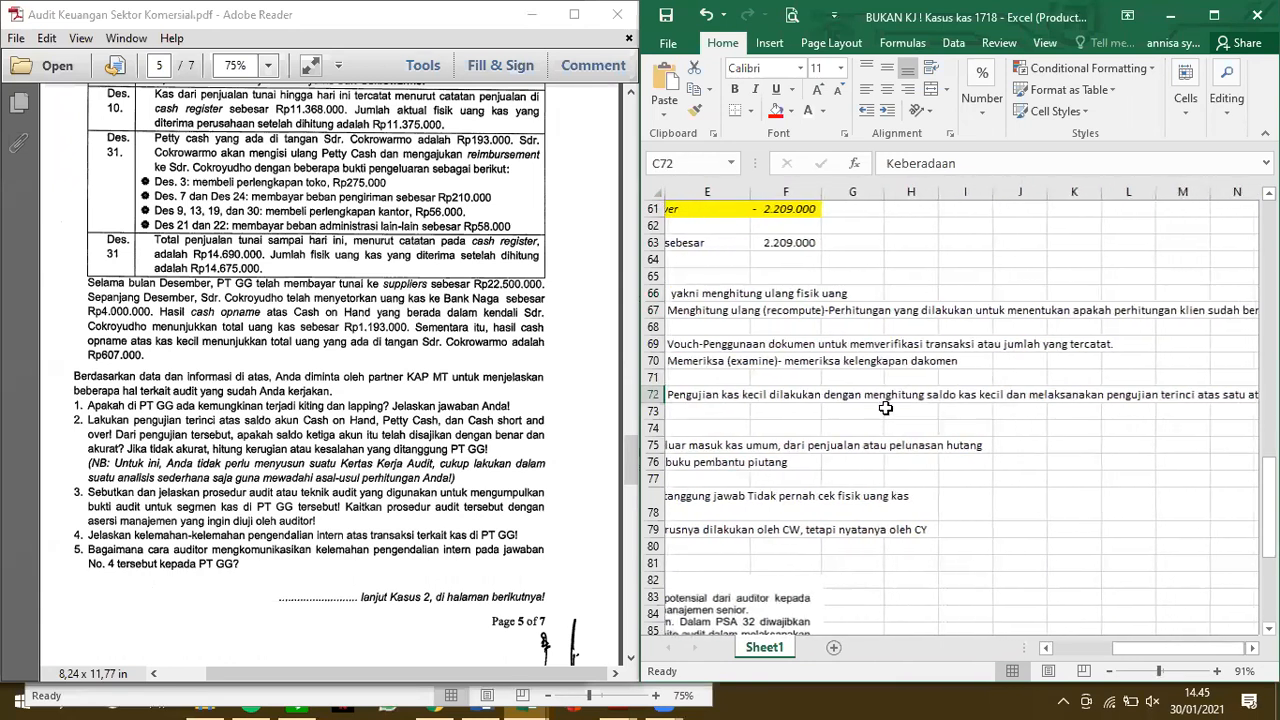
scroll(887, 408, "right", 2)
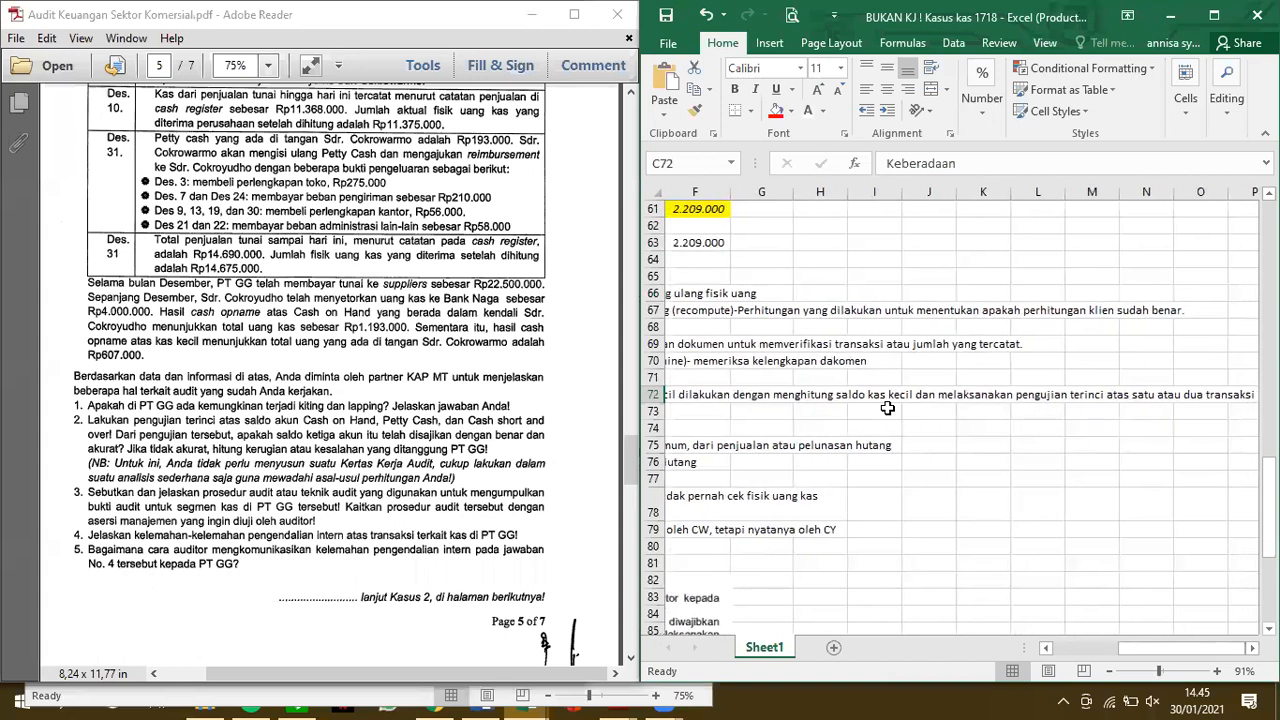
scroll(887, 408, "right", 2)
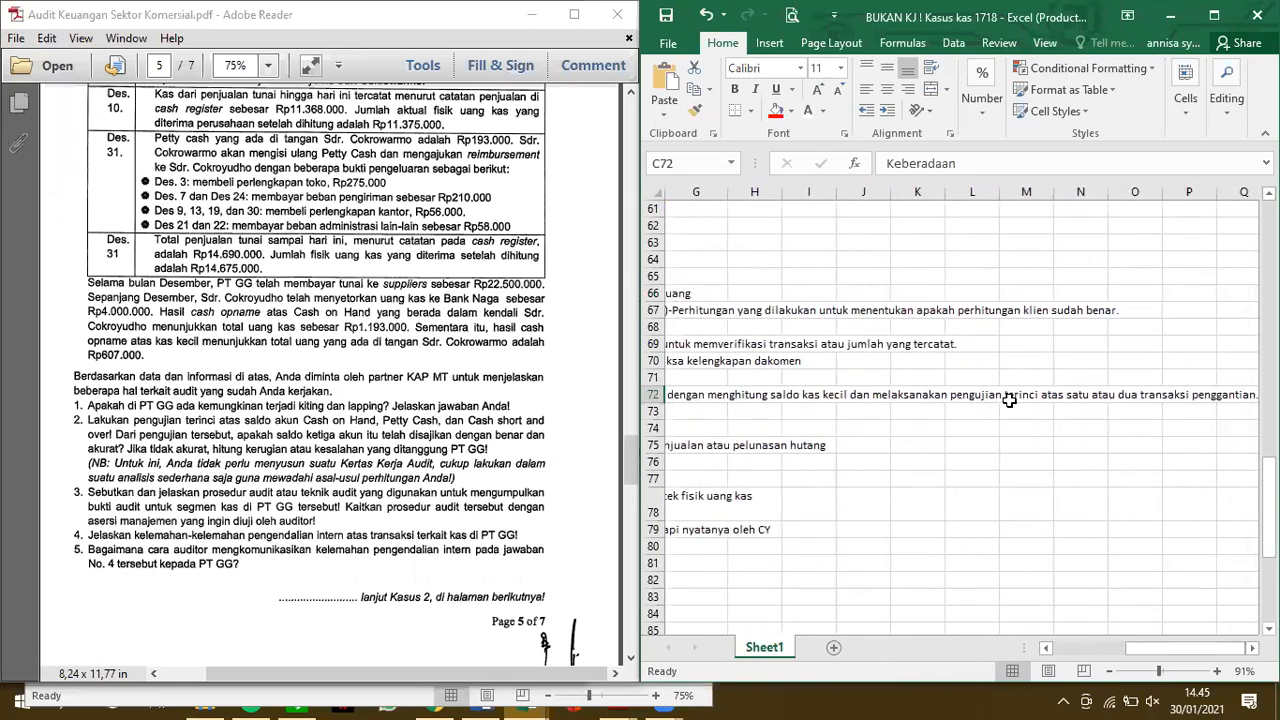
scroll(1006, 405, "right", 1)
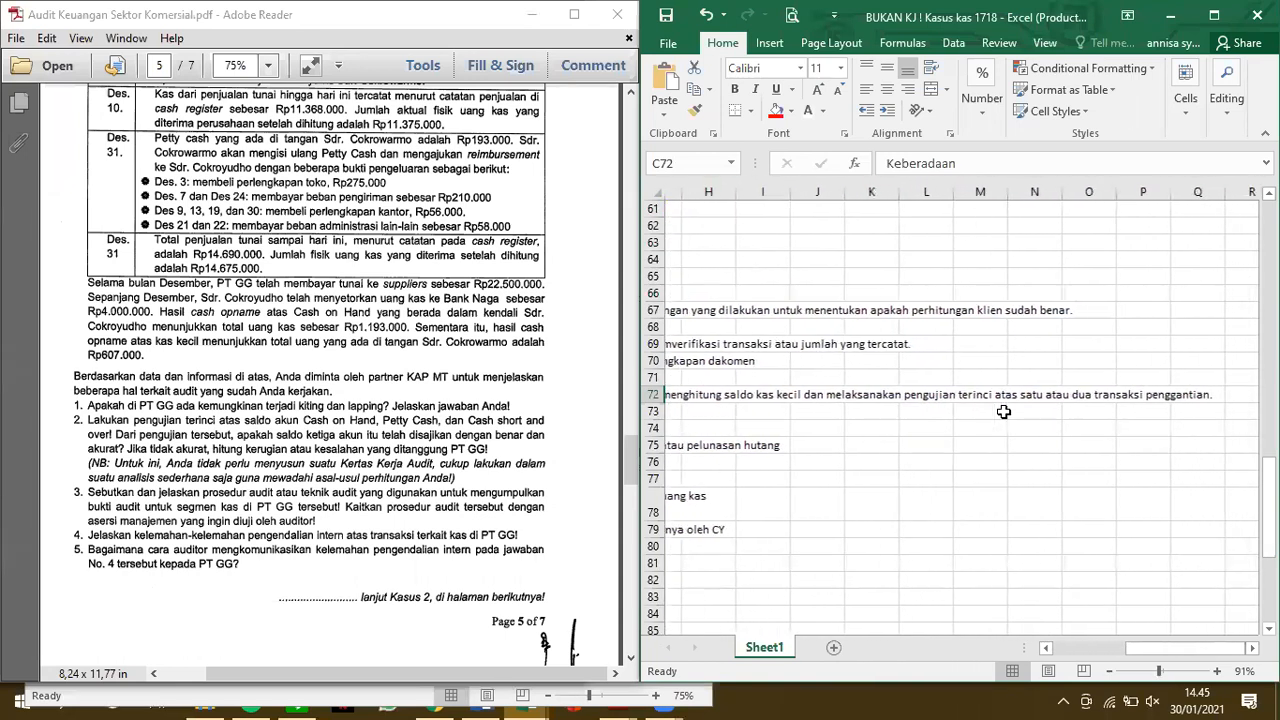
scroll(1003, 412, "left", 1)
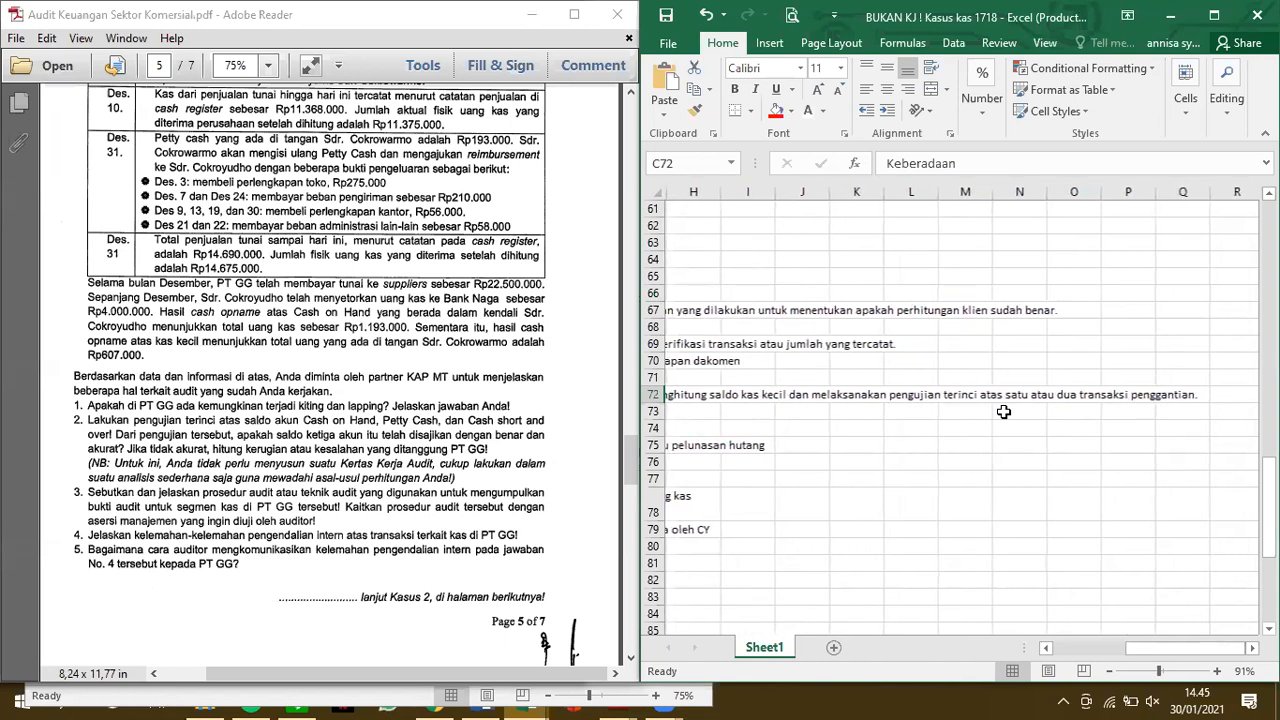
scroll(1003, 412, "left", 3)
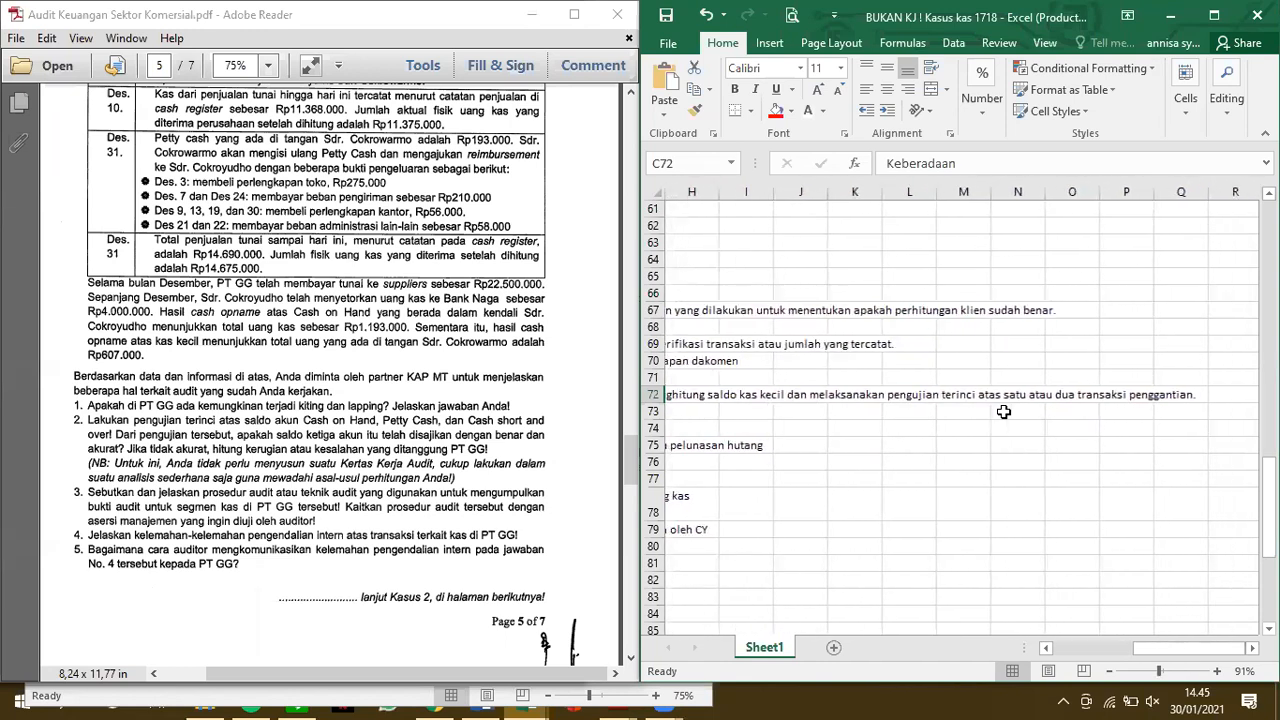
scroll(1003, 412, "left", 3)
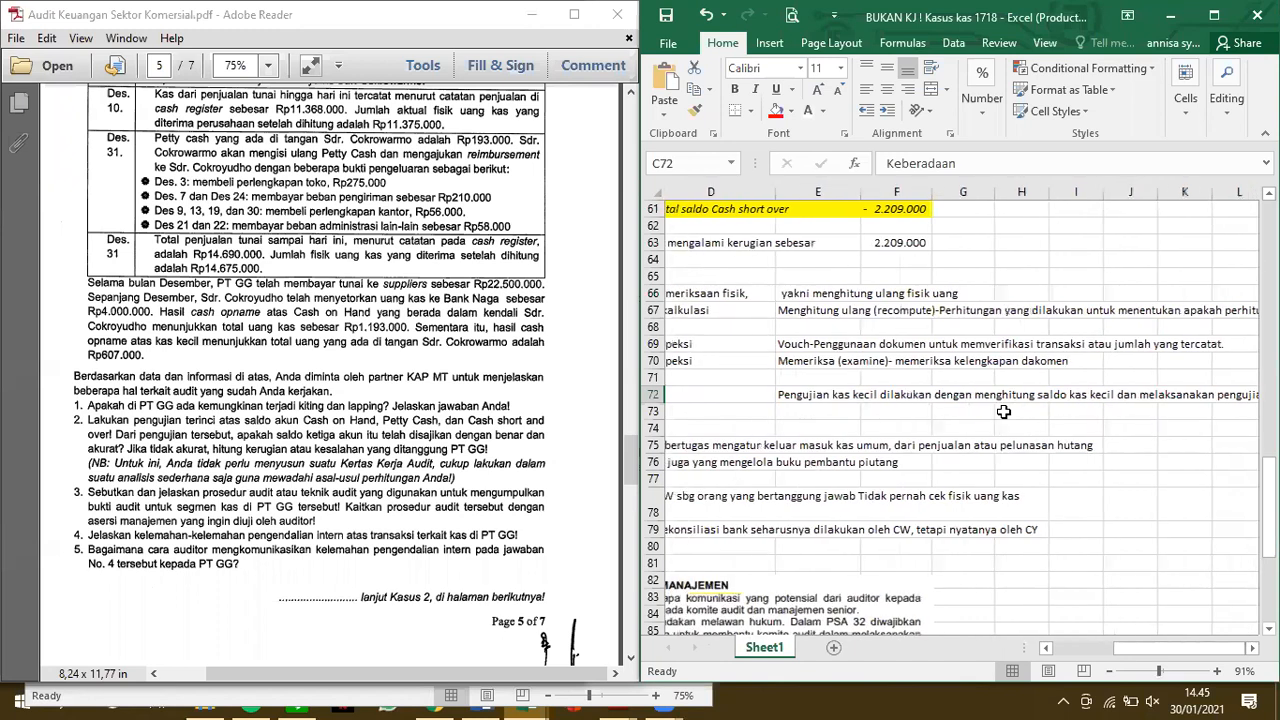
scroll(1003, 412, "left", 3)
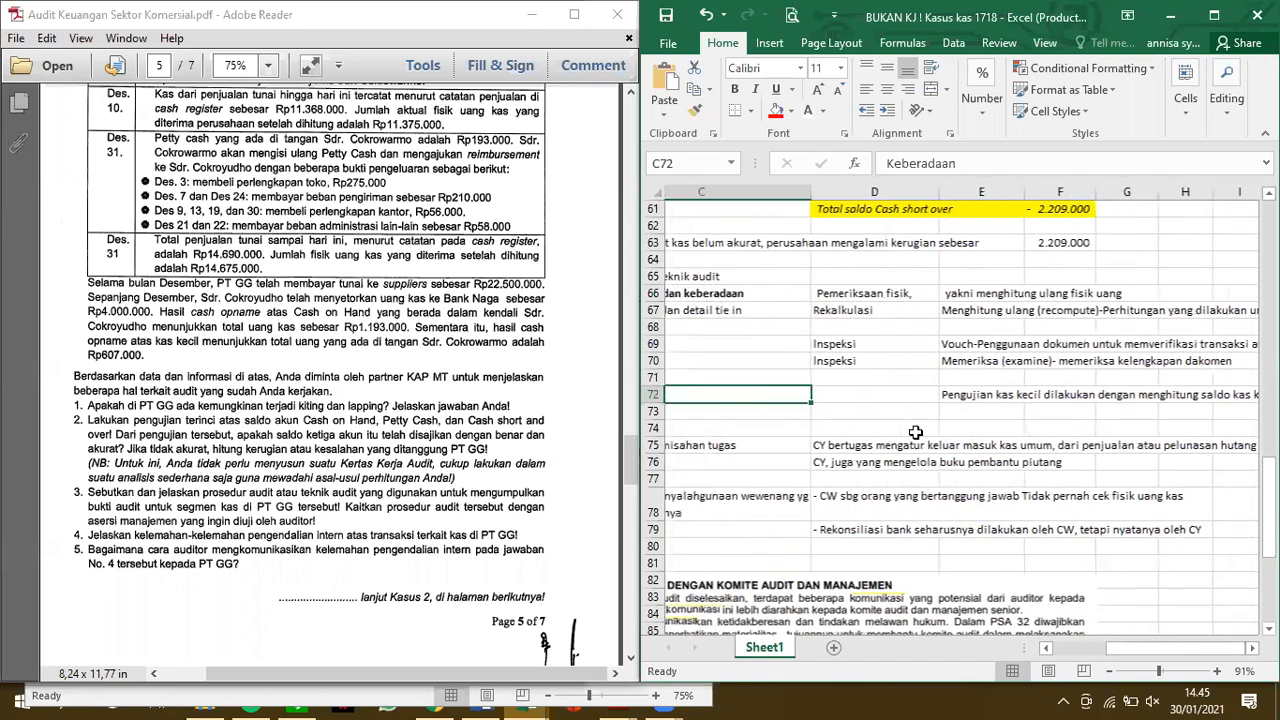
scroll(720, 503, "left", 1)
scroll(720, 503, "left", 3)
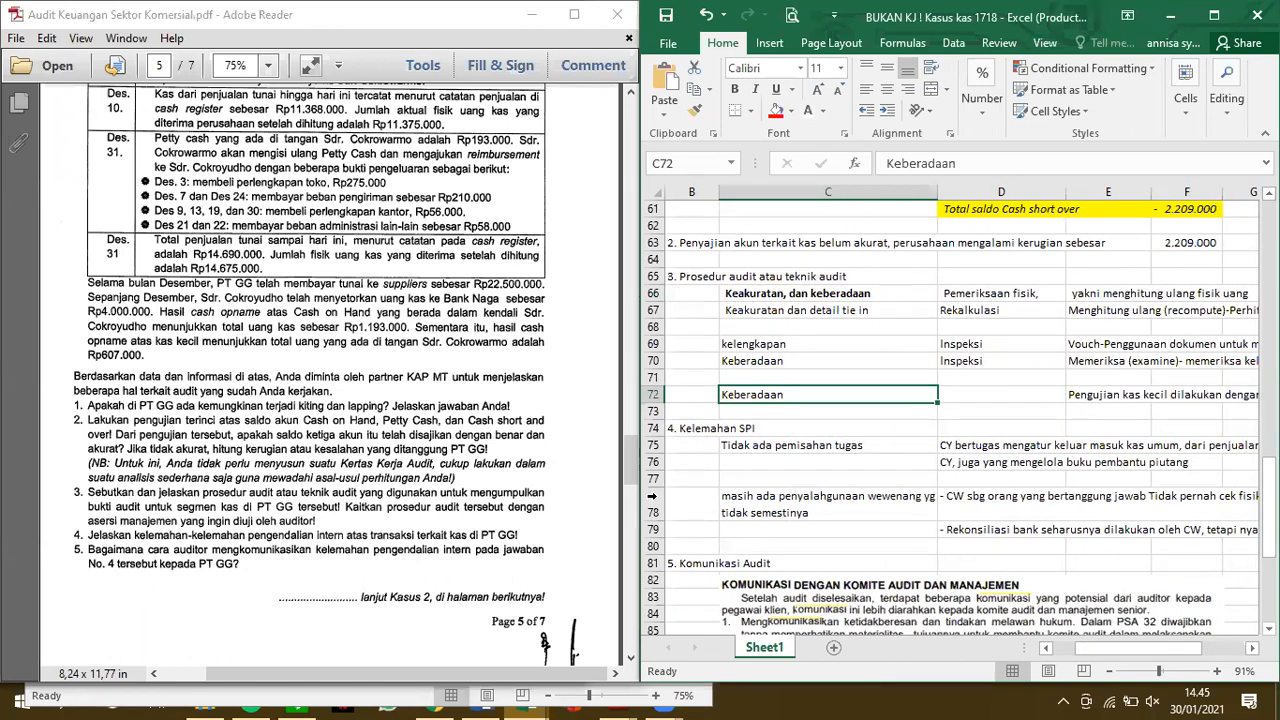
Review the Tidak ada pemisahan tugas weakness under answer 4 Kelemahan SPI, reading the explanations in D75 and D76
scroll(816, 468, "down", 2)
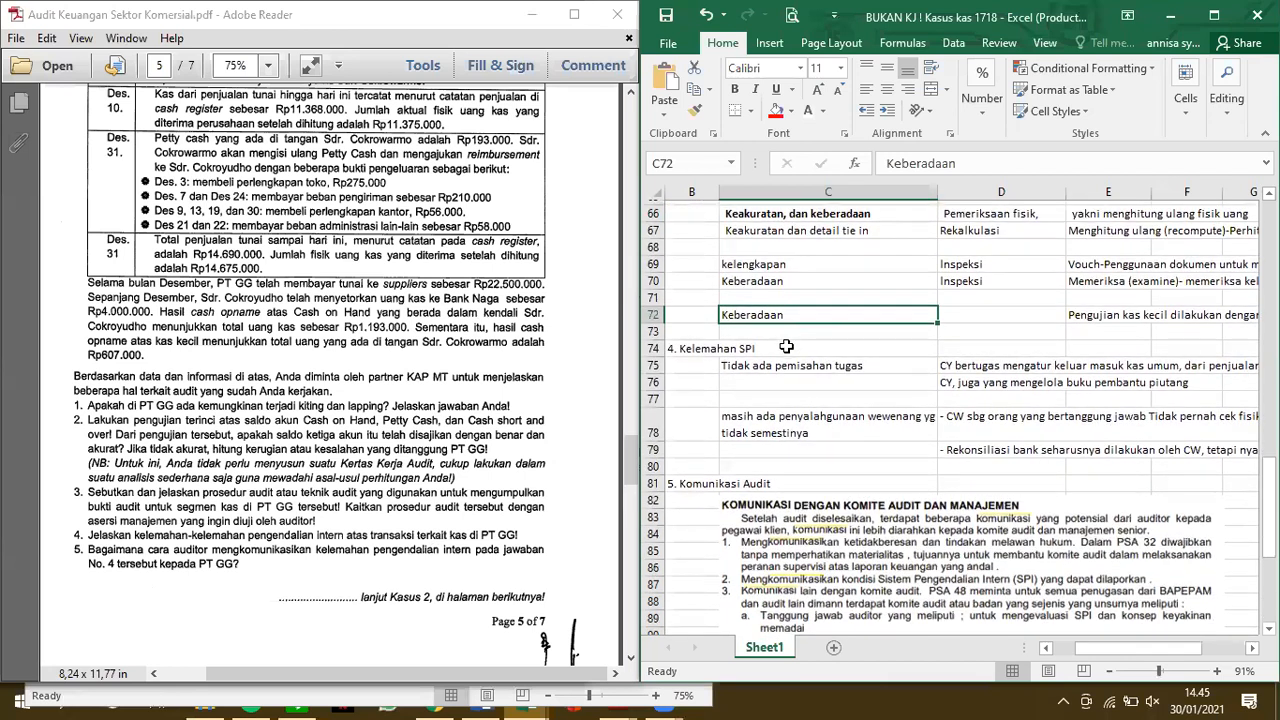
scroll(787, 344, "down", 1)
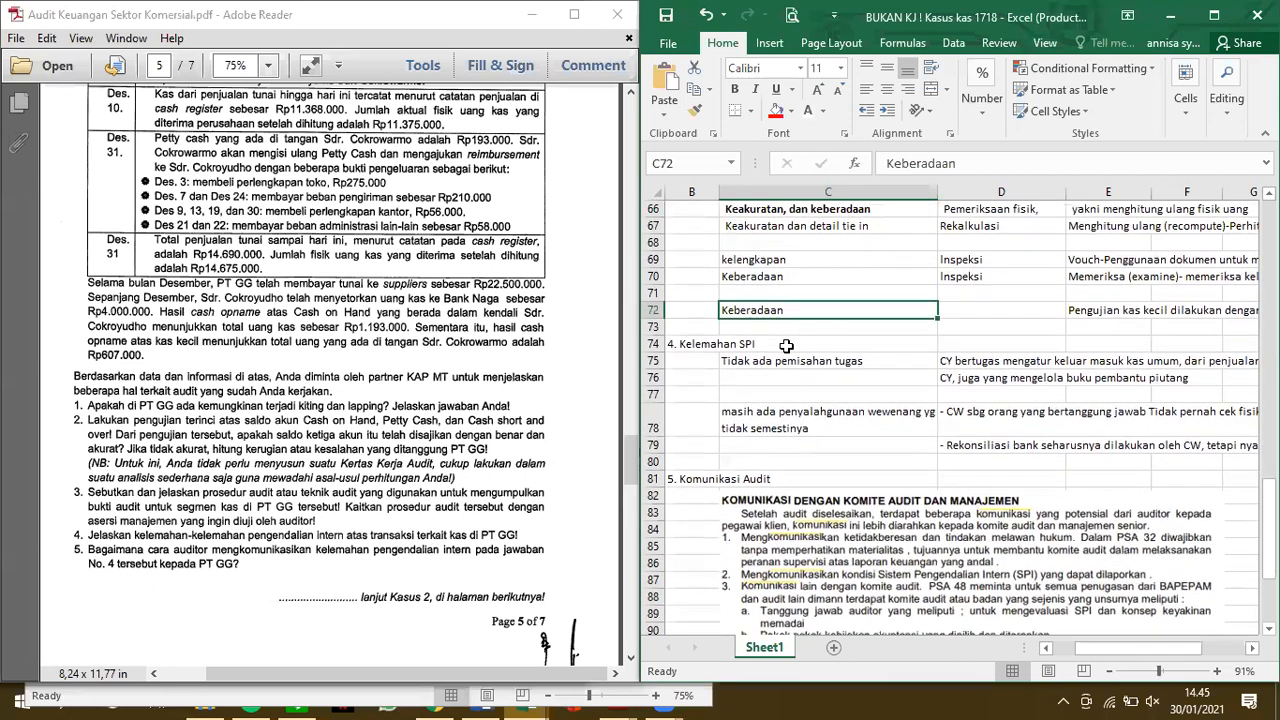
left_click(787, 344)
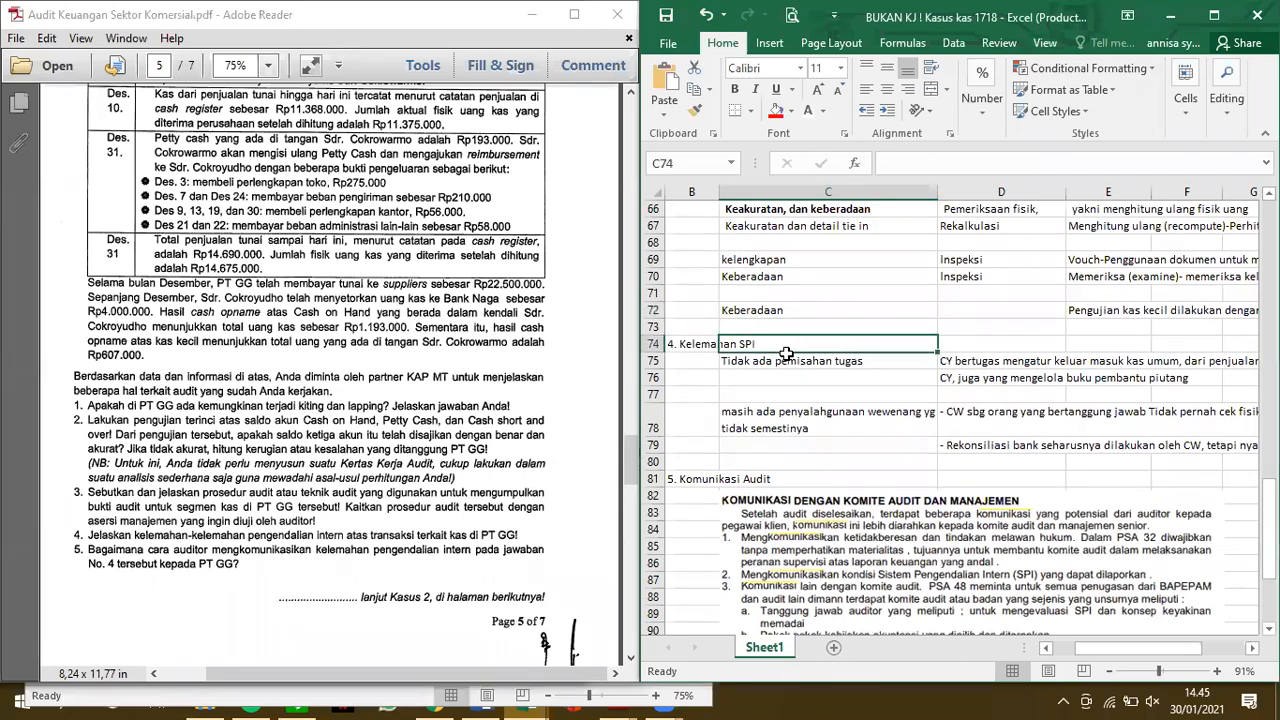
key("Down")
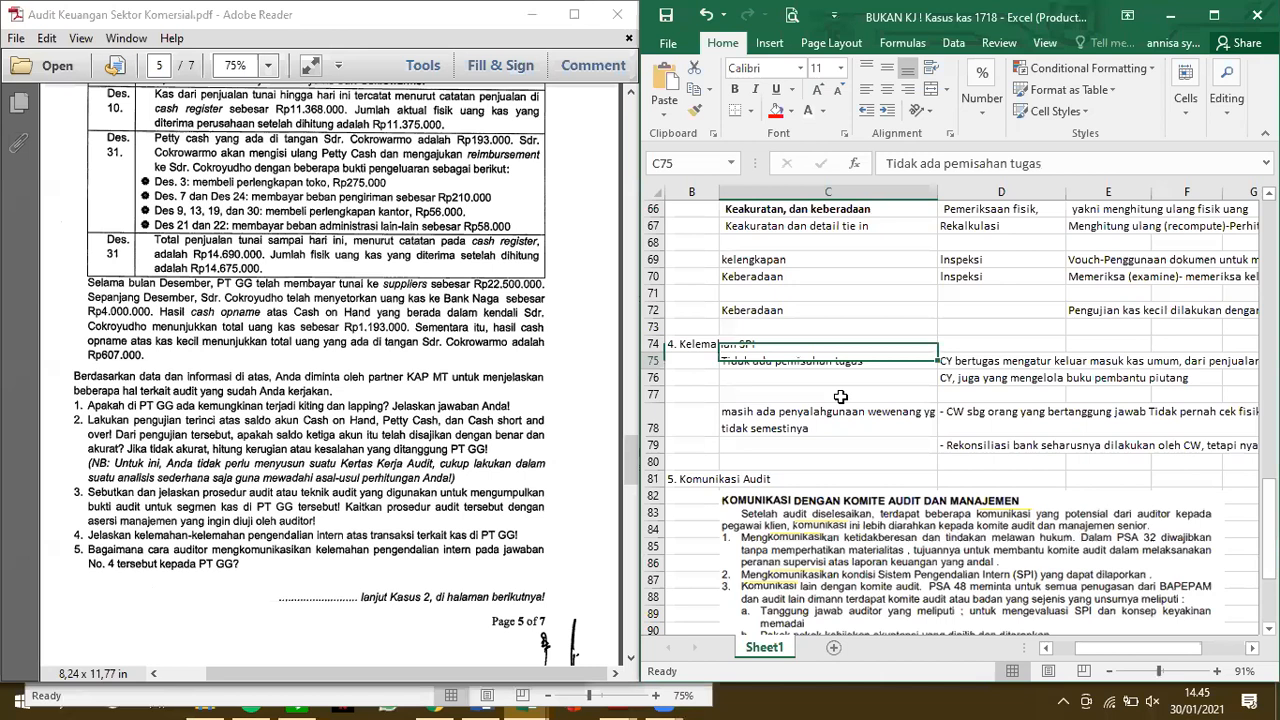
scroll(920, 389, "right", 5)
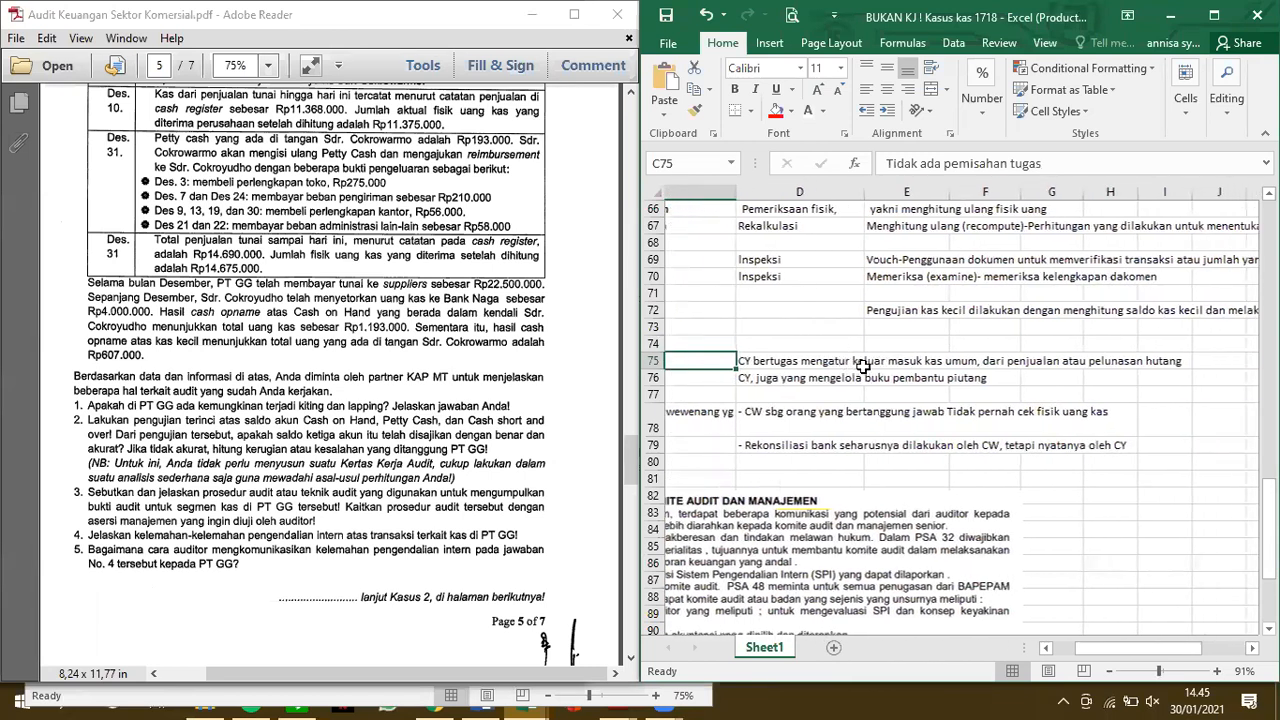
scroll(840, 360, "right", 2)
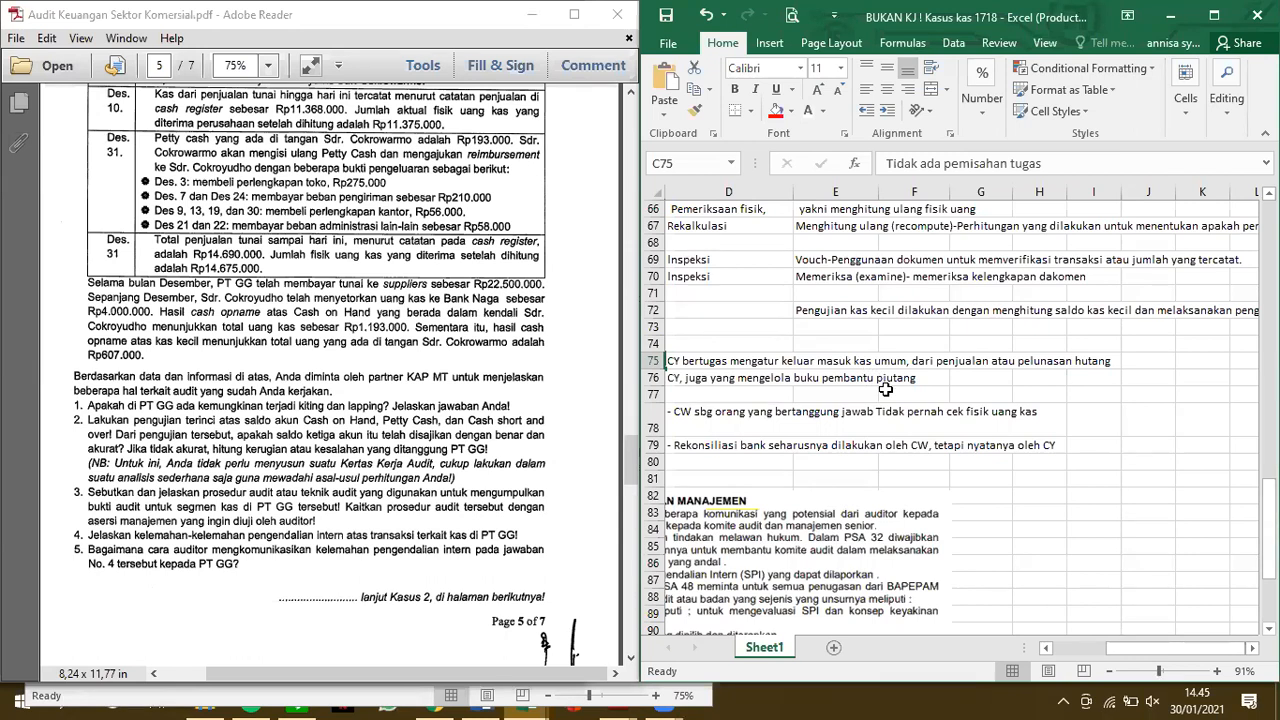
scroll(885, 390, "left", 1)
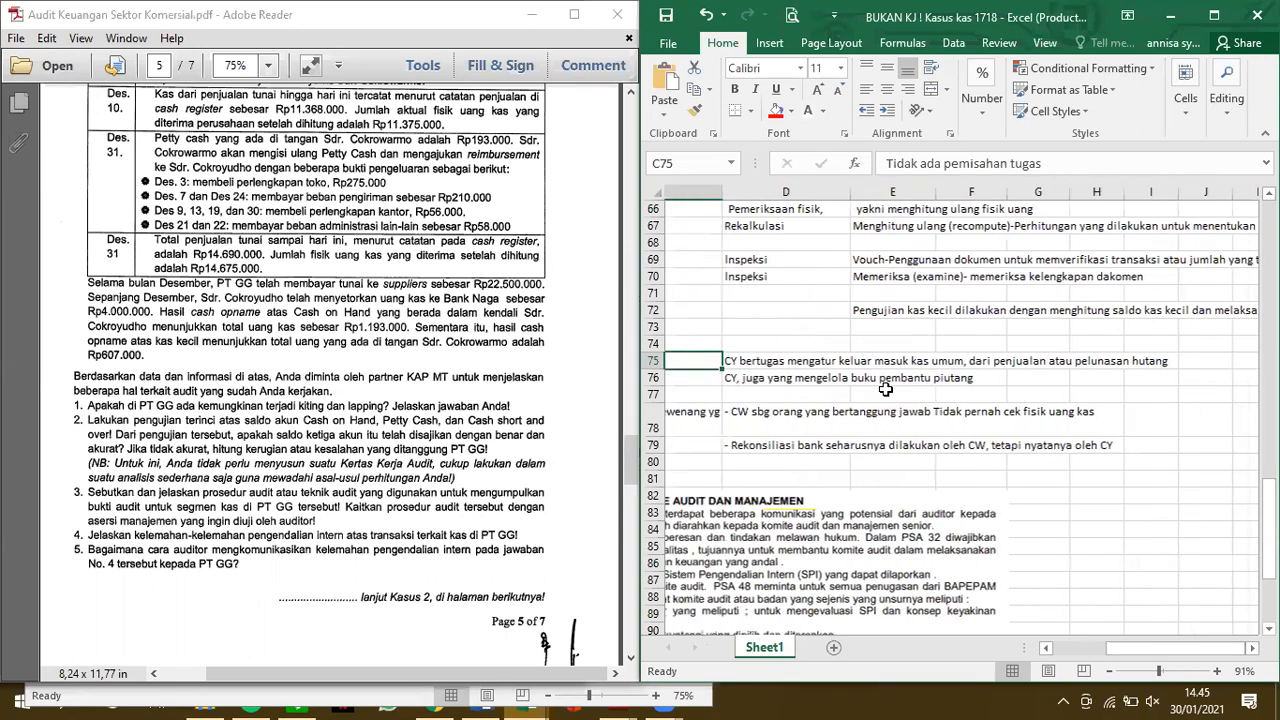
scroll(885, 417, "left", 3)
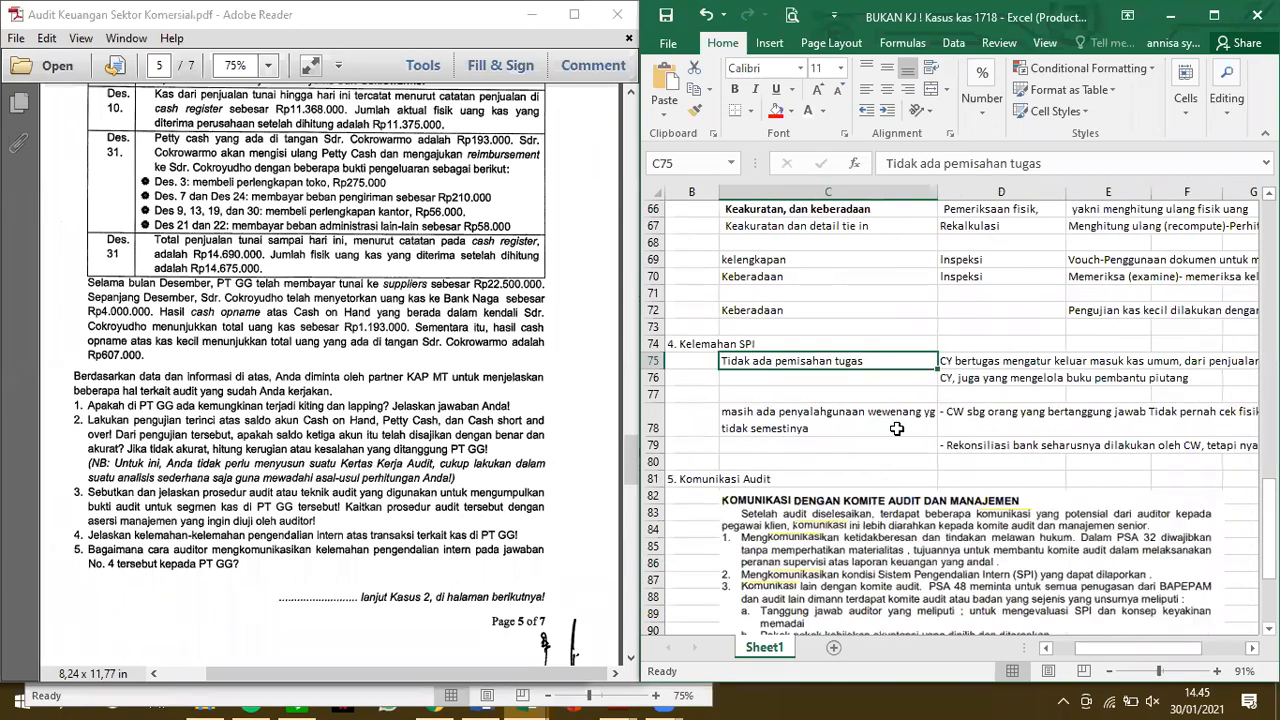
Review the misuse of authority weakness in row 78 and the bank reconciliation point in D79
scroll(897, 428, "right", 2)
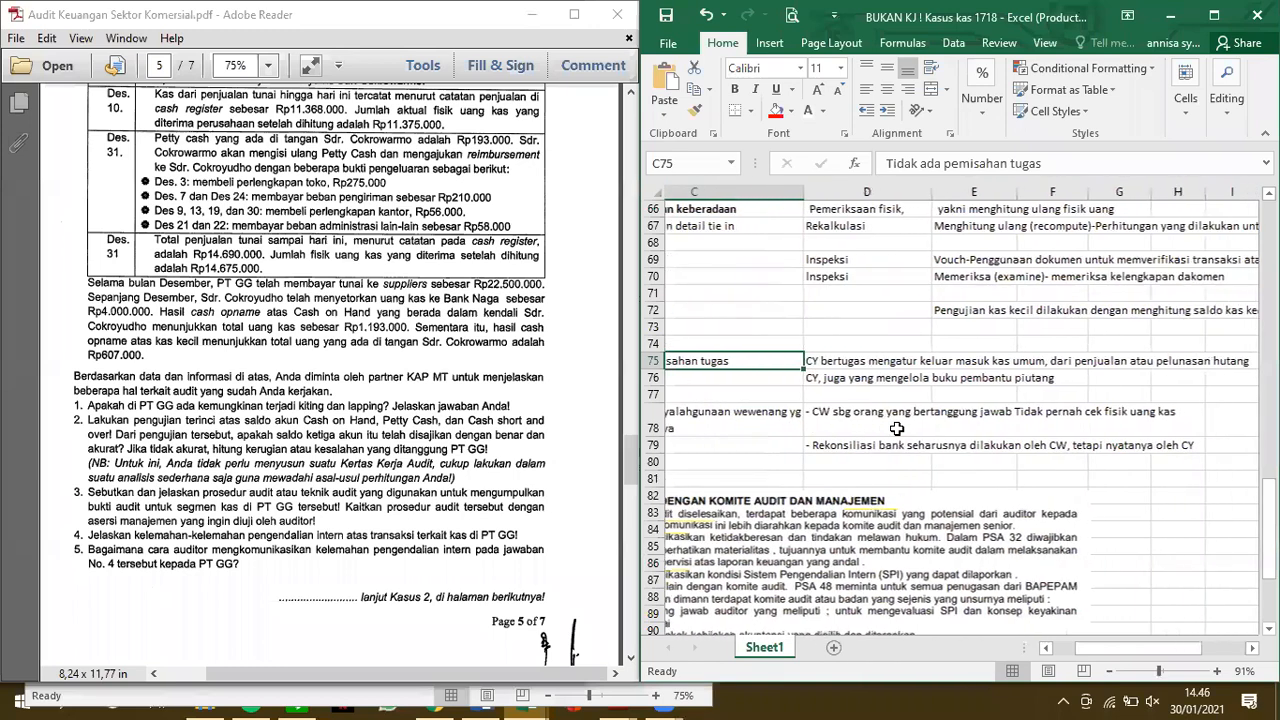
scroll(897, 428, "left", 1)
scroll(897, 428, "right", 3)
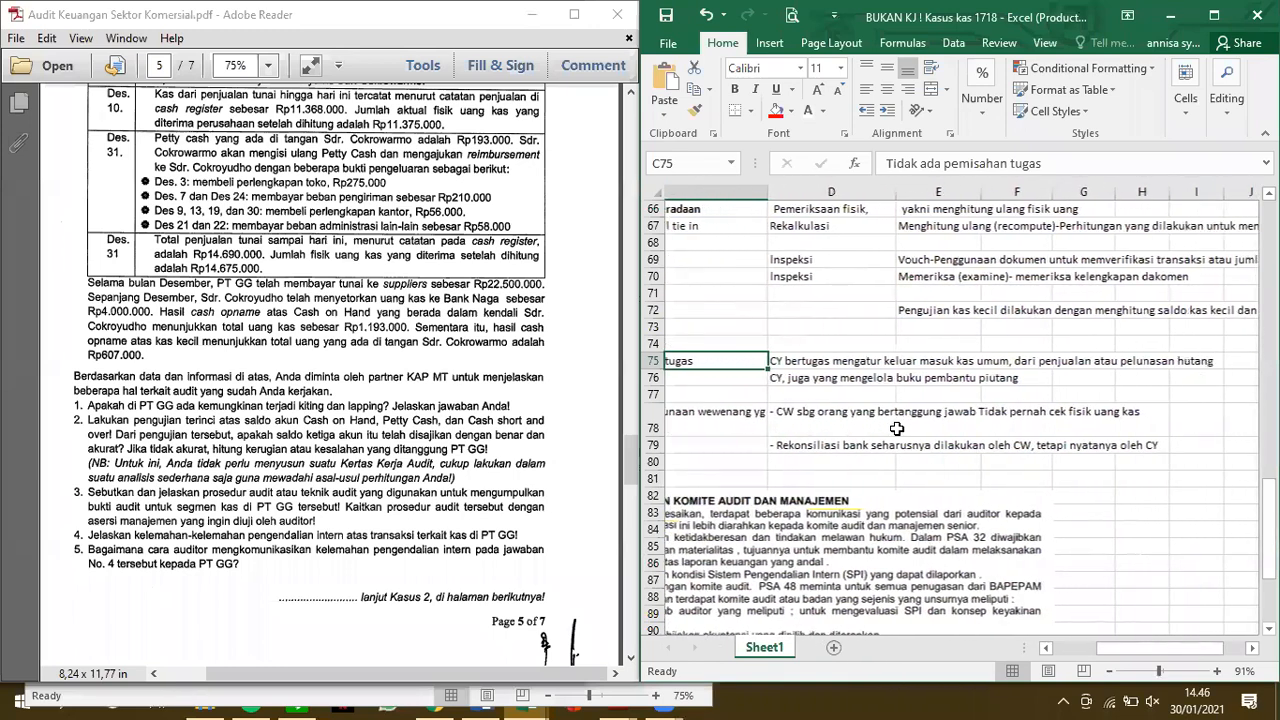
scroll(897, 428, "right", 2)
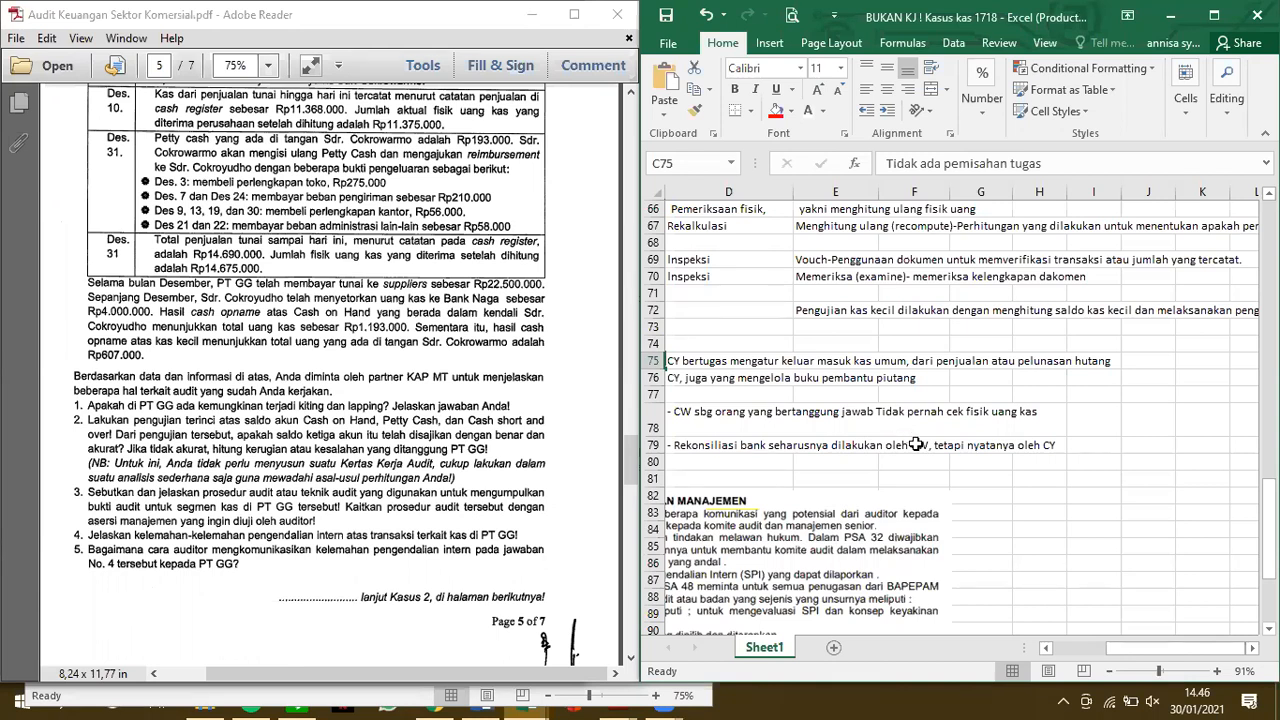
scroll(904, 423, "left", 1)
scroll(904, 423, "left", 1)
scroll(950, 440, "right", 2)
scroll(986, 455, "left", 5)
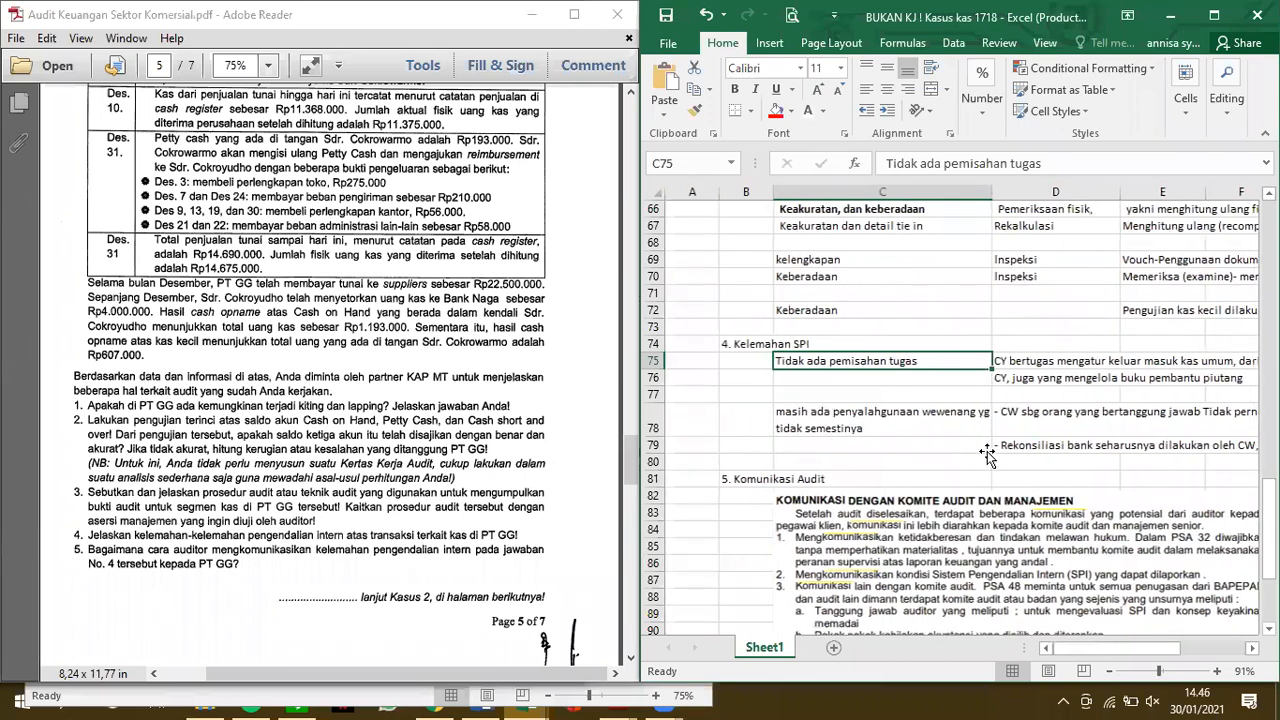
Compare answer 5 Komunikasi Audit with exam question 5 in the PDF and select its text picture
scroll(950, 420, "down", 1)
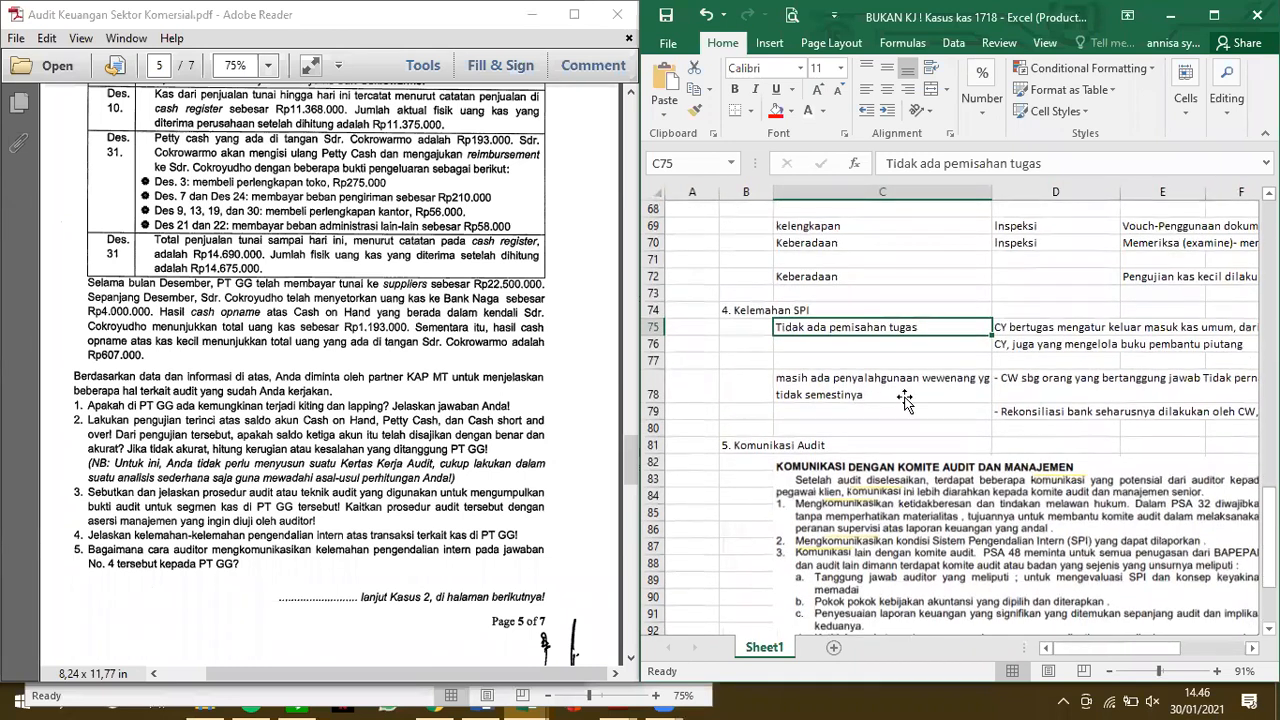
scroll(904, 400, "down", 3)
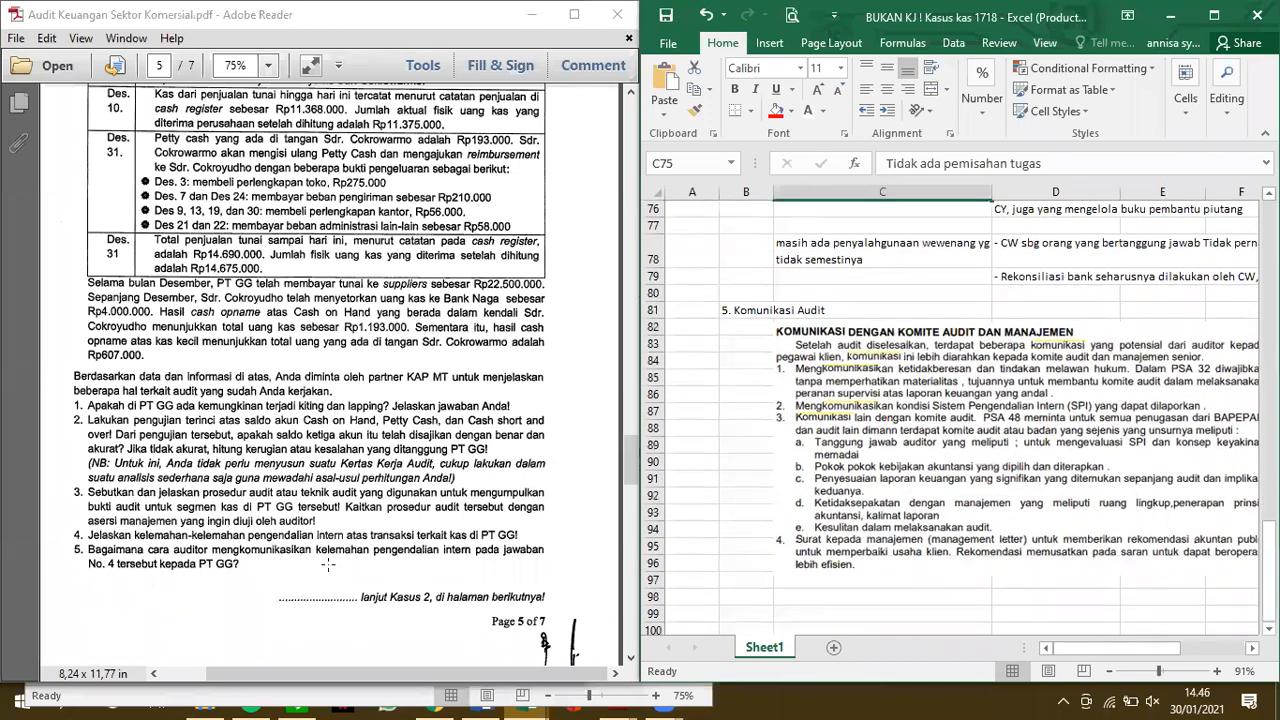
scroll(498, 527, "down", 1)
left_click(946, 474)
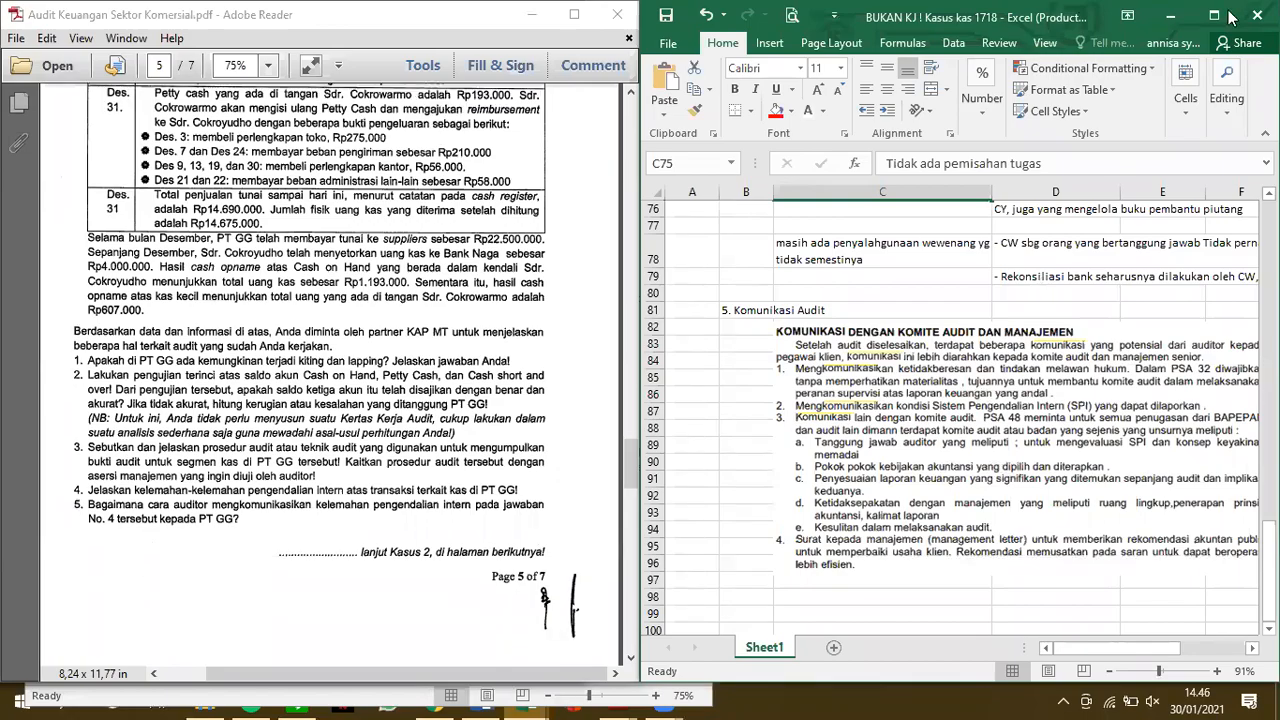
Maximize the workbook window and read the whole Komunikasi dengan Komite Audit dan Manajemen picture
key("super+Right")
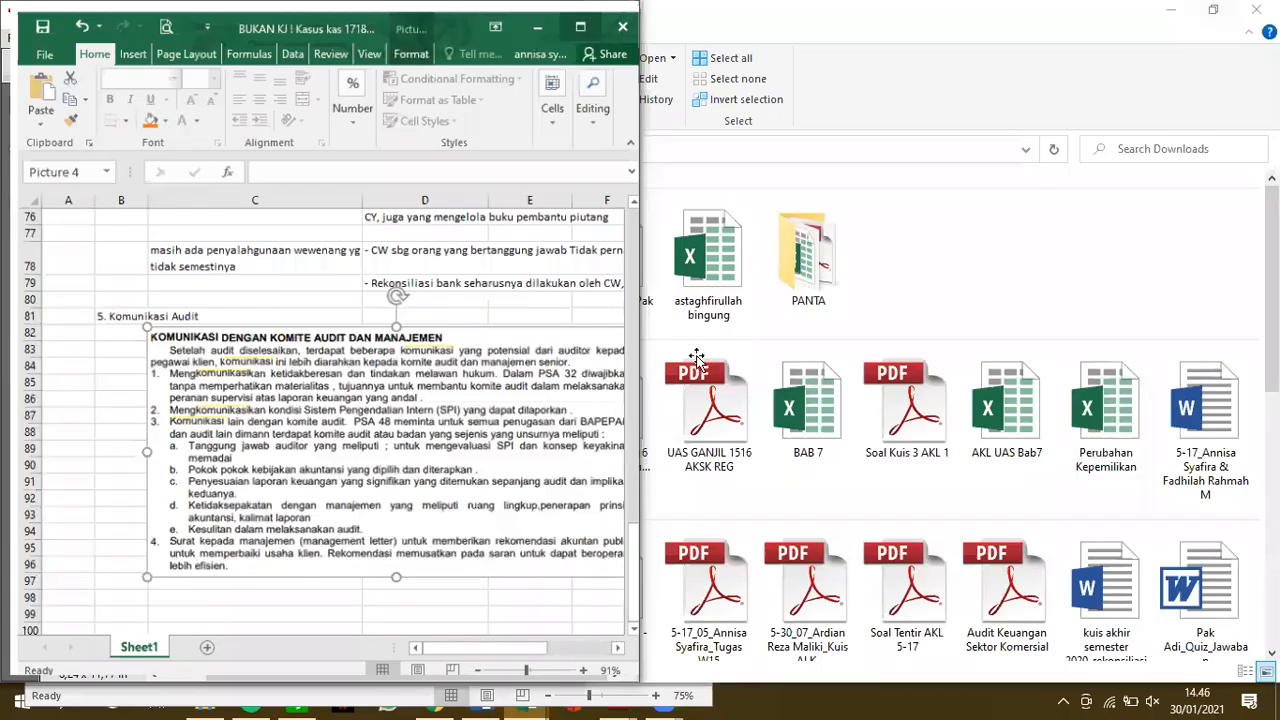
key("super+Up")
scroll(697, 360, "up", 1)
scroll(697, 360, "up", 1)
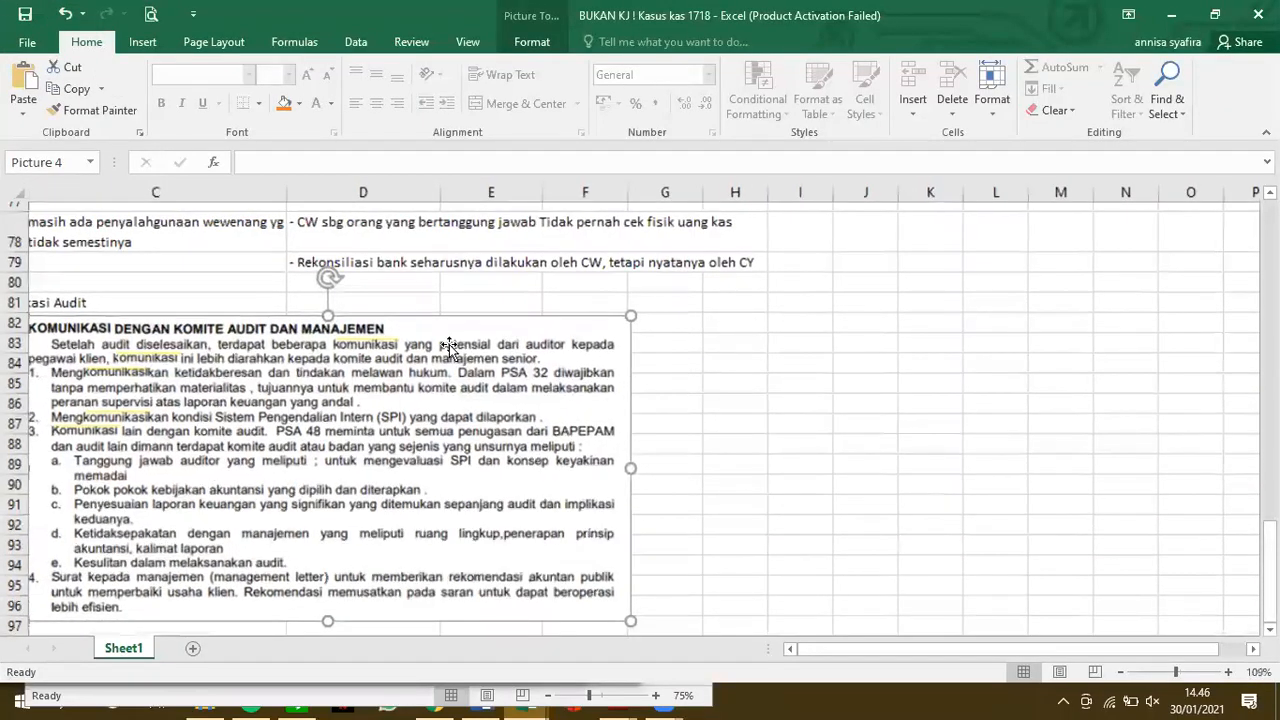
scroll(380, 340, "down", 1)
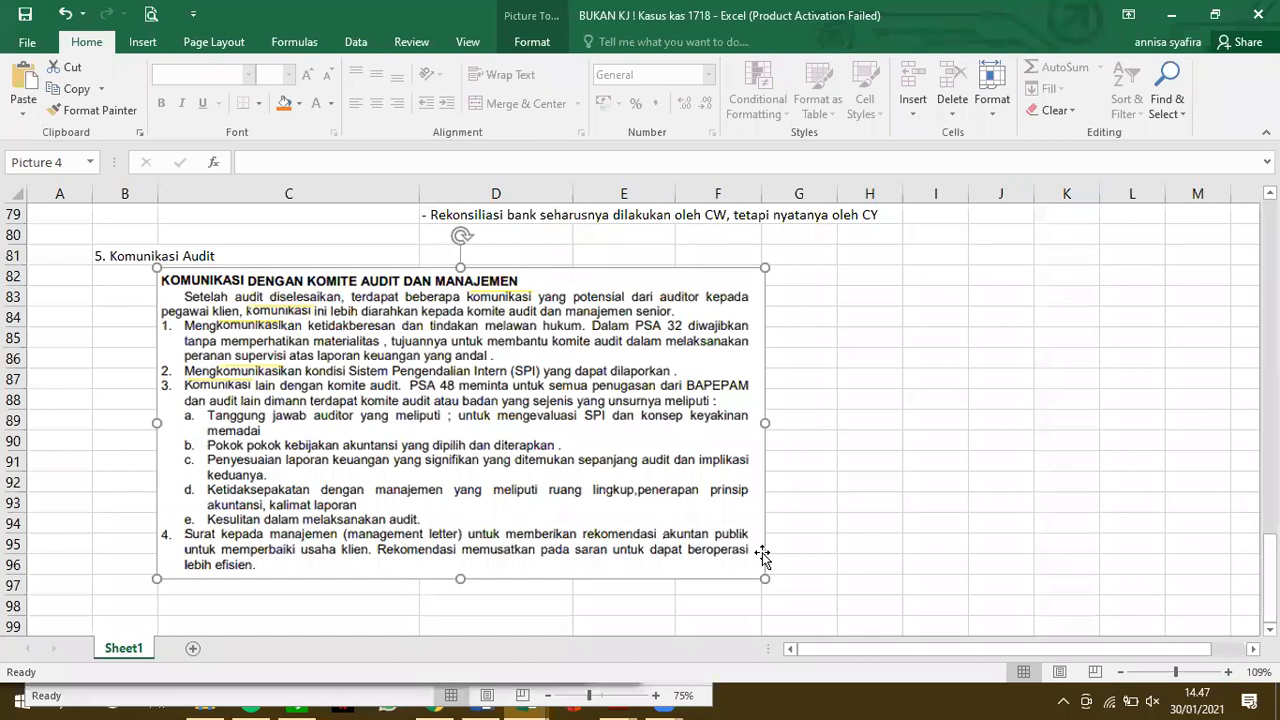
Look back over the Petty cash table, the Total saldo Cash short over row and the answers to questions 2 and 3
scroll(762, 557, "up", 2)
scroll(762, 555, "down", 2)
scroll(762, 552, "up", 1)
scroll(762, 557, "up", 10)
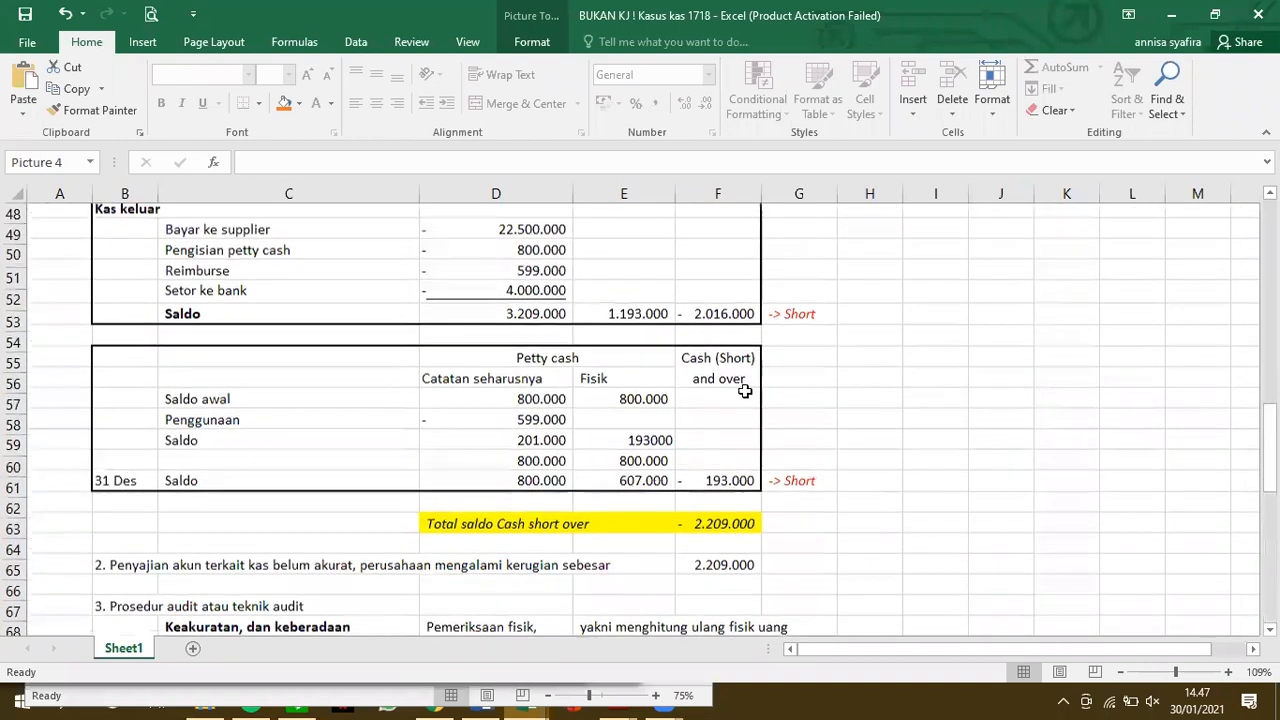
scroll(745, 391, "down", 1)
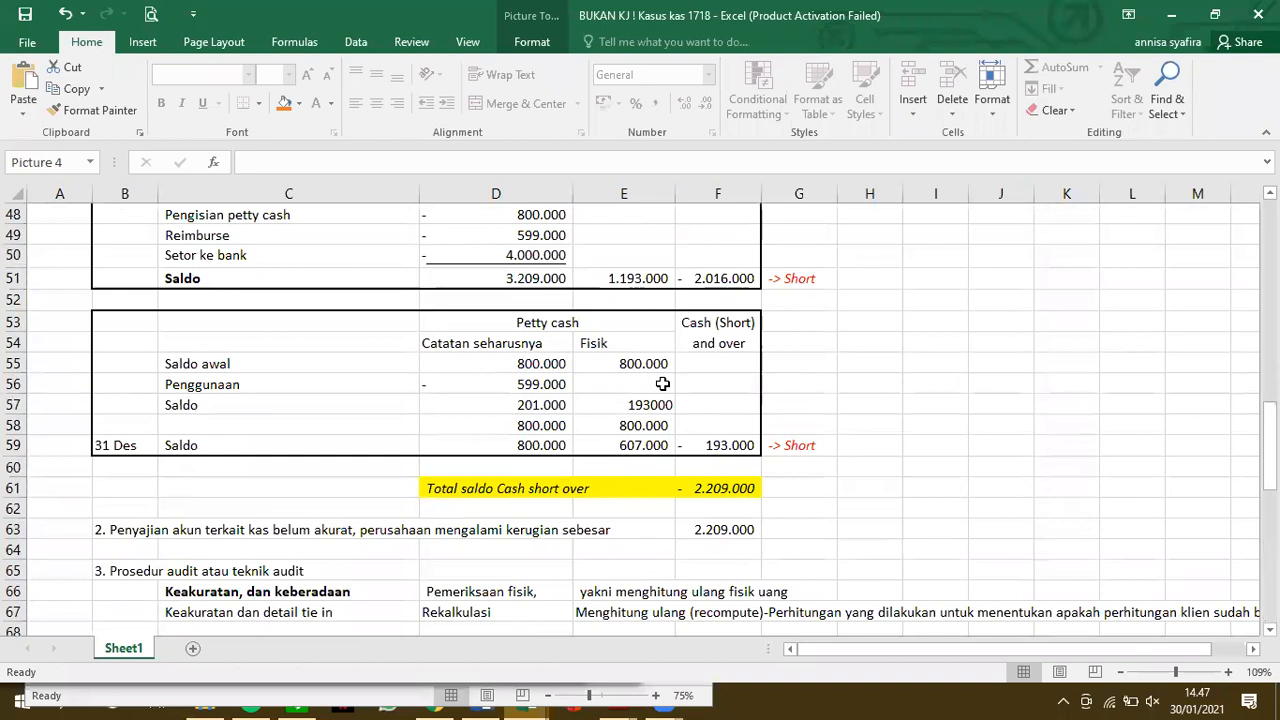
scroll(662, 384, "down", 2)
scroll(662, 384, "up", 1)
scroll(662, 384, "down", 2)
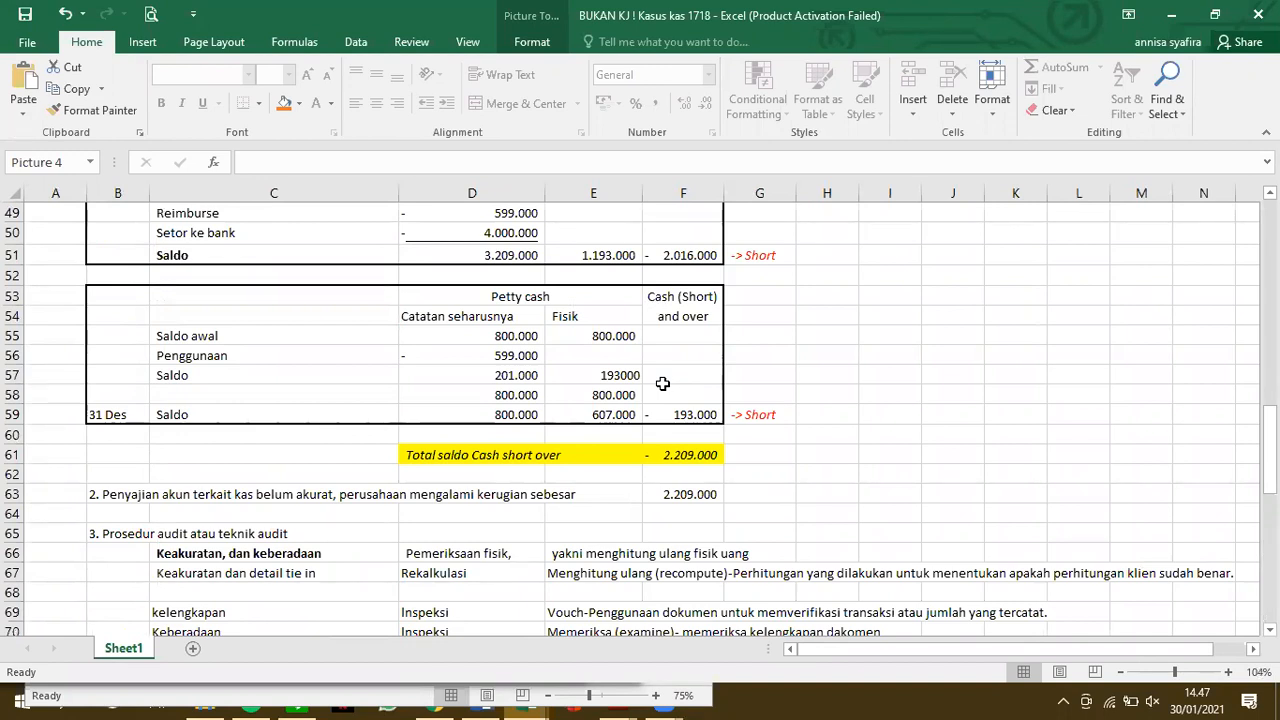
Place the cash case workbook and the Audit Keuangan Sektor Komersial PDF in Adobe Reader side by side
left_click(1219, 15)
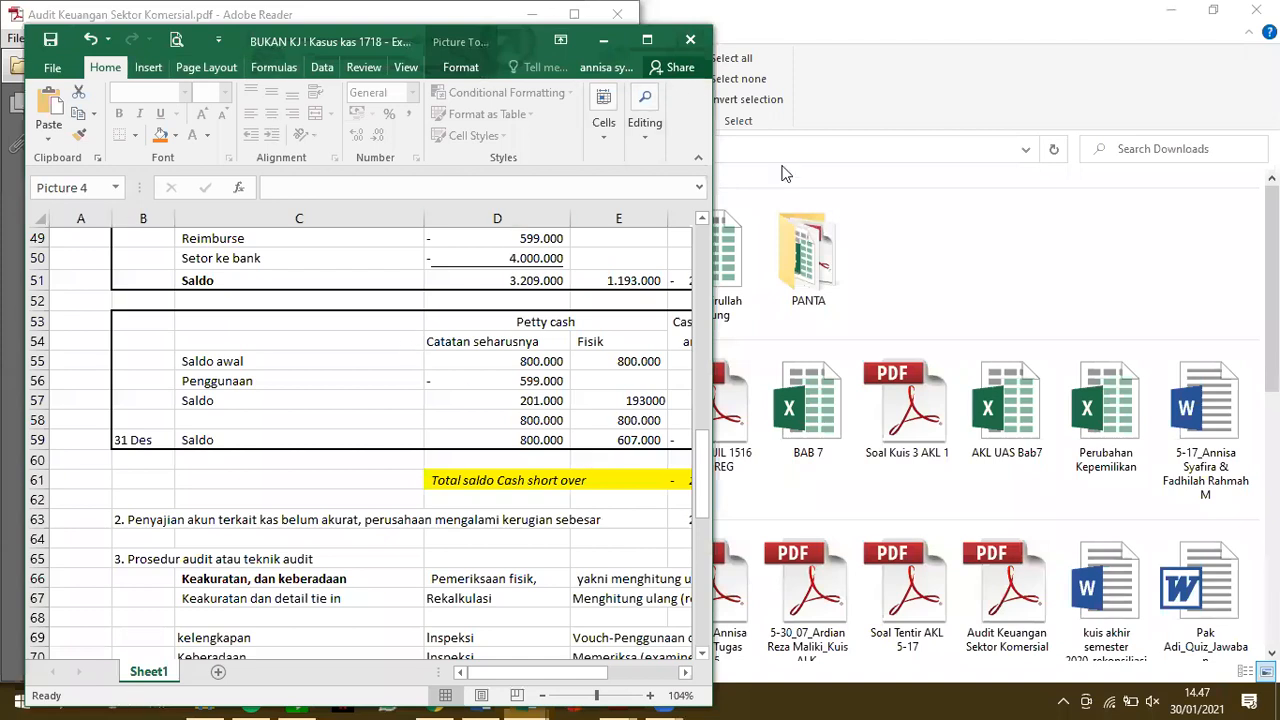
left_click(808, 118)
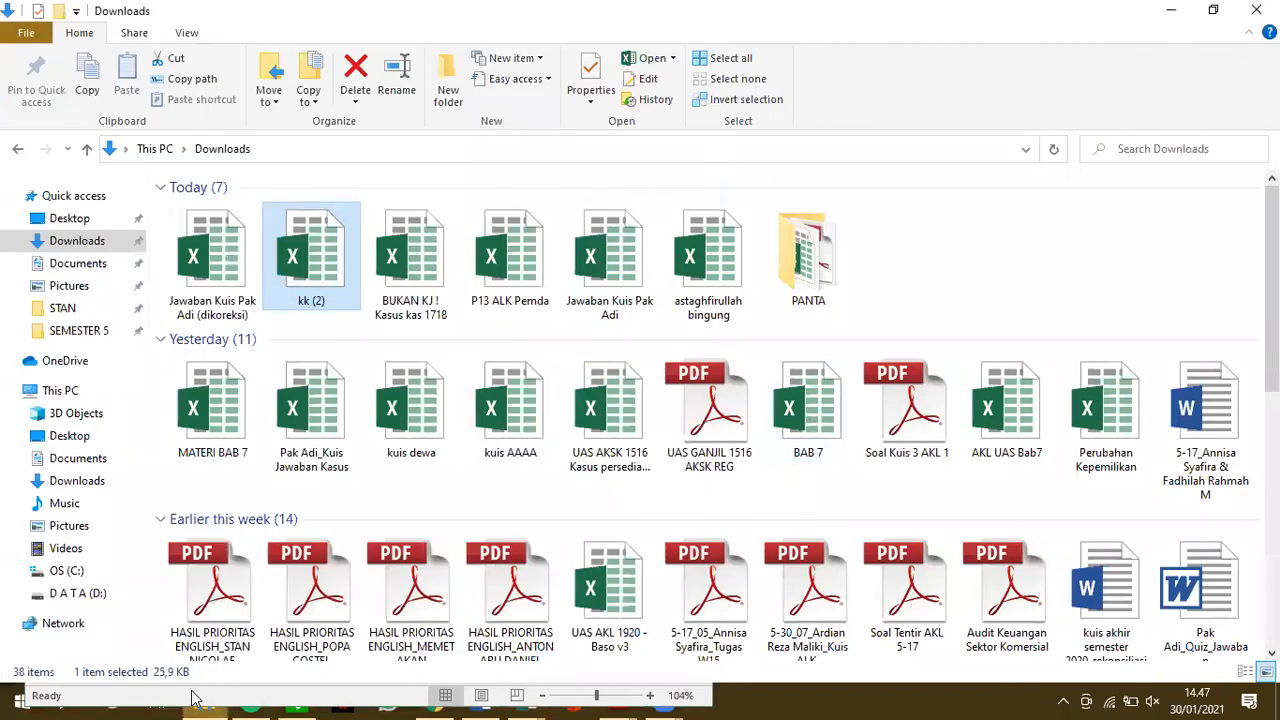
left_click(67, 697)
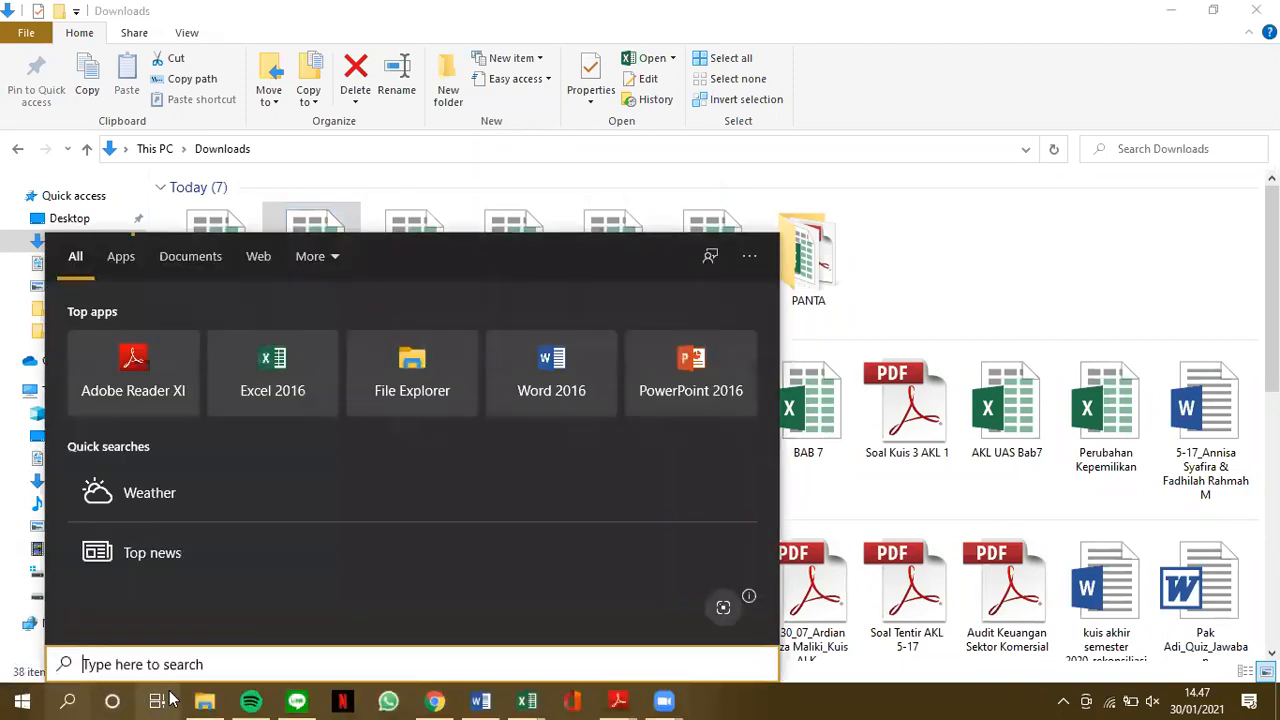
left_click(170, 700)
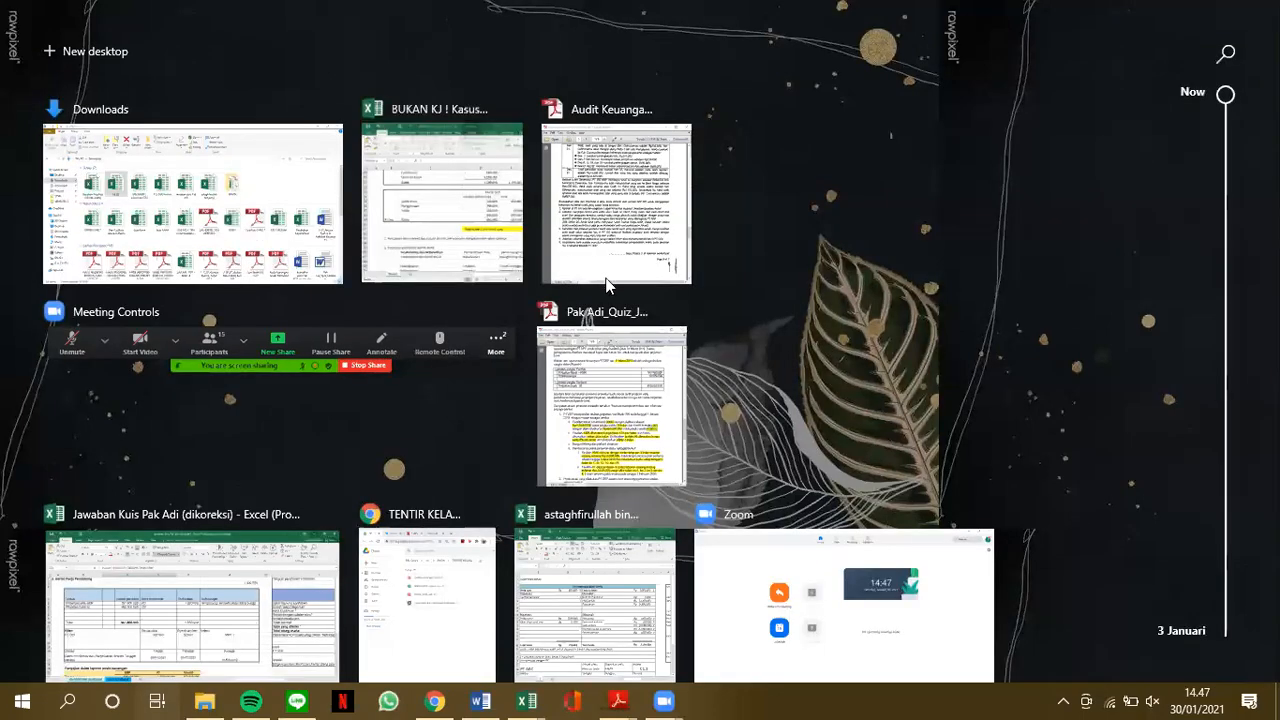
left_click(462, 236)
key("super+Right")
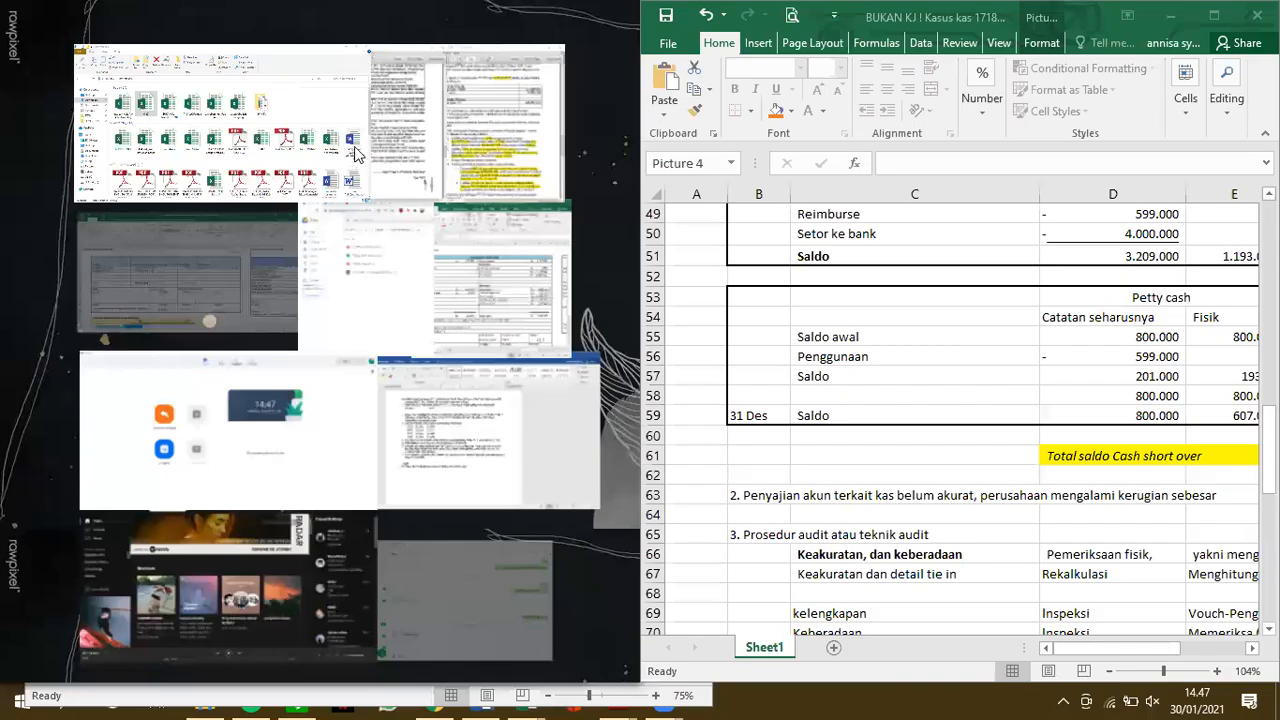
left_click(392, 140)
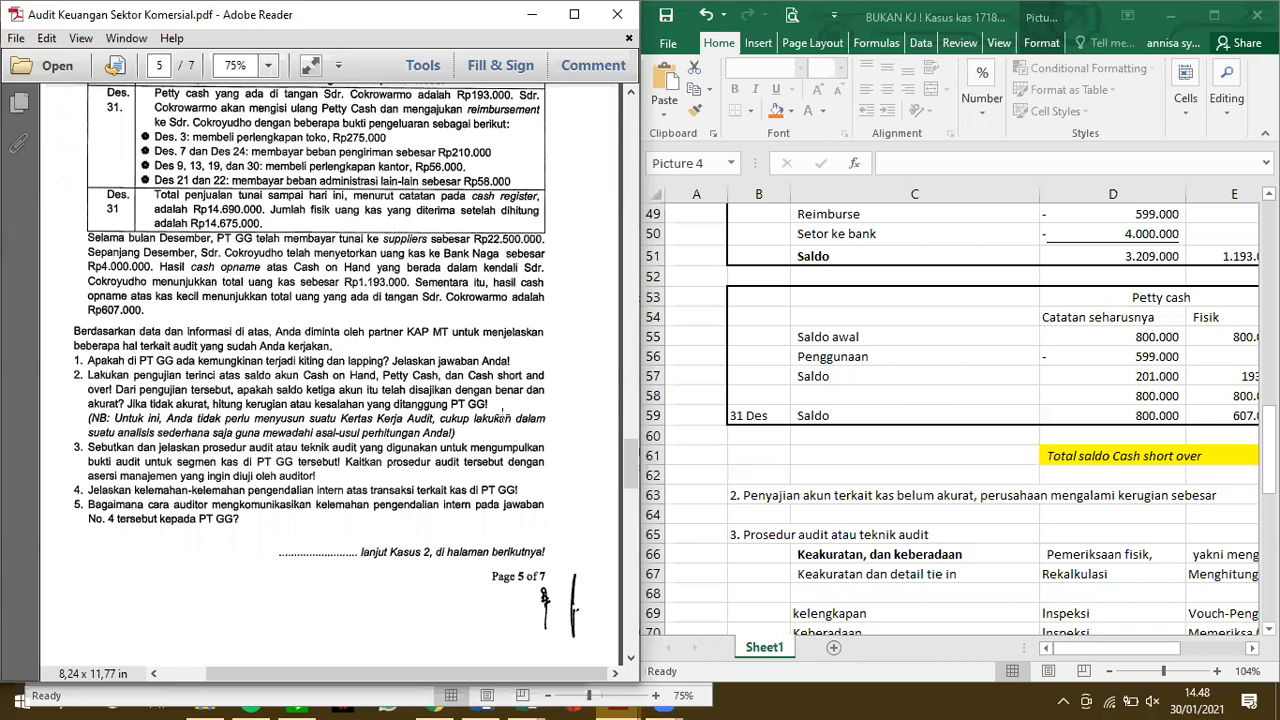
Read back through the Kasus 1 text in the PDF, from the questions to the PT GG cash account information
scroll(226, 476, "up", 3)
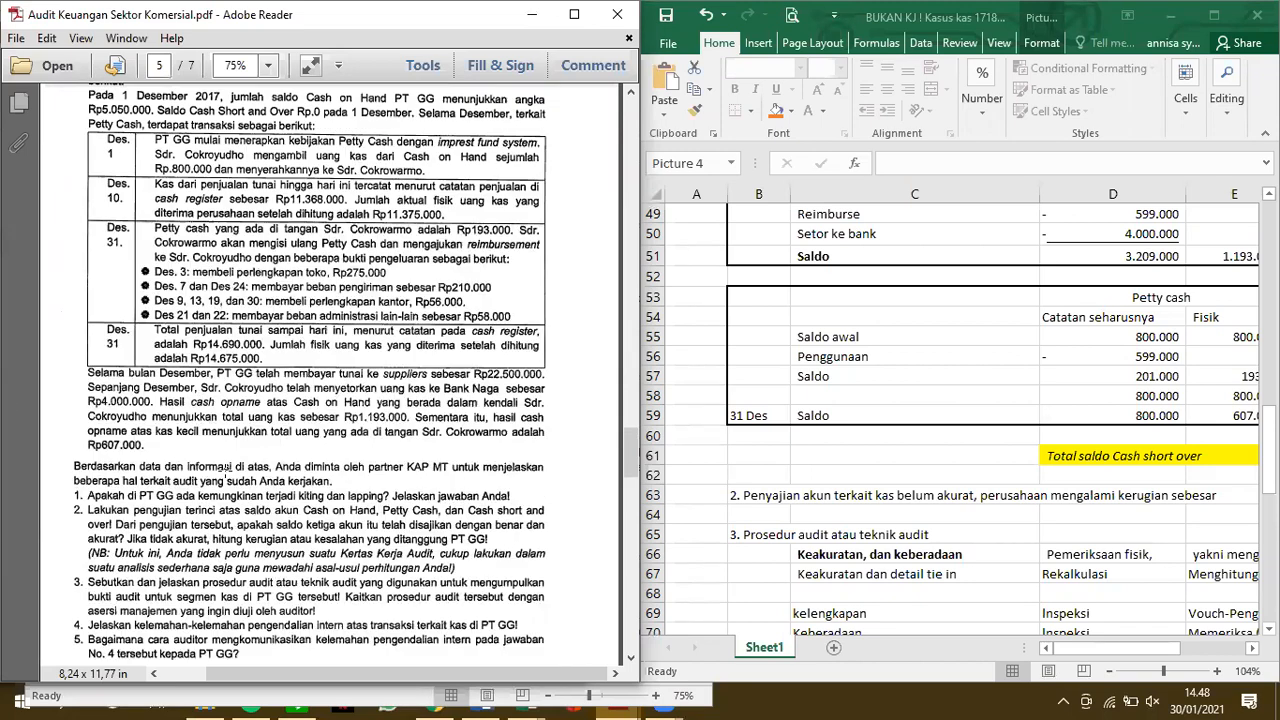
scroll(226, 470, "up", 15)
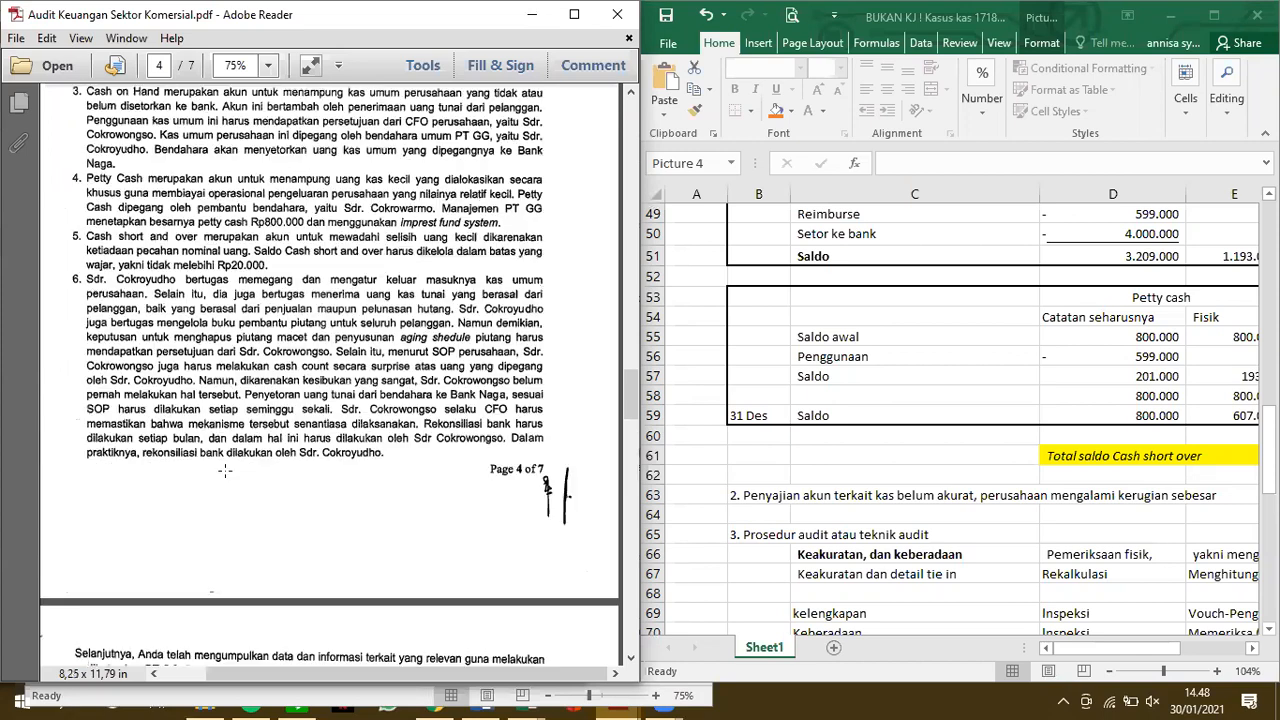
scroll(226, 470, "up", 7)
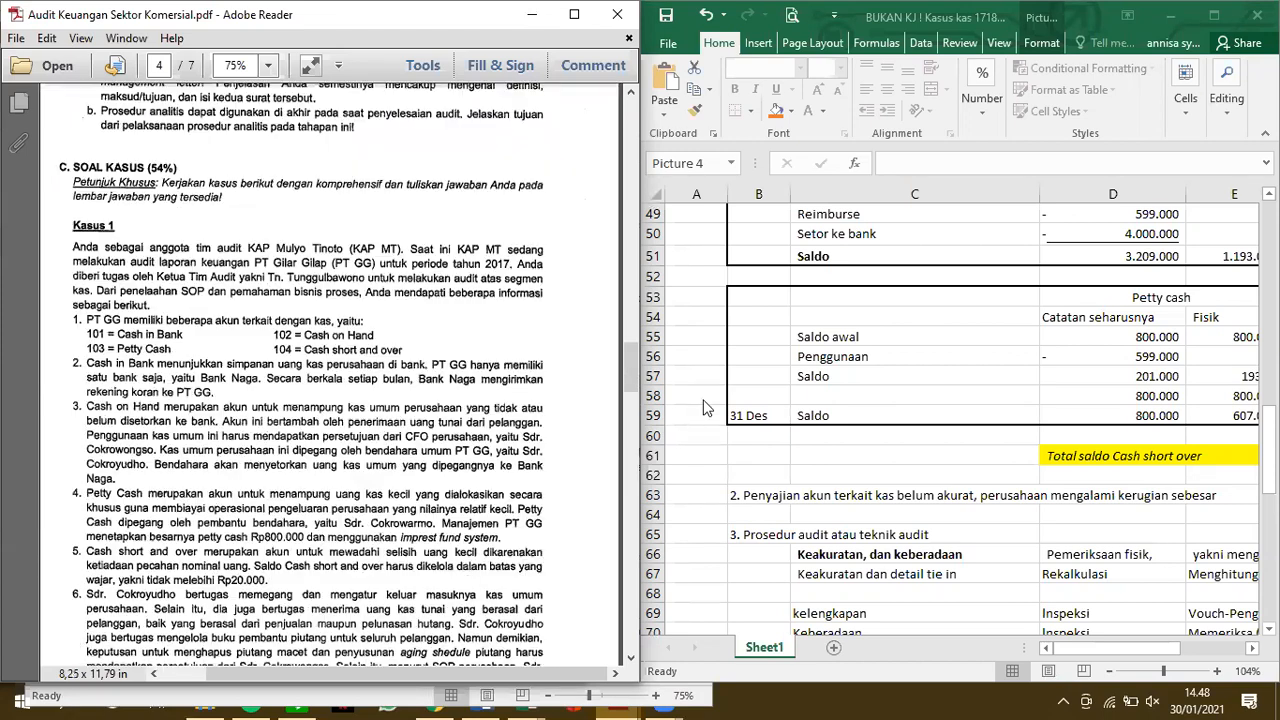
scroll(781, 423, "down", 2)
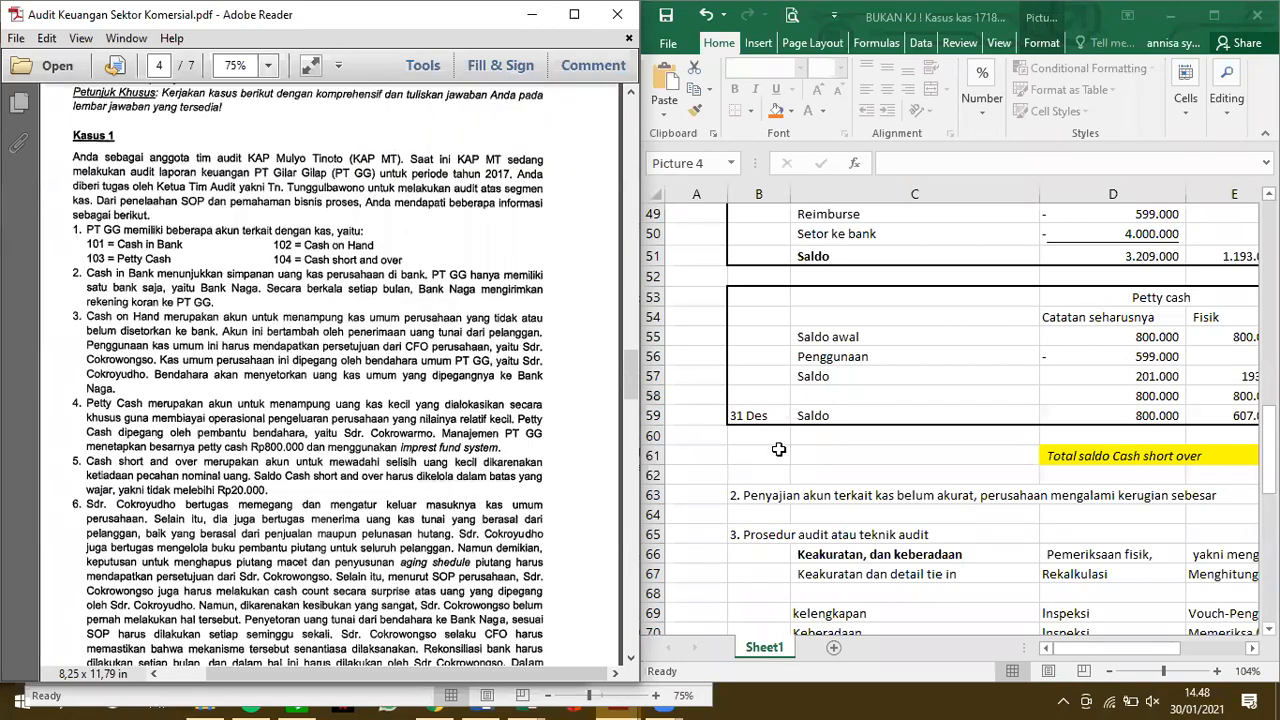
List Utang, Persediaan and Kas in cells C60 to C62 below the Petty cash table
left_click(778, 450)
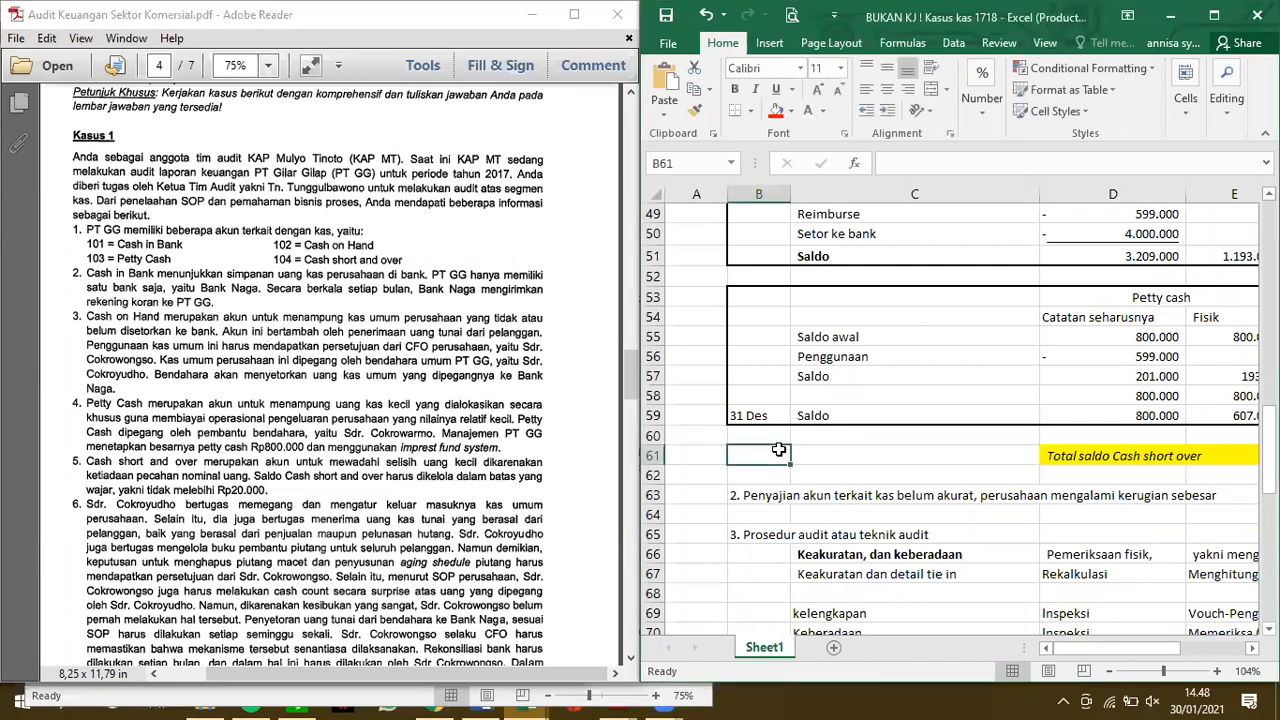
left_click(853, 437)
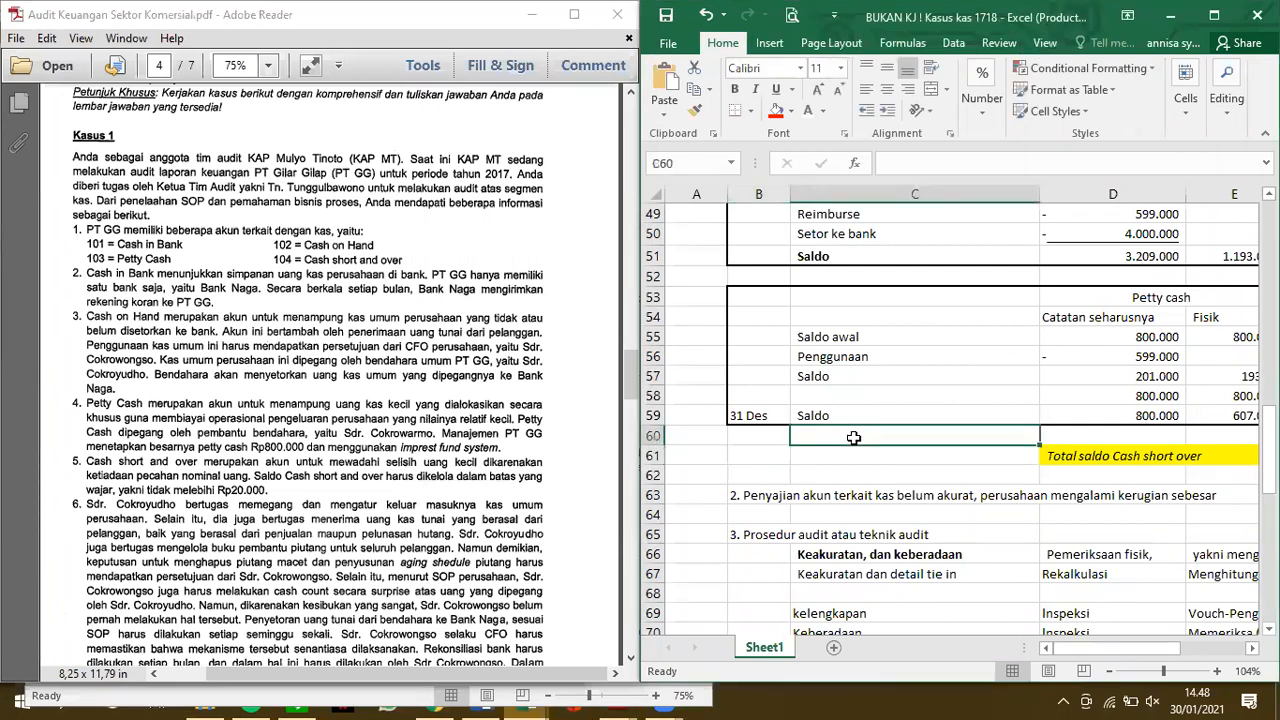
type("Utang")
key("Return")
type("Persediaan")
key("Return")
type("Kas")
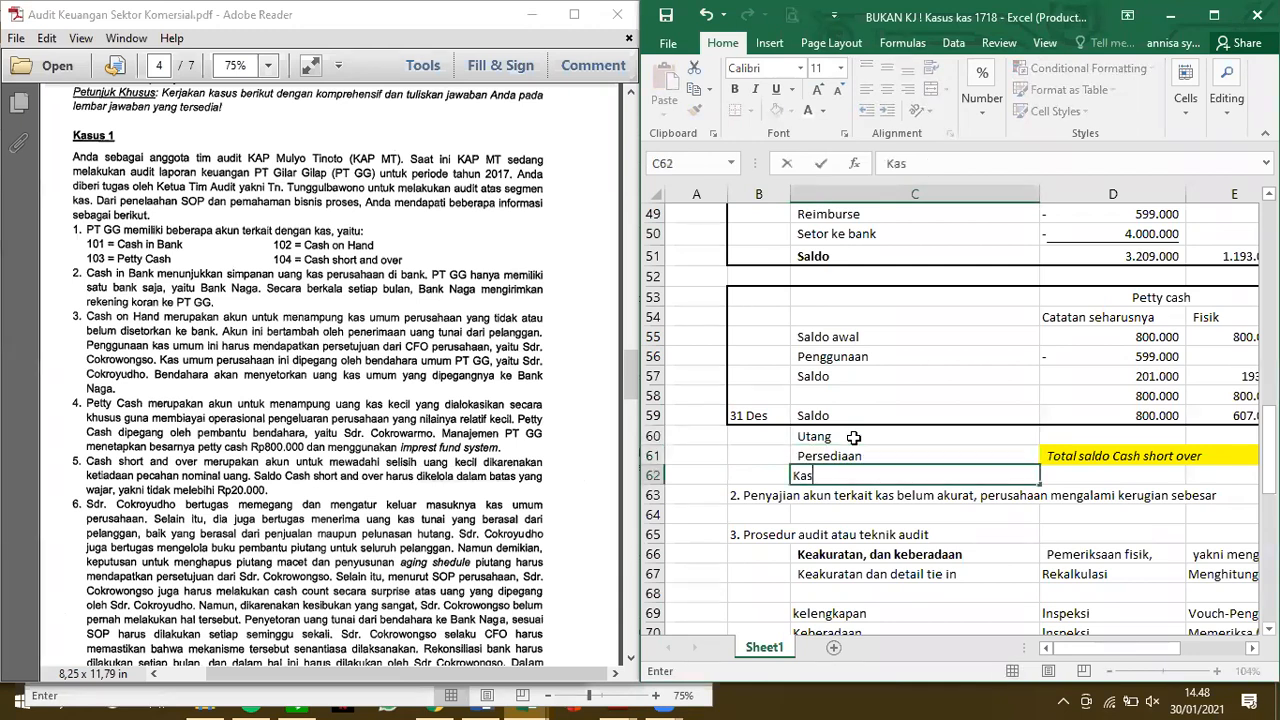
key("Return")
Make the Utang, Persediaan and Kas entries in C60:C62 bold and clear their contents
left_click(835, 437)
left_click_drag(835, 437, 831, 473)
key("ctrl+b")
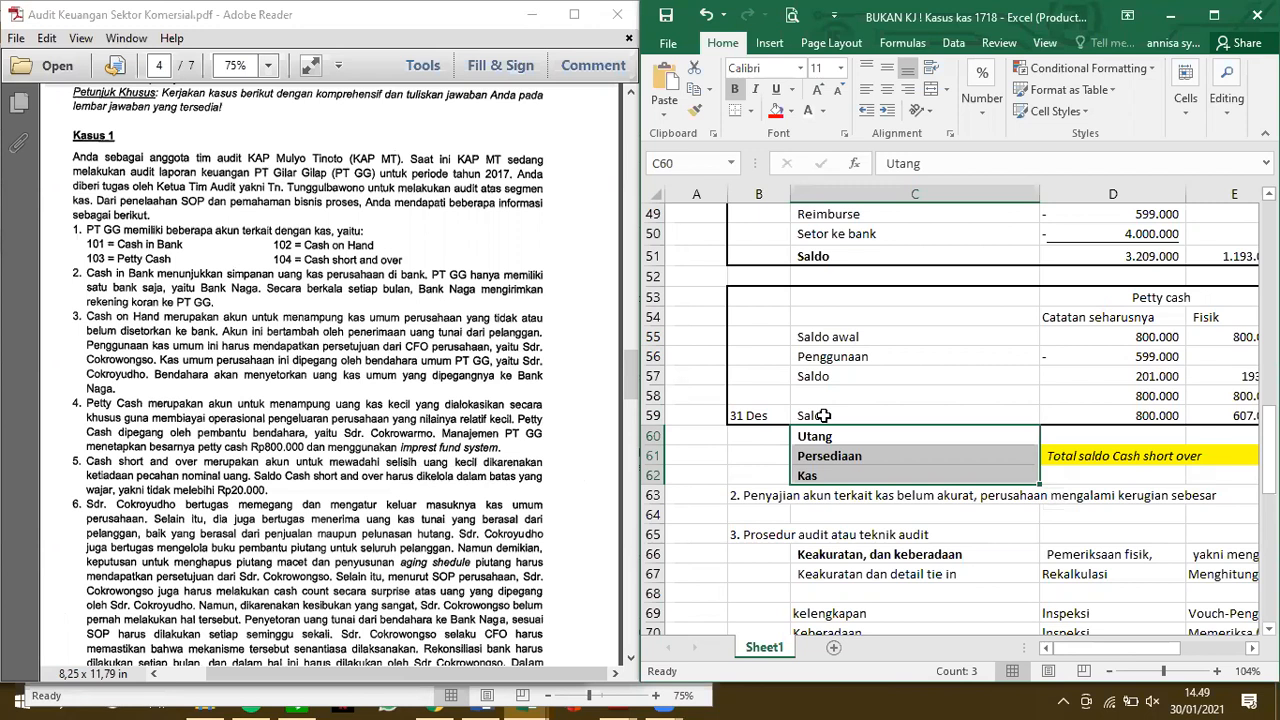
key("Delete")
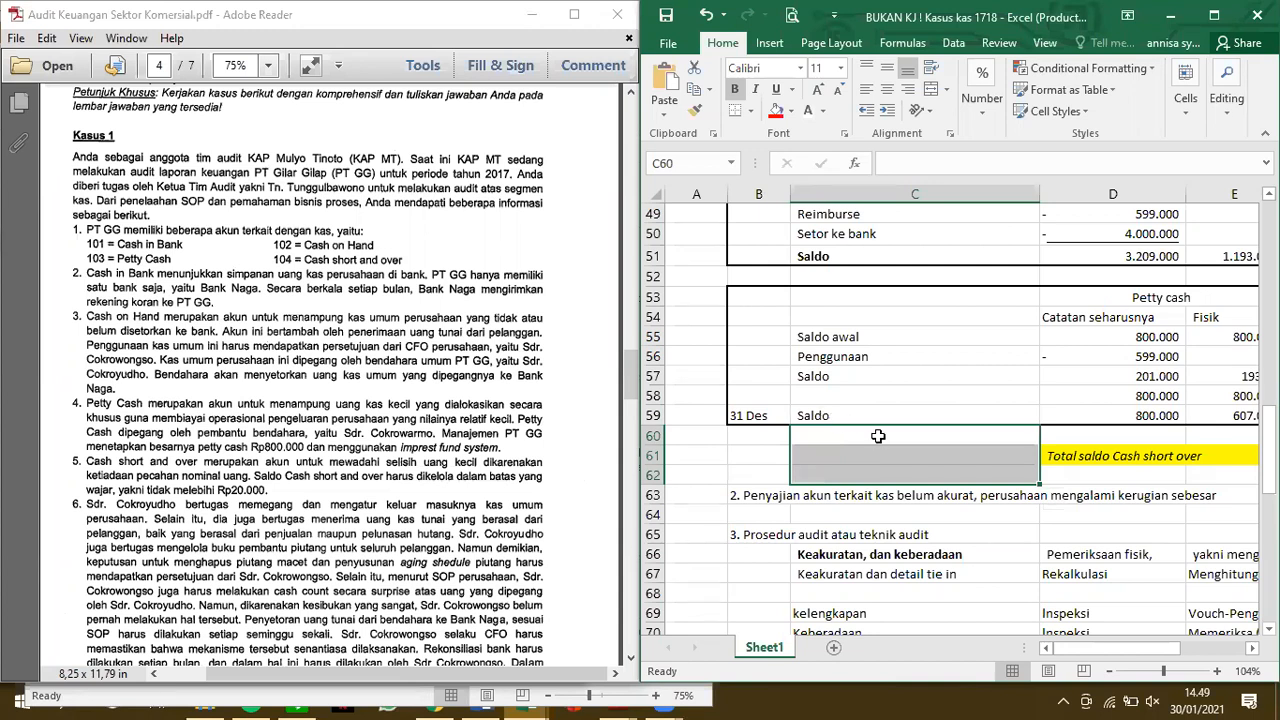
Look over the Cash on hand and Petty cash tables, maximize the workbook window and return to the Kitting & Lapping answer
scroll(990, 415, "up", 5)
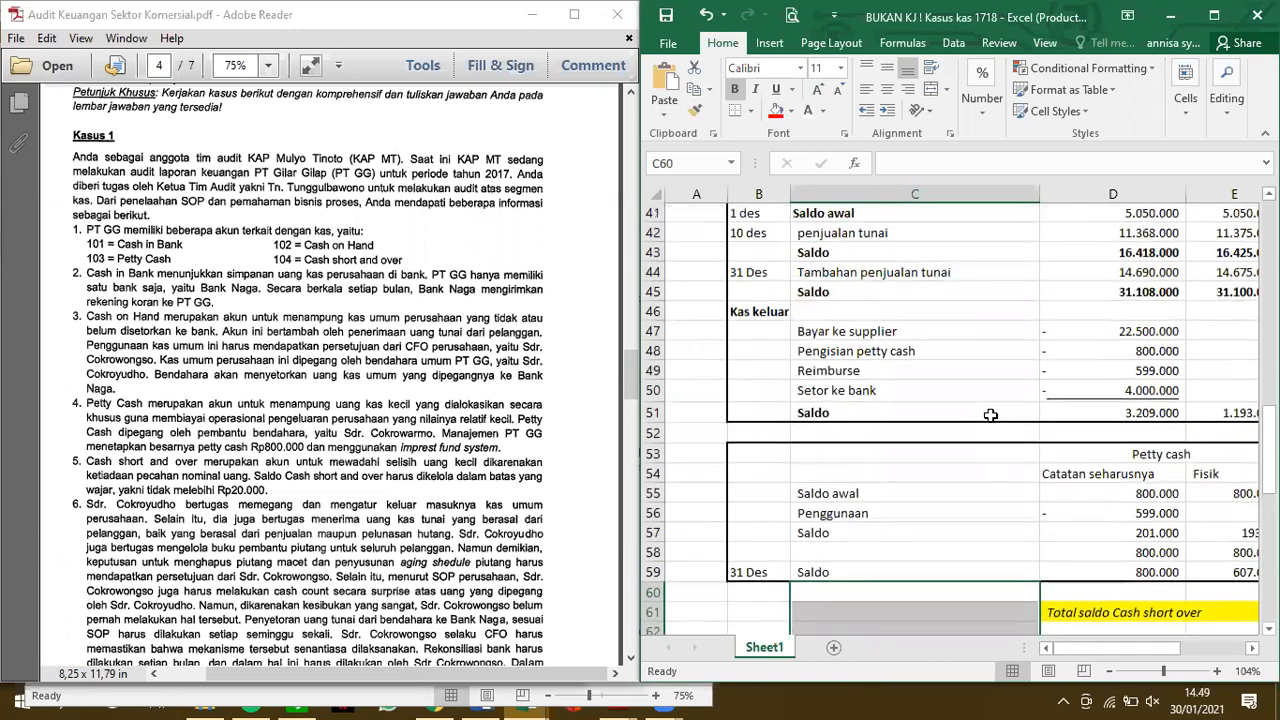
scroll(990, 415, "right", 3)
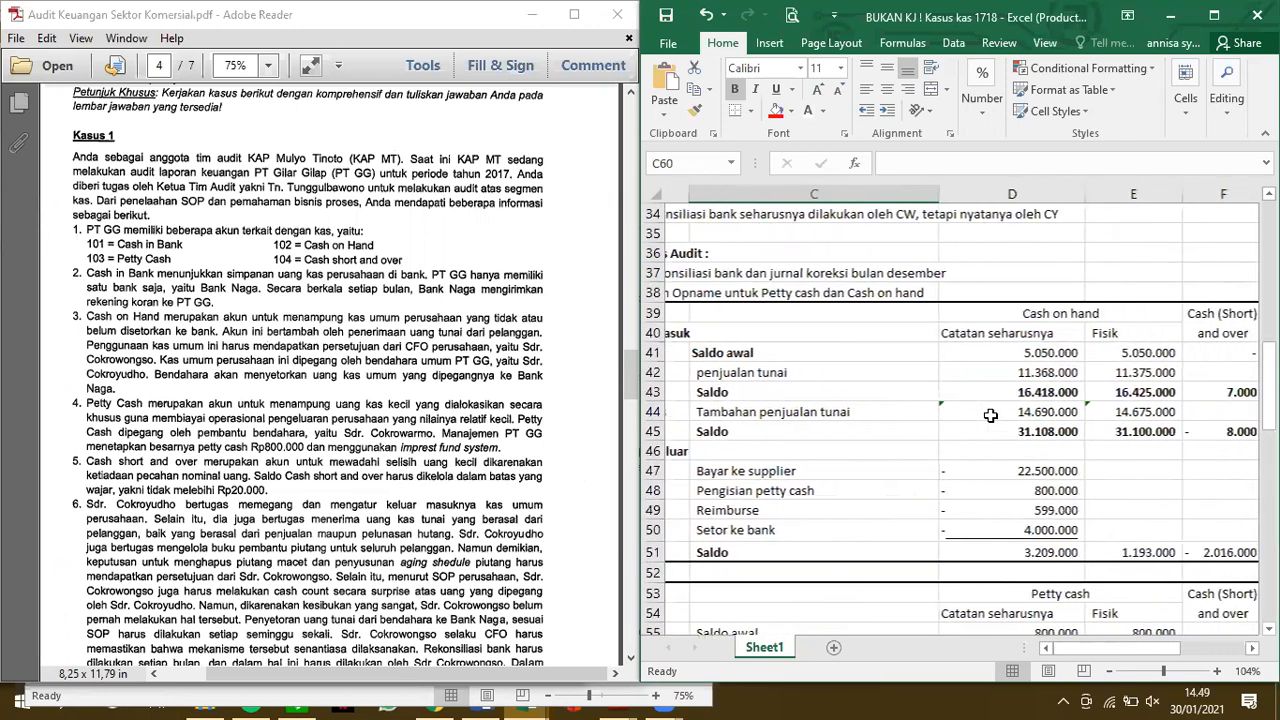
scroll(990, 415, "down", 2)
scroll(990, 415, "down", 1)
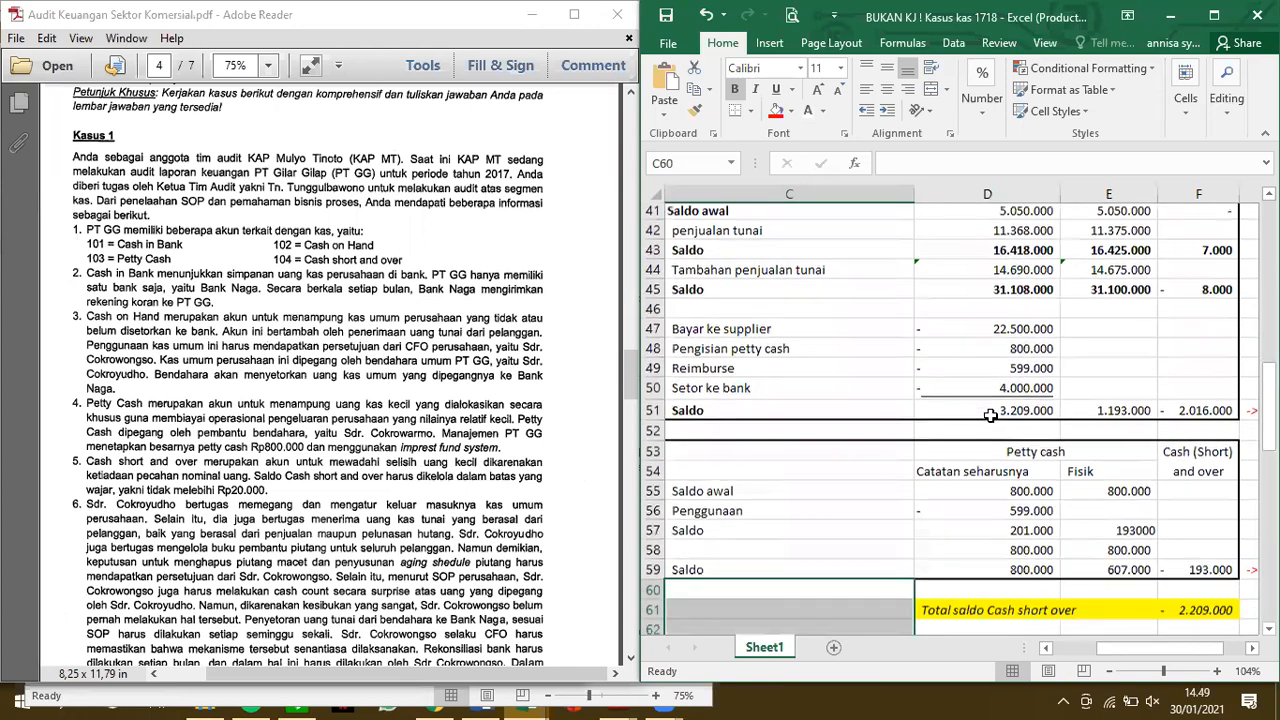
left_click(1213, 18)
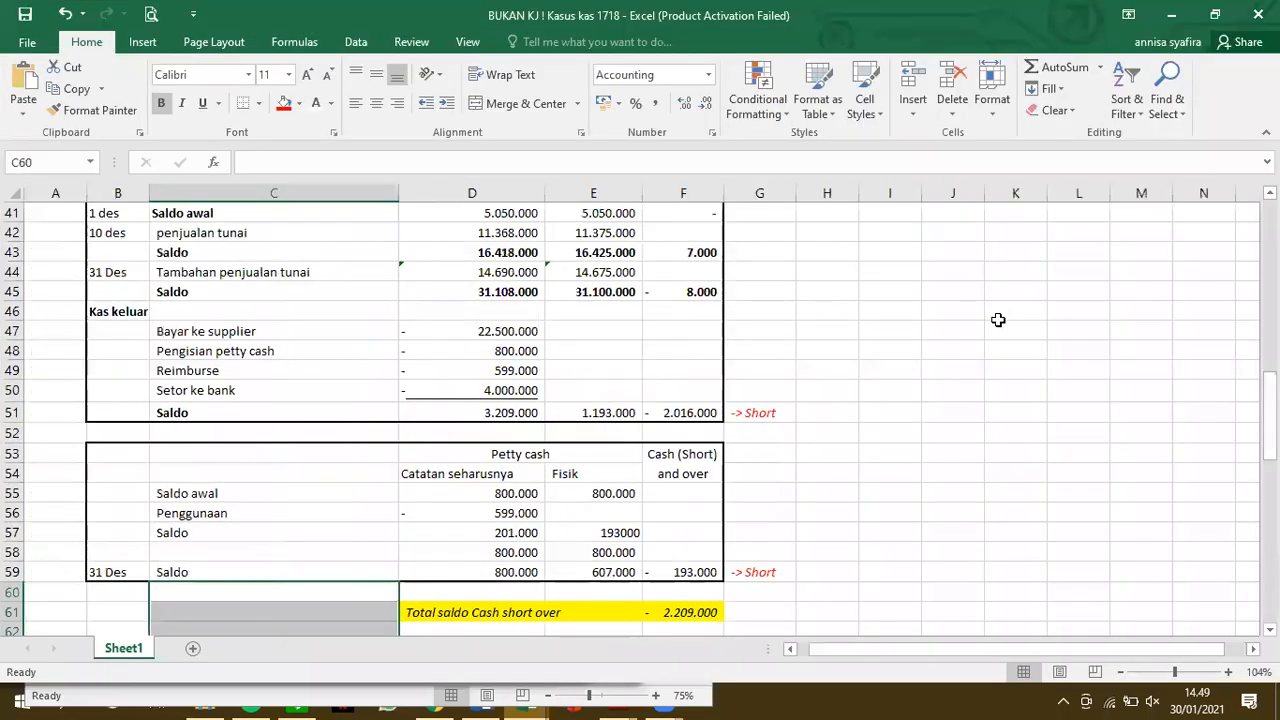
scroll(998, 320, "up", 10)
scroll(998, 320, "up", 3)
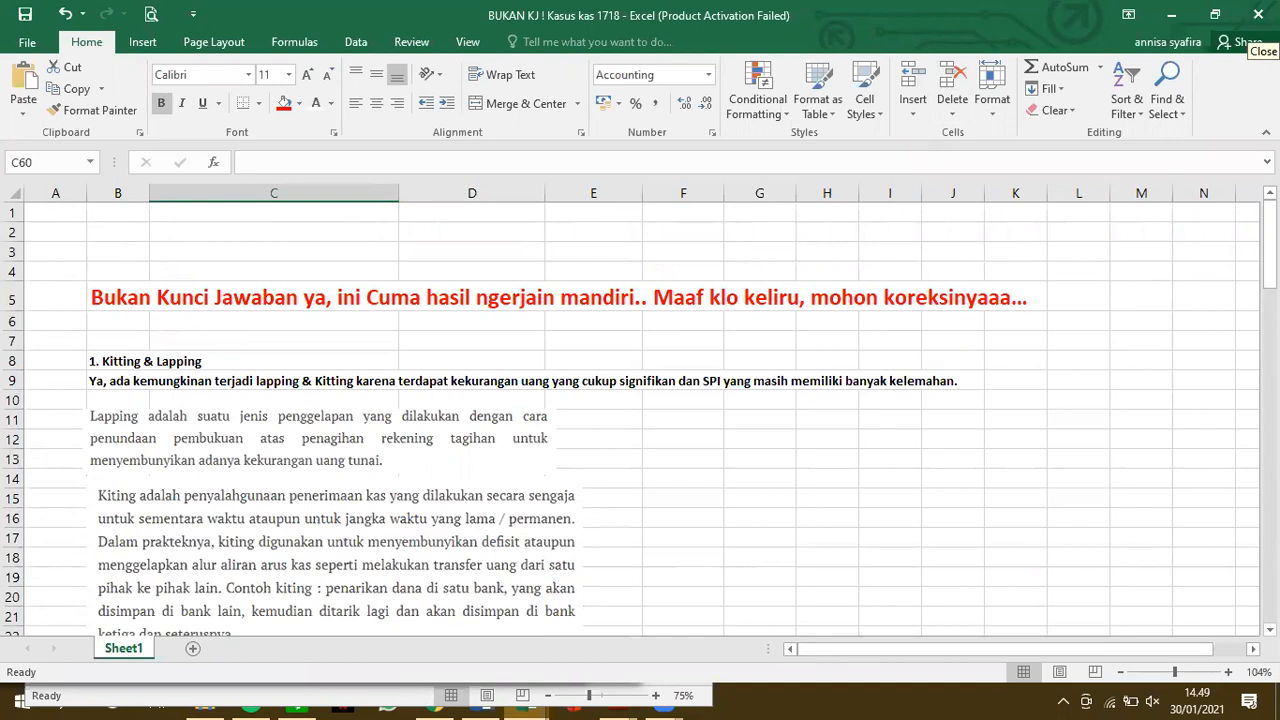
Enter the text knpp in cell C60
type("knpp")
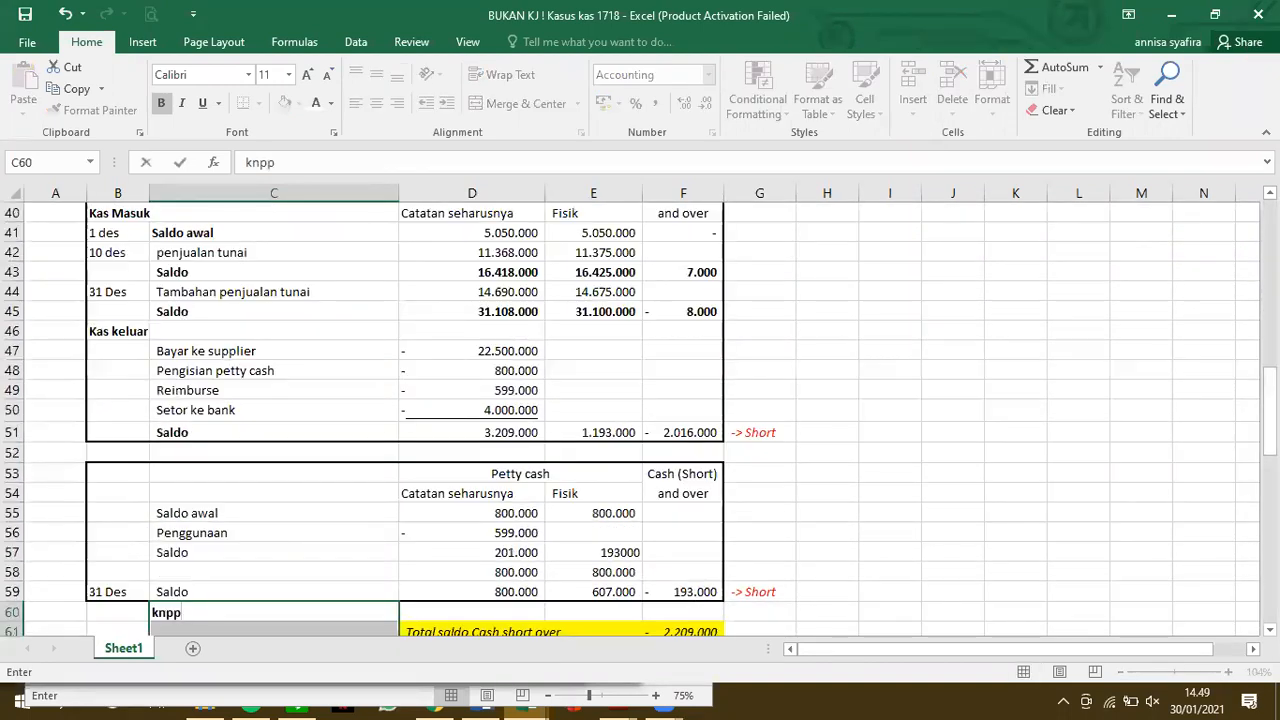